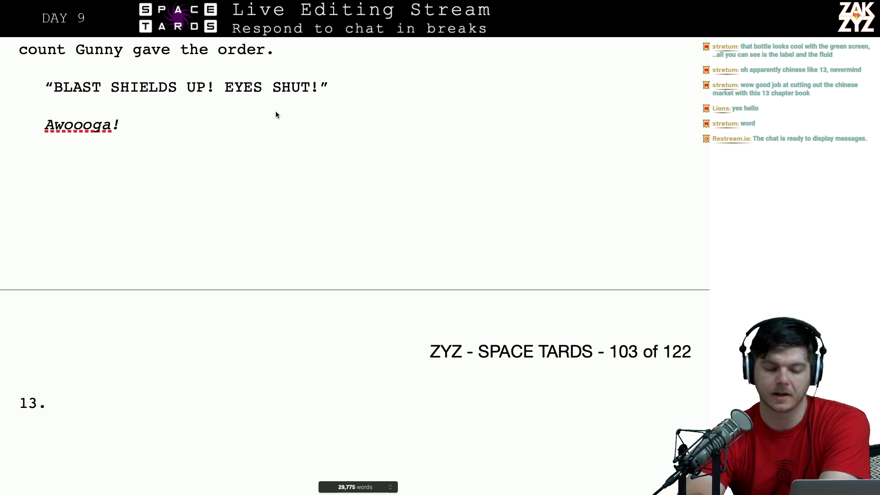
- Read on from the end of the previous chapter to the opening paragraph of chapter 13
scroll(276, 111, down, 1)
scroll(276, 111, down, 3)
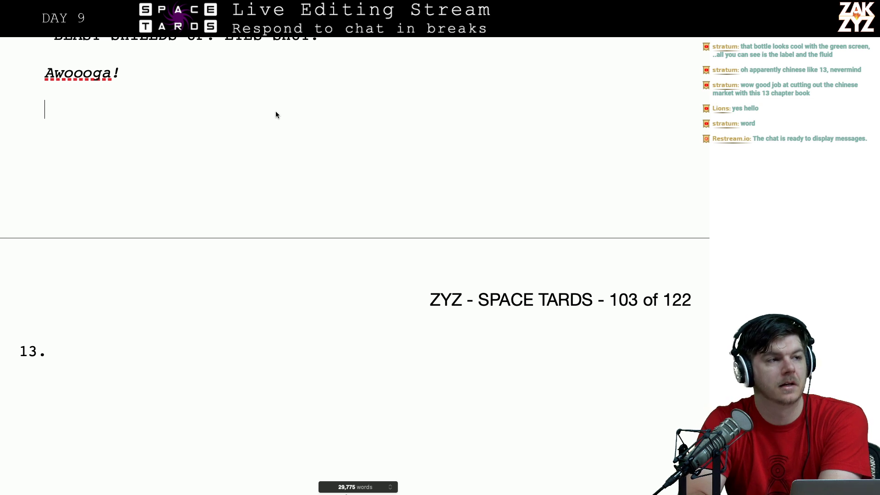
scroll(276, 111, down, 1)
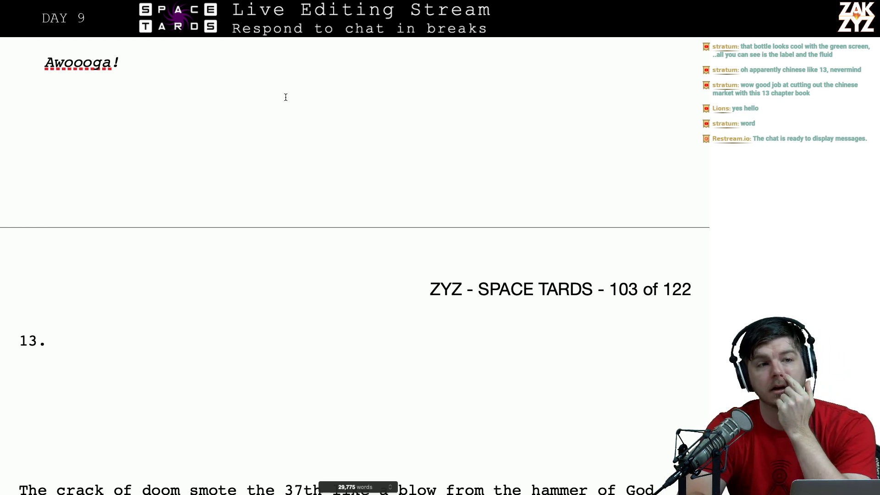
scroll(285, 97, down, 1)
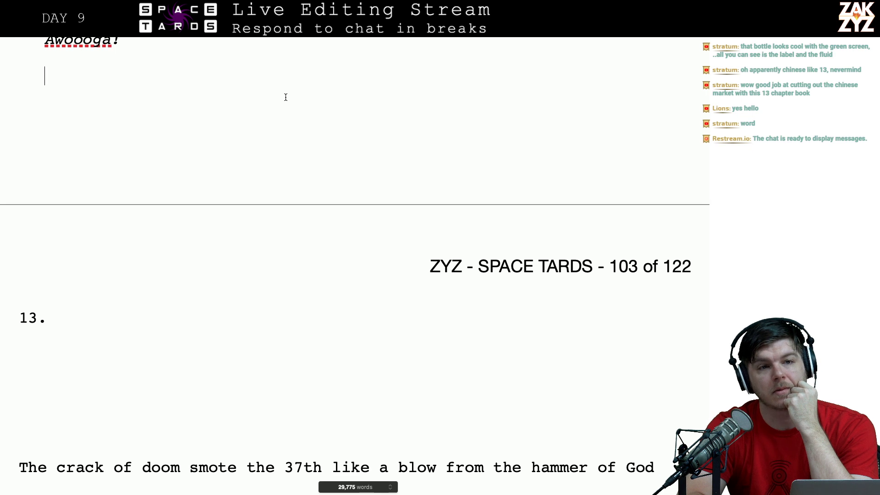
scroll(286, 97, down, 1)
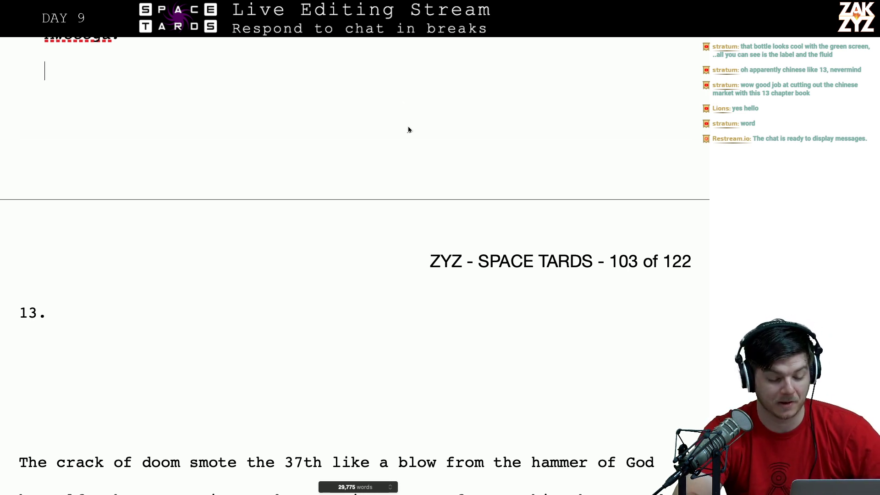
scroll(384, 225, down, 2)
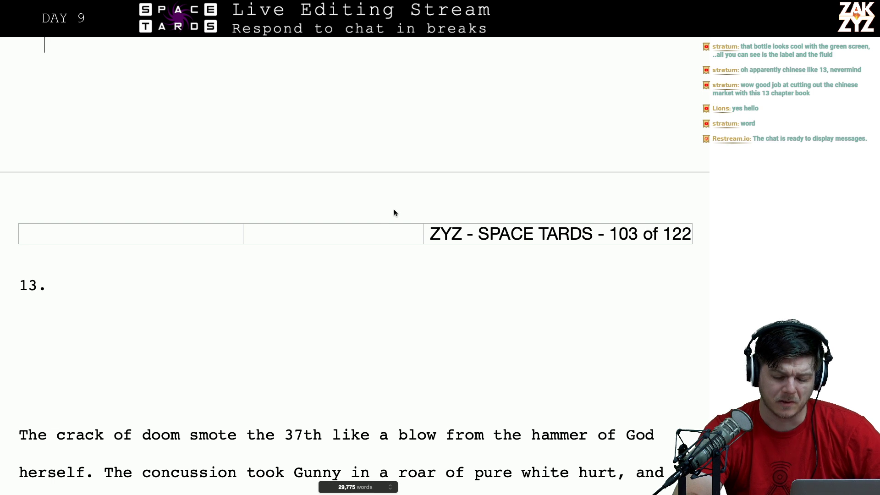
scroll(577, 286, down, 2)
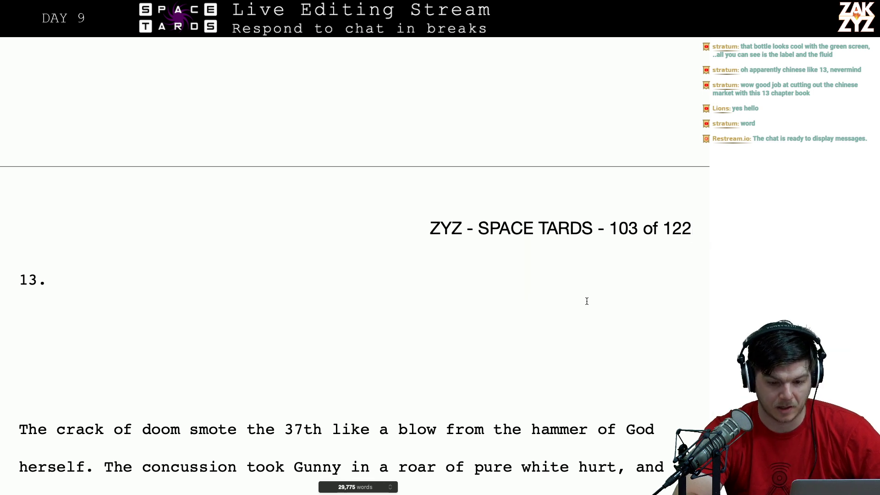
scroll(587, 301, down, 3)
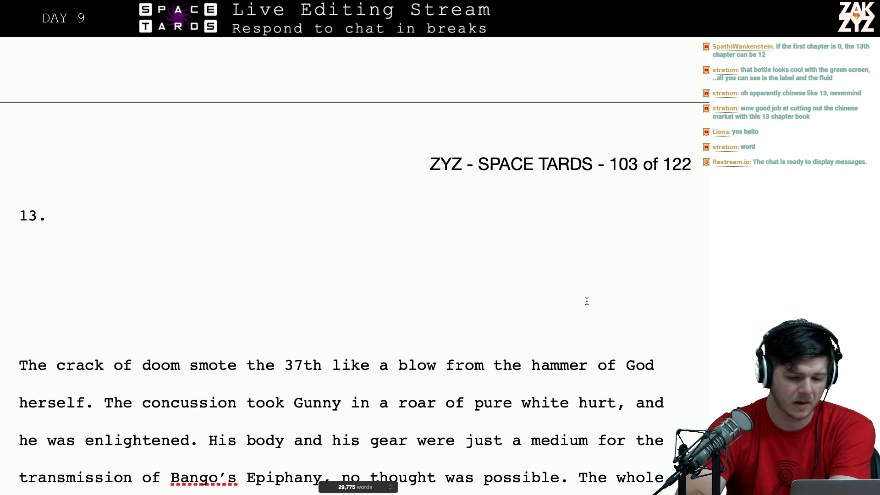
scroll(587, 301, down, 2)
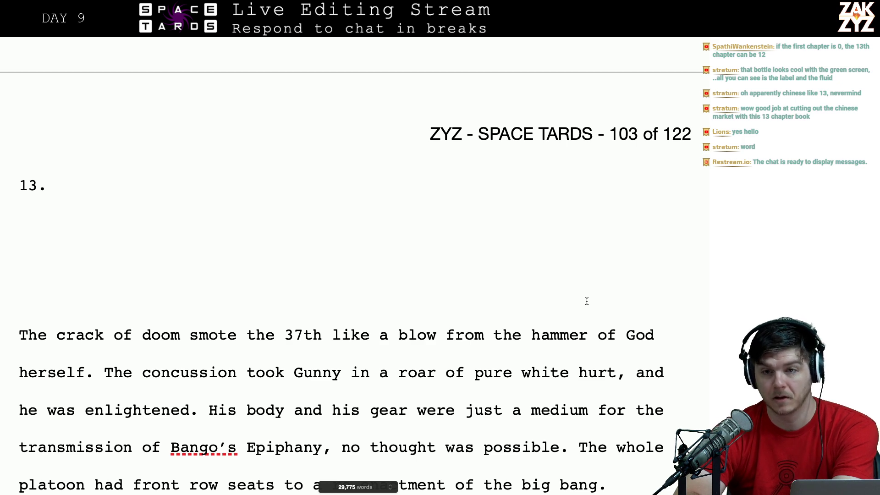
scroll(587, 302, down, 2)
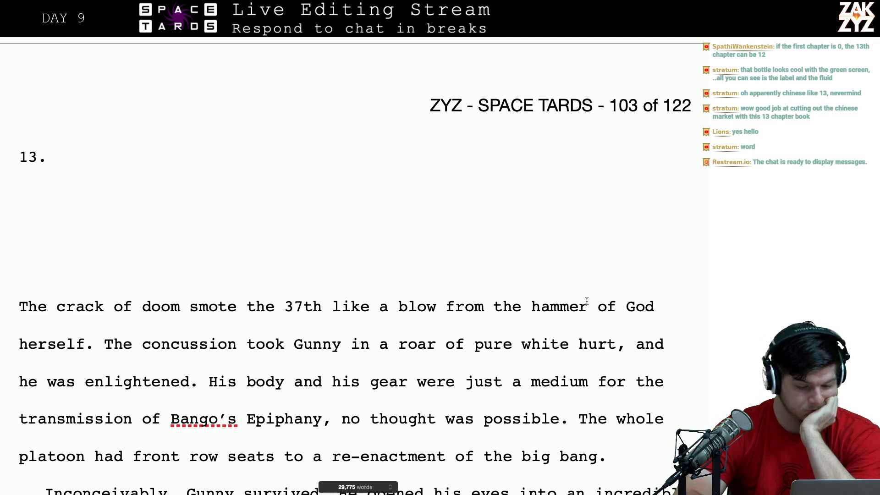
scroll(586, 301, down, 6)
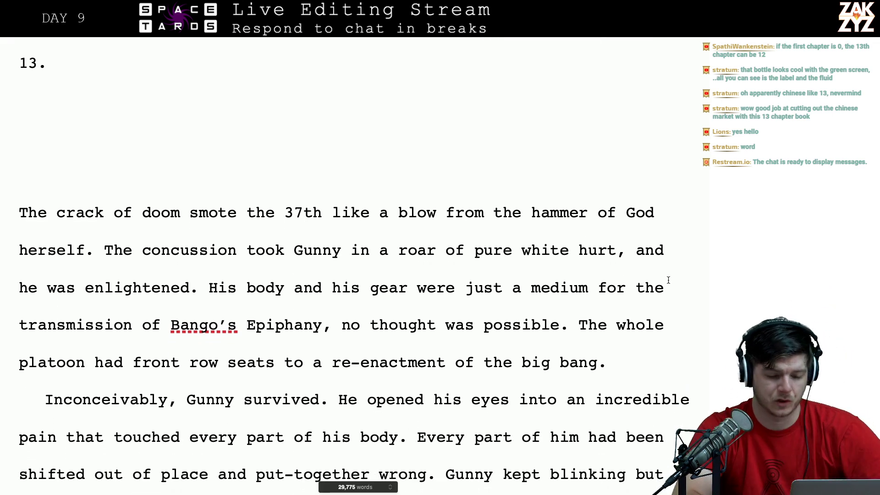
scroll(668, 280, up, 1)
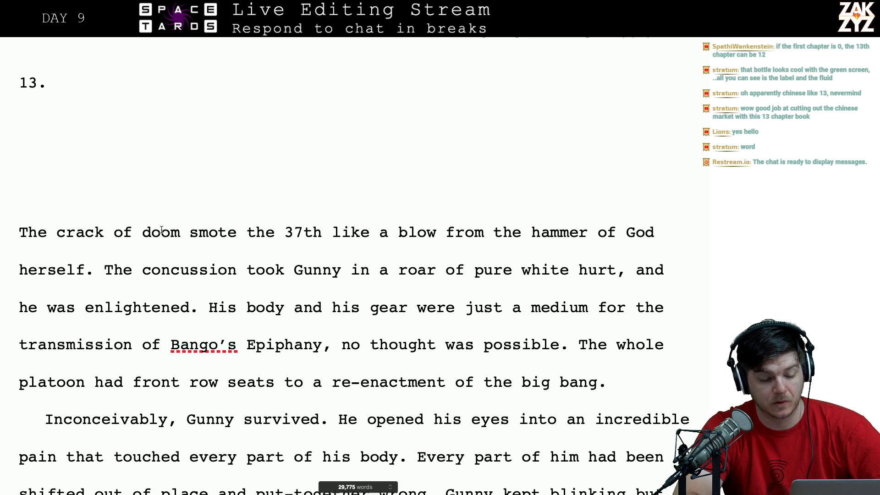
click(318, 235)
key(Right)
key(Left)
key(Right)
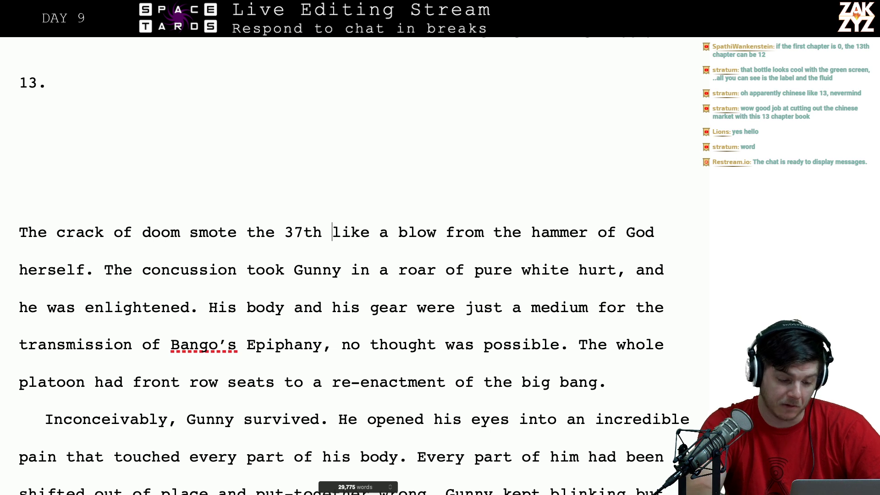
text(plod)
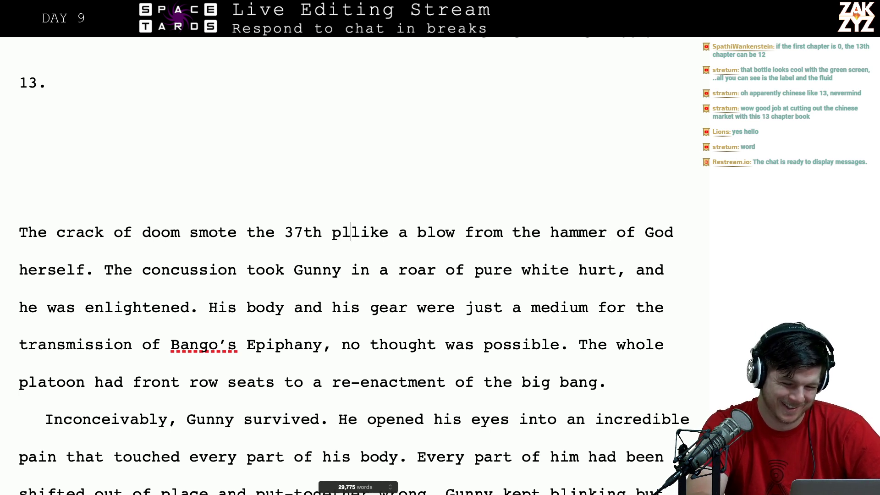
key(BackSpace)
key(BackSpace)
key(BackSpace)
key(BackSpace)
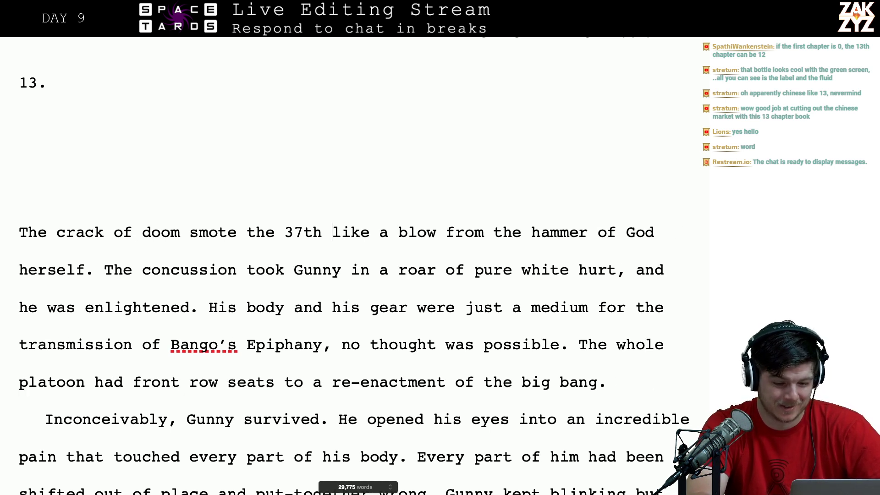
- Proofread chapter 13's opening sentence word by word, from "The crack of doom" through "herself"
key(Left)
key(Left)
key(Left)
key(Left)
key(Left)
key(Left)
key(Left)
key(Left)
key(Left)
key(Left)
key(Left)
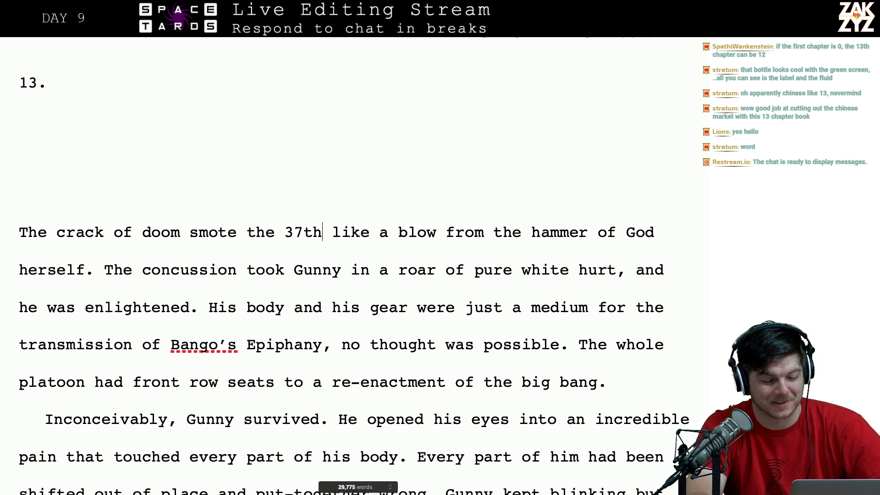
key(Left)
key(Left)
key(Left)
key(Left)
key(Left)
key(Left)
key(Left)
key(Left)
key(Left)
key(Left)
key(Left)
key(Left)
key(Left)
key(Left)
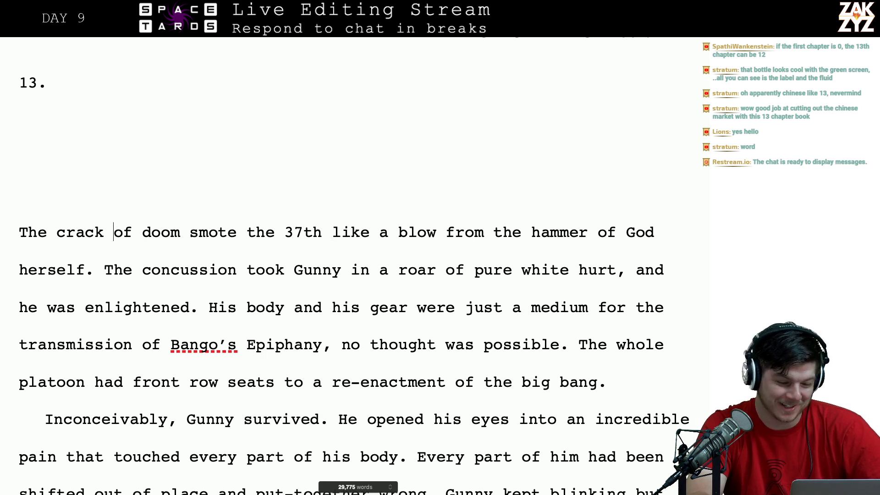
key(Left)
key(Right)
key(Right)
key(Right)
key(Right)
key(Right)
key(Right)
key(Right)
key(Right)
key(Right)
key(Right)
key(Right)
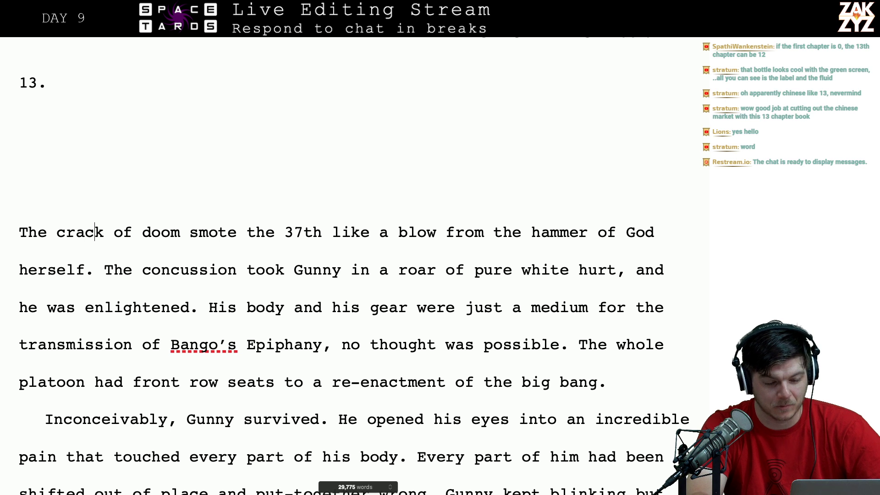
key(Right)
key(Right)
key(Right)
key(Right)
key(Right)
key(Right)
key(Right)
key(Right)
key(Right)
key(Right)
key(Right)
key(Right)
key(Right)
key(Right)
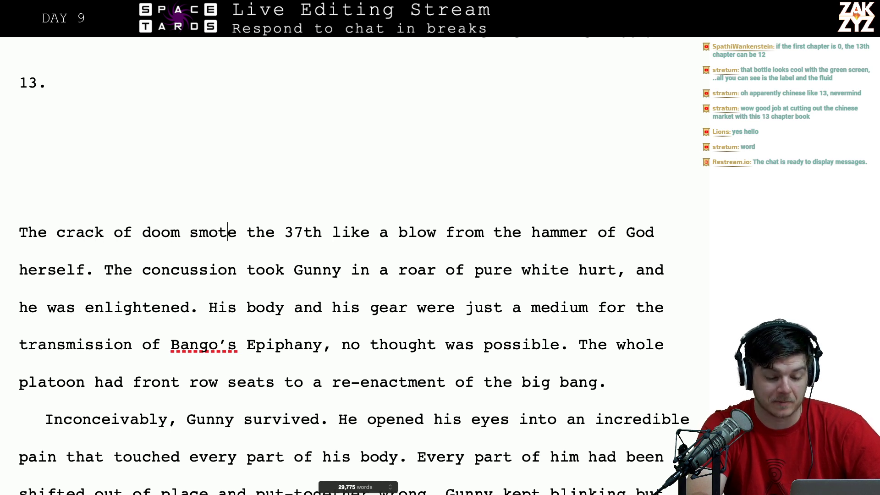
key(Right)
key(Right)
key(Right)
key(Right)
key(Right)
key(Right)
key(Right)
key(Right)
key(Right)
key(Right)
key(Right)
key(Right)
key(Right)
key(Right)
key(Right)
key(Right)
key(Right)
key(Right)
key(Right)
key(Right)
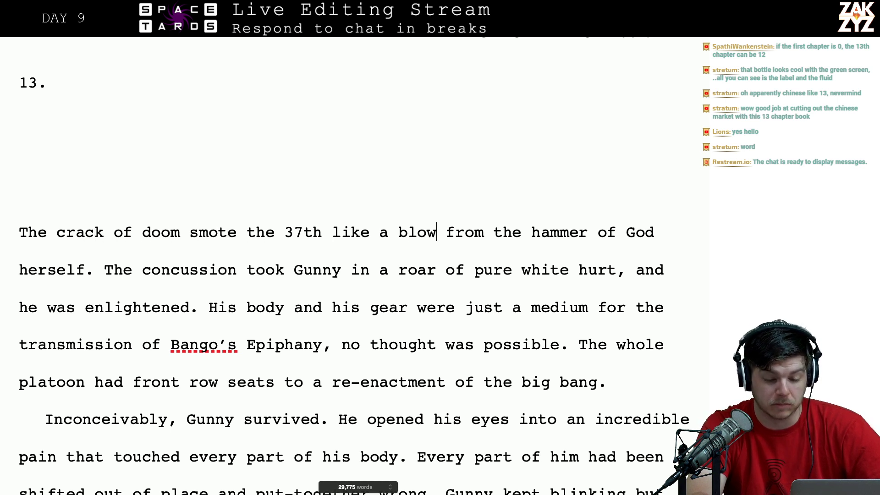
key(Right)
key(Right)
key(Right)
key(Right)
key(Right)
key(Right)
key(Right)
key(Right)
key(Right)
key(Right)
key(Right)
key(Right)
key(Right)
key(Right)
key(Right)
key(Right)
key(Right)
key(Right)
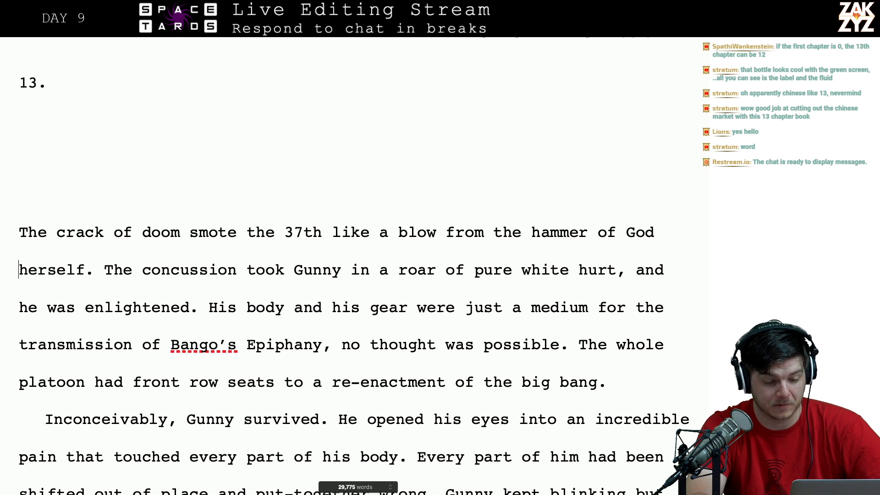
key(Right)
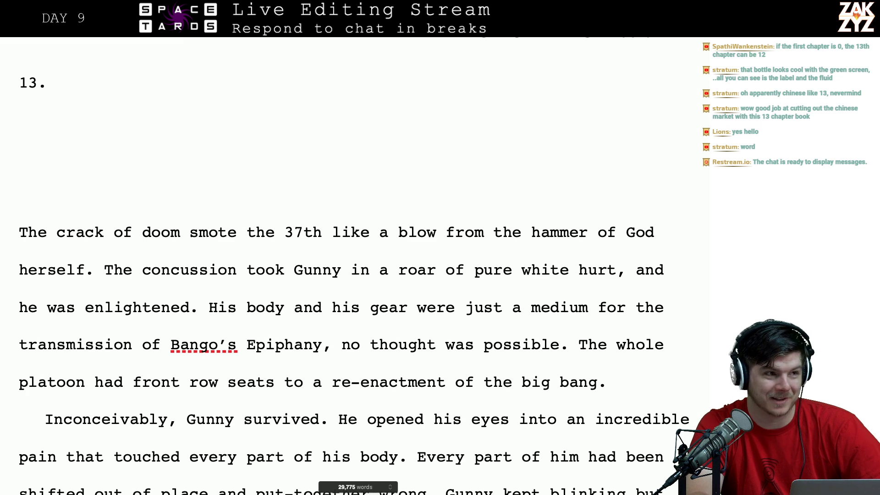
- Proofread the first paragraph from the concussion sentence through the phrase "transmission of Bango's Epiphany"
scroll(348, 275, down, 1)
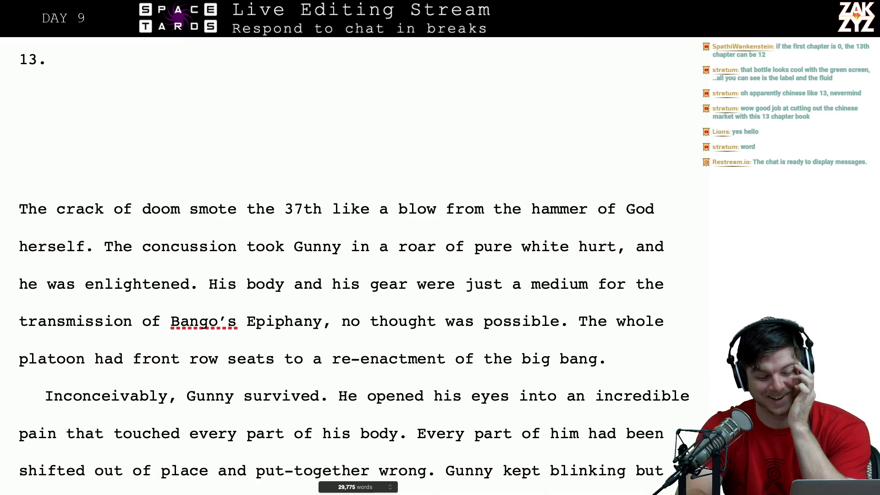
scroll(341, 267, down, 1)
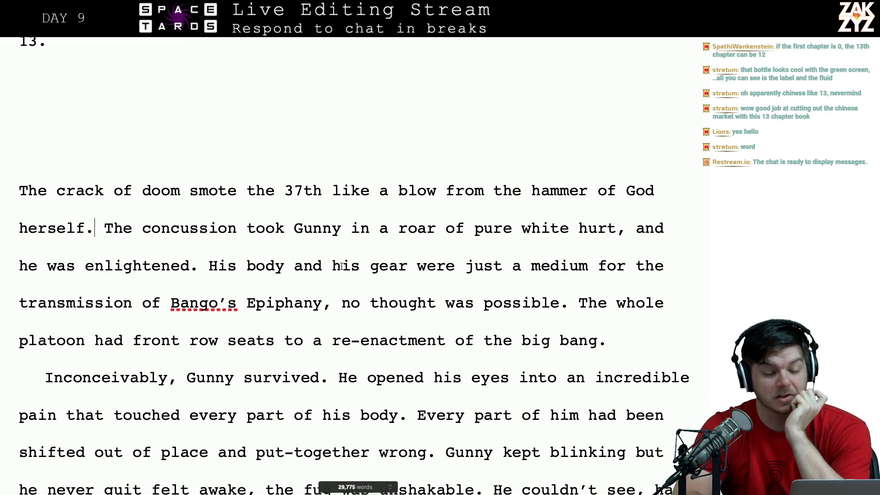
click(379, 228)
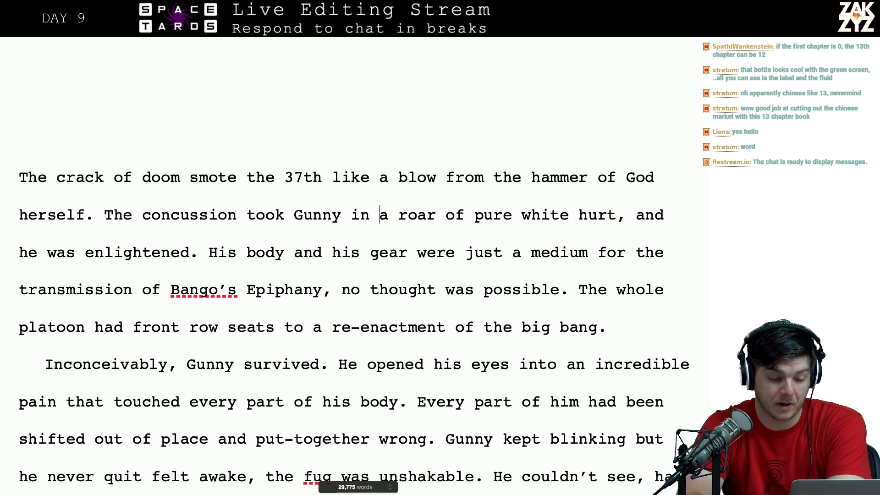
key(Right)
key(Right)
key(Right)
key(Right)
key(Right)
key(Right)
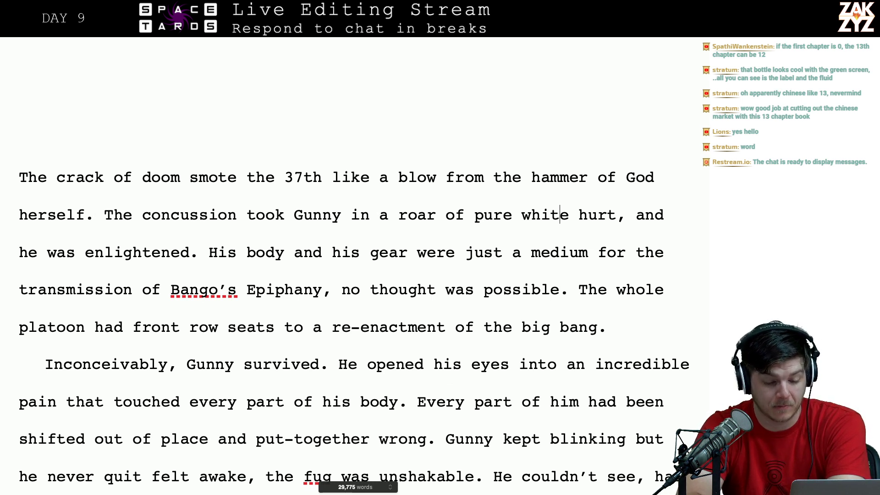
key(Right)
key(Right)
key(Right)
key(Right)
key(Right)
key(Right)
key(Right)
key(Right)
key(Right)
key(Right)
key(Right)
key(Right)
key(Right)
key(Right)
key(Right)
key(Right)
key(Right)
key(Right)
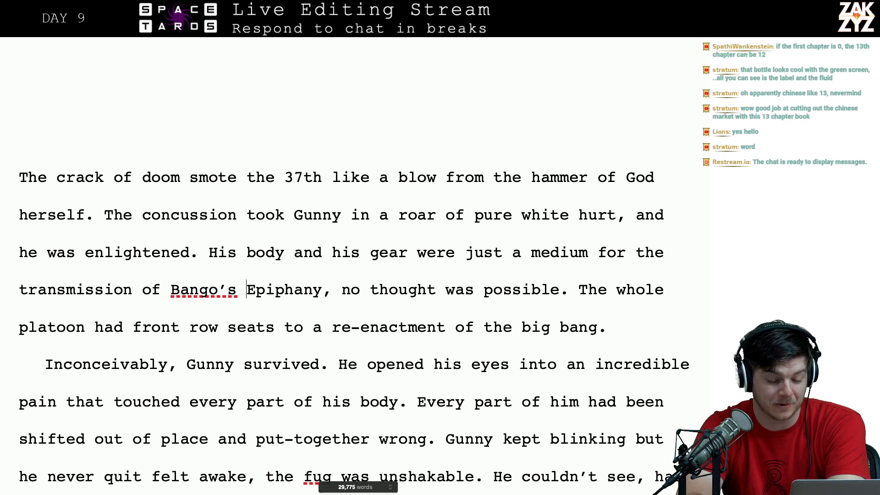
- Reread the sentence about Gunny's body and gear in the first paragraph, starting from "His body"
key(Left)
key(Left)
key(Left)
key(Up)
key(Right)
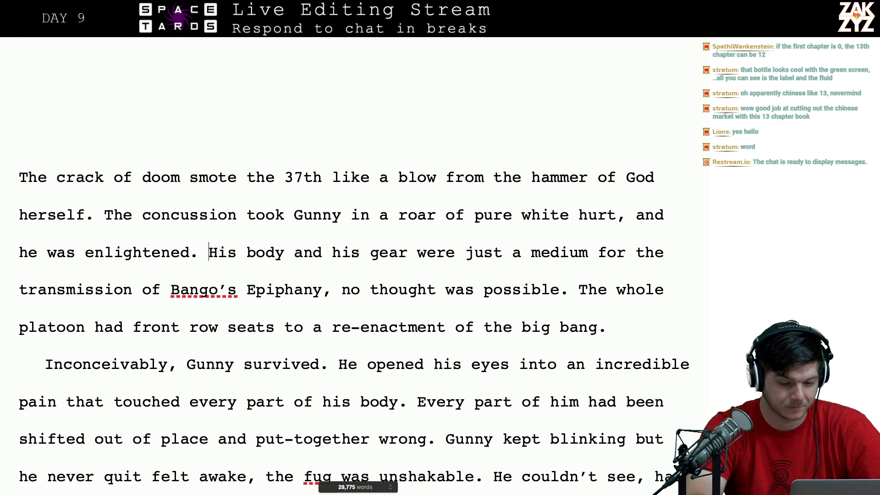
key(Right)
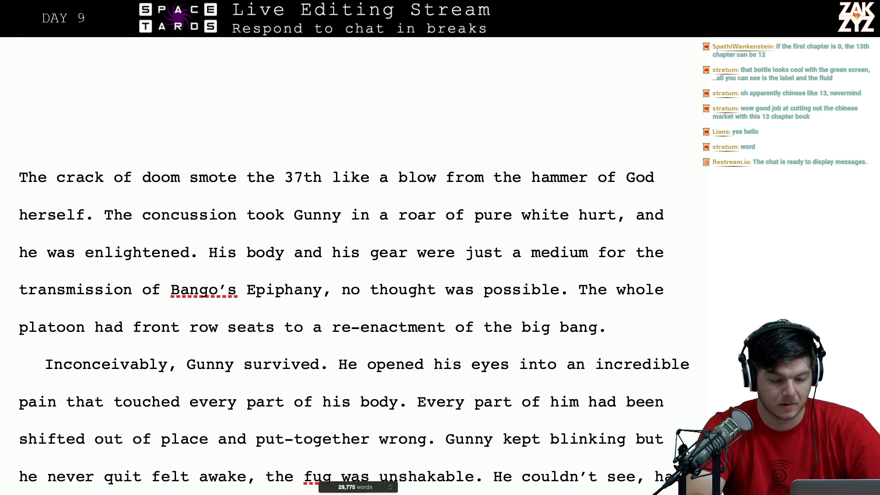
key(Right)
key(Right)
key(Right)
key(Right)
key(Right)
key(Right)
key(Right)
key(Right)
key(Right)
key(Right)
key(Right)
key(Right)
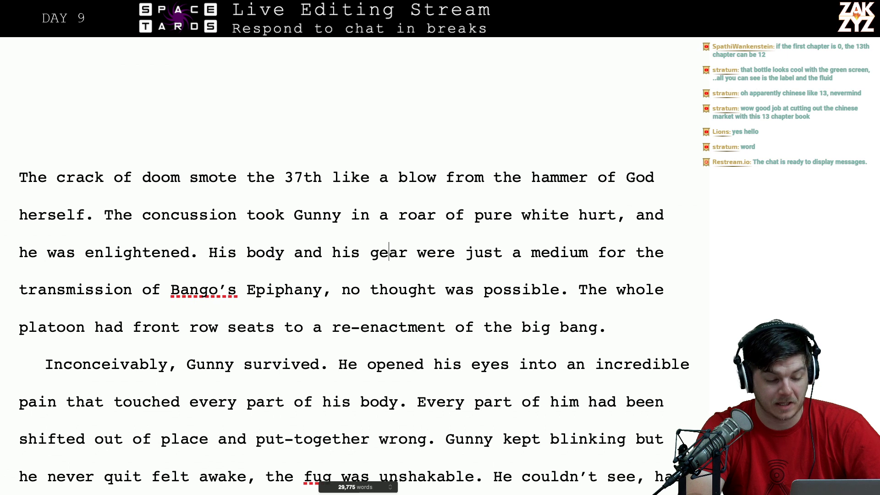
- Read the rest of the first paragraph through its closing sentence about the platoon's front row seats
key(Right)
key(Right)
key(Right)
key(Right)
key(Right)
key(Right)
key(Right)
key(Right)
key(Right)
key(Right)
key(Right)
key(Right)
key(Right)
key(Right)
key(Right)
key(Right)
key(Right)
key(Right)
key(Right)
key(Right)
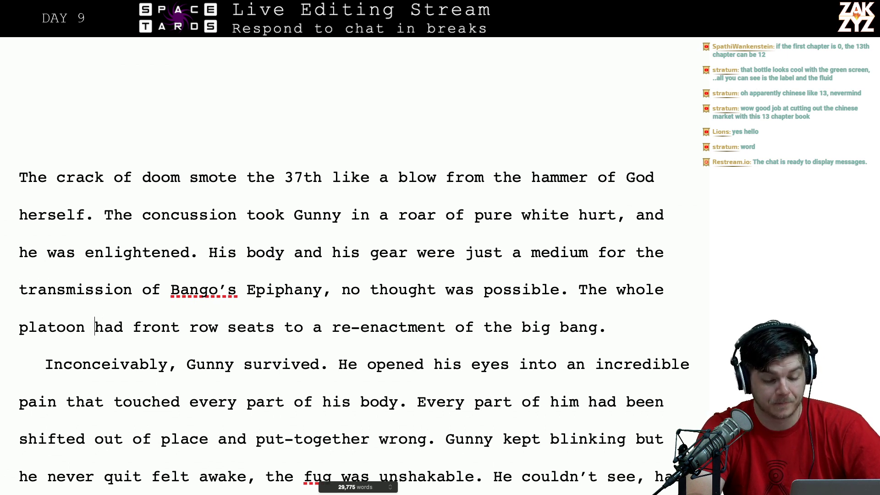
key(Left)
key(Left)
key(Left)
key(Left)
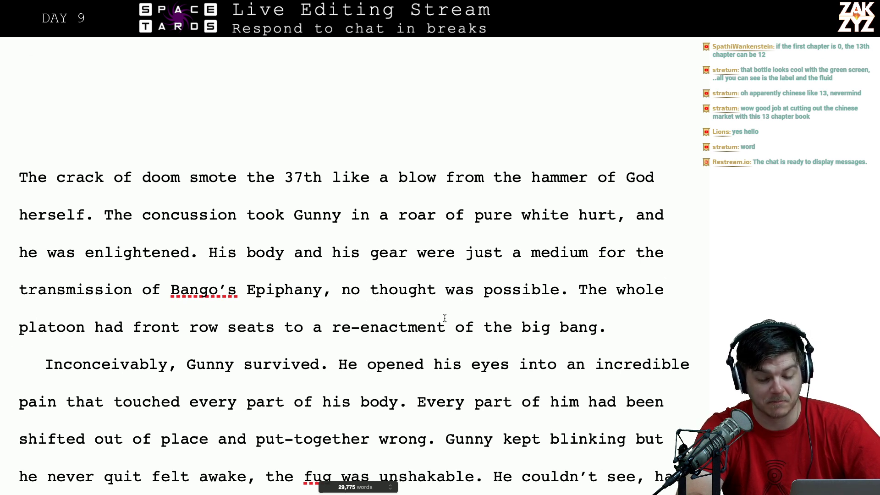
click(691, 326)
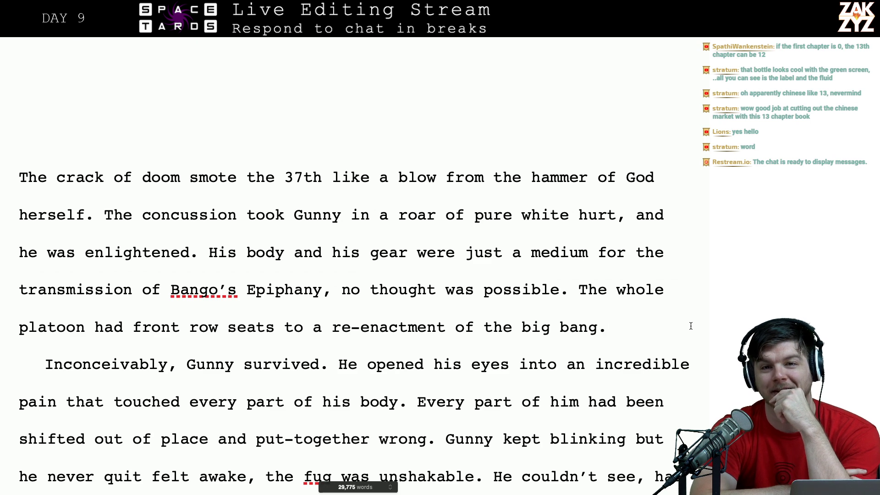
- Cut the chapter's opening sentence, from "The crack of doom" through "God herself."
scroll(691, 326, down, 1)
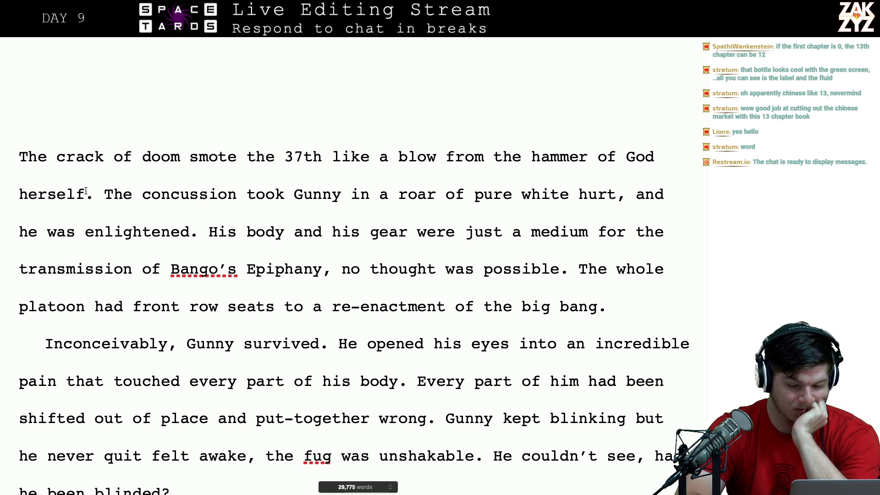
drag(100, 197, 5, 156)
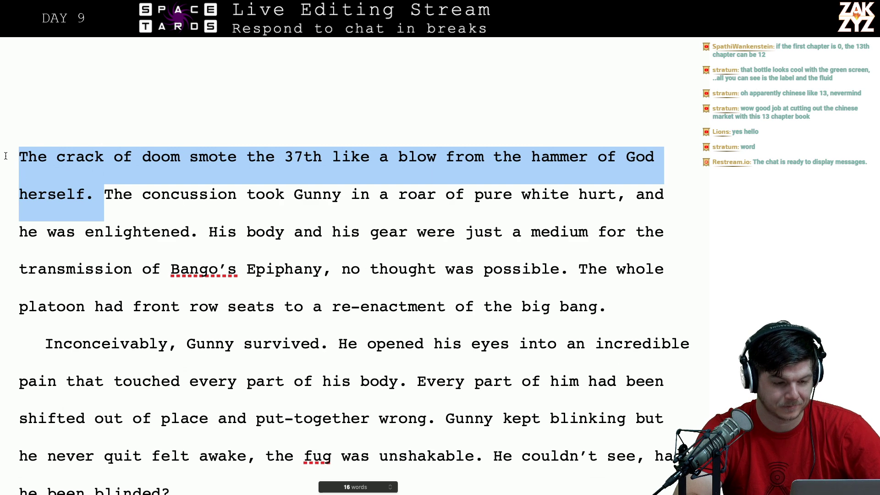
key(BackSpace)
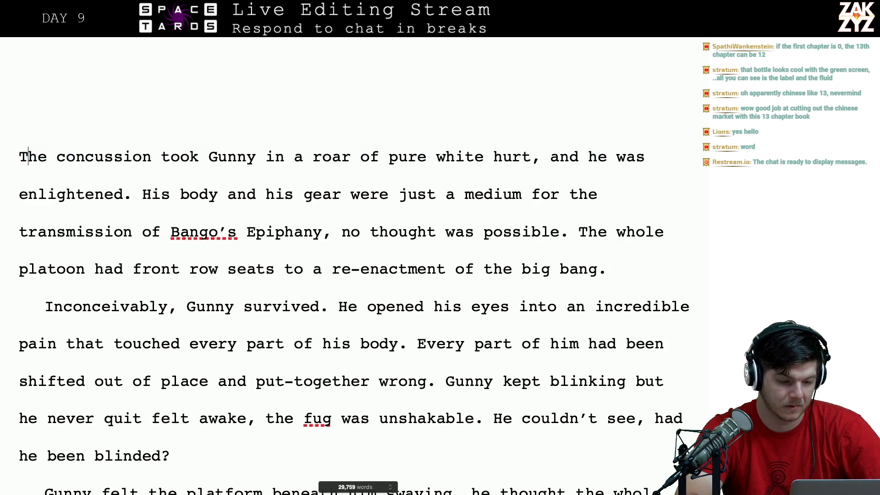
- Replace "concussion" with "explosion" in the sentence that starts the first paragraph
key(Right)
key(Right)
key(Right)
key(Right)
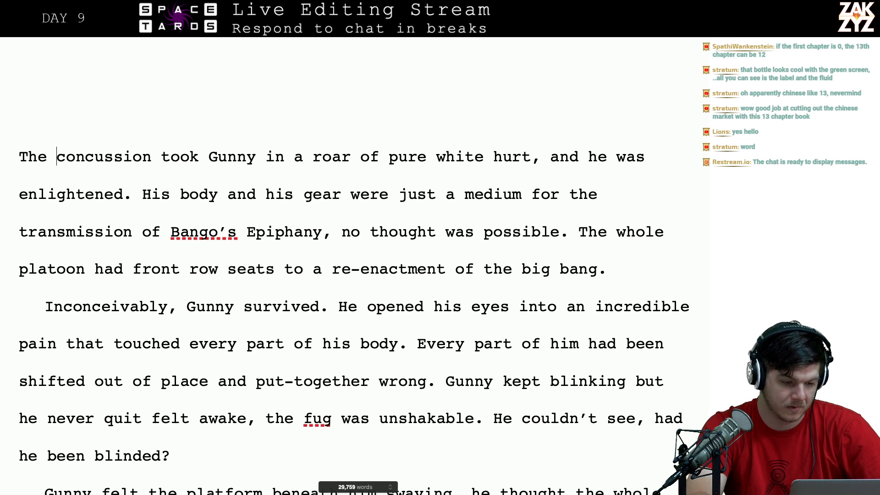
text(explosion)
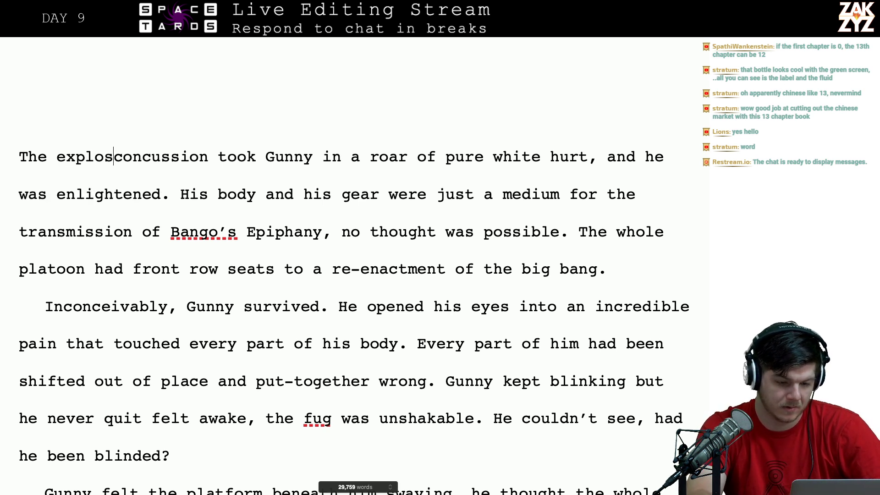
key(shift+Right)
key(shift+Right)
key(shift+Right)
key(shift+Right)
key(shift+Right)
key(shift+Right)
key(shift+Right)
key(shift+Right)
key(shift+Right)
key(shift+Right)
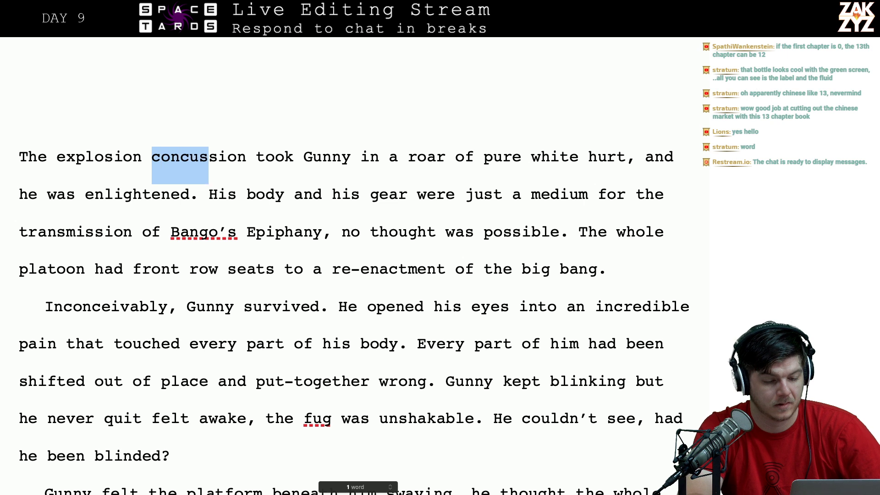
key(BackSpace)
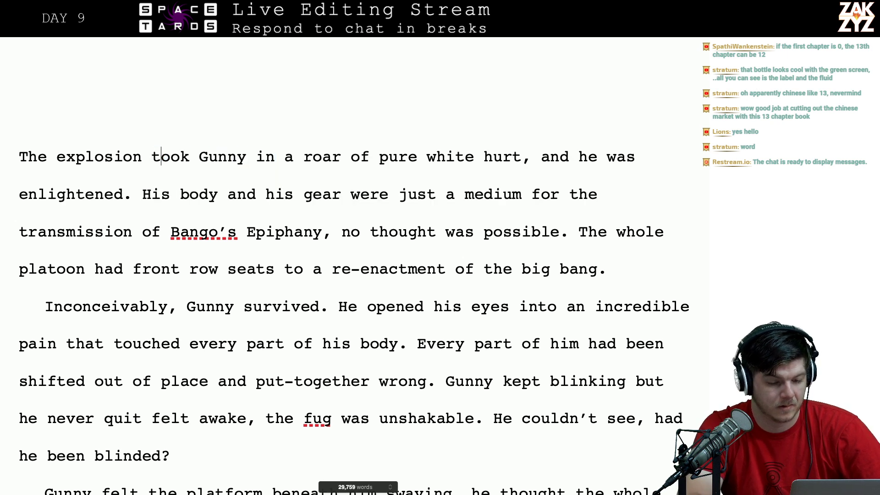
- Insert "at once" before "he was enlightened" in the explosion sentence
key(Right)
key(Down)
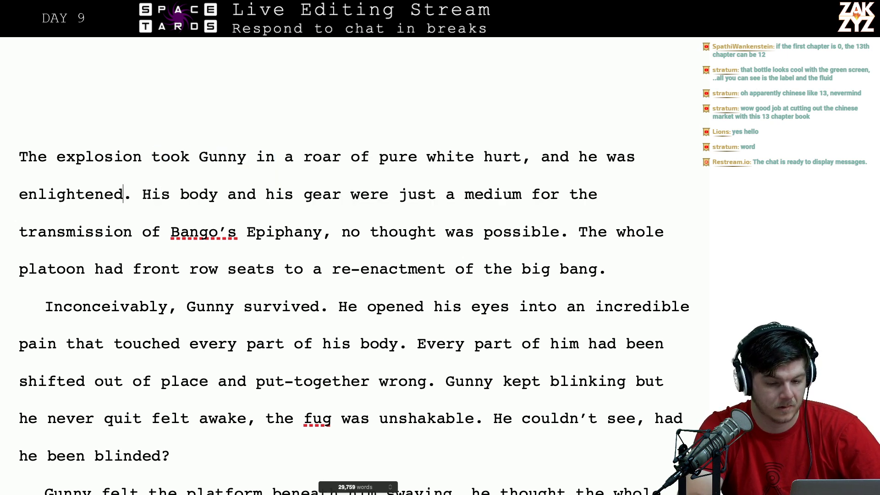
key(Left)
key(Left)
key(Left)
key(Left)
key(Left)
key(Left)
key(Left)
key(Left)
key(Left)
key(Left)
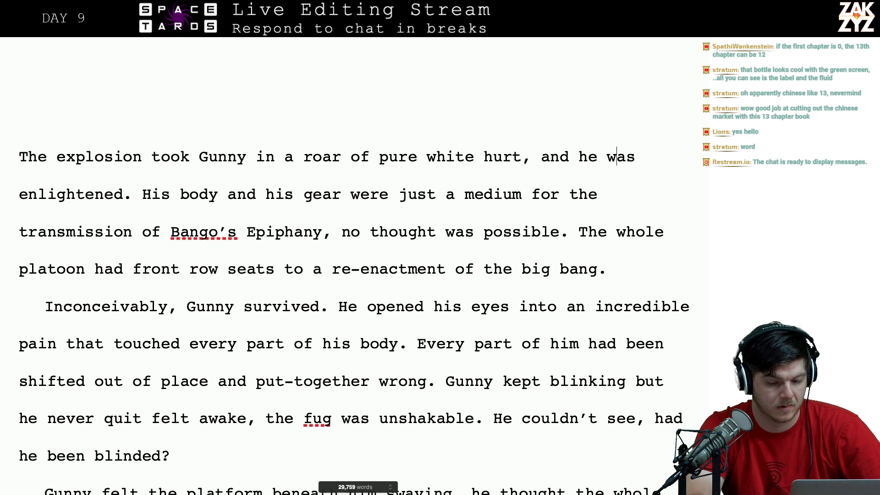
text(at once)
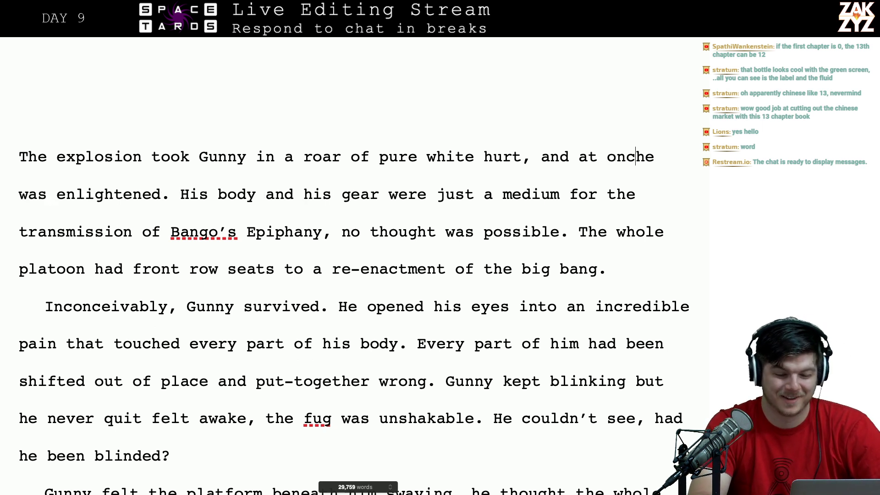
- Change "His" to "Gunny's" at the start of the sentence about his body and gear
key(Right)
key(Right)
key(Right)
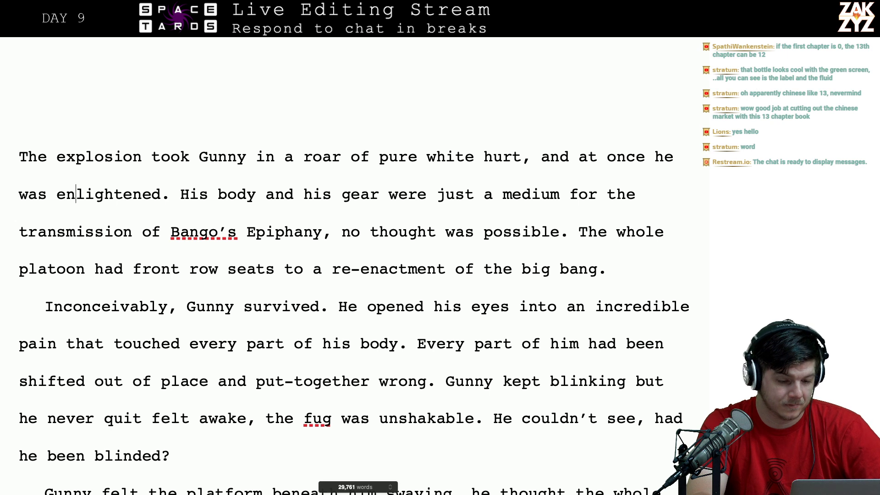
key(BackSpace)
key(BackSpace)
key(BackSpace)
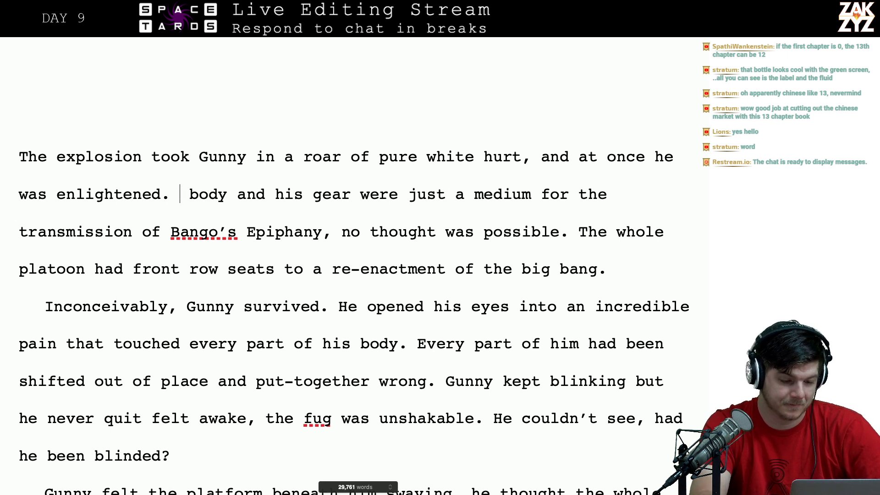
text(Gunnn)
key(BackSpace)
text(y's)
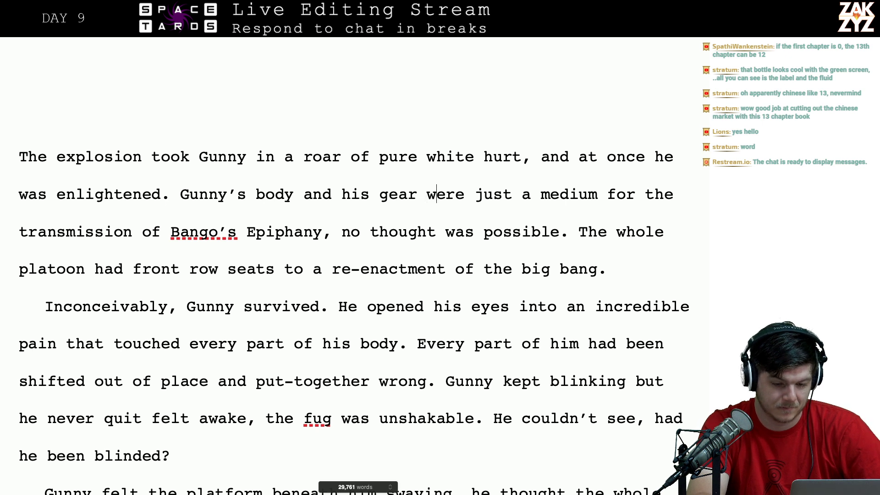
- Insert "No thought was possible," before "Gunny's body and his gear" in the first paragraph
key(Down)
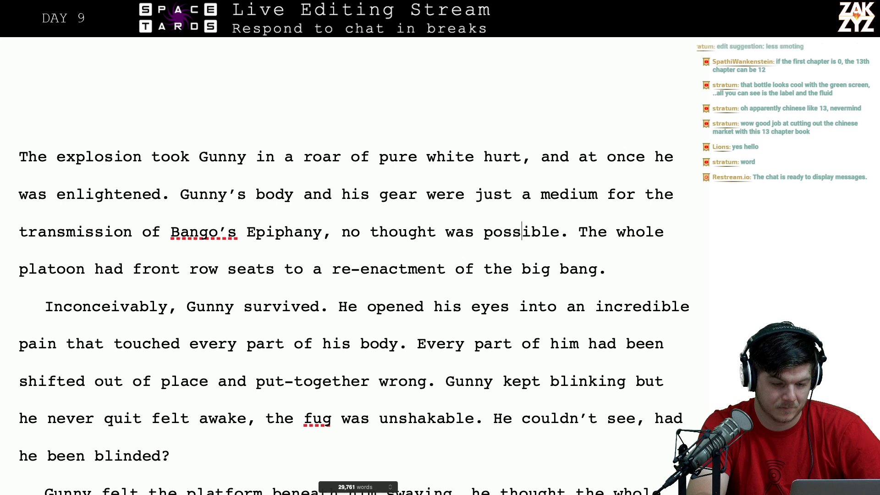
key(Left)
key(Left)
key(Left)
key(Left)
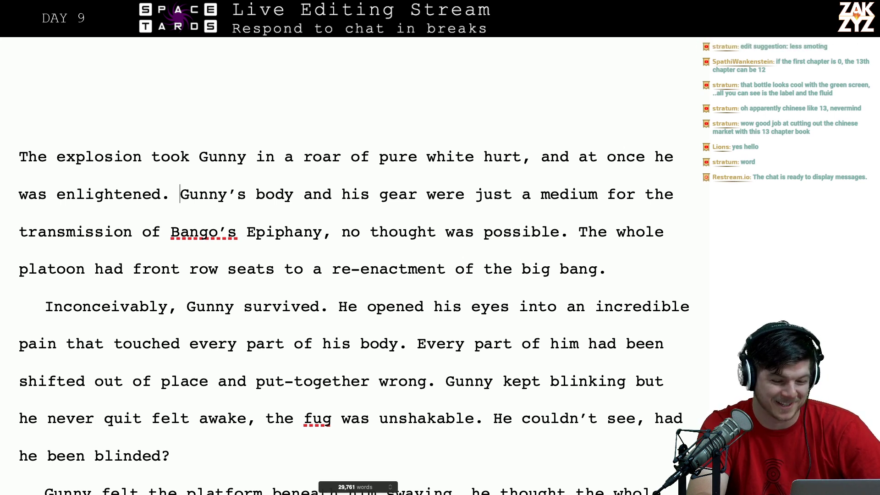
key(Up)
key(Left)
key(Left)
key(Left)
key(Right)
key(Down)
key(Right)
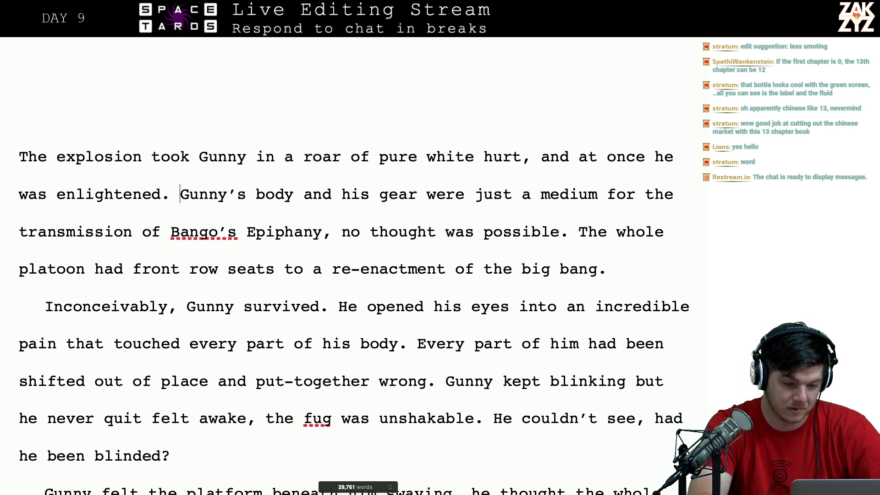
text(No thought was p)
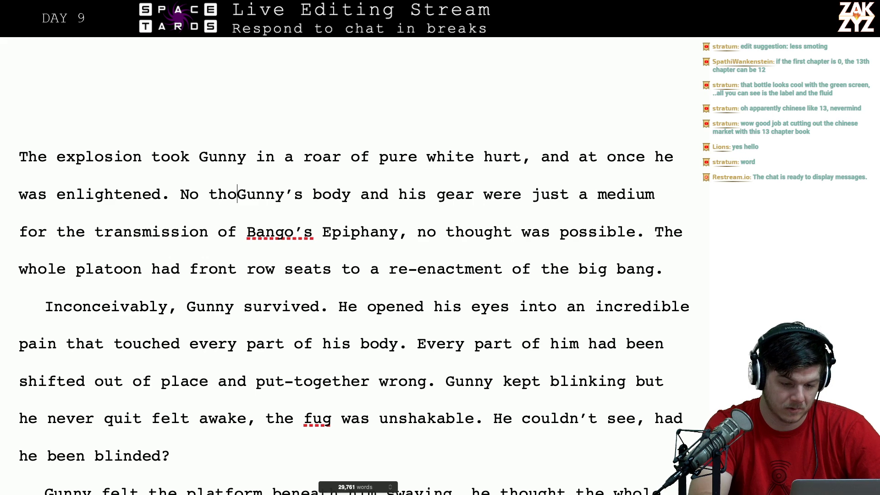
text(ossible,)
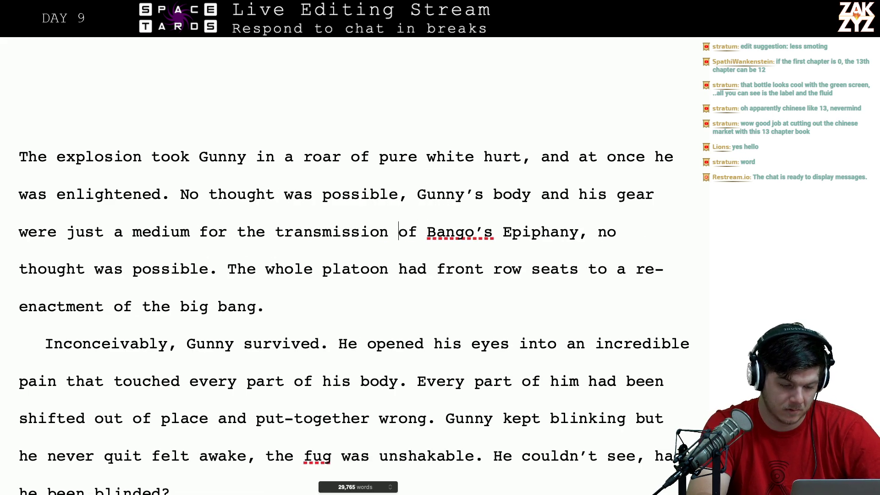
- Try to split the first paragraph between "were" and "just a medium", and remove the break again
key(Left)
key(Left)
key(Left)
key(Left)
key(Left)
key(Left)
key(Left)
key(Left)
key(Left)
key(Left)
key(Left)
key(Left)
key(Left)
key(Left)
key(Left)
key(Left)
key(Left)
key(Left)
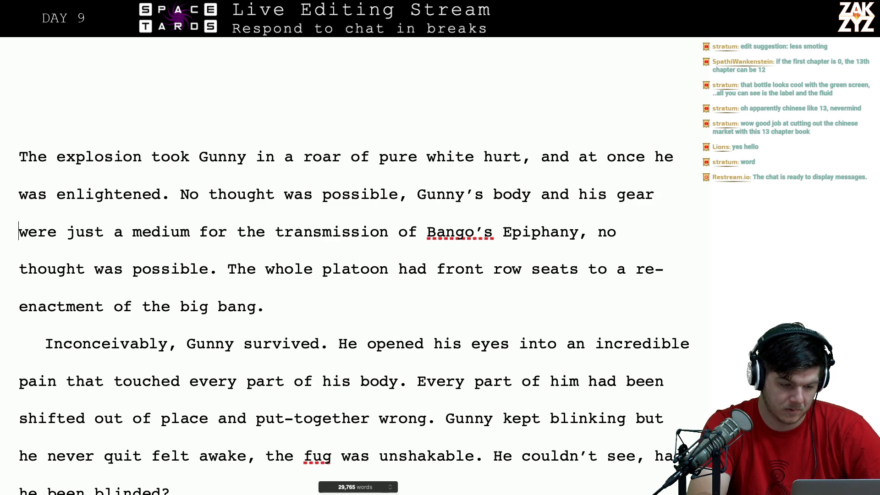
key(Return)
text(just)
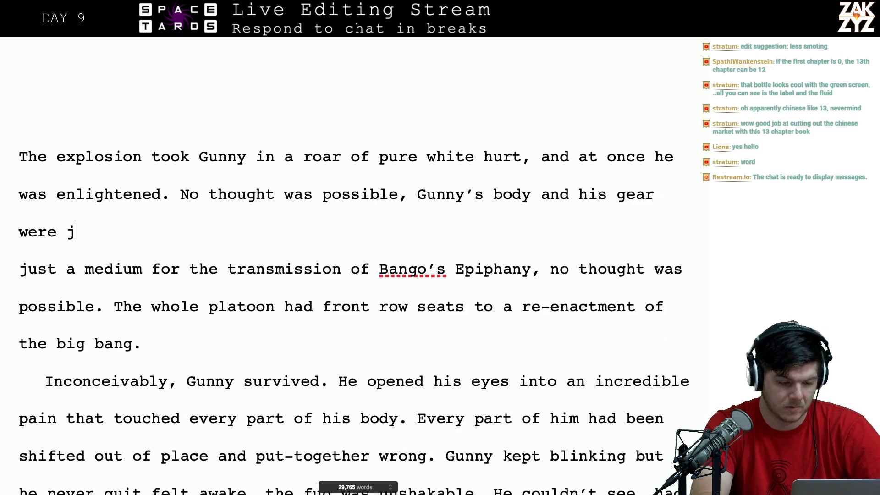
key(BackSpace)
key(BackSpace)
key(BackSpace)
key(BackSpace)
key(BackSpace)
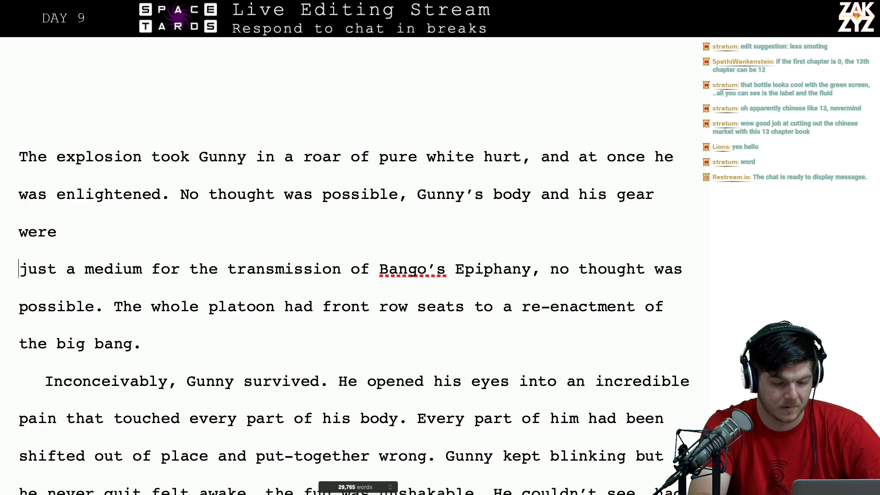
key(BackSpace)
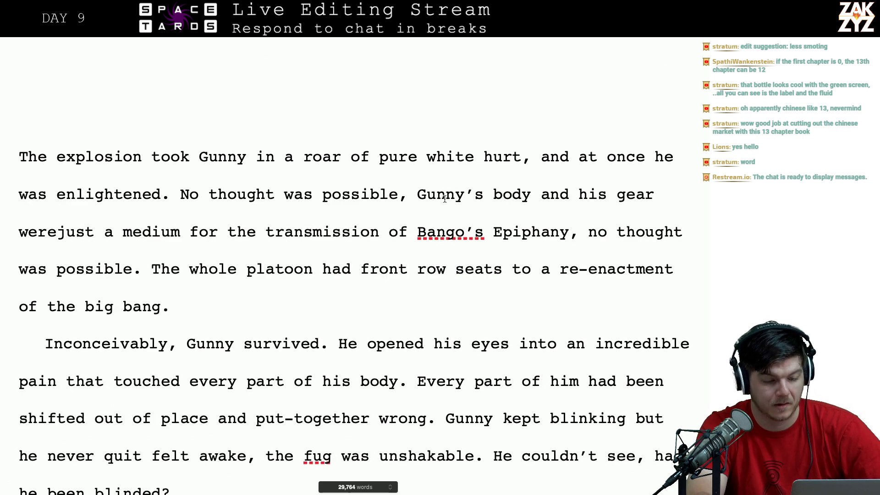
- Restore the missing space between "were" and "just" in the sentence about Gunny's body
click(417, 201)
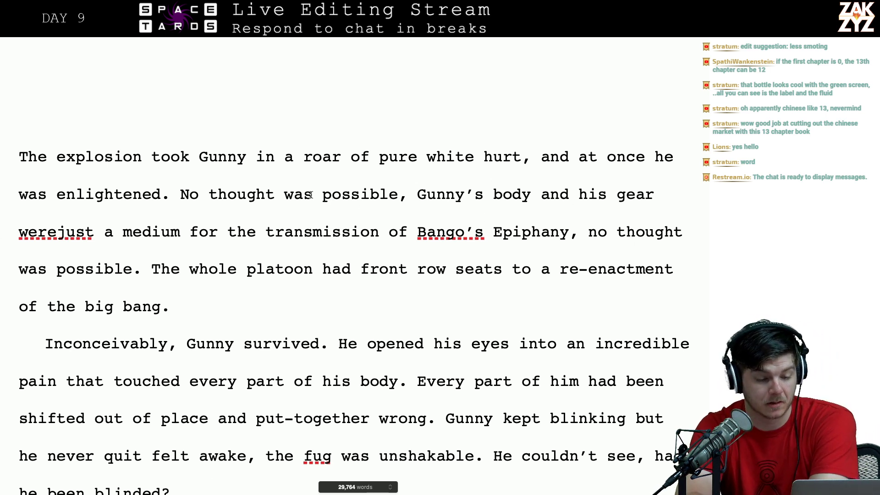
scroll(376, 200, down, 1)
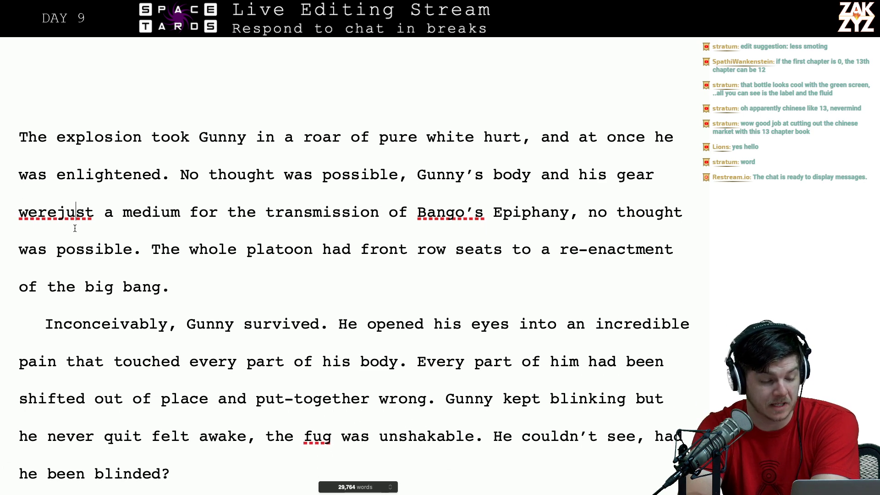
key(Left)
key(Left)
key(Right)
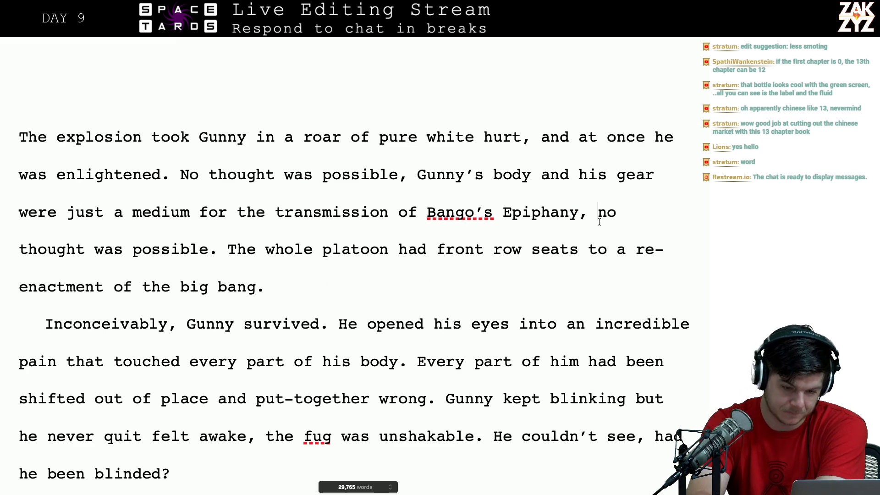
- End the sentence at "Epiphany" with a period and move "no thought was possible" onward down, leaving a blank line between
key(Left)
key(BackSpace)
text(.)
key(Return)
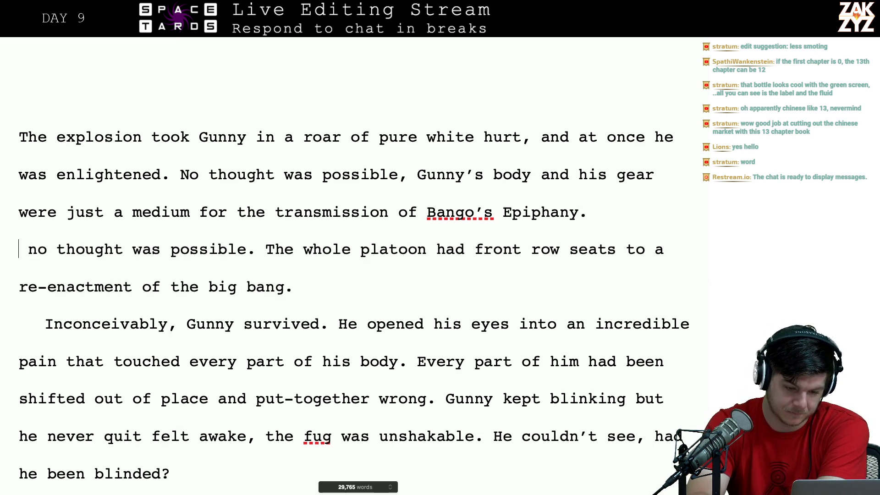
key(Return)
- Try pasting the cut "crack of doom" sentence after "Bango's Epiphany." and undo the insertion
key(Left)
key(Left)
key(Left)
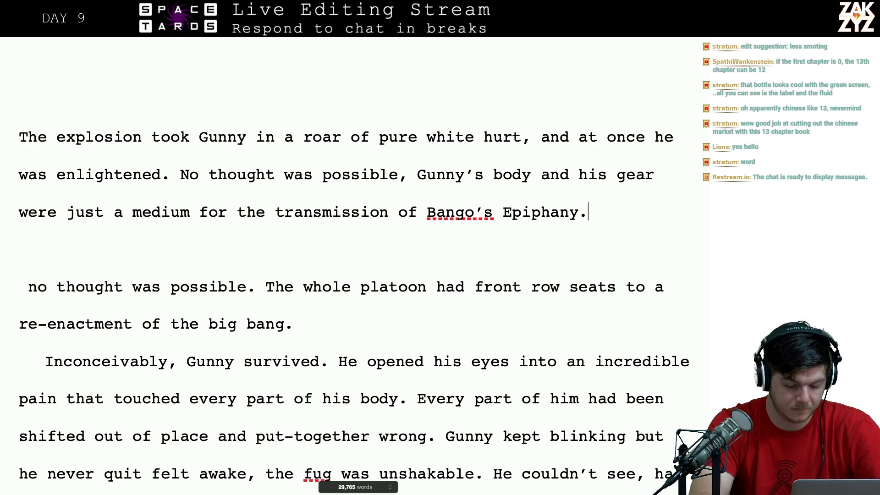
key(ctrl+v)
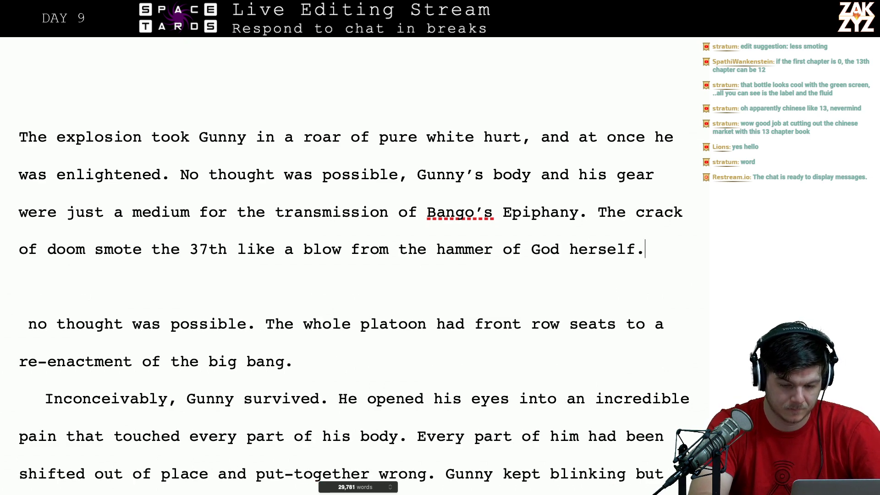
key(ctrl+z)
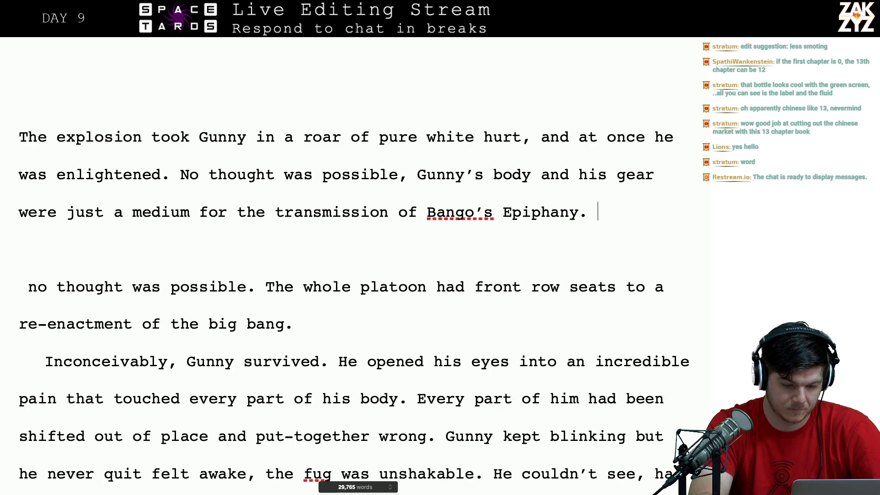
text(As)
key(BackSpace)
key(BackSpace)
text(I)
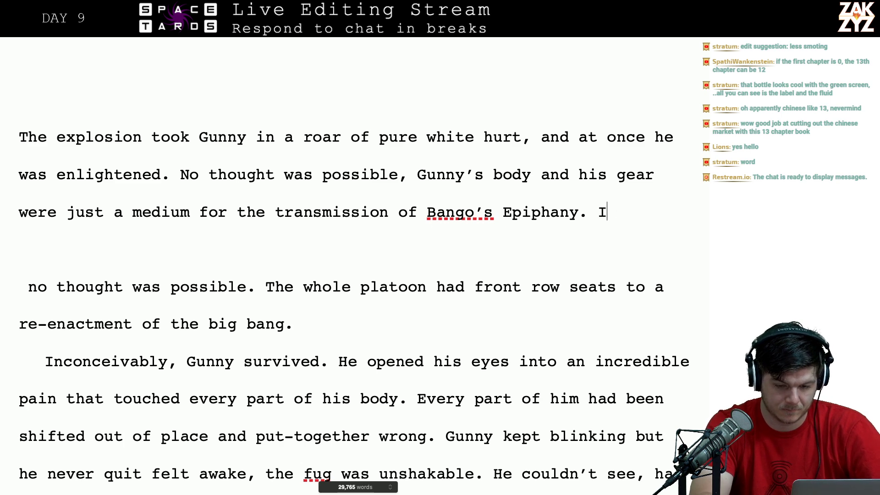
text(T)
key(BackSpace)
key(BackSpace)
- Continue the opening paragraph after "Bango's Epiphany." with "They'd been smote by the hammer of God herself,"
text(They')
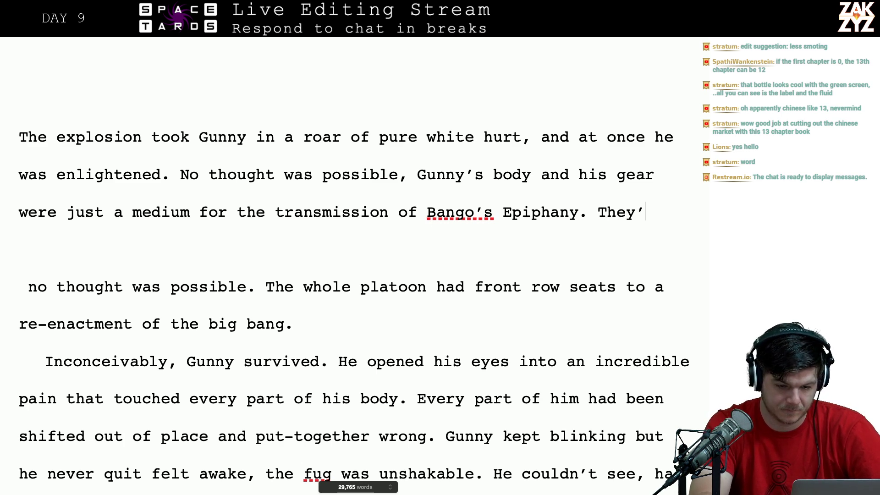
text(d been smote by )
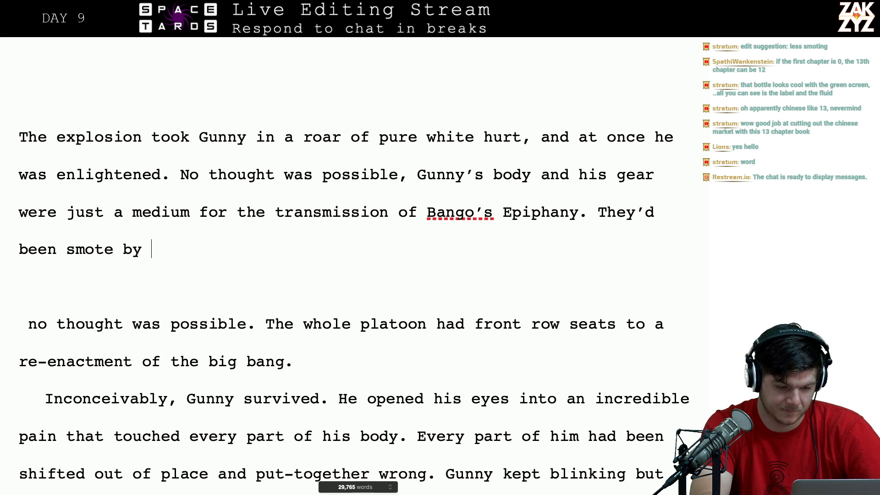
text(the hammer of g)
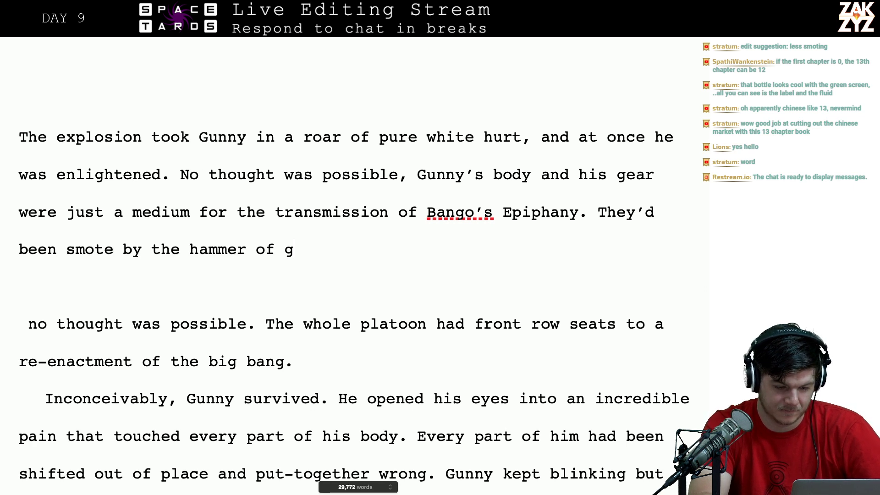
text(ot)
key(BackSpace)
text(d)
key(BackSpace)
key(BackSpace)
key(BackSpace)
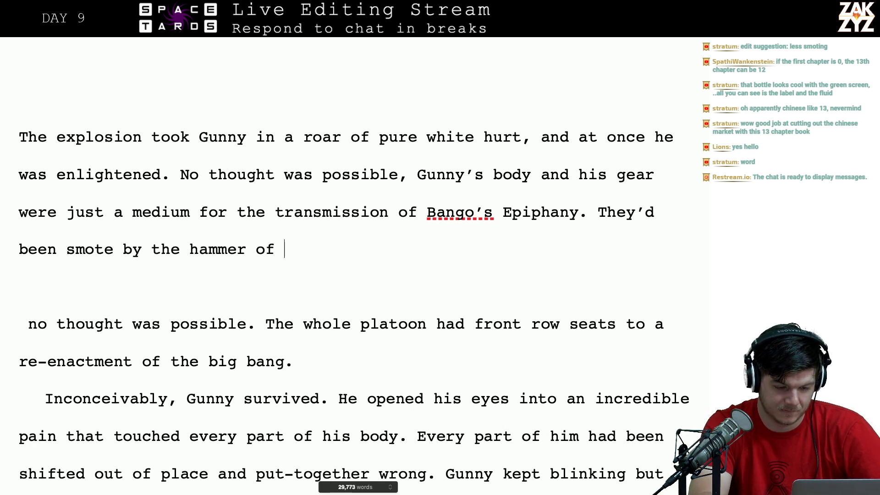
text(God herself,)
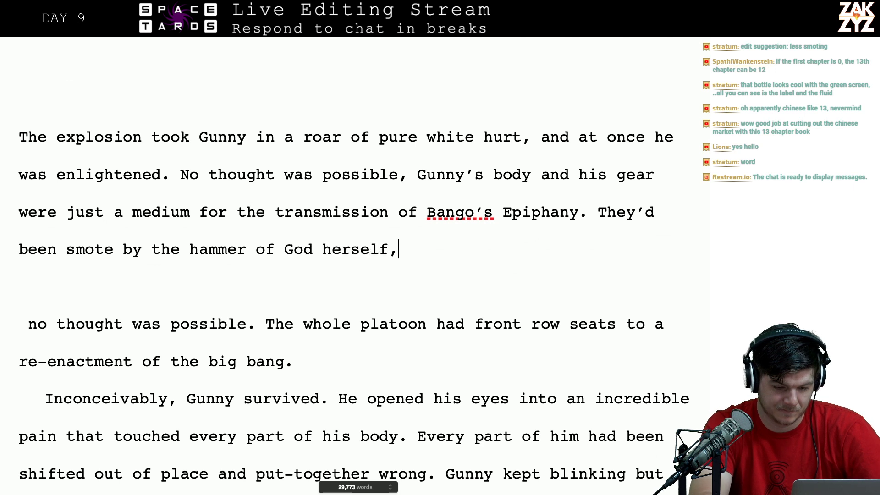
- Try continuing the "hammer of God herself" sentence with "the whole platoon had front row seats to a" and remove that wording
text( the whole p)
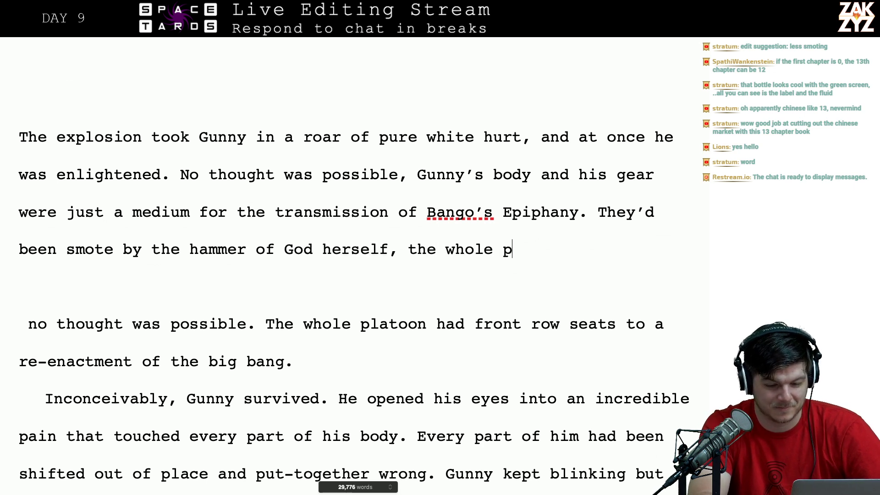
text(latoon had fro)
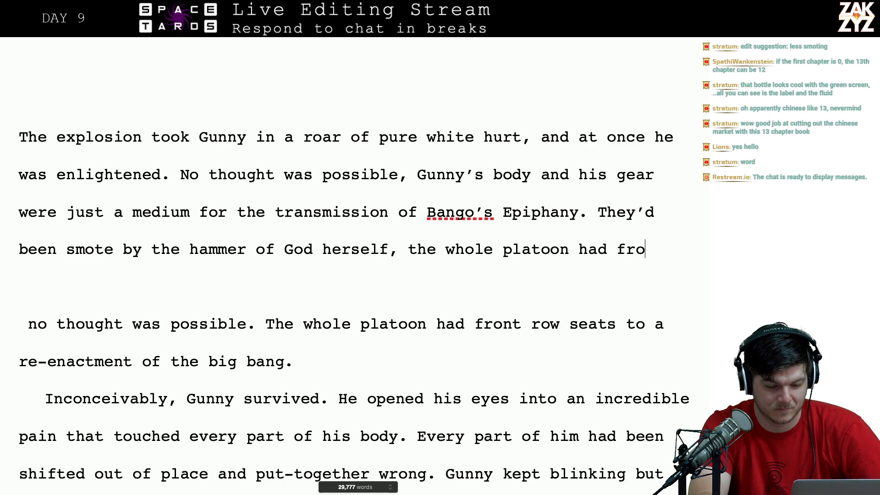
text(nt row sea)
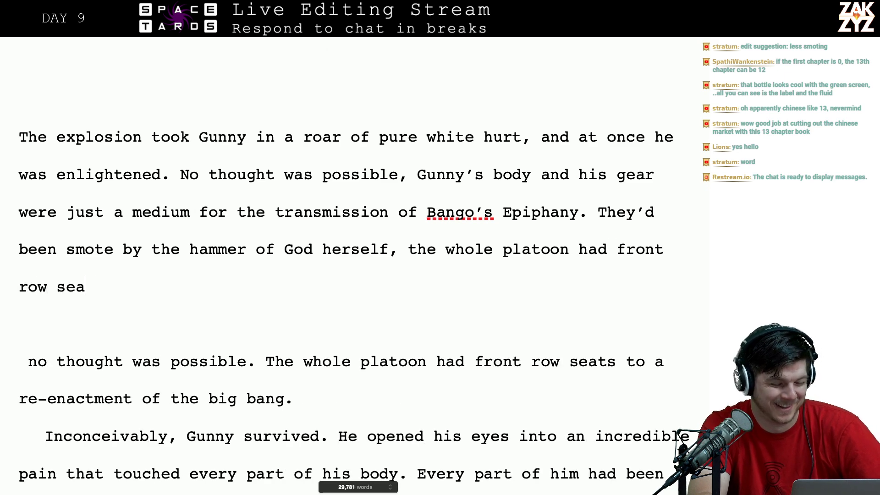
text(ts to a)
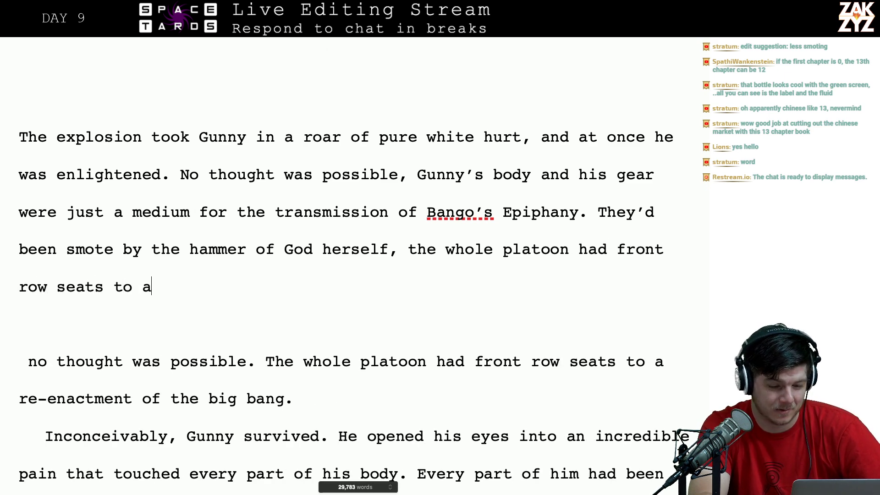
key(BackSpace)
key(BackSpace)
key(BackSpace)
key(BackSpace)
key(BackSpace)
key(BackSpace)
key(BackSpace)
key(BackSpace)
key(BackSpace)
key(BackSpace)
key(BackSpace)
key(BackSpace)
key(BackSpace)
key(BackSpace)
key(BackSpace)
key(BackSpace)
key(BackSpace)
key(BackSpace)
key(BackSpace)
key(BackSpace)
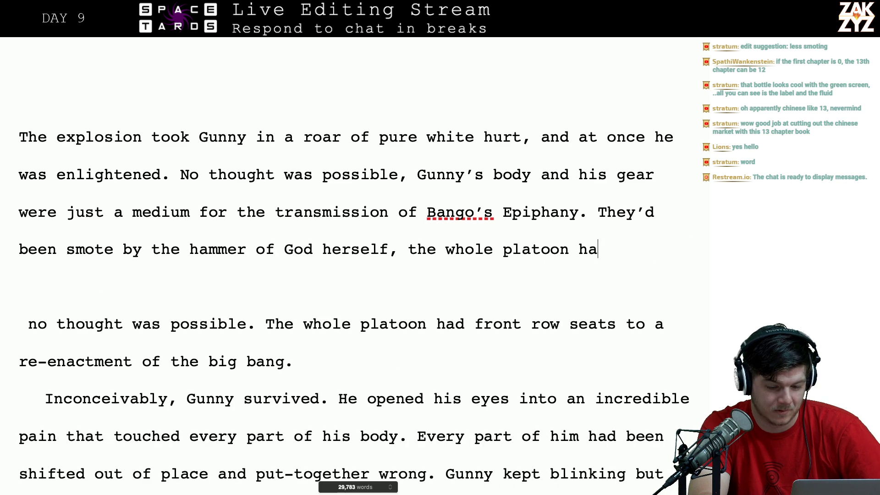
key(BackSpace)
key(BackSpace)
key(BackSpace)
key(BackSpace)
key(BackSpace)
key(BackSpace)
key(BackSpace)
key(BackSpace)
key(BackSpace)
key(BackSpace)
key(BackSpace)
key(BackSpace)
key(BackSpace)
key(BackSpace)
key(BackSpace)
key(BackSpace)
key(BackSpace)
key(BackSpace)
key(BackSpace)
key(BackSpace)
- Finish the "hammer of God herself" sentence with "front row seats at a re-enactment of the big bang."
text(f)
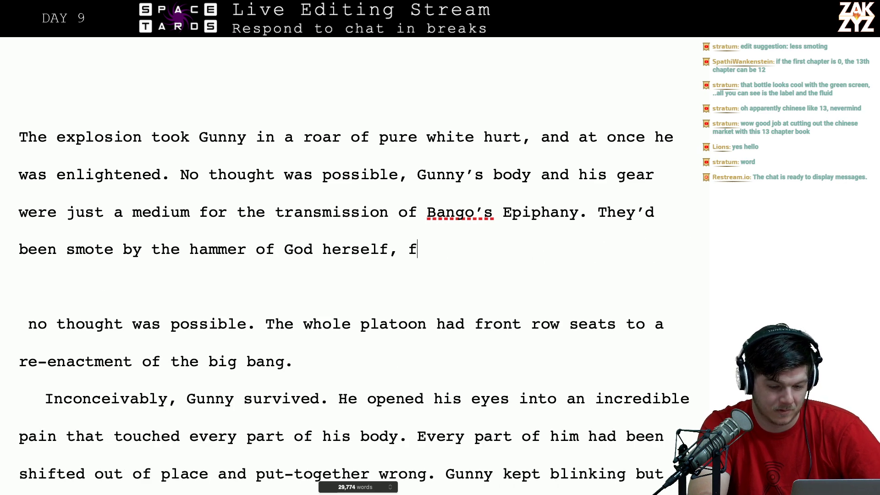
text(ront roa)
key(BackSpace)
text(w )
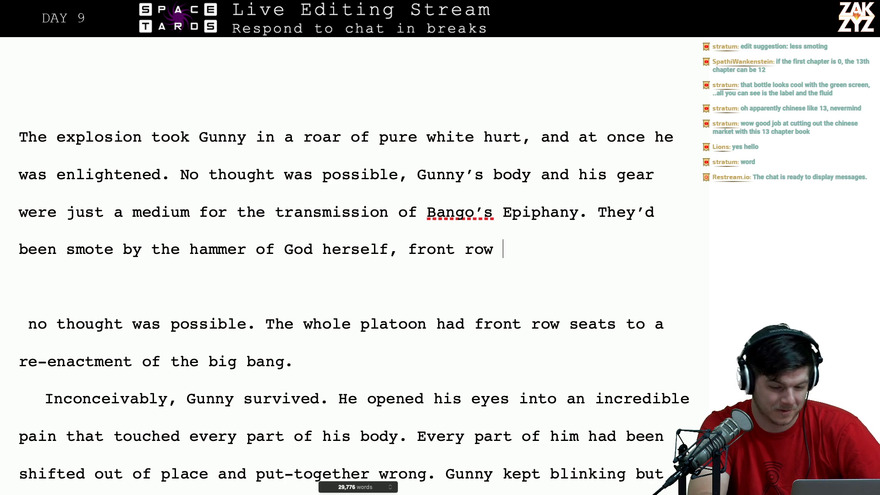
text(seats at a re)
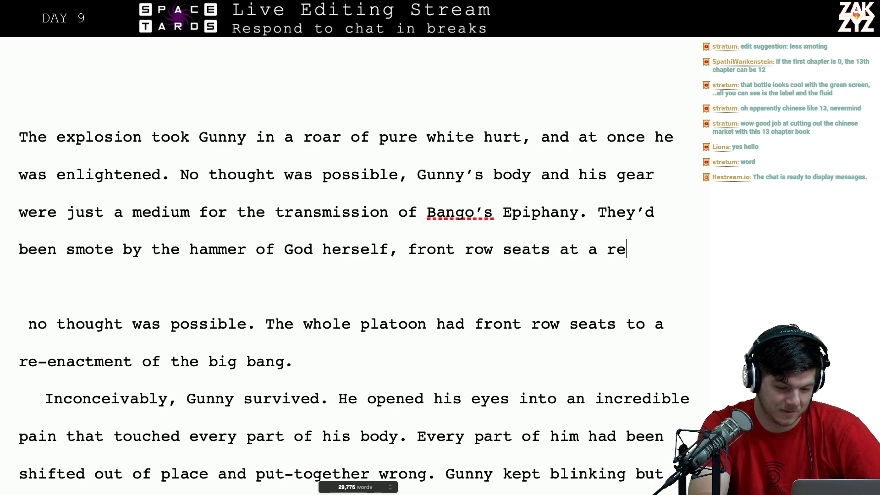
text(-enactment )
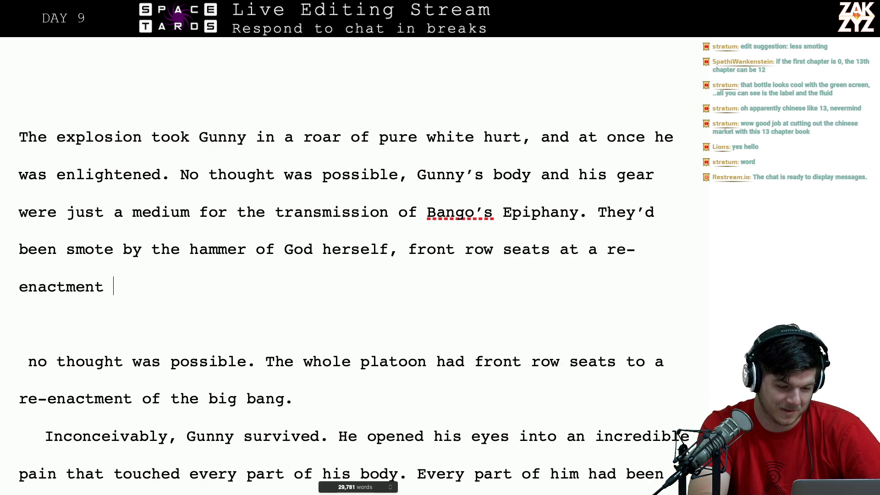
text(of the big ban)
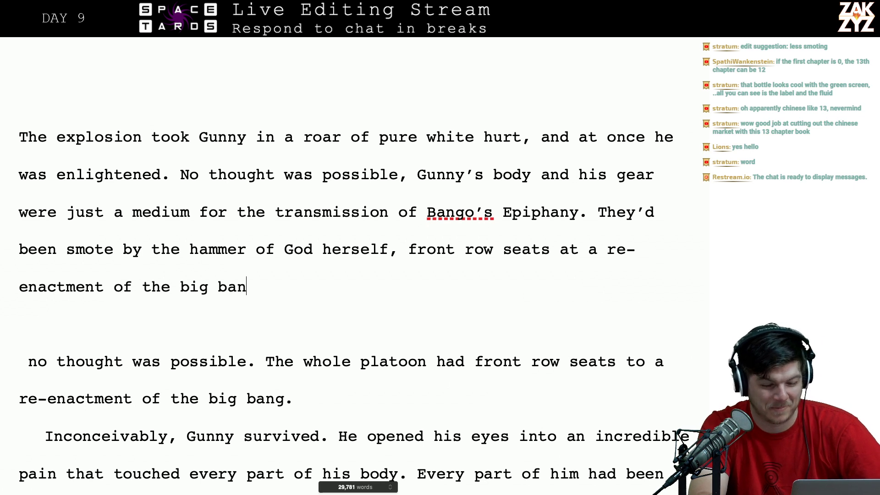
text(g.)
- Try deleting the leftover "no thought was possible" passage together with its surrounding paragraph breaks, and undo the deletion
key(shift+Right)
key(shift+Down)
key(shift+Down)
key(shift+Right)
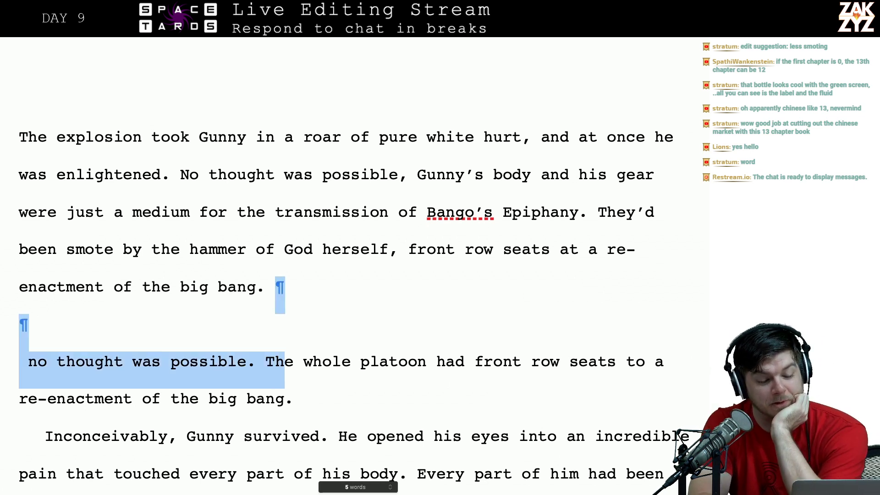
key(shift+Down)
key(shift+Right)
key(shift+Right)
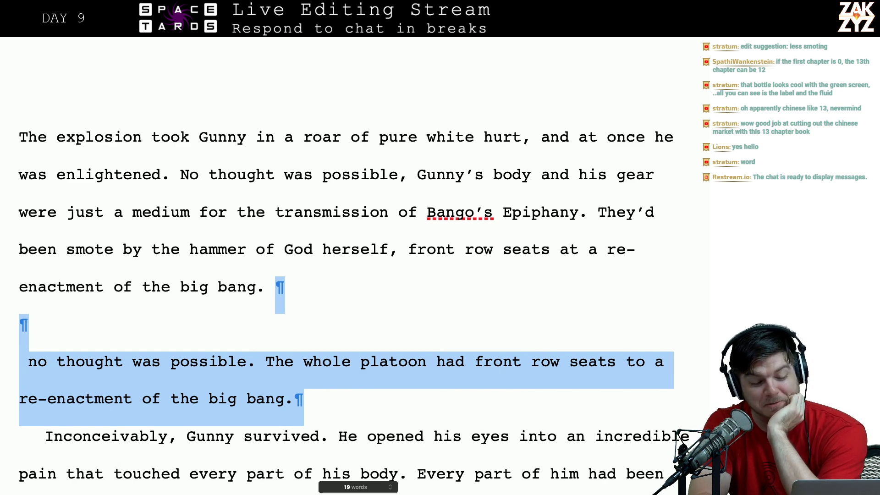
key(BackSpace)
key(Return)
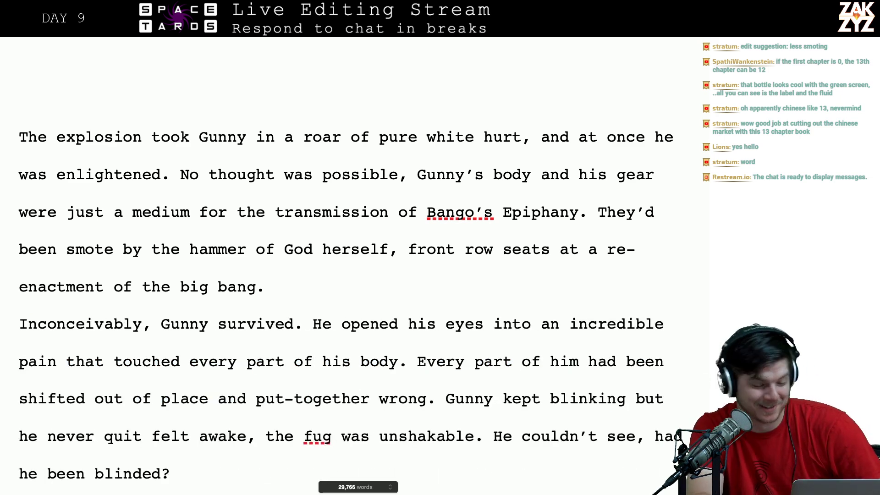
key(super+z)
key(super+z)
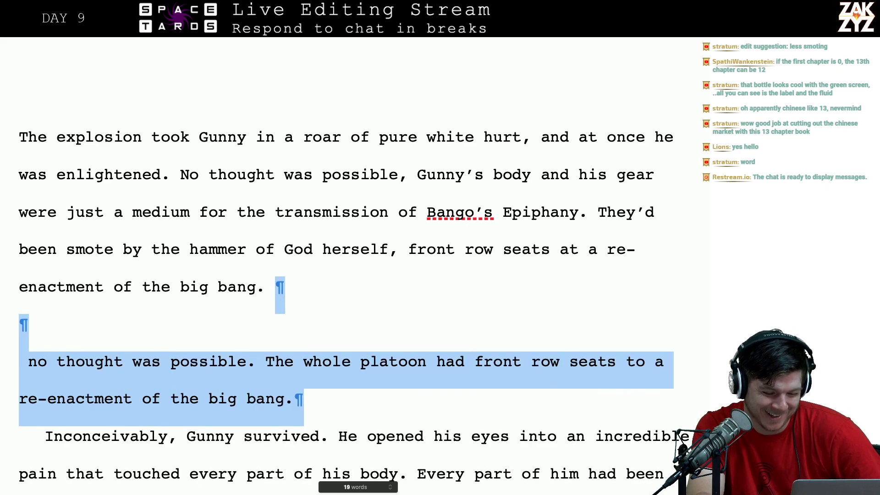
- Delete the leftover "no thought was possible. The whole platoon had front row seats" passage and blank line, keeping the "Inconceivably" paragraph separate and indented
key(Right)
key(Left)
key(Up)
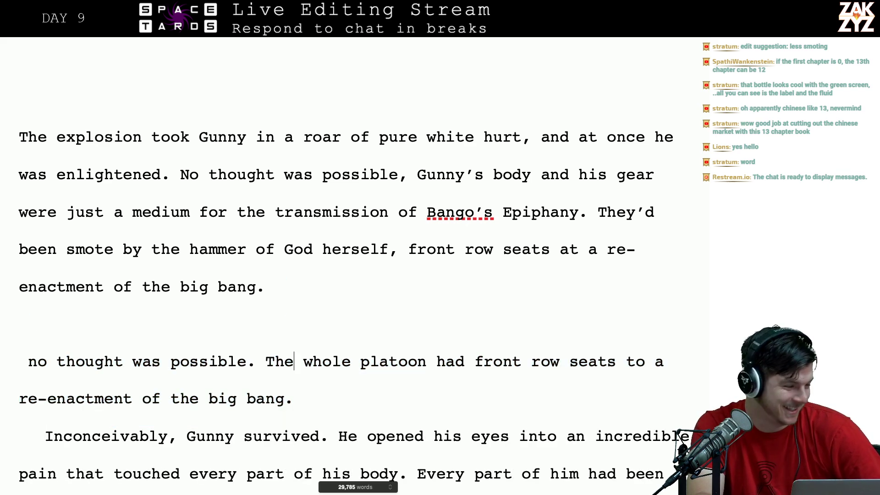
key(Down)
key(shift+Left)
key(shift+Up)
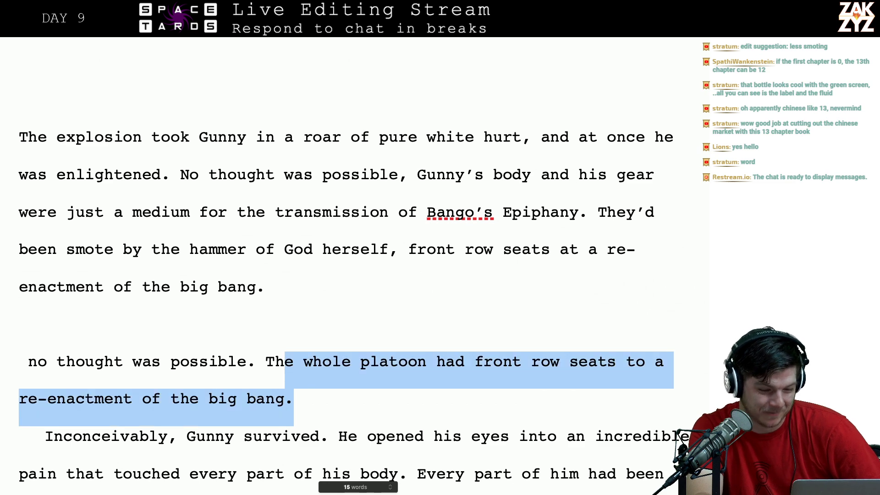
key(shift+Up)
key(BackSpace)
key(BackSpace)
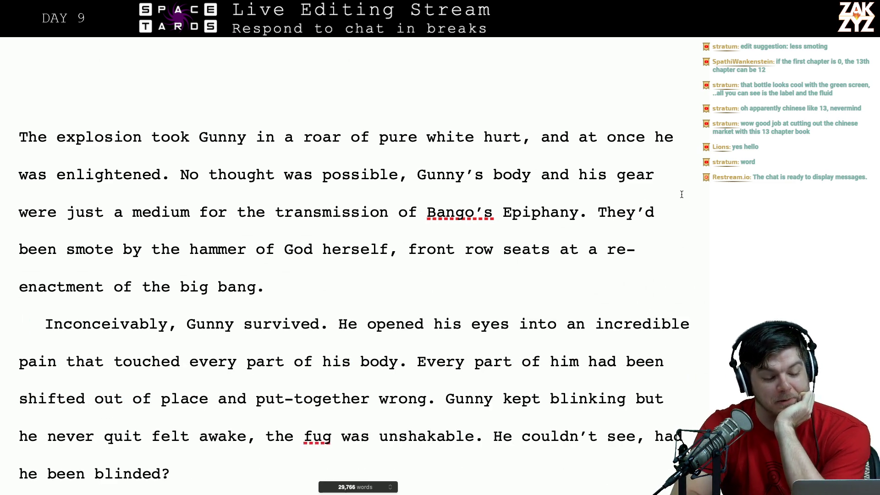
- Reread the rewritten opening paragraph and the following paragraphs about Gunny surviving and the platform swaying
scroll(446, 283, down, 3)
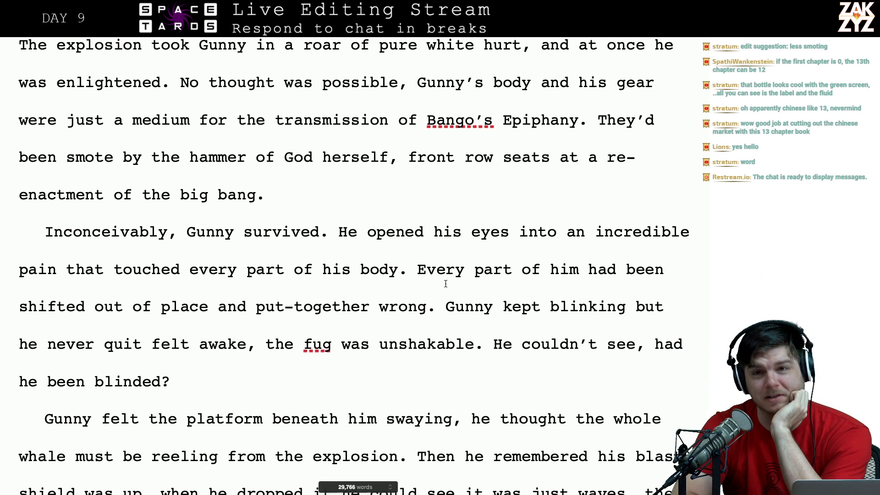
scroll(446, 284, up, 3)
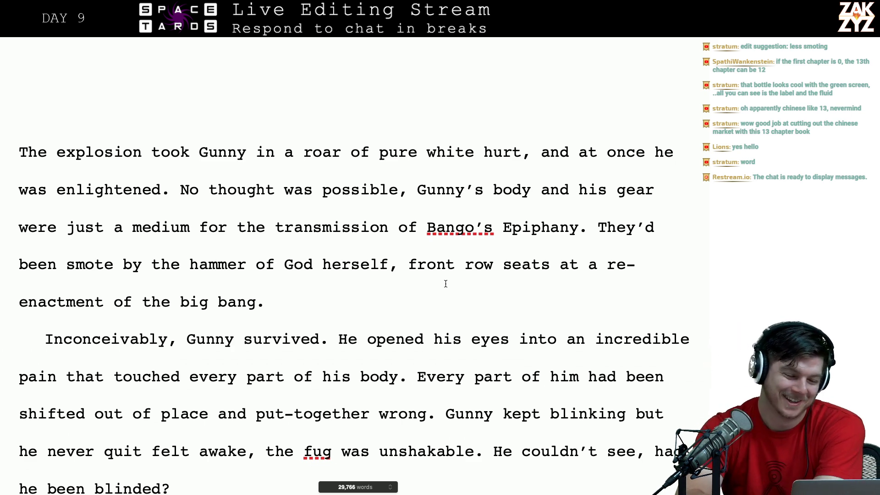
scroll(446, 284, down, 4)
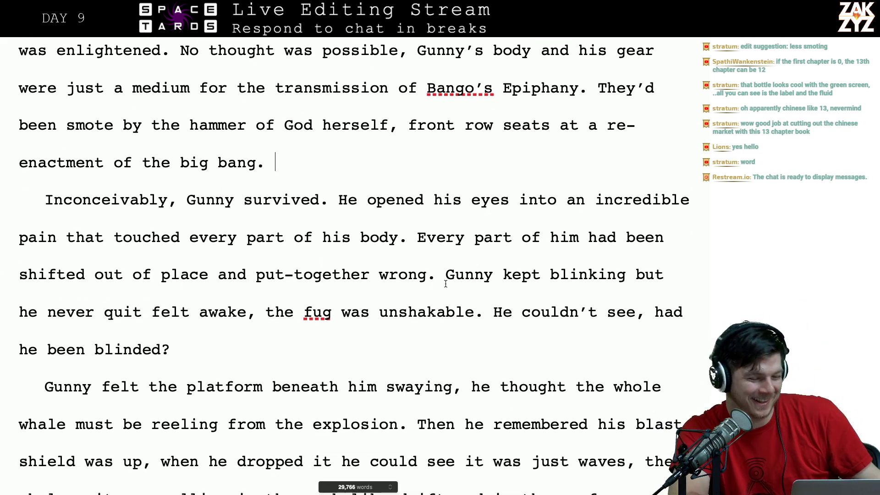
scroll(446, 284, down, 1)
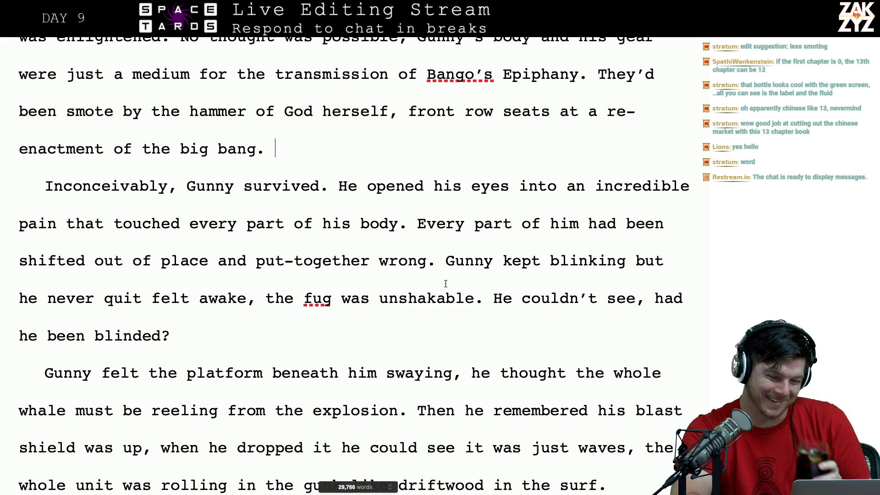
scroll(445, 284, down, 1)
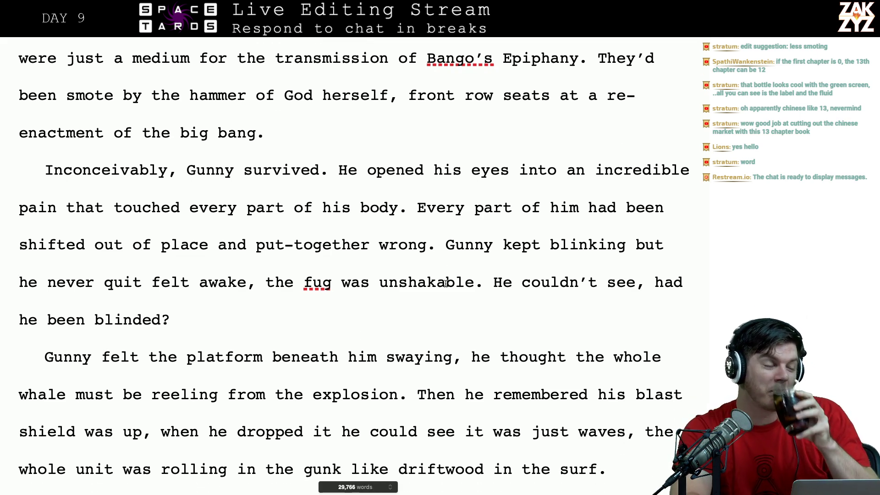
scroll(445, 283, down, 1)
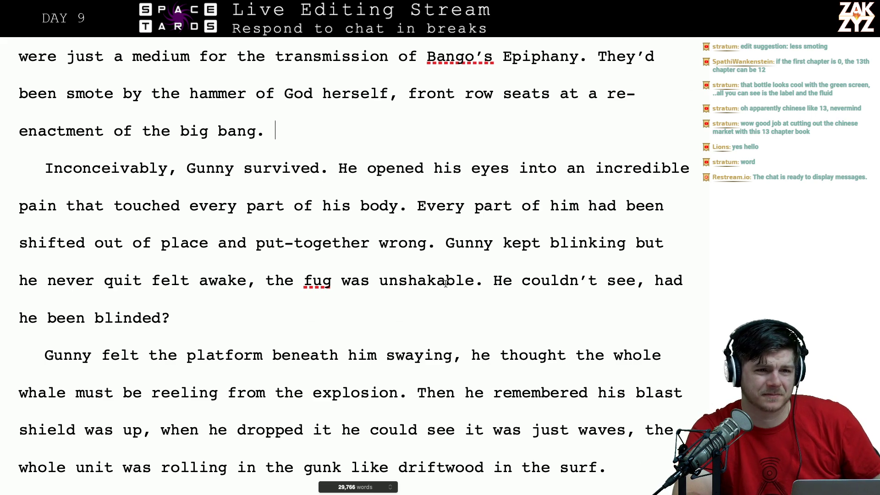
scroll(445, 284, down, 1)
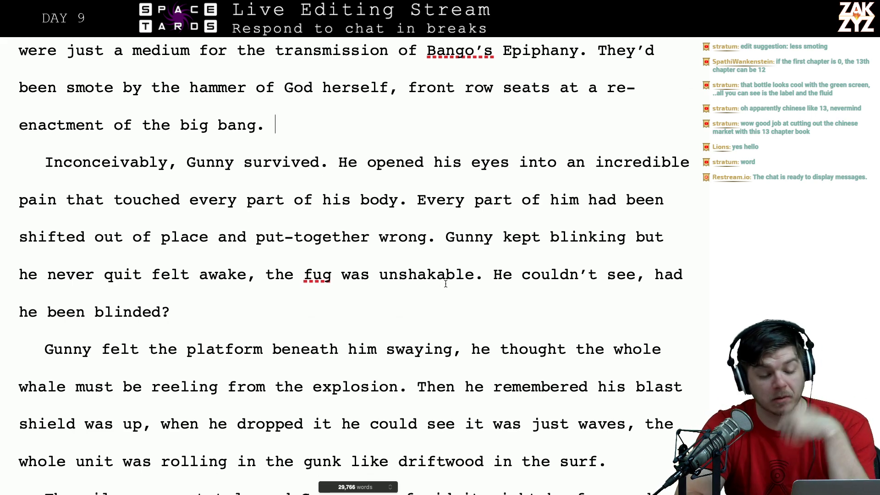
scroll(445, 284, down, 2)
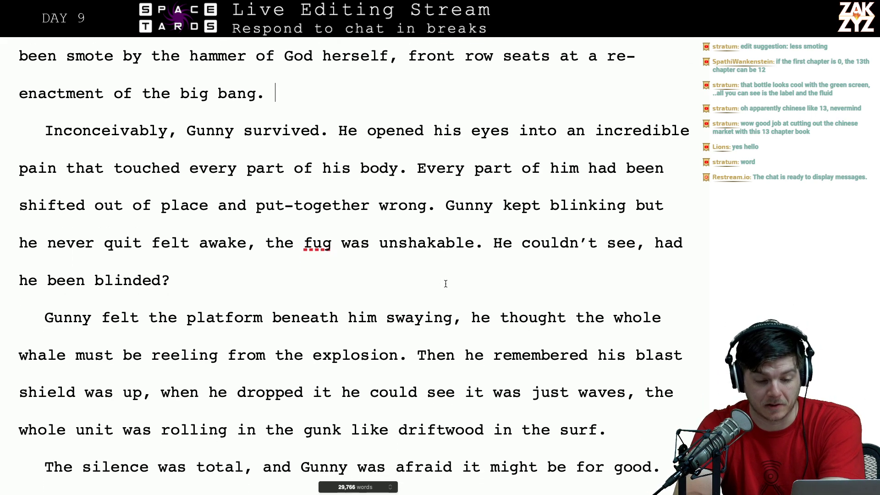
- Delete "an incredible" before "pain" in the sentence about Gunny opening his eyes
click(367, 133)
key(Left)
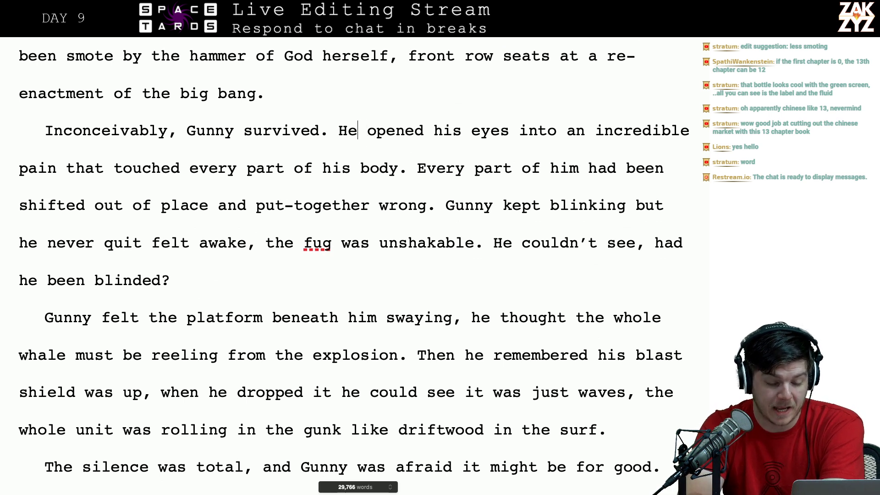
key(Right)
key(Right)
key(Right)
key(Right)
key(Right)
key(Right)
key(Right)
key(Right)
key(Right)
key(Right)
key(Right)
key(Right)
key(Right)
key(Right)
key(Right)
key(Right)
key(Right)
key(Right)
key(Right)
key(Right)
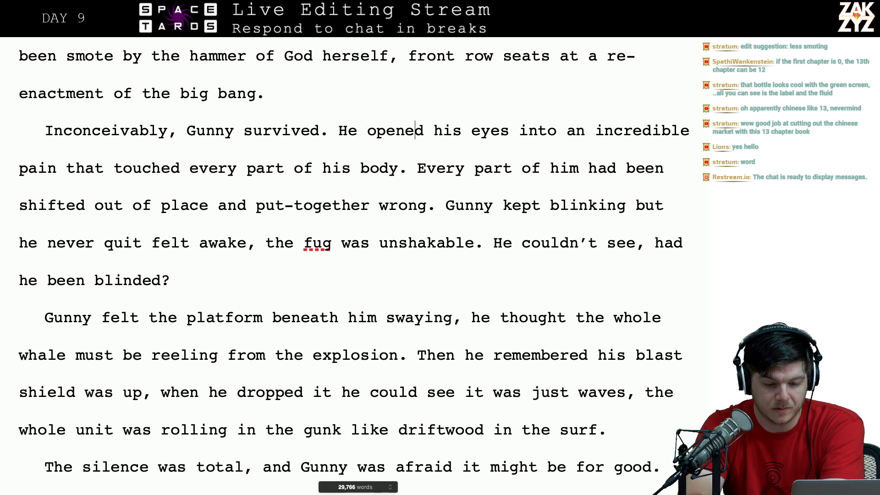
key(Right)
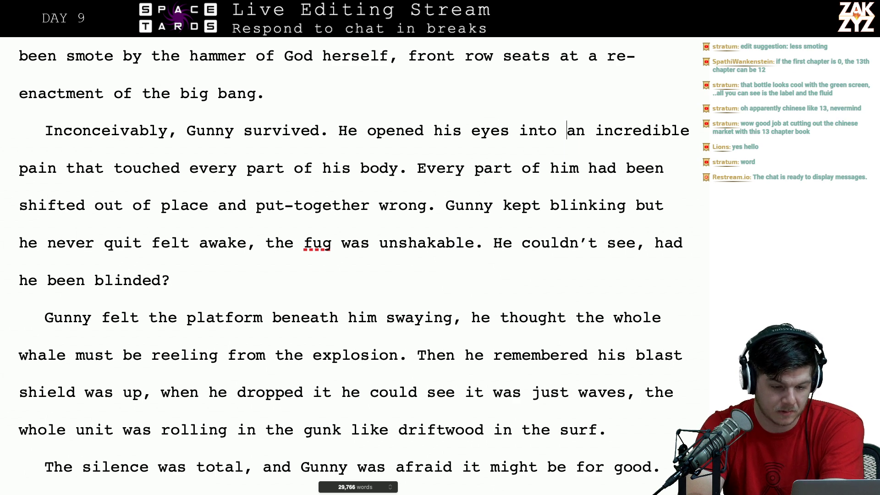
key(shift+Right)
key(shift+Right)
key(shift+Right)
key(shift+Right)
key(shift+Right)
key(shift+Right)
key(shift+Right)
key(shift+Right)
key(shift+Right)
key(shift+Right)
key(shift+Right)
key(shift+Right)
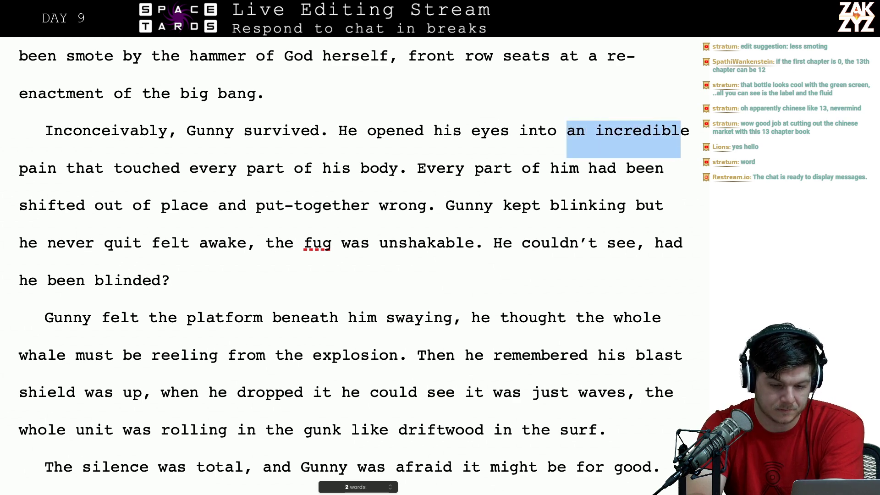
key(shift+Right)
key(shift+Right)
key(BackSpace)
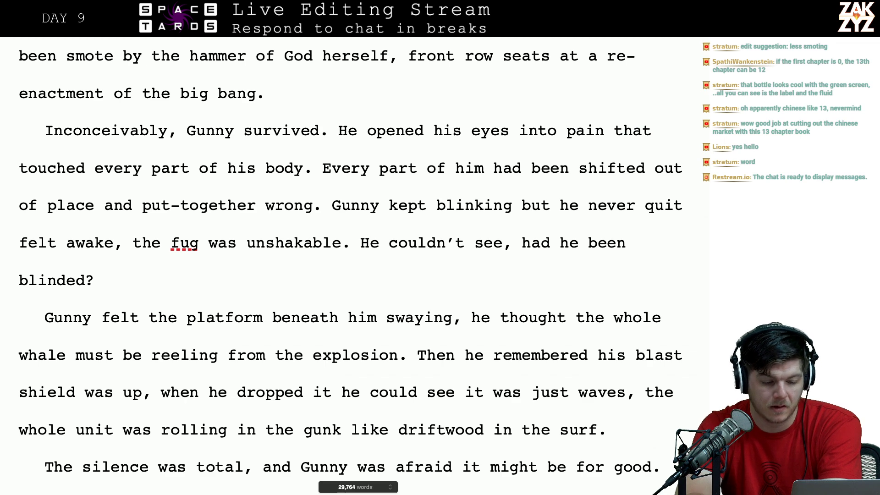
scroll(427, 183, down, 1)
scroll(456, 119, down, 1)
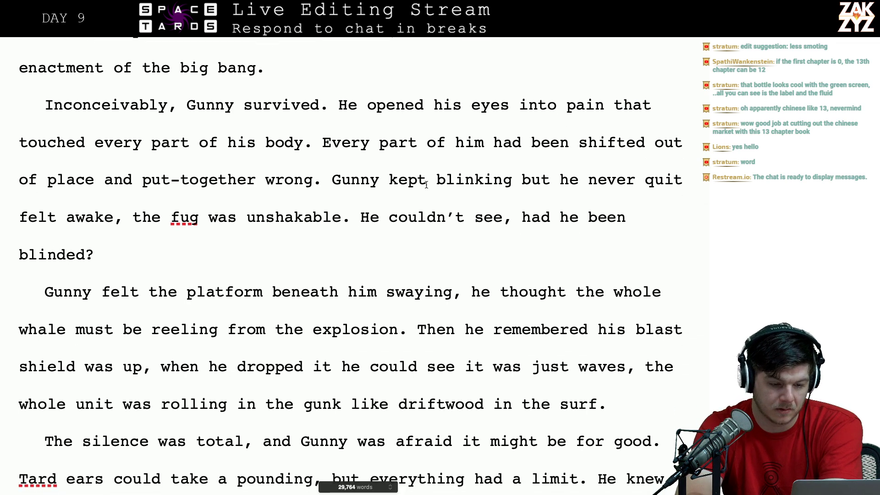
click(363, 108)
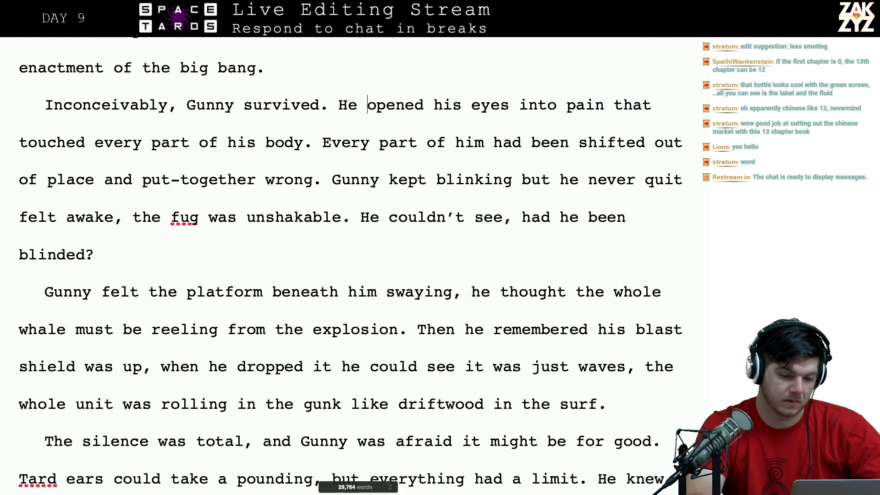
key(Left)
key(Left)
key(Right)
key(Right)
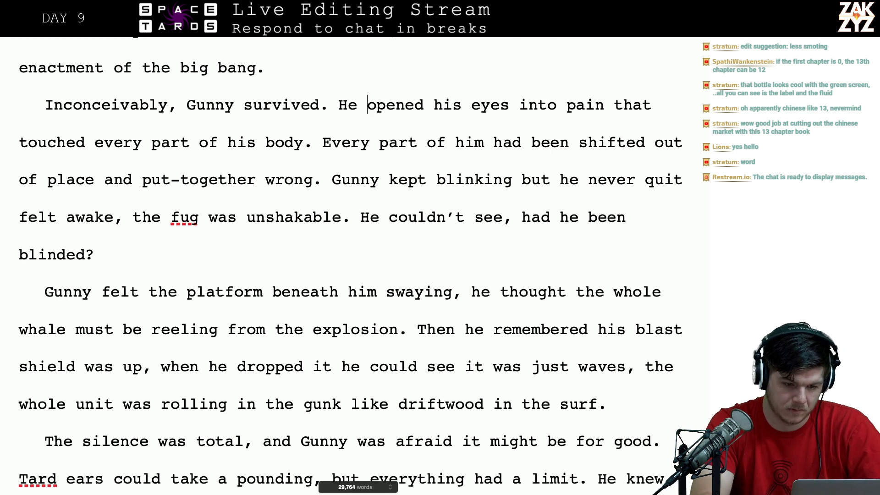
text(squ)
key(BackSpace)
key(BackSpace)
key(BackSpace)
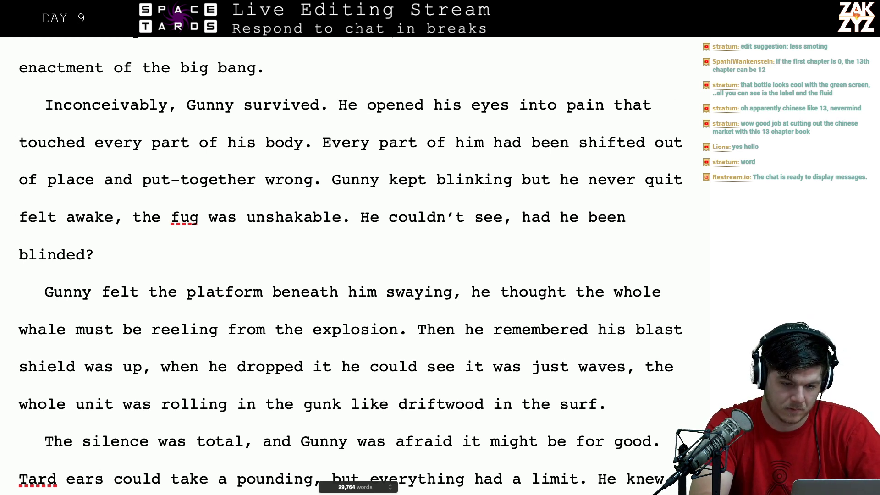
- Reread the "He opened his eyes into pain" sentence word by word
key(Right)
key(Right)
key(Right)
key(Right)
key(Right)
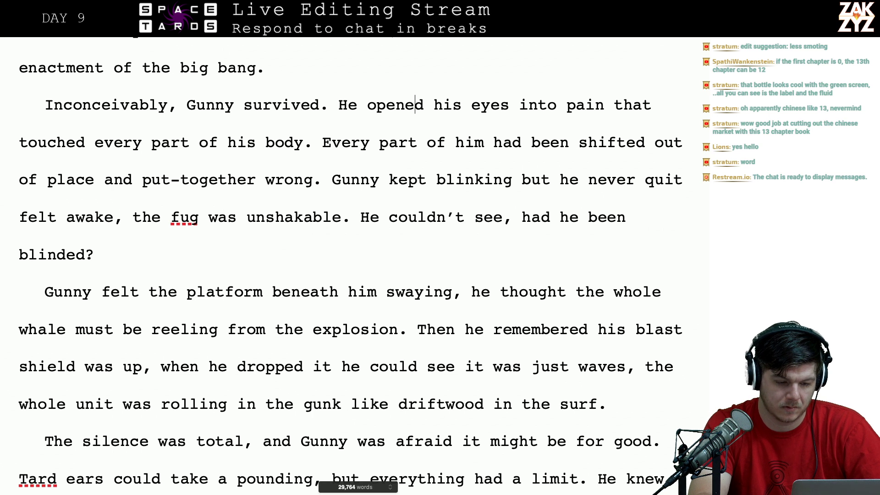
key(Down)
key(Left)
key(Up)
key(Right)
key(Right)
key(Right)
key(Right)
key(Right)
key(Right)
key(Right)
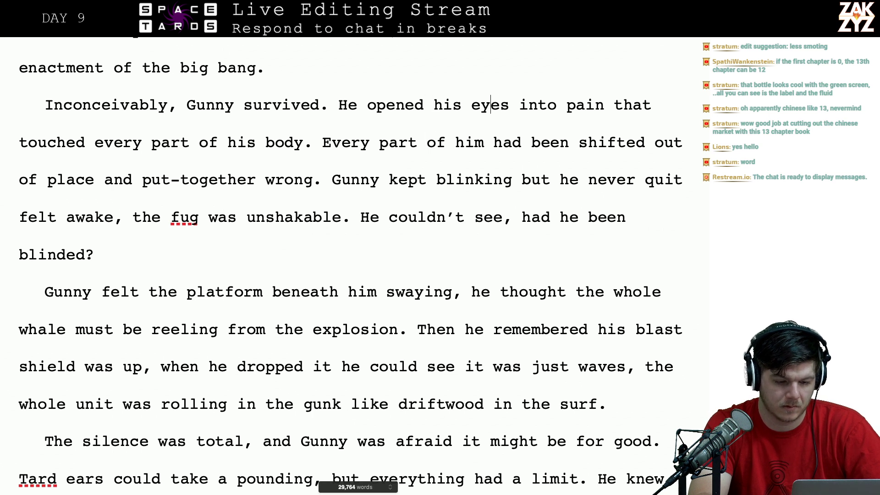
key(Right)
key(Right)
key(Right)
key(Right)
- Begin a replacement sentence before "He opened his eyes" with "When he dared to open his eyes, pain"
key(Left)
key(Left)
key(Left)
key(Left)
key(Left)
key(Left)
key(Left)
key(Left)
key(Left)
key(Left)
key(Left)
key(Left)
key(Left)
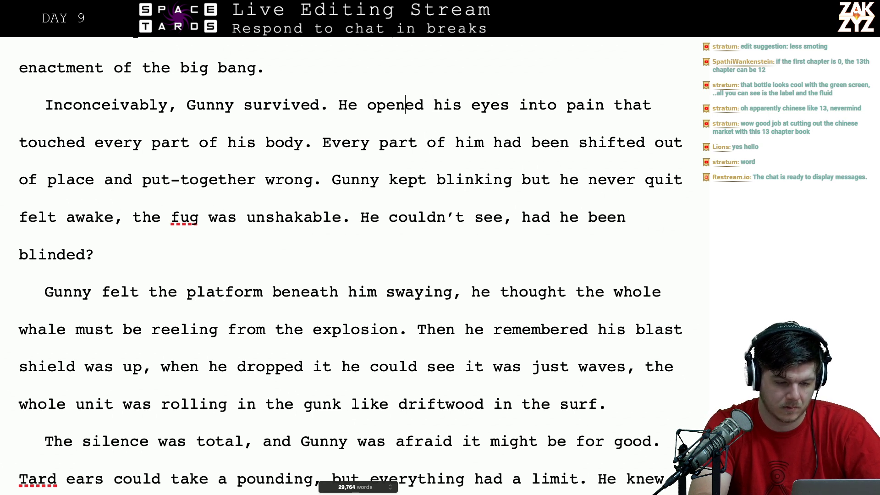
key(Left)
key(Left)
key(Left)
key(Left)
key(Left)
key(Left)
key(Left)
key(Right)
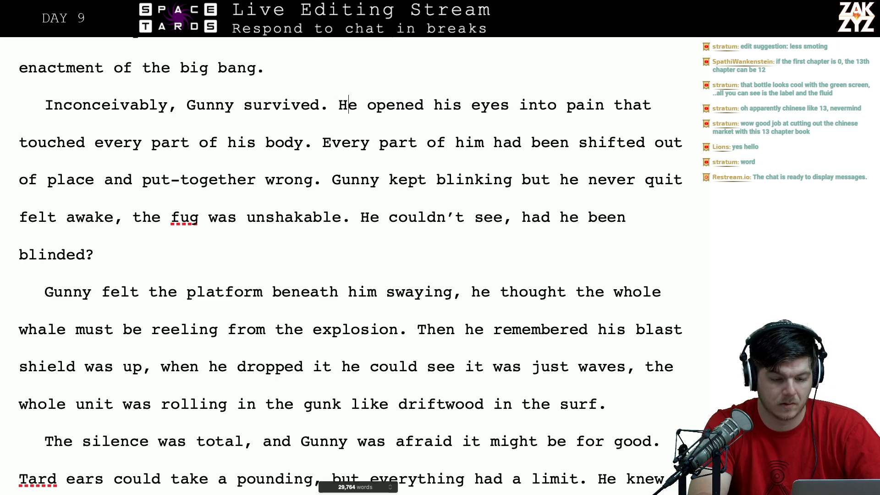
key(Right)
key(Left)
key(Left)
text(When )
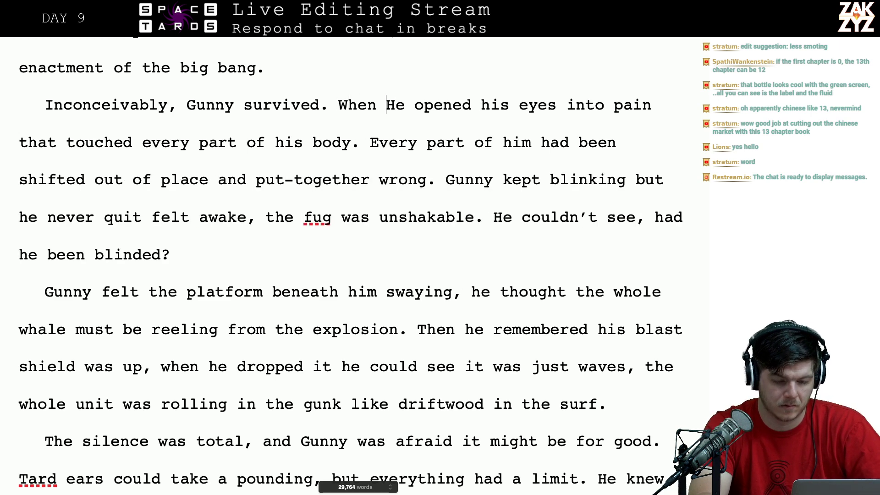
text(he dared to open)
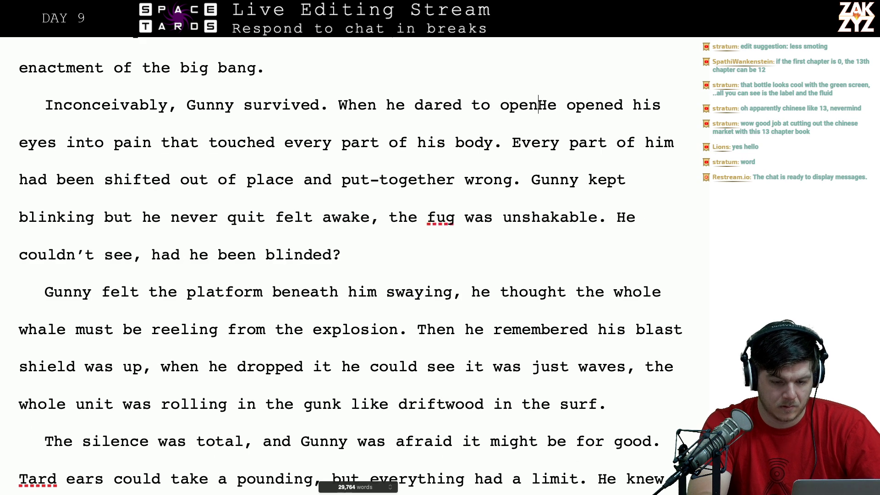
text( his eyes, )
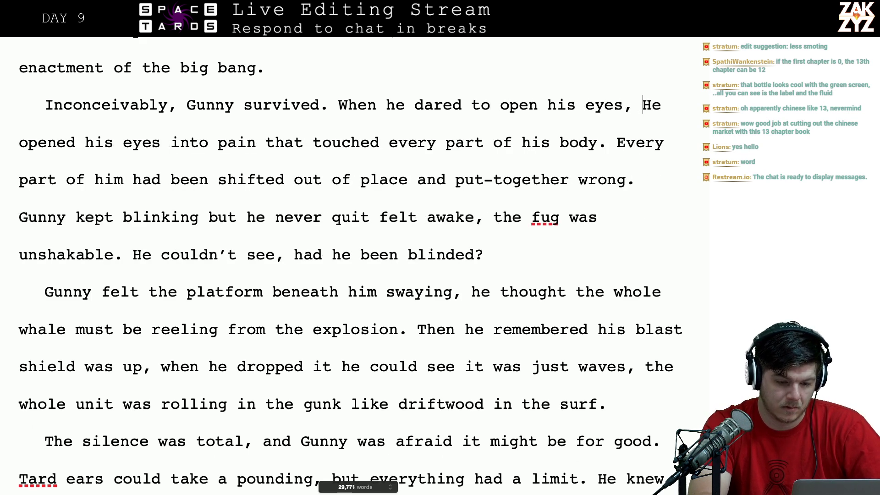
text(pain )
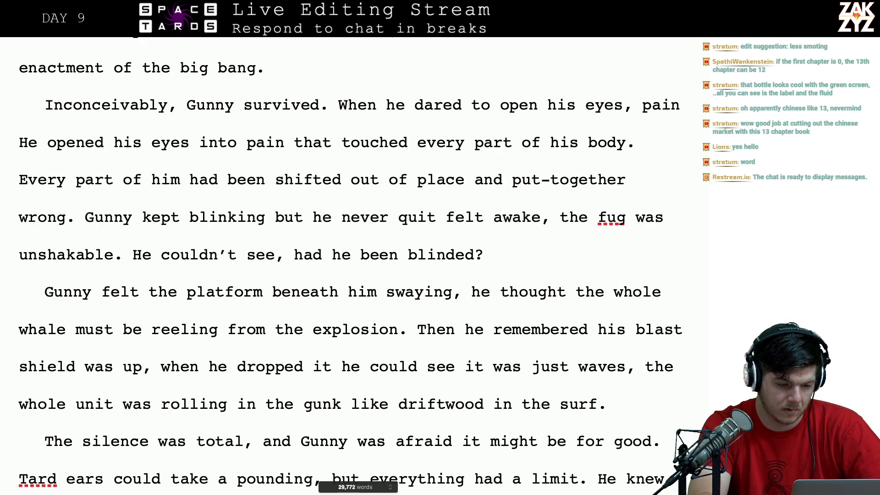
- Try continuing the new sentence with "had seeped into every part of his", and remove that wording back to "pain"
text(had seeped )
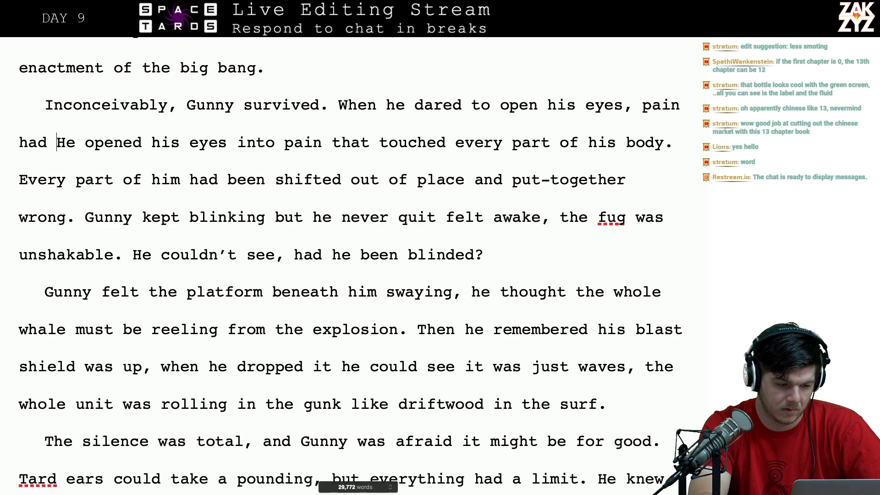
text(into every partHe )
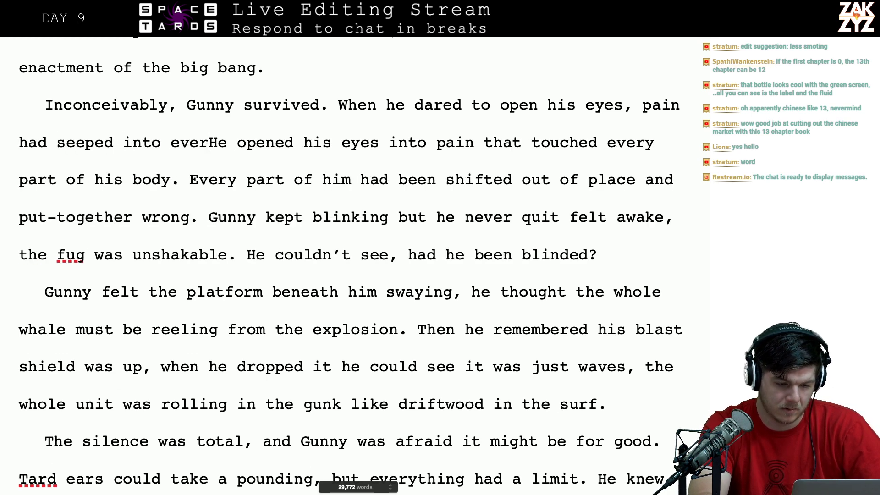
text(opened his eyes into pain that touched every part of his)
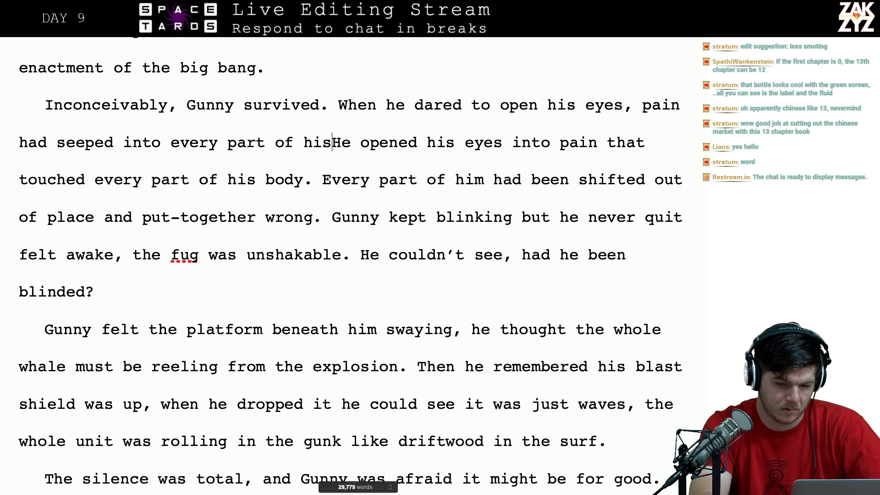
key(BackSpace)
key(BackSpace)
key(BackSpace)
key(BackSpace)
key(BackSpace)
key(BackSpace)
key(BackSpace)
key(BackSpace)
key(BackSpace)
key(BackSpace)
key(BackSpace)
key(BackSpace)
key(BackSpace)
key(BackSpace)
key(BackSpace)
key(BackSpace)
key(BackSpace)
key(BackSpace)
key(BackSpace)
key(BackSpace)
key(BackSpace)
key(BackSpace)
key(BackSpace)
key(BackSpace)
key(BackSpace)
key(BackSpace)
key(BackSpace)
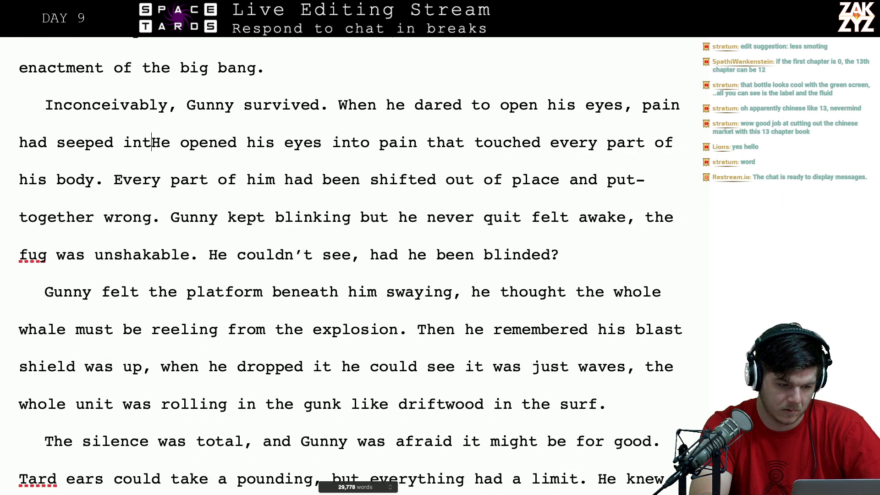
key(BackSpace)
key(BackSpace)
key(BackSpace)
- Complete the new sentence after "pain" with "throbbed in every millimeter of his body."
text(trh)
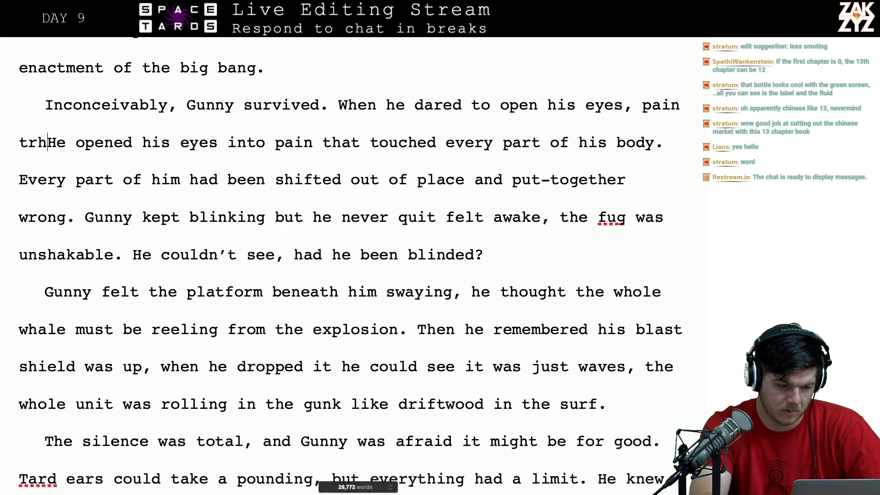
key(BackSpace)
key(BackSpace)
text(hrobbed in every )
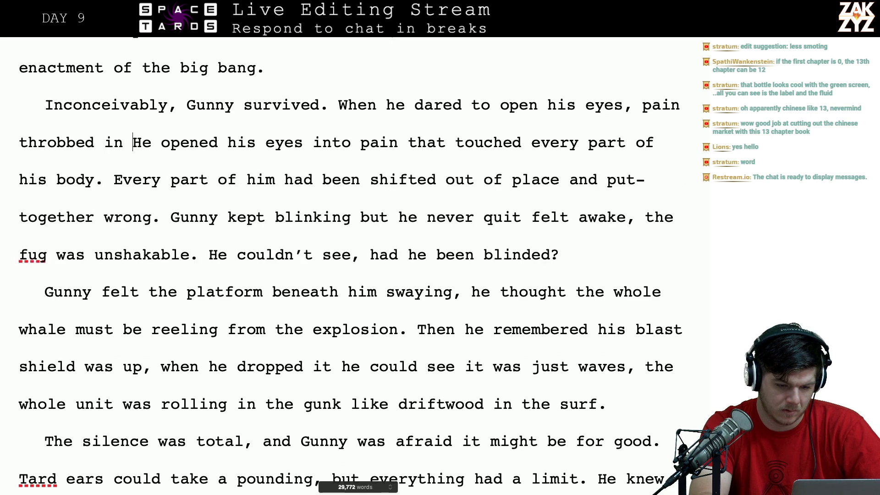
text(millime)
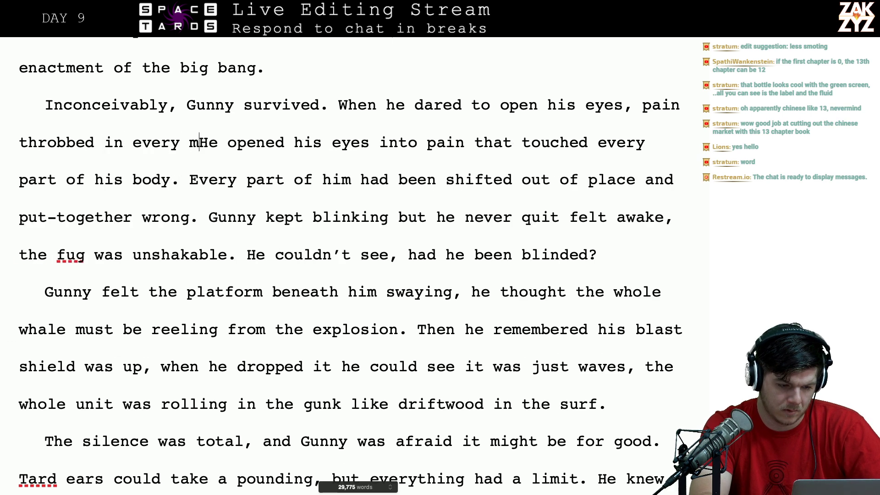
text(ter of his body.)
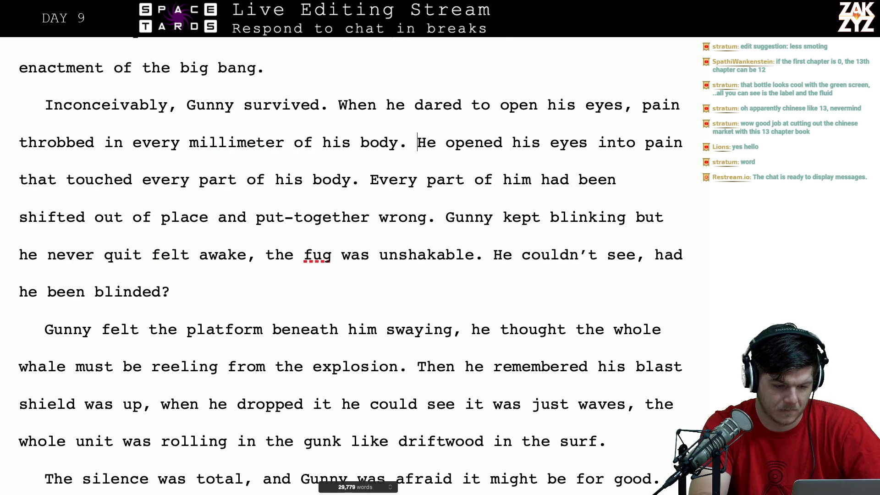
- Delete the old sentence "He opened his eyes into pain that touched every part of his body."
key(shift+Down)
key(shift+Up)
key(shift+Down)
key(shift+Up)
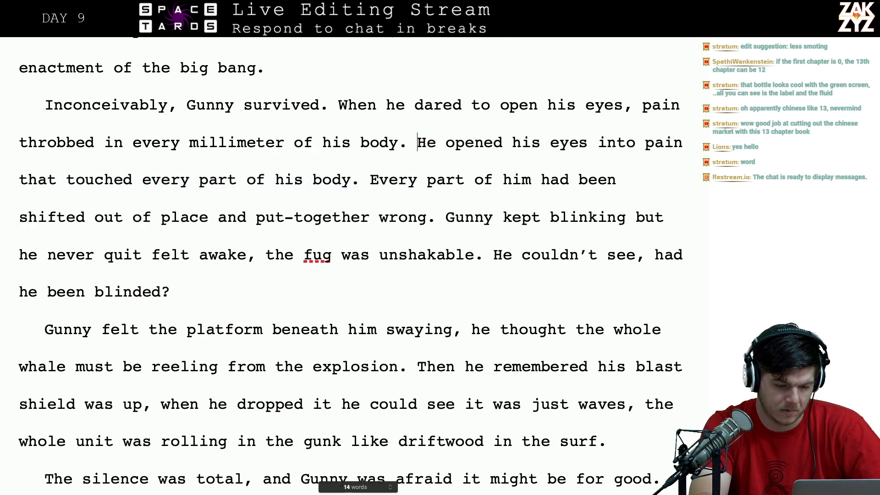
key(shift+Down)
key(shift+Left)
key(shift+Left)
key(shift+Left)
key(shift+Left)
key(shift+Left)
key(shift+Left)
key(BackSpace)
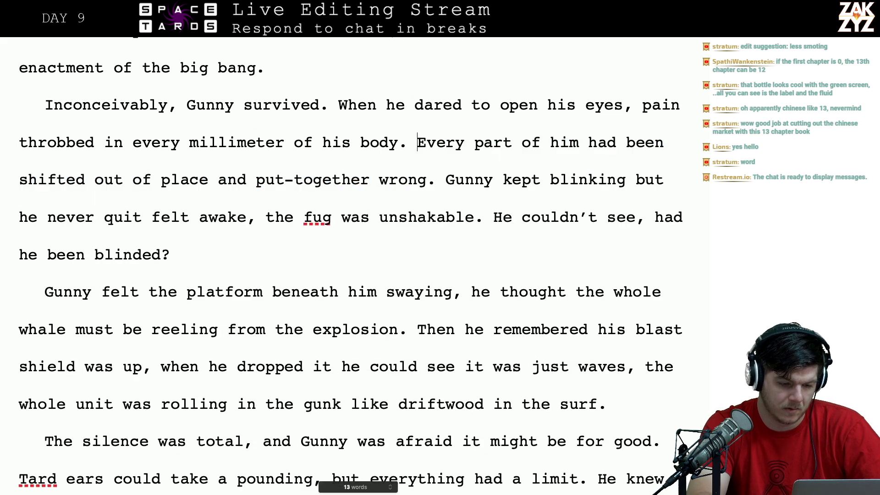
- Replace "millimeter" with "part" in the sentence "pain throbbed in every millimeter of his body."
click(284, 142)
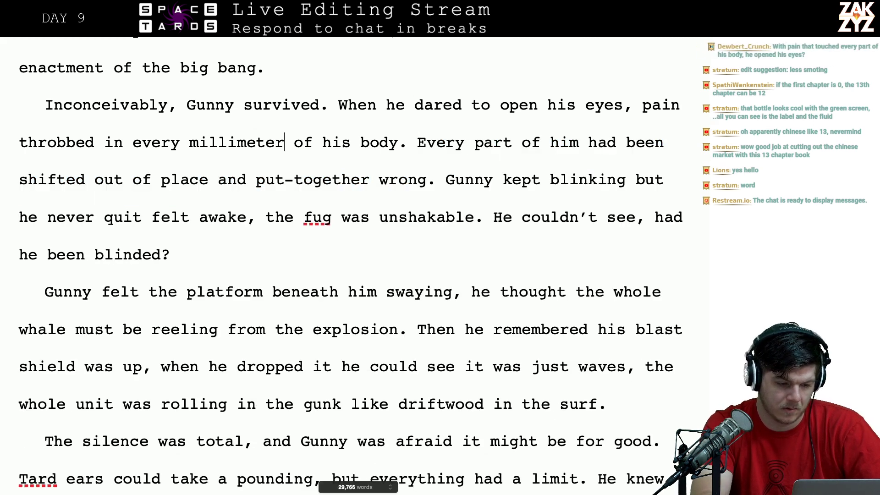
key(BackSpace)
key(BackSpace)
key(BackSpace)
key(BackSpace)
key(BackSpace)
key(BackSpace)
key(BackSpace)
key(BackSpace)
key(BackSpace)
key(BackSpace)
text(par)
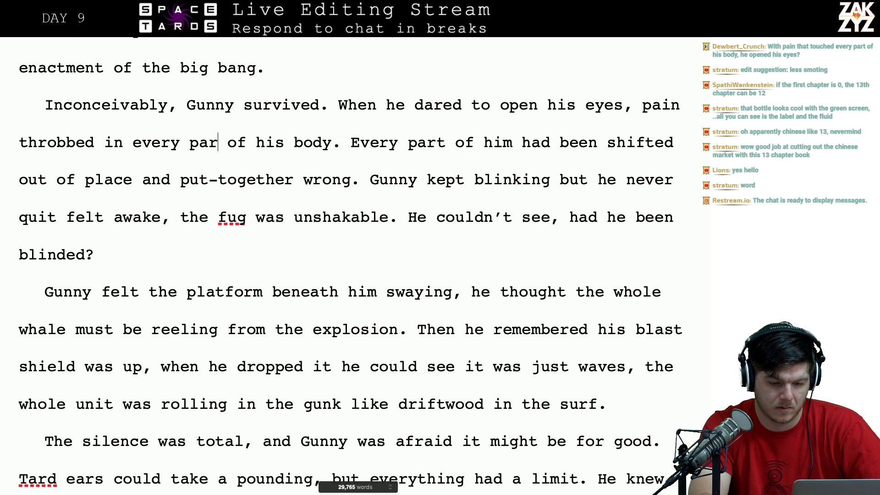
text(t)
- Reread the paragraph about Gunny surviving and the paragraphs around it to judge the revised wording
key(Right)
key(Right)
key(Right)
key(Right)
key(Right)
key(Right)
key(Right)
key(Right)
key(Right)
key(Right)
key(Right)
key(Right)
key(Right)
key(Right)
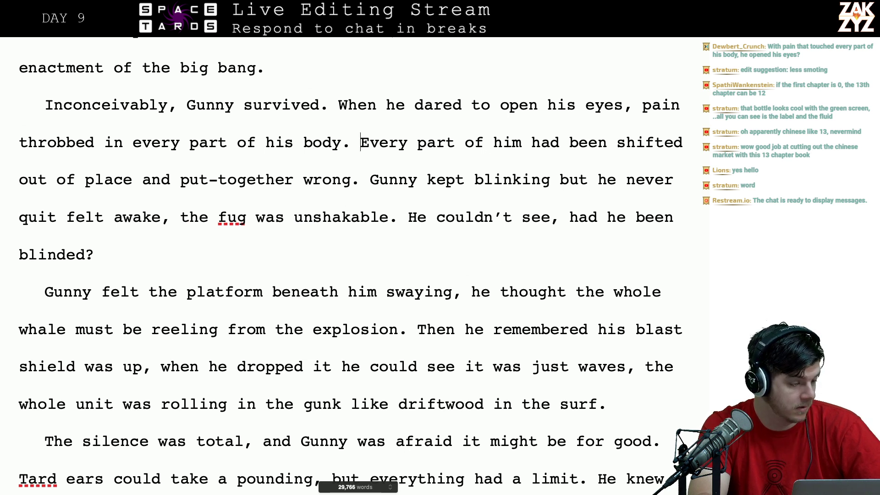
key(Right)
key(Right)
key(Right)
key(Right)
key(Right)
key(Right)
key(Right)
key(Right)
key(Right)
key(Right)
key(Right)
key(Right)
key(Right)
key(Right)
key(Right)
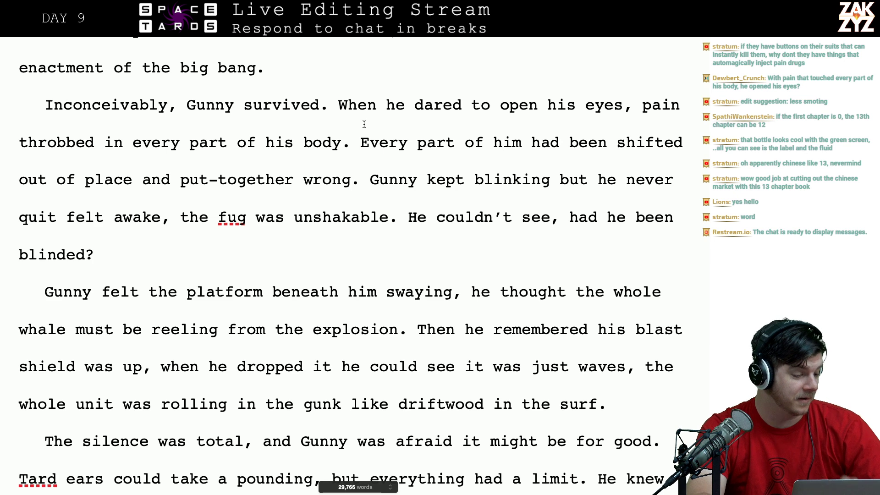
scroll(369, 132, down, 1)
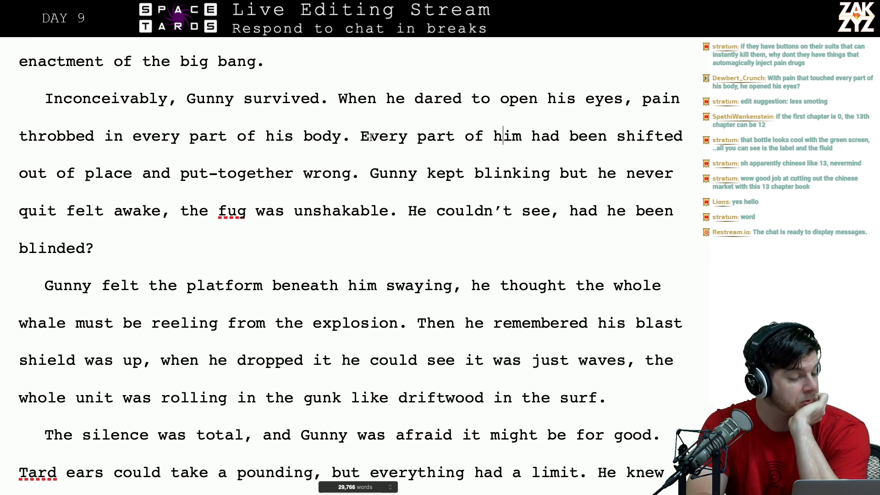
scroll(350, 174, down, 2)
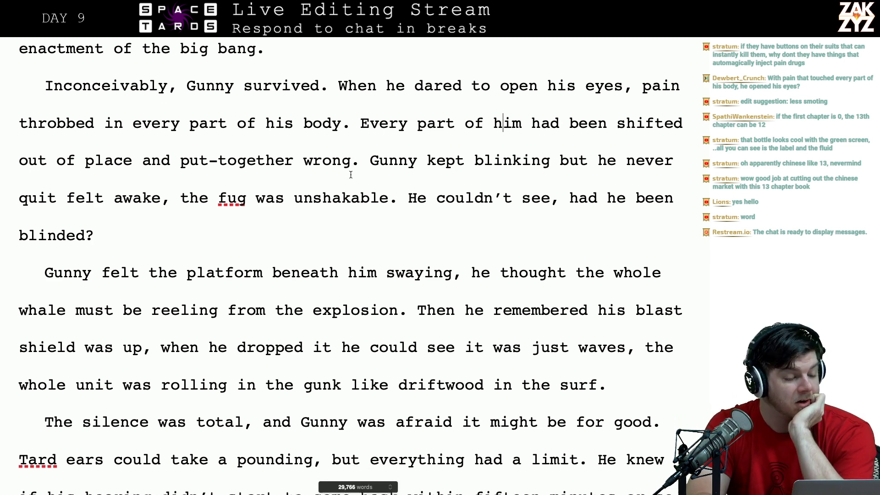
scroll(351, 175, down, 1)
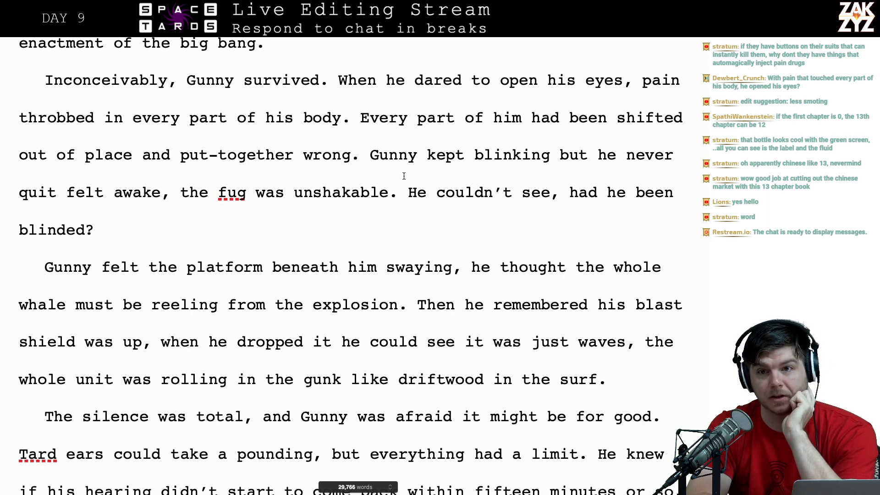
scroll(403, 175, down, 2)
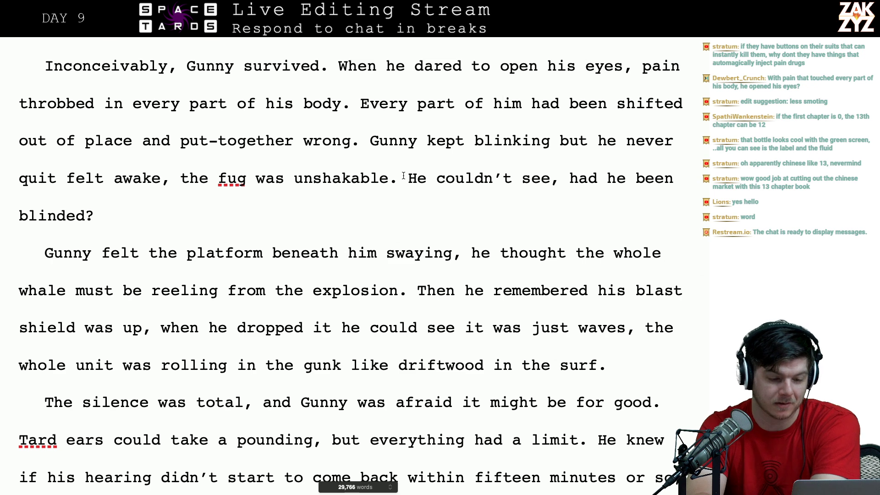
scroll(373, 190, up, 10)
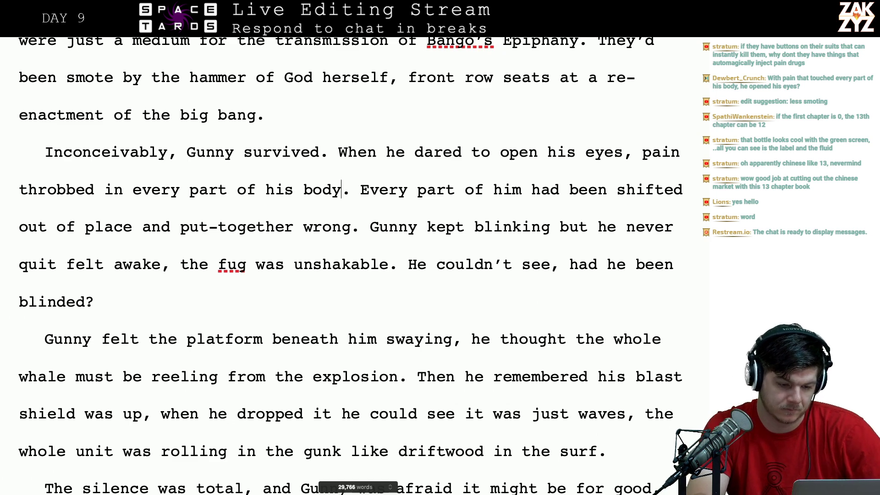
- Break the paragraph after "Inconceivably, Gunny survived." and start a new sentence there with "Pain had infiltrated every part of his body,"
key(Right)
key(Return)
key(Return)
key(Left)
key(Left)
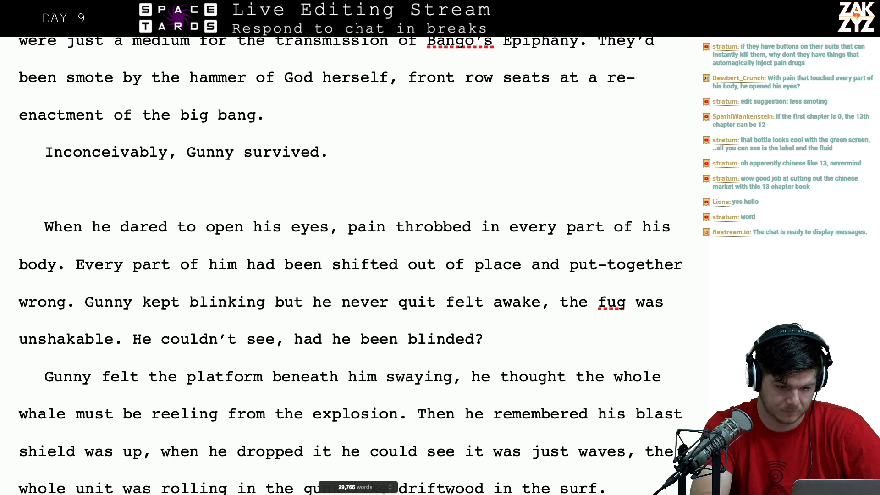
text(Pain had inf)
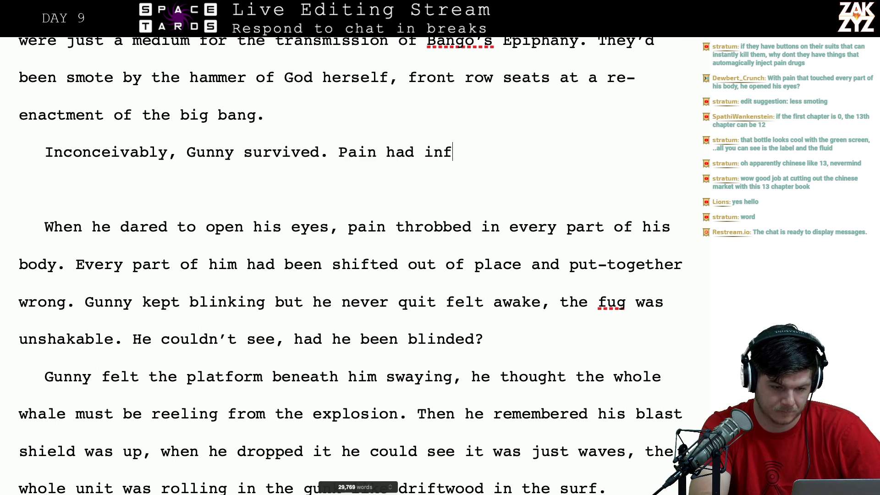
text(iltrated ever)
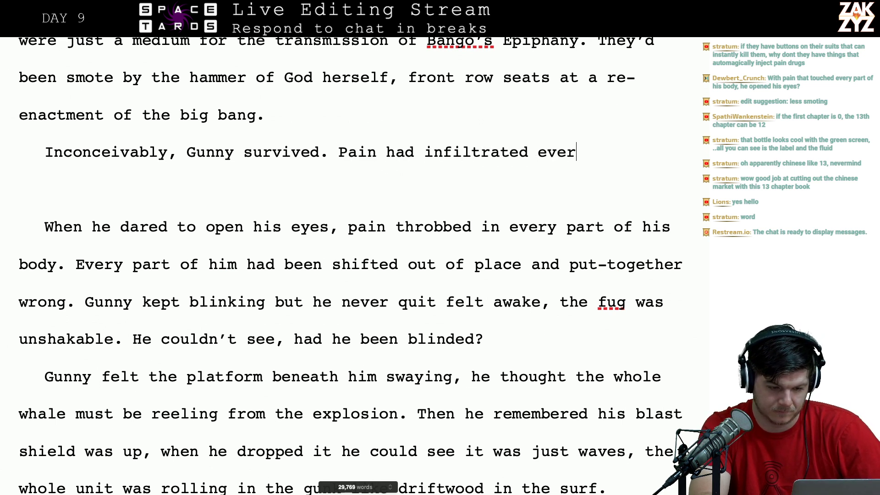
text(y part of his bod)
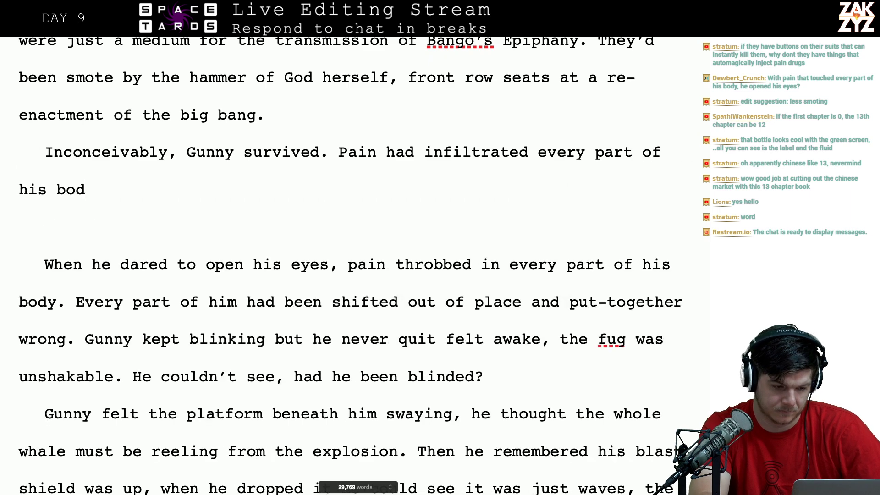
text(y, )
- Continue the new sentence with "every millimeter of him had been shift", correcting the spelling of "millimeter"
text(ever)
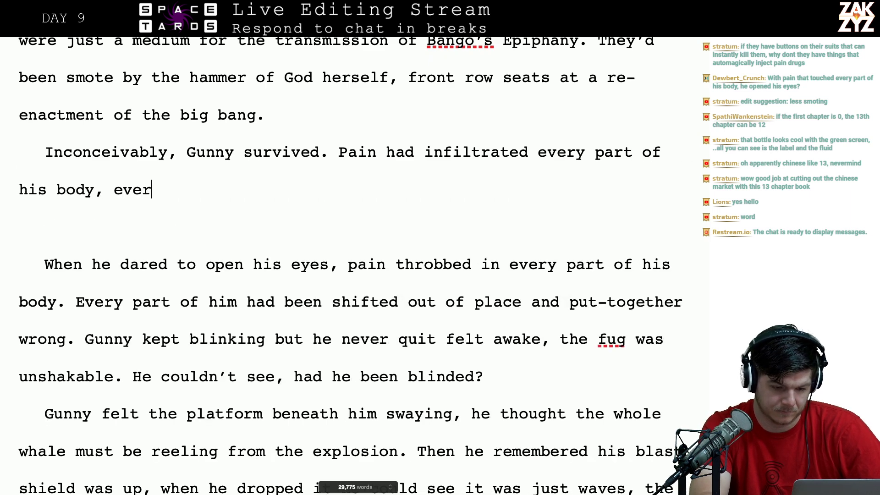
text(y milimeer)
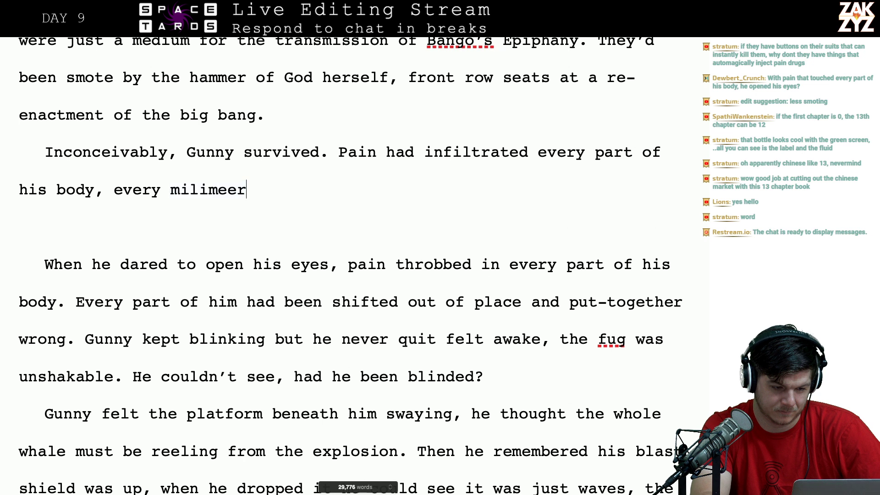
key(BackSpace)
key(BackSpace)
key(BackSpace)
key(BackSpace)
key(BackSpace)
text(im)
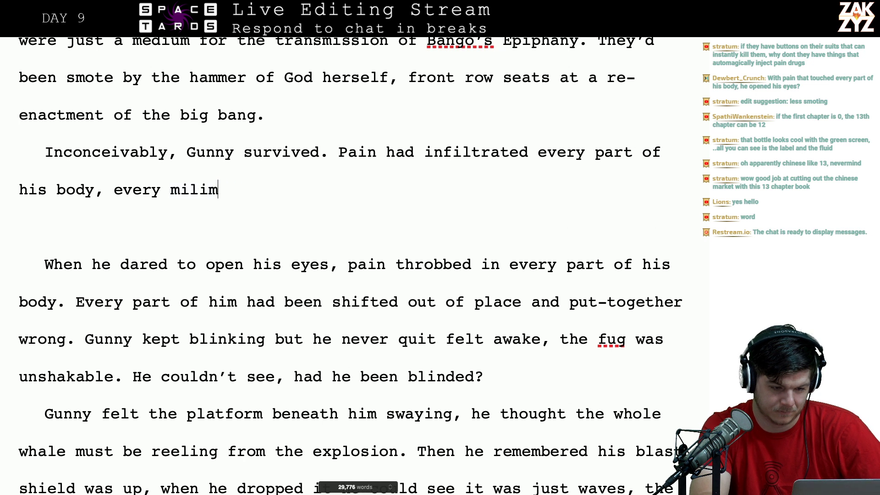
key(BackSpace)
key(BackSpace)
text(limeter of him)
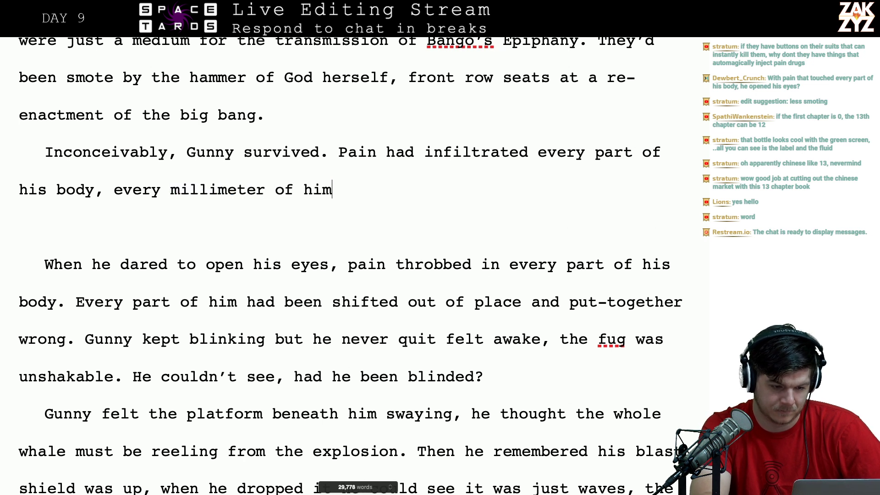
text( had been)
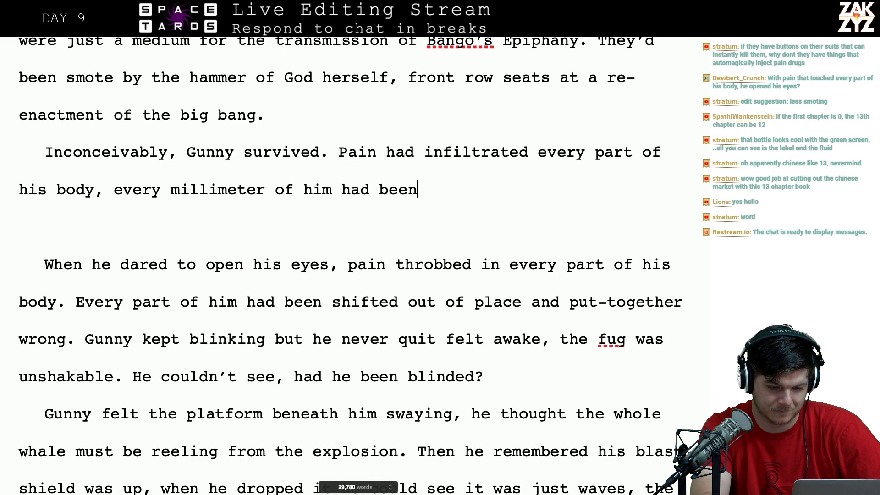
text( shift)
- Delete the paragraph breaks and old text through "Every part of him had been shift", joining the new sentence to "ed out of place"
key(shift+Down)
key(shift+Down)
key(shift+Down)
key(Right)
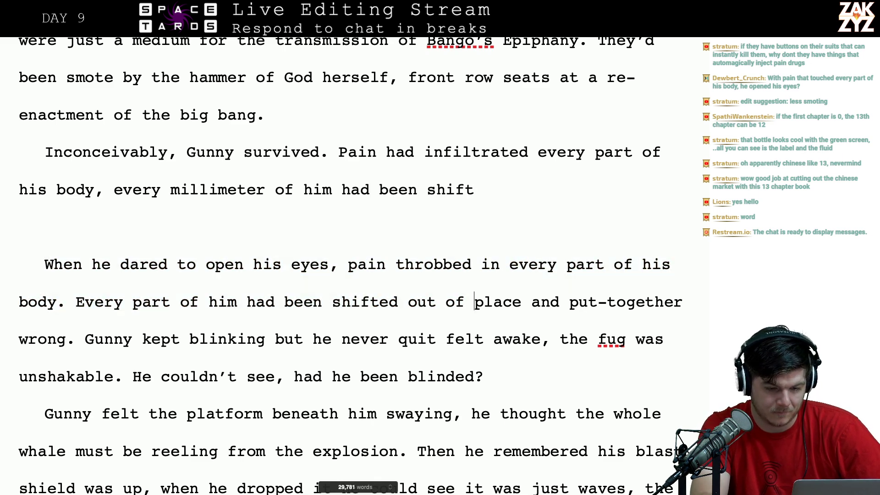
key(Up)
key(Up)
key(Left)
key(Left)
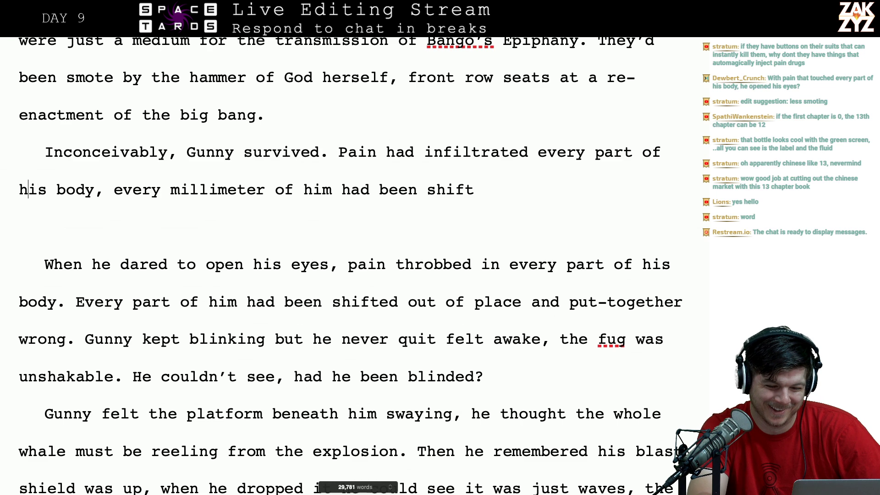
key(End)
key(Left)
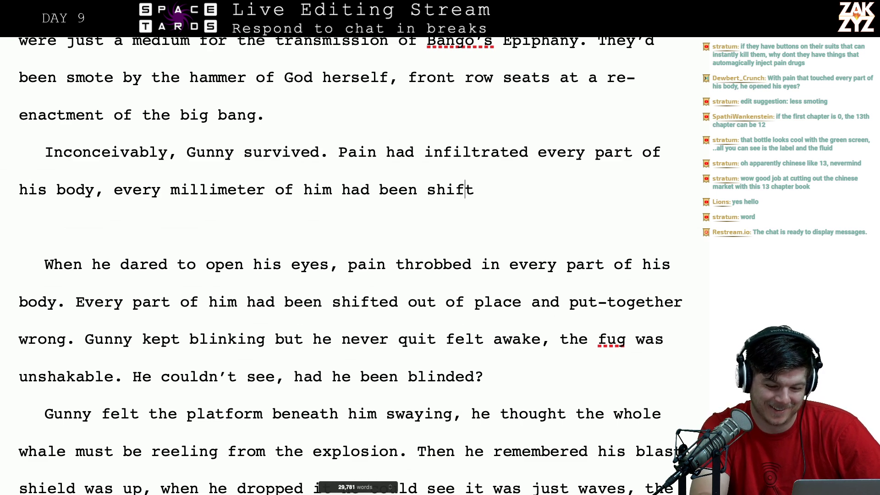
key(Right)
key(shift+Right)
key(shift+Down)
key(shift+Down)
key(shift+Left)
key(shift+Left)
key(shift+Left)
key(shift+Left)
key(shift+Left)
key(shift+Left)
key(shift+Left)
key(shift+Left)
key(shift+Left)
key(shift+Left)
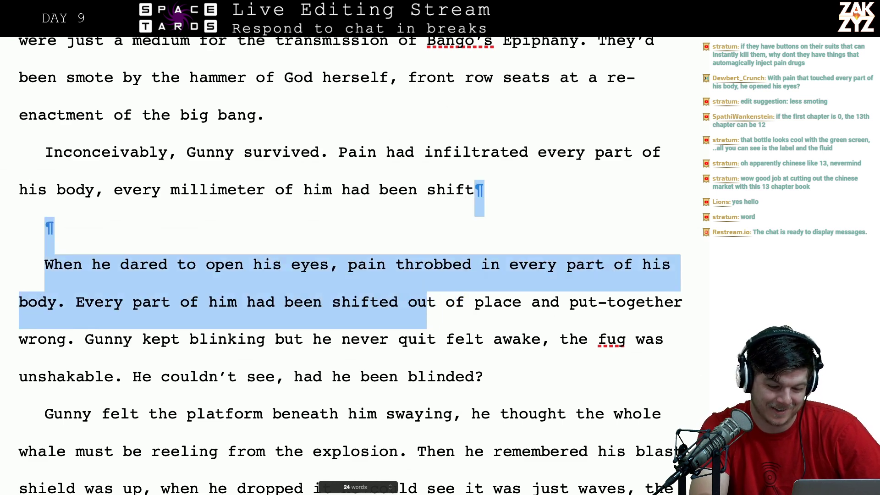
key(BackSpace)
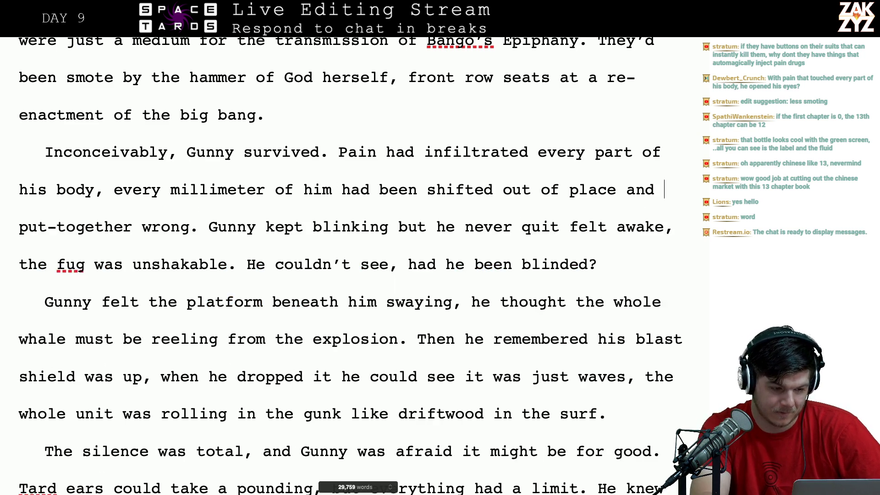
- Try inserting "reassembled" before "put-together wrong", and remove the word again
click(664, 189)
text(reassembled)
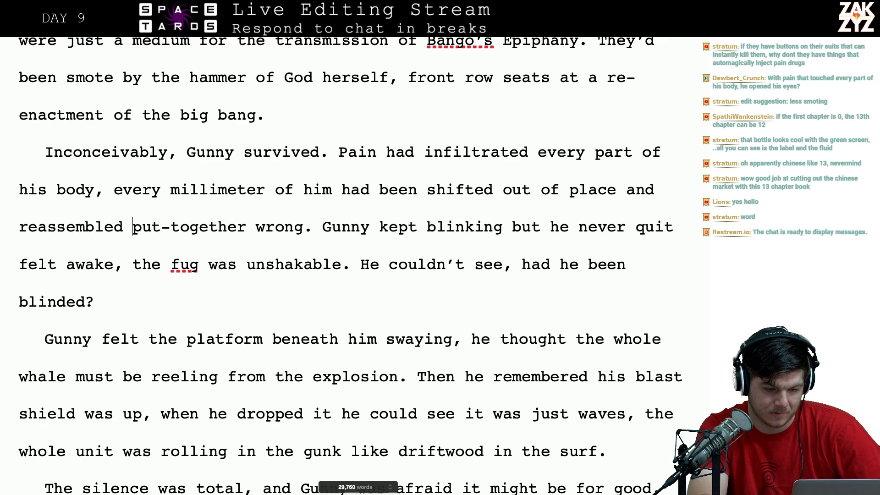
drag(133, 227, 256, 230)
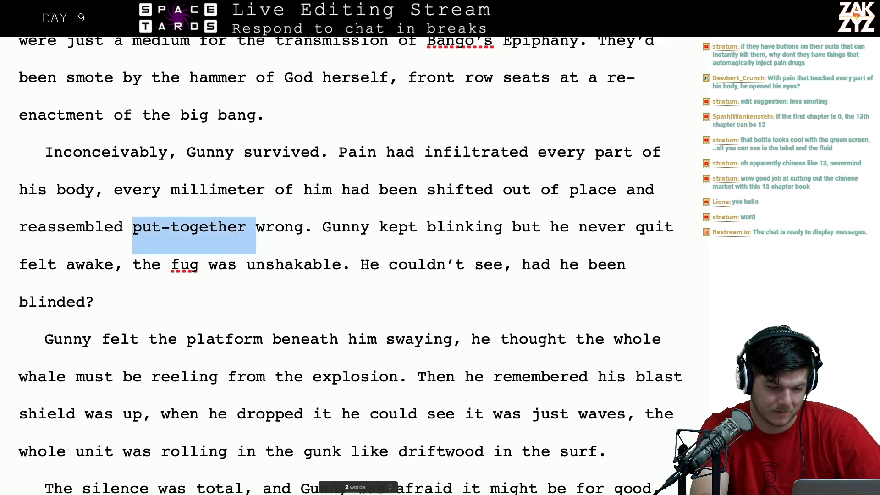
key(Left)
key(Left)
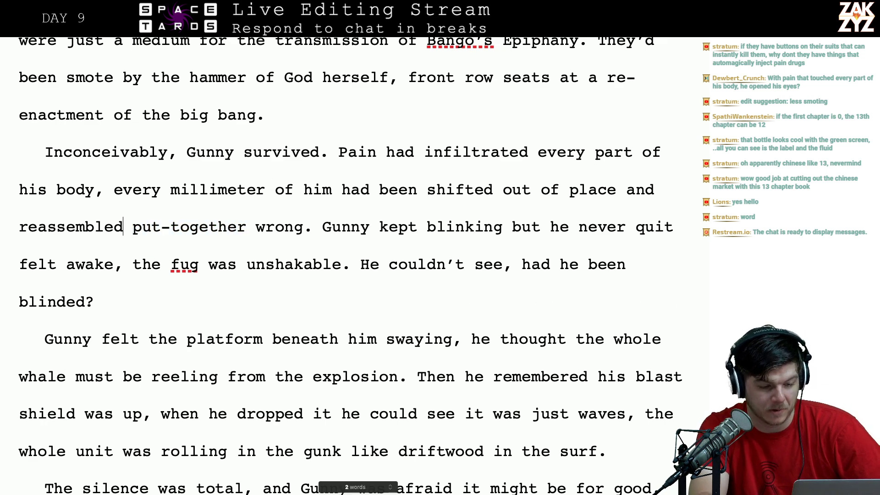
key(BackSpace)
key(BackSpace)
key(BackSpace)
key(BackSpace)
key(BackSpace)
key(BackSpace)
key(BackSpace)
key(BackSpace)
key(BackSpace)
key(BackSpace)
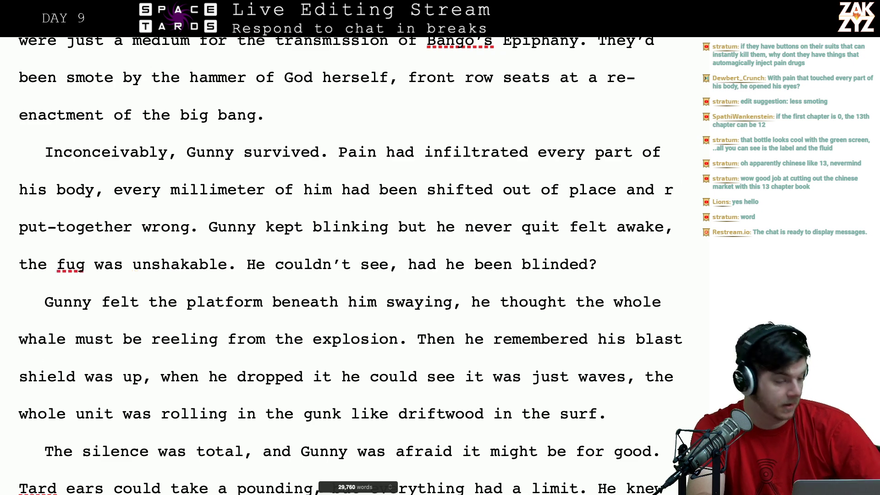
key(BackSpace)
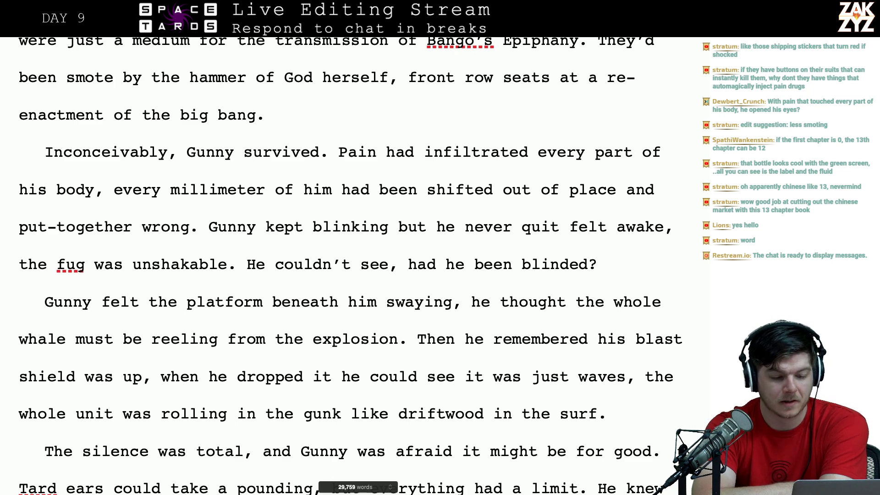
- Delete "every millimeter of him had been" between "his body," and "shifted out of place"
scroll(348, 266, up, 3)
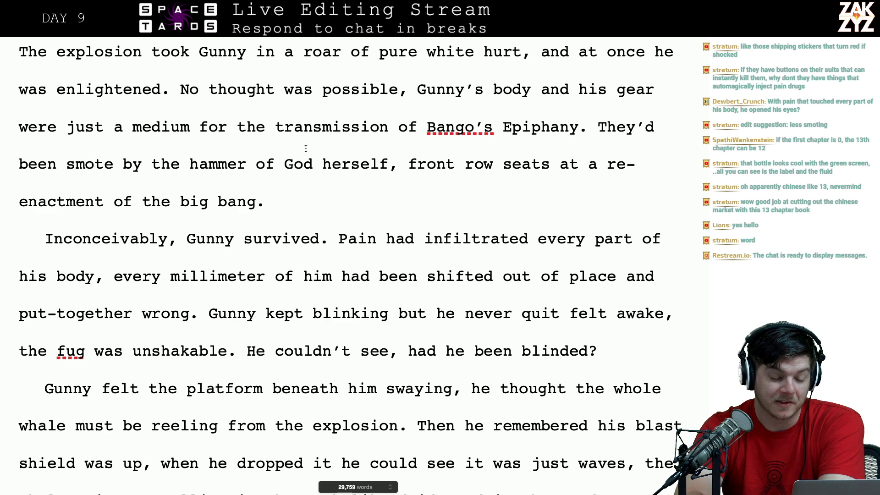
click(299, 239)
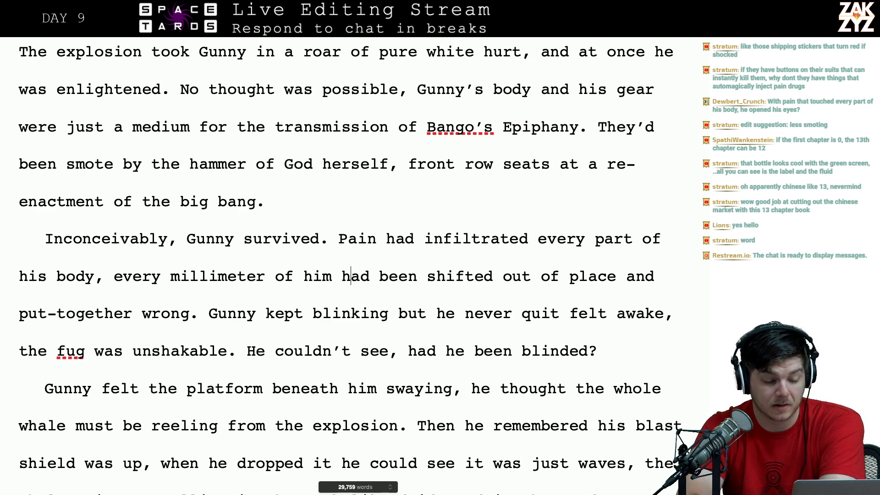
key(Right)
key(Right)
key(Right)
key(Right)
key(Right)
key(Right)
key(Right)
key(Right)
key(Right)
key(Right)
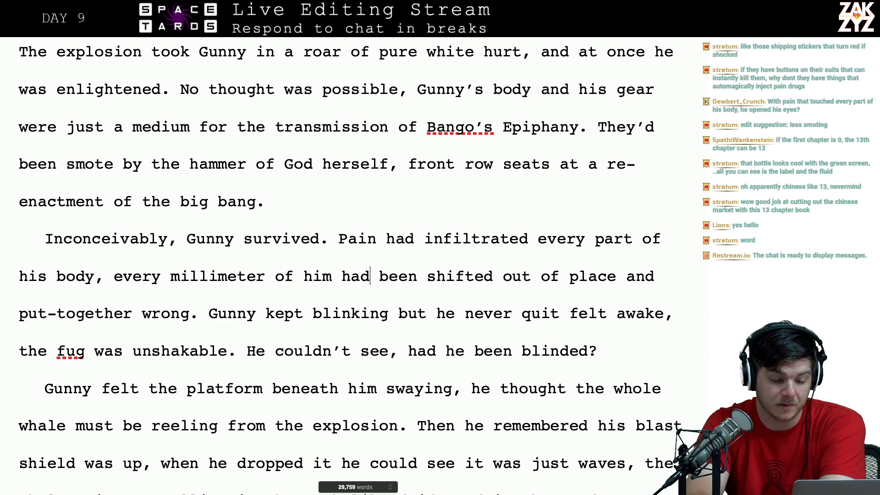
key(BackSpace)
key(BackSpace)
key(BackSpace)
key(BackSpace)
key(BackSpace)
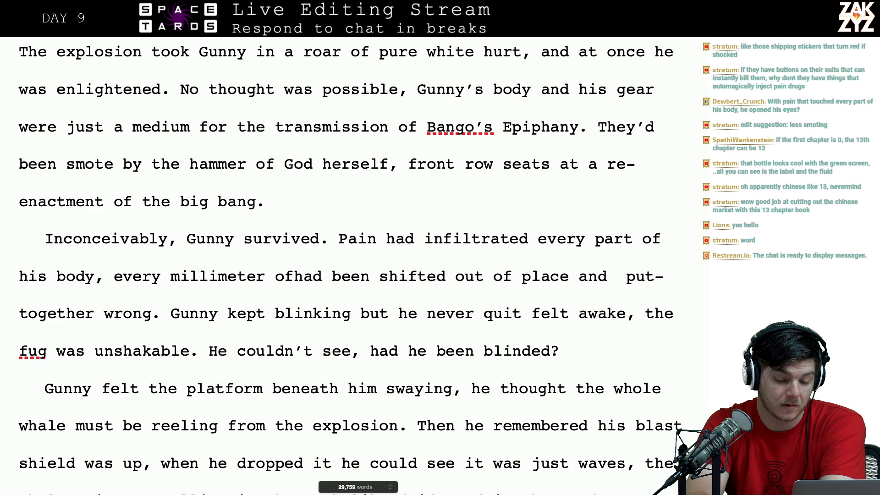
key(Right)
key(Right)
key(Right)
key(Right)
key(Right)
key(Right)
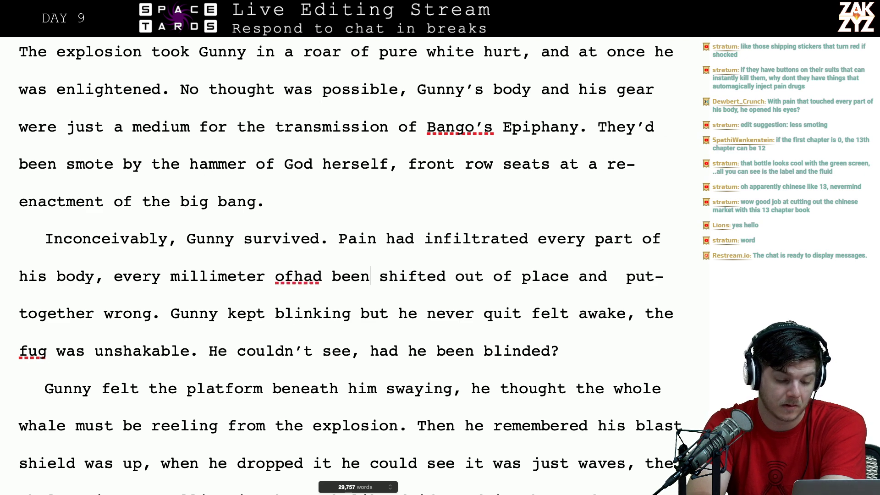
key(BackSpace)
key(BackSpace)
key(BackSpace)
key(BackSpace)
key(BackSpace)
key(BackSpace)
key(BackSpace)
key(BackSpace)
key(BackSpace)
key(BackSpace)
key(BackSpace)
key(BackSpace)
key(BackSpace)
key(BackSpace)
key(BackSpace)
key(BackSpace)
key(BackSpace)
key(BackSpace)
key(BackSpace)
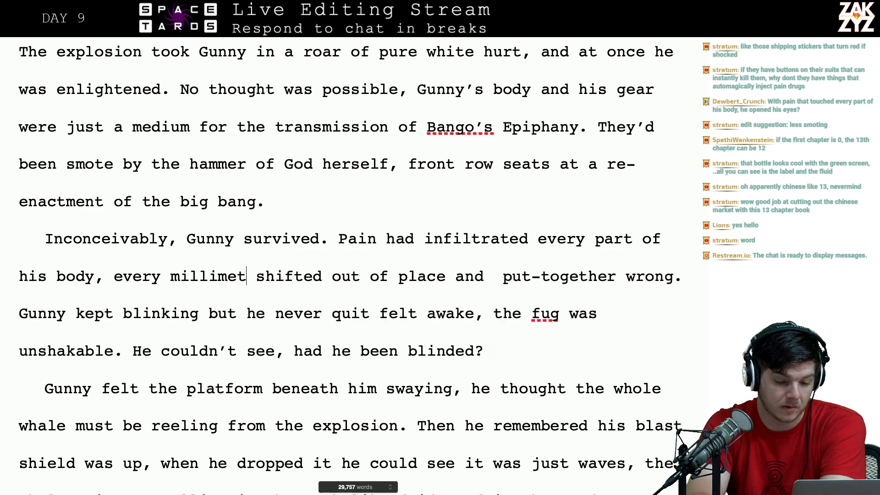
key(BackSpace)
key(BackSpace)
key(BackSpace)
key(BackSpace)
key(BackSpace)
key(BackSpace)
key(BackSpace)
key(BackSpace)
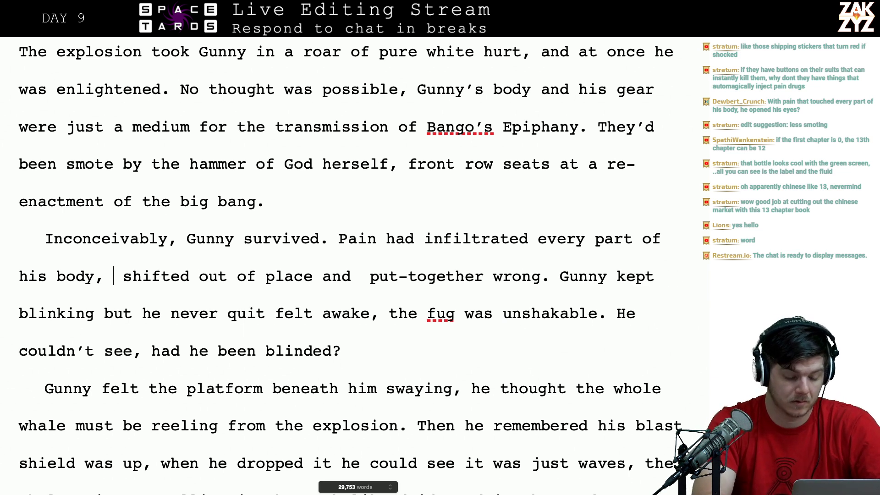
- Try "every" followed by "centi", "part" and "inch" after "his body,", removing each attempted noun again
text(every )
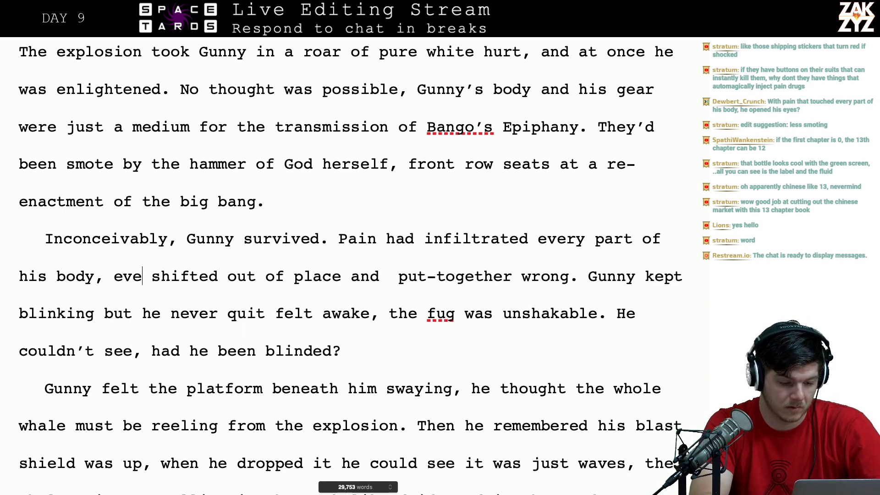
text(centi)
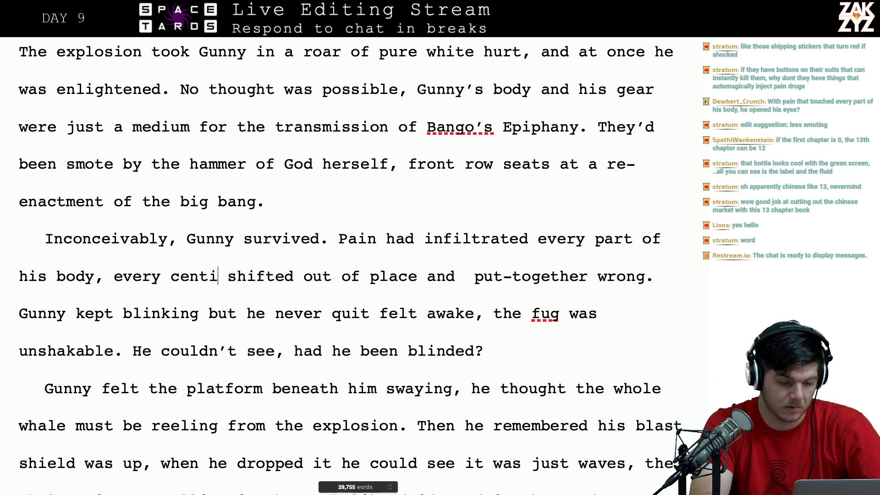
key(BackSpace)
key(BackSpace)
key(BackSpace)
key(BackSpace)
key(BackSpace)
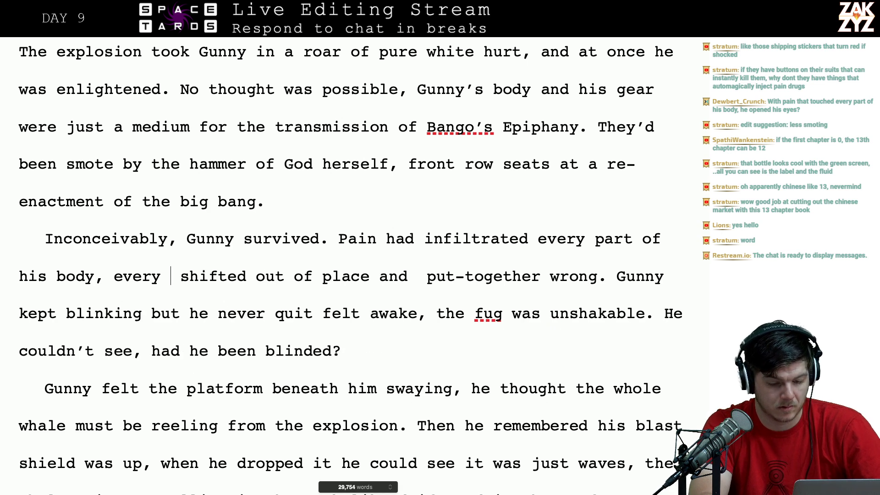
text(par)
key(BackSpace)
key(BackSpace)
key(BackSpace)
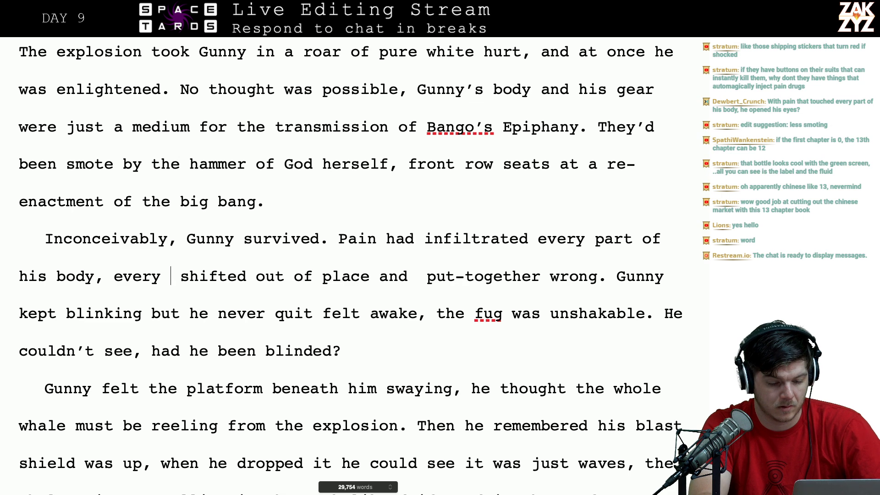
text(part)
key(BackSpace)
key(BackSpace)
key(BackSpace)
key(BackSpace)
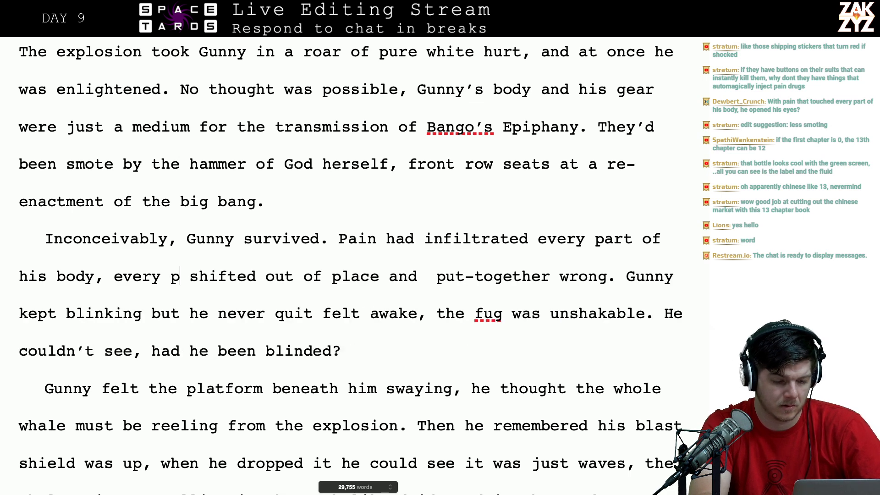
text(inch)
key(BackSpace)
key(BackSpace)
key(BackSpace)
key(BackSpace)
key(BackSpace)
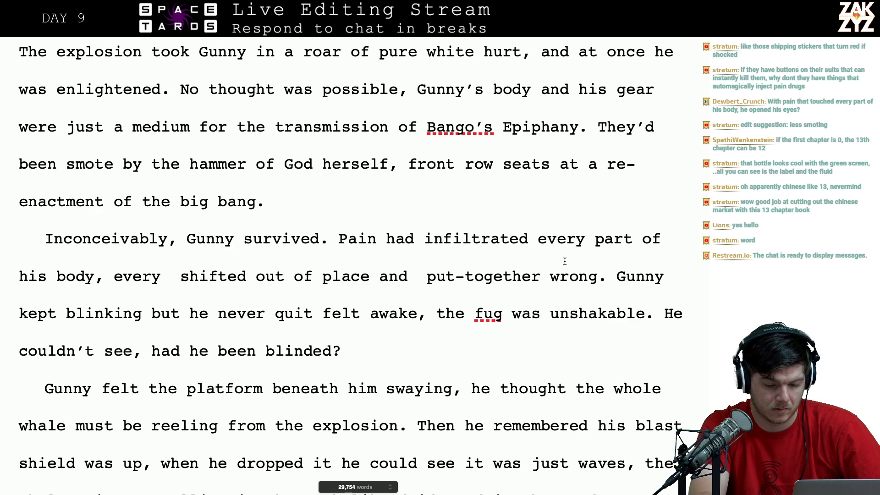
- Insert "millimeter of his body," after "Pain had infiltrated every"
click(585, 252)
text(millime)
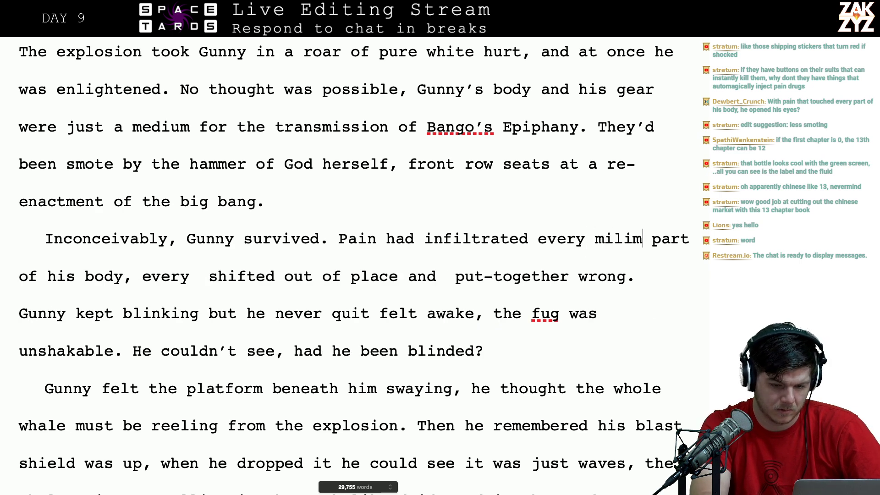
text(ter )
text(of his body, )
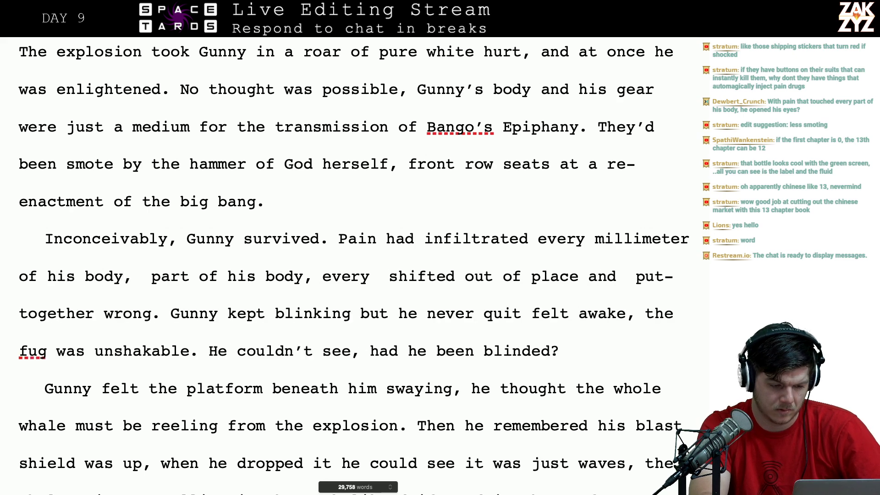
- Continue the sentence after "every millimeter of his body," with "every atom had been", correcting the mistyped "every"
text(ae)
key(BackSpace)
text(every a)
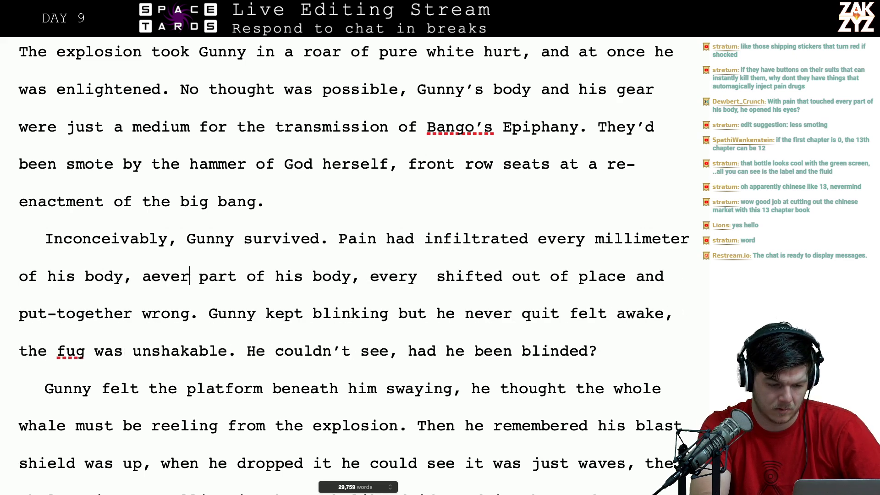
key(BackSpace)
key(BackSpace)
key(BackSpace)
key(BackSpace)
key(BackSpace)
key(BackSpace)
key(BackSpace)
text(very a)
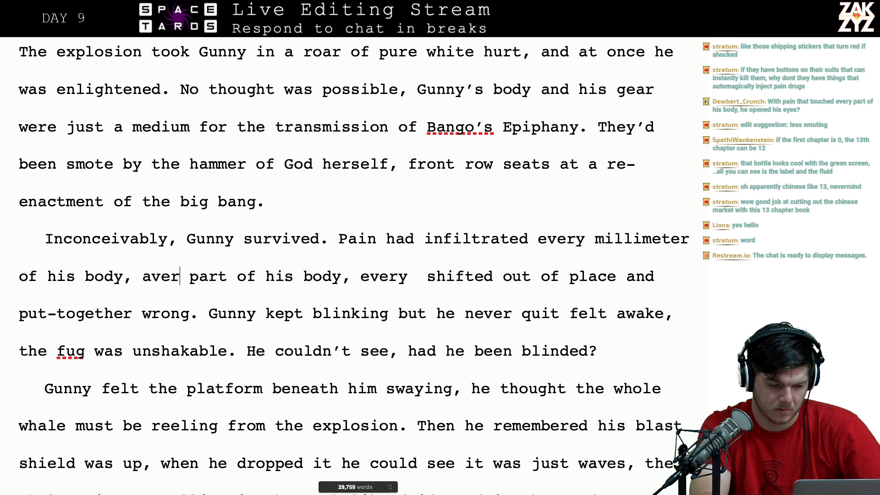
text(t)
key(BackSpace)
key(BackSpace)
key(BackSpace)
key(BackSpace)
key(BackSpace)
key(BackSpace)
key(BackSpace)
key(BackSpace)
text(e)
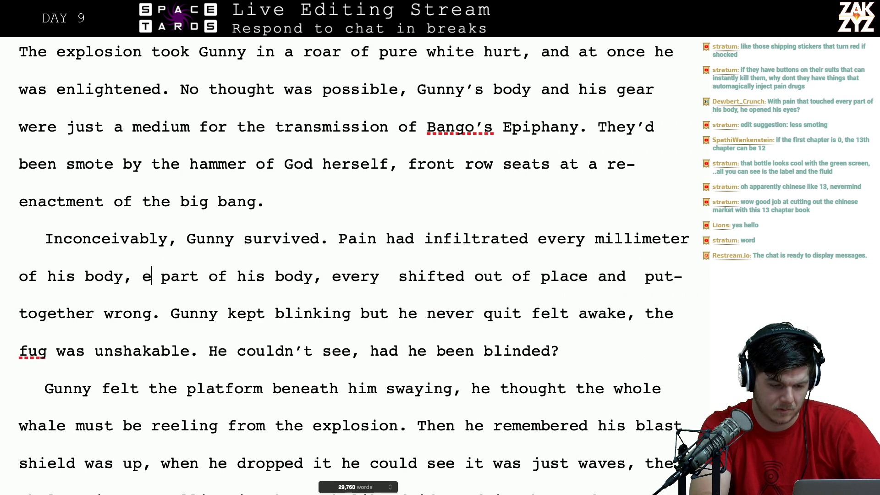
text(very atom had b)
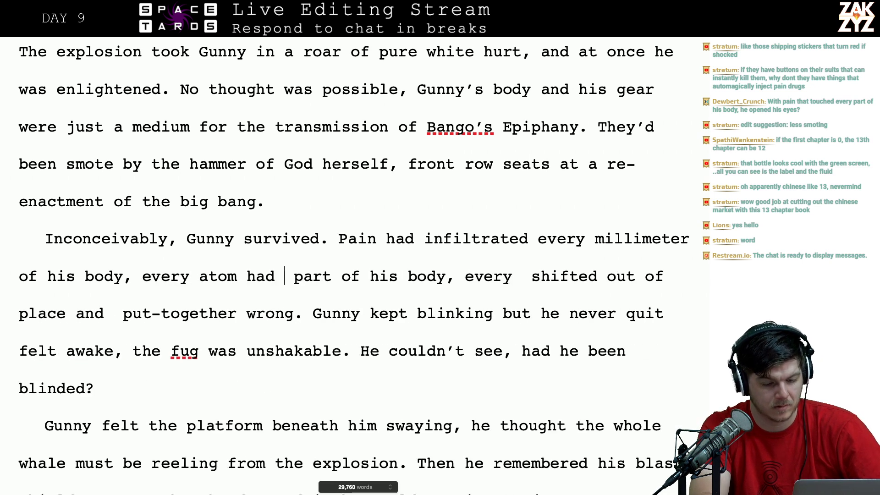
text(een )
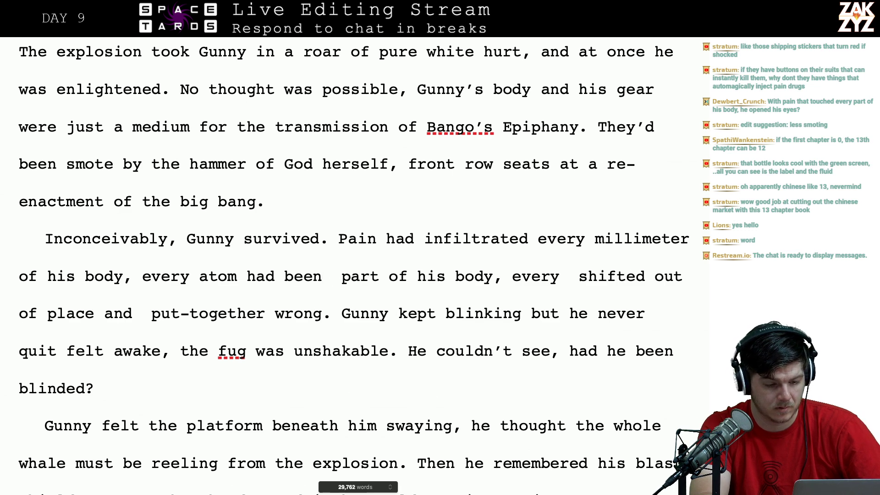
- Finish the new sentence with "knocked out of place and re-assembled wrong."
text(knocked )
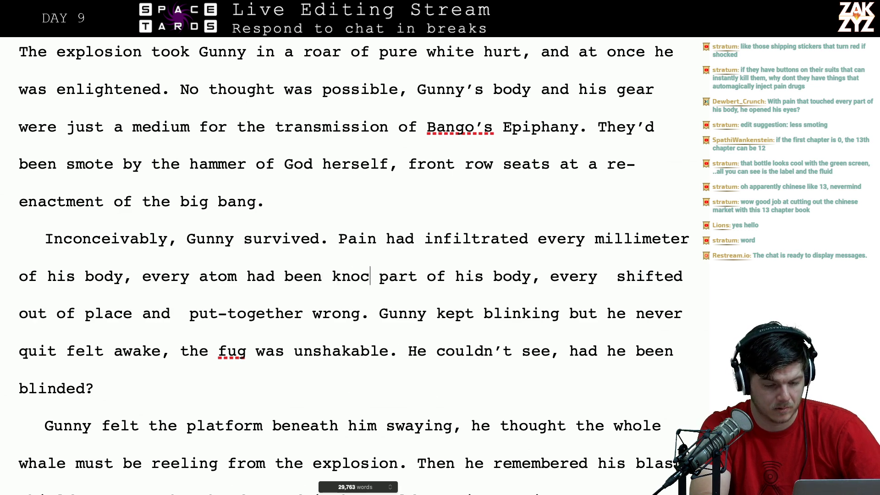
text(out of place and )
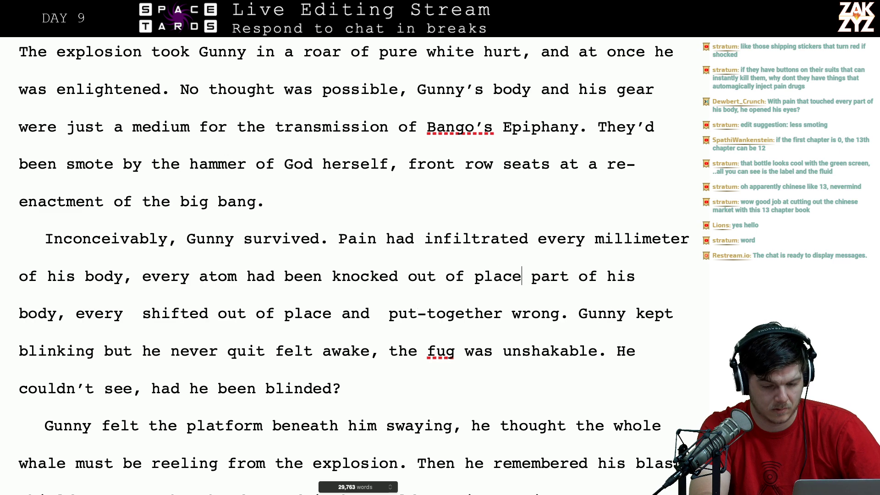
text(re-assembled w)
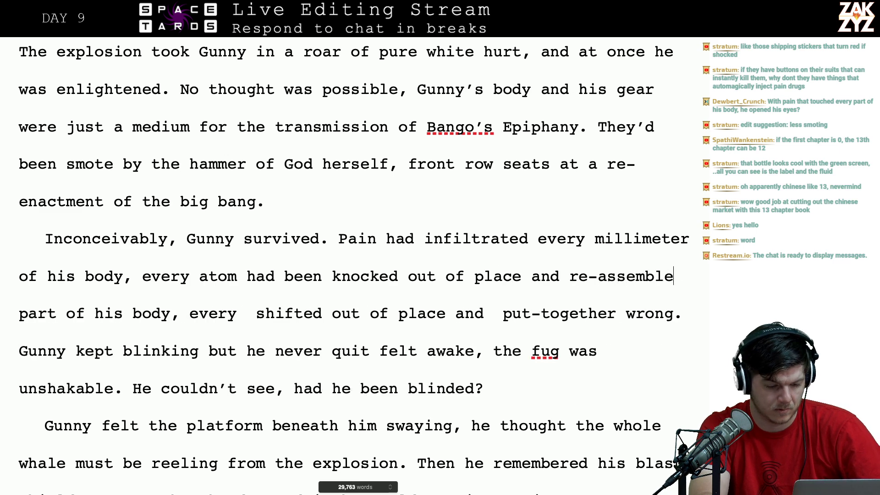
text(rong.)
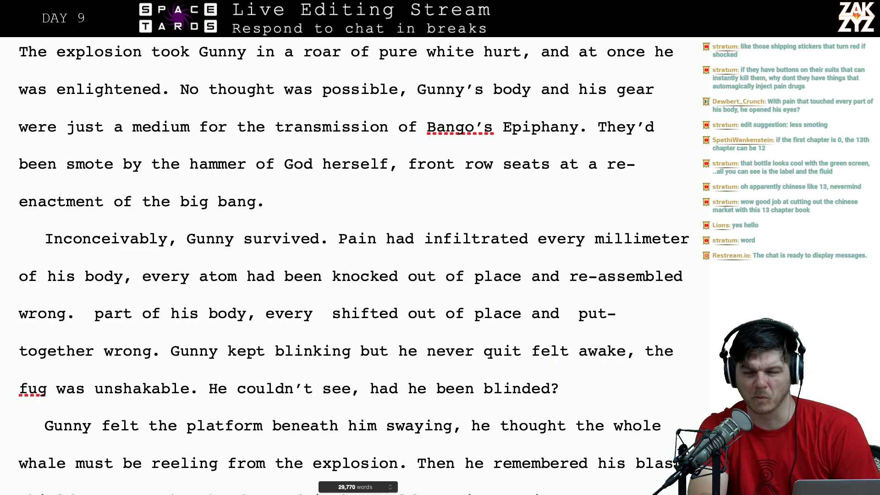
- Delete the leftover text "part of his body, every shifted out of place and put-together wrong." before "Gunny kept blinking"
key(shift+Right)
key(shift+Right)
key(shift+Right)
key(shift+Right)
key(shift+Right)
key(shift+Right)
key(shift+Right)
key(shift+Right)
key(shift+Right)
key(shift+Right)
key(shift+Right)
key(shift+Right)
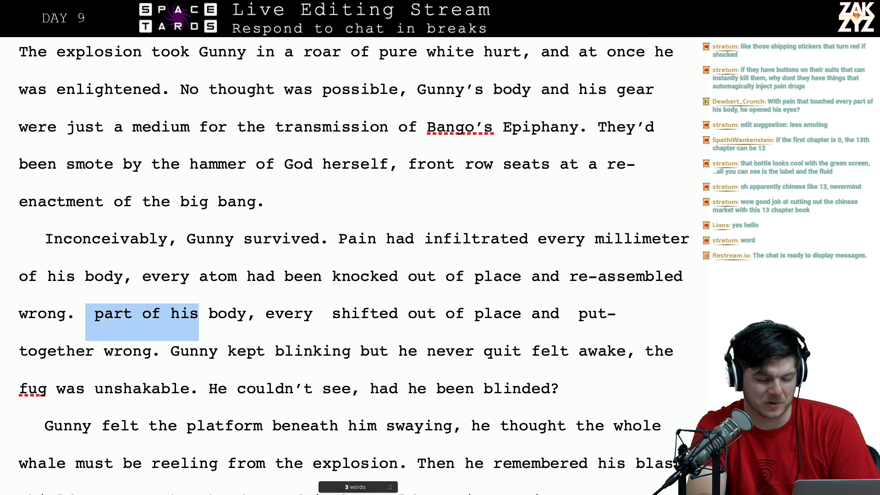
key(shift+Right)
key(shift+Right)
key(shift+Right)
key(shift+Right)
key(shift+Right)
key(shift+Right)
key(shift+Right)
key(shift+Right)
key(shift+Right)
key(shift+Right)
key(shift+Right)
key(shift+Right)
key(shift+Right)
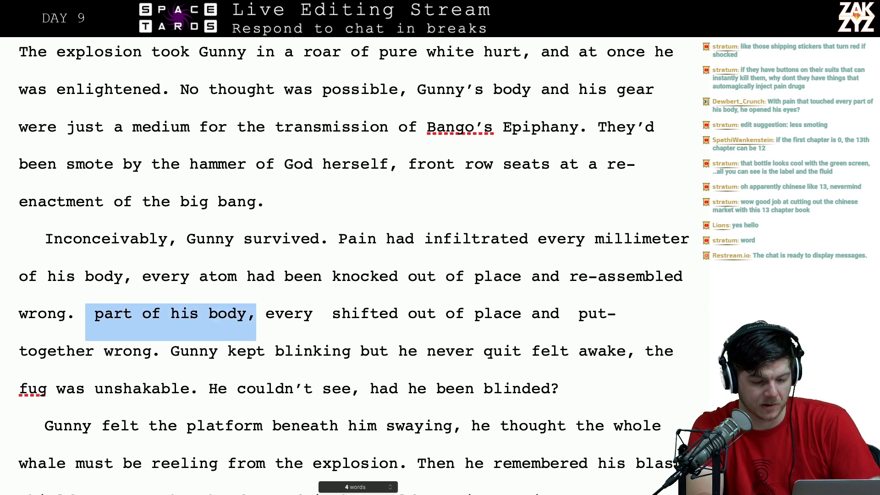
key(shift+Down)
key(shift+Left)
key(shift+Left)
key(shift+Left)
key(shift+Left)
key(shift+Left)
key(shift+Left)
key(shift+Left)
key(shift+Left)
key(shift+Left)
key(shift+Left)
key(shift+Left)
key(shift+Left)
key(shift+Left)
key(shift+Left)
key(shift+Left)
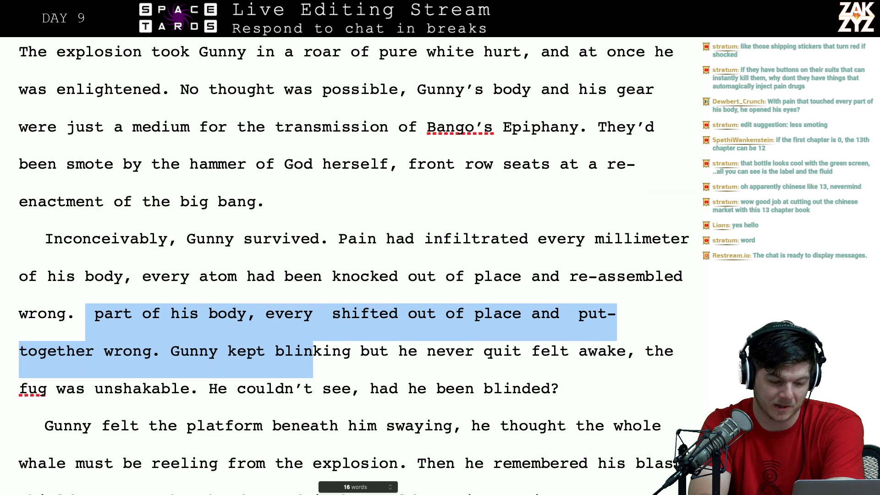
key(shift+Left)
key(shift+Left)
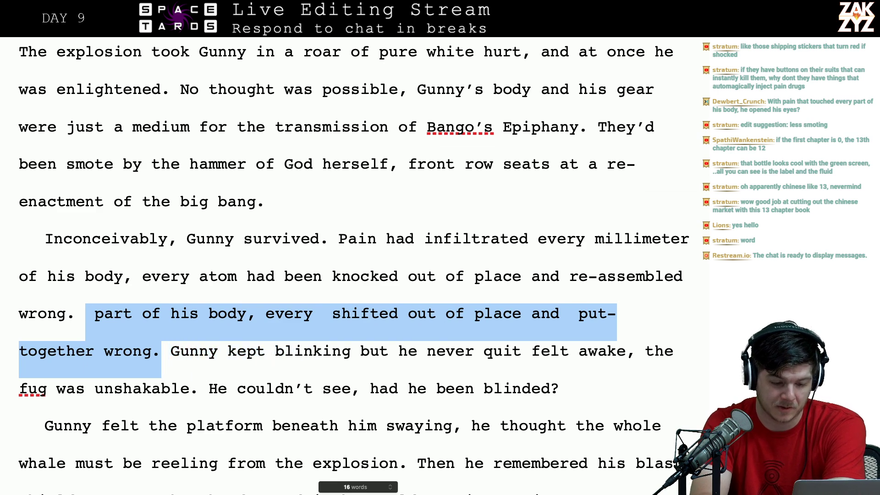
key(BackSpace)
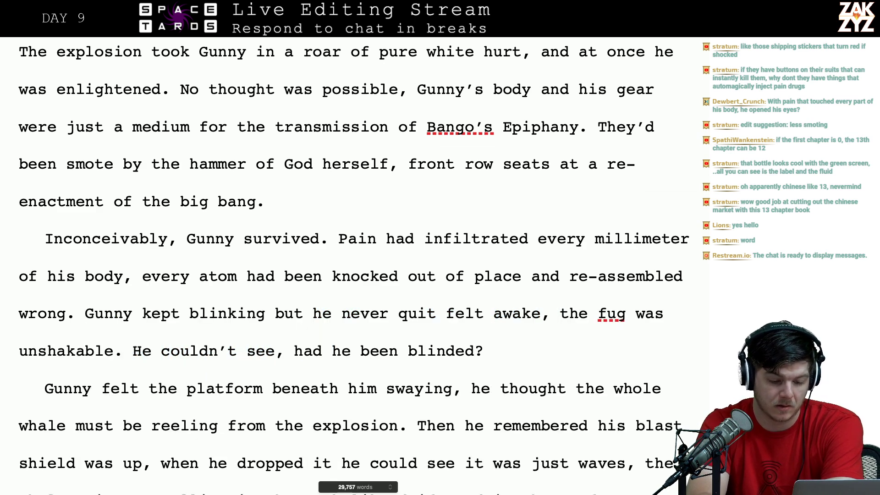
- Replace "knocked" with "jarred" in "every atom had been knocked out of place"
click(387, 276)
key(BackSpace)
key(BackSpace)
key(BackSpace)
key(BackSpace)
key(BackSpace)
key(BackSpace)
key(BackSpace)
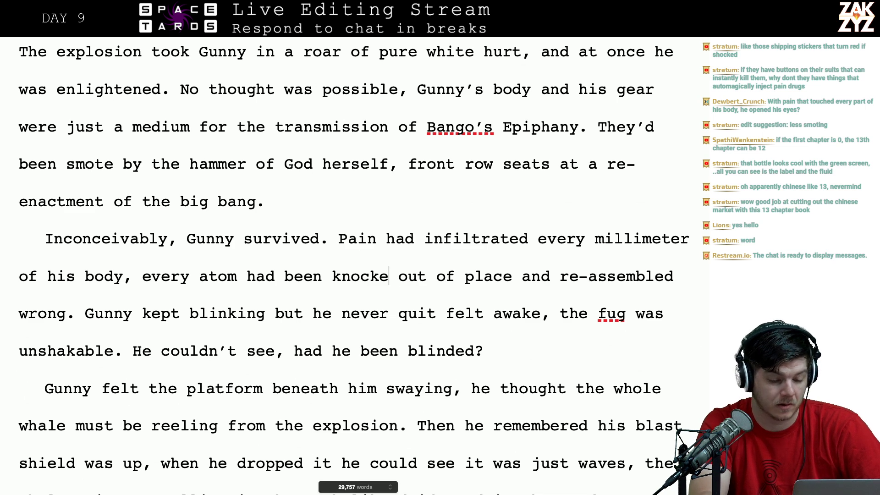
text(jarred)
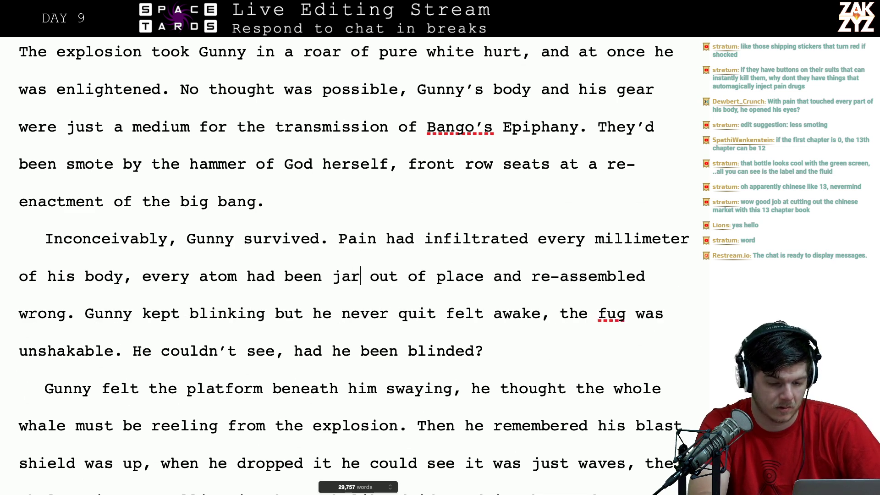
- Insert "realized he couldn't see anything, and began to far he'd been blinded." after "He", before the old "couldn't see"
click(398, 314)
key(Up)
key(Up)
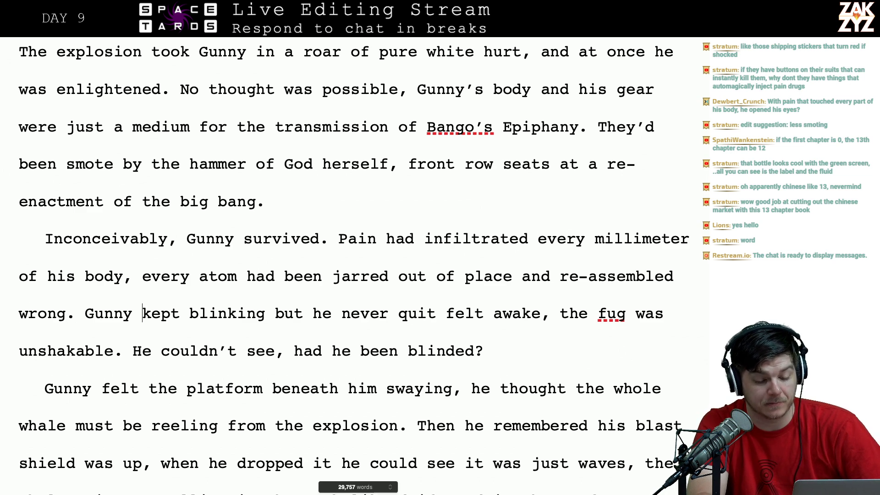
key(Right)
key(Right)
key(Right)
key(Right)
key(Right)
key(Right)
key(Right)
key(Right)
key(Right)
key(Right)
key(Right)
key(Right)
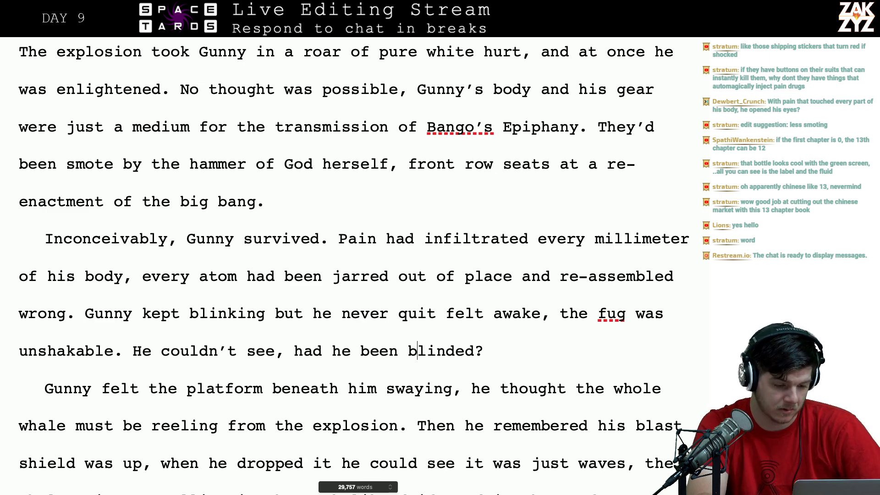
key(Left)
key(Left)
key(Left)
key(Left)
key(Left)
key(Left)
key(Left)
key(Left)
key(Left)
key(Left)
key(Left)
key(Left)
key(Left)
key(Left)
key(Left)
key(Left)
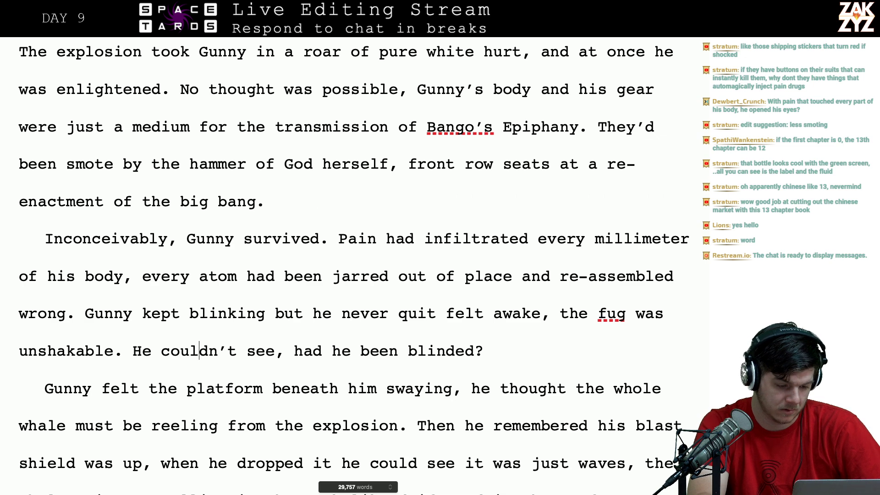
text(realized he cou)
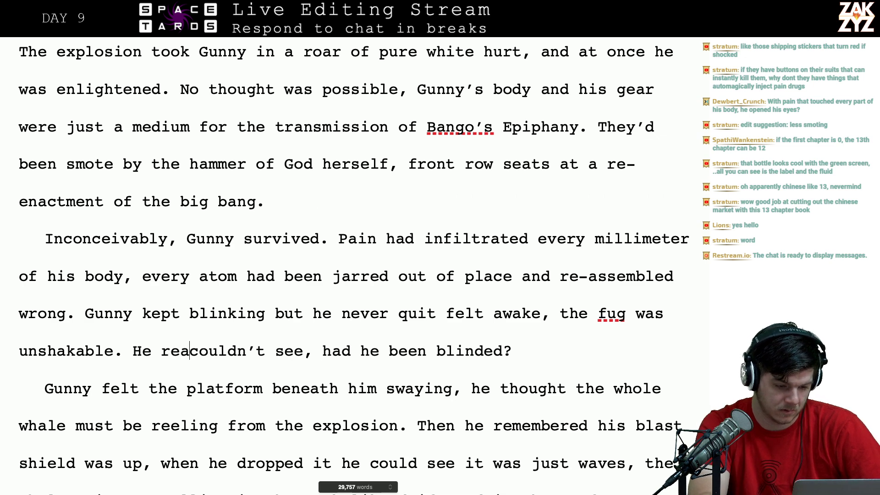
text(ldn't see anyth)
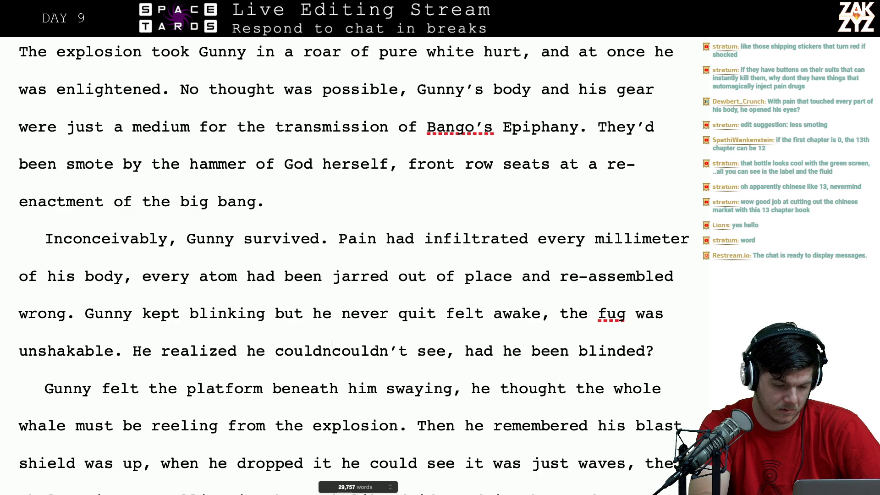
text(ing, and began)
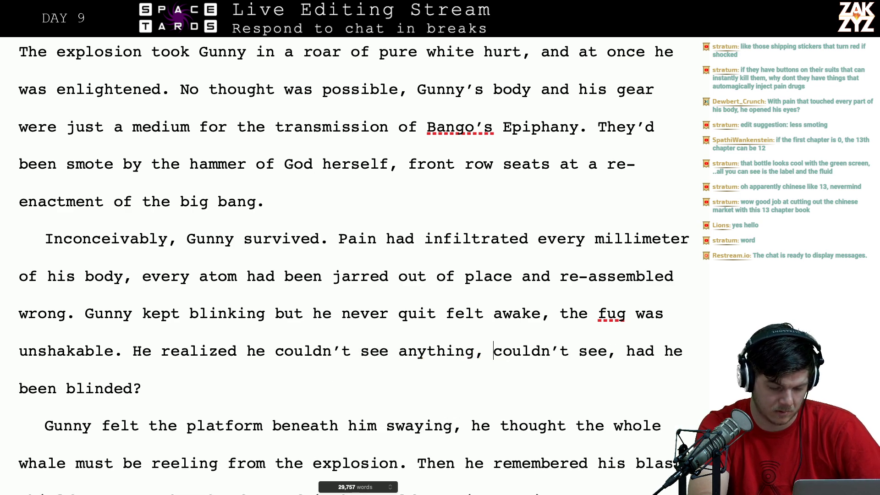
text( to far he'd b)
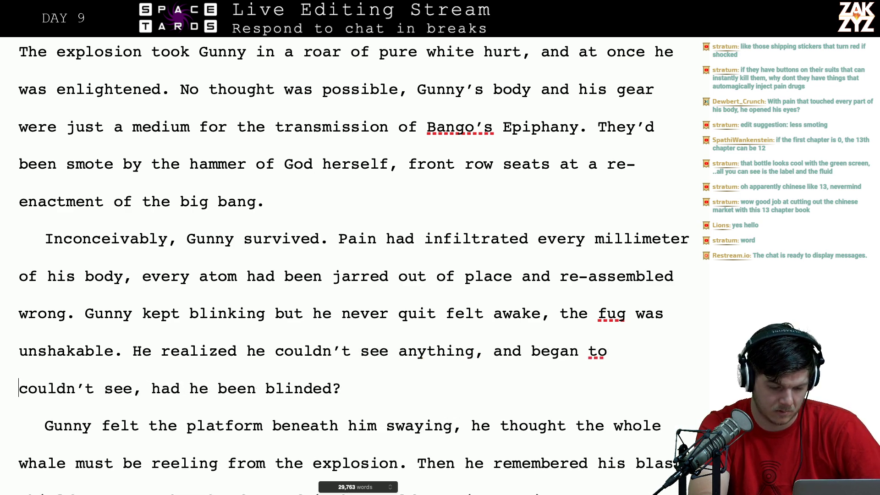
text(een blinded.)
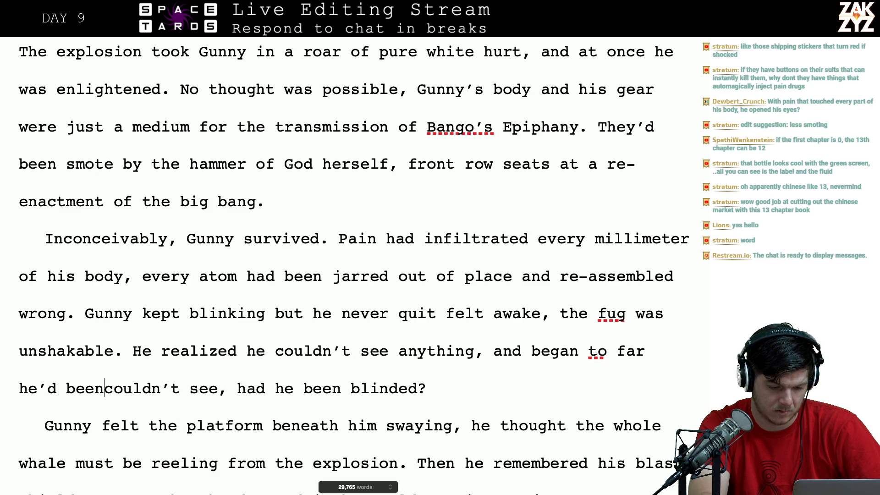
- Finish the sentence with "blinded." and delete the leftover text "couldn't see, had he been blinded?" after it
key(shift+Right)
key(shift+Right)
key(shift+Right)
key(shift+Right)
key(shift+Right)
key(shift+Right)
key(shift+Right)
key(shift+Right)
key(shift+Right)
key(shift+Right)
key(shift+Right)
key(shift+Right)
key(shift+Right)
key(shift+Right)
key(shift+Right)
key(shift+Right)
key(shift+Right)
key(shift+Right)
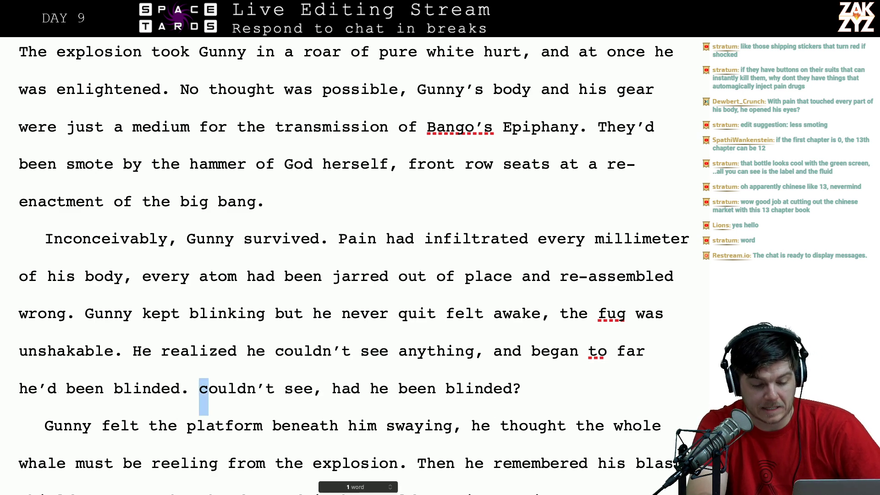
key(shift+Right)
key(shift+Right)
key(shift+Right)
key(shift+Right)
key(shift+Right)
key(shift+Right)
key(shift+Right)
key(shift+Right)
key(shift+Right)
key(shift+Right)
key(shift+Right)
key(shift+Right)
key(shift+Right)
key(shift+Right)
key(shift+Right)
key(shift+Right)
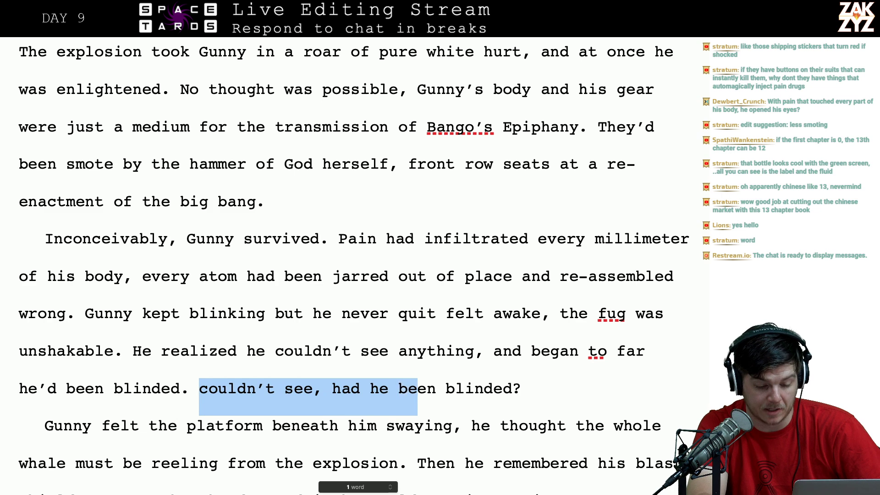
key(BackSpace)
key(BackSpace)
key(Right)
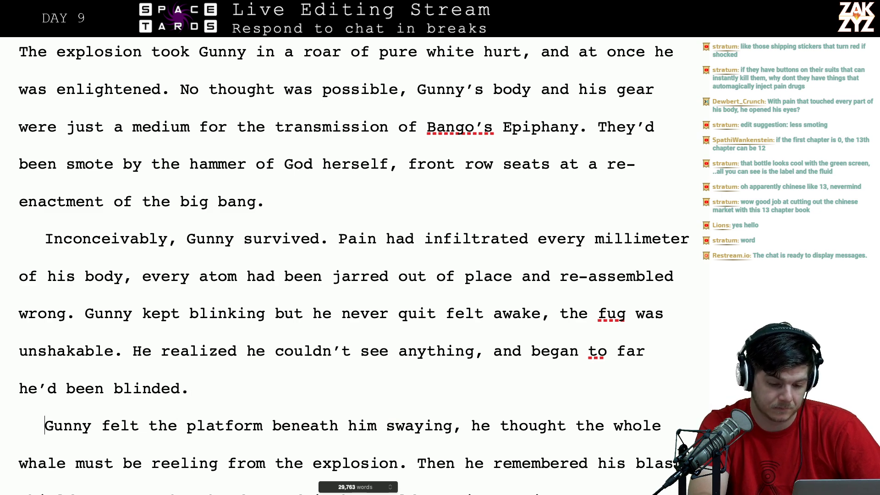
- Replace "began to far" with "he was afraid" before "he'd been blinded"
key(Up)
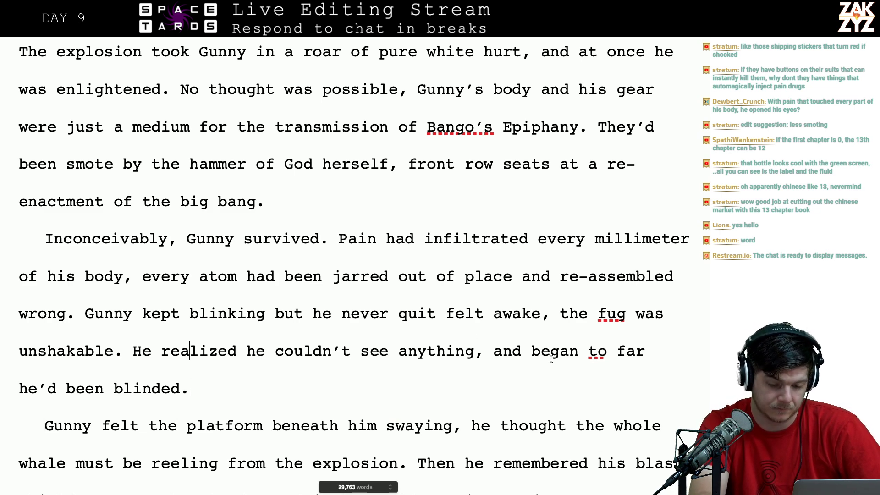
click(529, 367)
text(he was afraid)
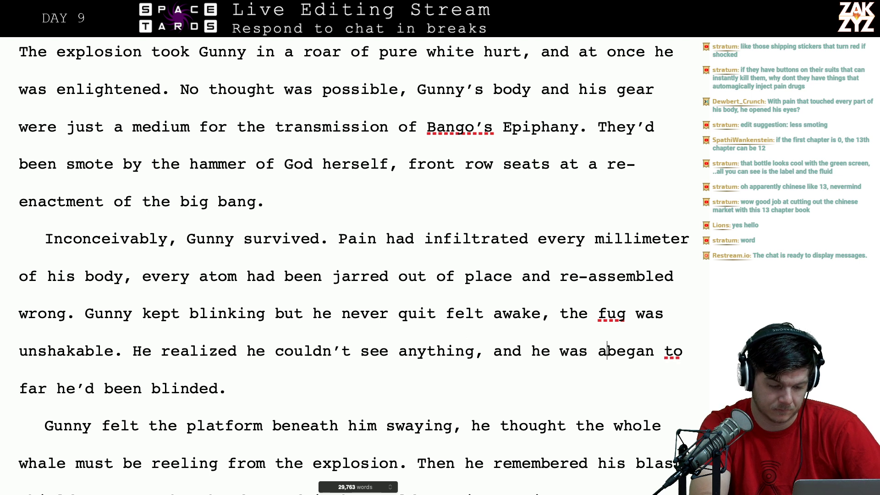
key(shift+Right)
key(shift+Right)
key(shift+Right)
key(shift+Right)
key(shift+Right)
key(shift+Right)
key(shift+Right)
key(shift+Right)
key(shift+Right)
key(shift+Right)
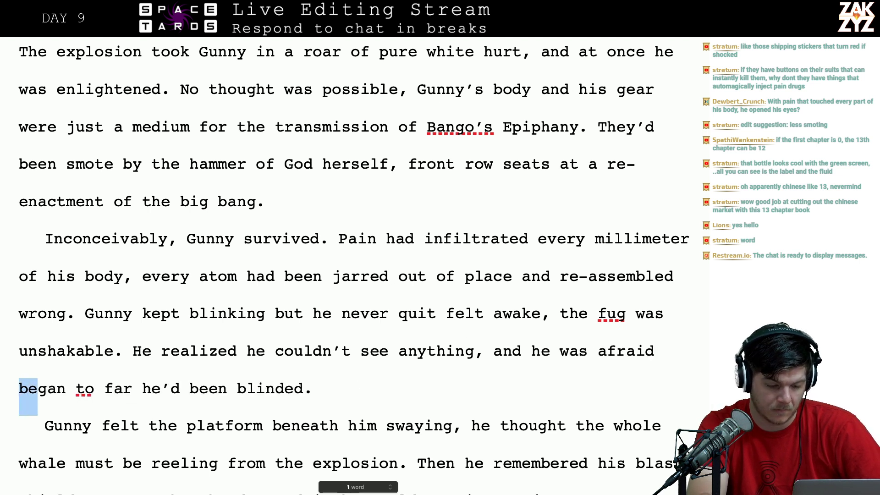
key(shift+Right)
key(shift+Right)
key(shift+Right)
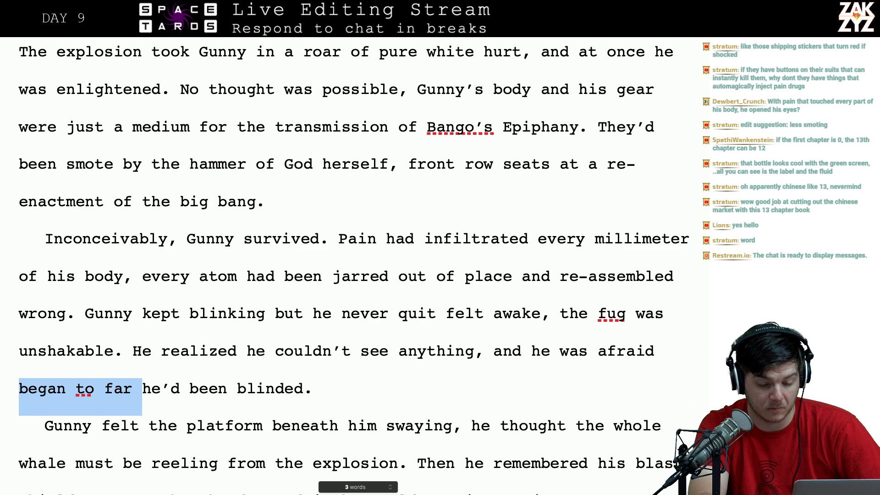
key(BackSpace)
- Delete "he thought" before "the whole whale must be reeling" in the paragraph about the swaying platform
key(Down)
key(Down)
key(Down)
key(Down)
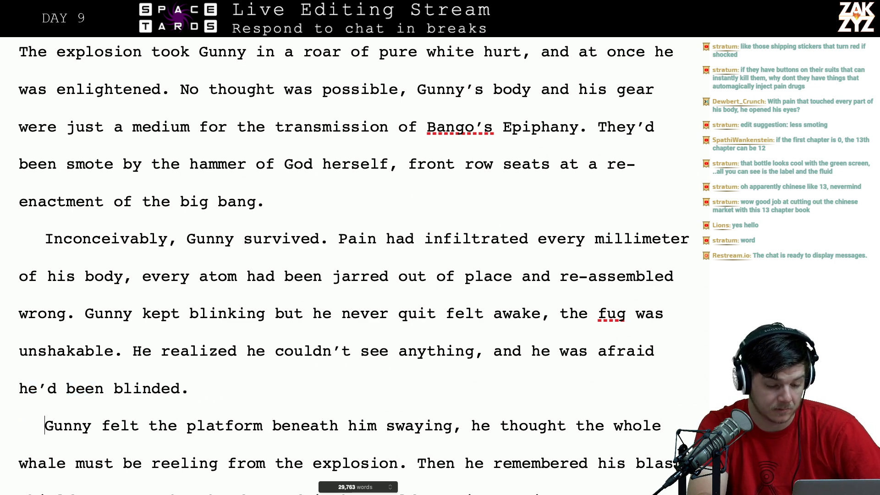
key(Up)
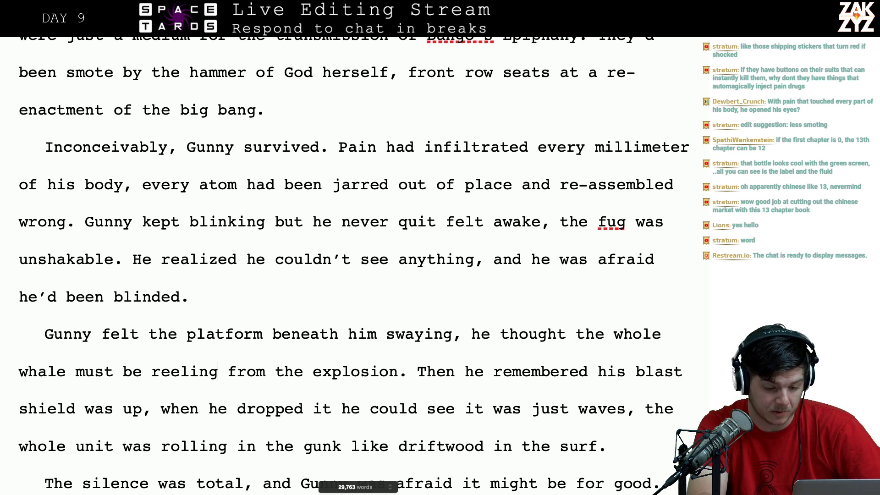
key(Left)
key(Left)
key(Left)
key(Left)
key(Left)
key(Left)
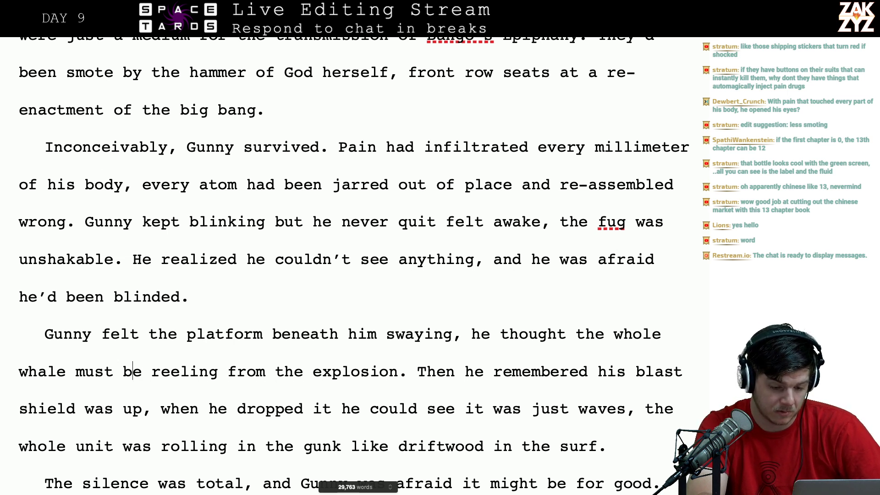
click(471, 336)
key(Right)
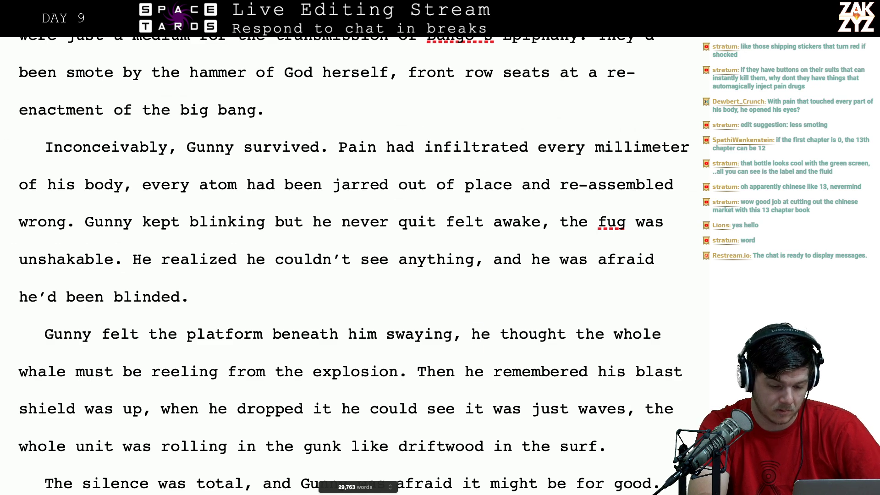
key(shift+Right)
key(shift+Right)
key(shift+Right)
key(shift+Right)
key(shift+Right)
key(shift+Right)
key(shift+Right)
key(shift+Right)
key(shift+Right)
key(shift+Right)
key(shift+Right)
key(BackSpace)
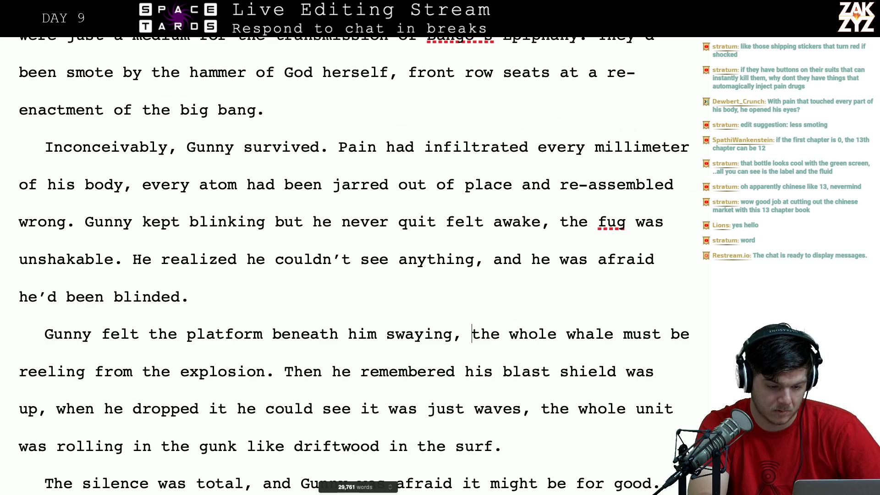
- Replace the comma after "swaying" with "and reasoned", and insert "titanic" before "explosion"
key(Right)
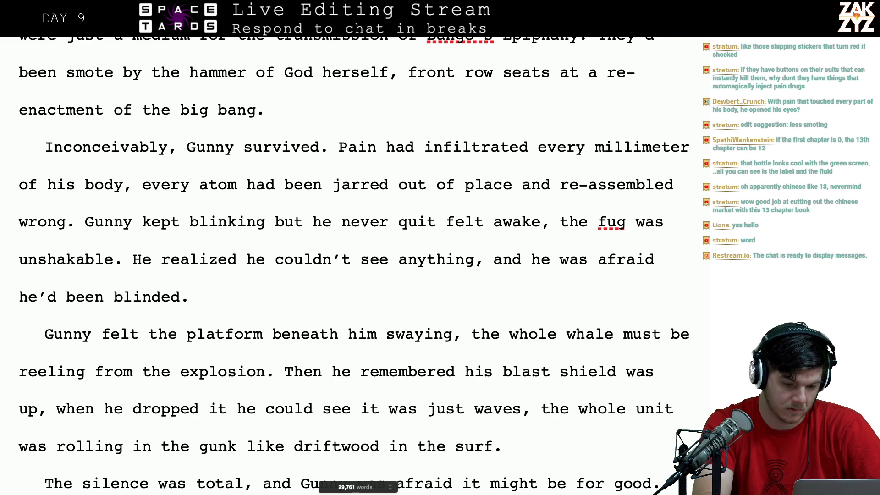
key(Left)
text(he reasoned)
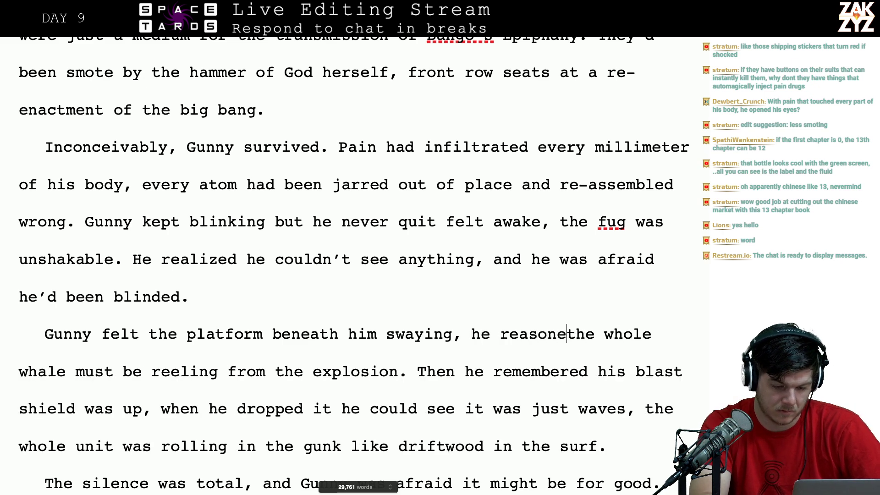
key(BackSpace)
key(BackSpace)
key(BackSpace)
key(BackSpace)
key(BackSpace)
key(BackSpace)
key(BackSpace)
key(BackSpace)
key(BackSpace)
key(BackSpace)
key(BackSpace)
key(BackSpace)
key(BackSpace)
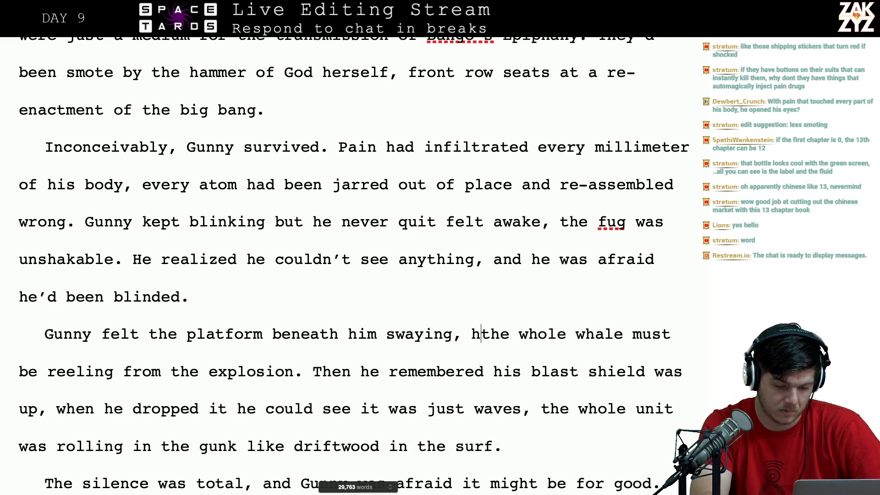
text(and reasoned )
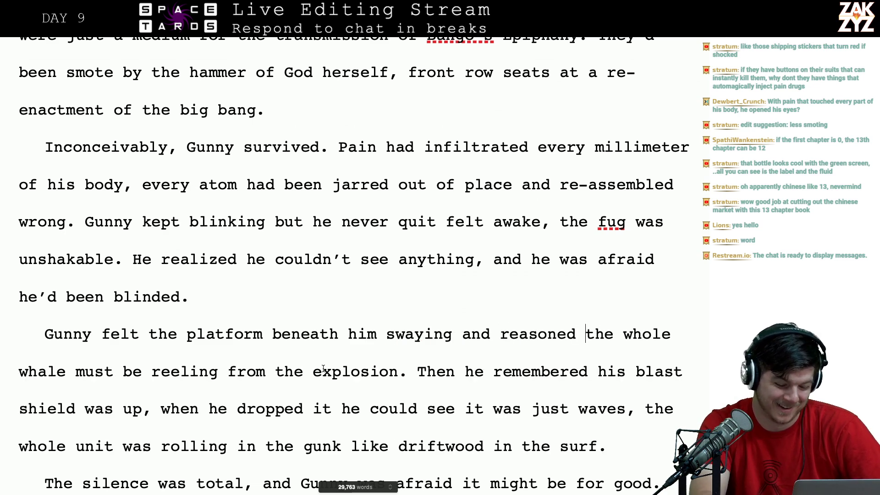
text( titanic)
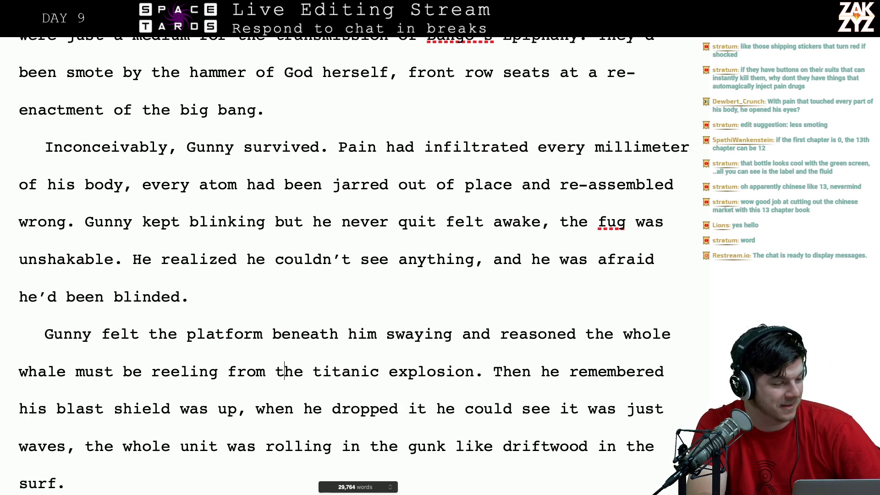
- Try capitalizing "whale" in "the whole whale must be reeling", and restore the lowercase spelling
key(Left)
key(Left)
key(Left)
key(Left)
key(Left)
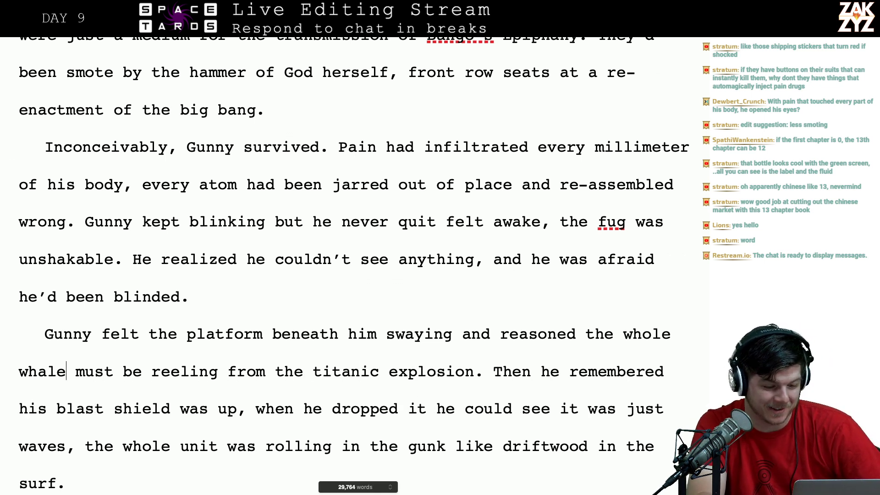
key(Left)
key(Left)
key(Left)
key(Left)
key(BackSpace)
text(W)
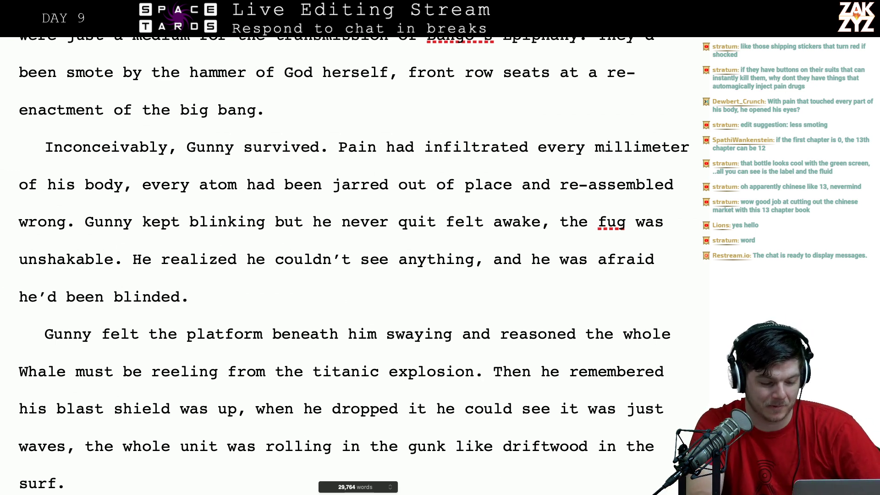
key(BackSpace)
text(w)
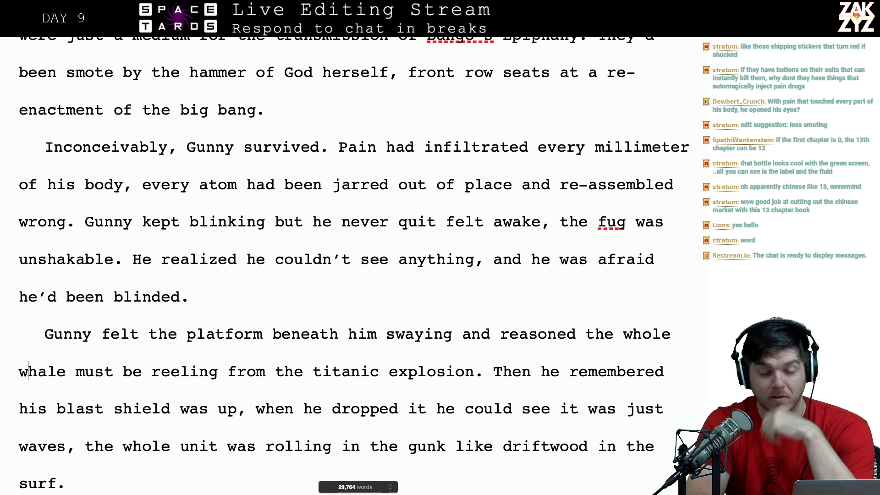
- Reread the sentence about pain infiltrating Gunny's body and every atom being jarred out of place
key(Right)
key(Right)
key(Right)
key(Right)
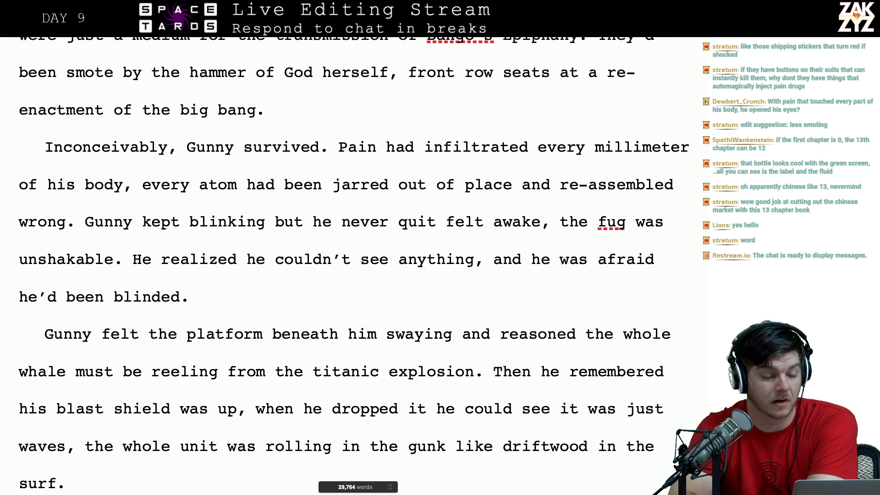
scroll(228, 297, down, 1)
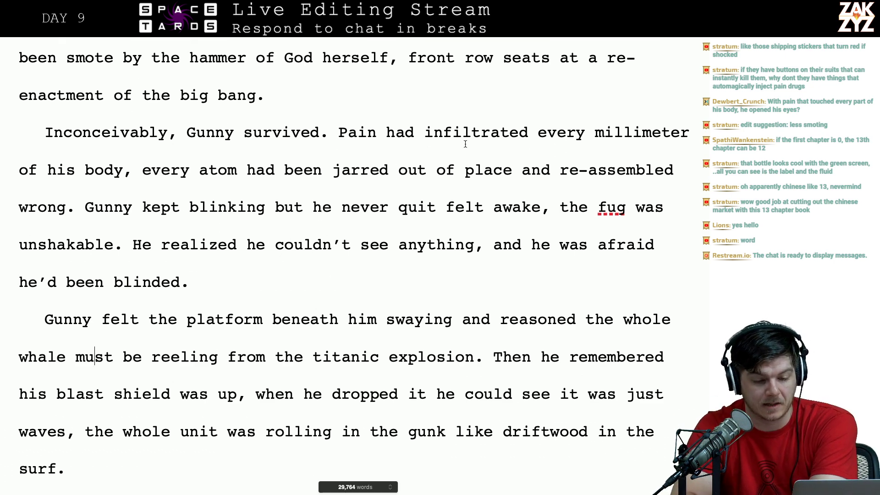
click(453, 133)
key(Left)
key(Left)
key(Left)
key(Left)
key(Left)
key(Left)
key(Left)
key(Left)
key(Left)
key(Left)
key(Left)
key(Left)
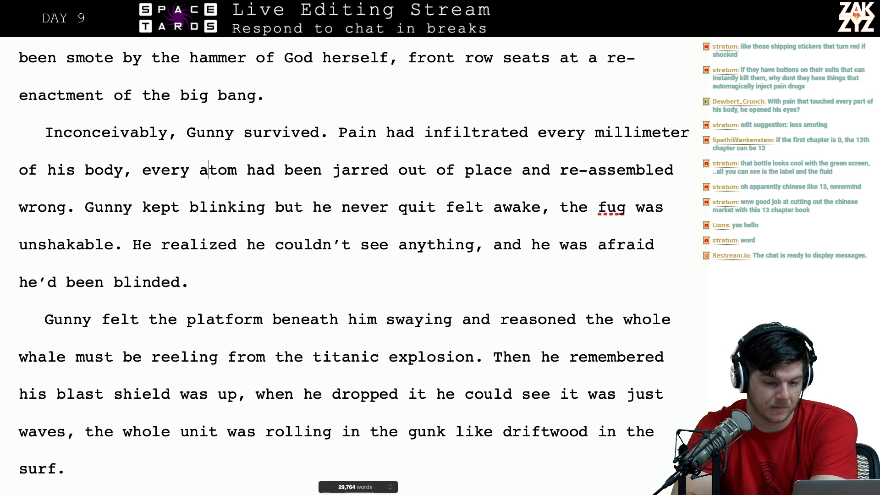
key(Left)
key(Left)
key(Left)
key(Left)
key(Left)
key(Left)
key(Left)
key(Left)
key(Left)
key(Left)
key(Left)
key(Left)
key(Left)
key(Left)
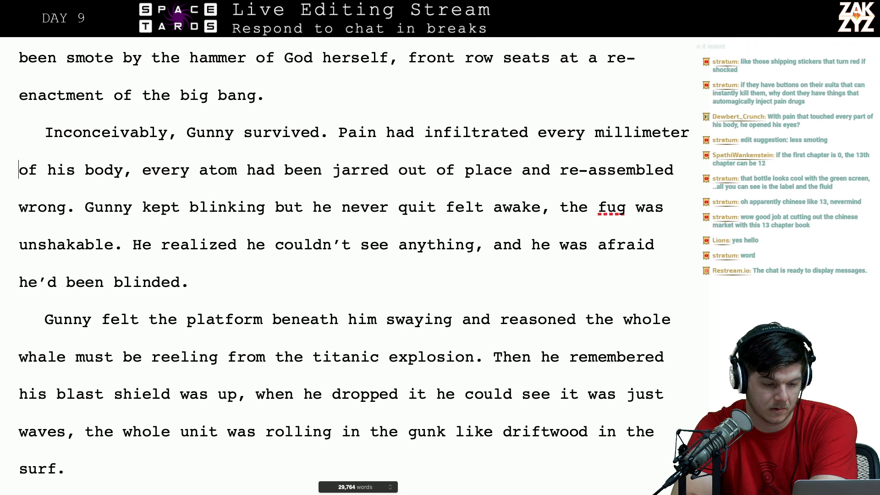
key(Right)
key(Right)
key(Right)
key(Right)
key(Right)
key(Right)
key(Right)
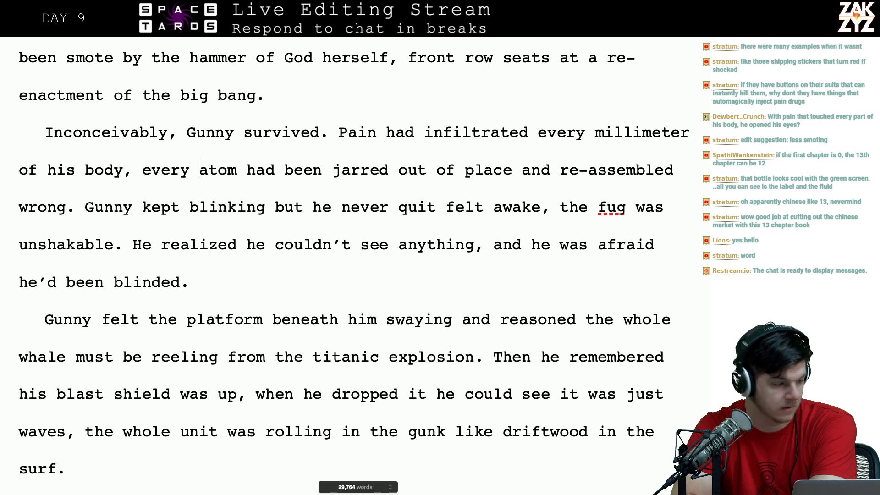
- Read from the "every atom" sentence through Gunny's fear of blindness to the paragraphs about the swaying platform and the silence
key(Right)
key(Right)
key(Right)
key(Right)
key(Right)
key(Right)
key(Left)
key(Left)
key(Left)
key(Left)
key(Left)
key(Left)
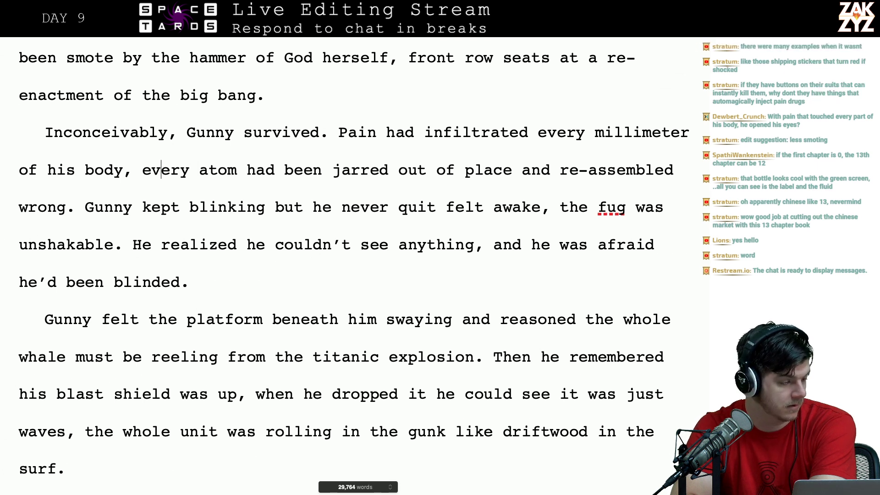
key(Right)
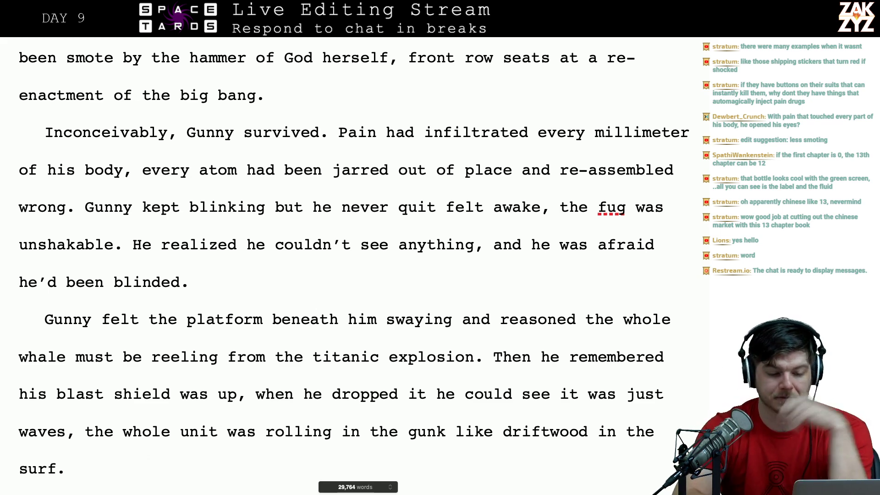
scroll(465, 143, down, 1)
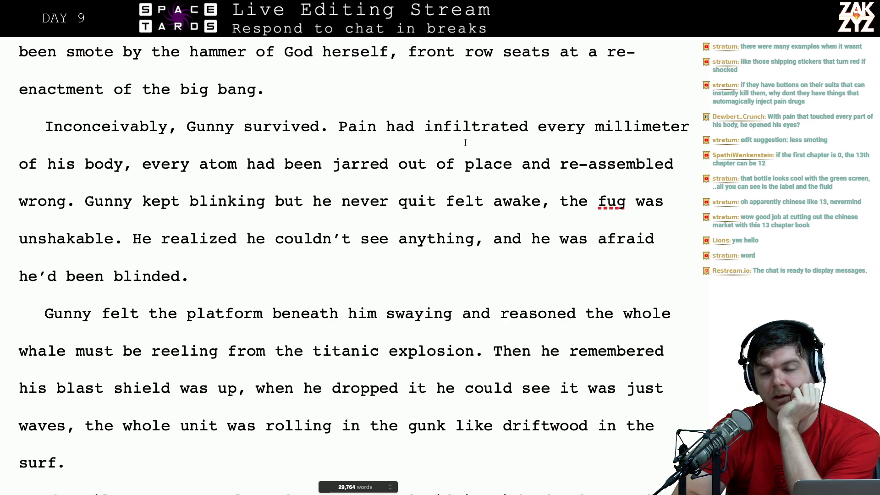
scroll(465, 142, down, 1)
scroll(466, 142, down, 1)
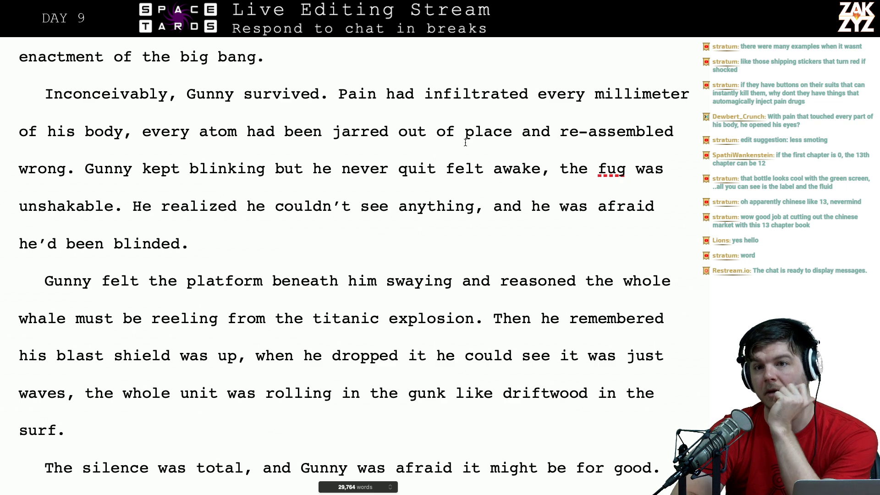
scroll(466, 143, down, 1)
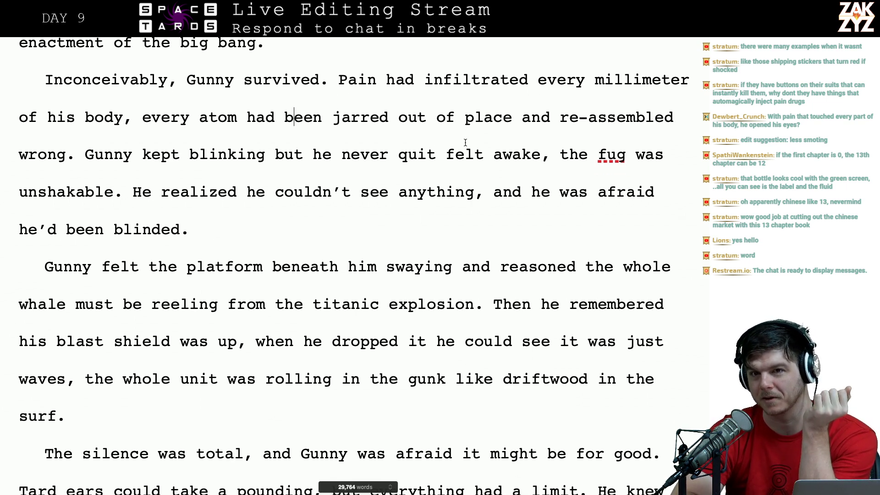
scroll(465, 142, down, 1)
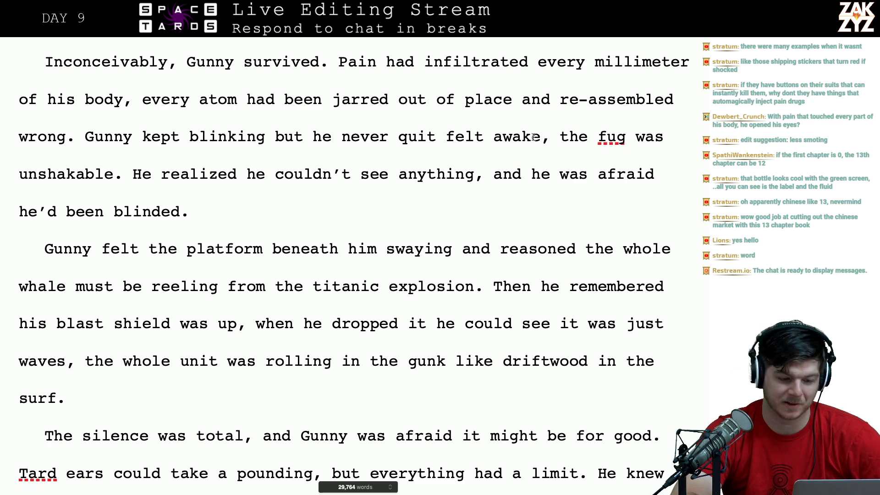
click(315, 215)
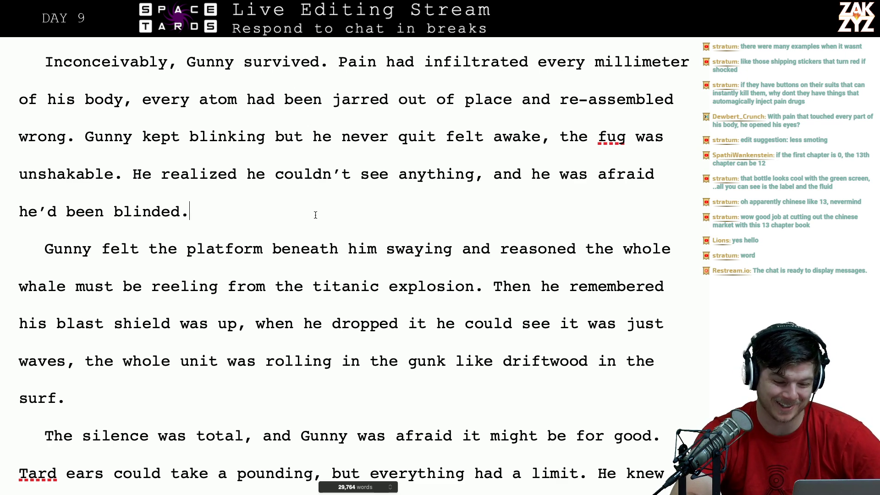
scroll(315, 214, down, 1)
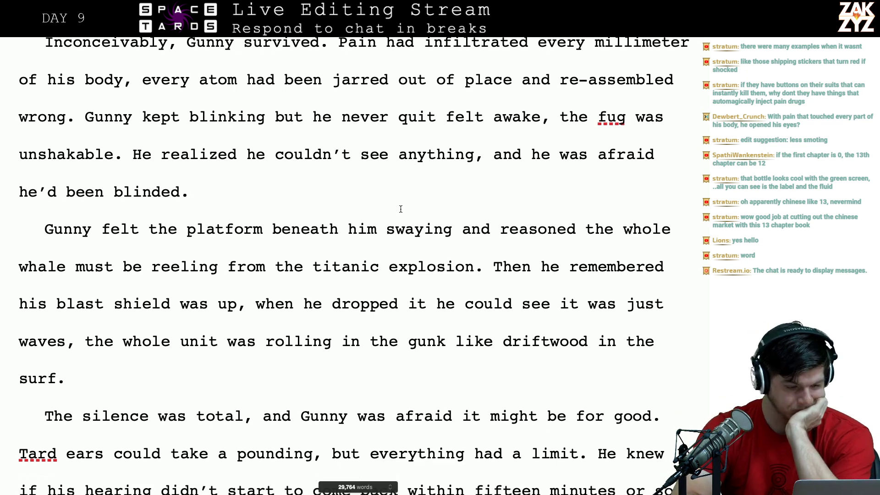
scroll(401, 209, down, 1)
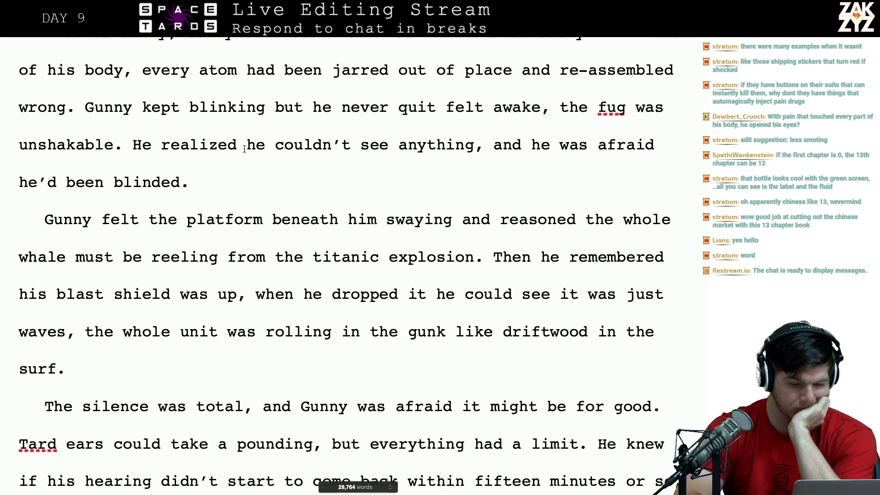
click(285, 144)
key(Left)
key(Left)
key(Left)
key(Left)
key(Left)
key(Left)
key(Left)
key(Left)
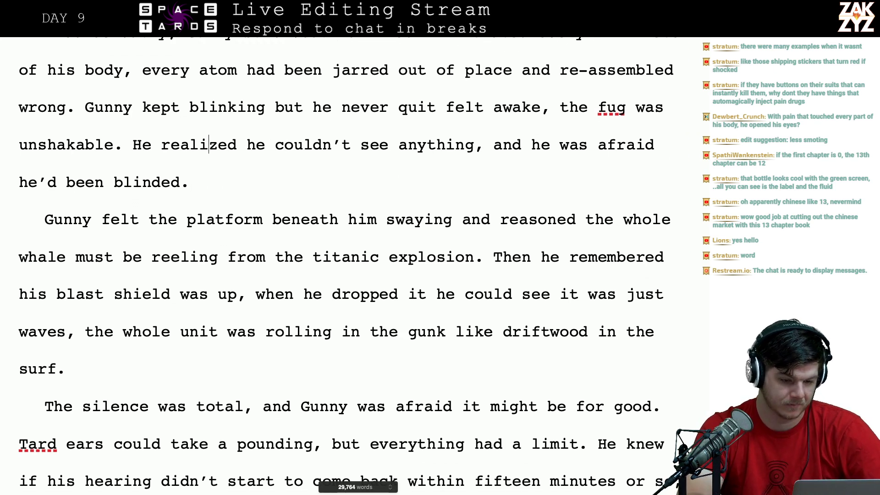
text(Gunny co)
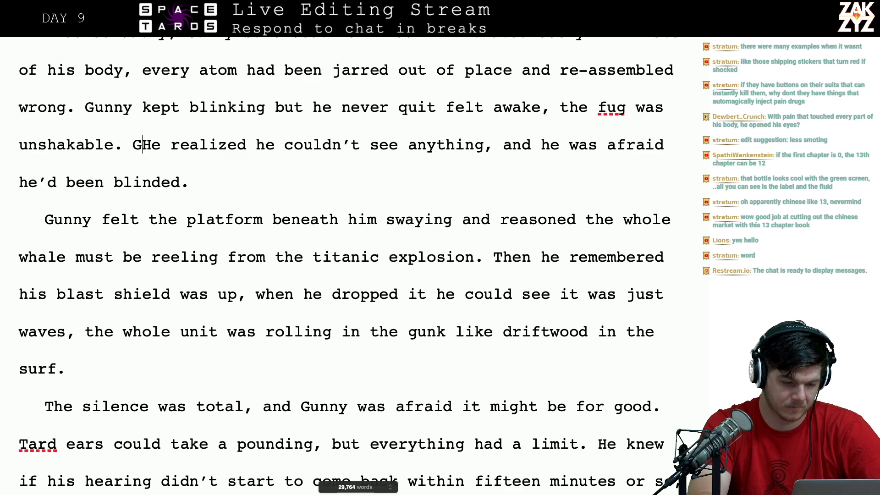
text(uldn)
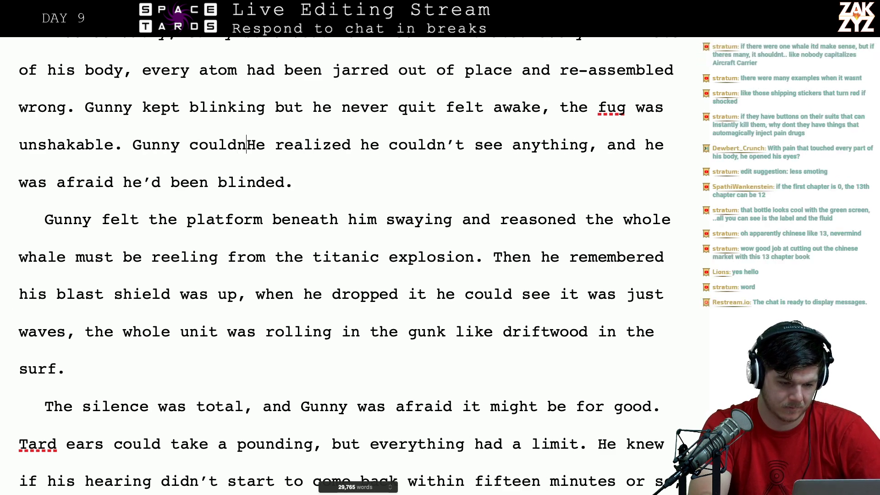
key(BackSpace)
key(BackSpace)
key(BackSpace)
key(BackSpace)
key(BackSpace)
key(BackSpace)
key(BackSpace)
key(BackSpace)
key(BackSpace)
key(BackSpace)
key(BackSpace)
key(BackSpace)
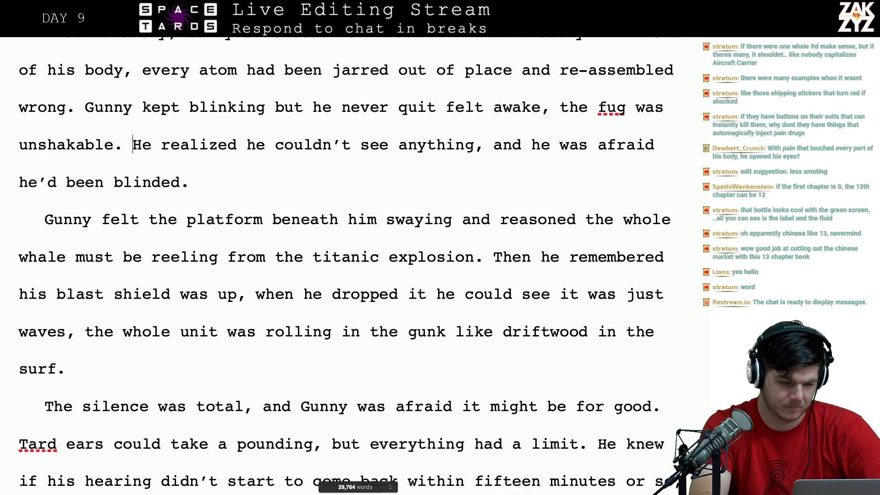
- Replace the sentence beginning "He realized he couldn't see" with "He couldn't see anything, and he was afraid he'd been blinded."
text(He couldn't s)
text(ee anything, and)
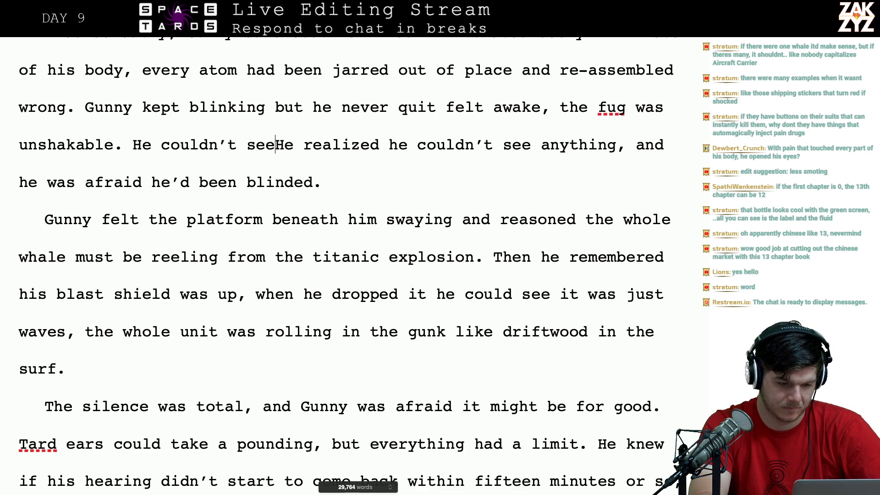
text( he was af)
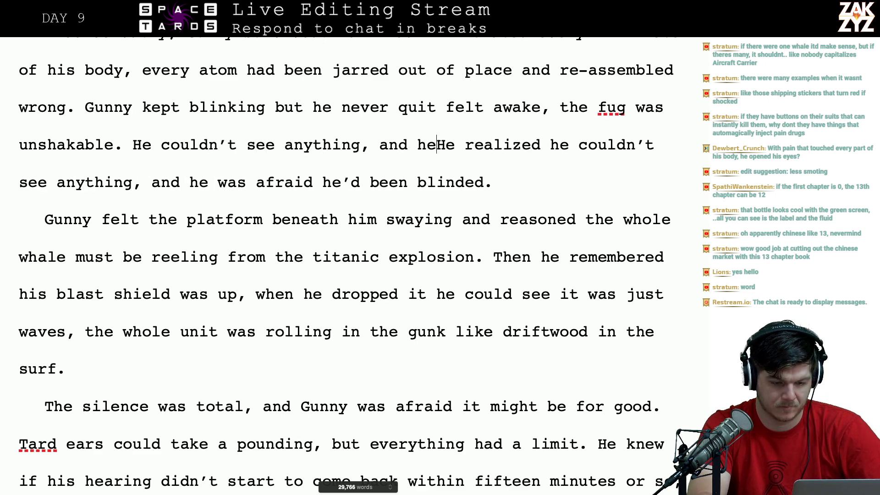
text(raid he'd been )
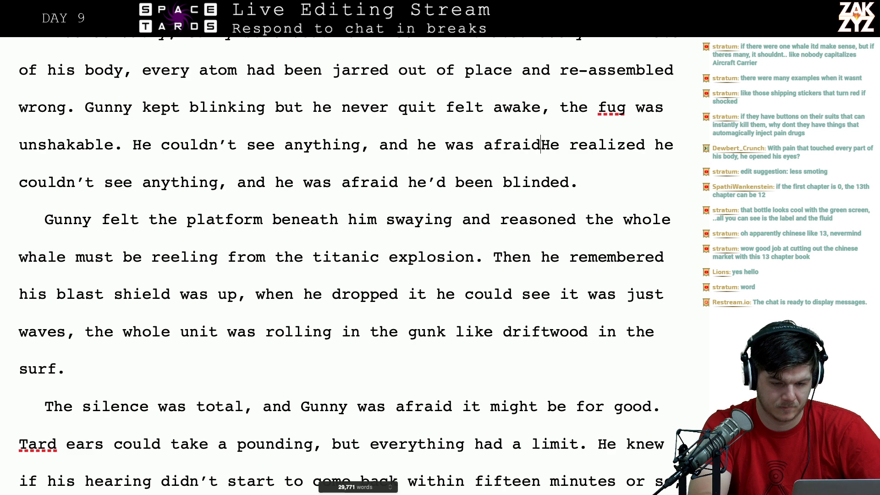
text(blinded.)
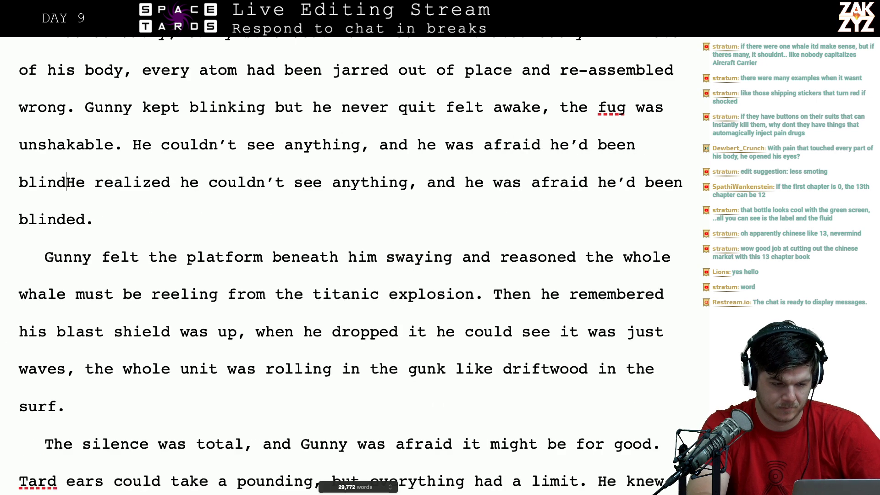
key(shift+Down)
key(shift+Right)
key(shift+Right)
key(shift+Right)
key(shift+Right)
key(shift+Right)
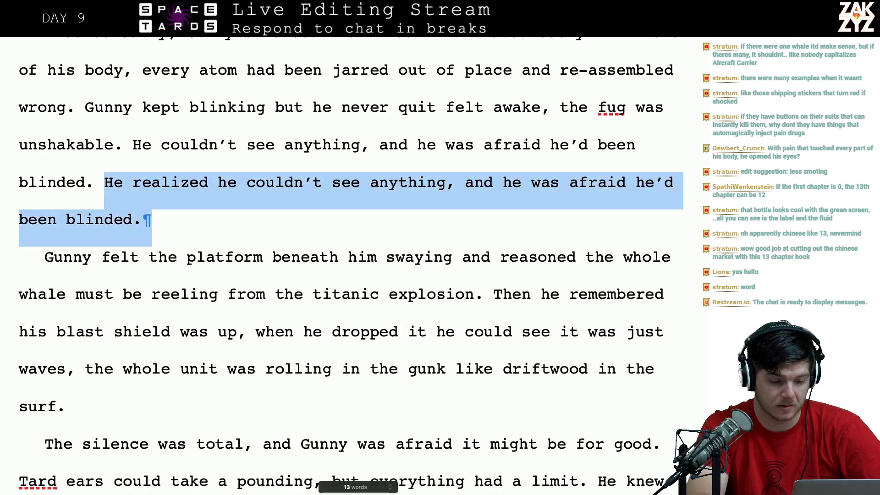
key(shift+Left)
key(BackSpace)
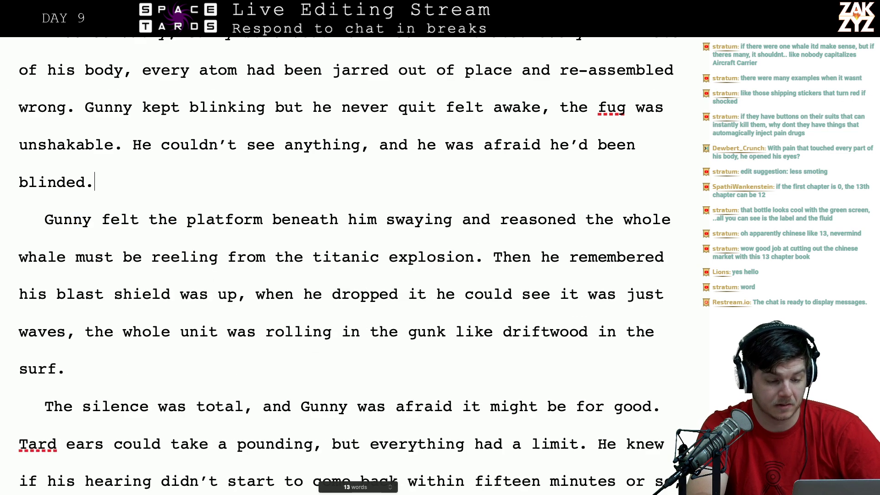
- Reread the sentence about Gunny remembering his blast shield, up to where he drops it
key(Right)
key(Down)
key(Down)
key(Left)
key(Left)
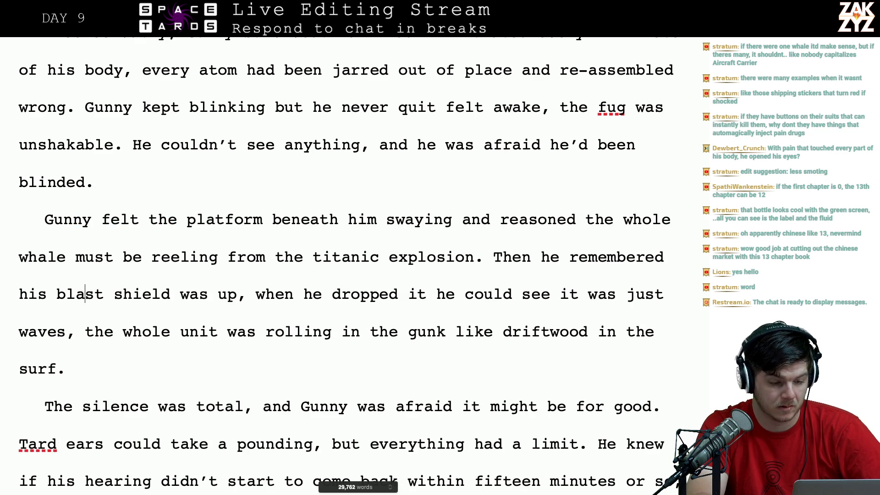
key(Down)
key(Down)
key(Up)
key(Up)
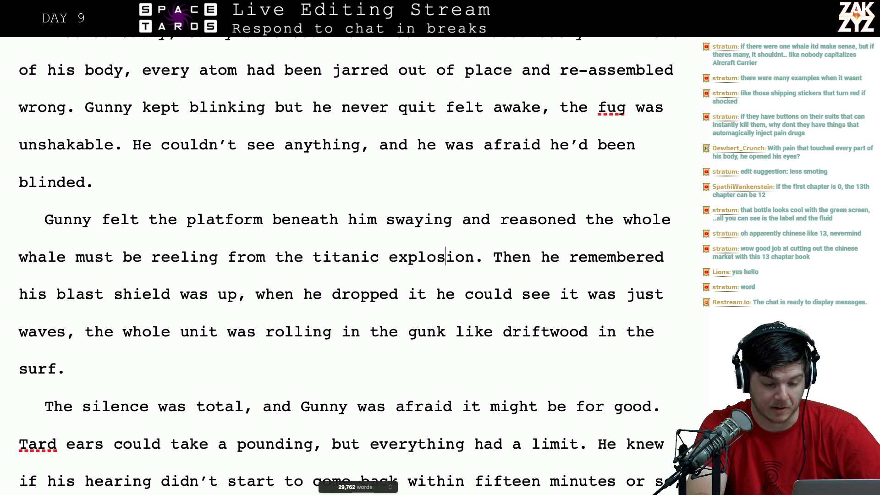
key(Right)
key(Right)
key(Right)
key(Right)
key(Right)
key(Right)
key(Right)
key(Right)
key(Right)
key(Right)
key(Right)
key(Right)
key(Right)
key(Right)
key(Right)
key(Right)
key(Right)
key(Right)
key(Right)
key(Right)
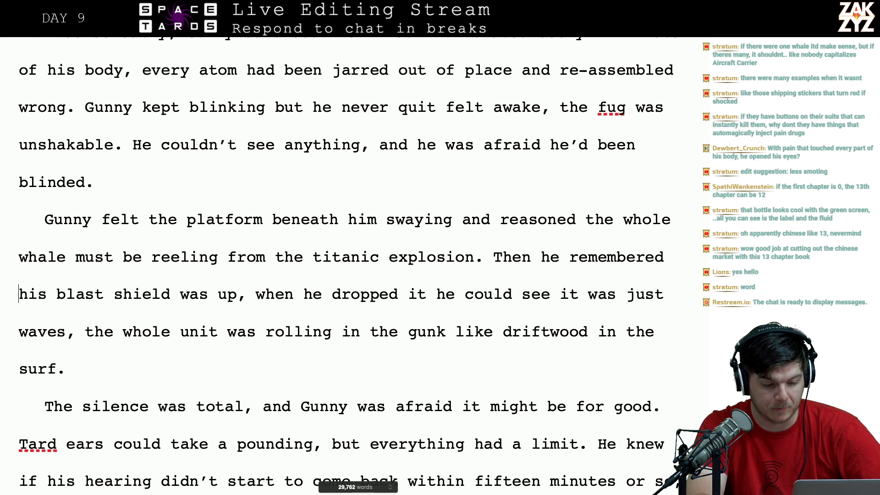
key(Right)
key(Right)
key(Right)
key(Right)
key(Right)
key(Right)
key(Right)
key(Right)
key(Right)
key(Right)
key(Right)
key(Right)
key(Right)
key(Right)
key(Right)
key(Right)
key(Right)
key(Right)
key(Right)
key(Right)
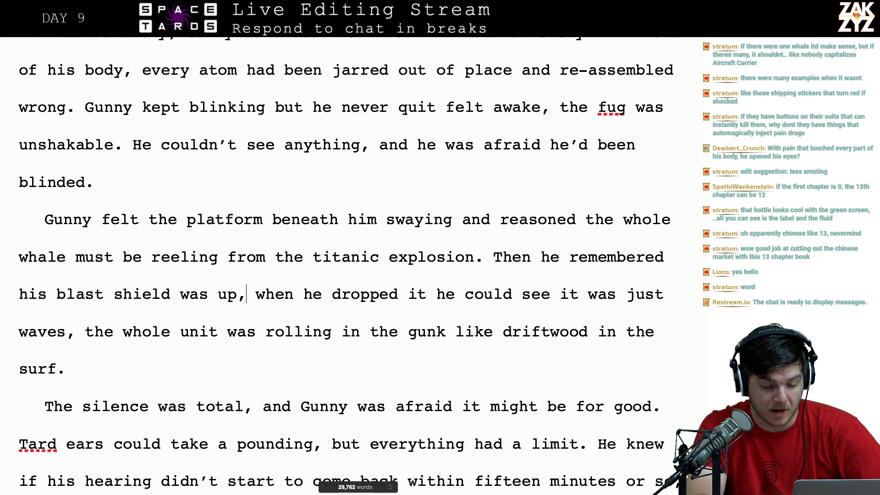
key(Right)
key(Right)
key(Right)
key(Right)
key(Right)
key(Right)
key(Right)
key(Right)
- End the sentence after "his blast shield was up" with a period, and begin a new one with "When he dropped it, he could see"
key(Left)
key(Left)
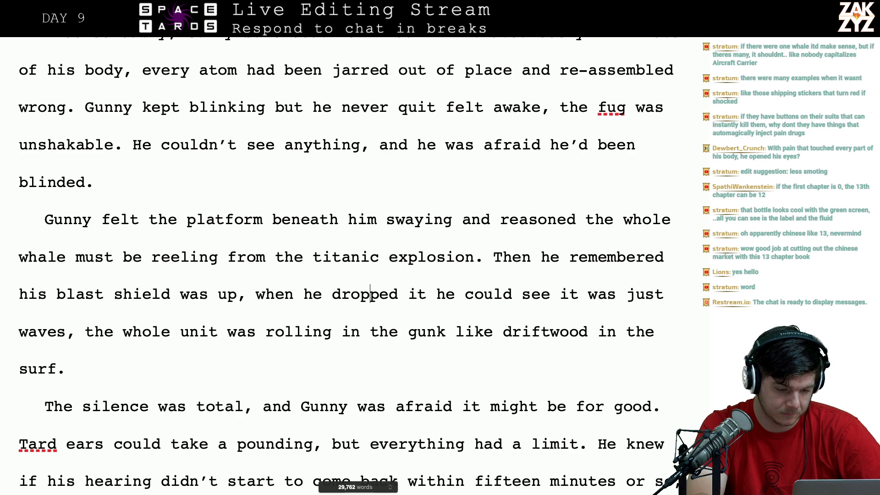
key(Left)
key(Left)
key(Left)
key(Left)
key(Left)
key(Left)
key(Left)
key(Left)
key(Left)
key(Left)
key(Left)
key(Left)
key(BackSpace)
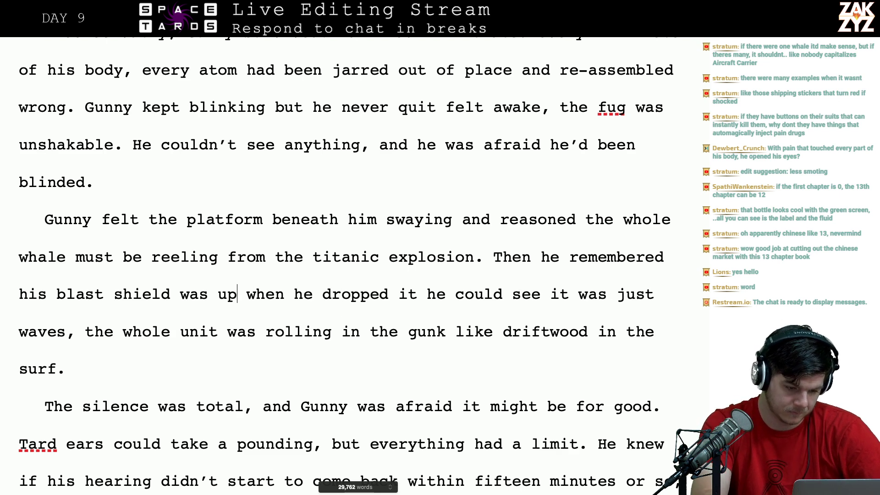
text(. When he dropped it)
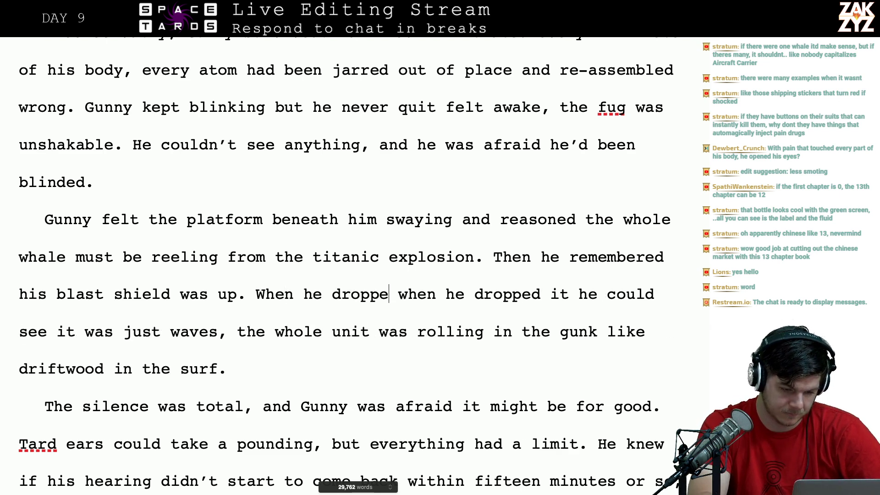
text(, he could se)
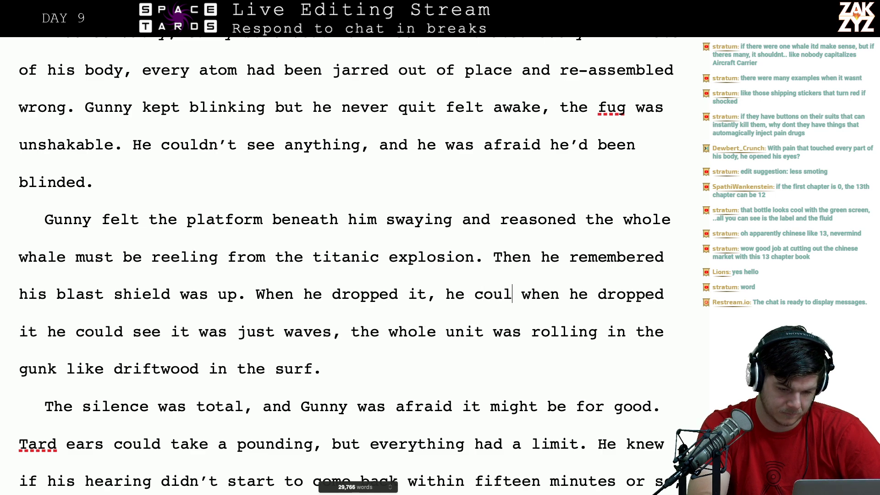
text(e )
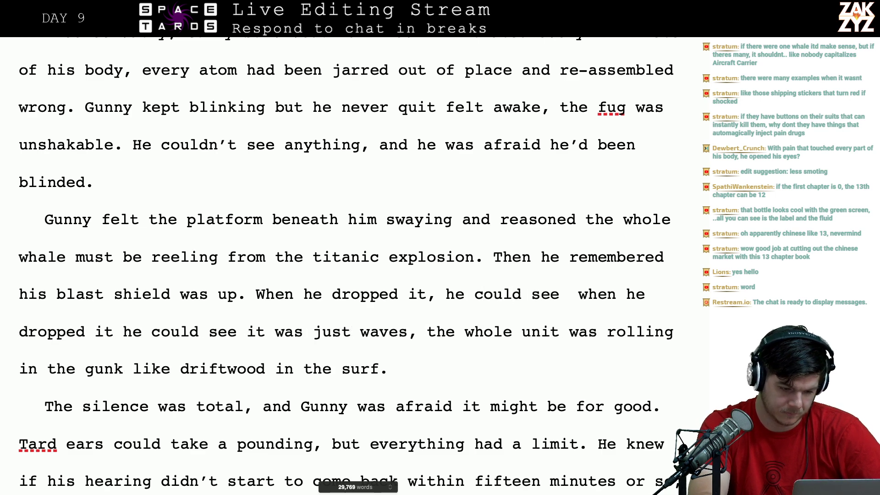
text(the rol)
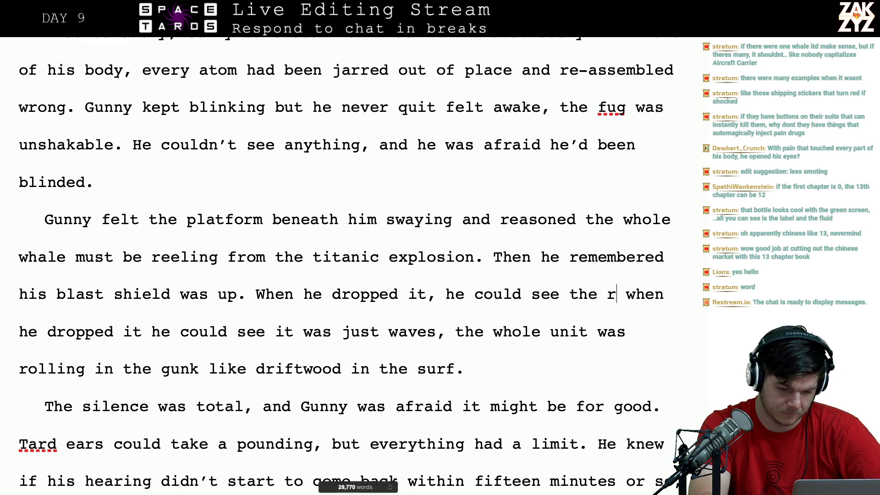
key(BackSpace)
key(BackSpace)
key(BackSpace)
key(BackSpace)
key(BackSpace)
key(BackSpace)
key(BackSpace)
- Continue the sentence after "he could see" with "it was just waves of gunk crashing over the marines." and start the next with "The whole"
text(it was )
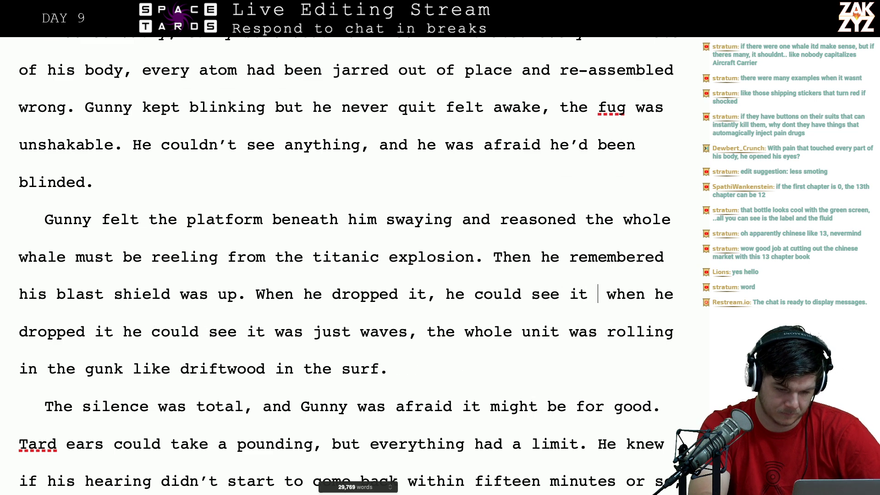
text(just waves of g)
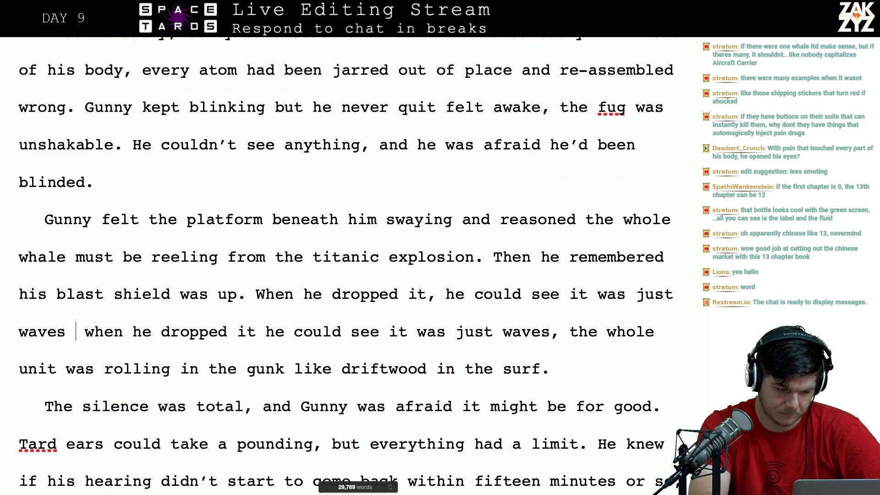
text(unk crashing ove)
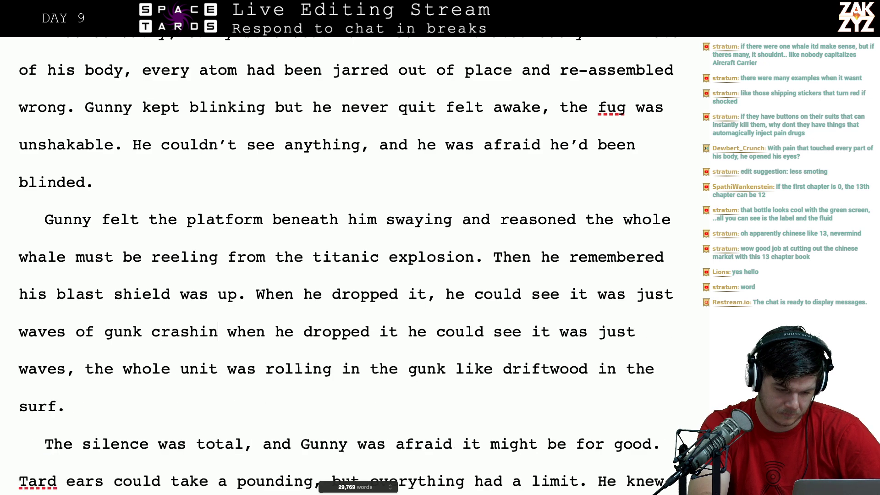
text(r the marines. )
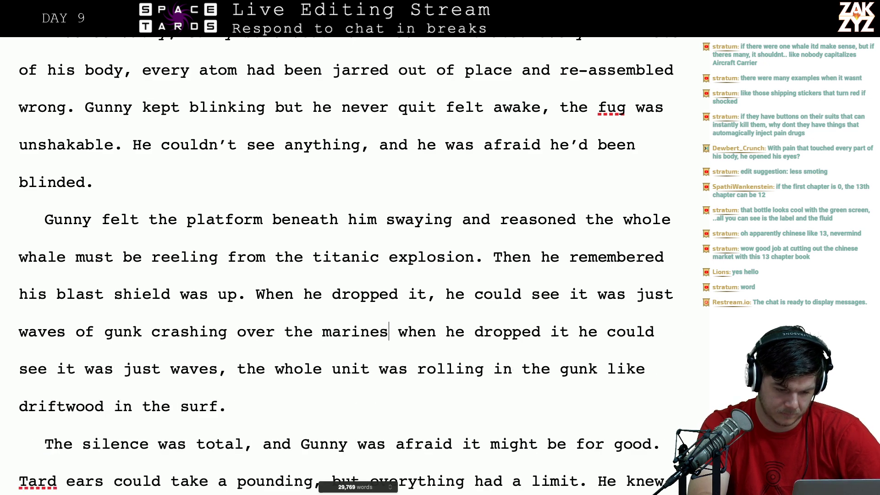
text(The whole)
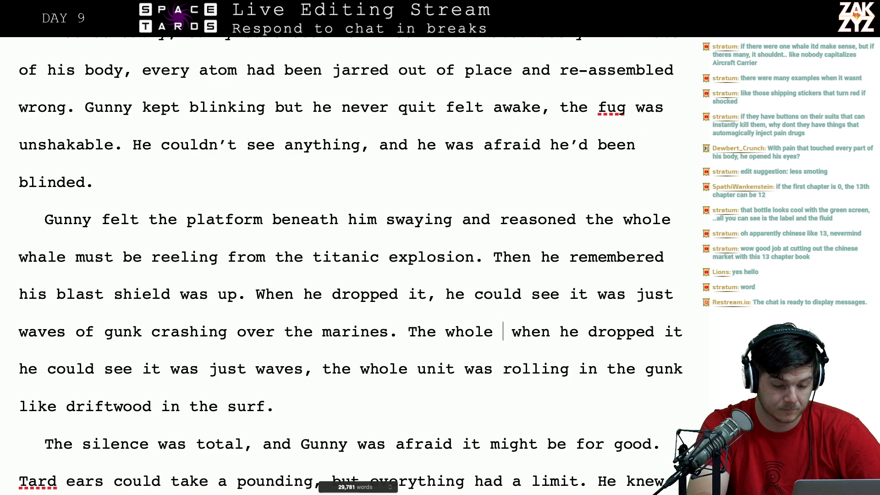
- Delete the leftover words "when he dropped it he could see it was just waves," after "The whole"
key(shift+Down)
key(shift+Left)
key(shift+Left)
key(shift+Left)
key(shift+Left)
key(shift+Left)
key(shift+Left)
key(shift+Left)
key(shift+Left)
key(shift+Left)
key(shift+Left)
key(shift+Left)
key(shift+Left)
key(shift+Left)
key(shift+Left)
key(shift+Left)
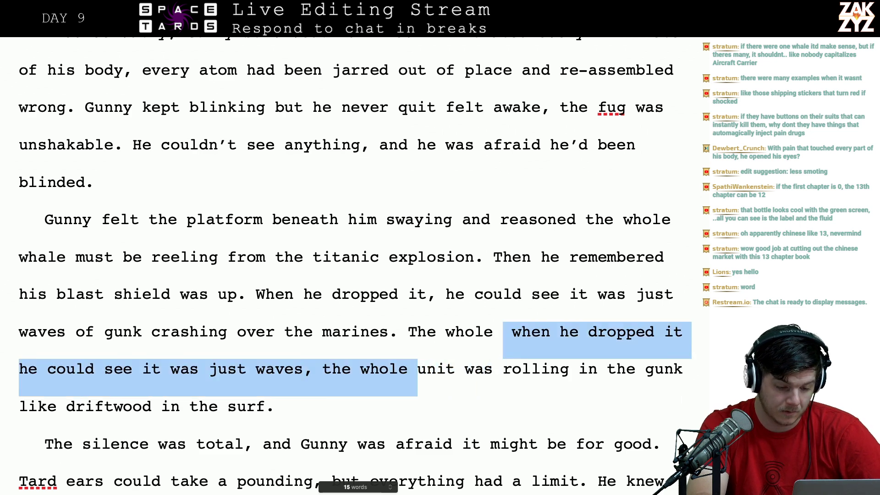
key(shift+Left)
key(shift+Left)
key(shift+Left)
key(shift+Left)
key(BackSpace)
- Break the paragraph after "his blast shield was up." so that "When he dropped it" starts a new paragraph
key(Up)
key(Left)
key(Left)
key(Left)
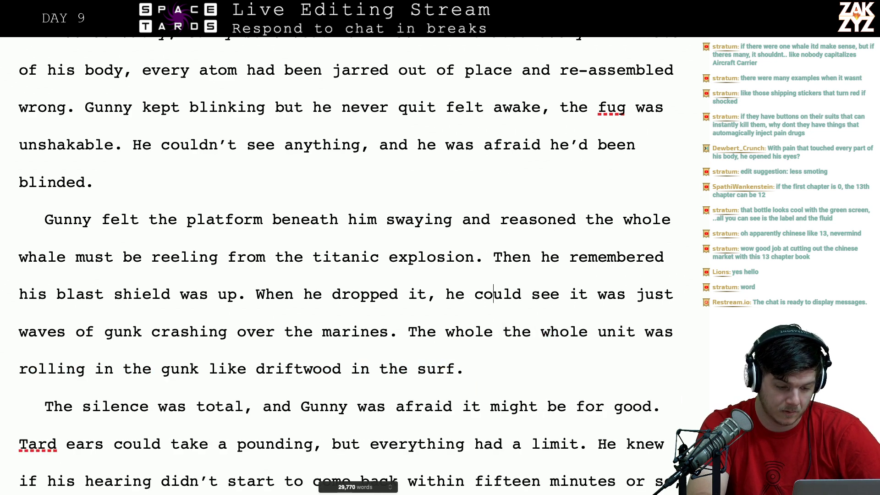
key(Left)
key(Left)
key(Left)
key(Left)
key(Left)
key(Left)
key(Left)
key(Left)
key(Left)
key(Left)
key(Left)
key(Left)
key(Left)
key(Left)
key(Left)
key(Left)
key(Left)
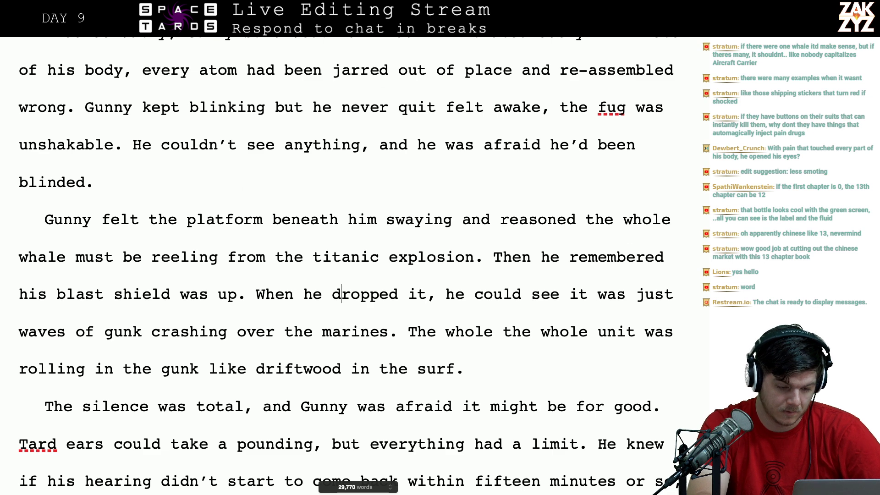
key(Left)
key(Left)
key(Left)
key(Left)
key(Left)
key(Left)
key(Return)
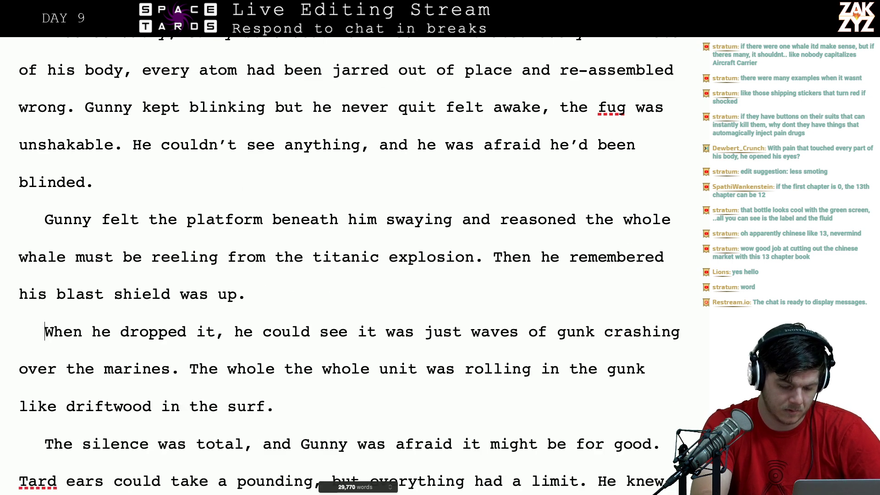
- Add "Gunny reached up to lower the shield," at the end of the paragraph, after "his blast shield was up."
key(Left)
text(Gunny rea)
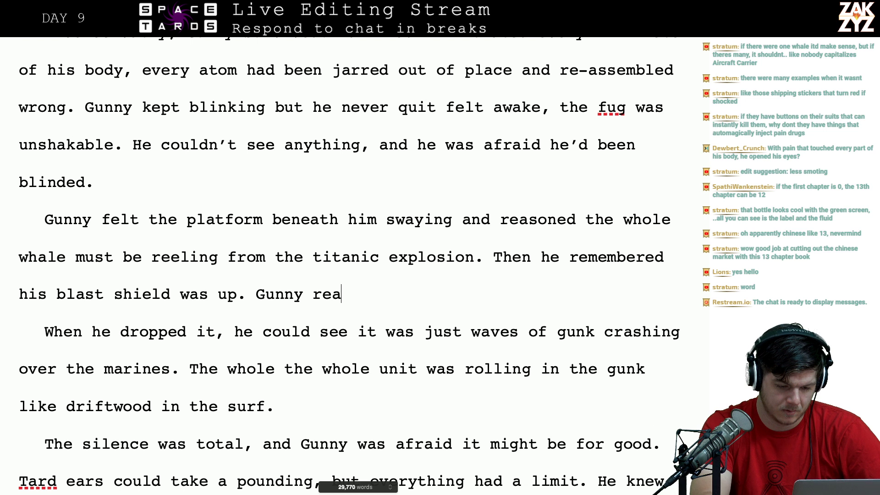
text(ched up to flick)
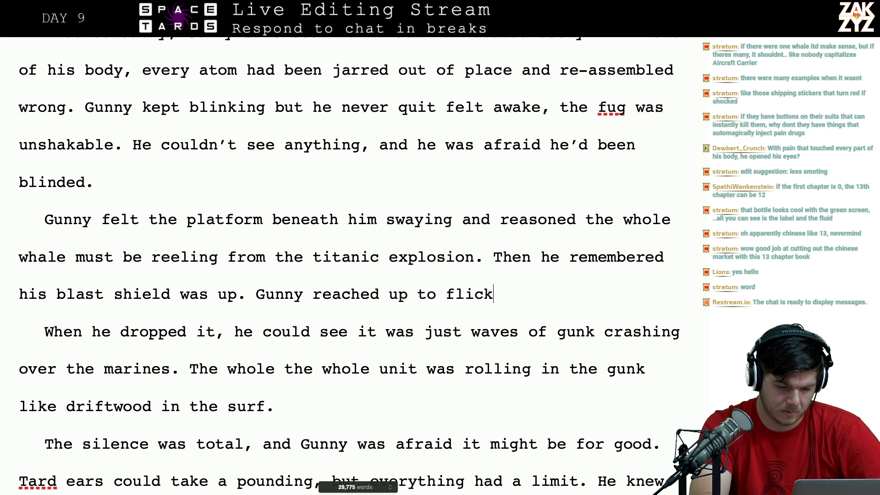
key(BackSpace)
key(BackSpace)
key(BackSpace)
key(BackSpace)
key(BackSpace)
text(lower t)
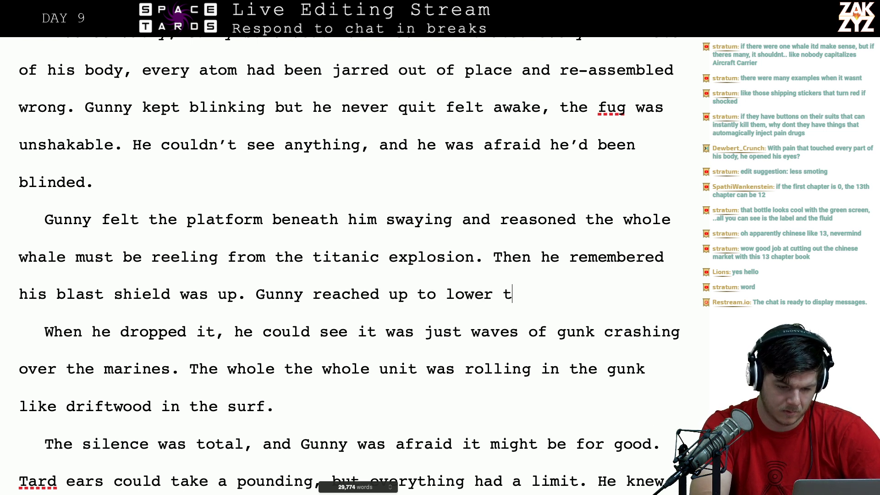
text(he b)
key(BackSpace)
text(shiel)
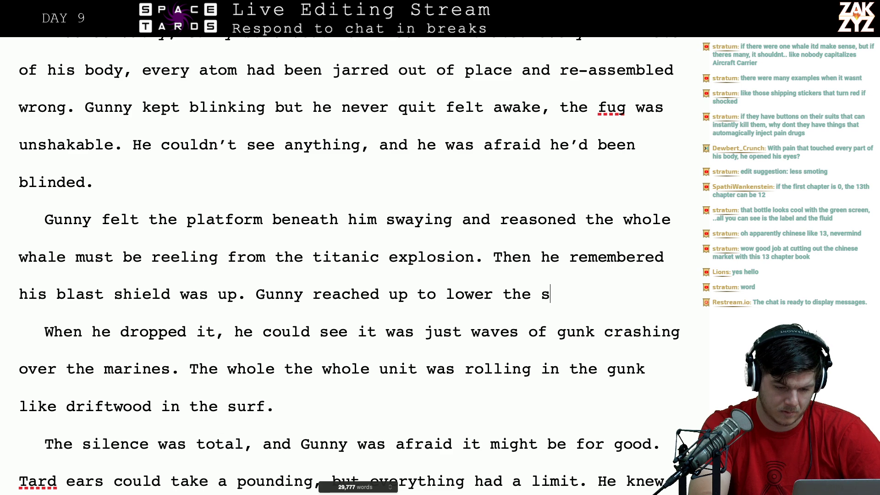
text(d, and then)
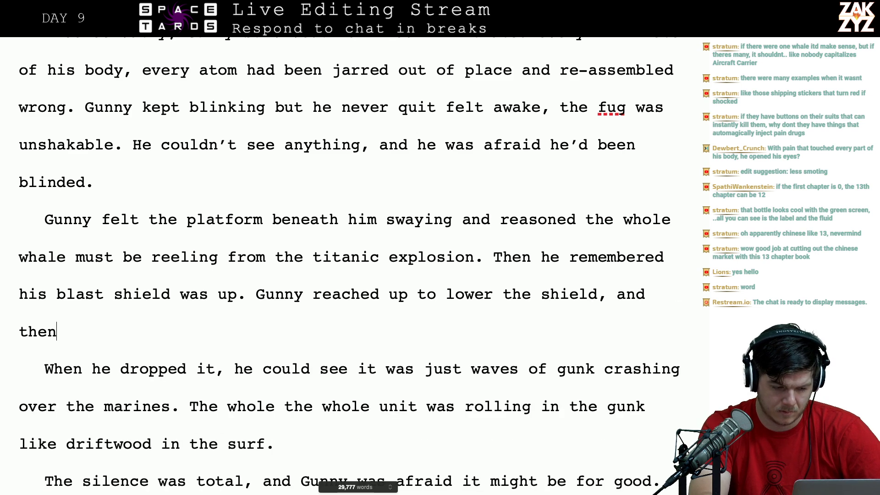
text( he saw waves of)
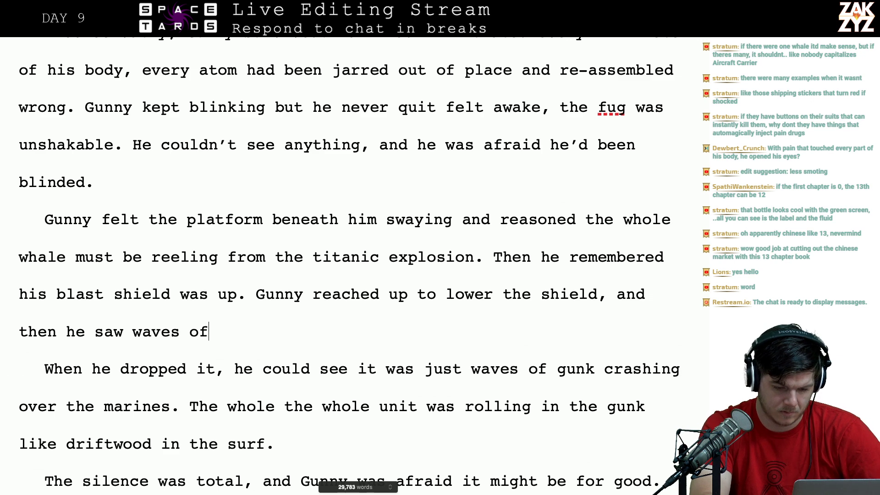
key(BackSpace)
key(BackSpace)
key(BackSpace)
key(BackSpace)
key(BackSpace)
key(BackSpace)
key(BackSpace)
key(BackSpace)
key(BackSpace)
key(BackSpace)
key(BackSpace)
key(BackSpace)
key(BackSpace)
key(BackSpace)
key(BackSpace)
key(BackSpace)
key(BackSpace)
key(BackSpace)
key(BackSpace)
key(BackSpace)
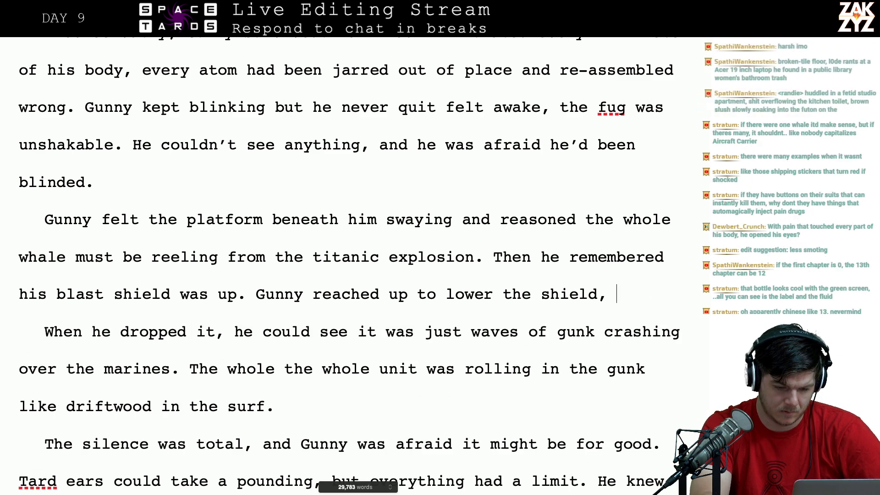
- Finish the shield sentence with "just as another wave of black fluid crashed over him." and begin the next with "The whole platoon"
text(just as another )
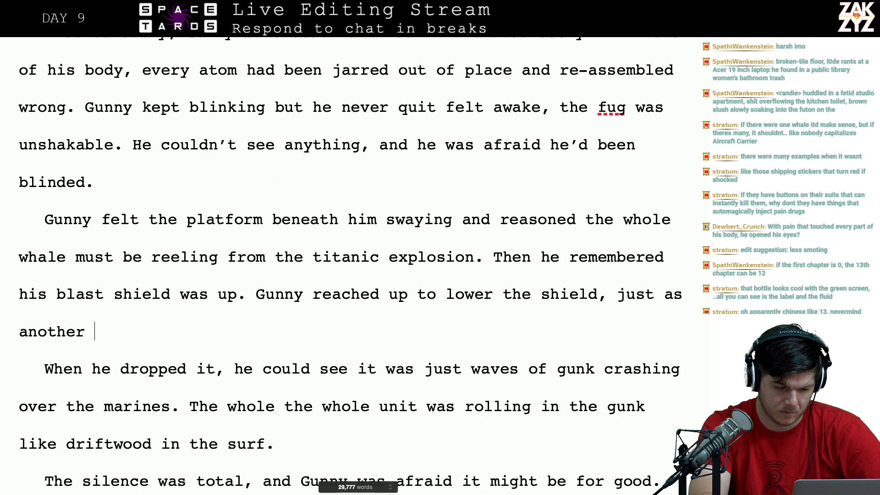
text(wave of )
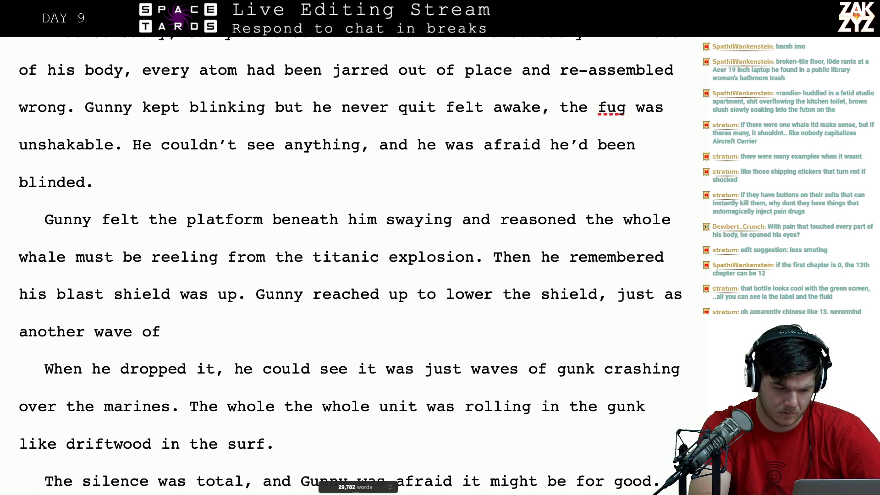
text(black flu)
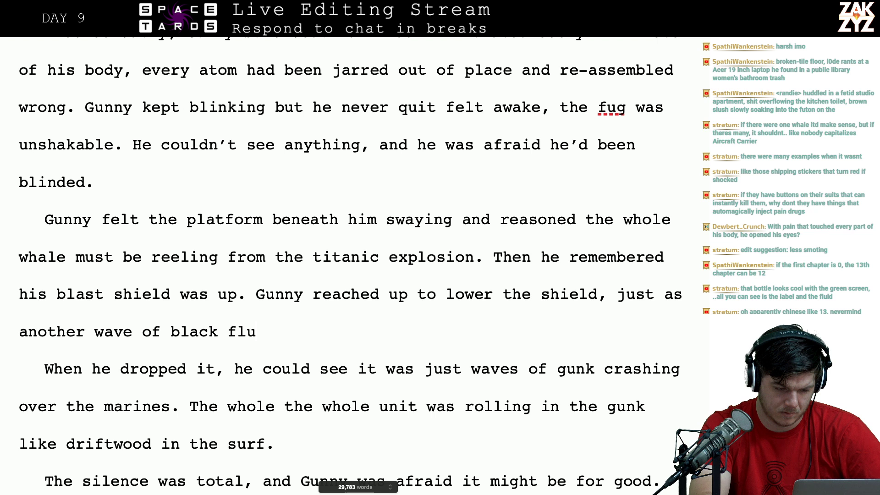
text(id crashed ov)
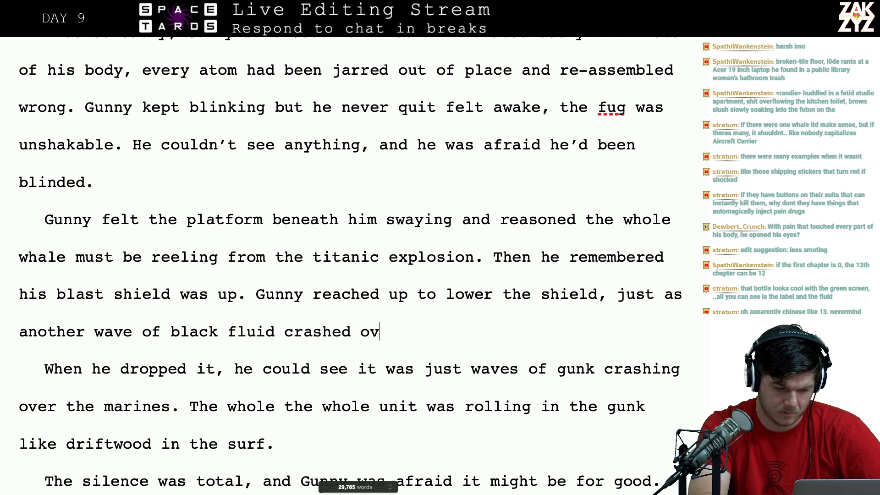
text(er the platoon)
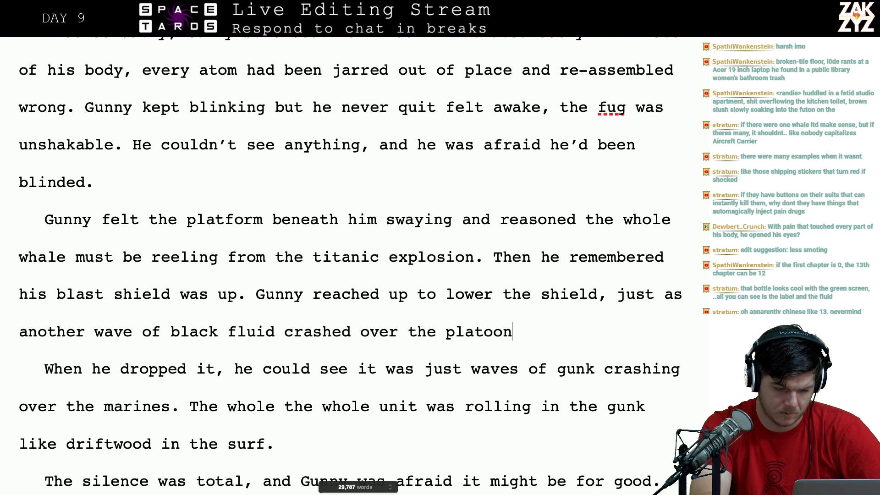
text(.)
key(BackSpace)
key(BackSpace)
key(BackSpace)
key(BackSpace)
key(BackSpace)
key(BackSpace)
key(BackSpace)
key(BackSpace)
key(BackSpace)
key(BackSpace)
key(BackSpace)
key(BackSpace)
key(BackSpace)
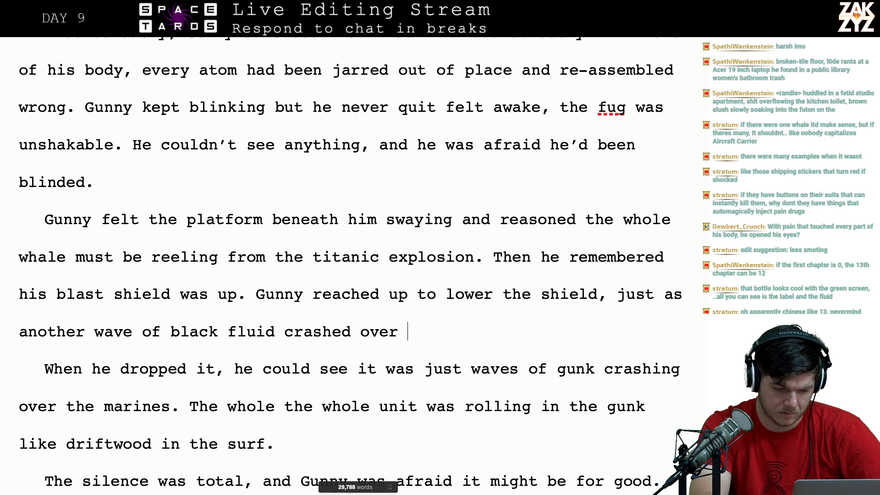
text(him. The who)
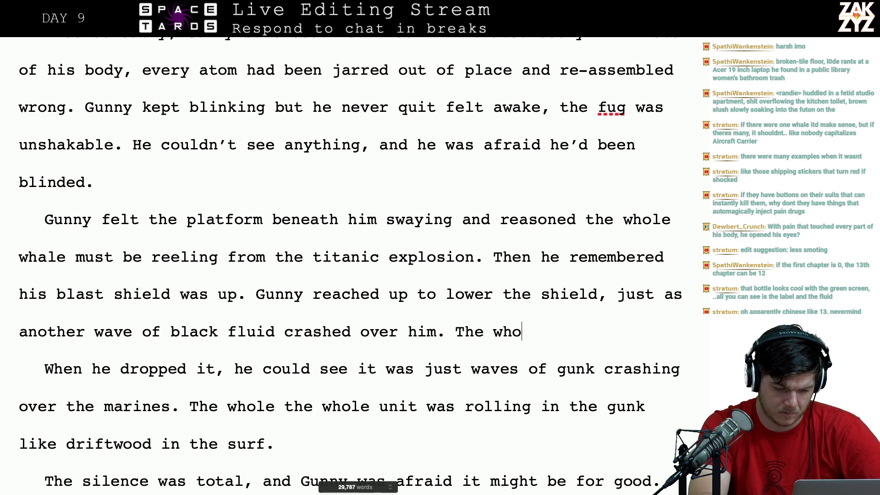
text(le platoon)
- Delete the old text after "The whole platoon" through "the whole unit" so the sentence continues with "was rolling in the gunk"
key(shift+Down)
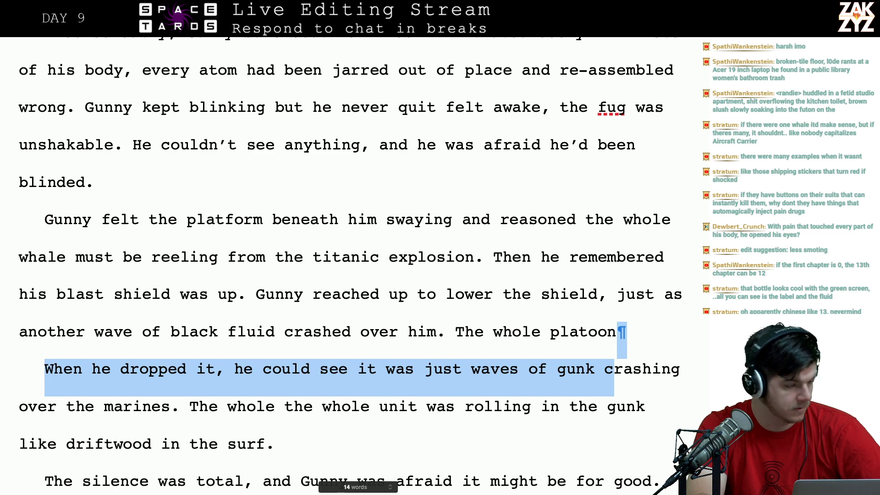
key(shift+Right)
key(shift+Right)
key(shift+Right)
key(shift+Right)
key(shift+Right)
key(shift+Right)
key(shift+Right)
key(shift+Right)
key(shift+Right)
key(shift+Right)
key(shift+Right)
key(shift+Right)
key(shift+Right)
key(shift+Right)
key(shift+Right)
key(shift+Right)
key(shift+Right)
key(shift+Right)
key(shift+Right)
key(shift+Right)
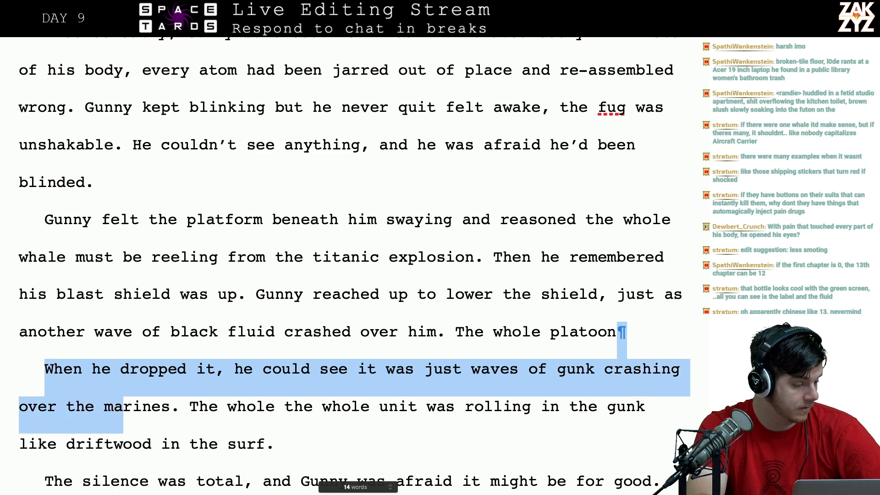
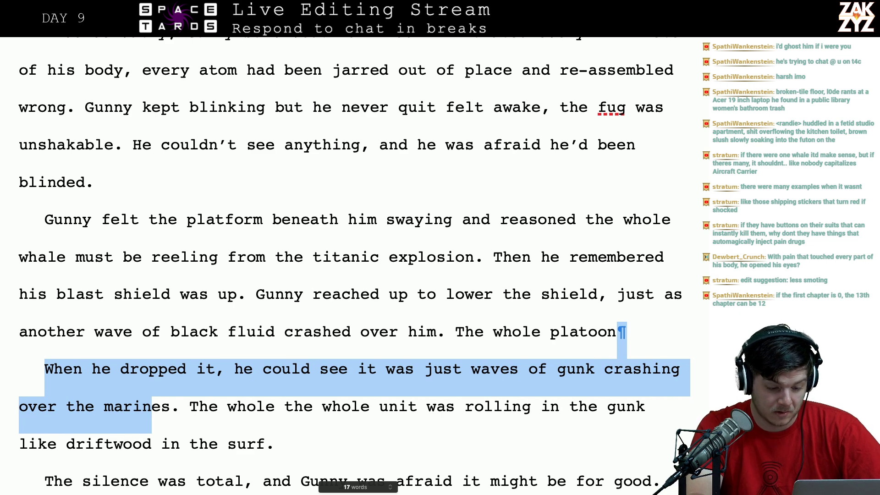
key(shift+Right)
key(shift+Right)
key(shift+Right)
key(shift+Right)
key(shift+Right)
key(shift+Right)
key(shift+Right)
key(shift+Right)
key(shift+Right)
key(shift+Right)
key(shift+Right)
key(shift+Right)
key(shift+Right)
key(shift+Right)
key(shift+Right)
key(shift+Right)
key(shift+Right)
key(shift+Right)
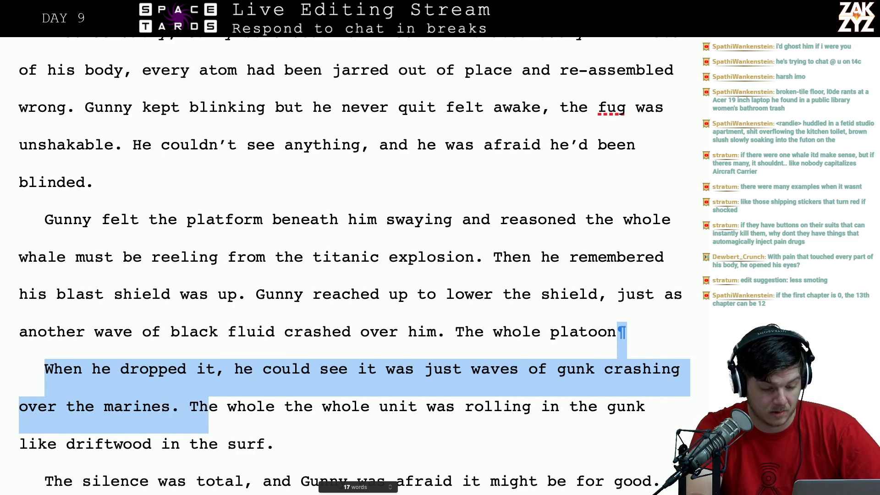
key(shift+Right)
key(shift+Right)
key(shift+Right)
key(shift+Right)
key(shift+Right)
key(shift+Right)
key(shift+Right)
key(shift+Right)
key(shift+Right)
key(shift+Right)
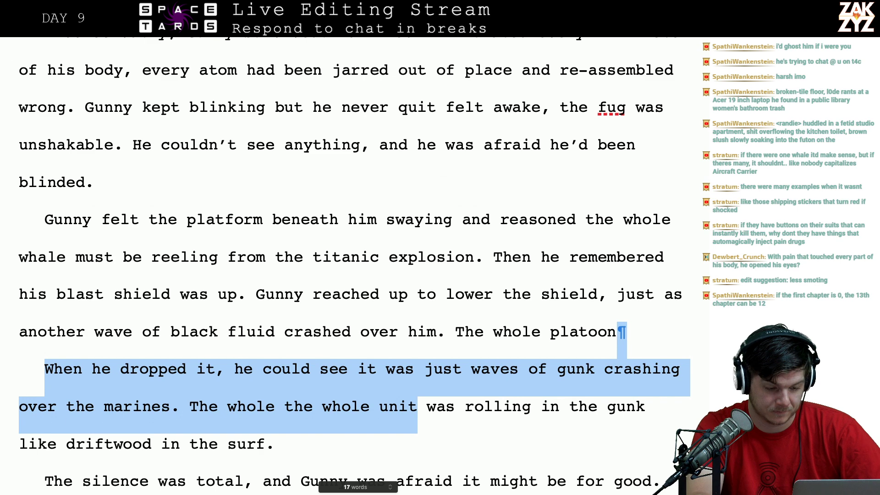
key(BackSpace)
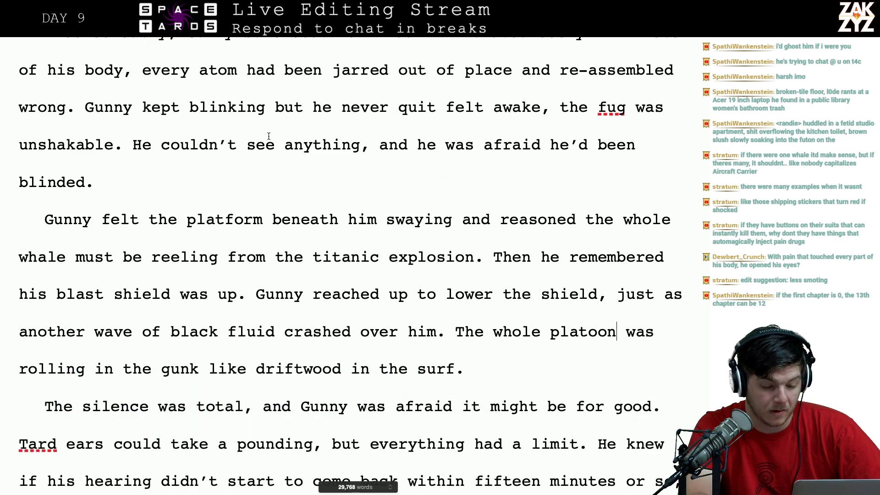
- Try replacing "the" with "his" before "shield" in "Gunny reached up to lower the shield", leaving the phrase as "lower shield"
click(402, 303)
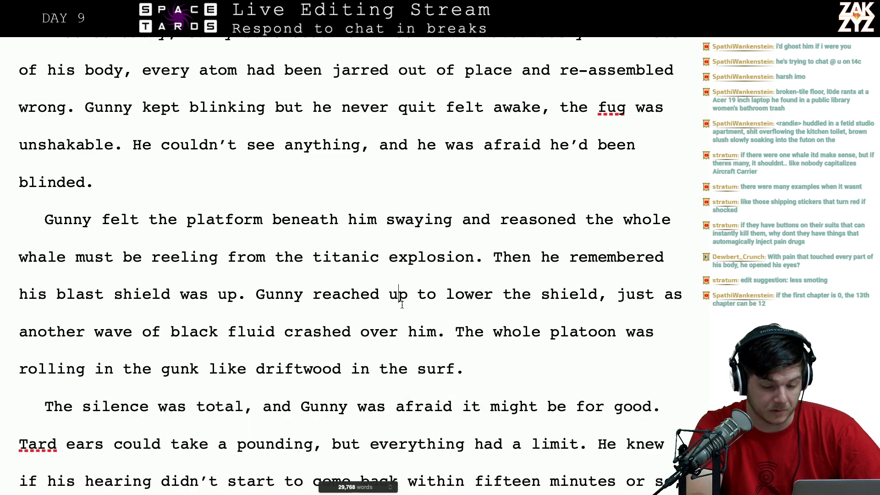
key(Right)
key(Right)
key(Right)
key(Right)
key(Right)
key(Right)
key(Right)
key(Right)
key(Right)
key(Right)
key(Right)
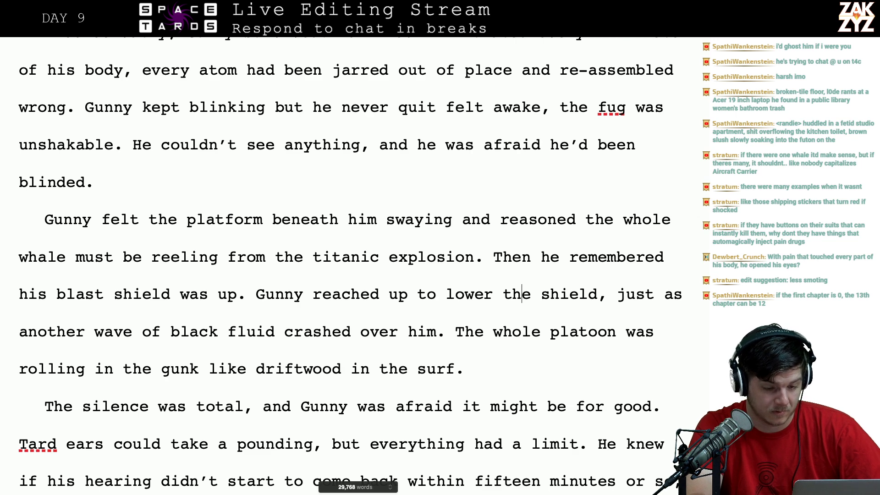
key(Right)
key(Right)
key(BackSpace)
key(BackSpace)
key(BackSpace)
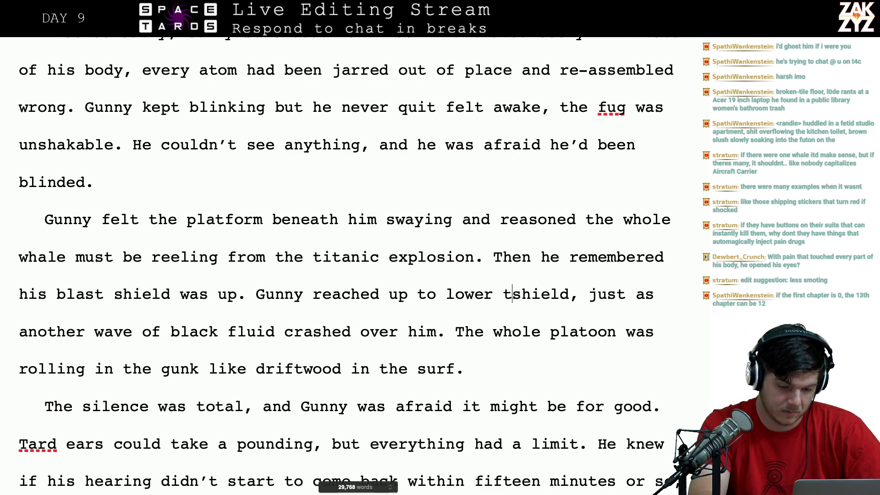
key(BackSpace)
text(his)
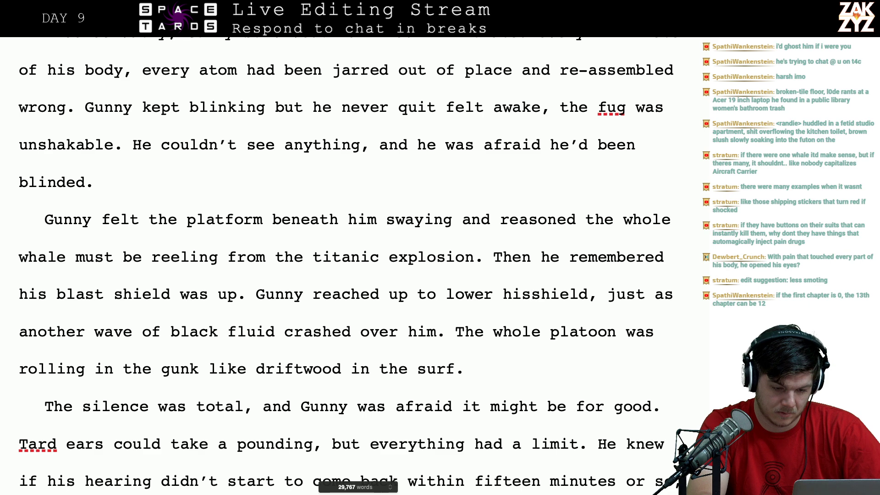
key(BackSpace)
key(BackSpace)
key(BackSpace)
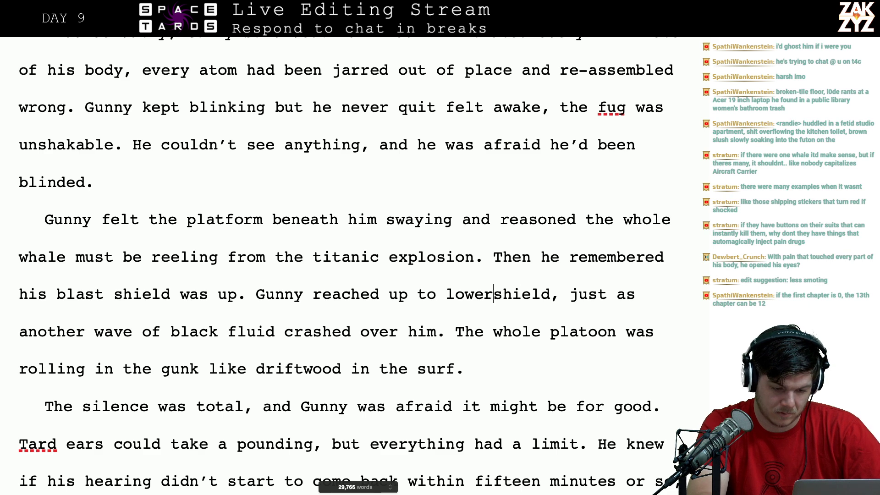
text(his)
key(BackSpace)
key(BackSpace)
key(BackSpace)
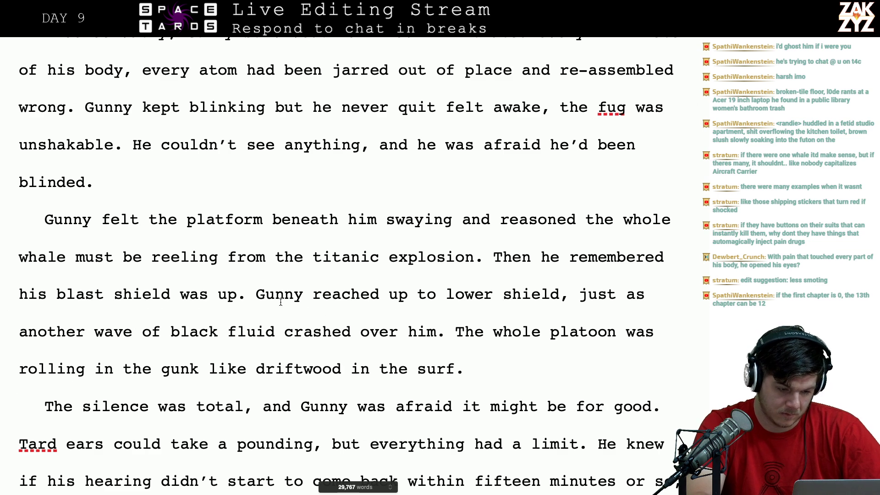
click(240, 297)
text(,)
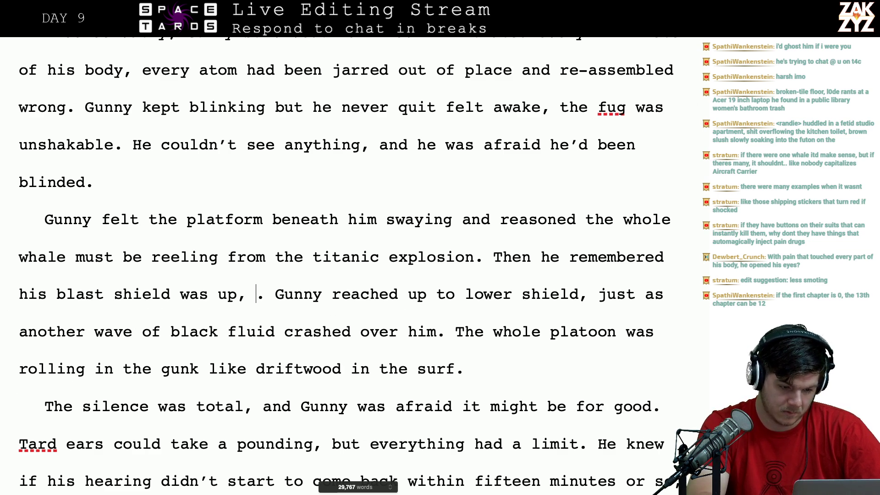
key(BackSpace)
key(BackSpace)
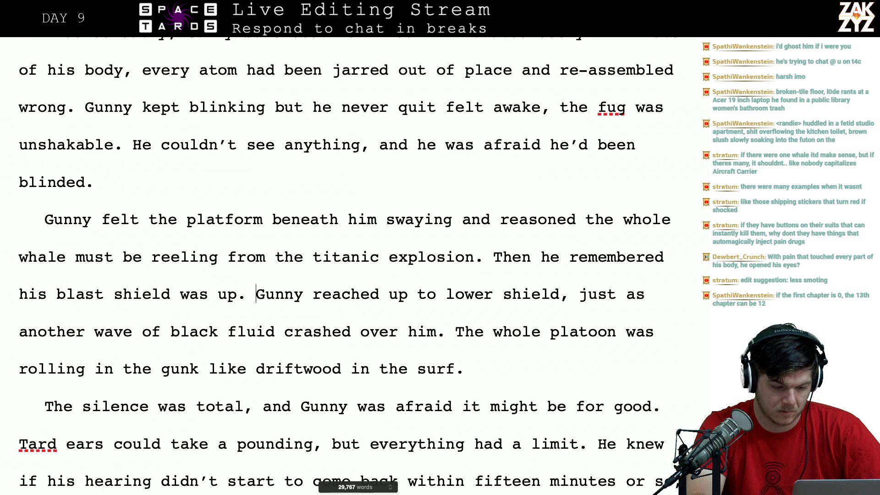
key(Return)
key(BackSpace)
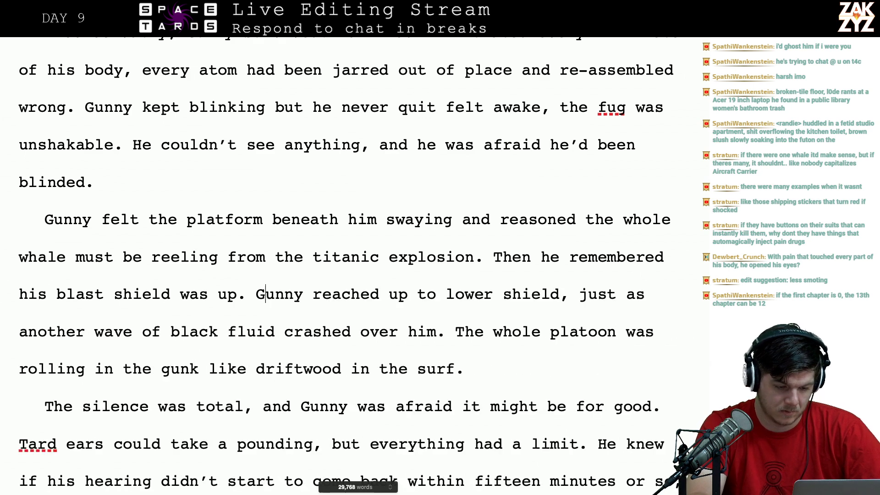
- Break the paragraph before "Gunny reached up" and start a replacement sentence above it: "Gunny lowered it and miraculously he could see"
key(Return)
key(Left)
text(Gunny)
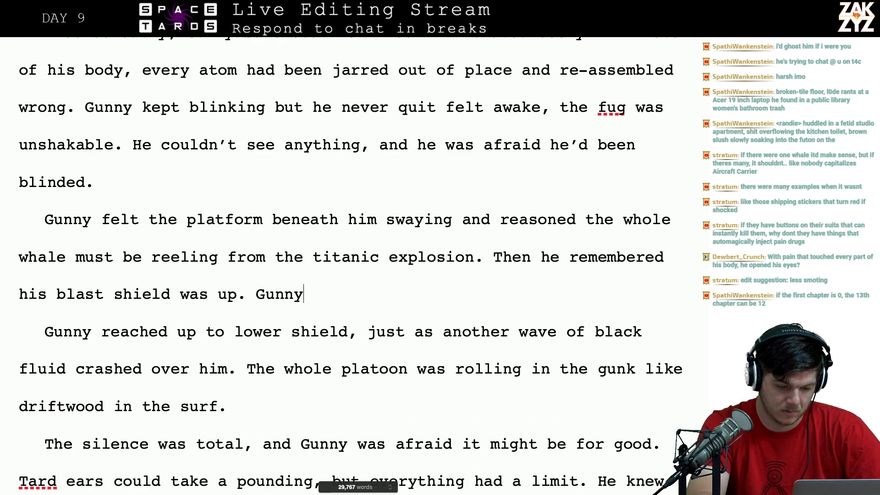
text( lowered it and )
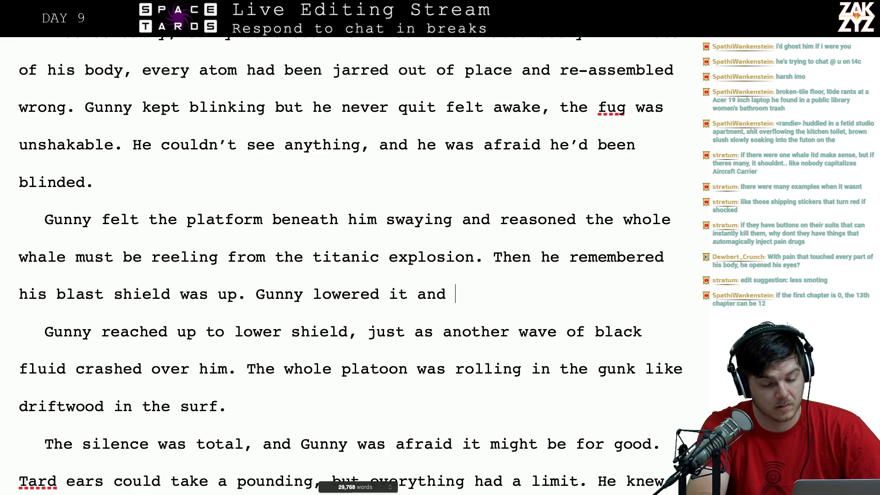
text(miraculous)
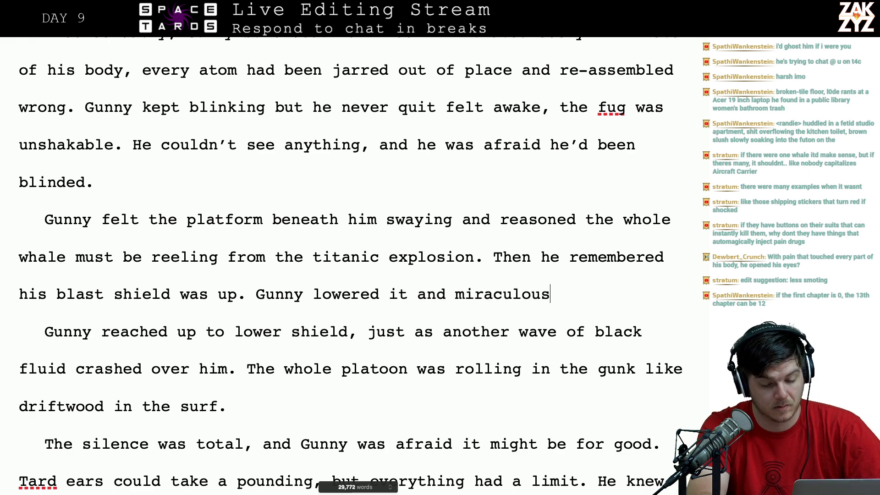
text(ly he could see )
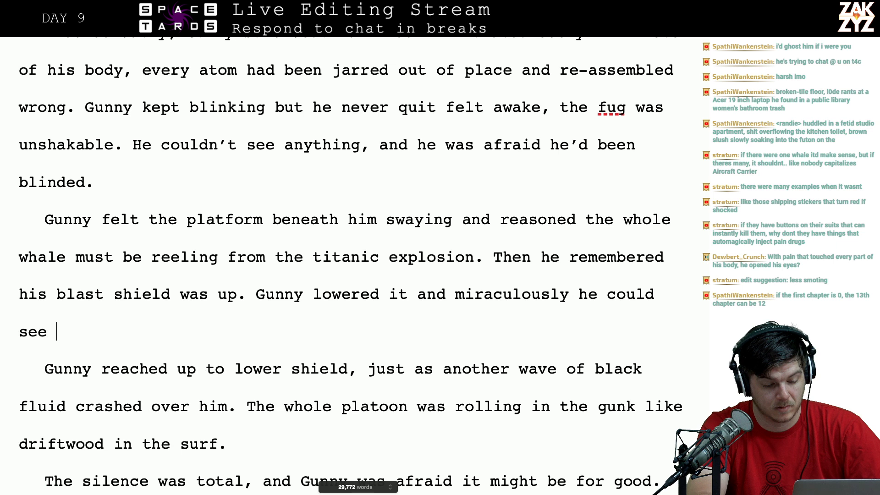
- Finish the replacement sentence with "again, just in time to get clobbered by a wave of black fluid."
text(again, just in tm)
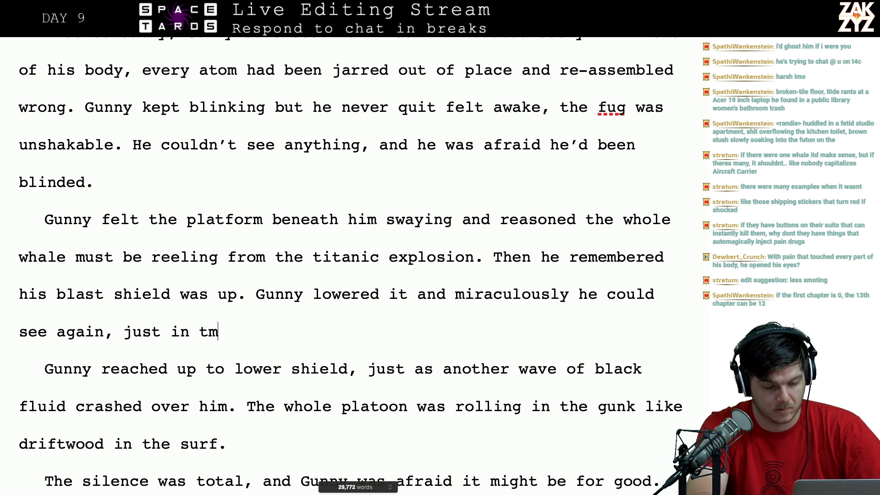
key(BackSpace)
text(ime to get c)
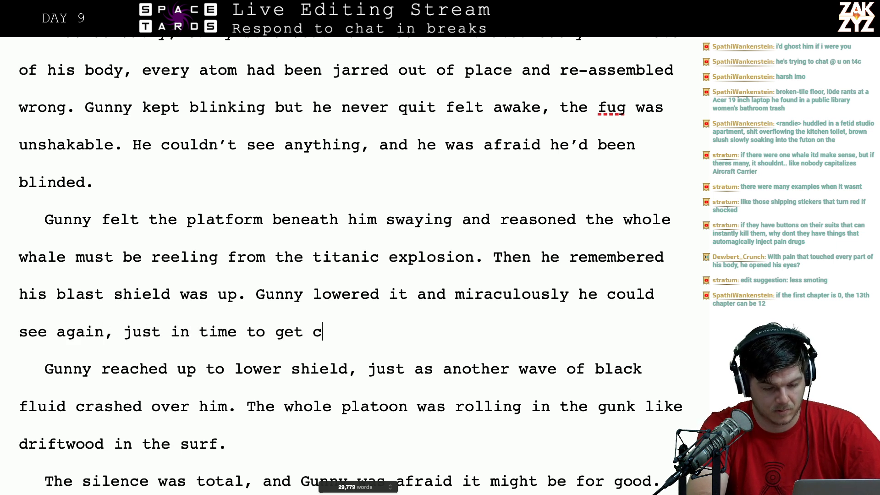
text(lobbered by a )
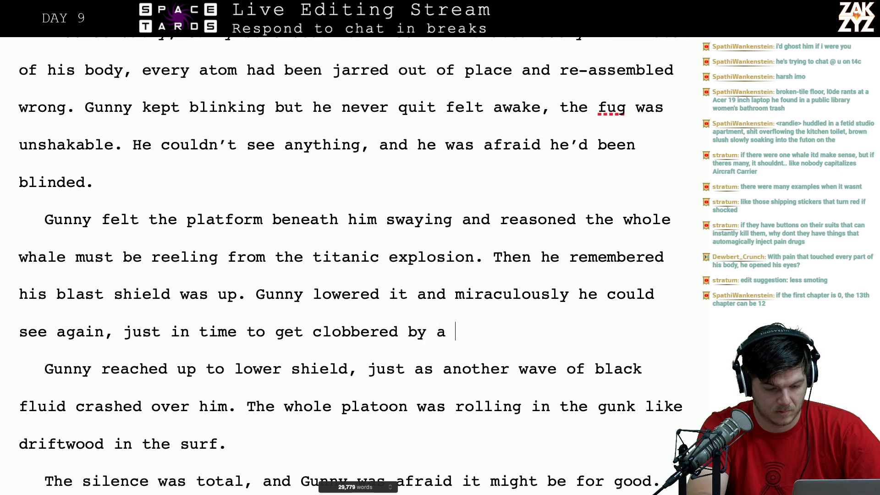
text(wave of v)
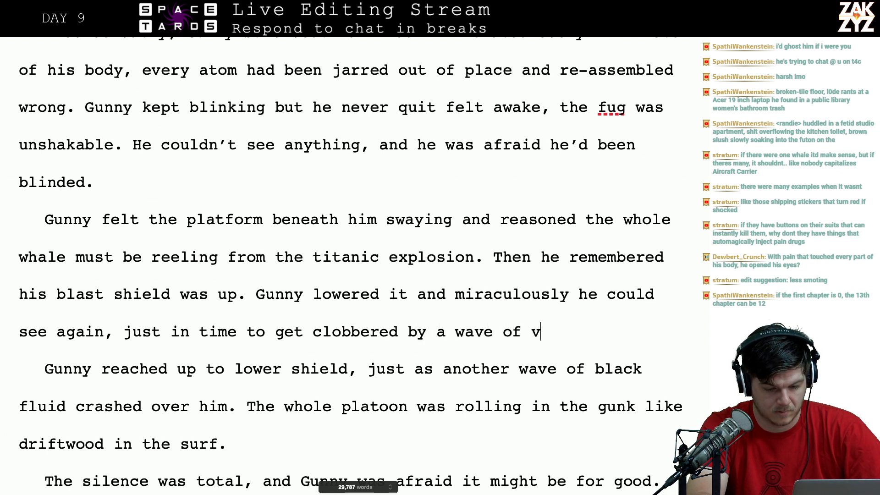
text(b)
key(BackSpace)
key(BackSpace)
text(black)
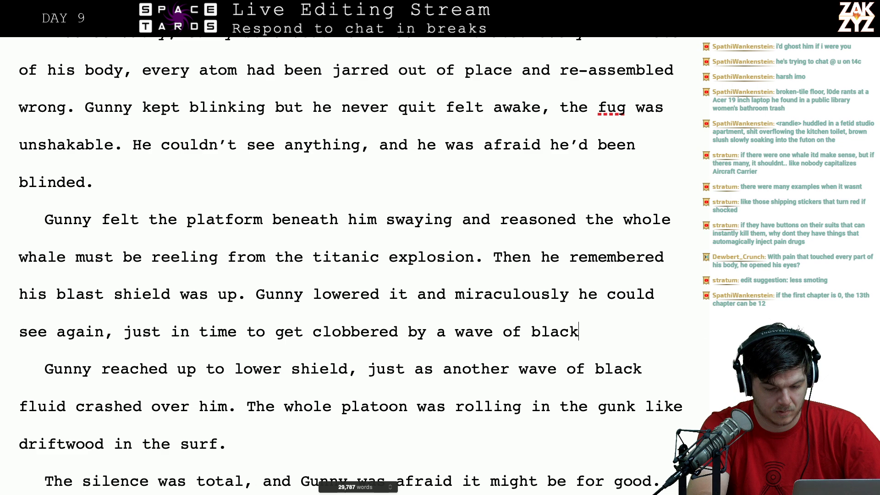
text( fluid.)
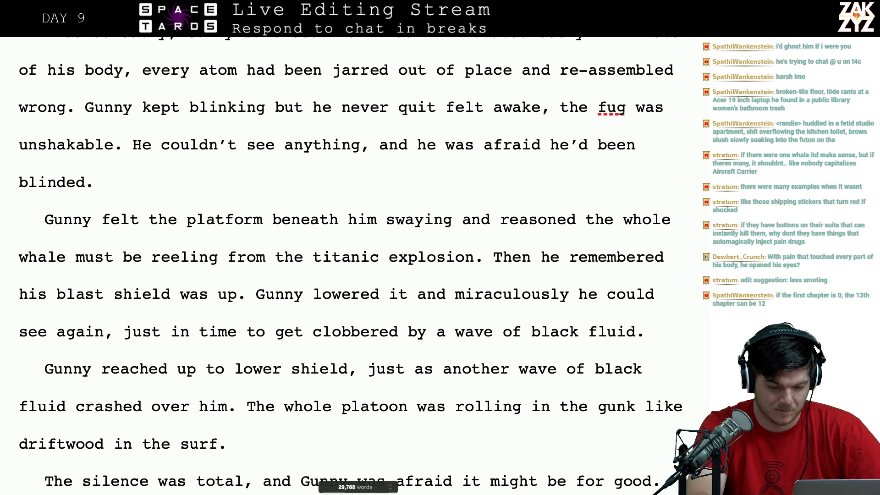
- Delete the old "Gunny reached up to lower shield" sentence with its paragraph break, so "The whole platoon" follows "black fluid."
key(shift+Down)
key(shift+Down)
key(shift+Left)
key(shift+Left)
key(shift+Left)
key(shift+Left)
key(shift+Left)
key(shift+Left)
key(shift+Left)
key(shift+Left)
key(shift+Left)
key(shift+Left)
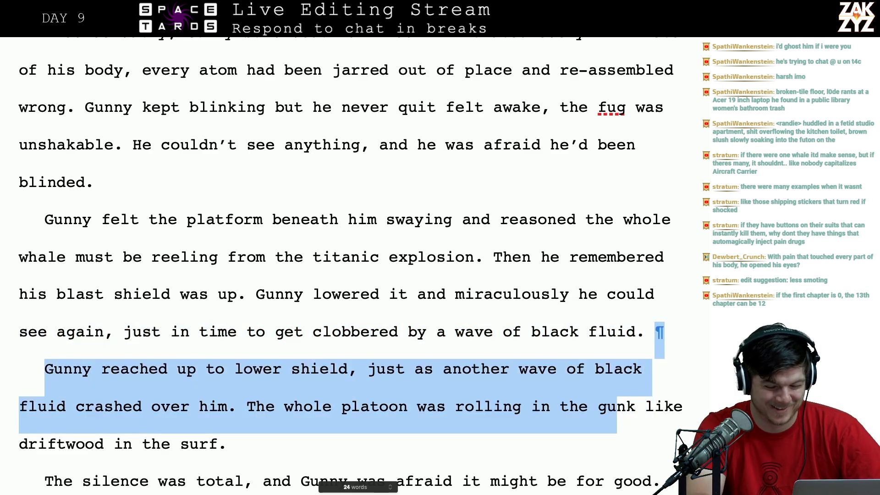
key(shift+Left)
key(shift+Left)
key(shift+Left)
key(shift+Left)
key(shift+Left)
key(shift+Left)
key(shift+Left)
key(shift+Left)
key(shift+Left)
key(shift+Left)
key(shift+Left)
key(shift+Left)
key(shift+Left)
key(shift+Left)
key(shift+Left)
key(shift+Left)
key(shift+Left)
key(shift+Left)
key(shift+Left)
key(shift+Left)
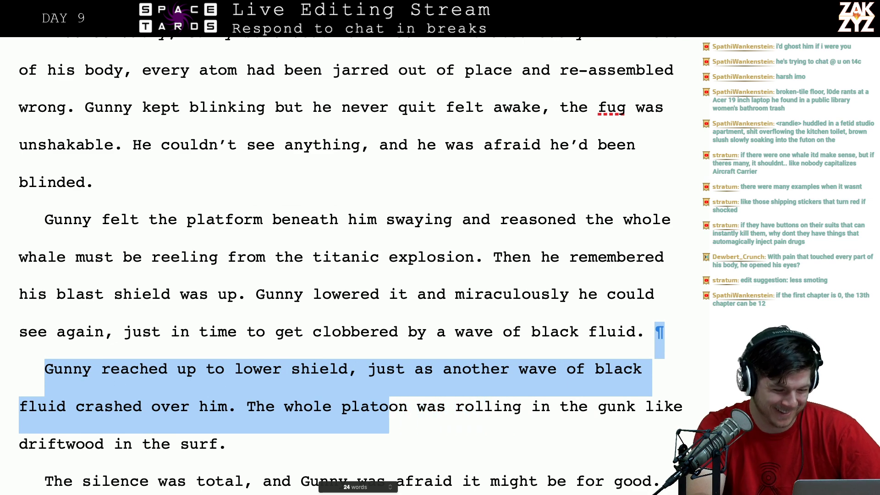
key(shift+Left)
key(shift+Left)
key(shift+Left)
key(shift+Left)
key(shift+Left)
key(shift+Left)
key(shift+Left)
key(shift+Left)
key(shift+Left)
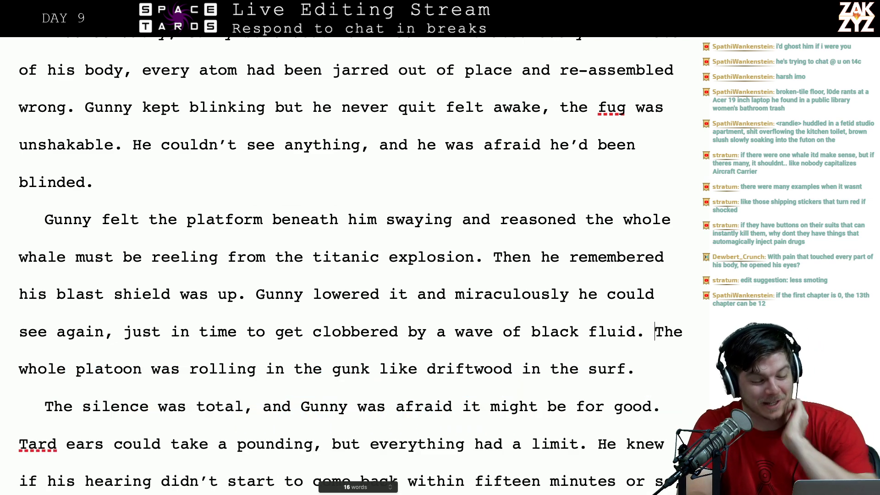
key(BackSpace)
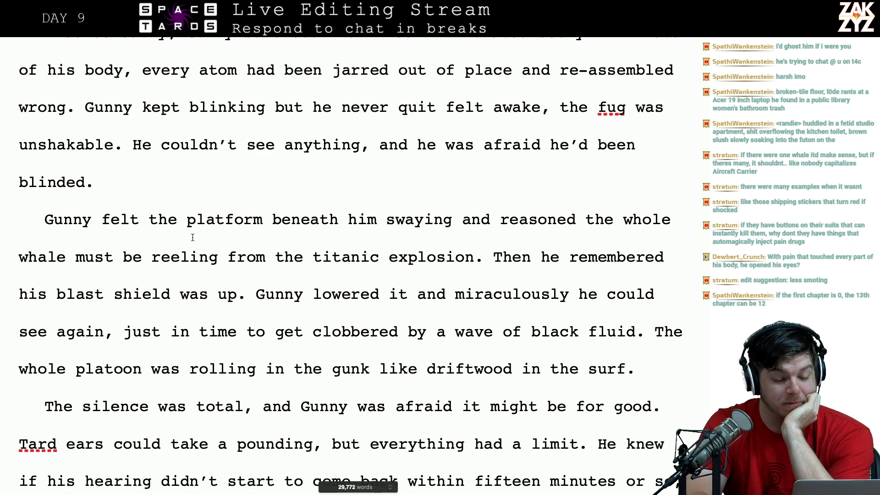
- Reread the blast shield paragraph from "reeling from the titanic explosion" to "The whole platoon" to check how it flows
click(183, 253)
key(Right)
key(Right)
key(Right)
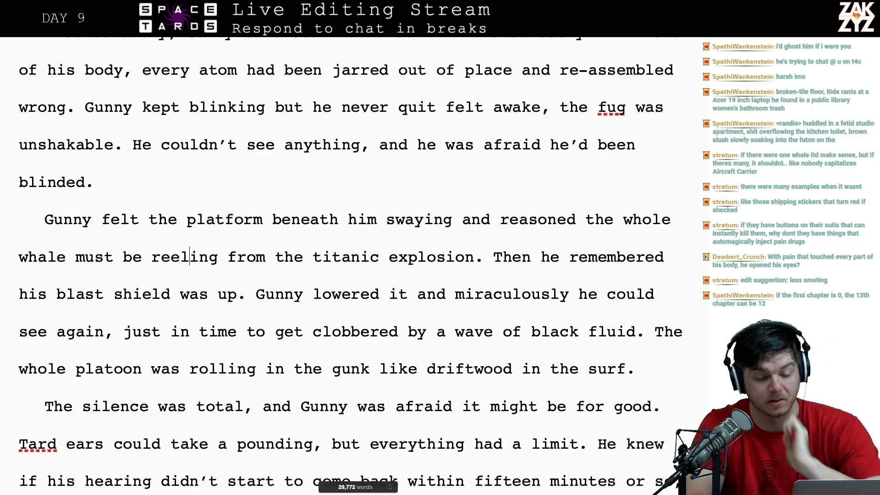
key(Right)
key(Right)
key(Right)
key(Right)
key(Right)
key(Right)
key(Right)
key(Right)
key(Right)
key(Right)
key(Right)
key(Right)
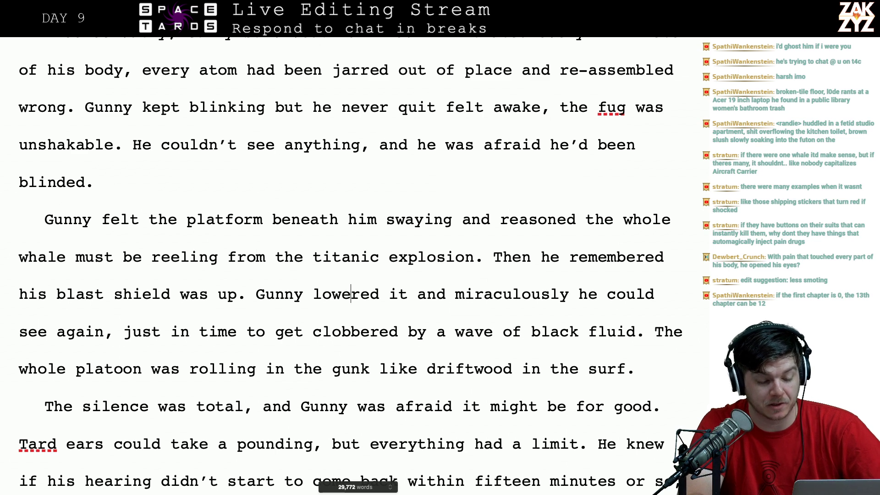
key(Left)
key(Left)
key(Left)
key(Left)
key(Left)
key(Left)
key(Left)
key(Left)
key(Left)
key(Left)
key(Left)
key(Left)
key(Left)
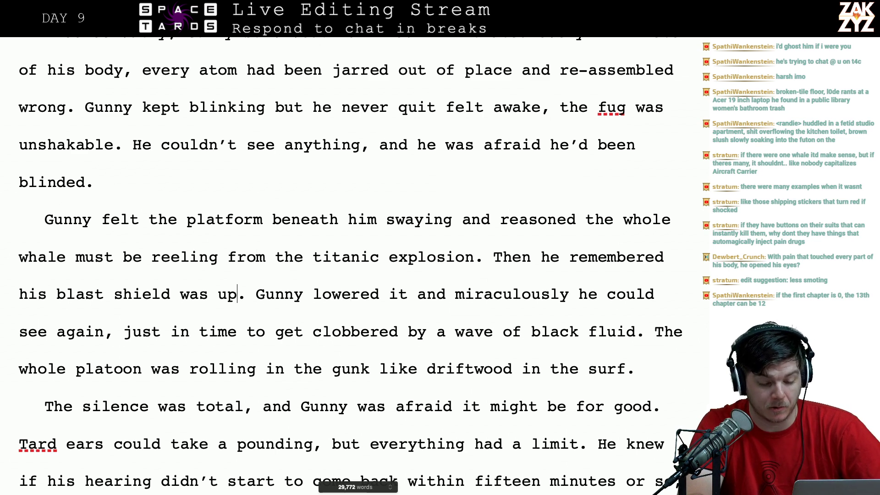
key(Left)
key(Left)
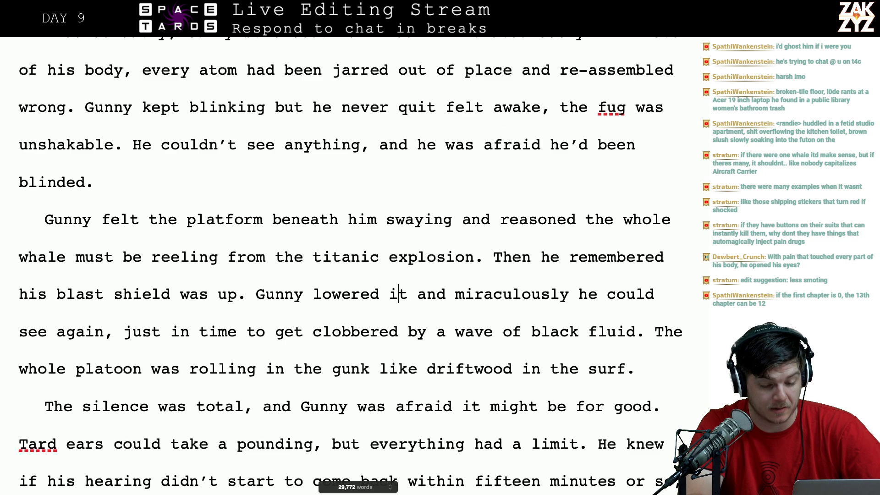
key(Right)
key(Right)
key(Right)
key(Right)
key(Right)
key(Right)
key(Right)
key(Right)
key(Right)
key(Right)
key(Right)
key(Right)
key(Right)
key(Right)
key(Right)
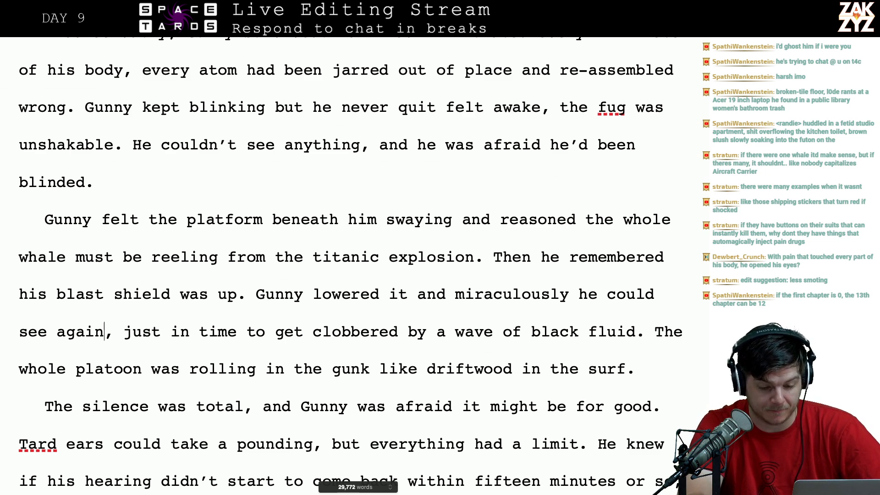
key(Right)
click(506, 348)
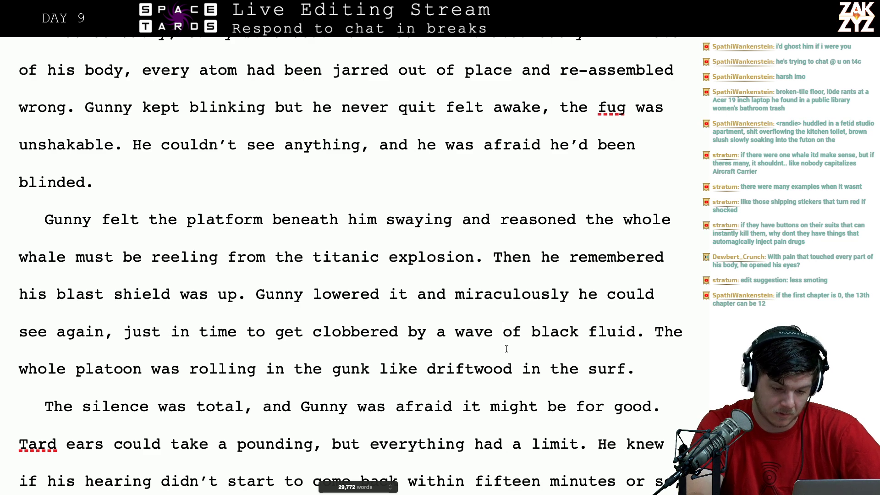
key(Right)
key(Right)
key(Right)
key(Right)
key(Right)
key(Right)
key(Right)
key(Right)
key(Right)
key(Right)
key(Right)
key(Right)
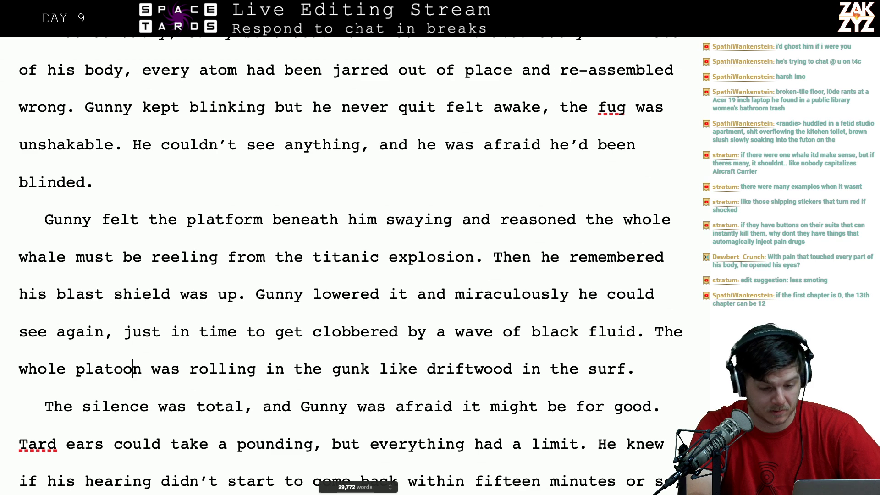
- Insert "thick" before "black fluid" in the sentence about Gunny getting clobbered by a wave
key(Right)
key(Right)
key(Right)
key(Right)
key(Right)
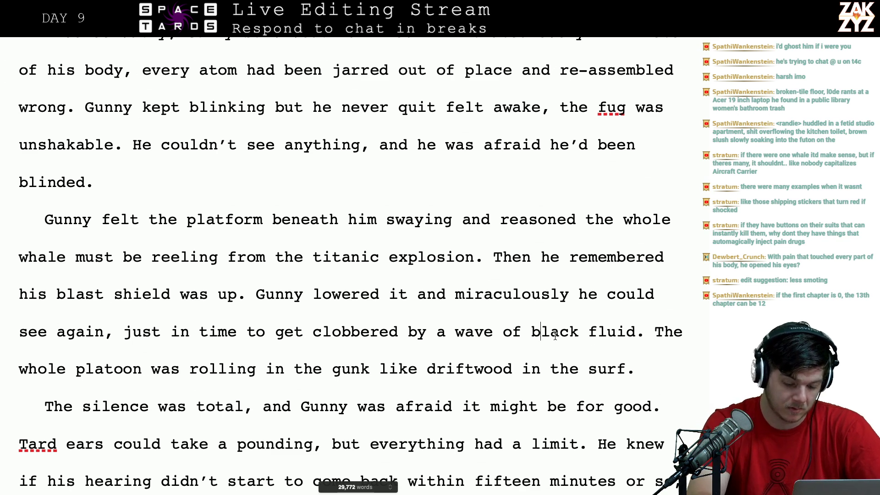
text(thick)
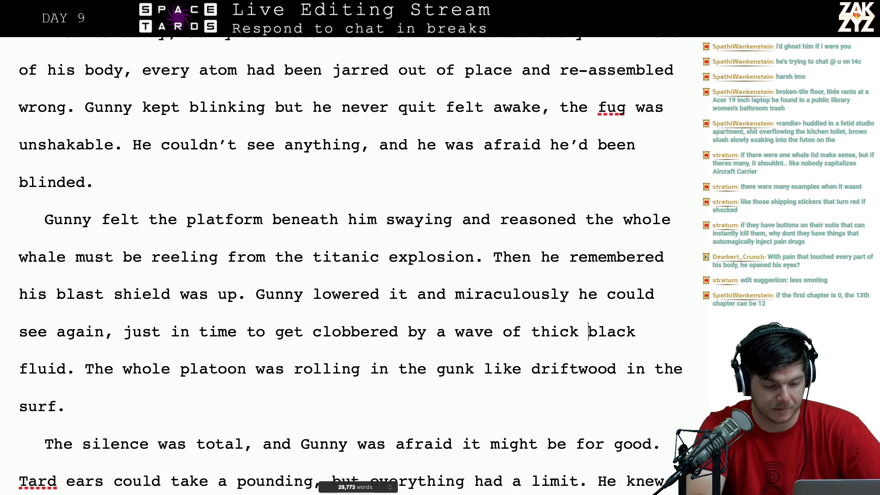
- Read the rest of the passage to its end, then return to the start of the paragraph "The silence was total"
key(Right)
key(Right)
key(Right)
key(Right)
key(Right)
key(Right)
key(Right)
key(Right)
key(Right)
key(Right)
key(Right)
key(Right)
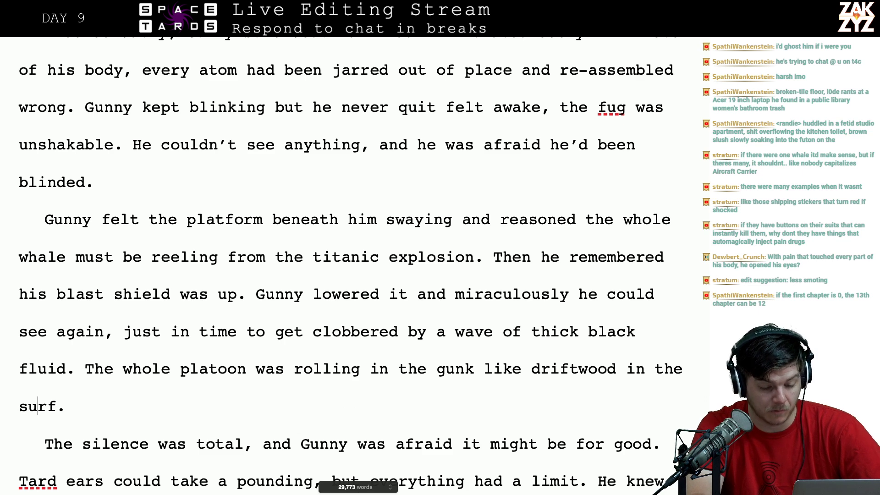
key(Down)
key(Down)
key(Down)
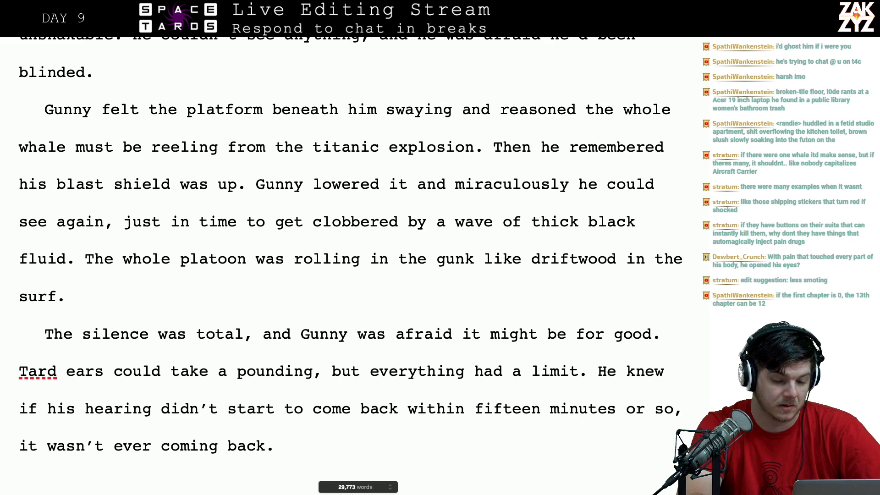
scroll(351, 266, down, 3)
key(Up)
key(Up)
key(Up)
key(Up)
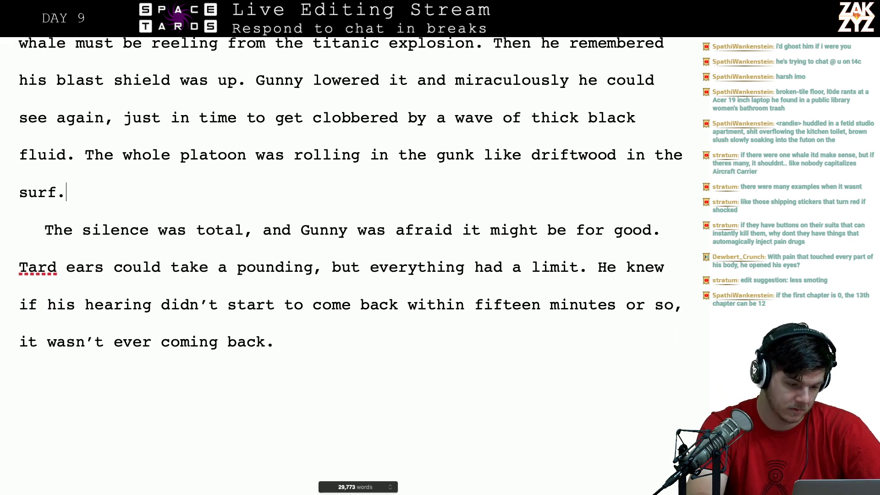
text(Thoug)
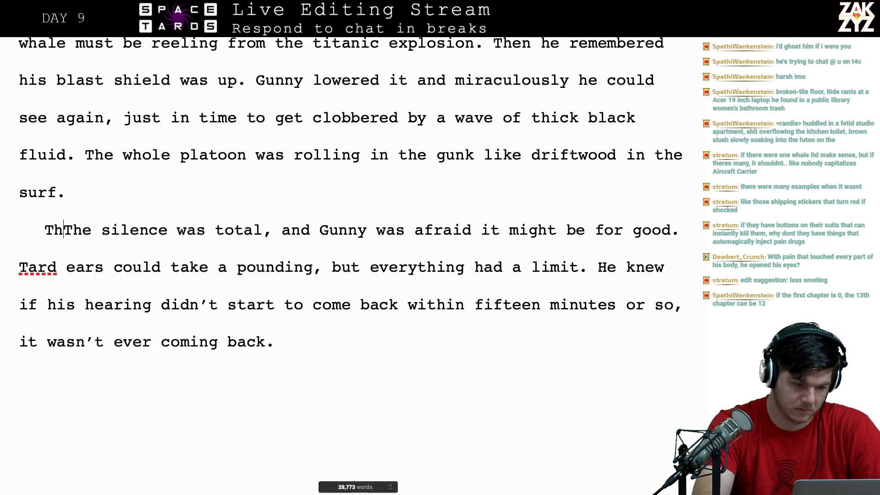
text(h the wave)
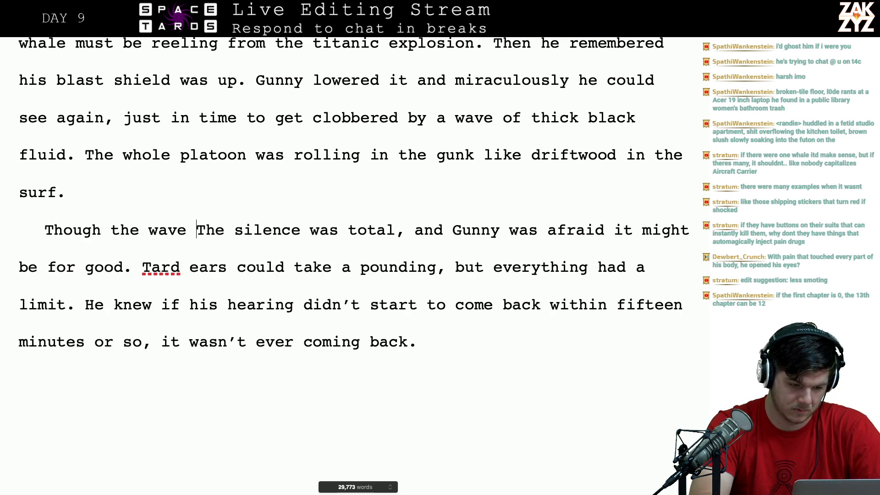
key(BackSpace)
key(BackSpace)
key(BackSpace)
key(BackSpace)
key(BackSpace)
key(BackSpace)
key(BackSpace)
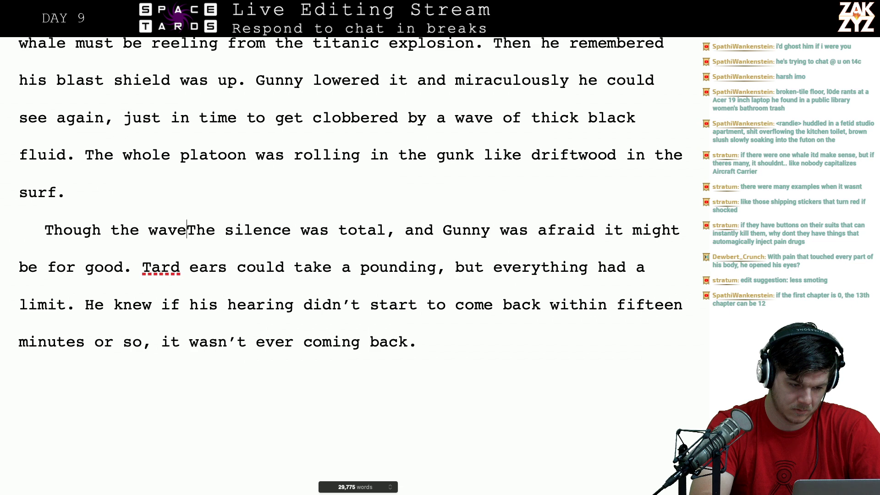
key(BackSpace)
key(BackSpace)
key(BackSpace)
key(BackSpace)
key(BackSpace)
key(BackSpace)
key(BackSpace)
key(BackSpace)
key(BackSpace)
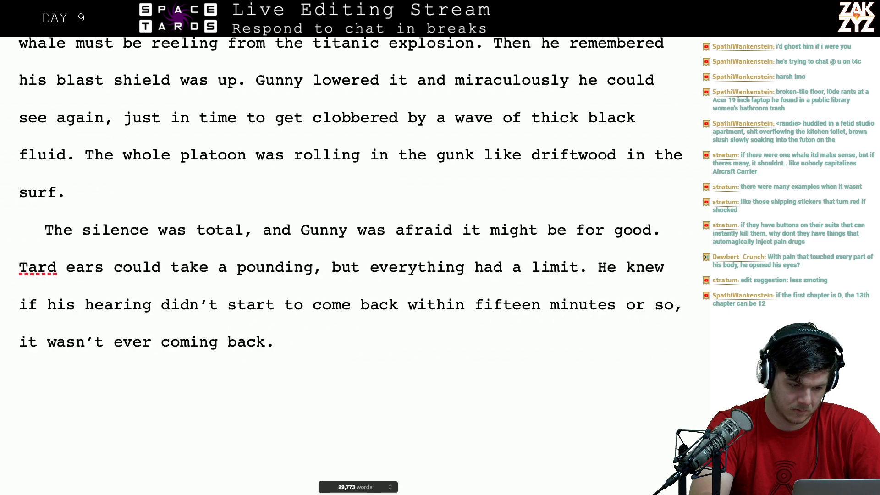
text(The)
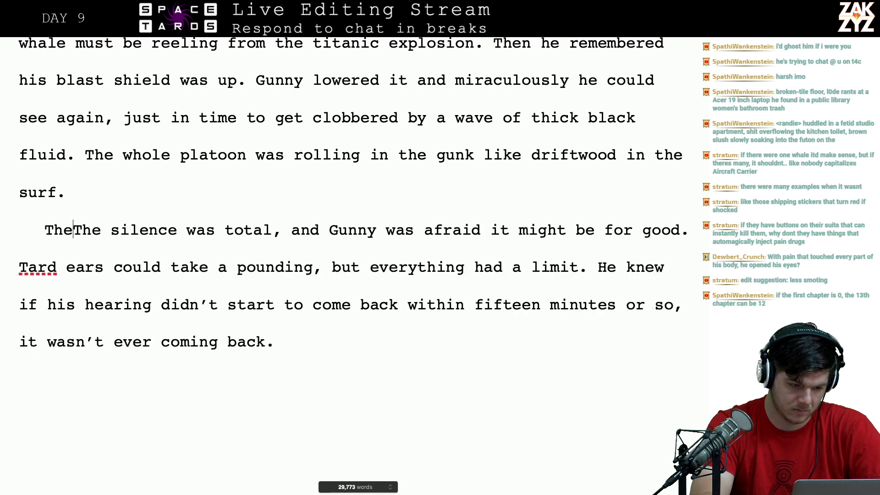
key(BackSpace)
key(BackSpace)
key(BackSpace)
- Open the paragraph, before "The silence was total", with "Gunny could feel the wave crashing over him but he couldn't hear it."
text(Gunny )
text(could feel the )
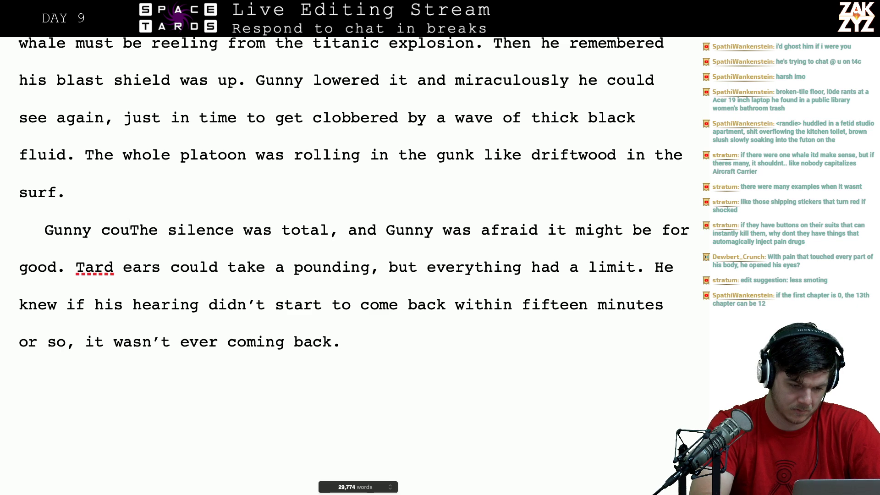
text(wave crashing)
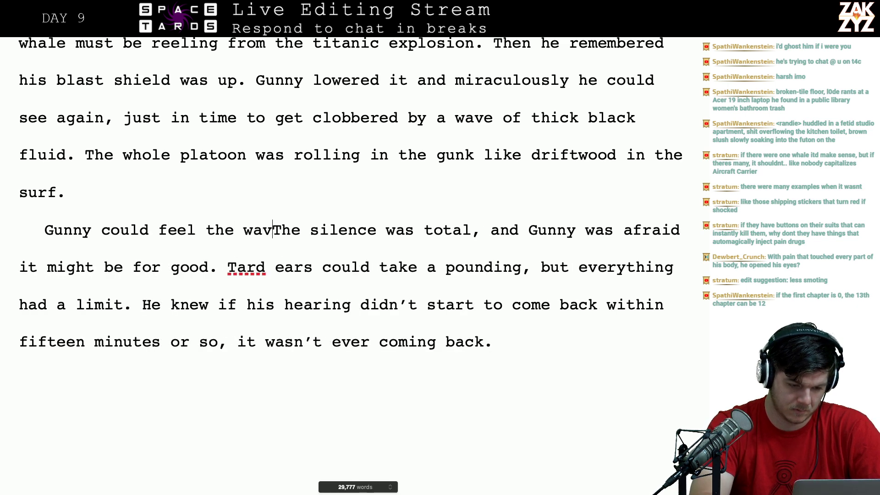
text( over him )
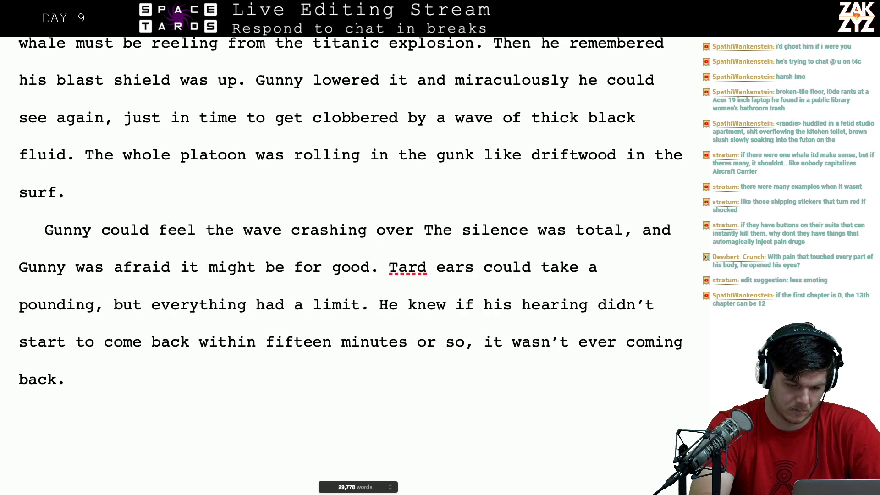
text(but he couldn't)
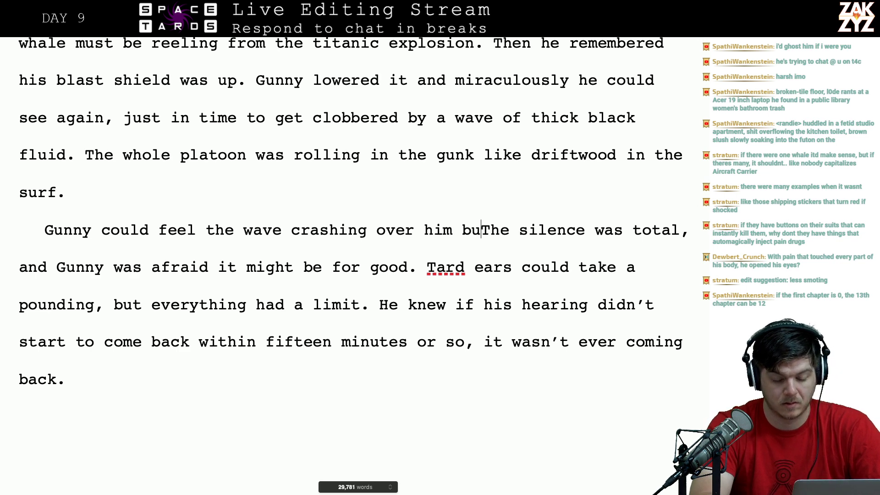
text( hear it.)
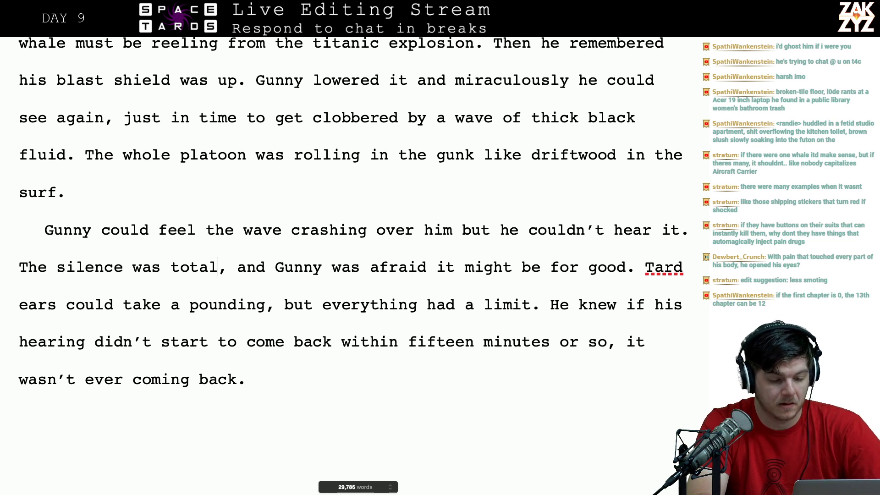
- Reread the new opening sentence and the following one about the total silence to check how they connect
click(244, 229)
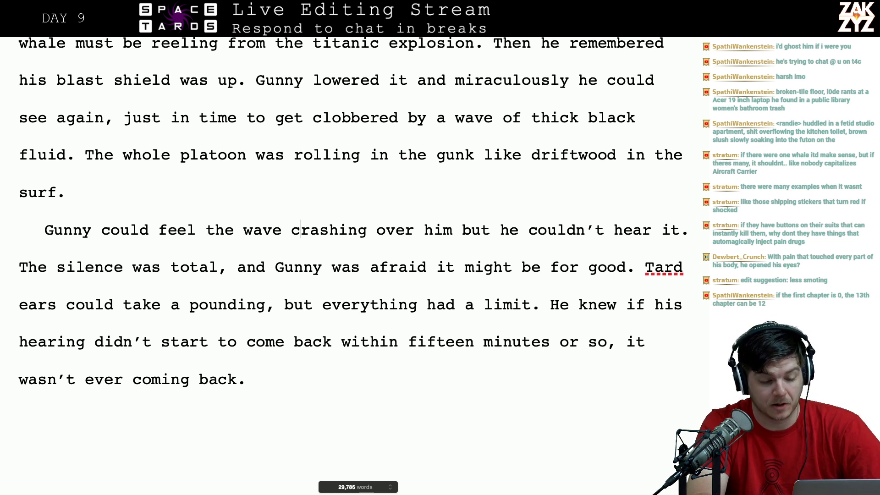
key(Left)
key(Left)
key(Left)
key(Left)
key(Left)
key(Left)
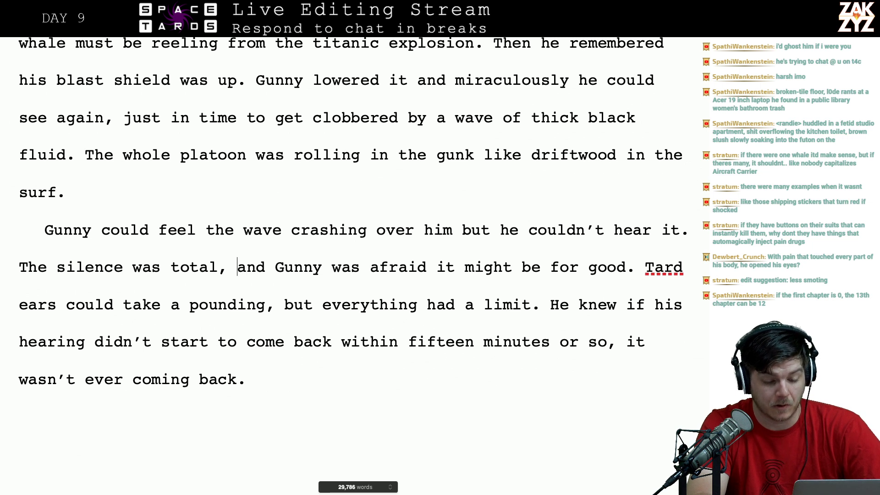
key(Right)
key(Right)
key(Right)
key(Right)
key(Right)
key(Right)
key(Right)
key(Right)
key(Right)
key(Right)
key(Right)
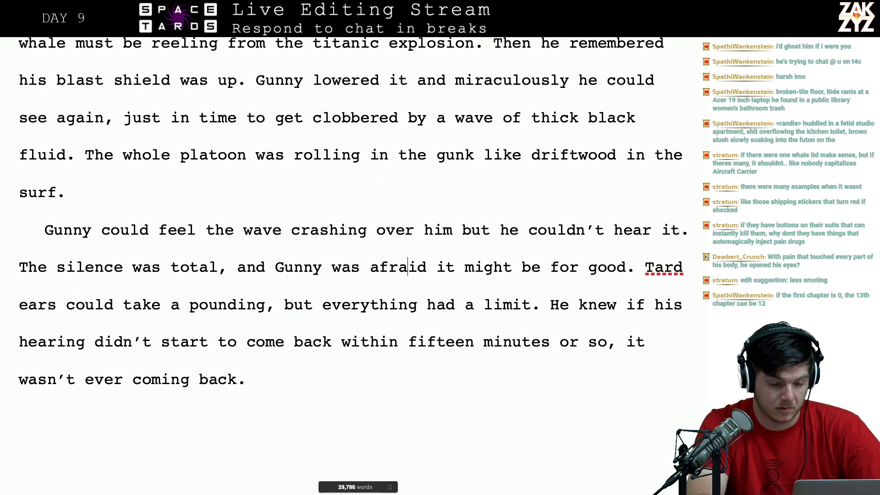
- Insert "thought it might be permanent." after "The silence was total, and Gunny"
key(Left)
text(thought it )
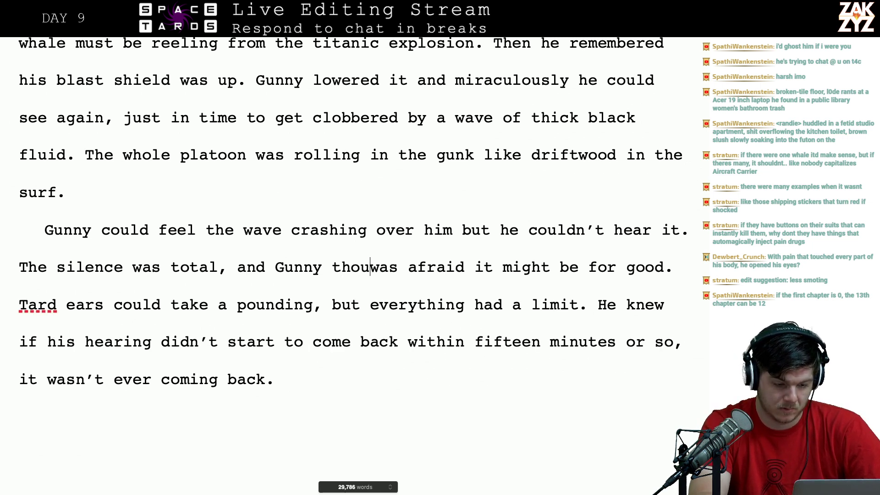
text(might)
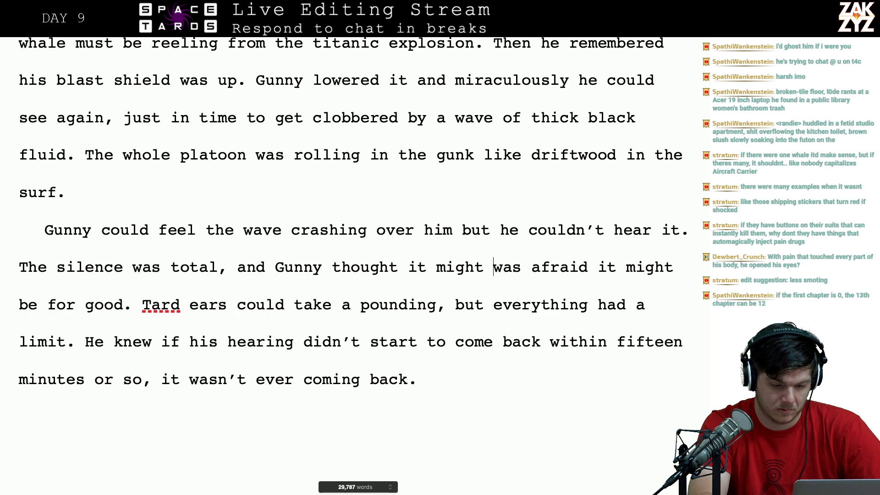
text( be permanent.)
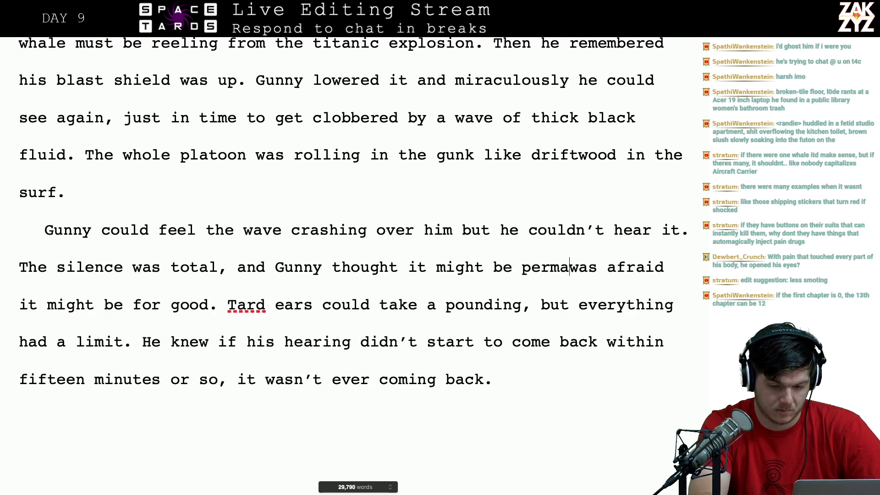
- Delete the leftover words "was afraid it might be for good." after "Gunny thought it might be permanent."
key(shift+Right)
key(shift+Right)
key(shift+Right)
key(shift+Right)
key(shift+Right)
key(shift+Right)
key(shift+Right)
key(shift+Right)
key(shift+Right)
key(shift+Right)
key(shift+Right)
key(shift+Right)
key(shift+Right)
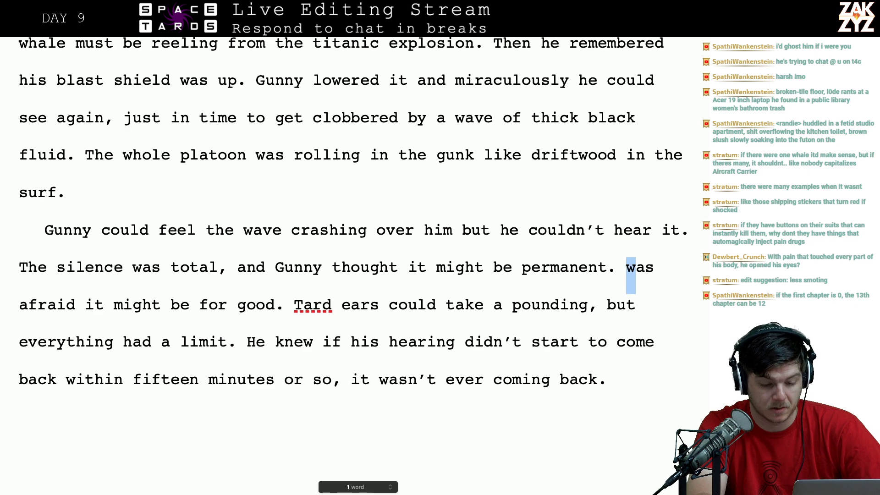
key(shift+Right)
key(shift+Right)
key(shift+Right)
key(shift+Right)
key(shift+Right)
key(shift+Right)
key(shift+Right)
key(shift+Right)
key(shift+Right)
key(shift+Right)
key(shift+Right)
key(shift+Right)
key(shift+Right)
key(shift+Right)
key(shift+Right)
key(shift+Right)
key(shift+Right)
key(shift+Right)
key(shift+Right)
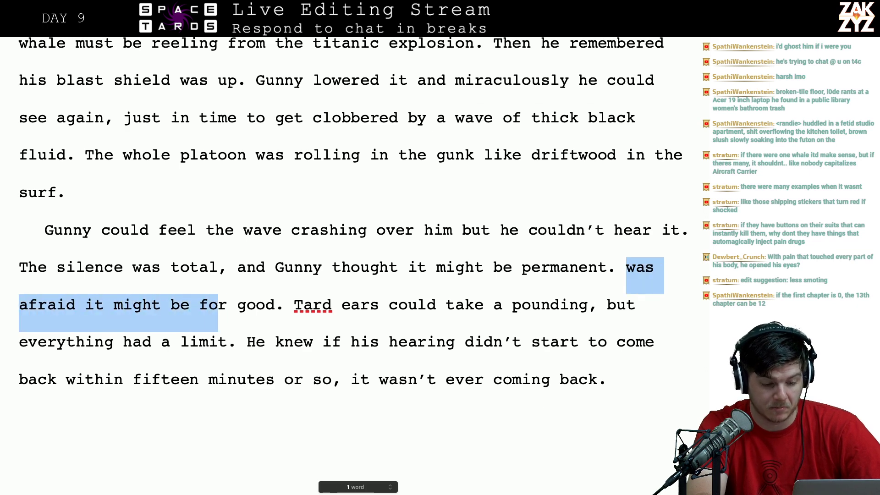
key(BackSpace)
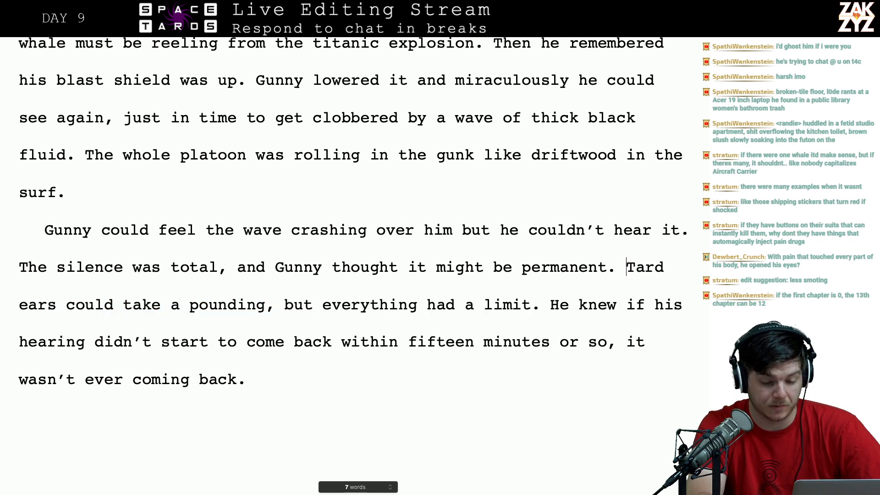
- Open the first paragraph of page 104, before "Gunny struggled to rise from the gunk", with "Shaking his head,"
scroll(249, 223, down, 1)
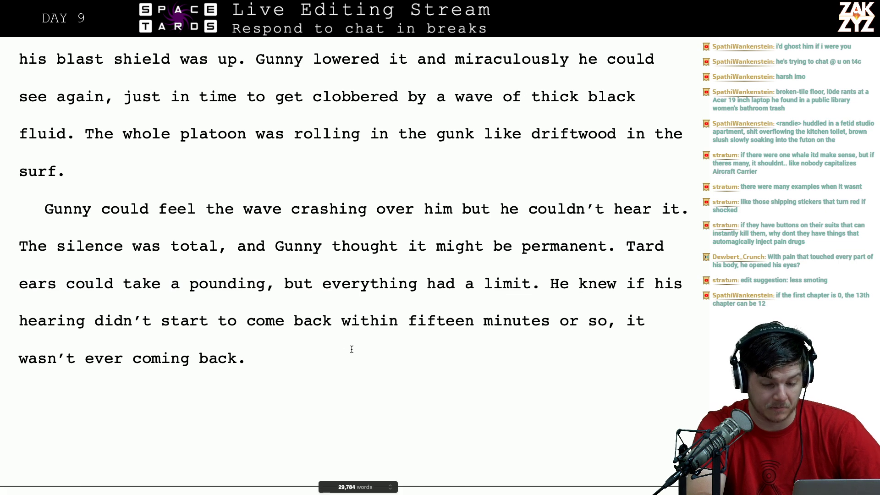
click(433, 337)
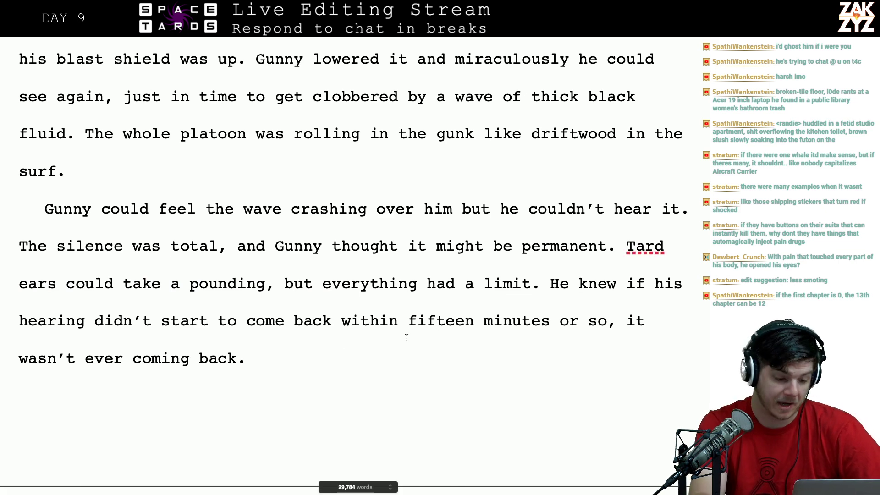
scroll(407, 338, down, 5)
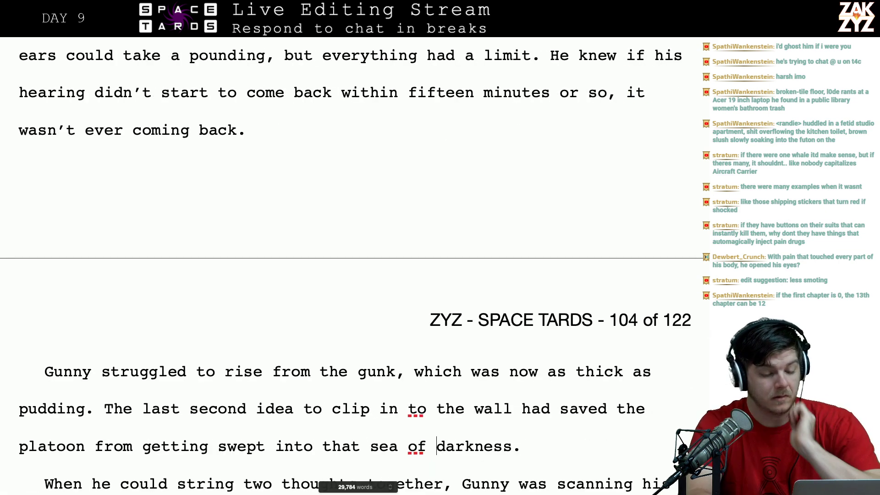
scroll(437, 340, down, 3)
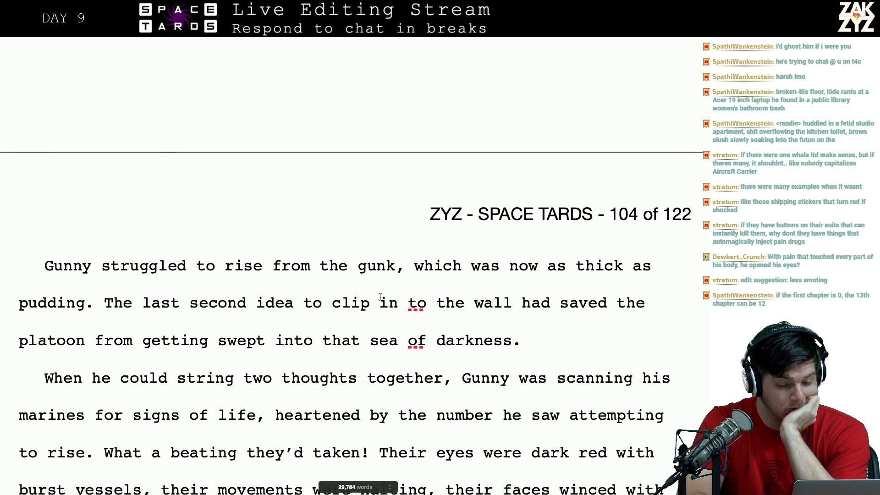
click(291, 296)
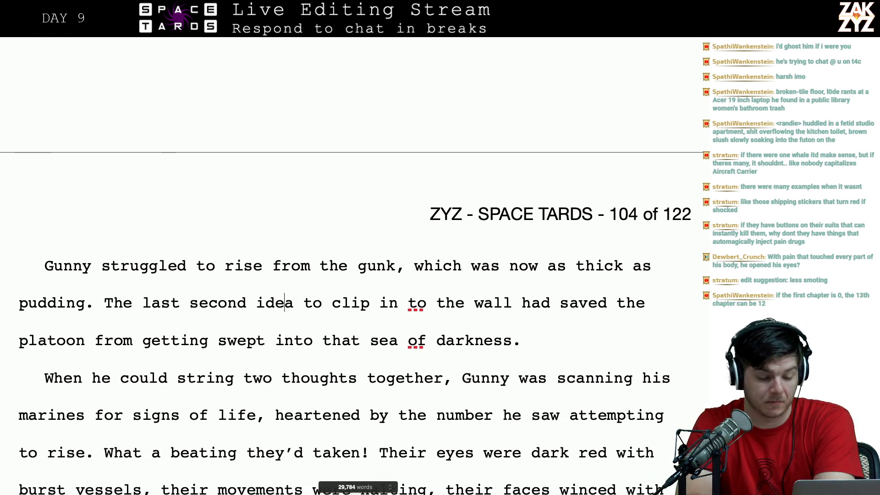
key(alt+Up)
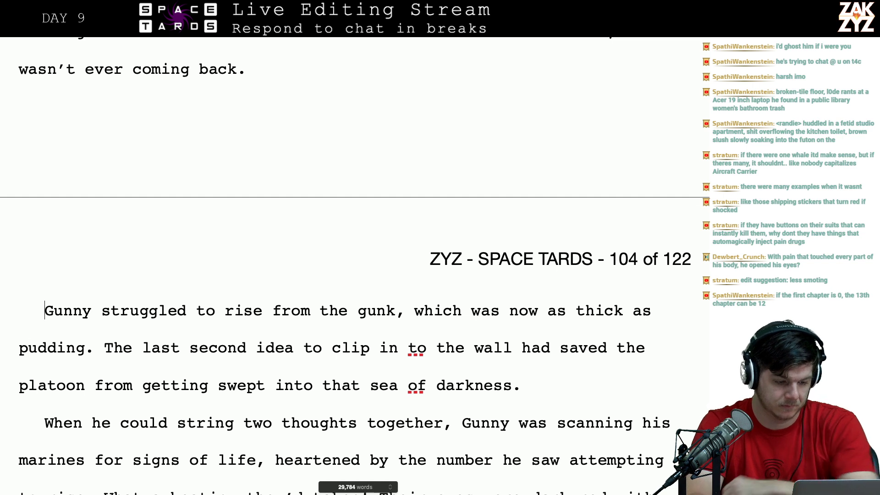
text(Shaking his hea)
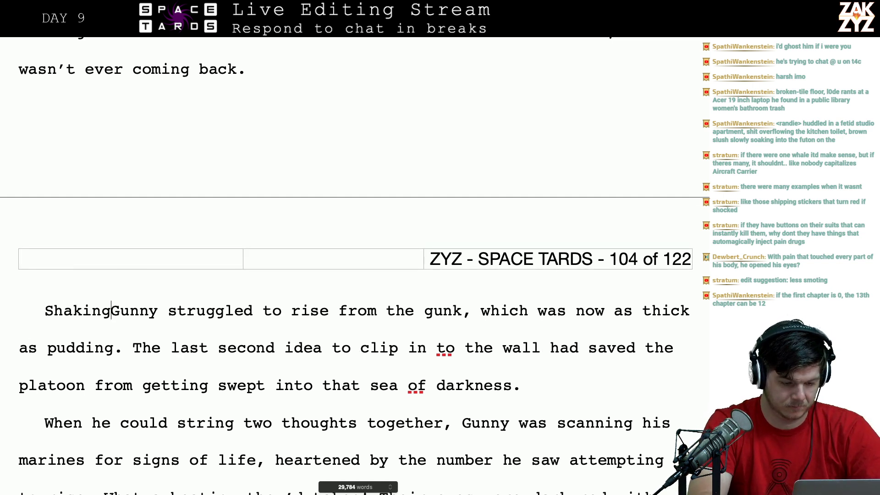
text(d,)
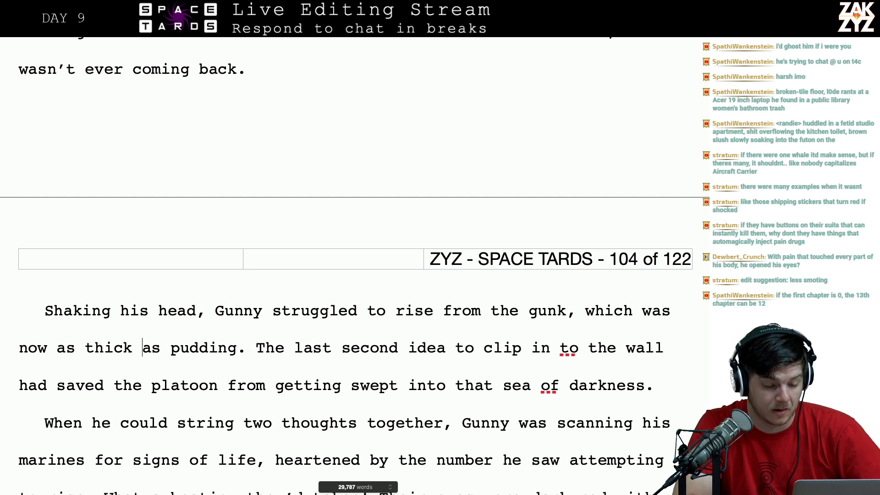
- Replace "clip in to the wall" with "tether to the bars" in the sentence about the last second idea
key(Right)
key(Right)
key(Right)
key(Right)
key(Right)
key(Right)
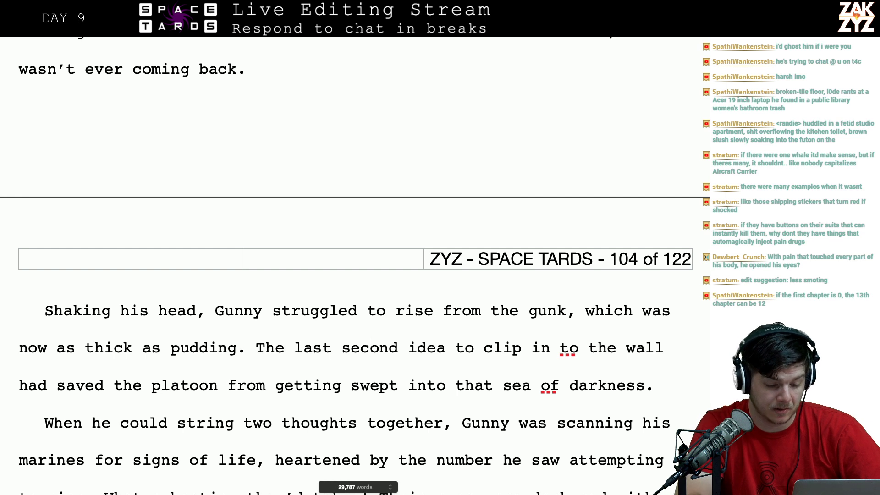
click(583, 348)
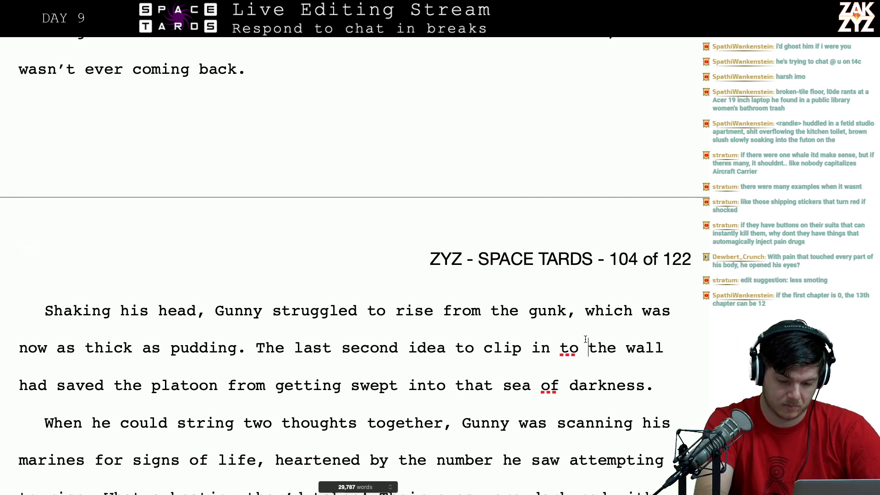
key(BackSpace)
key(BackSpace)
key(BackSpace)
key(BackSpace)
key(BackSpace)
key(BackSpace)
key(BackSpace)
key(BackSpace)
key(BackSpace)
key(BackSpace)
key(BackSpace)
text(tether)
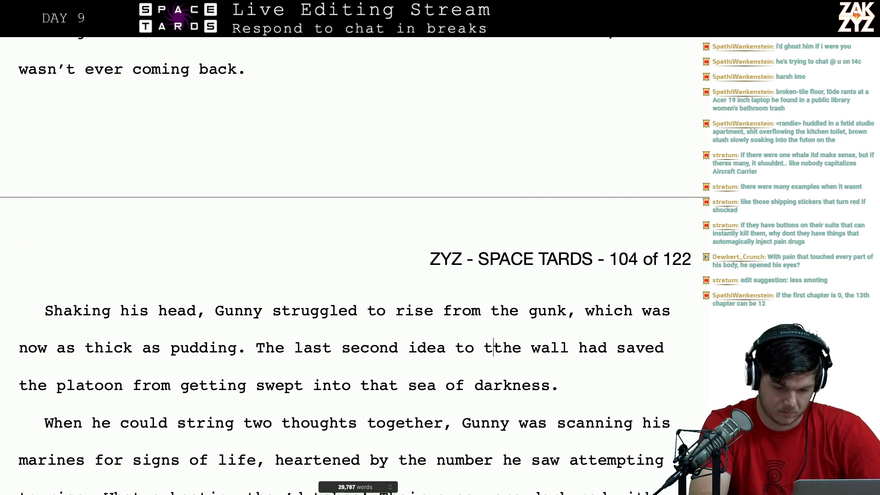
text( to the)
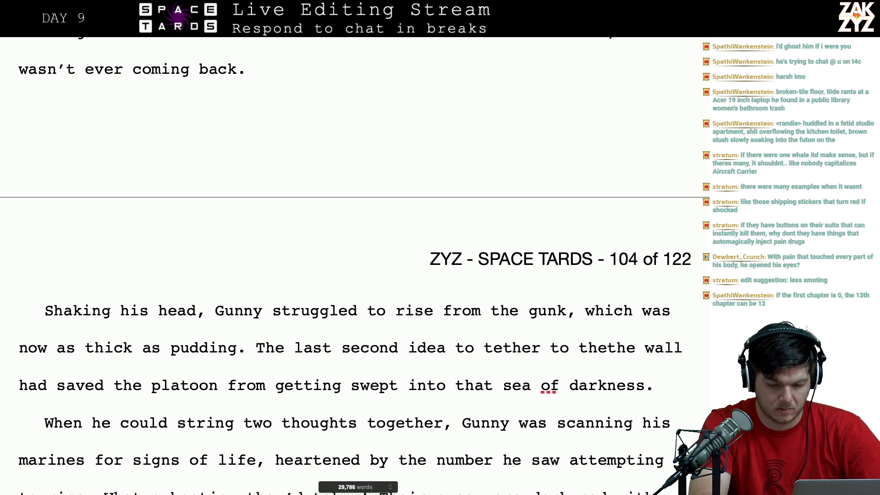
text( bars)
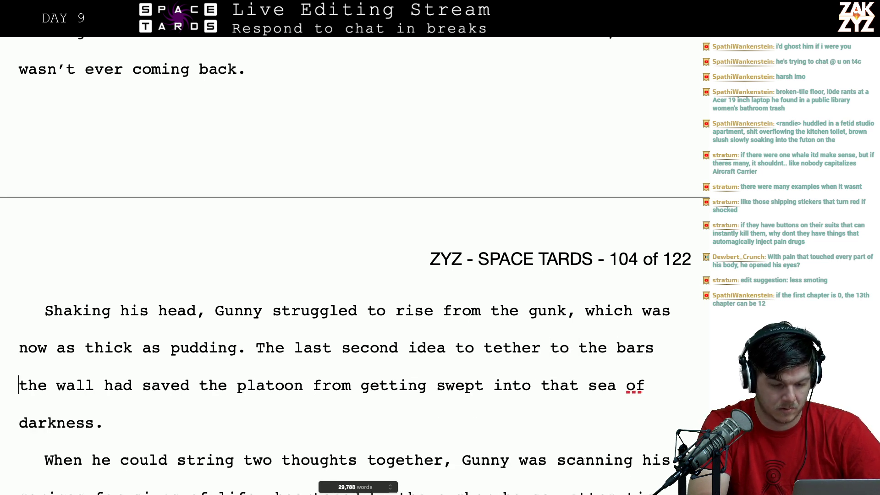
key(shift+Right)
key(shift+Right)
key(shift+Right)
key(shift+Right)
key(shift+Right)
key(shift+Right)
key(shift+Right)
key(shift+Right)
key(shift+Right)
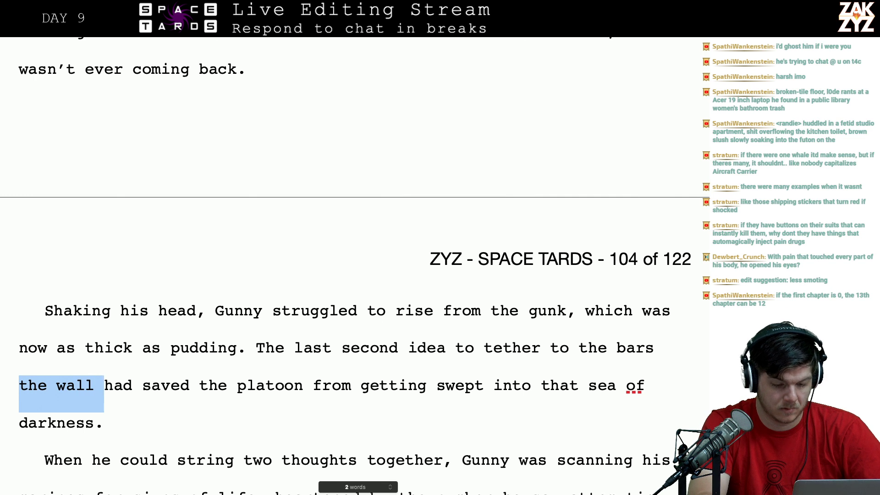
key(BackSpace)
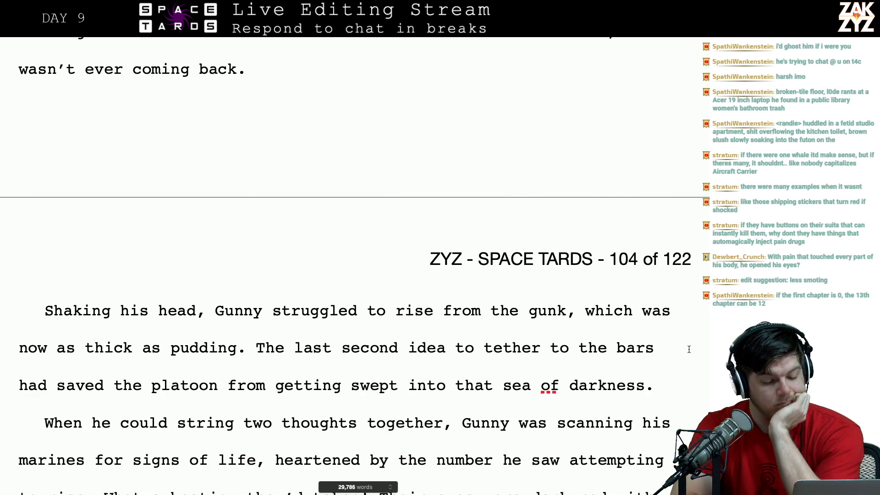
- Change the sentence opening "The last second idea" to "His last-second idea"
key(BackSpace)
key(BackSpace)
key(BackSpace)
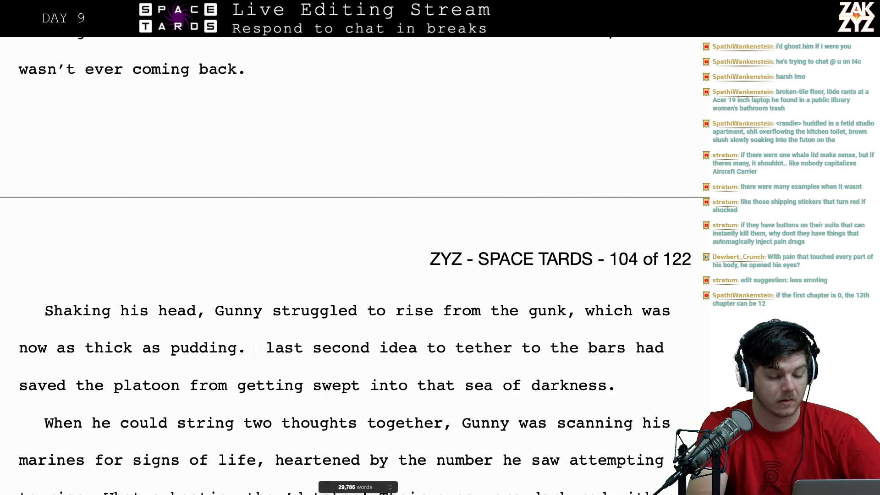
text(h)
key(BackSpace)
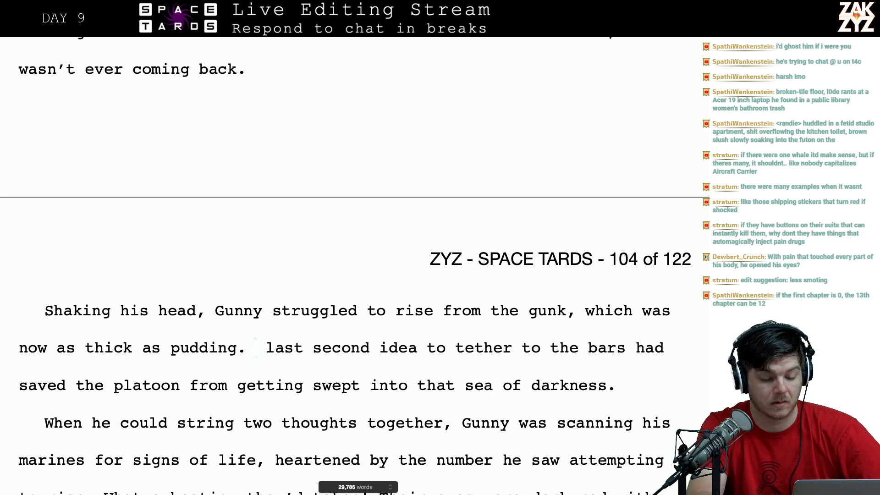
text(His)
key(Right)
key(Right)
key(Right)
key(Right)
key(Right)
key(Right)
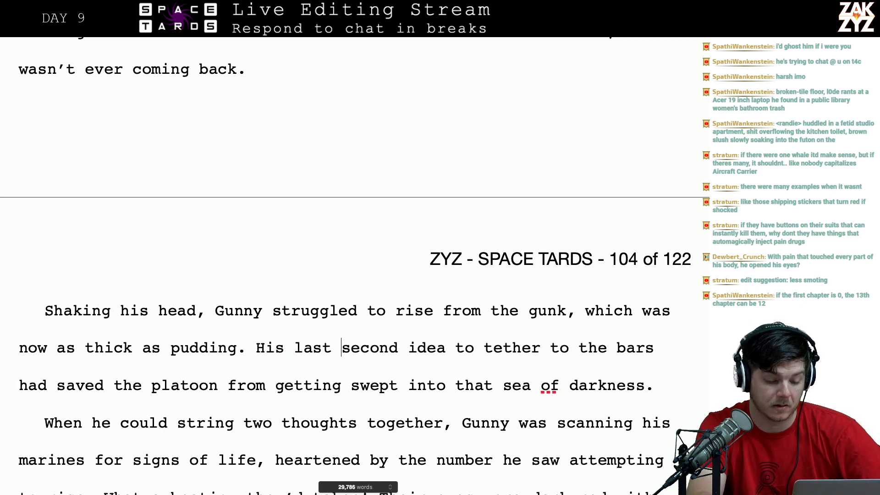
key(BackSpace)
text(-)
- Replace "tether" after "His last-second idea to" with "secure the marines to the bars of the half-exploded disc"
key(Left)
key(Right)
key(Right)
key(Right)
key(Right)
key(Right)
key(Right)
key(Right)
key(Right)
key(Right)
key(Right)
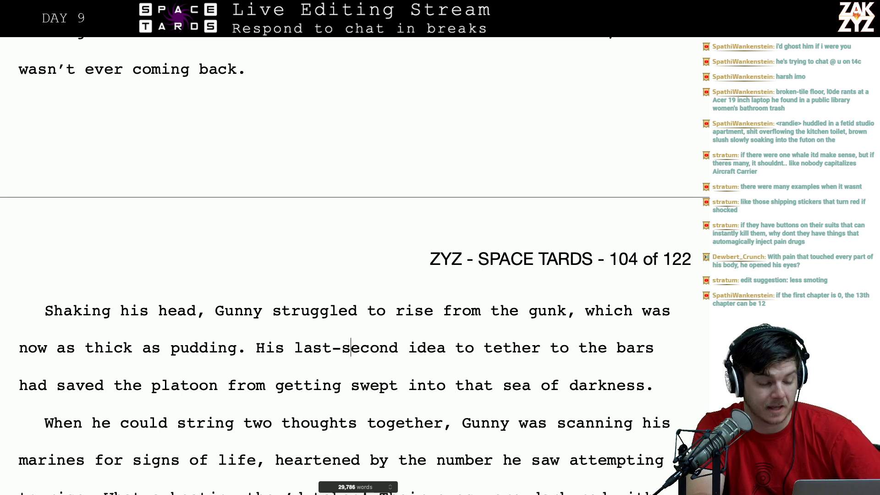
key(Right)
key(Right)
key(Right)
key(Right)
key(Right)
key(Right)
key(Right)
key(Right)
key(Right)
key(Right)
key(Right)
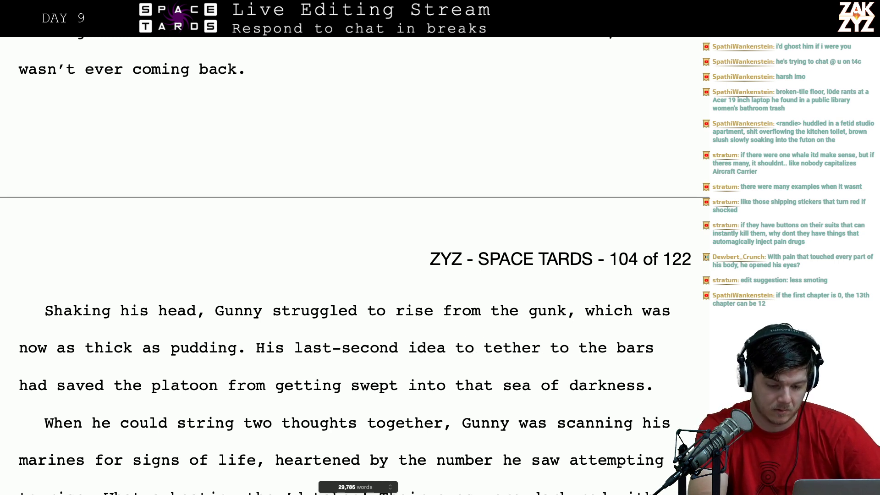
key(BackSpace)
key(BackSpace)
key(BackSpace)
key(BackSpace)
key(BackSpace)
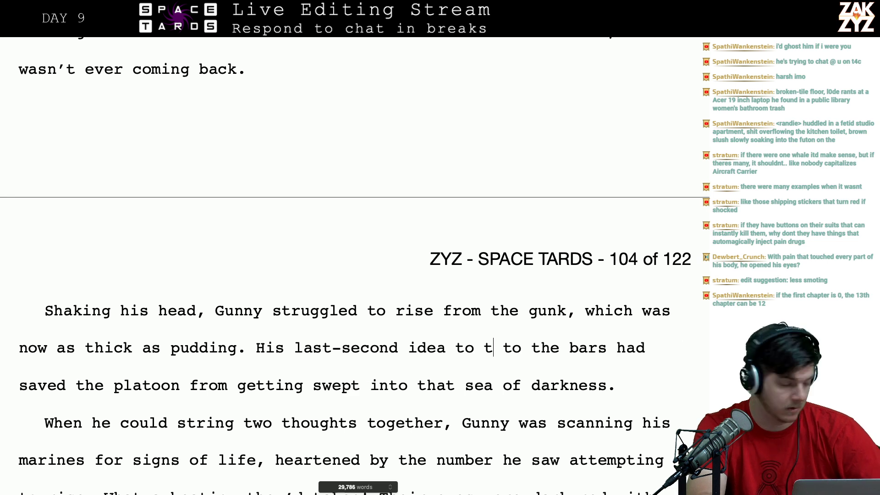
key(BackSpace)
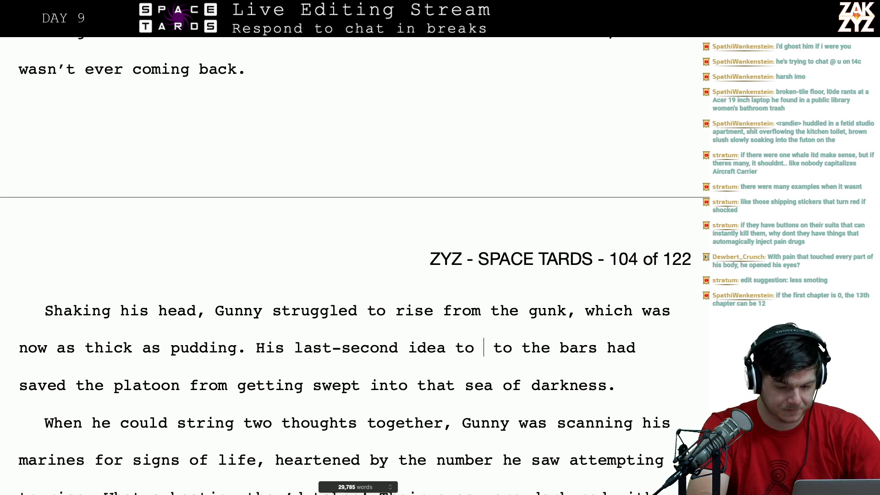
text(secure the mari)
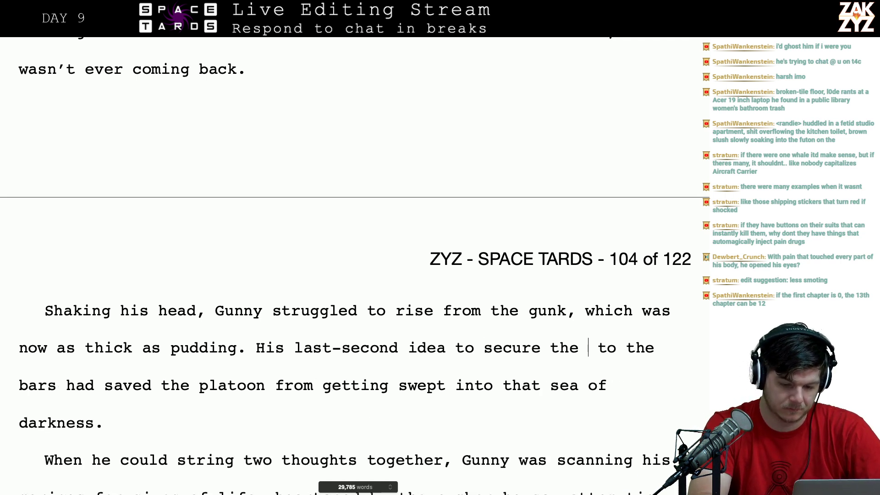
text(nes to the bars o)
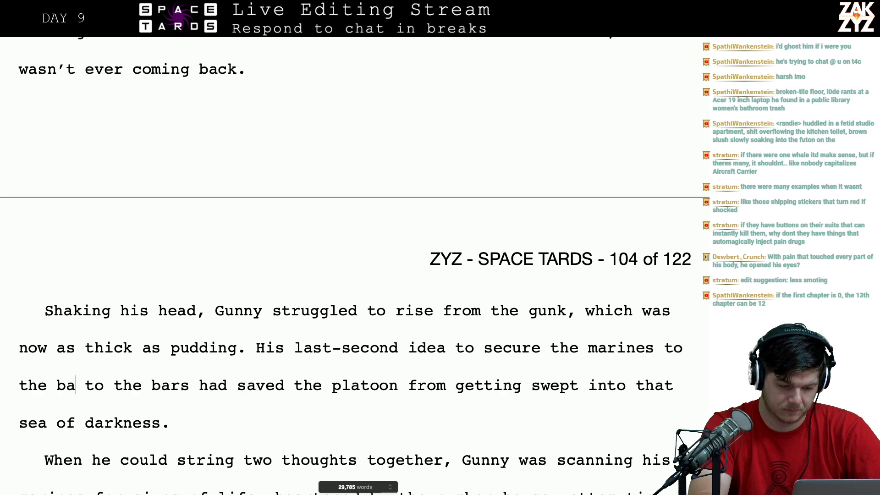
text(f the half-exp)
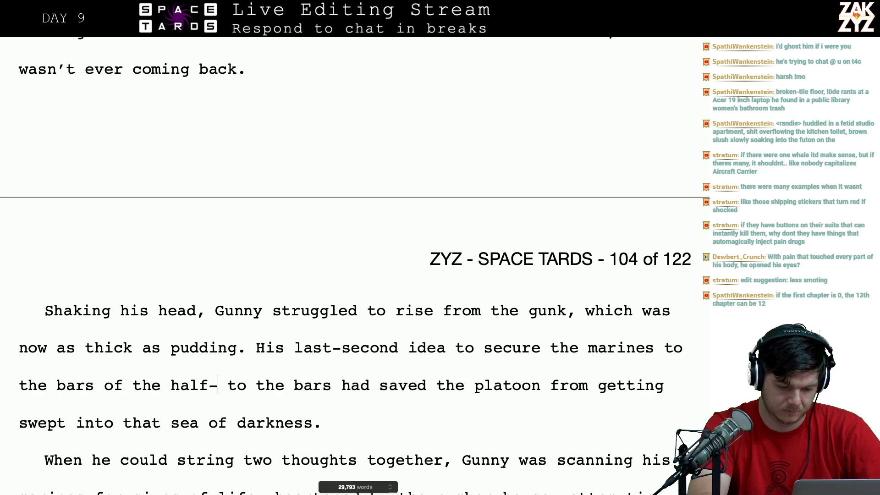
text(loded disc)
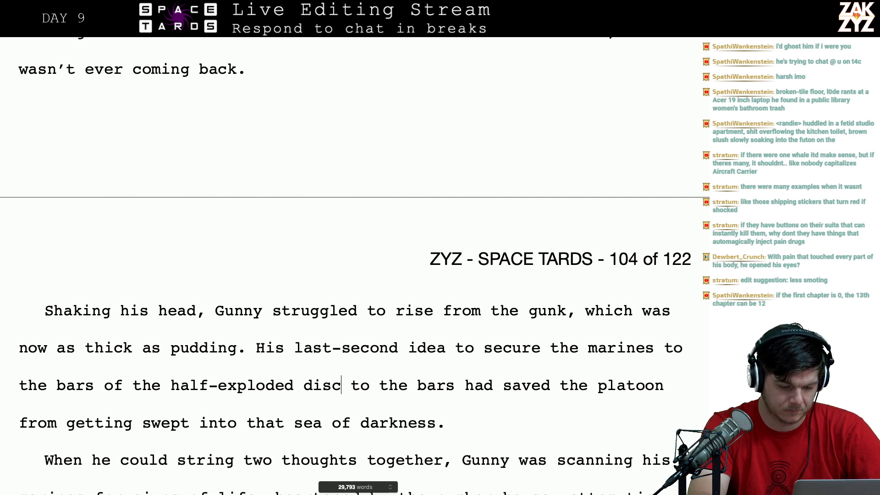
- Delete the duplicate "to the bars" between "half-exploded disc" and "had saved"
key(shift+Right)
key(shift+Right)
key(shift+Right)
key(shift+Right)
key(shift+Right)
key(shift+Right)
key(shift+Right)
key(shift+Right)
key(shift+Right)
key(shift+Right)
key(shift+Right)
key(shift+Right)
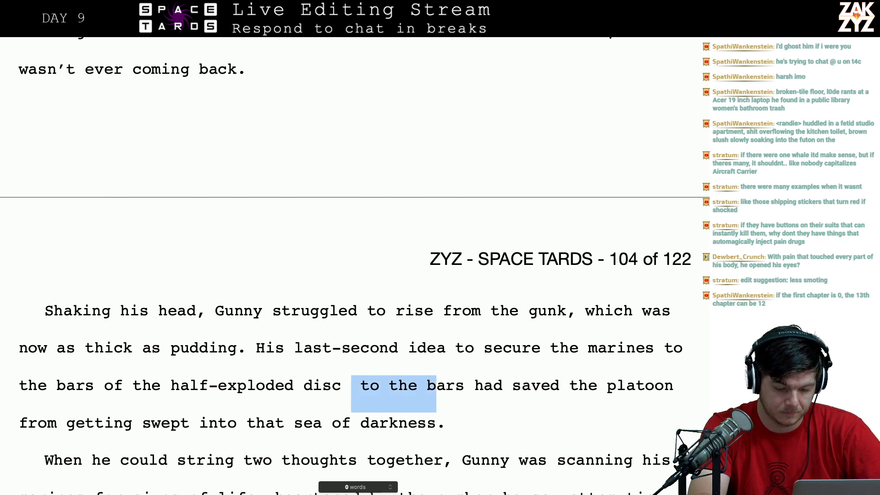
key(BackSpace)
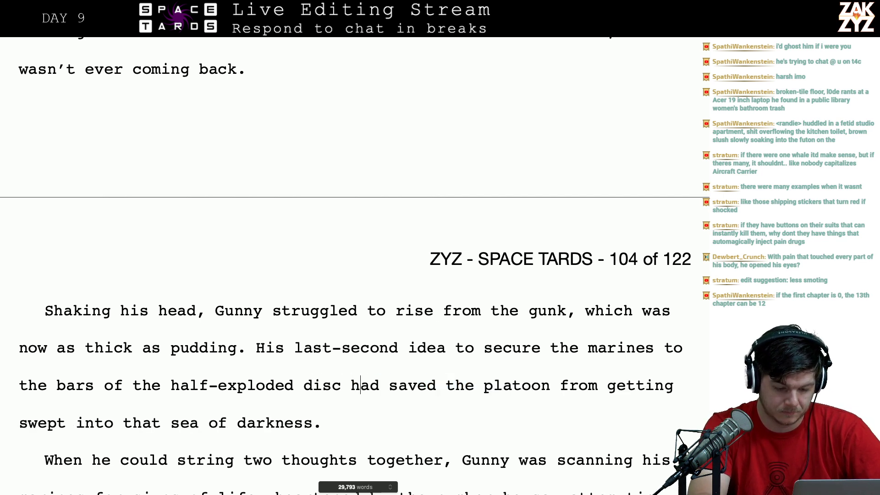
- Reword "had saved the platoon" by inserting "37th" between "the" and "platoon"
key(BackSpace)
key(BackSpace)
key(BackSpace)
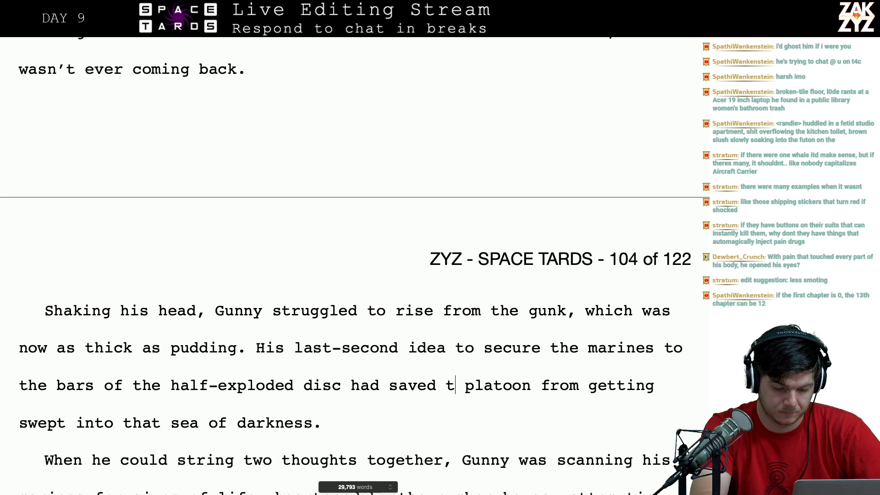
text(his)
key(BackSpace)
key(BackSpace)
key(BackSpace)
text(the 37th)
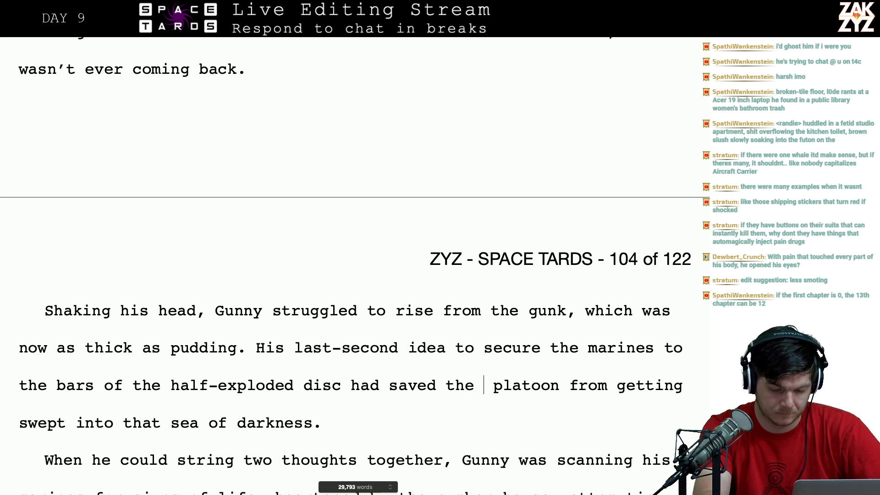
- Delete the word "platoon" after "had saved the 37th" in the sentence about Gunny's last-second idea
key(shift+Right)
key(shift+Right)
key(shift+Right)
key(shift+Right)
key(shift+Right)
key(shift+Right)
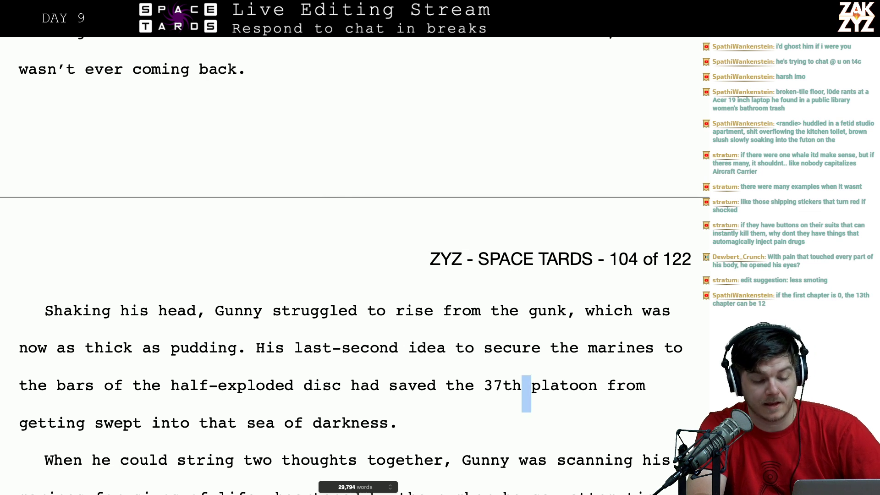
key(shift+Right)
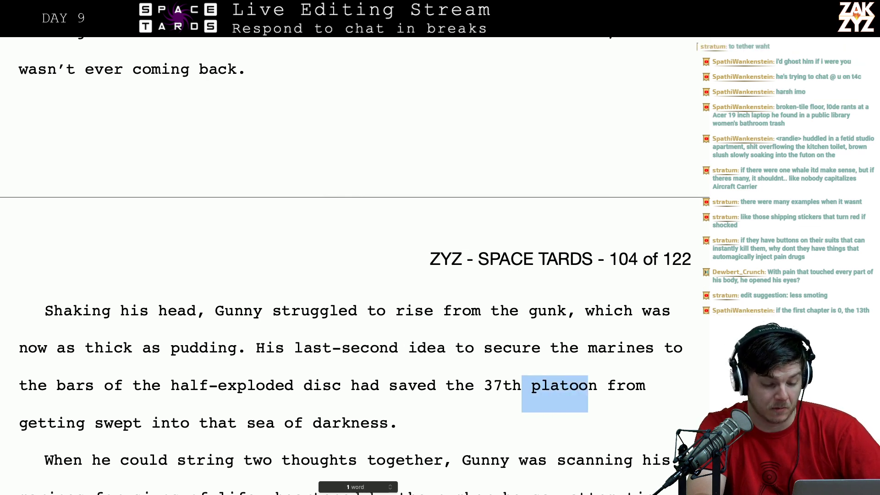
key(shift+Right)
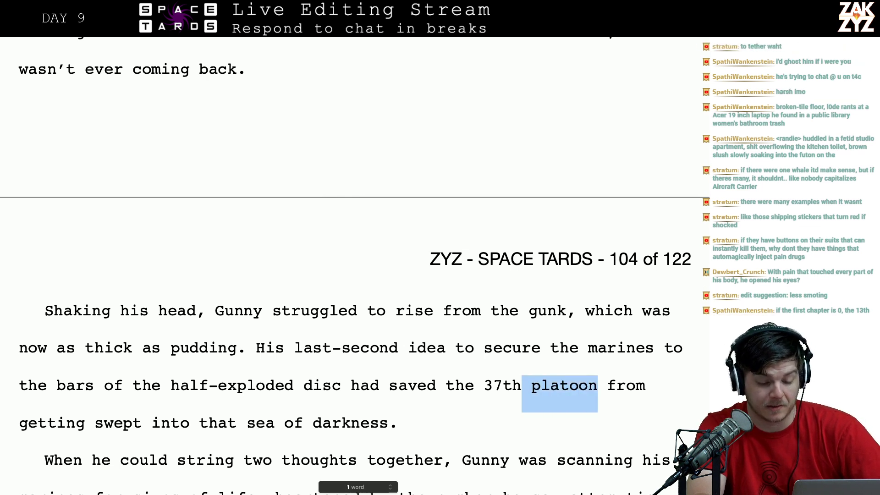
key(BackSpace)
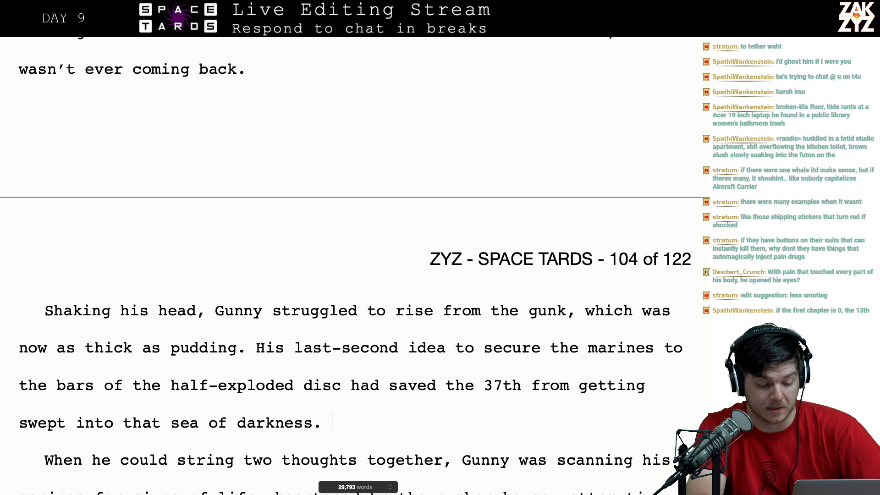
- Change "that sea of darkness" to "the sea of darkness" at the end of the page 104 opening paragraph
key(Left)
key(Left)
key(Left)
key(Left)
key(Left)
key(Left)
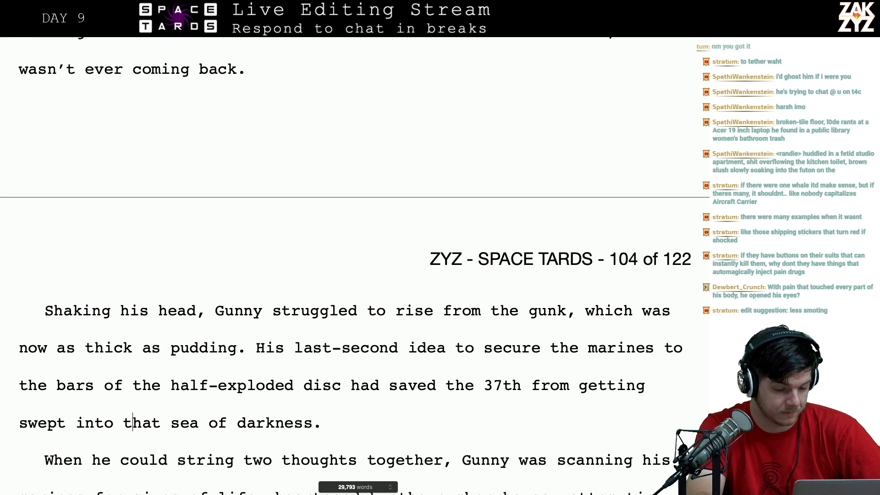
scroll(262, 375, down, 1)
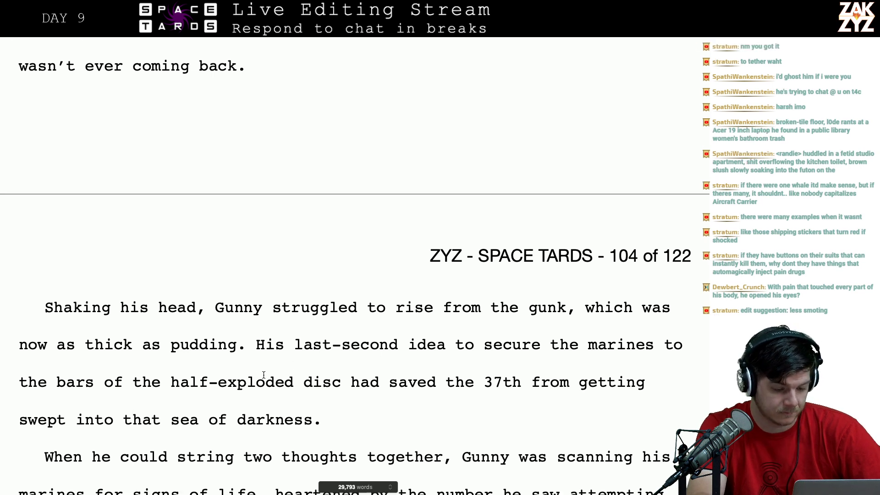
key(Down)
key(Left)
key(Right)
key(Right)
key(Right)
key(Right)
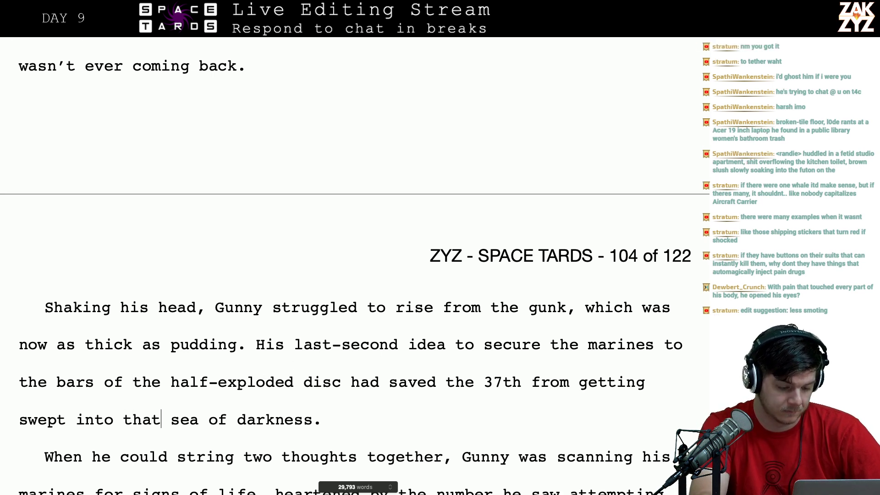
key(BackSpace)
key(BackSpace)
key(BackSpace)
text(he)
- Proofread the paragraph beginning "When he could string two thoughts together", through the marines' thumbs up to Gunny
scroll(355, 270, down, 3)
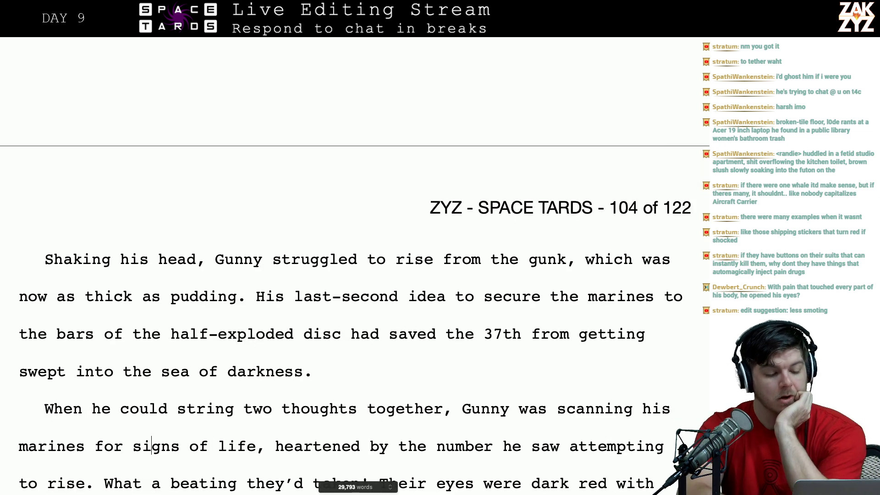
scroll(425, 298, down, 5)
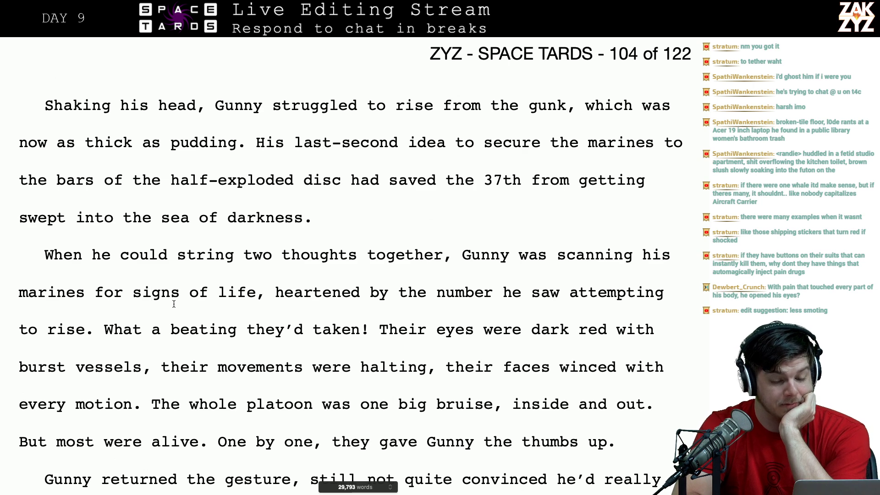
scroll(314, 314, down, 1)
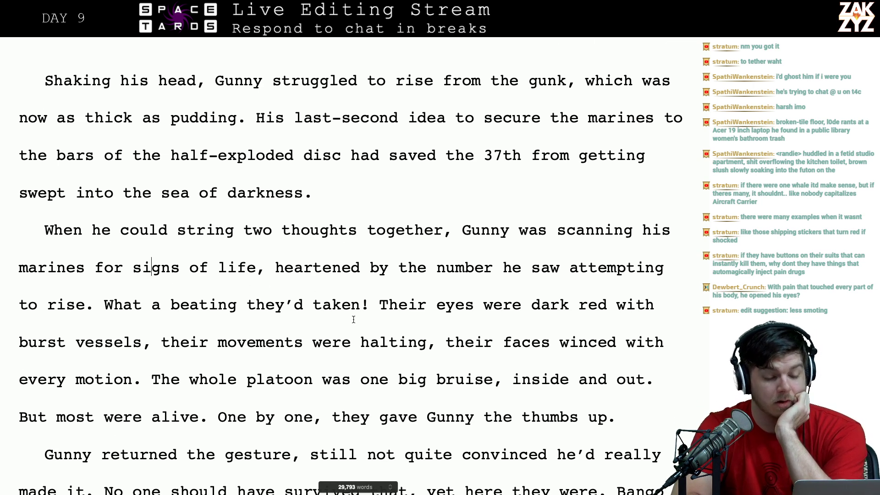
scroll(353, 320, down, 1)
scroll(354, 320, down, 1)
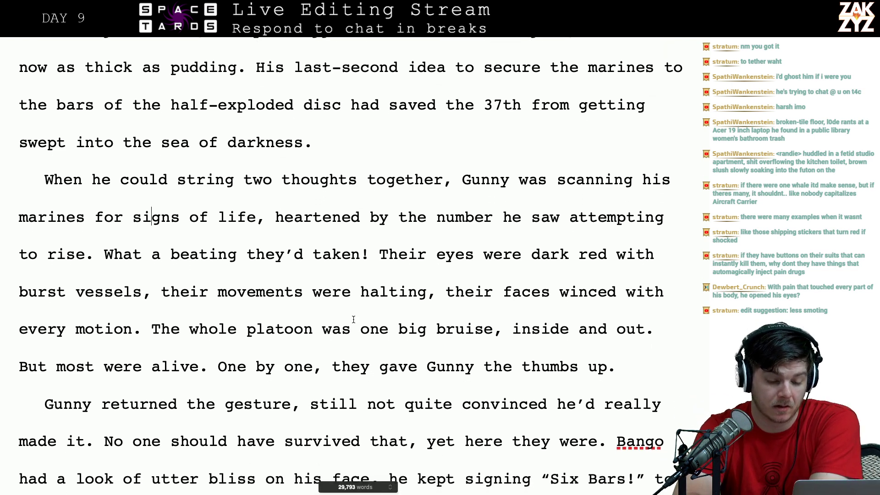
click(433, 240)
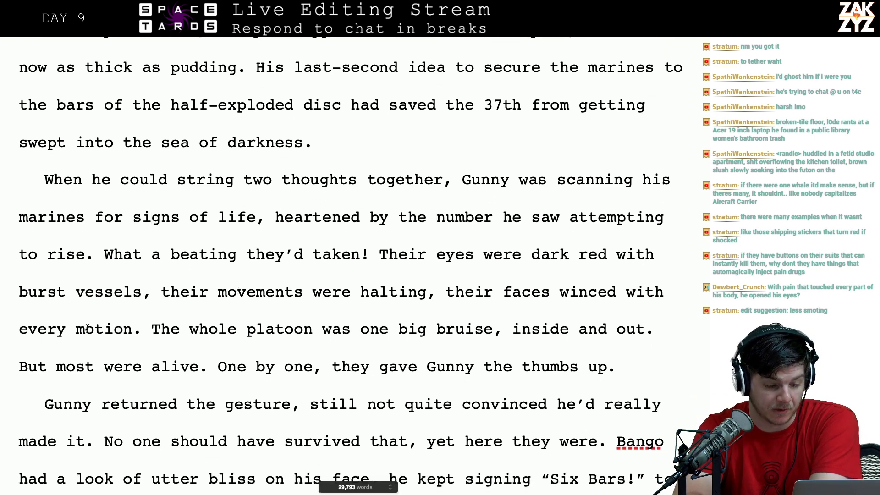
key(Right)
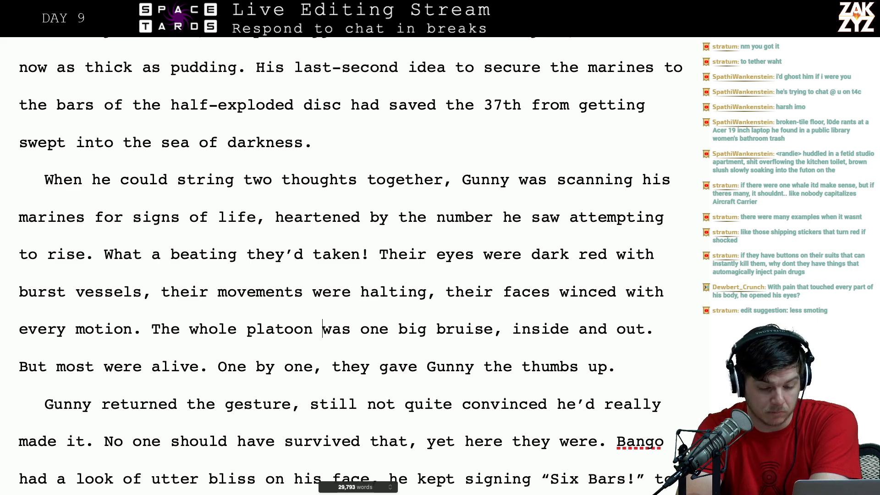
key(Right)
key(Right)
key(Right)
key(Right)
key(Right)
key(Right)
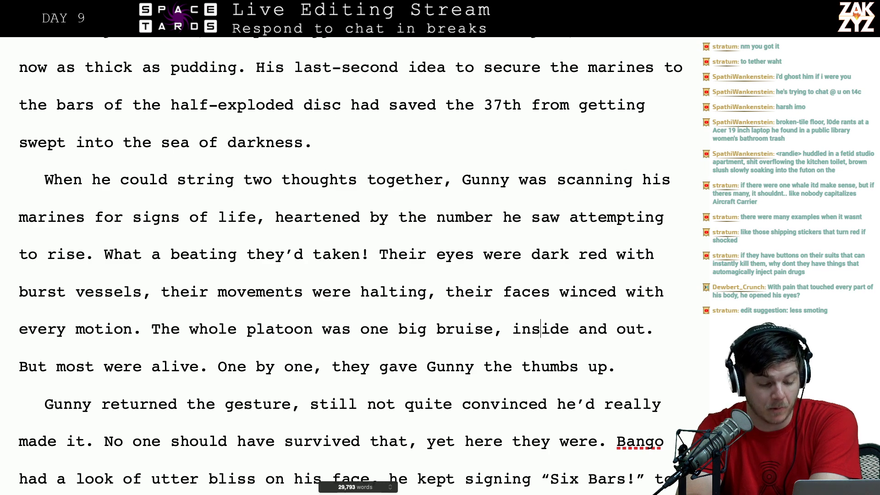
scroll(350, 269, down, 1)
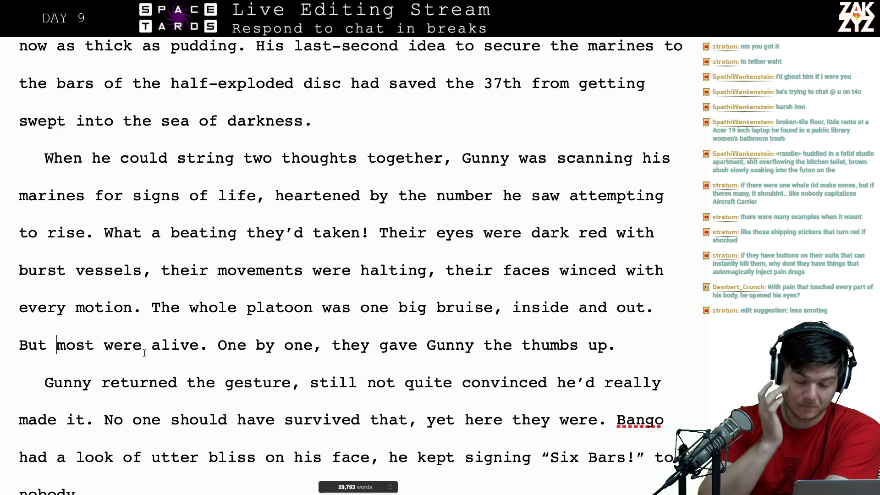
scroll(255, 380, down, 1)
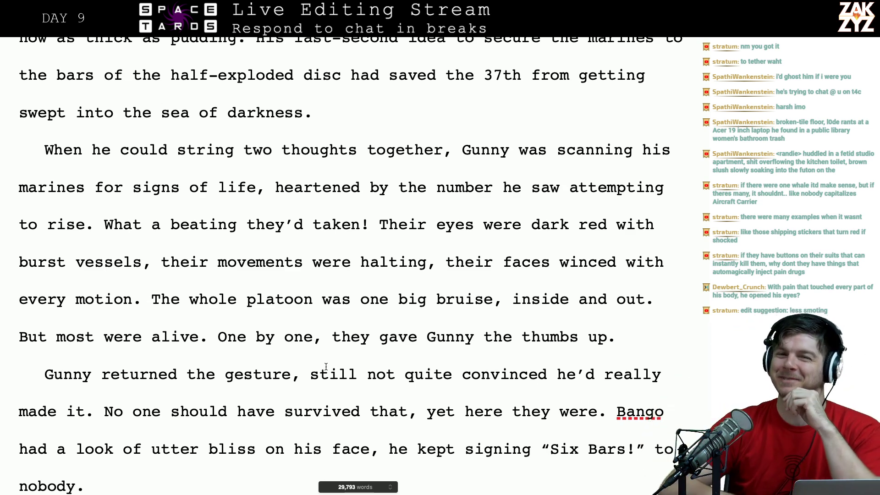
- Insert "to each marine" after "Gunny returned the gesture", before the comma
scroll(326, 366, down, 5)
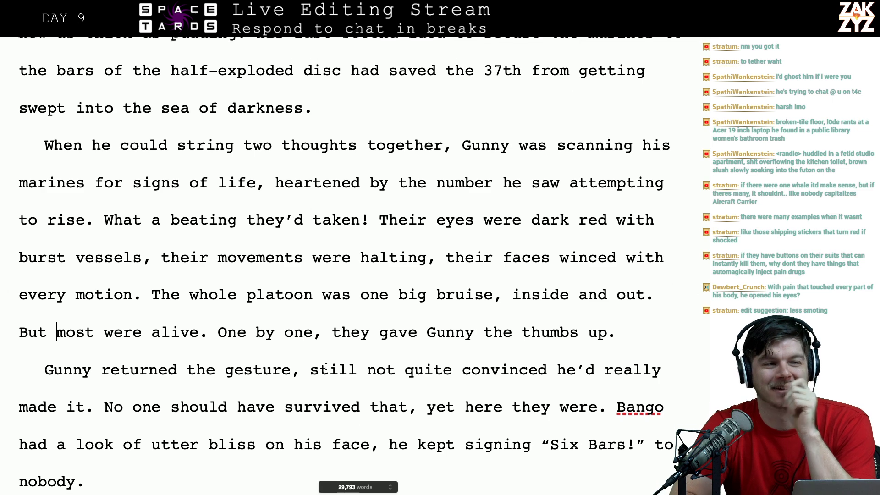
scroll(326, 367, down, 5)
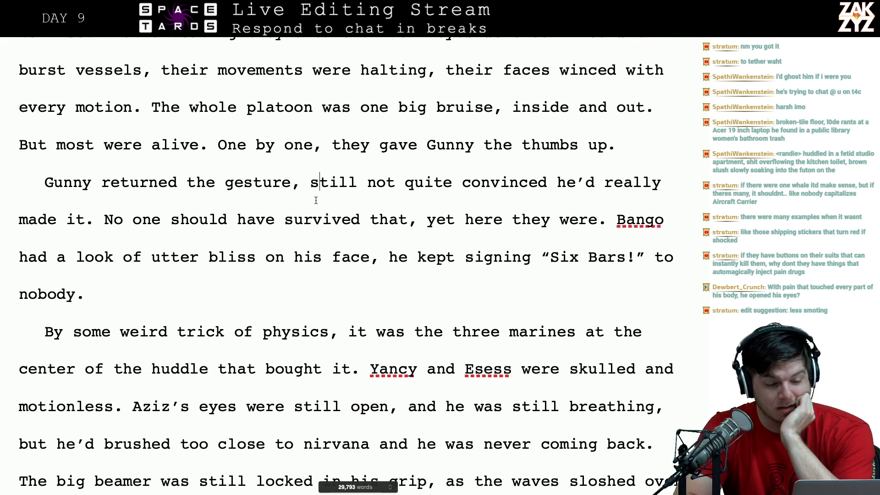
click(314, 183)
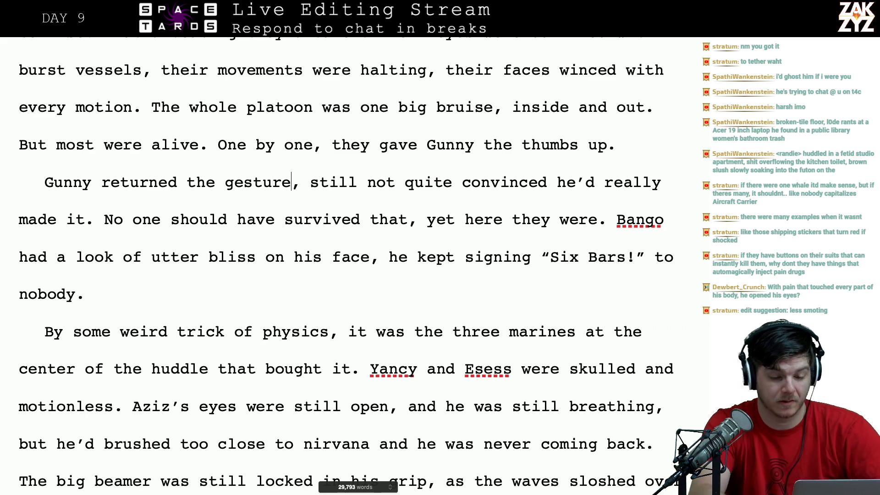
text(to each)
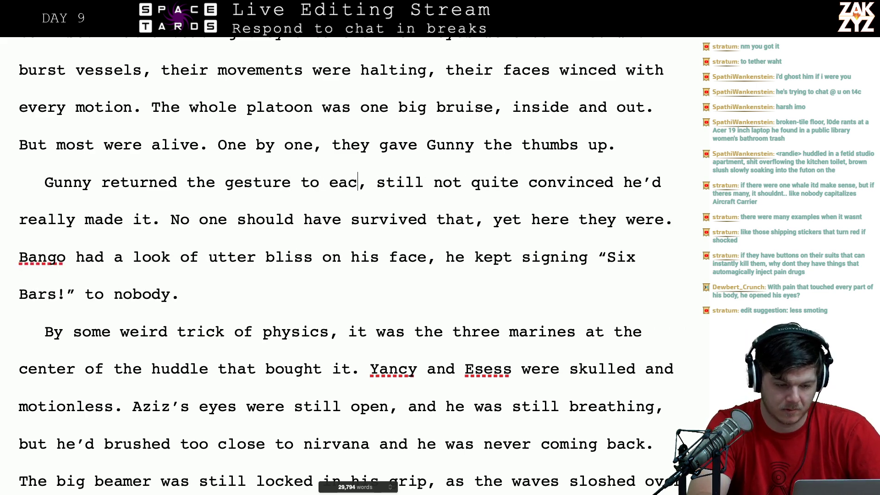
text( marine)
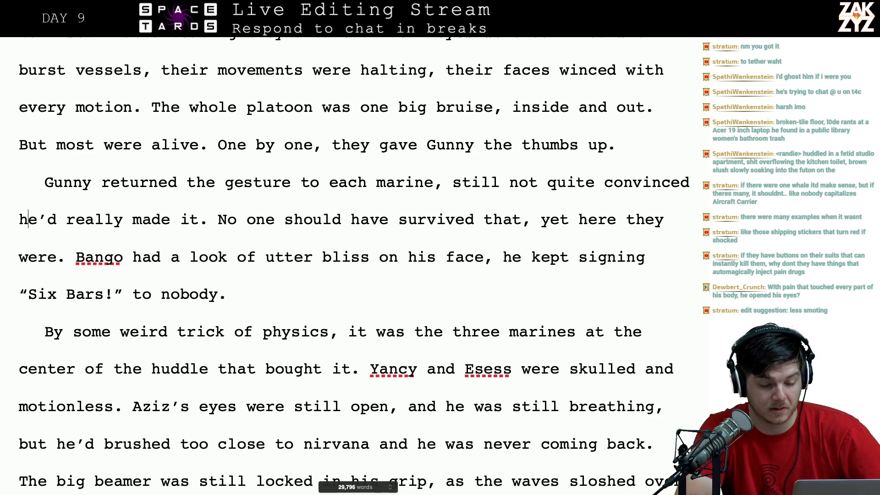
- Proofread the paragraph about returning the gesture to each marine, through its closing “Six Bars!” sentence
key(Right)
key(Right)
key(Right)
key(Right)
key(Right)
key(Right)
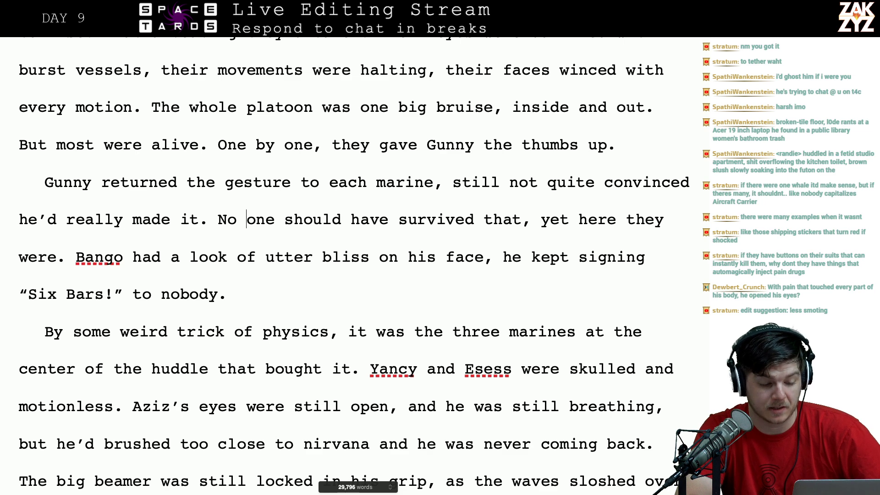
key(Right)
key(Right)
key(Right)
key(Right)
key(Right)
key(Right)
key(Right)
key(Right)
key(Right)
click(312, 257)
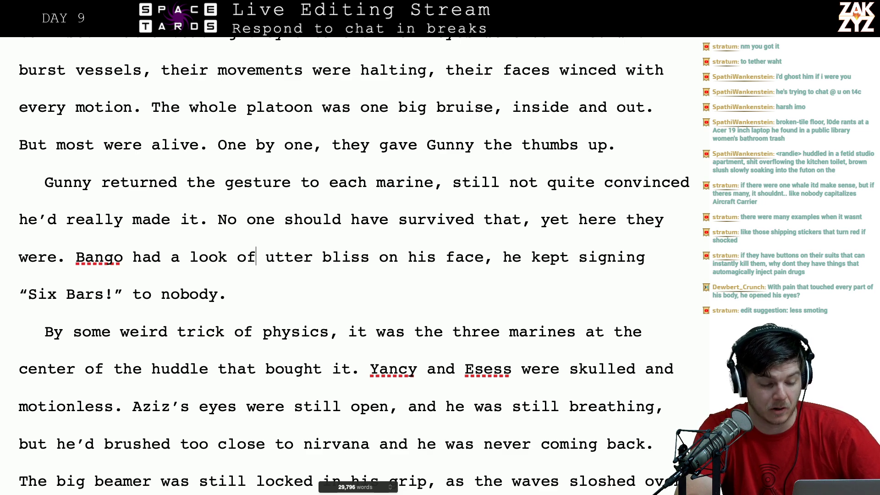
key(Right)
key(Right)
key(Right)
key(Right)
key(Right)
key(Right)
key(Right)
key(Right)
key(Right)
key(Right)
key(Right)
key(Right)
key(Right)
key(Right)
key(Right)
key(Right)
key(Right)
key(Right)
key(Right)
key(Right)
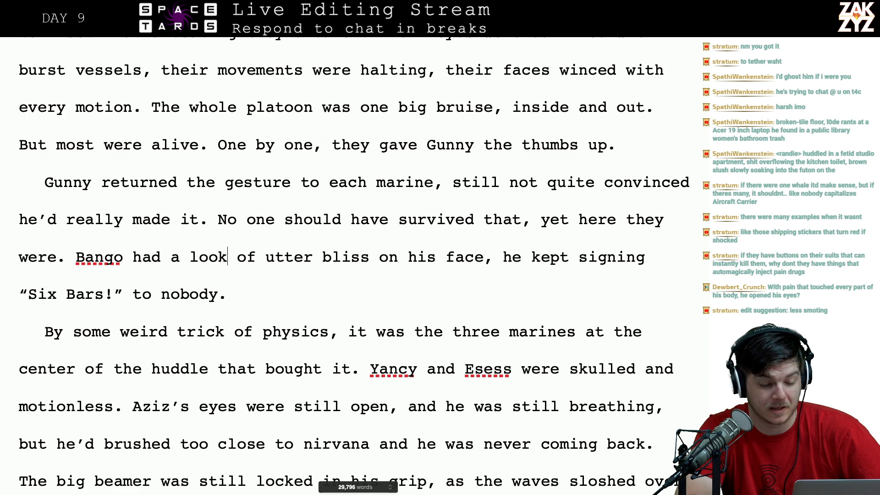
key(Right)
key(Right)
key(Right)
key(Right)
key(Right)
key(Right)
key(Right)
key(Right)
key(Right)
key(Right)
key(Right)
key(Right)
key(Right)
key(Right)
key(Right)
key(Right)
key(Right)
key(Right)
key(Right)
key(Right)
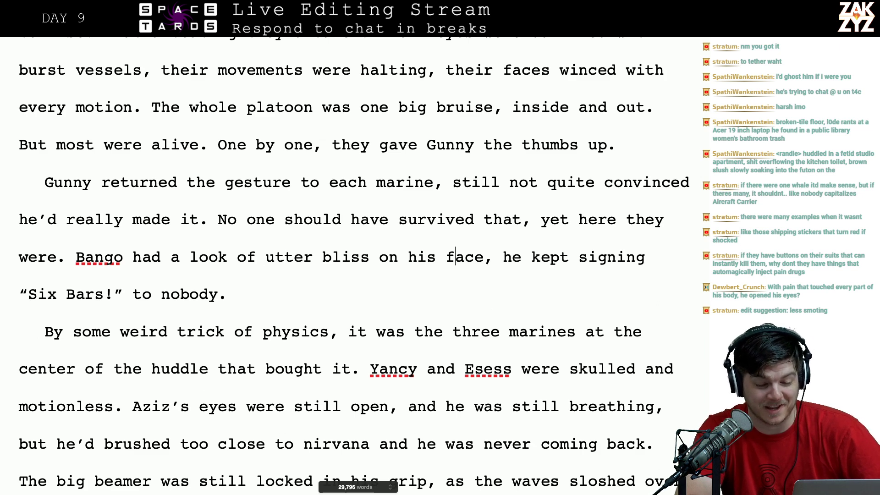
key(Right)
key(Right)
key(Right)
key(Right)
key(Right)
key(Right)
key(Right)
key(Right)
key(Right)
key(Right)
key(Right)
key(Right)
key(Right)
key(Right)
key(Right)
key(Right)
key(Right)
key(Right)
key(Right)
key(Right)
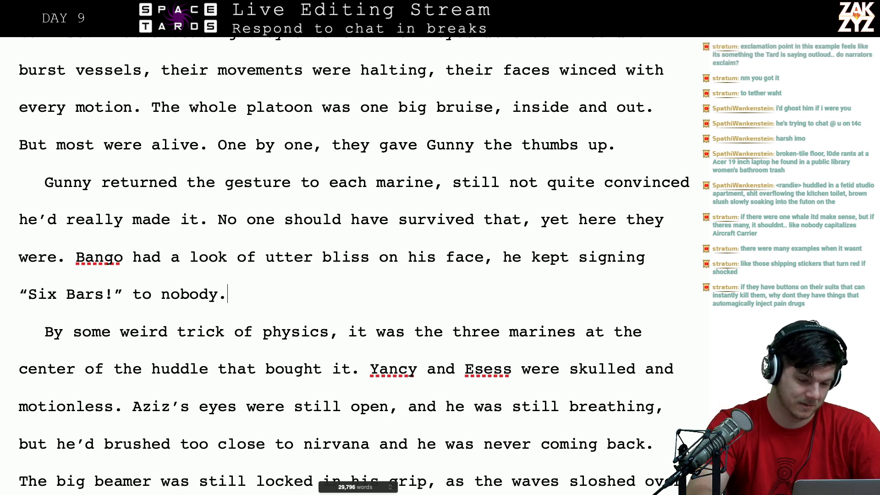
- Delete the words “to nobody” after “Six Bars!” at the end of the paragraph
key(BackSpace)
key(BackSpace)
key(BackSpace)
key(BackSpace)
key(BackSpace)
key(BackSpace)
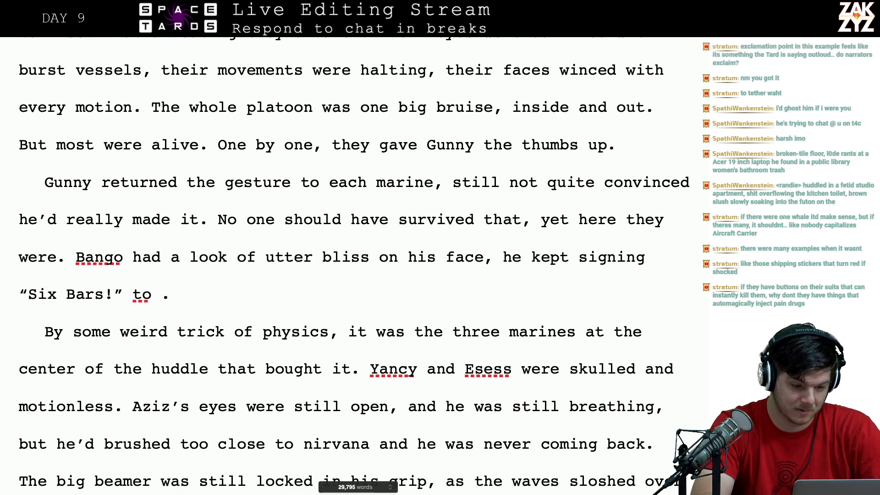
key(BackSpace)
key(BackSpace)
key(BackSpace)
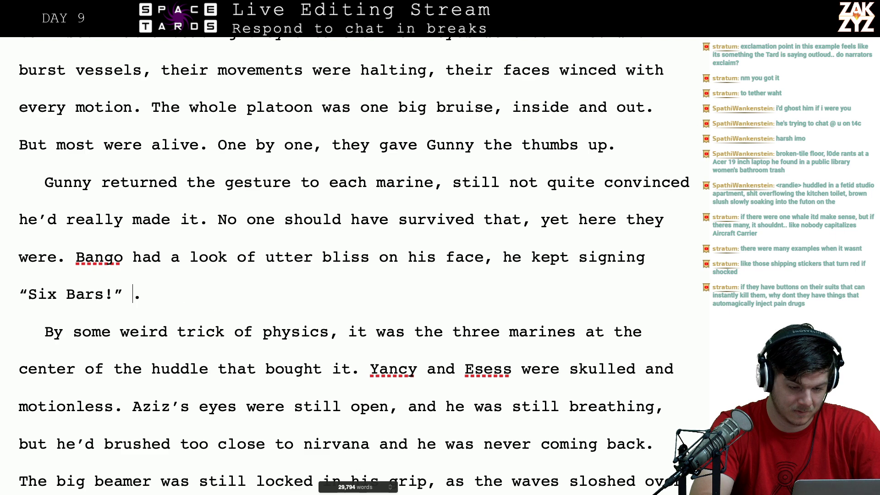
text(over an)
key(BackSpace)
key(BackSpace)
key(BackSpace)
key(BackSpace)
key(BackSpace)
key(BackSpace)
key(BackSpace)
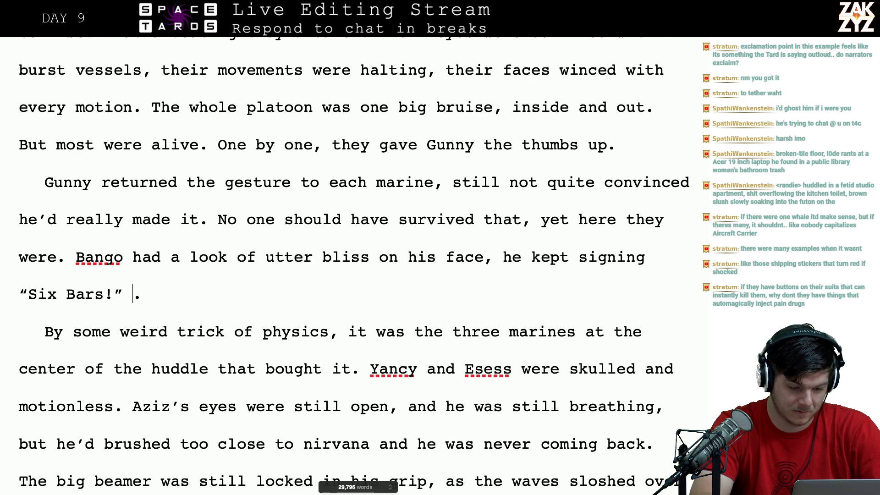
- Remove the leftover period and space after “Six Bars!” so the paragraph ends at the closing quotation mark
key(Right)
key(BackSpace)
text(to)
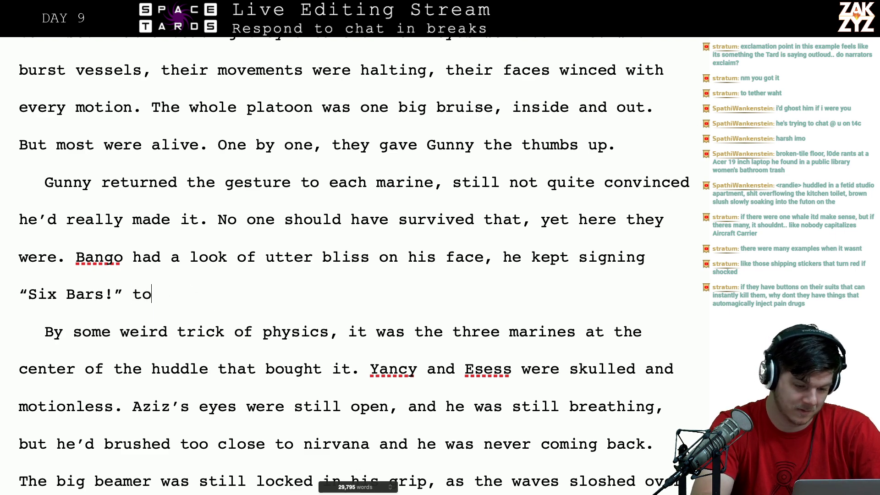
key(BackSpace)
key(BackSpace)
key(BackSpace)
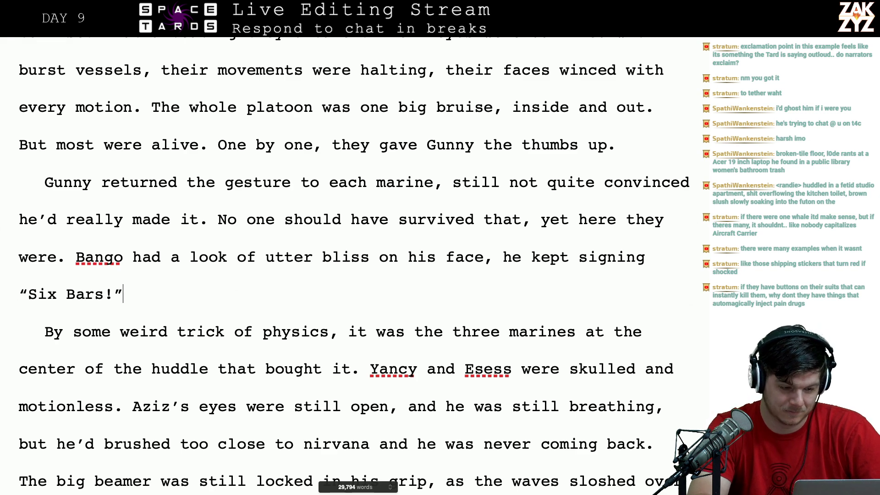
- Reread the shortened closing line of the paragraph around “Six Bars!”
key(Left)
key(Left)
key(Left)
key(Left)
key(Down)
key(Up)
key(Right)
key(Right)
key(Right)
key(Right)
key(Right)
key(Right)
key(Right)
key(Right)
key(Right)
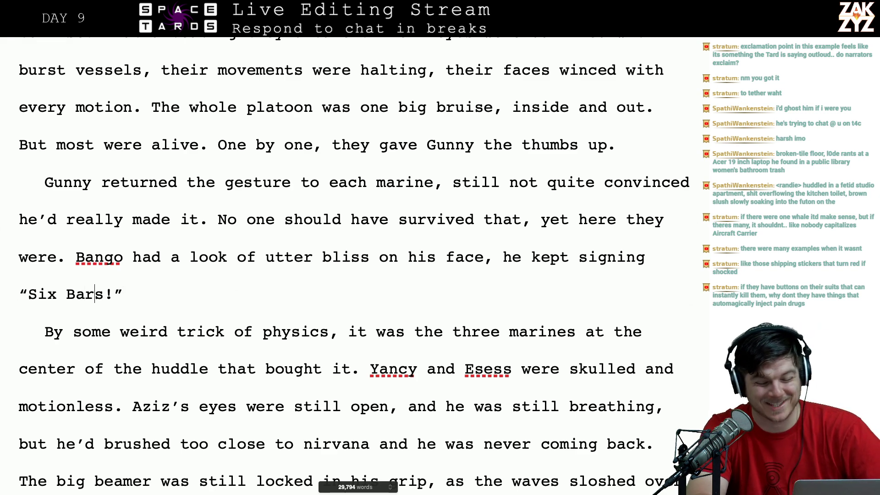
key(Right)
key(Right)
key(Right)
key(Right)
key(Down)
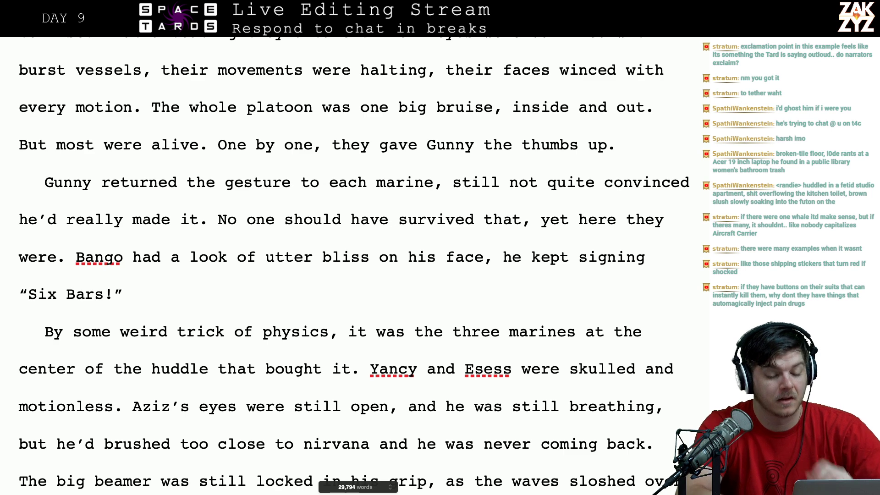
- Proofread the opening sentences of the “weird trick of physics” paragraph, through “skulled and motionless.”
scroll(353, 266, down, 1)
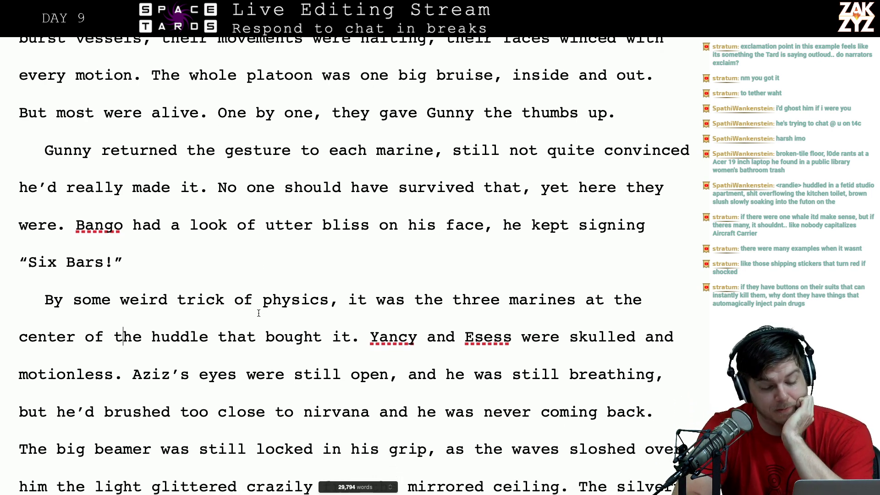
scroll(331, 313, down, 1)
click(488, 312)
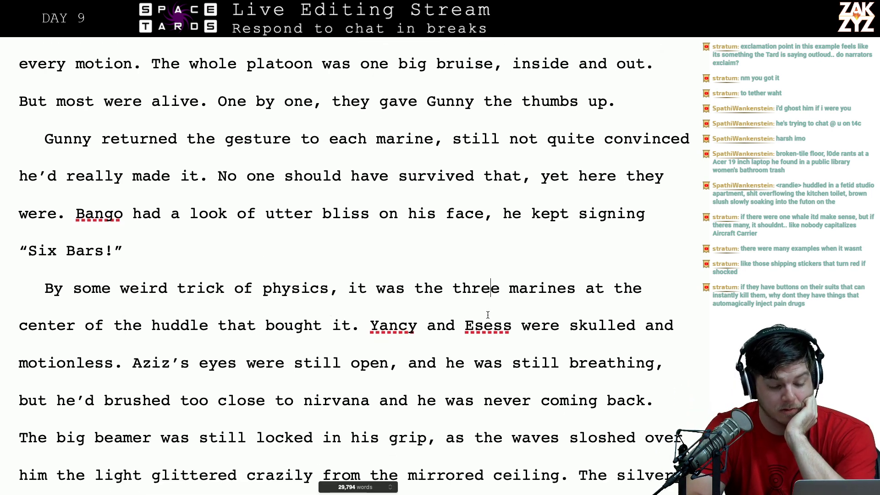
key(Left)
key(Left)
key(Left)
key(Left)
key(Left)
key(Left)
key(Left)
key(Left)
key(Left)
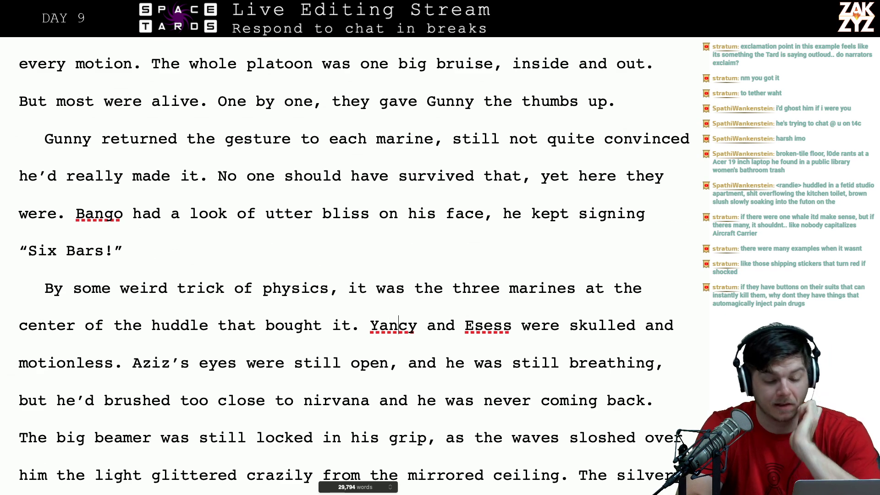
key(Right)
key(Right)
key(Right)
key(Right)
key(Right)
key(Right)
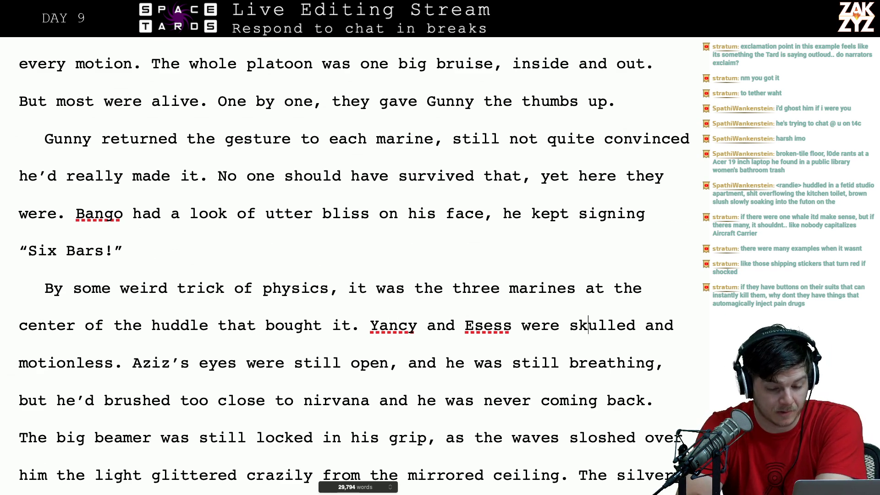
key(Right)
key(Right)
key(Right)
key(Right)
key(Right)
key(Right)
key(Right)
key(Right)
key(Right)
key(Right)
key(Right)
key(Right)
key(Right)
key(Right)
key(Right)
key(Right)
key(Right)
key(Right)
key(Right)
key(Right)
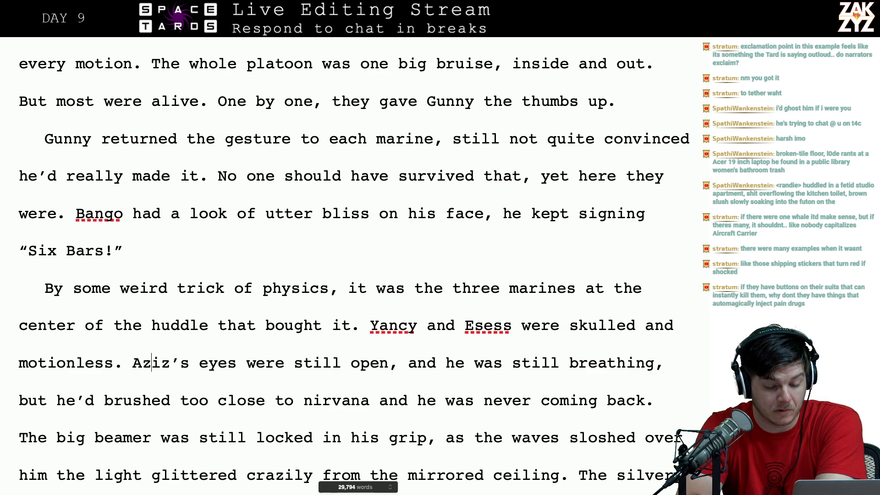
- Read on through the clause about the third marine's eyes being still open
key(Right)
key(Right)
key(Right)
key(Right)
key(Right)
key(Right)
key(Right)
key(Right)
key(Right)
key(Right)
key(Right)
key(Right)
key(Right)
key(Right)
key(Right)
key(Right)
key(Right)
key(Right)
key(Right)
key(Right)
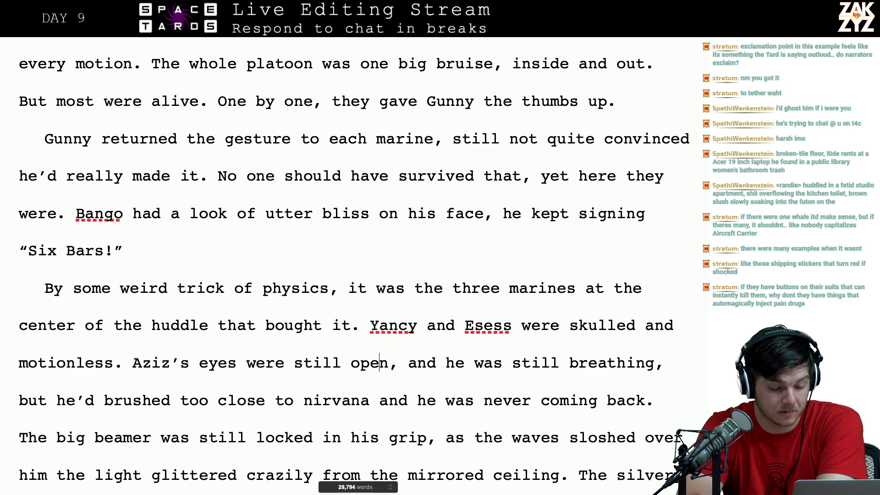
- Delete the word “still” before “breathing” in the sentence about the third marine
key(Left)
key(Left)
key(Right)
key(Right)
key(Right)
key(Right)
key(Right)
key(Right)
key(Right)
key(Right)
key(Right)
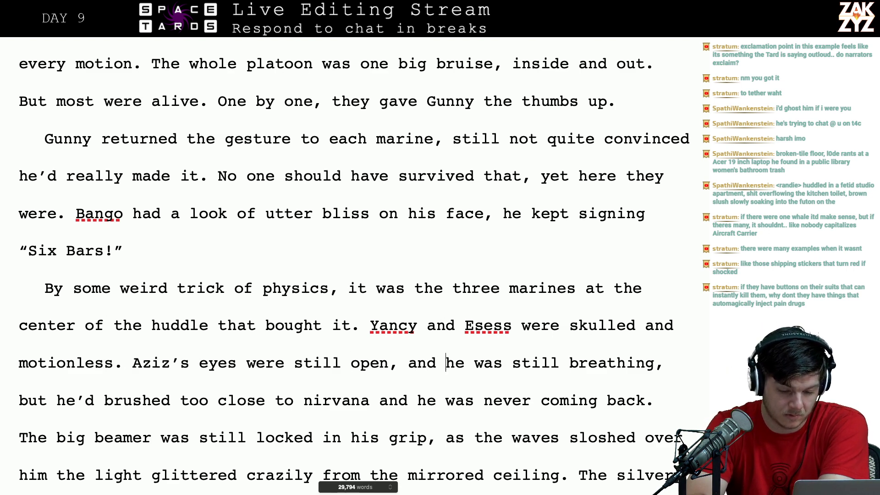
key(Right)
key(Right)
key(Right)
key(Right)
key(Right)
key(Right)
key(BackSpace)
key(BackSpace)
key(BackSpace)
key(BackSpace)
key(BackSpace)
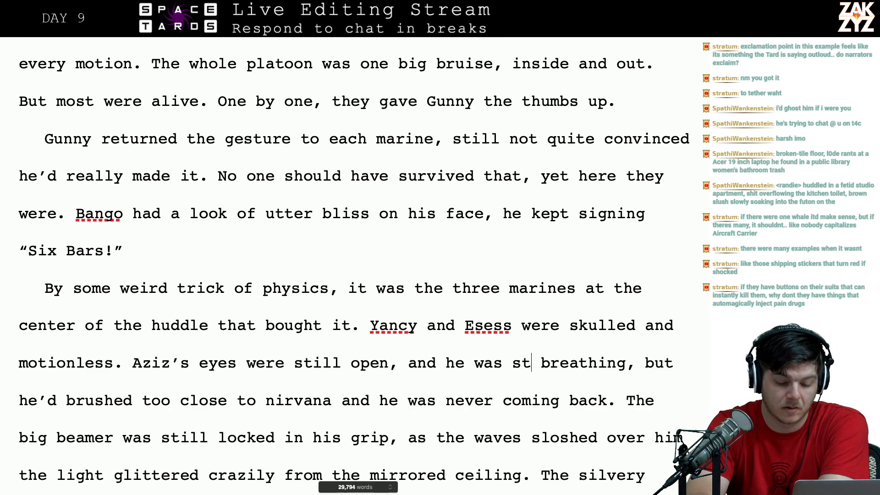
key(BackSpace)
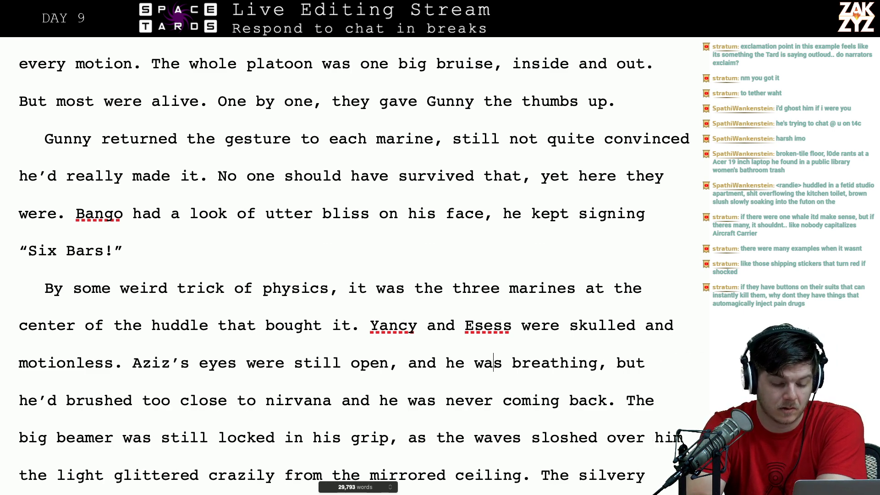
- Delete the word “still” before “open” in the same sentence so the clause reads “eyes were open.”
key(Left)
key(Left)
key(Left)
key(Left)
key(Left)
key(Left)
key(Left)
key(Left)
key(Left)
key(Left)
key(Left)
key(Left)
key(Right)
key(Left)
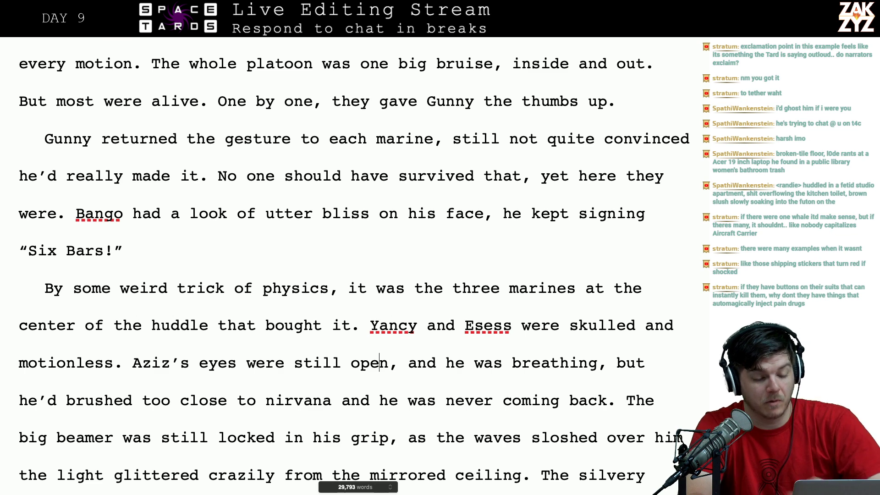
key(Left)
key(Left)
key(Left)
key(Left)
key(BackSpace)
key(BackSpace)
key(BackSpace)
key(BackSpace)
key(BackSpace)
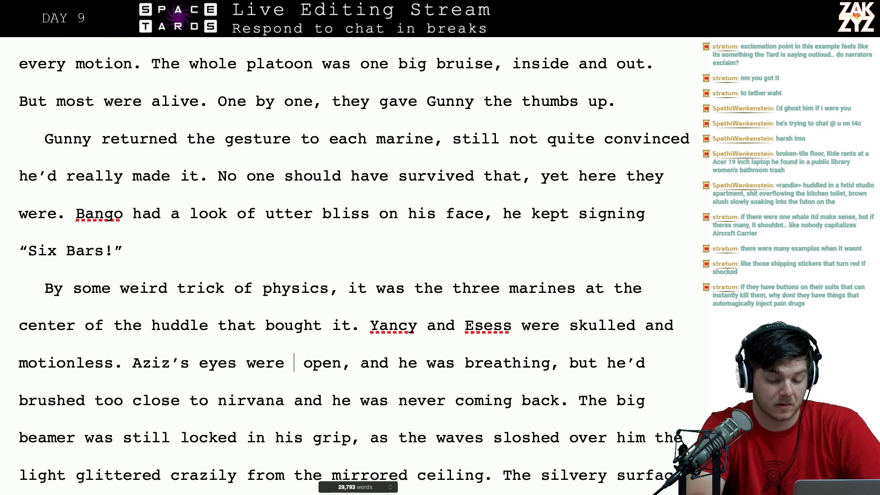
key(BackSpace)
- Put “still” back before “breathing” so the clause reads “and he was still breathing.”
key(Right)
key(Right)
key(Right)
key(Right)
key(Right)
key(Right)
key(Right)
key(Right)
key(Right)
key(Right)
key(Right)
key(Right)
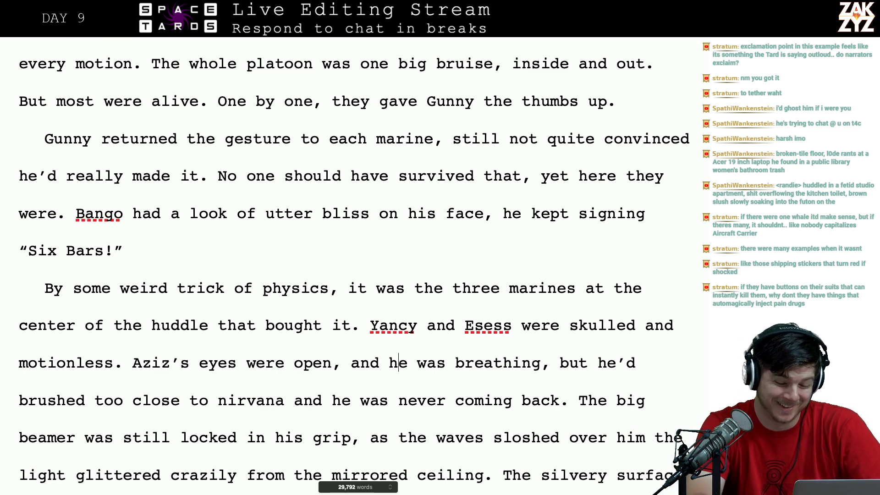
key(Right)
key(Right)
key(Right)
key(Right)
key(Right)
text(s)
key(BackSpace)
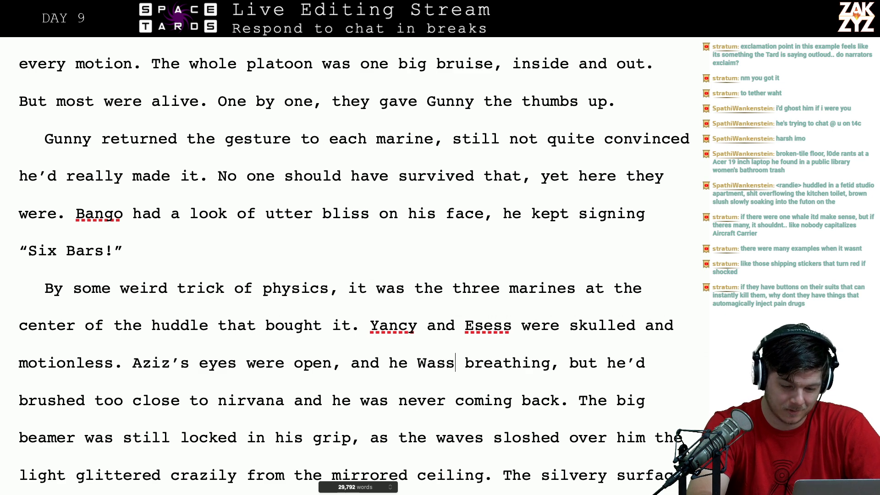
key(BackSpace)
key(BackSpace)
key(BackSpace)
key(BackSpace)
text(was still)
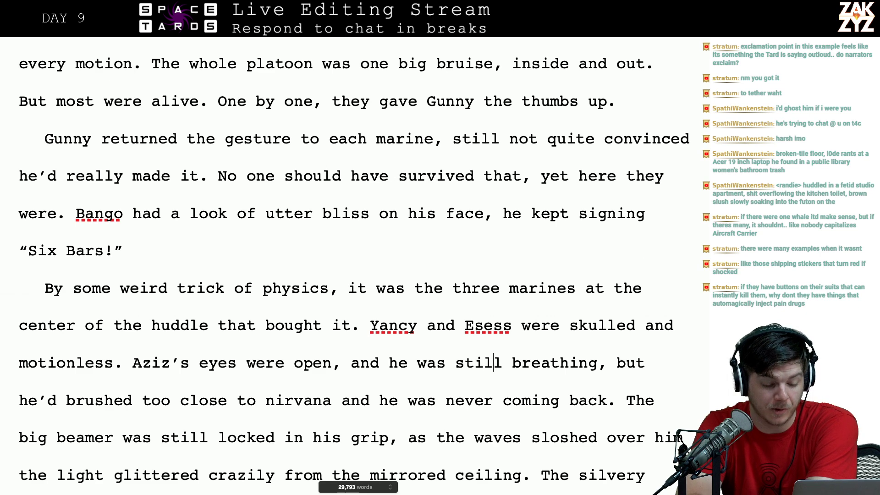
- Read on through the clause about the third marine brushing too close to nirvana
key(Right)
key(Right)
key(Right)
key(Right)
key(Right)
key(Right)
key(Right)
key(Right)
key(Right)
key(Right)
key(Right)
key(Right)
key(Right)
key(Right)
key(Right)
key(Right)
key(Right)
key(Right)
key(Right)
key(Right)
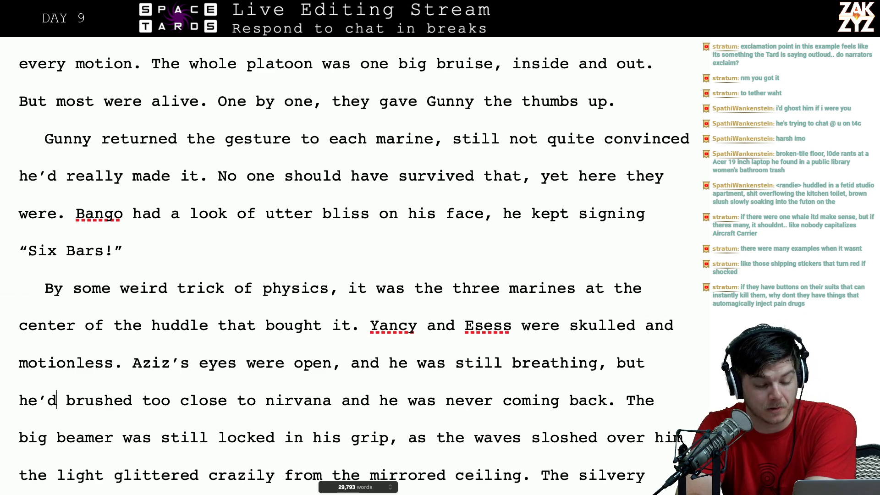
key(Right)
key(Right)
key(Right)
key(Right)
key(Right)
key(Right)
key(Right)
key(Right)
key(Right)
key(Right)
key(Right)
key(Right)
key(Right)
key(Right)
key(Right)
key(Right)
key(Right)
key(Right)
key(Right)
key(Right)
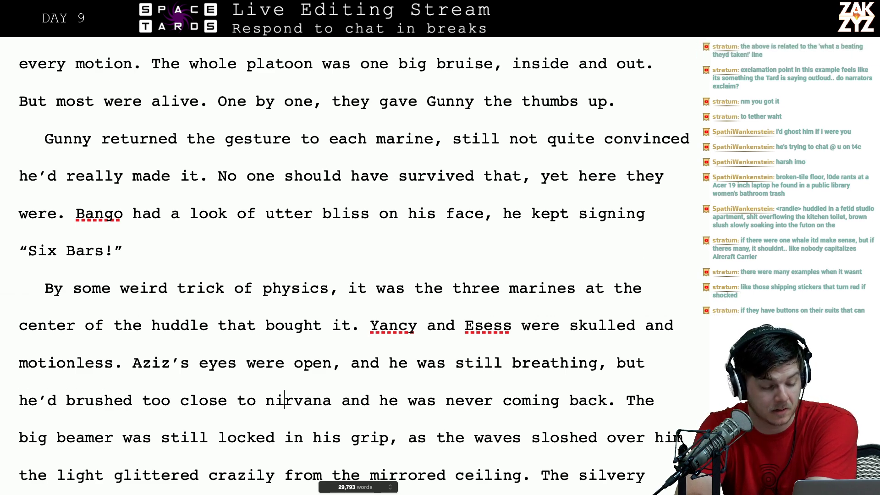
key(Right)
key(Right)
- Split the big beamer sentence after “grip” by replacing the comma with a period and capitalizing “As.”
scroll(321, 335, down, 3)
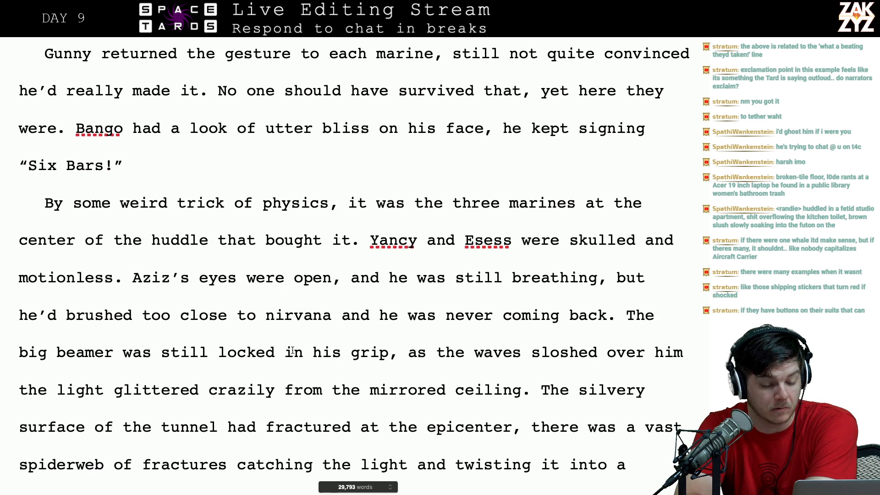
click(332, 352)
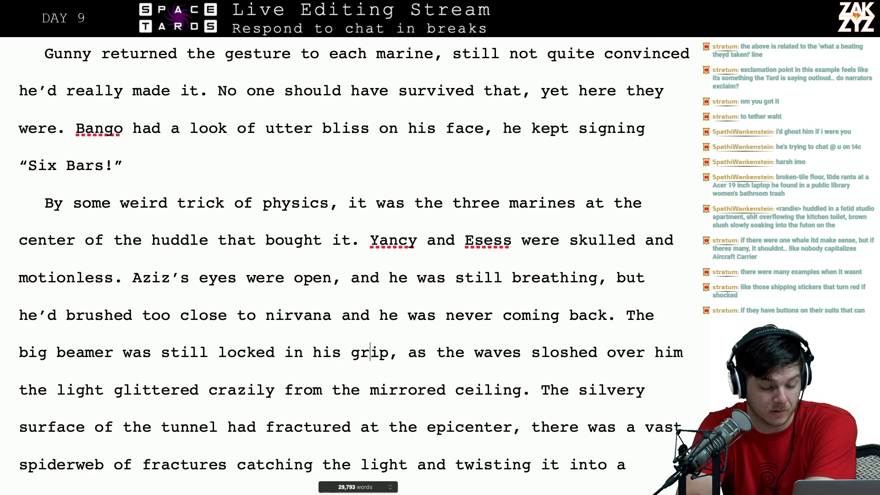
key(Left)
key(BackSpace)
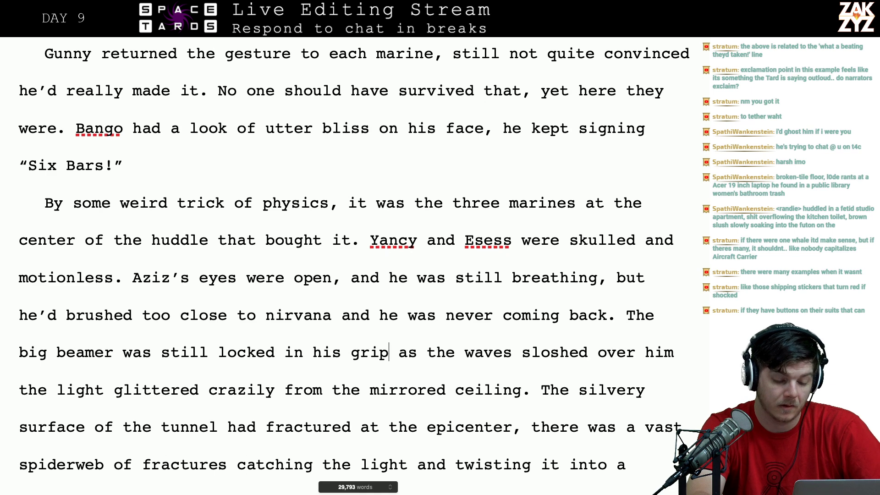
text(.)
key(BackSpace)
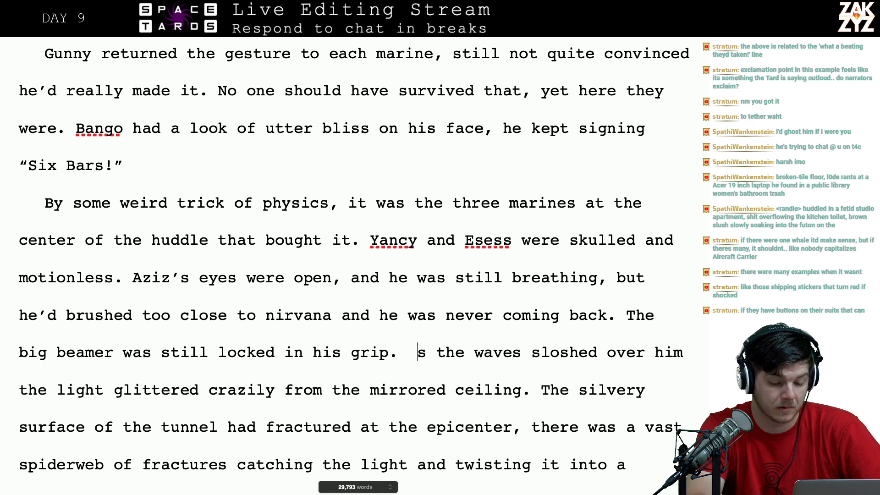
key(BackSpace)
text(A)
- Try starting a new paragraph at “As the waves sloshed over him,” and take the break back out
key(Left)
key(Return)
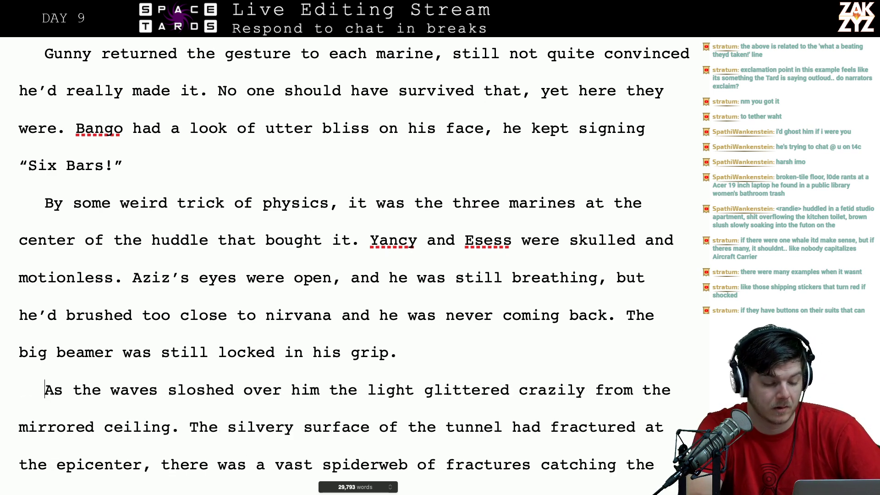
key(BackSpace)
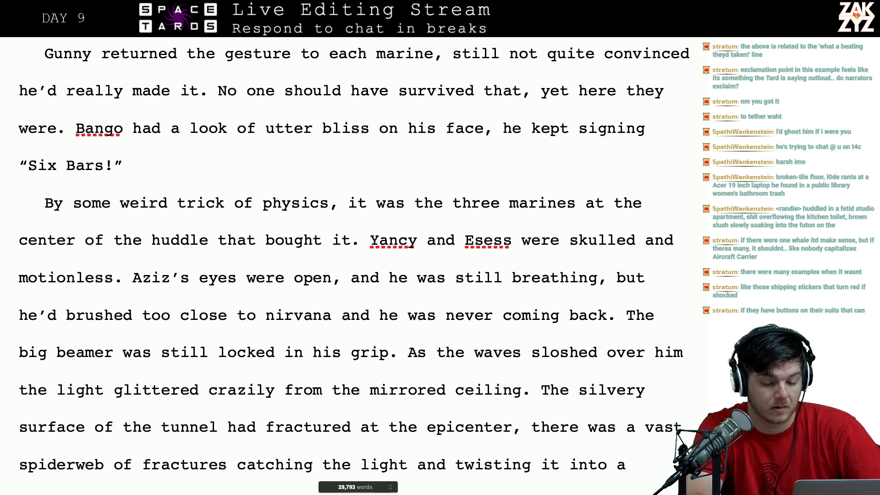
- Reread from “The big beamer was still locked in his grip” through the words about the mirrored ceiling
click(622, 324)
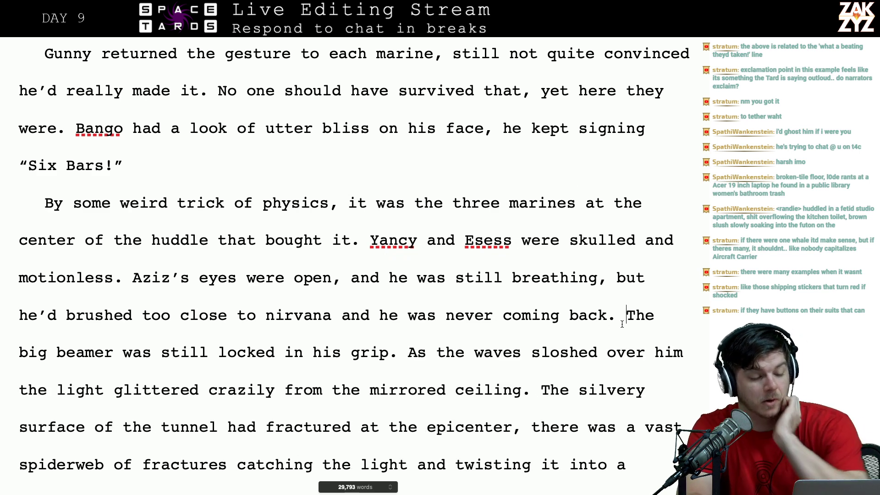
key(Right)
key(Right)
key(Right)
key(Right)
key(Right)
key(Right)
key(Right)
key(Right)
key(Right)
key(Right)
key(Right)
key(Right)
key(Right)
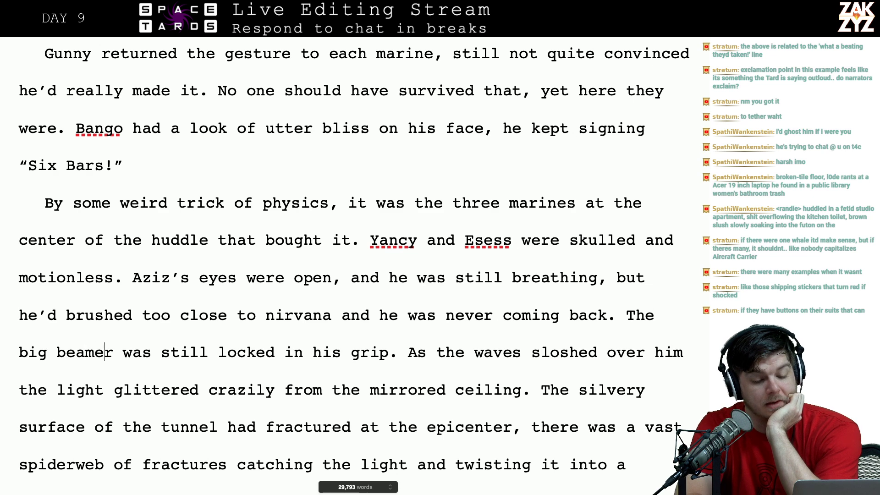
scroll(354, 266, down, 2)
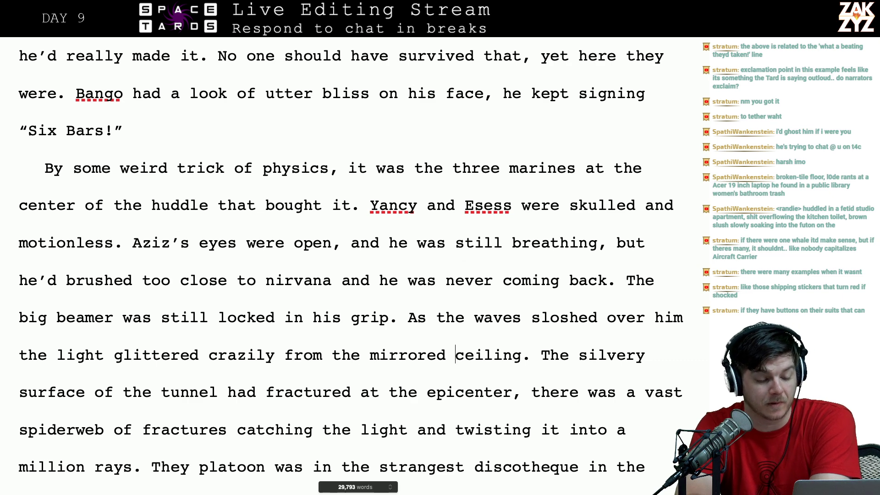
- Delete “of the tunnel” so the next sentence reads “The silvery surface had fractured at the epicenter.”
key(Right)
key(Right)
key(Right)
key(Right)
key(Right)
key(Right)
key(Right)
key(Right)
key(Right)
key(Right)
key(Right)
key(Right)
key(Right)
key(Right)
key(Right)
key(Right)
key(Right)
key(Right)
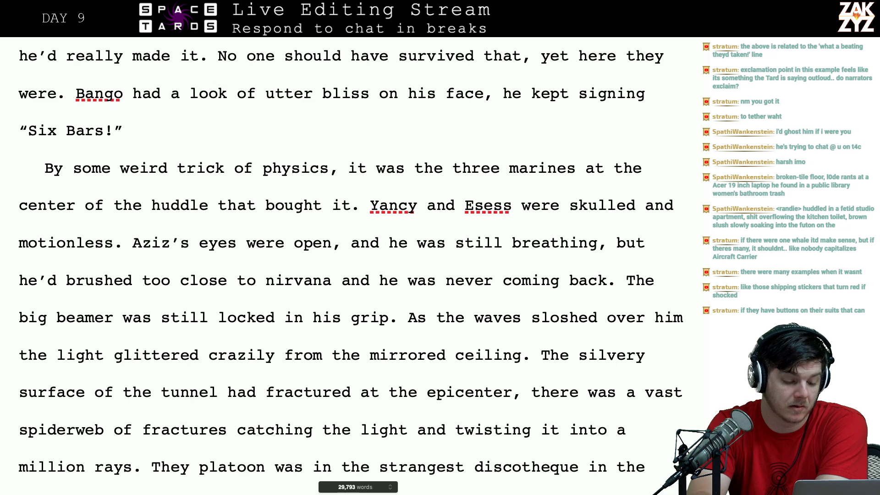
key(BackSpace)
key(BackSpace)
key(BackSpace)
key(BackSpace)
key(BackSpace)
key(BackSpace)
key(BackSpace)
key(BackSpace)
key(BackSpace)
key(BackSpace)
key(BackSpace)
key(BackSpace)
key(BackSpace)
key(BackSpace)
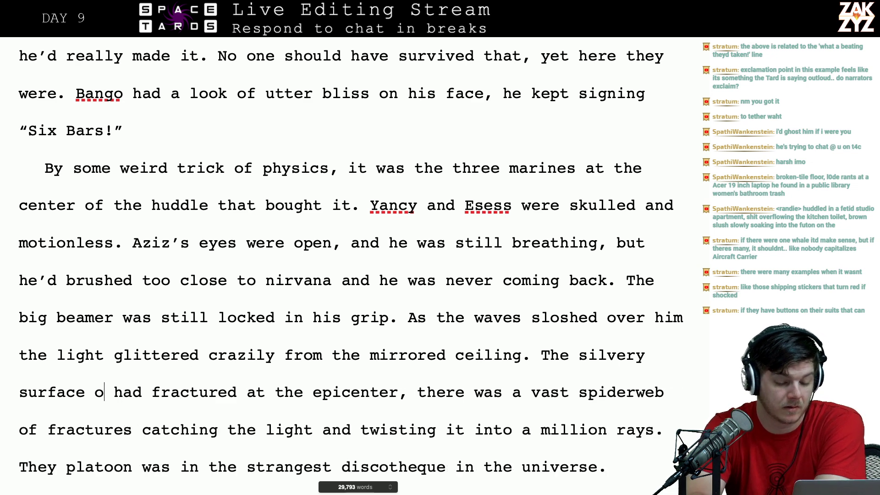
- Read on through the spiderweb of fractures and discotheque sentences and into the paragraph about the order to take the beamer
scroll(152, 409, down, 1)
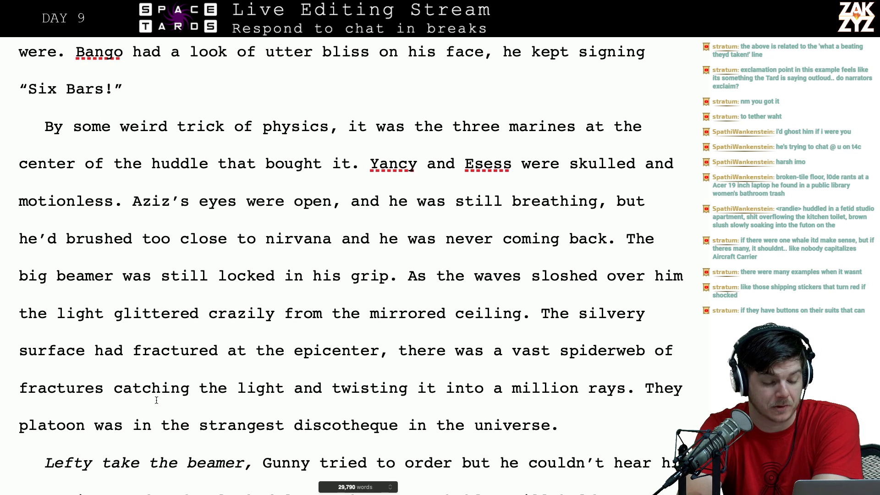
click(154, 395)
key(Right)
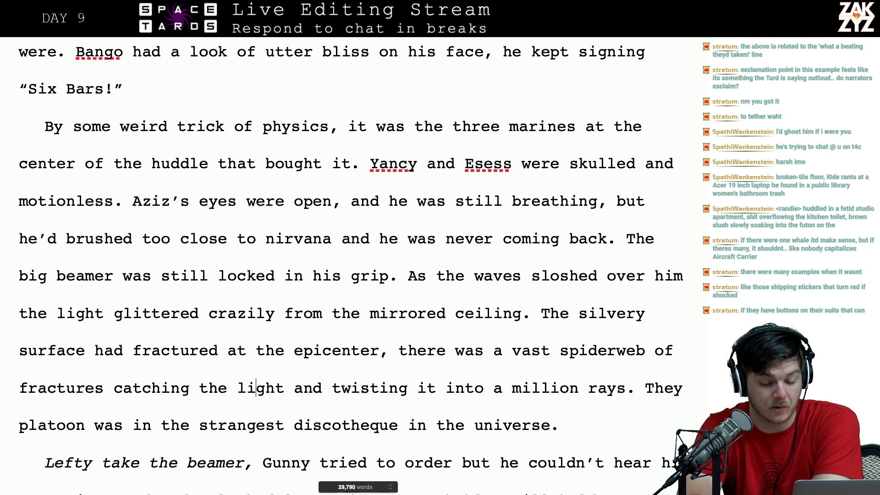
key(Right)
key(Right)
key(Right)
key(Right)
key(Right)
key(Right)
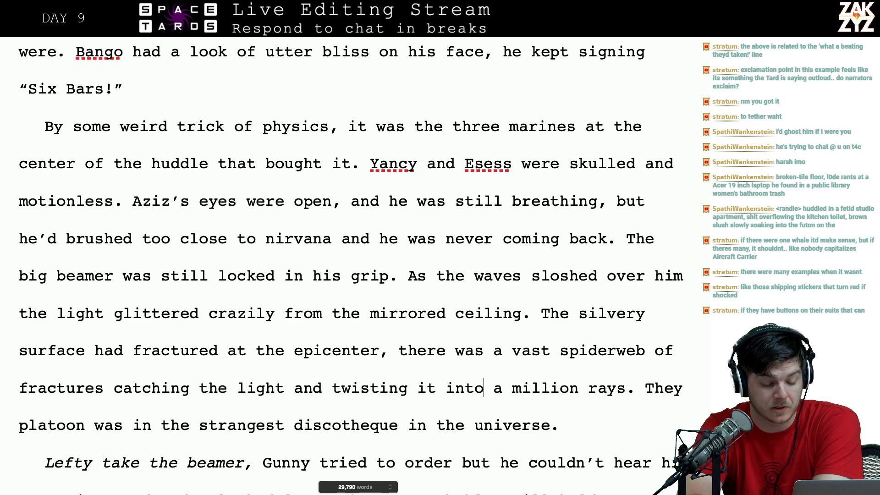
key(Right)
key(Right)
key(Down)
key(Right)
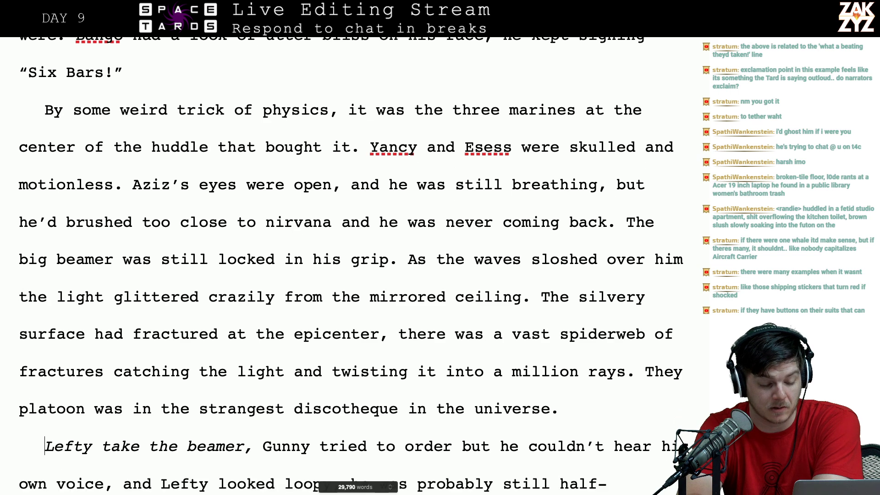
key(Down)
key(Down)
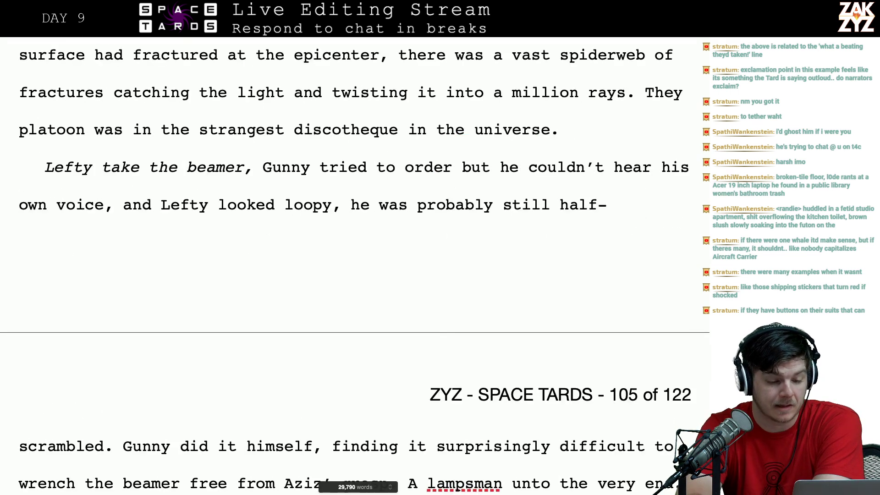
- End the sentence about the order to take the beamer with a period after “tried to order.”
key(ctrl+z)
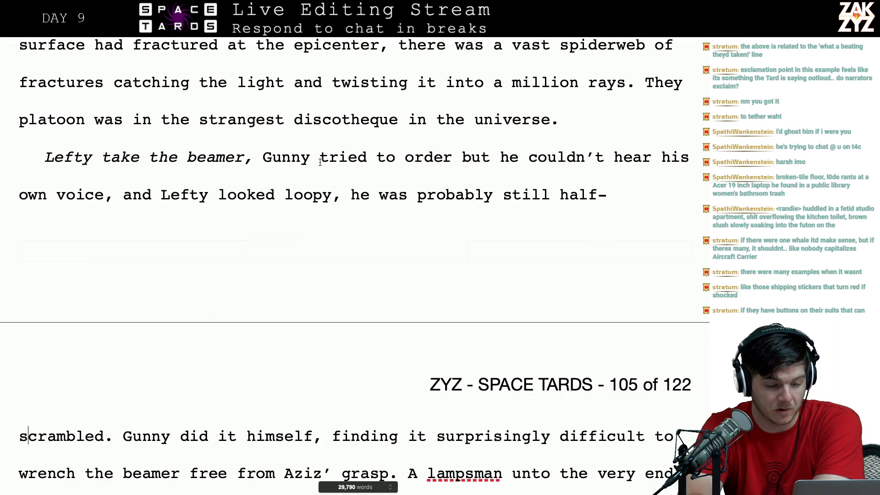
key(Left)
key(Left)
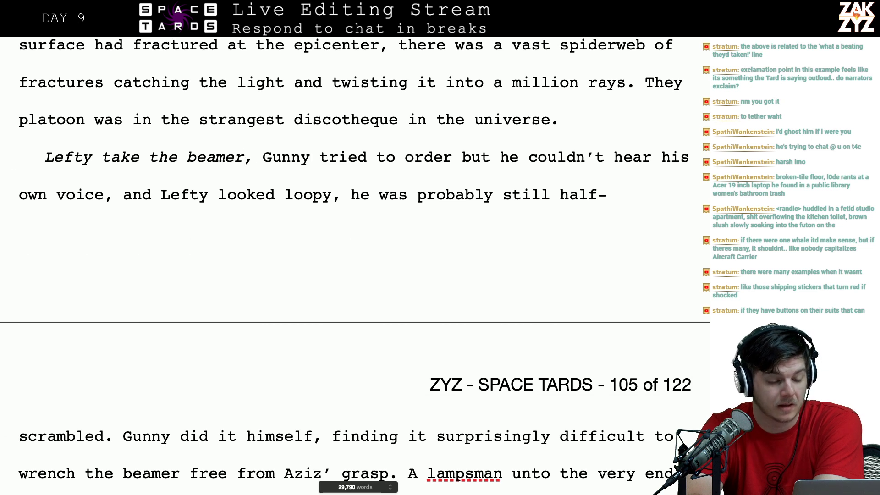
key(Left)
key(Left)
key(Left)
key(Left)
key(Left)
key(Left)
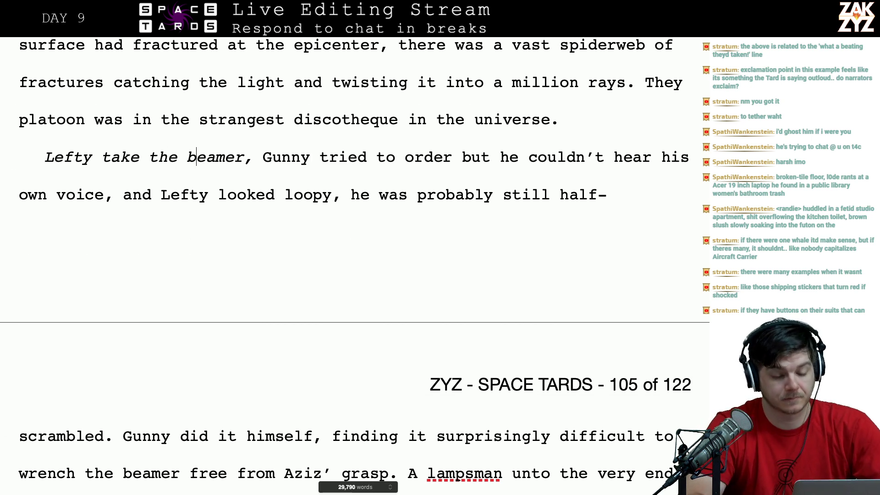
key(Right)
key(Right)
key(Right)
key(Right)
key(Right)
key(Right)
key(Right)
key(Right)
key(Right)
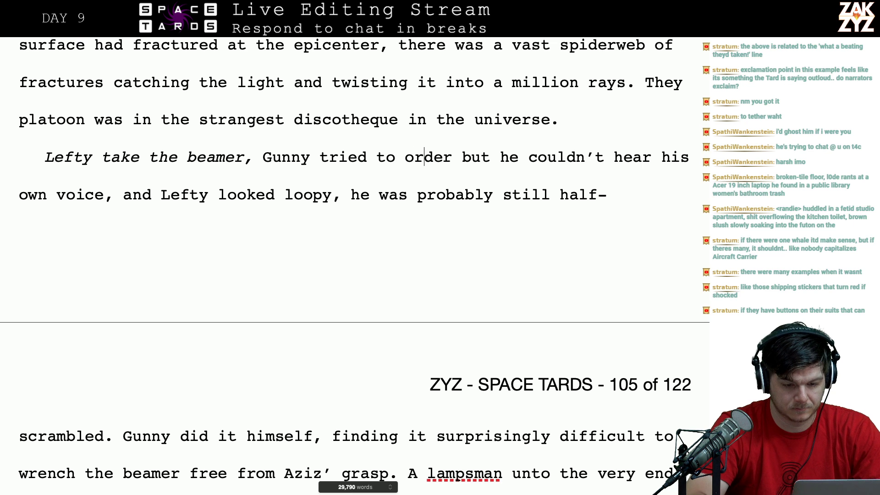
text(,)
key(BackSpace)
text(.)
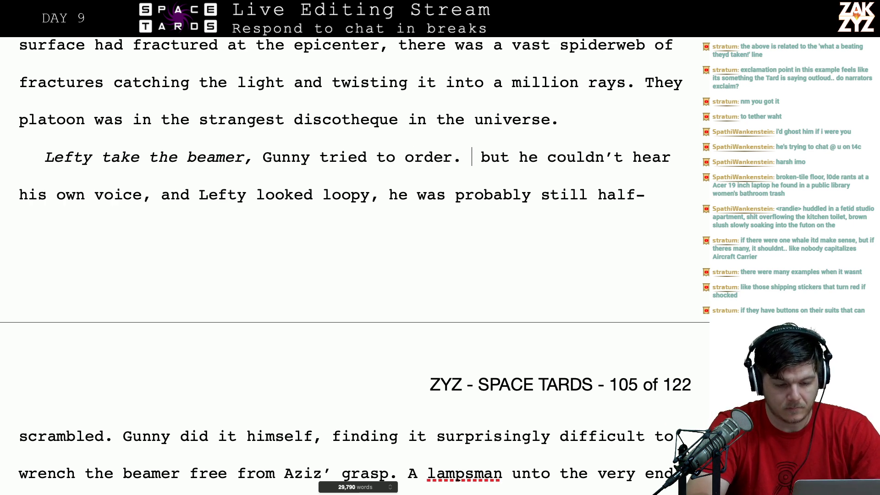
- Delete “but” after the new period and capitalize “He” so the next sentence starts “He couldn’t hear his own voice.”
key(shift+Right)
key(shift+Right)
key(shift+Right)
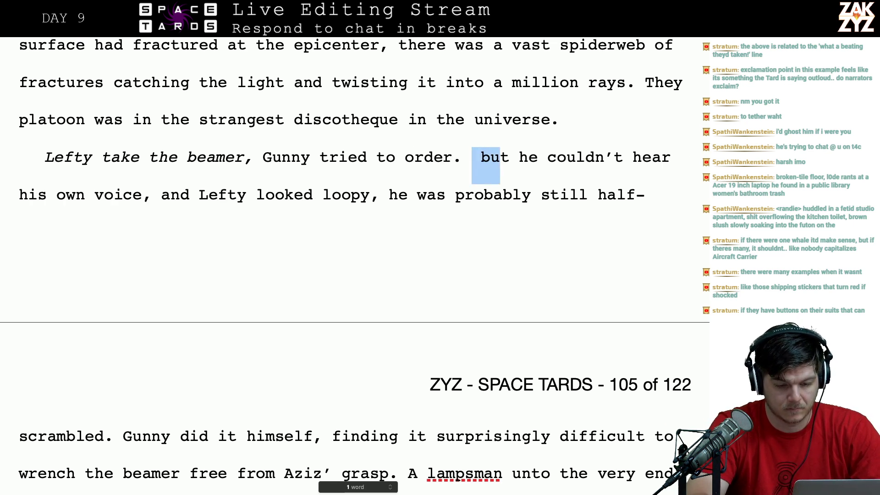
key(shift+Right)
key(shift+Left)
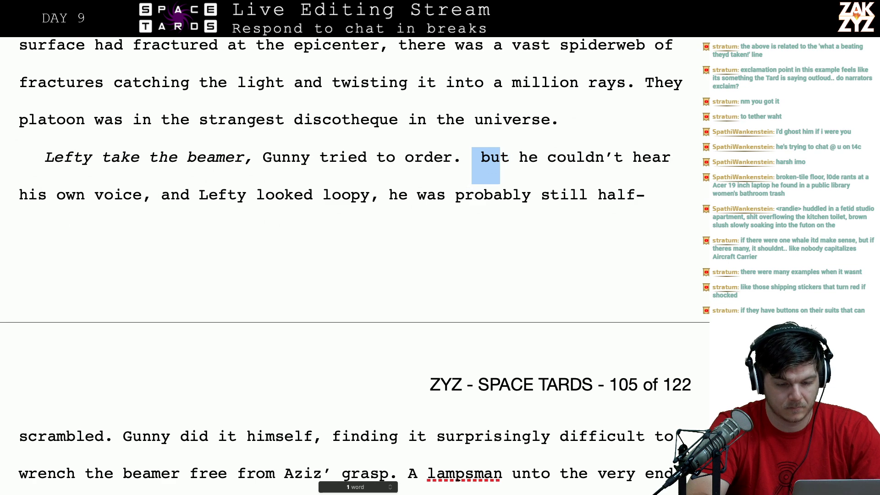
key(Left)
key(Right)
key(Right)
key(Right)
key(Right)
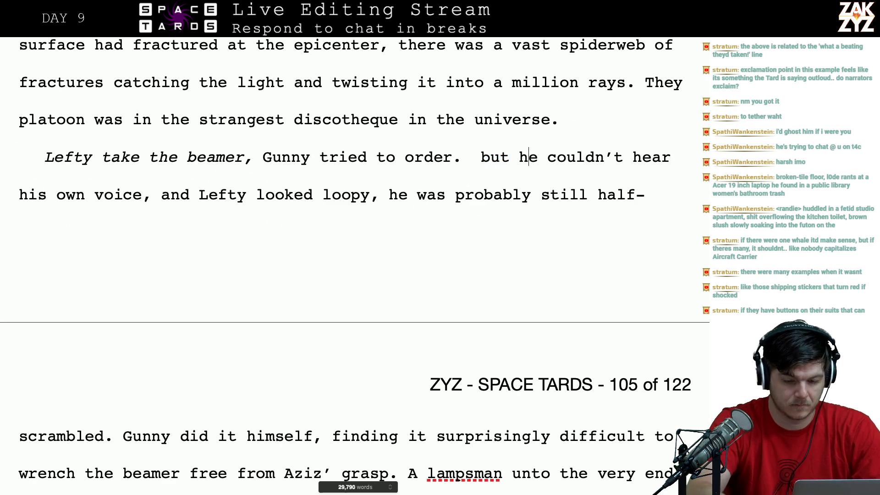
key(Delete)
key(Delete)
key(BackSpace)
key(BackSpace)
key(BackSpace)
key(BackSpace)
text(his)
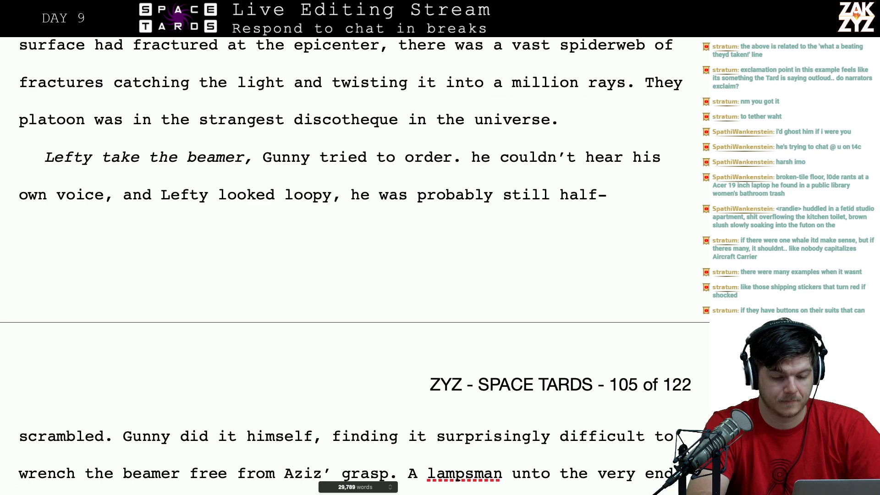
key(BackSpace)
text(H)
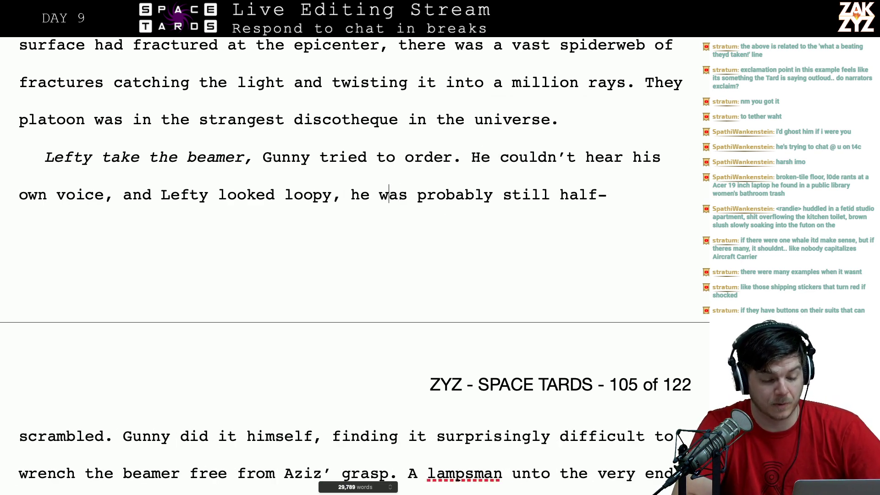
- Read on through the sentences about Lefty looking loopy and Gunny wrenching the beamer free into the following paragraphs
key(Right)
key(Right)
key(Right)
key(Right)
key(Right)
key(Right)
key(Right)
key(Right)
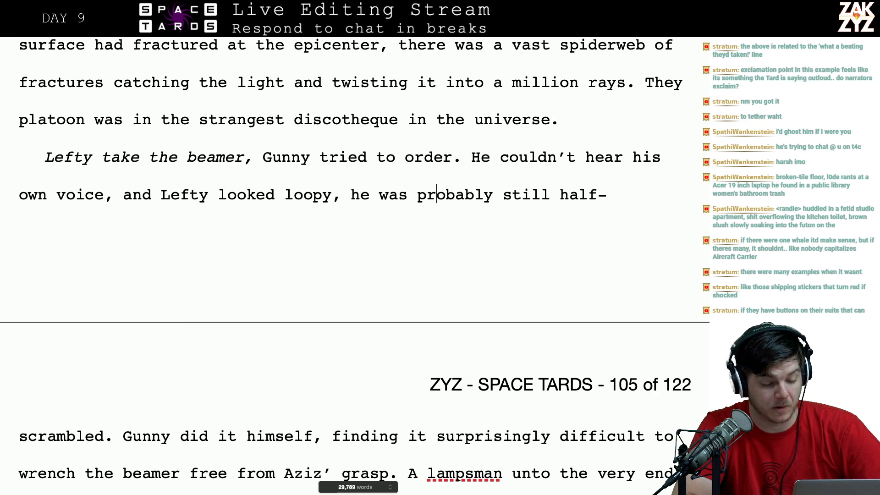
key(Down)
key(Down)
key(Down)
key(Down)
key(Down)
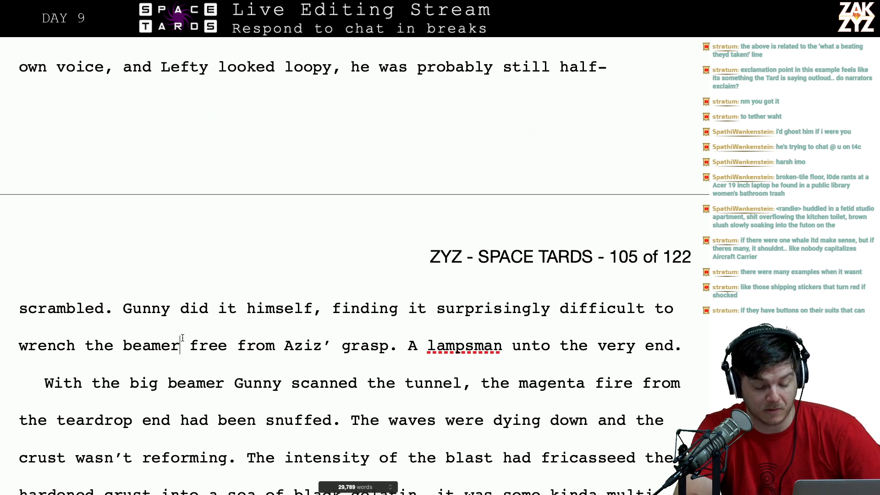
key(Right)
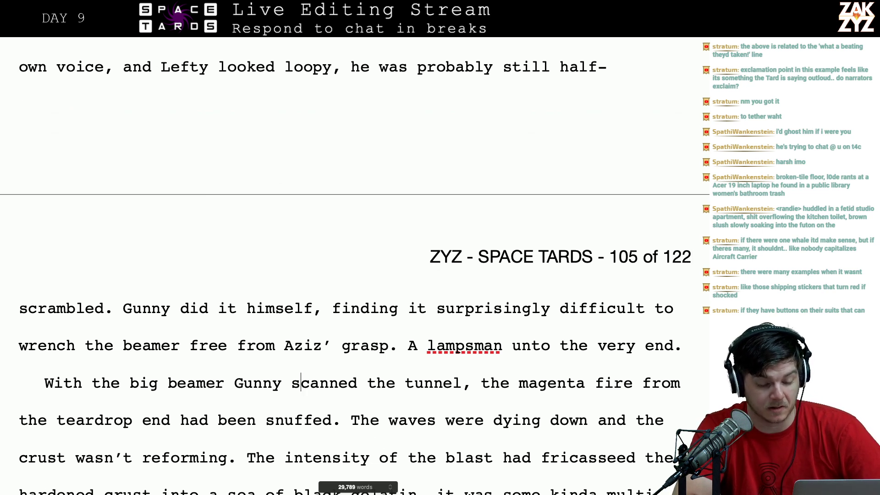
key(Down)
key(Down)
key(Down)
key(Down)
key(Down)
key(Down)
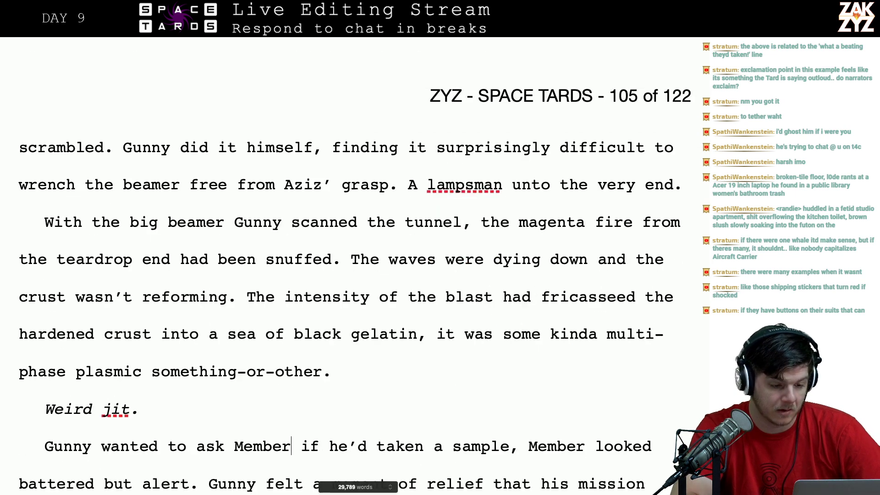
scroll(318, 182, down, 1)
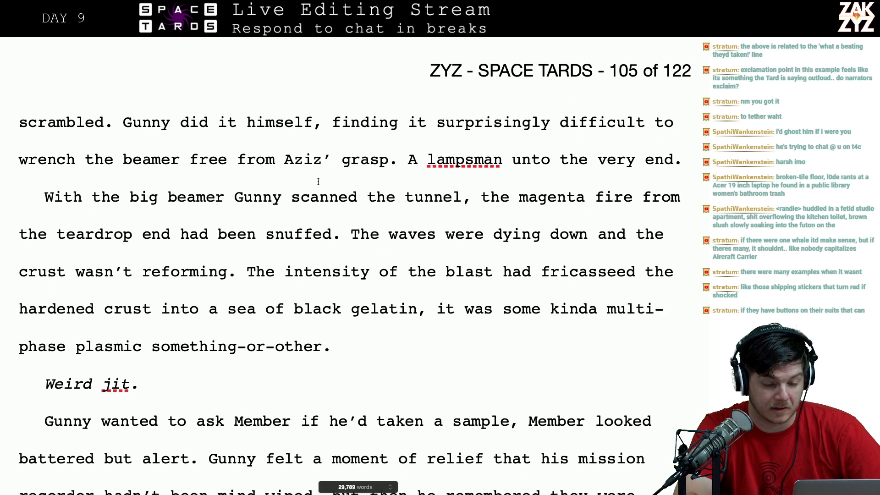
- Examine the sentence about Gunny scanning the tunnel and the magenta fire, up to its mention of the teardrop end
key(Right)
key(Down)
key(Right)
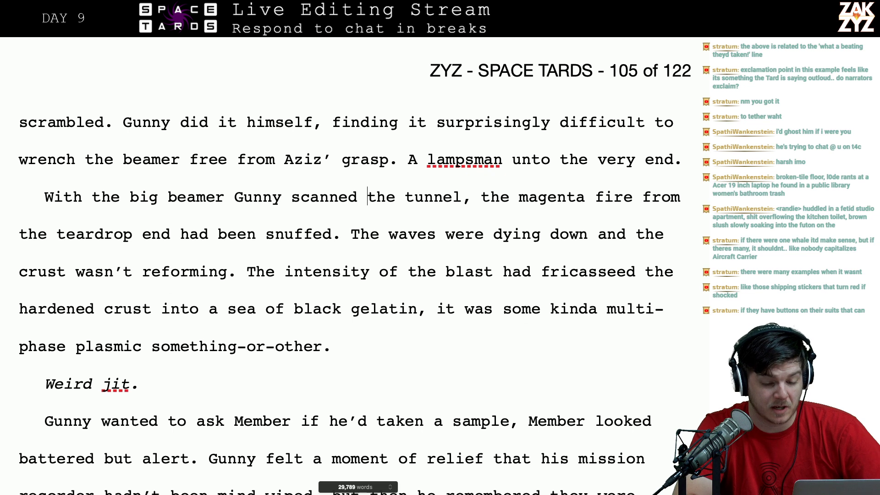
key(alt+Right)
key(Right)
key(Right)
key(Right)
key(Right)
key(Right)
key(Right)
key(Right)
key(Right)
key(Right)
key(Right)
key(Right)
key(Right)
key(Right)
key(Right)
key(Right)
key(Right)
key(Right)
key(Right)
key(Right)
key(Right)
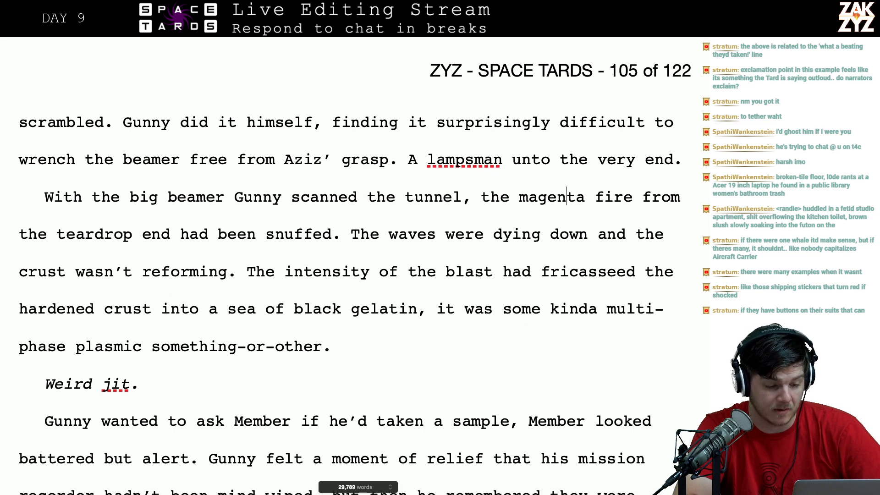
key(Right)
key(Right)
key(Right)
key(Right)
key(Right)
key(Right)
key(Right)
key(Right)
key(Right)
key(Right)
key(Right)
key(Right)
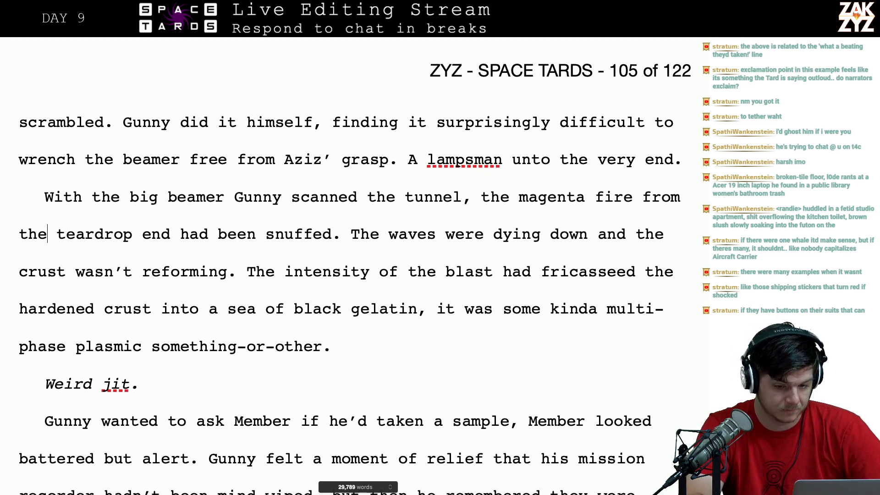
- Insert “on the other end had” after “the magenta fire,” ahead of “from the teardrop end.”
key(Left)
key(Left)
key(Left)
key(Left)
key(Left)
key(Left)
key(Left)
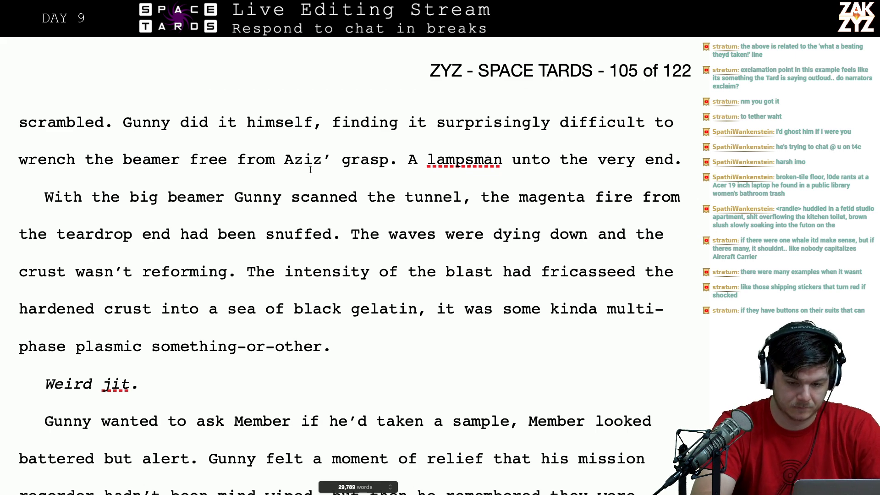
text(on the other end )
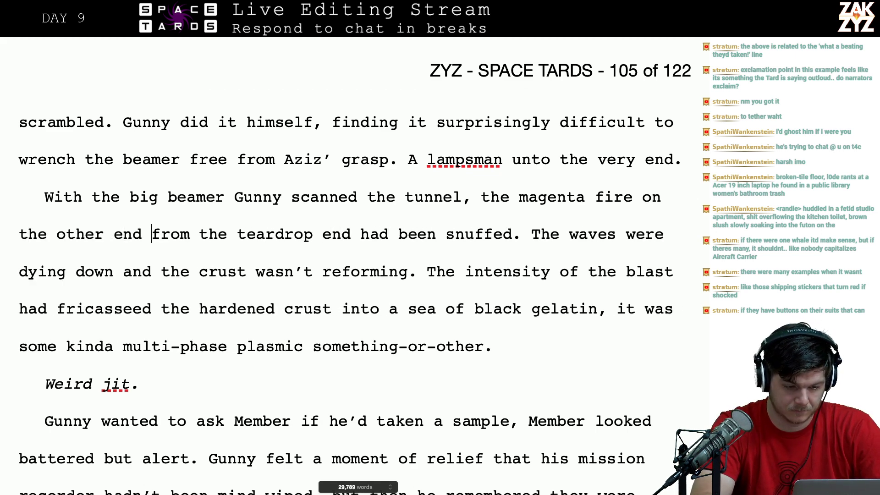
text(had)
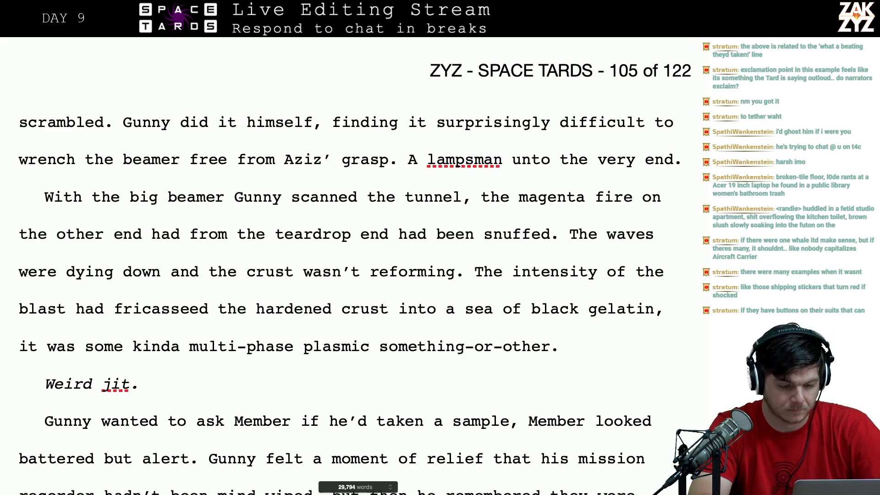
- Delete “from the teardrop end” and the duplicate “had” from the magenta fire sentence
key(shift+Right)
key(shift+Right)
key(shift+Right)
key(shift+Right)
key(shift+Right)
key(shift+Right)
key(shift+Right)
key(shift+Right)
key(shift+Right)
key(shift+Right)
key(shift+Right)
key(shift+Right)
key(shift+Right)
key(shift+Right)
key(shift+Right)
key(shift+Right)
key(shift+Right)
key(shift+Right)
key(shift+Right)
key(shift+Right)
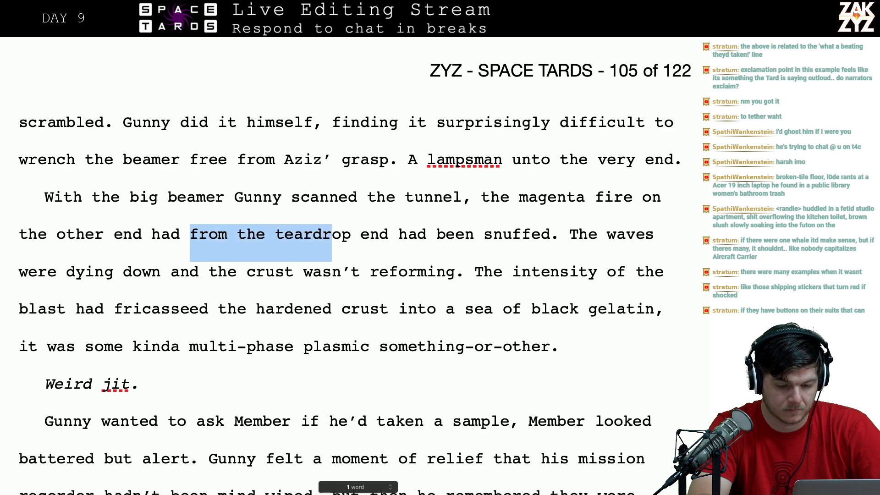
key(shift+Right)
key(BackSpace)
key(BackSpace)
key(BackSpace)
key(BackSpace)
key(BackSpace)
key(BackSpace)
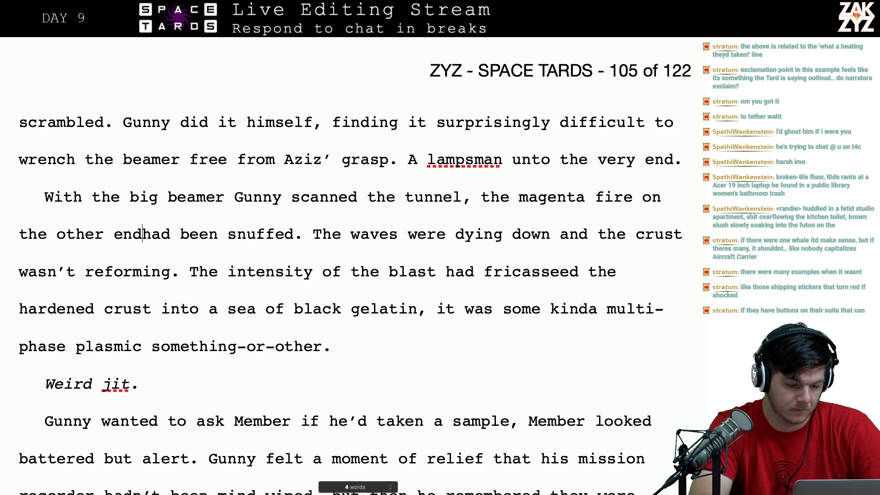
- Replace “on the other end” with “in the teardrop room” so the magenta fire “in the teardrop room had been snuffed.”
key(BackSpace)
key(BackSpace)
key(BackSpace)
key(BackSpace)
key(BackSpace)
key(BackSpace)
key(BackSpace)
key(BackSpace)
key(BackSpace)
key(BackSpace)
key(BackSpace)
key(BackSpace)
key(BackSpace)
key(BackSpace)
key(BackSpace)
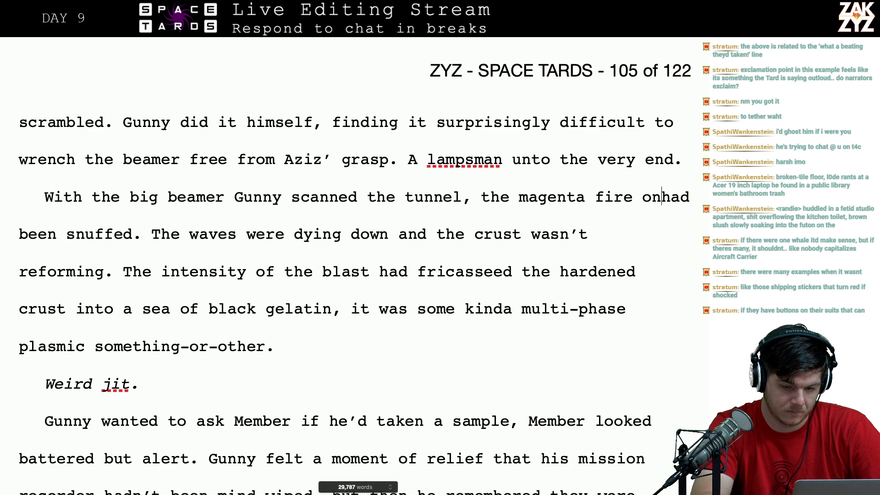
key(BackSpace)
text(in the tear)
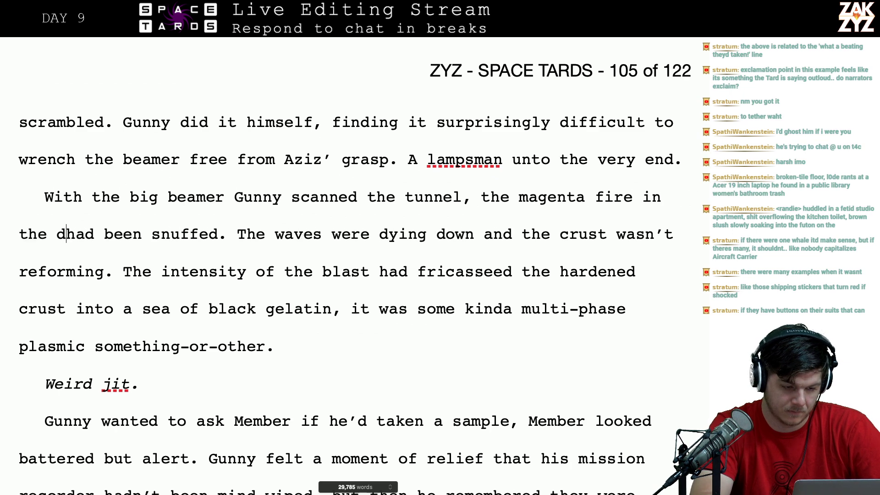
text(drop room)
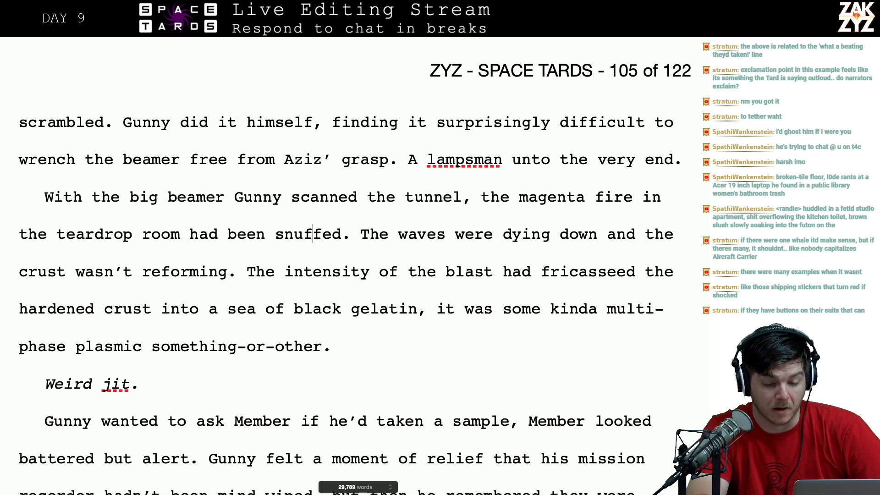
- Read on through the dying waves and black gelatin sentences and into the paragraph about asking Member for a sample
key(Right)
key(Right)
key(Right)
key(Right)
key(Right)
key(Right)
key(Right)
key(Right)
key(Right)
key(Right)
key(Right)
key(Right)
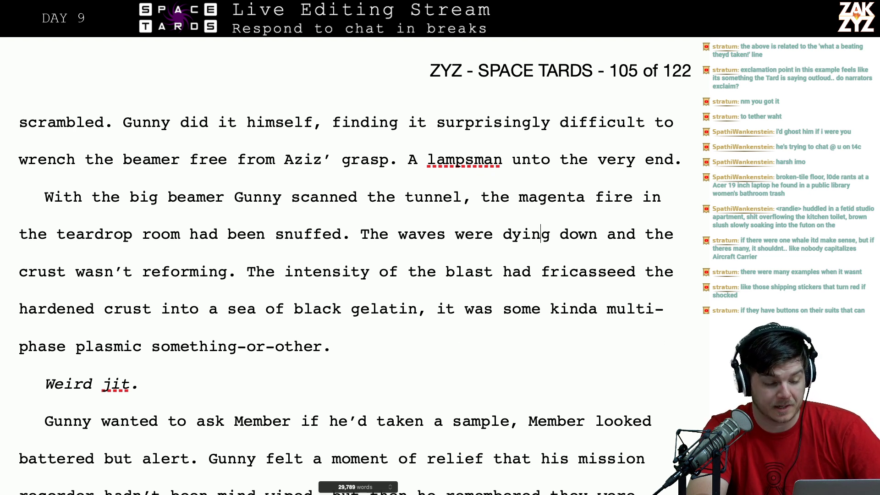
key(Right)
key(Right)
key(Right)
key(Right)
key(Right)
key(Right)
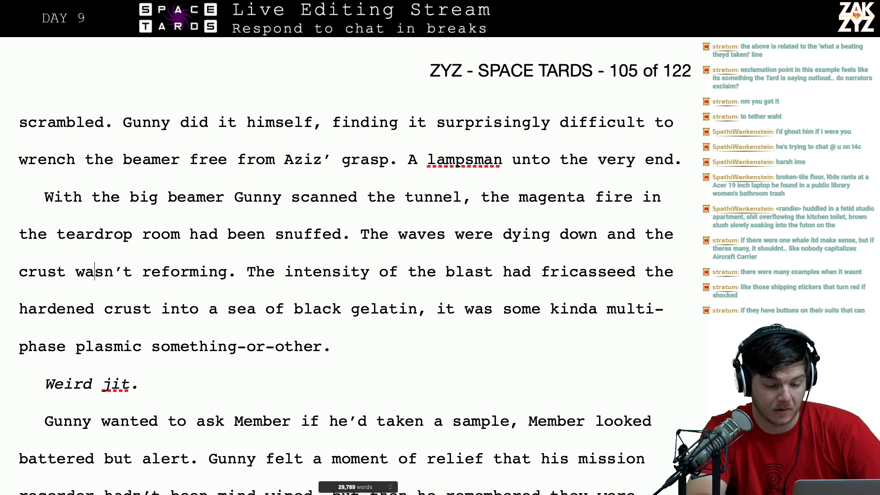
scroll(249, 253, down, 2)
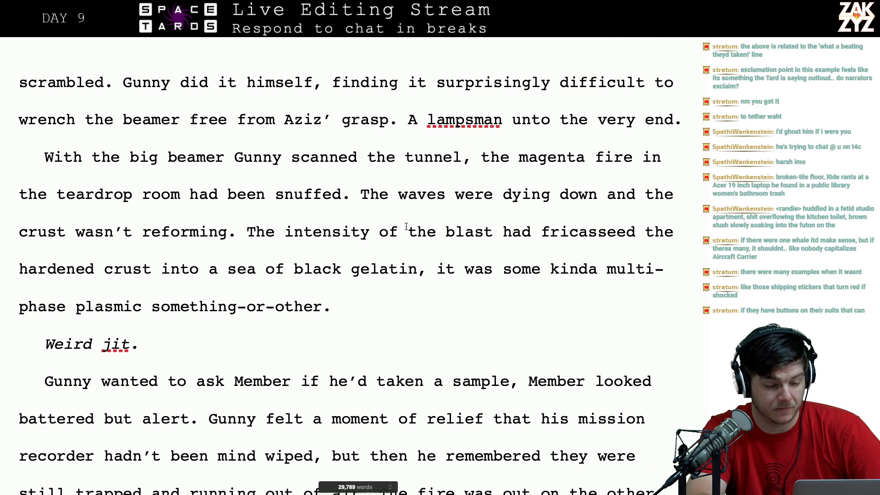
key(Right)
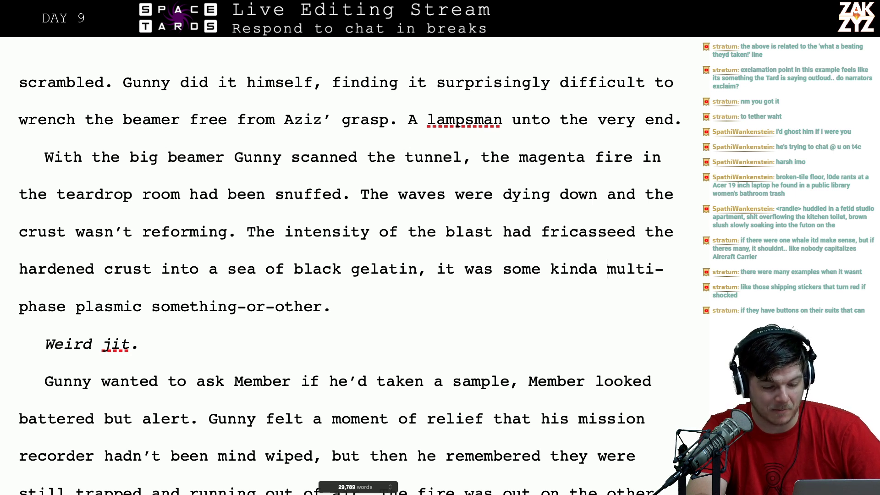
key(Down)
key(Down)
key(Down)
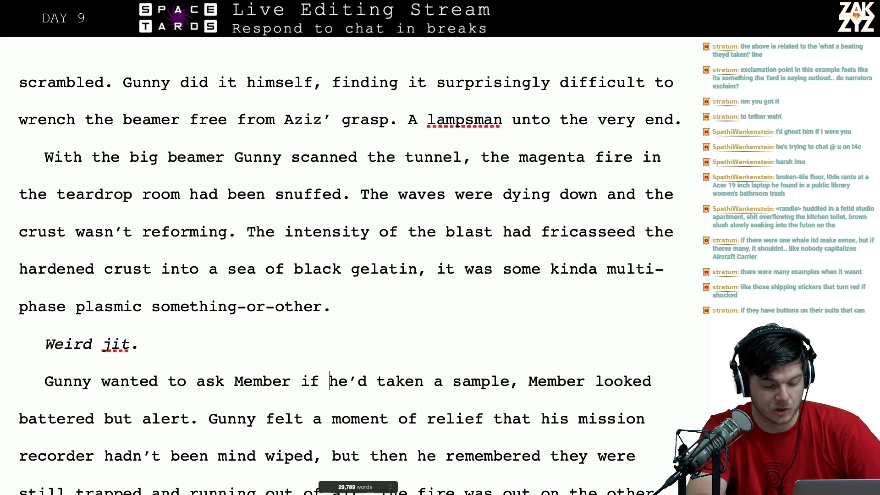
key(Down)
key(Down)
key(Down)
scroll(334, 166, down, 3)
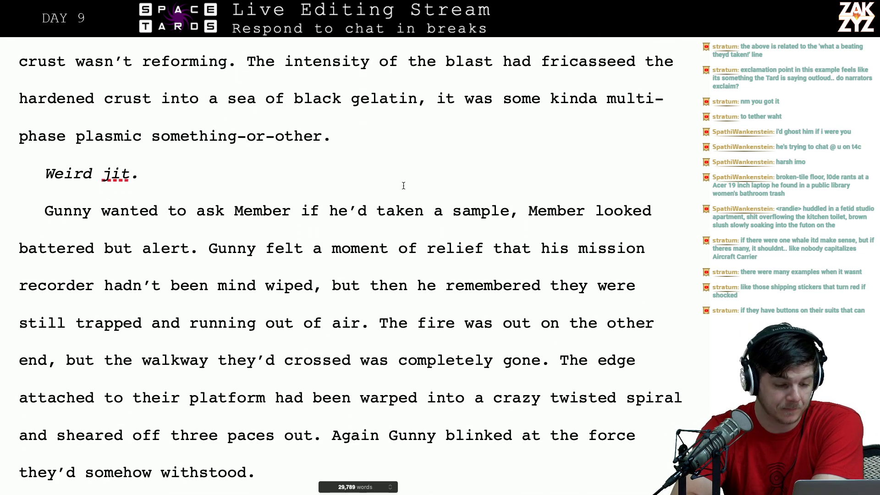
- Try a period and a continuation starting with “he” between “taken a sample” and “Member looked battered.”
click(525, 215)
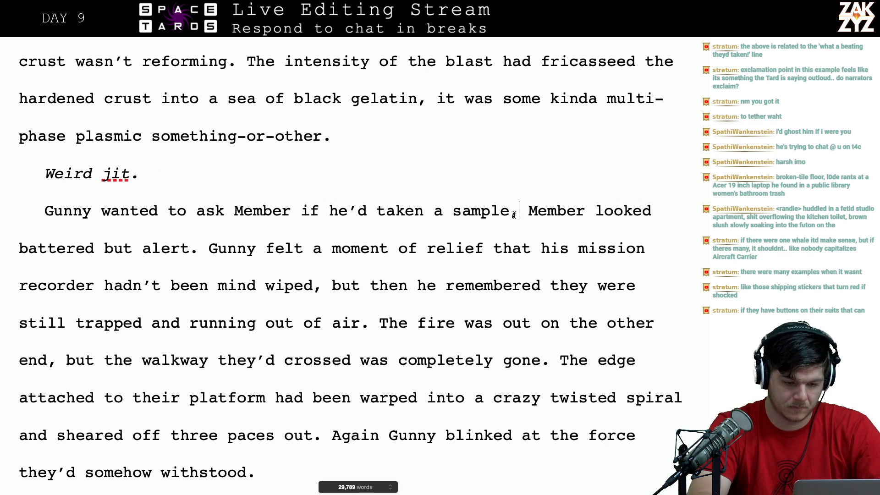
key(Right)
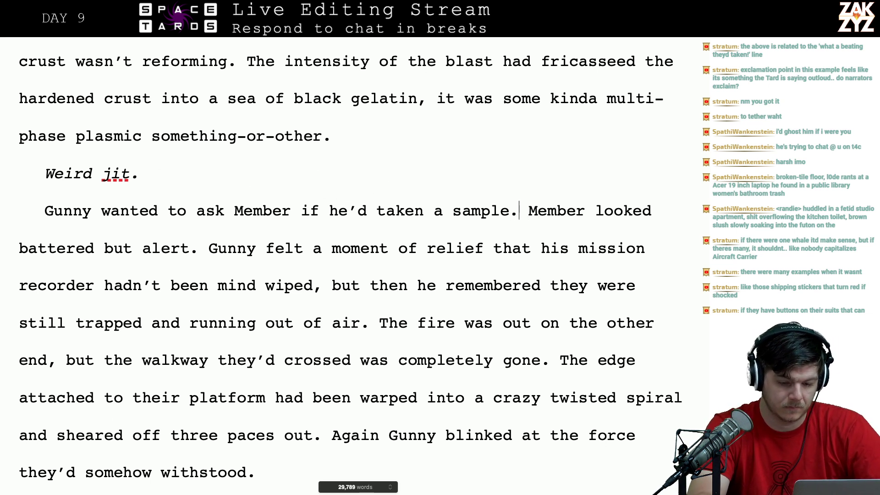
key(BackSpace)
text(, bu)
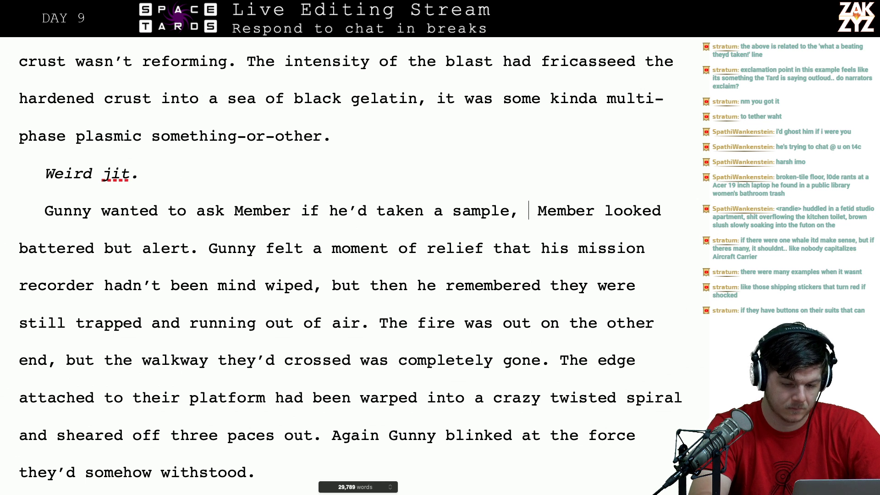
text(t th)
key(BackSpace)
key(BackSpace)
key(BackSpace)
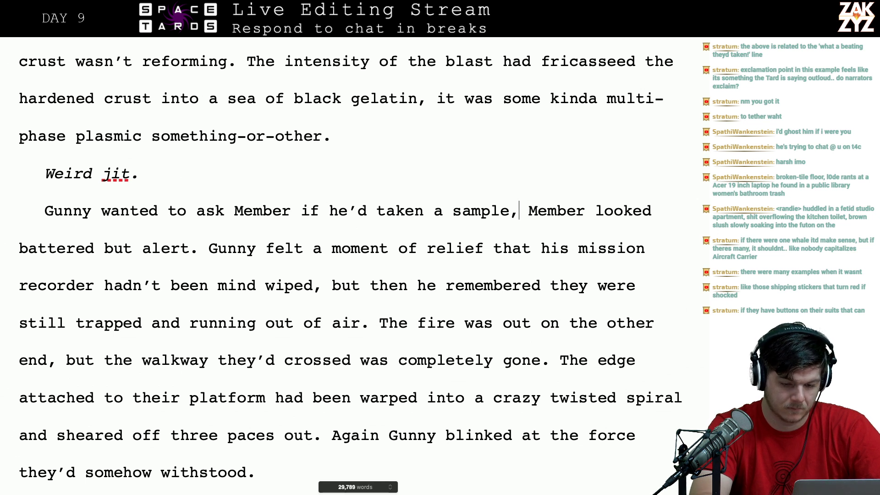
text(he)
key(shift+Right)
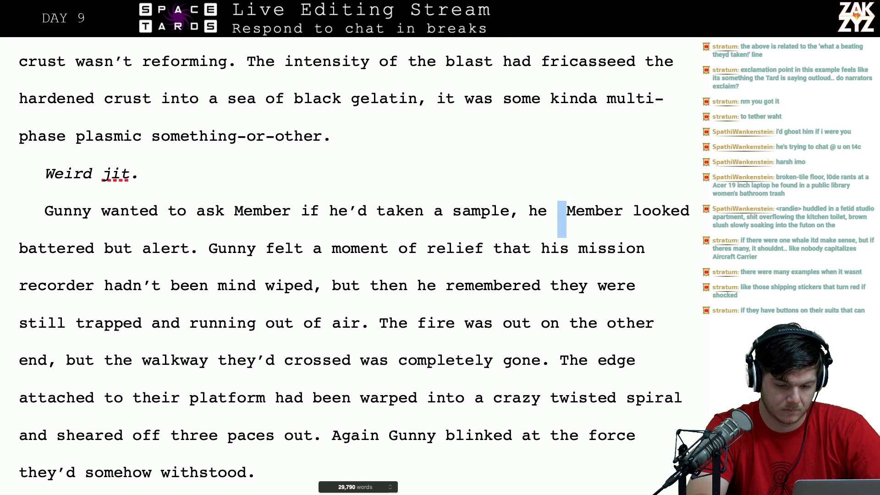
key(shift+Right)
key(Left)
key(Left)
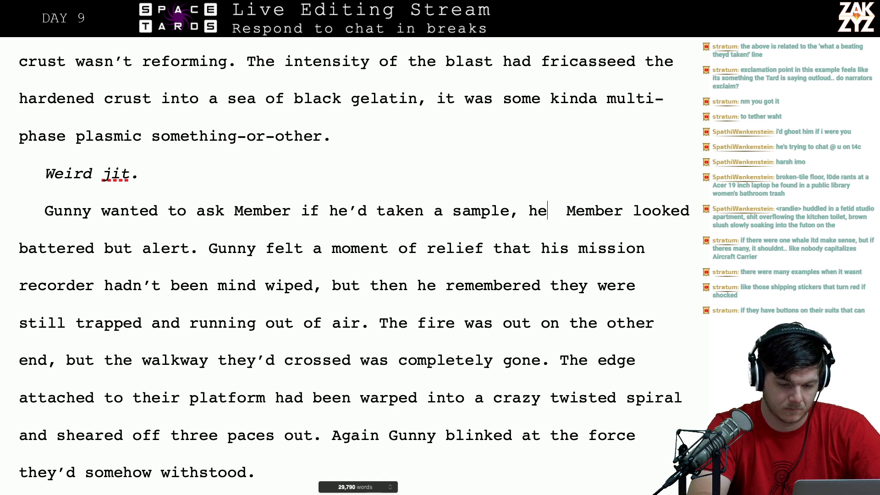
key(Right)
key(BackSpace)
key(BackSpace)
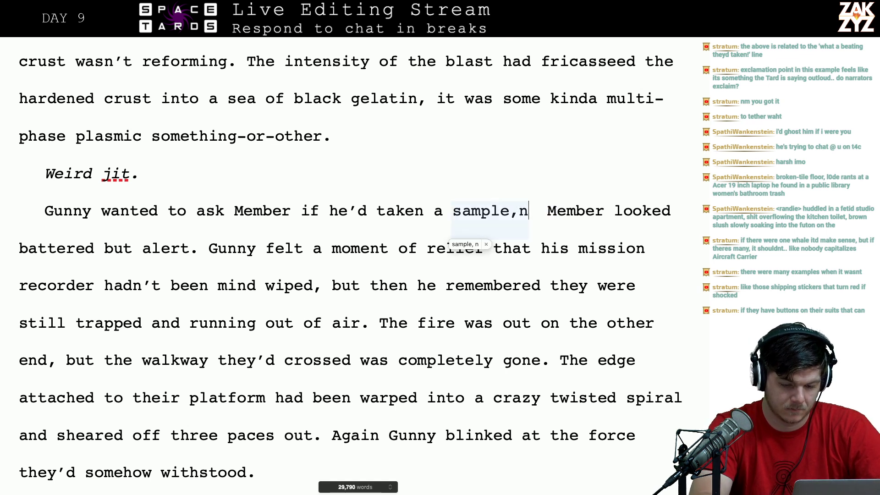
key(BackSpace)
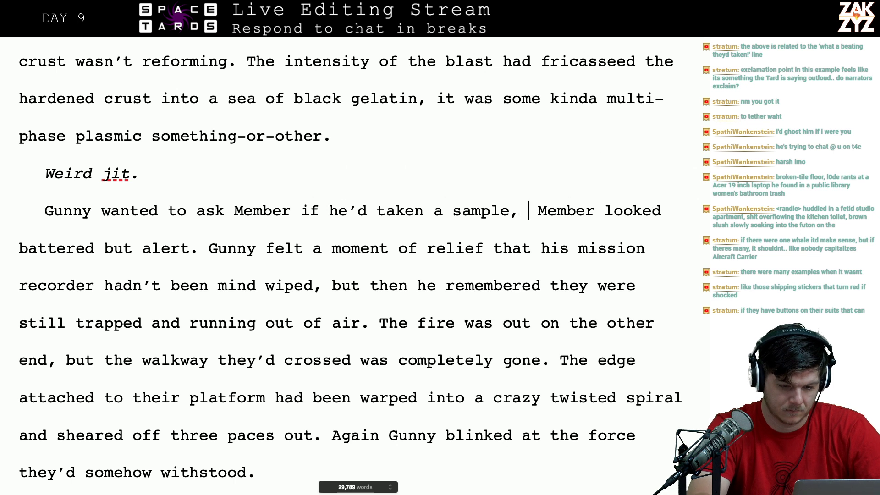
key(BackSpace)
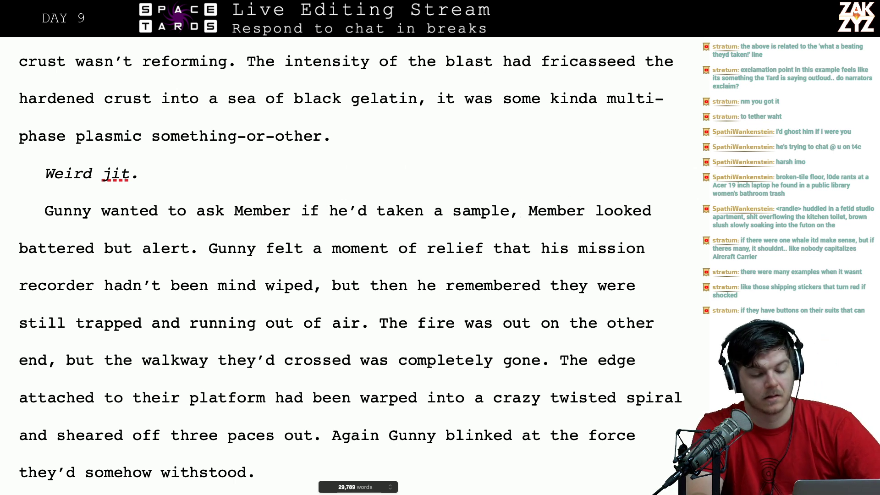
- Replace the comma after “taken a sample” with a period so “Member looked battered but alert” stands as its own sentence
key(Right)
key(Right)
key(Right)
key(Right)
key(Right)
key(Right)
key(Right)
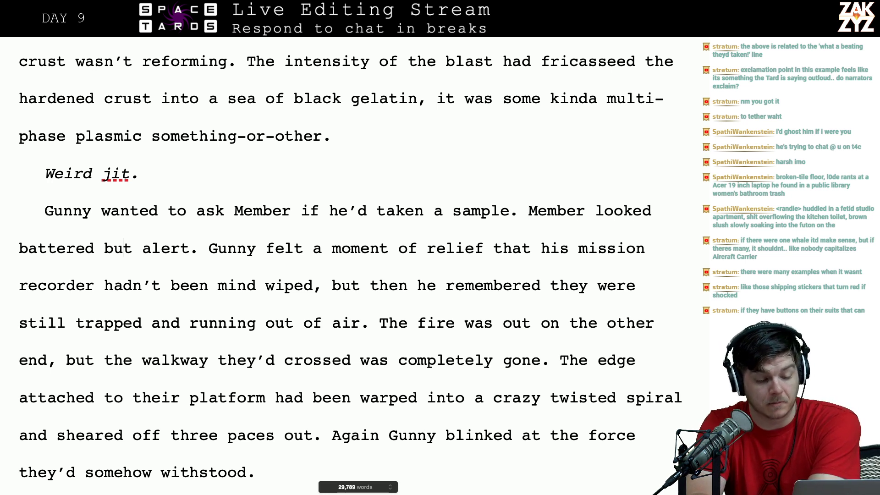
key(Right)
key(Right)
key(Right)
key(Right)
key(Right)
key(Right)
key(Down)
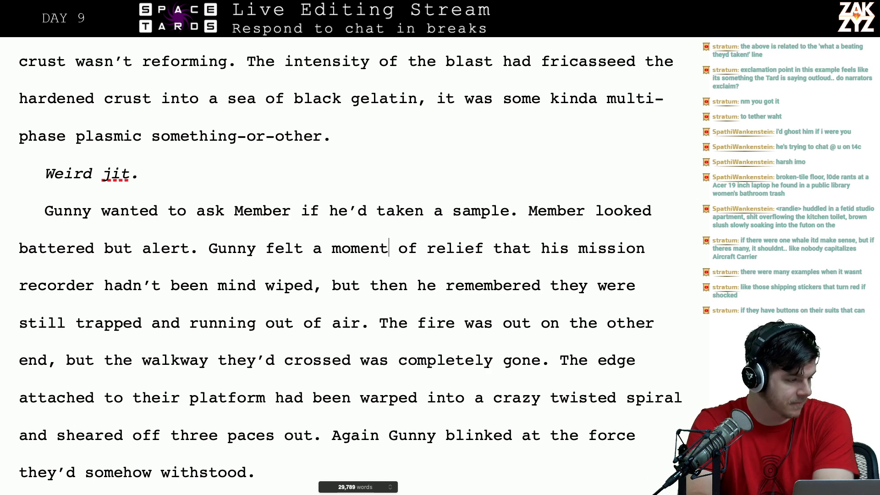
click(389, 248)
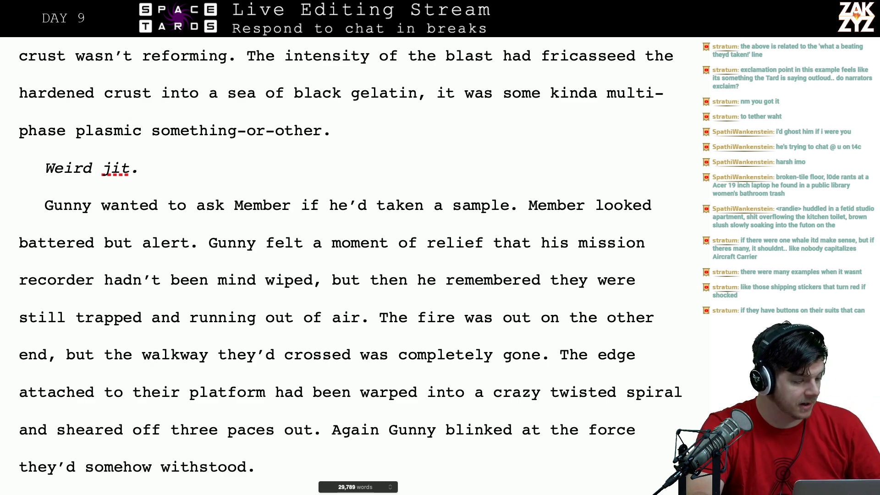
- Look back through the explosion and aftermath paragraphs up to the start of the chapter and down to the beamer passage
scroll(351, 266, up, 3)
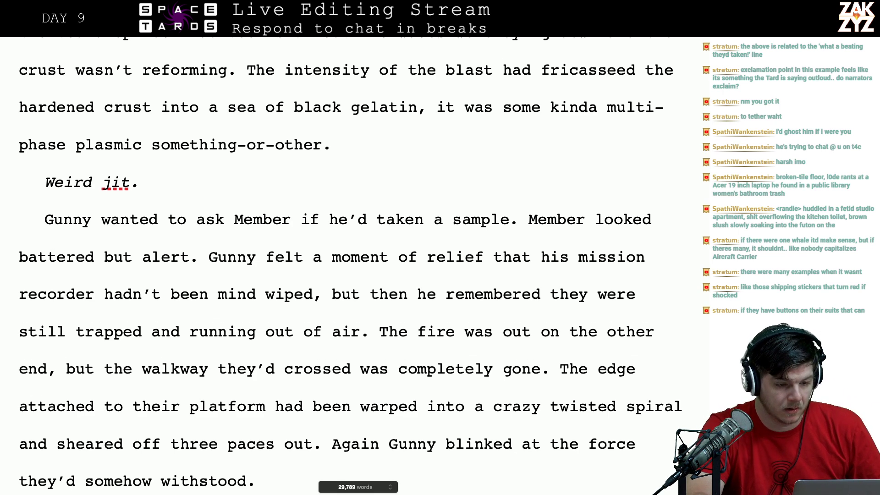
scroll(350, 266, up, 10)
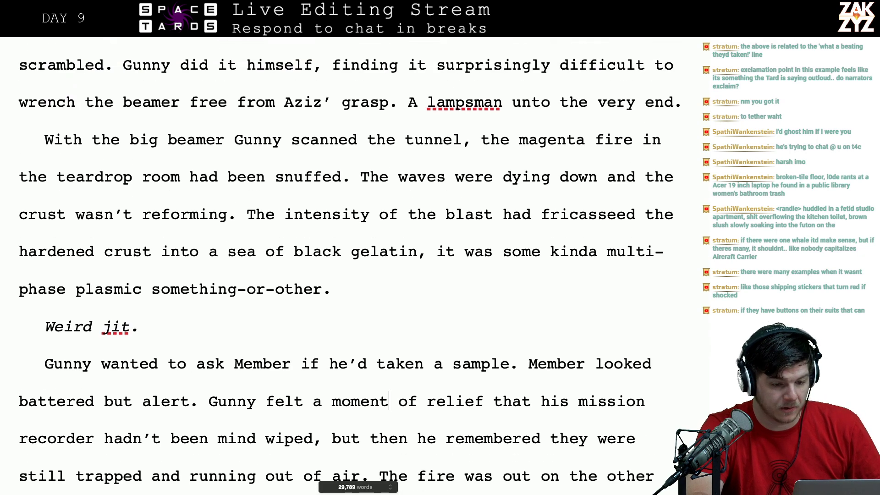
scroll(351, 265, up, 7)
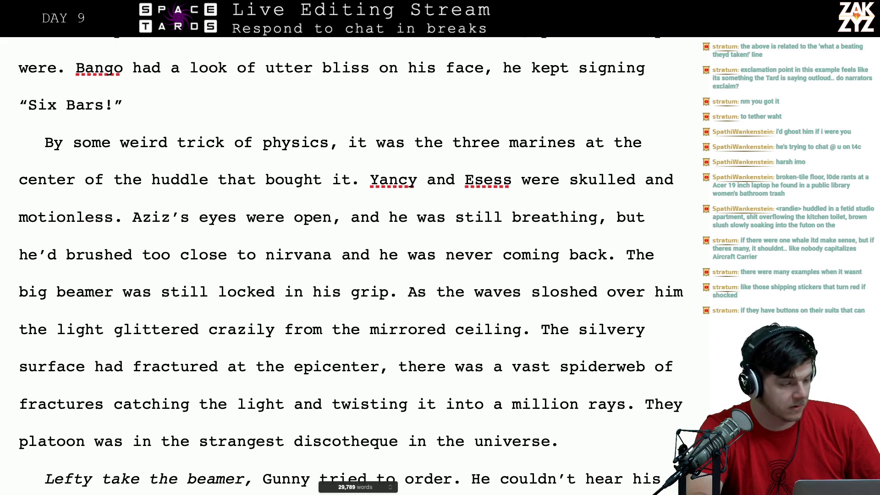
scroll(350, 265, up, 2)
scroll(350, 265, down, 2)
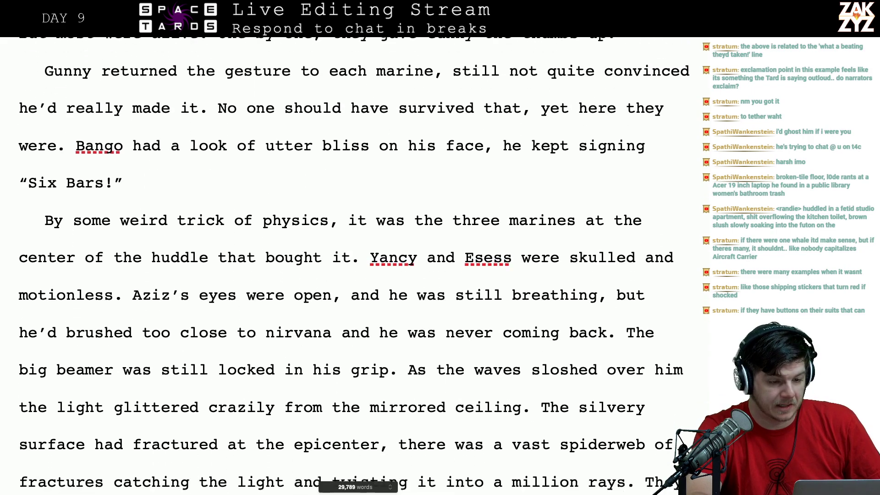
scroll(351, 265, up, 13)
scroll(351, 266, up, 10)
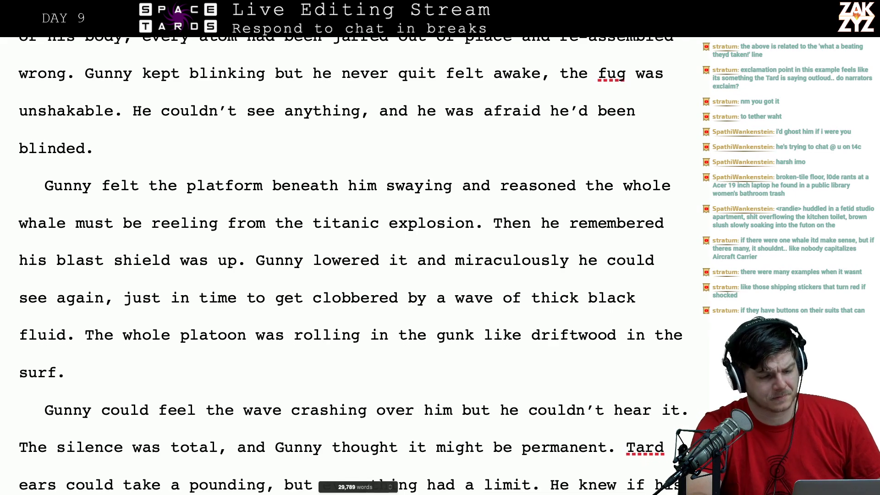
scroll(350, 266, up, 4)
scroll(351, 266, up, 7)
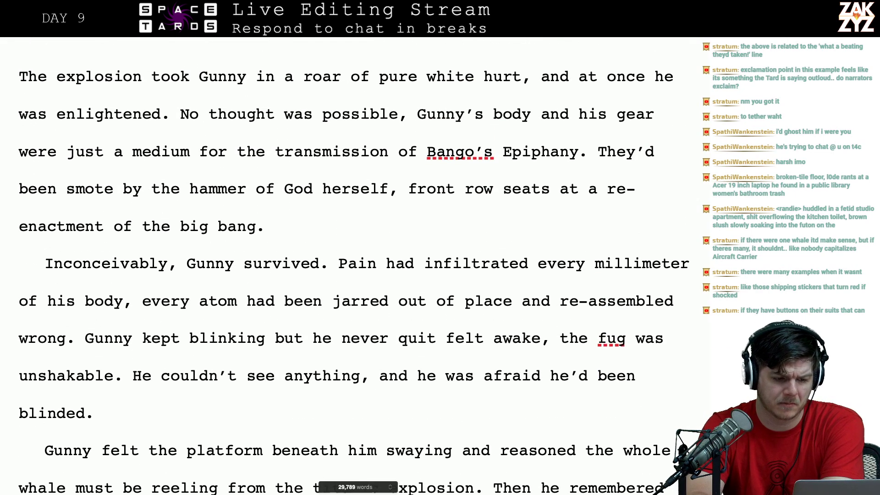
scroll(351, 265, down, 8)
scroll(350, 265, down, 20)
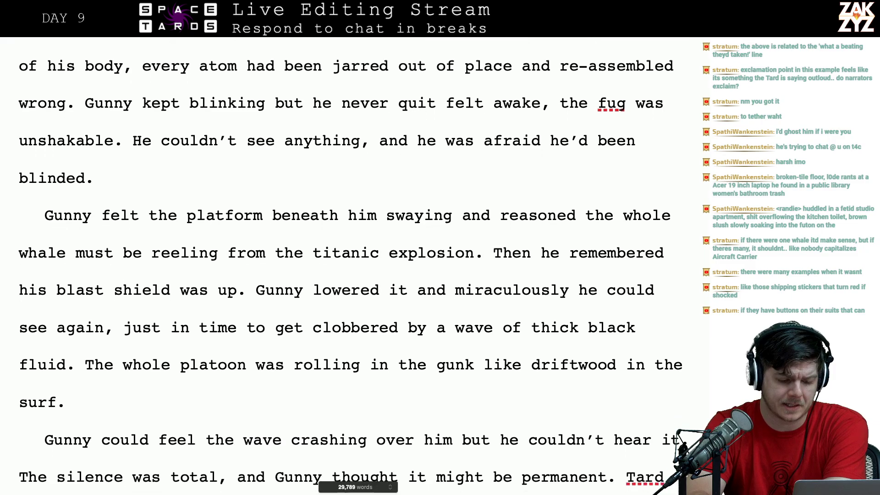
scroll(350, 265, down, 9)
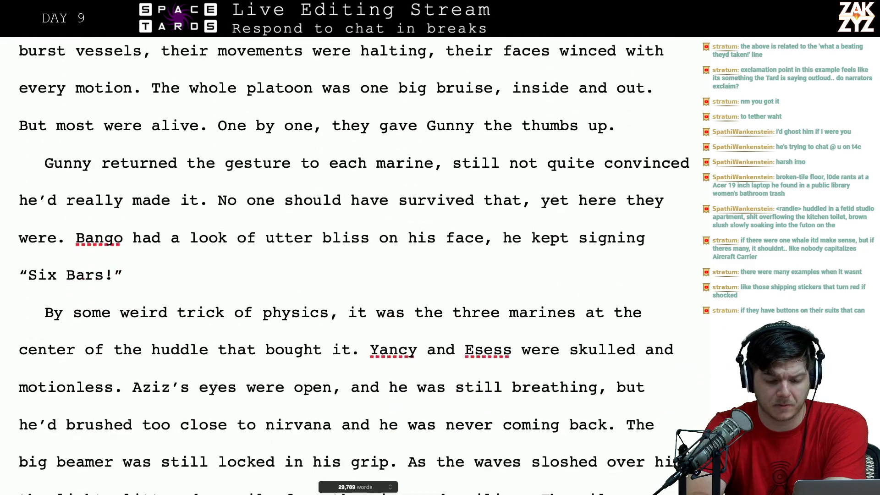
scroll(350, 265, down, 9)
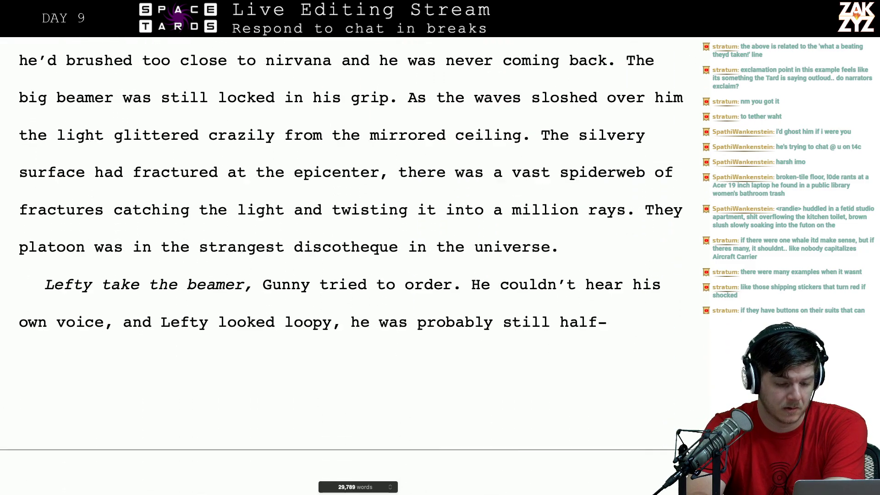
scroll(351, 266, down, 2)
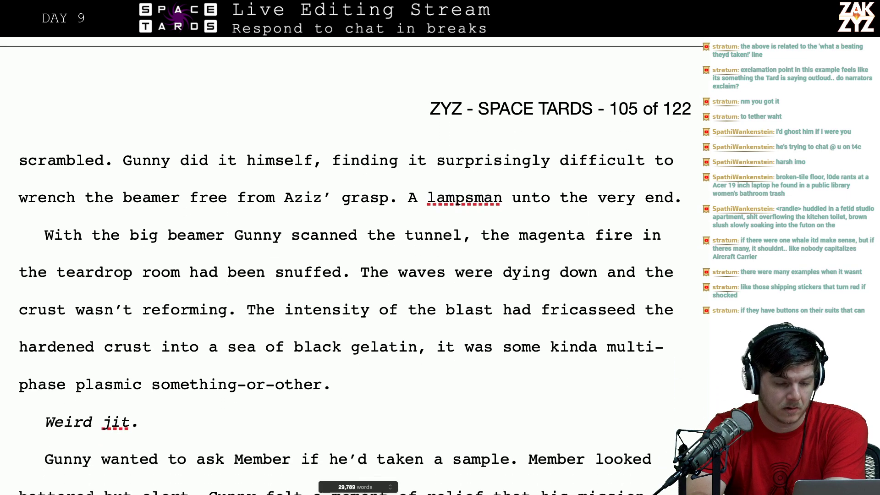
- Italicize the sentence “What a beating they’d taken!” in the paragraph where Gunny scans his marines for signs of life
scroll(351, 265, up, 18)
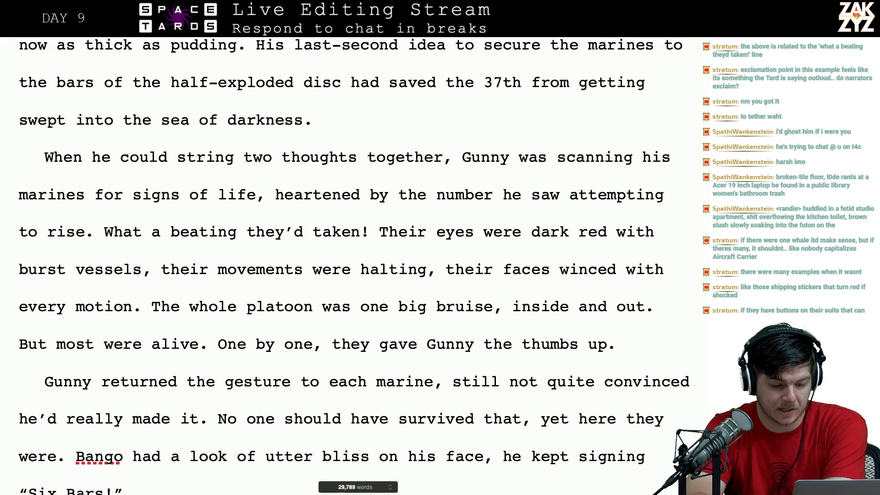
scroll(366, 203, down, 1)
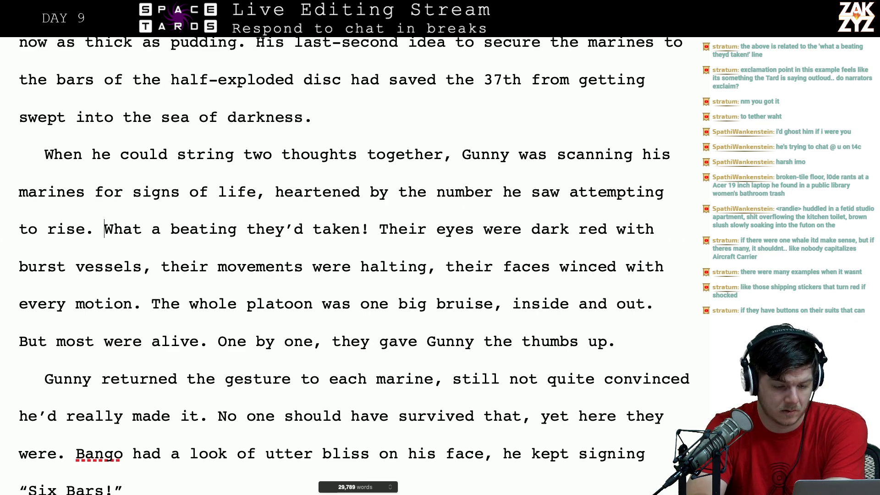
key(shift+Right)
key(shift+Right)
key(shift+Right)
key(shift+Right)
key(shift+Right)
key(shift+Right)
key(shift+Right)
key(shift+Right)
key(shift+Right)
key(shift+Right)
key(shift+Right)
key(shift+Right)
key(shift+Right)
key(shift+Right)
key(shift+Right)
key(shift+Right)
key(shift+Right)
key(shift+Right)
key(shift+Right)
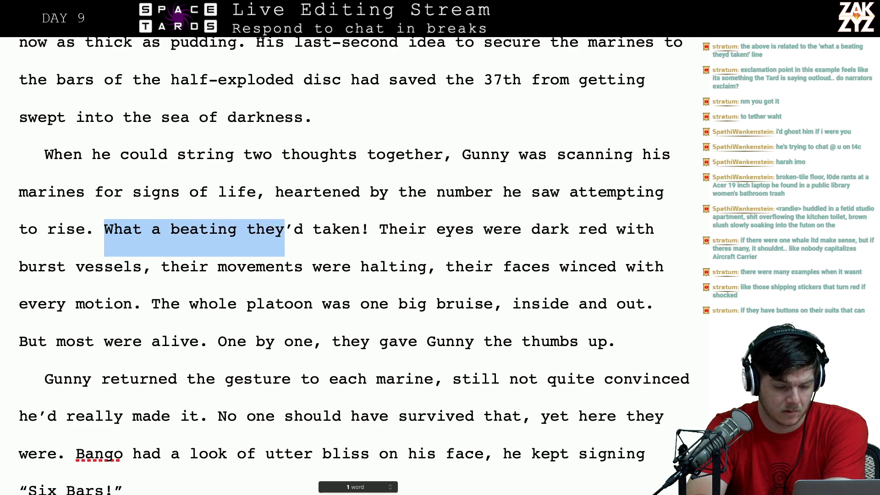
key(shift+Right)
key(shift+Right)
key(shift+Right)
key(shift+Right)
key(shift+Right)
key(shift+Right)
key(shift+Right)
key(shift+Right)
key(shift+Right)
key(shift+Right)
key(shift+Left)
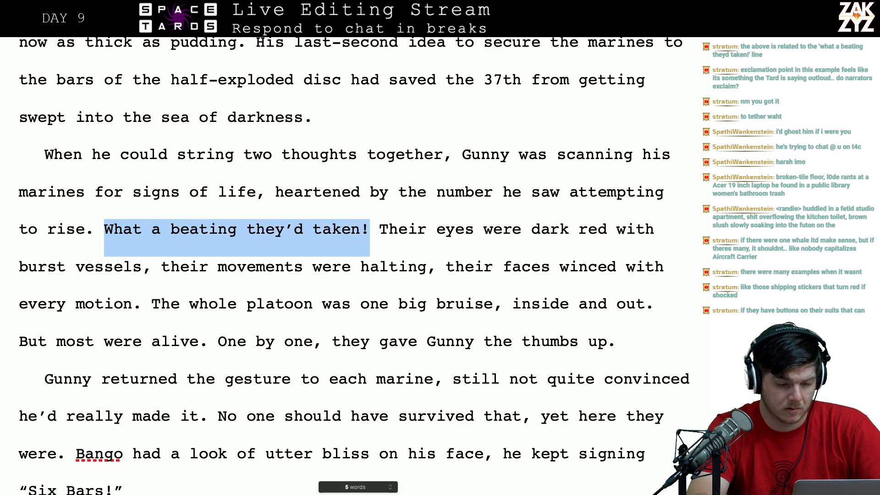
key(super+i)
key(Right)
key(Right)
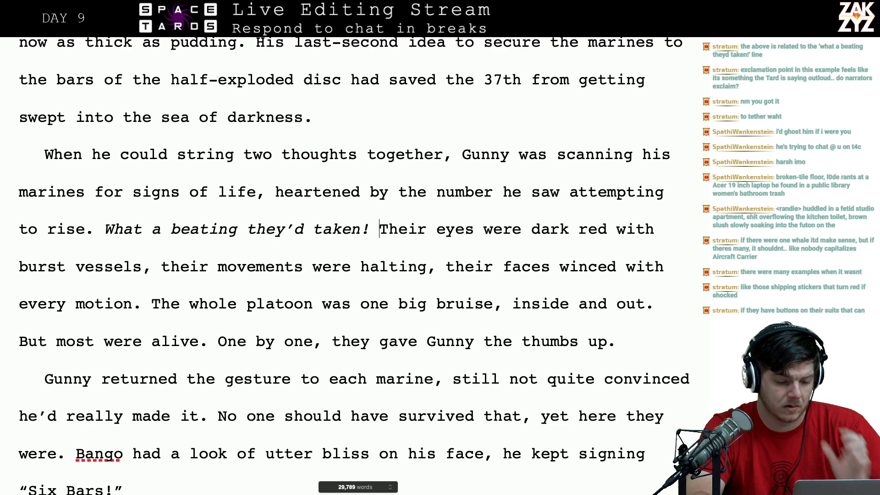
- Break the paragraph before and after “What a beating they’d taken!” so the line stands as its own paragraph
scroll(348, 266, down, 1)
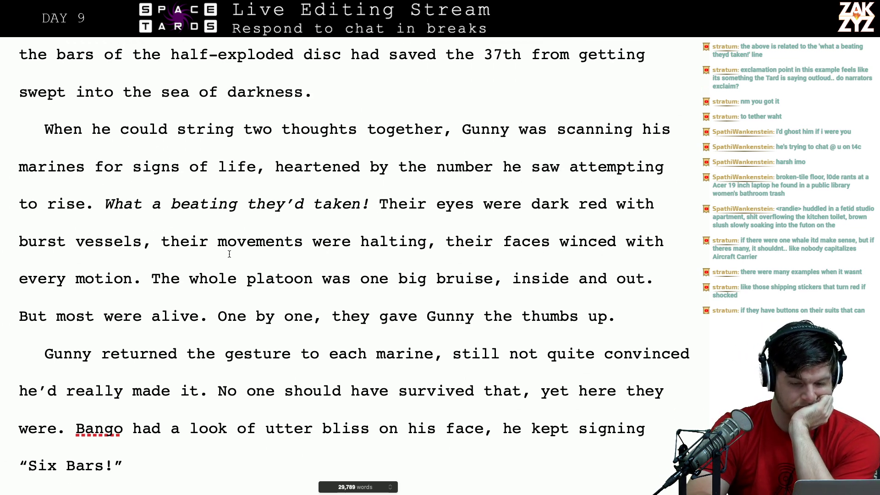
scroll(230, 254, down, 3)
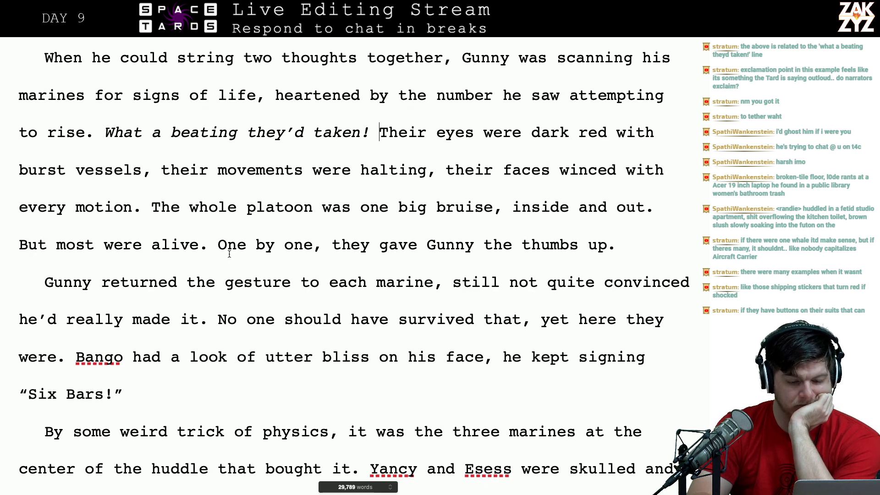
key(Return)
key(Right)
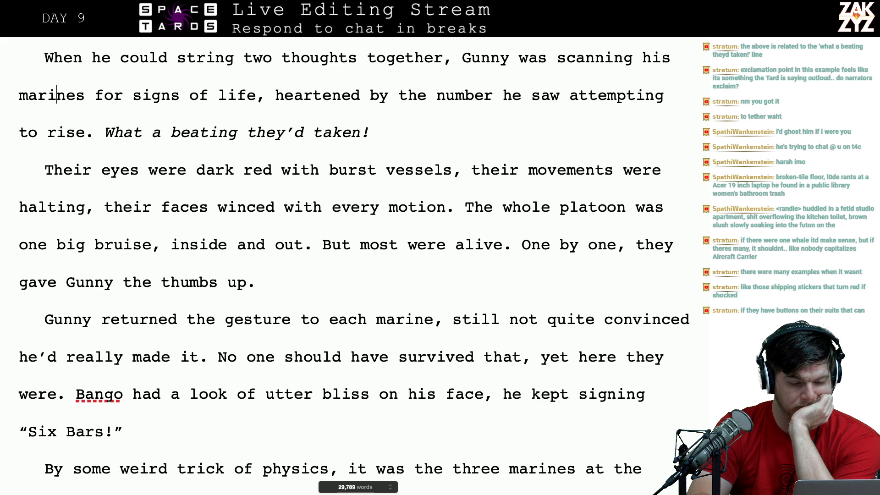
key(Down)
key(Right)
key(Right)
key(Right)
key(Return)
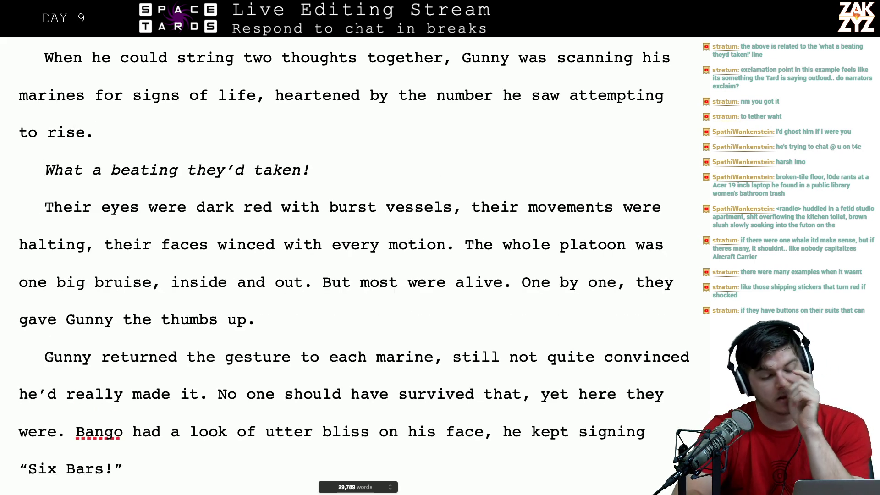
- Try the “What a beating they’d taken!” paragraph in plain text by removing its italics
scroll(228, 253, down, 2)
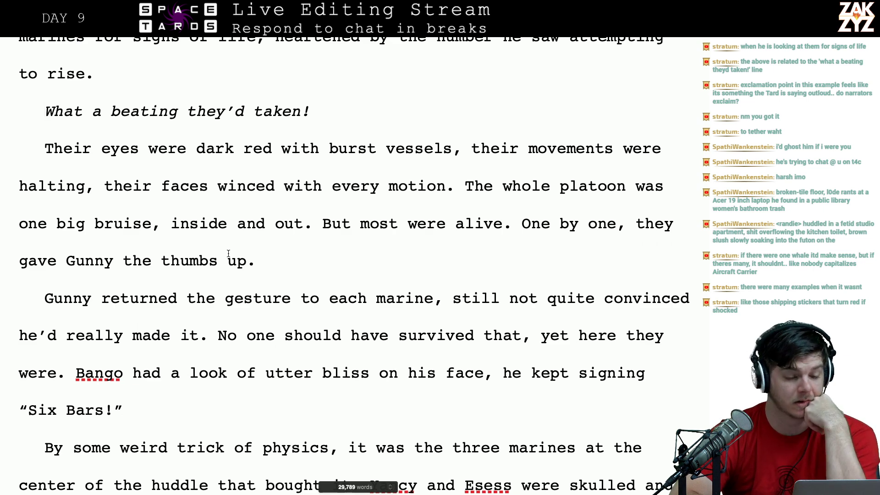
key(Up)
key(Up)
key(Up)
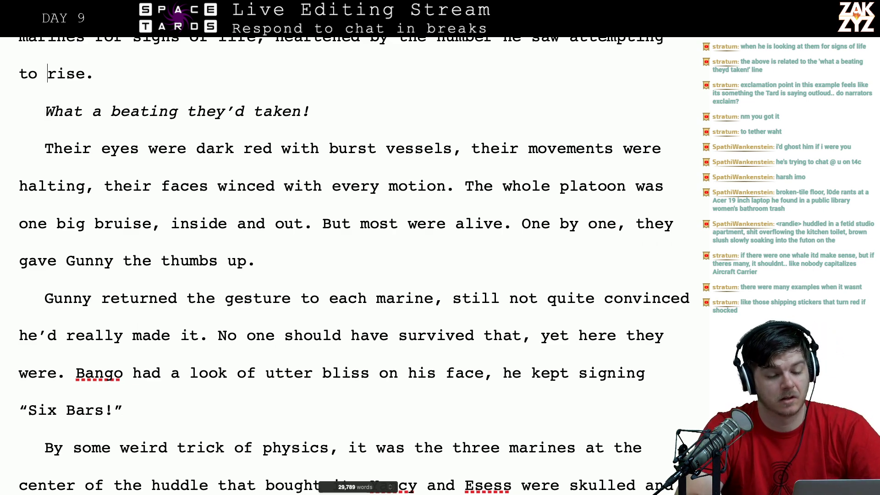
key(Down)
key(Down)
key(Left)
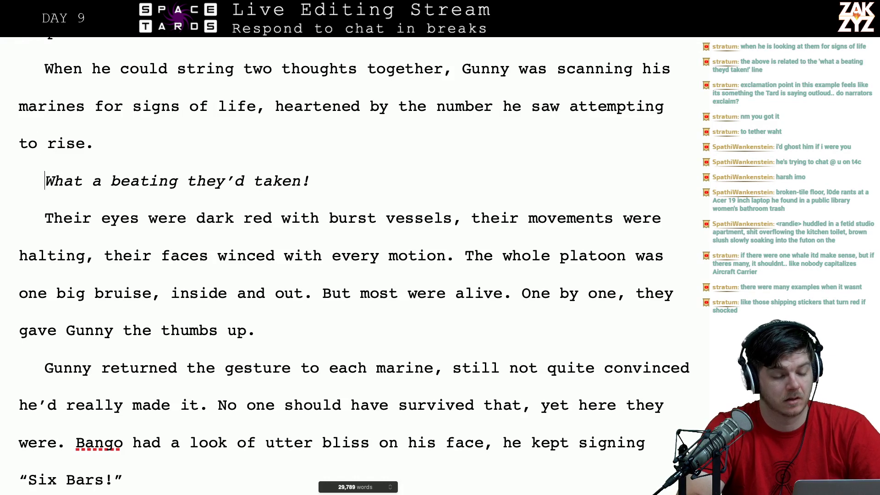
key(shift+Down)
key(shift+Left)
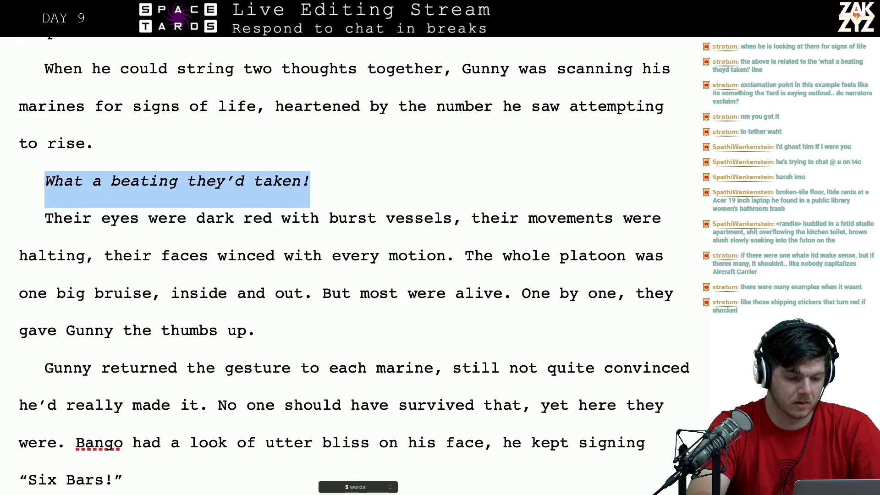
key(super+i)
key(Right)
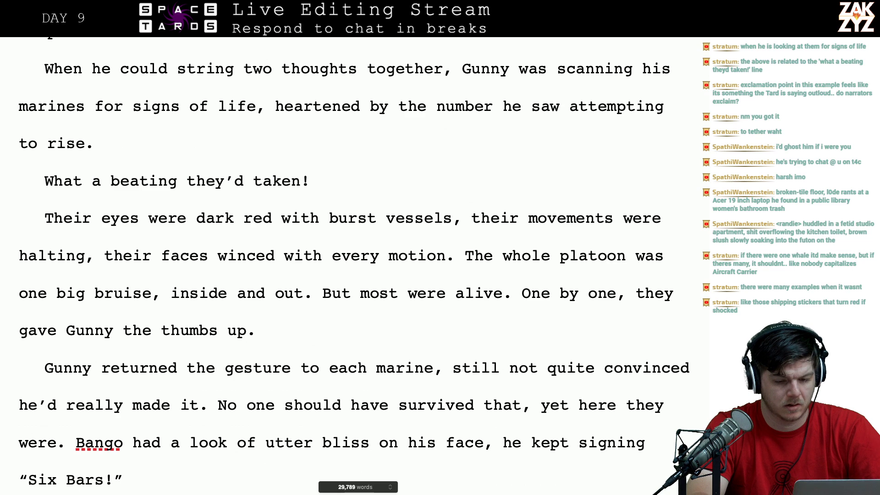
- Reread the passage from “swept into the sea of darkness” through the “What a beating they’d taken!” line
key(Up)
key(Up)
key(Up)
key(Up)
key(Up)
key(Down)
key(Down)
key(Down)
key(Down)
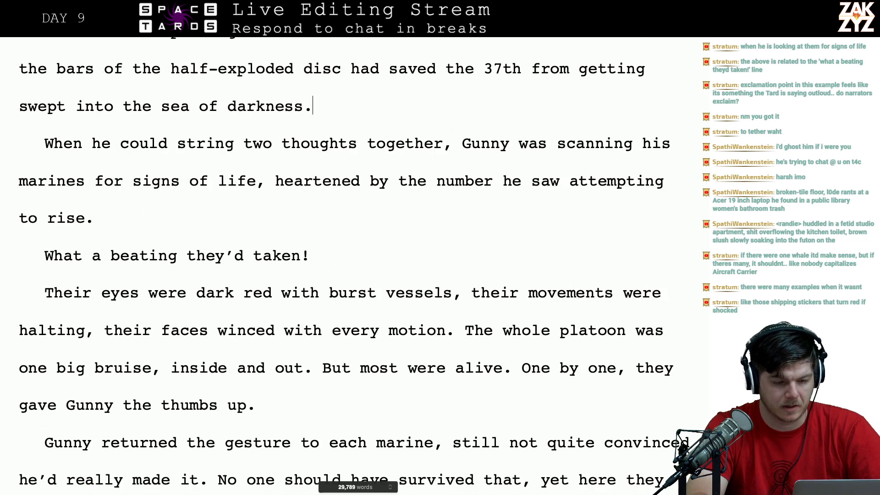
key(Right)
key(Right)
key(Right)
key(Right)
key(Right)
key(Right)
key(Right)
key(Right)
key(Right)
key(Right)
key(Right)
key(Right)
key(Right)
key(Right)
key(Right)
key(Right)
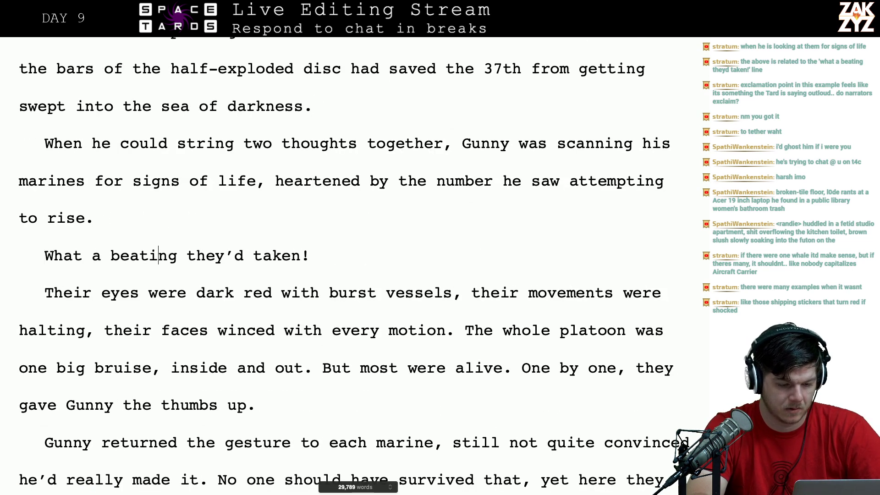
key(Up)
key(Down)
key(Down)
key(Left)
key(Left)
key(Left)
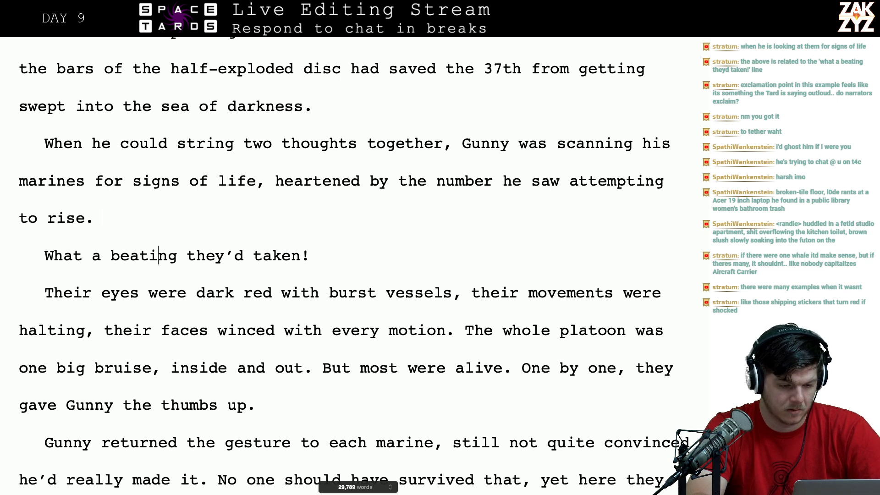
- Restore the italics on the “What a beating they’d taken!” paragraph
key(Home)
key(shift+Down)
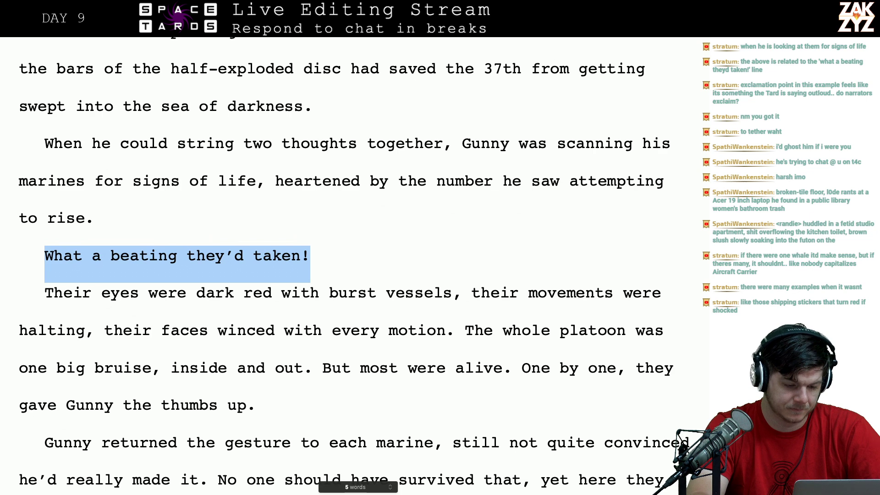
key(super+i)
- Read on through the burst vessels, “Six Bars!” and three marines at the center of the huddle paragraphs
key(Down)
key(Down)
key(Down)
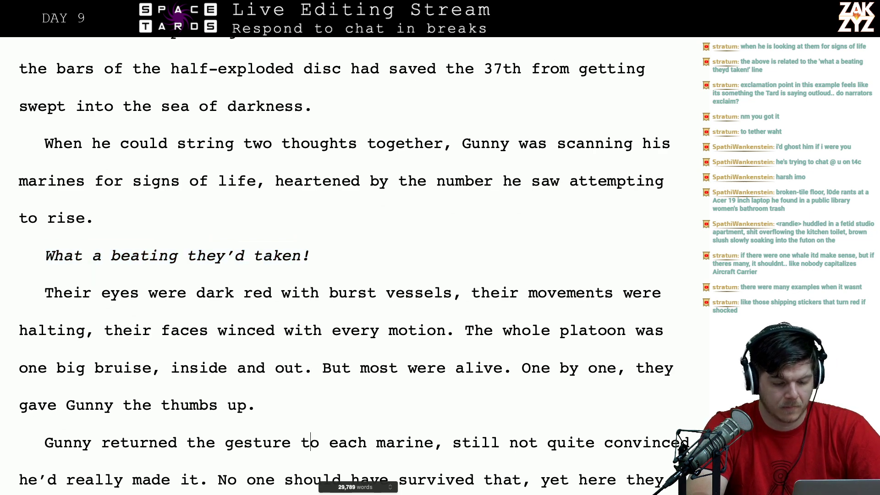
key(Down)
key(Down)
key(Down)
key(Down)
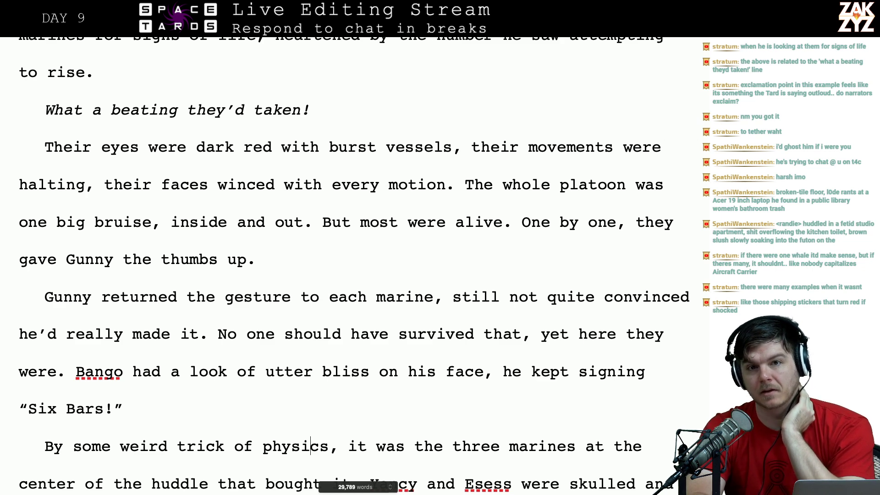
scroll(349, 266, down, 3)
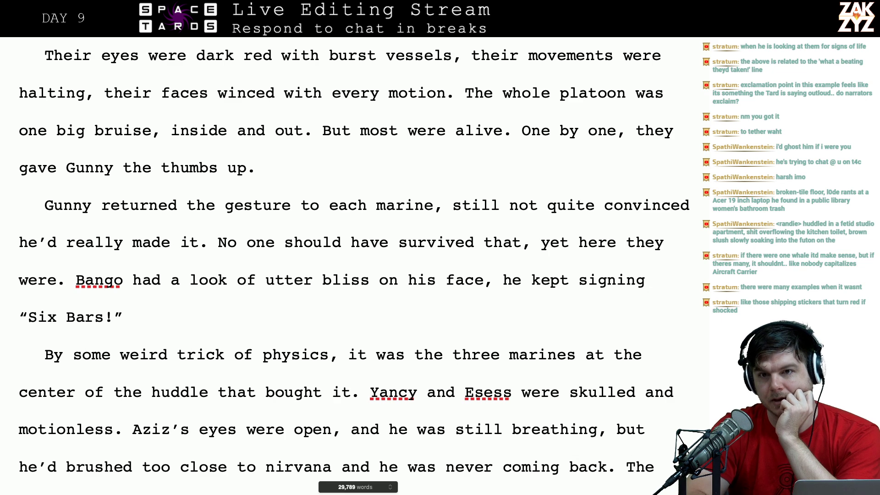
scroll(253, 295, down, 1)
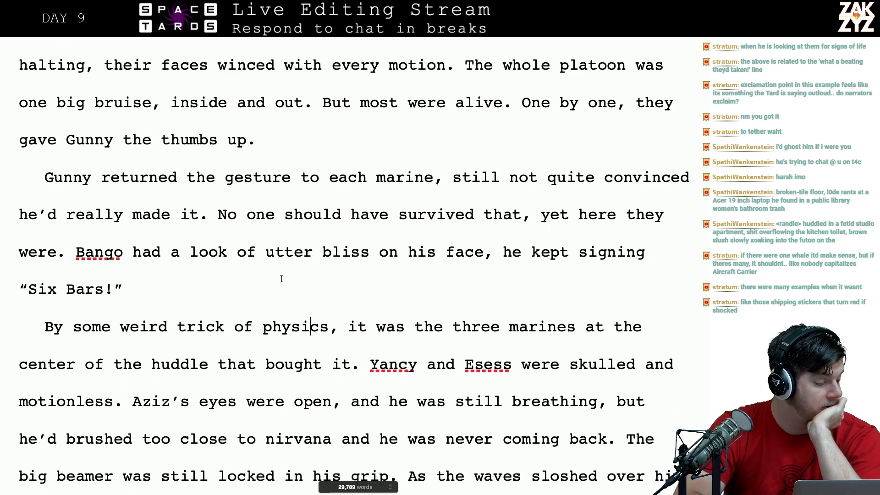
- Read on from the three marines paragraph through the “Weird jit.” passage, returning to the “Lefty take the beamer” line
scroll(282, 279, down, 4)
scroll(282, 278, up, 10)
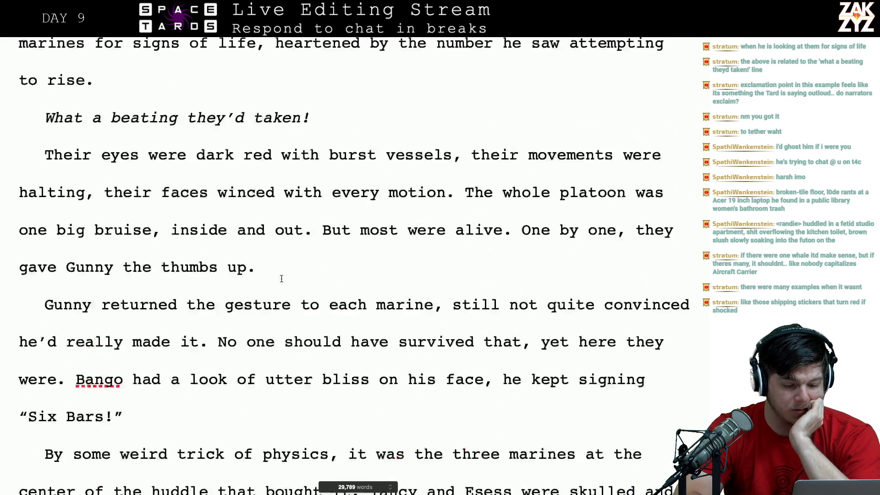
scroll(281, 279, up, 12)
scroll(281, 279, down, 12)
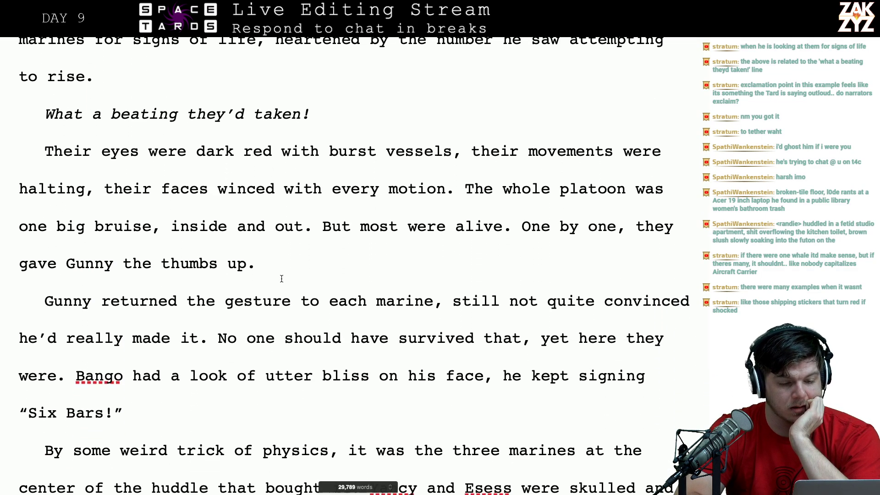
scroll(282, 279, down, 20)
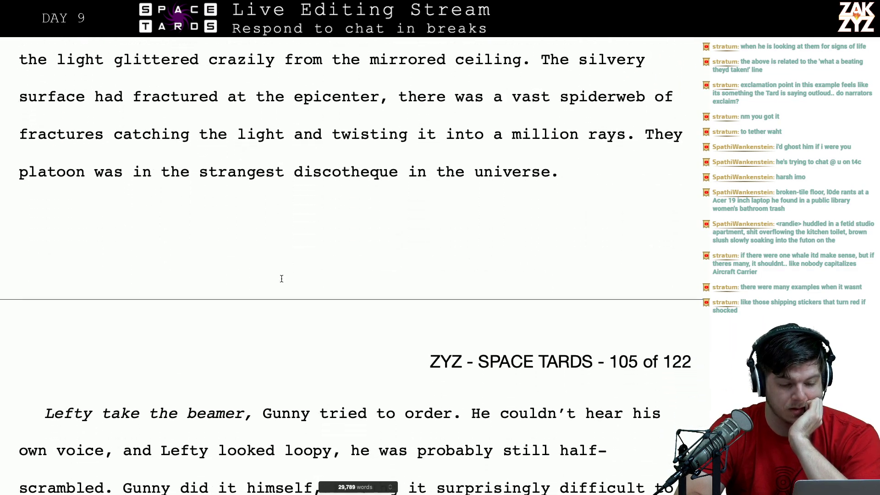
scroll(281, 279, down, 20)
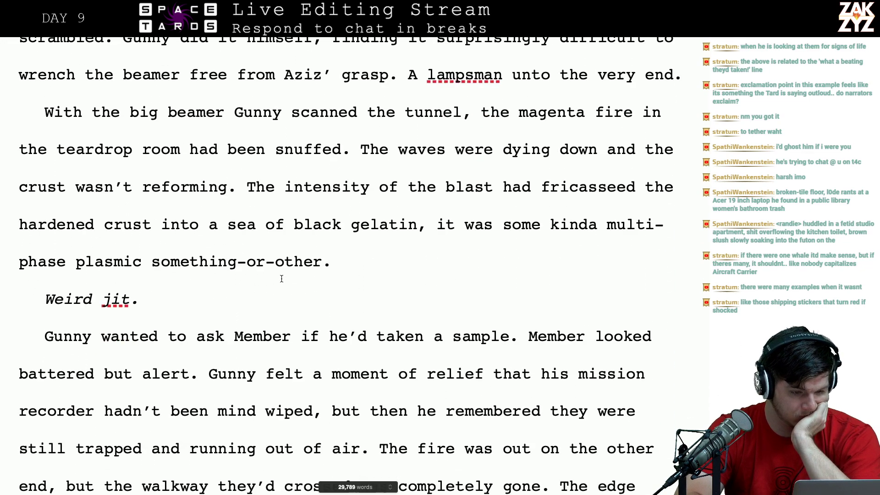
scroll(281, 279, down, 4)
scroll(281, 279, up, 19)
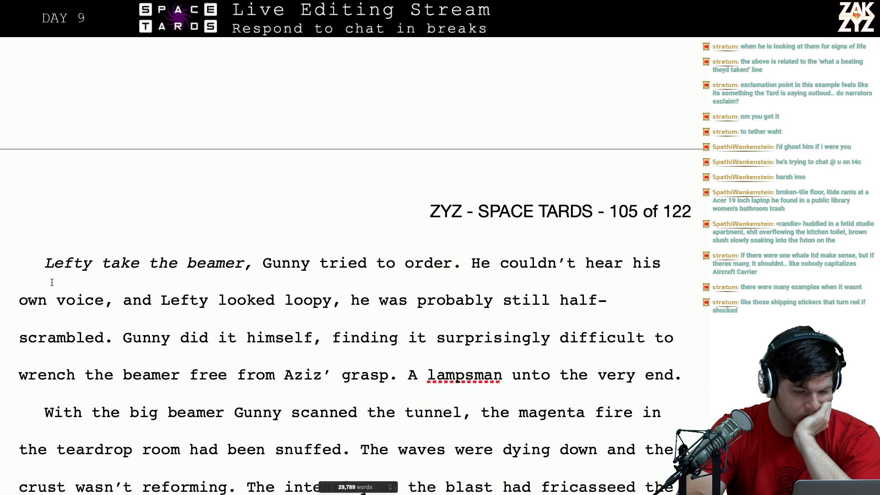
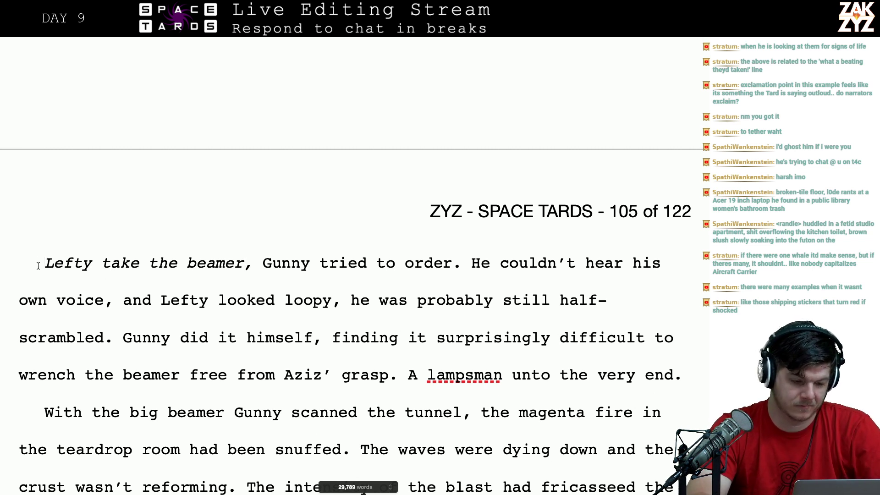
- Try opening the “Lefty take the beamer” paragraph with the spoken fragment “…lefty”
click(38, 266)
text("...lefty)
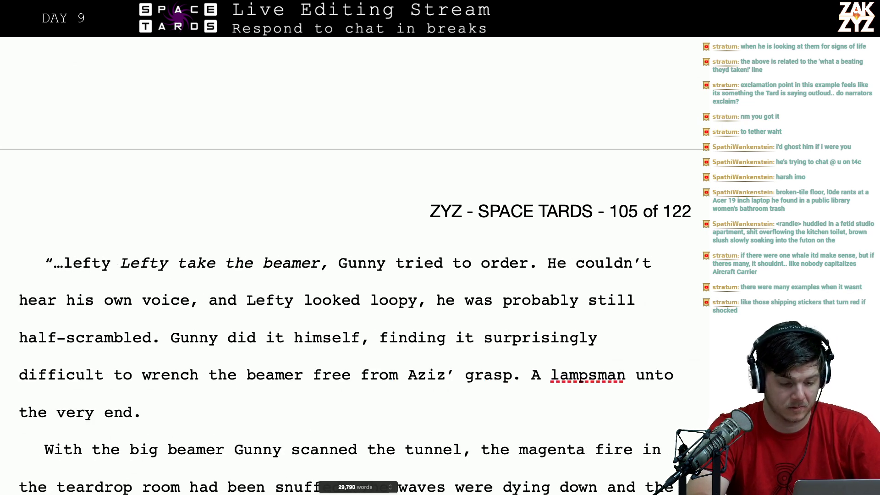
key(BackSpace)
key(BackSpace)
key(BackSpace)
key(BackSpace)
key(BackSpace)
key(BackSpace)
key(shift+Left)
key(shift+Left)
key(BackSpace)
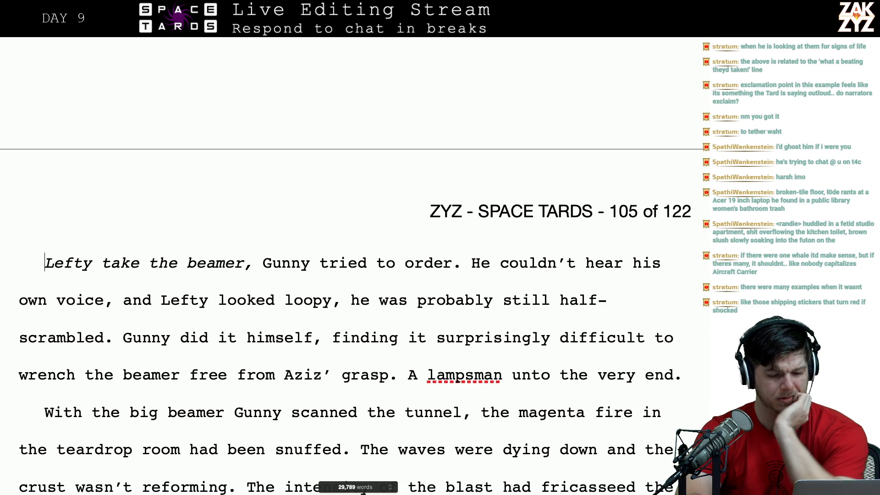
- In the “Gunny wanted to ask Member” paragraph, continue the first sentence after “a sample” with “, the mission recorder looked battered but alert.”
scroll(352, 306, down, 10)
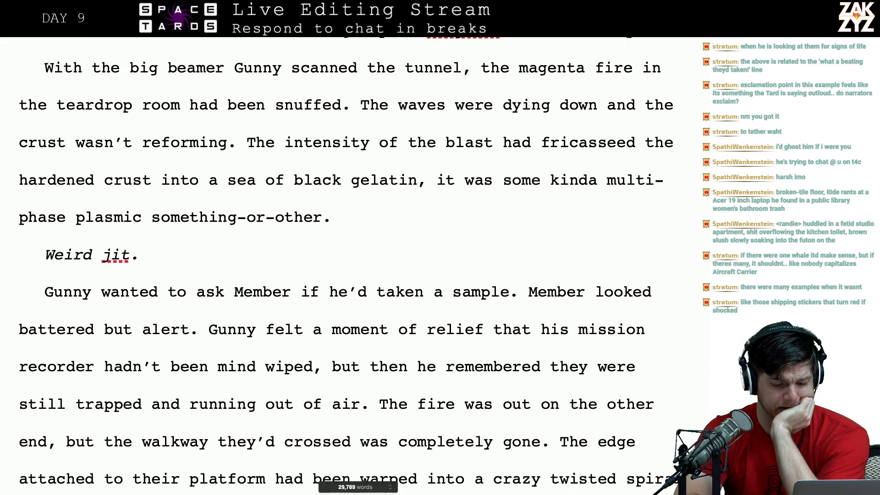
scroll(346, 263, down, 10)
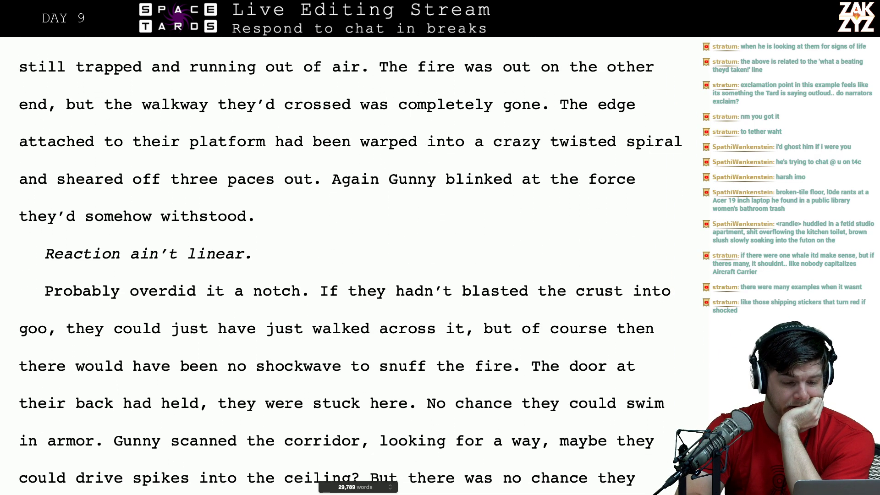
scroll(352, 266, up, 6)
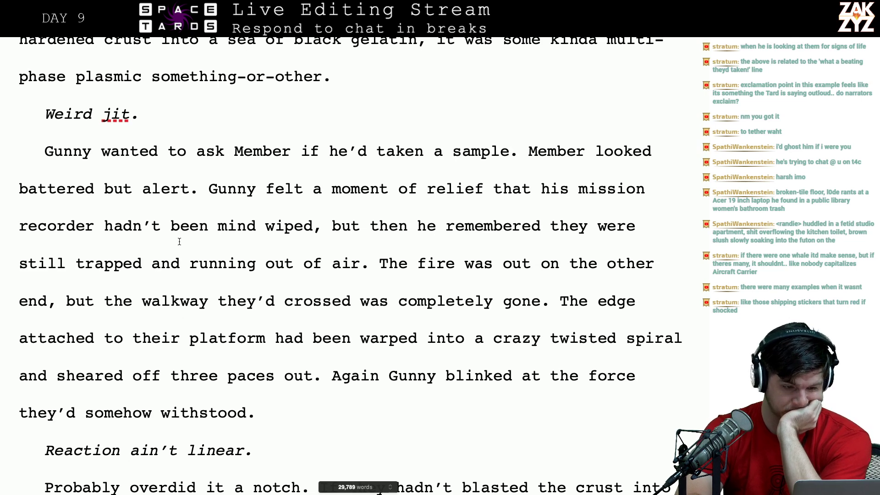
scroll(179, 242, down, 1)
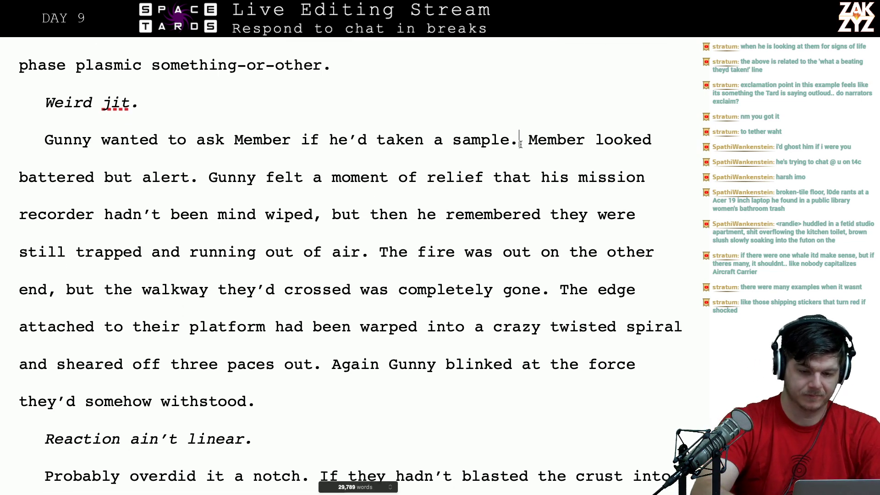
key(BackSpace)
text(, )
text(the mission )
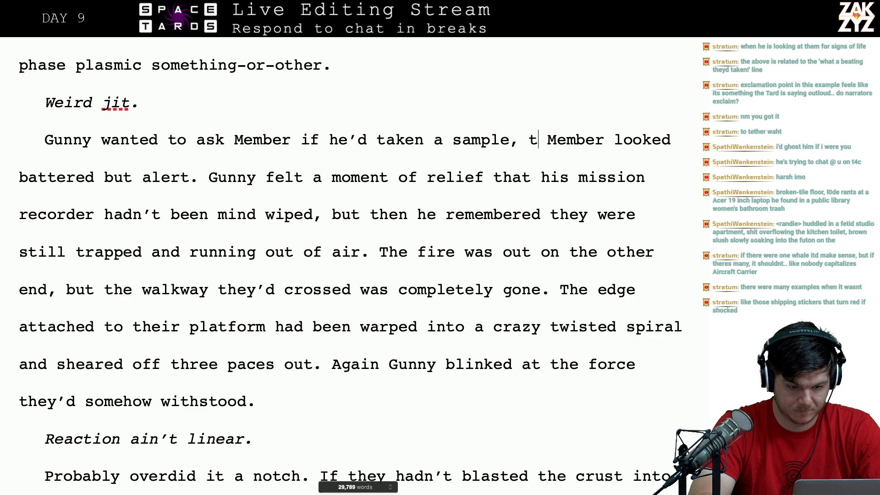
text(reco)
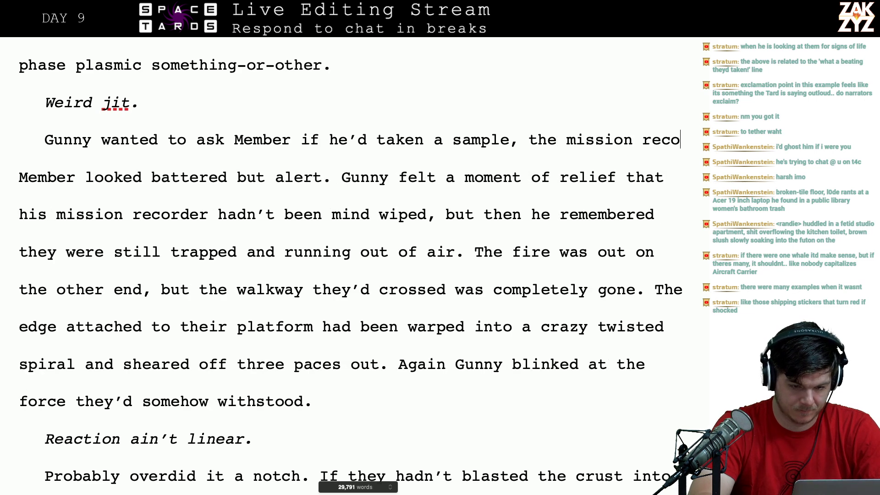
text(rder looked battered but )
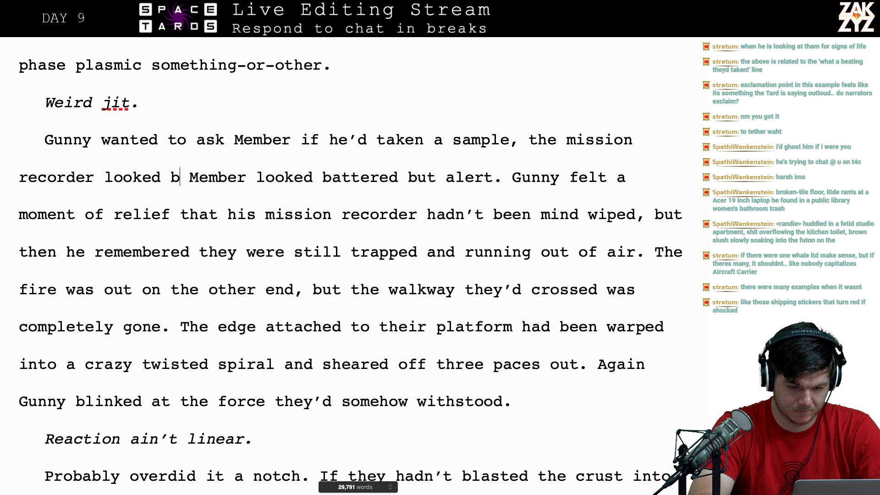
text(alert.)
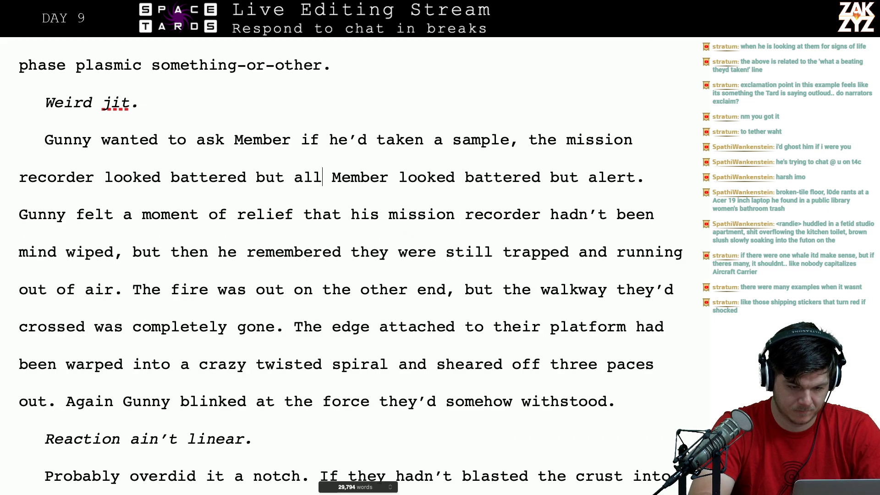
drag(361, 177, 370, 216)
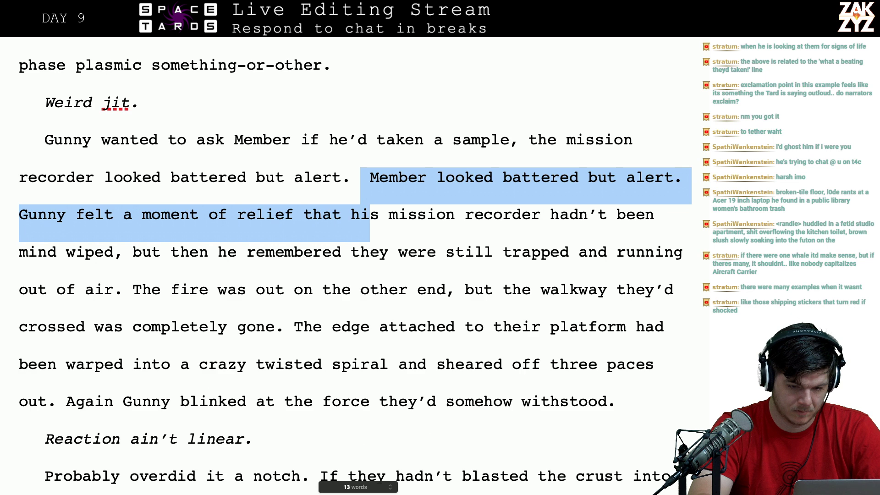
key(Up)
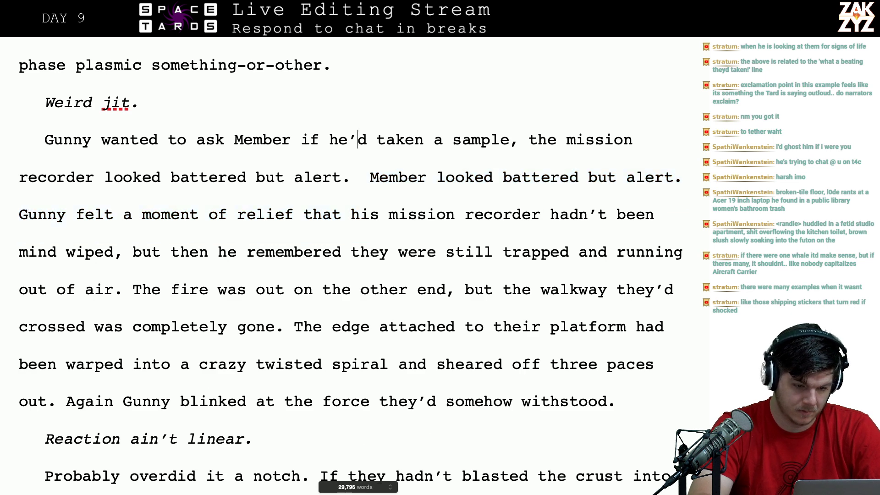
- Start a new paragraph after “Weird jit.” with “Gunny thought he ought to ask Member to take a sample, and when he located him”
key(Return)
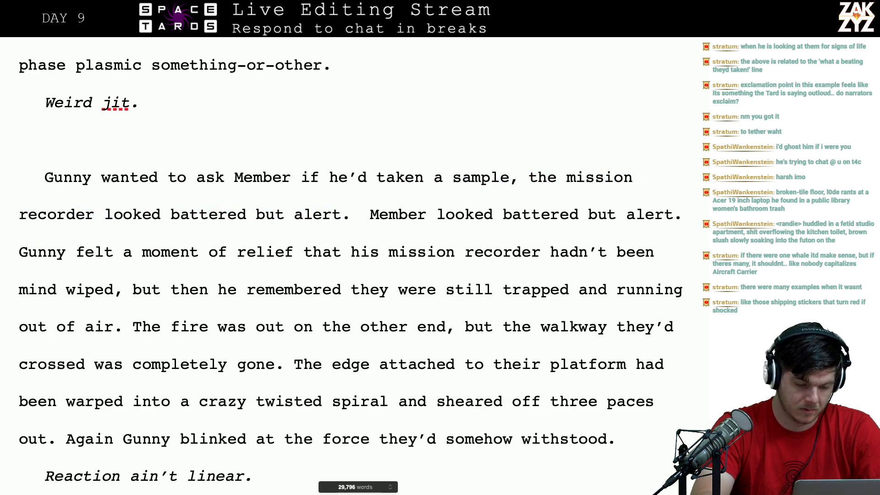
text(GU)
key(BackSpace)
text(unny)
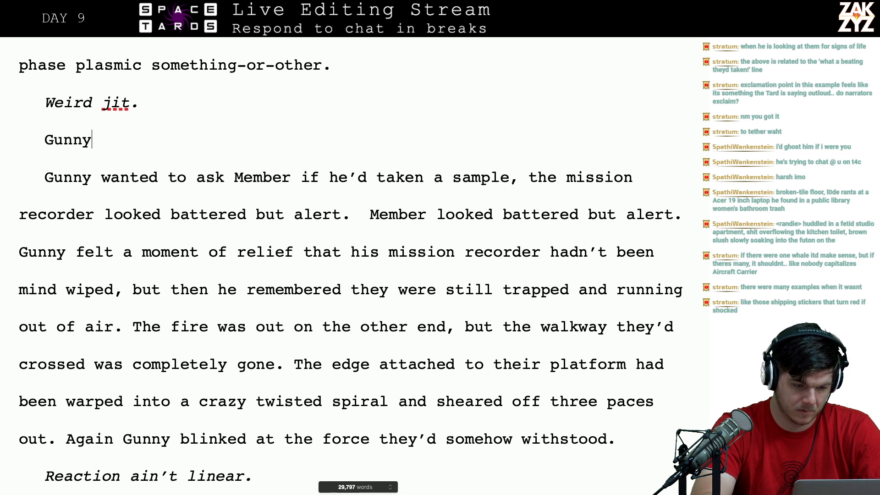
text( thought he ough)
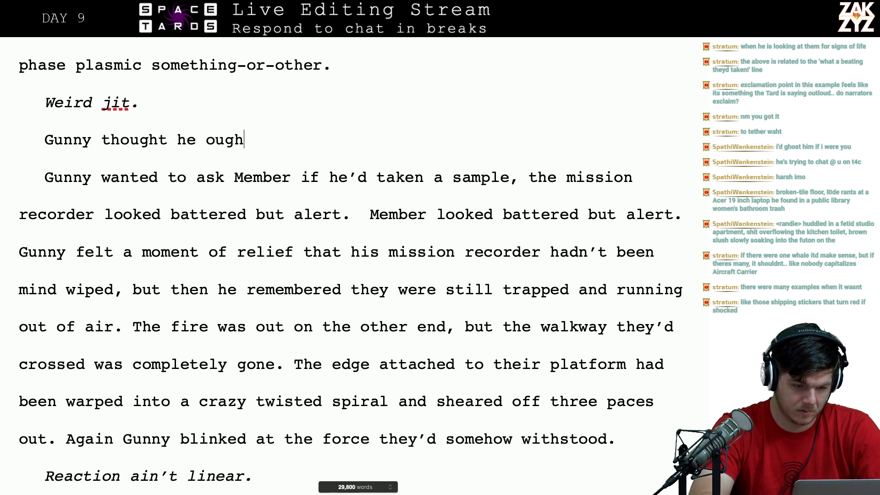
text(t to ask Mem)
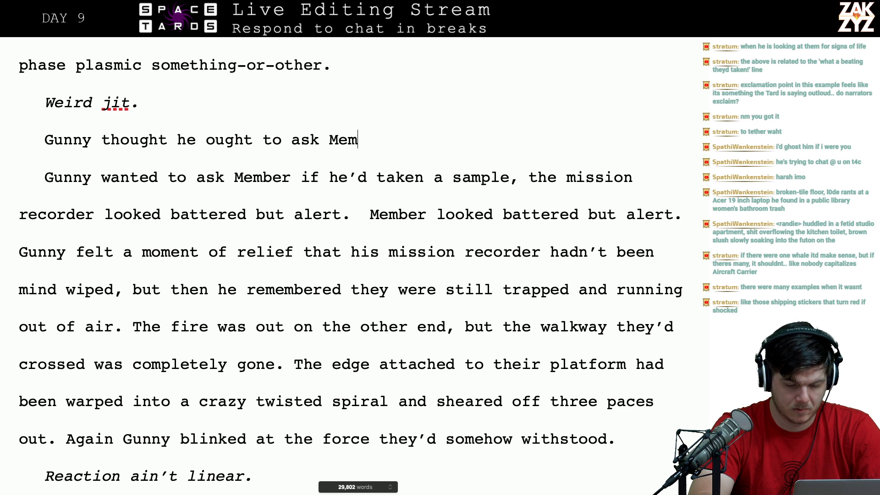
text(ber to take a s)
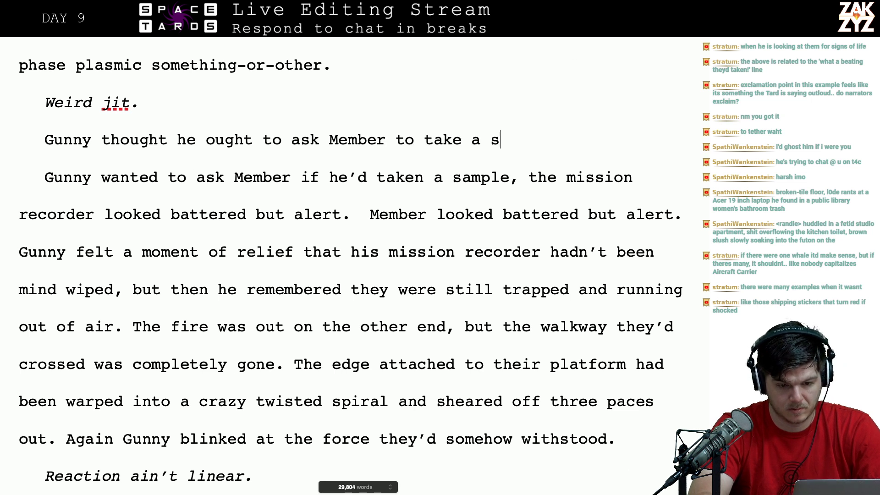
text(ample, and when )
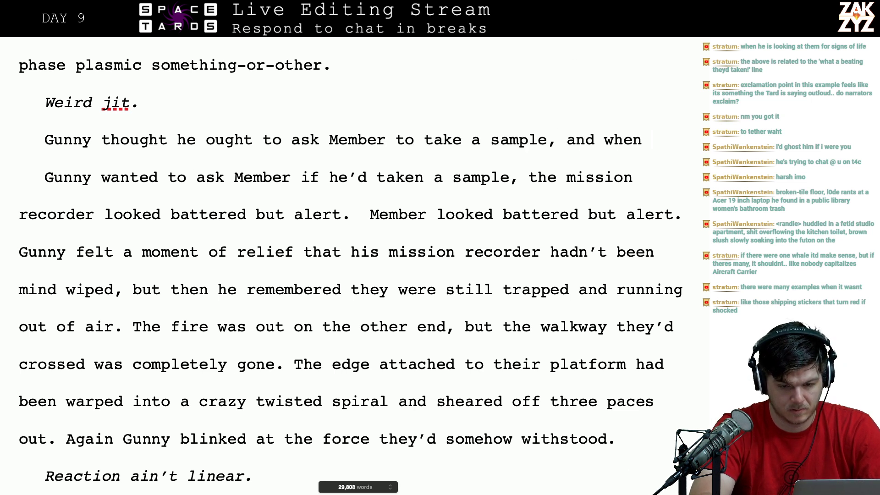
text(he located him)
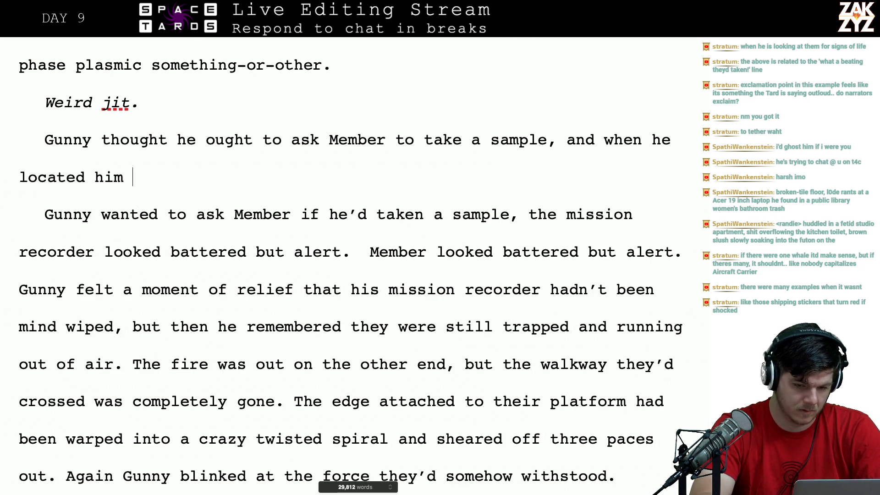
- Replace “and when he located him” in the new paragraph with “he scanned the marines unit”
key(BackSpace)
key(BackSpace)
key(BackSpace)
key(BackSpace)
key(BackSpace)
key(BackSpace)
key(BackSpace)
key(BackSpace)
key(BackSpace)
key(BackSpace)
key(BackSpace)
key(BackSpace)
key(BackSpace)
key(BackSpace)
key(BackSpace)
key(BackSpace)
key(BackSpace)
key(BackSpace)
key(BackSpace)
key(BackSpace)
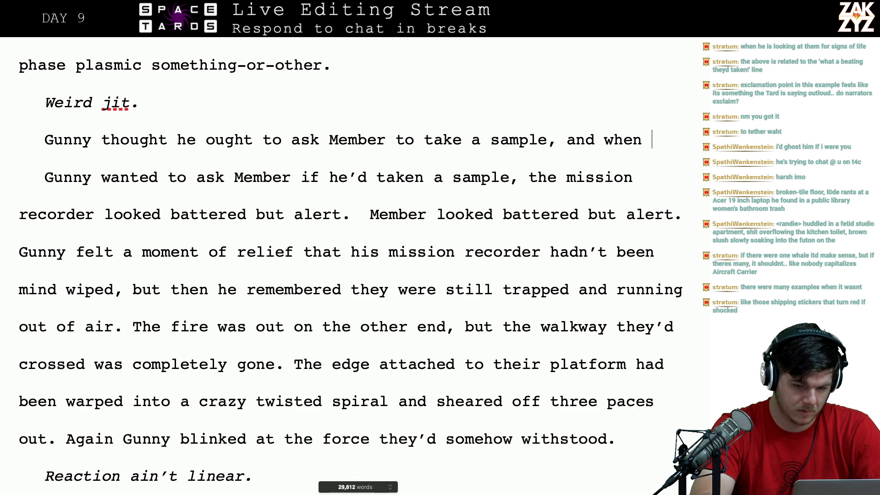
key(BackSpace)
key(BackSpace)
text(h)
key(BackSpace)
key(BackSpace)
text(he)
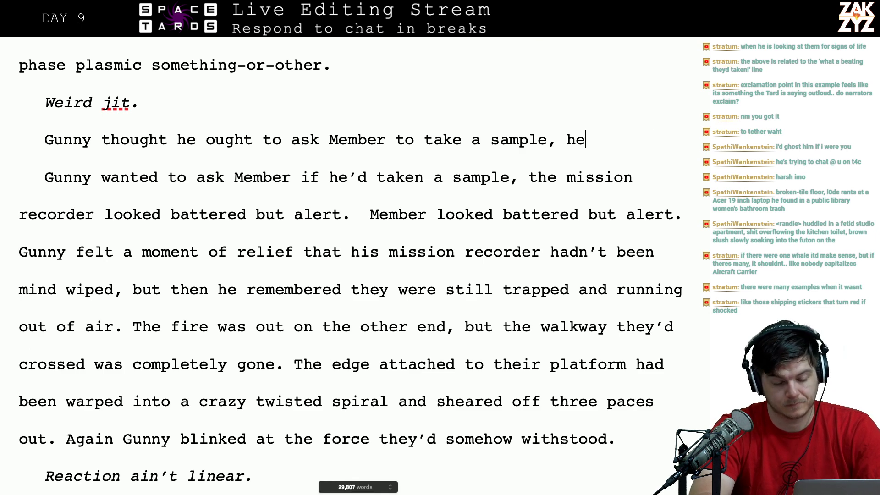
text( scanned )
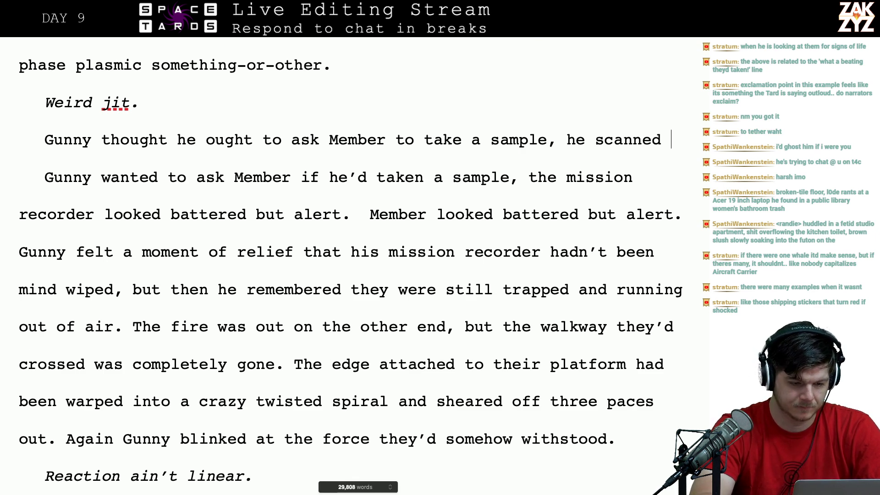
text(the marines unit)
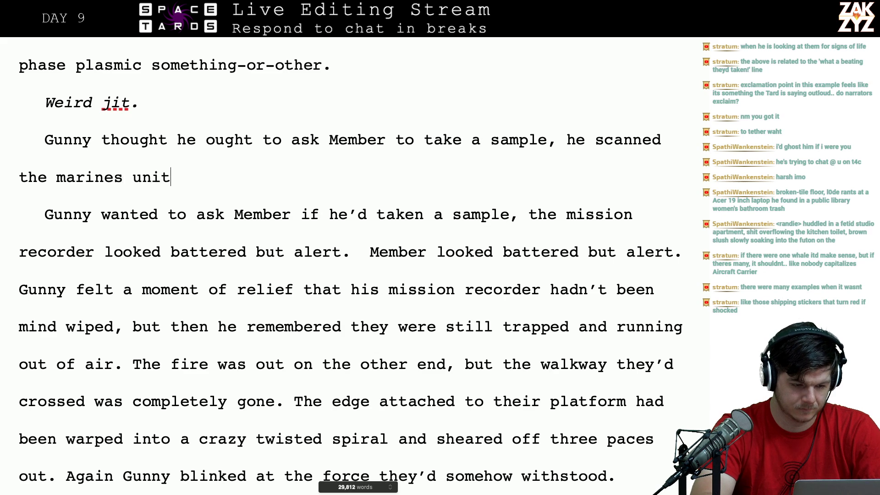
- Try “helmet” in place of “the marines unit” after “he scanned”
key(BackSpace)
key(BackSpace)
key(BackSpace)
key(BackSpace)
key(BackSpace)
key(BackSpace)
key(BackSpace)
key(BackSpace)
key(BackSpace)
key(BackSpace)
key(BackSpace)
key(BackSpace)
key(BackSpace)
key(BackSpace)
key(BackSpace)
key(BackSpace)
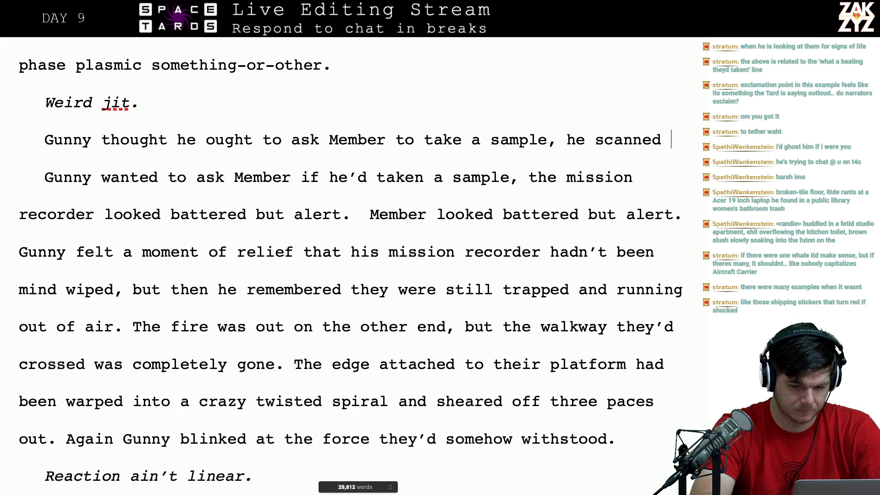
text(helmet)
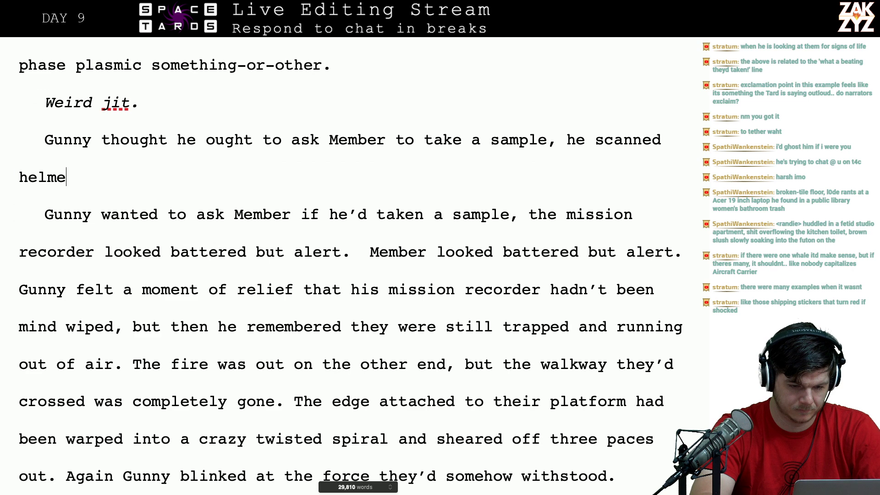
- Replace “he scanned helmet” after “take a sample,” with “the marines were so beat up it was difficult to tell them apart.”
key(BackSpace)
key(BackSpace)
key(BackSpace)
key(BackSpace)
key(BackSpace)
key(BackSpace)
key(BackSpace)
key(BackSpace)
key(BackSpace)
key(BackSpace)
key(BackSpace)
key(BackSpace)
key(BackSpace)
key(BackSpace)
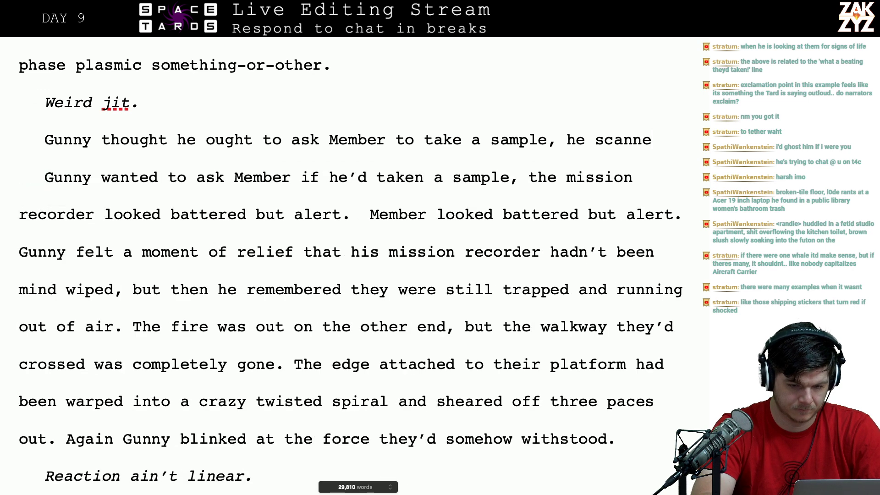
text(the m)
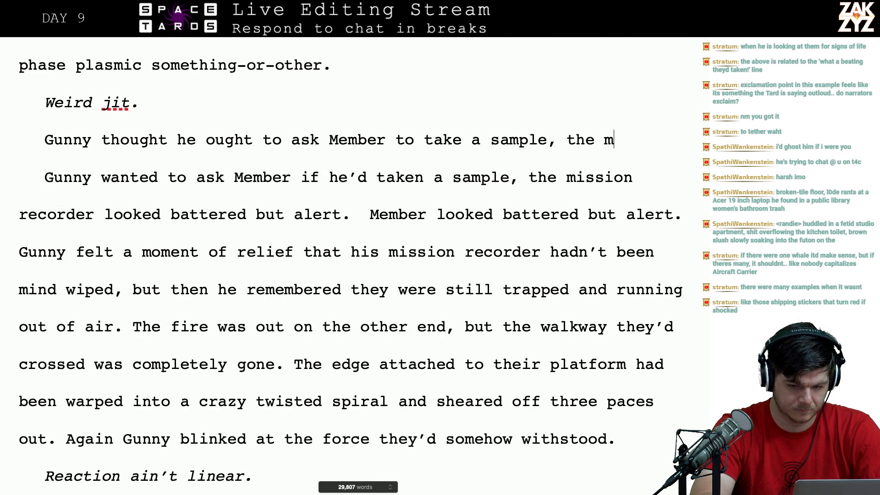
text(arines were so be)
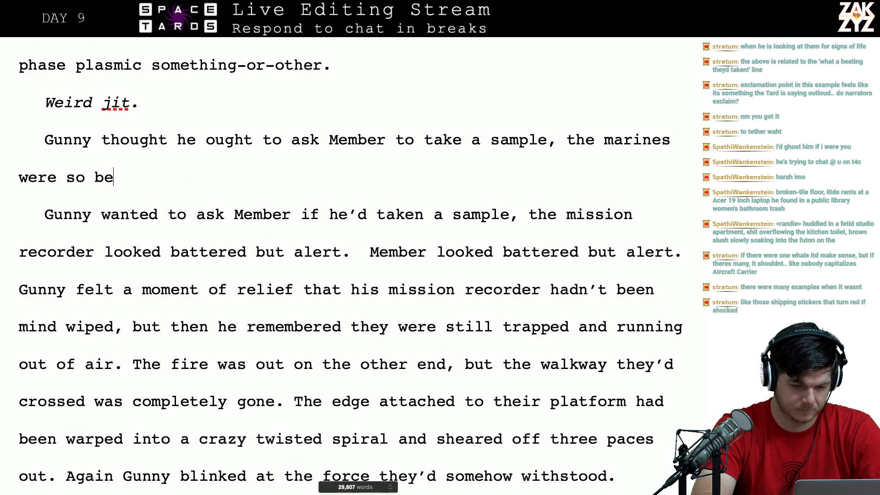
text(at up it was di)
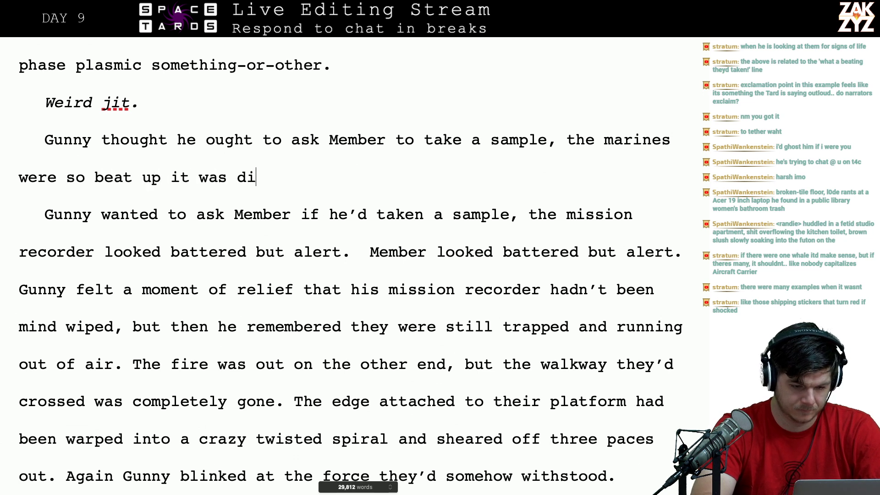
text(fficult to tell)
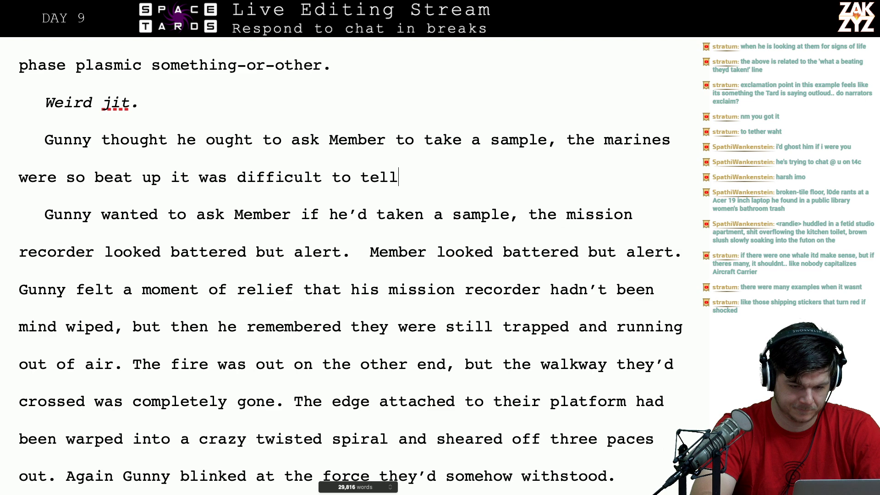
text( them apart. He)
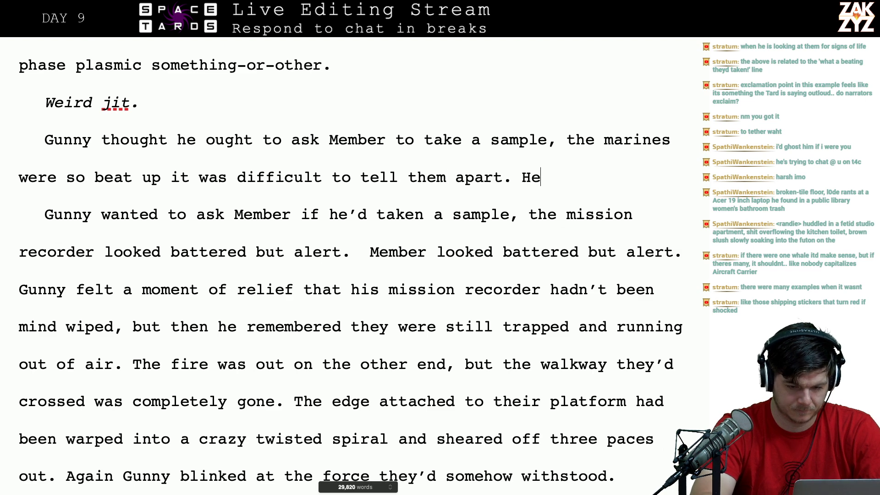
- Begin the next sentence of that paragraph with “He found the elephant skull” in place of a reference to Member
text( found member's)
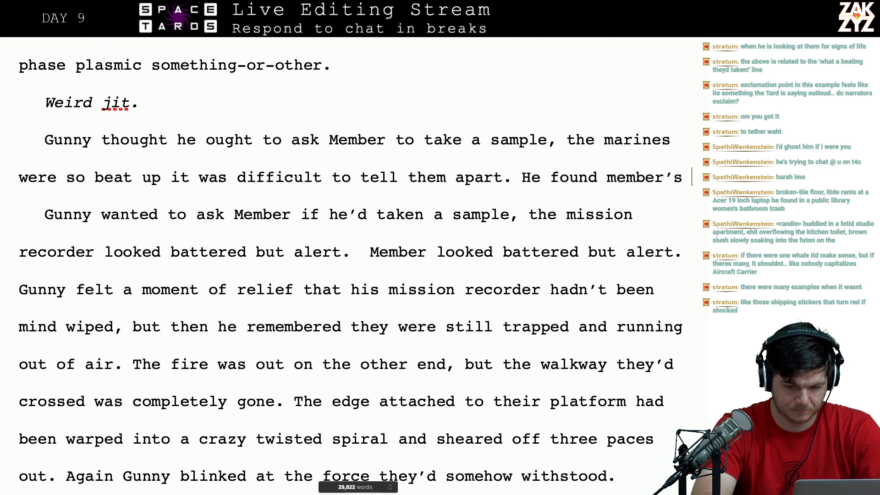
key(BackSpace)
key(BackSpace)
key(BackSpace)
key(BackSpace)
key(BackSpace)
key(BackSpace)
key(BackSpace)
key(BackSpace)
text(the el)
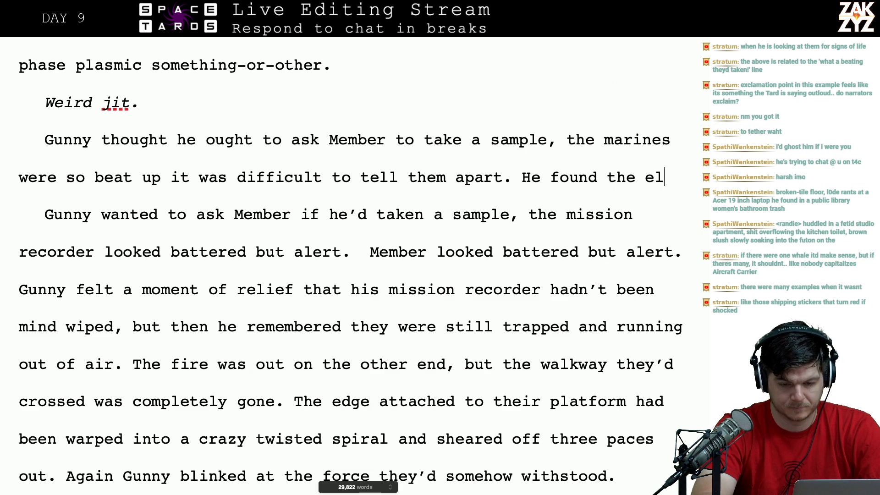
text(m)
key(BackSpace)
text(ephant)
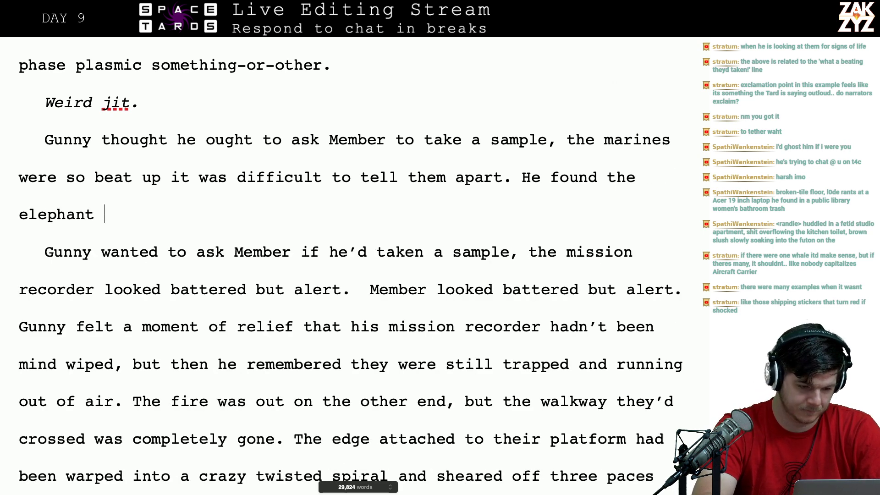
text( skull)
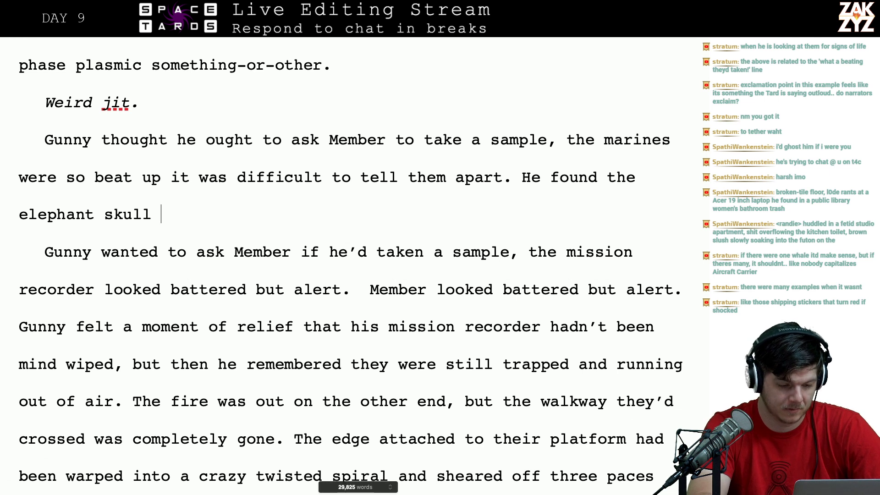
- Finish the sentence after “elephant skull” with “herald, Member was battered but alert.”
text(herald and che)
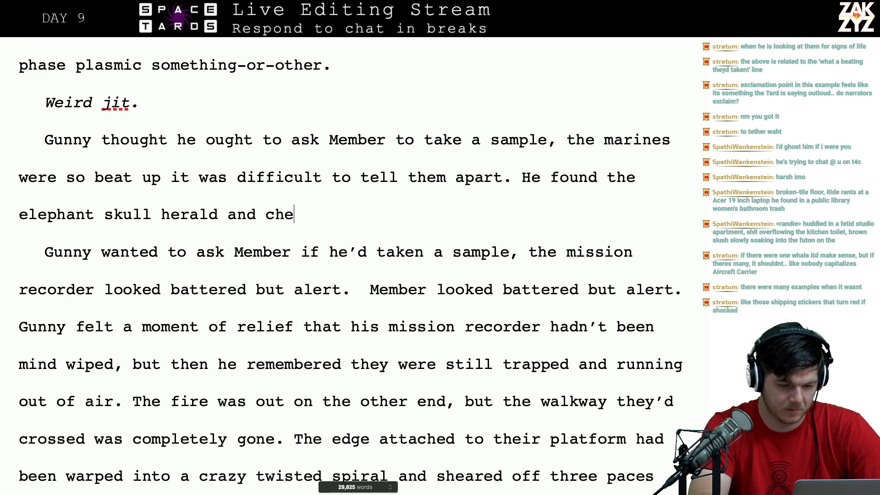
key(BackSpace)
key(BackSpace)
key(BackSpace)
key(BackSpace)
key(BackSpace)
key(BackSpace)
key(BackSpace)
key(BackSpace)
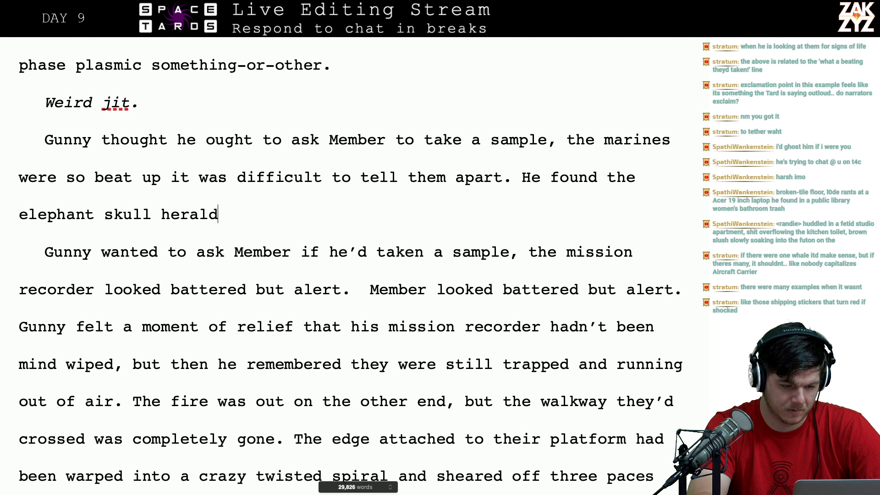
text(, Member was )
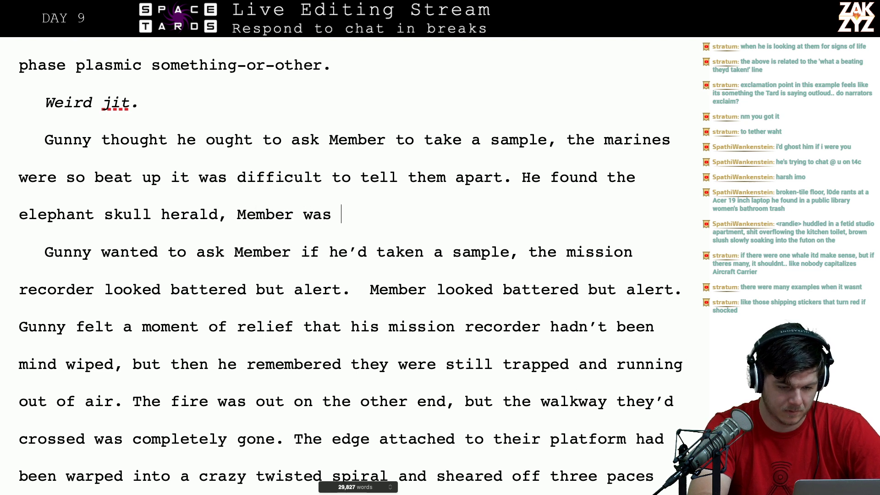
text(battered )
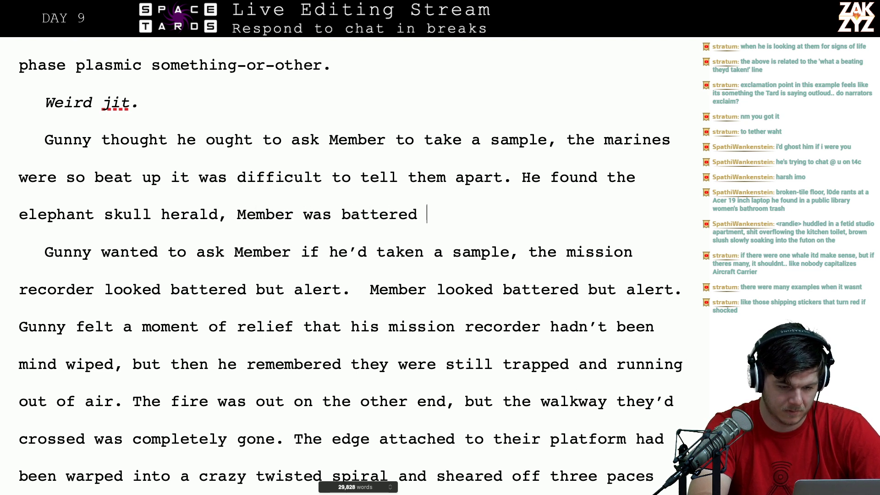
text(but alert.)
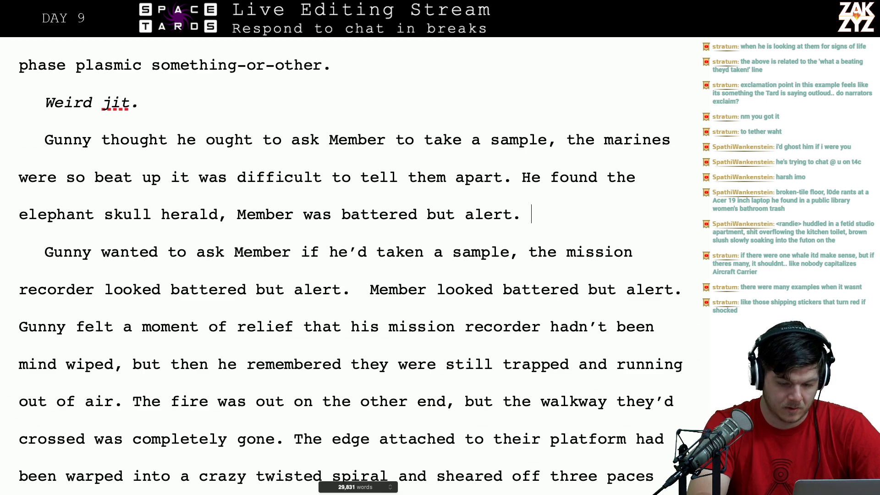
- Delete the old text from “Gunny wanted to ask Member” through “Member looked battered but alert.”, joining the rest to the new paragraph
key(shift+Down)
key(shift+Down)
key(shift+Right)
key(shift+Right)
key(shift+Right)
key(shift+Right)
key(shift+Right)
key(shift+Right)
key(shift+Right)
key(shift+Right)
key(shift+Right)
key(shift+Right)
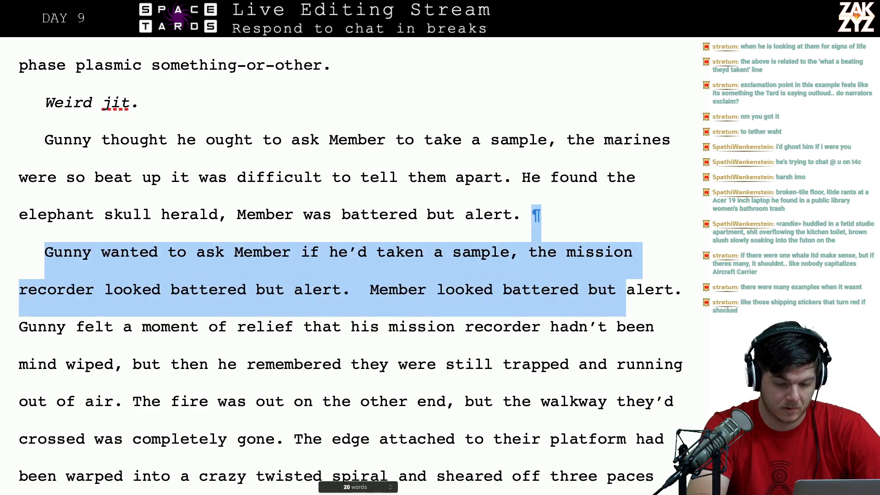
key(shift+Right)
key(shift+Right)
key(shift+Right)
key(shift+Right)
key(shift+Right)
key(shift+Right)
key(shift+Left)
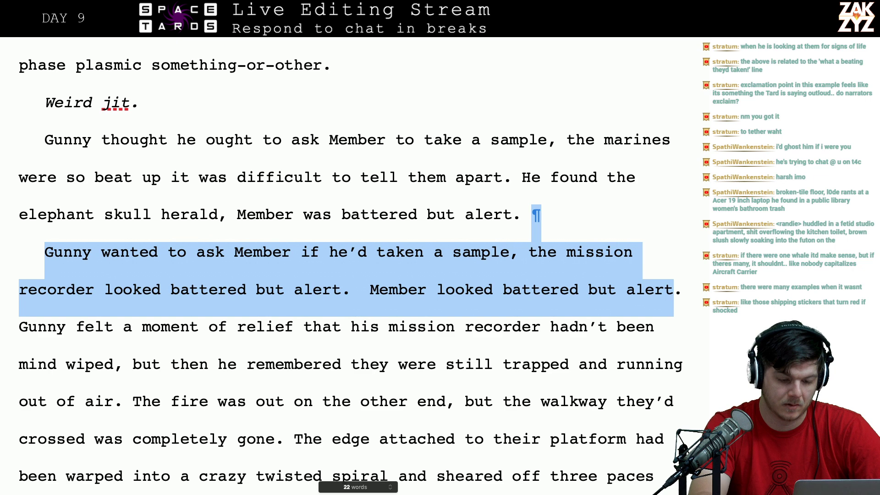
key(BackSpace)
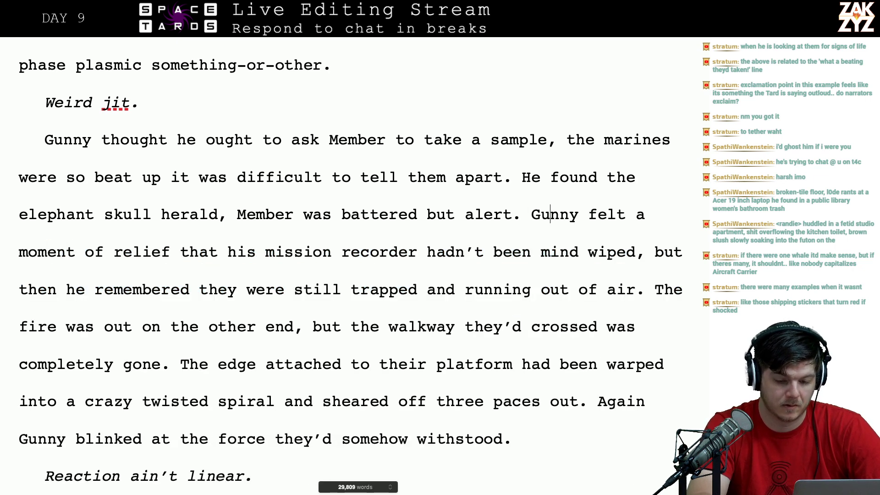
- Insert “For a moment Gunny was relieved the mission recorder hadn’t been mind wiped” before “Gunny felt a moment of relief”
text(For a moment g)
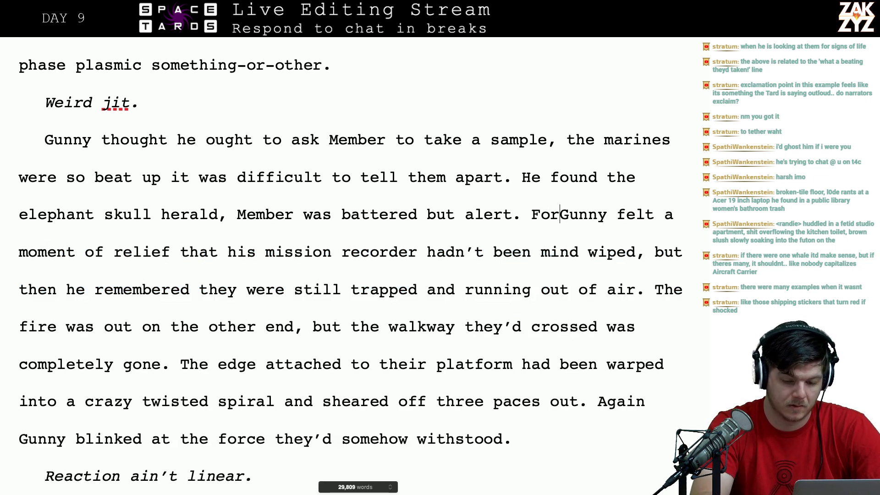
key(BackSpace)
text(Gunny was rel)
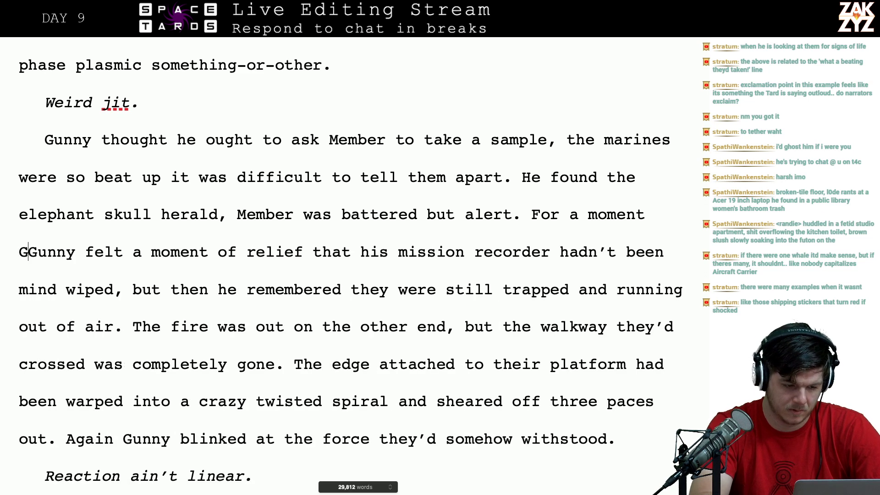
text(ieve d)
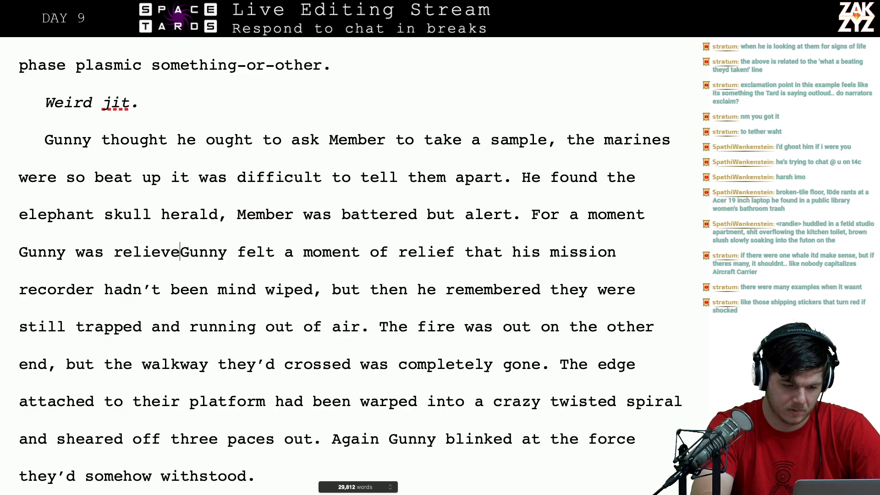
key(BackSpace)
key(BackSpace)
text(d the )
text(mission record)
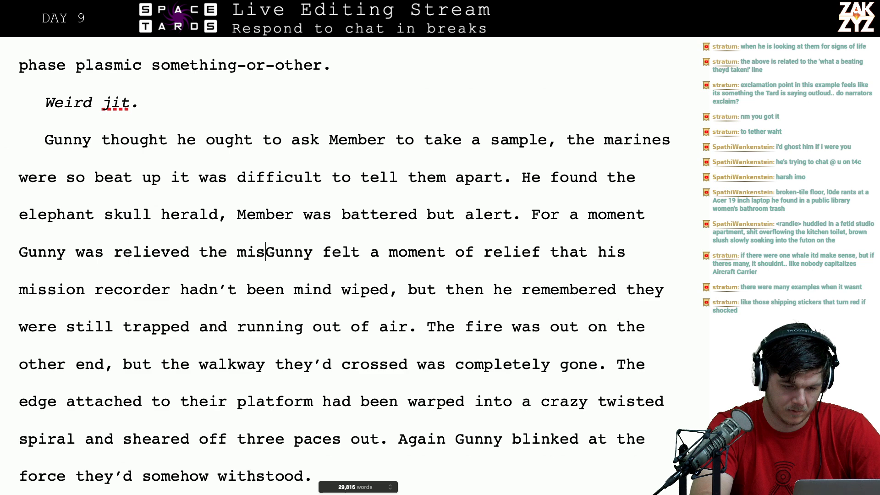
text(er hadn't been )
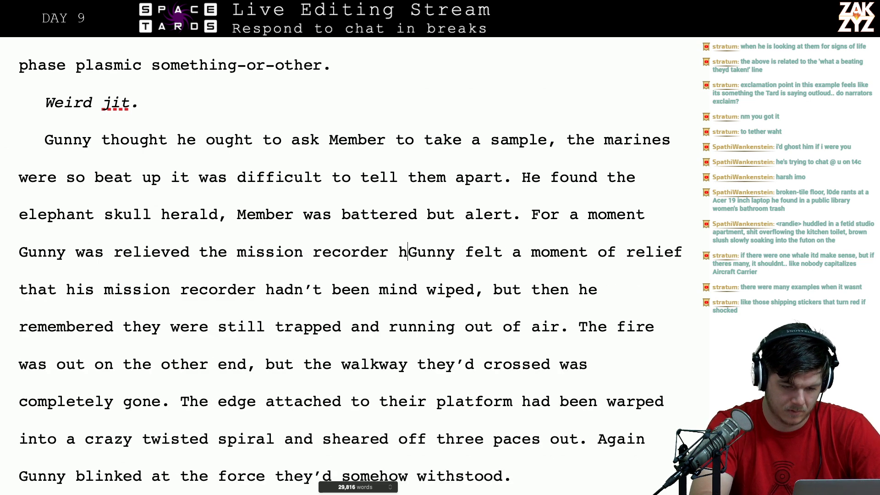
text(mind wiped)
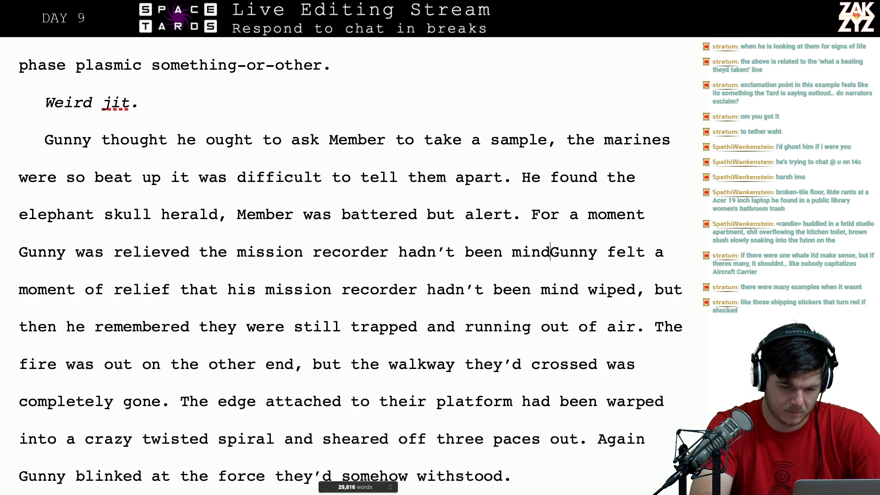
- Delete the redundant “Gunny felt a moment of relief that his mission recorder hadn’t been mind”
key(shift+Down)
key(shift+Right)
key(shift+Right)
key(shift+Right)
key(shift+Right)
key(shift+Right)
key(shift+Right)
key(shift+Right)
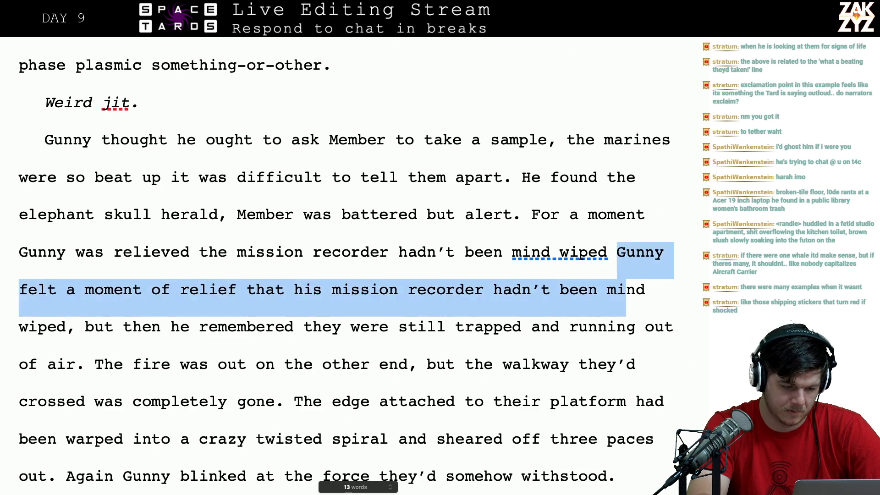
key(shift+Left)
key(shift+Left)
key(shift+Left)
key(shift+Left)
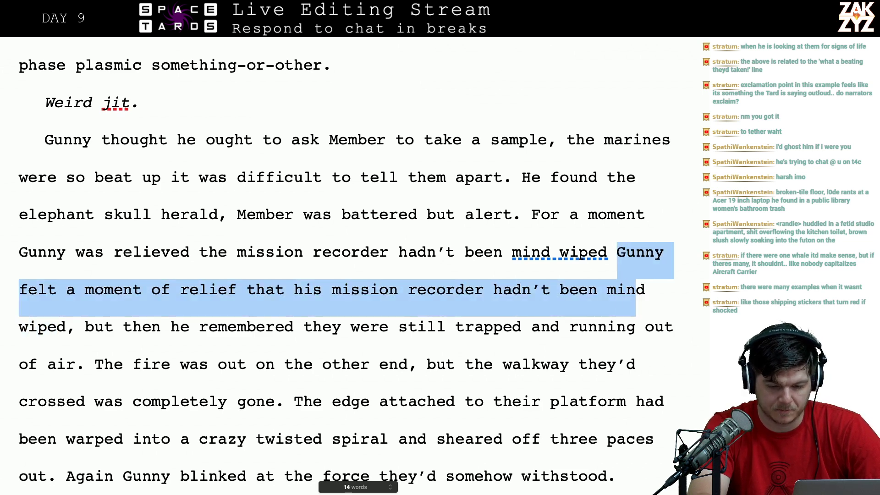
key(BackSpace)
- Join “mind wiped” into “mindwiped” and remove the duplicate “wiped” before the comma
key(Left)
key(BackSpace)
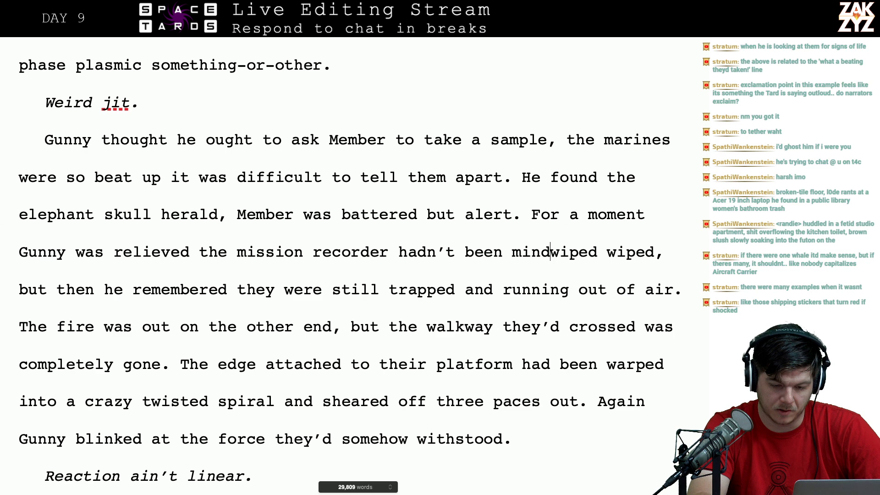
key(Right)
key(Right)
key(Right)
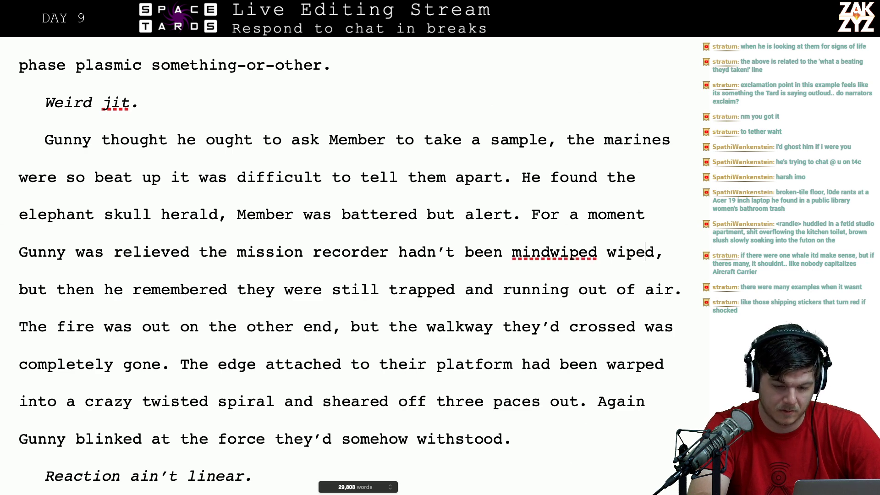
key(Delete)
key(Delete)
key(Delete)
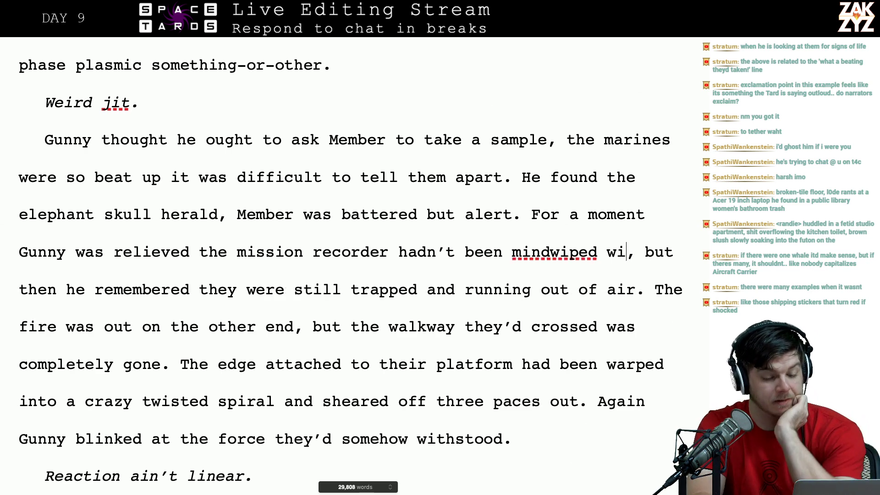
key(BackSpace)
key(BackSpace)
key(BackSpace)
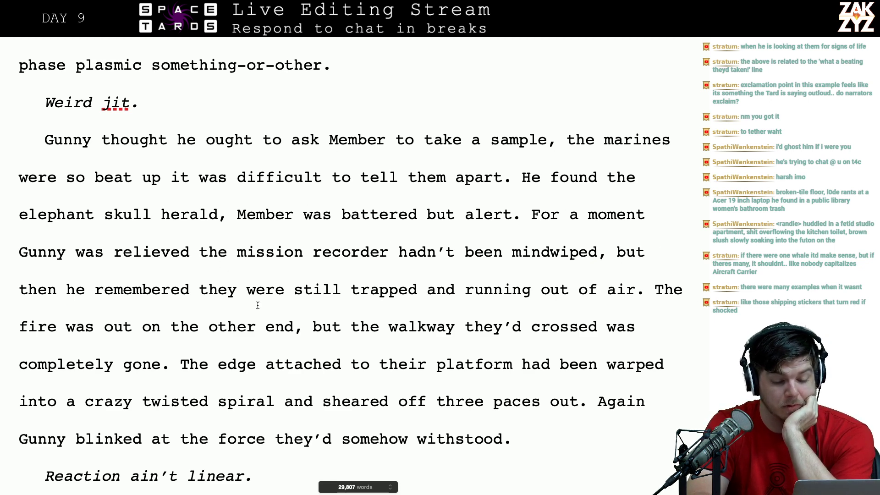
- Split the paragraph after “running out of air.” so that “The fire was out on the other end” starts a new one
scroll(448, 284, down, 1)
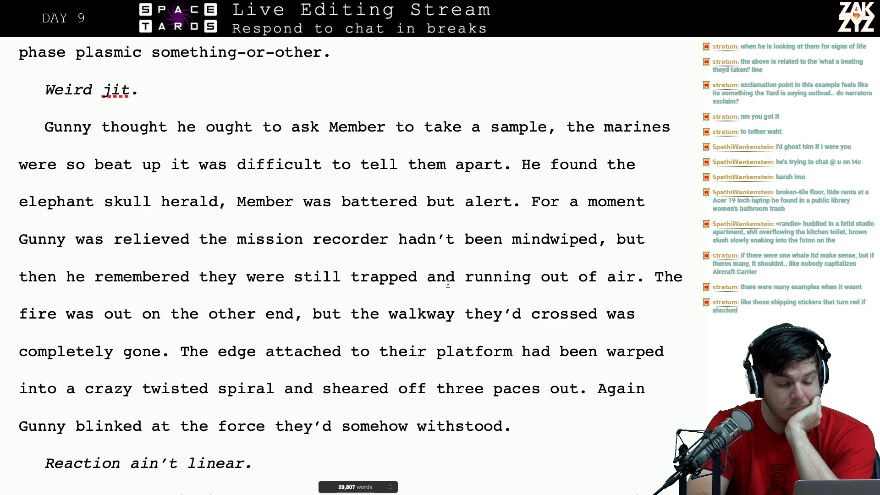
click(336, 343)
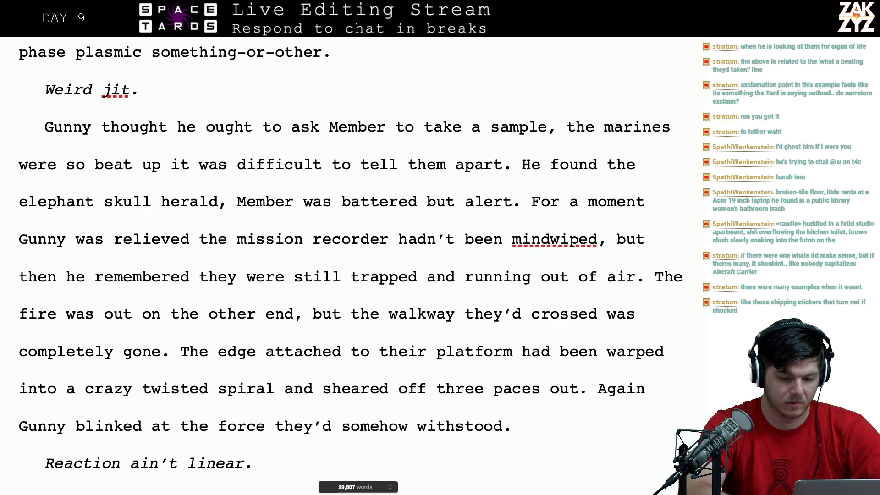
scroll(706, 356, down, 1)
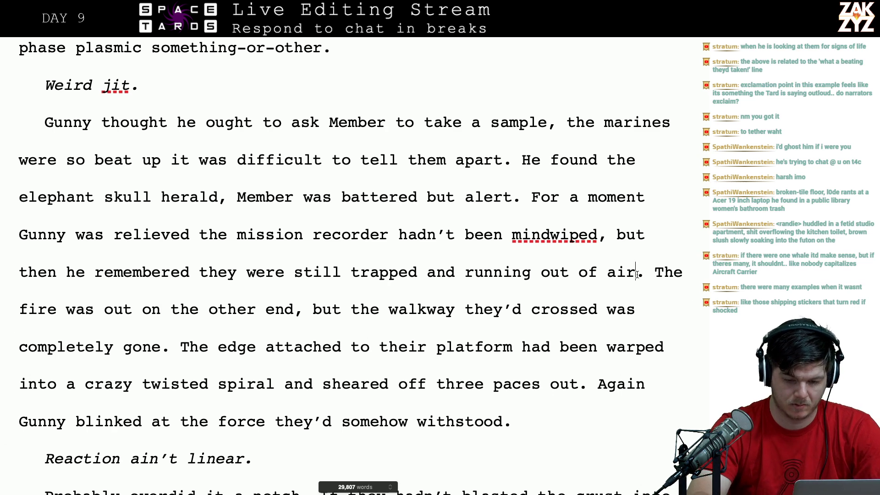
key(Return)
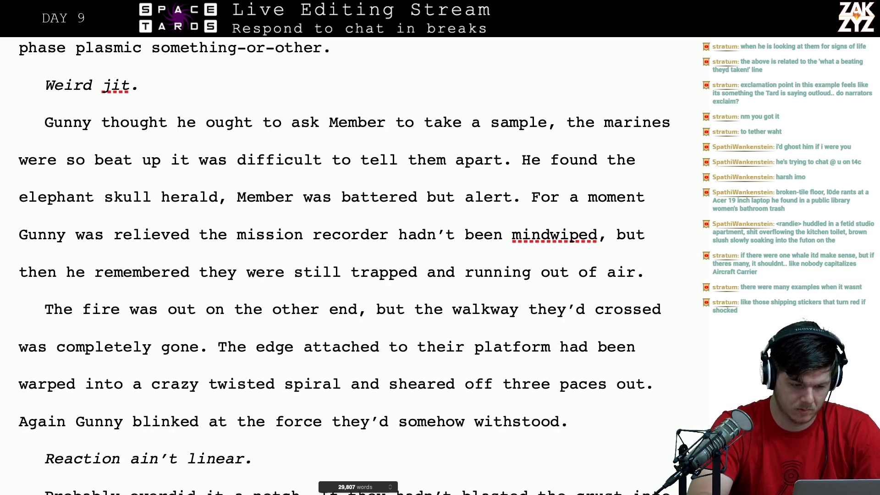
- Insert a new paragraph “The teardrop was no longer on fire but the walkway was completely gone.” before “The fire was out on the other end”
key(Return)
key(Up)
text(The teard)
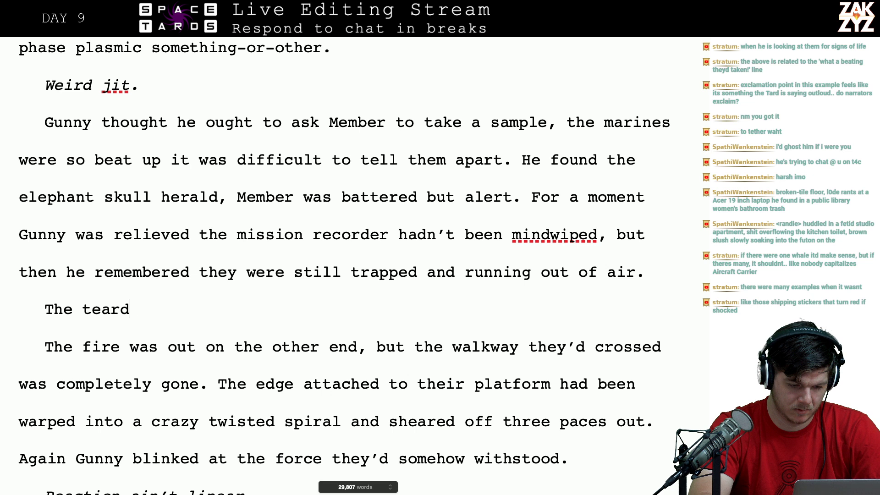
text(rop was no)
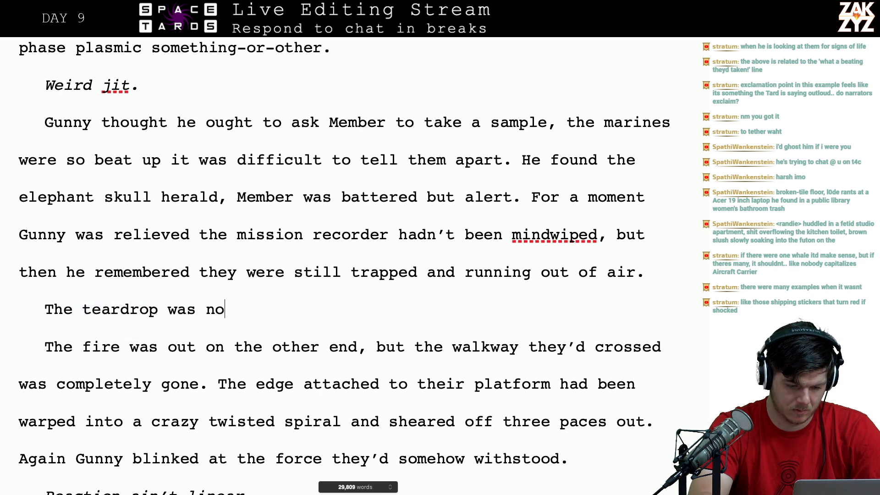
text( long er)
key(BackSpace)
key(BackSpace)
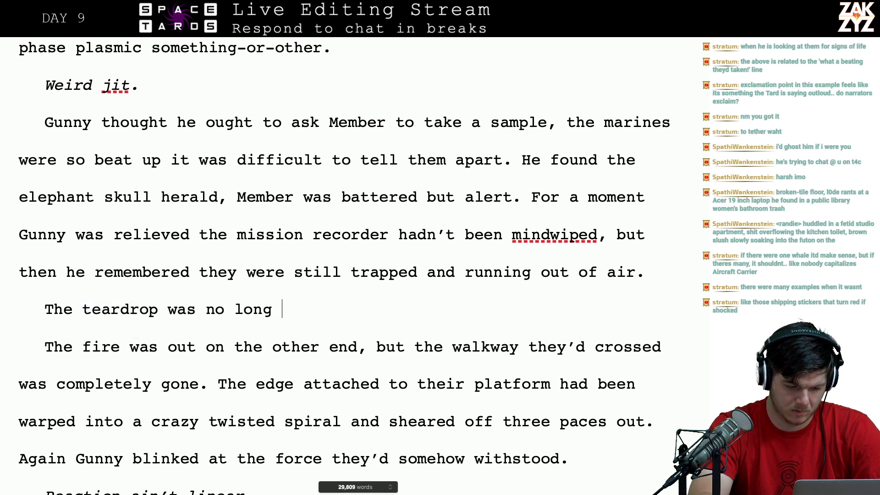
text(er on fire but th)
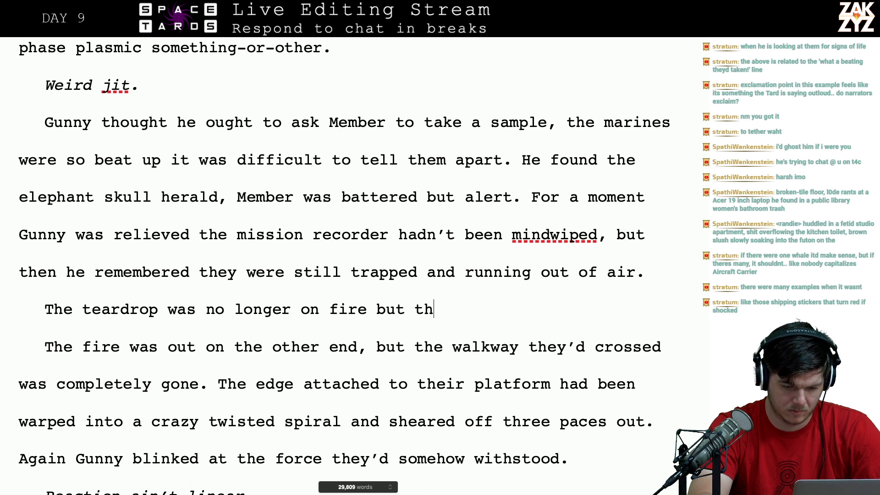
text(e walkway )
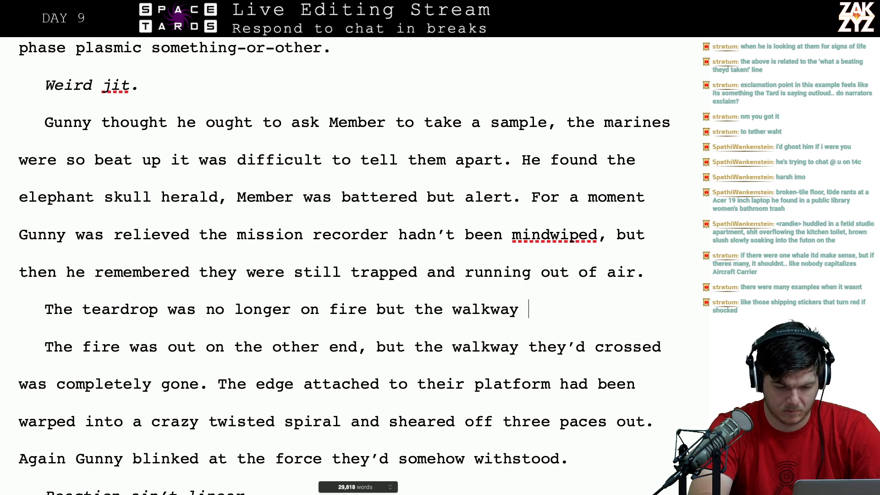
text(twas completely g)
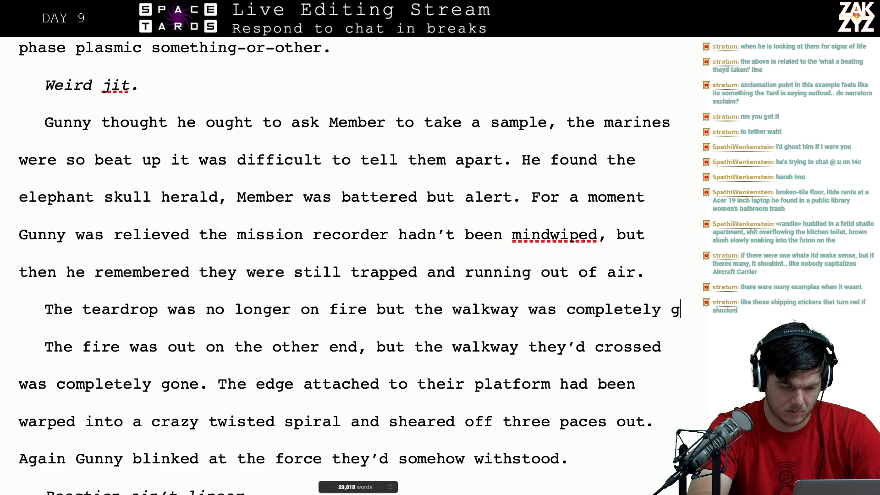
text(one.)
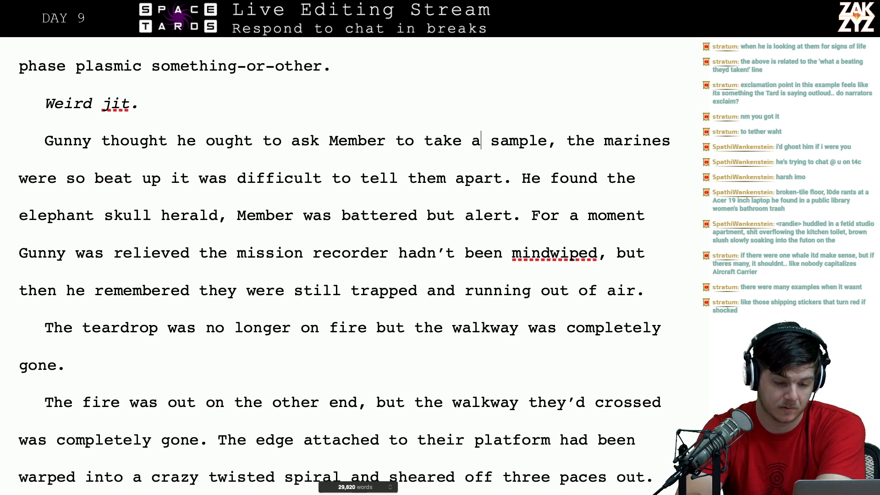
text(when he wa)
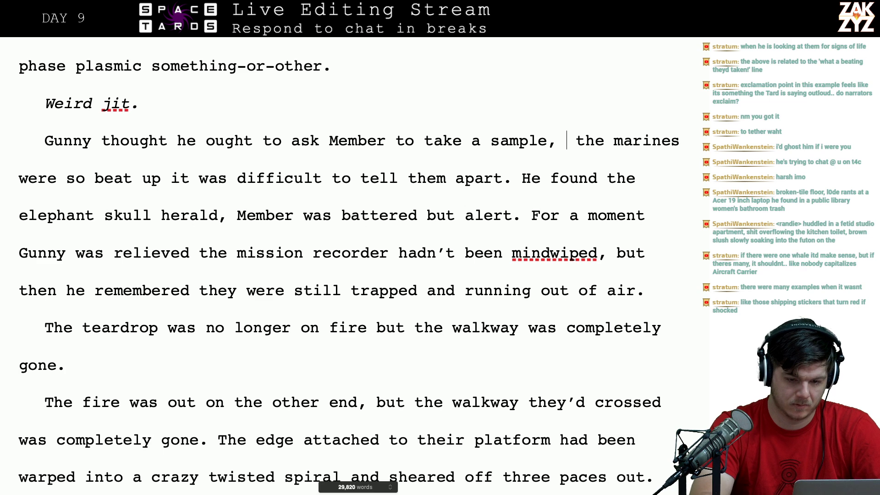
text(s l)
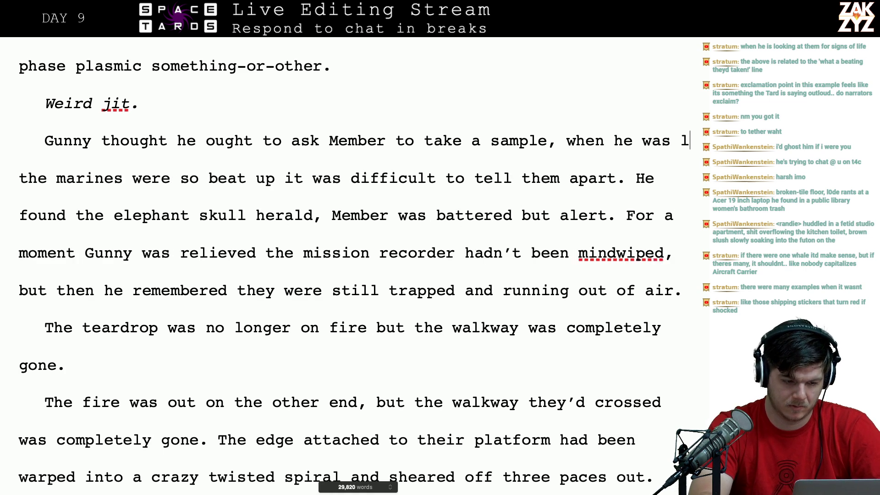
text(ooking for him he found the the marin)
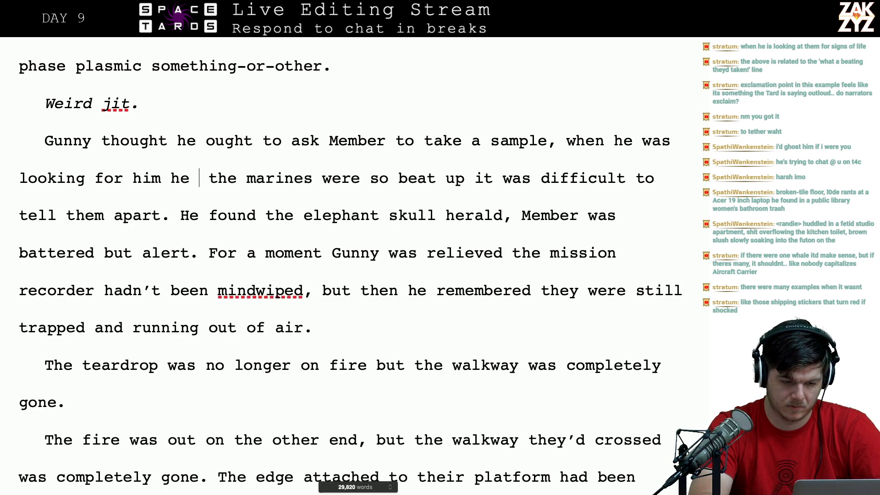
text(es)
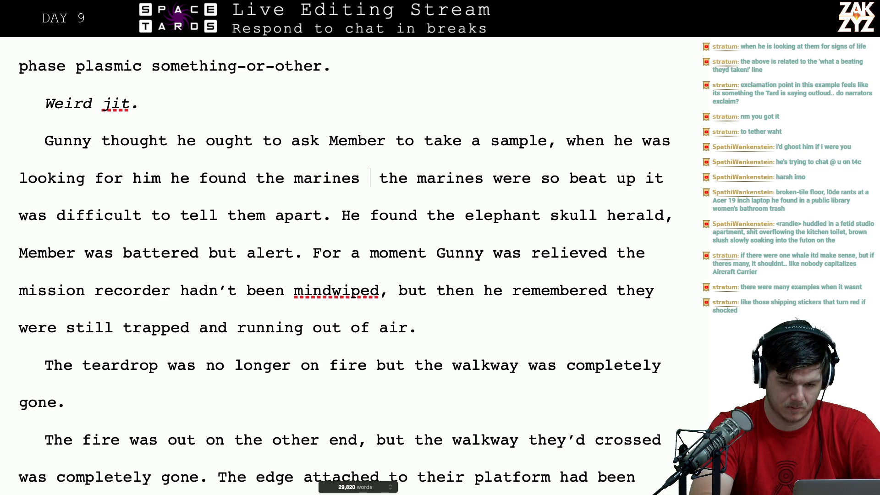
key(BackSpace)
key(BackSpace)
key(BackSpace)
key(BackSpace)
key(BackSpace)
key(BackSpace)
key(BackSpace)
key(BackSpace)
key(BackSpace)
key(BackSpace)
key(BackSpace)
key(BackSpace)
key(BackSpace)
key(BackSpace)
key(BackSpace)
key(BackSpace)
key(BackSpace)
key(BackSpace)
key(BackSpace)
key(BackSpace)
key(BackSpace)
key(BackSpace)
key(BackSpace)
key(BackSpace)
key(BackSpace)
key(BackSpace)
key(BackSpace)
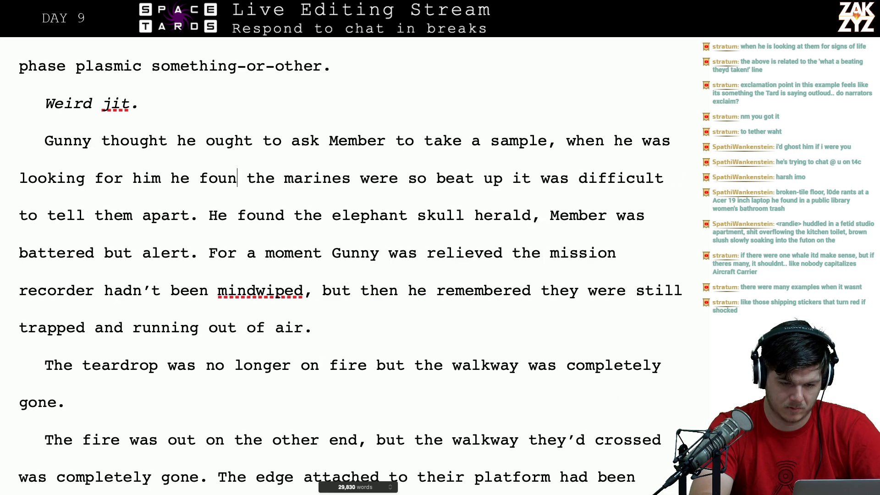
key(BackSpace)
key(BackSpace)
key(BackSpace)
key(BackSpace)
key(BackSpace)
key(BackSpace)
key(BackSpace)
key(BackSpace)
key(BackSpace)
key(BackSpace)
key(BackSpace)
key(BackSpace)
key(BackSpace)
key(BackSpace)
key(BackSpace)
key(BackSpace)
key(BackSpace)
key(BackSpace)
key(BackSpace)
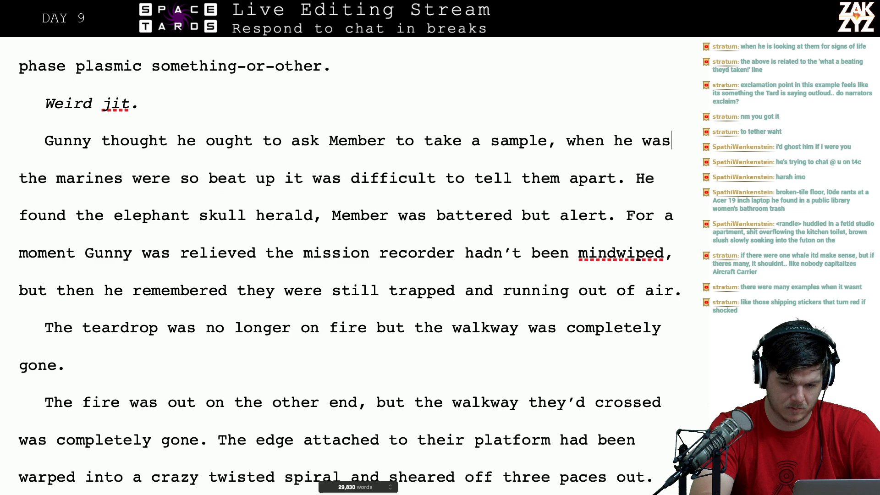
- Continue “take a sample” with “and scanned the platoon for him” and end the sentence there with a period
text(and scanned the pl)
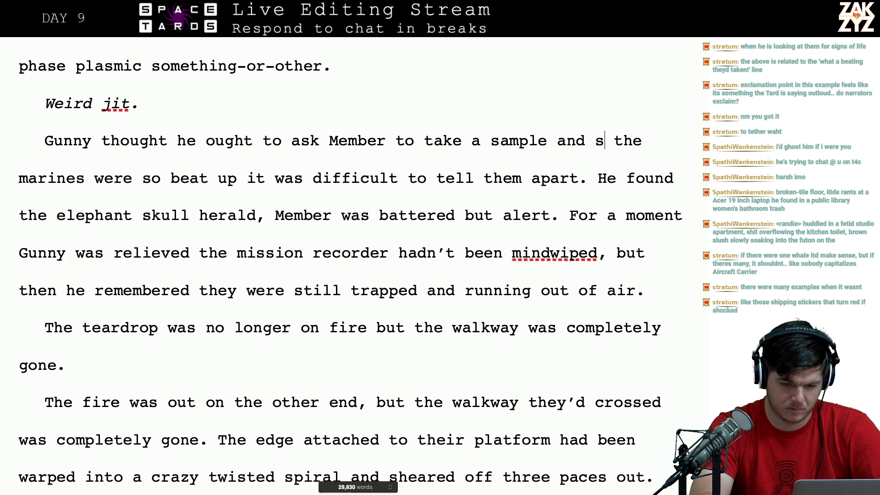
text(atoon for him,)
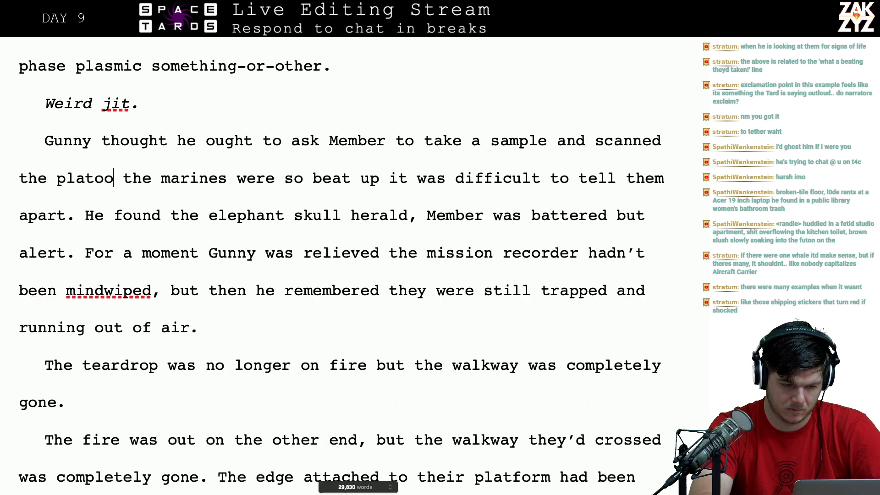
key(BackSpace)
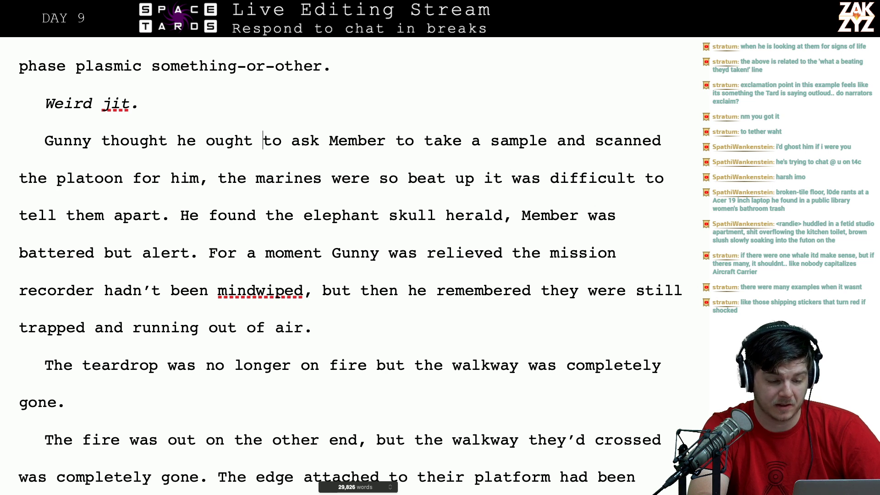
key(Left)
key(Left)
key(Left)
key(Left)
key(Left)
key(Left)
key(Left)
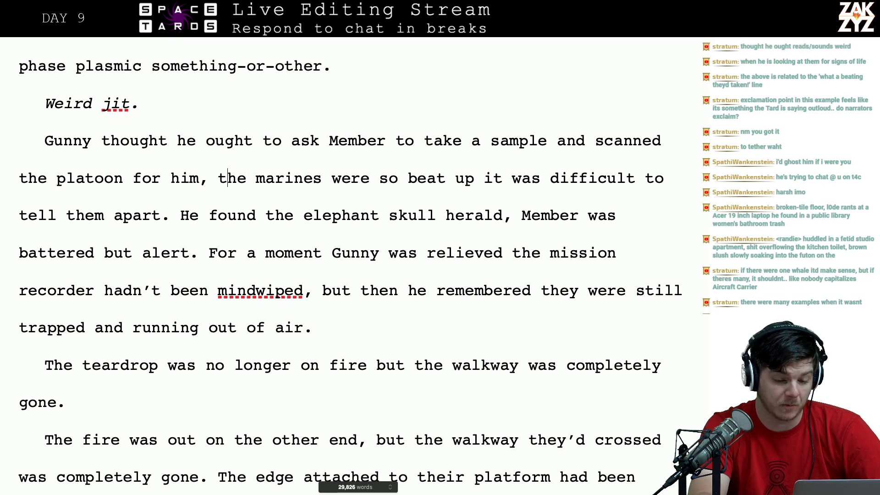
key(BackSpace)
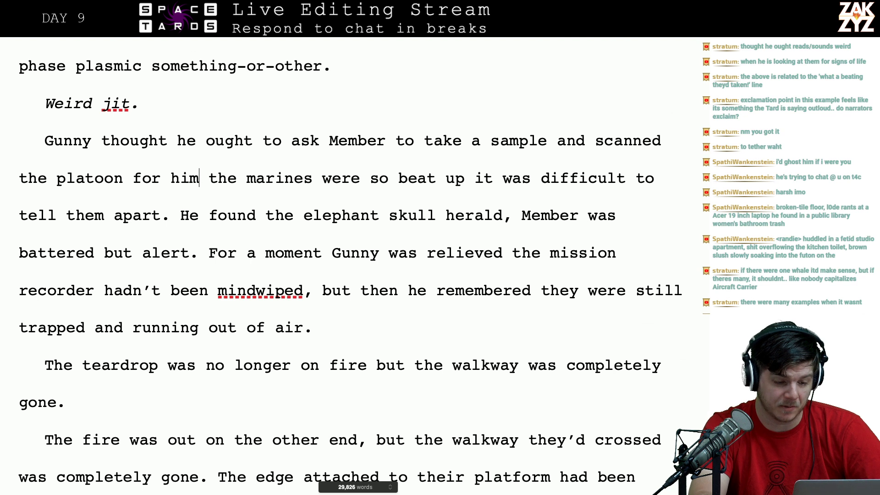
text(.)
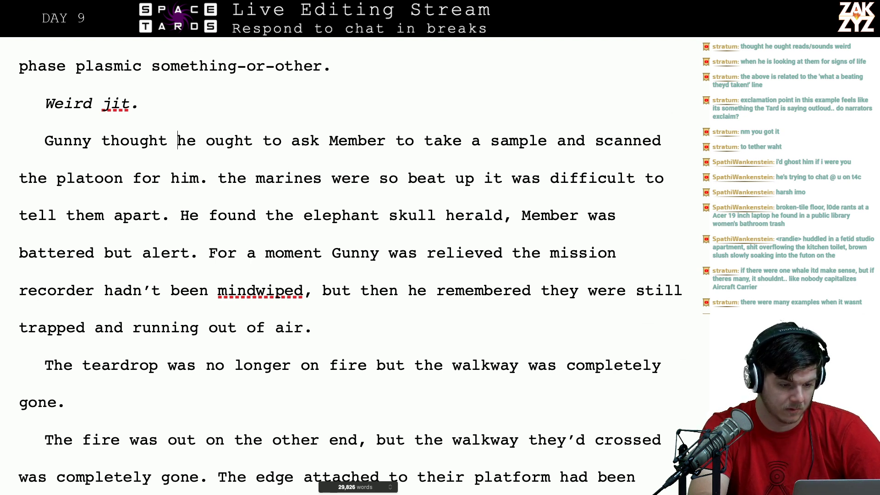
- Break the paragraph after “Gunny” and continue that line with “wanted to order Member to take a sample, he scanned the platoon”
key(Left)
key(Left)
key(Return)
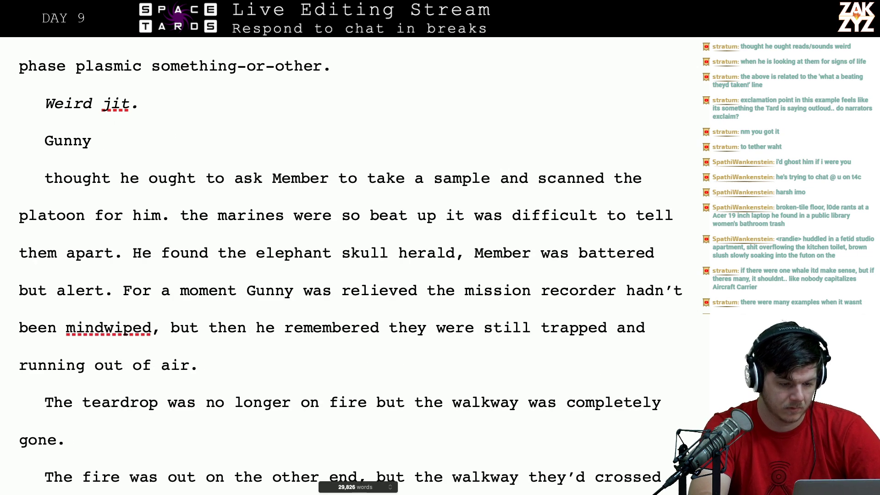
text(wanted to or)
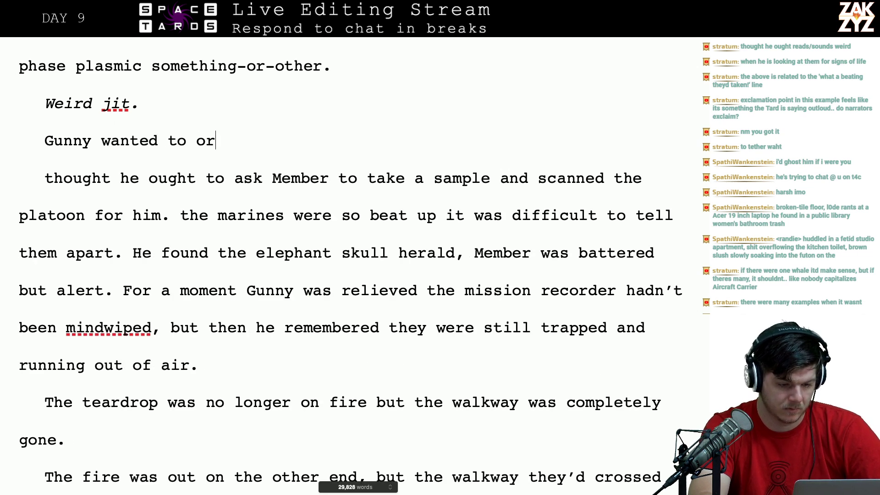
text(der member to)
key(BackSpace)
key(BackSpace)
key(BackSpace)
key(BackSpace)
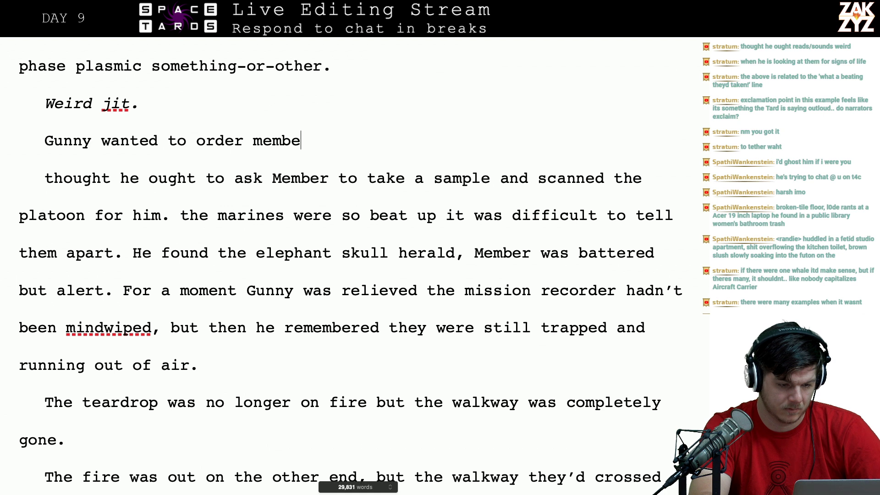
key(BackSpace)
key(BackSpace)
key(BackSpace)
key(BackSpace)
key(BackSpace)
text(Member to t)
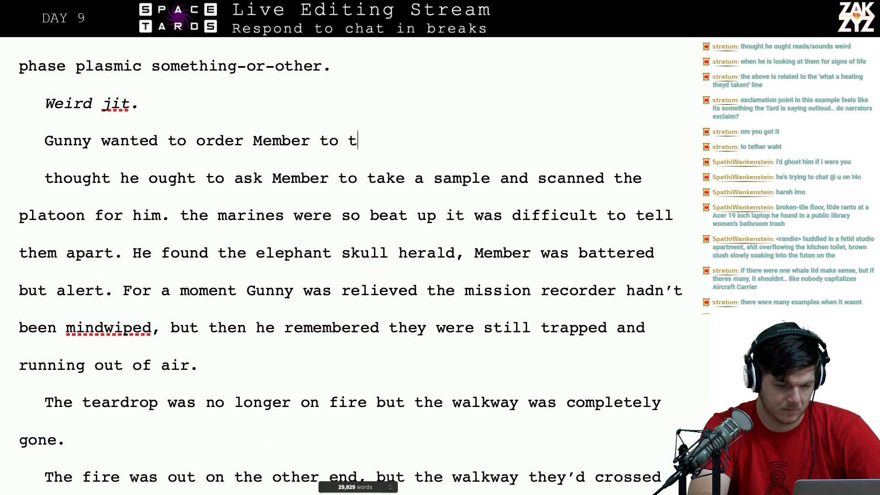
text(ake as)
key(BackSpace)
key(BackSpace)
text(s)
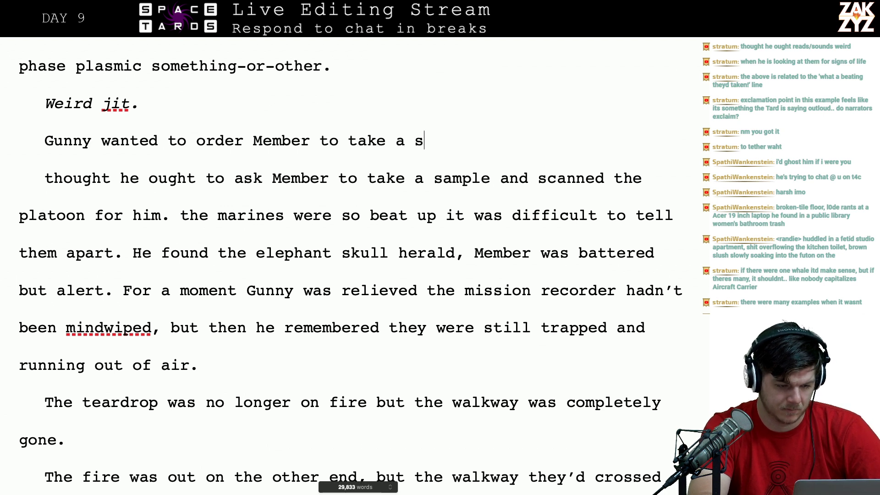
text(ample, he scann)
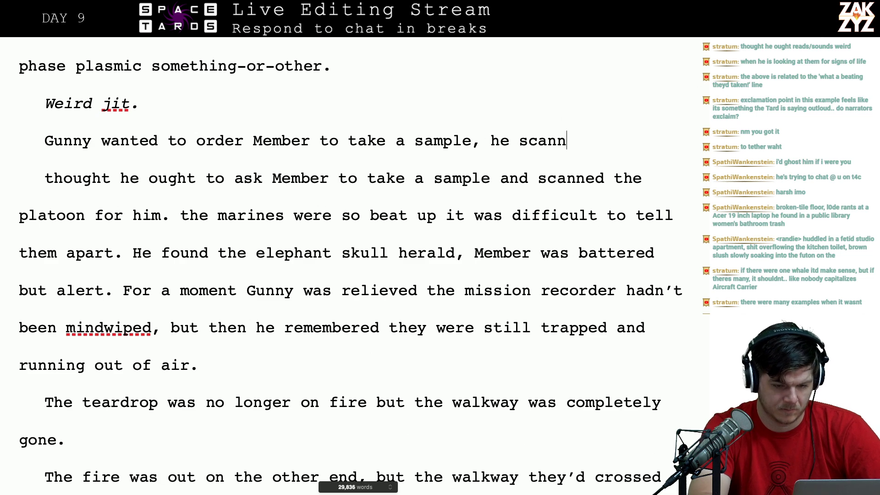
text(ed the platoon)
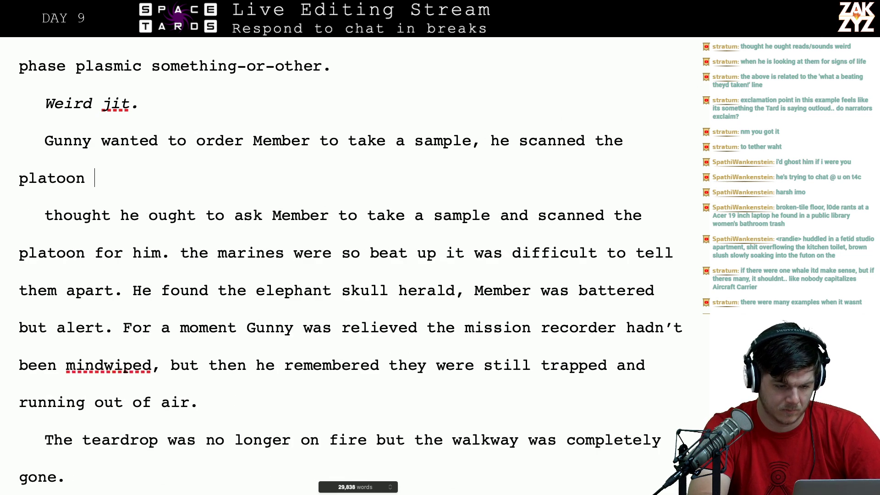
- Complete the new sentence with “but he found their faces were so beat up it was difficult to tell them apart.”
text( for)
key(BackSpace)
key(BackSpace)
key(BackSpace)
key(BackSpace)
text(b)
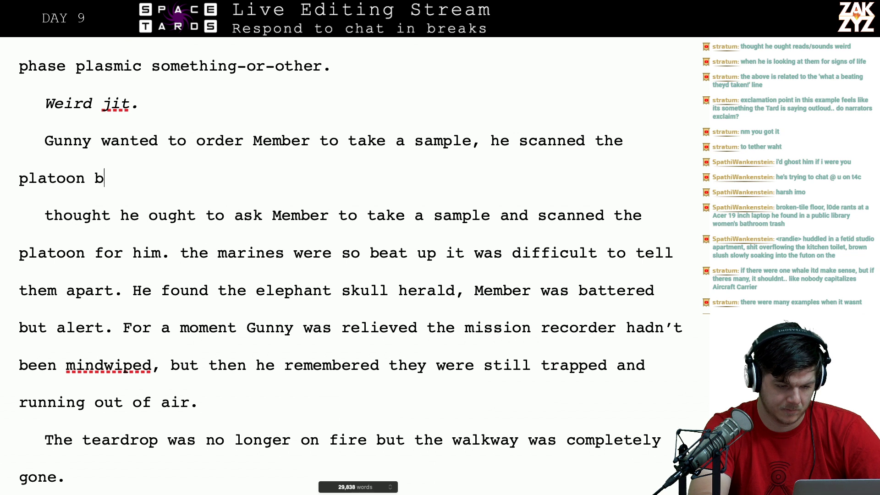
text(ut he found their f)
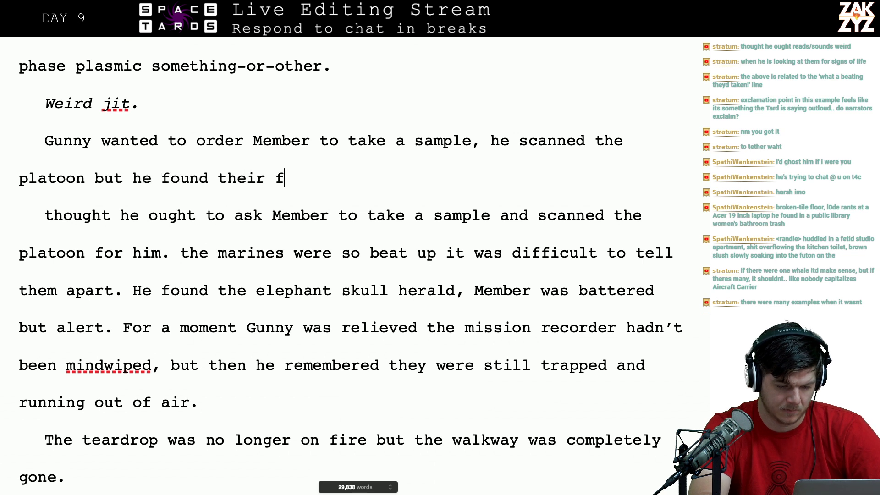
text(aces were so be)
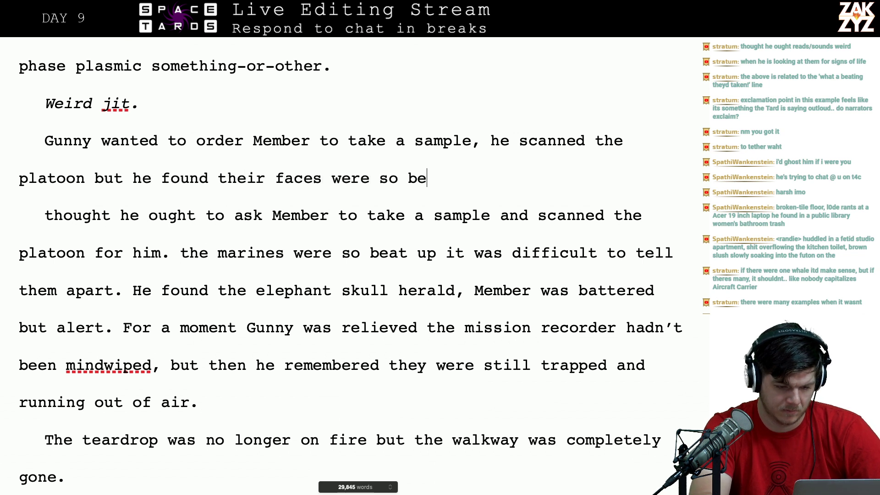
text(at up it was dif)
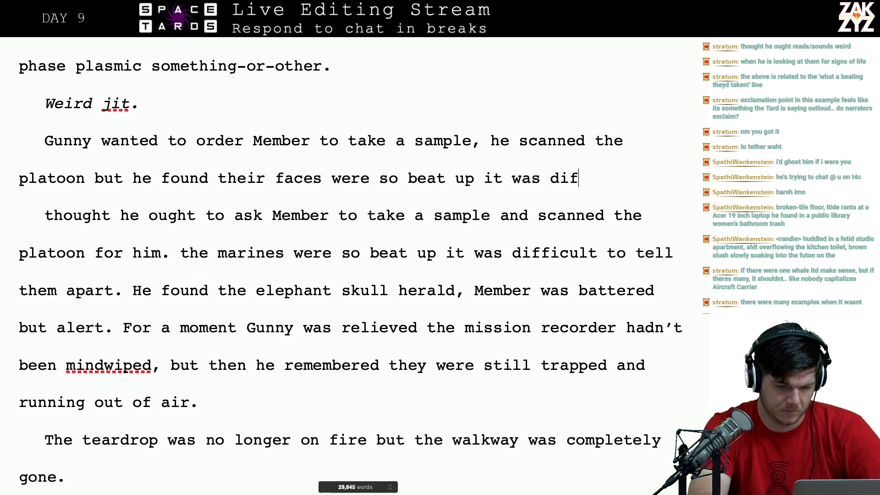
text(ficult to tell t)
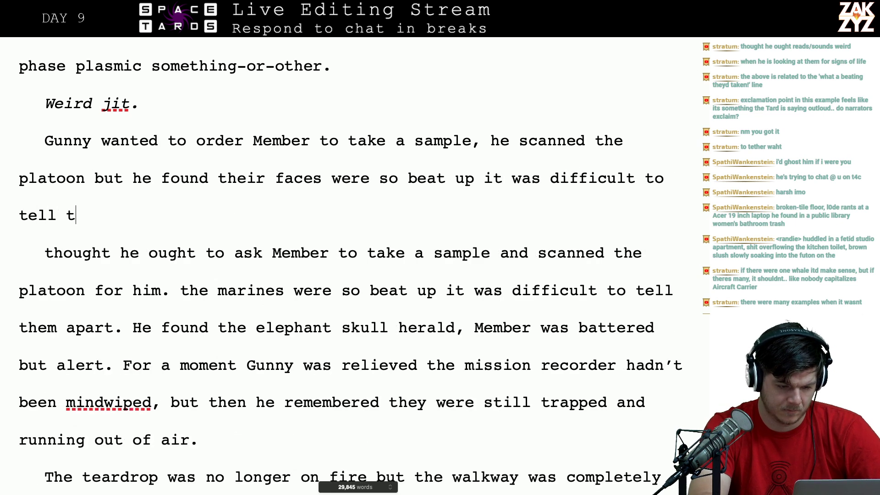
text(hem apart.)
- Delete the old wording from “thought he ought to ask Member” through “them apart.”, joining “He found the elephant skull herald” to the new sentence
key(shift+Down)
key(shift+Down)
key(shift+Down)
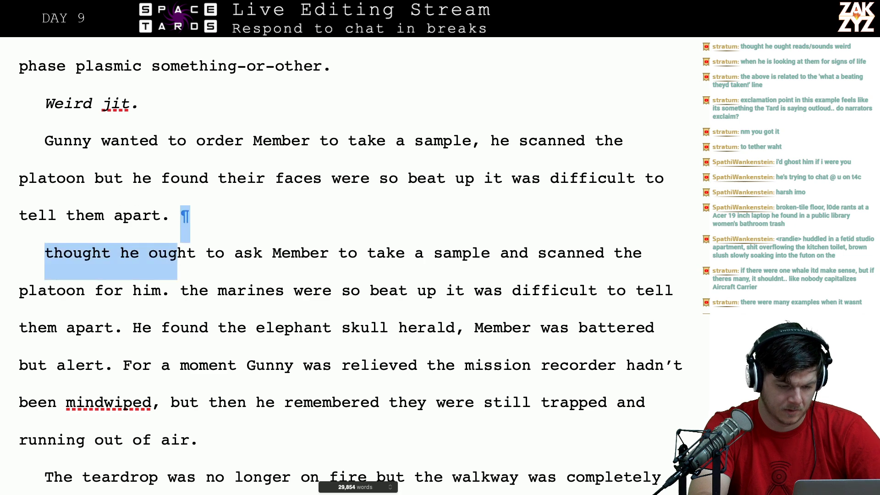
key(shift+Left)
key(shift+Left)
key(shift+Left)
key(shift+Left)
key(shift+Left)
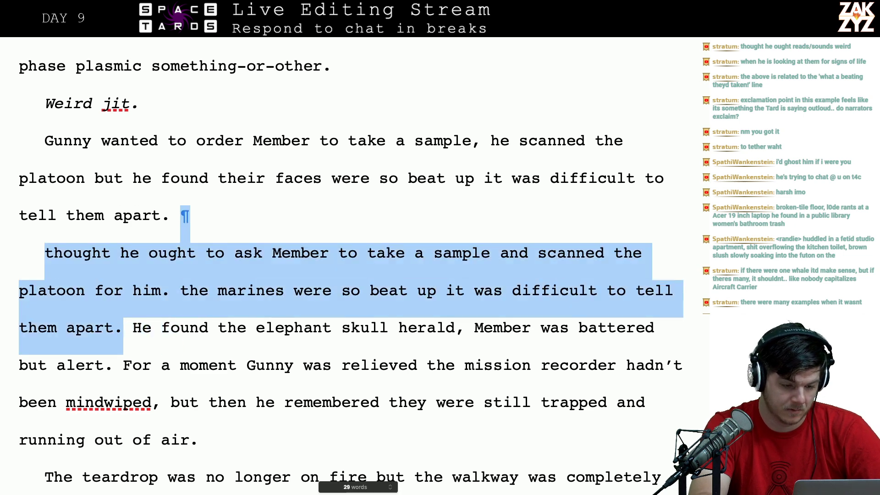
key(BackSpace)
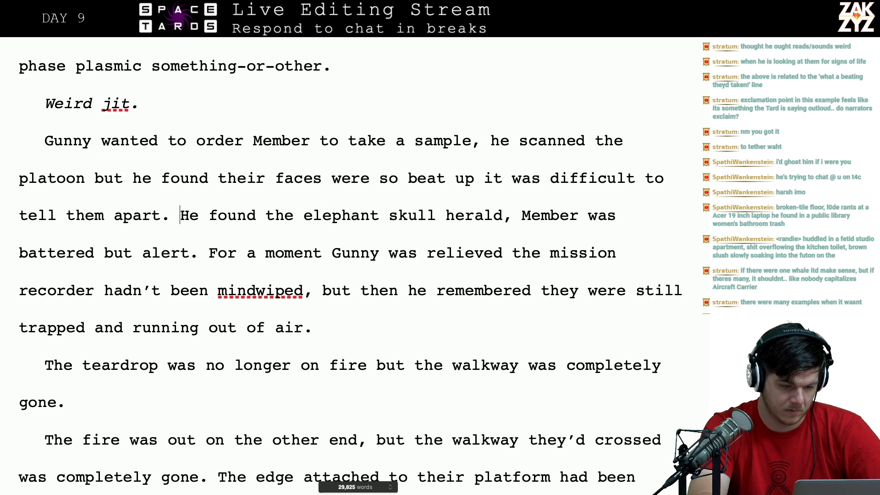
- Insert “Finally he spotted the elephant skull herald,” before “He found the elephant skull herald”
text(Finally he sp)
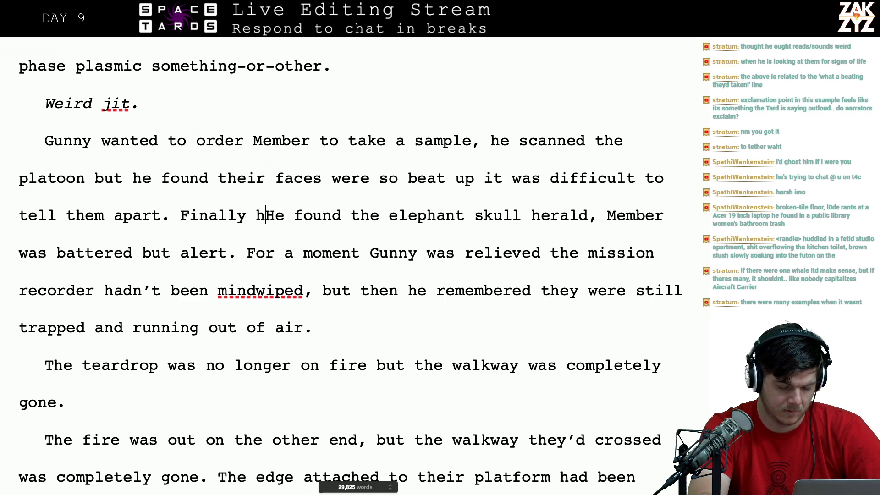
text(otted the eleph)
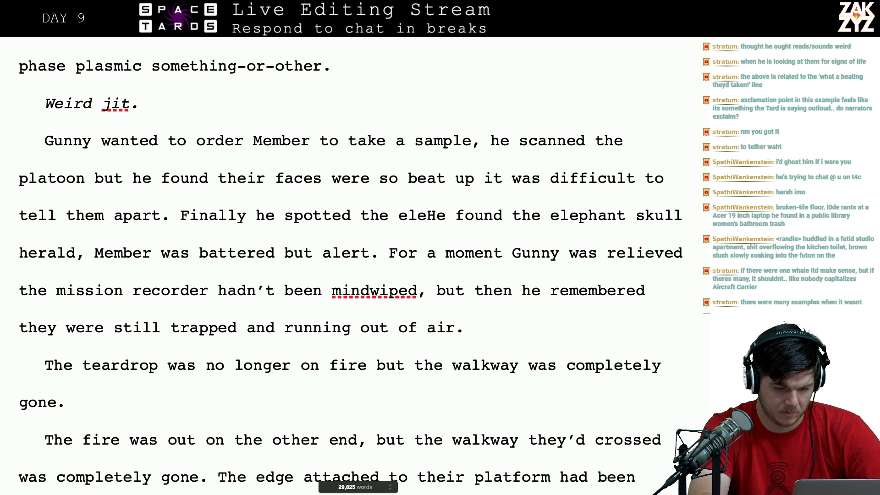
text(ant skull,)
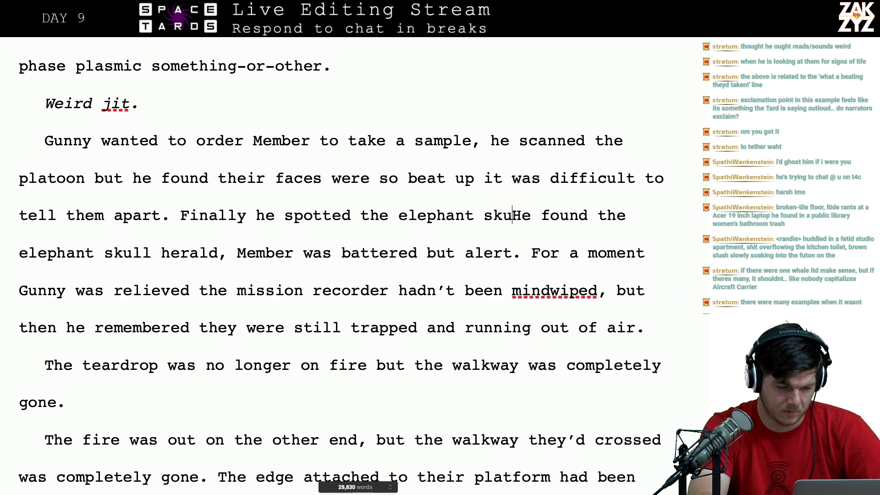
key(BackSpace)
key(BackSpace)
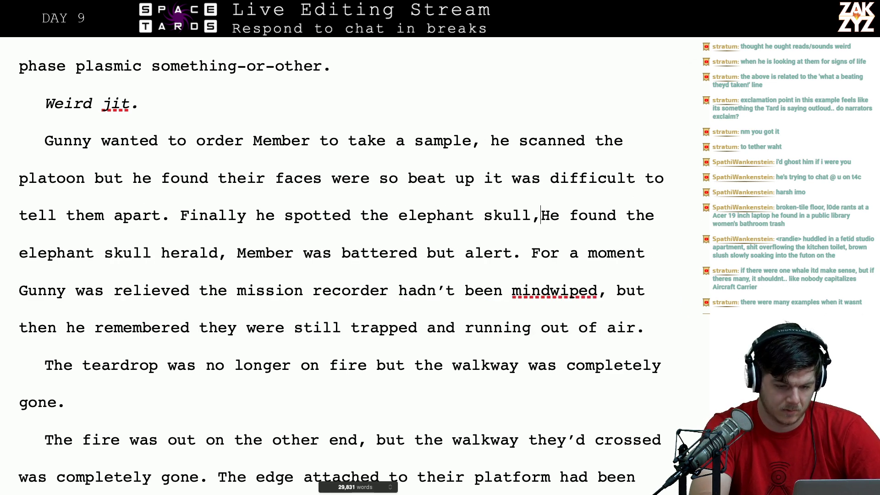
text(herald,)
- Delete the redundant “He found the elephant skull herald,” so the new wording runs on to “Member was battered but alert.”
key(shift+Down)
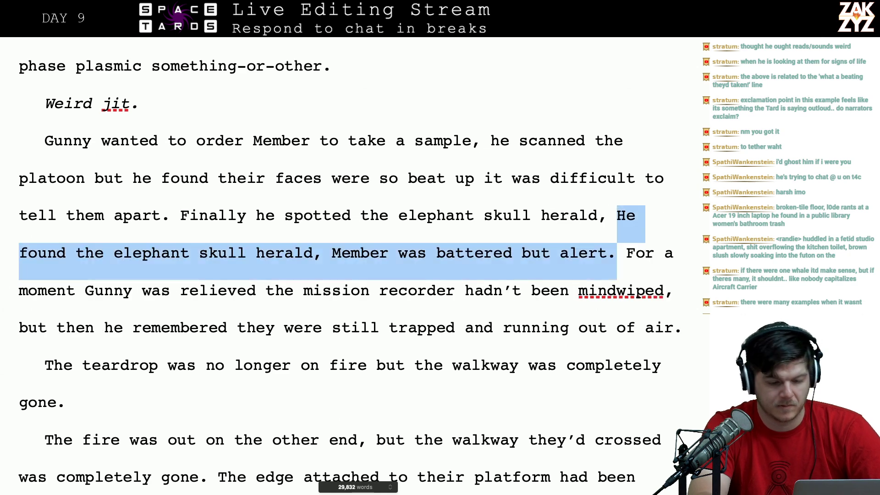
key(shift+Left)
key(shift+Left)
key(shift+Left)
key(shift+Left)
key(shift+Left)
key(shift+Left)
key(shift+Left)
key(shift+Left)
key(shift+Left)
key(shift+Left)
key(shift+Left)
key(shift+Left)
key(shift+Left)
key(shift+Left)
key(shift+Left)
key(shift+Left)
key(shift+Left)
key(shift+Left)
key(shift+Left)
key(shift+Left)
key(shift+Left)
key(shift+Left)
key(shift+Left)
key(shift+Left)
key(shift+Left)
key(shift+Left)
key(shift+Left)
key(shift+Left)
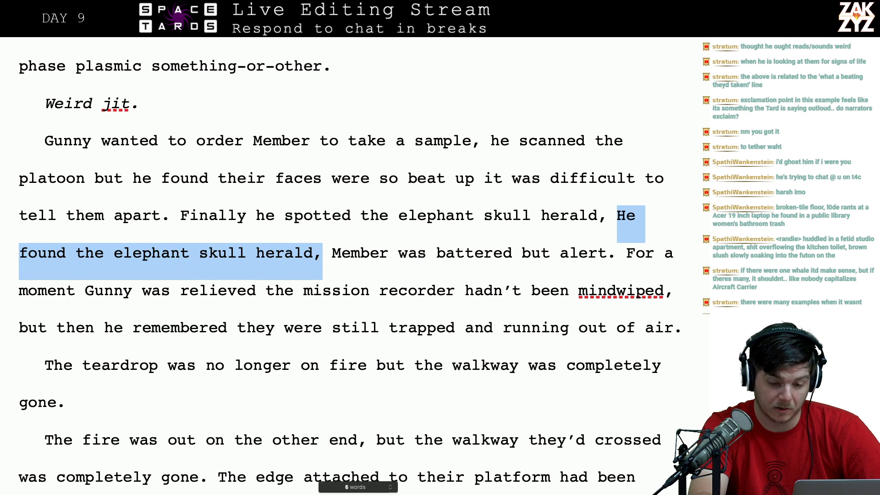
key(BackSpace)
key(BackSpace)
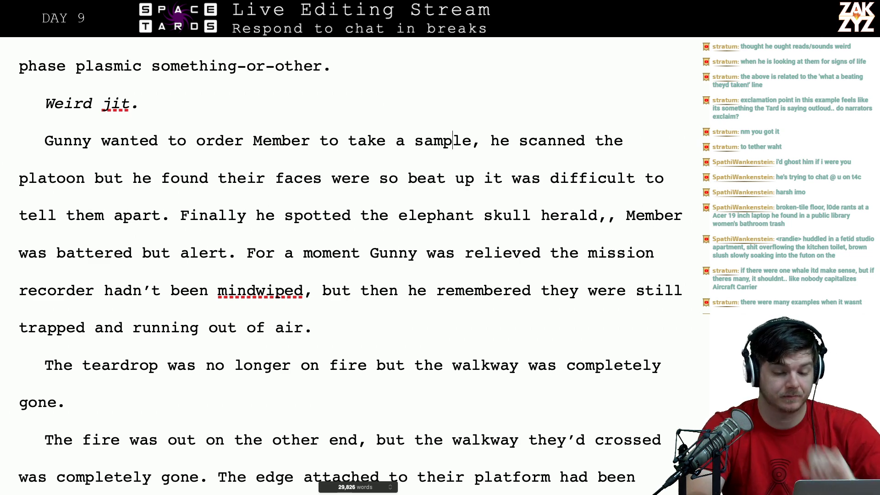
- End the sentence after “take a sample” with a period and remove the lowercase “he” before “scanned the platoon”
key(BackSpace)
text(.)
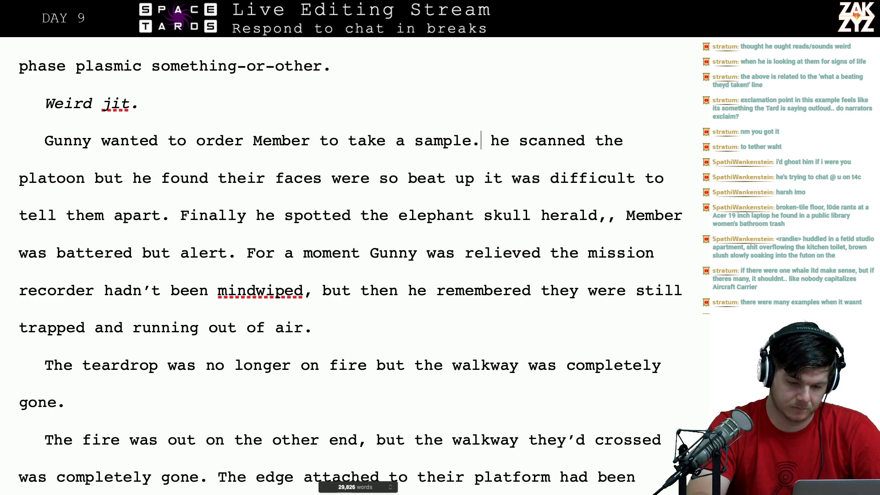
key(BackSpace)
key(BackSpace)
text(A)
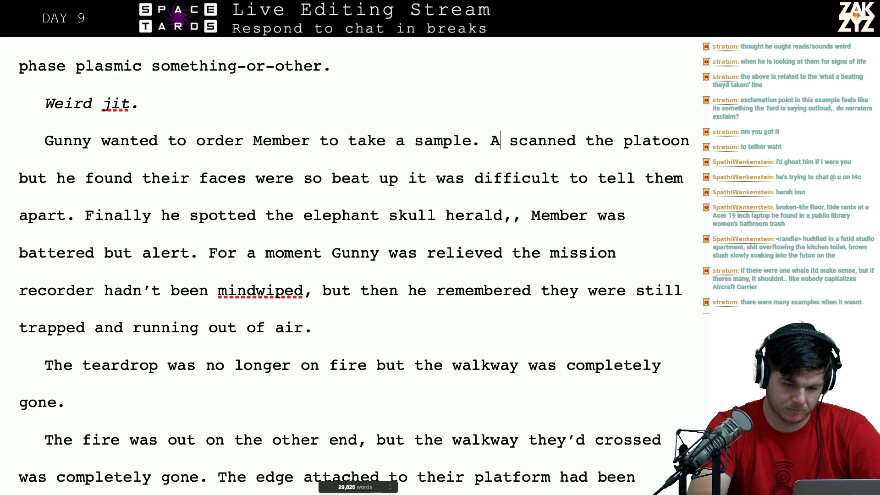
key(BackSpace)
text(When)
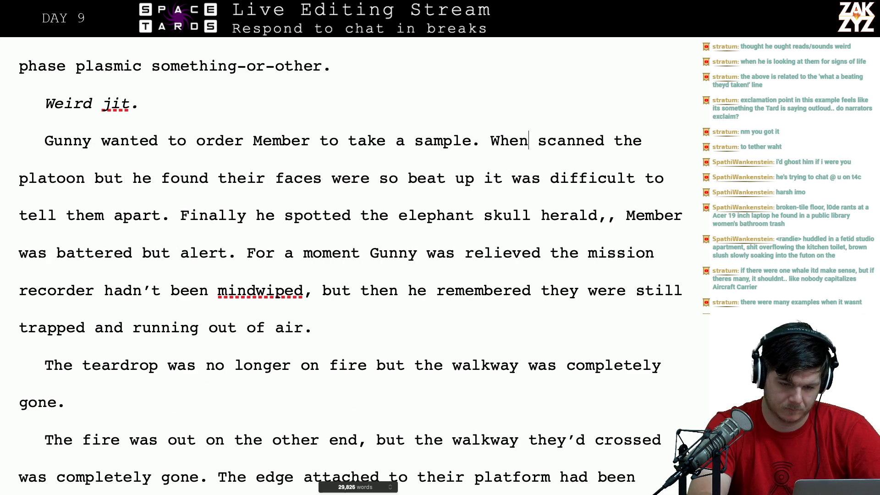
text( he)
key(BackSpace)
key(BackSpace)
key(BackSpace)
key(BackSpace)
key(BackSpace)
key(BackSpace)
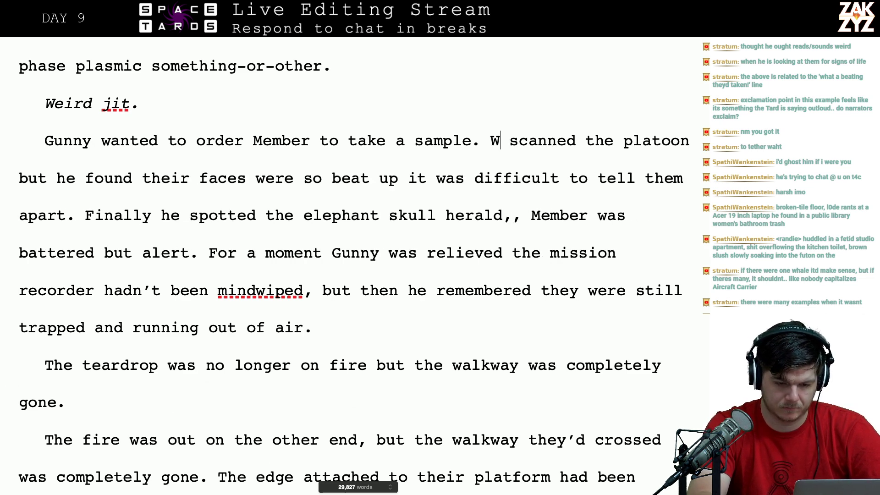
key(BackSpace)
- Begin the sentence about scanning the platoon with “He” and remove the doubled comma after “herald”
text(He)
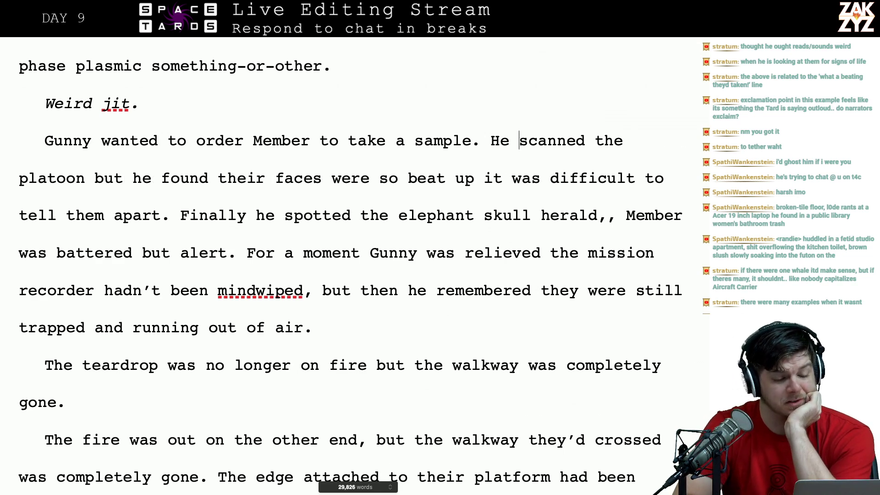
click(577, 140)
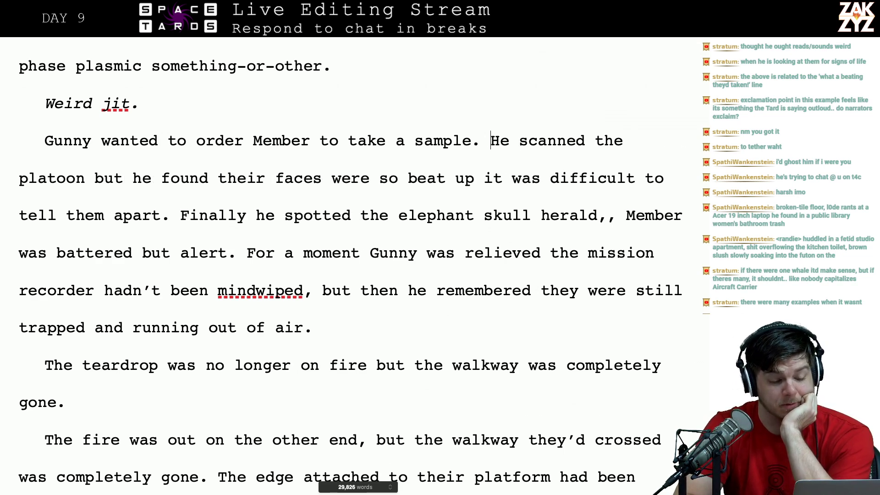
key(Left)
key(Left)
key(Left)
key(Left)
key(Left)
key(Left)
key(Left)
key(Left)
key(Left)
key(Left)
key(Left)
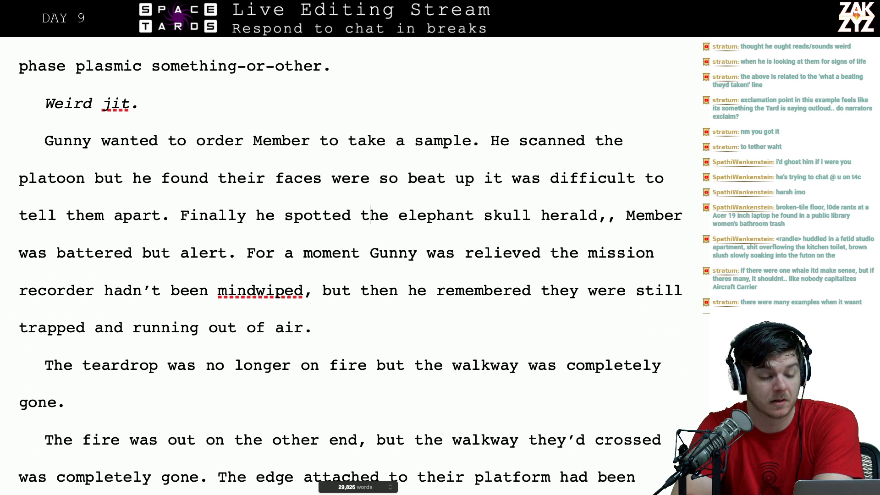
key(Left)
key(Left)
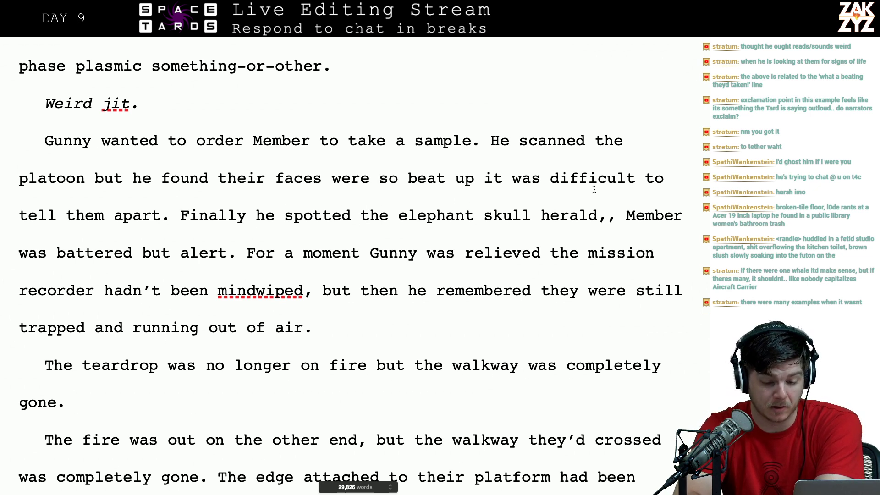
key(BackSpace)
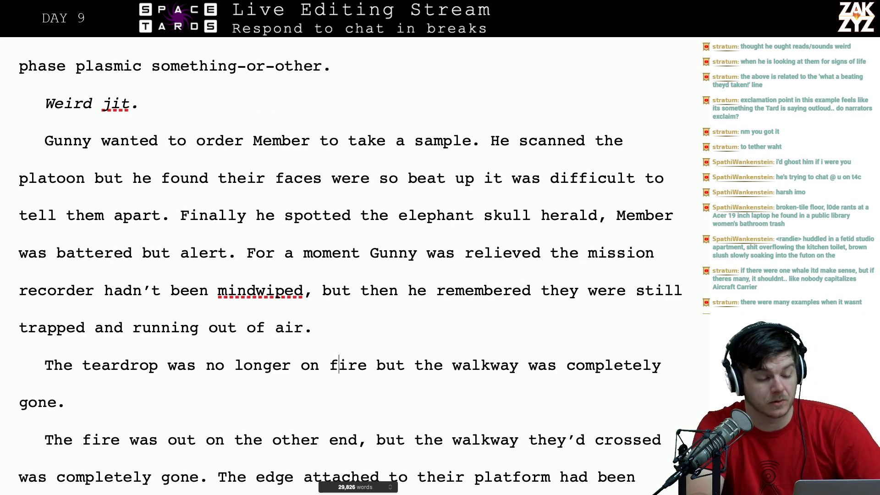
- Start a new paragraph after “running out of air.” with “The fire had been snuffed”
key(Up)
key(Up)
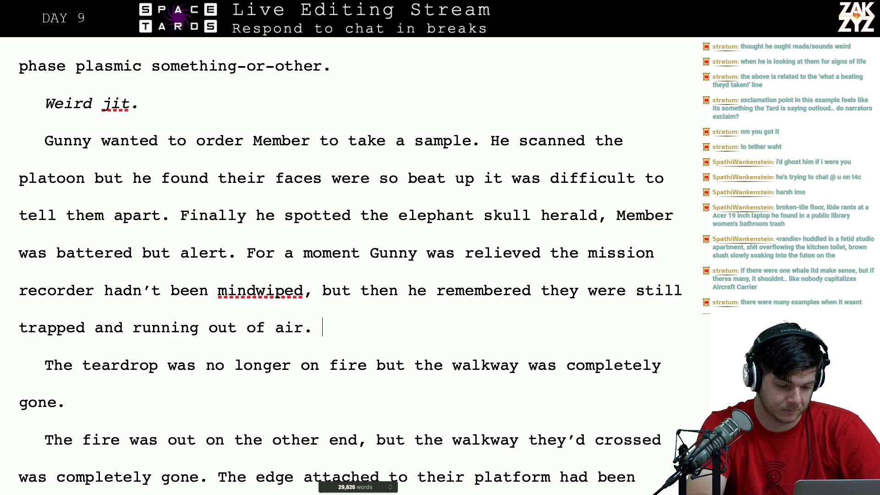
key(Return)
text(The m)
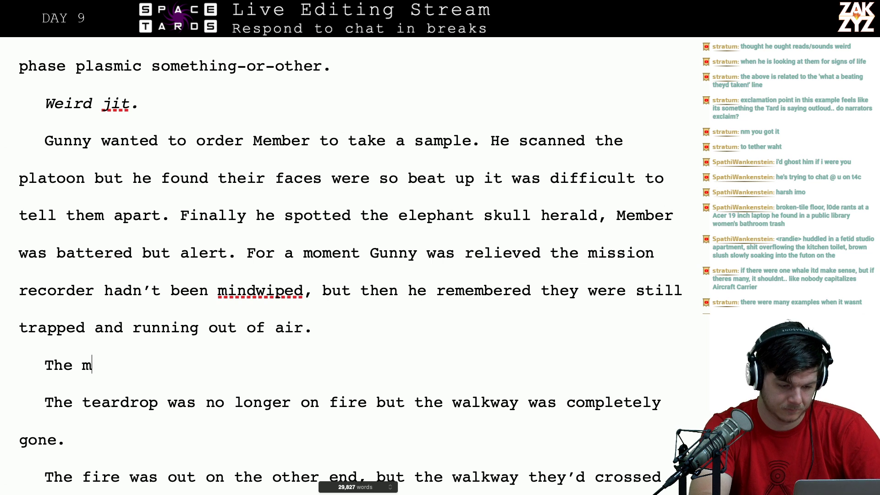
key(BackSpace)
text(fire )
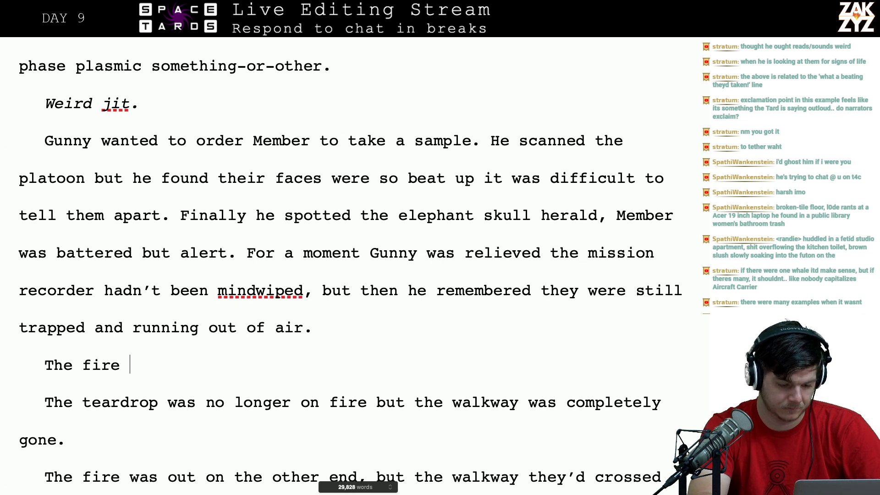
text(had ben a)
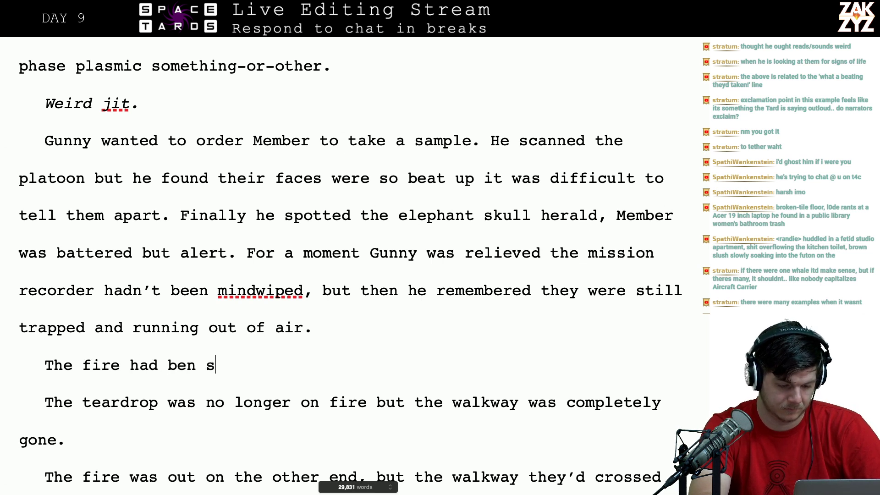
key(BackSpace)
key(BackSpace)
key(BackSpace)
text(en snuffed )
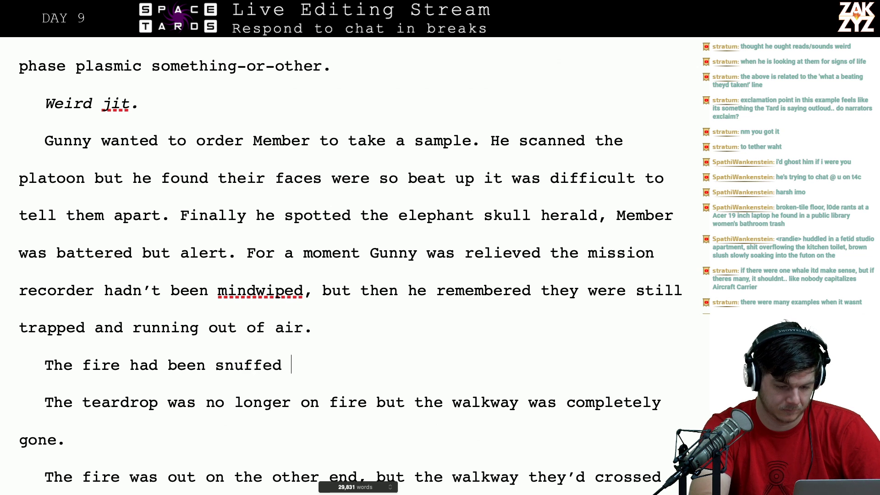
- Continue the new paragraph with “but the walkway had been completely destroyed,”
text(but the walkway w)
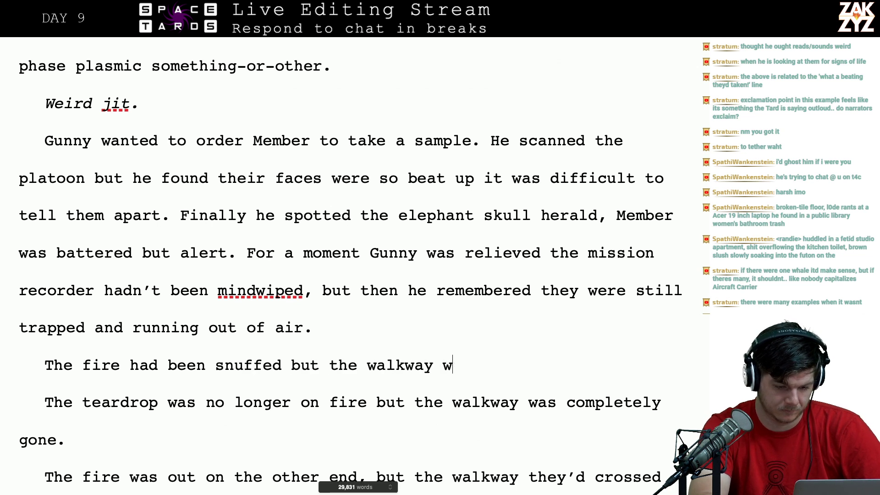
key(BackSpace)
text(had been )
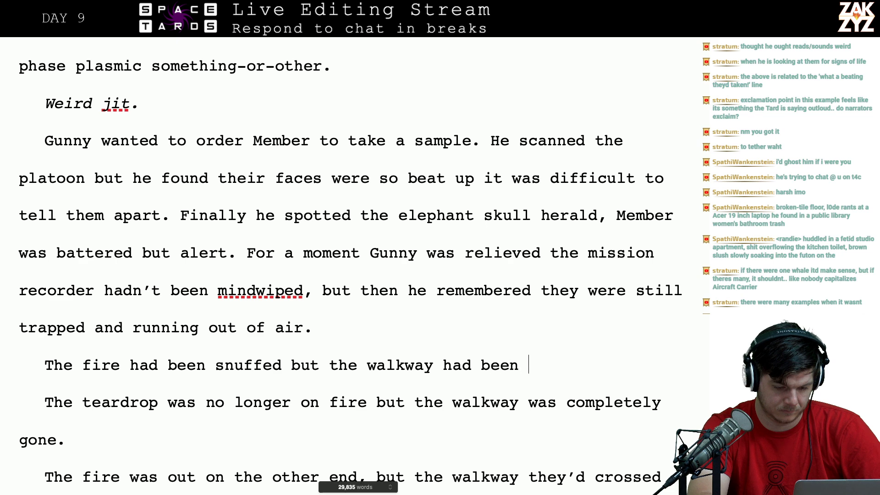
text(completely )
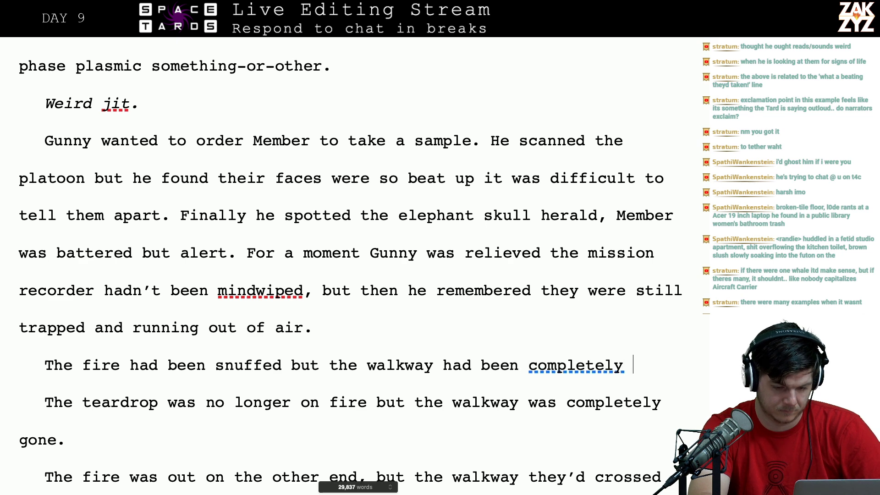
text(destroyed,)
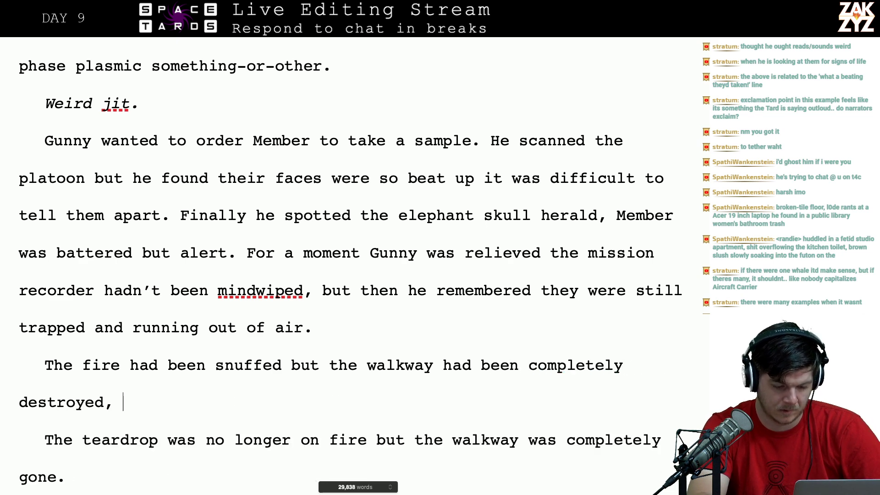
- Delete the old text from “The teardrop was no longer on fire” through “completely gone.”, joining “the edge attached to their platform” after “destroyed,”
key(Down)
key(Down)
key(Down)
key(Down)
key(Down)
key(Down)
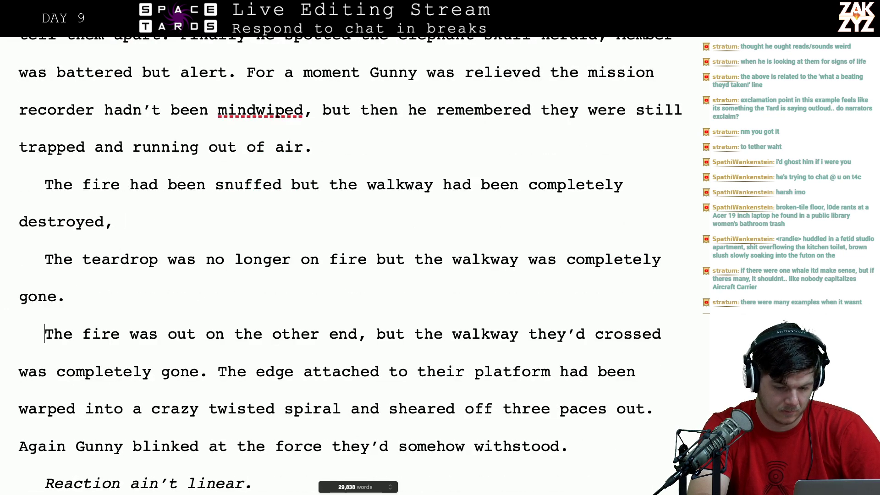
key(Right)
key(Right)
key(Right)
key(Right)
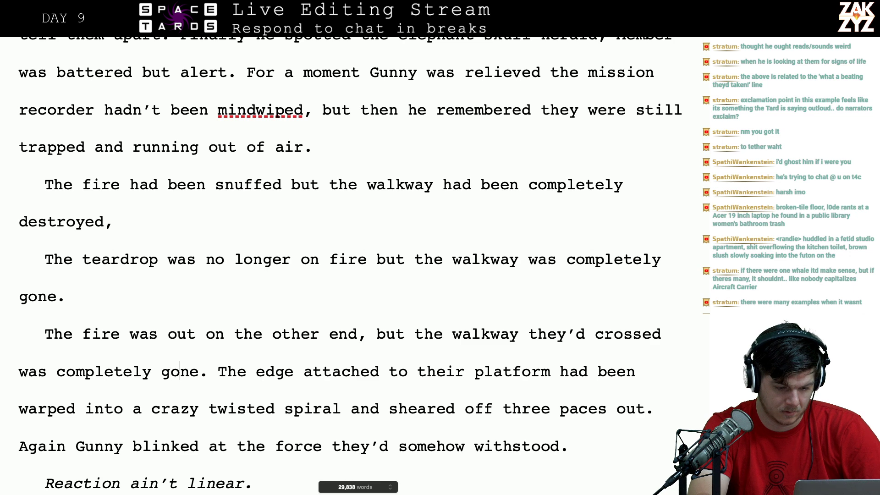
key(shift+Up)
key(shift+Up)
key(shift+Up)
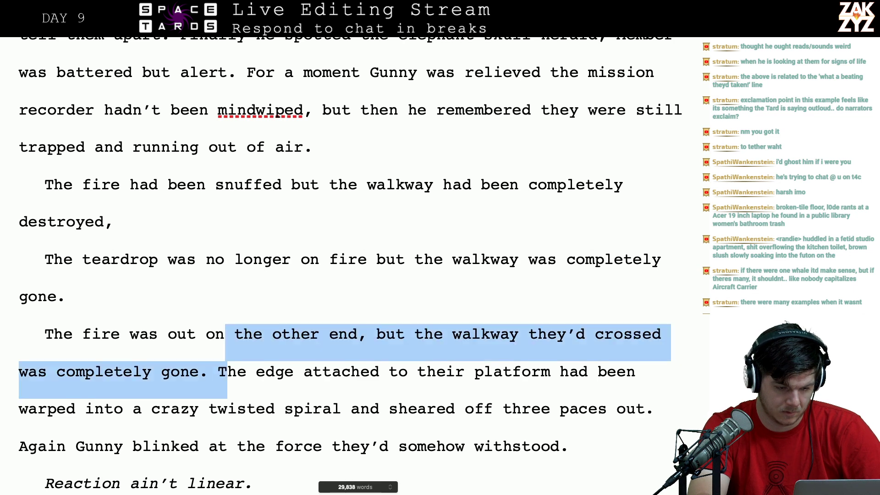
key(BackSpace)
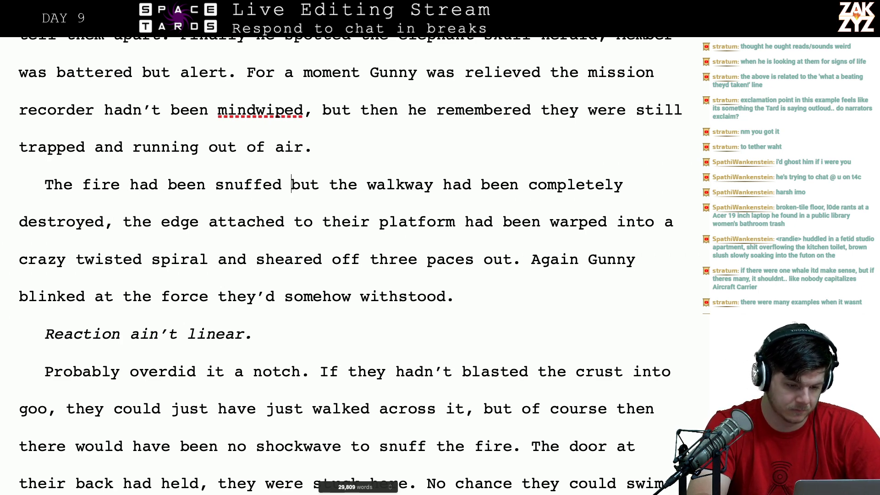
- Add a new paragraph above “The fire had been snuffed” that starts “The explosion had snuffed the fire,”
click(304, 147)
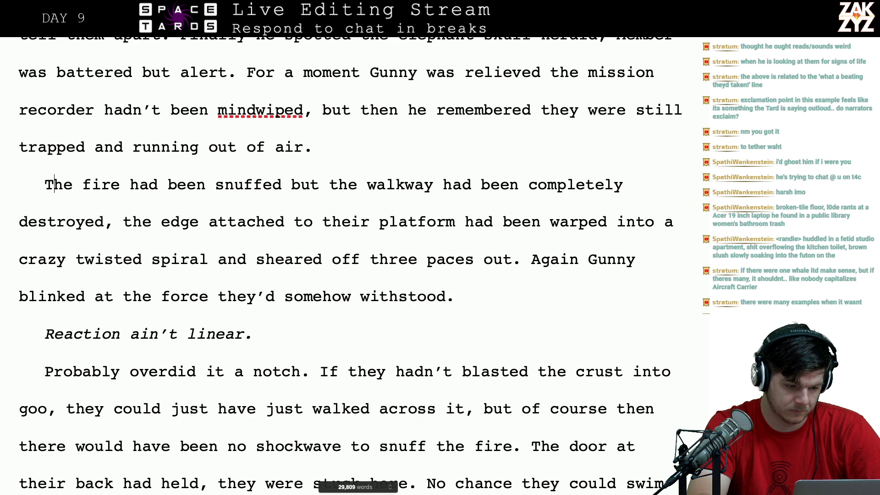
key(Return)
key(Up)
text(The)
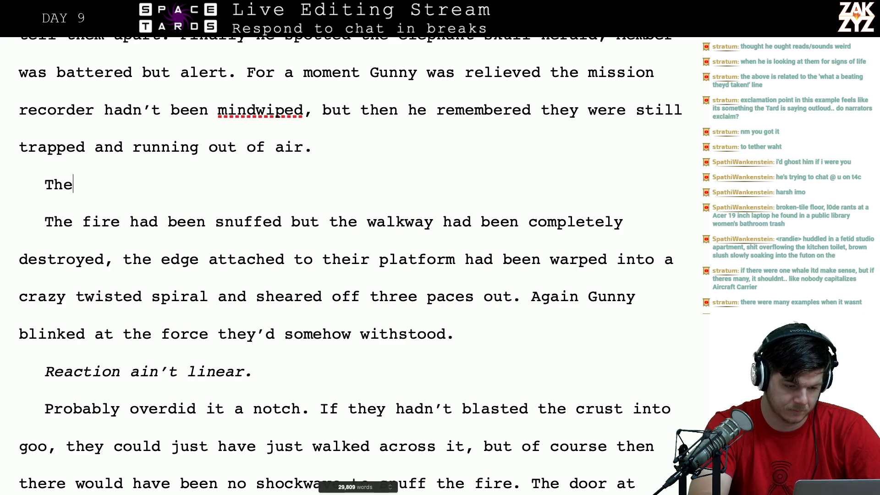
text( explosion ha)
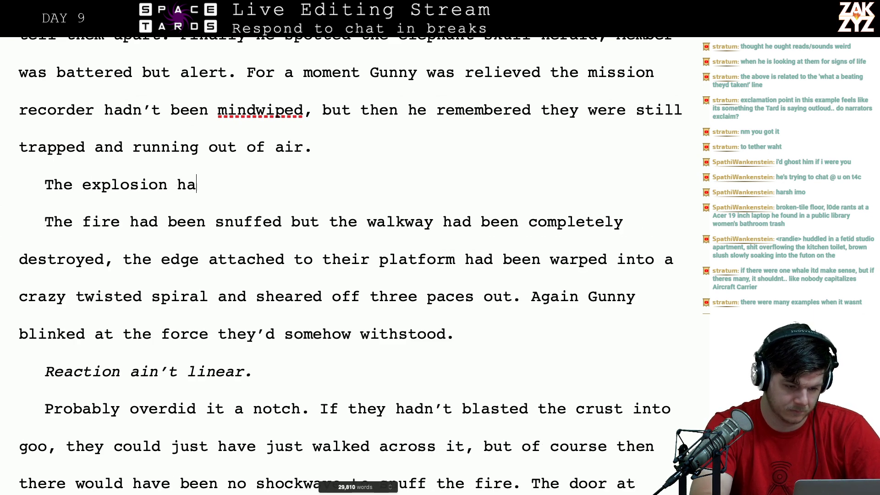
text(d snuffed the fire,)
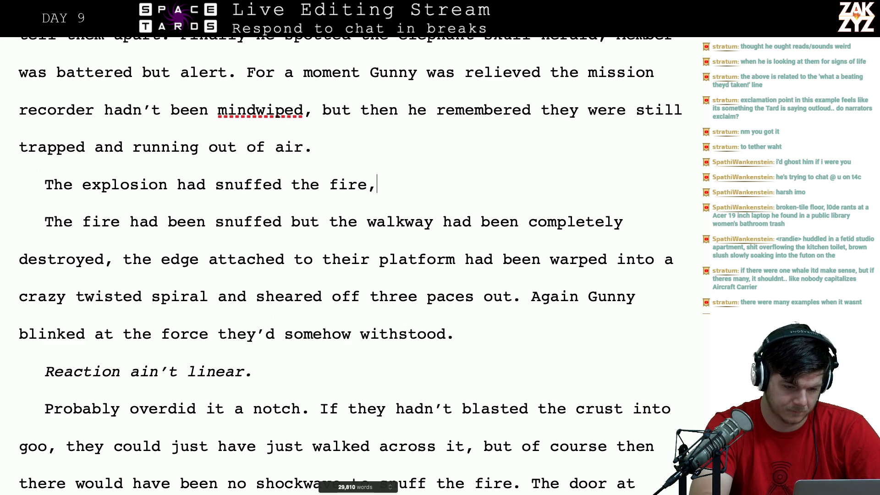
- Continue the new paragraph after “snuffed the fire,” with “but it had also completely destroyed”
text( but it had al)
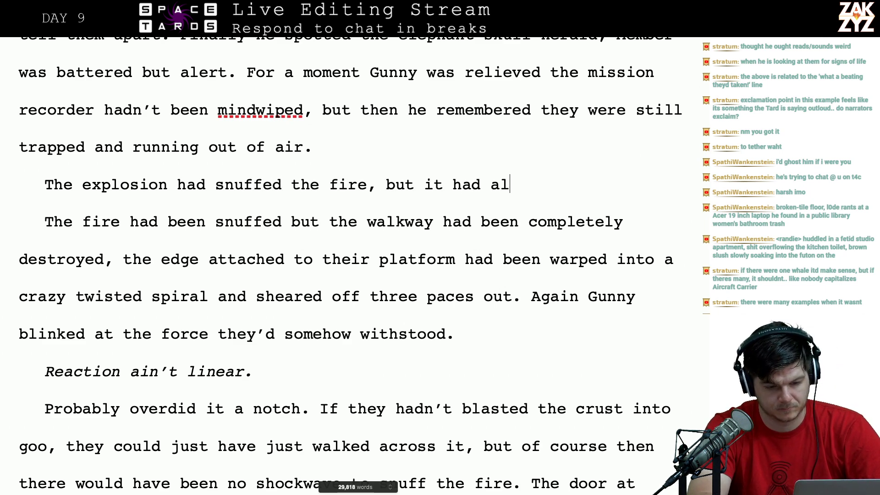
text(so destro)
key(BackSpace)
key(BackSpace)
key(BackSpace)
key(BackSpace)
key(BackSpace)
key(BackSpace)
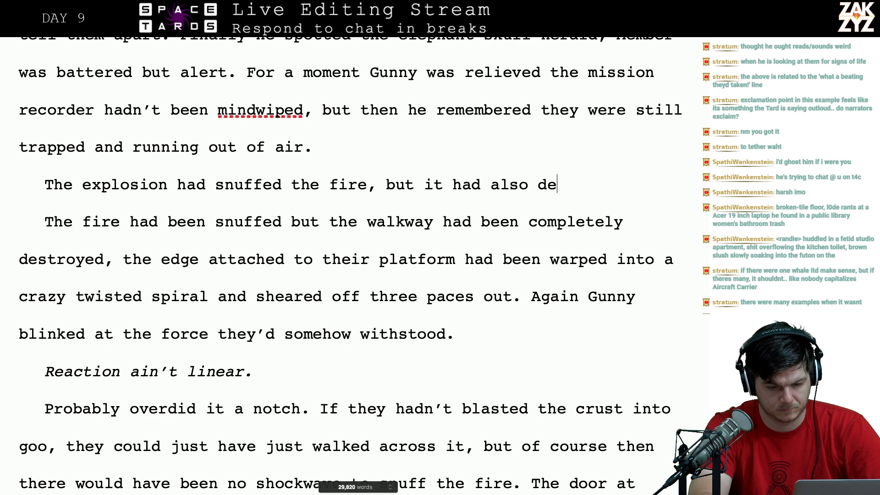
text(completely destor)
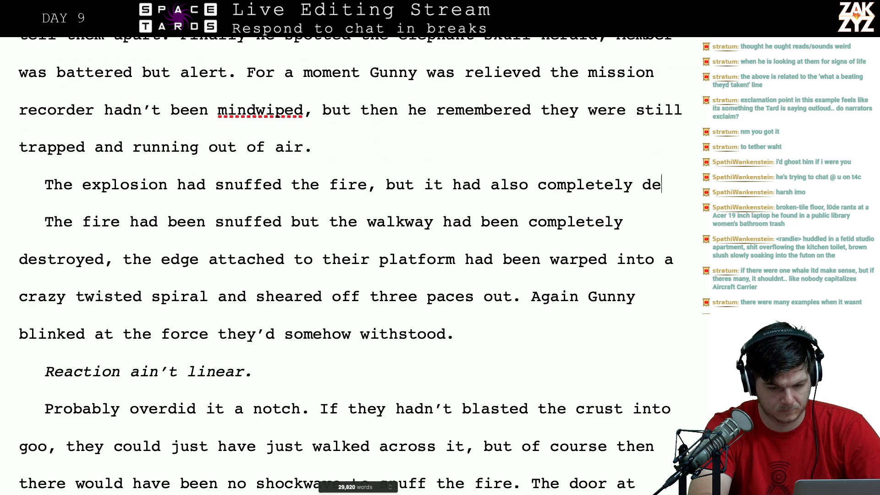
key(BackSpace)
key(BackSpace)
text(ro)
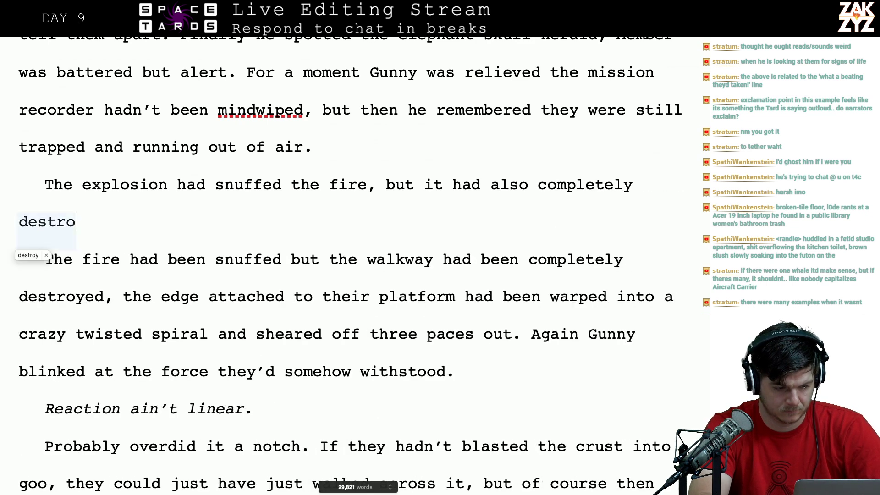
text(yed d)
key(BackSpace)
key(BackSpace)
text(d)
key(BackSpace)
key(BackSpace)
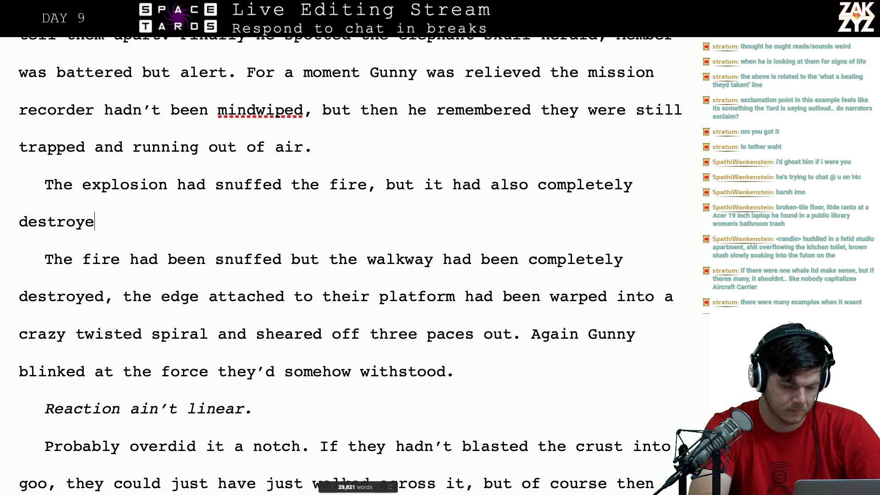
- Finish the sentence with “the walkway that bridged the lake.” and start the following one with “The edge attached to”
text(d the walkway tha)
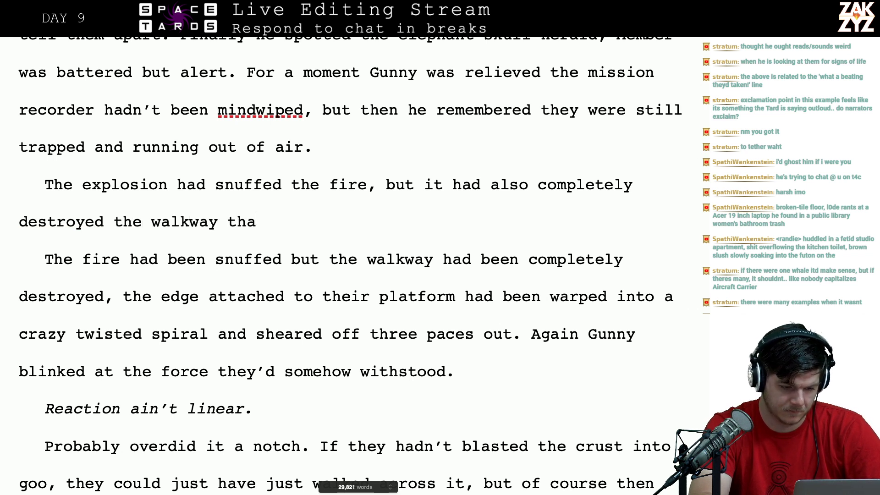
text(t bridged the )
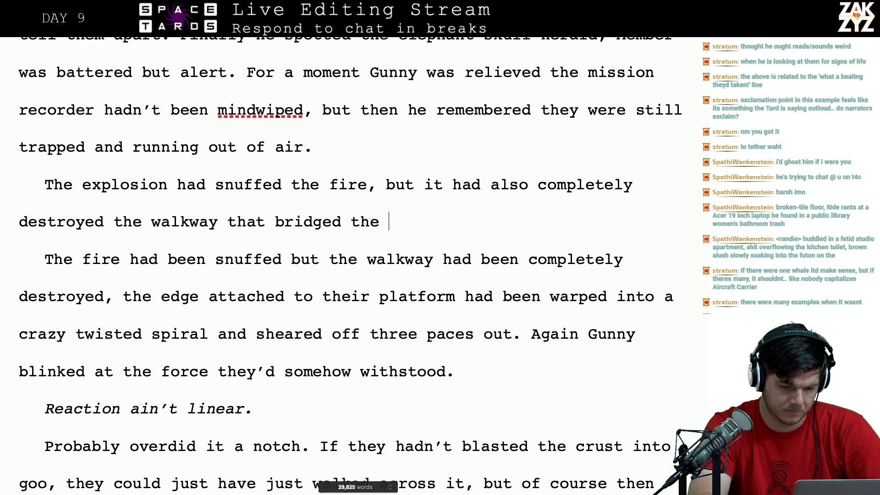
text(lake. The )
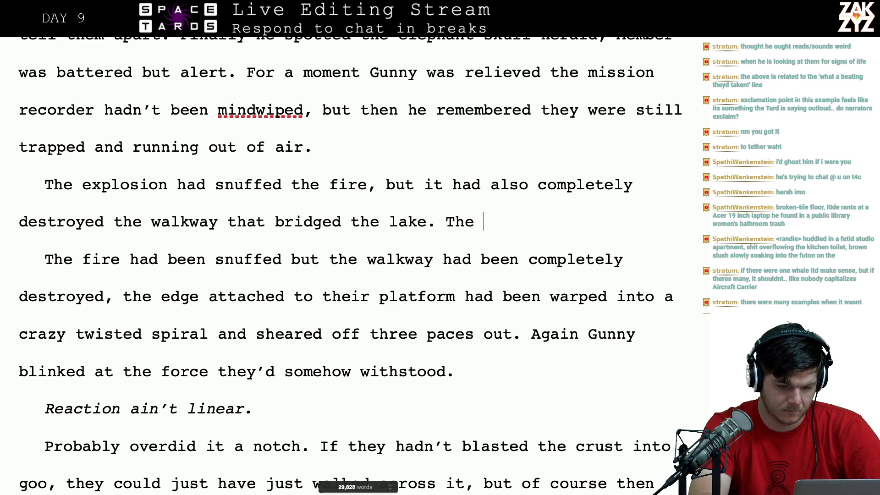
text(g)
key(BackSpace)
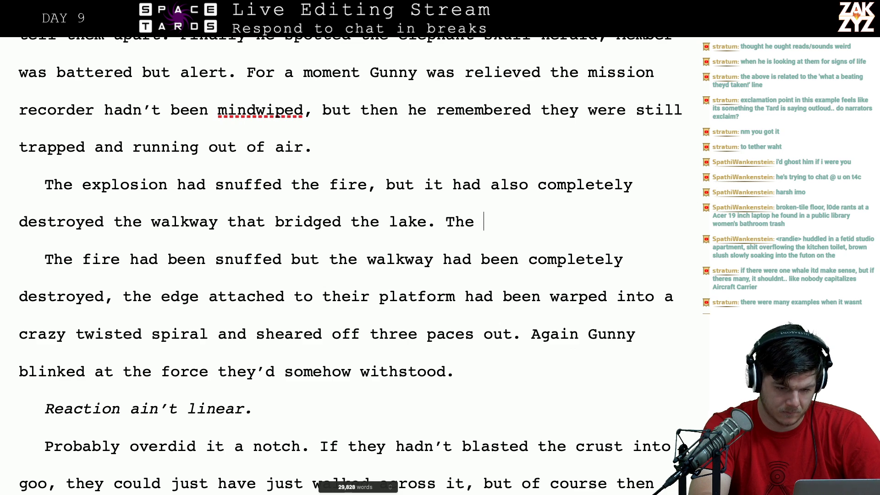
text(grid)
key(BackSpace)
key(BackSpace)
key(BackSpace)
key(BackSpace)
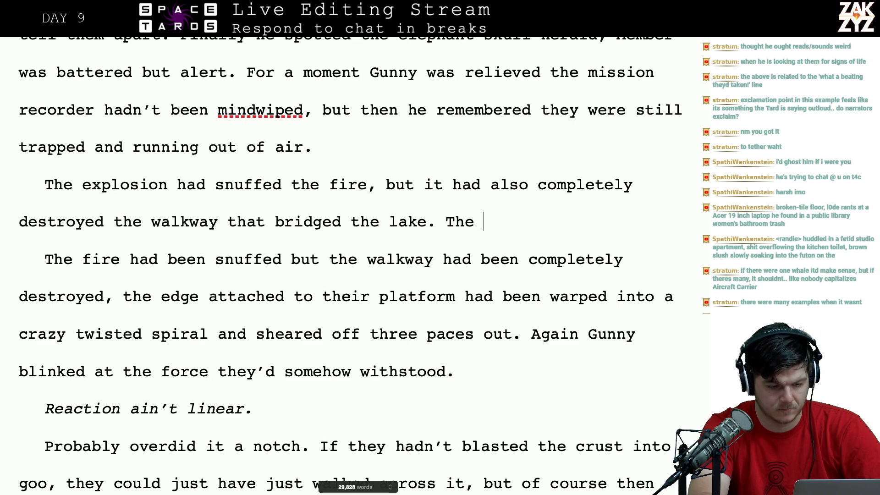
text(edge attac)
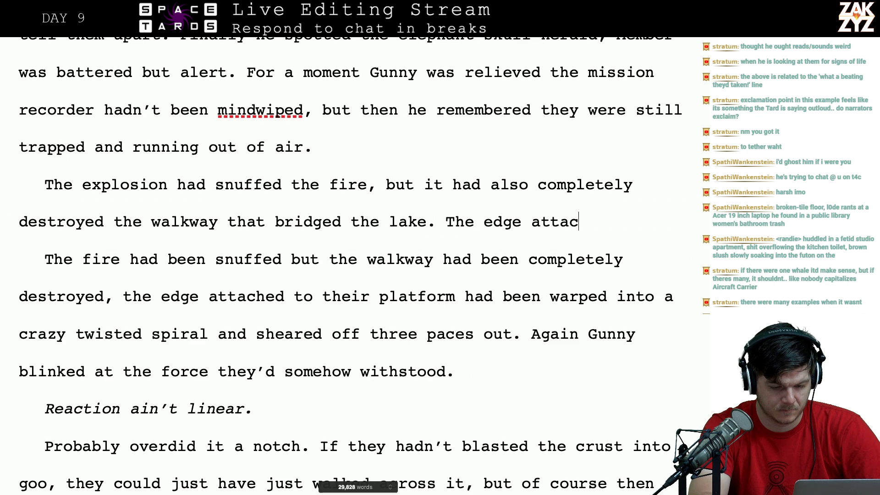
text(hed t o)
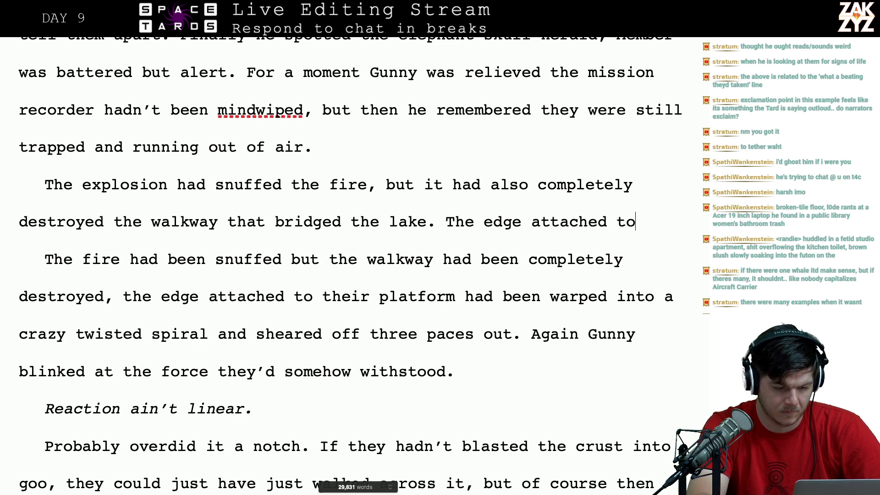
- Delete the old text from “The fire had been snuffed” through “the edge attached to”, joining “their platform” to the new sentence
key(shift+Down)
key(shift+Right)
key(shift+Right)
key(shift+Right)
key(shift+Right)
key(shift+Right)
key(shift+Right)
key(shift+Right)
key(shift+Right)
key(shift+Right)
key(shift+Right)
key(shift+Right)
key(shift+Right)
key(shift+Right)
key(shift+Right)
key(shift+Right)
key(shift+Right)
key(shift+Right)
key(shift+Right)
key(shift+Right)
key(shift+Right)
key(shift+Right)
key(shift+Right)
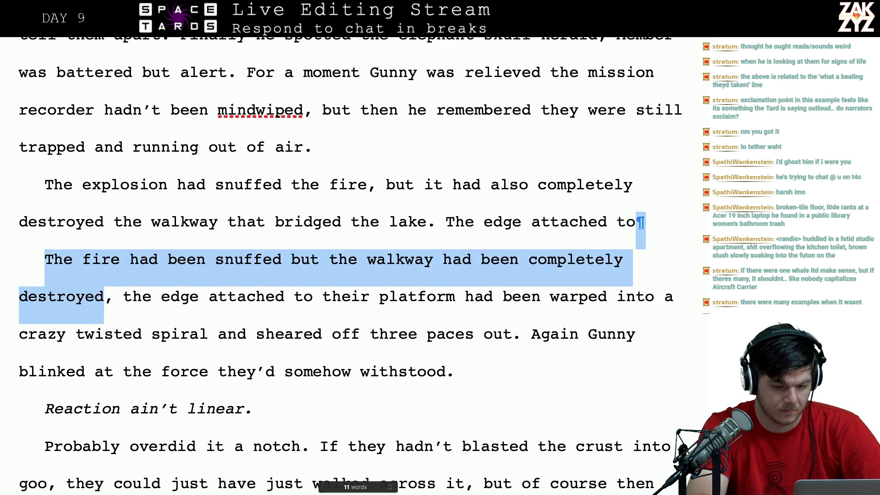
key(shift+Right)
key(shift+Right)
key(shift+Right)
key(shift+Right)
key(shift+Right)
key(shift+Right)
key(shift+Right)
key(shift+Right)
key(shift+Right)
key(shift+Right)
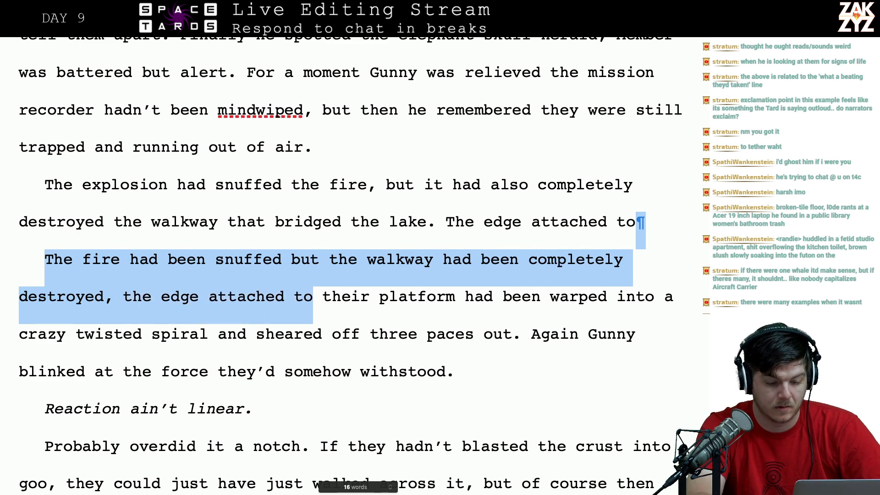
key(BackSpace)
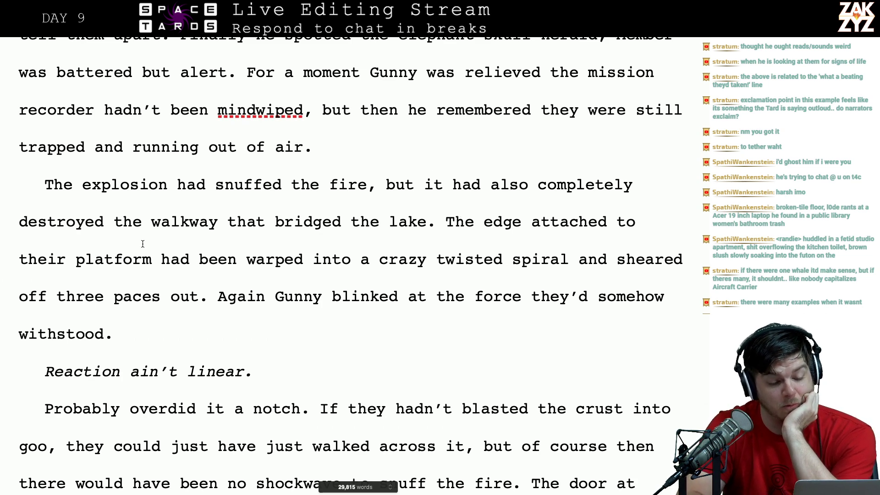
- Insert “once” before “bridged the lake”
key(Right)
key(Right)
key(Right)
key(Right)
key(Right)
key(Right)
key(Right)
key(Right)
key(Right)
key(Right)
key(Right)
key(Right)
key(Right)
key(Right)
key(Right)
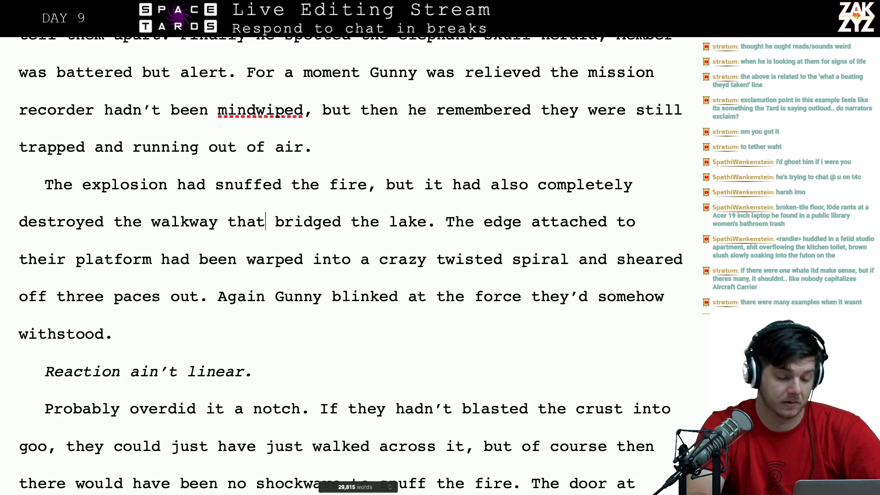
key(Left)
text(once)
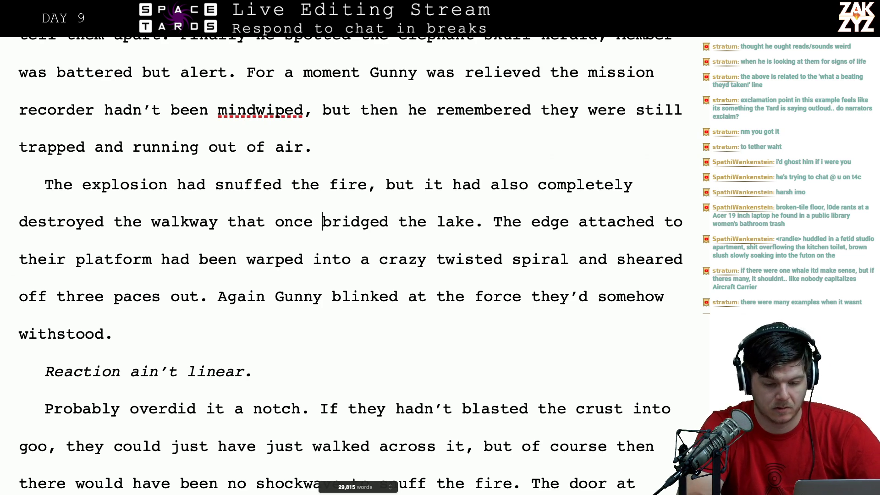
- Start a new sentence after “three paces out.” with “The chrome supports of”
key(Right)
key(Right)
key(Right)
key(Down)
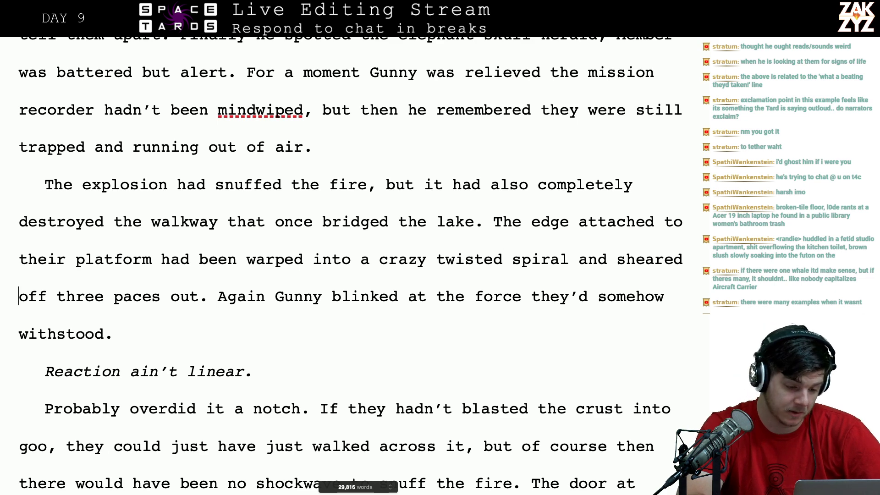
key(Right)
key(Right)
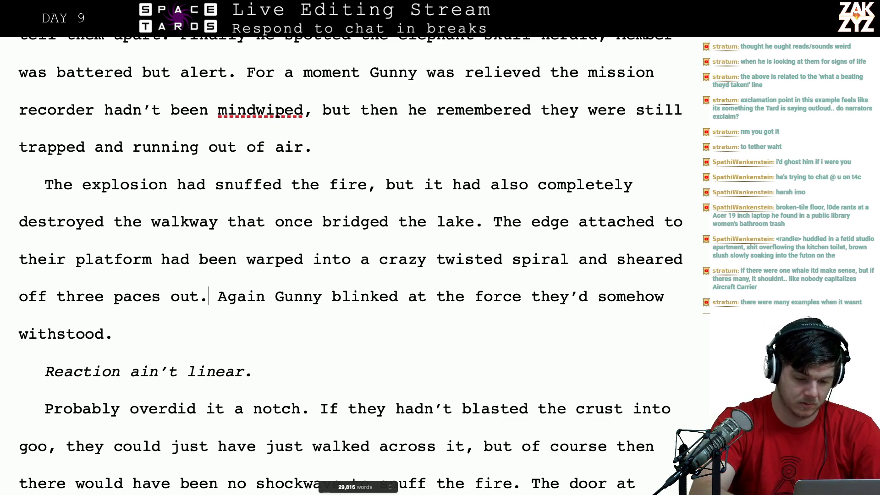
text(The chrome )
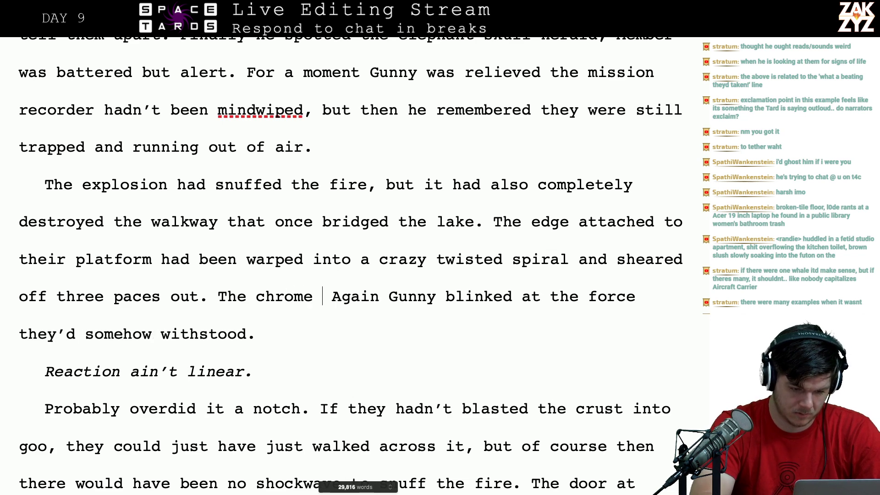
text(su)
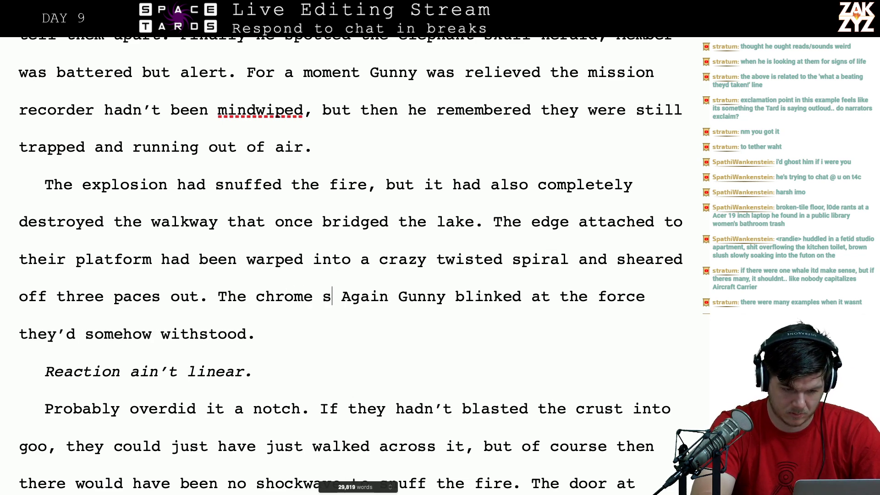
text(pports)
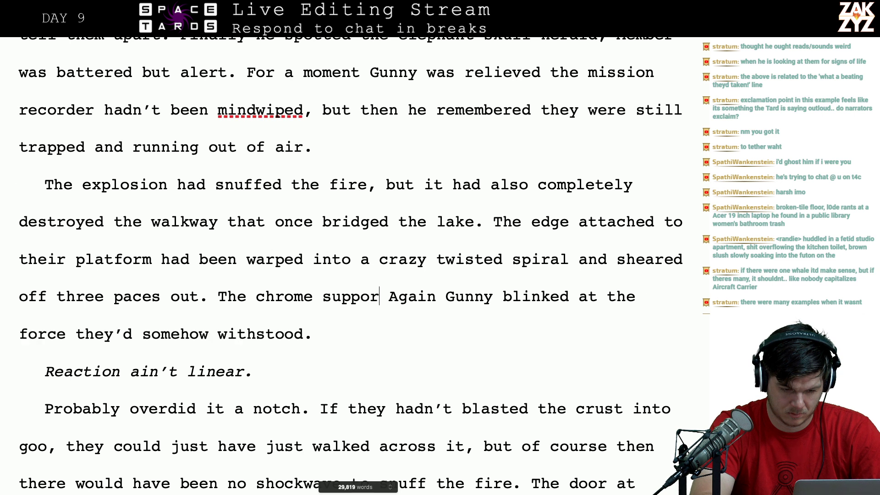
text( of)
- Replace “supports of” in the new sentence with “uvulas” and continue it with “had all been”
key(BackSpace)
key(BackSpace)
key(BackSpace)
key(BackSpace)
key(BackSpace)
key(BackSpace)
key(BackSpace)
key(BackSpace)
key(BackSpace)
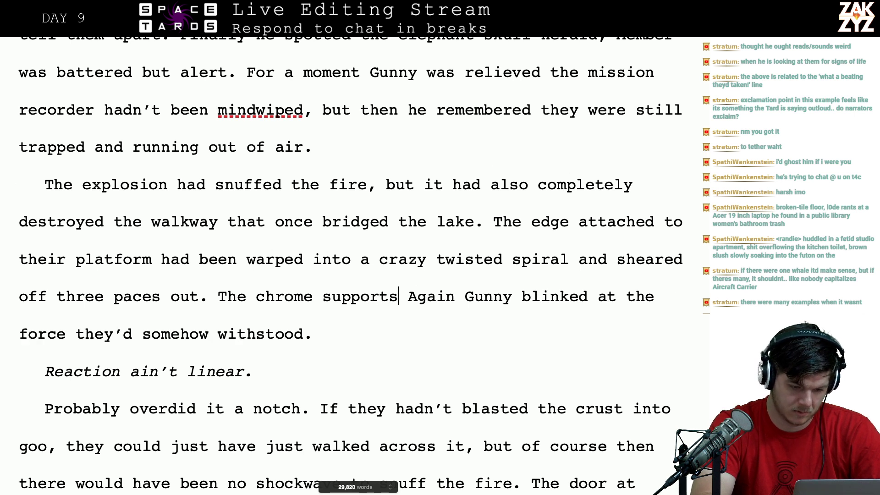
key(BackSpace)
key(BackSpace)
text(uvulas )
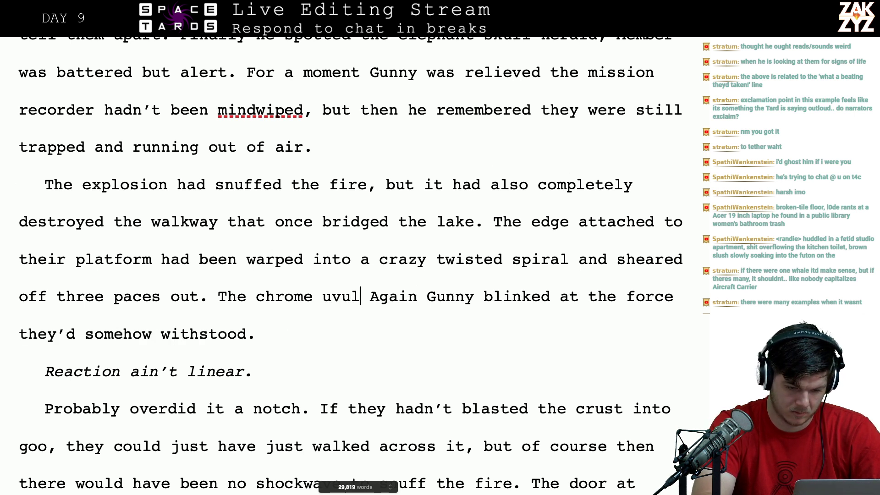
text(had all been )
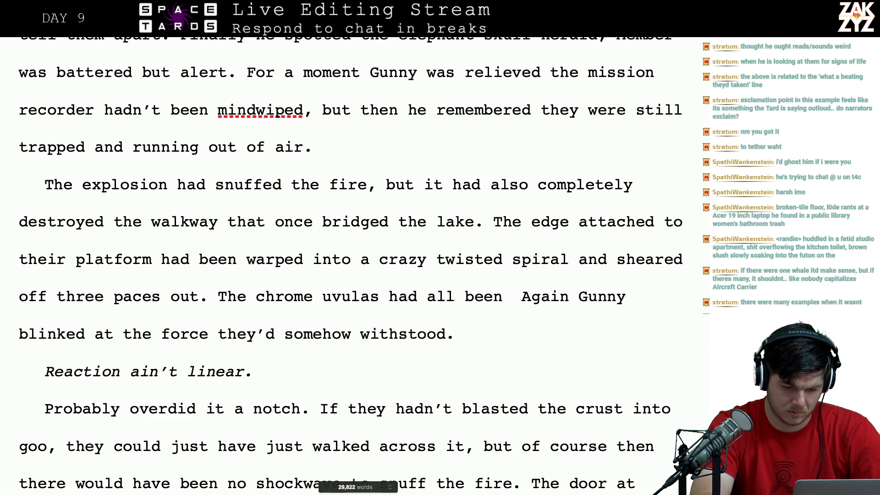
text(t)
key(BackSpace)
text(s)
key(BackSpace)
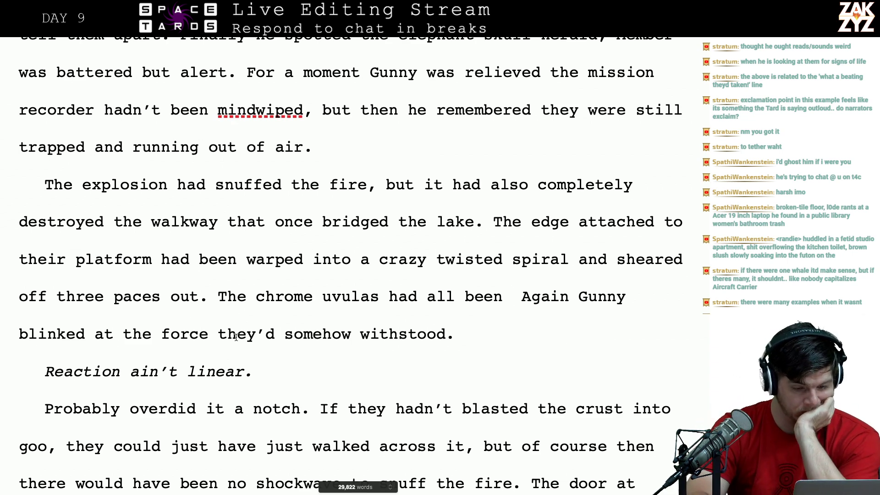
click(578, 259)
key(Return)
key(Return)
key(Left)
key(Left)
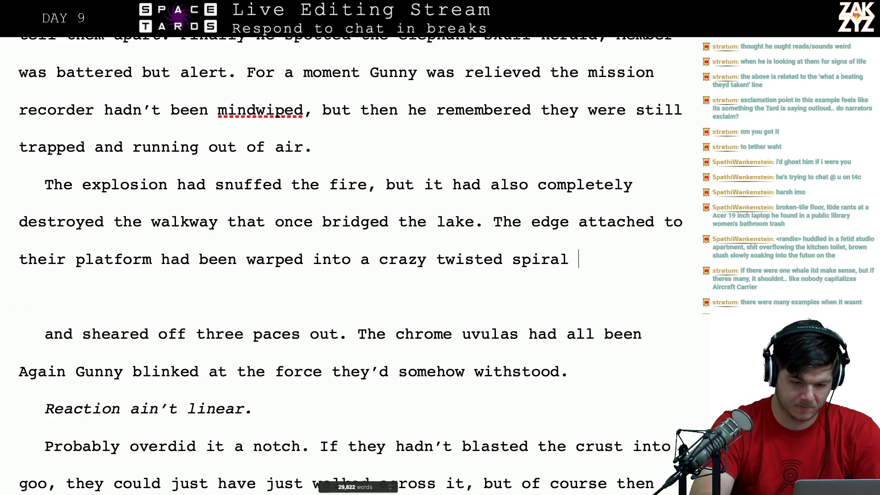
text(that te)
key(BackSpace)
key(BackSpace)
text(te)
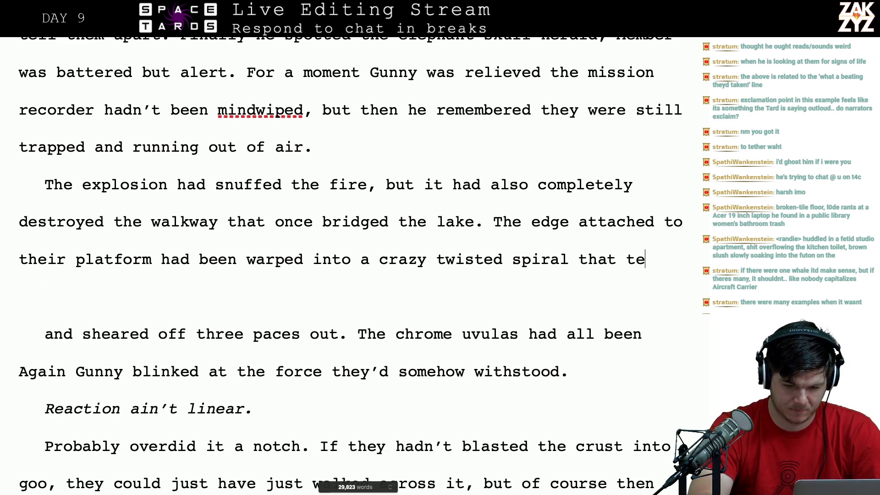
text(rmin)
key(BackSpace)
key(BackSpace)
key(BackSpace)
key(BackSpace)
key(BackSpace)
key(BackSpace)
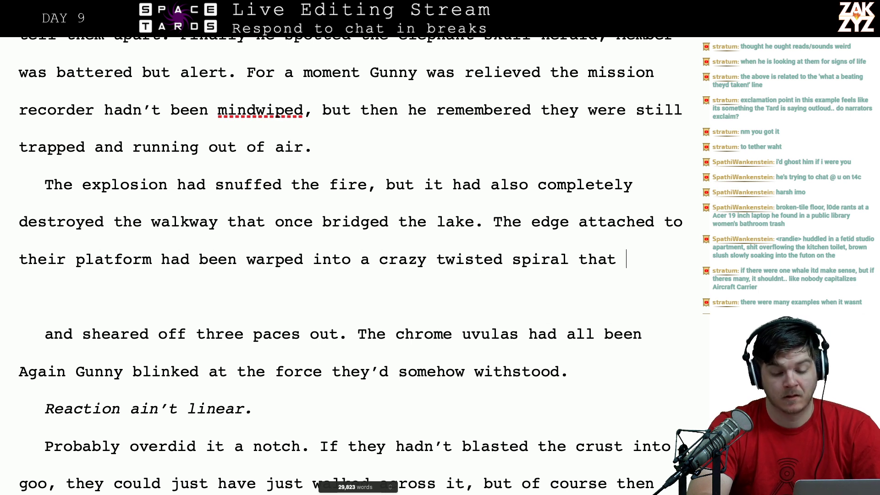
text(ha)
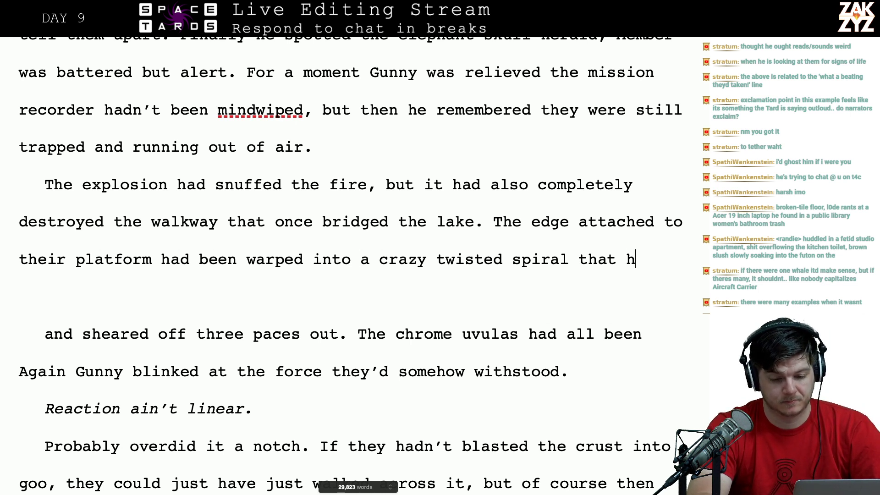
key(BackSpace)
key(BackSpace)
key(BackSpace)
key(BackSpace)
key(BackSpace)
key(BackSpace)
key(BackSpace)
text(that)
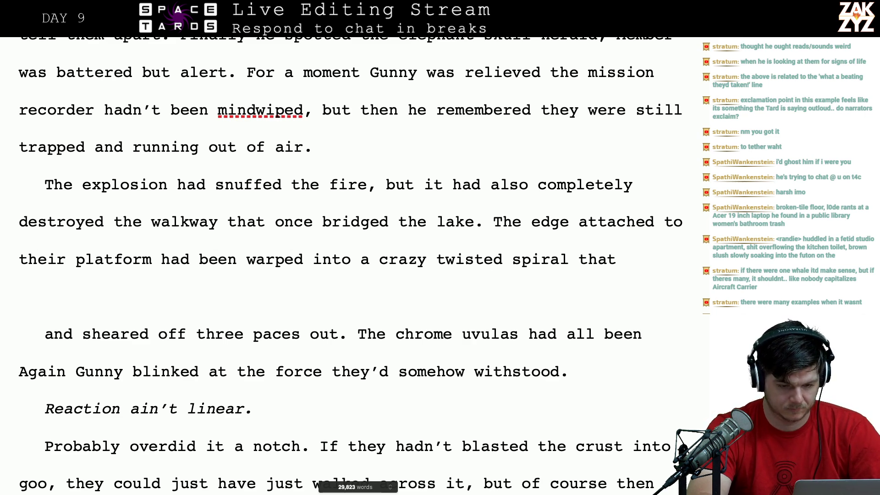
key(BackSpace)
key(BackSpace)
key(BackSpace)
key(BackSpace)
key(BackSpace)
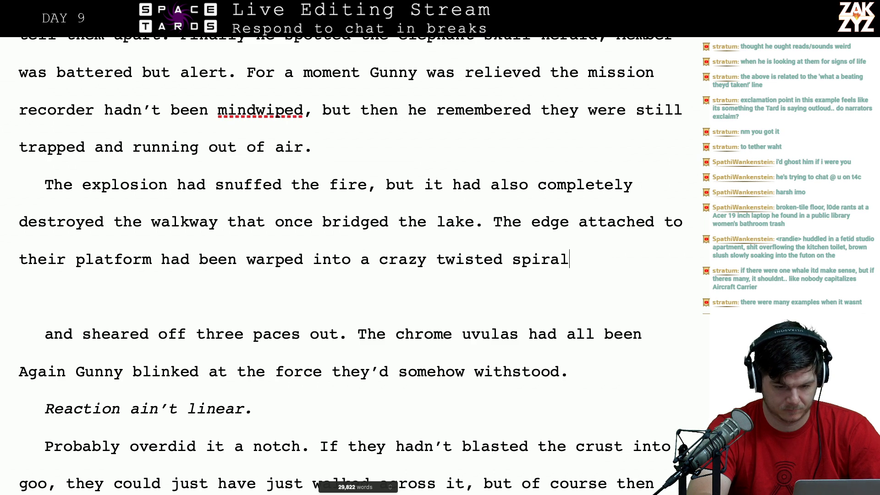
key(BackSpace)
text(d)
key(BackSpace)
text(l)
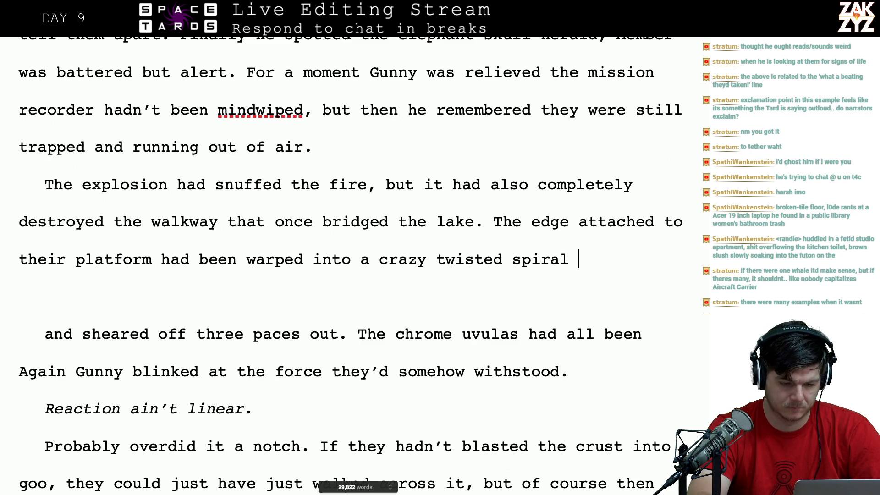
key(Down)
key(Down)
key(BackSpace)
key(BackSpace)
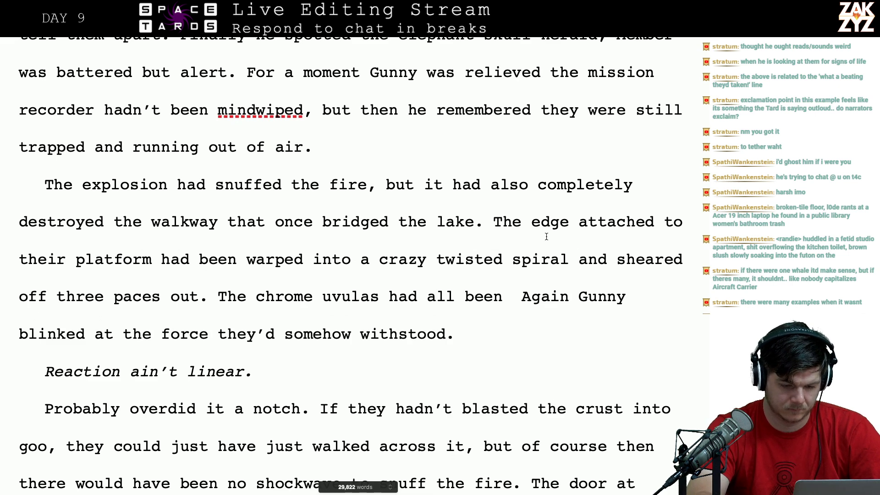
- Break the paragraph before “had all been” and try continuing “The chrome uvulas” with “were all broken”
click(379, 323)
key(Right)
key(Return)
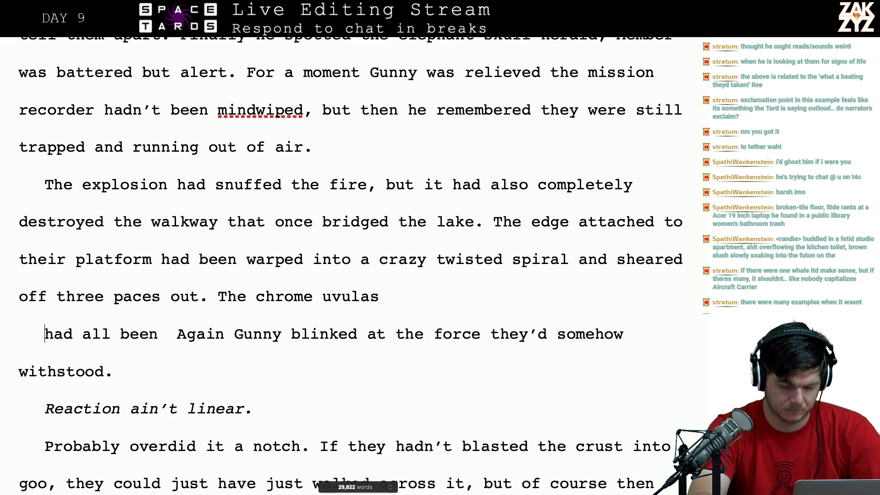
key(Left)
text(were all )
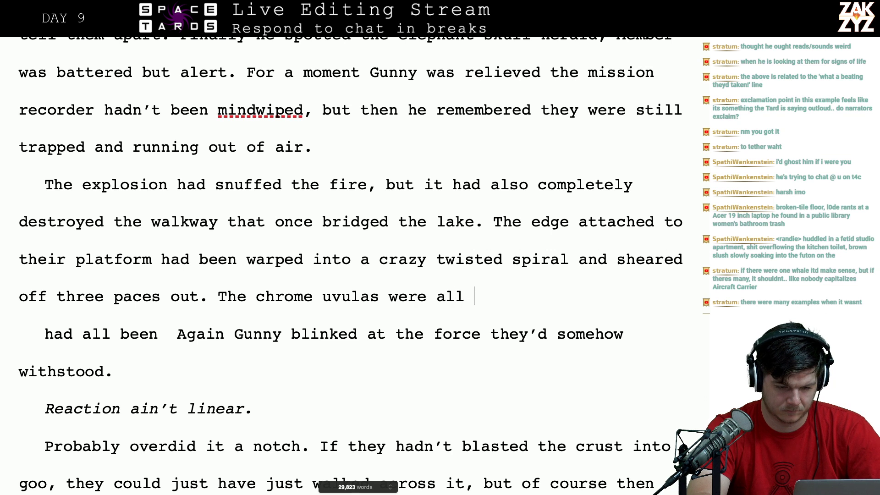
text(broken)
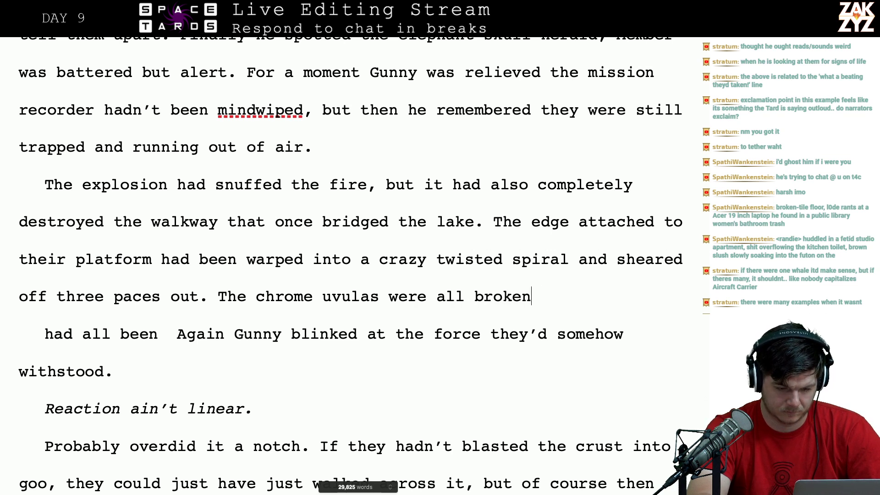
- Replace “broken” with “gone” in the sentence about the chrome uvulas
key(BackSpace)
key(BackSpace)
key(BackSpace)
key(BackSpace)
key(BackSpace)
key(BackSpace)
key(BackSpace)
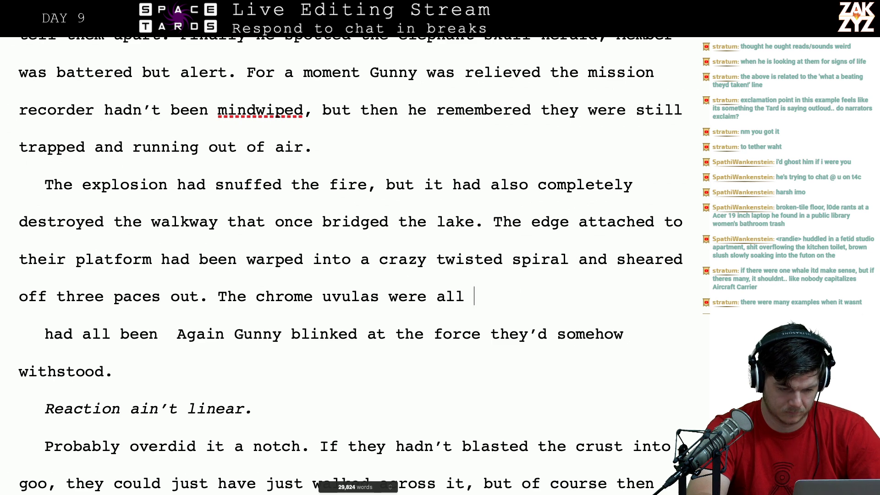
text(gone,)
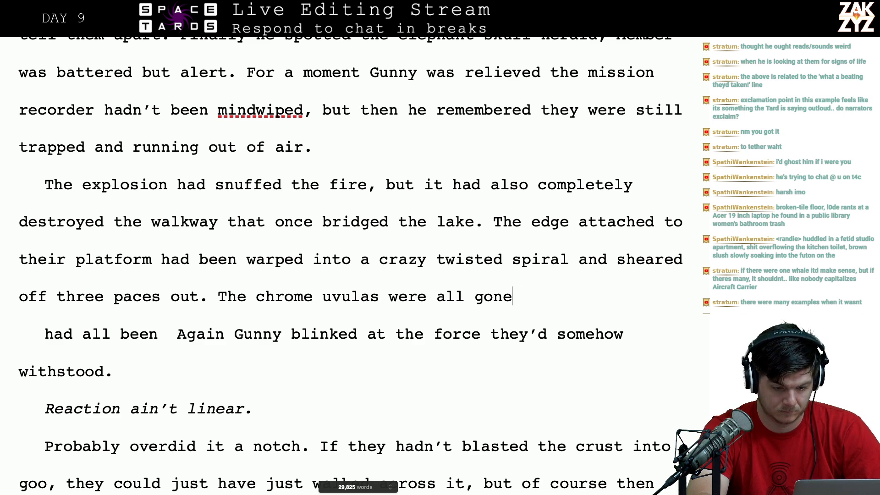
- Reword the end of the chrome uvulas sentence from “were all gone” to “had all broken off.”
key(BackSpace)
key(BackSpace)
key(BackSpace)
key(BackSpace)
key(BackSpace)
key(BackSpace)
key(BackSpace)
key(BackSpace)
key(BackSpace)
key(BackSpace)
key(BackSpace)
key(BackSpace)
key(BackSpace)
text(had )
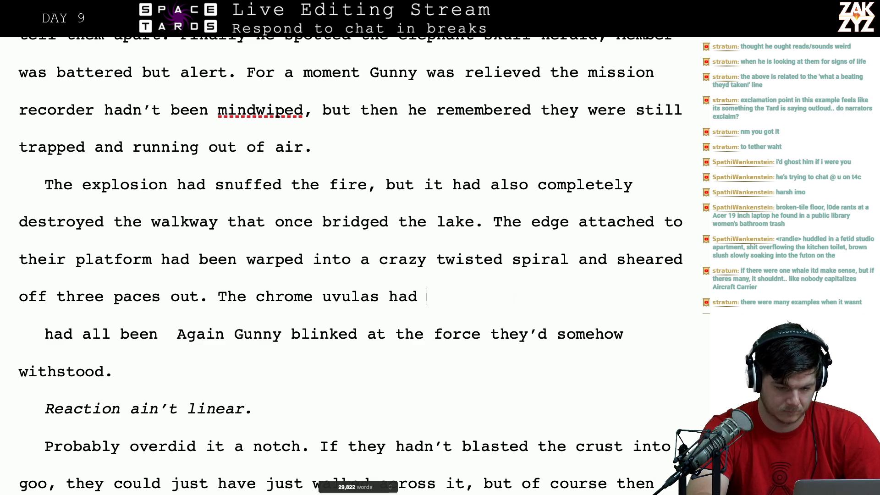
text(all broken )
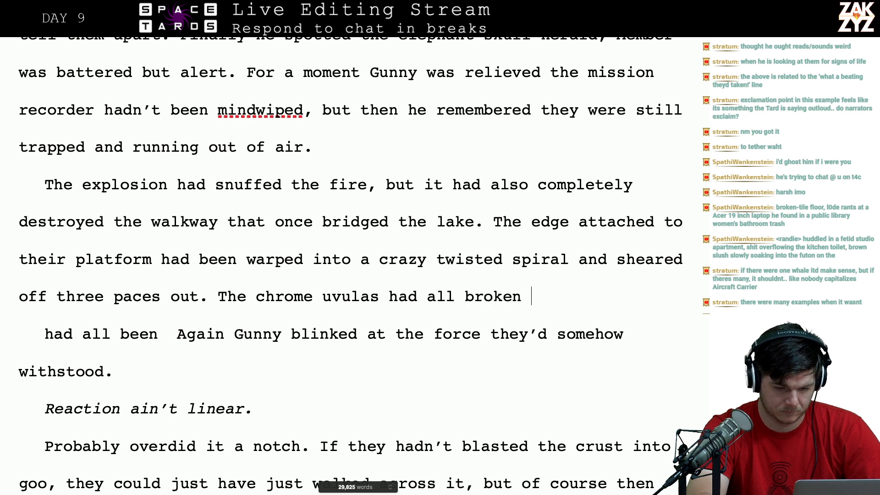
text(off.)
key(Right)
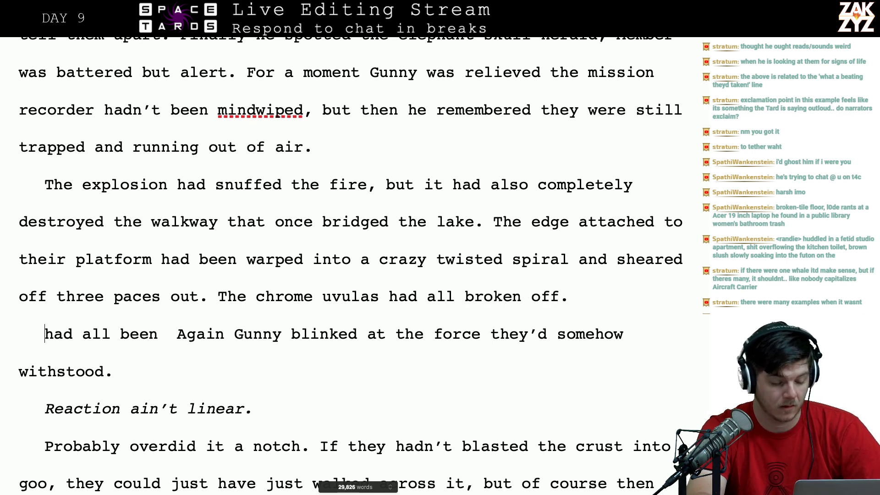
- Delete the chrome uvulas sentence and the leftover “had all been”, joining “Again Gunny blinked” to “three paces out.”
key(Right)
key(Right)
key(Right)
key(Right)
key(Right)
key(Right)
key(Right)
key(Right)
key(Right)
key(Right)
key(Right)
key(Right)
key(Right)
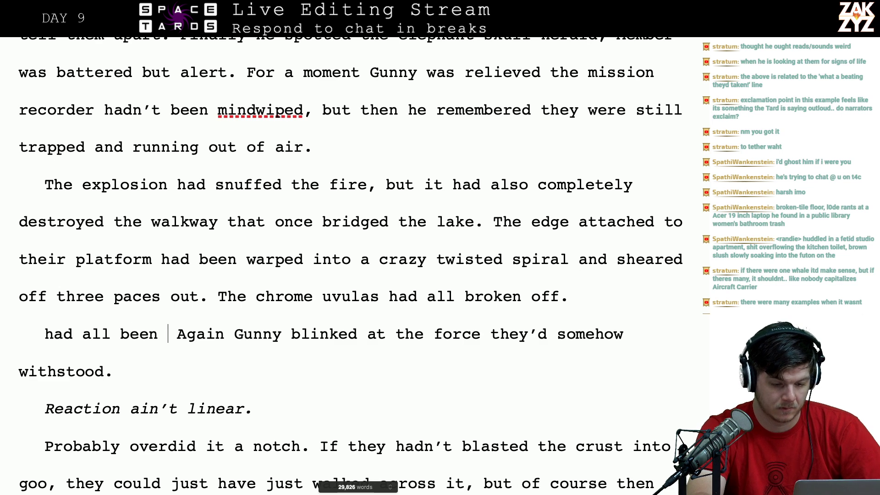
key(Right)
key(Right)
key(Right)
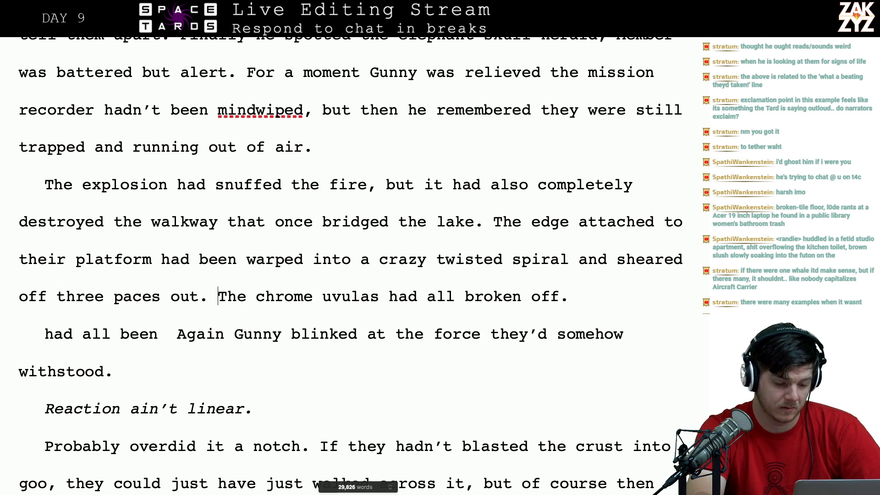
key(shift+Down)
key(shift+Left)
key(shift+Left)
key(shift+Left)
key(shift+Left)
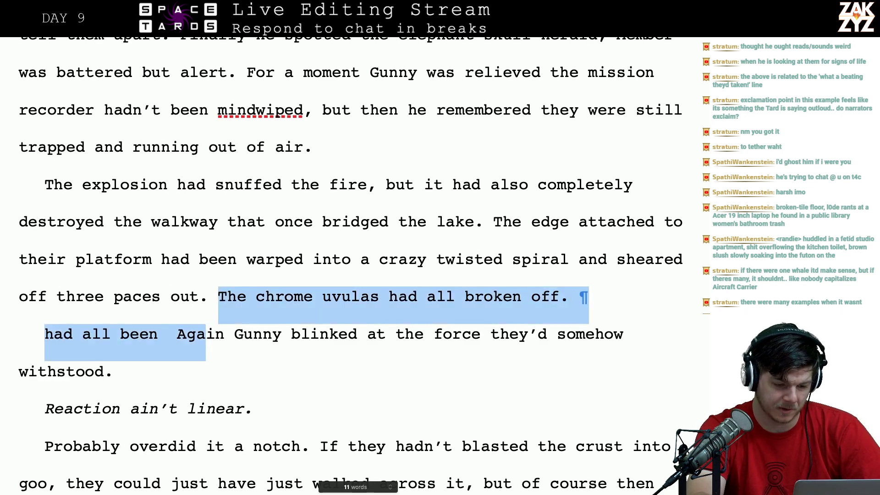
key(BackSpace)
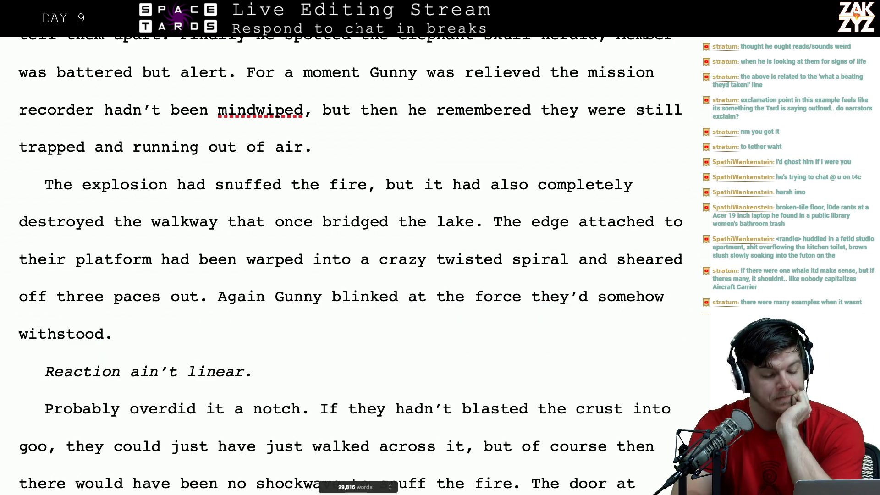
- Try a new opening with “Maybe” in front of “Probably overdid it a notch.”
scroll(398, 366, down, 1)
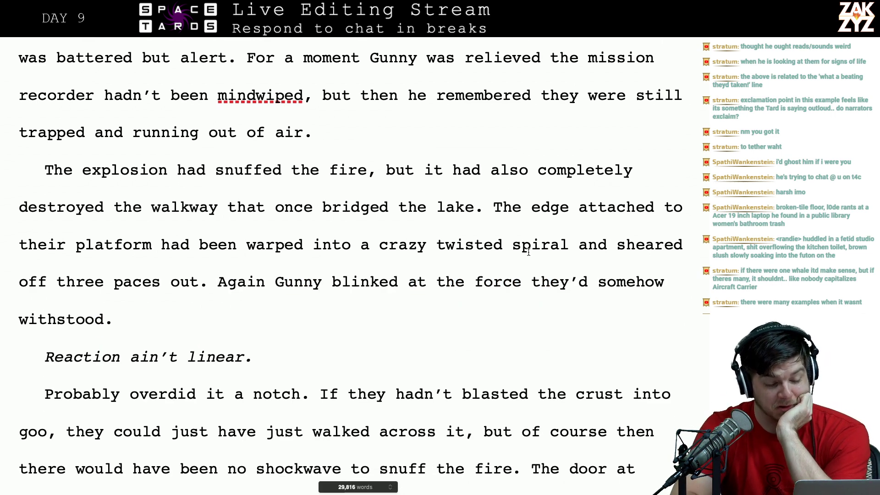
click(458, 336)
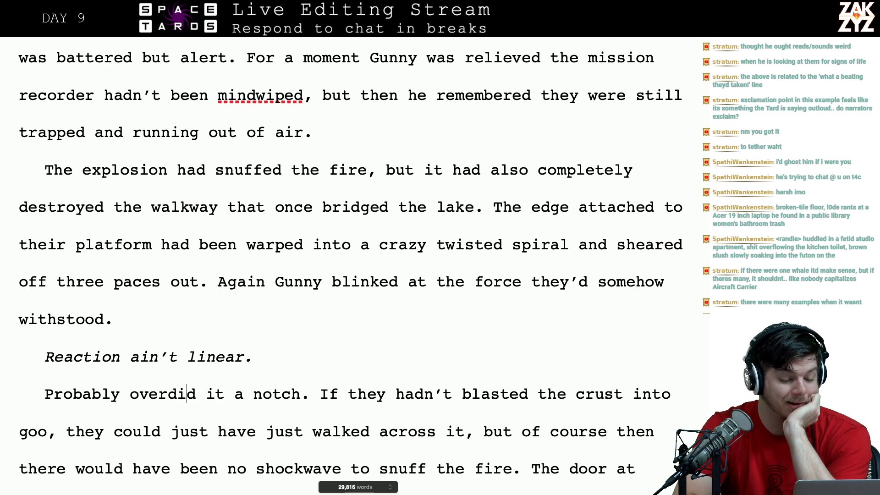
click(263, 357)
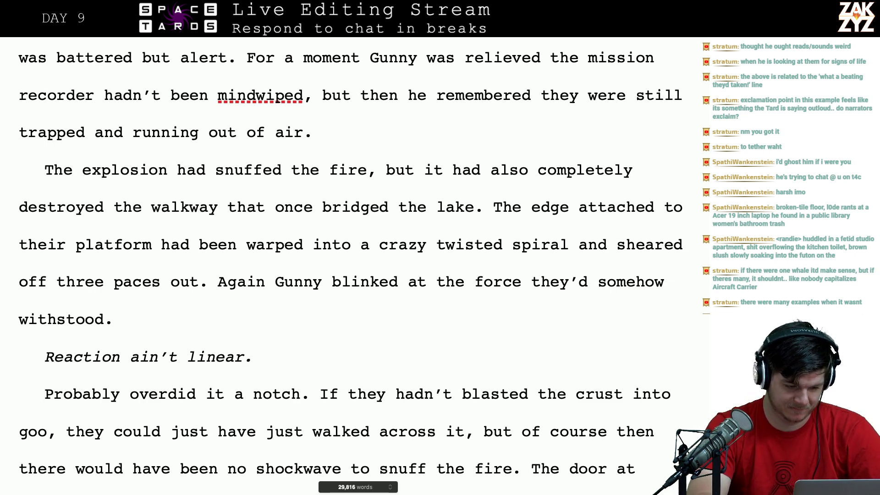
text(Jus)
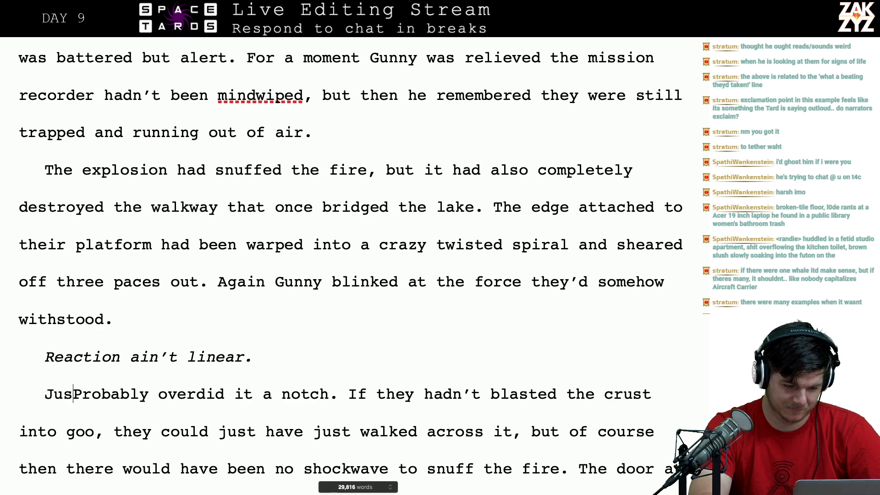
key(BackSpace)
key(BackSpace)
key(BackSpace)
text(Maybe)
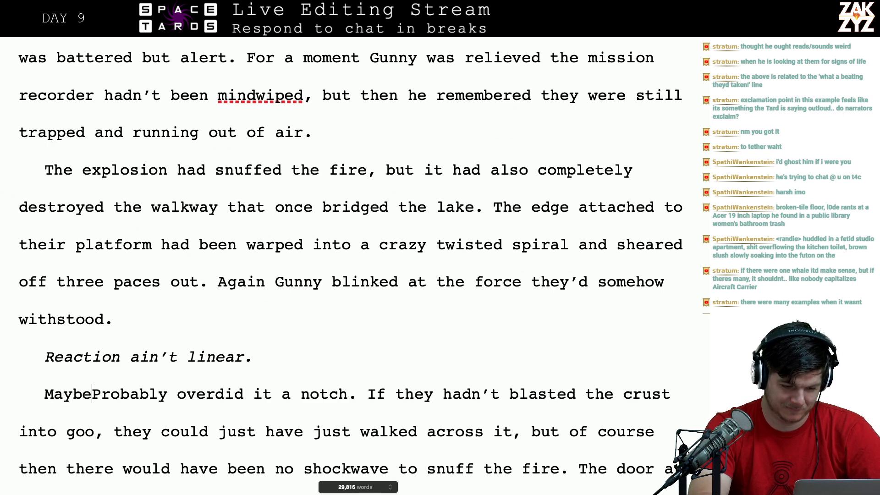
text( th)
key(BackSpace)
key(BackSpace)
key(BackSpace)
key(BackSpace)
key(BackSpace)
key(BackSpace)
key(BackSpace)
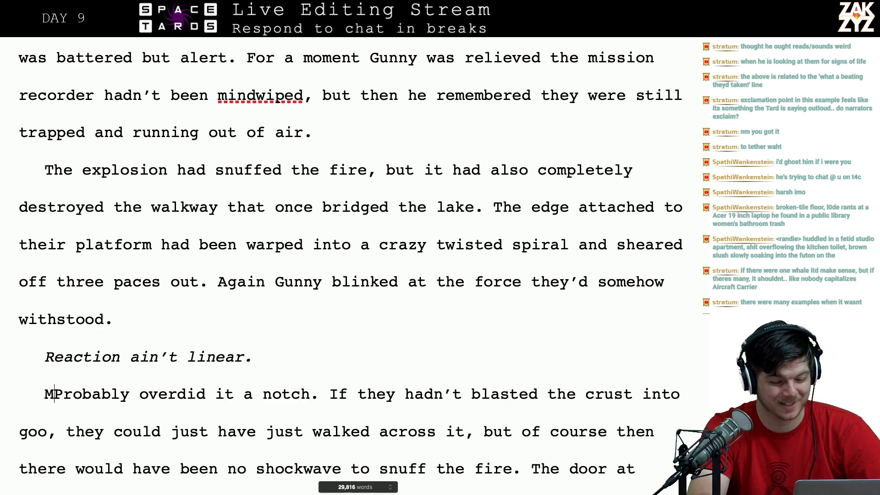
key(BackSpace)
- Delete the sentence “Probably overdid it a notch.” so the paragraph starts with “If they hadn’t blasted”
key(shift+Right)
key(shift+Right)
key(shift+Right)
key(shift+Right)
key(shift+Right)
key(shift+Right)
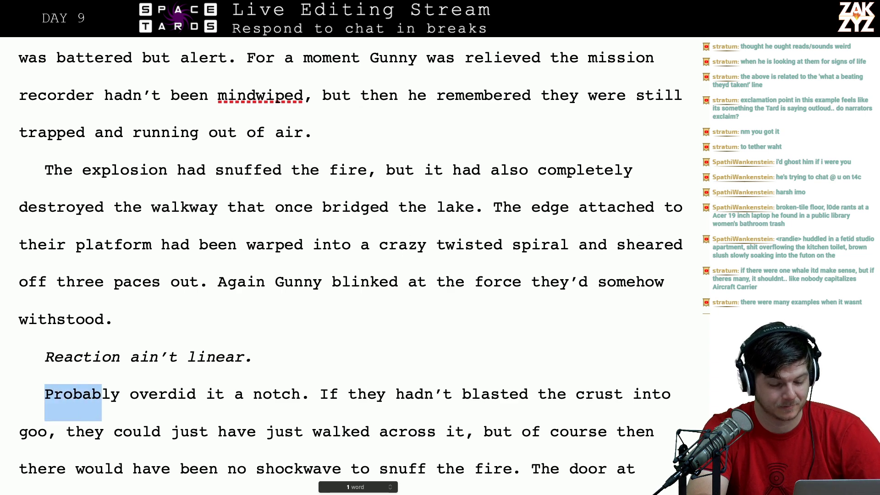
key(shift+Right)
key(shift+Right)
key(shift+Right)
key(shift+Right)
key(shift+Right)
key(shift+Right)
key(shift+Right)
key(shift+Right)
key(shift+Right)
key(shift+Right)
key(shift+Right)
key(shift+Right)
key(shift+Right)
key(shift+Right)
key(shift+Right)
key(shift+Right)
key(shift+Right)
key(shift+Right)
key(shift+Right)
key(shift+Right)
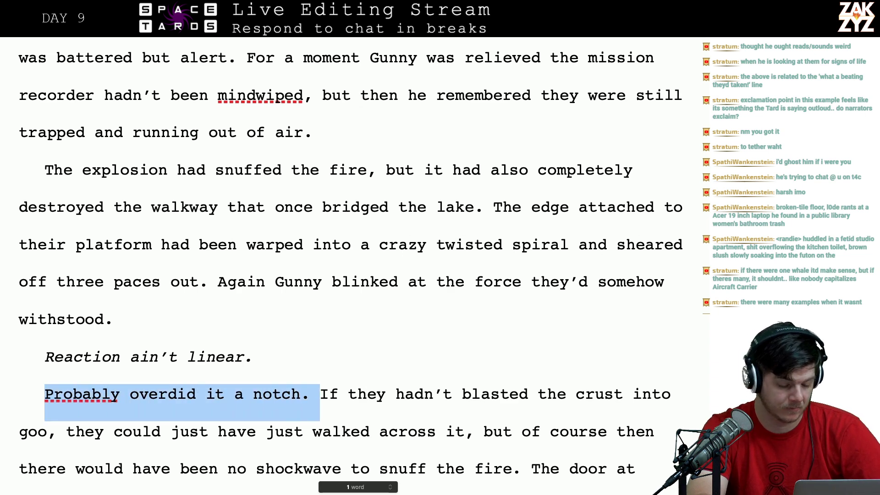
key(BackSpace)
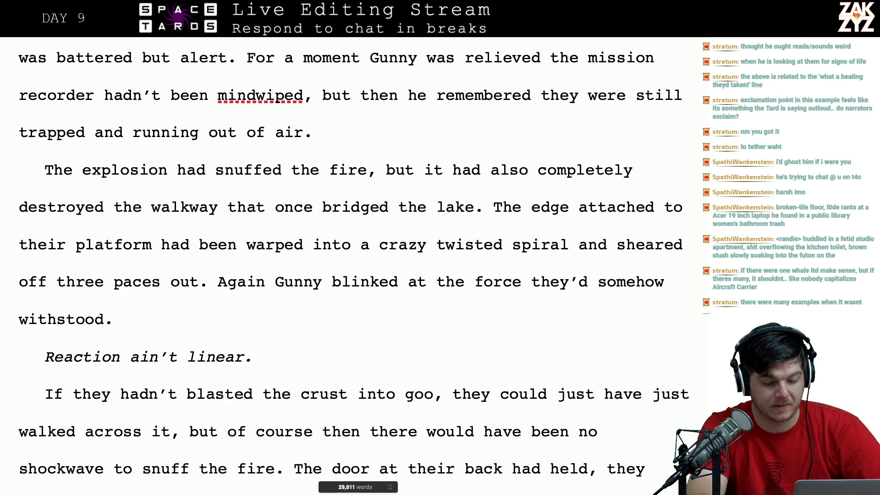
- Delete “it” after “walked across” in the sentence about the blasted crust
key(Down)
key(Up)
key(Up)
key(Down)
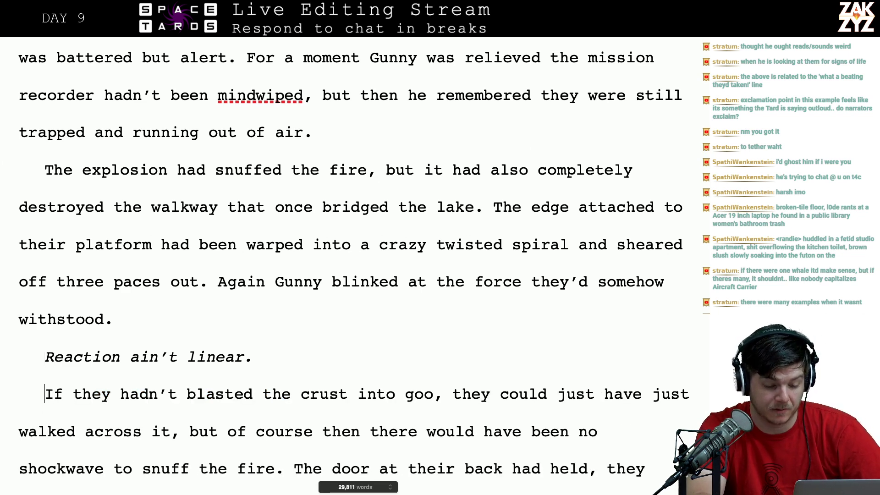
scroll(216, 377, down, 2)
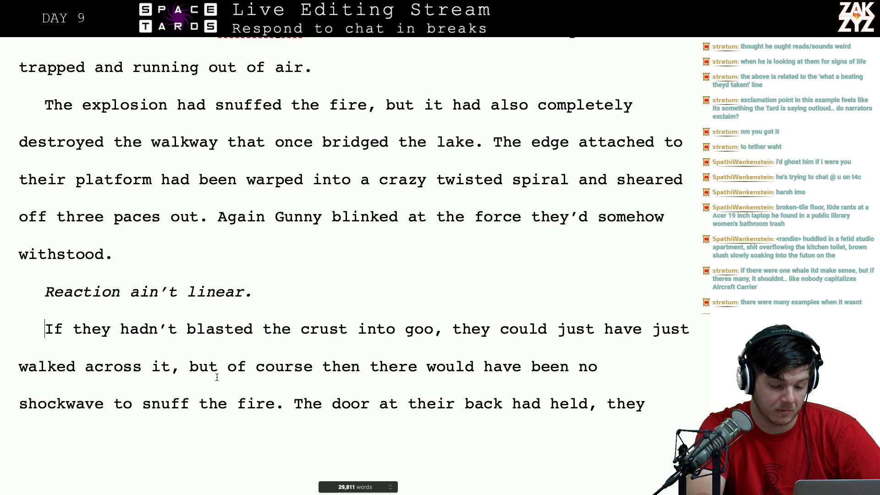
click(155, 366)
key(Right)
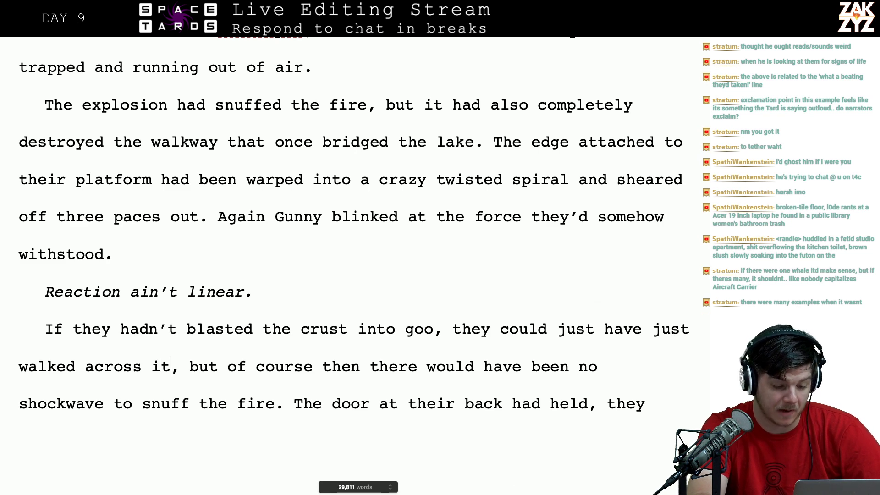
key(BackSpace)
key(BackSpace)
key(BackSpace)
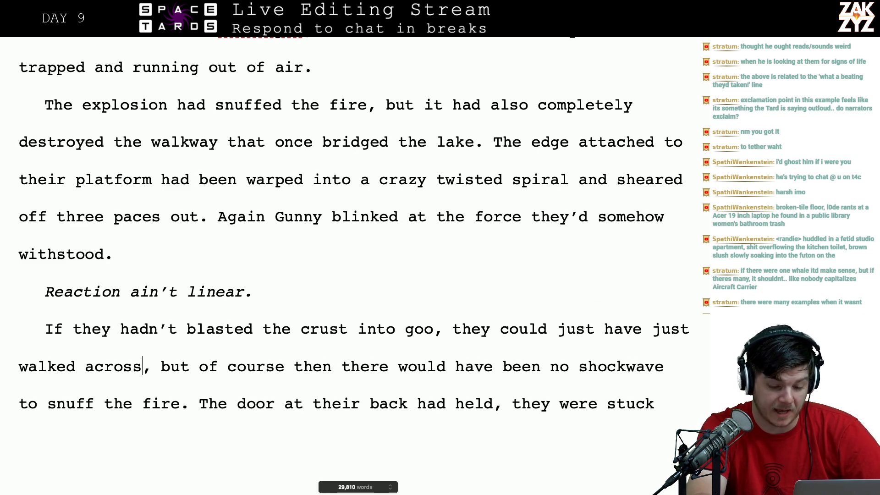
- Read through the sentences about the door holding, swimming in armor and Gunny scanning the corridor
key(Down)
key(Down)
key(Down)
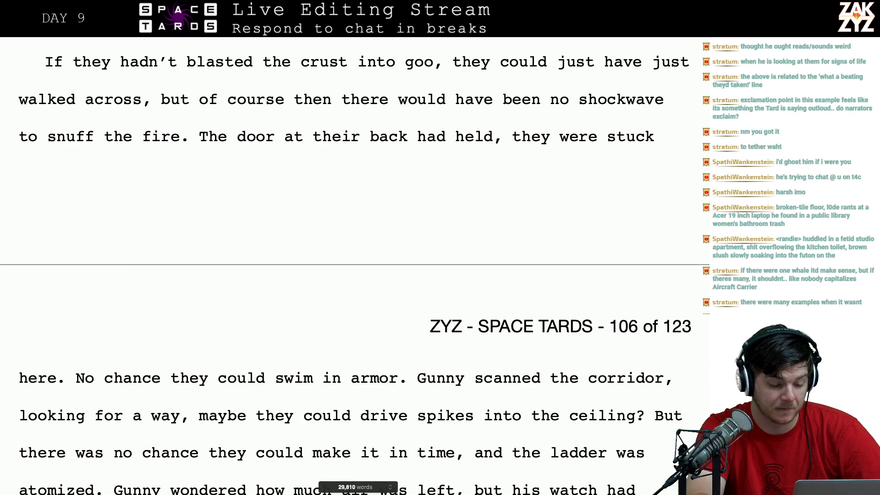
click(168, 379)
key(Right)
key(Right)
key(Right)
key(Right)
key(Right)
key(Right)
key(Right)
key(Right)
key(Right)
key(Right)
key(Right)
key(Right)
key(Right)
key(Right)
key(Right)
key(Right)
key(Right)
key(Right)
key(Right)
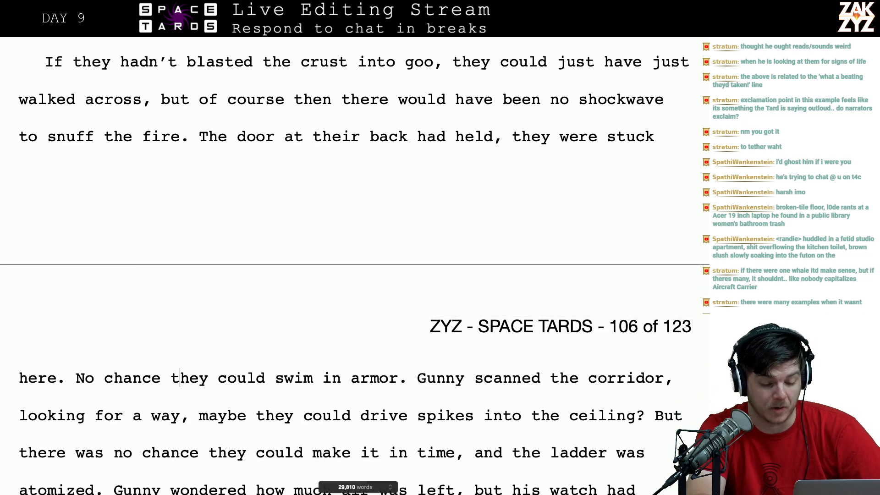
key(Right)
key(Right)
key(Right)
key(Right)
key(Right)
key(Right)
key(Right)
key(Right)
key(Right)
key(Right)
key(Right)
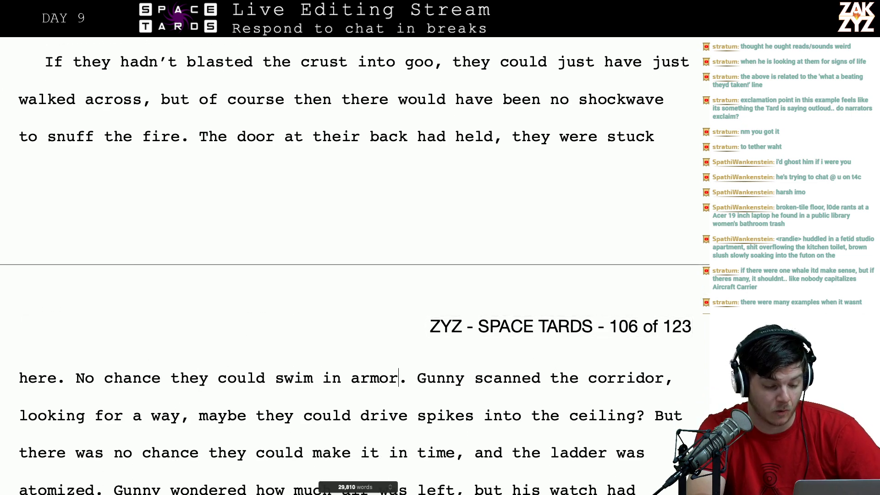
key(Left)
key(Left)
key(Left)
key(Left)
key(Left)
key(Left)
key(Left)
key(Left)
key(Left)
key(Left)
key(Down)
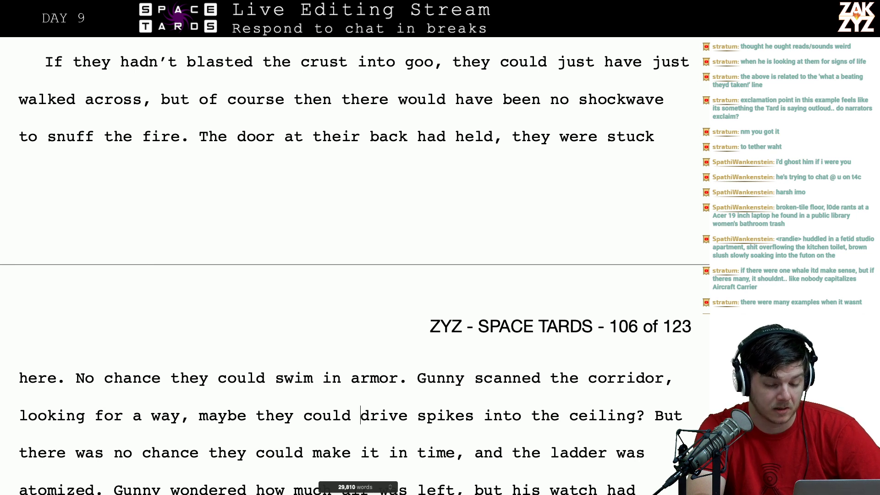
key(Up)
key(Right)
key(Right)
key(Right)
key(Right)
key(Right)
key(Right)
key(Right)
key(Right)
key(Down)
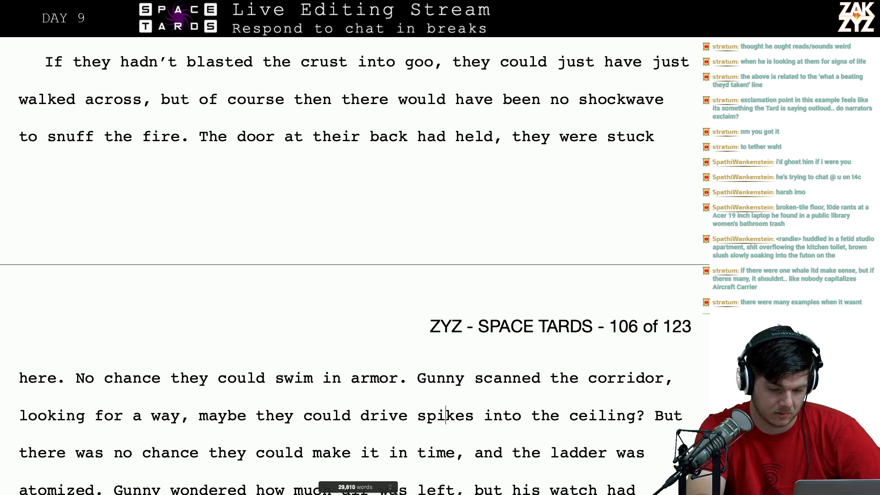
key(Up)
key(Right)
key(Right)
key(Right)
key(Right)
key(Right)
key(Right)
key(Right)
key(Right)
key(Right)
key(Right)
key(Right)
key(Right)
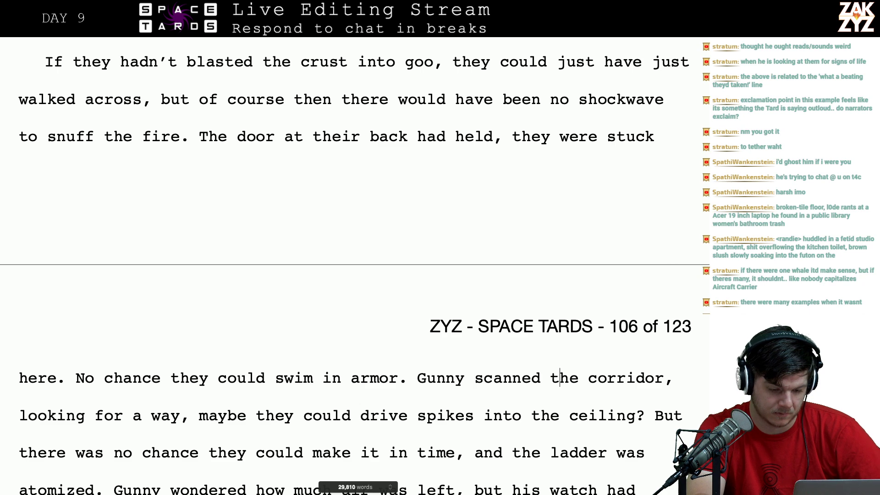
- Start a new paragraph at “Gunny scanned the corridor,” after the sentence about swimming in armor
key(Left)
key(Left)
key(Left)
key(Left)
key(Left)
key(Left)
key(Left)
key(Left)
key(Left)
key(Left)
key(Left)
key(Left)
key(Left)
key(Left)
key(Left)
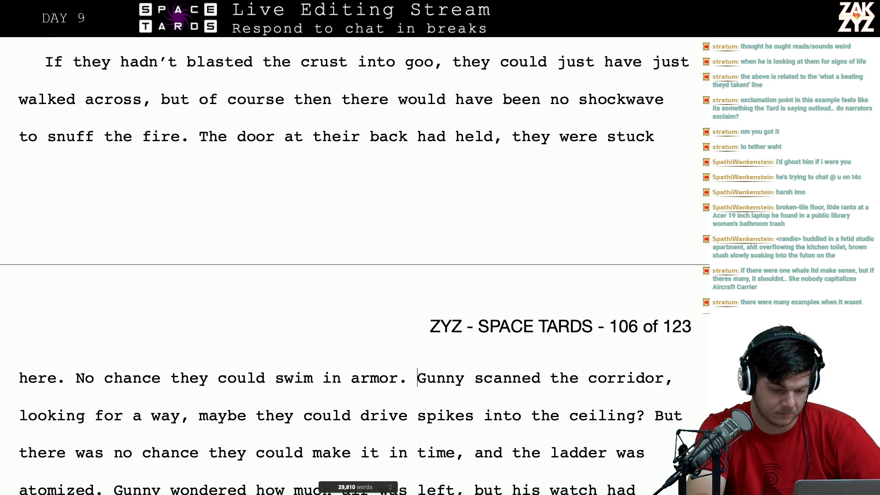
key(Return)
- Add “out” after “looking for a way” in the sentence where Gunny scans the corridor
key(Right)
key(Right)
key(Right)
key(Right)
key(Right)
key(Right)
key(Right)
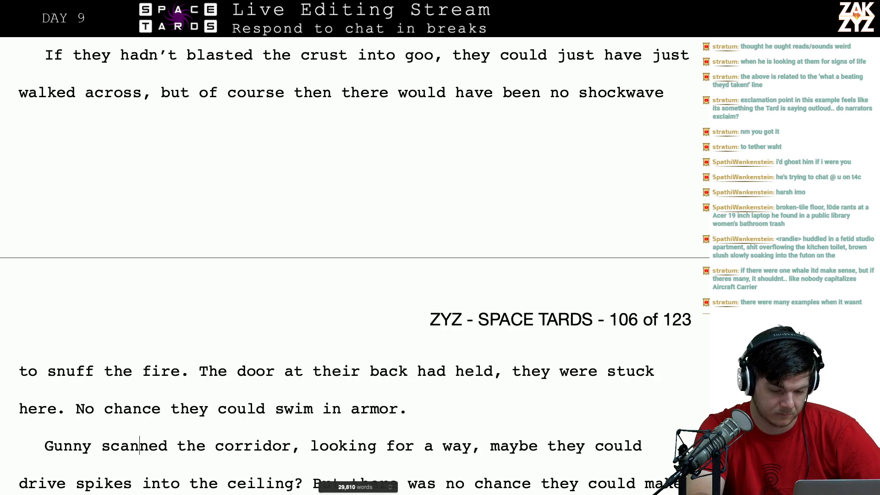
click(465, 453)
key(Right)
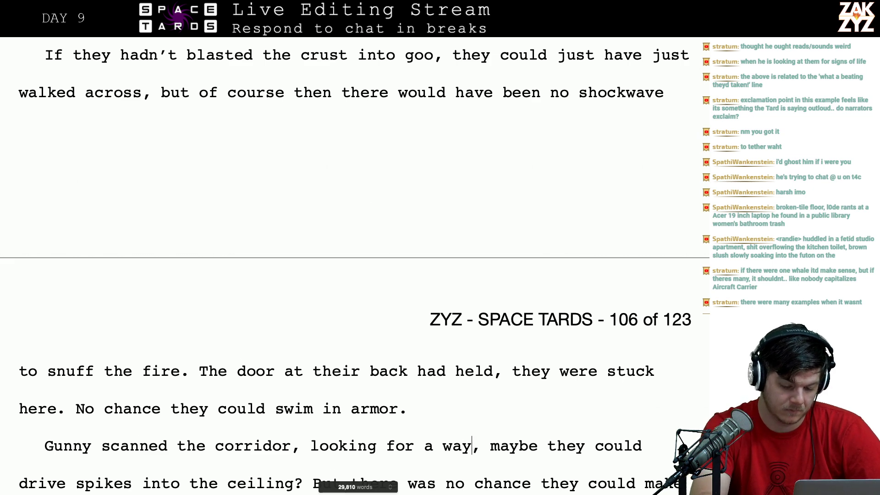
text(out)
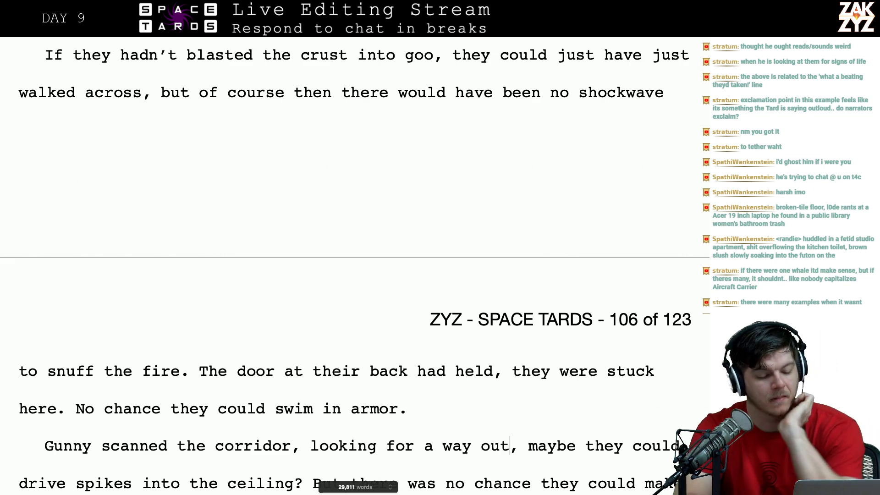
- Insert “across” so the sentence reads “no chance they could make it across in time”
key(Down)
key(Down)
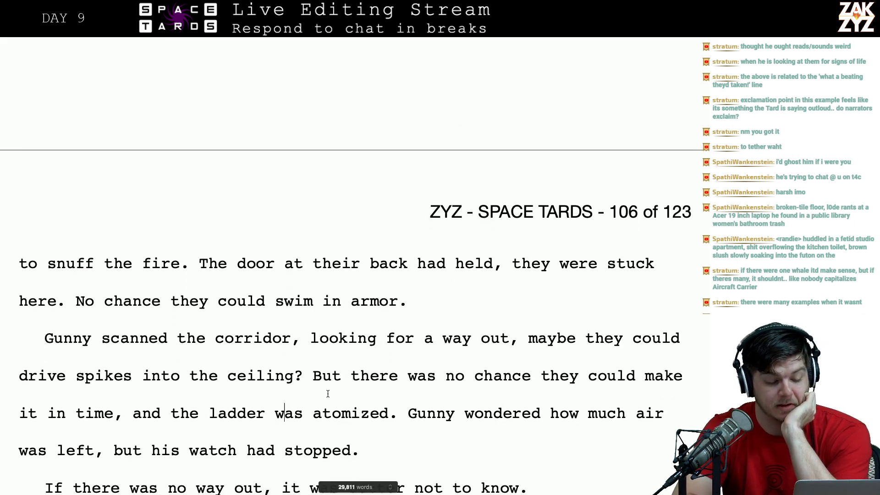
click(346, 396)
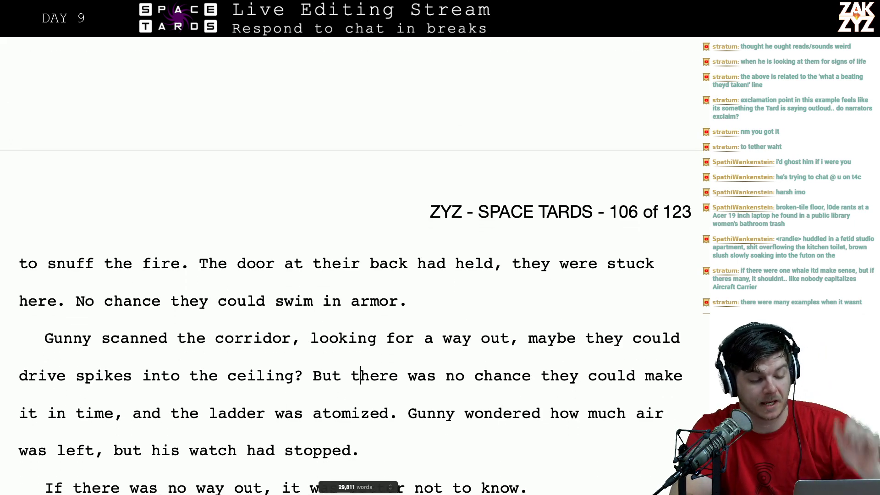
click(41, 415)
key(Left)
text(across)
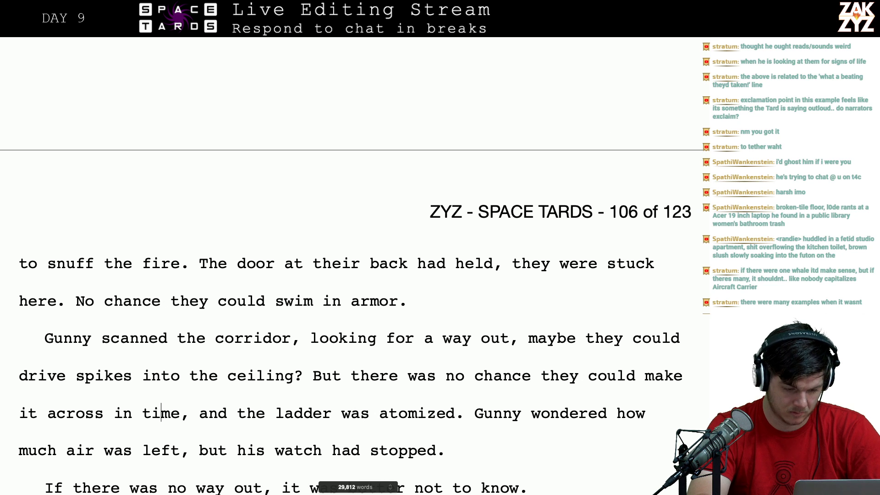
- Change “the ladder” to “Yakov’s ladder” in the sentence about making it across in time
text( Yako)
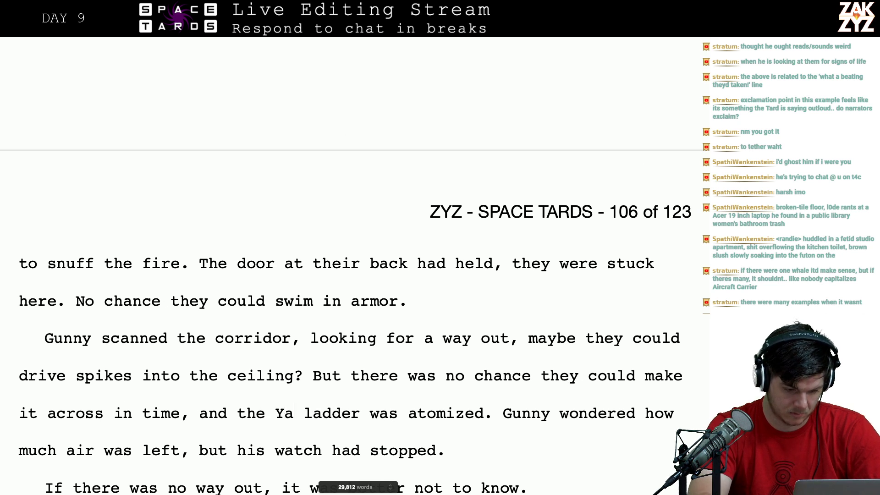
text(v's)
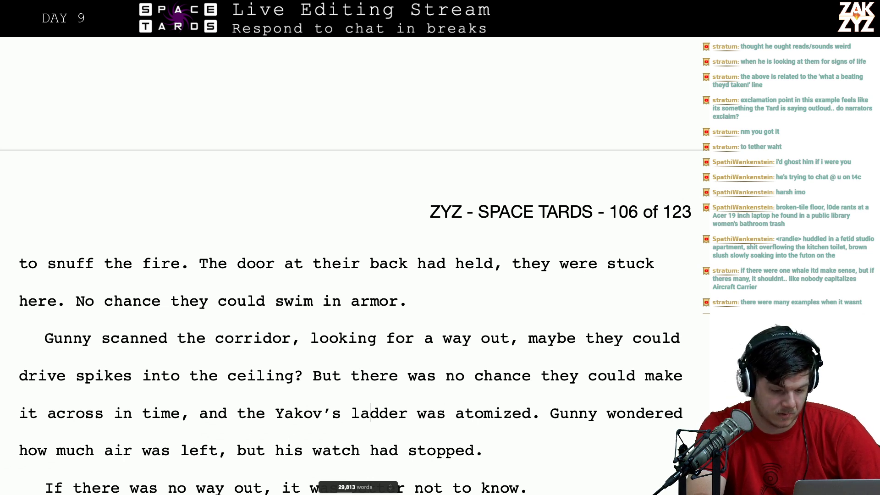
key(Left)
key(Left)
key(Left)
key(Left)
key(Left)
key(BackSpace)
key(BackSpace)
key(BackSpace)
key(BackSpace)
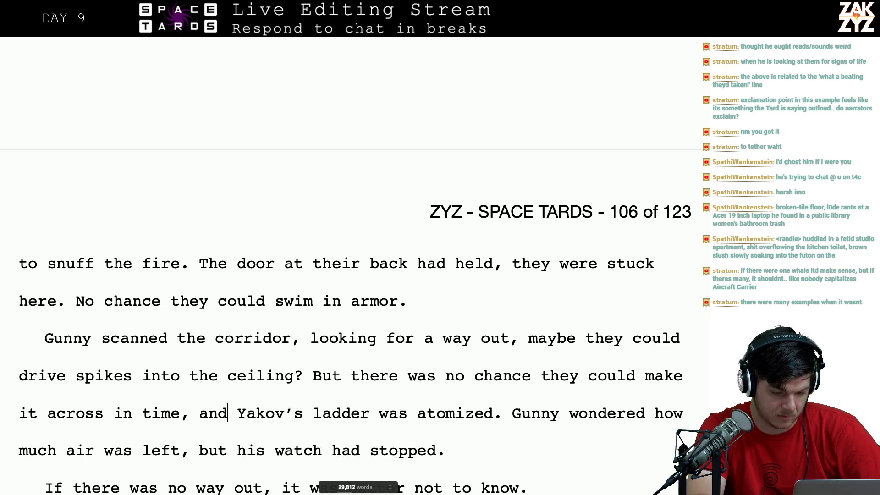
- Replace “atomized” with “gone” in the clause about Yakov’s ladder
key(Right)
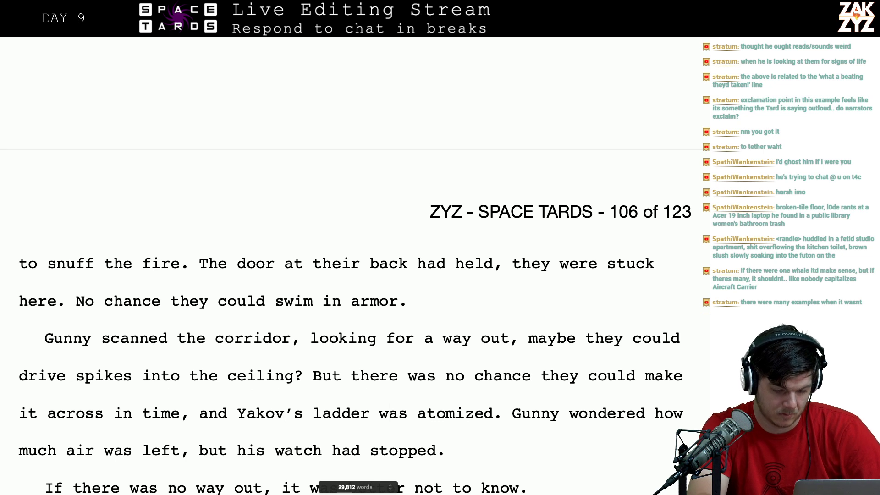
text(gone.)
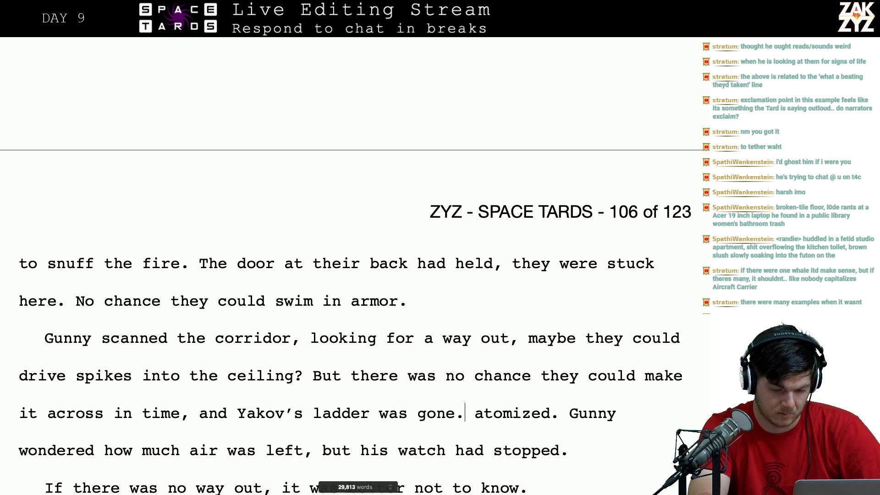
key(shift+Right)
key(shift+Right)
key(shift+Right)
key(shift+Right)
key(shift+Right)
key(shift+Right)
key(shift+Right)
key(shift+Right)
key(shift+Right)
key(shift+Right)
key(shift+Right)
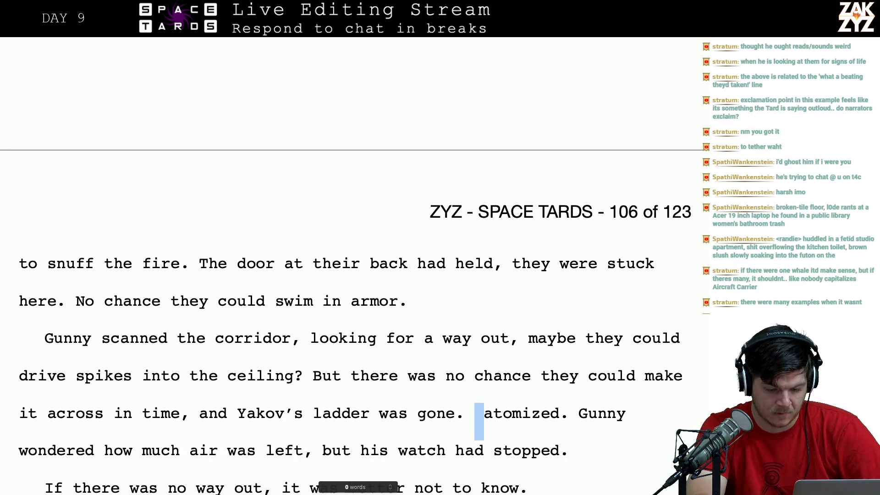
key(BackSpace)
- Merge the “If there was no way out” line into the preceding paragraph, introducing it with “Probably for the best,” and lowercasing “if”
scroll(348, 275, down, 2)
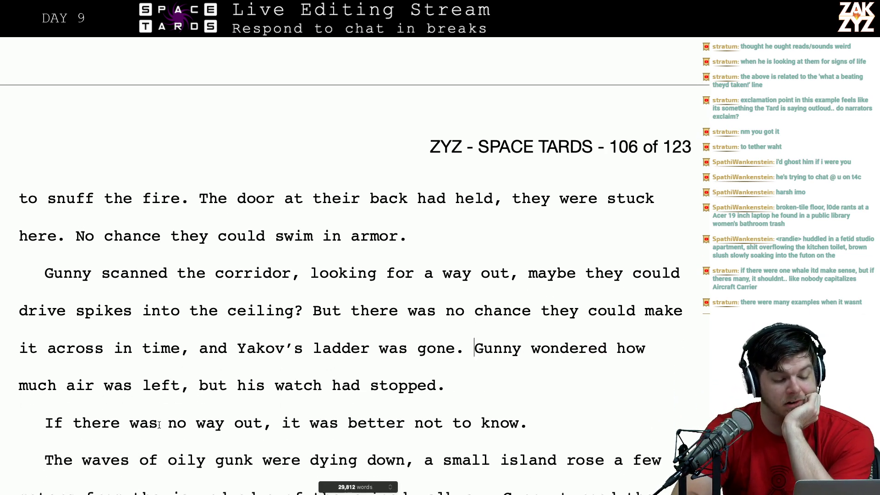
scroll(257, 424, down, 1)
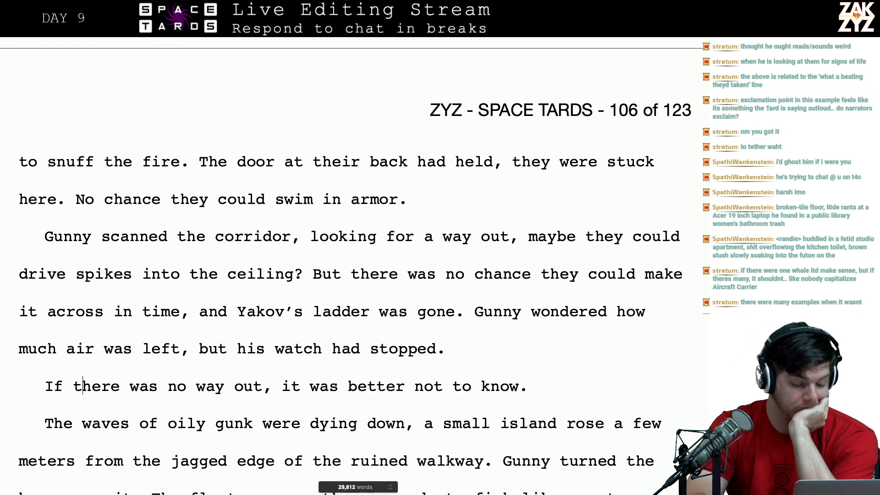
click(54, 386)
key(BackSpace)
text(Probably )
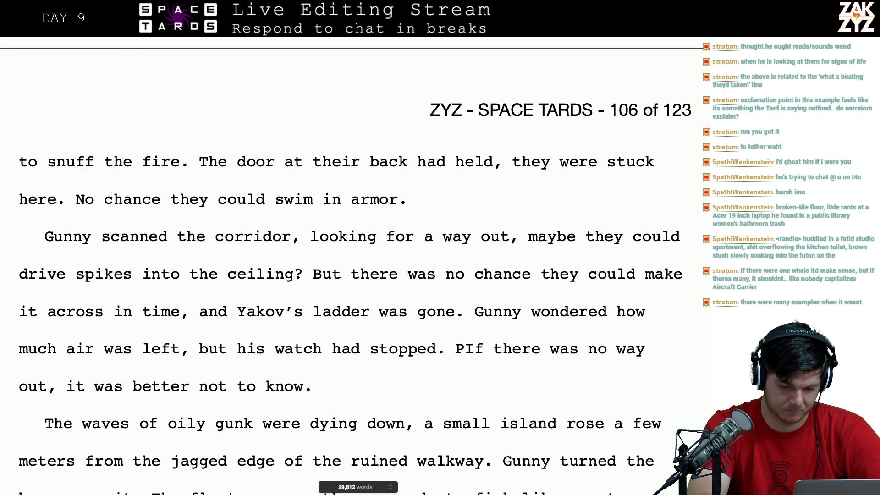
text(for the best,)
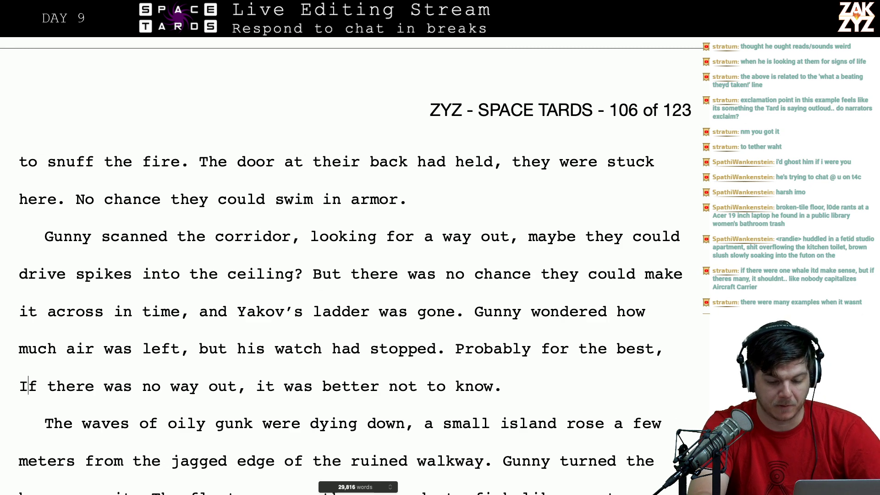
key(BackSpace)
text(if)
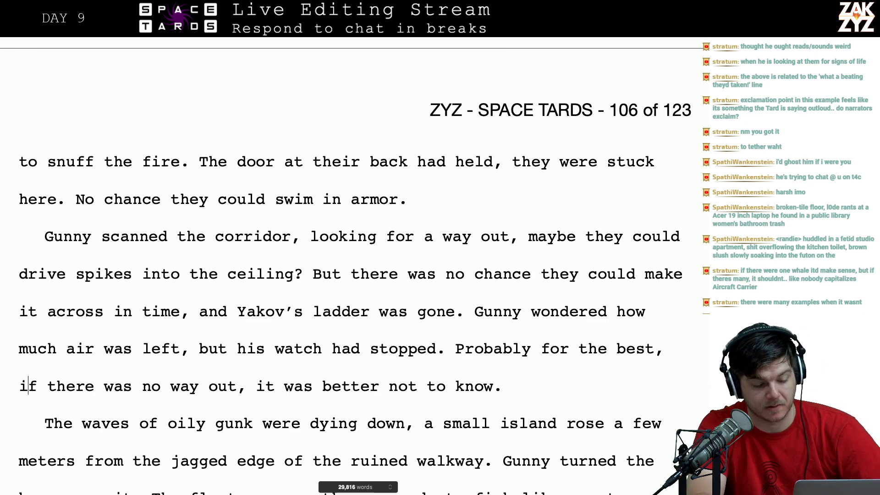
- Delete “oily” so the next paragraph opens with “The waves of gunk were dying down”
key(Right)
key(Down)
scroll(351, 266, down, 3)
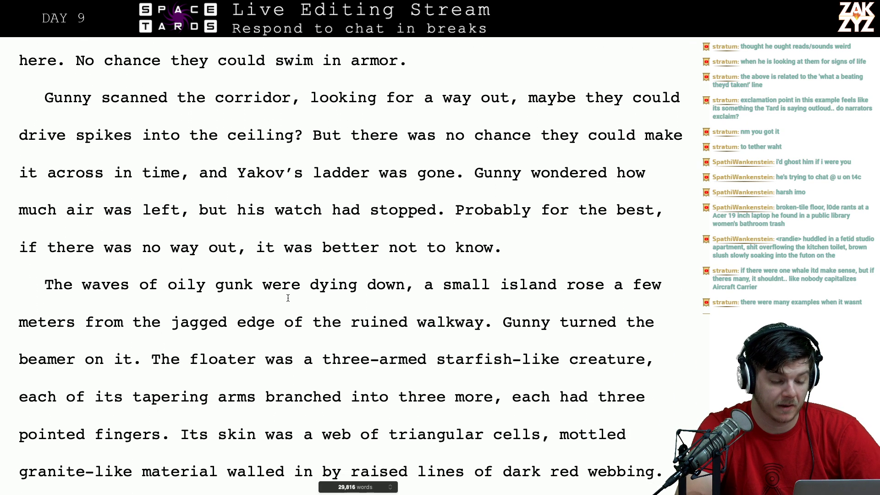
click(274, 315)
key(Up)
key(Right)
key(Left)
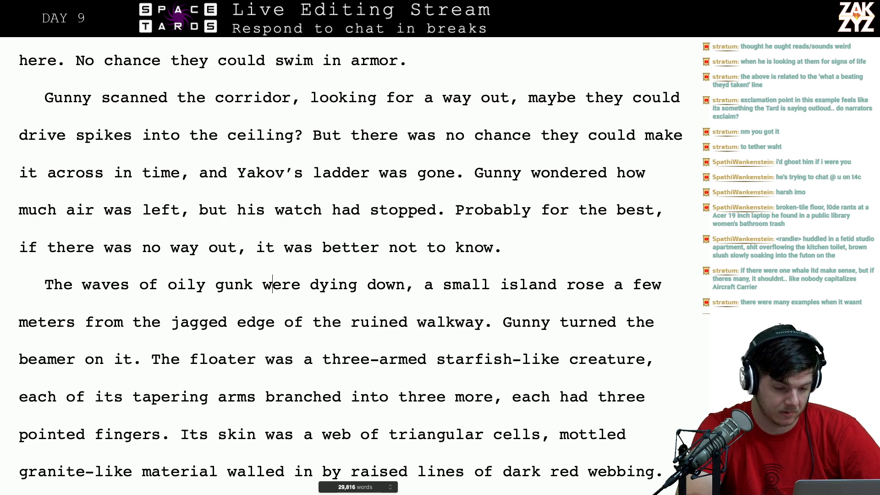
key(Left)
key(Left)
key(Left)
key(Left)
key(Left)
key(Left)
key(Left)
key(Left)
key(Right)
key(BackSpace)
key(BackSpace)
key(BackSpace)
key(BackSpace)
key(BackSpace)
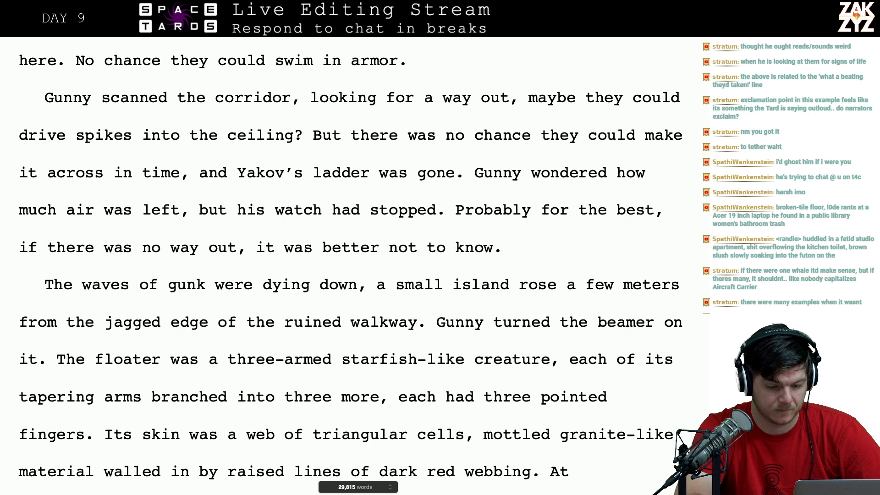
- Replace the comma after “dying down” with “and” before “a small island rose”
scroll(350, 264, down, 1)
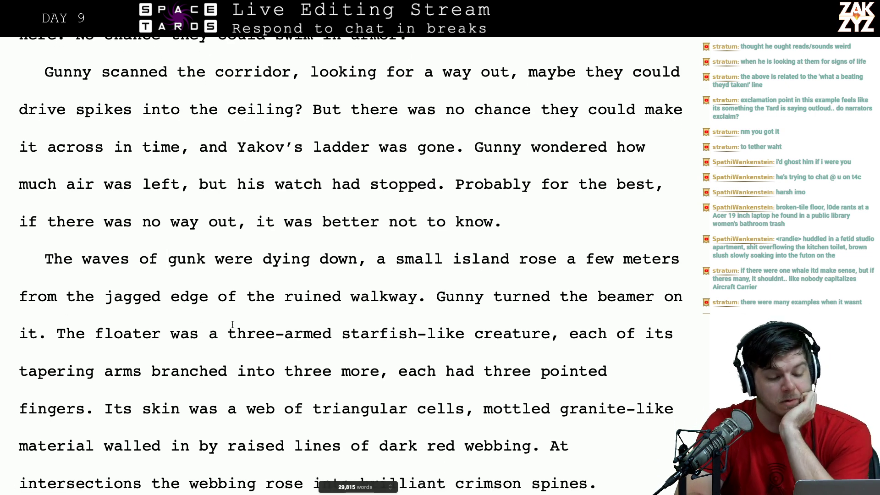
key(Left)
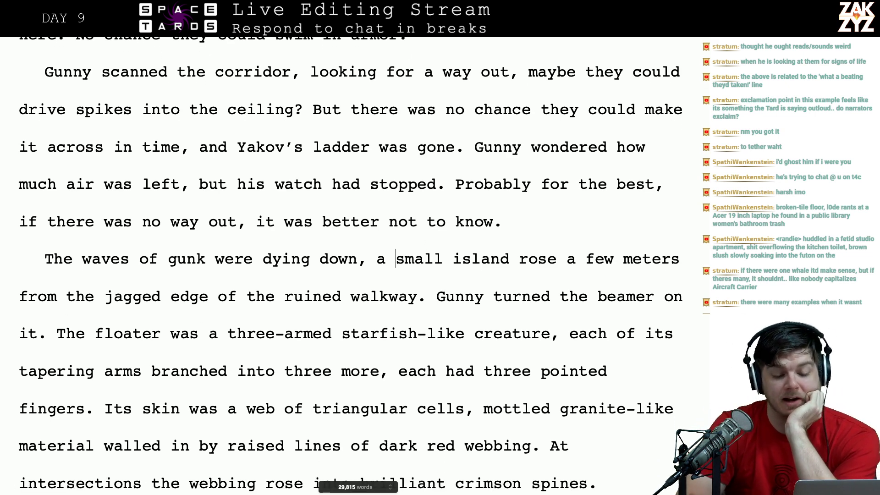
key(Right)
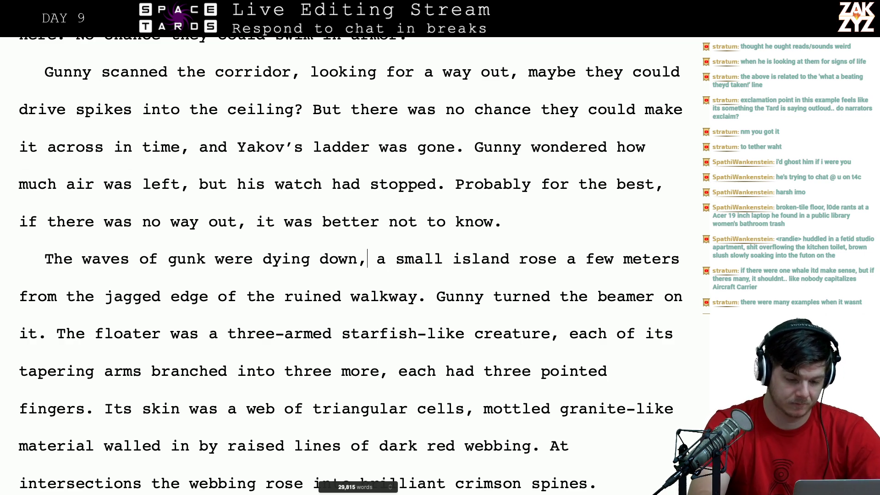
key(BackSpace)
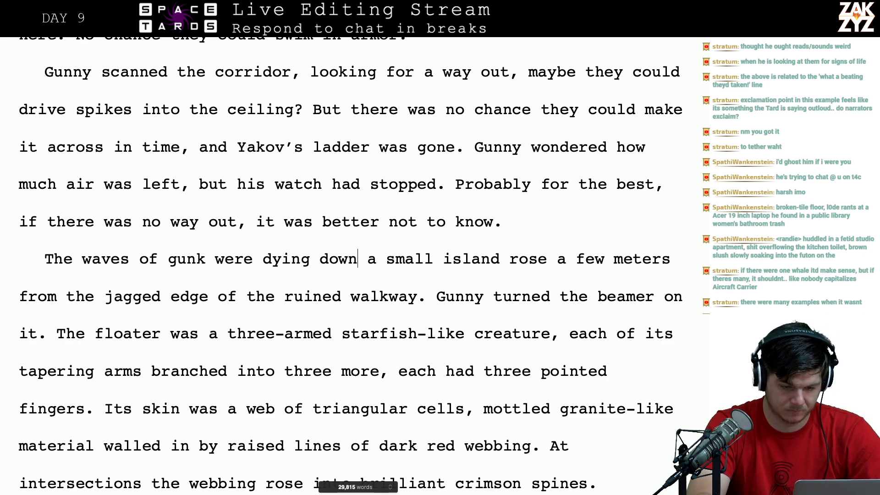
text(and a)
key(Left)
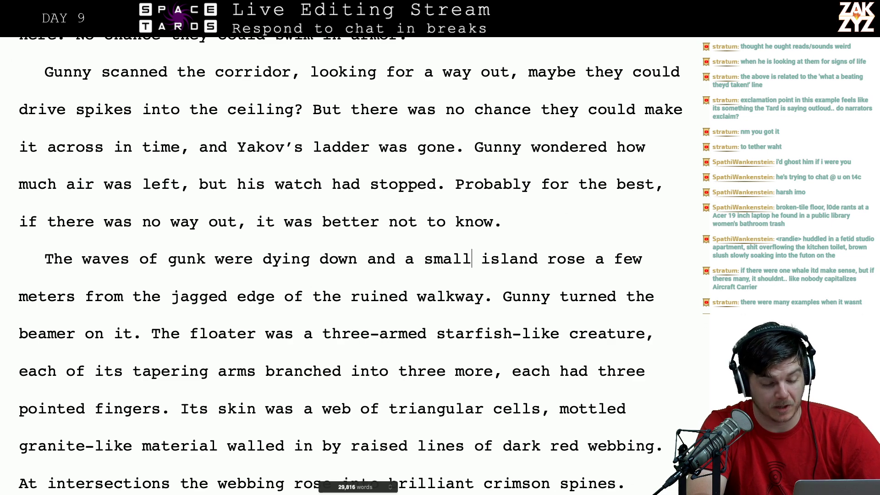
- Proofread the paragraph about the rising island and the three-armed starfish-like creature, up to the description of its arms
key(Right)
key(Right)
key(Right)
key(Right)
key(Right)
key(Right)
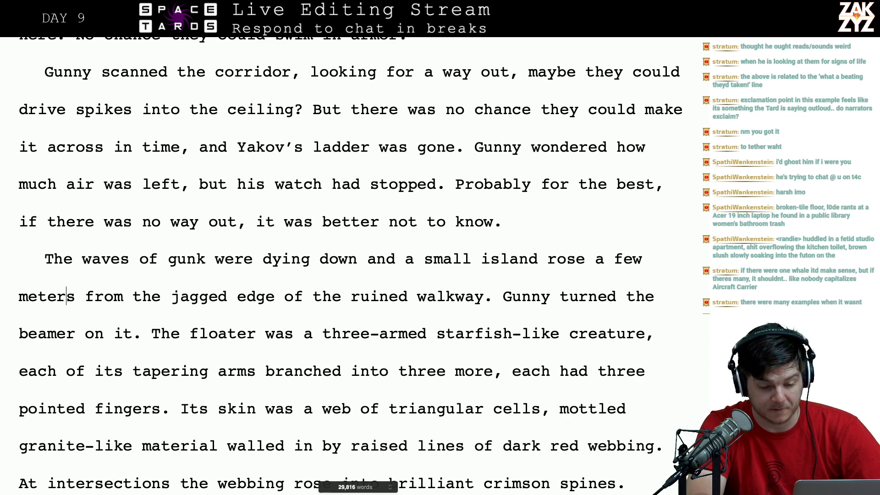
scroll(350, 266, down, 1)
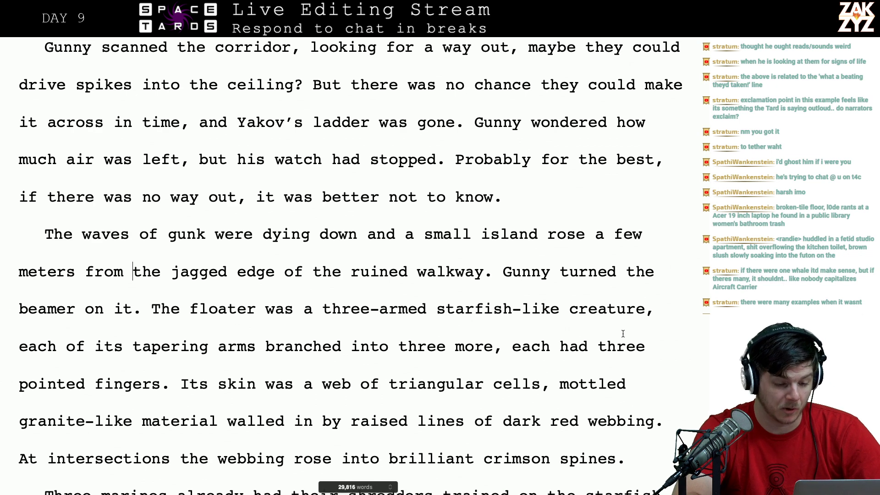
key(Right)
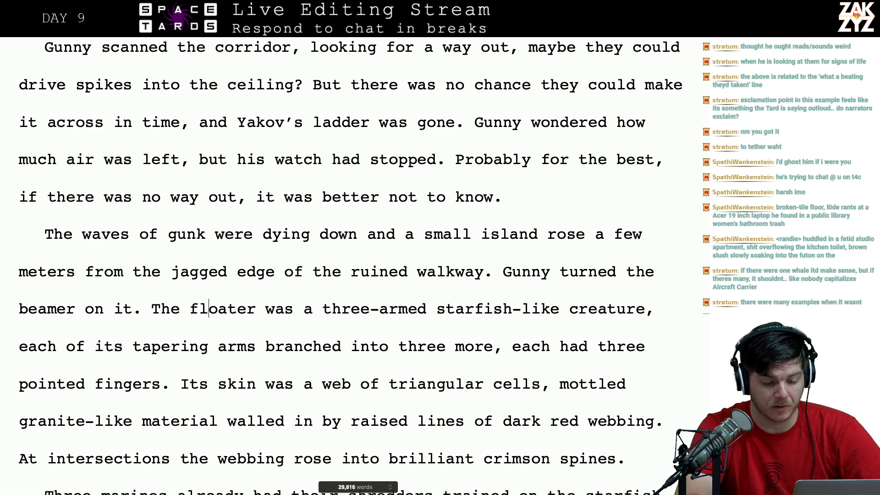
key(Right)
key(Right)
key(Right)
key(Right)
key(Right)
key(Right)
key(Right)
key(Right)
key(Right)
key(Right)
key(Right)
key(Right)
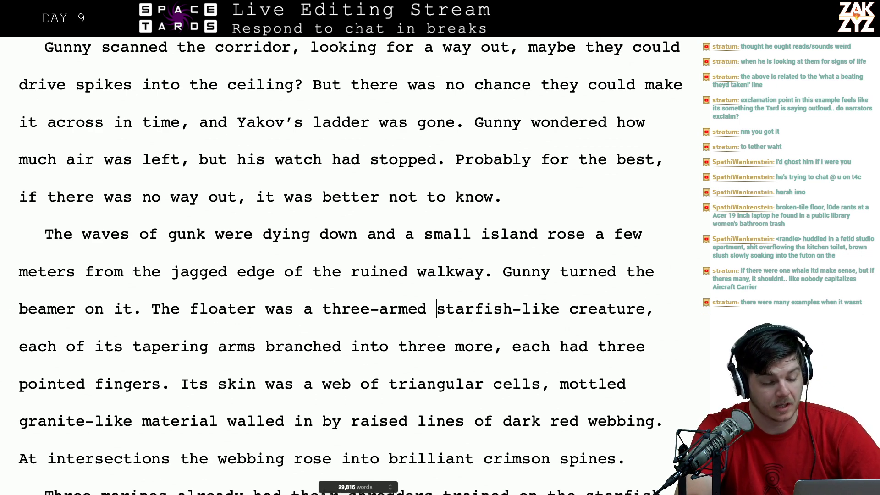
key(Right)
key(Right)
key(Right)
key(Right)
key(Right)
key(Right)
key(Right)
key(Right)
key(Right)
key(Right)
key(Right)
key(Right)
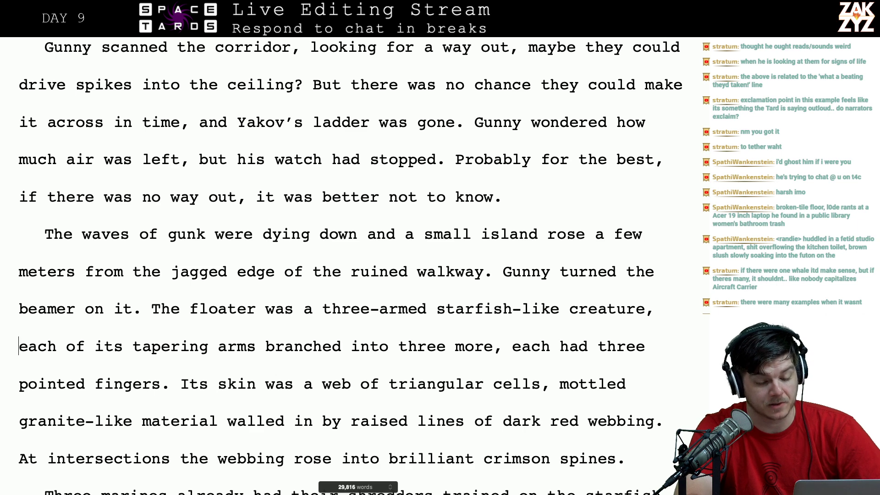
- Remove the comma after “branched into three more” in the description of the creature's arms
key(Down)
key(Left)
key(Left)
key(Left)
key(Left)
key(Left)
key(Left)
key(Left)
key(Left)
key(Left)
key(Left)
key(Left)
key(Left)
key(Left)
key(Left)
key(Left)
key(Left)
key(Left)
key(Left)
key(Left)
key(Left)
key(Left)
key(Left)
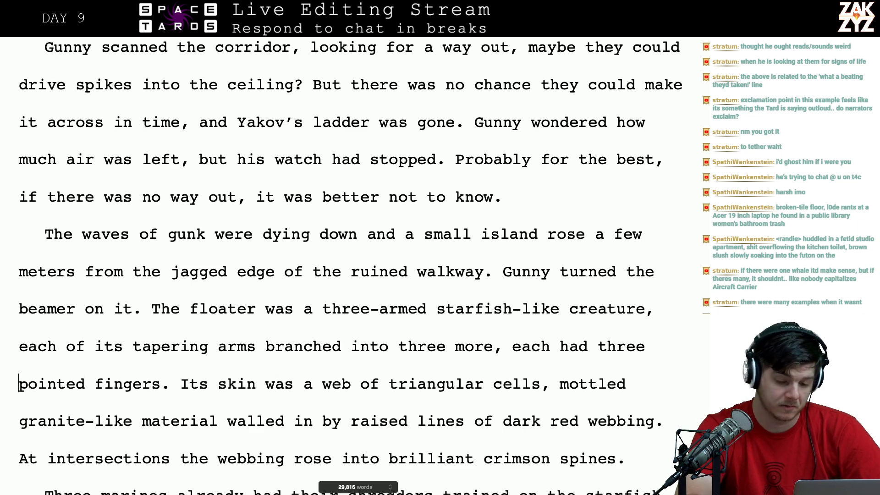
key(Right)
key(Right)
key(Right)
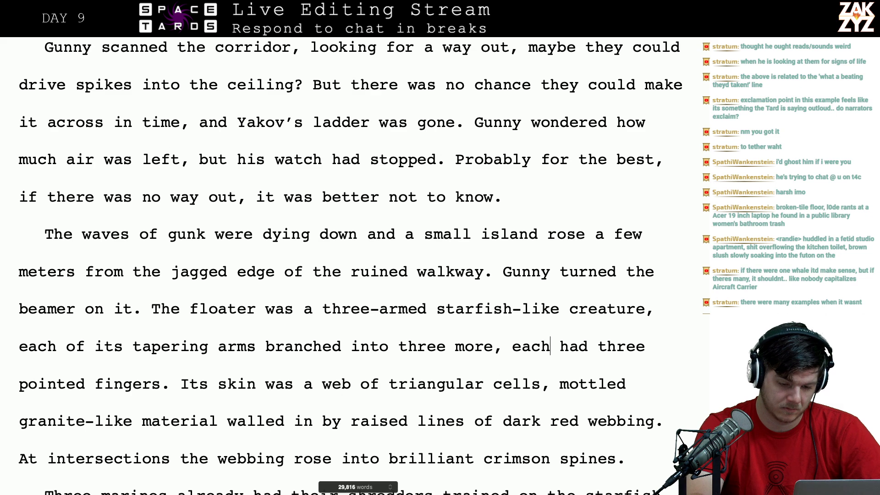
key(Left)
key(Left)
key(Left)
text(and)
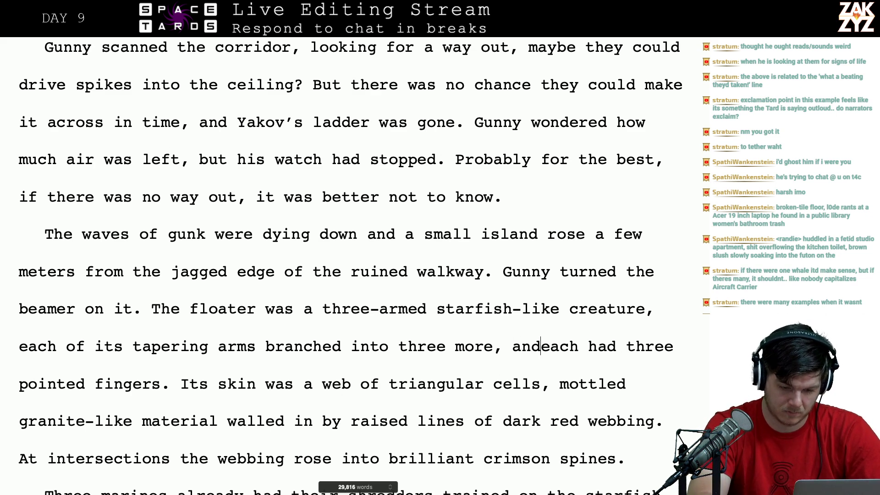
key(BackSpace)
key(BackSpace)
key(BackSpace)
key(BackSpace)
key(BackSpace)
text(w)
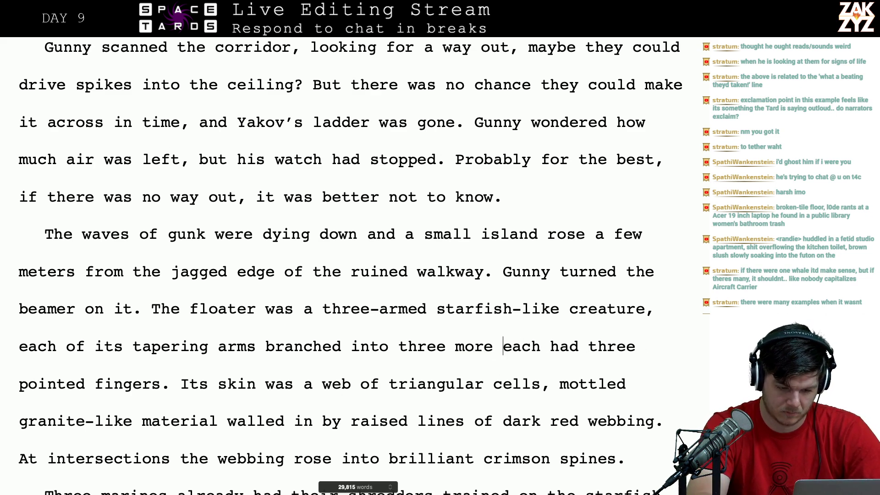
key(BackSpace)
- Replace “each had” before “three pointed fingers” with “then those arms had”
text(then those arms ha)
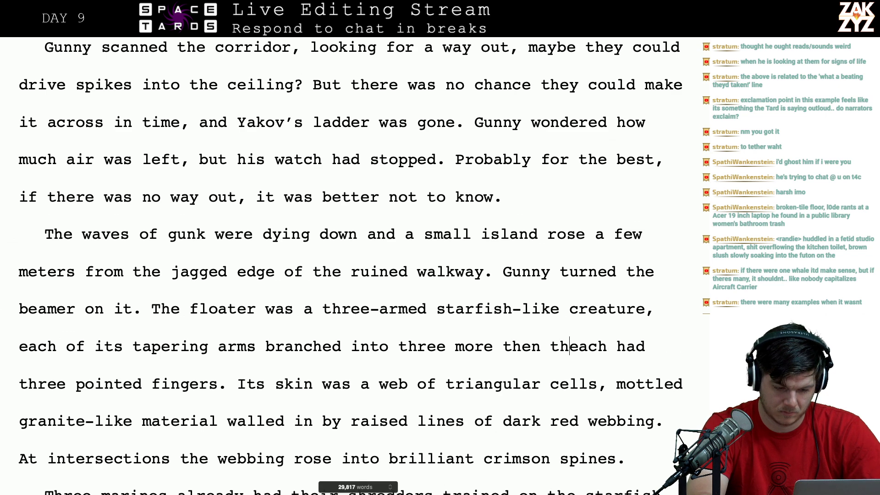
text(d)
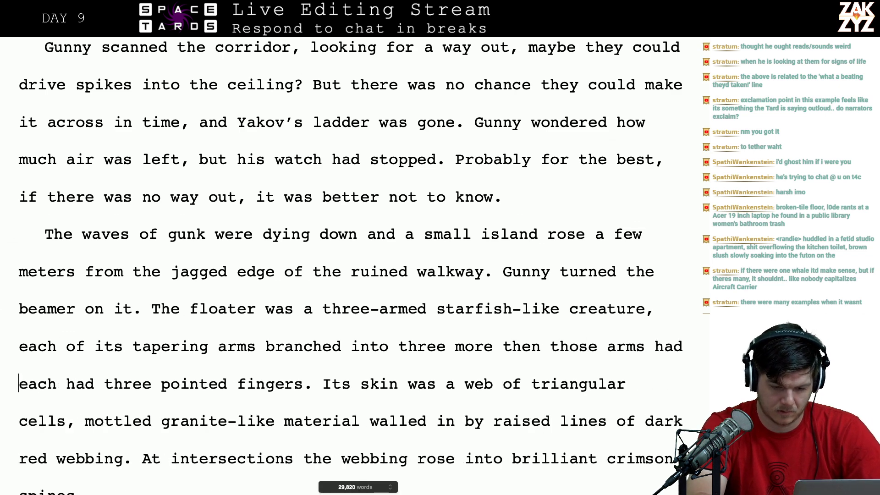
key(shift+Right)
key(shift+Right)
key(shift+Right)
key(shift+Right)
key(shift+Right)
key(shift+Right)
key(shift+Right)
key(shift+Right)
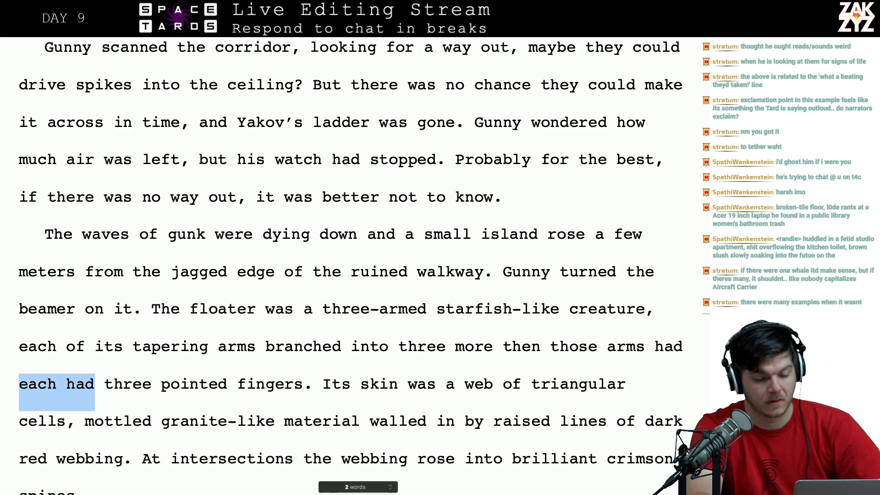
key(Delete)
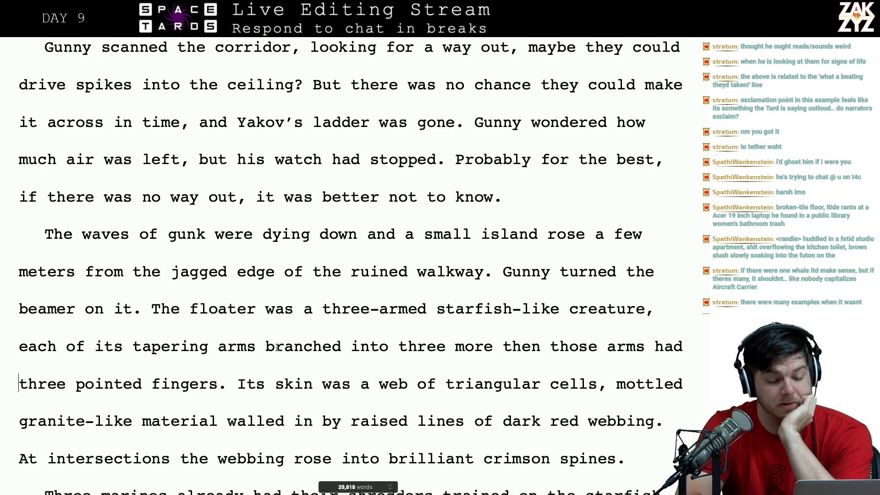
- Reread from the starfish description back to the explosion paragraph, checking how the marines' trapped situation is explained
scroll(296, 386, down, 1)
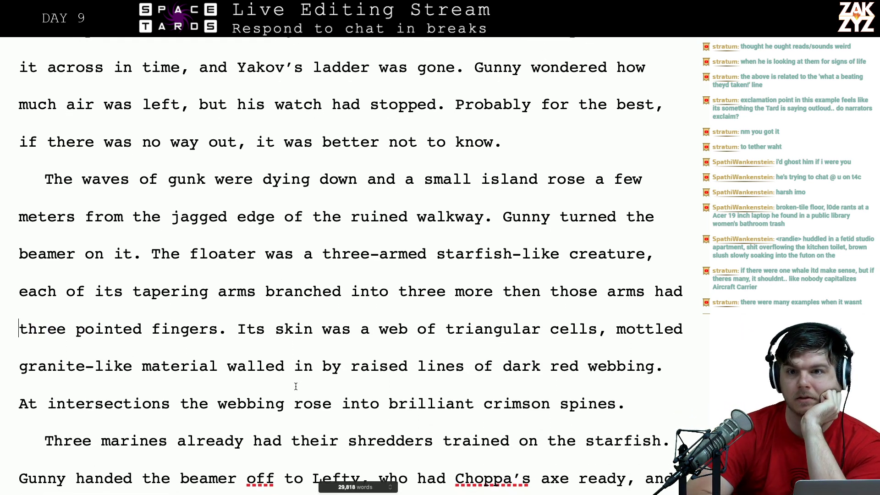
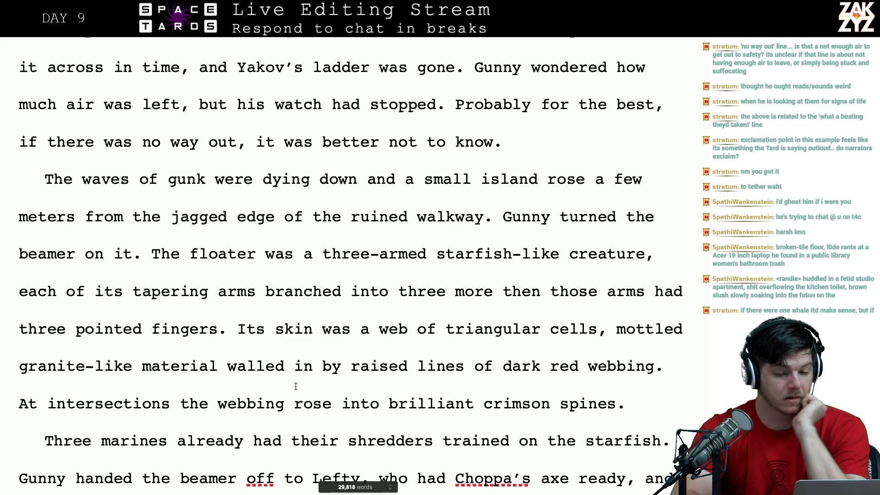
scroll(296, 386, down, 1)
scroll(296, 386, up, 2)
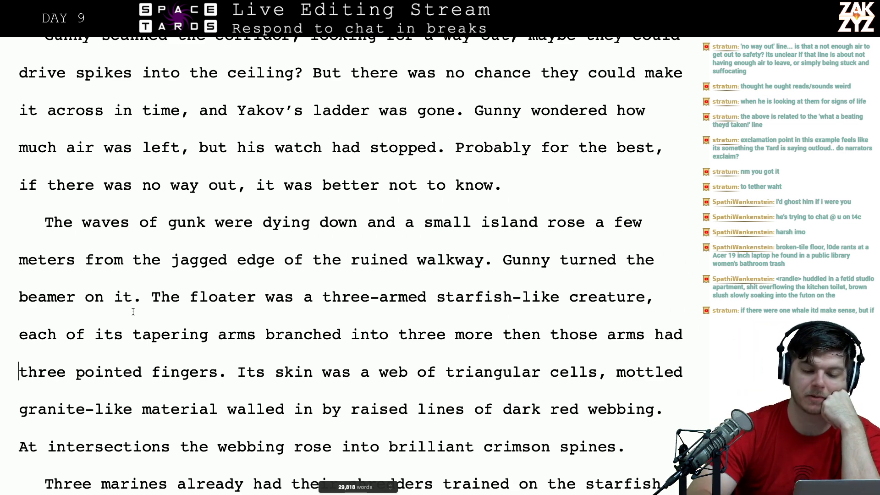
scroll(132, 314, up, 1)
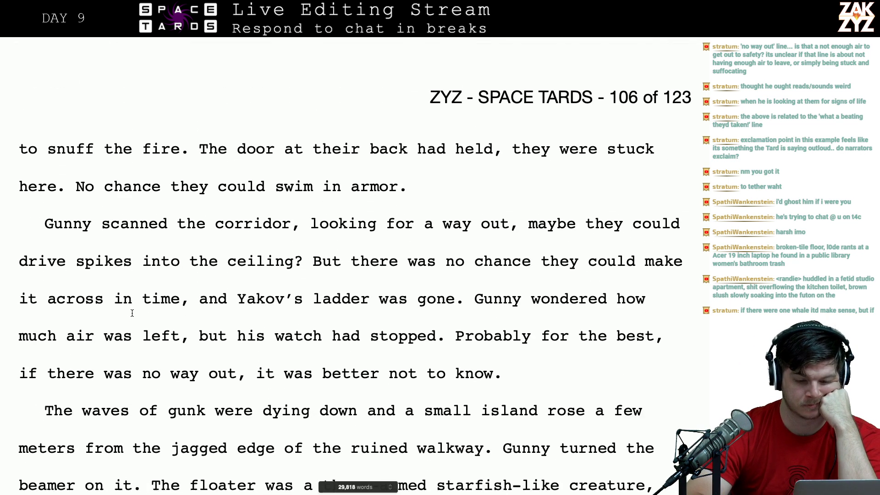
scroll(132, 313, down, 1)
scroll(133, 314, down, 4)
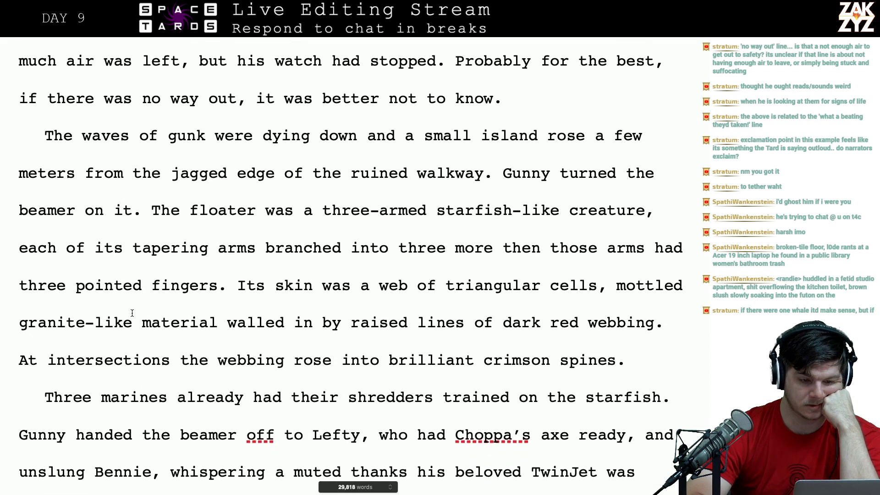
scroll(133, 314, up, 12)
scroll(133, 314, down, 5)
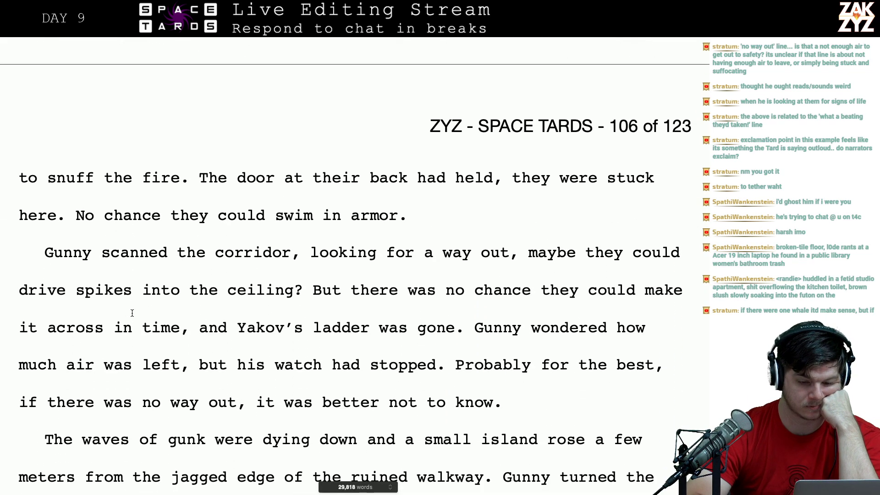
scroll(133, 314, up, 1)
scroll(133, 314, up, 7)
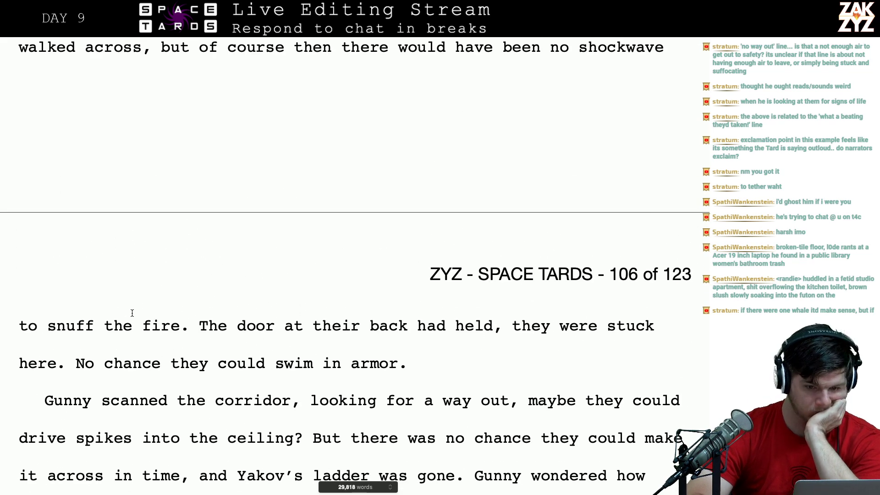
scroll(133, 313, up, 10)
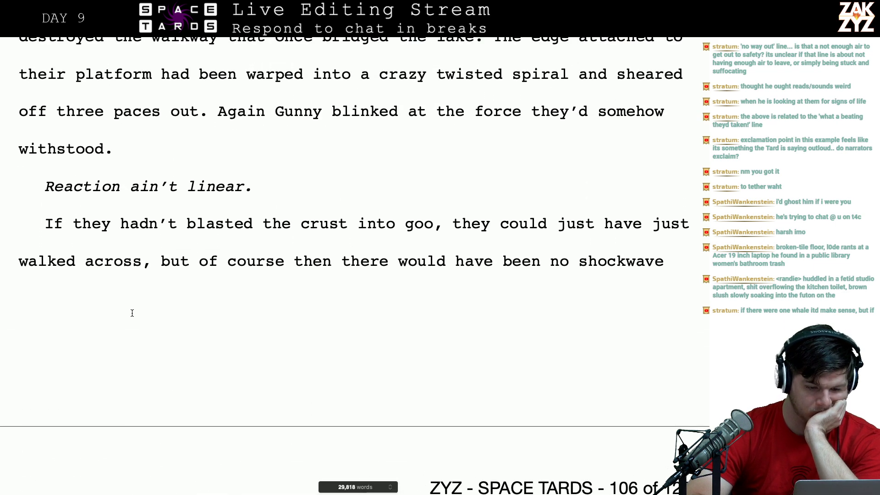
scroll(132, 313, down, 1)
scroll(132, 313, up, 2)
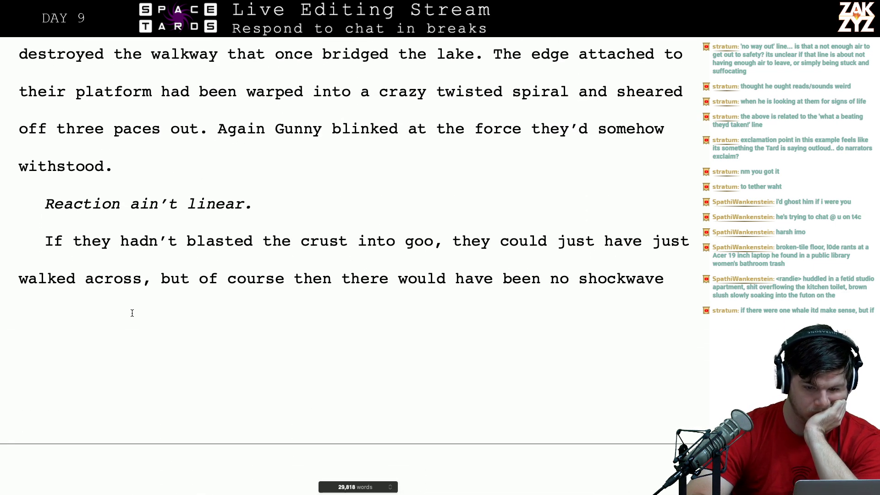
scroll(132, 313, up, 4)
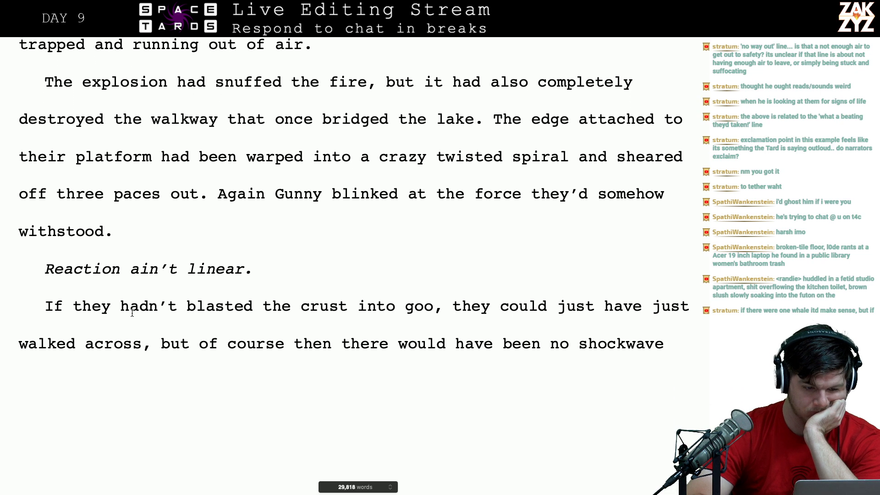
scroll(132, 313, down, 1)
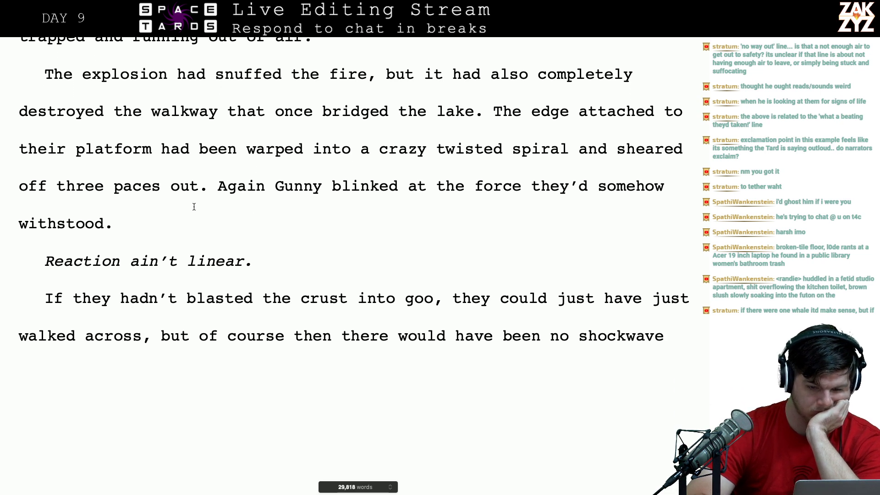
text(They were s)
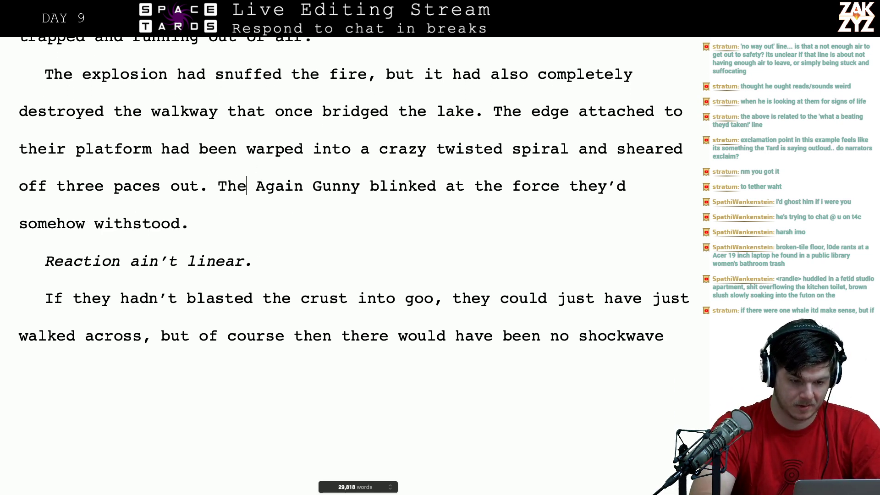
text(tranded on the)
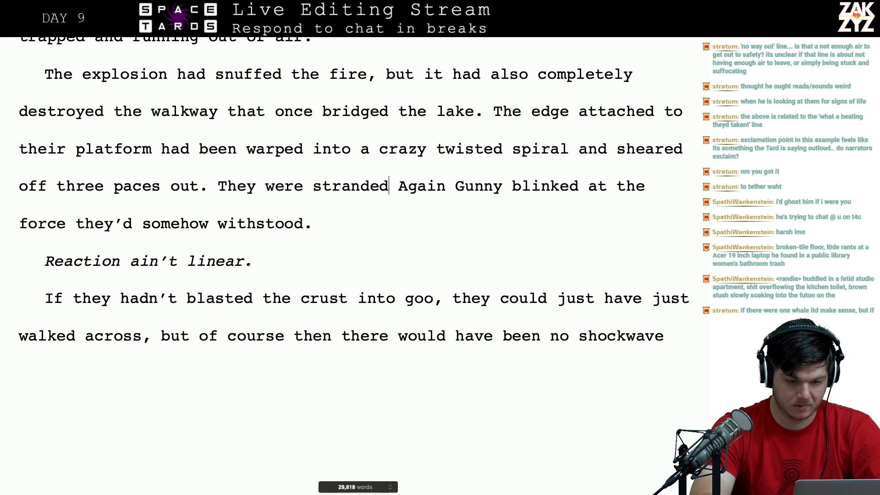
key(BackSpace)
key(BackSpace)
key(BackSpace)
key(BackSpace)
key(BackSpace)
key(BackSpace)
key(BackSpace)
key(BackSpace)
key(BackSpace)
key(BackSpace)
key(BackSpace)
key(BackSpace)
key(BackSpace)
key(BackSpace)
key(BackSpace)
key(BackSpace)
key(BackSpace)
key(BackSpace)
key(BackSpace)
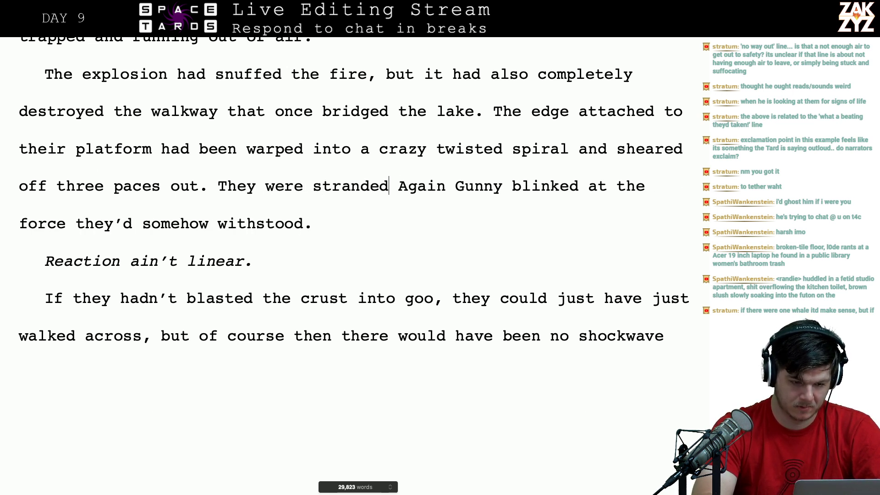
key(BackSpace)
key(BackSpace)
key(BackSpace)
- Insert a sentence after “sheared off three paces out.” beginning “The couldn’t get through the door behind them and they”
text(culdn)
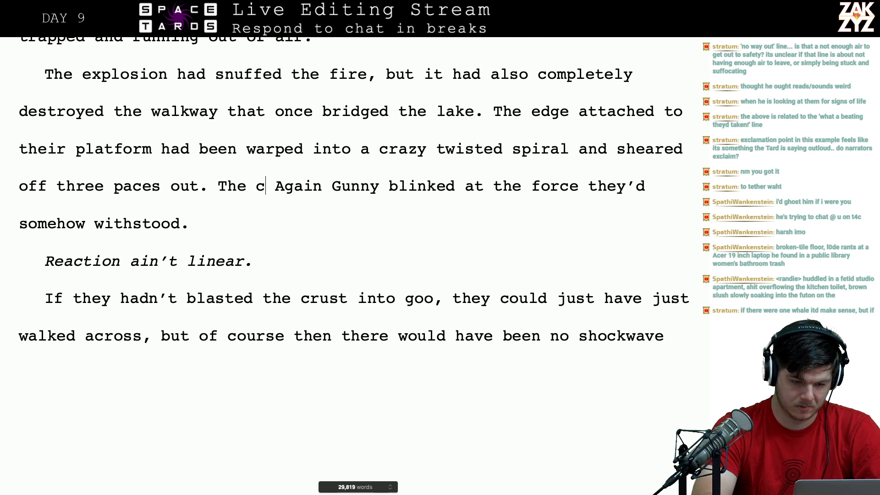
key(BackSpace)
key(BackSpace)
key(BackSpace)
key(BackSpace)
text(ouldn't get th)
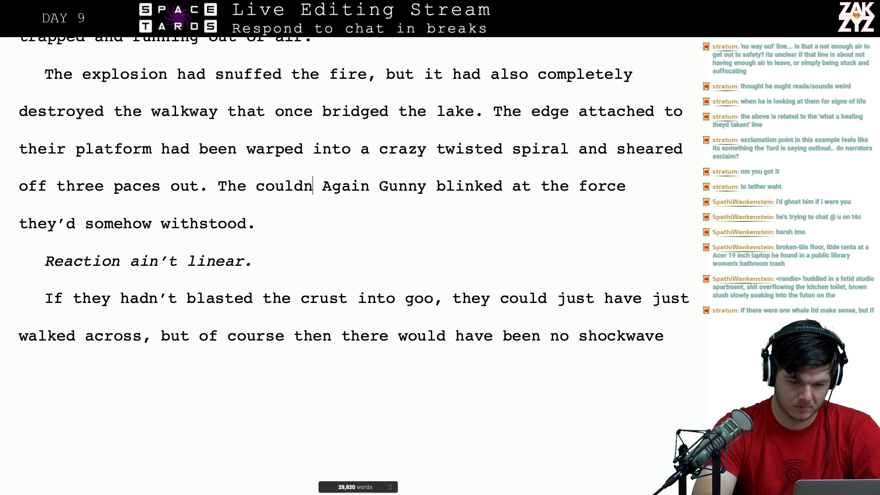
text(rough the door beh)
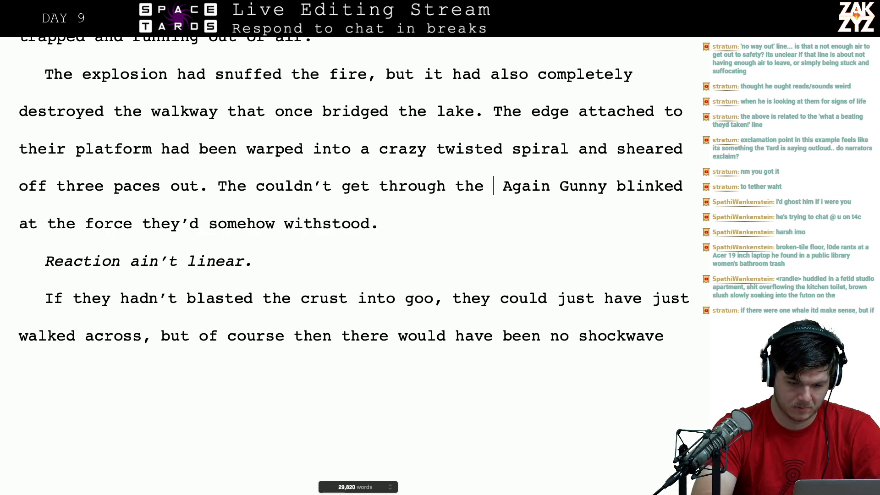
text(ind them and they )
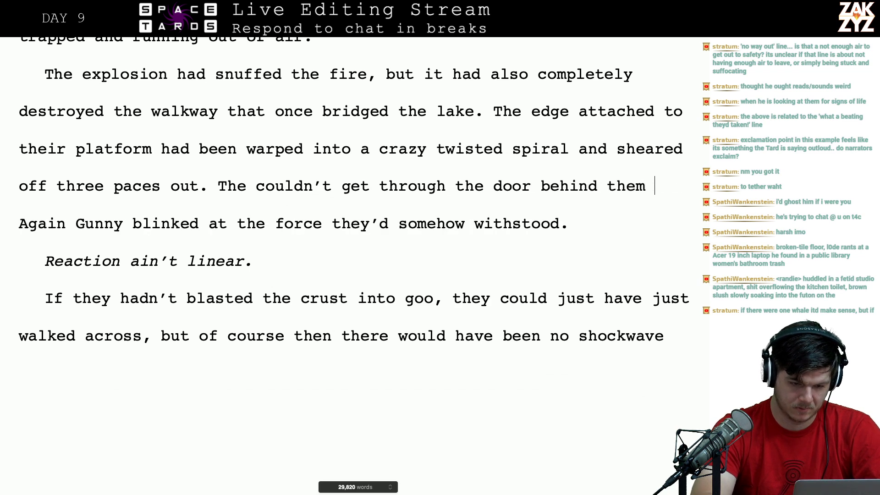
- Continue the sentence after "behind them" with "and they couldn't get back across the lake. They were stranded on this platform."
text(couldn't )
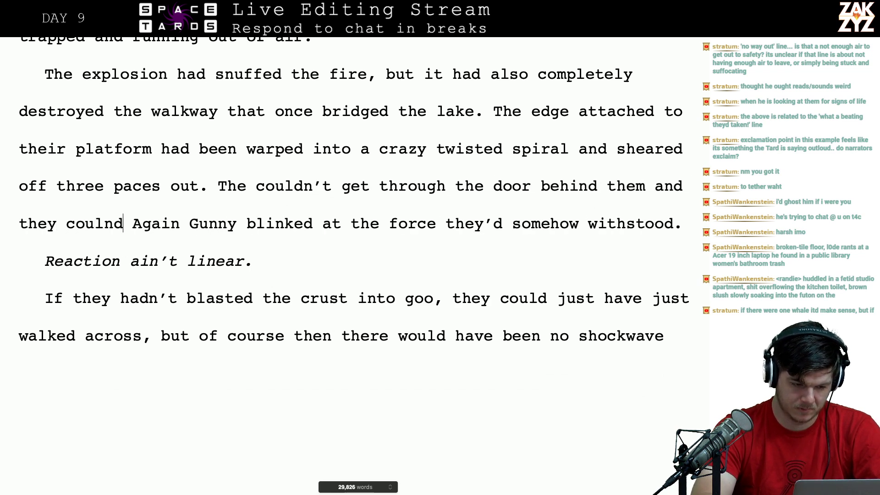
text(get back a)
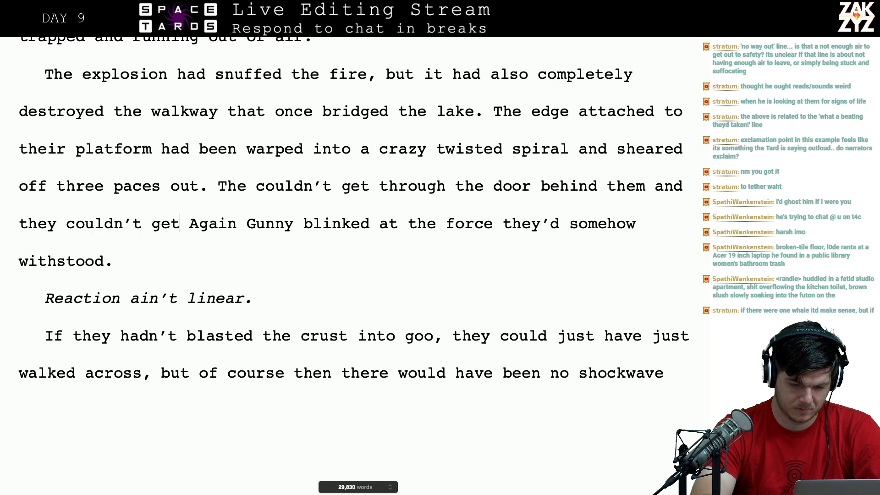
text(cross the la)
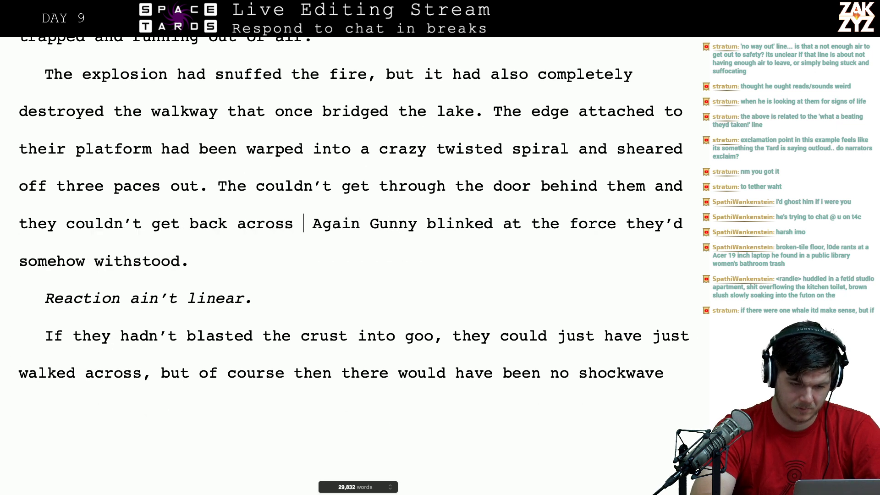
text(ke. They were str)
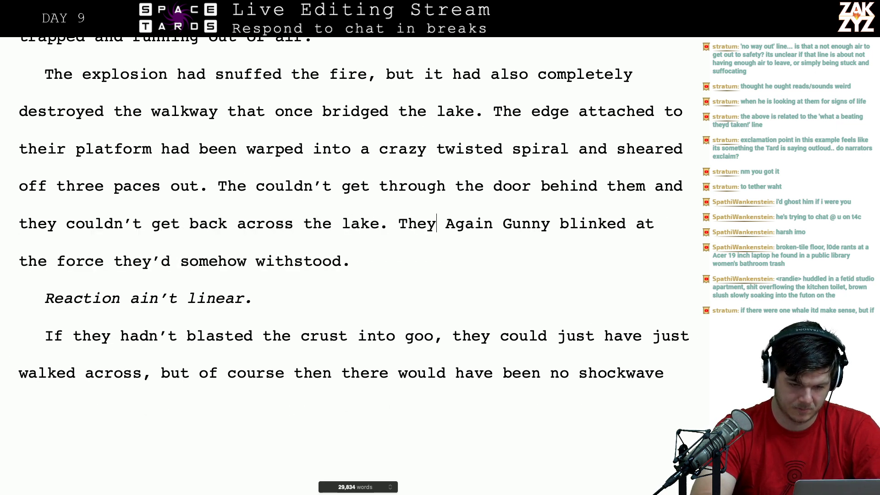
text(anded)
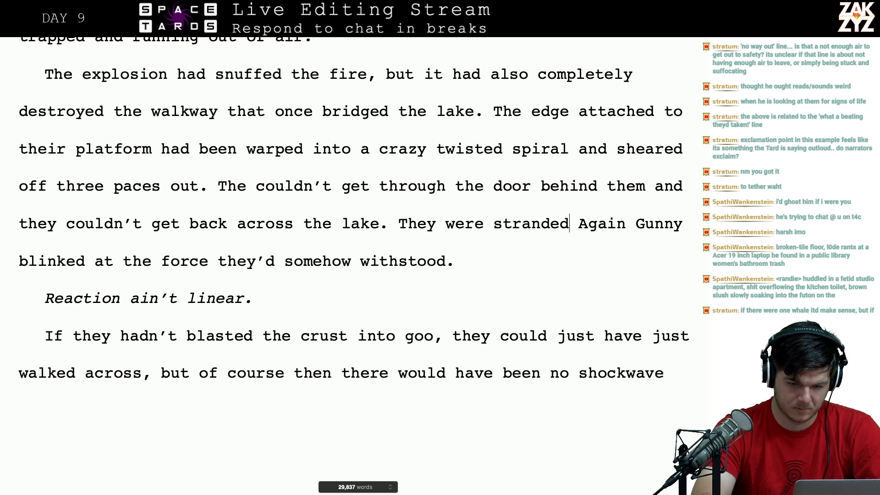
text( on this platfor)
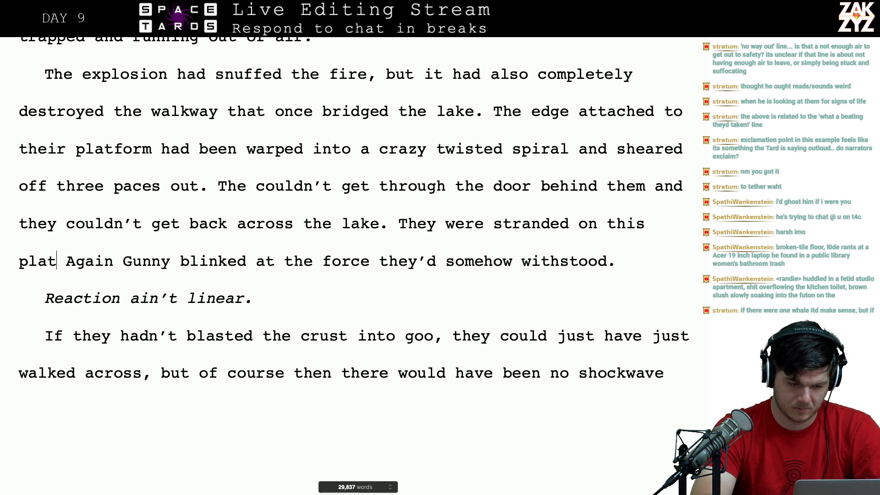
text(m.)
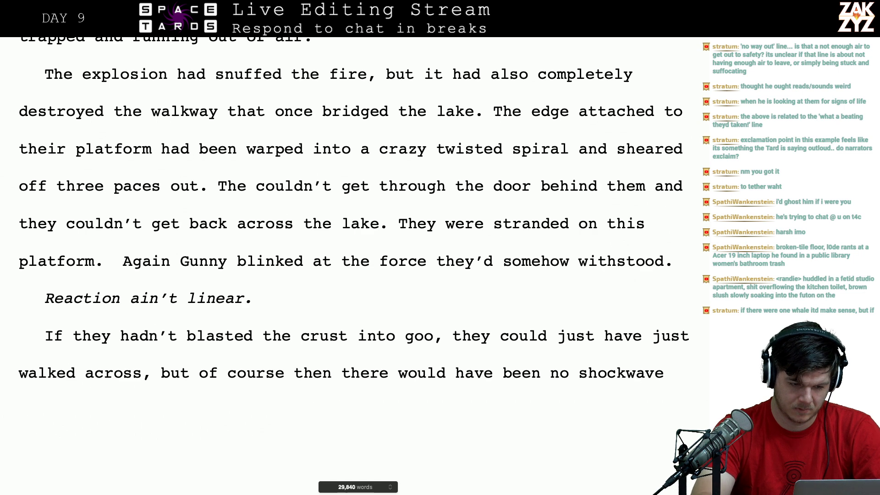
key(BackSpace)
- Delete the passage from "The couldn't get through the door behind them" through "They were stranded on this platform."
key(shift+Up)
key(shift+Up)
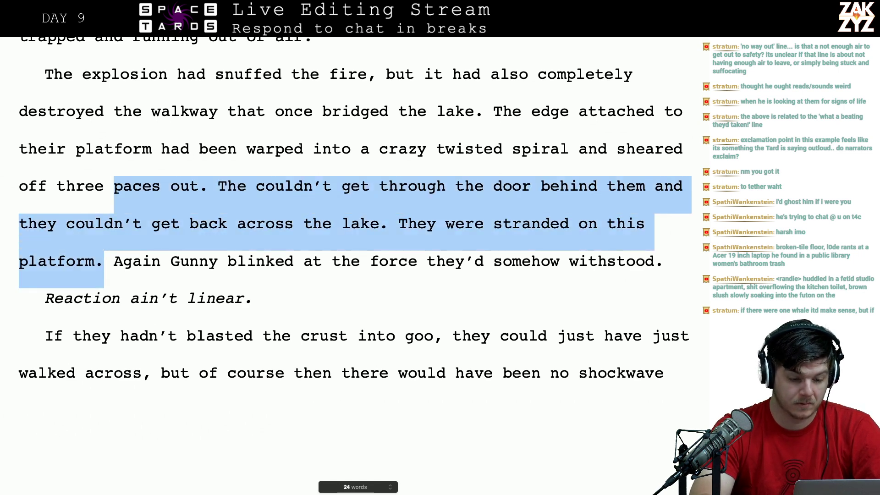
key(shift+Right)
key(shift+Right)
key(shift+Right)
key(shift+Right)
key(shift+Right)
key(shift+Right)
key(shift+Right)
key(shift+Right)
key(shift+Right)
key(shift+Right)
key(shift+Right)
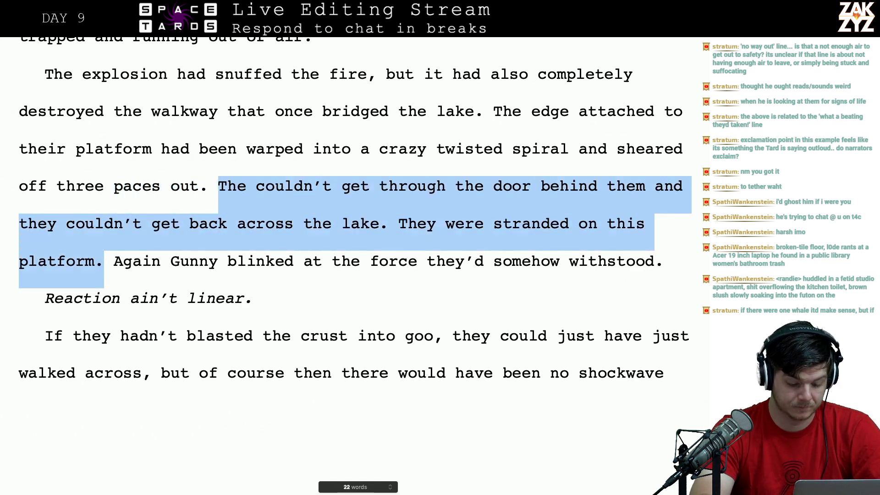
key(BackSpace)
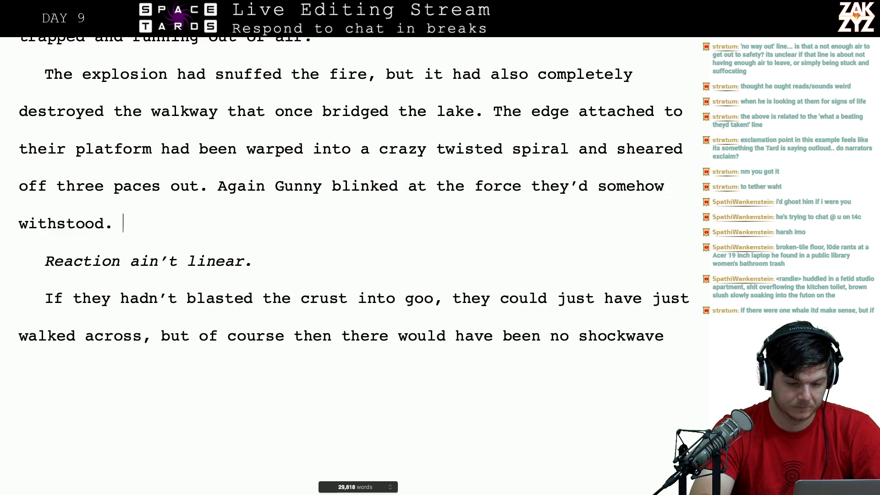
- Split the paragraph after "to snuff the fire." so that "The door at their back had held" starts a new paragraph
key(Down)
key(Down)
key(Down)
key(Down)
key(Down)
key(Down)
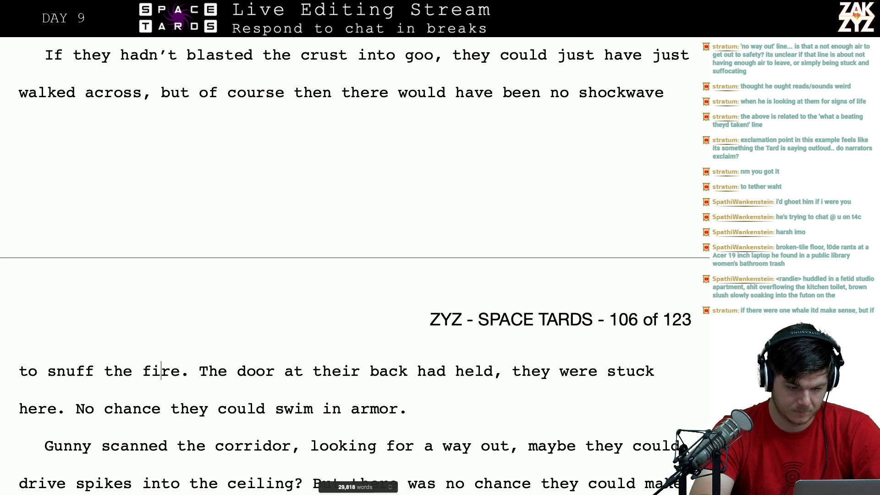
key(Right)
key(Right)
key(Right)
key(Right)
key(Return)
- After "to snuff the fire." add "So they couldn't get back across the lake, and they couldn't get through the door at their backs."
text(S)
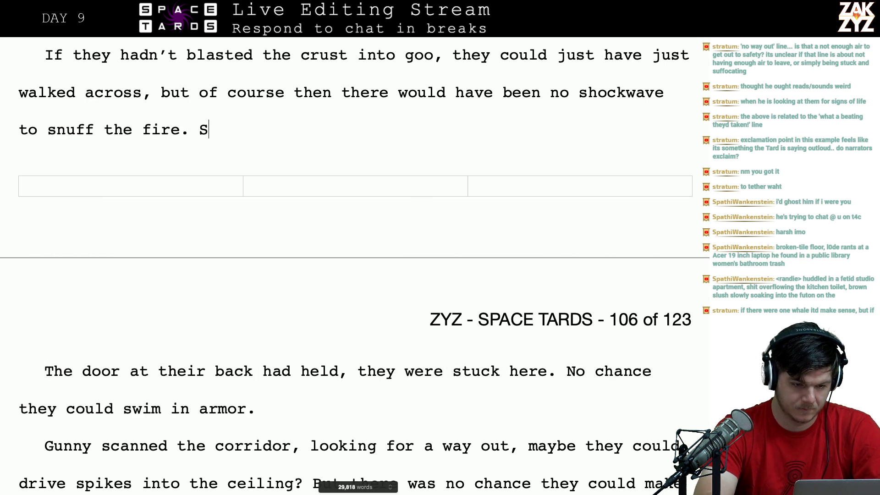
text(o they cou)
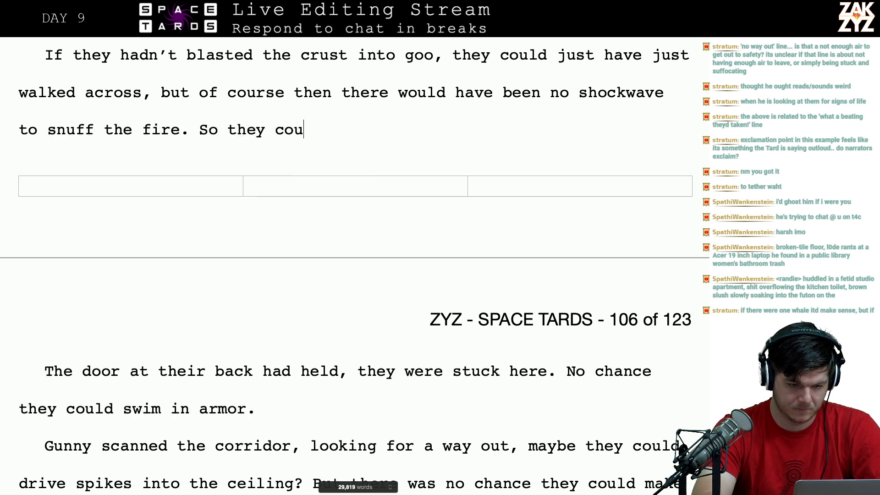
text(ldn't get back a)
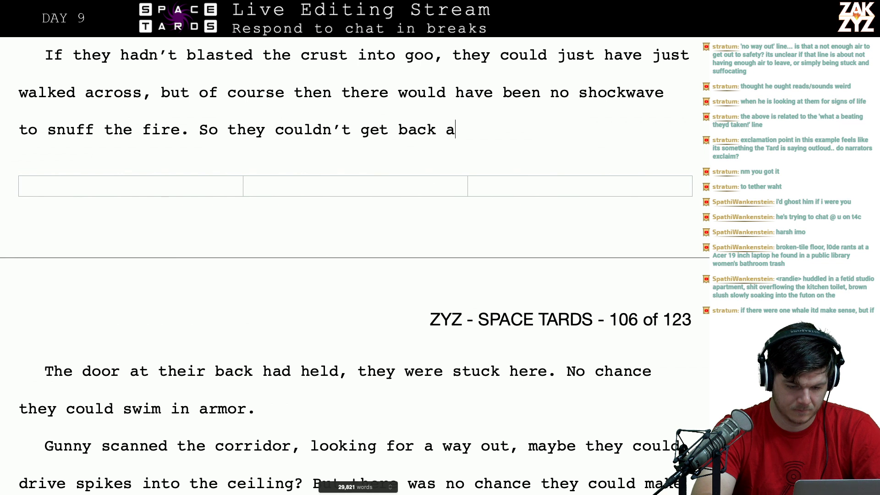
text(cross the lake, )
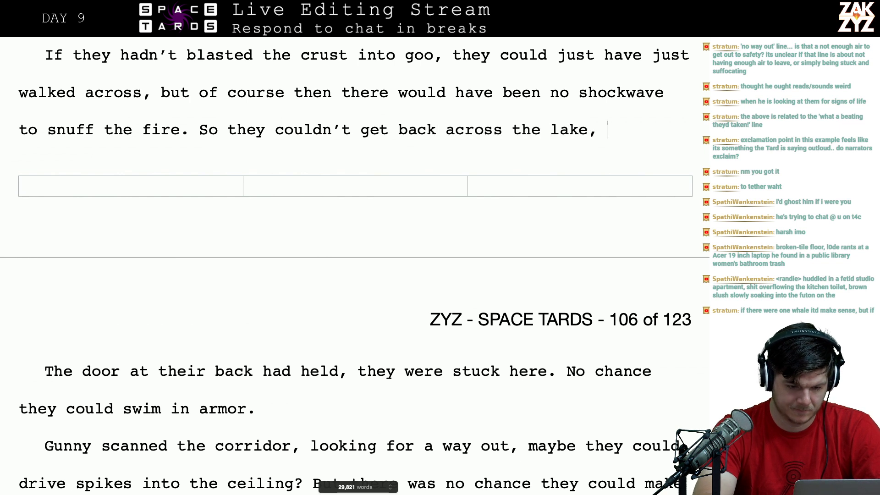
text(and they couldn't ge)
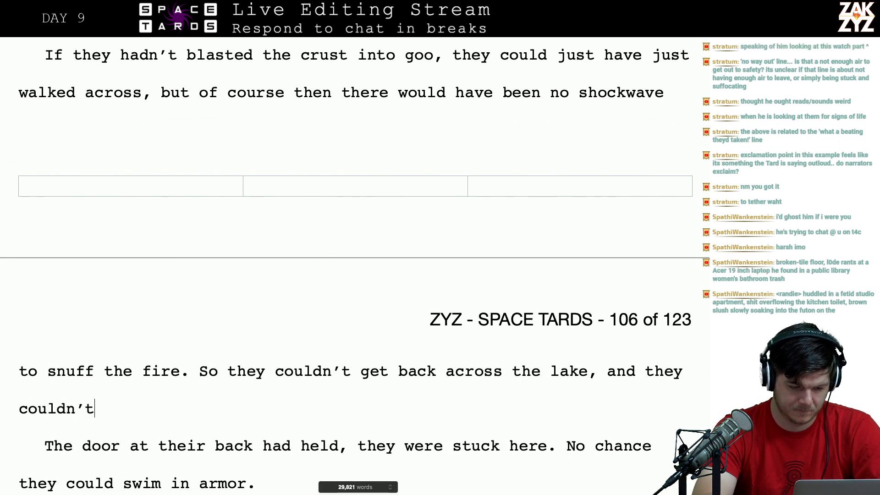
text(t through the )
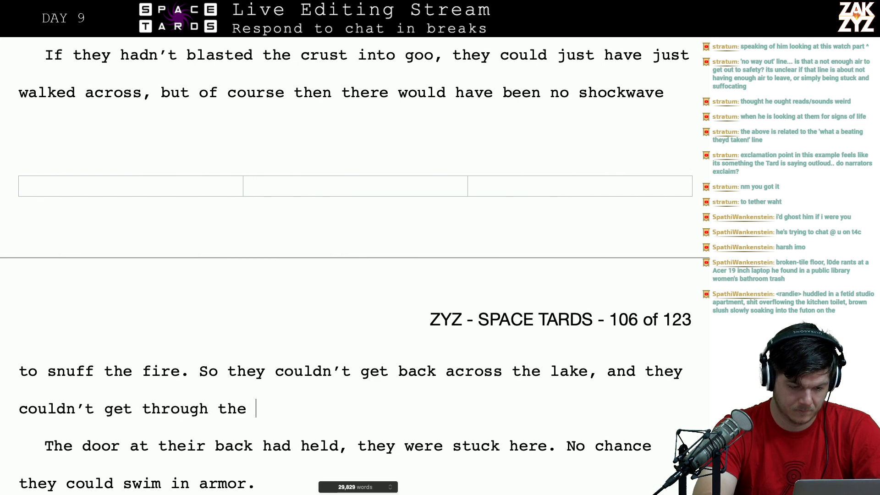
text(d)
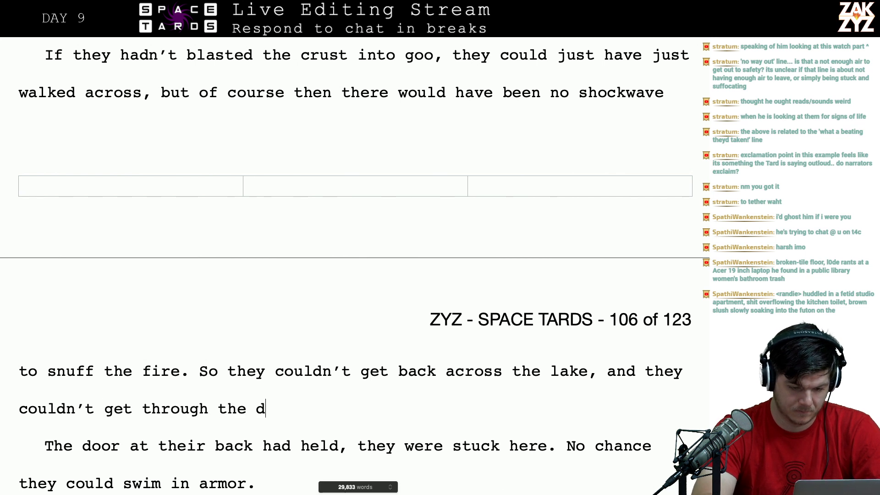
text(oor at the)
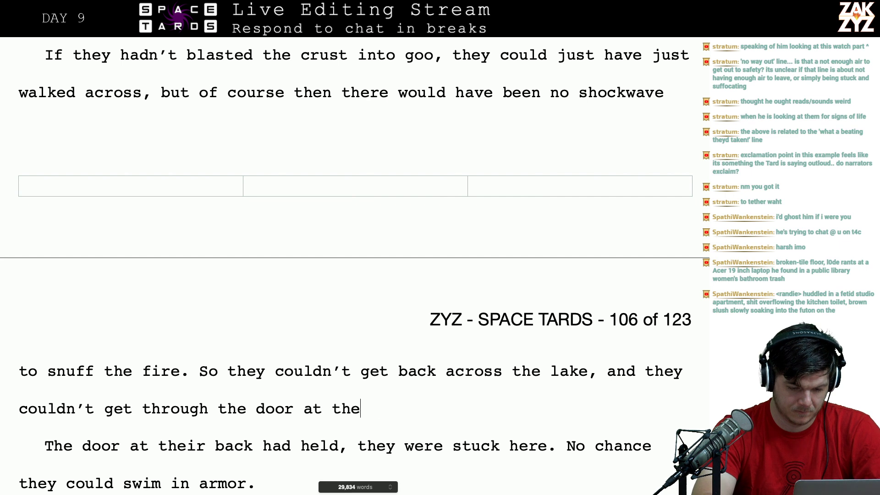
text(ir backs. They)
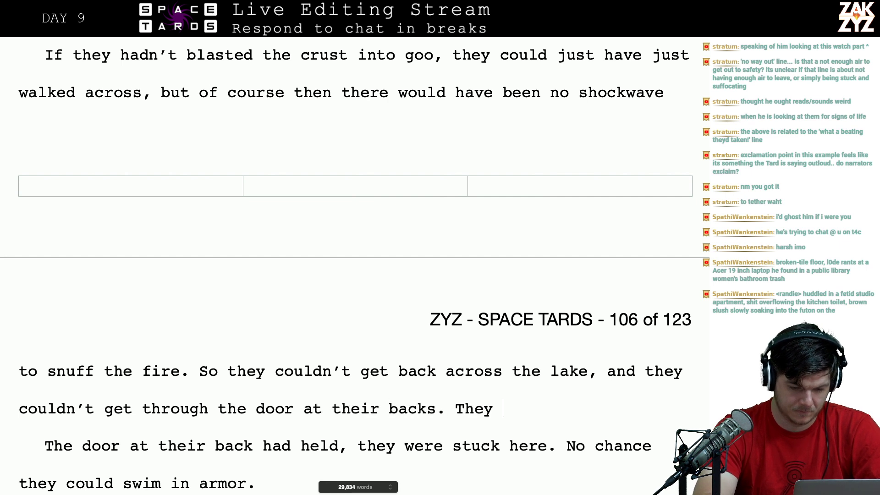
key(BackSpace)
key(BackSpace)
key(BackSpace)
key(BackSpace)
key(BackSpace)
key(BackSpace)
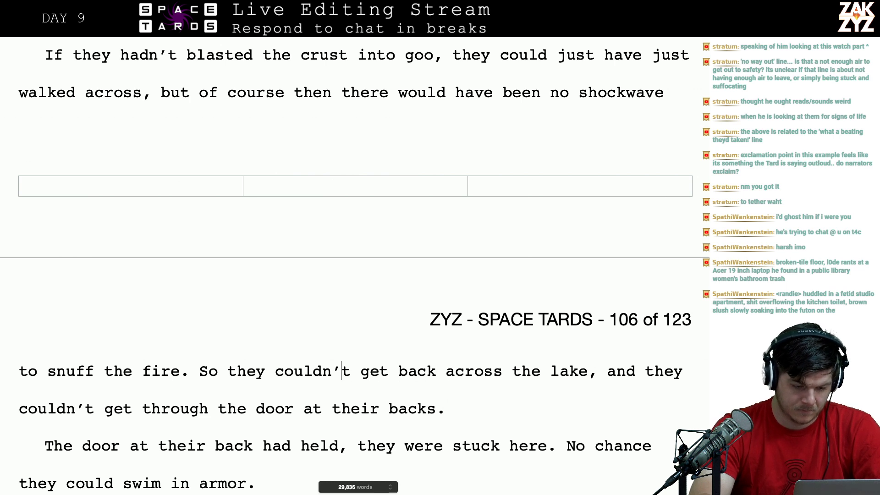
- Insert the sentence "There was no chance they could swim in armor." before "So they couldn't get back across the lake"
text(There was no)
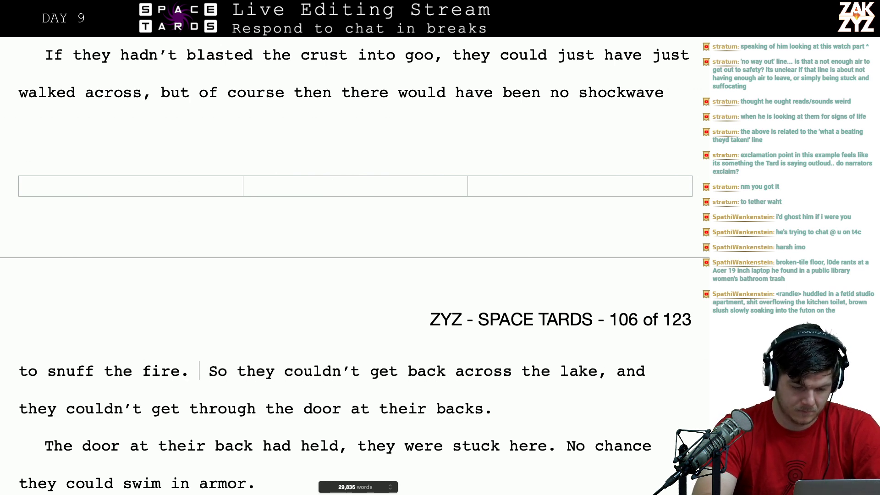
text( chance they w)
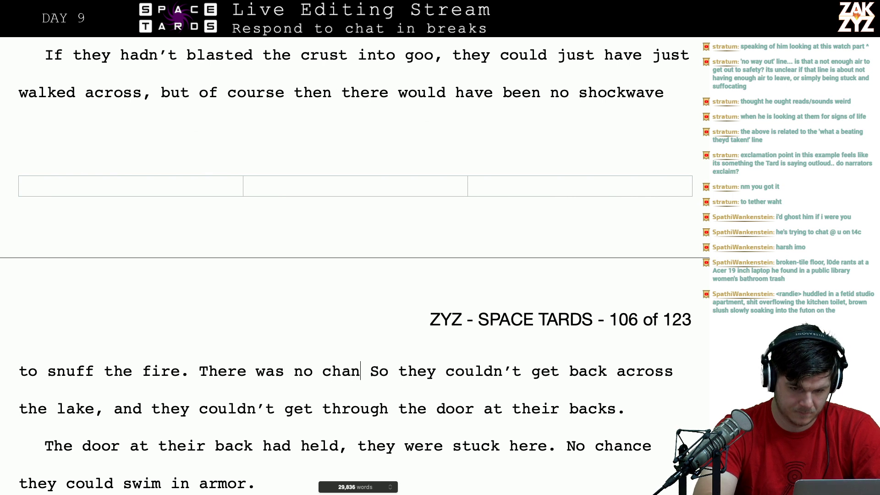
key(BackSpace)
text(could swim in)
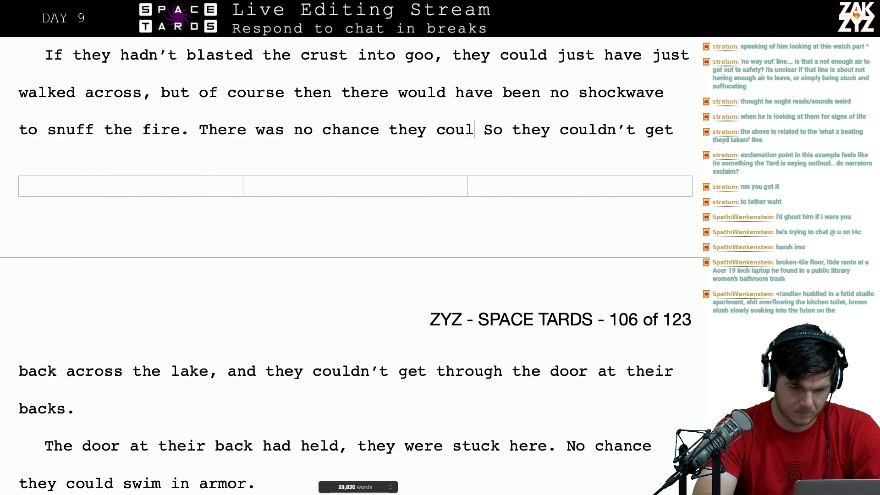
text( armor,)
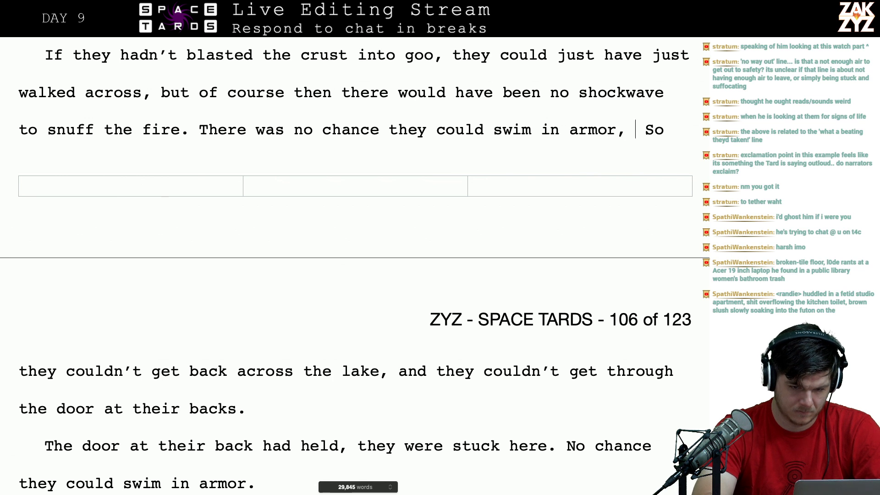
key(BackSpace)
key(BackSpace)
text(.)
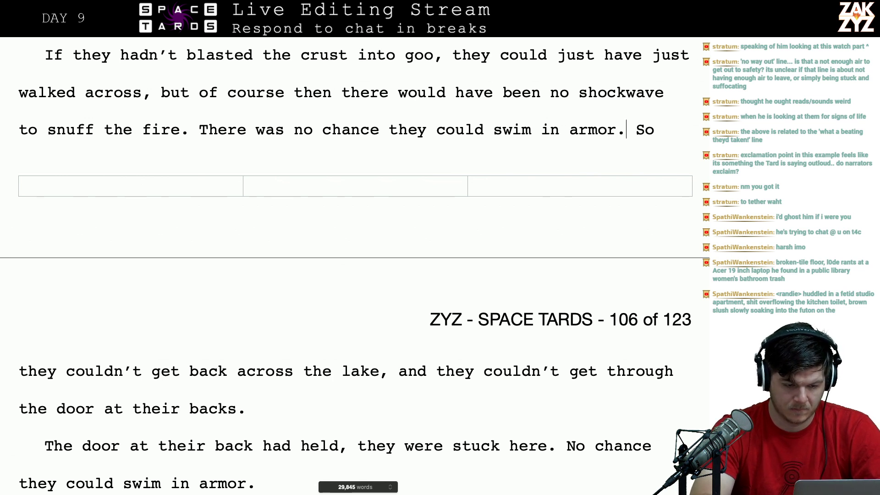
- Add an empty paragraph after the italic line "Reaction ain't linear."
click(19, 371)
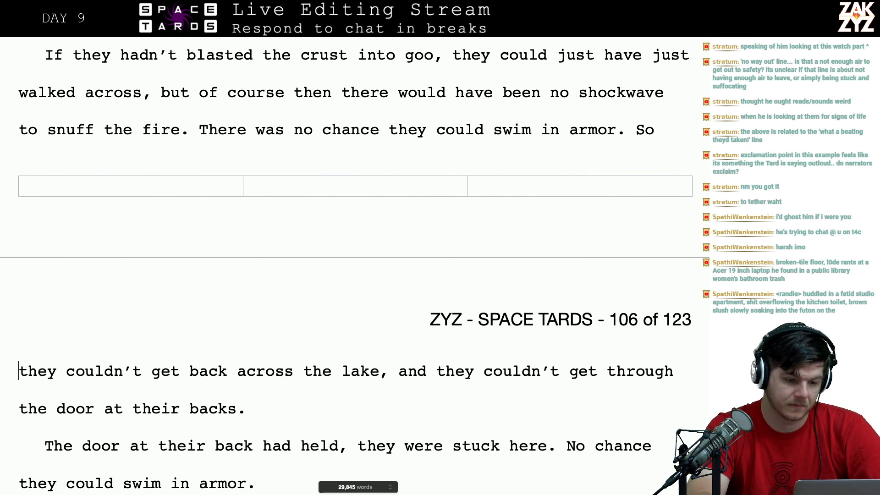
scroll(282, 129, up, 5)
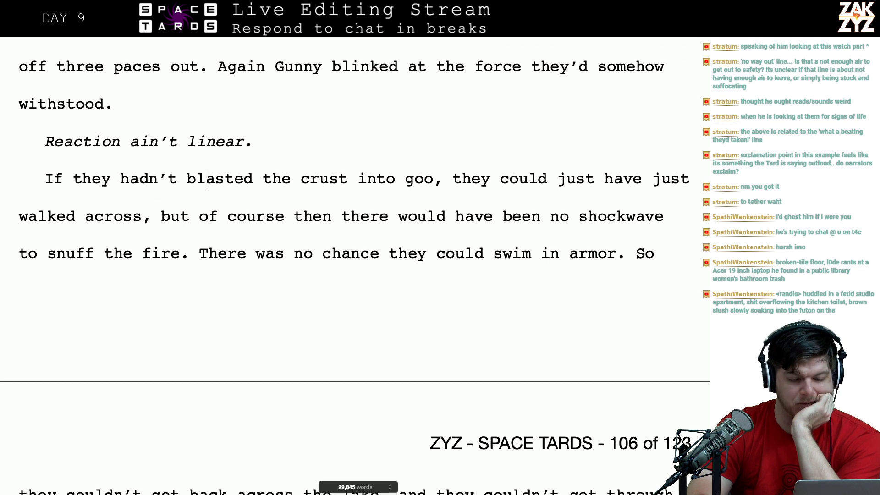
key(Return)
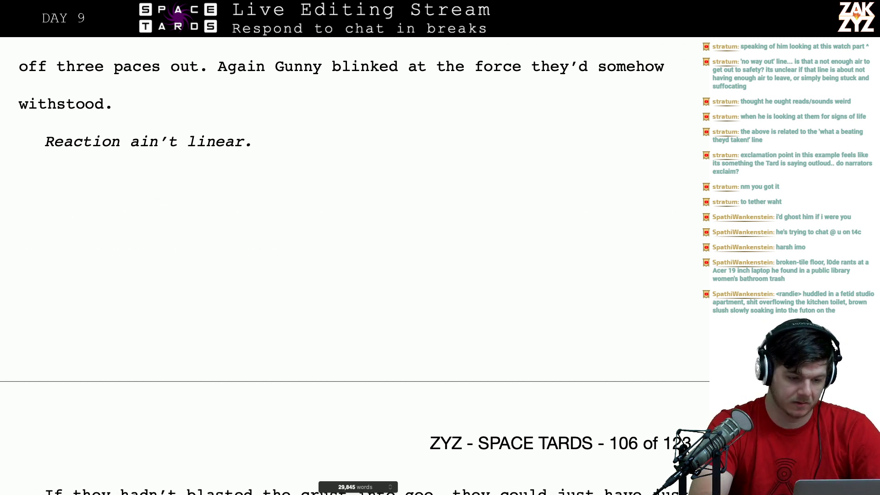
text(Now t)
key(BackSpace)
key(BackSpace)
key(BackSpace)
key(BackSpace)
key(BackSpace)
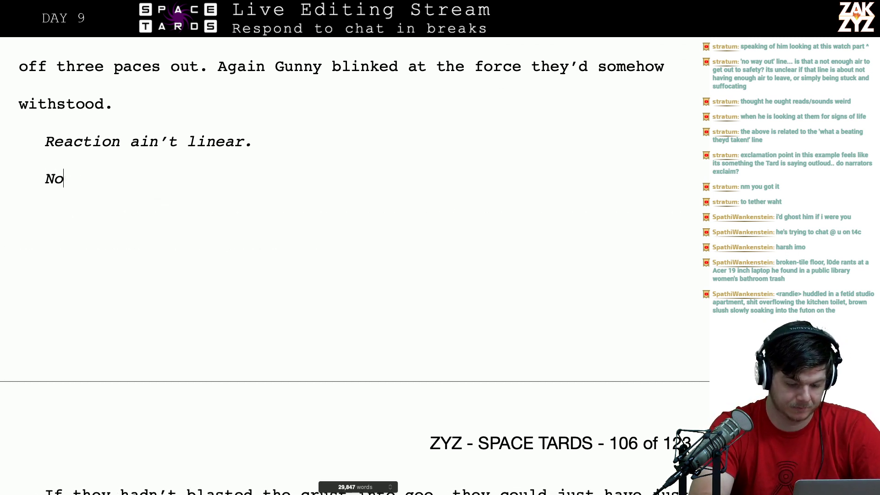
- Below "Reaction ain't linear." write "Gunny looked out at the lake, if they hadn't blasted the crust into goo they could have walked across it."
text(Gunny)
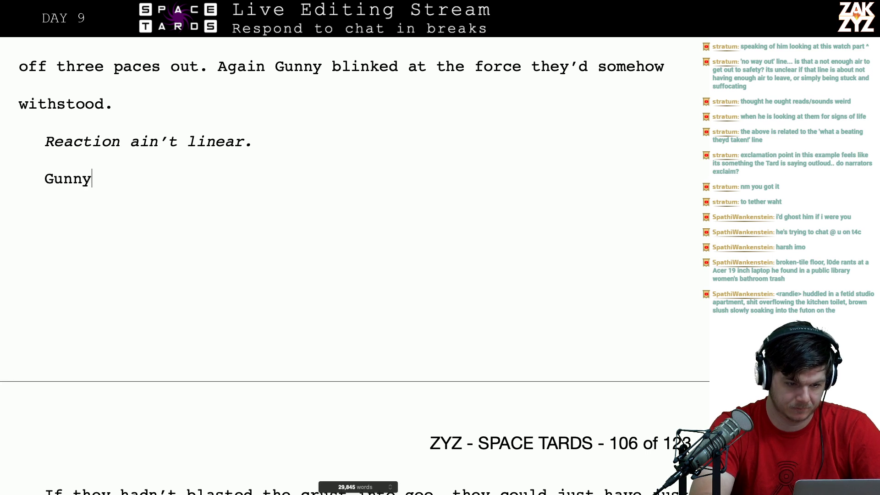
text( looked out at t)
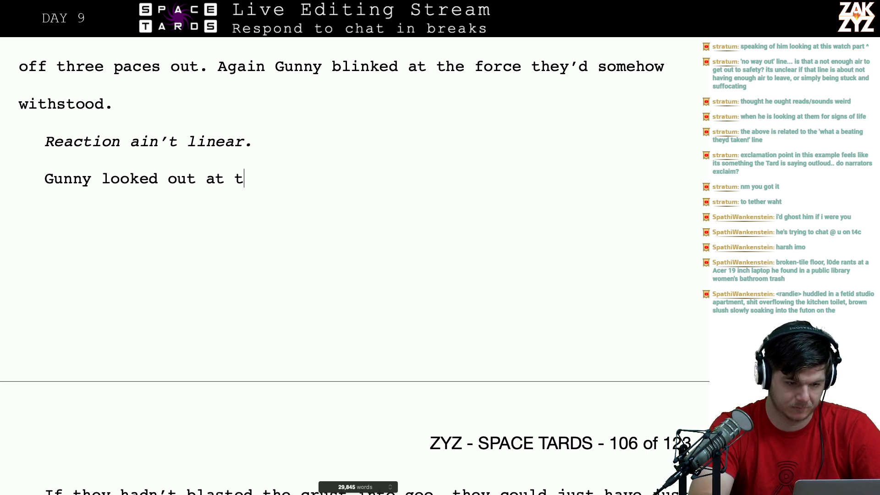
text(he lake, if t)
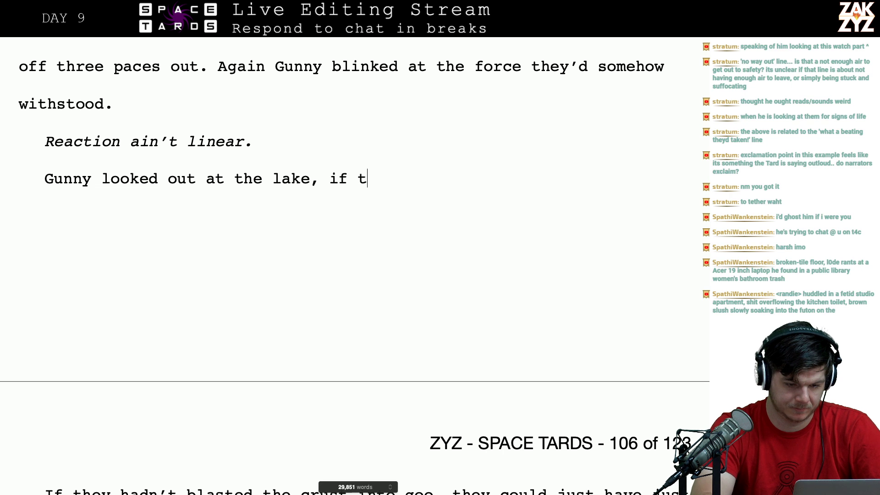
text(hey hadn't blaste)
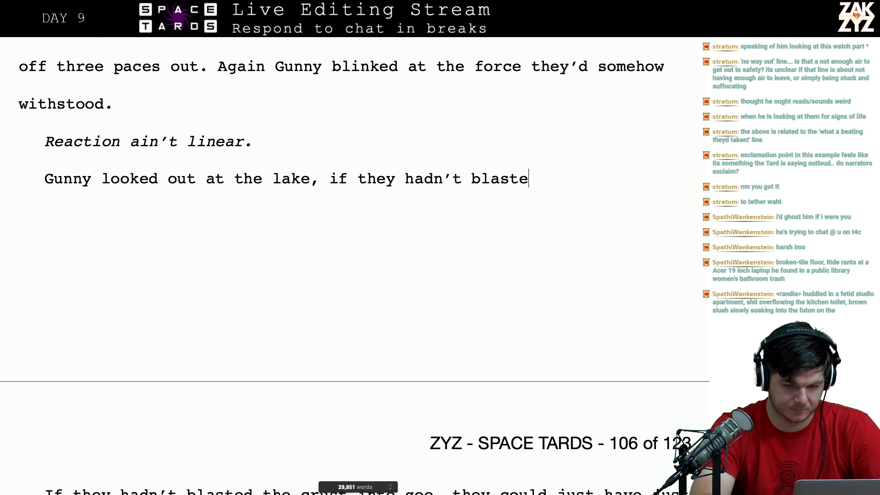
text(d the crust into goo they cou)
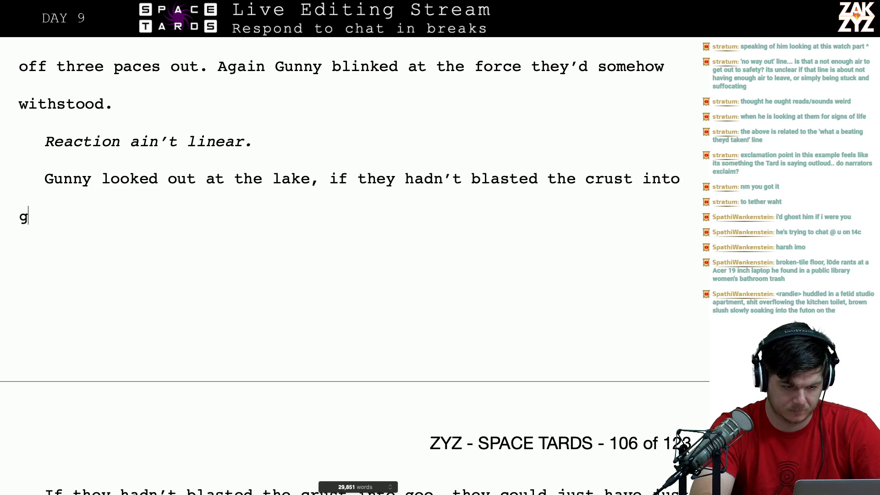
text(ld )
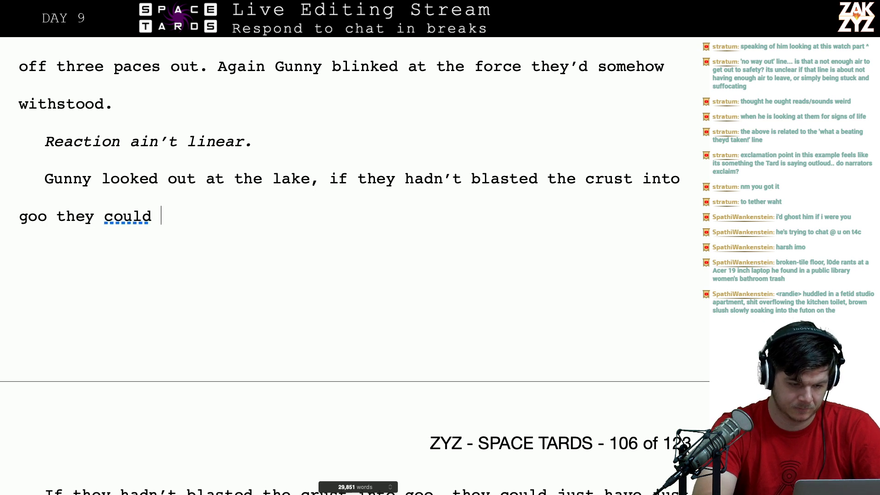
text(have walke)
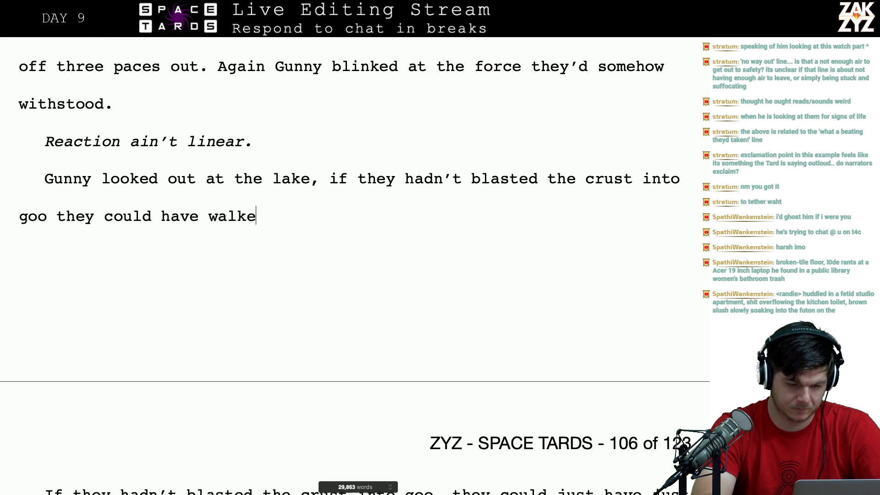
text(d across it. )
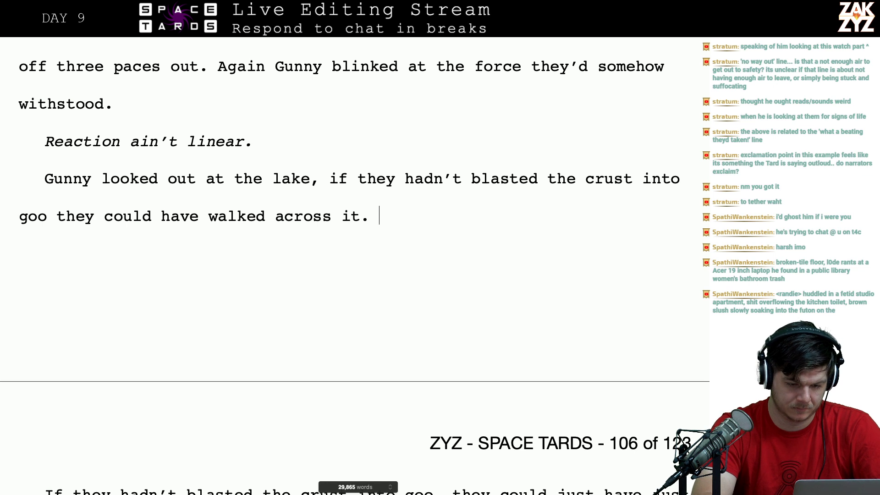
- Continue Gunny's lake paragraph with "But now it was liquid, there was no chance they could swim in their armor."
text(But now it was)
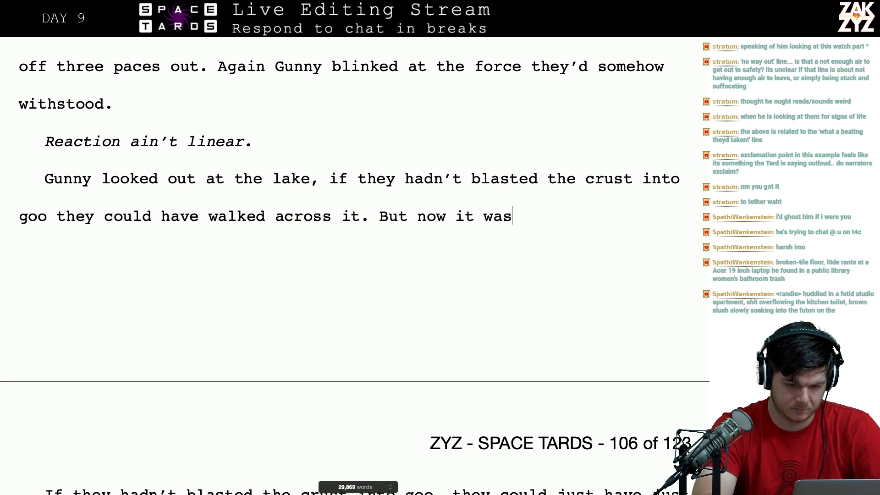
key(BackSpace)
key(BackSpace)
key(BackSpace)
key(BackSpace)
key(BackSpace)
key(BackSpace)
text(it was )
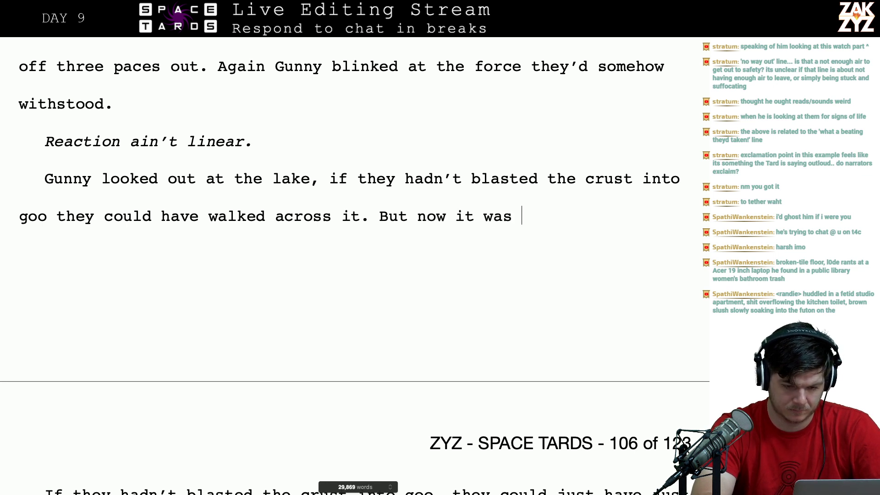
text(liquid, ther)
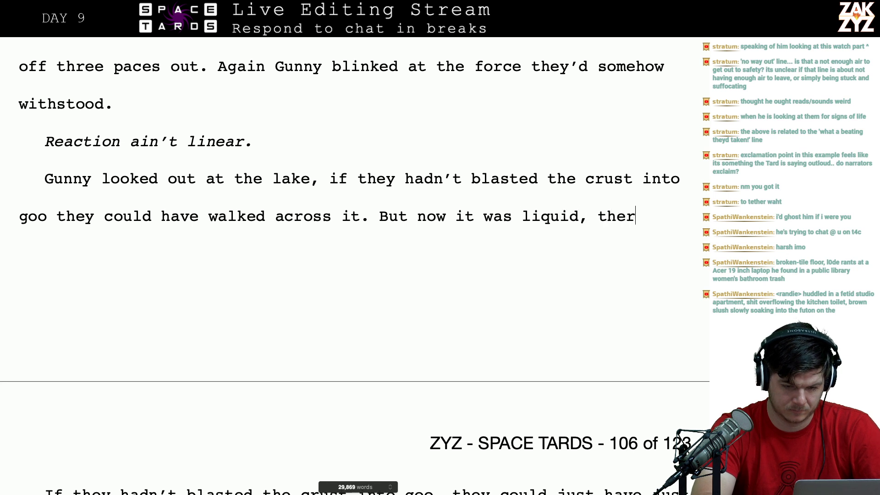
text(e was no chance the)
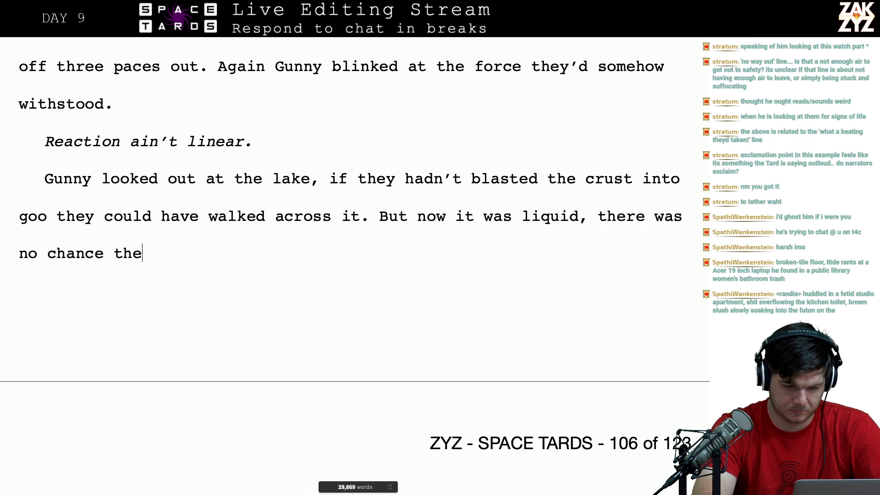
text(y could swim in)
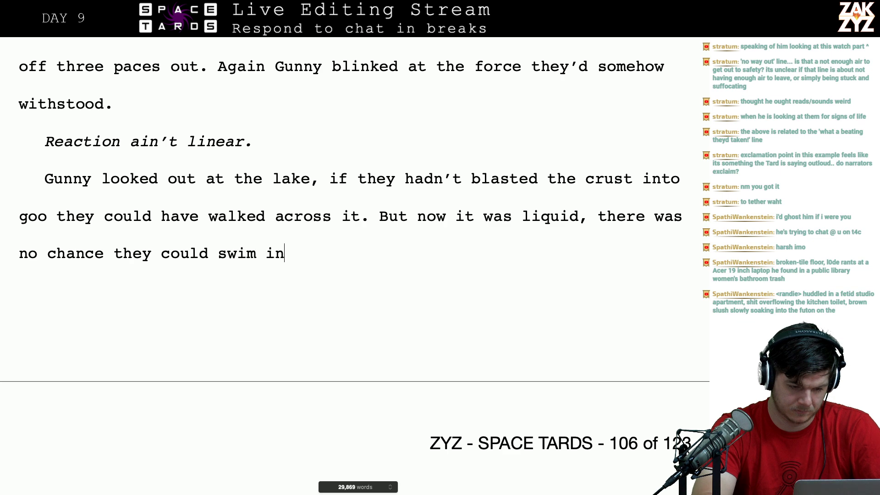
text( their armor.)
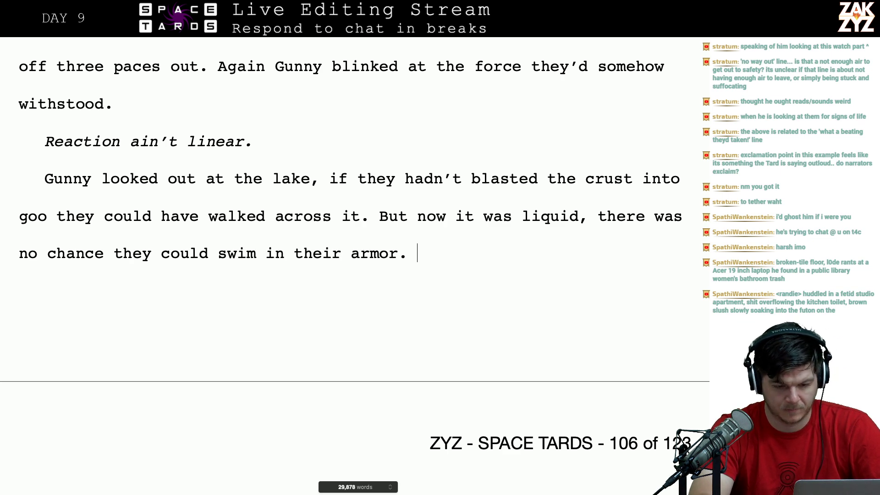
key(Return)
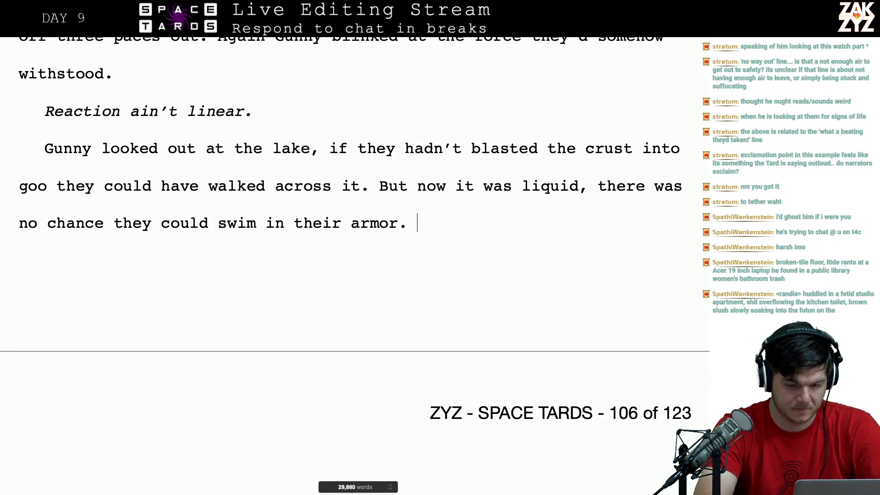
- End the paragraph with "They were stranded here with no way across and no way to get through the door at their backs."
text(They were stran)
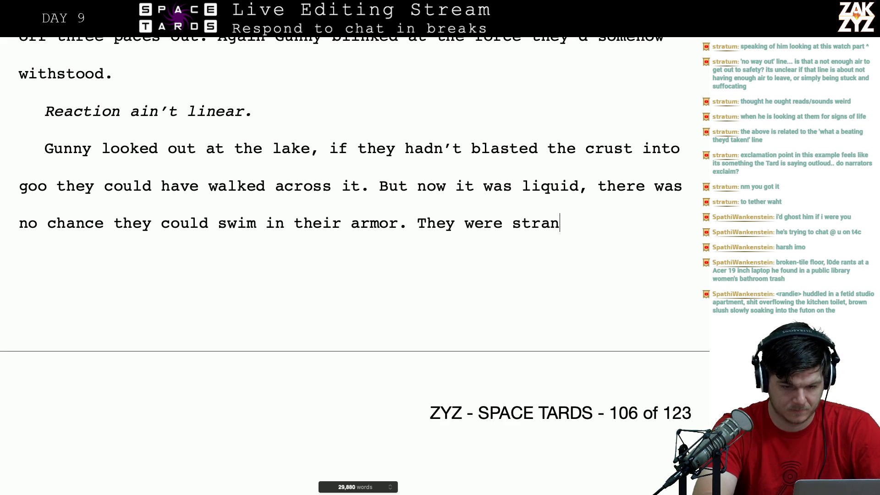
text(ded here with )
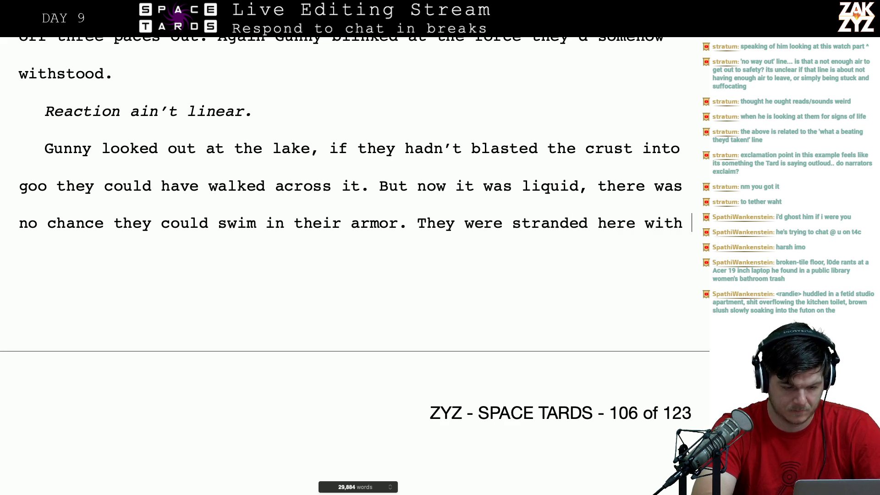
text(no way across )
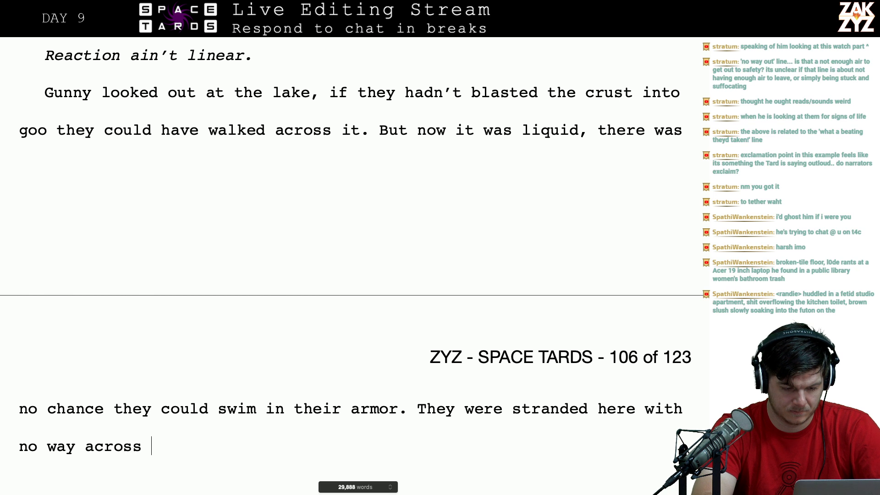
text(and no way to get )
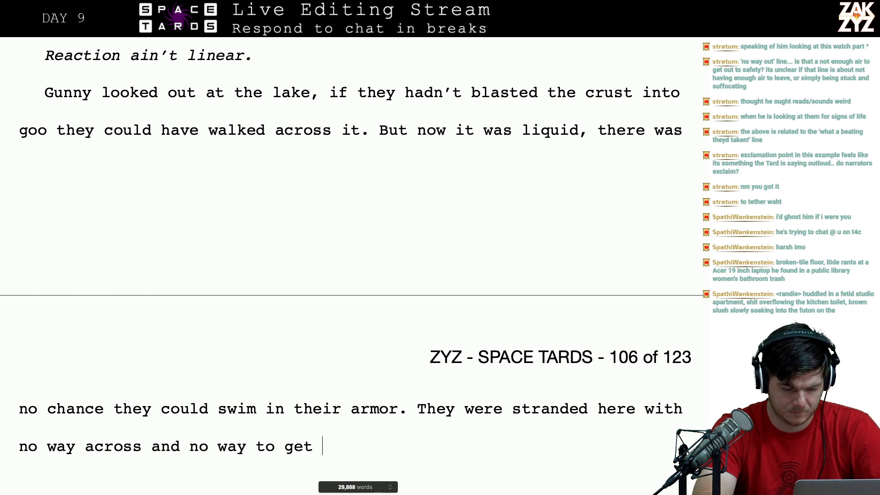
text(through the door )
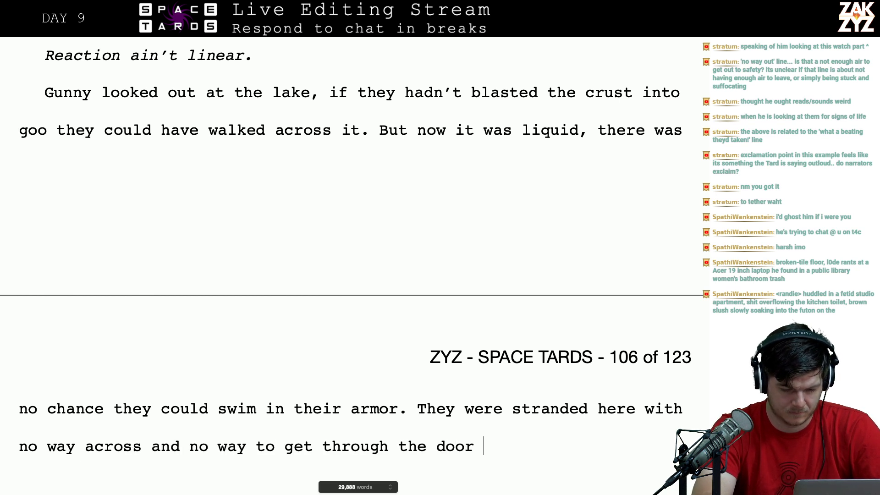
text(at their backs.)
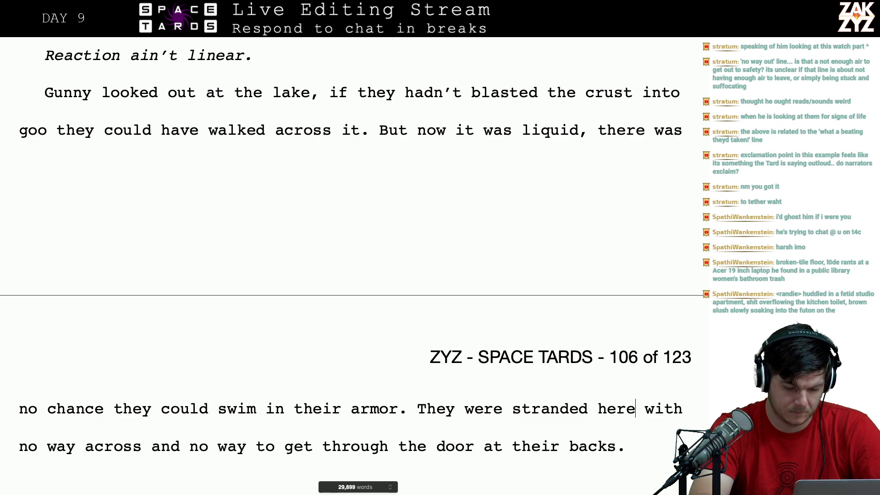
- Delete the old text from "If they hadn't blasted the crust" through "they could swim in armor.", plus the empty line before "Gunny scanned the corridor"
key(Down)
key(Down)
key(Down)
key(Down)
key(Down)
key(Down)
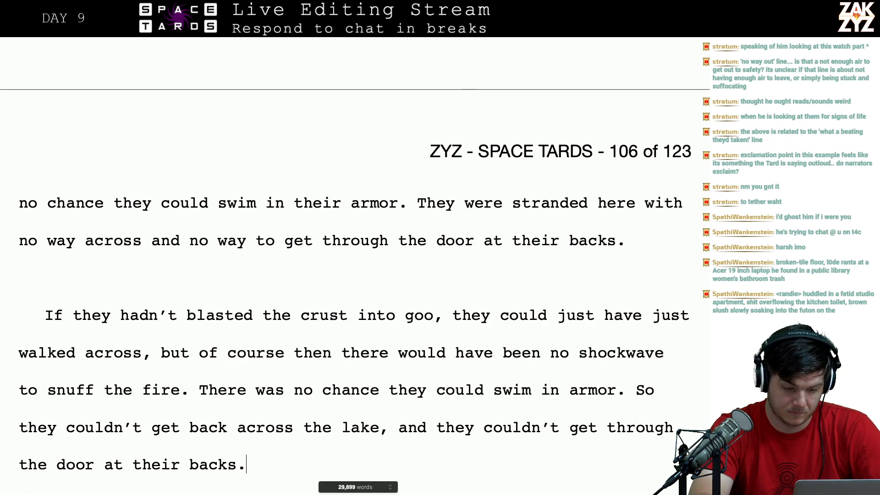
key(Down)
key(Down)
key(Down)
key(Down)
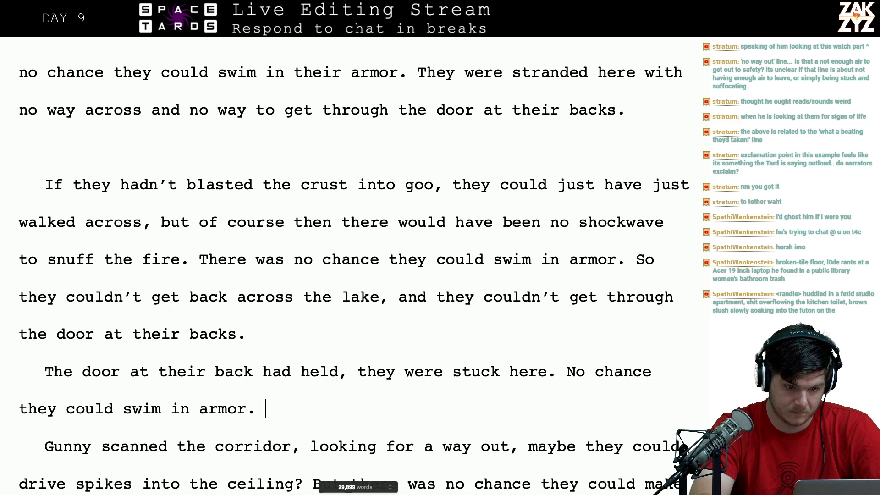
key(shift+Up)
key(shift+Up)
key(shift+Up)
key(shift+Up)
key(shift+Up)
key(shift+Up)
key(shift+Up)
key(BackSpace)
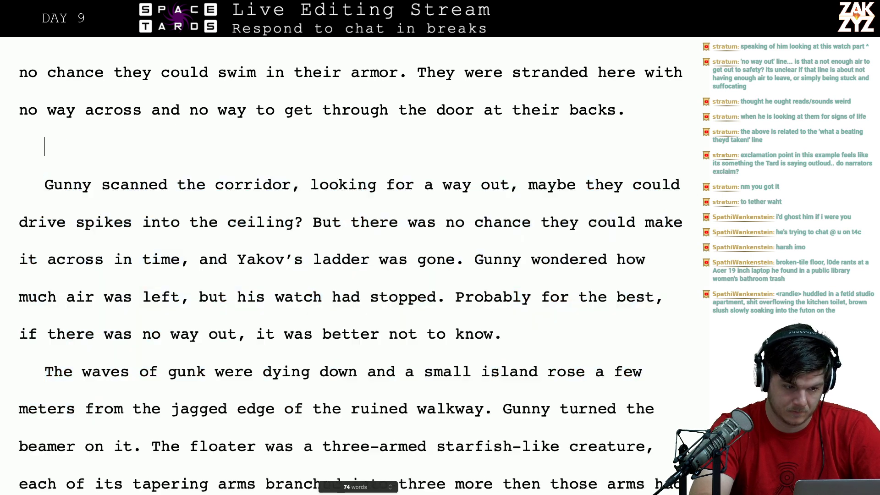
key(BackSpace)
scroll(354, 266, up, 4)
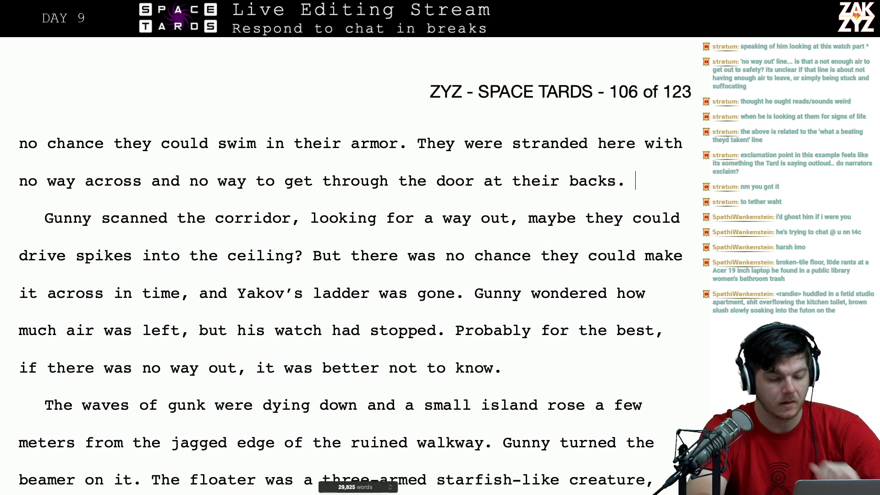
- Insert "racking his brains for a solution." between "Gunny scanned the corridor," and "looking for a way out"
scroll(355, 266, down, 1)
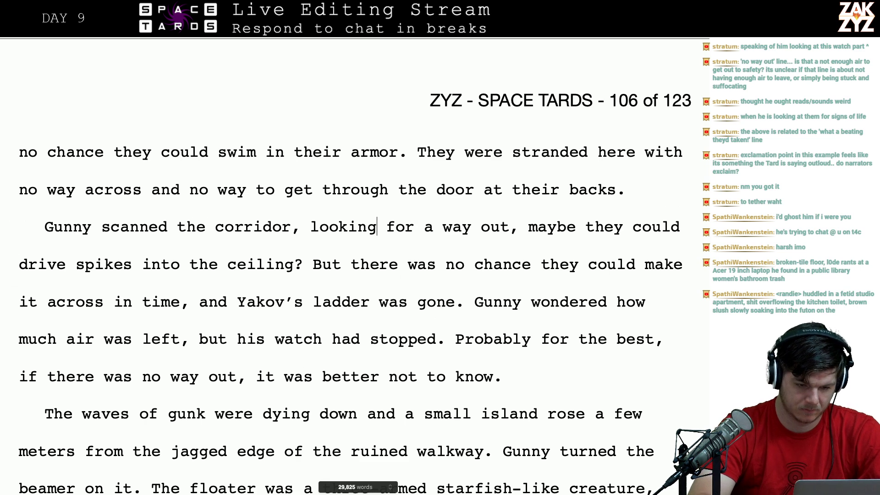
text(racking his br)
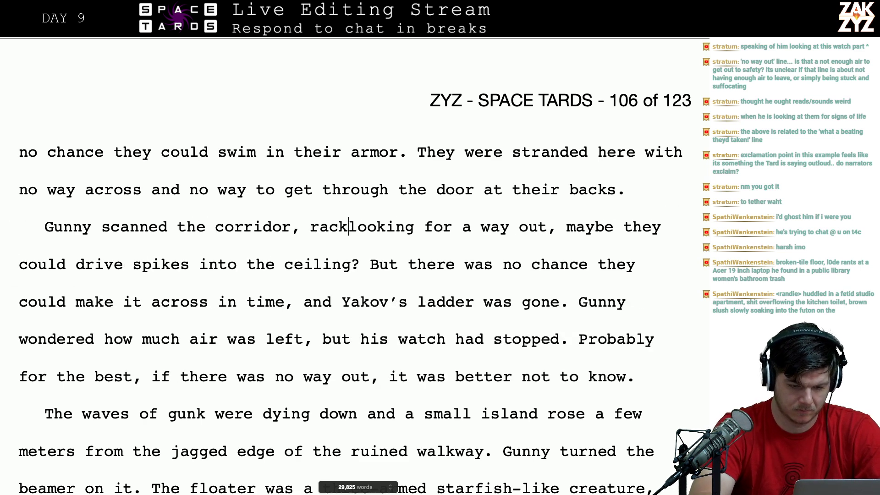
text(r a solution.)
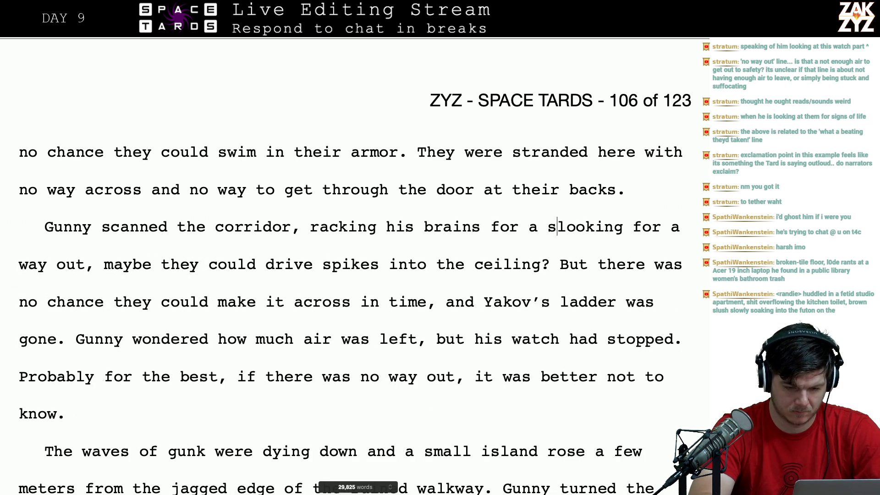
key(Return)
- After "racking his brains for a solution." insert "Could they drive spikes into the ceiling and swing across somehow?"
text(Could they d)
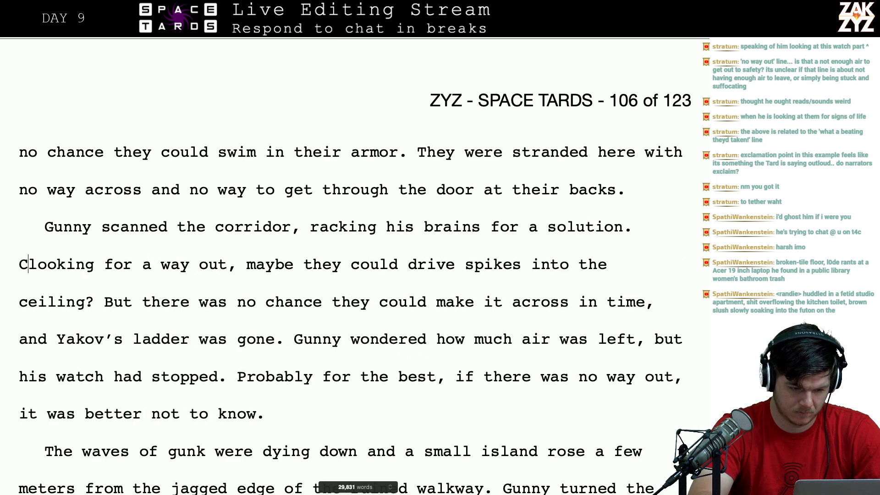
text(rive spikes into)
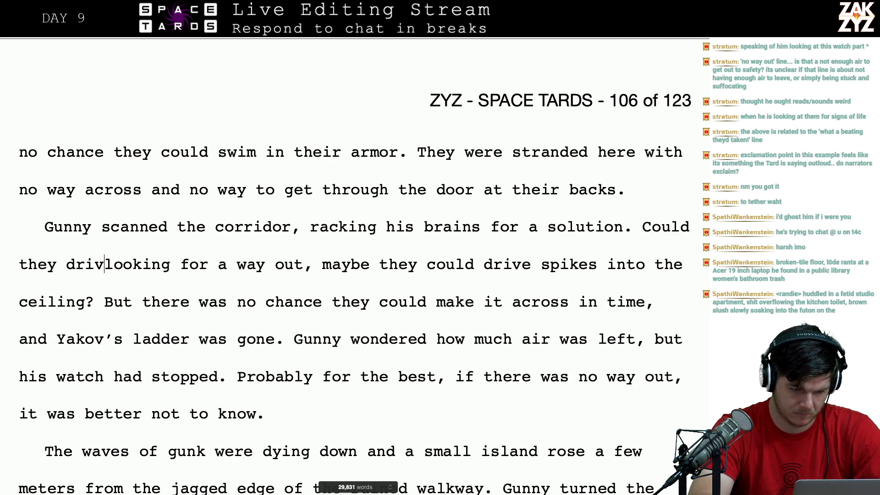
text( the)
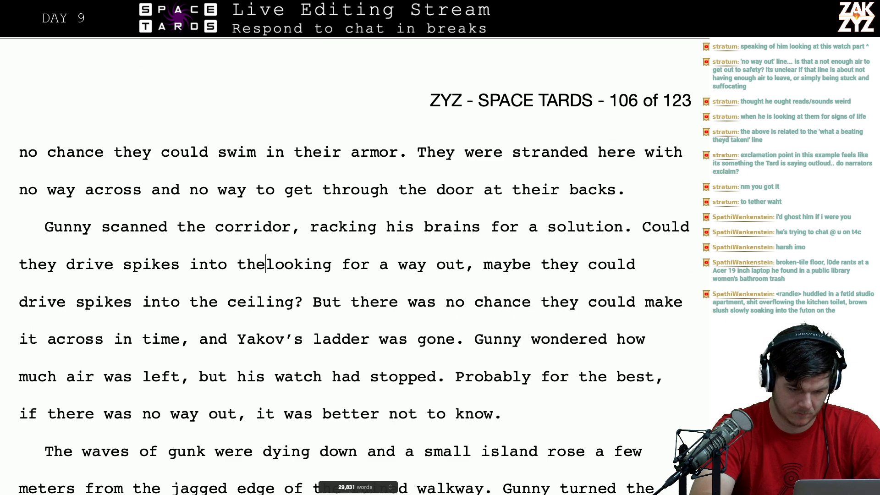
text(e)
key(BackSpace)
key(BackSpace)
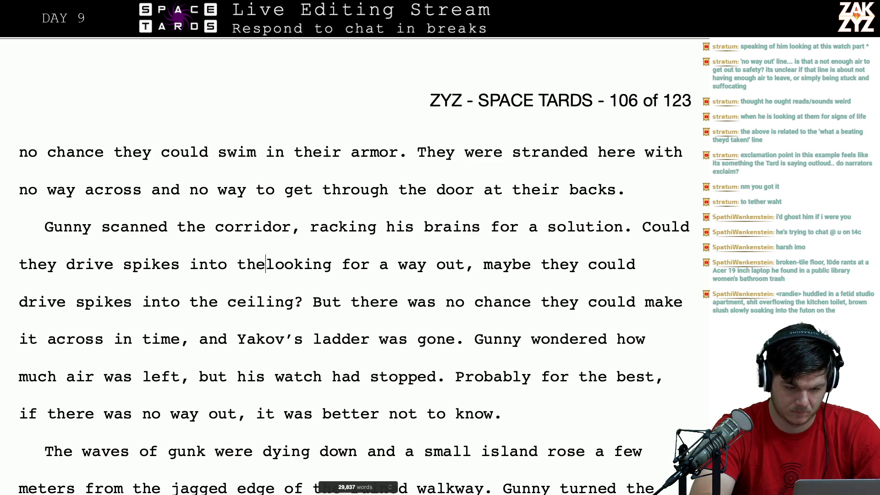
text(ce)
text(iling and sw)
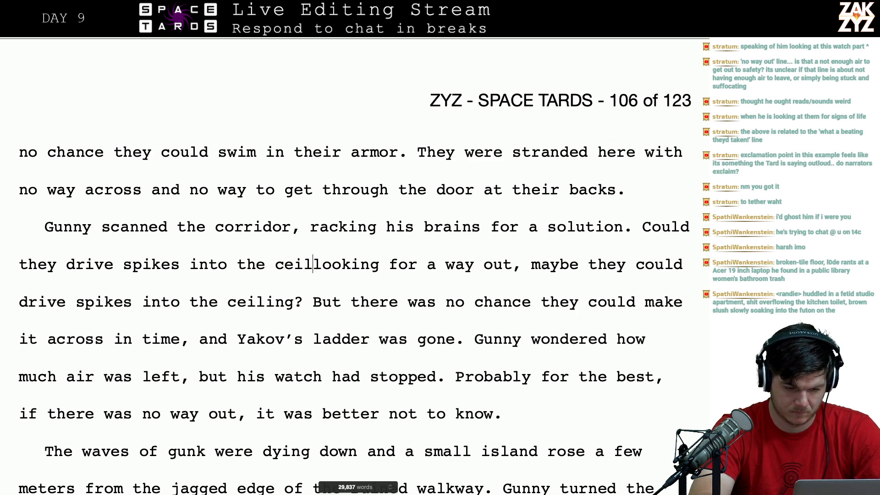
text(ing across some)
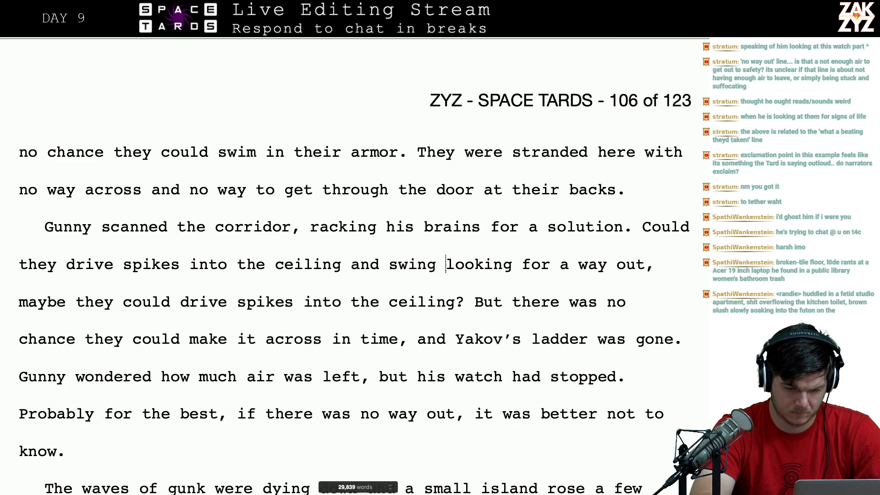
text(how?)
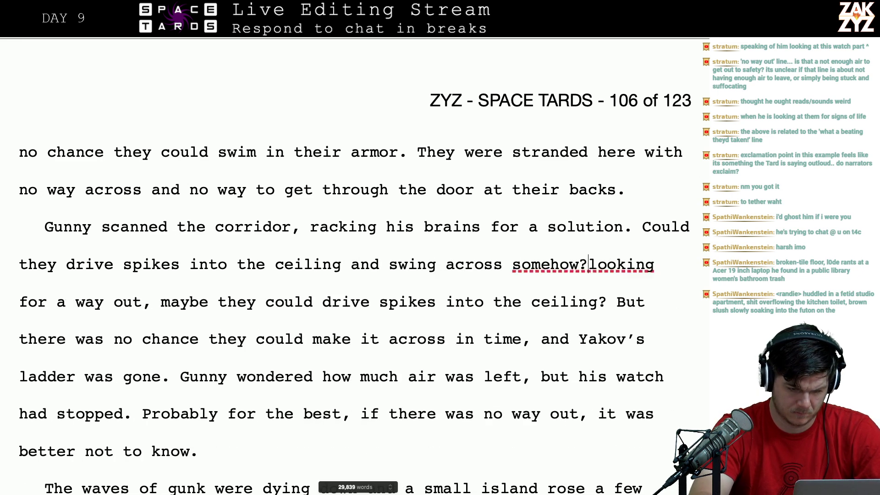
- Delete the leftover text "looking for a way out, maybe they could drive spikes into the ceiling?" after "swing across somehow?"
key(shift+alt+Right)
key(shift+alt+Right)
key(shift+alt+Right)
key(shift+alt+Right)
key(shift+alt+Right)
key(shift+alt+Right)
key(shift+alt+Right)
key(shift+alt+Right)
key(shift+alt+Right)
key(shift+alt+Right)
key(shift+alt+Right)
key(shift+alt+Right)
key(shift+alt+Right)
key(shift+Right)
key(shift+Right)
key(shift+Right)
key(shift+Right)
key(shift+Right)
key(shift+Right)
key(shift+Right)
key(shift+Right)
key(shift+Right)
key(shift+Right)
key(shift+Right)
key(shift+Right)
key(shift+Right)
key(shift+Right)
key(shift+Right)
key(shift+Right)
key(shift+Right)
key(shift+Right)
key(shift+Right)
key(shift+Right)
key(shift+Right)
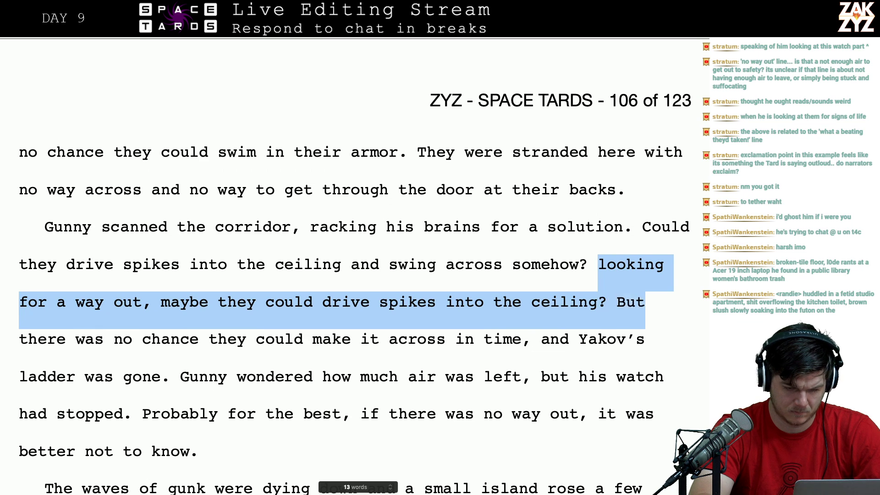
key(shift+Right)
key(shift+Right)
key(shift+Right)
key(shift+Right)
key(shift+Right)
key(shift+Right)
key(shift+Right)
key(shift+Right)
key(shift+Right)
key(shift+Right)
key(shift+Right)
key(shift+Right)
key(shift+Right)
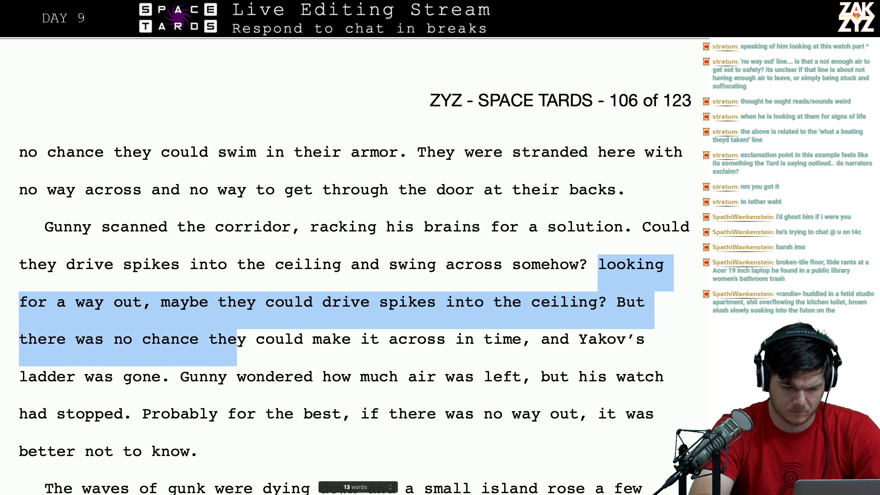
key(shift+Up)
key(shift+Right)
key(shift+Right)
key(shift+Right)
key(shift+Right)
key(shift+Right)
key(shift+Right)
key(shift+Right)
key(shift+Right)
key(shift+Right)
key(shift+Right)
key(shift+Right)
key(shift+Right)
key(shift+Right)
key(shift+Right)
key(shift+Right)
key(shift+Right)
key(shift+Right)
key(shift+Right)
key(shift+Right)
key(shift+Right)
key(shift+Right)
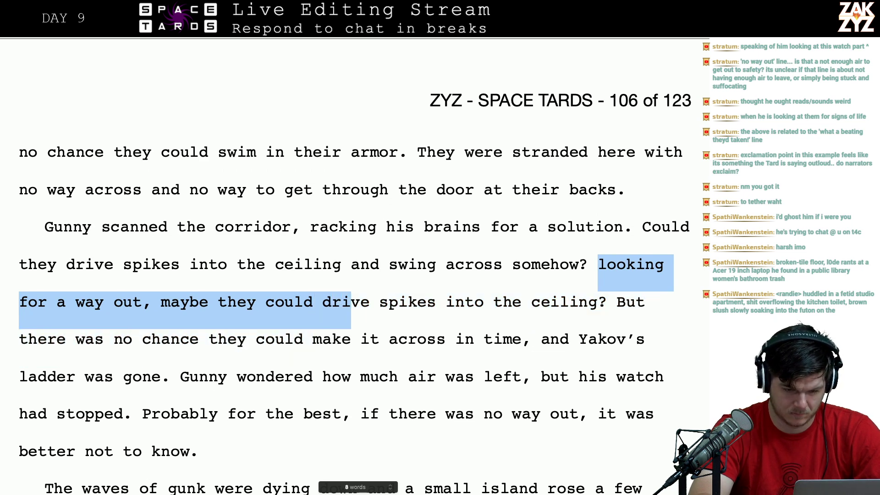
key(shift+Right)
key(shift+Right)
key(shift+Right)
key(shift+Right)
key(shift+Right)
key(shift+Right)
key(shift+Right)
key(shift+Right)
key(shift+Right)
key(shift+Right)
key(shift+Right)
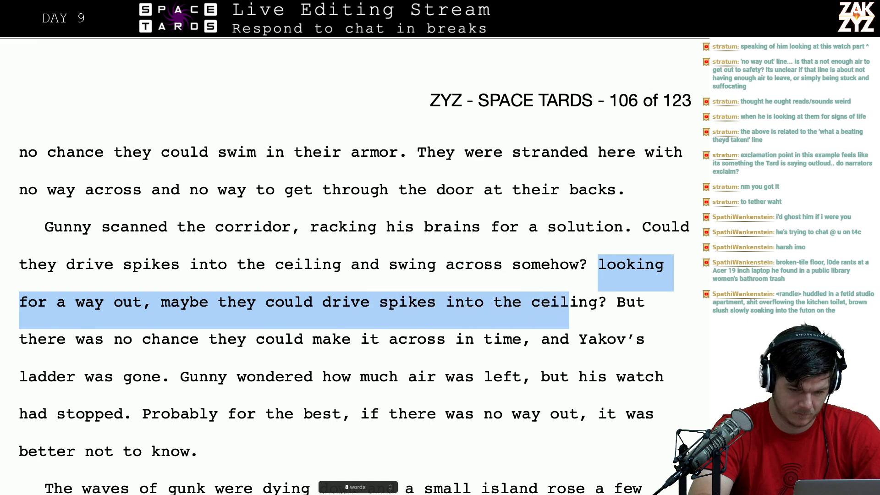
key(BackSpace)
- After "somehow?" insert "Gunny doubted they could make it before they ran out of air." followed by a paragraph break
text(Gunny doubte)
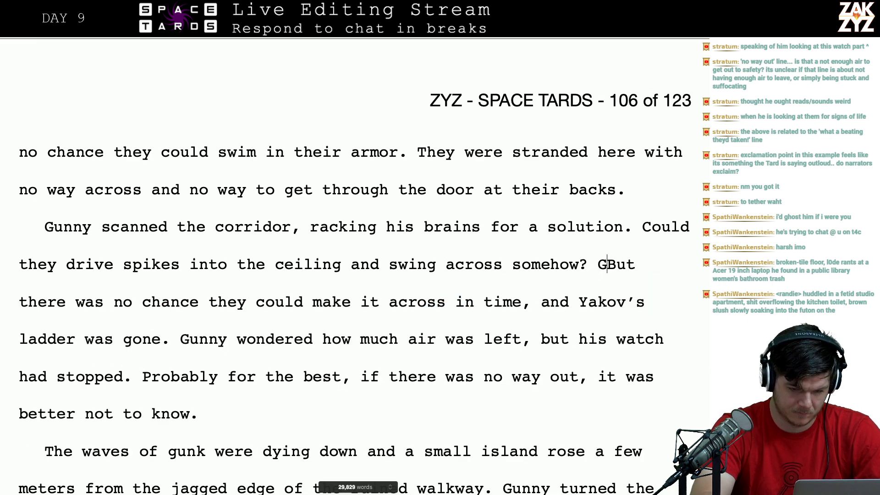
text(d they could make )
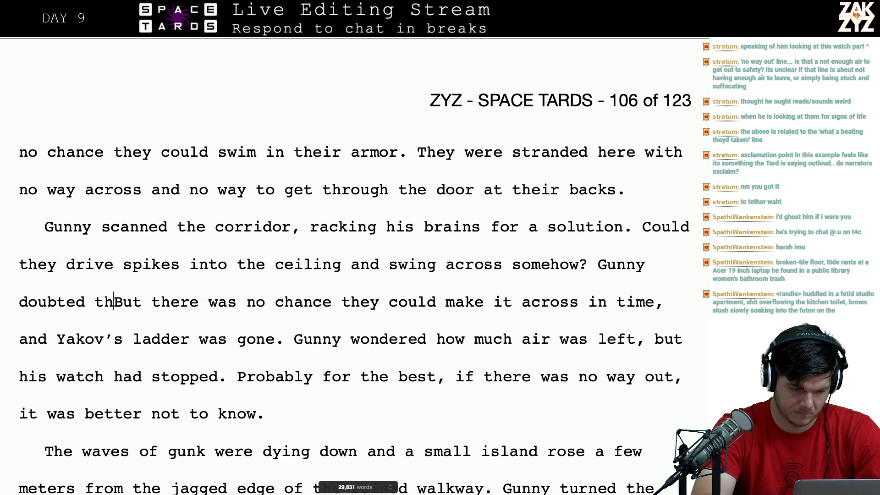
text(it)
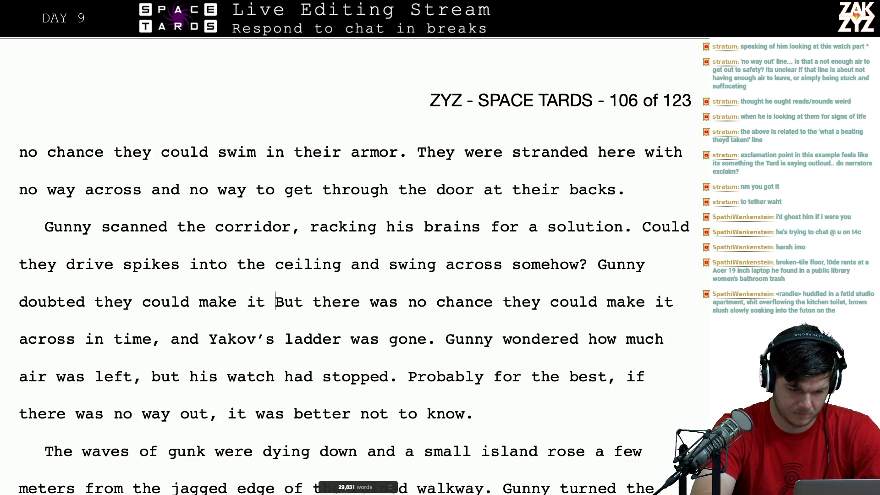
text( before they suf)
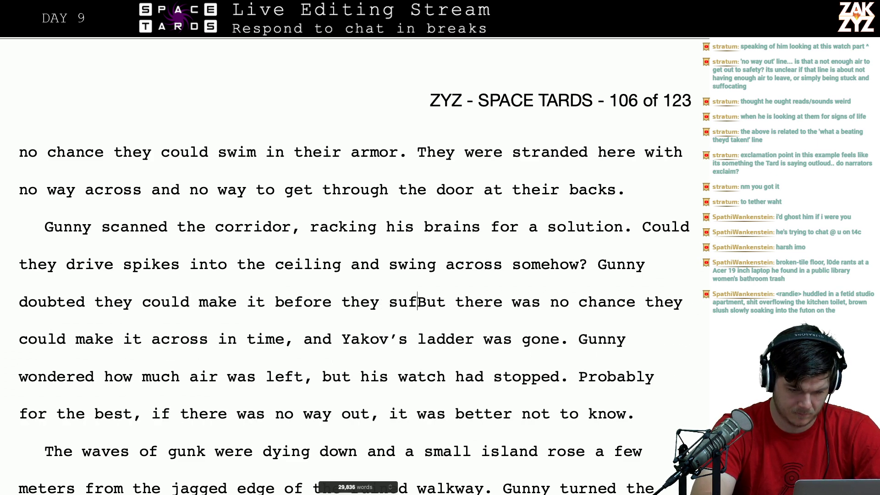
text(foc)
key(BackSpace)
key(BackSpace)
key(BackSpace)
key(BackSpace)
key(BackSpace)
key(BackSpace)
text(ran out of air.)
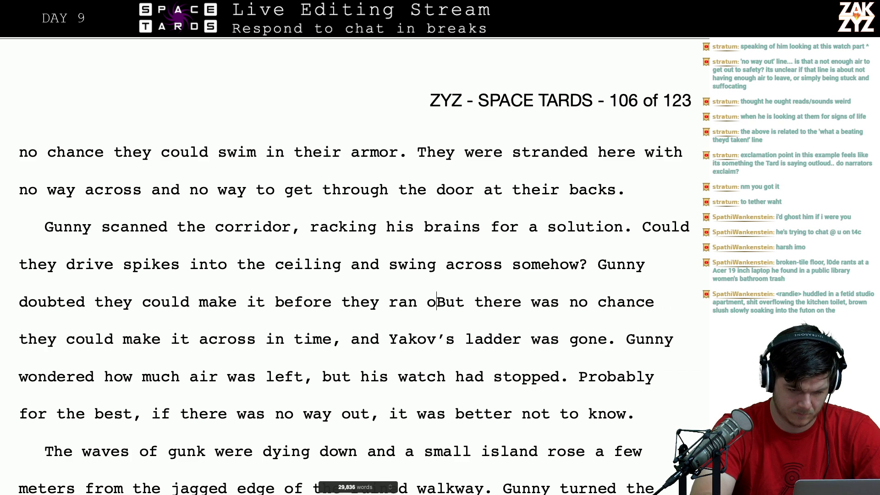
key(Return)
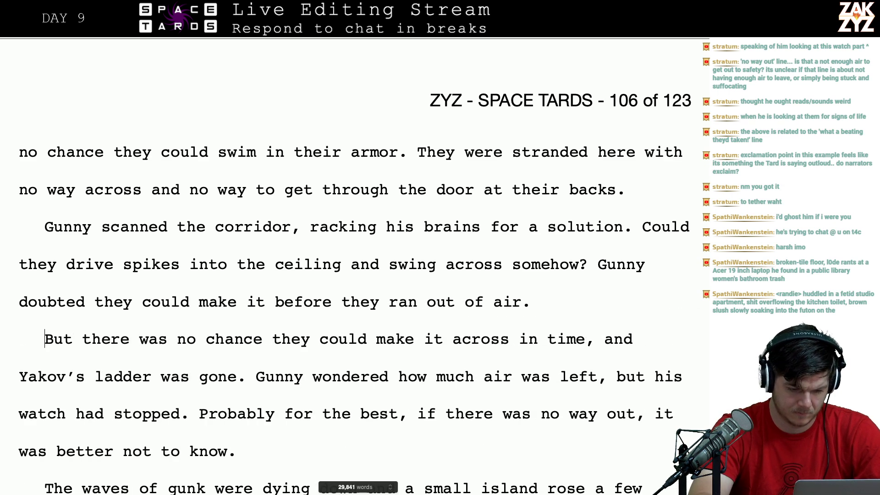
- Delete the sentence from "But there was no chance" through "ladder was gone." and rejoin the remaining text to the paragraph above
key(shift+Down)
key(shift+Down)
key(shift+Up)
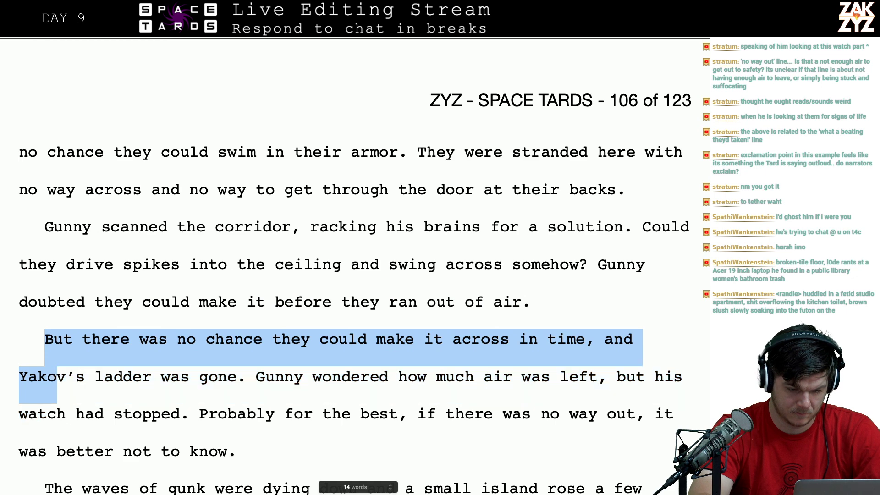
key(shift+Right)
key(shift+Right)
key(shift+Right)
key(shift+Right)
key(shift+Right)
key(shift+Right)
key(shift+Right)
key(shift+Right)
key(shift+Right)
key(shift+Right)
key(shift+Right)
key(shift+Right)
key(shift+Right)
key(shift+Right)
key(shift+Right)
key(shift+Right)
key(shift+Right)
key(shift+Right)
key(shift+Right)
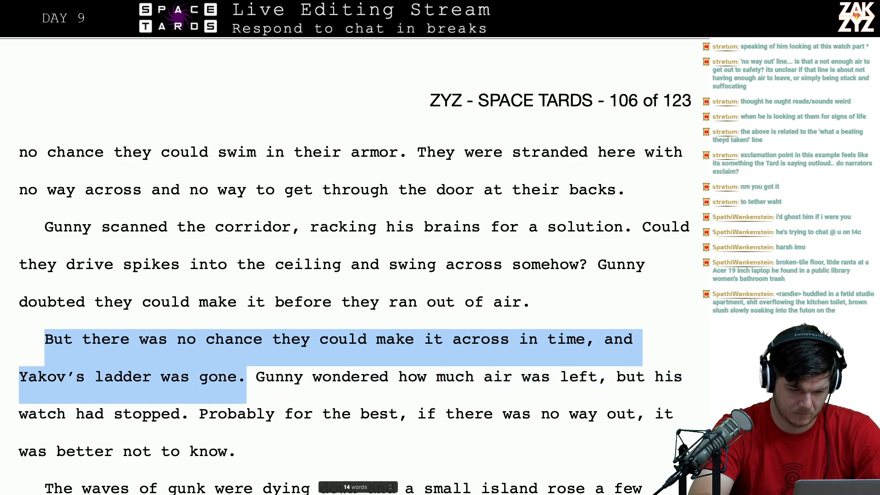
key(shift+Right)
key(shift+Right)
key(shift+Left)
key(BackSpace)
key(BackSpace)
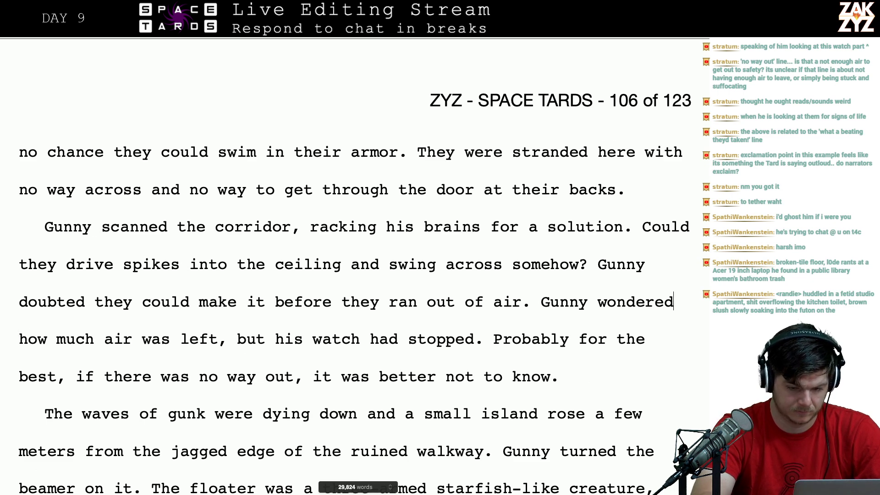
- Replace "how much air was left" after "Gunny wondered" with "how much was left", keeping a single comma before "but his watch"
text(how much was )
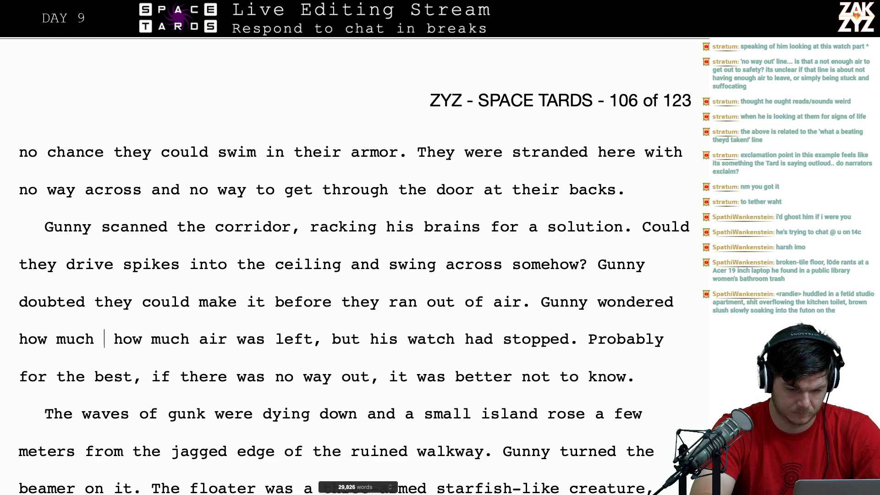
text(left,)
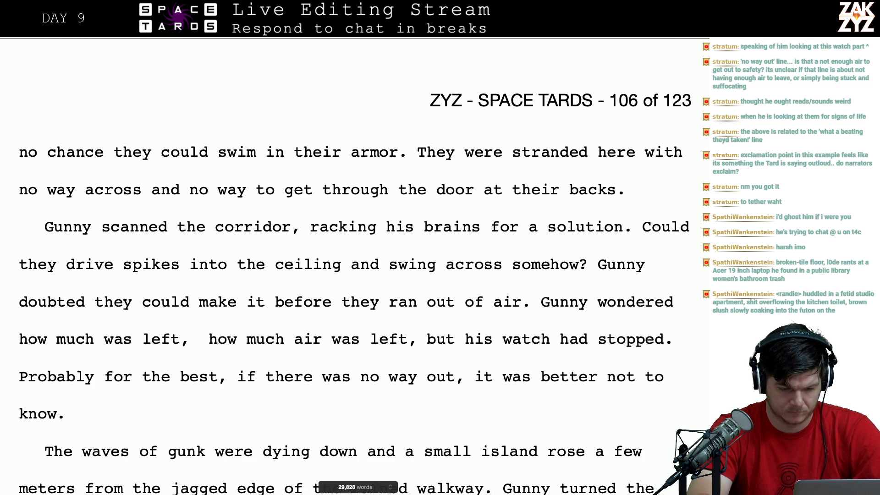
key(shift+Right)
key(shift+Right)
key(shift+Right)
key(shift+Right)
key(shift+Right)
key(shift+Right)
key(shift+Right)
key(shift+Right)
key(shift+Right)
key(shift+Right)
key(shift+Right)
key(shift+Right)
key(shift+Right)
key(shift+Right)
key(shift+Right)
key(shift+Right)
key(shift+Right)
key(shift+Right)
key(shift+Right)
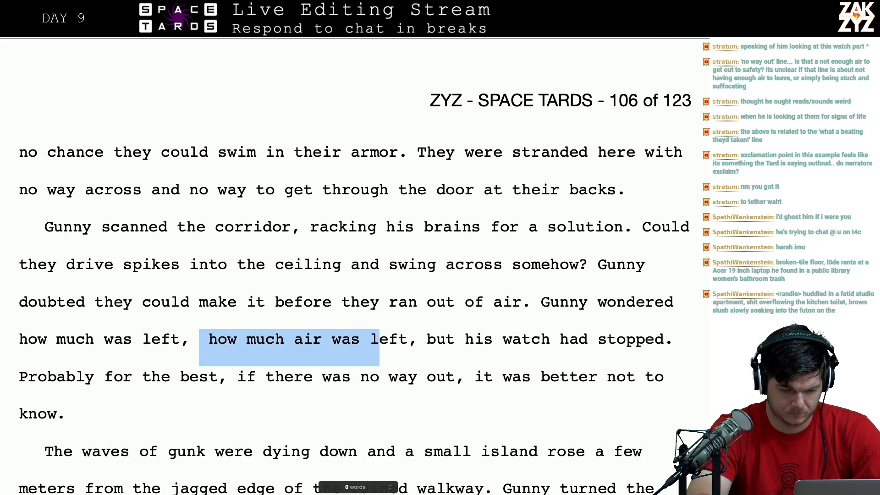
key(shift+Right)
key(shift+Right)
key(shift+Right)
key(shift+Right)
key(shift+Right)
key(shift+Left)
key(shift+Left)
key(BackSpace)
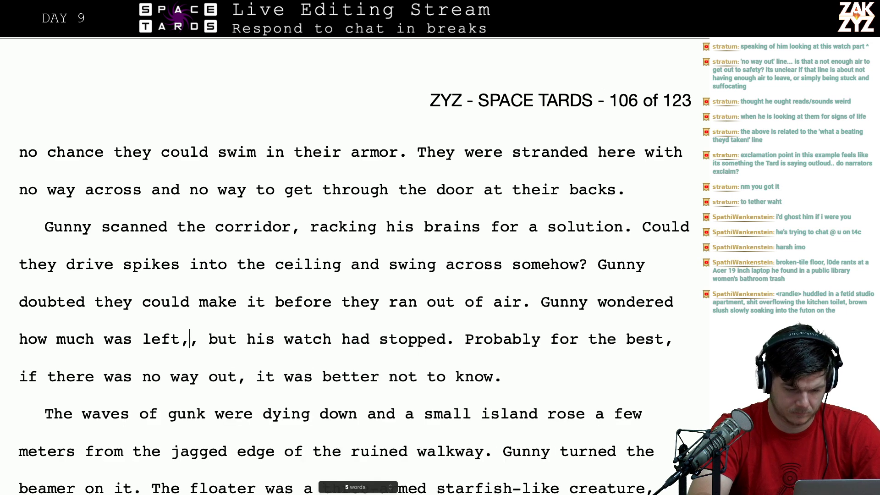
key(BackSpace)
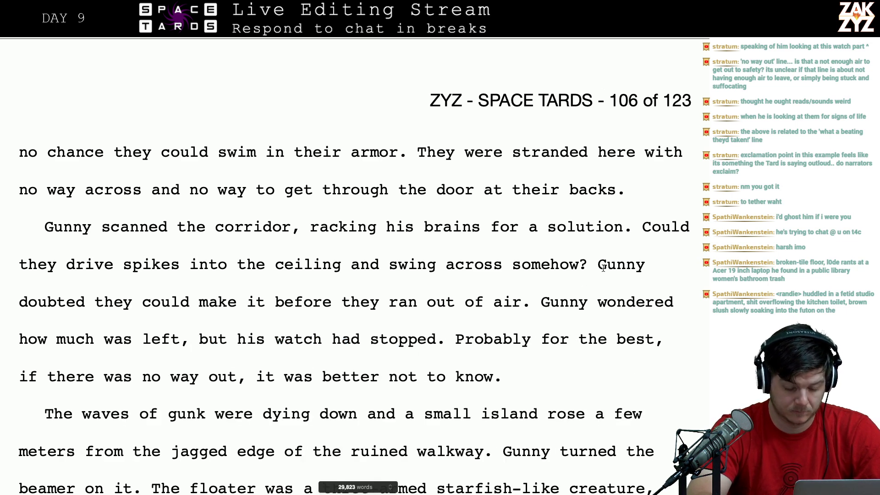
key(Left)
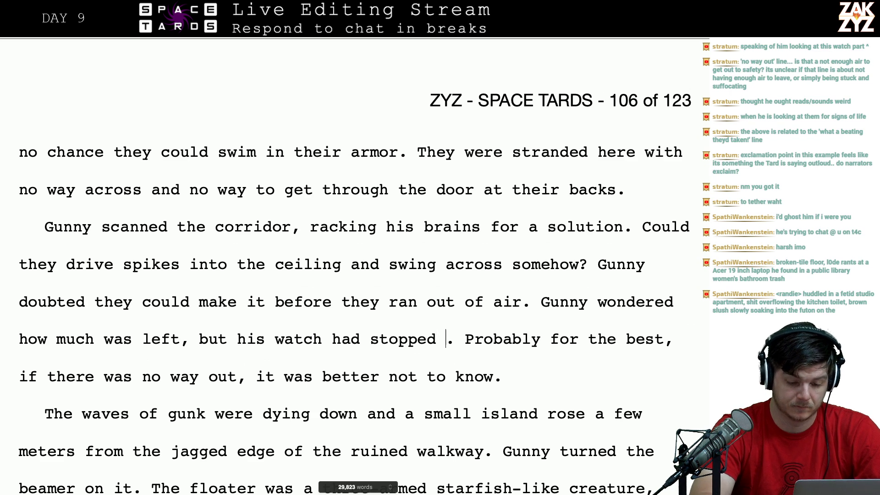
text(and prob)
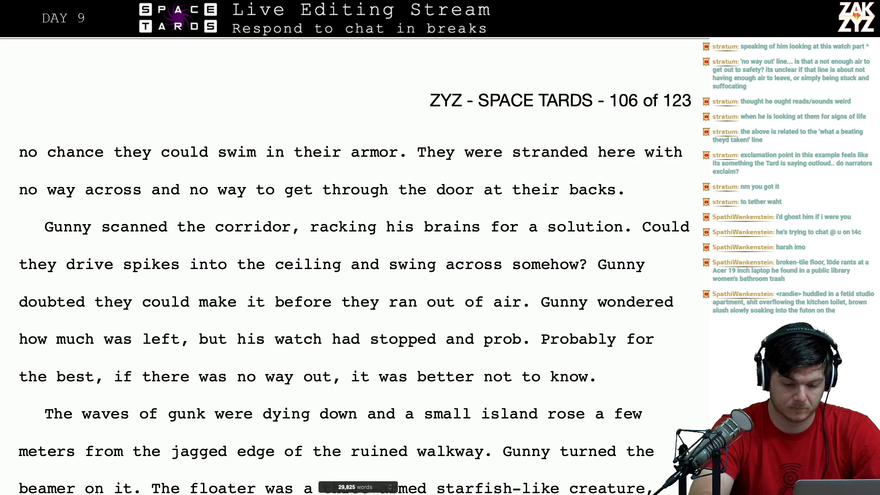
text(ably his)
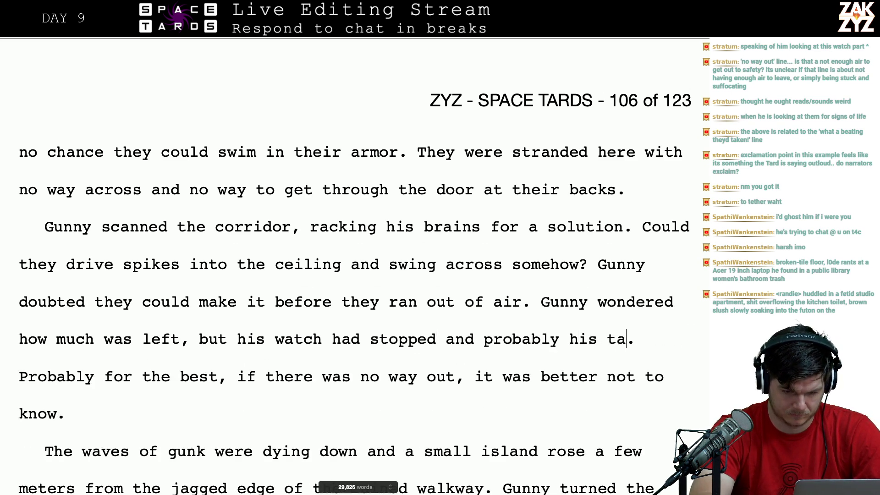
text( tank guag)
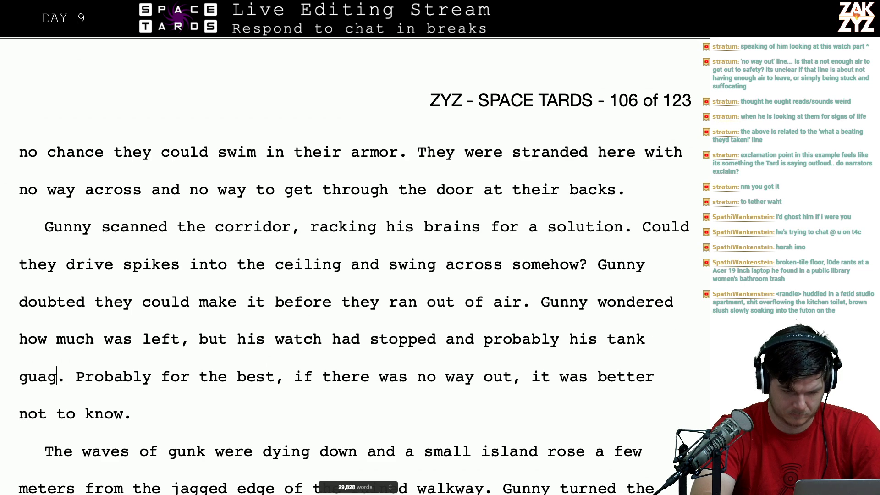
key(BackSpace)
key(BackSpace)
key(BackSpace)
key(BackSpace)
key(BackSpace)
key(BackSpace)
key(BackSpace)
key(BackSpace)
key(BackSpace)
key(BackSpace)
key(BackSpace)
key(BackSpace)
key(BackSpace)
key(BackSpace)
key(BackSpace)
key(BackSpace)
key(BackSpace)
key(BackSpace)
key(BackSpace)
key(BackSpace)
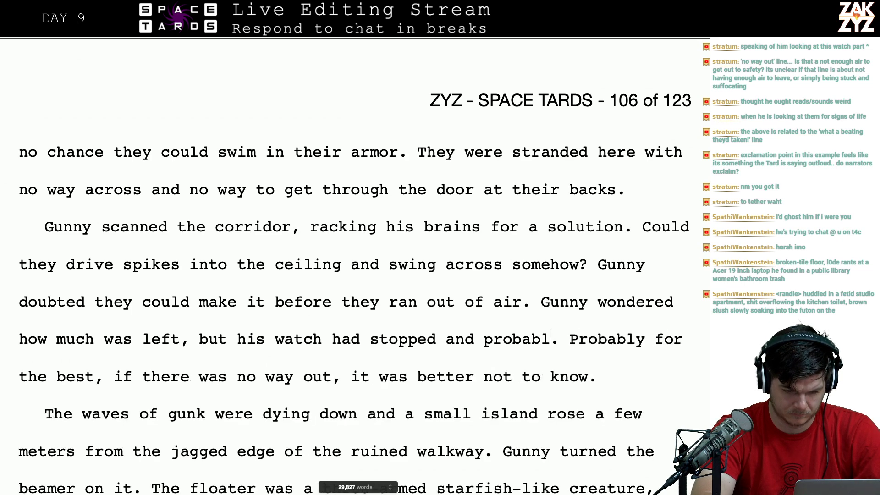
text(nd )
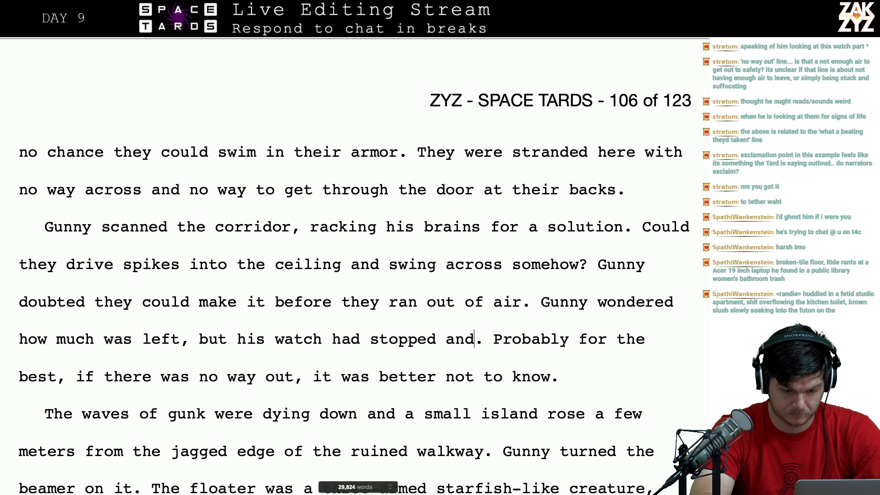
text(all)
key(BackSpace)
key(BackSpace)
key(BackSpace)
text(the)
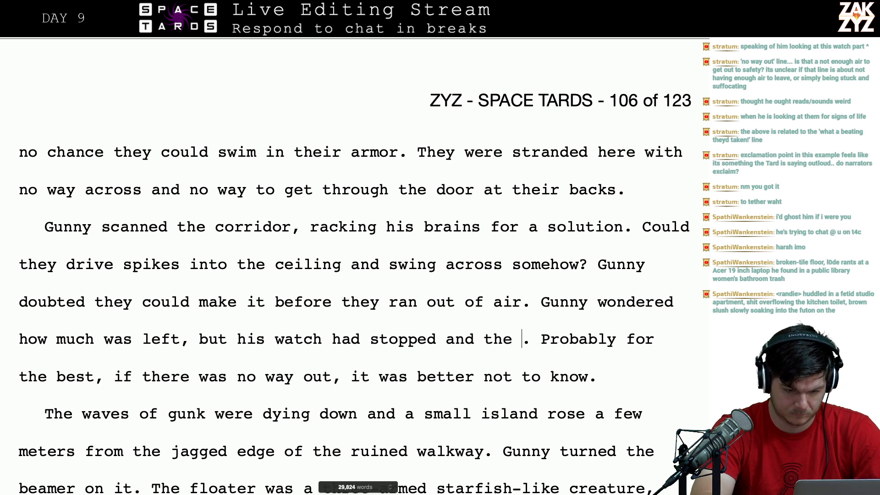
key(BackSpace)
key(BackSpace)
key(BackSpace)
key(BackSpace)
key(BackSpace)
key(BackSpace)
key(BackSpace)
key(BackSpace)
key(BackSpace)
key(BackSpace)
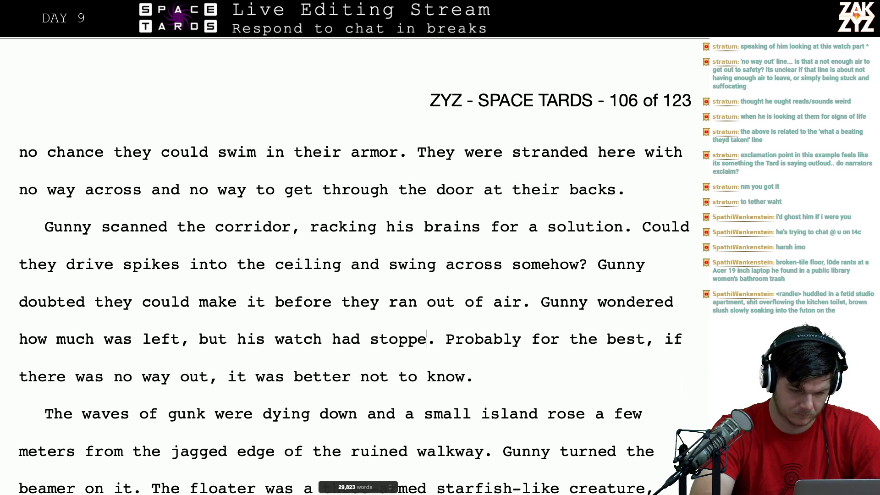
text(d)
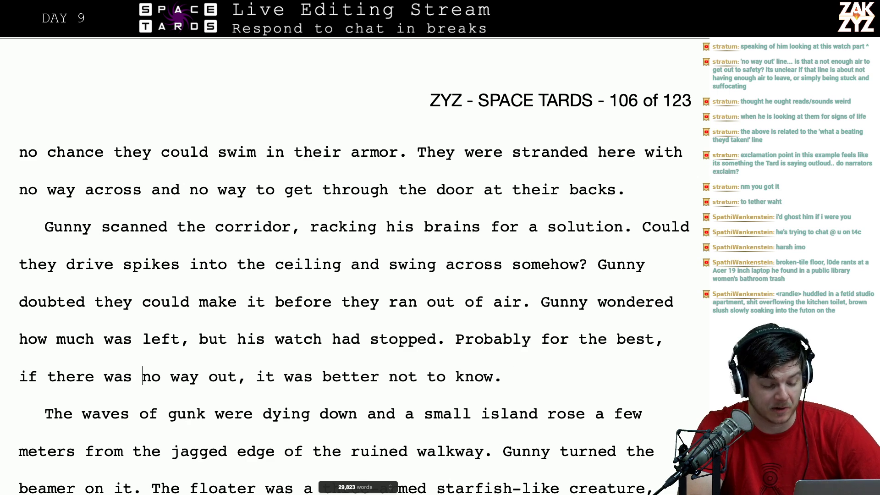
- Insert "black" before "lake" in the sentence beginning "Gunny looked out at the"
scroll(355, 265, down, 2)
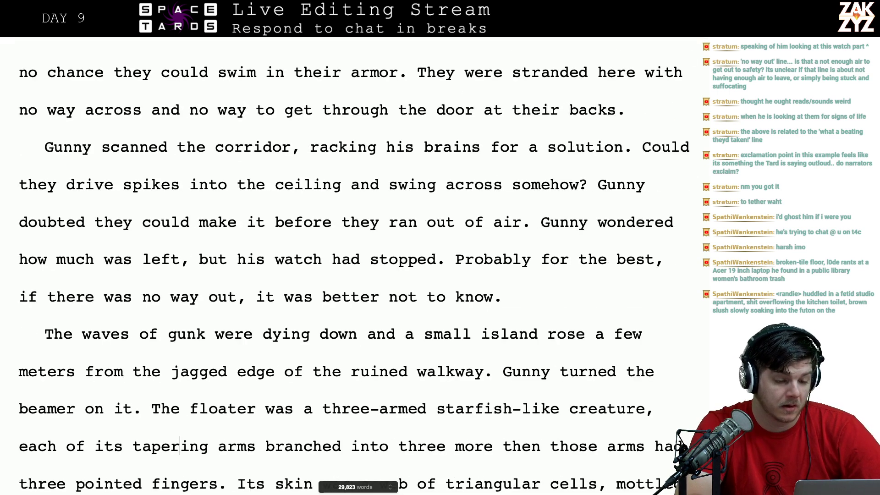
scroll(355, 266, up, 3)
scroll(352, 266, down, 1)
scroll(352, 266, up, 8)
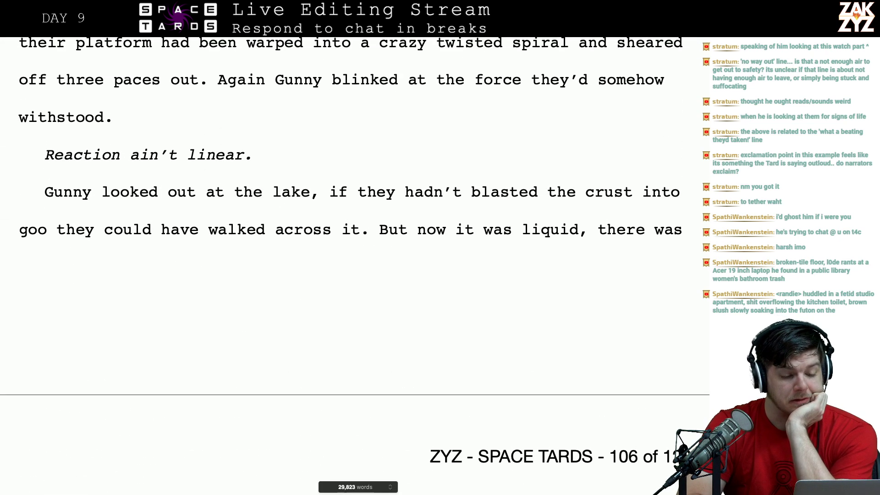
scroll(352, 266, down, 2)
scroll(355, 266, down, 2)
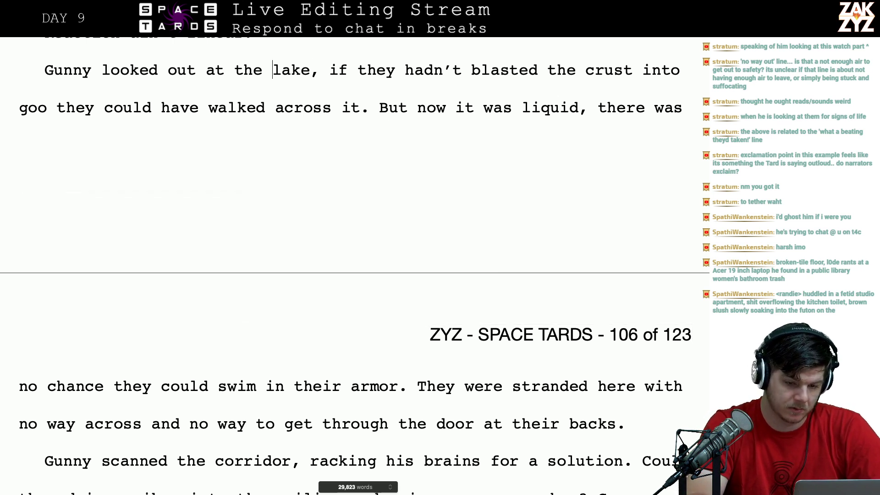
text(black)
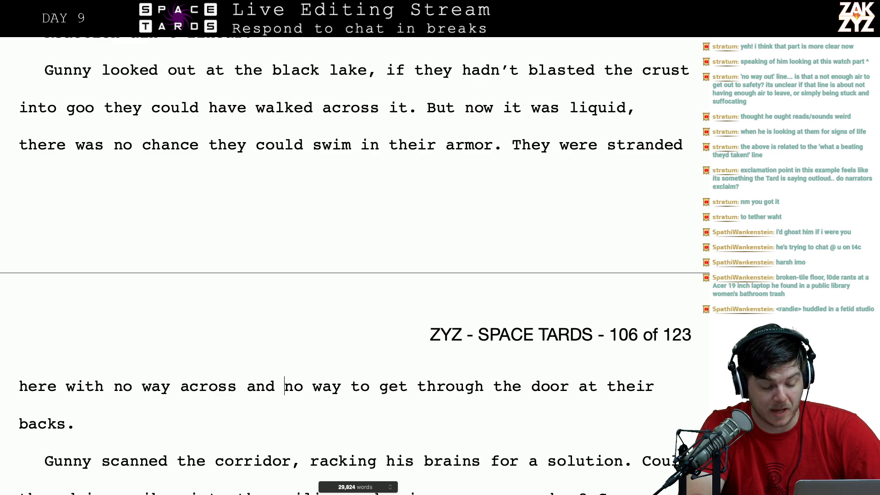
- After "swing across somehow?" insert "He doubted they could make it out that way before they ran out of air."
key(Down)
key(Down)
key(Down)
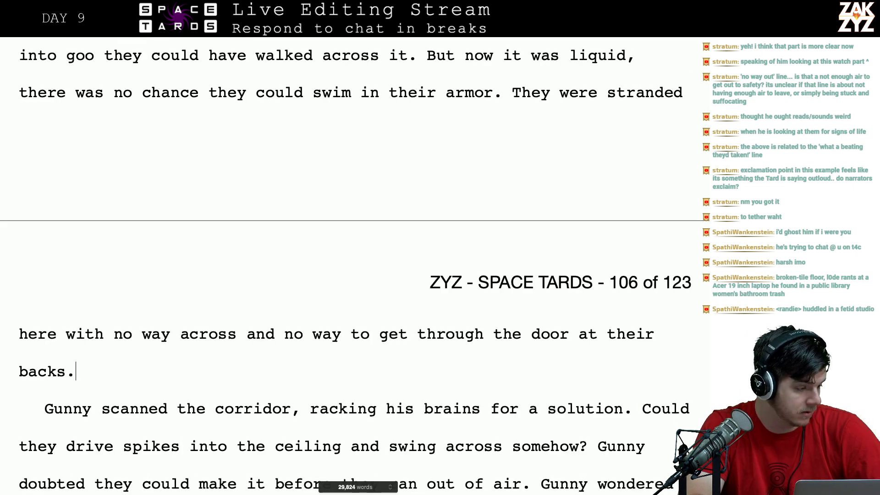
key(Down)
key(Down)
key(Down)
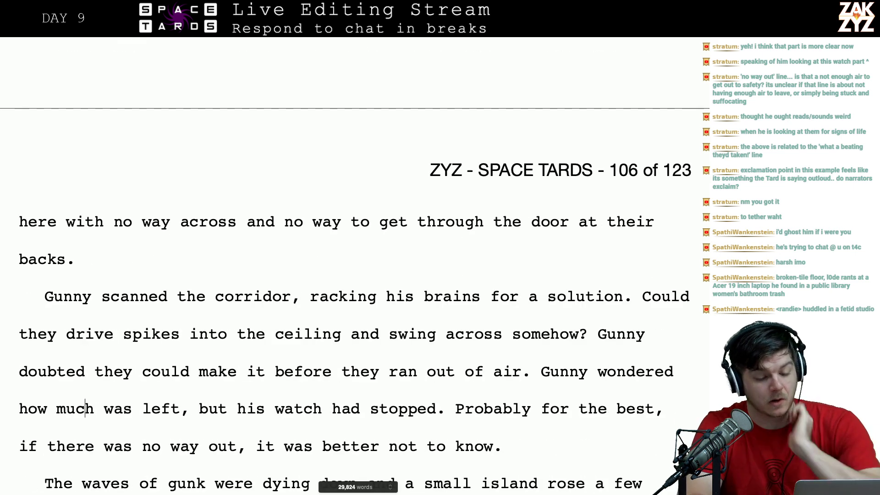
scroll(339, 113, down, 2)
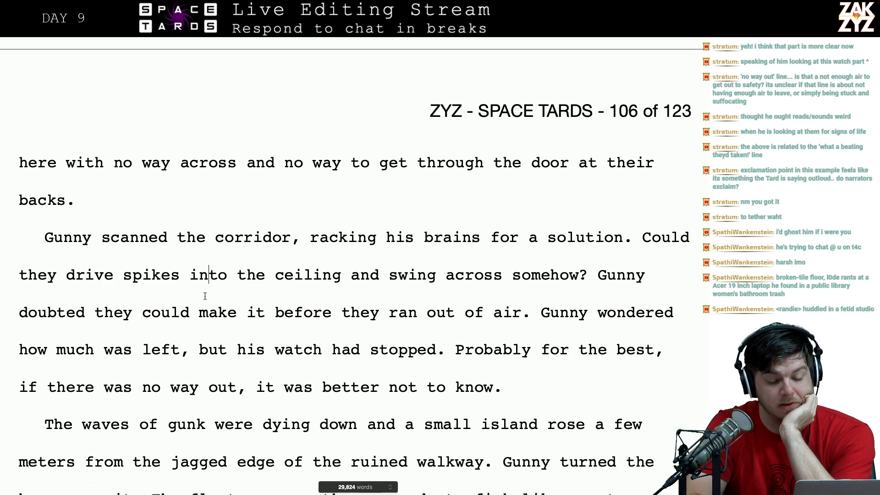
key(Right)
key(Right)
key(Right)
key(Right)
key(Right)
key(Right)
key(Right)
key(Right)
key(Right)
key(Right)
key(Right)
key(Right)
key(Right)
key(Right)
key(Right)
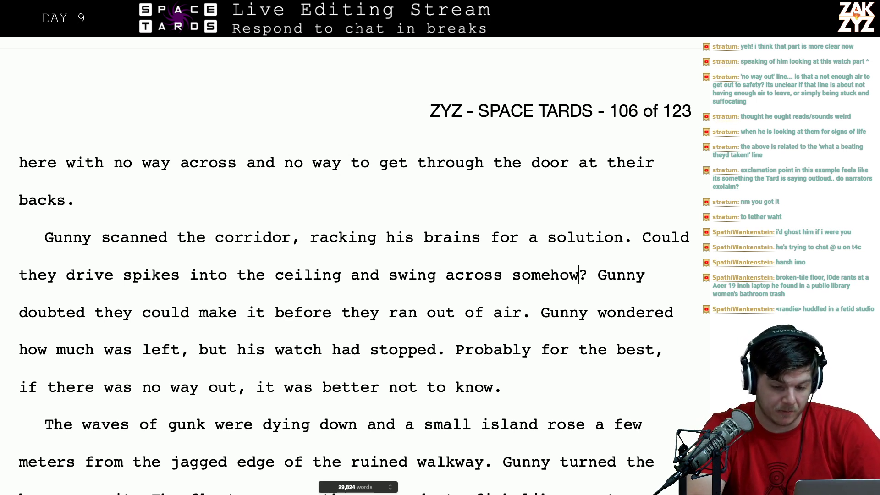
text(He )
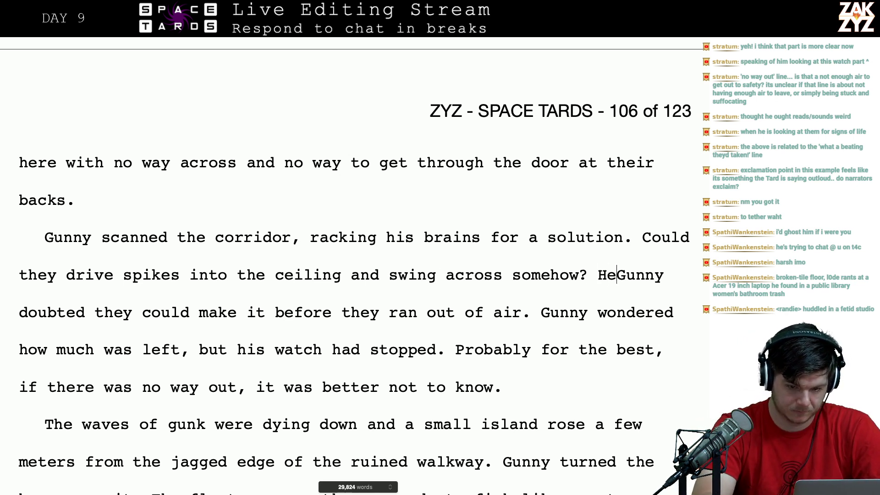
text(doubted they )
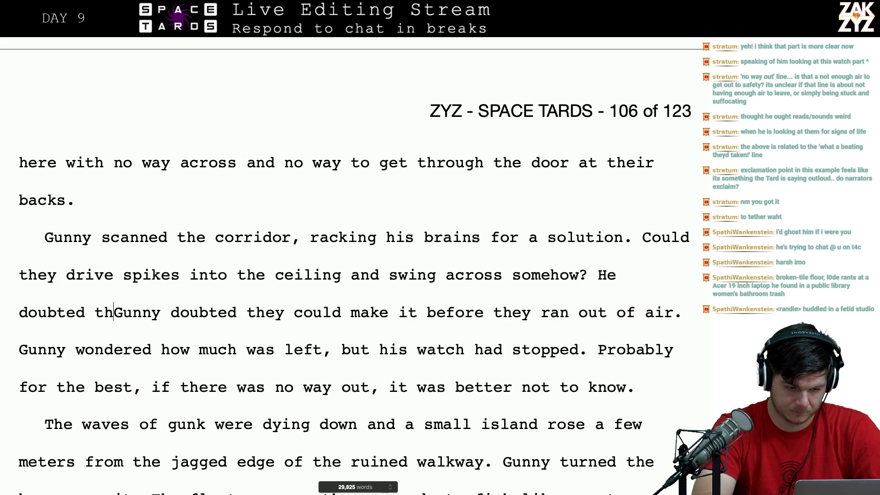
text(could make it out)
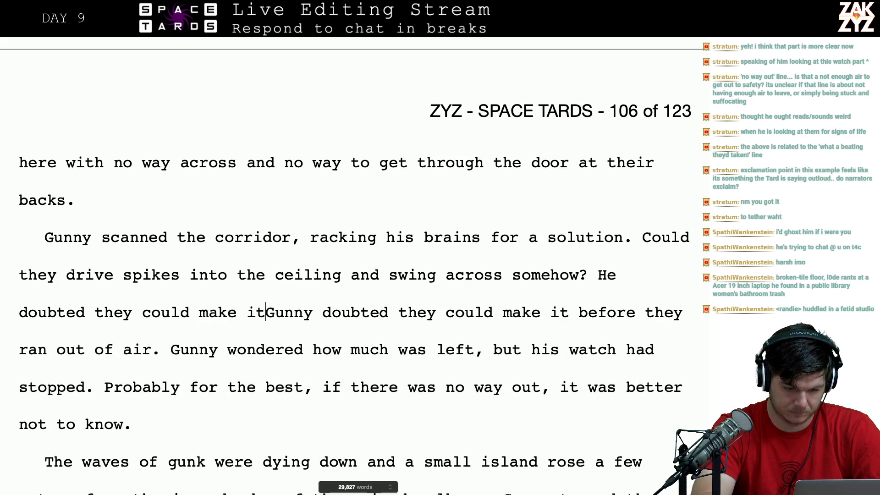
text( that way bef)
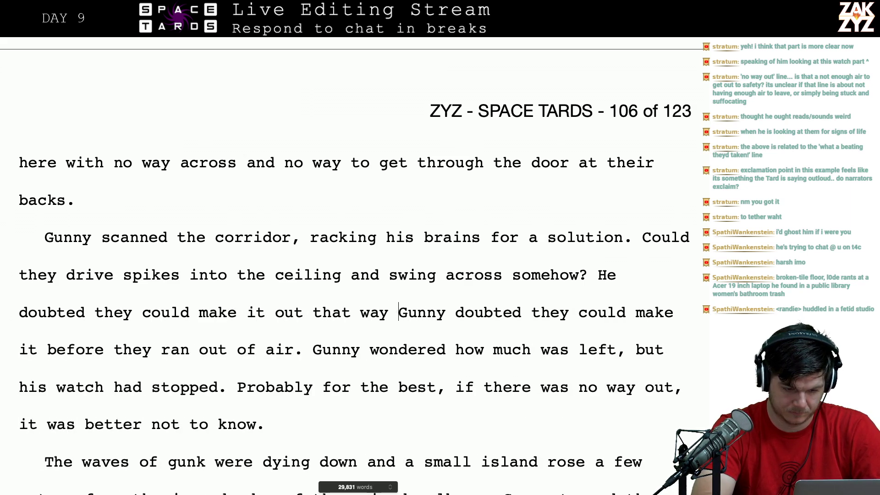
text(ore they ran o)
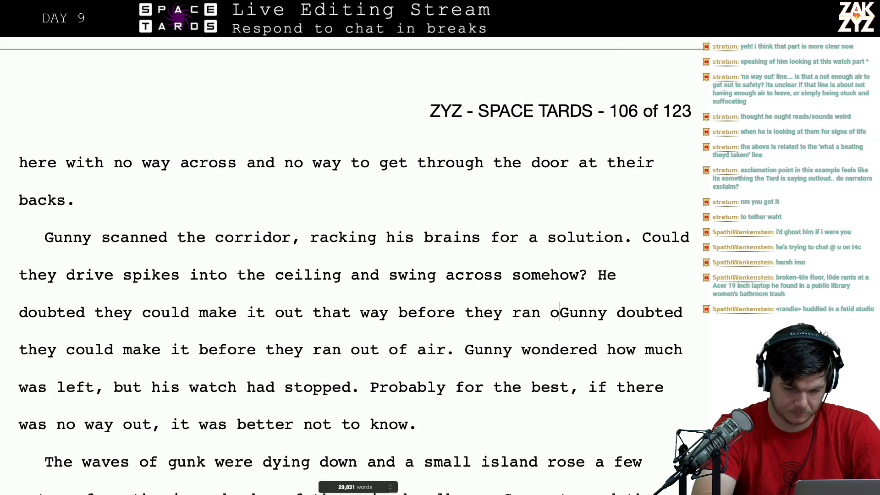
text(ut of air. He w)
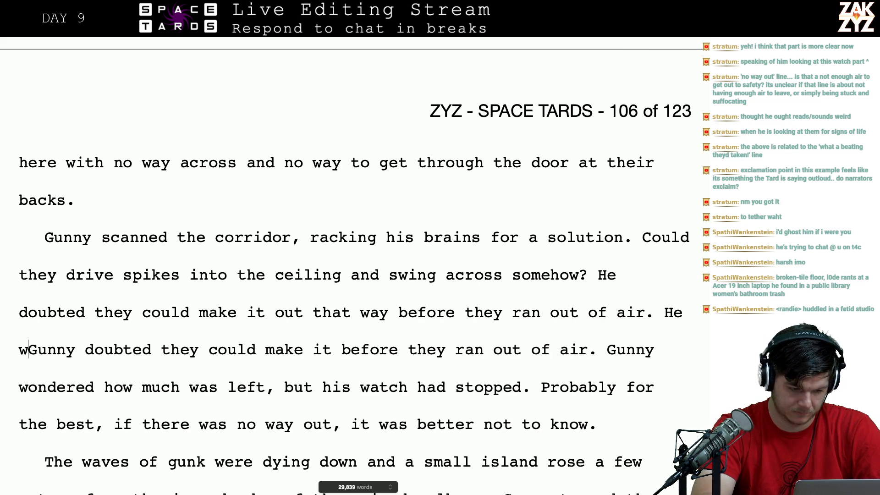
- After the new sentence ending "out of air." add "He wondered how long they had left, but his watch had stopped."
text(ondered how mu)
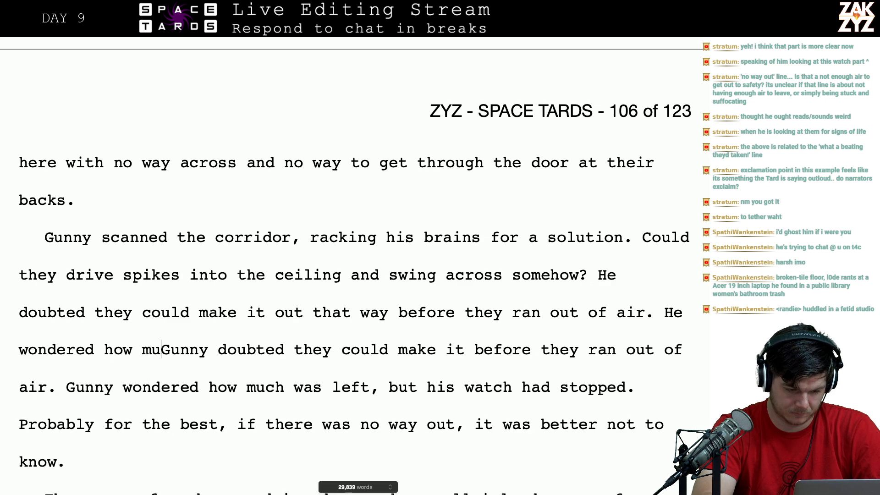
key(BackSpace)
key(BackSpace)
text(long et)
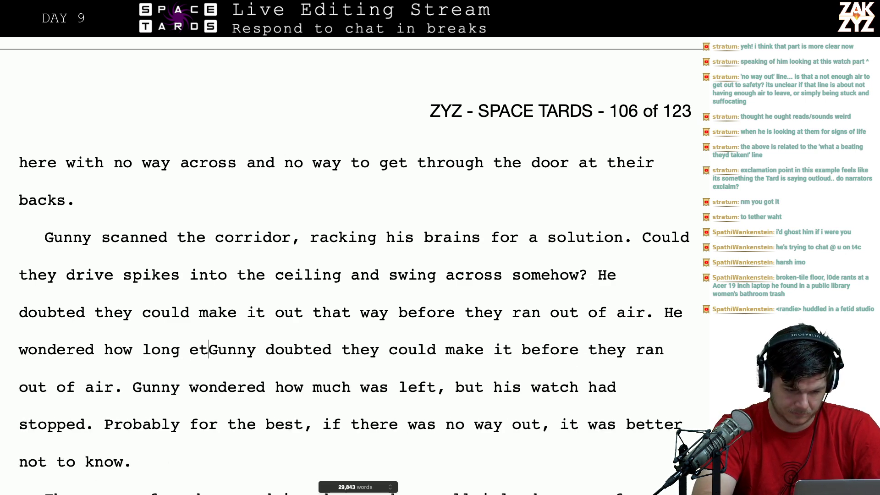
key(BackSpace)
key(BackSpace)
text(they'd been out)
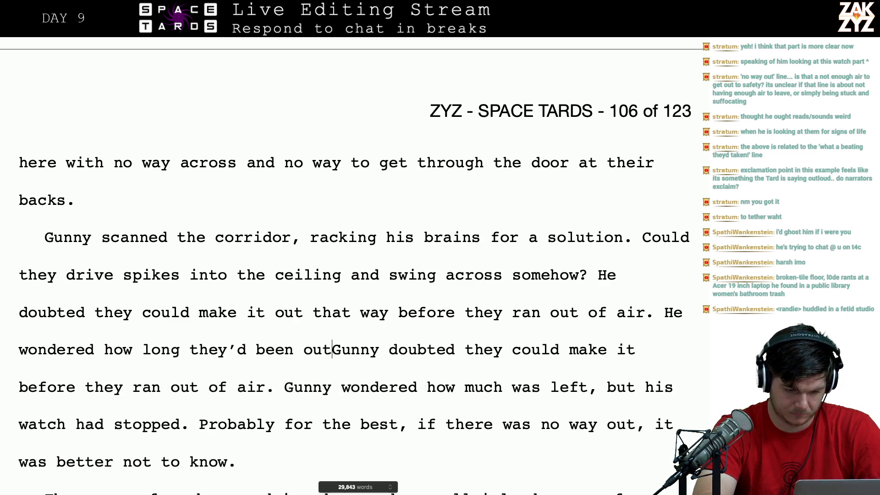
text(, but)
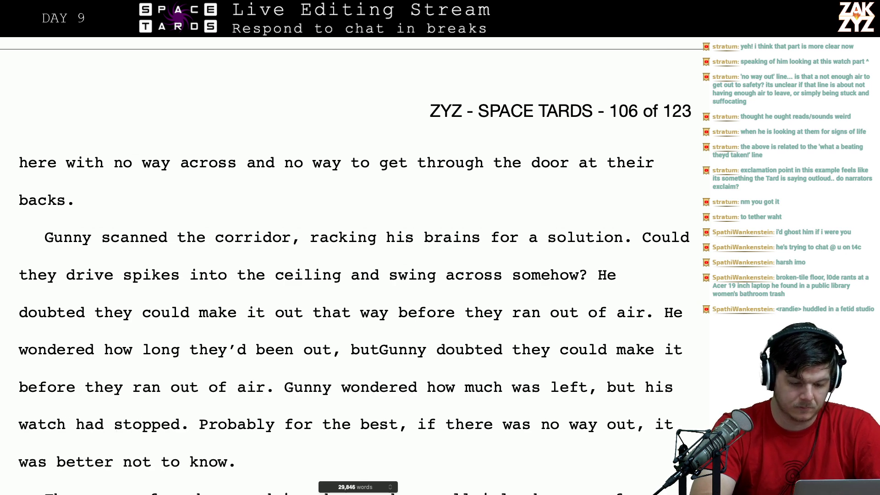
text( his we)
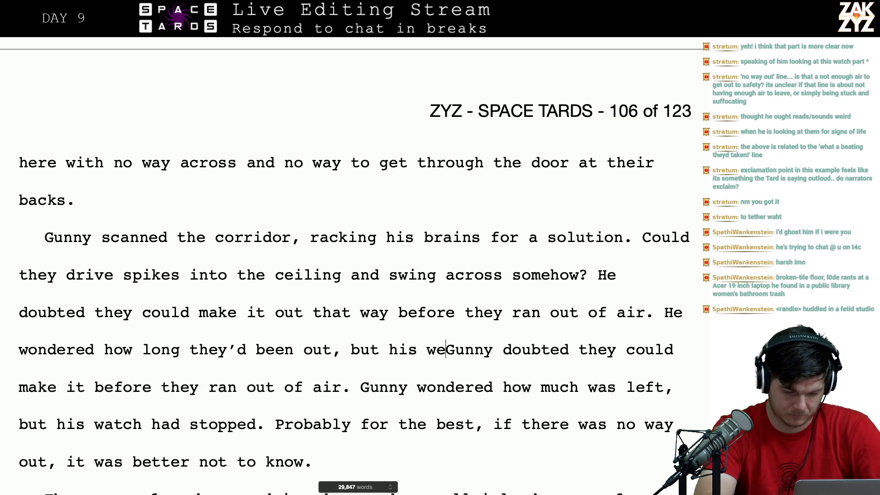
text(at)
key(BackSpace)
key(BackSpace)
key(BackSpace)
key(BackSpace)
key(BackSpace)
key(BackSpace)
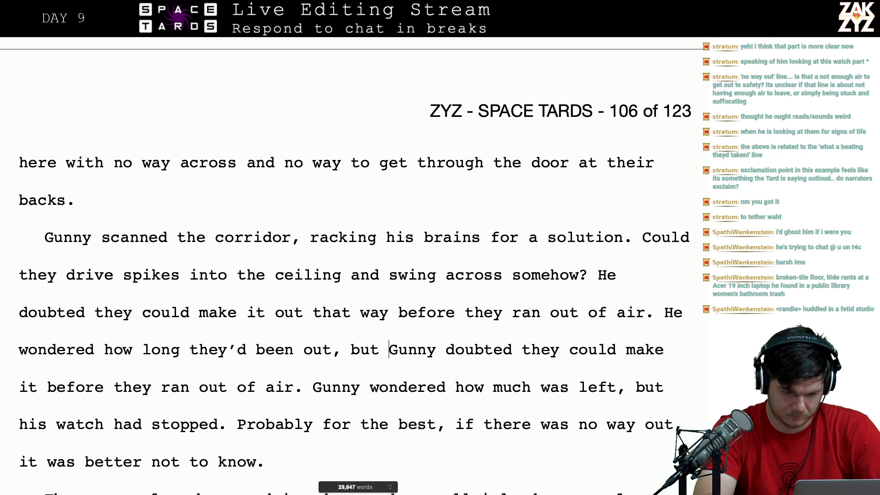
key(BackSpace)
key(BackSpace)
key(BackSpace)
key(BackSpace)
key(BackSpace)
key(BackSpace)
key(BackSpace)
key(BackSpace)
key(BackSpace)
key(BackSpace)
key(BackSpace)
key(BackSpace)
key(BackSpace)
key(BackSpace)
key(BackSpace)
key(BackSpace)
key(BackSpace)
key(BackSpace)
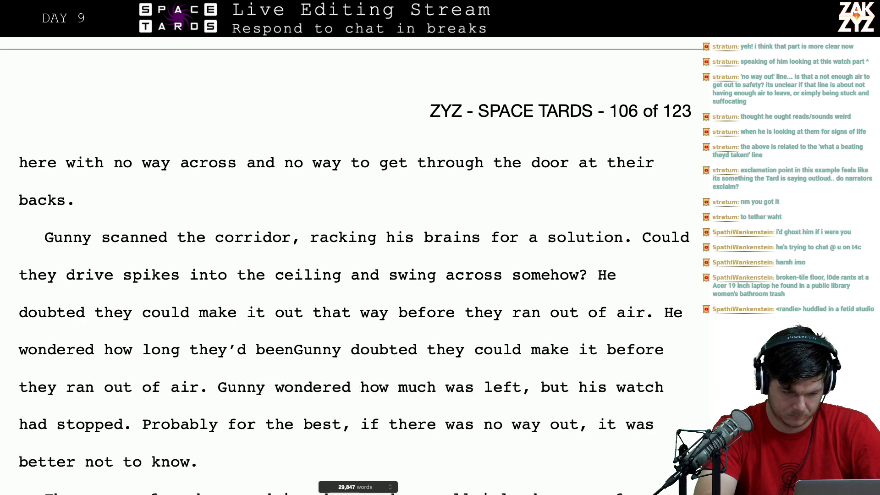
text(y had lev)
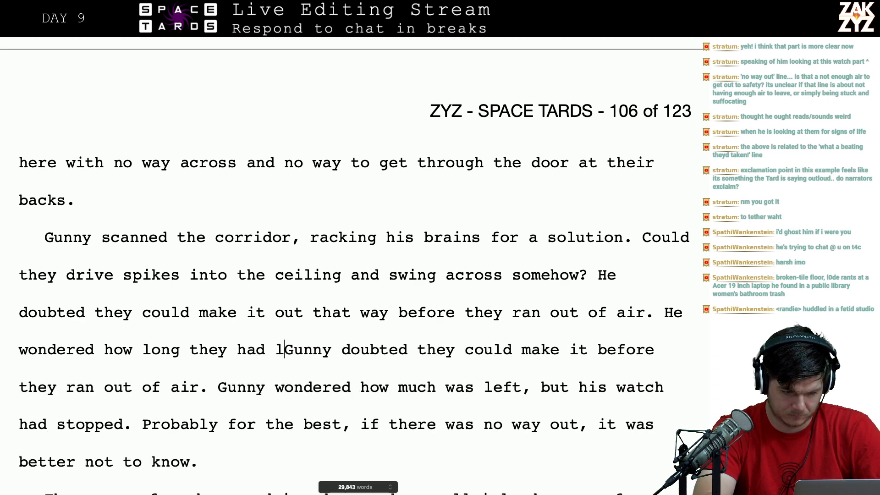
text(t, bu)
key(BackSpace)
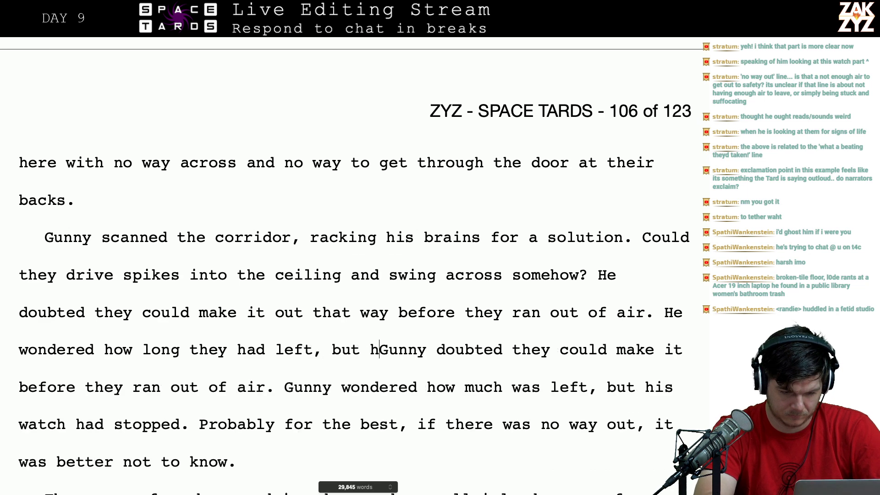
text(ut his watch w)
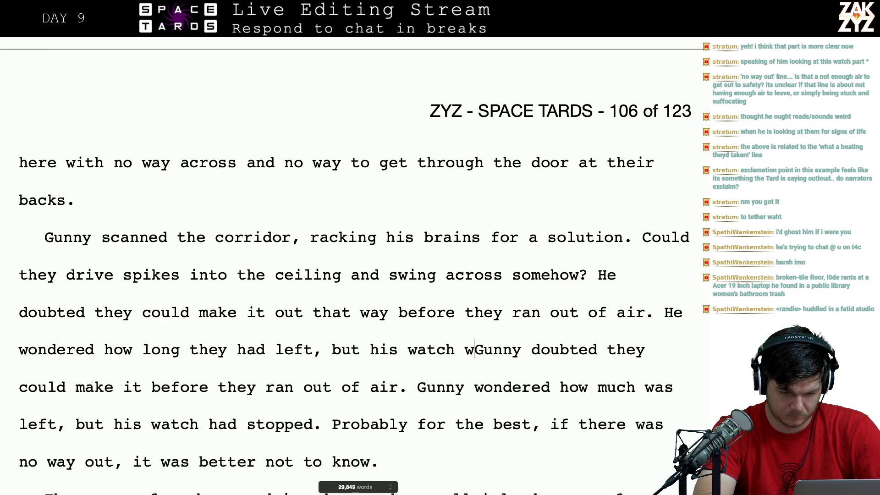
key(BackSpace)
text(had stopped. )
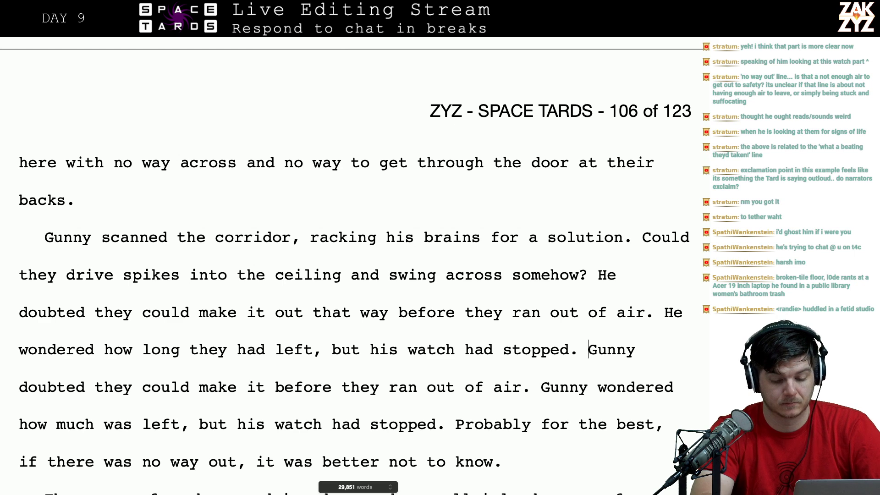
text(It was proba)
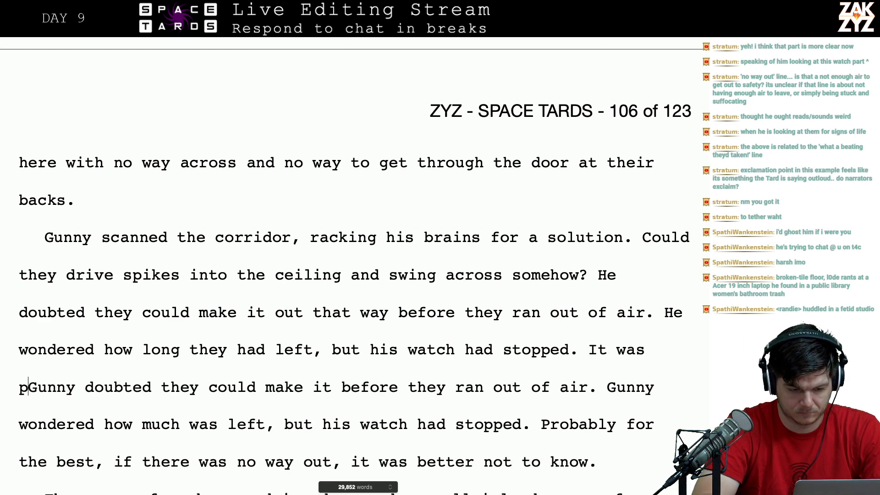
text(bly for the best, )
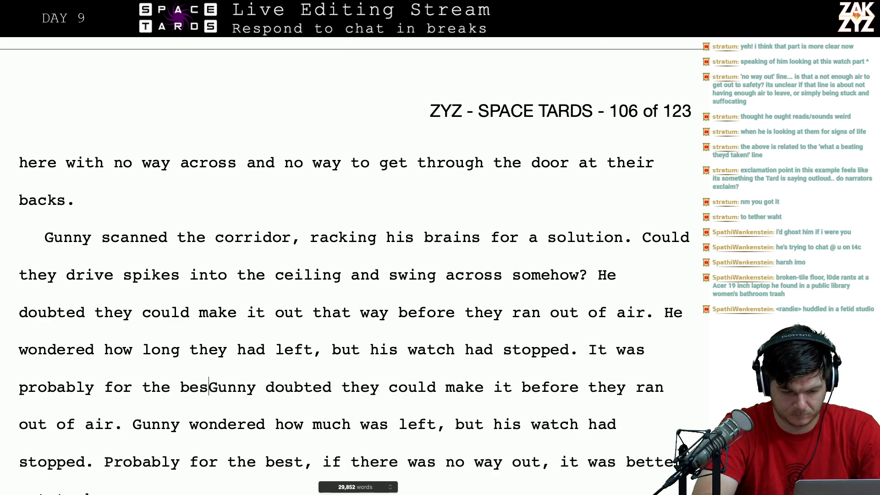
text(if there was no w)
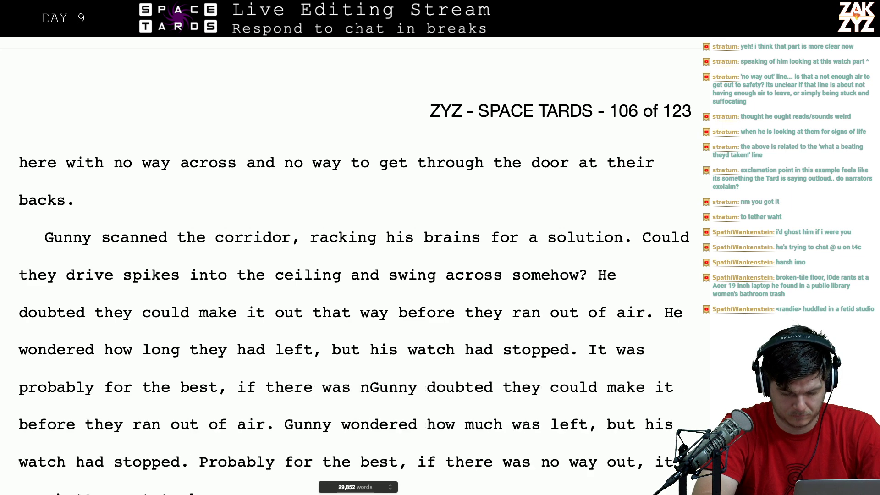
text(ay out)
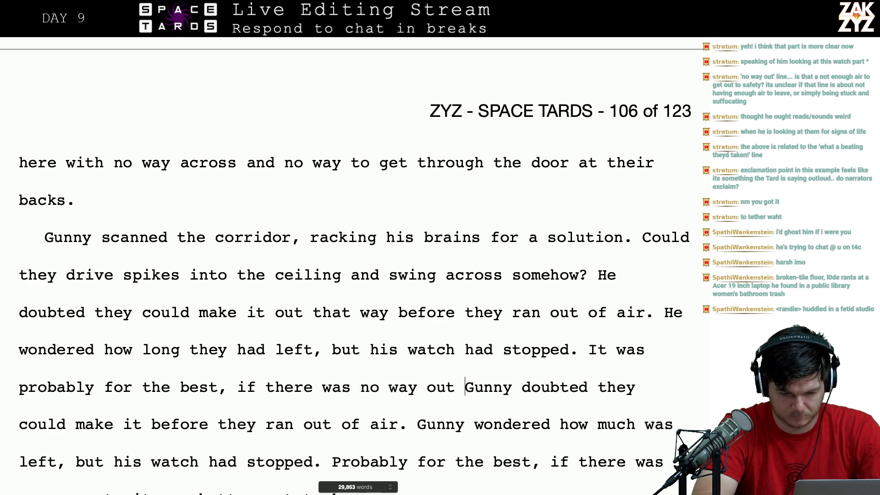
key(BackSpace)
key(BackSpace)
key(BackSpace)
key(BackSpace)
key(BackSpace)
key(BackSpace)
key(BackSpace)
key(BackSpace)
key(BackSpace)
key(BackSpace)
key(BackSpace)
key(BackSpace)
key(BackSpace)
key(BackSpace)
key(BackSpace)
key(BackSpace)
key(BackSpace)
key(BackSpace)
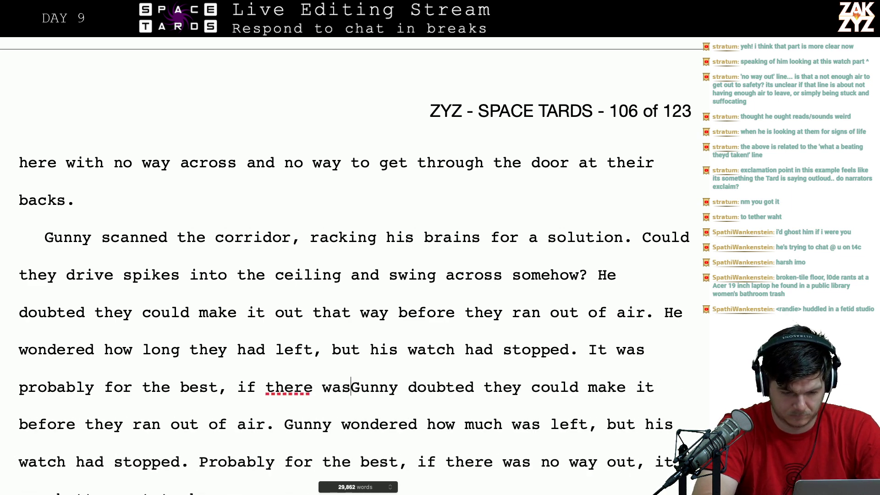
key(BackSpace)
key(BackSpace)
key(BackSpace)
key(BackSpace)
key(BackSpace)
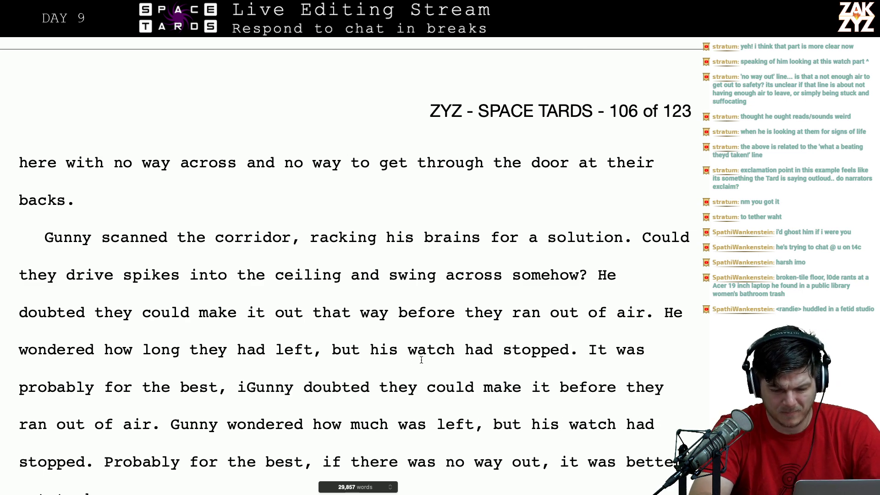
- Delete the text between the first "his watch had stopped." and "if there was no way out", and capitalize "If"
drag(588, 349, 588, 428)
key(shift+Left)
key(shift+Left)
key(shift+Left)
key(shift+Left)
key(shift+Left)
key(shift+Left)
key(shift+Left)
key(shift+Left)
key(shift+Left)
key(shift+Left)
key(shift+Left)
key(shift+Left)
key(shift+Left)
key(shift+Left)
key(shift+Left)
key(shift+Left)
key(shift+Left)
key(shift+Left)
key(shift+Left)
key(shift+Left)
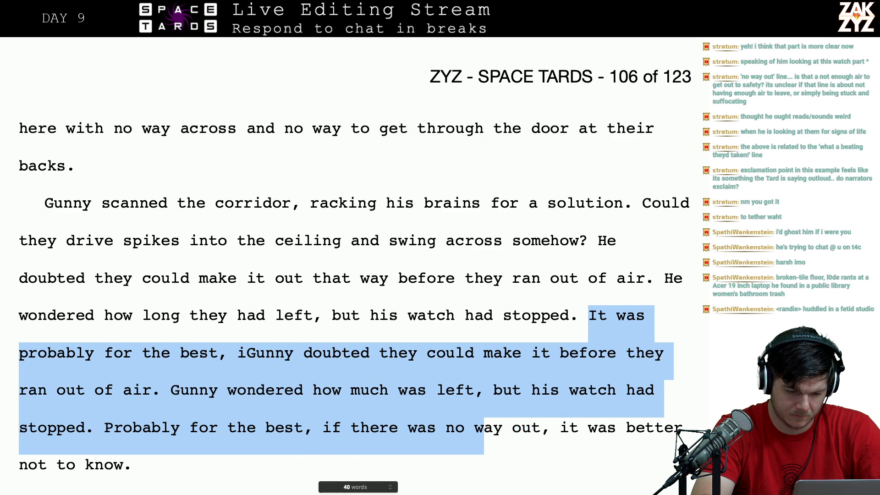
key(shift+Left)
key(shift+Left)
key(shift+Left)
key(shift+Left)
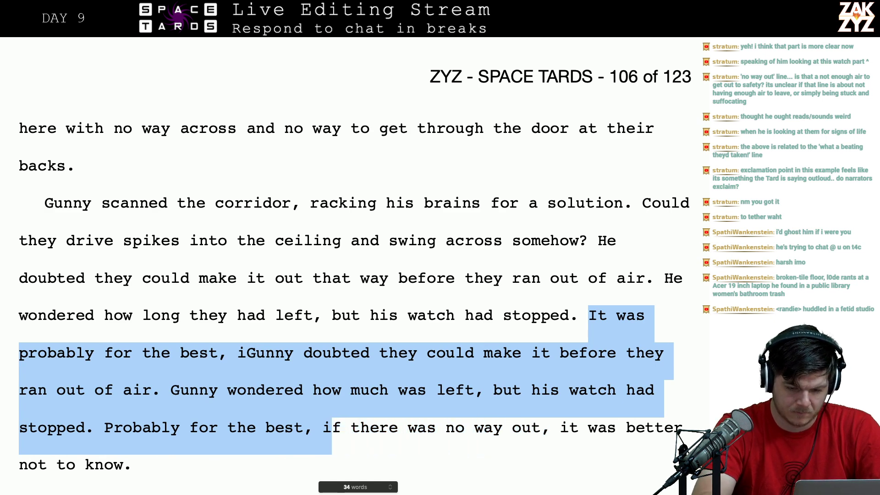
key(BackSpace)
text(I)
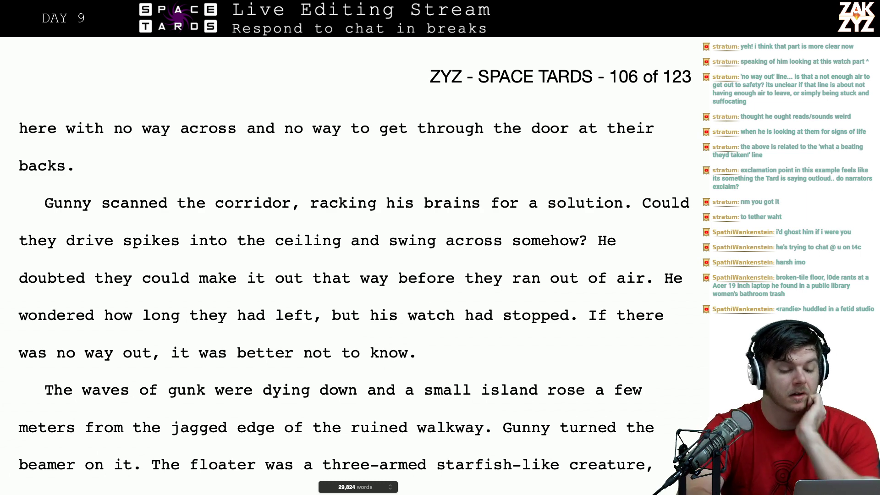
- In the sentence beginning "The waves of gunk", replace "were" before "dying down" with "had diminished,"
scroll(591, 321, down, 2)
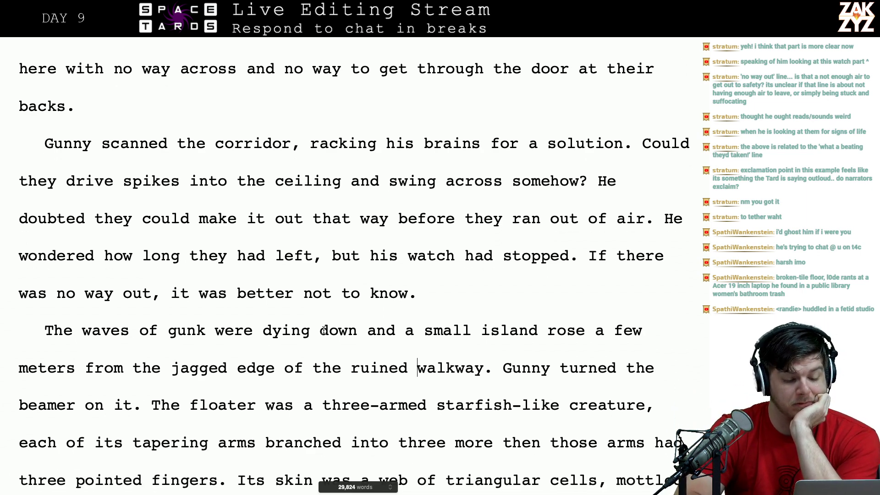
scroll(246, 342, down, 1)
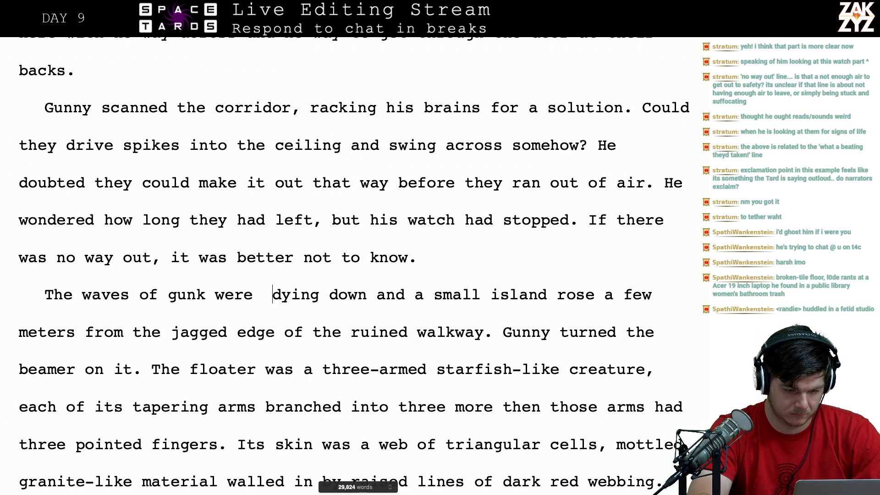
text(no)
key(BackSpace)
key(BackSpace)
key(BackSpace)
key(BackSpace)
key(BackSpace)
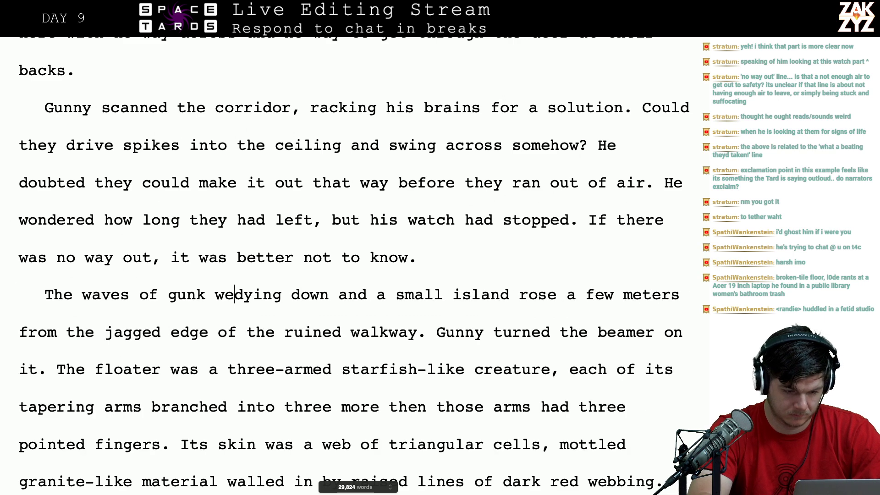
text(re dm)
key(BackSpace)
key(BackSpace)
key(BackSpace)
key(BackSpace)
key(BackSpace)
key(BackSpace)
key(BackSpace)
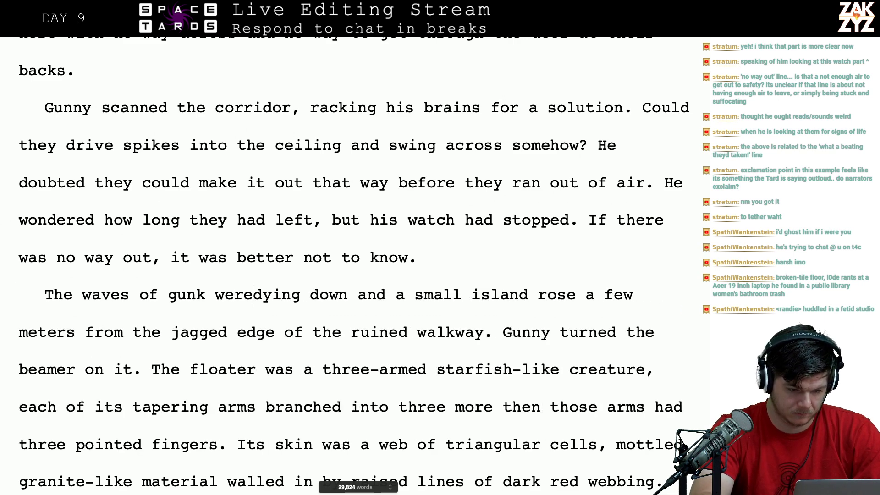
text(had dom)
key(BackSpace)
key(BackSpace)
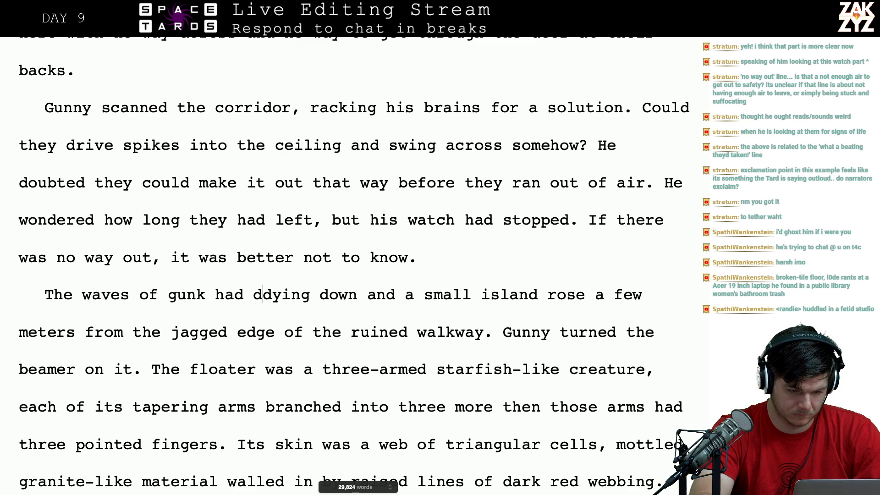
text(iminished,)
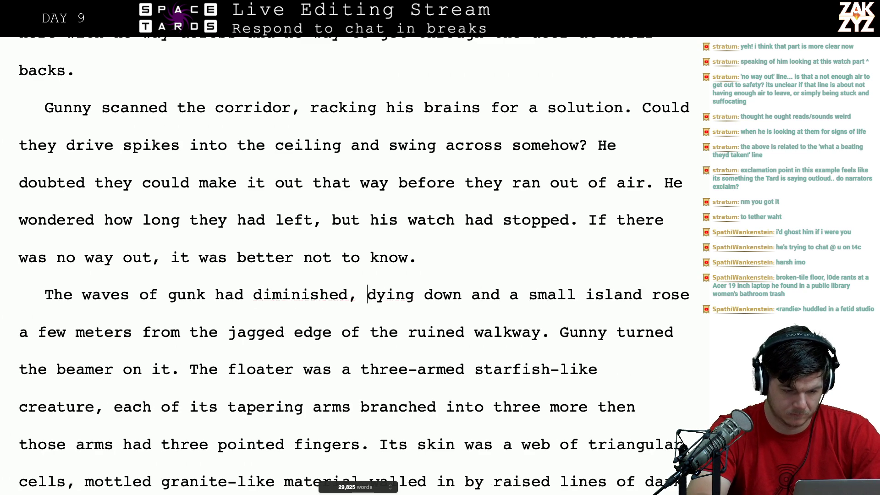
key(shift+Right)
key(shift+Right)
key(shift+Right)
key(shift+Right)
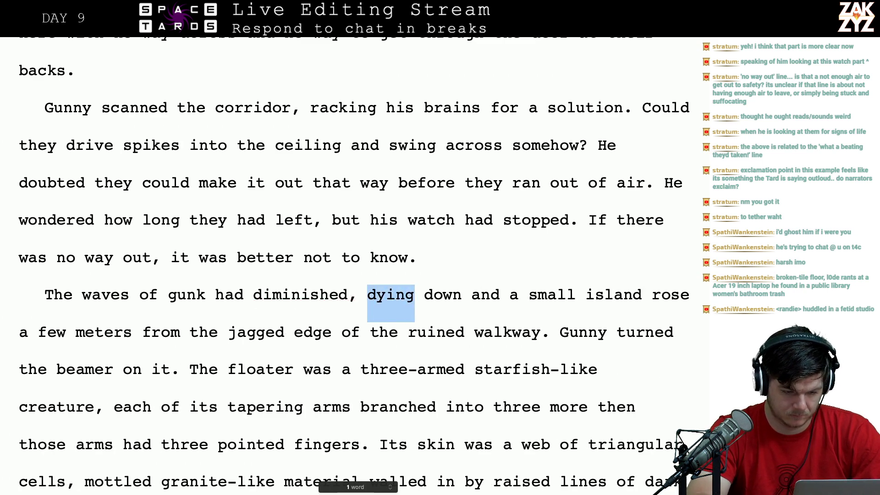
key(Left)
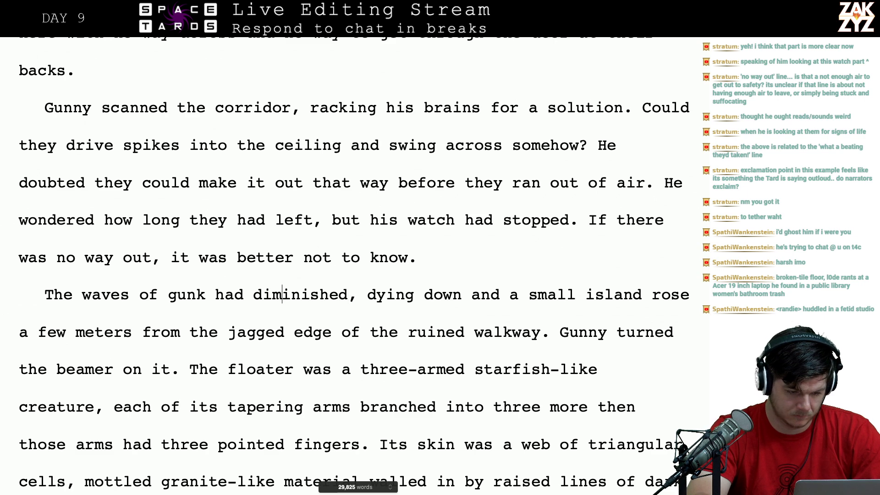
text(were)
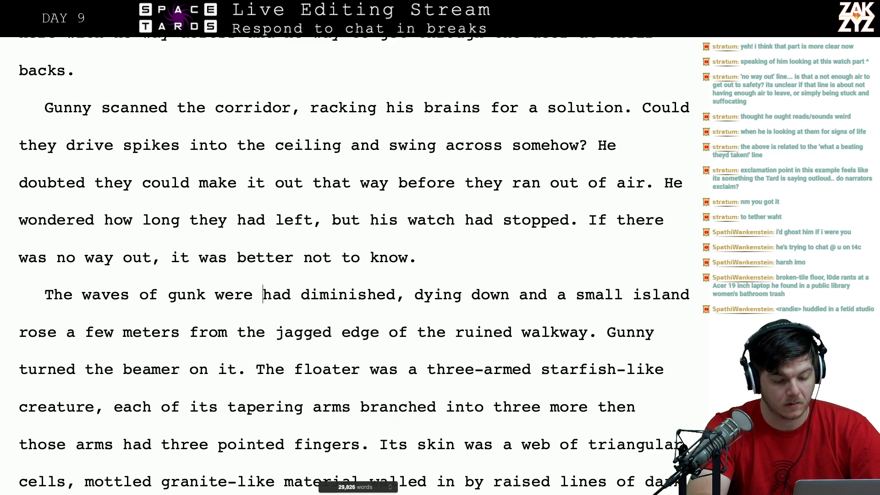
key(BackSpace)
key(BackSpace)
key(BackSpace)
key(BackSpace)
key(BackSpace)
key(BackSpace)
key(BackSpace)
key(BackSpace)
key(BackSpace)
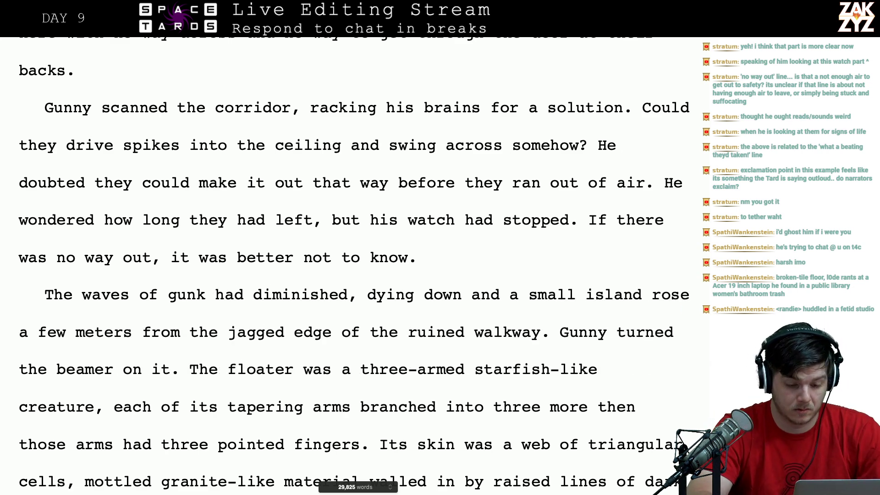
- After "better not to know." start a new paragraph reading "The waves had diminished and the sea of gunk was"
click(441, 269)
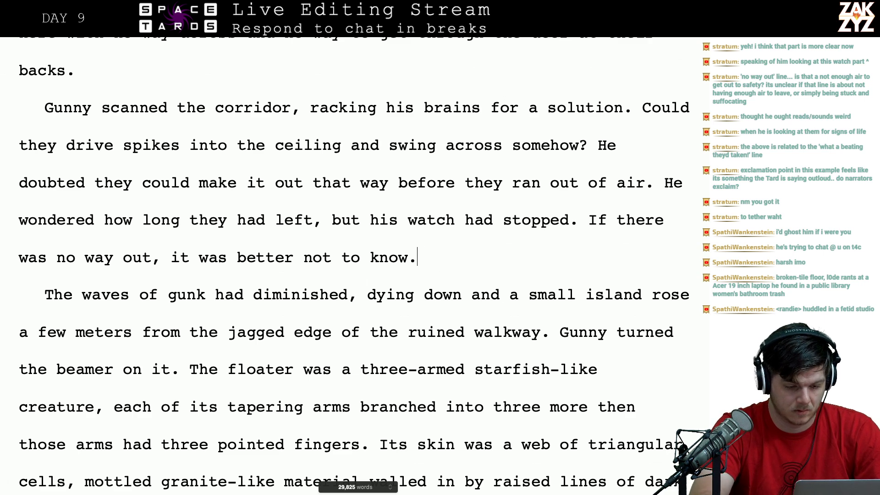
key(Return)
text(The sea of )
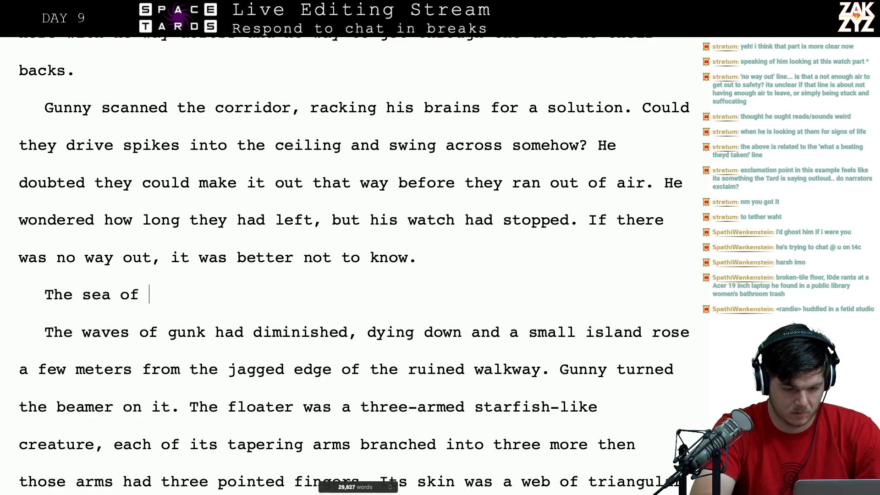
text(gun)
key(BackSpace)
key(BackSpace)
key(BackSpace)
key(BackSpace)
key(BackSpace)
key(BackSpace)
key(BackSpace)
key(BackSpace)
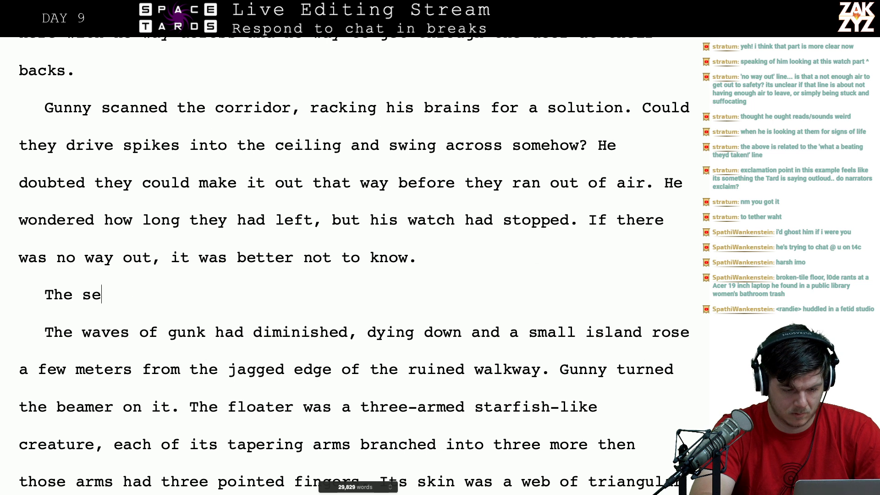
key(BackSpace)
key(BackSpace)
text(waves had di)
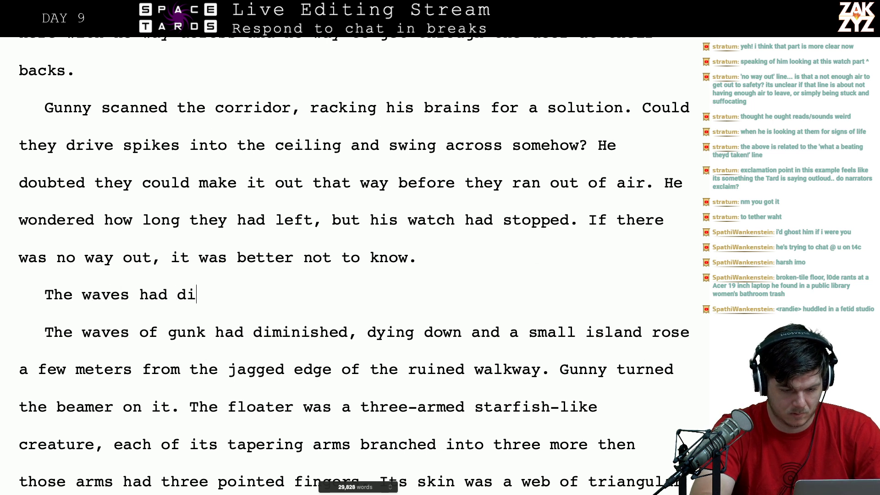
text(minished and the se)
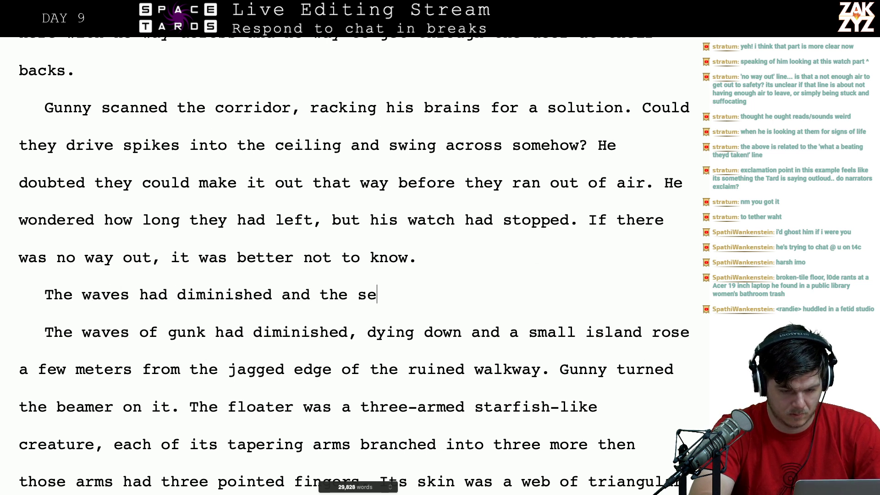
text(a of gunk was )
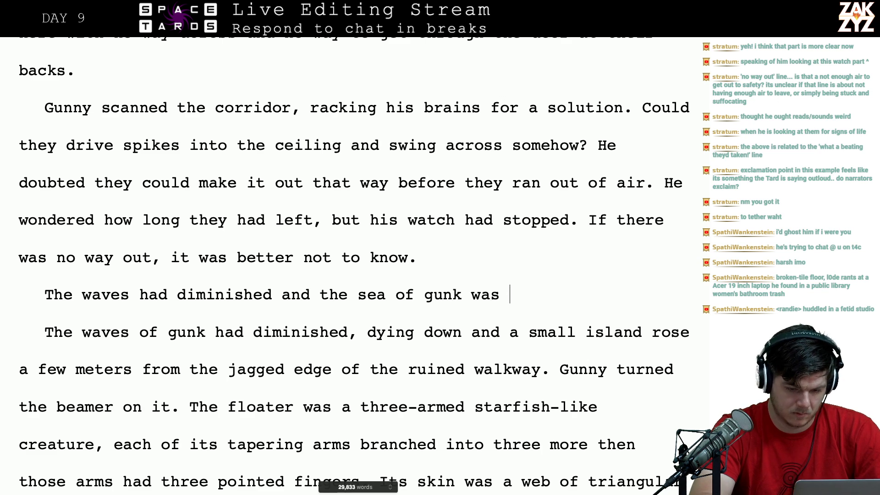
- Complete the new paragraph's sentence after "gunk was" with "back to its original state of continuous rippling."
text(ripp)
key(BackSpace)
key(BackSpace)
key(BackSpace)
text(b)
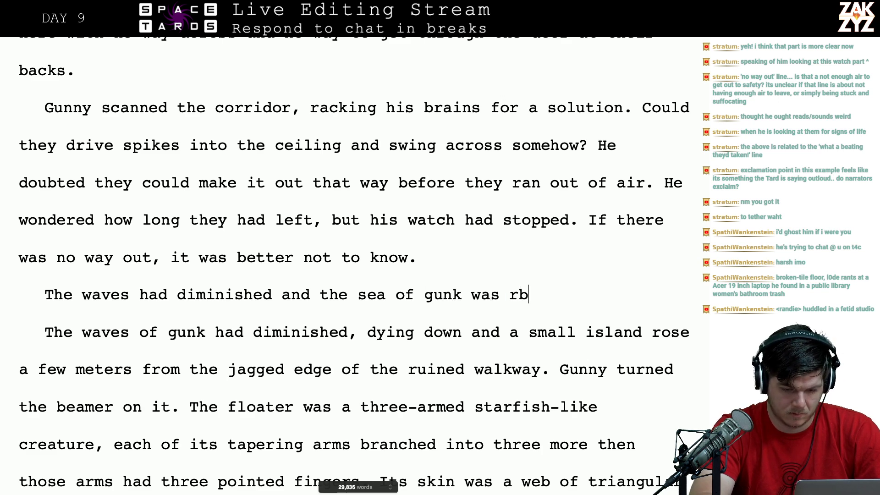
key(BackSpace)
key(BackSpace)
text(back to its )
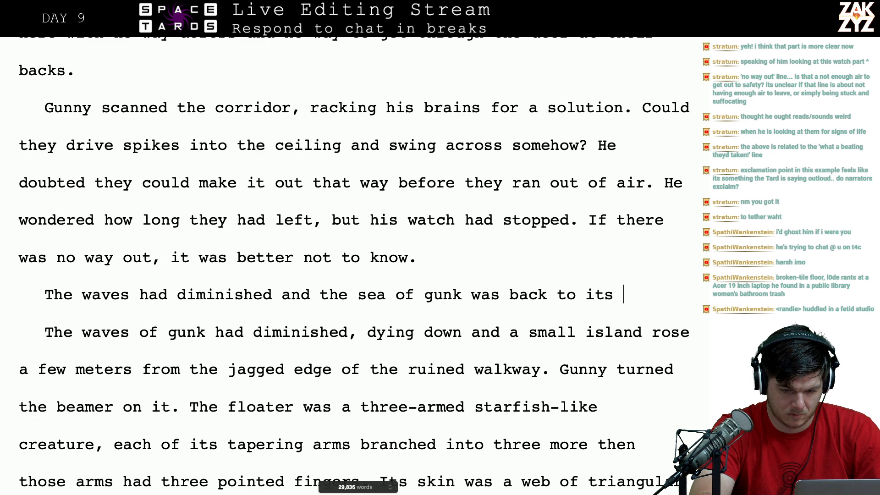
text(original state )
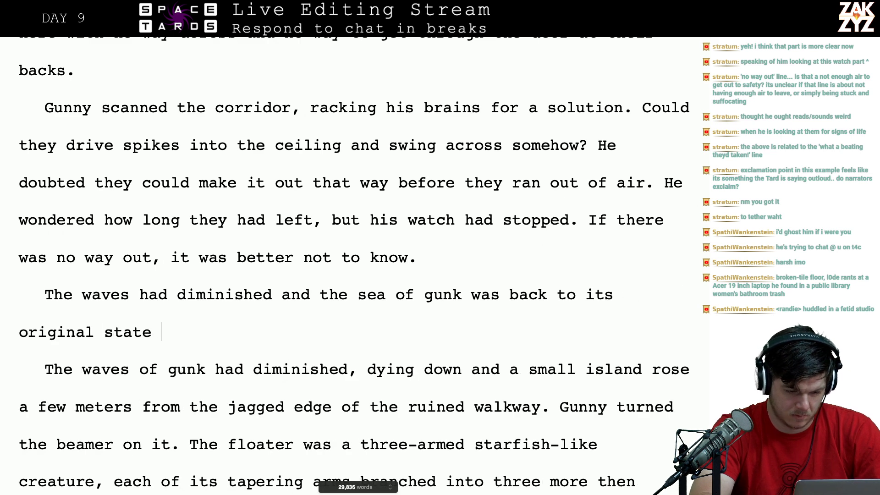
text(of continuous )
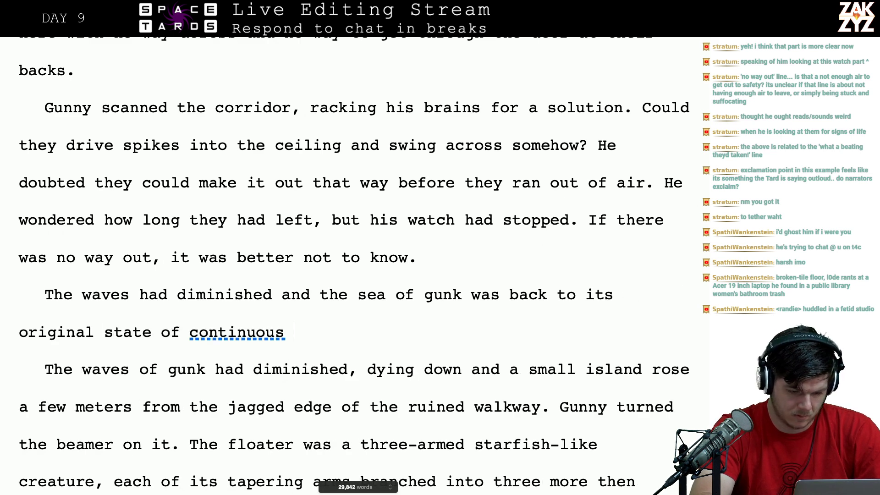
text(rippling.)
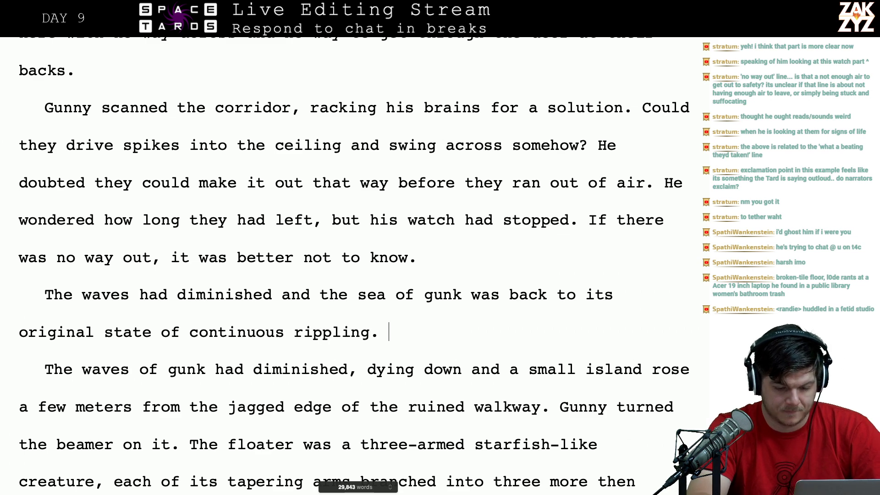
- Delete the paragraph break after "rippling." and the old words "The waves of gunk had diminished, dying down and a" before "small island"
key(shift+Down)
key(shift+Right)
key(shift+Right)
key(shift+Right)
key(shift+Right)
key(shift+Right)
key(shift+Right)
key(shift+Right)
key(shift+Right)
key(shift+Right)
key(shift+Right)
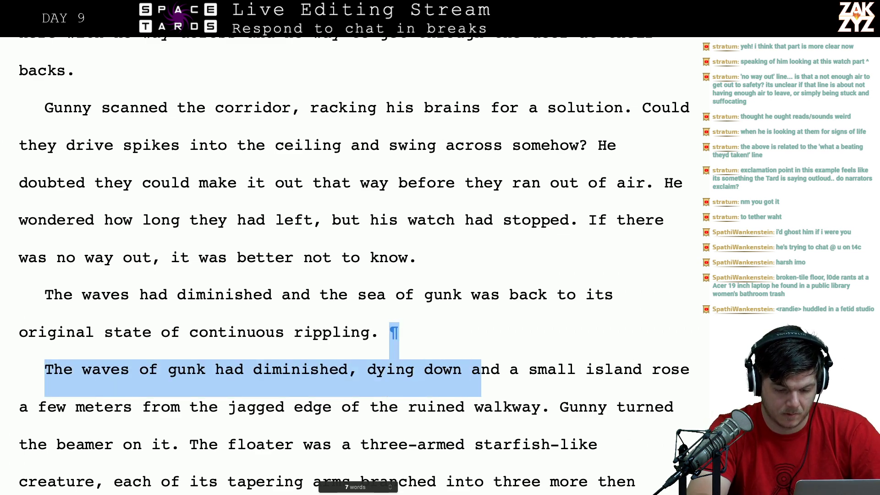
key(shift+Right)
key(shift+Right)
key(shift+Right)
key(shift+Right)
key(shift+Right)
key(BackSpace)
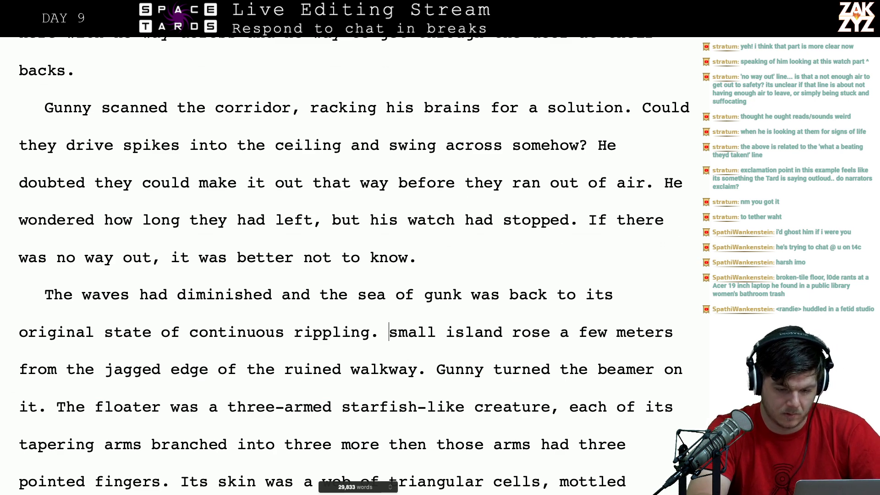
- Break the gunk sentence after "the sea" and try the wording "of gunk had settled down" ahead of the old text
click(405, 289)
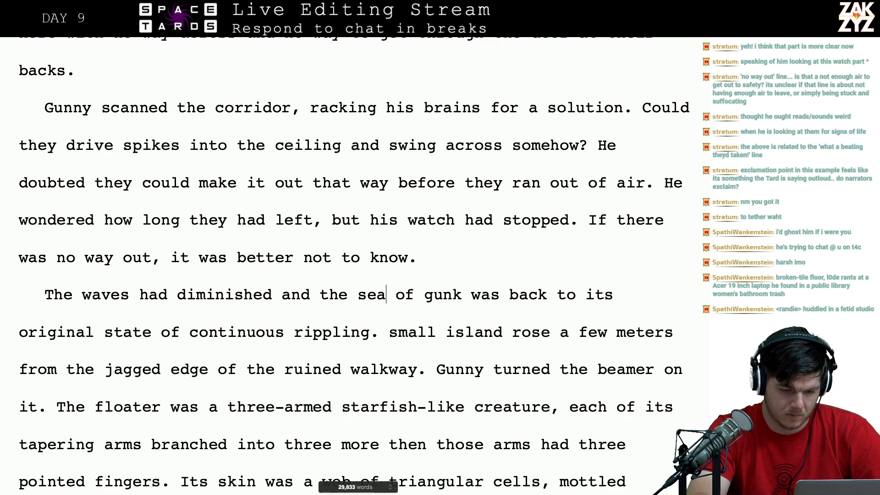
key(Return)
key(Return)
text(sea o)
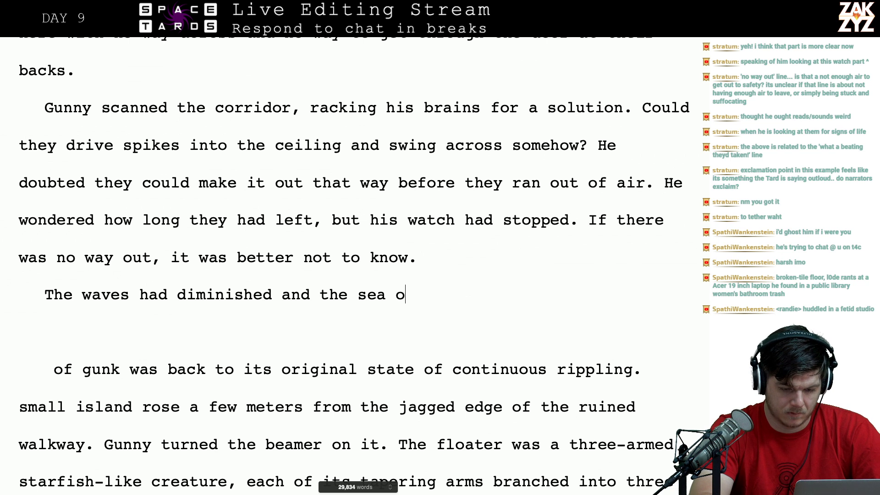
text(f gunk was)
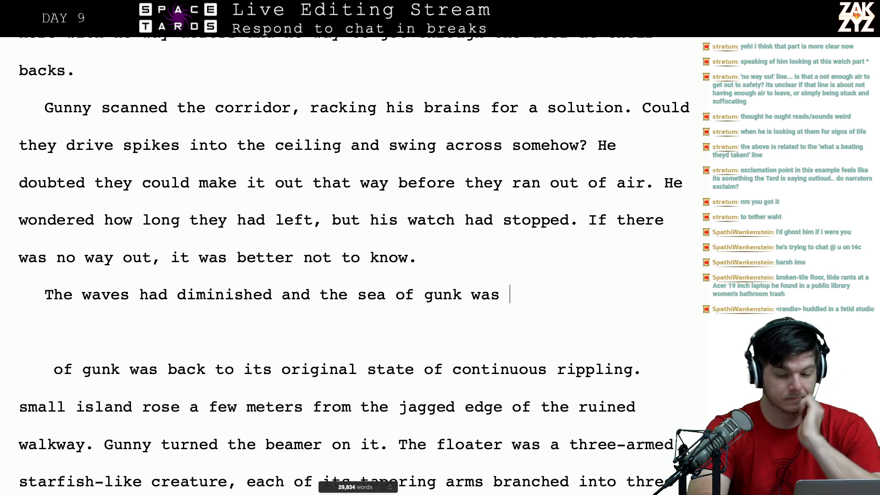
key(BackSpace)
key(BackSpace)
key(BackSpace)
text(had s)
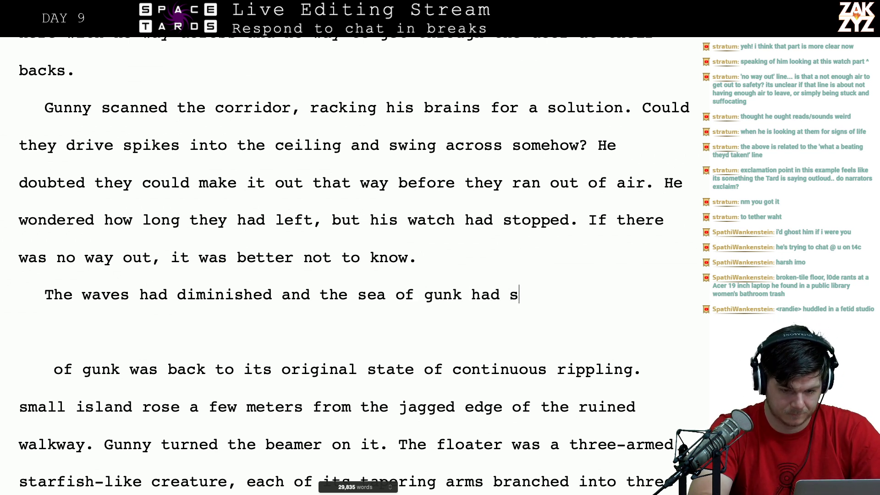
text(ettled b)
key(BackSpace)
text(down)
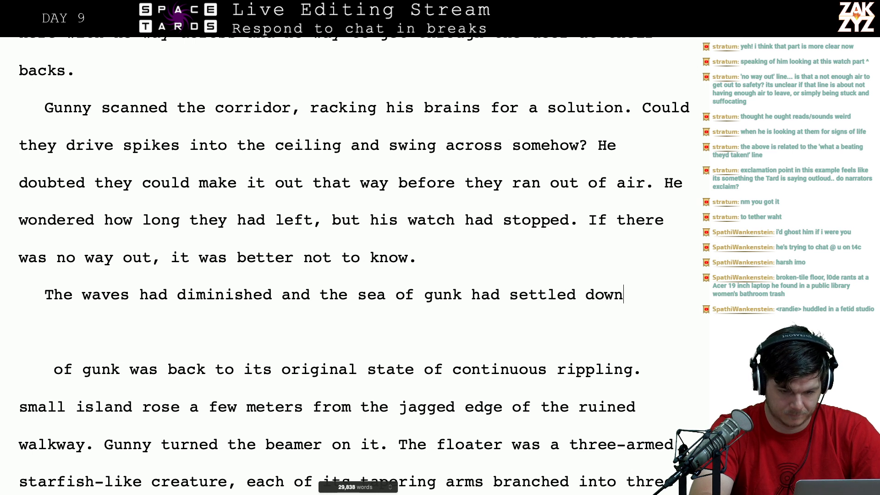
- Extend the trial sentence after "settled down" with "to nearly the"
text( t)
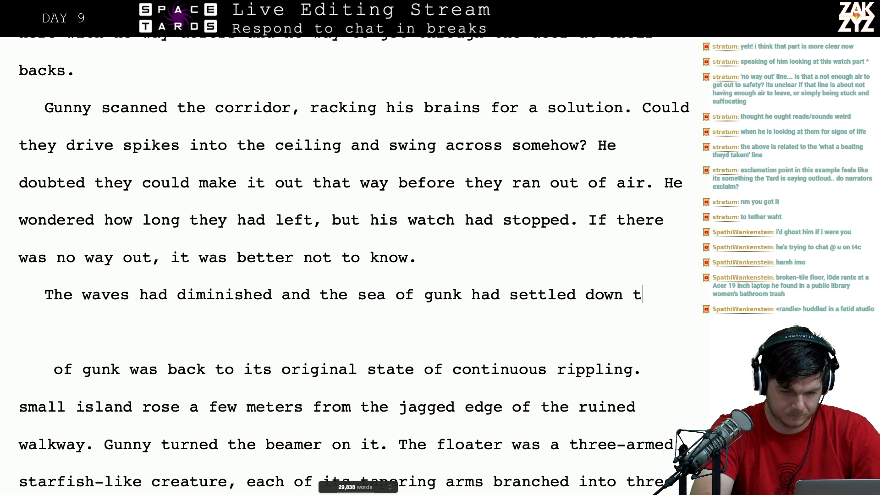
key(BackSpace)
text(ot)
key(BackSpace)
key(BackSpace)
text(to )
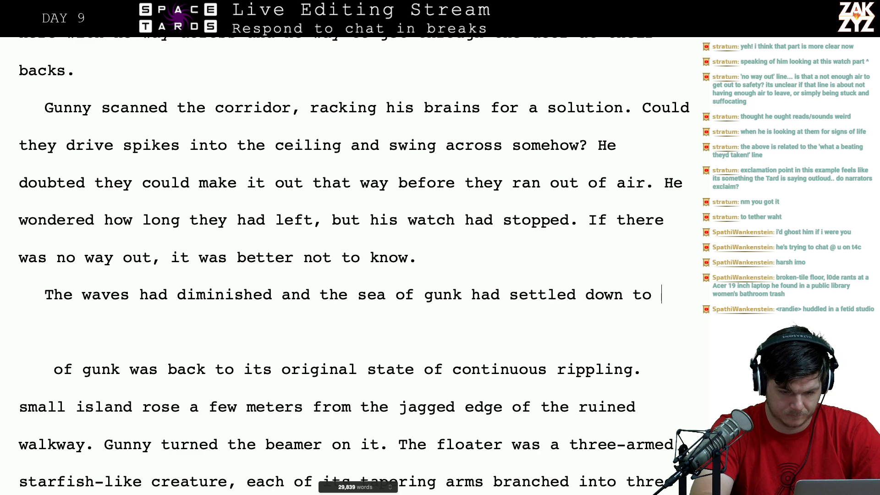
text(nearly ht)
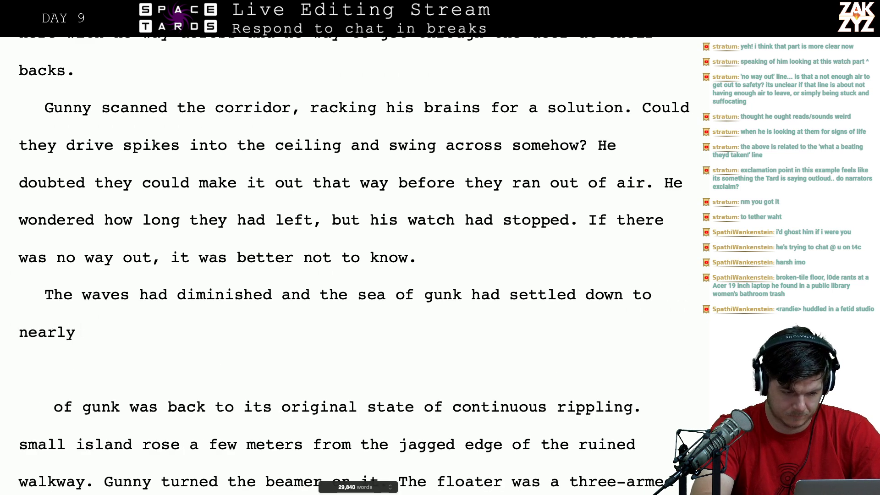
key(BackSpace)
key(BackSpace)
text(the ori)
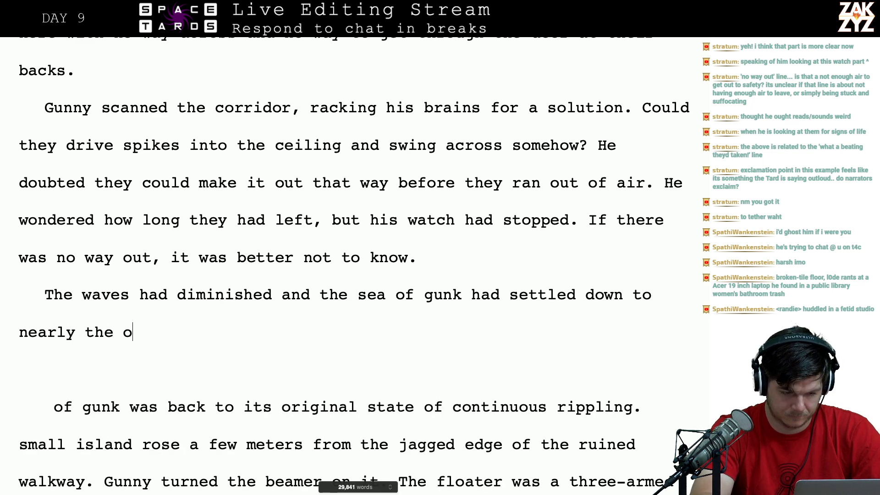
- Replace "nearly the" after "settled down to" with "the level they'd originally found it,"
key(BackSpace)
key(BackSpace)
key(BackSpace)
key(BackSpace)
key(BackSpace)
key(BackSpace)
key(BackSpace)
key(BackSpace)
key(BackSpace)
key(BackSpace)
key(BackSpace)
key(BackSpace)
key(BackSpace)
key(BackSpace)
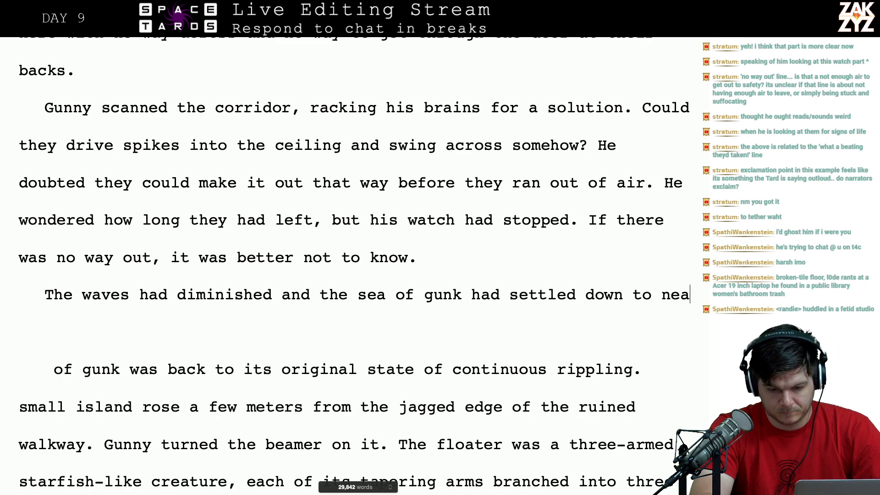
text(the level they)
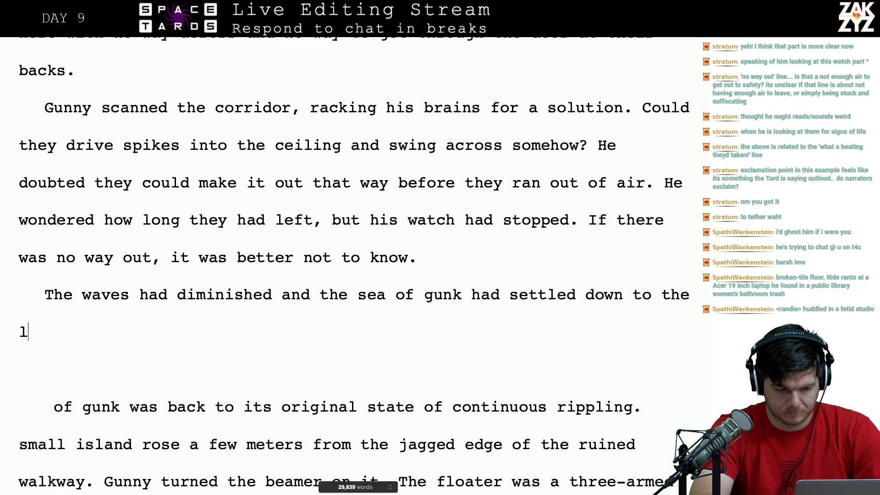
text('d originally)
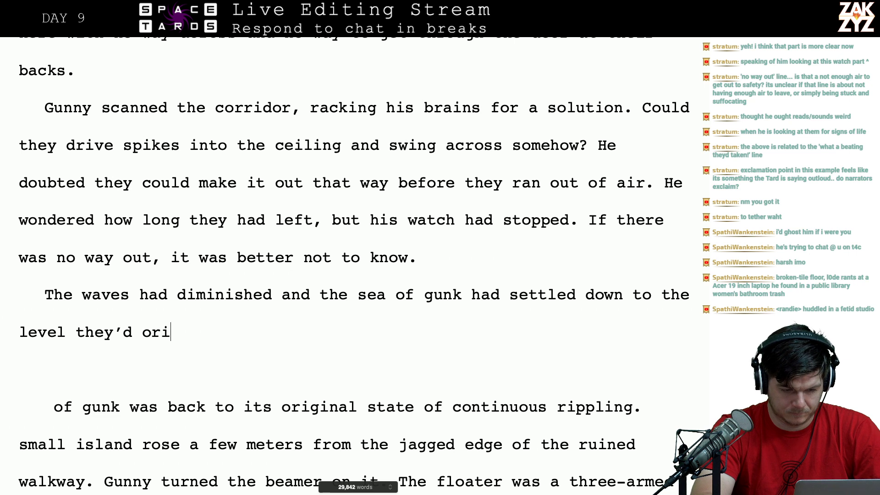
text( found it,)
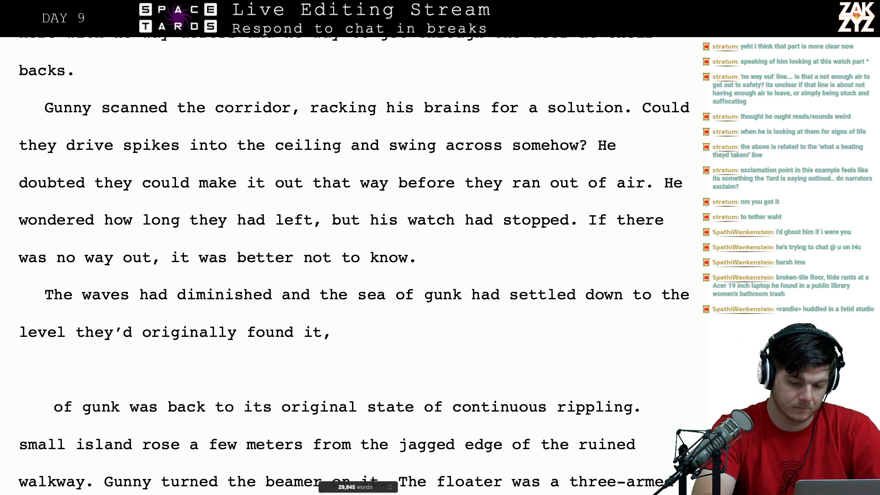
- Delete "the level they'd originally found it," after "settled down to"
key(BackSpace)
key(BackSpace)
key(BackSpace)
key(BackSpace)
key(BackSpace)
key(BackSpace)
key(BackSpace)
key(BackSpace)
key(BackSpace)
key(BackSpace)
key(BackSpace)
key(BackSpace)
key(BackSpace)
key(BackSpace)
key(BackSpace)
key(BackSpace)
key(BackSpace)
key(BackSpace)
key(BackSpace)
key(BackSpace)
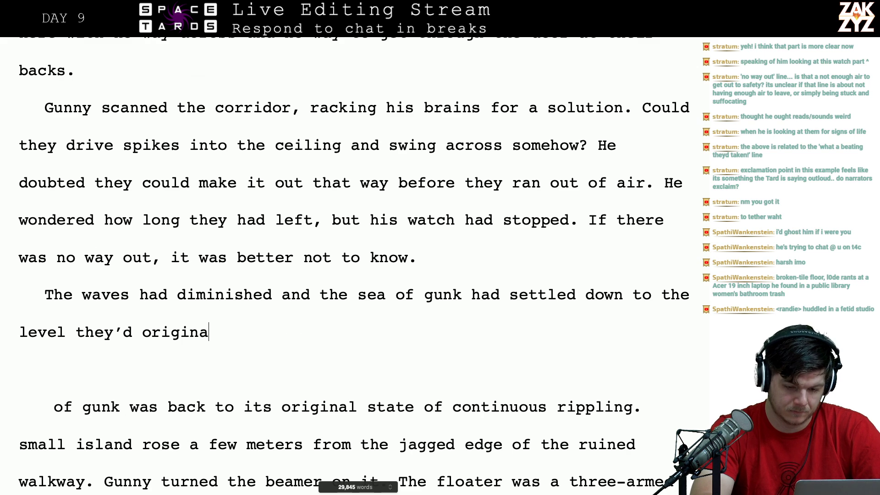
key(BackSpace)
key(BackSpace)
key(BackSpace)
key(BackSpace)
key(BackSpace)
key(BackSpace)
key(BackSpace)
key(BackSpace)
key(BackSpace)
key(BackSpace)
key(BackSpace)
key(BackSpace)
key(BackSpace)
key(BackSpace)
key(BackSpace)
key(BackSpace)
key(BackSpace)
key(BackSpace)
key(BackSpace)
key(BackSpace)
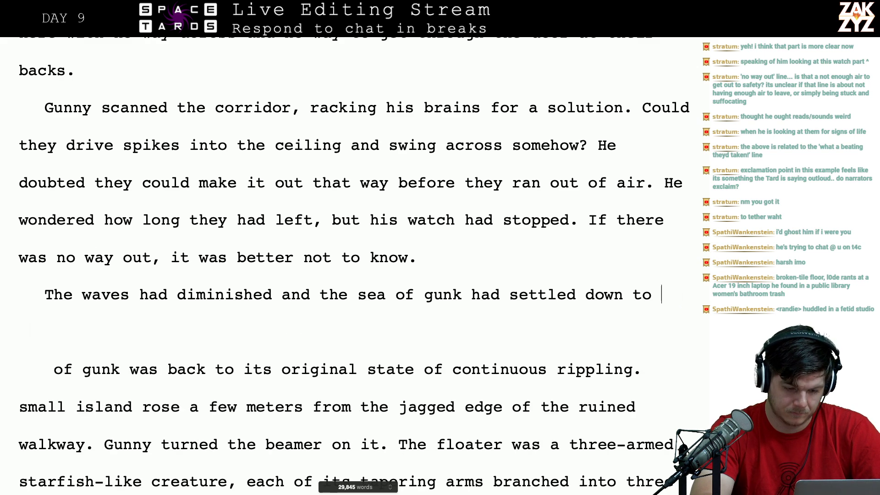
- Replace "had settled down to" after "the sea of gunk" with "was tran"
key(BackSpace)
key(BackSpace)
key(BackSpace)
key(BackSpace)
key(BackSpace)
key(BackSpace)
key(BackSpace)
key(BackSpace)
text(was tran)
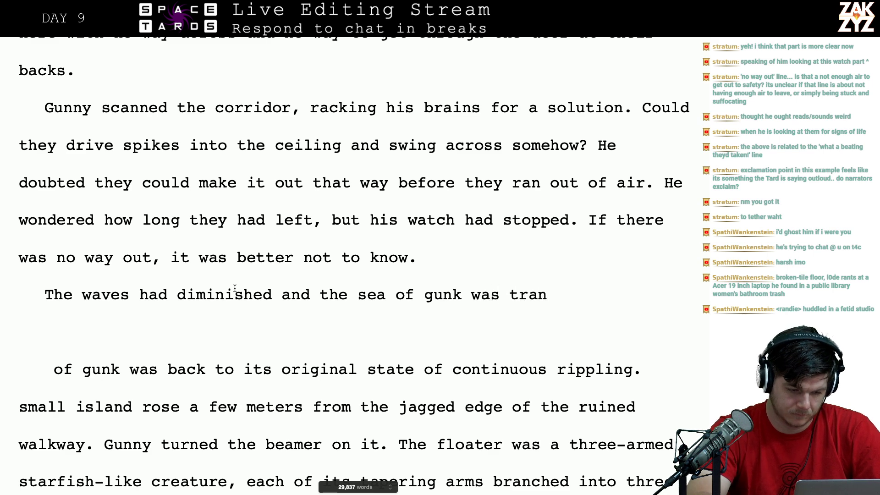
- Between "The waves had" and "diminished", insert "died and the sea of gunk was tranquil again."
click(177, 294)
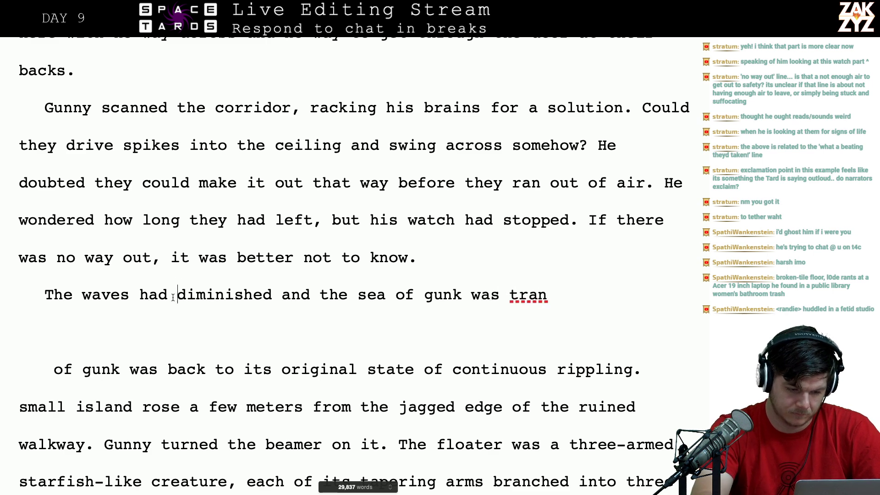
text(died and )
text(the sea of gunk was tran)
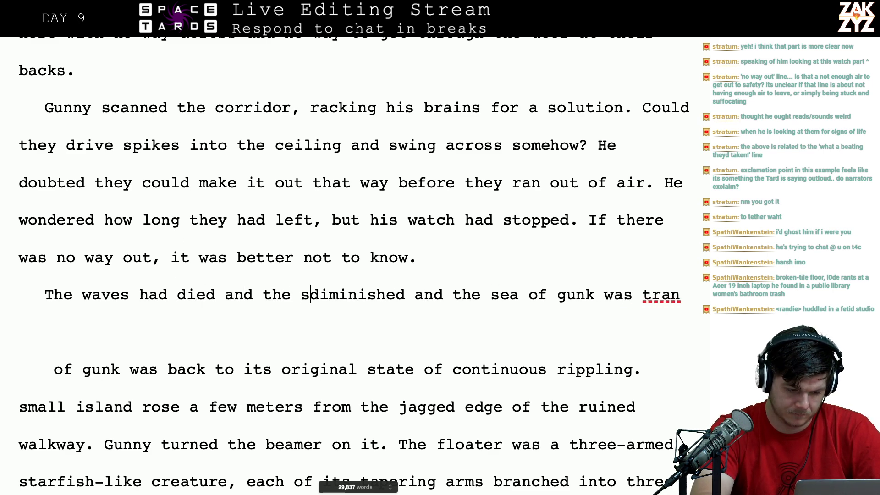
text(q)
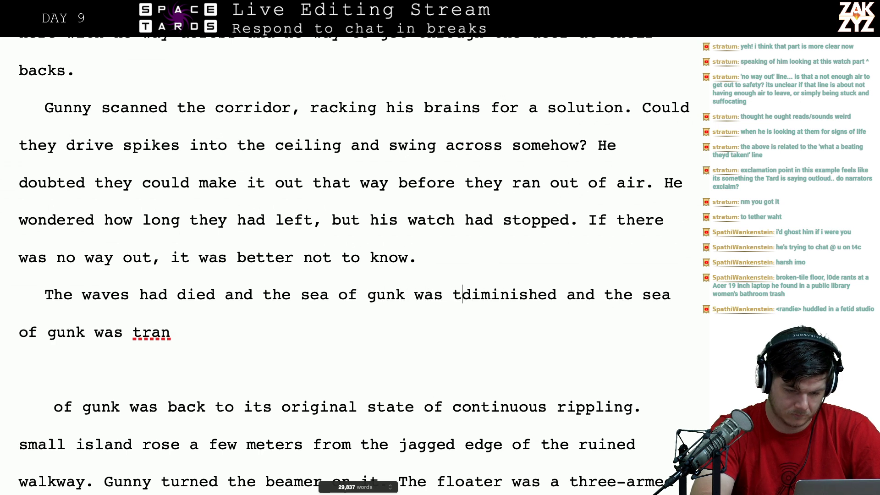
text(uil.)
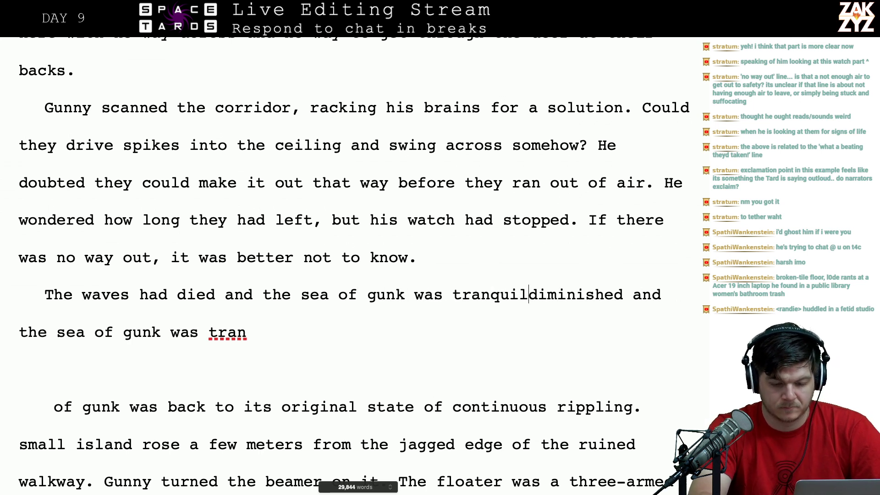
key(BackSpace)
text(again.)
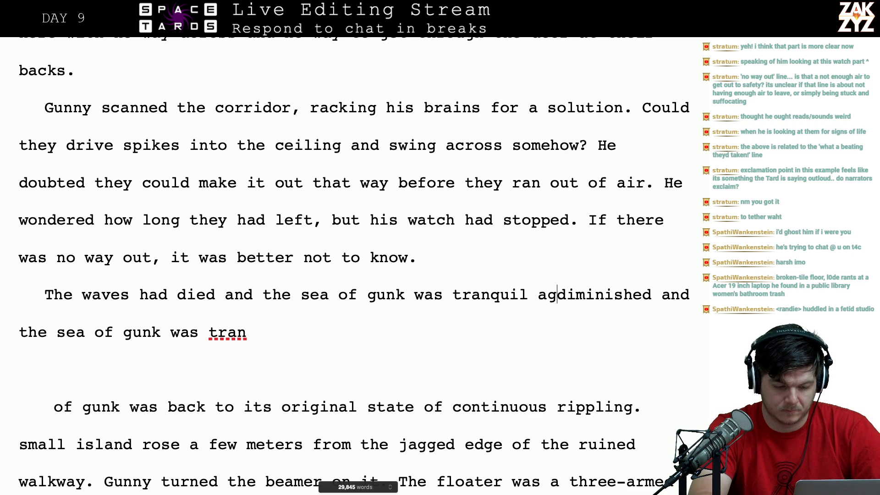
- Remove the leftover text from "diminished" through "continuous rippling." and start the next sentence with "A small" before "island rose"
key(Return)
key(shift+Down)
key(shift+Down)
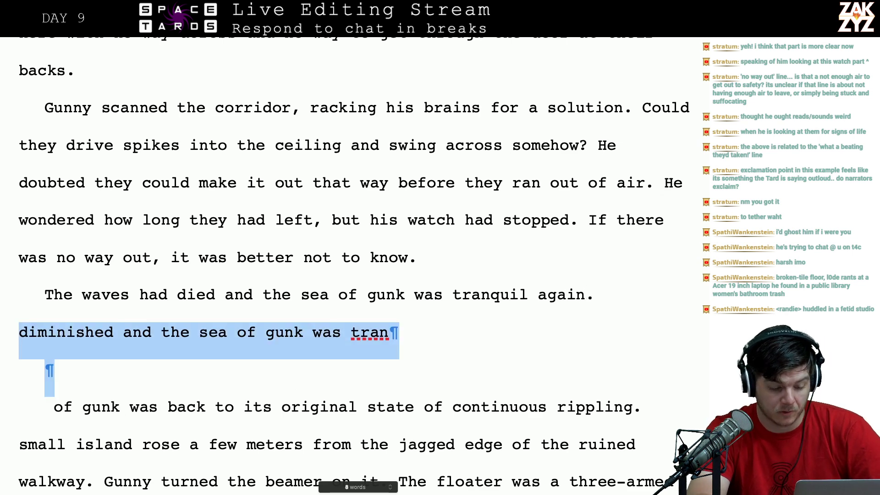
key(shift+Down)
key(shift+Up)
key(shift+Down)
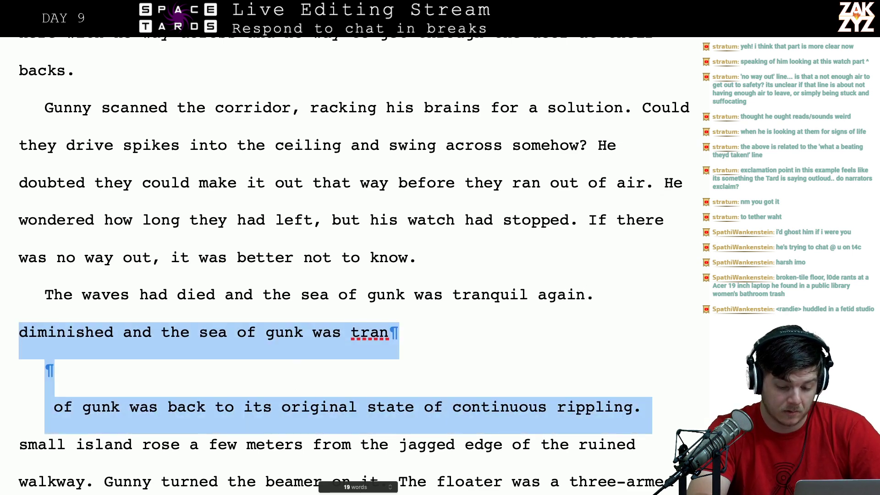
text(A small)
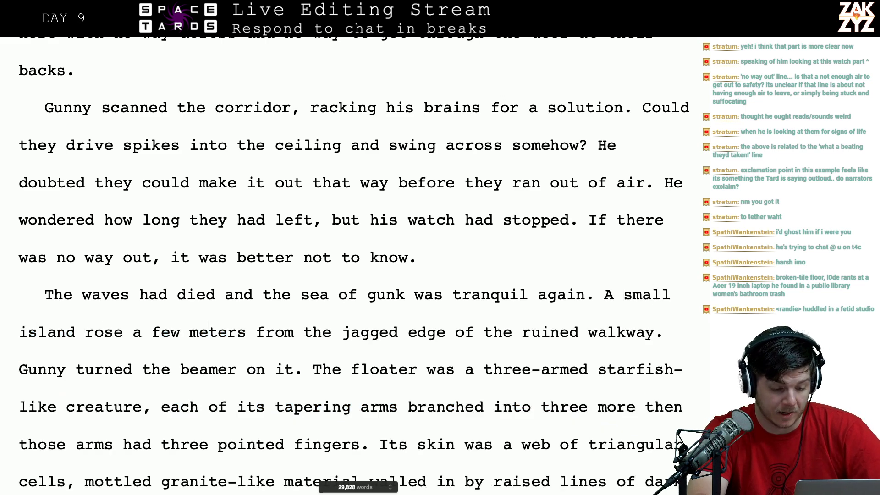
- Start a new paragraph at "The floater was a three-armed starfish-like creature"
key(Right)
key(Right)
key(Right)
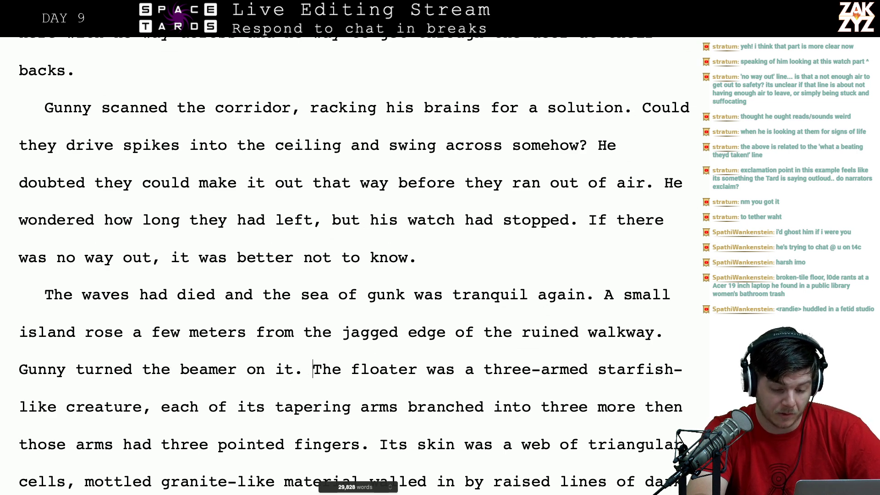
key(Return)
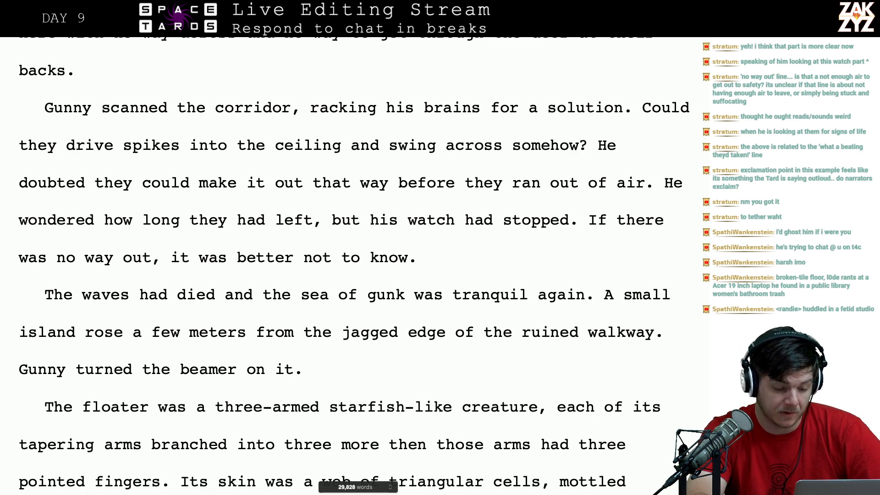
- In the floater description, insert ", with three fingers at each end." after "branched into three"
key(Down)
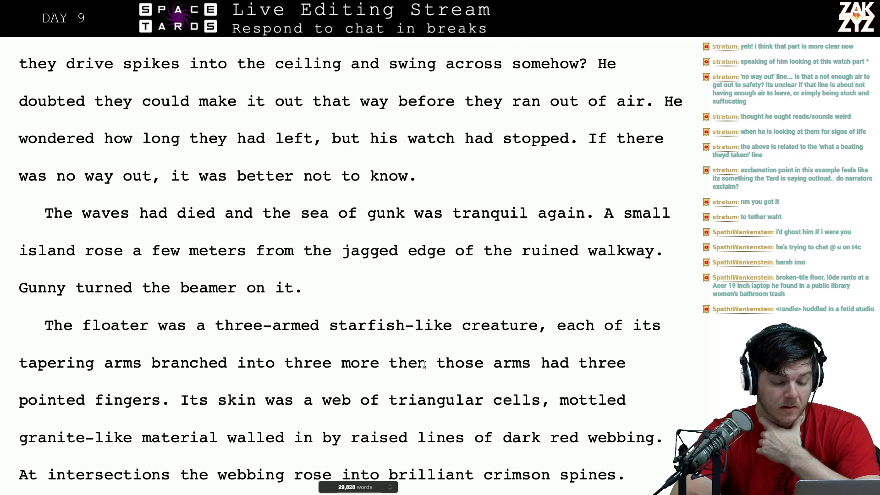
key(Left)
key(Left)
key(Left)
key(Left)
key(Left)
key(Left)
key(Left)
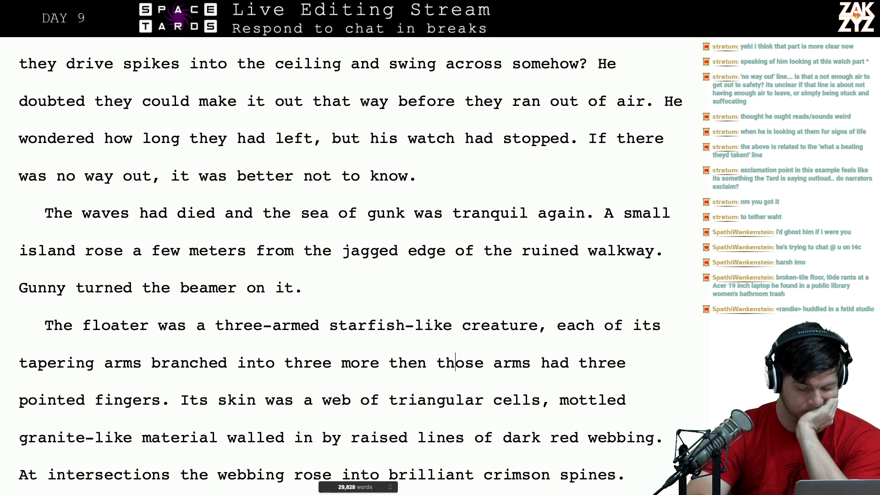
key(Left)
key(Left)
key(Left)
key(Right)
key(Right)
key(Right)
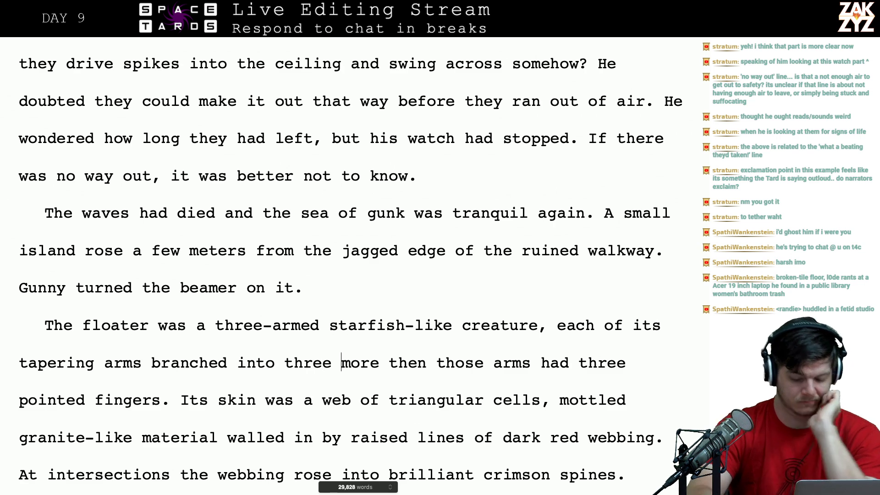
text(, with three f)
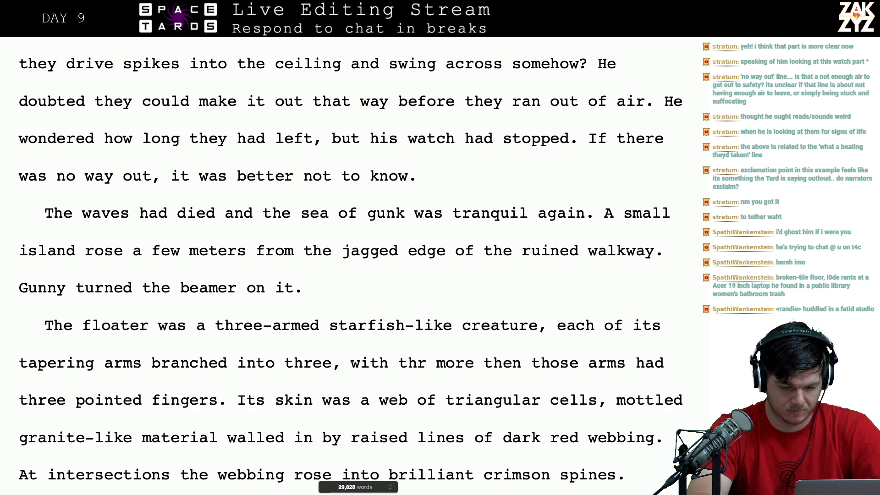
text(ingers at )
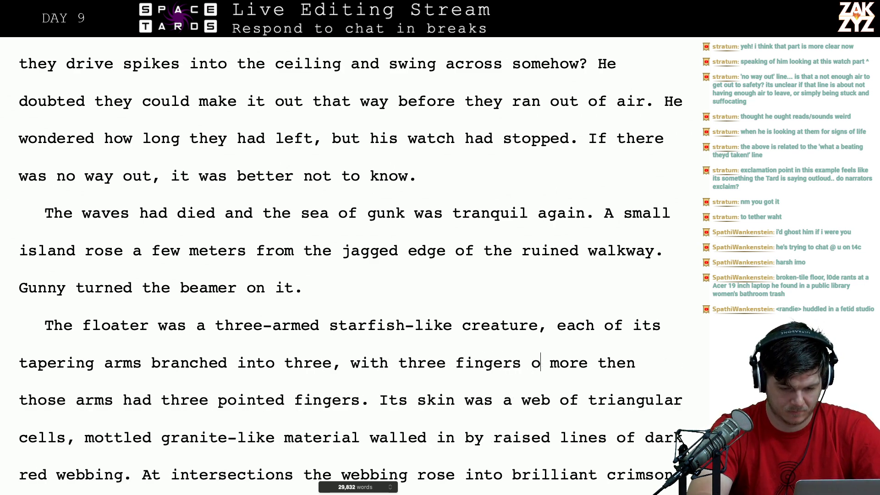
text(each en.d.)
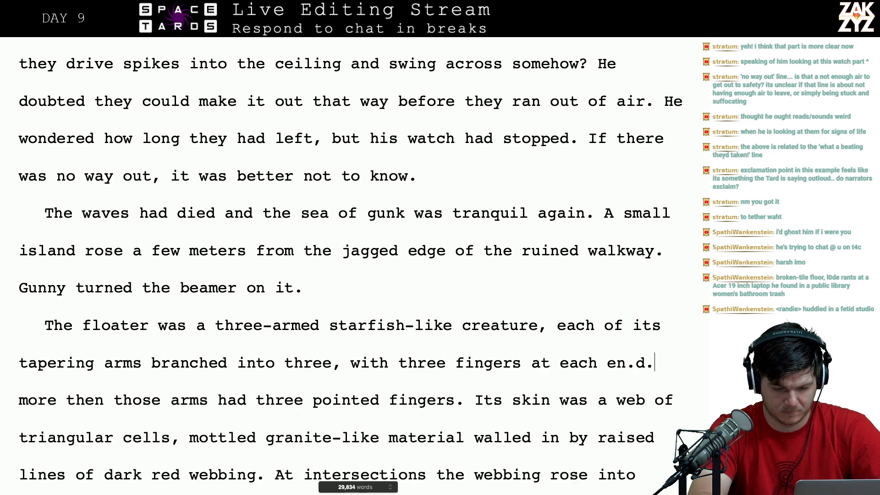
- Try rewording the ending of the tapering-arms clause from "fingers at each end." to "pointed fingers" after "with three"
key(BackSpace)
key(BackSpace)
key(BackSpace)
key(BackSpace)
key(BackSpace)
key(BackSpace)
key(BackSpace)
key(BackSpace)
key(BackSpace)
key(BackSpace)
key(BackSpace)
key(BackSpace)
key(BackSpace)
key(BackSpace)
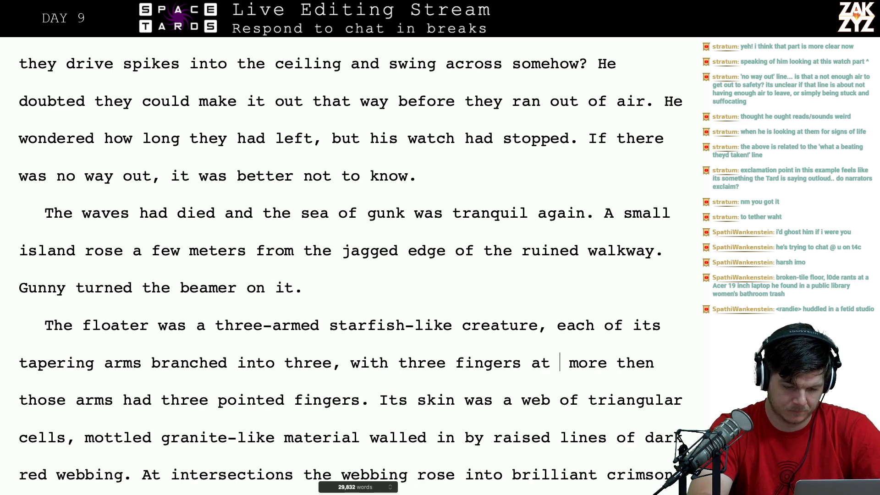
key(BackSpace)
key(BackSpace)
key(BackSpace)
key(BackSpace)
key(BackSpace)
key(BackSpace)
key(BackSpace)
text(pointe)
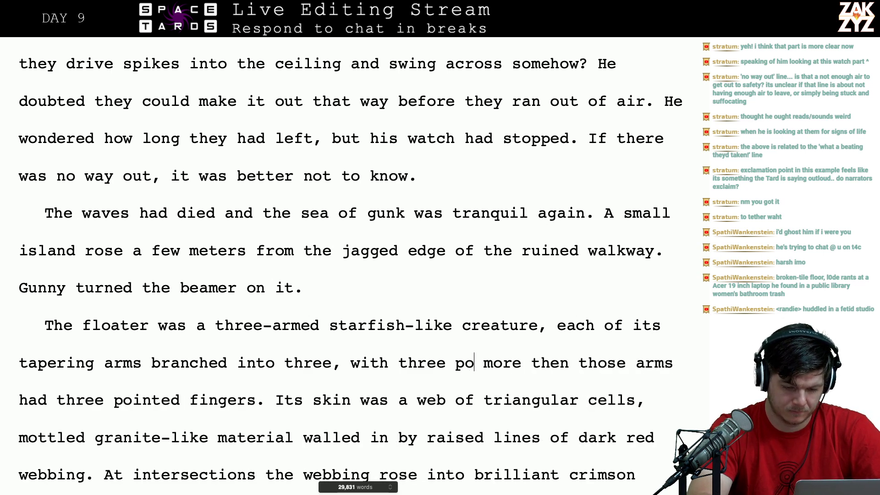
text(d fingers o)
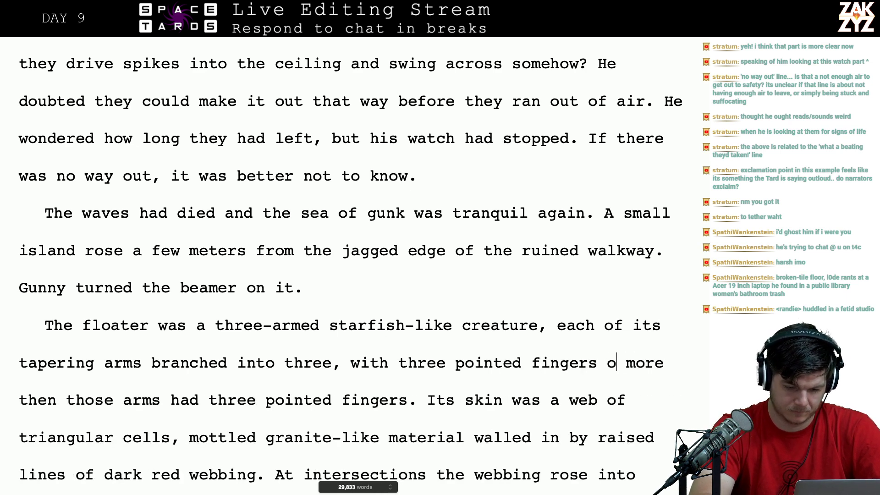
- Remove ", with three pointed fingers" from the arms sentence and continue it with "more," after "branched into three"
key(BackSpace)
key(BackSpace)
key(BackSpace)
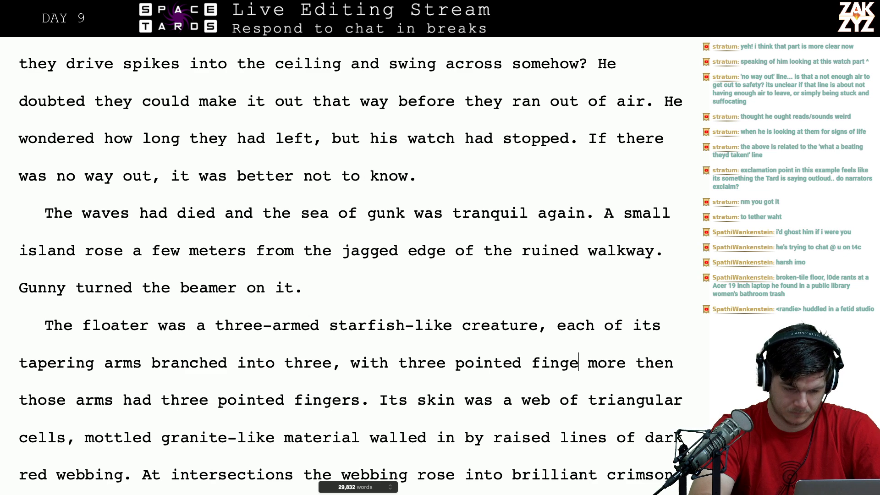
key(BackSpace)
key(BackSpace)
key(BackSpace)
key(BackSpace)
key(BackSpace)
key(BackSpace)
key(BackSpace)
key(BackSpace)
key(BackSpace)
key(BackSpace)
key(BackSpace)
key(BackSpace)
key(BackSpace)
key(BackSpace)
key(BackSpace)
key(BackSpace)
key(BackSpace)
key(BackSpace)
key(BackSpace)
key(BackSpace)
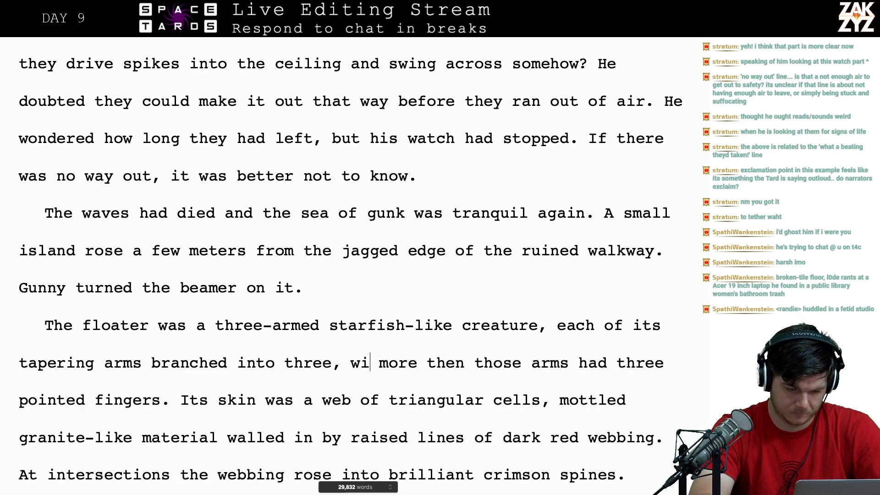
key(BackSpace)
key(BackSpace)
key(BackSpace)
key(BackSpace)
text(more, t)
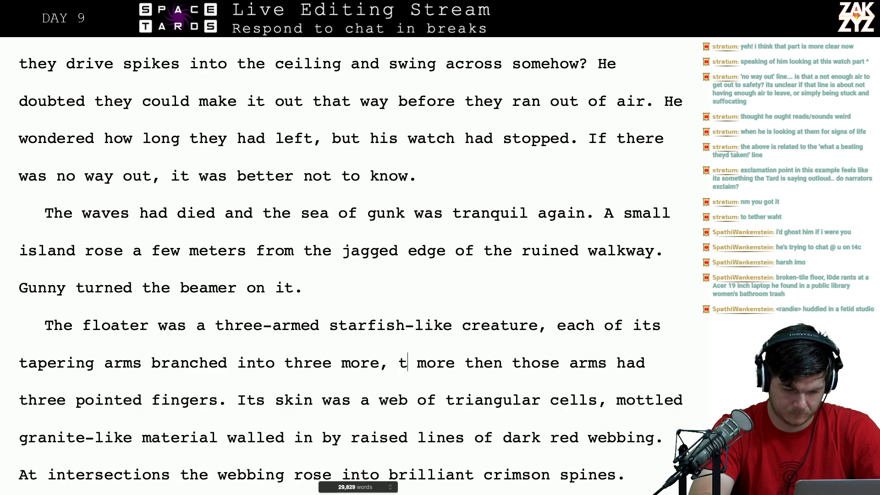
- Try continuing the arms sentence with "three pointed fingers" directly after "three more,"
text(hree pointed fin)
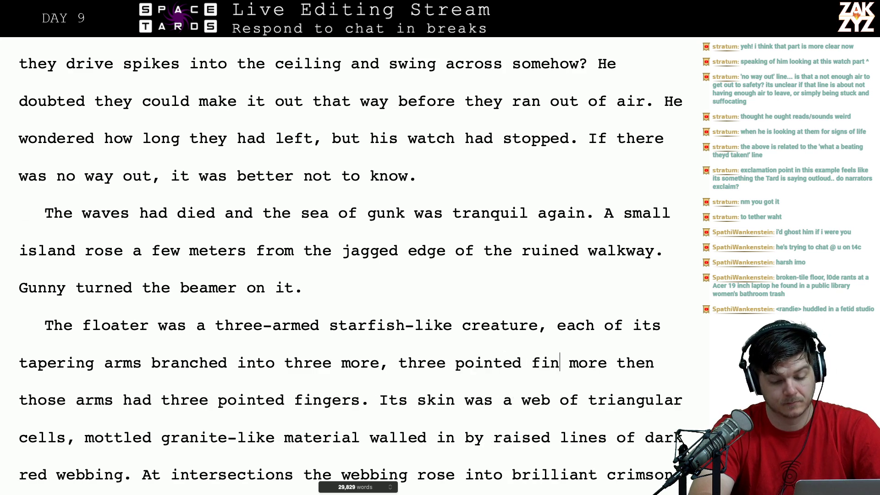
text(gers)
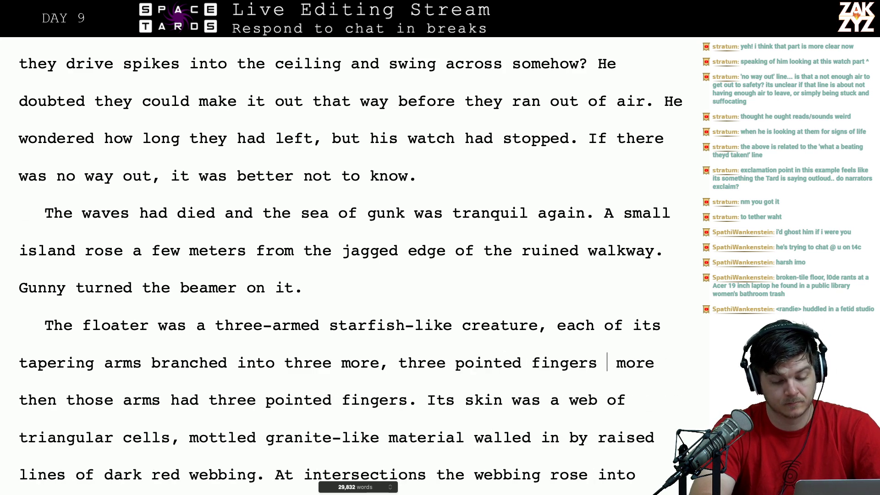
key(BackSpace)
key(BackSpace)
key(BackSpace)
key(BackSpace)
key(BackSpace)
key(BackSpace)
key(BackSpace)
key(BackSpace)
key(BackSpace)
key(BackSpace)
key(BackSpace)
key(BackSpace)
key(BackSpace)
key(BackSpace)
key(BackSpace)
key(BackSpace)
key(BackSpace)
key(BackSpace)
key(BackSpace)
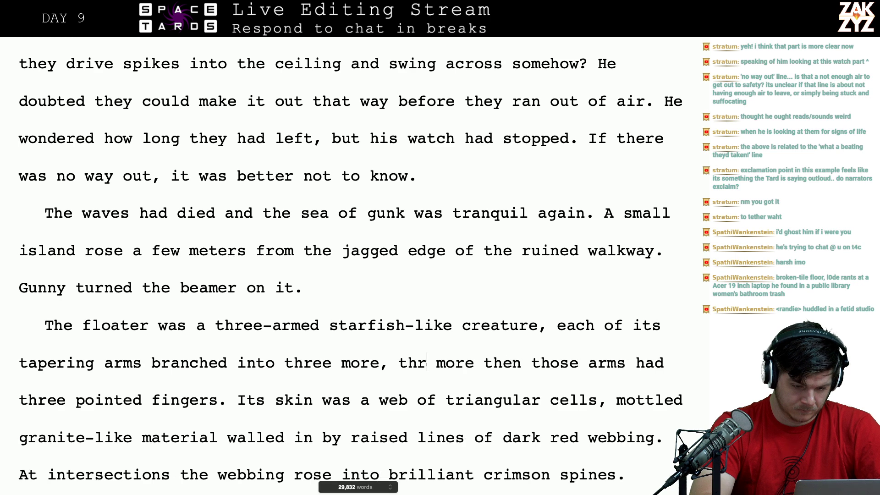
key(BackSpace)
key(BackSpace)
key(BackSpace)
- Set the leftover text apart in its own paragraph and continue the arms sentence with "and then each sub-arm had three pointed fingers"
key(Return)
key(Return)
key(Up)
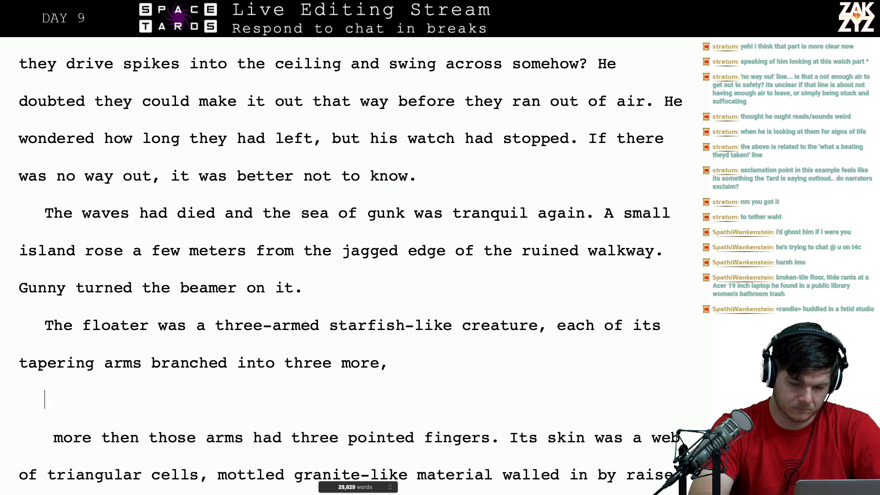
key(Left)
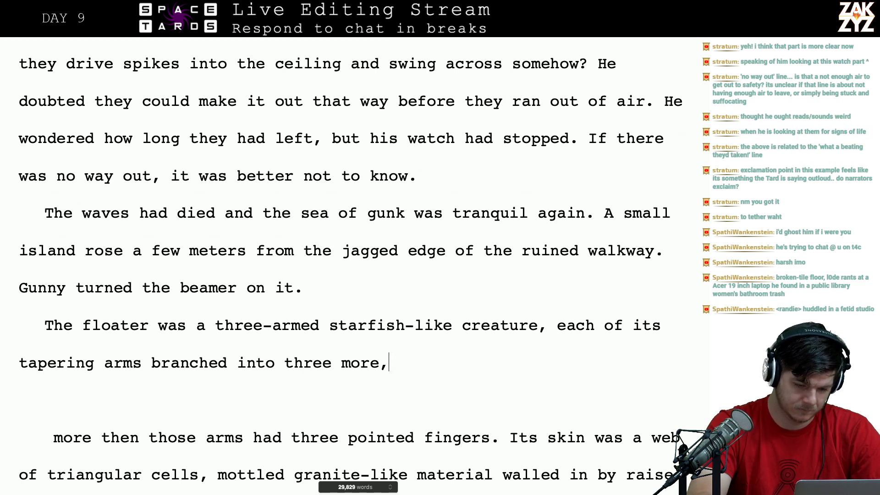
text(and then )
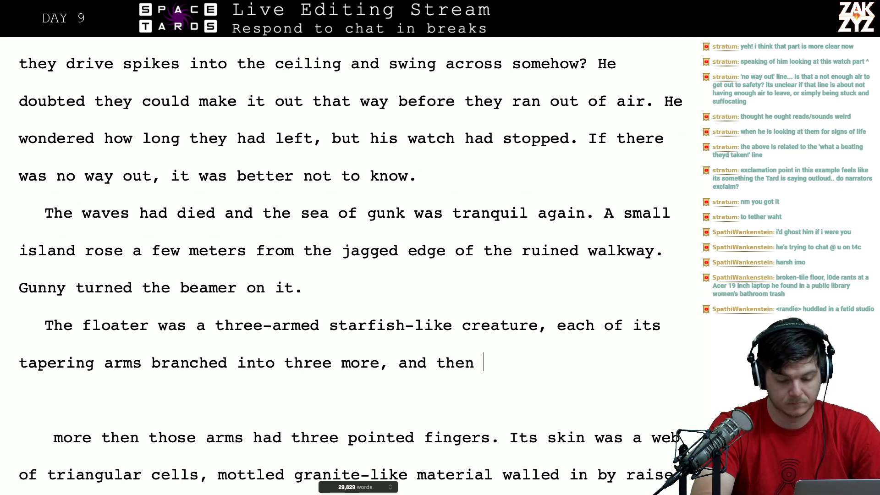
text(each su)
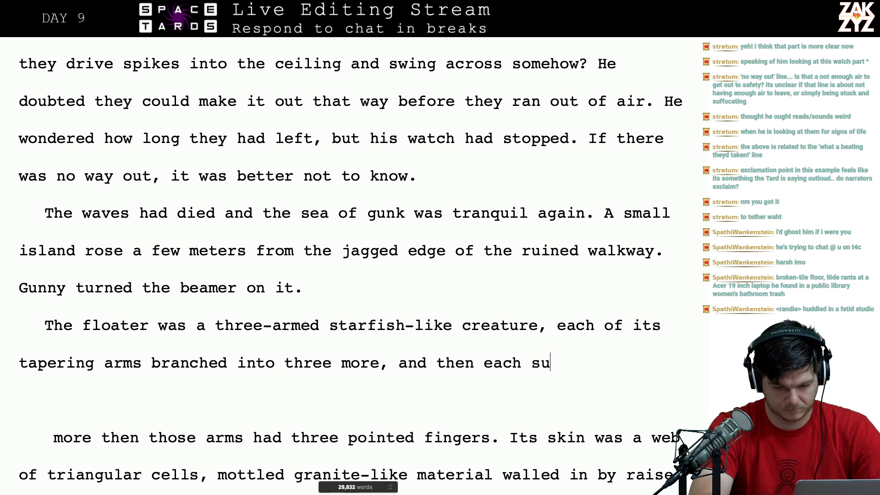
text(b-arm had there)
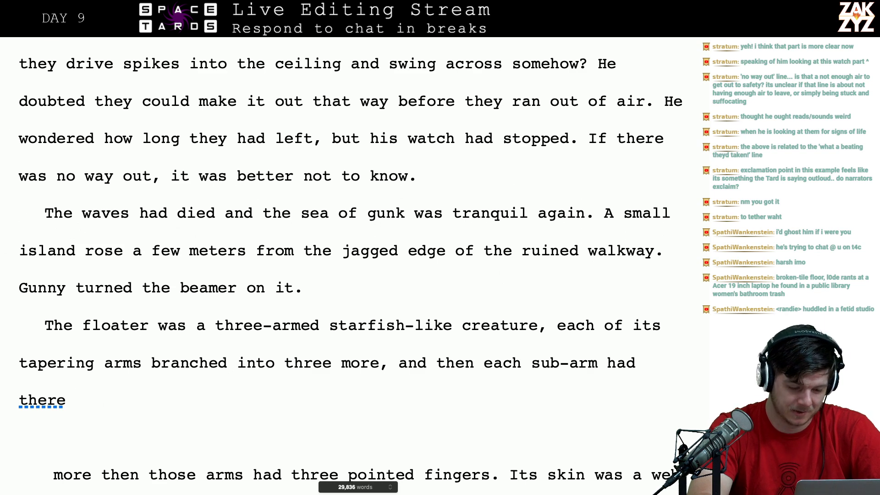
key(BackSpace)
key(BackSpace)
key(BackSpace)
key(BackSpace)
text(ree)
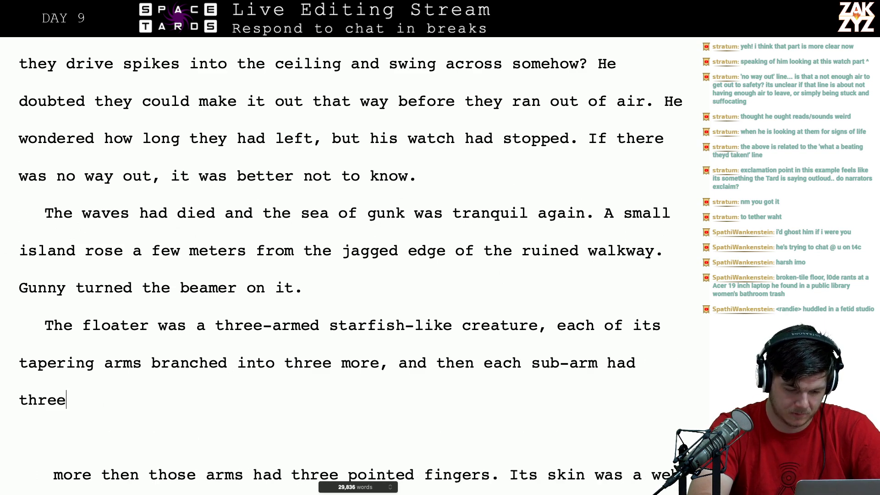
text( pointed fi)
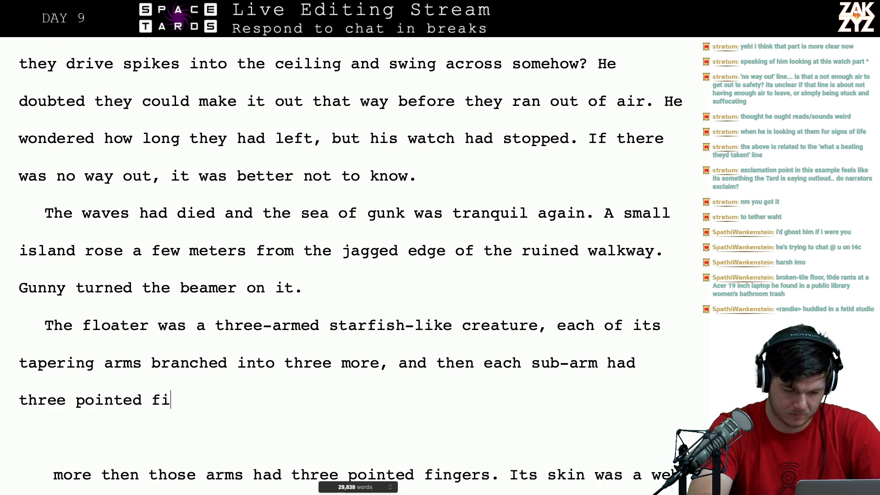
text(ngers. )
- Try extending the sub-arm sentence with "just like" after "three pointed fingers,"
text( just like)
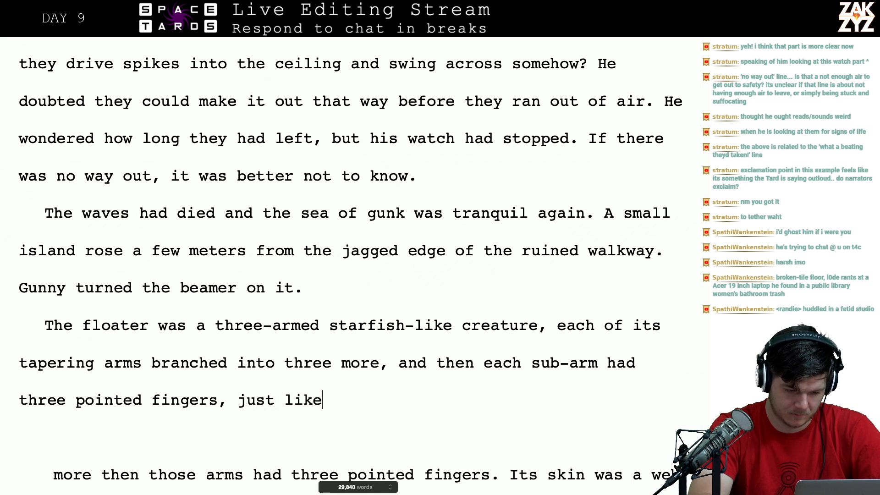
key(BackSpace)
key(BackSpace)
key(BackSpace)
key(BackSpace)
key(BackSpace)
key(BackSpace)
key(BackSpace)
key(BackSpace)
key(BackSpace)
key(BackSpace)
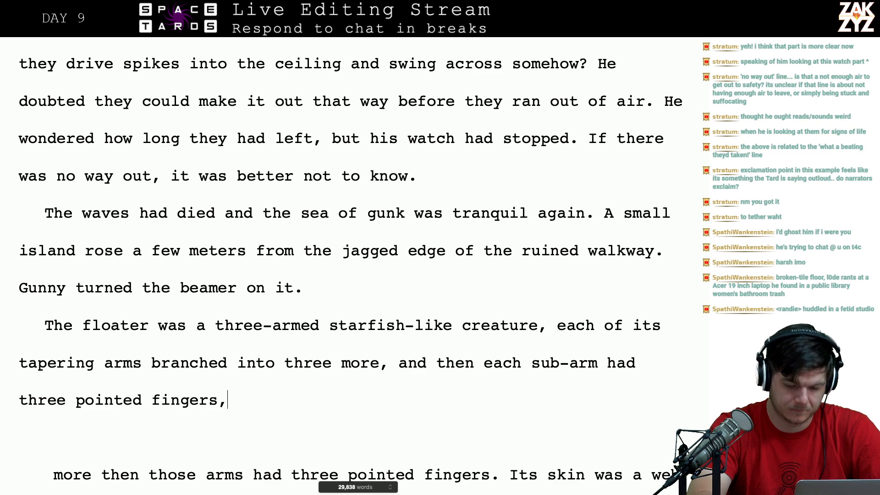
- End the sub-arm sentence with a period and delete the blank paragraph and leftover "more then those arms had three pointed fingers." before "Its skin"
key(BackSpace)
text(.)
key(Down)
key(Down)
key(Down)
key(Down)
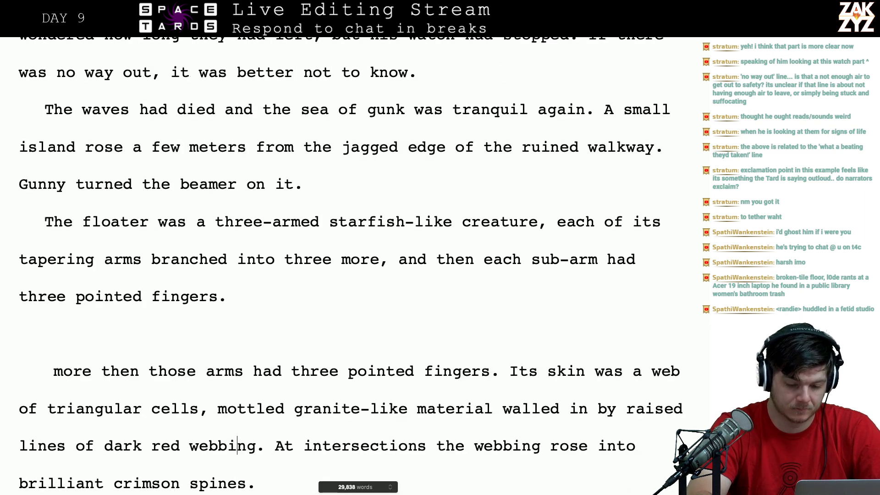
click(508, 371)
shift+click(41, 335)
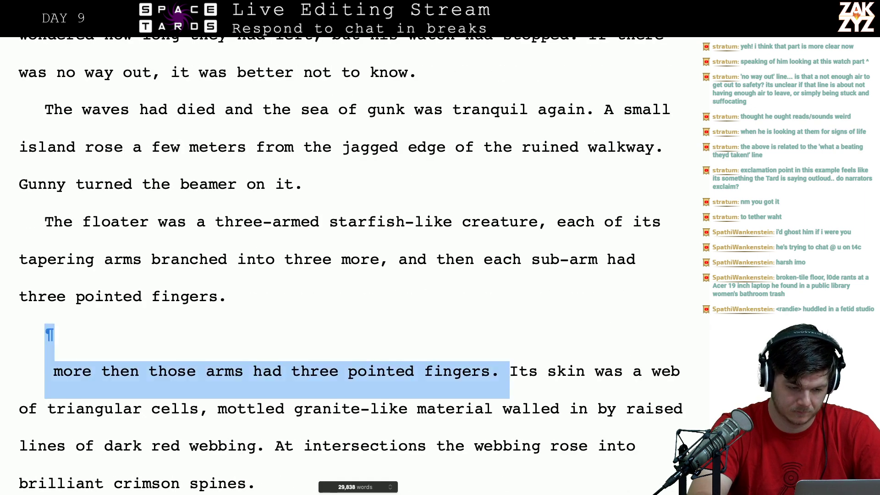
key(BackSpace)
key(BackSpace)
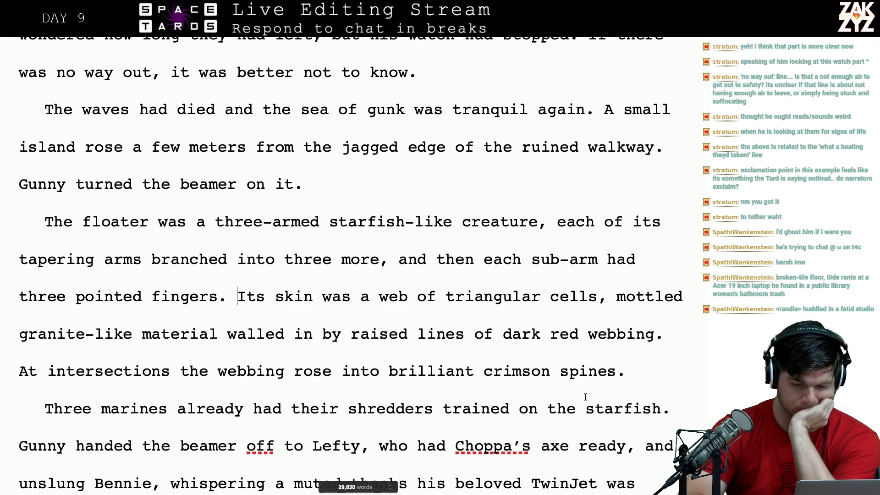
- Remove "a web of triangular cells," from the skin description so the sentence starts "Its skin was mottled granite-like material"
scroll(453, 297, down, 1)
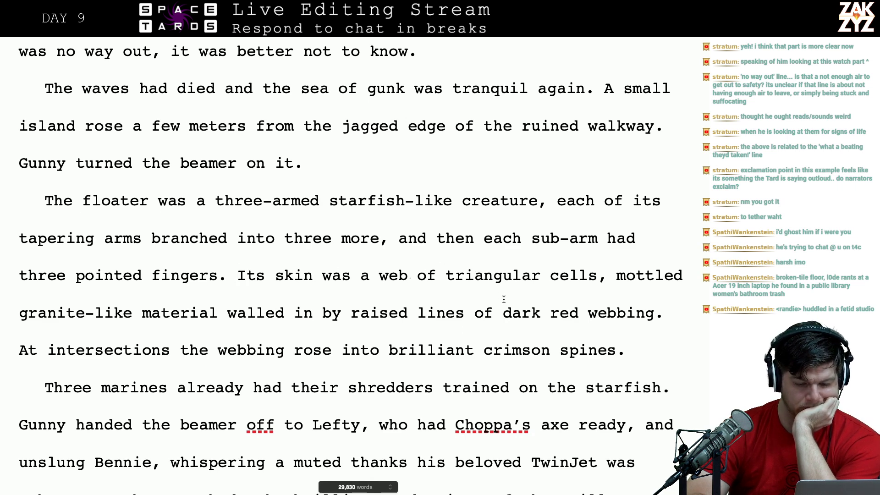
click(504, 278)
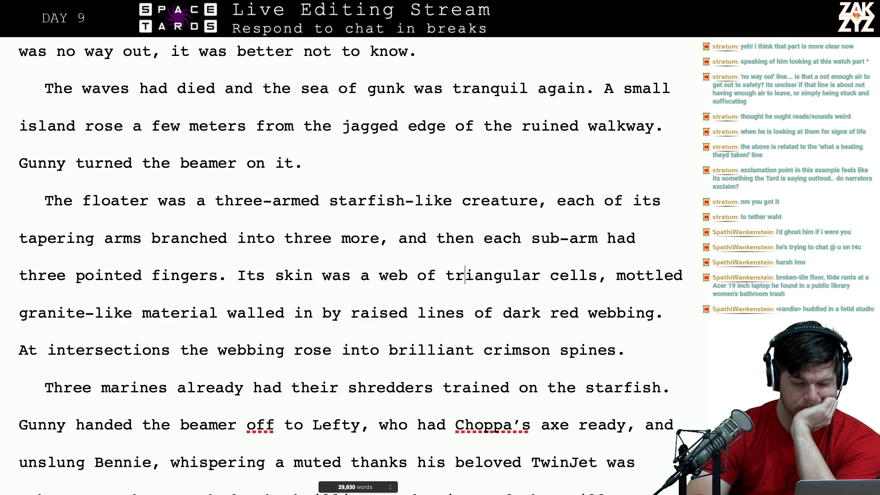
key(Left)
key(Left)
key(Left)
key(Left)
key(Left)
key(Left)
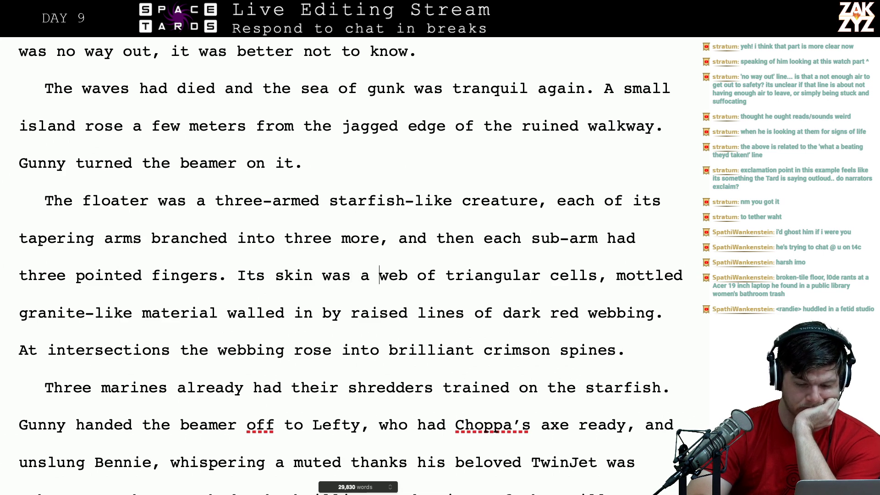
key(Left)
key(Right)
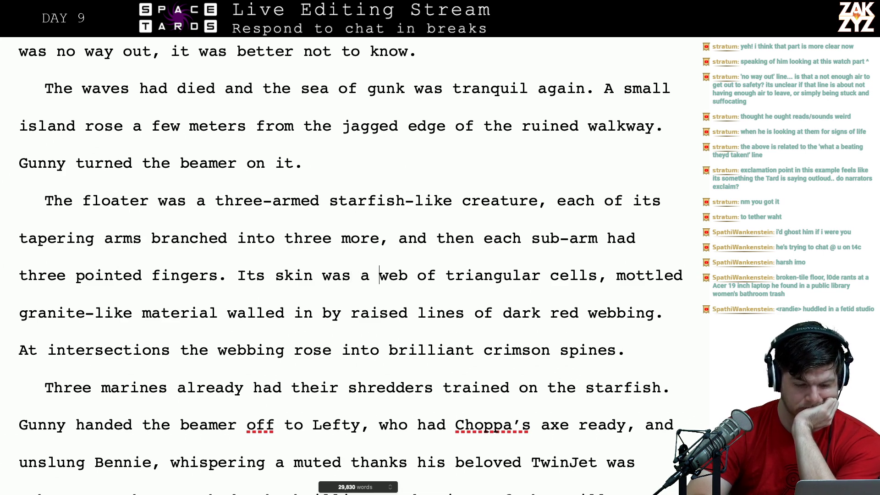
key(shift+Right)
key(shift+Right)
key(shift+Right)
key(shift+Right)
key(shift+Right)
key(shift+Right)
key(shift+Right)
key(shift+Right)
key(shift+Right)
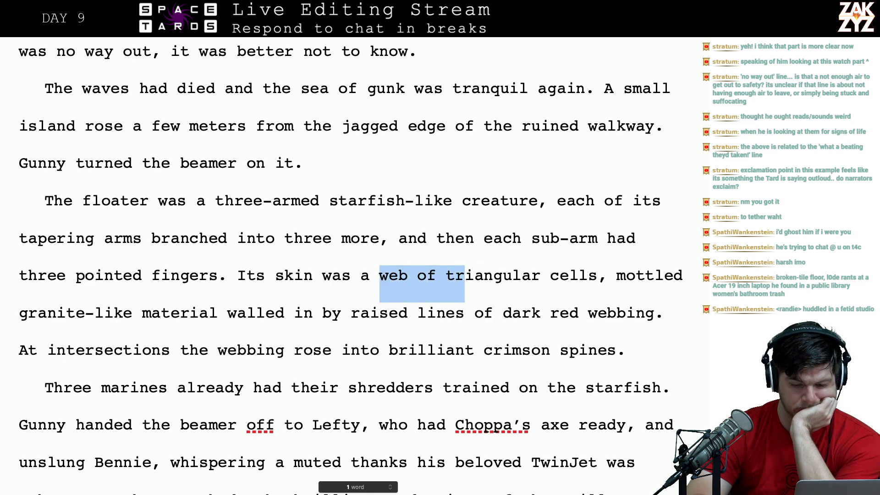
key(shift+Right)
key(shift+Right)
key(shift+Right)
key(shift+Right)
key(shift+Right)
key(shift+Right)
key(shift+Right)
key(shift+Right)
key(shift+Right)
key(shift+Right)
key(shift+Right)
key(shift+Right)
key(shift+Right)
key(shift+Right)
key(shift+Right)
key(BackSpace)
key(BackSpace)
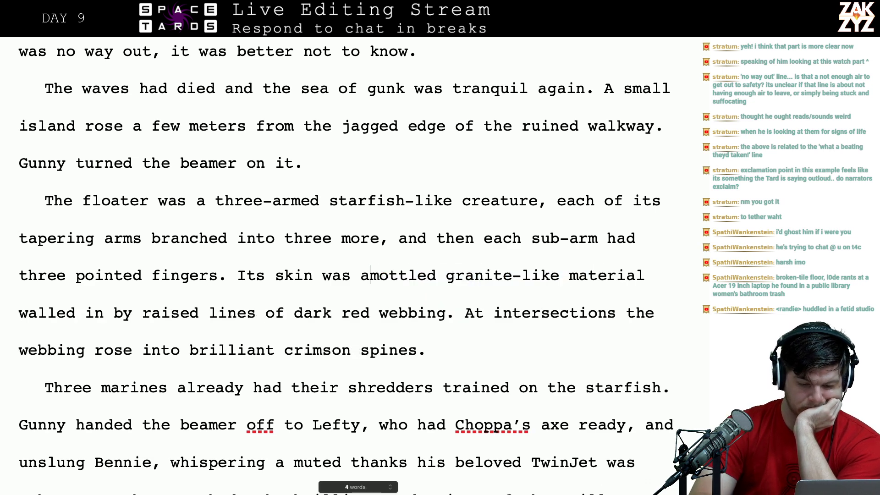
key(BackSpace)
key(BackSpace)
key(BackSpace)
key(BackSpace)
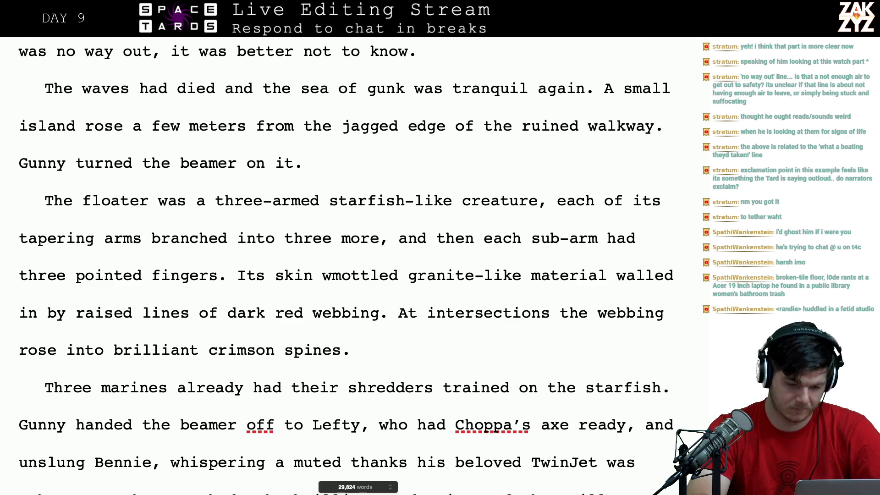
text(as)
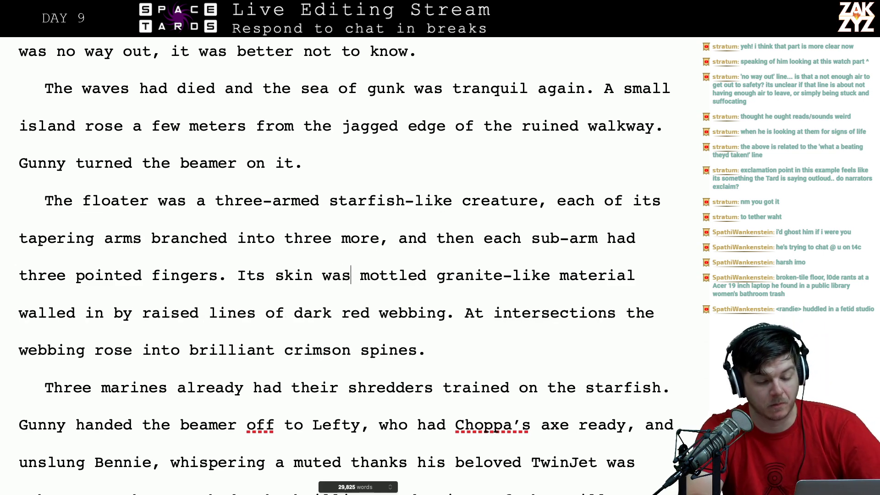
click(332, 275)
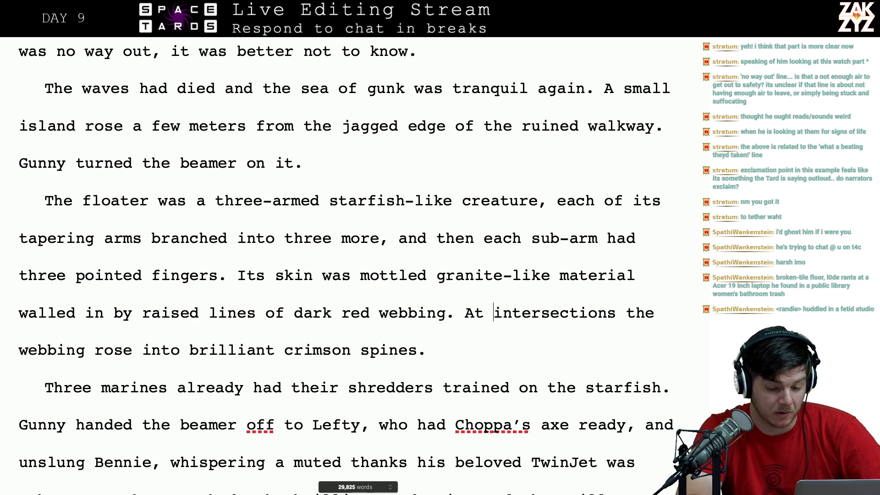
key(Right)
key(Right)
key(Right)
key(Right)
key(Right)
key(Right)
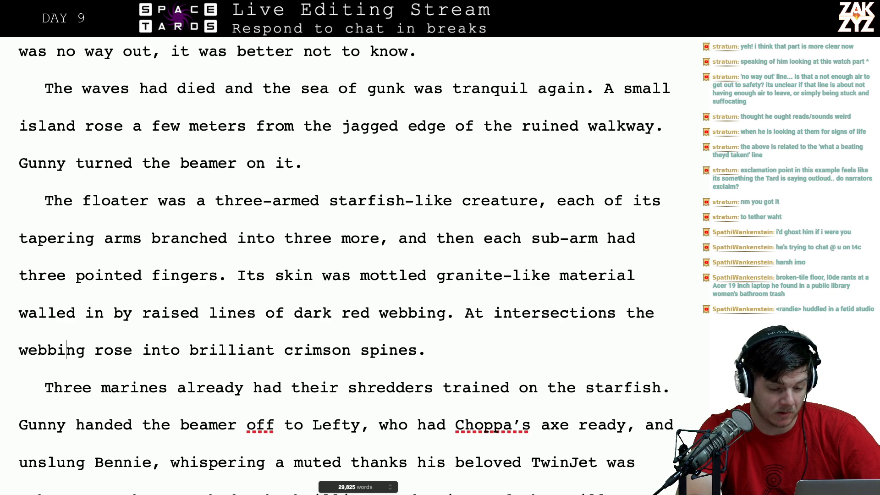
- Switch to the web browser, check the reference photo of the red-spined starfish, and return to the manuscript
scroll(344, 266, up, 3)
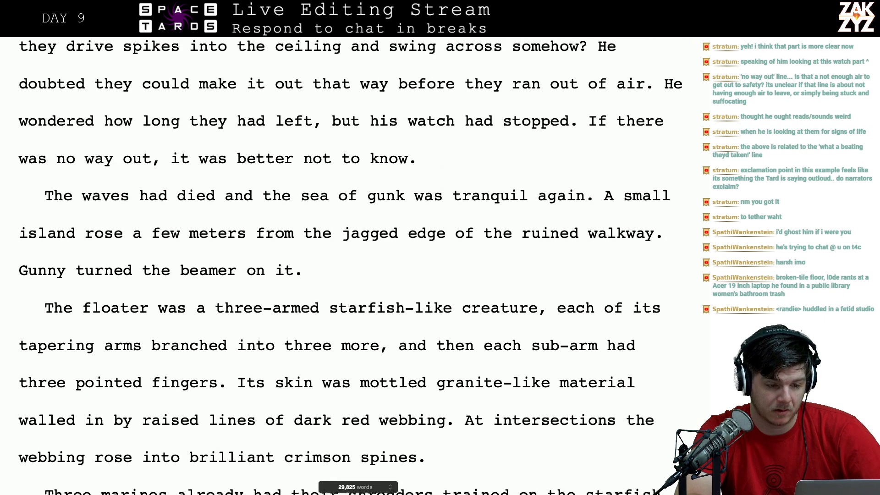
key(super+Tab)
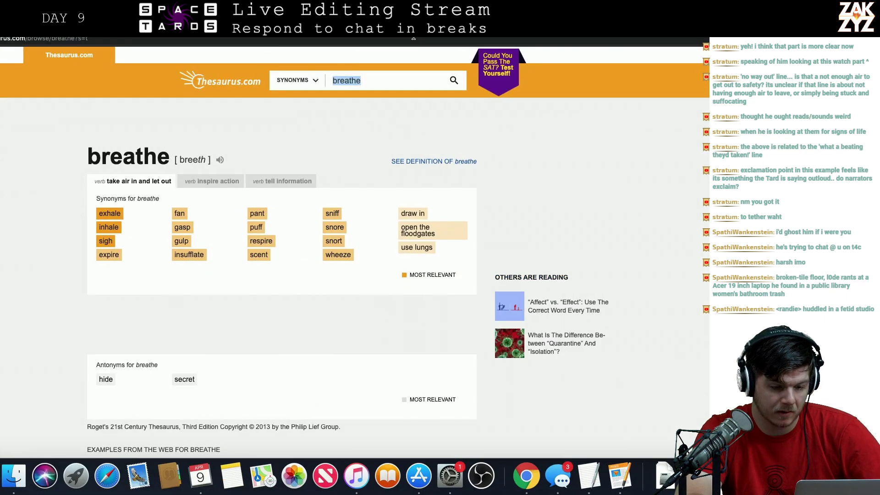
key(ctrl+Tab)
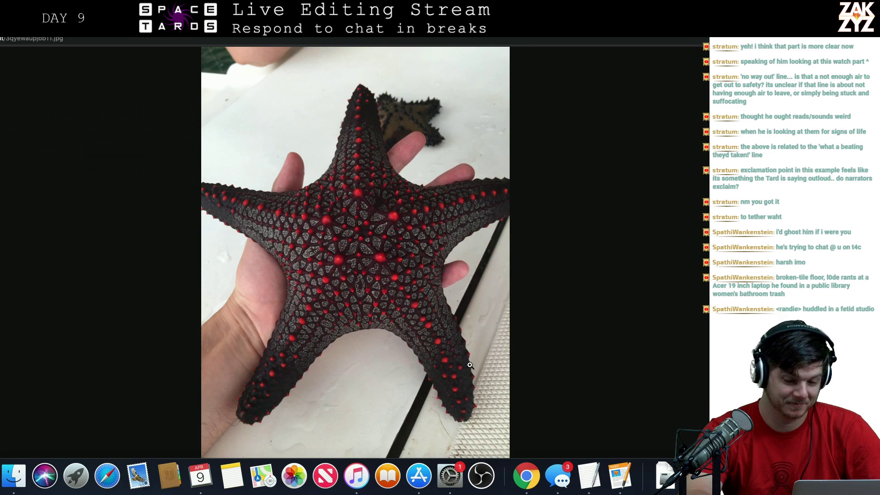
key(super+Tab)
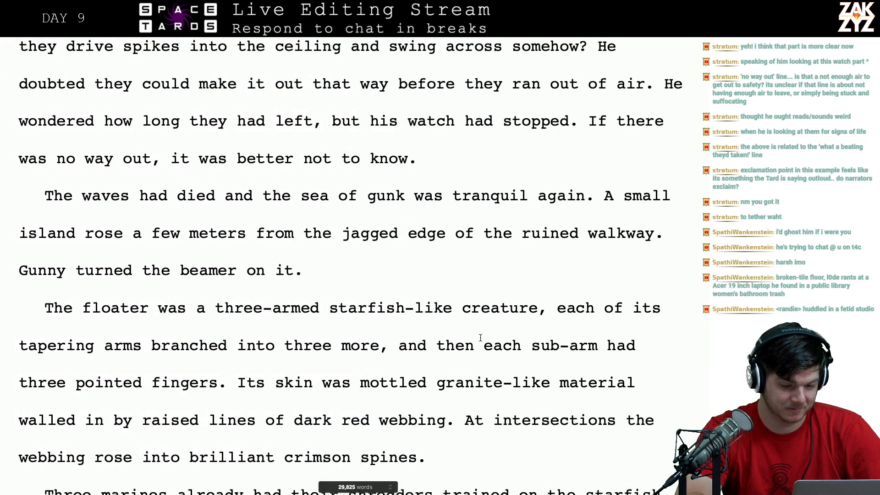
- Reread the floater description and the following paragraph about the marines, Lefty and Gunny's beamer hand-off
click(389, 346)
key(Right)
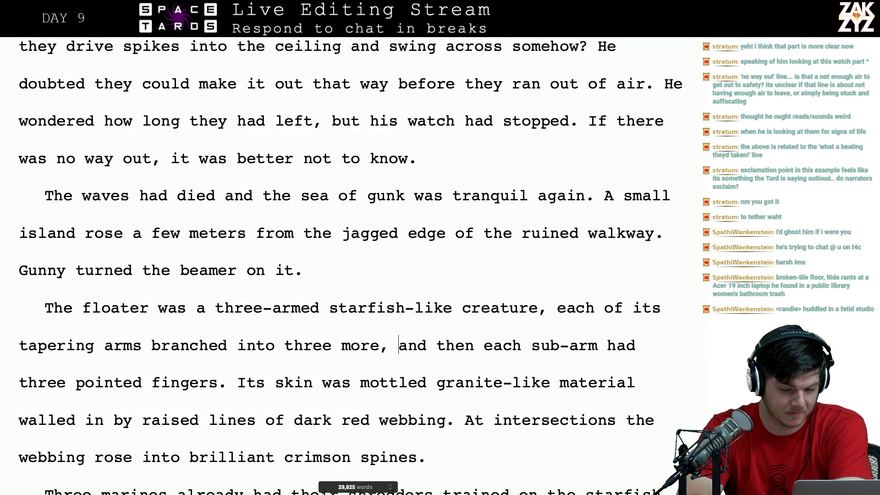
key(Left)
key(Left)
key(Left)
key(Left)
key(Left)
key(Left)
key(Left)
key(Left)
key(Left)
key(Left)
key(Left)
key(Left)
key(Left)
key(Left)
key(Left)
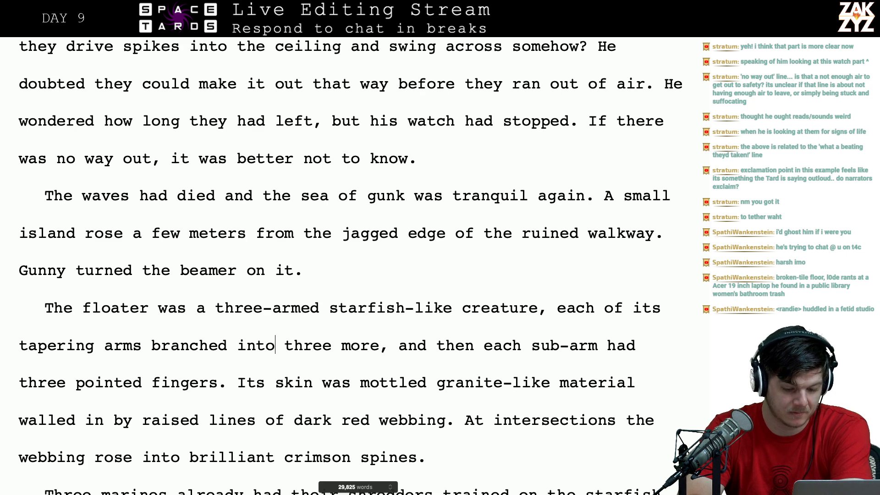
key(Down)
key(Down)
key(Down)
key(Down)
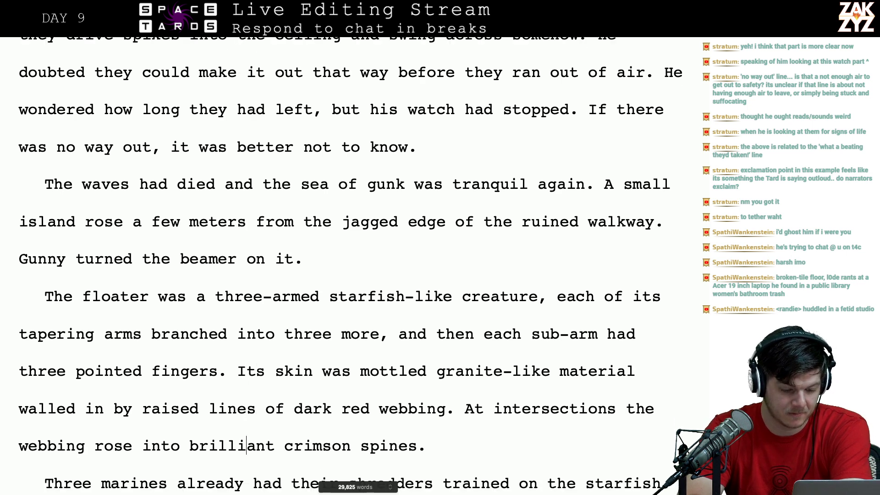
key(Up)
key(Right)
key(Right)
key(Right)
key(Right)
key(Right)
key(Right)
key(Right)
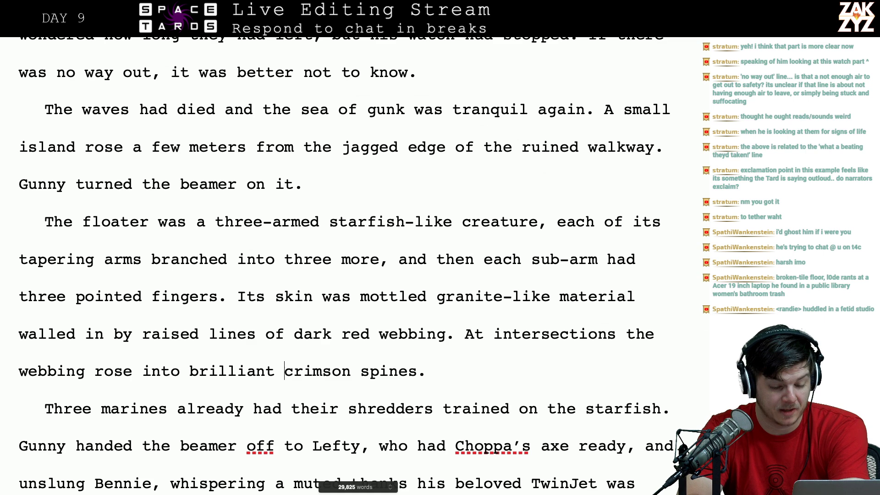
key(Down)
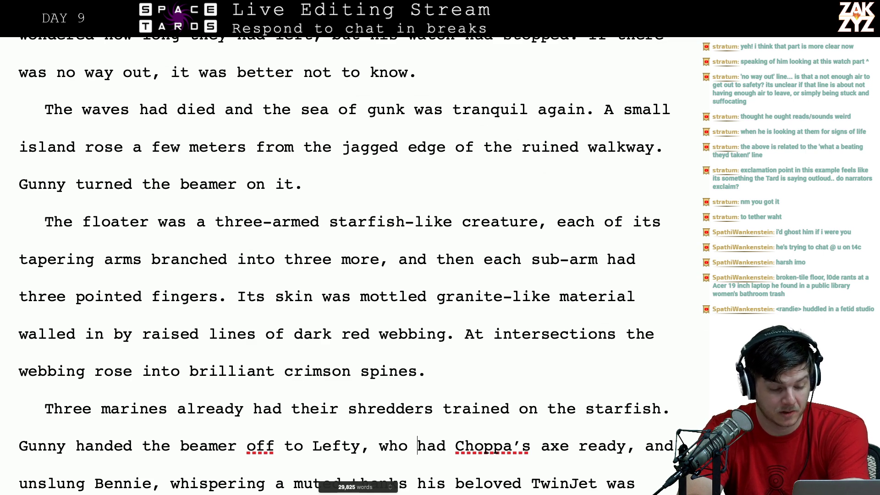
key(Down)
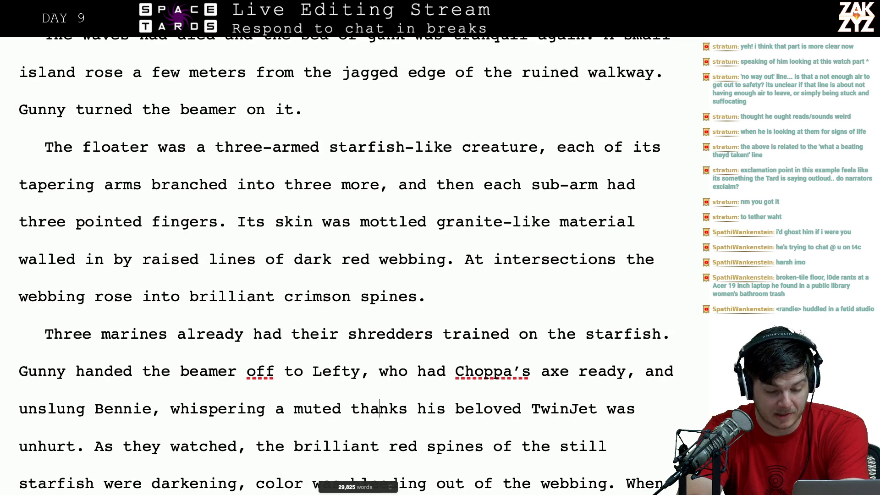
key(Right)
key(Right)
key(Right)
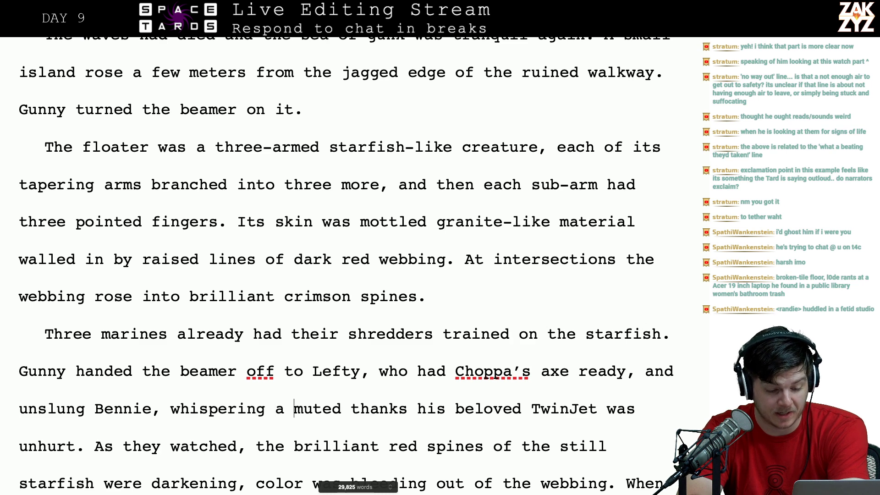
key(Right)
key(Right)
key(Right)
key(Right)
key(Right)
key(Right)
- Before "Gunny handed the beamer off to Lefty", insert "Lefty had Choppa's axe ready, Gunny handed the beamer off to him,"
key(Up)
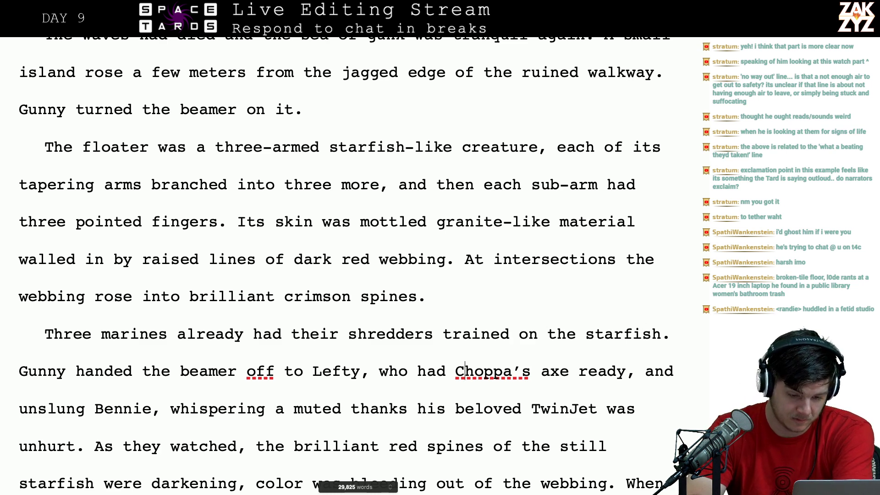
key(Right)
key(Right)
key(Right)
key(Right)
key(Right)
key(Right)
key(Up)
key(Right)
key(Right)
key(Right)
key(Right)
key(Right)
key(Right)
key(Right)
key(Right)
key(Right)
key(Right)
key(Right)
key(Right)
key(Right)
key(Right)
key(Right)
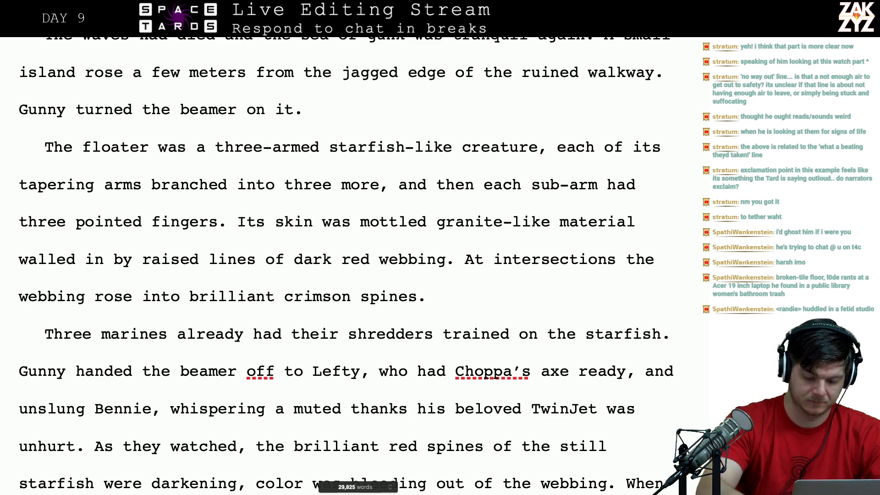
key(Right)
text(Lefty had Ch)
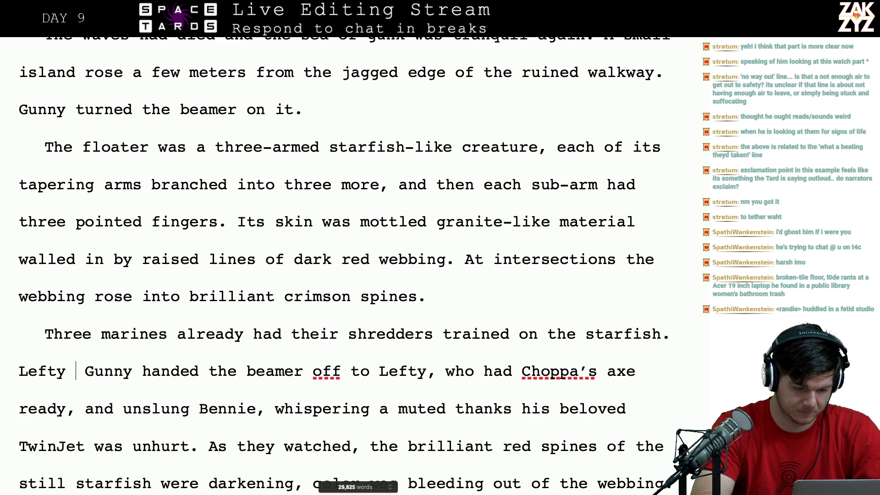
text(oppa's axe)
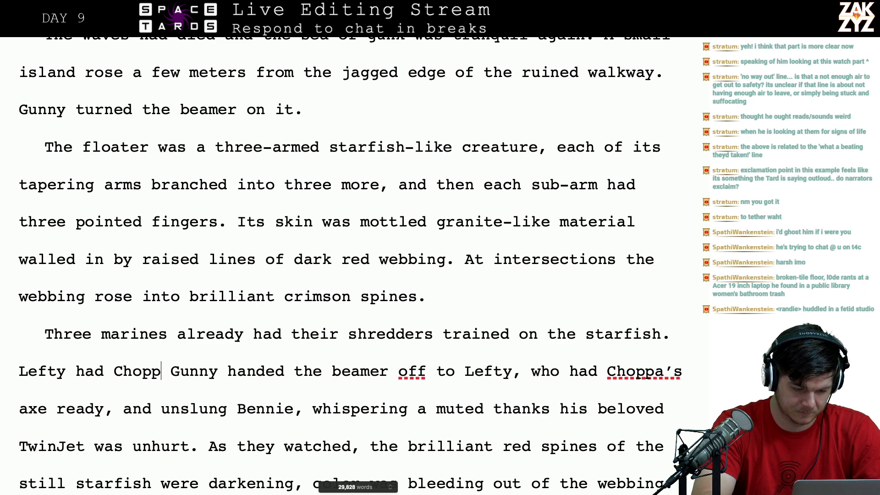
text( ready, Gunny )
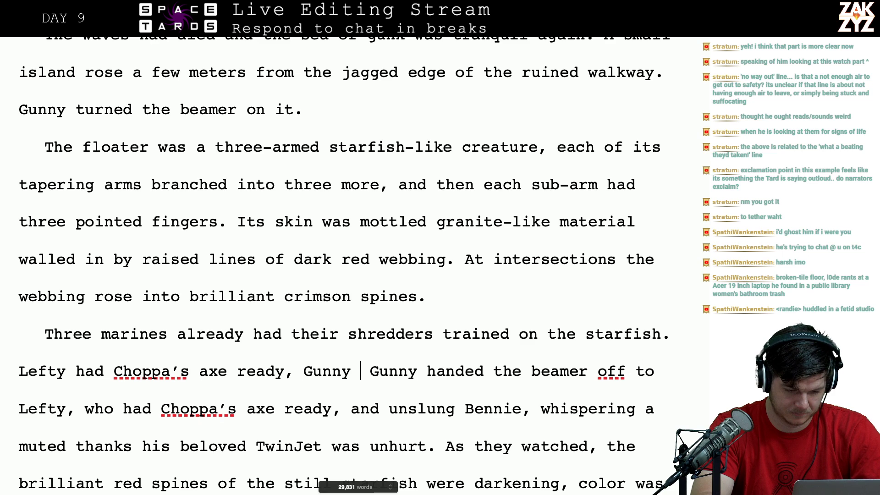
text(handed the beame )
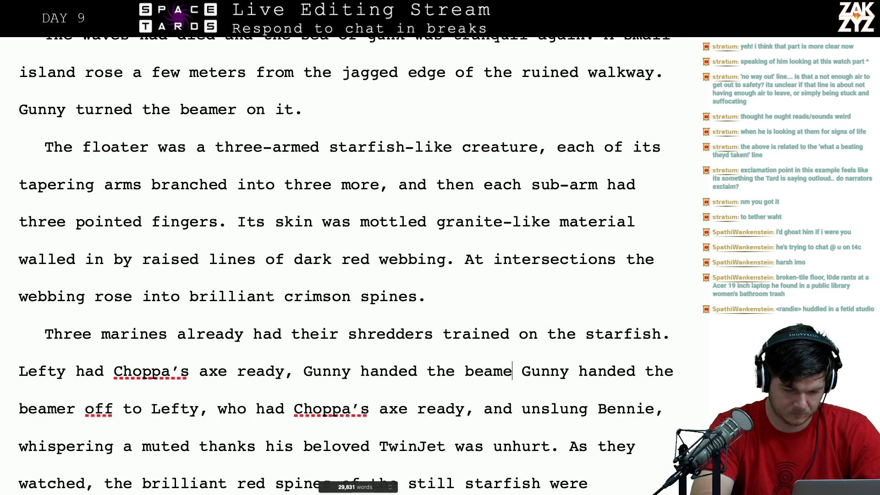
text(r off to him, s)
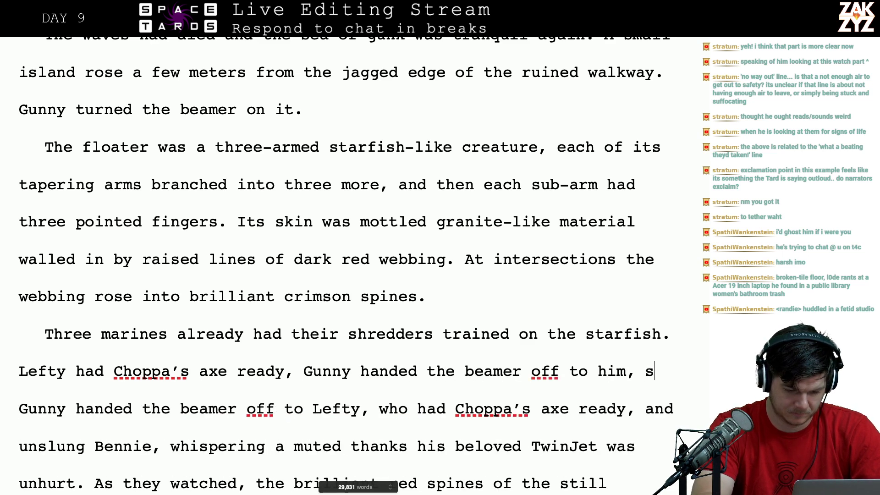
- Try extending the new Lefty sentence with "so he could draw his flame-thrower."
text(o he could)
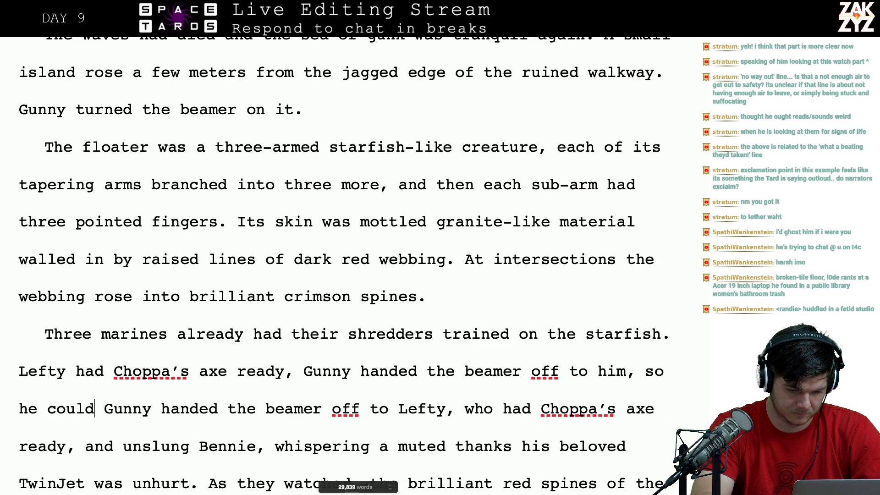
text( draw his flame)
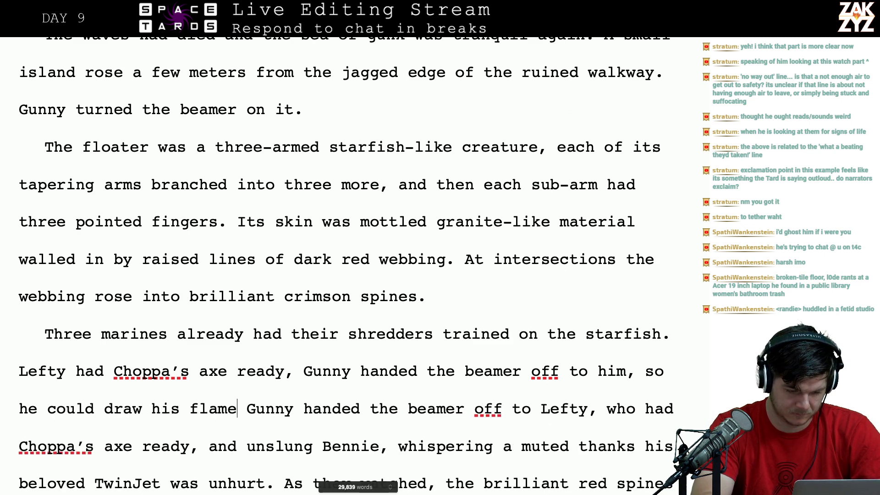
text(thorwer.)
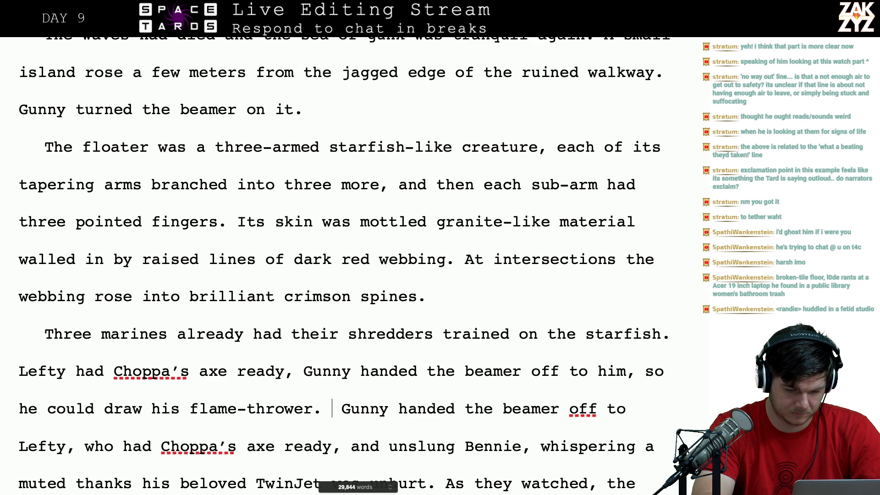
- Delete the flame-thrower clause and end the new Lefty sentence with a period after "handed the beamer off to him"
key(BackSpace)
key(BackSpace)
key(BackSpace)
key(BackSpace)
key(BackSpace)
key(BackSpace)
key(BackSpace)
key(BackSpace)
key(BackSpace)
key(BackSpace)
key(BackSpace)
key(BackSpace)
key(BackSpace)
key(BackSpace)
key(BackSpace)
key(BackSpace)
key(BackSpace)
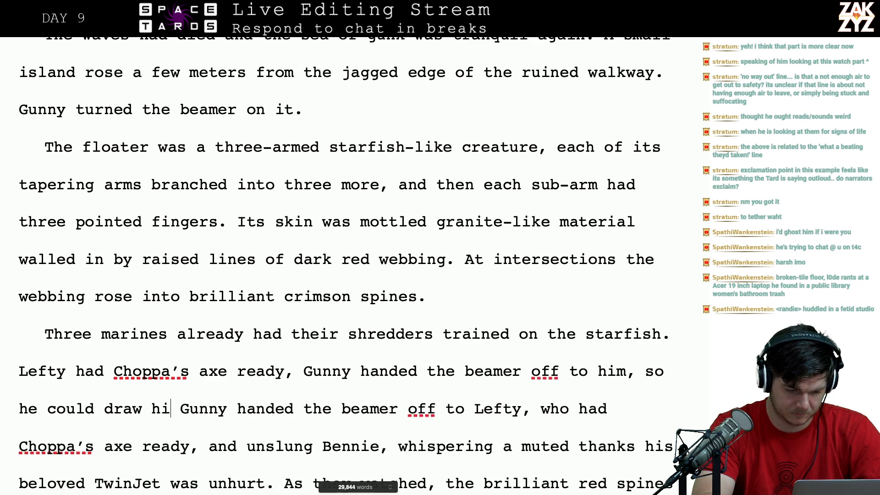
key(BackSpace)
key(BackSpace)
key(BackSpace)
key(BackSpace)
key(BackSpace)
key(BackSpace)
key(BackSpace)
key(BackSpace)
key(BackSpace)
key(BackSpace)
key(BackSpace)
key(BackSpace)
key(BackSpace)
key(BackSpace)
key(BackSpace)
key(BackSpace)
key(BackSpace)
key(BackSpace)
key(BackSpace)
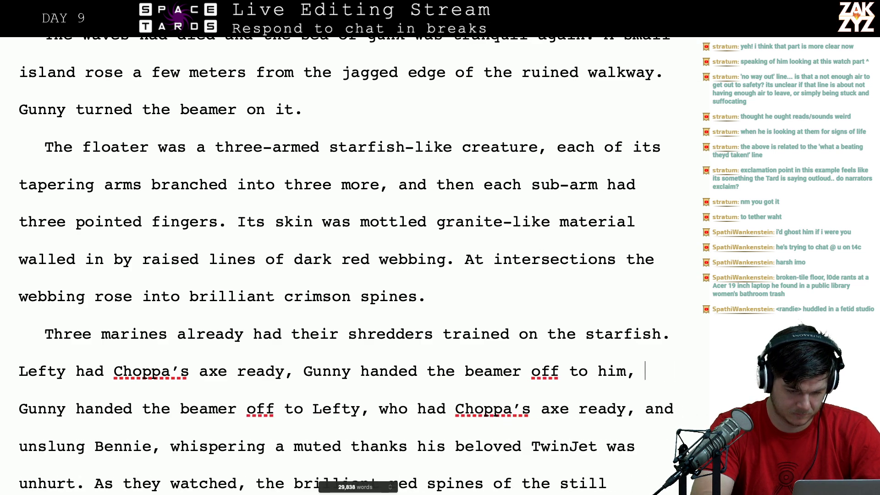
key(BackSpace)
key(BackSpace)
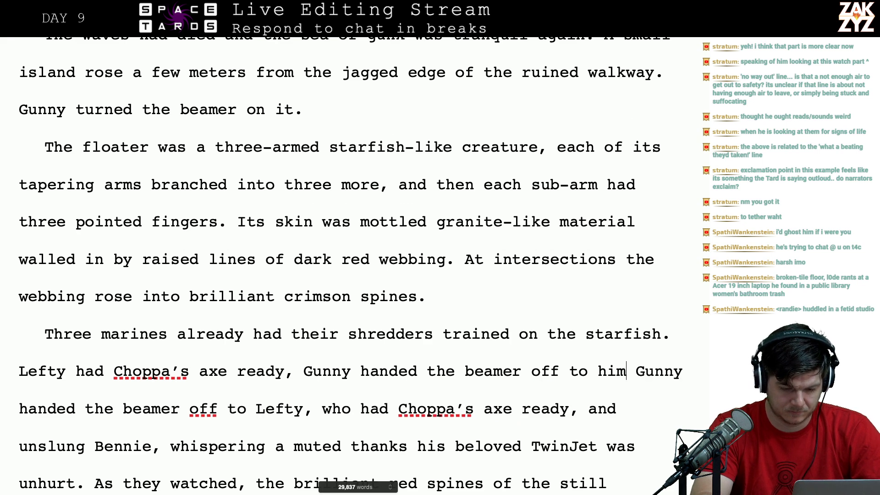
text(.)
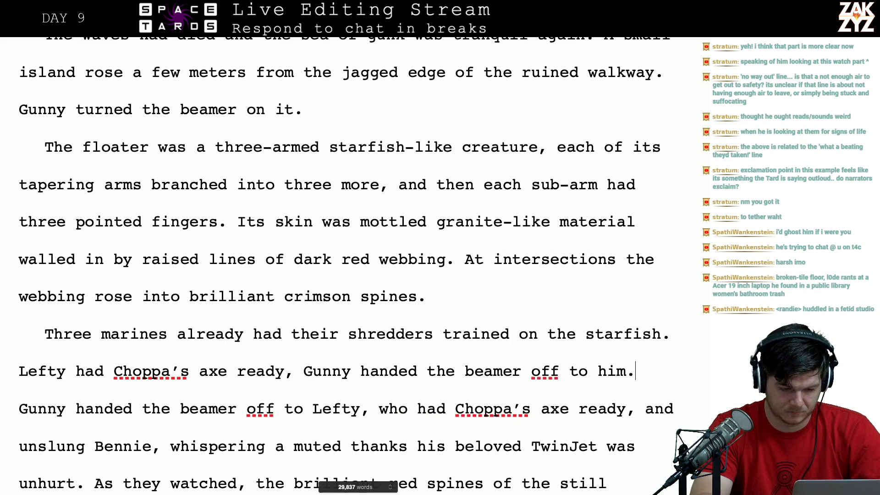
- Reread the new Lefty sentence against the original sentence about Gunny handing off the beamer
key(Down)
key(Down)
key(Down)
key(Down)
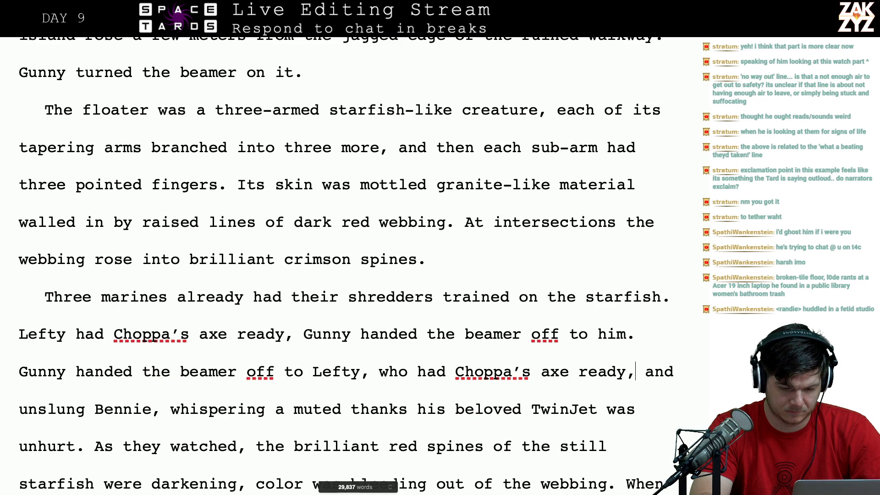
scroll(346, 265, down, 1)
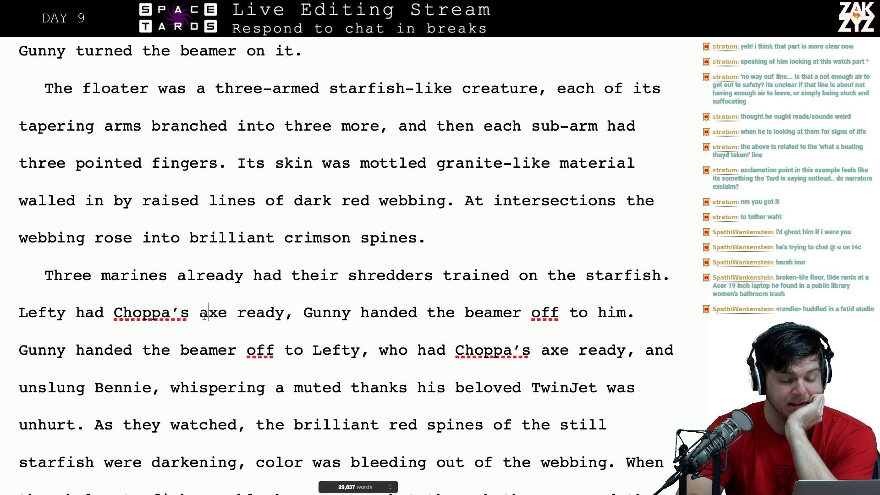
key(Left)
key(Right)
key(Right)
key(Right)
key(Right)
key(Right)
key(Right)
key(Right)
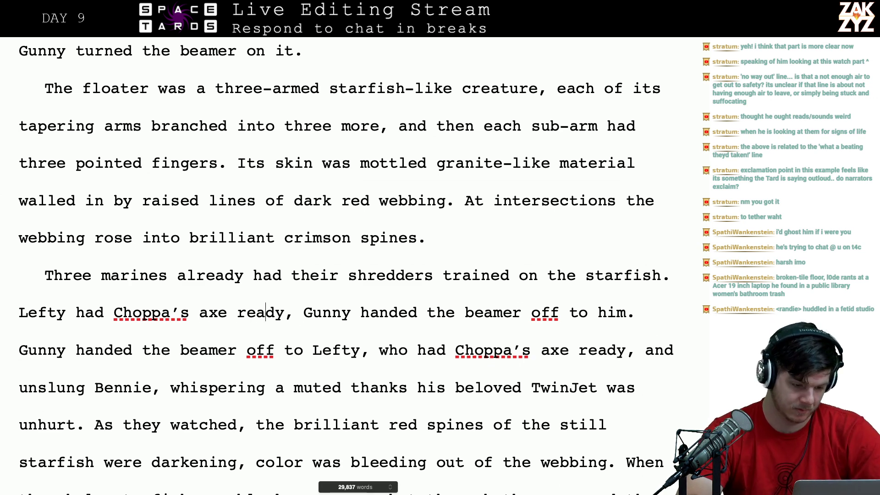
- Insert "had Choppa's axe drawn," directly after "Lefty", ahead of the existing "had Choppa's axe ready" wording
key(Left)
key(Left)
key(Left)
key(Left)
key(Left)
key(Left)
key(Left)
key(Left)
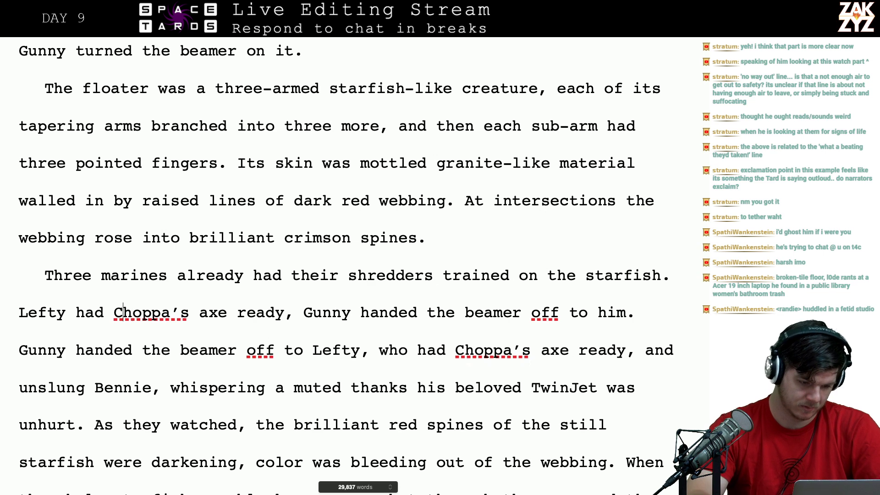
text(was)
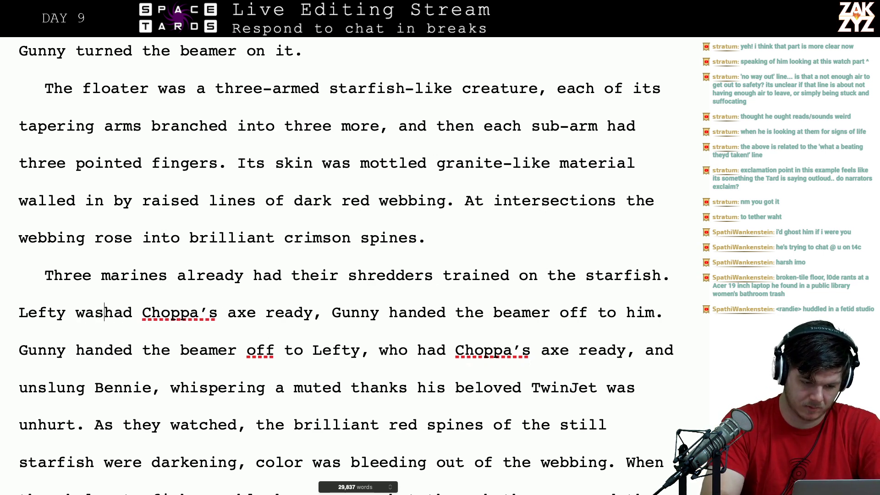
key(BackSpace)
key(BackSpace)
key(BackSpace)
text(had Chopp)
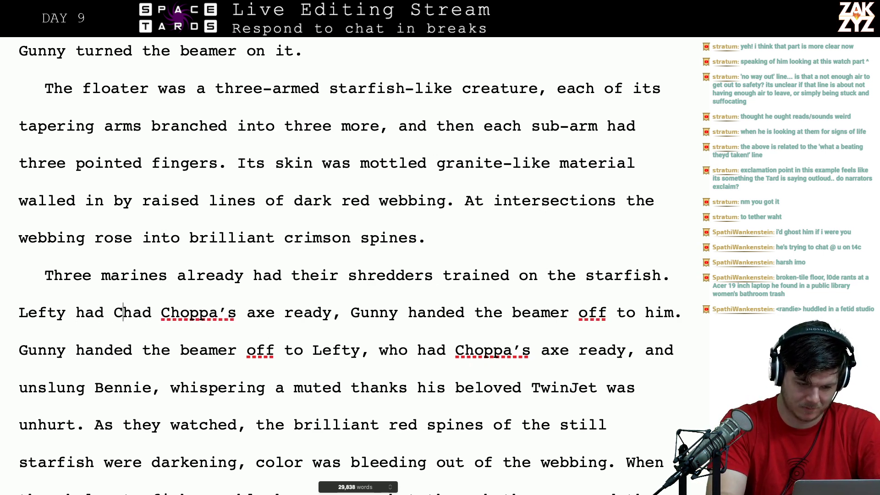
text(a's axe draw)
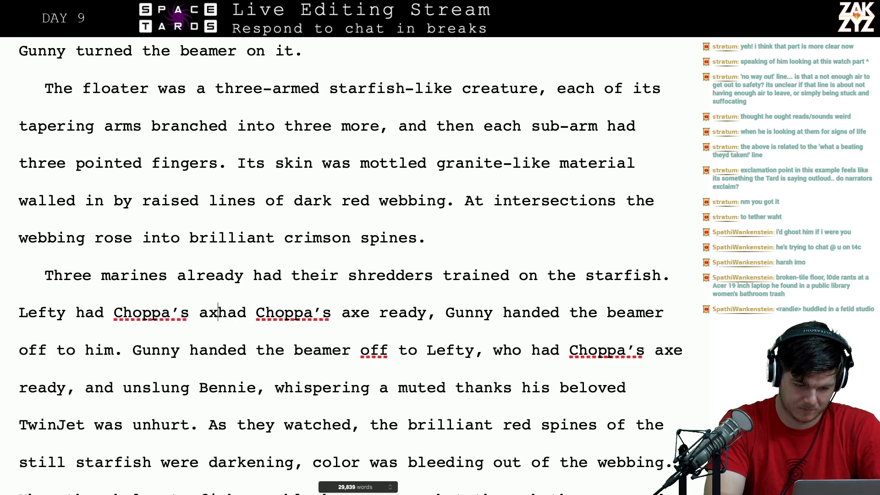
text(n, )
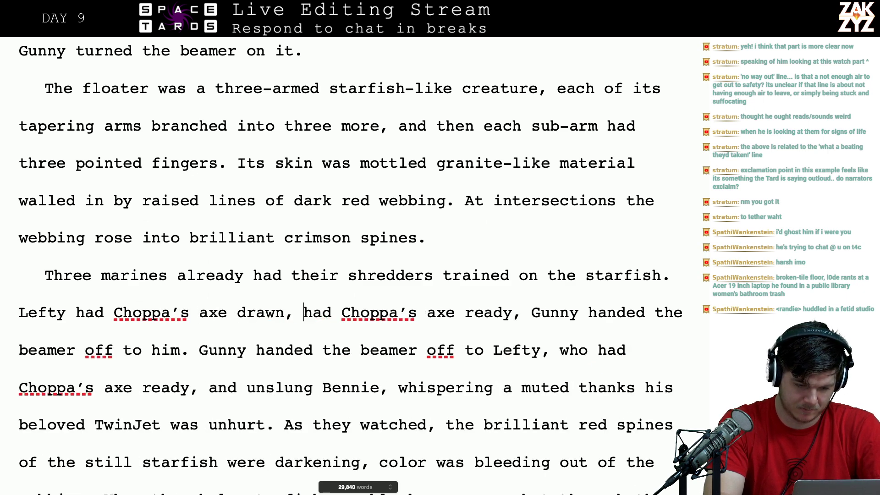
- Continue the new Lefty wording with "Gunny passed him the beamer and then unslung Bennie."
text(Gunny )
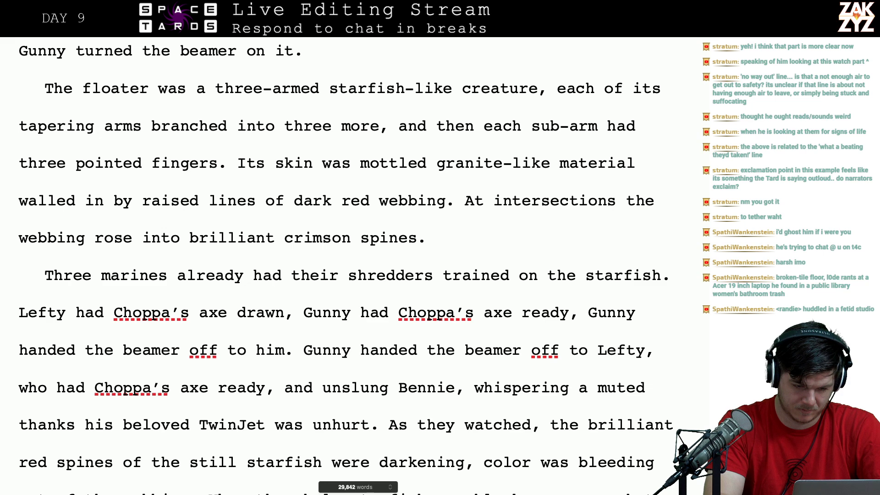
text(passe)
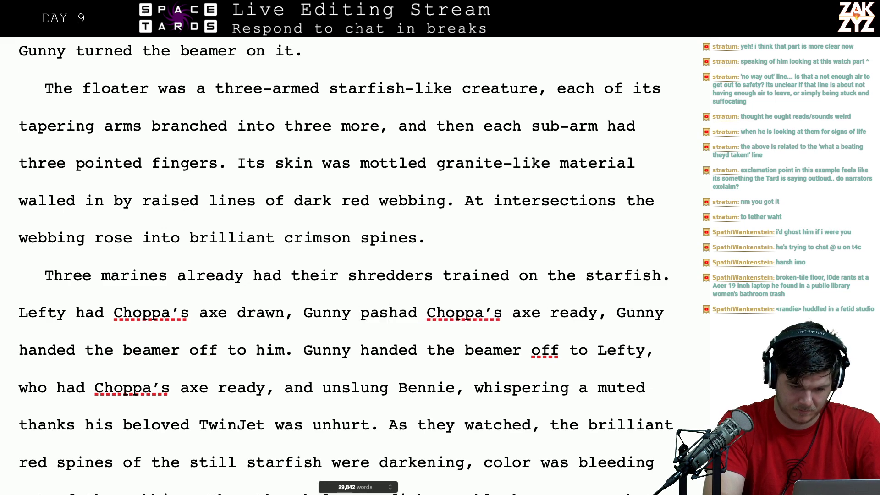
text(d him the beamer.)
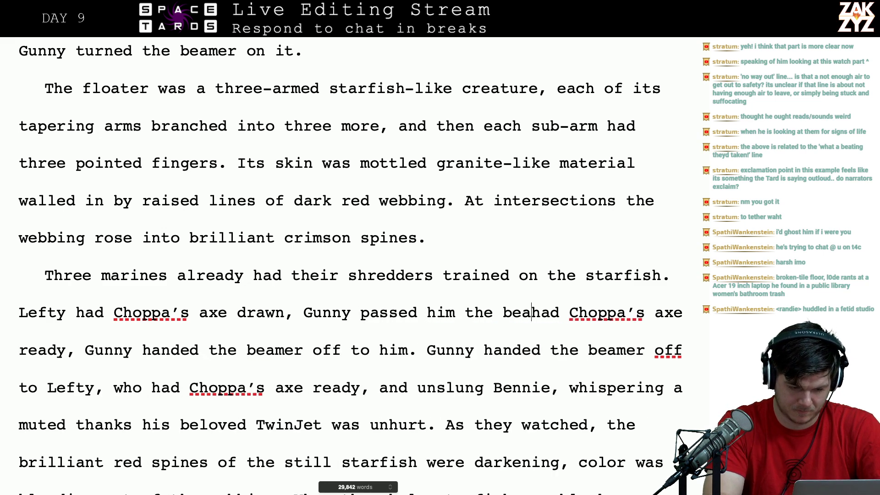
key(shift+Down)
key(shift+Down)
key(shift+Up)
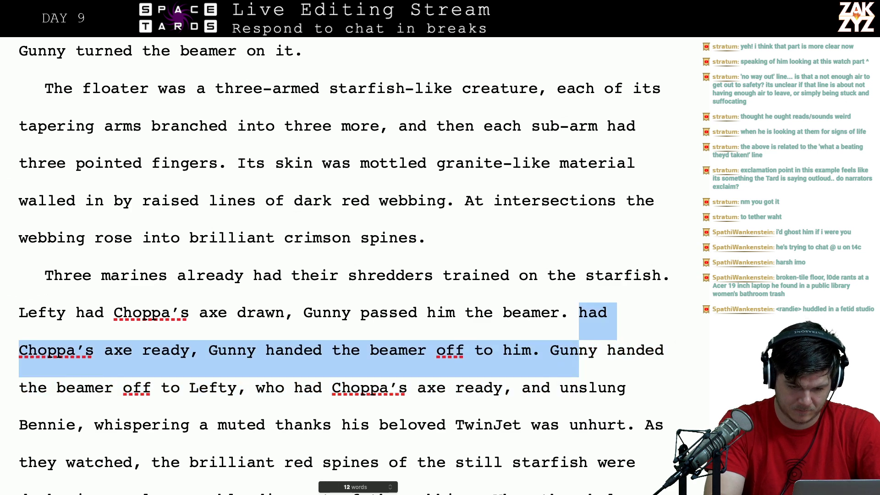
key(Left)
key(Left)
key(Left)
text(and then unslung B)
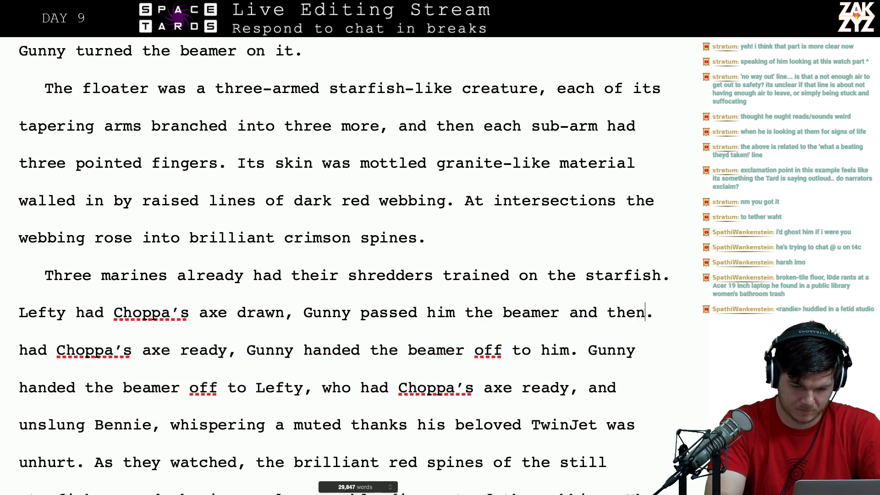
text(ennie.)
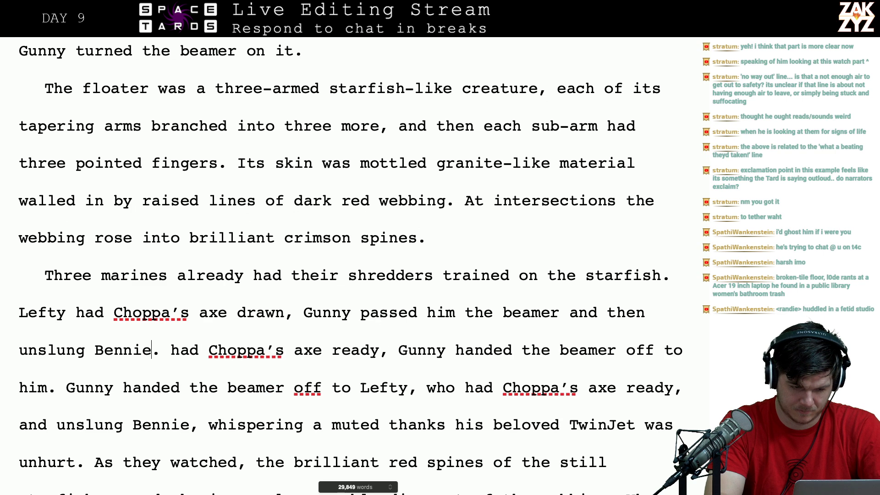
- Replace the comma after "Choppa's axe drawn" with a period
key(BackSpace)
key(BackSpace)
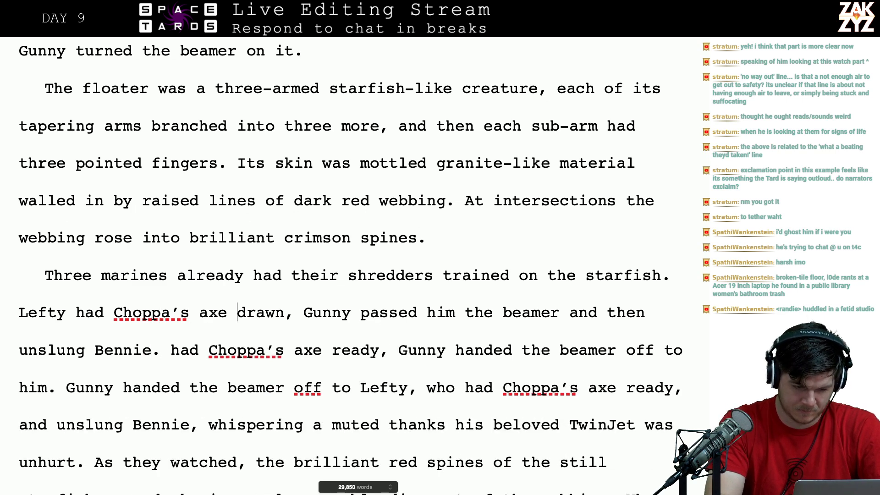
key(BackSpace)
text(.)
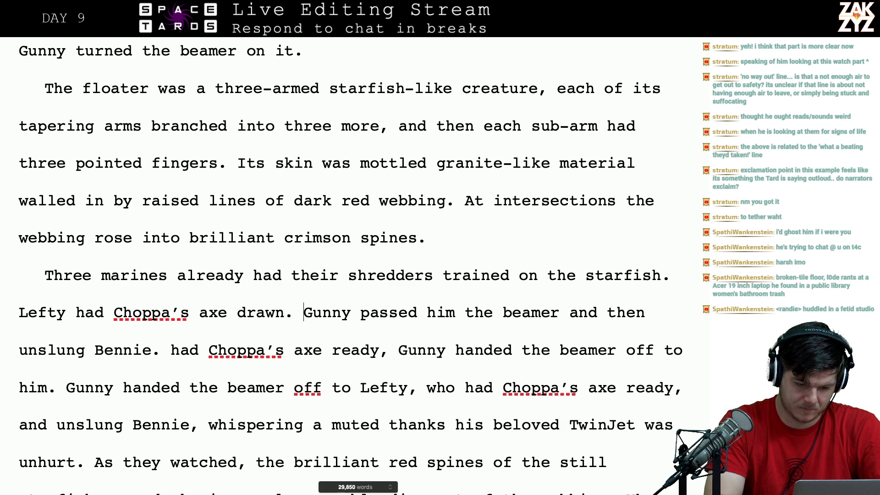
- Insert "handed off the beamer and then unslung" after "Gunny", ahead of "passed him the beamer"
text(hande)
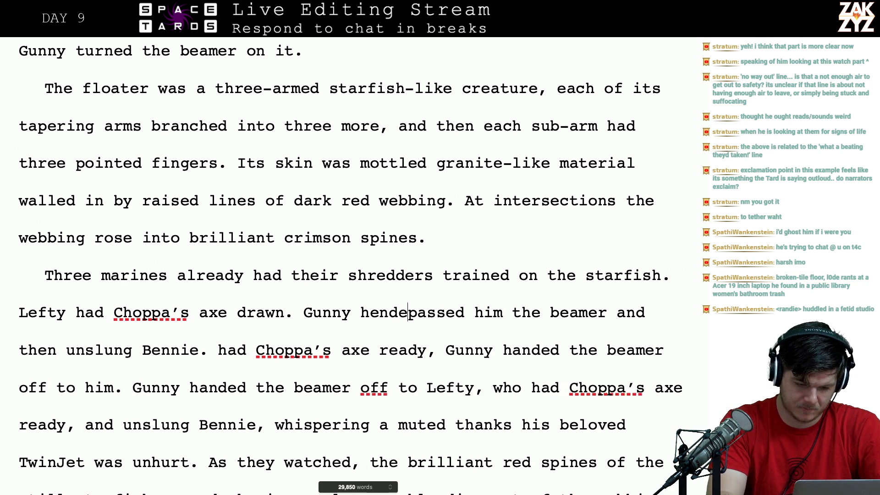
key(BackSpace)
key(BackSpace)
key(BackSpace)
key(BackSpace)
text(anded off the bea)
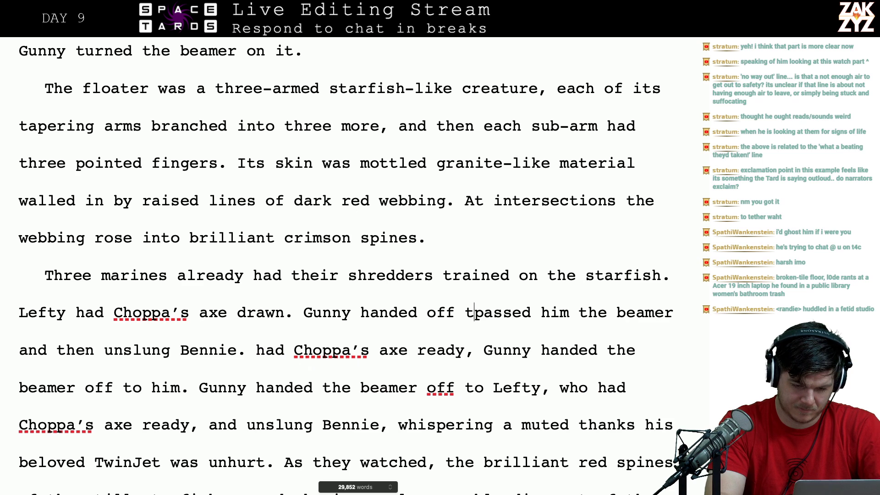
text(mer and then unslun)
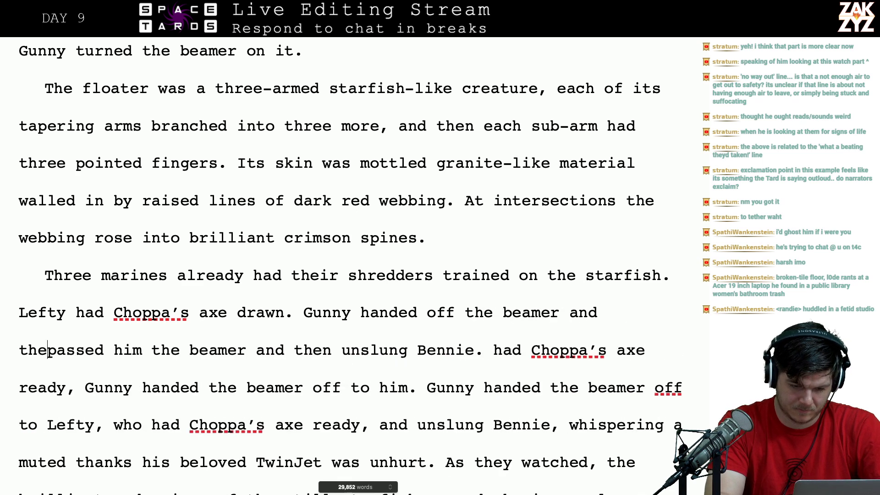
text(g benny)
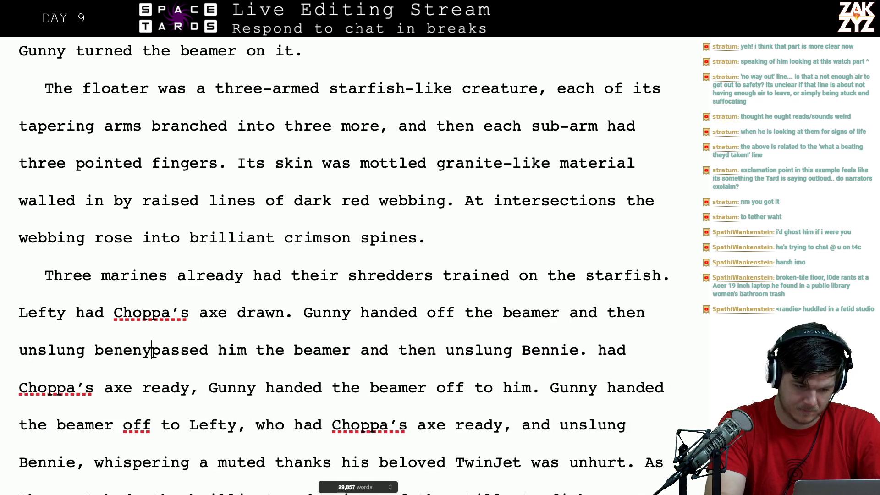
key(BackSpace)
key(BackSpace)
key(BackSpace)
key(BackSpace)
key(BackSpace)
- Delete the superseded text from "passed him the beamer" through "to Lefty, who had Choppa's axe ready,"
key(shift+Down)
key(shift+Right)
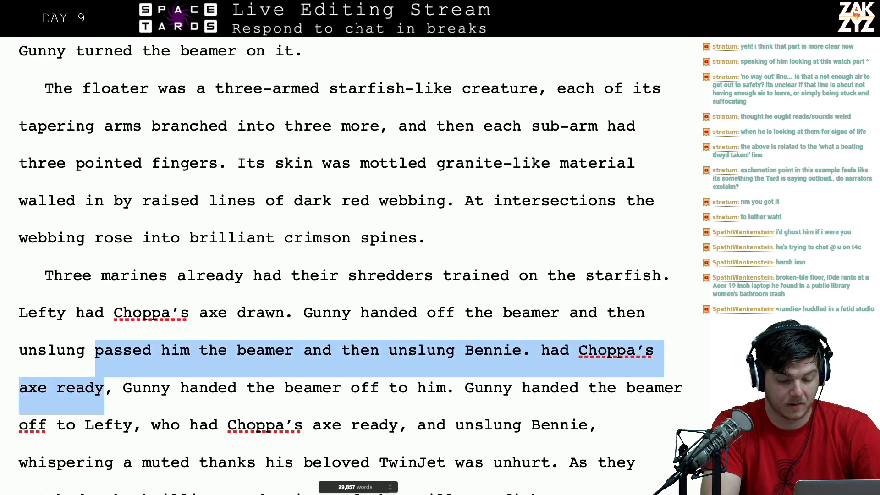
key(shift+Up)
key(shift+Right)
key(shift+Right)
key(shift+Right)
key(shift+Right)
key(shift+Right)
key(shift+Right)
key(shift+Right)
key(shift+Right)
key(shift+Right)
key(shift+Right)
key(shift+Right)
key(shift+Right)
key(shift+Right)
key(shift+Right)
key(shift+Right)
key(shift+Right)
key(shift+Right)
key(shift+Right)
key(shift+Right)
key(shift+Right)
key(shift+Right)
key(shift+Right)
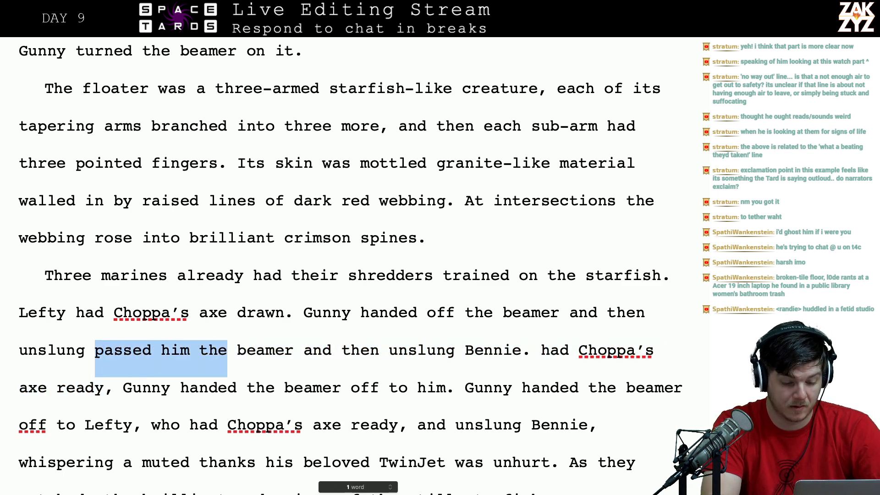
key(shift+Down)
key(shift+Down)
key(shift+Up)
key(shift+Right)
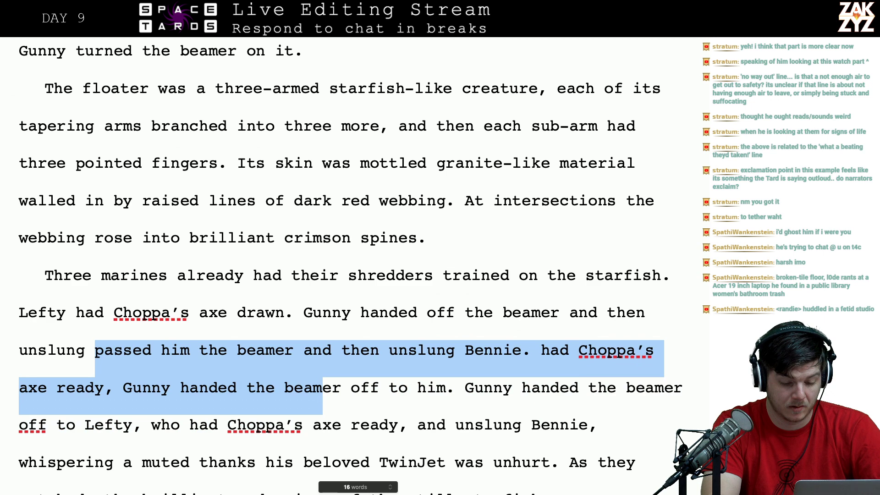
key(shift+Right)
key(shift+Right)
key(shift+Right)
key(shift+Right)
key(shift+Right)
key(shift+Right)
key(shift+Right)
key(shift+Right)
key(shift+Down)
key(shift+Right)
key(BackSpace)
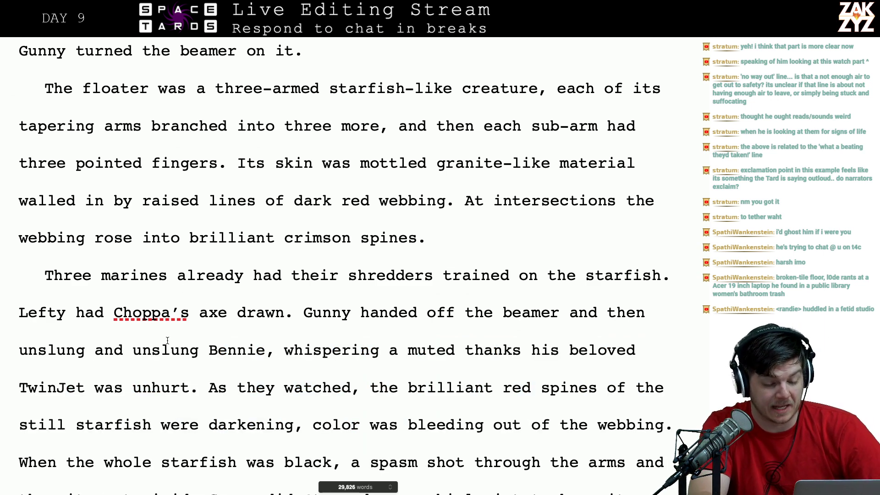
- Delete the duplicate "and unslung" before "Bennie"
key(shift+Right)
key(shift+Right)
key(shift+Right)
key(shift+Right)
key(shift+Right)
key(shift+Right)
key(shift+Right)
key(shift+Right)
key(shift+Right)
key(shift+Right)
key(shift+Right)
key(shift+Right)
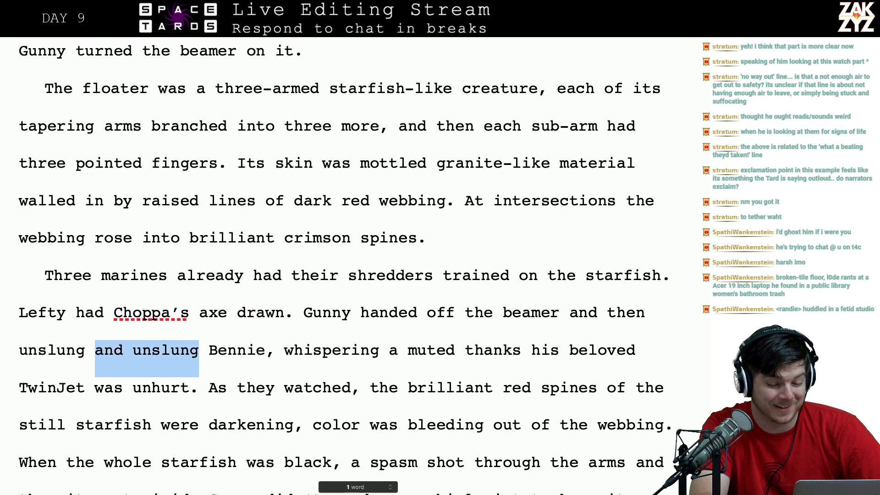
key(BackSpace)
- Change "muted" to "mute" in the phrase about Gunny whispering thanks for his TwinJet
scroll(228, 384, down, 1)
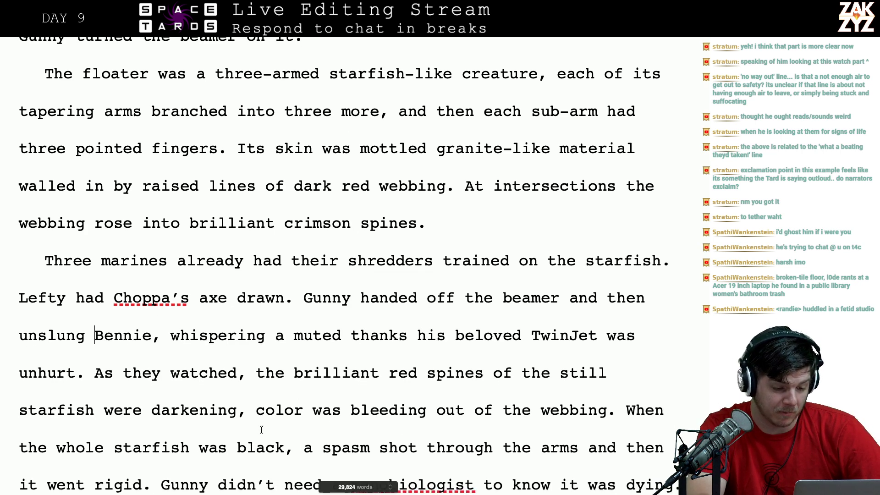
click(90, 383)
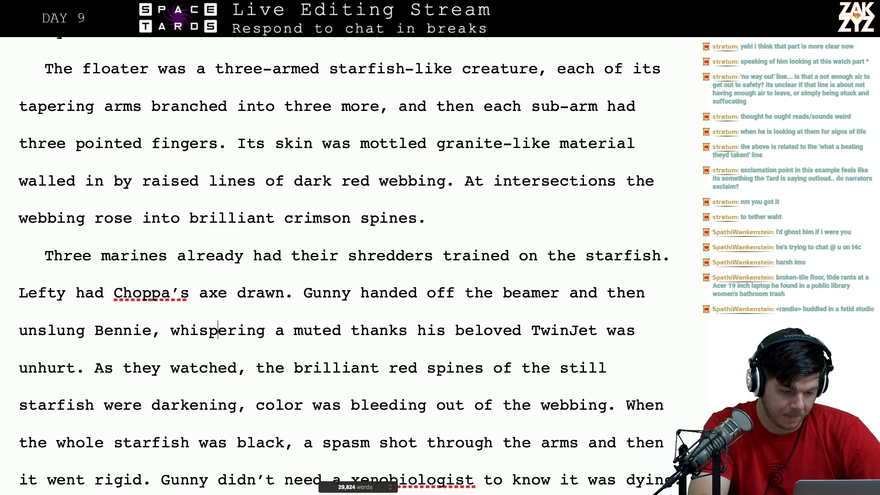
click(227, 331)
key(Right)
key(Right)
key(Right)
key(Right)
key(Right)
key(Right)
key(Right)
key(Right)
key(Right)
key(Right)
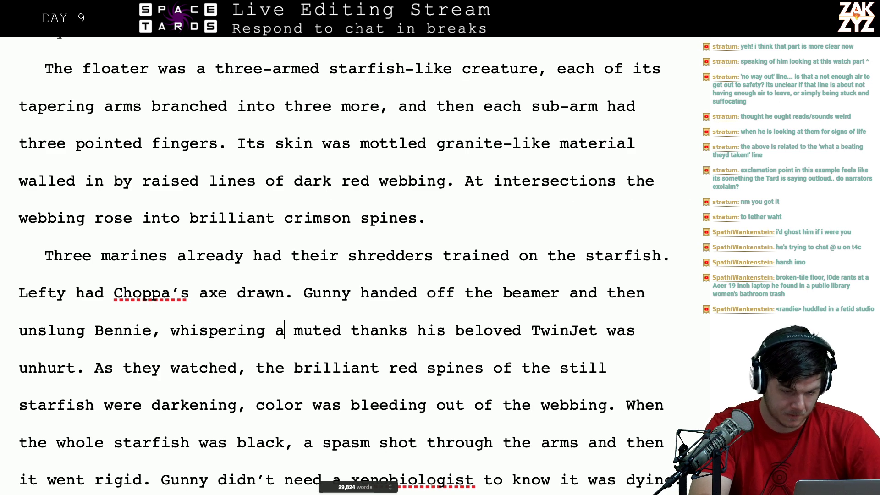
key(BackSpace)
key(BackSpace)
key(BackSpace)
key(BackSpace)
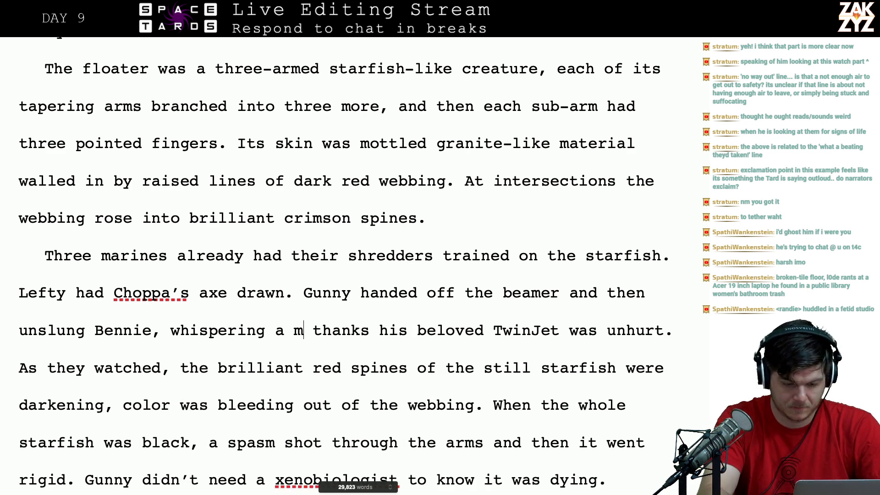
text(ute)
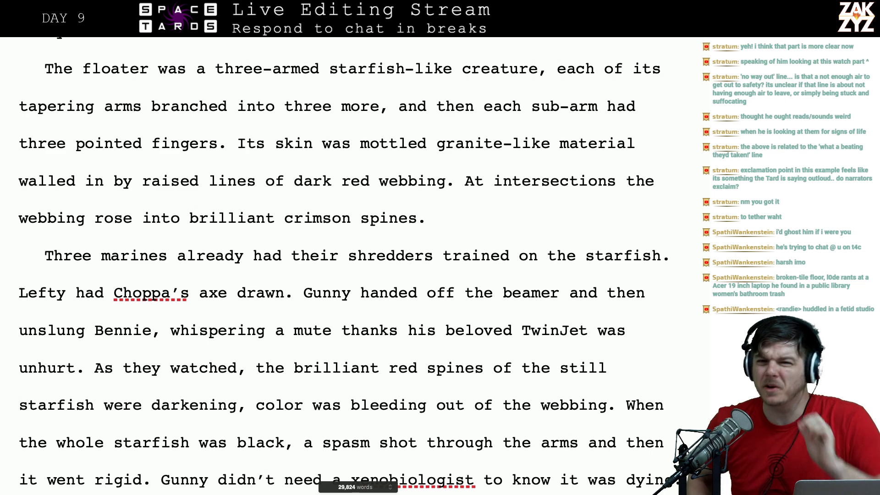
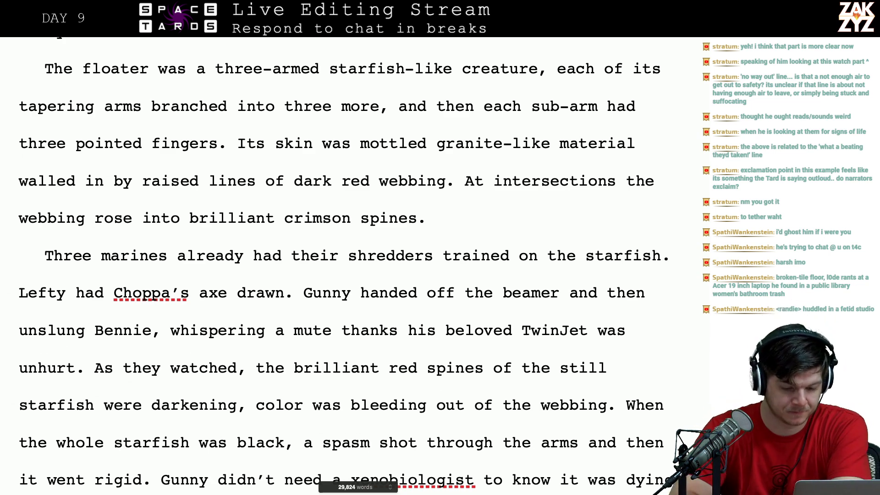
- Delete "of the still" after "spines" and insert "starfish’s" before "brilliant red spines"
scroll(259, 351, down, 1)
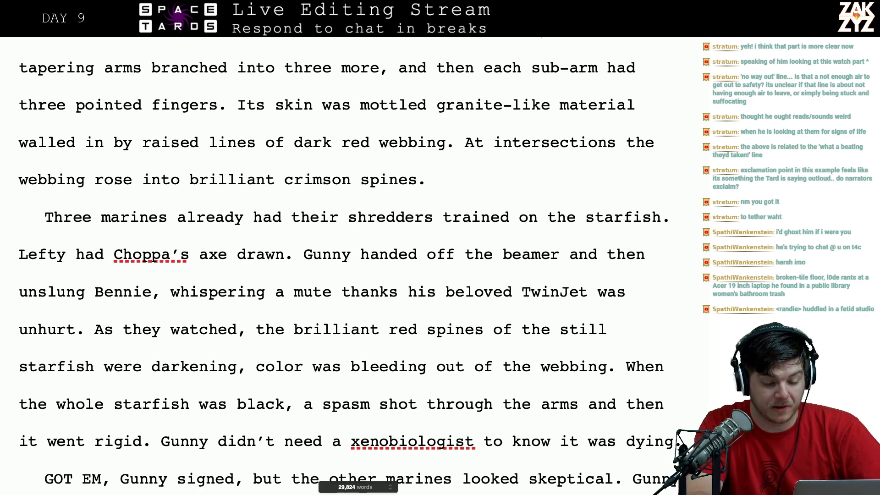
click(582, 345)
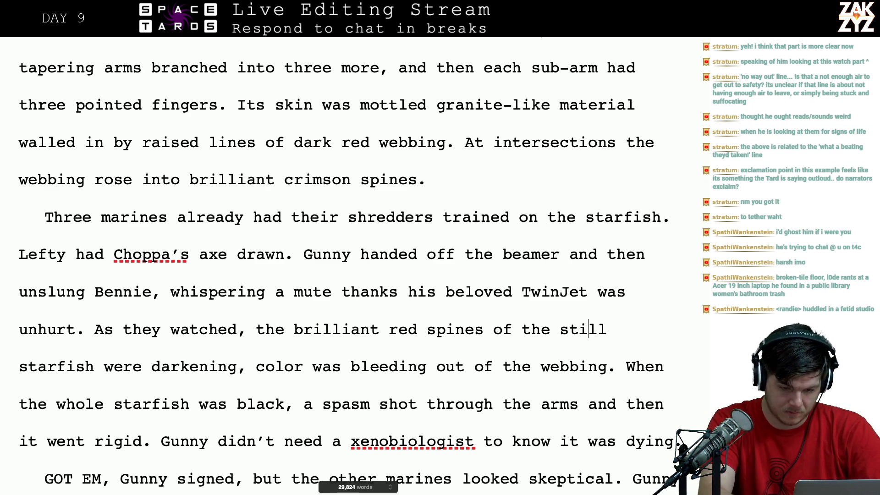
key(BackSpace)
key(BackSpace)
key(Right)
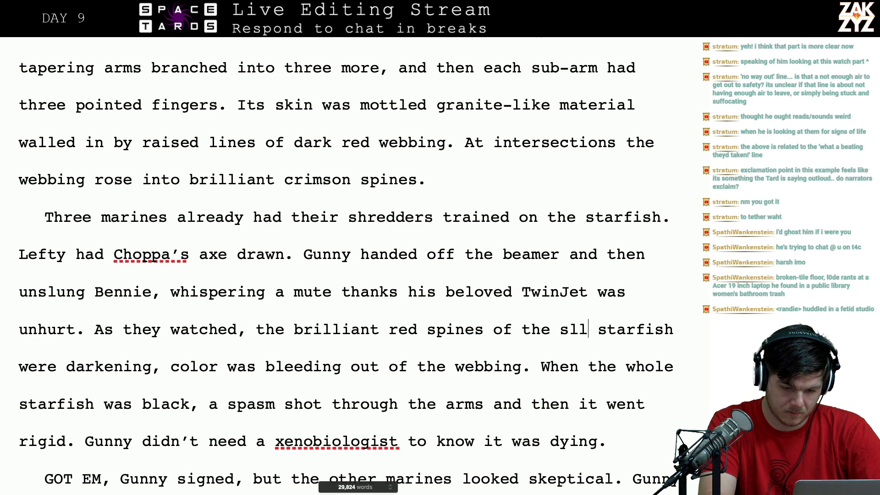
key(BackSpace)
key(BackSpace)
key(BackSpace)
key(BackSpace)
key(BackSpace)
key(BackSpace)
key(BackSpace)
key(BackSpace)
key(BackSpace)
key(BackSpace)
key(BackSpace)
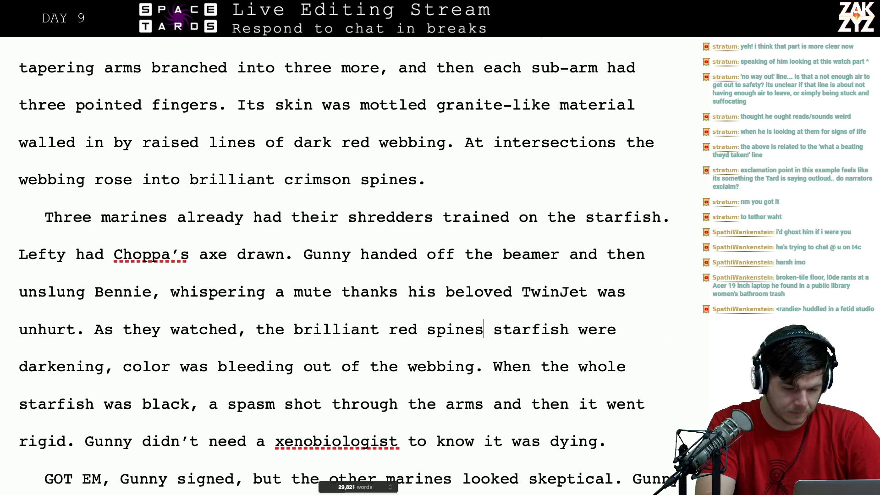
key(Left)
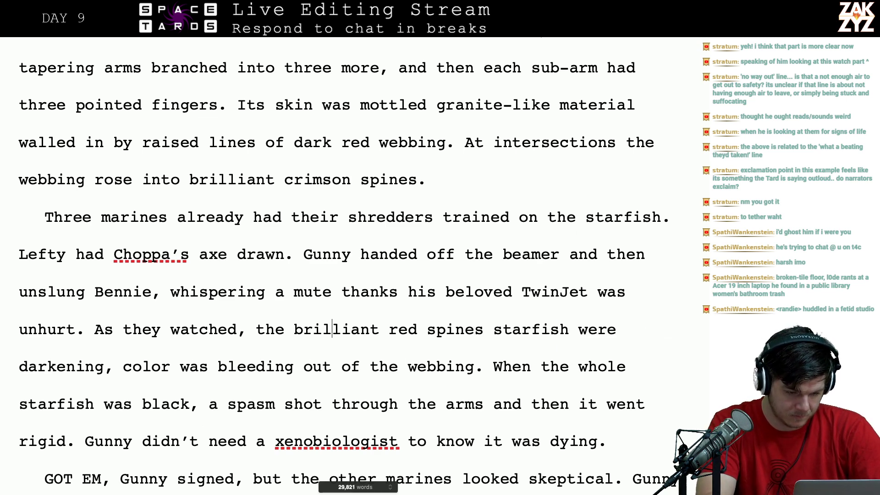
text(starfish's)
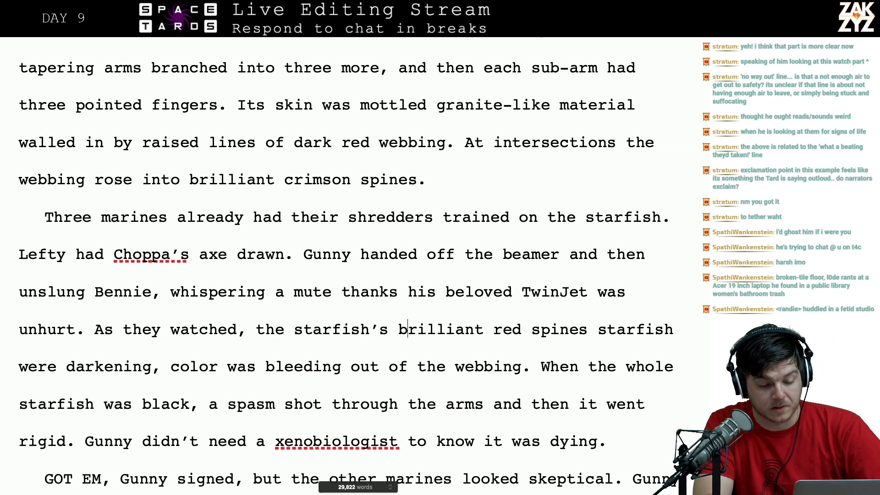
- Delete "were" before "darkening" in the sentence about the starfish's spines
key(Right)
key(Right)
key(Right)
key(Right)
key(Right)
key(Right)
key(Right)
key(Right)
key(Right)
key(Right)
key(Right)
key(Right)
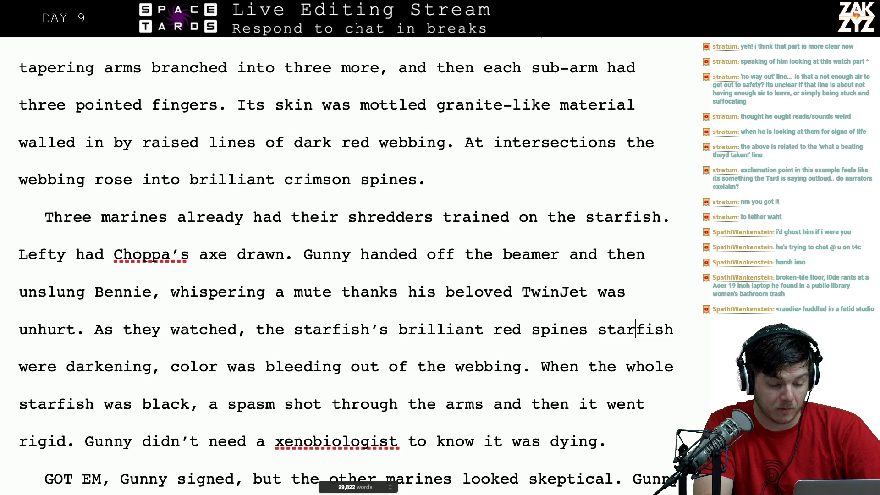
key(BackSpace)
key(BackSpace)
key(BackSpace)
key(BackSpace)
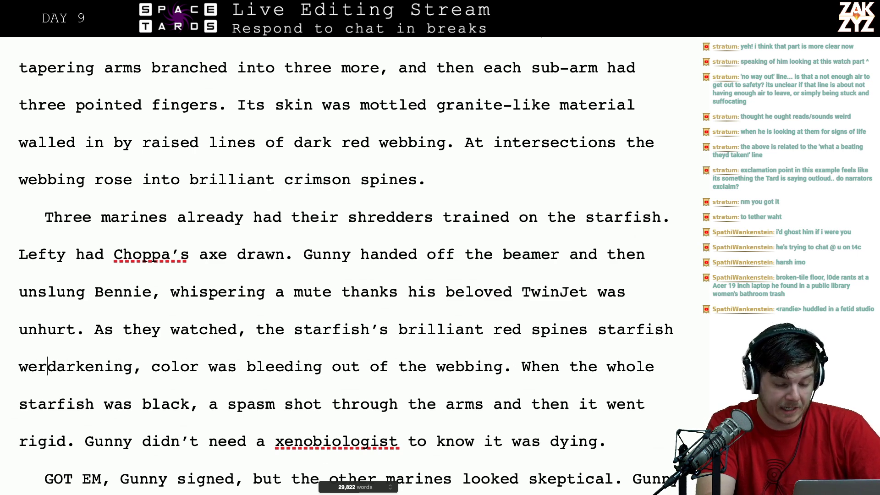
key(BackSpace)
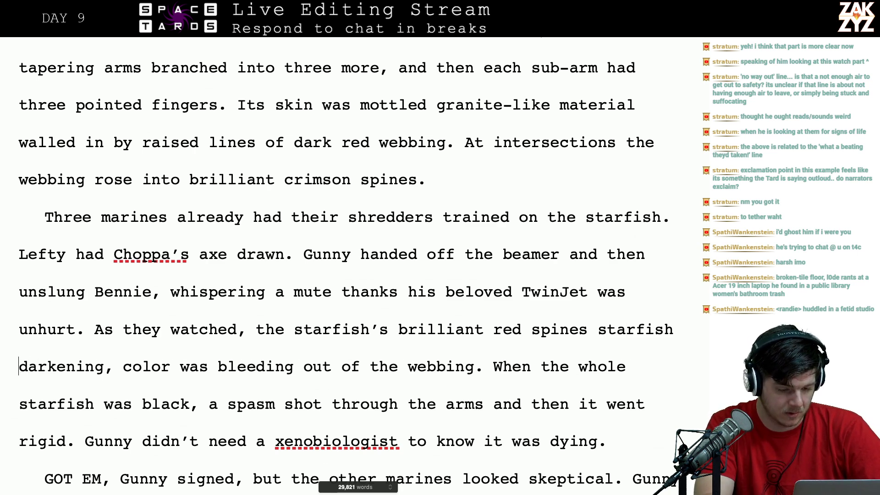
- Change "the webbing" to "its webbing" in the phrase about color bleeding out
key(Right)
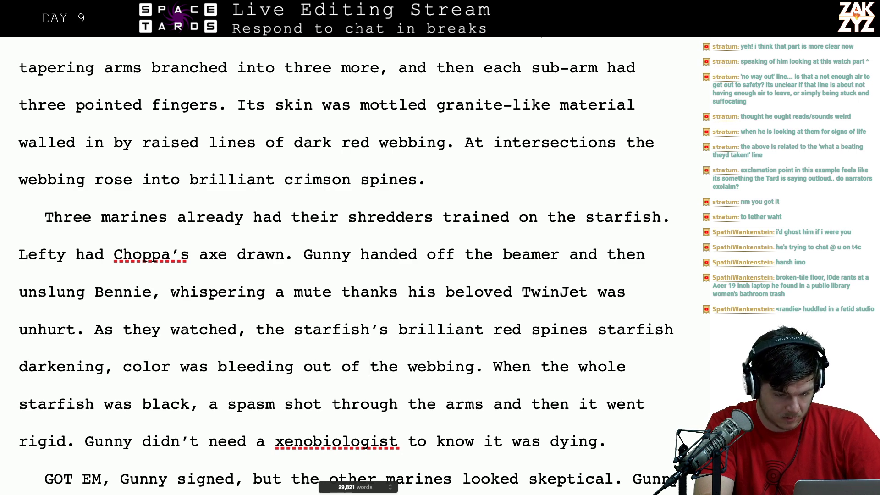
key(BackSpace)
key(BackSpace)
key(BackSpace)
text(its)
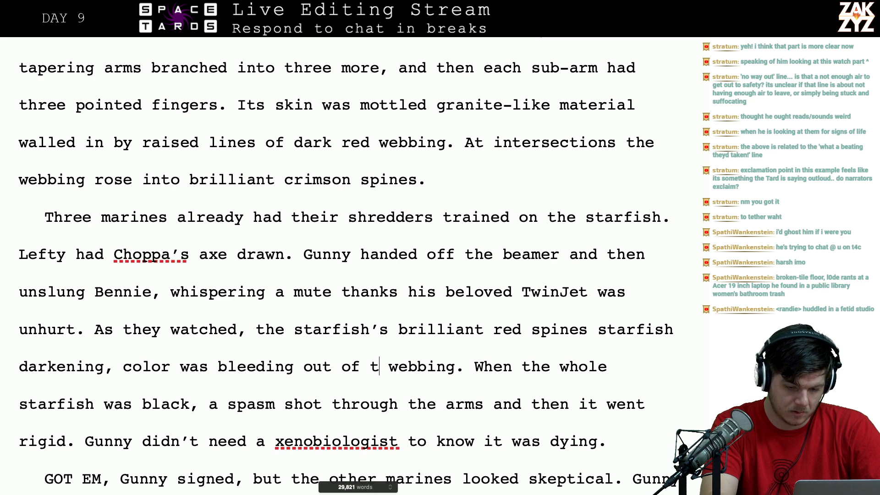
- Replace "was" with "turned" in "When the whole starfish was black"
scroll(678, 267, down, 1)
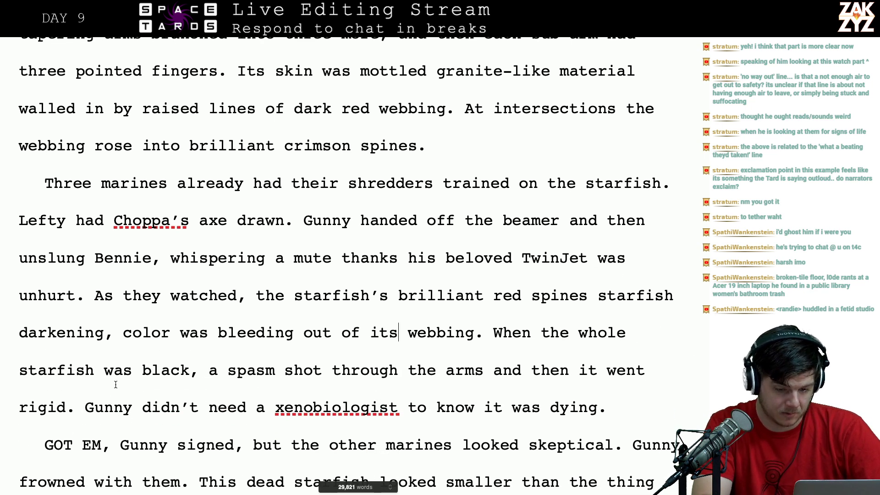
click(113, 370)
key(Left)
key(Left)
key(Right)
key(Left)
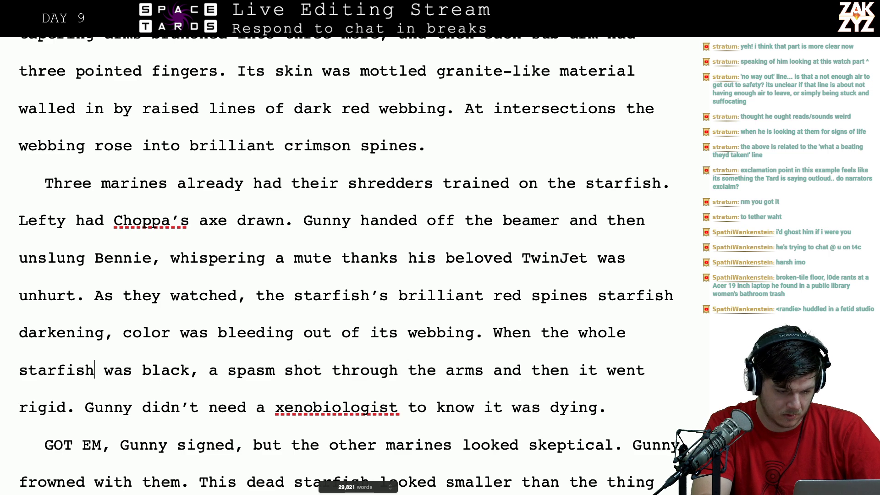
key(Right)
key(Right)
key(Right)
key(Left)
key(Left)
key(Left)
key(Right)
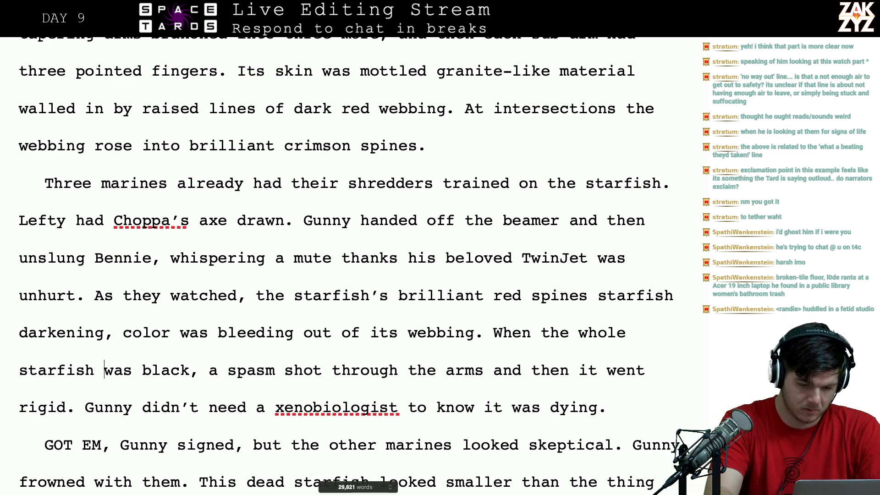
text(turend)
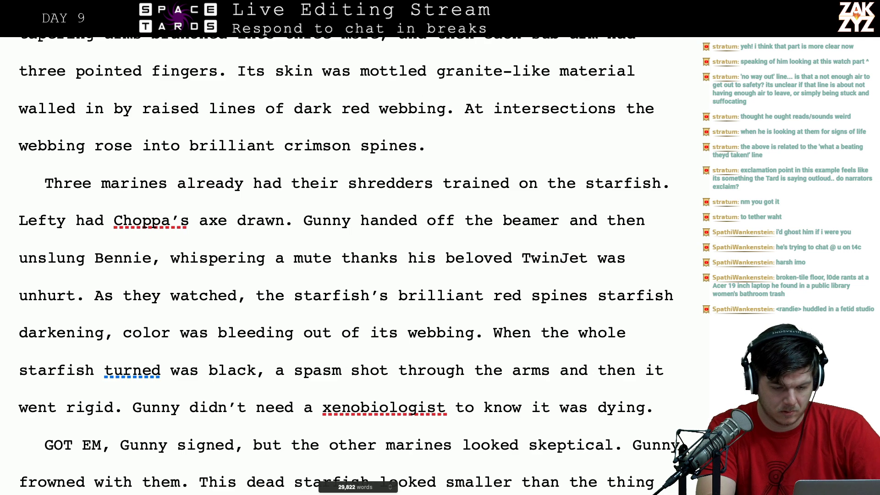
key(shift+Right)
key(shift+Right)
key(shift+Right)
key(shift+Right)
key(BackSpace)
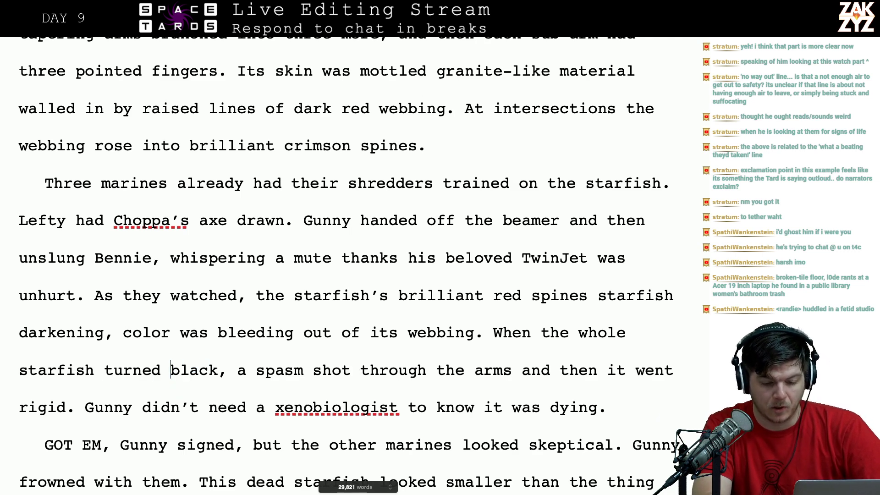
- Insert "When it was completely black" after "its webbing.", ahead of "When the whole starfish turned black"
scroll(100, 378, down, 2)
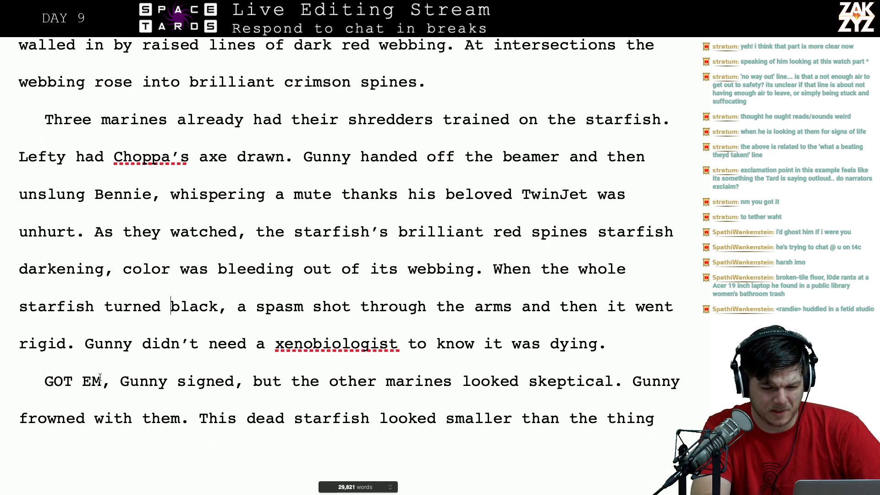
click(479, 274)
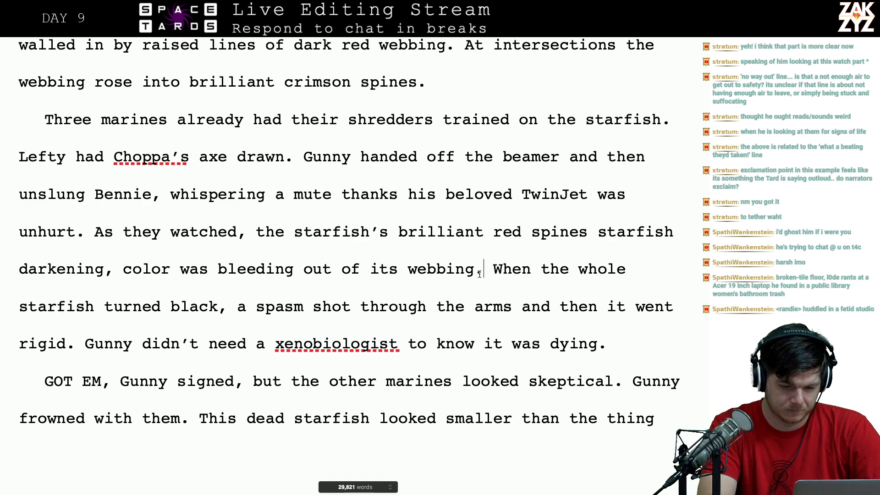
text(When it was com When)
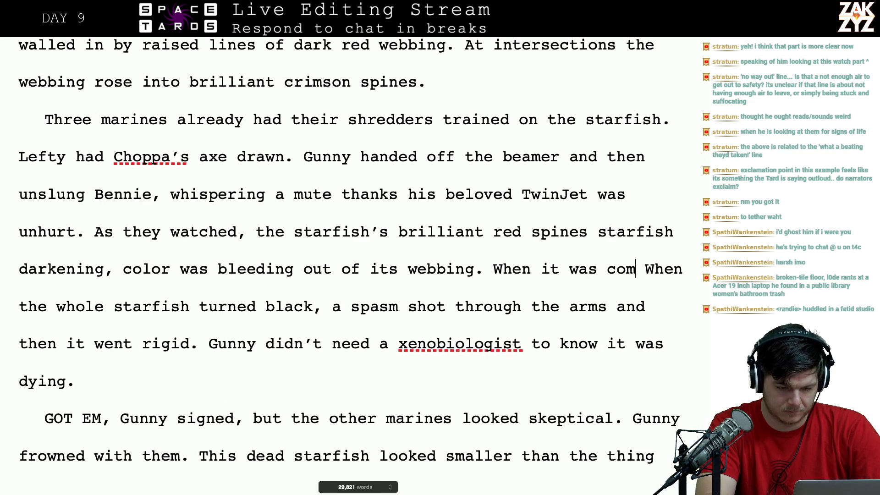
text(pletely black  When the whole starfish turned black, a spasm shot)
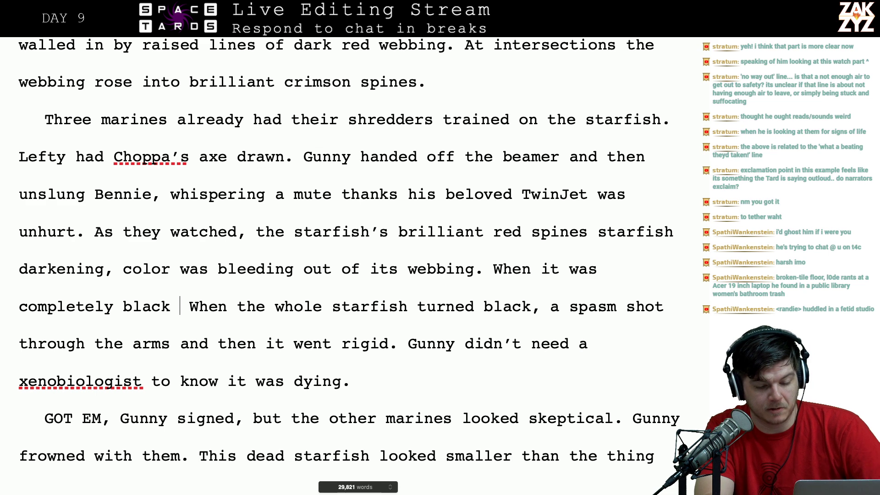
- Delete the superseded clause "When the whole starfish turned black," before "a spasm shot"
key(shift+Right)
key(shift+Right)
key(shift+Right)
key(shift+Right)
key(shift+Right)
key(shift+Right)
key(shift+Right)
key(shift+Right)
key(shift+Right)
key(shift+Right)
key(shift+Right)
key(shift+Right)
key(shift+Right)
key(shift+Right)
key(shift+Right)
key(shift+Right)
key(shift+Right)
key(shift+Right)
key(shift+Right)
key(shift+Right)
key(shift+Right)
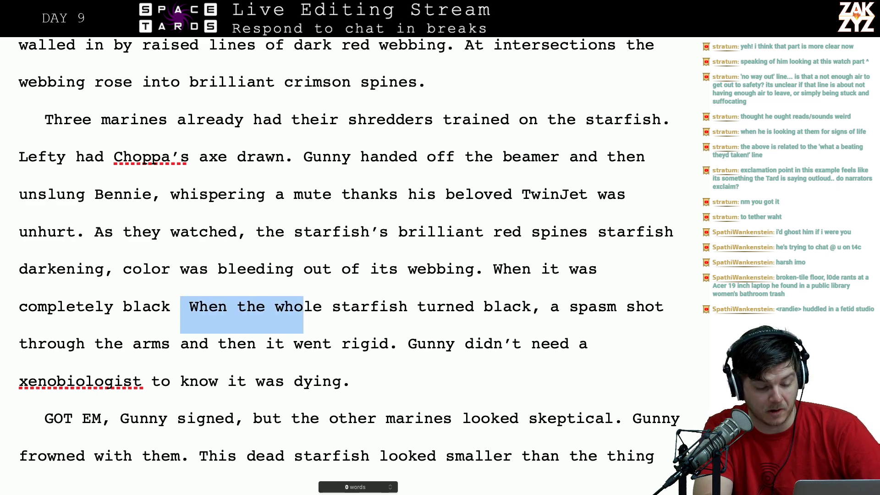
key(shift+Right)
key(shift+Right)
key(shift+Right)
key(shift+Right)
key(shift+Right)
key(shift+Right)
key(shift+Right)
key(shift+Right)
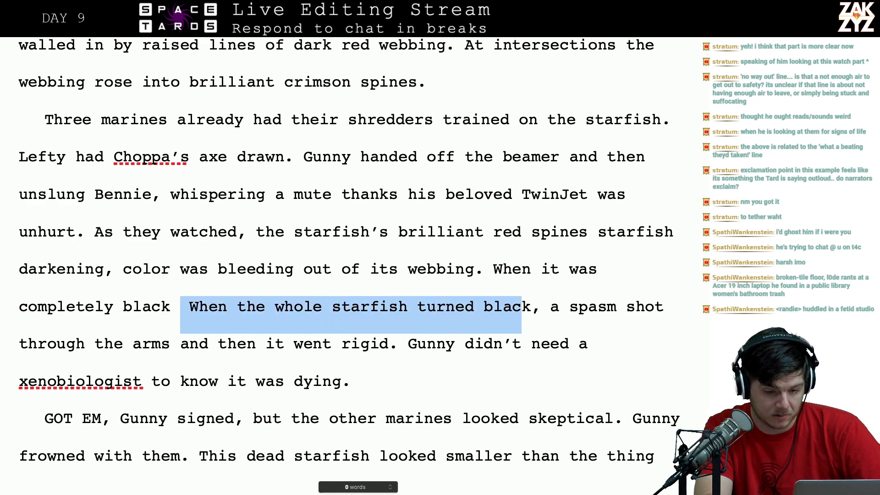
key(BackSpace)
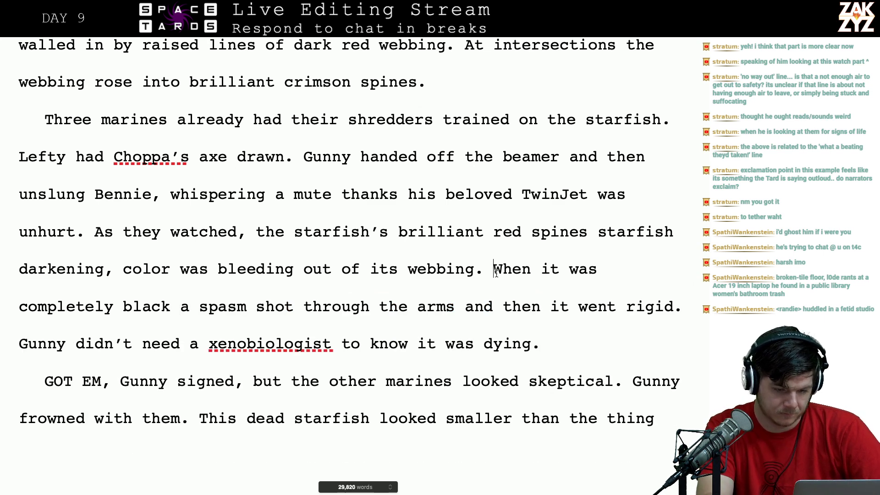
- Break the paragraph before "When it was completely black" and add "The starfish darkened until it was completely black," after "its webbing."
key(Return)
text(THe)
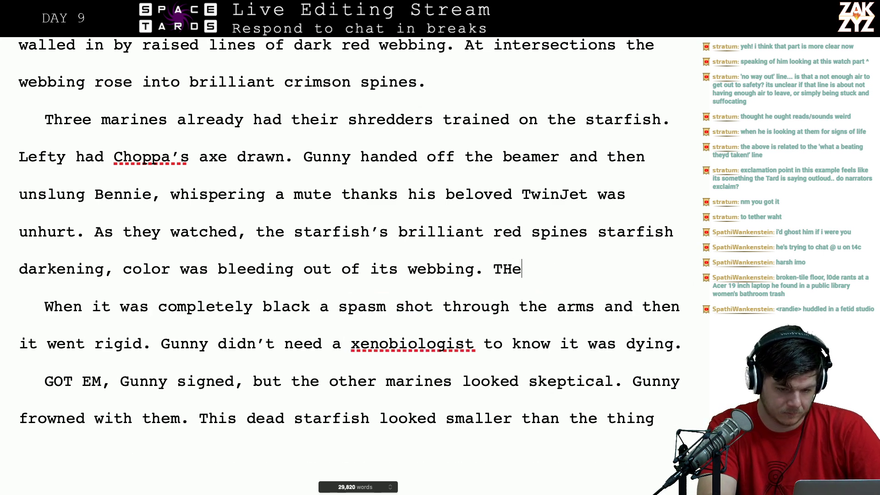
key(BackSpace)
key(BackSpace)
text(he starfish darkend)
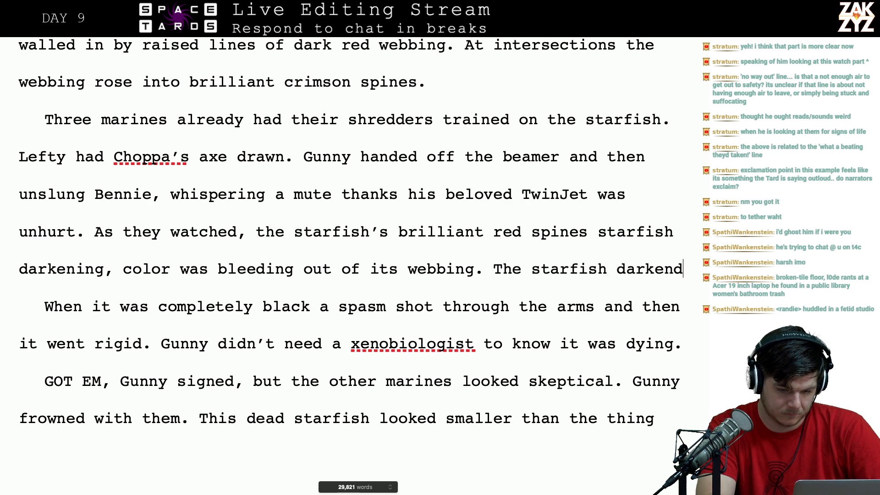
key(BackSpace)
text(ed)
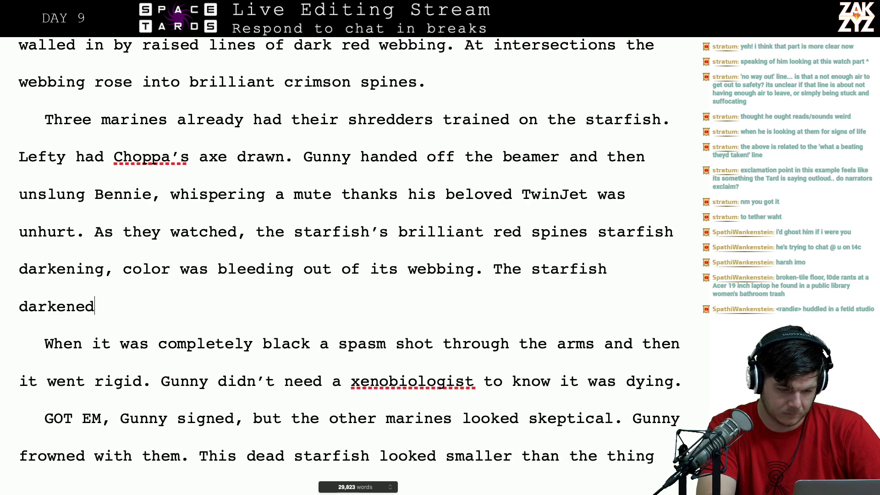
text( until it was co)
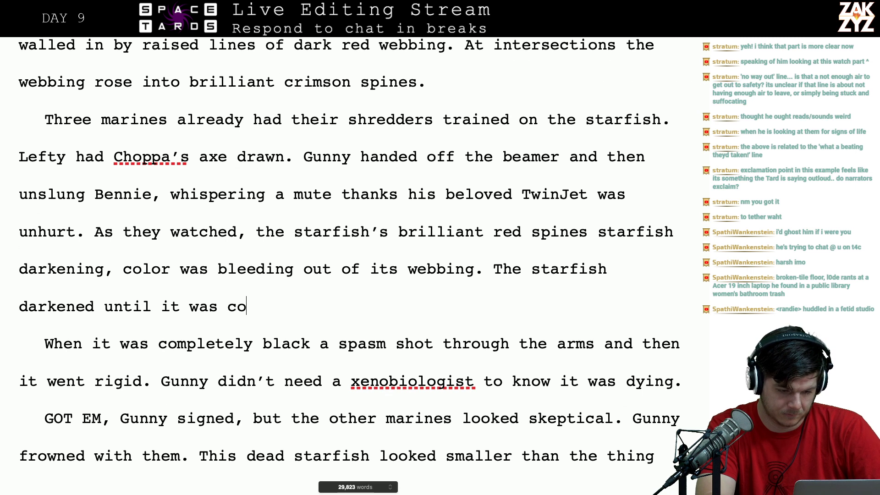
text(mpletely black, a)
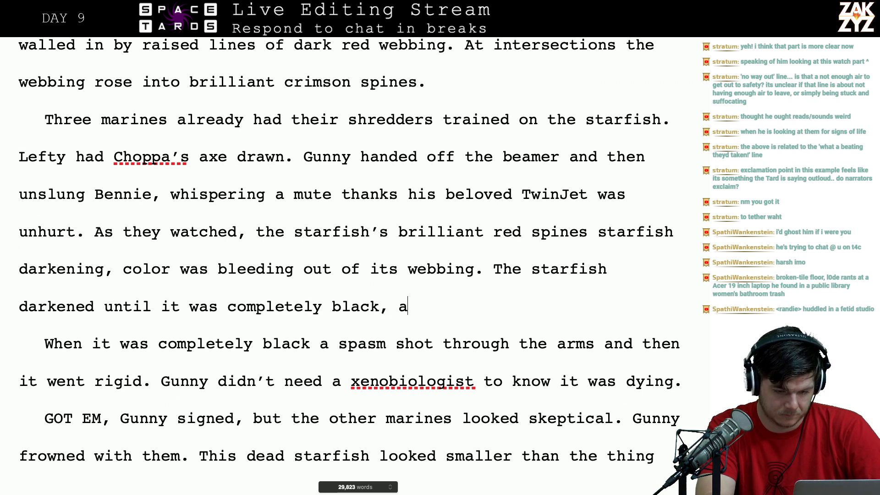
- Finish the new starfish sentence with "and then a spasm shot through its arms and it went rigid."
text(nd then a spasm s)
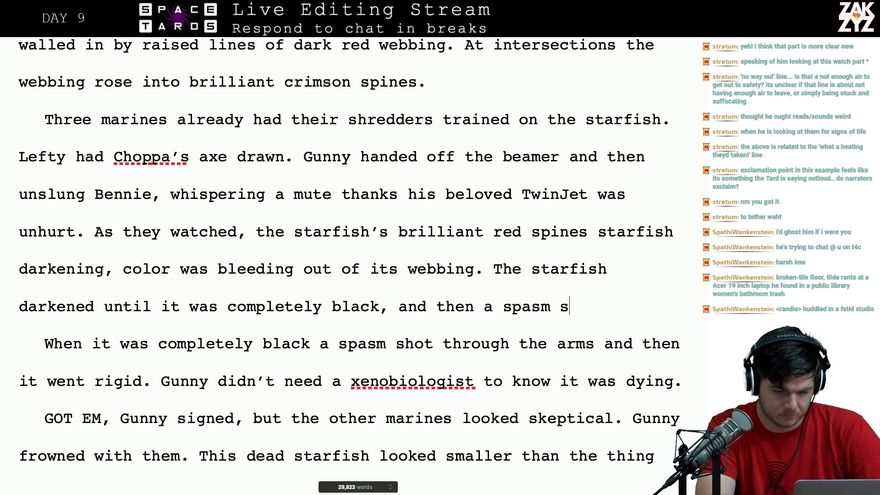
text(hot through its )
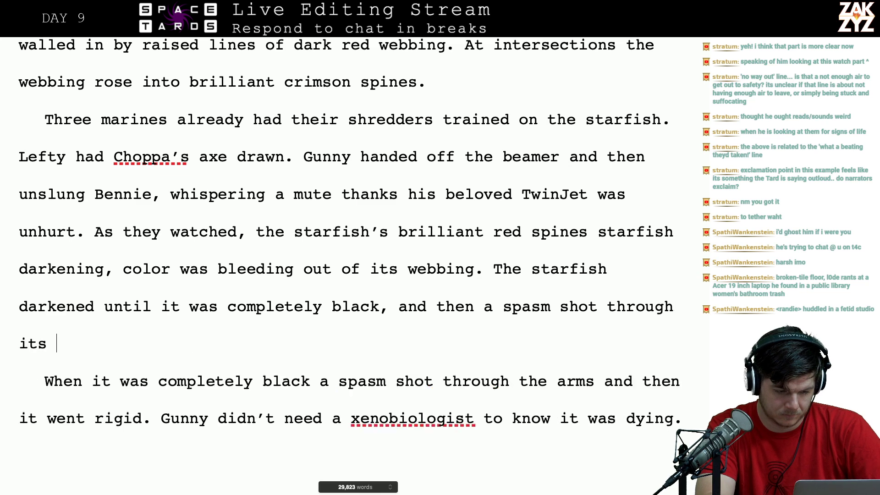
text(arms and it went rigid.)
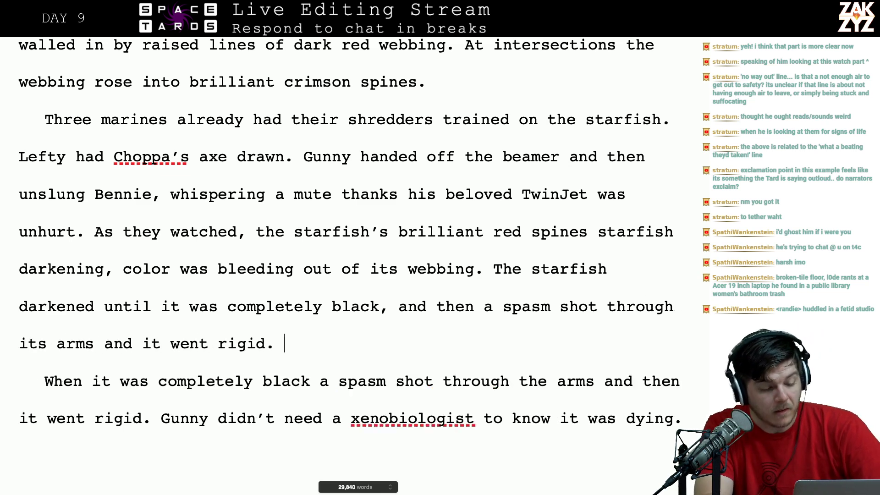
- Delete the superseded sentence "When it was completely black a spasm shot through the arms and then it went rigid." and its preceding paragraph break
key(shift+Down)
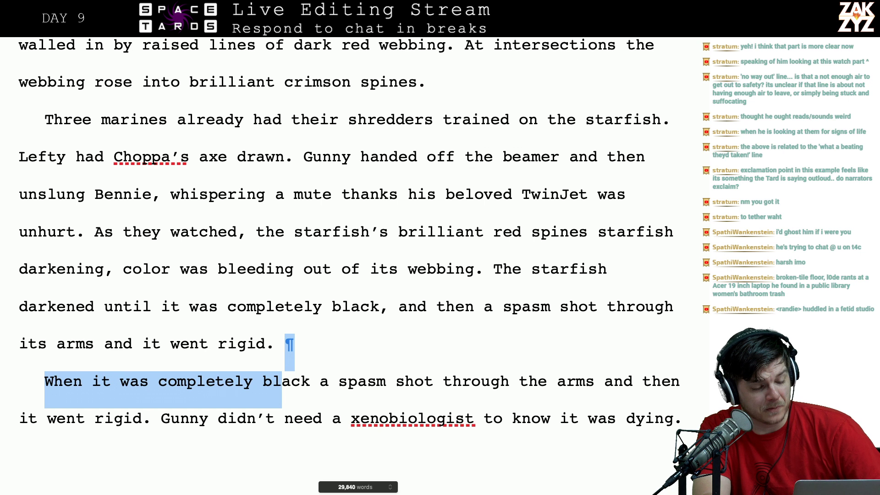
key(shift+Right)
key(shift+Right)
key(shift+Right)
key(shift+Right)
key(shift+Right)
key(shift+Right)
key(shift+Right)
key(shift+Right)
key(shift+Right)
key(shift+Right)
key(shift+Right)
key(shift+Right)
key(shift+Right)
key(shift+Right)
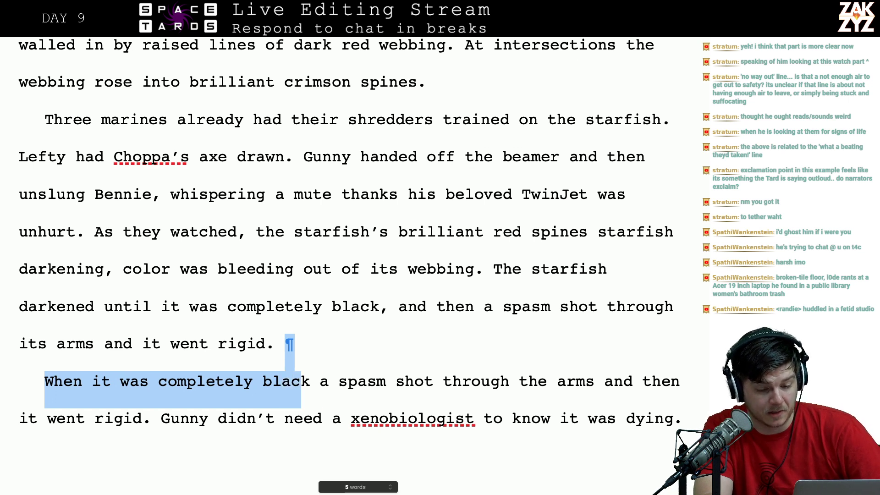
key(shift+Right)
key(shift+Right)
key(shift+Down)
key(shift+Left)
key(shift+Left)
key(shift+Left)
key(shift+Left)
key(shift+Left)
key(shift+Left)
key(shift+Left)
key(shift+Left)
key(shift+Left)
key(shift+Left)
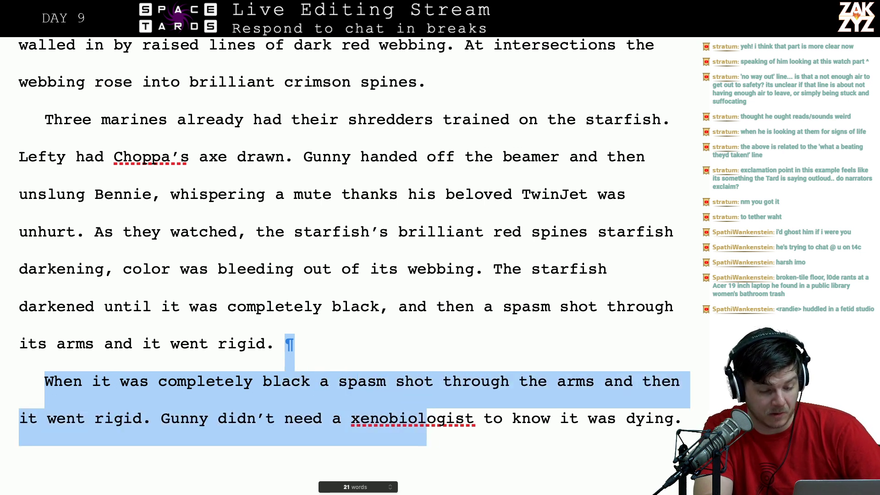
key(shift+Left)
key(shift+Left)
key(shift+Left)
key(shift+Left)
key(shift+Left)
key(shift+Left)
key(shift+Left)
key(shift+Left)
key(shift+Left)
key(shift+Left)
key(shift+Left)
key(shift+Left)
key(shift+Left)
key(shift+Left)
key(shift+Left)
key(shift+Left)
key(shift+Left)
key(shift+Left)
key(shift+Left)
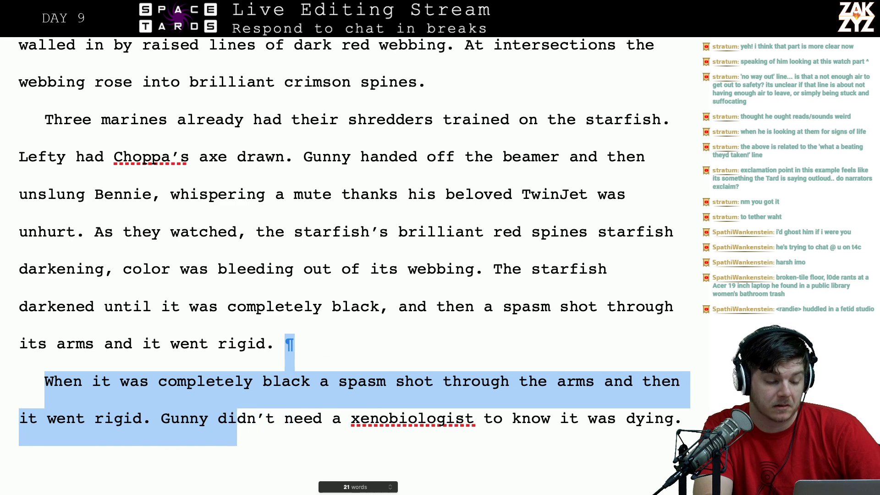
key(BackSpace)
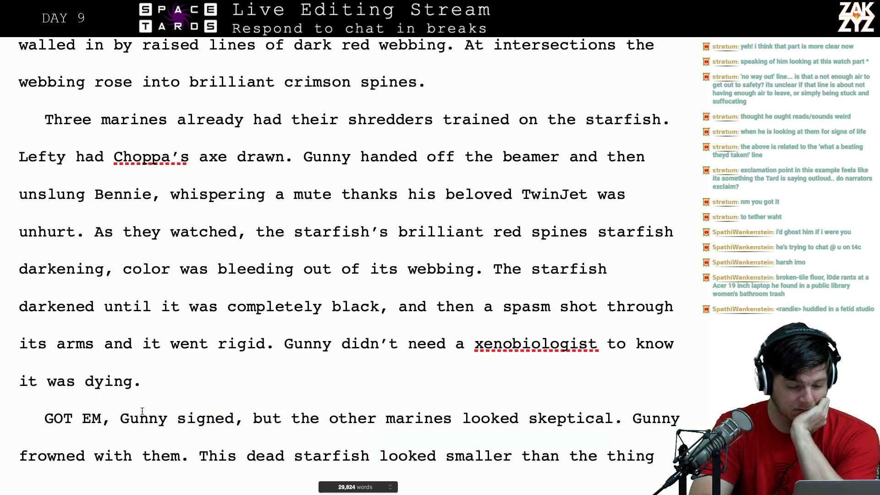
- Delete the sentence "Gunny frowned with them." after "the other marines looked skeptical."
click(123, 390)
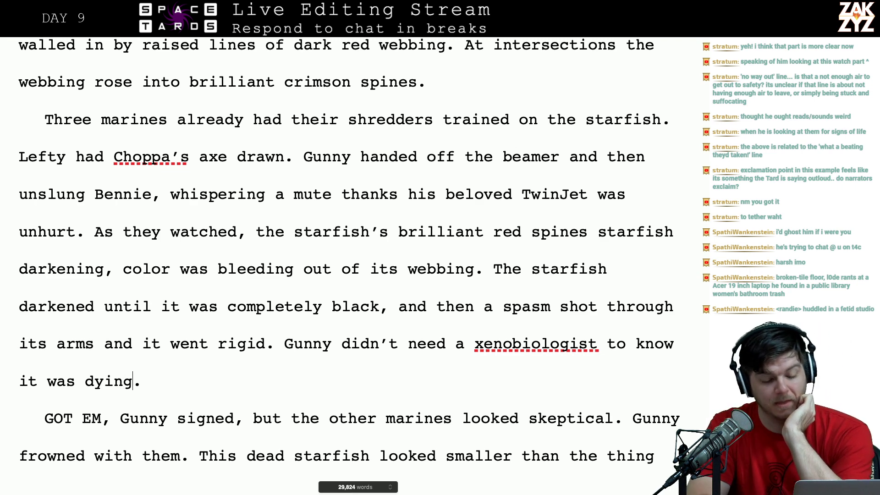
scroll(112, 388, down, 1)
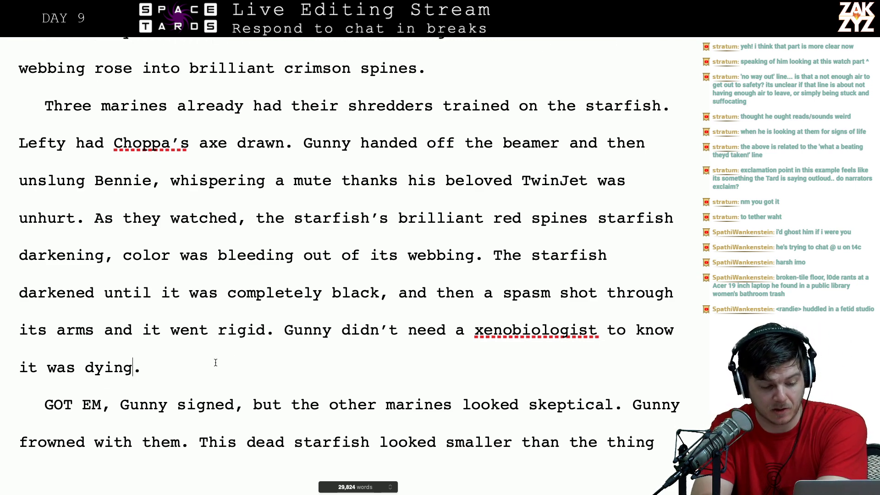
scroll(159, 343, down, 7)
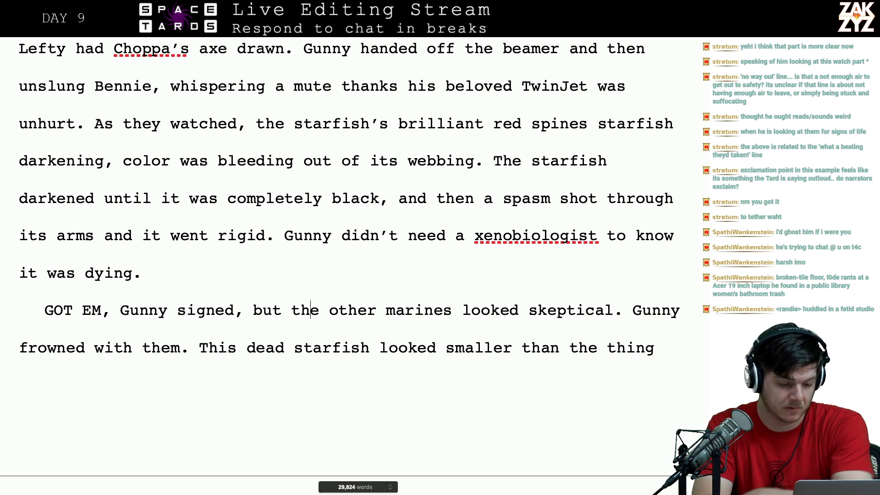
key(Left)
key(Left)
key(Left)
key(Left)
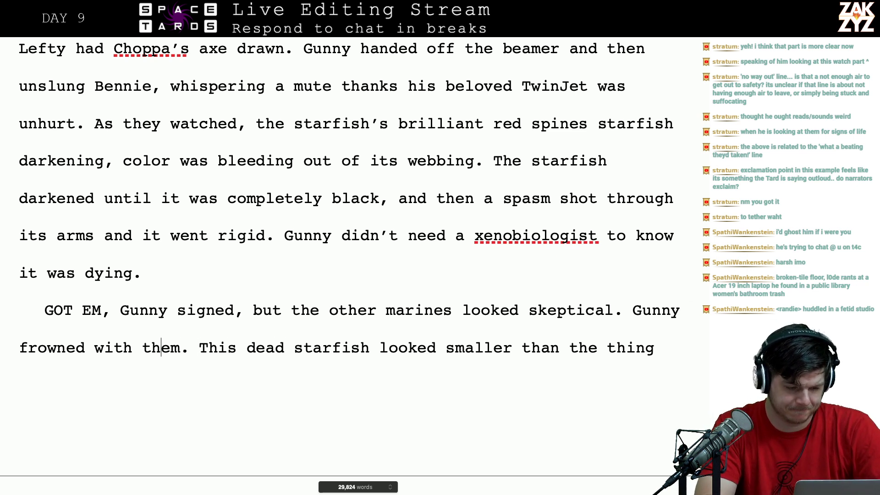
key(Left)
key(Left)
key(Left)
key(Left)
key(Left)
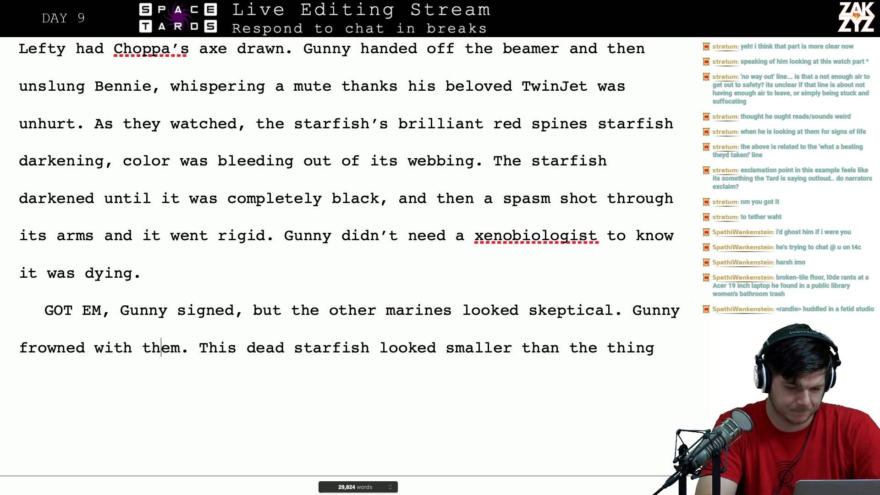
key(Left)
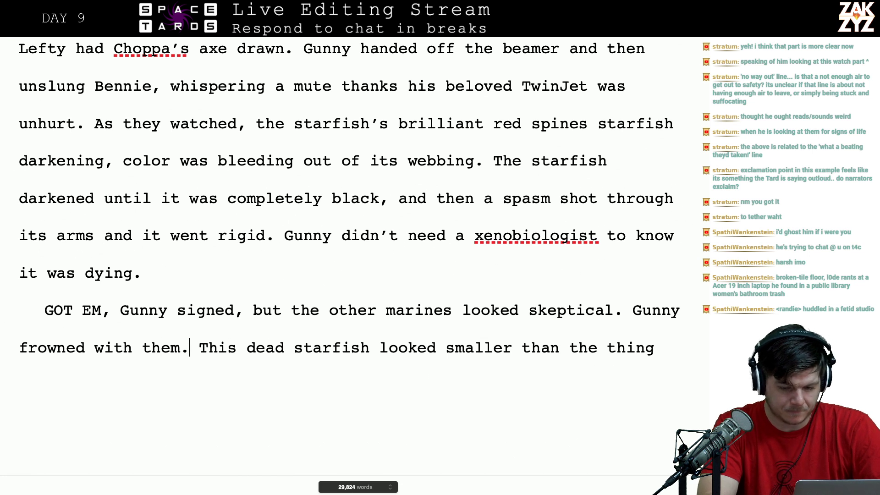
key(BackSpace)
key(BackSpace)
key(BackSpace)
key(BackSpace)
key(BackSpace)
key(BackSpace)
key(BackSpace)
key(BackSpace)
key(BackSpace)
key(BackSpace)
key(BackSpace)
key(BackSpace)
key(BackSpace)
key(BackSpace)
key(BackSpace)
key(BackSpace)
key(BackSpace)
key(BackSpace)
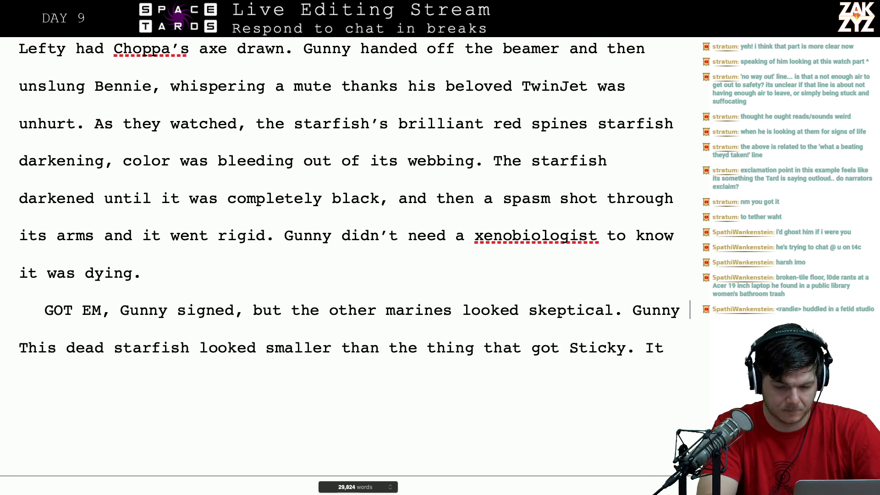
key(BackSpace)
key(BackSpace)
key(BackSpace)
key(BackSpace)
key(BackSpace)
key(BackSpace)
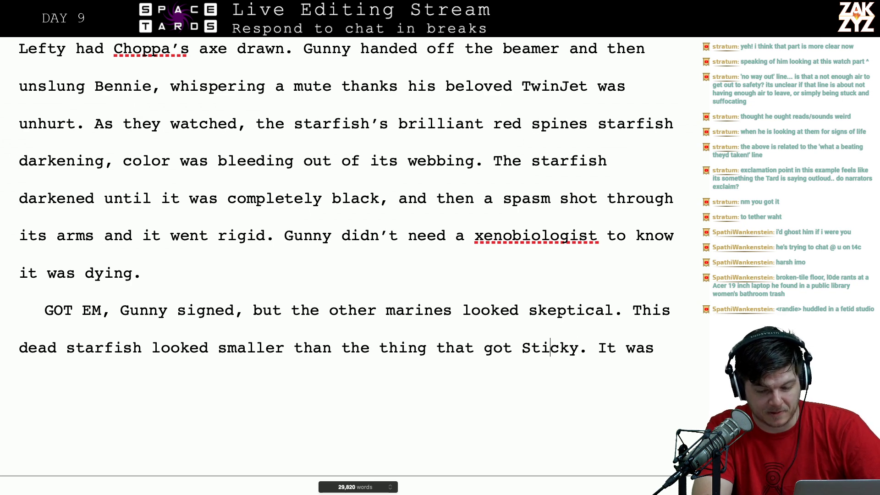
- Replace "he" with "Gunny" in "In the distance he could hear the welcome preamble of tinnitus"
scroll(262, 437, down, 5)
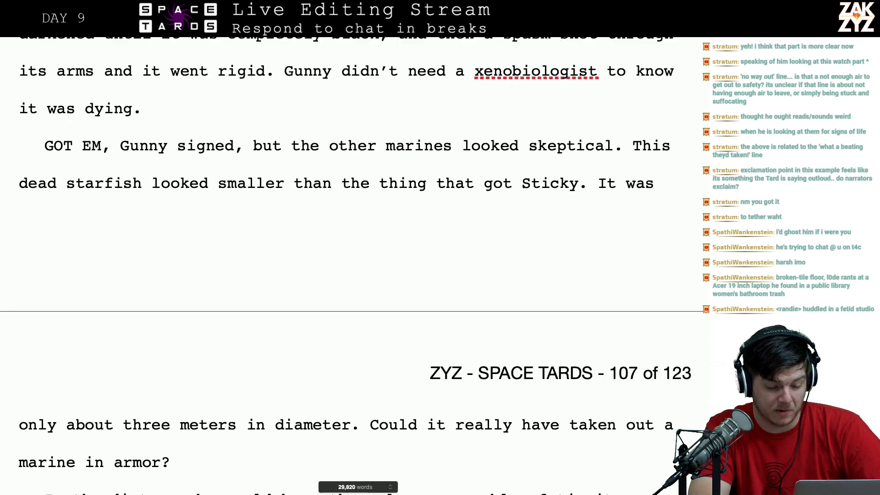
click(262, 438)
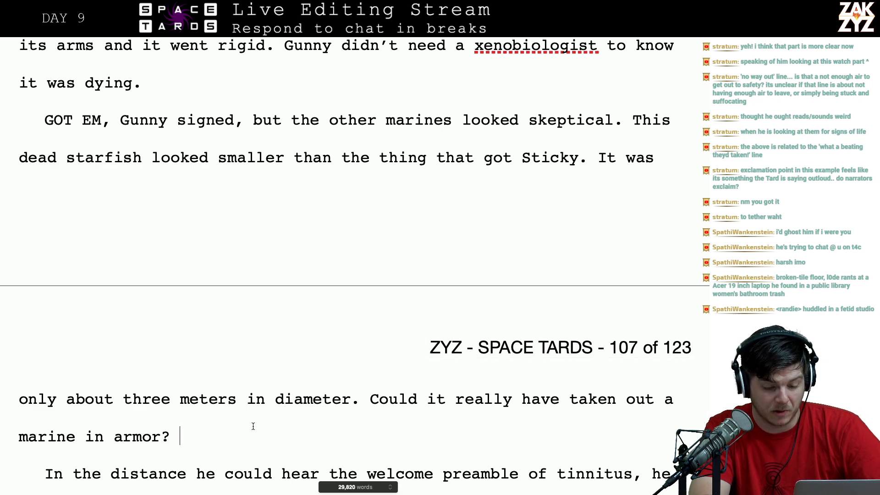
click(167, 441)
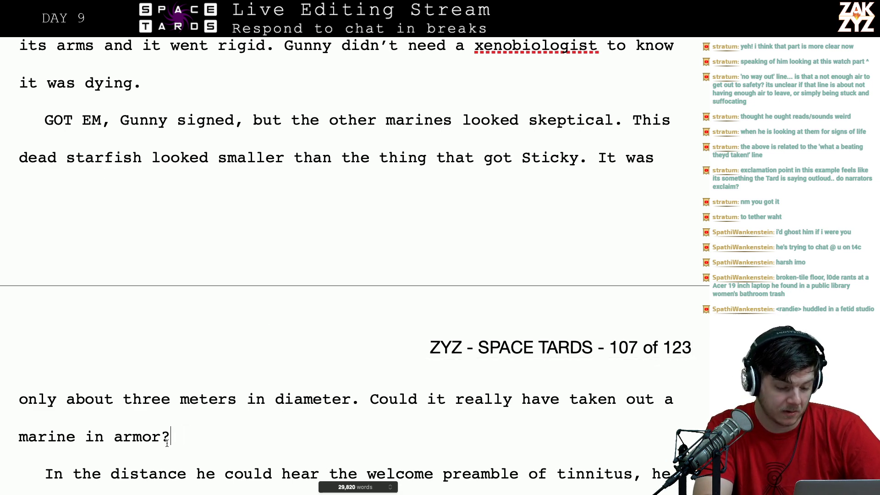
scroll(167, 441, down, 3)
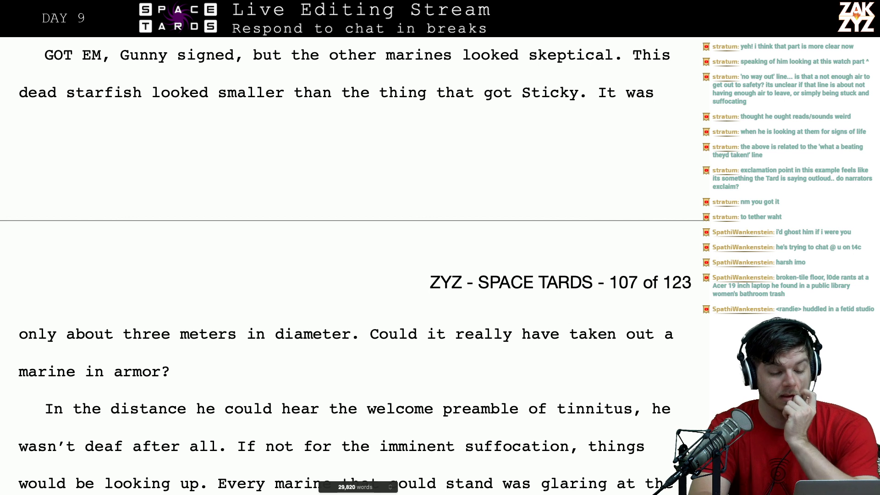
click(167, 441)
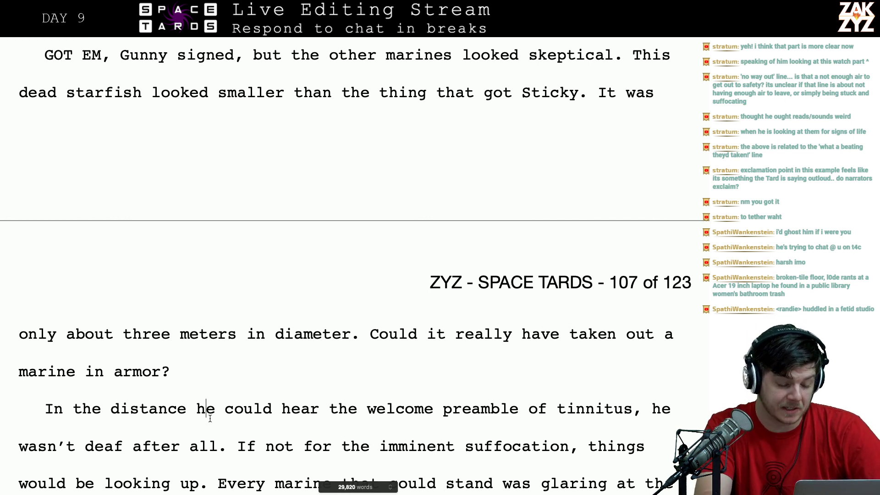
key(Right)
key(BackSpace)
key(BackSpace)
text(Gunn)
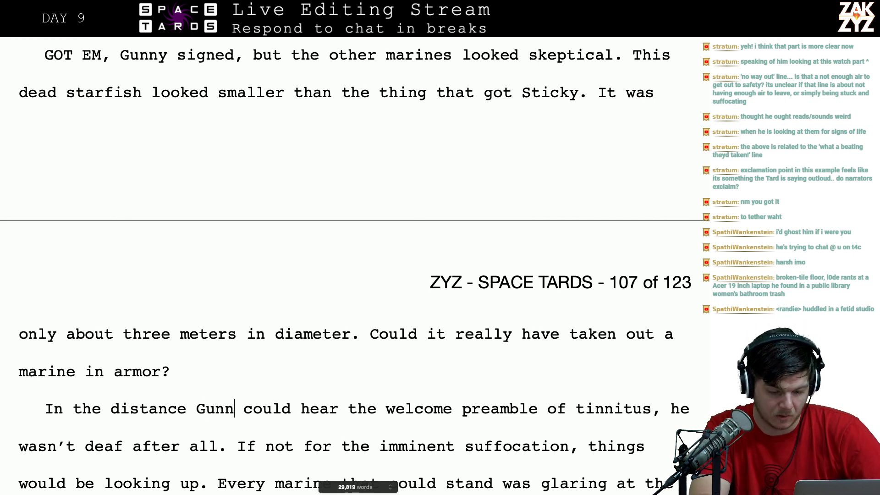
text(y)
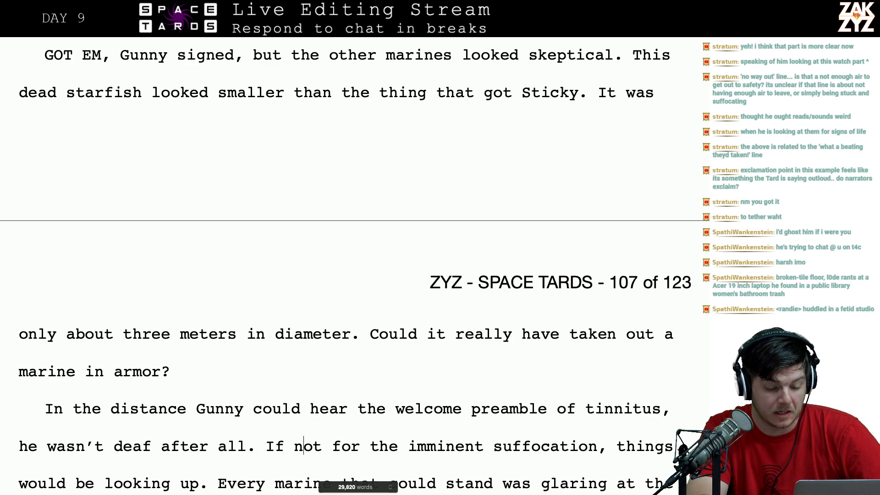
- Delete "there were" before "two dozen" so the clause reads "then two dozen."
scroll(70, 402, down, 5)
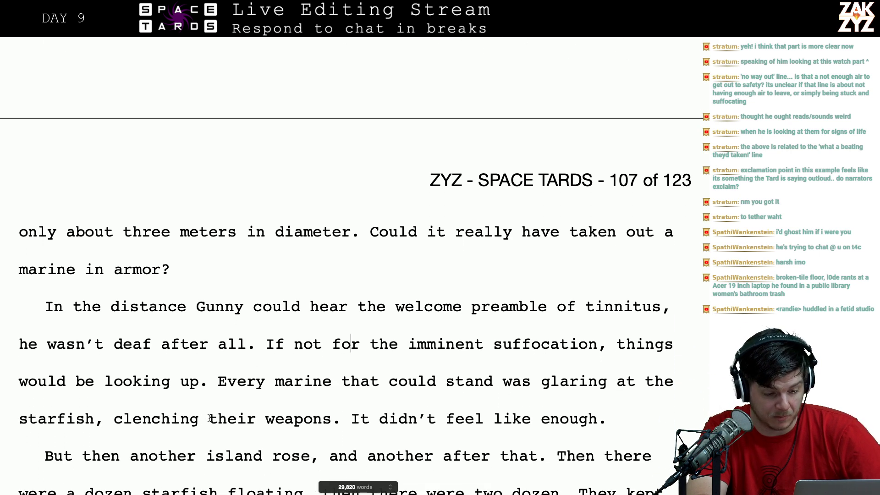
click(75, 399)
key(Right)
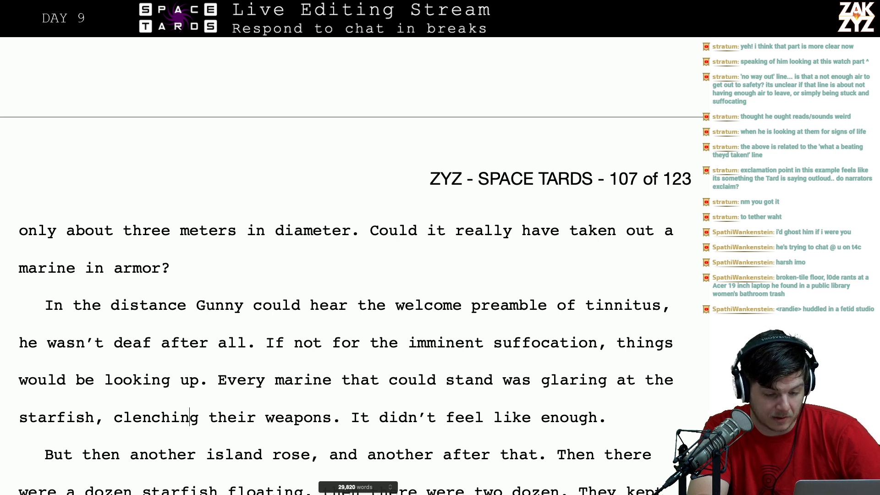
key(Down)
key(Left)
key(Left)
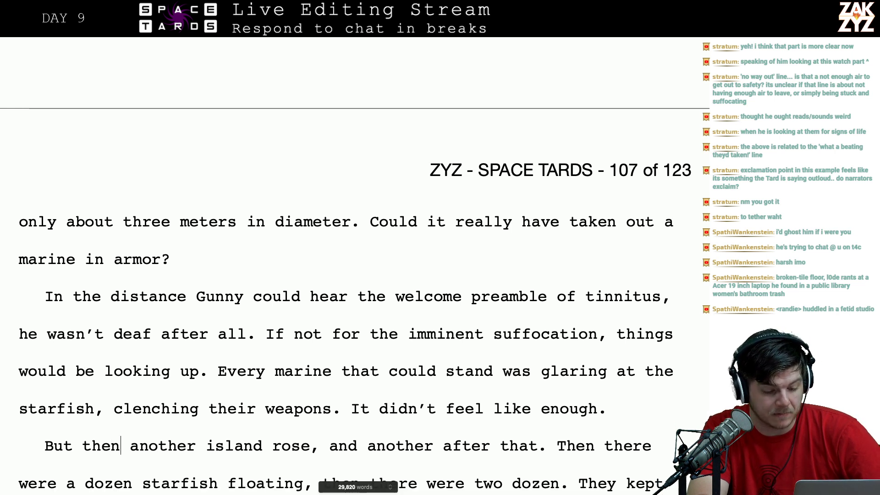
key(Left)
key(Left)
key(Left)
key(Left)
key(Left)
key(Left)
key(Left)
key(Left)
key(Left)
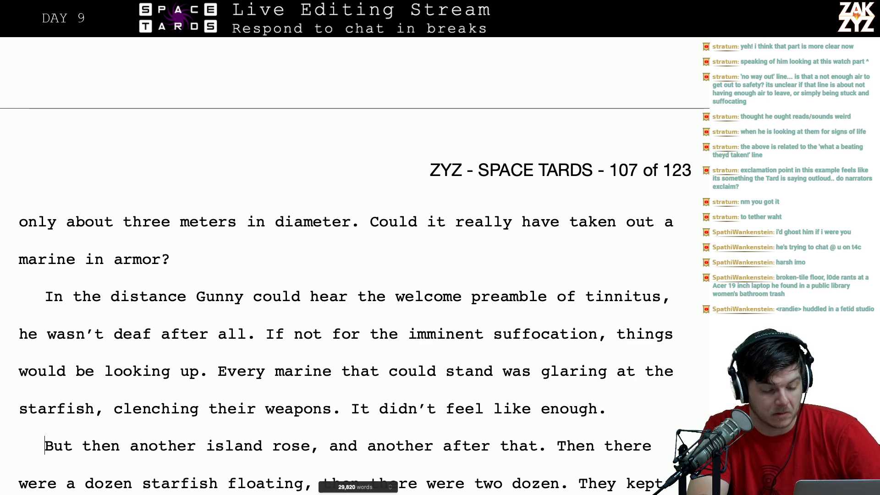
key(Down)
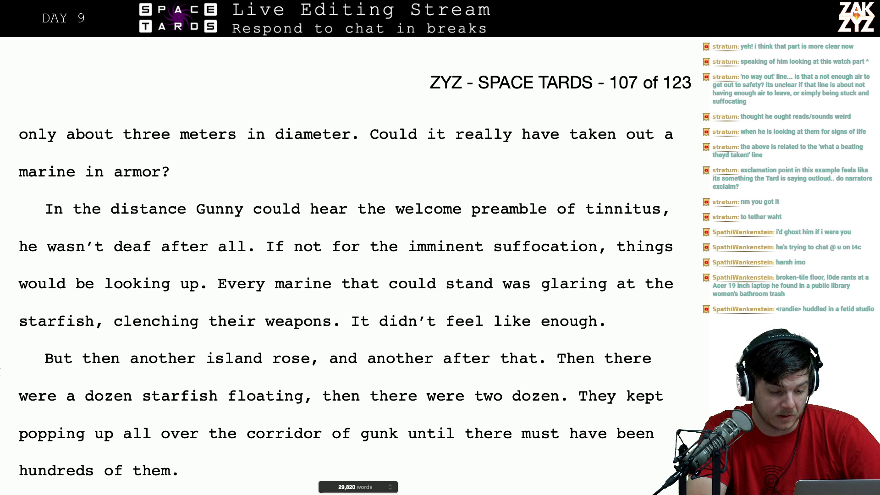
click(85, 404)
key(Right)
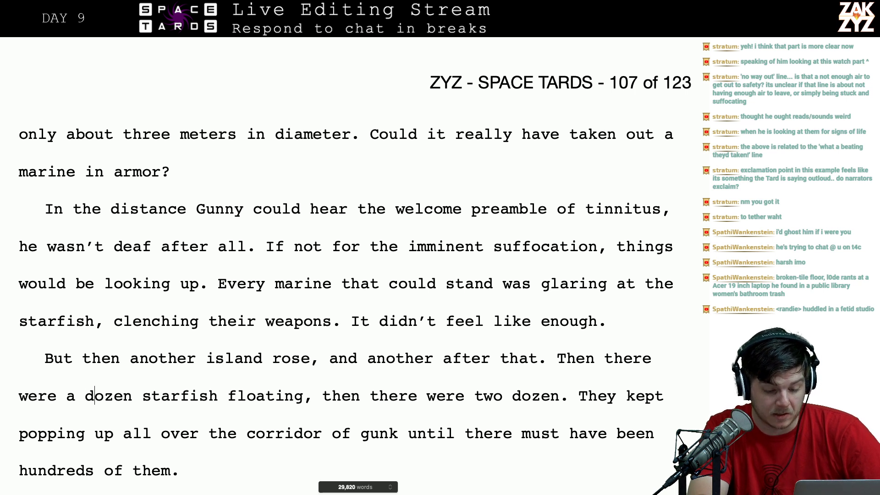
key(Right)
key(Right)
key(Right)
key(Right)
key(Right)
key(Right)
key(Right)
key(Right)
key(Right)
key(Right)
key(Right)
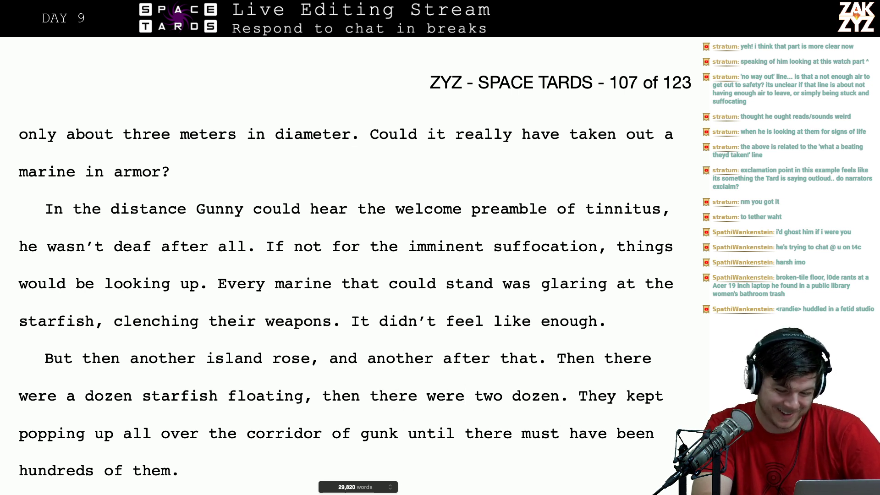
key(BackSpace)
key(BackSpace)
key(BackSpace)
key(BackSpace)
key(BackSpace)
key(BackSpace)
key(BackSpace)
key(BackSpace)
key(BackSpace)
key(BackSpace)
key(BackSpace)
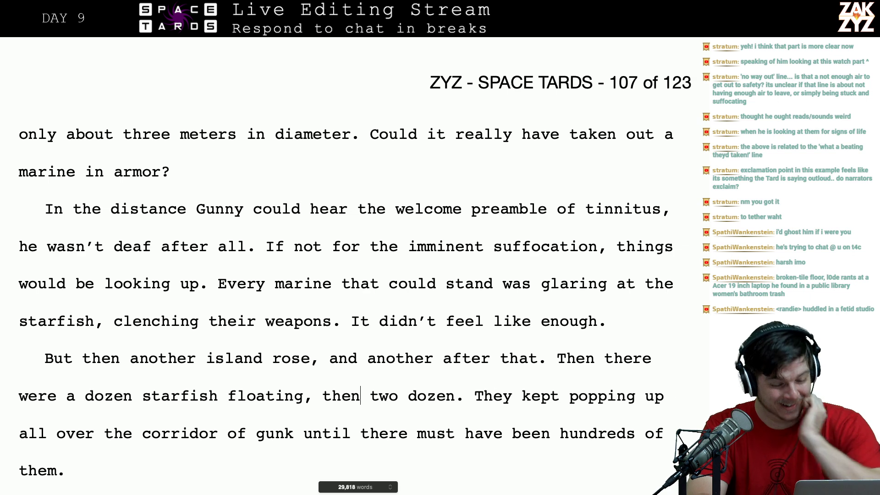
- Read on through Gunny's exchange with Bango and the paragraph beginning "Skulling a thousand xenos"
scroll(355, 268, down, 5)
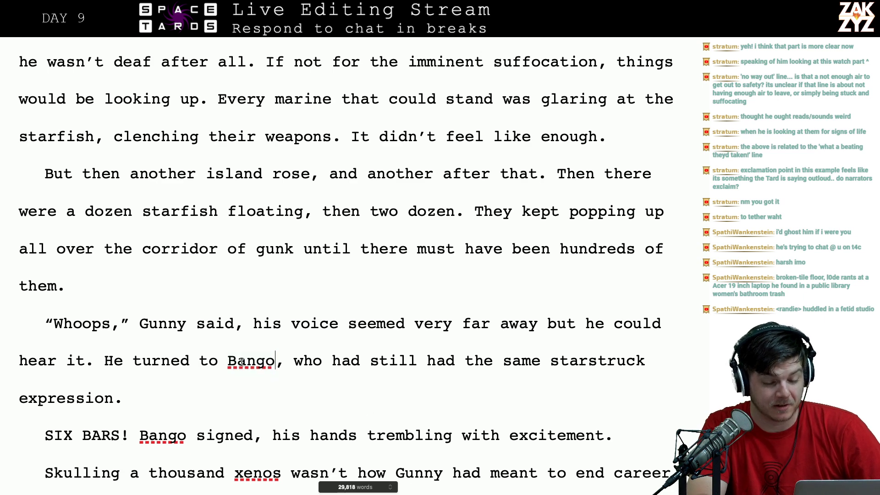
key(Right)
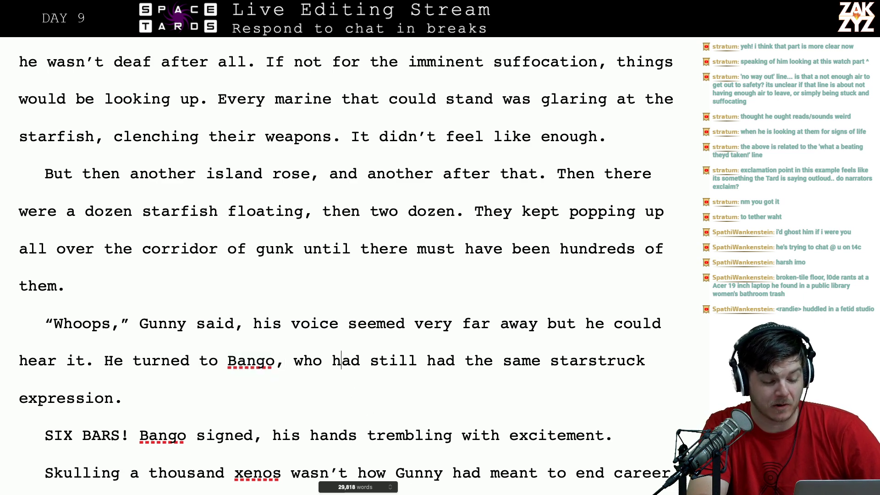
key(BackSpace)
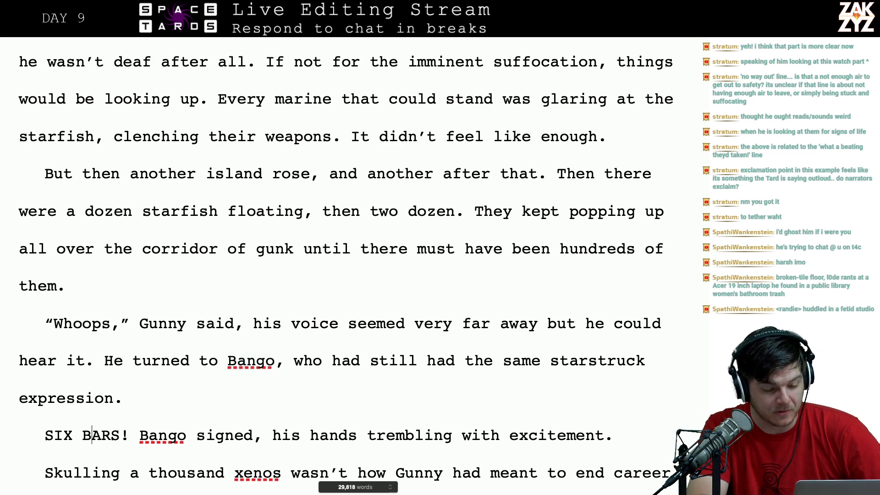
key(Down)
key(Right)
key(Down)
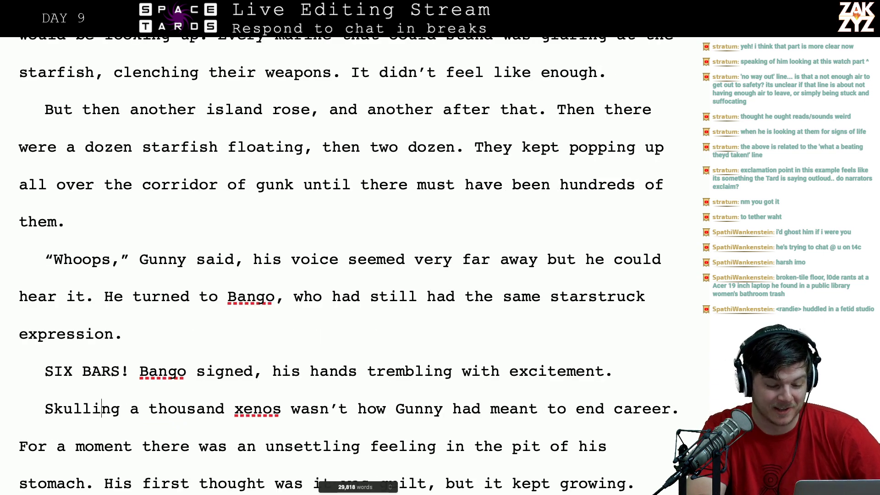
scroll(367, 440, down, 3)
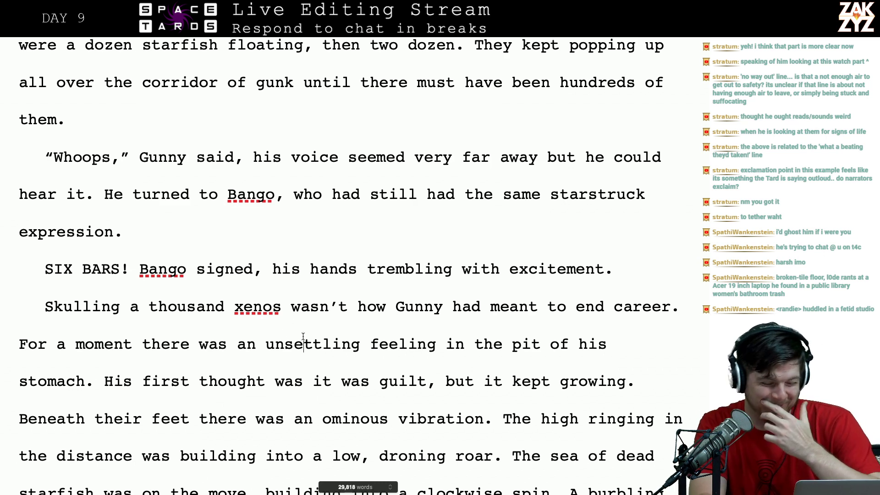
click(291, 306)
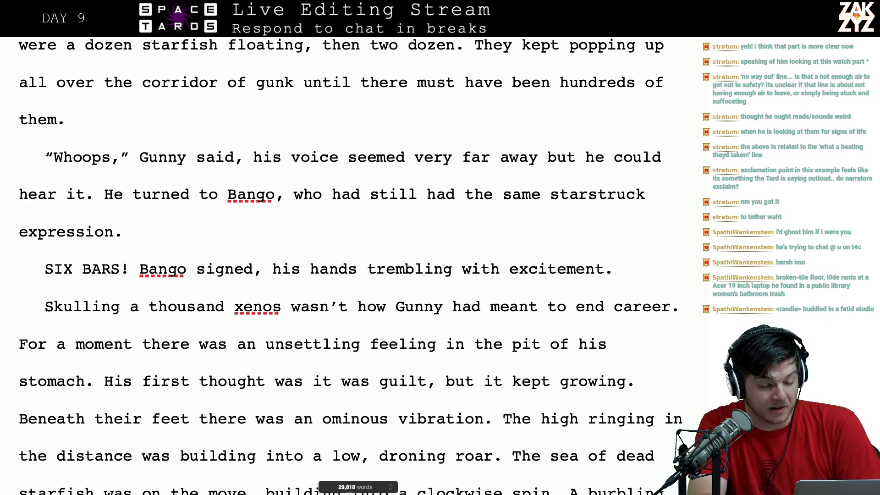
scroll(303, 325, down, 2)
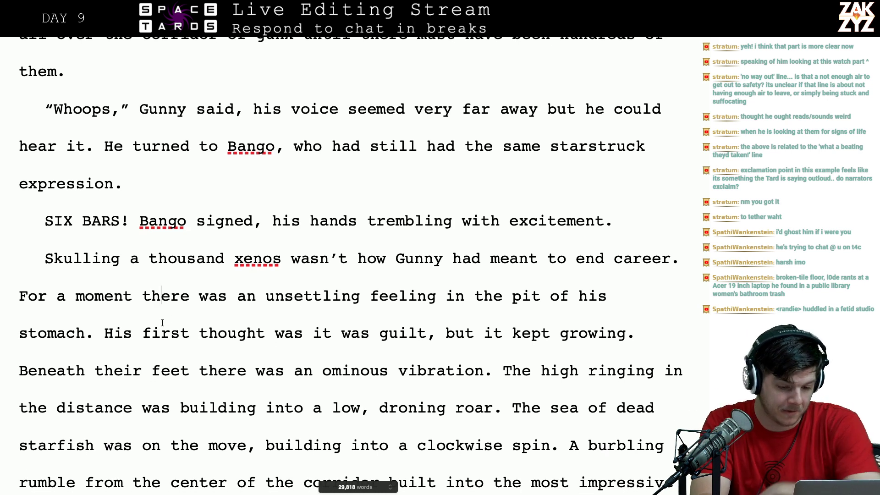
- Insert "He assumed it was guilt" before "His first thought" in the paragraph about Gunny's unsettling feeling
key(Down)
key(Left)
key(Left)
key(Left)
key(Left)
key(Left)
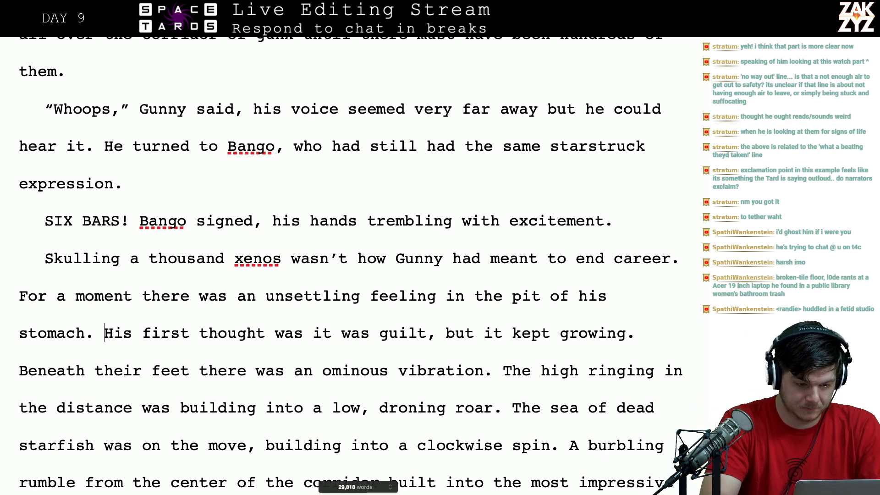
text(He assumed it )
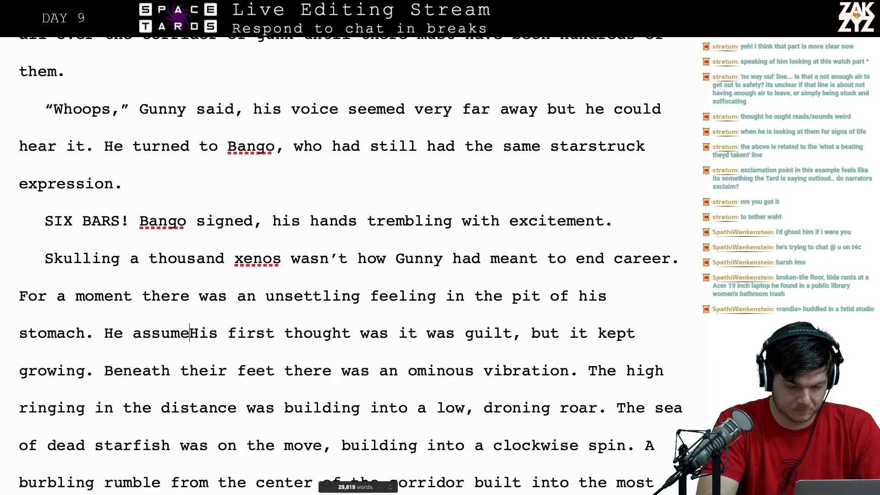
text(was guilt)
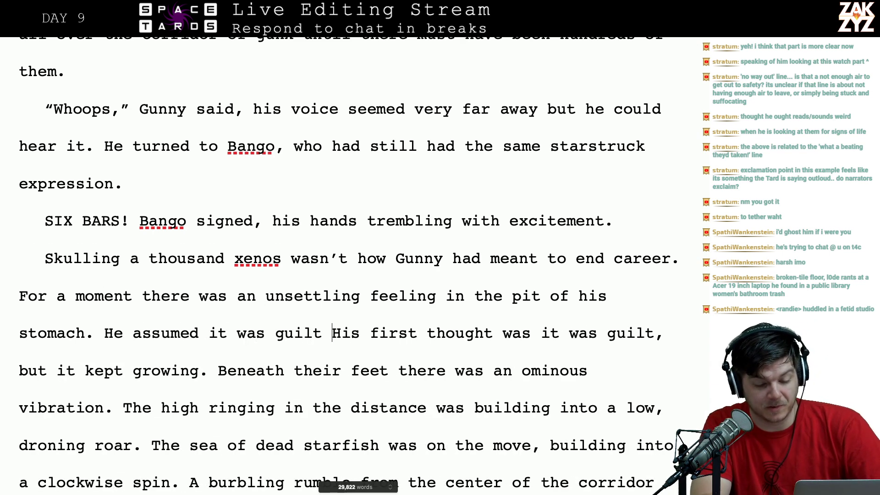
- Delete "His first thought was it was guilt," so the sentence continues directly with "but it kept growing."
key(shift+Right)
key(shift+Right)
key(shift+Right)
key(shift+Right)
key(shift+Right)
key(shift+Right)
key(shift+Right)
key(shift+Right)
key(shift+Right)
key(shift+Right)
key(shift+Right)
key(shift+Right)
key(shift+Right)
key(shift+Right)
key(shift+Right)
key(shift+Right)
key(shift+Right)
key(shift+Right)
key(shift+Right)
key(shift+Right)
key(shift+Right)
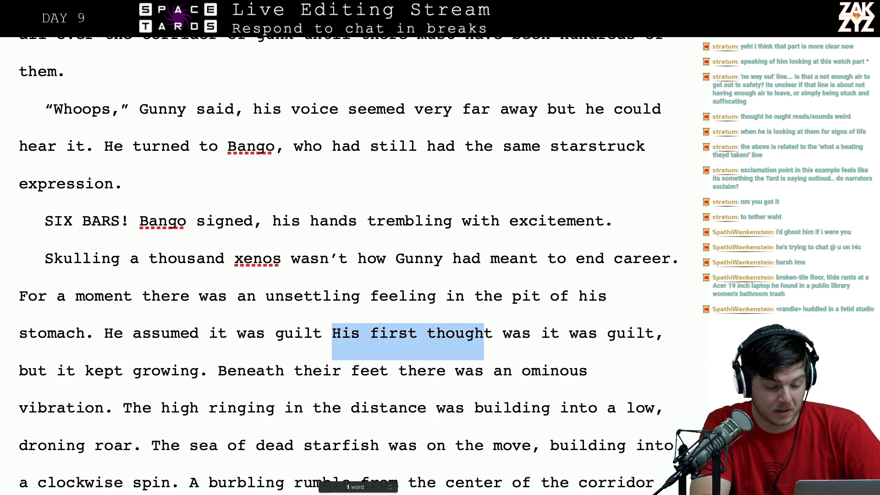
key(shift+Right)
key(shift+Right)
key(shift+Right)
key(shift+Right)
key(shift+Right)
key(shift+Right)
key(shift+Right)
key(shift+Right)
key(shift+Right)
key(shift+Right)
key(shift+Right)
key(shift+Right)
key(shift+Right)
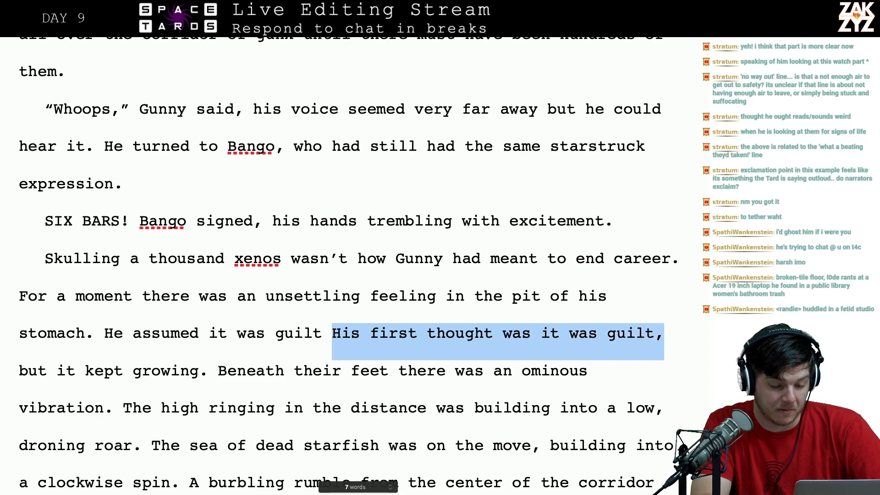
key(BackSpace)
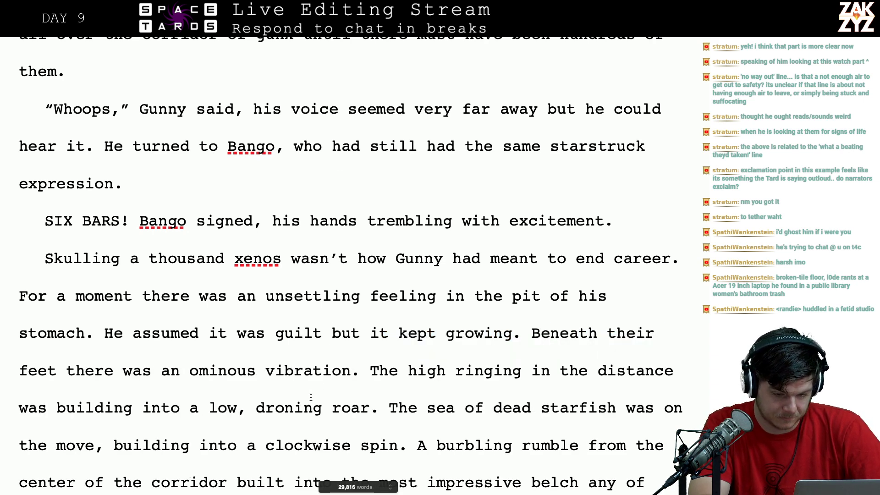
- Insert the sentence "An ominous vibration began beneath their feet." after "it kept growing."
click(532, 334)
text(An omin)
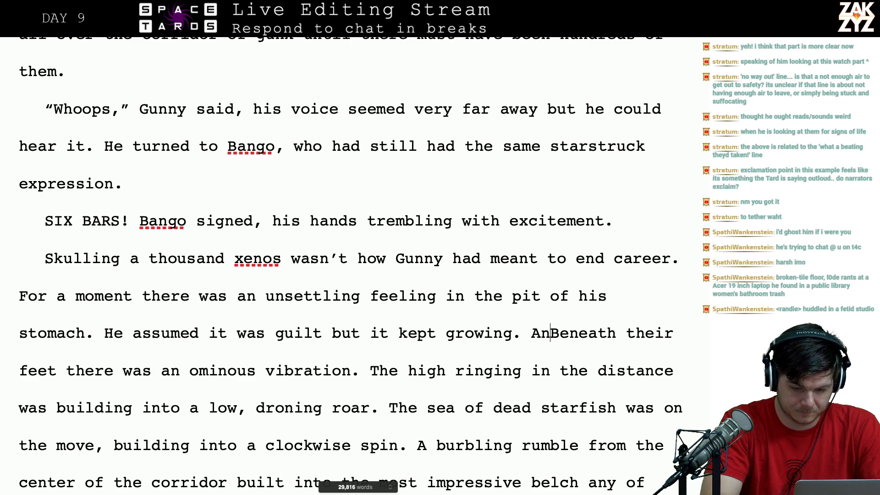
text(ous )
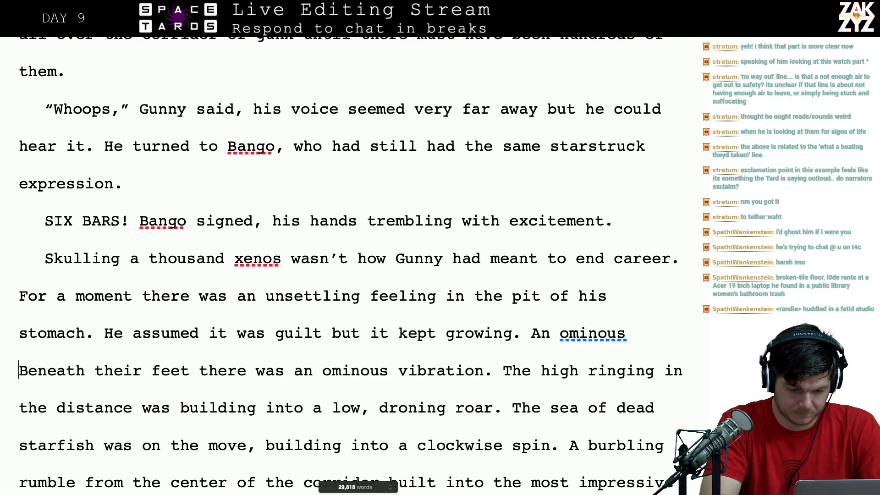
text(vibration beg)
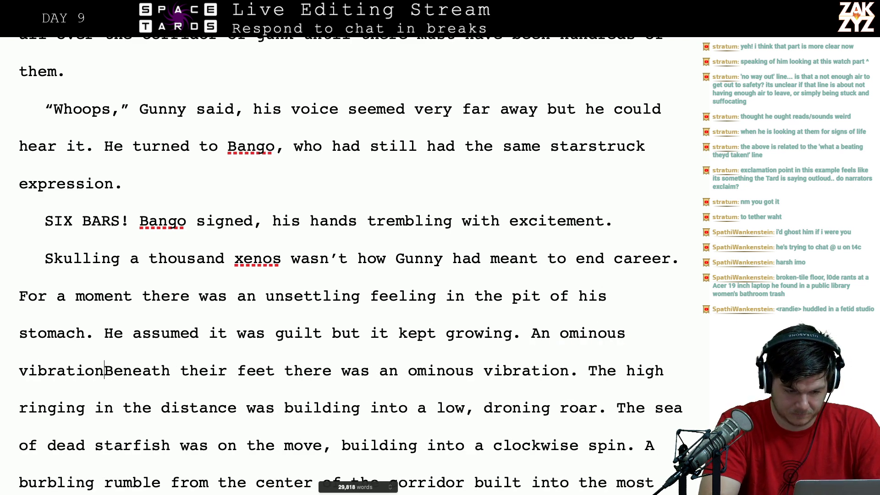
text(an beneath their )
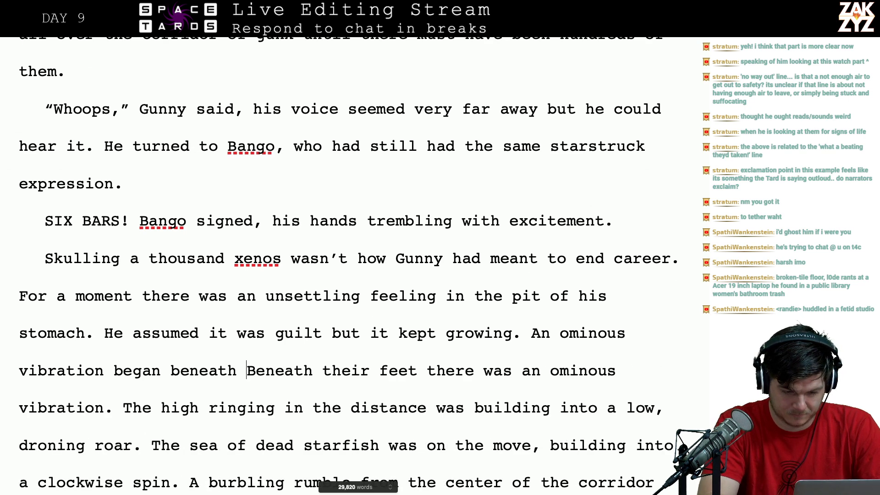
text(feet.)
- Delete the sentence "Beneath their feet there was an ominous vibration." before "The high ringing in the distance."
key(shift+Down)
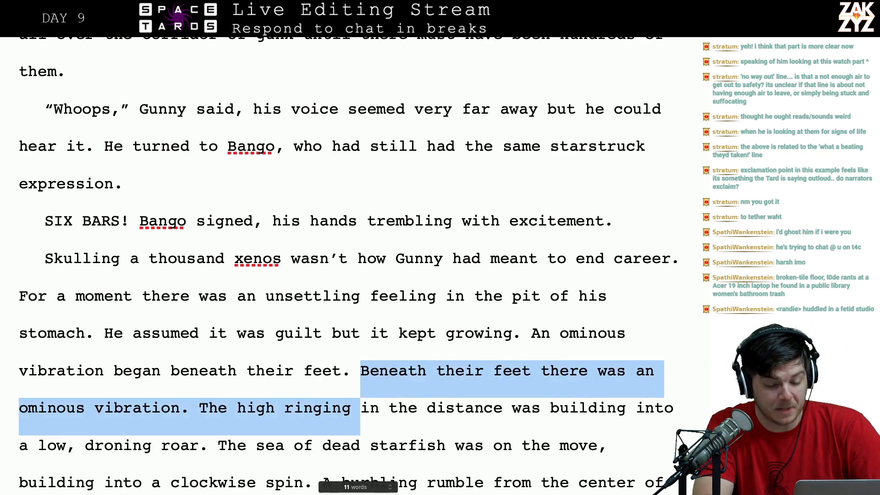
key(shift+Left)
key(shift+Left)
key(shift+Left)
key(shift+Left)
key(shift+Left)
key(shift+Left)
key(shift+Left)
key(shift+Left)
key(shift+Left)
key(shift+Left)
key(shift+Left)
key(shift+Left)
key(shift+Left)
key(shift+Left)
key(shift+Left)
key(shift+Left)
key(shift+Left)
key(shift+Left)
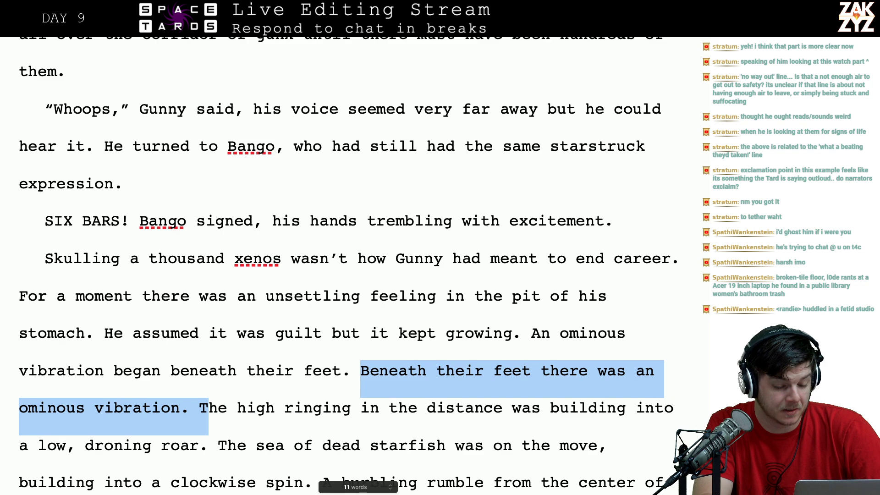
key(BackSpace)
- Replace the sentence "A whirlpool was forming at the center." with ", and a whirlpool began to form." joined onto "them had ever heard"
scroll(536, 341, down, 1)
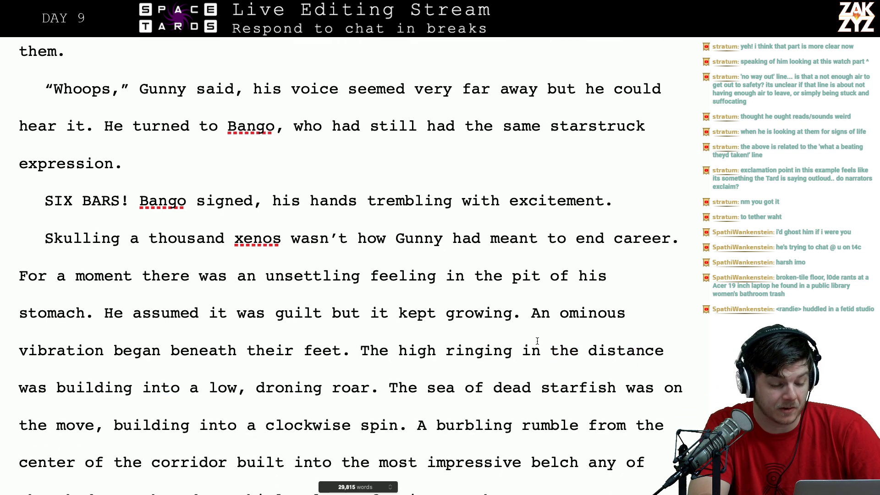
click(184, 385)
key(Right)
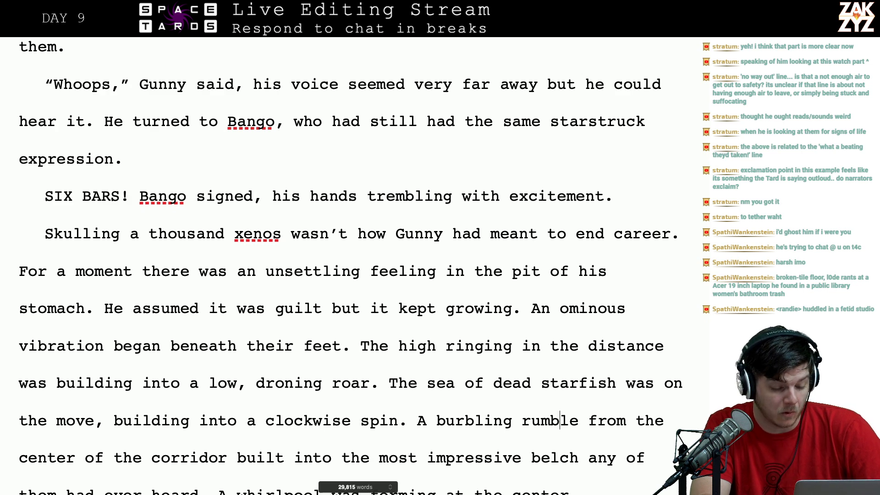
key(Right)
key(Right)
key(Right)
key(Down)
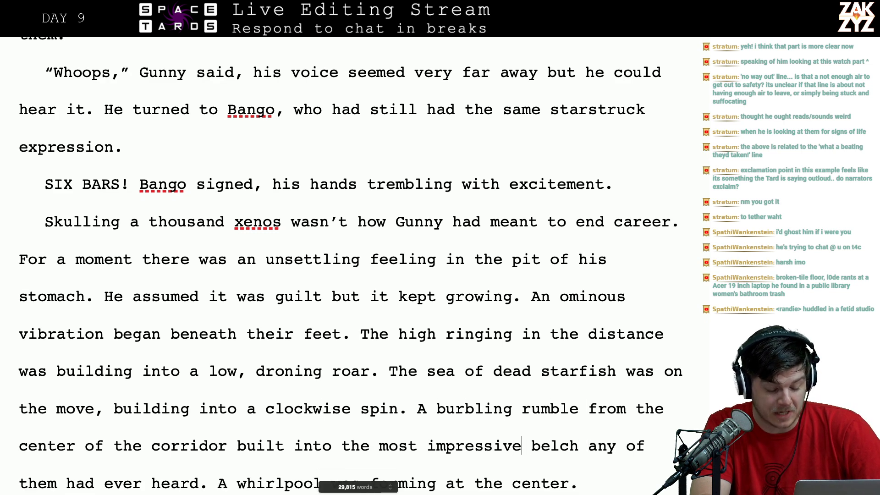
key(Down)
key(Down)
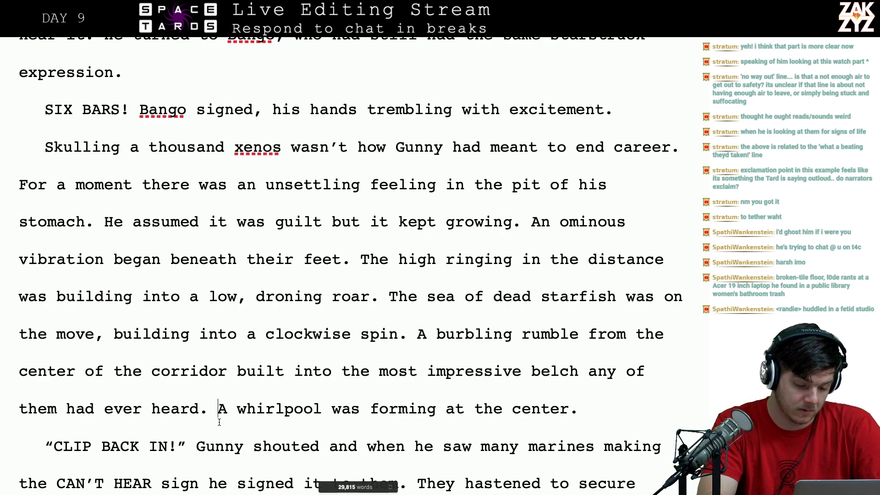
key(BackSpace)
key(BackSpace)
text(, and a whir)
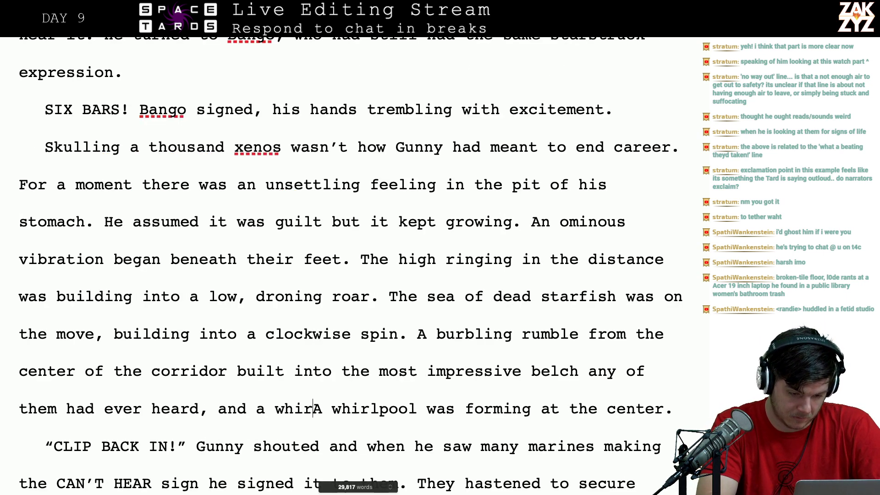
text(lpool be)
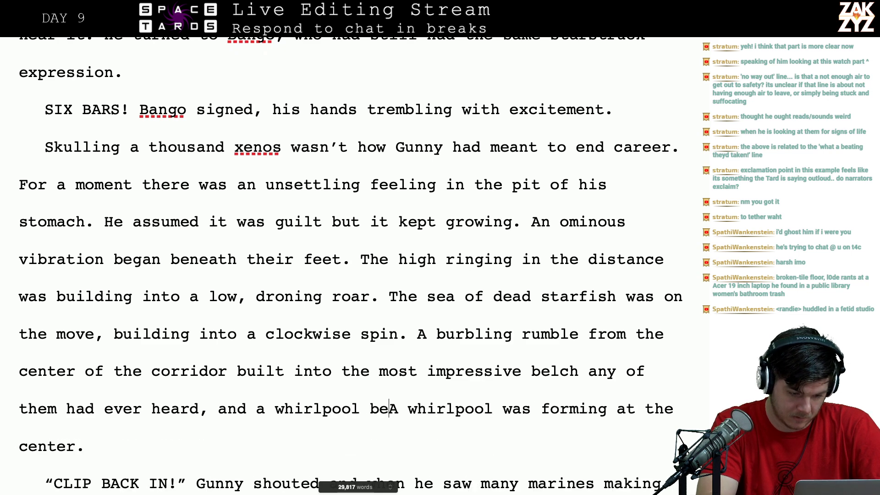
text(gan to form.)
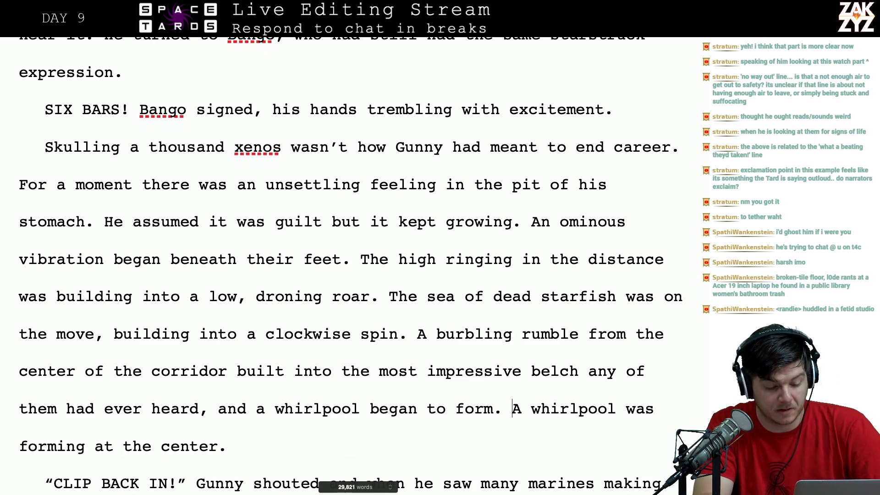
key(shift+alt+Down)
key(BackSpace)
- Replace "making" with "gesturing" after "many marines" in Gunny's "CLIP BACK IN!" paragraph
key(Down)
key(Down)
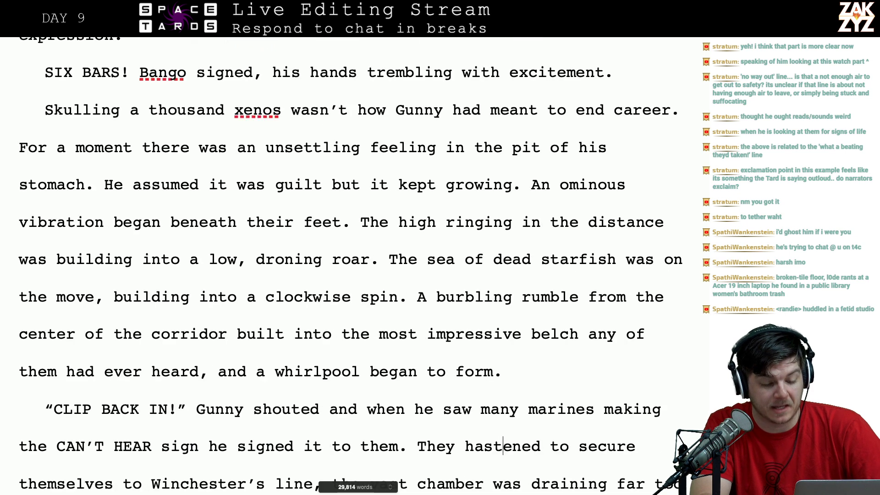
key(Down)
key(Left)
key(Left)
key(Left)
key(Left)
key(Left)
key(Left)
key(Left)
key(Left)
key(Left)
key(Left)
key(Left)
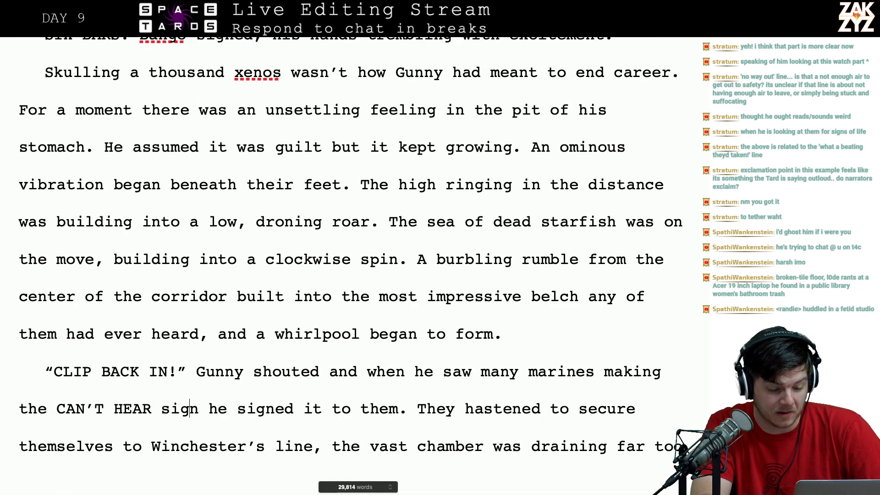
key(Right)
key(Left)
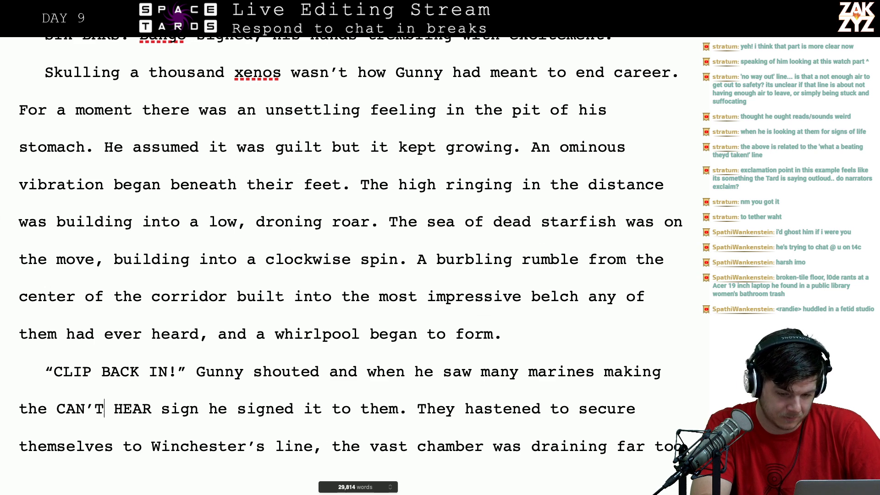
key(Left)
key(Left)
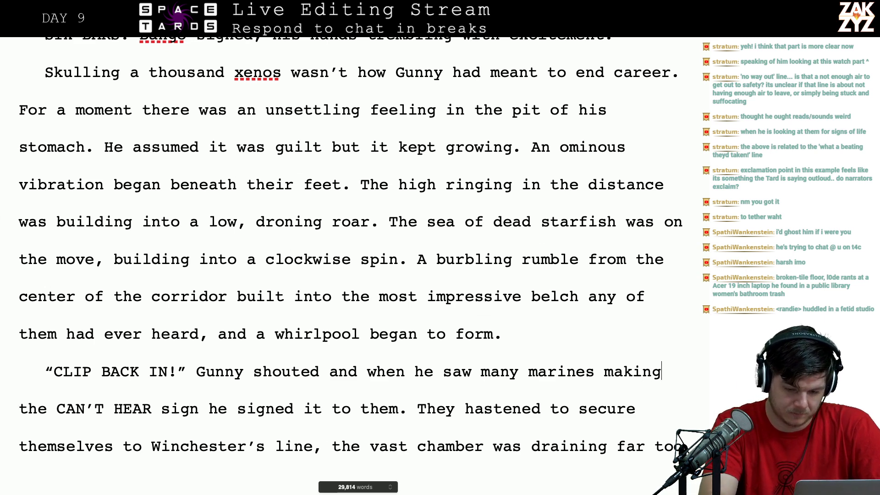
key(BackSpace)
key(BackSpace)
key(BackSpace)
key(BackSpace)
key(BackSpace)
key(BackSpace)
text(gesu)
key(BackSpace)
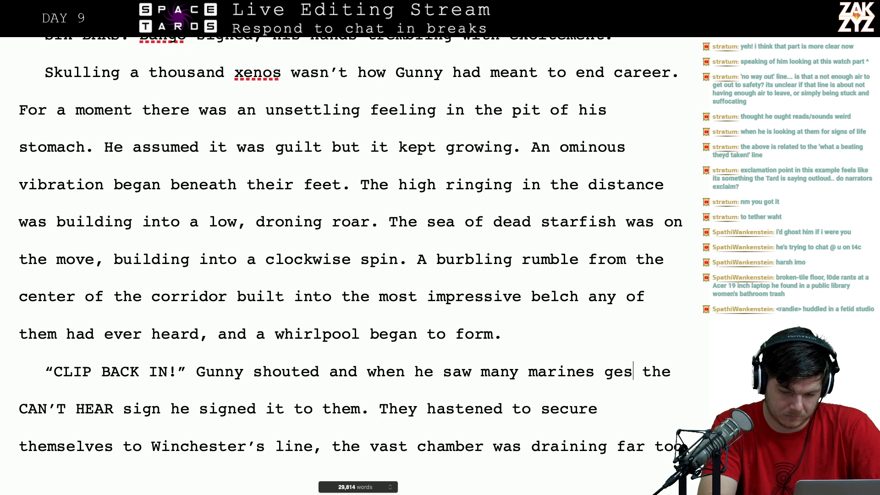
text(turing)
- Delete "the" between "gesturing" and "CAN'T HEAR"
key(Right)
key(Right)
key(Right)
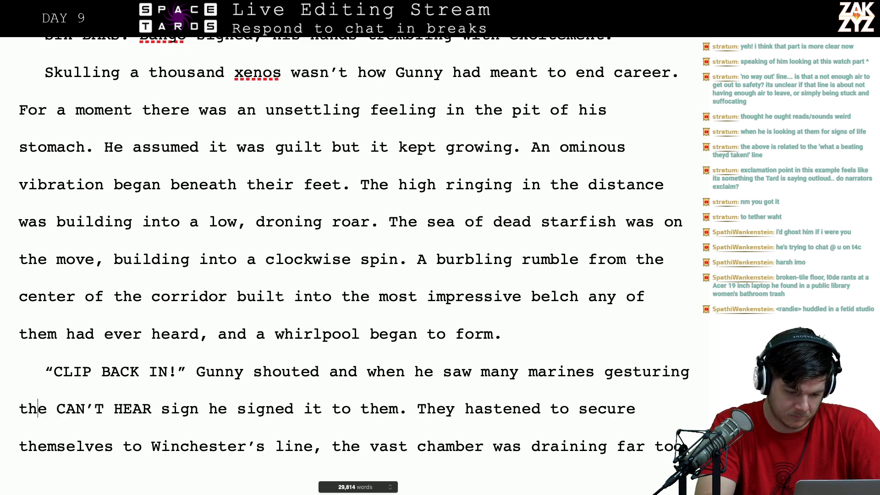
key(BackSpace)
key(BackSpace)
key(BackSpace)
key(BackSpace)
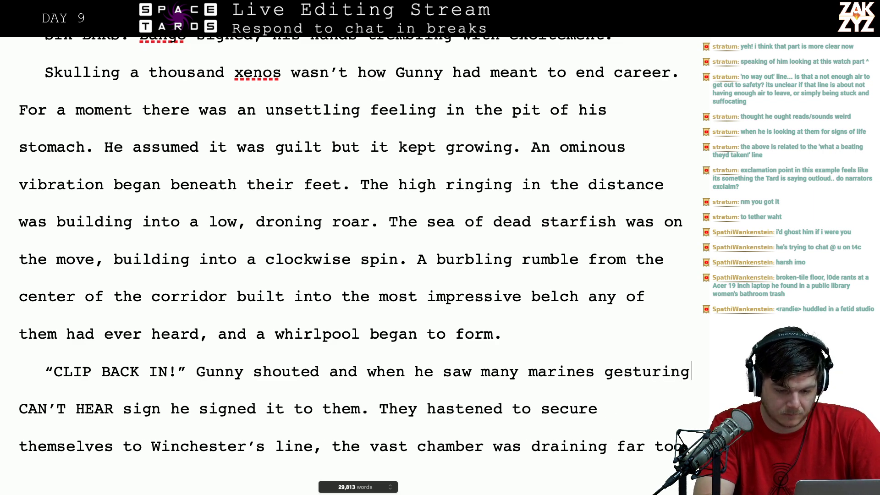
- Replace "sign" after "CAN'T HEAR" with a comma and "he"
key(Down)
key(Left)
key(Left)
key(Left)
key(Left)
key(Left)
key(Left)
key(Left)
key(Left)
key(Left)
key(Left)
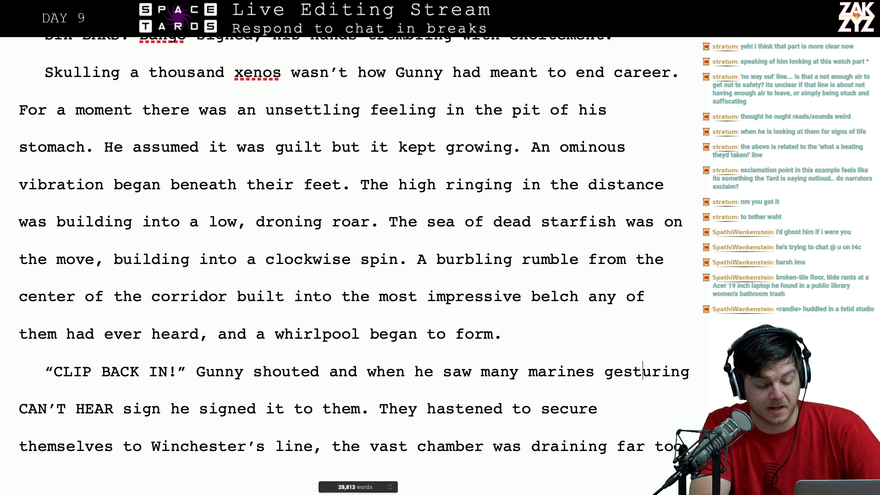
key(Left)
key(Left)
key(Left)
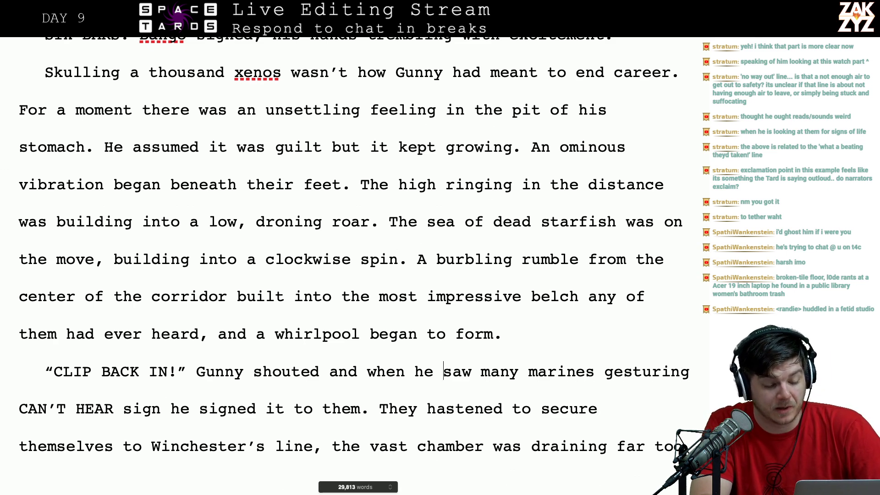
key(Left)
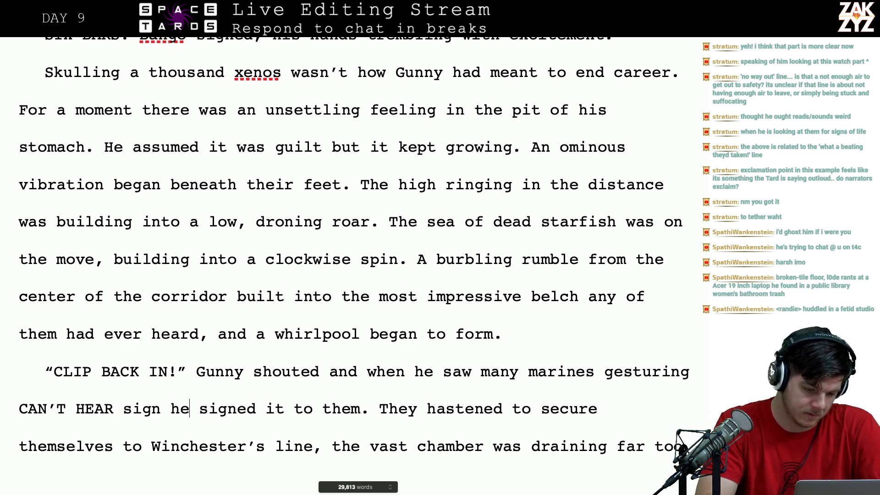
key(BackSpace)
key(BackSpace)
key(BackSpace)
key(BackSpace)
key(BackSpace)
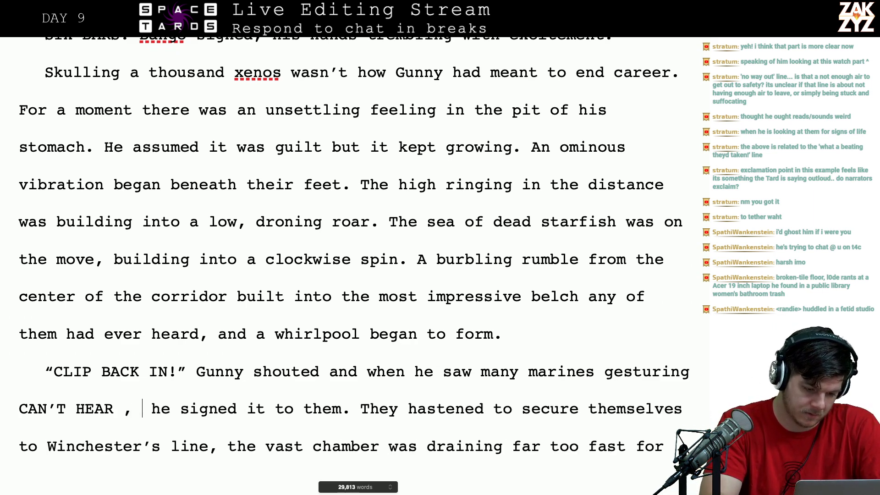
text(, h)
text(igned the order.)
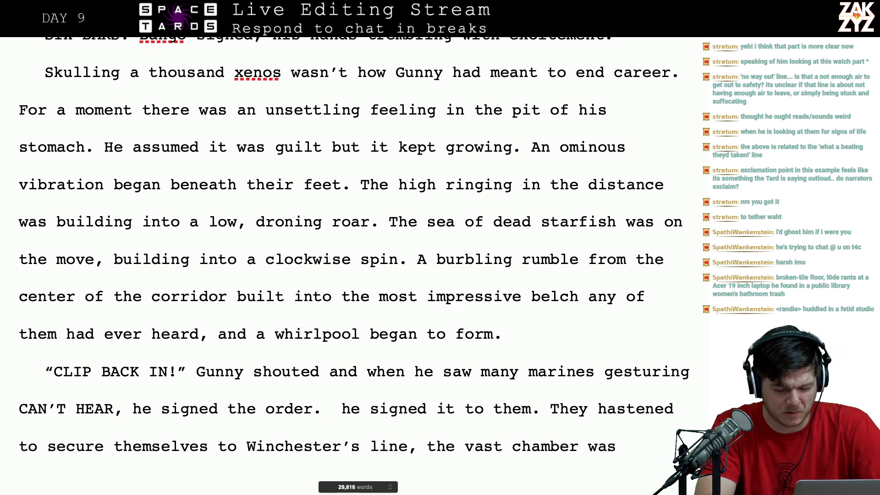
key(BackSpace)
key(BackSpace)
key(BackSpace)
key(BackSpace)
key(BackSpace)
key(BackSpace)
key(BackSpace)
key(BackSpace)
key(BackSpace)
key(BackSpace)
key(BackSpace)
key(BackSpace)
key(BackSpace)
key(BackSpace)
key(BackSpace)
key(BackSpace)
key(BackSpace)
key(BackSpace)
key(BackSpace)
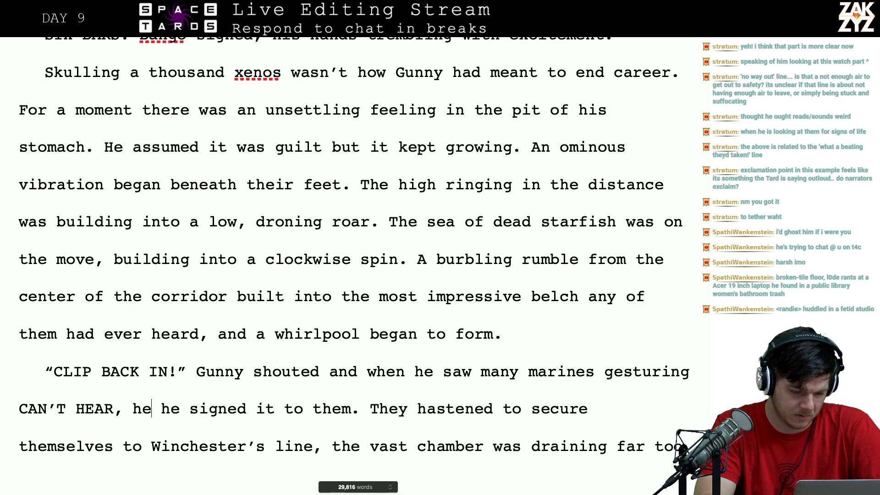
key(BackSpace)
key(BackSpace)
key(BackSpace)
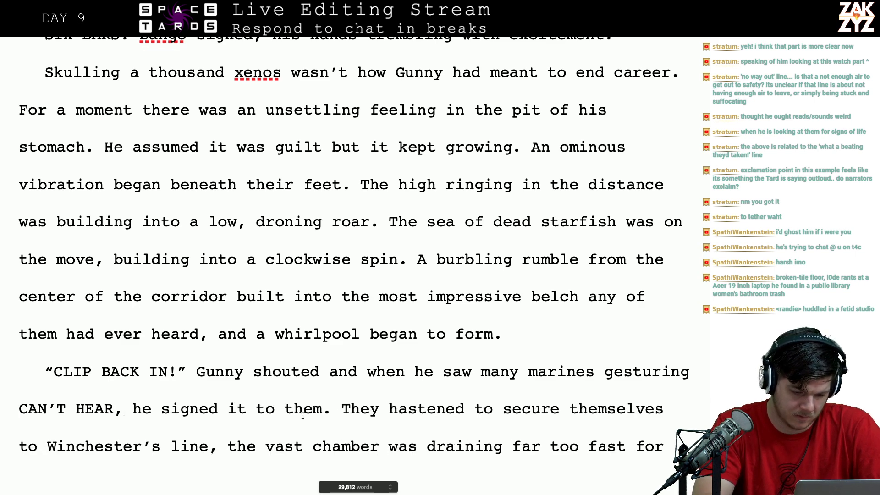
- Break Gunny's "CLIP BACK IN!" paragraph onto a new line before "when he saw many marines"
click(344, 379)
key(Right)
key(Return)
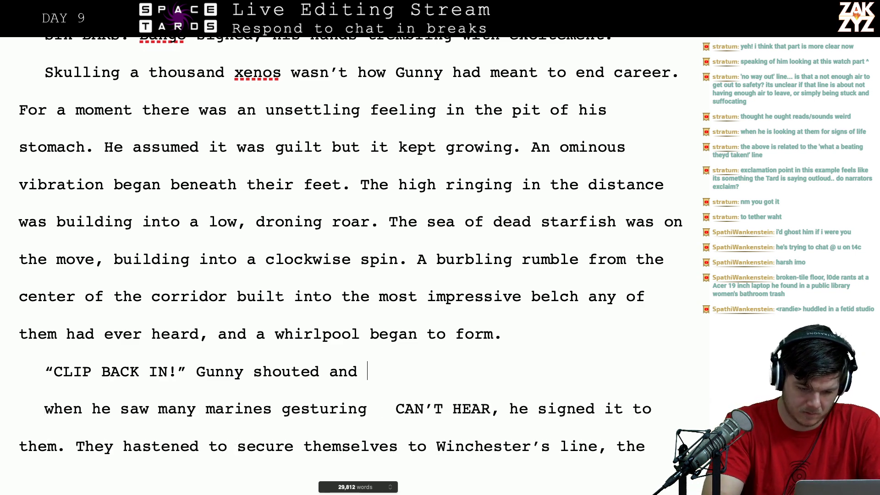
- Continue the line after "Gunny shouted and" with "then he swapped to sign lang"
text(then he signed )
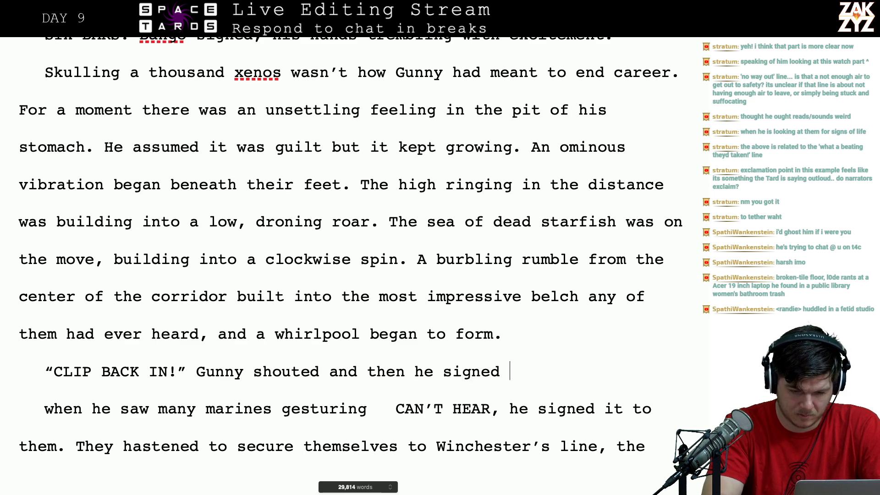
text(the)
key(BackSpace)
key(BackSpace)
key(BackSpace)
key(BackSpace)
key(BackSpace)
key(BackSpace)
key(BackSpace)
key(BackSpace)
key(BackSpace)
key(BackSpace)
key(BackSpace)
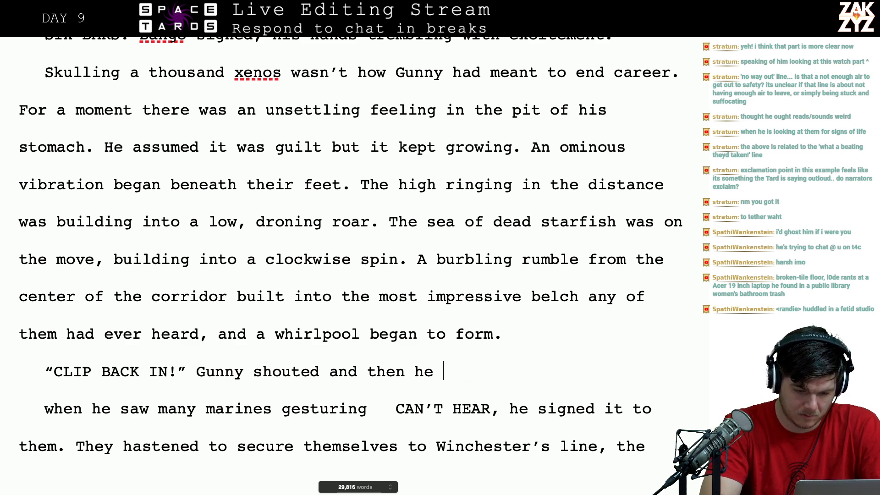
text(Sign)
key(BackSpace)
key(BackSpace)
key(BackSpace)
key(BackSpace)
key(BackSpace)
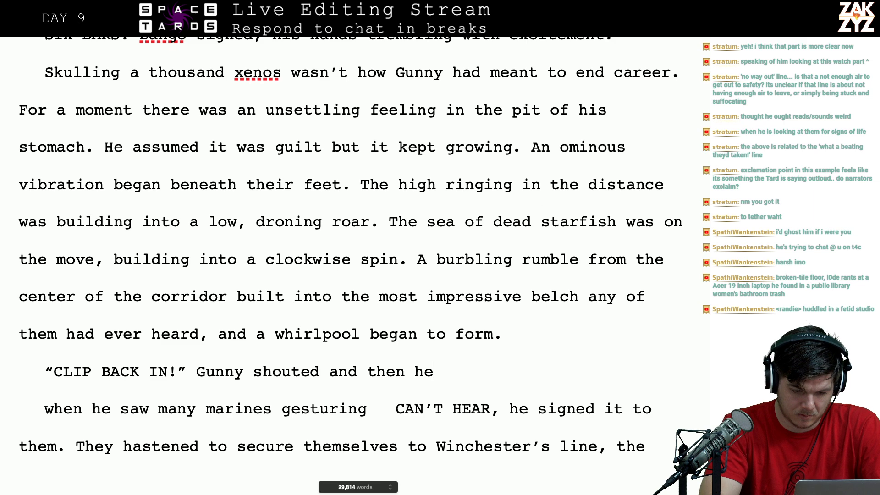
text(swa)
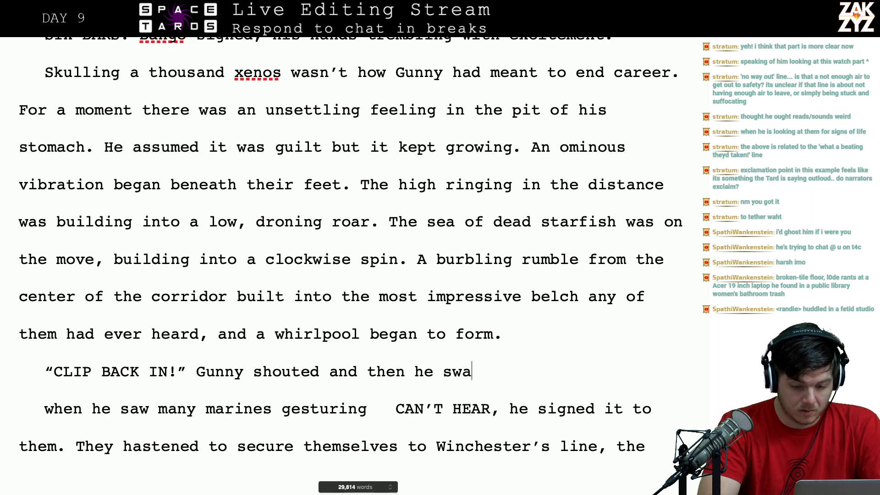
text(pped to sign lang)
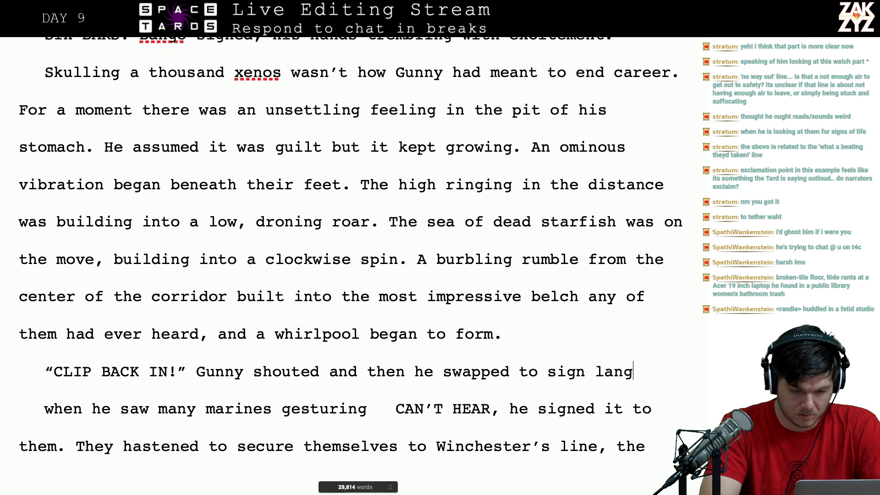
- Continue Gunny's "CLIP BACK IN!" sentence so it ends "swapped to sign language when he saw few could hear him."
text(uage when he re)
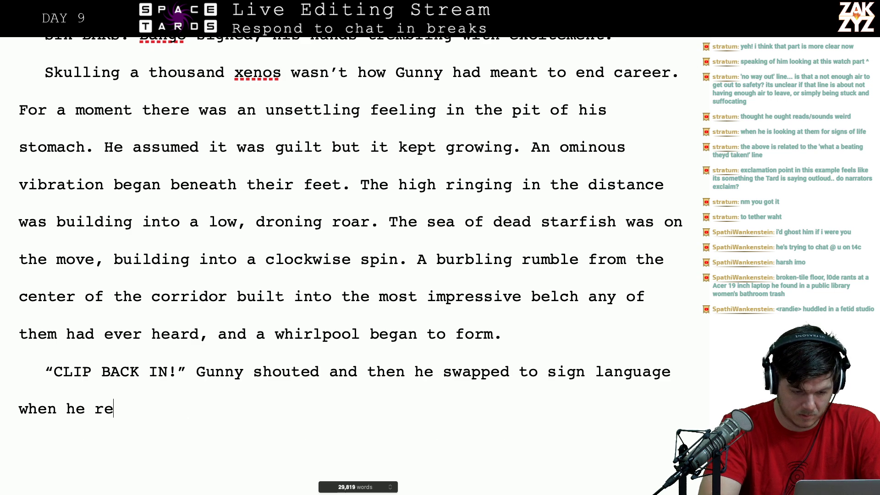
text(alized many ma)
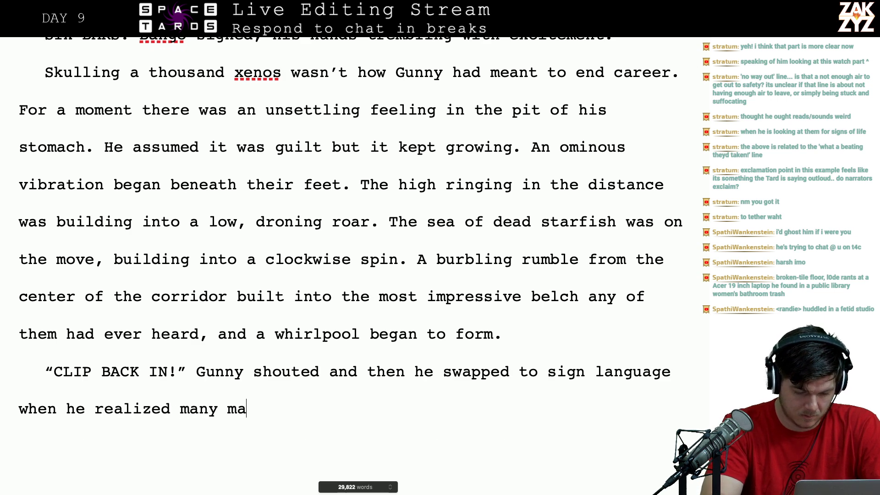
key(BackSpace)
key(BackSpace)
key(BackSpace)
key(BackSpace)
key(BackSpace)
key(BackSpace)
text(os)
key(BackSpace)
key(BackSpace)
key(BackSpace)
key(BackSpace)
key(BackSpace)
key(BackSpace)
key(BackSpace)
key(BackSpace)
key(BackSpace)
key(BackSpace)
key(BackSpace)
key(BackSpace)
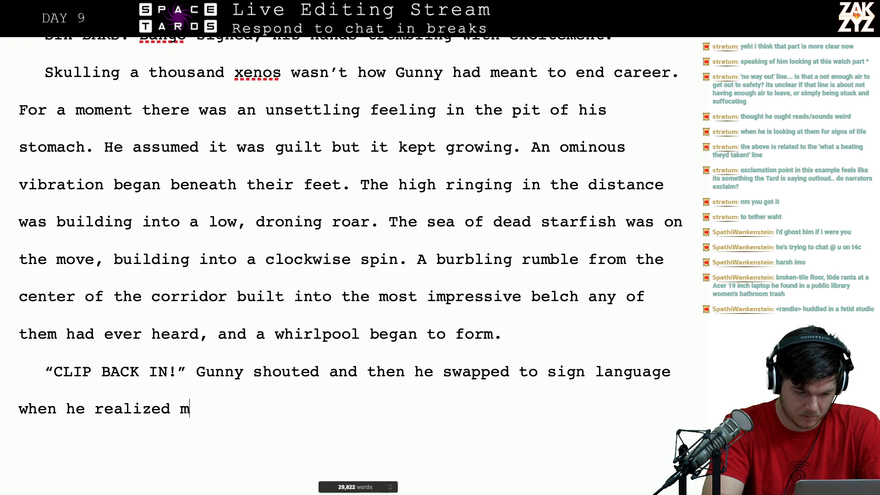
text(swa)
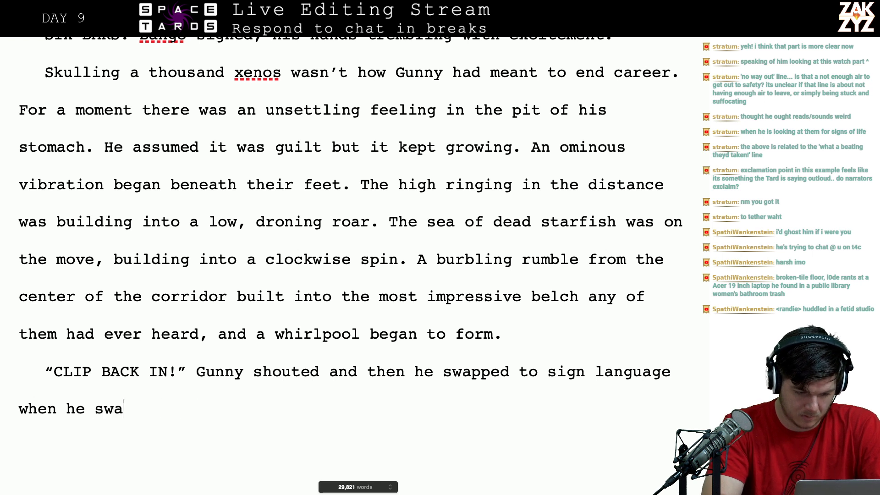
key(BackSpace)
key(BackSpace)
text(aww)
key(BackSpace)
text(fe)
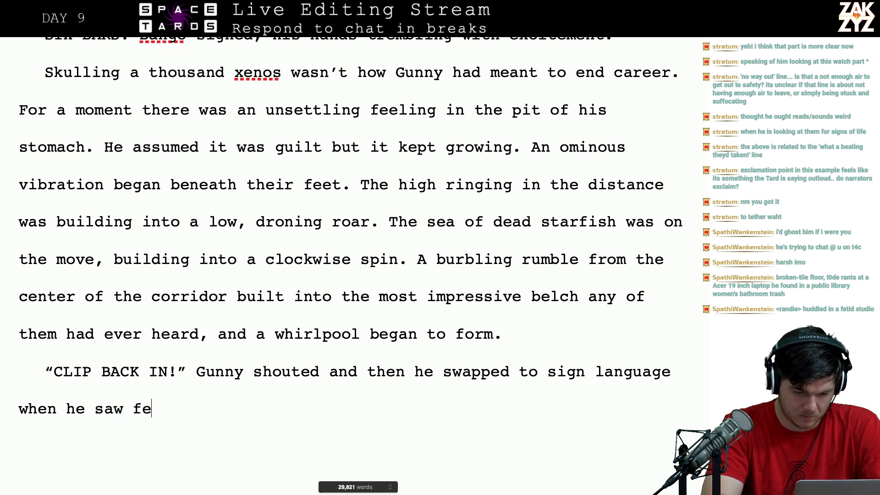
text(w could hera)
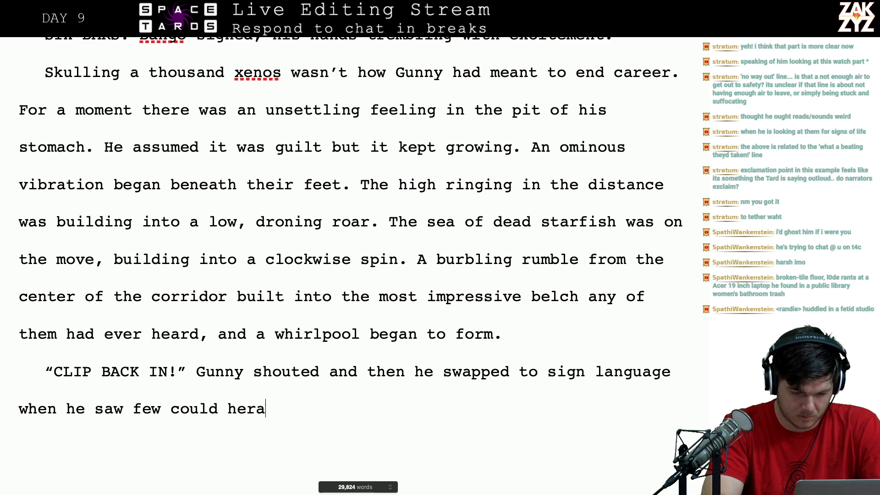
key(BackSpace)
key(BackSpace)
text(ar him.)
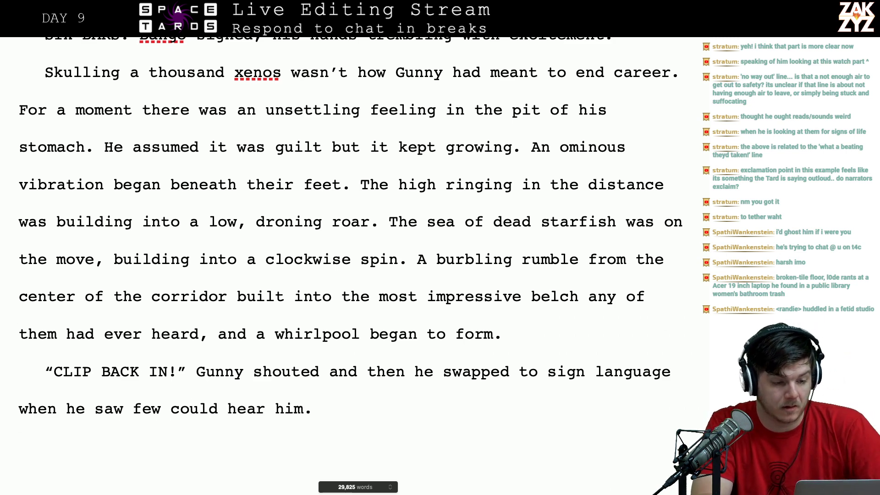
- Replace the leftover text from "when he saw many marines gesturing" through "he signed it to them." with "The marines"
scroll(355, 229, down, 5)
key(Up)
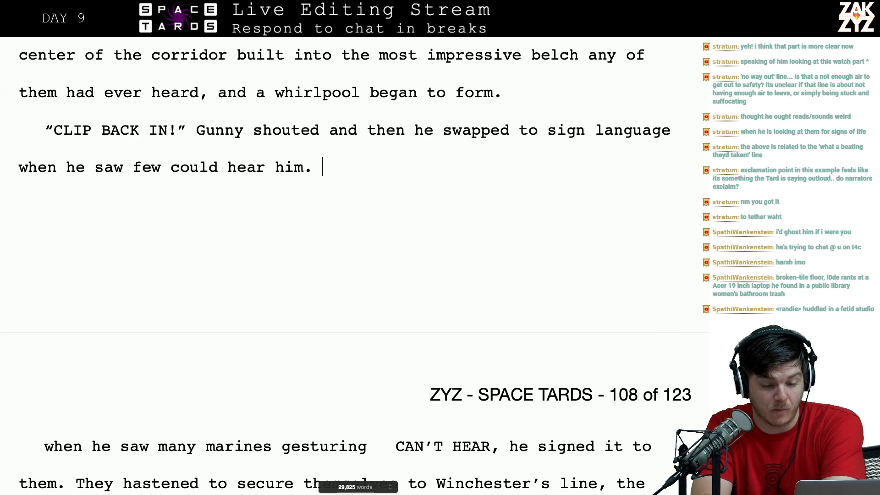
key(Down)
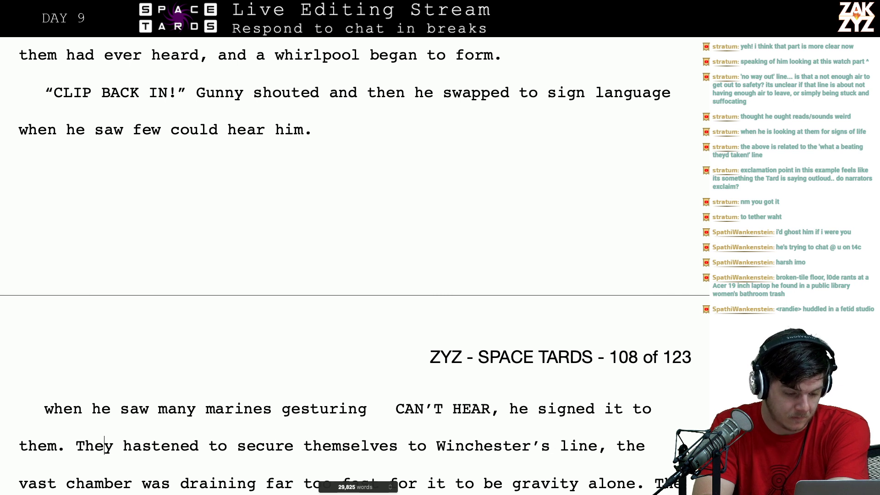
key(shift+Up)
key(shift+Up)
key(Right)
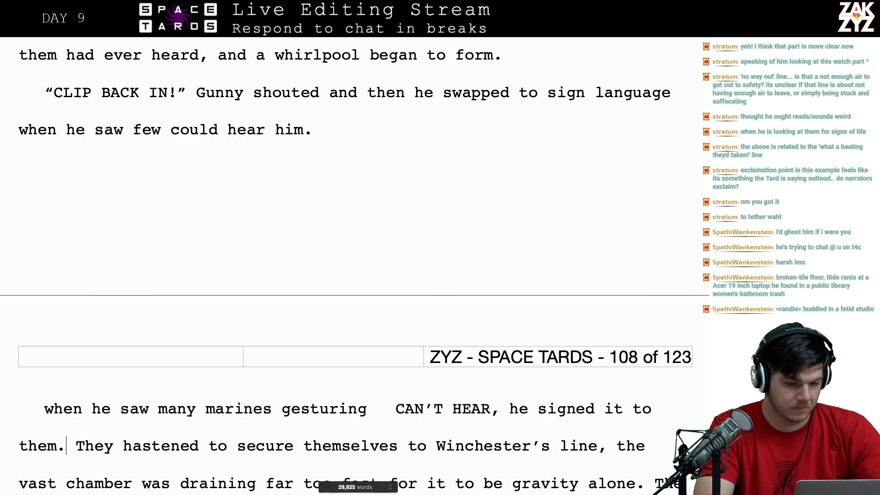
key(shift+Right)
key(shift+Right)
key(shift+Right)
key(shift+Right)
key(shift+Right)
key(shift+Right)
key(shift+Right)
key(shift+Right)
key(shift+Right)
key(shift+Right)
key(shift+Right)
key(shift+Right)
key(shift+Right)
key(shift+Up)
key(shift+Left)
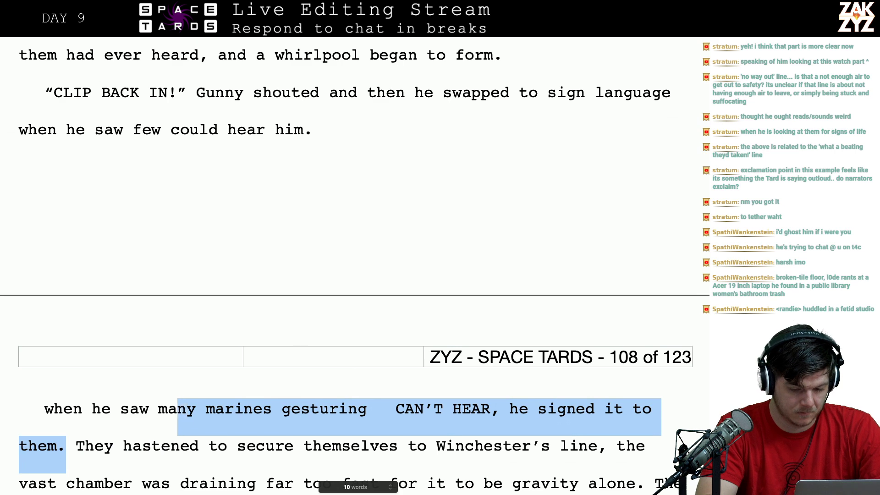
key(shift+Left)
key(shift+Left)
key(shift+Left)
key(shift+Left)
key(shift+Left)
key(shift+Left)
key(shift+Left)
key(shift+Left)
key(shift+Left)
key(shift+Left)
key(shift+Left)
key(shift+Left)
key(shift+Left)
key(shift+Left)
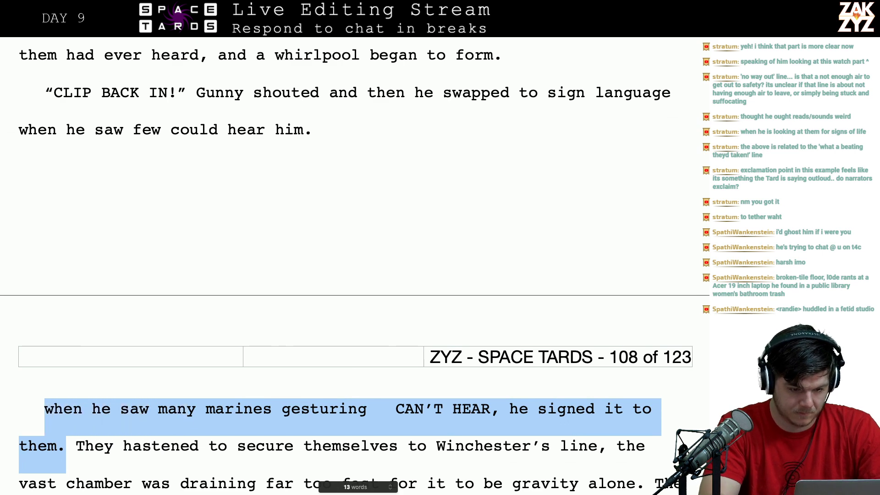
text(The marines They hastened to secure themselves to Winchester’s)
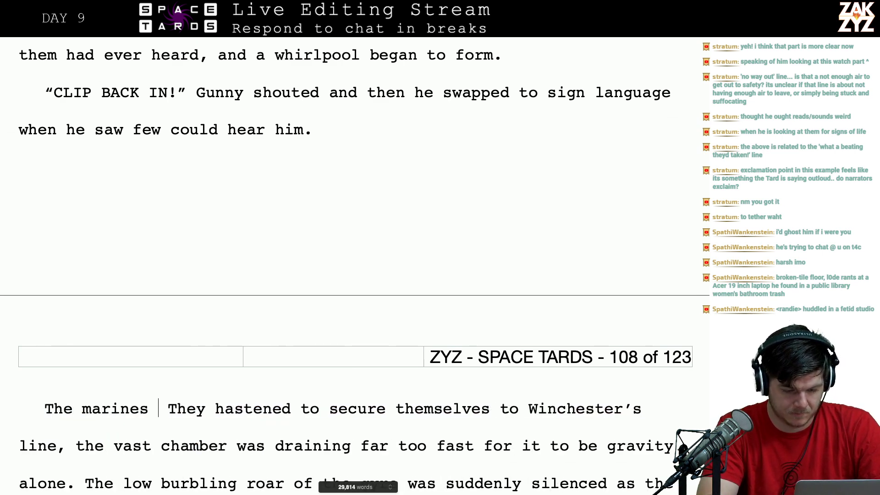
- Delete "They" after "The marines" and join that paragraph to the preceding "CLIP BACK IN!" paragraph
key(shift+Right)
key(shift+Right)
key(shift+Right)
key(shift+Right)
key(shift+Right)
key(shift+Right)
key(shift+Right)
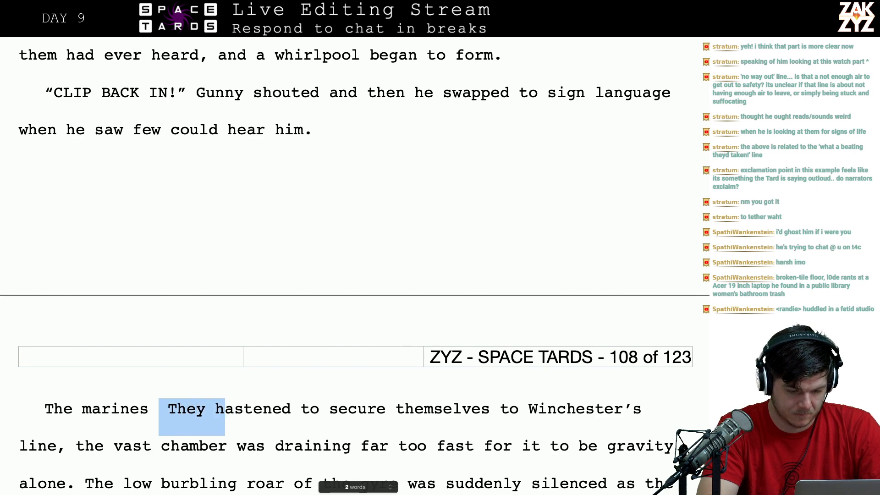
key(shift+Left)
key(BackSpace)
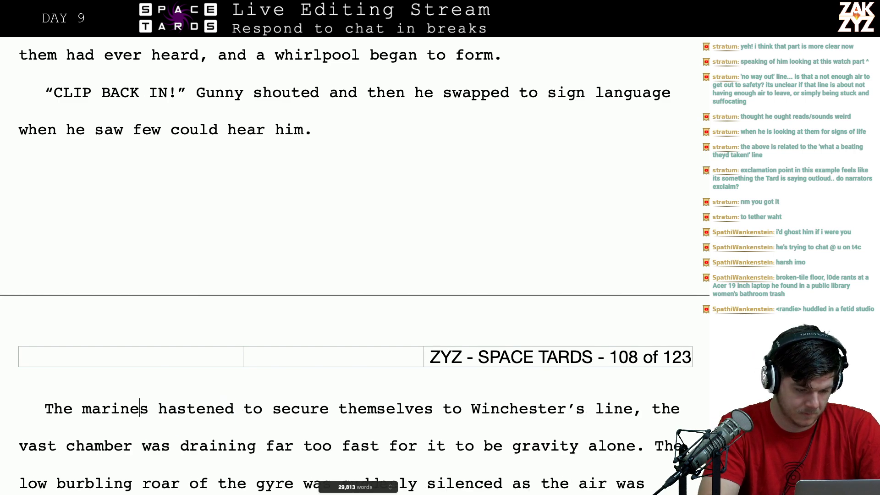
key(BackSpace)
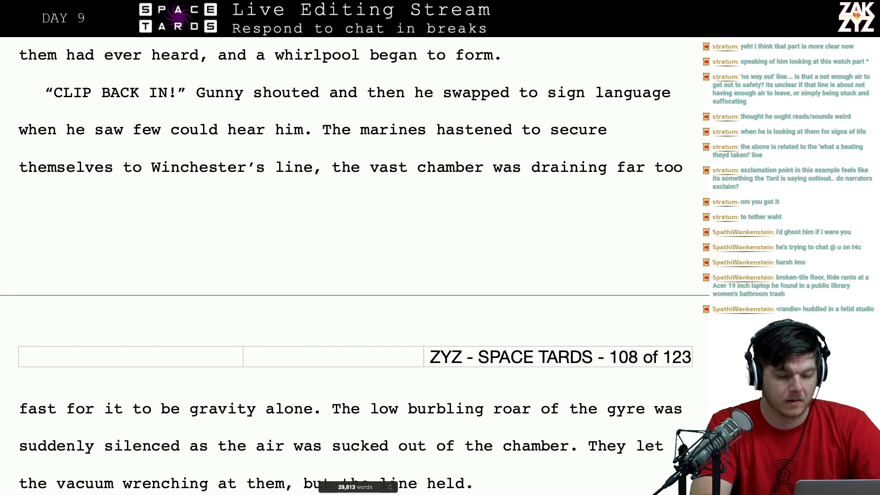
- Delete the word "far" from "the vast chamber was draining far too fast"
scroll(349, 356, down, 2)
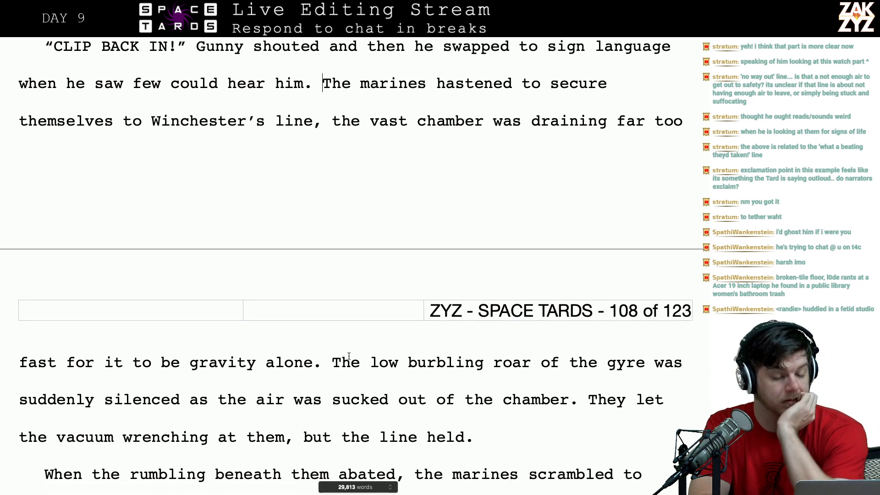
scroll(362, 345, down, 1)
scroll(362, 345, up, 2)
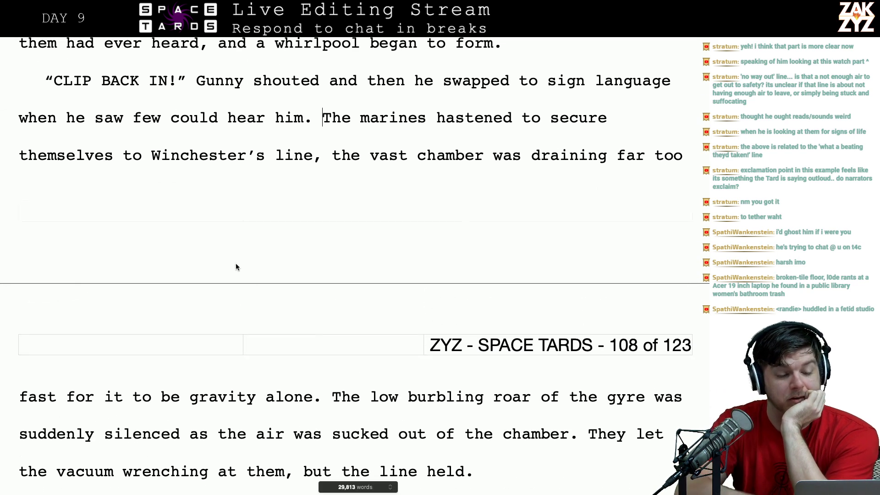
click(352, 156)
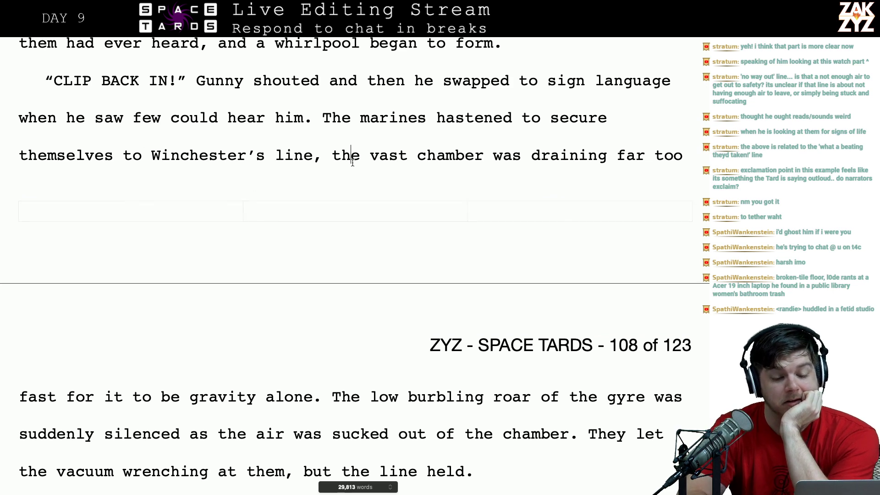
scroll(352, 162, down, 1)
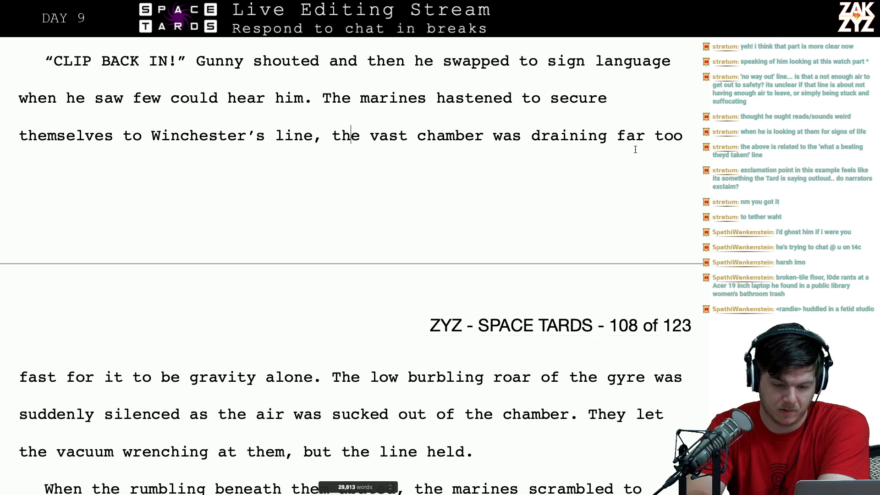
key(Right)
key(BackSpace)
key(BackSpace)
key(BackSpace)
key(BackSpace)
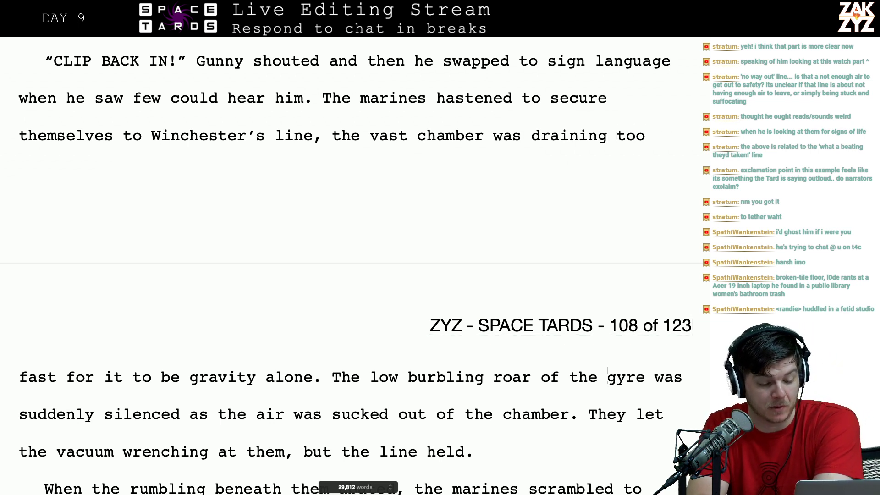
- Replace "They let" after "sucked out of the chamber." with "The vacuum wrenched at the platoon, but Winchy's"
key(Down)
key(Down)
key(Down)
key(Down)
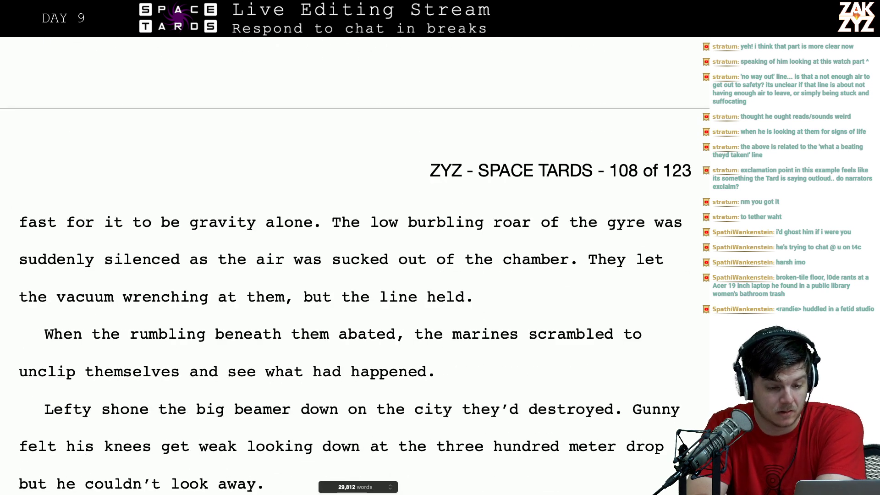
scroll(599, 166, down, 2)
click(450, 187)
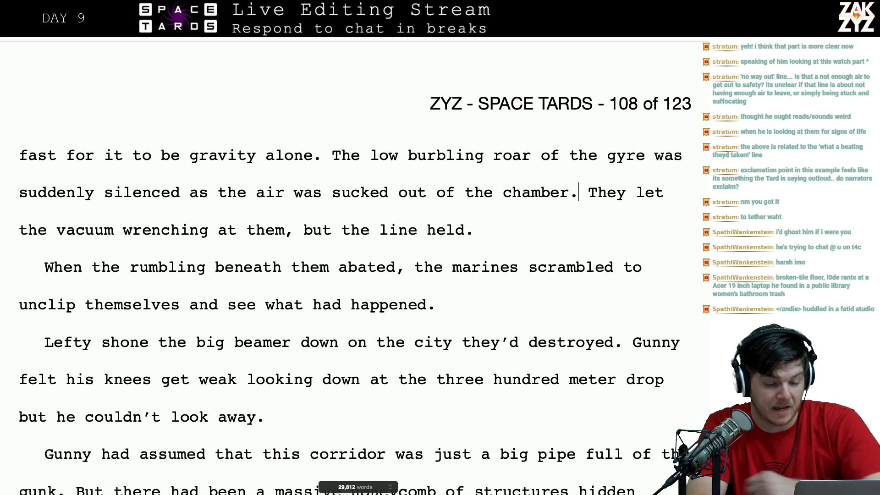
key(Delete)
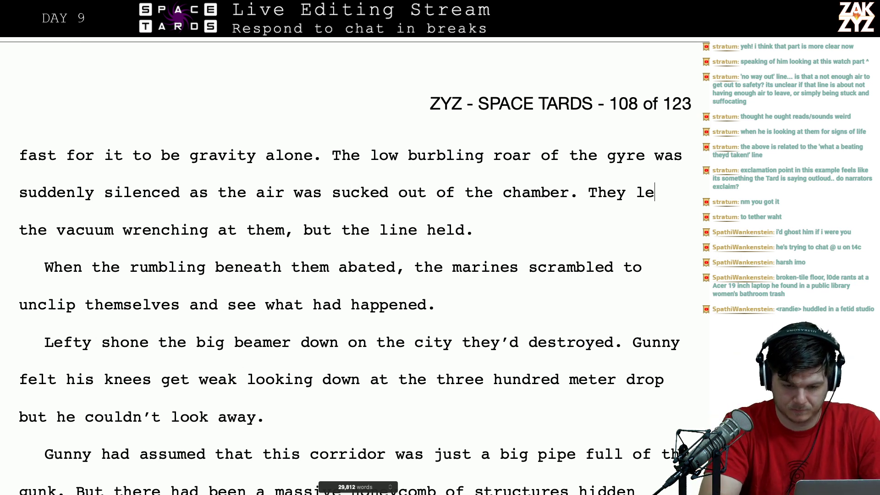
key(BackSpace)
key(BackSpace)
key(BackSpace)
key(BackSpace)
text(vaccum)
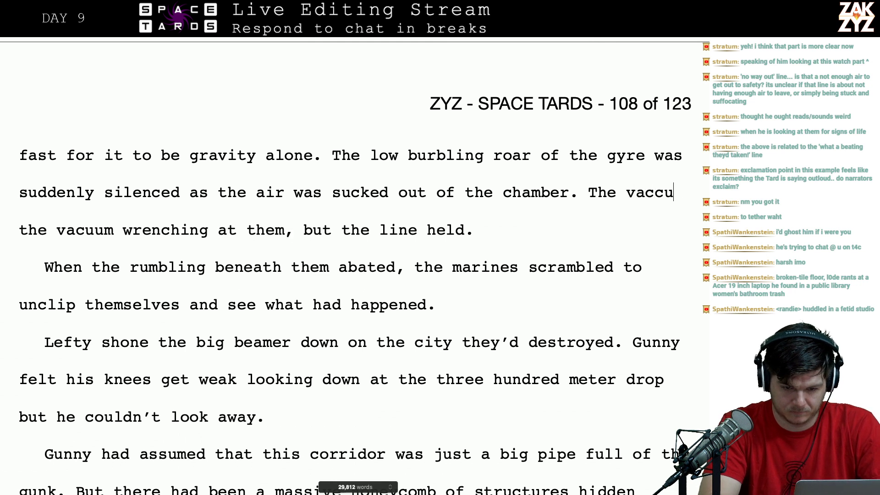
key(BackSpace)
key(BackSpace)
key(BackSpace)
text(uum)
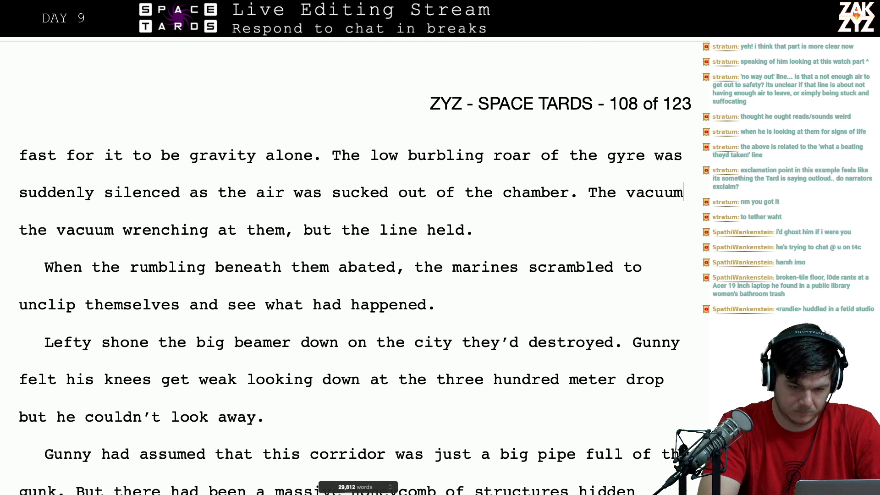
text( wrenched at the plato)
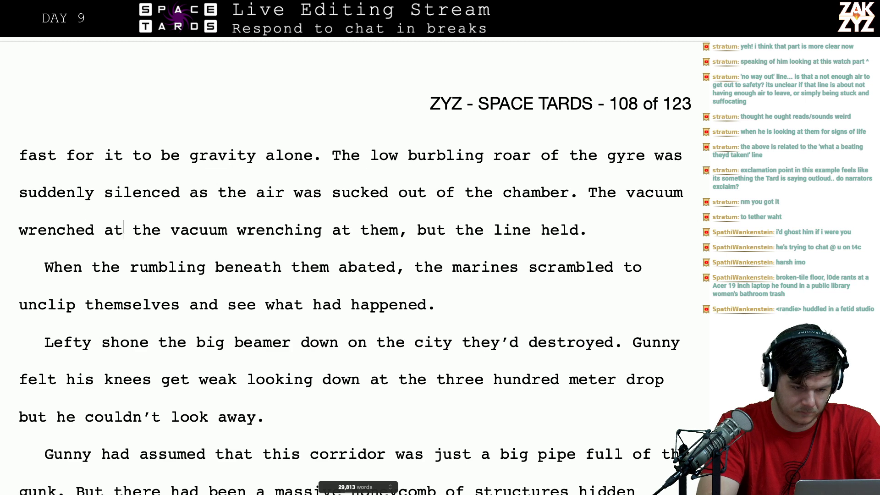
text(on, but Winche)
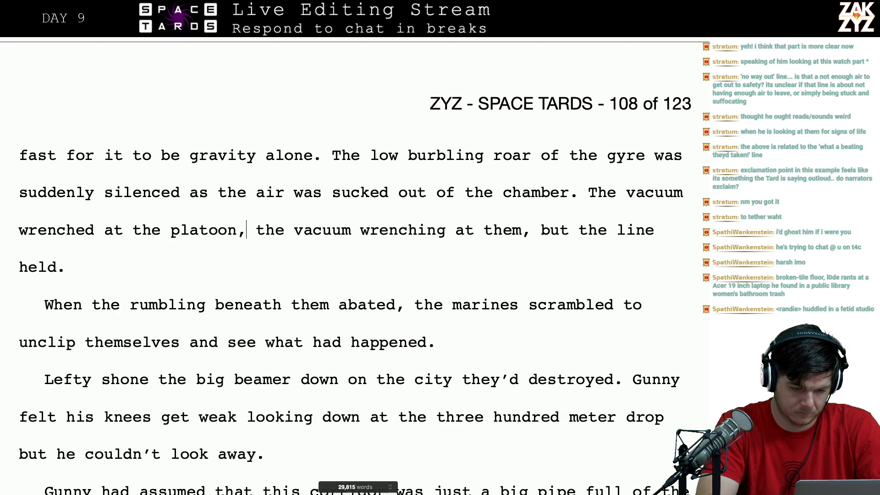
key(BackSpace)
text(y's)
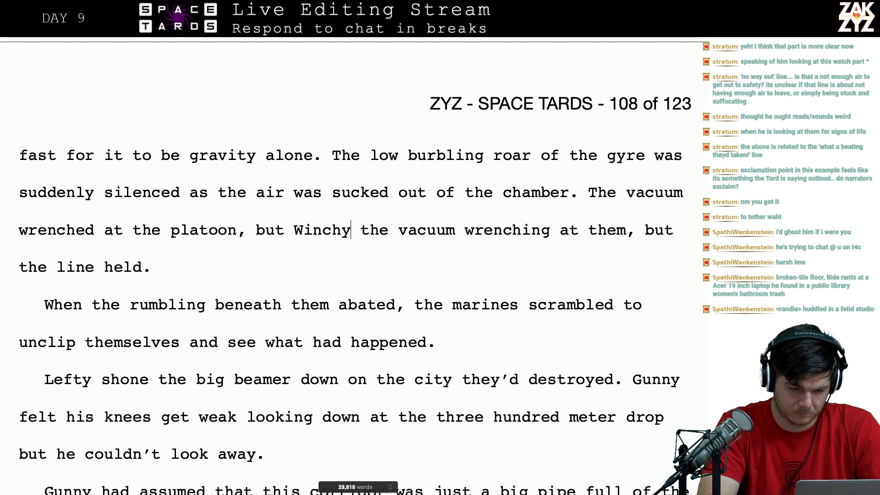
- Delete the leftover phrase "the vacuum wrenching at them, but the" between "Winchy's" and "line held."
key(shift+Right)
key(shift+Right)
key(shift+Right)
key(shift+Right)
key(shift+Right)
key(shift+Right)
key(shift+Right)
key(shift+Right)
key(shift+Right)
key(shift+Right)
key(shift+Right)
key(shift+Right)
key(shift+Right)
key(shift+Right)
key(shift+Right)
key(shift+Right)
key(shift+Right)
key(shift+Right)
key(shift+Right)
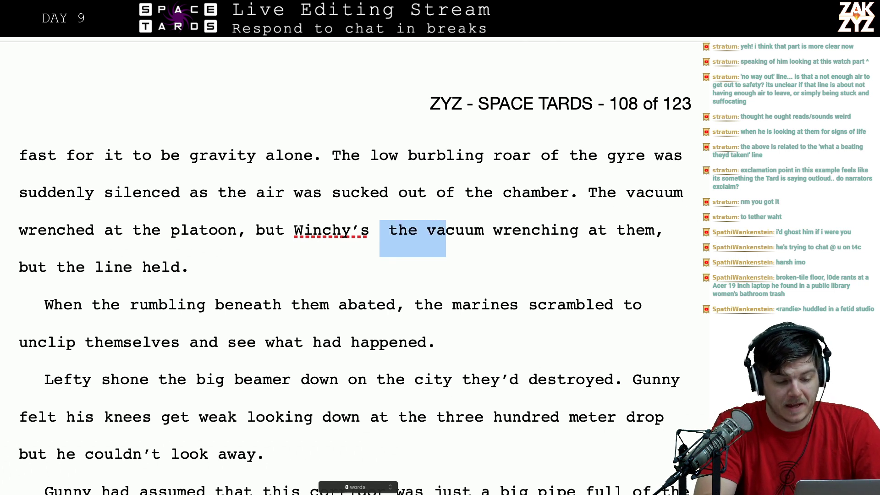
key(shift+Right)
key(shift+Right)
key(shift+Right)
key(shift+Right)
key(shift+Right)
key(shift+Right)
key(shift+Right)
key(shift+Right)
key(shift+Right)
key(shift+Right)
key(shift+Right)
key(shift+Right)
key(shift+Right)
key(shift+Right)
key(shift+Right)
key(shift+Right)
key(shift+Right)
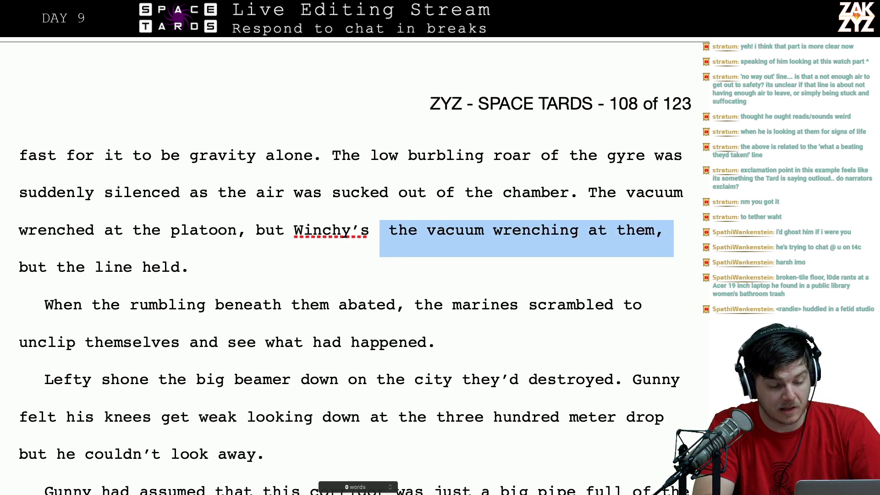
key(shift+Right)
key(shift+Right)
key(shift+Right)
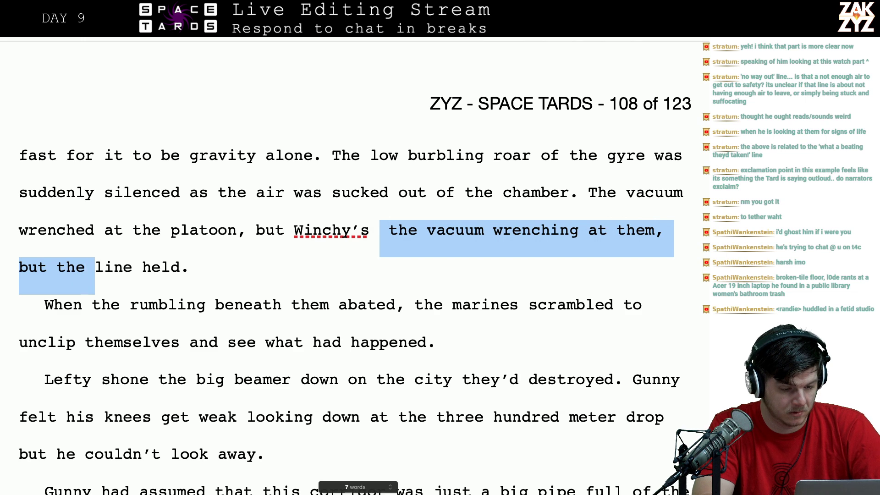
key(shift+Left)
key(BackSpace)
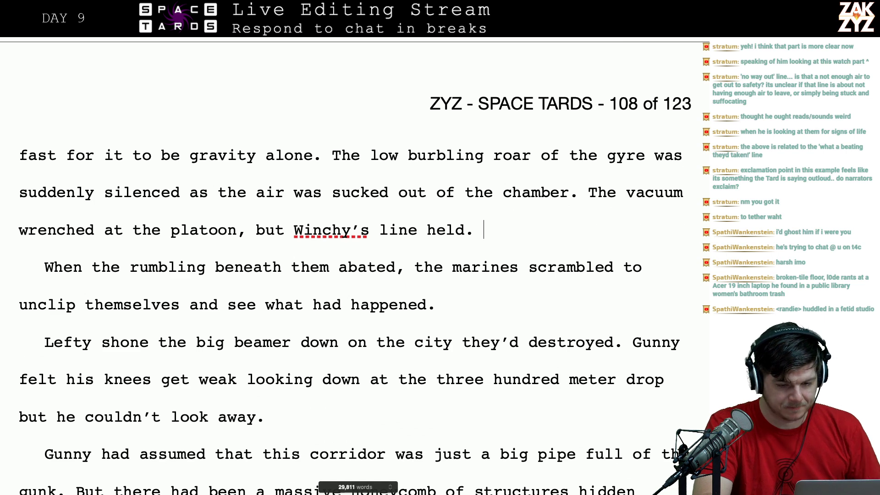
- Start a new paragraph after "line held." with the words "They waited until the rumbling abated, and"
text(The)
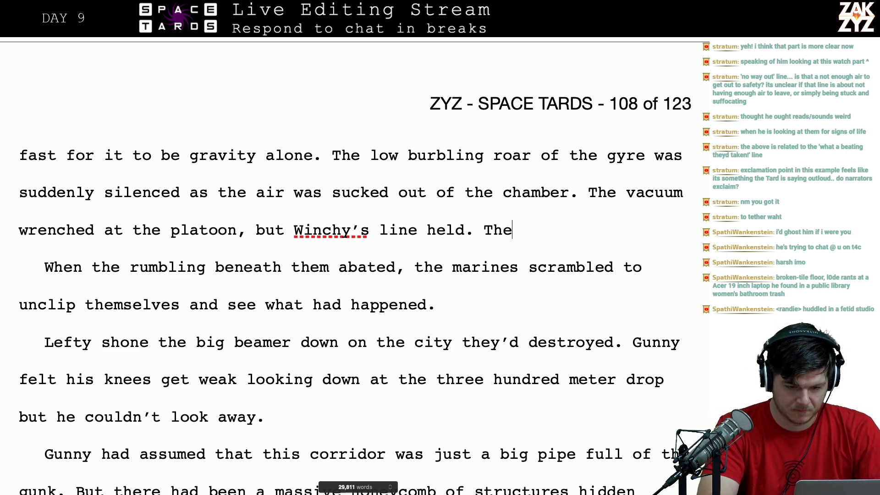
key(BackSpace)
key(BackSpace)
key(BackSpace)
key(BackSpace)
key(Return)
text(They we)
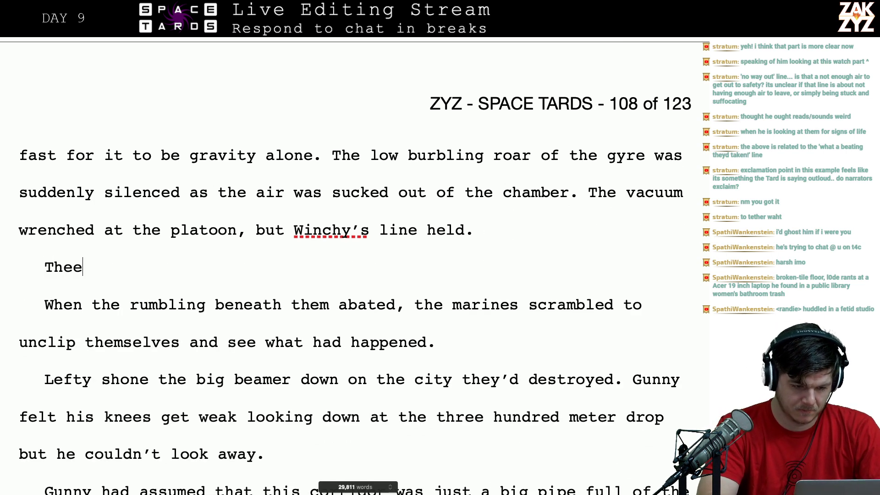
key(BackSpace)
text(aited )
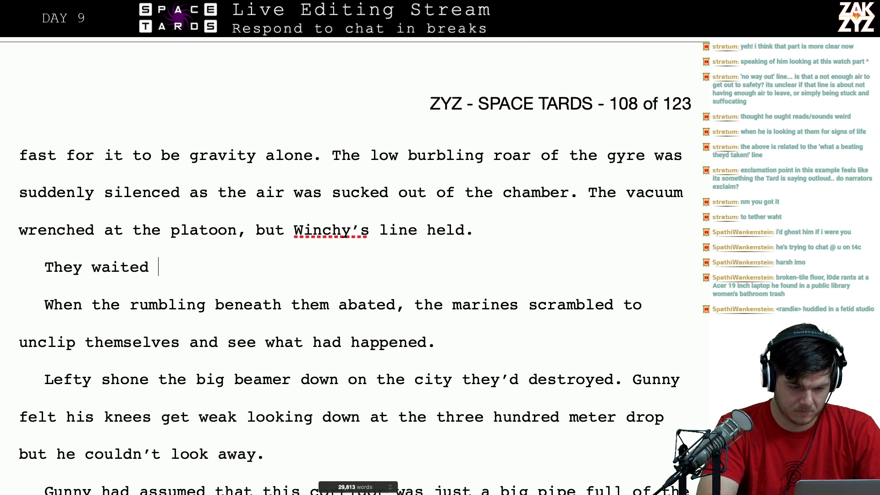
text(until the rumbling )
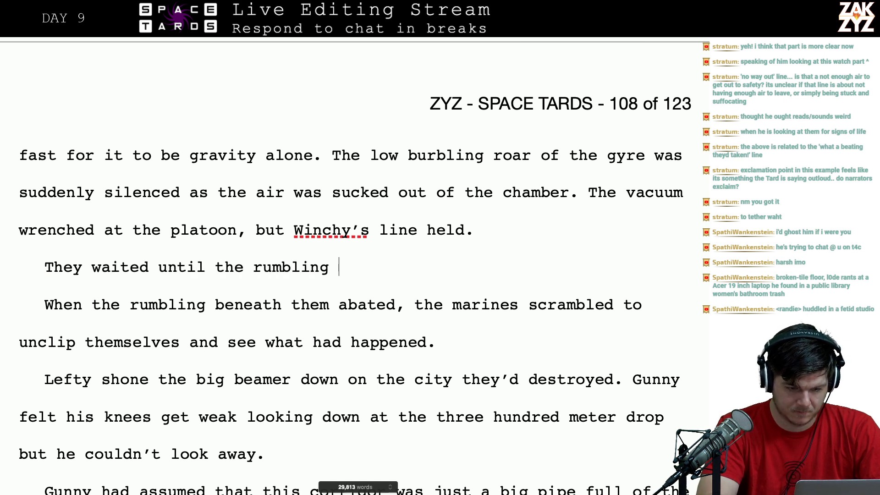
text(abated, and)
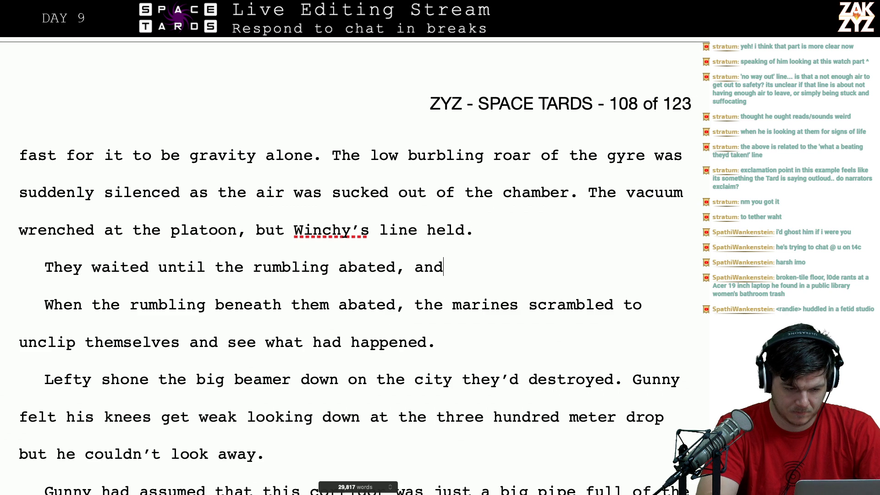
- Complete the new paragraph's sentence with "then scrambled to unclip themselves and peer over the edge."
text( then scrambled)
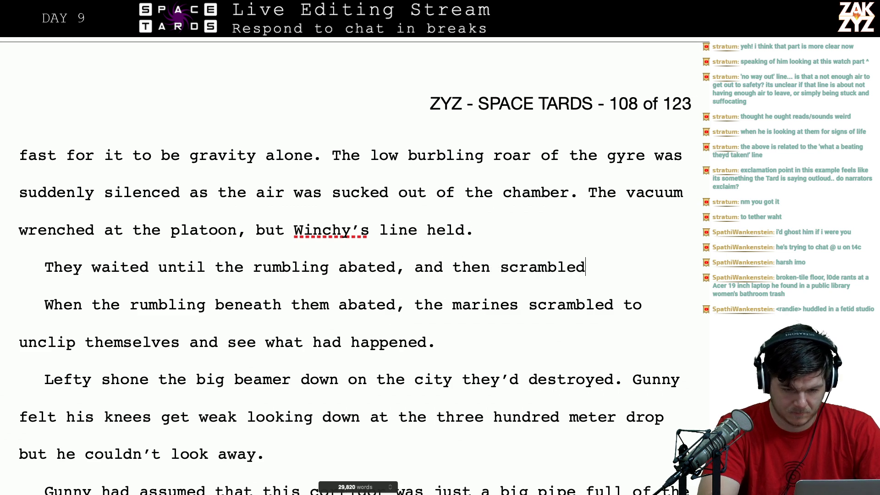
text( to unclip the)
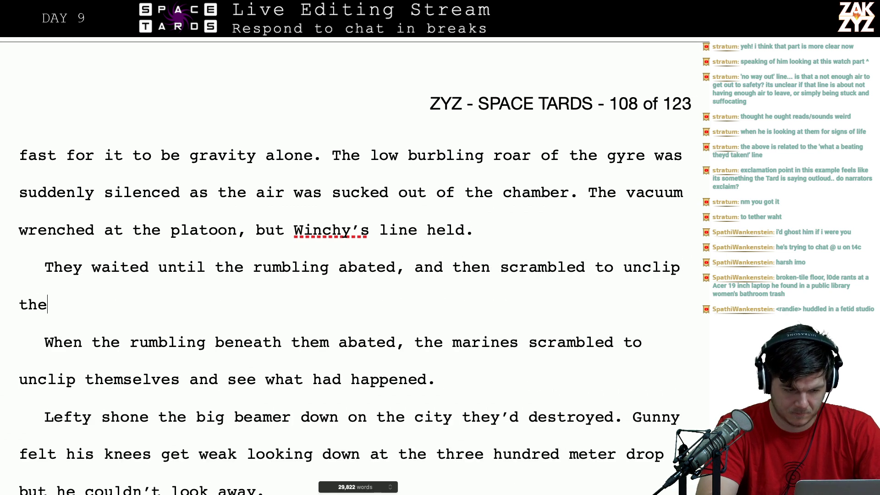
text(mselves sand peer ou)
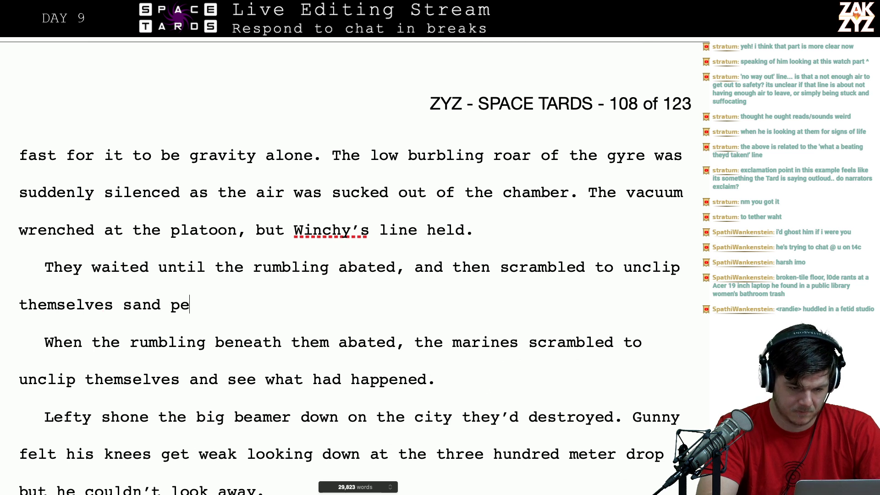
key(BackSpace)
key(BackSpace)
key(BackSpace)
key(BackSpace)
key(BackSpace)
key(BackSpace)
key(BackSpace)
key(BackSpace)
key(BackSpace)
key(BackSpace)
key(BackSpace)
key(BackSpace)
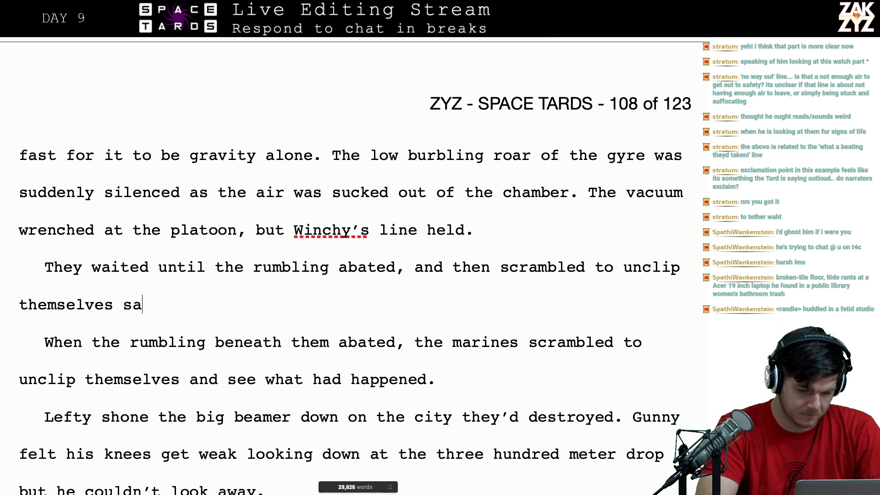
text(and peer over the edge.)
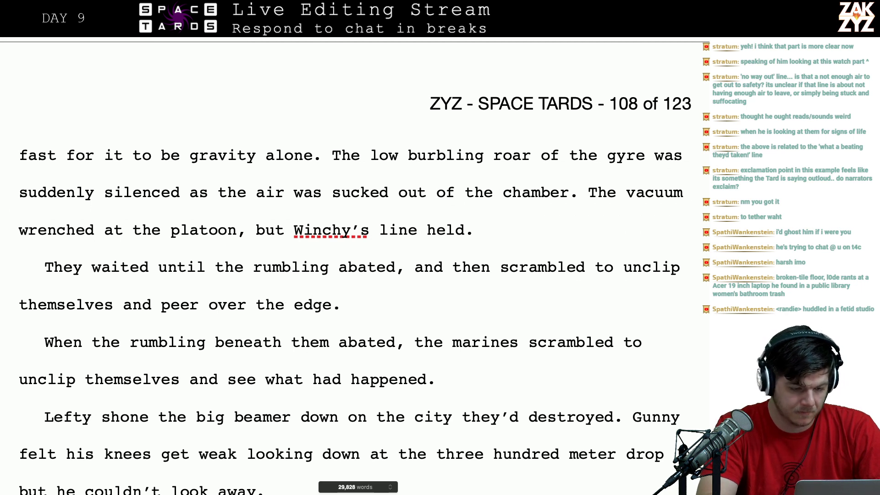
- Replace "They" with "The marines" at the start of the "waited until the rumbling abated" sentence
click(81, 268)
key(BackSpace)
text(m)
key(BackSpace)
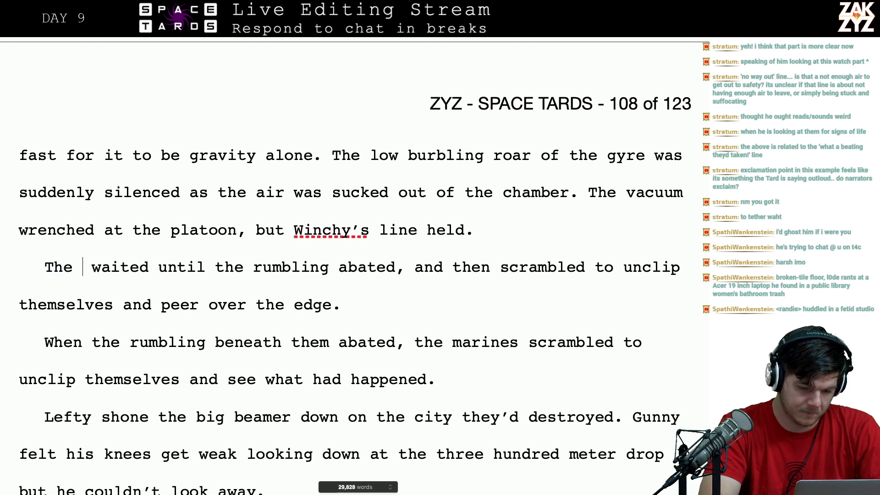
text(marines)
click(158, 268)
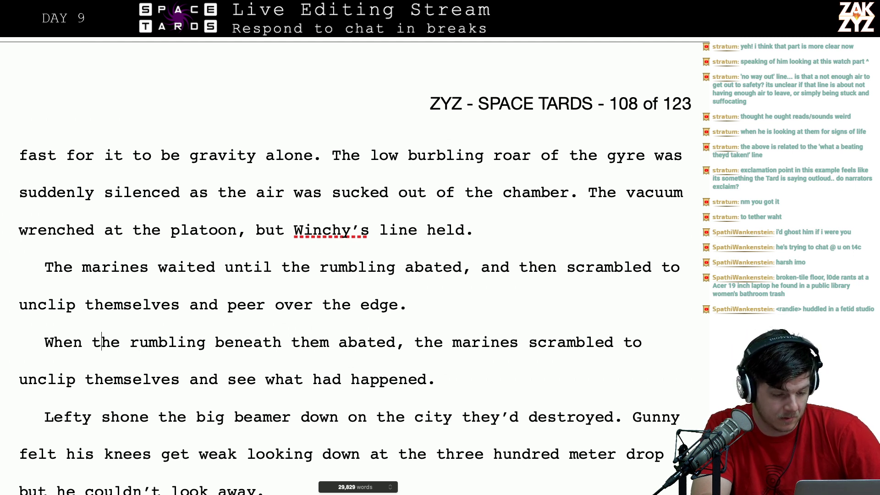
- Delete the redundant paragraph beginning "When the rumbling beneath them abated", including its empty line
key(Left)
key(Left)
key(Left)
key(Left)
key(Left)
key(shift+Down)
key(shift+Down)
key(shift+Left)
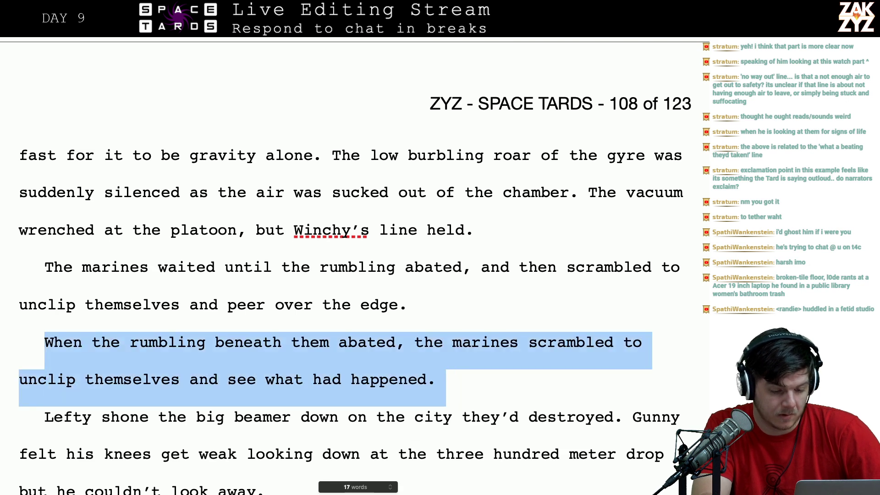
key(BackSpace)
key(BackSpace)
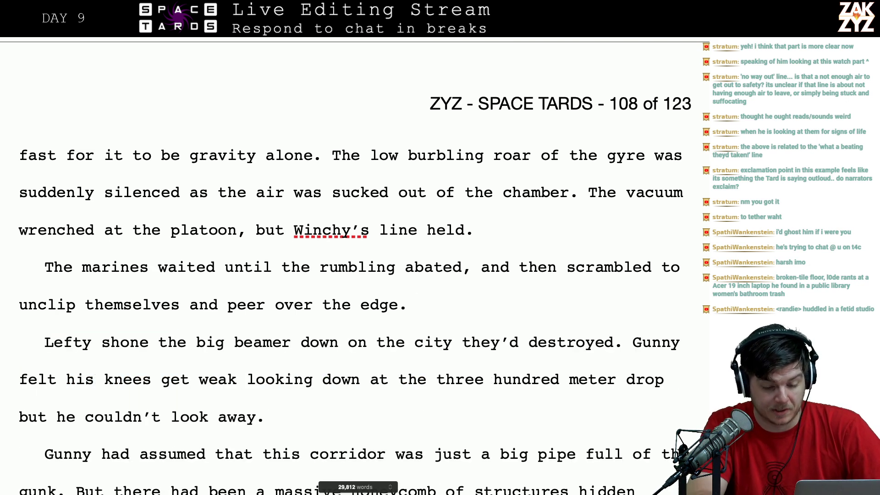
- Read through the paragraph about Lefty's big beamer and the start of the one on Gunny's assumption
scroll(181, 349, down, 3)
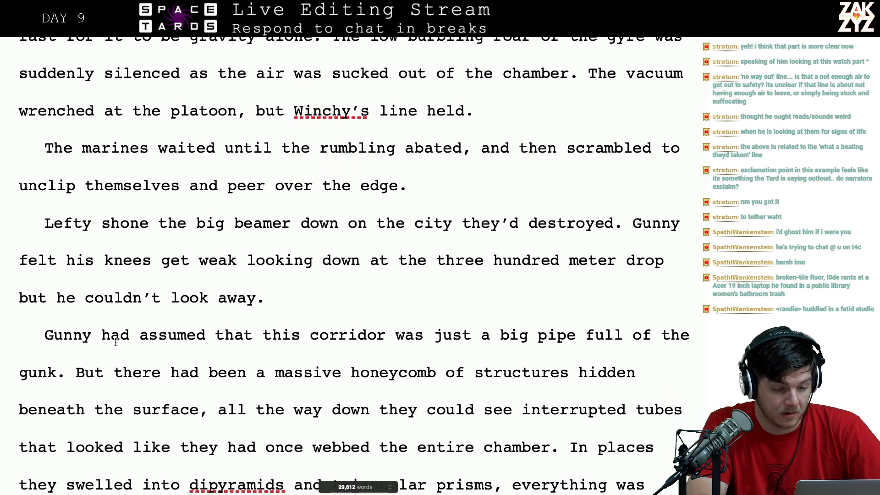
key(Right)
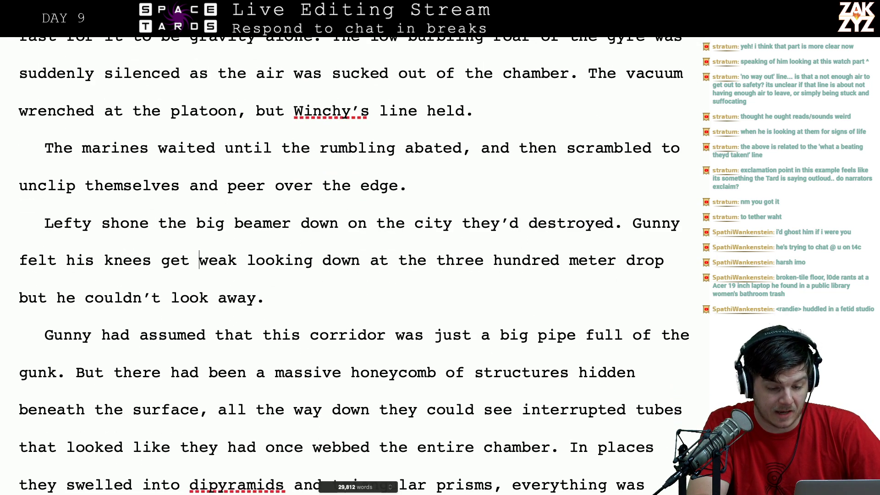
key(Right)
key(Right)
key(Right)
key(Right)
key(Right)
key(Right)
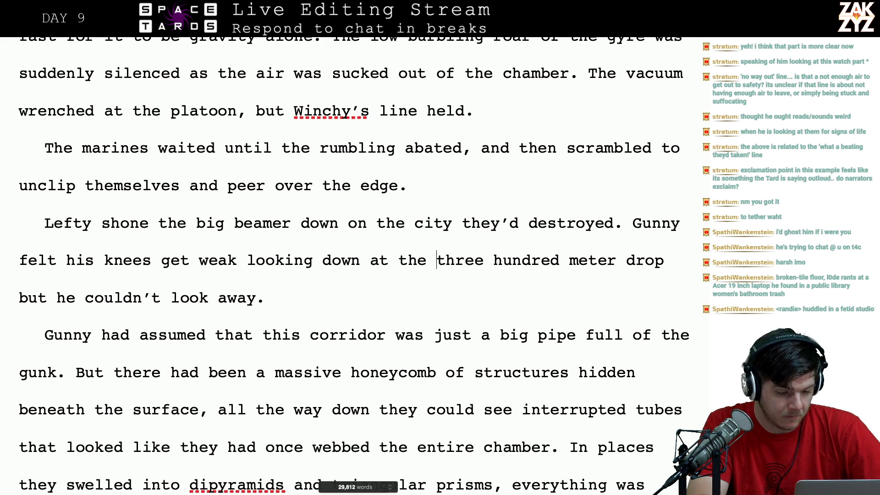
key(Right)
key(Down)
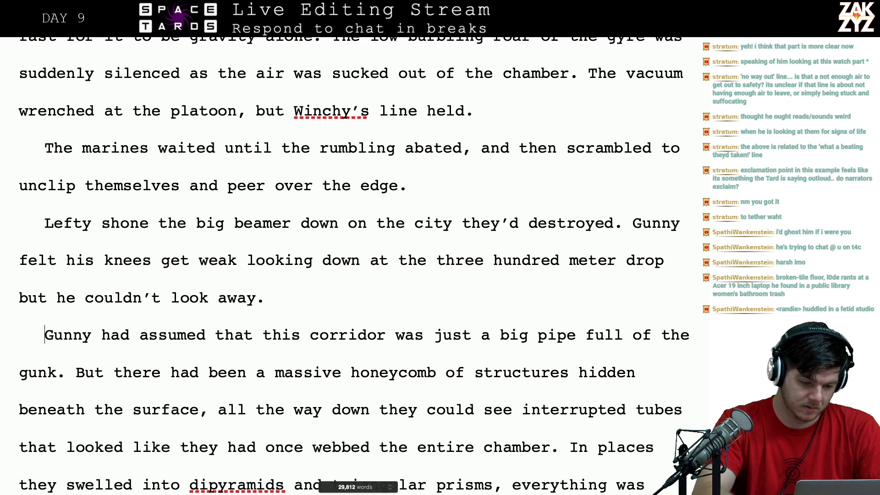
text(T)
key(BackSpace)
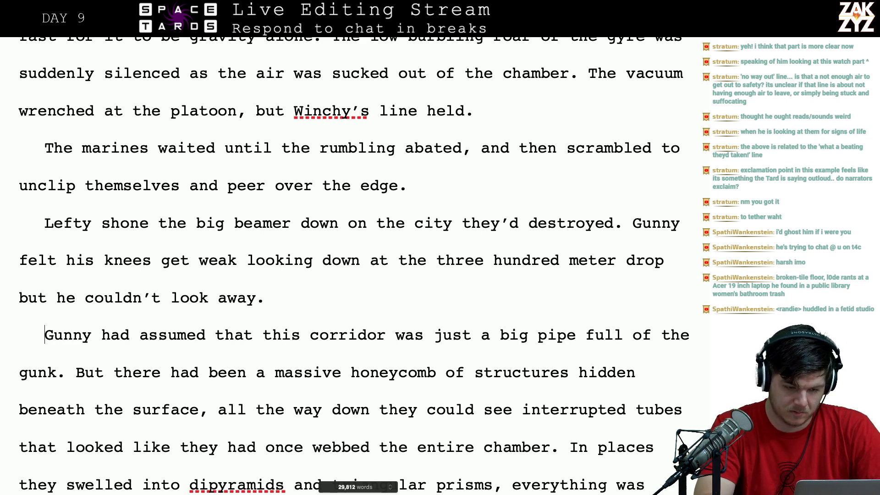
key(Down)
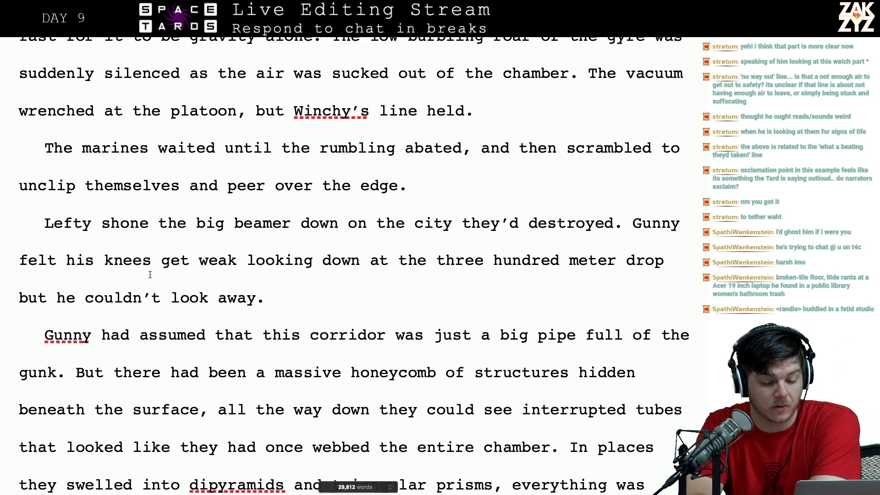
scroll(256, 403, down, 1)
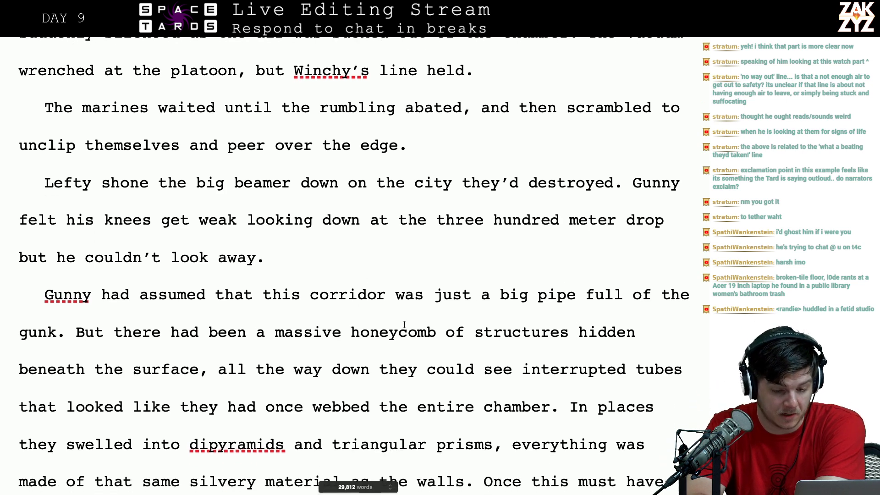
- Delete "the" before "gunk" in the sentence about the corridor being a big pipe
click(671, 329)
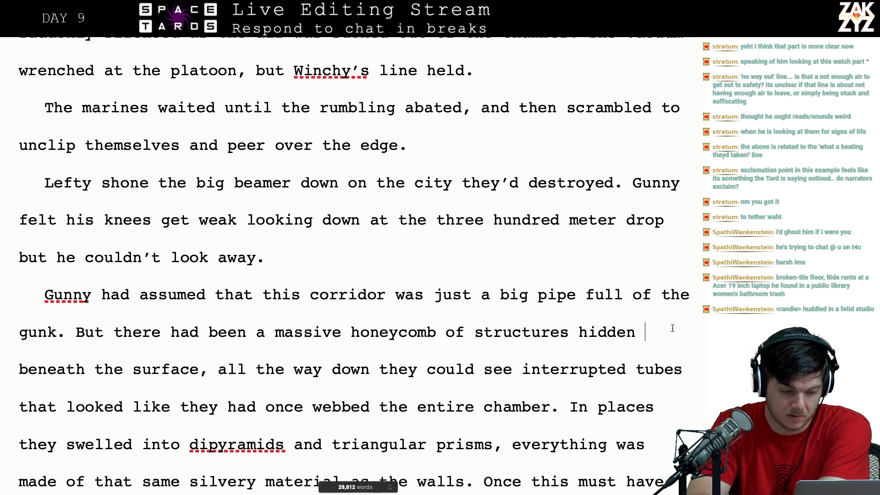
key(cmd+Left)
key(Right)
click(263, 295)
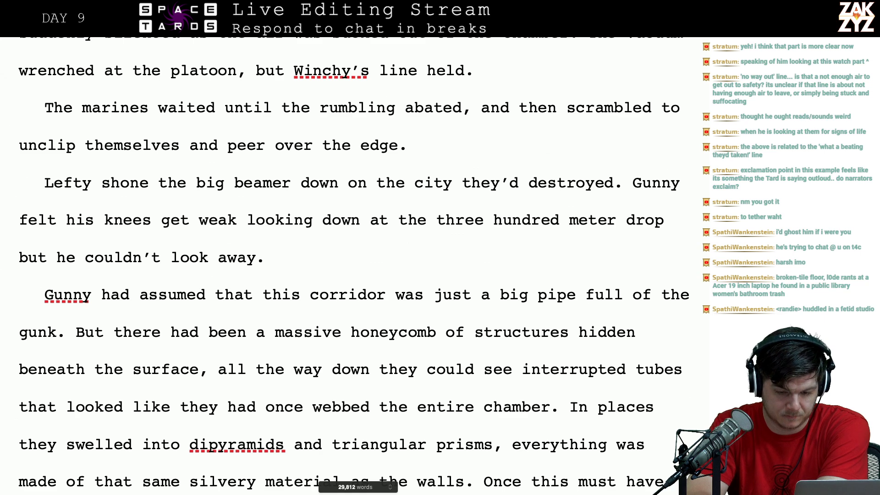
key(BackSpace)
key(BackSpace)
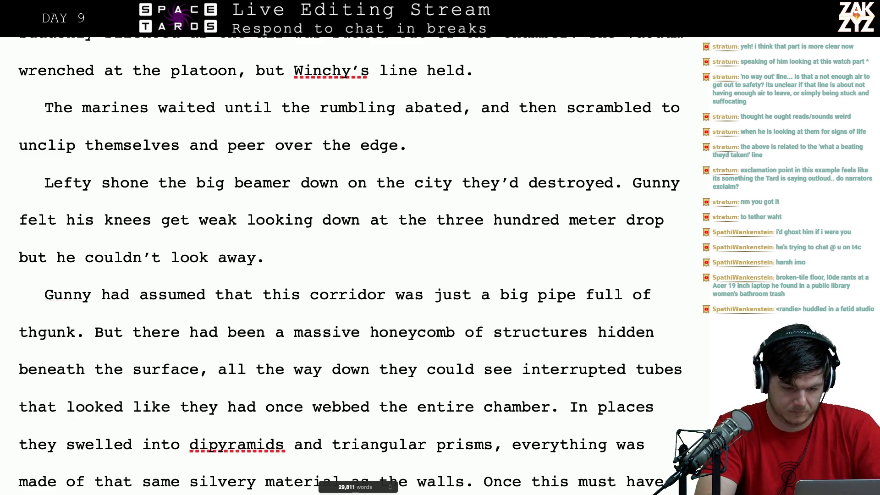
key(BackSpace)
key(BackSpace)
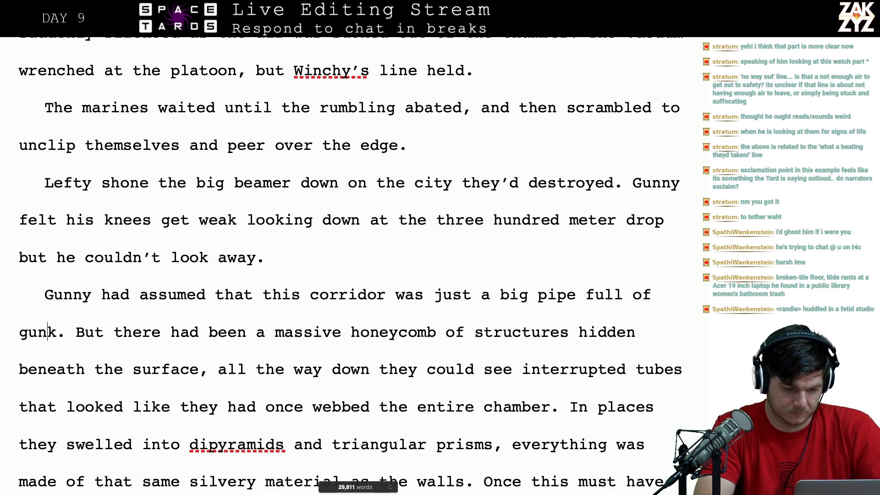
- Insert "beneath the surface there had once been a massive honeycomb of structures." after "But"
key(Right)
key(Right)
key(Right)
text(beneath the surf)
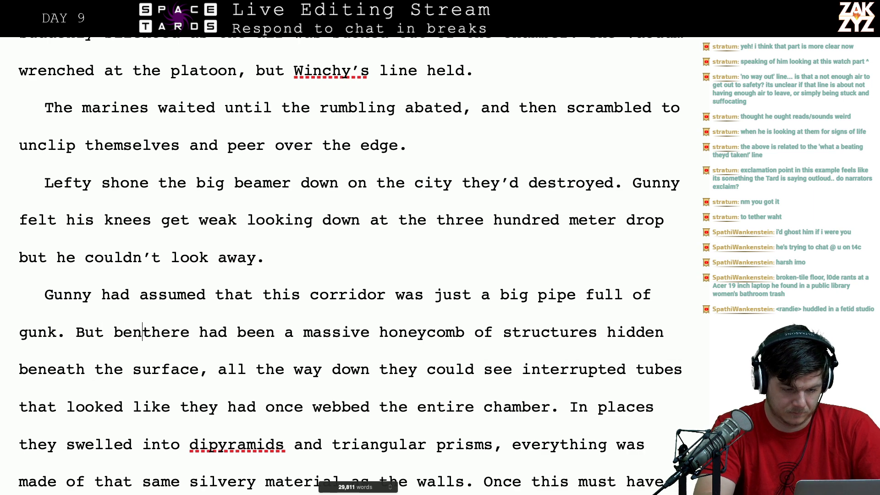
text(ace there )
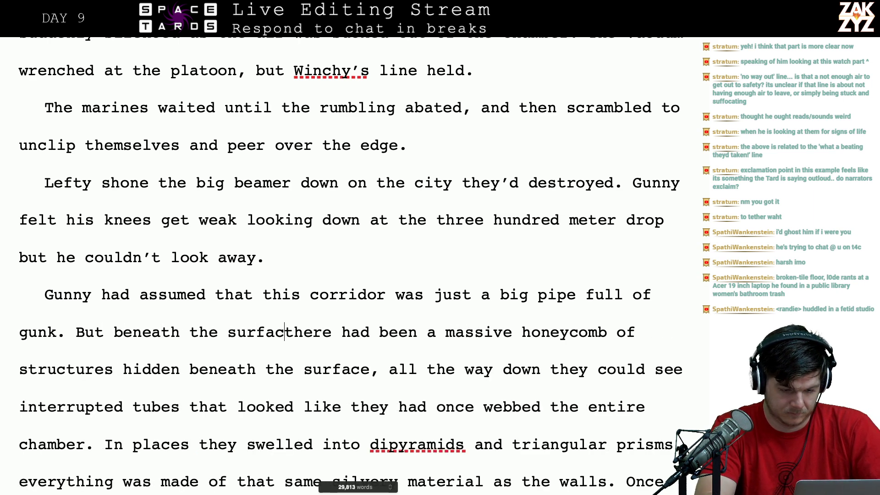
text(had once been )
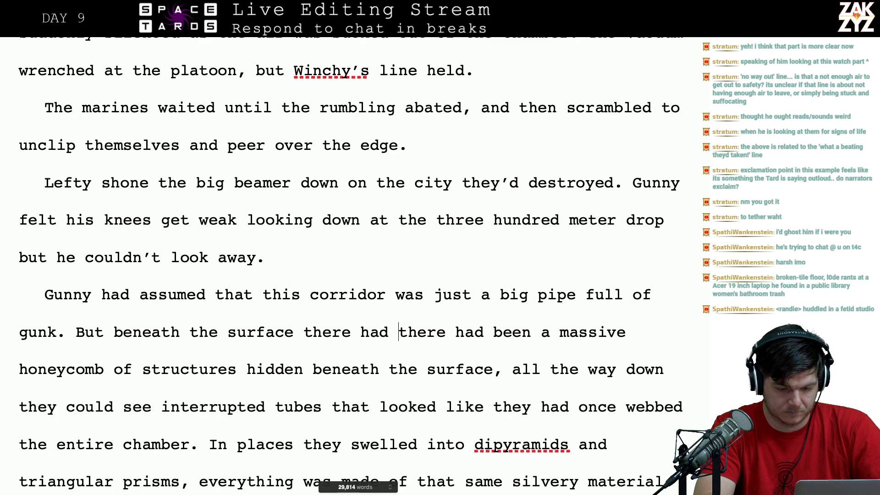
text(a)
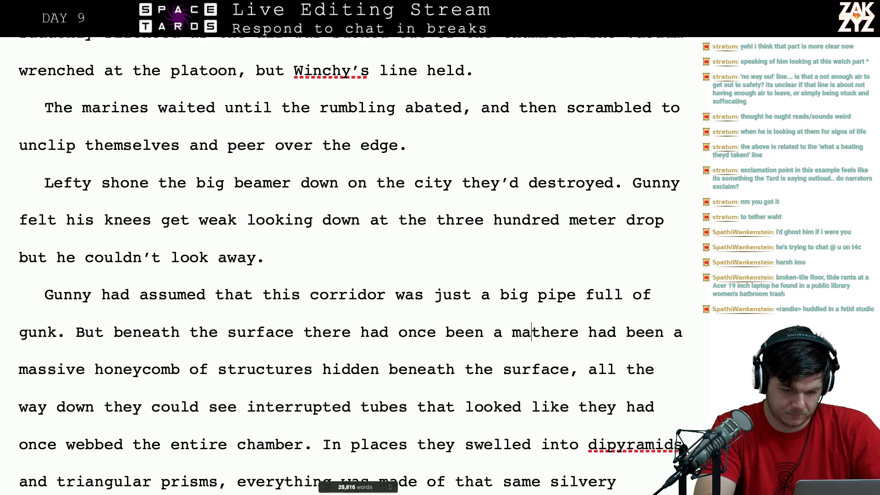
text( massive honeycomb of struct)
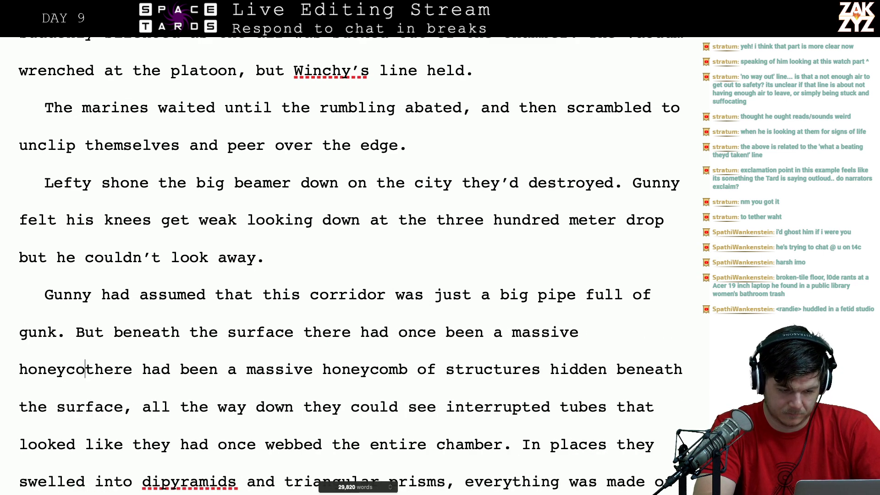
text(ures.)
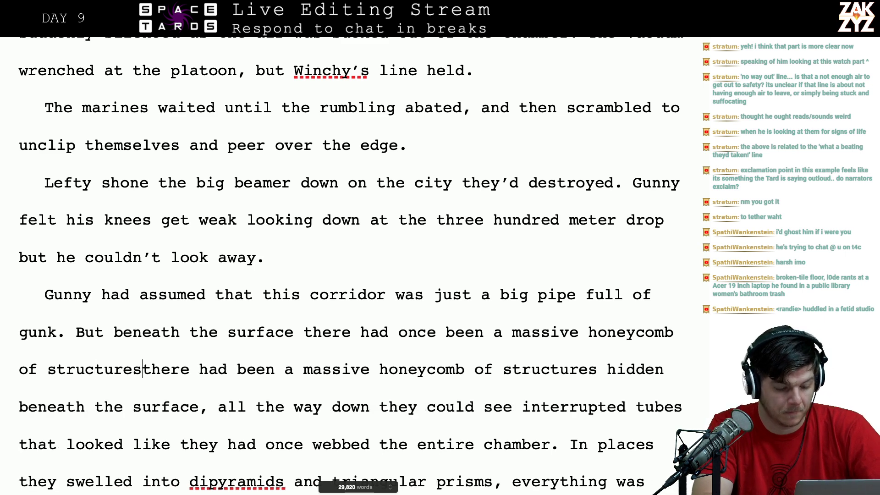
- Remove the old phrase "there had been a massive honeycomb of structures hidden beneath the surface," and capitalize "All" to begin the following sentence
key(shift+Down)
key(shift+Right)
key(shift+Right)
key(shift+Right)
key(shift+Right)
key(shift+Right)
key(shift+Right)
key(shift+Right)
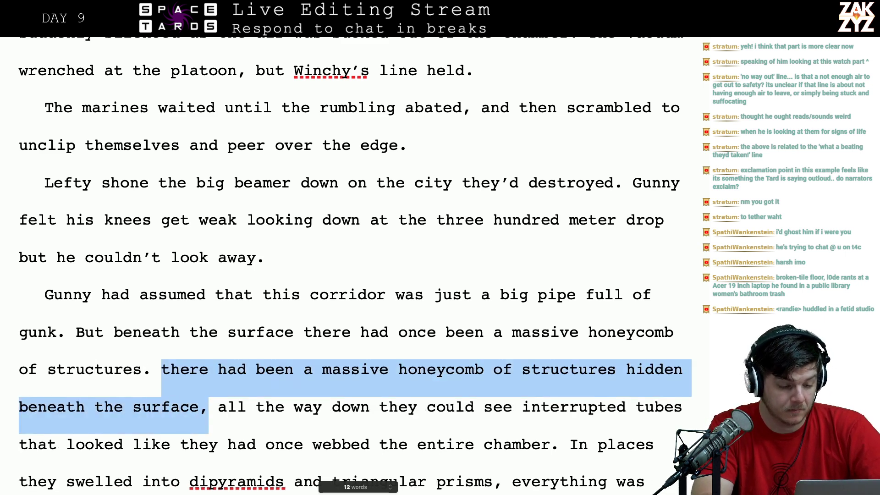
key(shift+Left)
key(shift+Right)
text(A)
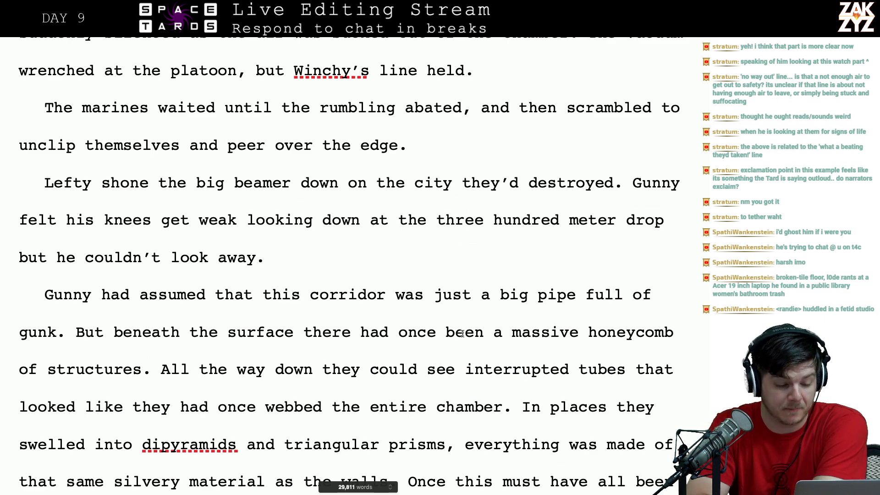
- Replace "gunk" with "jit" in the sentence about the corridor being a big pipe
scroll(462, 333, down, 1)
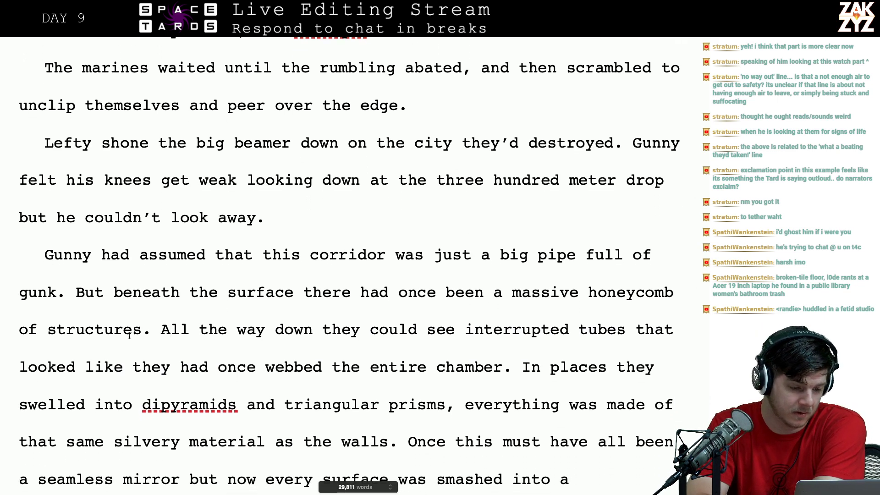
click(56, 292)
key(BackSpace)
key(BackSpace)
key(BackSpace)
key(BackSpace)
text(ji)
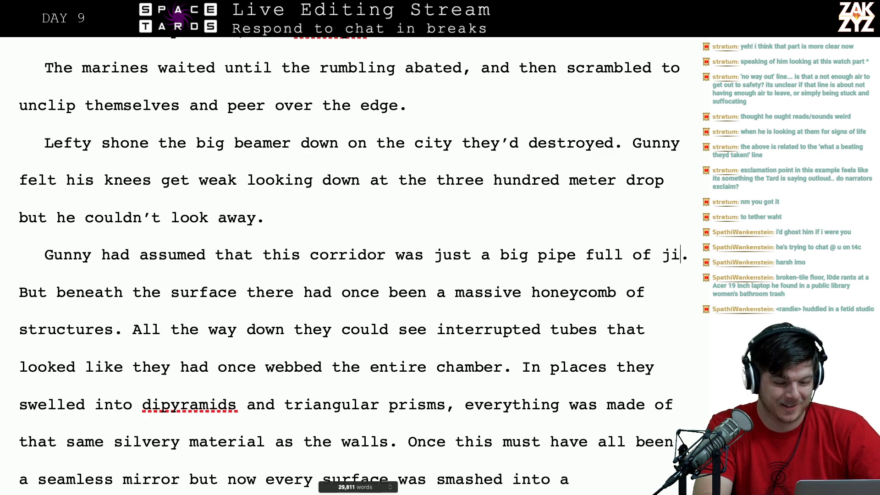
text(t)
- Replace "triangular prisms" with "tetrahedrons" in the sentence about the places where the tubes swelled
key(Right)
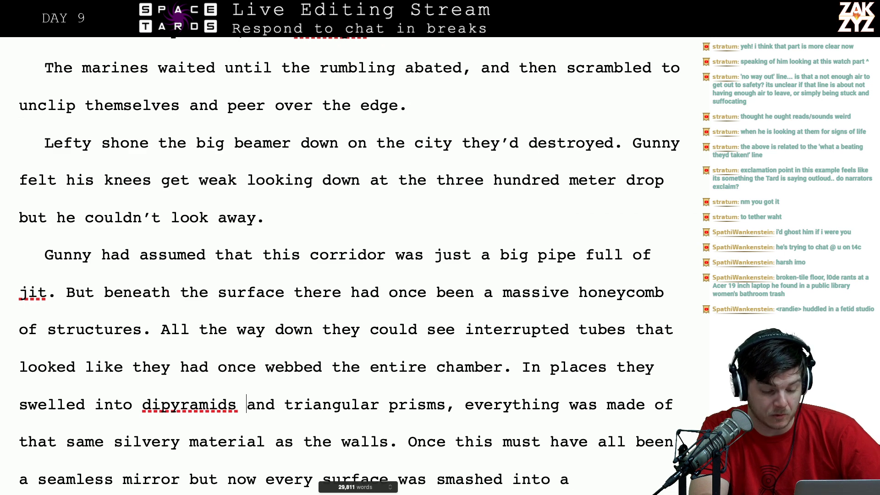
key(Right)
key(Right)
key(Right)
key(Right)
key(Right)
key(Right)
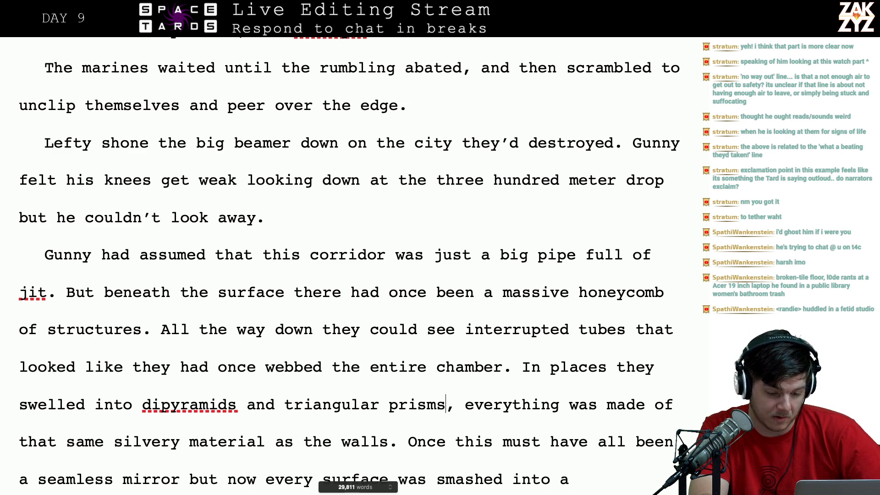
key(Left)
key(Left)
key(Left)
key(Left)
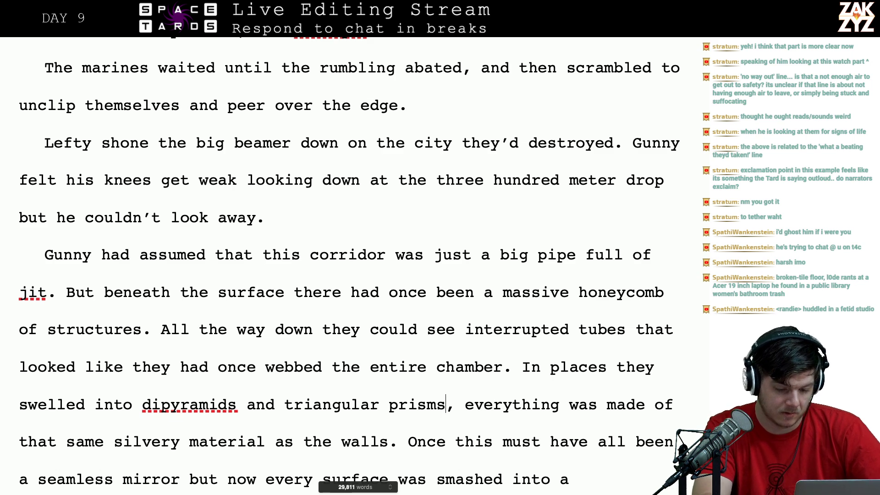
key(BackSpace)
key(BackSpace)
key(BackSpace)
key(BackSpace)
key(BackSpace)
key(BackSpace)
key(BackSpace)
key(BackSpace)
key(BackSpace)
key(BackSpace)
key(BackSpace)
key(BackSpace)
key(BackSpace)
key(BackSpace)
key(BackSpace)
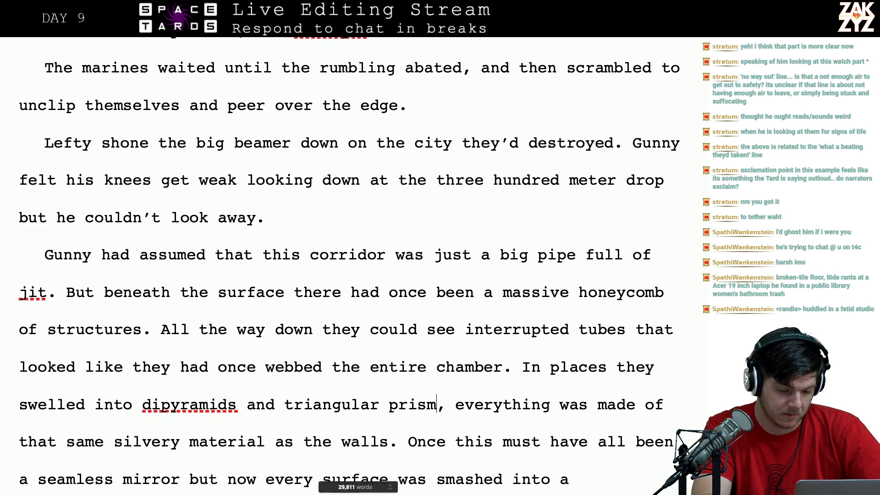
text(e)
key(BackSpace)
key(BackSpace)
text(etrahedrons)
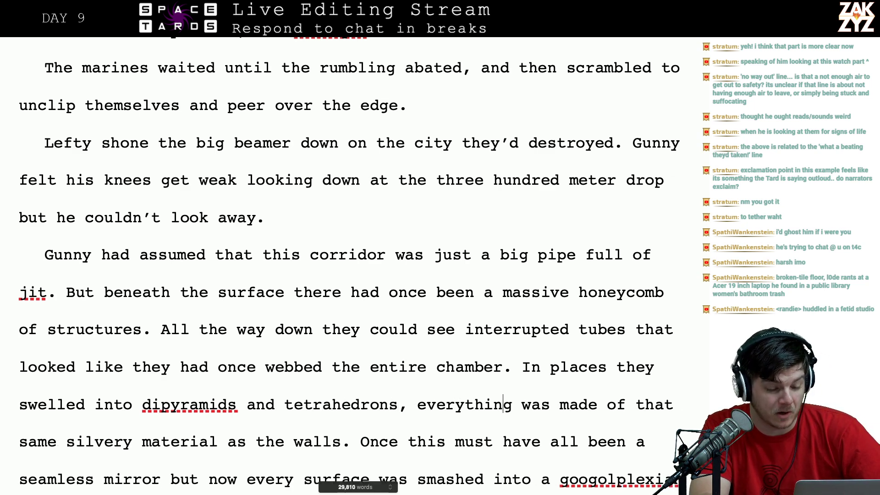
- Try adding ", and it had all shattered" after "same silvery material as the walls"
key(Left)
key(Left)
key(Left)
key(Left)
key(Left)
key(Left)
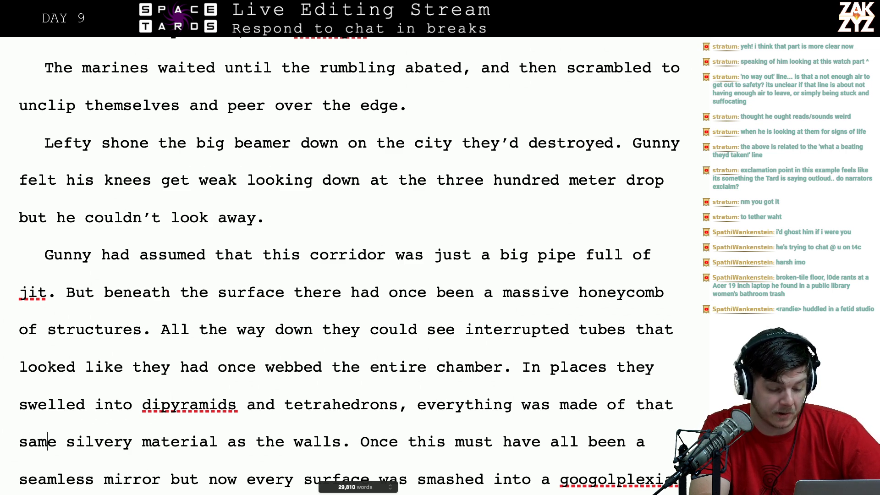
key(Down)
key(Right)
key(Right)
key(Right)
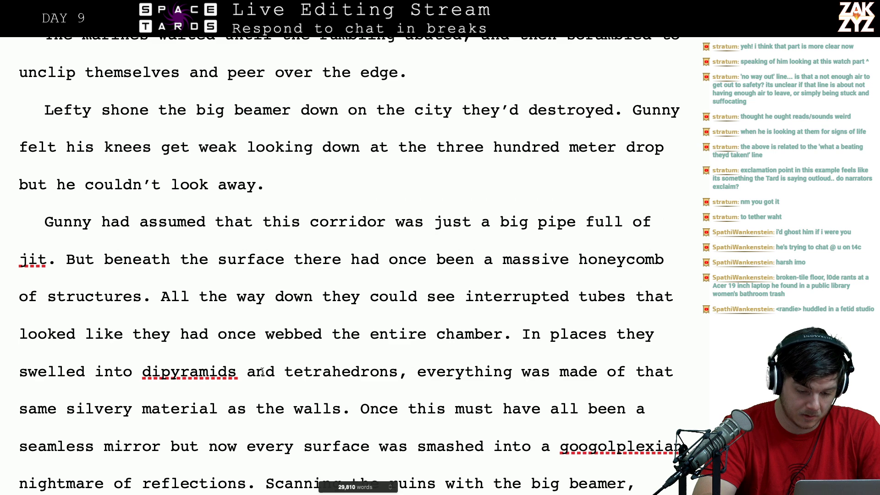
click(341, 420)
text(,)
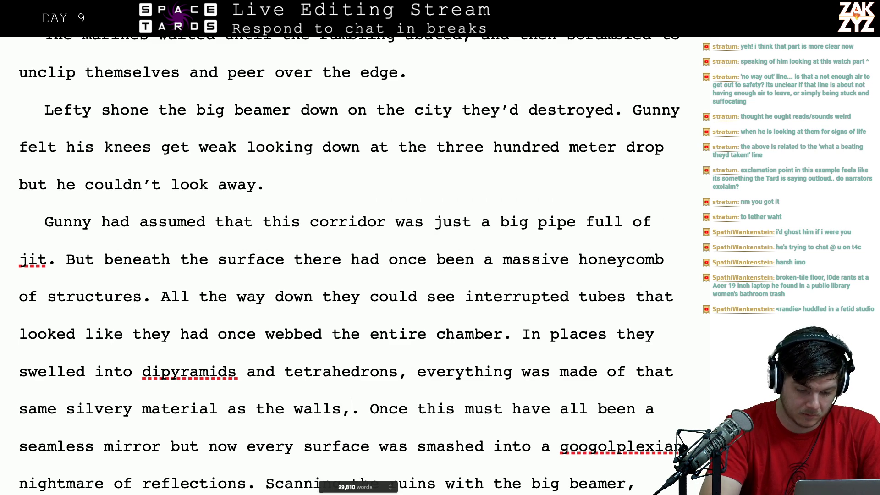
key(BackSpace)
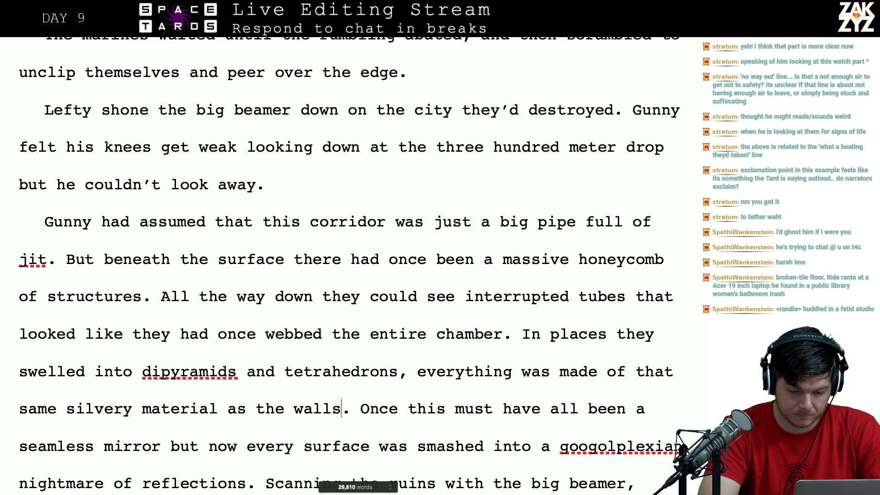
text(, and )
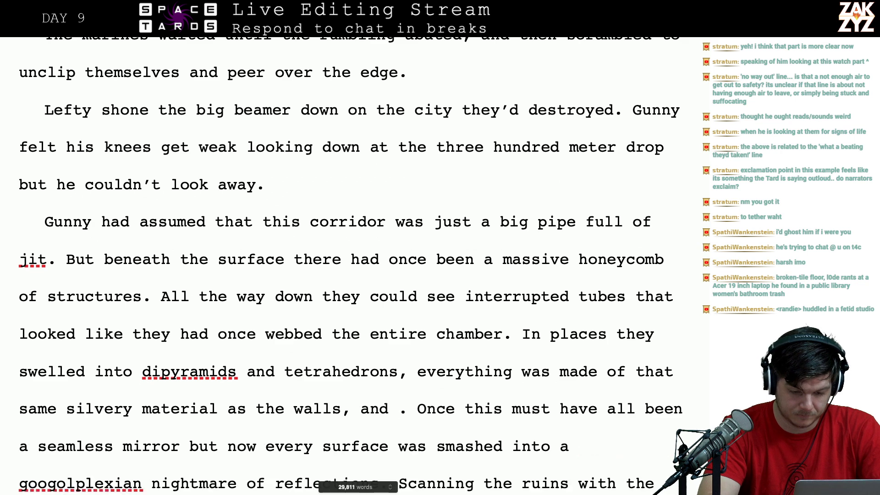
text(it had all sha)
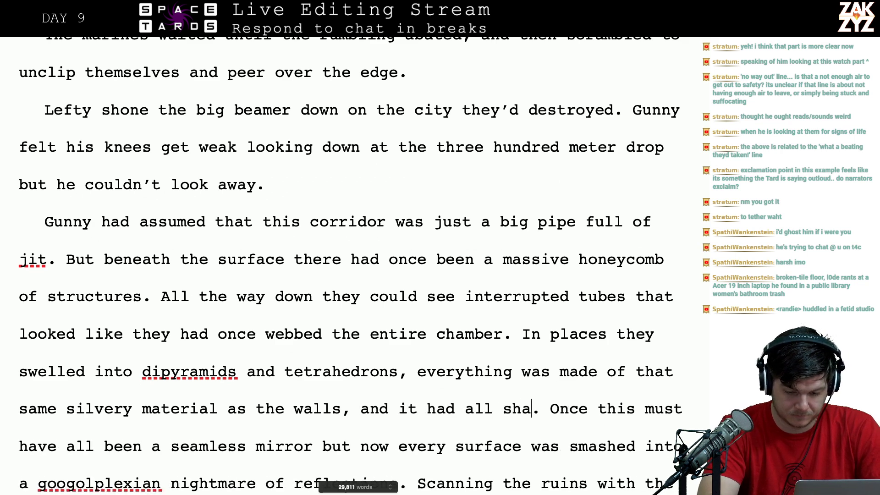
text(tterd. Once)
key(BackSpace)
key(BackSpace)
key(BackSpace)
text(terd)
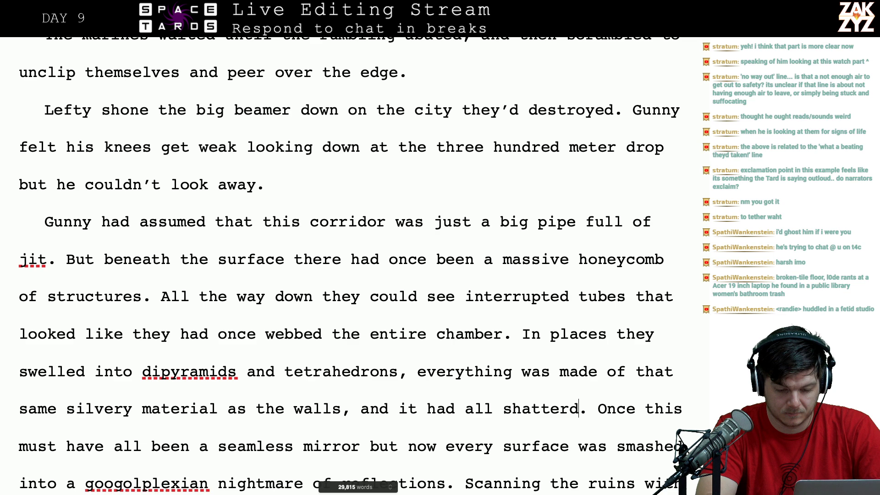
key(BackSpace)
text(ed)
- Delete the trial clause and its comma after "walls", leaving the sentence's original full stop
key(BackSpace)
key(BackSpace)
key(BackSpace)
key(BackSpace)
key(BackSpace)
key(BackSpace)
key(BackSpace)
key(BackSpace)
key(BackSpace)
key(BackSpace)
key(BackSpace)
key(BackSpace)
key(BackSpace)
key(BackSpace)
key(BackSpace)
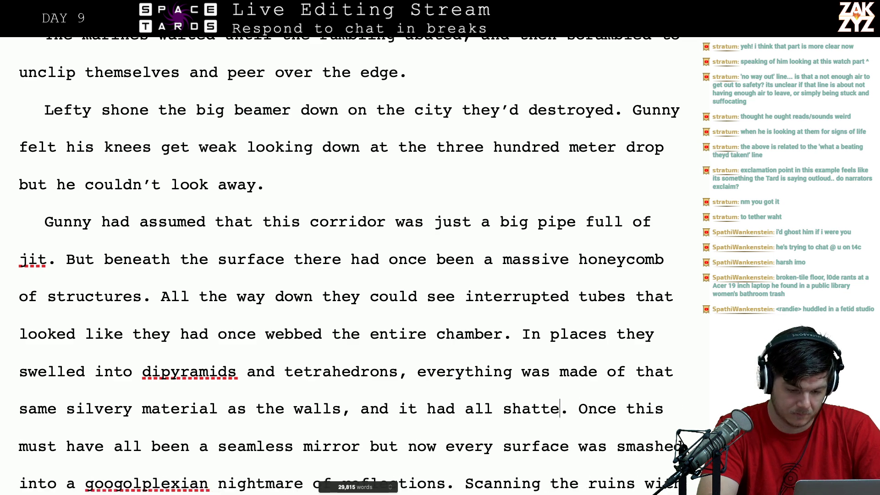
key(BackSpace)
key(BackSpace)
key(BackSpace)
key(BackSpace)
key(BackSpace)
key(BackSpace)
key(BackSpace)
key(BackSpace)
key(BackSpace)
key(BackSpace)
key(BackSpace)
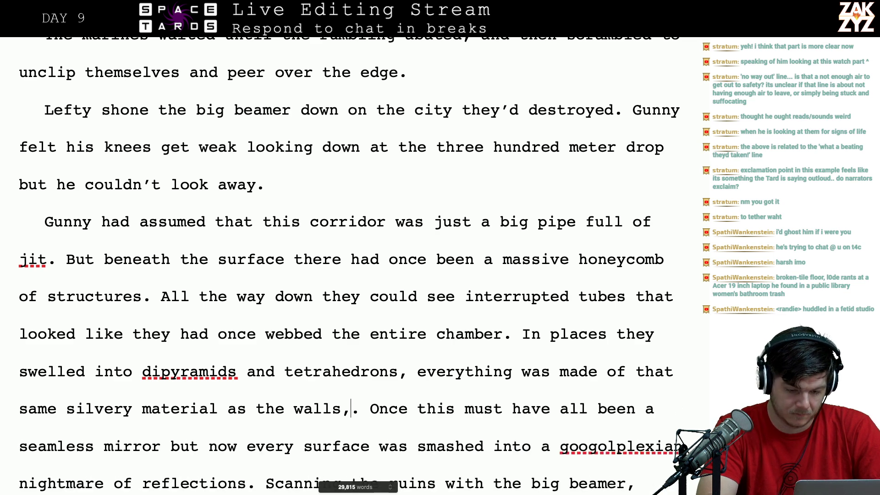
text(,)
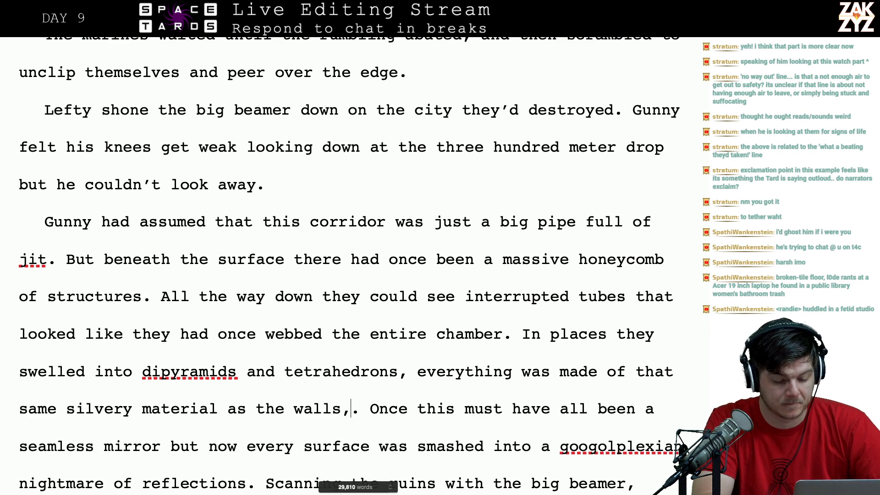
key(BackSpace)
- Rewrite the clause after "tetrahedrons," as "everything was made of the same silvery metal as the tunnel walls."
scroll(335, 406, down, 1)
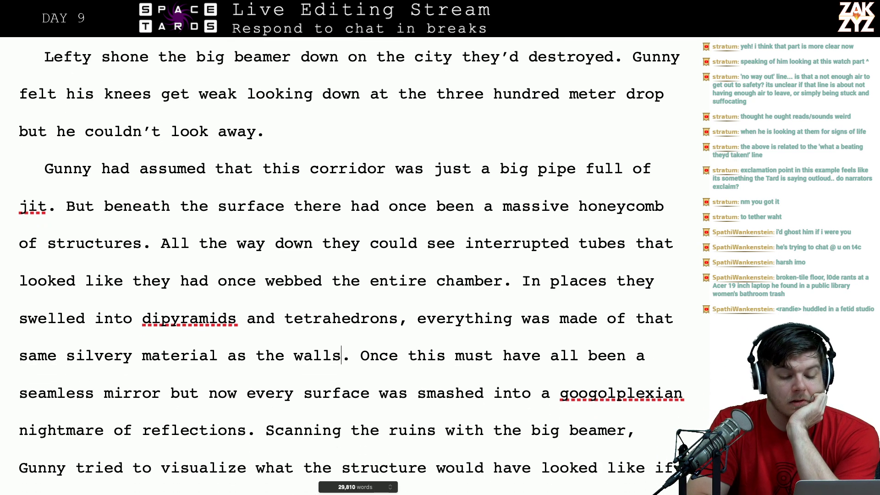
scroll(375, 376, down, 1)
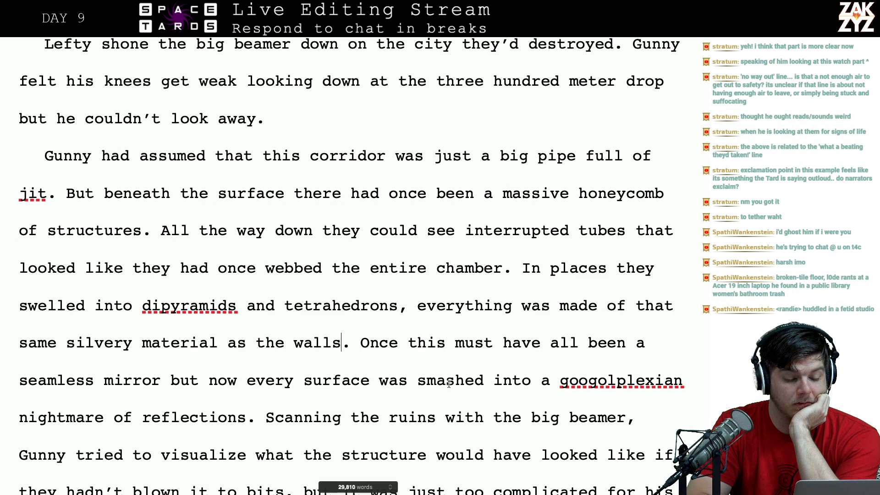
scroll(449, 390, down, 1)
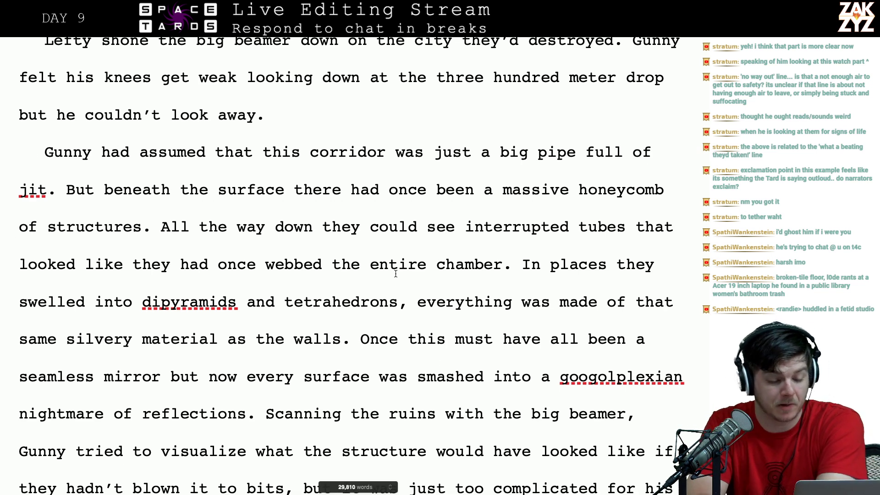
click(351, 302)
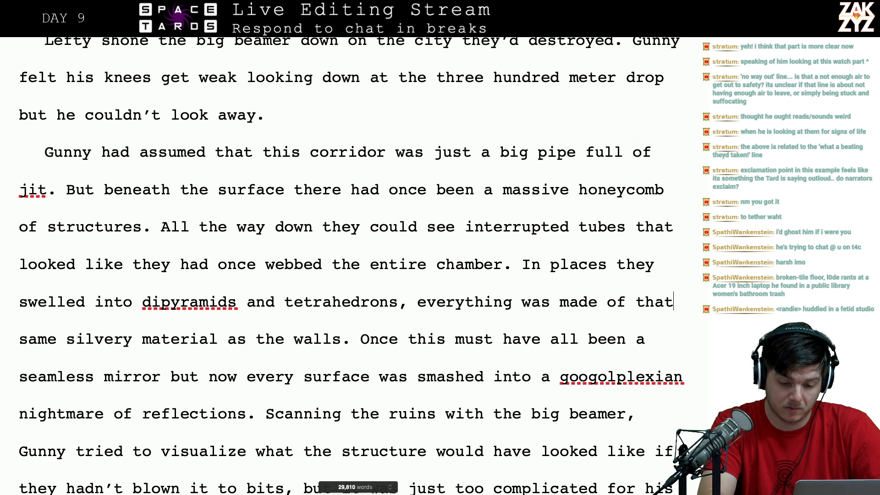
key(BackSpace)
key(BackSpace)
key(BackSpace)
key(BackSpace)
key(BackSpace)
key(BackSpace)
key(BackSpace)
key(BackSpace)
key(BackSpace)
key(BackSpace)
key(BackSpace)
key(BackSpace)
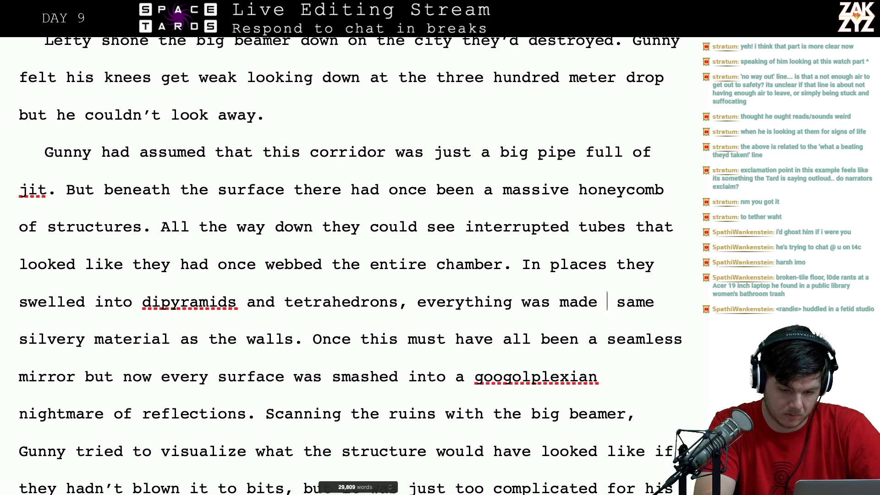
text(made of the same s)
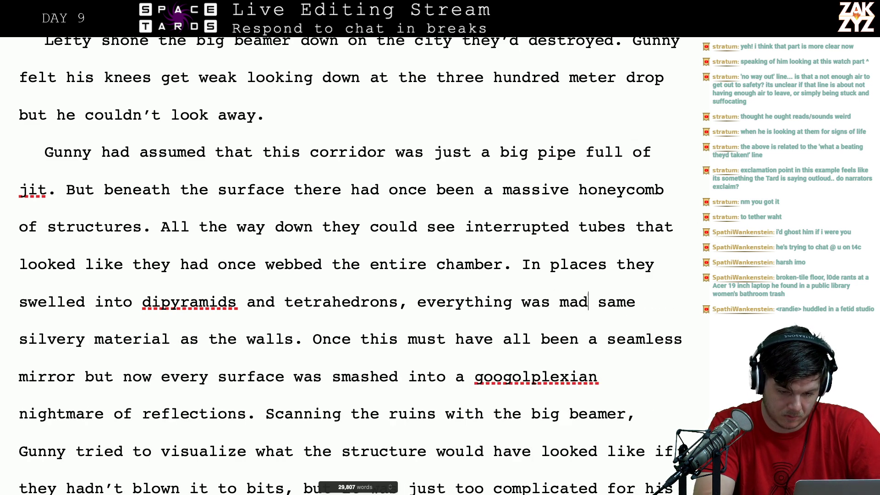
text(ilvery metal as)
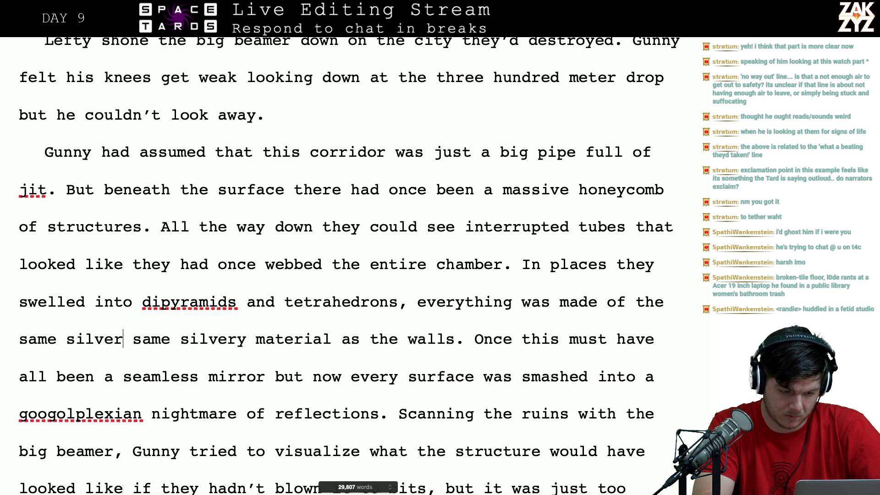
text( the tunnel walls)
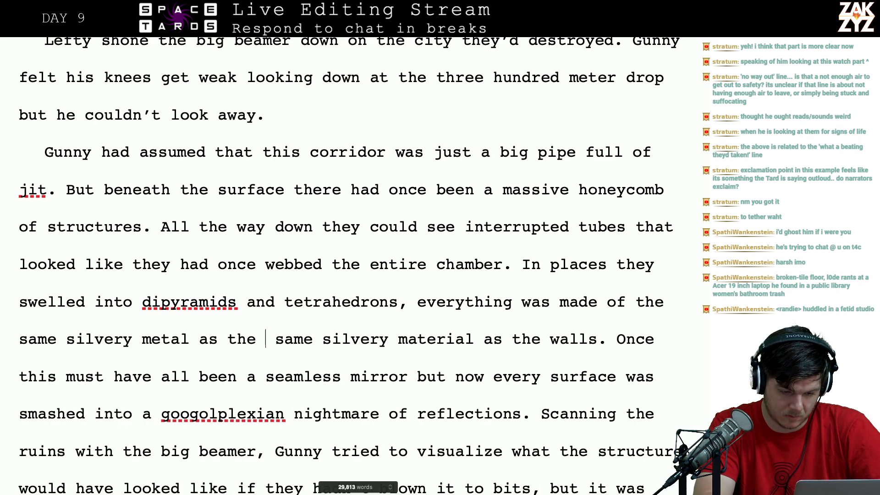
text(.)
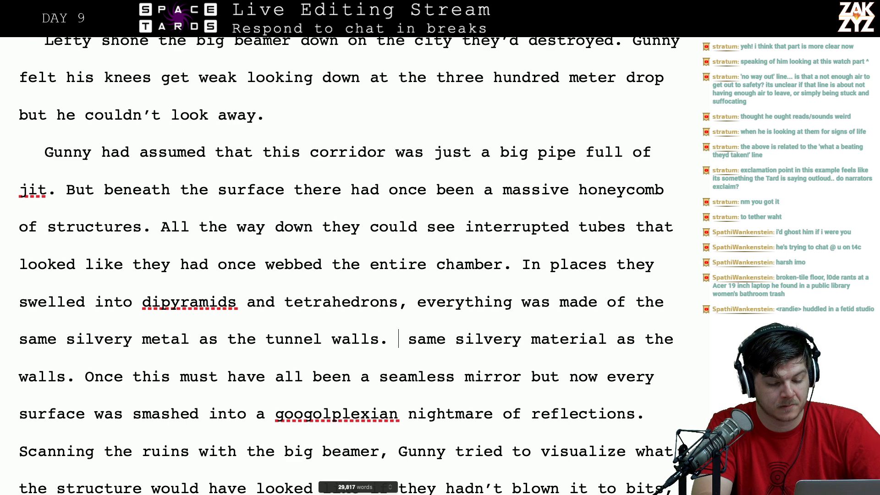
- Delete the leftover "same silvery material as the walls." and start a new paragraph at "Once this must have all been"
key(shift+Down)
key(shift+Left)
key(shift+Left)
key(shift+Left)
key(shift+Left)
key(shift+Left)
key(shift+Left)
key(shift+Left)
key(shift+Left)
key(shift+Left)
key(shift+Left)
key(shift+Left)
key(shift+Left)
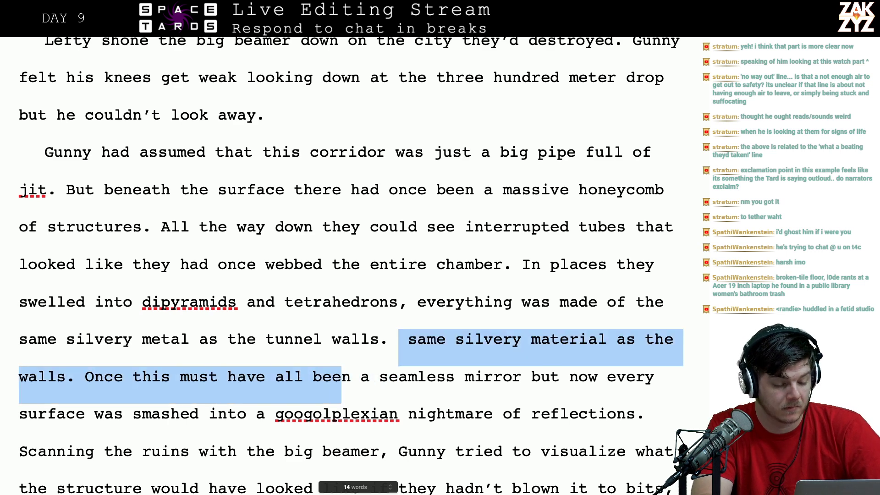
key(shift+Left)
key(shift+Left)
key(shift+Left)
key(shift+Left)
key(shift+Left)
key(shift+Left)
key(shift+Left)
key(shift+Left)
key(shift+Left)
key(shift+Left)
key(shift+Left)
key(shift+Left)
key(shift+Left)
key(shift+Left)
key(shift+Left)
key(shift+Left)
key(shift+Left)
key(shift+Left)
key(shift+Left)
key(shift+Left)
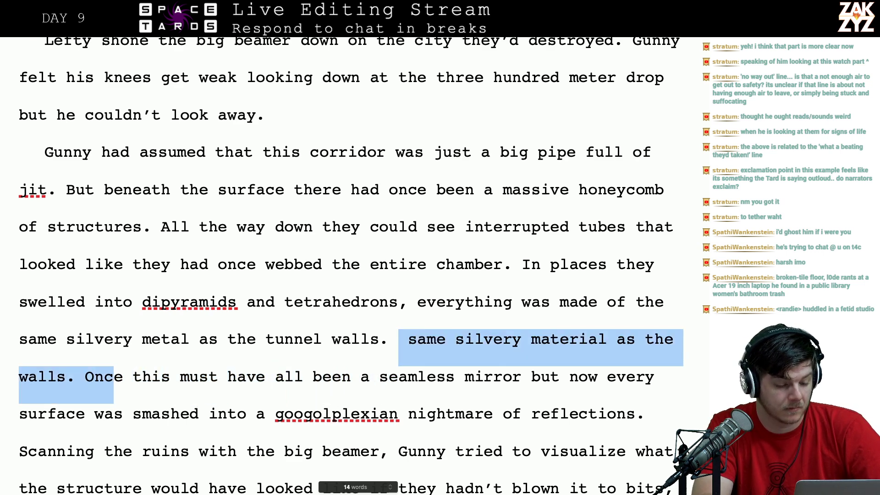
key(BackSpace)
key(Return)
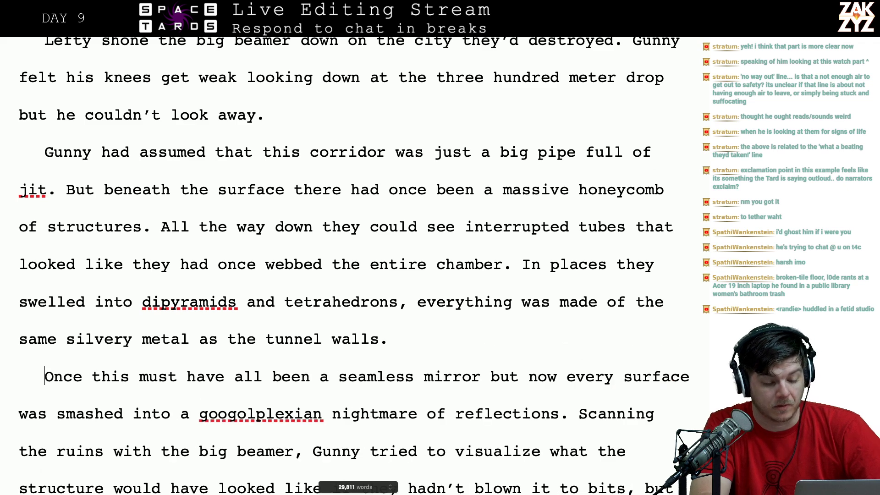
- Read through the new paragraph about the seamless mirror and Gunny visualizing the structure
key(Down)
key(Down)
key(Left)
key(Up)
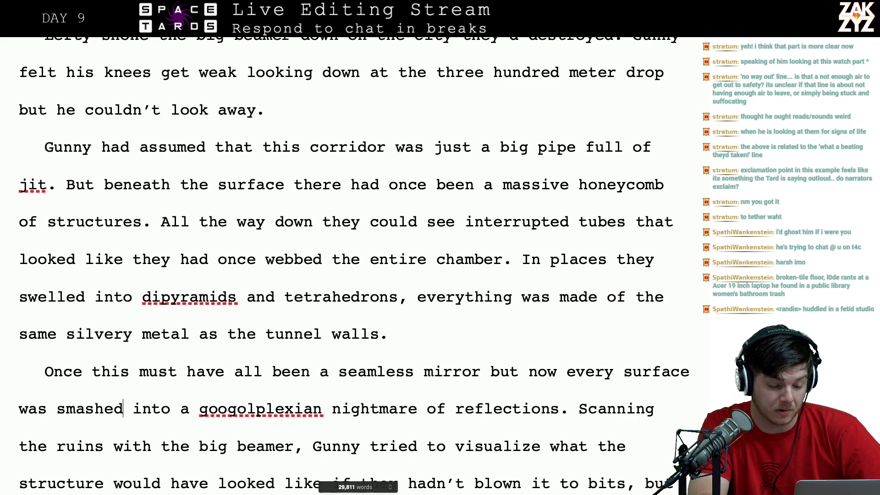
key(Right)
key(Right)
key(Right)
key(Right)
key(Right)
key(Right)
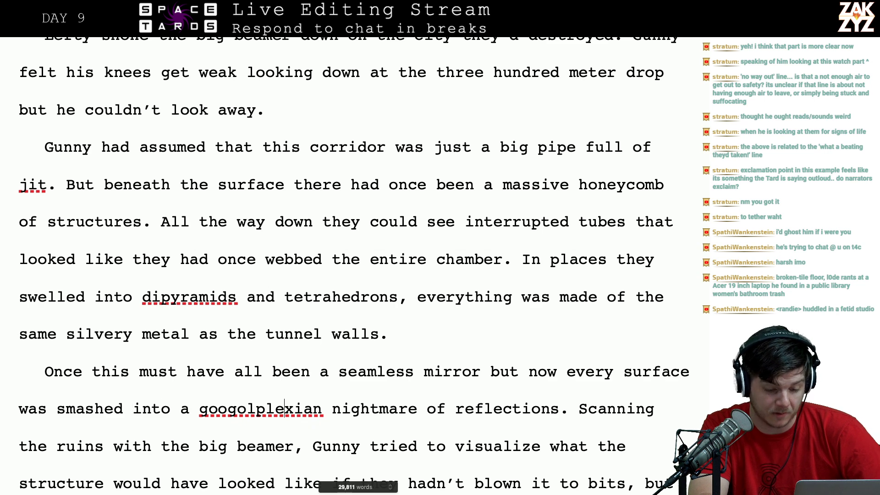
key(Down)
key(Down)
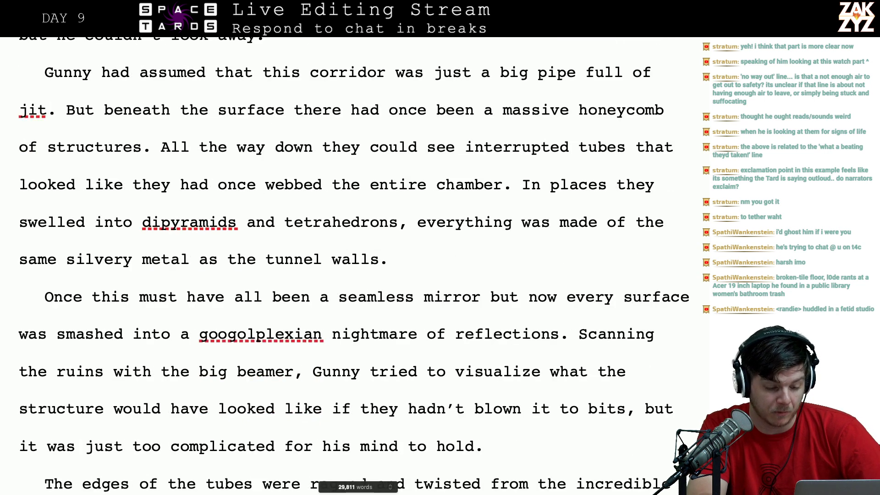
- Insert "As lefty scanned" before "Scanning the ruins" in the seamless mirror paragraph
click(305, 366)
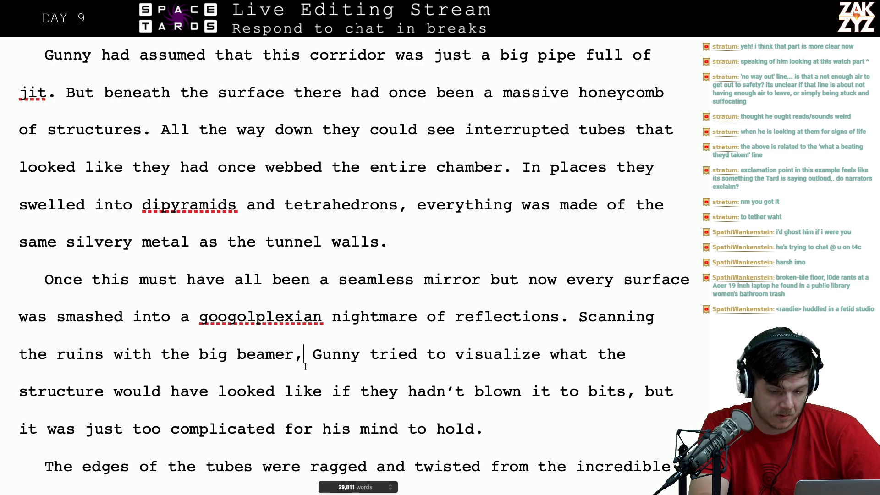
key(Right)
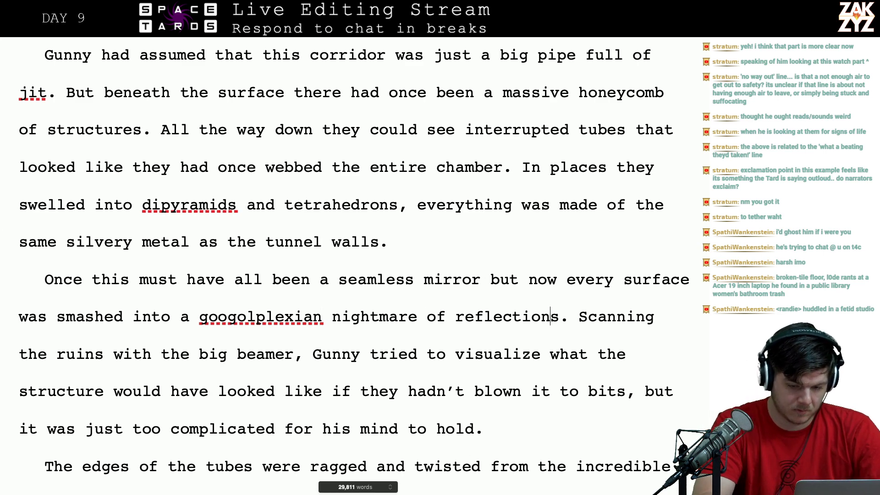
text(As lefty )
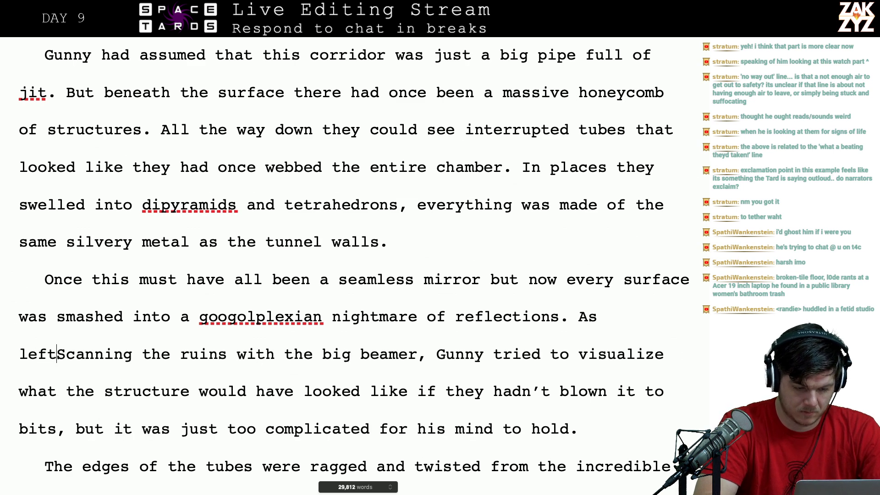
text(scanned)
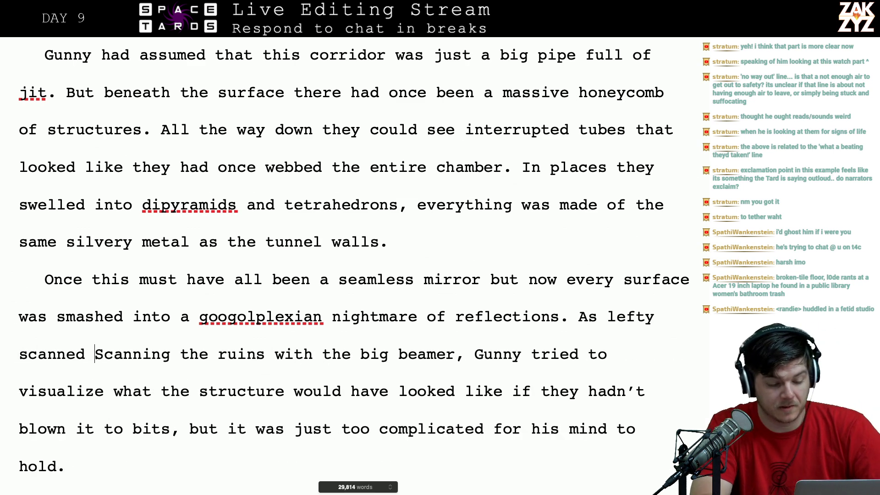
- Delete the leftover "Scanning the" so the clause reads "As lefty scanned ruins with the big beamer,"
key(shift+Right)
key(shift+Right)
key(shift+Right)
key(shift+Right)
key(shift+Right)
key(shift+Right)
key(shift+Right)
key(shift+Right)
key(shift+Right)
key(shift+Right)
key(shift+Right)
key(shift+Right)
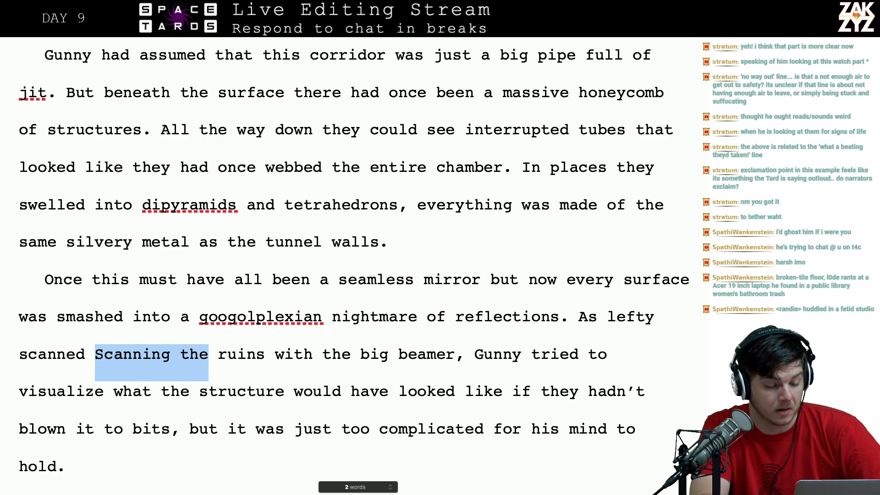
key(BackSpace)
scroll(158, 403, down, 1)
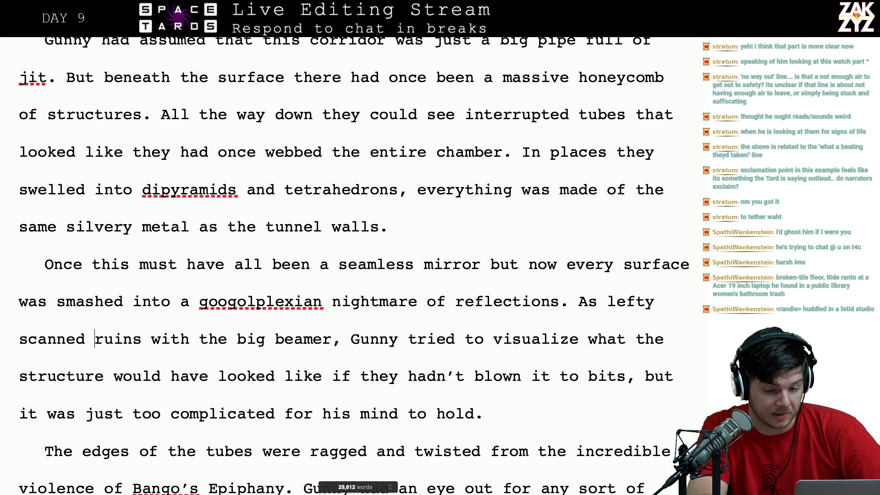
- Insert "was struggling to visualize what the" after "Gunny", ahead of the old "tried to visualize" wording
click(389, 339)
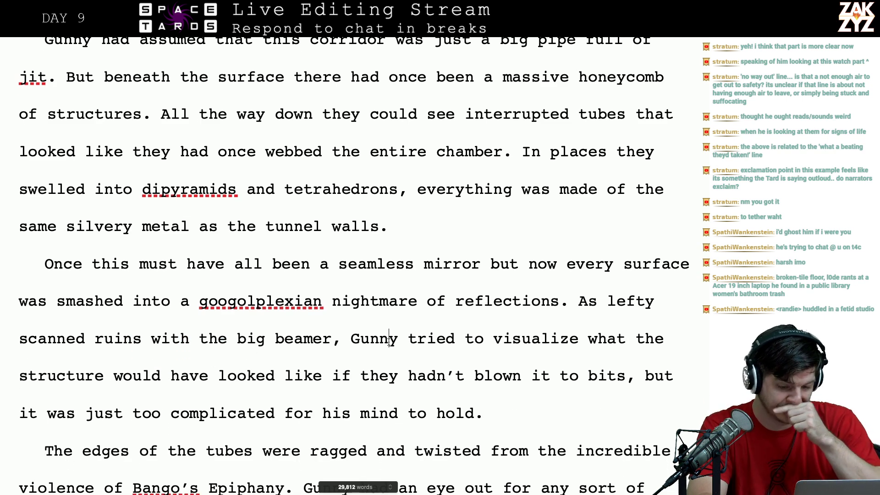
click(432, 343)
key(Left)
text(was struggling )
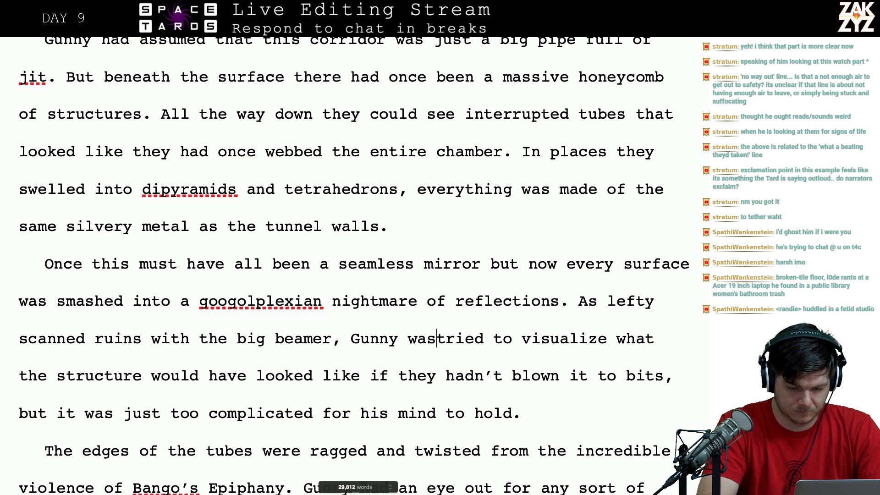
text(to)
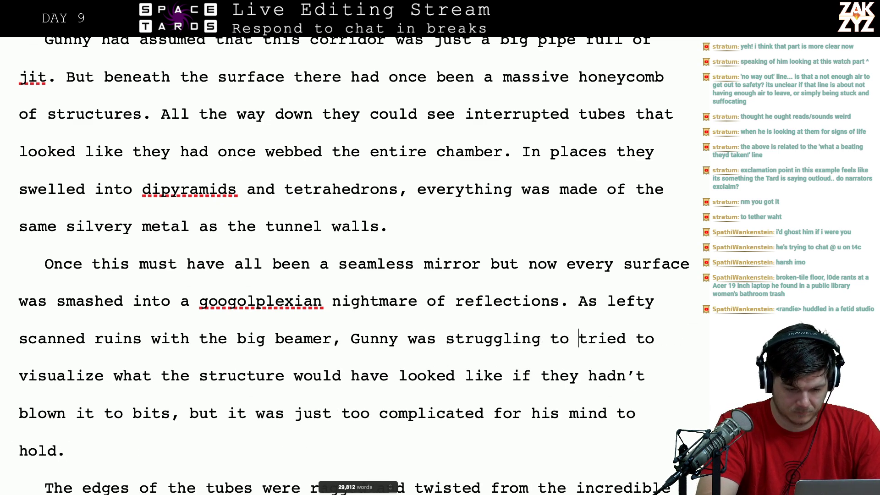
text( visualize what ttried to visua)
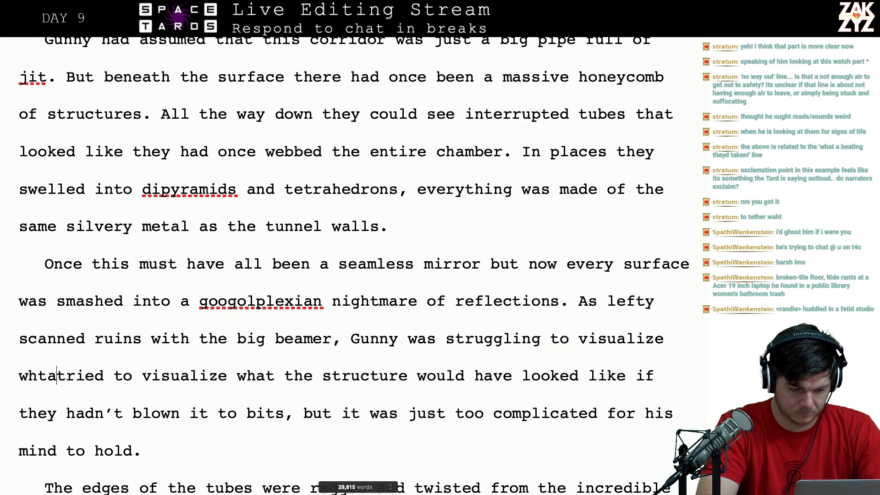
key(BackSpace)
key(BackSpace)
key(BackSpace)
text(hat the cham)
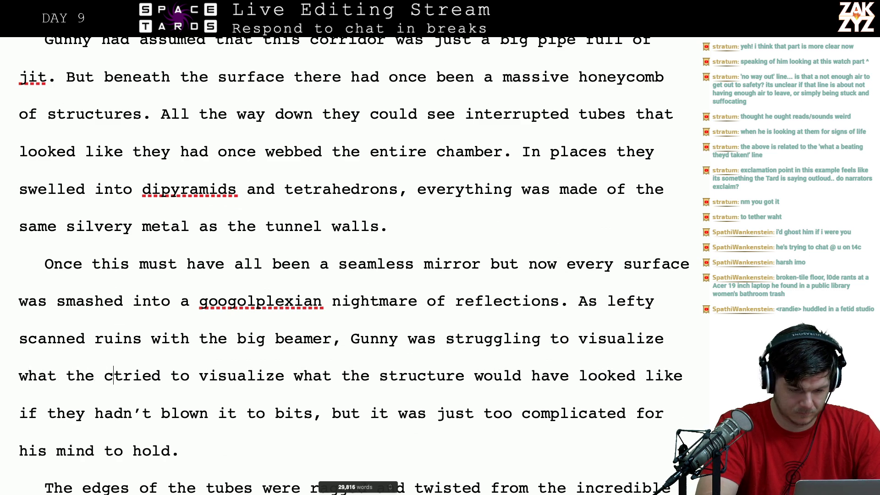
key(BackSpace)
key(BackSpace)
key(BackSpace)
key(BackSpace)
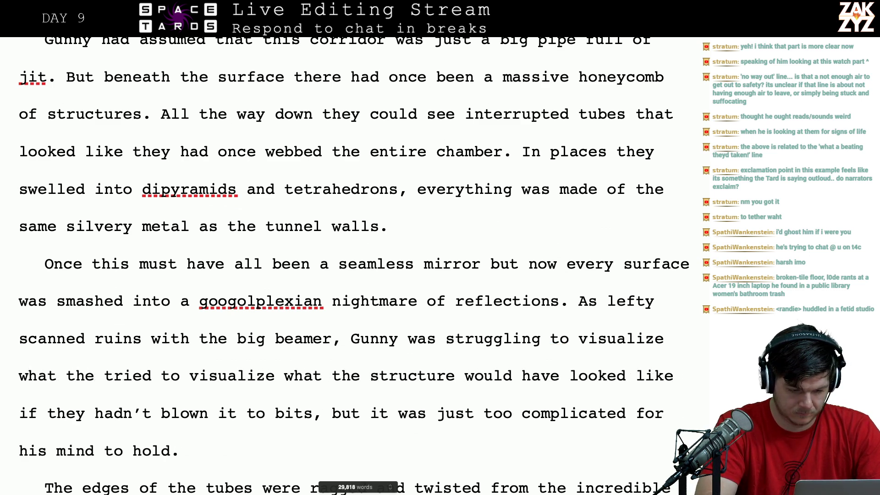
- Complete the new clause with "city would have looked like if they hadn't blown it to bits, but he couldn't."
text(city would hav)
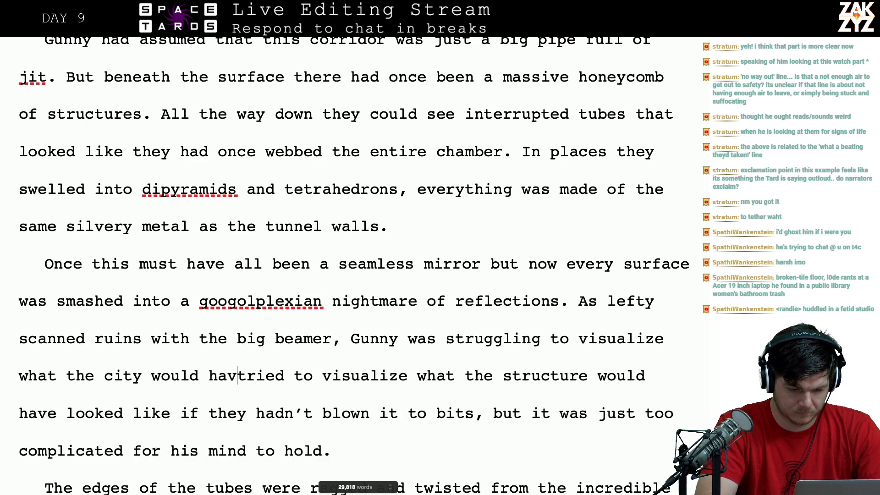
text(e looked l)
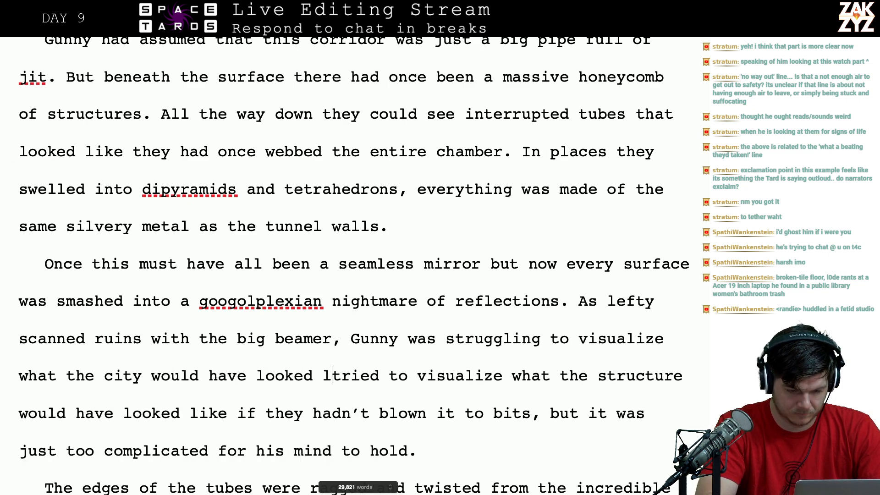
text(ike if they hadn't)
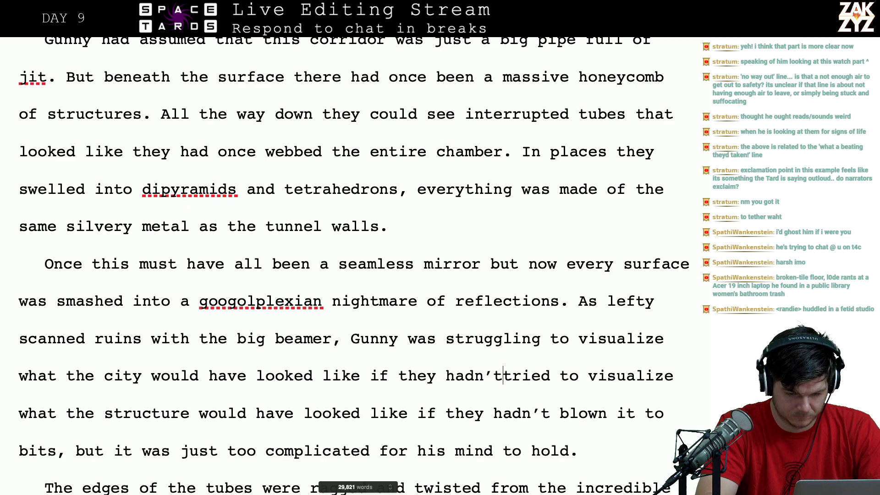
text( blown it to bit)
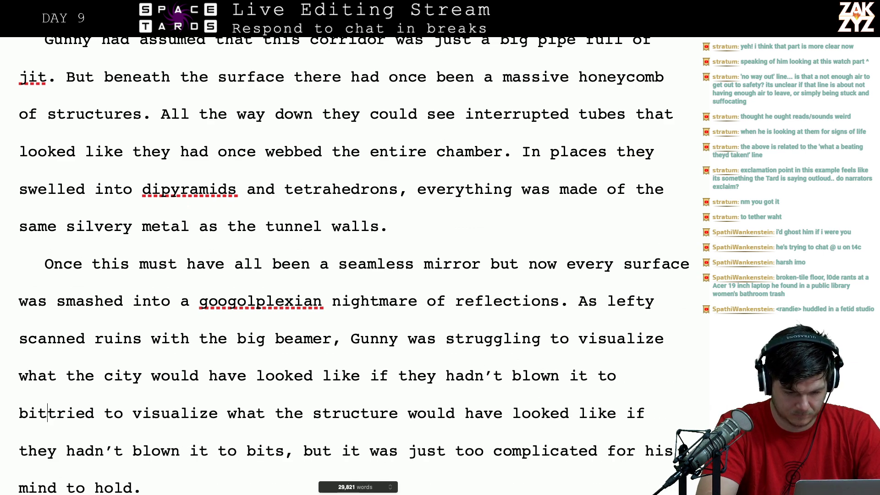
text(s, but he couldn)
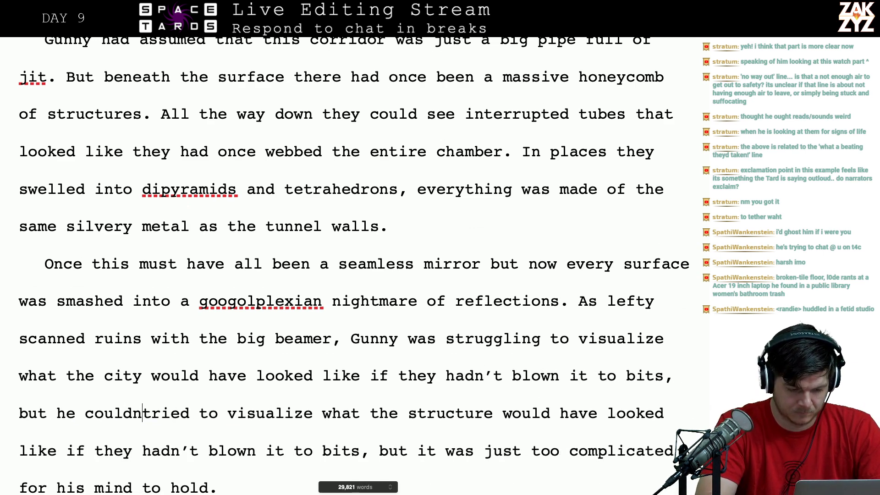
text('t.)
- Delete the old wording from "tried to visualize" through "to bits, but" and capitalize "It" to start the closing sentence
key(shift+Down)
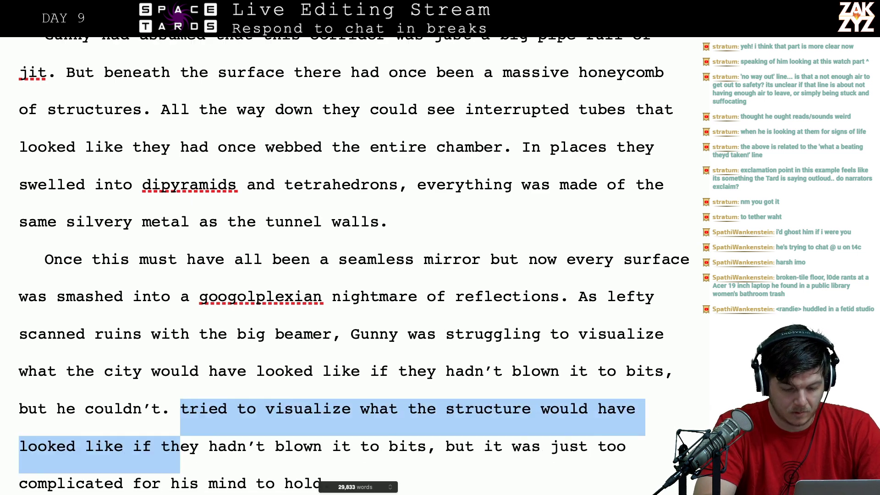
key(shift+Right)
key(shift+Right)
key(shift+Right)
key(shift+Right)
key(shift+Right)
key(shift+Right)
key(shift+Right)
key(shift+Right)
key(shift+Right)
key(shift+Right)
key(shift+Right)
key(shift+Right)
key(shift+Right)
key(shift+Right)
key(shift+Right)
key(shift+Right)
key(shift+Right)
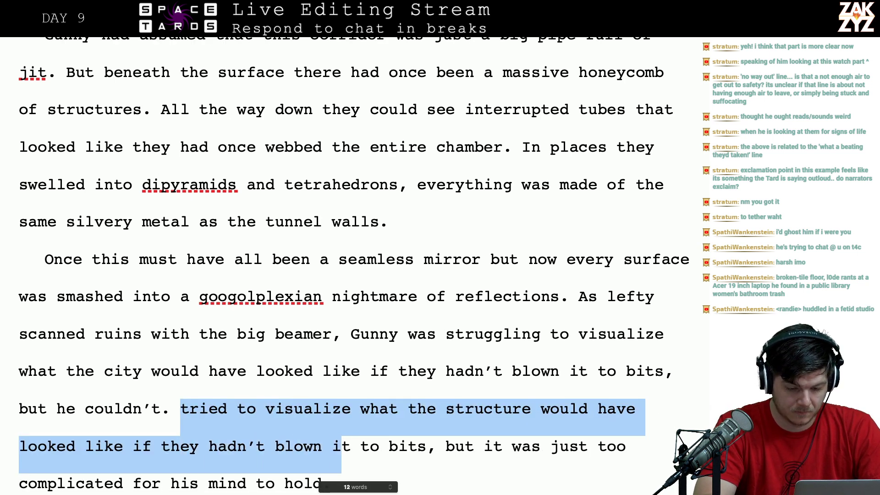
key(shift+Right)
key(shift+Right)
key(shift+Right)
key(shift+Right)
key(shift+Right)
key(shift+Right)
key(shift+Right)
key(shift+Right)
key(shift+Right)
key(shift+Right)
key(shift+Right)
key(shift+Right)
key(shift+Right)
key(shift+Right)
key(shift+Right)
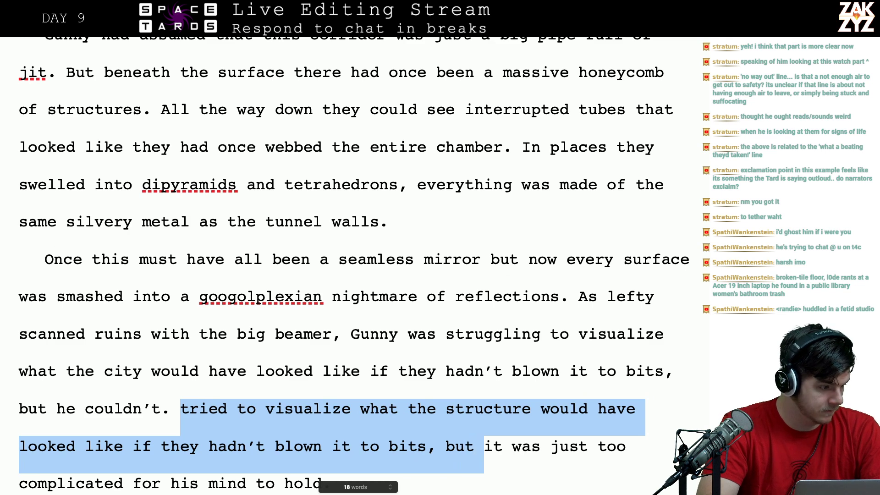
key(shift+Right)
text(I)
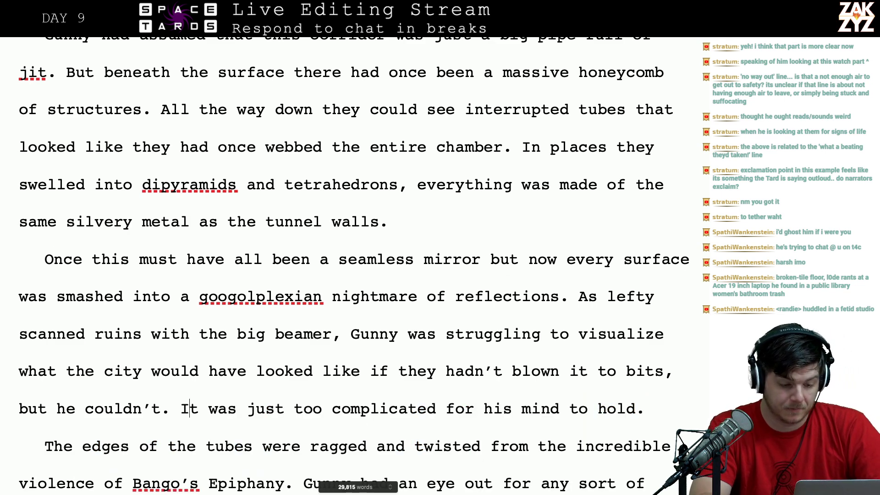
- Capitalize "Lefty" and insert "the" before "ruins" in the same sentence
click(617, 297)
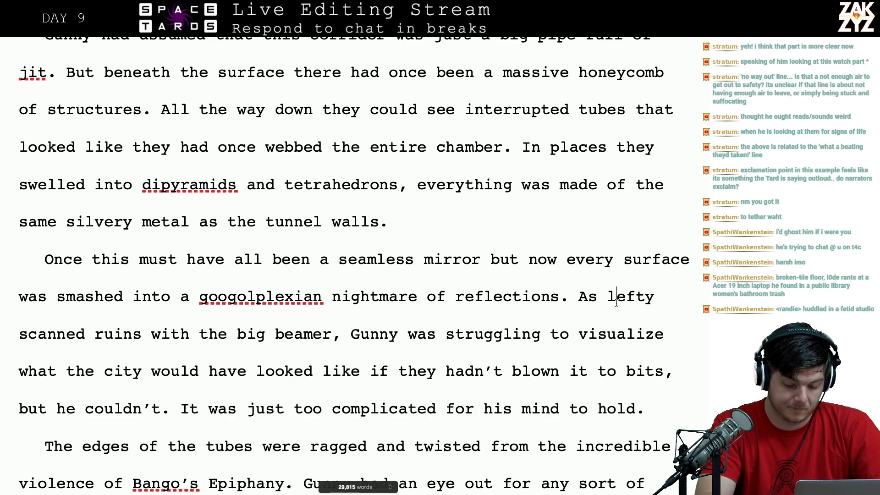
key(BackSpace)
text(L)
key(Right)
key(Right)
key(Right)
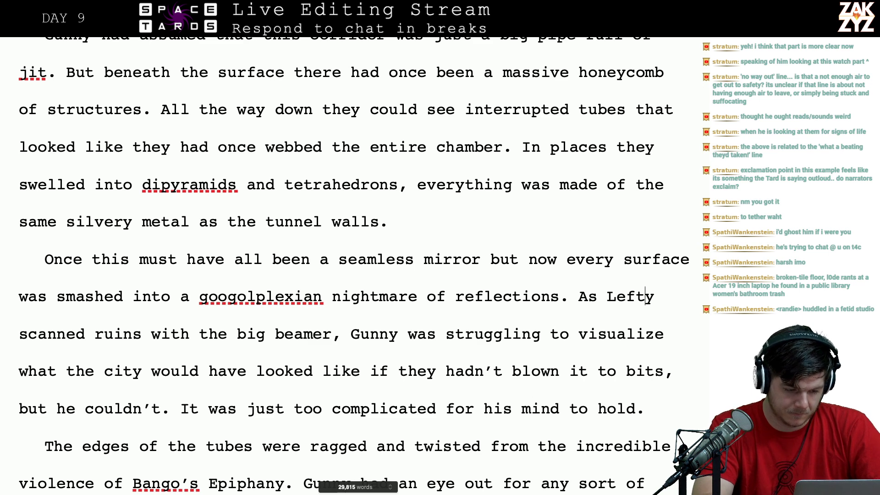
text(the)
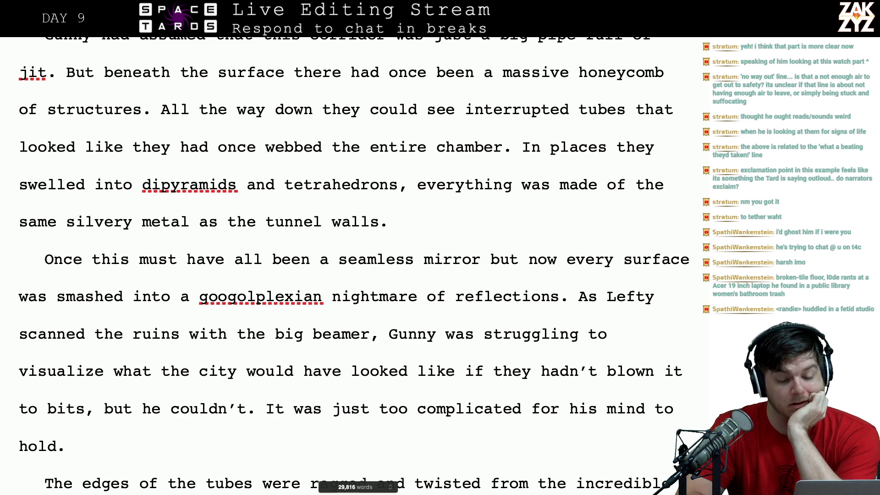
- Reread the revised paragraph from the googolplexian nightmare of reflections to Gunny's struggle to visualize the city
scroll(353, 265, down, 1)
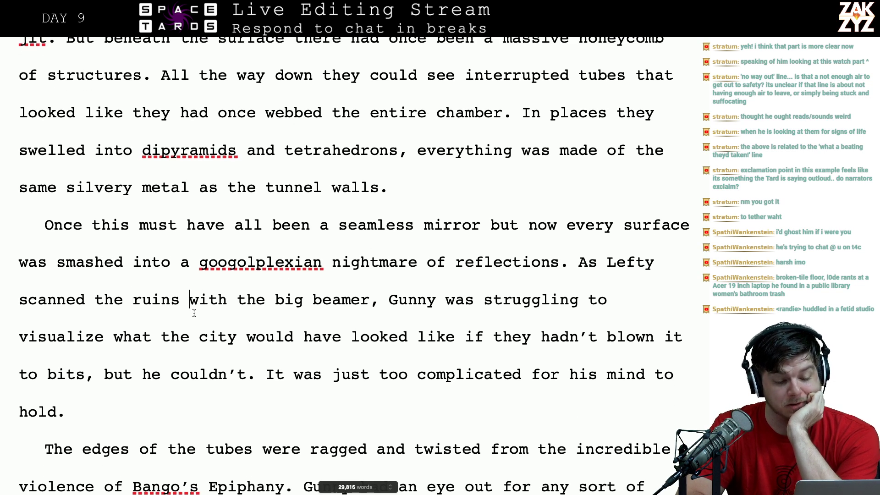
click(204, 281)
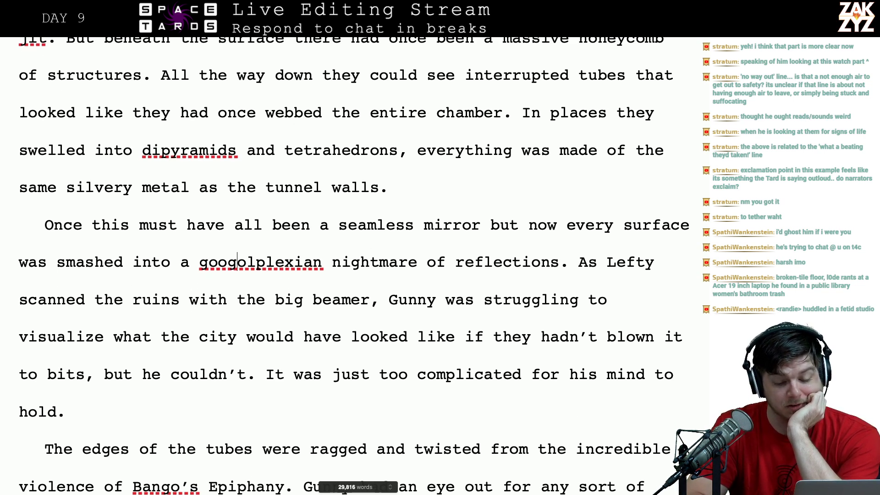
key(Right)
key(Right)
key(Right)
key(Right)
key(Right)
key(Right)
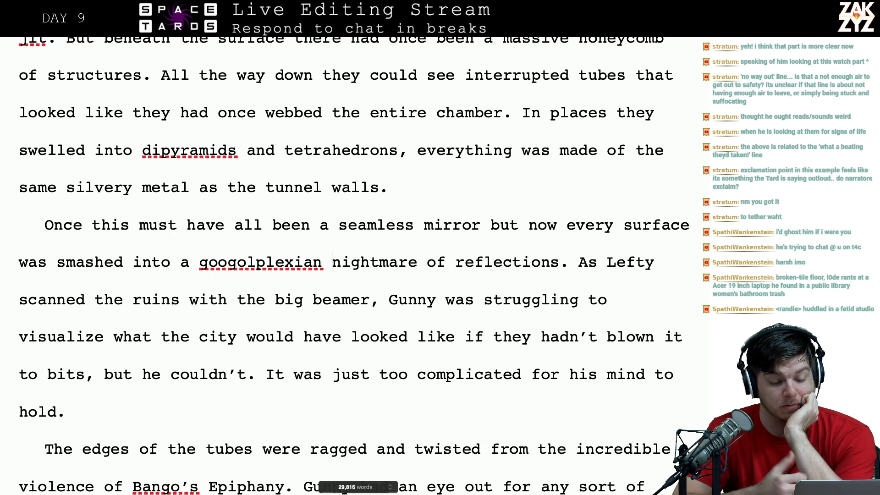
scroll(353, 264, down, 2)
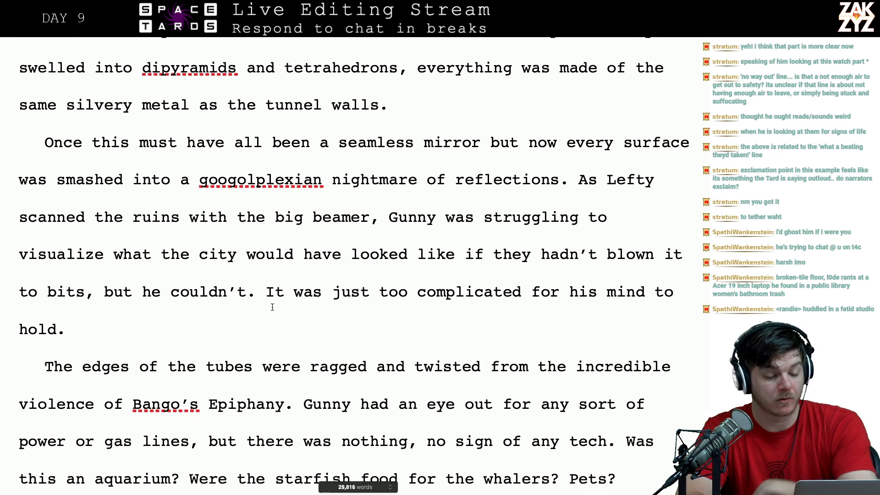
key(Right)
key(Right)
key(Right)
key(Right)
key(Right)
key(Right)
key(Right)
key(Right)
key(Right)
key(Right)
key(Right)
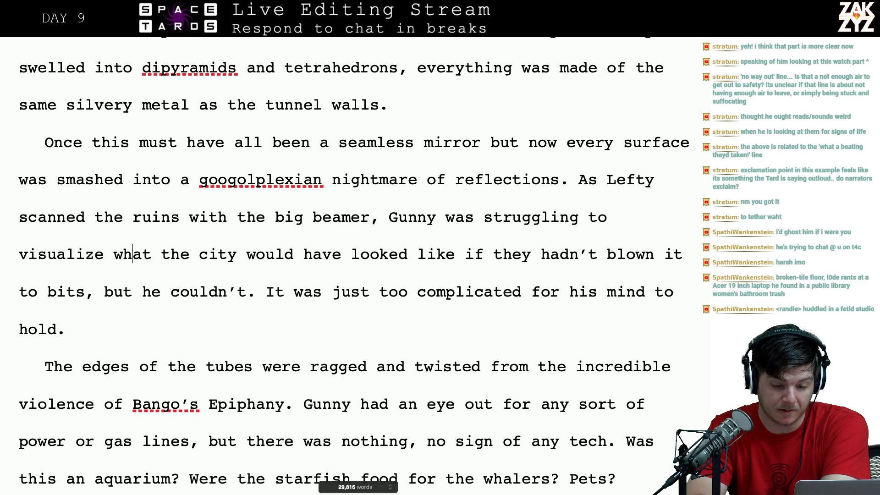
- Replace the comma after "to bits" with a full stop and add "He couldn't," as the start of a new sentence
key(Down)
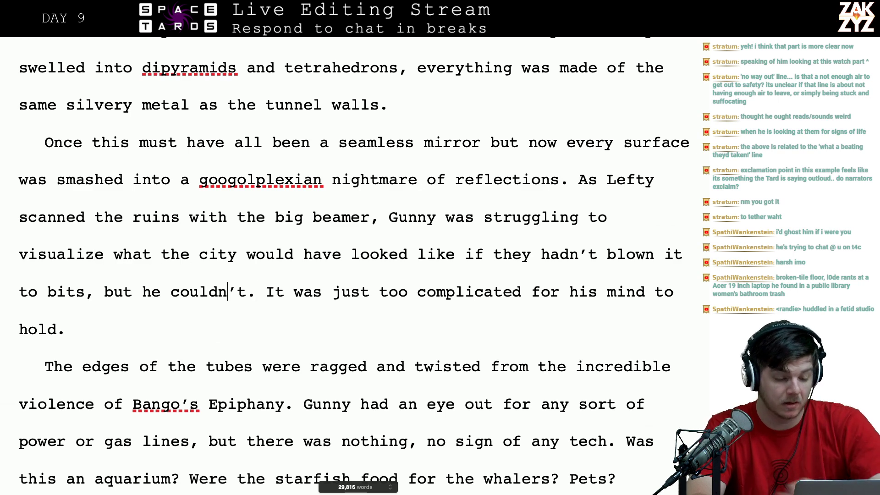
key(BackSpace)
text(. He couldn)
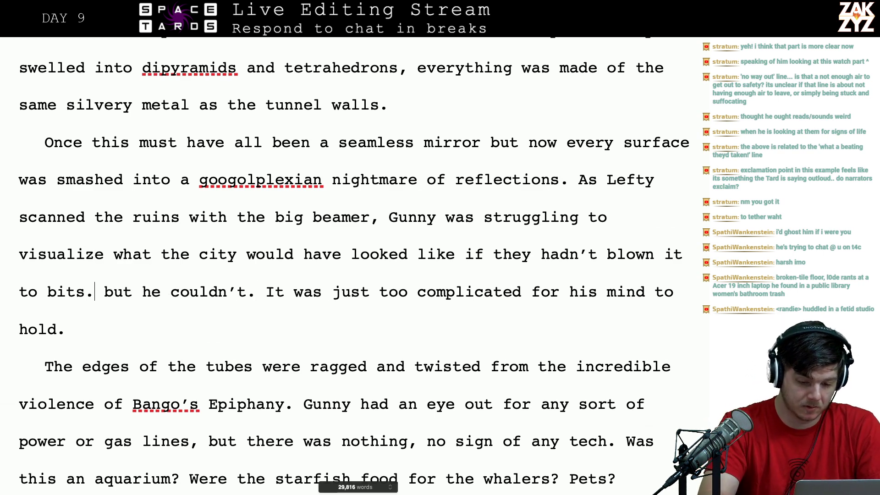
text('t,)
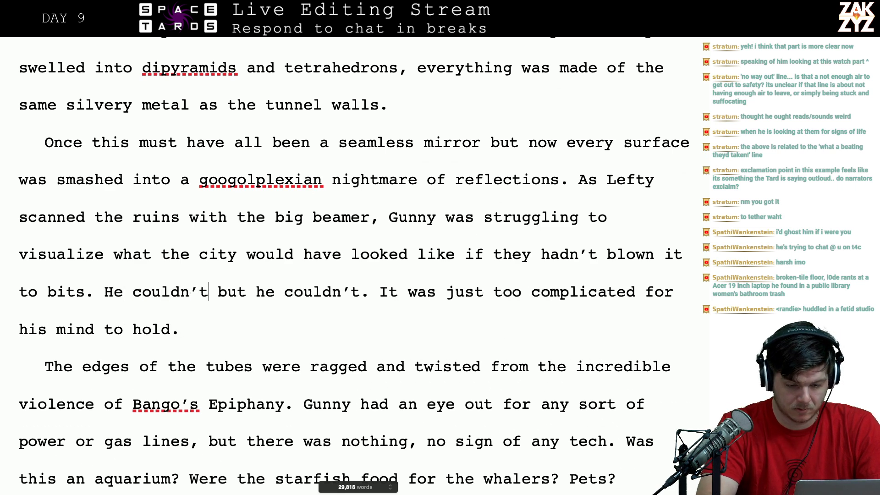
- Replace the leftover "but he couldn't. It" with "it", joining the sentence as "He couldn't, it was just too complicated"
key(shift+Right)
key(shift+Right)
key(shift+Right)
key(shift+Right)
key(shift+Right)
key(shift+Right)
key(shift+Right)
key(shift+Right)
key(shift+Right)
key(shift+Right)
key(shift+Right)
key(shift+Right)
key(shift+Right)
key(shift+Right)
key(shift+Right)
key(shift+Right)
key(shift+Right)
key(shift+Right)
key(shift+Right)
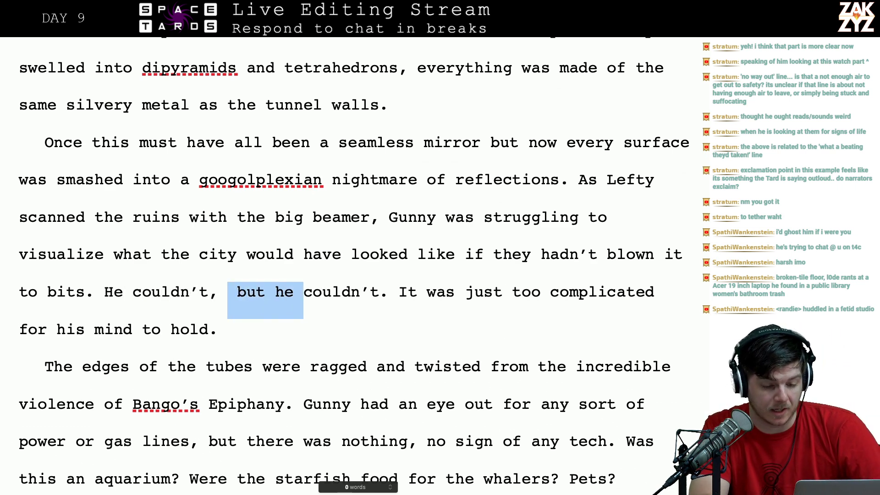
text(i)
scroll(102, 232, down, 2)
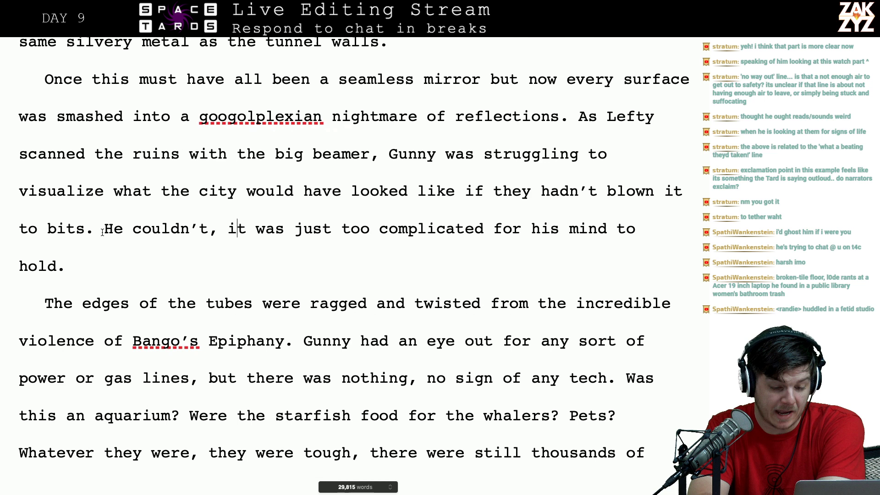
click(88, 336)
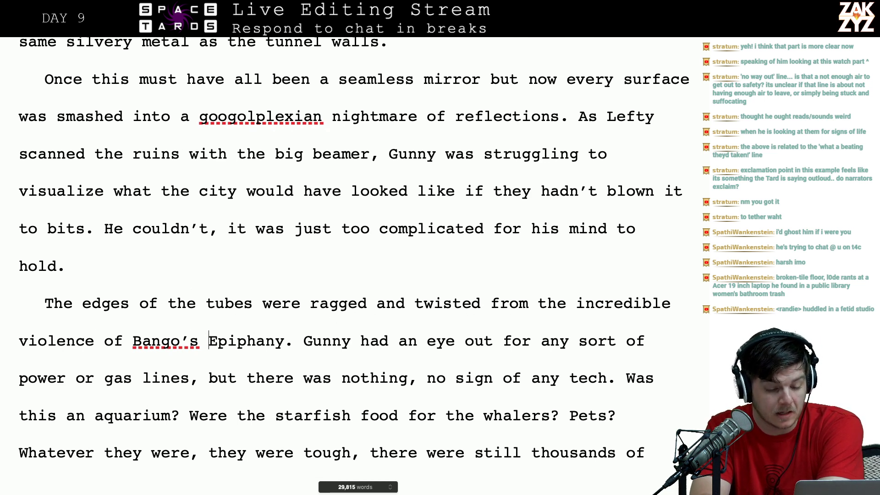
- Reread the paragraph about the ragged tube edges, from Bango's Epiphany through Gunny's search for any sign of tech
key(Right)
key(Right)
key(Right)
key(Right)
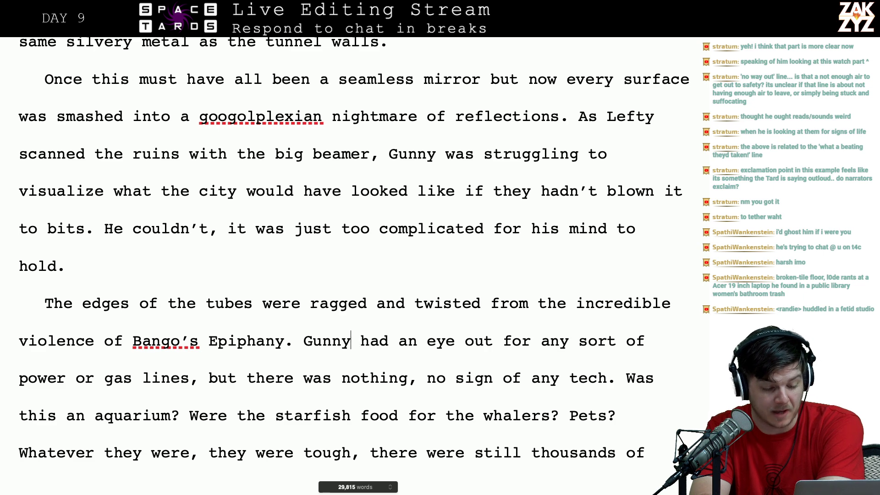
key(Left)
key(Left)
key(Left)
key(Left)
key(Left)
key(Down)
key(Right)
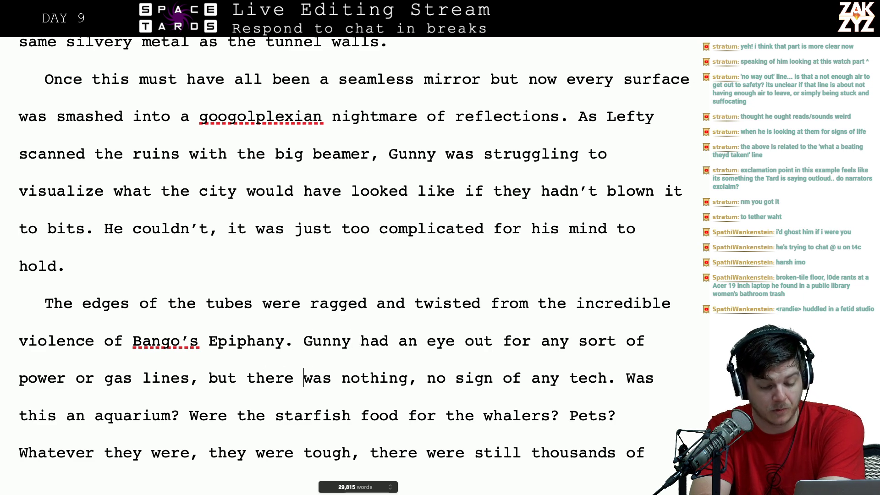
key(Right)
key(Right)
key(Right)
key(Right)
key(Right)
key(Right)
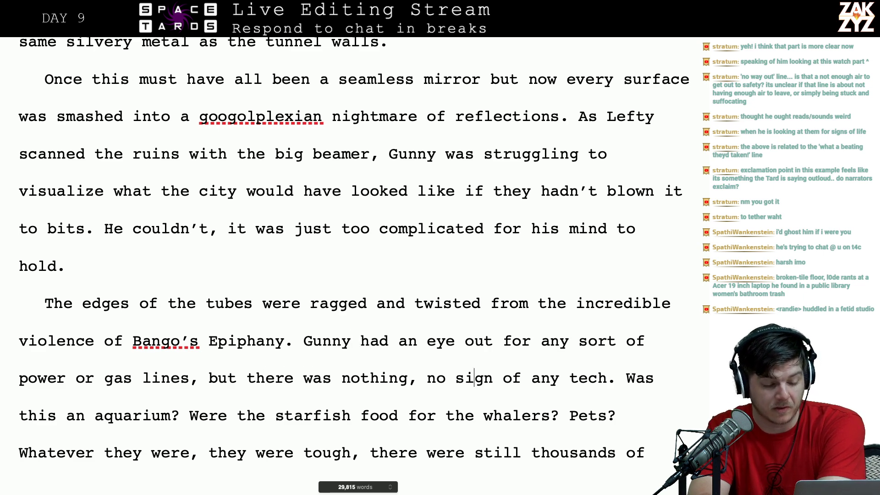
- Delete the redundant "but as another lifeform entirely," from the sentence about Gunny wondering at the mottled orbs
scroll(353, 248, down, 3)
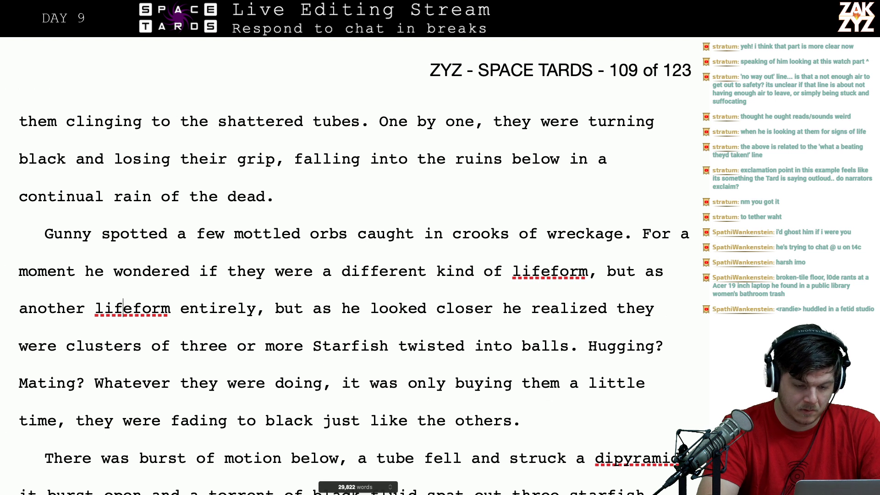
key(Right)
key(Right)
key(Right)
key(Right)
key(shift+Left)
key(shift+Left)
key(shift+Left)
key(shift+Left)
key(shift+Left)
key(shift+Left)
key(shift+Left)
key(shift+Left)
key(shift+Left)
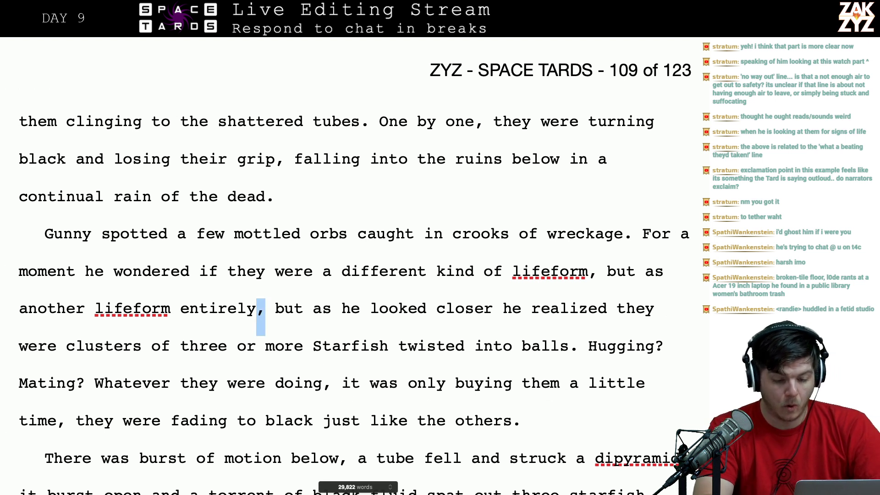
key(shift+Left)
key(shift+Left)
key(shift+Left)
key(shift+Left)
key(shift+Left)
key(shift+Left)
key(shift+Left)
key(shift+Left)
key(shift+Left)
key(shift+Left)
key(shift+Left)
key(shift+Left)
key(shift+Left)
key(shift+Left)
key(shift+Left)
key(shift+Left)
key(shift+Left)
key(shift+Left)
key(shift+Left)
key(shift+Left)
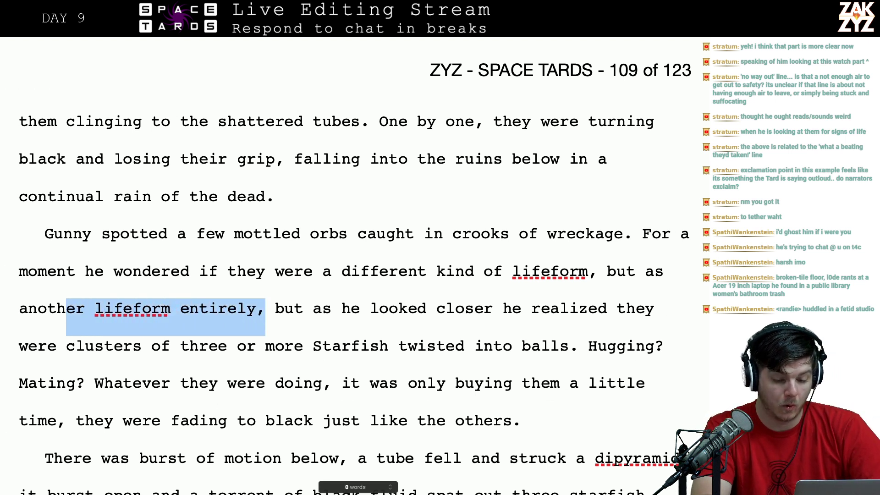
key(BackSpace)
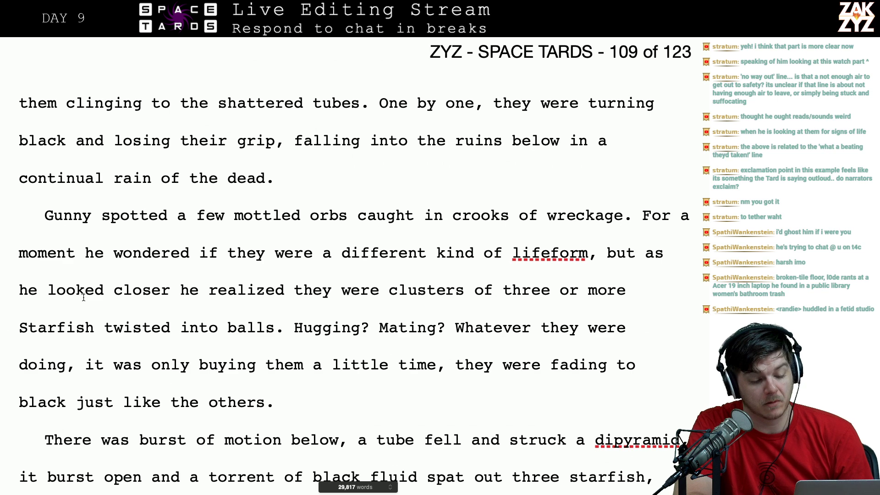
- Insert "Were they" before "Hugging?" and lowercase that word, making the question "Were they hugging?"
scroll(298, 303, down, 1)
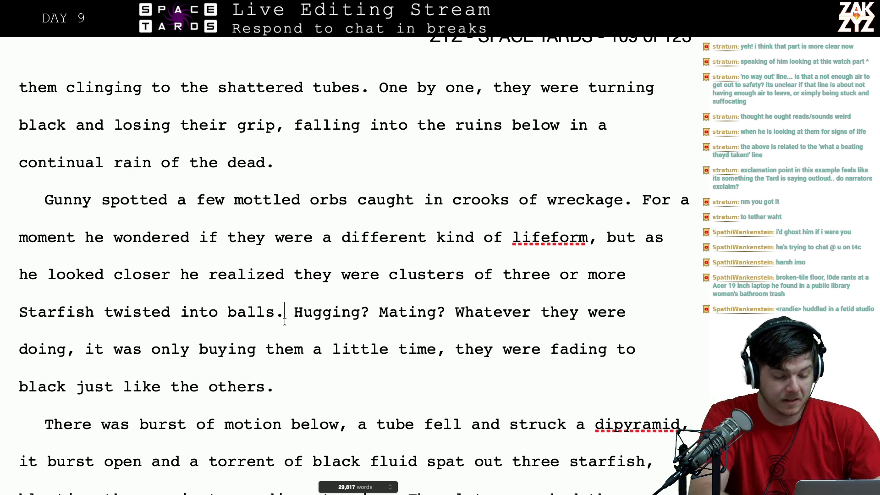
text(Were th)
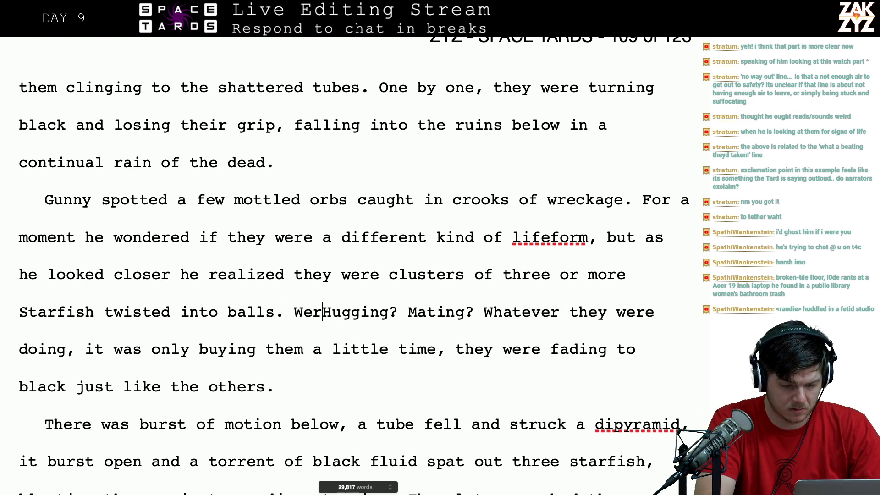
text(ey)
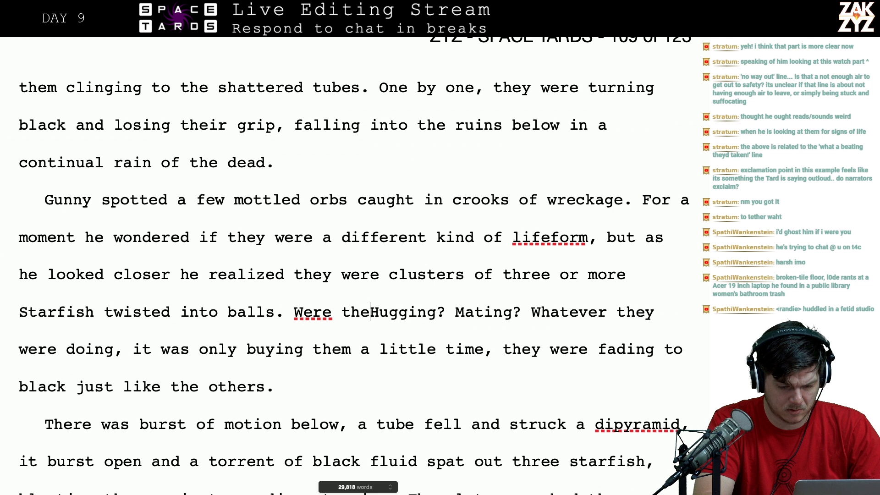
key(Delete)
text(h)
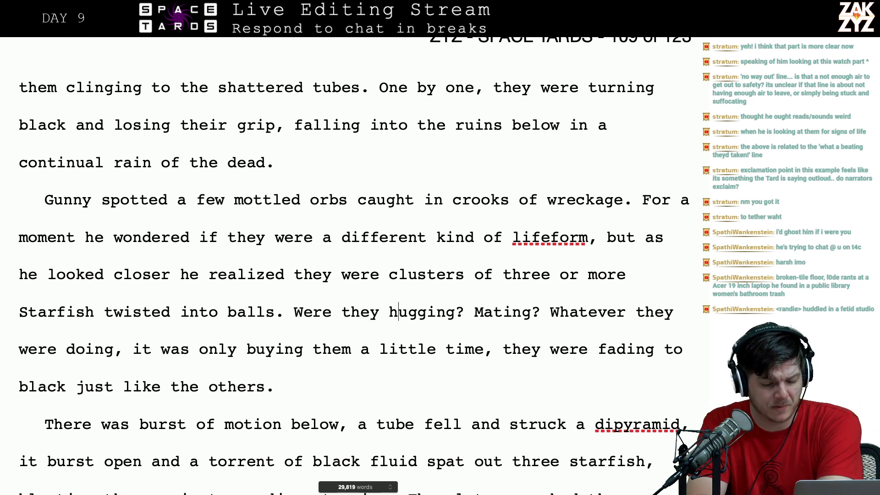
- Reread the end of the orbs paragraph, from the hugging question through the starfish fading to black
key(Left)
key(Left)
key(Down)
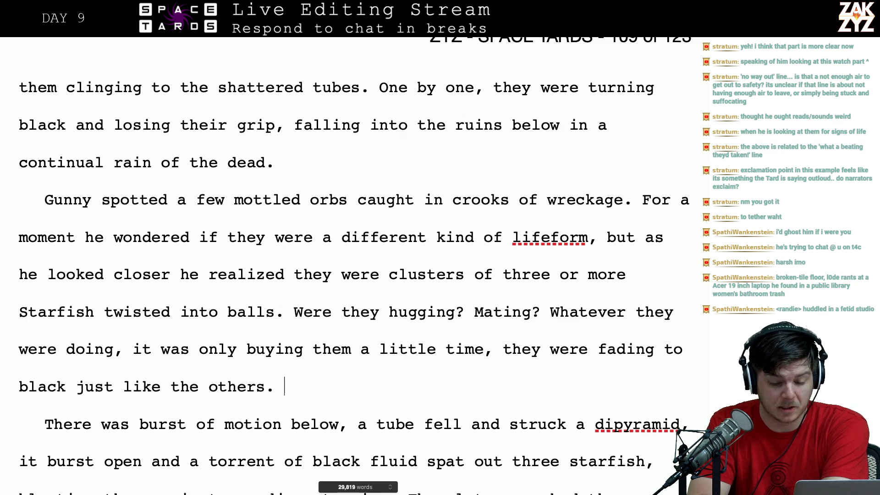
key(Right)
key(Up)
key(Right)
key(Right)
key(Right)
key(Right)
key(Right)
key(Right)
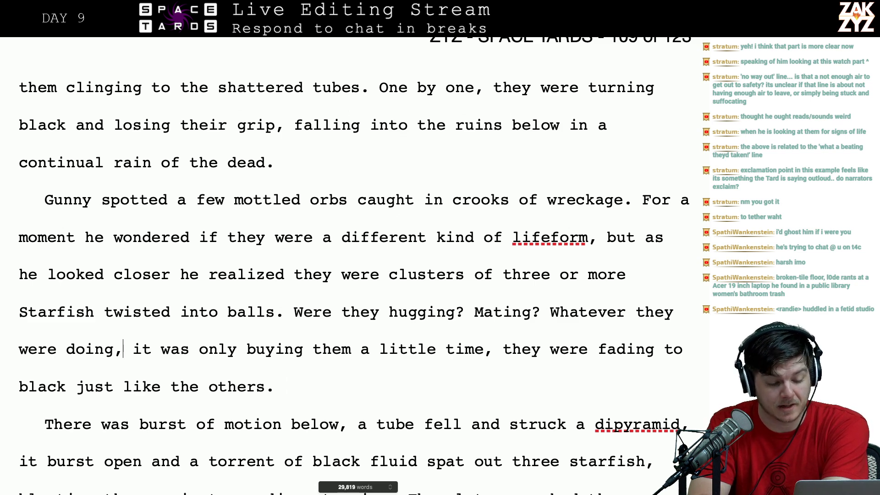
- Read the paragraph about the burst of motion below, from the falling tube to the torrent of black fluid
key(Down)
key(Down)
key(Down)
key(Down)
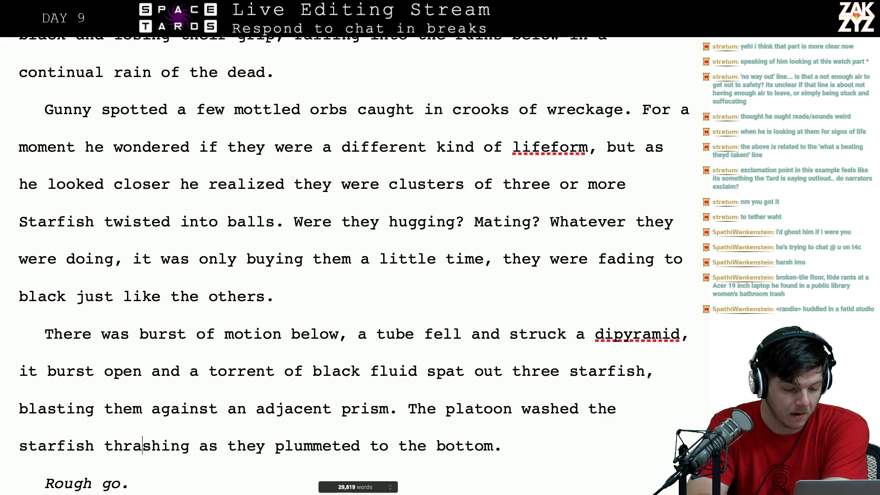
scroll(354, 264, down, 1)
click(263, 330)
key(Right)
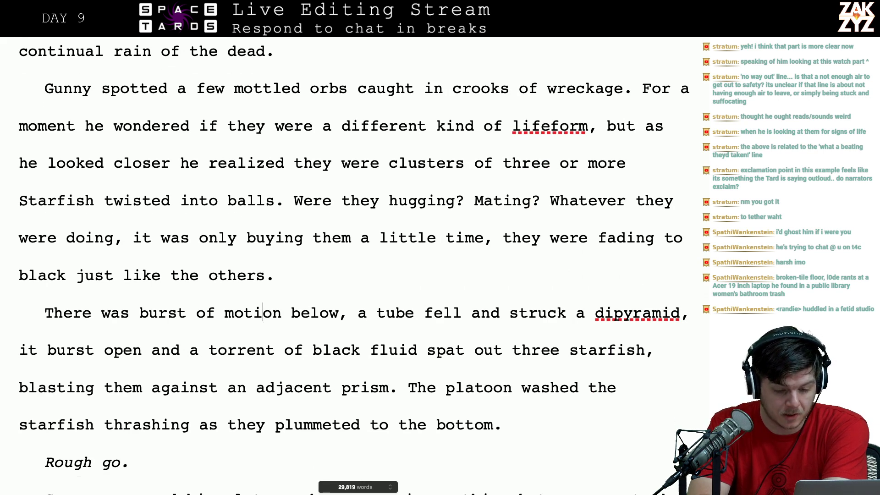
key(Right)
key(Right)
key(Right)
key(Right)
key(Right)
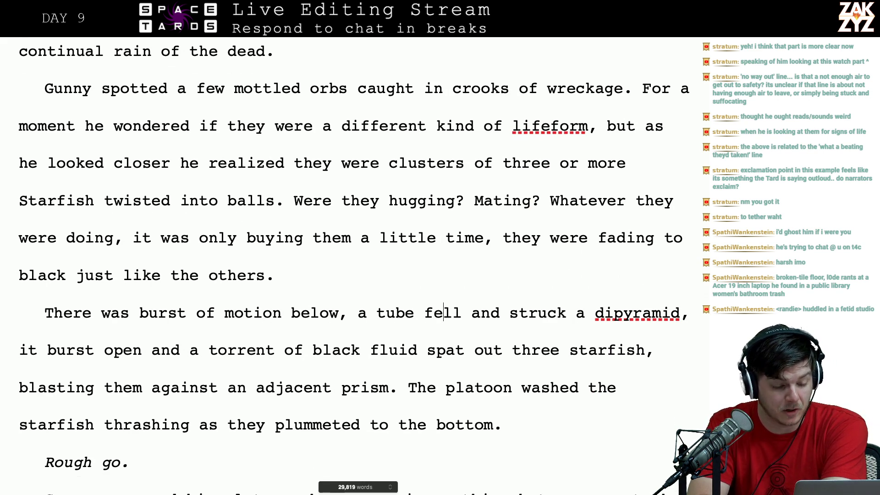
key(Right)
key(Right)
key(Right)
key(Right)
key(Right)
key(Right)
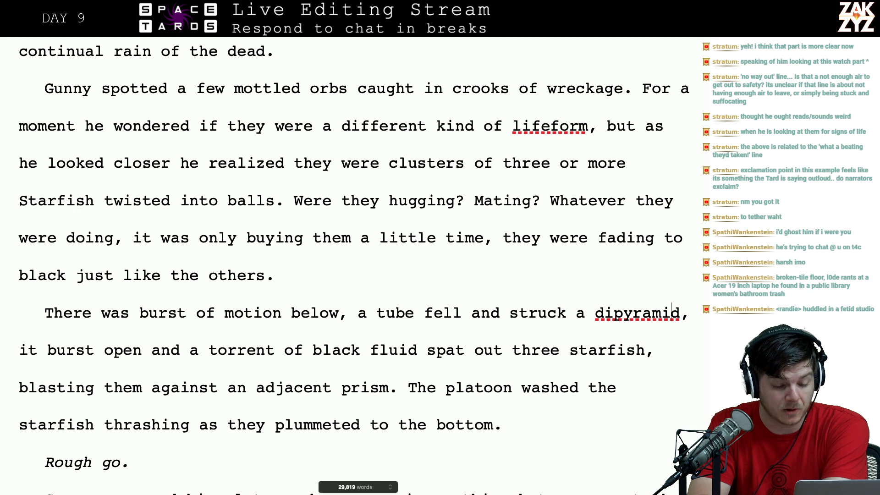
key(Right)
key(Right)
key(Right)
key(Right)
key(Right)
key(Right)
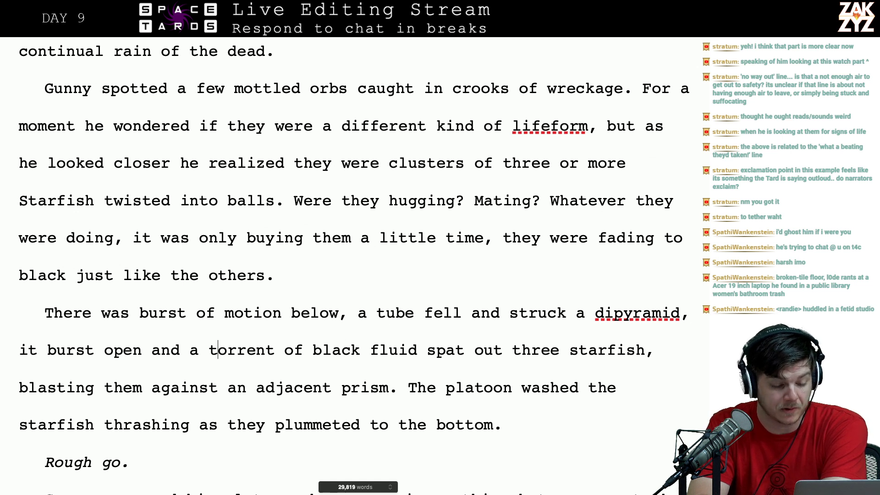
- Insert "spitting them against an adjacent tube." after "three starfish," in the burst of motion paragraph
key(Down)
key(Left)
key(Left)
key(Left)
key(Left)
key(Left)
key(Left)
key(Left)
key(Left)
key(Left)
key(Left)
key(Left)
key(Left)
key(Left)
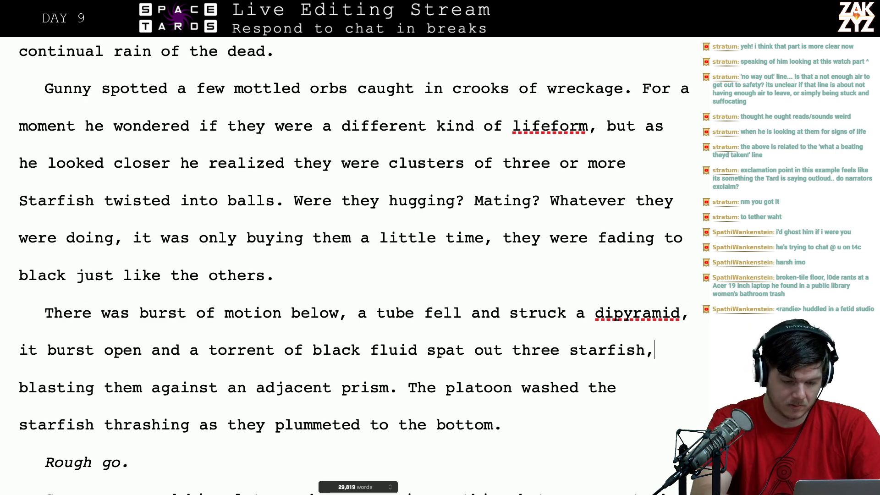
text(spitting them a)
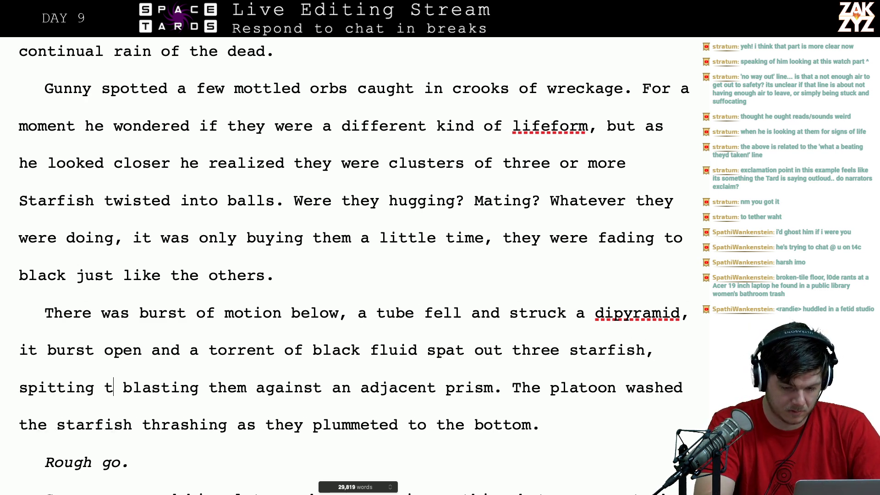
text(gainst an aj)
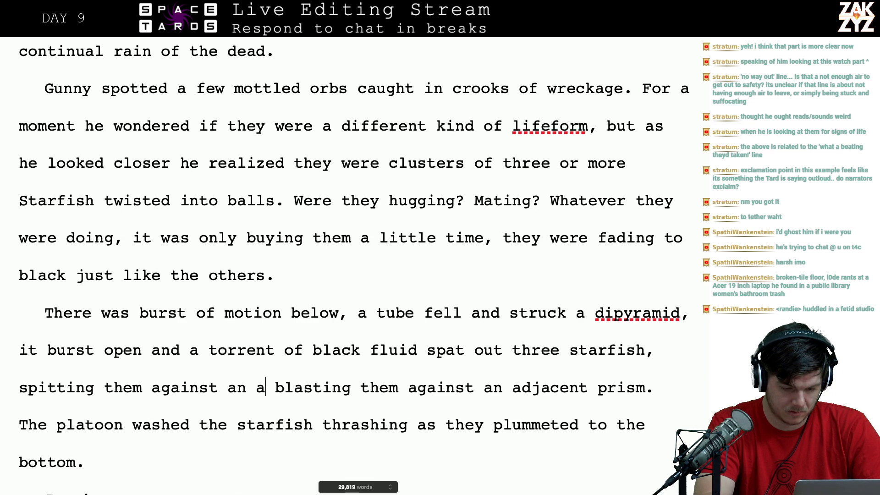
key(BackSpace)
text(djacent)
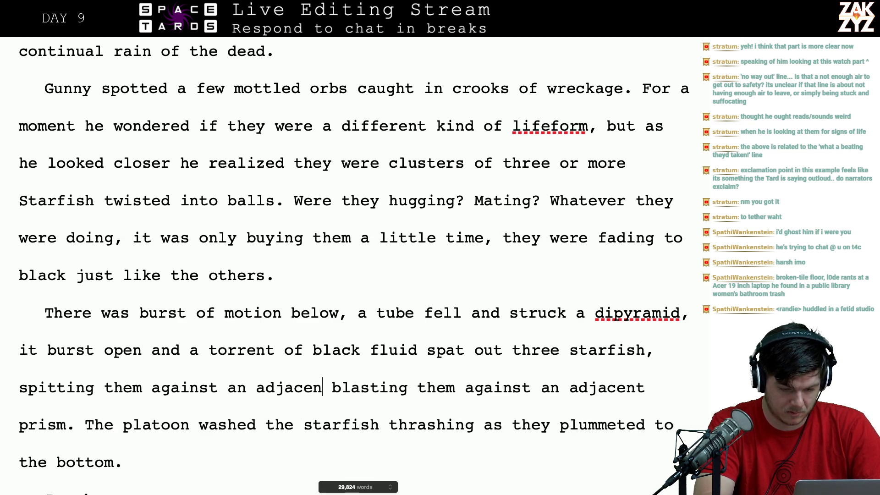
text( prism)
key(BackSpace)
key(BackSpace)
key(BackSpace)
key(BackSpace)
key(BackSpace)
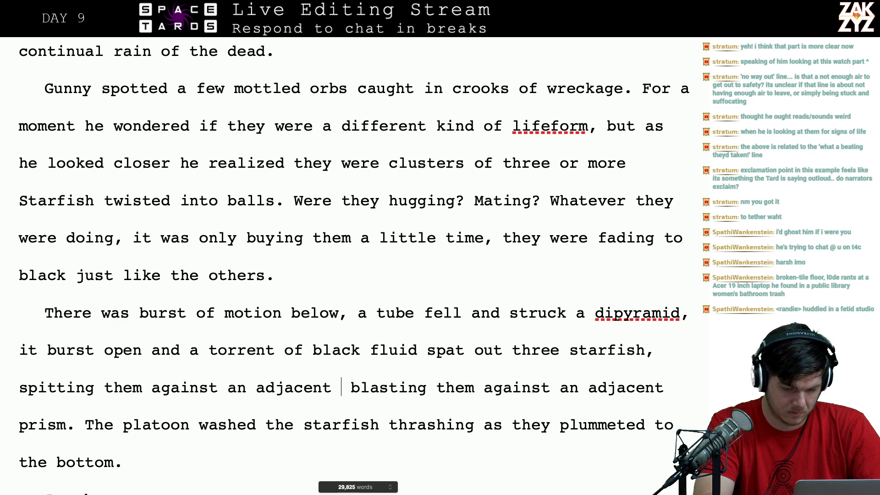
text(t)
key(BackSpace)
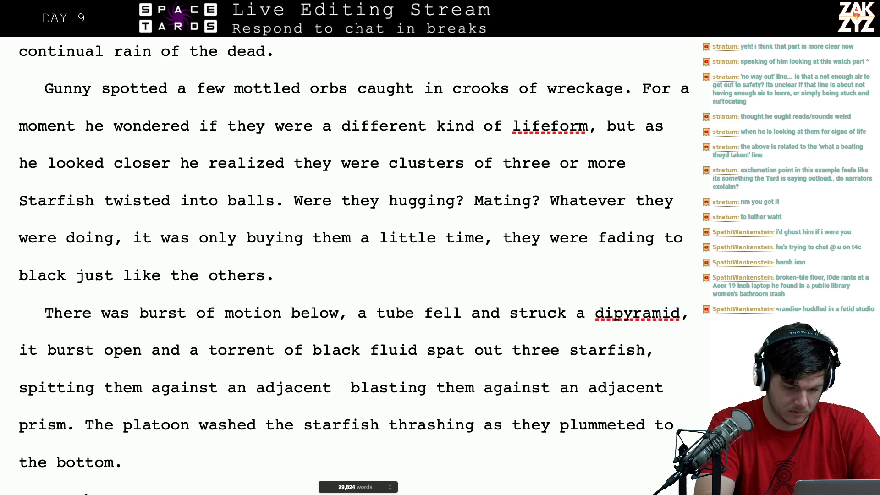
text(tube.)
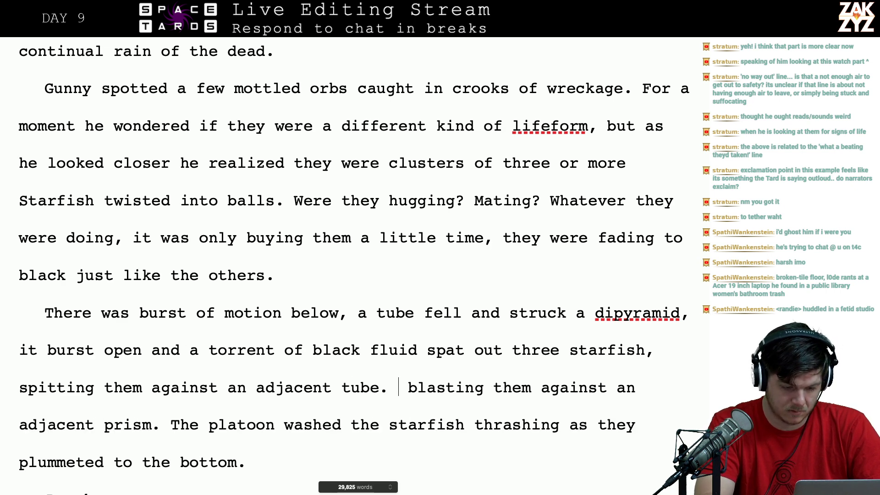
- Delete the leftover "blasting them against an adjacent prism." before the sentence beginning "The platoon washed"
key(shift+Down)
key(shift+Left)
key(shift+Left)
key(shift+Left)
key(shift+Left)
key(shift+Left)
key(shift+Left)
key(shift+Left)
key(shift+Left)
key(shift+Left)
key(shift+Left)
key(shift+Left)
key(shift+Left)
key(shift+Left)
key(shift+Left)
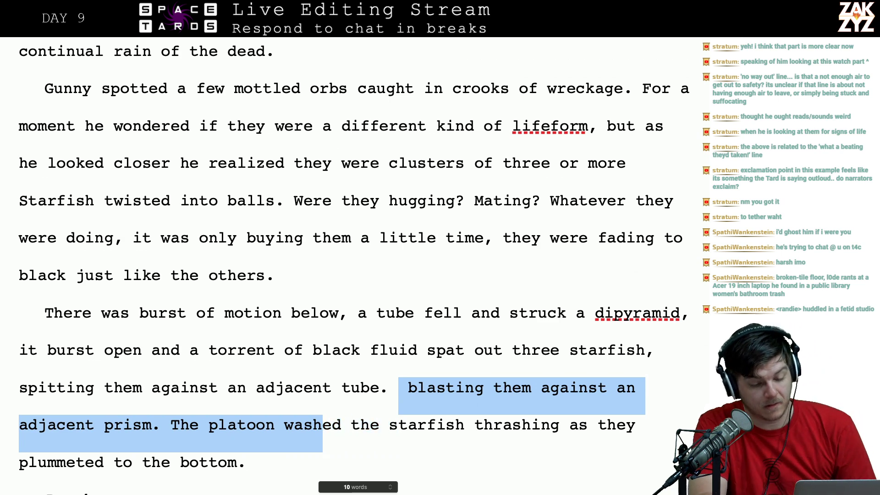
key(shift+Left)
key(shift+Left)
key(shift+Left)
key(shift+Left)
key(shift+Left)
key(shift+Left)
key(shift+Left)
key(shift+Left)
key(shift+Left)
key(shift+Left)
key(shift+Left)
key(shift+Left)
key(shift+Left)
key(shift+Left)
key(shift+Left)
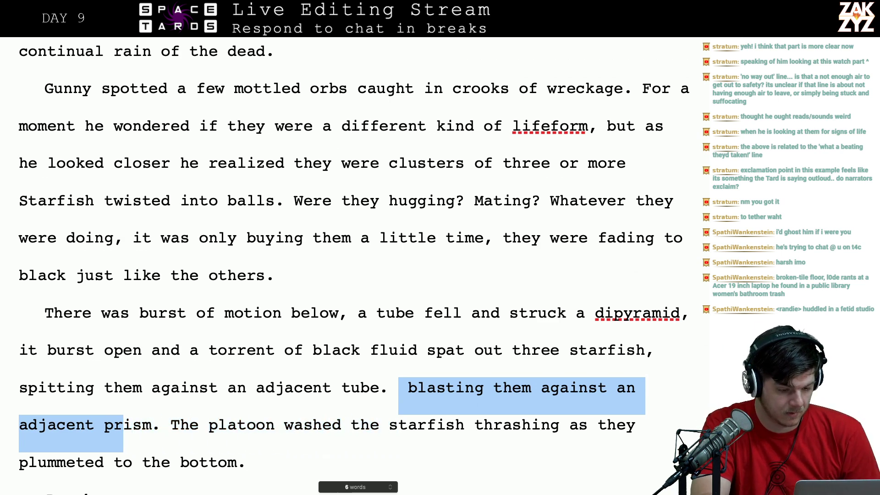
key(shift+Right)
key(shift+Right)
key(shift+Right)
key(shift+Right)
key(BackSpace)
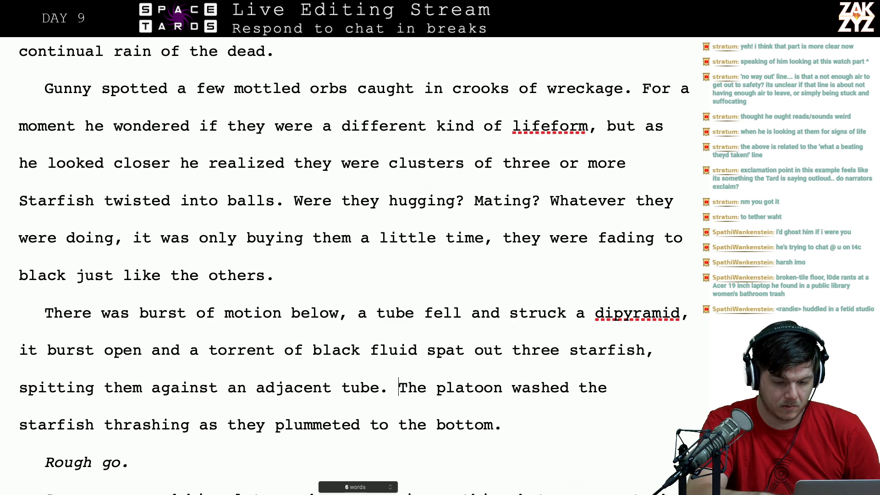
- Break the burst of motion paragraph after "it burst open" and write "and torrent of black fluid shot out," there
scroll(248, 328, down, 1)
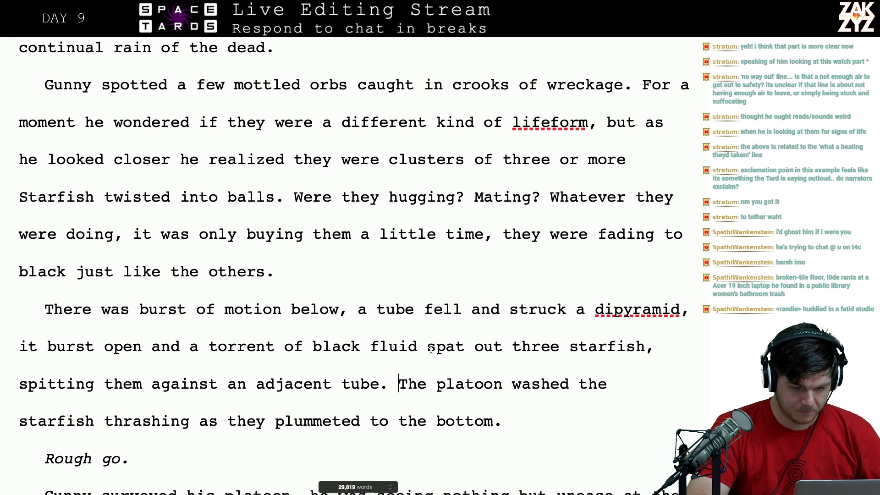
click(171, 347)
key(Return)
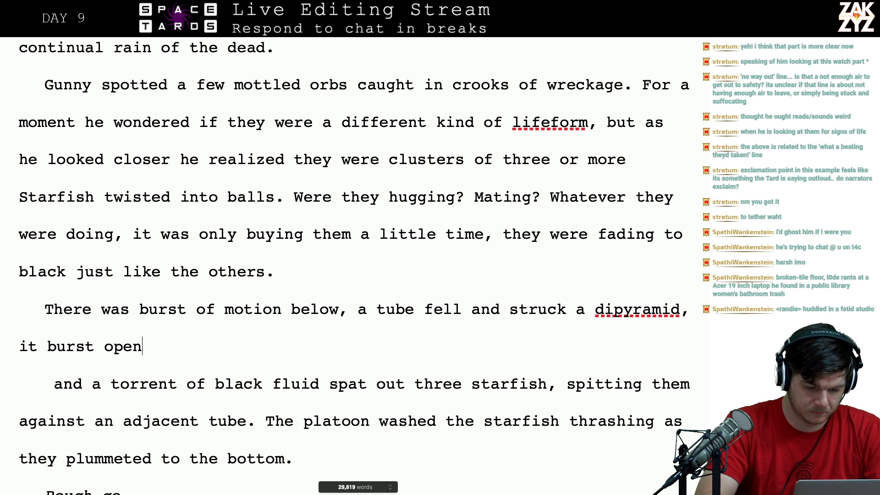
text(and three)
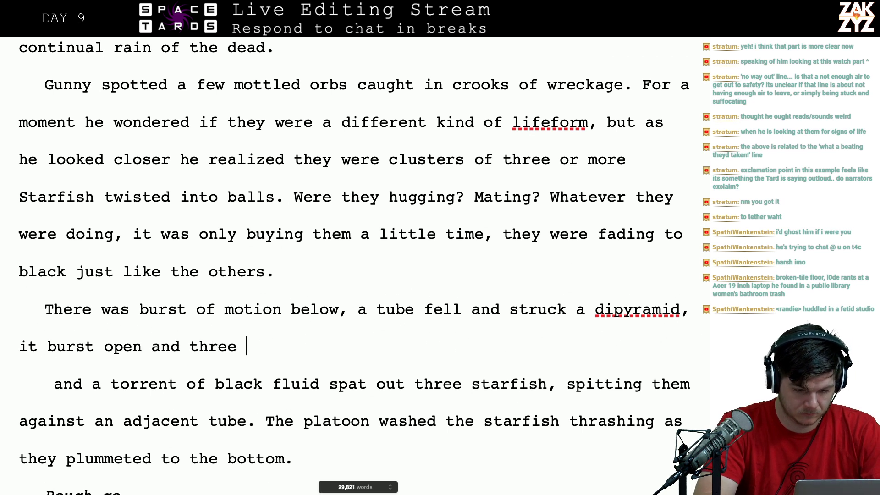
key(BackSpace)
key(BackSpace)
key(BackSpace)
key(BackSpace)
key(BackSpace)
key(BackSpace)
text(a)
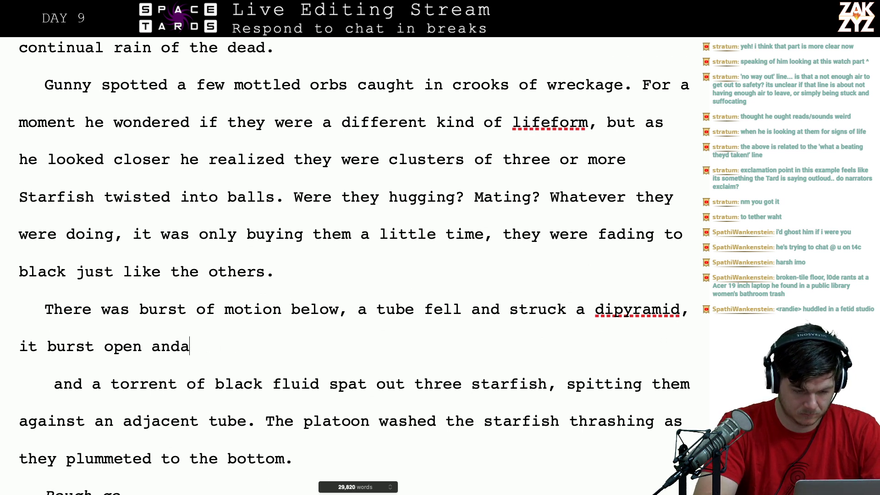
key(BackSpace)
text(a t)
key(BackSpace)
text(o)
key(BackSpace)
key(BackSpace)
key(BackSpace)
text(tor)
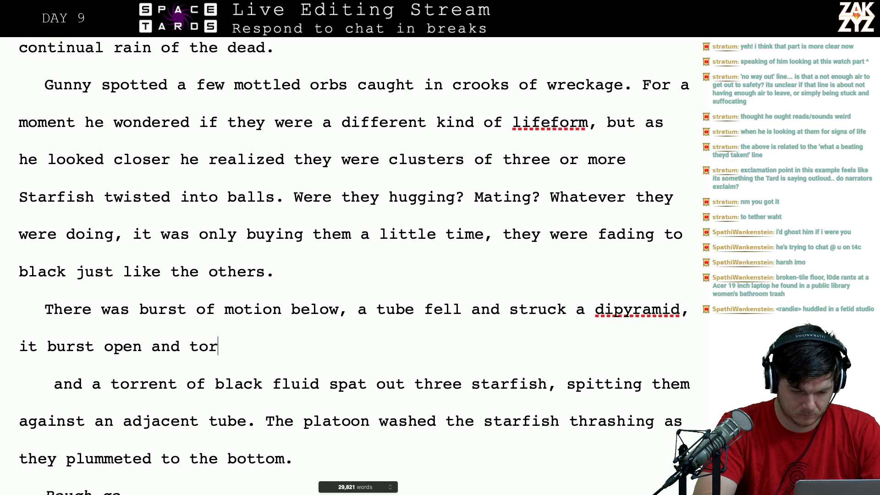
text(rent of black flu)
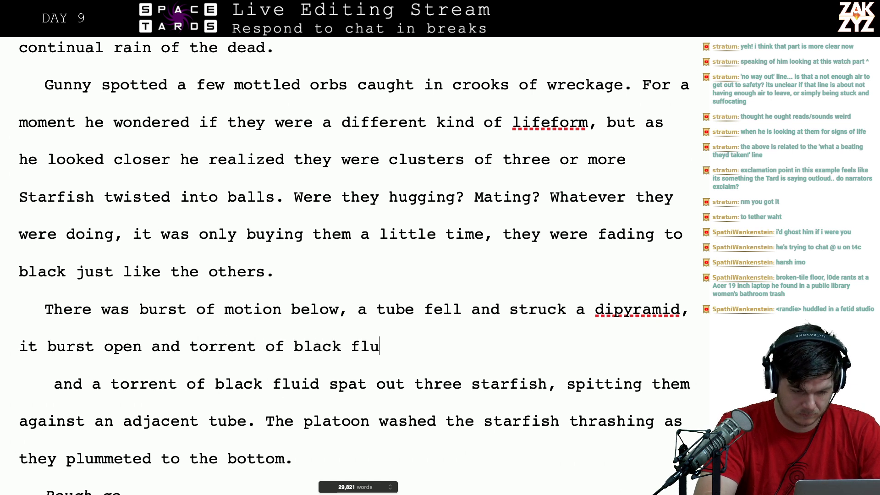
text(id shot)
key(BackSpace)
text(t out, )
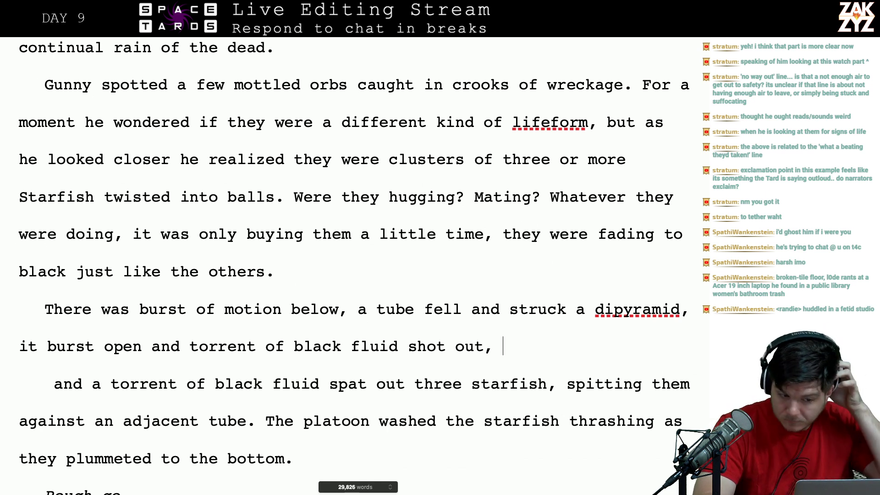
- Finish the sentence with "spitting three starfish against an adjacent tube." and delete the superseded wording before "The platoon washed"
text(sp)
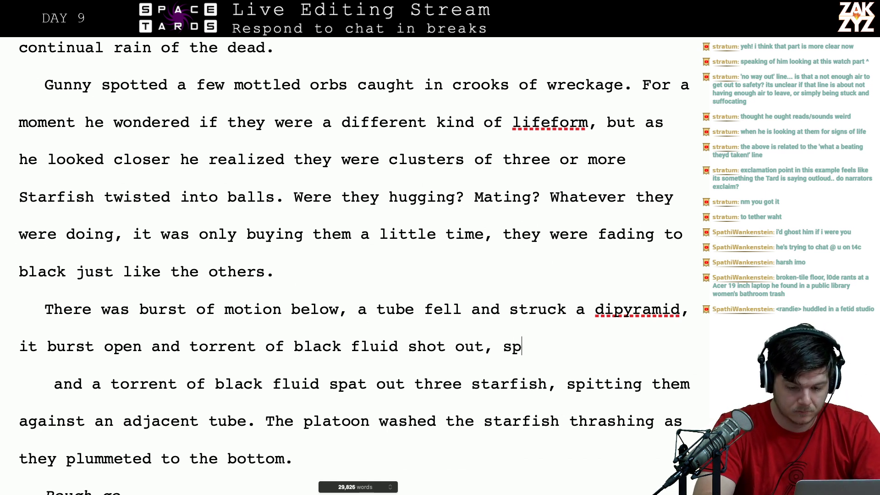
text(itting three s)
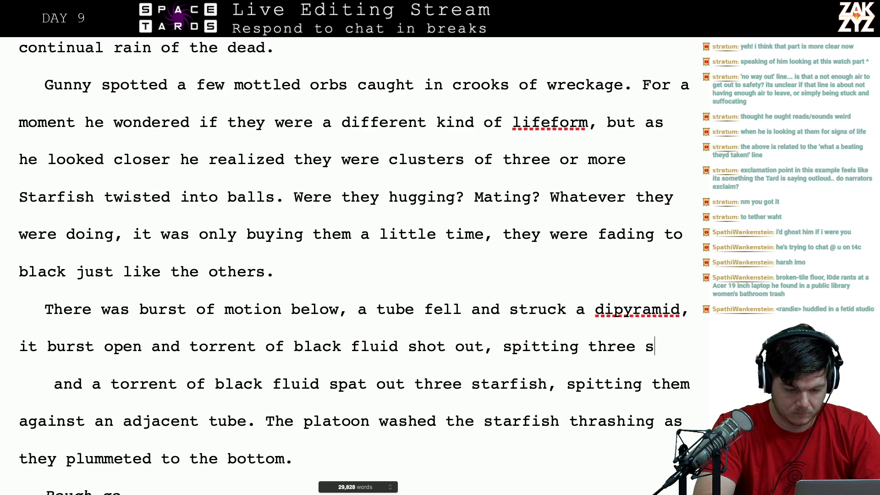
text(tarfish agains)
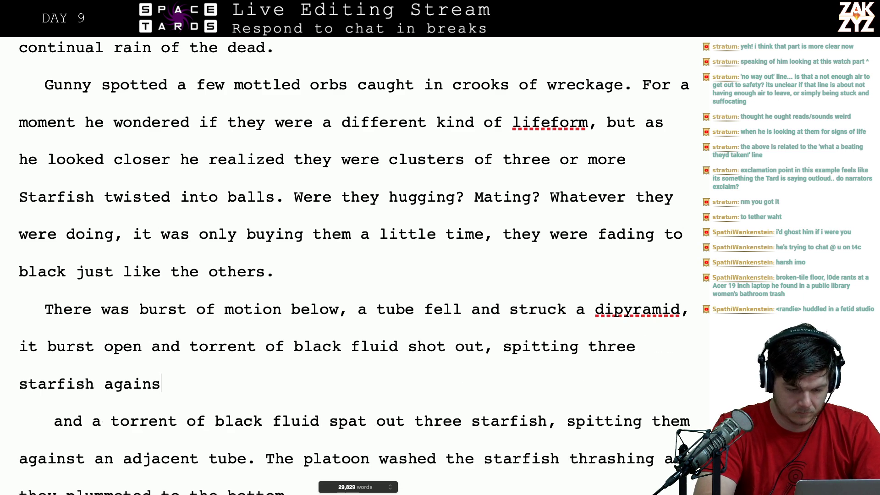
text(t an adjacent )
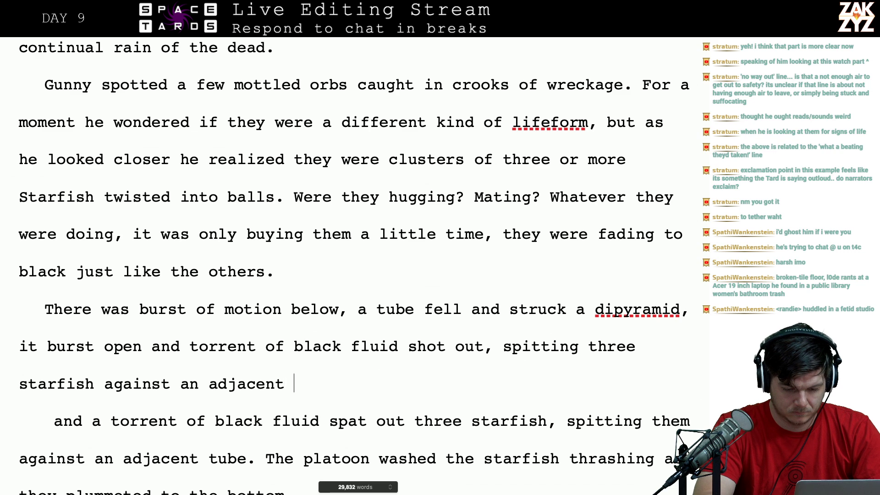
text(tube.)
drag(351, 384, 265, 435)
key(BackSpace)
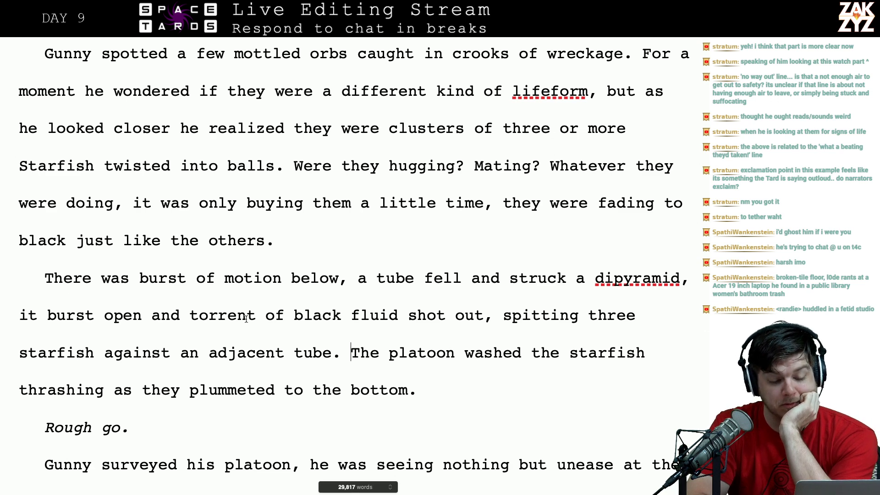
- Try "the tunnel wall" in place of "an adjacent tube" after "spitting three starfish against"
scroll(246, 319, down, 1)
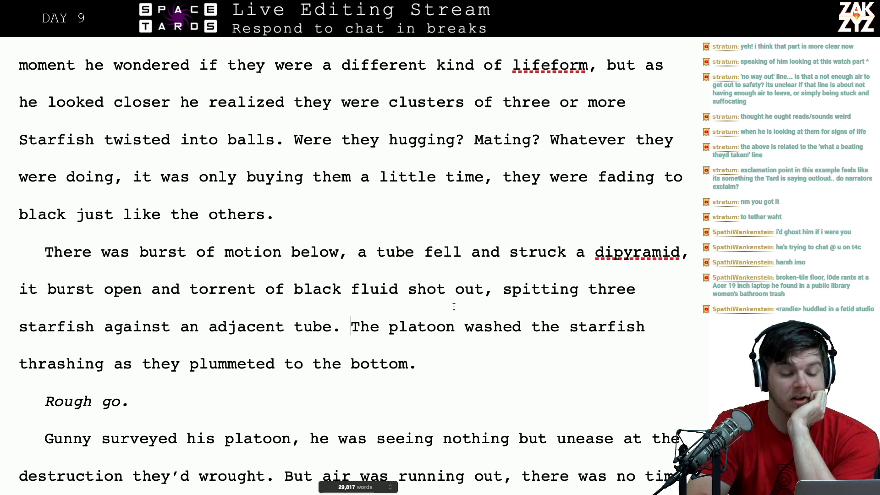
scroll(454, 306, down, 1)
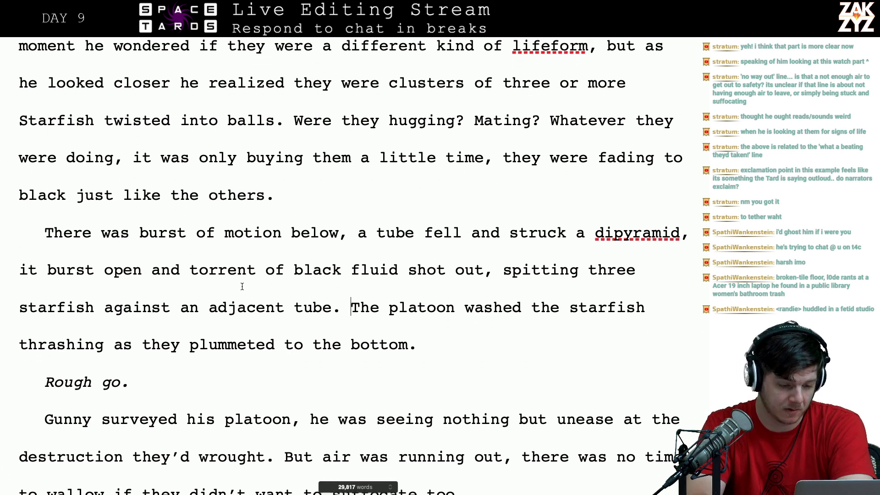
key(Left)
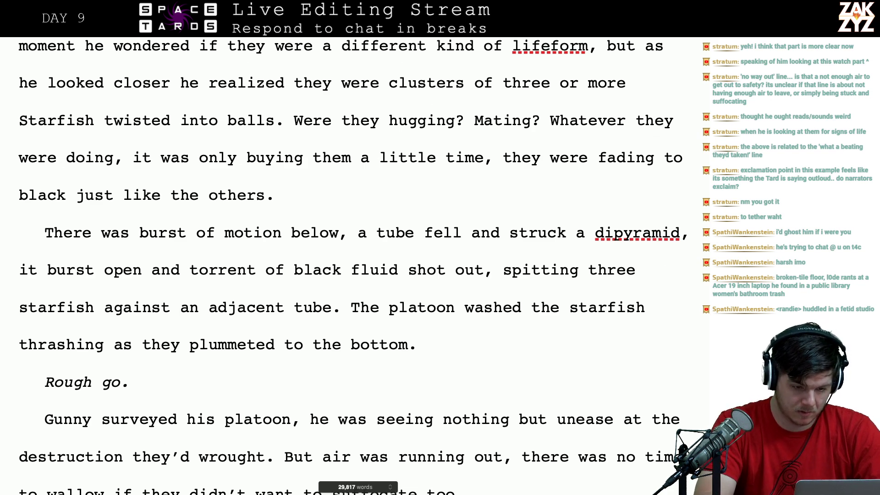
text(the tunnel wall)
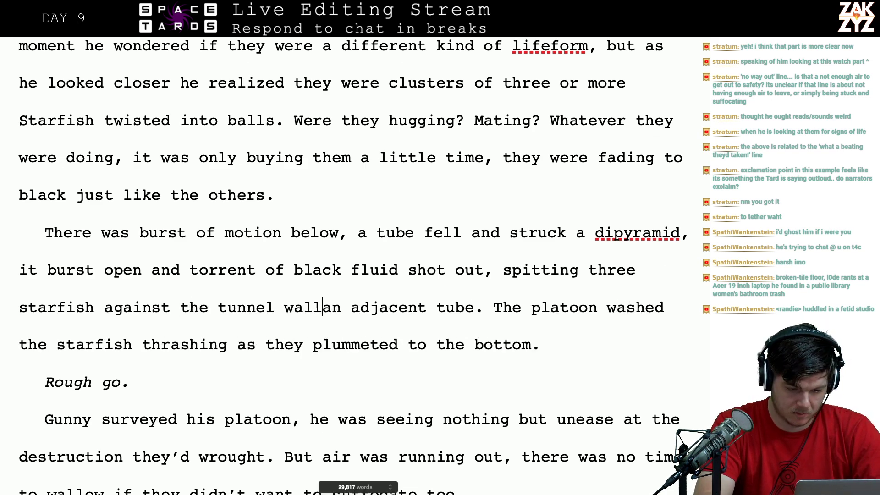
text(.)
key(BackSpace)
key(BackSpace)
key(BackSpace)
key(BackSpace)
key(BackSpace)
key(BackSpace)
key(BackSpace)
key(BackSpace)
key(BackSpace)
key(BackSpace)
key(BackSpace)
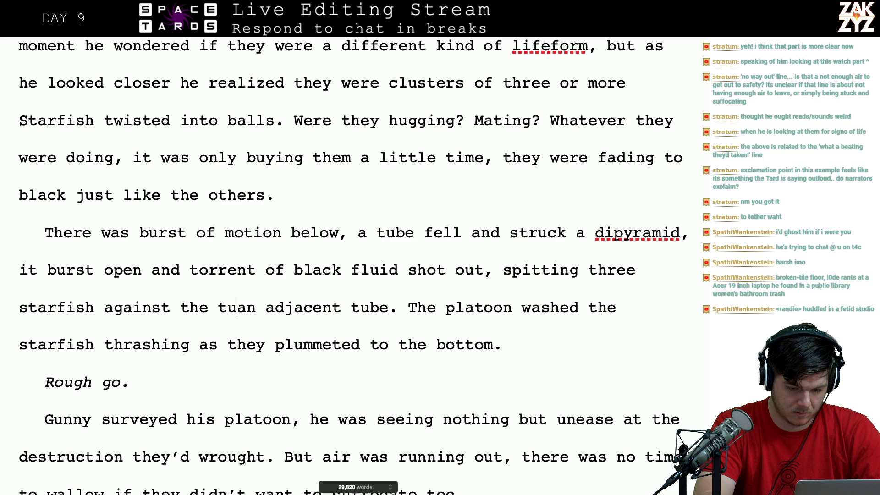
key(BackSpace)
key(BackSpace)
- Try the wording "wall of the" after "starfish against the"
text(wall )
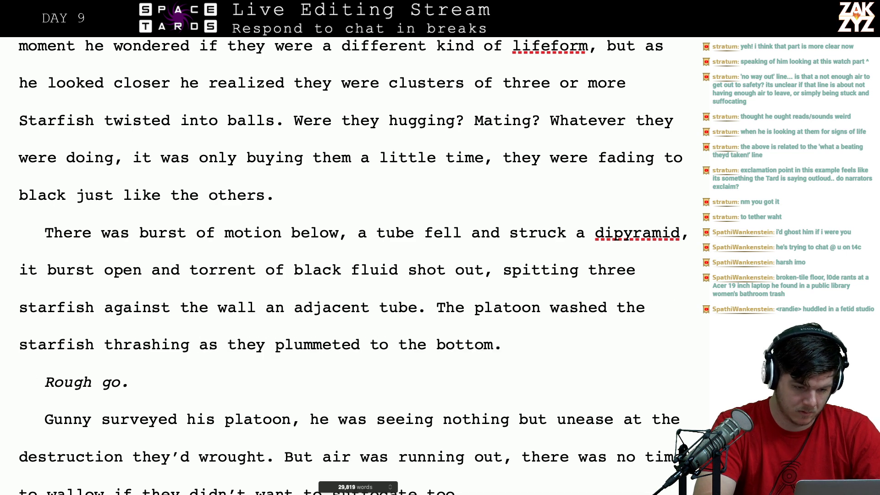
text(of the tan adjacent tu)
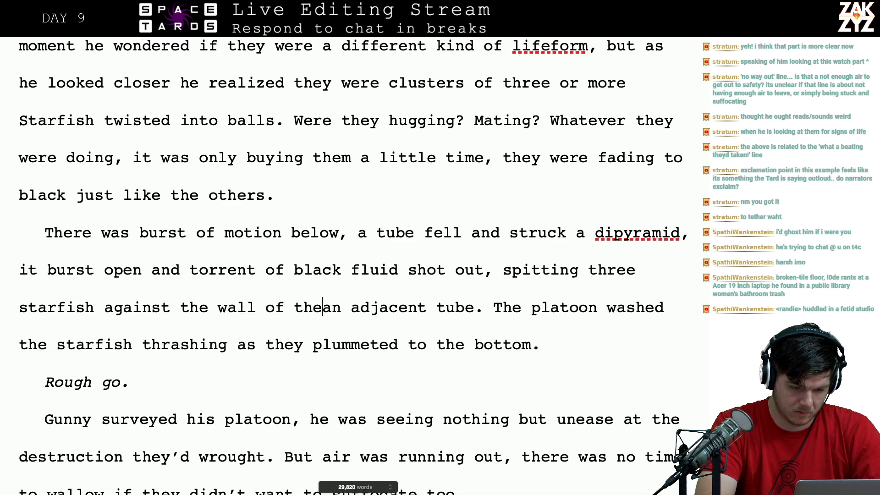
key(BackSpace)
key(BackSpace)
key(BackSpace)
key(BackSpace)
key(BackSpace)
key(BackSpace)
key(BackSpace)
key(BackSpace)
key(BackSpace)
key(BackSpace)
key(BackSpace)
key(BackSpace)
key(BackSpace)
key(BackSpace)
key(BackSpace)
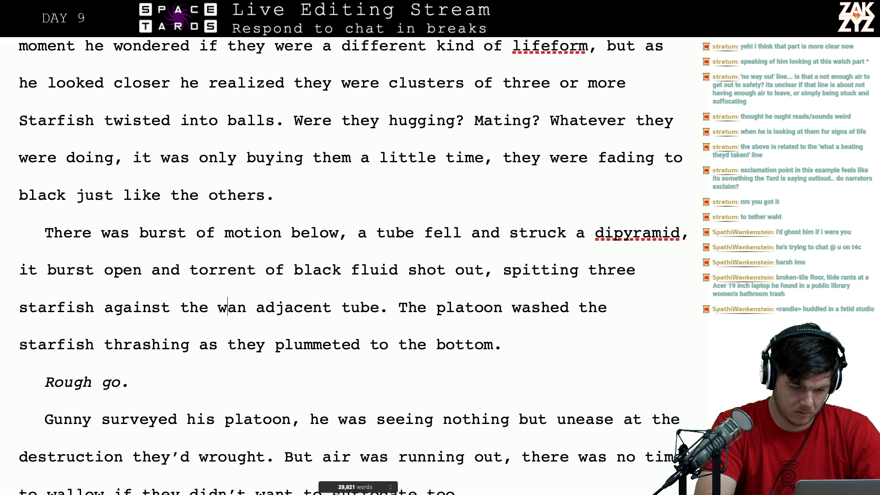
- Try "chamber wall" after "starfish against the", then clear back to "against"
text(chamber wal)
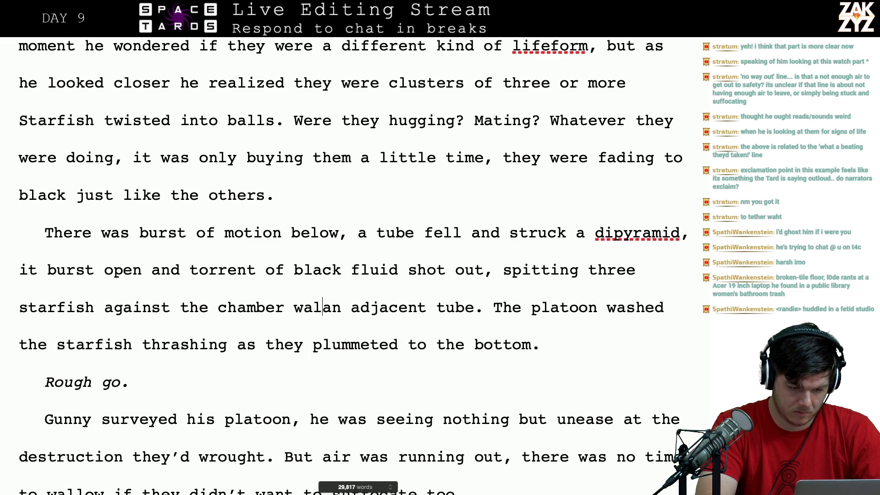
key(BackSpace)
key(BackSpace)
key(BackSpace)
key(BackSpace)
key(BackSpace)
key(BackSpace)
key(BackSpace)
key(BackSpace)
key(BackSpace)
key(BackSpace)
key(BackSpace)
key(BackSpace)
key(BackSpace)
key(BackSpace)
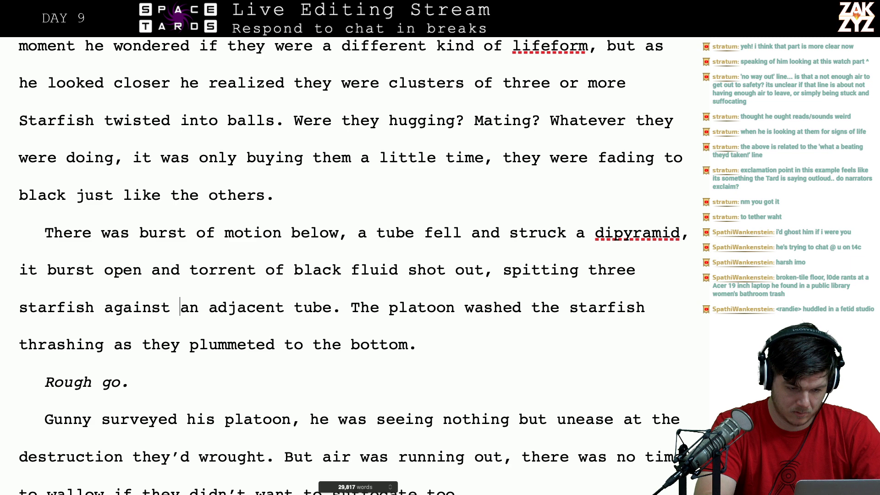
- Try a description beginning "the sloping" for the surface the starfish strike
text(the slip)
key(BackSpace)
key(BackSpace)
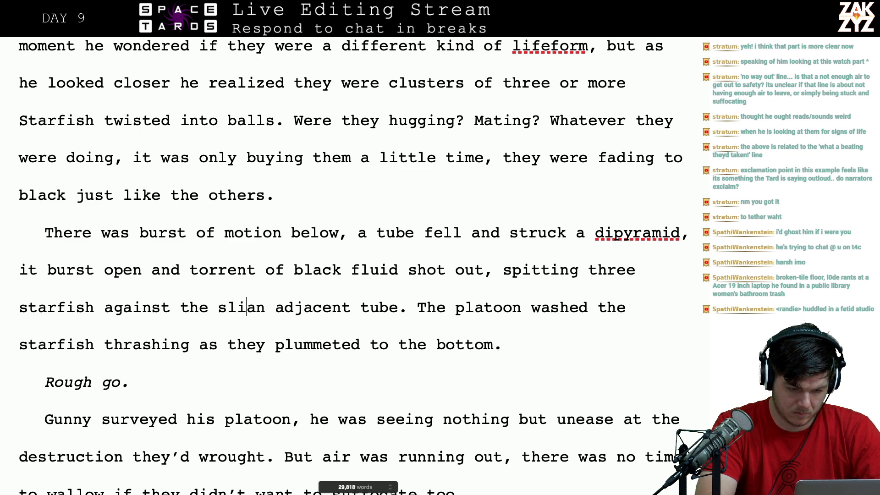
text(oping)
key(BackSpace)
key(BackSpace)
key(BackSpace)
key(BackSpace)
key(BackSpace)
key(BackSpace)
key(BackSpace)
key(BackSpace)
key(BackSpace)
key(BackSpace)
key(BackSpace)
key(BackSpace)
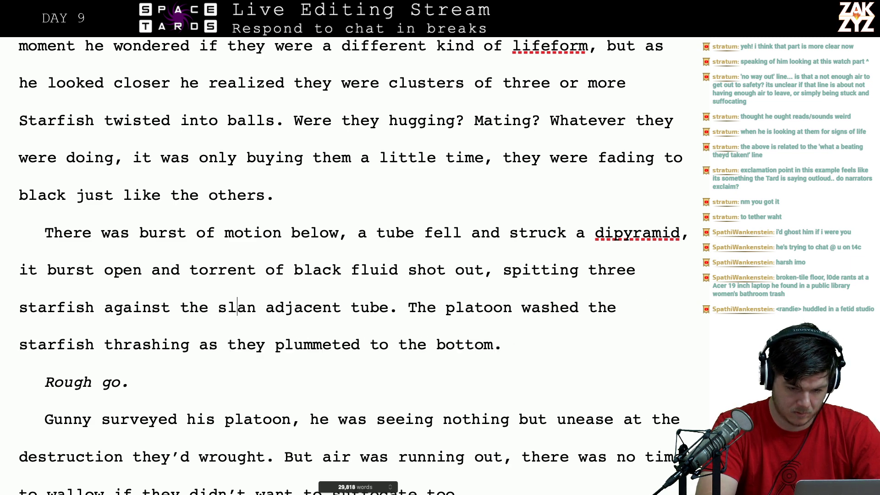
- Write "the chamber wall." after "starfish against" and delete the leftover "an adjacent tube."
text(the chamber wall.)
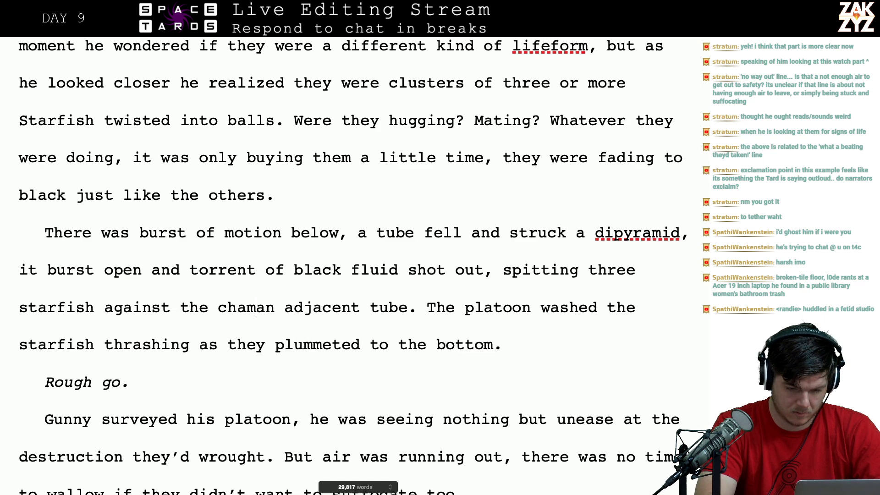
key(shift+Right)
key(shift+Right)
key(shift+Right)
key(shift+Right)
key(shift+Right)
key(shift+Right)
key(shift+Right)
key(shift+Right)
key(shift+Right)
key(shift+Right)
key(shift+Right)
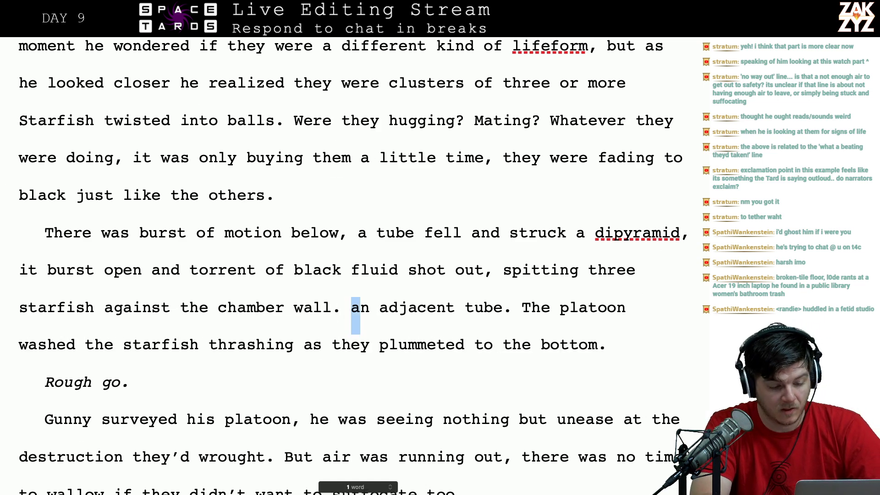
key(shift+Right)
key(shift+Right)
key(shift+Right)
key(shift+Right)
key(shift+Right)
key(shift+Right)
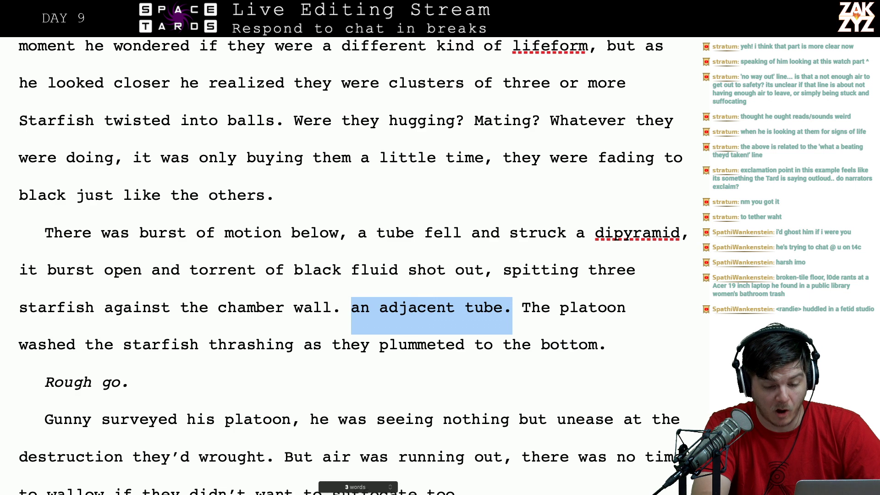
key(BackSpace)
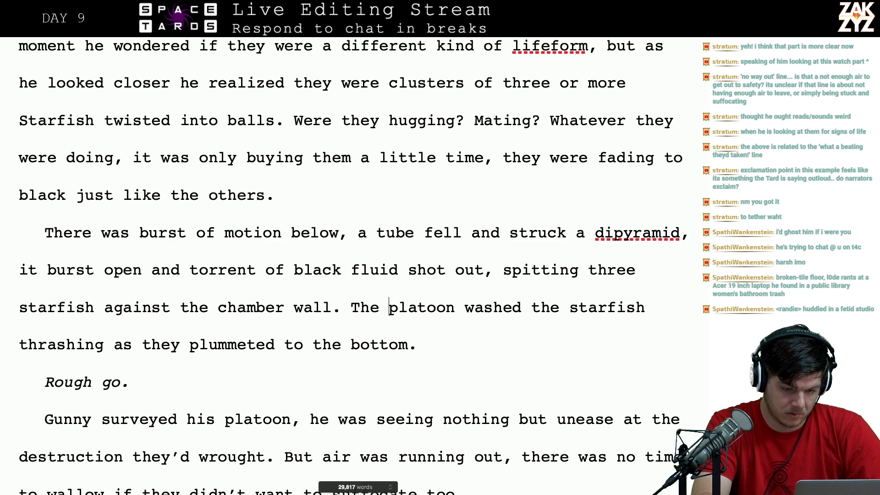
- Replace "The platoon washed" with "Gunny watched" before "the starfish thrashing as they plummeted"
text(Gunny watch)
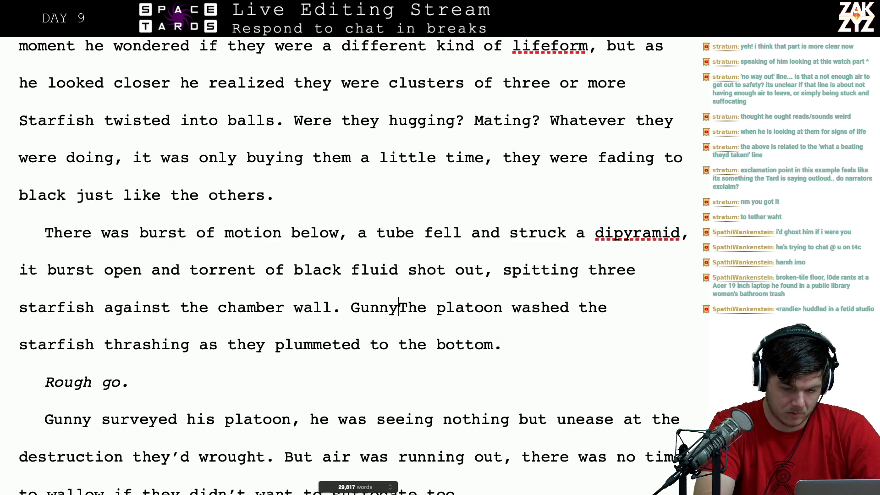
text(ed)
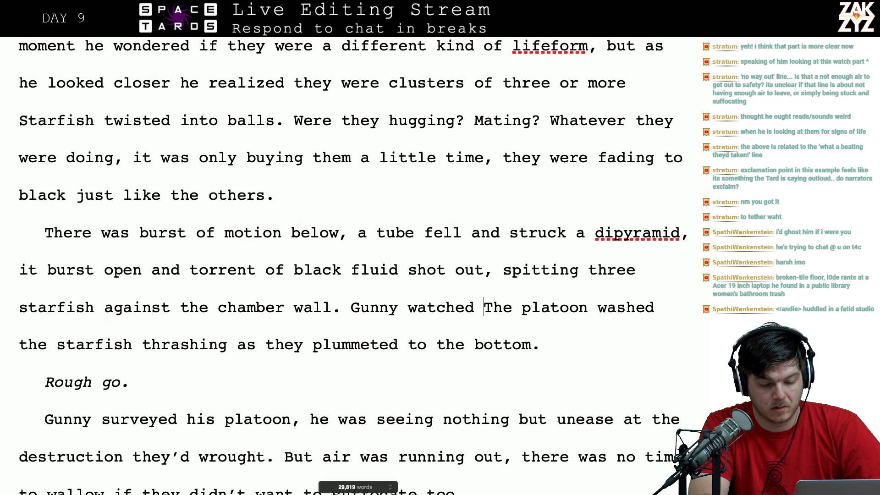
drag(484, 317, 654, 317)
key(BackSpace)
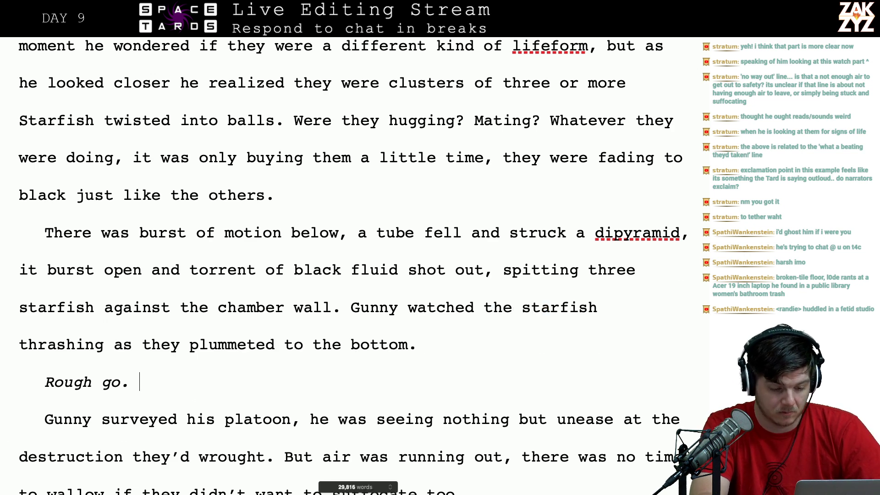
- Read on from "Rough go." through Gunny surveying his platoon and pointing to the drain hole
key(Down)
key(Down)
key(Down)
key(Down)
key(Down)
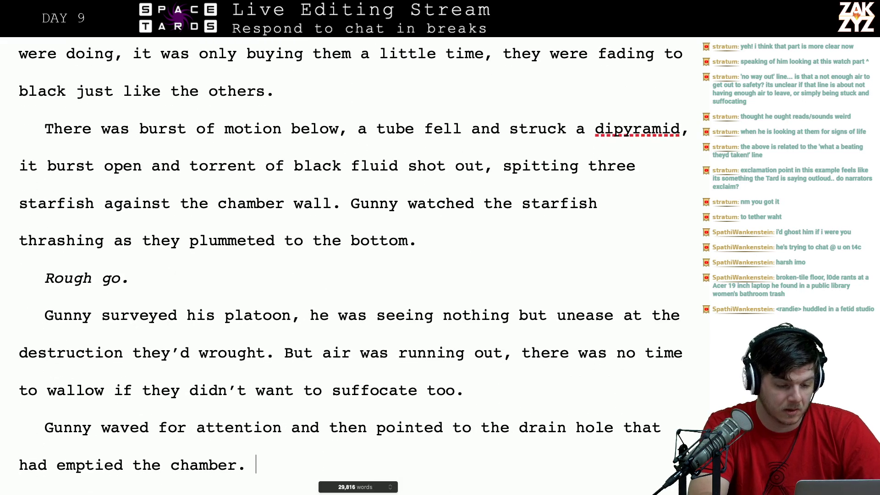
scroll(353, 266, down, 2)
click(111, 221)
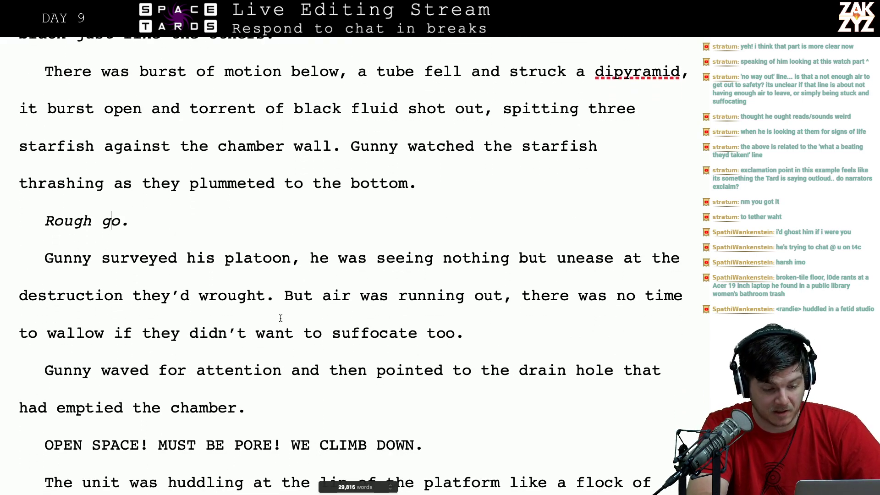
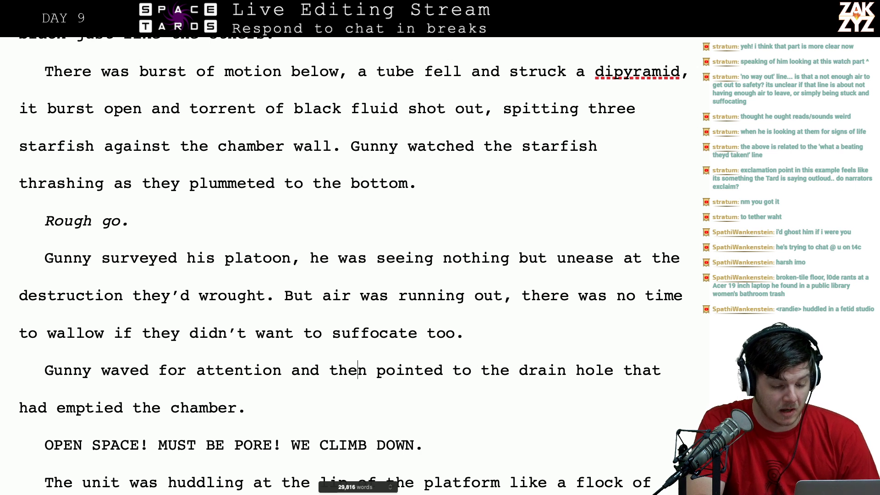
key(Left)
key(Left)
key(Left)
key(Left)
key(Left)
key(Left)
key(Left)
key(Left)
key(Left)
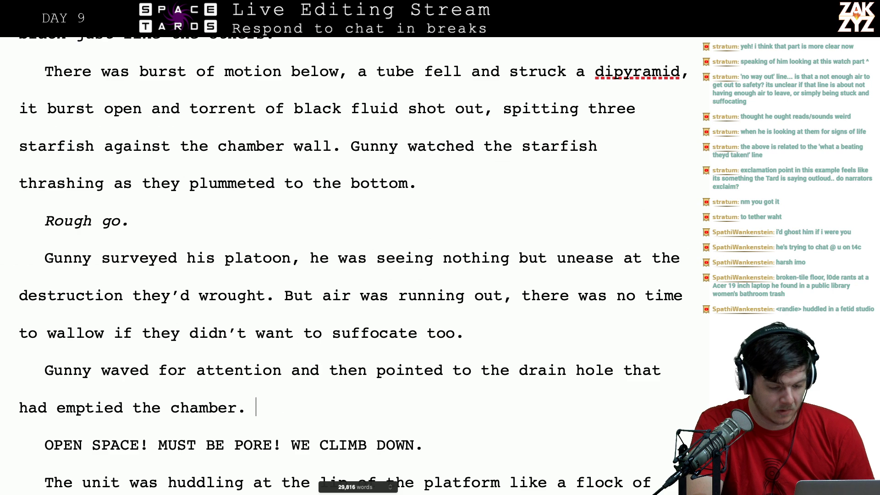
- Rewrite "MUST BE PORE!" after "OPEN SPACE!" as "THERE MUST BE A PORE!"
key(Down)
key(Up)
key(Left)
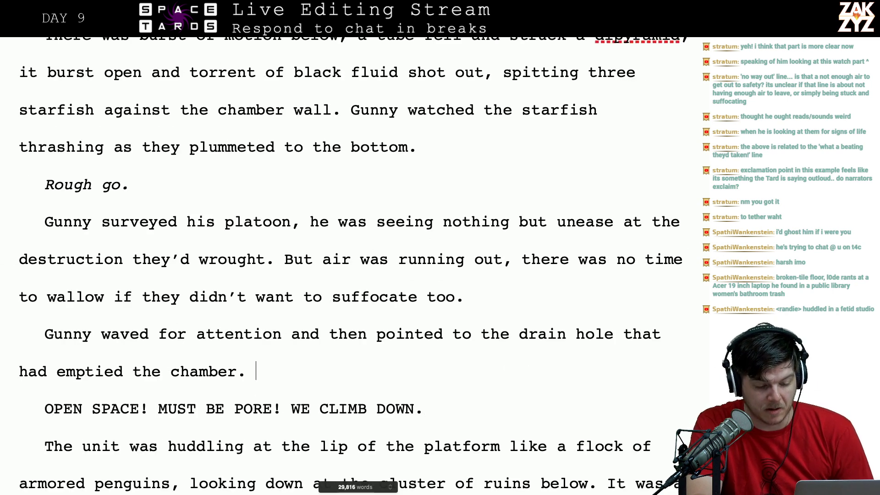
key(Right)
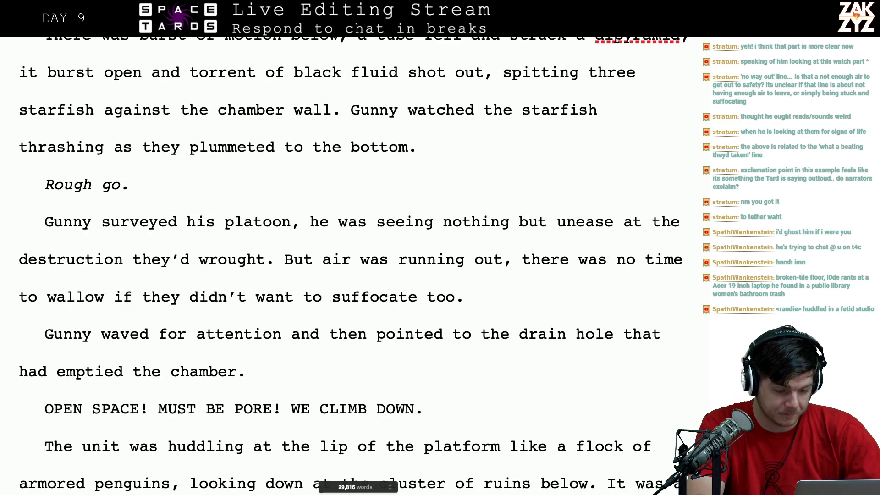
key(Right)
key(Right)
key(Right)
key(Left)
key(Left)
key(Left)
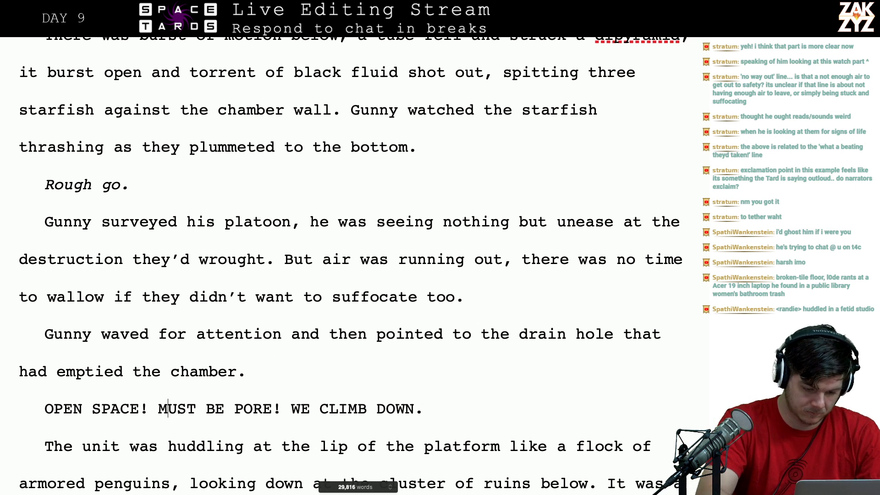
text(THERE )
text(MUST BE A)
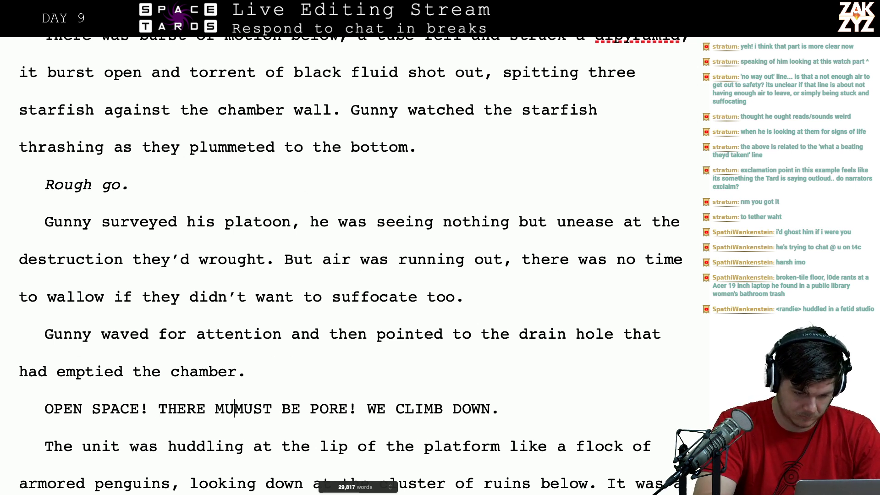
key(shift+Right)
key(shift+Right)
key(shift+Right)
key(shift+Right)
key(shift+Right)
key(shift+Right)
key(shift+Right)
key(shift+Right)
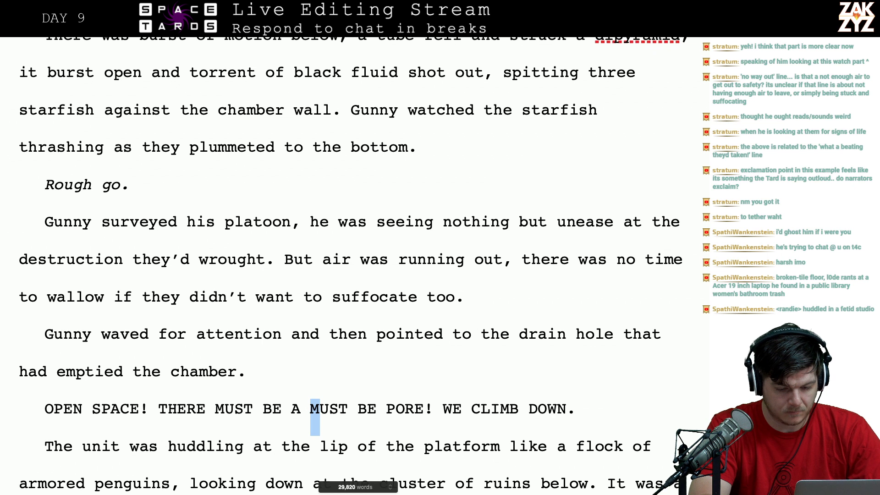
key(shift+Left)
key(shift+Left)
key(shift+Right)
key(shift+Right)
key(BackSpace)
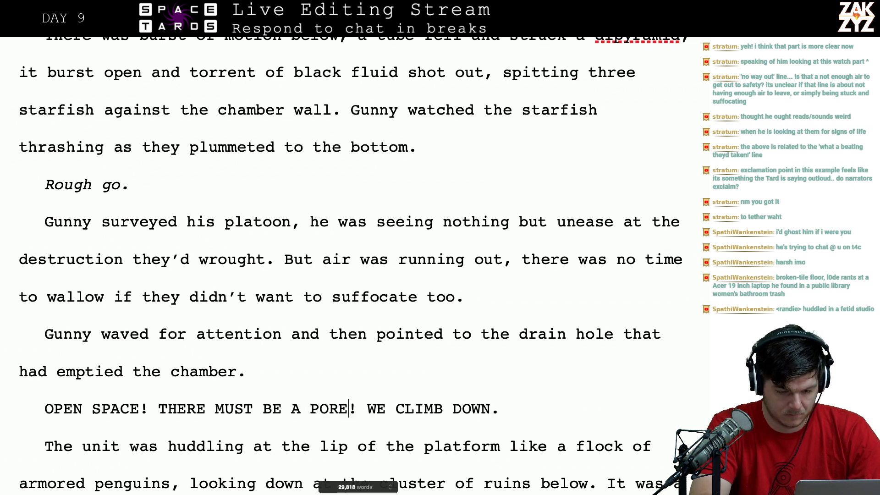
- Read on into the paragraph where the unit huddles at the platform's lip like armored penguins
key(Right)
key(Right)
key(Right)
key(Right)
key(Right)
key(Right)
key(Down)
key(Down)
key(Down)
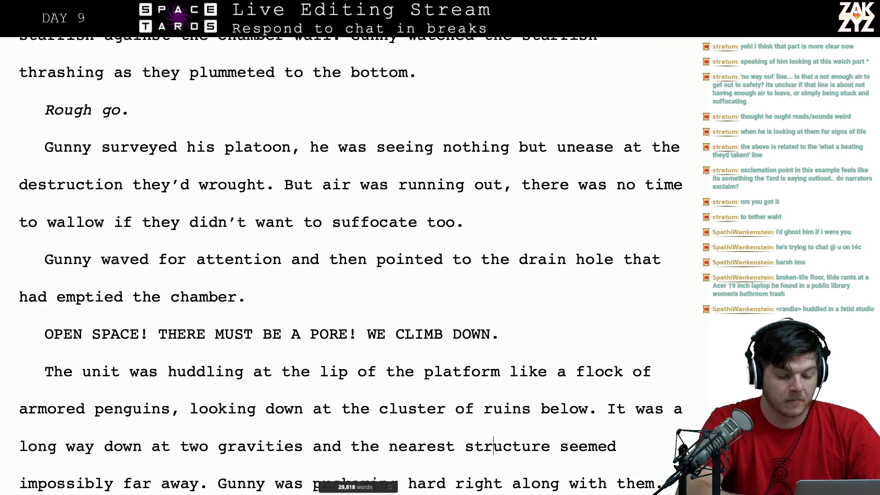
scroll(112, 261, down, 1)
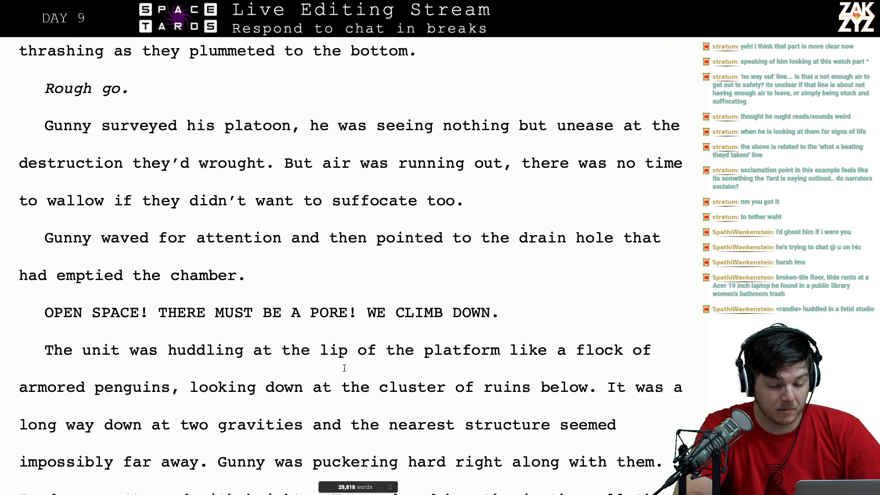
scroll(344, 368, down, 1)
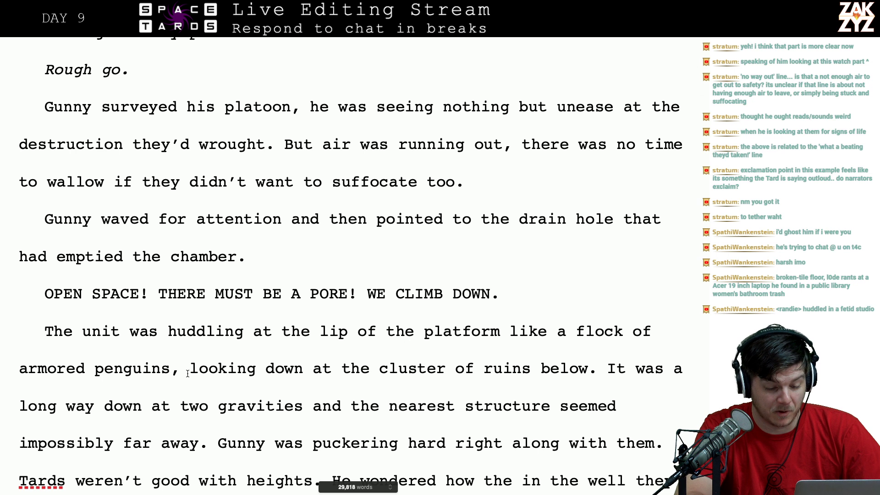
key(Down)
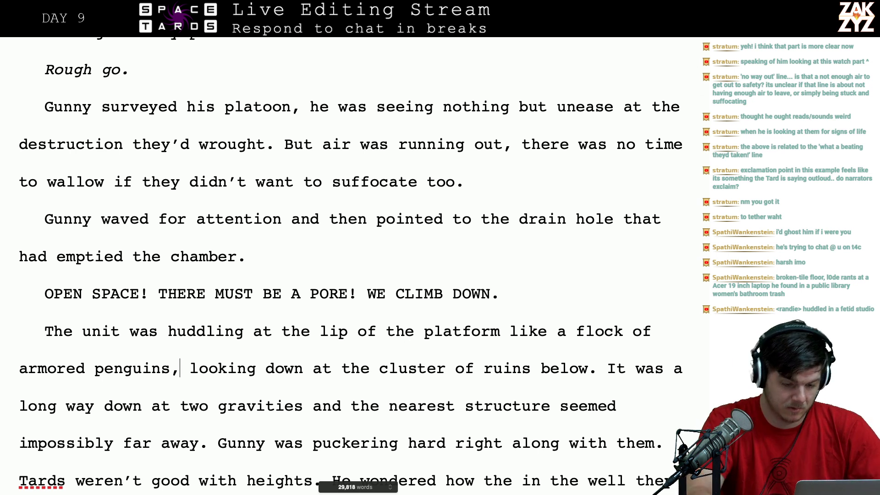
- Try inserting "uneasily" before "looking down at the cluster of ruins below"
text(uneasi)
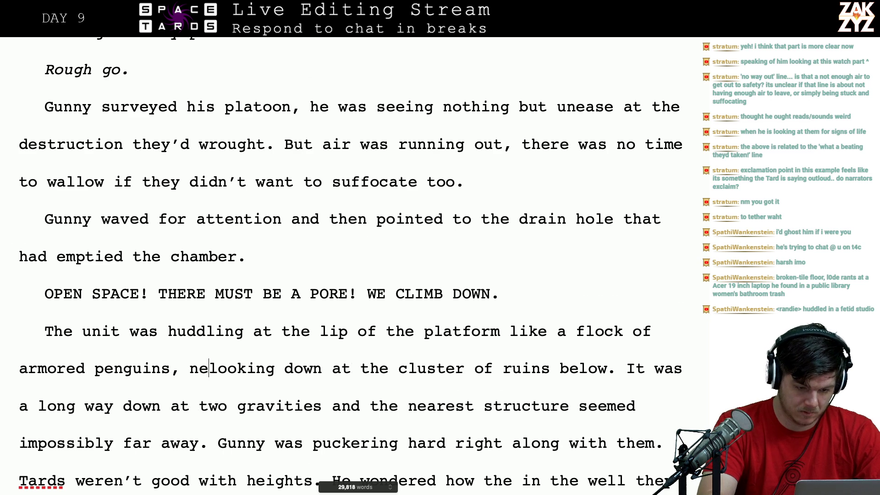
text(ly ey)
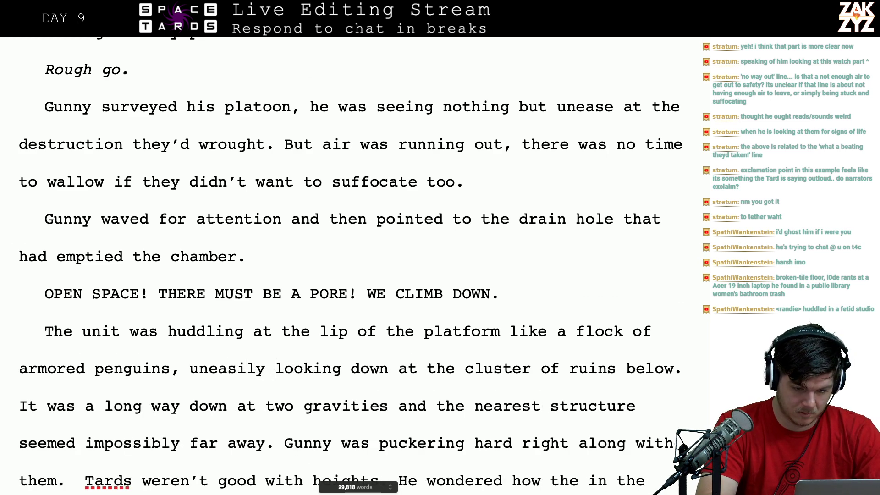
key(BackSpace)
key(BackSpace)
key(BackSpace)
key(BackSpace)
key(BackSpace)
key(BackSpace)
key(BackSpace)
key(BackSpace)
key(BackSpace)
key(BackSpace)
key(BackSpace)
key(BackSpace)
key(BackSpace)
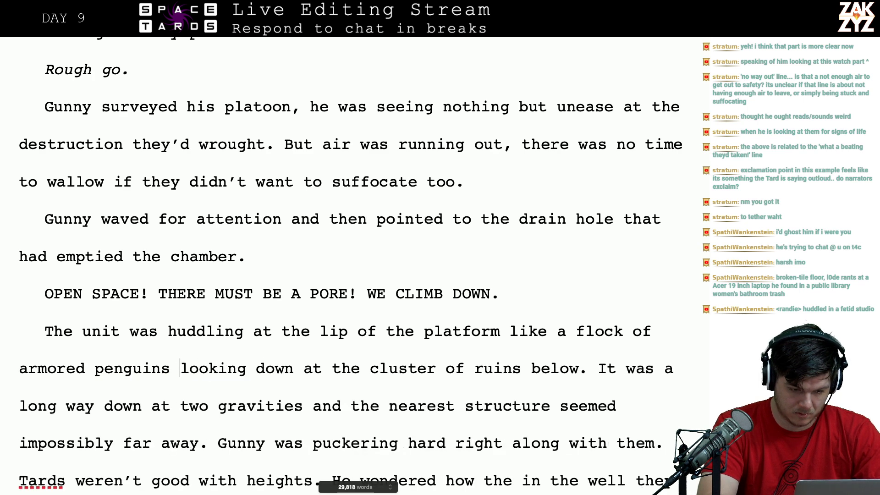
- Replace "looking down at the cluster of ruins below." with "uneasily eyeing the drop." after "armored penguins"
text(uneasily )
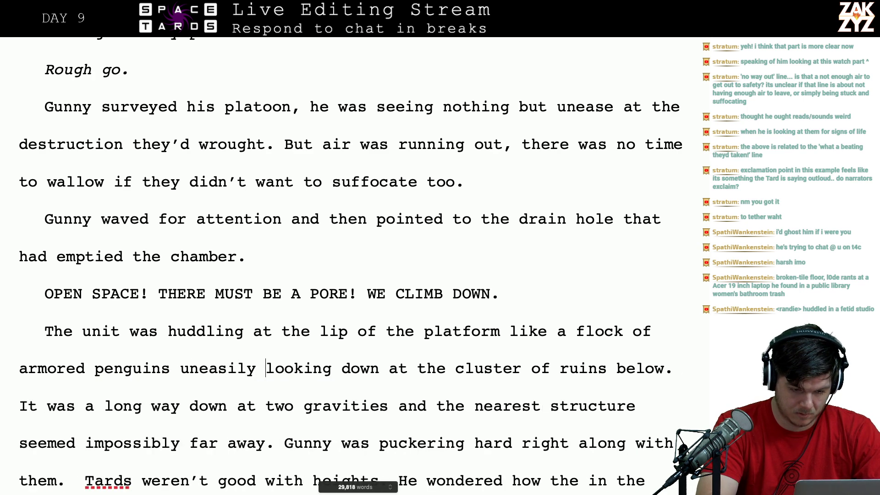
text(eyeing the dro)
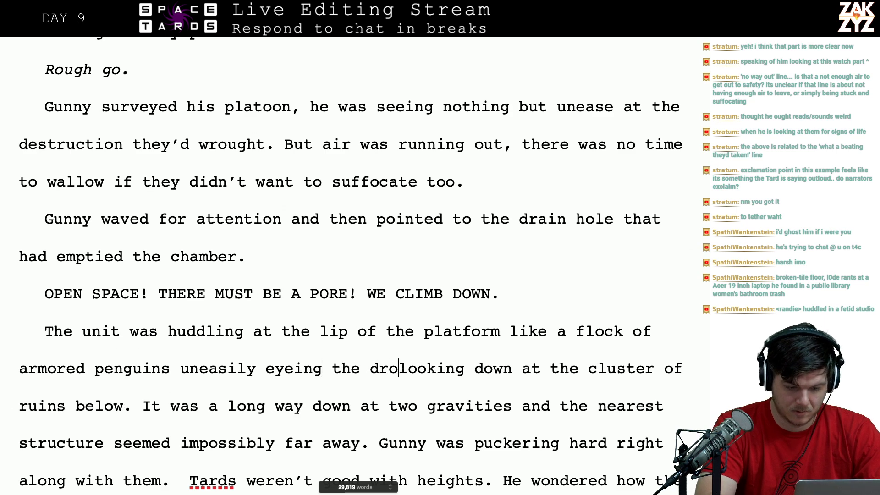
text(p.)
key(shift+Right)
key(shift+Right)
key(shift+Right)
key(shift+Right)
key(shift+Right)
key(shift+Right)
key(shift+Right)
key(shift+Right)
key(shift+Right)
key(shift+Right)
key(shift+Right)
key(shift+Right)
key(shift+Right)
key(shift+Right)
key(shift+Right)
key(shift+Right)
key(shift+Right)
key(shift+Right)
key(shift+Right)
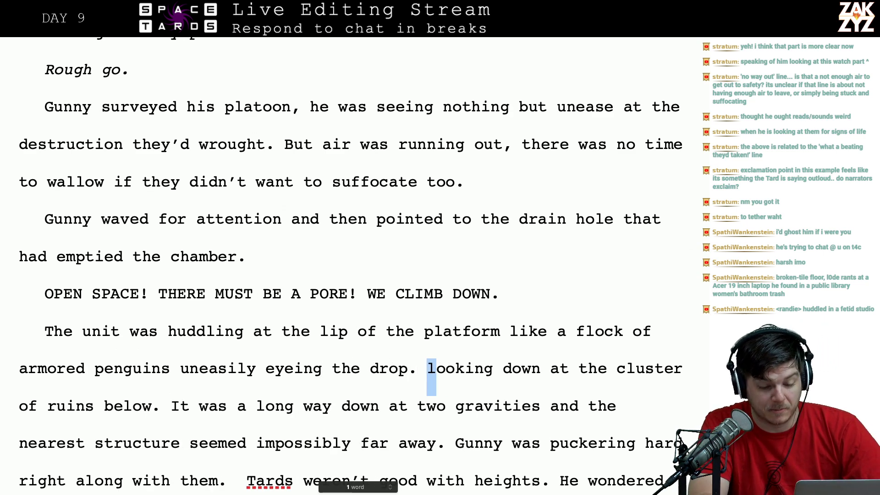
key(shift+Right)
key(shift+Right)
key(shift+Right)
key(shift+Right)
key(shift+Right)
key(shift+Right)
key(shift+Right)
key(shift+Right)
key(shift+Right)
key(shift+Right)
key(shift+Right)
key(shift+Right)
key(shift+Right)
key(shift+Right)
key(shift+Right)
key(shift+Right)
key(shift+Right)
key(shift+Right)
key(shift+Right)
key(shift+Right)
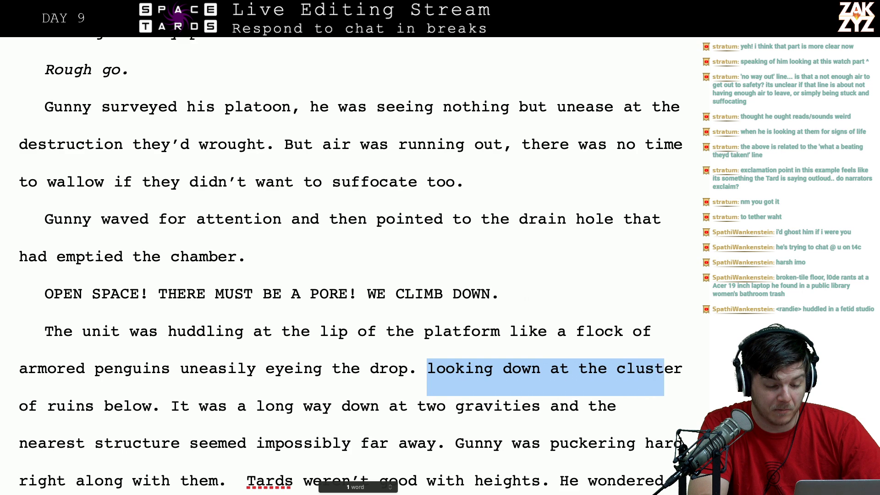
key(shift+Right)
key(shift+Right)
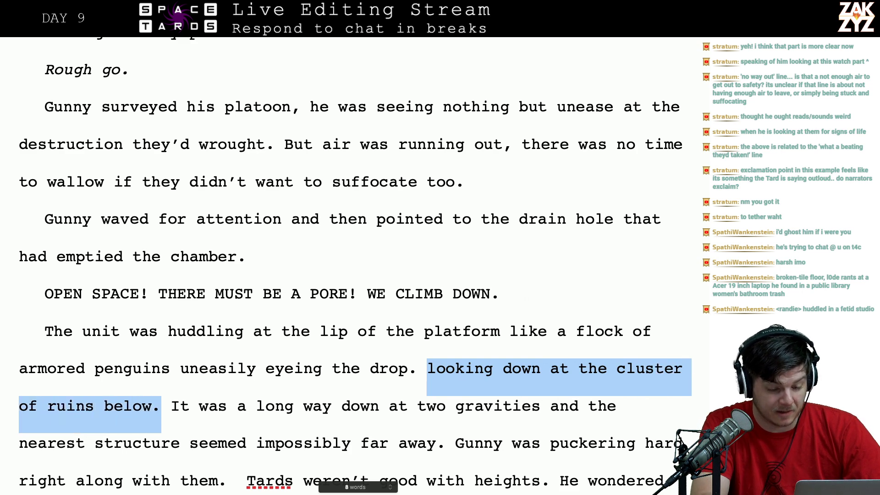
key(BackSpace)
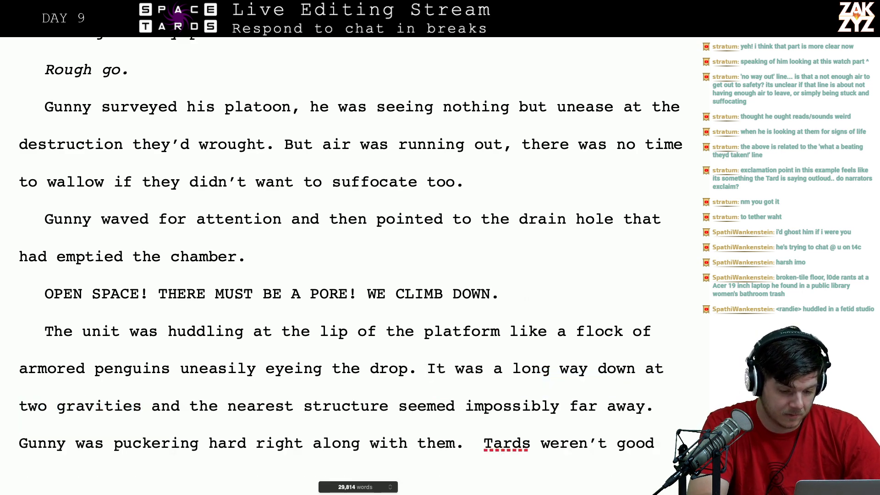
- Add a comma after "armored penguins", before "uneasily eyeing the drop"
click(171, 369)
text(,)
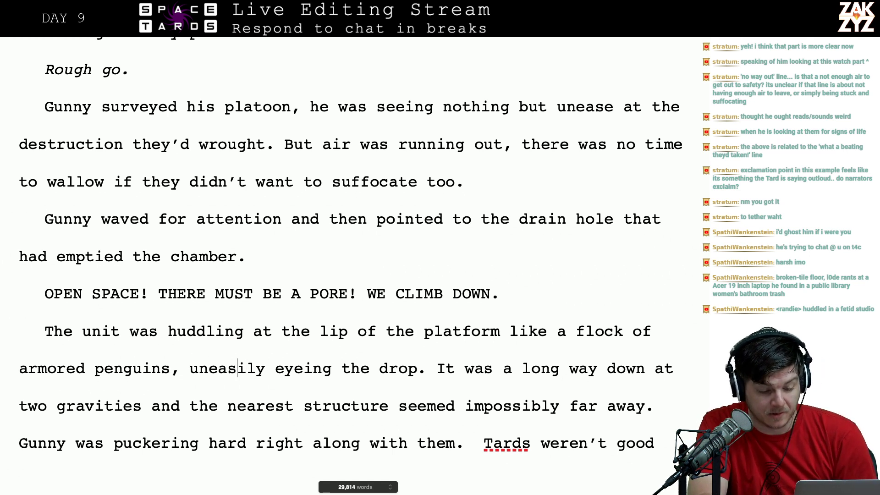
click(198, 369)
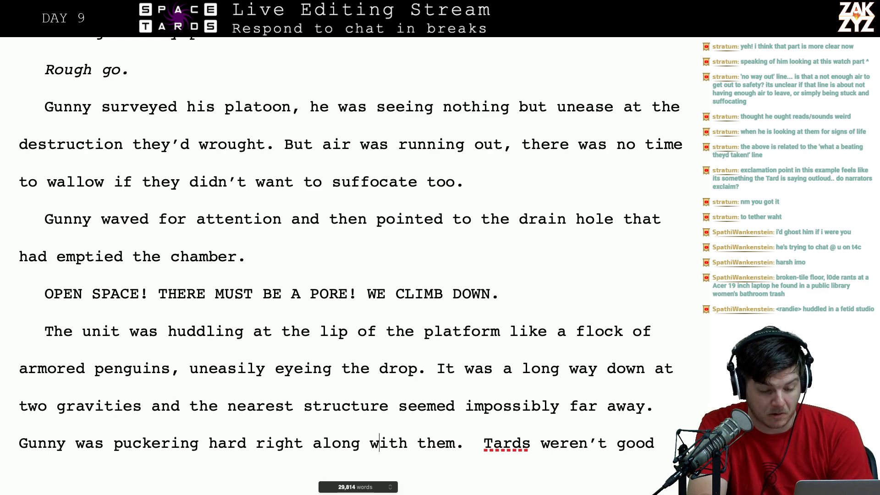
- Delete the extra space before the sentence beginning "Tards weren't good"
scroll(494, 443, down, 10)
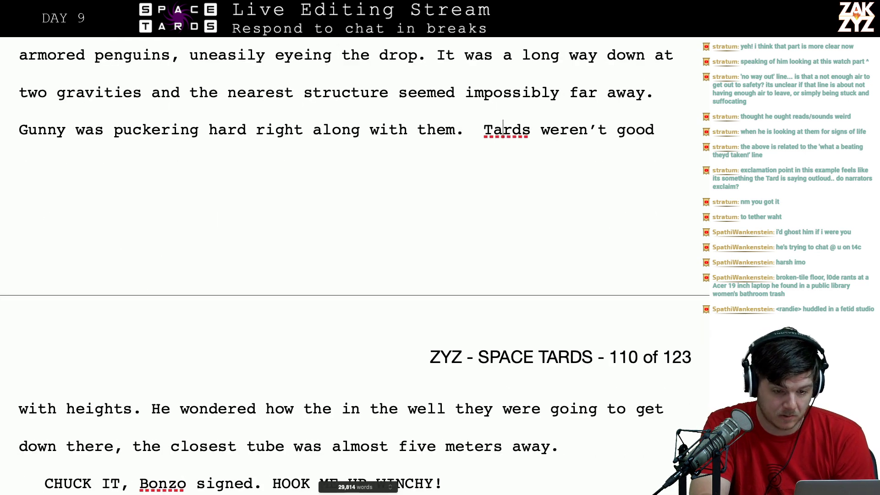
key(Left)
key(BackSpace)
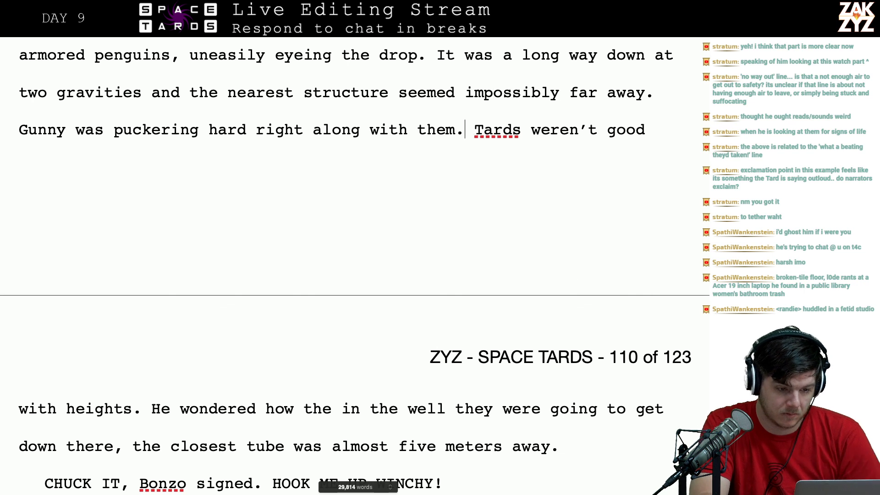
- Replace "hard right along with them" after "Gunny was puckering" with "just as hard as the others"
key(BackSpace)
key(BackSpace)
key(BackSpace)
key(BackSpace)
key(BackSpace)
key(BackSpace)
key(BackSpace)
key(BackSpace)
key(BackSpace)
key(BackSpace)
key(BackSpace)
key(BackSpace)
key(BackSpace)
key(BackSpace)
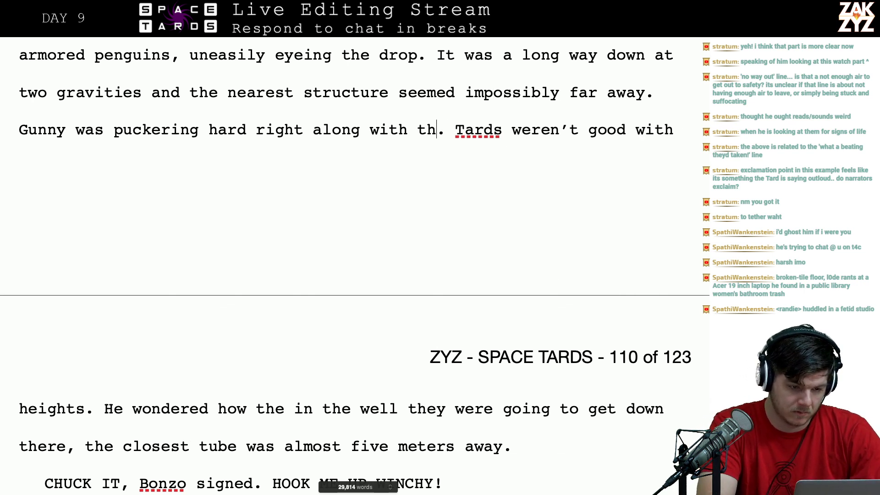
key(BackSpace)
key(BackSpace)
key(BackSpace)
key(BackSpace)
key(BackSpace)
key(BackSpace)
key(BackSpace)
text(j)
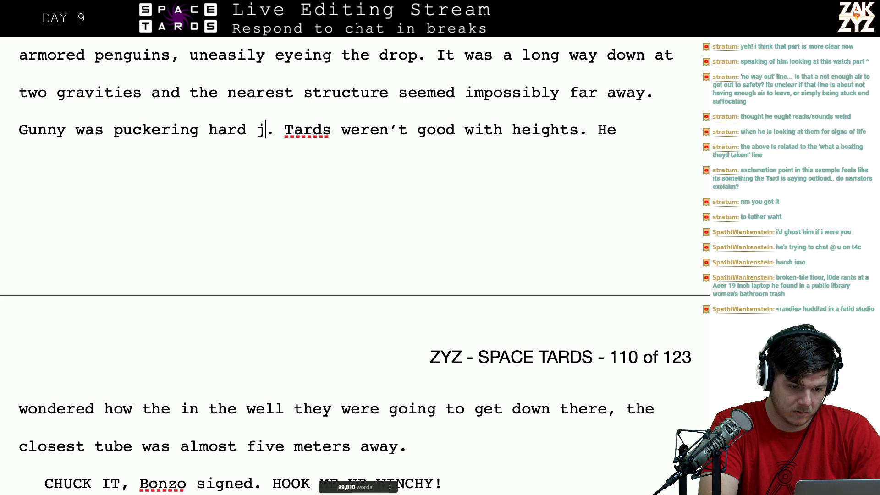
key(BackSpace)
key(BackSpace)
key(BackSpace)
key(BackSpace)
key(BackSpace)
key(BackSpace)
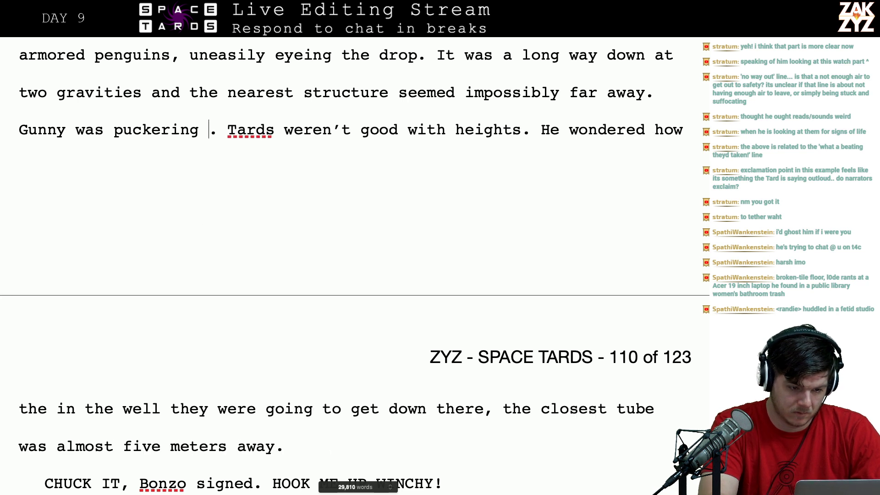
text(just as hard ast t)
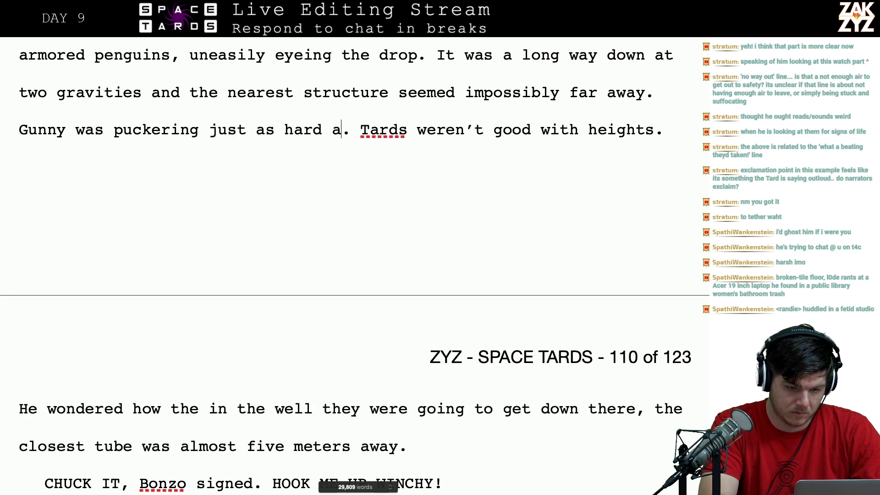
key(BackSpace)
key(BackSpace)
key(BackSpace)
key(BackSpace)
text(s the ot)
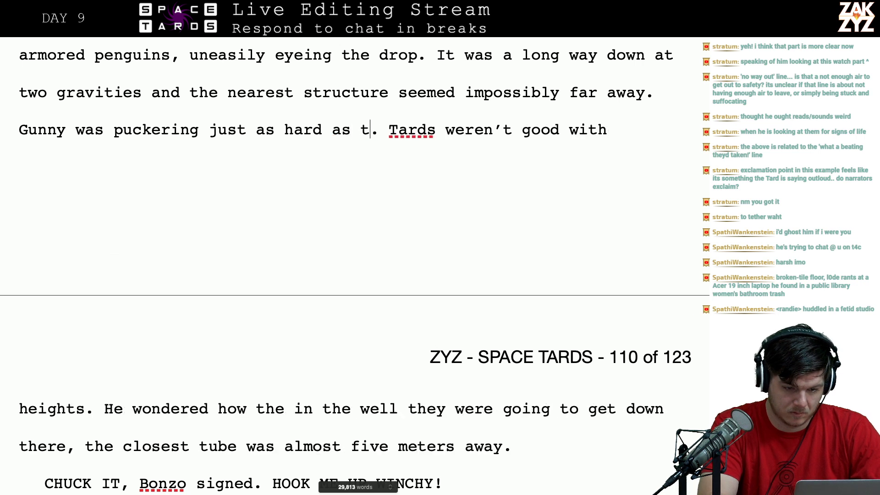
text(hers)
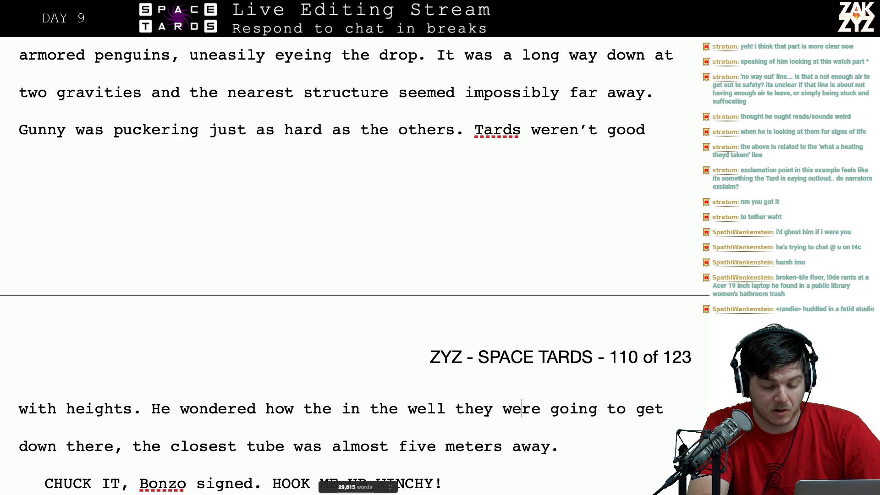
- Replace "the in the well" after "He wondered how" with "in bells"
scroll(164, 370, down, 5)
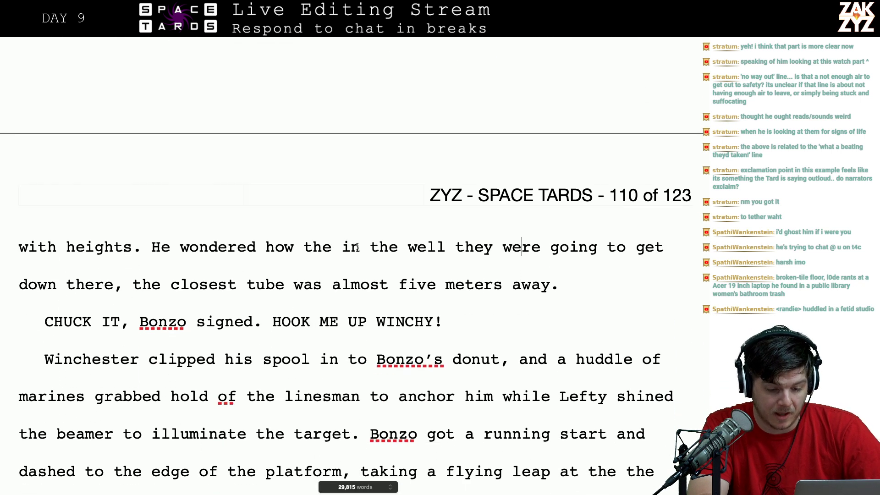
click(380, 252)
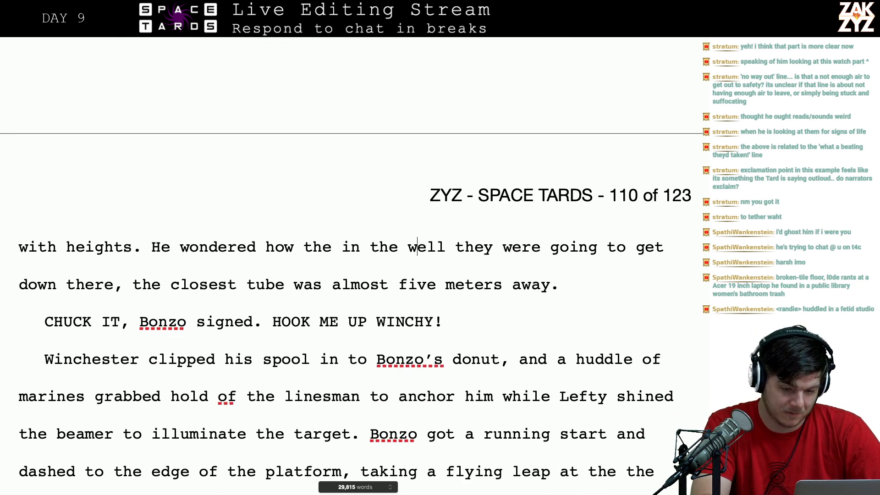
key(Right)
key(Right)
key(Right)
key(BackSpace)
key(BackSpace)
key(BackSpace)
key(BackSpace)
key(BackSpace)
key(BackSpace)
key(BackSpace)
key(BackSpace)
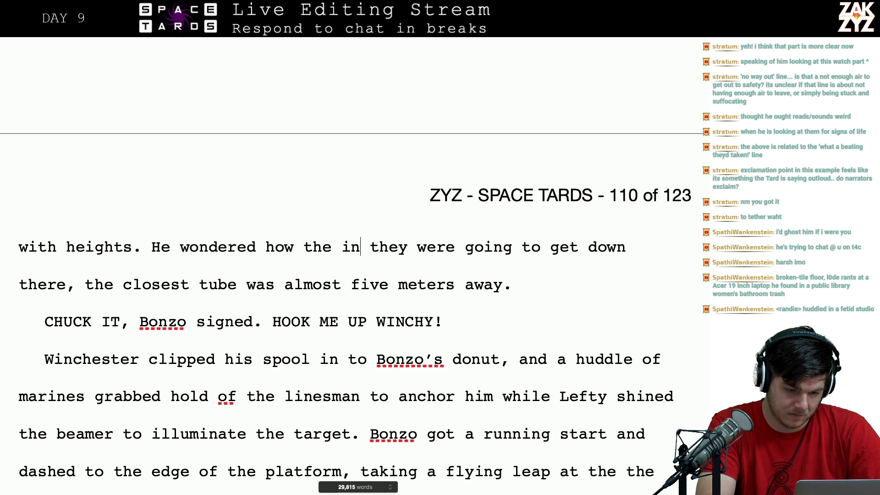
key(BackSpace)
key(BackSpace)
key(BackSpace)
key(BackSpace)
key(BackSpace)
key(BackSpace)
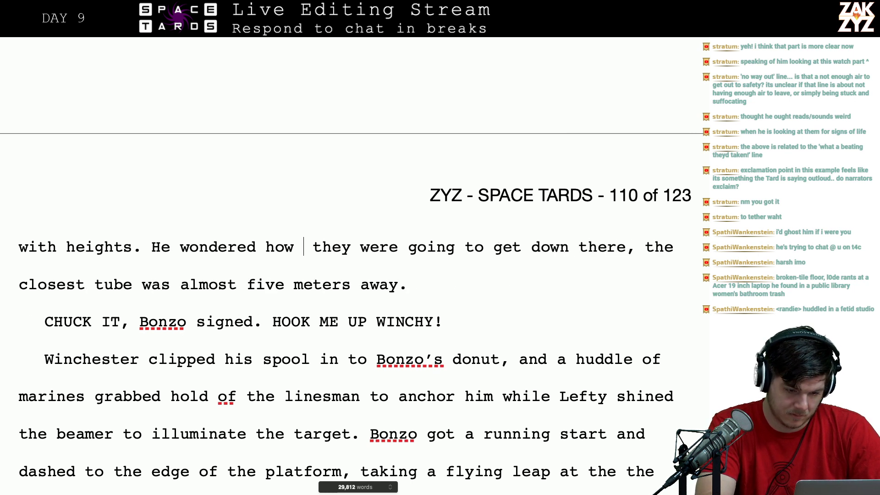
text(in bells)
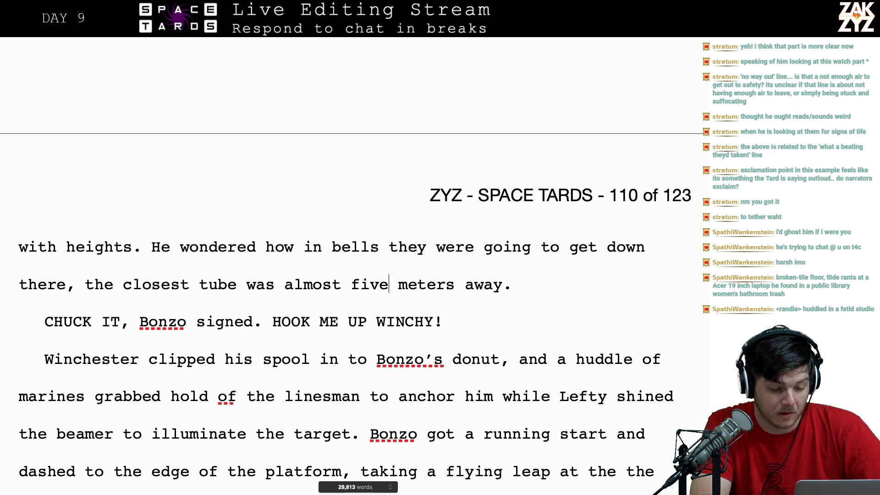
- Change "in to" to "to" in the sentence where Winchester clips his spool to Bonzo's donut
key(Right)
key(Right)
key(Right)
key(Right)
key(Right)
key(Right)
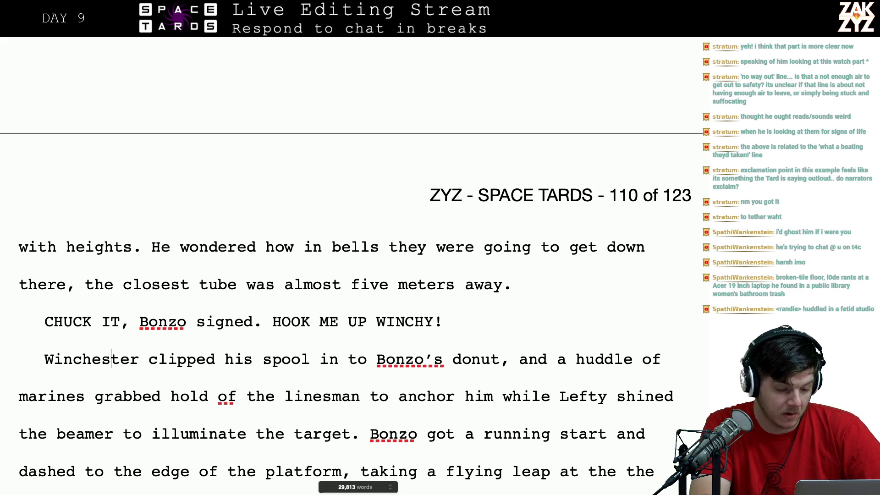
scroll(333, 225, down, 5)
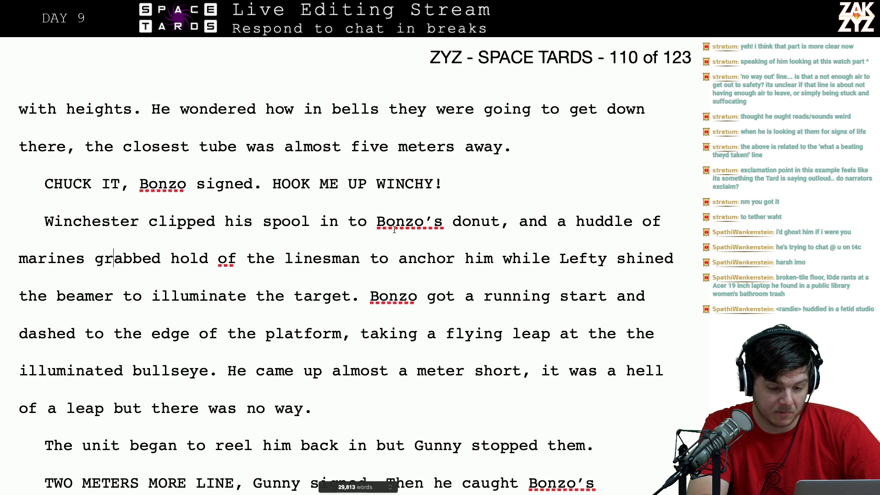
click(333, 226)
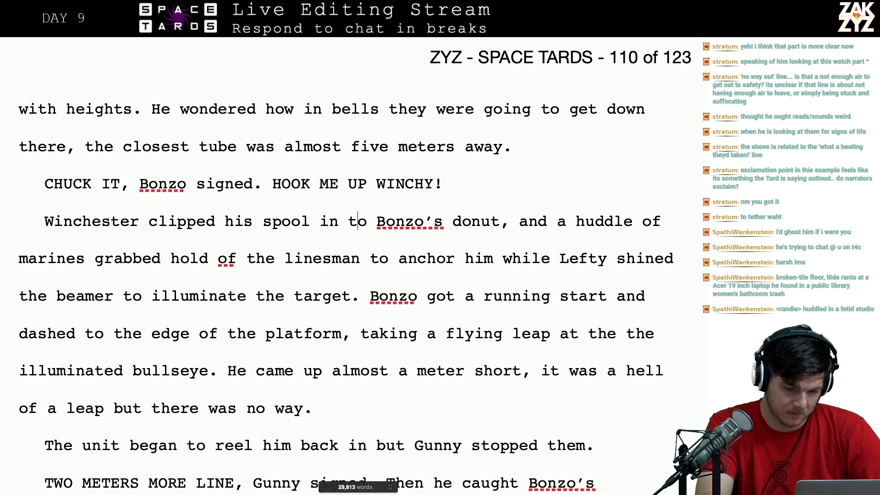
key(BackSpace)
key(BackSpace)
key(BackSpace)
key(BackSpace)
key(BackSpace)
text(to)
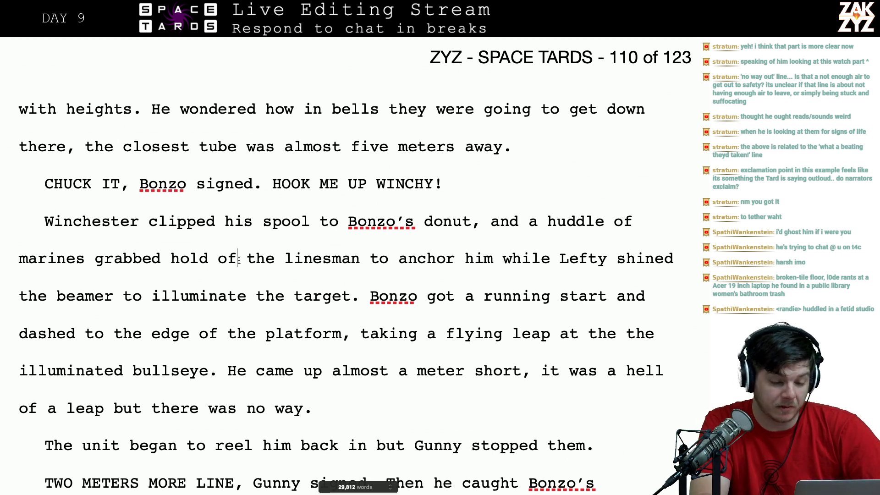
- Replace "target" with "tube beneath them" in the sentence where Lefty shines the beamer
key(Left)
key(Left)
key(Left)
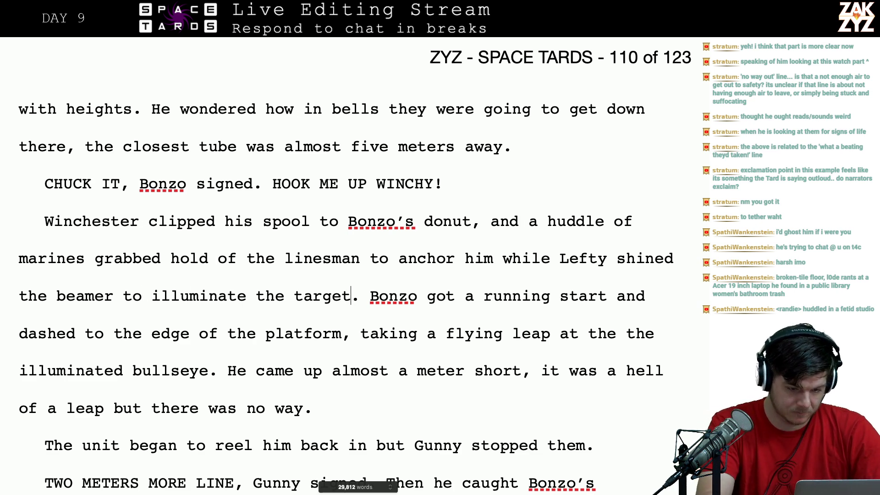
key(BackSpace)
key(BackSpace)
key(BackSpace)
key(BackSpace)
key(BackSpace)
key(BackSpace)
text(tube b)
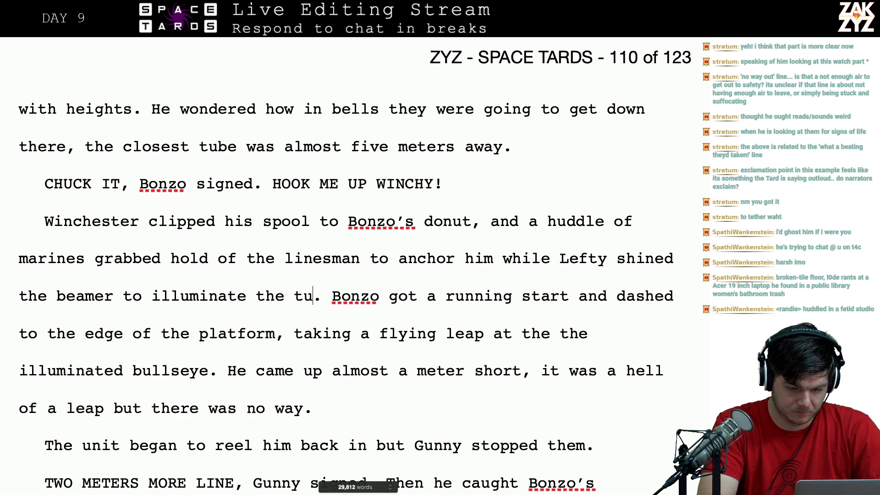
text(elow)
key(Left)
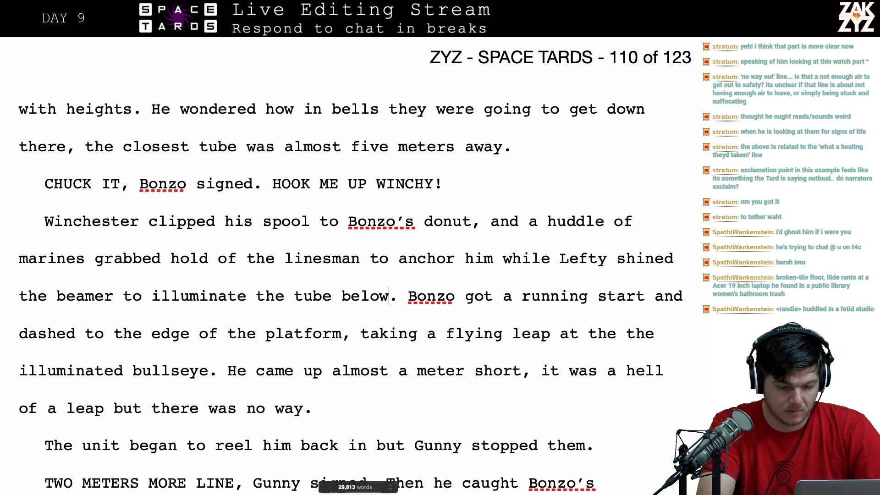
key(BackSpace)
key(BackSpace)
key(BackSpace)
text(neath them)
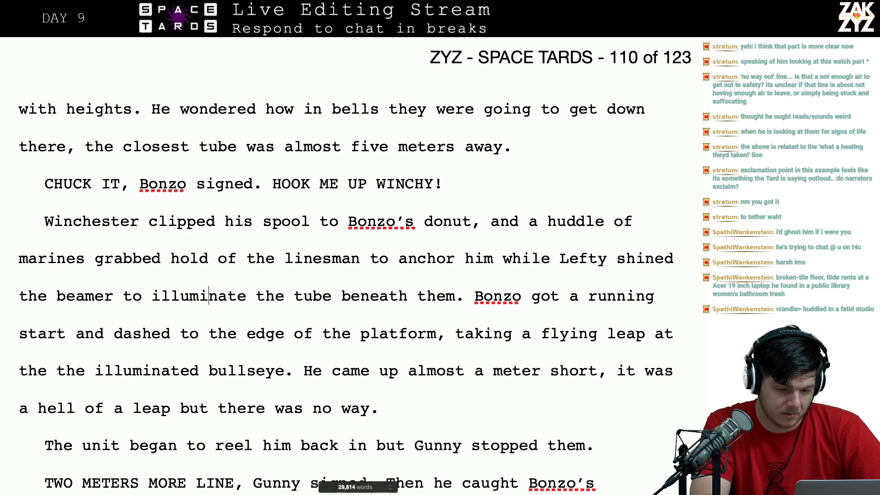
- Insert "closest" before "tube beneath them" in the beamer sentence
key(Right)
key(Right)
key(Right)
key(Right)
key(Right)
key(Right)
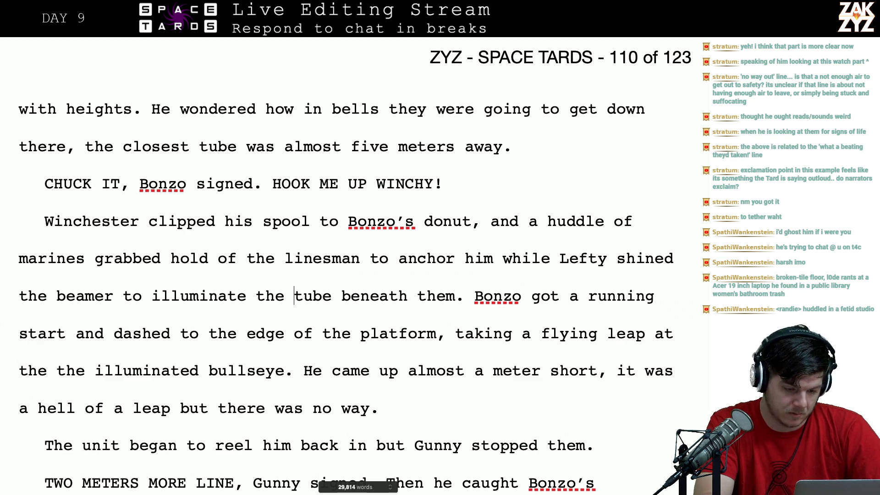
text(closest)
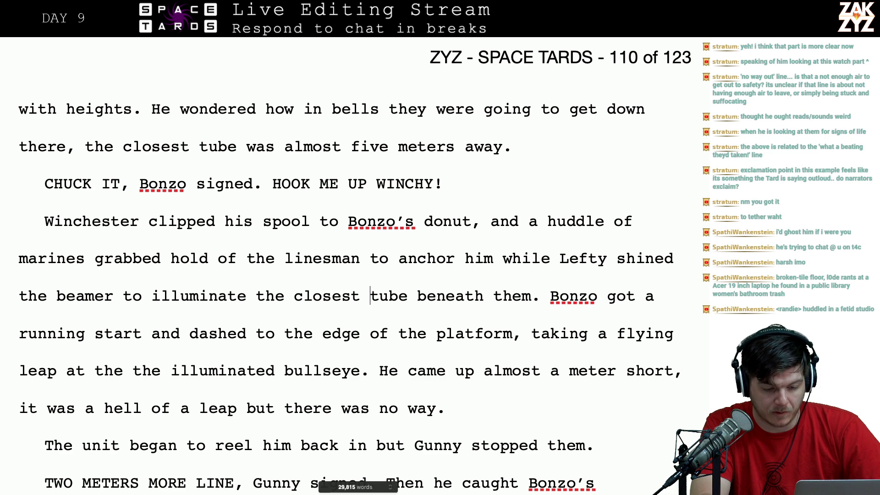
- Delete "beneath them" so the beamer sentence ends with "the closest tube"
key(Right)
key(Right)
key(Right)
key(Right)
key(Right)
key(Right)
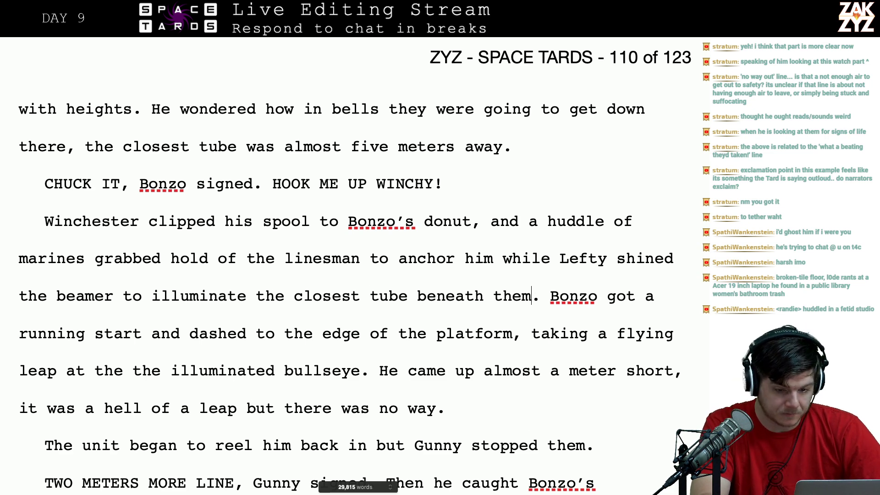
key(Left)
key(Left)
key(Left)
key(BackSpace)
key(BackSpace)
key(BackSpace)
key(BackSpace)
key(BackSpace)
key(BackSpace)
key(BackSpace)
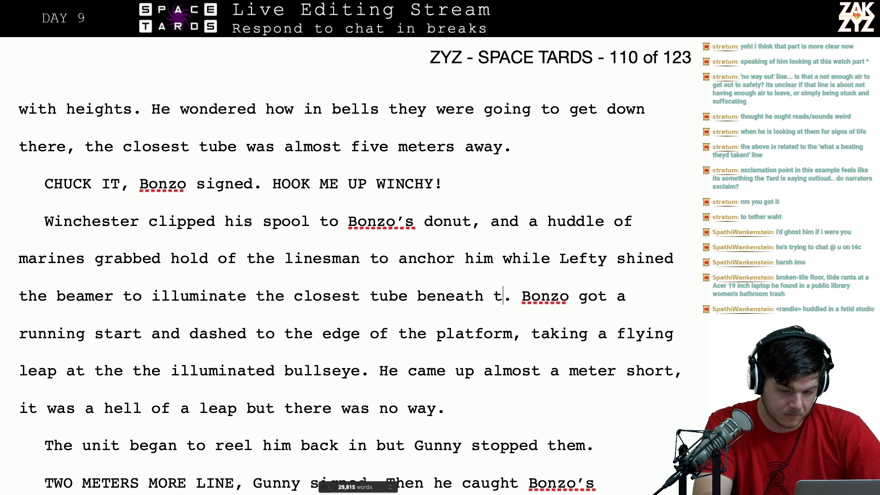
key(BackSpace)
key(BackSpace)
key(BackSpace)
key(BackSpace)
key(BackSpace)
key(BackSpace)
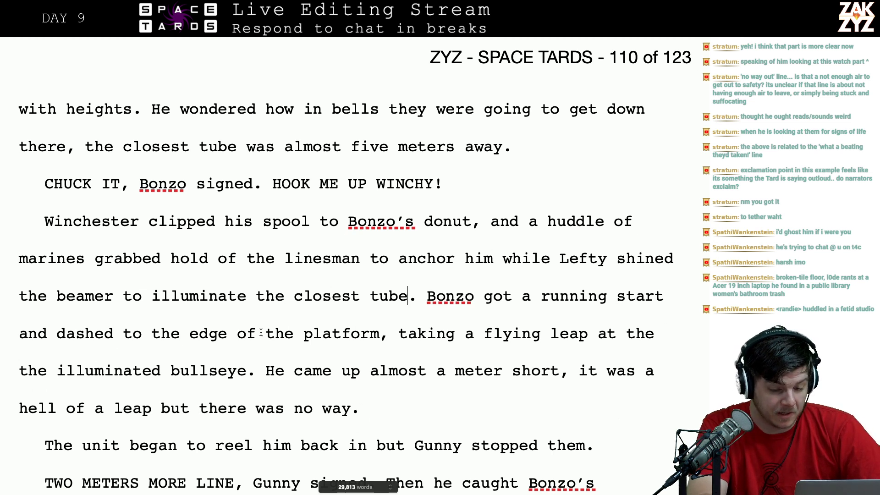
- Proofread the passage from Bonzo's flying leap at the tube to Gunny's order for more line
click(522, 333)
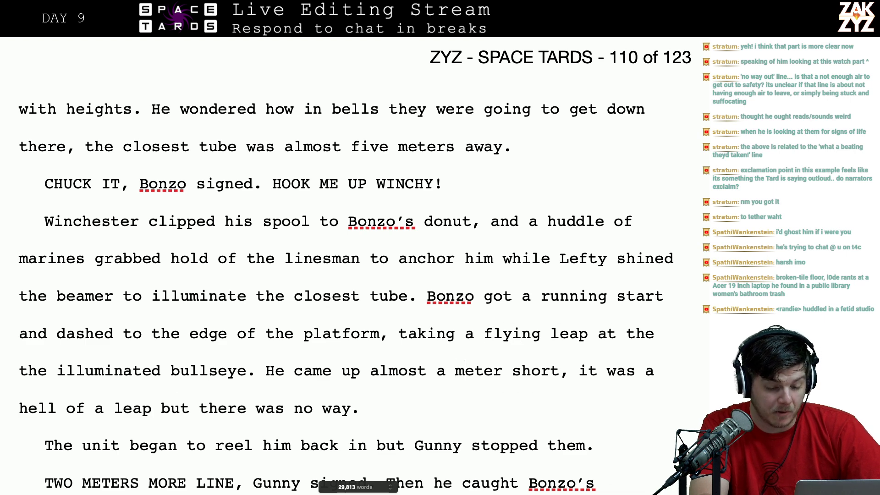
key(Right)
key(Right)
key(Right)
key(Right)
key(Right)
key(Right)
key(Right)
key(Right)
key(Right)
key(Right)
key(Right)
key(Right)
key(Right)
key(Right)
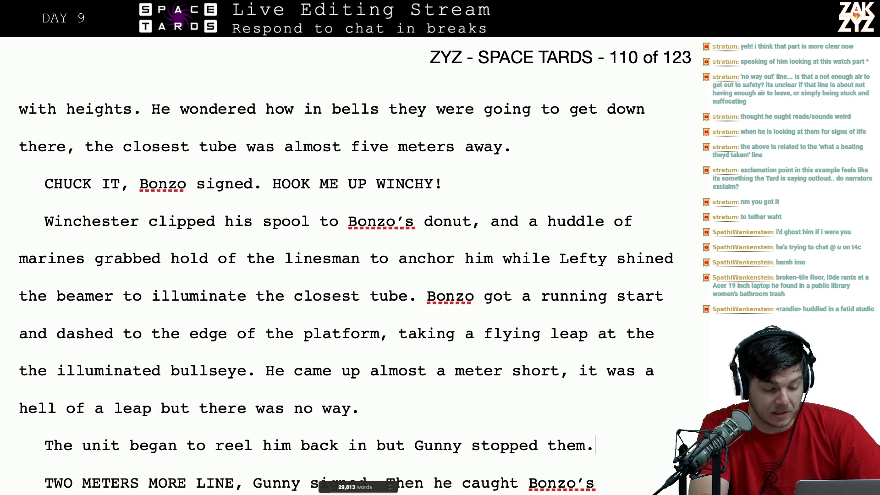
key(Left)
key(Left)
key(Left)
key(Left)
key(Left)
key(Left)
key(Left)
key(Left)
key(Left)
key(Left)
key(Left)
key(Left)
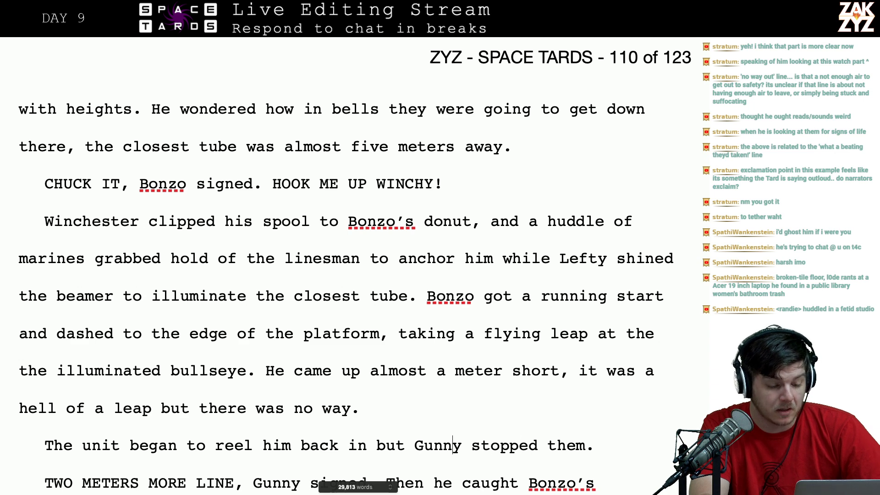
key(Down)
key(Down)
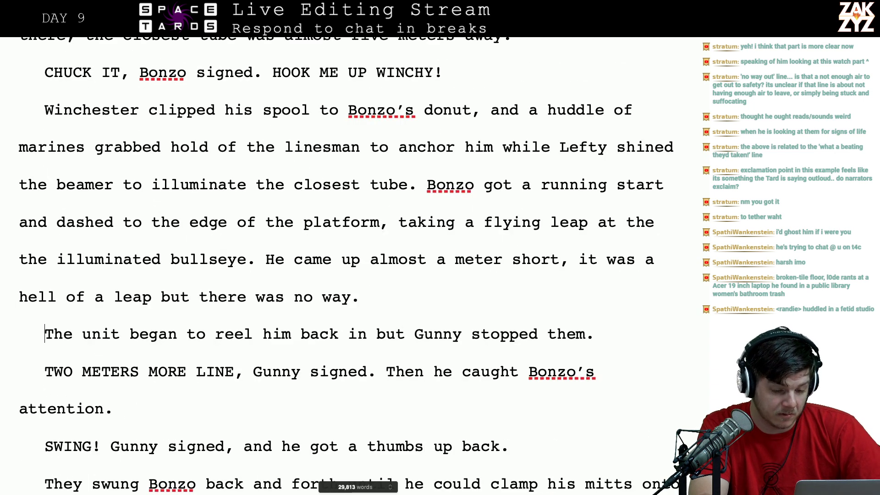
key(End)
key(Left)
key(Left)
key(Left)
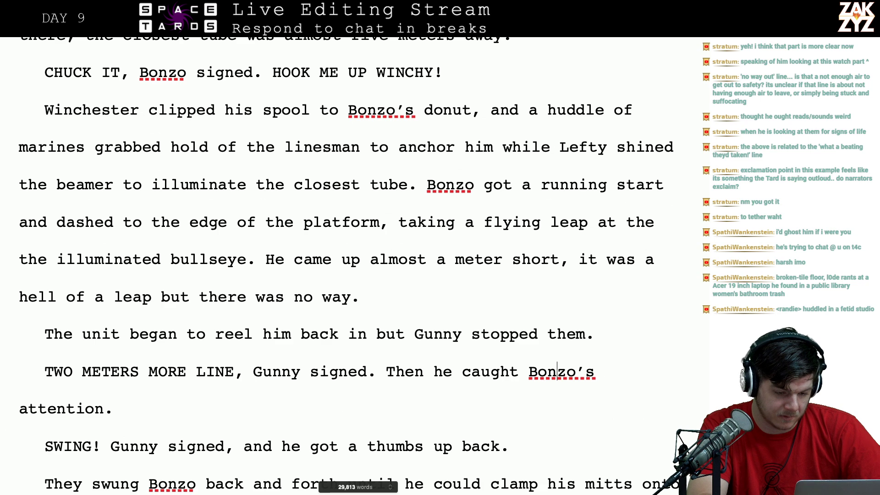
- Delete "back" from "began to reel him back in" in the sentence about the unit
click(339, 334)
key(BackSpace)
key(BackSpace)
key(BackSpace)
key(BackSpace)
key(BackSpace)
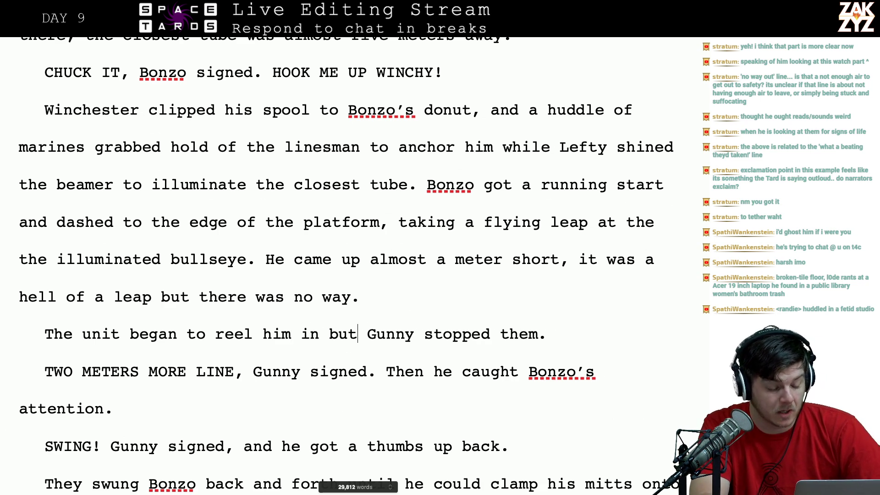
- Proofread Gunny's "TWO METERS MORE LINE" order through the word "attention"
key(Right)
key(Right)
key(Right)
key(Right)
key(Right)
key(Right)
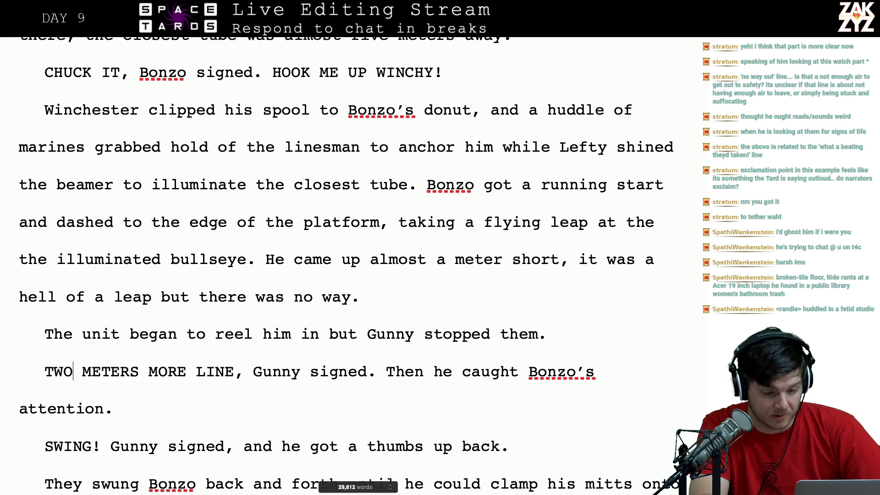
key(Right)
key(Right)
key(Right)
key(Right)
key(Right)
key(Right)
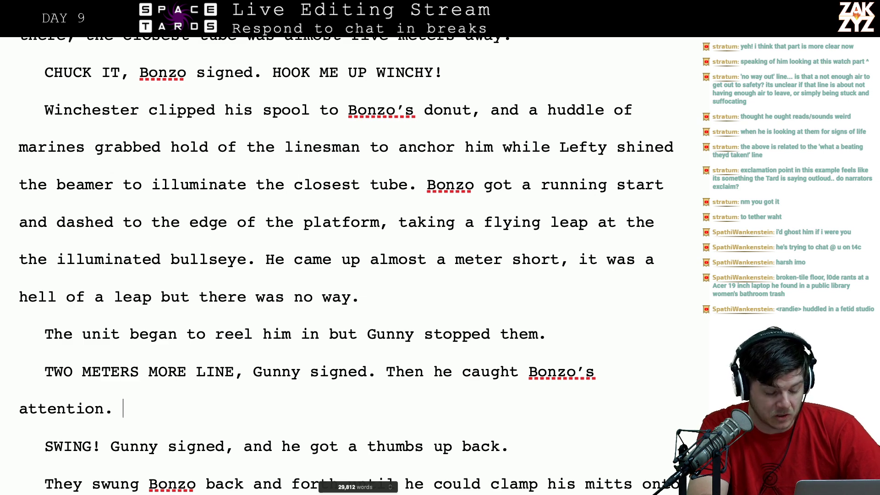
- Proofread the "SWING!" line and the paragraph where Bonzo climbs onto the tube and anchors the line
scroll(343, 270, down, 5)
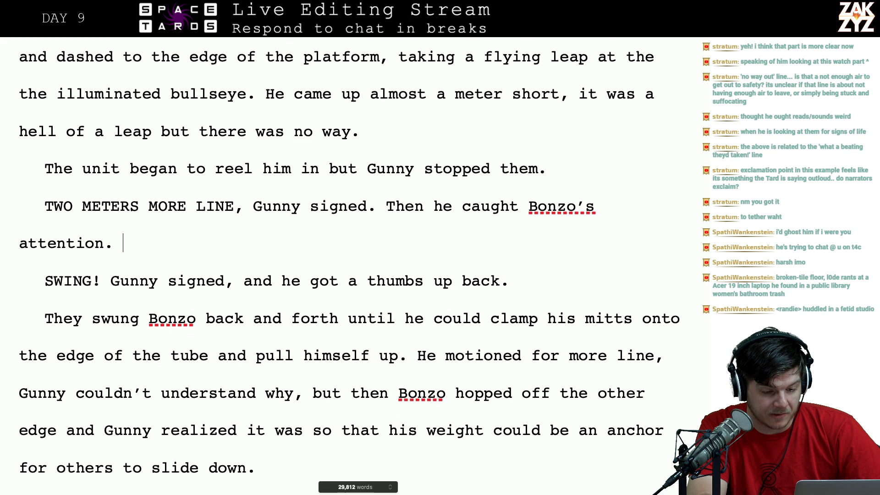
click(286, 296)
key(Right)
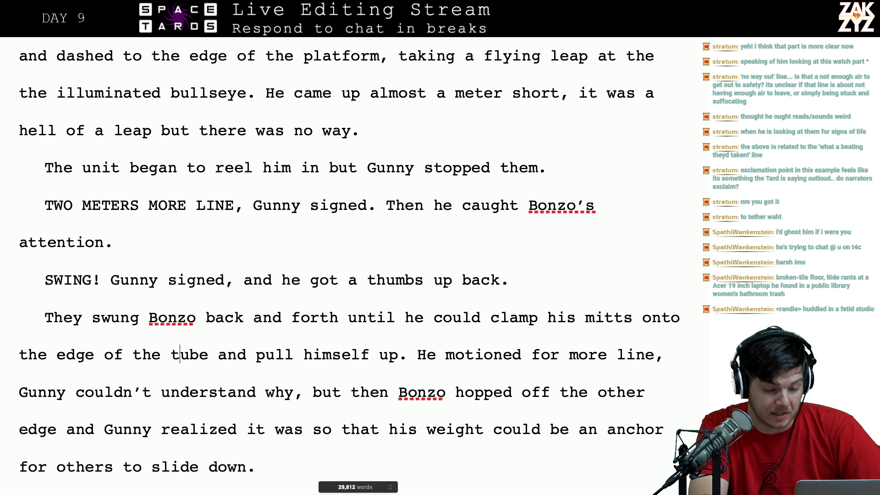
key(Right)
key(Right)
key(Right)
key(Right)
key(Right)
key(Right)
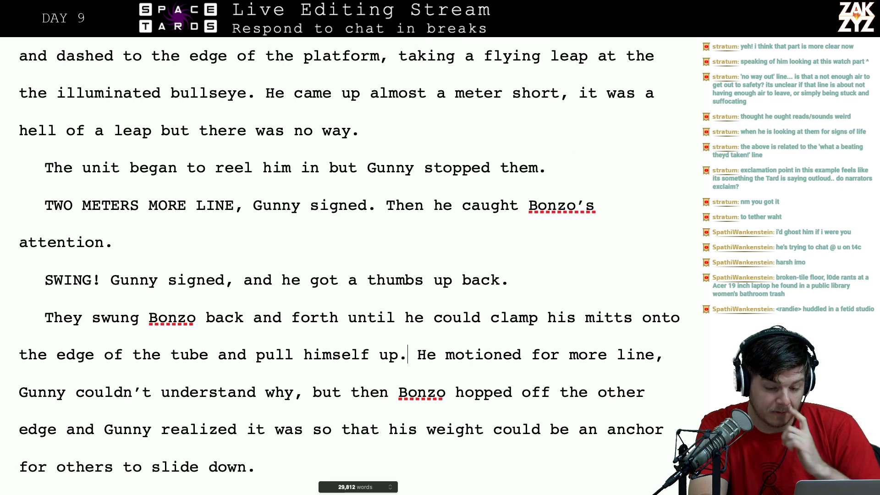
key(Right)
key(Right)
key(Right)
key(Right)
key(Right)
key(Right)
key(Right)
key(Right)
key(Right)
key(Right)
key(Right)
key(Right)
key(Right)
key(Right)
key(Right)
key(Right)
key(Right)
key(Right)
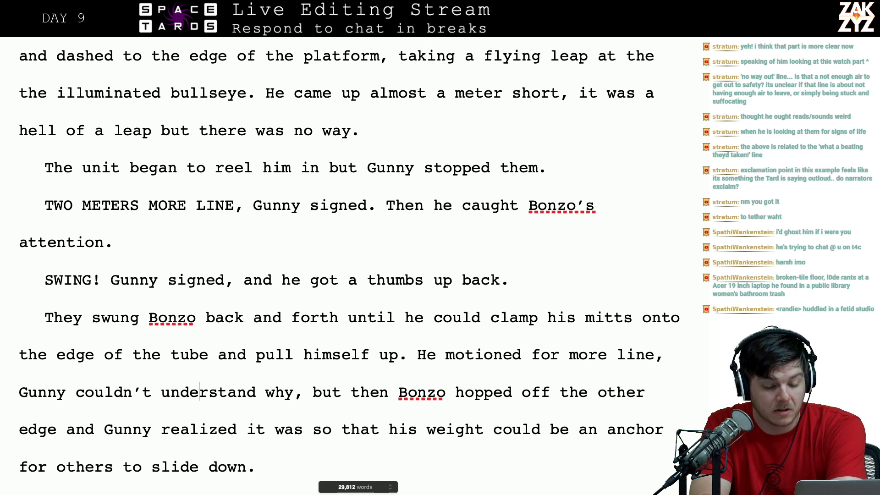
key(Right)
key(Right)
key(Right)
key(Right)
key(Right)
key(Right)
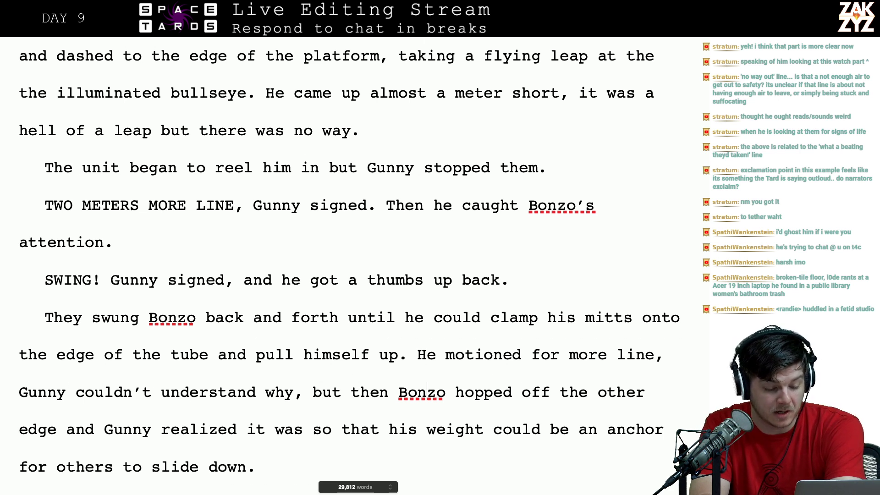
key(Down)
key(Right)
key(Right)
key(Down)
key(Left)
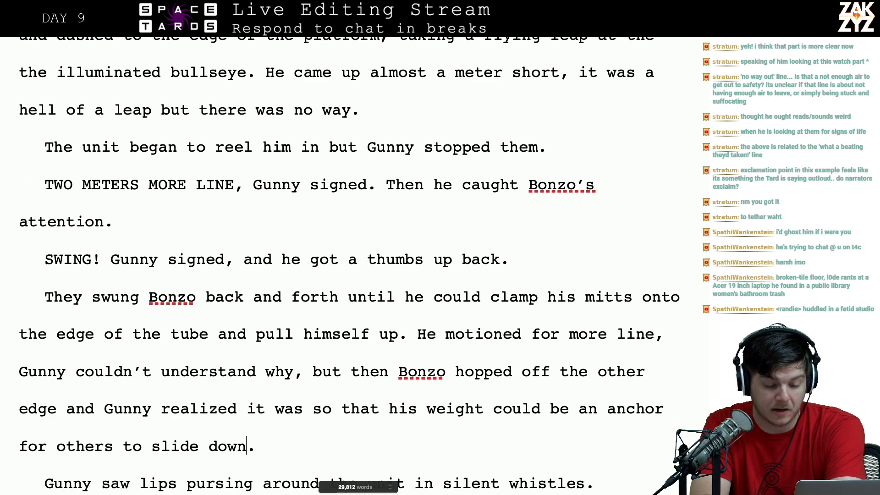
- Open a new paragraph above the "Gunny saw lips pursing around the unit" sentence
key(Down)
key(Down)
key(Down)
key(Down)
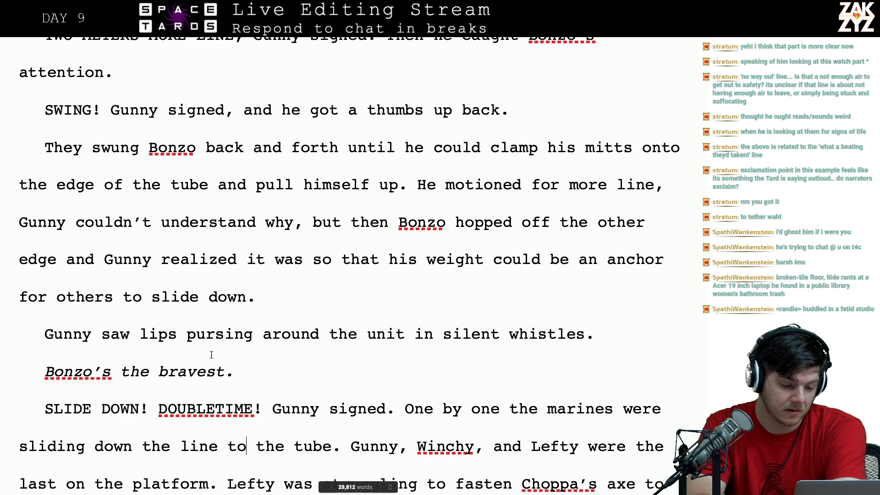
key(Down)
key(Down)
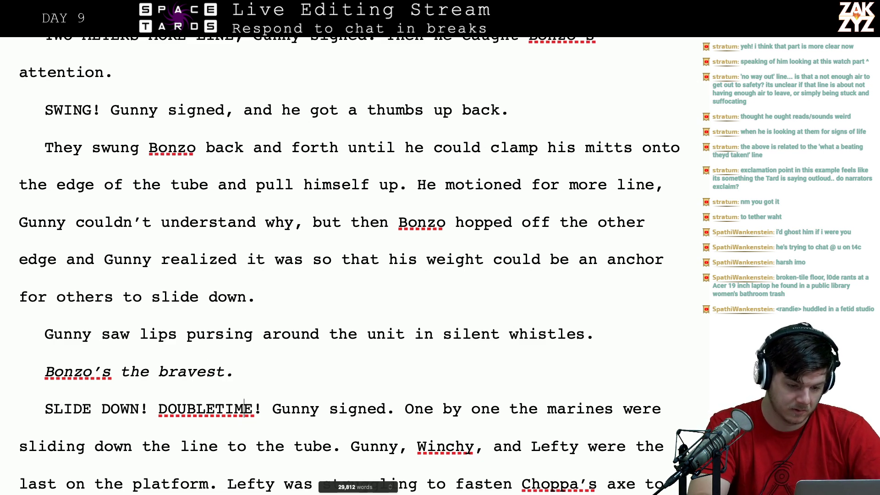
key(Return)
text(Kip)
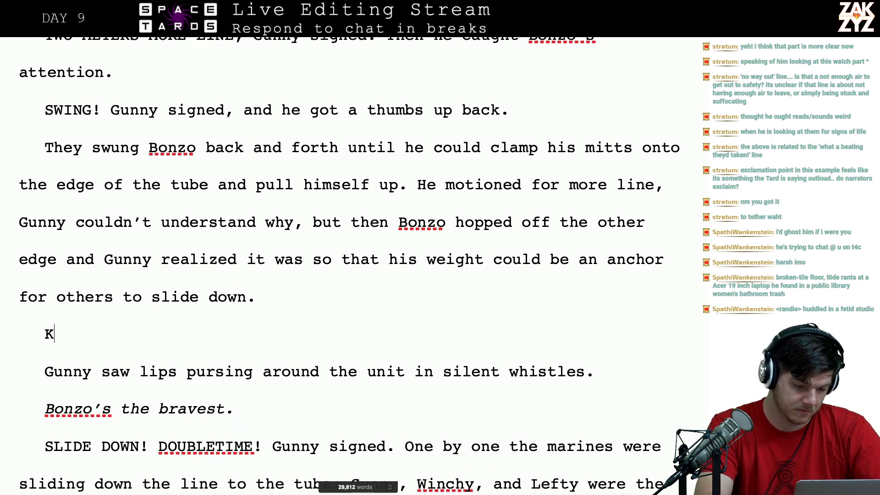
key(BackSpace)
key(BackSpace)
key(BackSpace)
text(Lips were pu)
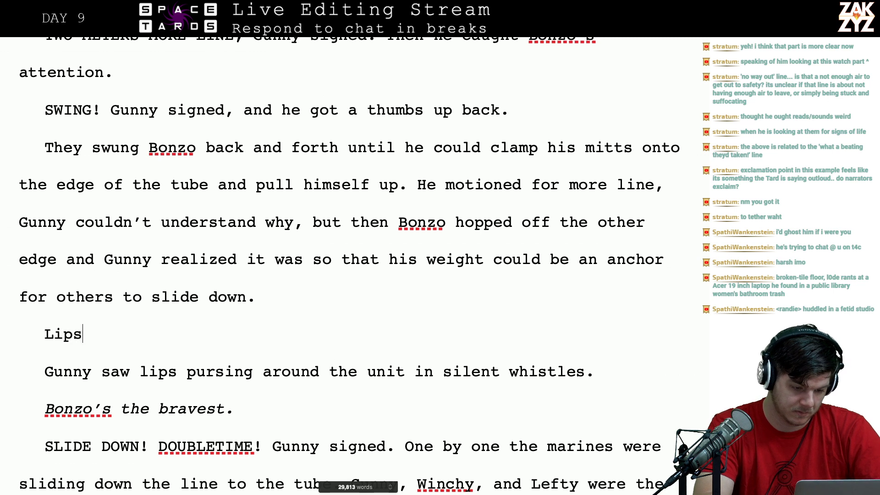
key(BackSpace)
key(BackSpace)
key(BackSpace)
key(BackSpace)
key(BackSpace)
key(BackSpace)
key(BackSpace)
key(BackSpace)
key(BackSpace)
key(BackSpace)
key(BackSpace)
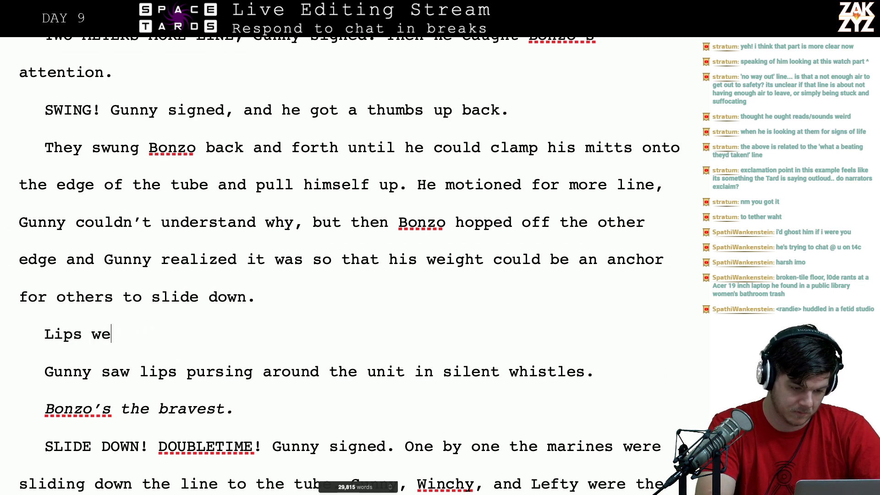
key(BackSpace)
- Write "Marines were pursing their lips in silent whistles" in the new paragraph above the "Gunny saw lips" sentence
text(Marin)
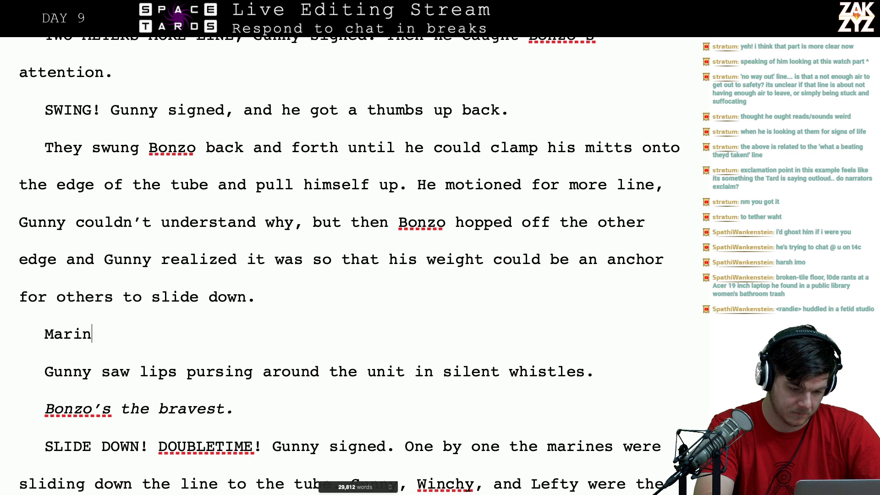
text(es were purs)
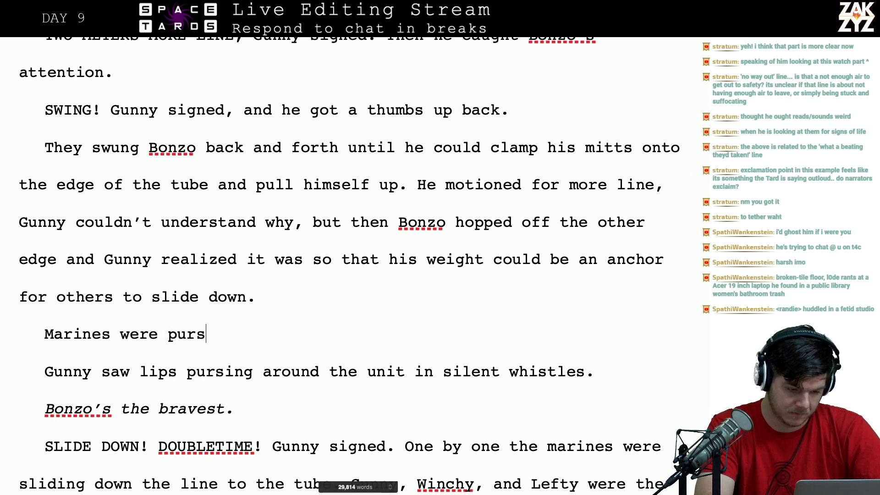
text(ing their lips in)
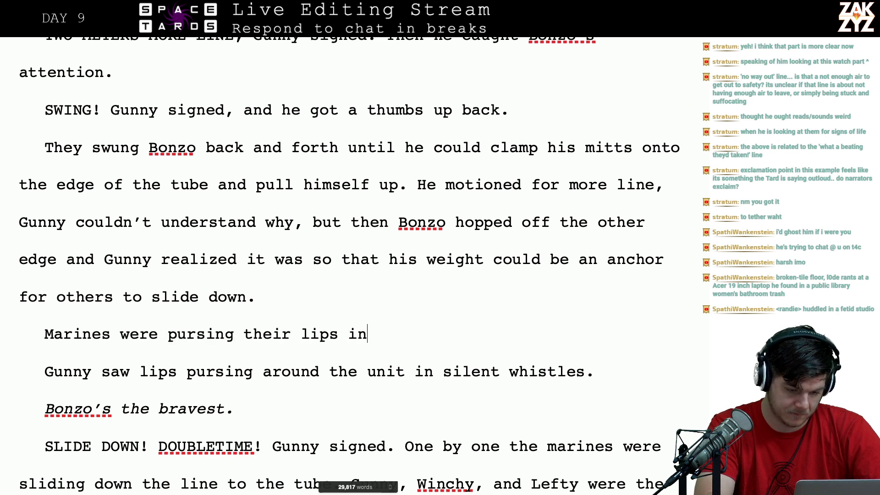
text( silent whistles at)
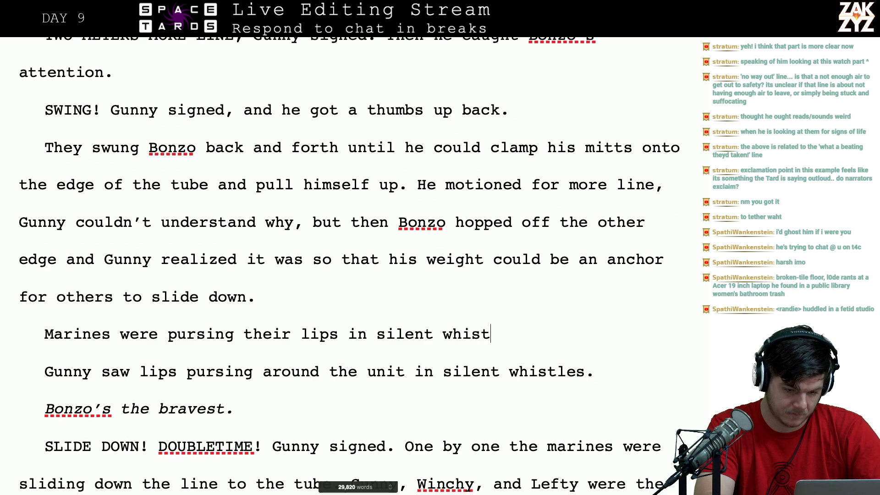
key(BackSpace)
key(BackSpace)
key(BackSpace)
key(BackSpace)
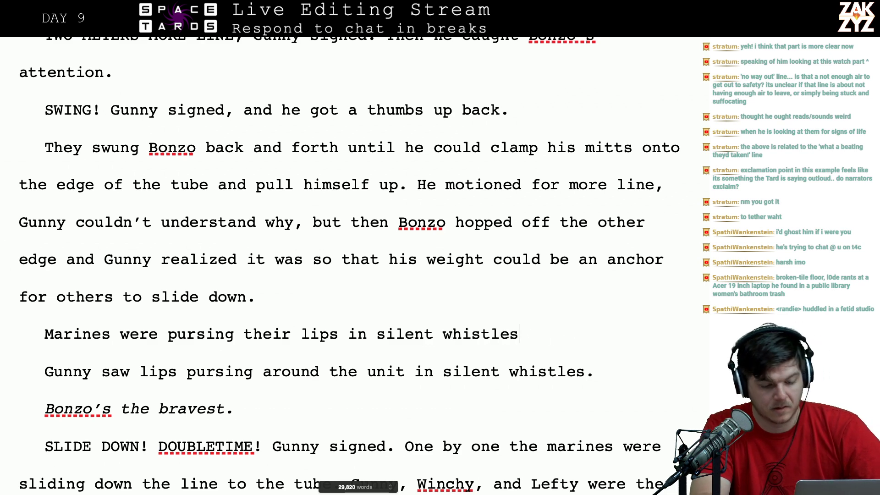
- Delete the old sentence "Gunny saw lips pursing around the unit in silent whistles" below the new one
key(shift+Down)
key(shift+Right)
key(shift+Right)
key(shift+Right)
key(shift+Right)
key(shift+Right)
key(shift+Right)
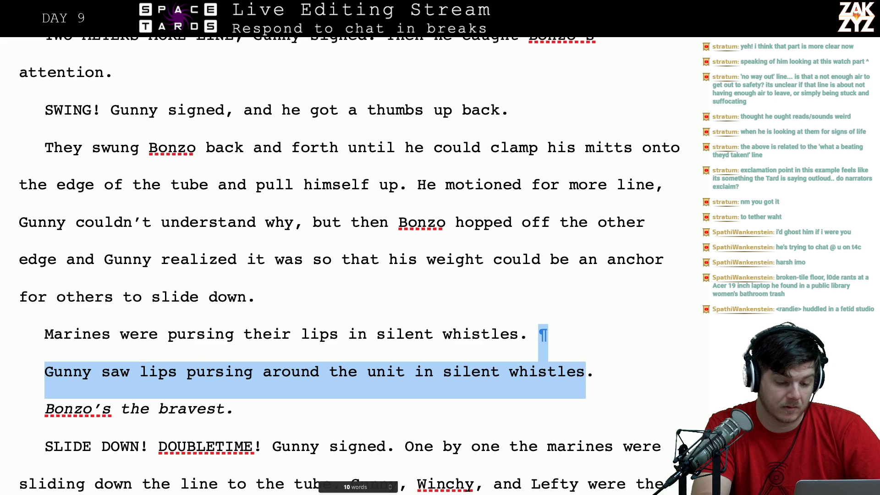
key(BackSpace)
- End the marines' whistling sentence with "at the daring move" and join it to the preceding paragraph
text(at the daring move)
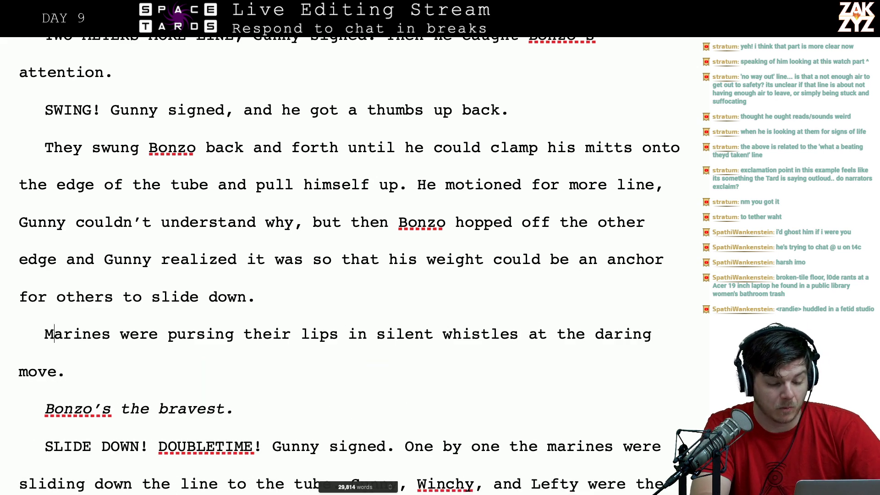
key(BackSpace)
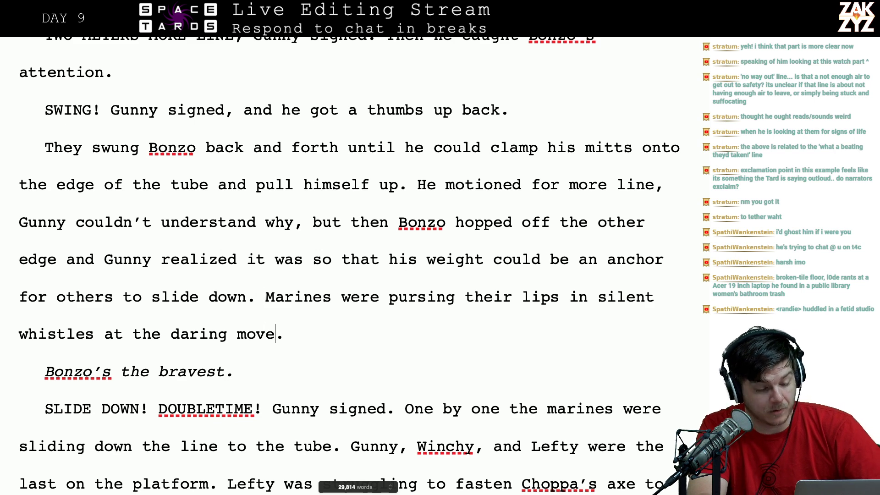
- Proofread from "Bonzo's the bravest" through the paragraph where Lefty struggles to fasten Choppa's axe
key(Right)
key(Right)
key(Down)
key(Right)
key(Right)
key(Down)
key(Down)
key(Down)
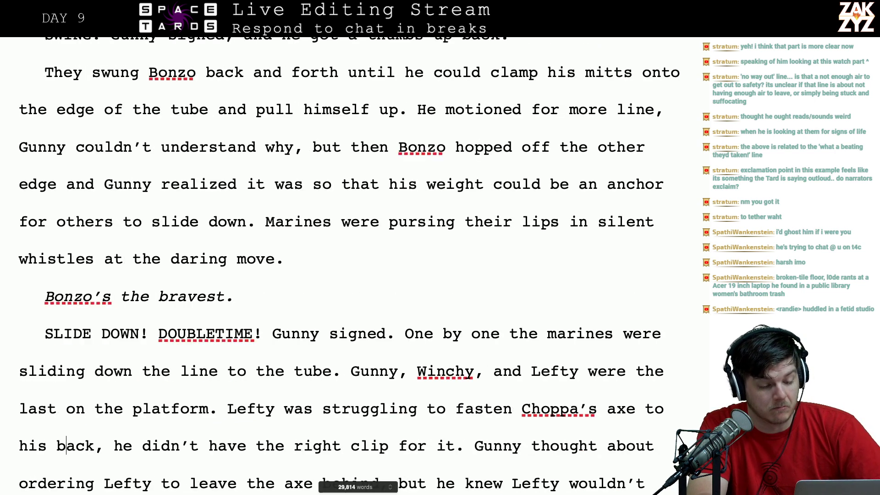
key(Down)
key(Down)
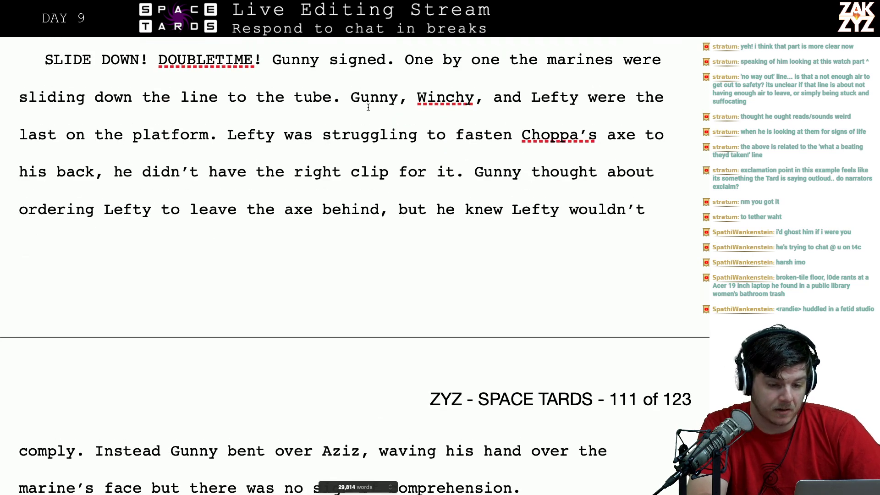
click(453, 60)
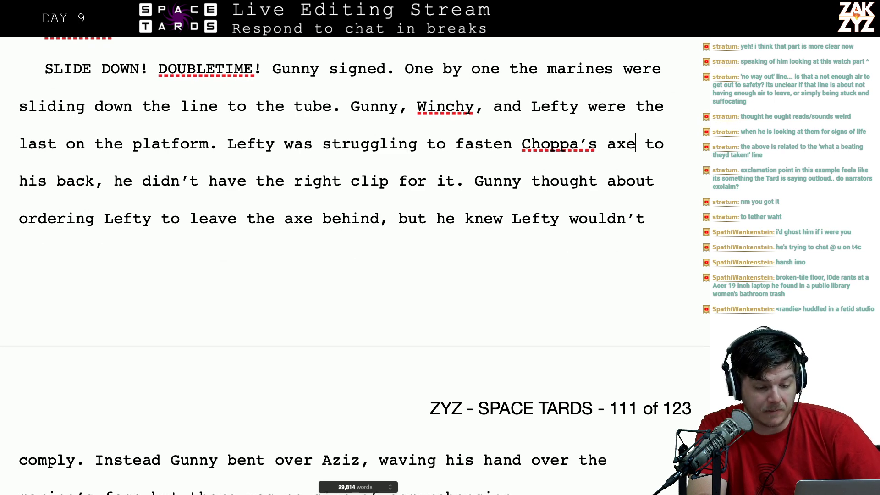
click(28, 218)
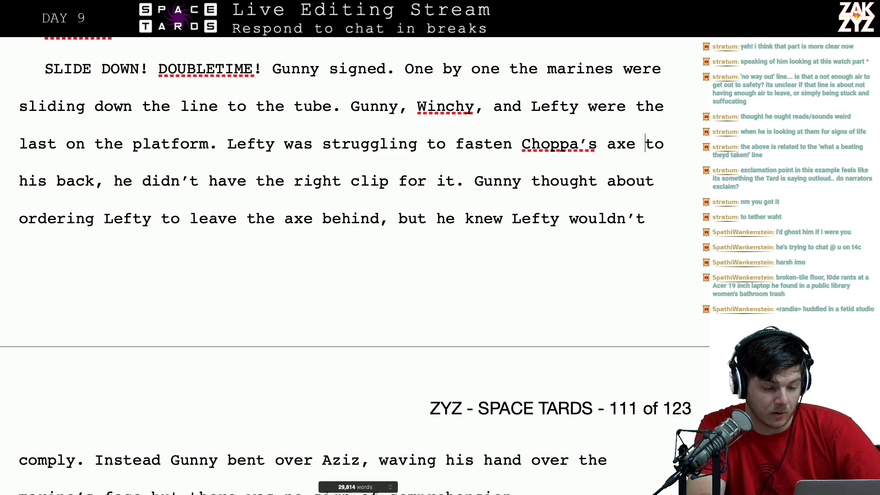
- Proofread the sentence where Gunny bends over Aziz and waves a hand over the marine's face
scroll(262, 147, down, 3)
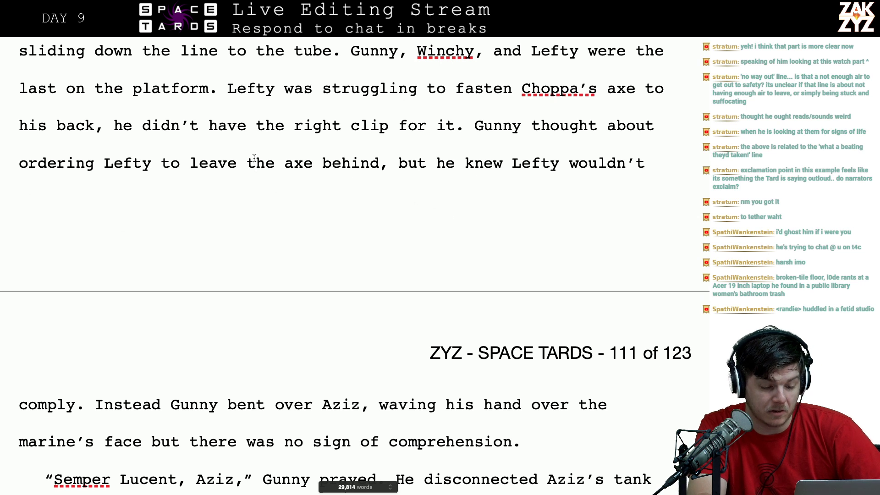
click(256, 404)
click(246, 405)
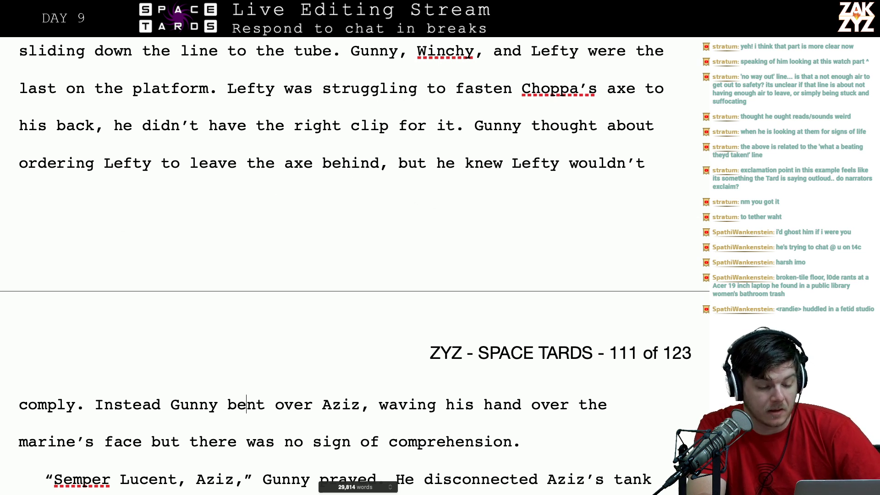
key(Right)
key(Right)
key(Right)
key(Right)
key(Right)
key(Right)
key(Right)
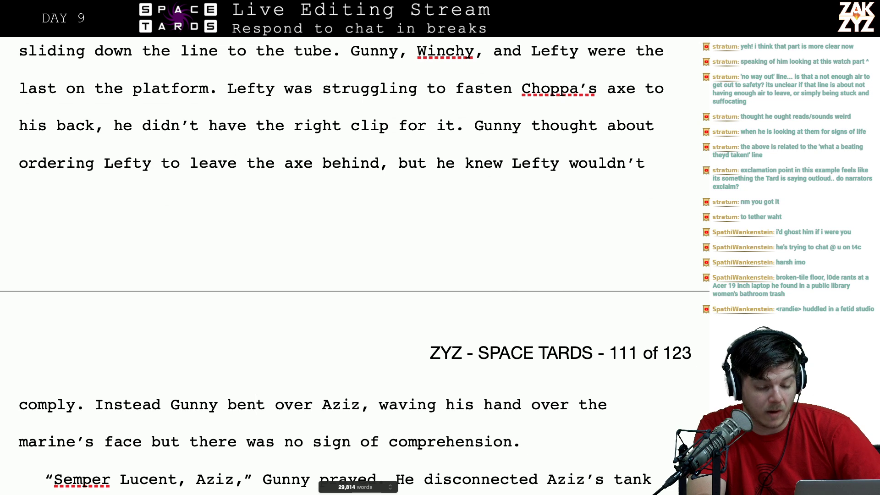
key(Right)
key(Right)
key(Right)
key(Right)
key(Right)
key(Right)
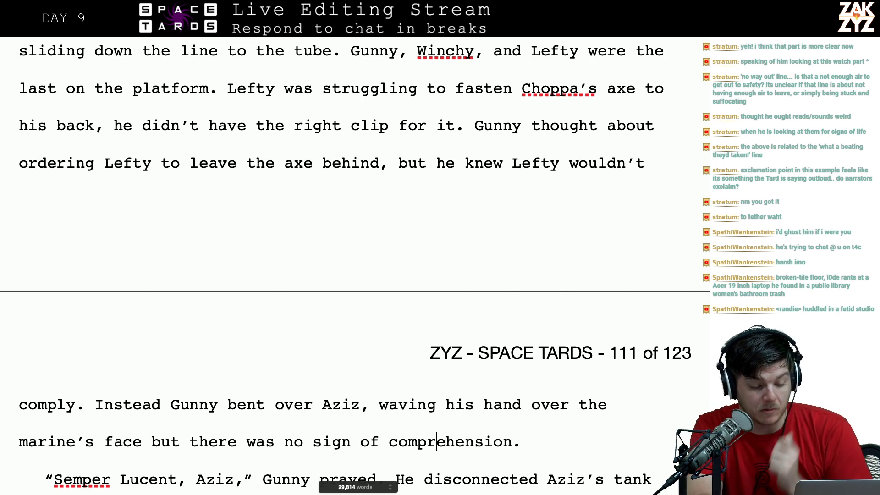
- Proofread the "Semper Lucent" paragraph where Gunny prays and extinguishes the lampsman
scroll(117, 234, down, 5)
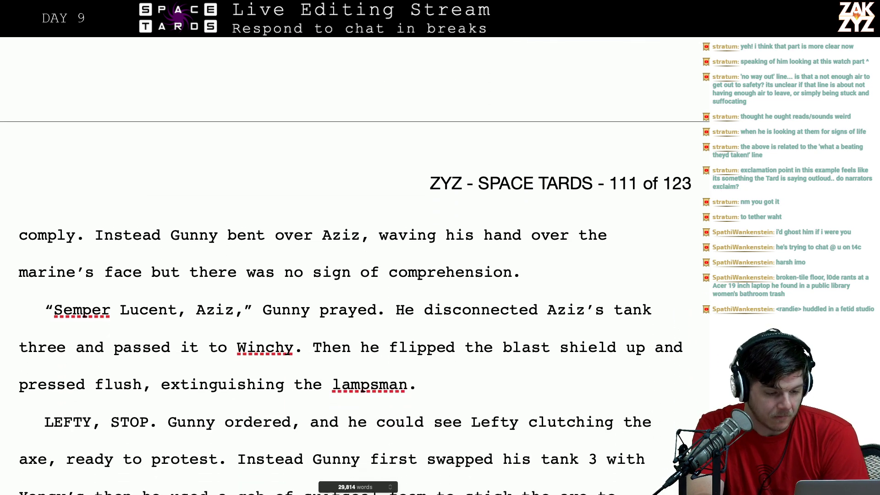
key(Right)
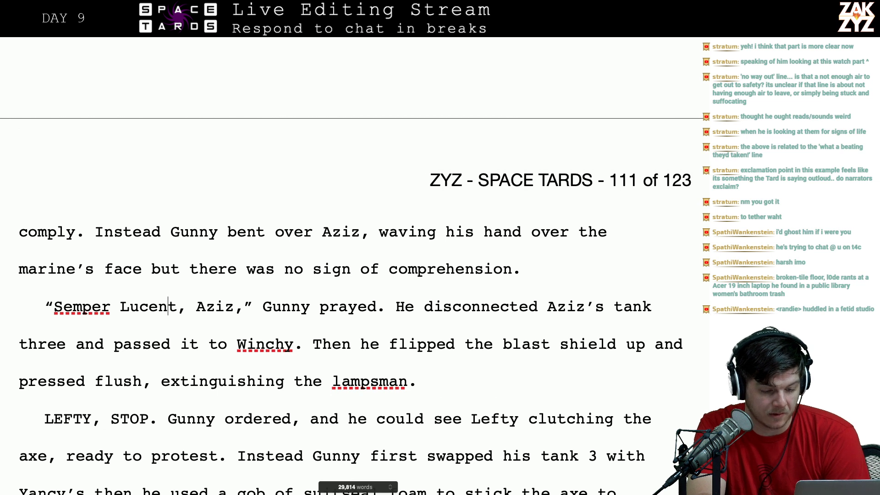
key(Right)
key(Right)
key(Left)
key(Left)
key(Left)
key(Left)
key(Left)
key(Left)
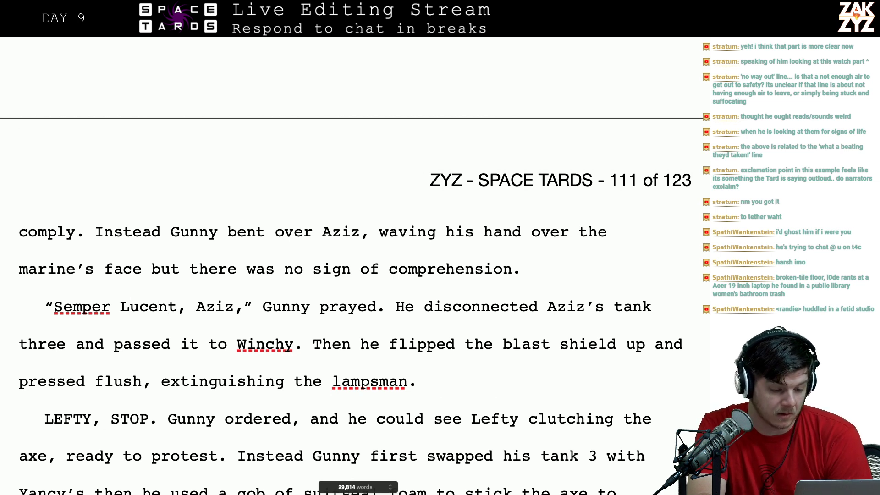
key(Right)
key(Right)
key(Right)
key(Right)
key(Right)
key(Right)
key(Right)
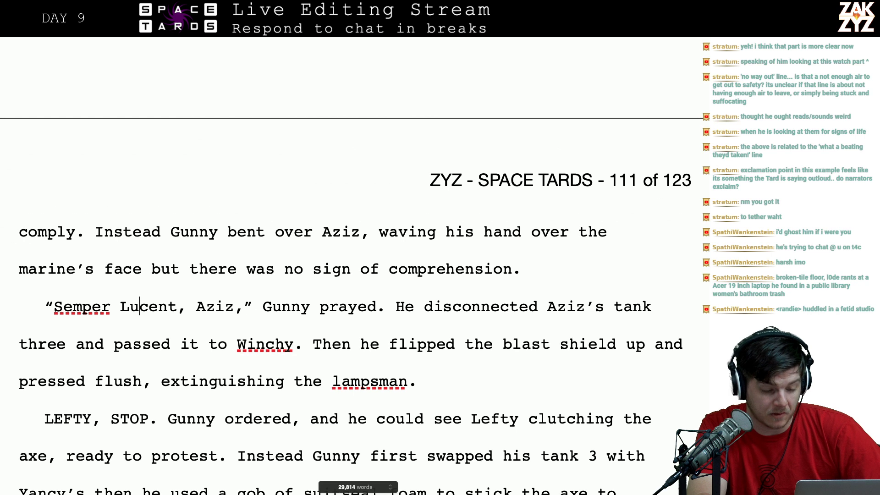
key(Down)
key(Left)
key(Up)
key(Right)
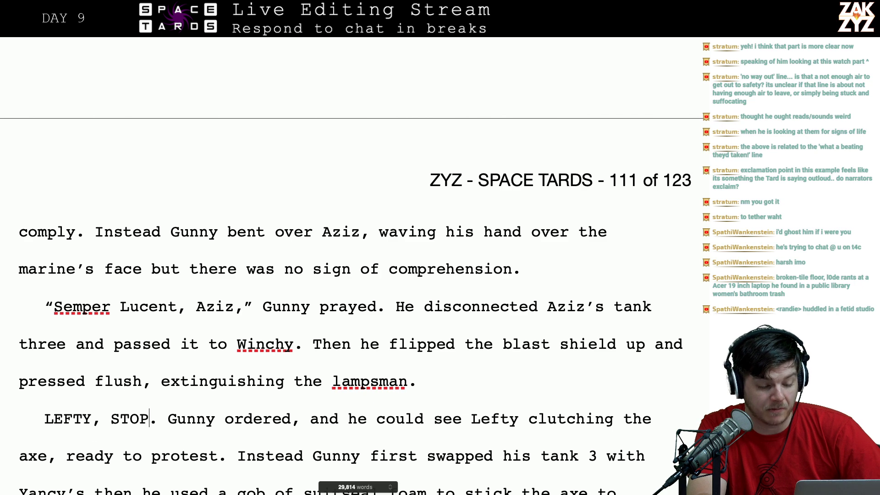
- Proofread the "LEFTY, STOP" paragraph, covering the tank swap, the suitseal foam and Gunny taking Esess' last tank
key(Down)
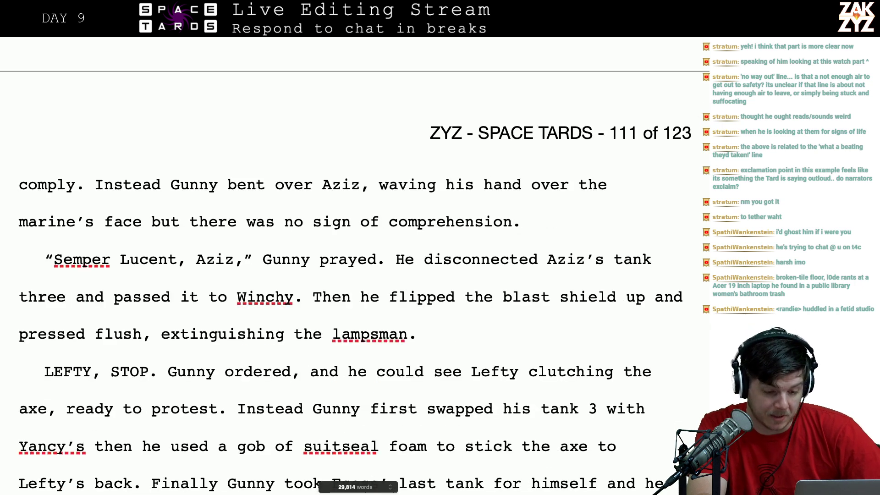
scroll(154, 293, down, 3)
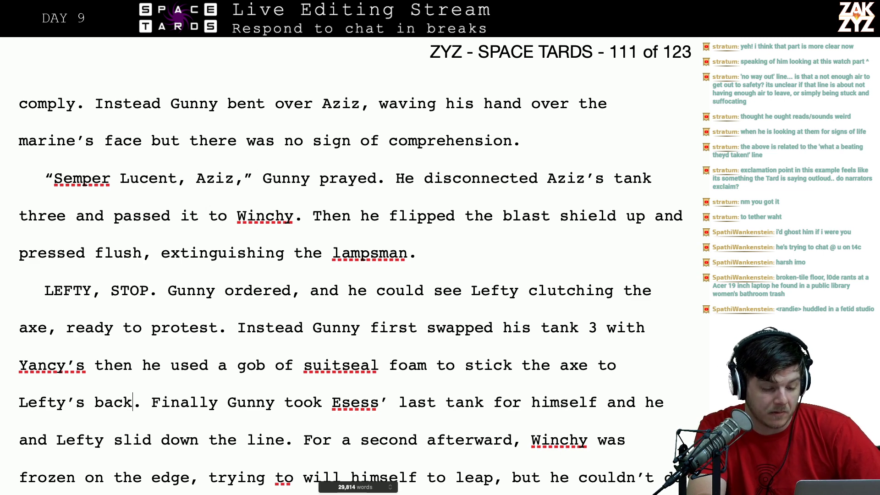
key(Right)
key(Right)
key(Right)
key(Right)
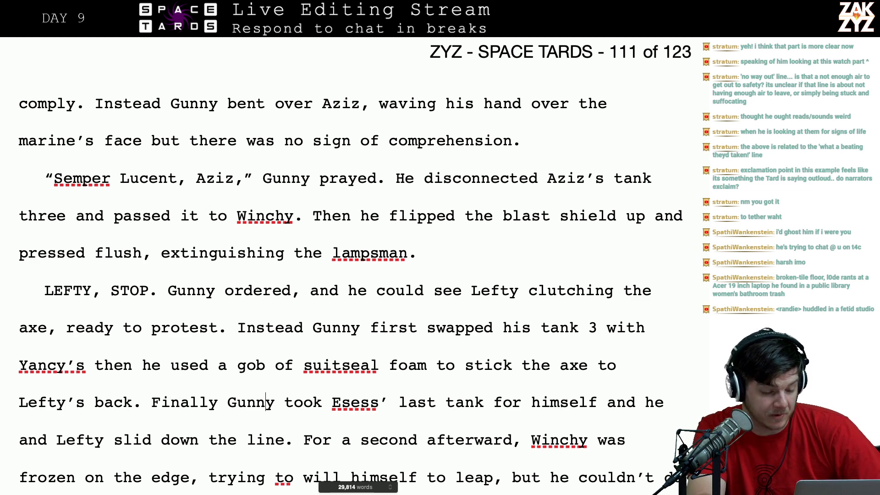
key(Down)
key(Left)
key(Left)
key(Left)
key(Left)
key(Left)
key(Left)
key(Left)
key(Left)
key(Left)
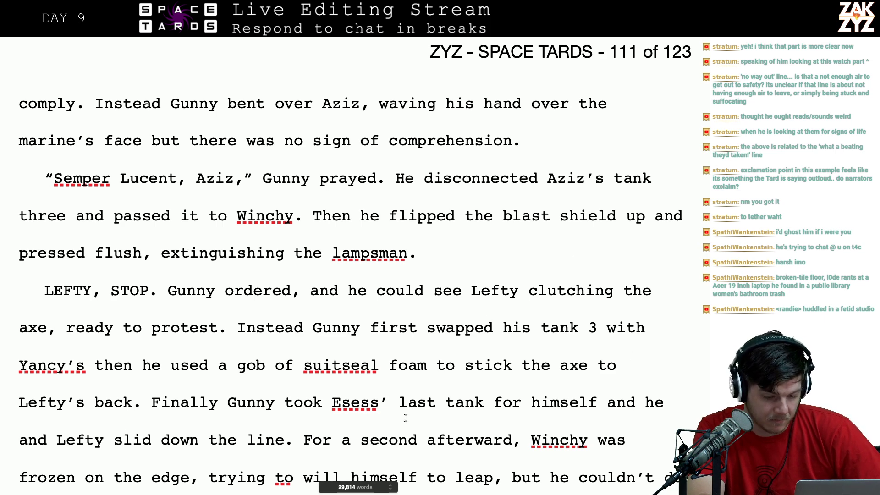
- Add "one at a time" to the end of the sentence "and Lefty slid down the line"
scroll(500, 330, down, 4)
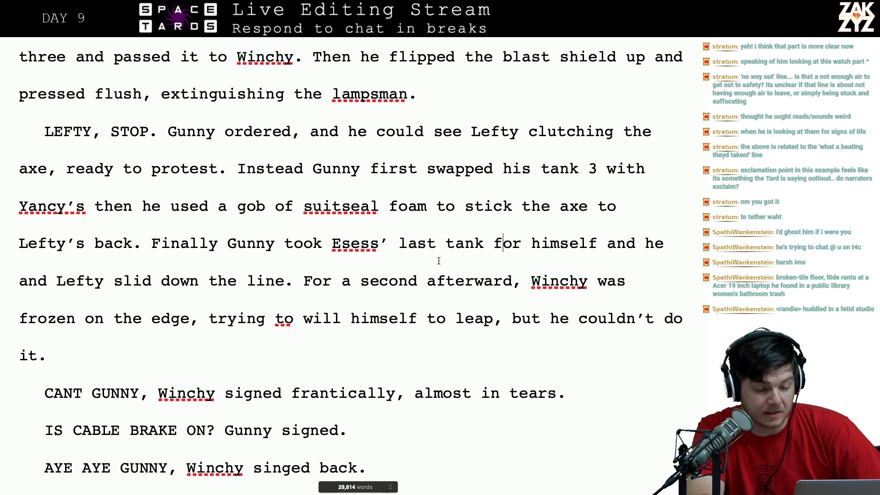
click(297, 285)
key(Left)
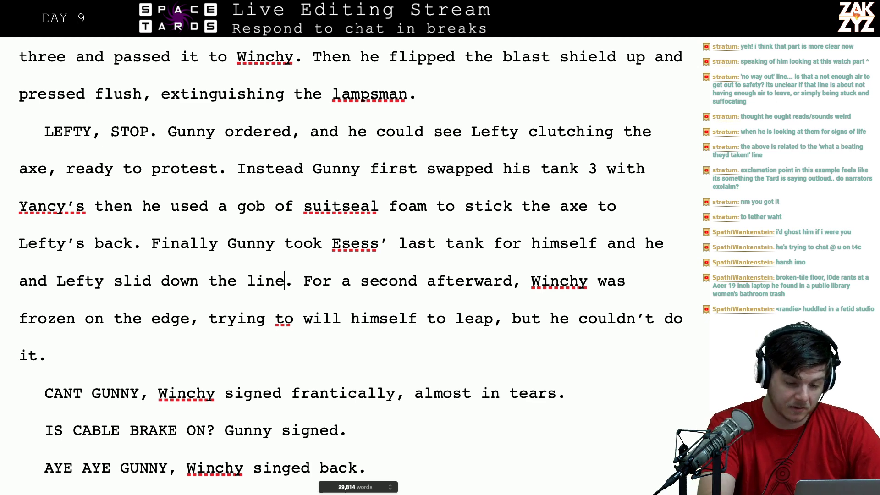
text(one at a)
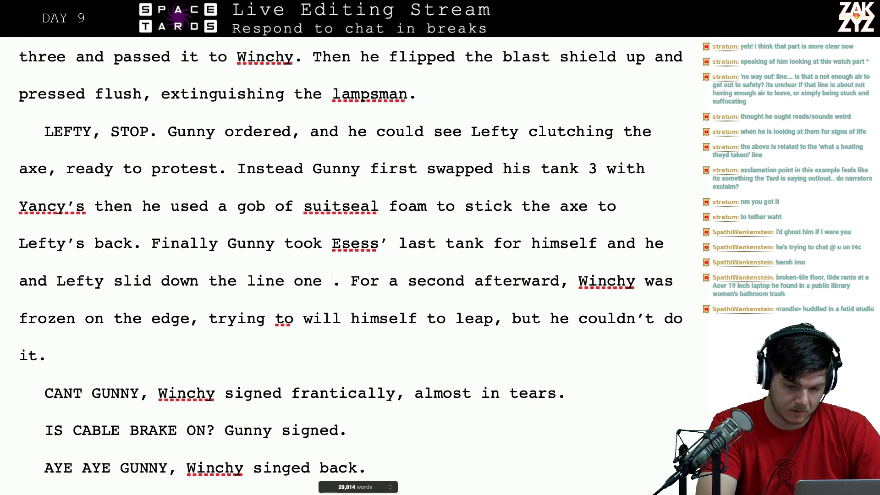
text( time)
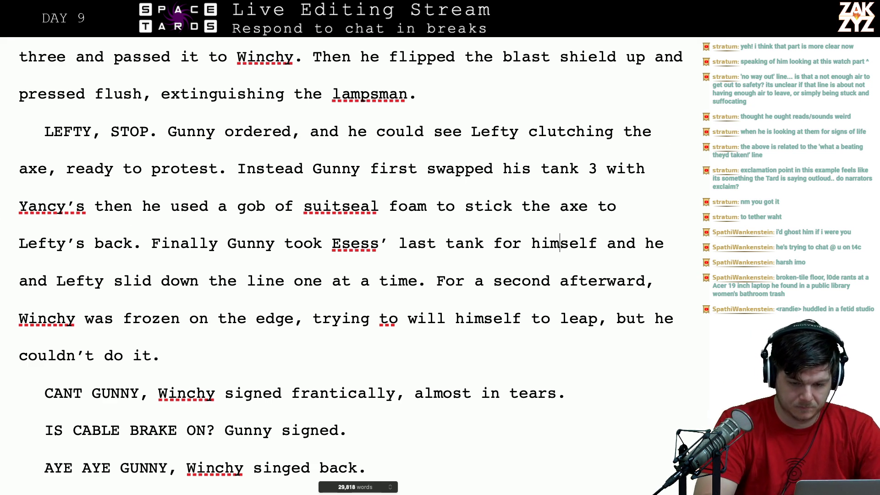
- Reword "for himself and he and Lefty" as "for himself, then he and Lefty" in the sentence about Esess' last tank
text(f)
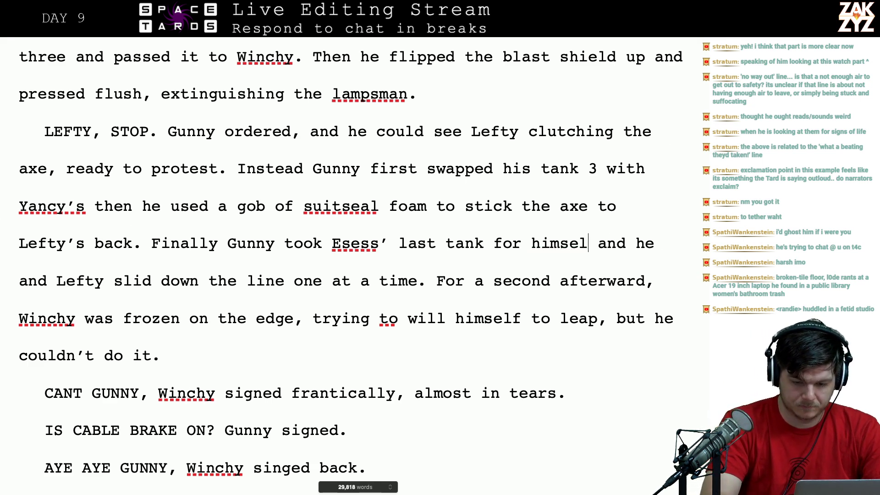
key(Right)
text(then)
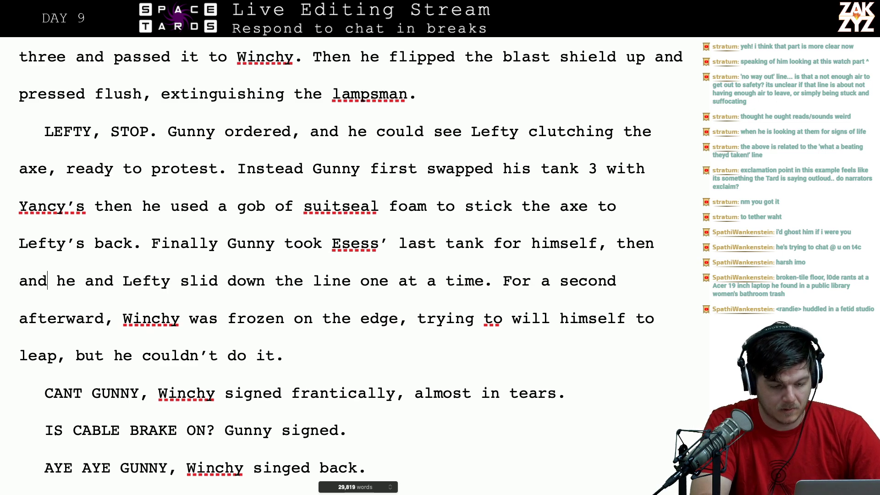
key(BackSpace)
key(BackSpace)
key(BackSpace)
key(Delete)
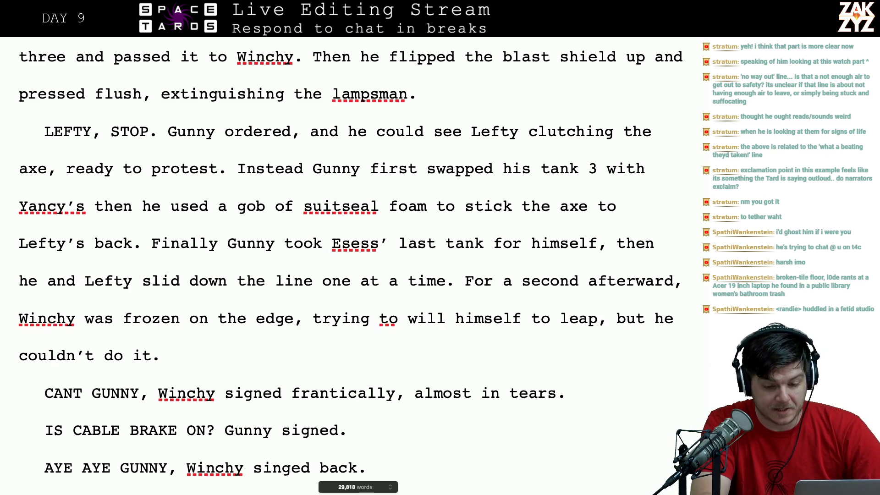
key(BackSpace)
key(BackSpace)
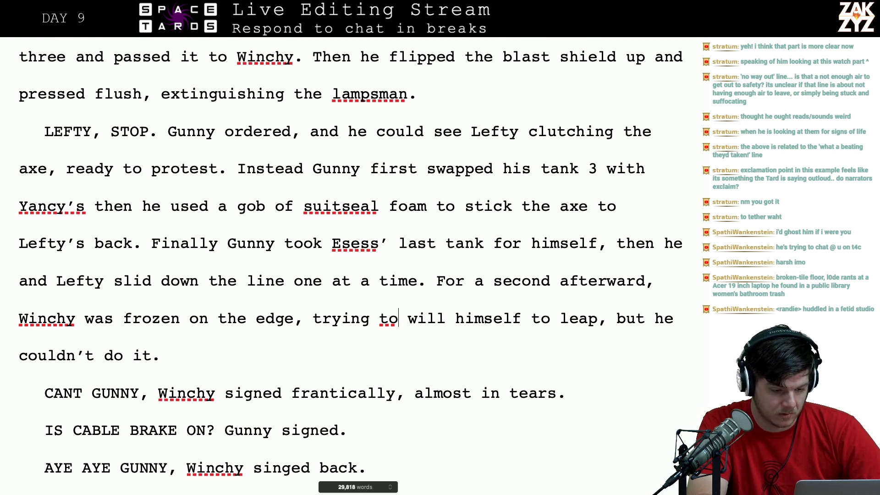
- Replace "edge" with "platform's" in the sentence where Winchy was frozen
click(313, 318)
key(BackSpace)
key(BackSpace)
key(BackSpace)
key(BackSpace)
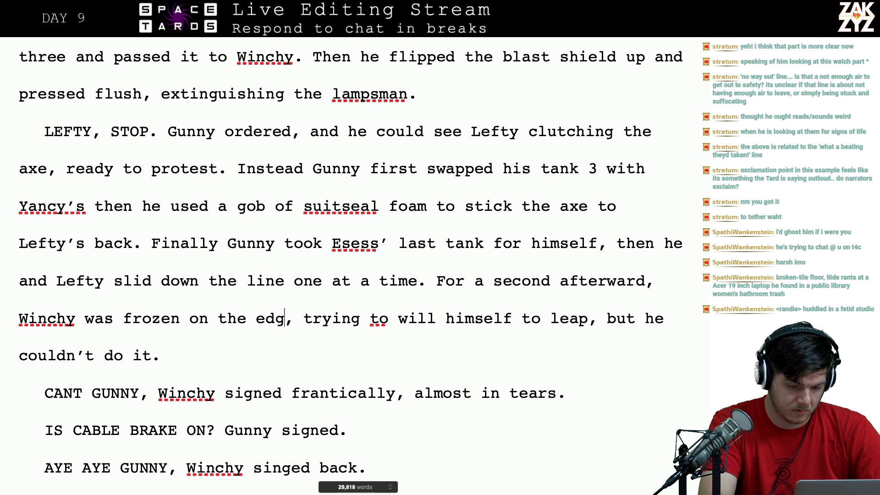
text(plato)
text(rm's)
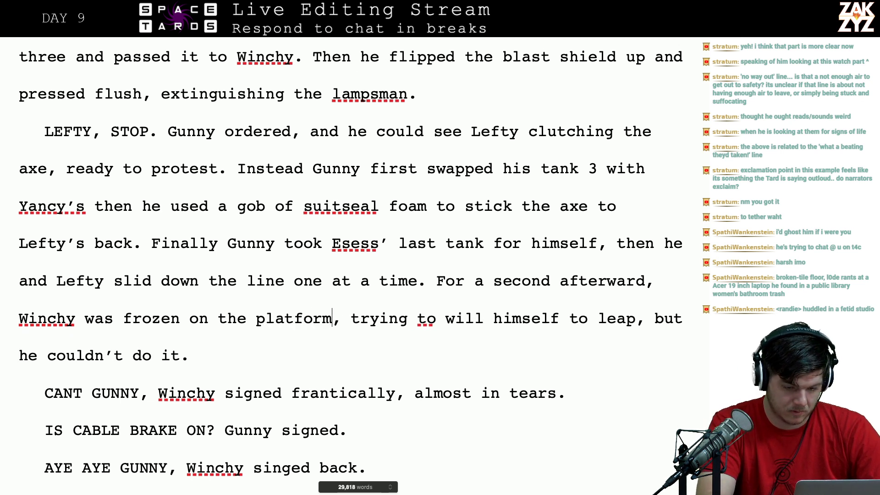
- Add "down" after "trying to will himself to leap" in place of the comma
key(Right)
key(Right)
key(Right)
key(Right)
key(Right)
key(Right)
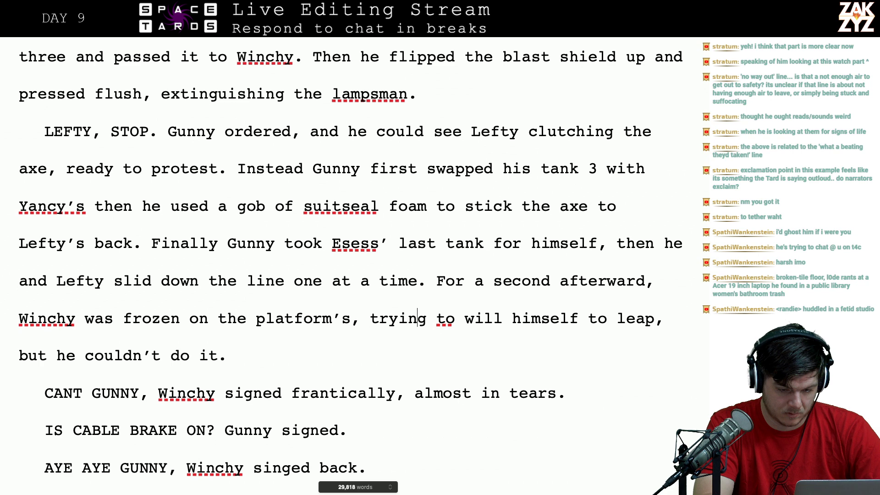
key(Right)
key(Left)
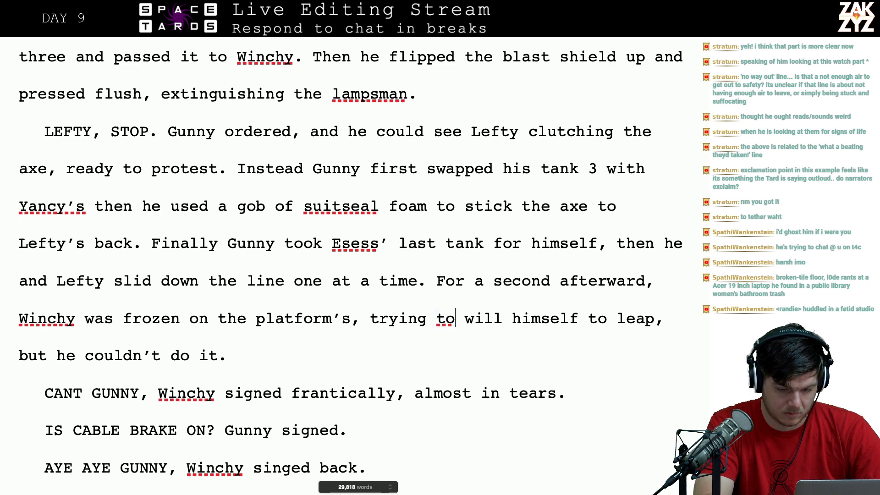
key(Right)
key(Right)
key(Right)
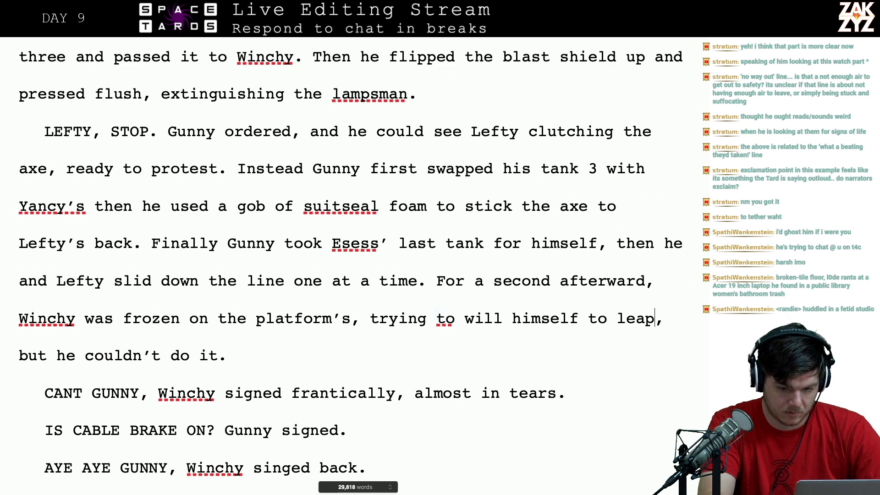
text(do)
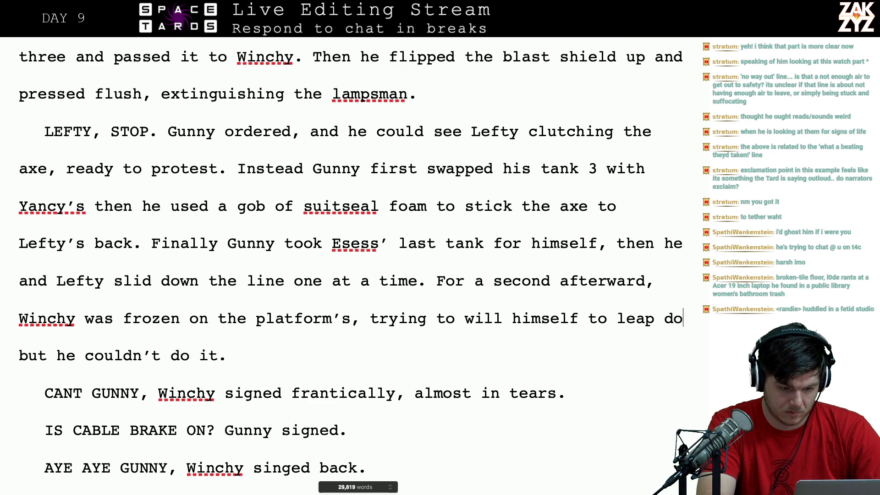
text(wn and but he couldn’t do it.)
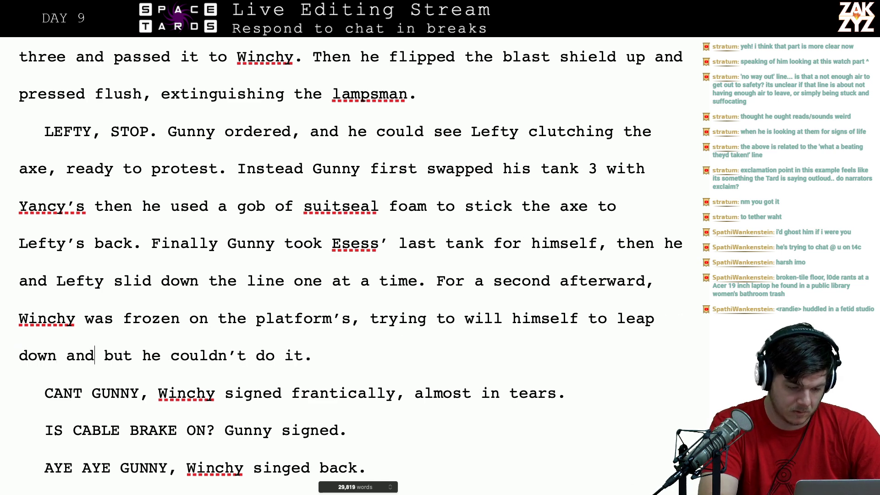
key(BackSpace)
key(BackSpace)
key(BackSpace)
key(BackSpace)
key(BackSpace)
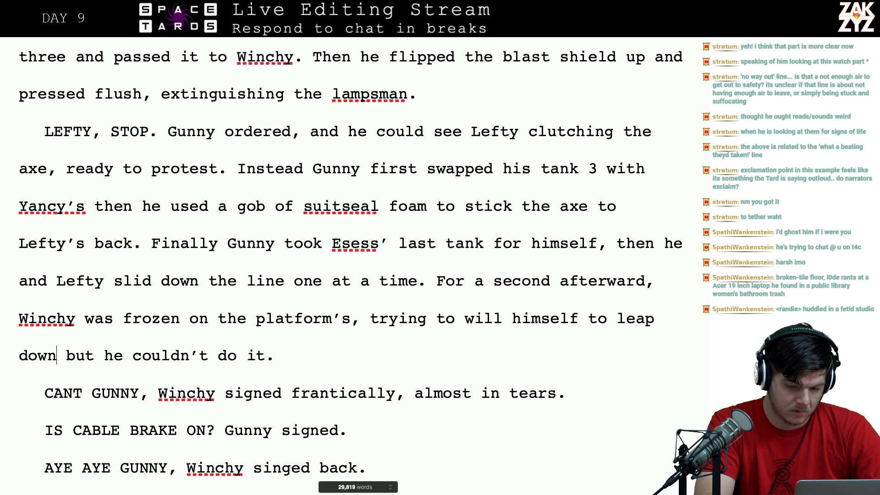
- Put a comma after "leap down" and leave a single "but" before "he couldn't do it"
text(.)
key(BackSpace)
key(BackSpace)
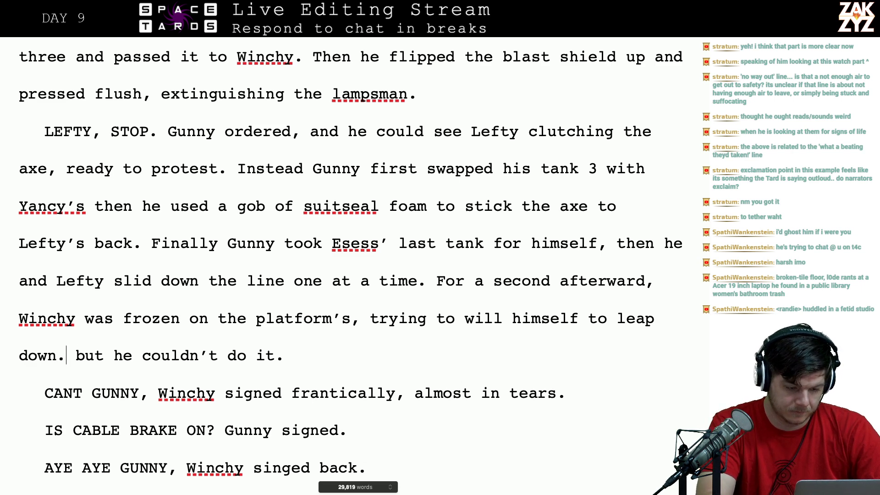
text(, but)
key(shift+Right)
key(shift+Right)
key(shift+Right)
key(shift+Right)
key(shift+Right)
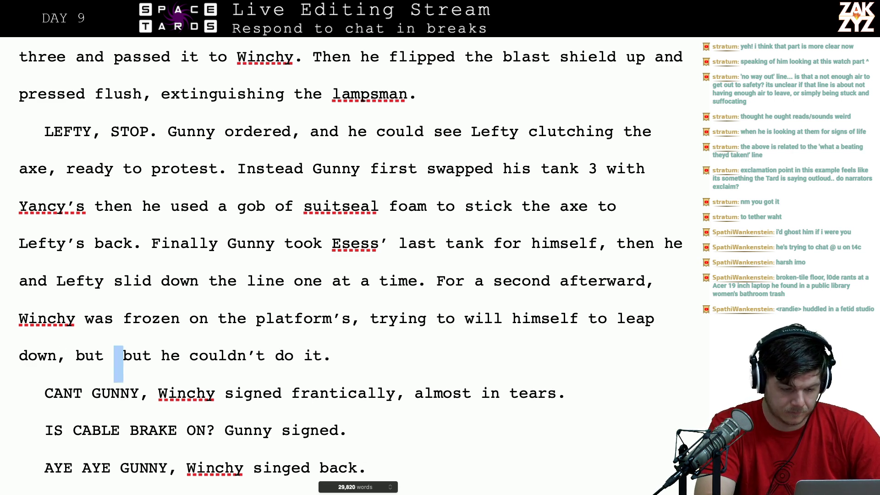
key(shift+Left)
key(shift+Right)
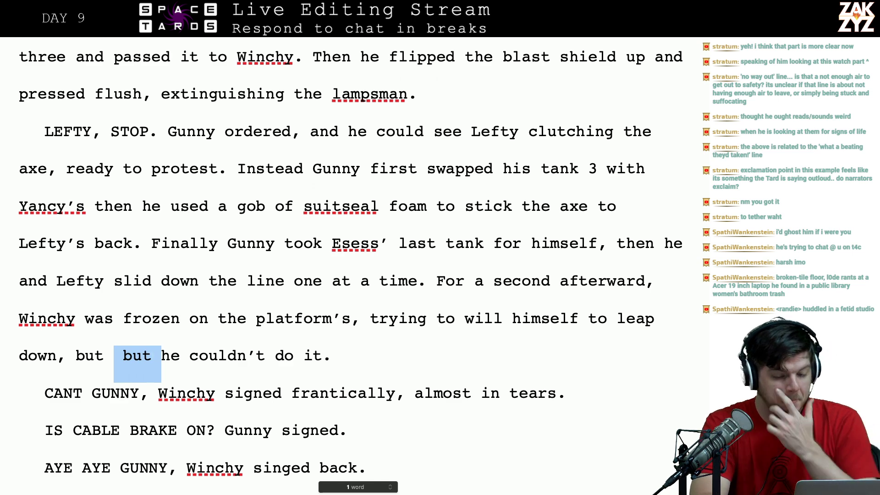
key(BackSpace)
- Add ", swapping his third tank." after "last tank for himself" and separate the text from "then he and Lefty" with a blank line
scroll(351, 268, down, 1)
scroll(351, 268, down, 2)
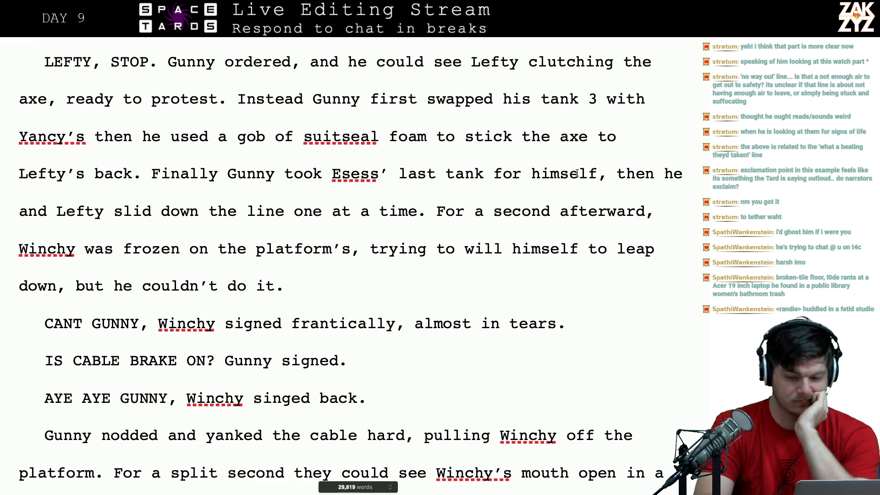
click(601, 175)
key(BackSpace)
text(, swappin)
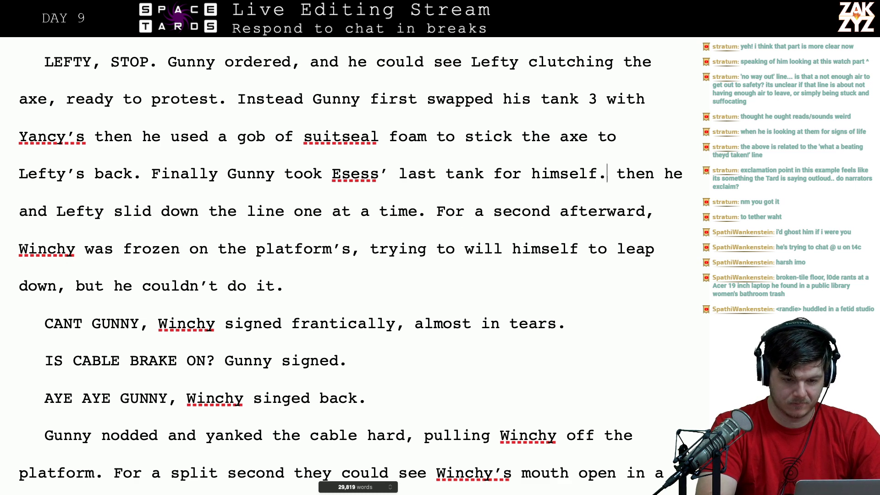
text(g his th)
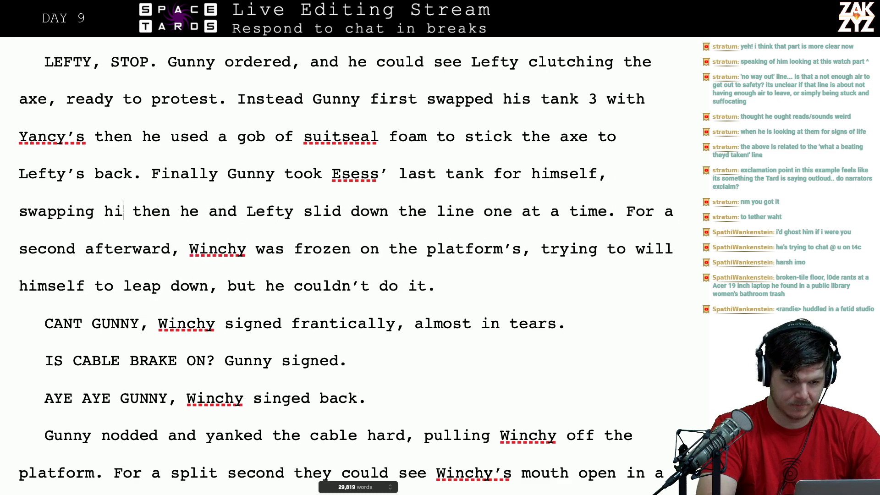
text(ird tank.)
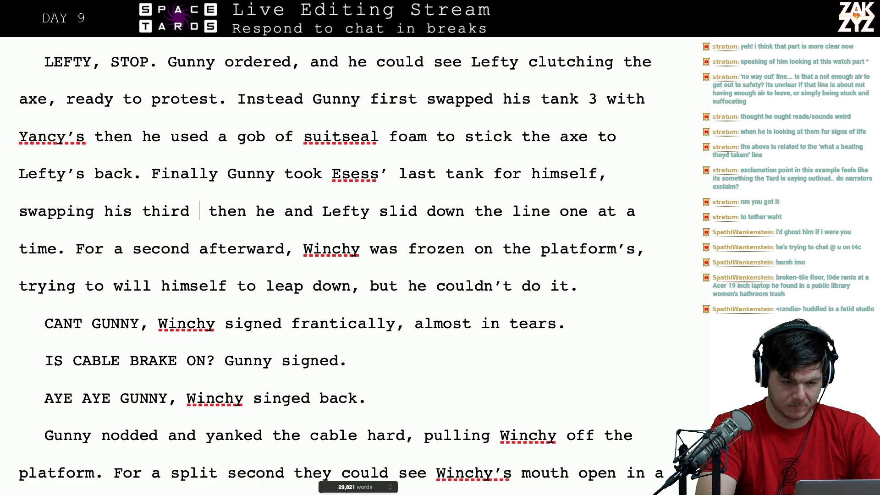
key(Return)
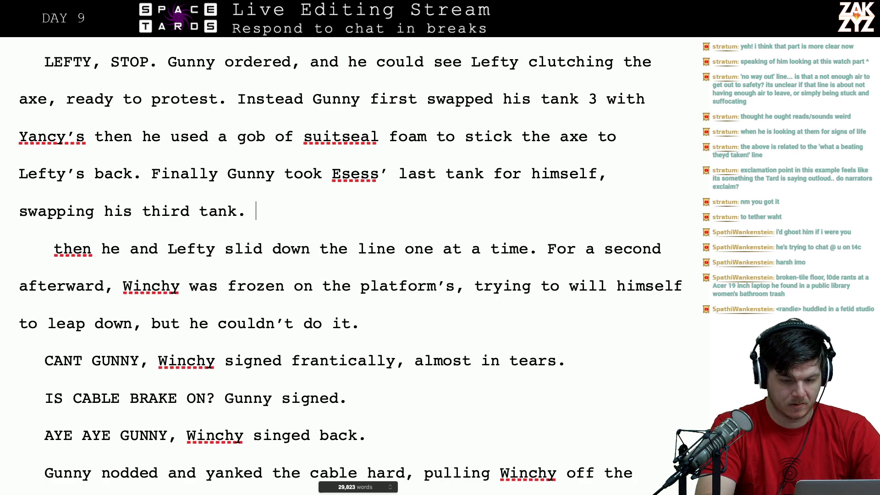
key(Return)
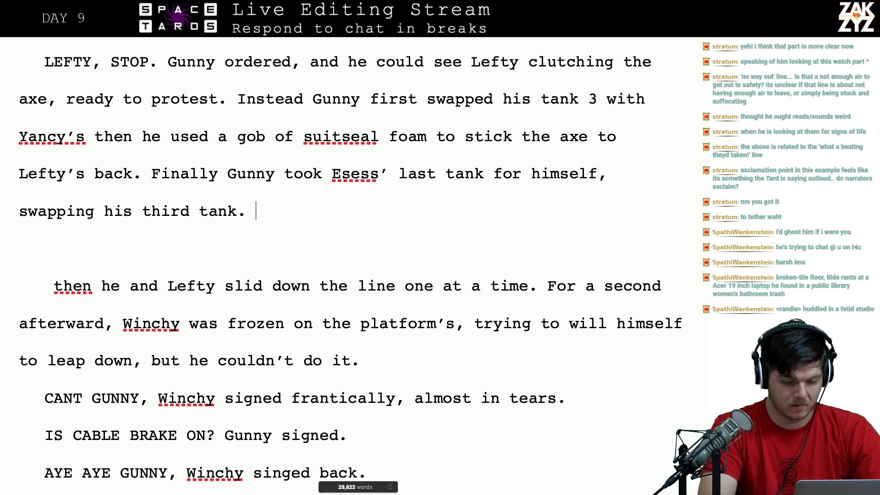
- Continue after "swapping his third tank." with "Lefty slid down the line as Gunny braced Winchester"
text(Gunny)
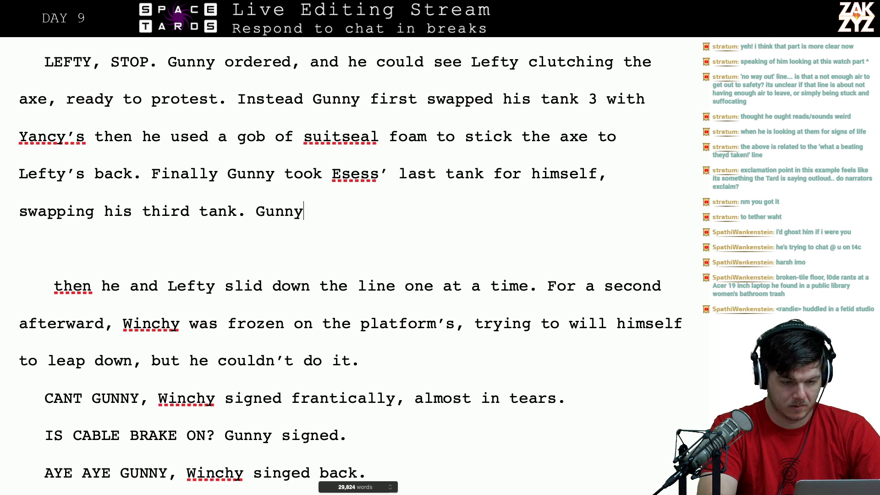
key(BackSpace)
key(BackSpace)
key(BackSpace)
key(BackSpace)
key(BackSpace)
text(Lef)
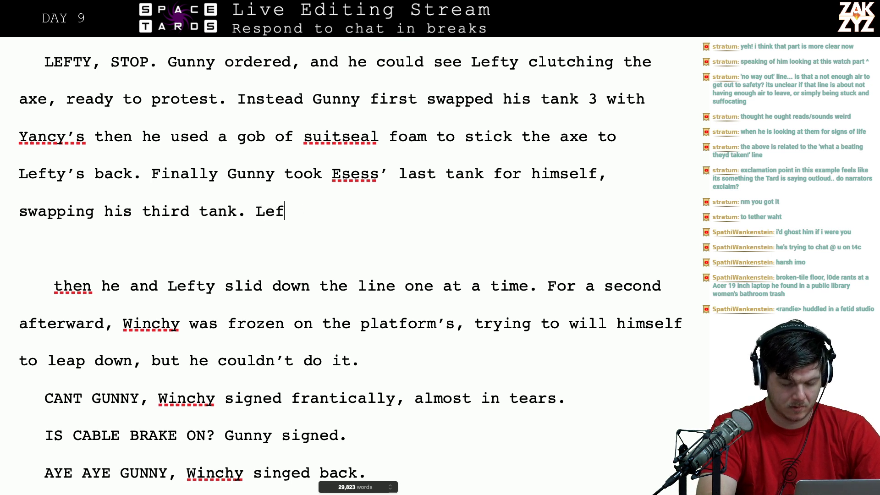
text(ty slid do)
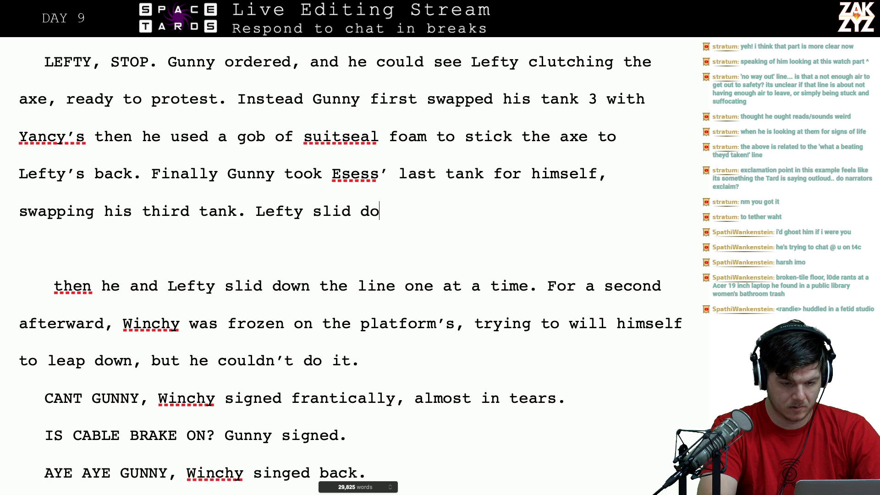
text(wn the line as Gun)
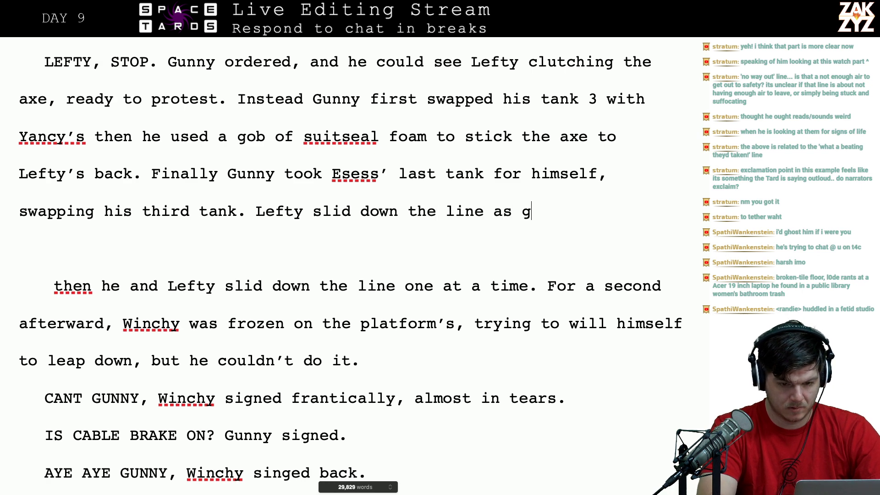
text(ny braced )
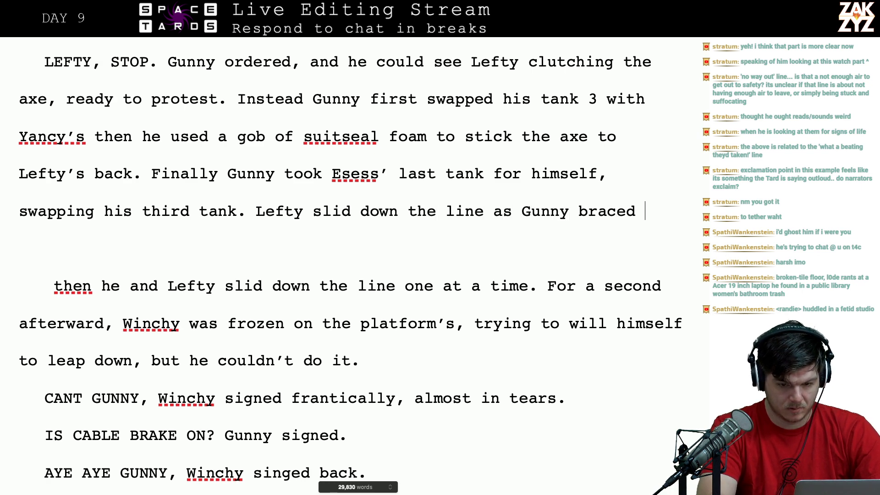
text(winchy,)
key(BackSpace)
key(BackSpace)
key(BackSpace)
key(BackSpace)
key(BackSpace)
key(BackSpace)
key(BackSpace)
key(BackSpace)
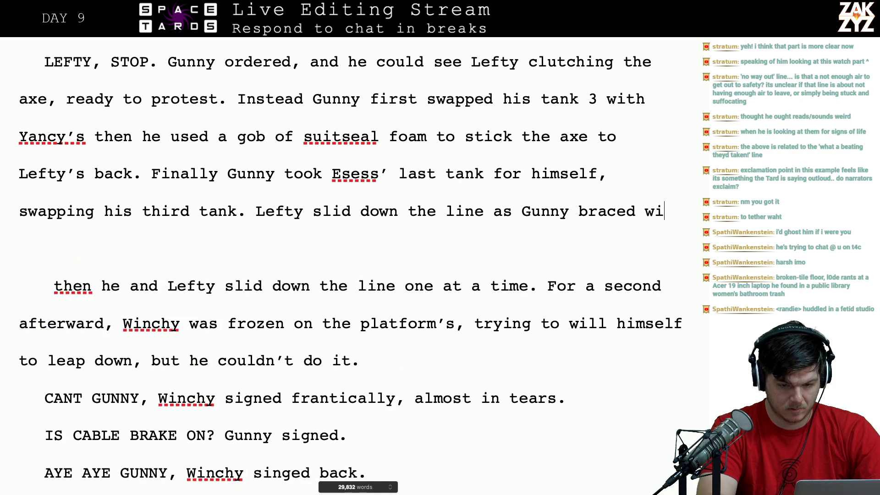
text(Winchester, )
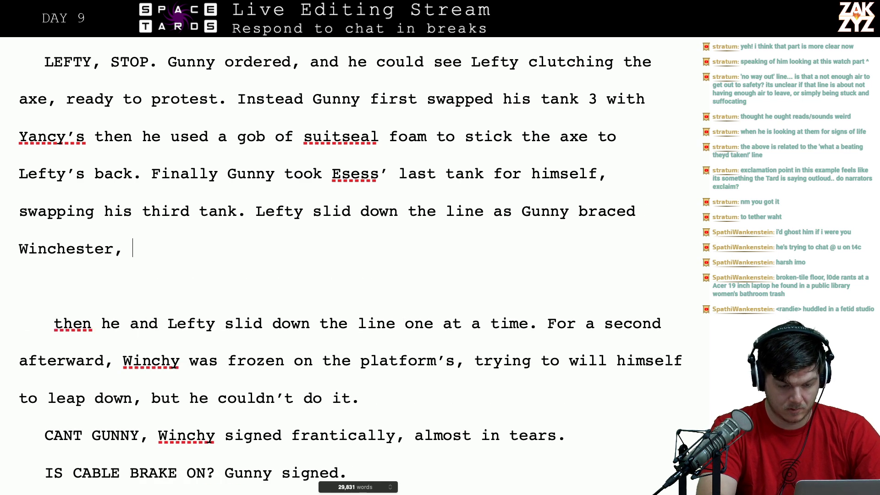
text(and then Gunny)
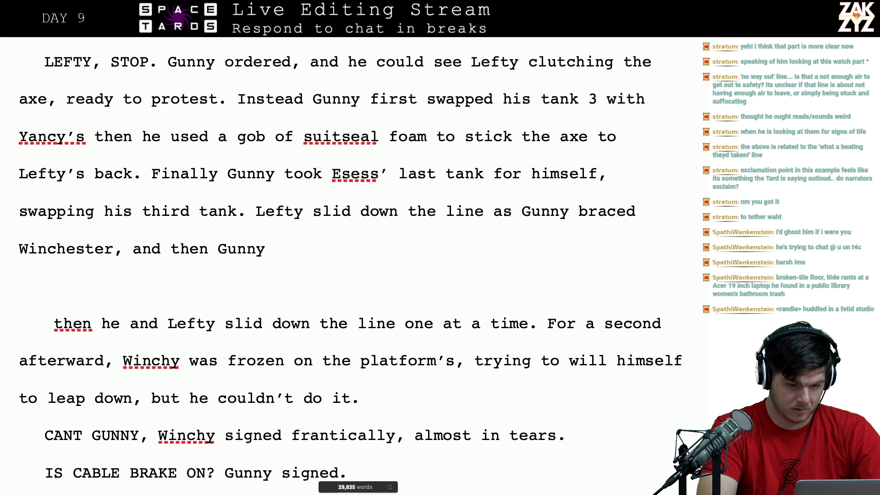
key(BackSpace)
key(BackSpace)
key(BackSpace)
key(BackSpace)
key(BackSpace)
key(BackSpace)
key(BackSpace)
key(BackSpace)
key(BackSpace)
key(BackSpace)
key(BackSpace)
key(BackSpace)
key(BackSpace)
key(BackSpace)
key(BackSpace)
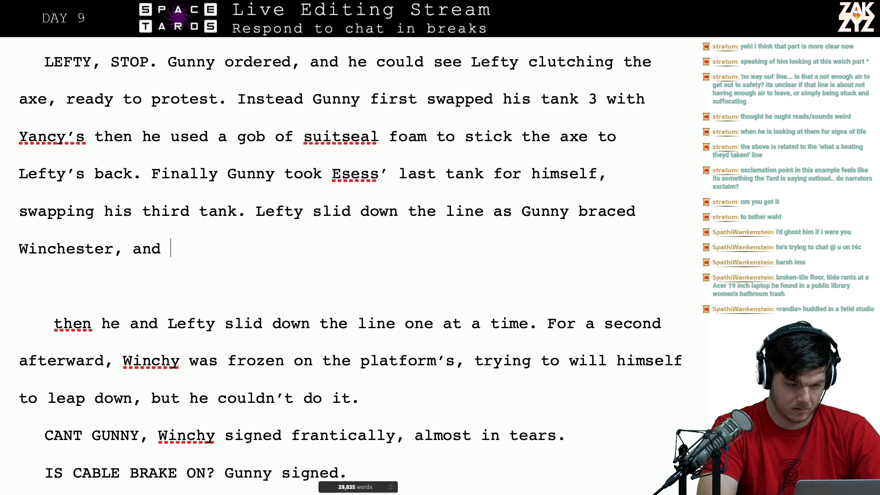
- End the sentence at "Gunny braced Winchester." and start a new paragraph with "CAN YOU HOLD ON YOUR OWN?"
text(.)
key(Return)
text("C)
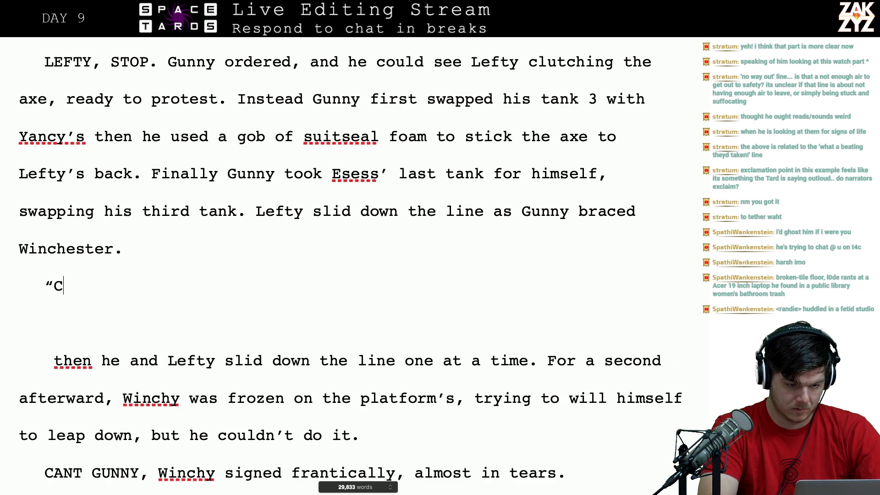
key(BackSpace)
key(BackSpace)
text(CAN YOU )
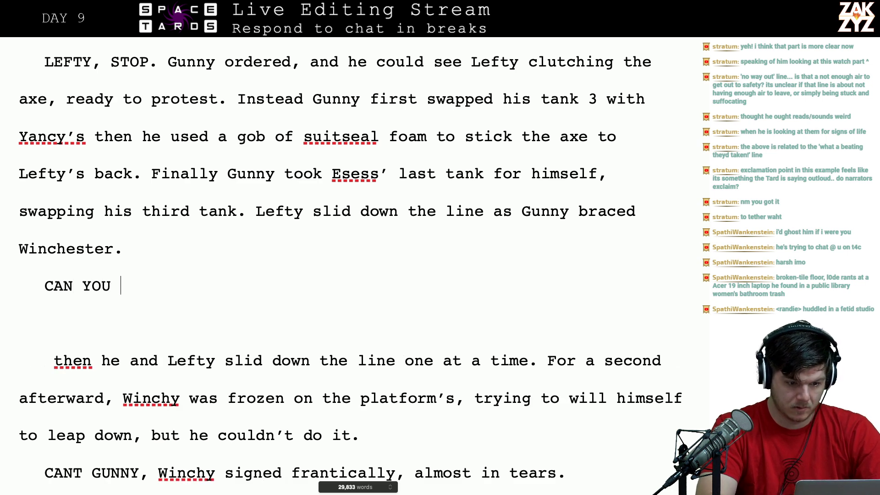
text(HOLD ON YOUR )
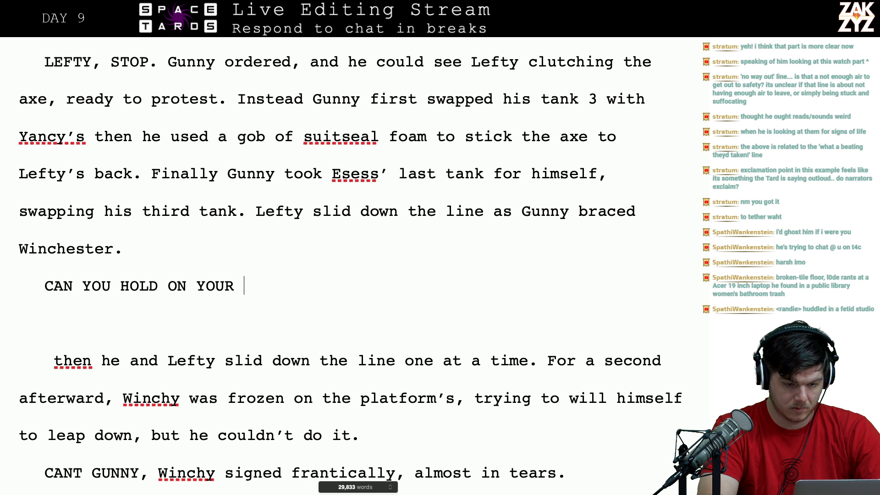
text(WO)
key(BackSpace)
key(BackSpace)
text(OWN?)
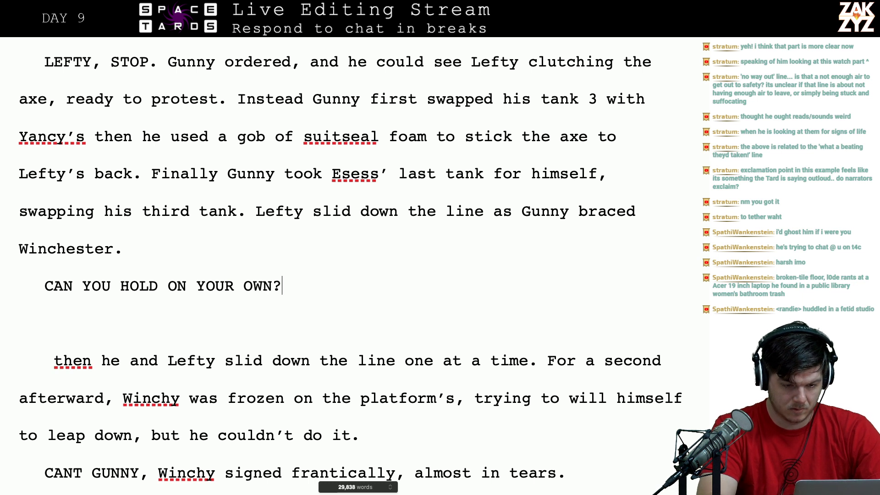
- Continue after "CAN YOU HOLD ON YOUR OWN?" with "Gunny signed, and Winchester gave a thumbs up."
text( Gunny si)
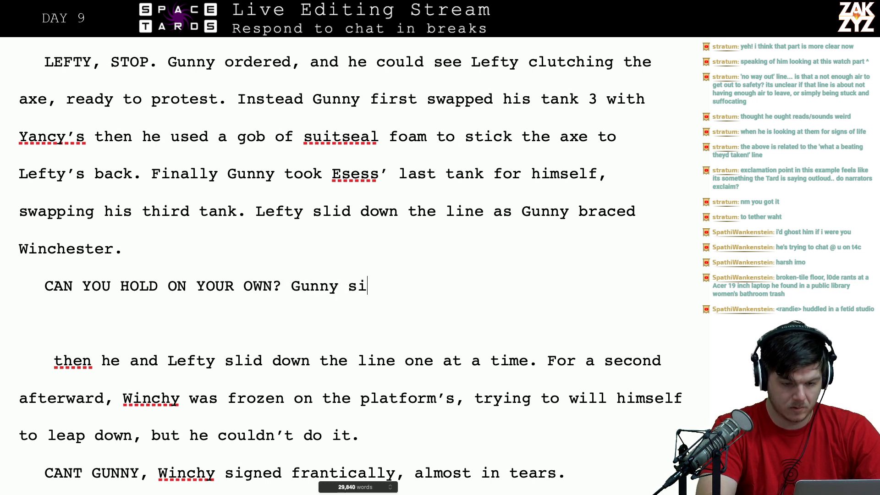
text(gned, and wi)
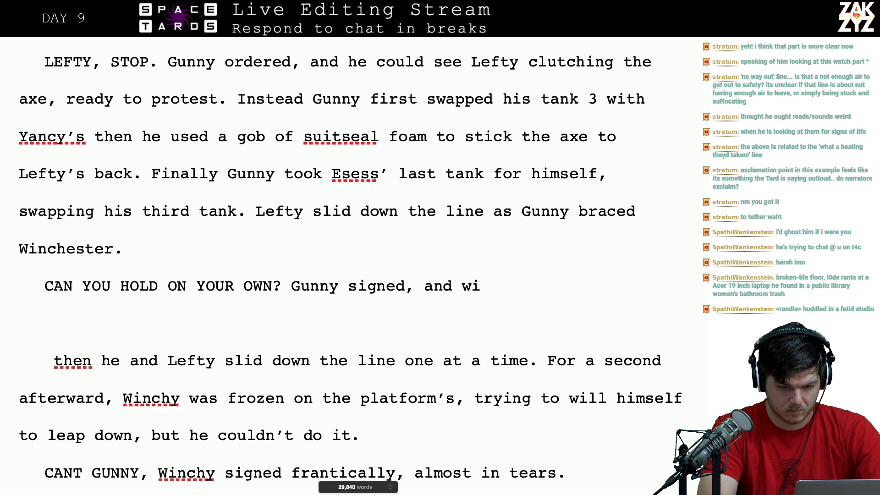
text(nch)
key(BackSpace)
key(BackSpace)
key(BackSpace)
key(BackSpace)
key(BackSpace)
text(Win)
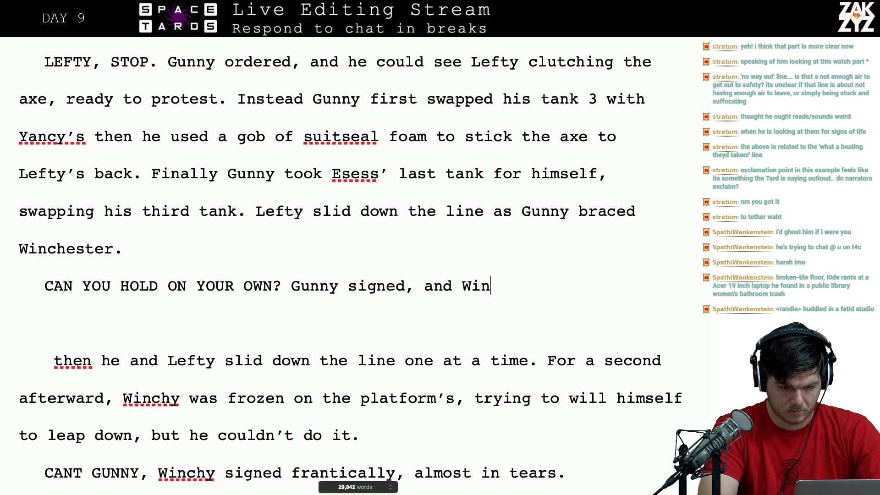
text(chester gave a )
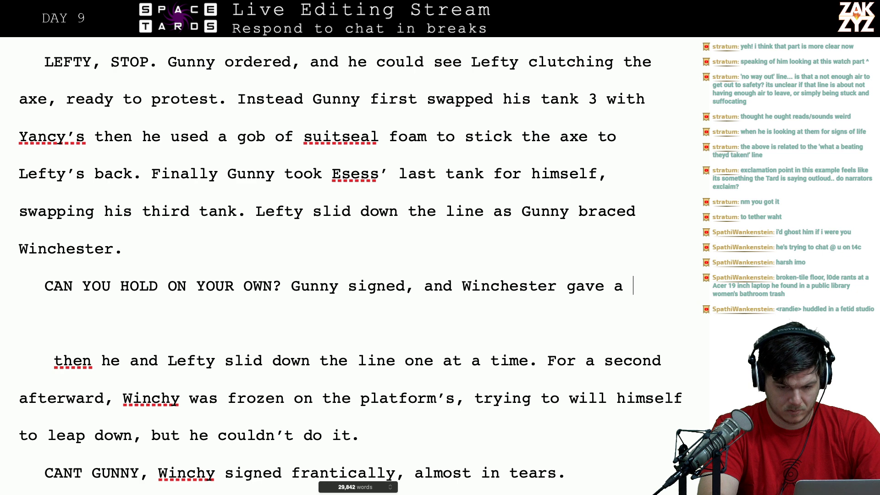
text(thumb's)
key(BackSpace)
key(BackSpace)
key(BackSpace)
text(s)
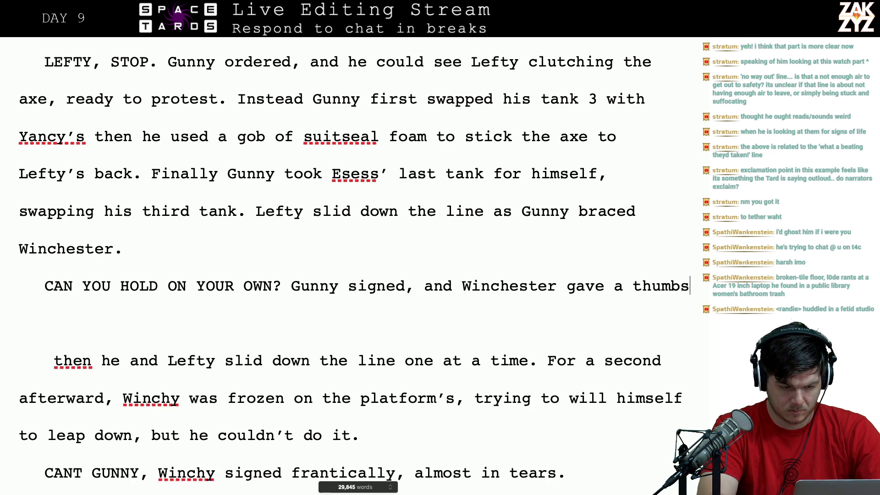
text( up. Gun)
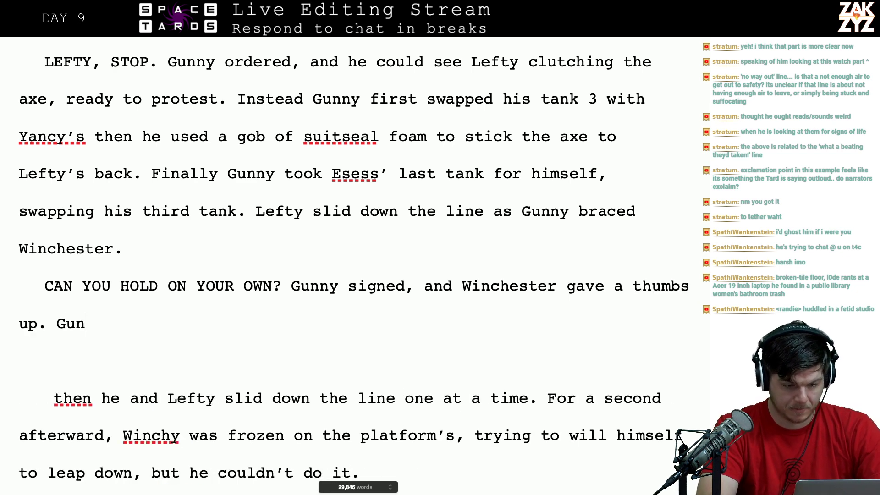
- Add "Gunny slid down the line to the tube below, and it was only Winchy left on the first platform."
text(ny slid down the )
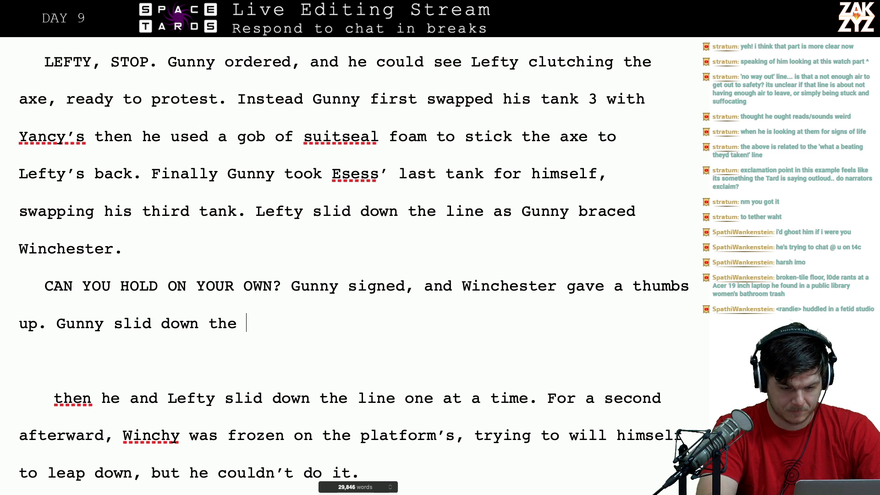
text(line to the tu)
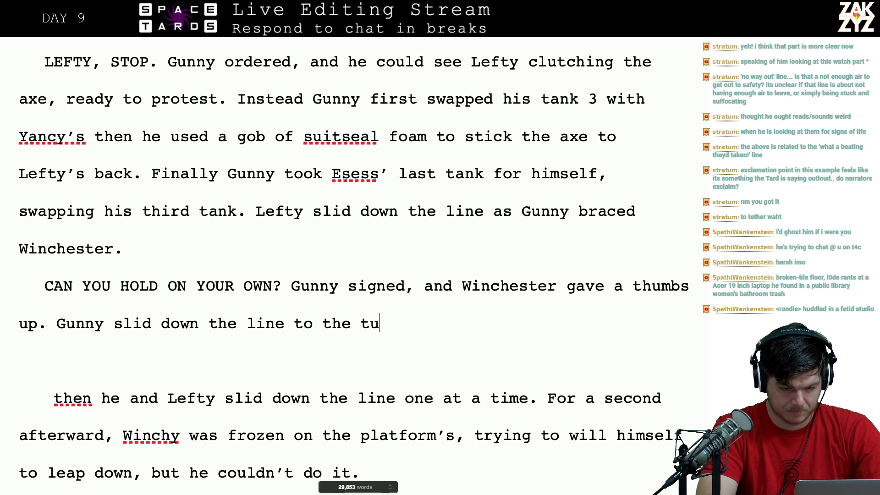
text(be below, and )
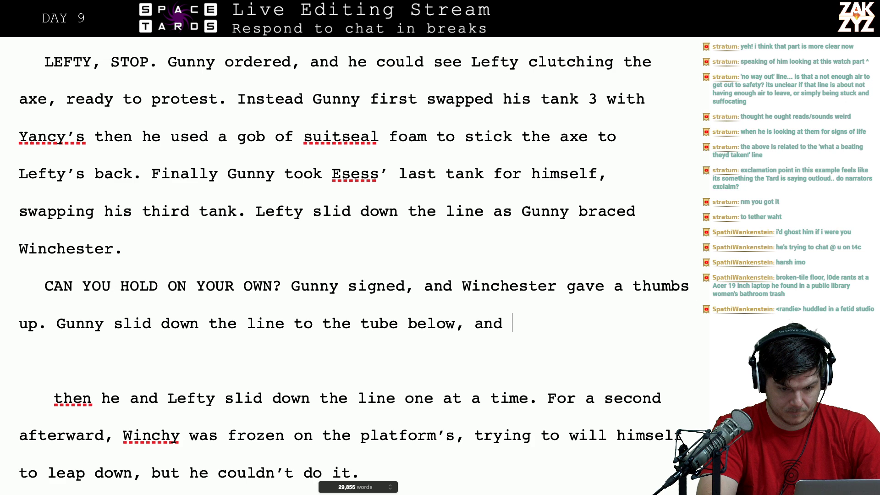
text(it was only Win)
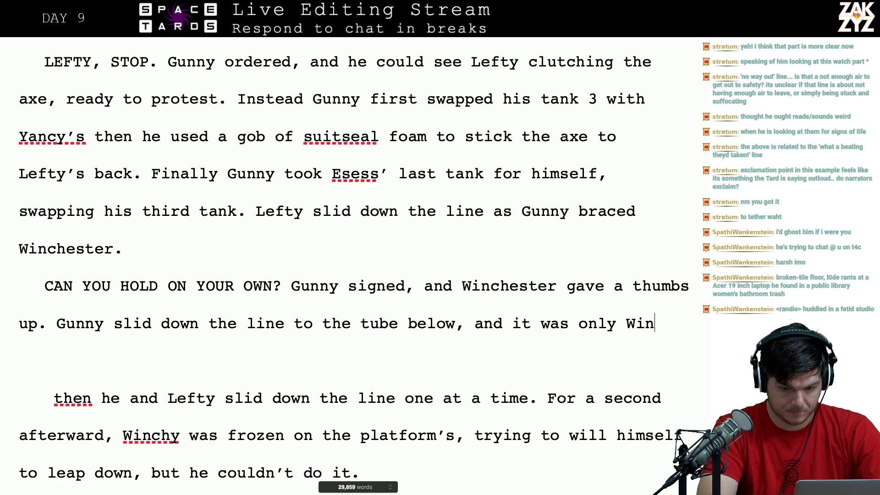
text(chy left on th)
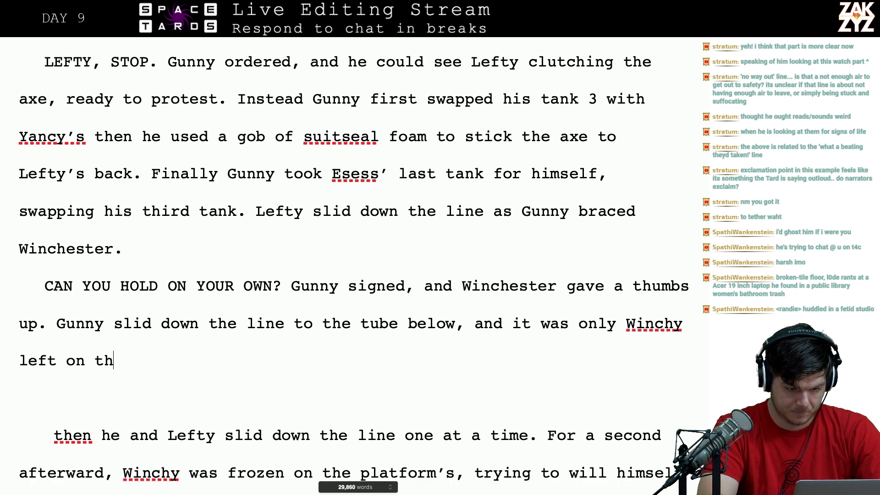
text(e platform)
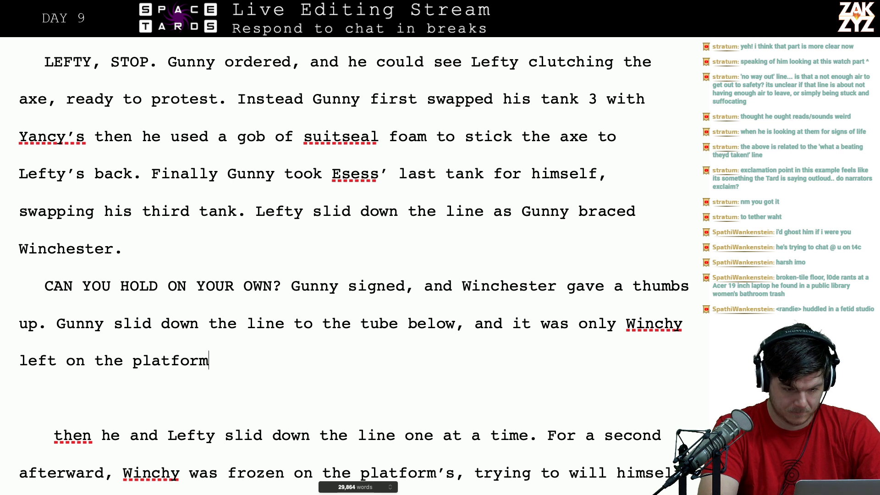
text(.)
key(BackSpace)
key(BackSpace)
key(BackSpace)
key(BackSpace)
key(BackSpace)
key(BackSpace)
key(BackSpace)
key(BackSpace)
key(BackSpace)
key(BackSpace)
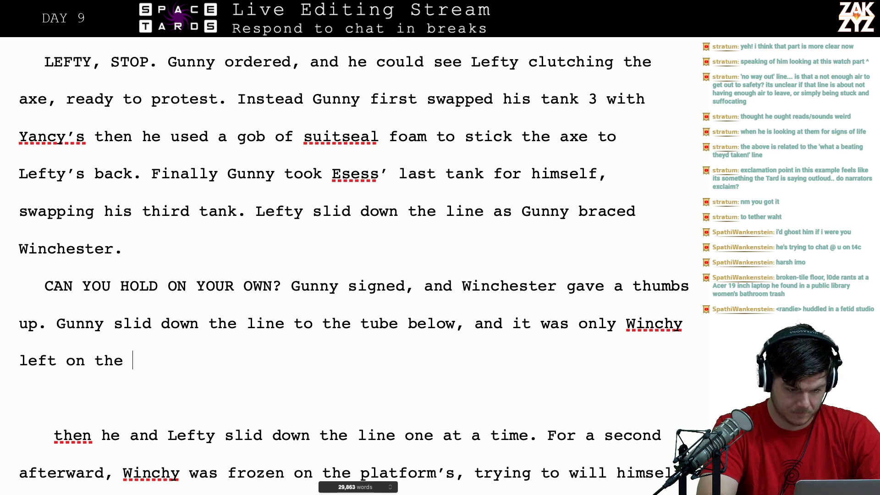
text(first platform.)
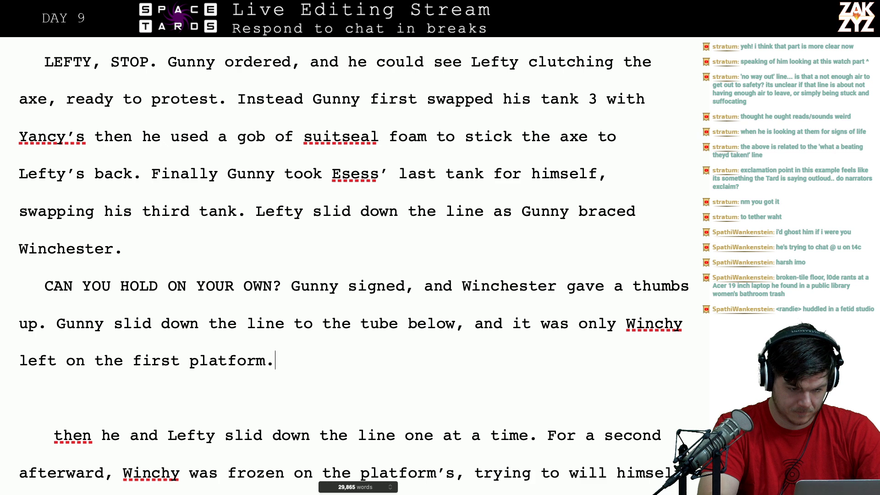
- Add a new paragraph reading "JUMP DOWN! SWING! Gunny signed."
key(Return)
text(")
key(BackSpace)
text(J)
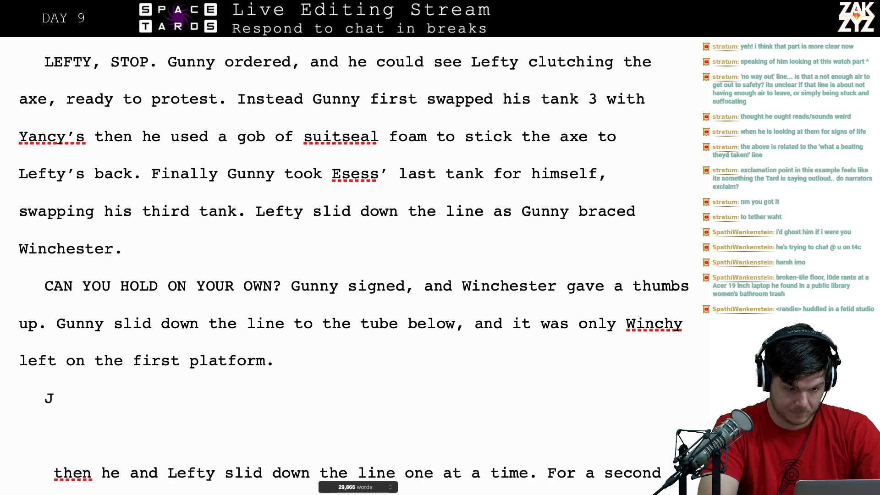
text(UMP DOWN! )
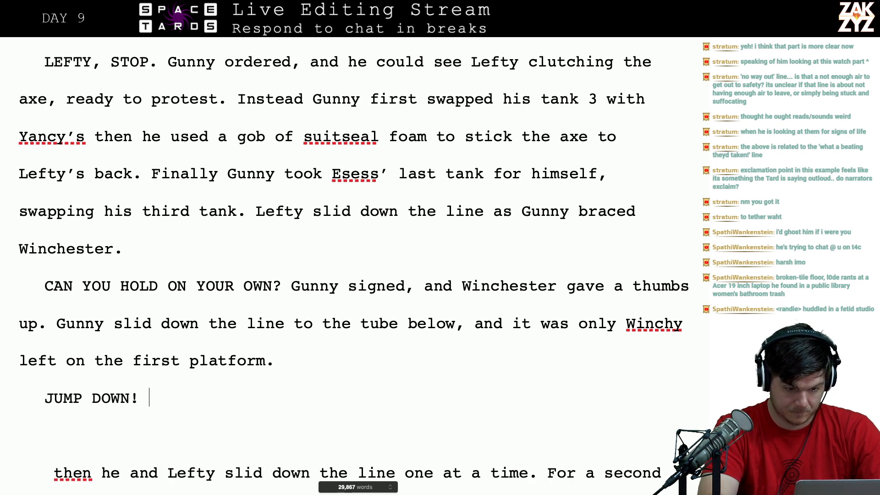
text(SWING! G)
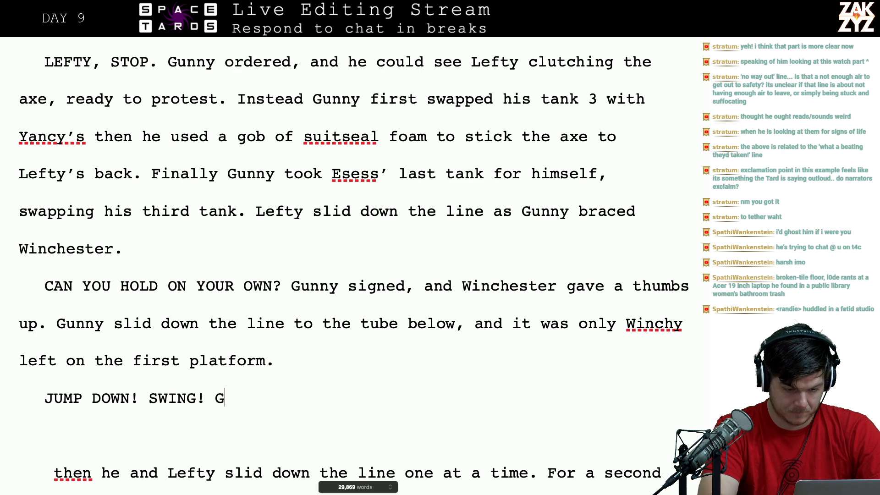
key(BackSpace)
text(Gunny signed.)
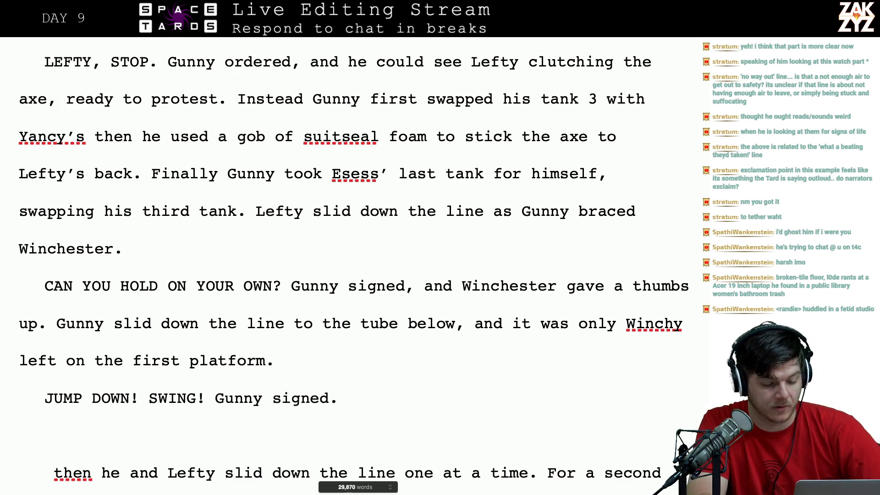
- Delete the blank line and the old text from "then he and Lefty slid down" through "For a second afterward," before "Winchy was frozen"
scroll(348, 446, down, 3)
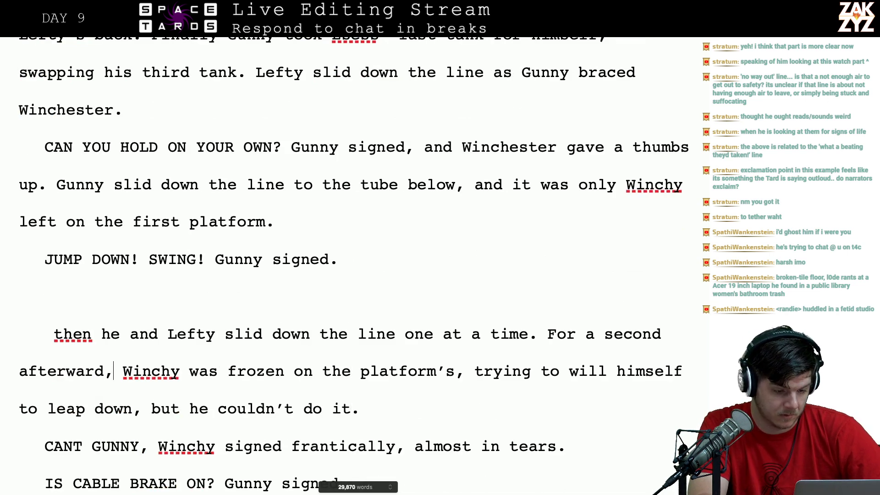
key(shift+Up)
key(shift+Up)
key(BackSpace)
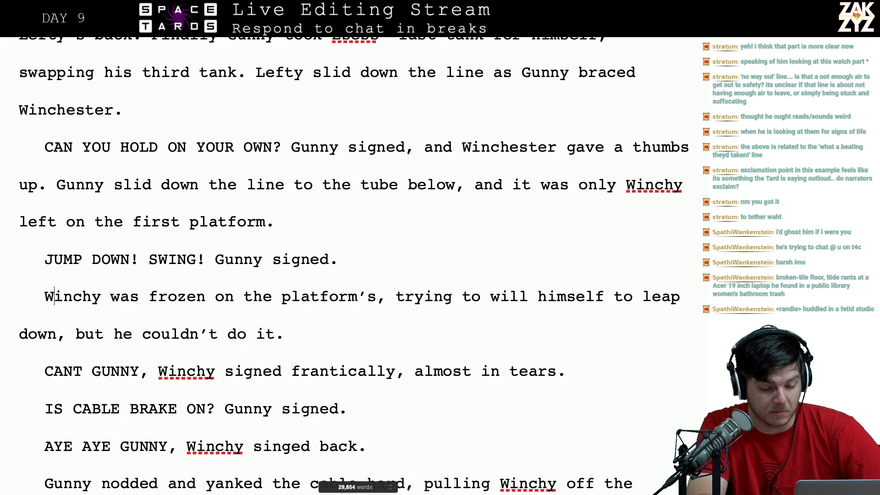
- Correct "platform's" to "platform" in the sentence "Winchy was frozen on the"
click(367, 298)
key(BackSpace)
key(BackSpace)
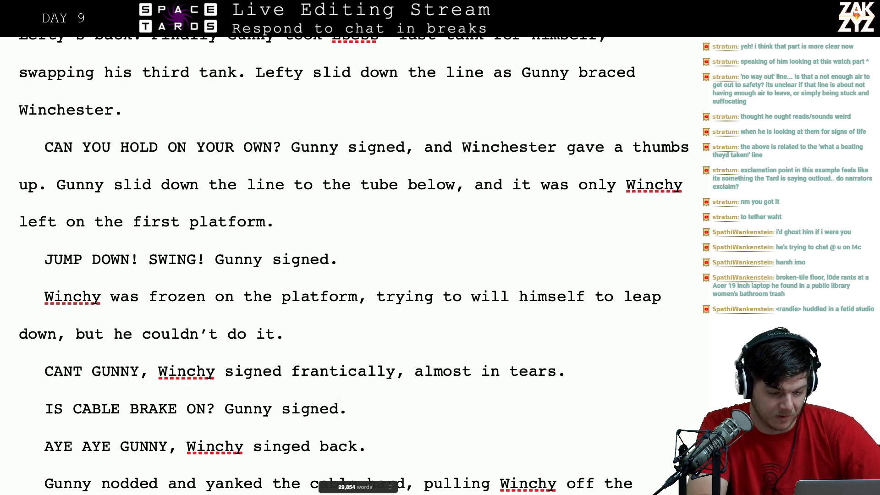
- Add the missing apostrophe to make "CAN'T GUNNY" in Winchy's frantic reply
key(Left)
key(Left)
key(Left)
key(Left)
key(Left)
key(Left)
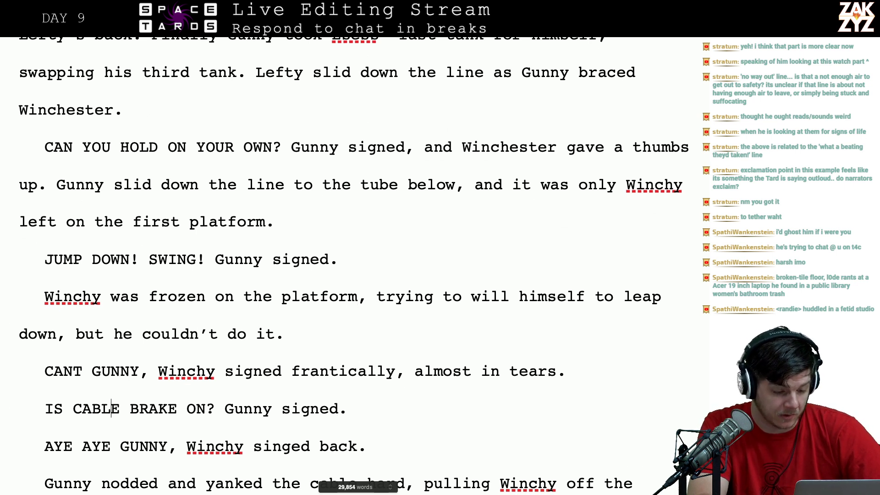
text(')
key(Down)
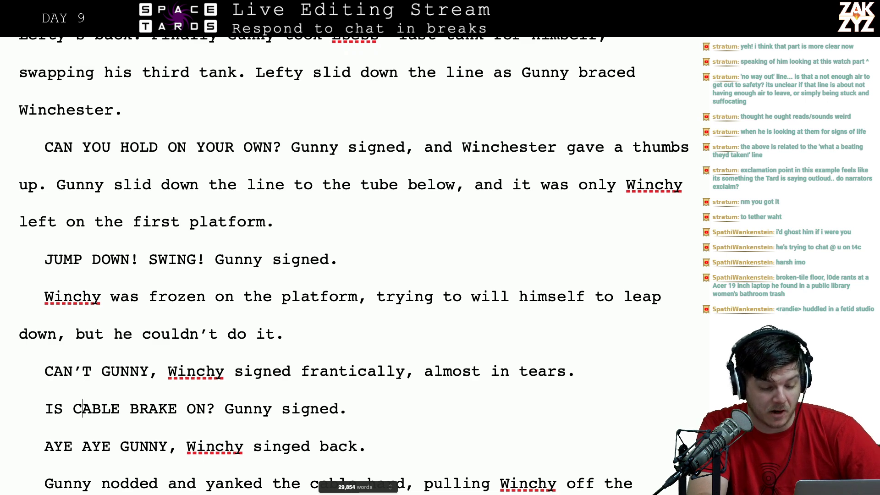
- Correct "singed" to "signed" in the line "AYE AYE GUNNY, Winchy singed back."
click(339, 408)
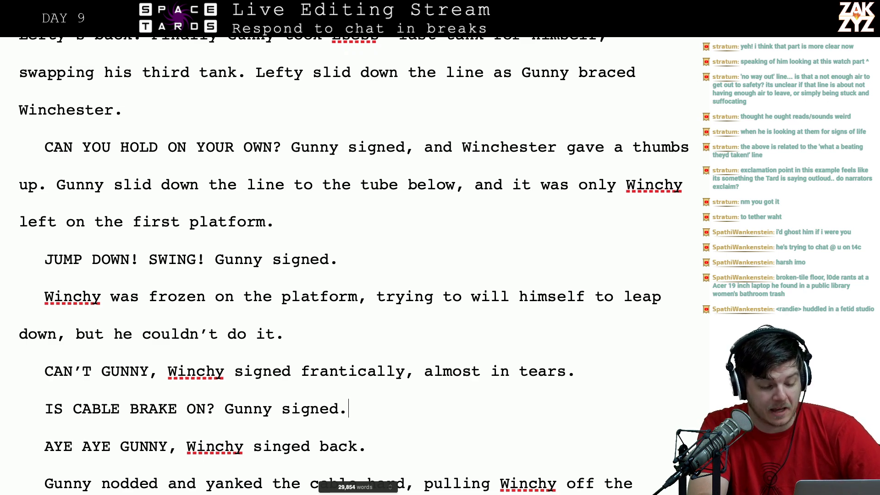
key(Right)
key(Right)
key(Right)
key(Down)
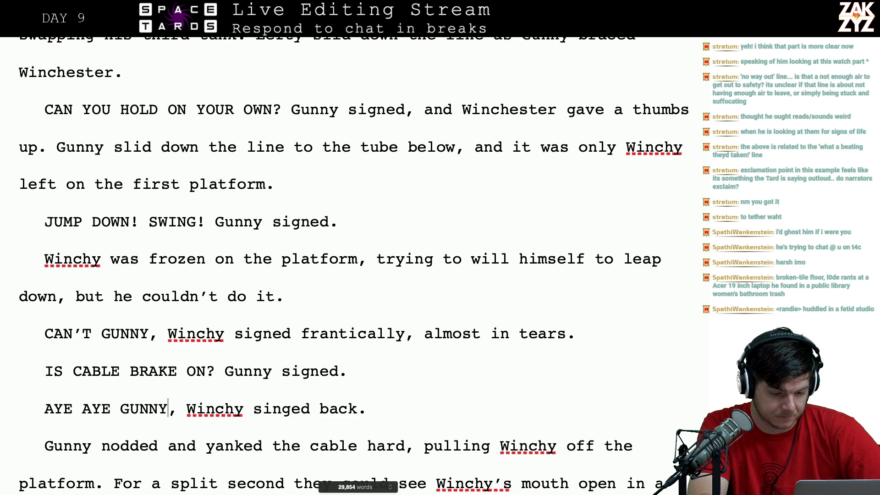
key(Up)
key(Right)
click(253, 371)
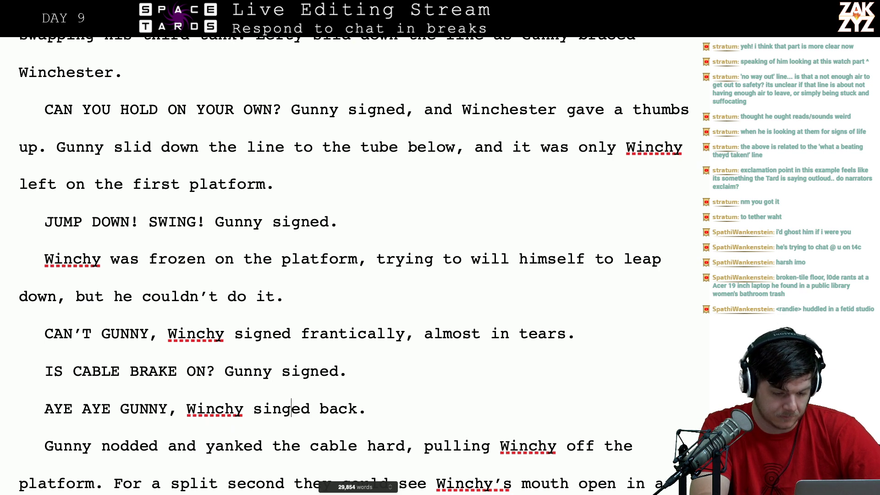
key(Left)
key(BackSpace)
key(Right)
text(n)
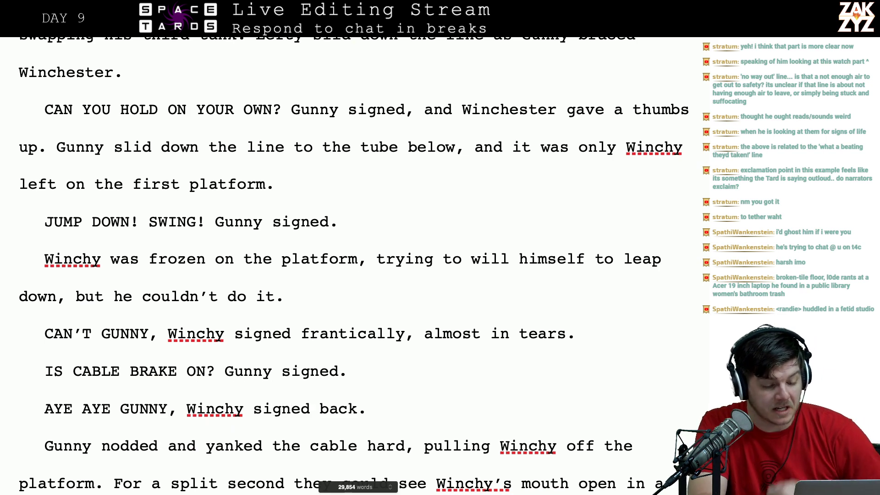
- Read through the paragraph where Gunny yanks the cable and pulls Winchy off the platform
key(Down)
key(Down)
key(Down)
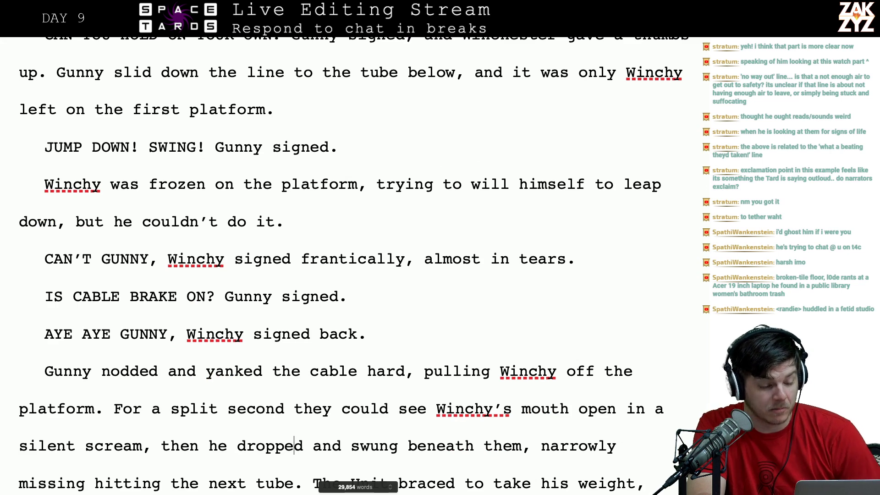
scroll(354, 265, down, 1)
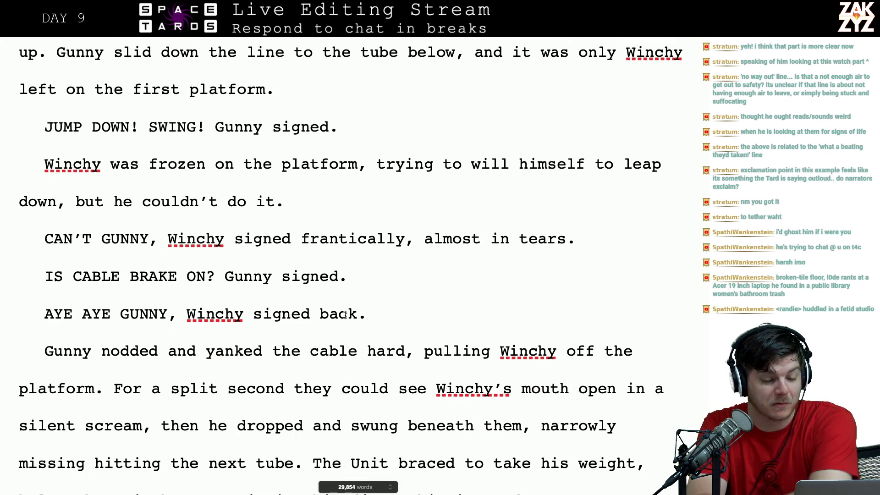
key(Up)
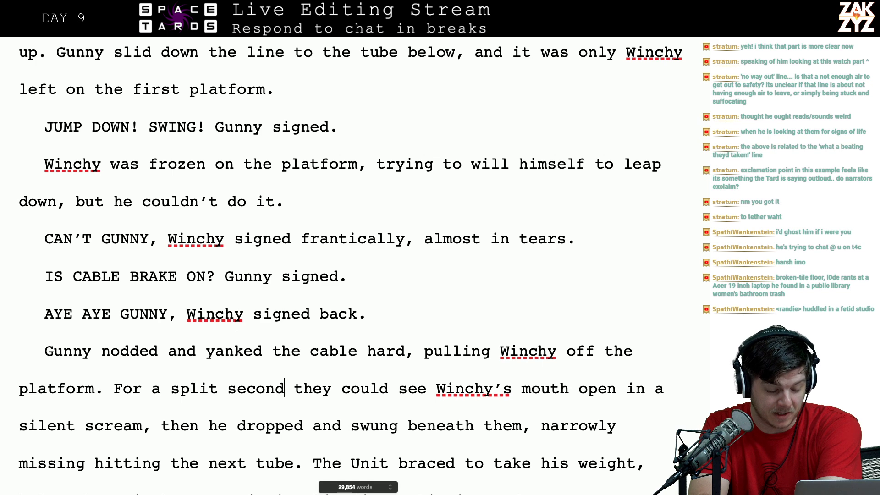
key(Left)
key(Left)
key(Left)
key(Down)
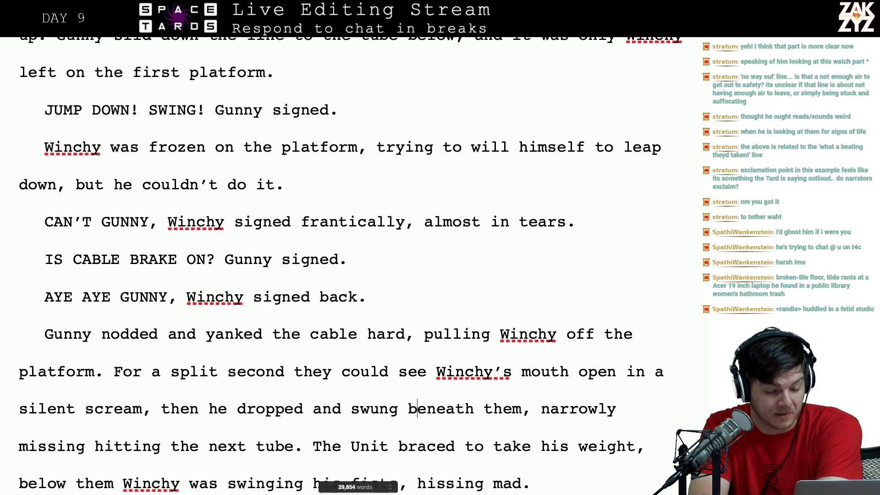
- Insert "in the air" after "swinging his fists" in the sentence about Winchy below the Unit
key(Right)
key(Right)
key(Right)
key(Right)
key(Right)
key(Right)
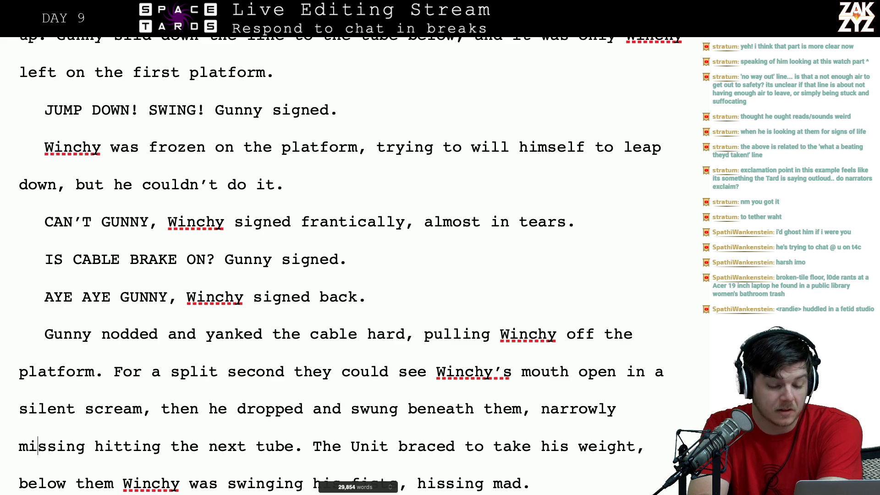
key(Down)
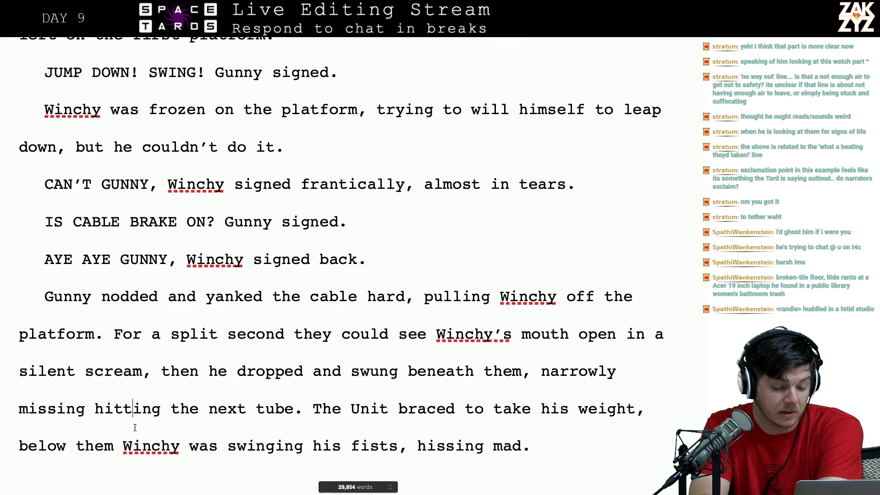
key(Down)
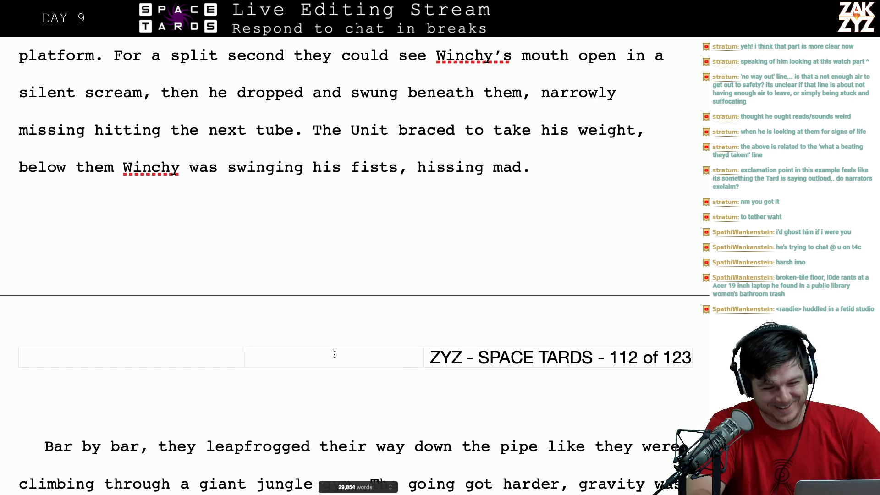
text(ta)
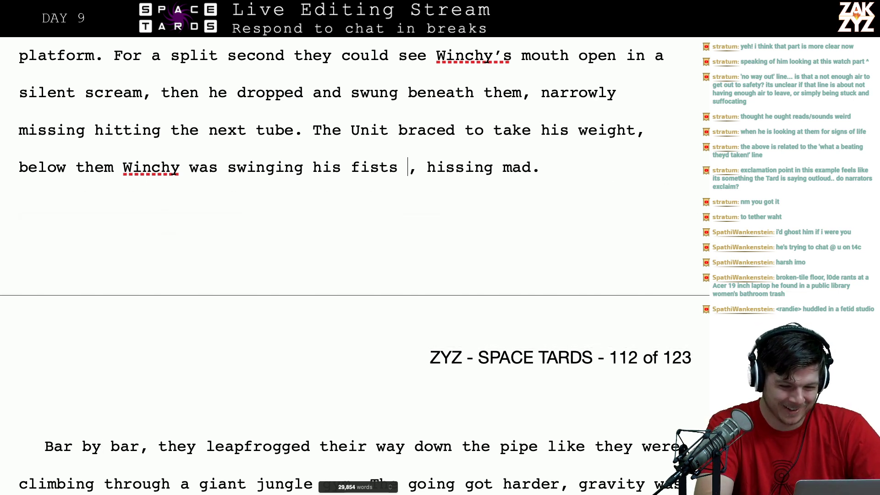
key(BackSpace)
text(a)
key(BackSpace)
key(BackSpace)
text(in the air)
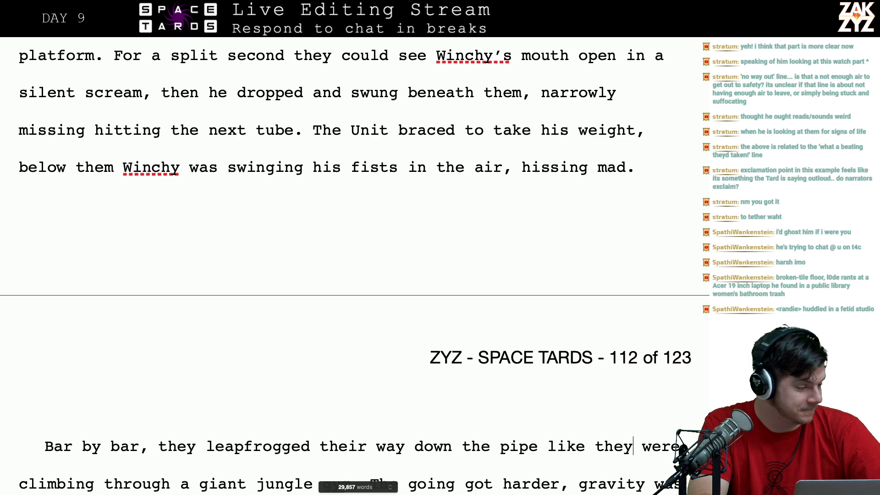
- Add "There was no time to waste, they swung him to the next platform and began the process again." after "hissing mad."
key(Down)
key(Down)
scroll(345, 172, down, 3)
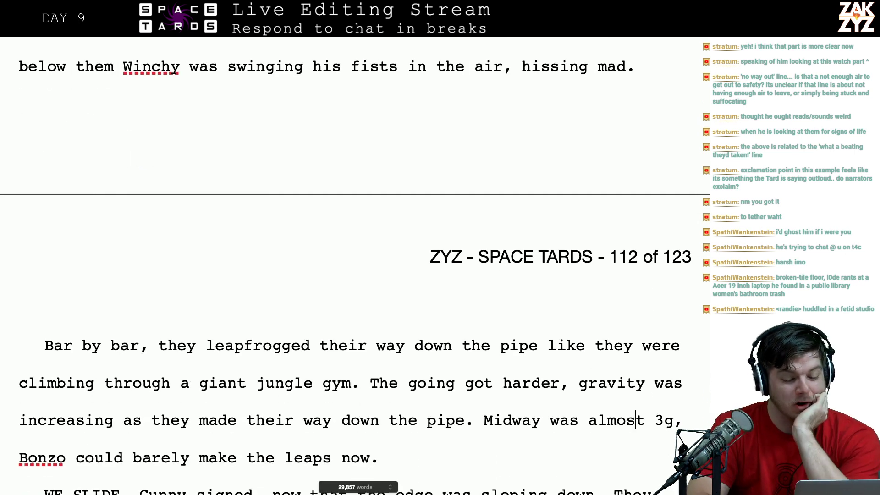
scroll(342, 157, up, 6)
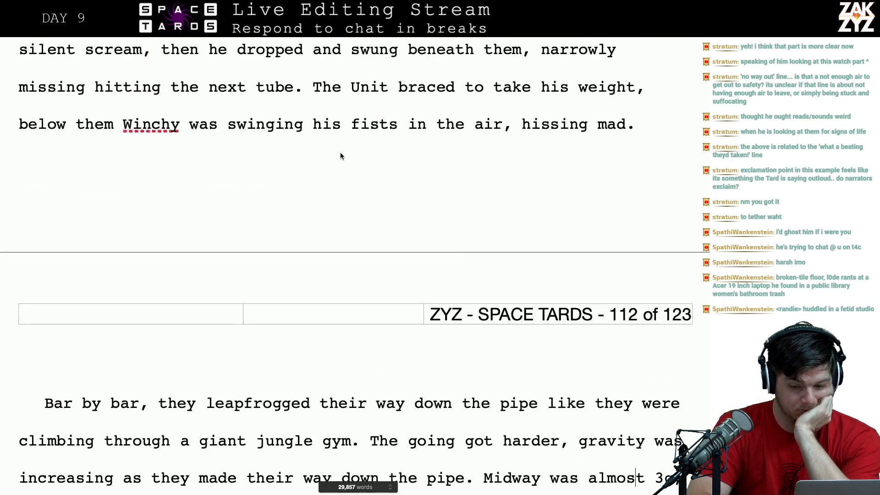
double_click(686, 165)
key(Left)
key(BackSpace)
key(BackSpace)
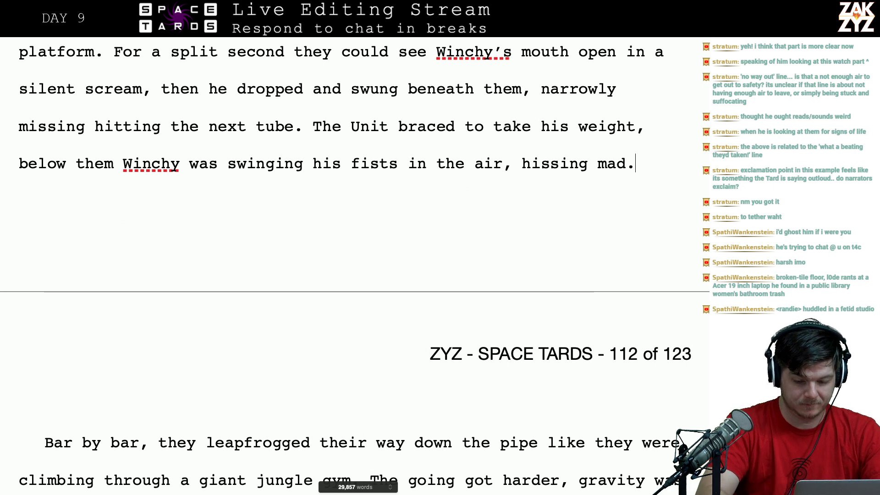
text(There was no )
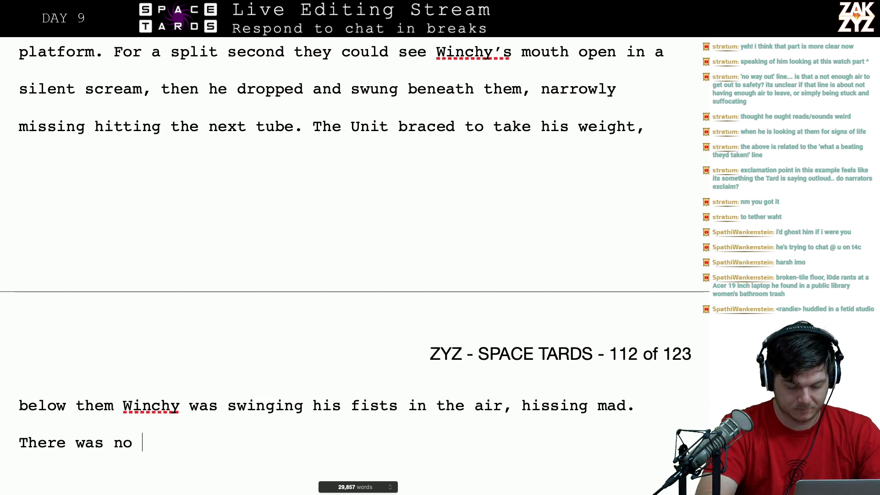
text(time to waste, the)
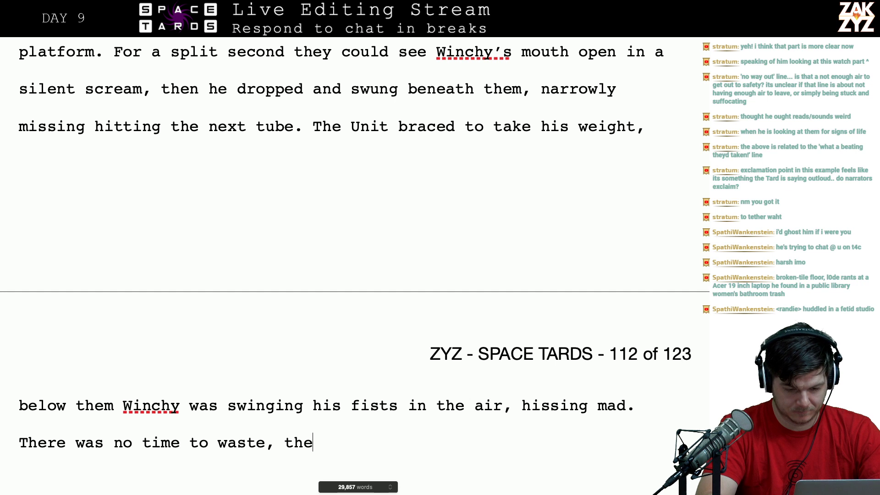
text(y swung him to )
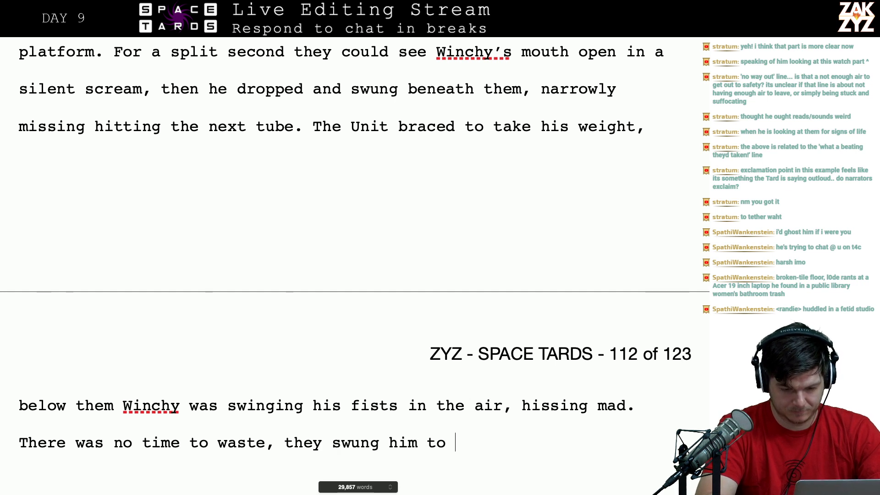
text(the next platform)
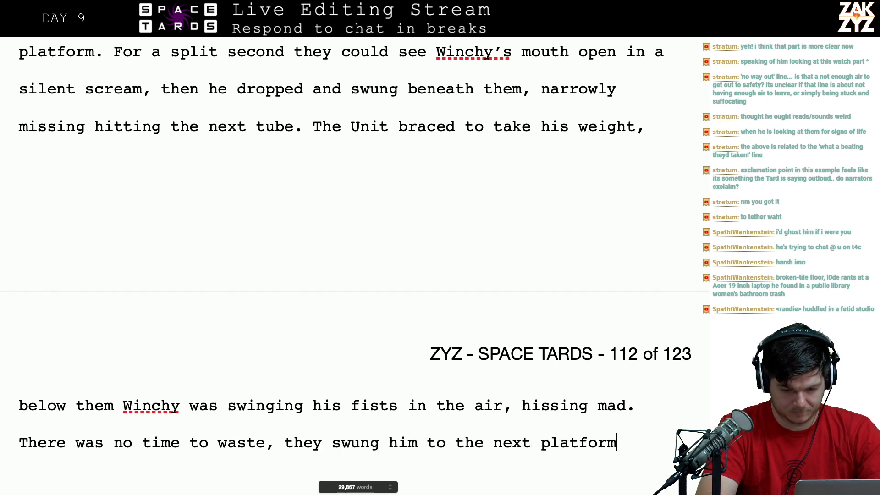
text( and began)
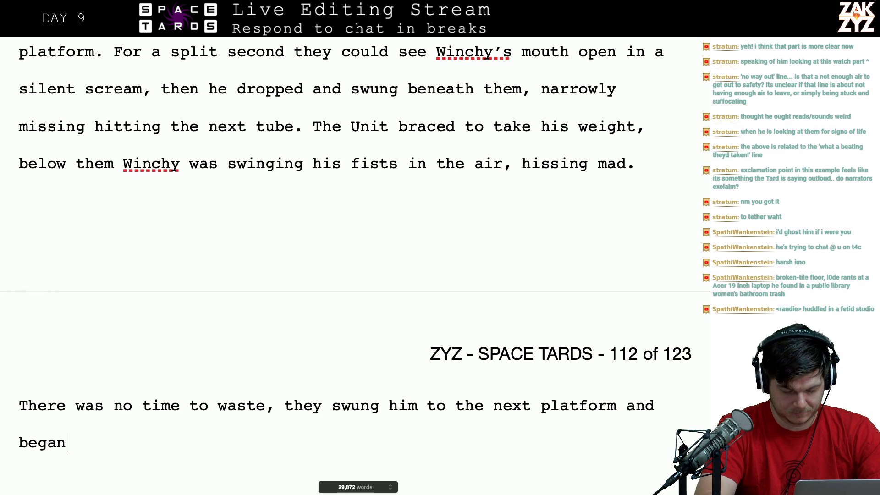
text( the process again)
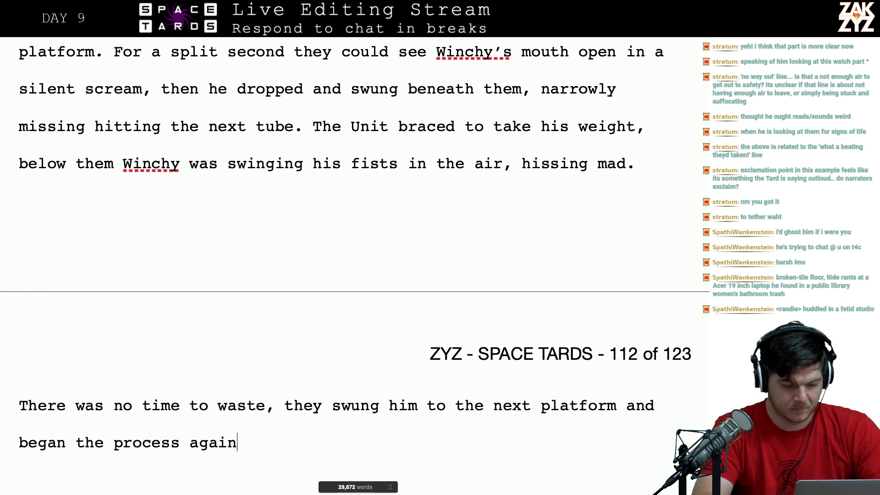
text(.)
- Remove the empty line between "began the process again." and the "Bar by bar" paragraph
scroll(255, 442, down, 3)
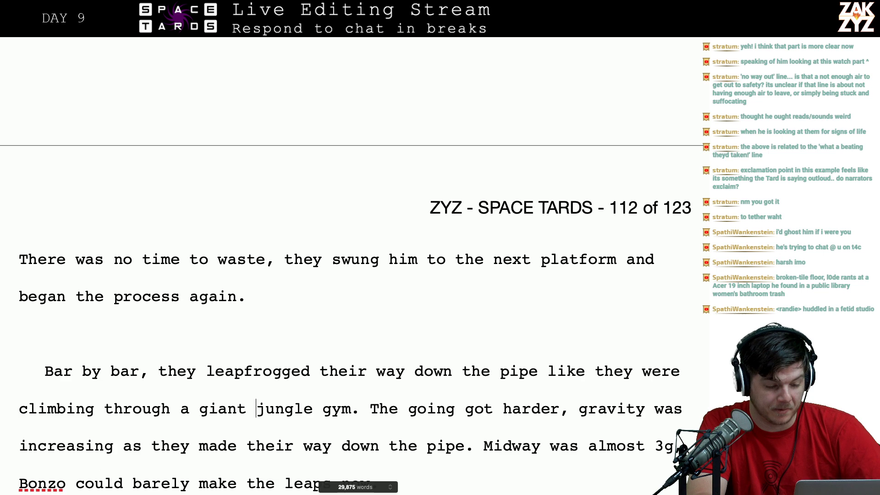
key(Down)
key(BackSpace)
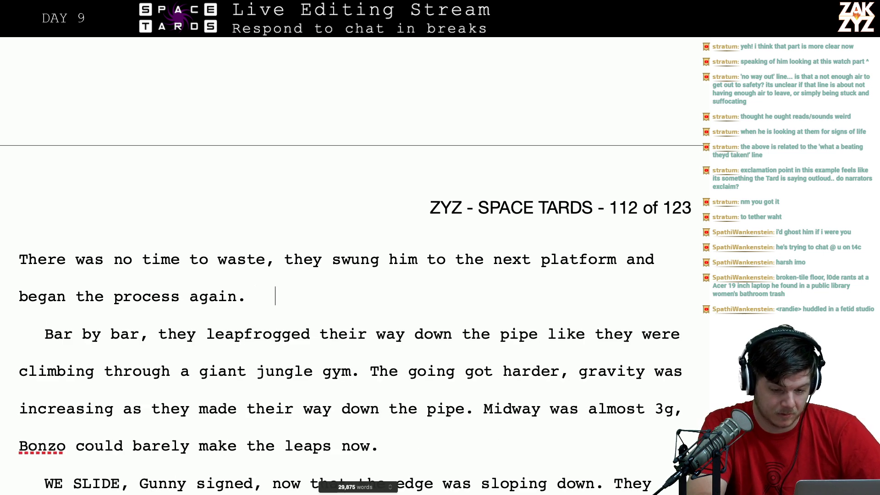
- Replace "platform" with "tube" in the sentence "they swung him to the next platform"
click(616, 259)
key(BackSpace)
key(BackSpace)
key(BackSpace)
key(BackSpace)
key(BackSpace)
key(BackSpace)
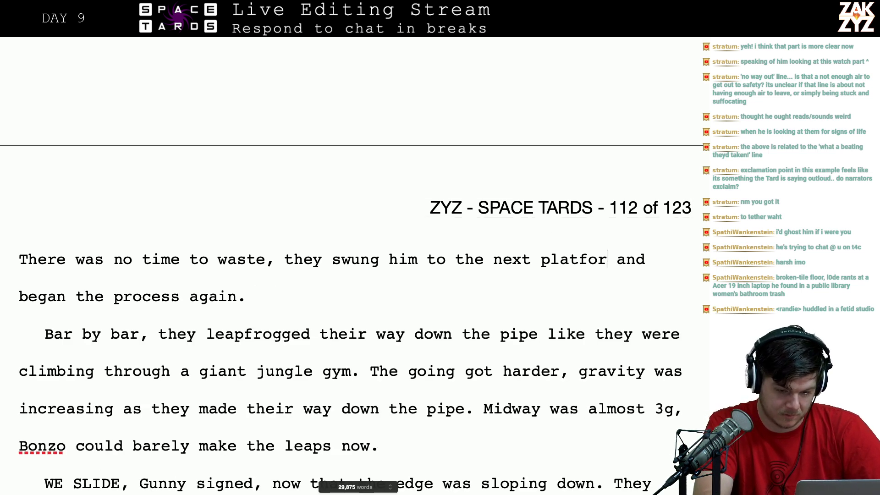
key(BackSpace)
key(BackSpace)
text(tube)
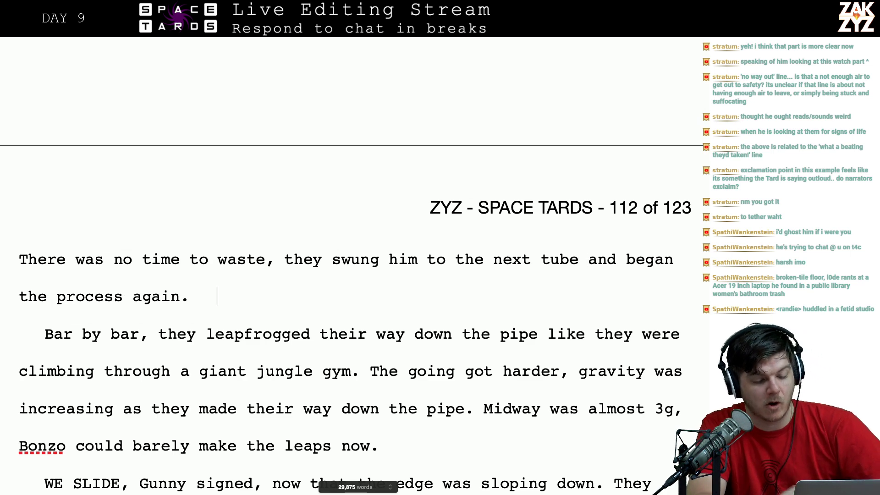
- Proofread the opening of page 112, through the paragraph about leapfrogging bar by bar down the pipe
scroll(472, 283, down, 1)
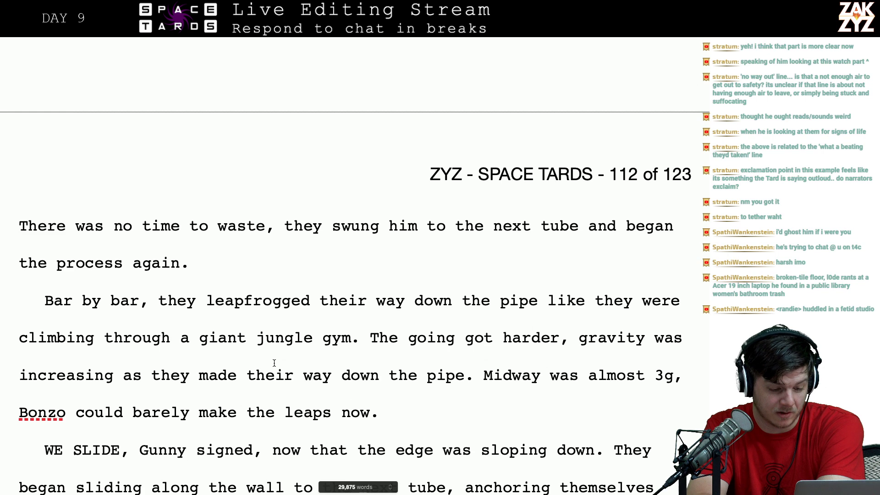
scroll(378, 330, down, 1)
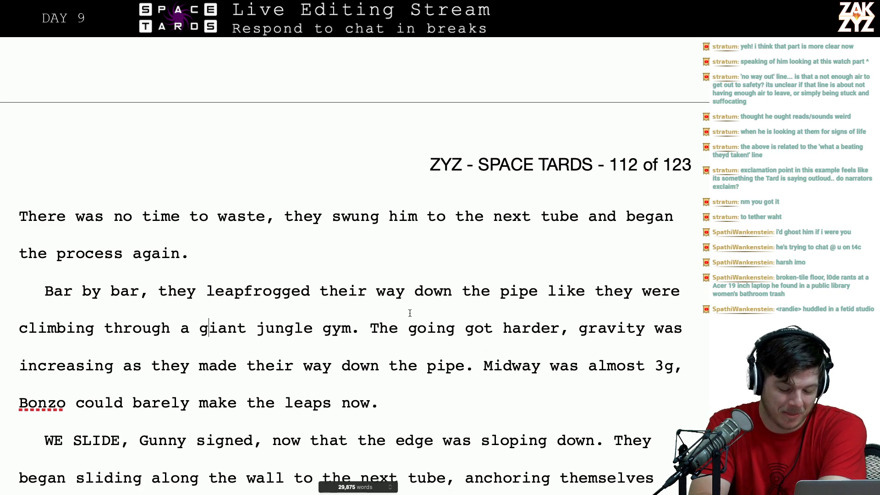
click(427, 321)
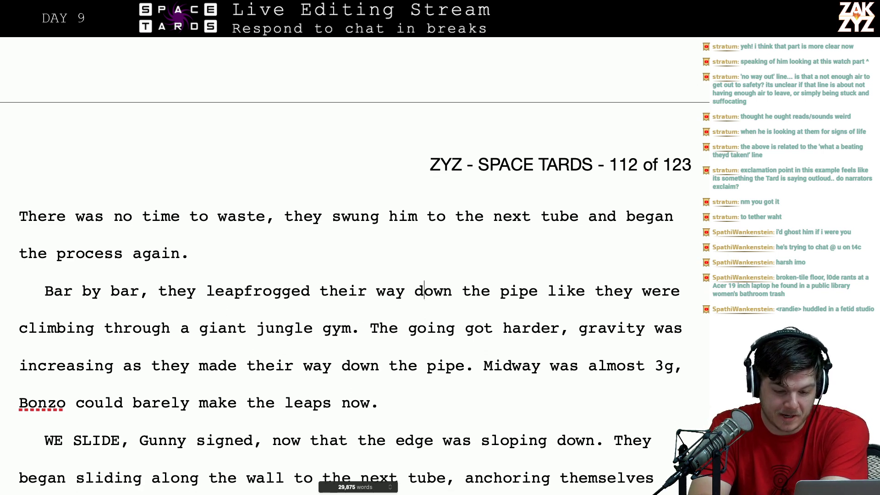
key(Right)
key(Right)
key(Right)
key(Right)
key(Right)
key(Right)
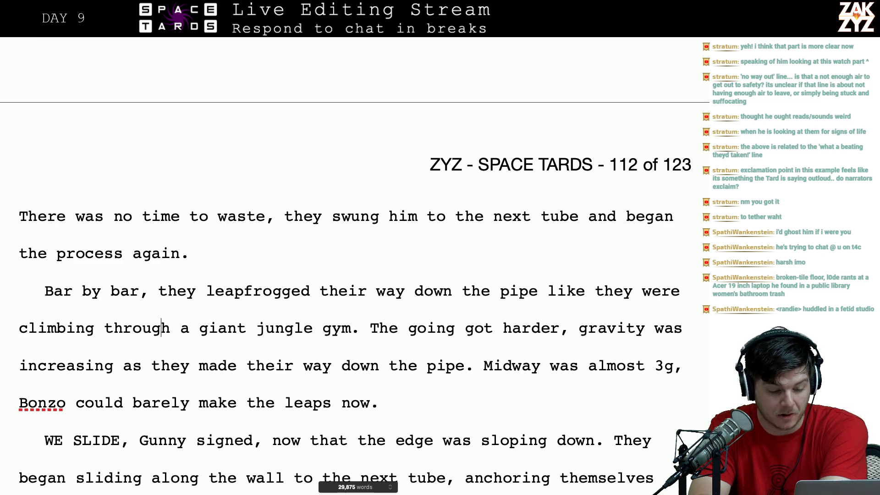
key(Right)
key(Right)
key(Right)
key(Right)
key(Right)
key(Right)
key(Down)
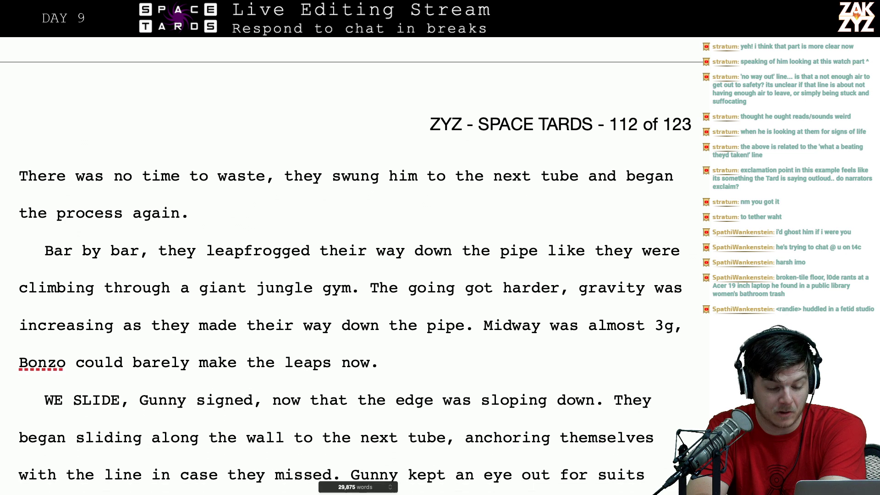
- Replace "pipe" with "tube" in the sentence about gravity increasing as they made their way down
click(465, 323)
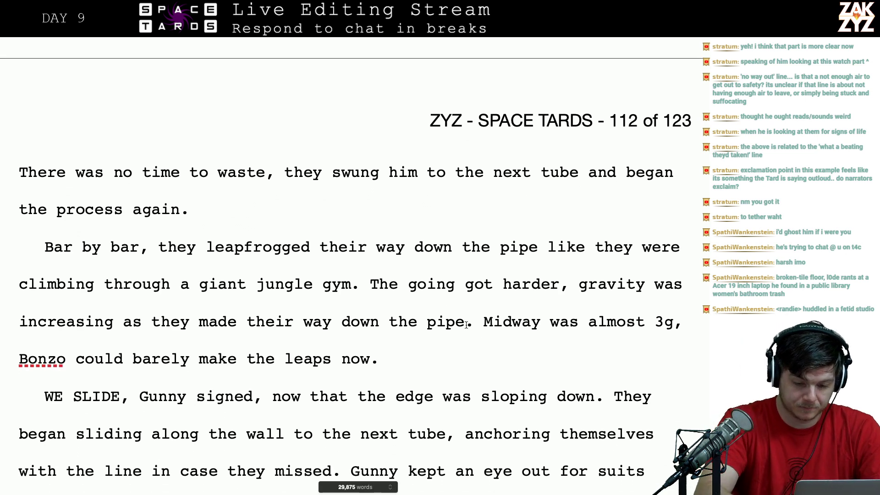
key(BackSpace)
key(BackSpace)
key(BackSpace)
key(BackSpace)
text(tube)
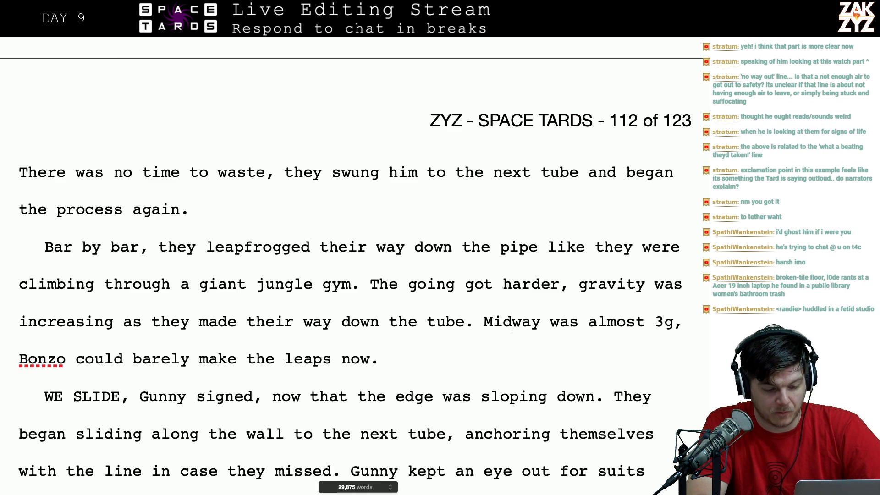
- Proofread from the "Midway was almost 3g" sentence through the paragraph beginning "WE SLIDE"
key(Right)
key(Right)
key(Right)
key(Right)
key(Right)
key(Right)
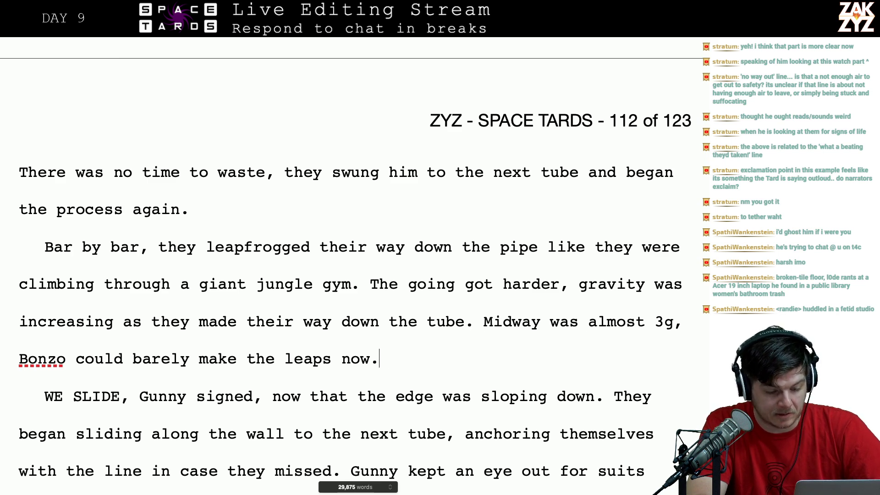
key(Up)
key(Down)
key(Down)
key(Down)
key(Down)
key(Down)
key(Down)
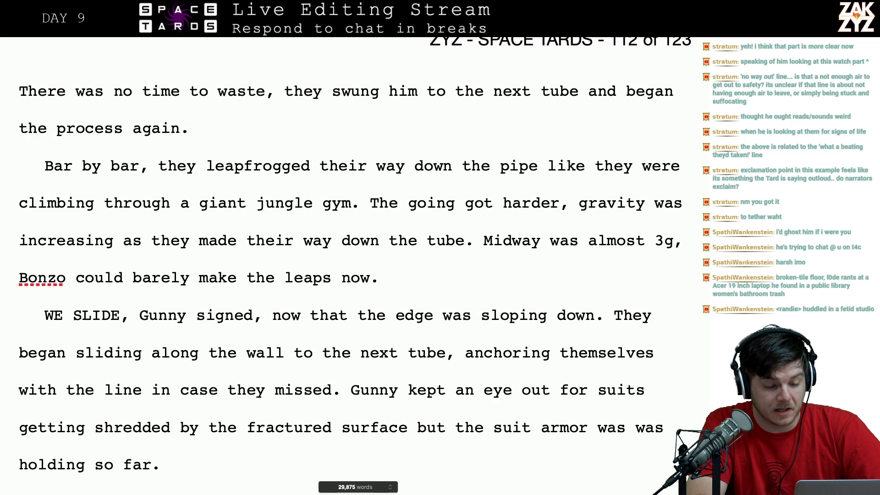
key(Down)
key(Up)
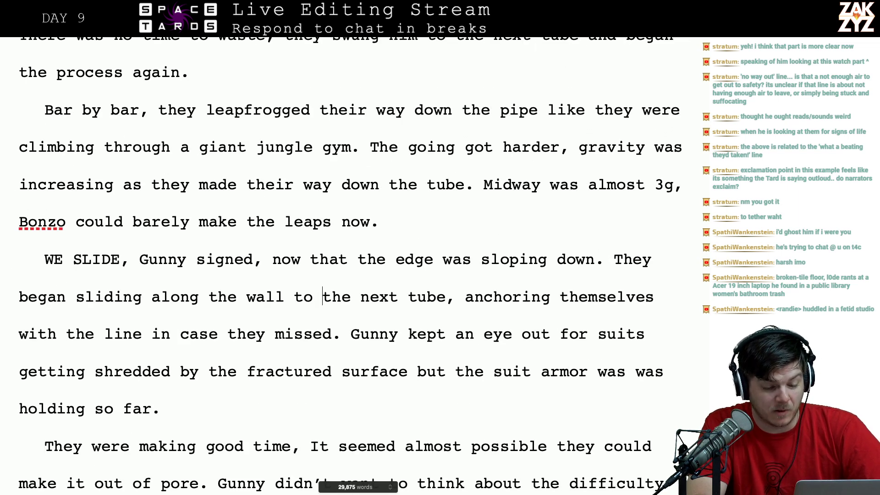
key(Right)
key(Right)
key(Right)
key(Right)
key(Right)
key(Right)
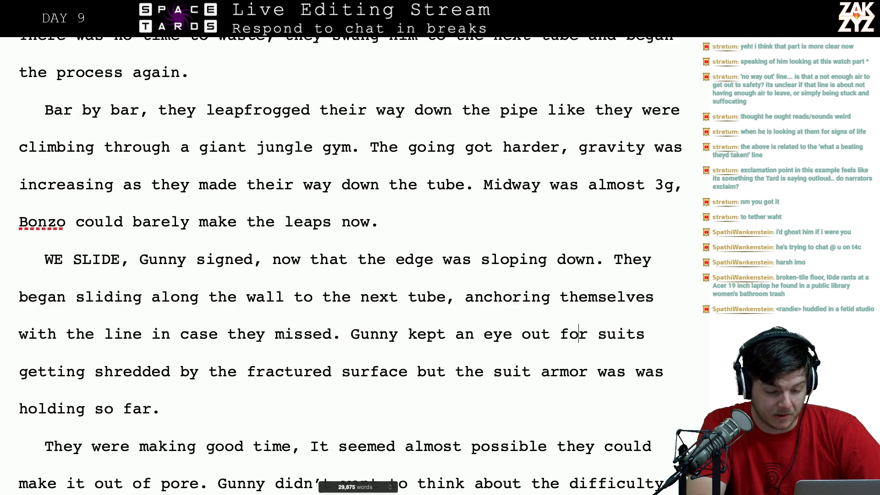
- Delete ", anchoring themselves with the line in case they missed" so the sliding sentence ends at "the next tube."
key(Left)
key(Left)
key(Left)
key(Left)
key(Left)
key(Left)
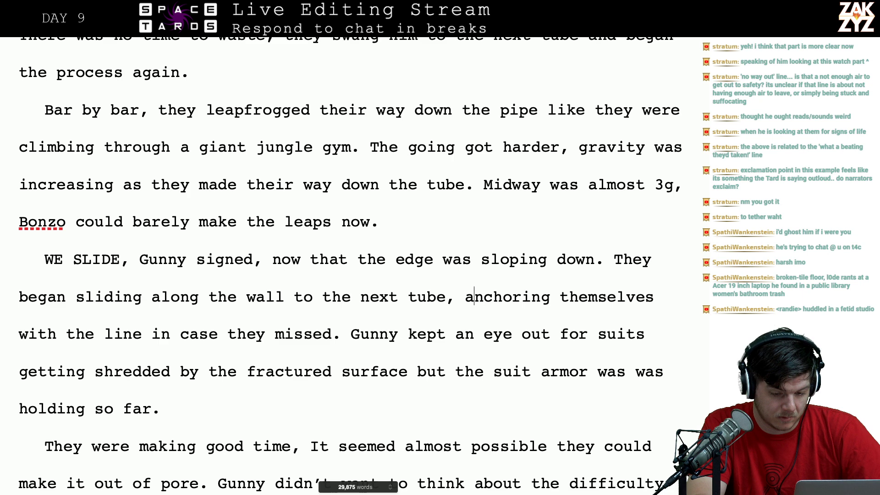
key(shift+Down)
key(shift+Left)
key(shift+Left)
key(shift+Left)
key(shift+Left)
key(shift+Left)
key(shift+Left)
key(shift+Left)
key(shift+Left)
key(shift+Left)
key(shift+Left)
key(shift+Left)
key(shift+Left)
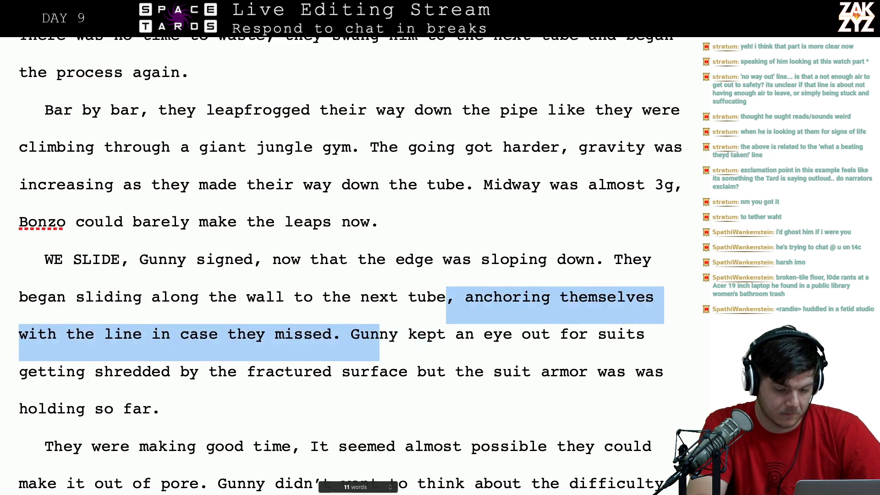
key(BackSpace)
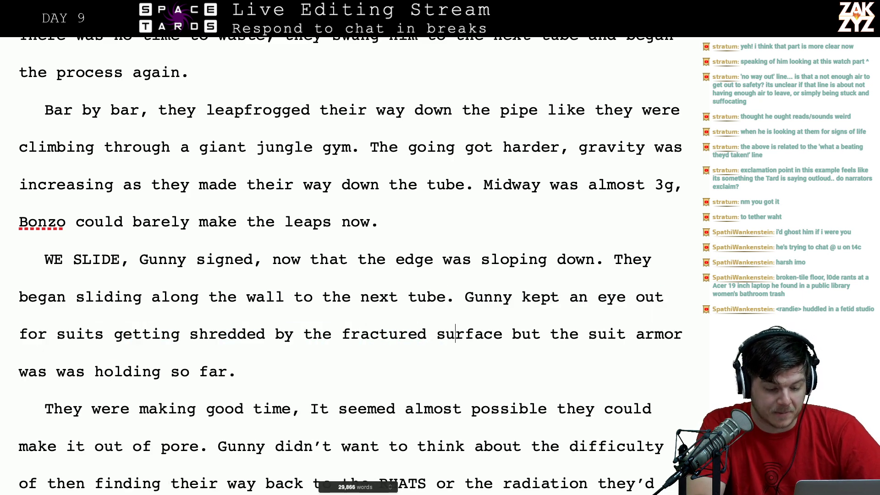
- Proofread the rest of the sentence about suits getting shredded by the fractured surface
key(Right)
key(Right)
key(Right)
key(Right)
key(Right)
key(Right)
key(Right)
key(Right)
key(Right)
key(Right)
key(Right)
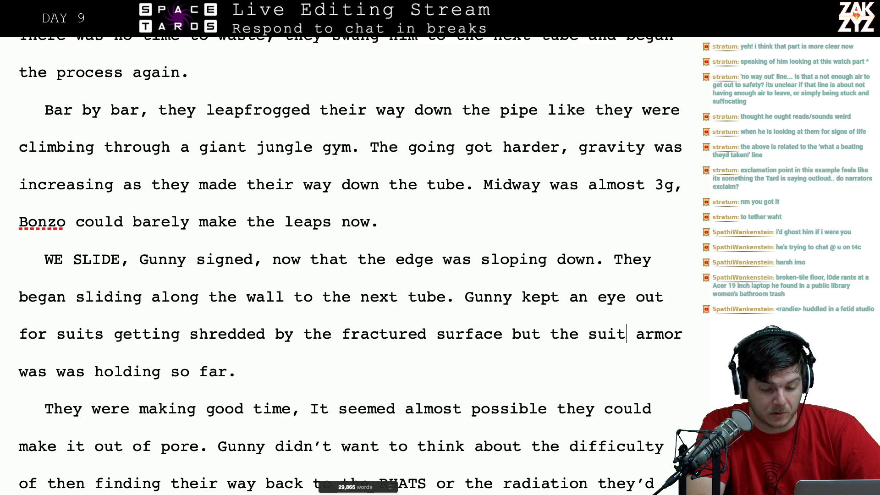
key(Right)
key(Right)
key(Down)
scroll(535, 260, down, 1)
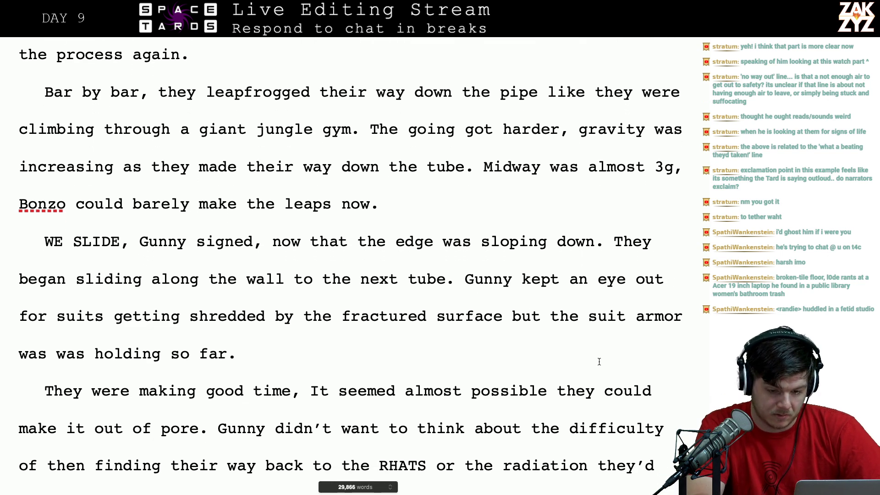
- Replace the clause "suit armor was was holding so far" with "tough fibers of their armor were holding so far."
click(578, 316)
text(t)
key(BackSpace)
key(BackSpace)
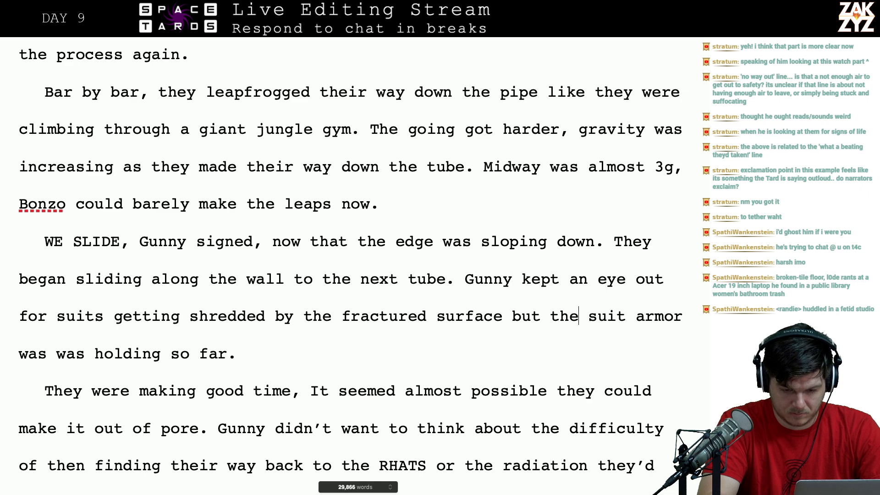
text(tough fibers of their arm)
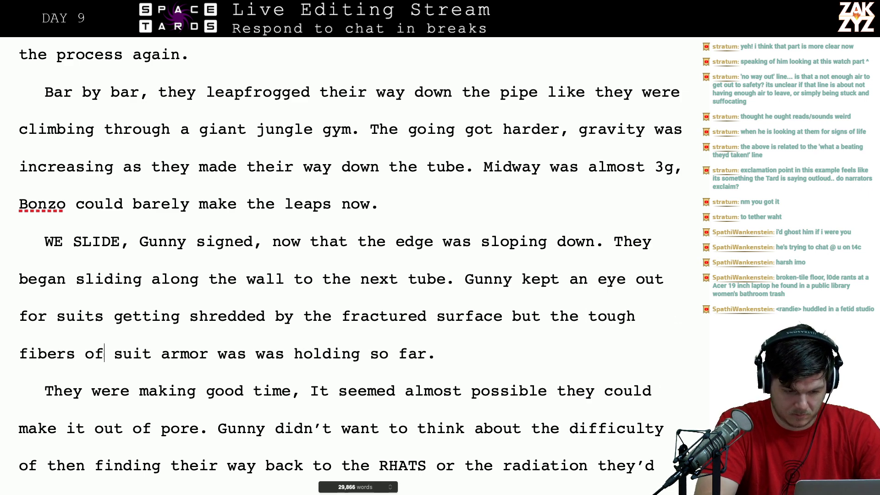
text(or were holdin)
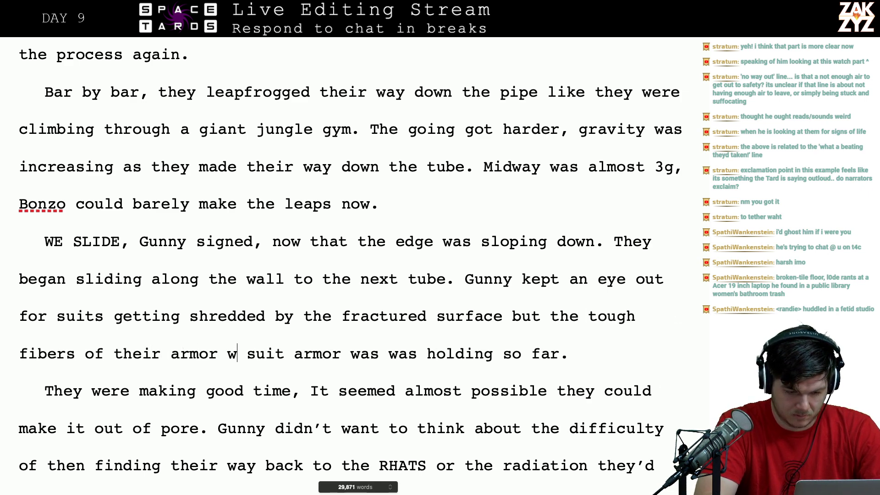
text(g so far.)
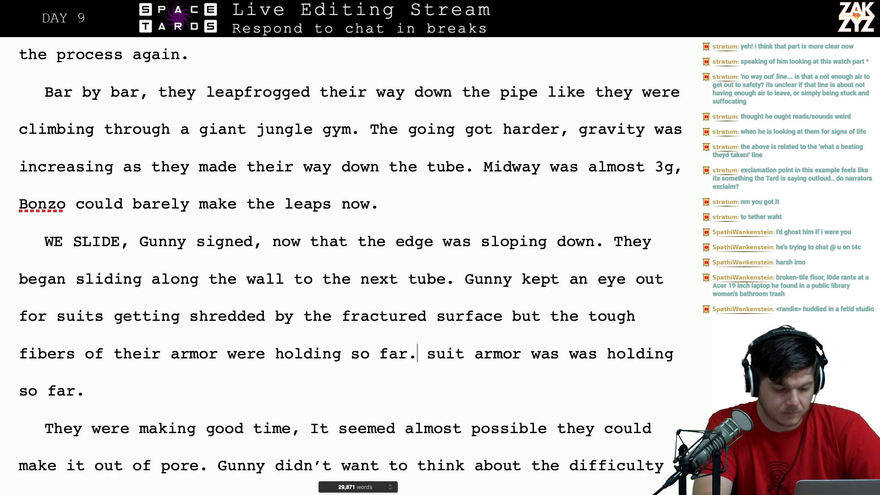
key(shift+Down)
key(BackSpace)
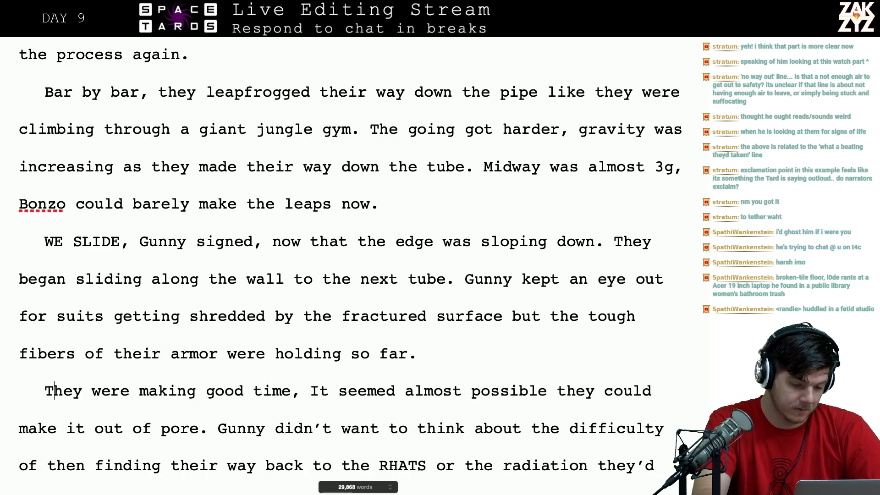
- Change "They were" to "The platoon was" at the start of the paragraph about making good time
key(BackSpace)
text(platoon was)
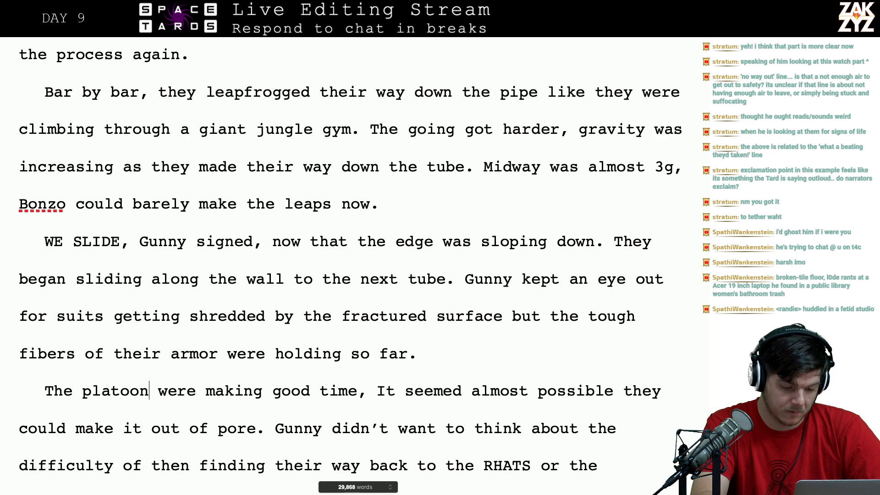
key(shift+Right)
key(shift+ctrl+Right)
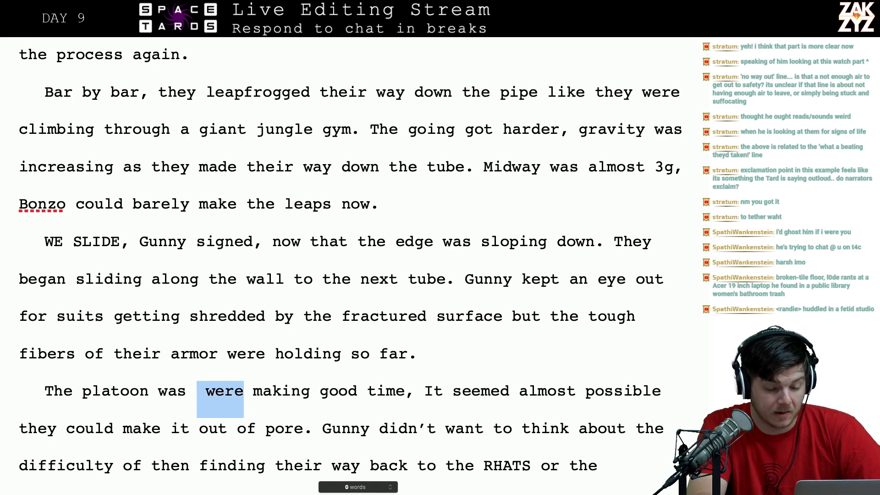
key(BackSpace)
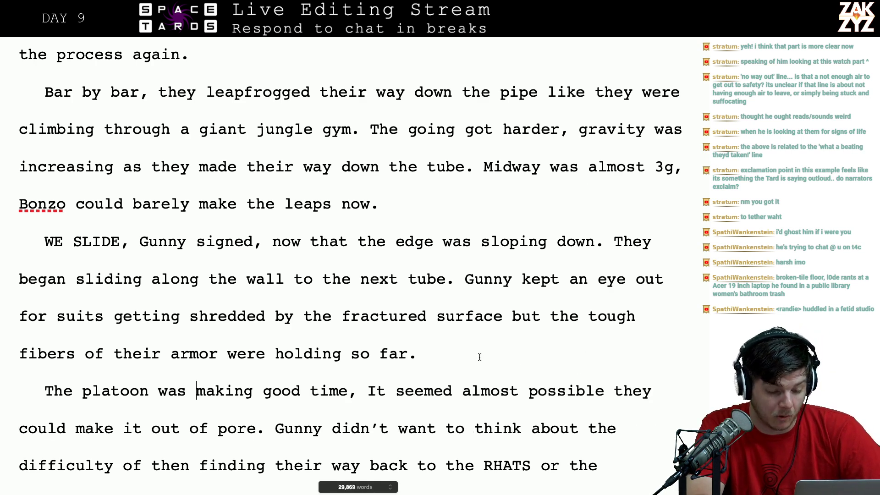
- Make "It" lowercase after "making good time," so the clause reads "it seemed almost possible"
click(369, 397)
key(Right)
key(BackSpace)
text(i)
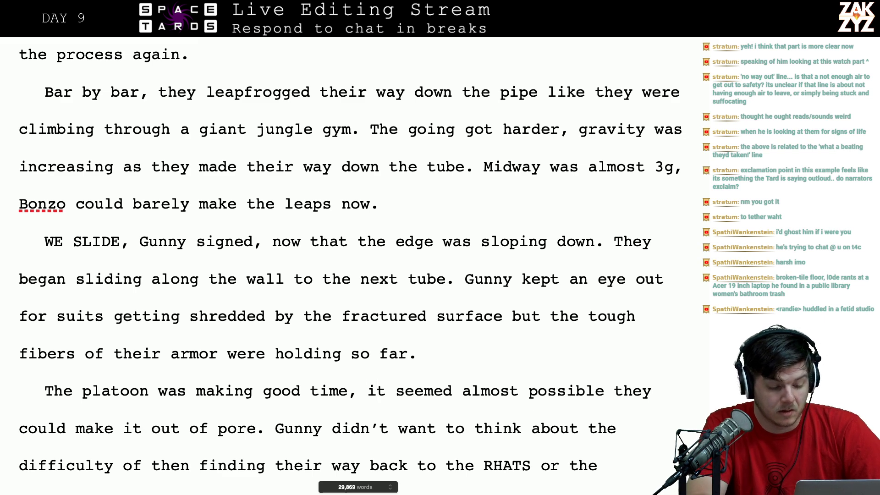
- Proofread the sentence about finding their way back to the RHATS and the radiation on the ghostskin
key(Down)
key(Right)
key(Right)
key(Right)
key(Right)
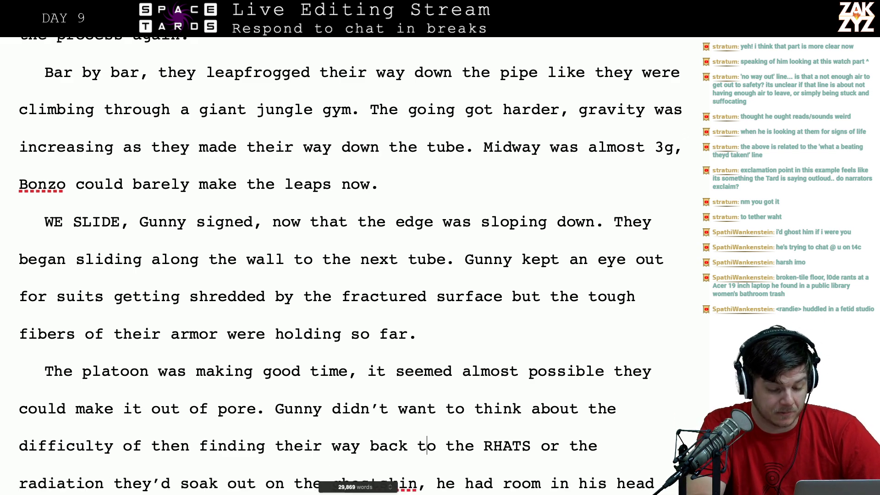
key(Left)
key(Left)
key(Left)
key(Left)
key(Down)
scroll(177, 363, down, 3)
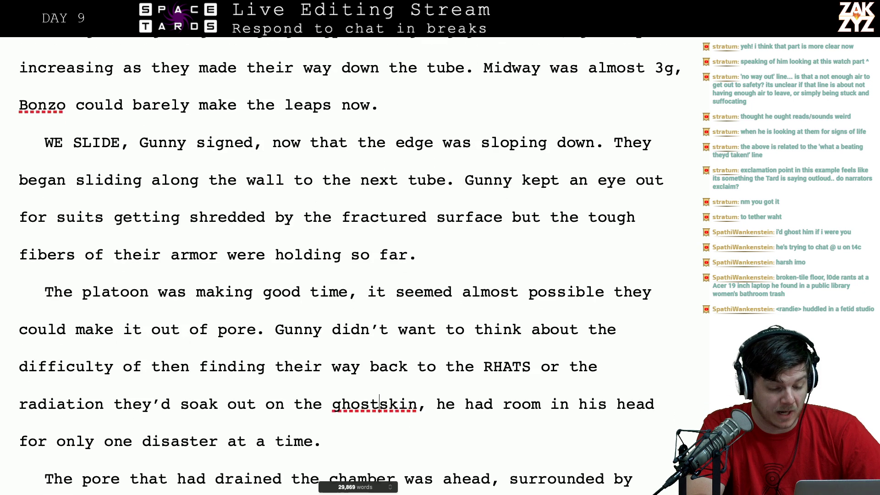
- Split the sentence after "ghostskin" with a period and capitalize "He" in "He had room in his head"
click(256, 361)
key(Right)
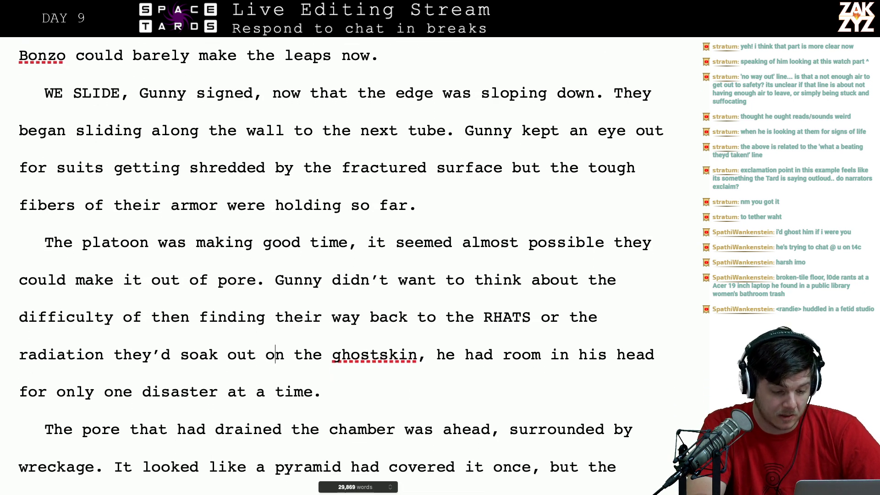
key(BackSpace)
text(.)
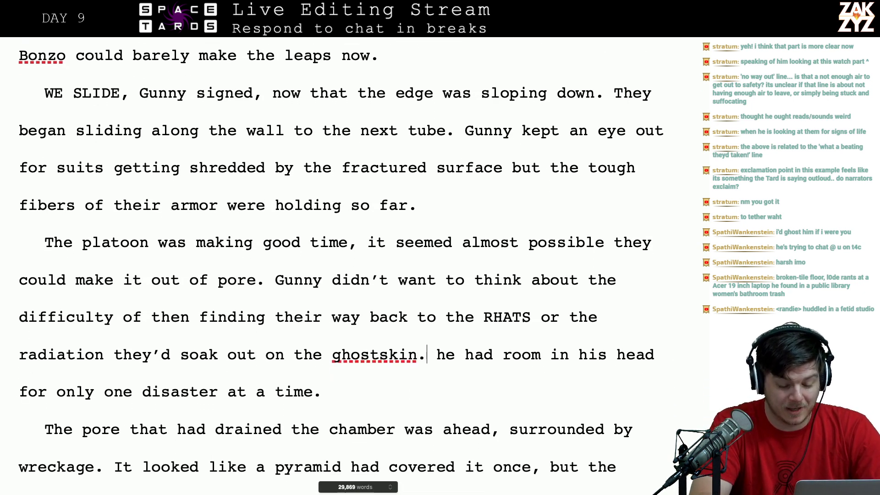
key(Delete)
text(H)
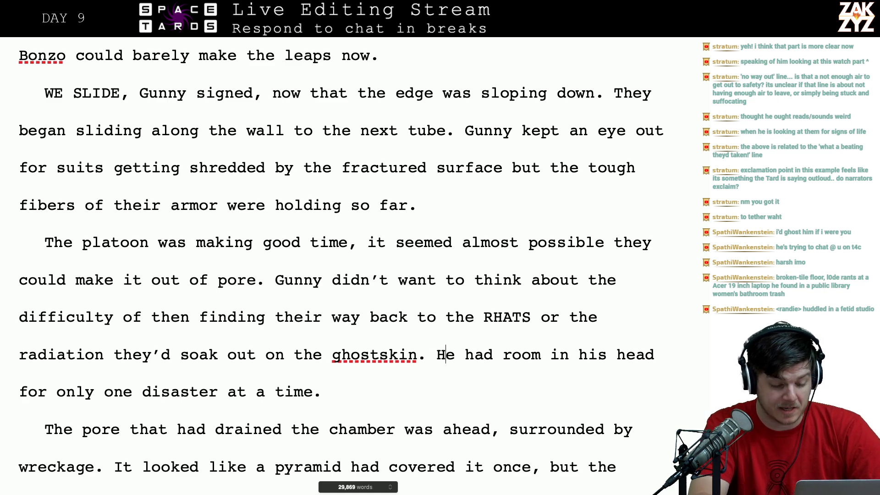
- Proofread the paragraph about the pore ahead, from the wrecked pyramid and Choppa's landing to the dead starfish
click(443, 429)
scroll(443, 429, down, 3)
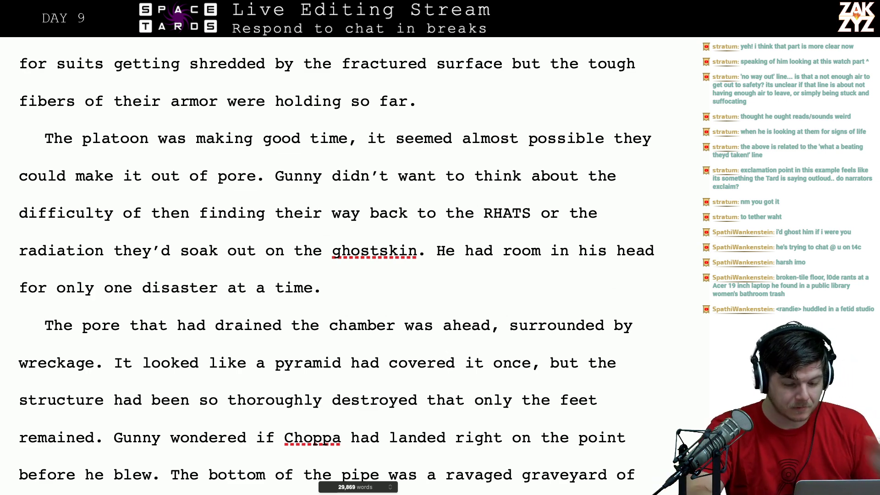
scroll(396, 243, down, 3)
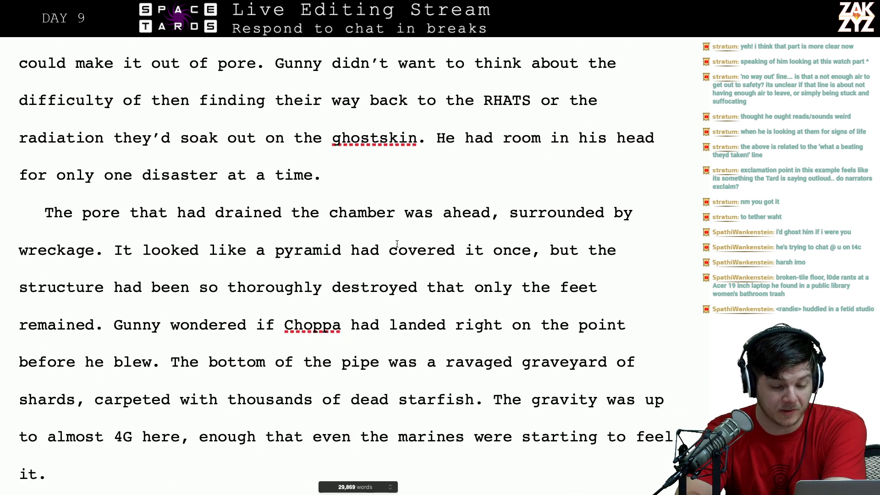
key(Left)
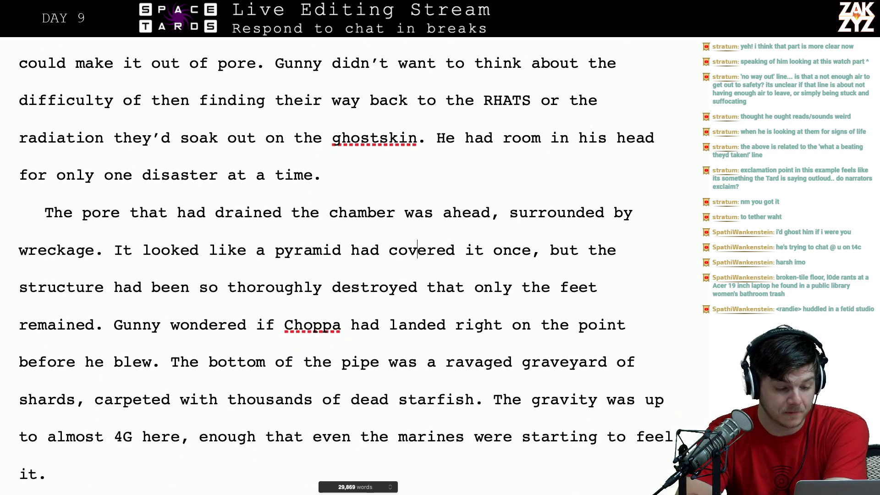
key(Left)
key(Left)
key(Left)
key(Left)
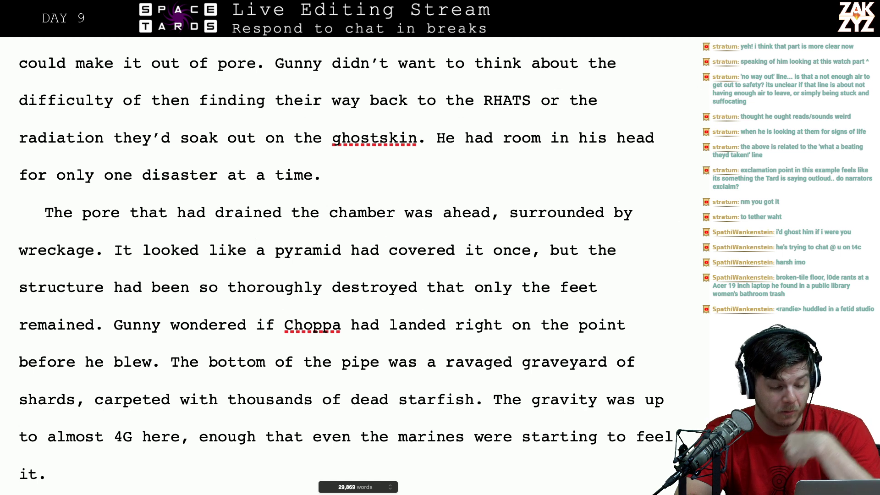
key(Down)
key(Left)
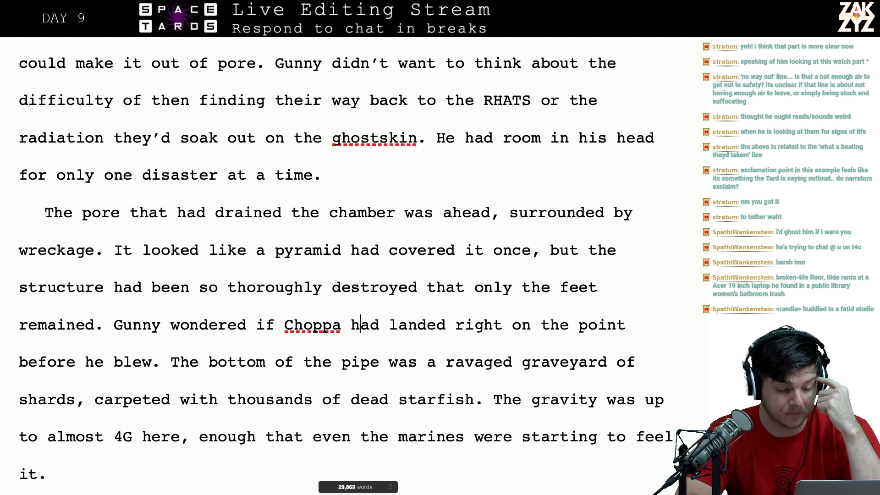
key(Left)
key(Left)
key(Left)
key(Left)
key(Left)
key(Left)
key(Left)
key(Left)
key(Left)
key(Left)
key(Left)
key(Left)
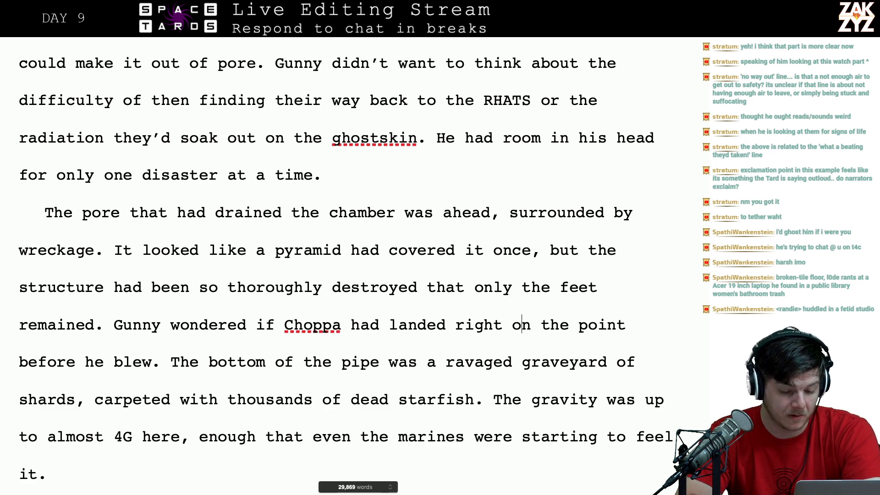
key(Left)
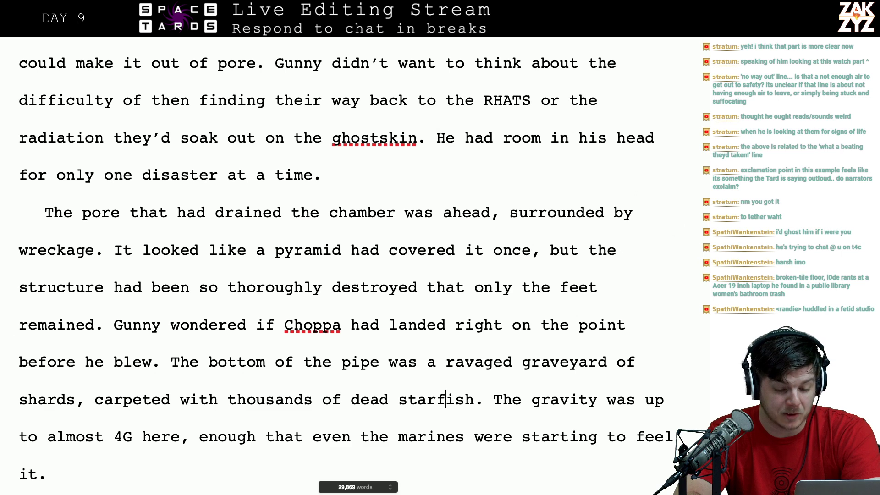
scroll(190, 232, down, 1)
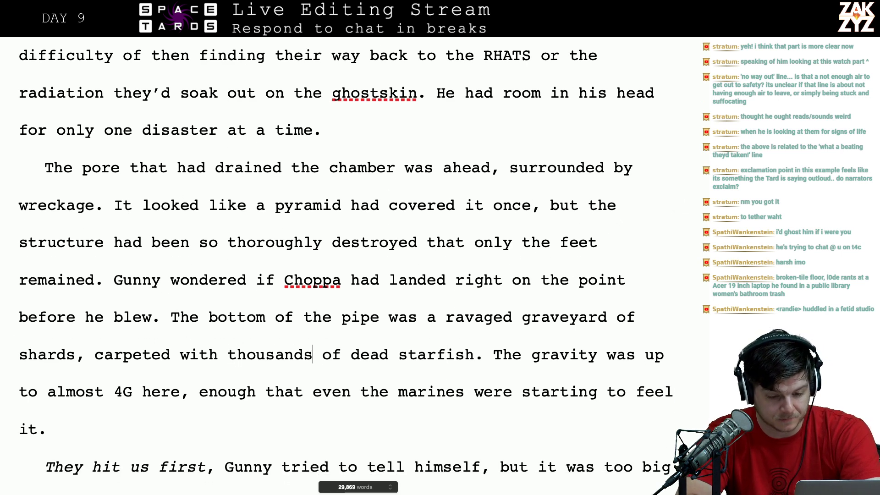
key(Right)
key(Right)
key(Right)
key(Right)
key(Right)
key(Right)
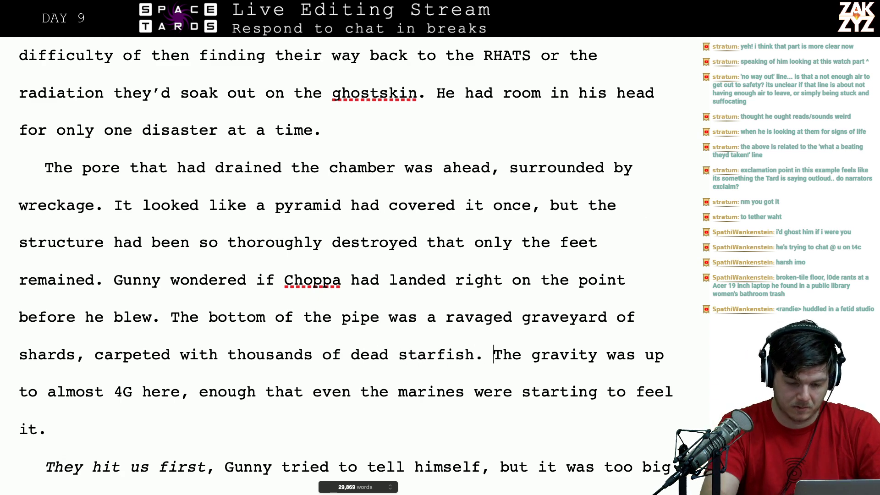
text(At the bo)
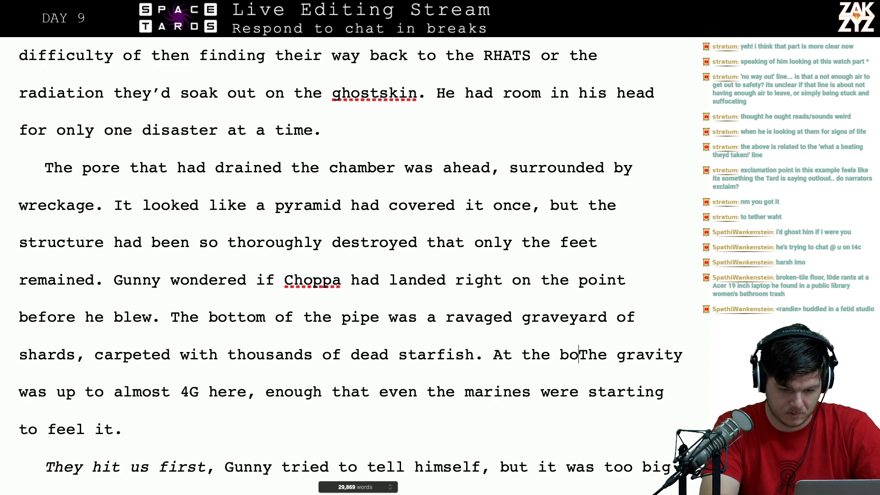
key(BackSpace)
key(BackSpace)
key(BackSpace)
key(BackSpace)
key(BackSpace)
key(BackSpace)
key(BackSpace)
key(BackSpace)
key(BackSpace)
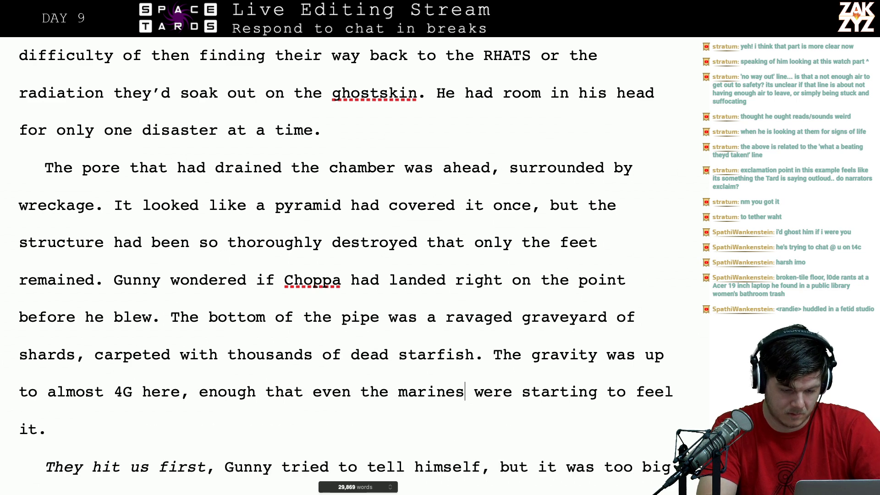
- Insert "Gravity had risen to almost 4G" right after the sentence ending in "dead starfish."
click(407, 392)
key(Left)
key(Left)
key(Left)
key(Left)
key(Left)
key(Left)
key(Left)
key(Left)
key(Left)
key(Left)
key(Left)
key(Left)
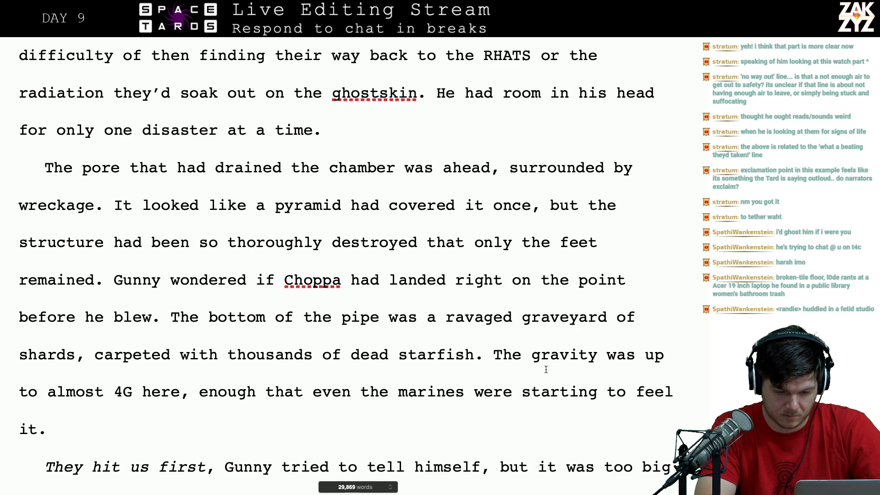
text(Gravity had ri)
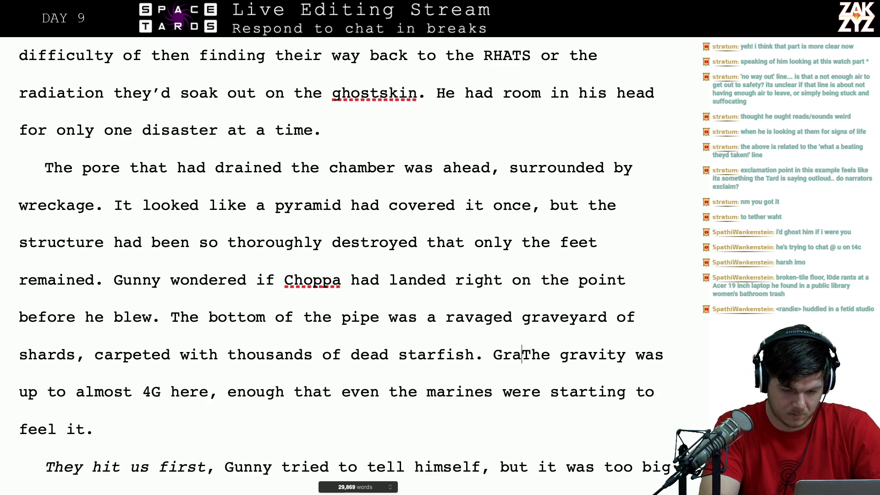
text(sen to )
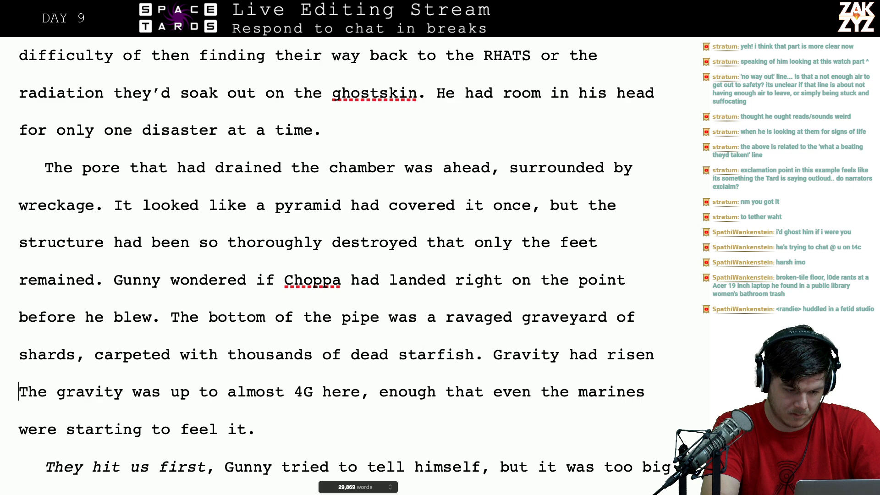
text(almost 4G)
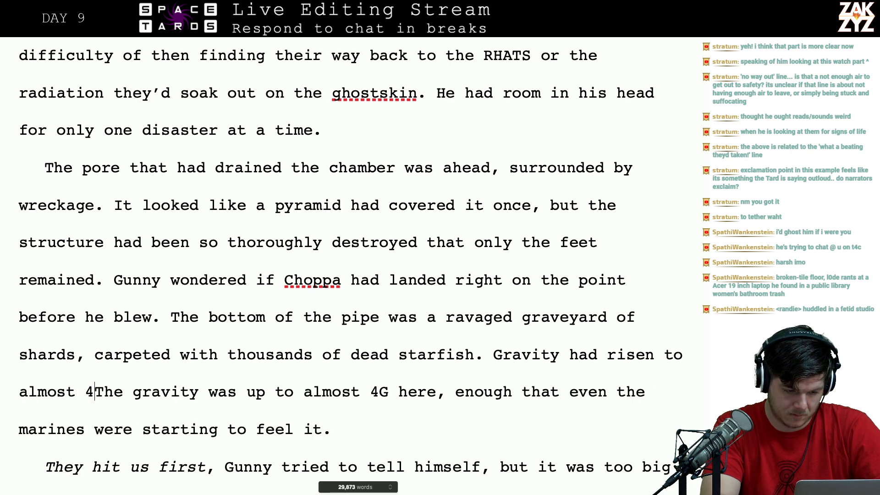
- Complete the new gravity sentence with ", the marines were feeling it with every step."
text(, even the)
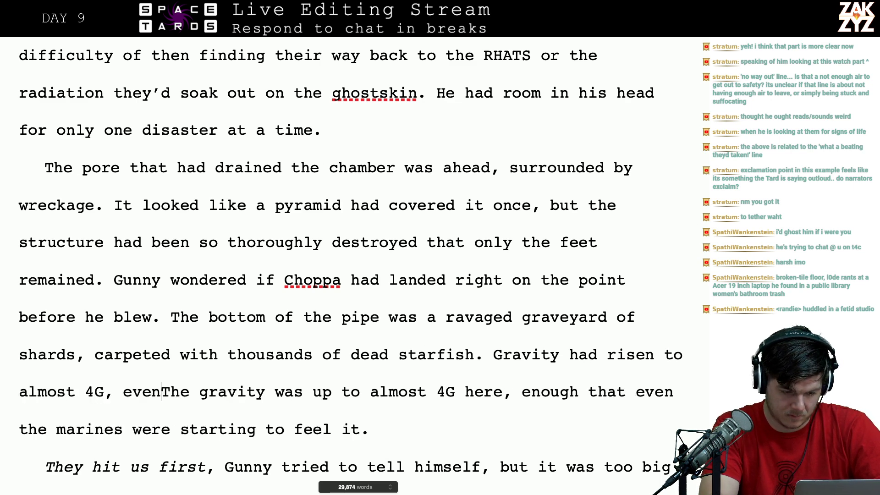
key(BackSpace)
key(BackSpace)
key(BackSpace)
key(BackSpace)
key(BackSpace)
key(BackSpace)
key(BackSpace)
key(BackSpace)
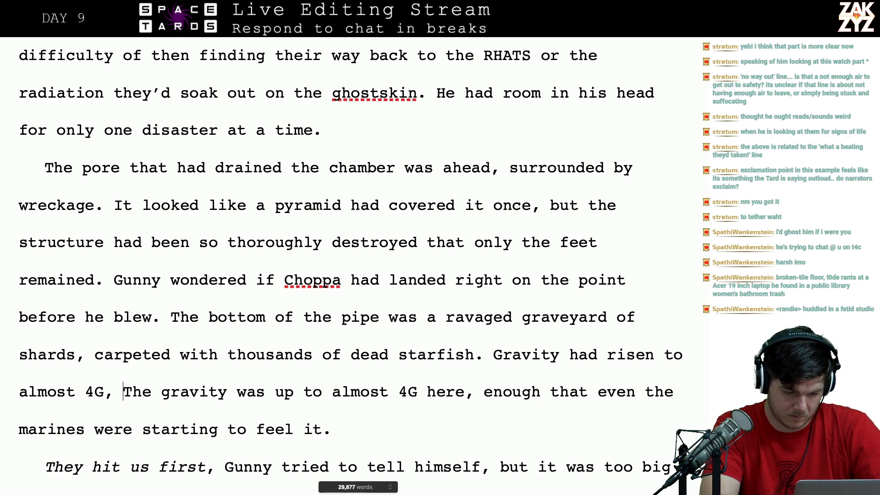
text(the marn)
key(BackSpace)
text(ines were f)
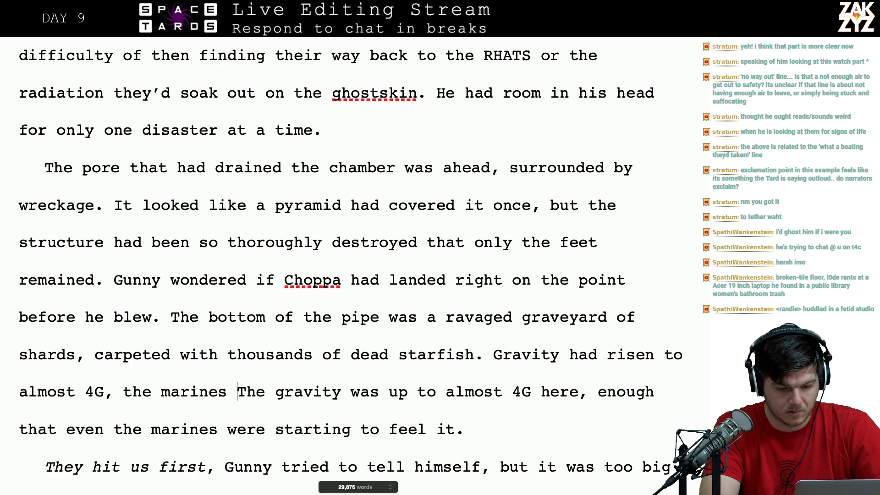
text(eeling it with e)
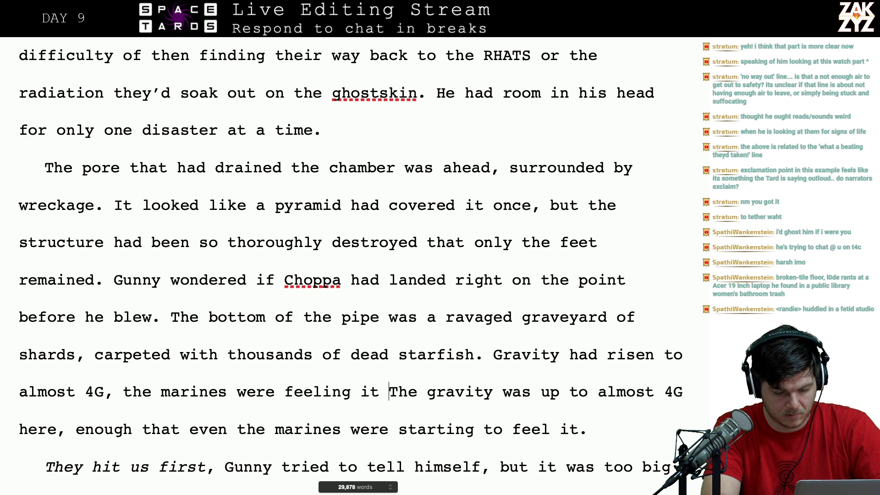
text(very step.)
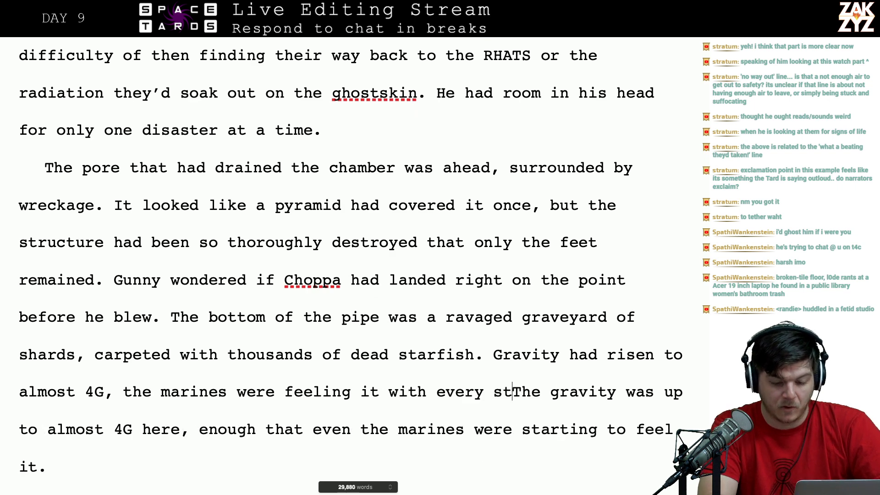
- Delete the old wording "The gravity was up to almost 4G here, enough that even the marines were starting to feel it"
key(shift+Down)
key(shift+Down)
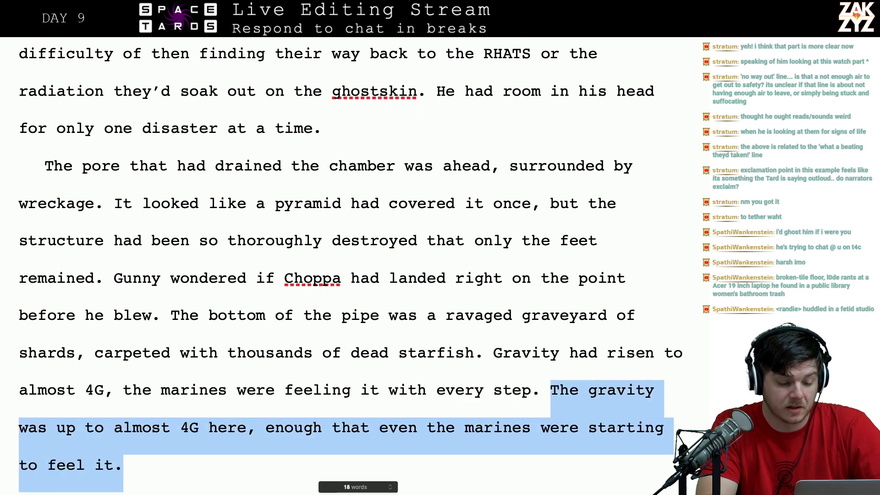
scroll(350, 265, down, 1)
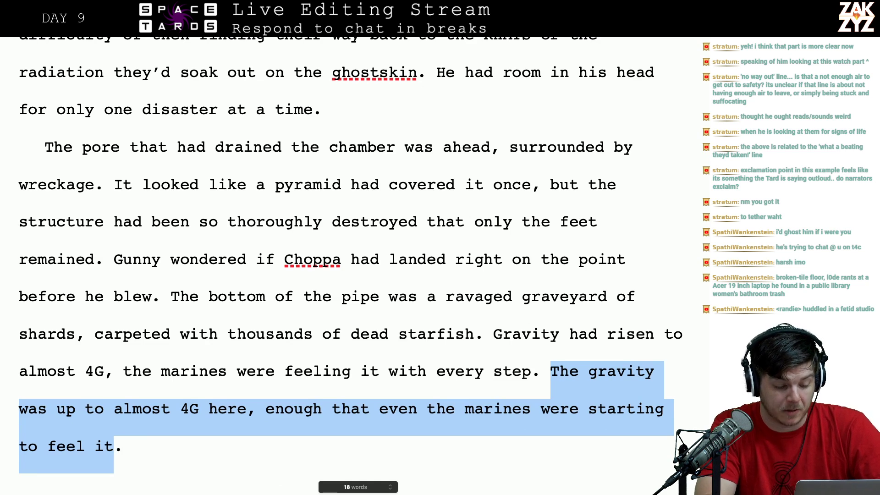
key(BackSpace)
- Insert "RSVP'd for this visit." after "It wasn't like the 37th had" in the "They hit us first" paragraph
scroll(504, 358, down, 5)
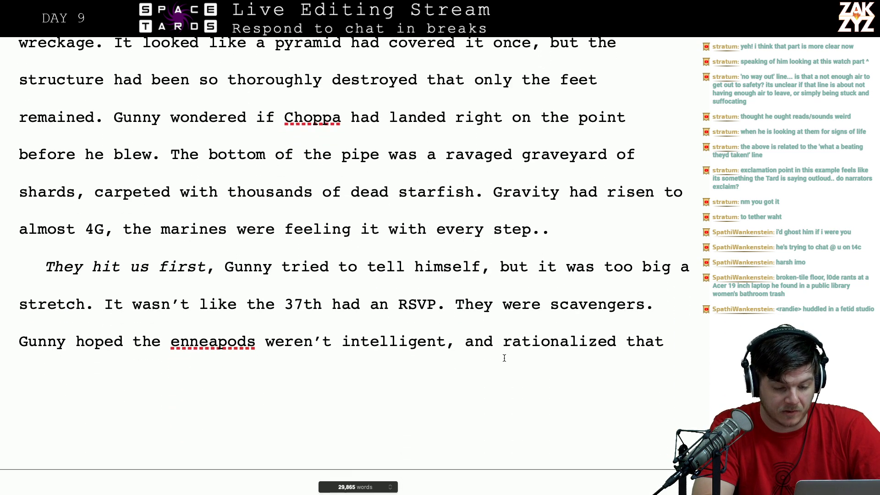
click(379, 304)
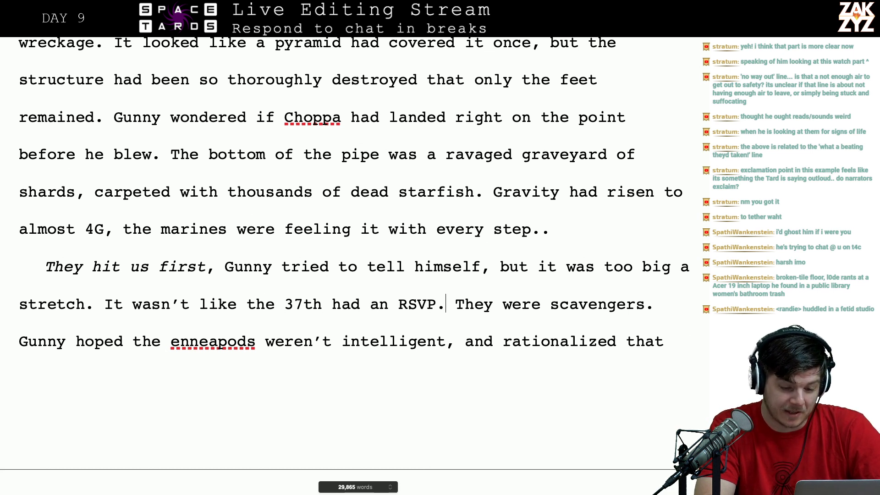
key(Left)
key(Left)
key(Left)
key(Left)
key(Left)
key(Right)
key(Right)
key(Right)
key(Right)
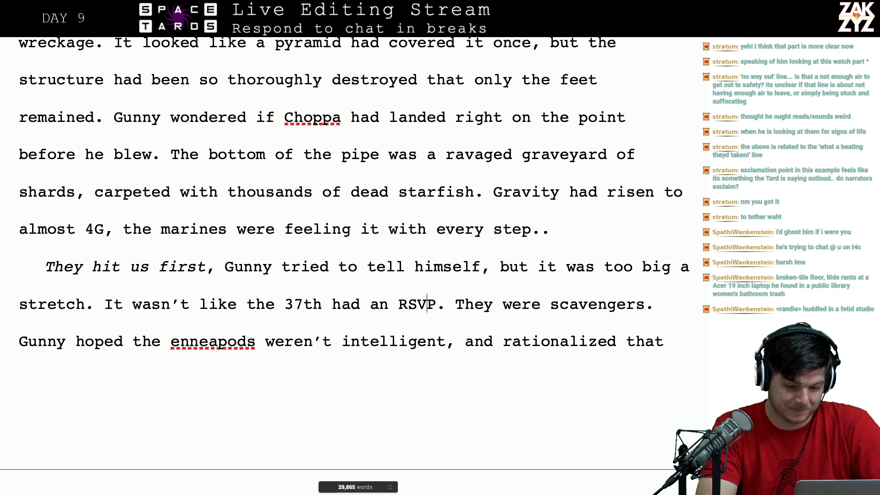
text(RSVP)
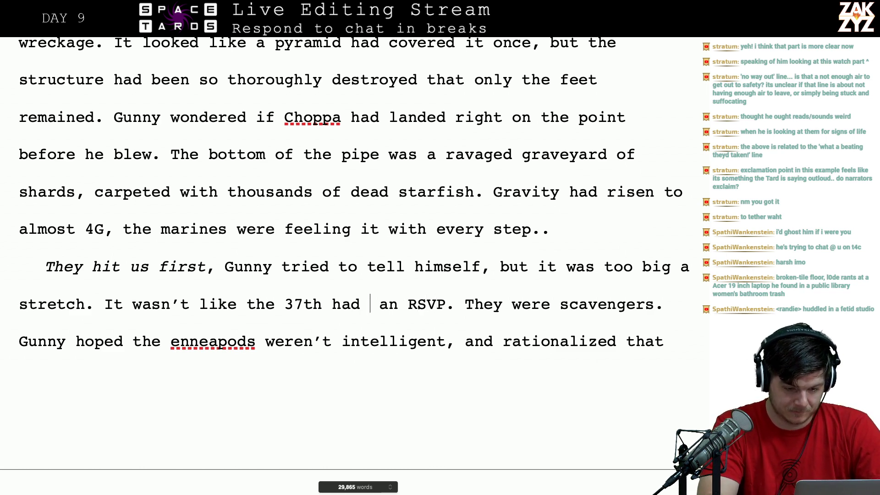
text('d for this vi)
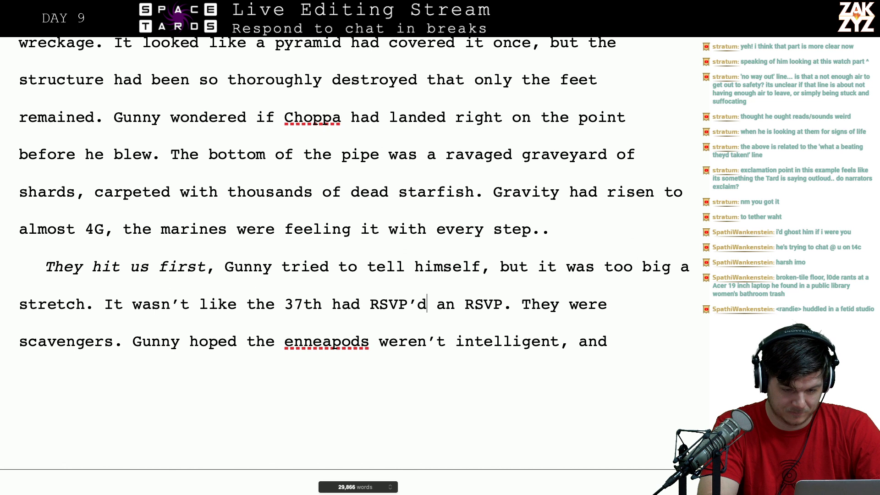
text(sit.)
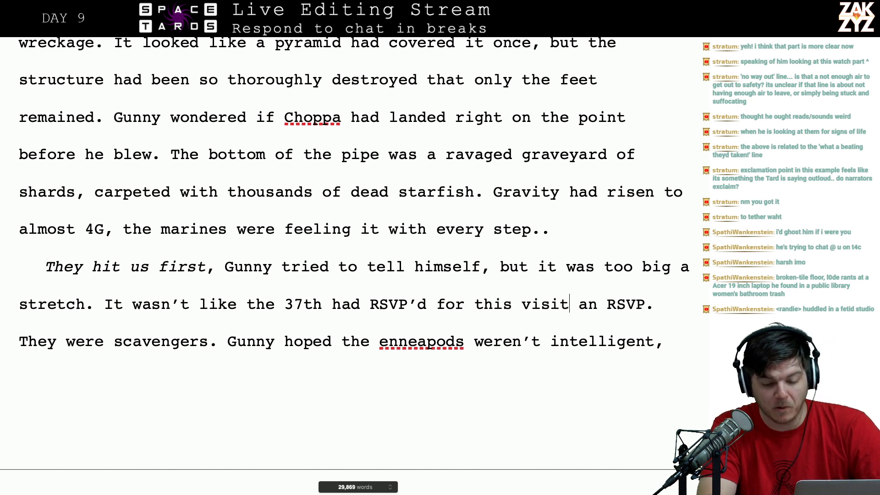
- Delete the leftover "an RSVP." between "for this visit." and "They were scavengers."
key(shift+Right)
key(shift+Right)
key(shift+Right)
key(shift+Right)
key(shift+Right)
key(shift+Right)
key(shift+Right)
key(shift+Right)
key(shift+Right)
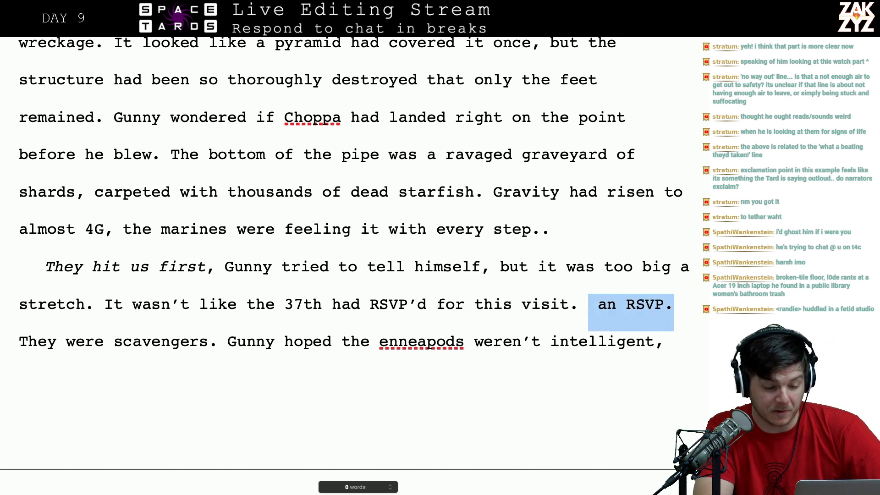
key(BackSpace)
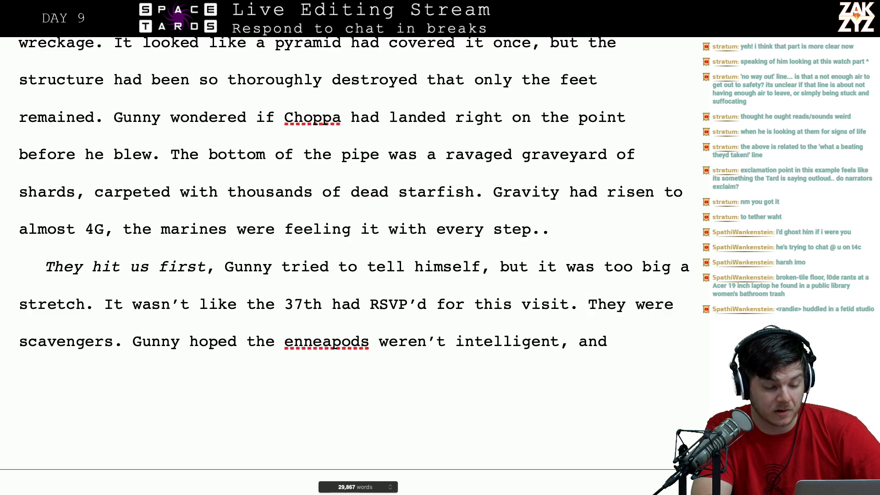
- Expand "when the time came" to "when the time to re-enter the breach came" in the Pinchy sentence on page 113
scroll(362, 286, down, 1)
scroll(89, 318, down, 1)
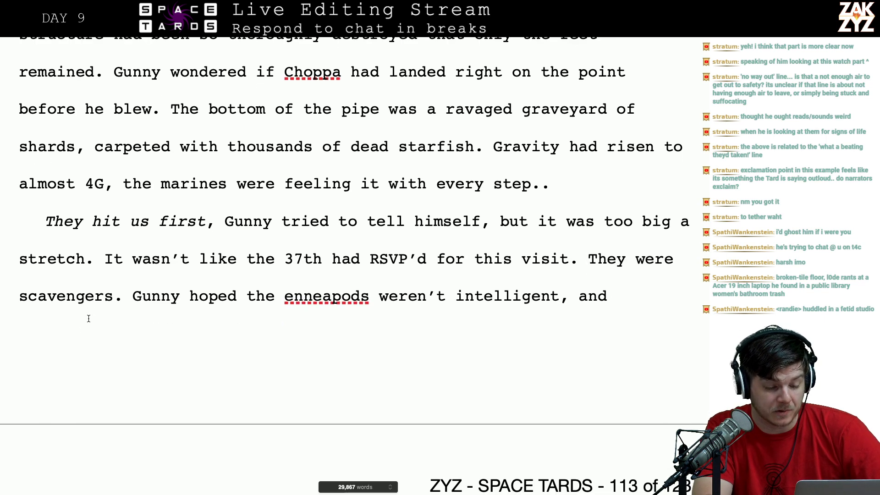
scroll(137, 306, down, 10)
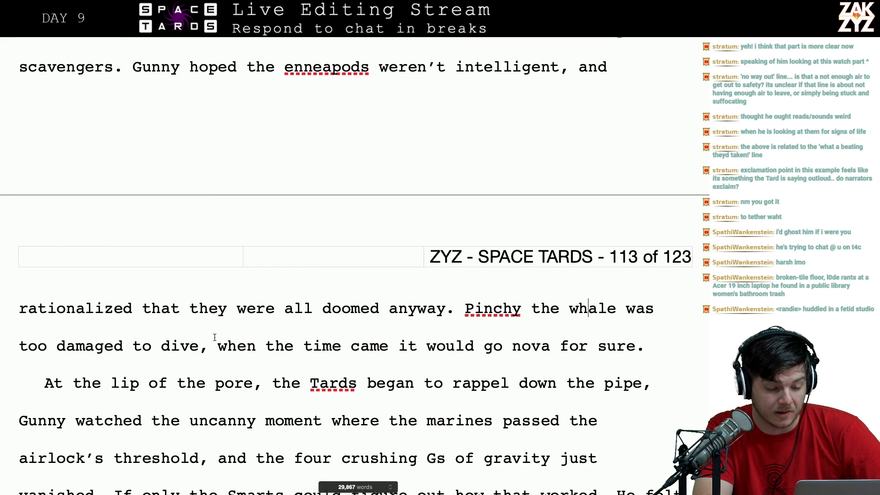
click(218, 308)
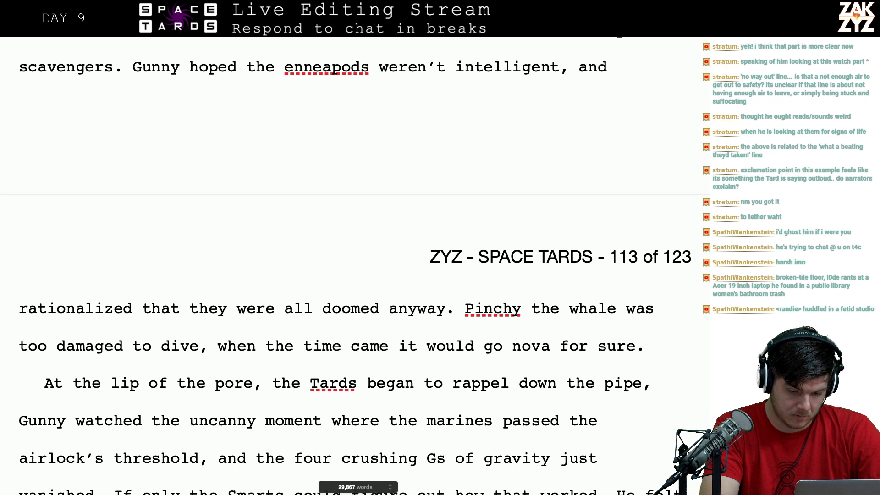
key(BackSpace)
key(BackSpace)
key(BackSpace)
key(BackSpace)
text(to re)
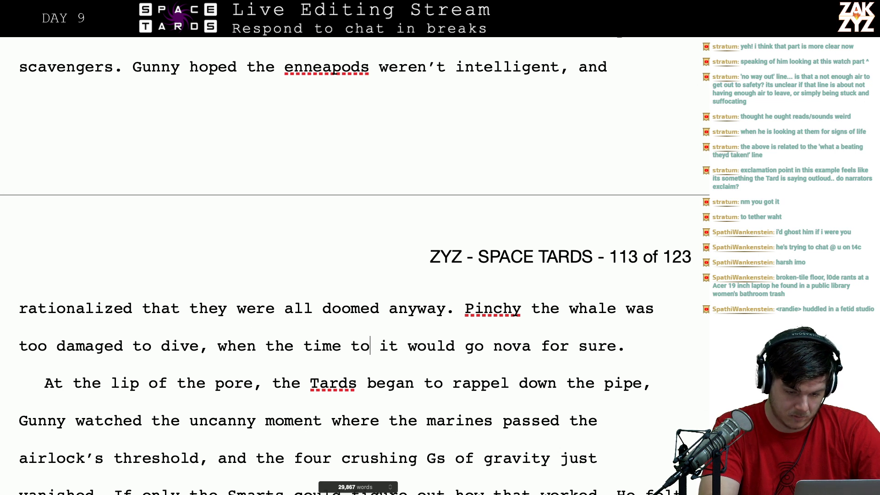
text(-enter the breac)
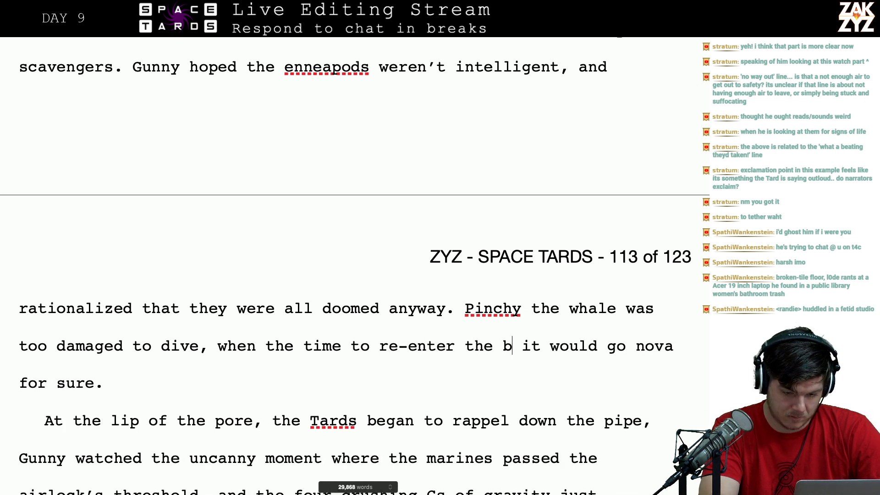
text(h came)
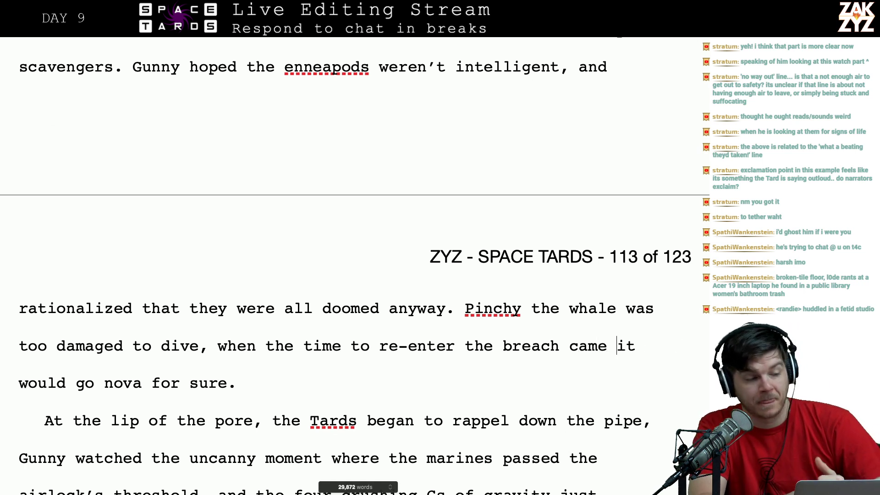
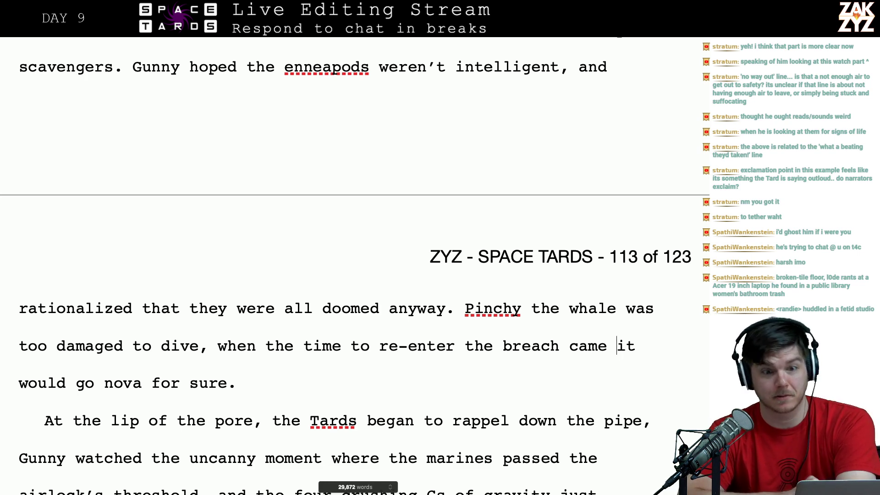
- Insert the start of a replacement clause, "when it was time to breach the whale wou", after "too damaged to dive,"
scroll(354, 266, down, 3)
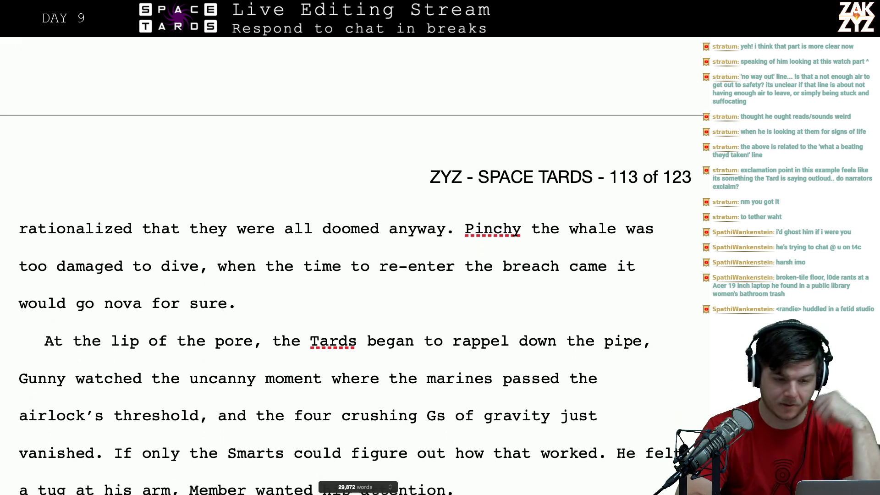
scroll(255, 329, down, 1)
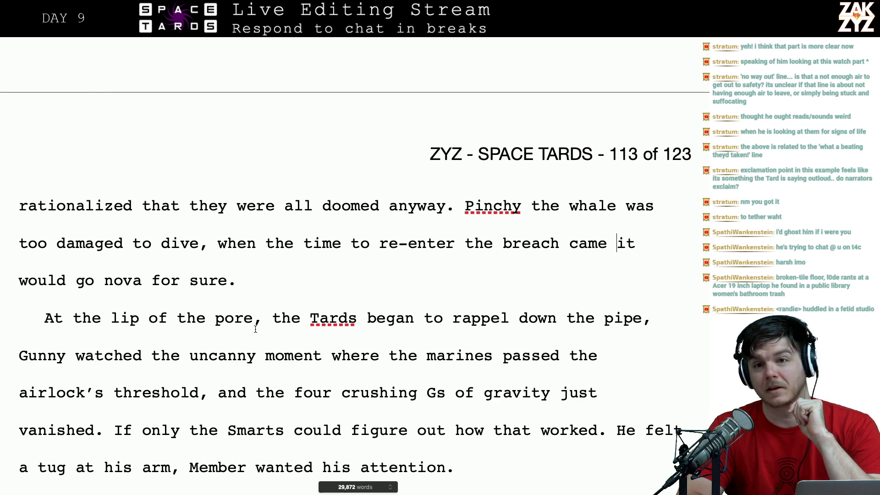
scroll(255, 329, down, 1)
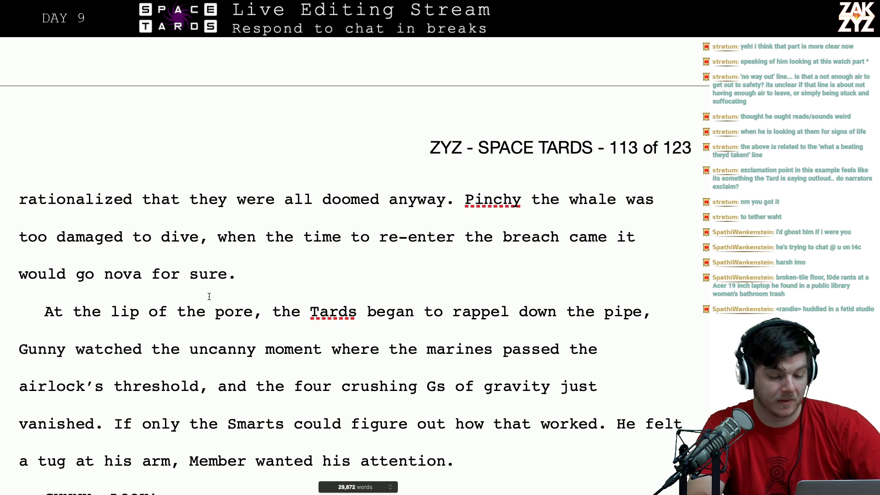
key(Right)
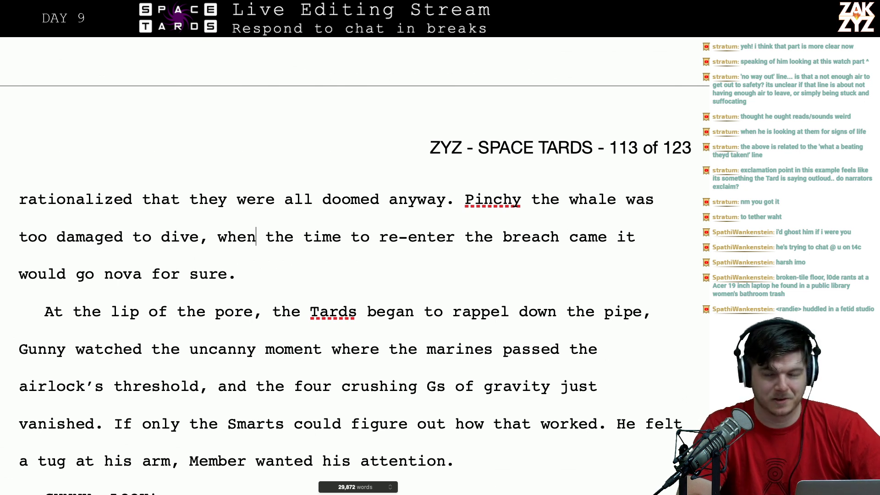
scroll(333, 297, down, 1)
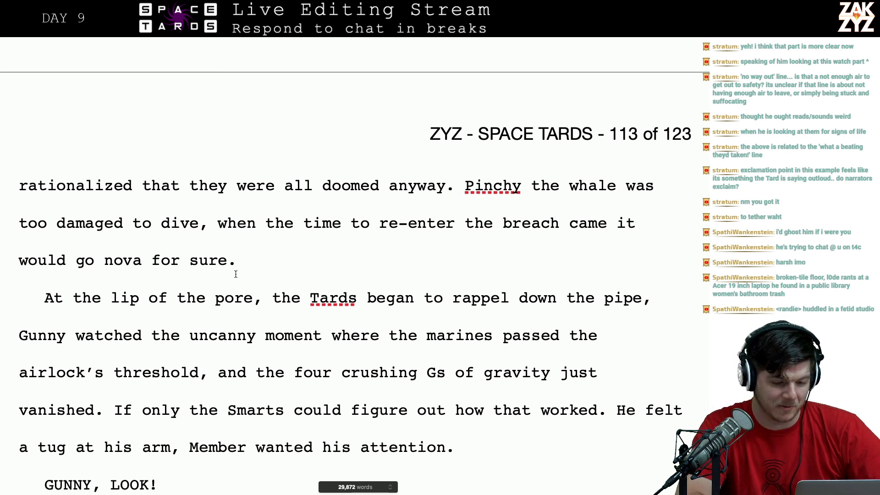
key(Right)
key(Right)
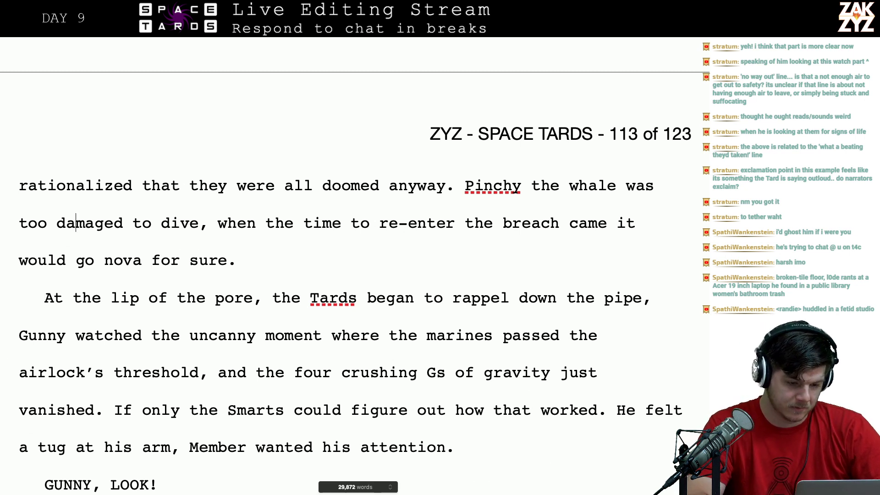
click(215, 233)
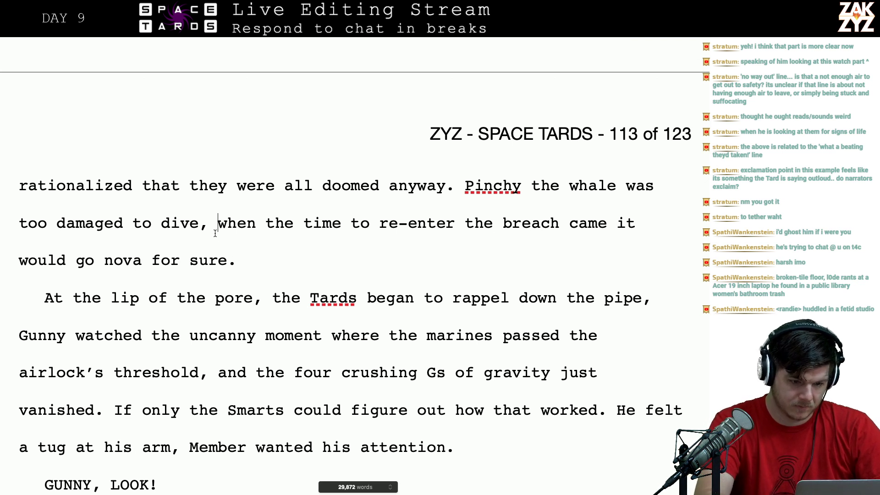
text(when it was time)
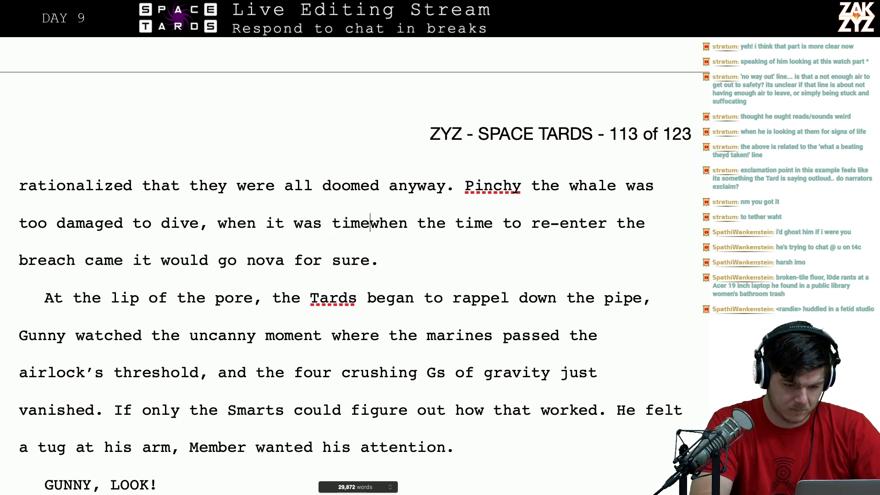
text( to breach t)
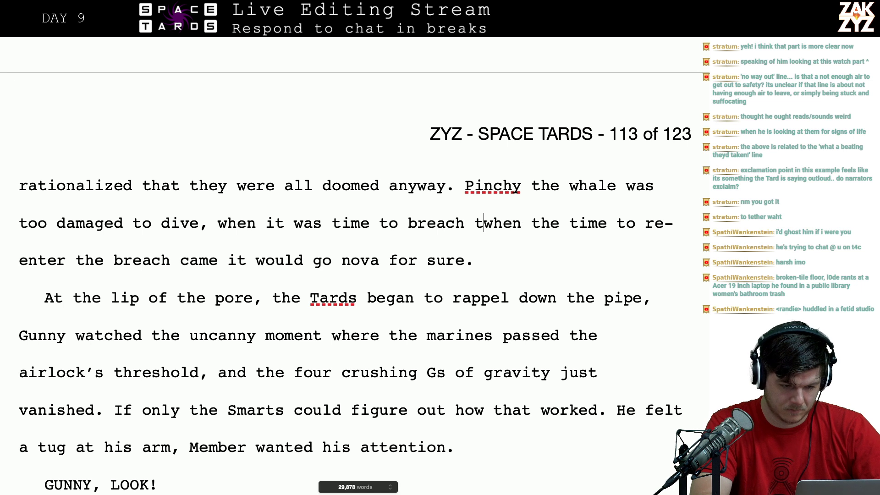
text(he whale wo)
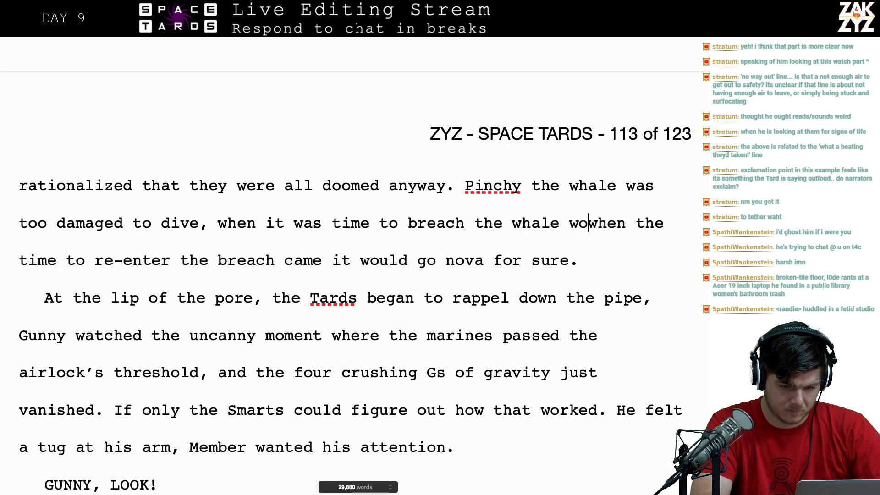
text(uld)
key(BackSpace)
key(BackSpace)
- Delete "the whale" after "Pinchy" so the sentence begins "Pinchy was too damaged"
key(Up)
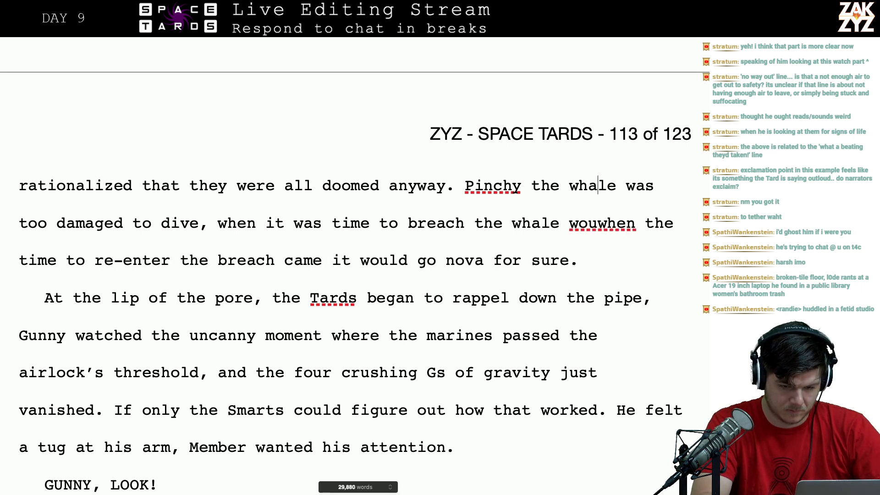
key(Right)
key(Right)
key(BackSpace)
key(BackSpace)
key(BackSpace)
key(BackSpace)
key(BackSpace)
key(BackSpace)
key(BackSpace)
key(BackSpace)
key(BackSpace)
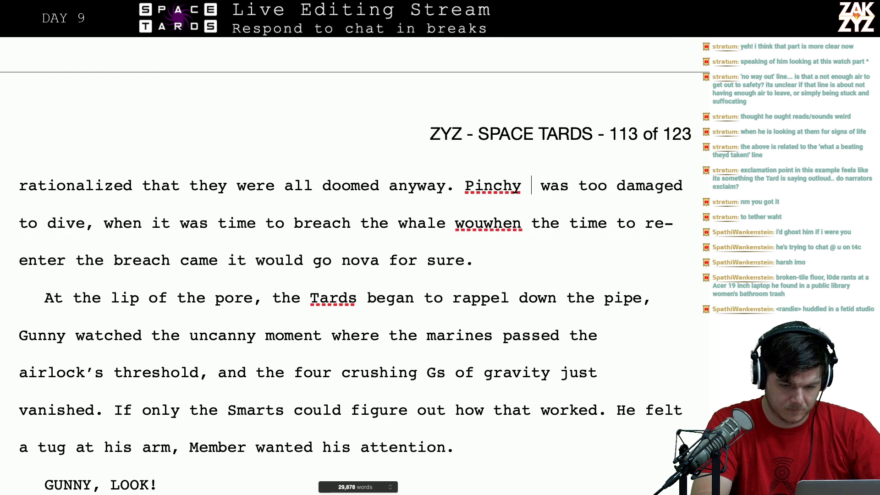
key(BackSpace)
- Delete the old clause "when the time to re-enter the breach came it would" and complete the word "would" before "go nova for sure."
key(Down)
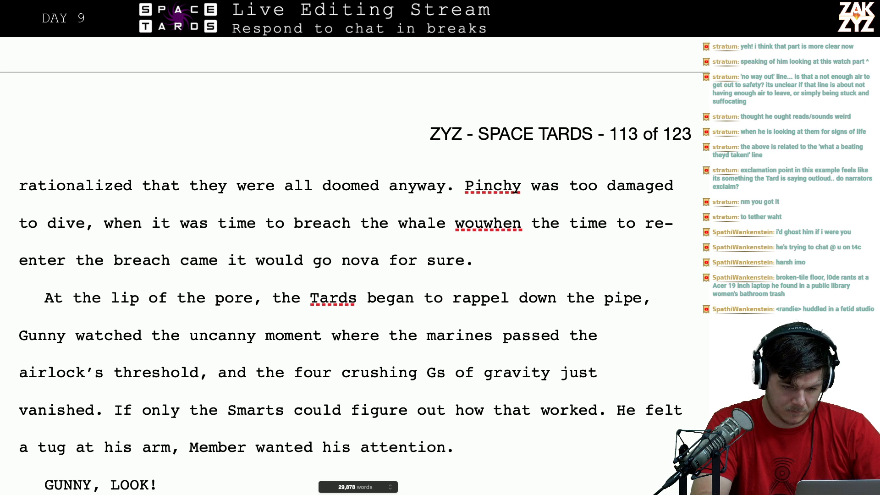
key(shift+Down)
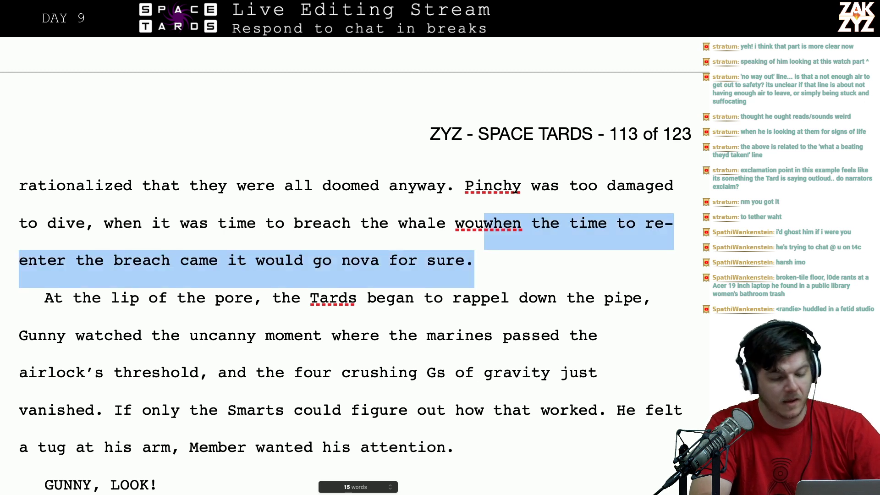
key(shift+Left)
key(shift+Left)
key(shift+Left)
key(shift+Left)
key(shift+Left)
key(shift+Left)
key(shift+Left)
key(shift+Left)
key(shift+Left)
key(shift+Left)
key(shift+Left)
key(shift+Left)
key(shift+Left)
key(shift+Left)
key(shift+Left)
key(shift+Left)
key(shift+Left)
key(shift+Left)
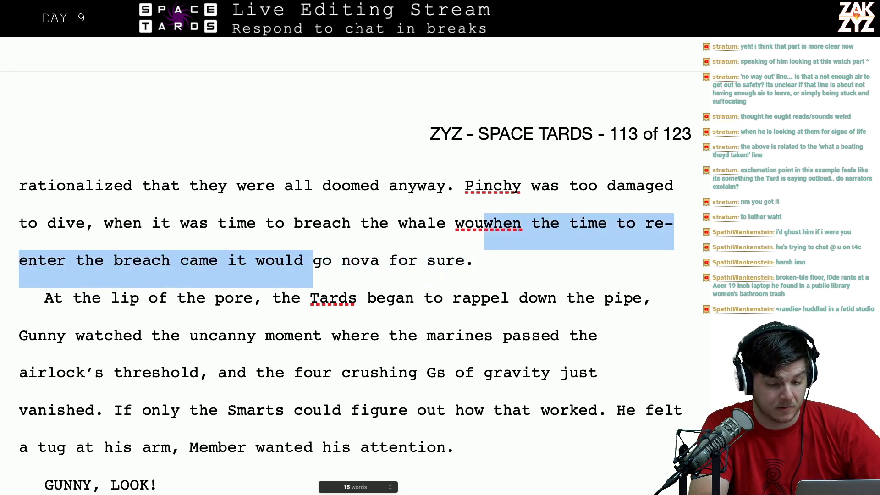
key(BackSpace)
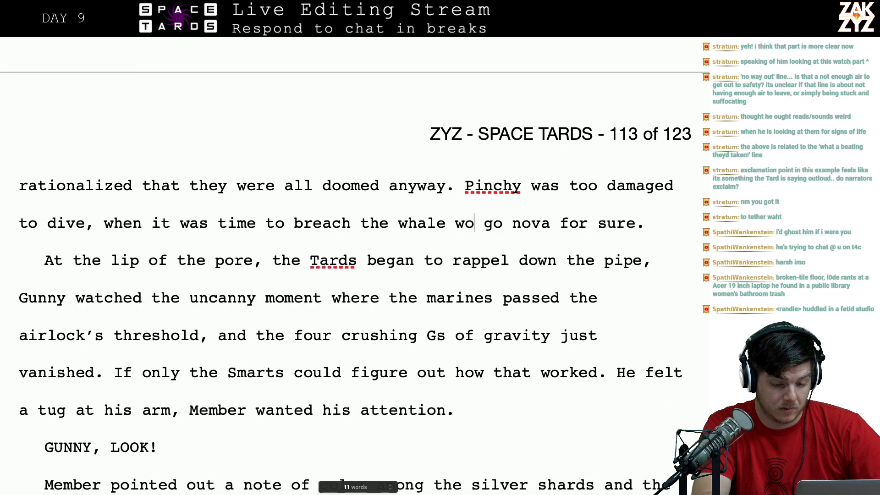
text(ld)
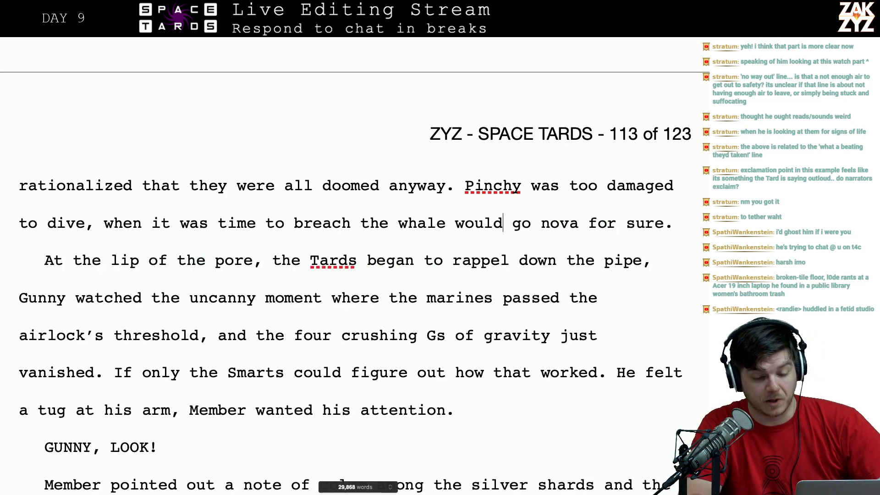
- Proofread the paragraph starting "At the lip of the pore" through "Member wanted his attention."
key(Left)
key(Left)
key(Left)
key(Down)
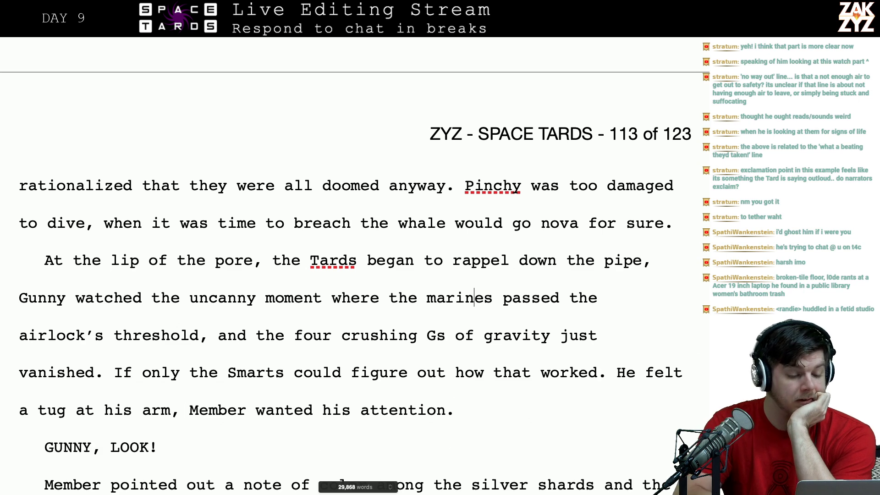
scroll(491, 225, down, 3)
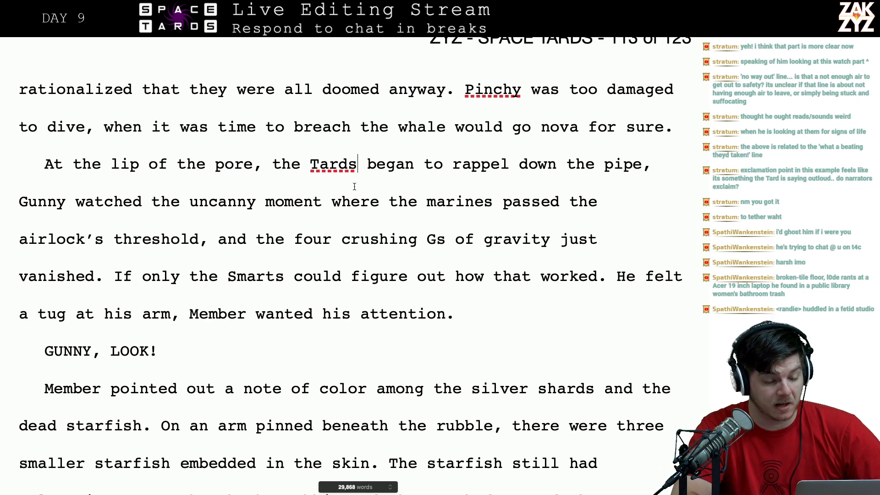
click(265, 215)
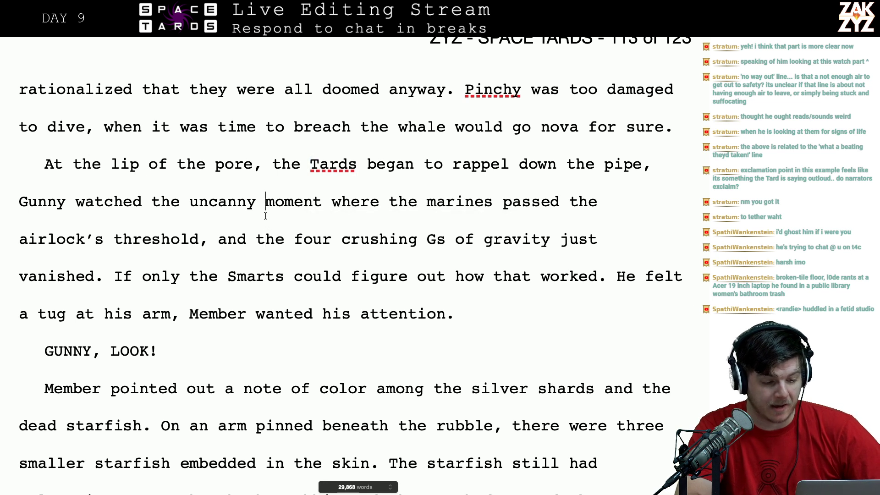
key(Right)
key(Down)
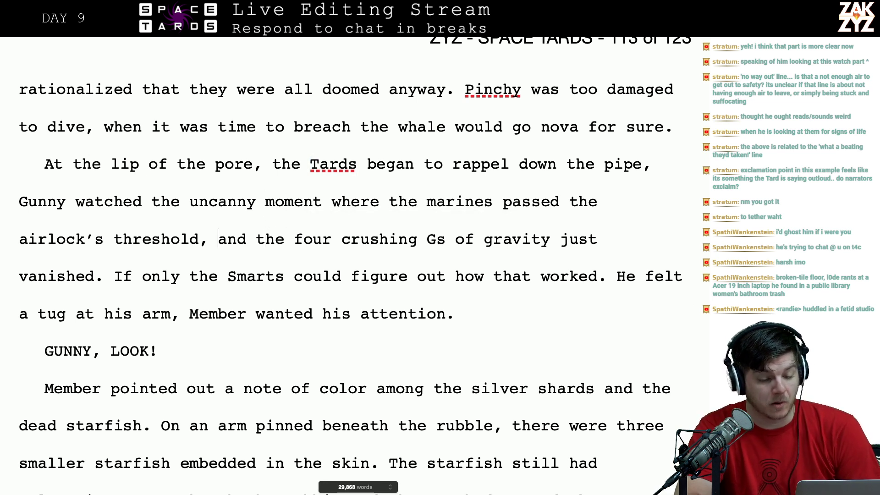
key(Right)
key(Right)
key(Right)
key(Right)
key(Right)
key(Right)
key(Right)
key(Right)
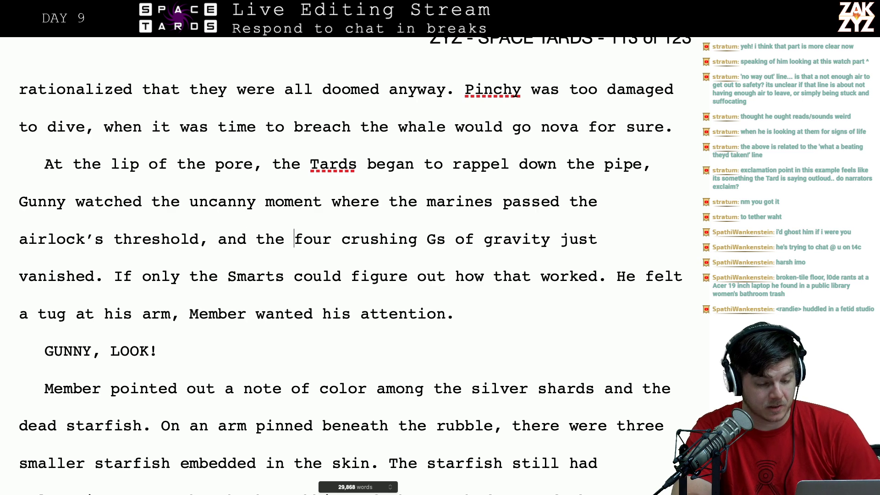
scroll(355, 266, down, 1)
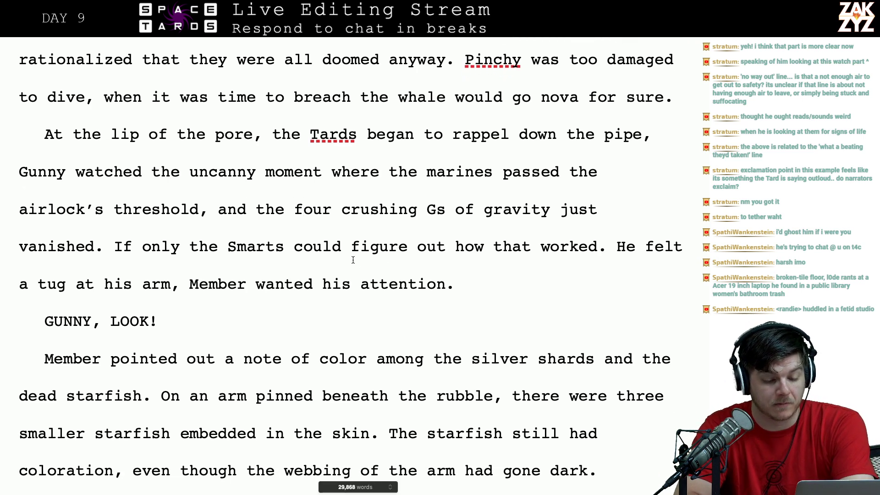
key(Right)
key(Right)
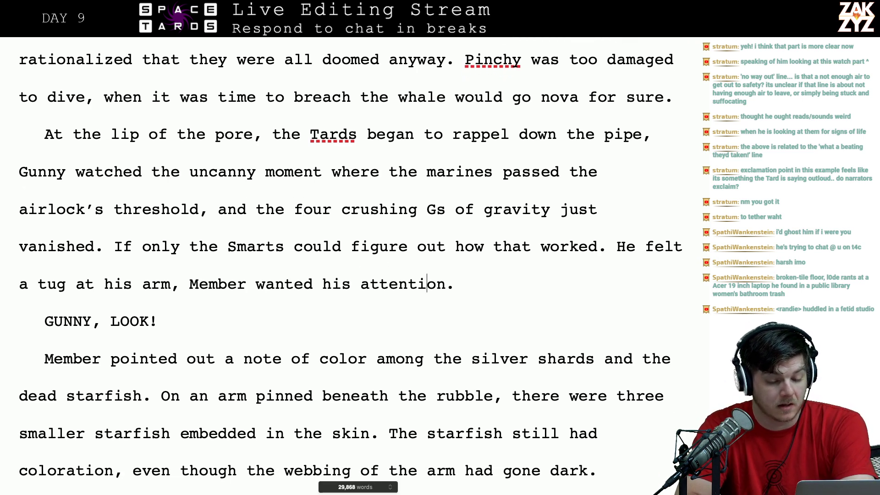
- Replace "He" with "Gunny" before "felt a tug at his arm"
click(599, 257)
key(Right)
key(Right)
key(Right)
key(BackSpace)
key(BackSpace)
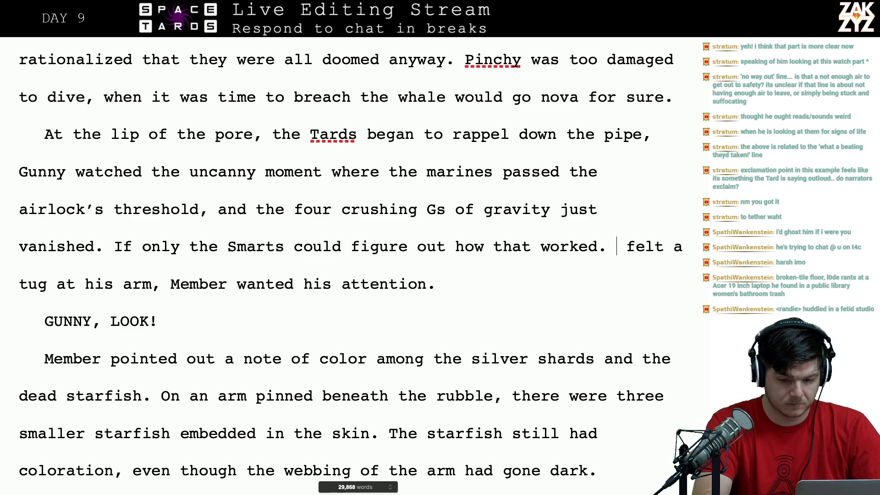
text(Gn)
key(BackSpace)
text(unny)
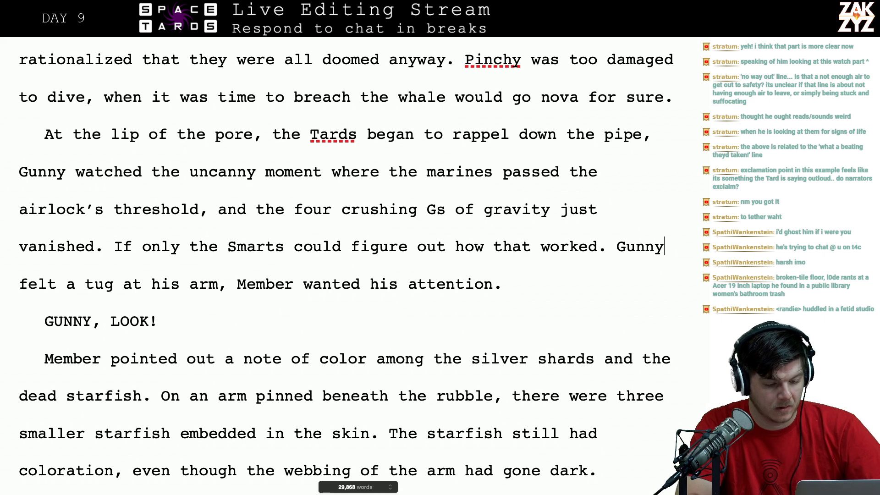
- Proofread from "felt a tug at his arm" through the sentence "Member pointed out a note of color among the silver shards"
key(Down)
key(Left)
key(Down)
key(Right)
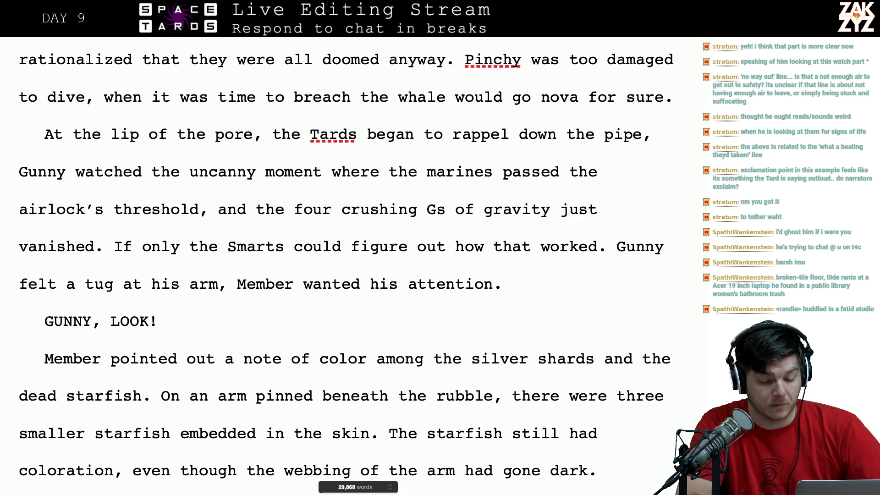
key(Right)
key(Right)
key(Right)
key(Right)
key(Right)
key(Right)
key(Right)
key(Right)
key(Right)
key(Right)
key(Right)
key(Down)
key(Left)
key(Left)
key(Left)
key(Left)
key(Left)
key(Left)
key(Left)
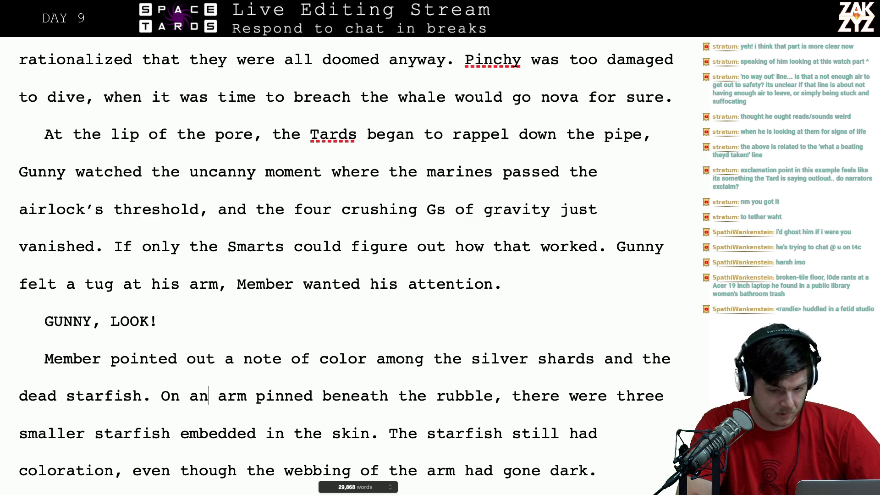
- Insert "black" between "dead" and "starfish" in the paragraph beginning "Member pointed out"
key(Left)
key(Left)
key(Left)
key(Left)
key(Left)
key(Left)
key(Left)
key(Left)
key(Left)
key(Left)
key(Left)
key(Left)
key(Left)
key(Left)
key(Left)
key(Left)
key(Left)
key(Left)
key(Left)
key(Right)
key(Right)
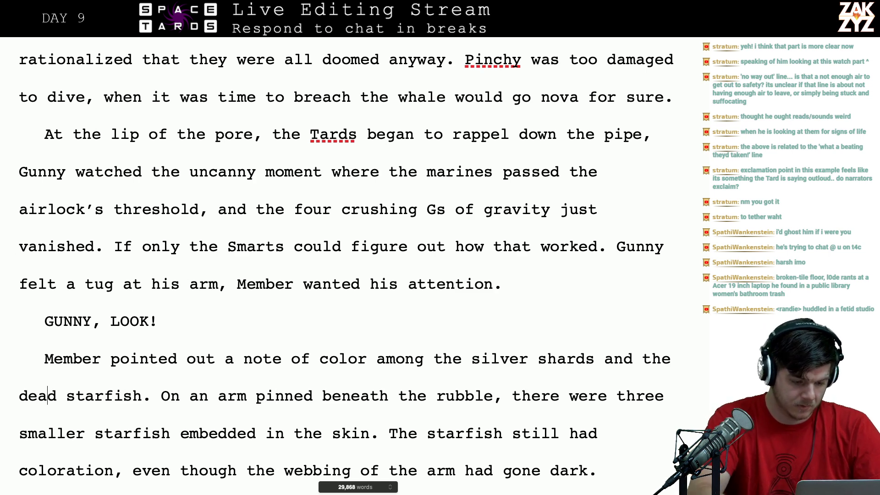
key(Right)
key(Right)
text(black)
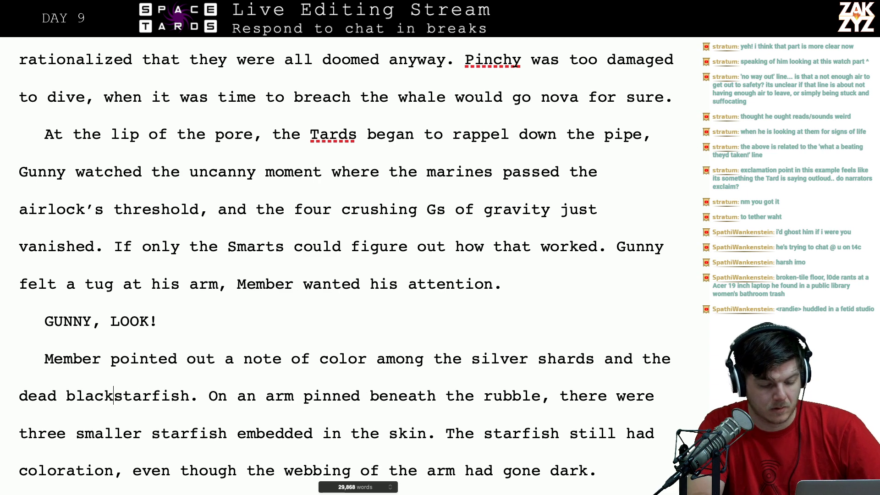
key(Right)
- Proofread the sentence "On an arm pinned beneath the rubble, there were three smaller starfish embedded in the skin."
key(Right)
key(Right)
key(Right)
key(Right)
key(Right)
key(Right)
key(Right)
key(Right)
key(Right)
key(Right)
key(Right)
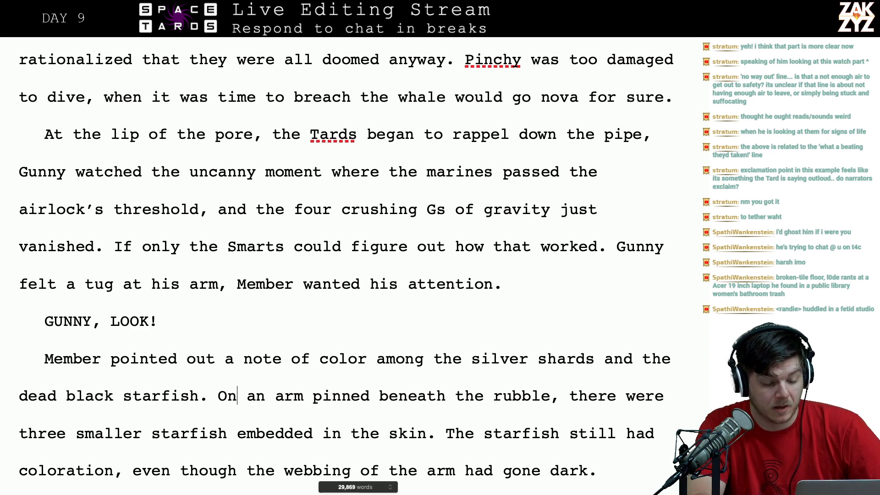
key(Right)
key(Right)
key(Right)
key(Right)
key(Right)
key(Right)
key(Right)
key(Right)
key(Right)
key(Down)
key(Left)
key(Left)
key(Left)
key(Left)
key(Left)
key(Left)
key(Left)
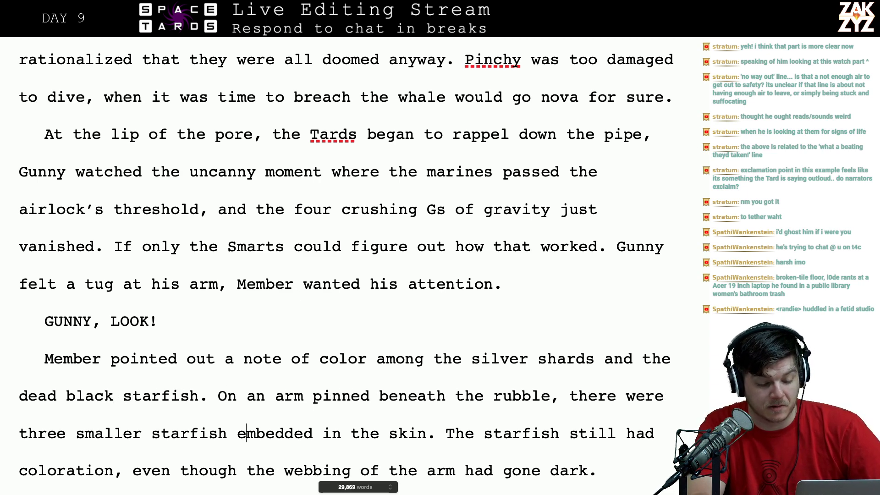
key(Right)
key(Right)
key(Right)
key(Right)
key(Right)
key(Right)
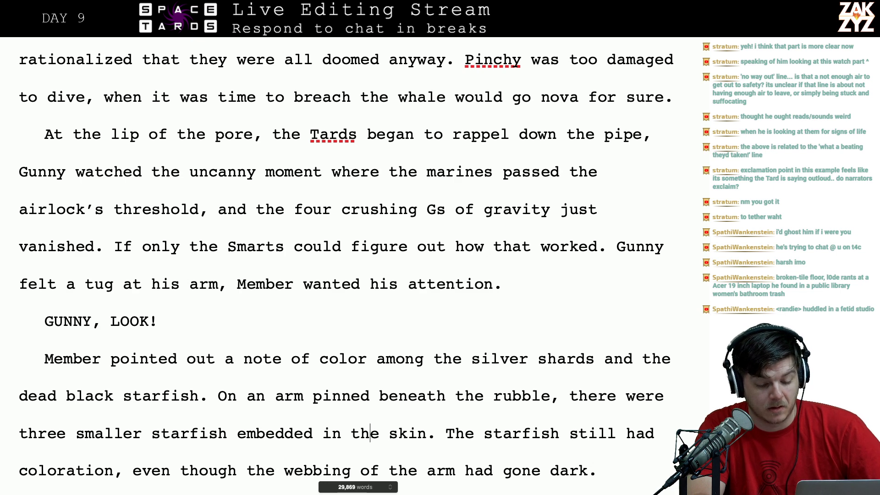
- Insert "little" before "starfish still had coloration" so the sentence begins "The little starfish"
key(Right)
key(Right)
key(Right)
key(Right)
key(Right)
key(Right)
key(Right)
key(Right)
key(Right)
key(Right)
key(Right)
key(Right)
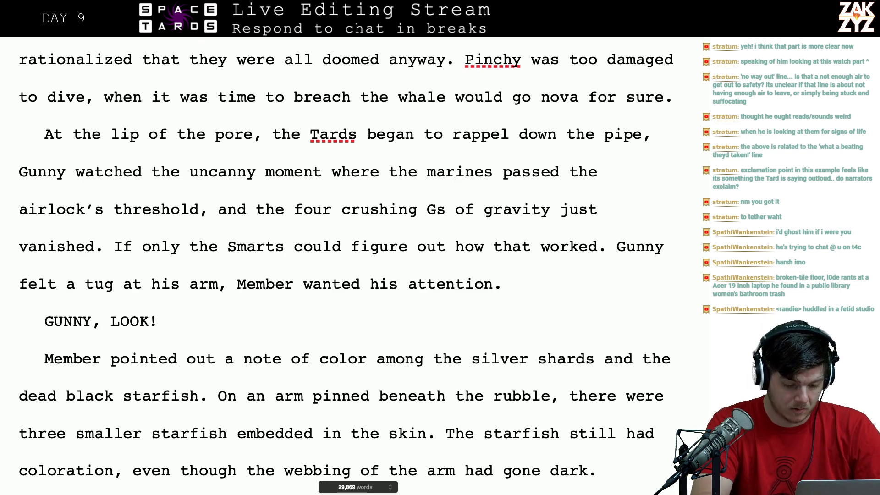
text(little)
key(Right)
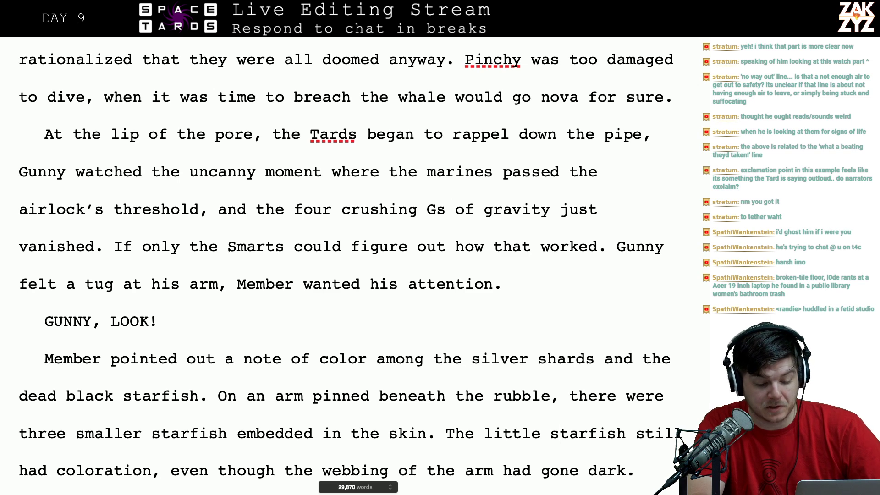
- Proofread the rest of the coloration sentence and Gunny's signed line "STILL ALIVE" below it
key(Right)
key(Right)
key(Right)
key(Right)
key(Right)
key(Right)
key(Down)
scroll(351, 266, down, 2)
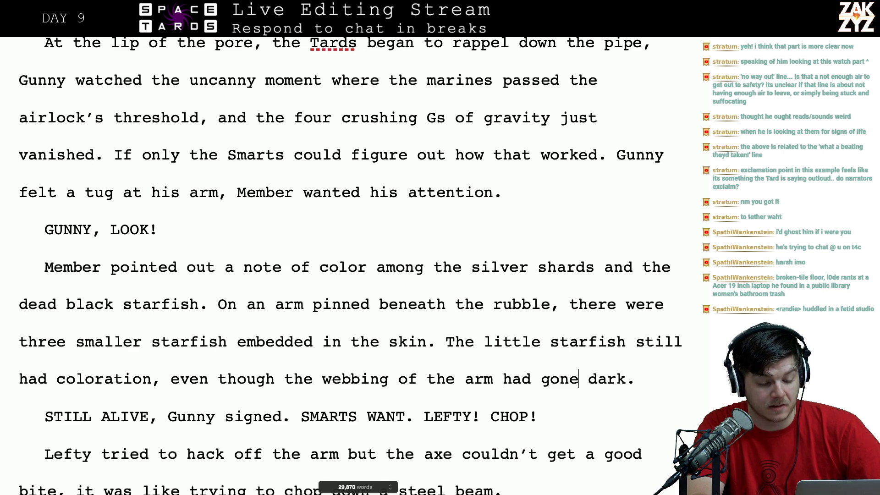
scroll(84, 431, down, 1)
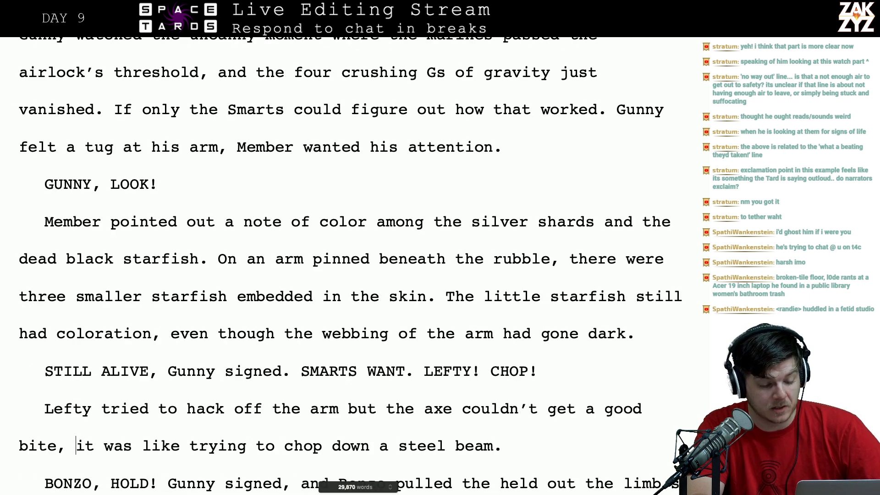
- Proofread the paragraph "Lefty tried to hack off the arm" through the steel beam comparison
key(Up)
key(Right)
key(Left)
key(Right)
key(Down)
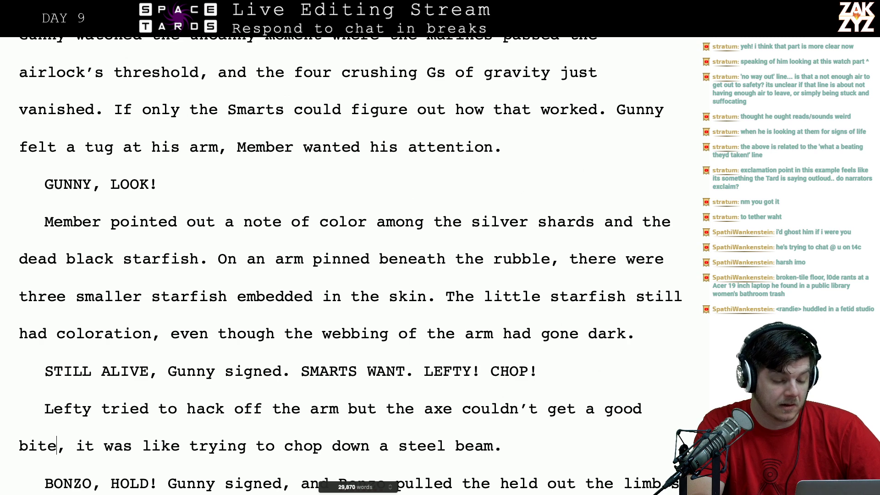
key(Up)
key(Right)
key(Right)
key(Right)
key(Right)
key(Right)
key(Right)
key(Right)
key(Right)
key(Right)
key(Right)
key(Right)
key(Right)
key(Right)
key(Right)
key(Right)
key(Right)
key(Right)
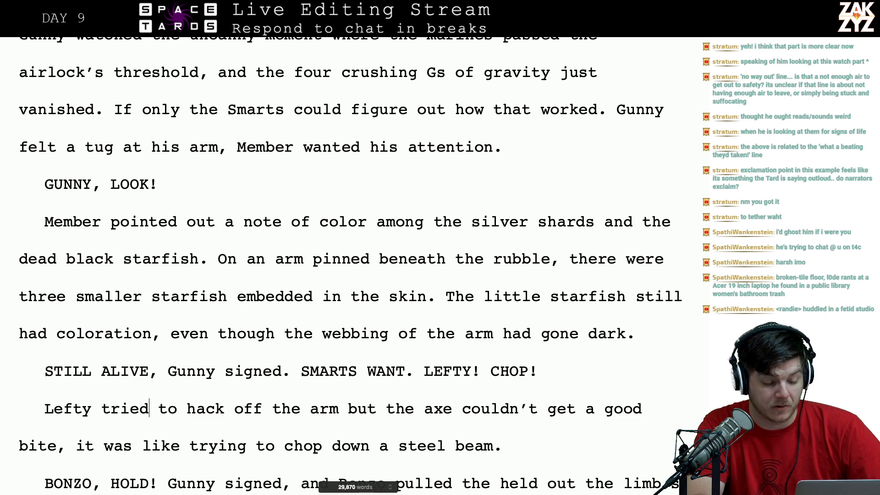
key(Right)
key(Right)
key(Right)
key(Right)
key(Right)
key(Right)
key(Down)
key(Left)
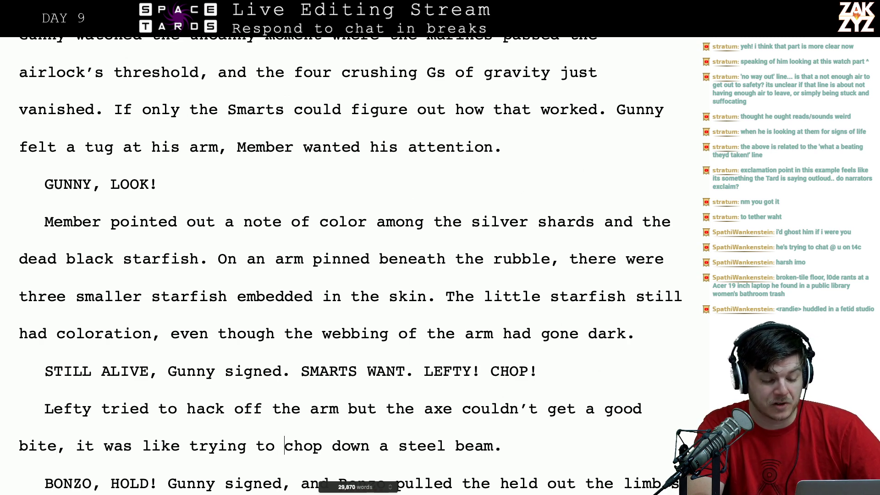
- Delete "pulled the" after "Bonzo" so the clause reads "Bonzo held out the limb"
scroll(350, 265, down, 3)
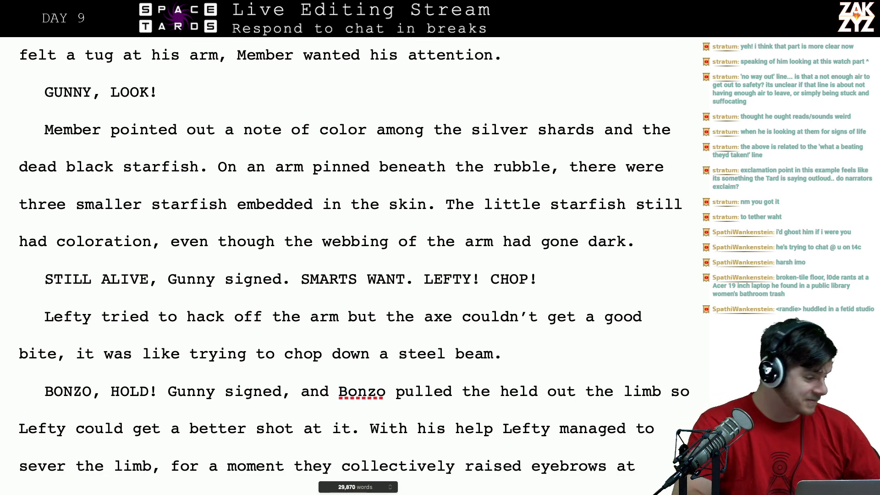
scroll(349, 256, down, 1)
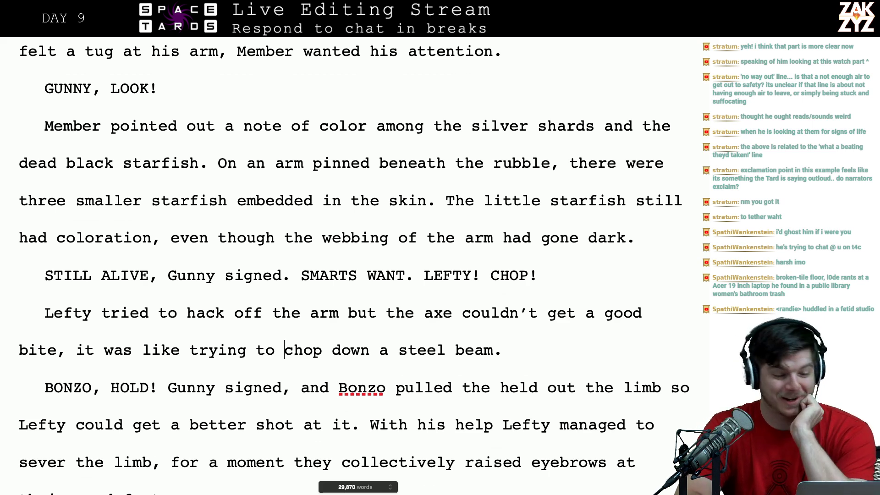
scroll(430, 380, down, 1)
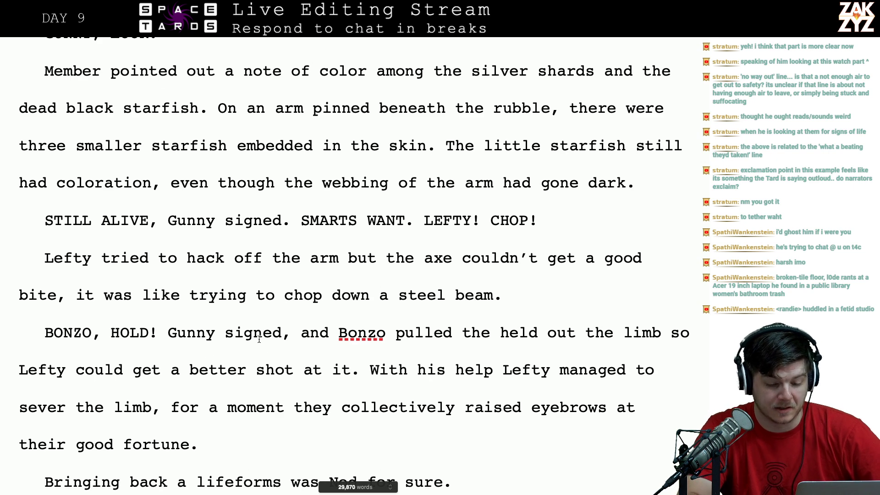
click(462, 333)
key(Left)
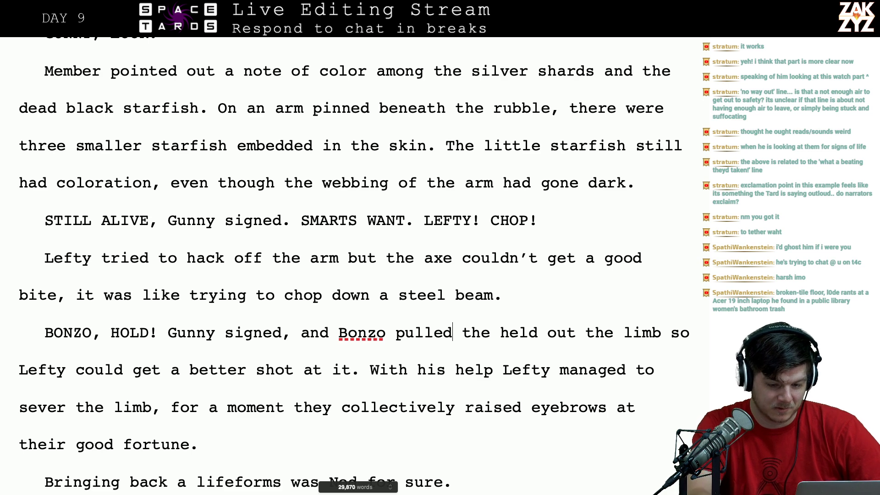
key(BackSpace)
key(BackSpace)
key(BackSpace)
key(BackSpace)
key(BackSpace)
key(BackSpace)
key(BackSpace)
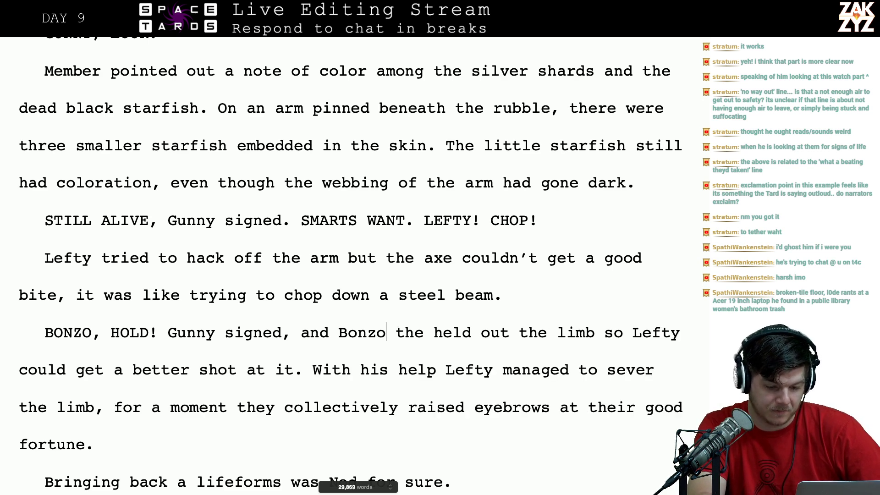
key(shift+Right)
key(shift+Right)
key(shift+Right)
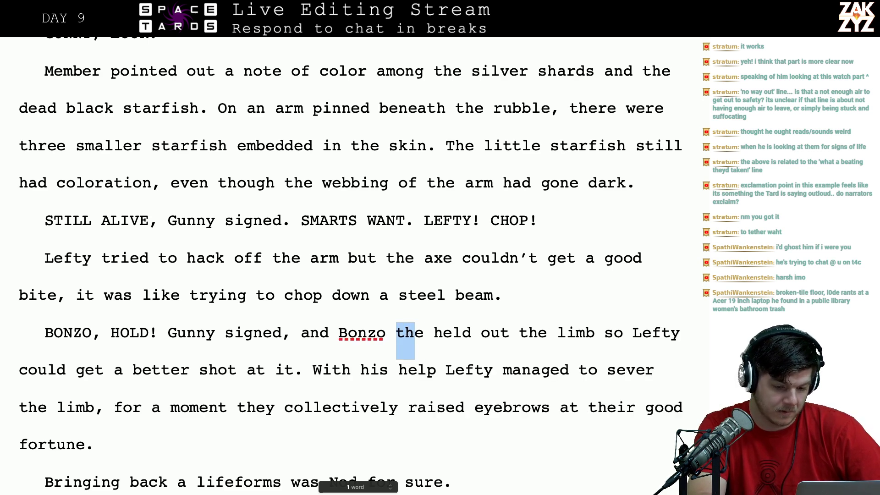
key(shift+Right)
key(BackSpace)
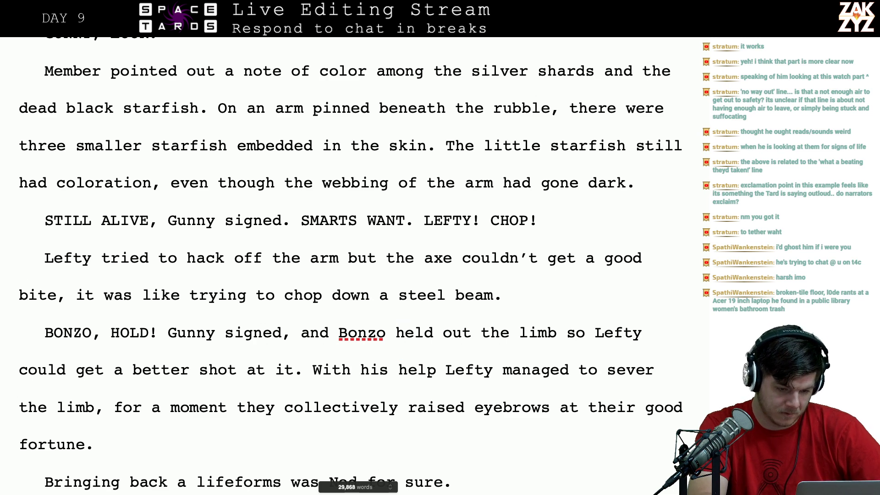
- Replace "held out the limb" after "Bonzo" with "pulled the starfish limb taut"
text(pulle)
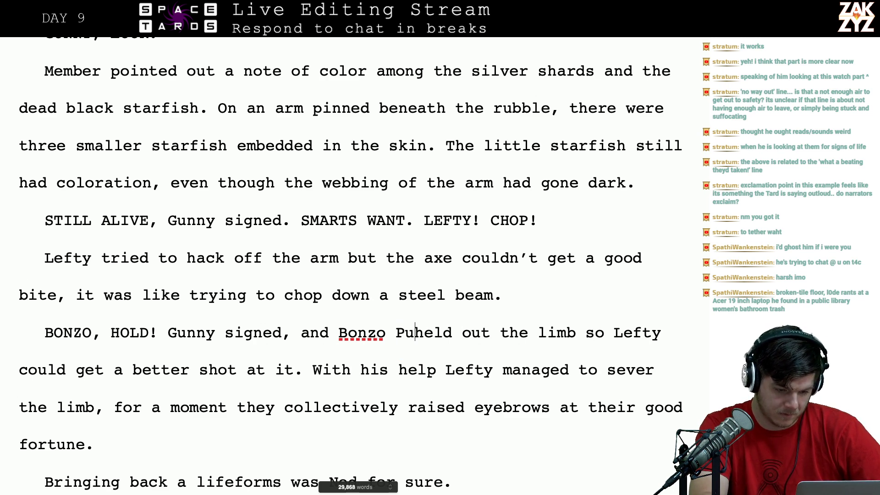
text(d the starfish )
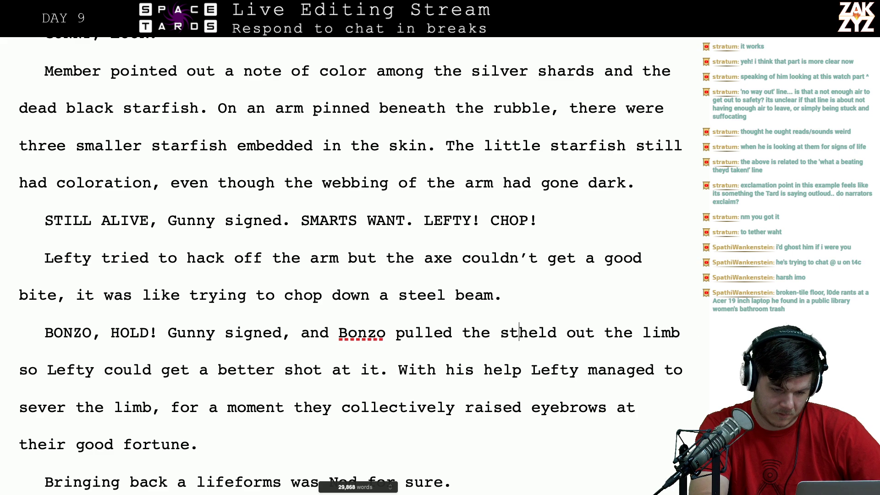
text(limb taut)
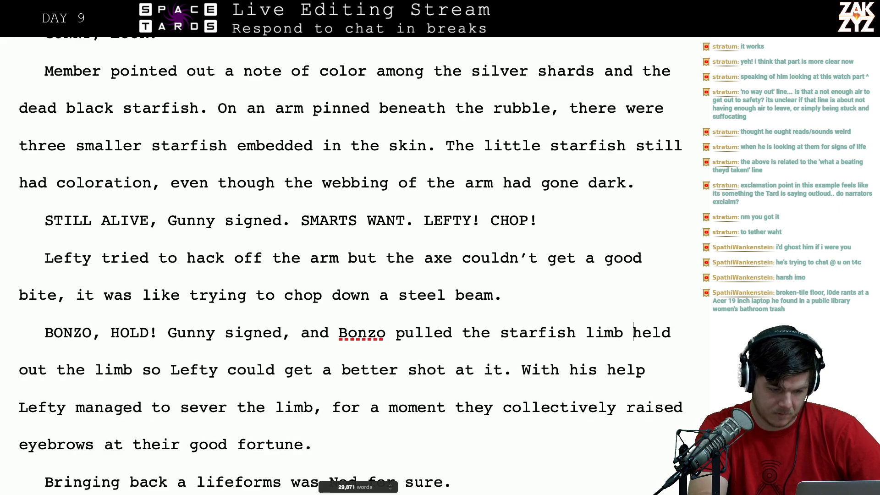
key(shift+Right)
key(shift+Right)
key(shift+Right)
key(shift+Right)
key(shift+Right)
key(shift+Right)
key(shift+Right)
key(shift+Right)
key(shift+Right)
key(shift+Right)
key(shift+Right)
key(shift+Right)
key(shift+Right)
key(shift+Right)
key(shift+Right)
key(shift+Right)
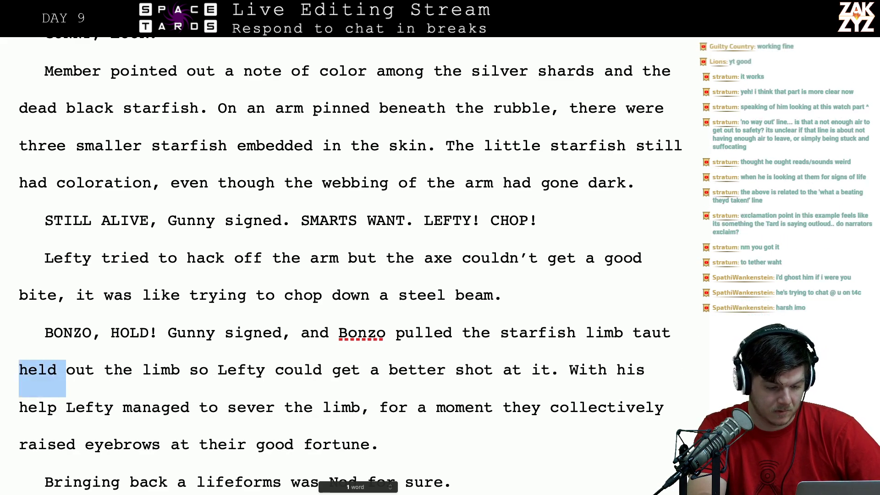
key(shift+Right)
key(shift+Right)
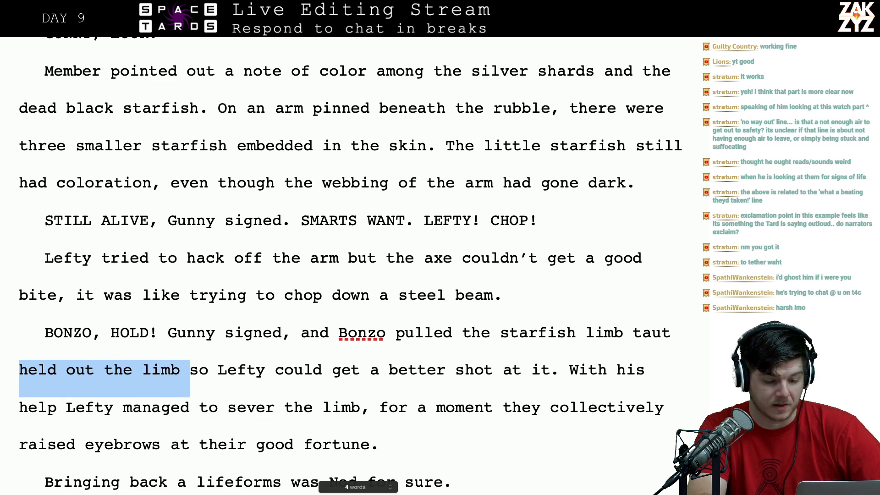
key(BackSpace)
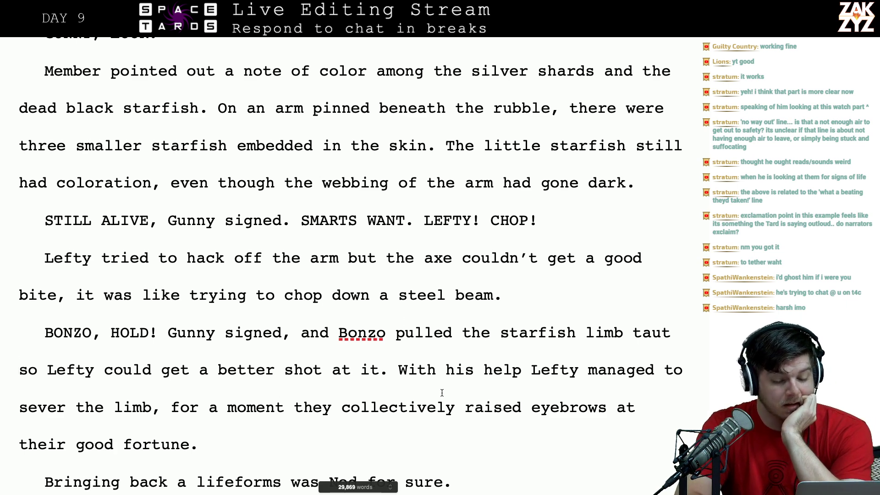
- End "BONZO, HOLD! Gunny signed" with a period, remove the "and", and start a new paragraph at "Bonzo pulled"
scroll(422, 297, down, 1)
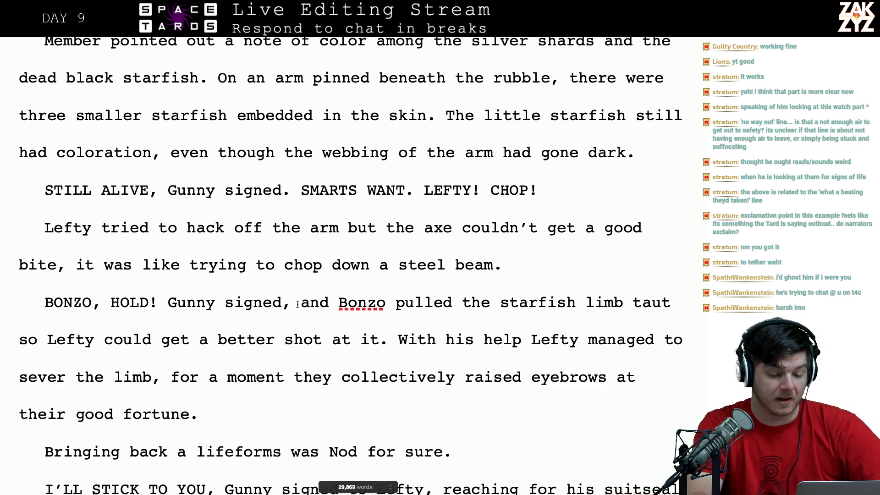
key(Right)
key(Right)
key(BackSpace)
key(BackSpace)
key(BackSpace)
key(BackSpace)
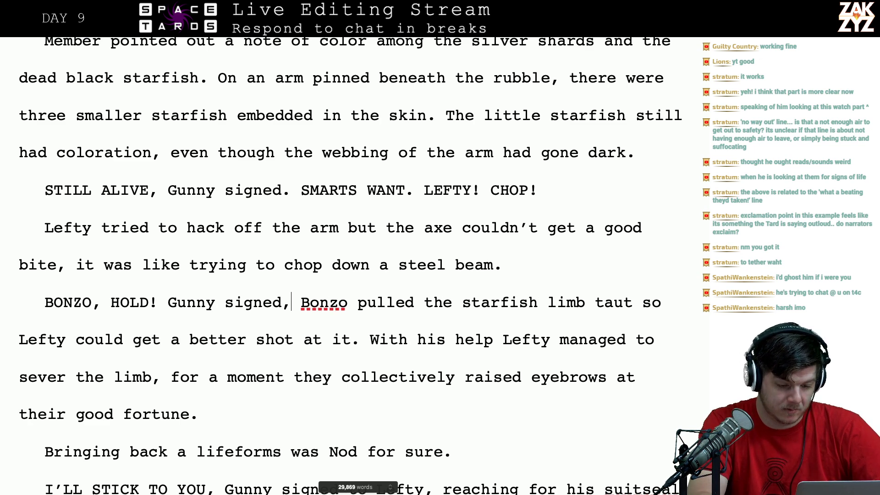
key(BackSpace)
text(.)
key(Return)
key(Right)
key(BackSpace)
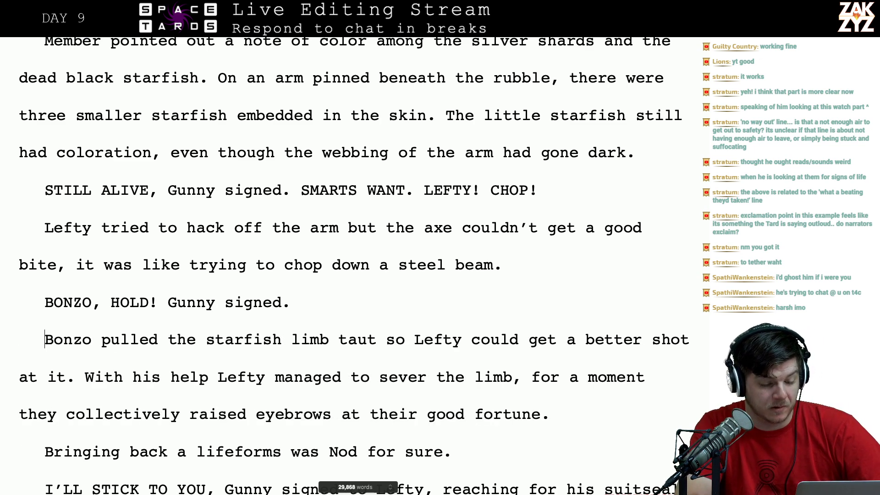
- Dismiss the spelling suggestions for "Bonzo" and insert "with the axe" after "a better shot at it"
key(Right)
key(Right)
key(Right)
key(Right)
key(Right)
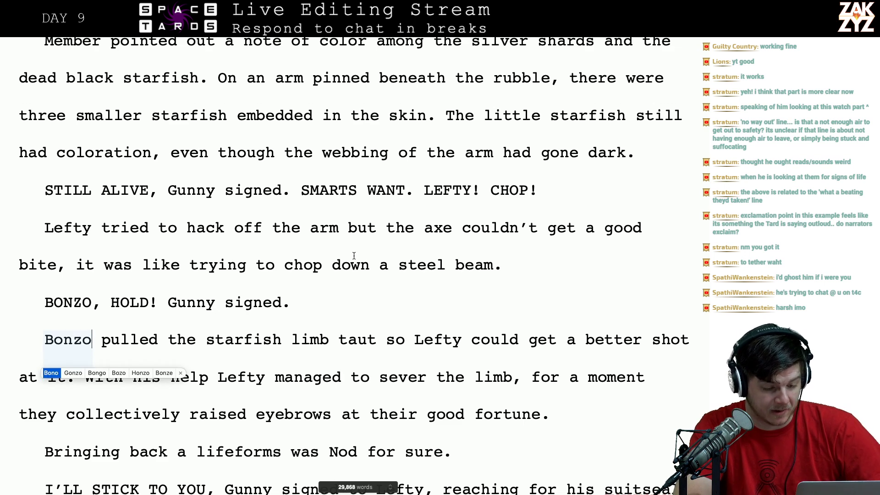
key(Escape)
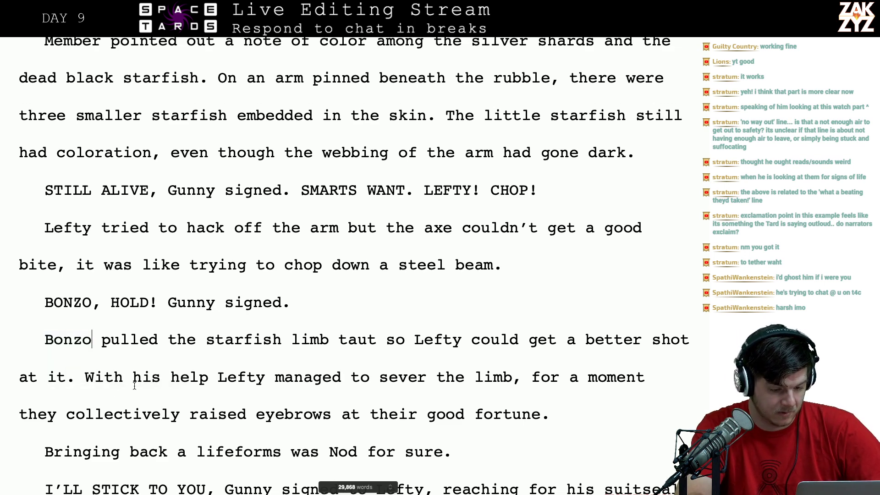
click(72, 379)
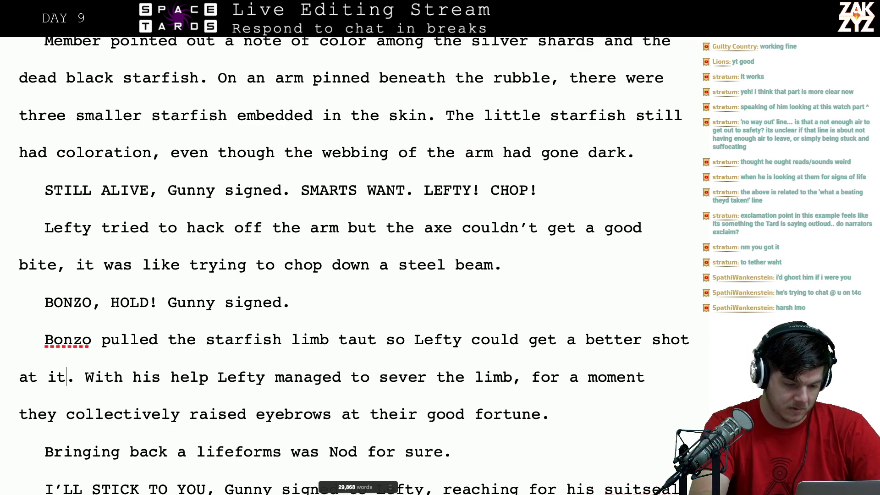
text(with the axe)
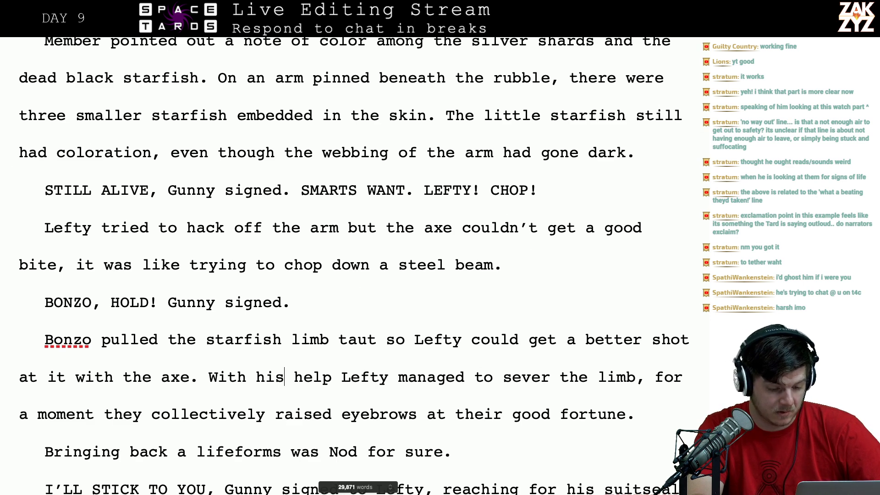
- Replace "With his help Lefty managed to" before "sever the limb" with "Together they managed to"
key(Left)
key(Left)
key(Left)
key(Left)
key(Left)
key(Left)
key(Left)
key(Left)
key(Right)
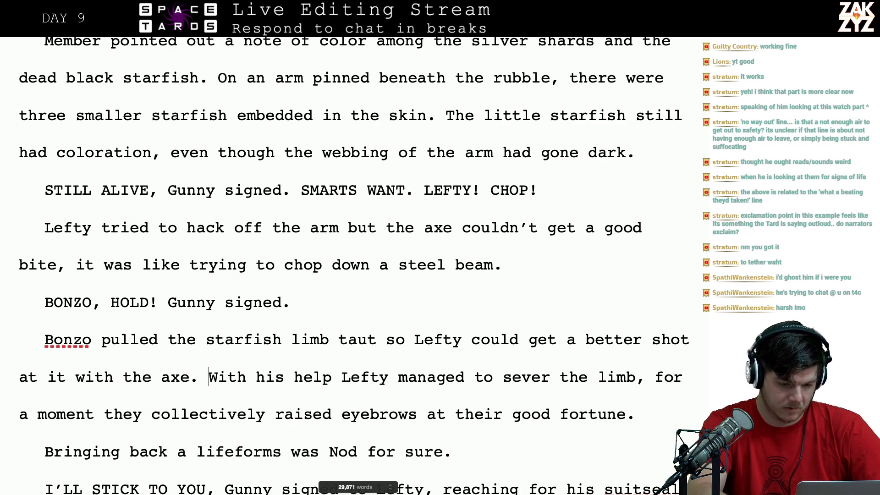
text(Together they mana)
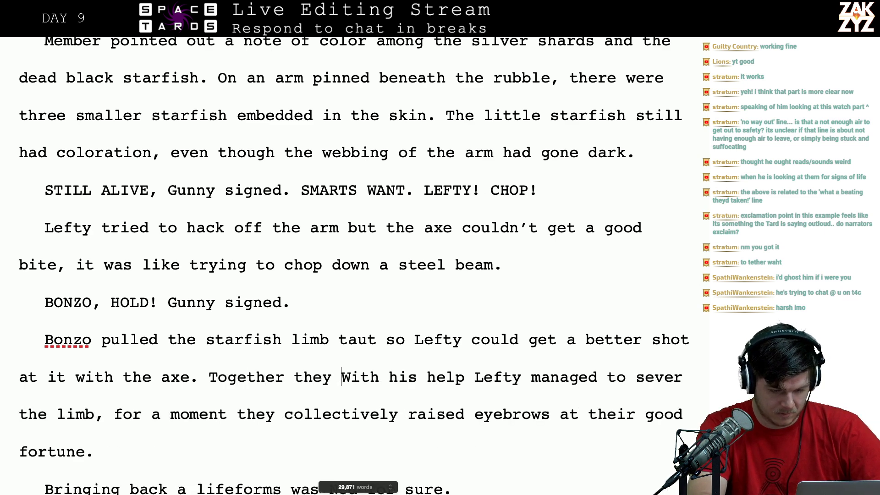
text(ged to)
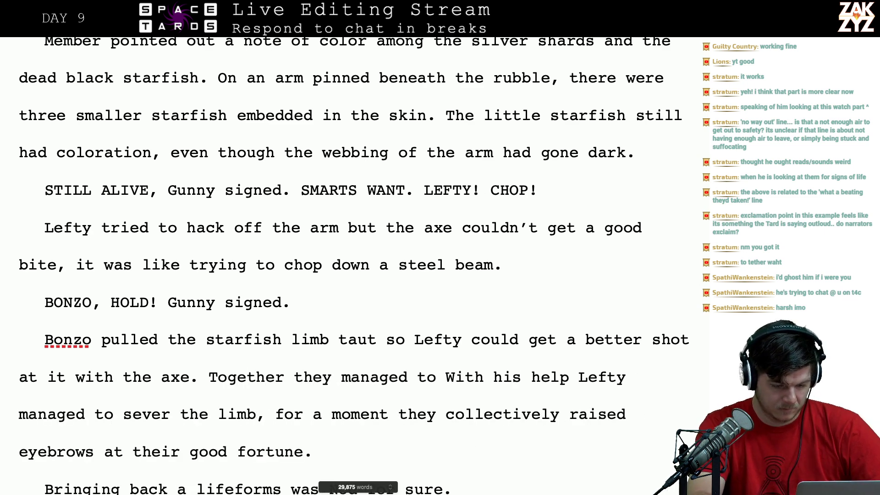
key(shift+Down)
key(shift+Down)
key(shift+Left)
key(shift+Left)
key(shift+Left)
key(shift+Left)
key(shift+Left)
key(shift+Left)
key(shift+Left)
key(shift+Left)
key(shift+Left)
key(shift+Left)
key(shift+Left)
key(shift+Left)
key(shift+Left)
key(shift+Left)
key(shift+Left)
key(shift+Left)
key(shift+Left)
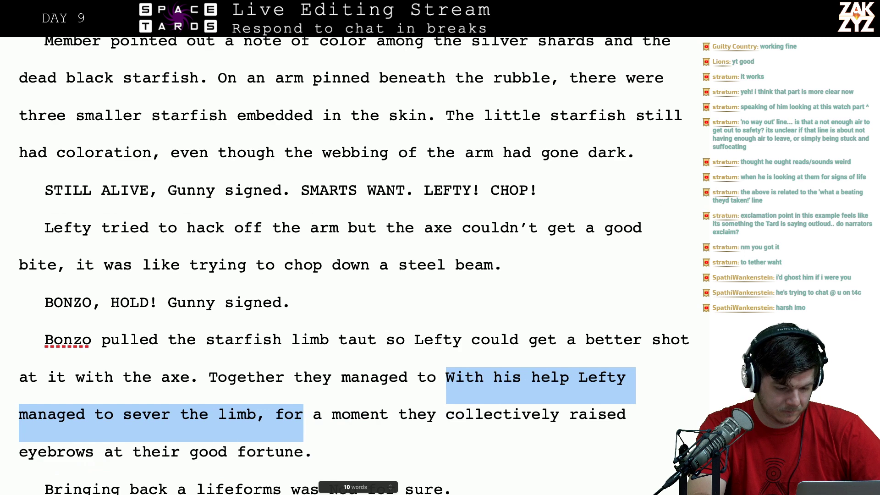
key(shift+Left)
key(shift+Left)
key(shift+Left)
key(shift+Left)
key(shift+Left)
key(shift+Left)
key(shift+Left)
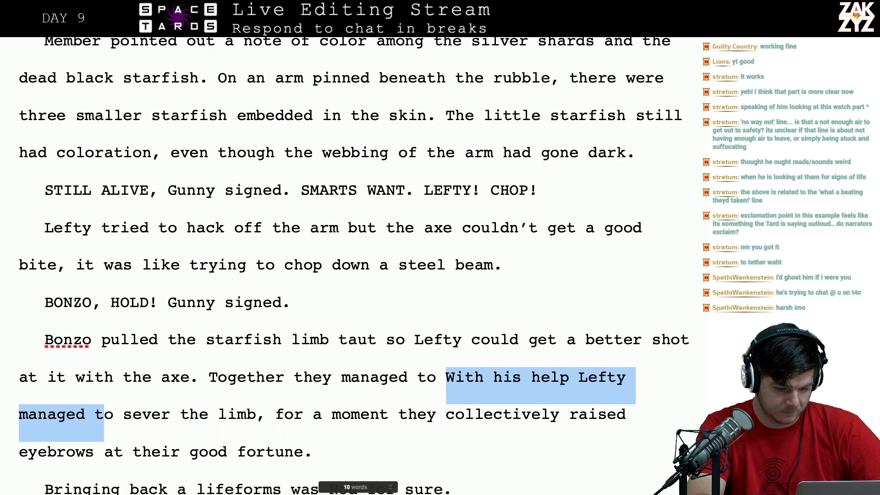
key(shift+Right)
key(shift+Right)
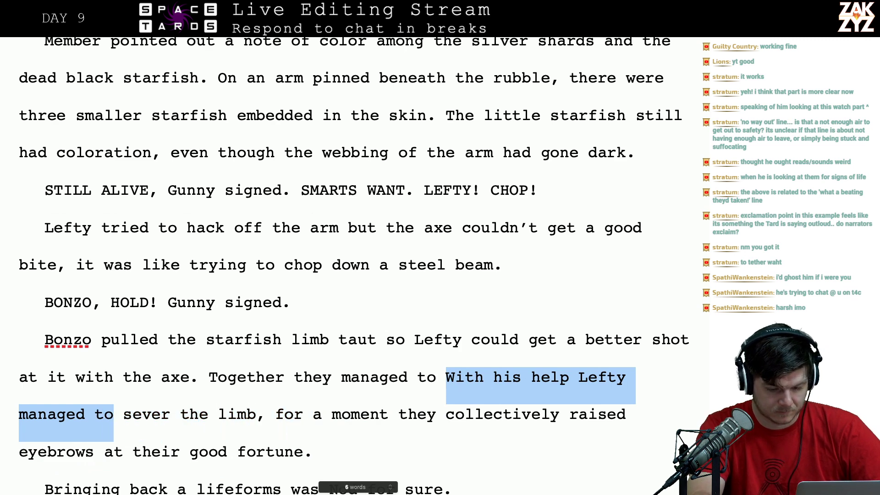
key(BackSpace)
- End the sentence after "sever the limb" and rewrite the remainder as "For a moment their eyebrows raised at their good fortune."
scroll(84, 381, down, 3)
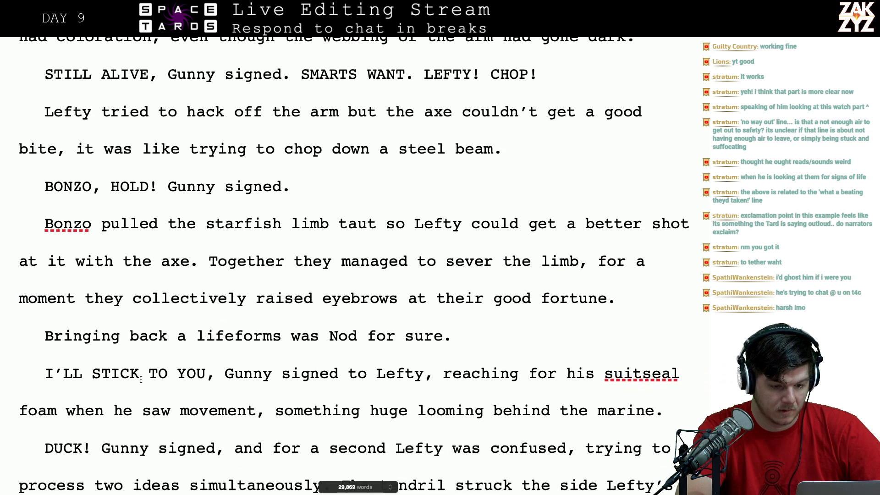
click(588, 261)
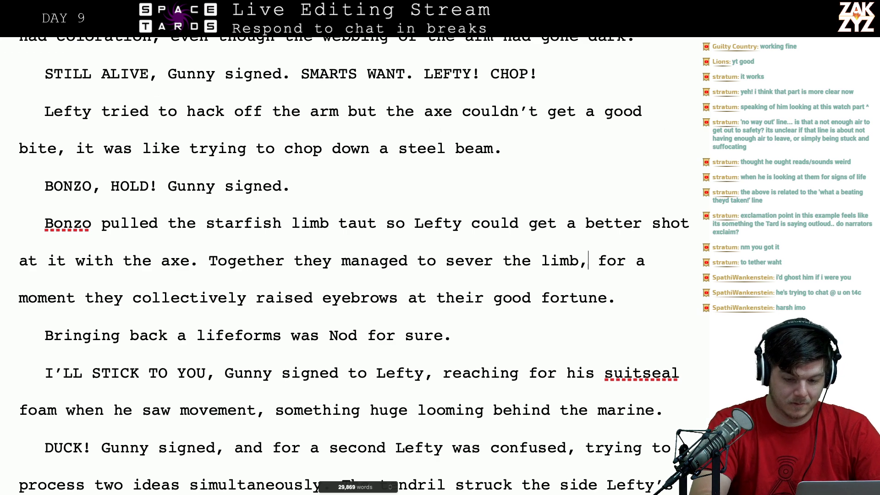
key(BackSpace)
text(. For)
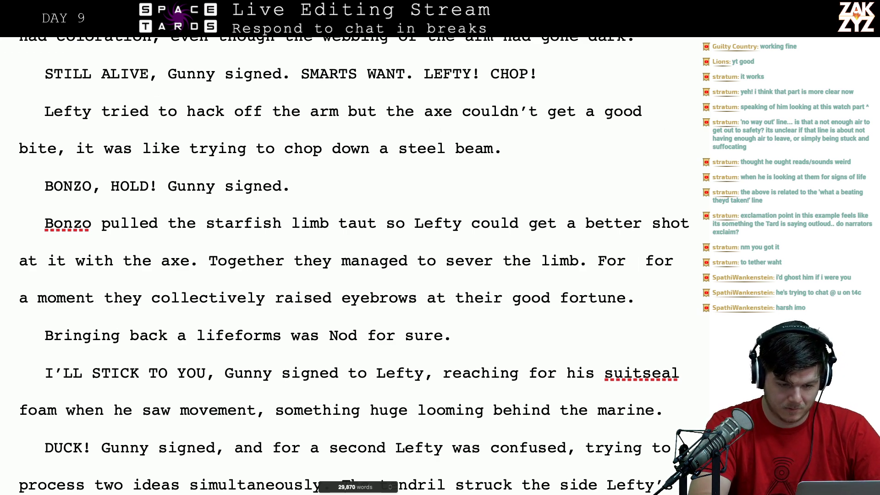
text( a moment the)
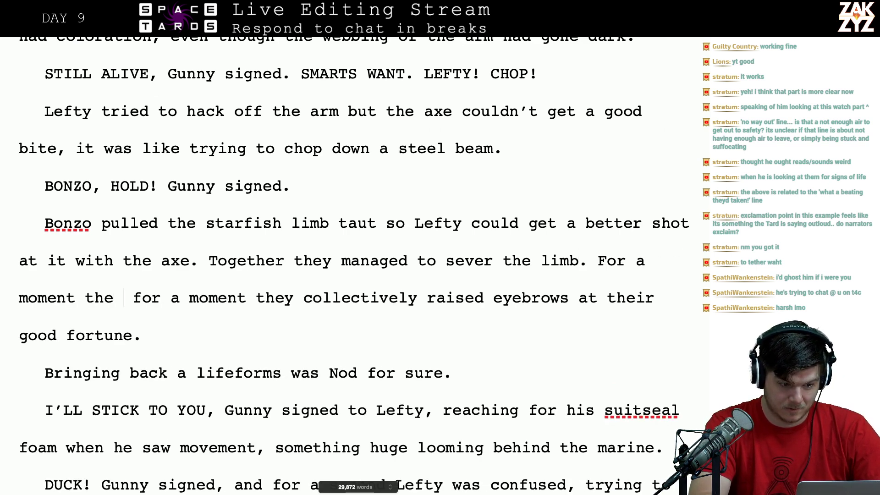
key(BackSpace)
text(y were)
key(BackSpace)
key(BackSpace)
key(BackSpace)
key(BackSpace)
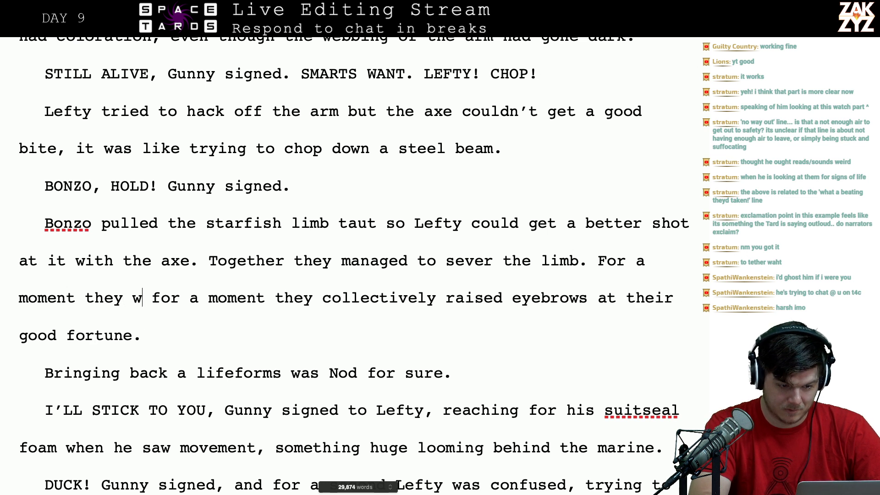
key(BackSpace)
key(BackSpace)
key(BackSpace)
text(ir eyeb)
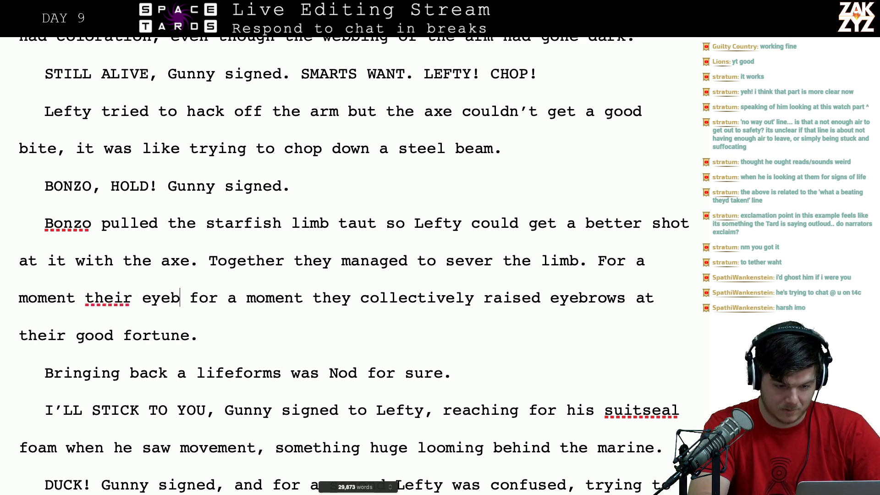
text(rows raised at )
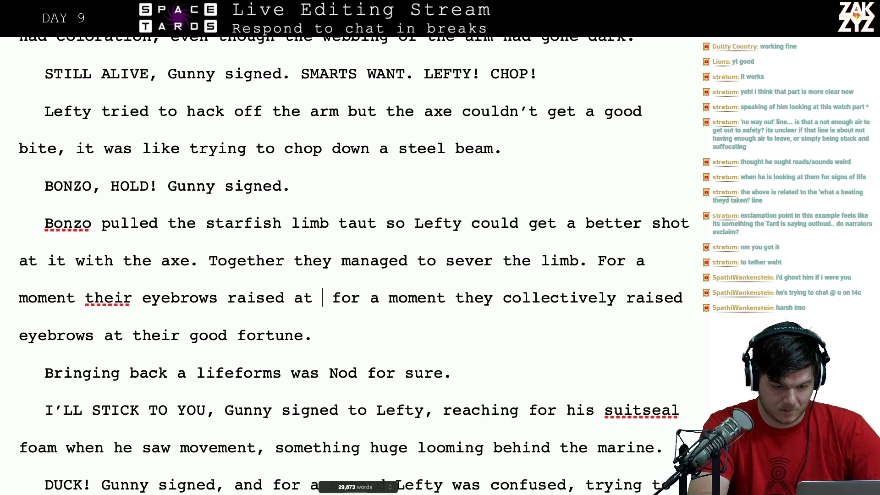
text(their good fortune)
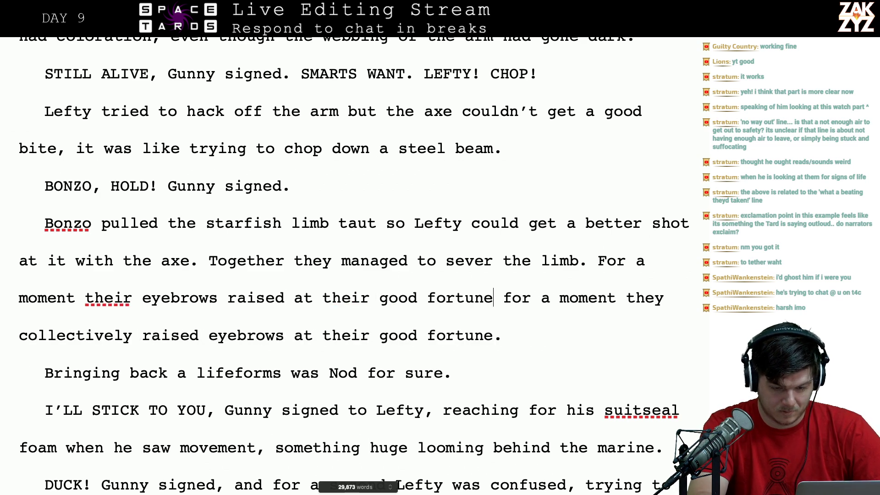
text(.)
key(shift+Down)
key(shift+End)
key(BackSpace)
- Change "a lifeforms" to "a living xeno" in the sentence beginning "Bringing back"
key(Right)
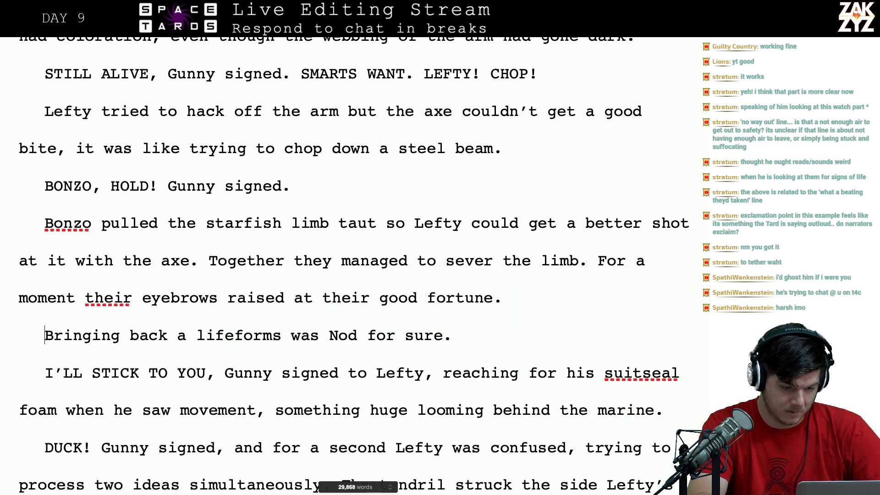
key(Right)
key(Right)
key(Right)
key(Right)
key(Right)
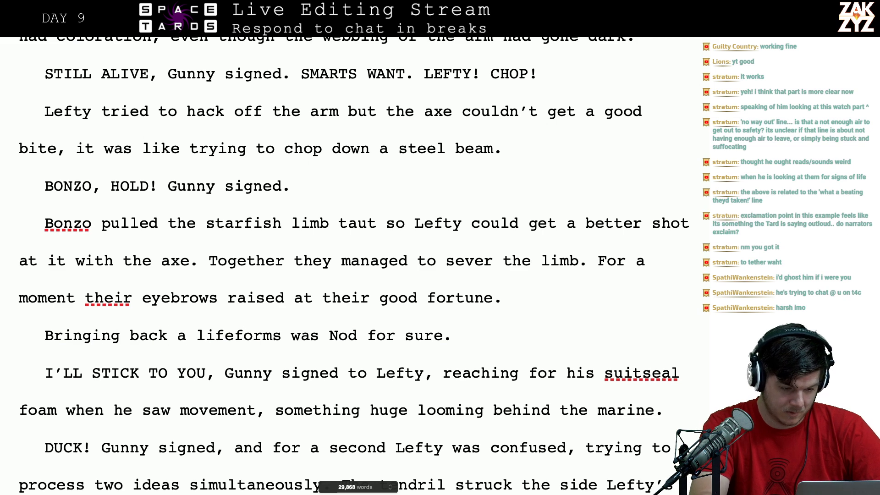
key(ctrl+Right)
key(ctrl+Right)
key(Delete)
text(a living)
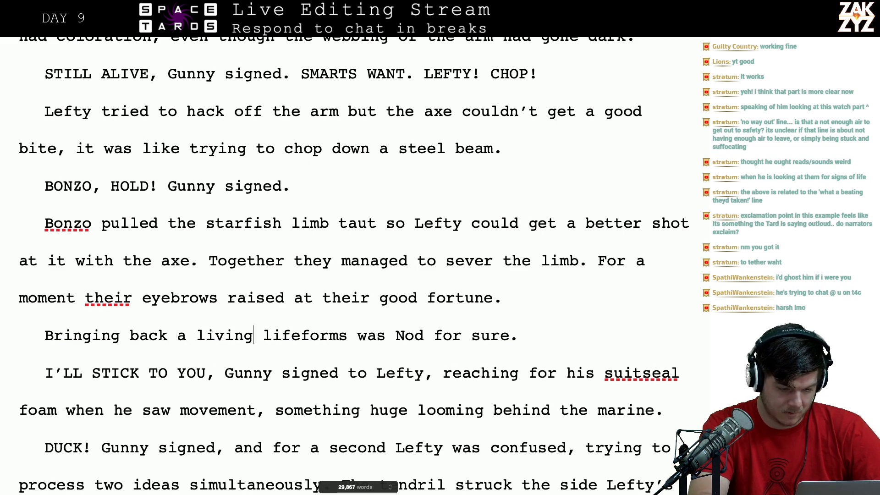
text( xenon)
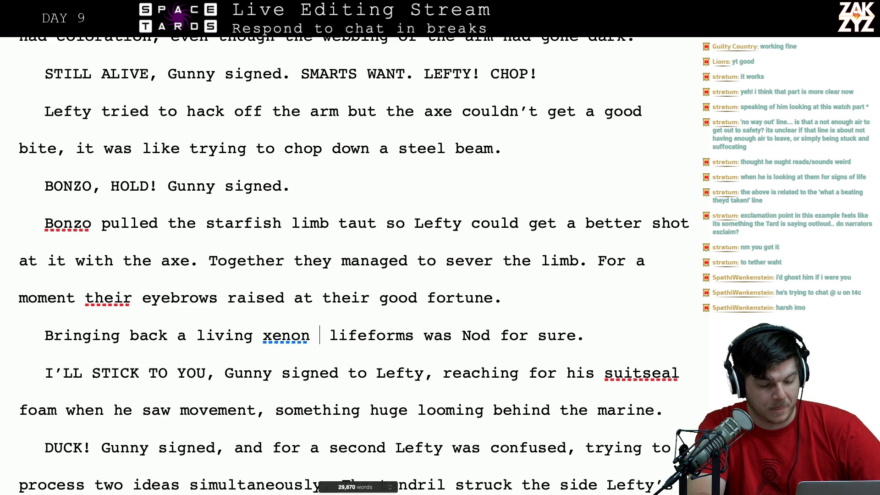
key(shift+Right)
key(shift+Right)
key(shift+Right)
key(shift+Right)
key(shift+Right)
key(shift+Right)
key(shift+Right)
key(shift+Right)
key(shift+Right)
key(shift+Right)
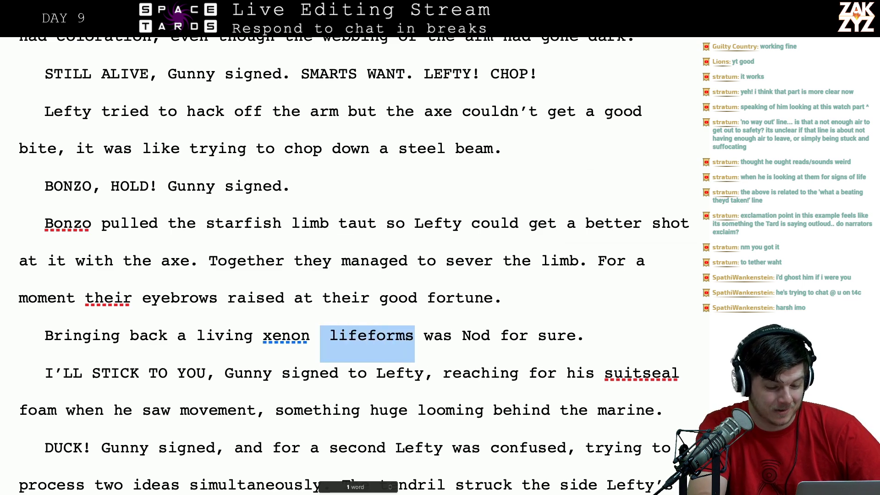
key(BackSpace)
key(BackSpace)
key(BackSpace)
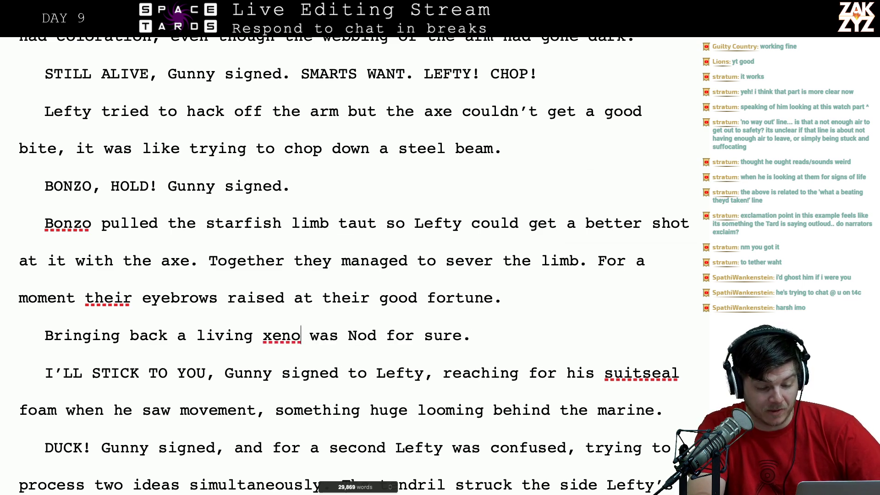
- Insert "ARM" after "I'LL STICK" in Gunny's signed line to Lefty
key(Right)
key(Right)
key(Right)
key(Down)
scroll(610, 228, down, 1)
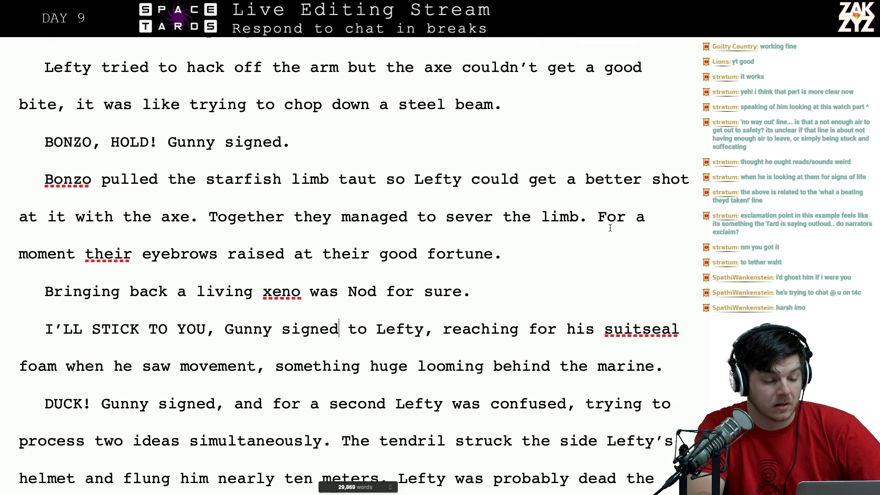
click(146, 346)
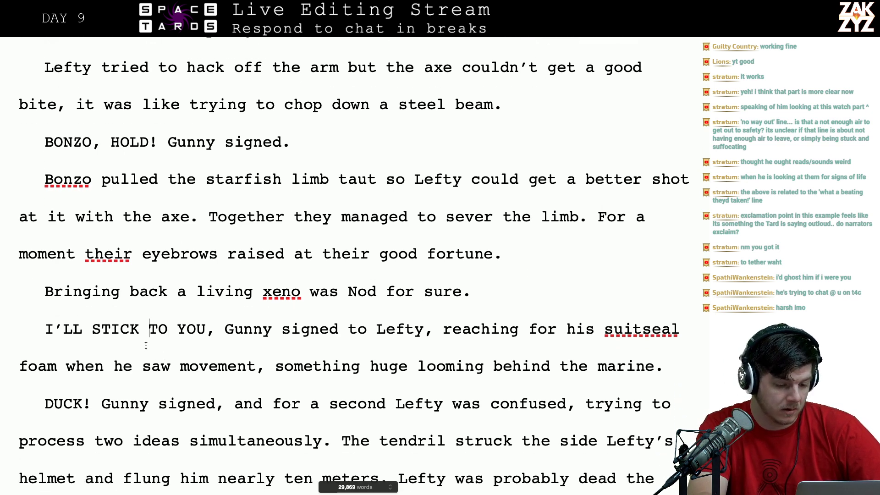
text(ARM)
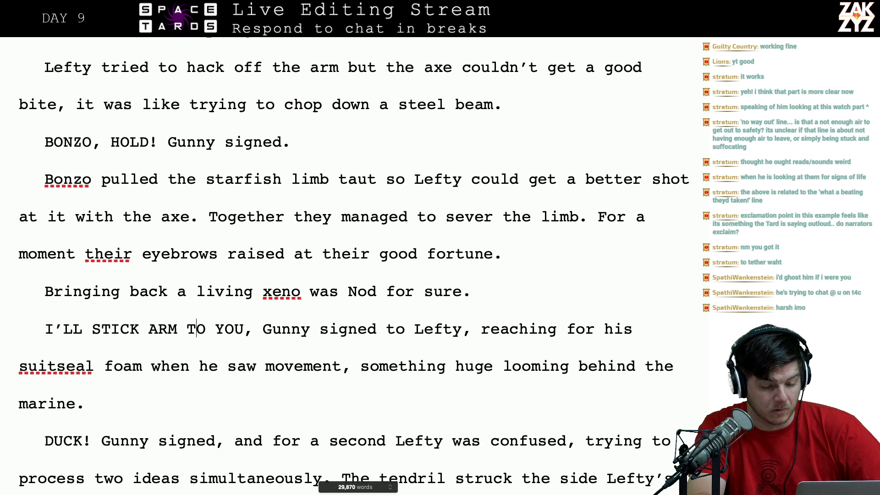
- Insert "was" between "something huge" and "looming behind the marine"
key(Right)
key(Right)
key(Right)
key(Right)
key(Right)
key(Right)
key(Right)
key(Right)
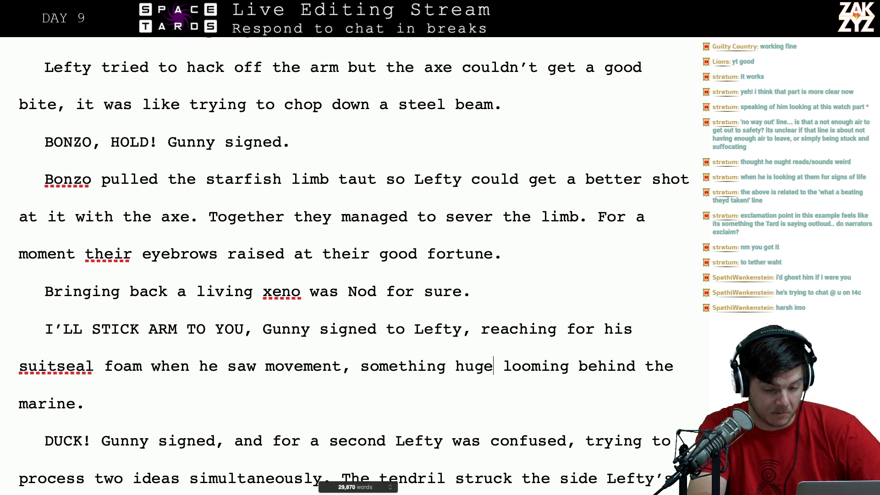
text(was)
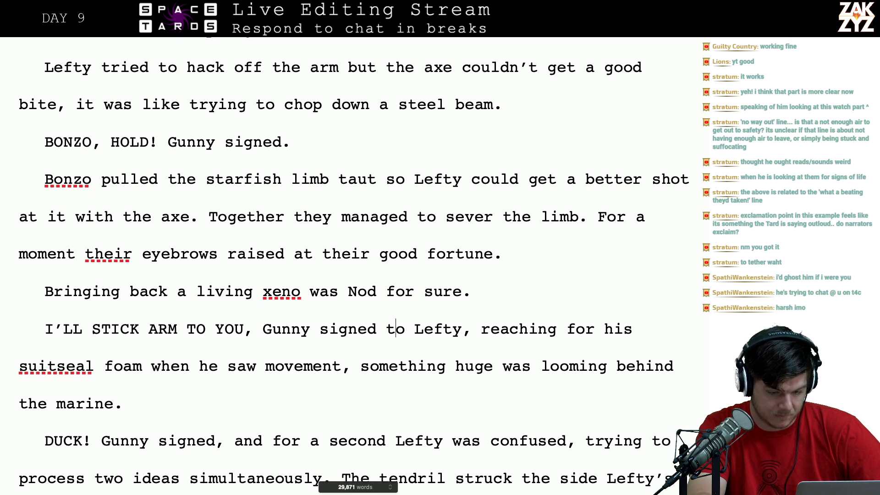
- End the sentence after "Gunny signed to Lefty" and start a new one with "He was" before "reaching for his suitseal foam"
key(Right)
key(Right)
key(Right)
key(Right)
key(Right)
key(Right)
key(Right)
key(Right)
key(BackSpace)
text(. He )
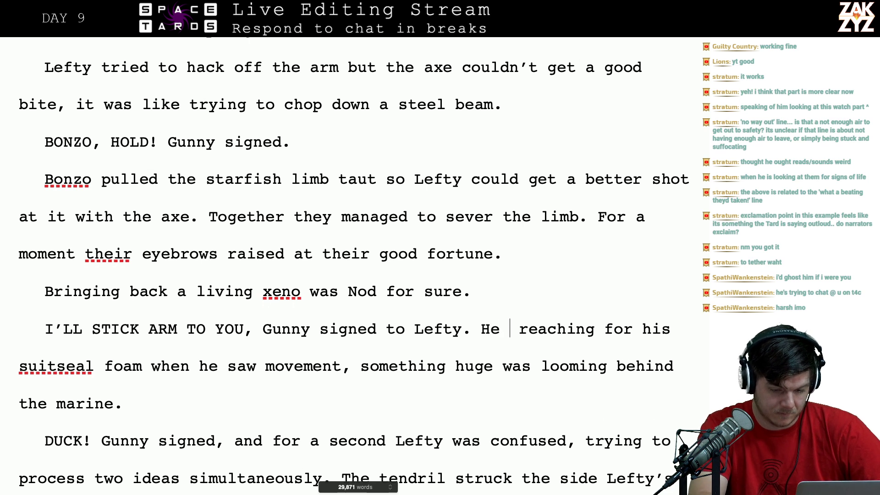
text(was)
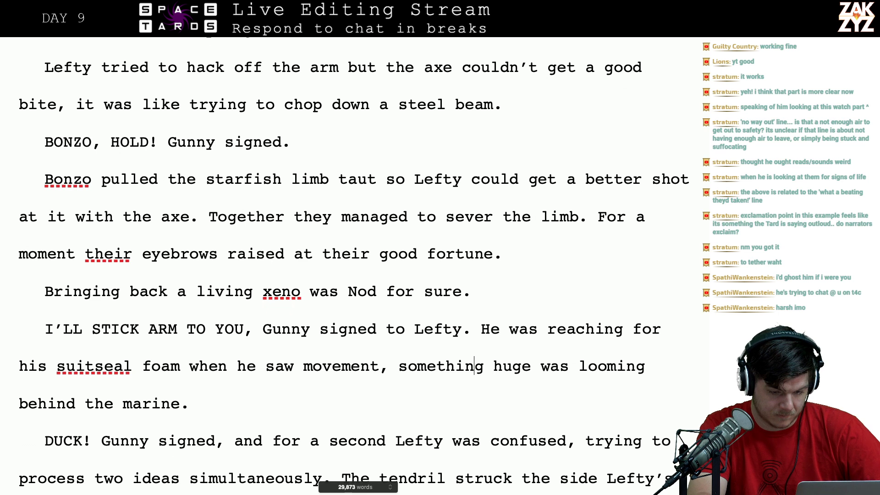
- Replace the subject "He" with "Gunny" in the sentence about reaching for the suitseal foam
key(Right)
key(Right)
key(Right)
key(Right)
key(BackSpace)
key(BackSpace)
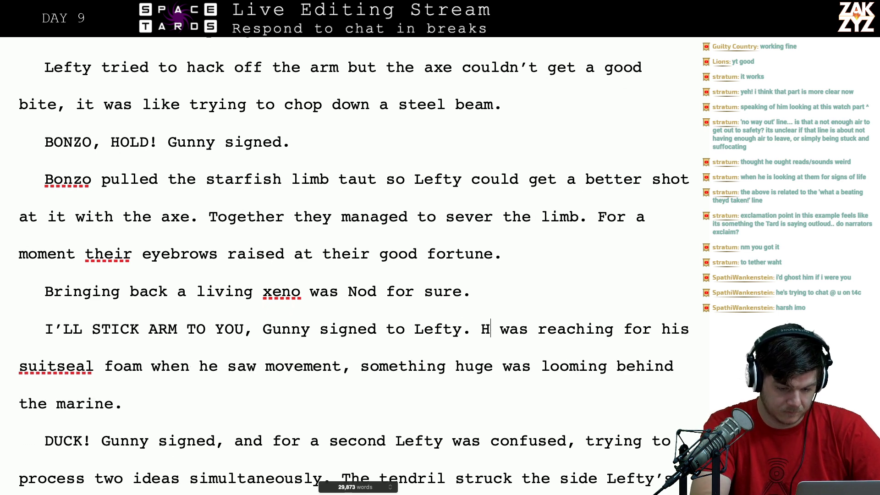
text(Gunny)
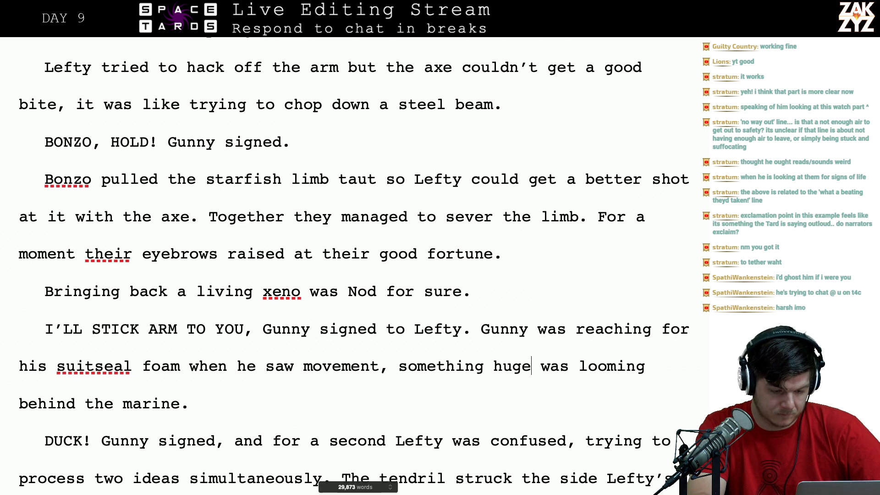
- Replace "the marine" with "Lefty" after "looming behind"
key(Right)
key(Right)
key(Right)
key(Right)
key(Right)
key(Right)
key(Right)
key(Right)
key(Right)
key(Right)
key(Right)
key(Right)
key(Right)
key(Right)
key(Right)
key(Right)
key(Right)
key(Right)
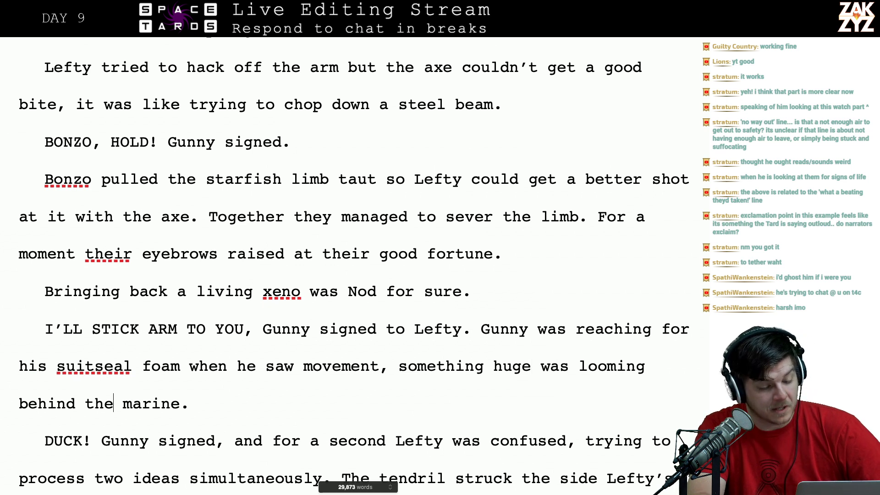
key(BackSpace)
key(BackSpace)
key(BackSpace)
key(BackSpace)
key(BackSpace)
key(BackSpace)
key(BackSpace)
key(BackSpace)
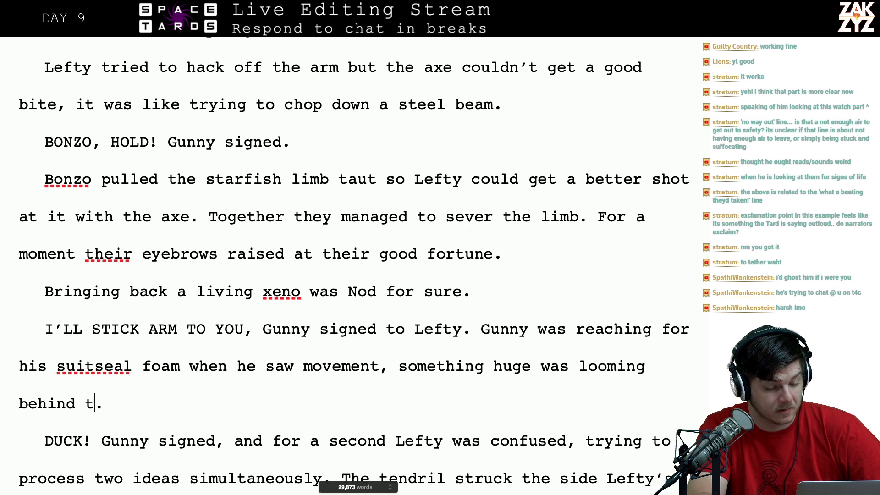
text(efty)
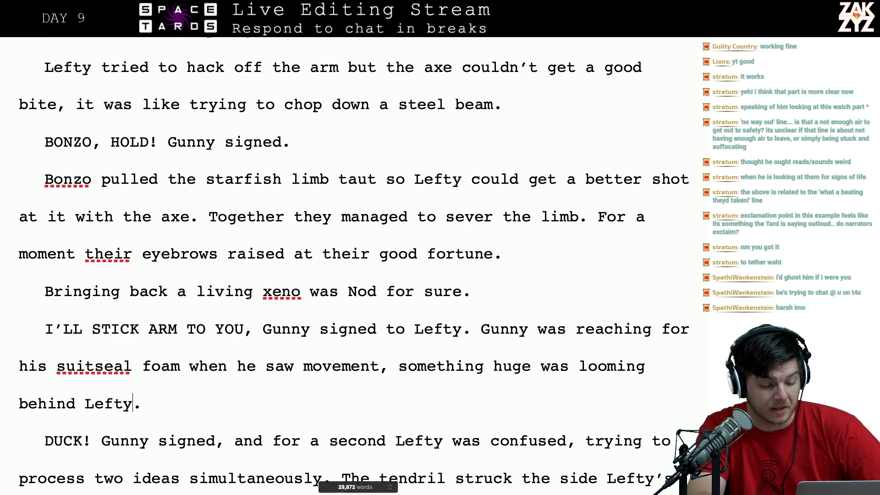
- Replace "and for a second" with "but" before "Lefty was confused" in the "DUCK!" sentence
key(Down)
key(Down)
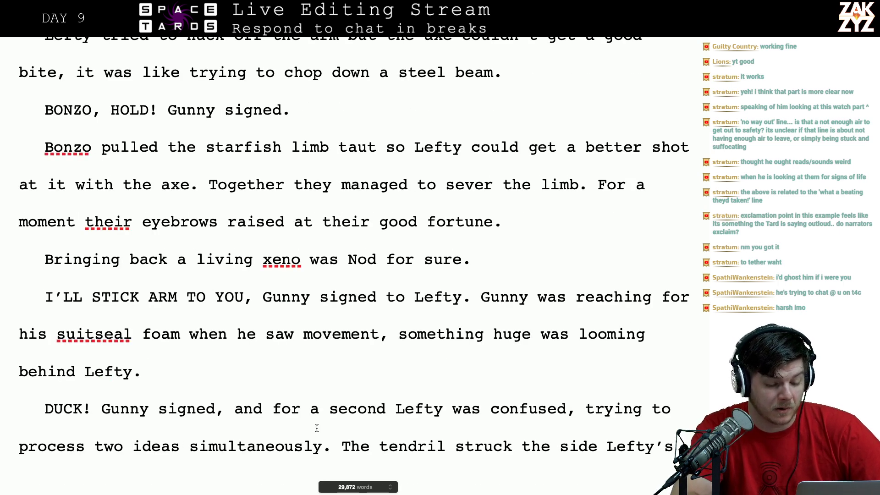
scroll(317, 427, down, 1)
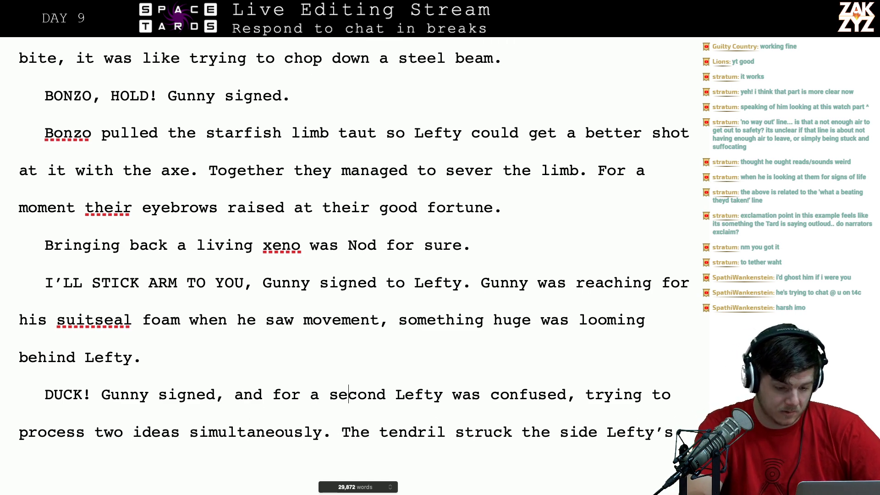
key(Right)
key(Right)
key(BackSpace)
key(BackSpace)
key(BackSpace)
key(BackSpace)
key(BackSpace)
key(BackSpace)
key(BackSpace)
key(BackSpace)
key(BackSpace)
key(BackSpace)
key(BackSpace)
key(BackSpace)
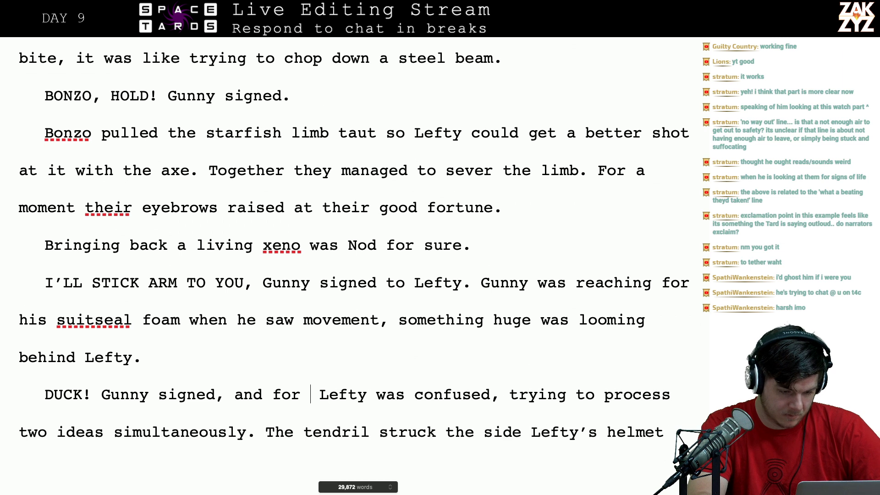
key(BackSpace)
key(BackSpace)
key(BackSpace)
key(BackSpace)
text(but)
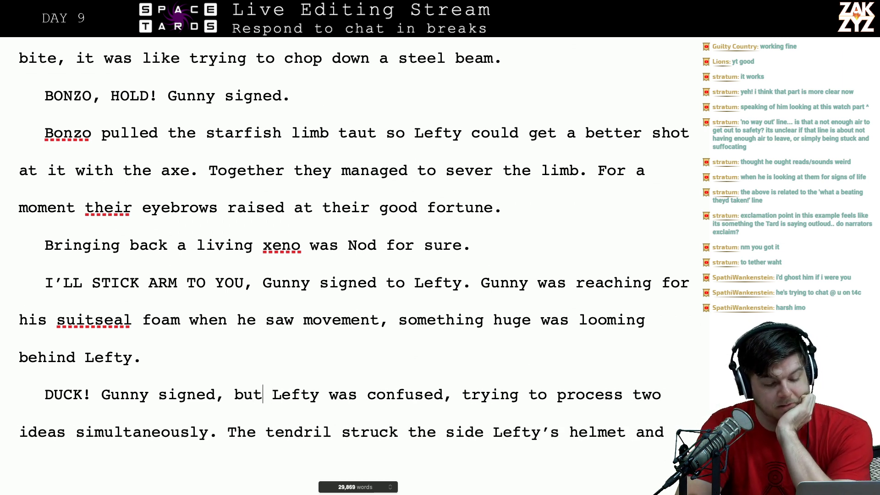
- Insert "of" between "struck the side" and "Lefty's helmet"
key(Right)
scroll(353, 238, down, 3)
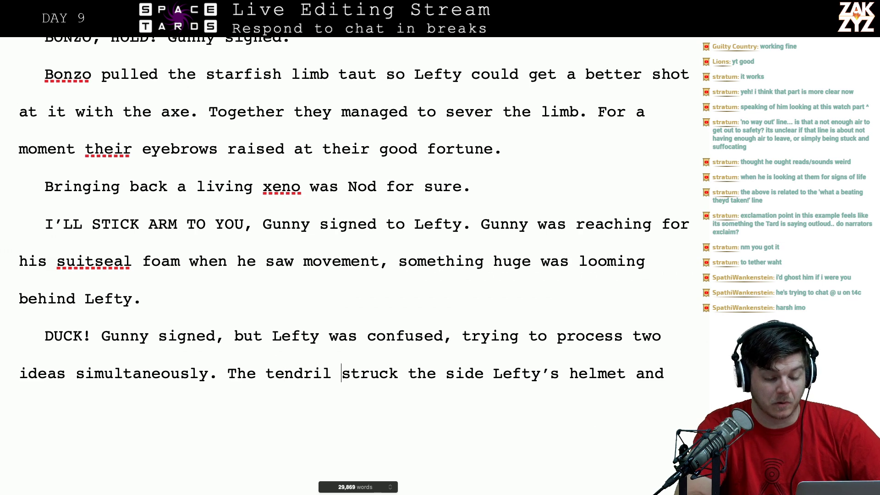
scroll(380, 313, down, 10)
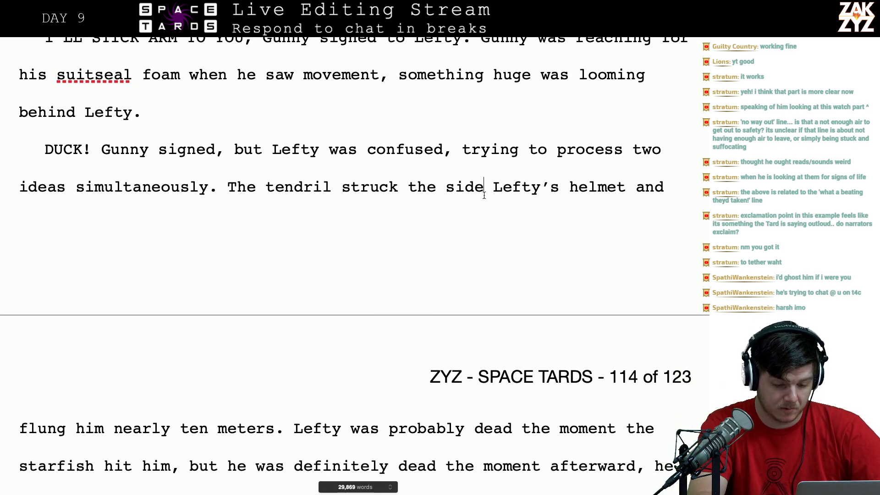
text(of)
scroll(512, 445, down, 3)
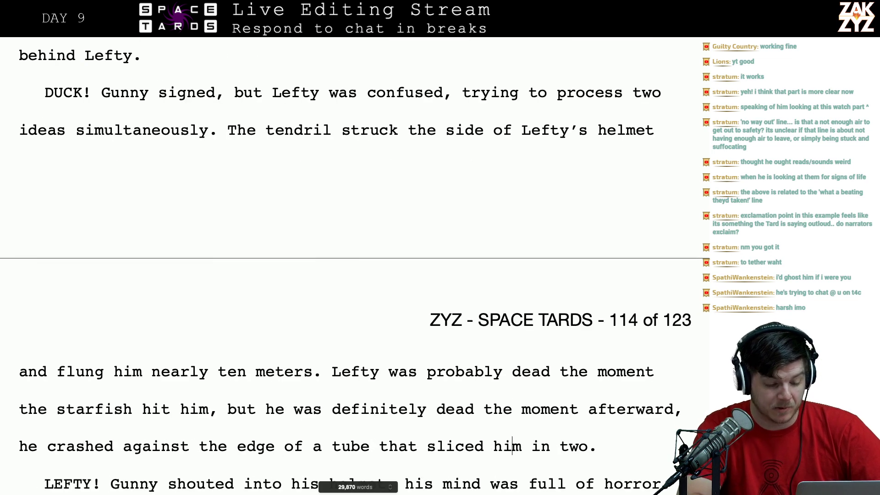
- Break the paragraph after "the starfish hit him," and rewrite the sentence's ending above the old text as "but he was definitely dead upon impact."
scroll(512, 446, down, 2)
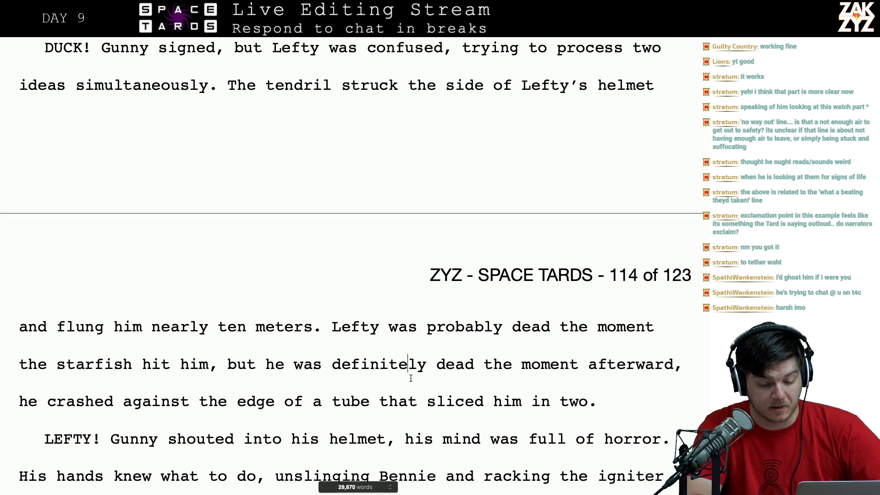
key(Left)
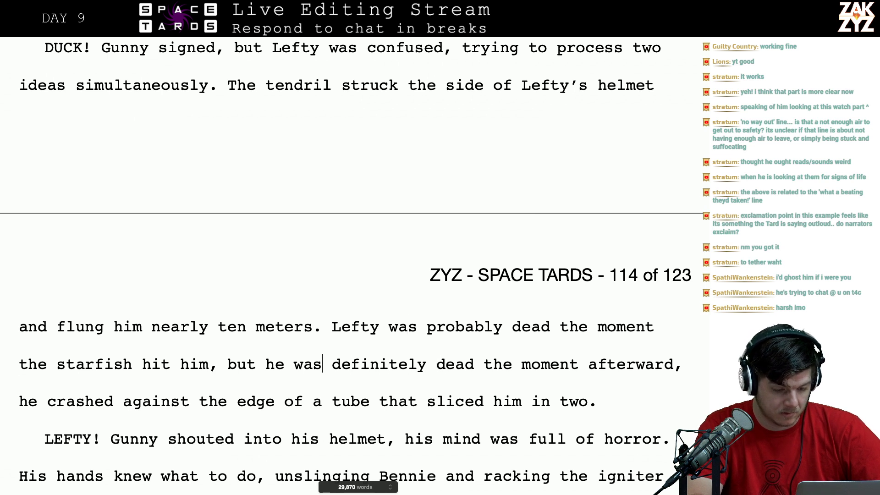
key(Left)
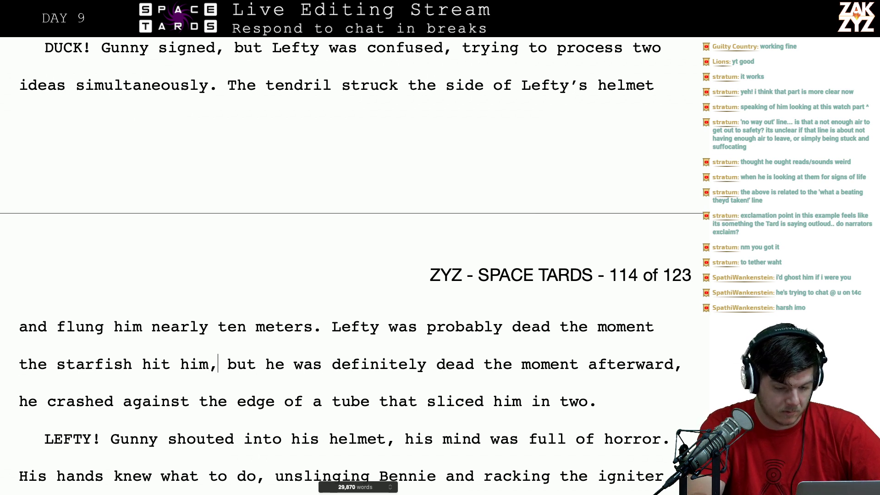
key(Return)
key(Left)
key(Left)
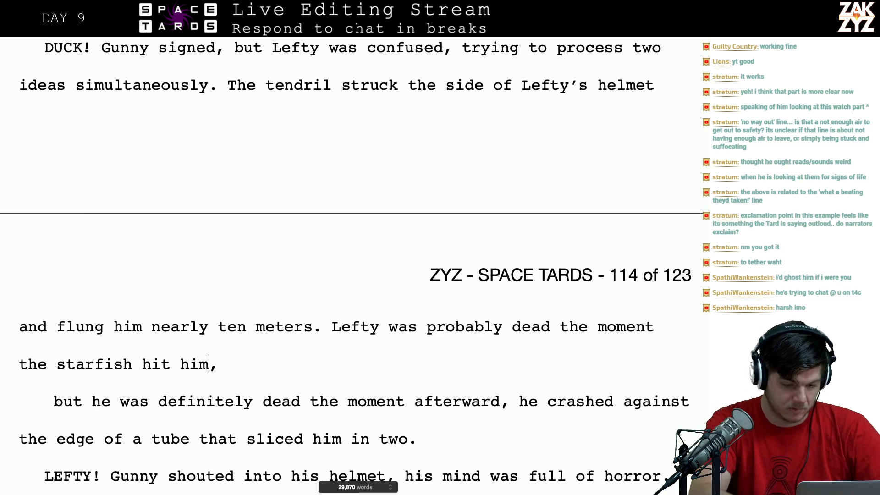
key(Right)
text(but he w)
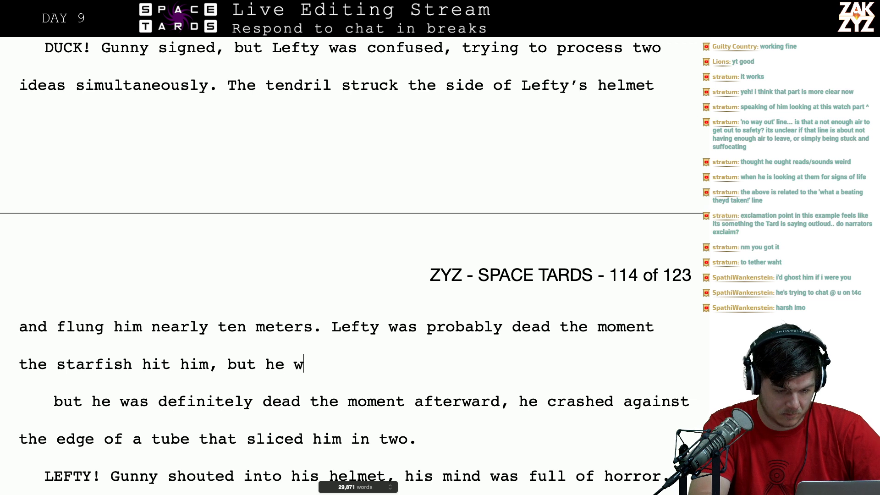
text(as definitely dead)
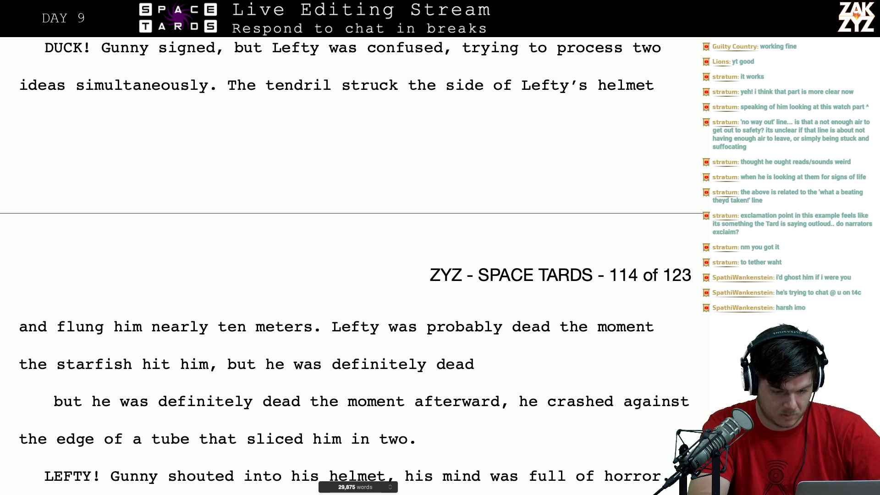
text( af)
key(BackSpace)
key(BackSpace)
text(upon)
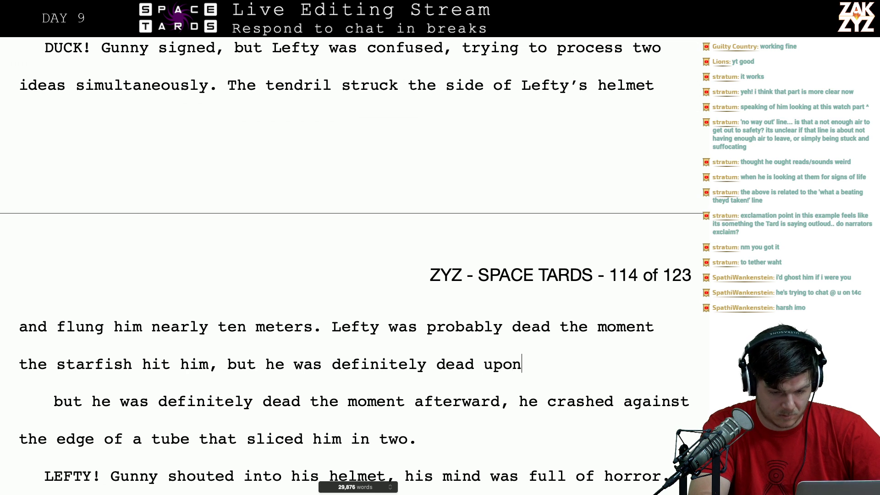
text( impact.)
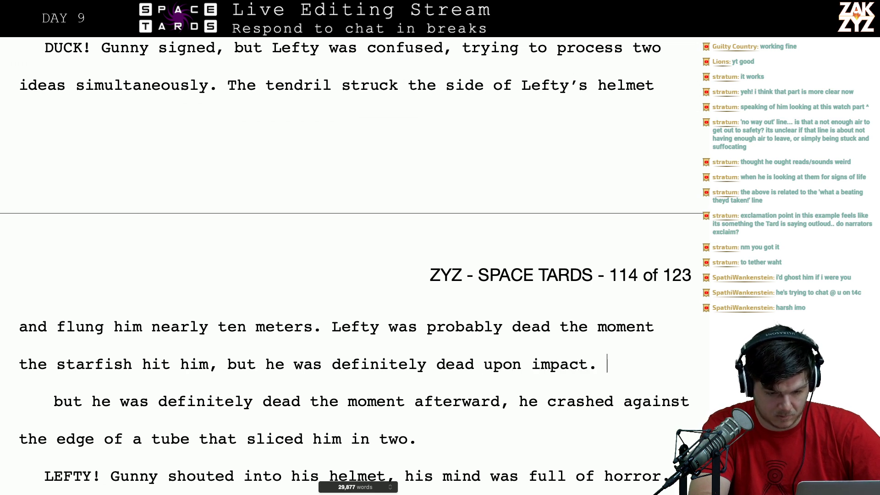
- Add the sentence "He crashed against the edge of a tube and it sliced him in two." after "dead upon impact."
text( He cr)
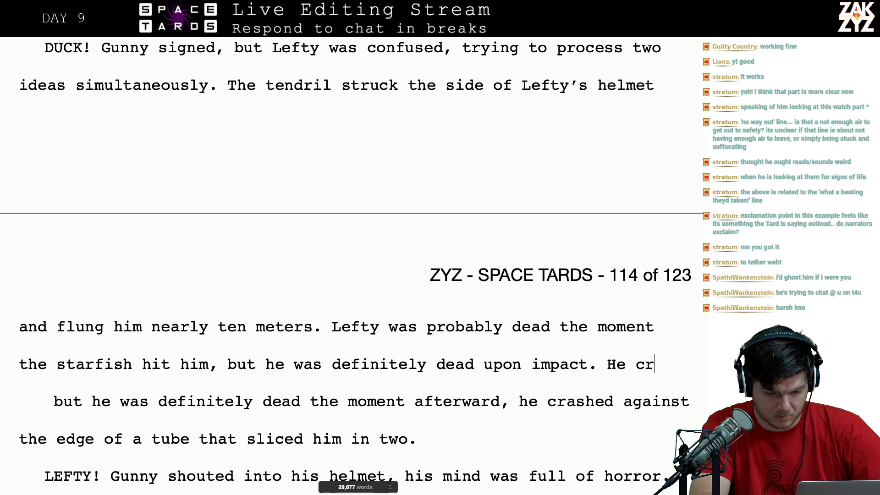
text(ac)
key(BackSpace)
text(shed)
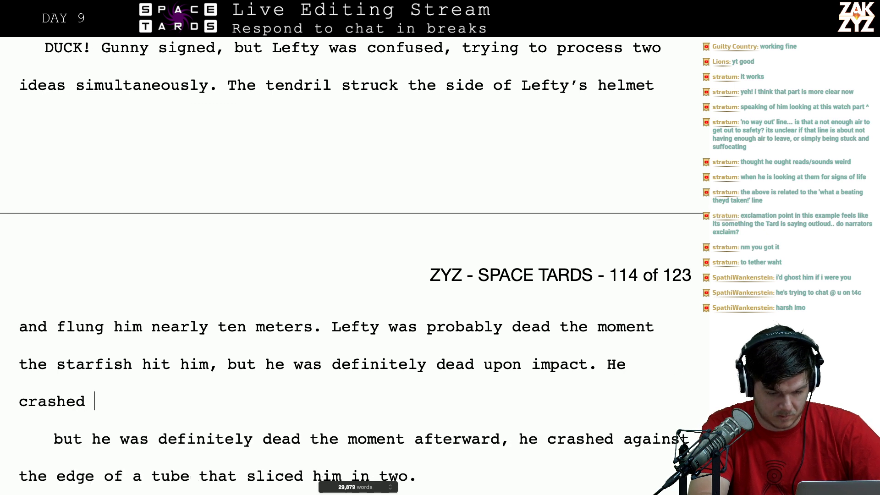
text( against the)
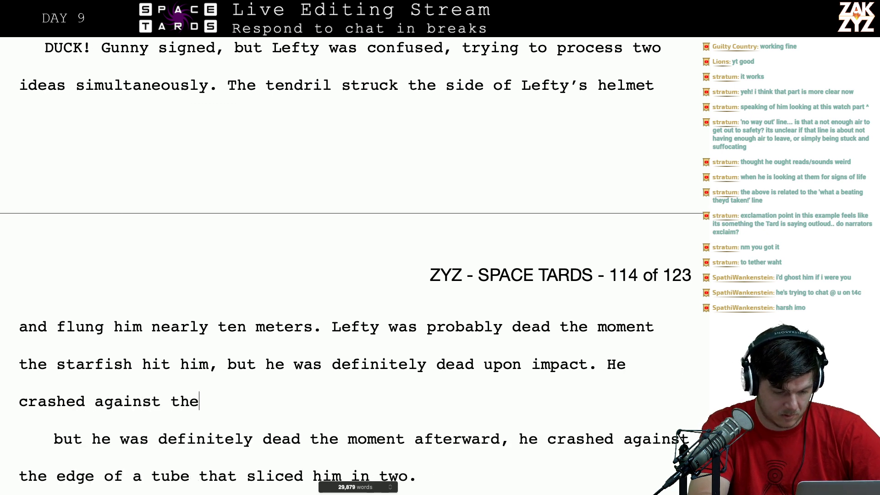
text( edge of a tub)
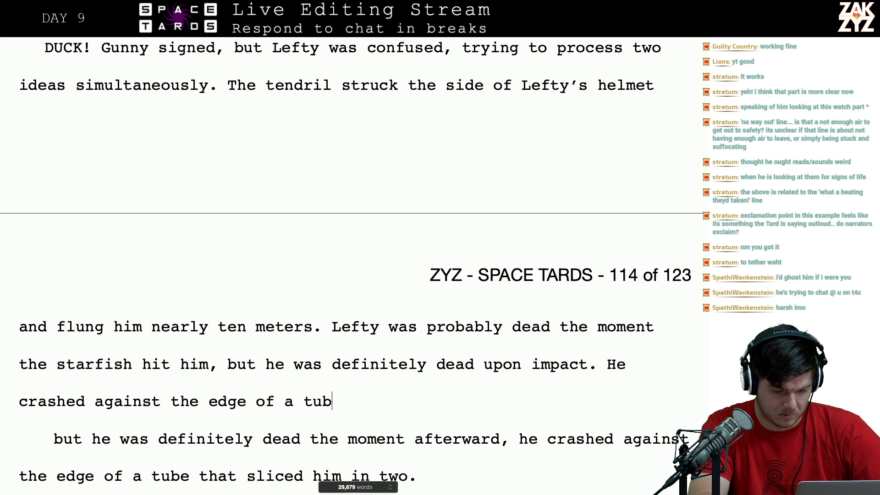
text(e and it slic)
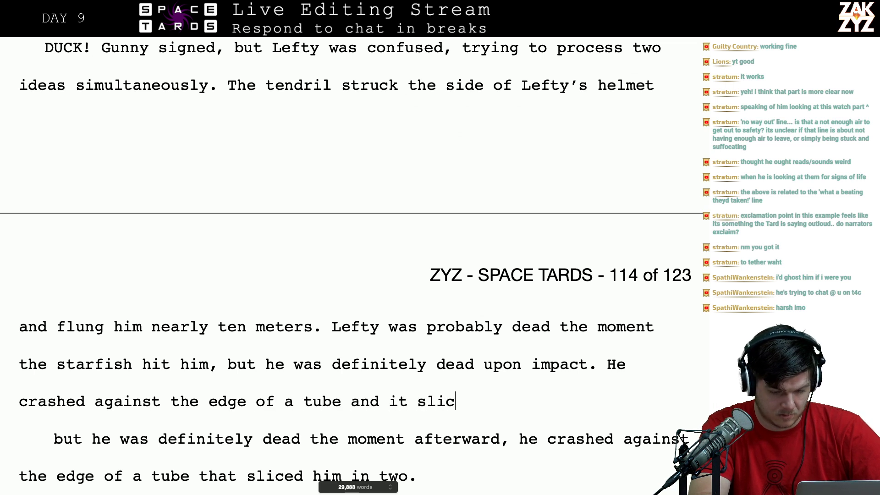
text(ed him in two.)
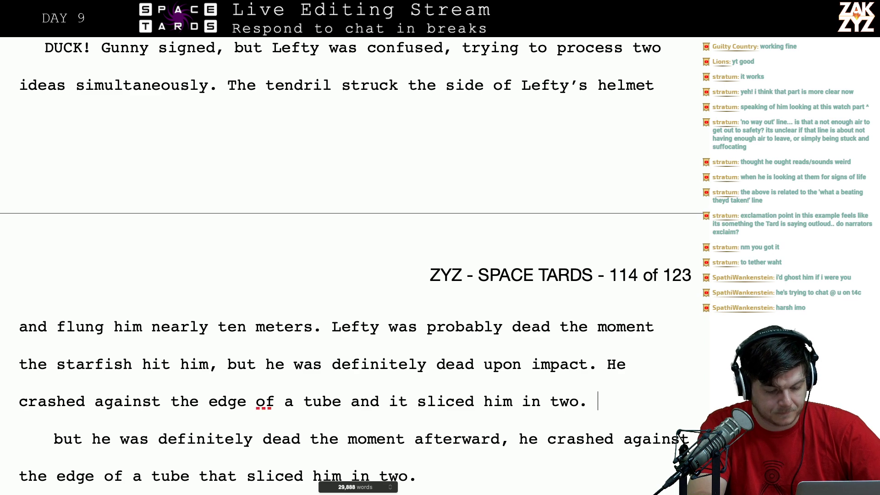
- Delete the leftover old version beginning "but he was definitely dead the moment afterward" below the rewritten text
key(shift+Down)
key(shift+Down)
key(BackSpace)
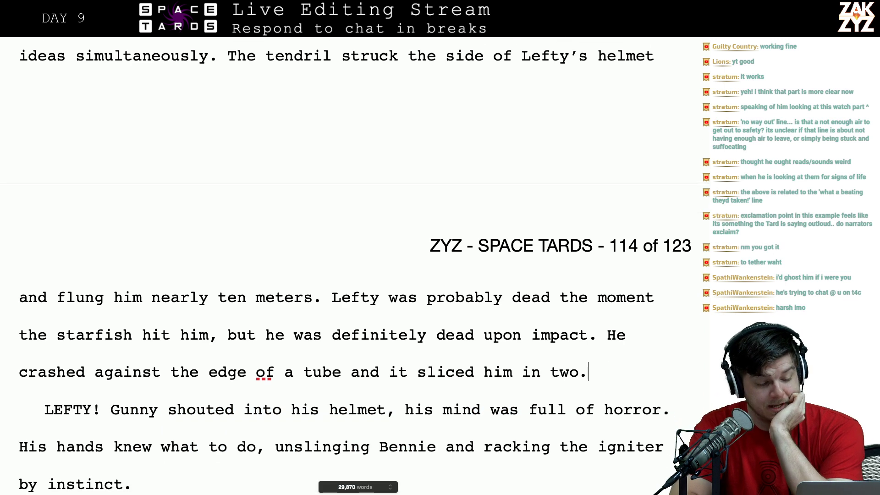
- Reread the passage from "the starfish hit him" through "sliced him in two" for wording
click(206, 337)
key(Right)
key(Right)
key(Right)
key(Right)
key(Right)
key(Right)
key(Right)
key(Right)
key(Right)
key(Right)
key(Right)
key(Right)
key(Right)
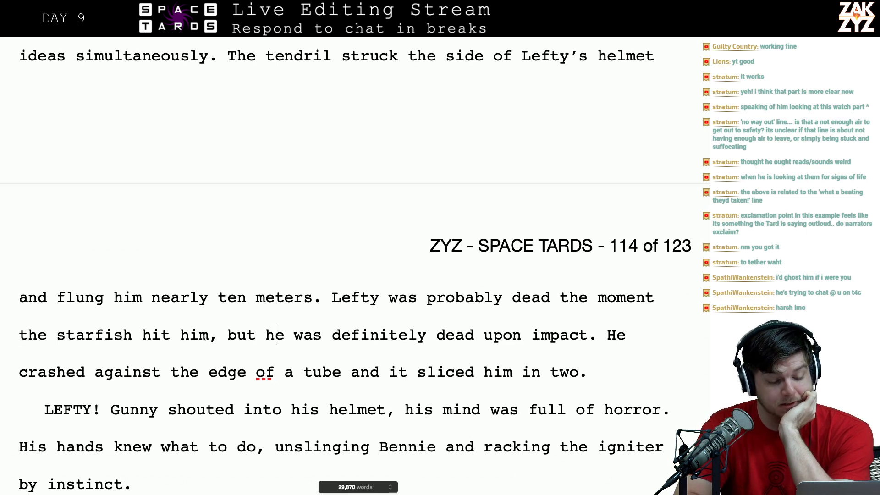
key(Right)
key(Right)
key(Right)
key(Right)
key(Right)
key(Right)
key(Right)
key(Right)
key(Right)
key(Right)
key(Right)
key(Right)
key(Right)
key(Right)
key(Right)
key(Right)
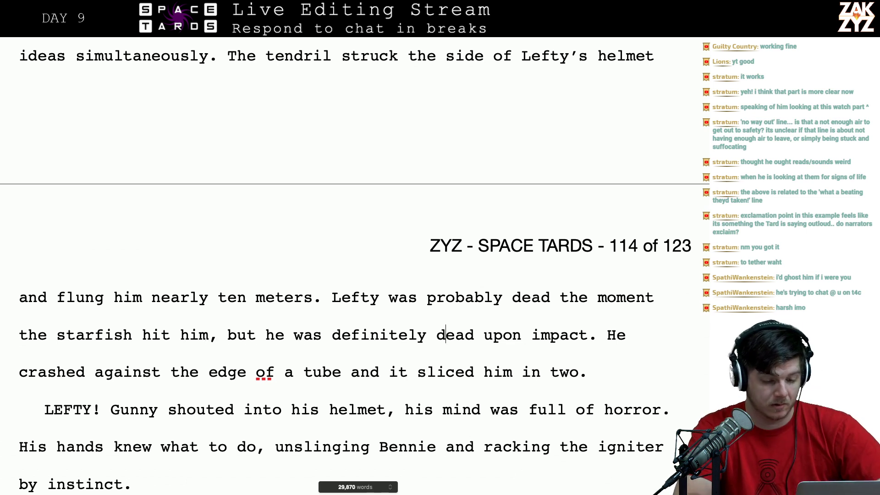
key(Left)
key(Left)
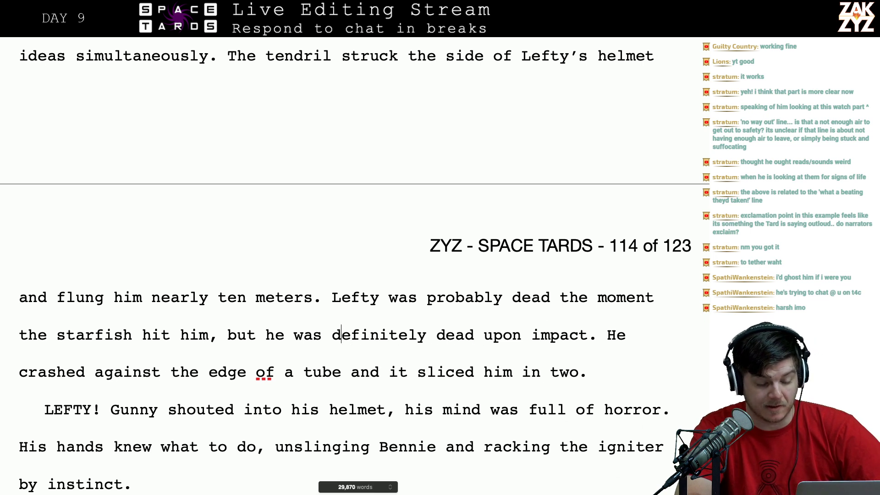
click(323, 372)
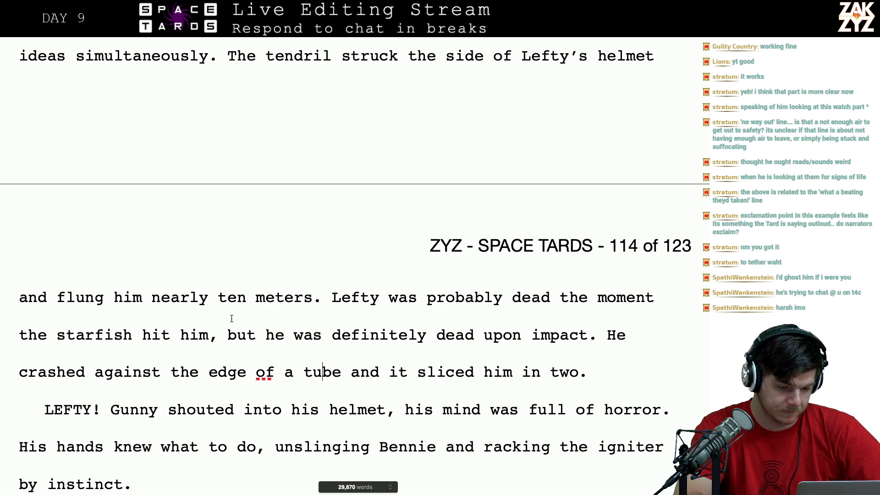
- Break the paragraph after "the starfish hit him," and try a new sentence ending beginning with "but"
click(219, 335)
key(Return)
key(Return)
key(Left)
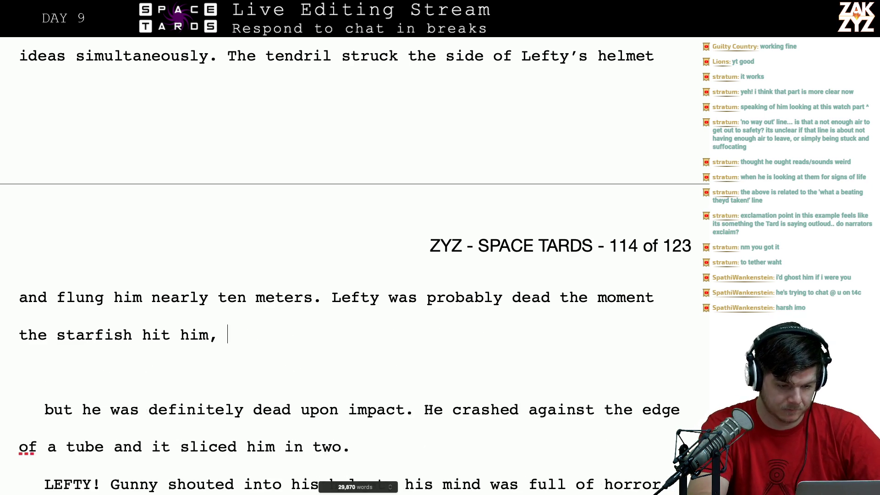
text(he)
key(BackSpace)
key(BackSpace)
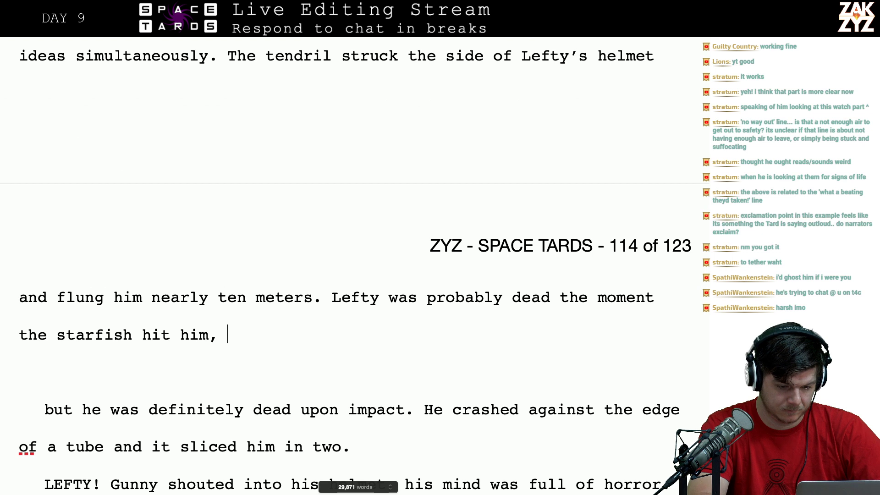
text(but defint)
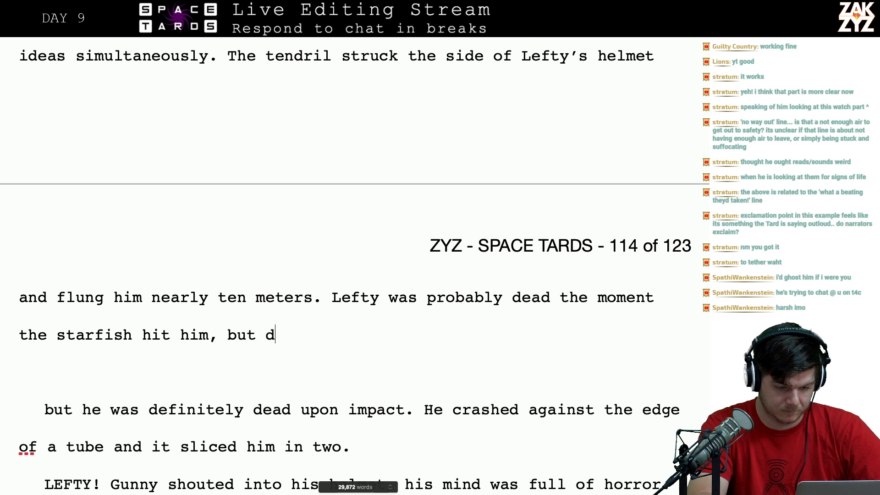
key(BackSpace)
key(BackSpace)
key(BackSpace)
key(BackSpace)
key(BackSpace)
key(BackSpace)
key(BackSpace)
key(BackSpace)
key(BackSpace)
key(BackSpace)
key(BackSpace)
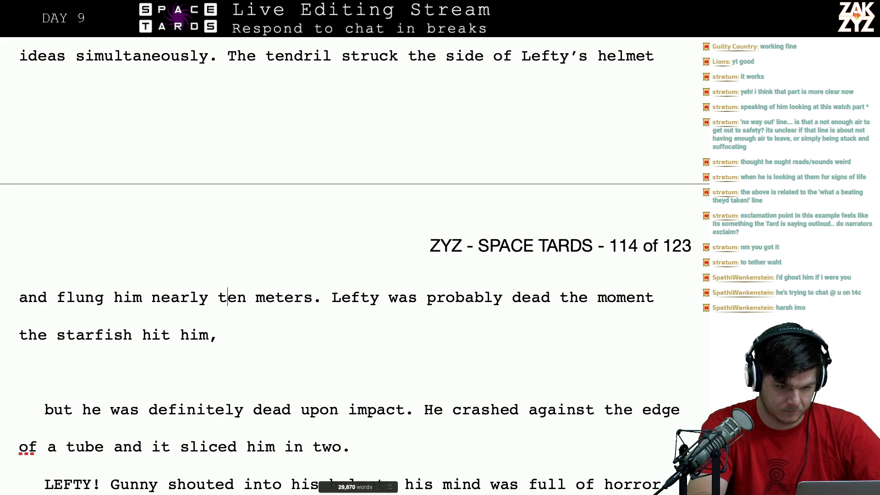
- Break the paragraph after "nearly ten meters." to make room for a new sentence there
key(Return)
key(Return)
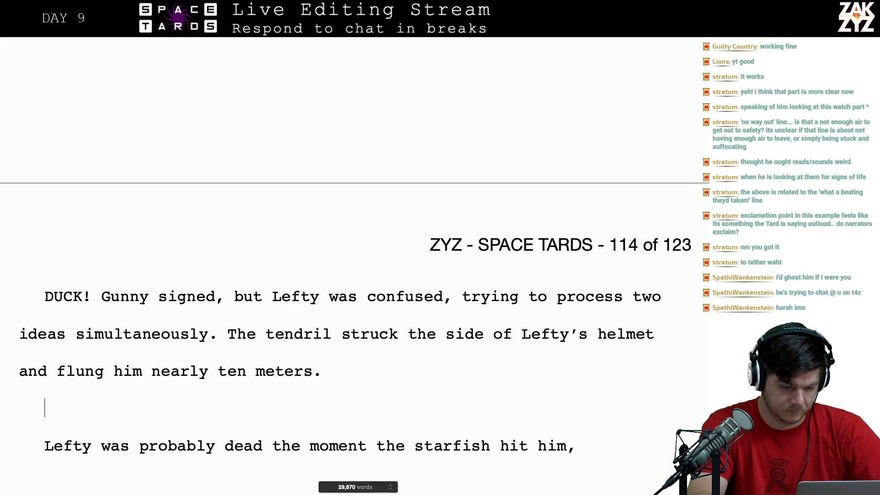
key(Left)
text(H)
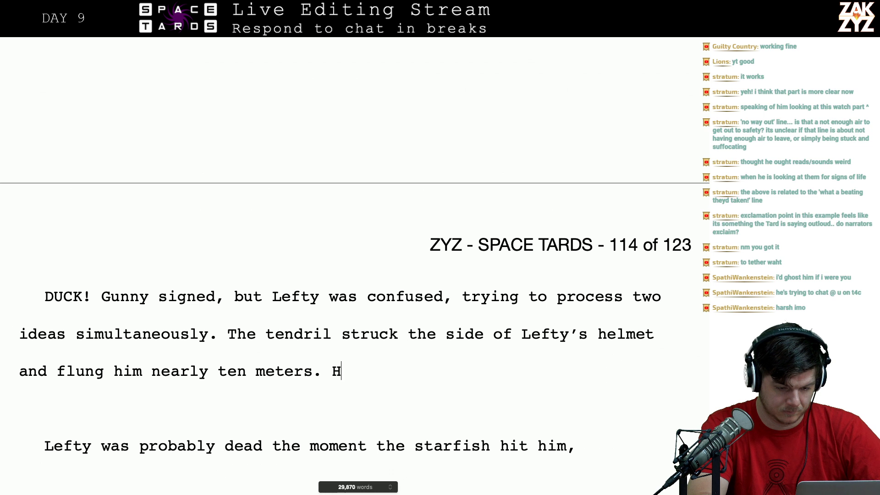
text(e struck th)
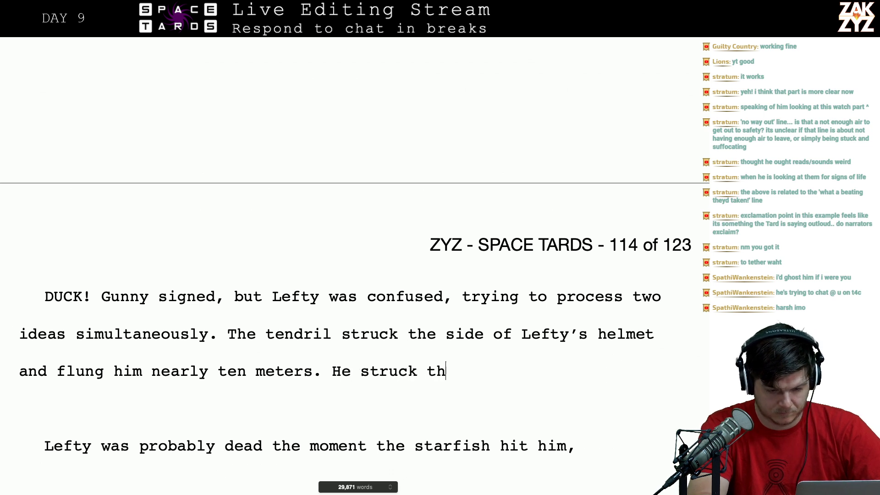
text(e sharp edge o)
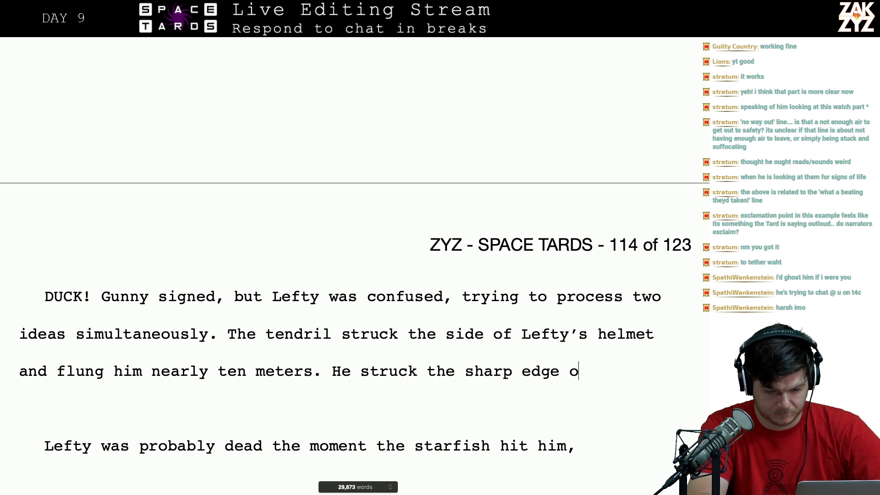
text(f a tube and it)
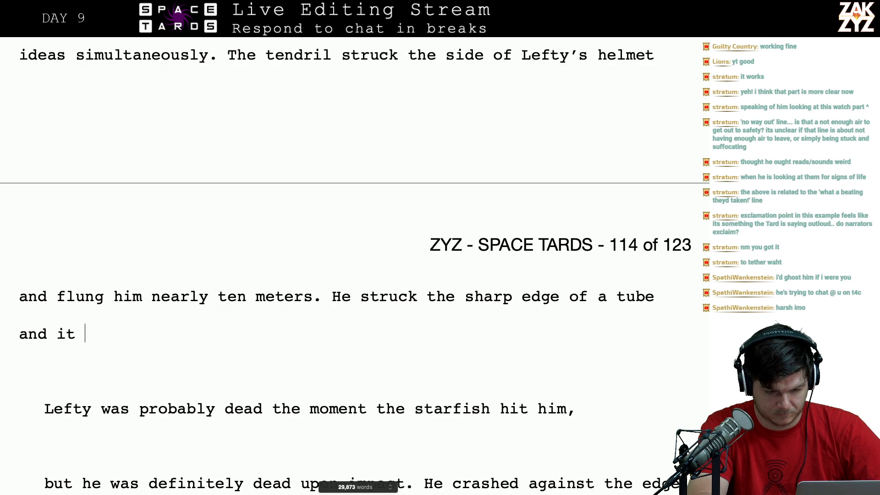
key(BackSpace)
key(BackSpace)
key(BackSpace)
key(BackSpace)
key(BackSpace)
key(BackSpace)
key(BackSpace)
key(BackSpace)
key(BackSpace)
key(BackSpace)
key(BackSpace)
key(BackSpace)
key(BackSpace)
key(BackSpace)
key(BackSpace)
key(BackSpace)
key(BackSpace)
key(BackSpace)
key(BackSpace)
key(BackSpace)
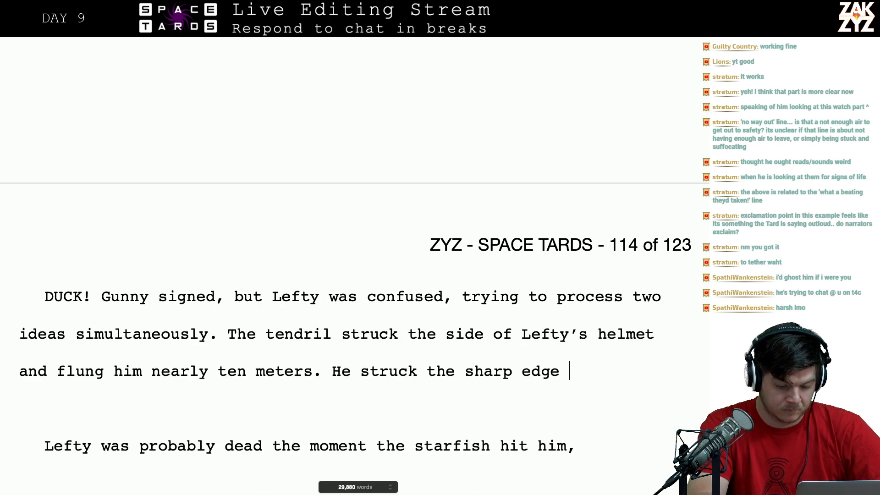
key(BackSpace)
key(BackSpace)
key(BackSpace)
key(BackSpace)
key(BackSpace)
key(BackSpace)
key(BackSpace)
key(BackSpace)
key(BackSpace)
key(BackSpace)
key(BackSpace)
key(BackSpace)
key(BackSpace)
key(BackSpace)
key(BackSpace)
key(BackSpace)
key(BackSpace)
key(BackSpace)
key(BackSpace)
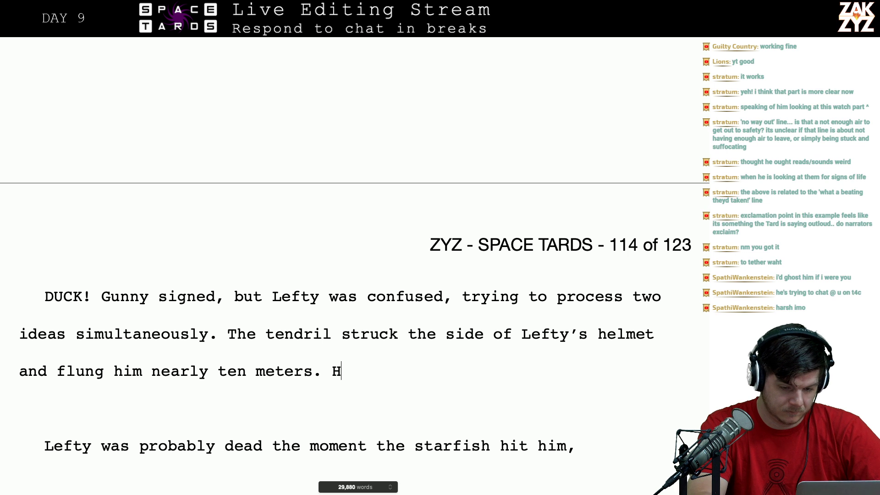
- Draft "Lefty crashed into the edge of a broken tube" after "nearly ten meters." and cut it back to "Lefty c"
text(Lefty c)
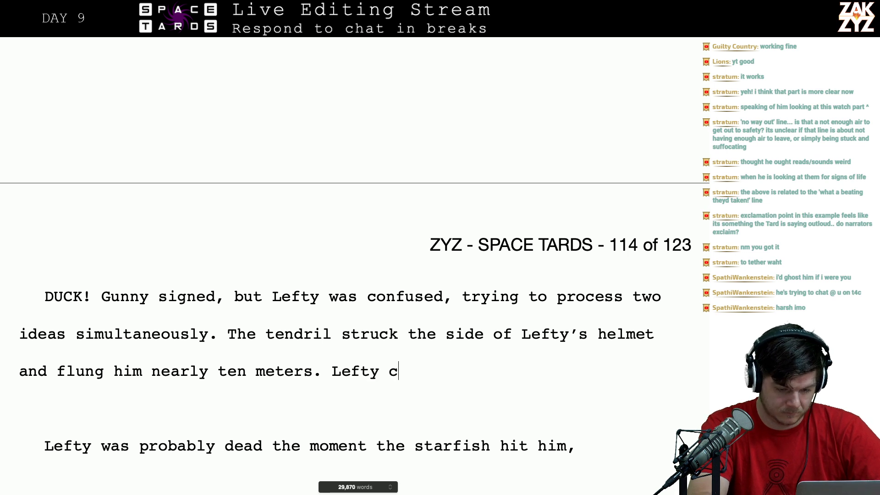
text(rashed into the )
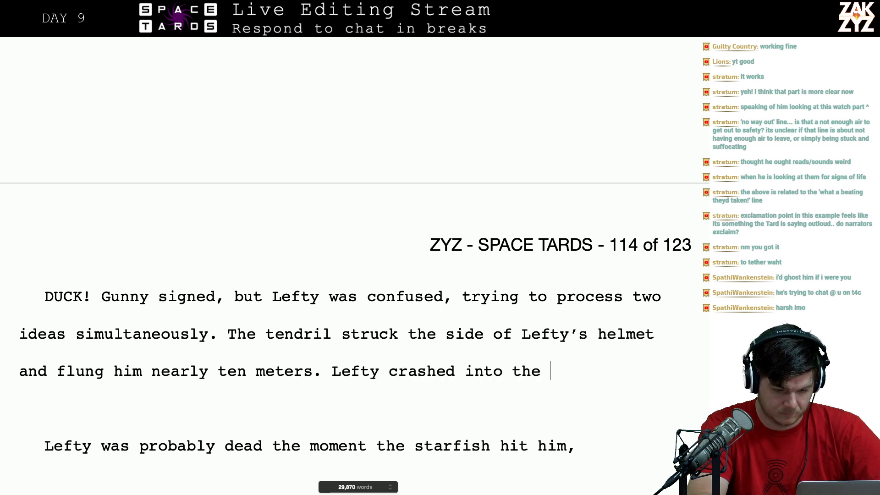
text(edge of a )
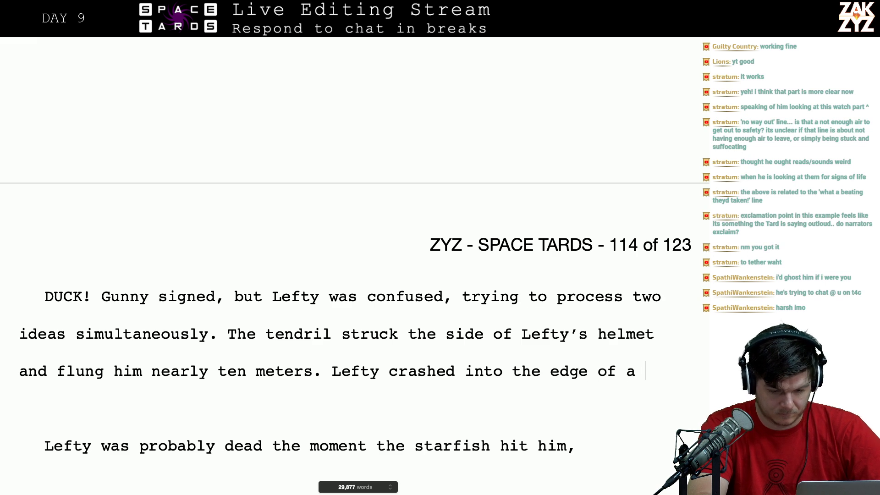
text(broken tube)
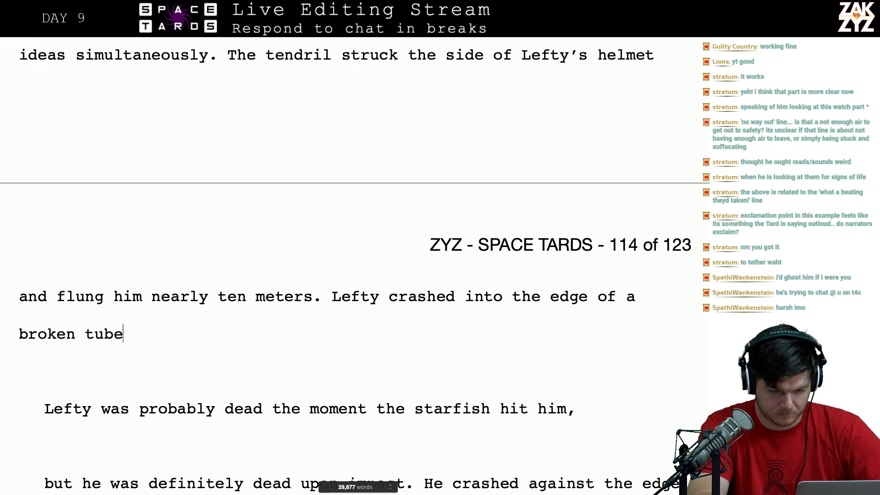
key(BackSpace)
key(BackSpace)
key(BackSpace)
key(BackSpace)
key(BackSpace)
key(BackSpace)
key(BackSpace)
key(BackSpace)
key(BackSpace)
key(BackSpace)
key(BackSpace)
key(BackSpace)
key(BackSpace)
key(BackSpace)
key(BackSpace)
key(BackSpace)
key(BackSpace)
key(BackSpace)
key(BackSpace)
key(BackSpace)
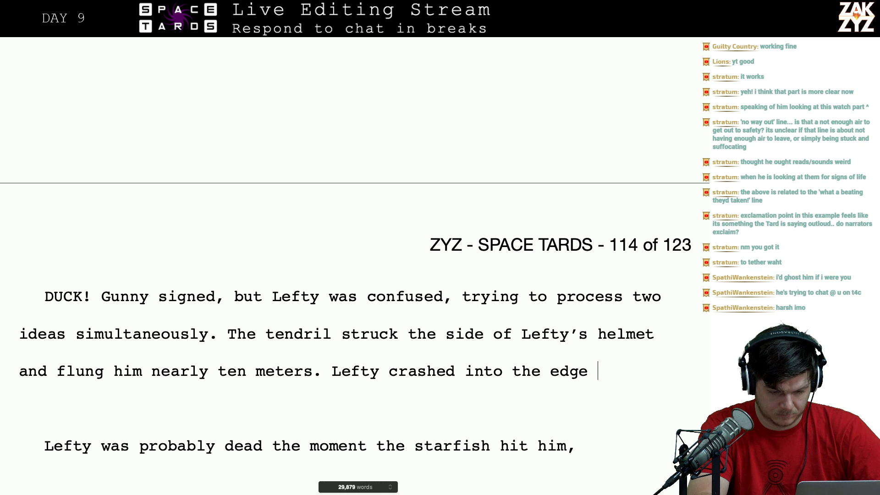
key(BackSpace)
key(BackSpace)
key(BackSpace)
key(BackSpace)
key(BackSpace)
key(BackSpace)
key(BackSpace)
key(BackSpace)
key(BackSpace)
key(BackSpace)
key(BackSpace)
key(BackSpace)
key(BackSpace)
key(BackSpace)
key(BackSpace)
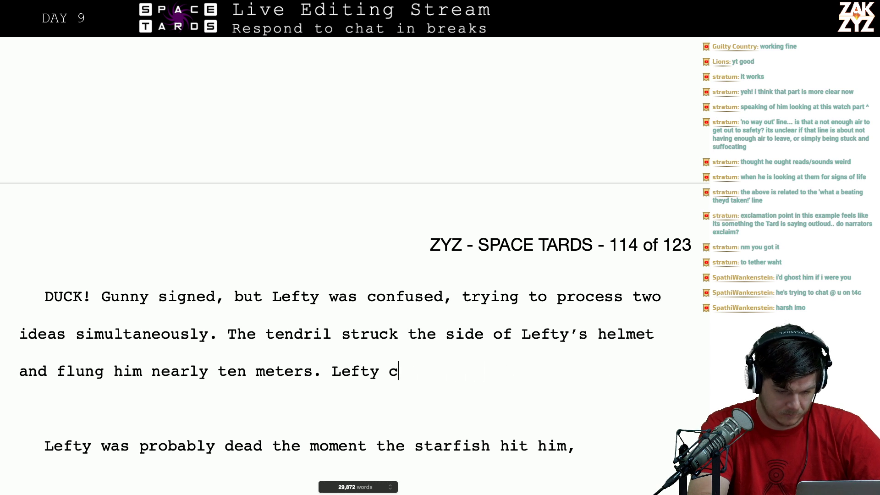
- Complete the new sentence as "Lefty crashed into the sharp edge of a jutting tube and it cut him in two."
text(s)
key(BackSpace)
text(rashed)
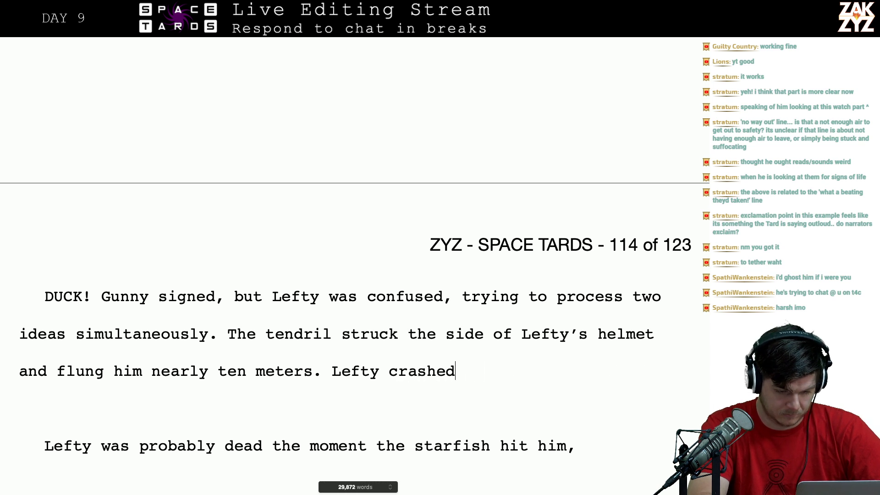
text( into the sharp e)
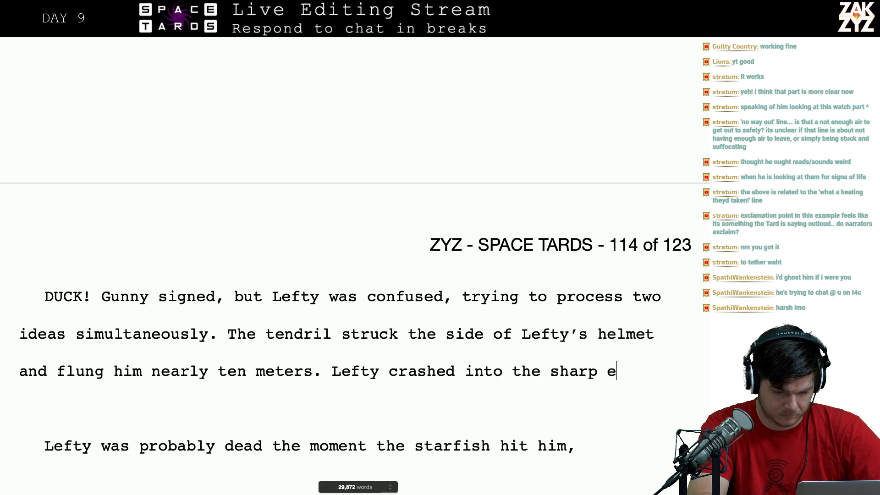
text(dge of a ju)
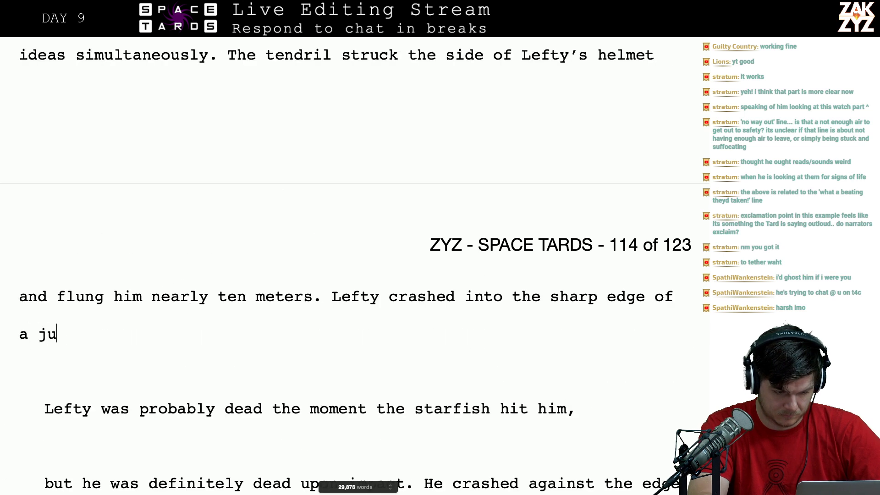
text(tting tube and it )
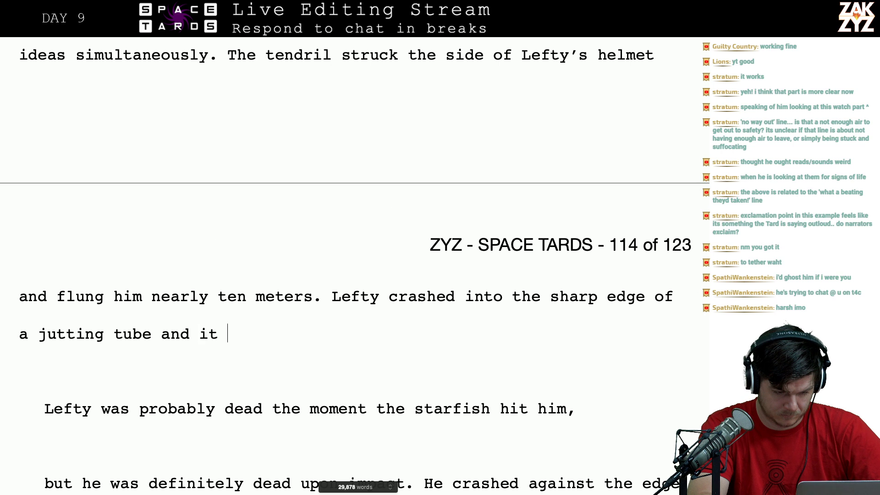
text(she)
key(BackSpace)
key(BackSpace)
key(BackSpace)
text(cut )
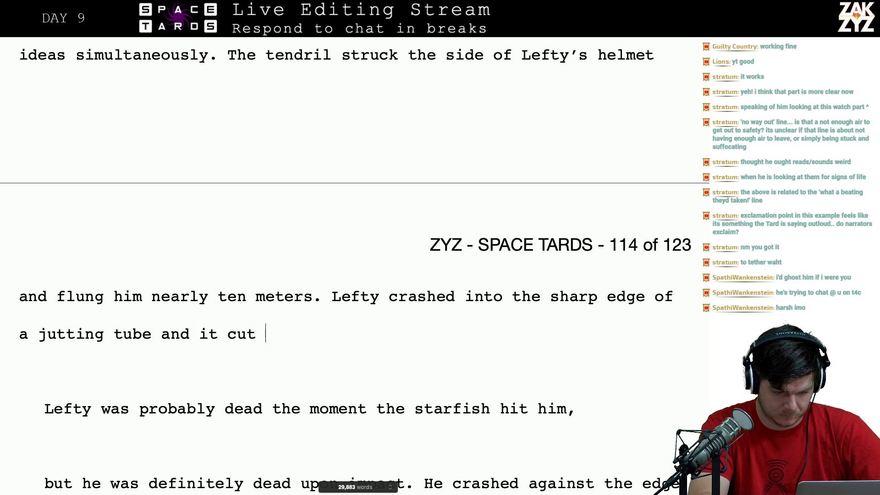
text(him in two.)
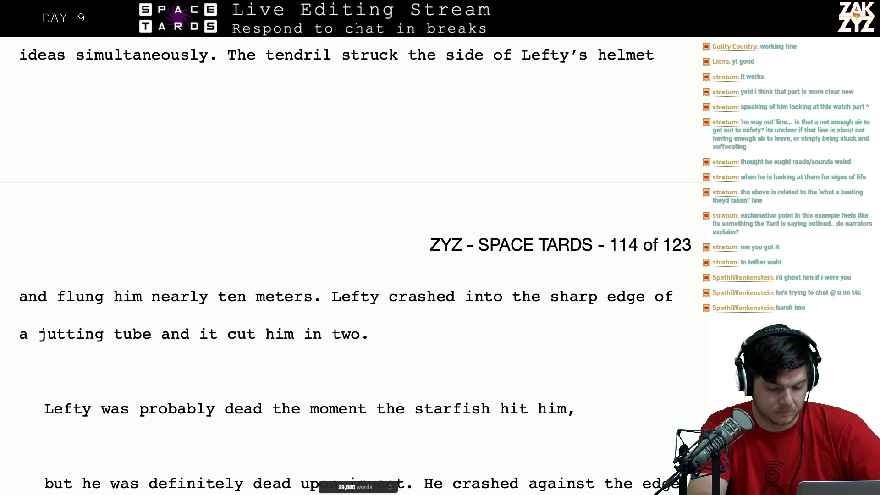
- Delete the leftover old text from "Lefty was probably dead" through "sliced him in two." along with its blank paragraphs
key(shift+Down)
key(shift+Down)
key(shift+Down)
key(shift+Down)
key(shift+Down)
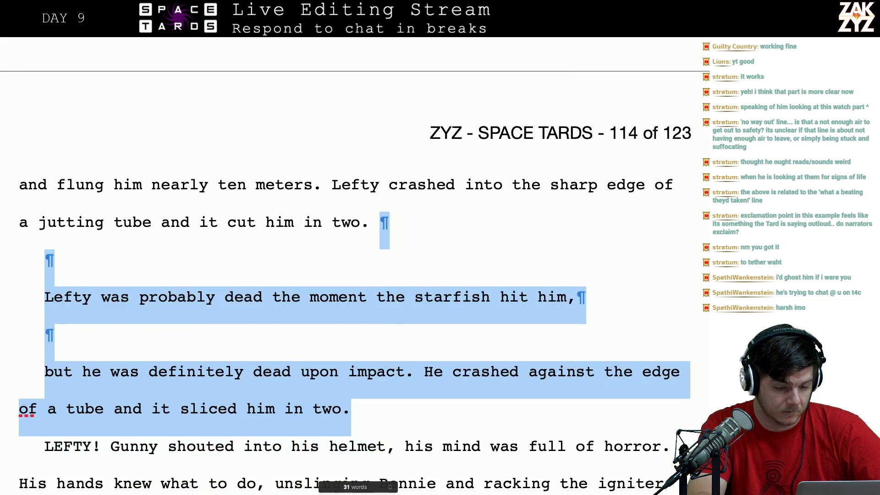
key(BackSpace)
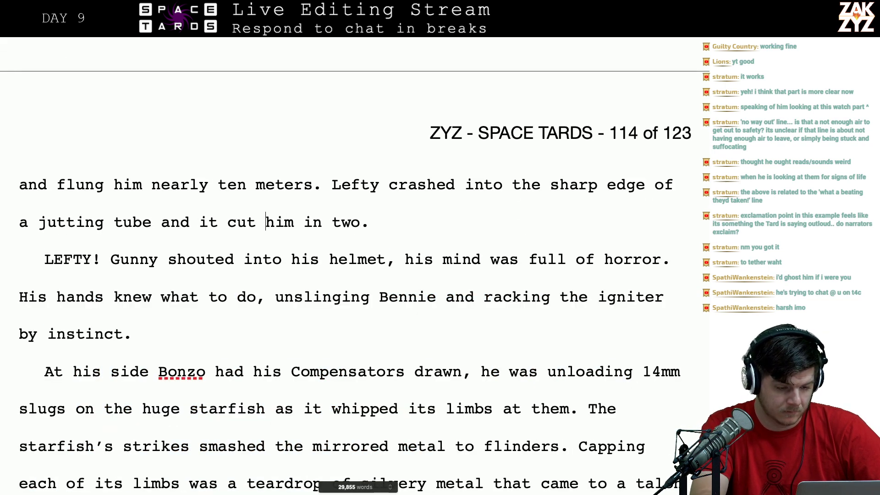
- Replace "cut" with "sliced" in "it cut him in two" at the end of the jutting tube sentence
key(Left)
key(BackSpace)
key(BackSpace)
key(BackSpace)
text(s)
text(ed)
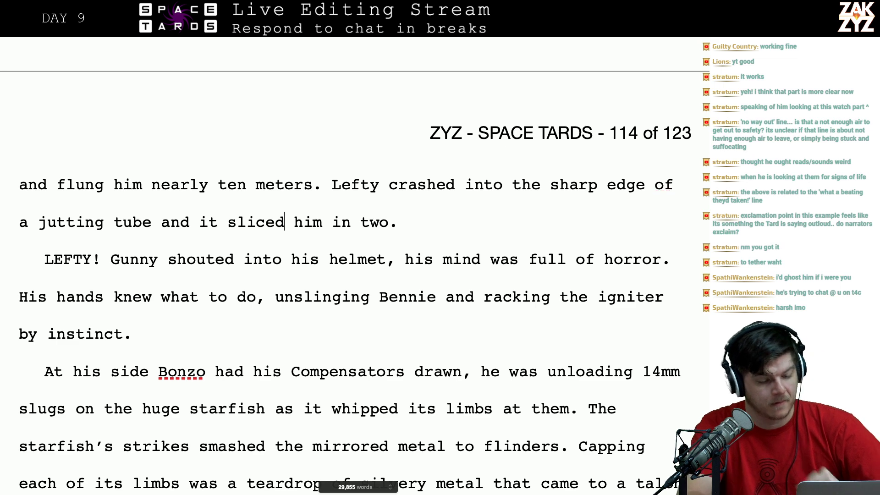
key(Right)
key(Right)
key(Right)
key(Right)
key(Right)
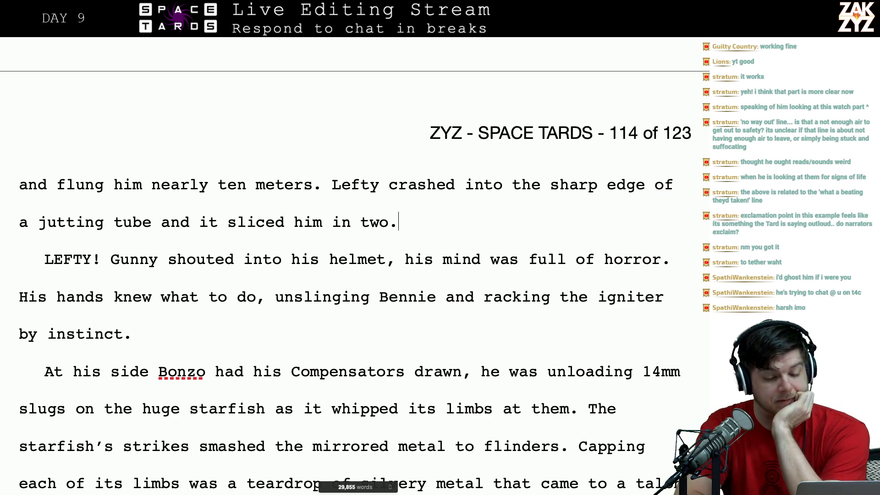
- Enclose the shouted "LEFTY!" at the start of the following paragraph in quotation marks
scroll(355, 267, down, 1)
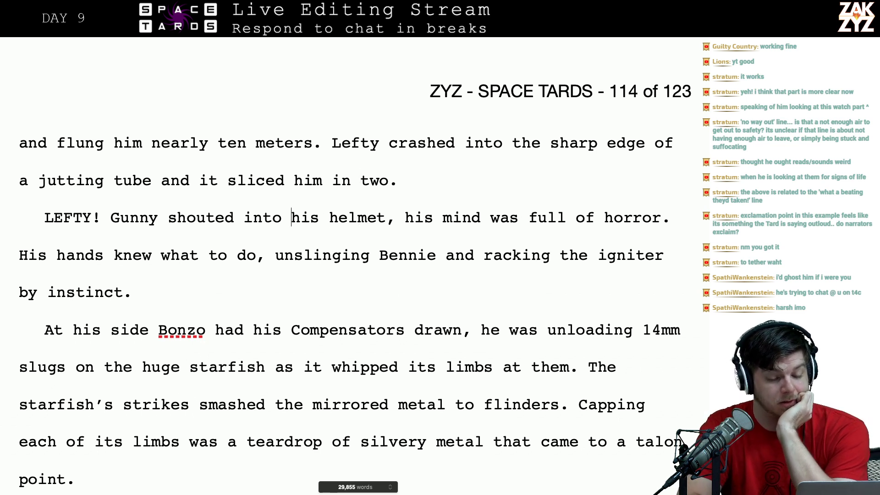
key(Left)
key(Left)
key(Left)
key(Left)
key(Left)
key(Left)
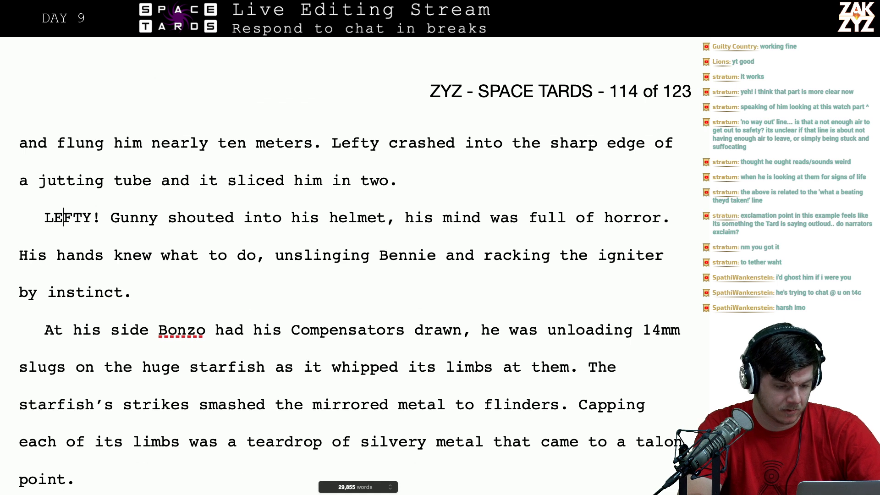
text(")
key(Right)
key(Right)
key(Right)
key(Right)
key(Right)
key(Right)
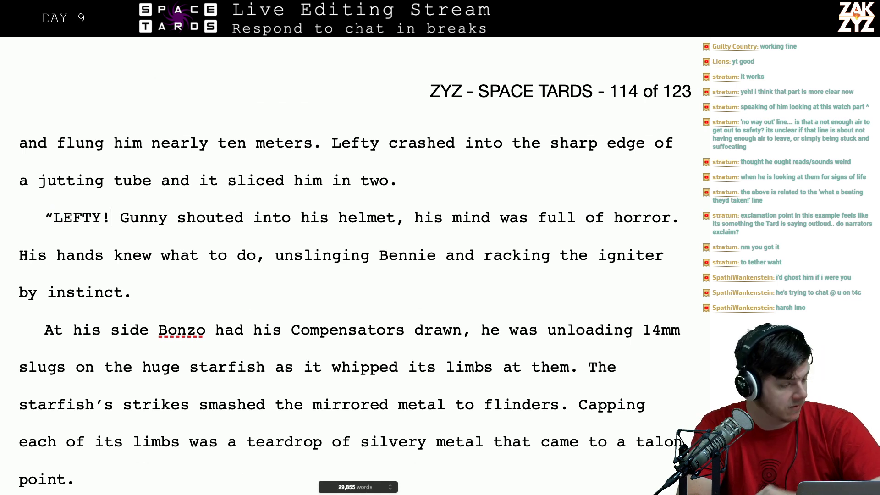
text(")
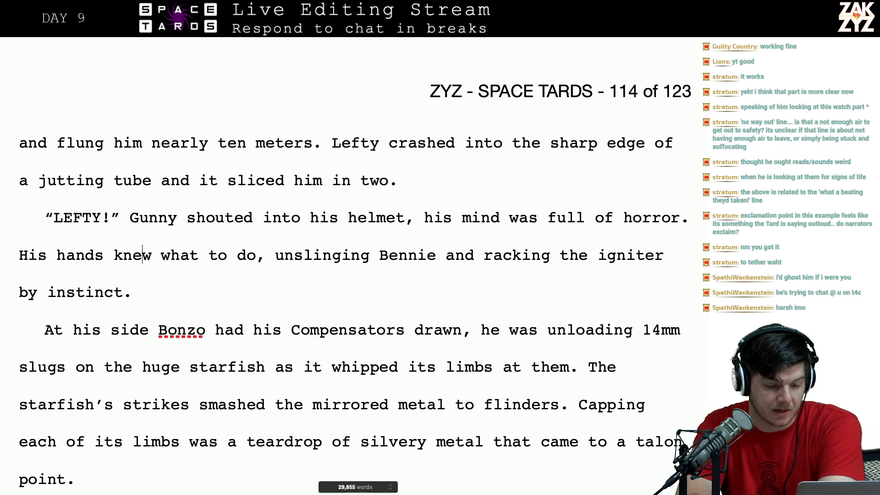
- End the sentence at "helmet." and add "His mind was paralyzed with horror, but his hands knew what to do."
key(Right)
key(Right)
key(Right)
key(Right)
key(Right)
key(Right)
key(Right)
key(Right)
key(Right)
key(Right)
key(Right)
key(Right)
key(Right)
key(Right)
key(Right)
key(Right)
key(Right)
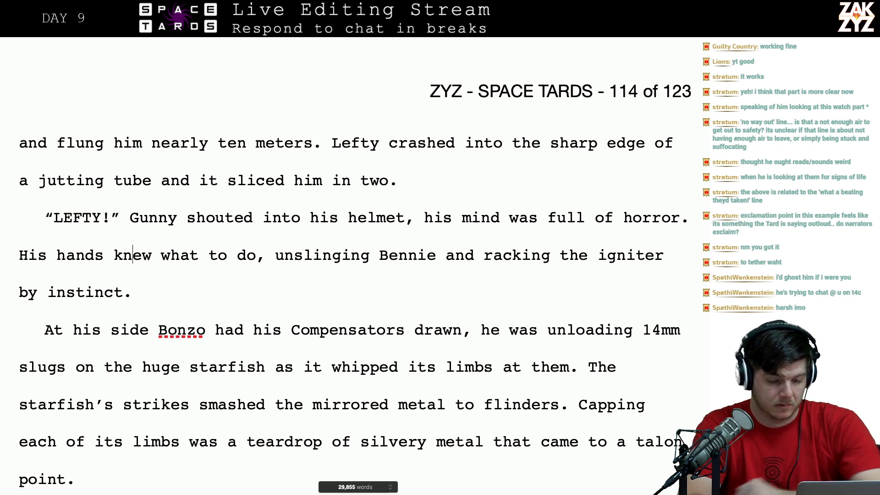
click(412, 234)
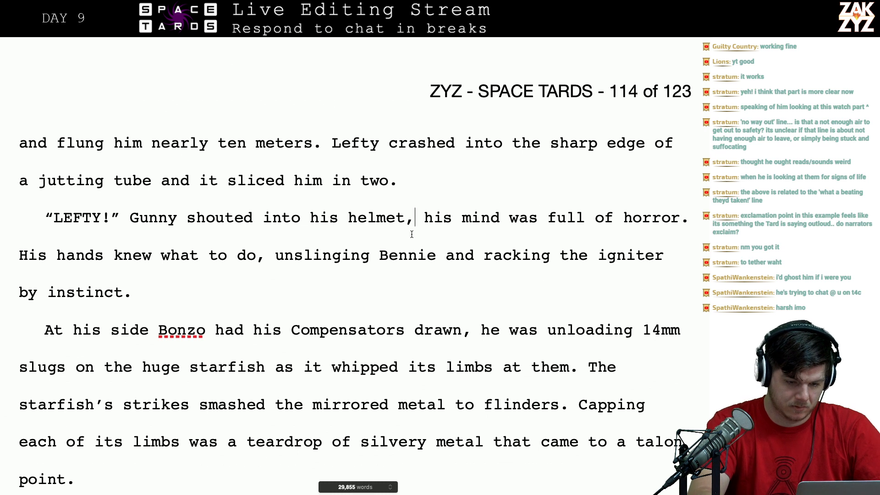
text(His mind )
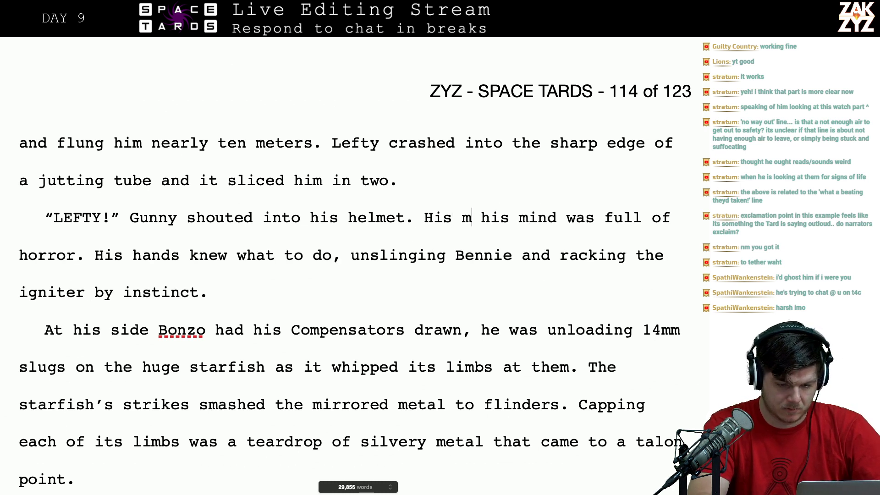
text(was paral)
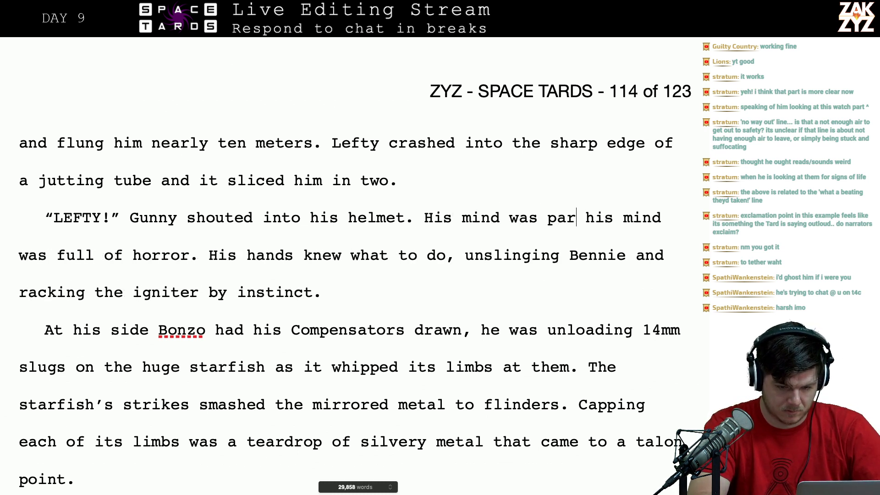
text(yzed with horri)
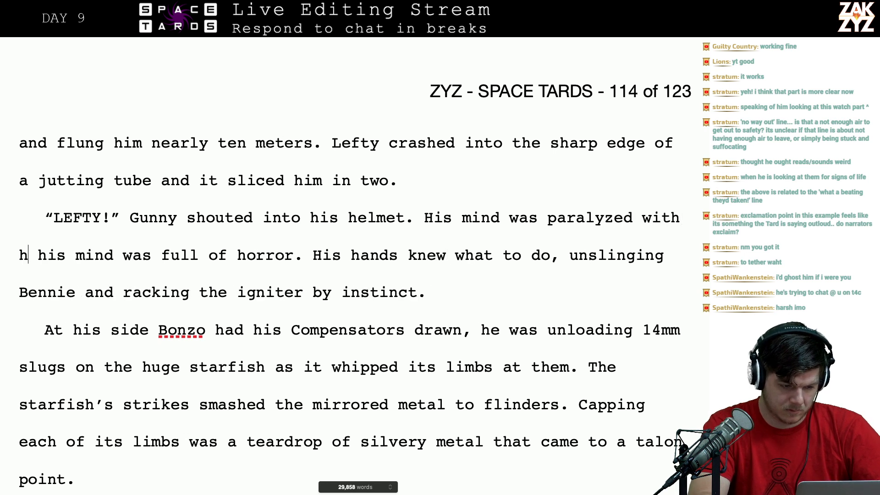
key(BackSpace)
text(or, but )
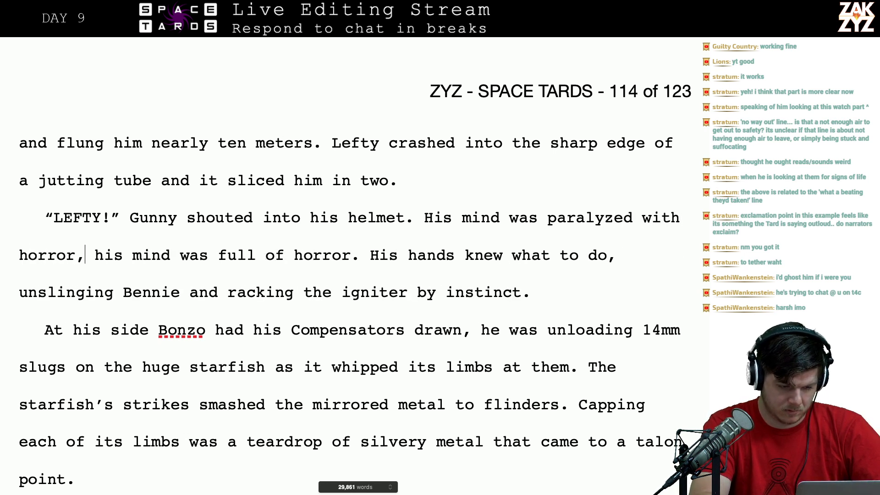
text(his hands knew )
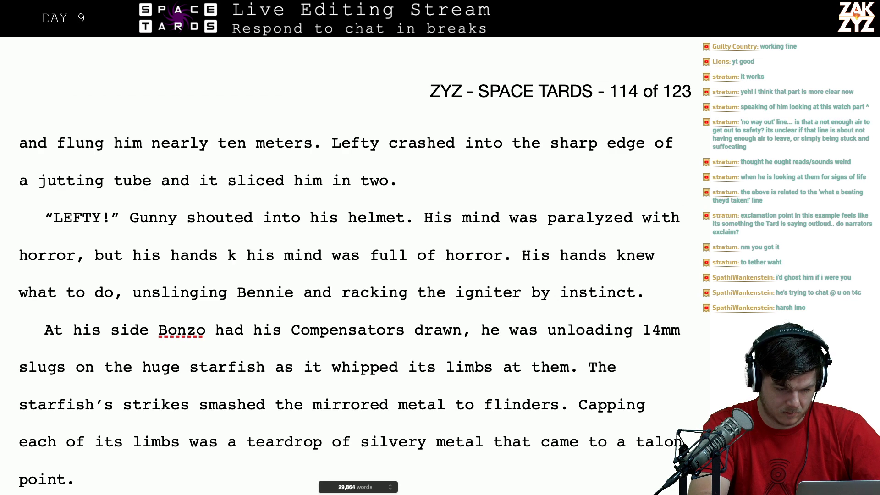
text(what to do.)
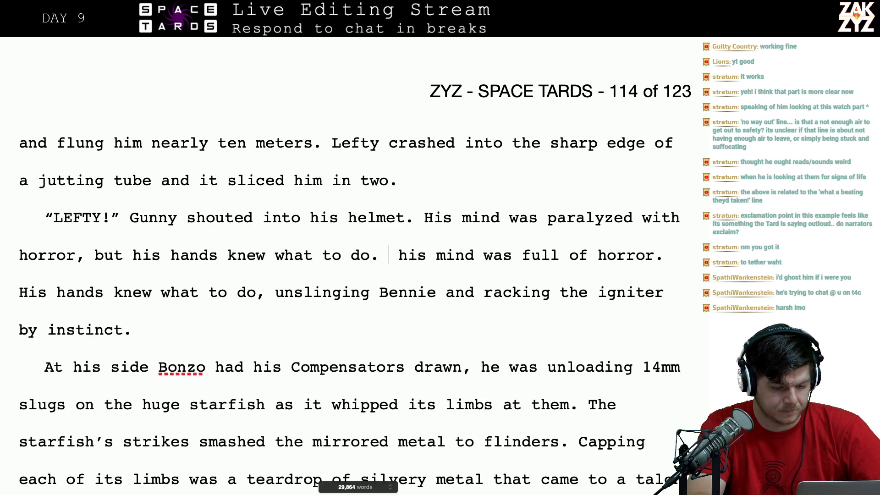
- Delete the leftover "his mind was full of horror. His hands knew what to do," and break the paragraph before "unslinging"
key(shift+Down)
key(shift+Left)
key(shift+Left)
key(shift+Left)
key(shift+Left)
key(shift+Left)
key(shift+Left)
key(shift+Left)
key(shift+Left)
key(shift+Left)
key(shift+Left)
key(shift+Left)
key(shift+Left)
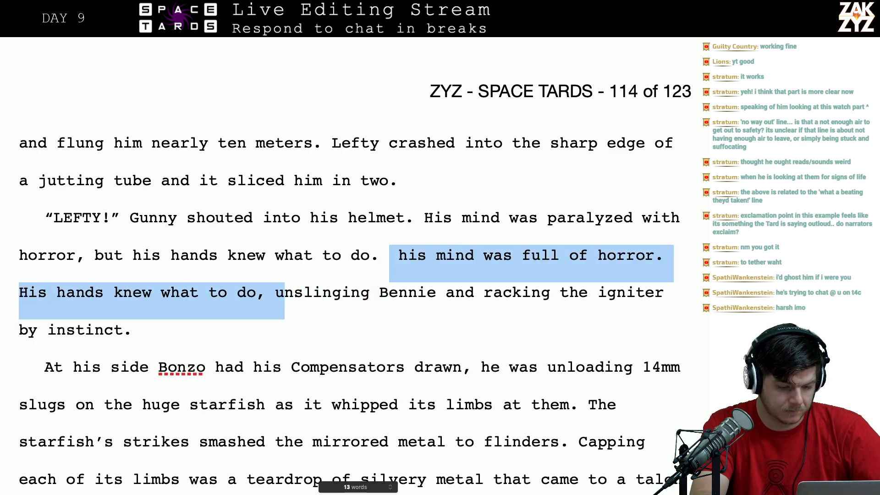
key(BackSpace)
key(Return)
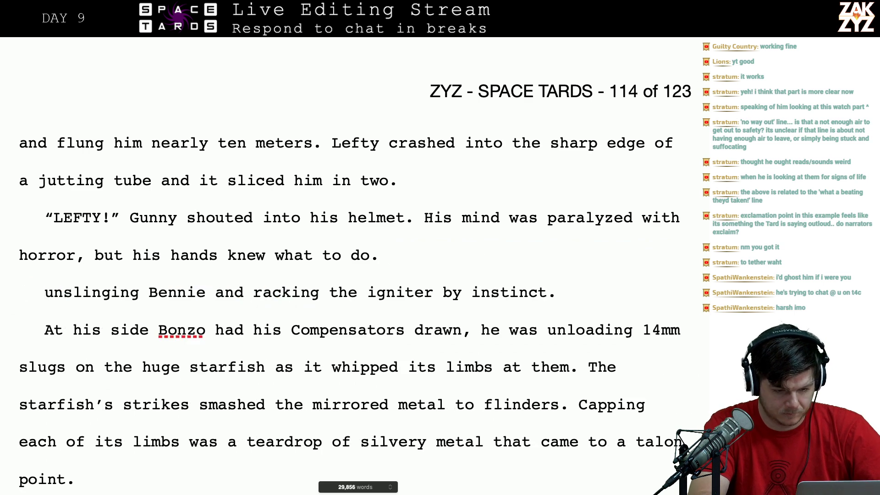
text(By inst)
key(BackSpace)
key(BackSpace)
key(BackSpace)
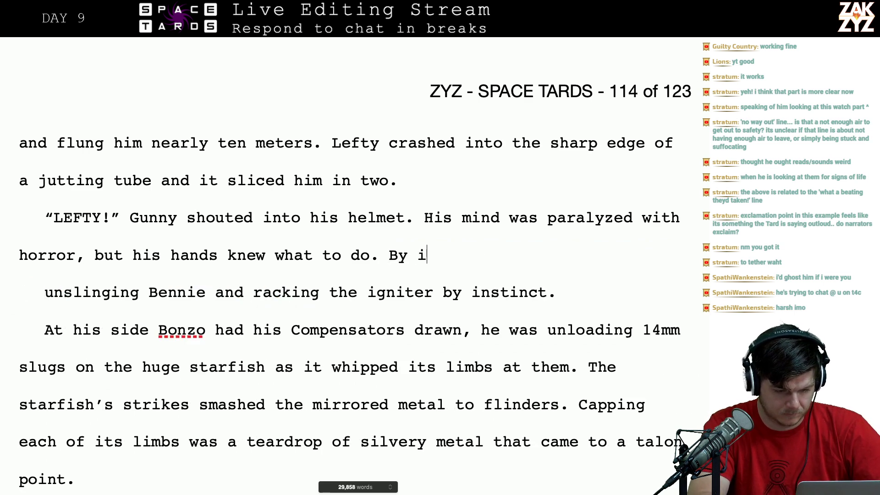
key(BackSpace)
key(BackSpace)
key(BackSpace)
key(BackSpace)
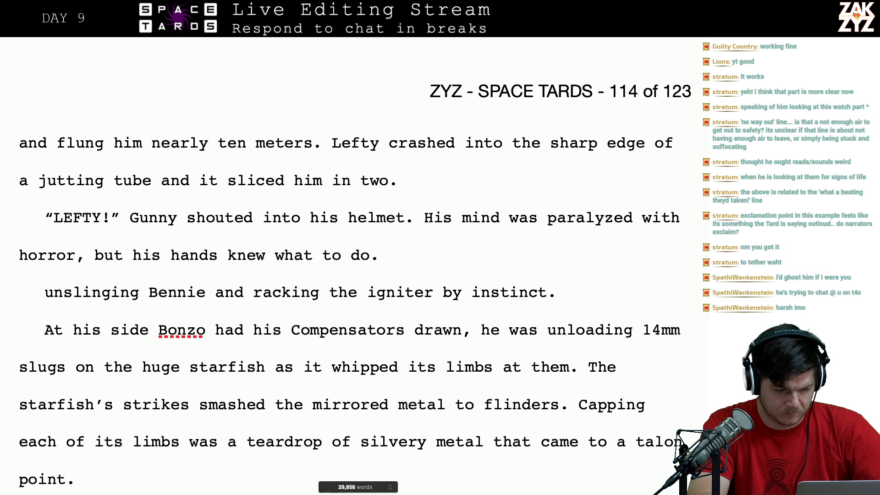
- Add the sentence "Gunny unslung Bennie and racked the igniter." after "his hands knew what to do."
text(Gunny uns)
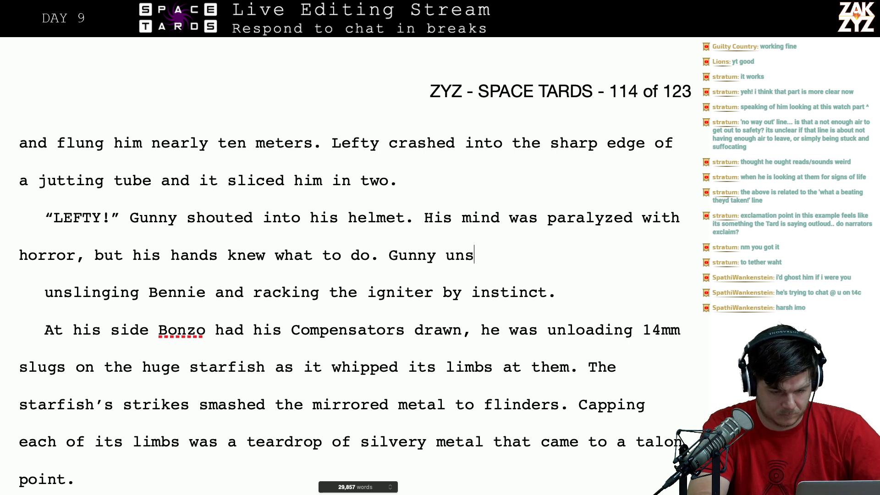
text(lung bennie and r)
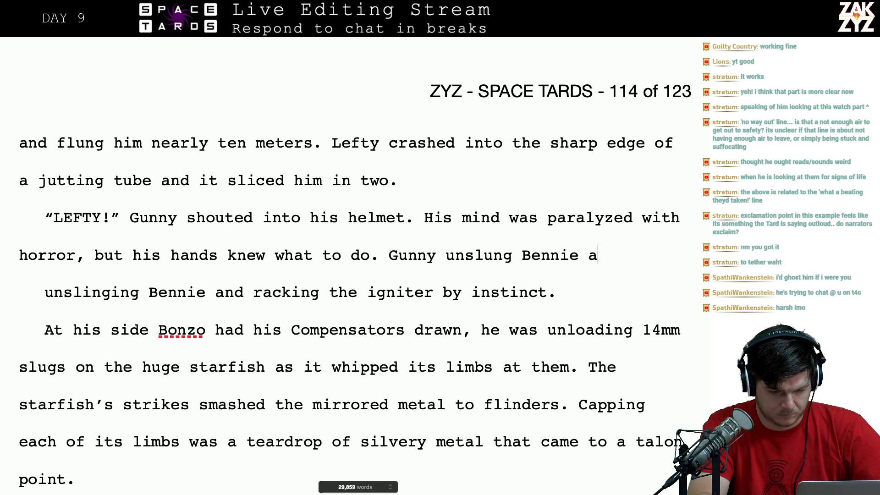
text(acked the igniter.)
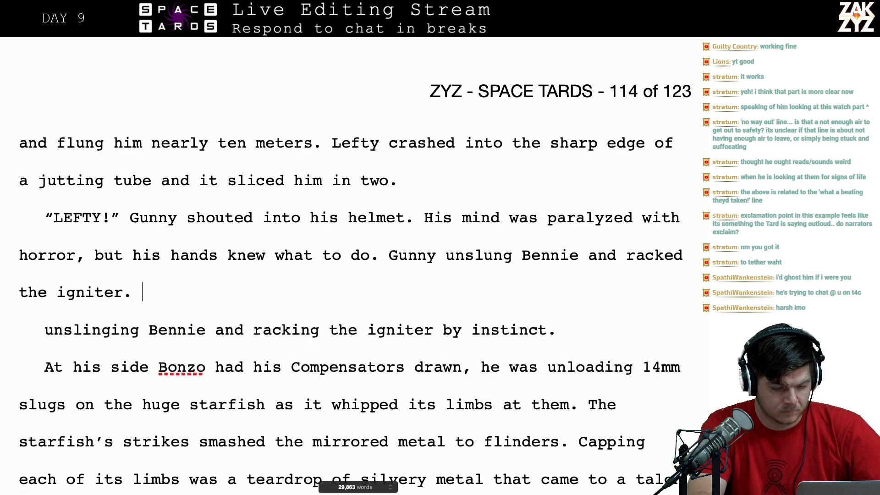
- Delete the leftover line "unslinging Bennie and racking the igniter by instinct." along with its extra paragraph break
key(shift+Down)
key(shift+Left)
key(shift+Down)
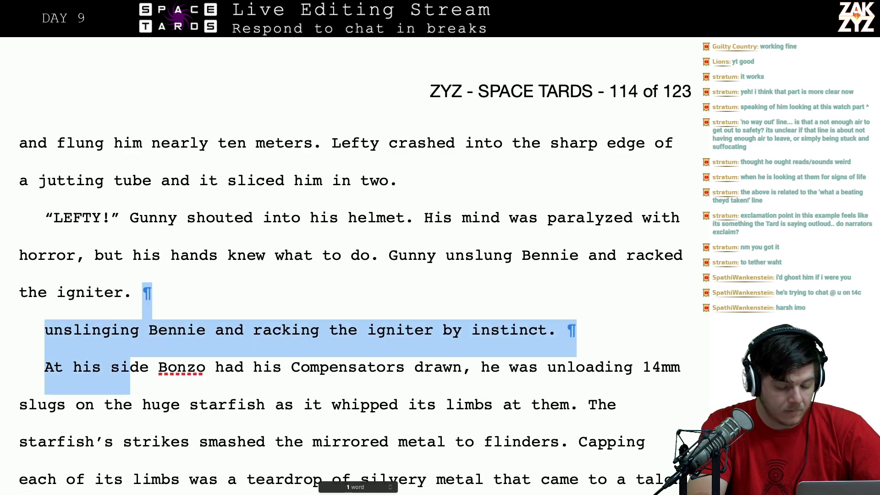
key(shift+Left)
key(shift+Left)
key(shift+Left)
key(shift+Left)
key(shift+Left)
key(shift+Left)
key(shift+Left)
key(shift+Left)
key(shift+Left)
key(shift+Left)
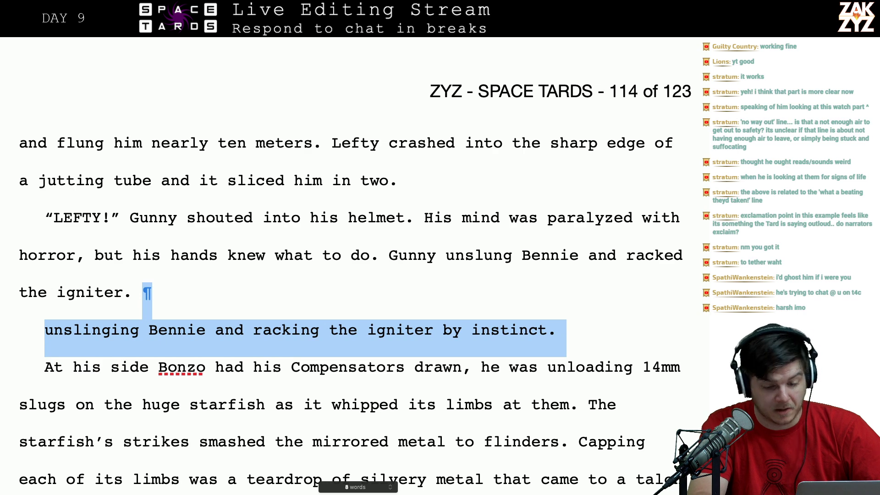
key(BackSpace)
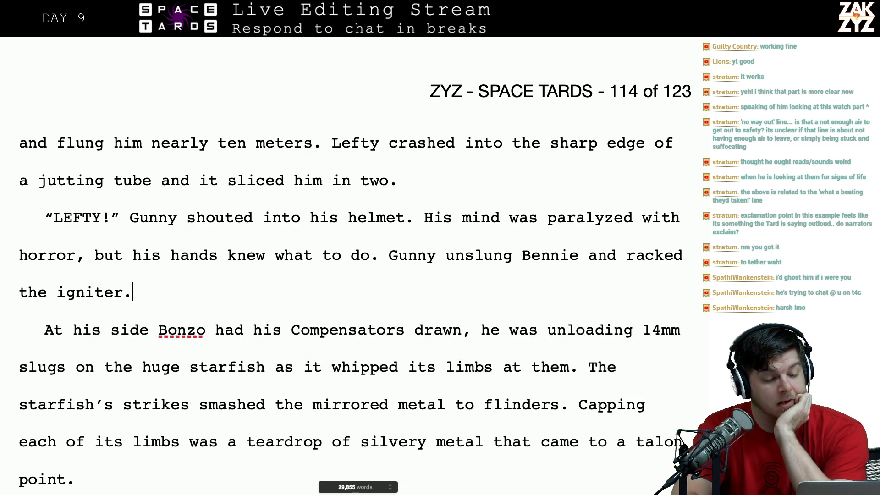
- Insert "Gunny's side Bonzo drew his Compensators and opened fire." after "At his" in the paragraph about the huge starfish
scroll(450, 251, down, 4)
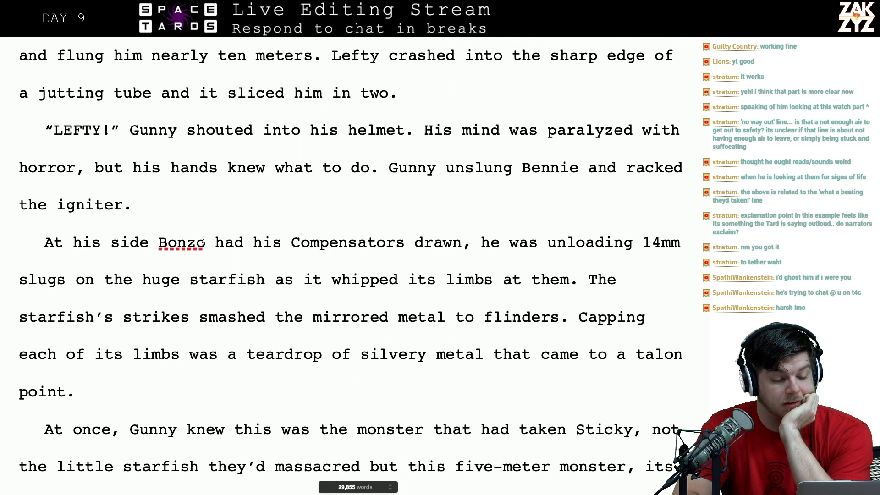
click(108, 240)
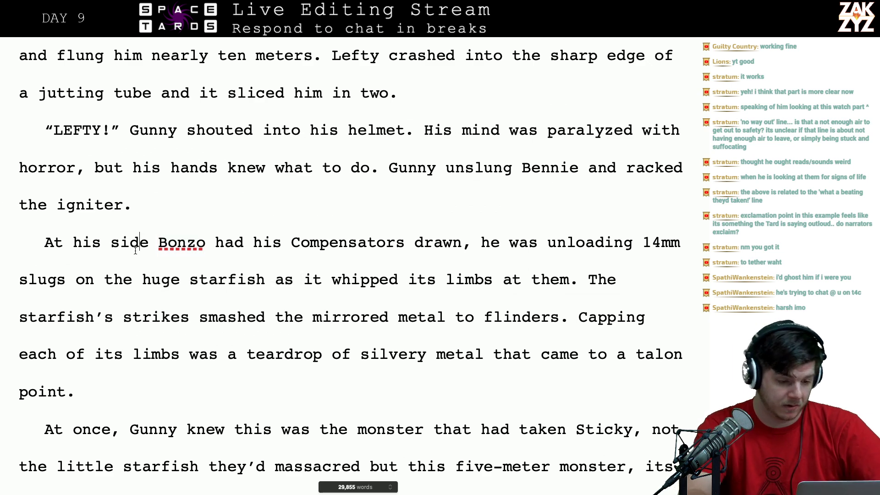
text(Gunny's )
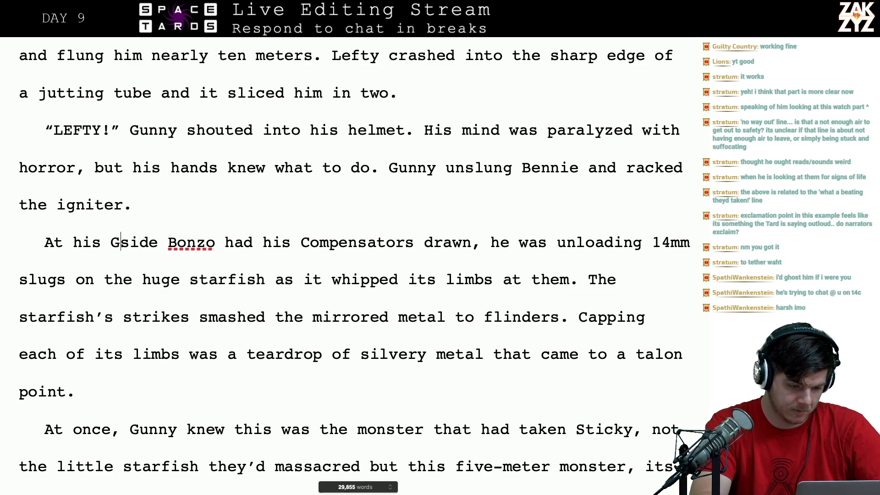
text(side Bonz)
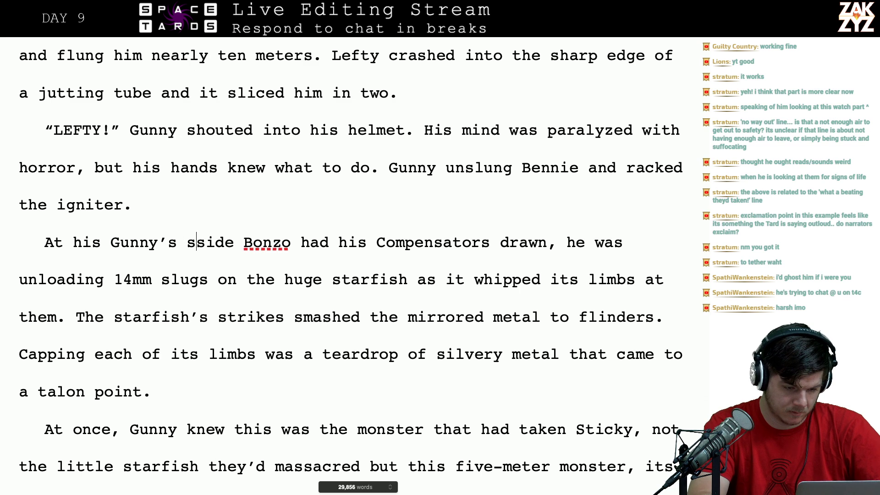
text(o drew his )
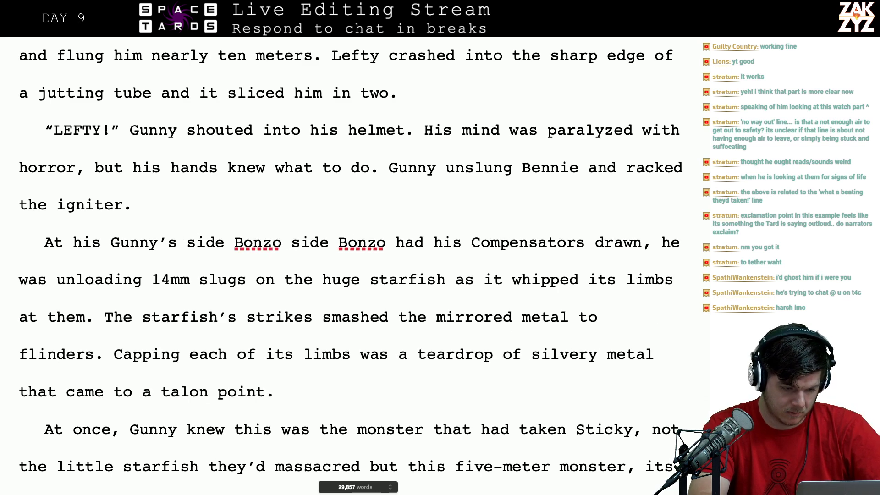
text(Com)
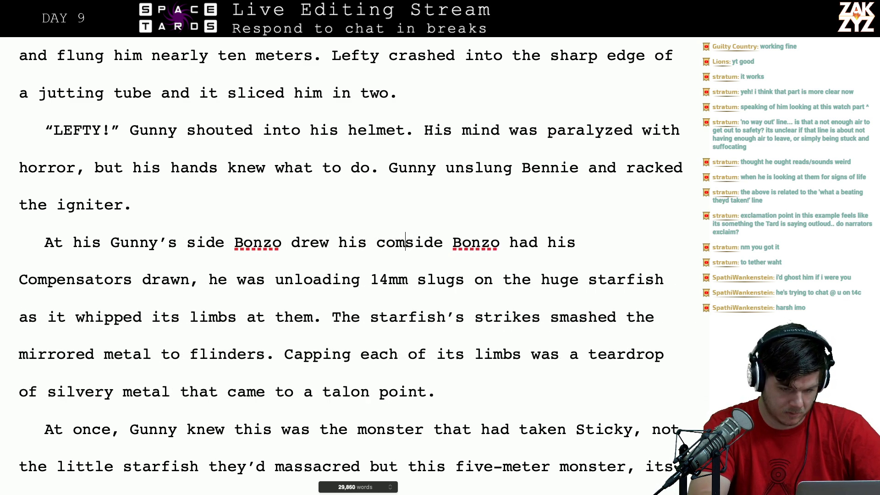
key(BackSpace)
key(BackSpace)
key(BackSpace)
text(Compen)
text(sators and opened )
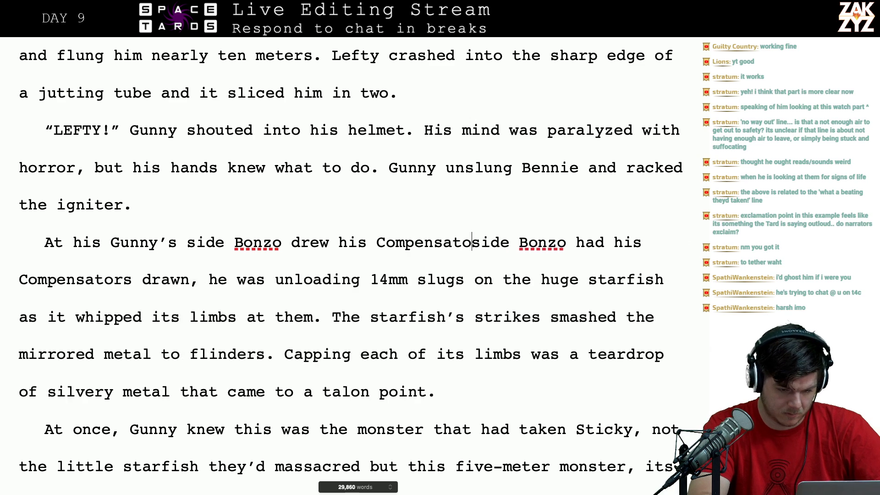
text(fire.)
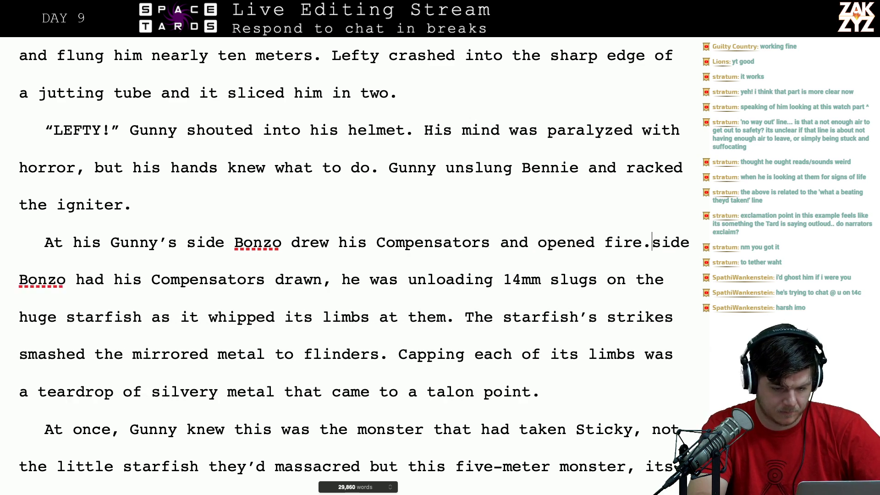
- Delete the leftover "side Bonzo had his Compensators drawn," after "opened fire."
key(shift+Right)
key(shift+Right)
key(shift+Right)
key(shift+Right)
key(shift+Right)
key(shift+Right)
key(shift+Right)
key(shift+Right)
key(shift+Right)
key(shift+Right)
key(shift+Right)
key(shift+Right)
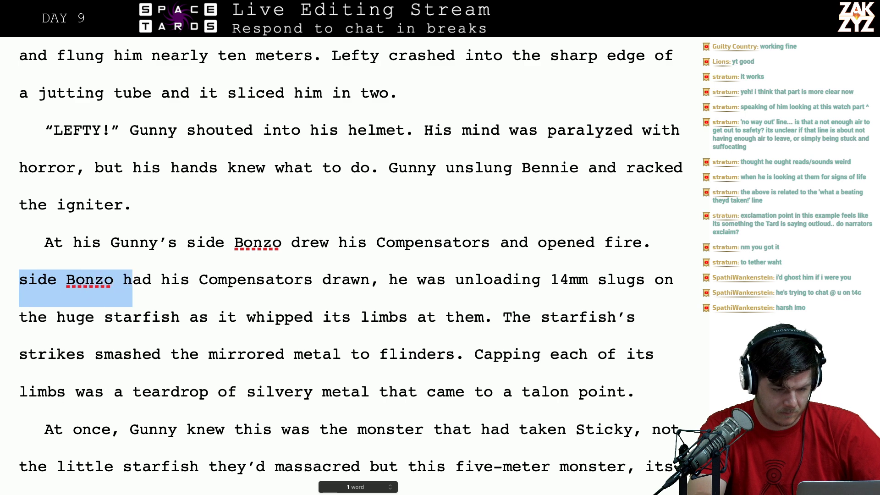
key(shift+Right)
key(shift+Right)
key(shift+Down)
key(shift+Right)
key(shift+Right)
key(shift+Right)
key(shift+Right)
key(shift+Up)
key(shift+Right)
key(shift+Right)
key(shift+Right)
key(shift+Right)
key(shift+Right)
key(shift+Right)
key(shift+Right)
key(shift+Right)
key(shift+Right)
key(shift+Right)
key(shift+Right)
key(shift+Right)
key(shift+Right)
key(shift+Right)
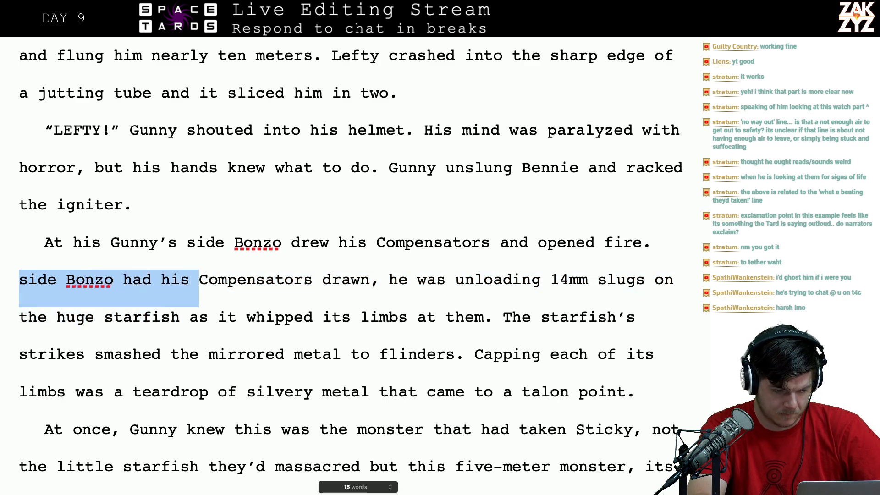
key(shift+Right)
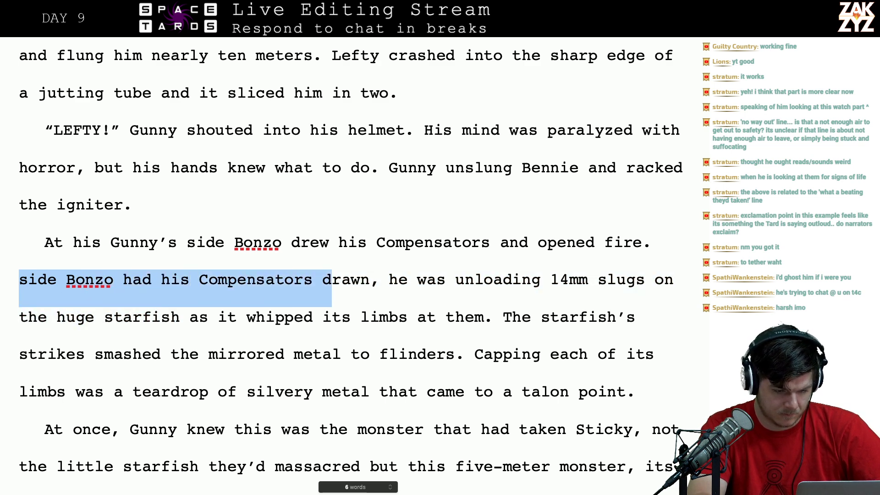
key(shift+Right)
key(shift+Right)
key(shift+Right)
key(shift+Right)
key(shift+Right)
key(shift+Right)
key(BackSpace)
- Try starting the next sentence with "Bonzo unloaded" and break the paragraph before "he was unloading"
text(Gun)
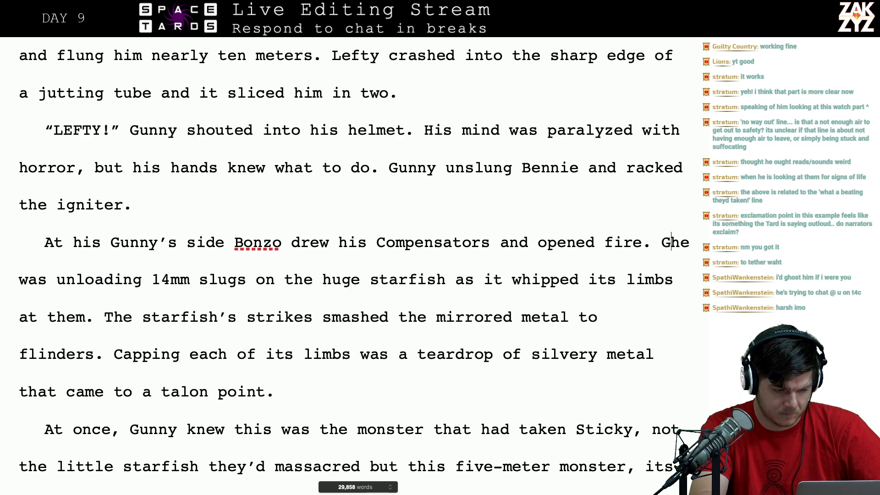
key(BackSpace)
key(BackSpace)
key(BackSpace)
text(Bonzo unload)
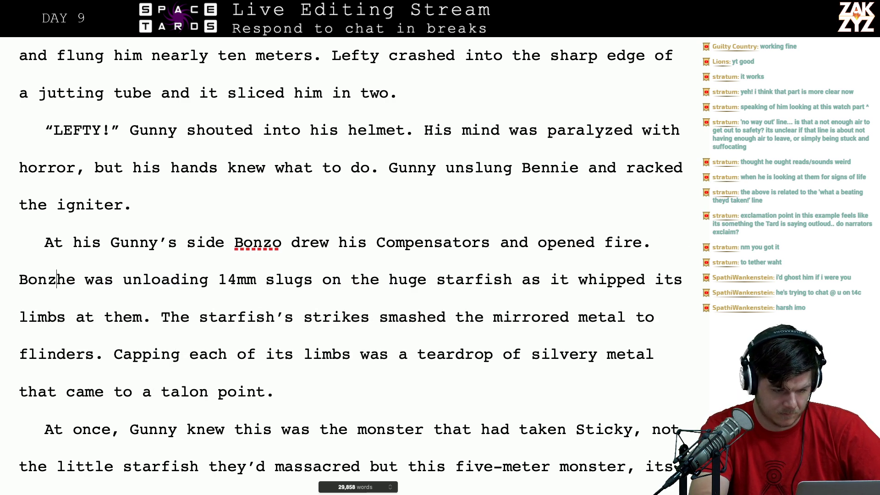
text(ed)
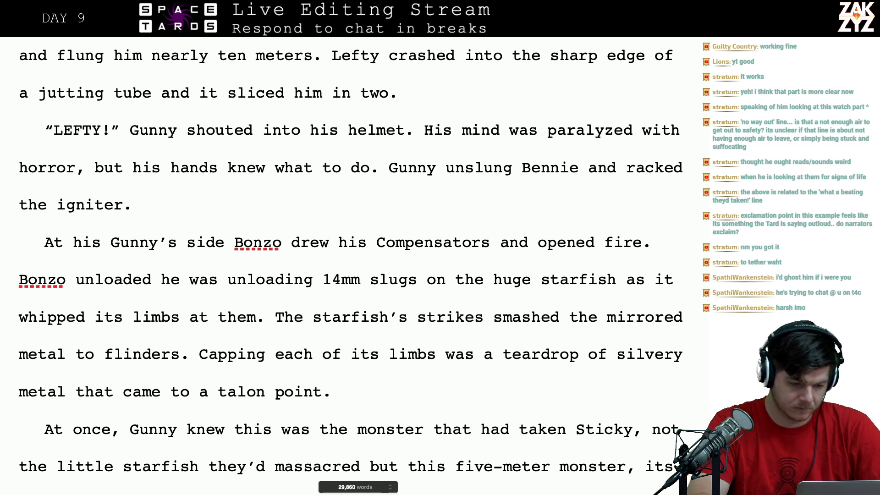
key(Return)
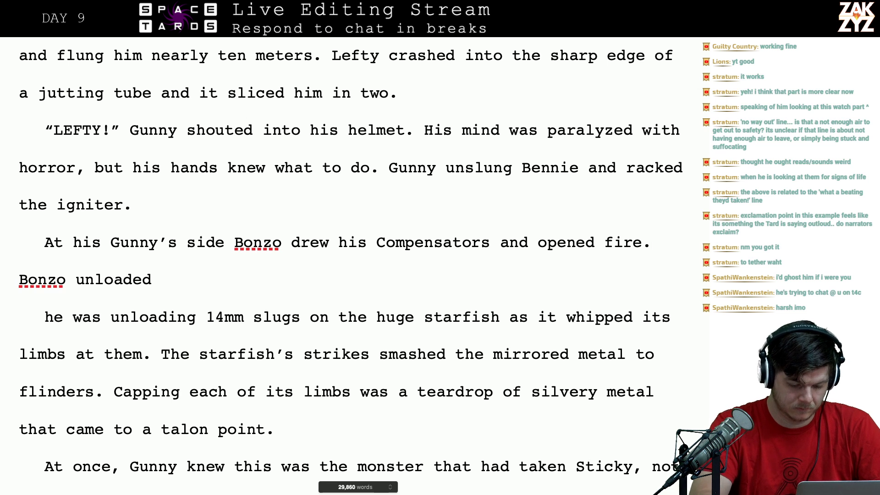
text(14 MMR)
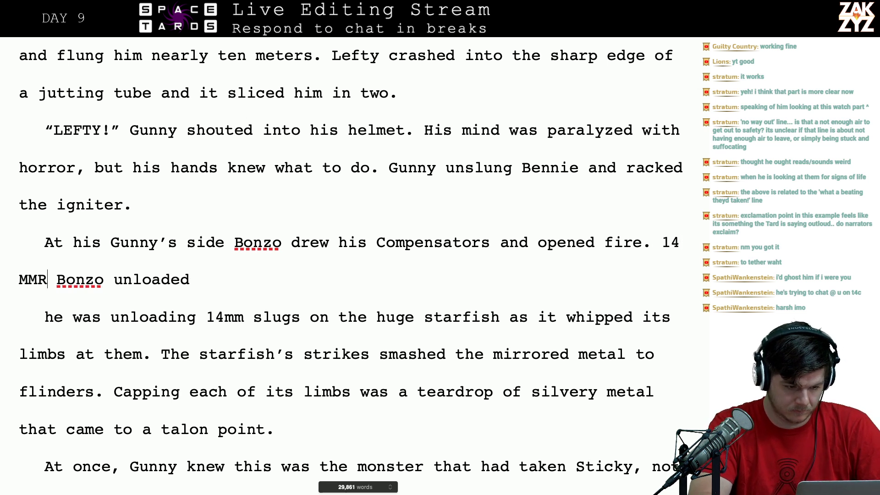
key(BackSpace)
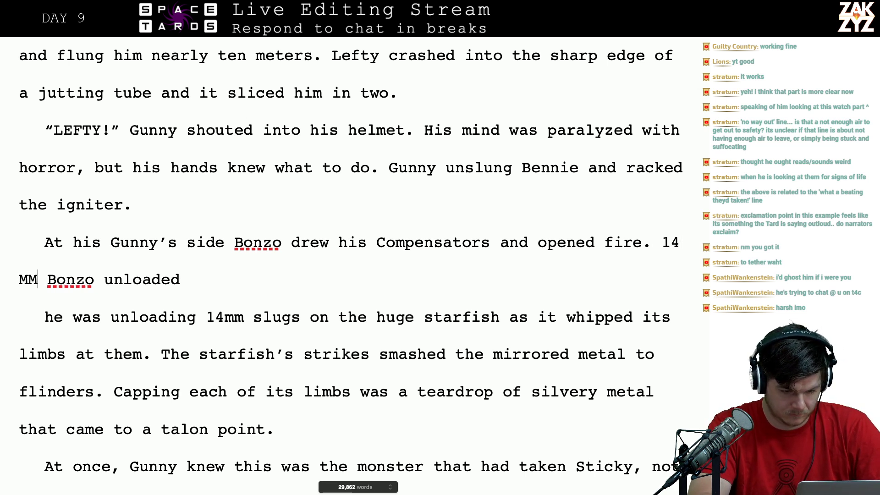
key(BackSpace)
key(BackSpace)
key(BackSpace)
key(BackSpace)
key(BackSpace)
key(BackSpace)
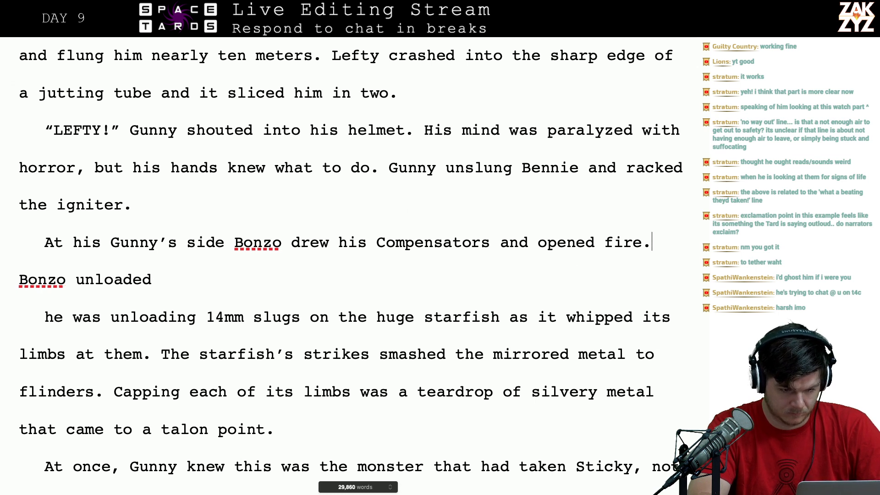
key(BackSpace)
text(,)
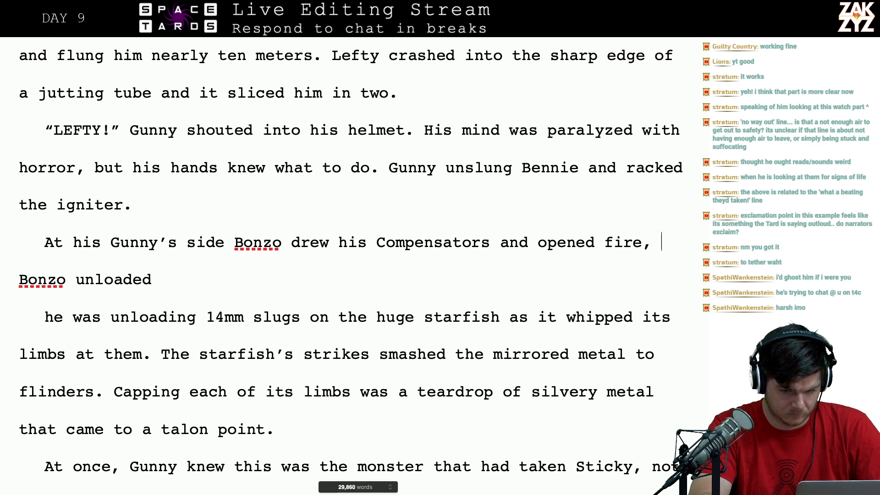
text( but the S )
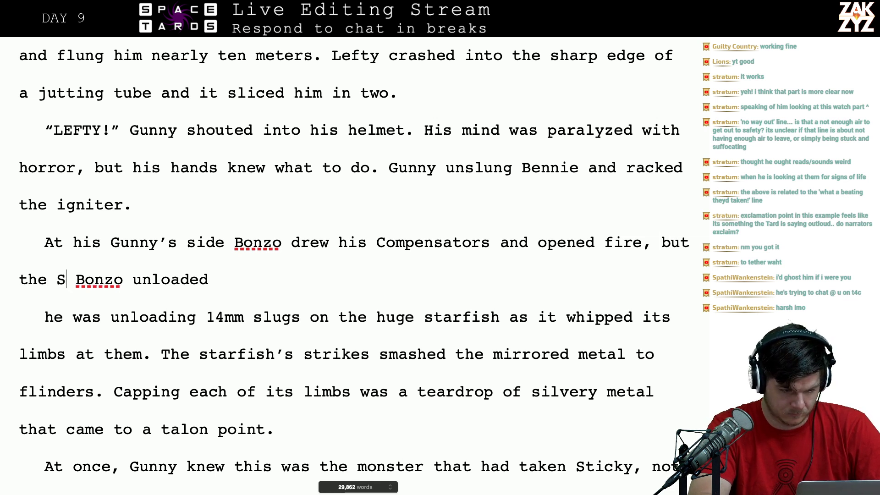
text(tar)
key(BackSpace)
key(BackSpace)
key(BackSpace)
key(BackSpace)
key(BackSpace)
key(BackSpace)
key(BackSpace)
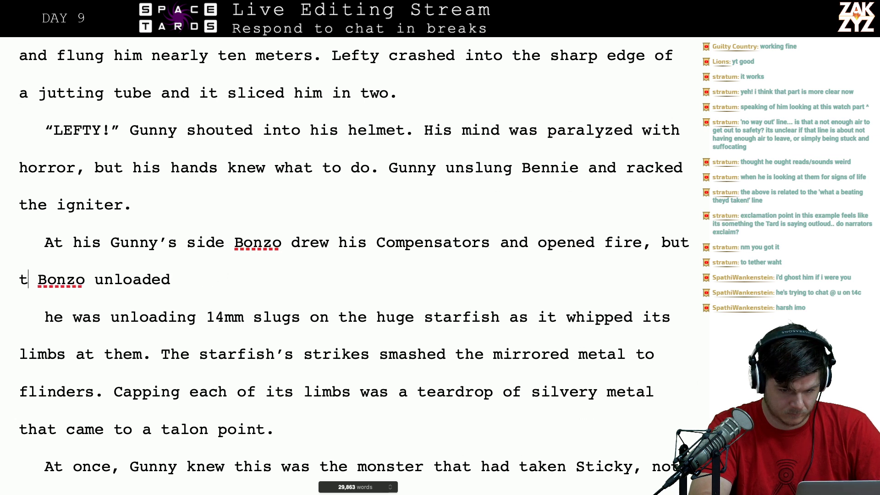
key(BackSpace)
key(BackSpace)
key(BackSpace)
key(BackSpace)
key(BackSpace)
key(BackSpace)
key(BackSpace)
- Add the sentence "The starfish was quick, hard to draw a bead on." after "opened fire"
text(. The st)
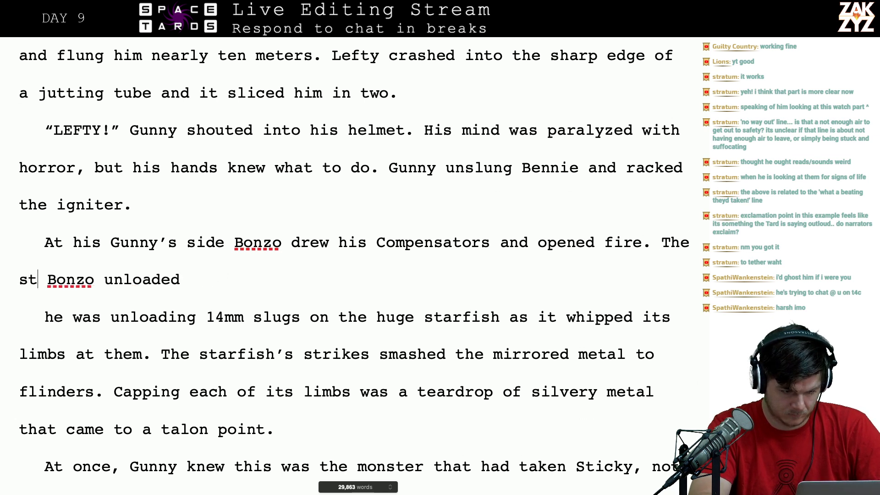
text(arfish was i)
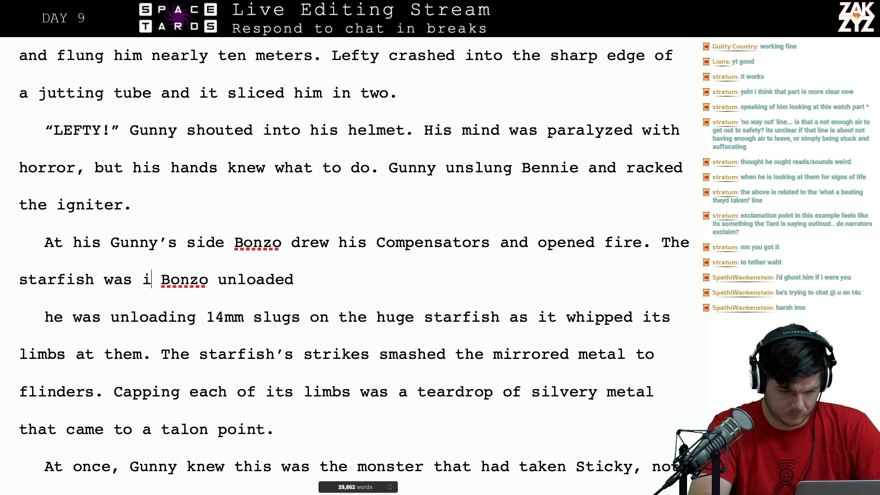
text(mpossible to d)
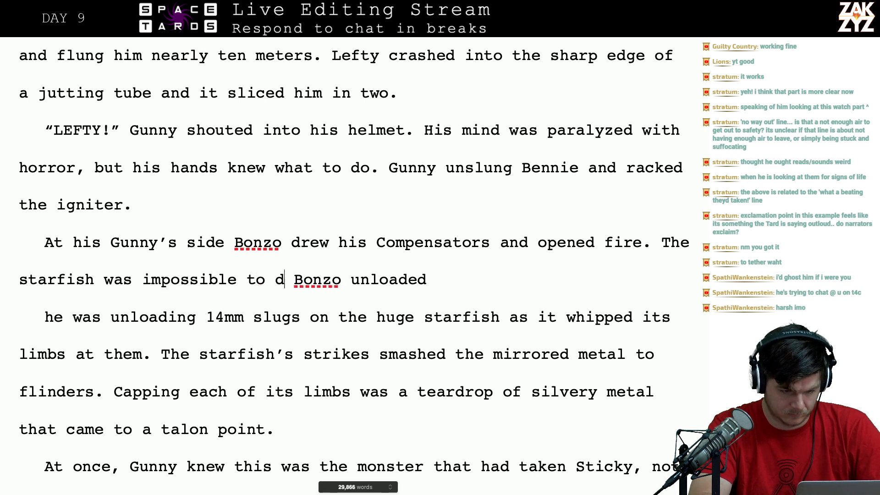
key(BackSpace)
key(BackSpace)
key(BackSpace)
key(BackSpace)
key(BackSpace)
key(BackSpace)
key(BackSpace)
key(BackSpace)
key(BackSpace)
key(BackSpace)
key(BackSpace)
key(BackSpace)
key(BackSpace)
key(BackSpace)
key(BackSpace)
key(BackSpace)
key(BackSpace)
key(BackSpace)
key(BackSpace)
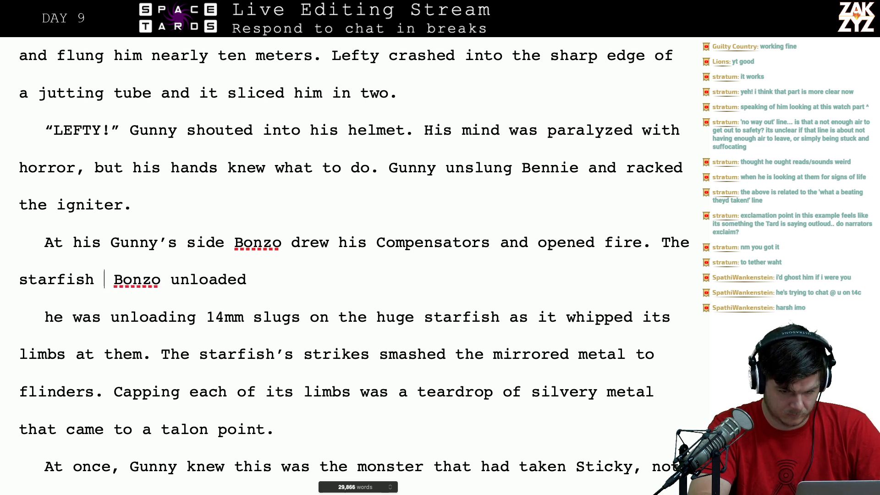
text(was qu)
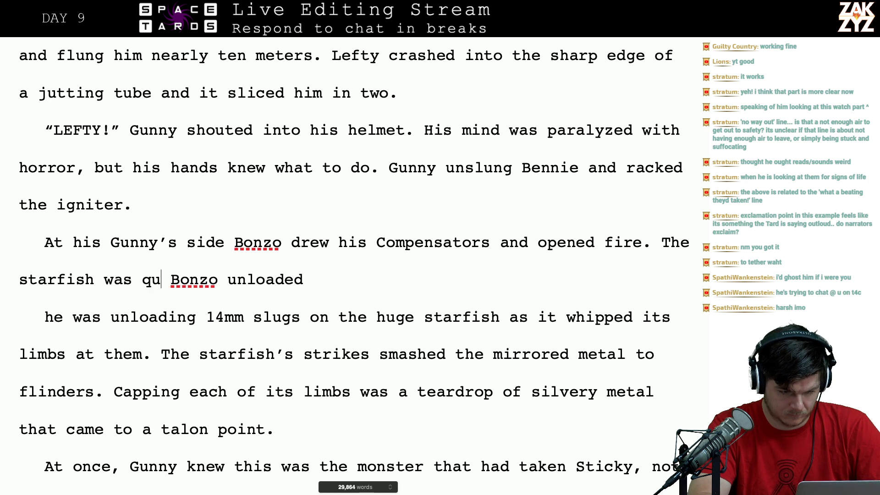
text(ick, hard to d)
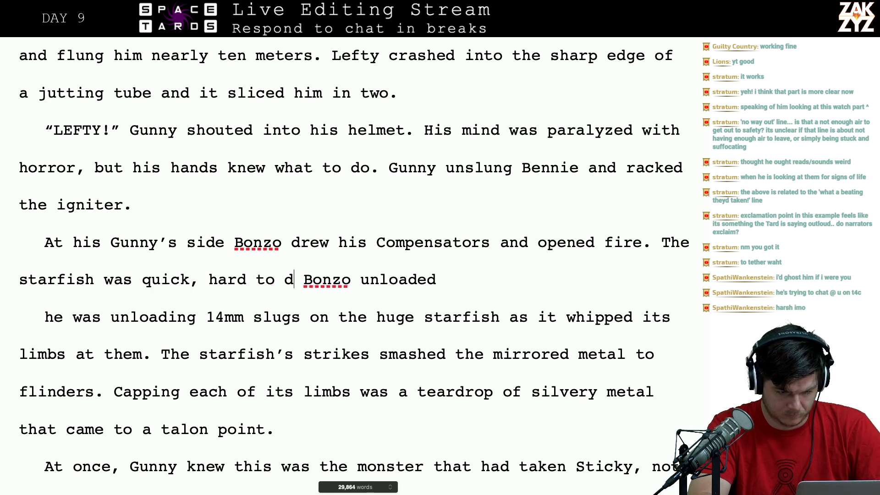
text(raw a bead on. )
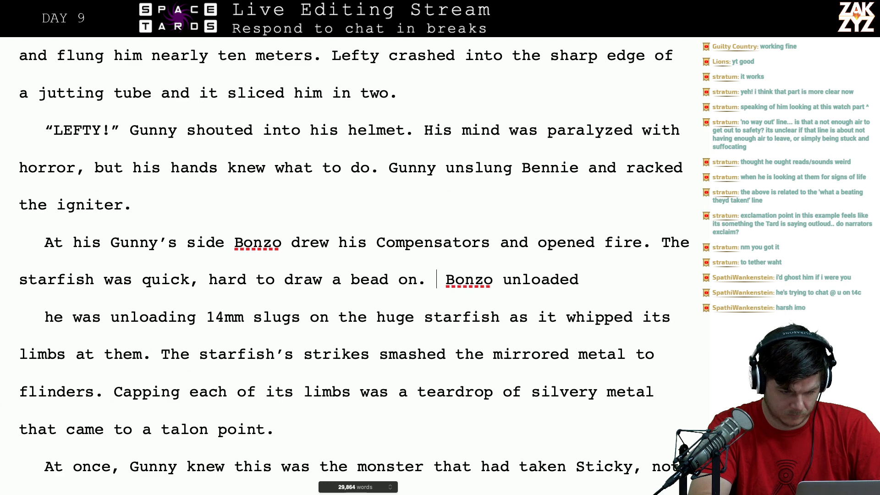
- Begin a new sentence after "a bead on." with "Strikes of its huge trifurcated arms"
text(STri)
key(BackSpace)
key(BackSpace)
key(BackSpace)
text(t)
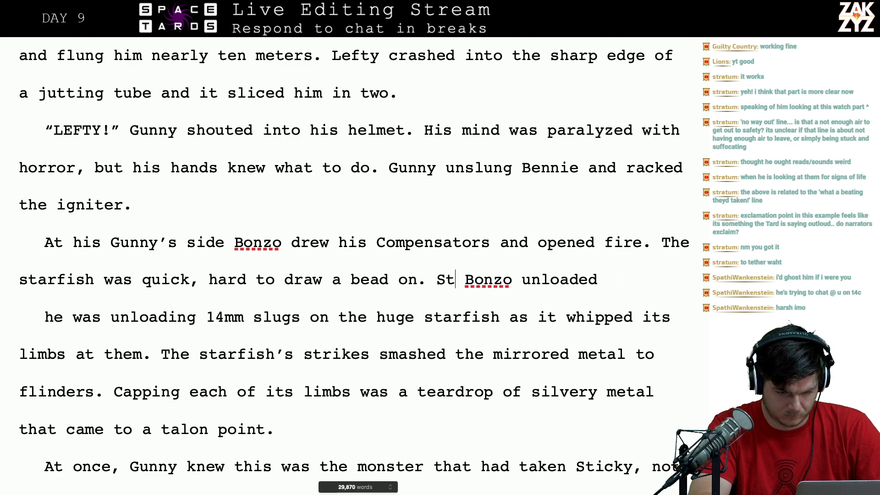
text(ir)
key(BackSpace)
key(BackSpace)
text(rikes of i)
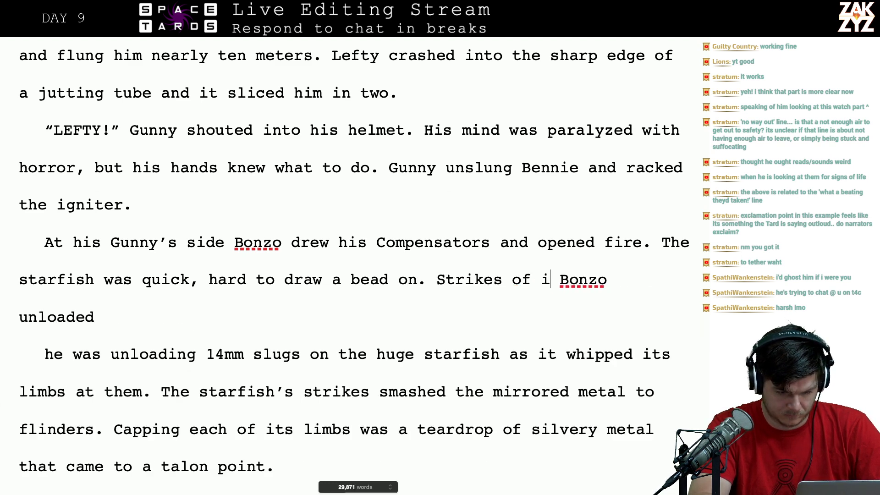
text(ts huge )
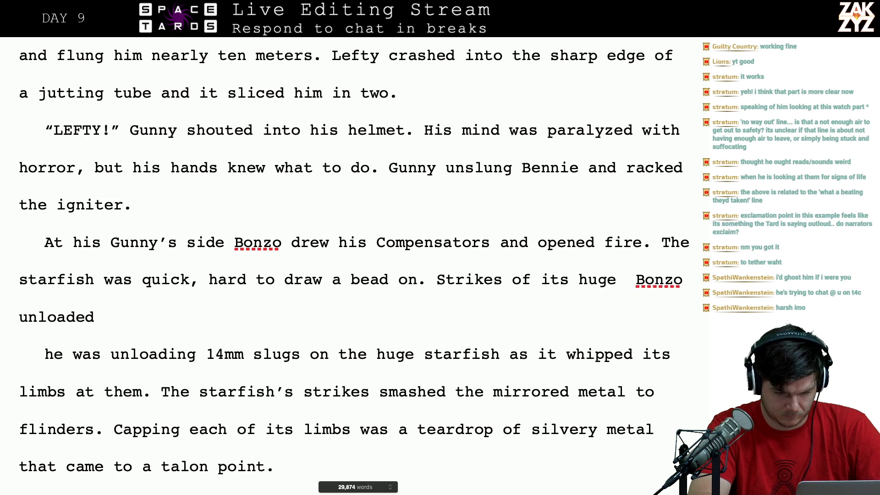
text(arms)
key(BackSpace)
key(BackSpace)
key(BackSpace)
key(BackSpace)
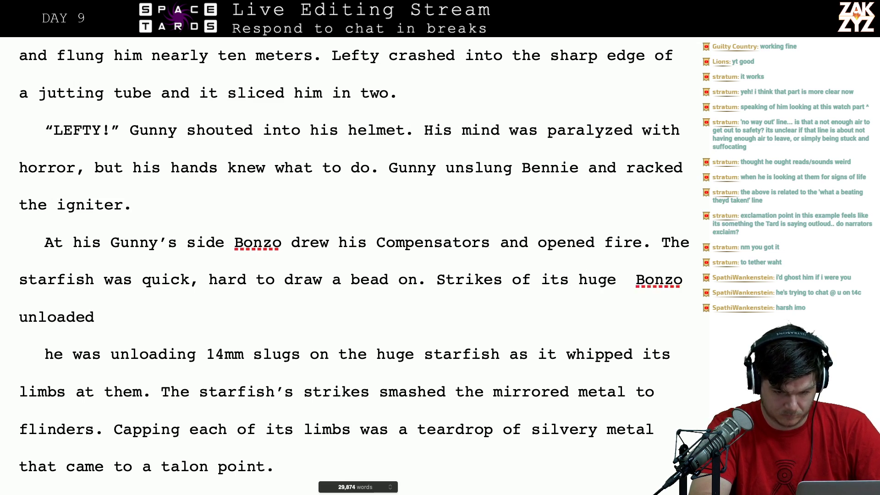
text(trifurcate)
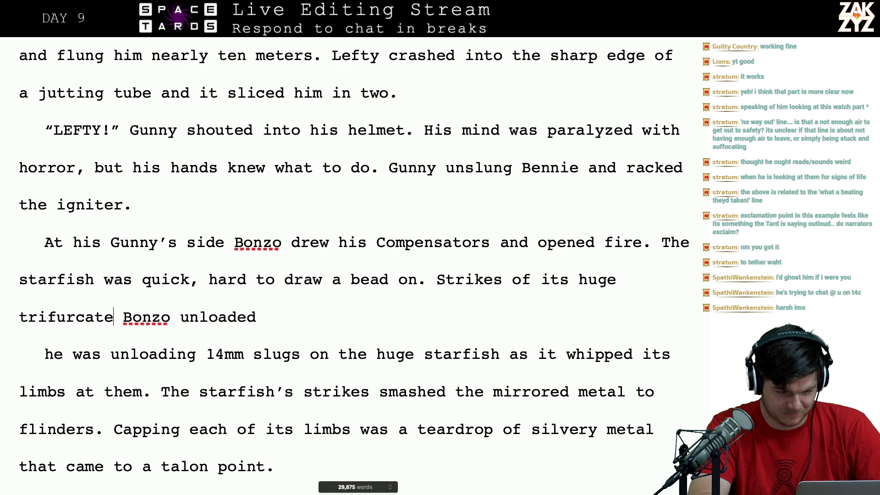
text(d arms)
- Delete the leftover text from "Bonzo unloaded" through "The starfish's strikes" and insert a paragraph break before "smashed the mirrored metal"
key(shift+Down)
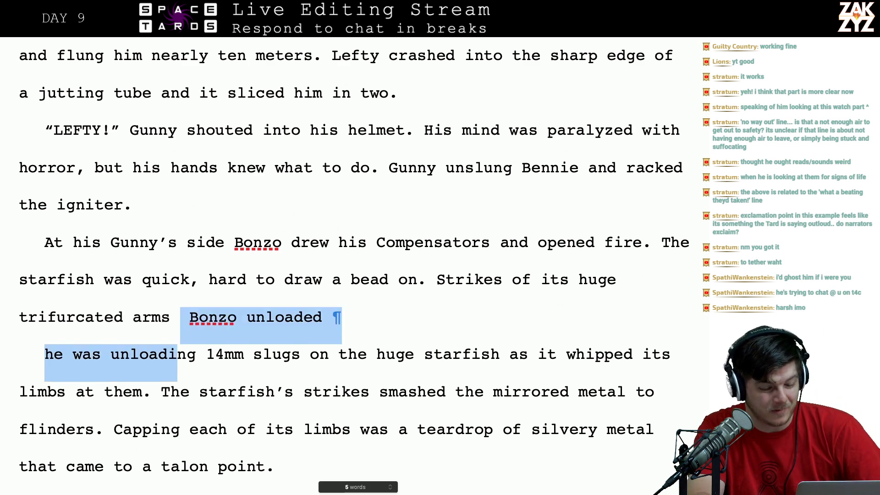
key(shift+Down)
key(shift+Right)
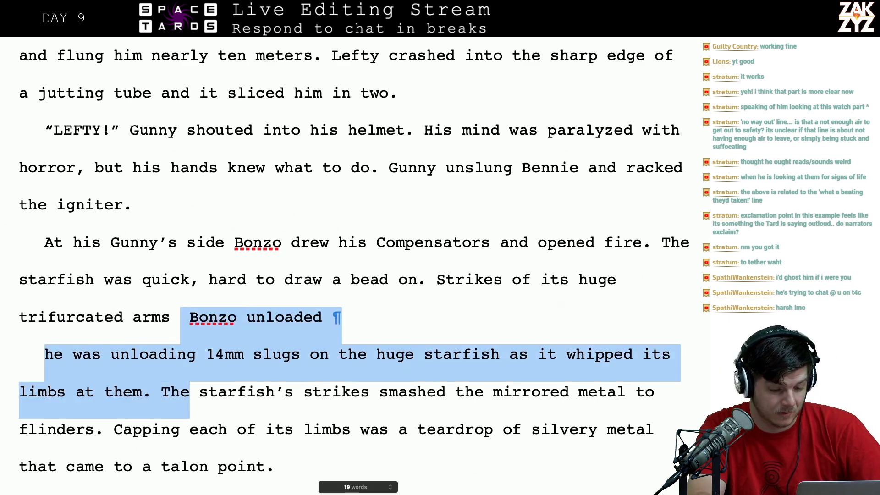
key(shift+Right)
key(shift+Right)
key(shift+Right)
key(shift+Right)
key(shift+Right)
key(shift+Right)
key(shift+Right)
key(shift+Right)
key(shift+Right)
key(shift+Right)
key(shift+Right)
key(shift+Right)
key(shift+Right)
key(shift+Right)
key(shift+Right)
key(shift+Right)
key(shift+Right)
key(shift+Right)
key(shift+Right)
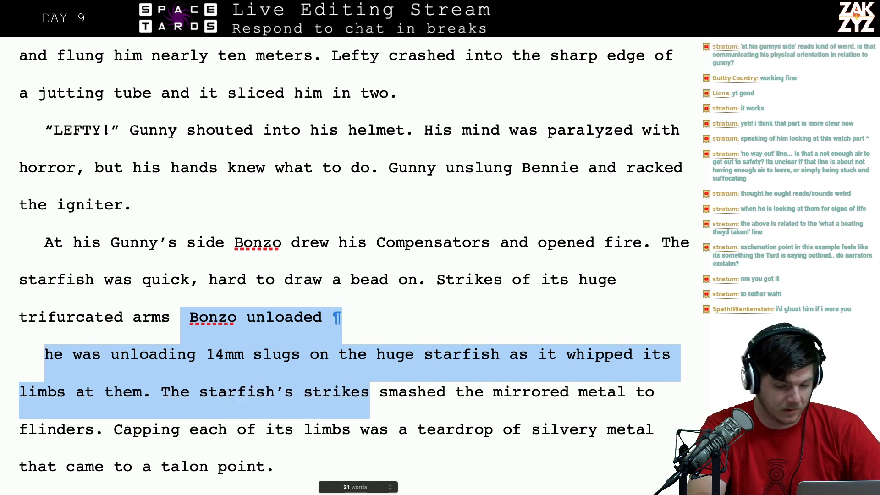
key(BackSpace)
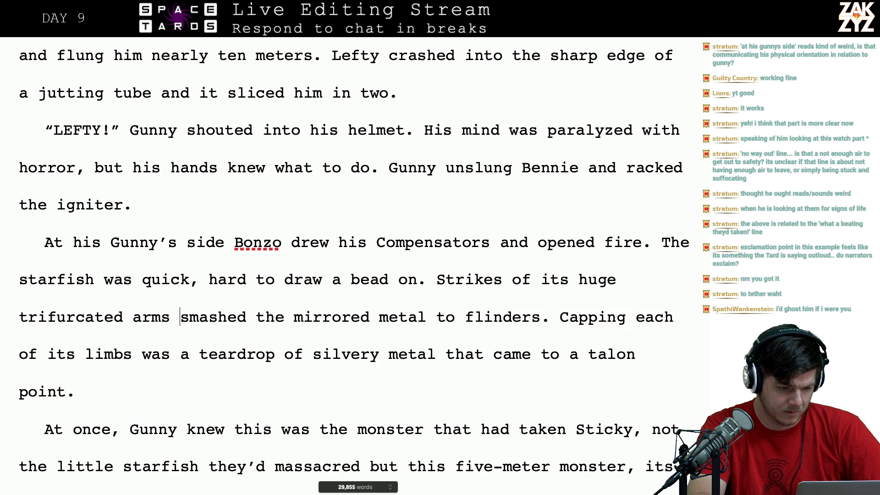
key(Return)
key(Right)
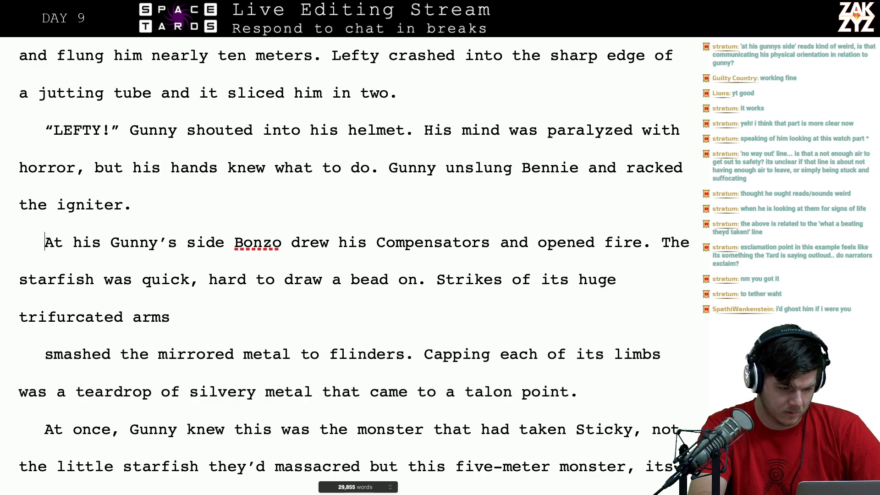
text(A)
key(BackSpace)
key(BackSpace)
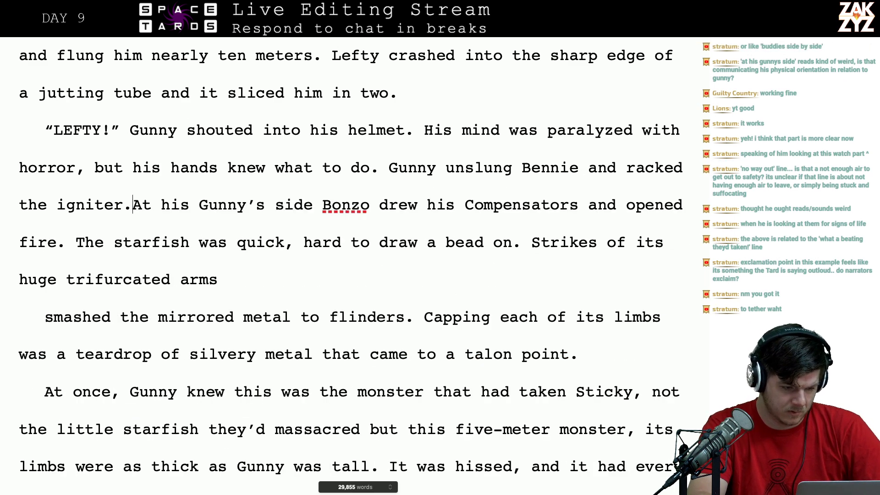
key(Return)
key(Return)
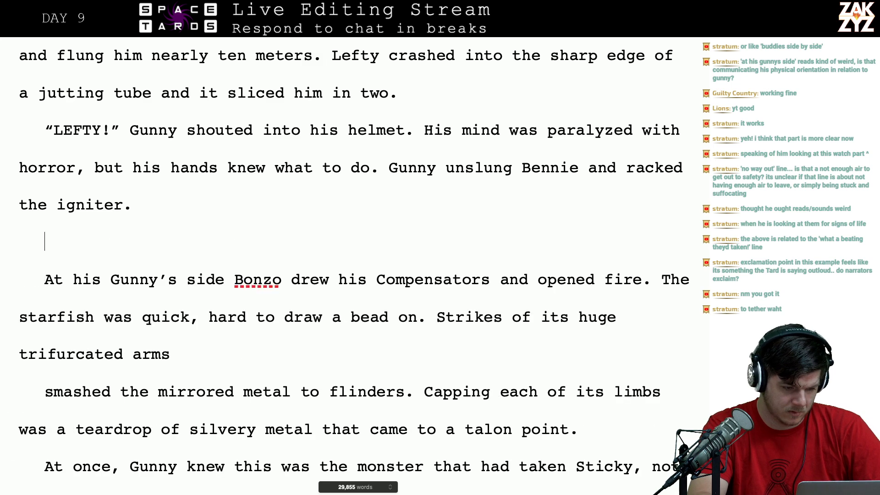
key(BackSpace)
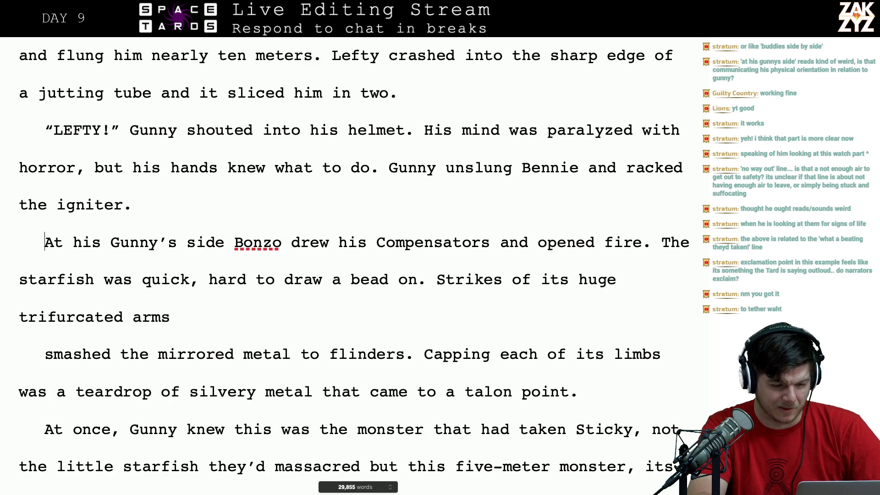
- Remove the stray "his" so the paragraph opens with "At Gunny's side Bonzo"
key(BackSpace)
key(BackSpace)
key(BackSpace)
key(Delete)
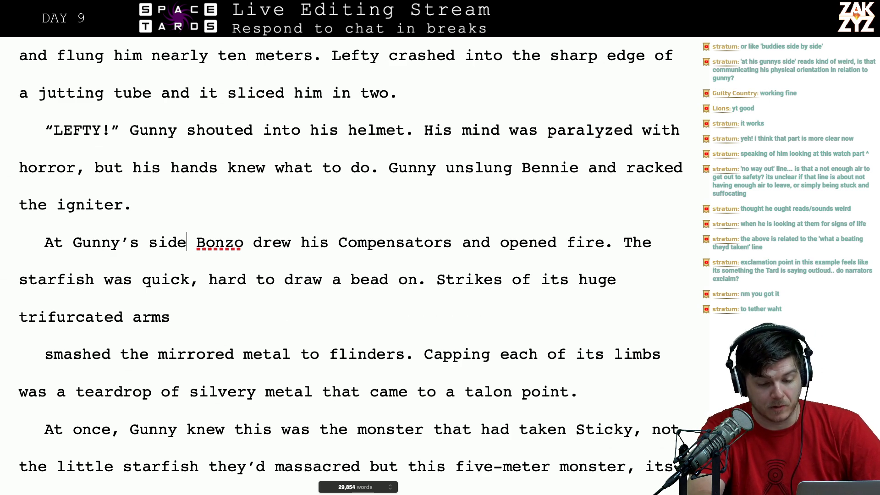
scroll(351, 266, down, 1)
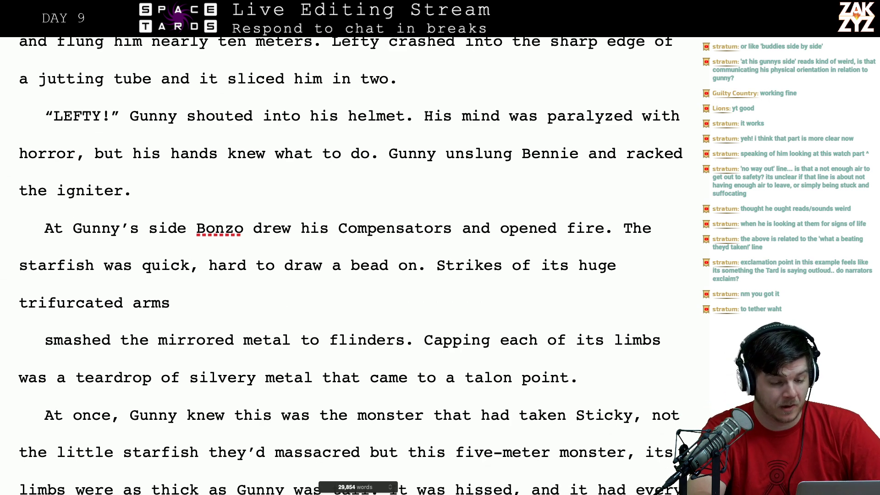
- Open the sentence about the starfish being quick with "In spite of its size," and lowercase the following "the"
click(245, 266)
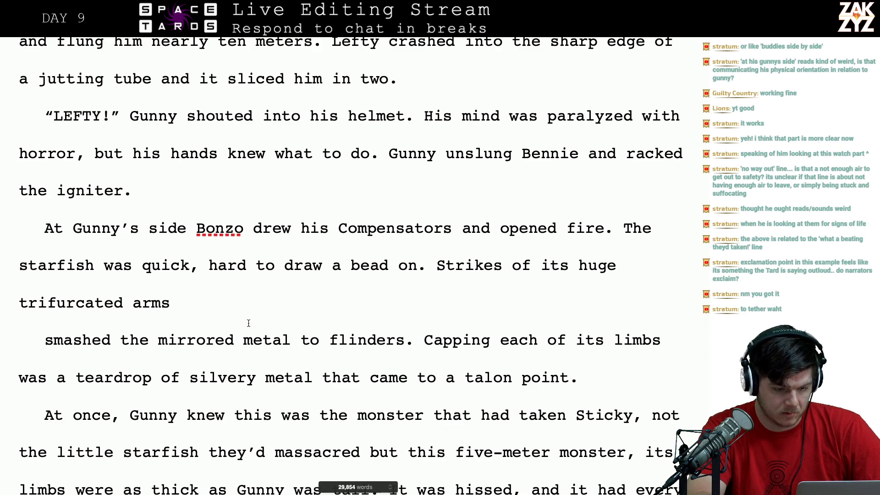
scroll(249, 323, up, 10)
scroll(248, 324, down, 10)
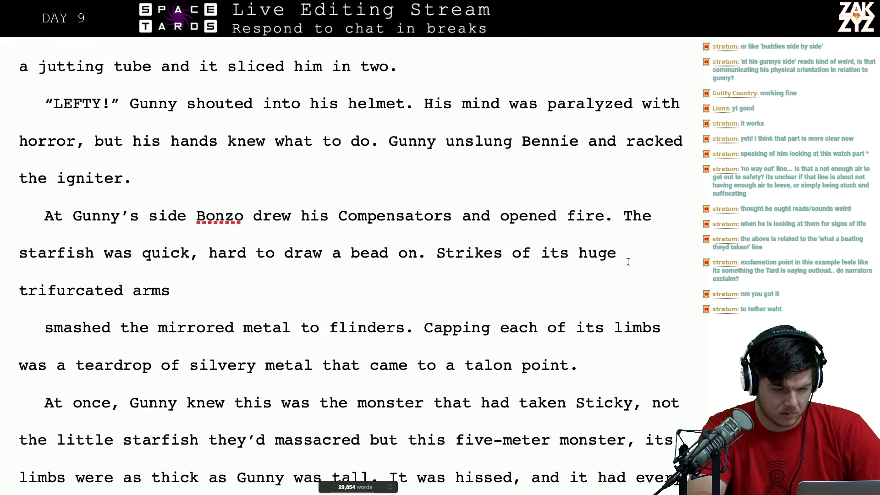
text(In spite of it)
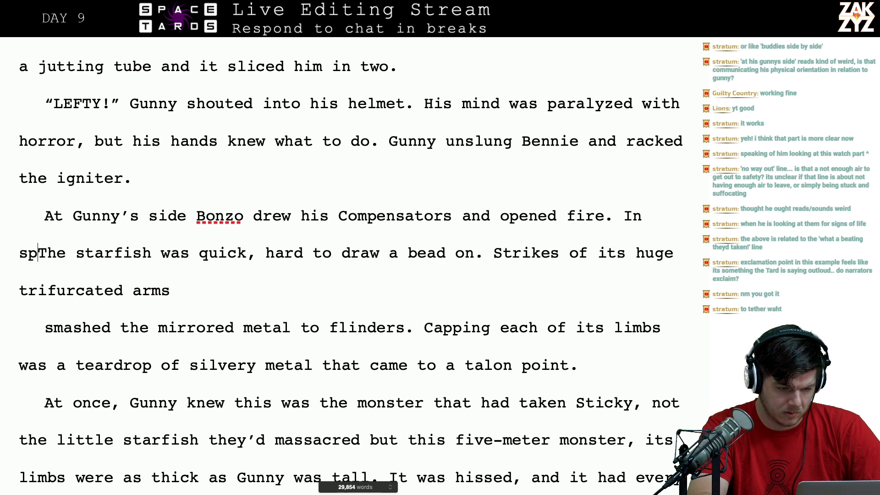
text(s mass)
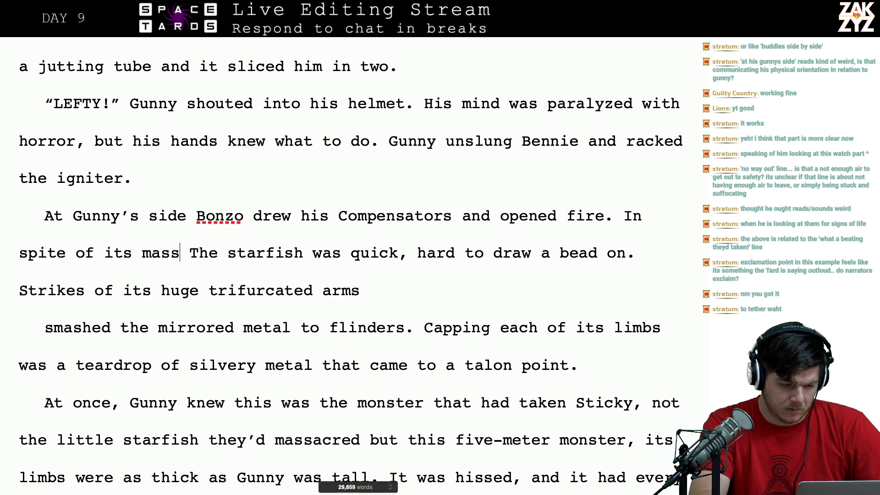
key(BackSpace)
key(BackSpace)
key(BackSpace)
key(BackSpace)
text(size)
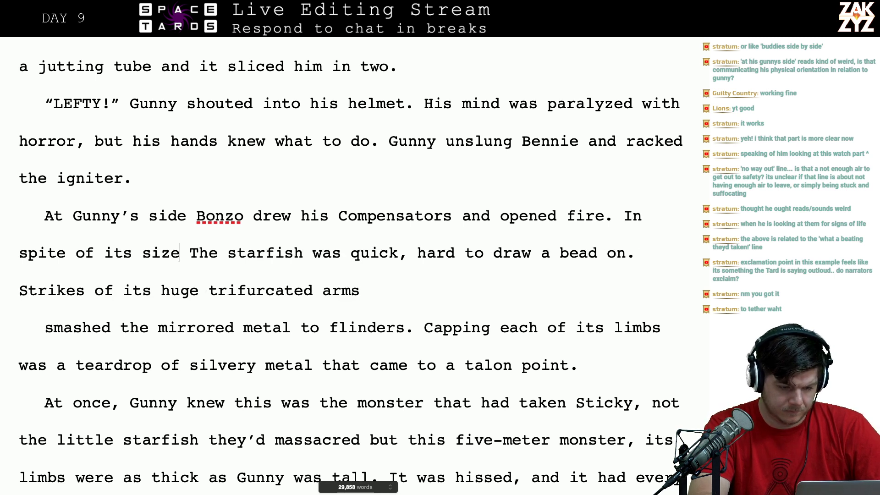
text(,)
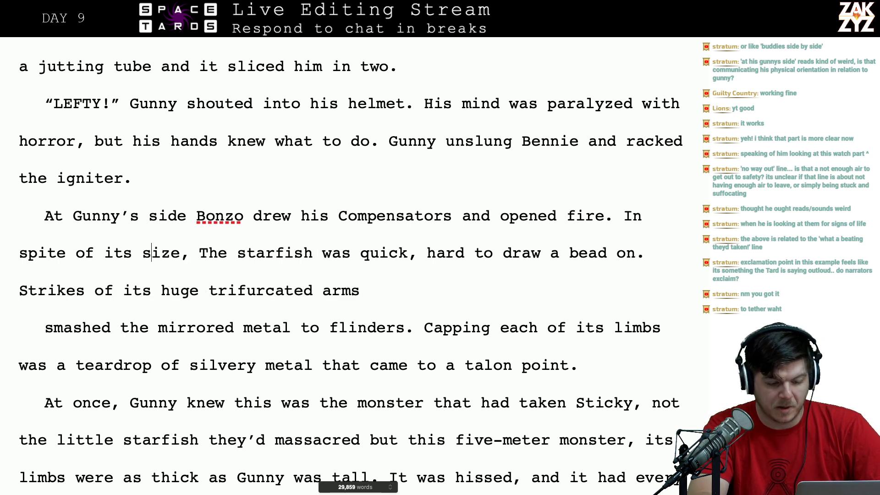
key(BackSpace)
text(t)
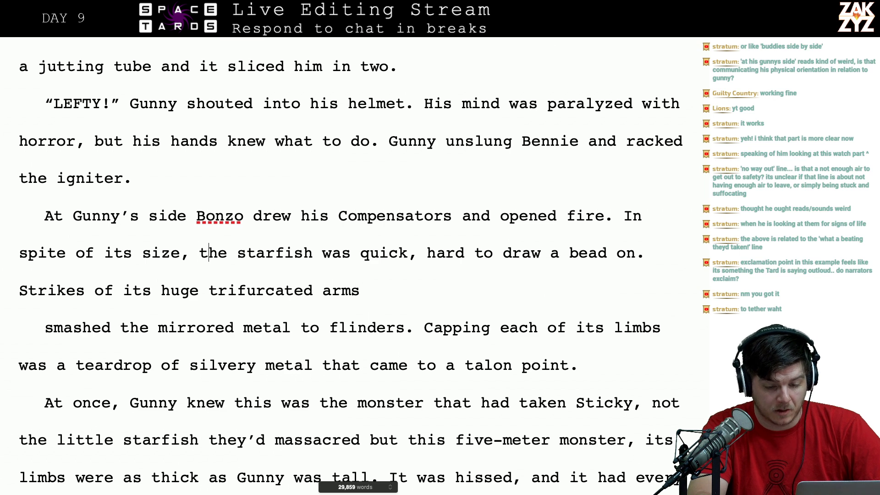
- Delete the word "huge" before "trifurcated arms"
scroll(308, 231, down, 1)
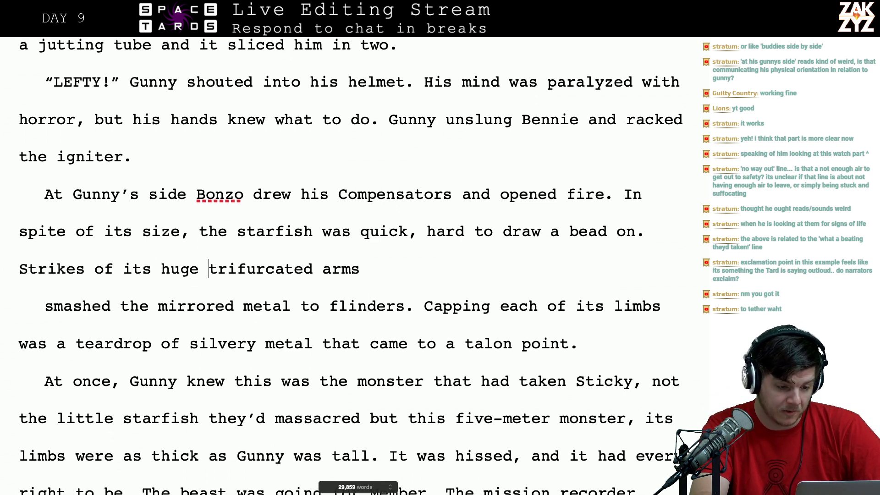
key(BackSpace)
key(BackSpace)
key(BackSpace)
key(BackSpace)
key(BackSpace)
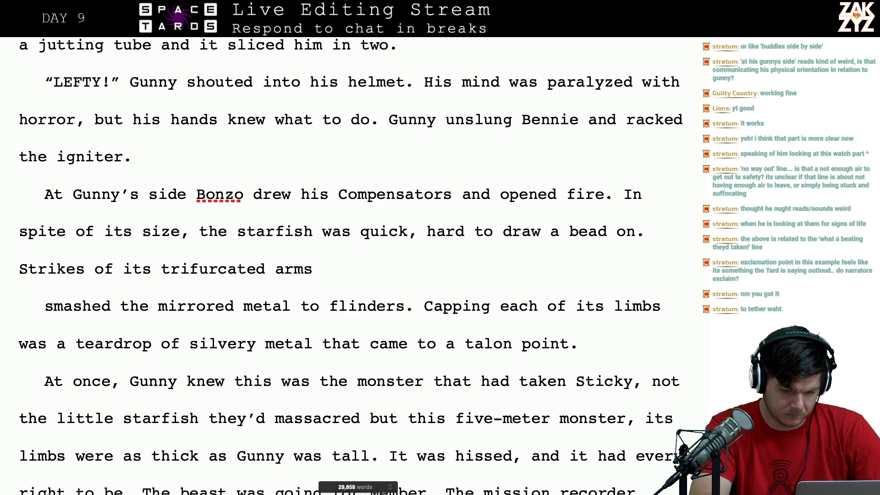
- Start a new sentence "It lashed out at member" after "draw a bead on.", ahead of "Strikes"
text(It lashed out )
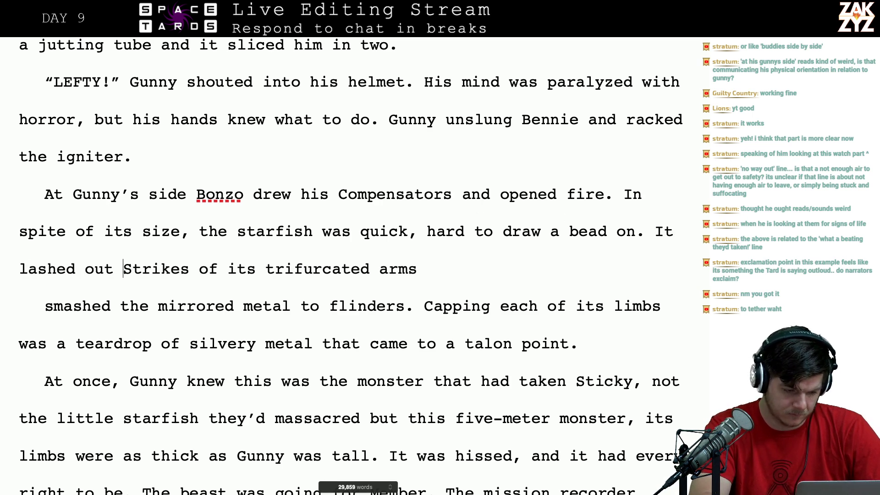
text(at Gunny)
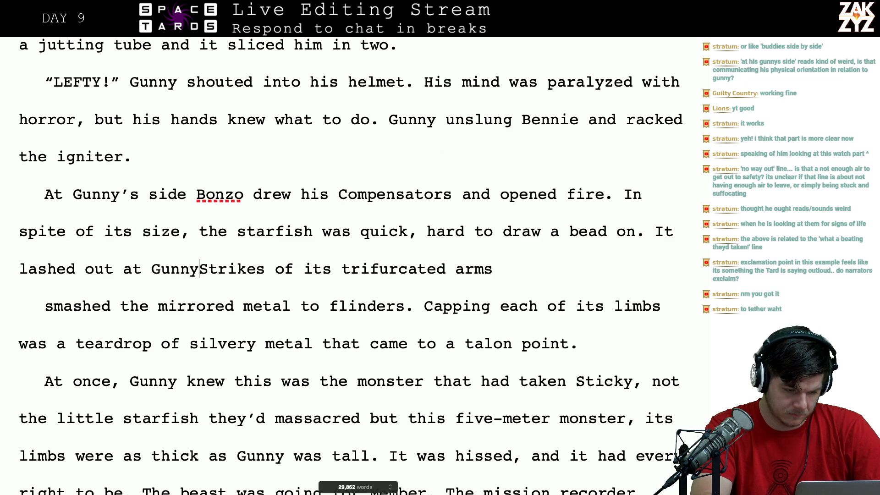
key(BackSpace)
key(BackSpace)
key(BackSpace)
key(BackSpace)
key(BackSpace)
key(BackSpace)
key(BackSpace)
key(BackSpace)
text(at memb)
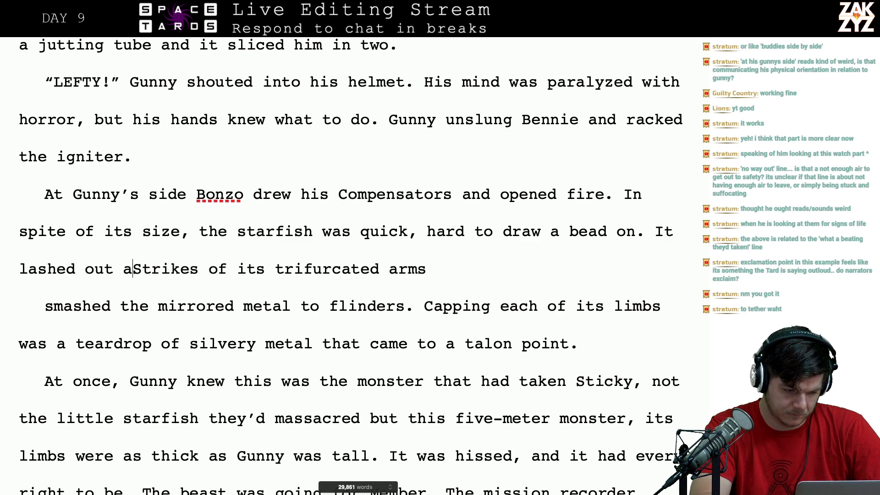
- Continue the new sentence with ", a strike of" and capitalize "Member"
text(a striek)
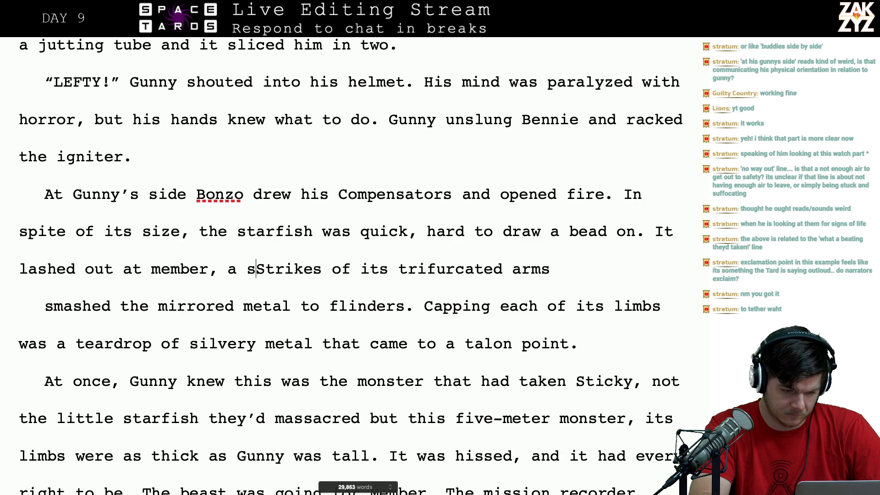
key(BackSpace)
key(BackSpace)
text(ke)
key(BackSpace)
key(BackSpace)
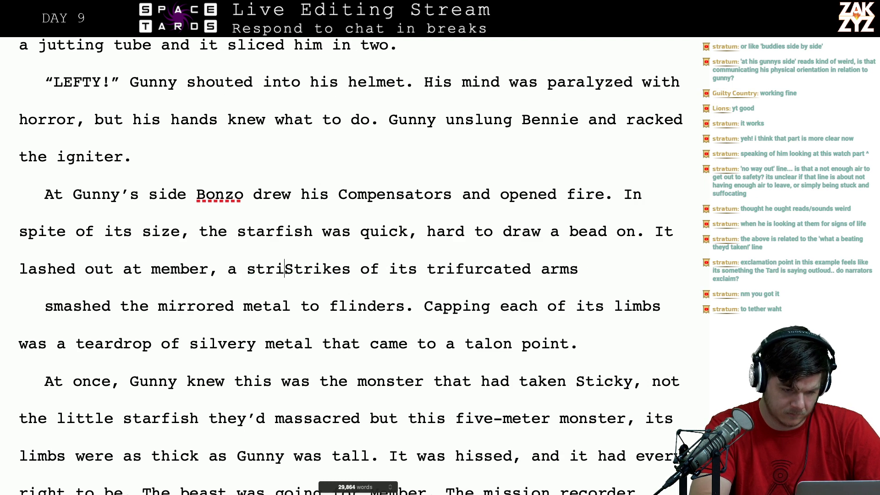
text(ke of)
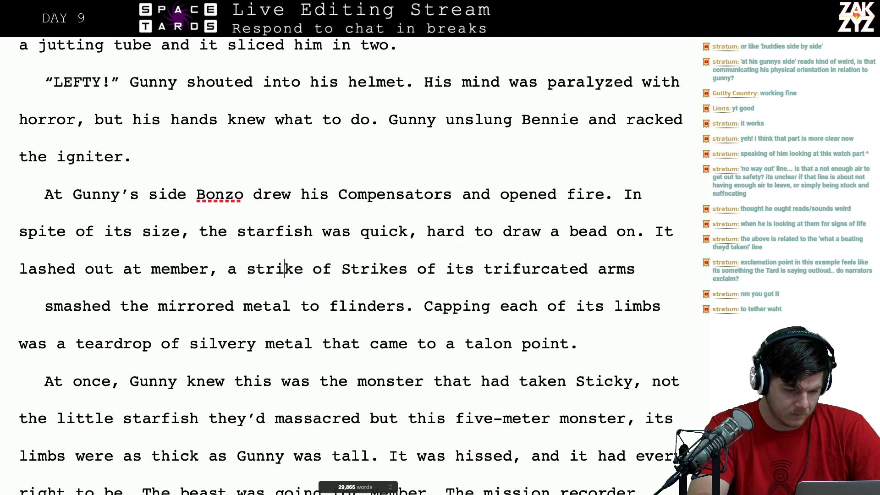
key(BackSpace)
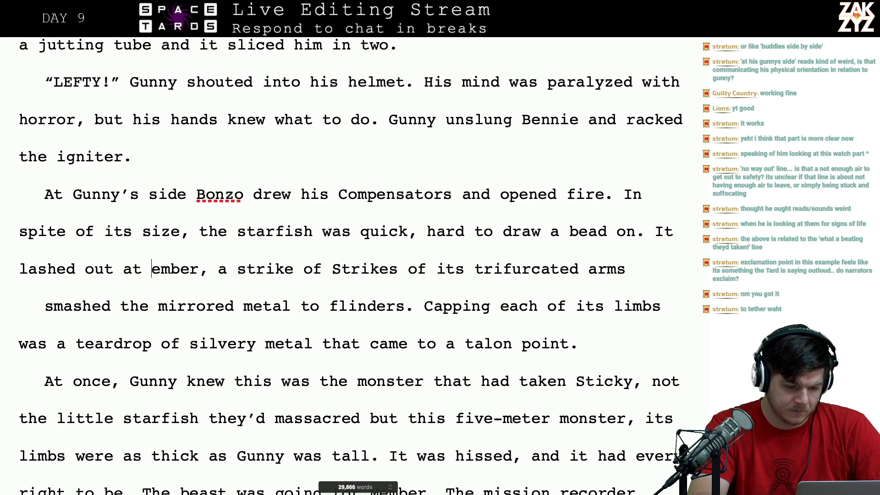
text(M)
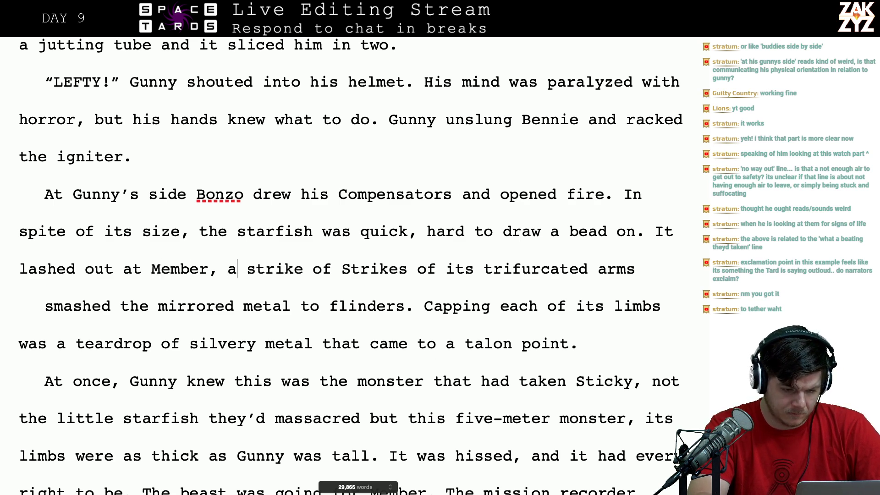
- Split the leftover "of Strikes of its trifurcated arms" off after "a strike", leaving an empty paragraph between them
key(Return)
key(Return)
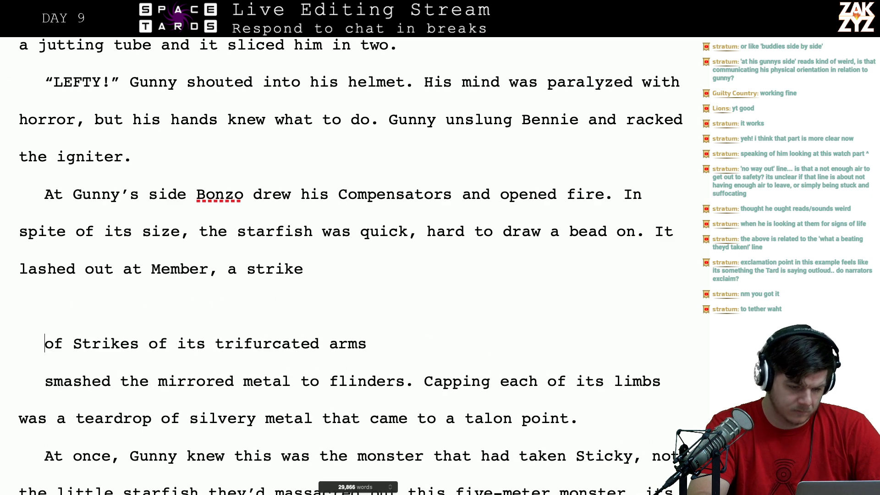
text(f)
key(BackSpace)
key(BackSpace)
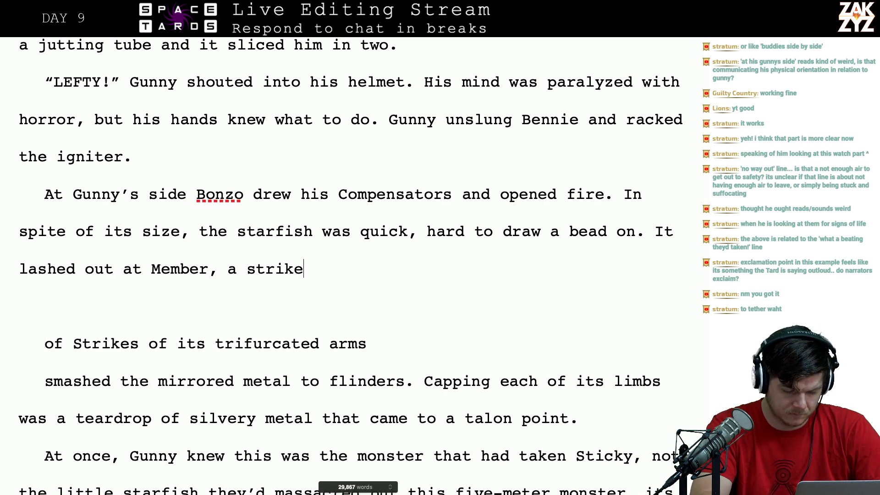
text(o)
key(BackSpace)
text(of its)
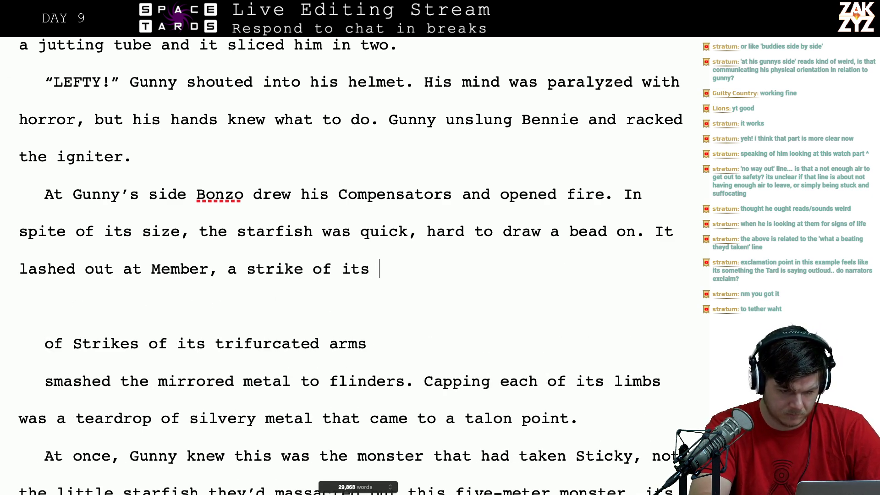
key(BackSpace)
key(BackSpace)
key(BackSpace)
key(BackSpace)
key(BackSpace)
key(BackSpace)
key(BackSpace)
key(BackSpace)
key(BackSpace)
key(BackSpace)
key(BackSpace)
key(BackSpace)
key(BackSpace)
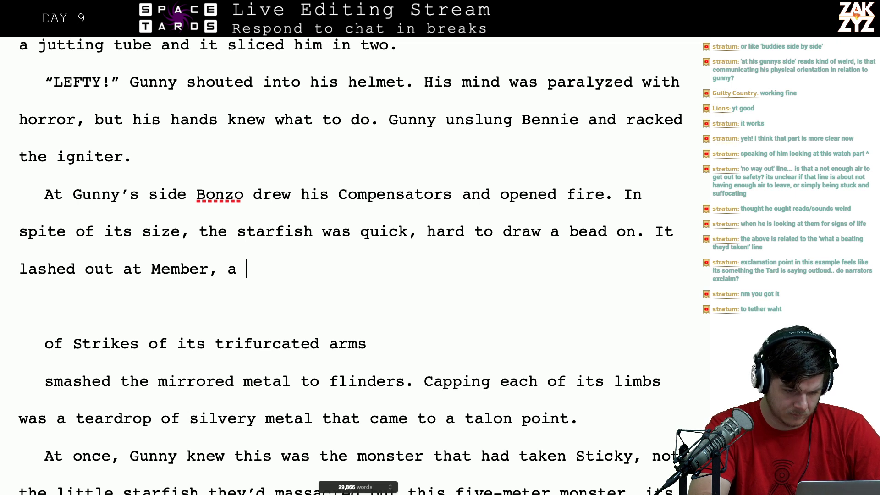
- Continue the sentence after "Member, a" with "strike from its trifurcated arm smashed a"
text(strikef)
key(BackSpace)
text(from)
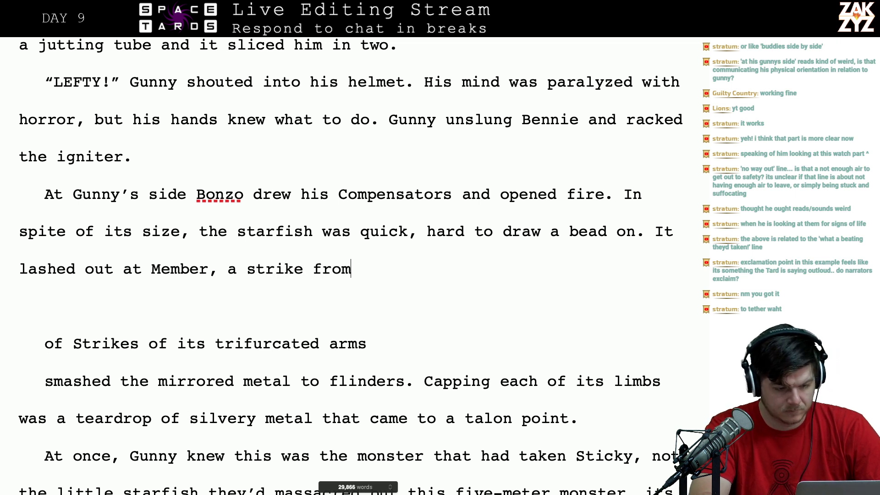
text( its trifurca)
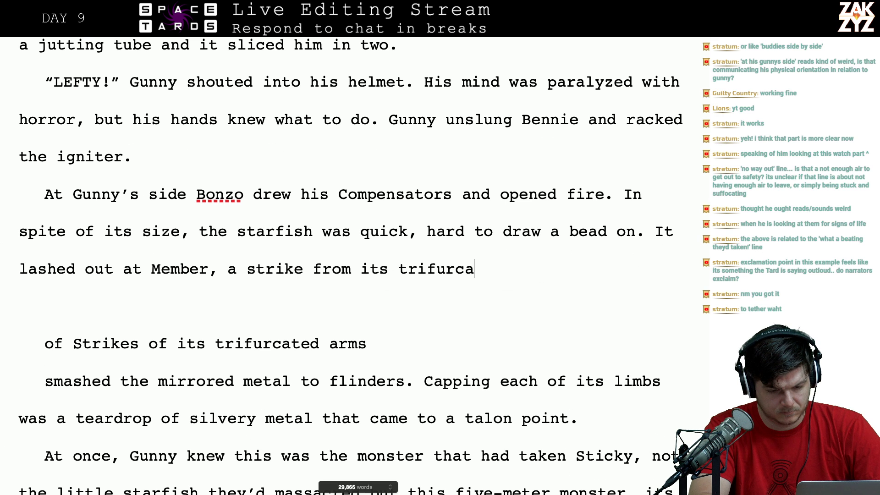
text(ted arm smashed a tu)
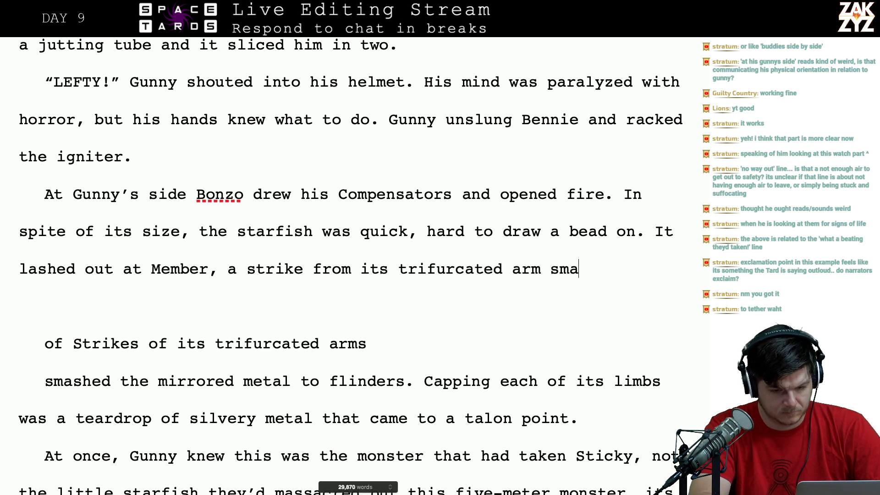
key(BackSpace)
key(BackSpace)
key(BackSpace)
key(BackSpace)
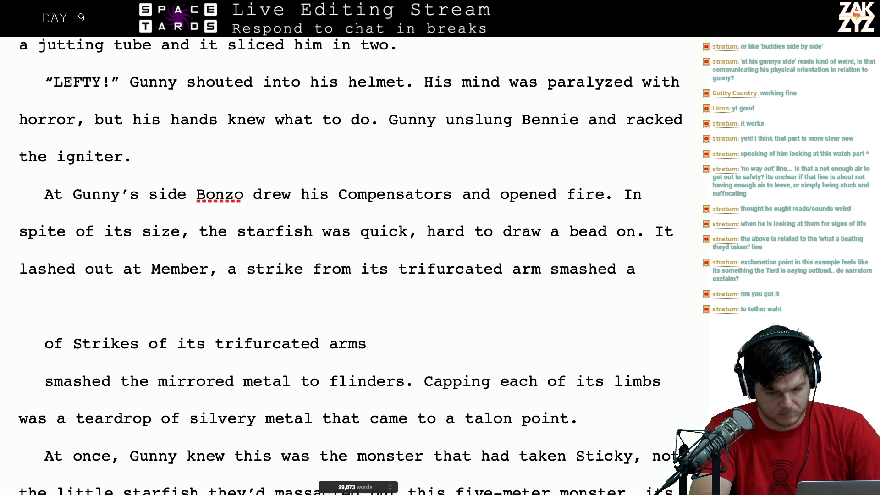
text(the)
key(BackSpace)
key(BackSpace)
key(BackSpace)
text(a )
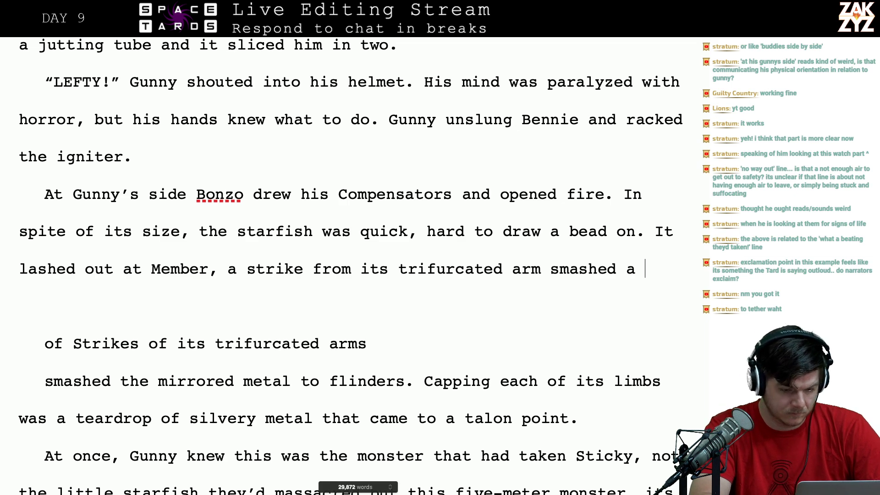
text(section )
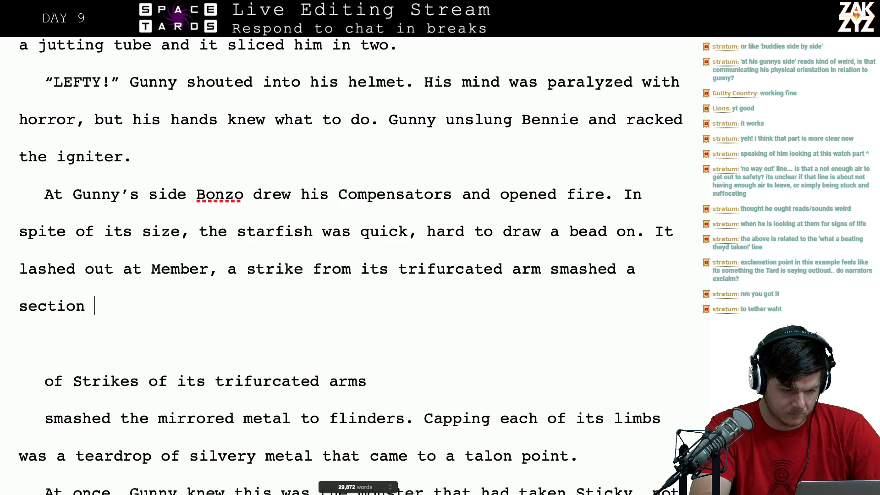
text(of tu)
key(BackSpace)
key(BackSpace)
text(m)
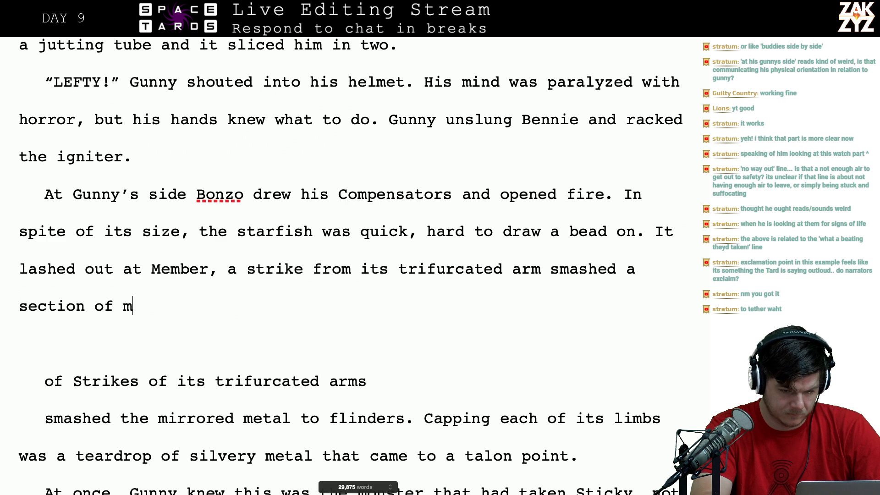
key(BackSpace)
key(BackSpace)
key(BackSpace)
key(BackSpace)
key(BackSpace)
key(BackSpace)
key(BackSpace)
key(BackSpace)
key(BackSpace)
key(BackSpace)
key(BackSpace)
key(BackSpace)
- Finish the sentence after "smashed a" with "mirrored section of tube to flinders."
text(mi)
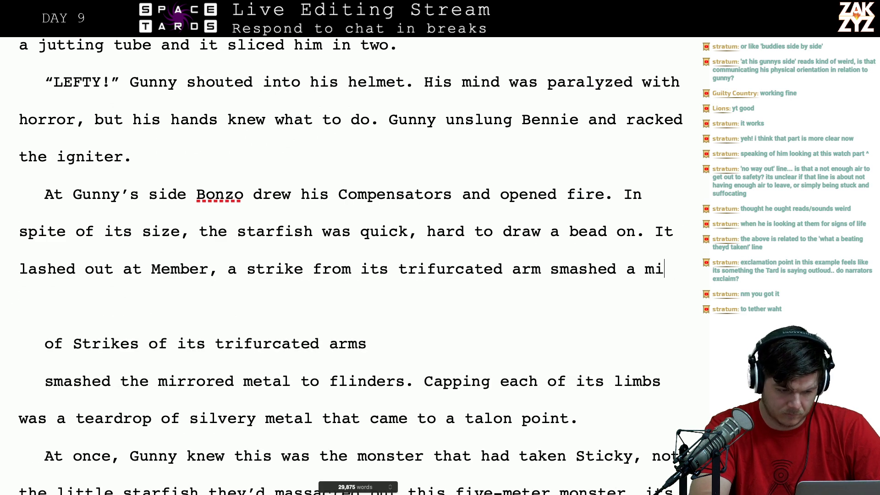
text(rrored sectio)
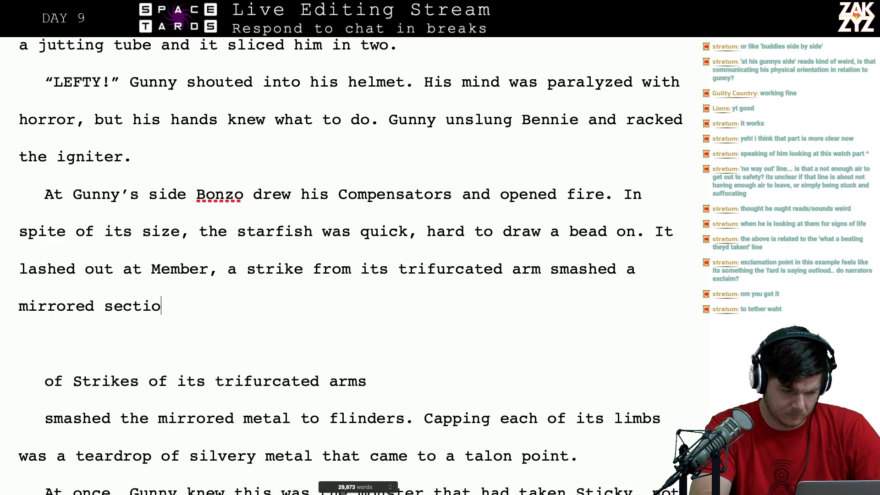
text(n of tube to fl)
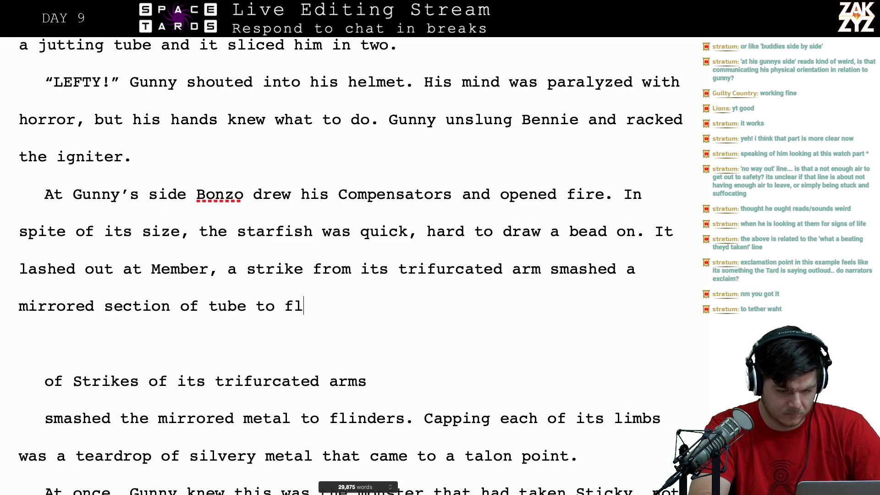
text(inders.)
scroll(377, 380, down, 3)
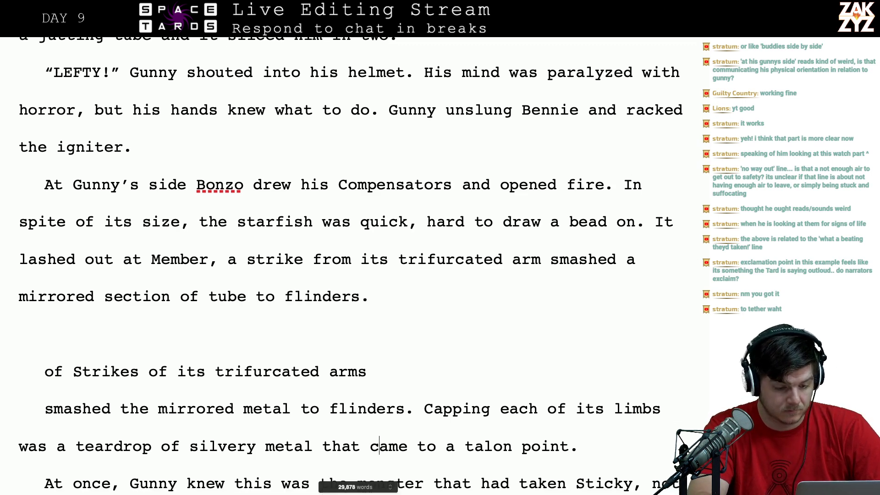
key(Down)
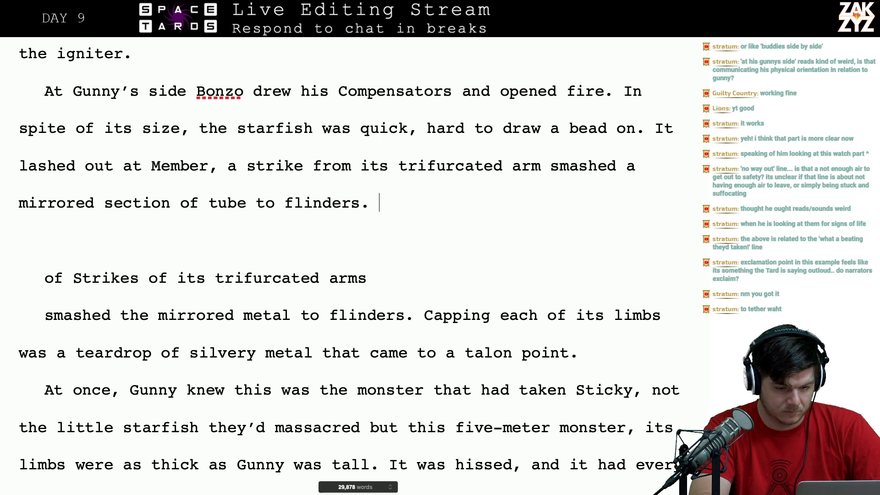
text(After)
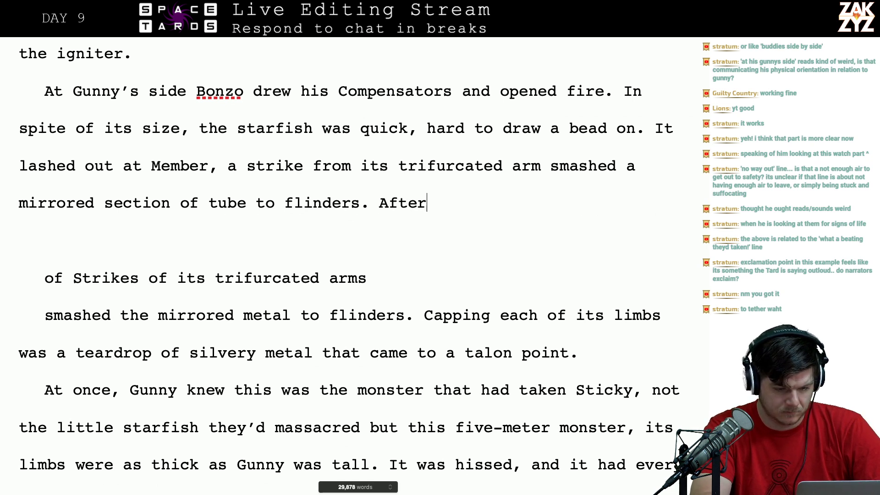
key(BackSpace)
key(BackSpace)
key(BackSpace)
key(BackSpace)
key(BackSpace)
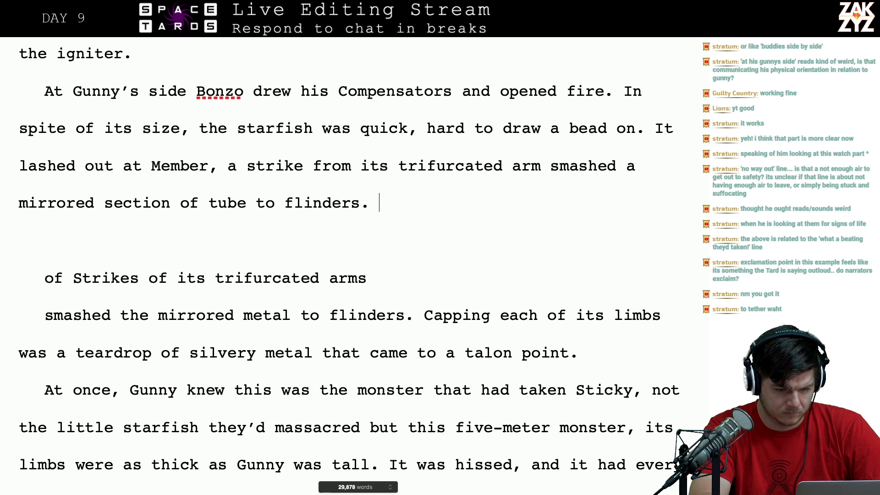
text(Capping each)
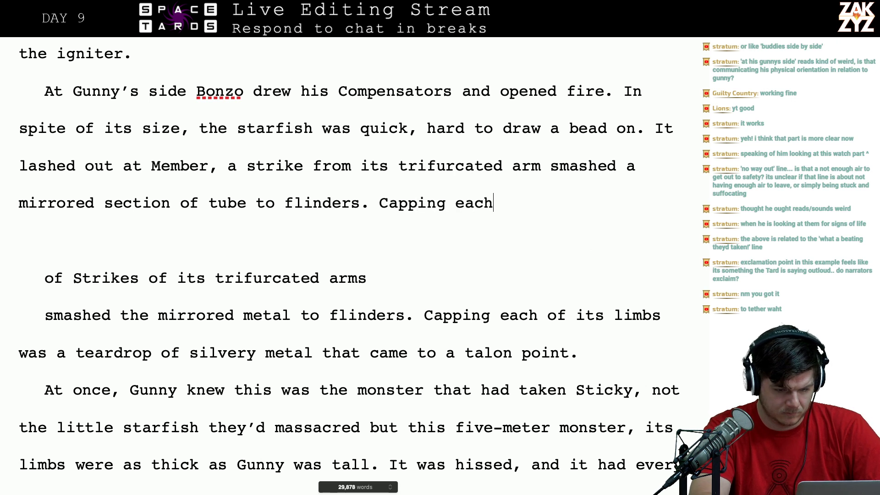
text( of the)
key(BackSpace)
key(BackSpace)
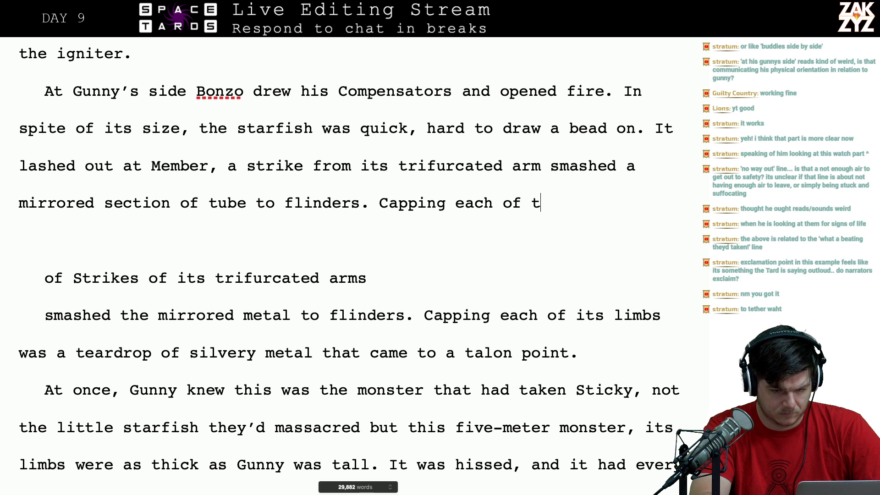
text(i)
key(BackSpace)
text(ts )
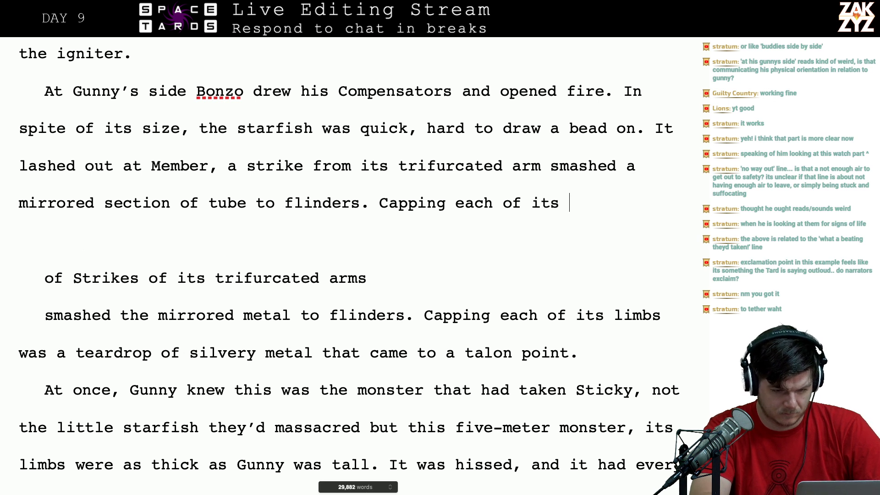
text(w)
key(BackSpace)
key(BackSpace)
key(BackSpace)
key(BackSpace)
key(BackSpace)
key(BackSpace)
key(BackSpace)
key(BackSpace)
key(BackSpace)
key(BackSpace)
key(BackSpace)
key(BackSpace)
key(BackSpace)
key(BackSpace)
key(BackSpace)
key(BackSpace)
key(BackSpace)
key(BackSpace)
key(BackSpace)
key(BackSpace)
key(BackSpace)
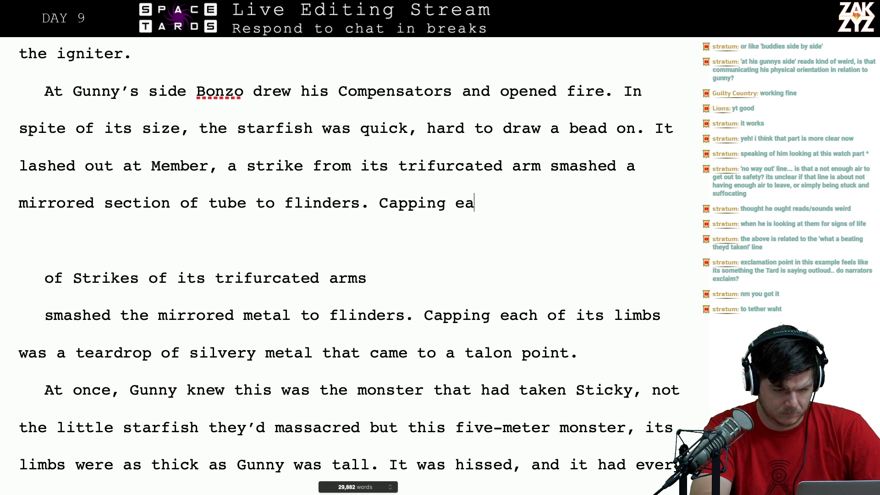
- Start the sentence after "flinders." with "Capping each of its limbs was a"
text(Cap)
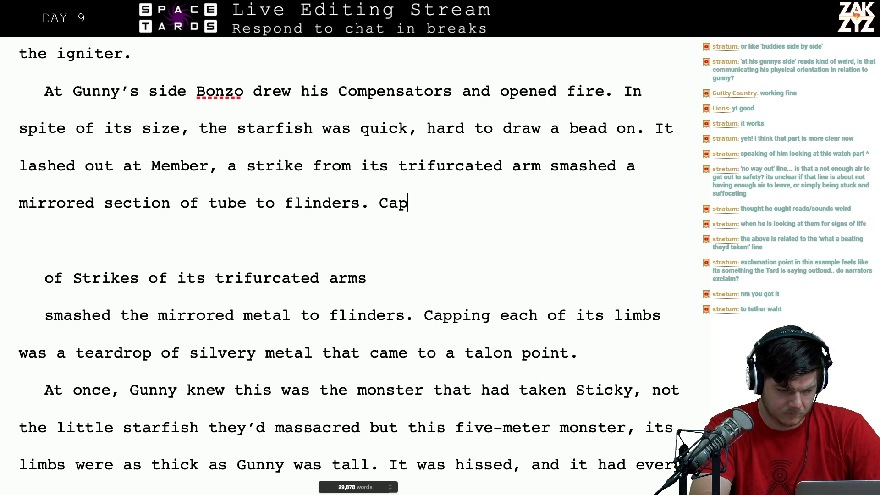
text(ping each of its )
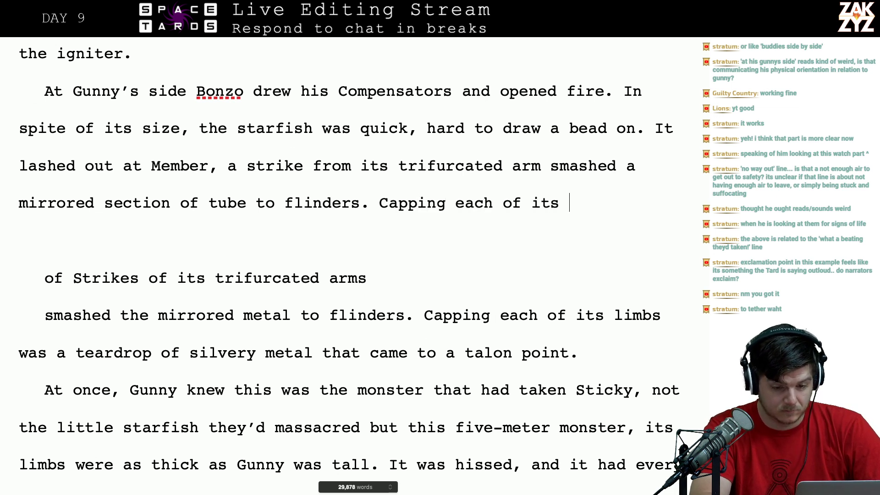
text(ar)
key(BackSpace)
key(BackSpace)
text(limbs was a teard)
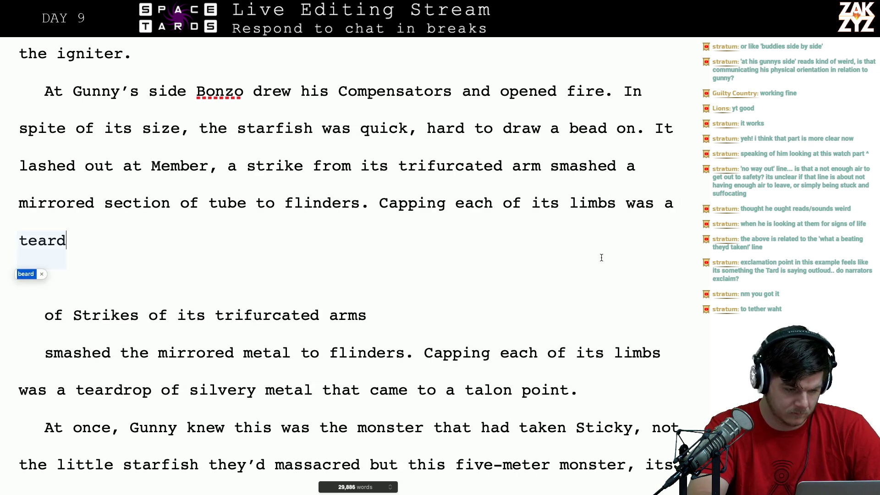
text(r)
key(BackSpace)
key(BackSpace)
key(BackSpace)
key(BackSpace)
key(BackSpace)
key(BackSpace)
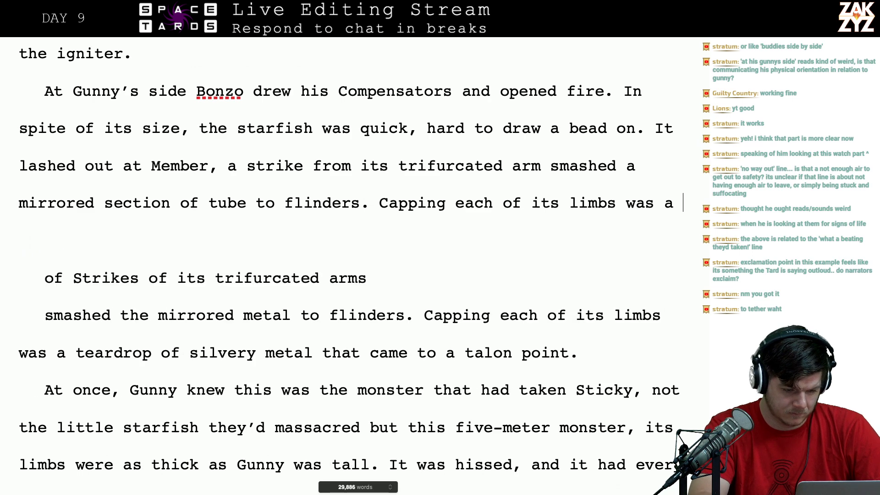
- Delete the leftover draft from the empty paragraph through the old "was a", joining the new sentence to "teardrop of silvery metal"
key(shift+Down)
key(shift+Down)
key(shift+Down)
key(shift+Down)
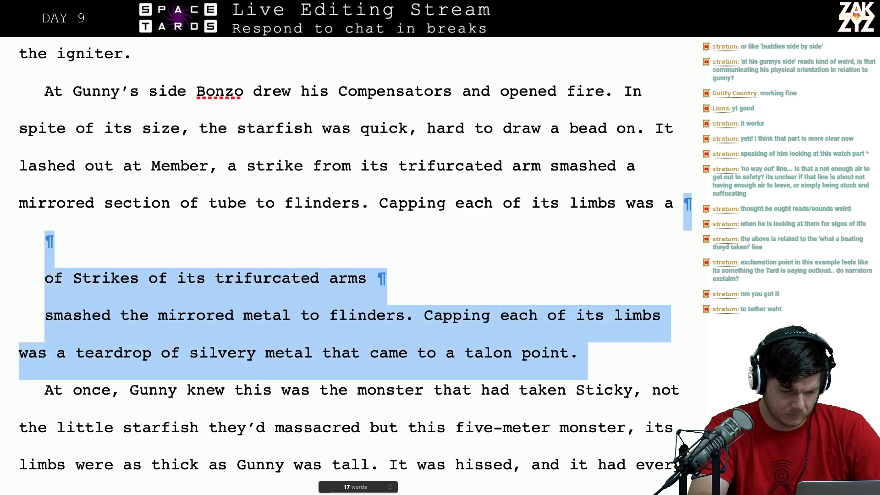
key(shift+Up)
key(shift+Right)
key(shift+Right)
key(shift+Right)
key(shift+Right)
key(shift+Right)
key(shift+Right)
key(shift+Right)
key(shift+Right)
key(shift+Right)
key(shift+Right)
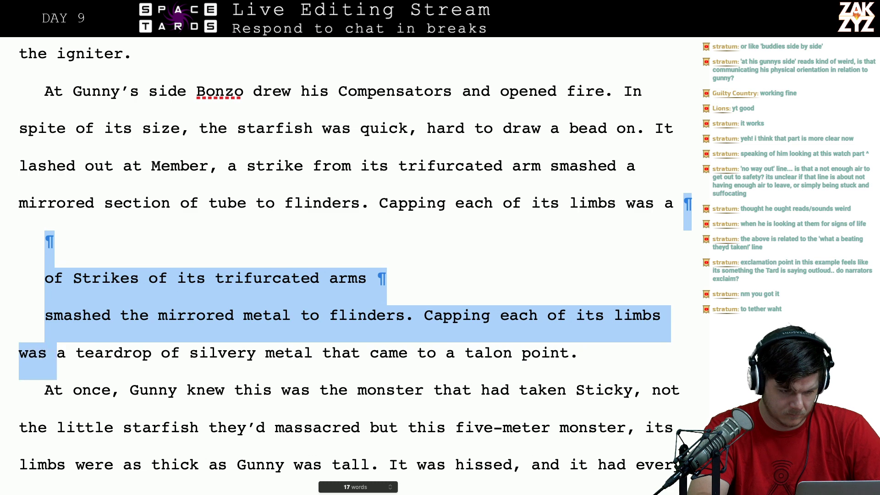
key(shift+Left)
key(shift+Left)
key(shift+Right)
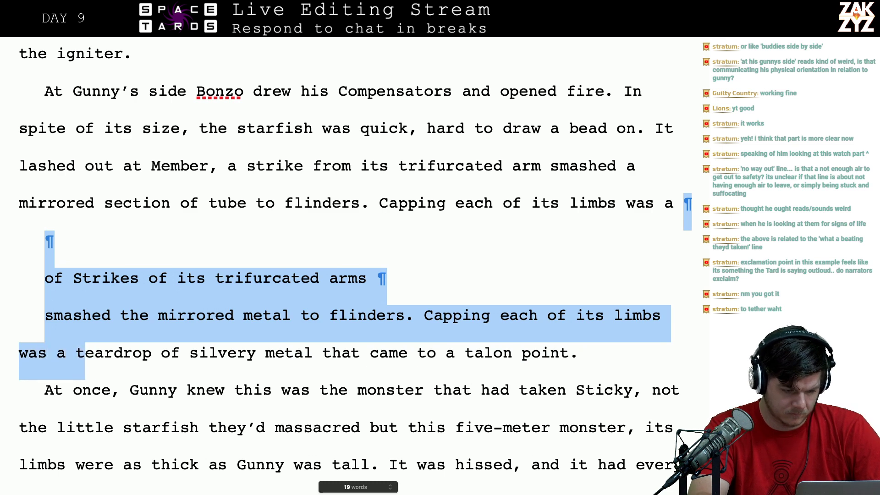
key(shift+Left)
key(shift+Left)
key(BackSpace)
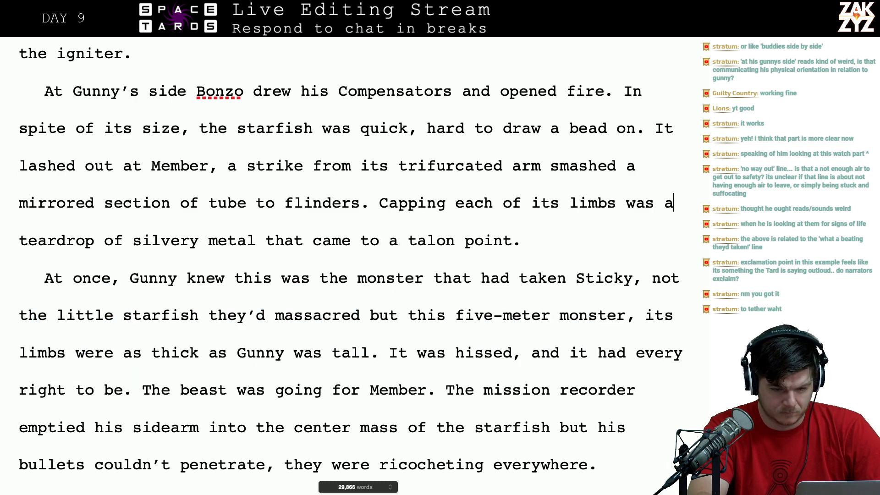
- Reread the rewritten starfish attack paragraph, from Bonzo opening fire to the talon point, along with the surrounding text
key(Right)
scroll(373, 216, down, 1)
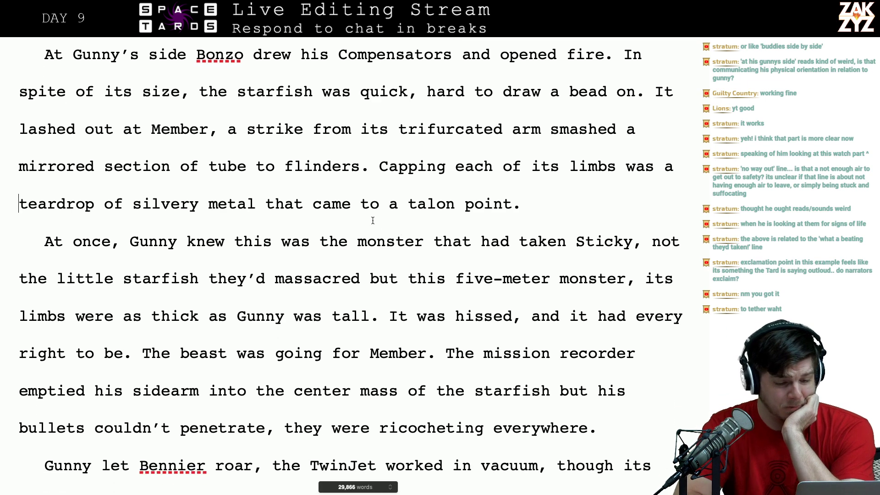
scroll(473, 227, down, 1)
scroll(473, 226, up, 3)
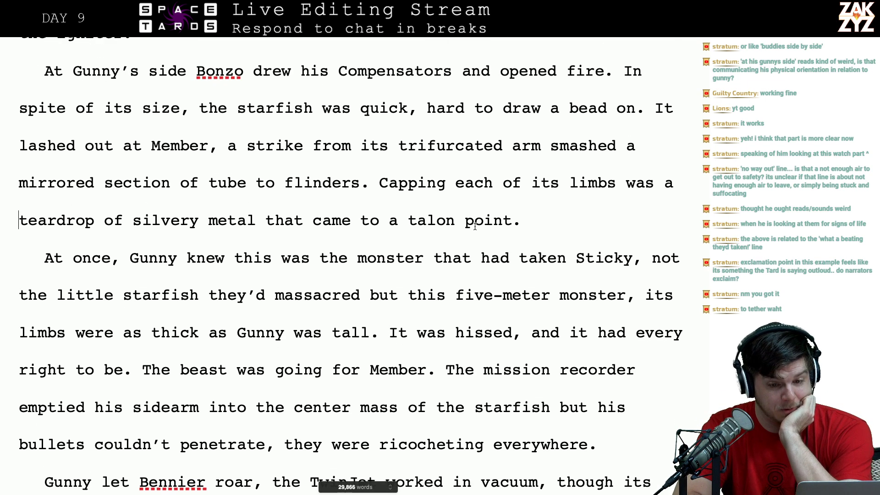
scroll(475, 227, up, 3)
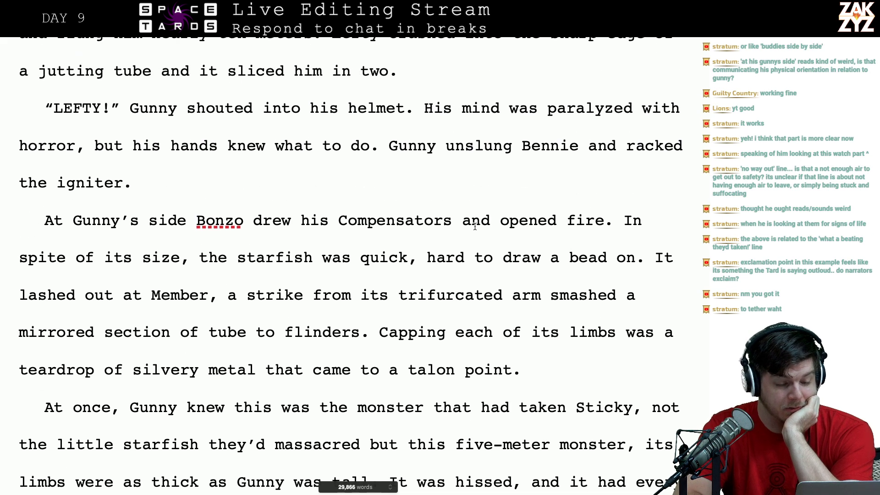
scroll(475, 227, down, 1)
key(Right)
key(Right)
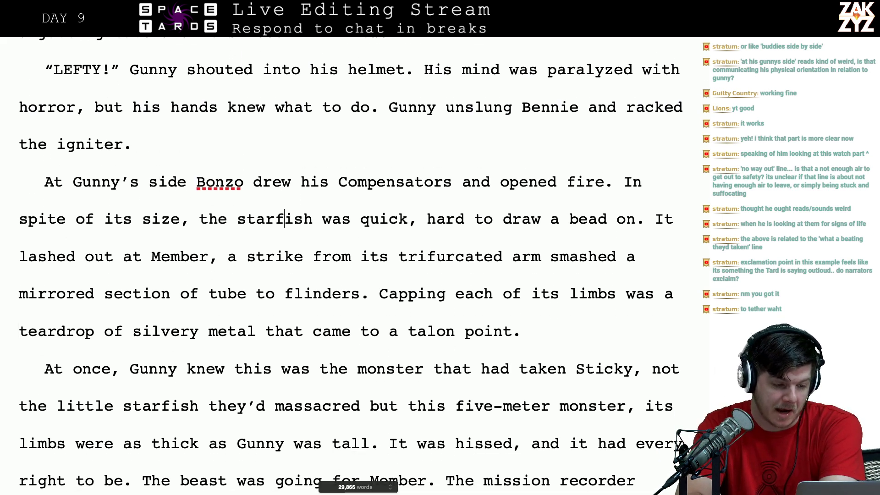
scroll(159, 198, down, 2)
click(159, 199)
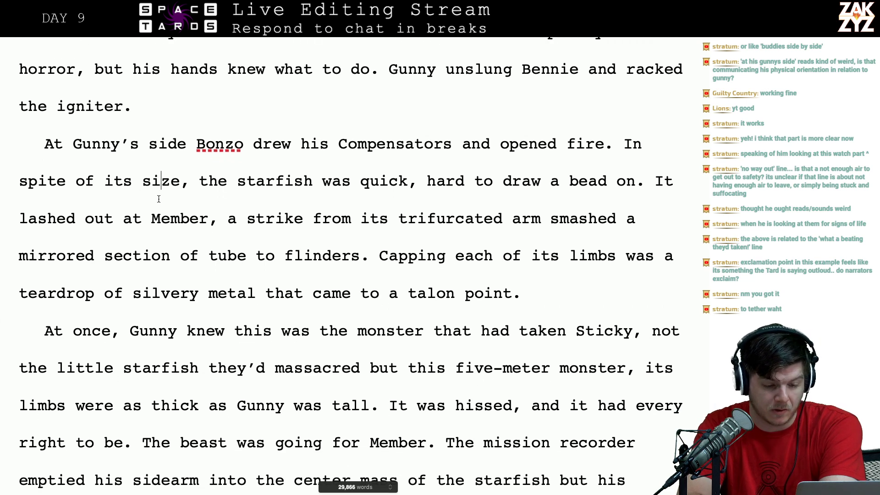
key(Right)
key(Right)
key(Right)
key(Right)
key(Right)
key(Right)
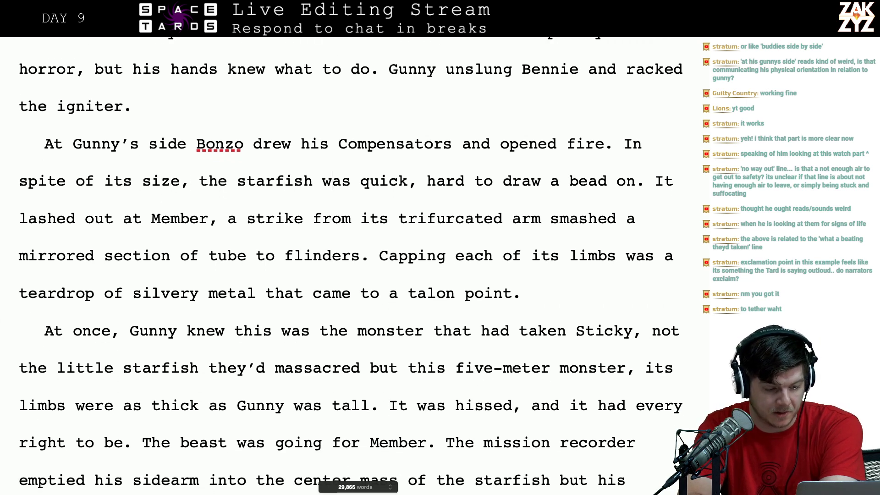
key(Right)
key(Right)
key(Right)
key(Right)
key(Right)
key(Right)
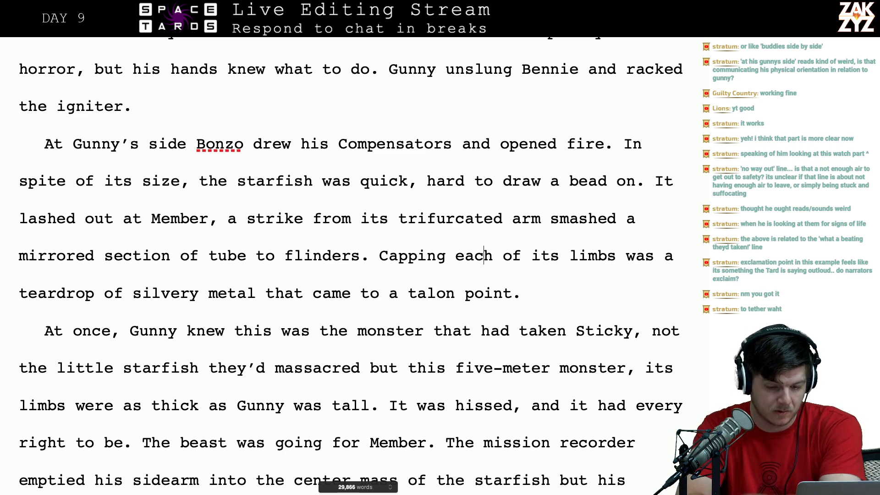
- Remove "mirrored" before "section" and insert "metal" before "tube" in the smashed-tube sentence
click(96, 256)
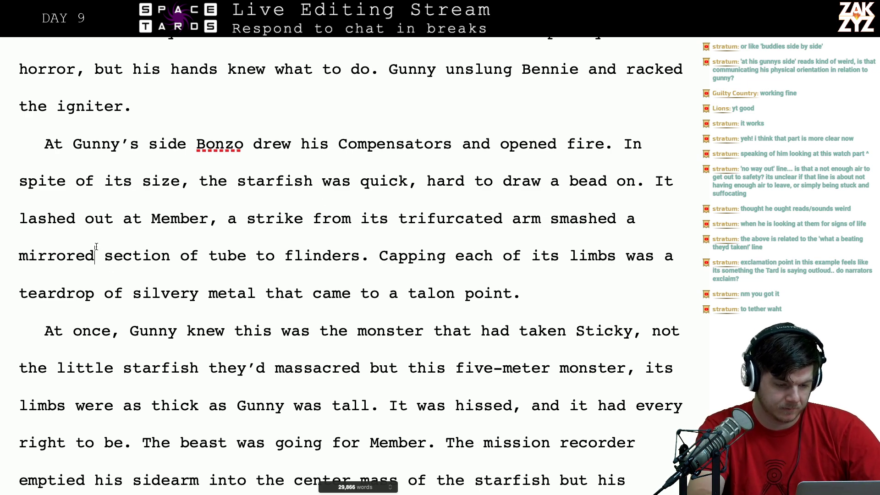
key(BackSpace)
key(BackSpace)
key(BackSpace)
key(BackSpace)
key(BackSpace)
key(BackSpace)
key(BackSpace)
key(BackSpace)
key(BackSpace)
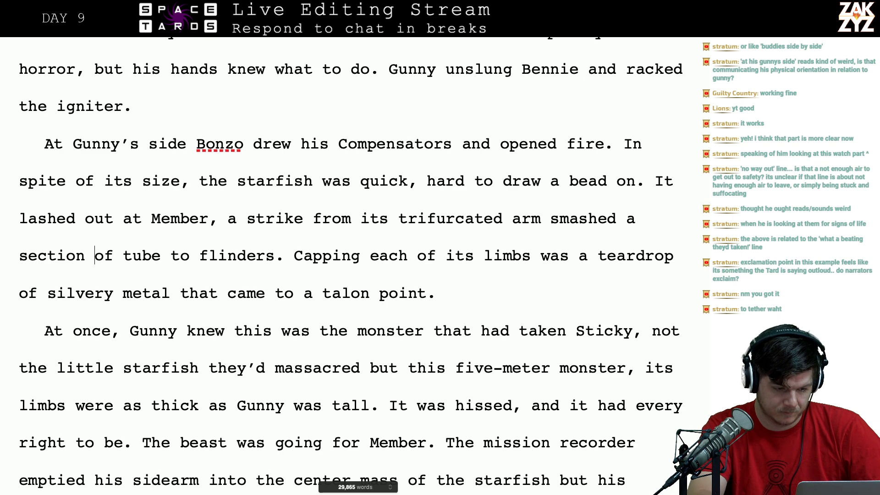
text(metal)
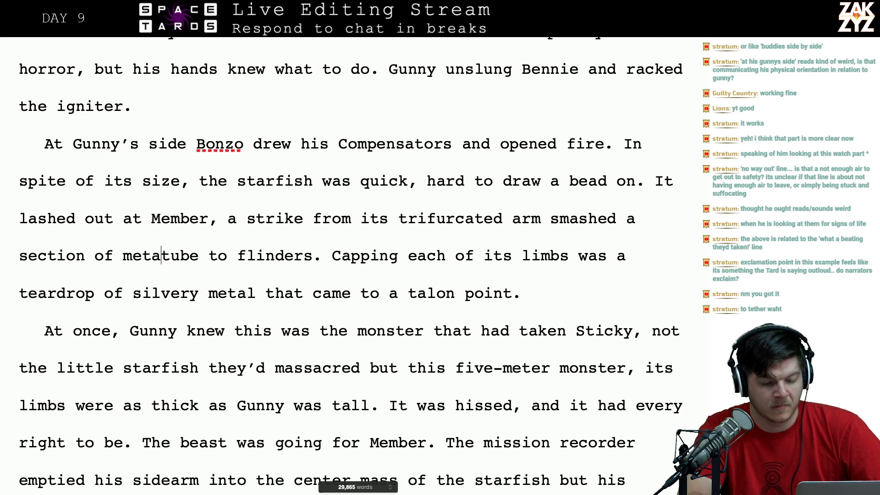
key(Left)
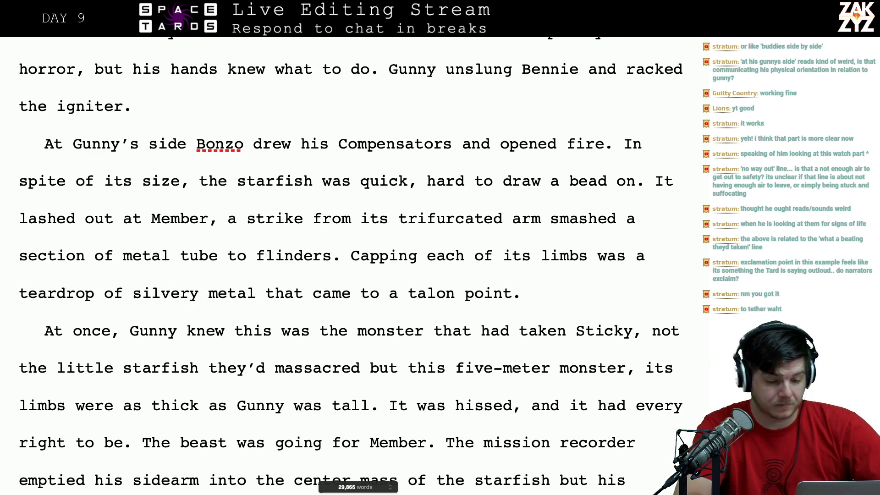
- Insert "one of" before "its trifurcated" and make "arm" plural in the sentence about the strike at Member
click(352, 217)
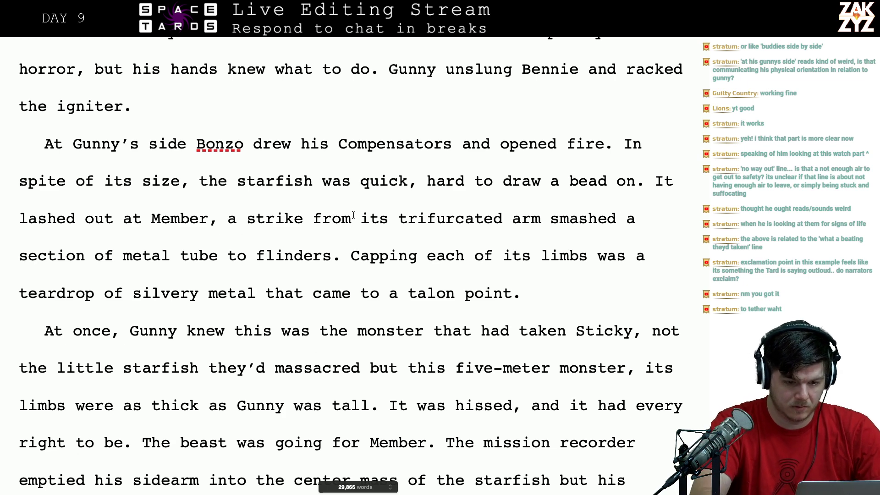
text(one of)
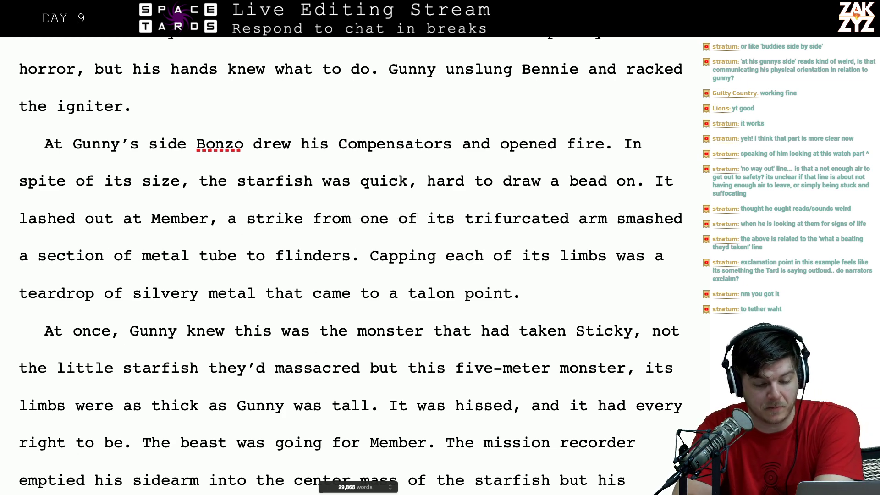
key(Right)
key(Right)
key(Right)
key(Right)
key(Right)
key(Right)
key(Right)
key(Right)
key(Right)
key(Right)
key(Right)
key(Right)
key(Right)
key(Right)
key(Right)
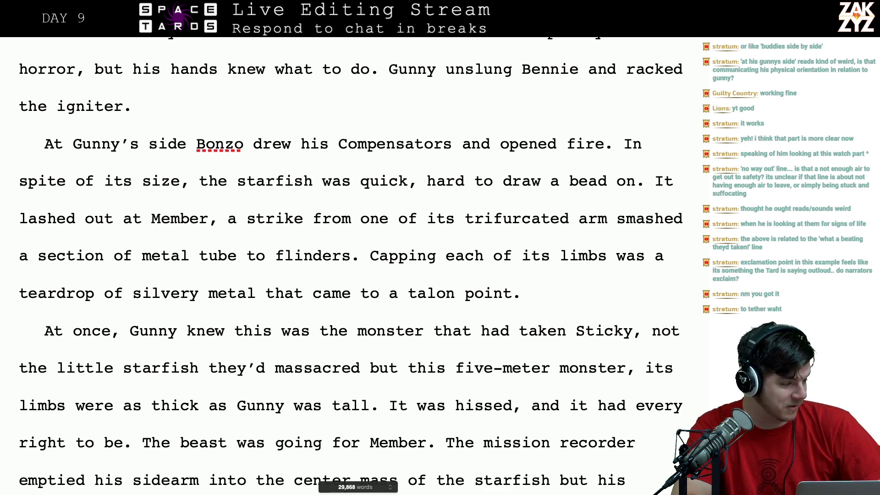
text(s)
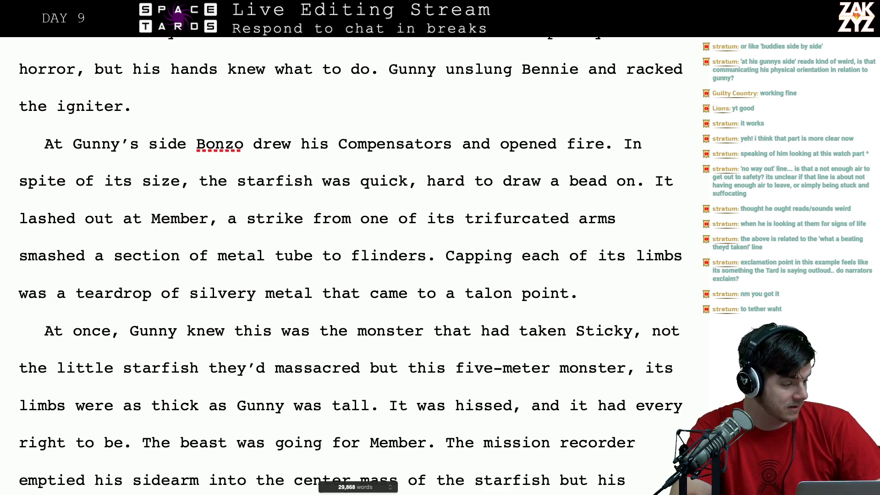
scroll(351, 270, down, 1)
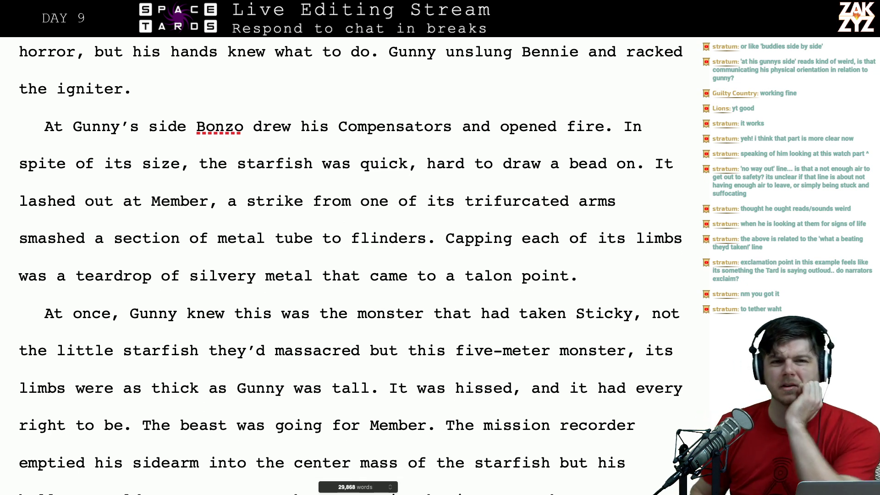
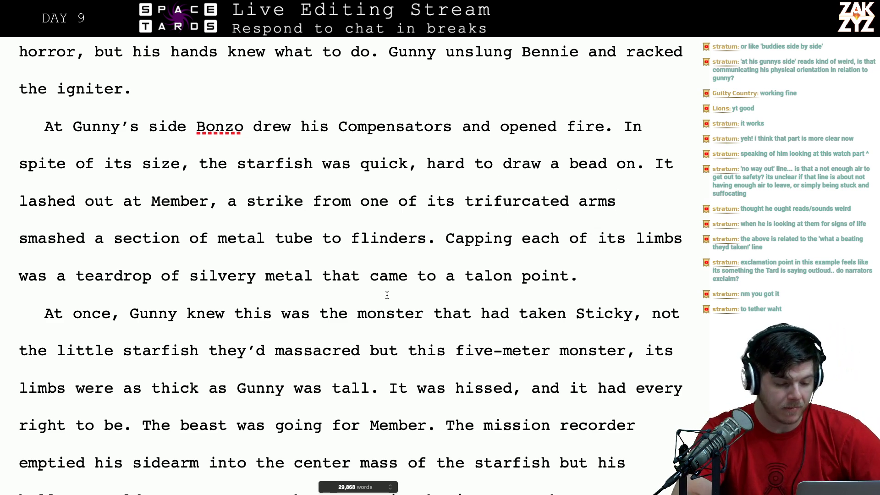
scroll(387, 294, down, 1)
scroll(533, 289, down, 1)
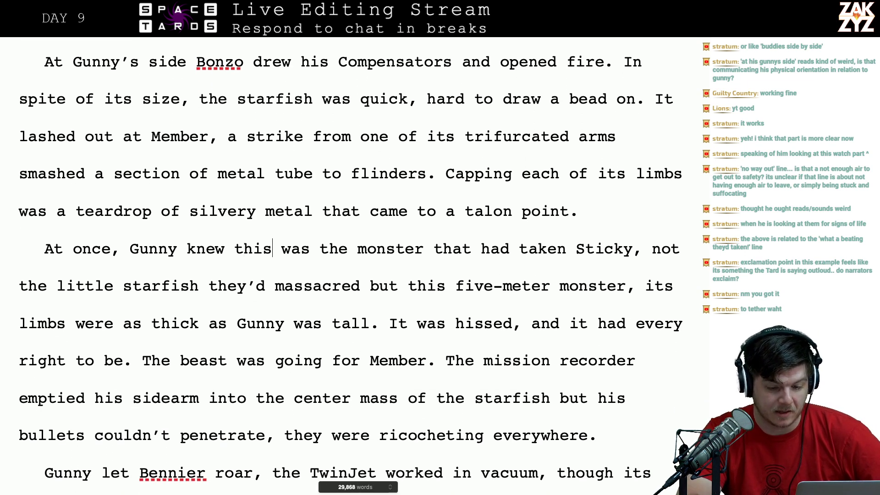
click(351, 286)
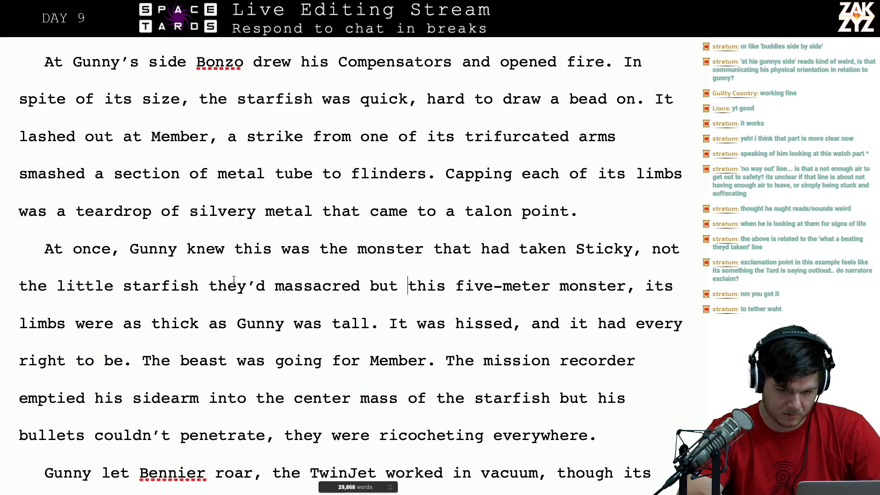
click(656, 277)
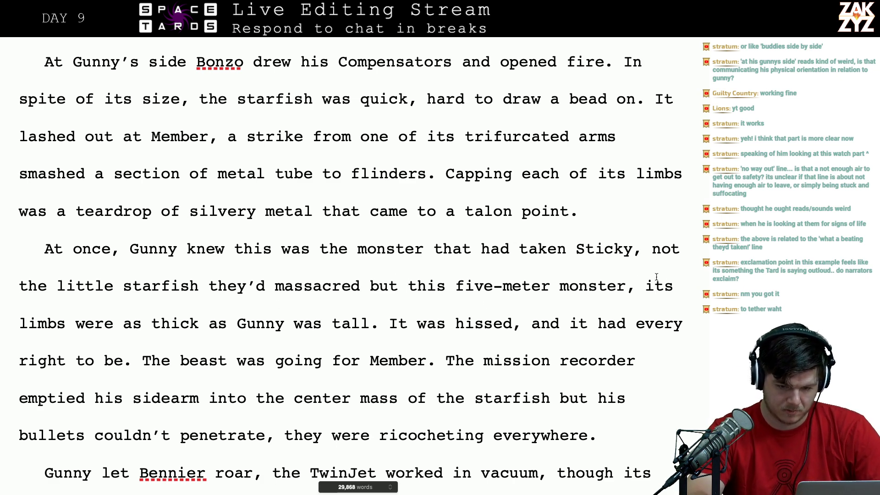
click(643, 249)
key(BackSpace)
text(. )
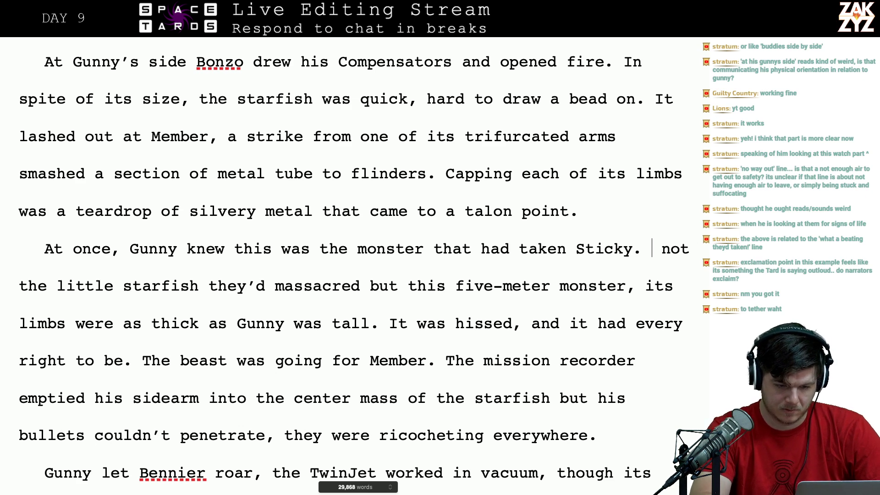
text(The)
key(BackSpace)
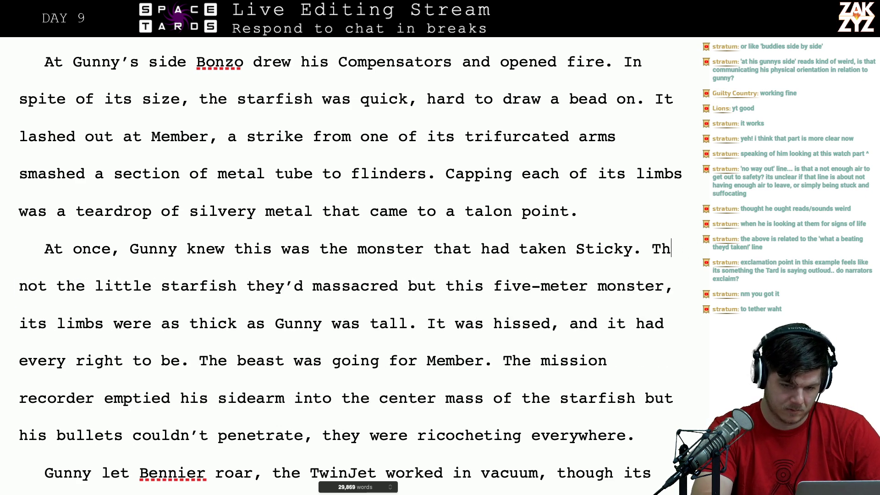
key(BackSpace)
key(BackSpace)
key(BackSpace)
key(BackSpace)
text(, not th)
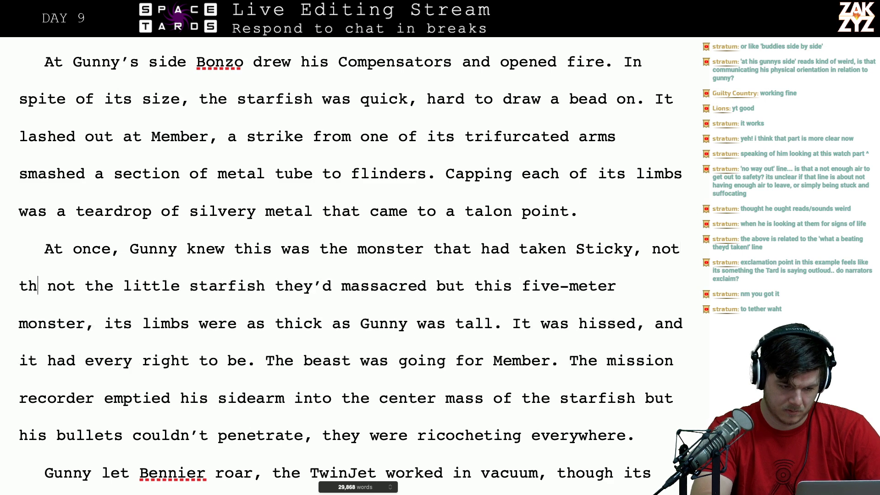
text(e little starfis)
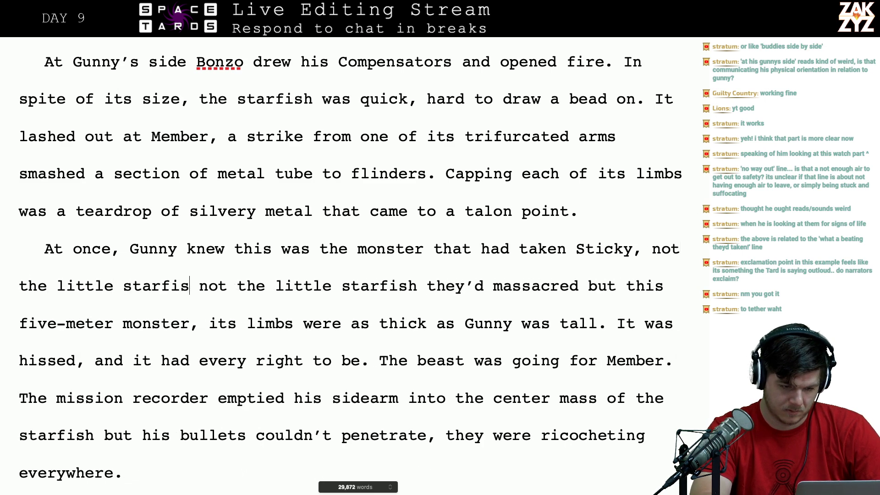
text(h they'd)
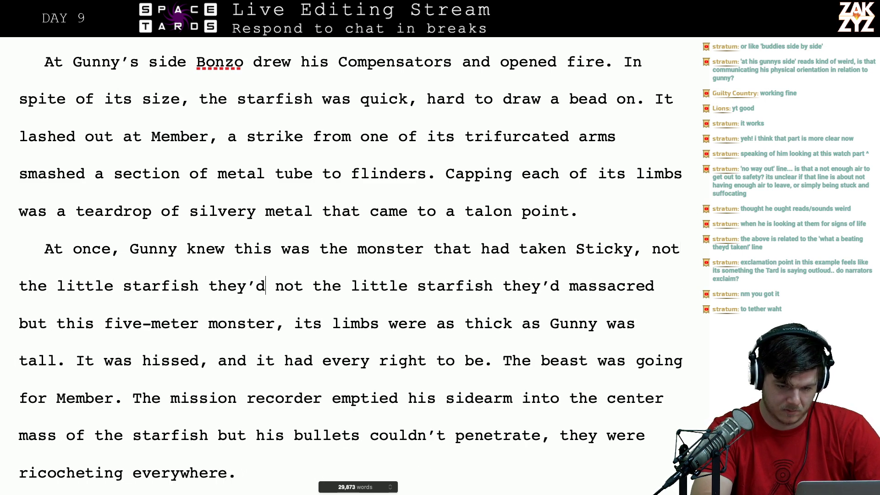
key(BackSpace)
key(BackSpace)
key(BackSpace)
key(BackSpace)
key(BackSpace)
key(BackSpace)
key(BackSpace)
key(BackSpace)
key(BackSpace)
key(BackSpace)
key(BackSpace)
key(BackSpace)
key(BackSpace)
key(BackSpace)
key(BackSpace)
key(BackSpace)
key(BackSpace)
key(BackSpace)
key(BackSpace)
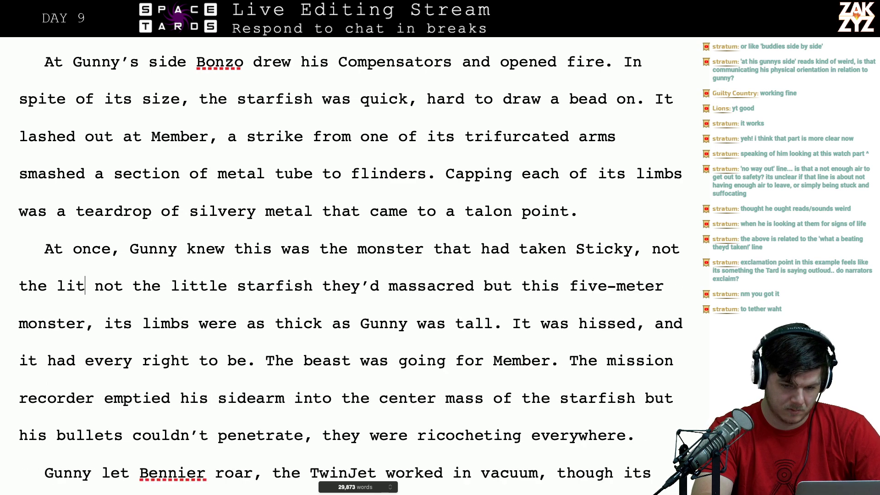
key(BackSpace)
key(BackSpace)
key(BackSpace)
key(BackSpace)
key(BackSpace)
key(BackSpace)
key(BackSpace)
key(BackSpace)
key(BackSpace)
key(BackSpace)
key(BackSpace)
key(BackSpace)
key(BackSpace)
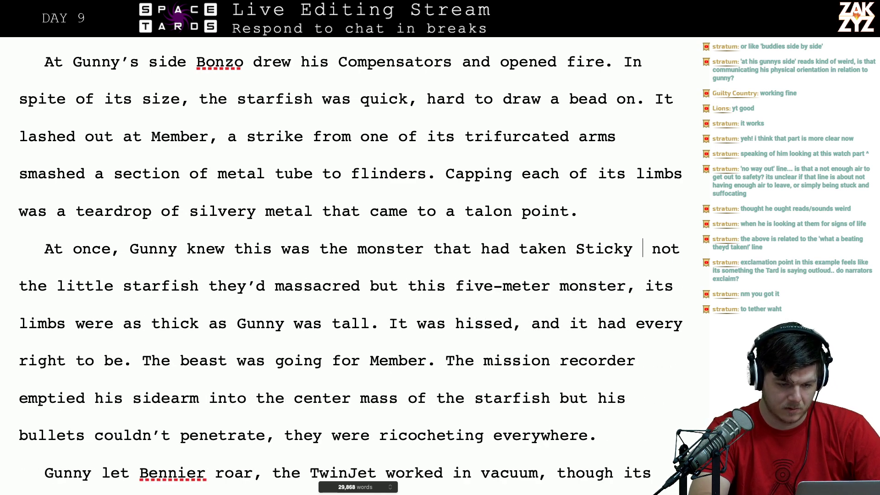
key(BackSpace)
text(.)
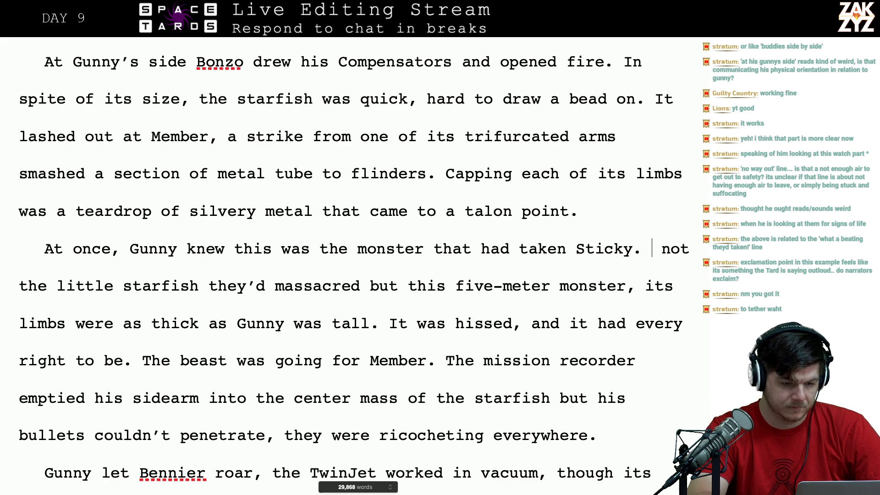
- After "taken Sticky.", begin a new sentence reading "The little ones they'd massacred looked tiny before this five meter monster,"
scroll(351, 266, up, 15)
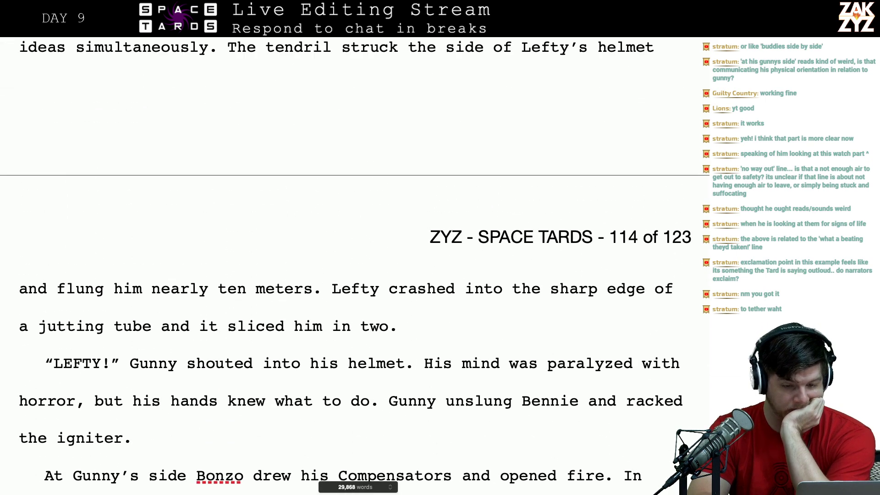
scroll(351, 266, down, 15)
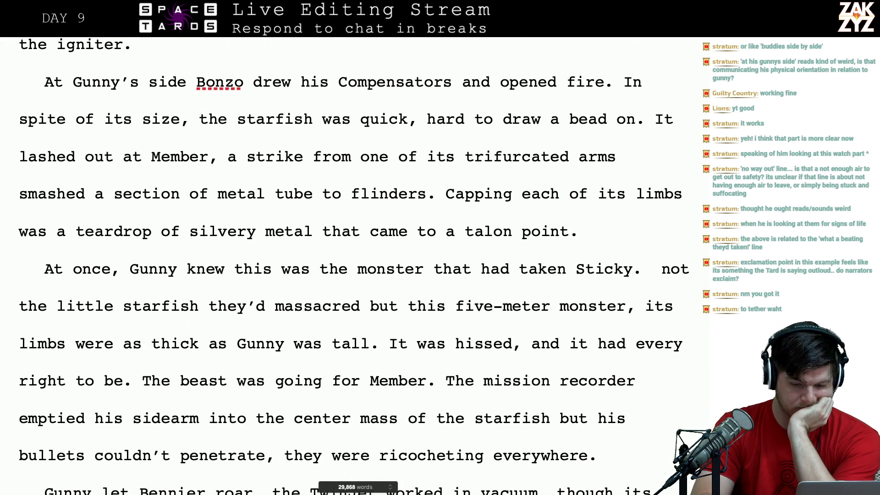
text(The )
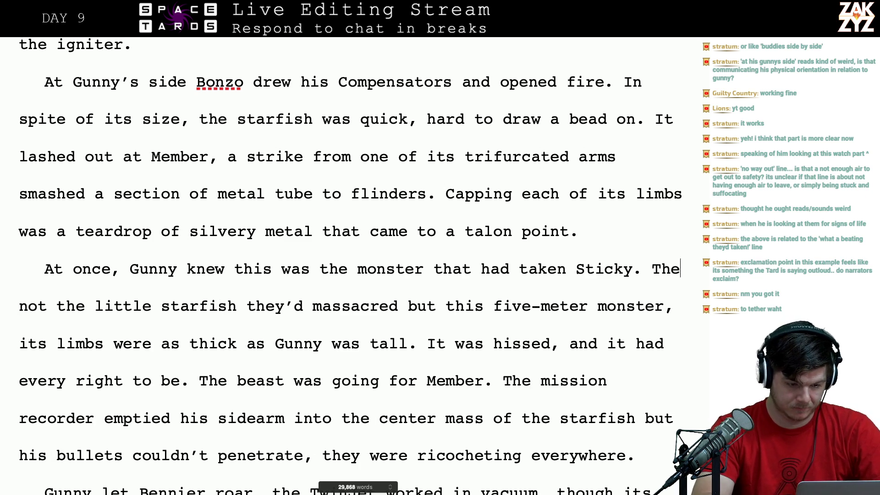
text(little ones )
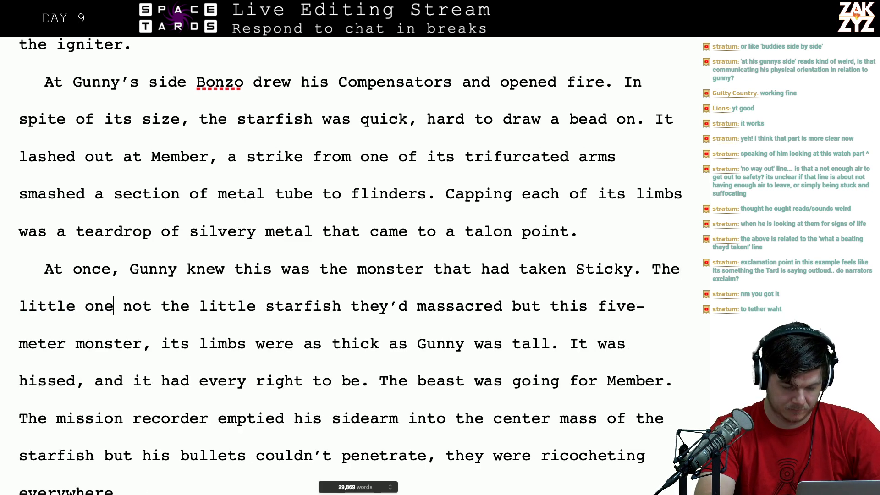
text(they'd massacre)
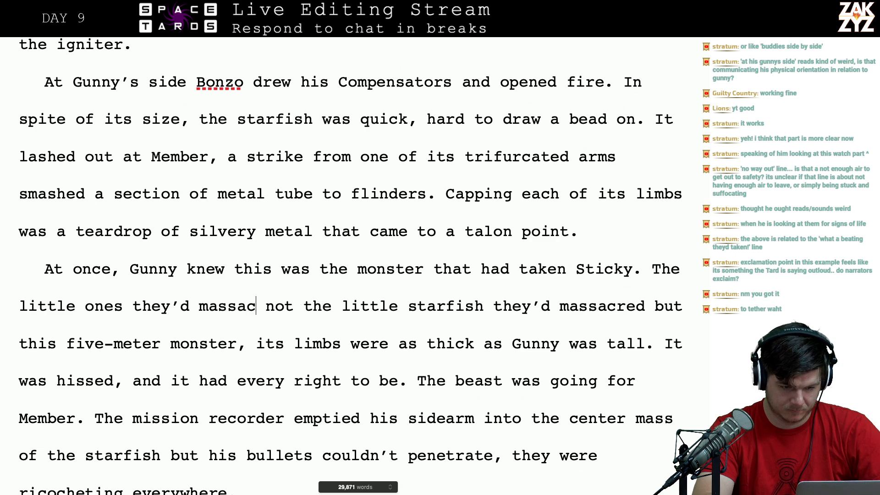
text(d looked )
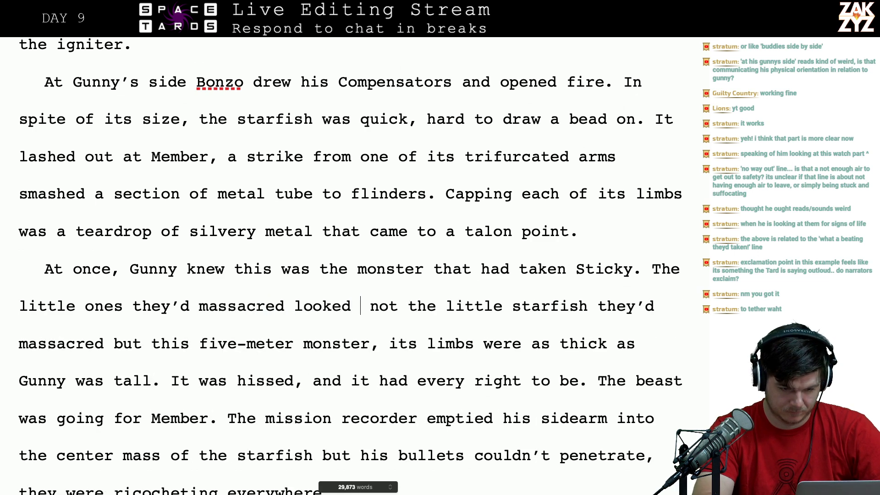
text(tiny)
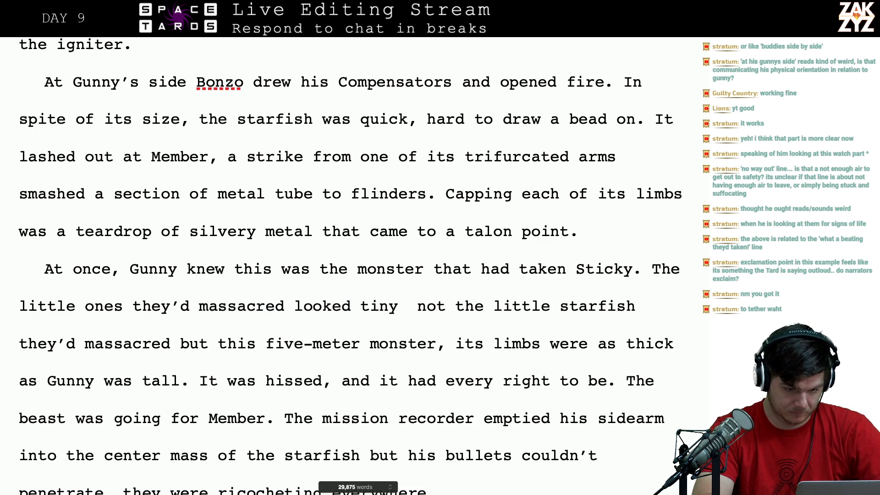
text( before this five )
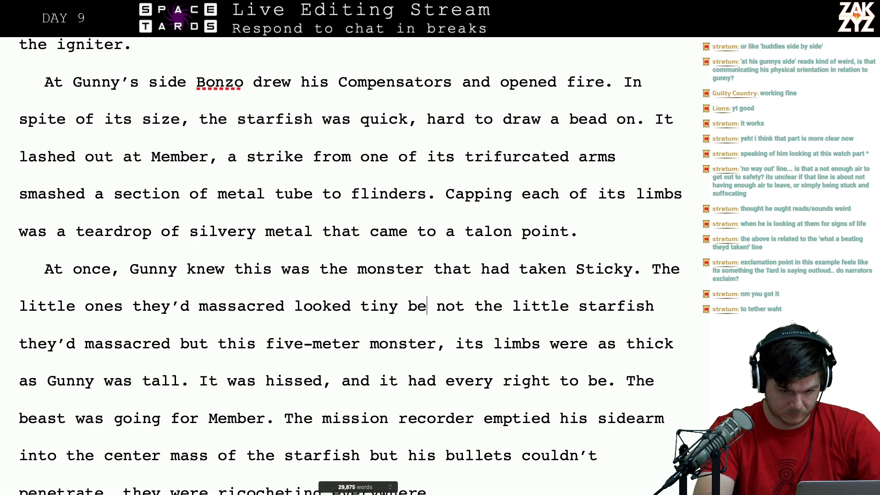
text(meter monster, )
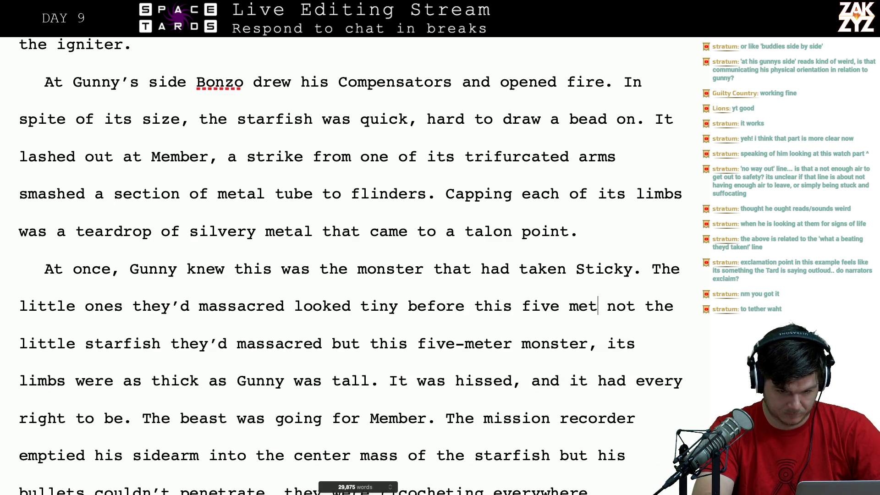
- Complete the sentence after "this five meter monster," with "the big starfish's limbs were as thick as gunny was tall."
text(the )
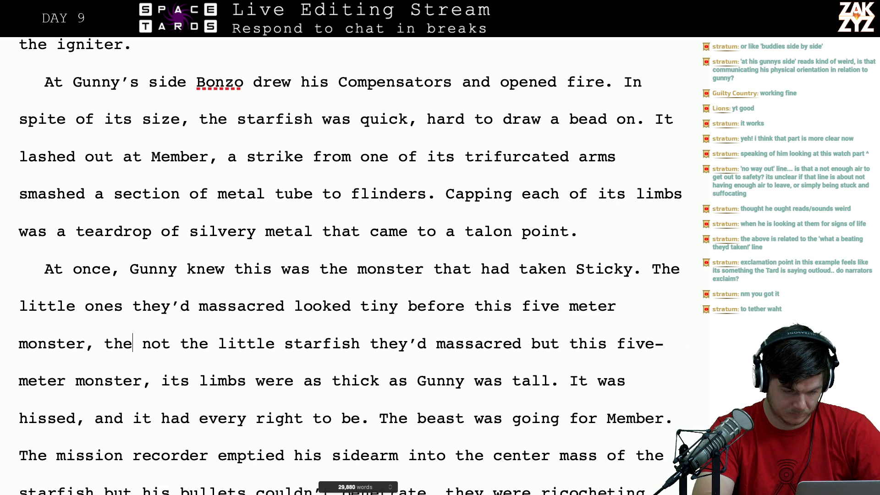
text(s)
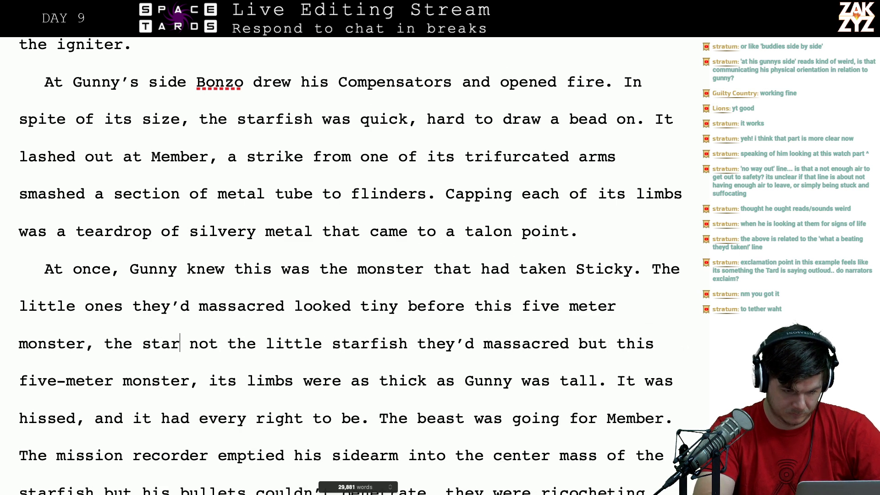
text(tarfish's arms)
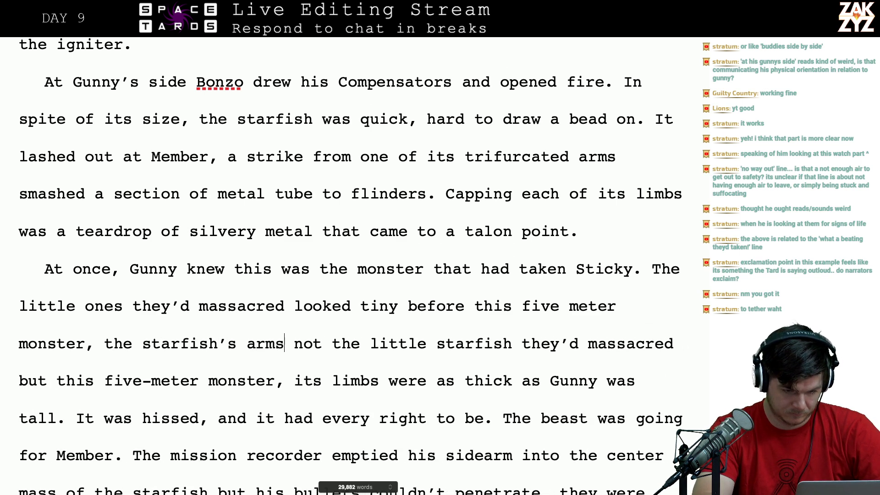
key(BackSpace)
key(BackSpace)
key(BackSpace)
key(BackSpace)
key(BackSpace)
text(limbs were as thi)
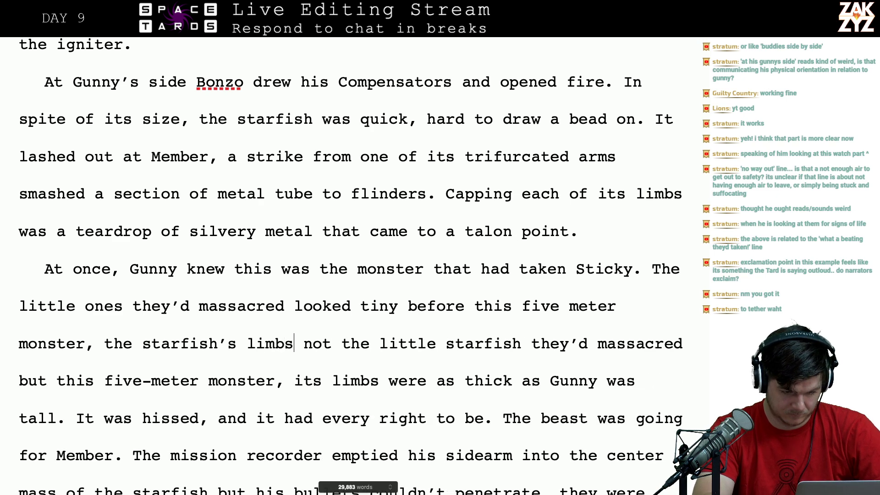
text(ck s g)
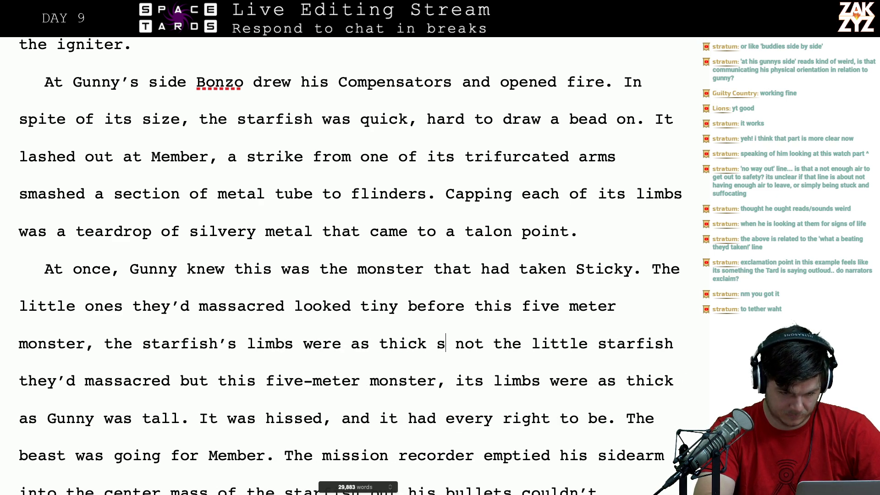
key(BackSpace)
key(BackSpace)
key(BackSpace)
key(BackSpace)
text(as gunny was ta)
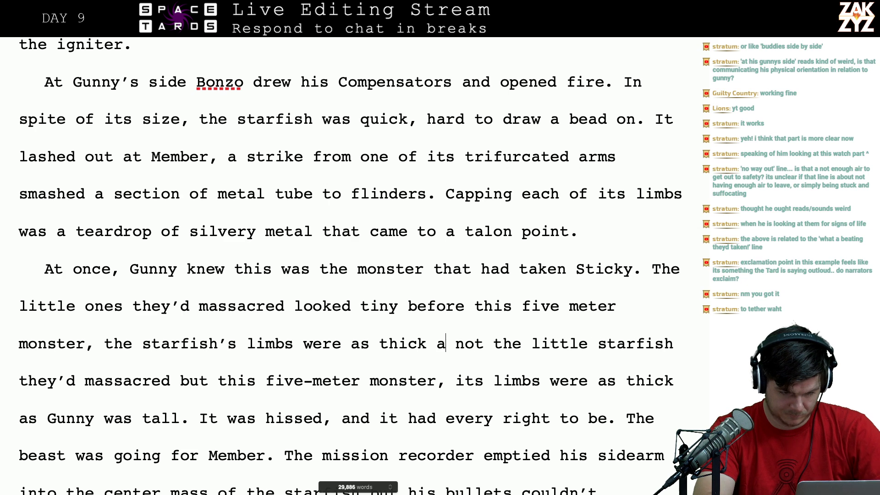
text(ll. )
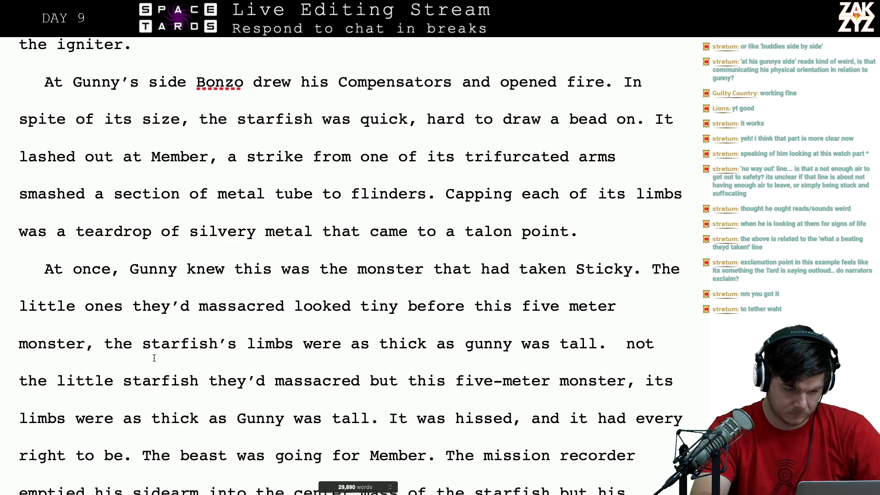
text(b)
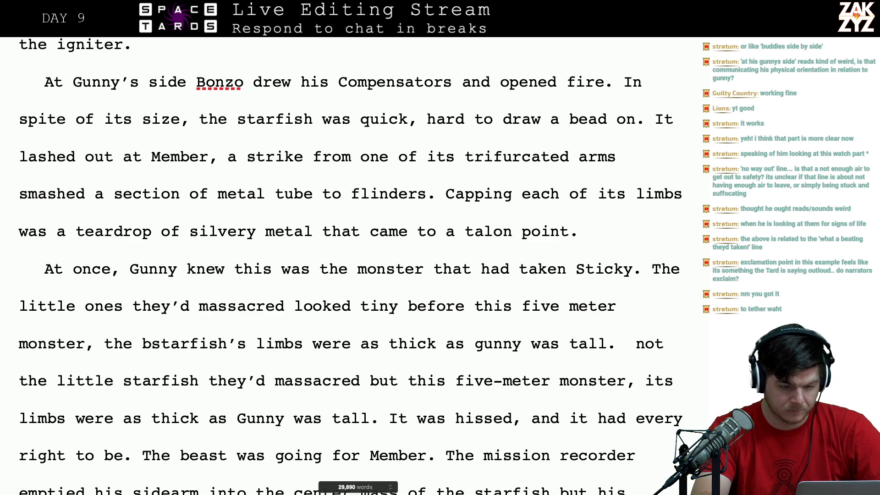
text(ig)
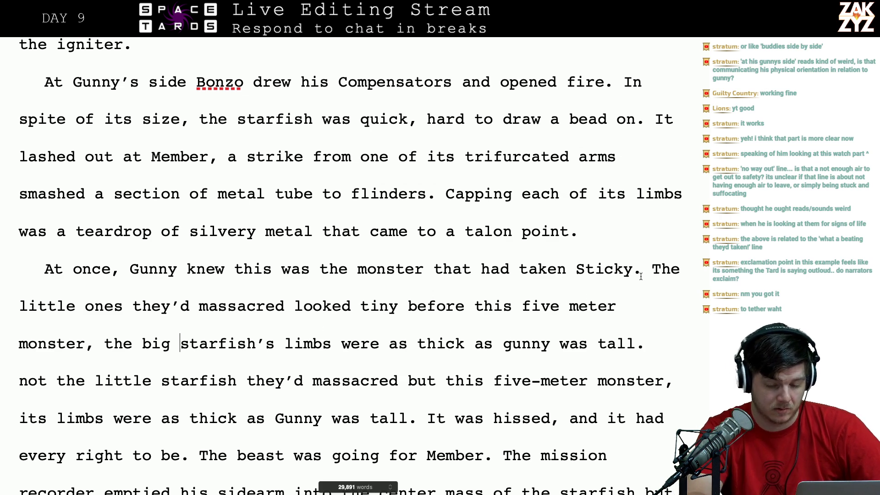
- Break the paragraph after "taken Sticky." and continue the first part with "The big starfish was five meters in diam"
key(Return)
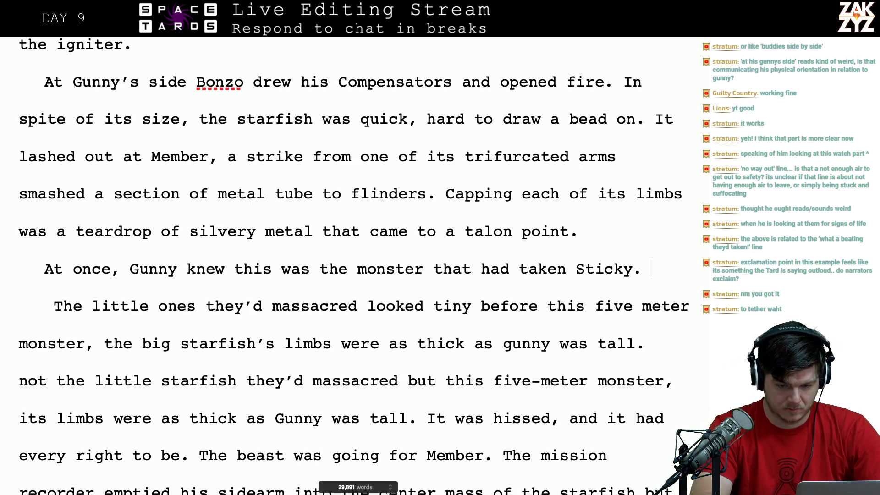
text(The big starfis)
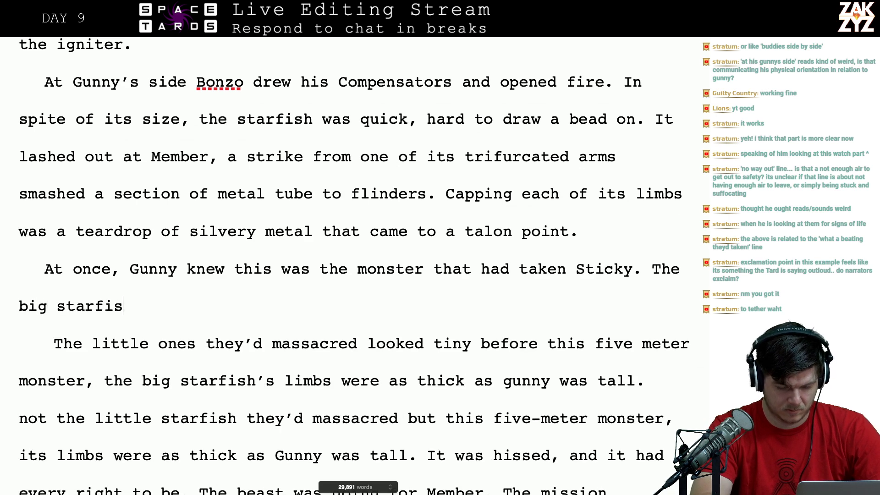
text(h was five)
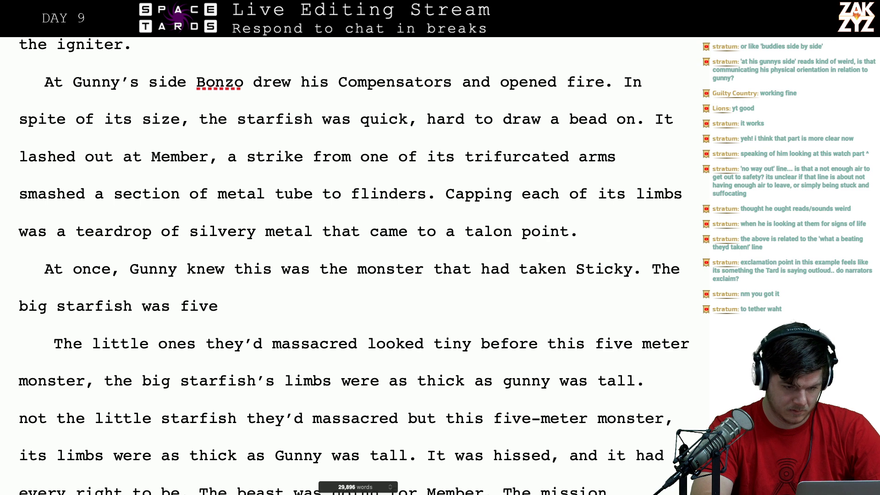
text(meters in diam)
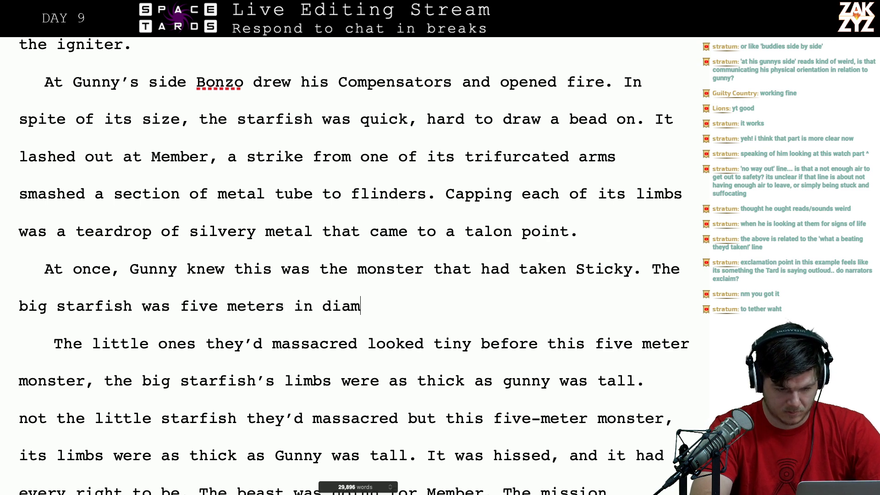
- Complete the sentence about the big starfish so it reads "five meters in diameter, its limbs were as thick as gunny was tall."
text(eter)
text(, it)
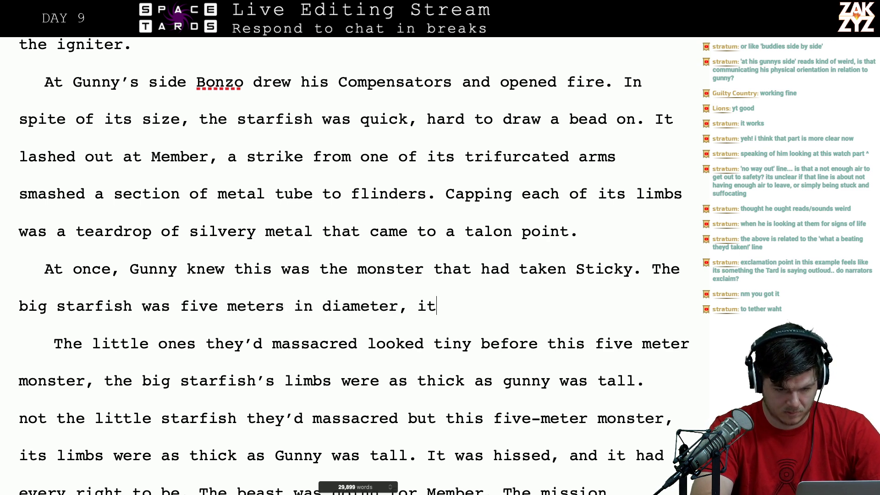
text(s limbs wer)
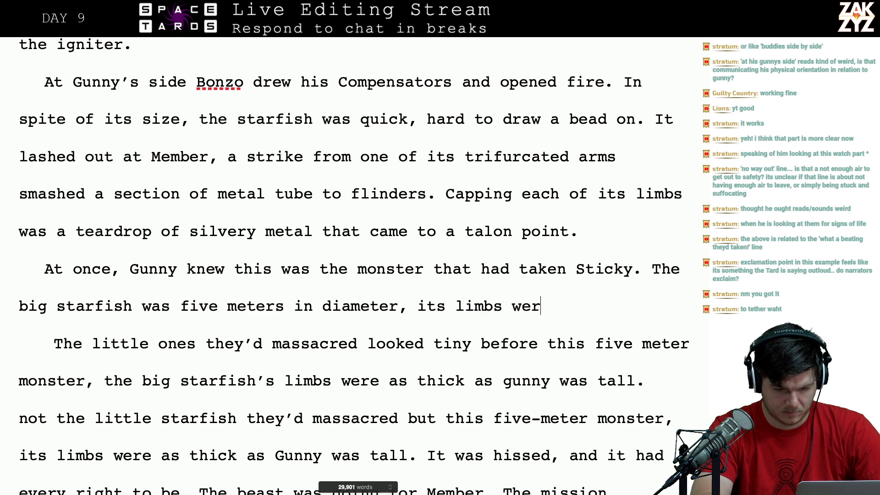
text(e as thick as gunny was tall.)
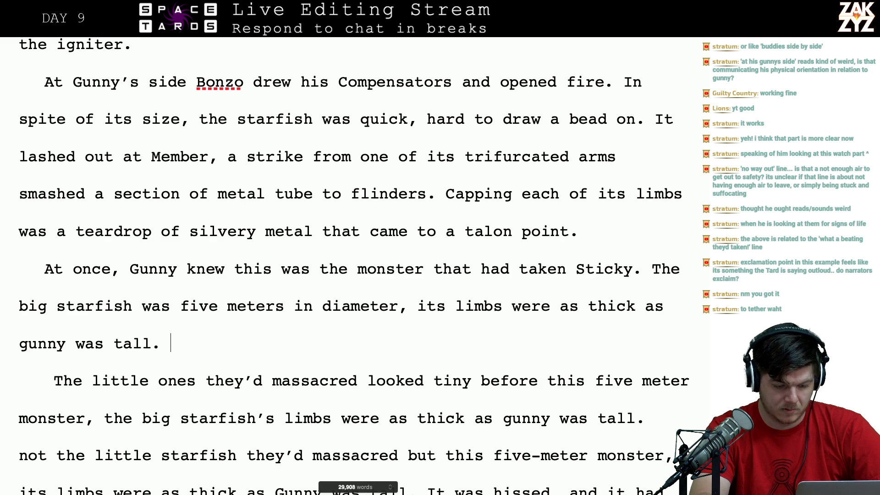
- Replace the paragraph break and old draft from "The little ones" through the "It" before "was hissed" with "The big starfish"
key(shift+Down)
key(shift+Down)
key(shift+Down)
key(shift+Down)
key(shift+Right)
key(shift+Right)
key(shift+Right)
key(shift+Right)
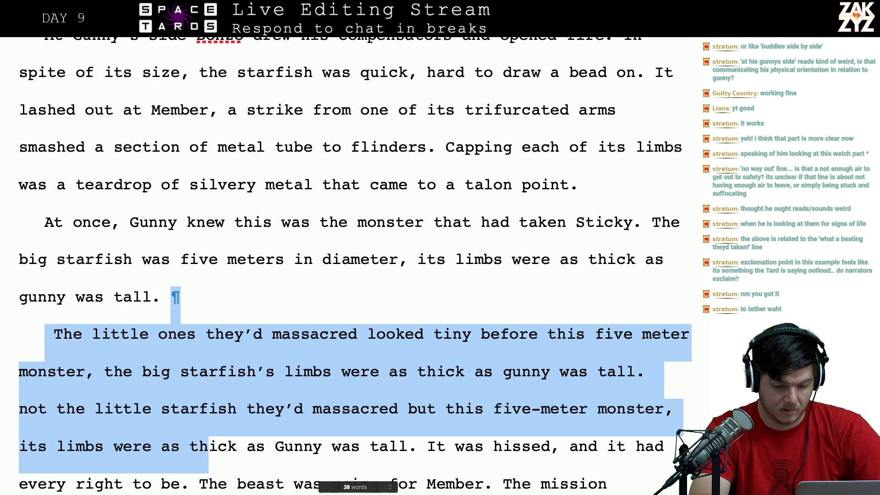
key(shift+Right)
key(shift+Right)
key(shift+Right)
key(shift+Right)
key(shift+Right)
key(shift+Right)
key(shift+Right)
key(shift+Right)
key(shift+Right)
key(shift+Right)
key(shift+Right)
key(shift+Right)
key(shift+Right)
key(shift+Right)
key(shift+Right)
key(shift+Right)
key(shift+Right)
key(shift+Right)
key(shift+Right)
key(shift+Right)
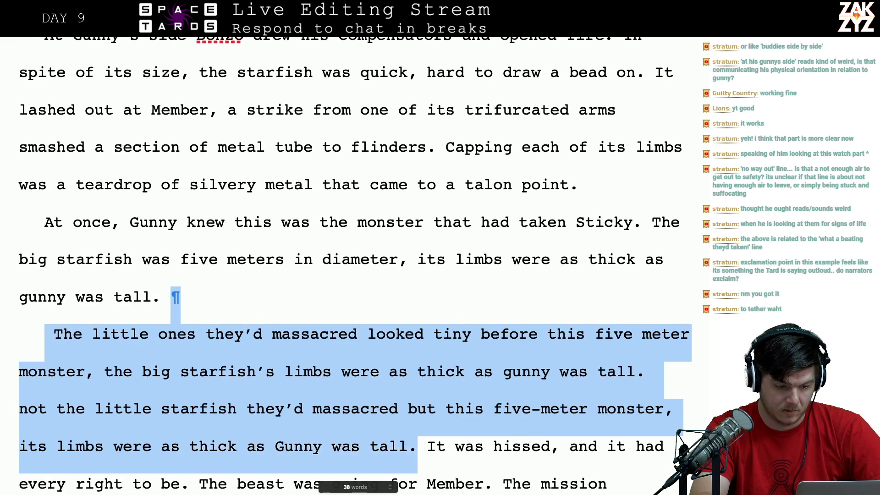
key(BackSpace)
key(BackSpace)
key(BackSpace)
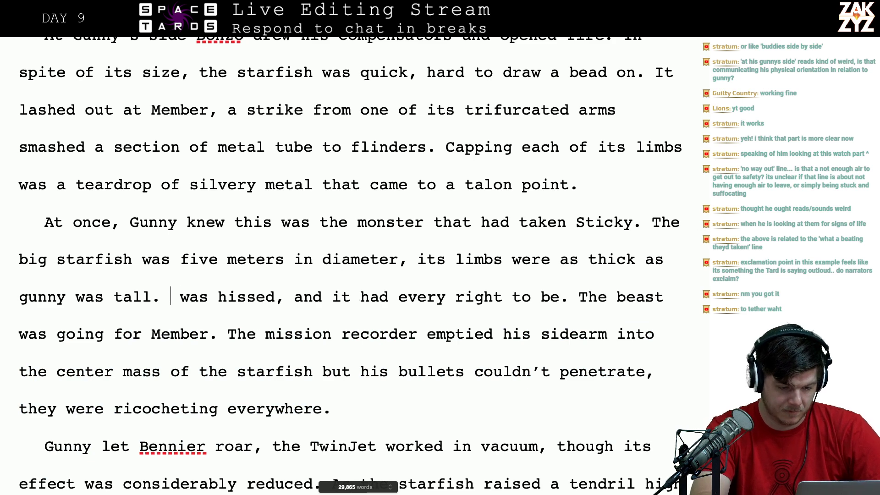
text(The big starfish)
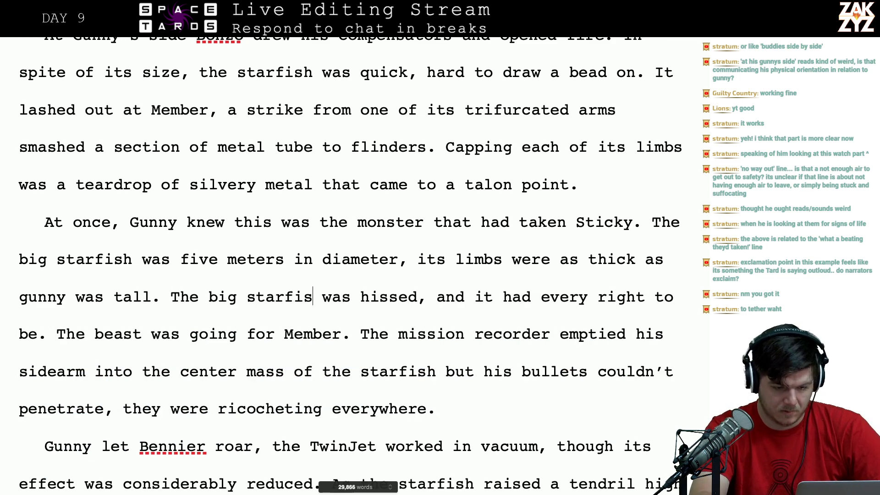
key(Right)
key(Down)
key(Left)
key(Up)
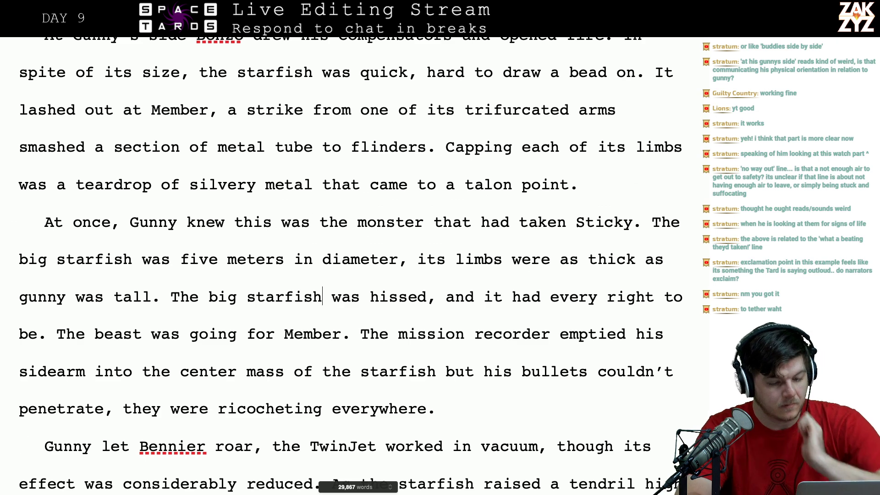
scroll(443, 219, down, 1)
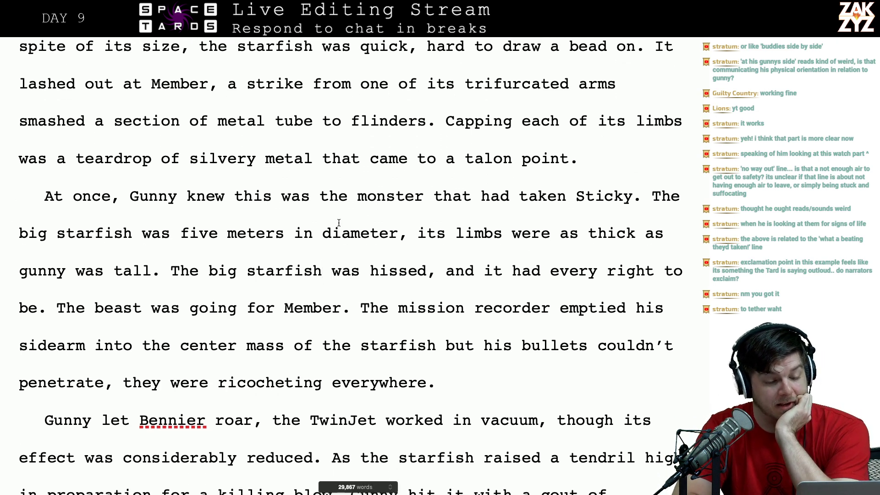
click(264, 201)
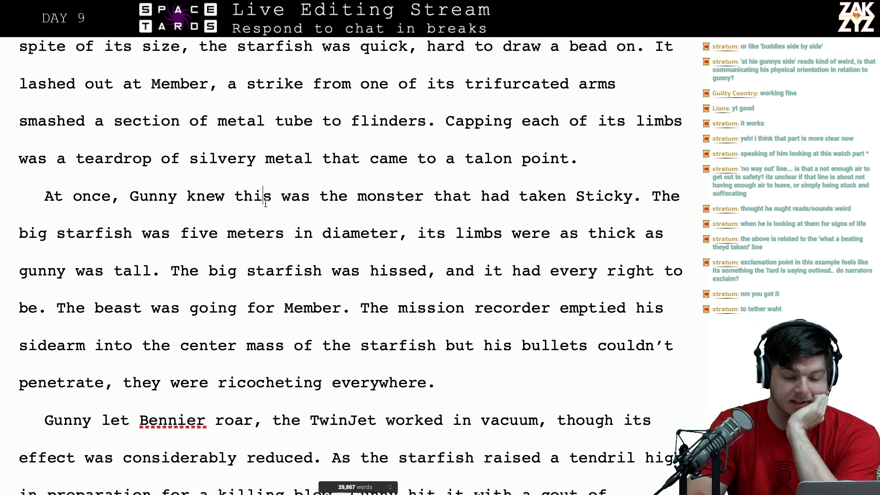
key(Right)
key(Right)
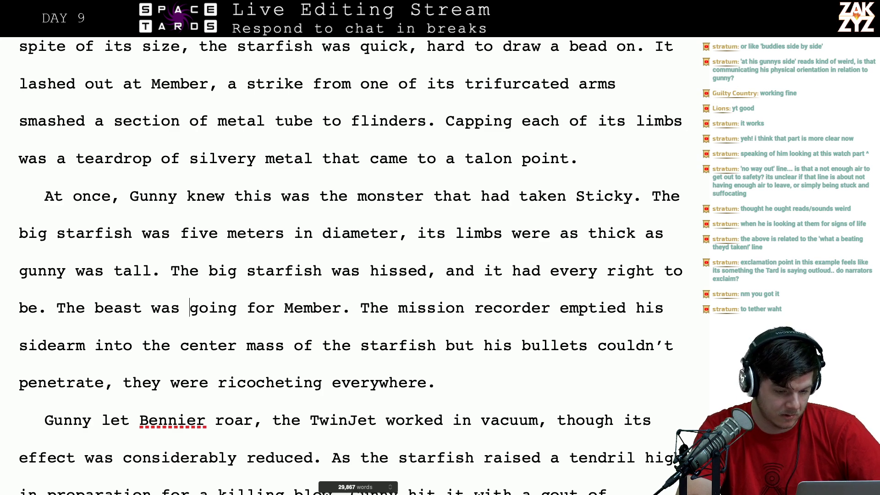
- Start a new paragraph at the sentence "The beast was going for Member."
click(56, 308)
key(Return)
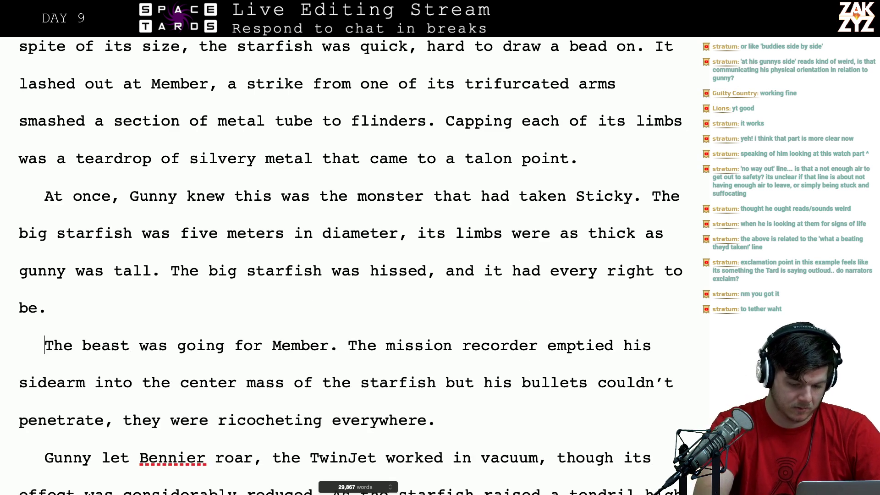
text(It kept)
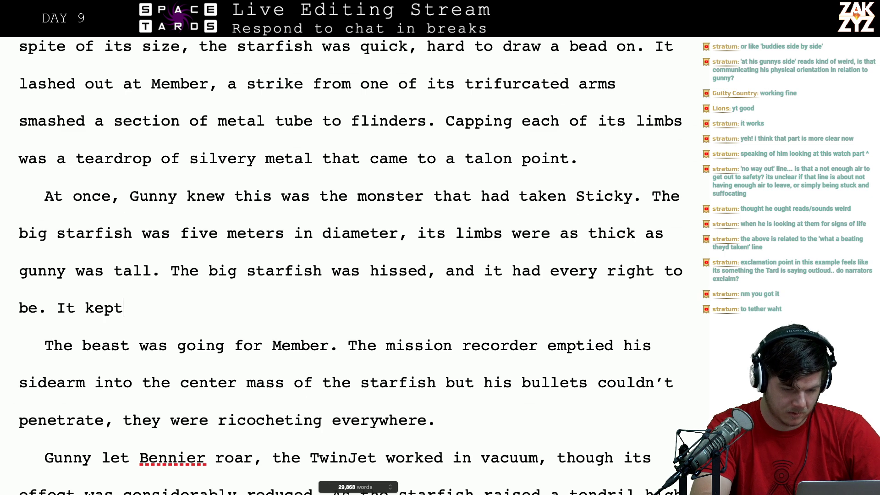
text( going after member.)
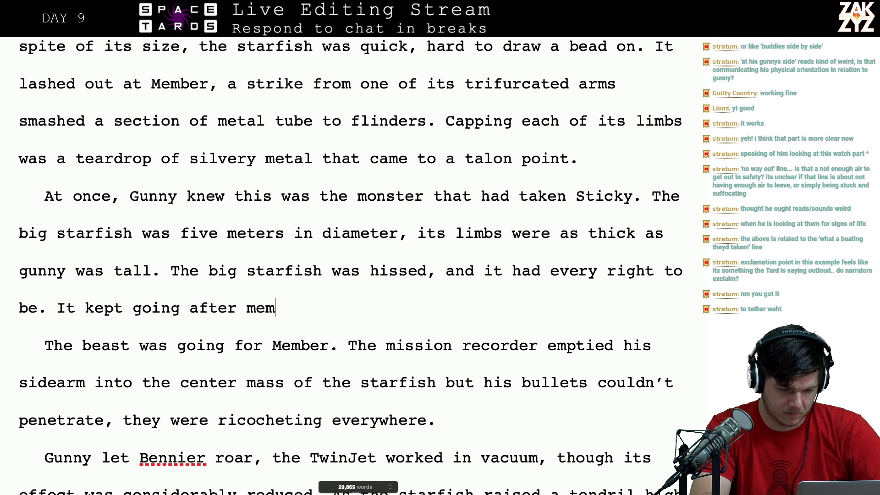
key(BackSpace)
key(BackSpace)
key(BackSpace)
key(BackSpace)
key(BackSpace)
key(BackSpace)
key(BackSpace)
key(BackSpace)
key(BackSpace)
key(BackSpace)
key(BackSpace)
key(BackSpace)
key(BackSpace)
key(BackSpace)
key(BackSpace)
key(BackSpace)
key(BackSpace)
key(BackSpace)
key(BackSpace)
key(BackSpace)
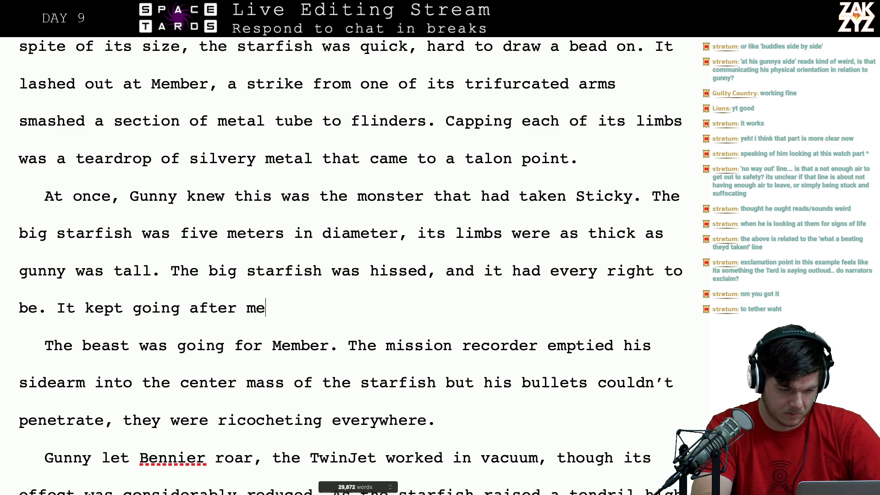
key(BackSpace)
key(BackSpace)
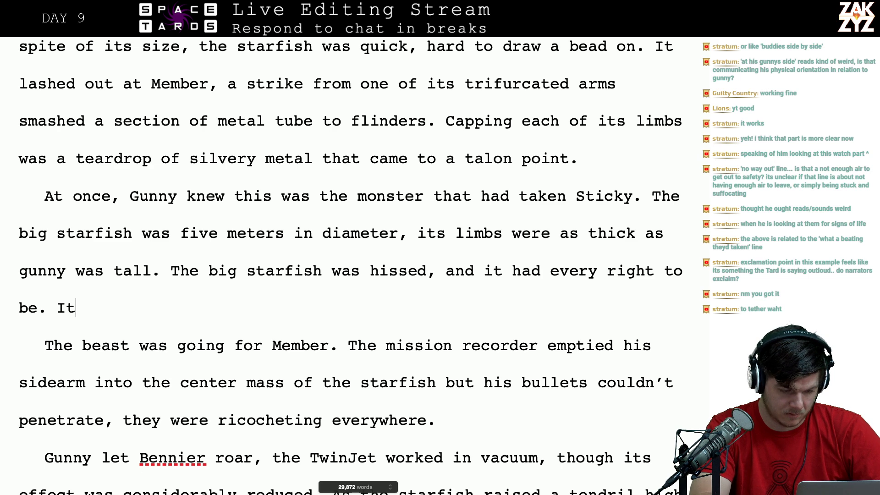
text(was going for )
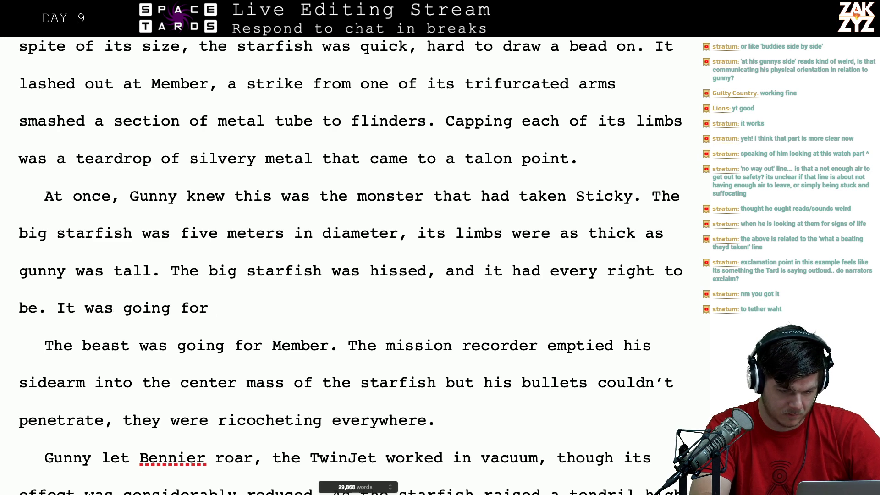
text(mebmer)
key(BackSpace)
key(BackSpace)
key(BackSpace)
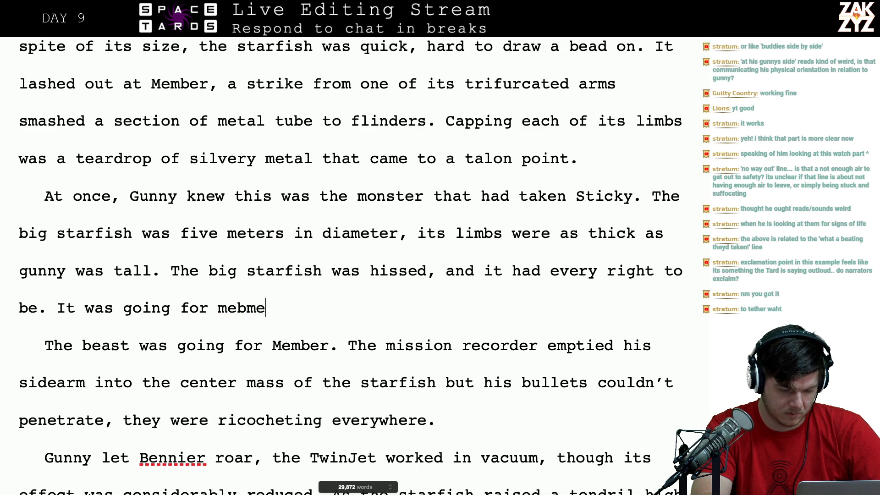
key(BackSpace)
key(BackSpace)
key(BackSpace)
key(BackSpace)
key(BackSpace)
key(BackSpace)
key(BackSpace)
key(BackSpace)
key(BackSpace)
key(BackSpace)
key(BackSpace)
key(BackSpace)
key(BackSpace)
key(BackSpace)
key(BackSpace)
key(BackSpace)
key(BackSpace)
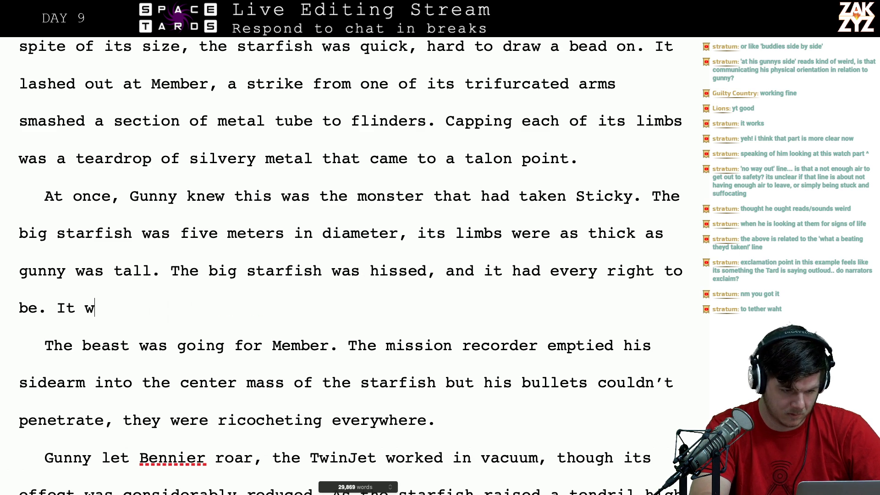
text(Was)
key(BackSpace)
key(BackSpace)
key(BackSpace)
key(BackSpace)
key(BackSpace)
key(BackSpace)
key(BackSpace)
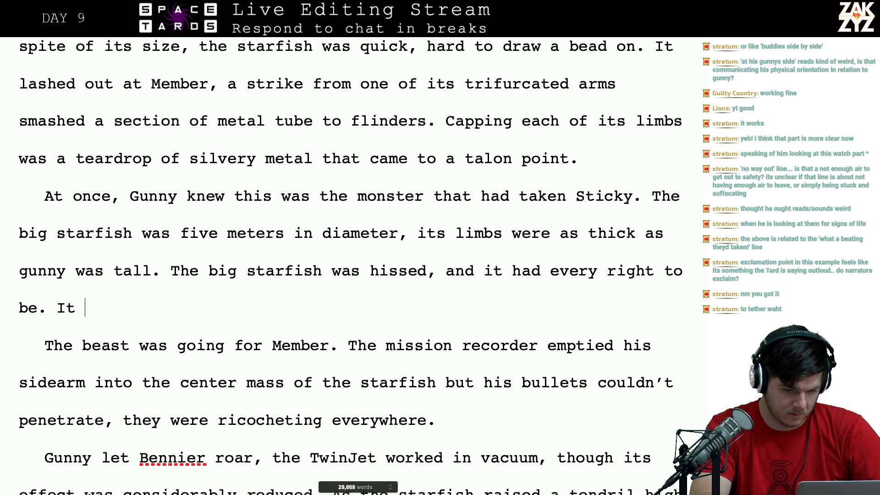
- Add "It wanted member." after "every right to be." and delete the following sentence "The beast was going for Member." with its paragraph break
text(It wanted member.)
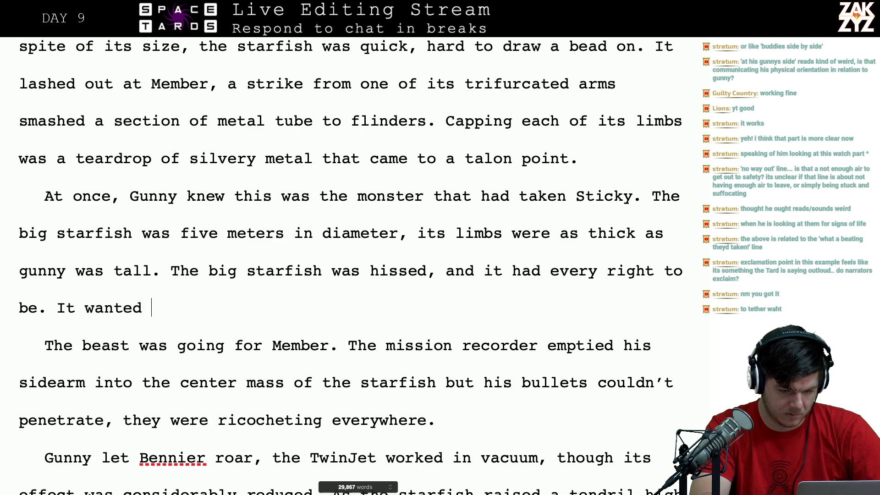
key(shift+Down)
key(shift+Right)
key(shift+Right)
key(shift+Right)
key(shift+Right)
key(shift+Right)
key(shift+Right)
key(shift+Right)
key(shift+Right)
key(shift+Right)
key(shift+Right)
key(shift+Right)
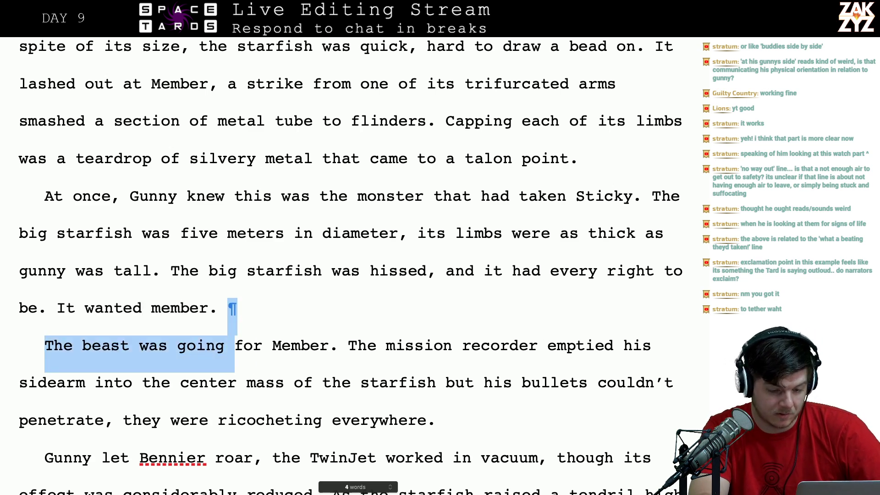
key(shift+Right)
key(BackSpace)
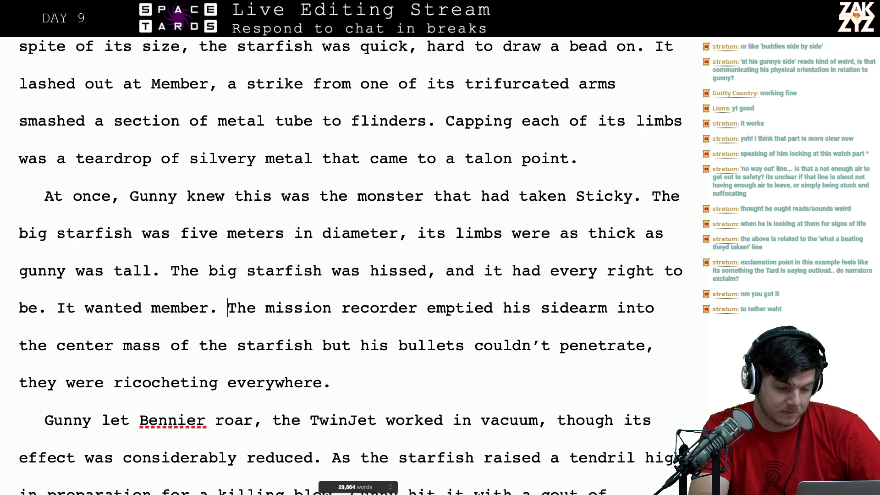
- Start a new paragraph at "The mission recorder" and capitalize "Member" in "It wanted Member."
key(Return)
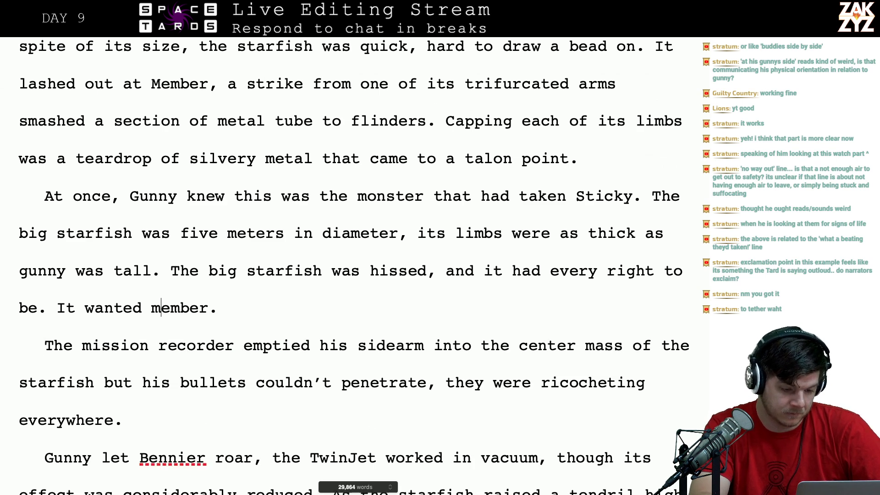
key(BackSpace)
text(M)
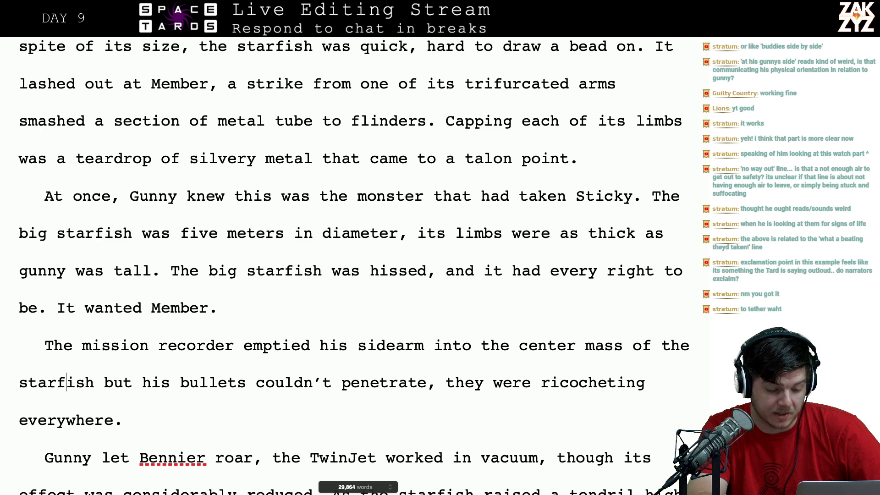
- Correct the misspelled name "Bennier" to "Bennie" in the paragraph starting "Gunny let"
scroll(186, 260, down, 5)
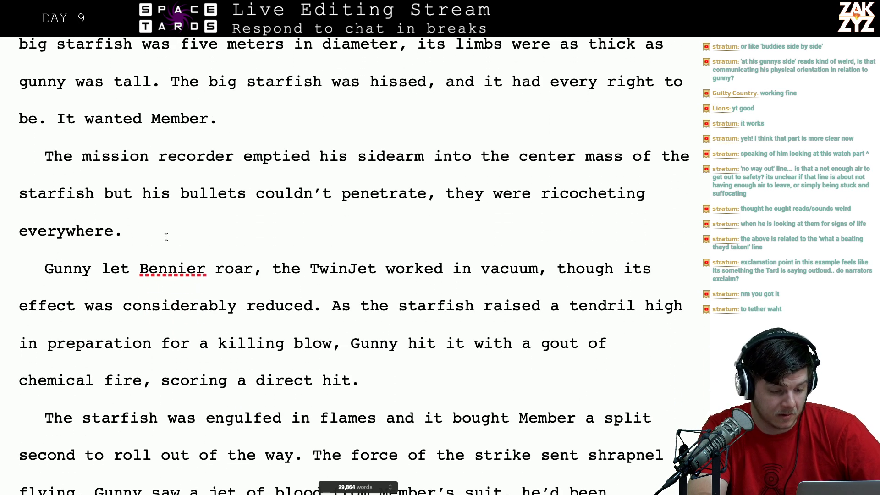
click(187, 263)
key(Right)
key(Right)
key(Left)
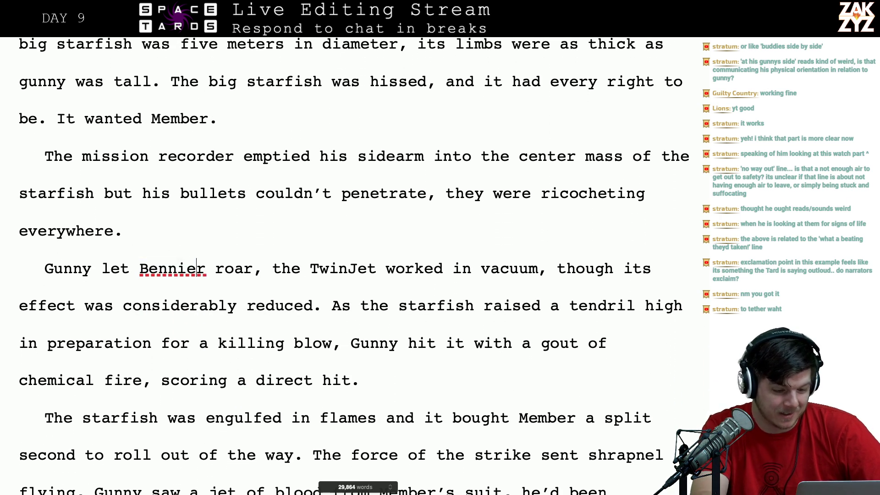
key(BackSpace)
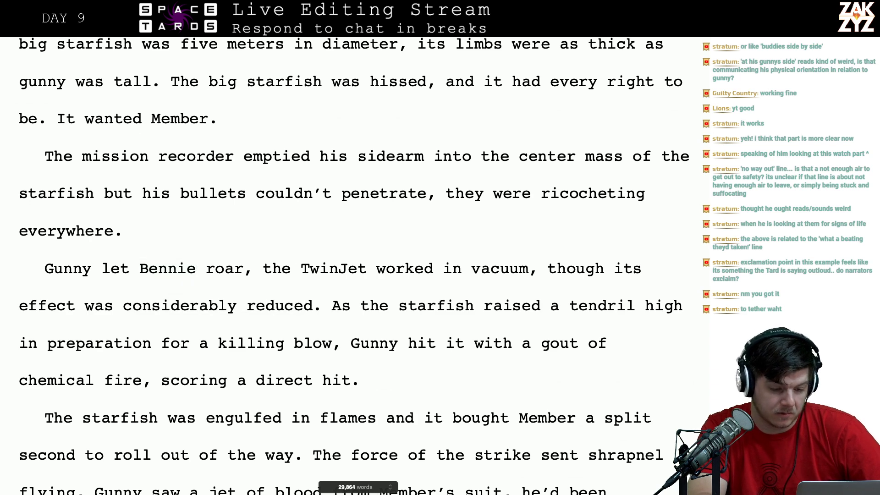
- Split the sentence after "Gunny let Bennie roar" with a period and begin the next one with a capitalized "The TwinJet"
scroll(191, 257, down, 1)
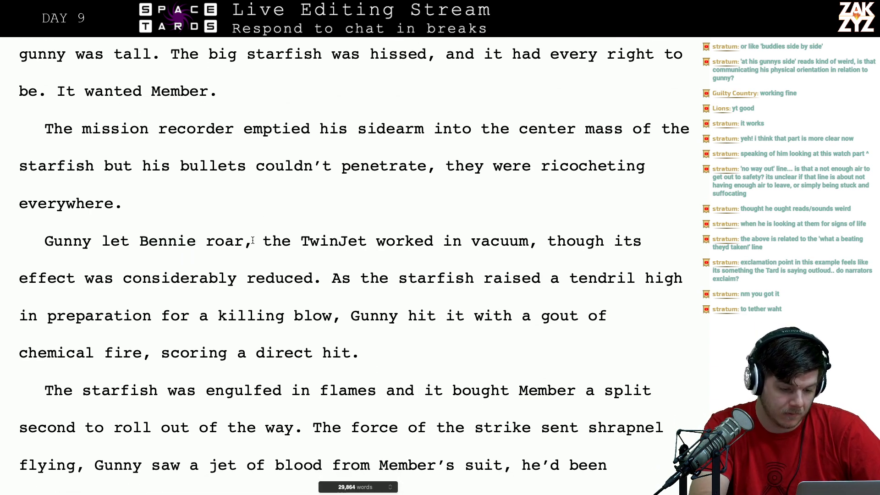
key(BackSpace)
text(.)
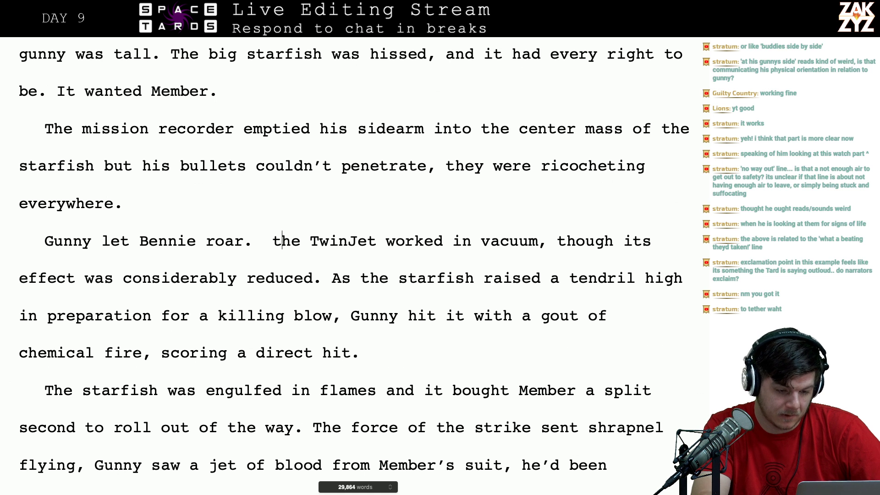
key(BackSpace)
key(BackSpace)
text(T)
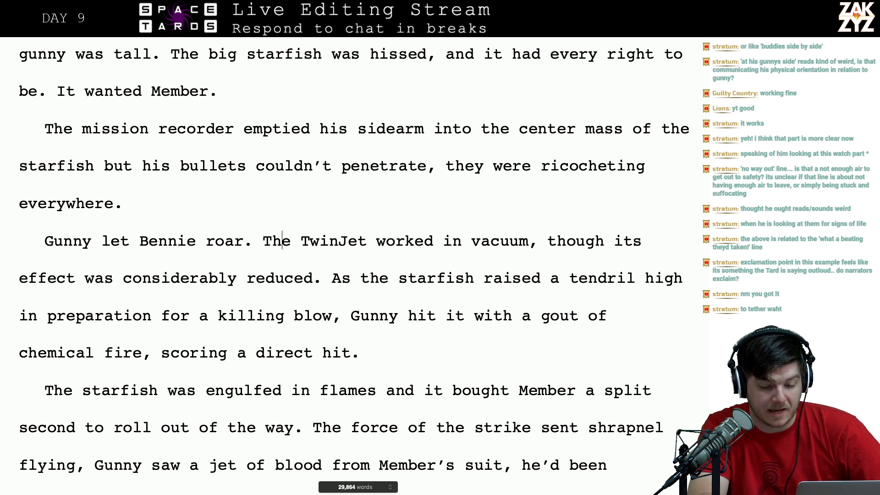
- Read through the TwinJet paragraph, from its effect in vacuum to the starfish raising a tendril
key(Right)
key(Right)
key(Right)
key(Right)
key(Right)
key(Right)
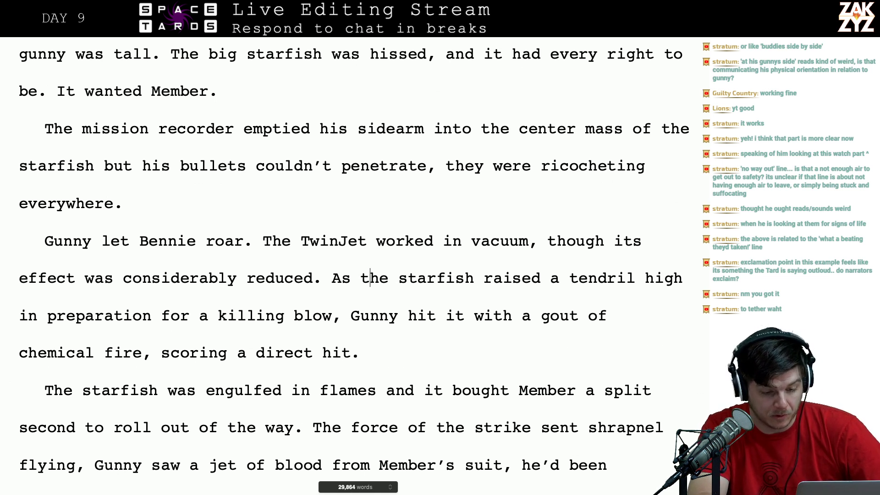
key(Left)
key(Left)
key(Left)
key(Left)
key(Left)
key(Left)
scroll(331, 211, down, 2)
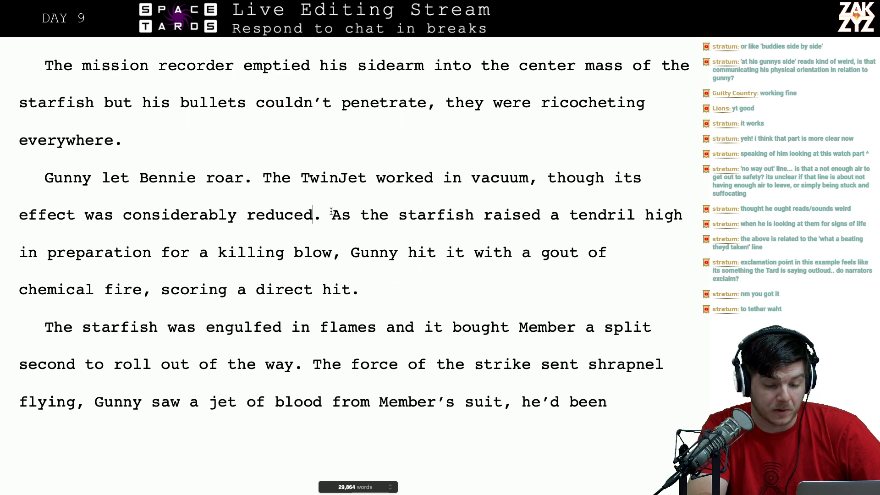
key(Left)
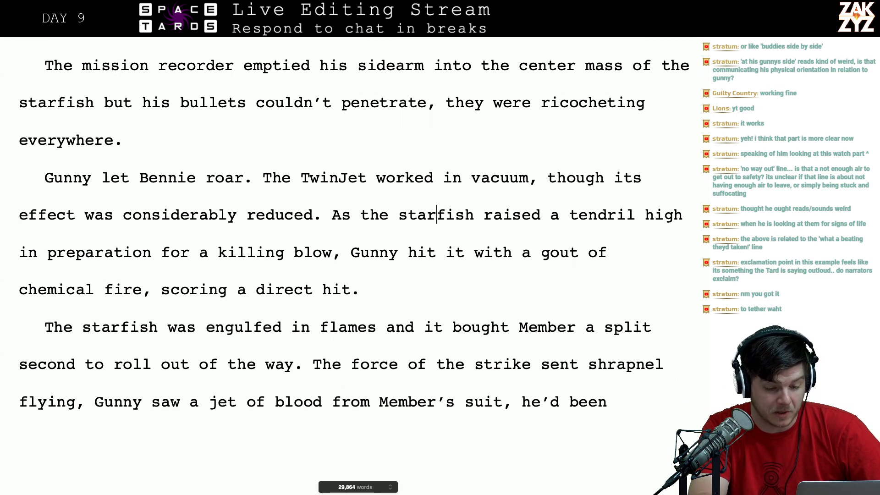
key(Right)
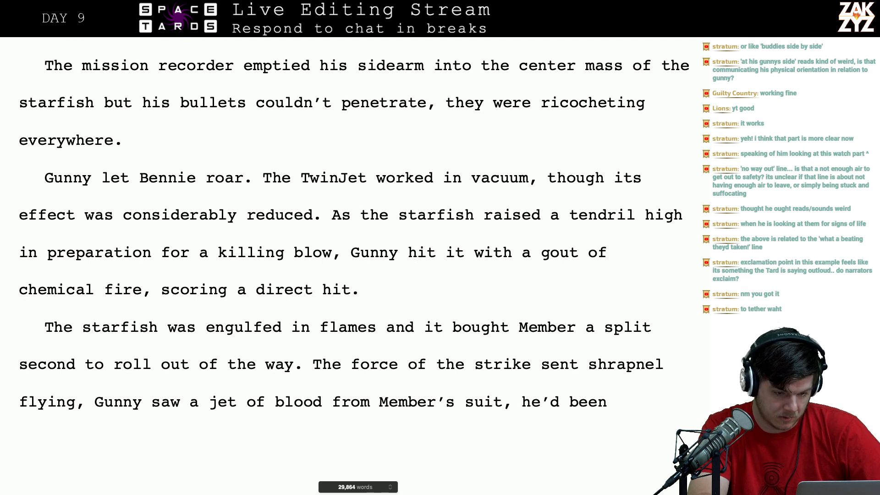
- Replace "hit" with "nailed" in "Gunny hit it with a gout of chemical fire"
text(d)
key(BackSpace)
text(nailed)
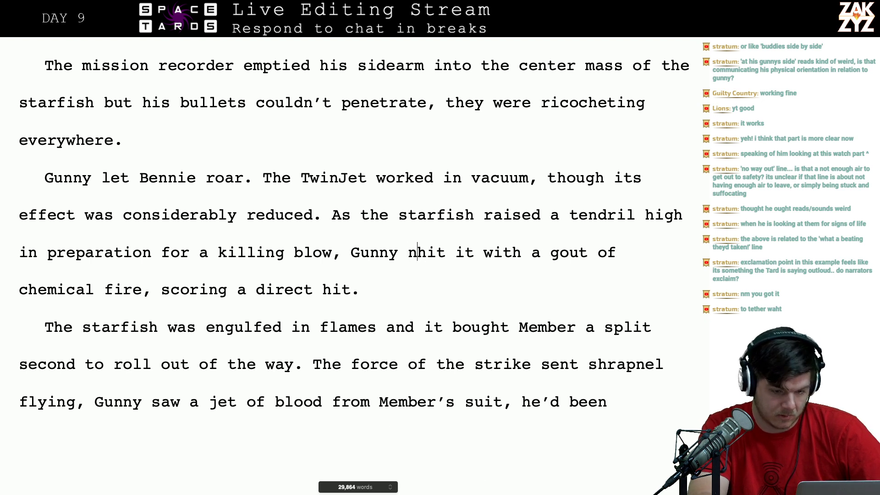
key(shift+Right)
key(shift+Right)
key(shift+Right)
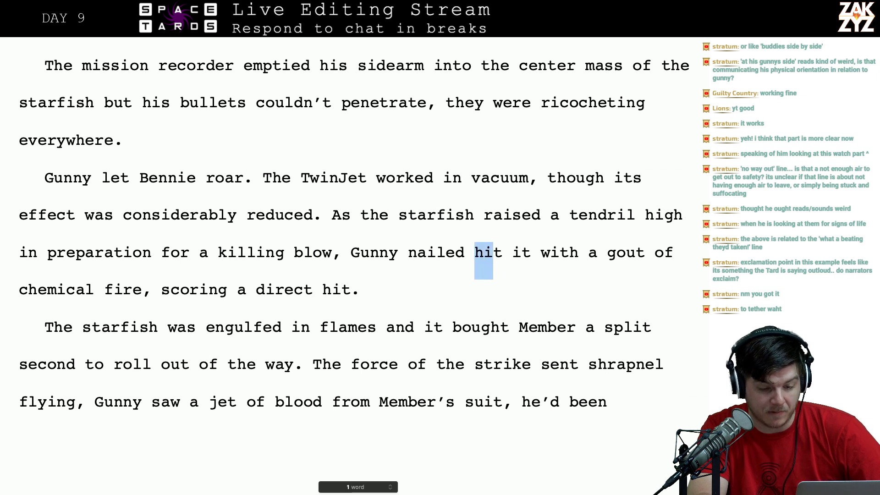
key(shift+Right)
key(BackSpace)
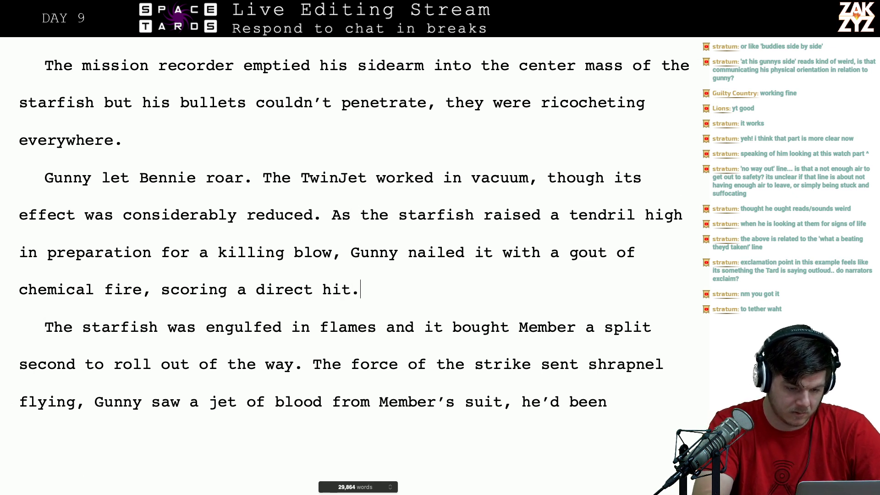
- Extend "scoring a direct hit" with "on its underside" at the end of the sentence
key(BackSpace)
text(on its unde)
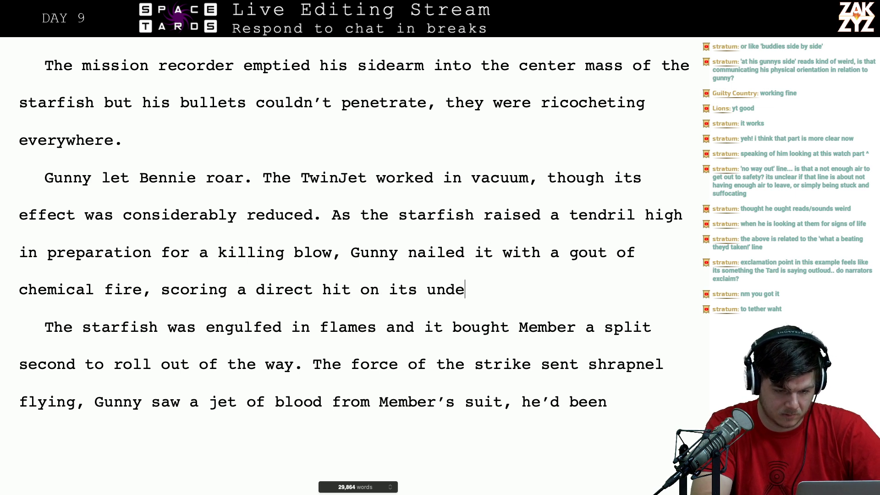
text(rside..)
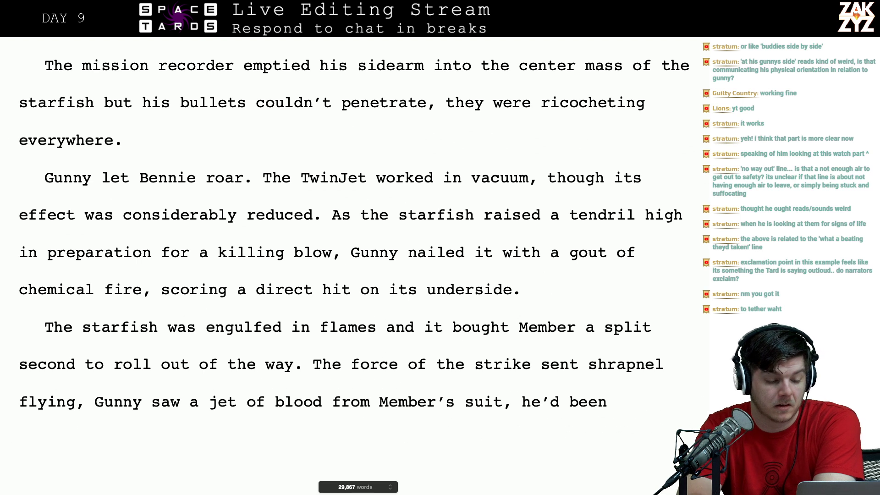
key(BackSpace)
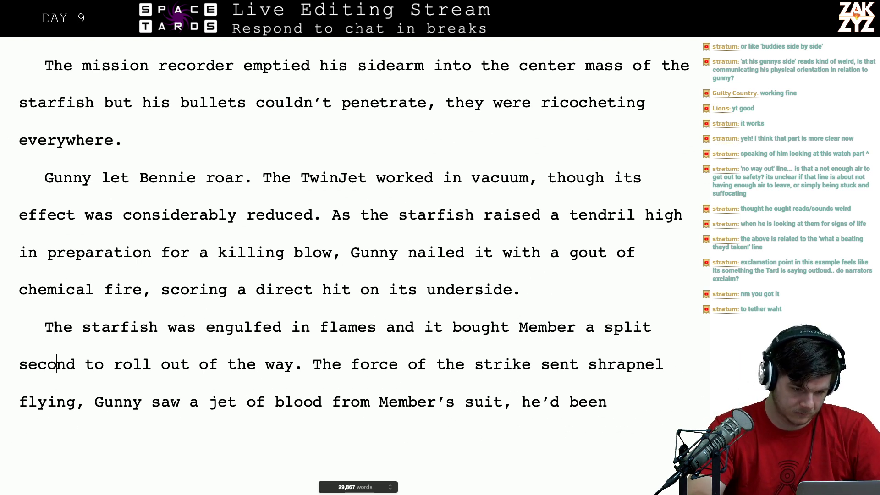
- Insert an empty line before the paragraph starting "The starfish was engulfed in flames"
click(45, 327)
key(Return)
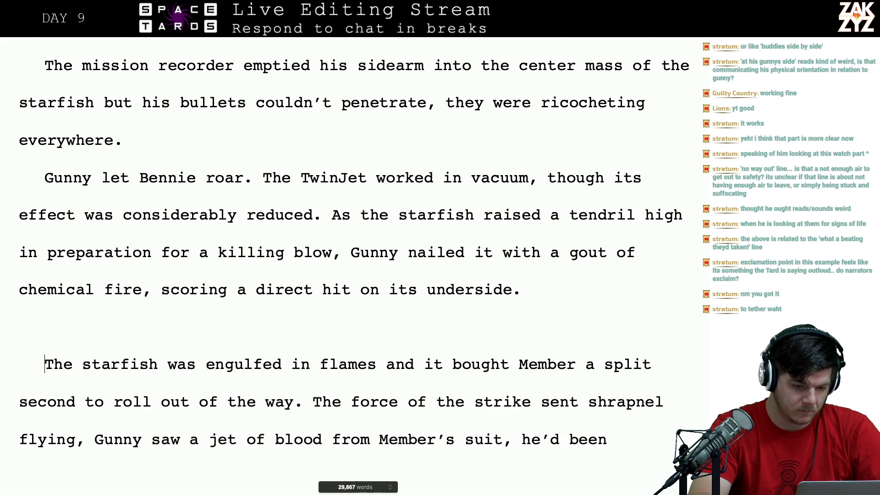
key(Up)
- Replace "in preparation for" with "for a" after "raised a tendril high", ahead of "a killing blow"
scroll(352, 266, down, 1)
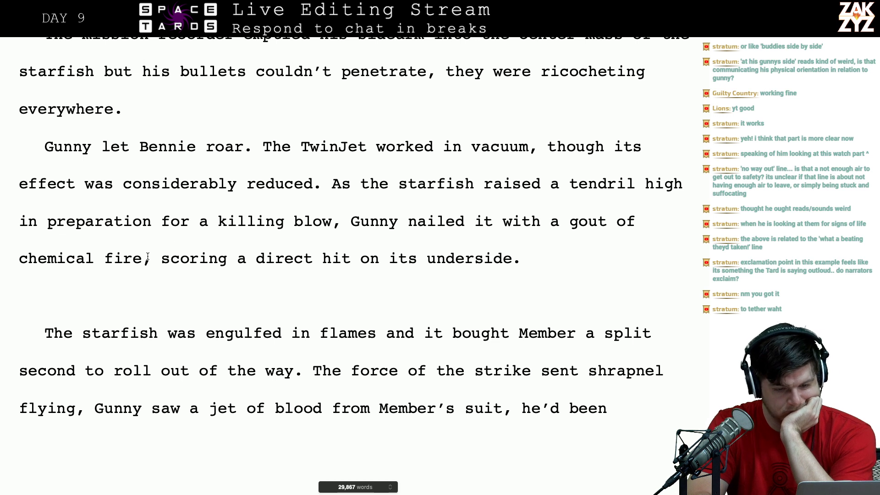
scroll(430, 246, down, 1)
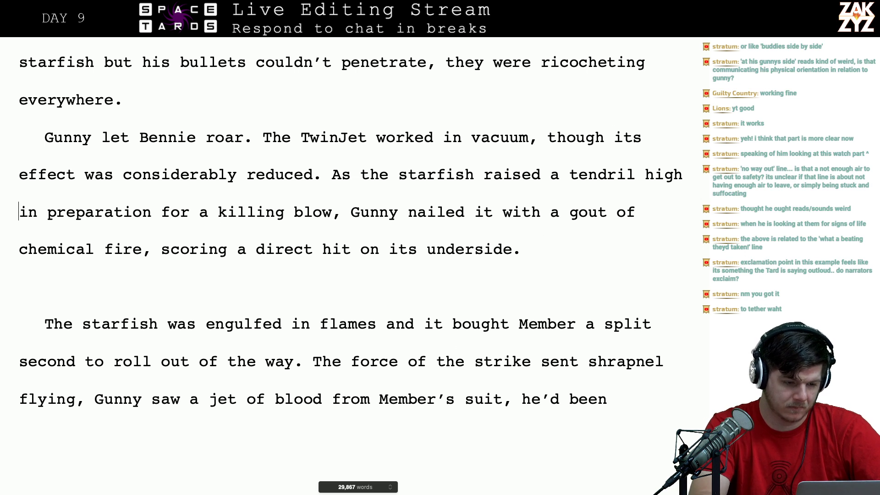
text(for a)
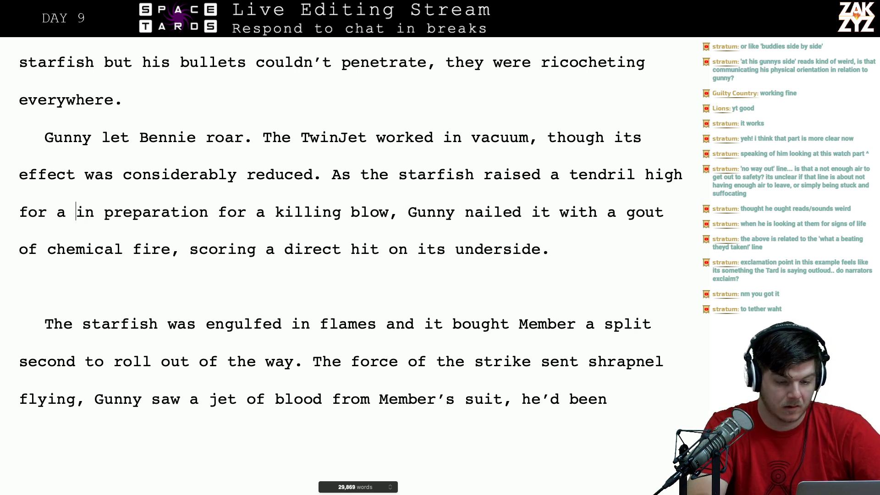
key(shift+Right)
key(shift+Right)
key(shift+Right)
key(shift+Right)
key(shift+Right)
key(shift+Right)
key(shift+Right)
key(shift+Right)
key(shift+Right)
key(shift+Right)
key(shift+Right)
key(shift+Right)
key(shift+Right)
key(shift+Right)
key(shift+Right)
key(shift+Right)
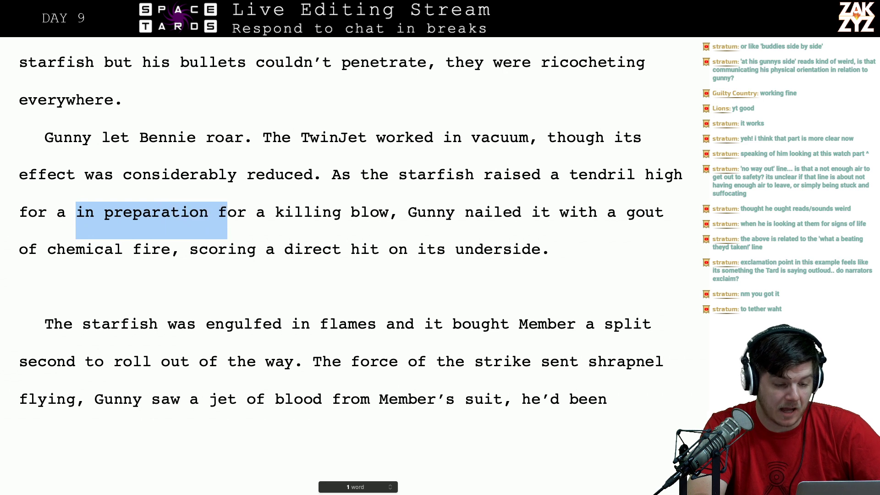
key(shift+Right)
key(shift+Right)
key(shift+Right)
key(BackSpace)
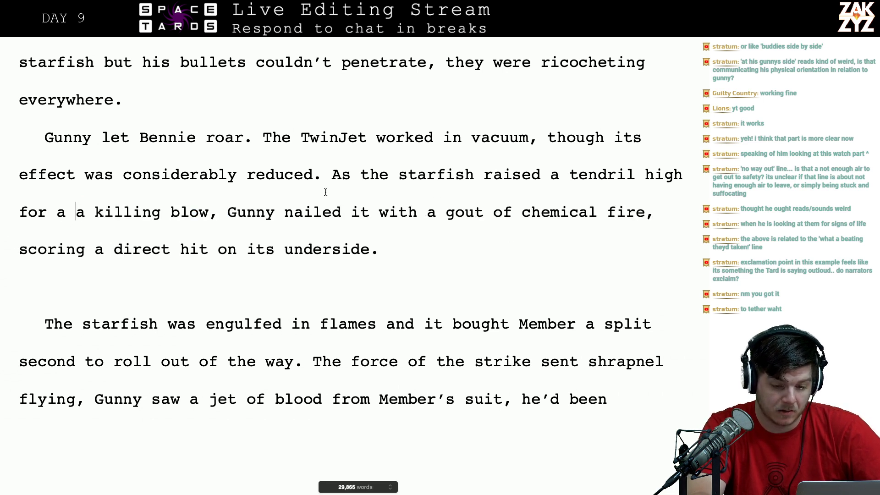
- Change "Gunny nailed it" to "Gunny nailed its underside with a gout of chemical fire.", ending the sentence there
click(647, 210)
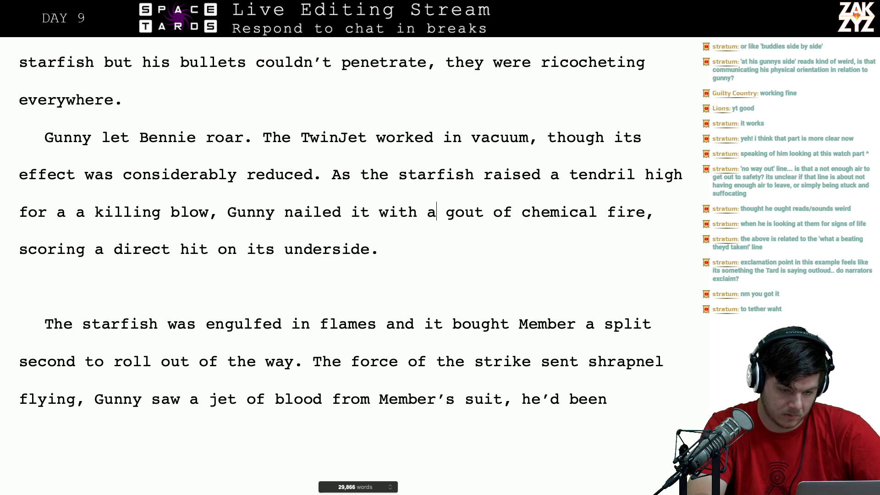
text(s underside)
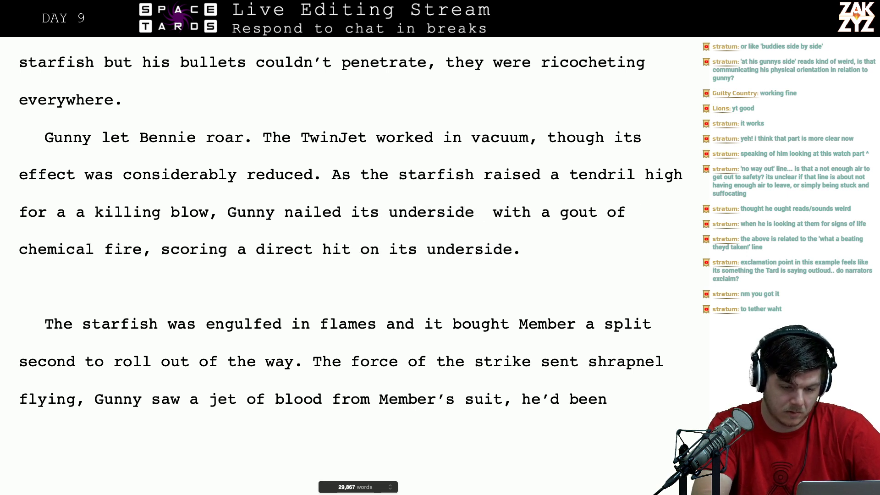
text( with a g)
text(out)
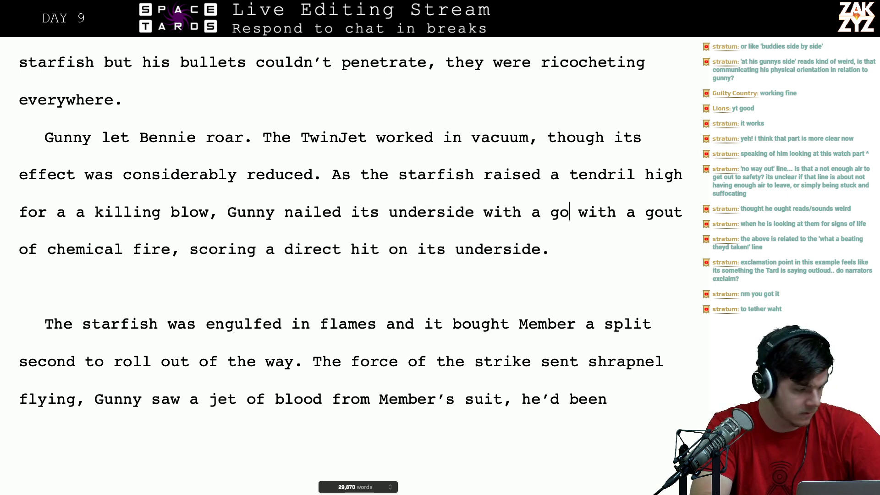
text( of chemical fire.  with a gout of chemical fire, scoring a direct hit on)
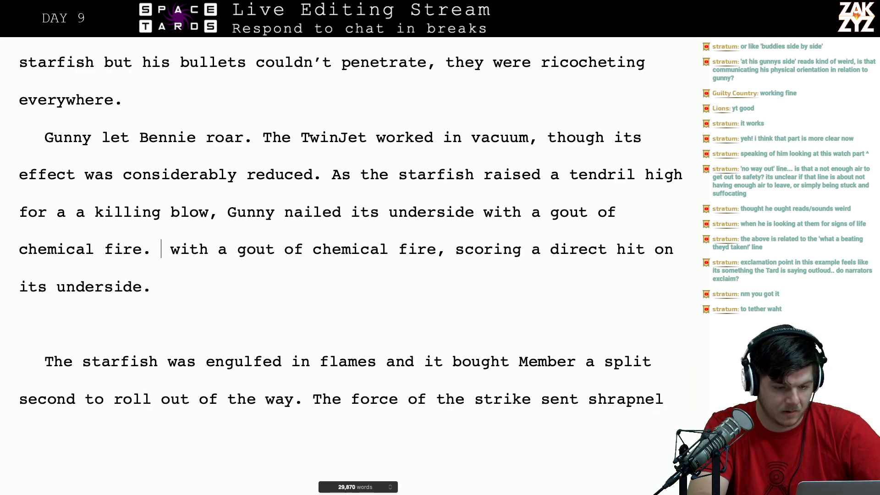
- Delete the leftover "with a gout of chemical fire, scoring a direct hit on its underside." and the empty line below it
key(shift+Down)
key(shift+End)
key(BackSpace)
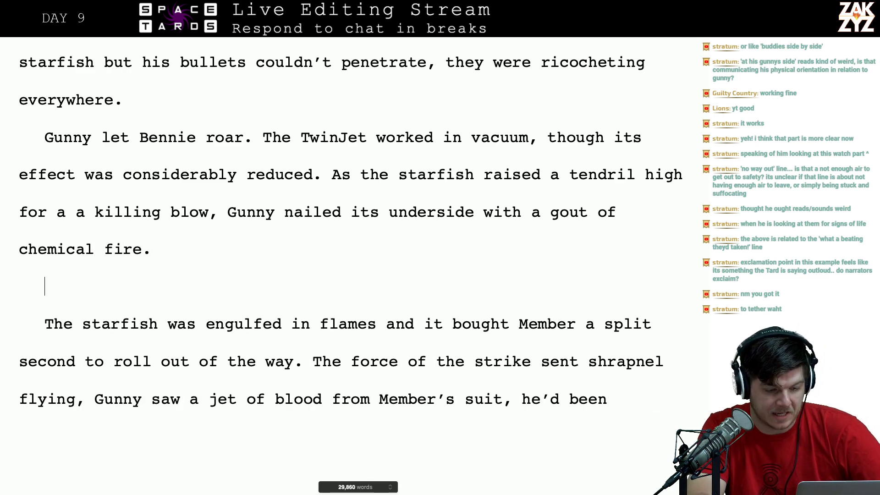
key(Up)
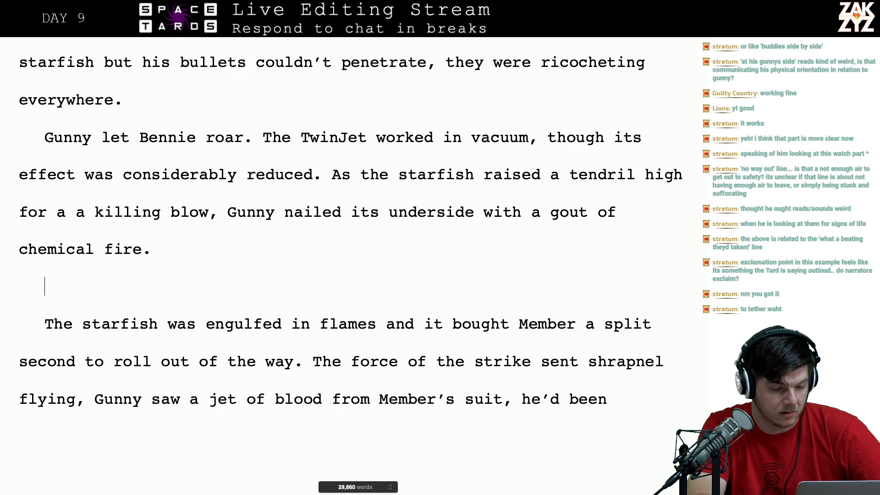
key(BackSpace)
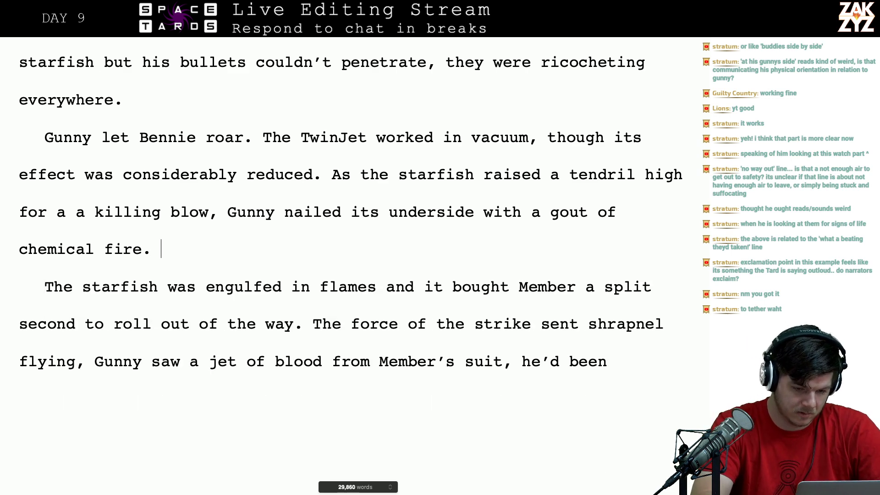
- Add the sentence "Instantly the starfish was engulfed in flames." after "chemical fire."
text(Instantly the )
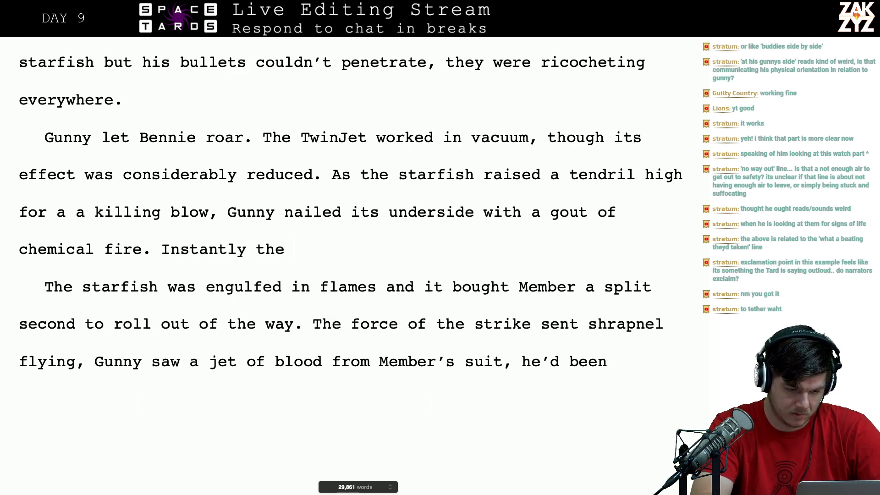
text(g)
key(BackSpace)
text(starfishe)
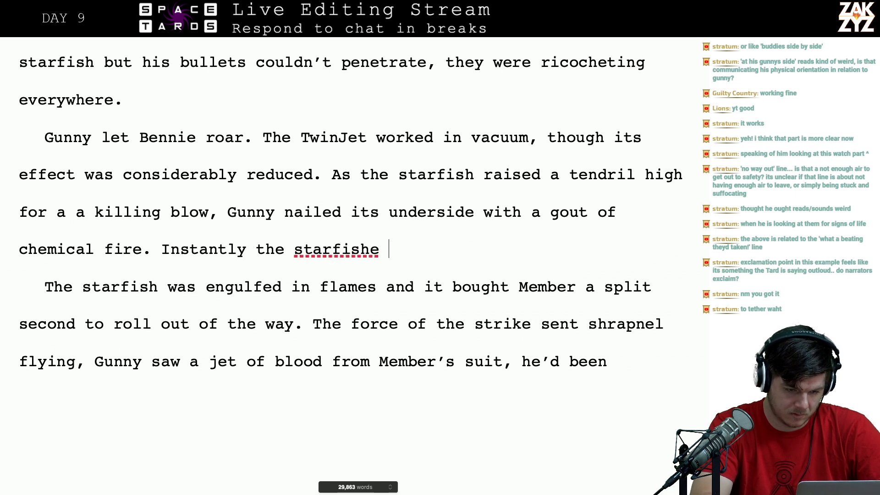
key(BackSpace)
key(BackSpace)
key(BackSpace)
text(h was engl)
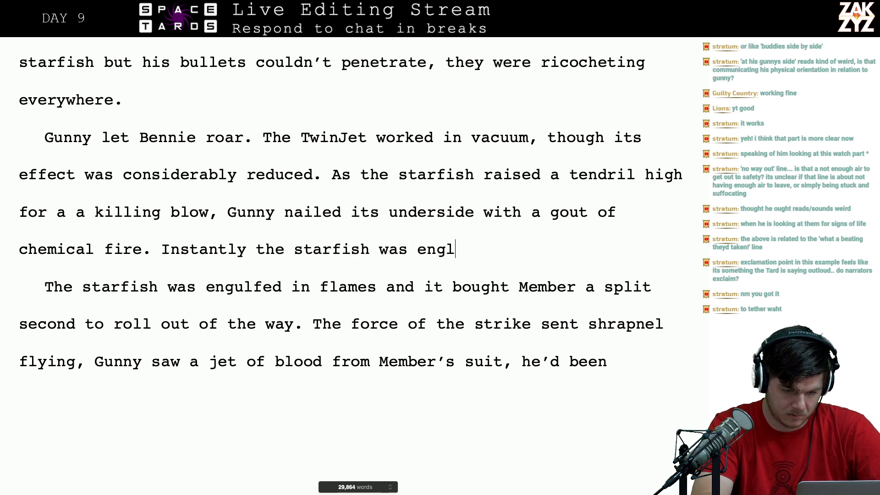
text(uf)
key(BackSpace)
key(BackSpace)
key(BackSpace)
text(ulfed i)
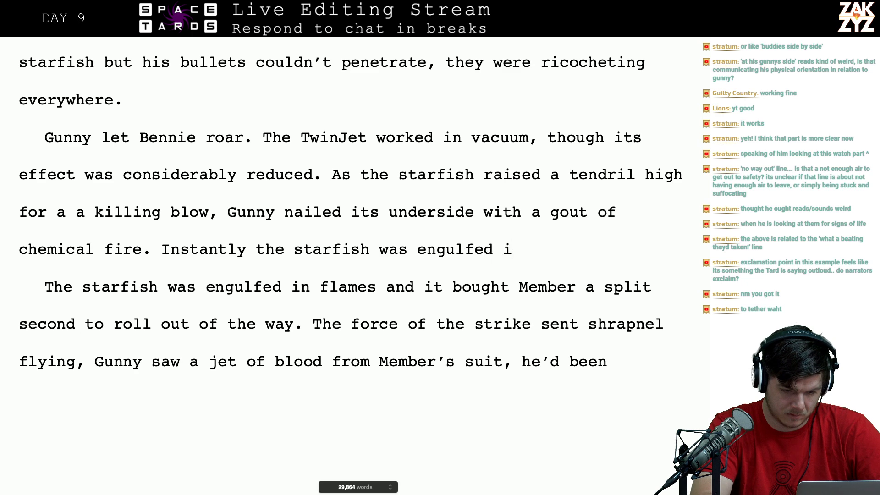
text(n flames.)
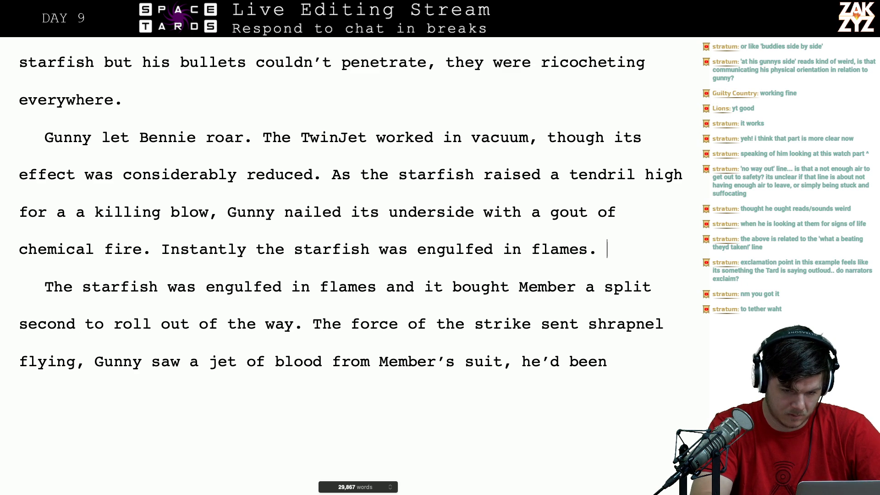
text( The)
key(BackSpace)
key(BackSpace)
key(BackSpace)
key(Return)
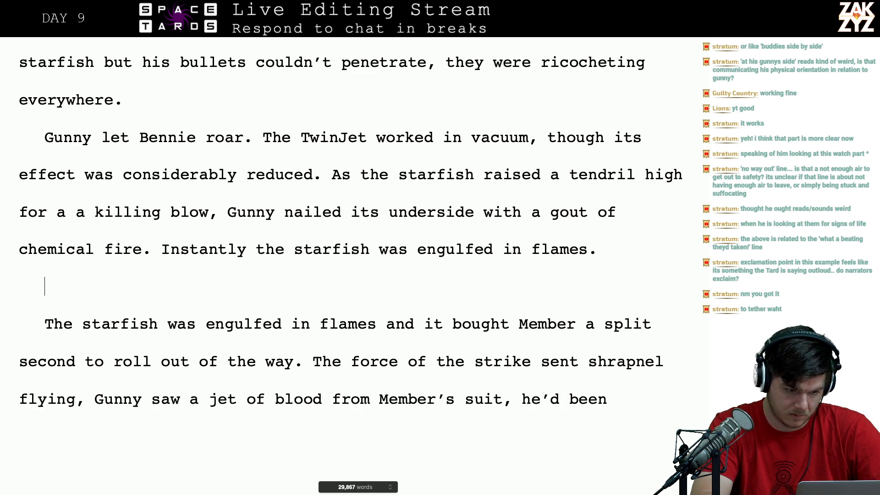
text(The)
key(BackSpace)
key(BackSpace)
key(BackSpace)
key(BackSpace)
key(BackSpace)
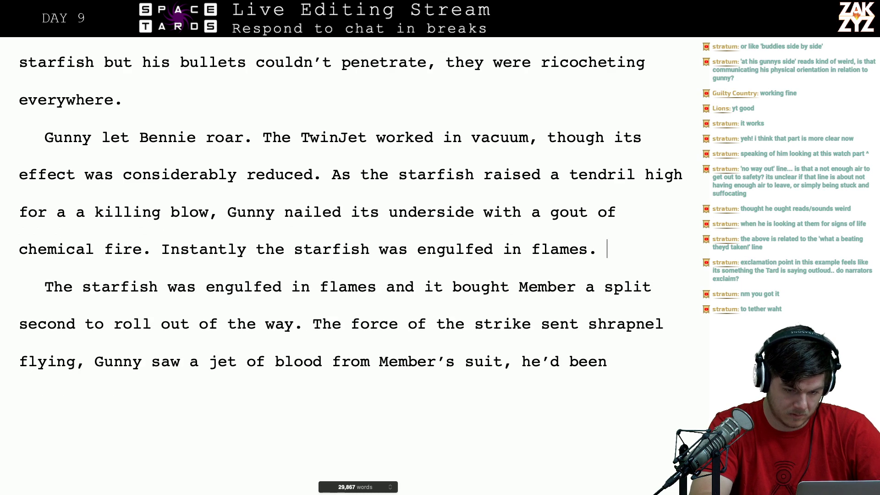
key(Return)
text(Memb)
key(BackSpace)
key(BackSpace)
key(BackSpace)
key(BackSpace)
text(The)
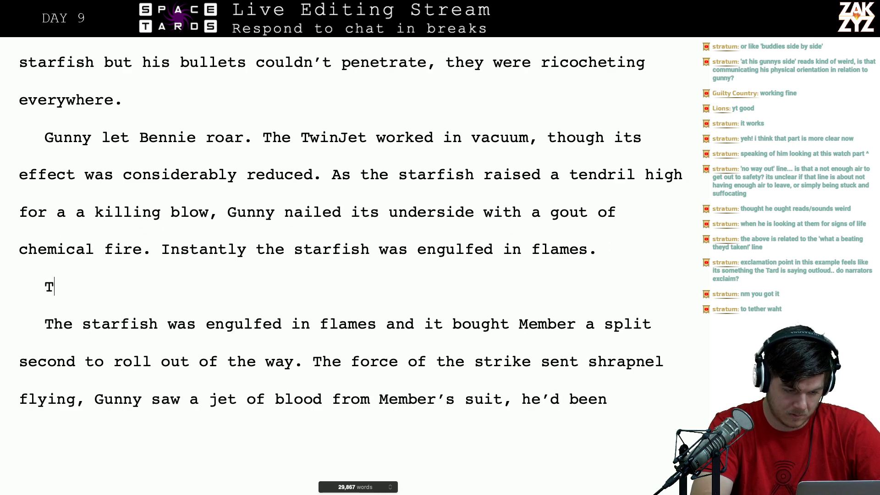
key(BackSpace)
key(BackSpace)
key(BackSpace)
key(BackSpace)
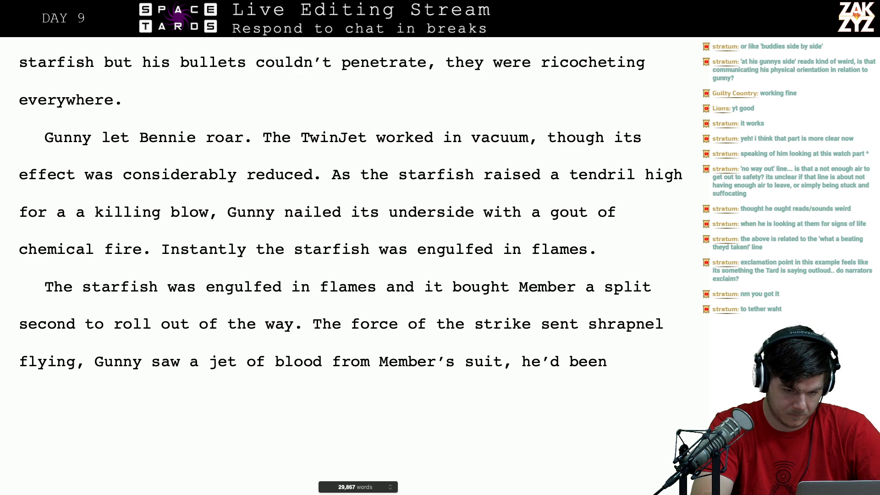
- Continue the sentence after "engulfed in flames" with ", and it bought member" instead of ending it there
text(and )
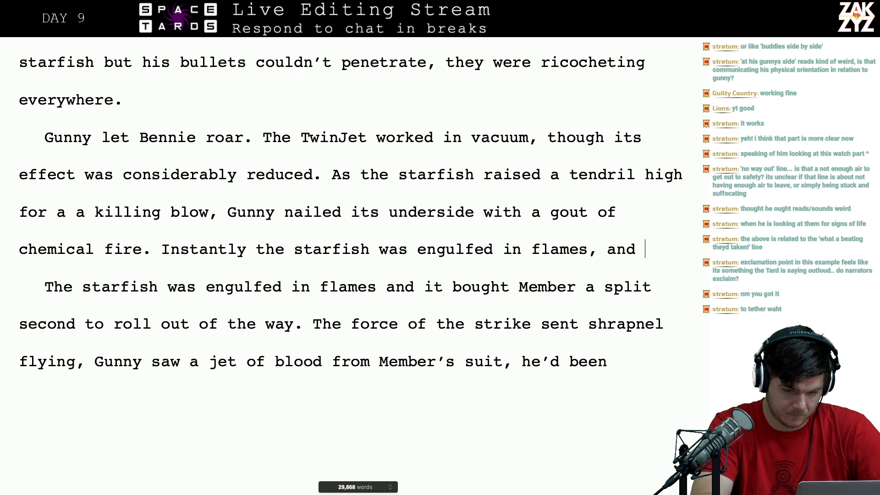
text(it bought member)
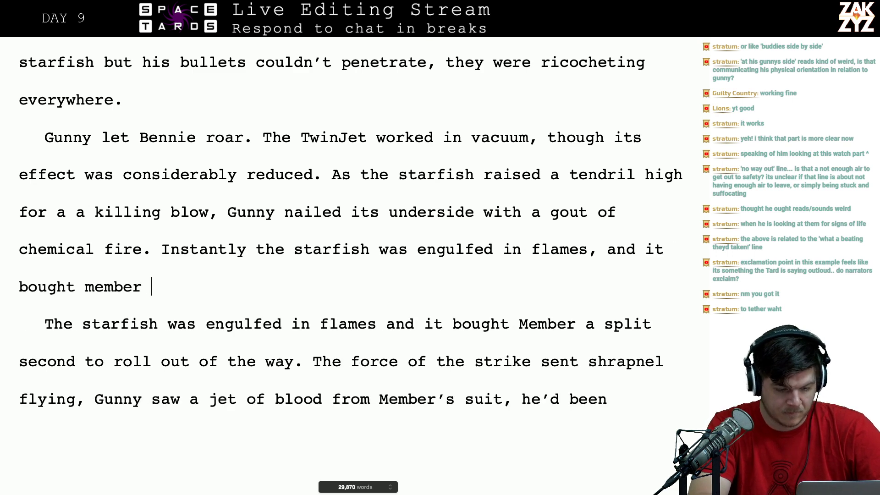
- Delete the paragraph break and the old "The starfish was engulfed in flames and", joining the remaining text to the new sentence
key(shift+alt+Right)
key(shift+alt+Right)
key(shift+Down)
key(shift+Up)
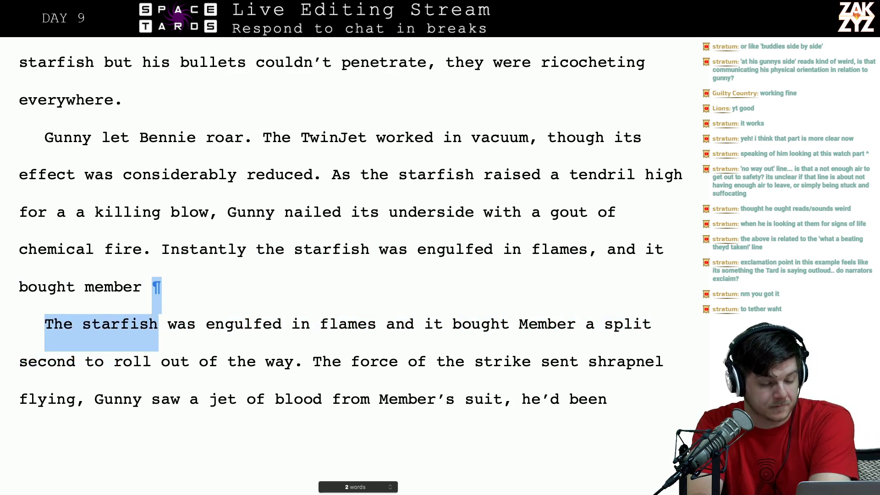
key(shift+Right)
key(shift+Right)
key(shift+Right)
key(shift+Right)
key(shift+Right)
key(shift+Right)
key(shift+Right)
key(shift+Right)
key(shift+Right)
key(shift+Right)
key(shift+Right)
key(shift+Right)
key(shift+Right)
key(shift+Right)
key(shift+Right)
key(shift+Right)
key(shift+Right)
key(shift+Right)
key(shift+Right)
key(shift+Right)
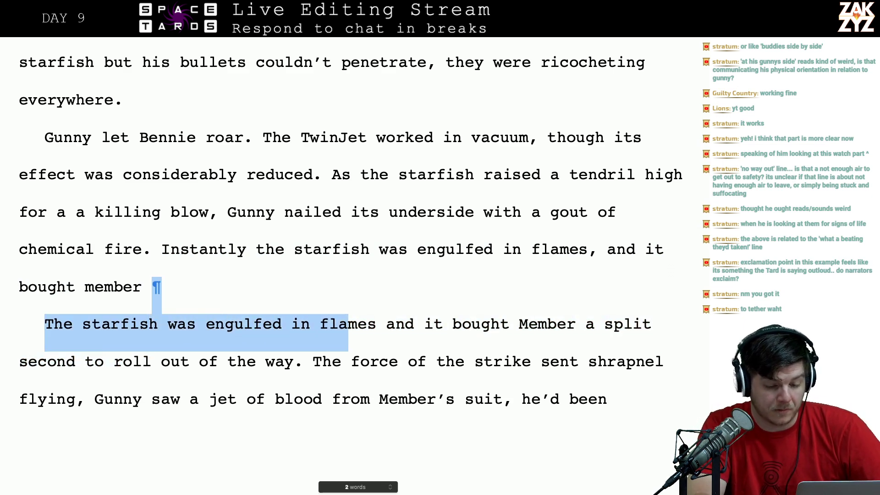
key(shift+Right)
key(shift+Right)
key(shift+Right)
key(shift+Right)
key(shift+Right)
key(shift+Right)
key(shift+Right)
key(shift+Right)
key(shift+Right)
key(shift+Right)
key(shift+Left)
key(shift+Left)
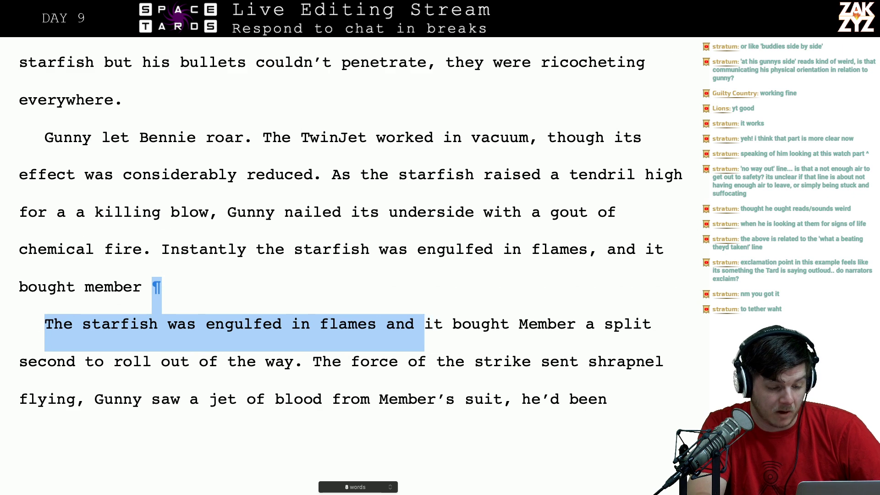
key(BackSpace)
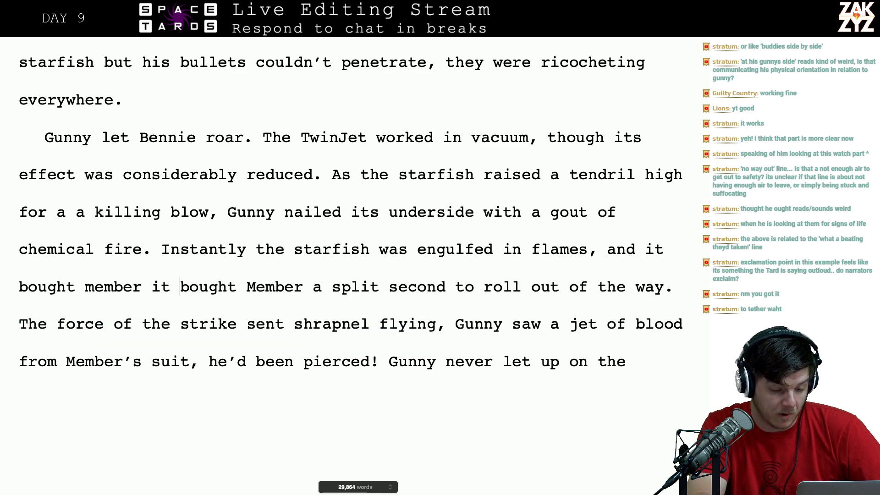
key(Right)
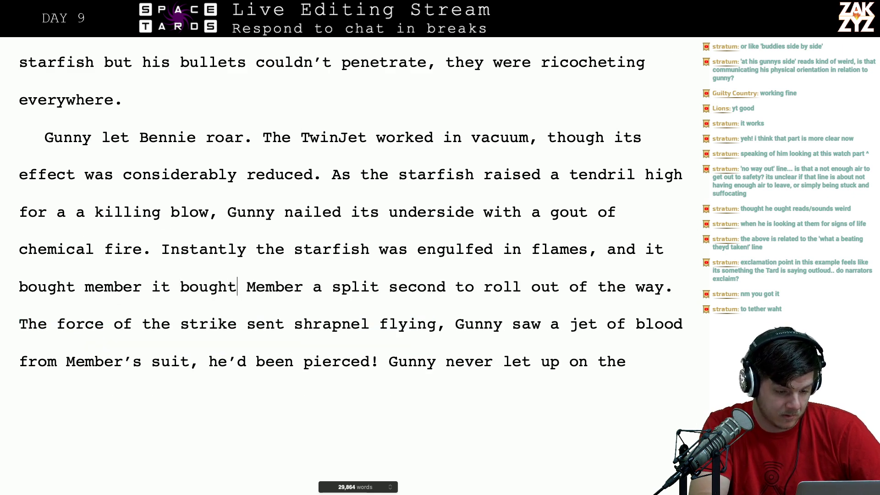
- Delete the duplicated "member it bought" so the sentence reads "it bought Member a split second to roll out of the way."
key(BackSpace)
key(BackSpace)
key(BackSpace)
key(BackSpace)
key(BackSpace)
key(BackSpace)
key(BackSpace)
key(BackSpace)
key(BackSpace)
key(BackSpace)
key(BackSpace)
key(BackSpace)
key(BackSpace)
key(BackSpace)
key(BackSpace)
key(BackSpace)
key(BackSpace)
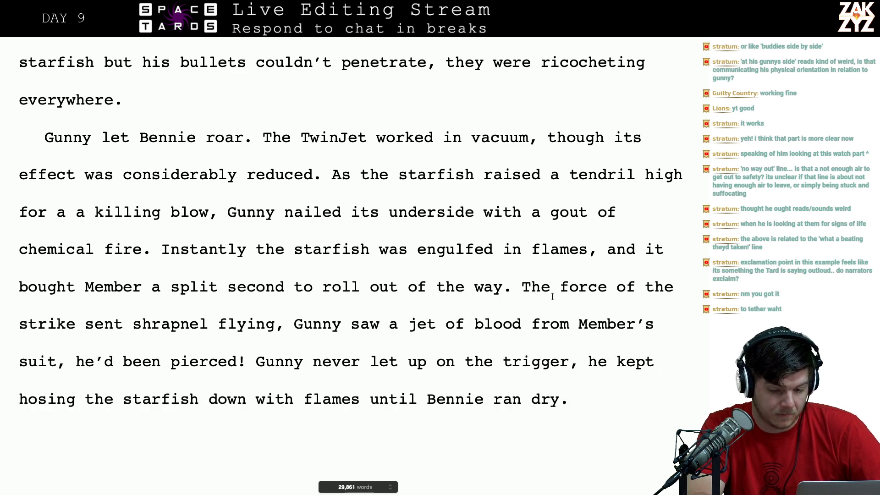
- Start a new paragraph at "The force of the strike", after "roll out of the way."
click(512, 286)
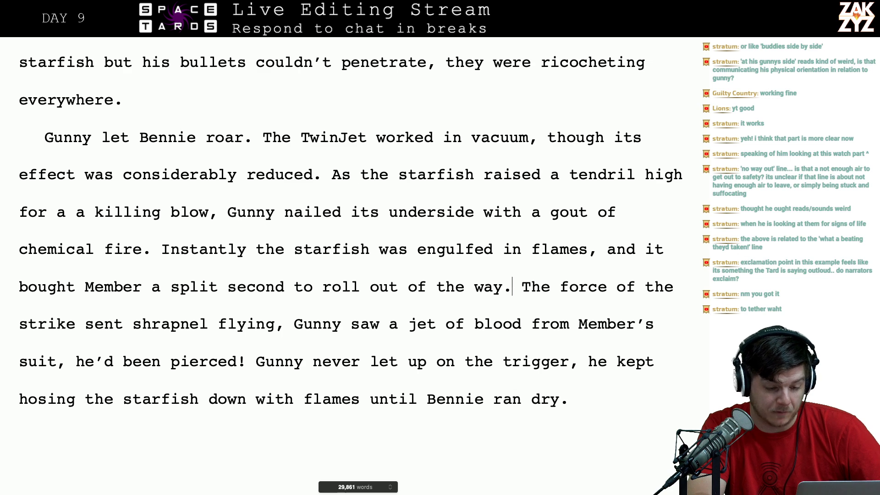
key(Return)
key(Down)
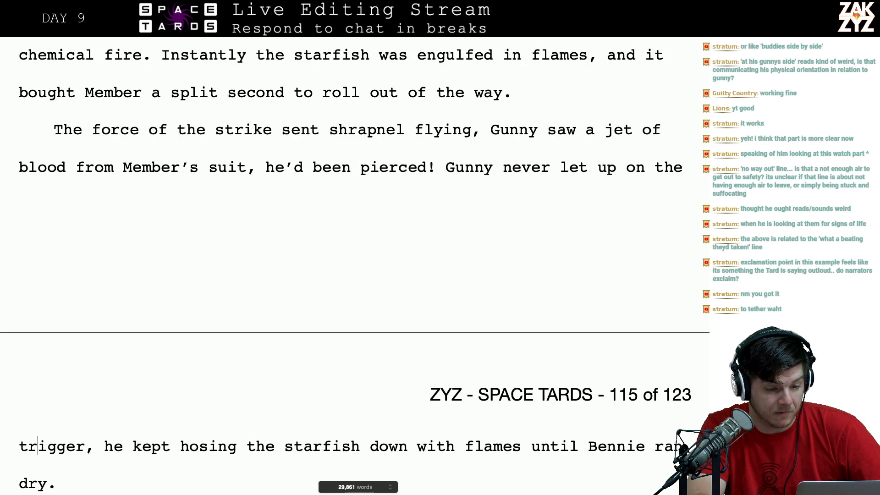
- Split the text before "Gunny saw a jet of blood" and continue "shrapnel flying," with "and a jet of blood shot from"
key(Right)
key(Right)
key(Right)
key(Right)
key(Right)
key(Right)
key(Right)
key(Right)
key(Right)
key(Right)
key(Right)
key(Right)
key(Right)
key(Right)
key(Right)
key(Right)
key(Right)
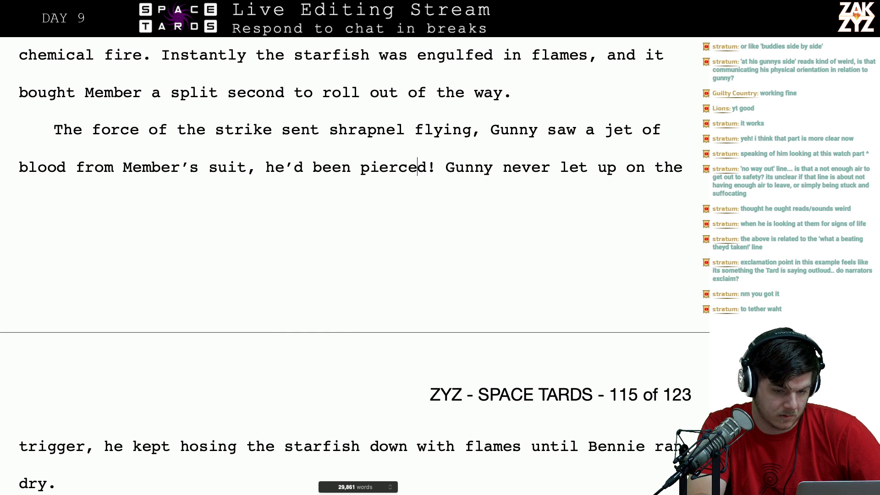
key(Right)
key(Right)
key(Right)
key(Return)
key(Left)
text(and )
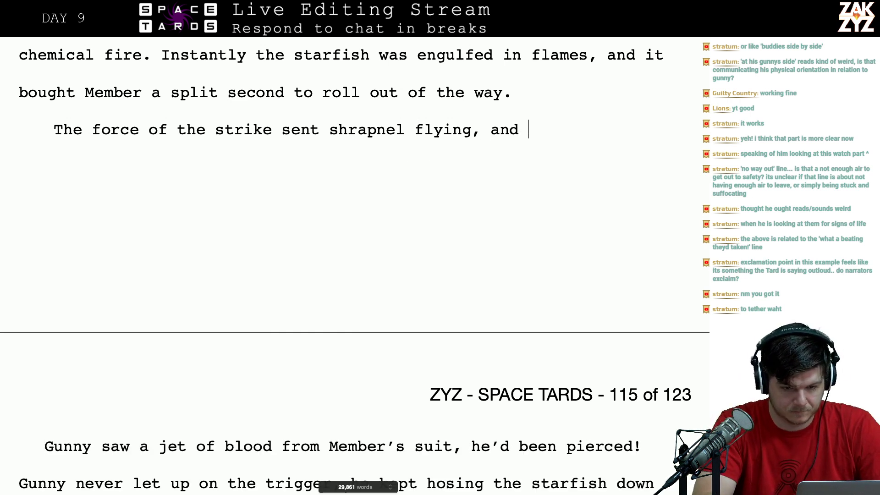
text(a jet of blo)
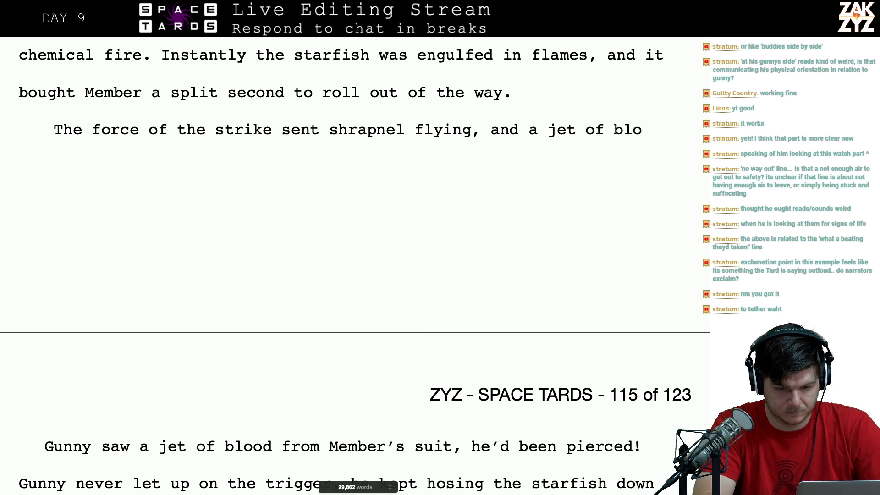
text(od shot from )
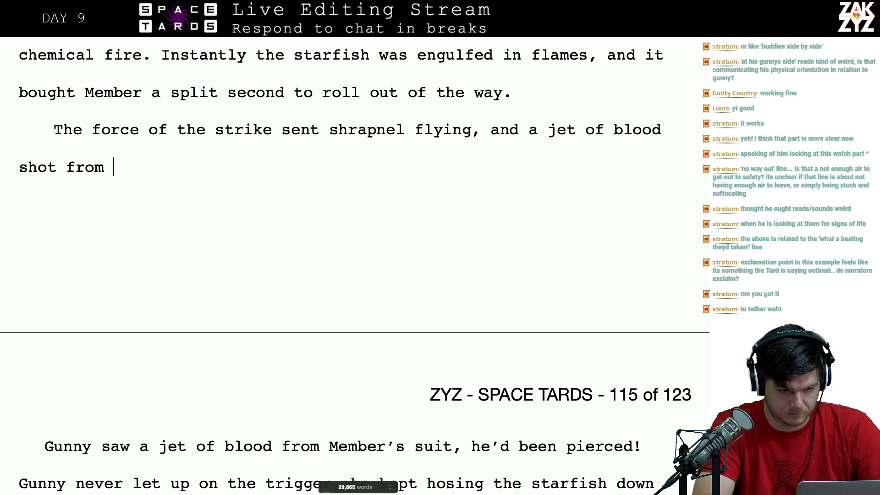
- Finish the new sentence after "shot from" with "Member’s suit, he’d been pierced."
text(membe)
key(BackSpace)
key(BackSpace)
key(BackSpace)
key(BackSpace)
key(BackSpace)
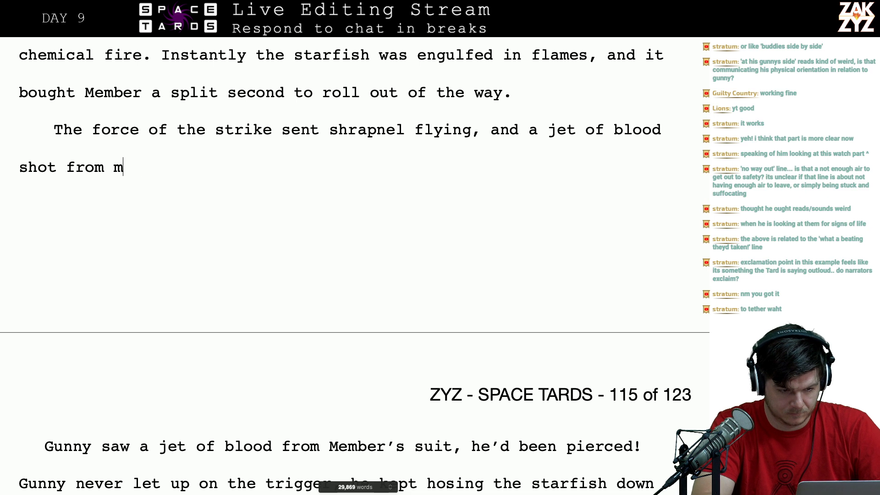
text(Member’s su)
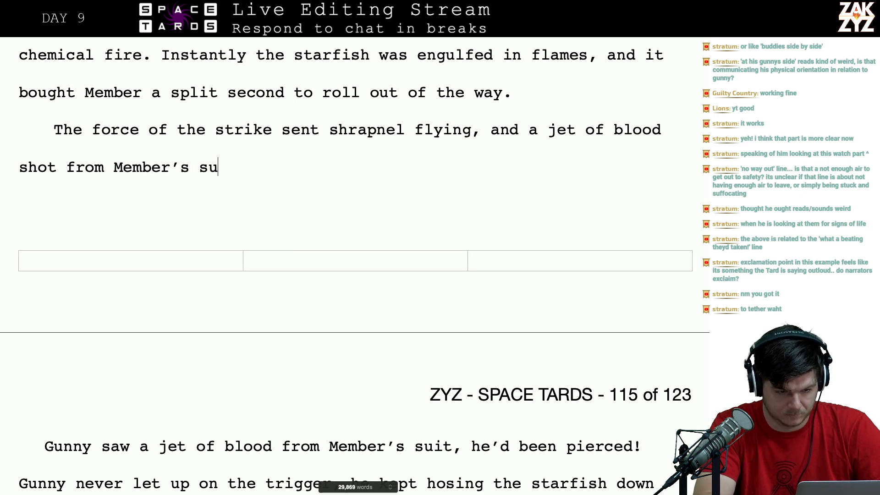
text(it, he’d ben p)
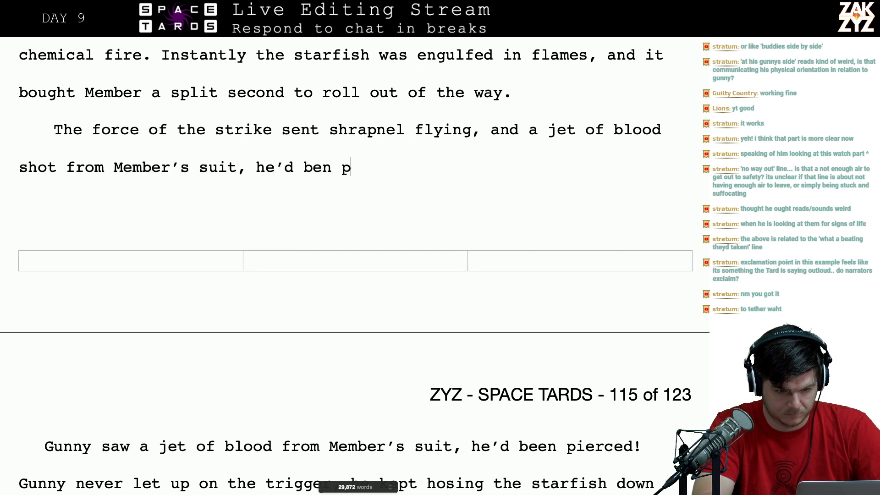
text(ierce)
key(BackSpace)
key(BackSpace)
key(BackSpace)
key(BackSpace)
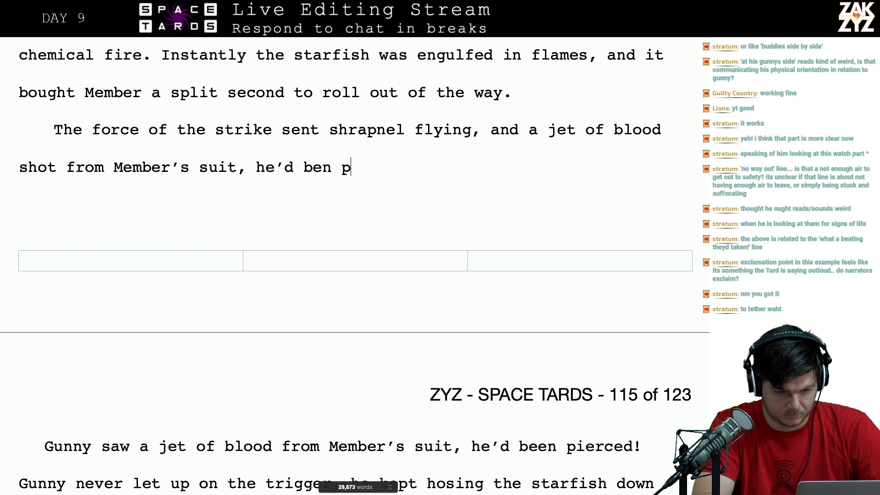
key(BackSpace)
key(BackSpace)
key(BackSpace)
text(en pierced.)
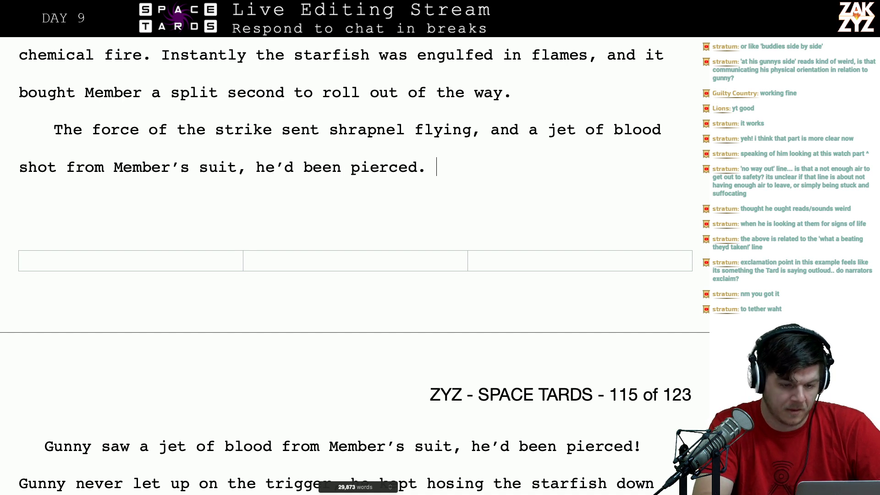
- Delete the paragraph break and the old sentence "Gunny saw a jet of blood from Member’s suit, he’d been pierced!"
key(shift+Down)
key(shift+Down)
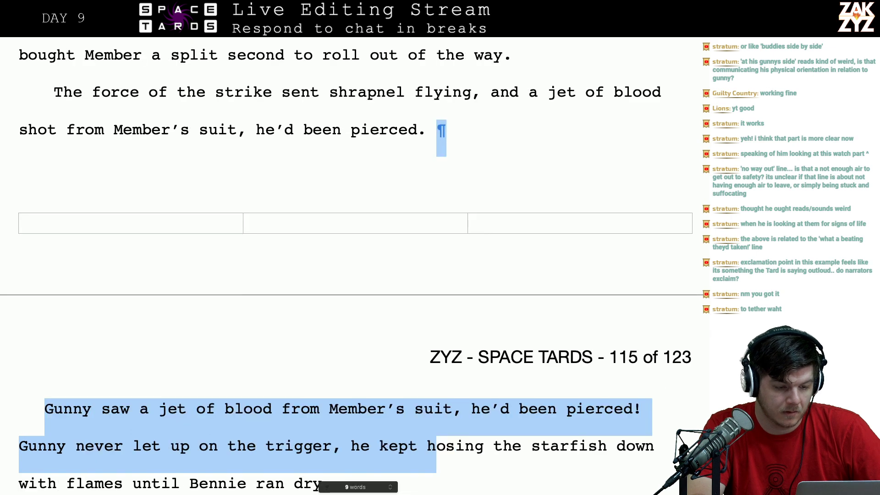
key(shift+Down)
key(shift+Up)
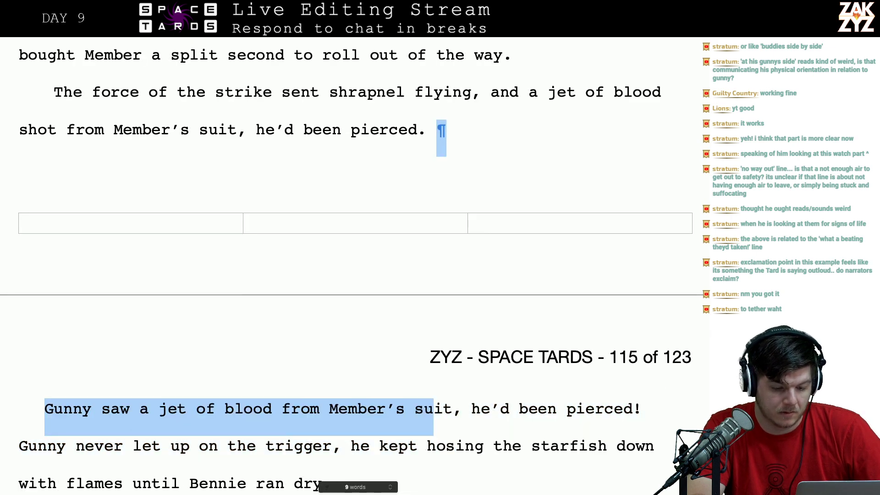
key(shift+Left)
key(shift+Right)
key(shift+Down)
key(shift+Up)
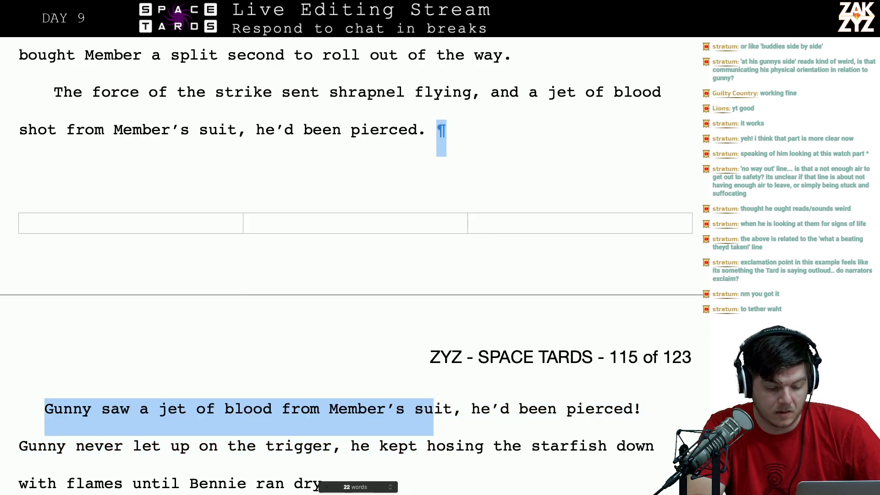
key(shift+Right)
key(shift+Right)
key(shift+Right)
key(shift+Right)
key(shift+Right)
key(shift+Right)
key(shift+Right)
key(shift+Right)
key(shift+Right)
key(shift+Right)
key(shift+Right)
key(shift+Right)
key(shift+Right)
key(shift+Right)
key(shift+Right)
key(shift+Right)
key(shift+Right)
key(shift+Right)
key(shift+Right)
key(shift+Right)
key(shift+Right)
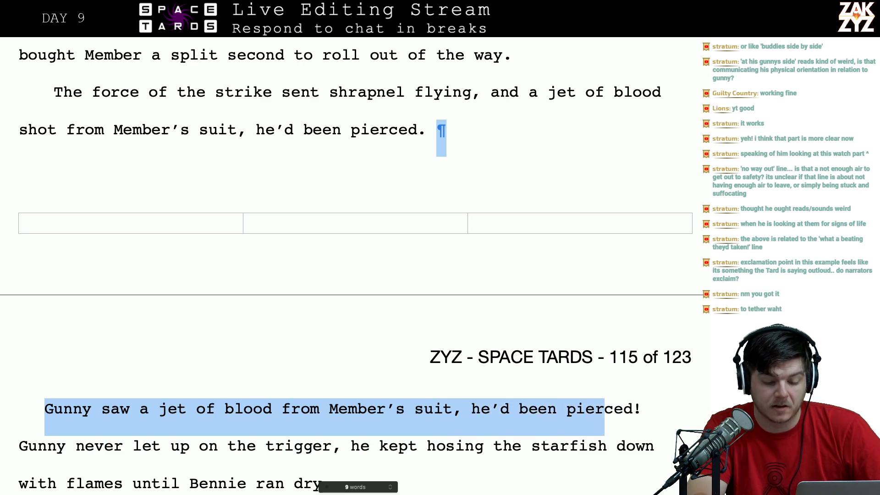
key(BackSpace)
- Replace "down with flames until Bennie ran dry." after "he kept hosing the starfish" with "with fire until Bennie ran dry."
scroll(263, 342, down, 2)
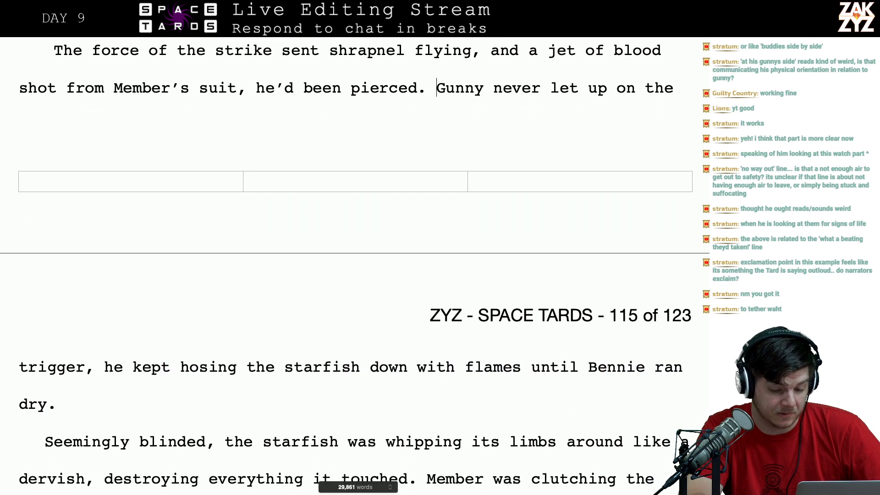
scroll(385, 415, down, 2)
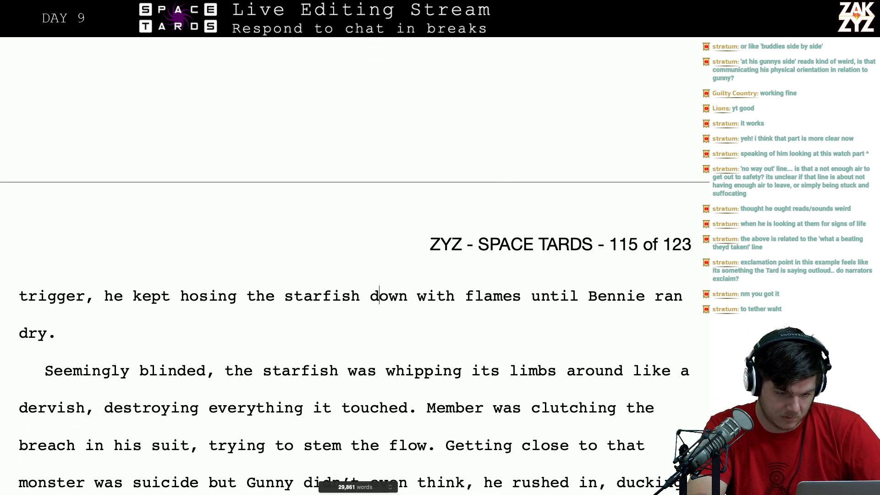
key(Return)
text(wi)
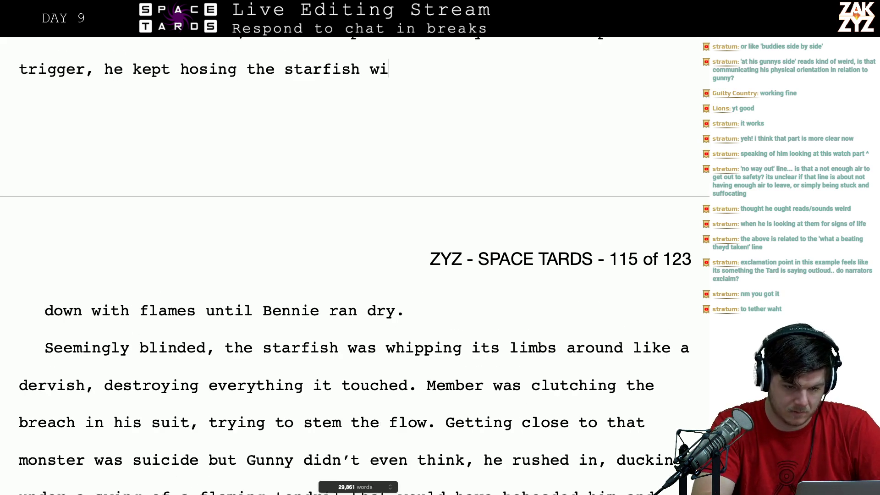
text(th fi)
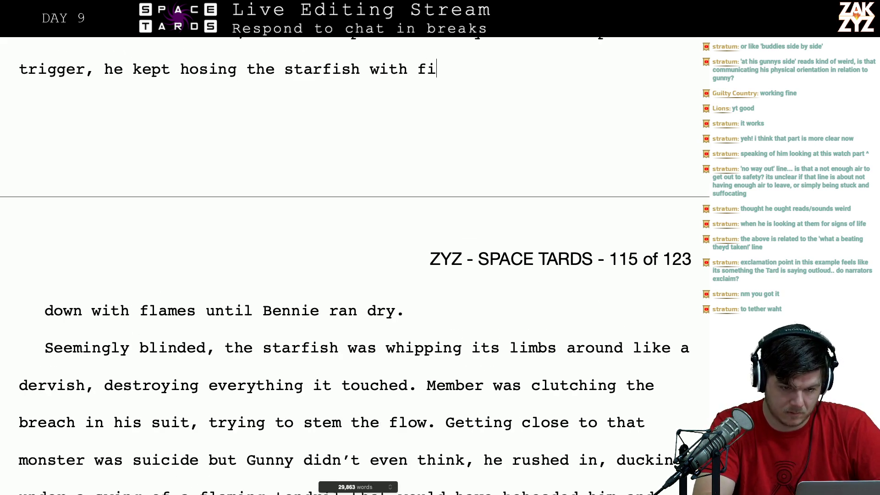
text(re unti)
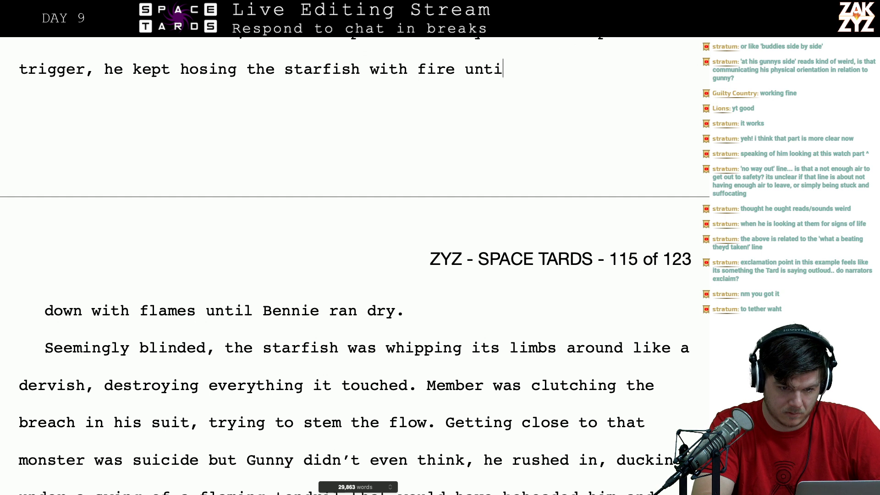
text(l ben)
key(BackSpace)
key(BackSpace)
key(BackSpace)
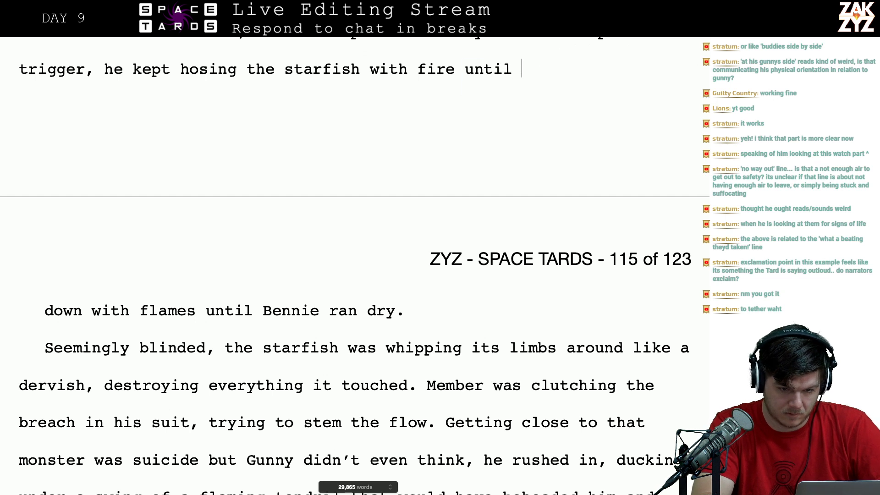
text(Bennie ran dry.)
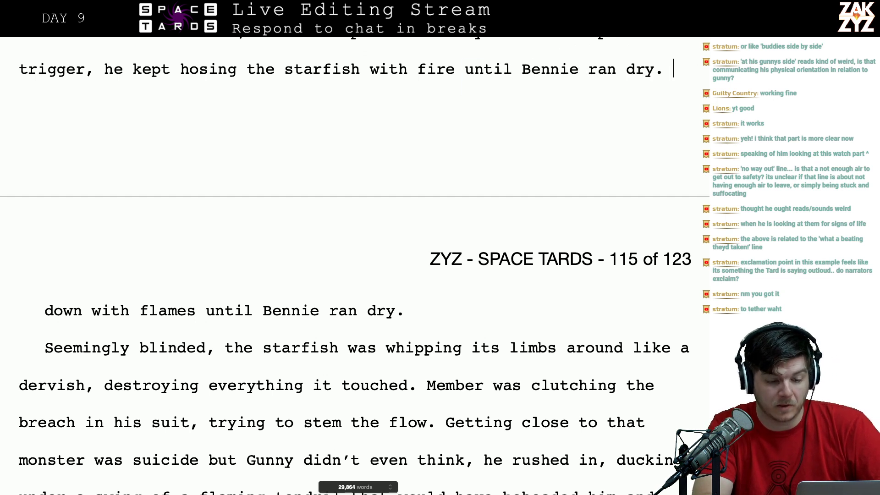
key(shift+Down)
key(BackSpace)
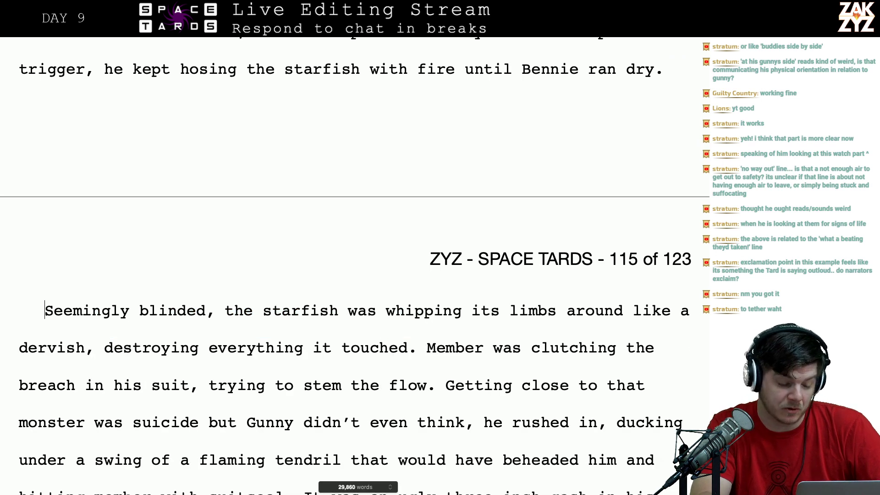
- In the "Seemingly blinded" paragraph, insert "trying to get away." after "clutching the breach in his suit,"
scroll(302, 280, down, 5)
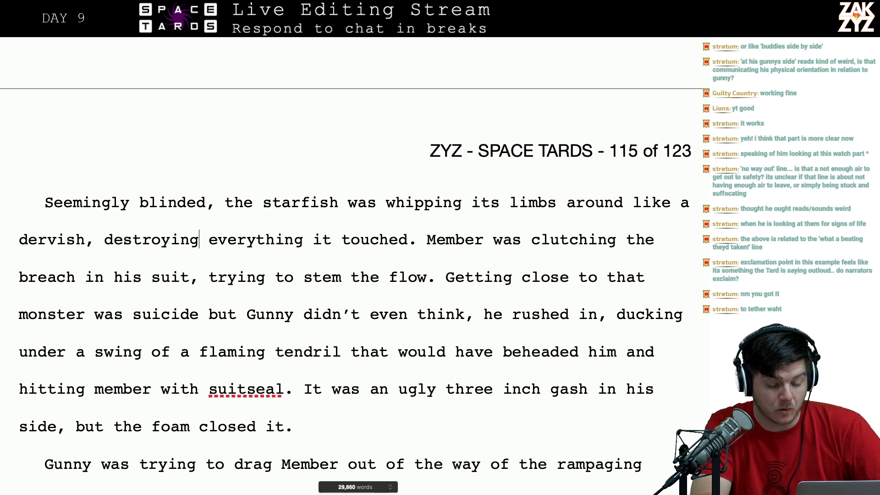
click(360, 240)
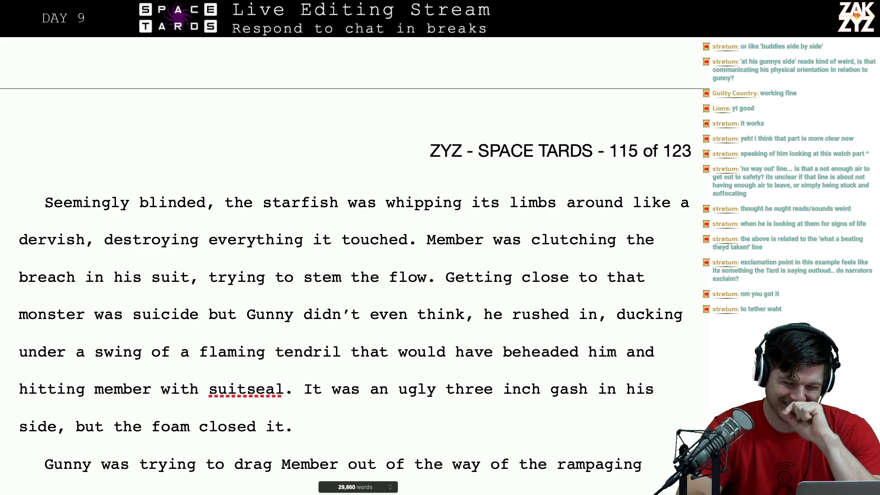
scroll(197, 124, down, 3)
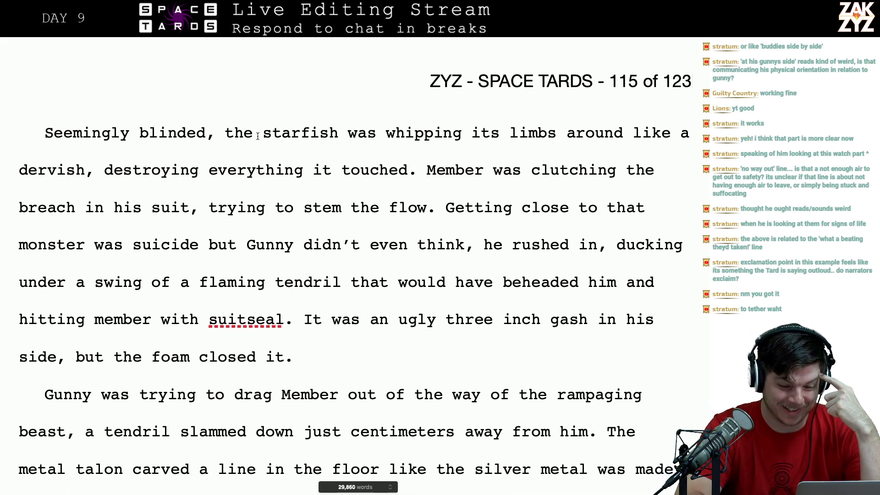
scroll(242, 128, down, 1)
key(Right)
key(Right)
key(Right)
key(Right)
key(Right)
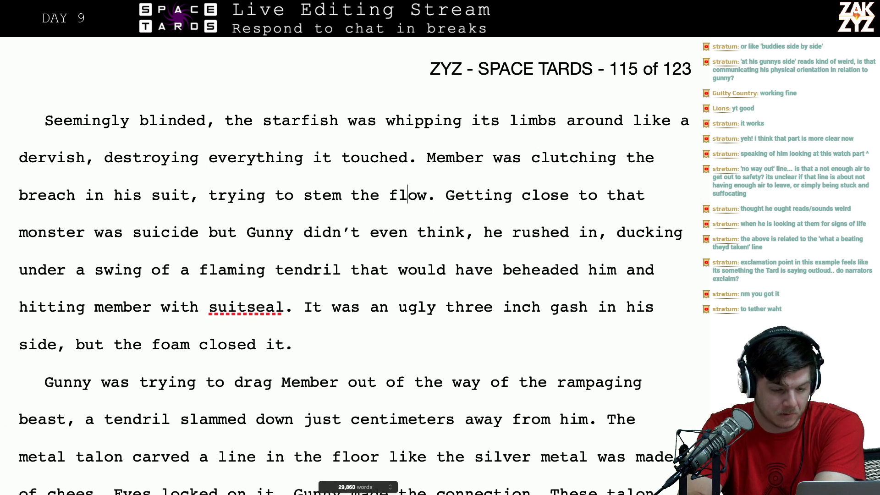
key(Left)
key(Left)
key(Left)
key(Left)
key(Left)
key(Left)
key(Left)
key(Left)
key(Left)
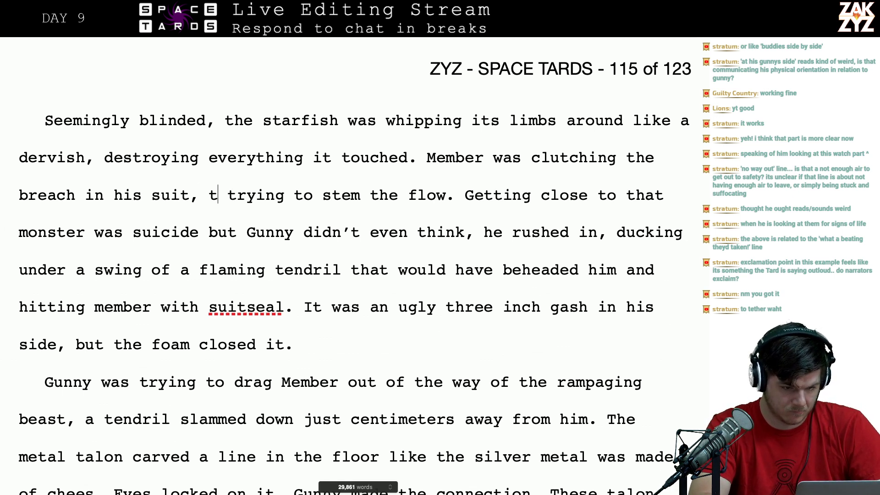
text(tryi)
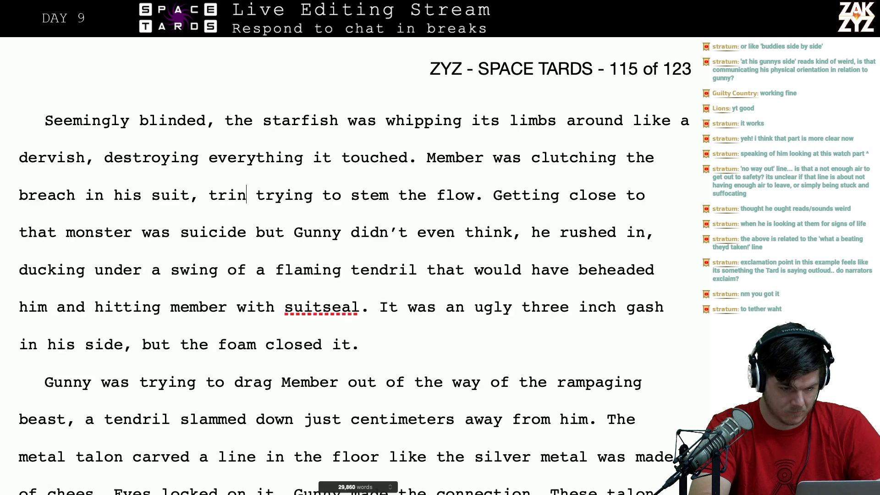
key(BackSpace)
text(ing to get away.)
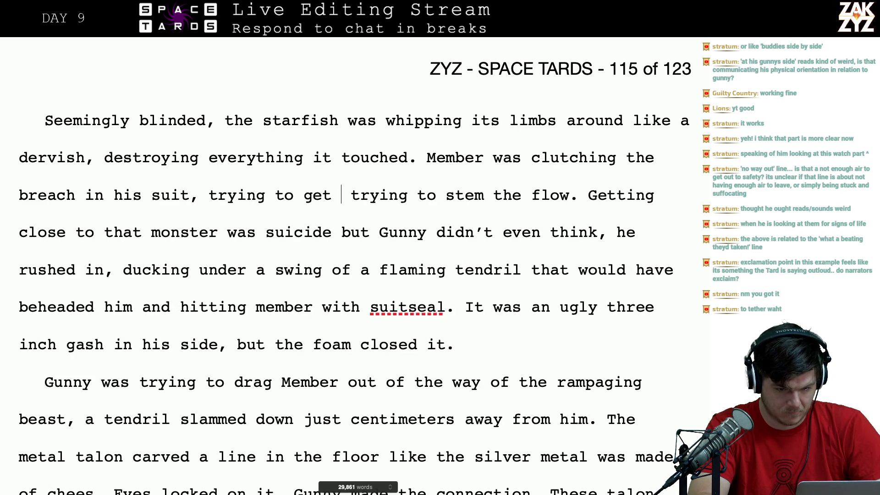
- Delete the old "trying to stem the flow." before "Getting close to that monster" and place the cursor after "trying" in "trying to get away"
key(shift+Right)
key(shift+Right)
key(shift+Right)
key(shift+Right)
key(shift+Right)
key(shift+Right)
key(shift+Right)
key(shift+Right)
key(shift+Right)
key(shift+Right)
key(shift+Right)
key(shift+Right)
key(shift+Right)
key(shift+Right)
key(shift+Right)
key(shift+Right)
key(shift+Right)
key(shift+Right)
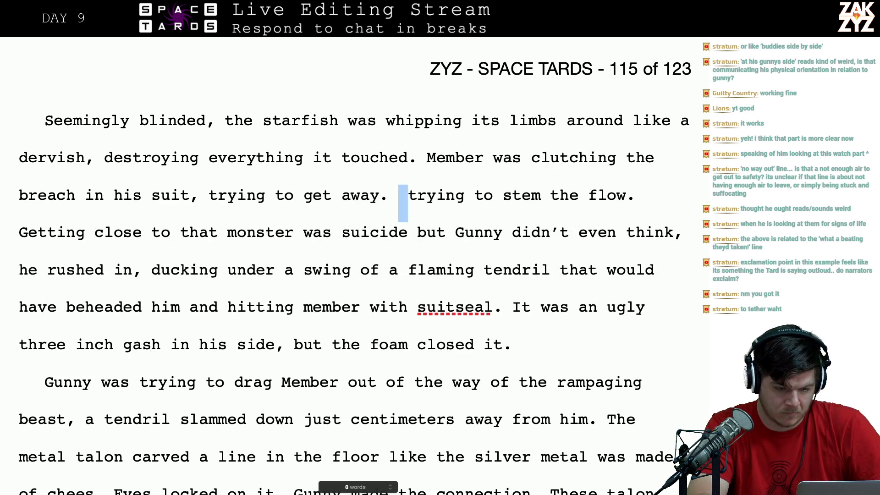
key(shift+Right)
key(shift+Right)
key(shift+Right)
key(shift+Right)
key(shift+Right)
key(shift+Right)
key(shift+Right)
key(shift+Right)
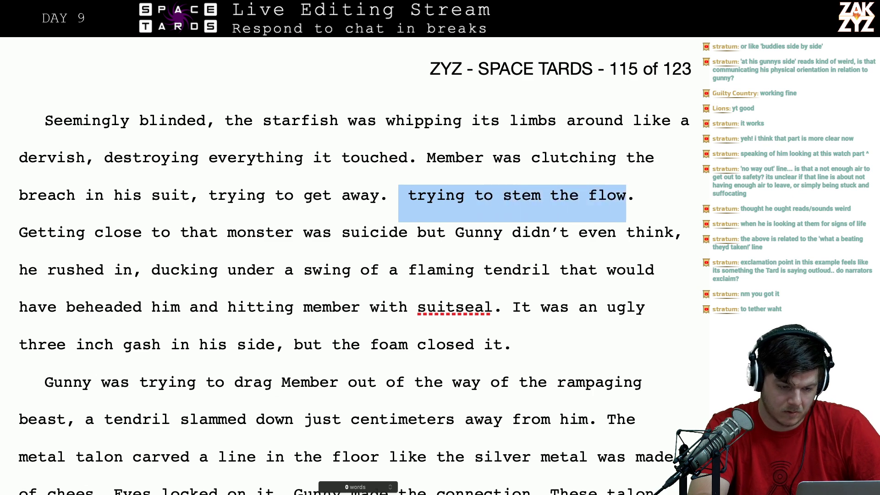
key(BackSpace)
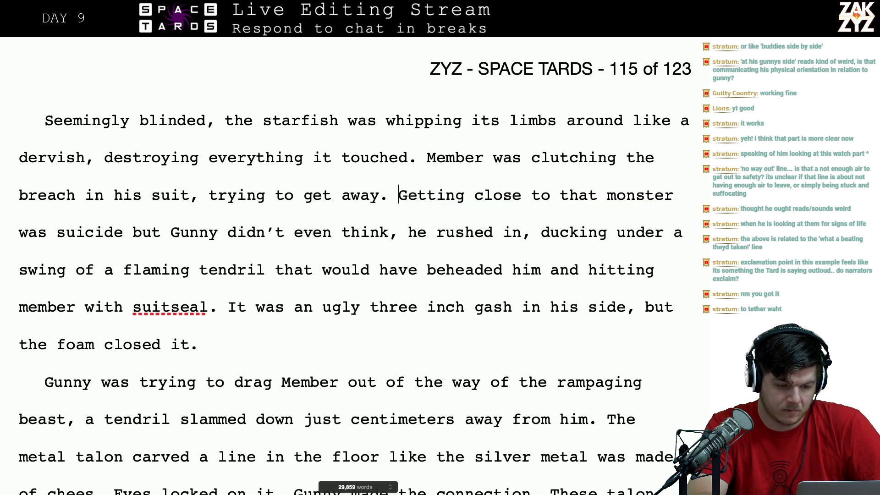
scroll(416, 155, down, 1)
click(262, 197)
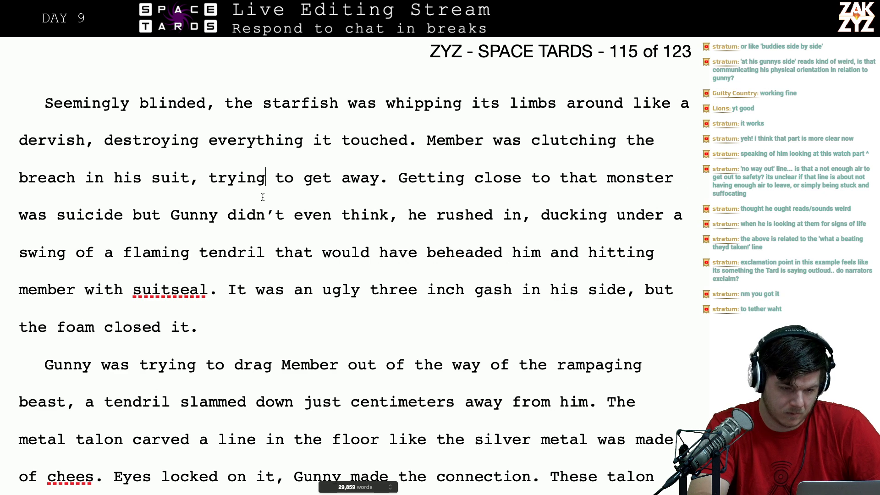
- In the "Seemingly blinded" paragraph, replace "get away." after "trying to" with "scramble out of its path."
text(scramble out of )
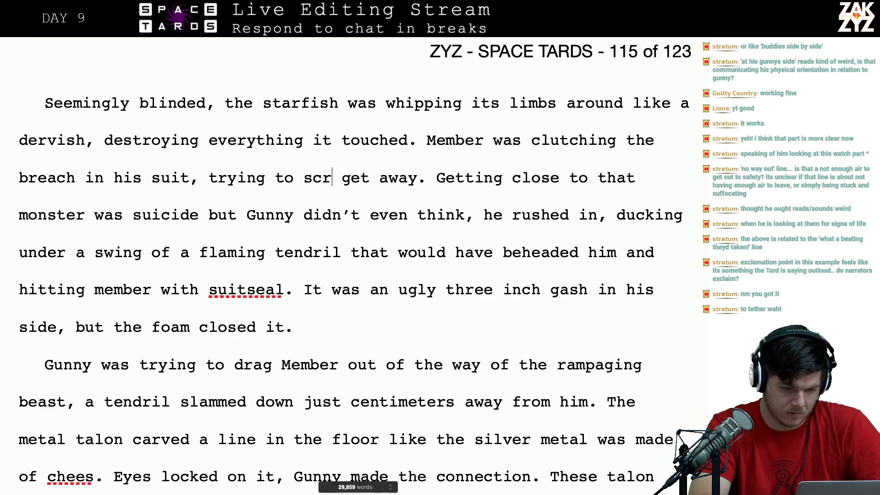
text(its path.)
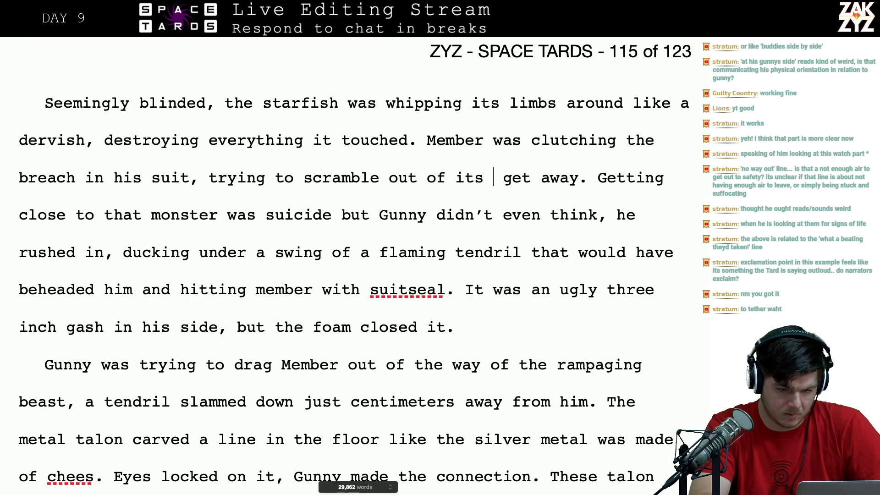
key(shift+Right)
key(shift+Right)
key(shift+Right)
key(shift+Right)
key(shift+Right)
key(shift+Right)
key(shift+Right)
key(shift+Right)
key(shift+Right)
key(shift+Right)
key(shift+Right)
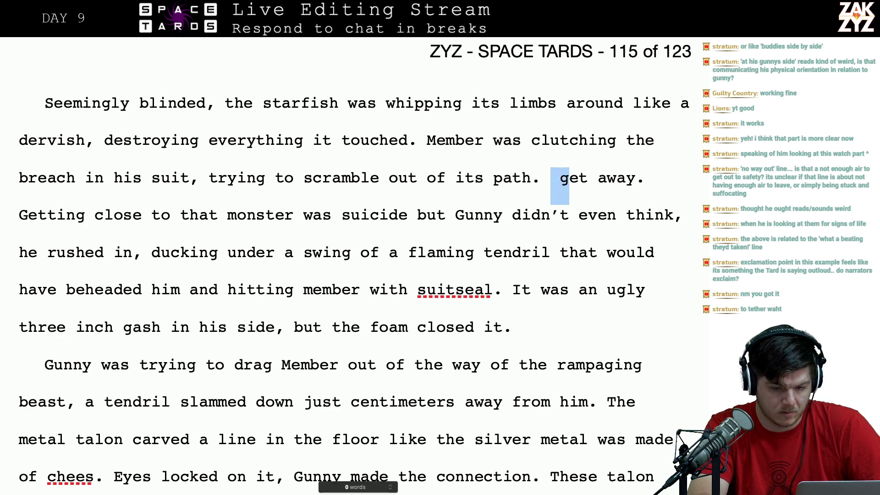
key(BackSpace)
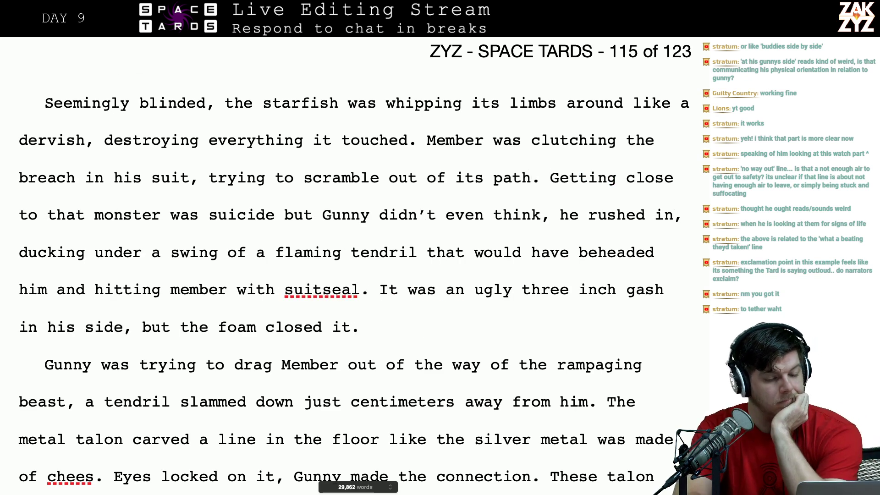
- Reword "Gunny didn’t even think, he rushed in," as "Gunny didn’t think. He rushed in," splitting it into two sentences
scroll(298, 259, down, 5)
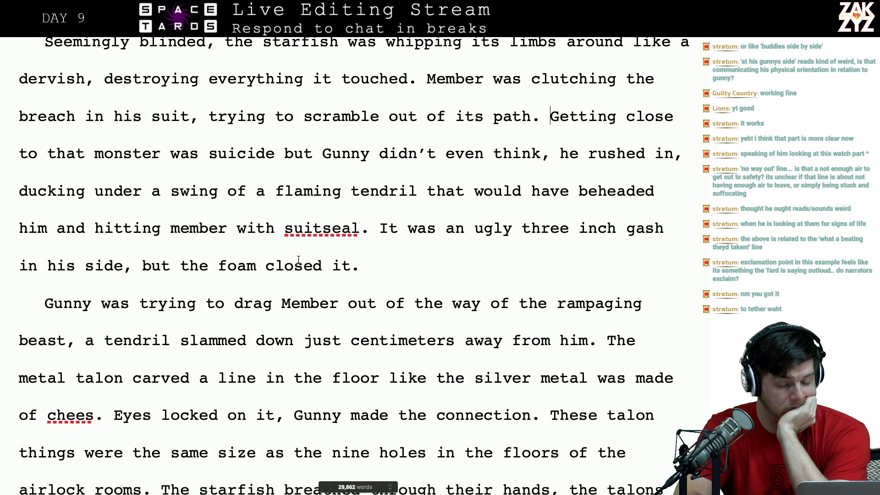
scroll(299, 259, up, 2)
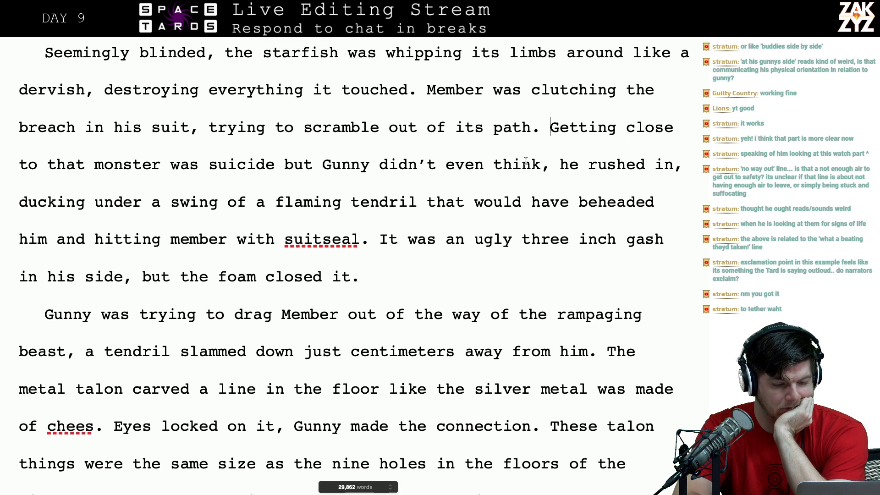
scroll(387, 147, down, 1)
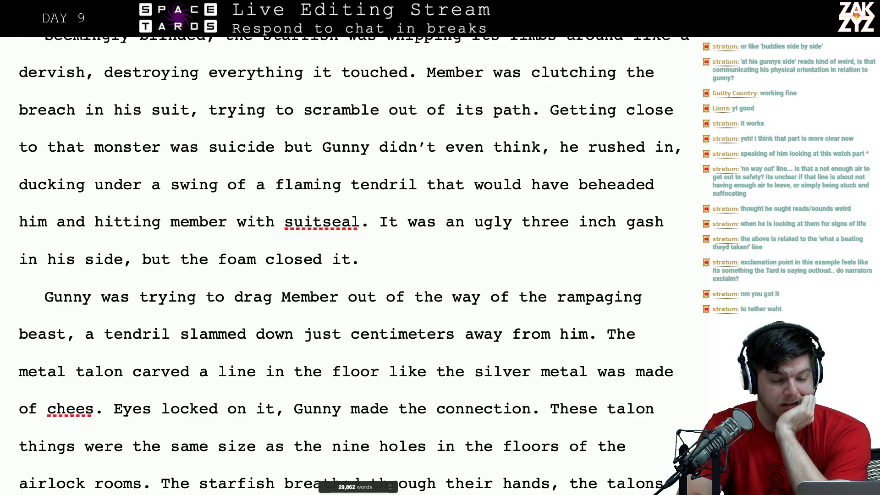
click(284, 147)
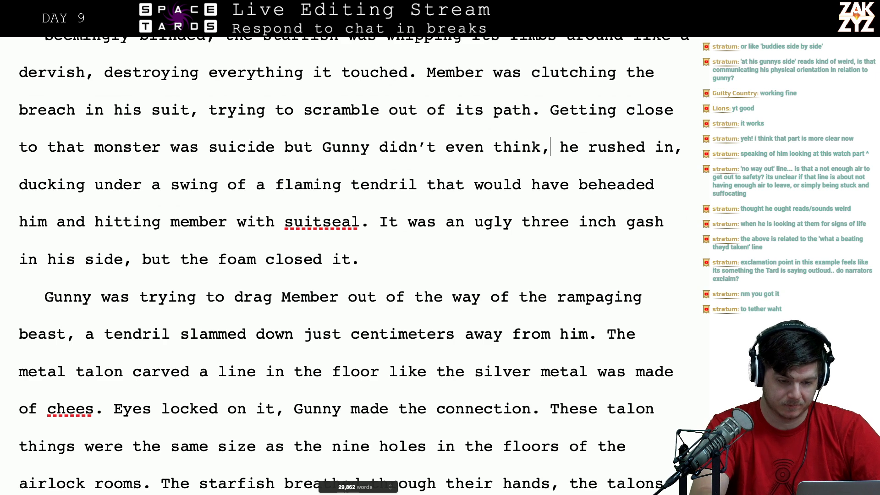
key(BackSpace)
text(.)
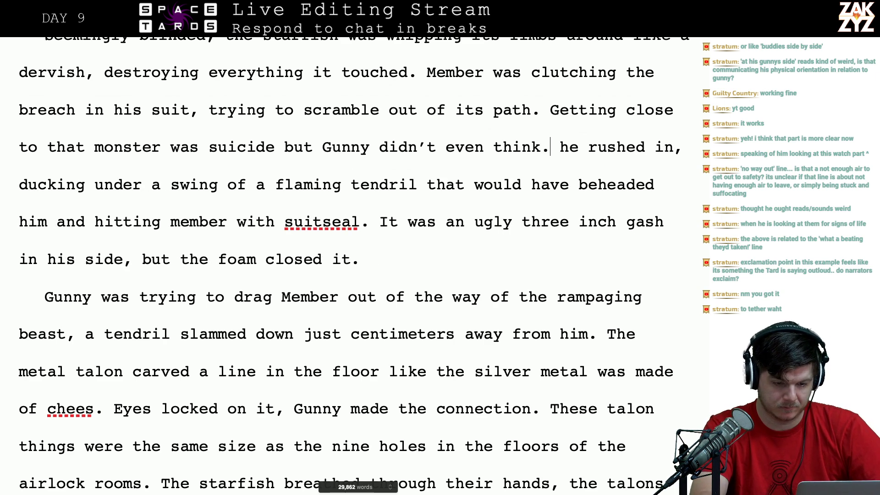
key(BackSpace)
key(BackSpace)
key(BackSpace)
key(BackSpace)
key(BackSpace)
key(BackSpace)
key(BackSpace)
key(BackSpace)
key(BackSpace)
key(BackSpace)
key(BackSpace)
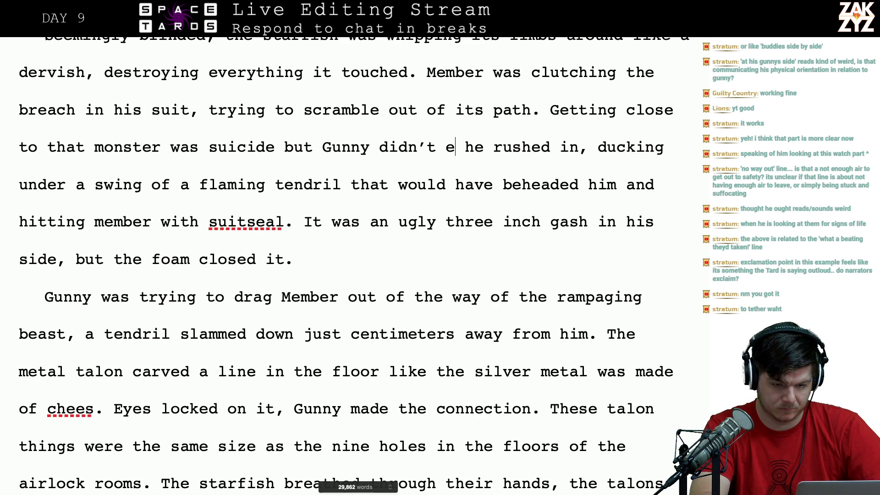
text(think. H)
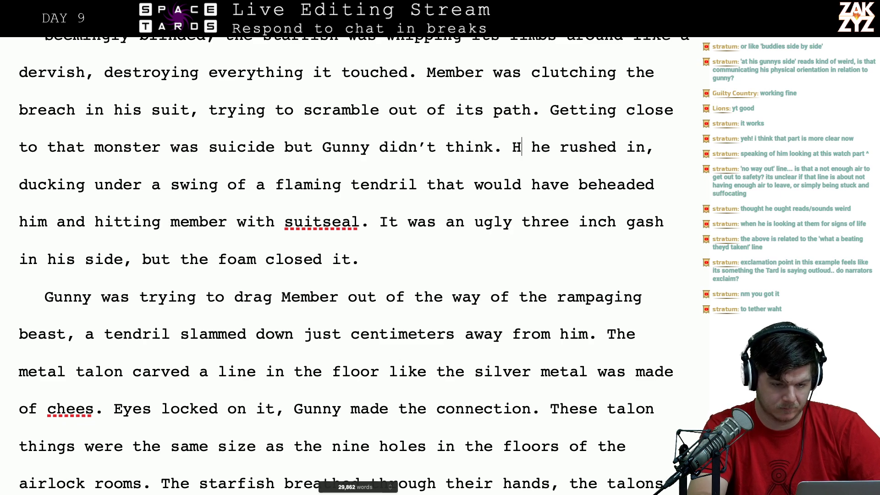
key(Delete)
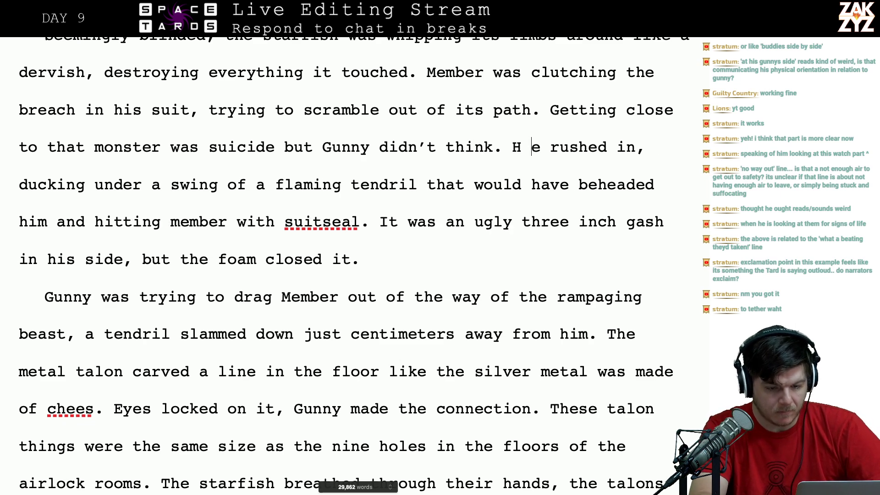
key(Delete)
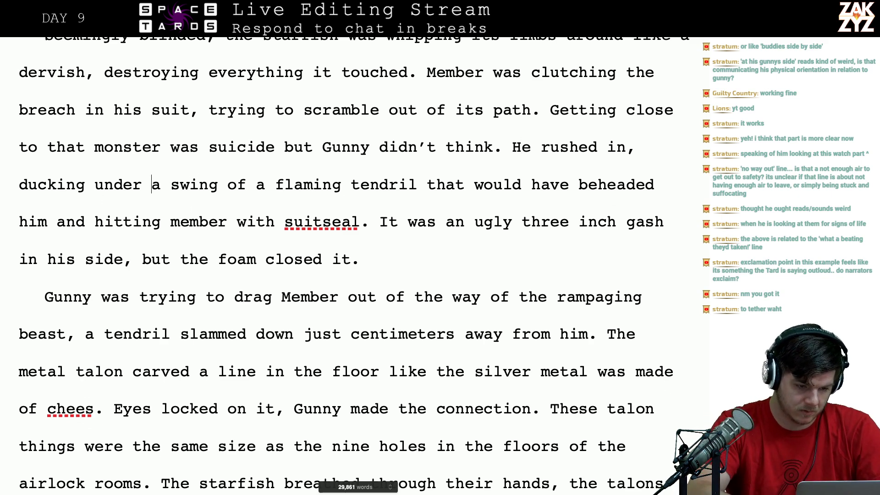
- Insert "a swing from a flaming tendril that would have beheaded him and" after "ducking under", ahead of the old wording
text(a swing f)
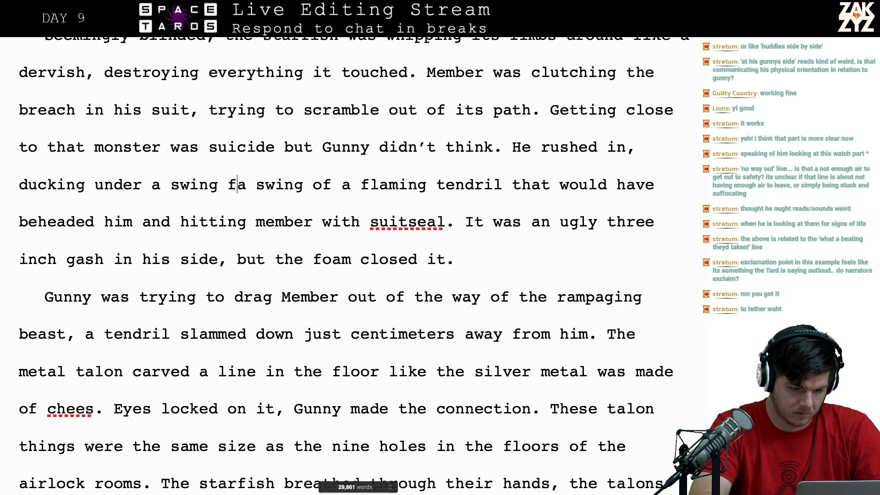
text(rom a flaming )
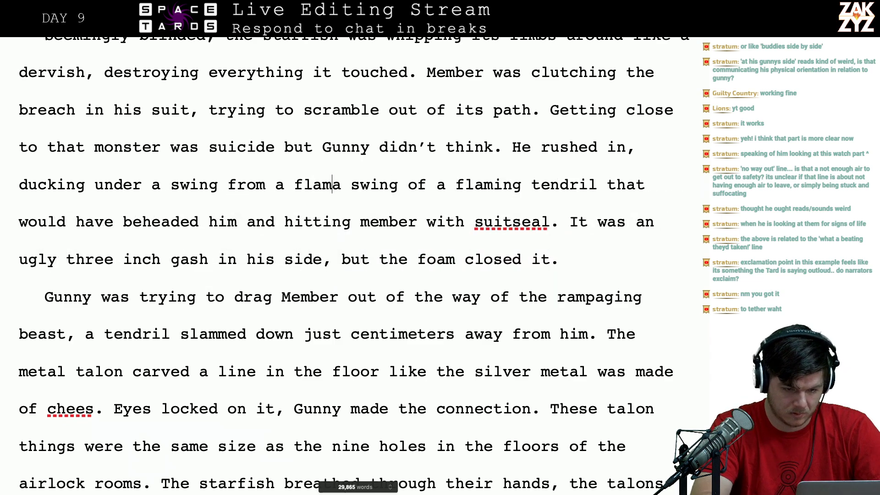
text(tendril that wou)
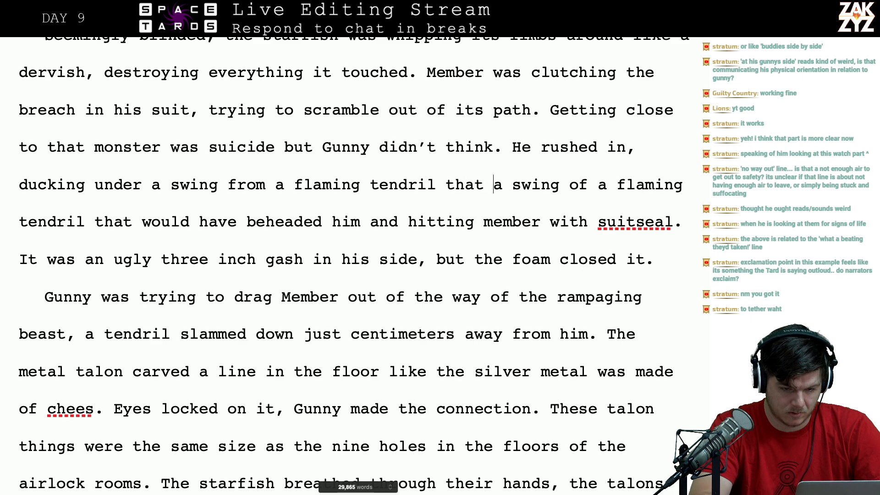
text(ld have beh)
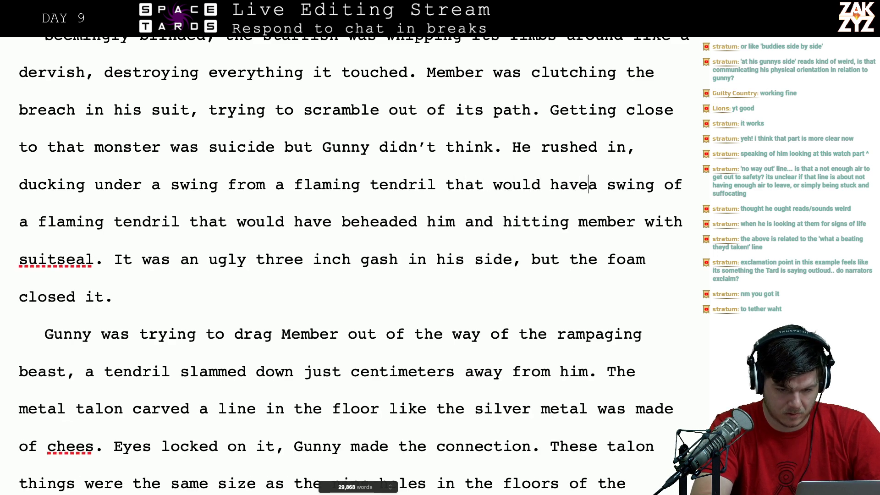
text(eaded him)
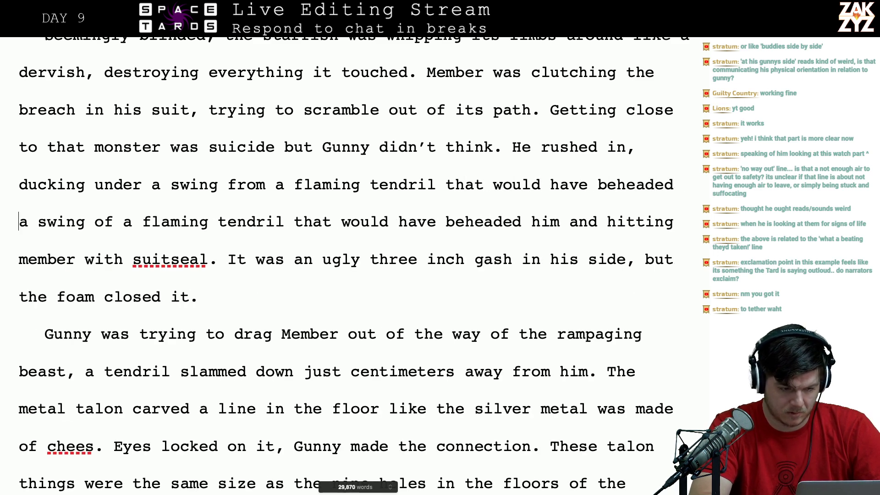
text( and hitting ma swing of a flaming tendril that would have beheaded him and hitting memb)
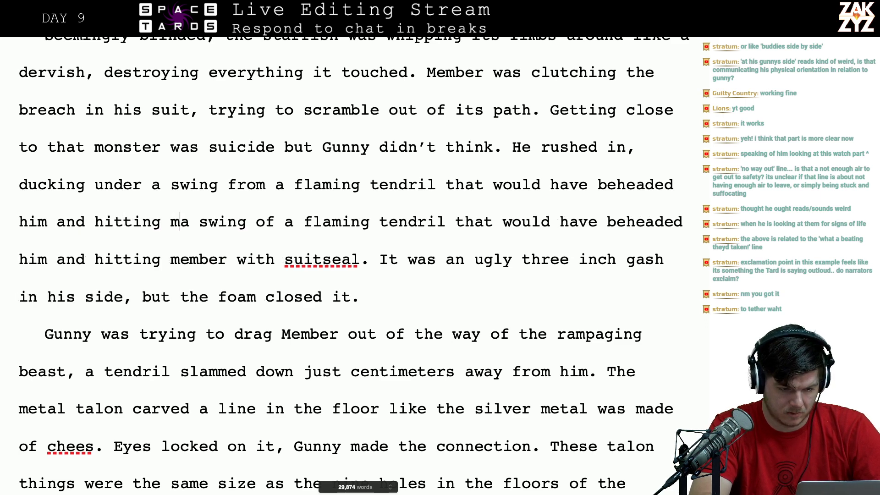
text(er with)
key(BackSpace)
key(BackSpace)
key(BackSpace)
key(BackSpace)
key(BackSpace)
key(BackSpace)
key(BackSpace)
key(BackSpace)
key(BackSpace)
key(BackSpace)
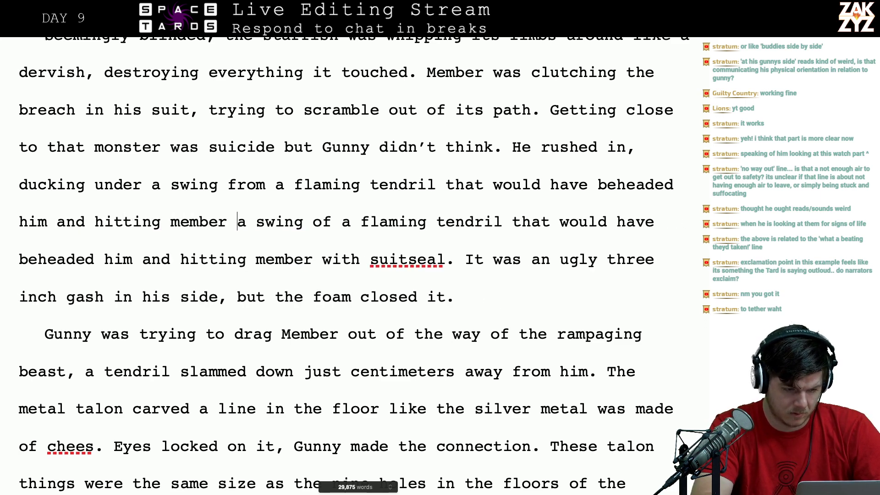
key(BackSpace)
key(BackSpace)
key(BackSpace)
key(BackSpace)
key(BackSpace)
key(BackSpace)
key(BackSpace)
key(BackSpace)
key(BackSpace)
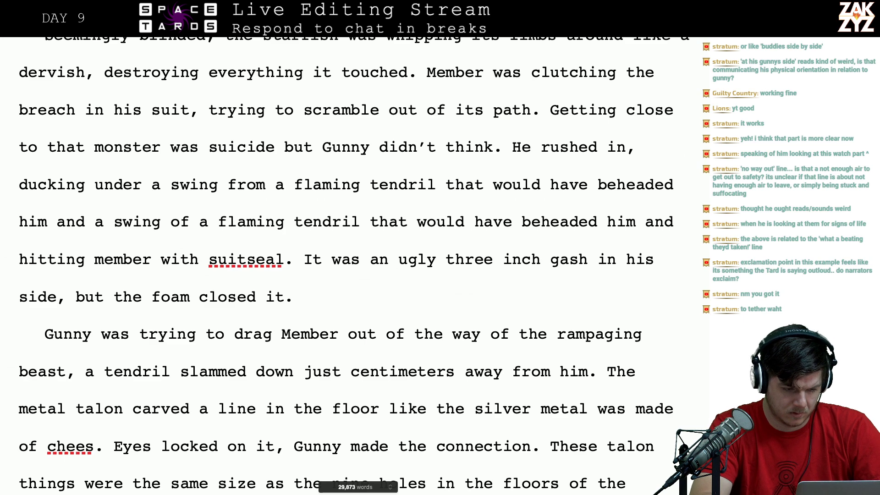
- Complete the new sentence with "hitting member with a gob of suit seal foam." after "beheaded him and"
text(Hittin)
key(BackSpace)
key(BackSpace)
key(BackSpace)
key(BackSpace)
key(BackSpace)
key(BackSpace)
text(h)
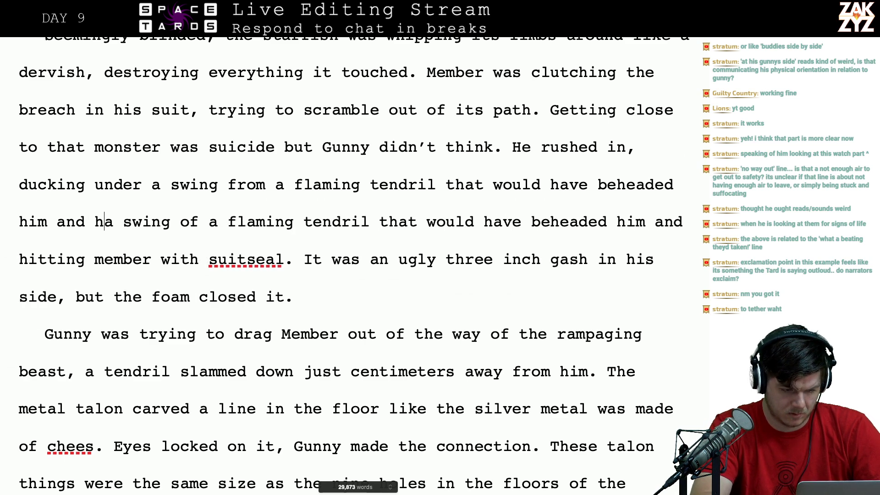
text(itting member with )
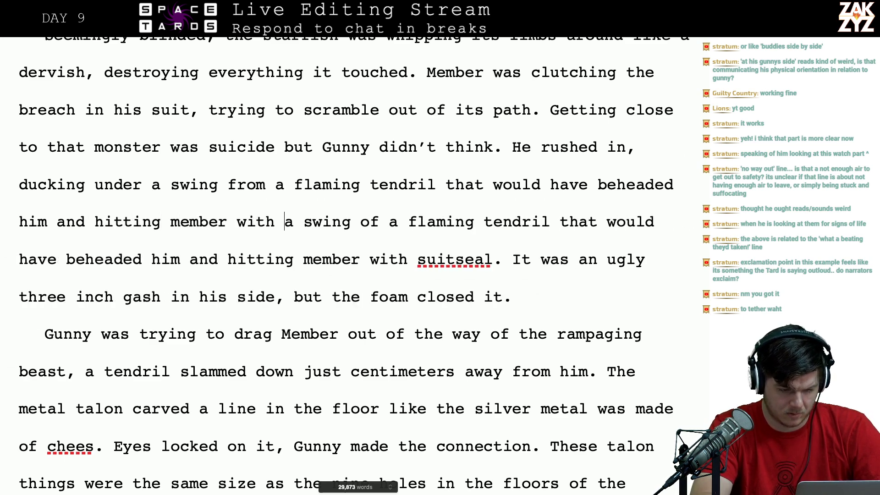
text(a gob of)
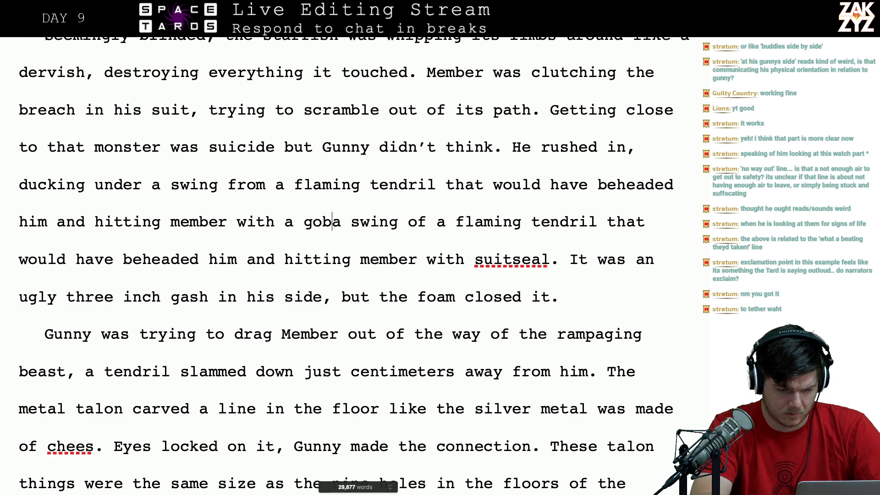
text( suit seal foam)
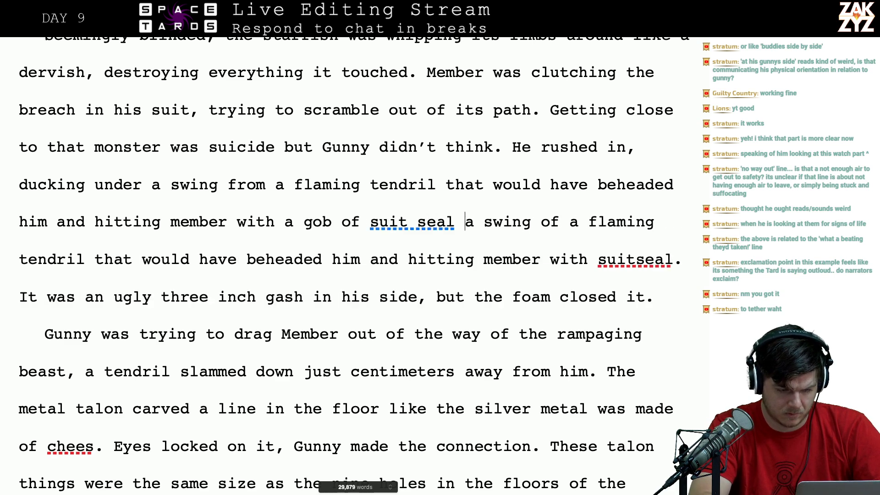
text(.)
- Delete the old text from "a swing of a flaming tendril" through "suitseal." and start a new paragraph at "It was an ugly three inch gash"
key(shift+Up)
key(shift+Down)
key(shift+Down)
key(shift+Down)
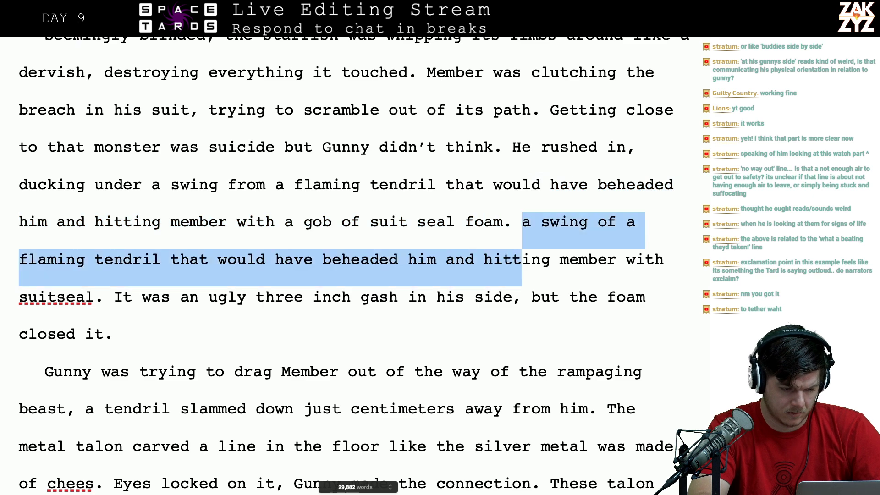
key(shift+Left)
key(shift+Left)
key(shift+Left)
key(shift+Left)
key(shift+Left)
key(shift+Left)
key(shift+Left)
key(shift+Left)
key(shift+Left)
key(shift+Left)
key(shift+Left)
key(shift+Left)
key(shift+Left)
key(shift+Left)
key(shift+Left)
key(shift+Left)
key(shift+Left)
key(shift+Left)
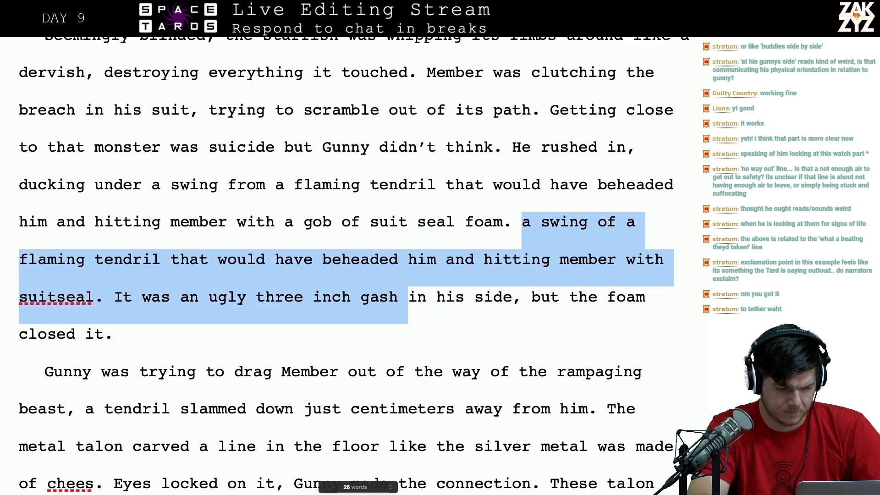
key(shift+Left)
key(shift+Left)
key(shift+Left)
key(shift+Left)
key(shift+Left)
key(shift+Left)
key(shift+Left)
key(shift+Left)
key(shift+Left)
key(shift+Left)
key(shift+Left)
key(shift+Left)
key(shift+Left)
key(shift+Left)
key(shift+Left)
key(shift+Left)
key(shift+Left)
key(shift+Left)
key(shift+Left)
key(shift+Left)
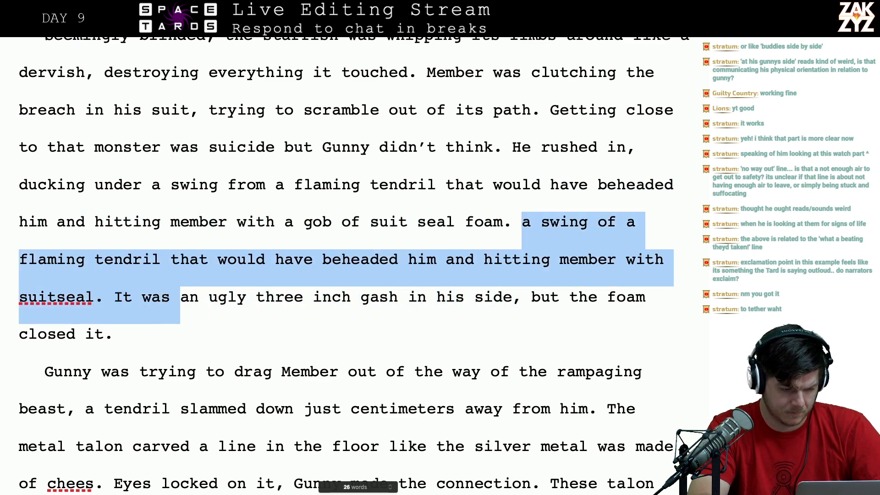
key(shift+Left)
key(shift+Left)
key(shift+Left)
key(shift+Right)
key(Return)
key(Delete)
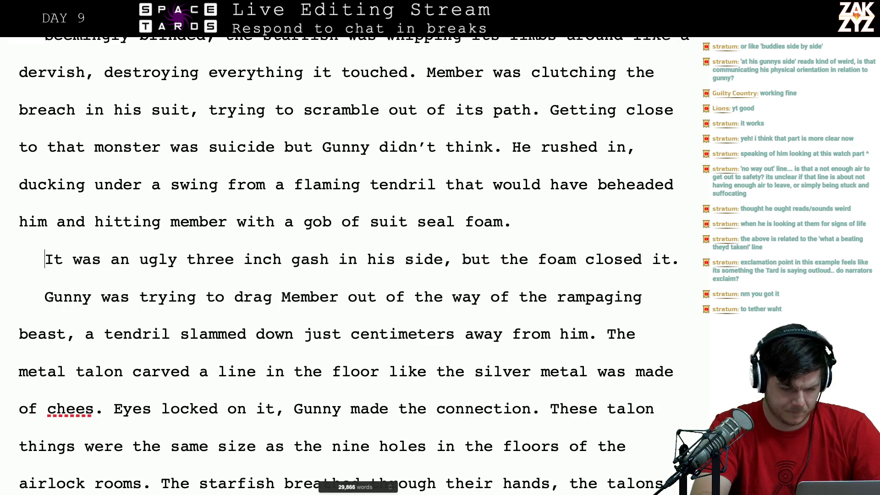
- Add the sentence "Member had an ugly three-inch gash on his ribs, but the foam sealed it." after "a gob of suit seal foam."
text(Member had )
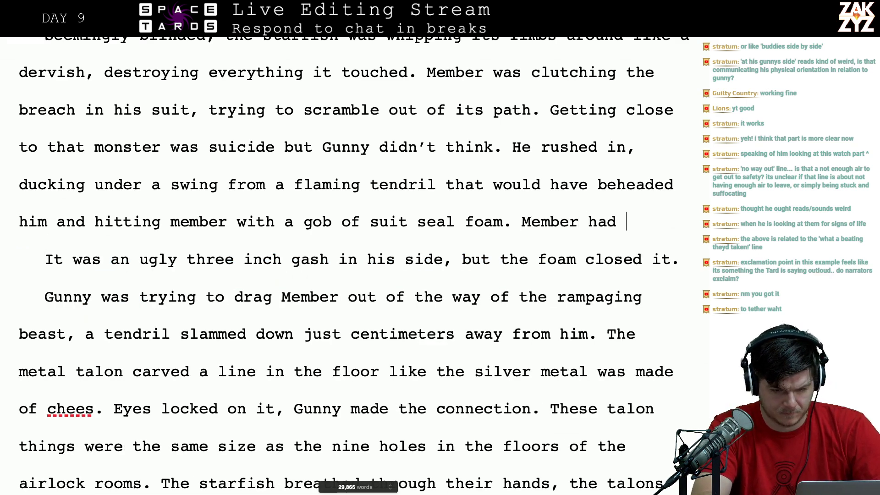
text(an ugly three)
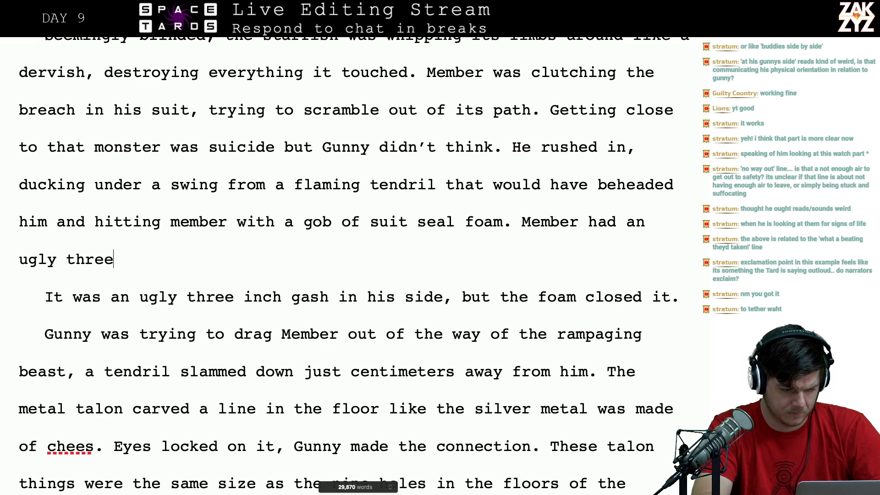
text(-inch gash)
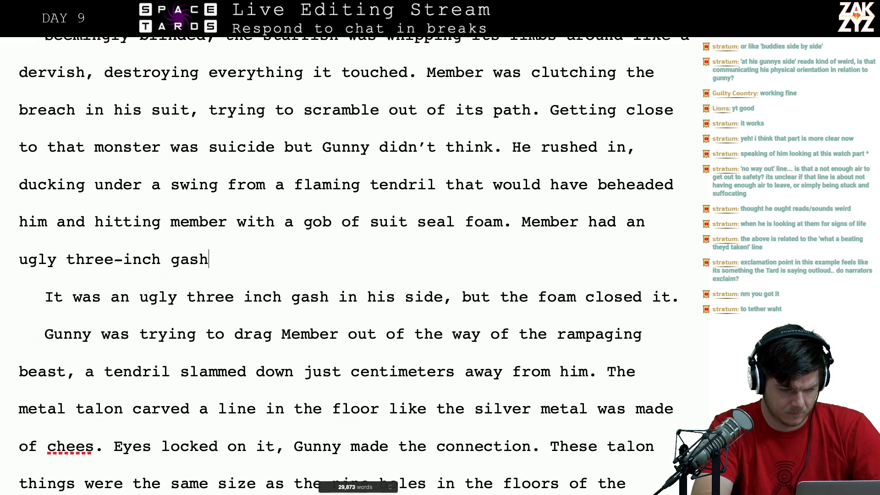
text( on the)
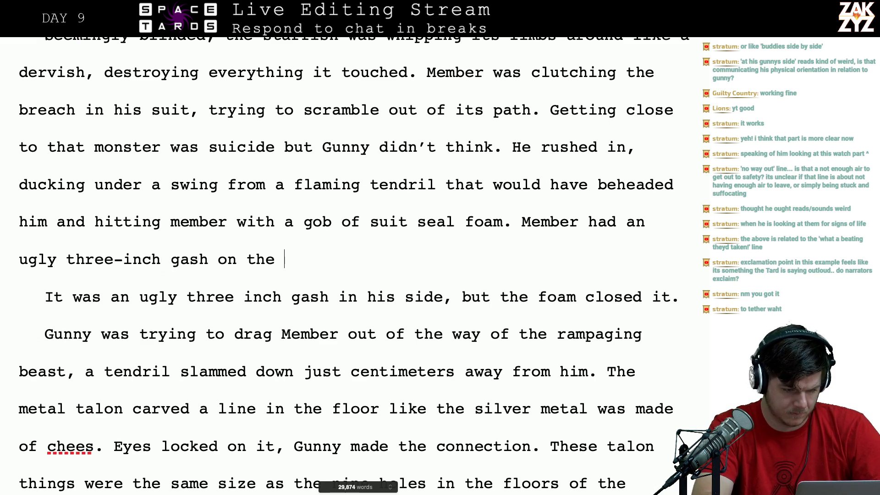
key(BackSpace)
key(BackSpace)
key(BackSpace)
key(BackSpace)
key(BackSpace)
key(BackSpace)
text(n his rib)
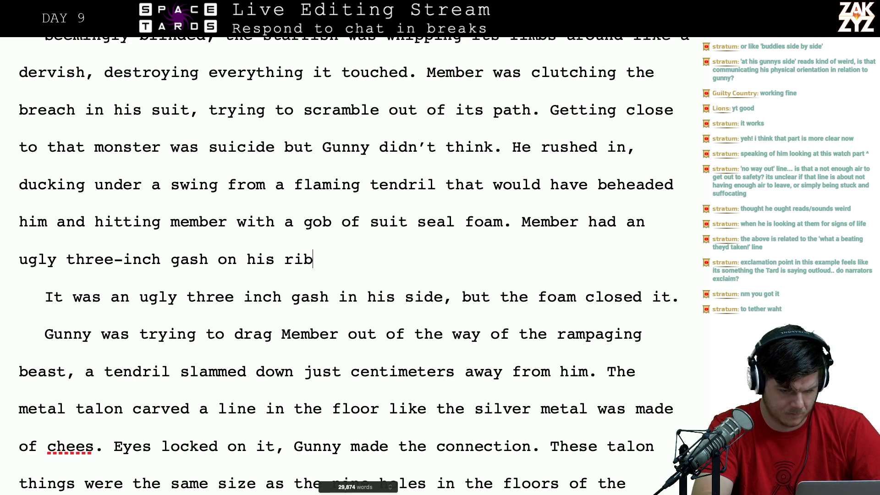
text(s, but the foam )
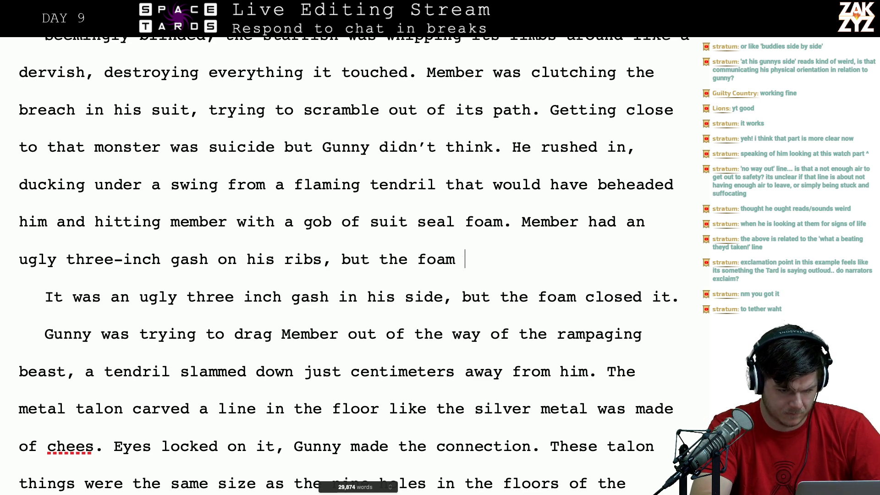
text(sealed it.)
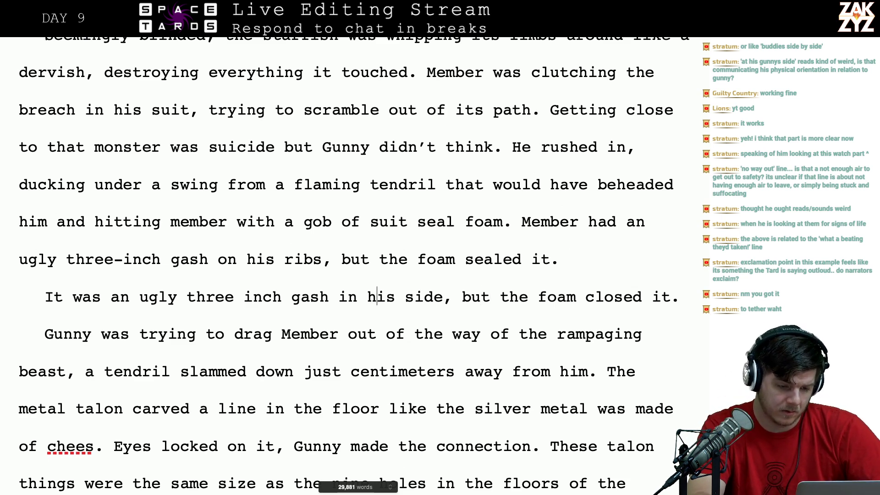
- Replace "on his ribs" with "in his side" in the new sentence about Member's gash
key(BackSpace)
key(BackSpace)
key(BackSpace)
key(BackSpace)
key(BackSpace)
key(BackSpace)
key(BackSpace)
key(BackSpace)
key(BackSpace)
key(BackSpace)
key(BackSpace)
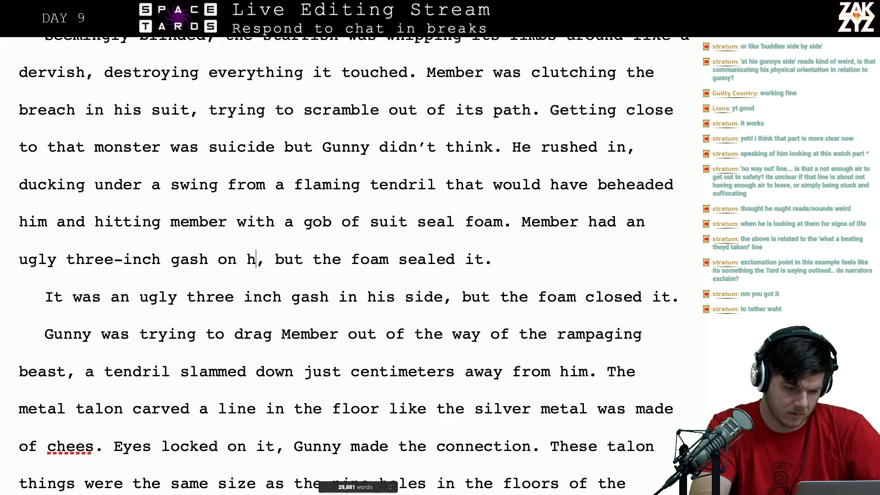
text(on)
key(BackSpace)
key(BackSpace)
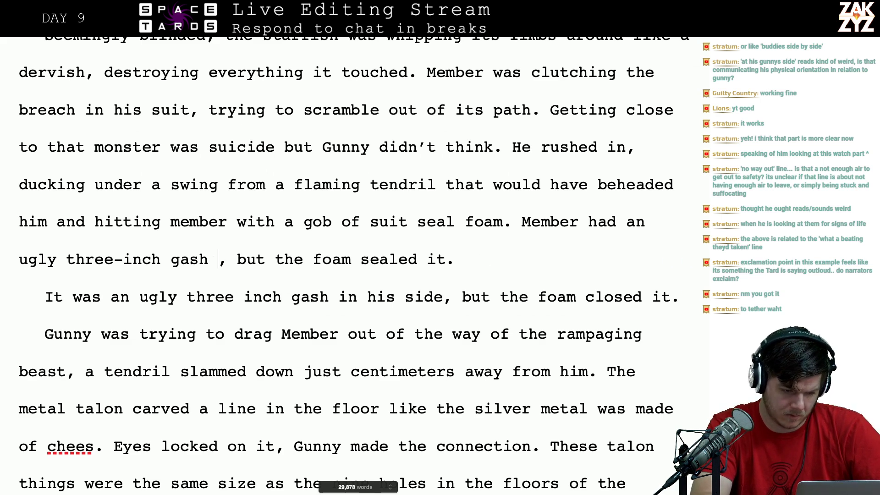
text(in his side)
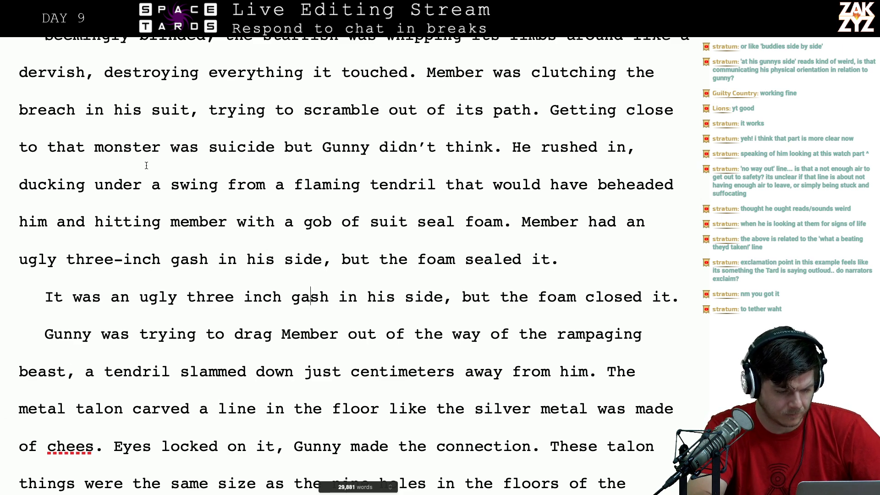
- Delete the old paragraph "It was an ugly three inch gash in his side, but the foam closed it."
triple_click(32, 300)
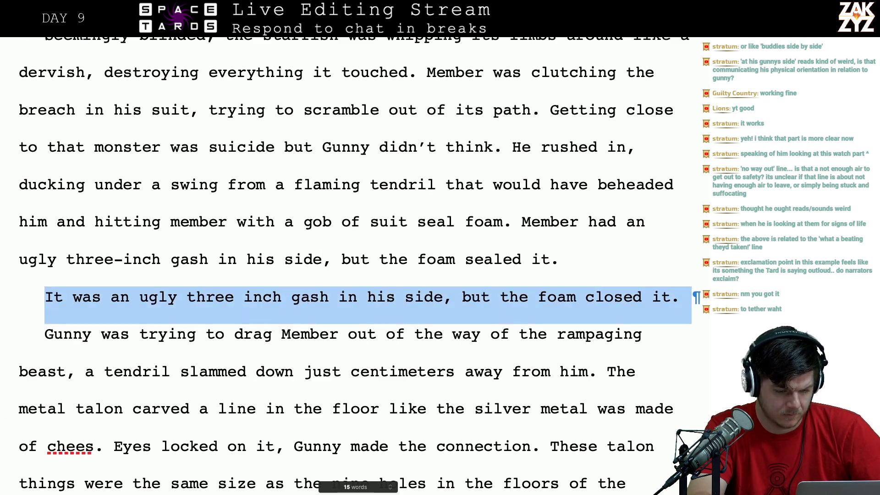
key(BackSpace)
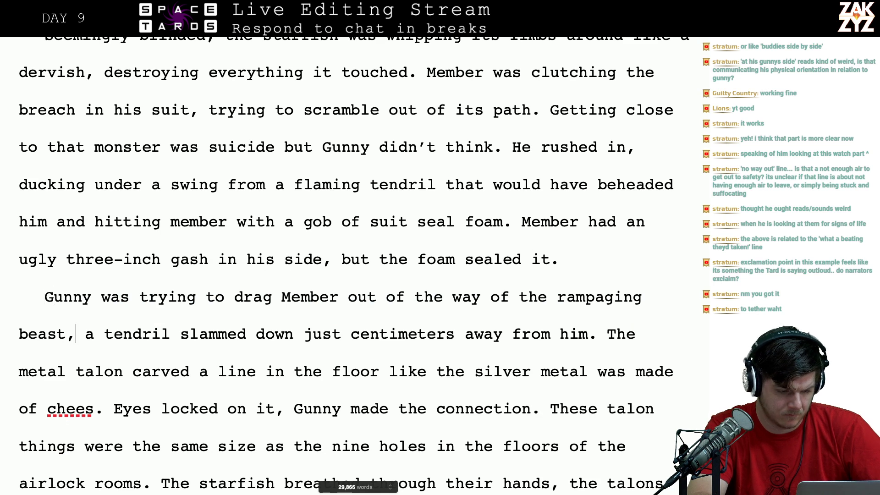
key(Return)
key(Return)
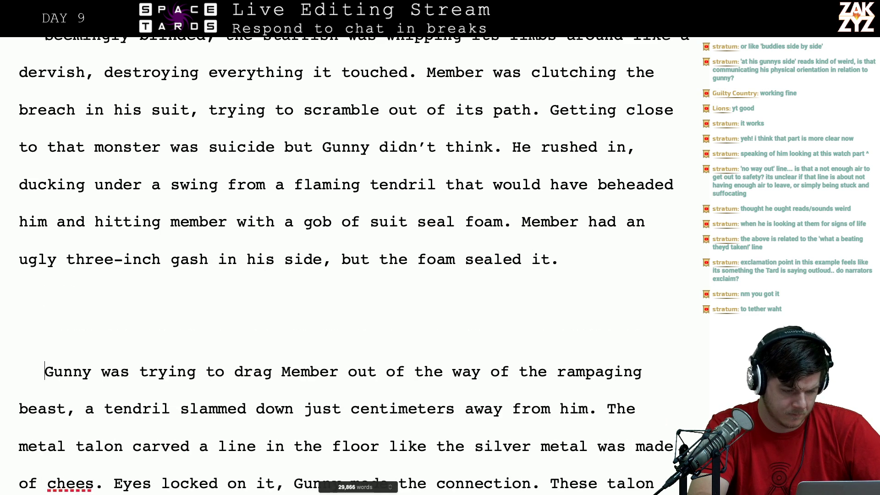
key(BackSpace)
key(BackSpace)
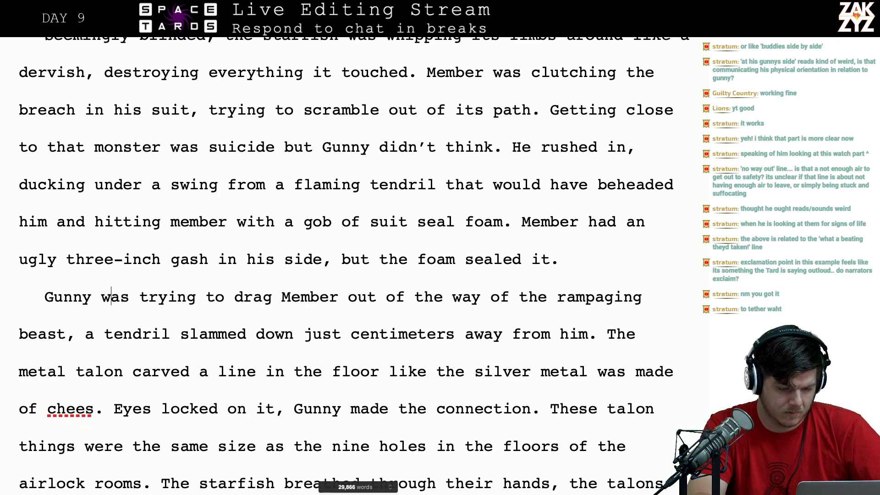
key(Right)
key(Right)
key(Right)
key(Right)
key(Right)
key(Right)
key(Down)
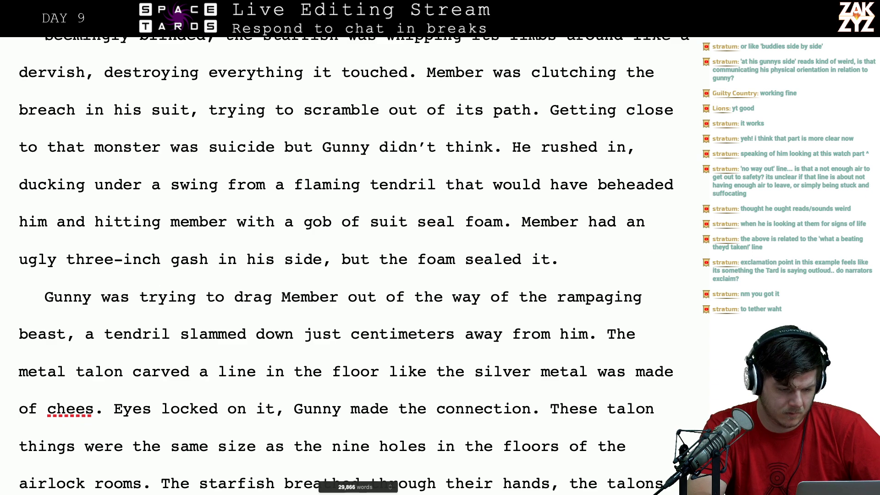
- Insert the paragraph "A tendril slammed down centimeters from Gunny as he tried to drag Member to safety." above "Gunny was trying to drag Member"
key(Return)
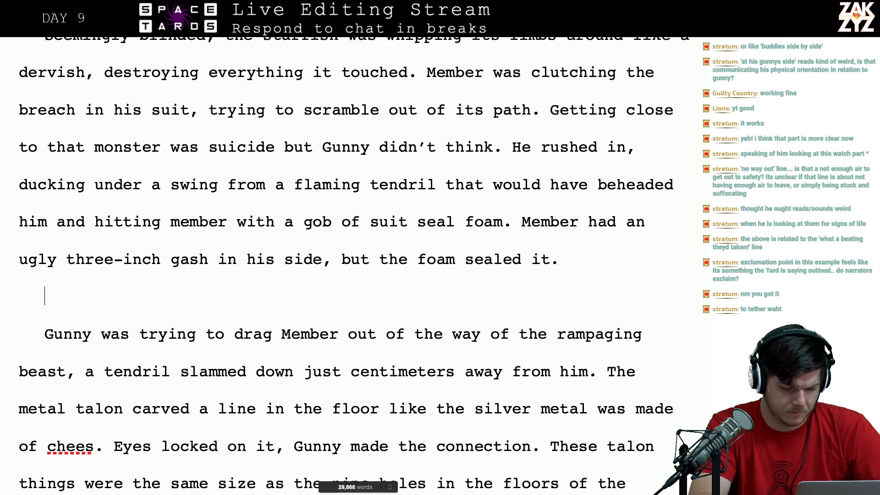
text(A ten)
text(l slammed down )
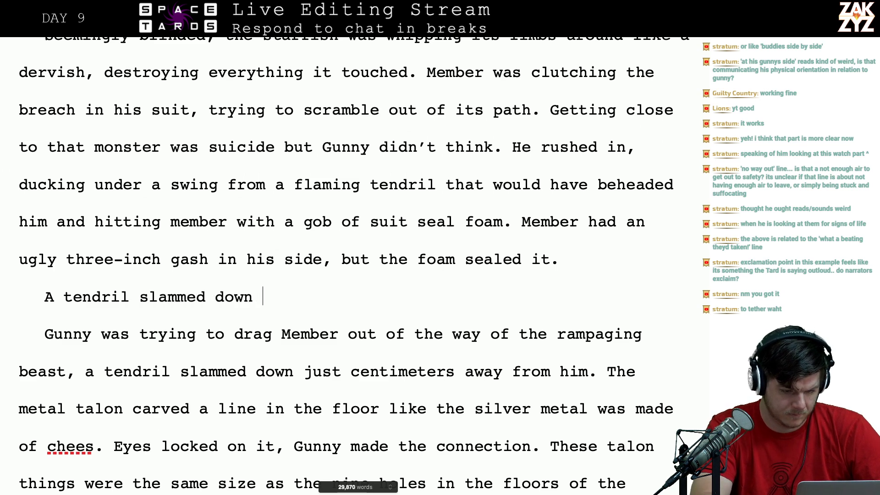
text(centim)
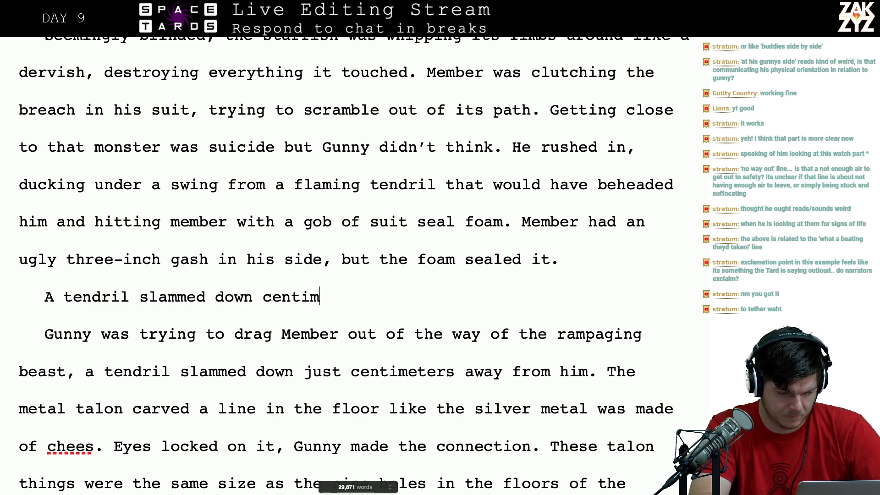
text(eters for)
key(BackSpace)
key(BackSpace)
text(rom gunny as)
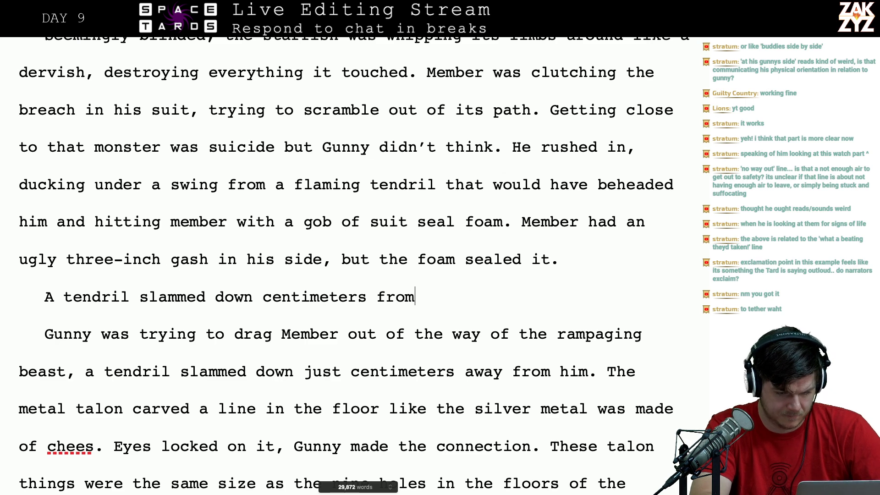
key(BackSpace)
key(BackSpace)
key(BackSpace)
key(BackSpace)
key(BackSpace)
key(BackSpace)
key(BackSpace)
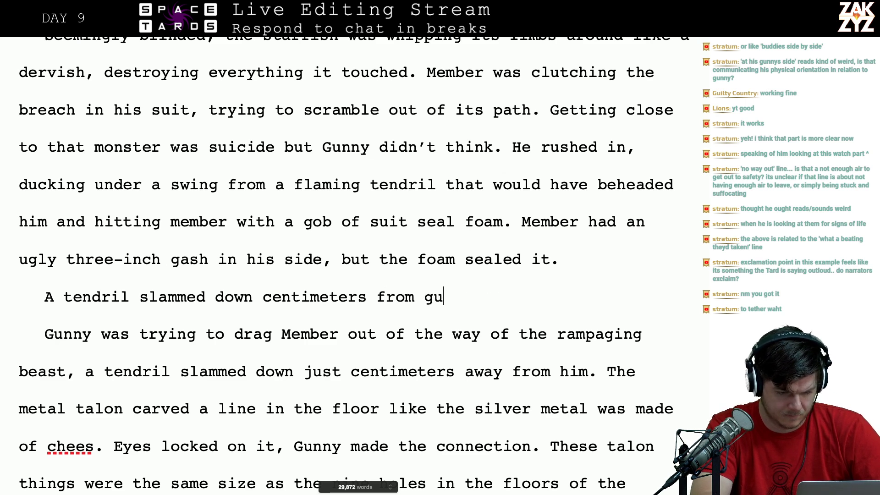
key(BackSpace)
text(Gunyn)
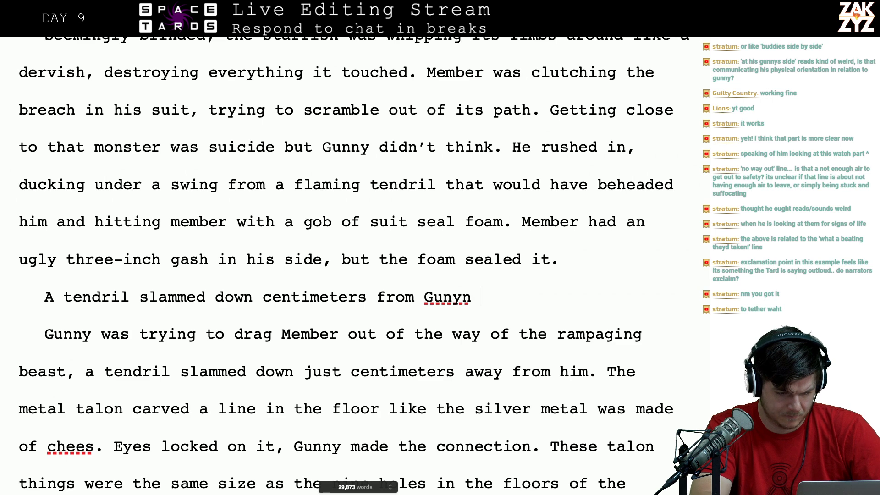
key(BackSpace)
key(BackSpace)
key(BackSpace)
text(ny as he tr)
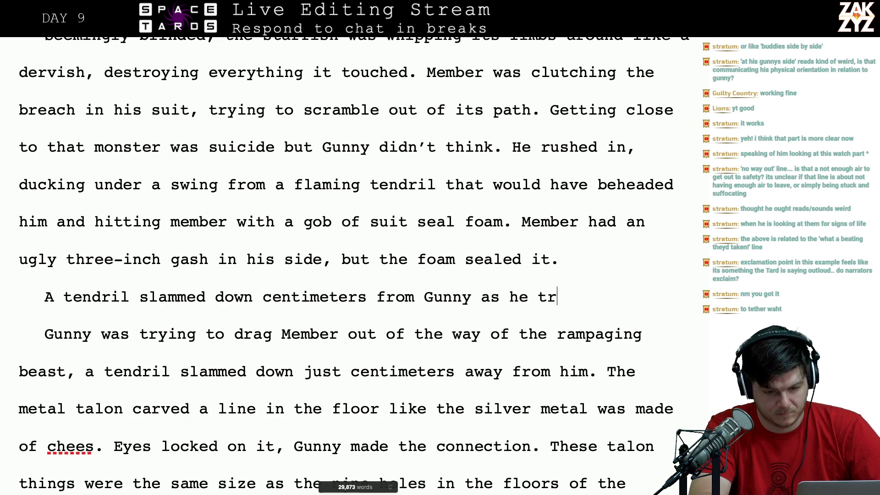
text(ied to drag M)
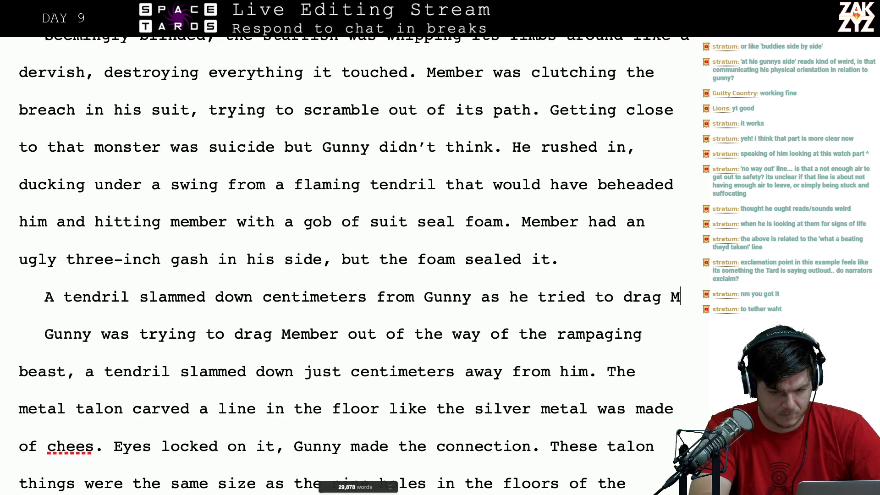
text(ember to sa)
key(BackSpace)
text(ember to s)
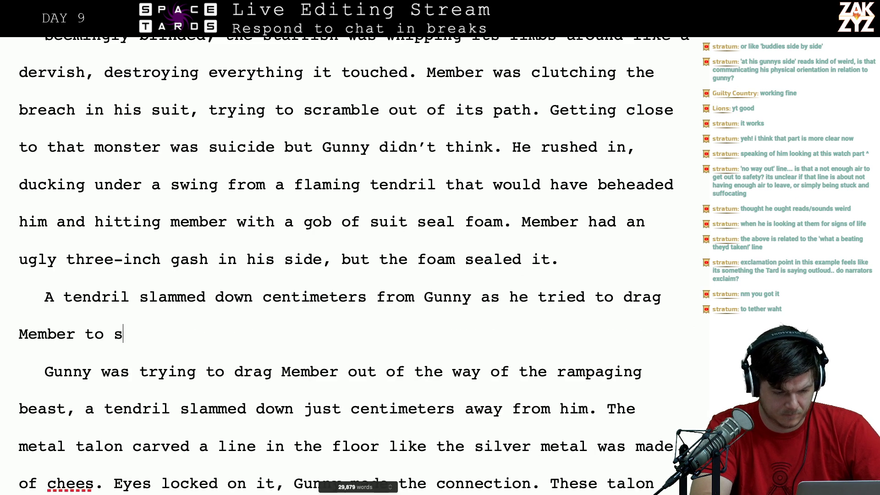
text(afety.)
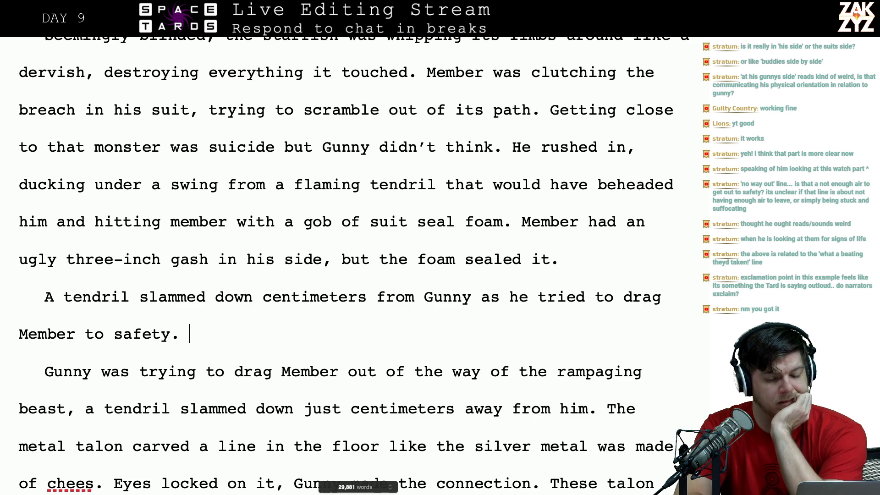
- Reword the ending after "three-inch gash" as "in his breastplate but the foam sealed it up." and remove the leftover "his side, but the foam sealed it."
scroll(346, 268, down, 1)
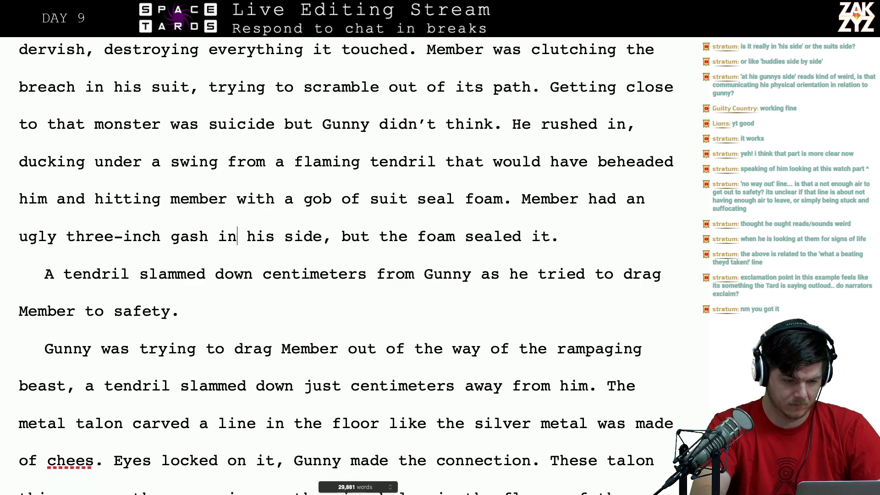
text(his br)
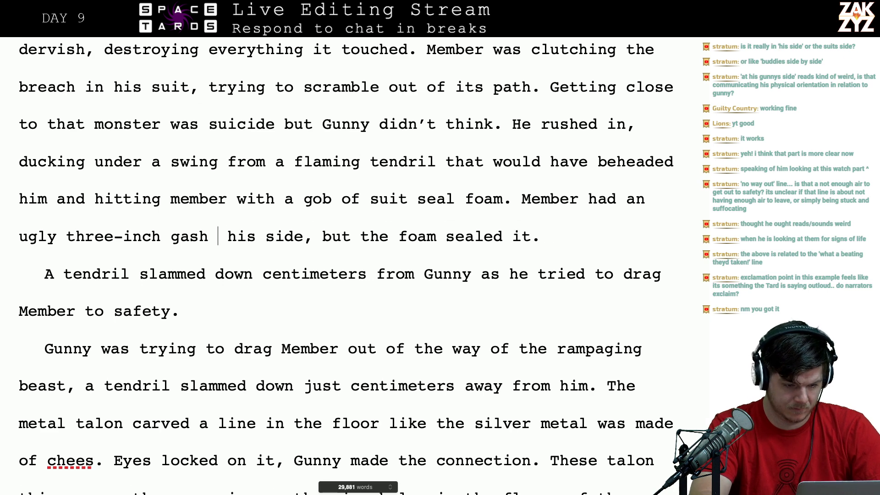
text(eastplate)
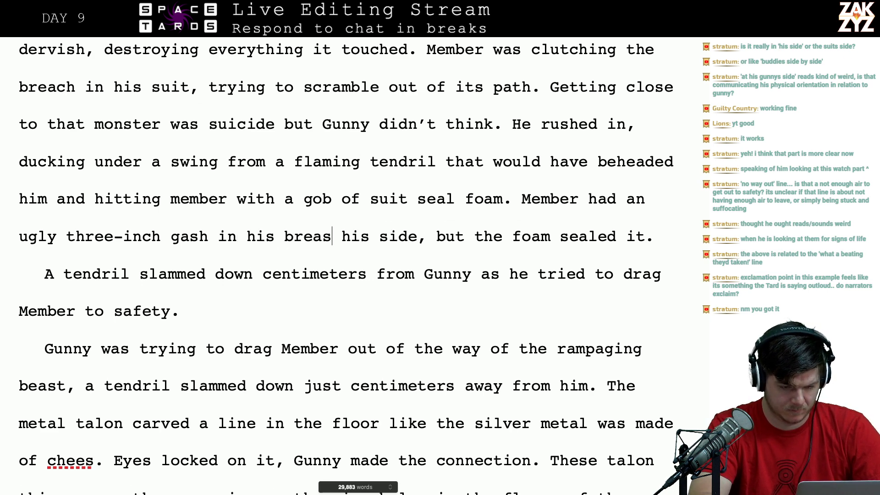
text( but the foam sealed)
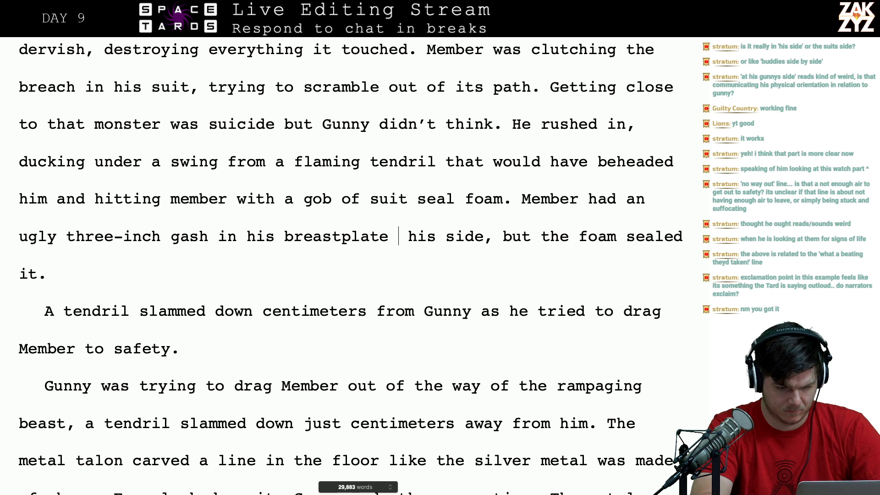
text( it up/ his)
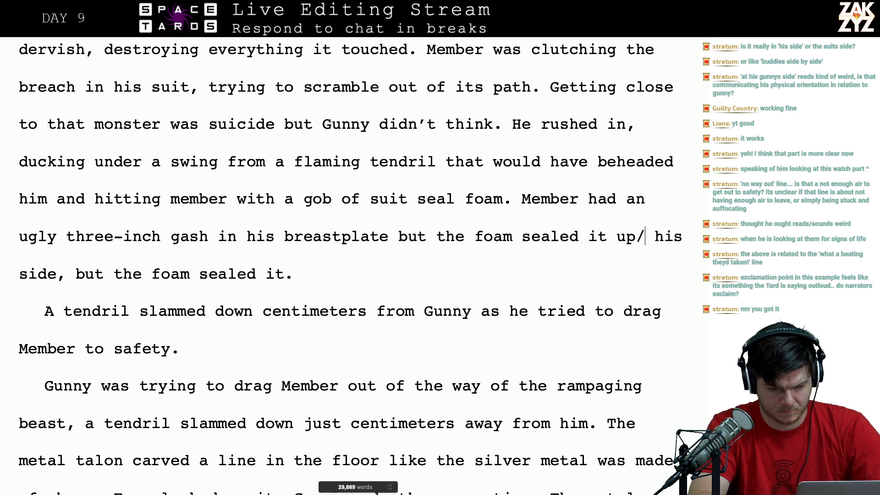
key(BackSpace)
key(BackSpace)
text(.)
key(shift+Down)
key(BackSpace)
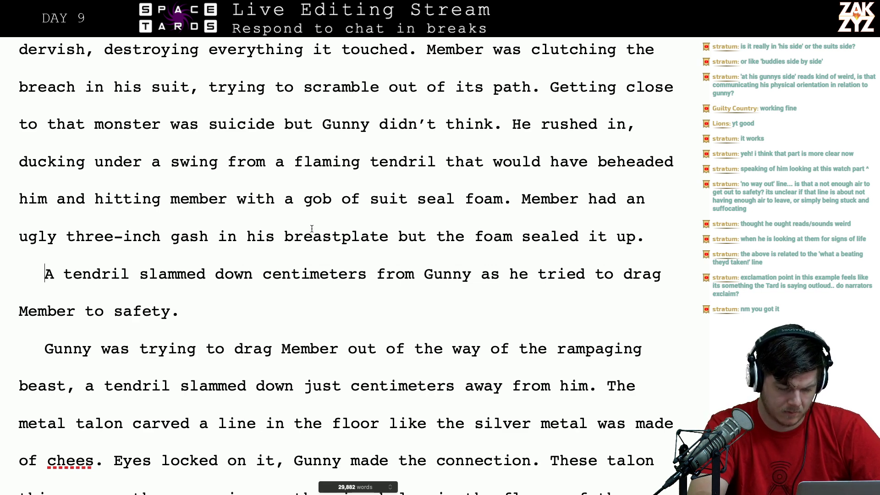
- Start a new paragraph above "A tendril slammed down centimeters" with the words "A tendril slammed against the"
key(Return)
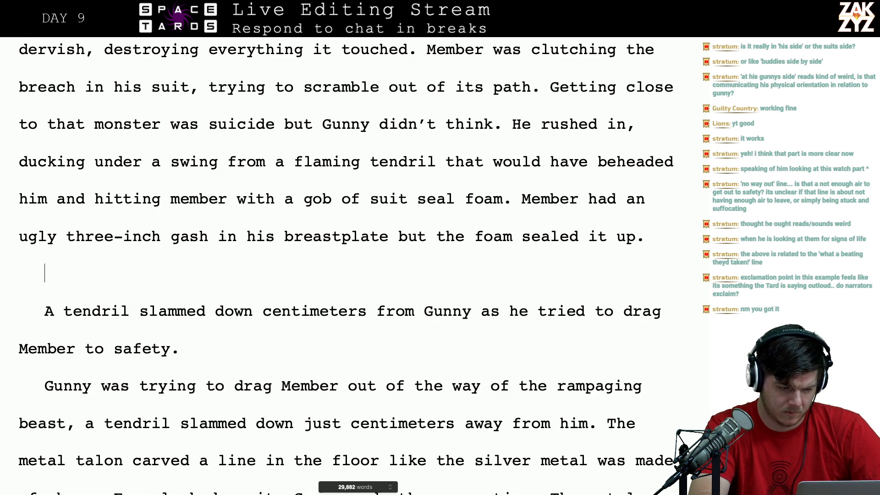
text(A tendril s)
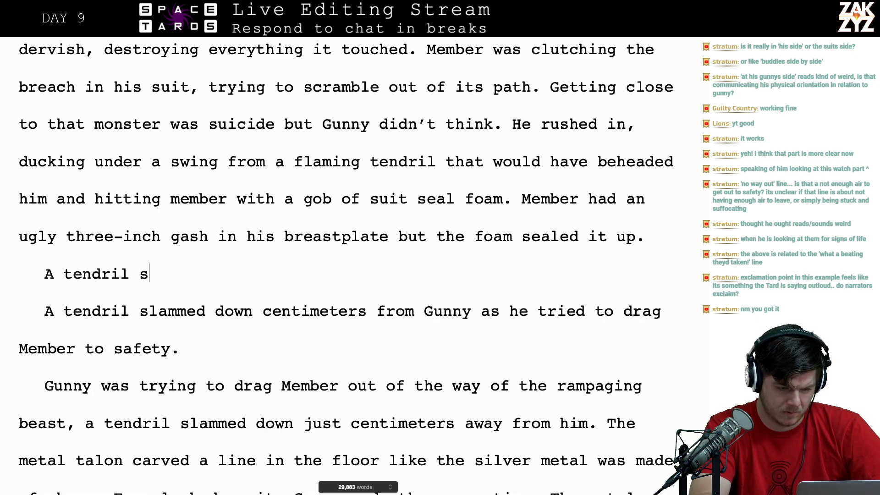
text(lam)
key(BackSpace)
key(BackSpace)
text(a)
key(BackSpace)
text(lam)
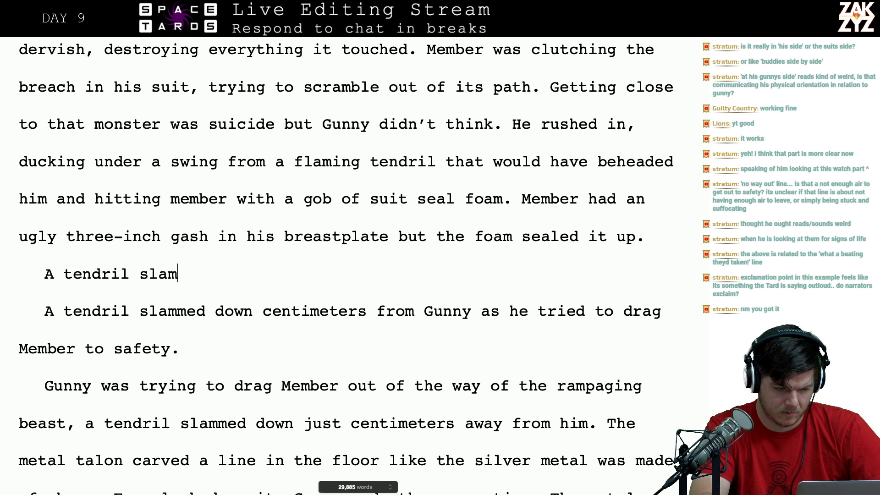
text(med down )
text(just)
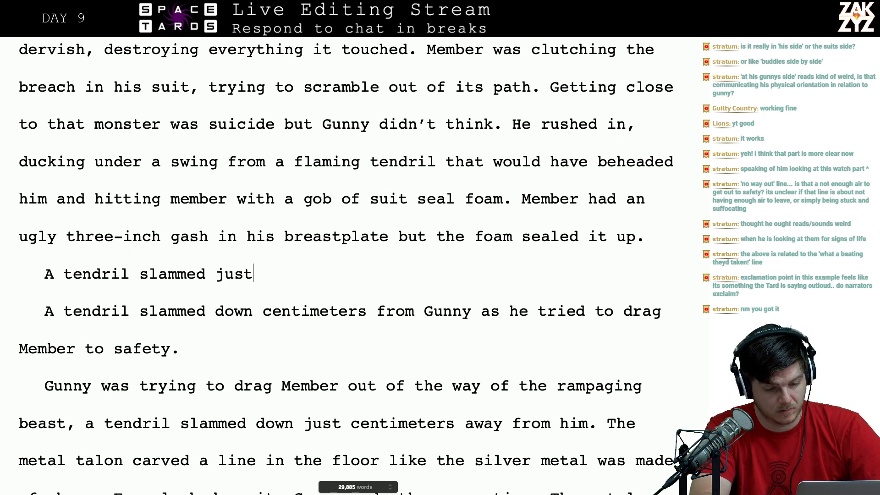
key(BackSpace)
key(BackSpace)
key(BackSpace)
key(BackSpace)
text(against the )
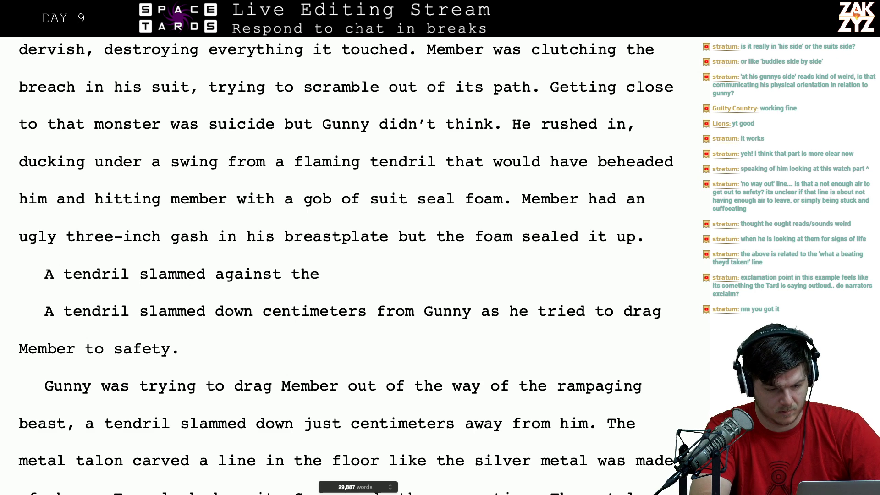
- Continue the new tendril sentence with "ground just centimeters from Gunny," using a capital G in the name
text(d)
key(BackSpace)
text(t)
key(BackSpace)
key(BackSpace)
text(g)
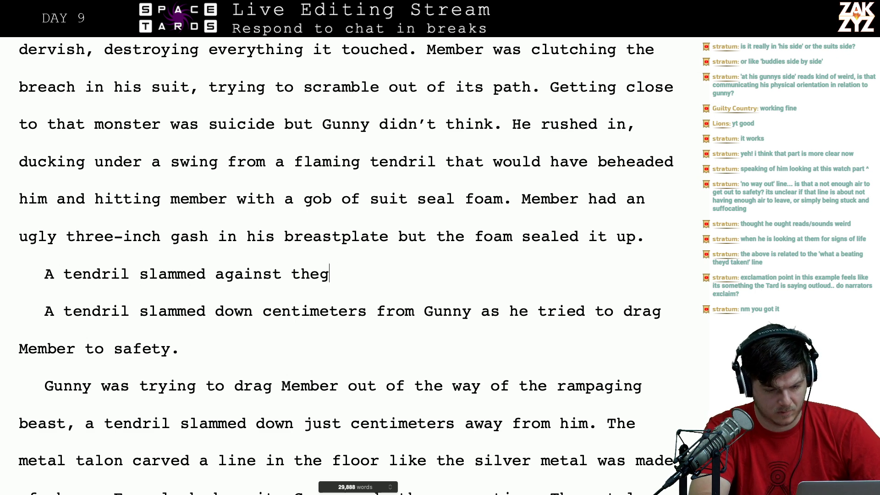
key(BackSpace)
text(ground just )
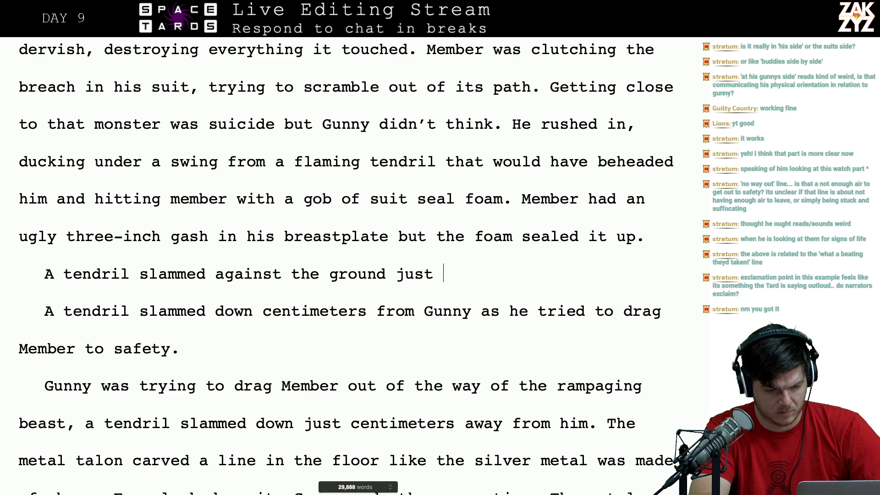
text(centimeters from gunny,)
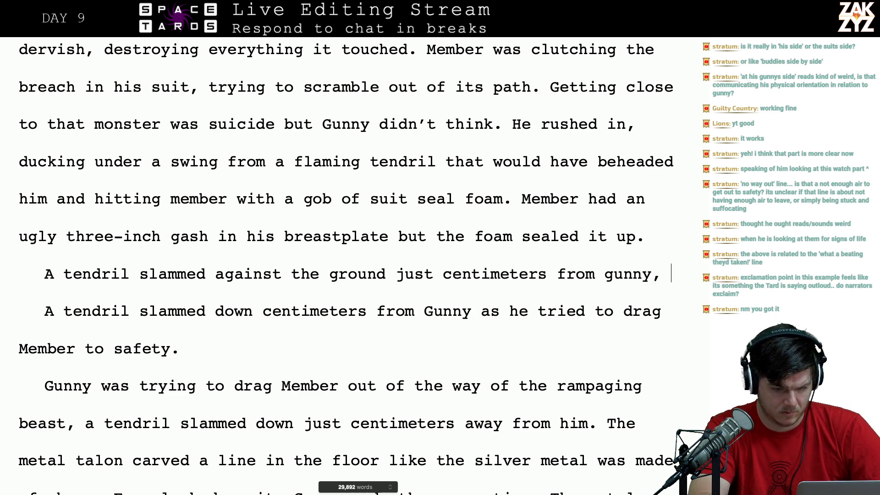
key(BackSpace)
key(BackSpace)
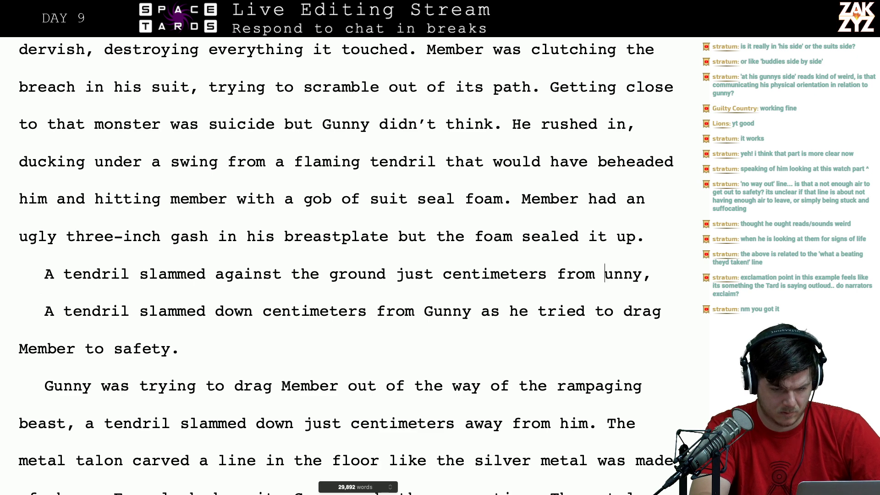
text(Gunny, c)
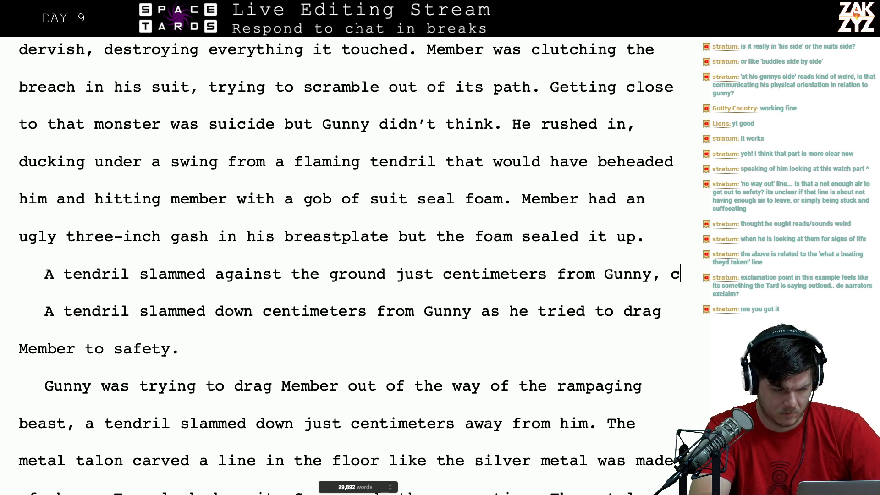
- Complete the tendril sentence with "carving a line in the mirror metal like it was made of soft cheese."
text(arving a line in t)
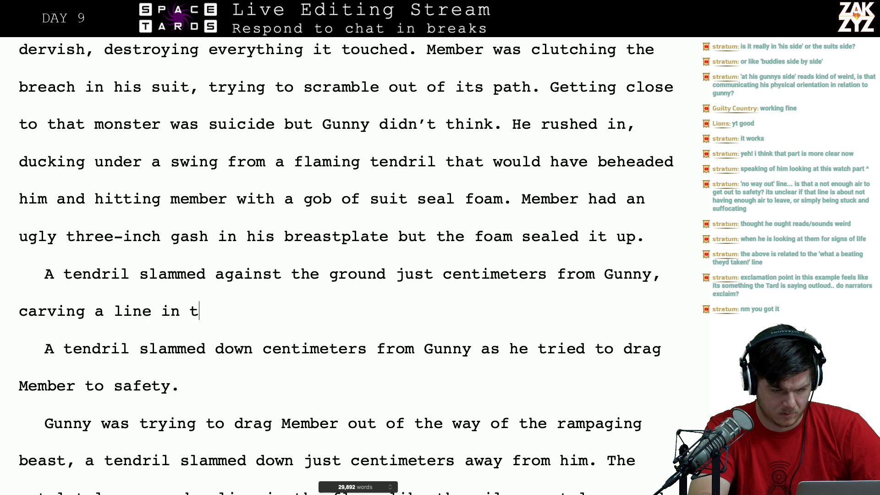
text(he metal)
key(Down)
key(Down)
key(Down)
key(Down)
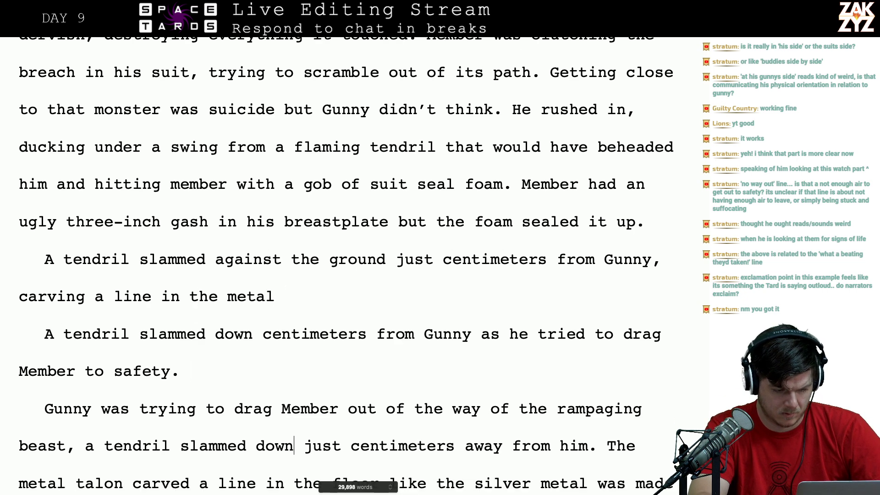
key(Down)
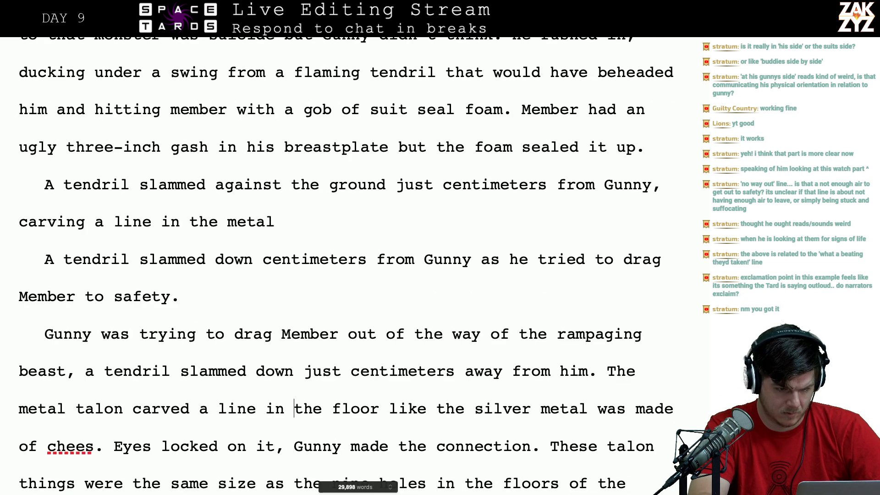
key(Up)
key(Up)
key(BackSpace)
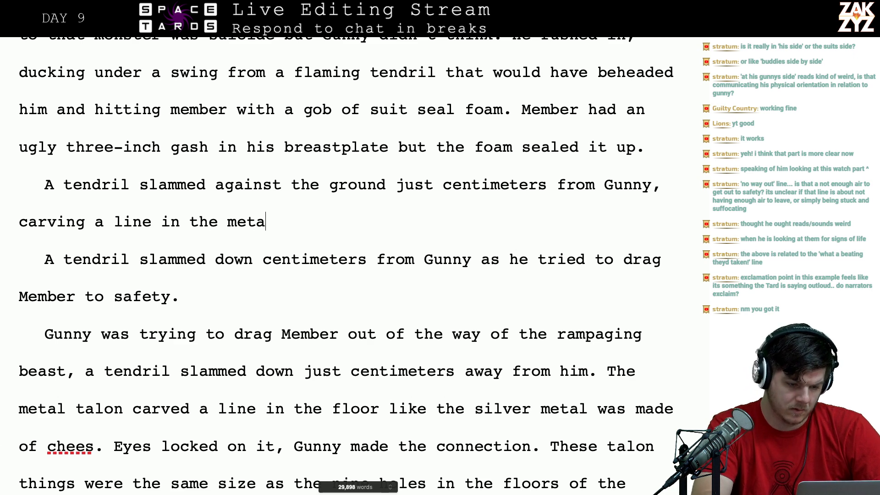
key(BackSpace)
key(BackSpace)
key(BackSpace)
key(BackSpace)
key(BackSpace)
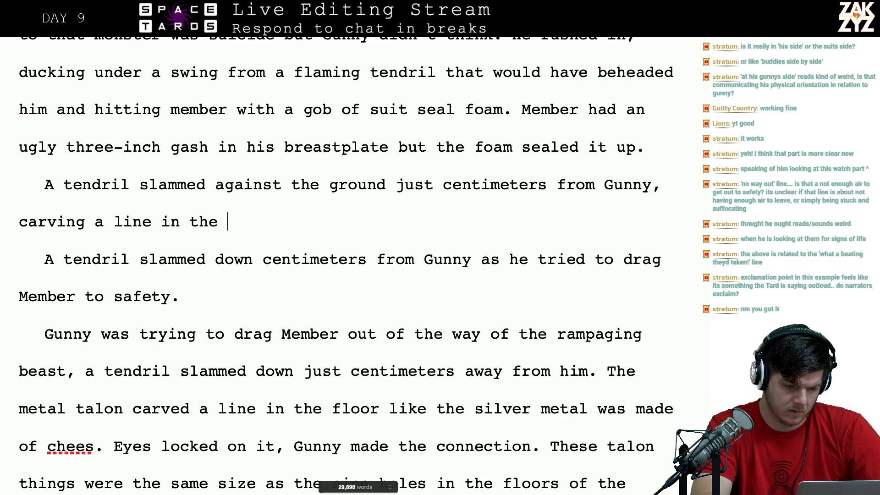
text(mirror metal li)
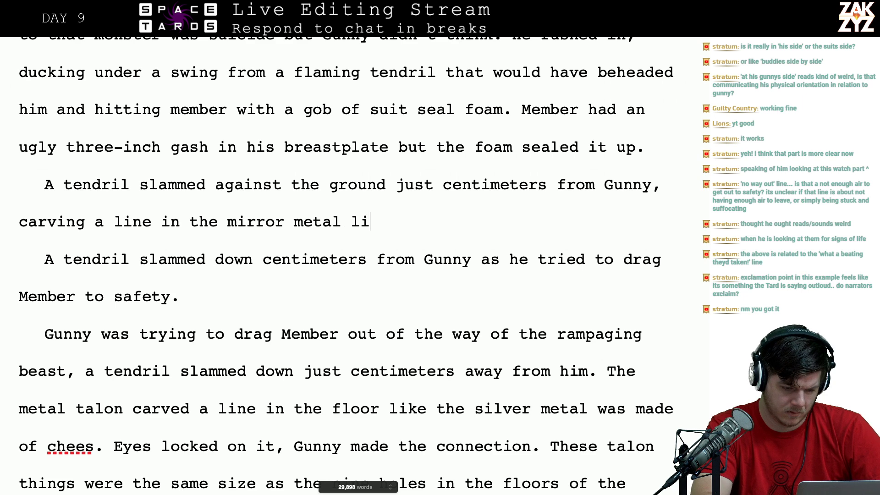
text(ke it was made o)
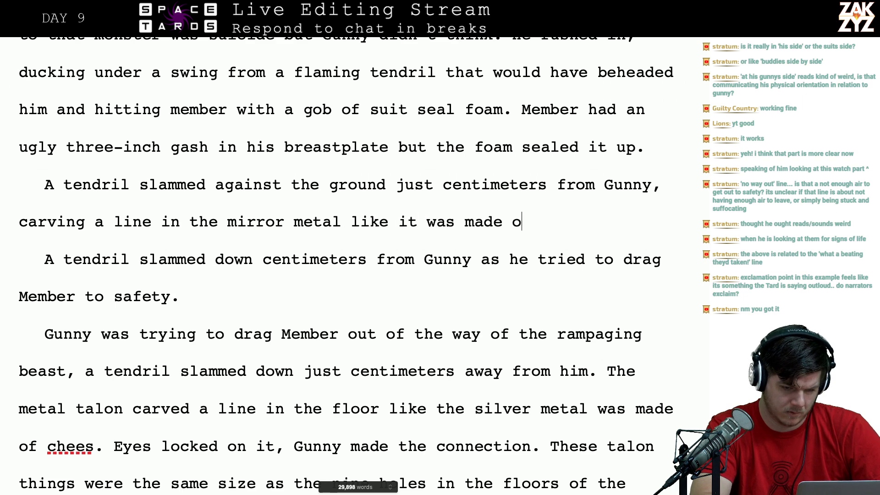
text(f soft cheest)
key(BackSpace)
text(e)
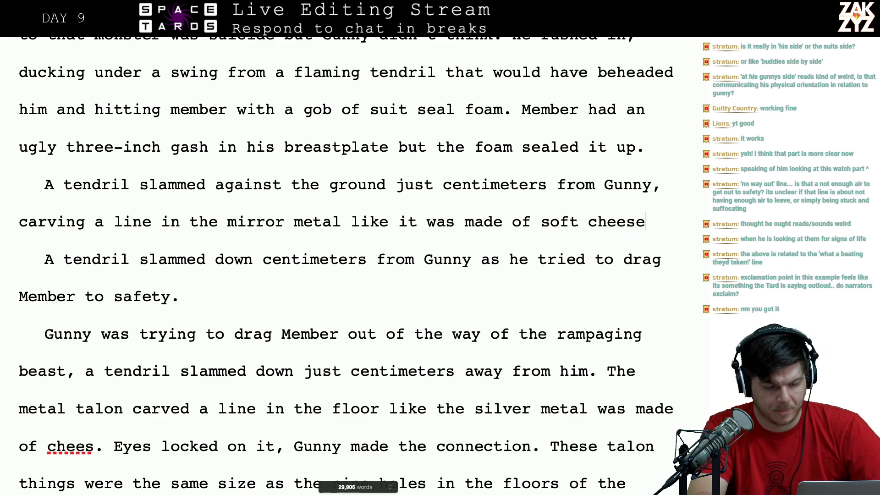
- Delete the old draft text from "A tendril slammed down centimeters" through "the silver metal was made of chees."
key(shift+Down)
key(shift+Down)
key(shift+Down)
key(shift+Down)
key(shift+Down)
key(shift+Up)
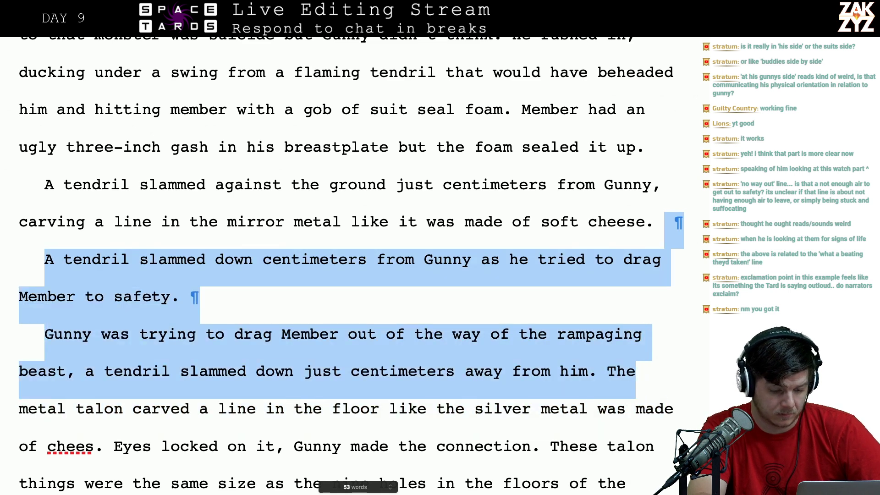
key(shift+Right)
key(shift+Right)
key(shift+Right)
key(shift+Right)
key(shift+Right)
key(shift+Right)
key(shift+Right)
key(shift+Down)
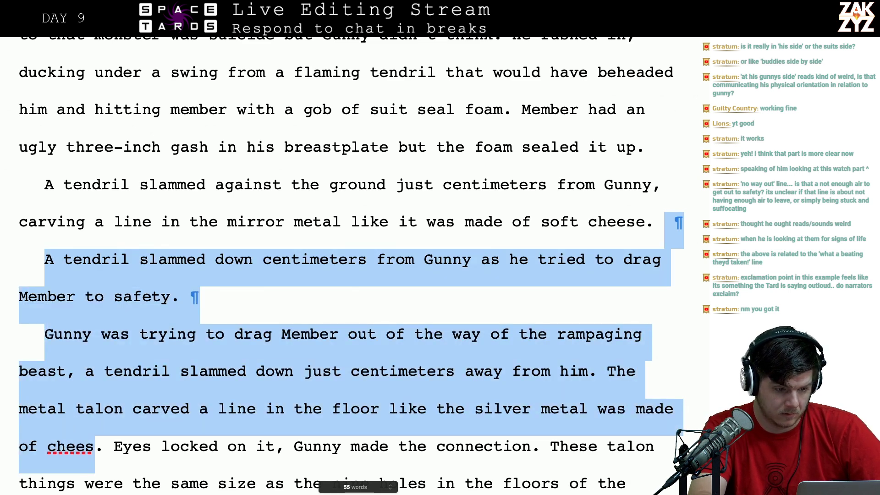
key(shift+Right)
key(BackSpace)
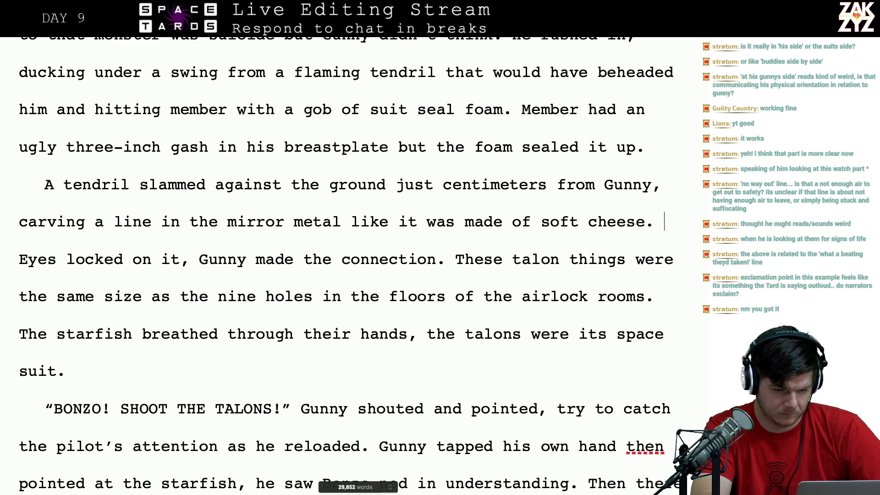
key(Left)
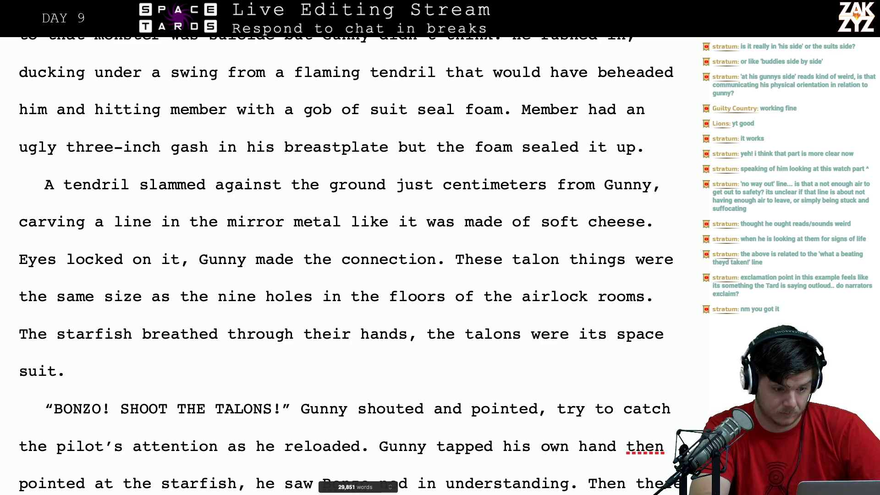
text(Watching it ca)
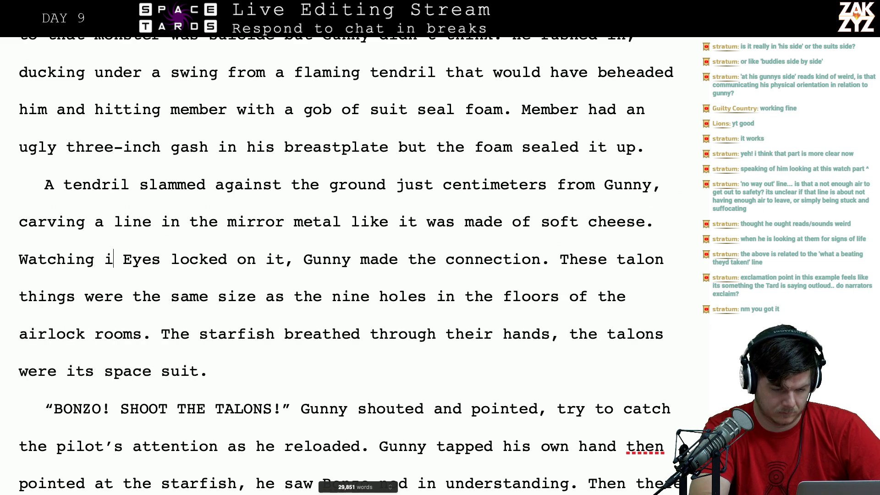
text(rve,)
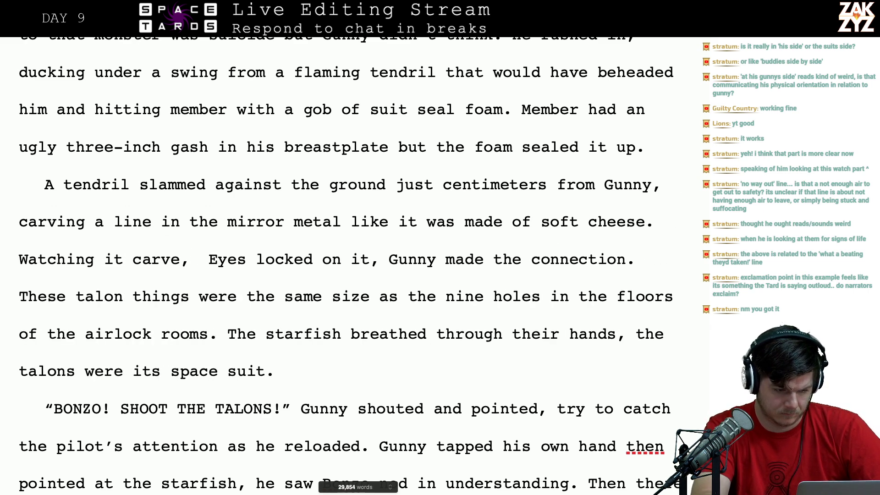
key(BackSpace)
key(BackSpace)
key(BackSpace)
key(BackSpace)
key(BackSpace)
key(BackSpace)
key(BackSpace)
key(BackSpace)
key(BackSpace)
key(BackSpace)
key(BackSpace)
key(BackSpace)
key(BackSpace)
key(BackSpace)
key(BackSpace)
key(BackSpace)
key(BackSpace)
key(BackSpace)
key(BackSpace)
key(BackSpace)
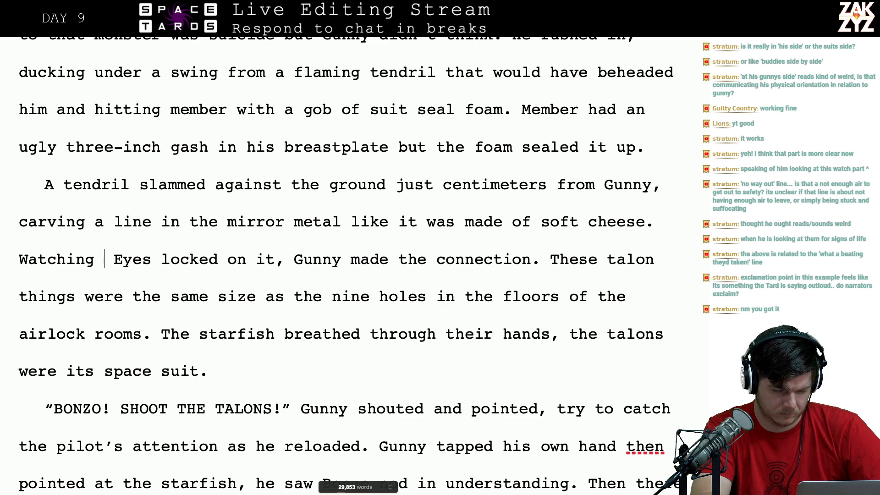
- Move the text starting "Eyes locked on it" into its own paragraph, with an empty line above it
key(Return)
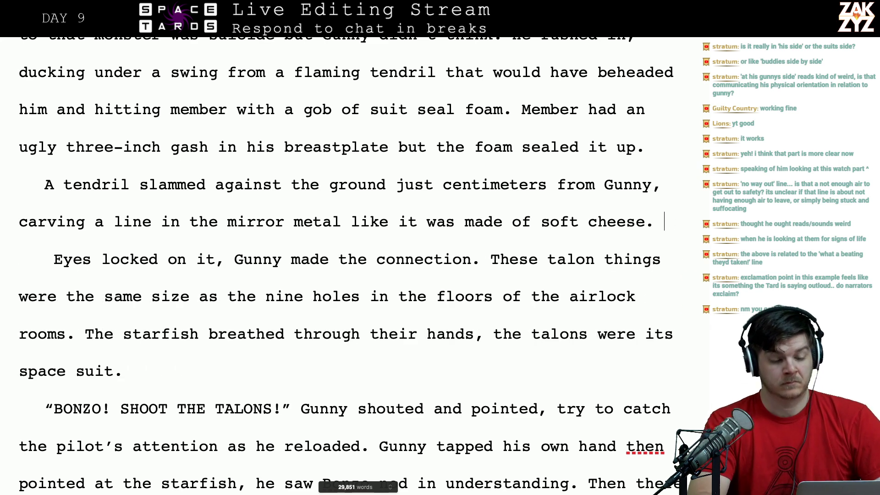
key(Return)
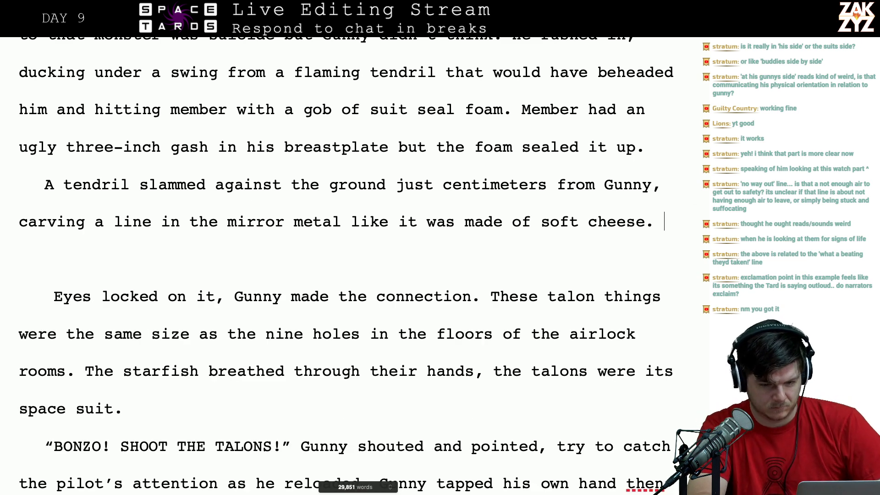
text(Gunny)
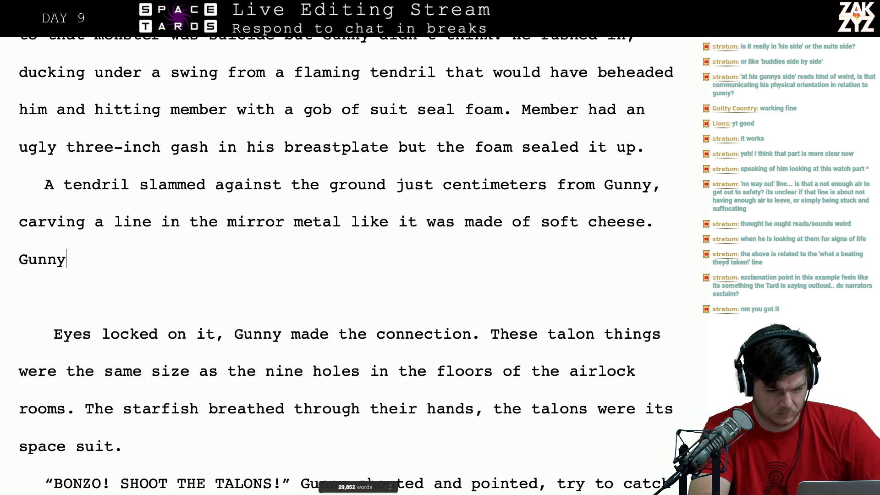
key(BackSpace)
key(BackSpace)
key(BackSpace)
key(BackSpace)
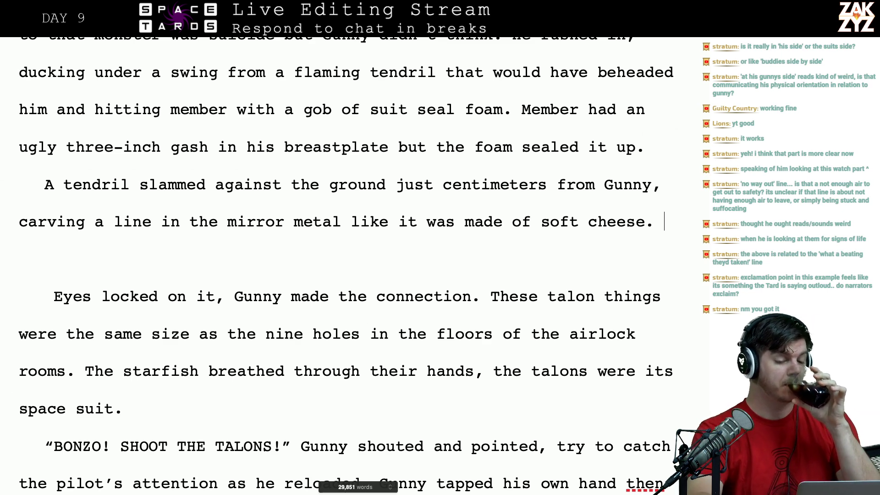
- Replace the comma after "Gunny" in the tendril sentence with "and dragged the talon across it,"
scroll(346, 265, down, 1)
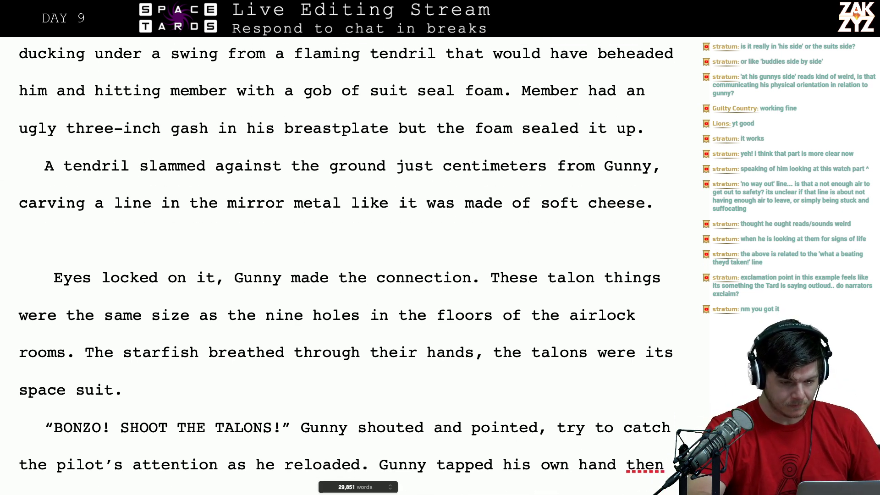
scroll(267, 190, down, 1)
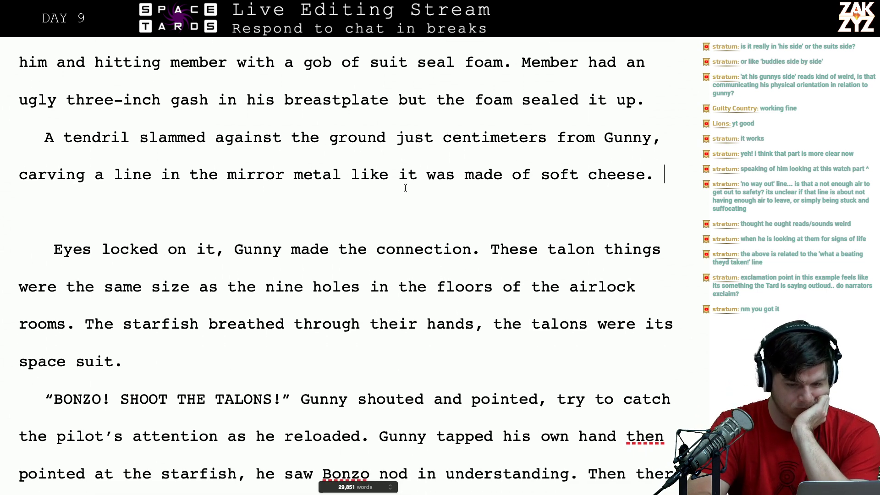
scroll(405, 188, down, 1)
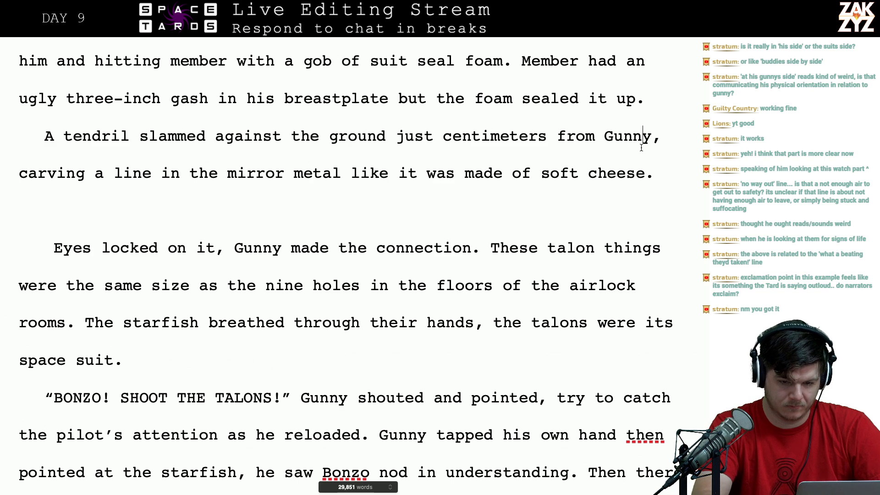
text(and dragged t)
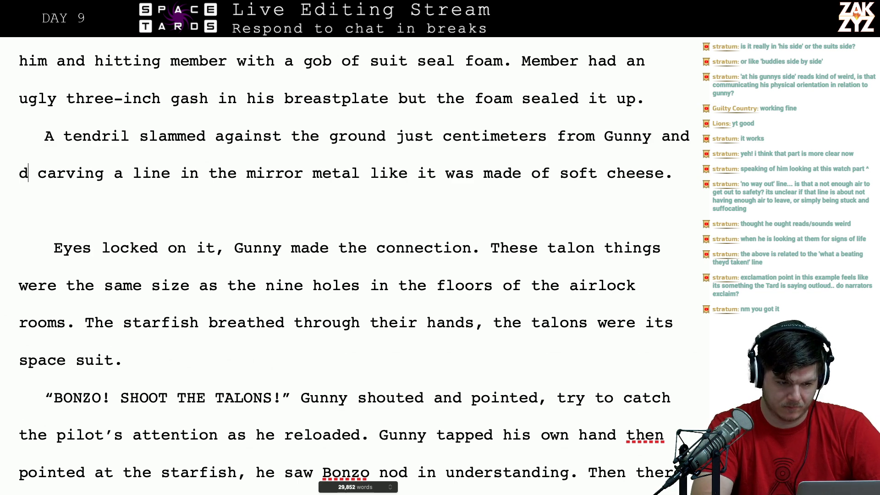
text(he talon )
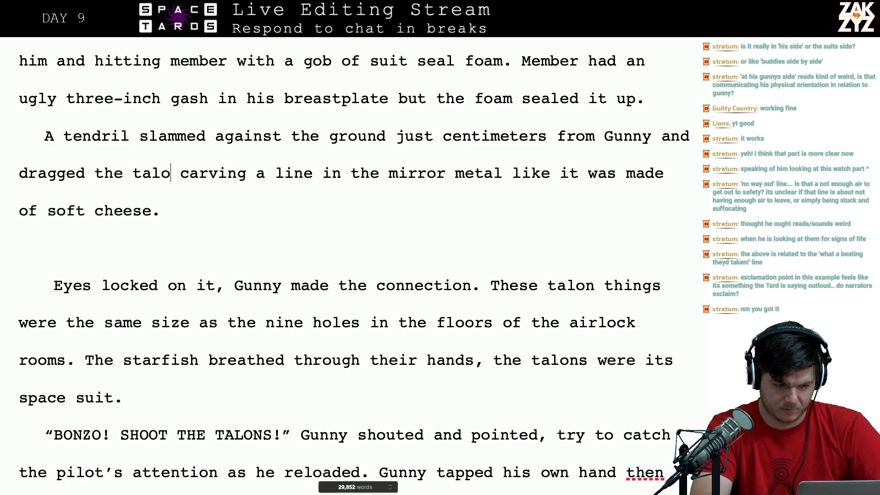
text(bac)
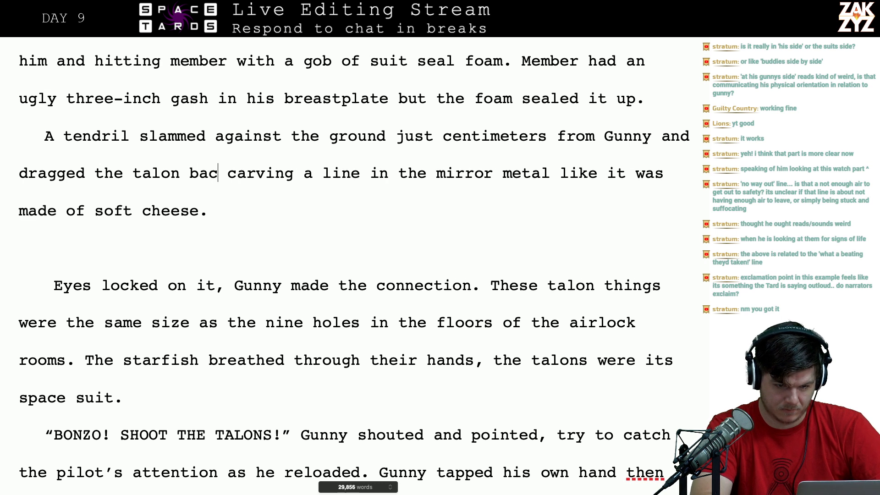
key(BackSpace)
key(BackSpace)
key(BackSpace)
text(across it, carvin)
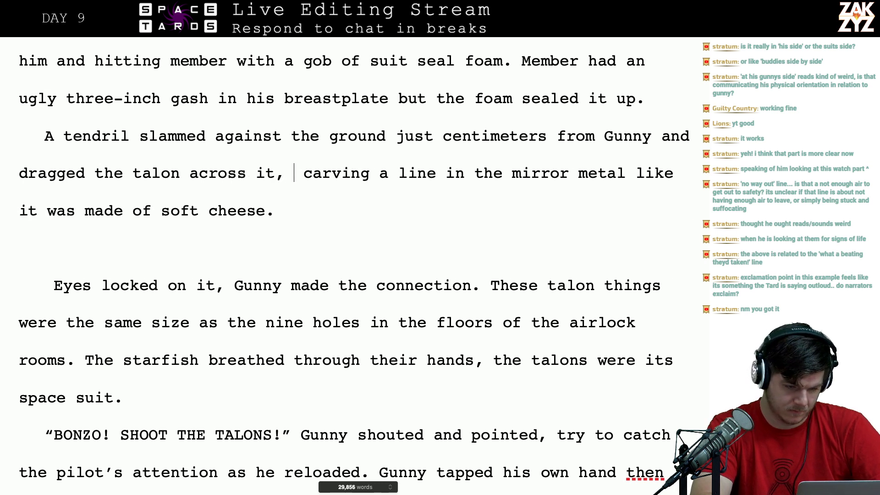
- Continue the tendril sentence with "carving through the mirror metal like it was made of soft cheese."
text(g through the mirror)
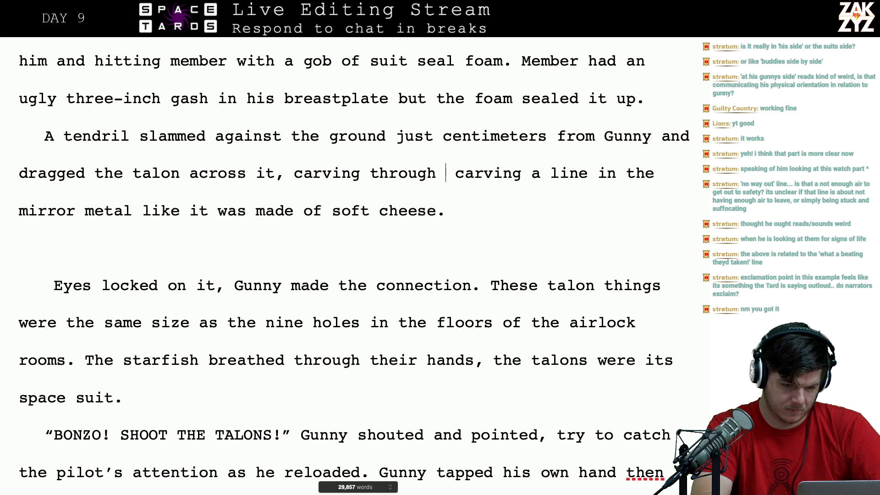
text( metal like i)
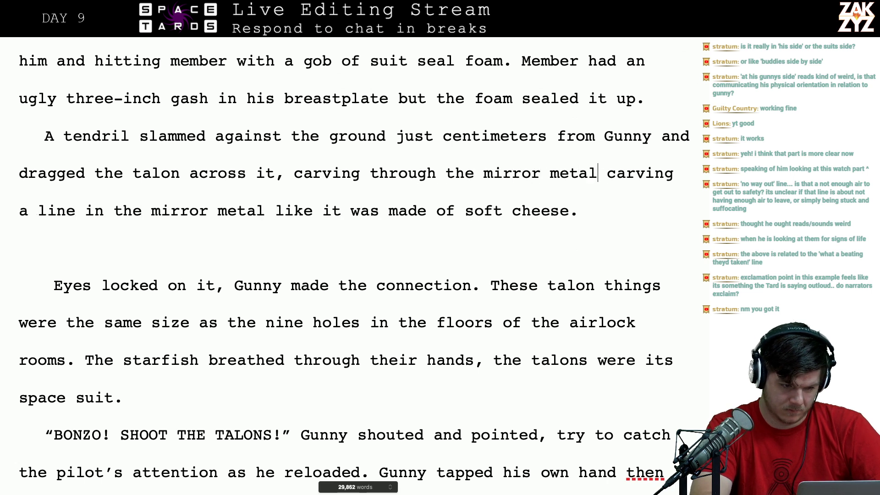
text(t was ma)
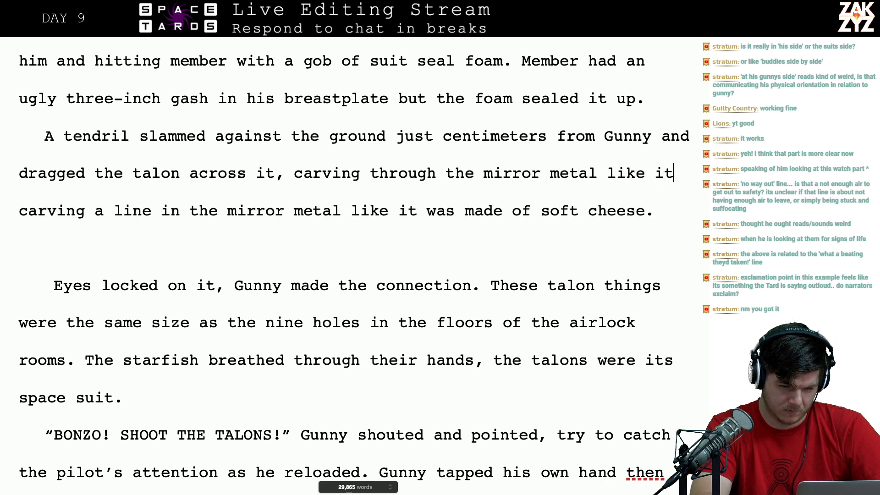
text(de of)
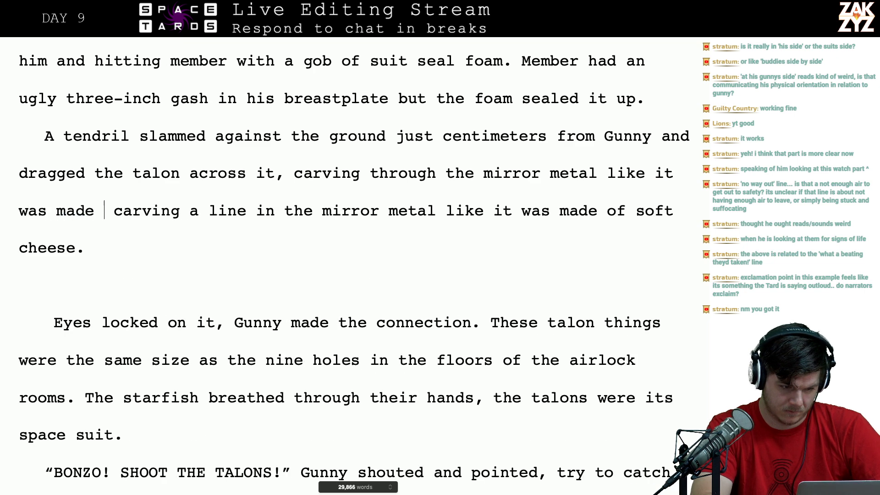
text( c)
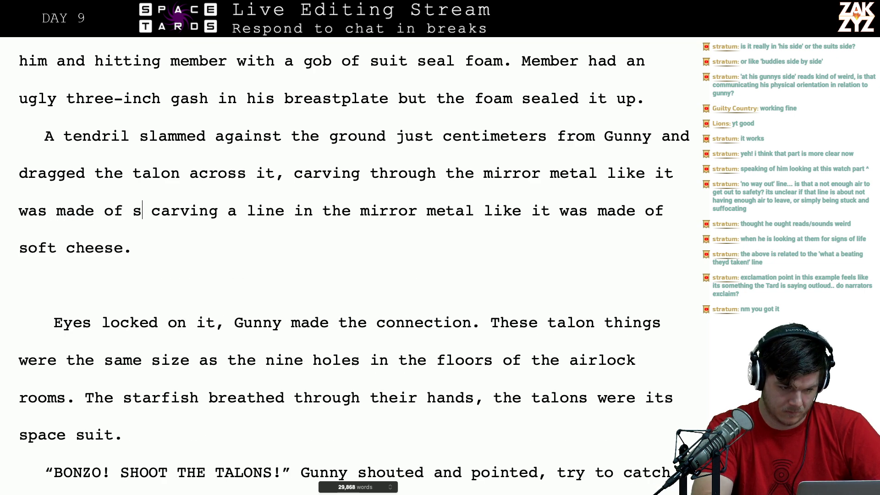
text(oft cheese. Gu)
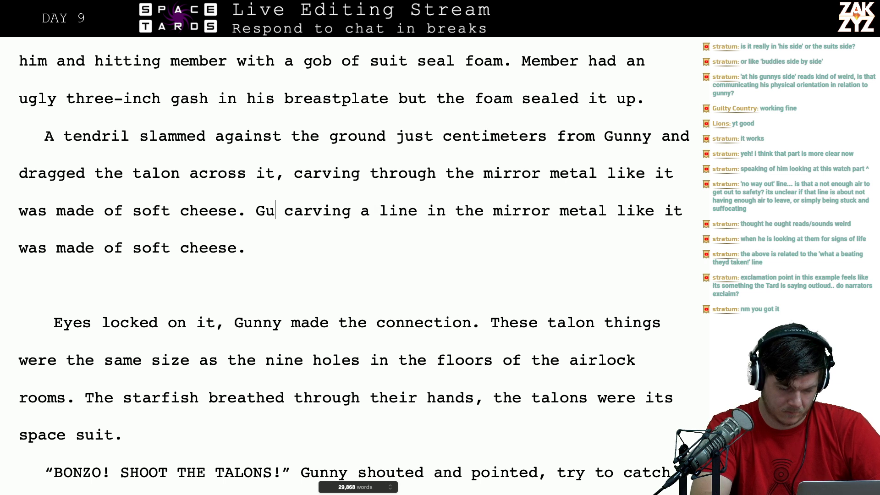
- Add the sentence "Gunny stared at the talon, making a connection." after the new tendril sentence
text(nny stared at the)
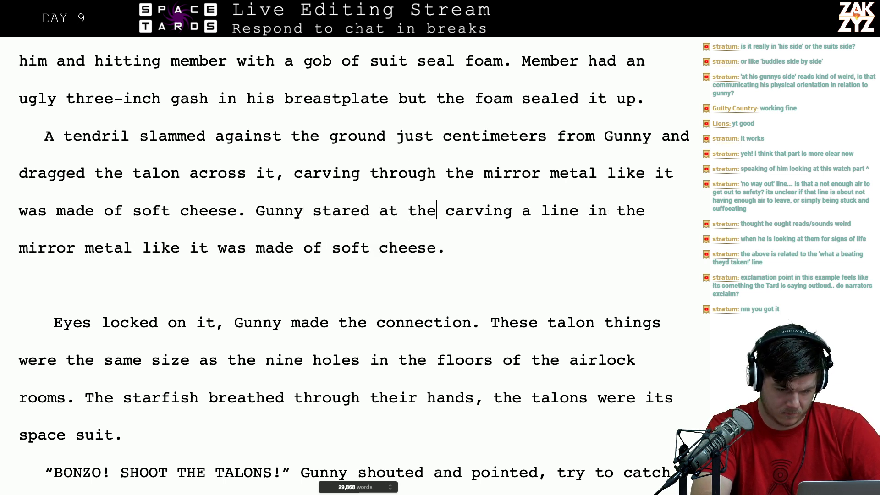
text( talon,  )
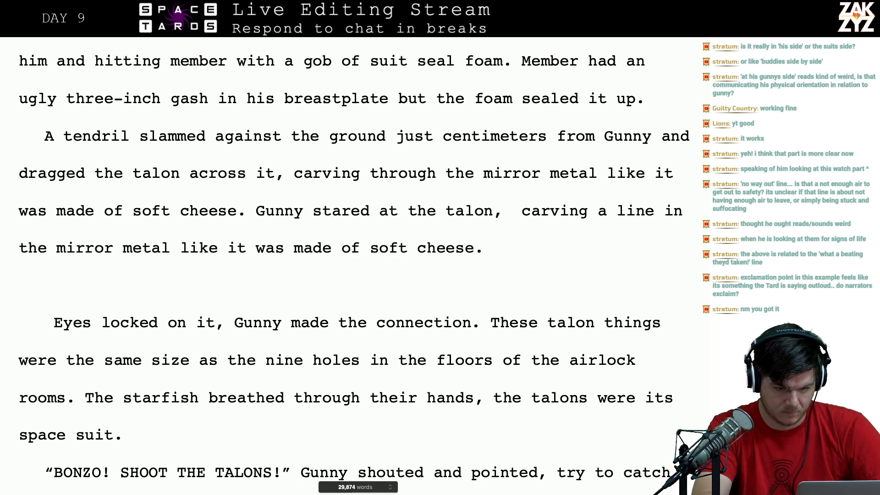
text(making to)
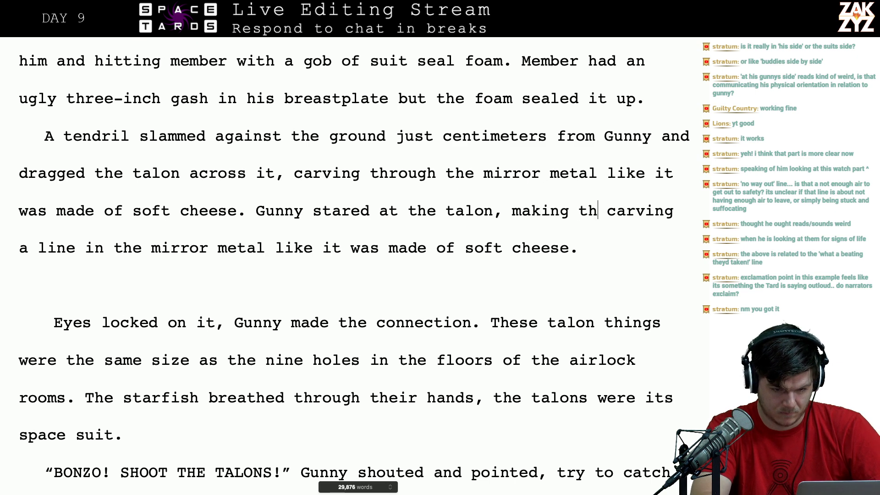
key(BackSpace)
key(BackSpace)
key(BackSpace)
text(a connection.)
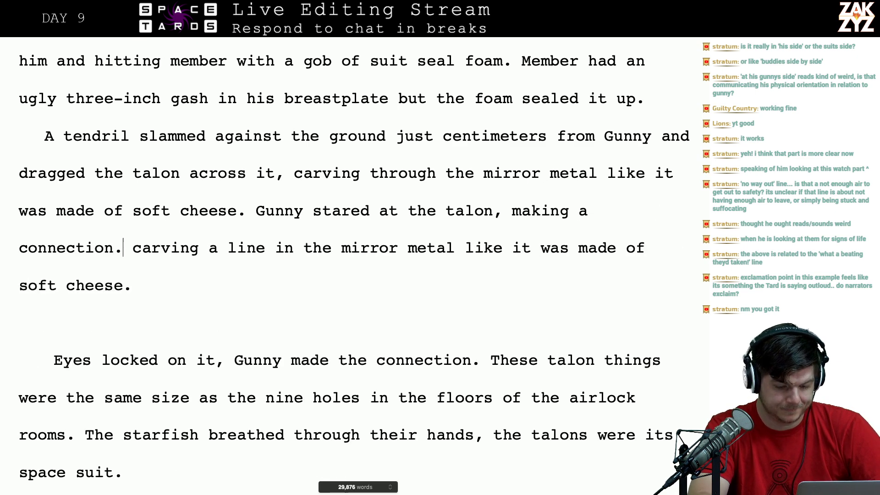
- Delete the old text from "carving a line" through "Gunny made the connection.", leaving "These talon things" as its own paragraph below an empty line
key(shift+Down)
key(shift+Down)
key(shift+Down)
key(shift+Down)
key(shift+Up)
key(shift+Right)
key(shift+Right)
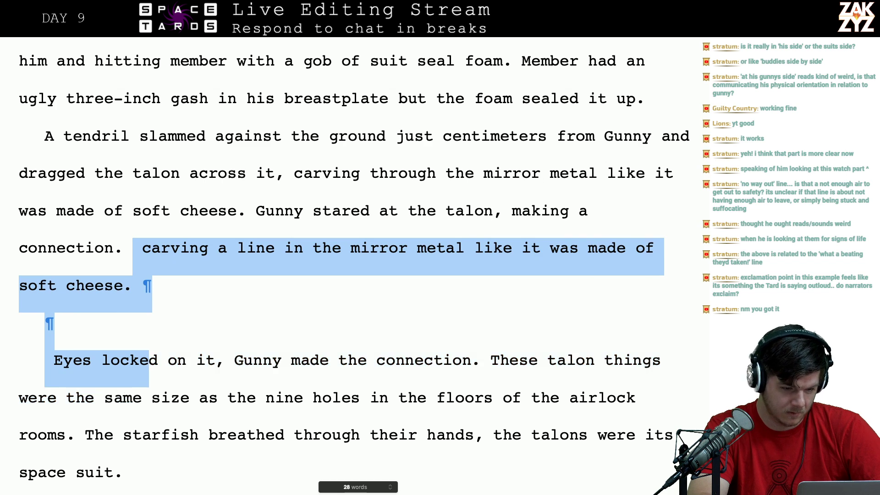
key(shift+Right)
key(shift+Right)
key(shift+Right)
key(shift+Right)
key(shift+Right)
key(shift+Right)
key(shift+Right)
key(shift+Right)
key(shift+Right)
key(shift+Right)
key(shift+Right)
key(shift+Right)
key(shift+Right)
key(shift+Right)
key(shift+Right)
key(shift+Right)
key(shift+Right)
key(shift+Right)
key(shift+Right)
key(shift+Right)
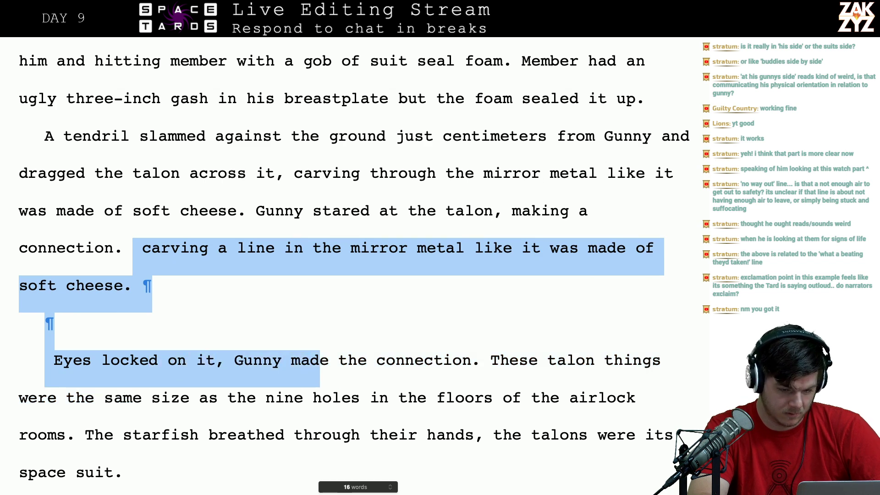
key(shift+Right)
key(shift+Right)
key(shift+Right)
key(shift+Right)
key(shift+Right)
key(shift+Right)
key(shift+Right)
key(shift+Right)
key(shift+Right)
key(shift+Right)
key(shift+Right)
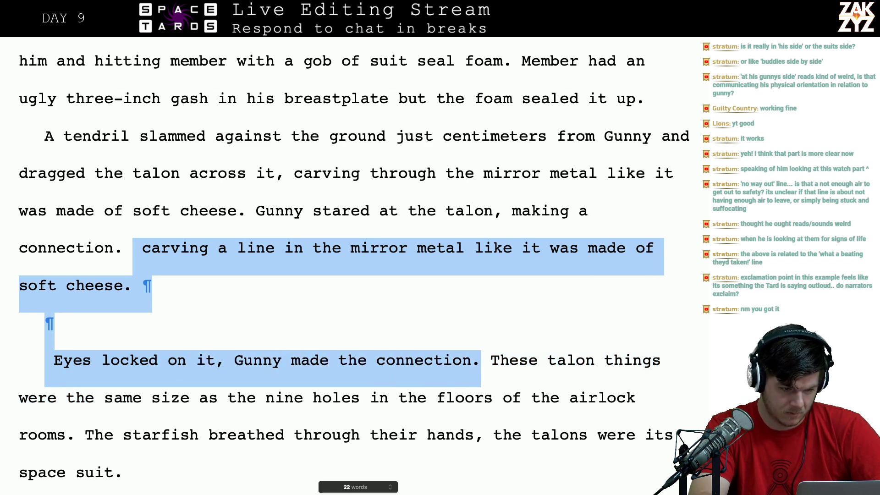
key(BackSpace)
key(Return)
key(Return)
text(I)
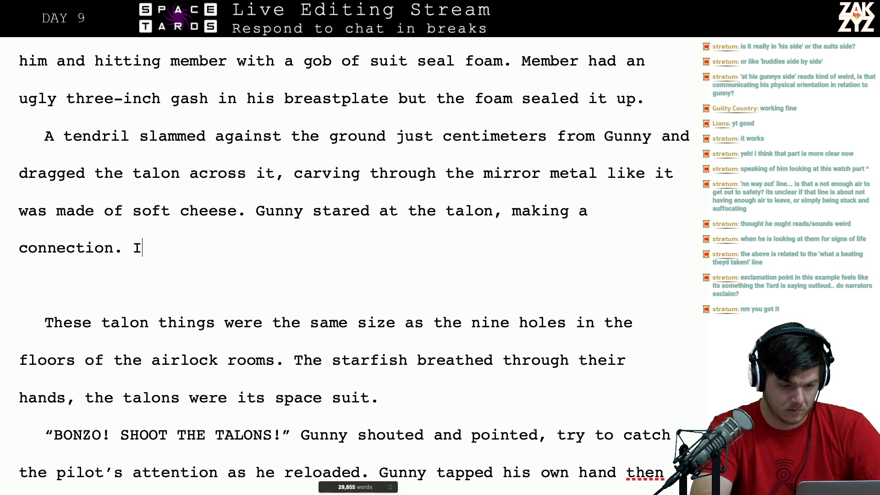
text(t was thesame )
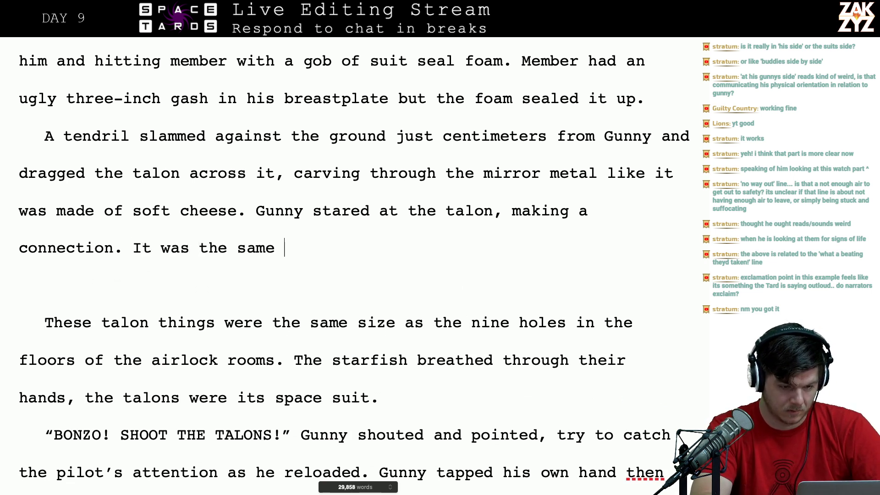
text(si)
key(BackSpace)
key(BackSpace)
key(BackSpace)
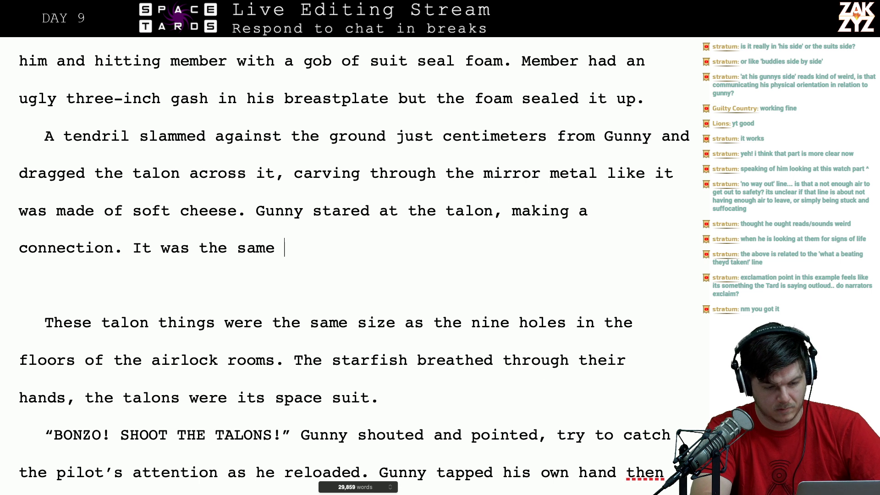
key(BackSpace)
key(BackSpace)
key(BackSpace)
key(BackSpace)
key(BackSpace)
key(BackSpace)
key(BackSpace)
key(BackSpace)
key(BackSpace)
key(BackSpace)
key(BackSpace)
key(BackSpace)
key(BackSpace)
key(BackSpace)
key(BackSpace)
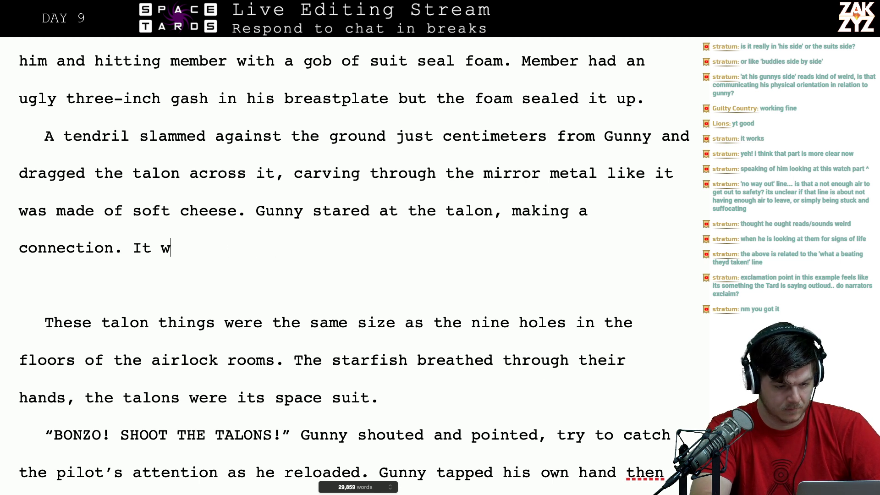
- Start a new sentence after "making a connection." with "Nine arms, nine talons, nine"
text(Nine )
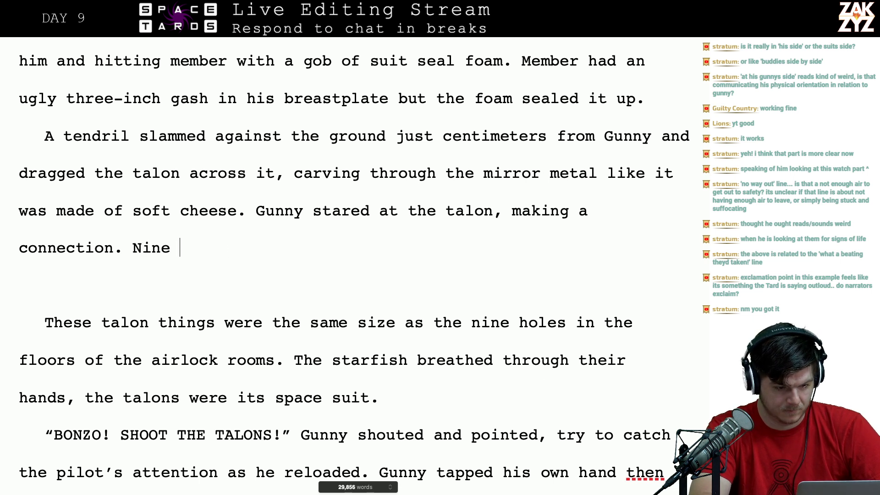
text(ar,s)
key(BackSpace)
key(BackSpace)
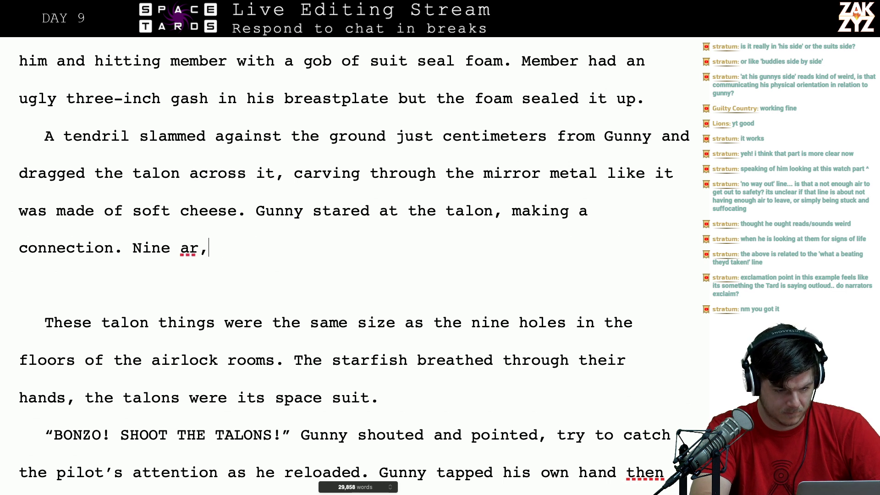
text(ms, nine ta)
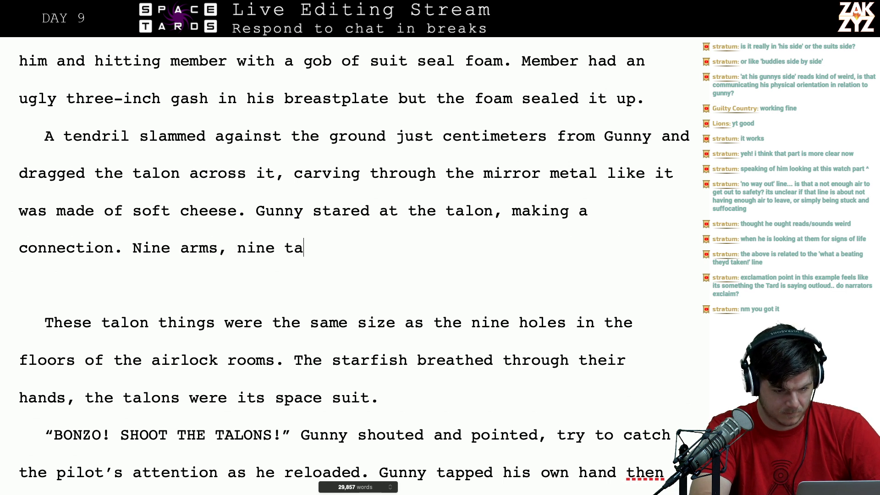
text(lons, nine)
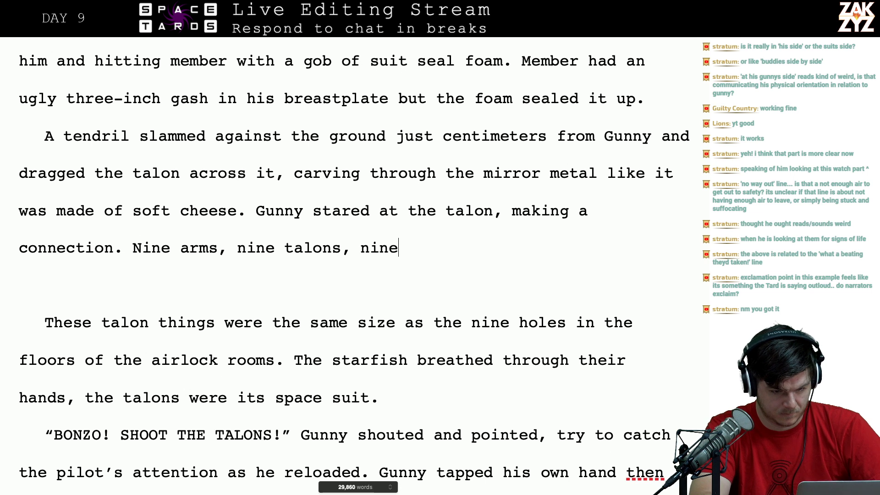
text( holes in the airlock flor)
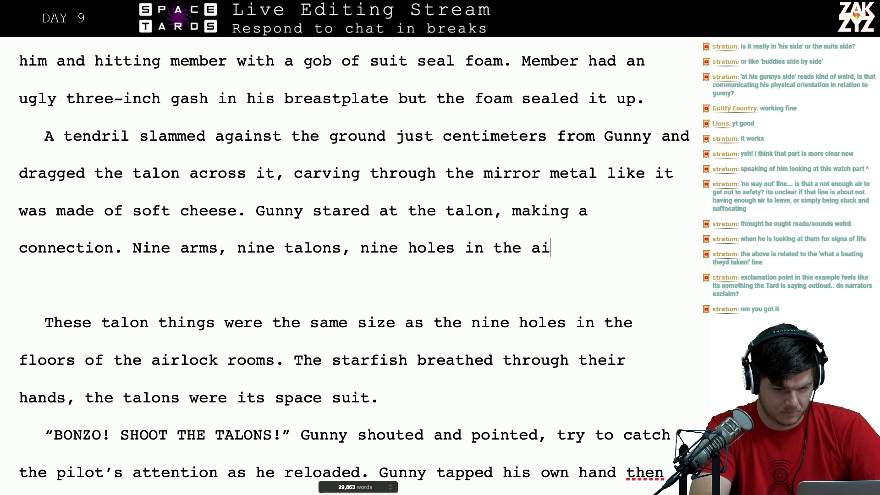
key(BackSpace)
key(BackSpace)
key(BackSpace)
key(BackSpace)
key(BackSpace)
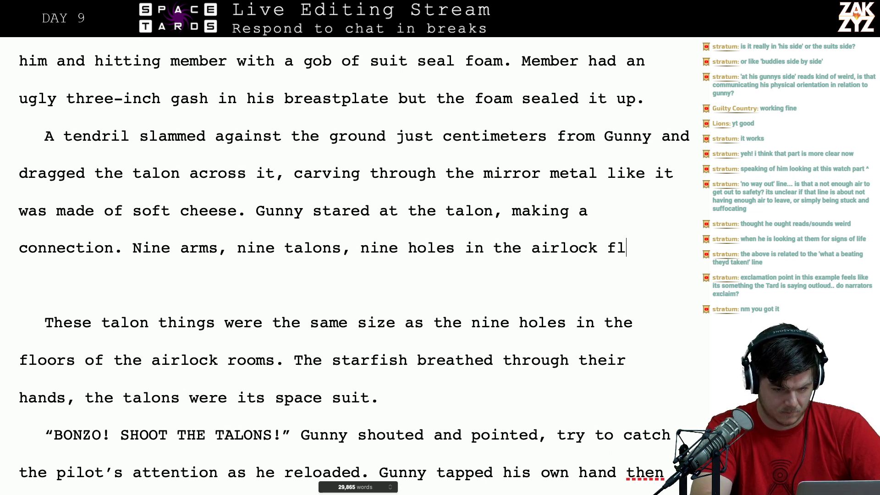
text(floo)
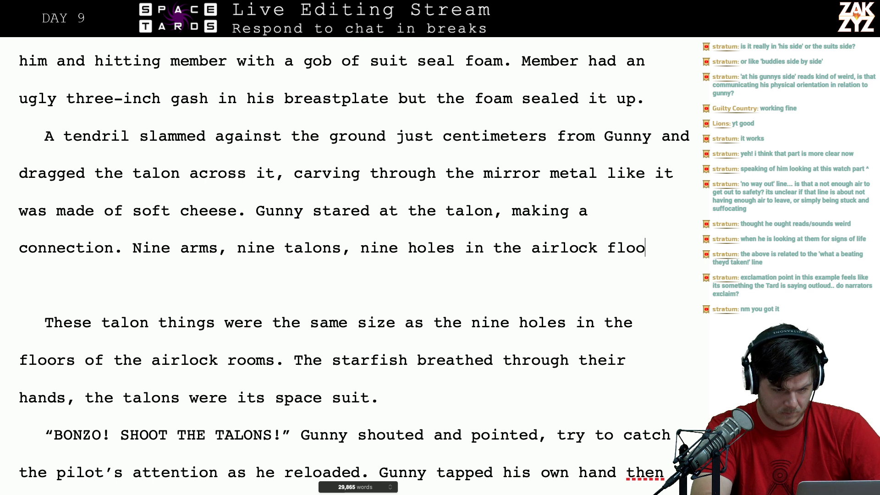
key(BackSpace)
key(BackSpace)
key(BackSpace)
key(BackSpace)
key(BackSpace)
key(BackSpace)
key(BackSpace)
key(BackSpace)
key(BackSpace)
key(BackSpace)
key(BackSpace)
key(BackSpace)
key(BackSpace)
key(BackSpace)
key(BackSpace)
key(BackSpace)
key(BackSpace)
key(BackSpace)
key(BackSpace)
key(BackSpace)
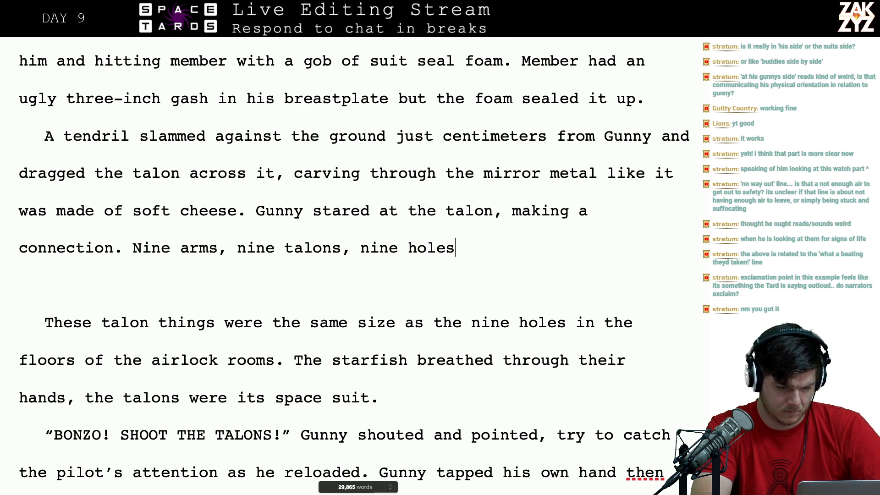
key(BackSpace)
key(BackSpace)
key(BackSpace)
key(BackSpace)
key(BackSpace)
- Continue the "Nine arms, nine talons, nine" sentence with "triangular holes in the floor of the teardrop airlock."
text(triangu)
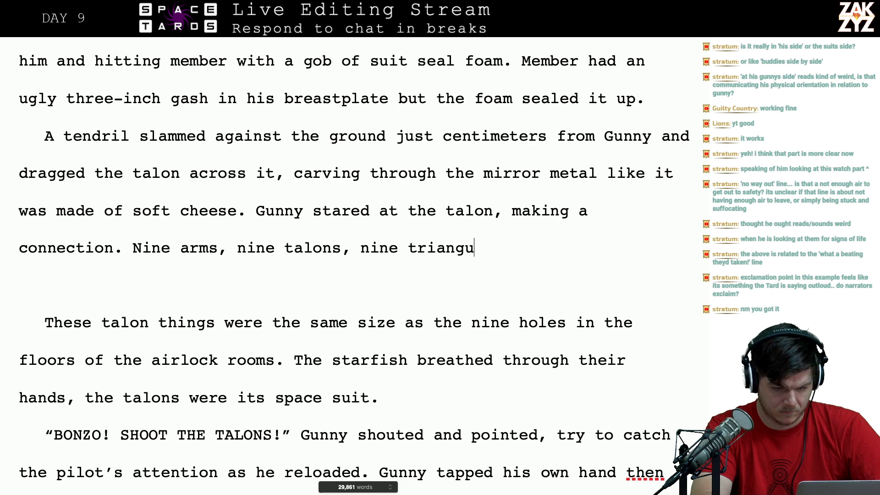
text(lar holes in the f)
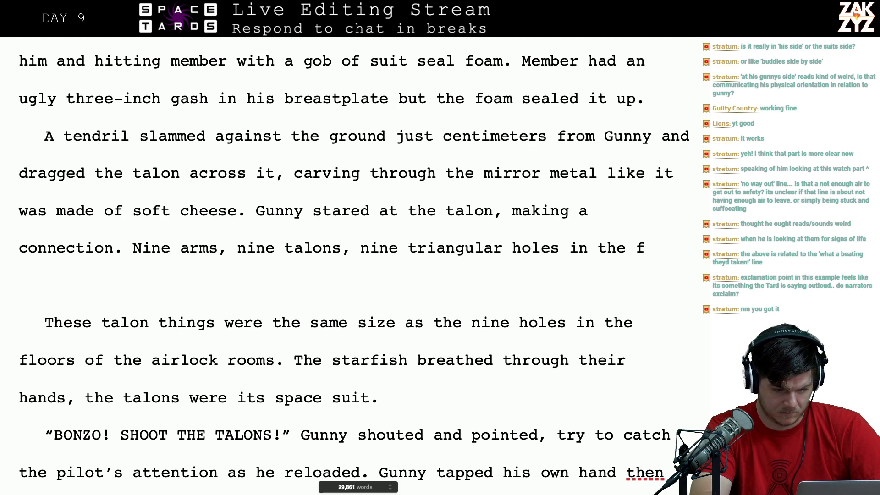
text(loor of the tea)
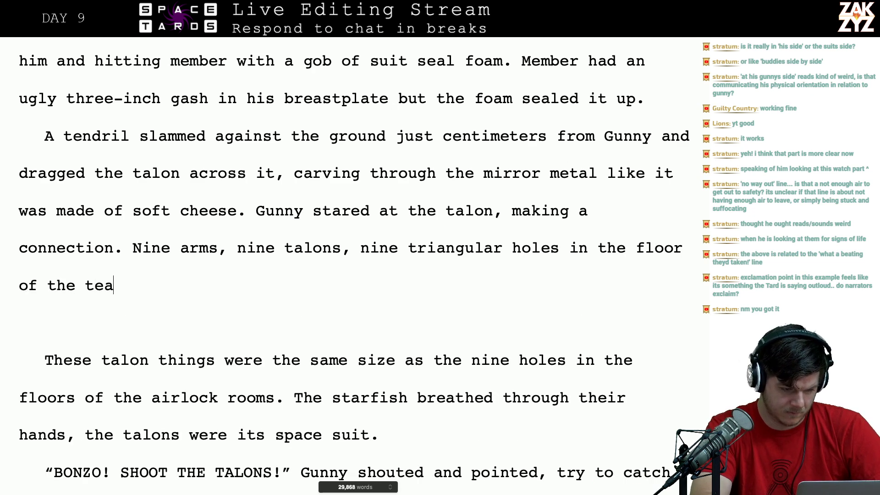
text(rdrop airlock)
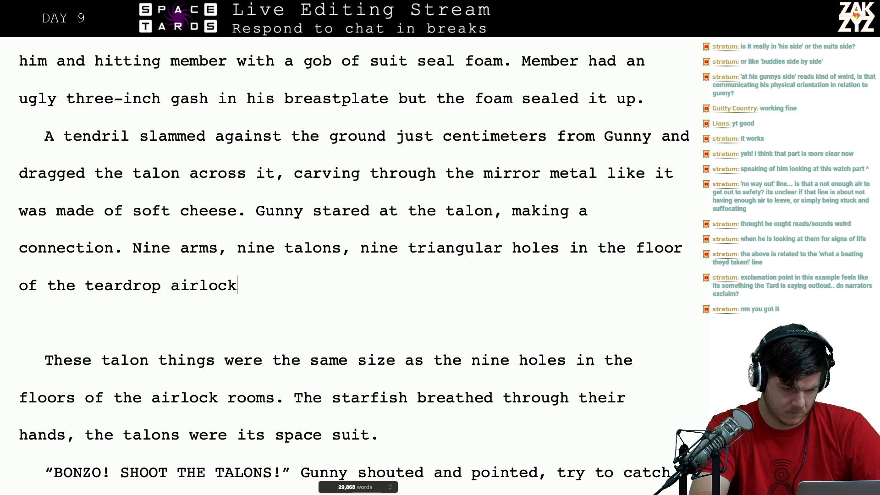
- Delete the paragraph breaks and the old sentence about the talon things and the airlock rooms, joining "The starfish breathed" to the paragraph above
key(shift+Down)
key(shift+Down)
key(shift+Down)
key(shift+Right)
key(shift+Right)
key(shift+Right)
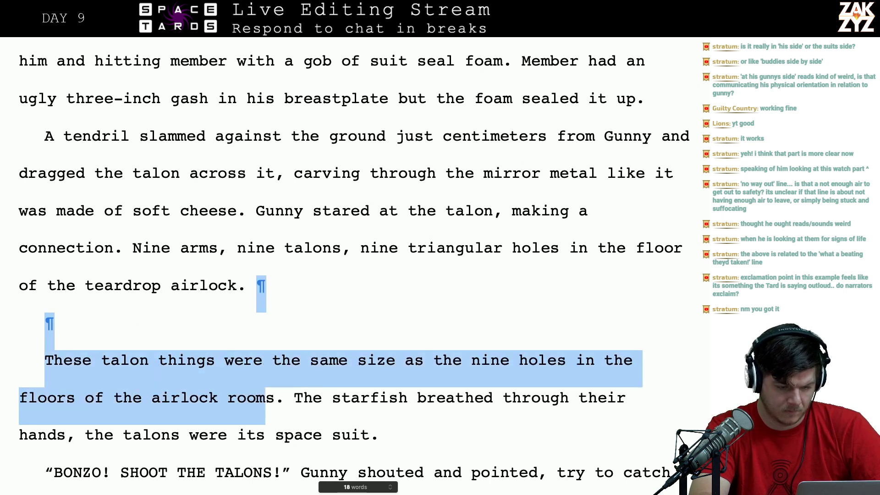
key(BackSpace)
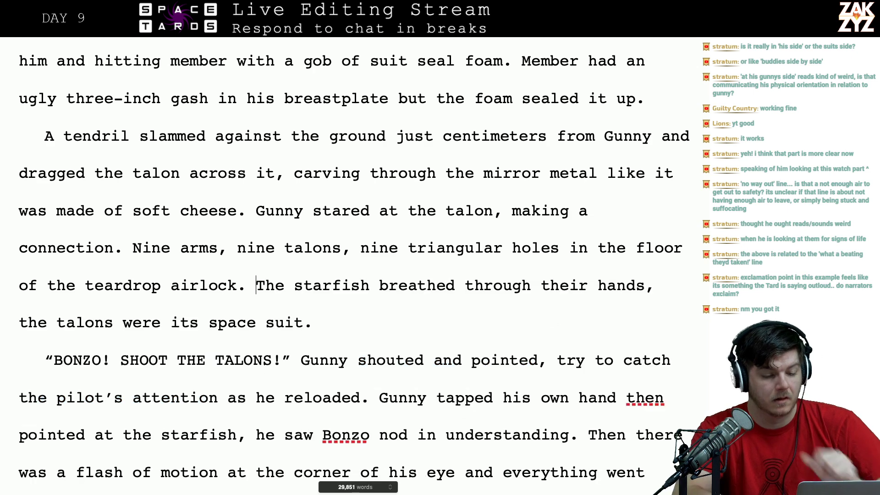
- End the tendril sentence after "across it" and start a new one with "Watching the talon carve through the mirror metal like soft cheese"
scroll(485, 148, down, 1)
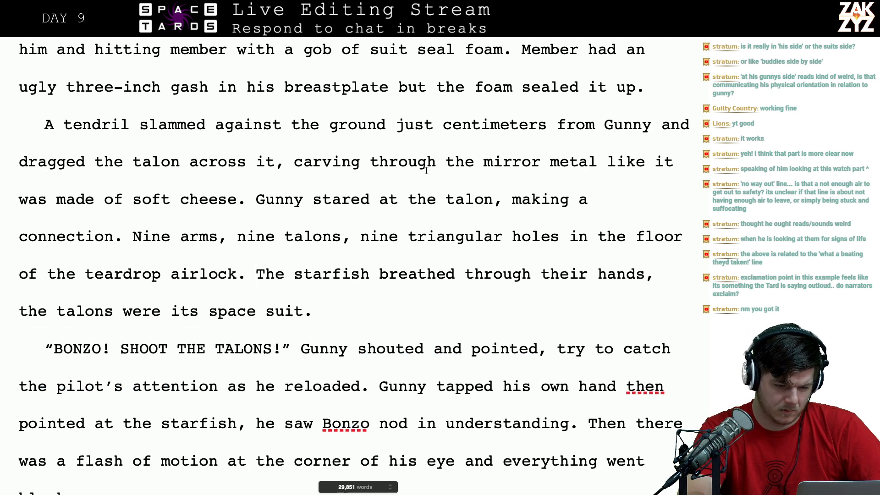
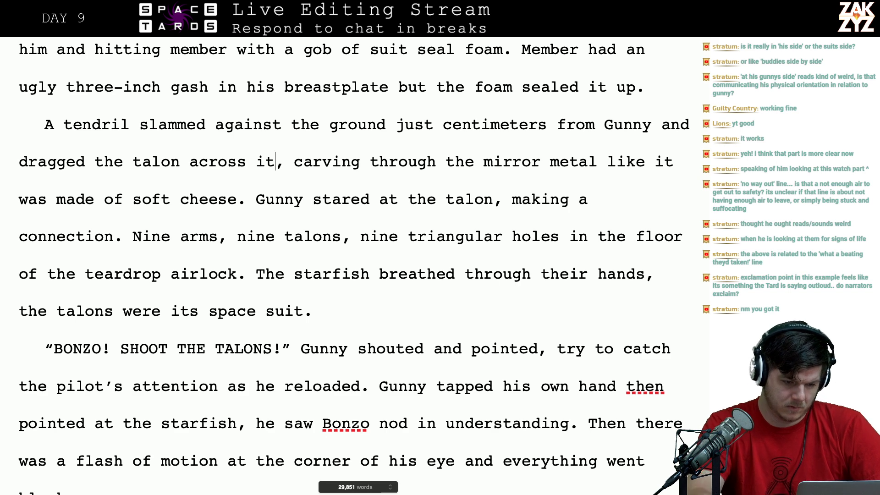
key(BackSpace)
text(. Watching )
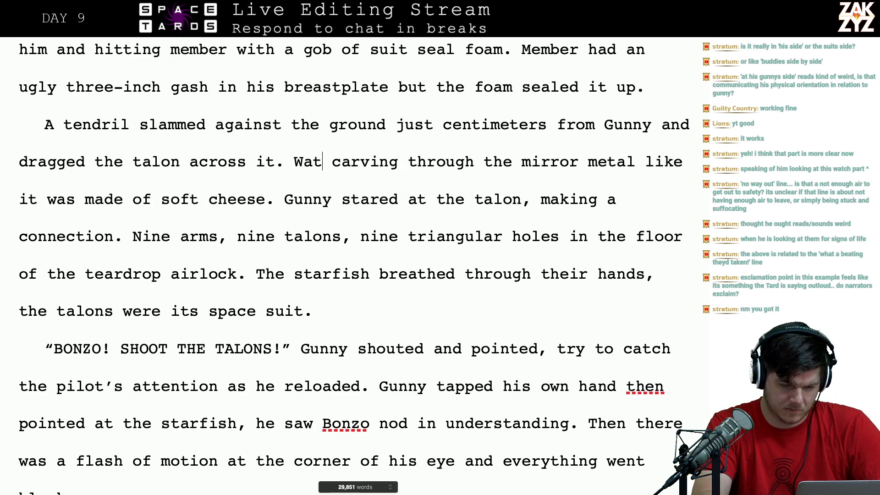
text(the talon)
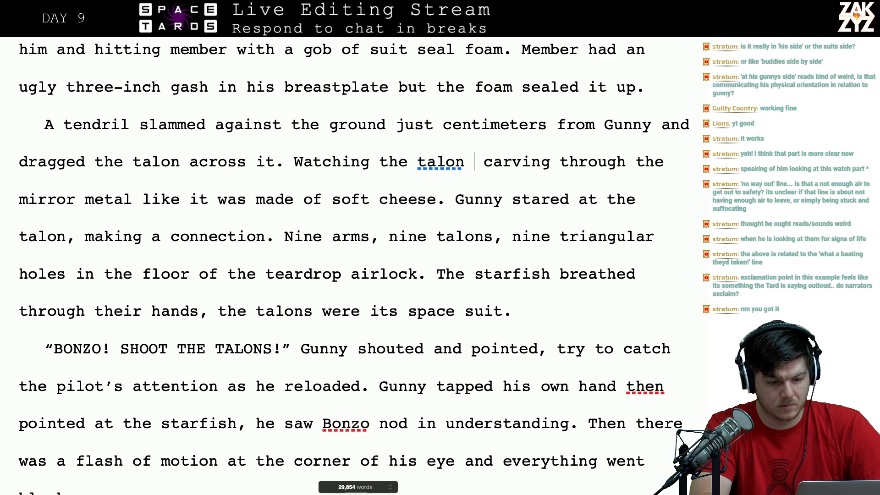
text(carve )
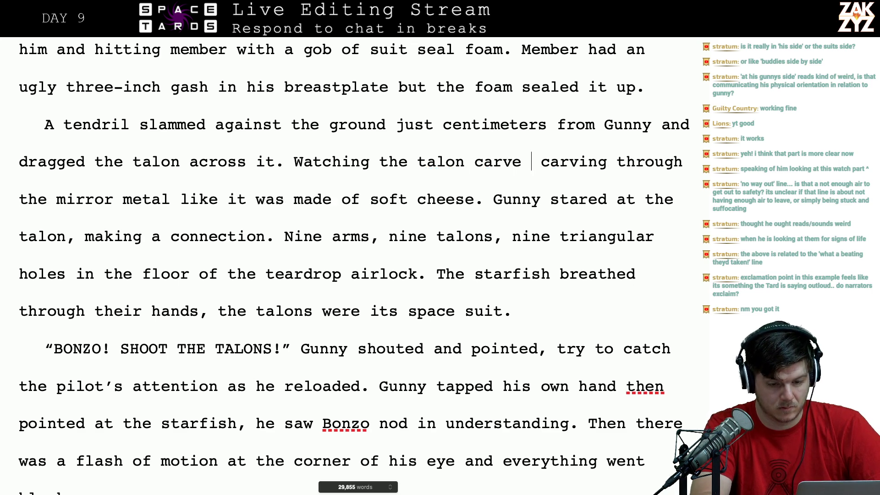
text(through the mirr)
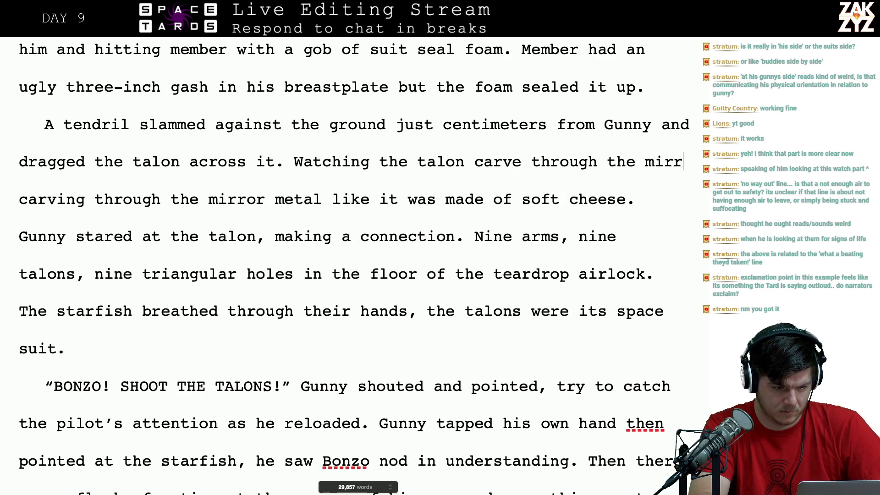
text(or metal like s)
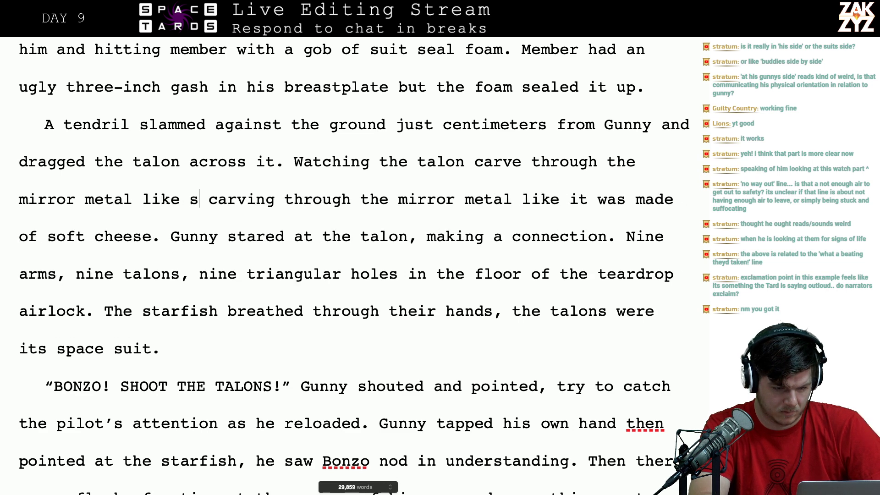
text(oft cheese,)
key(BackSpace)
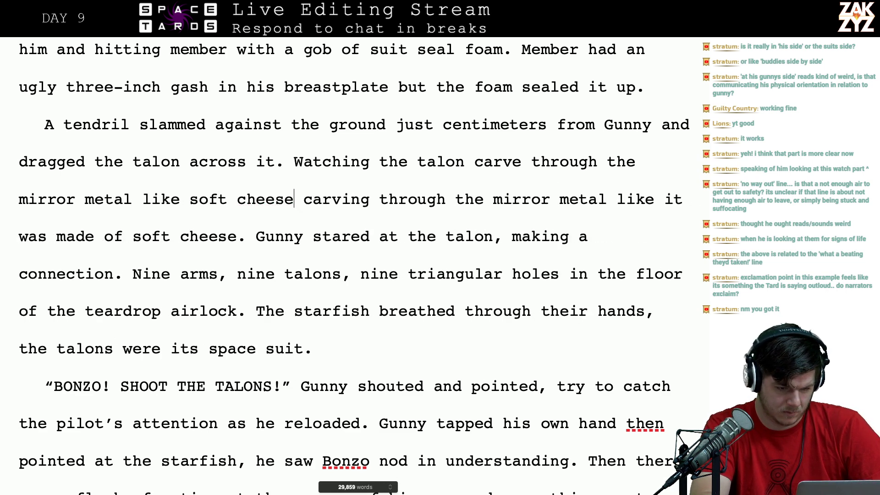
- Finish the "Watching the talon" sentence with ", Gunny made the connection."
text(, gunn)
key(BackSpace)
key(BackSpace)
key(BackSpace)
key(BackSpace)
text(G)
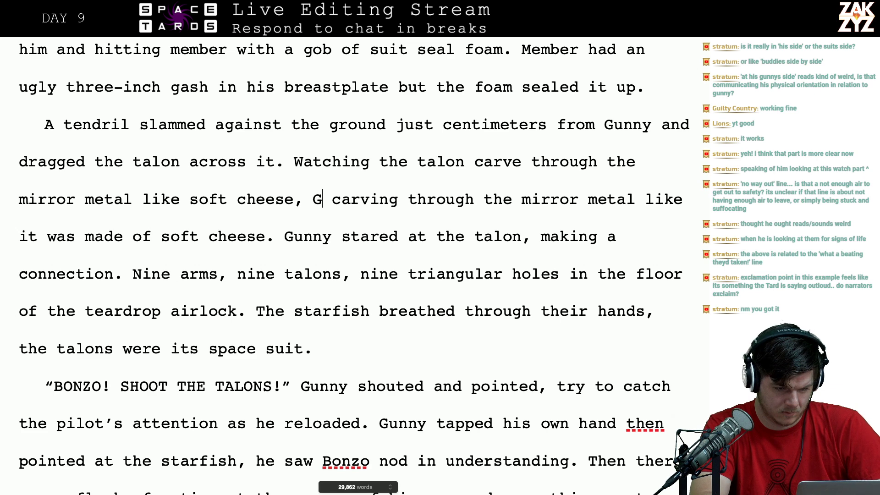
text(unnny)
key(BackSpace)
key(BackSpace)
key(BackSpace)
text(ny made the c)
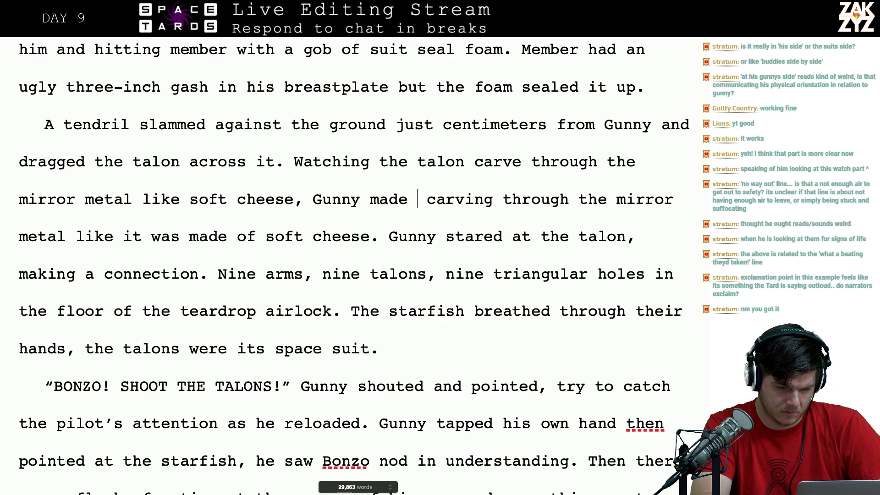
text(onnection.)
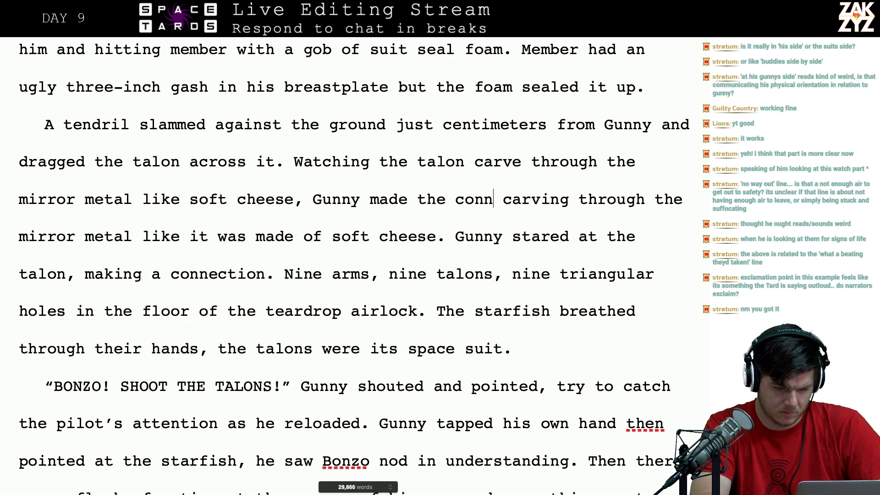
- Delete the leftover text from "carving through the mirror metal" through "making a connection.", so "Nine arms" follows the new sentence
key(shift+Down)
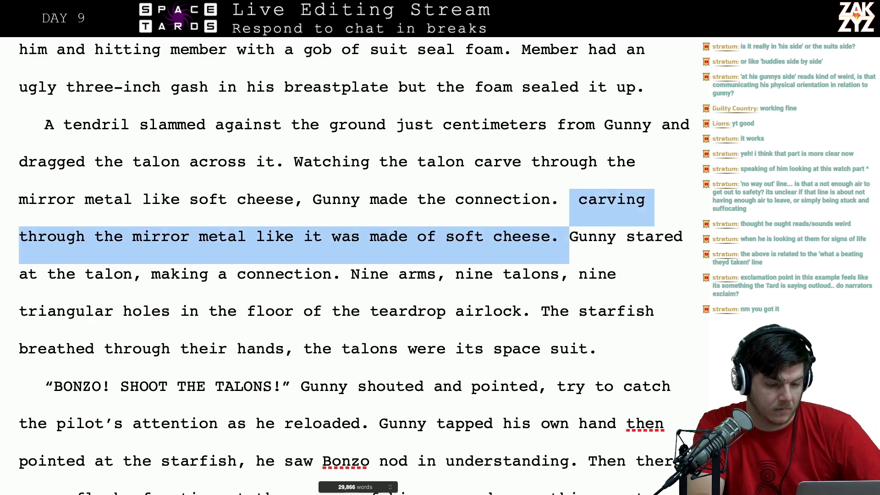
key(shift+Right)
key(shift+Right)
key(shift+Right)
key(shift+Right)
key(shift+Right)
key(shift+Right)
key(shift+Right)
key(shift+Right)
key(shift+Right)
key(shift+Right)
key(shift+Right)
key(shift+Right)
key(shift+Right)
key(shift+Right)
key(shift+Right)
key(shift+Right)
key(shift+Right)
key(shift+Right)
key(shift+Right)
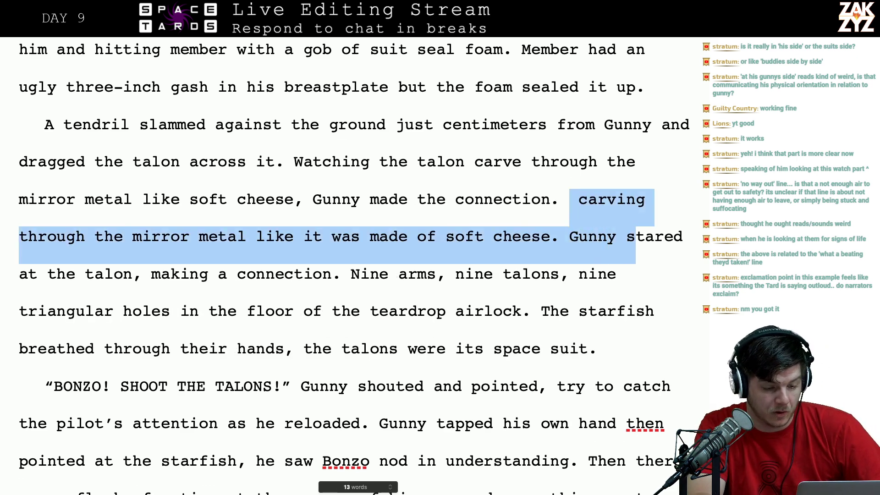
key(shift+Right)
key(shift+Right)
key(shift+Right)
key(shift+Right)
key(shift+Right)
key(shift+Right)
key(shift+Right)
key(shift+Right)
key(shift+Right)
key(shift+Right)
key(shift+Right)
key(shift+Right)
key(shift+Right)
key(shift+Right)
key(shift+Right)
key(shift+Right)
key(shift+Right)
key(shift+Right)
key(shift+Right)
key(shift+Right)
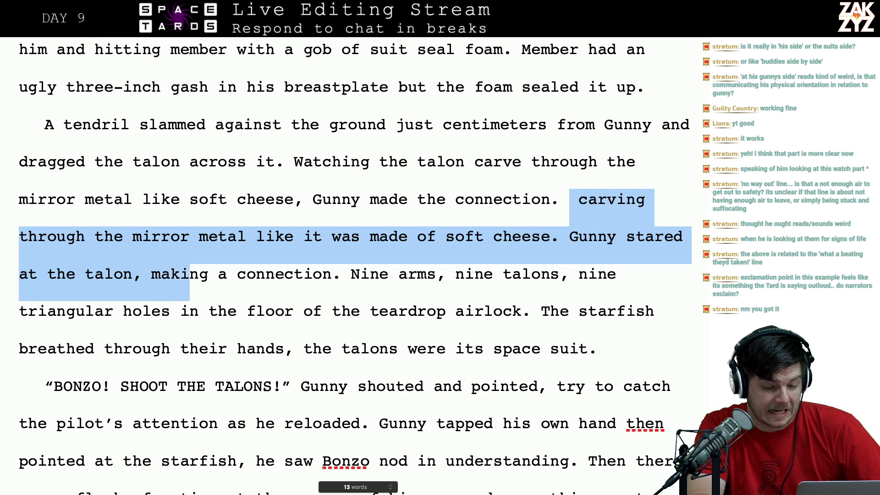
key(shift+Right)
key(shift+Right)
key(shift+Right)
key(shift+Right)
key(BackSpace)
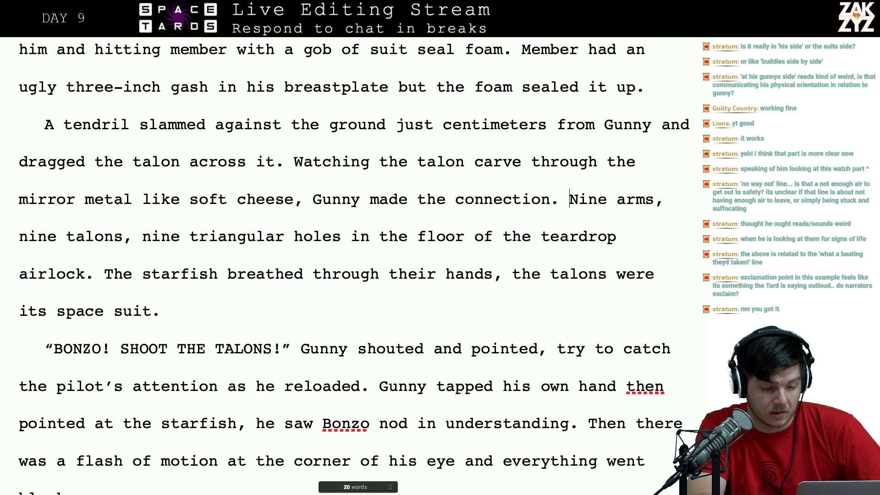
- Reread the rewritten sentences about the nine talons, the airlock holes and the starfish breathing through their hands
key(Left)
key(Left)
key(Left)
key(Left)
key(Left)
key(Left)
key(Left)
key(Left)
key(Left)
key(Left)
key(Left)
key(Left)
key(Left)
key(Left)
key(Left)
key(Left)
key(Left)
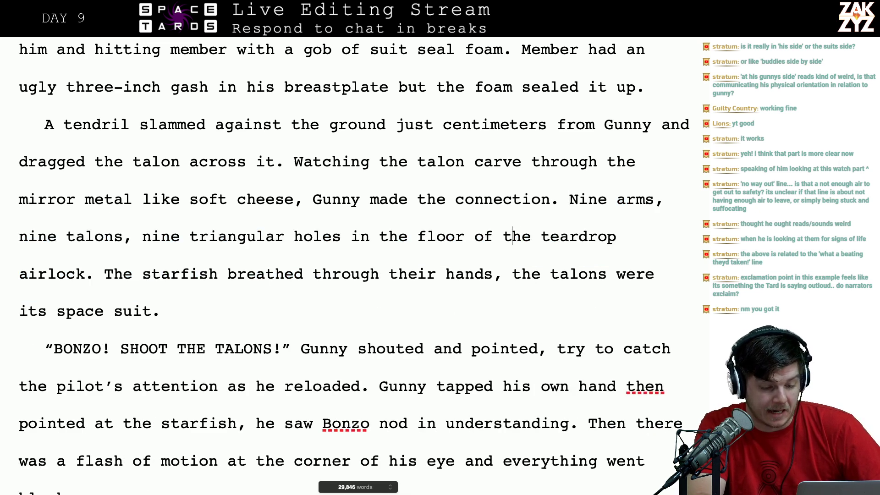
key(Left)
key(Left)
key(Left)
key(Left)
key(Left)
key(Left)
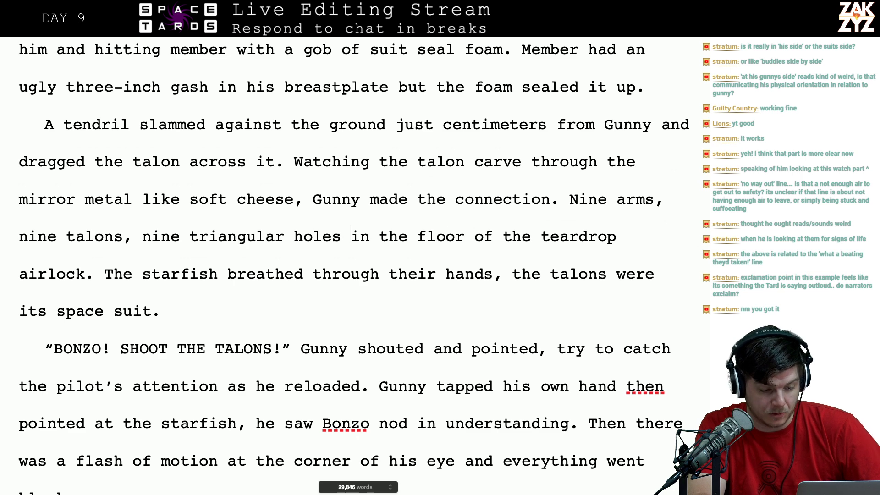
key(Left)
key(Left)
key(Left)
key(Left)
key(Left)
key(Left)
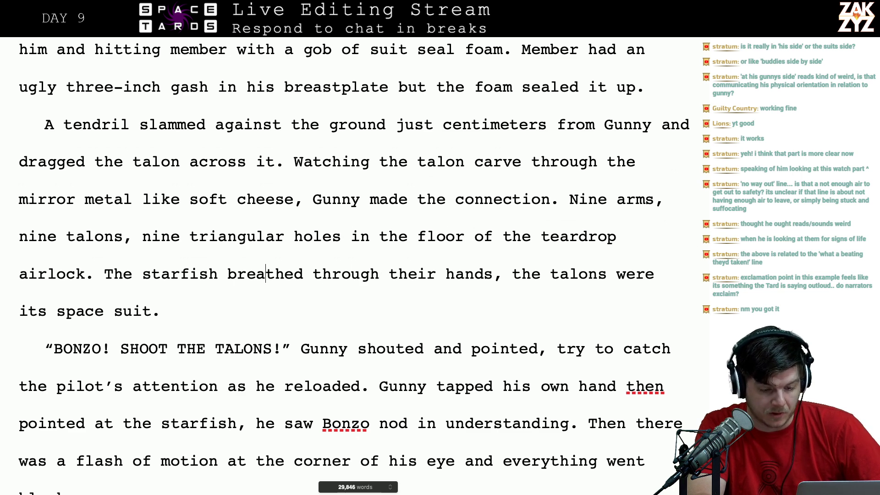
key(Right)
key(Right)
key(Right)
key(Right)
key(Right)
key(Right)
key(Right)
key(Right)
key(Right)
key(Right)
key(Right)
key(Right)
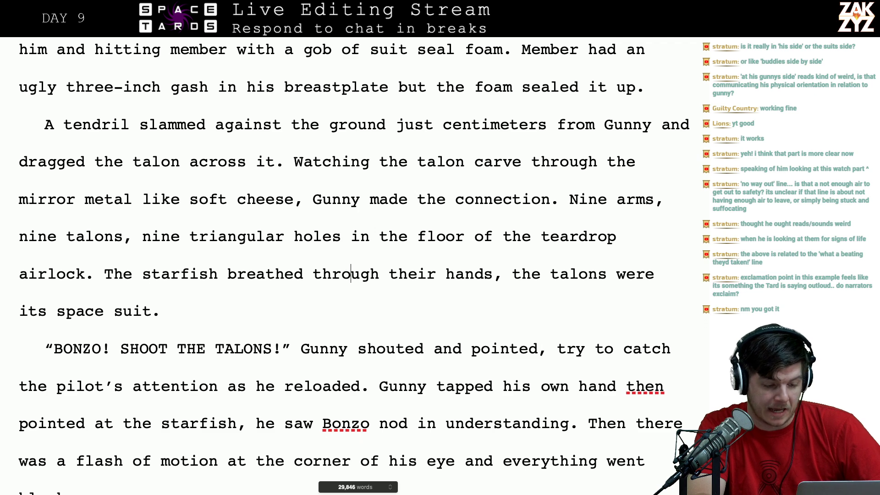
- Review the "BONZO! SHOOT THE TALONS!" line and the wording of Gunny shouting and pointing
key(Down)
key(Down)
key(Down)
key(Down)
key(Down)
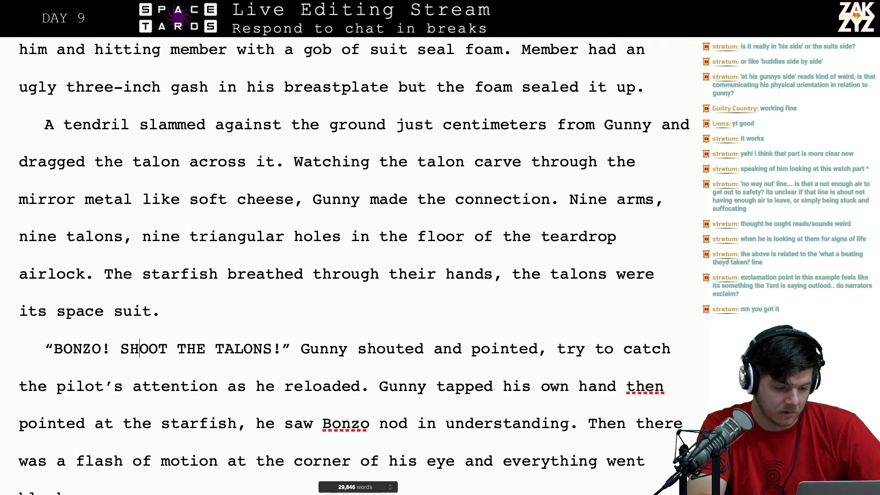
key(Right)
key(Right)
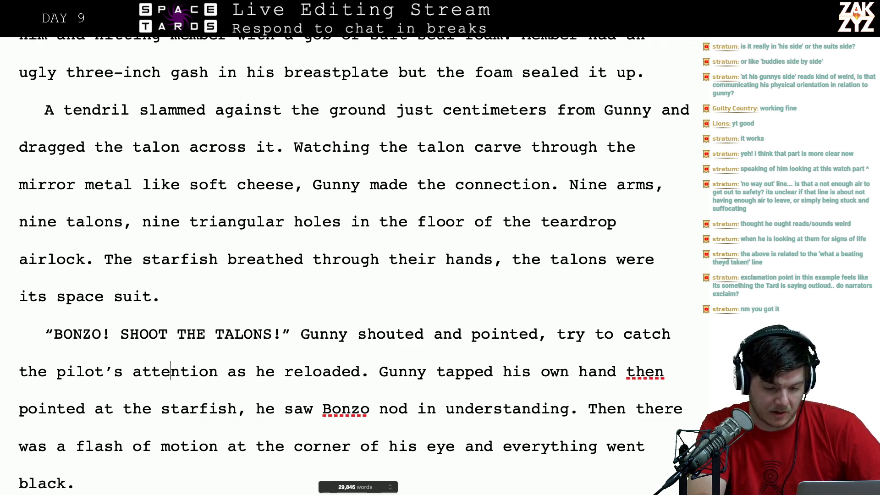
key(Right)
key(Right)
key(Right)
key(Right)
key(Right)
key(Right)
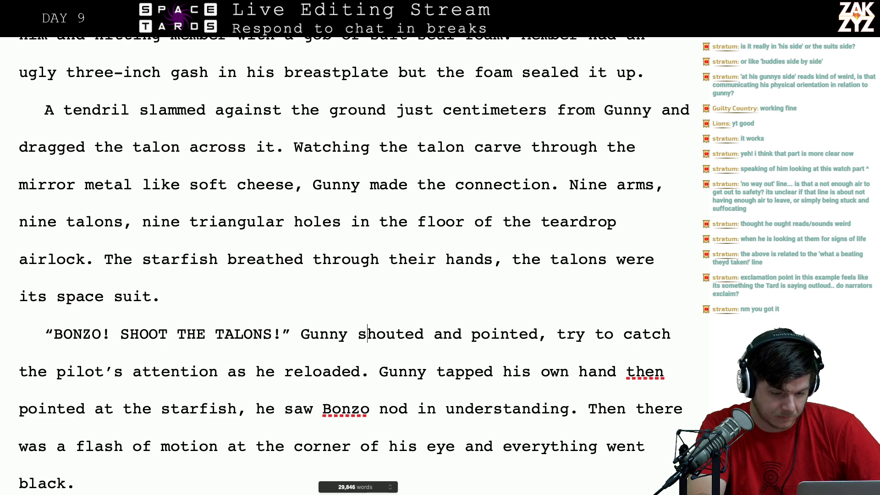
key(Right)
key(Right)
key(Right)
key(Right)
key(Right)
key(Right)
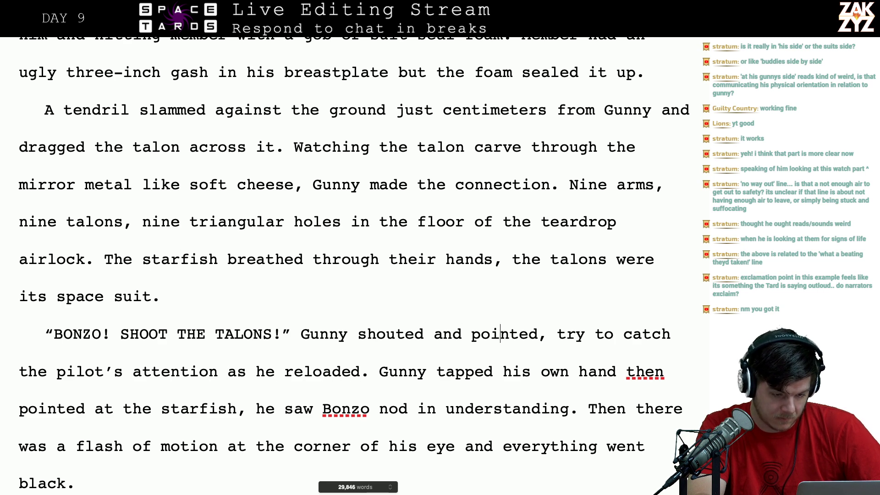
key(Left)
key(Left)
key(Left)
key(Left)
key(Left)
key(Left)
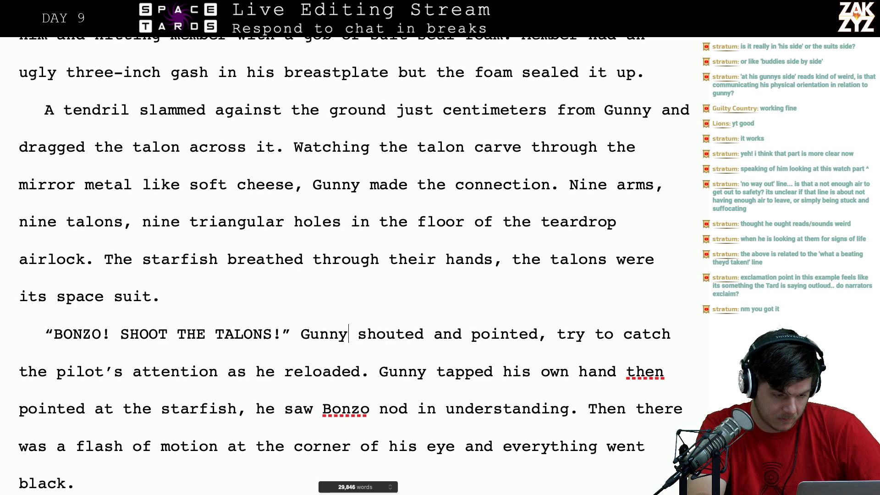
key(Left)
key(Left)
key(Left)
key(Left)
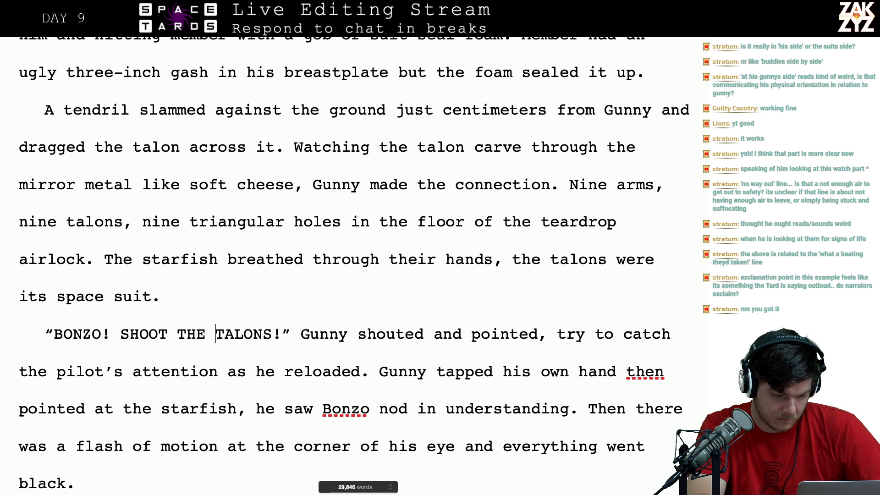
- Change "shouted" to "signed" after Gunny's name in the "SHOOT THE TALONS!" line
key(Right)
key(Right)
key(Right)
key(Right)
key(Right)
key(Right)
key(Right)
key(Right)
key(Right)
key(Right)
key(Right)
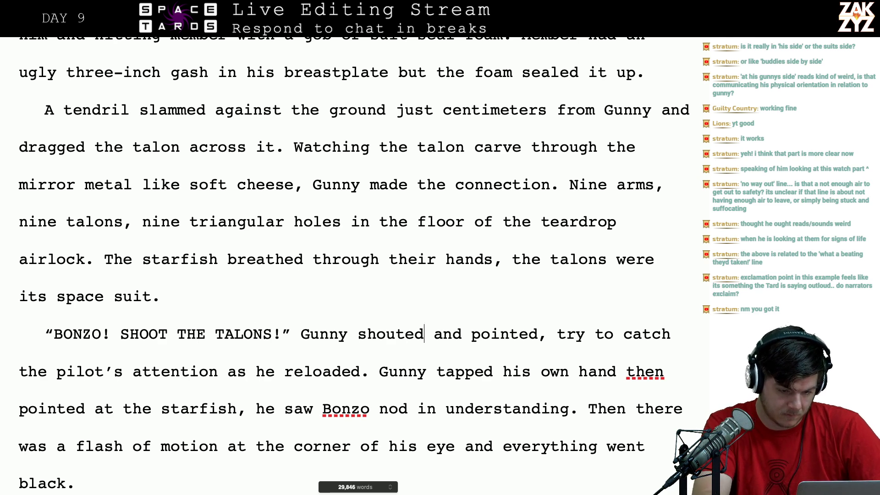
key(BackSpace)
key(BackSpace)
key(BackSpace)
key(BackSpace)
key(BackSpace)
key(BackSpace)
text(igned)
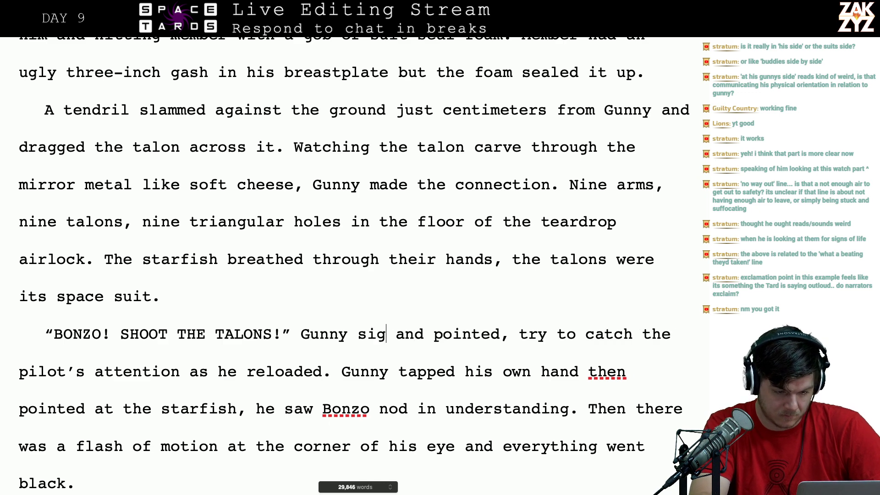
- Delete the opening quotation mark and "BONZO!" so the line starts with "SHOOT THE"
key(Home)
key(Right)
key(Right)
key(Right)
key(Right)
key(Right)
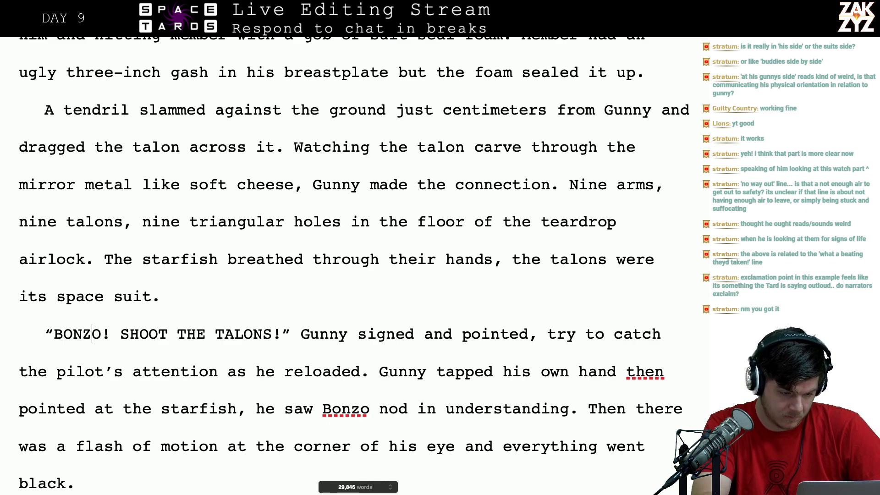
key(BackSpace)
key(BackSpace)
key(BackSpace)
key(BackSpace)
key(BackSpace)
key(BackSpace)
key(BackSpace)
key(BackSpace)
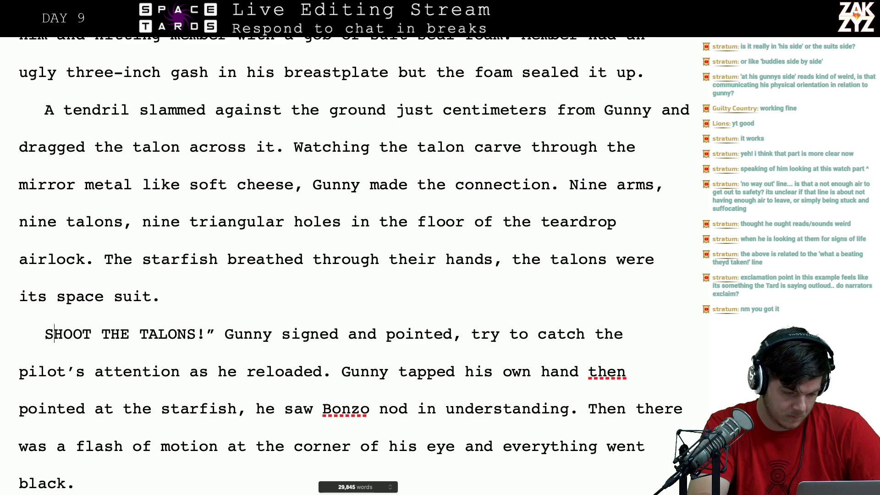
- Replace "TALONS!" and its closing quotation mark with "CLAWS," before "Gunny signed"
key(Right)
key(Right)
key(Right)
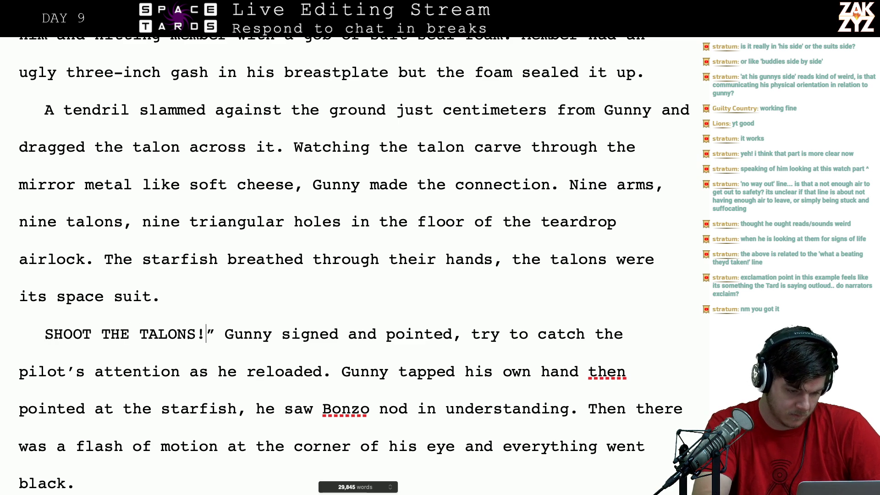
key(BackSpace)
key(BackSpace)
key(BackSpace)
key(BackSpace)
key(BackSpace)
key(BackSpace)
key(BackSpace)
key(BackSpace)
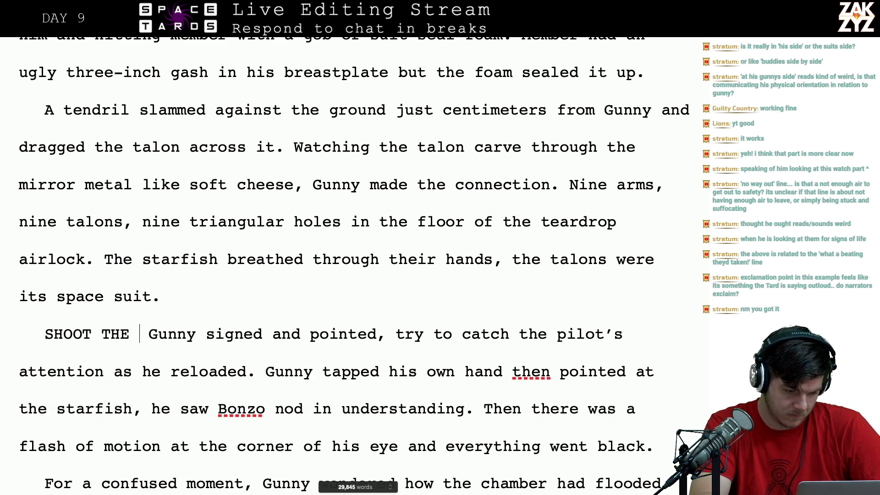
text(CLW)
key(BackSpace)
text(AWS)
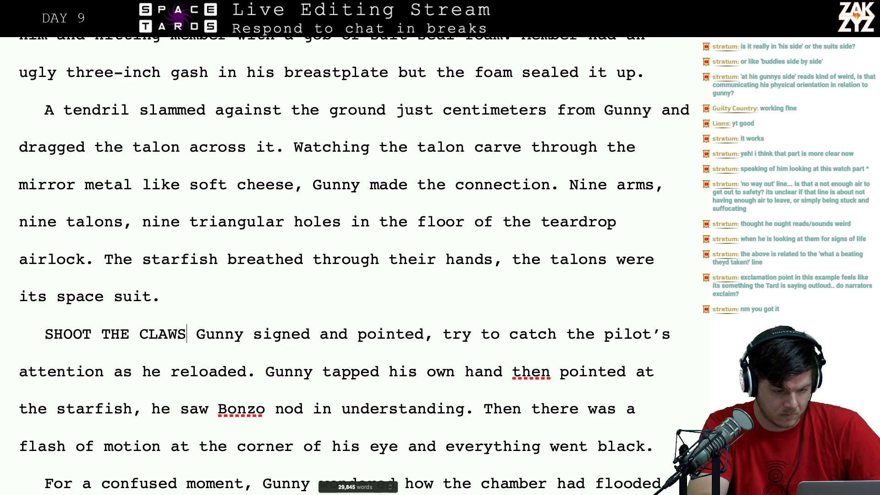
text(.)
key(BackSpace)
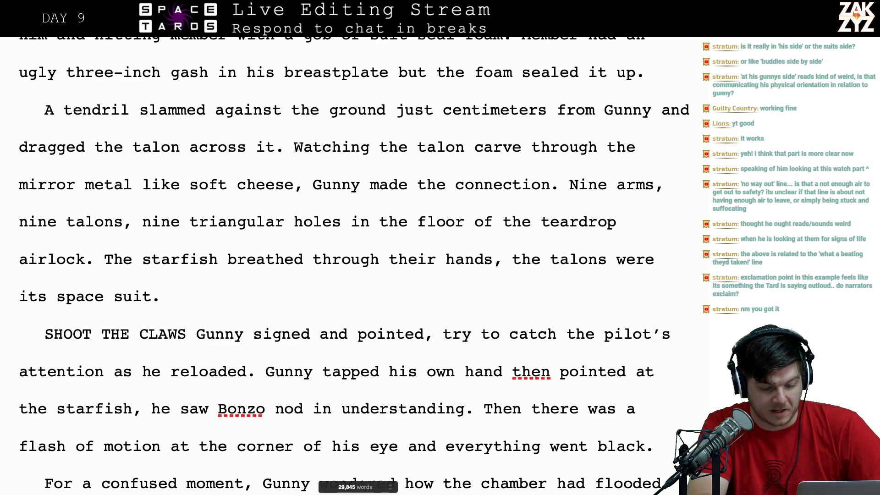
text(,)
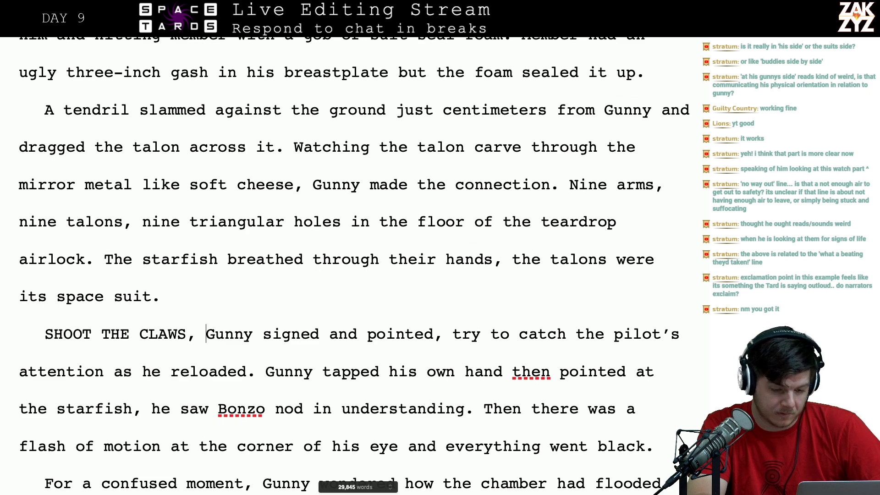
- Break the line after "Gunny signed" and continue the sentence with "at Bonzo, trying"
key(Right)
key(Right)
key(Right)
key(Return)
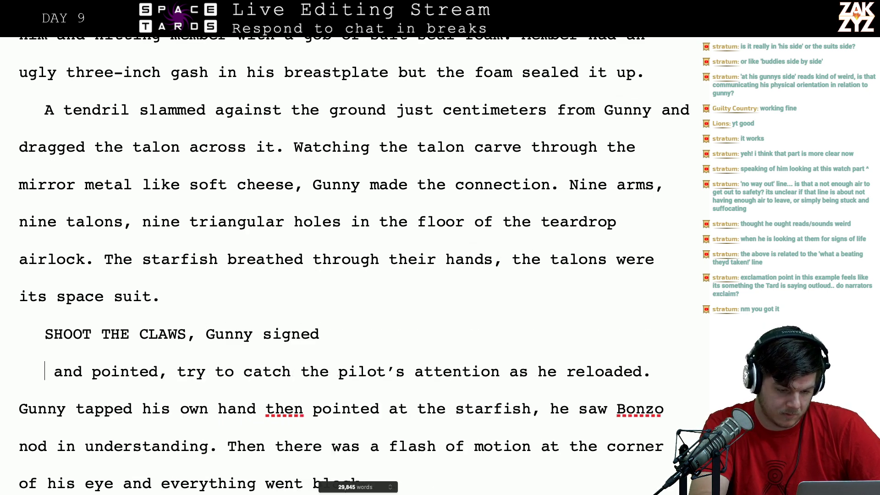
text(at Bonzo)
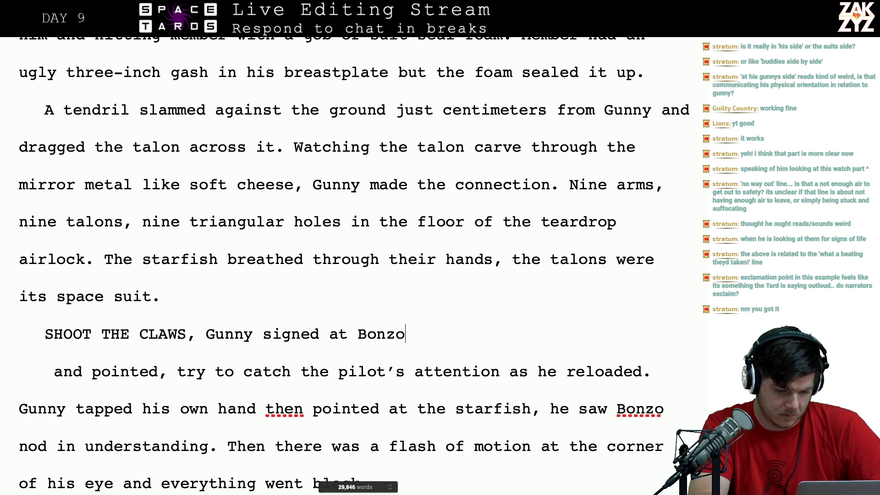
text(, trying)
- Delete the paragraph break and the leftover "and pointed, try" so "trying" runs straight into "to catch the pilot's attention"
key(shift+Down)
key(shift+Left)
key(shift+Left)
key(shift+Left)
key(shift+Left)
key(shift+Left)
key(shift+Left)
key(shift+Left)
key(shift+Left)
key(shift+Left)
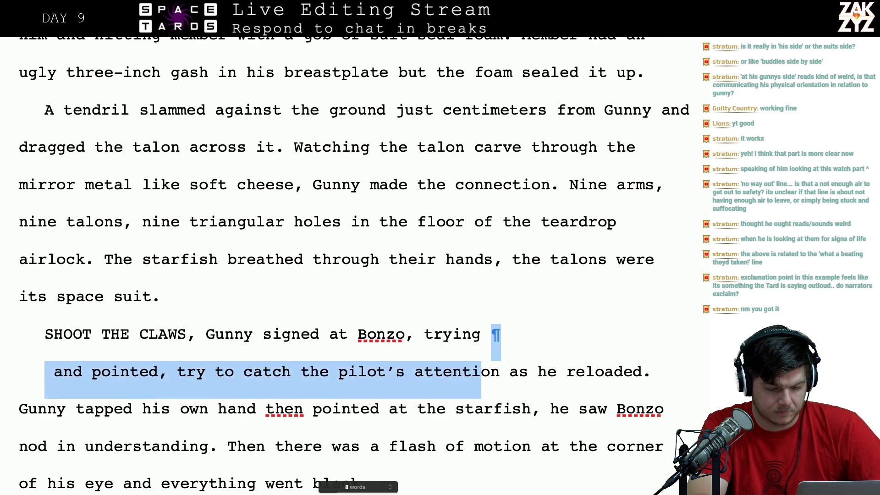
key(shift+Left)
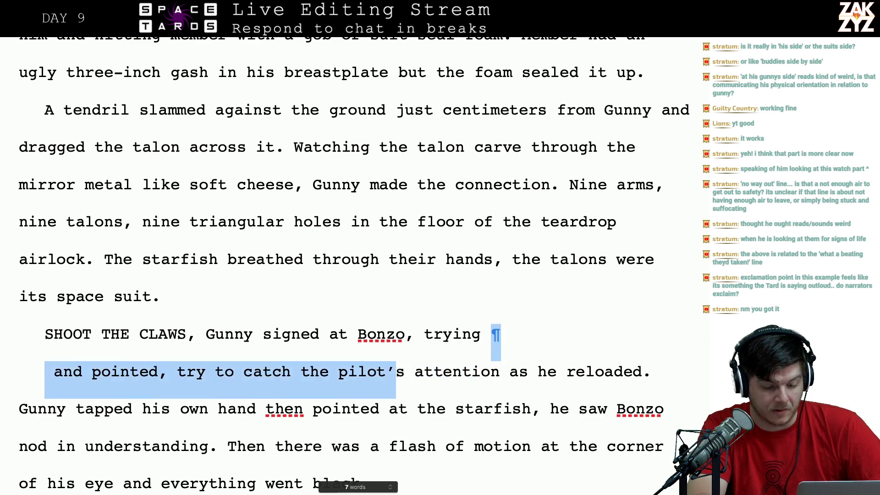
key(shift+Left)
key(shift+Left)
key(shift+Left)
key(shift+Left)
key(shift+Left)
key(shift+Left)
key(shift+Left)
key(shift+Left)
key(shift+Left)
key(shift+Left)
key(shift+Left)
key(shift+Left)
key(shift+Left)
key(shift+Left)
key(shift+Left)
key(shift+Left)
key(shift+Left)
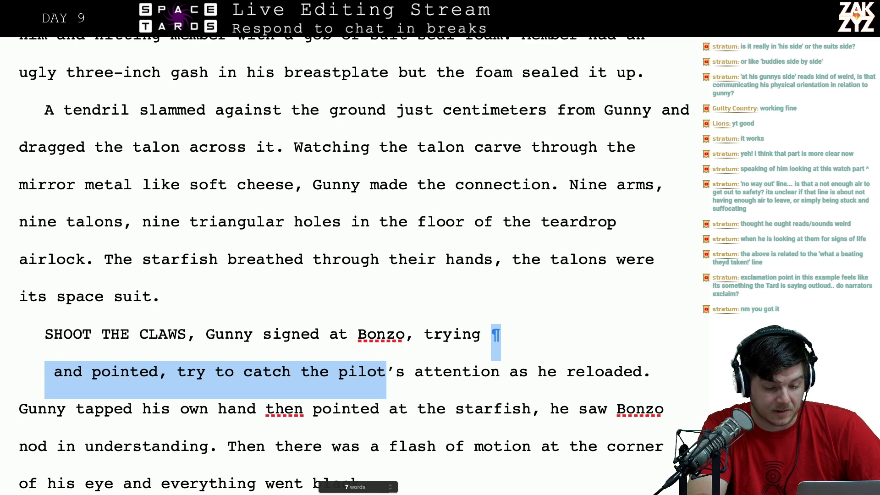
key(shift+Left)
key(shift+Left)
key(shift+Left)
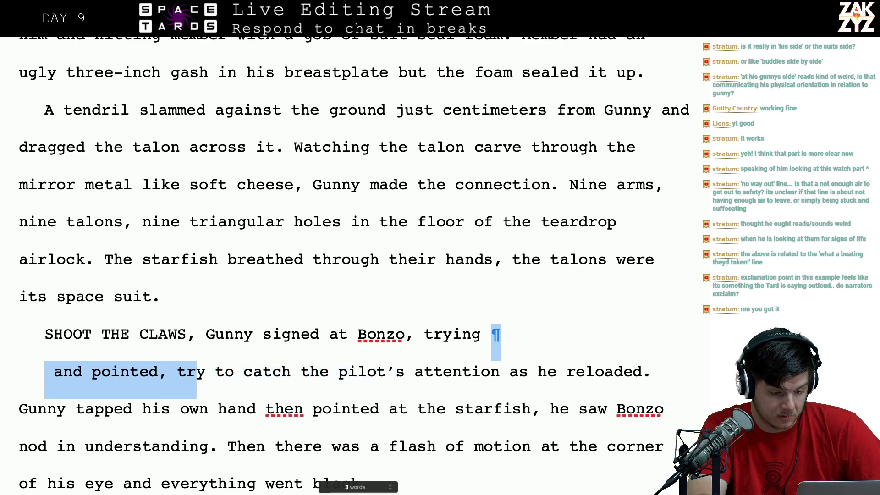
key(shift+Right)
key(BackSpace)
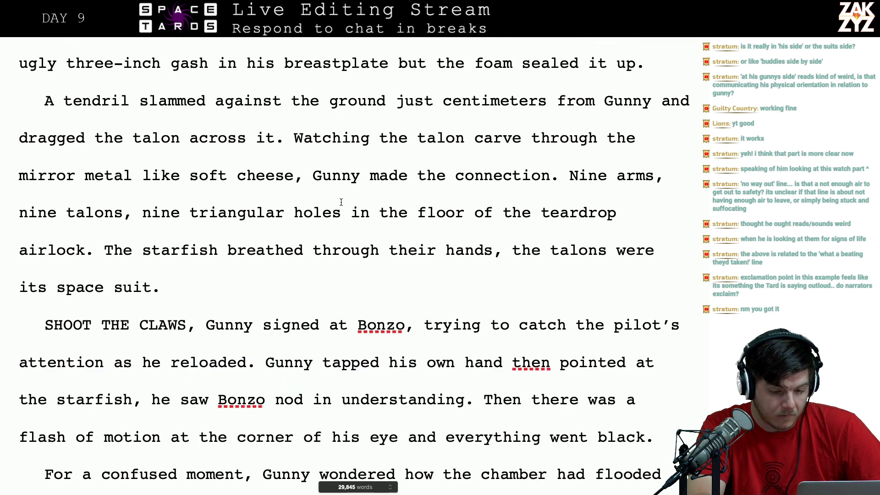
- Reread the rest of the signing paragraph, from Bonzo's nod of understanding to the flash of motion and everything going black
scroll(342, 199, down, 3)
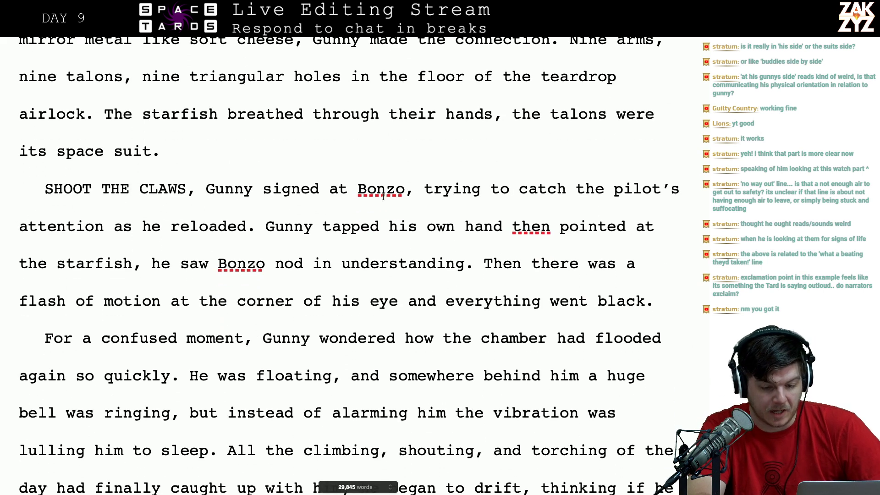
scroll(344, 196, down, 1)
click(294, 238)
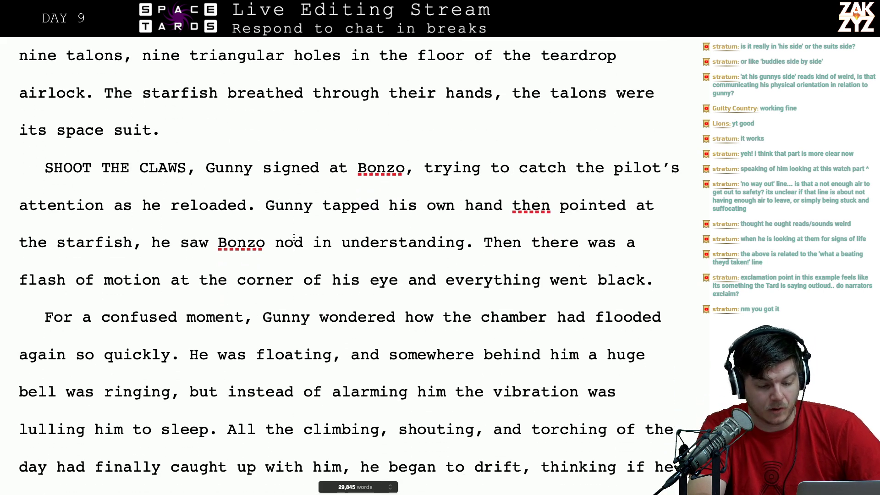
key(Right)
key(Right)
key(Right)
key(Right)
key(Right)
key(Right)
key(Right)
key(Right)
key(Right)
key(Right)
key(Right)
key(Right)
key(Right)
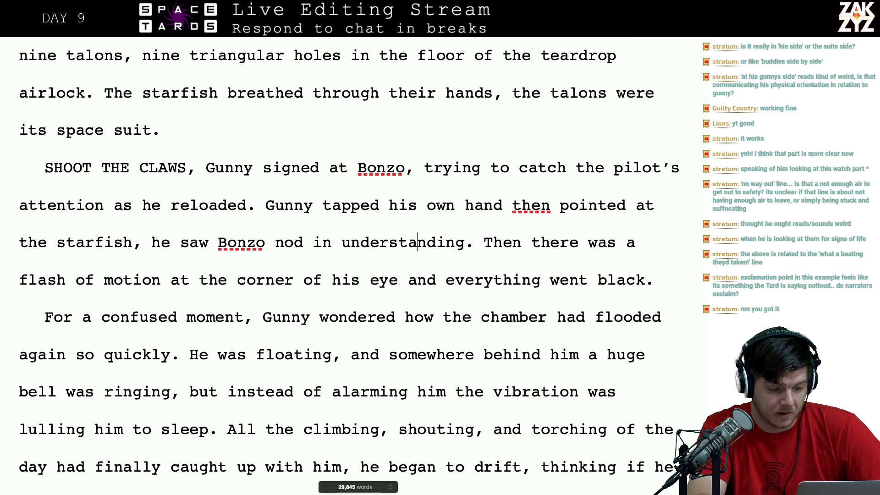
key(Left)
scroll(196, 221, down, 2)
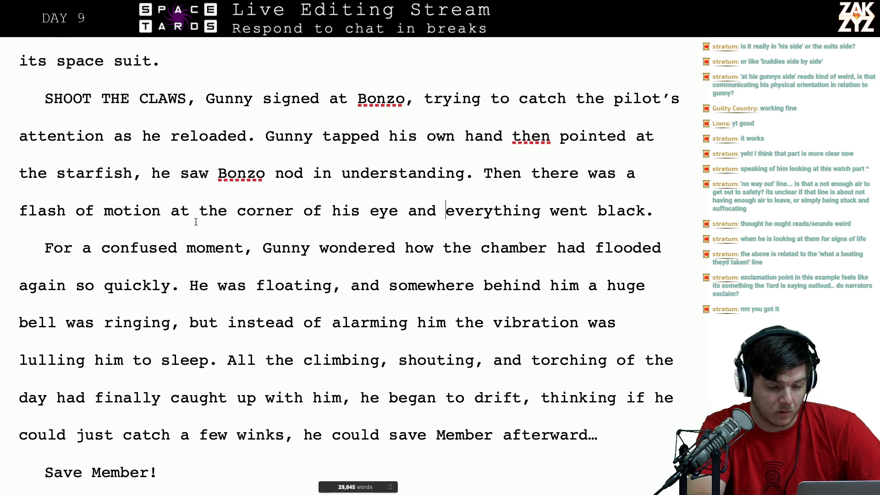
click(216, 212)
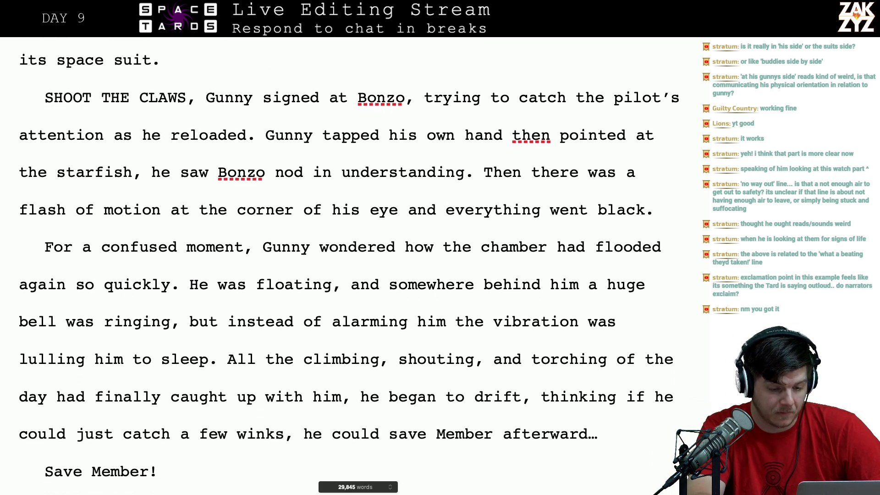
scroll(216, 211, down, 1)
scroll(219, 216, up, 1)
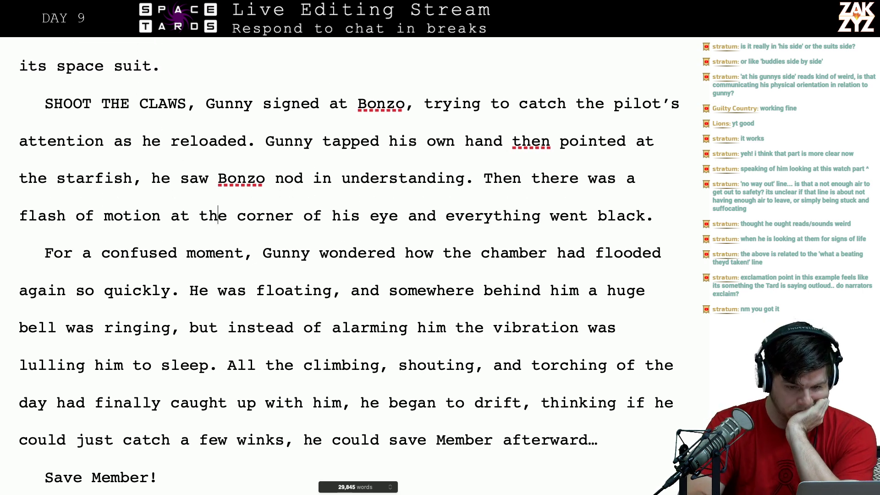
- Replace "his" with "Gunny's" before "eye" in the "flash of motion" sentence
click(493, 178)
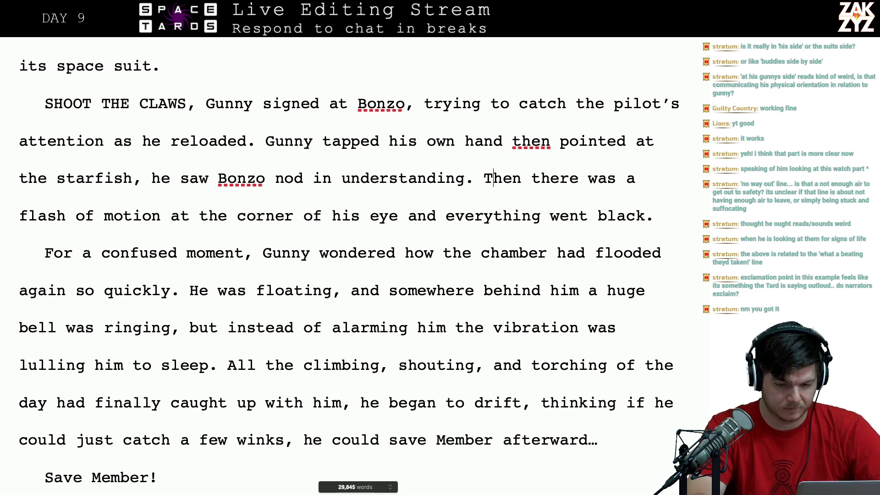
key(Right)
key(Right)
key(Right)
key(Right)
key(Right)
key(Right)
key(Right)
key(Right)
key(Right)
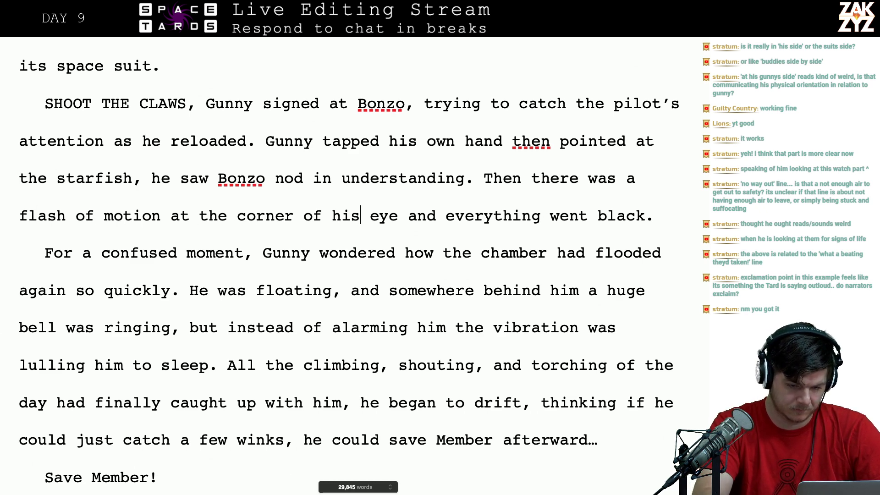
key(BackSpace)
key(BackSpace)
key(BackSpace)
text(G)
key(BackSpace)
text(G)
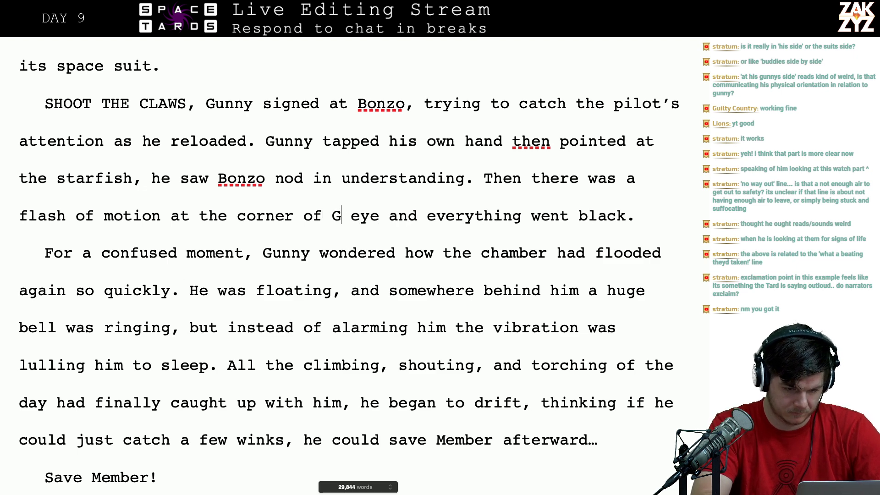
text(unny's)
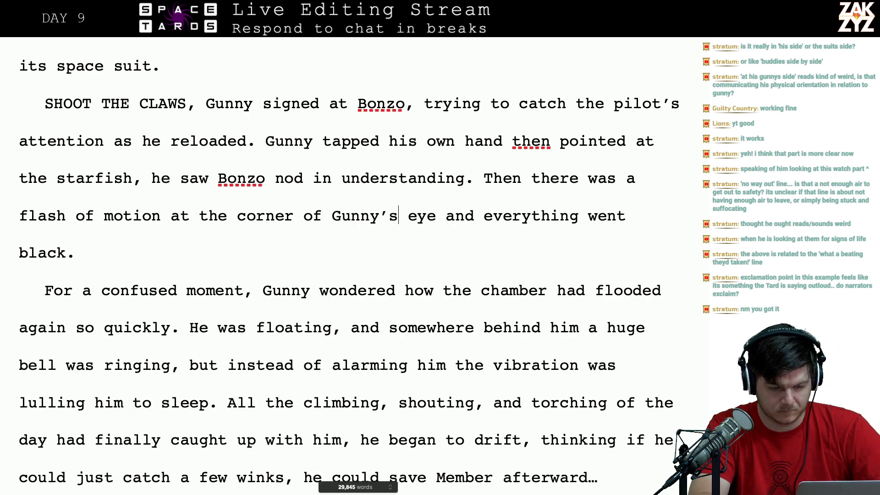
- Read on from "everything went black" into the paragraph about Gunny floating in the flooded chamber and the ringing bell
scroll(349, 187, down, 1)
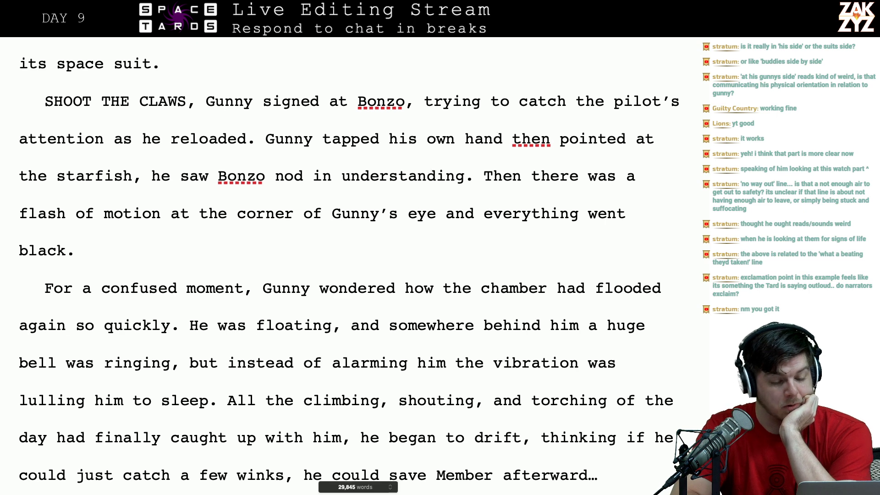
key(Down)
key(BackSpace)
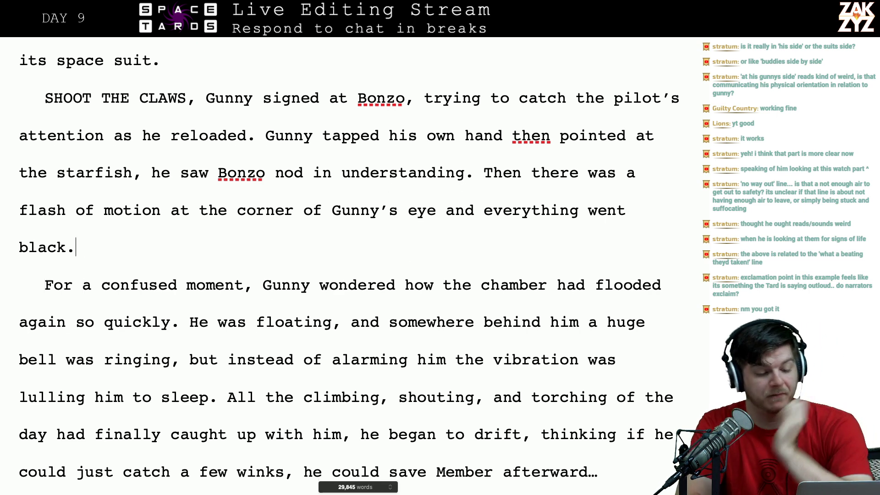
key(Down)
key(Down)
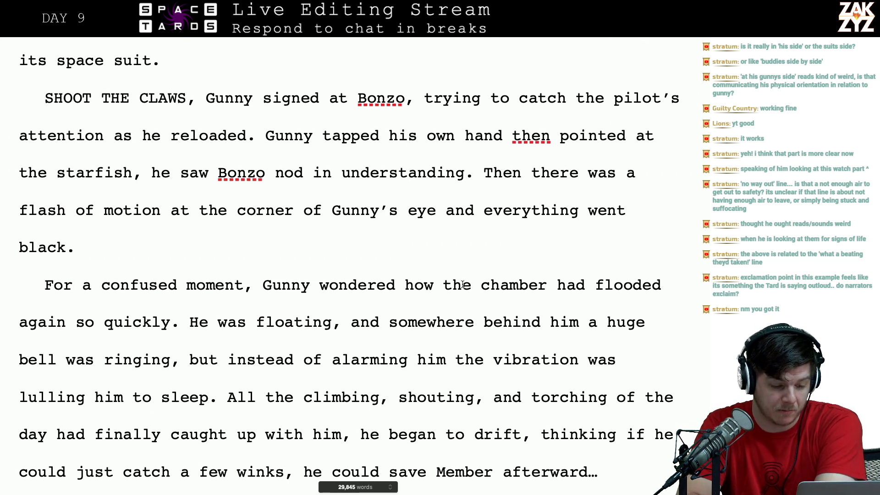
key(Down)
key(Left)
key(Left)
key(Left)
key(Left)
key(Left)
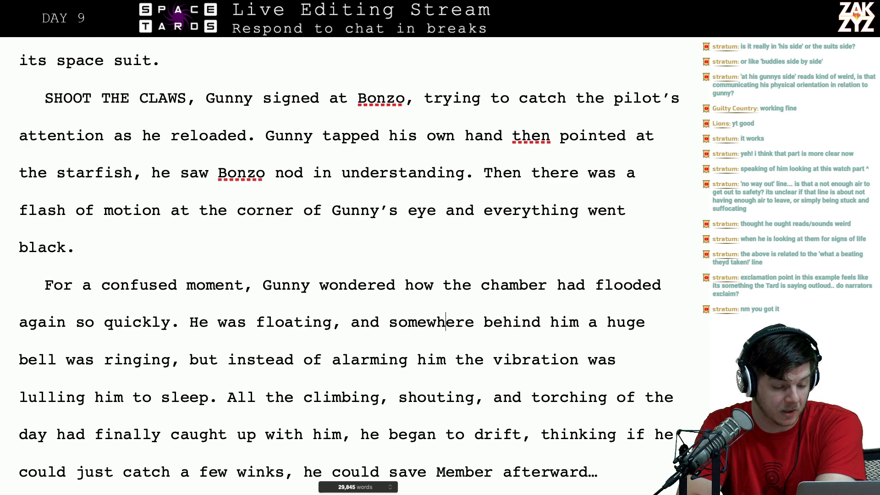
- Replace the comma after "ringing" with a period and add "Instead of waking him up, the bell was lulling him to sleep."
key(Right)
key(Right)
key(Right)
key(Right)
key(Right)
key(Right)
key(Right)
key(Right)
key(Right)
key(Right)
key(Right)
key(Right)
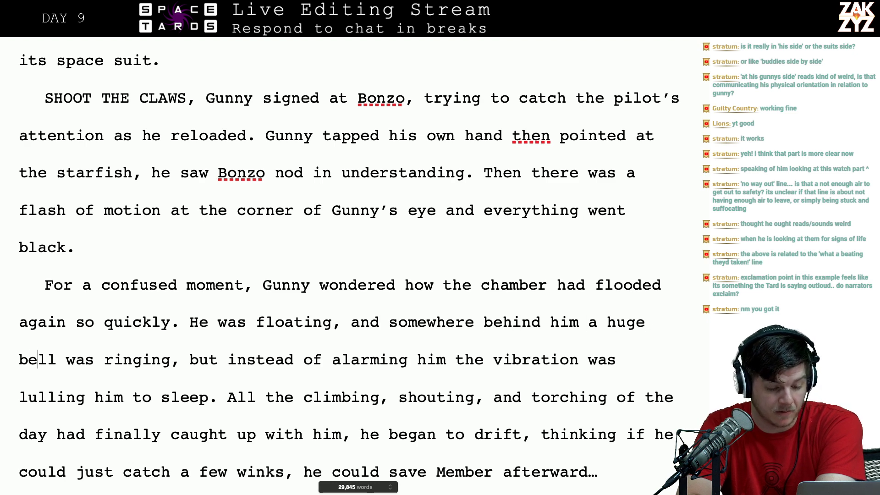
key(BackSpace)
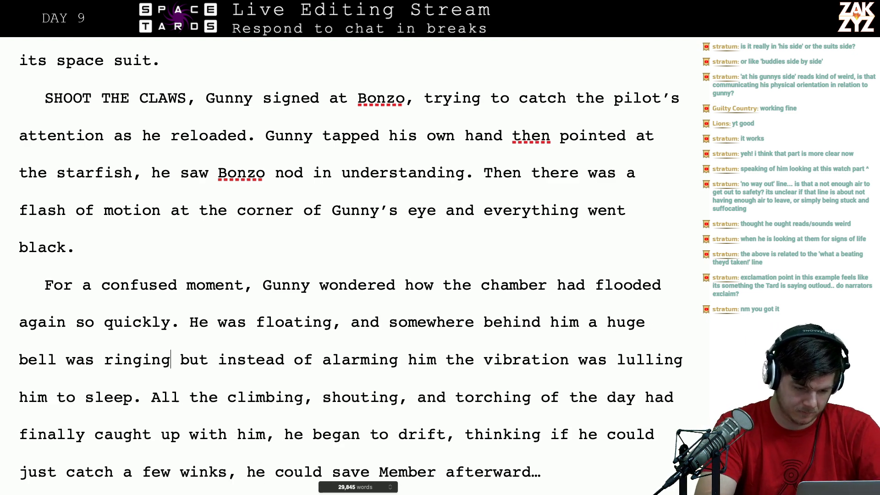
text(. Instea)
text(d of waking him )
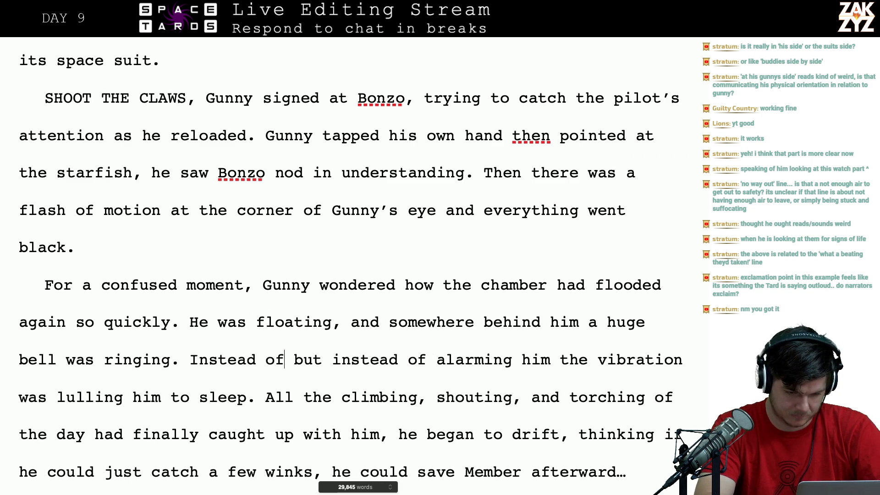
text(up, the bell)
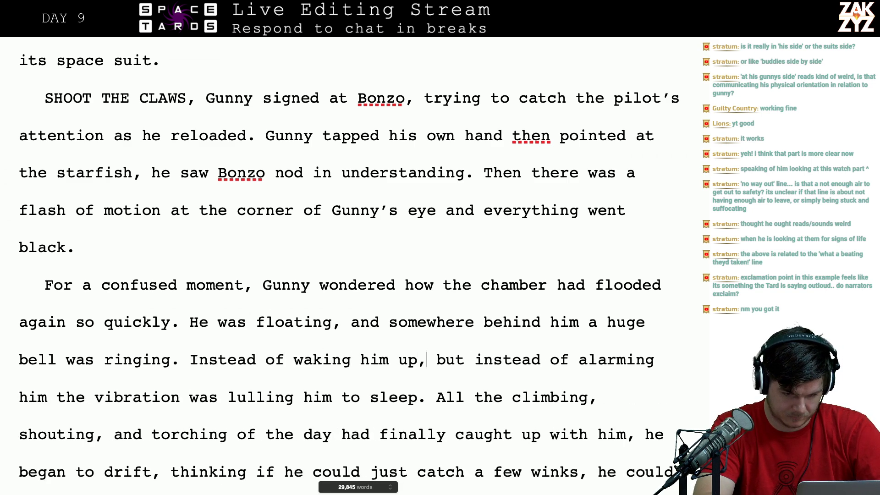
text( was )
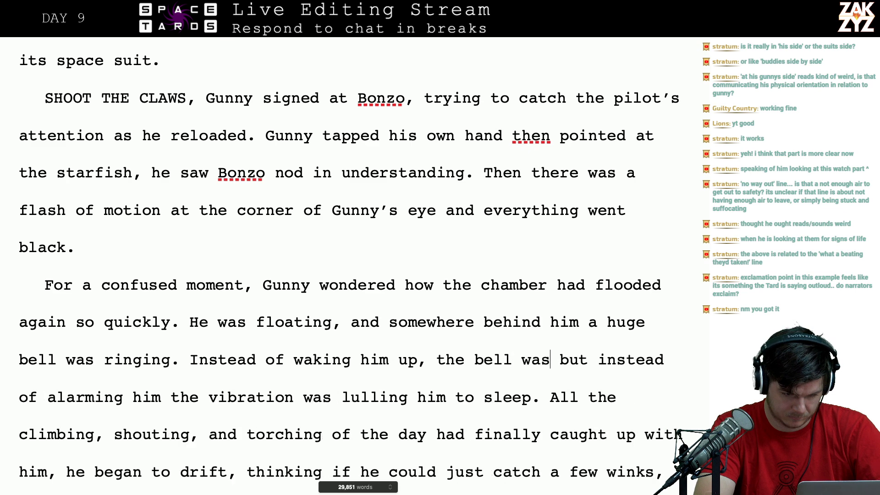
text(lulling him to )
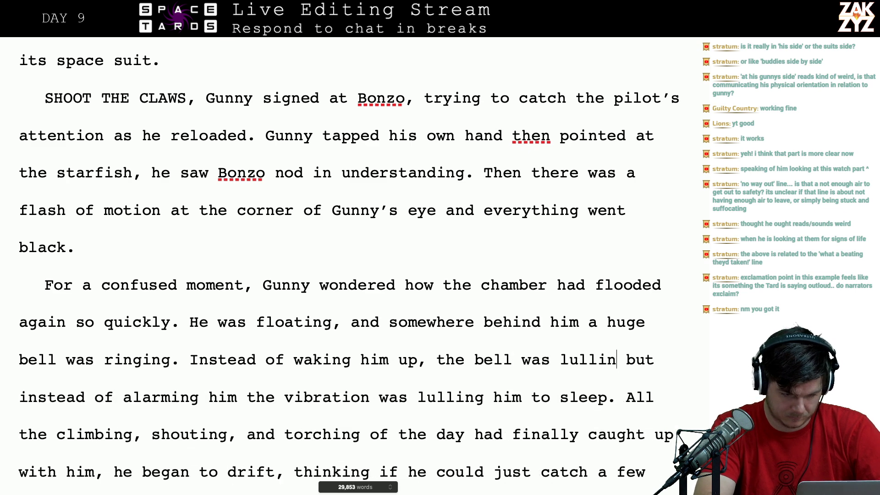
text(sleep.)
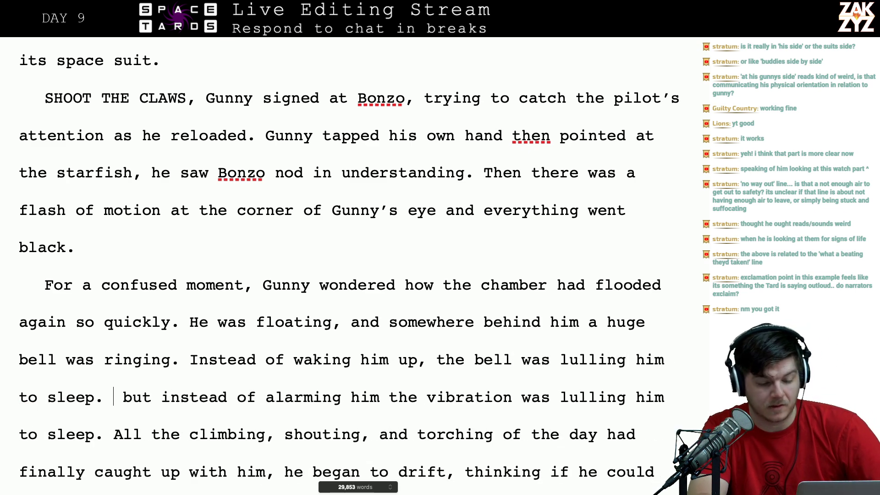
- Delete the leftover "but instead of alarming him the vibration was lulling him to sleep." before "All the climbing"
key(shift+Down)
key(shift+Left)
key(shift+Left)
key(shift+Left)
key(shift+Left)
key(shift+Left)
key(shift+Left)
key(shift+Left)
key(shift+Left)
key(shift+Left)
key(shift+Left)
key(shift+Left)
key(shift+Left)
key(shift+Left)
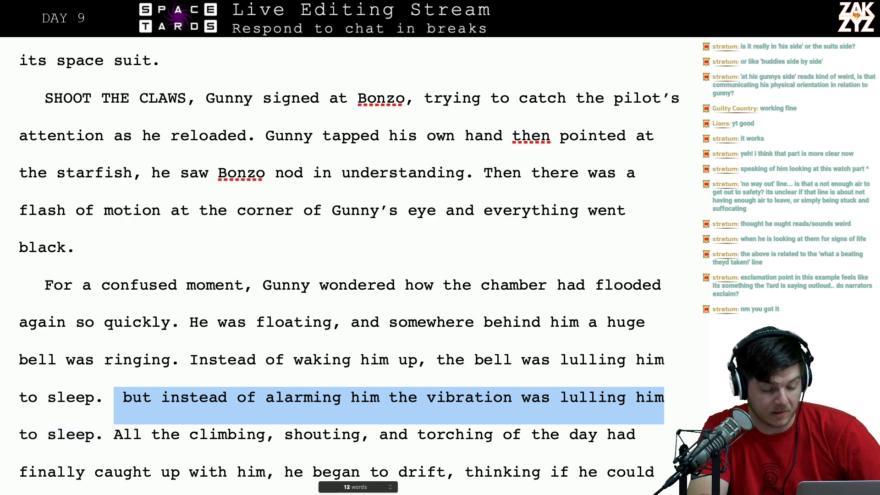
key(shift+Right)
key(shift+Right)
key(shift+Right)
key(shift+Right)
key(shift+Right)
key(shift+Right)
key(shift+Right)
key(shift+Right)
key(shift+Right)
key(shift+Right)
key(shift+Right)
key(shift+Right)
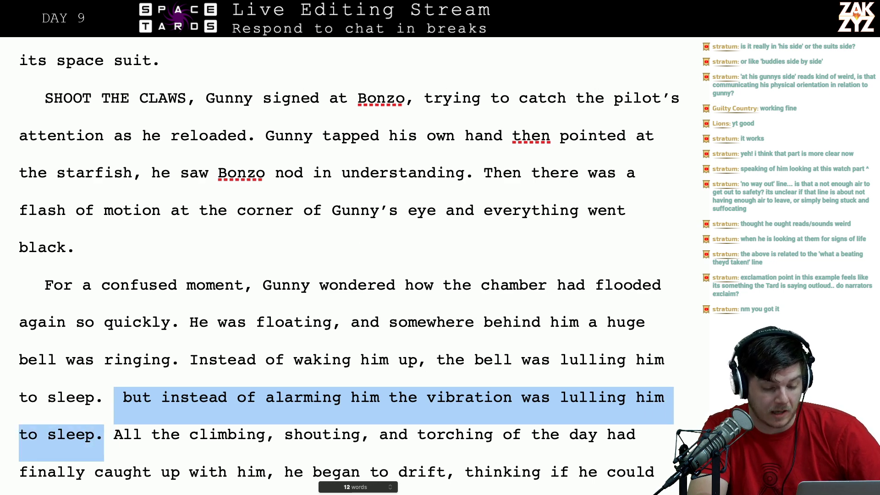
key(BackSpace)
- Read on through Gunny beginning to drift and thinking he could save Member after a few winks
scroll(328, 274, down, 2)
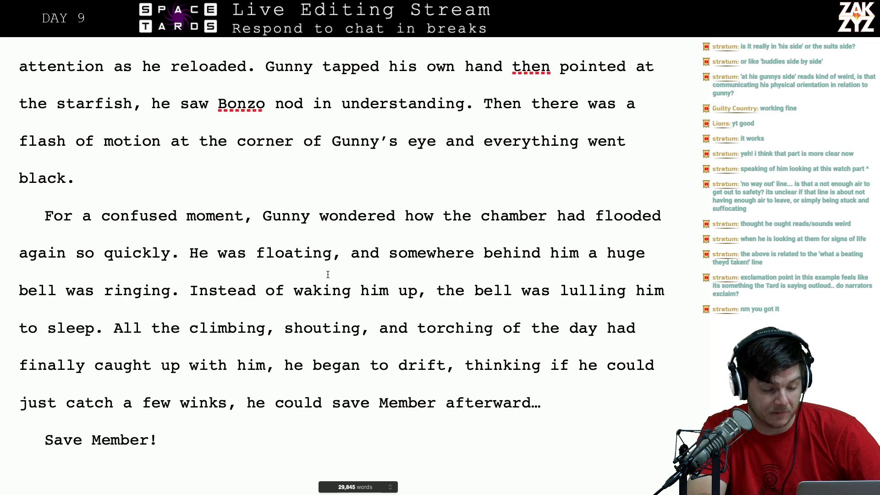
click(217, 366)
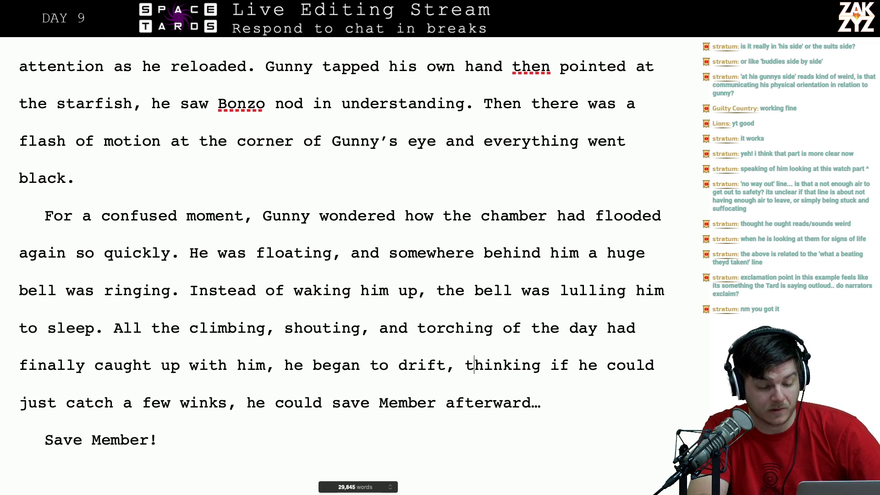
key(Right)
key(Right)
key(Right)
key(Right)
key(Right)
key(Right)
key(Right)
key(Right)
key(Right)
key(Right)
key(Right)
key(Right)
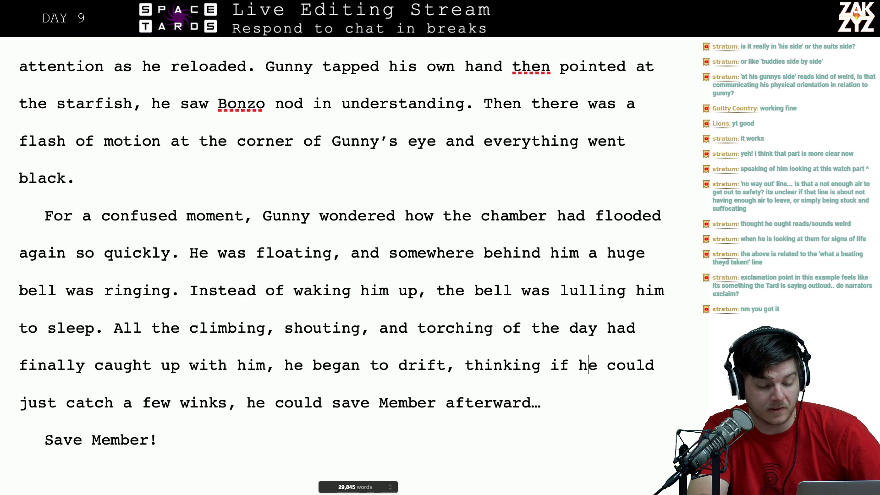
key(Right)
key(Down)
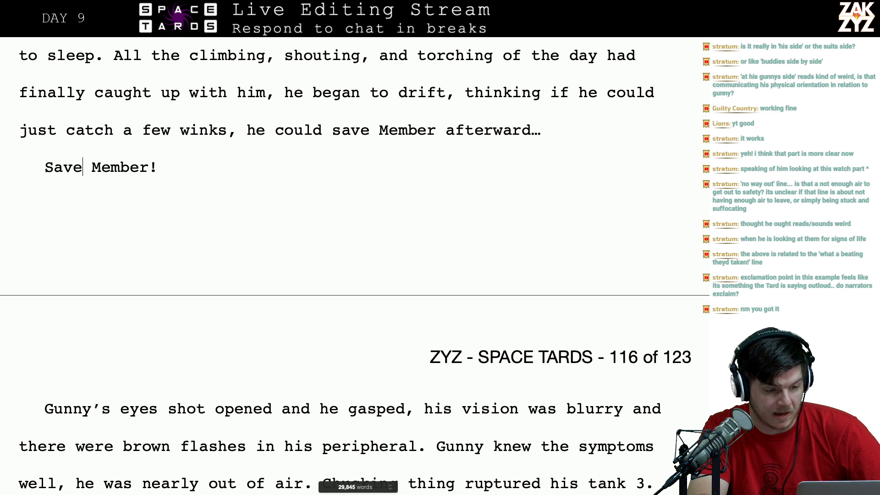
- Italicize the standalone line "Save Member!"
key(Left)
key(shift+Right)
key(shift+Right)
key(shift+Right)
key(shift+Right)
key(shift+Right)
key(shift+Right)
key(shift+Right)
key(shift+Right)
key(shift+Right)
key(shift+Right)
key(shift+Right)
key(shift+Right)
key(shift+Right)
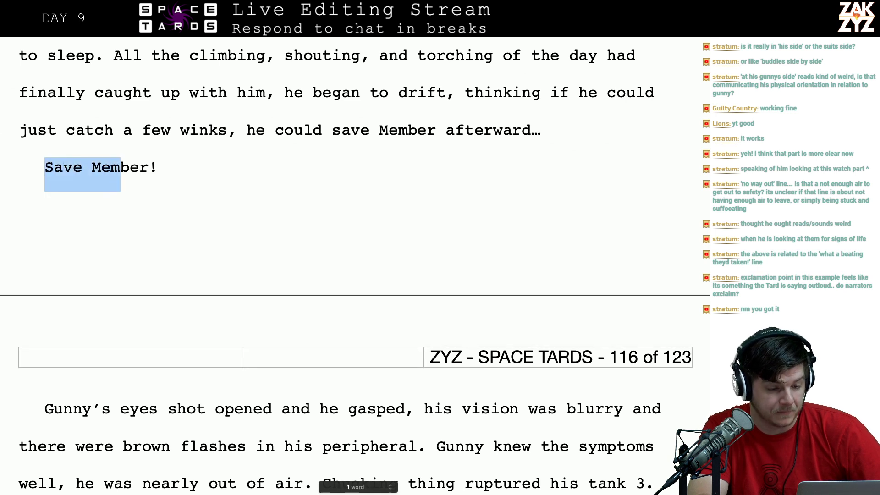
key(shift+Left)
key(ctrl+i)
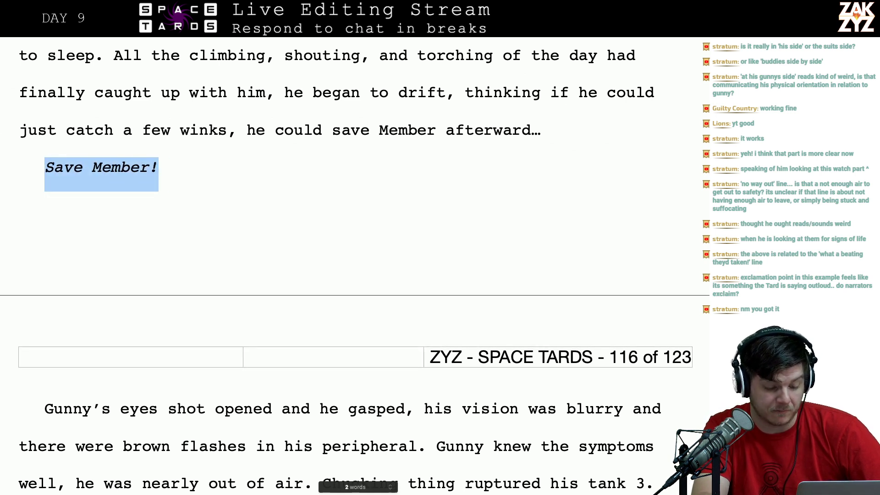
- Insert a paragraph break after "he was nearly out of air." and end that paragraph with "One of his tanks had been ruptured."
key(Down)
key(Down)
key(Down)
key(Down)
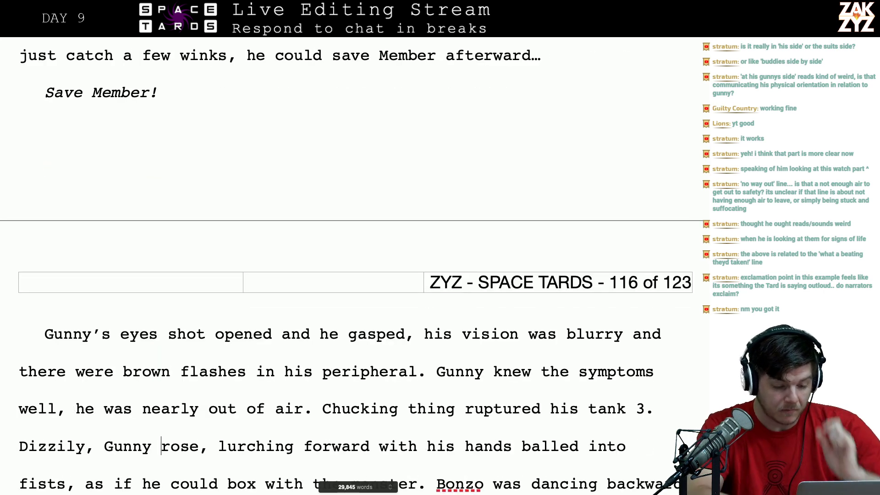
scroll(214, 327, down, 3)
click(214, 327)
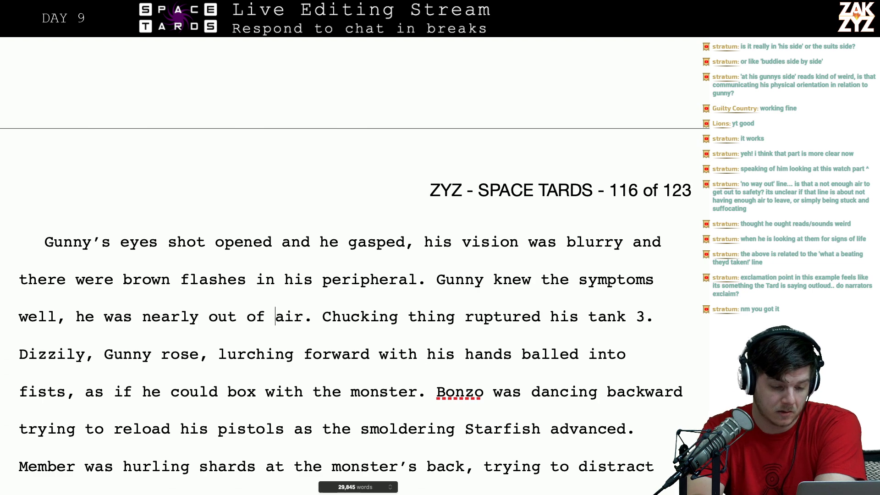
key(Return)
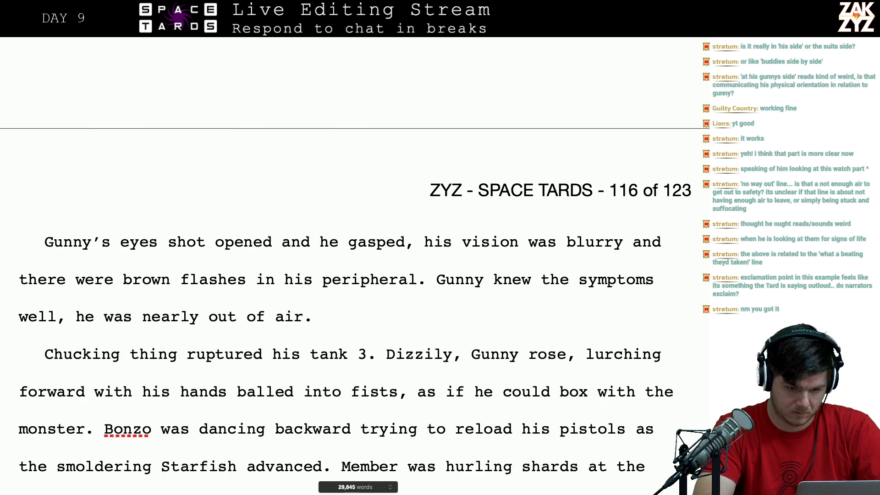
text(One of his)
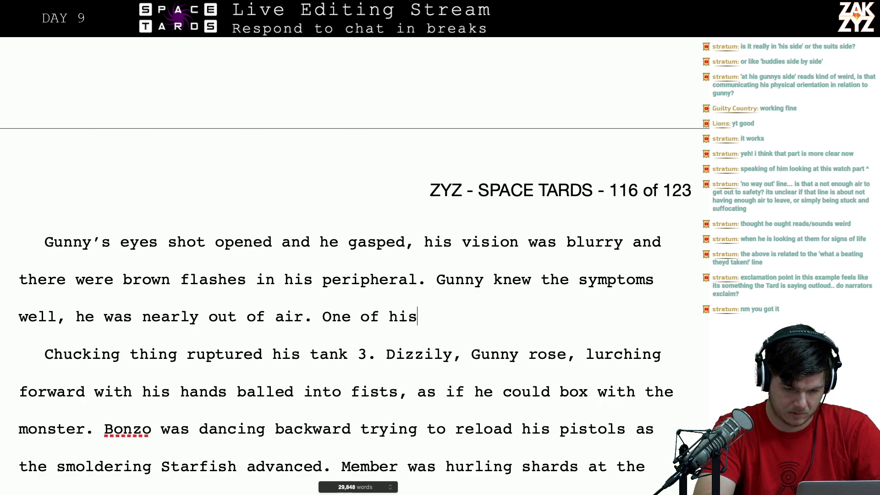
text( tanks had been r)
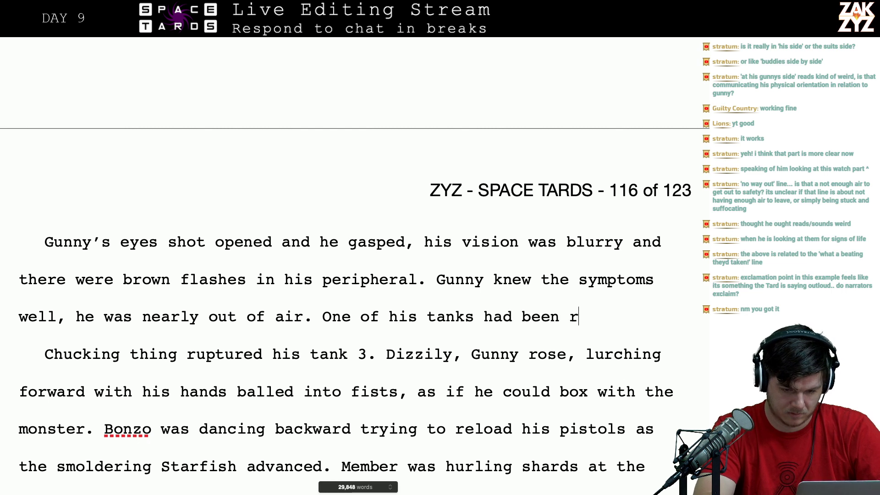
text(uptured.)
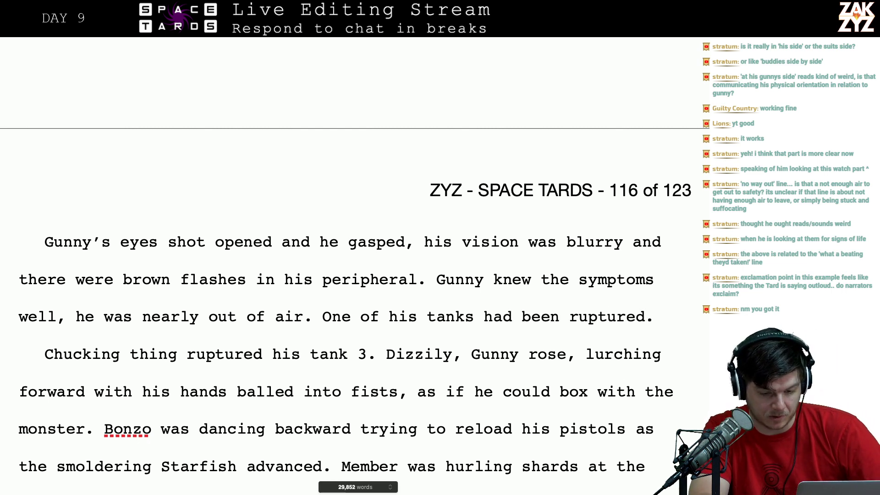
- Delete the old sentence "Chucking thing ruptured his tank 3." so the new paragraph starts with "Dizzily, Gunny rose"
key(shift+Right)
key(shift+Right)
key(shift+Right)
key(shift+Right)
key(shift+Right)
key(shift+Right)
key(shift+Right)
key(shift+Right)
key(shift+Right)
key(shift+Right)
key(shift+Right)
key(shift+Right)
key(shift+Right)
key(shift+Right)
key(shift+Right)
key(shift+Right)
key(shift+Right)
key(shift+Right)
key(shift+Right)
key(shift+Right)
key(shift+Right)
key(shift+Right)
key(shift+Right)
key(shift+Right)
key(shift+Right)
key(shift+Right)
key(shift+Right)
key(shift+Right)
key(shift+Right)
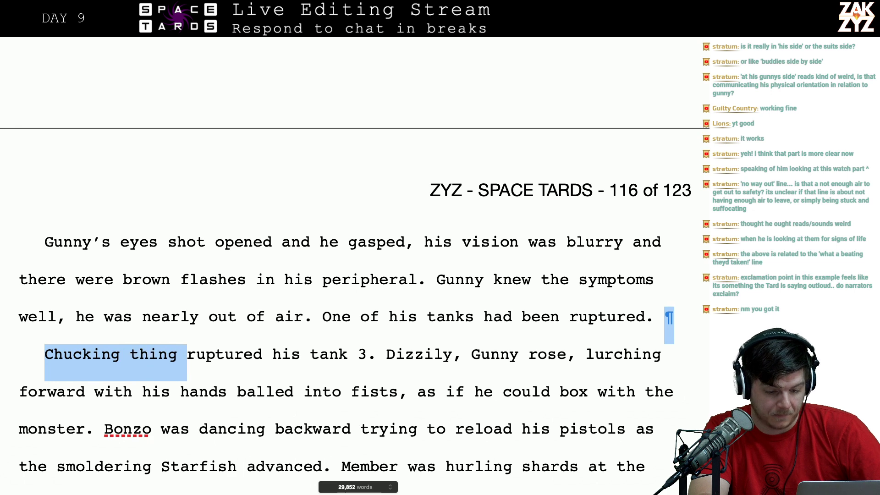
key(shift+Right)
key(shift+Right)
key(shift+Right)
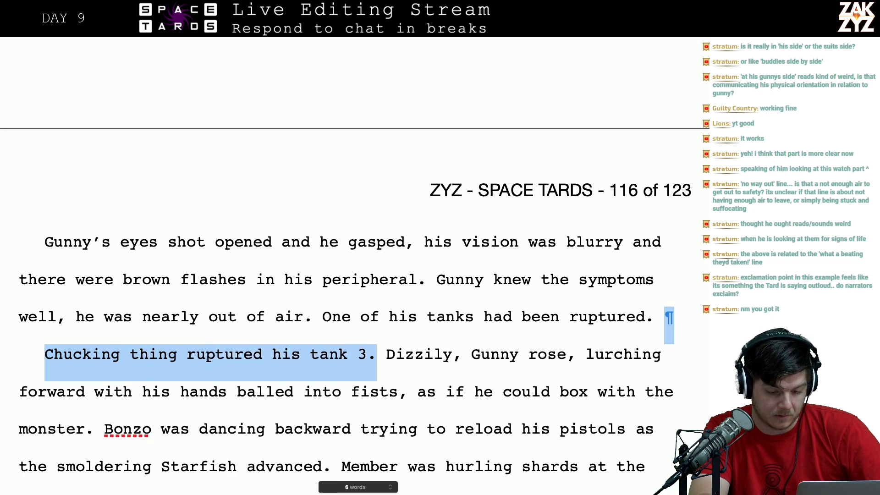
key(BackSpace)
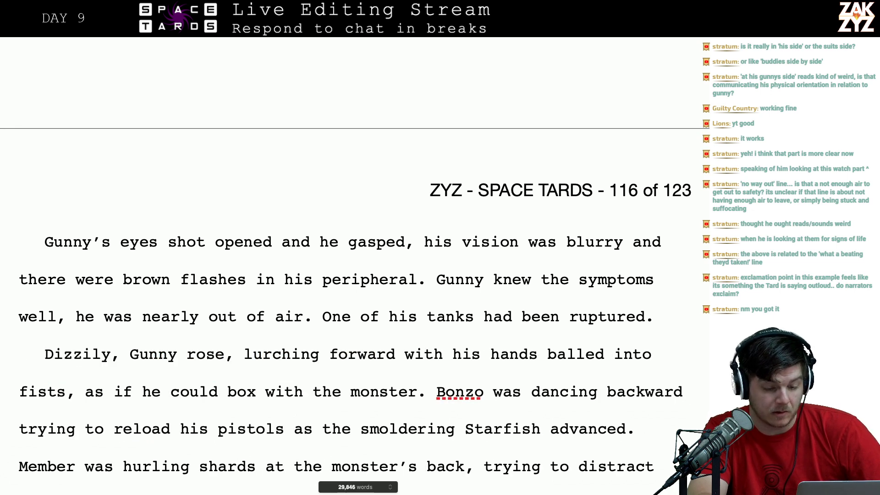
- Add "starfish" after "monster" at the end of the sentence about Gunny boxing with it
scroll(354, 291, down, 5)
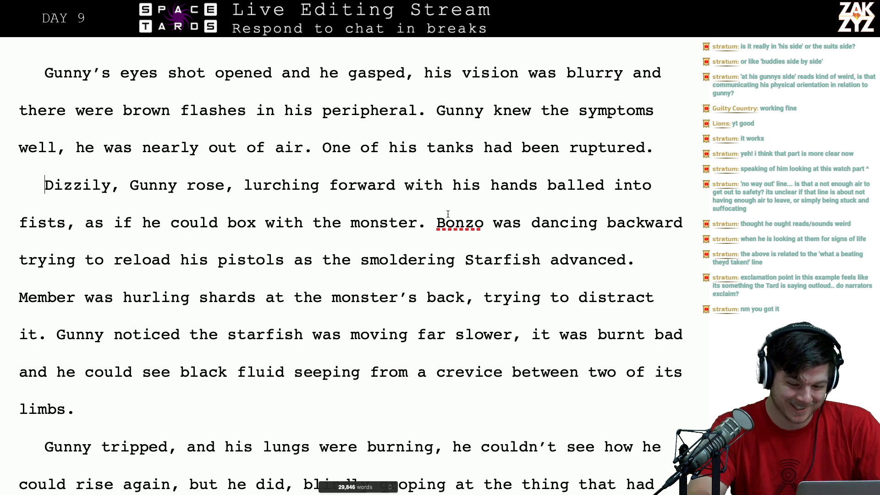
key(Left)
text(starfis)
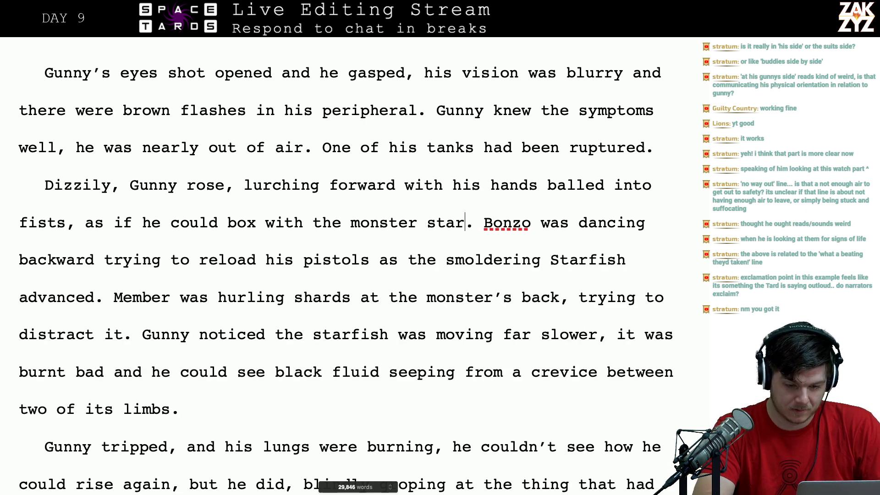
text(h)
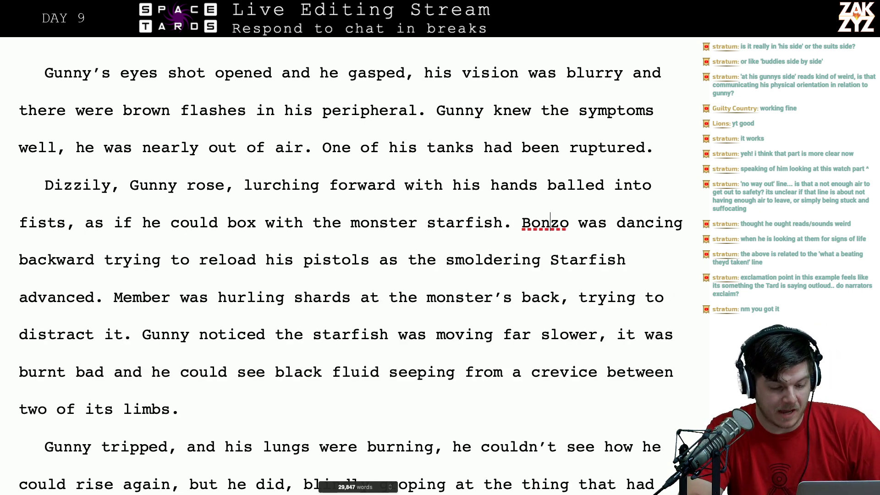
- Reread the sentence about Bonzo dancing backward and trying to reload his pistols as the smoldering creature advances
key(Right)
key(Right)
key(Right)
key(Right)
key(Right)
key(Right)
key(Right)
key(Right)
key(Right)
key(Right)
key(Right)
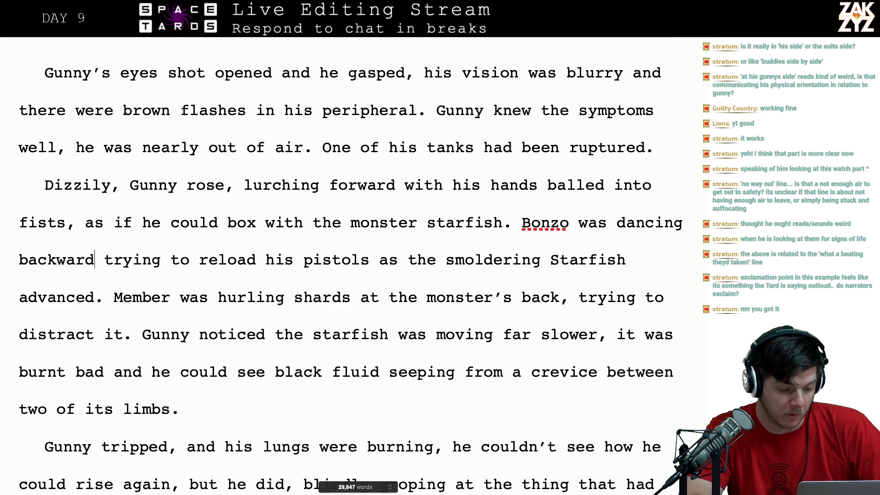
key(Left)
key(Left)
key(Left)
key(Left)
key(Left)
key(Left)
key(Left)
key(Left)
key(Left)
key(Left)
key(Left)
key(Left)
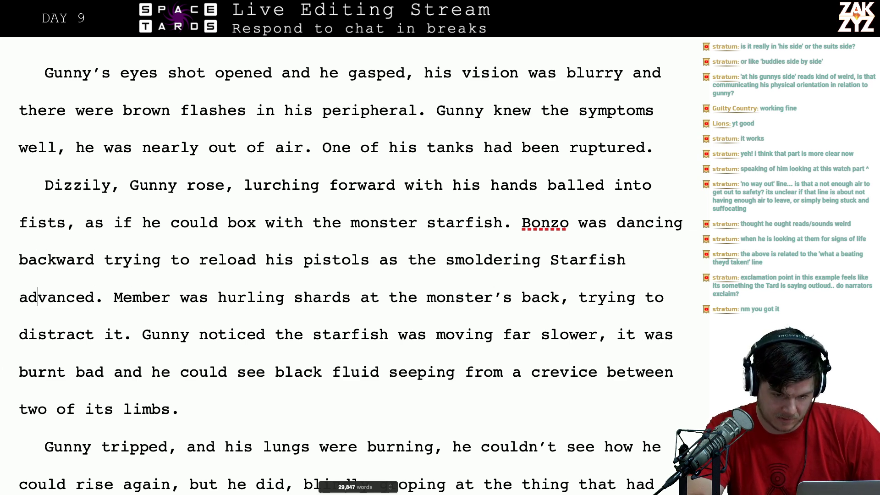
- Replace "Starfish" with "beast" in the clause "as the smoldering Starfish advanced"
key(Right)
key(Right)
key(Right)
key(Right)
key(BackSpace)
key(BackSpace)
key(BackSpace)
key(BackSpace)
key(BackSpace)
key(BackSpace)
key(BackSpace)
key(BackSpace)
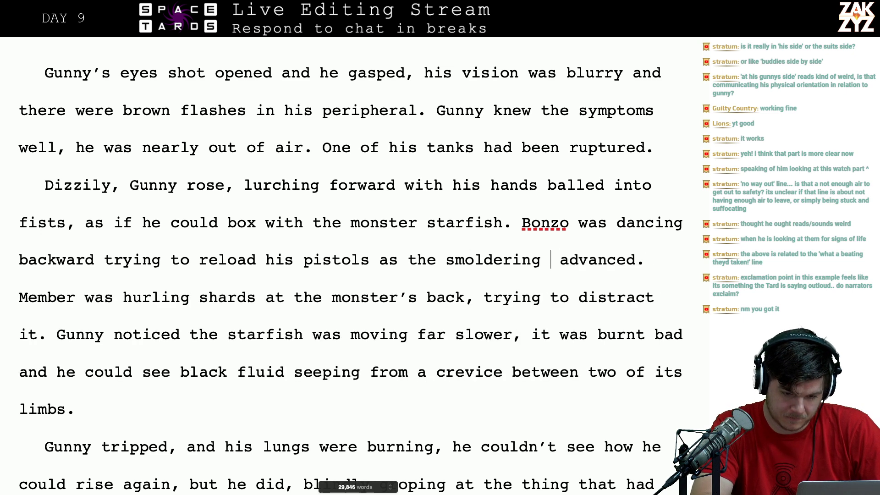
text(beast)
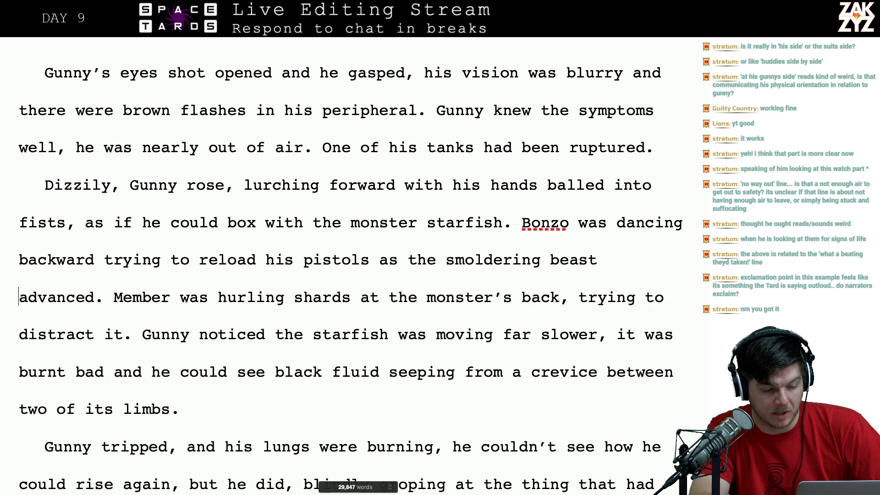
- Change "shards" to "mirror shards" in the sentence about Member hurling them at the monster's back
key(Right)
key(Right)
key(Right)
key(Right)
key(Right)
key(Right)
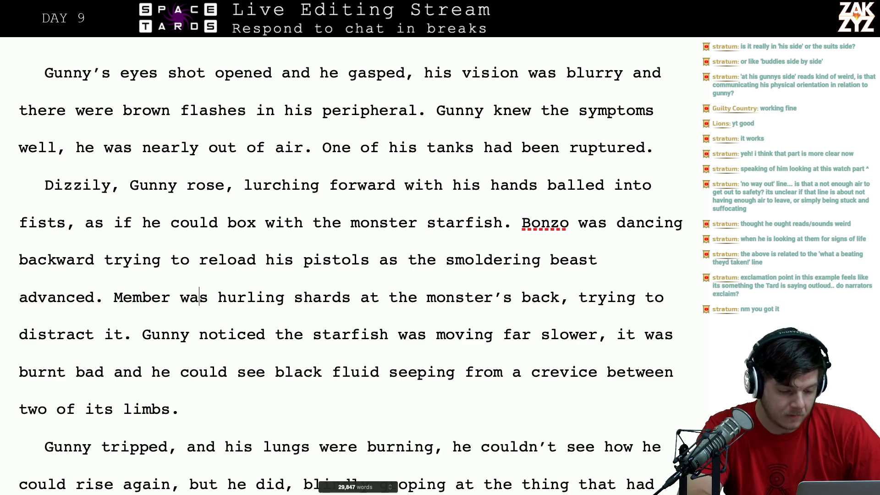
scroll(351, 271, down, 1)
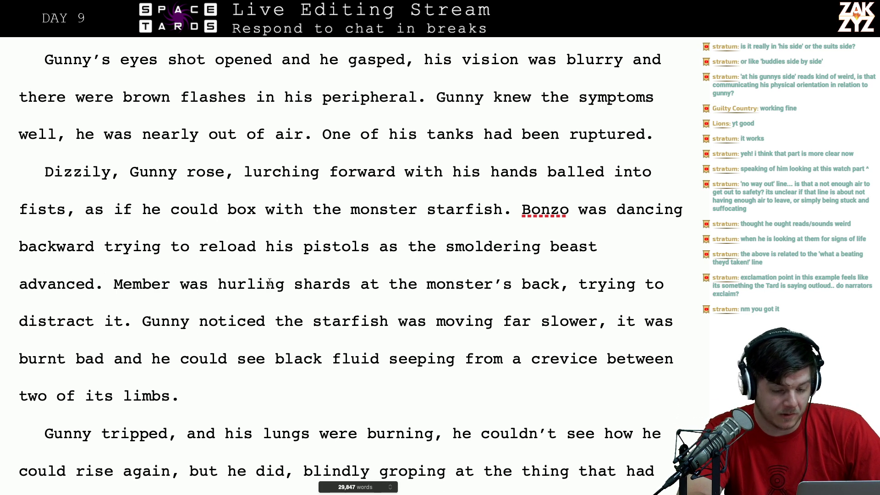
click(353, 285)
text(of)
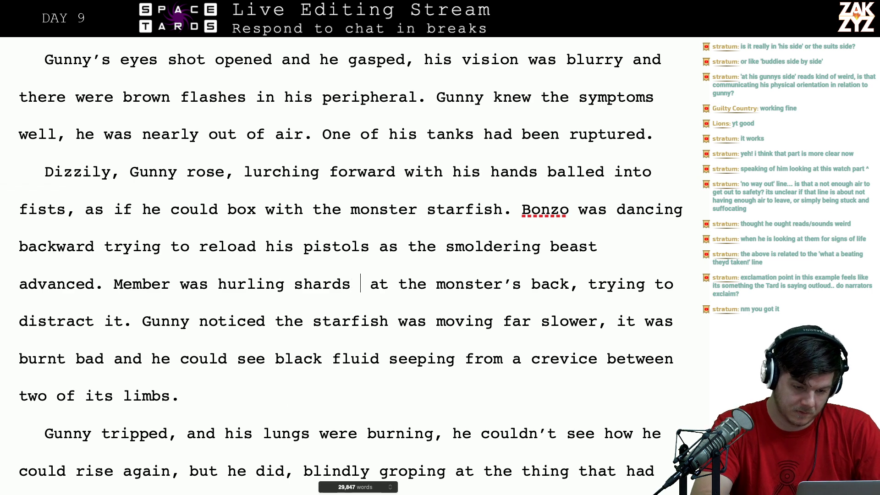
key(BackSpace)
key(BackSpace)
key(BackSpace)
key(BackSpace)
key(BackSpace)
key(BackSpace)
key(BackSpace)
key(BackSpace)
key(BackSpace)
key(BackSpace)
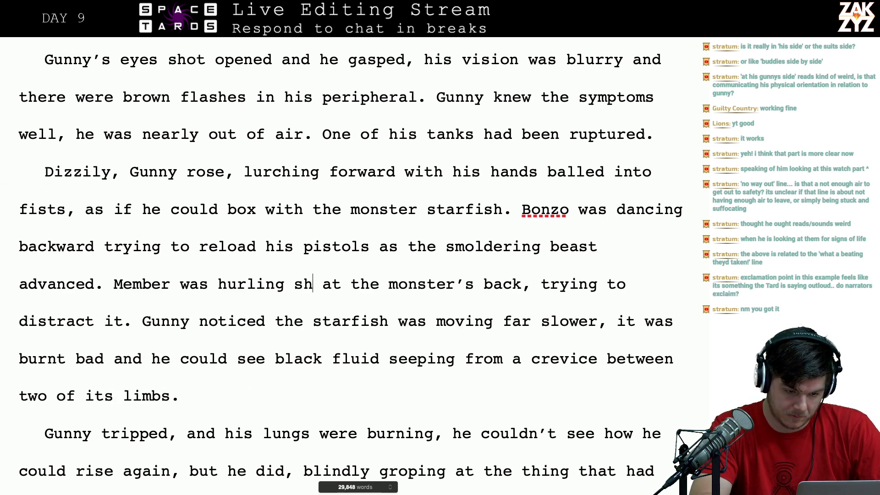
text(mirror shards)
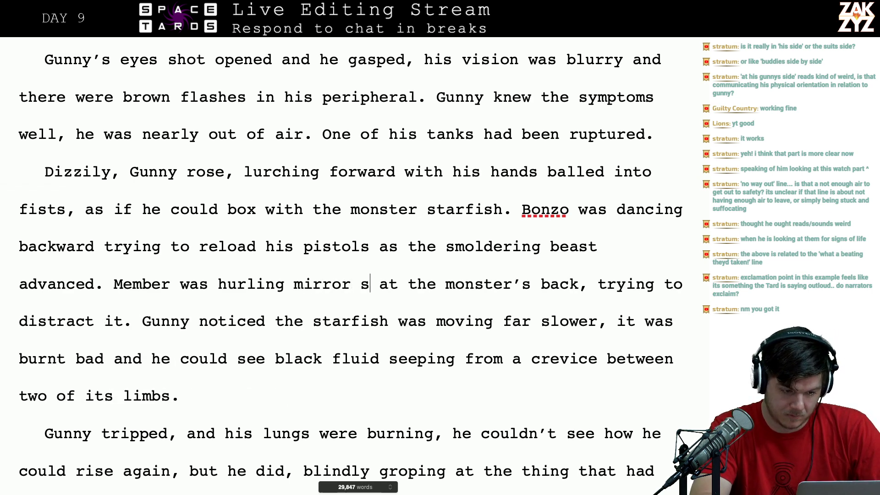
- Insert a paragraph break before "Gunny noticed" and begin a replacement sentence above it with "The big starfish was moving slower now,"
scroll(160, 271, down, 1)
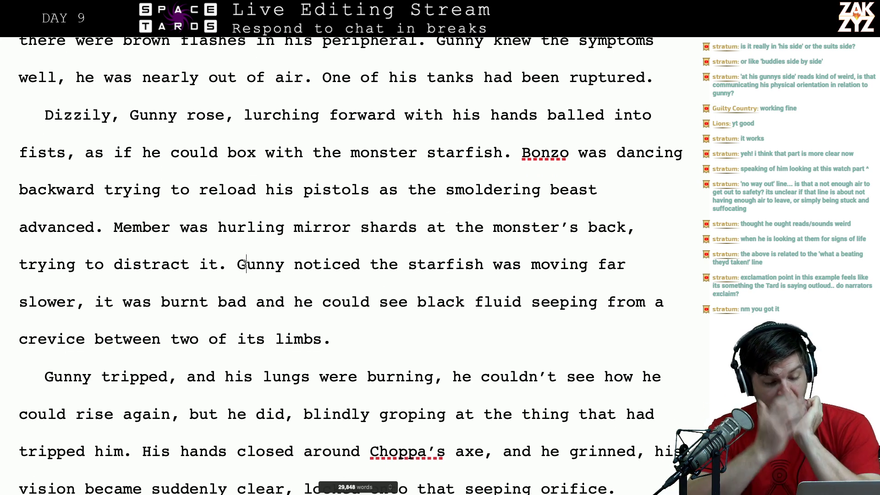
scroll(245, 265, down, 2)
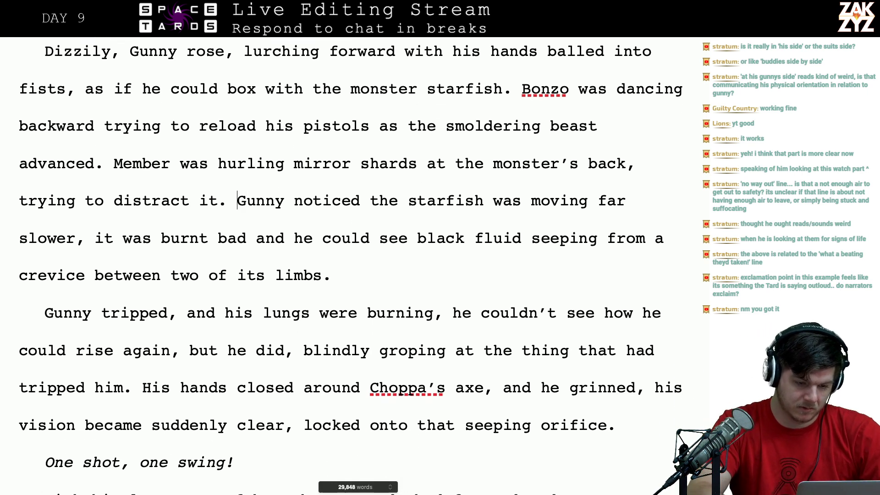
key(Return)
key(Left)
text(The s)
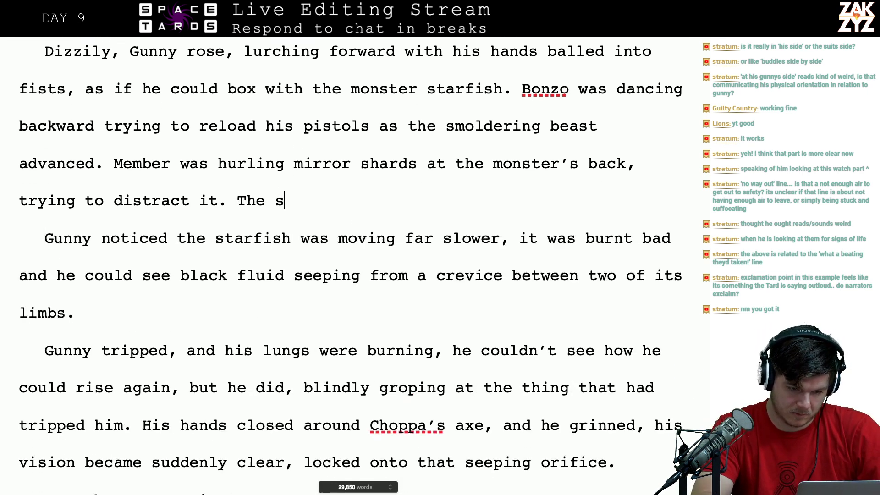
key(BackSpace)
text(Star)
key(BackSpace)
key(BackSpace)
key(BackSpace)
key(BackSpace)
text(big )
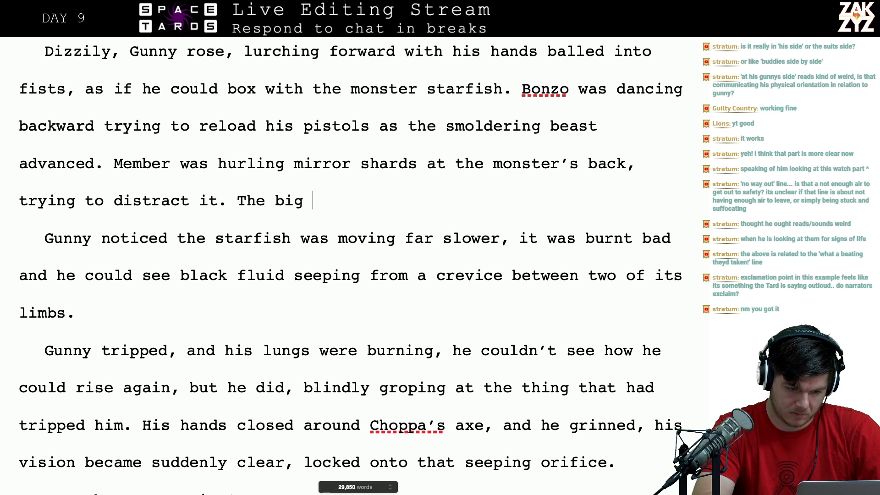
text(starfish was mov)
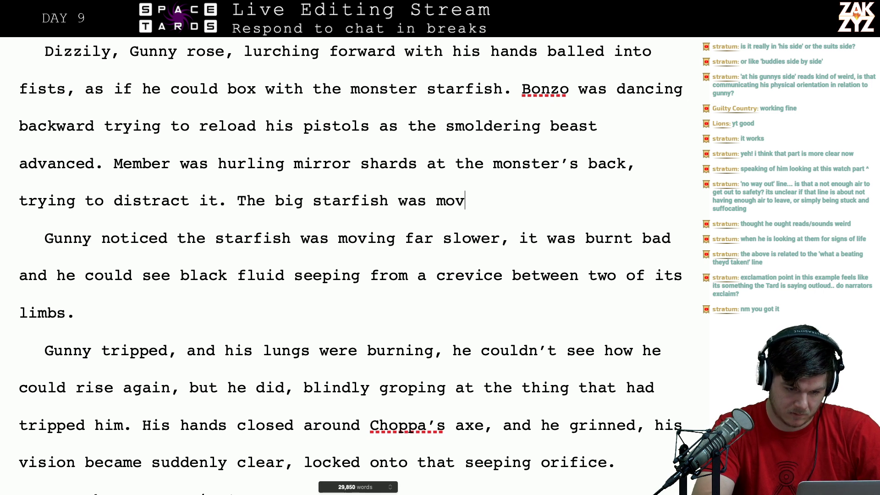
text(ing slower now, )
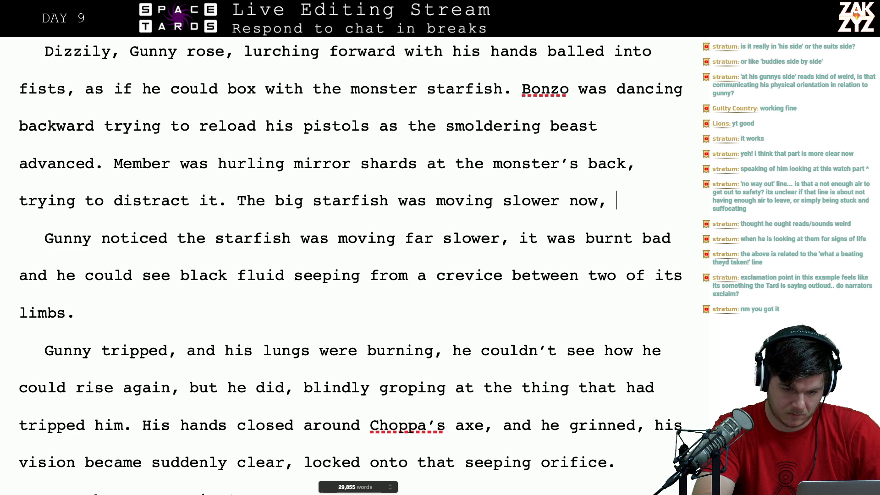
- Continue the replacement sentence after "slower now," with "it was badly burned and Gunny could see"
text(it was badly)
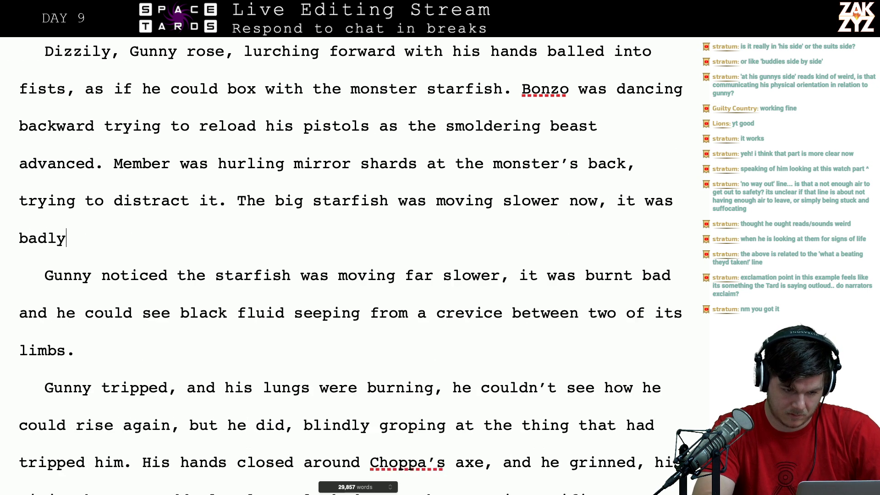
text( burned and gunny)
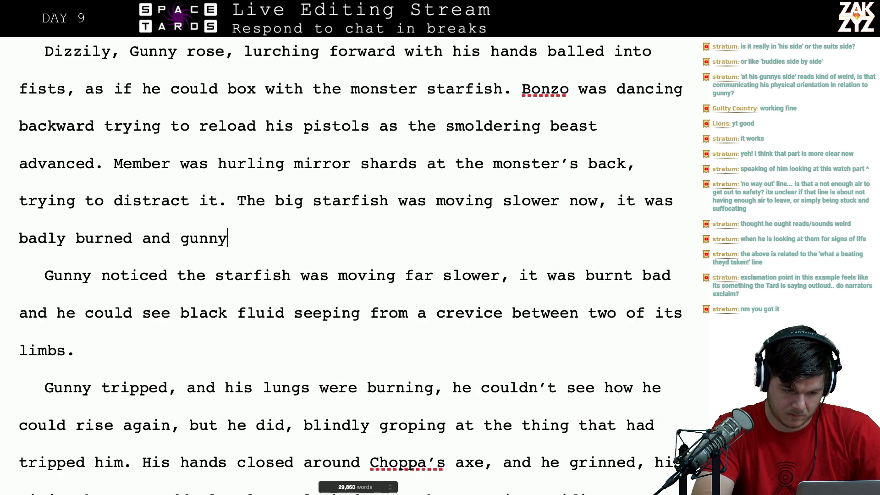
text( could se)
key(BackSpace)
key(BackSpace)
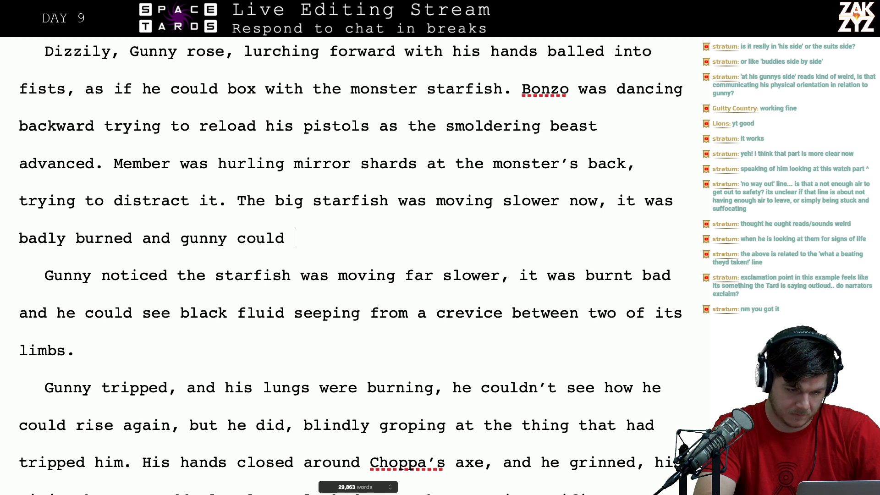
key(BackSpace)
key(BackSpace)
key(BackSpace)
key(BackSpace)
key(BackSpace)
key(BackSpace)
key(BackSpace)
key(BackSpace)
key(BackSpace)
key(BackSpace)
key(BackSpace)
key(BackSpace)
text(Gunn)
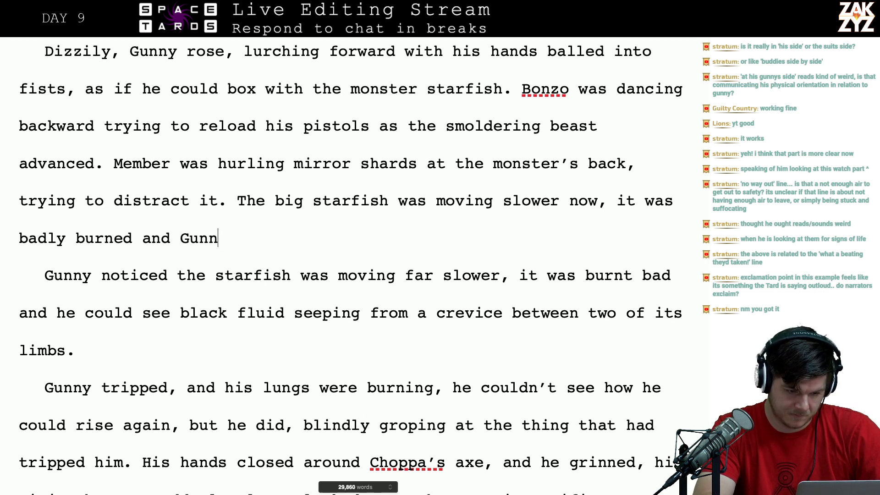
text(y could see)
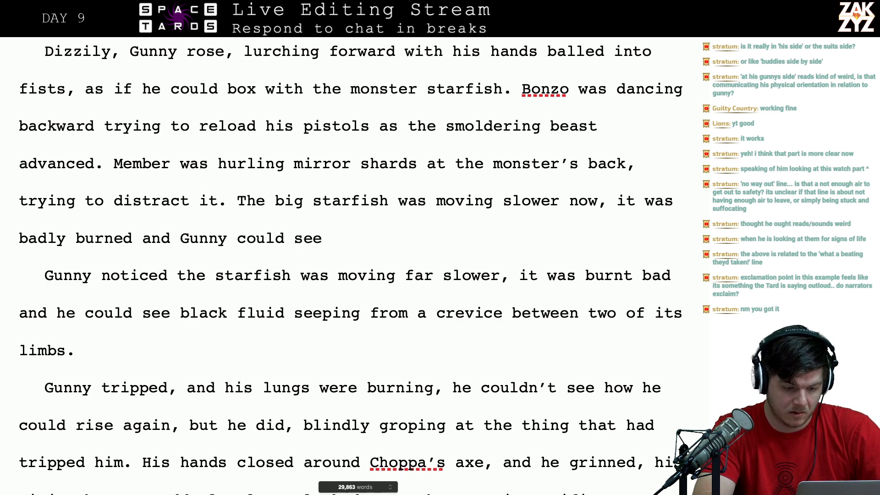
- Finish the replacement sentence with "ropes of black fluid seeping from a crevice between two of its limbs."
text( ropes of )
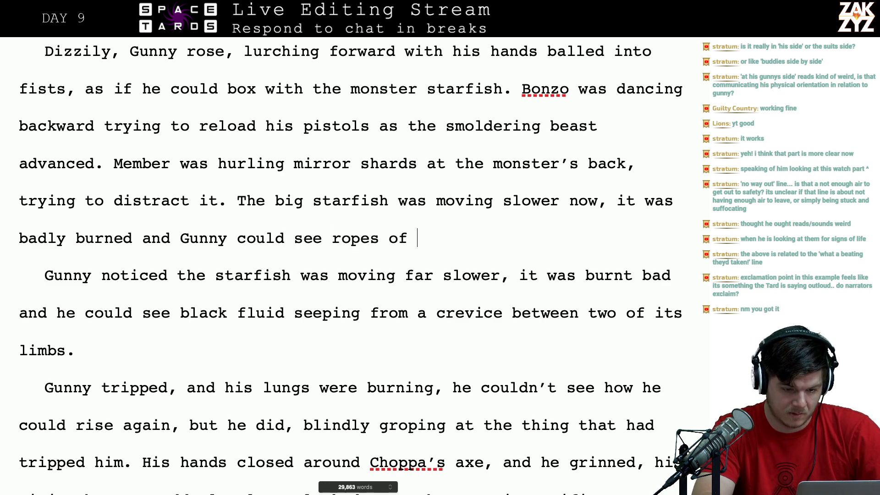
text(black fluid )
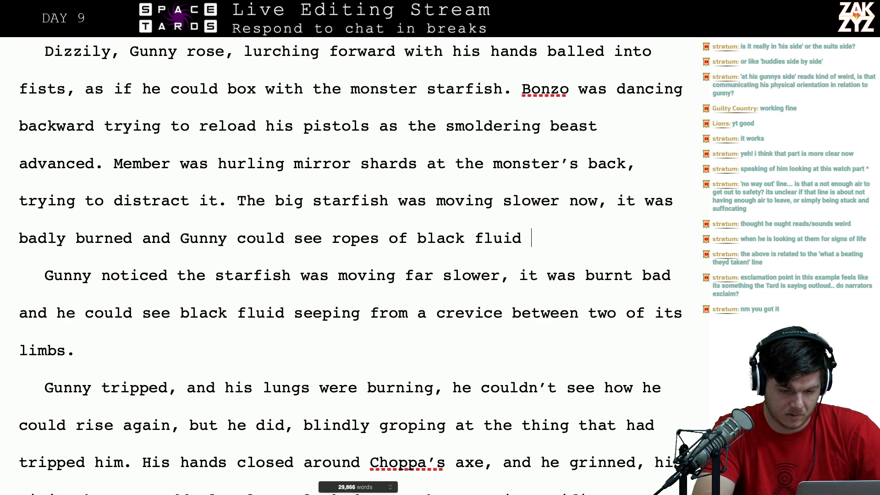
text(seeping)
key(BackSpace)
key(BackSpace)
key(BackSpace)
key(BackSpace)
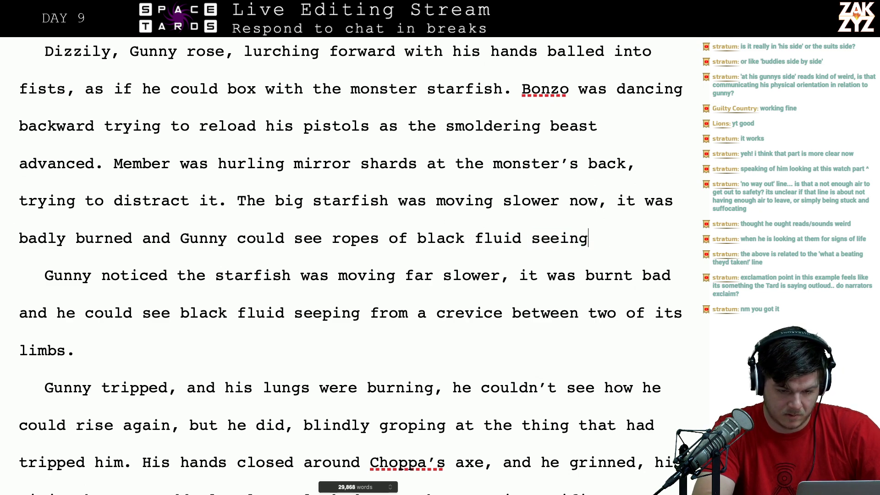
text(ing from a c)
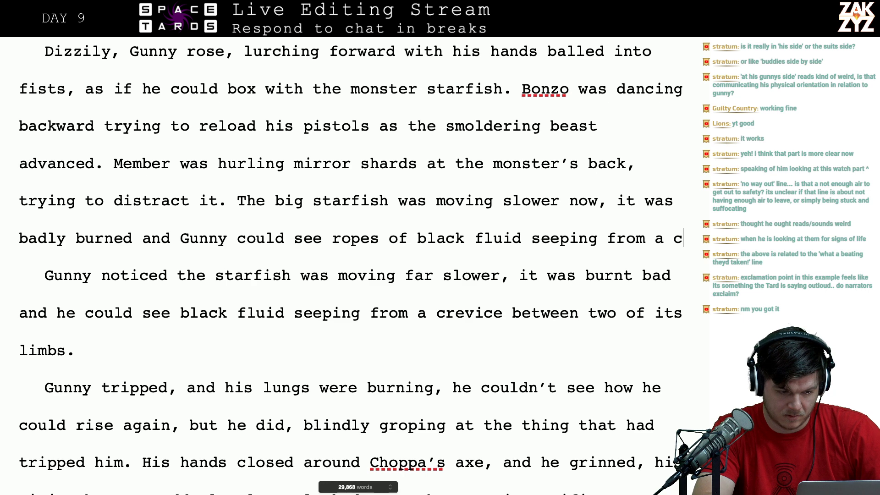
text(revice be)
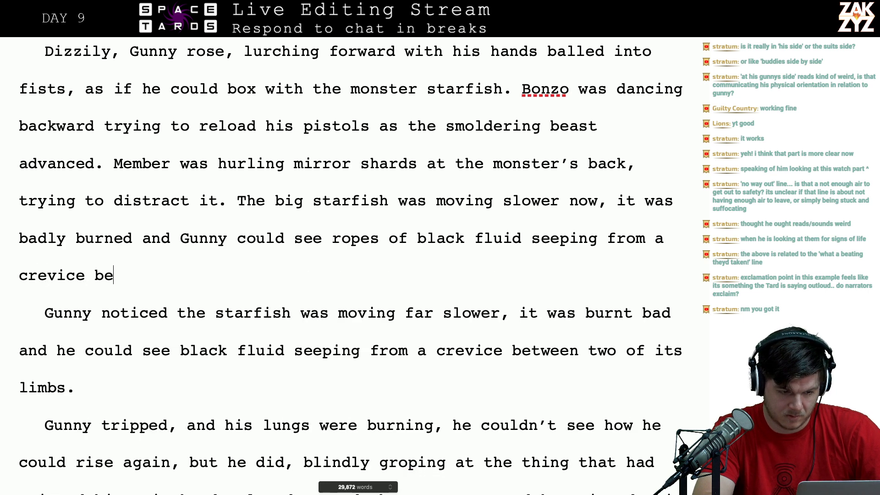
text(tween two of its limbs)
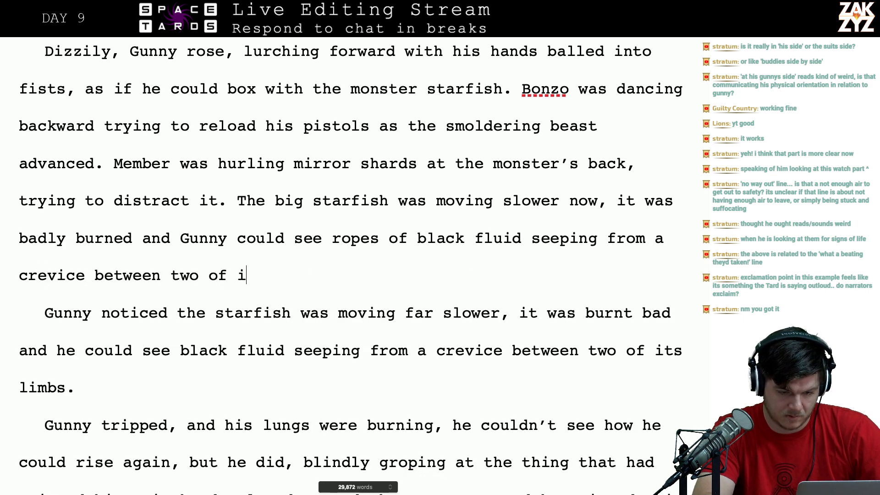
- Delete the old paragraph beginning "Gunny noticed the starfish was moving far slower"
key(shift+Down)
key(shift+Down)
key(shift+Down)
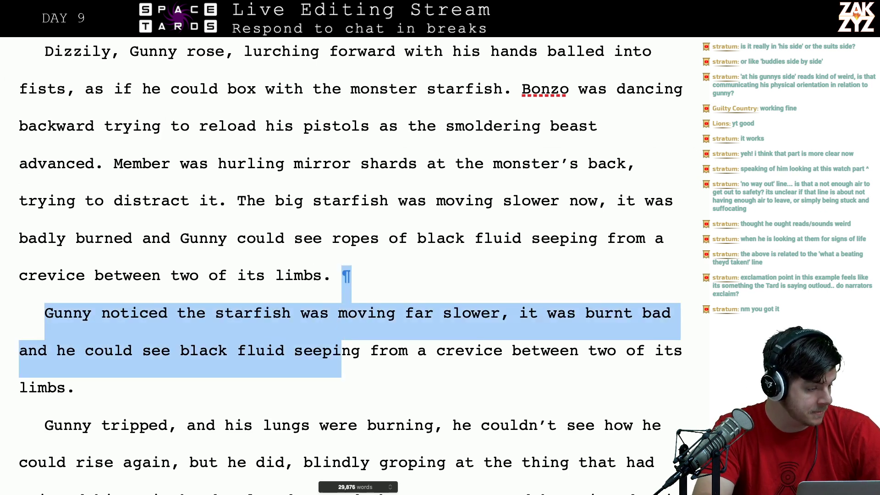
key(BackSpace)
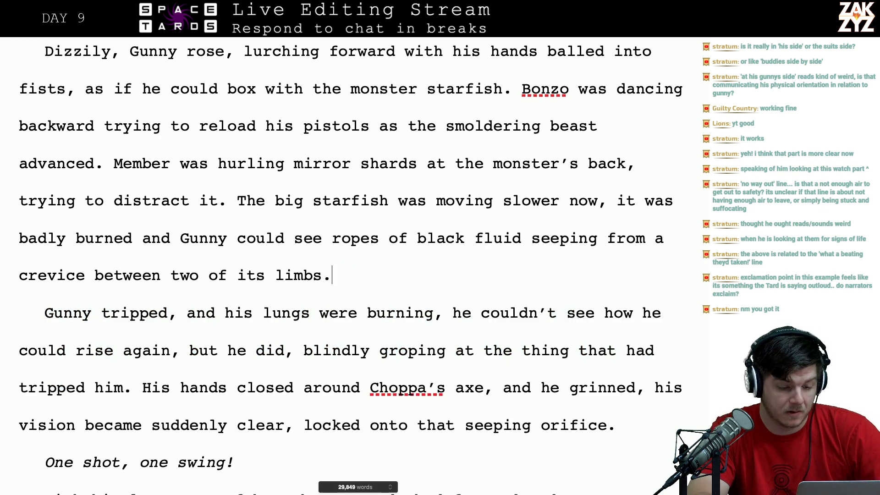
- Remove the opening word "Dizzily," so the paragraph starts with "Gunny rose"
scroll(361, 202, up, 3)
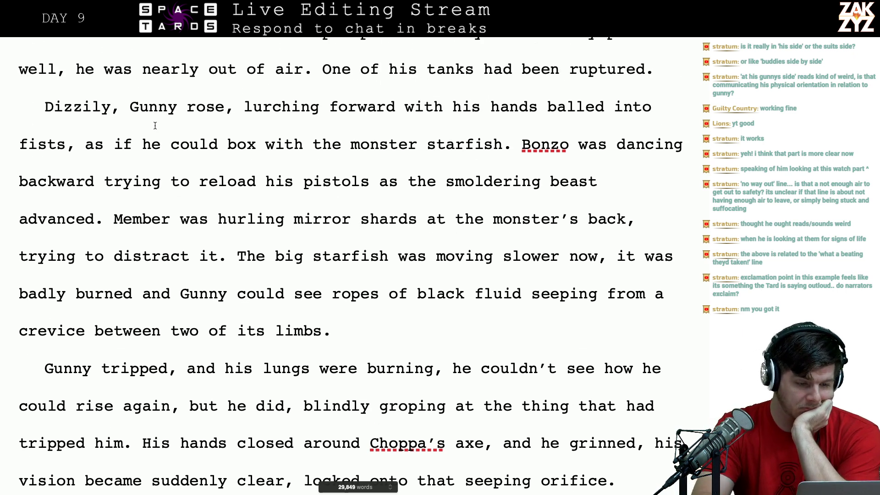
key(BackSpace)
key(BackSpace)
key(BackSpace)
key(BackSpace)
key(BackSpace)
key(BackSpace)
key(BackSpace)
key(BackSpace)
key(BackSpace)
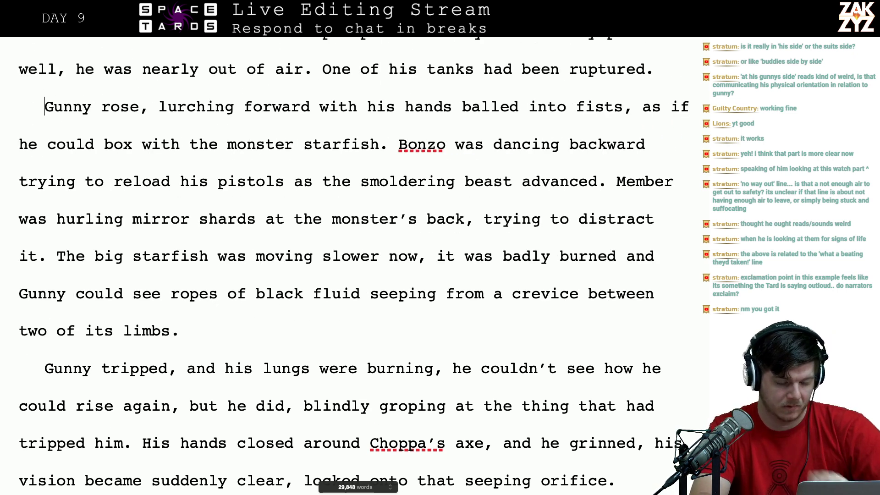
- Insert "dizzily" after "Gunny rose", keeping the comma before "lurching forward"
key(Right)
key(Right)
key(Right)
key(Right)
key(Right)
key(Right)
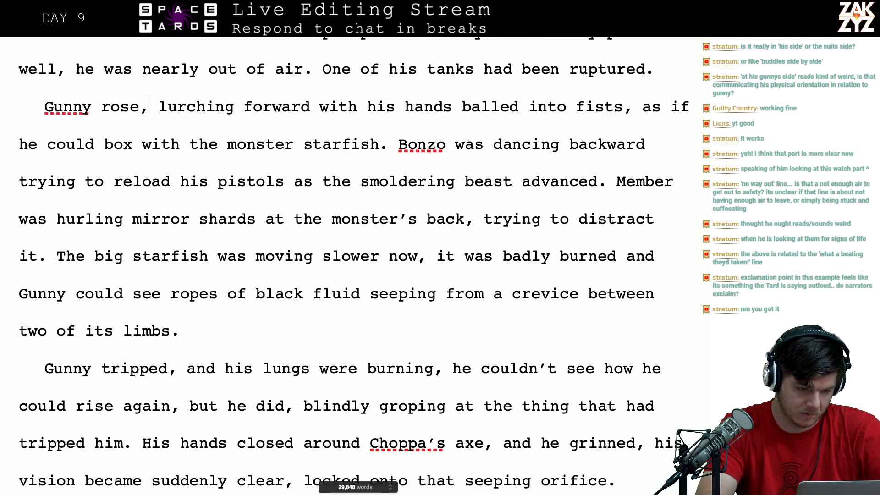
text(di)
key(BackSpace)
key(BackSpace)
text(dizz)
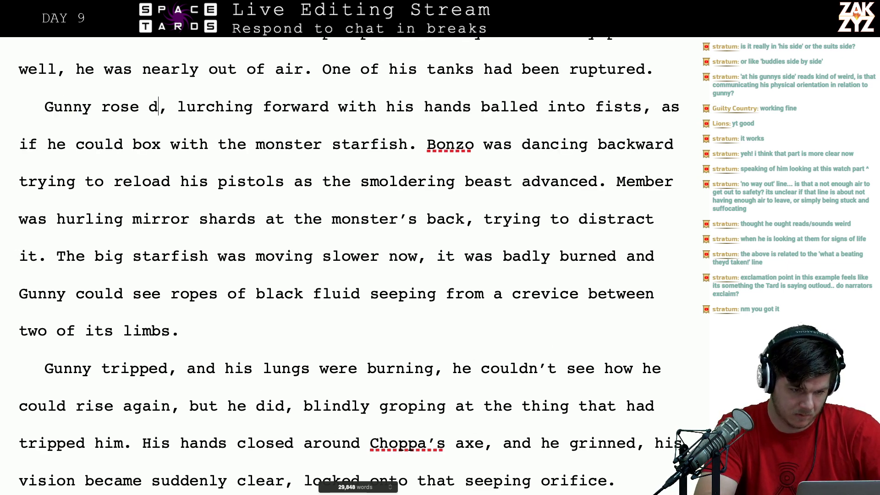
text(ily)
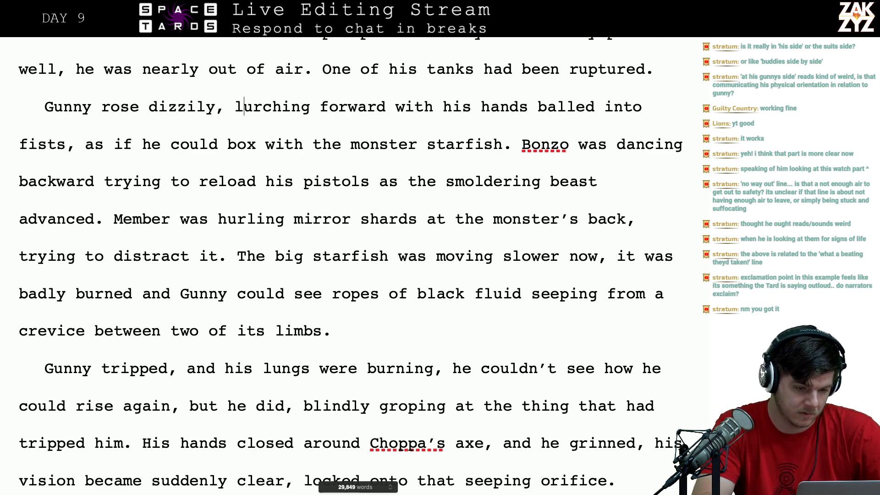
- Replace the comma after "dizzily" with "and", and change "lurching" to "lurched"
key(BackSpace)
text(and)
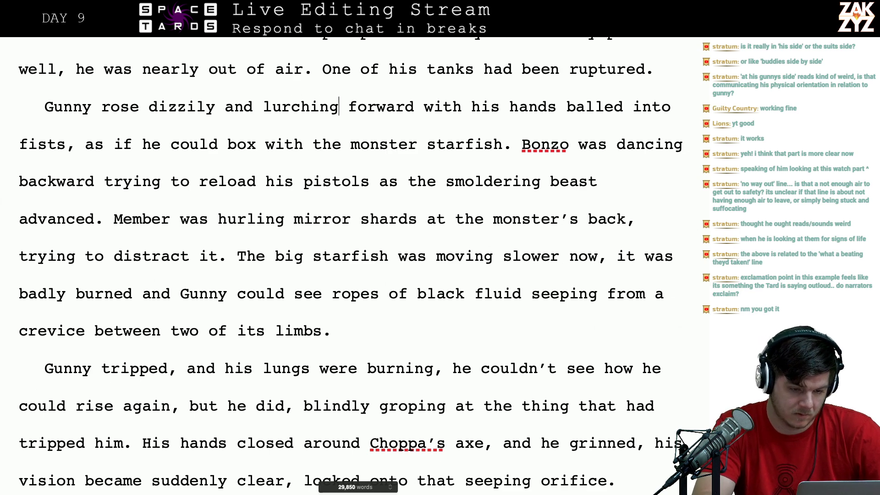
key(BackSpace)
key(BackSpace)
key(BackSpace)
text(ed)
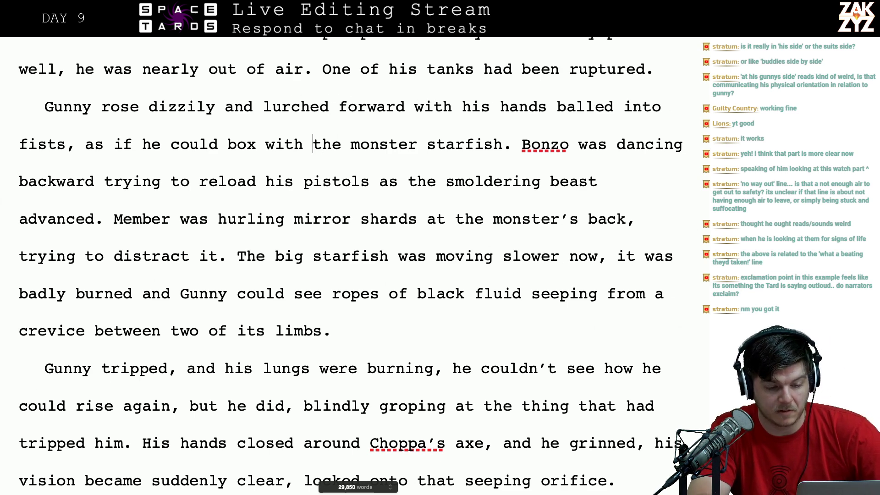
- Reread the paragraph's opening, from Gunny lurching forward with balled fists to Bonzo trying to reload his pistols
key(Left)
key(Left)
key(Left)
key(Left)
key(Left)
key(Left)
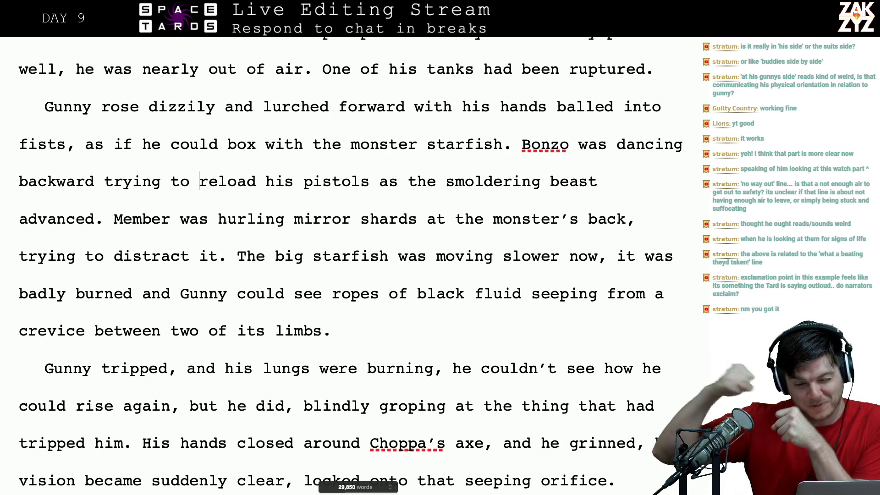
key(Down)
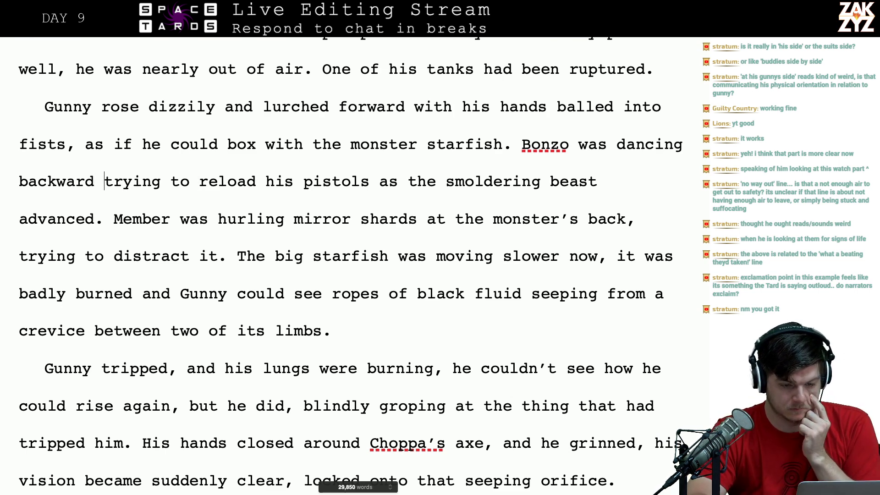
text(tryin)
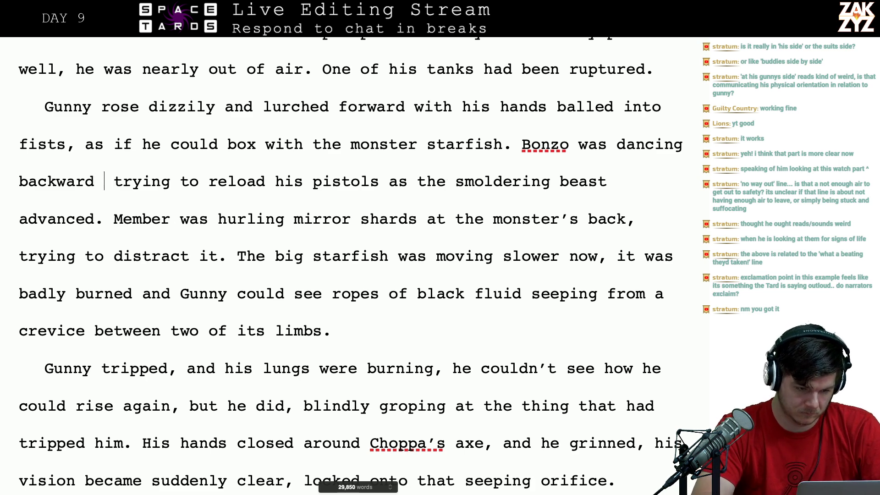
key(BackSpace)
key(BackSpace)
key(BackSpace)
key(BackSpace)
key(BackSpace)
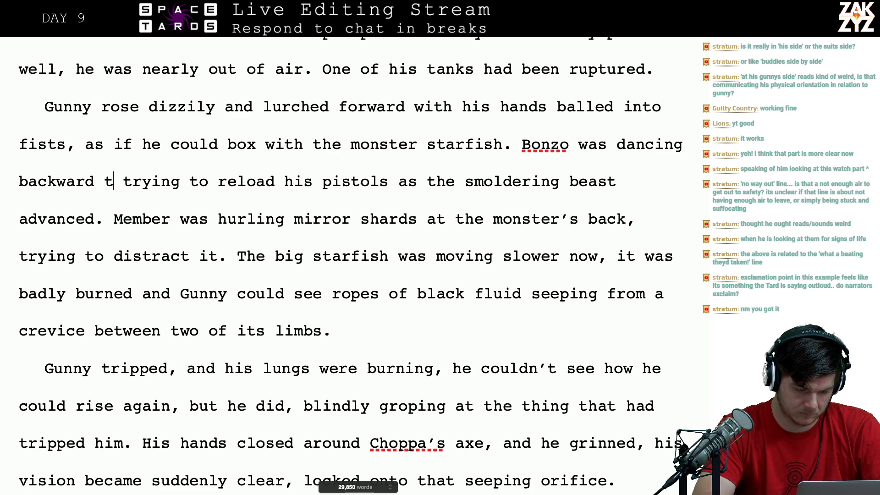
- Insert "and firing" after "dancing backward" in Bonzo's sentence, trying and cutting the continuation "at the talons"
text(and firing at the talons a)
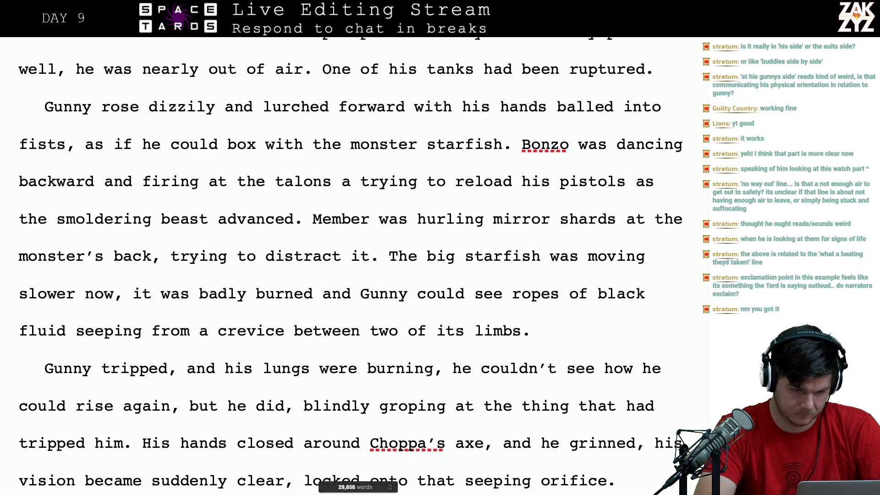
text(lst the)
key(BackSpace)
key(BackSpace)
key(BackSpace)
key(BackSpace)
key(BackSpace)
key(BackSpace)
key(BackSpace)
key(BackSpace)
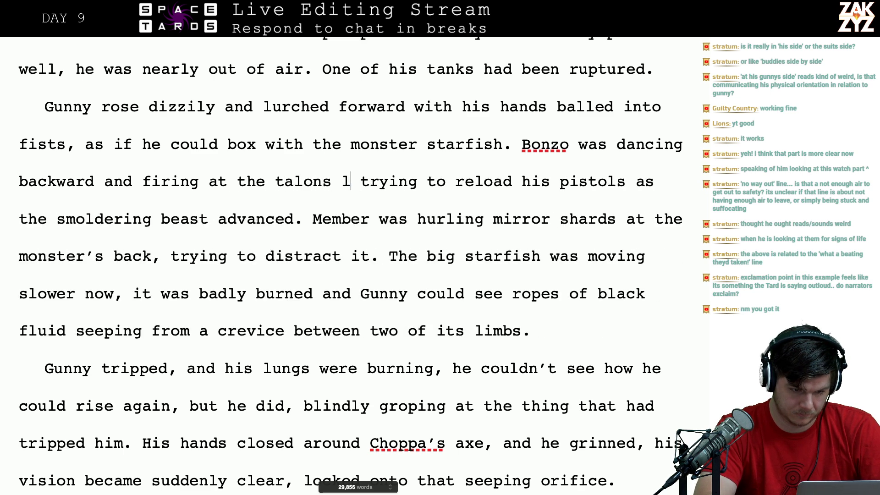
key(BackSpace)
key(BackSpace)
key(BackSpace)
key(BackSpace)
key(BackSpace)
key(BackSpace)
key(BackSpace)
key(BackSpace)
key(BackSpace)
key(BackSpace)
key(BackSpace)
key(BackSpace)
key(BackSpace)
key(BackSpace)
key(BackSpace)
key(BackSpace)
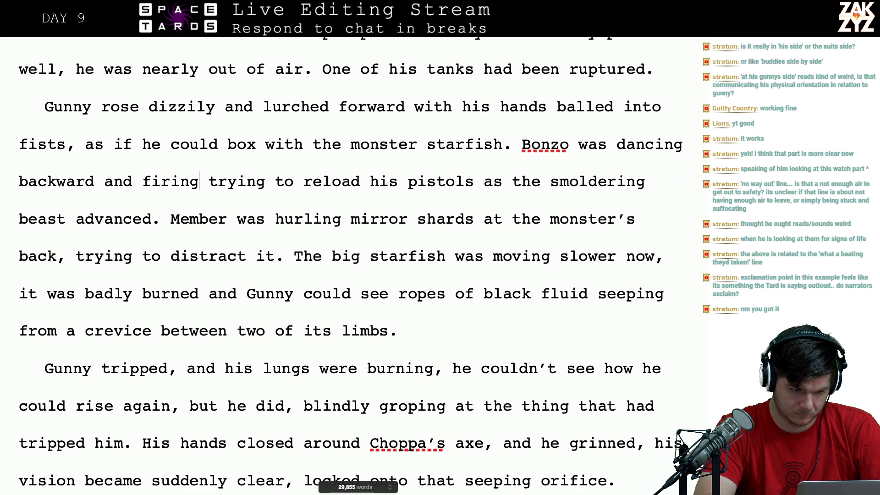
key(BackSpace)
key(BackSpace)
key(BackSpace)
key(BackSpace)
key(BackSpace)
key(BackSpace)
text(taking)
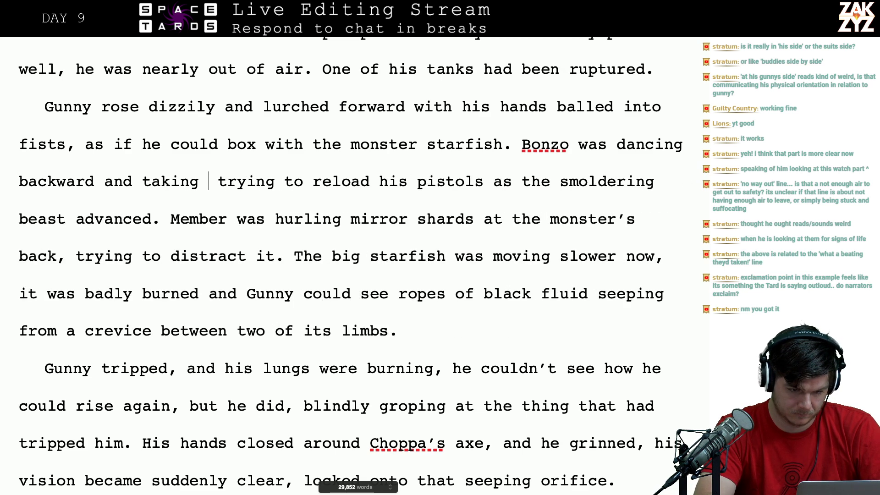
key(BackSpace)
key(BackSpace)
key(BackSpace)
key(BackSpace)
key(BackSpace)
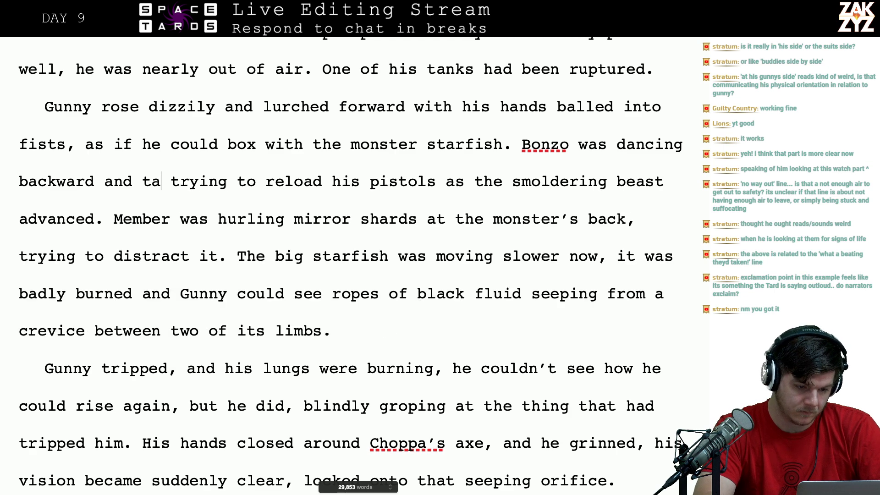
key(BackSpace)
key(BackSpace)
- Complete Bonzo's sentence after "backward and" with "firing as the smoldering beast advanced on him."
text(firing as )
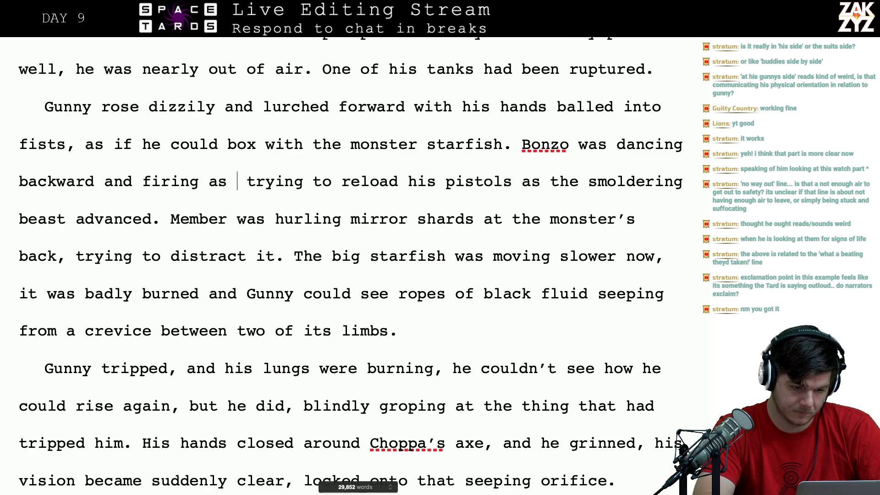
text(the smoldering b)
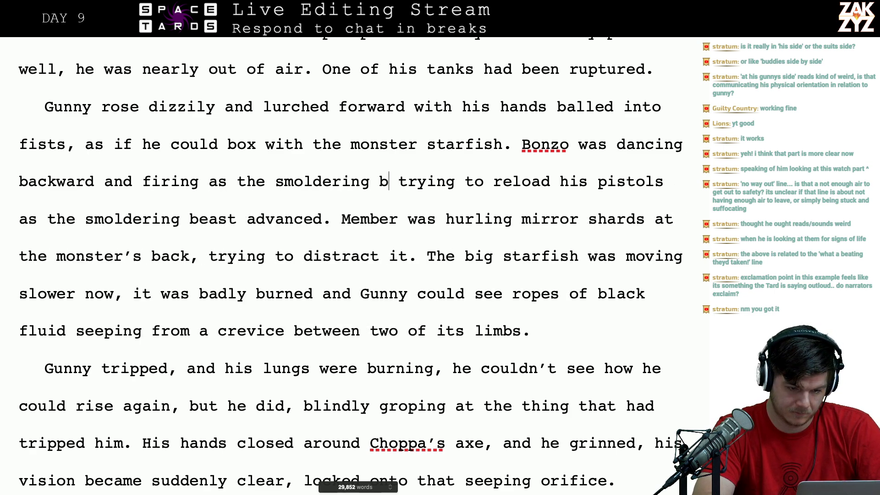
text(eas)
text(t advanced on)
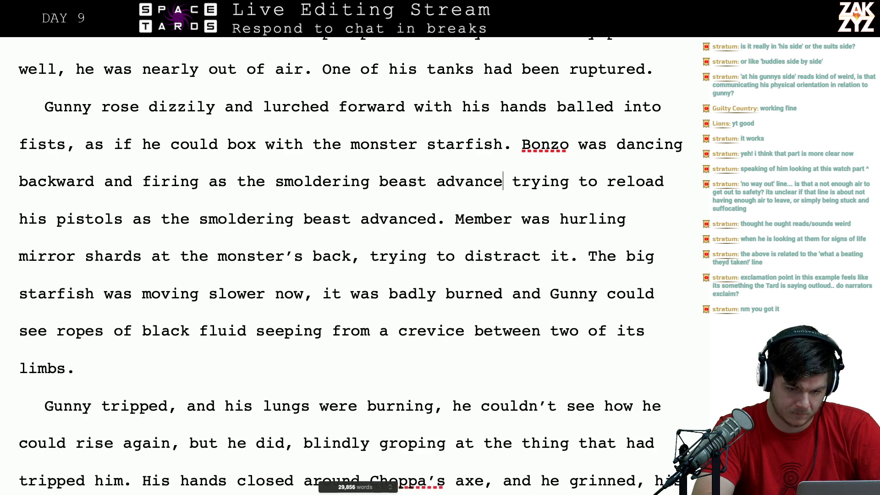
text( him.)
- Delete the leftover old wording "trying to reload his pistols as the smoldering beast advanced." before "Member"
key(shift+Down)
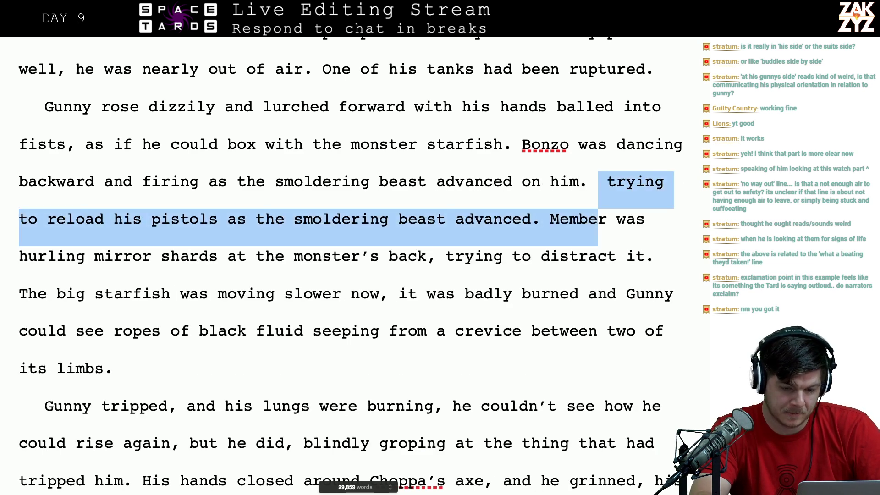
key(shift+Left)
key(shift+Left)
key(shift+Left)
key(shift+Left)
key(shift+Left)
key(shift+Left)
key(BackSpace)
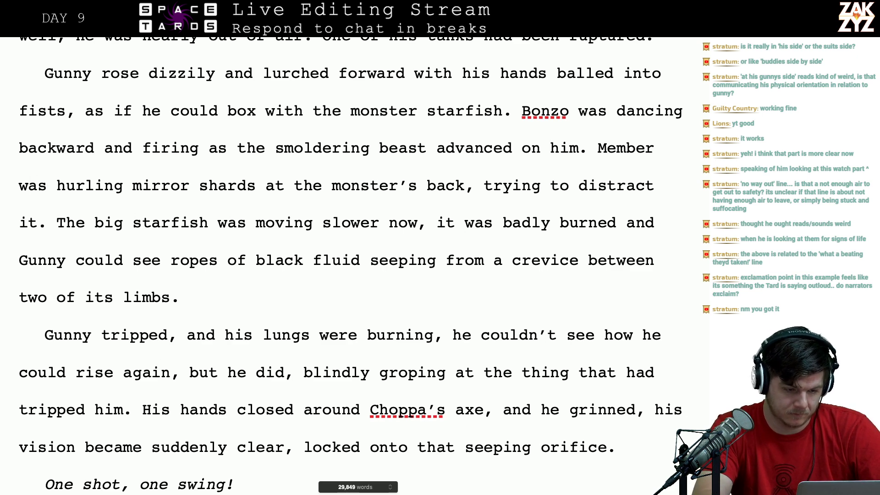
- Start a new version of Member's sentence with "hurled" before "was hurling", trying and removing "shards at the"
text(hurled s)
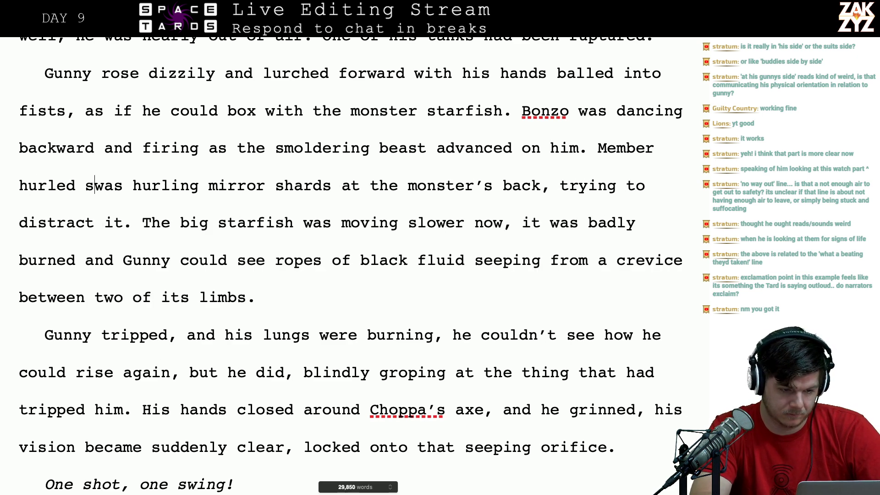
text(hards at th)
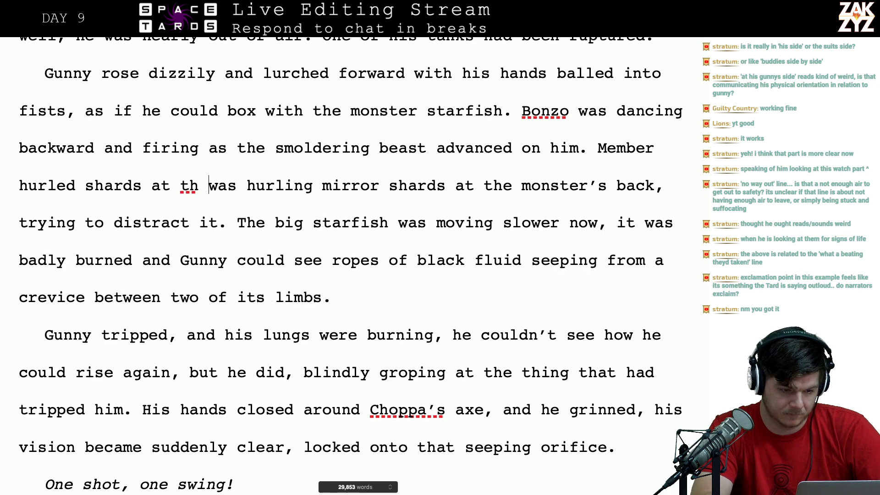
key(BackSpace)
key(BackSpace)
text(e)
key(BackSpace)
key(BackSpace)
key(BackSpace)
key(BackSpace)
key(BackSpace)
key(BackSpace)
key(BackSpace)
key(BackSpace)
key(BackSpace)
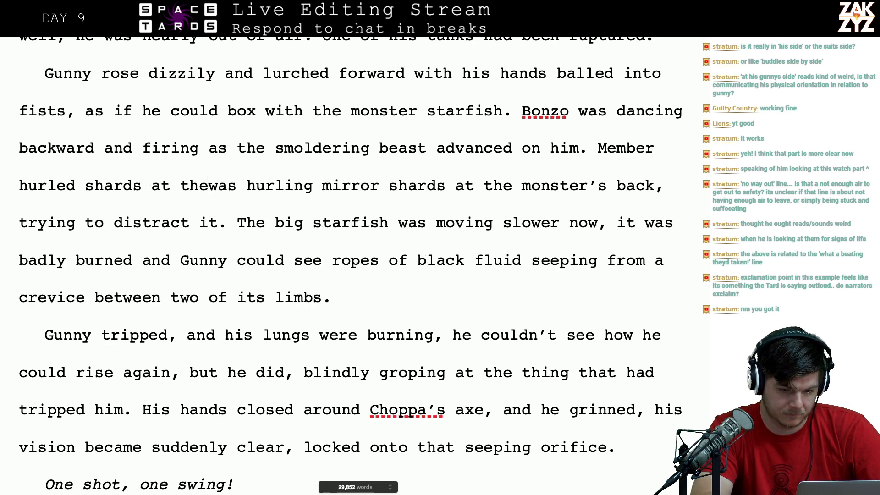
key(BackSpace)
key(BackSpace)
key(BackSpace)
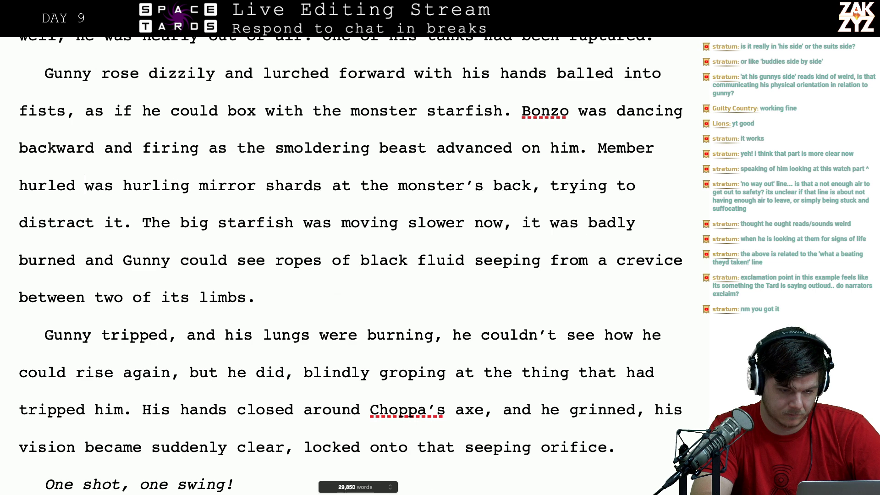
- Continue Member's new sentence after "hurled" with "mirror shards, trying to distract the"
key(BackSpace)
text(mirror )
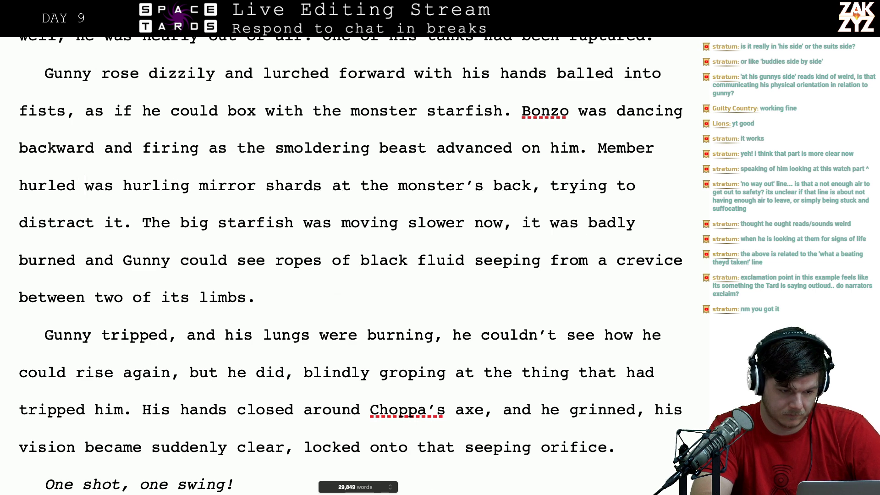
text(shards at the)
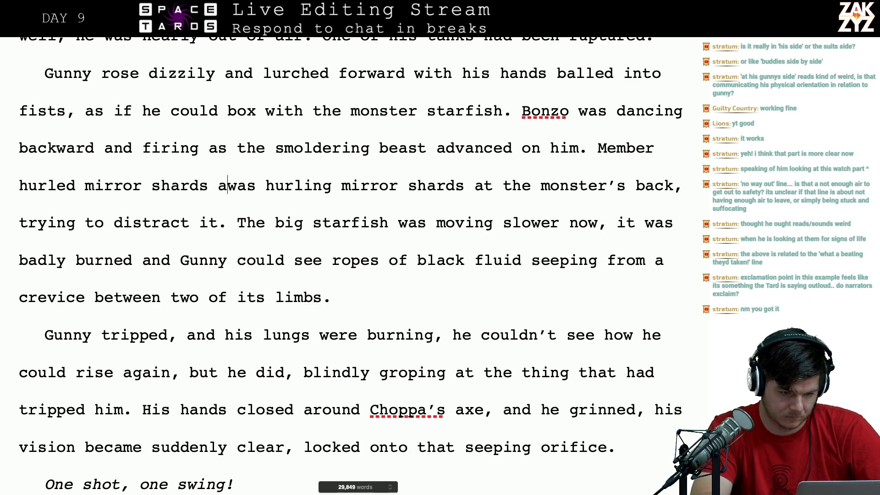
key(BackSpace)
key(BackSpace)
key(BackSpace)
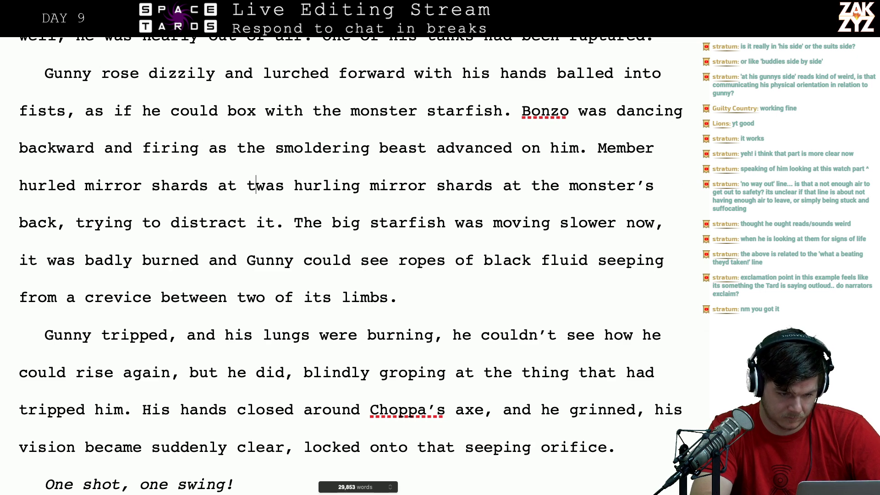
text(he)
key(BackSpace)
key(BackSpace)
key(BackSpace)
key(BackSpace)
key(BackSpace)
key(BackSpace)
key(BackSpace)
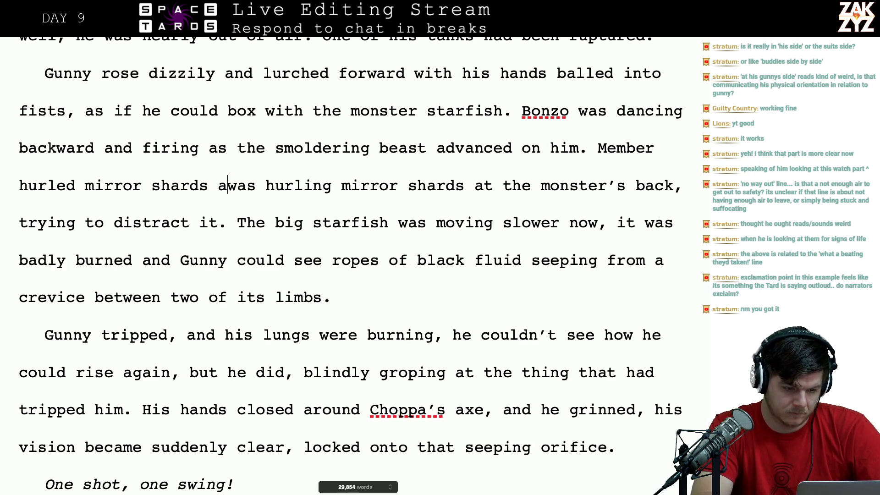
text(, trying to d)
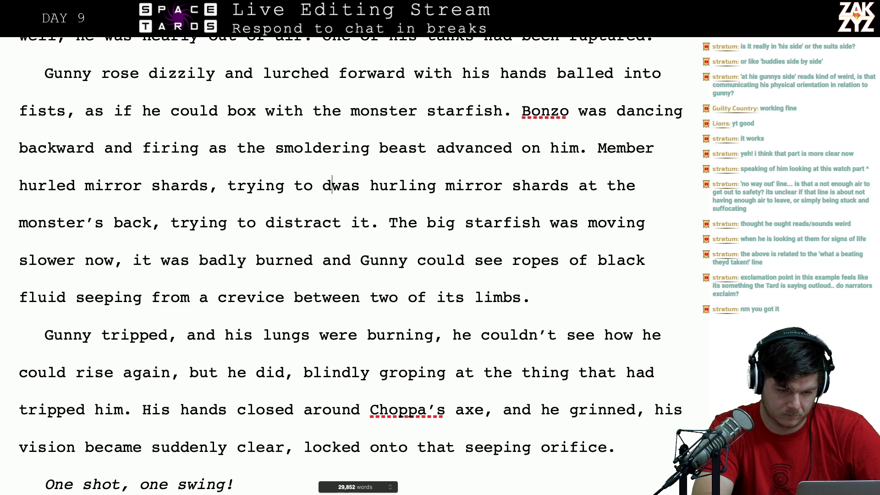
text(istract th)
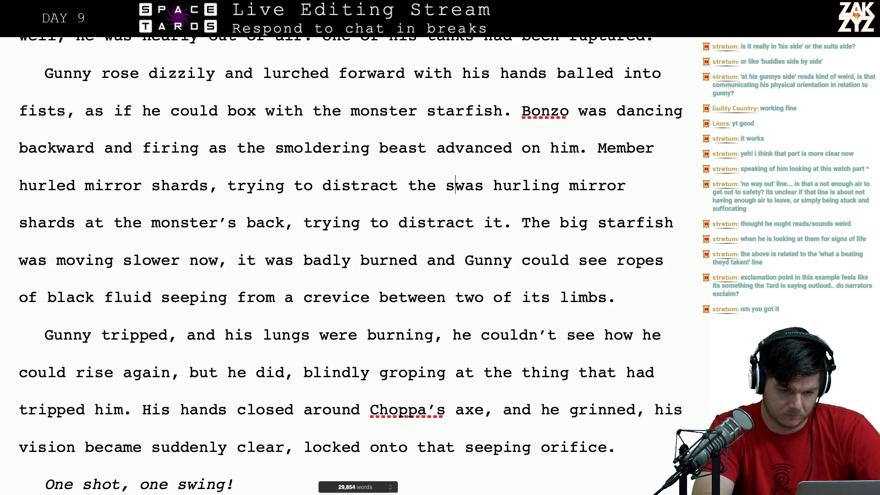
- End the sentence about Member with "trying to distract it." and delete the leftover "was hurling mirror shards at the monster’s back, trying to distract it."
key(BackSpace)
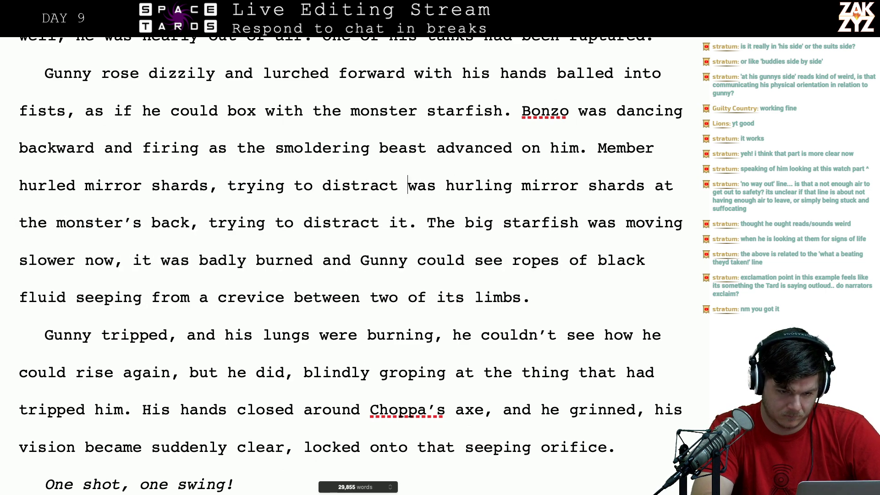
text(it.)
key(shift+Down)
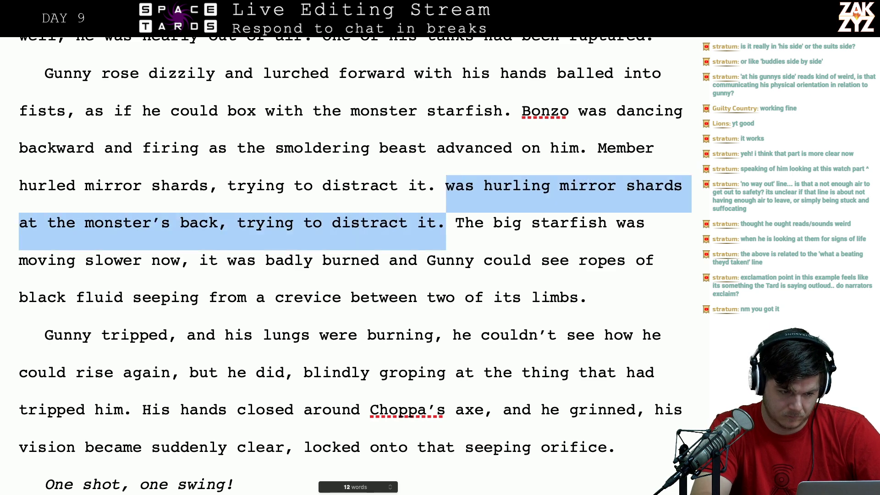
key(BackSpace)
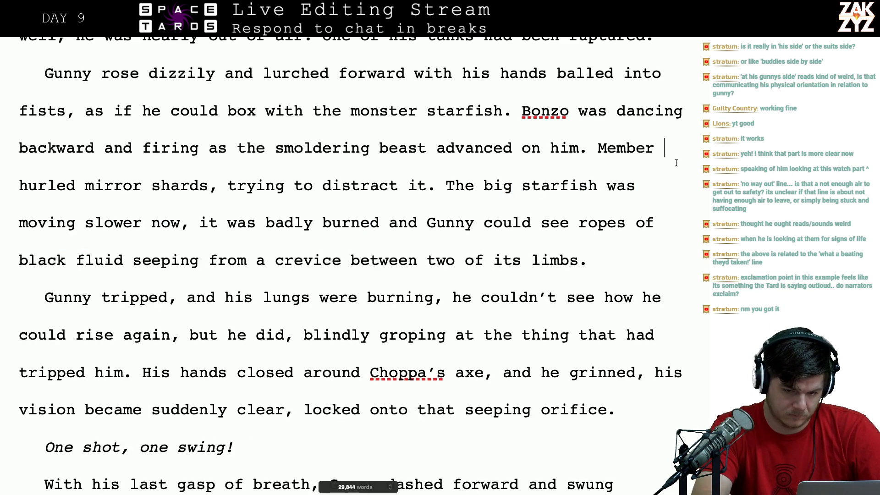
- Insert "was picking up shards of mirror and" after "Member", before the old wording "hurled mirror shards"
text(was pick)
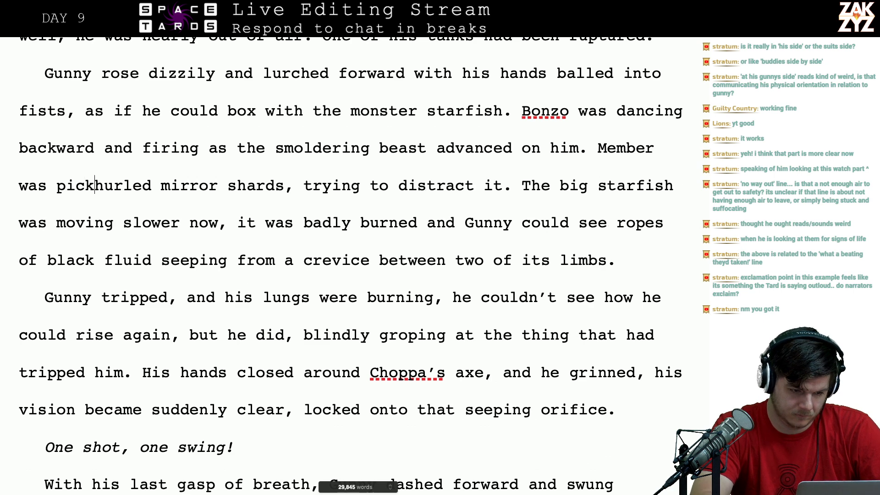
text(ing up shards of )
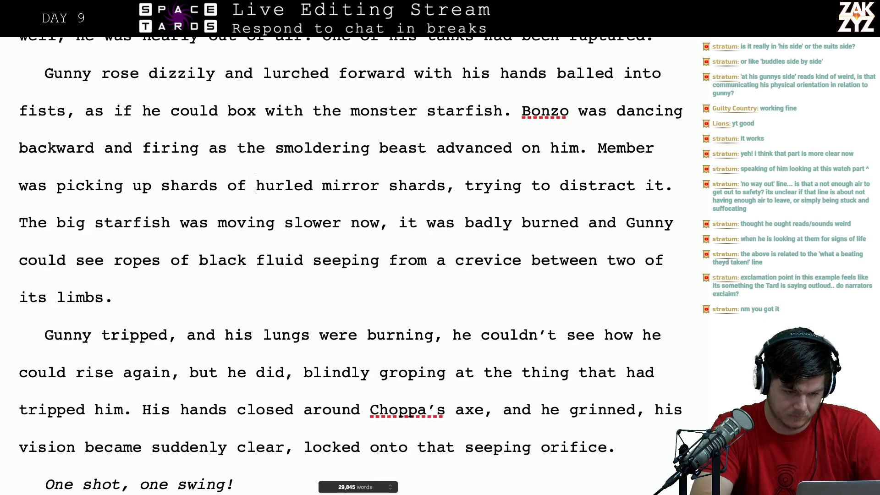
text(mirror and h)
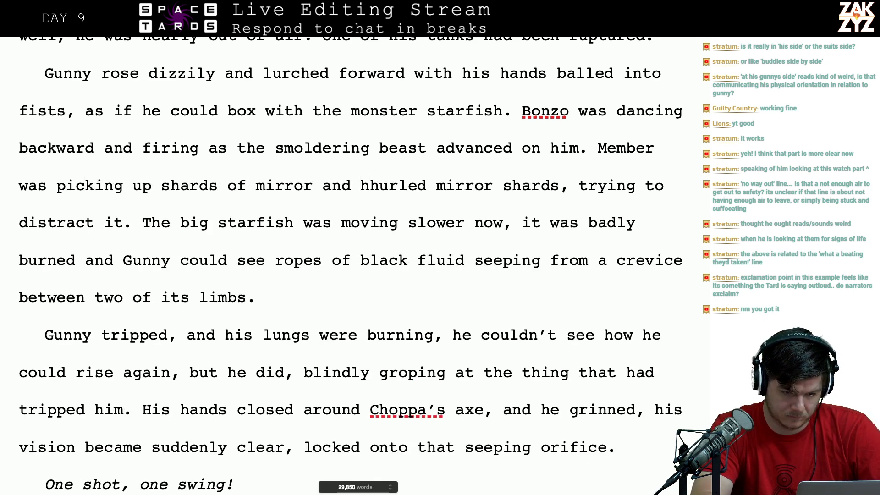
key(BackSpace)
text(tucking the)
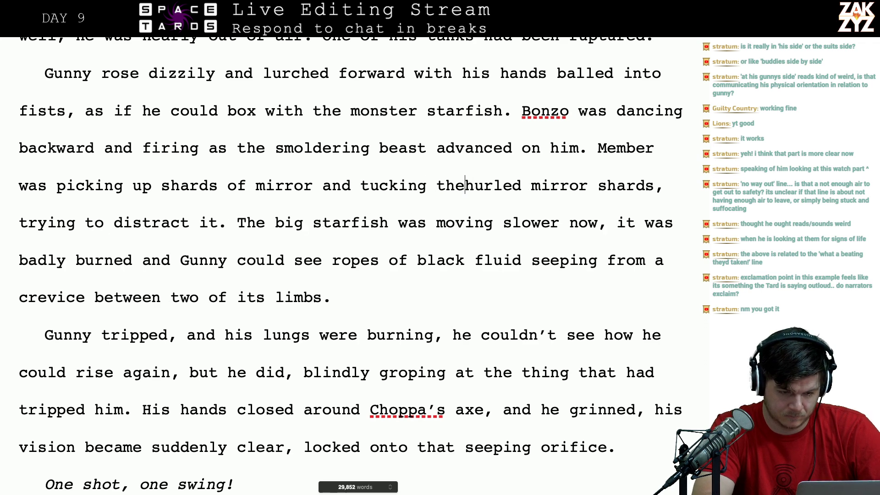
key(BackSpace)
key(BackSpace)
key(BackSpace)
key(BackSpace)
key(BackSpace)
key(BackSpace)
key(BackSpace)
key(BackSpace)
key(BackSpace)
key(BackSpace)
key(BackSpace)
- Complete the new sentence about Member with "hurling them, trying to distract it."
text(hurling)
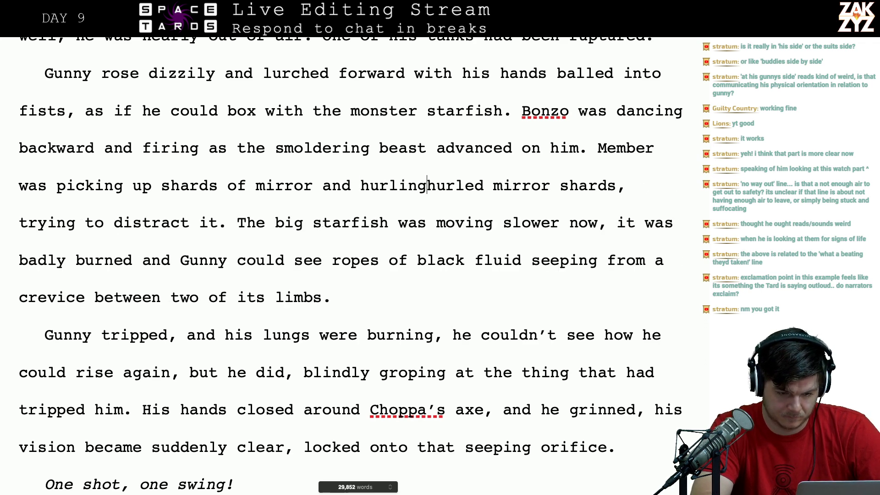
text( them, trying to d)
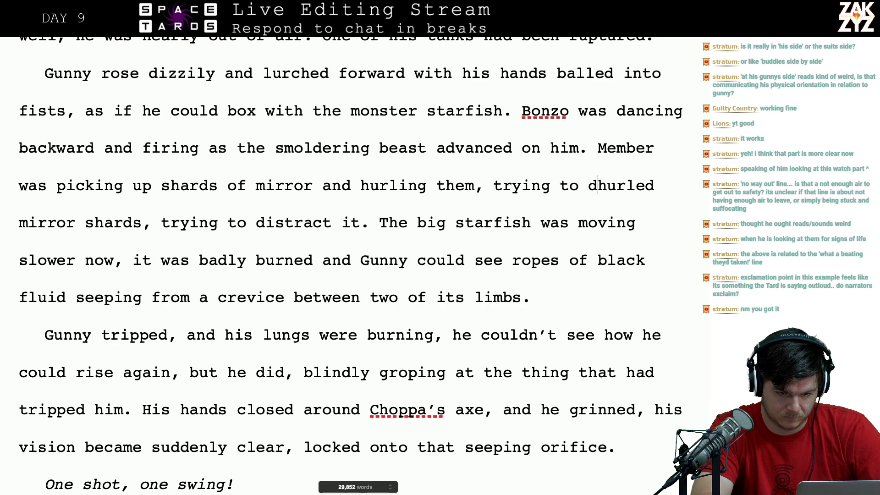
text(istract it.)
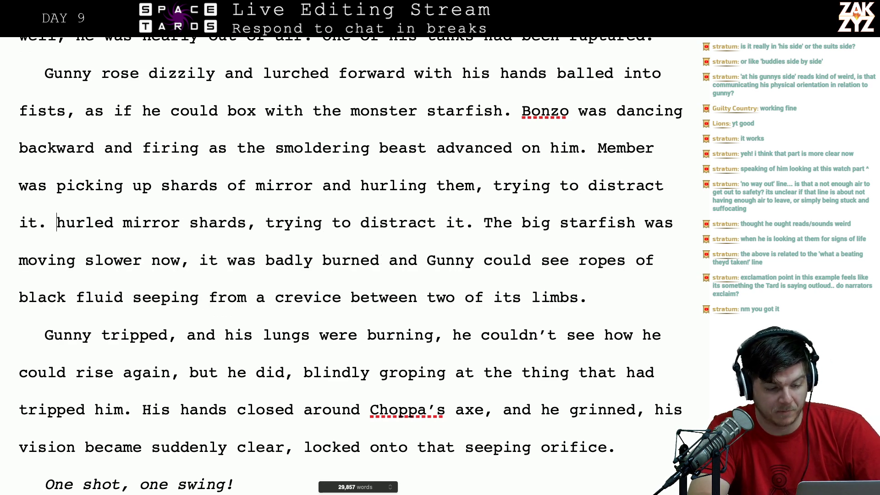
- Delete the old wording "hurled mirror shards, trying to distract it." before "The big starfish"
key(shift+Down)
key(shift+Up)
key(shift+Right)
key(shift+Right)
key(shift+Right)
key(shift+Right)
key(shift+Right)
key(shift+Right)
key(shift+Right)
key(shift+Right)
key(shift+Right)
key(shift+Right)
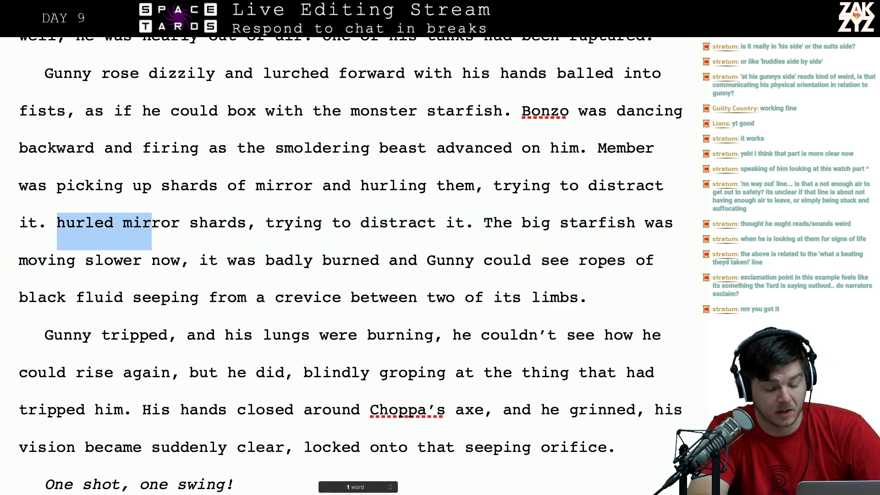
key(shift+Right)
key(shift+Right)
key(shift+Right)
key(shift+Right)
key(shift+Right)
key(shift+Right)
key(shift+Right)
key(shift+Right)
key(shift+Right)
key(shift+Right)
key(shift+Right)
key(shift+Right)
key(shift+Right)
key(shift+Right)
key(shift+Right)
key(shift+Right)
key(shift+Right)
key(shift+Right)
key(shift+Right)
key(shift+Right)
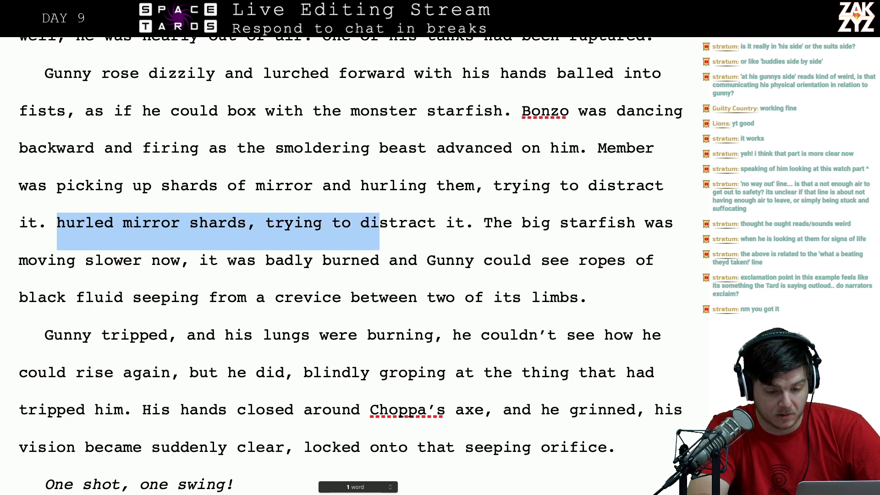
key(shift+Right)
key(shift+Right)
key(shift+Right)
key(shift+Right)
key(shift+Right)
key(shift+Right)
key(shift+Right)
key(shift+Right)
key(shift+Right)
key(shift+Right)
key(BackSpace)
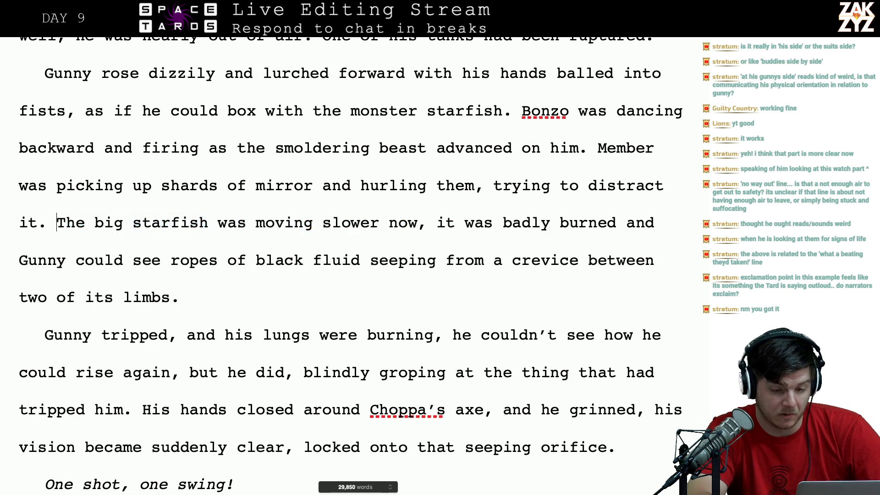
- Replace the comma after "Gunny tripped" with "over something. His lungs were on fire and"
scroll(350, 265, down, 1)
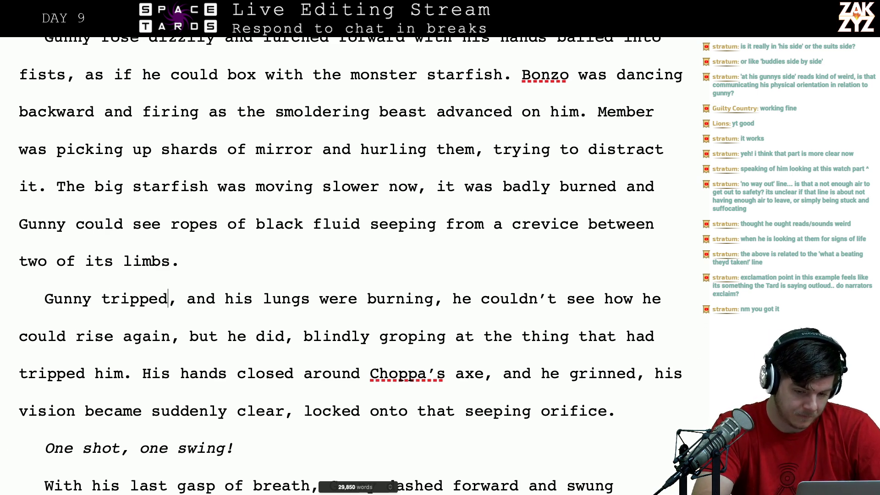
key(BackSpace)
text(over somethi)
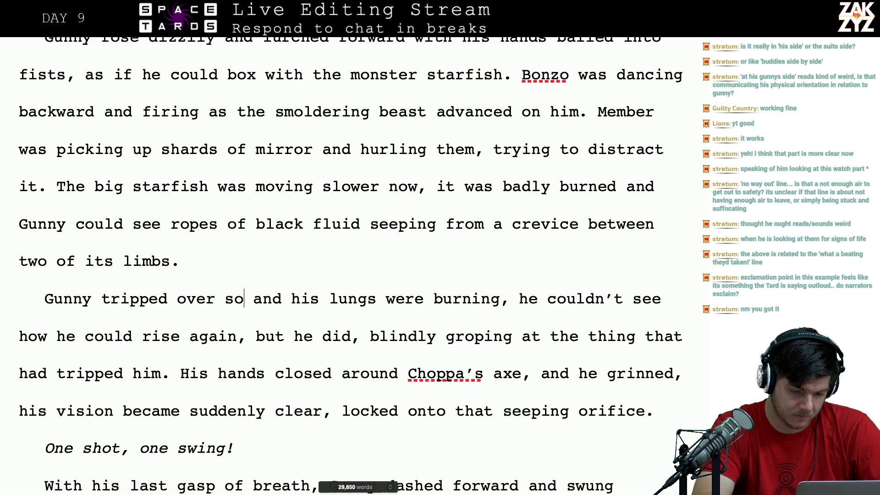
text(ng. His lum)
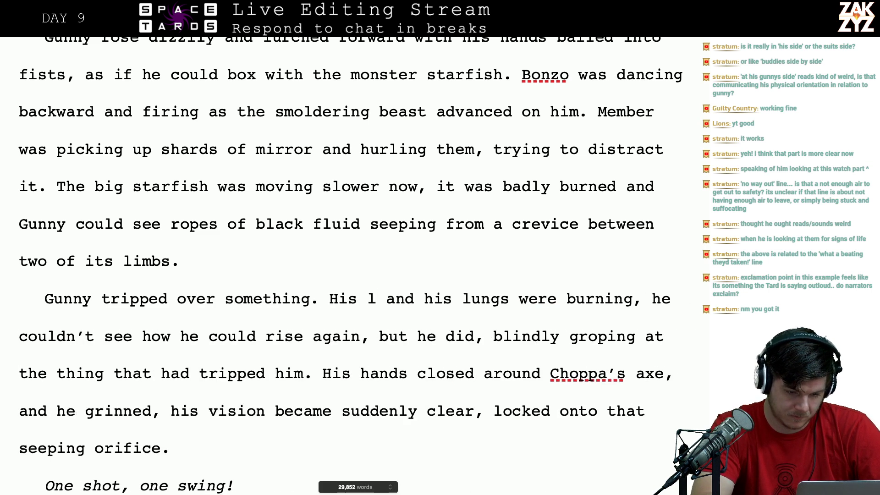
key(BackSpace)
text(ngs )
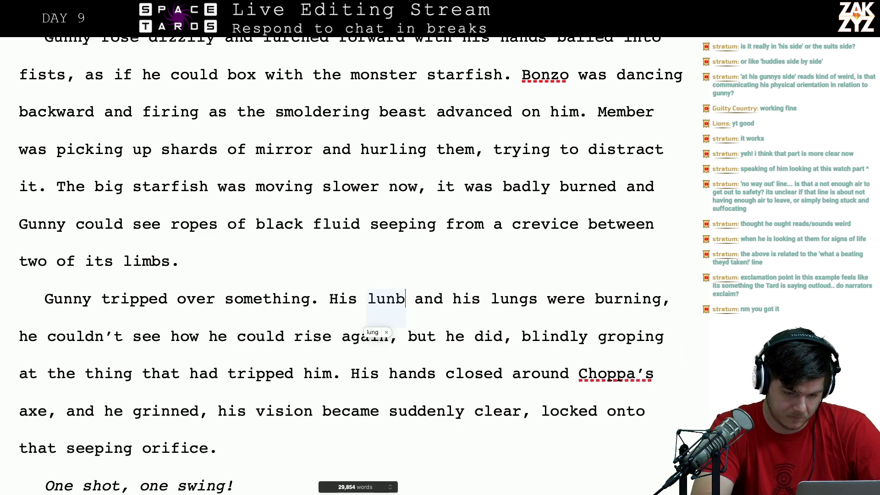
text(were on fire and )
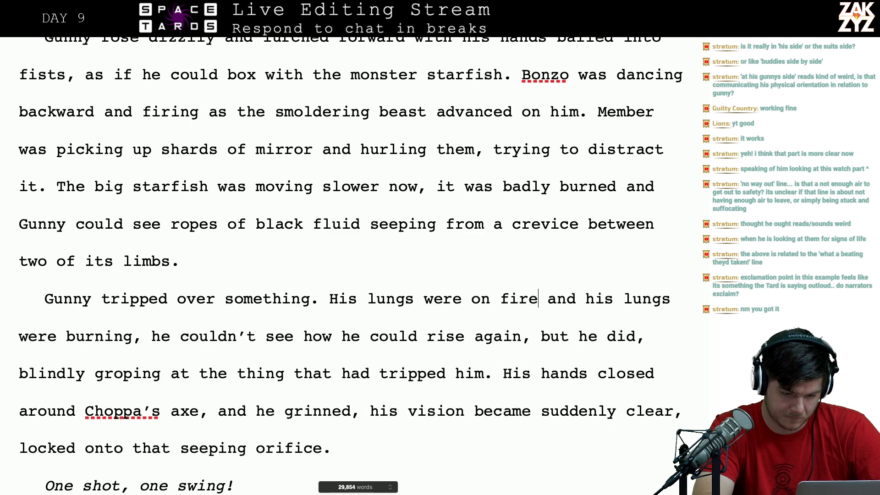
- Continue the sentence after "on fire and" with "he was sure he couldn’t get up again but somehow he did it"
text(he couldn't)
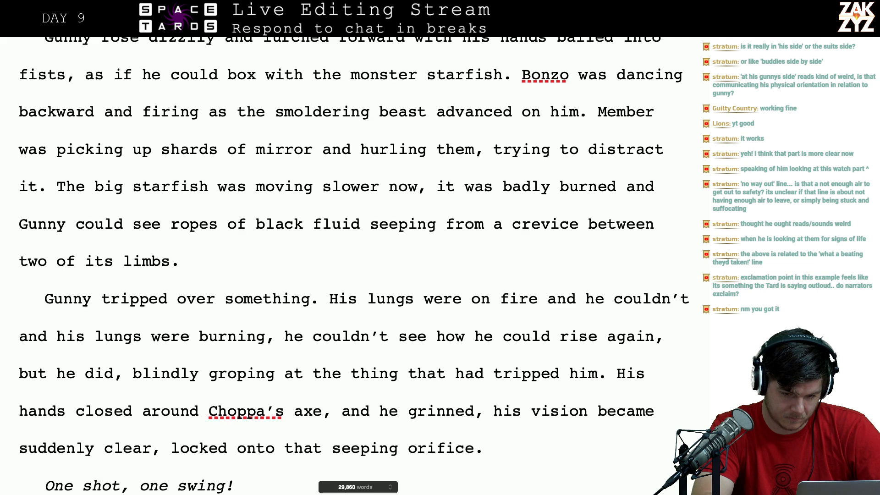
key(BackSpace)
key(BackSpace)
key(BackSpace)
key(BackSpace)
key(BackSpace)
key(BackSpace)
key(BackSpace)
key(BackSpace)
text(was sure)
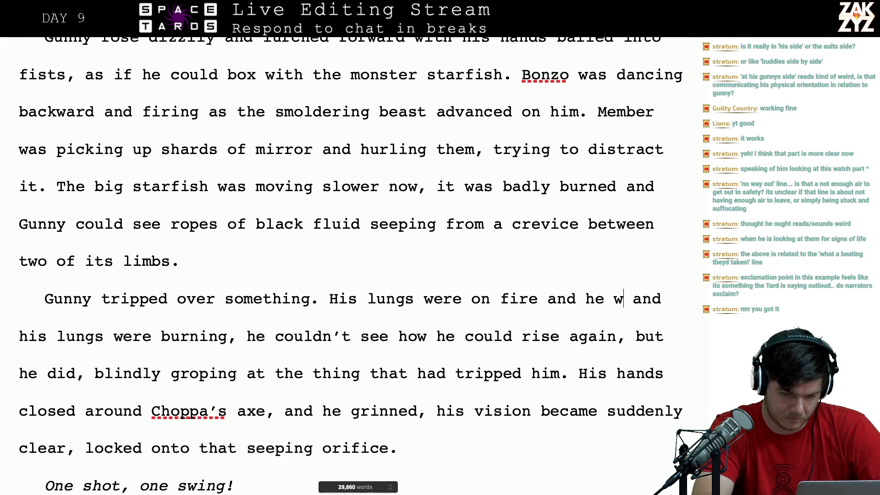
text( he couldn't get )
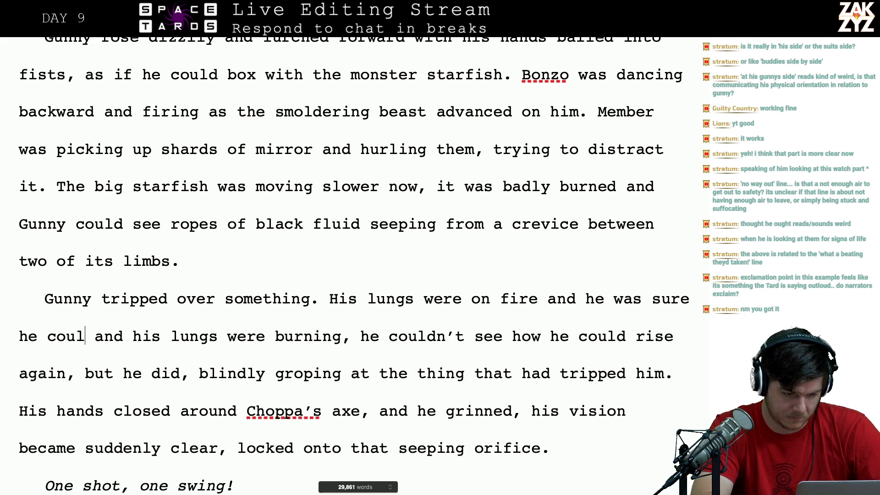
text(up again but some)
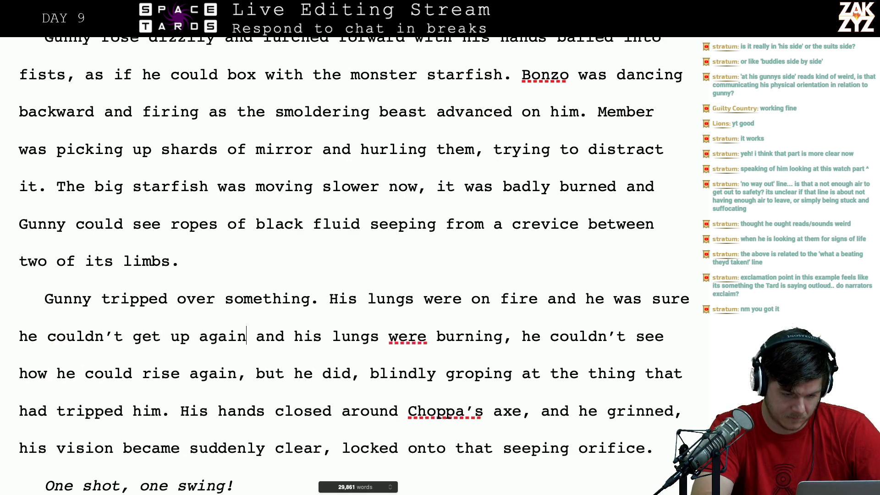
text(how he did it)
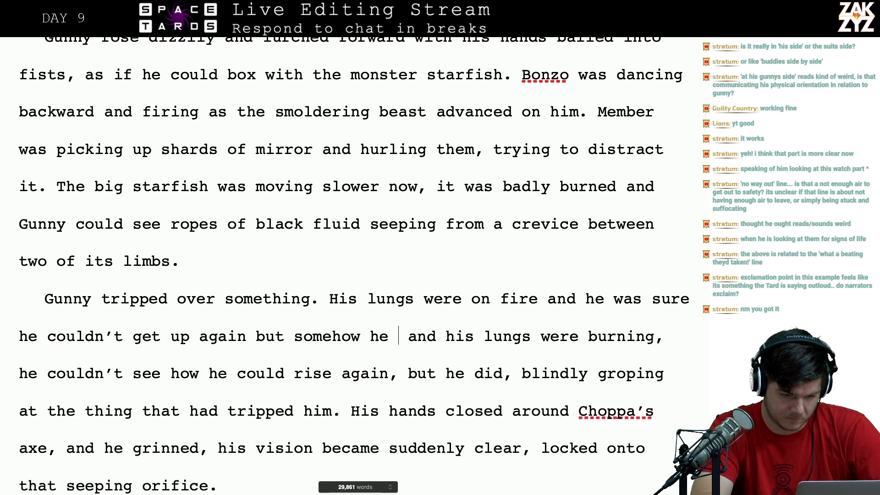
- End that sentence with a period and start the next one with "His hands groped at the bar he’d tripped over and"
text(. His hands )
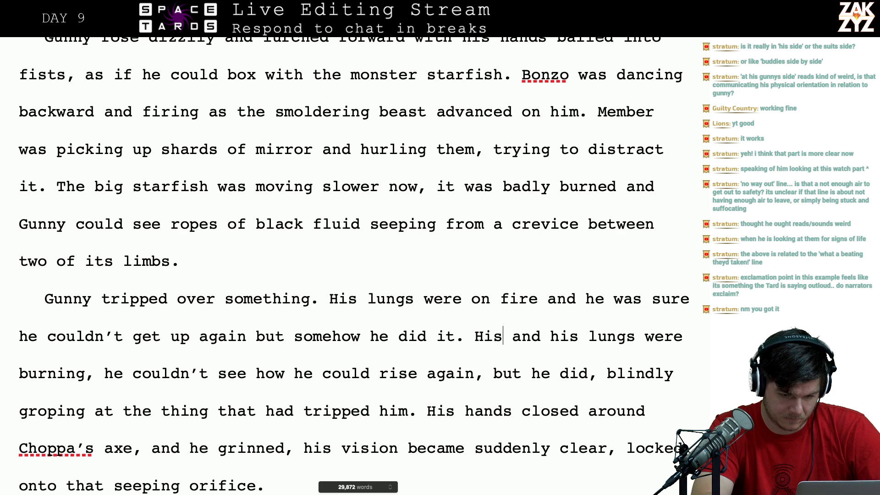
text(groped at the t)
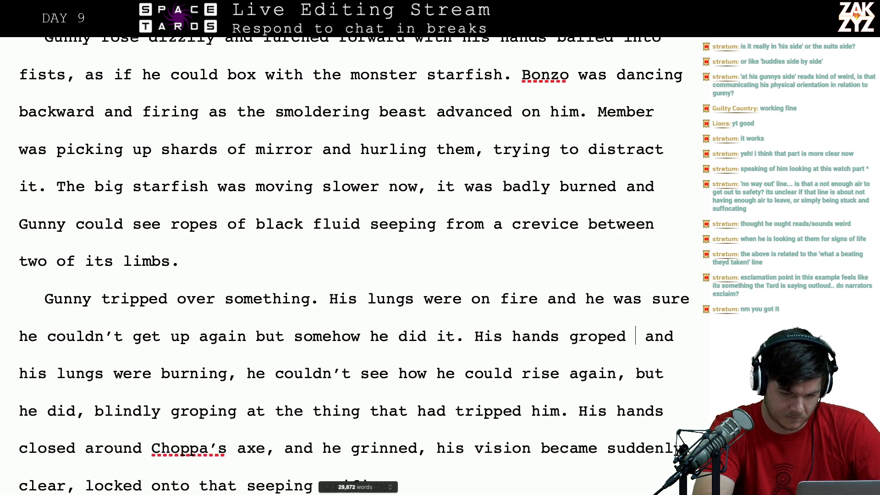
text(hing that and his lungs were burning, he couldn’t see how he)
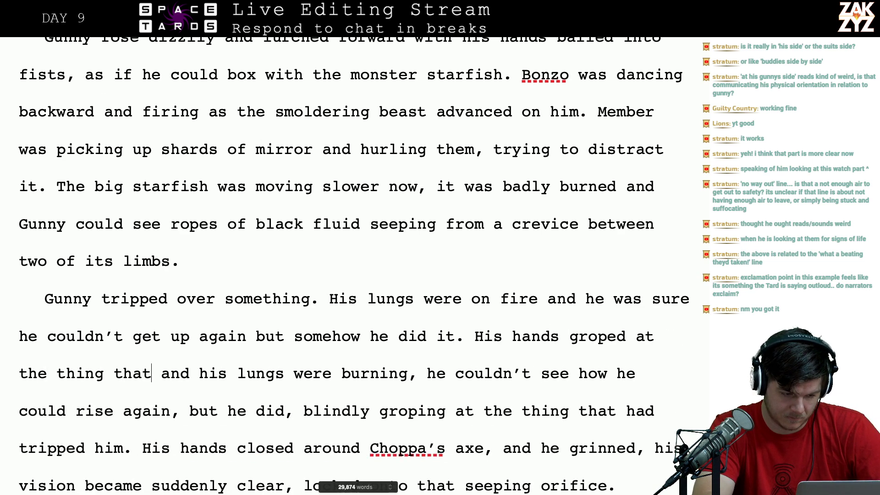
key(BackSpace)
key(BackSpace)
key(BackSpace)
key(BackSpace)
key(BackSpace)
key(BackSpace)
key(BackSpace)
key(BackSpace)
key(BackSpace)
key(BackSpace)
text(bar he'd t)
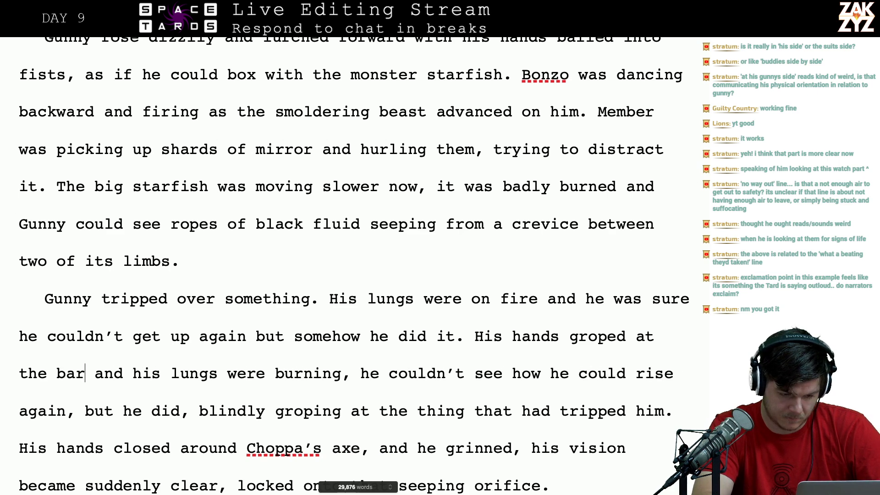
text(ripped over and)
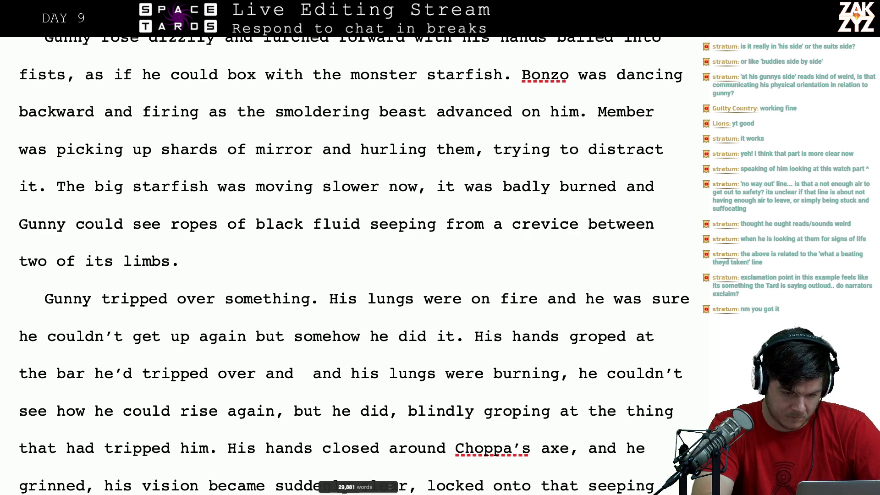
- Finish the sentence about Gunny's hands with "his fingers closed around Choppa’s axe."
text(his)
key(BackSpace)
key(BackSpace)
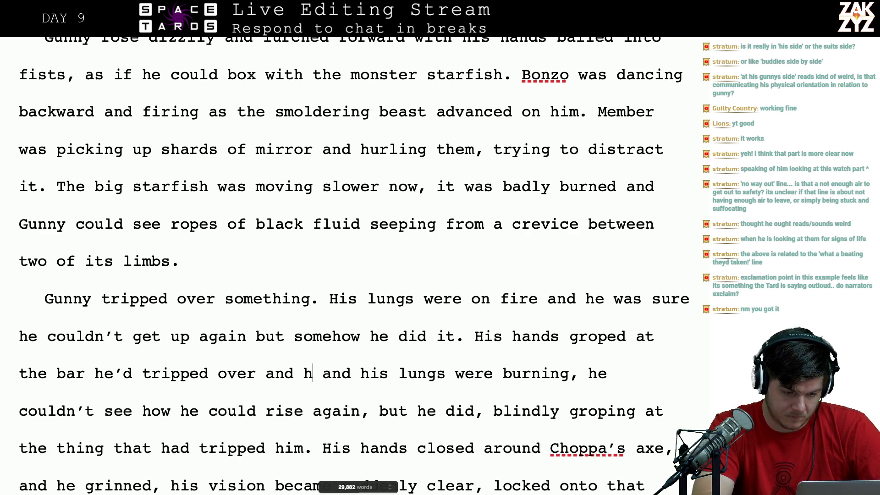
text(is)
text( fingers cl)
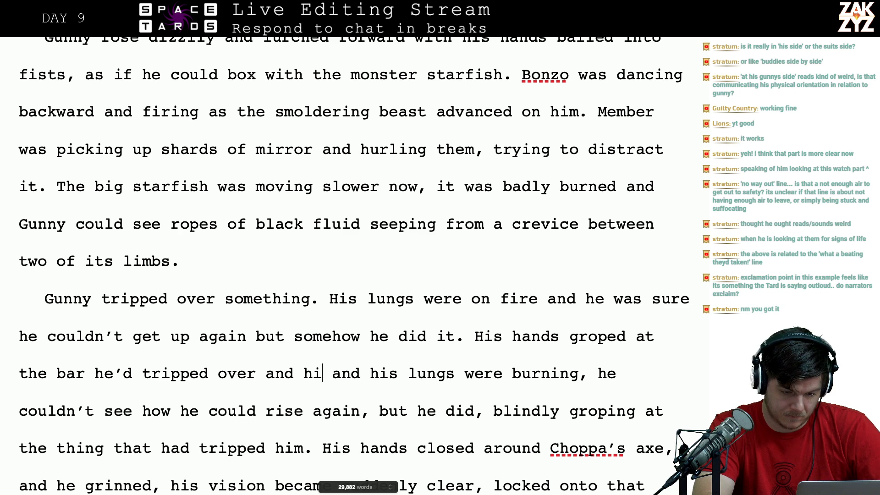
text(osed around c)
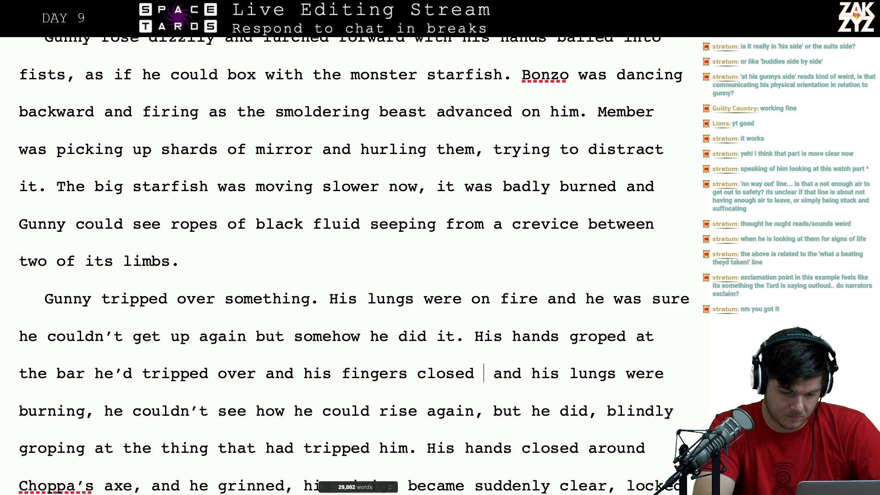
key(BackSpace)
text(Choo)
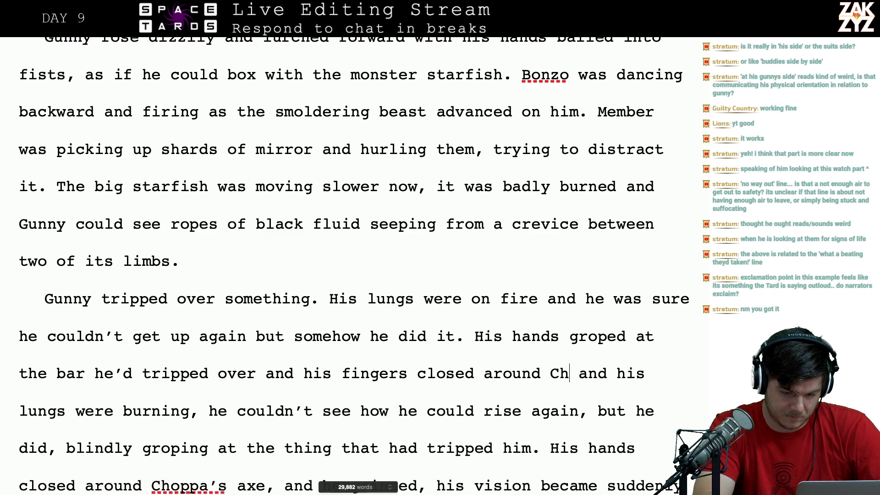
key(BackSpace)
text(ppa's)
text( axe.)
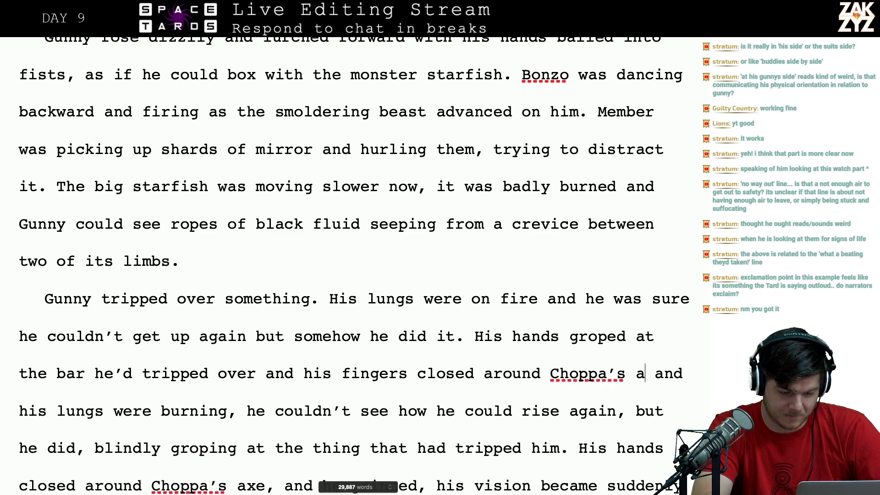
- Delete the old wording after "Choppa’s axe.", from "and his lungs were burning" through the second "Choppa’s axe,"
key(shift+Down)
key(shift+Down)
key(shift+Down)
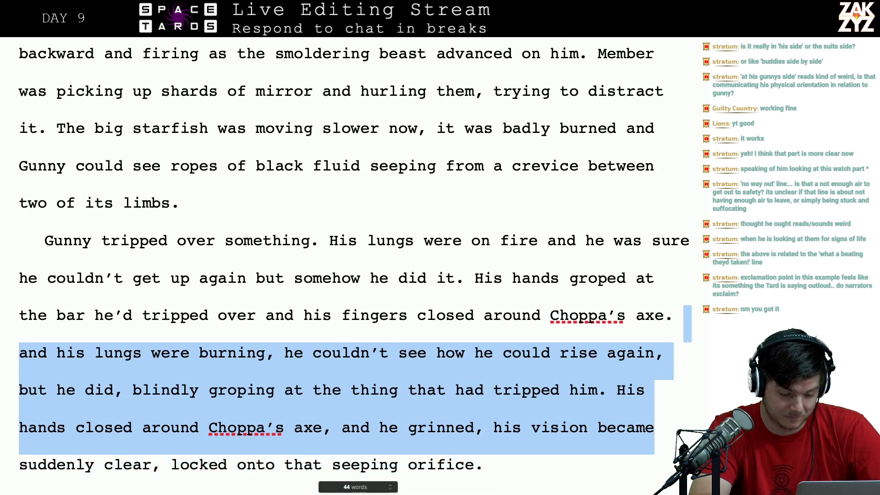
key(shift+Left)
key(shift+Left)
key(shift+Left)
key(shift+Left)
key(shift+Left)
key(shift+Left)
key(shift+Left)
key(shift+Left)
key(shift+Left)
key(shift+Left)
key(shift+Left)
key(shift+Left)
key(shift+Left)
key(shift+Left)
key(shift+Left)
key(shift+Left)
key(shift+Left)
key(shift+Left)
key(shift+Left)
key(shift+Left)
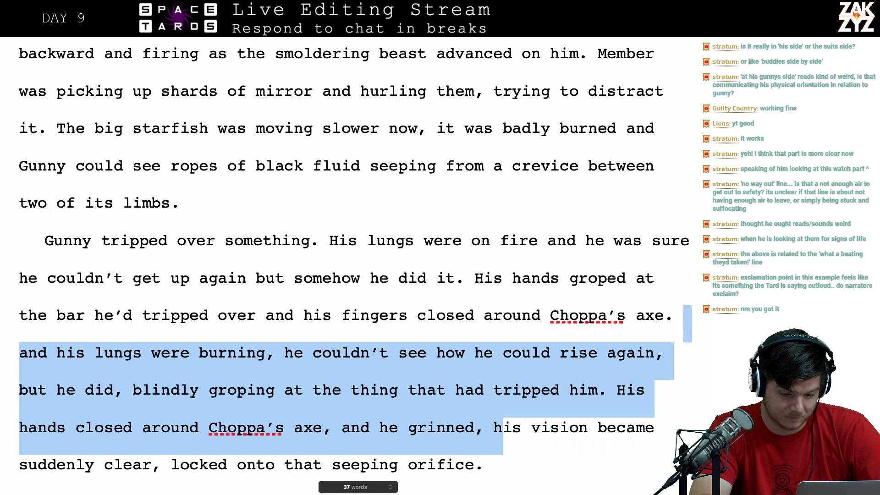
key(shift+Left)
key(shift+Left)
key(shift+Left)
key(shift+Left)
key(shift+Left)
key(shift+Left)
key(shift+Left)
key(shift+Left)
key(shift+Left)
key(shift+Left)
key(shift+Left)
key(shift+Left)
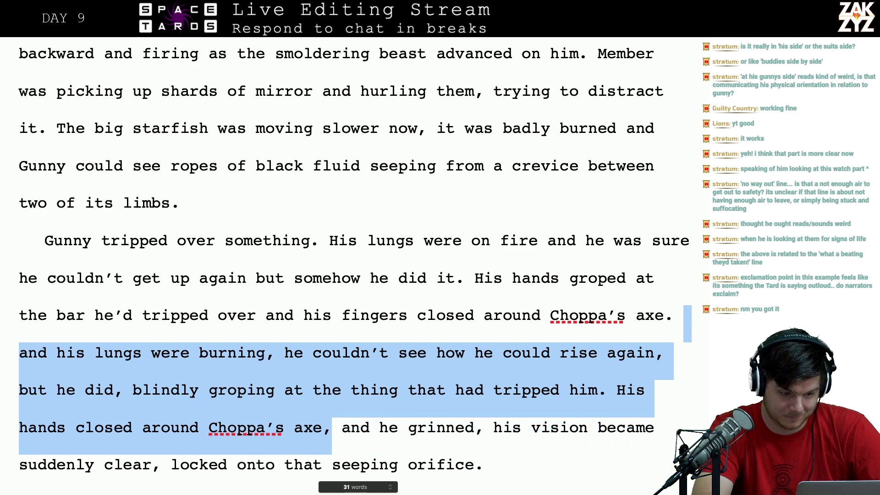
key(BackSpace)
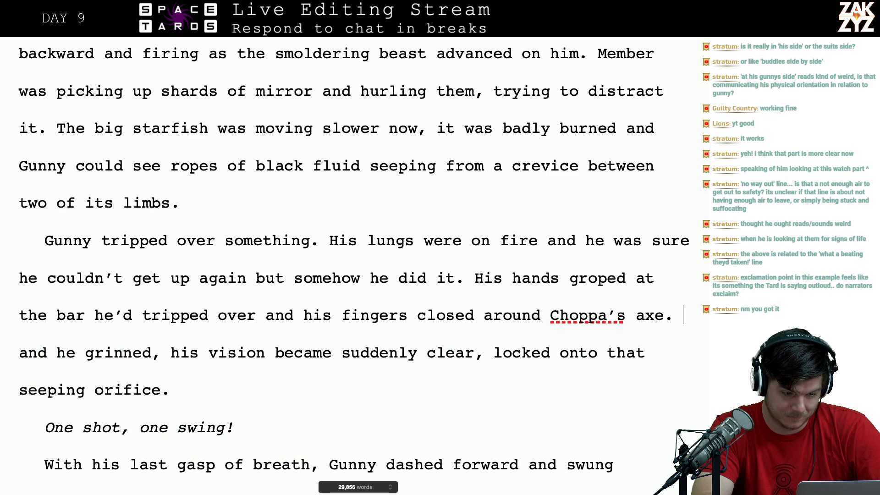
- Add a new paragraph after "Choppa’s axe." reading "MIGHTY SIS, the inscription read." and split the remaining text into its own paragraph
key(Return)
key(Return)
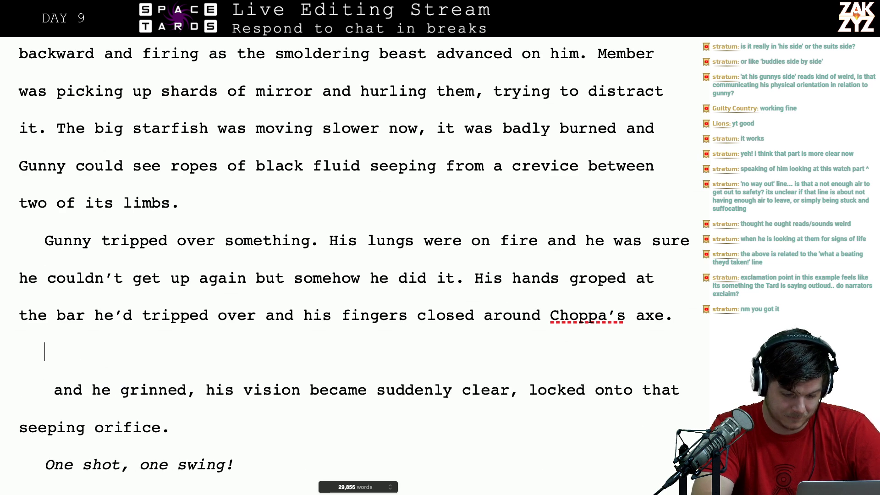
text(MIGHTY SIS,)
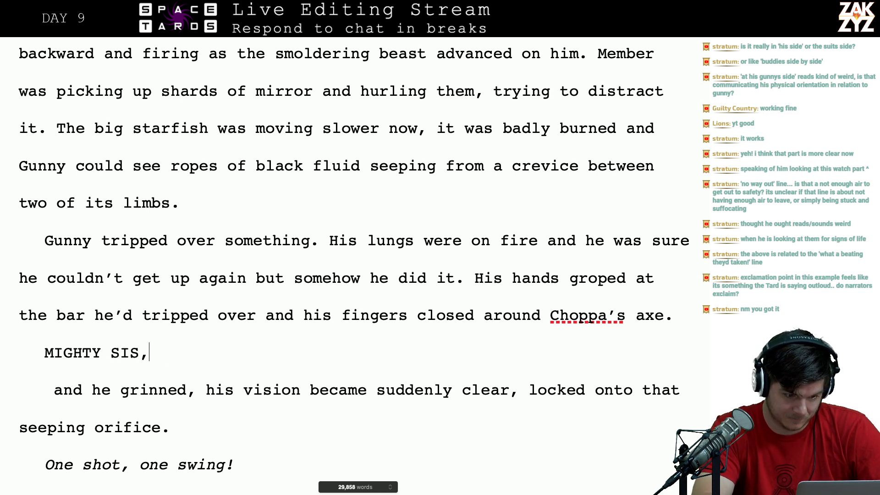
key(BackSpace)
text(. )
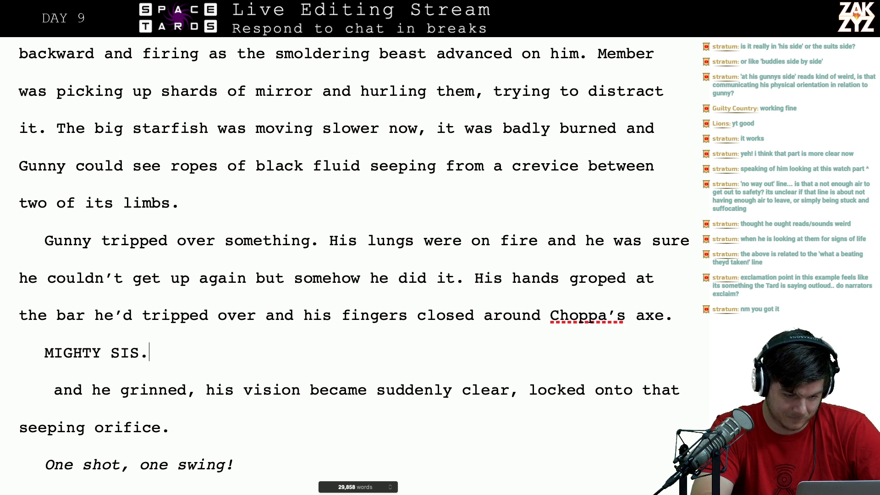
key(BackSpace)
key(BackSpace)
text(, the )
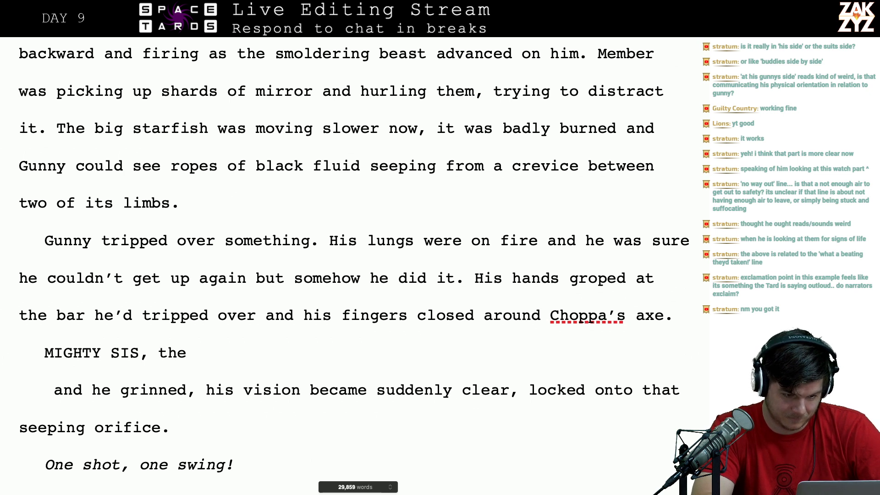
text(inscription read.)
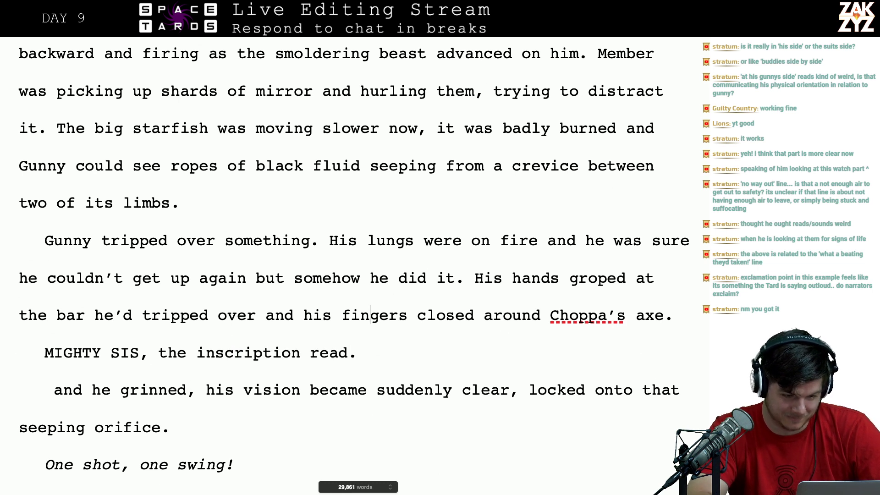
- Replace "and he" before "grinned" with "Gunny", removing the extra leading space of the paragraph
key(Right)
key(Down)
key(Right)
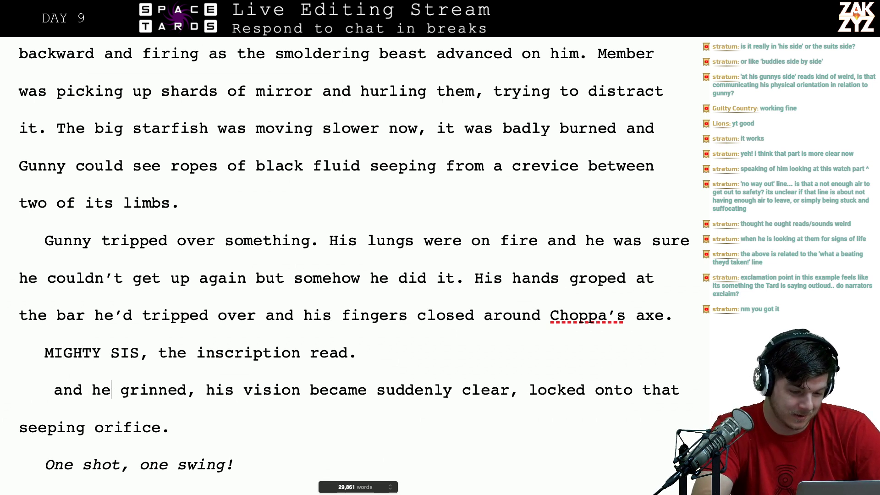
key(BackSpace)
key(BackSpace)
key(BackSpace)
key(BackSpace)
key(BackSpace)
key(BackSpace)
key(BackSpace)
text(Gunny)
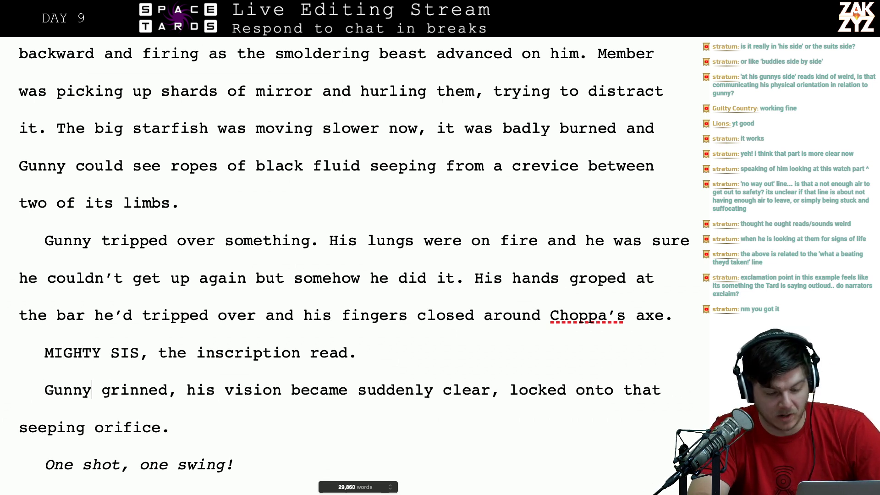
- Read through the passage from Gunny's grin to the end of the paragraph where he swings Choppa’s axe, checking the wording
key(Right)
key(Right)
key(Down)
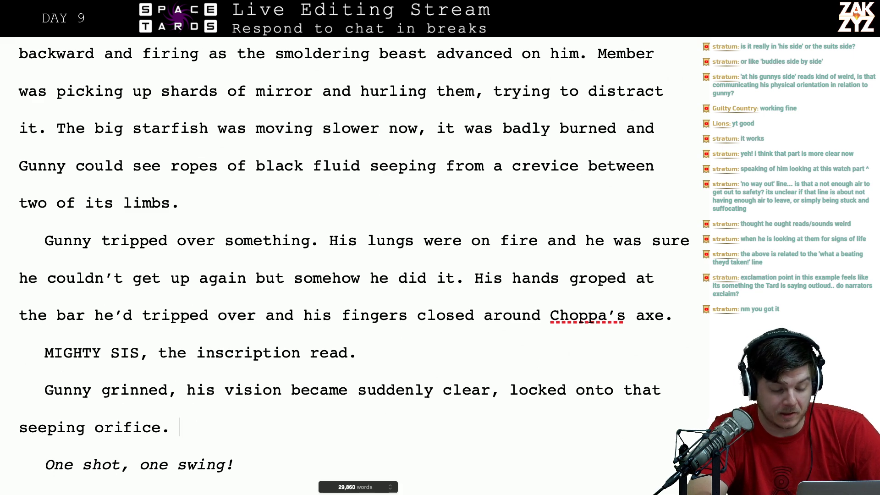
scroll(353, 266, down, 1)
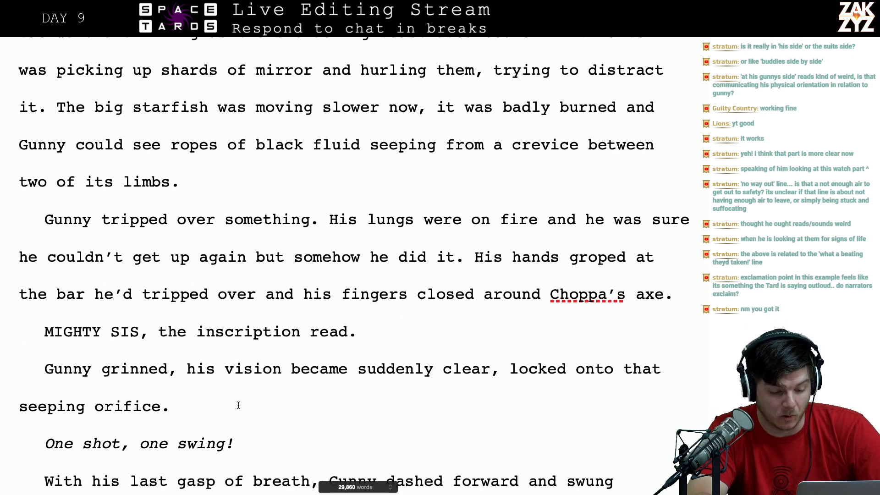
scroll(237, 403, down, 6)
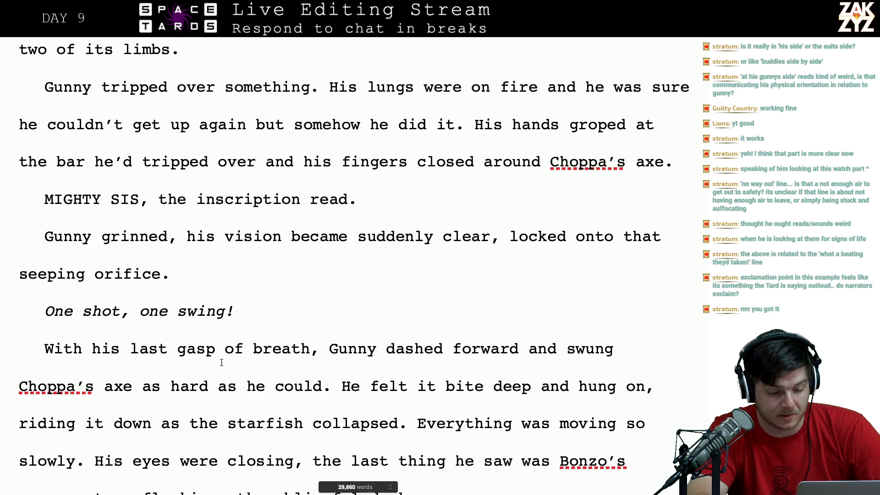
scroll(259, 362, down, 2)
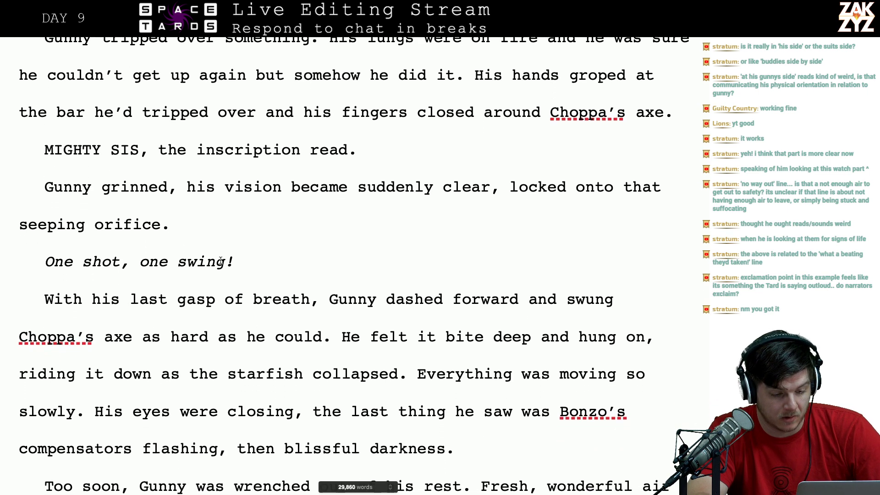
click(159, 299)
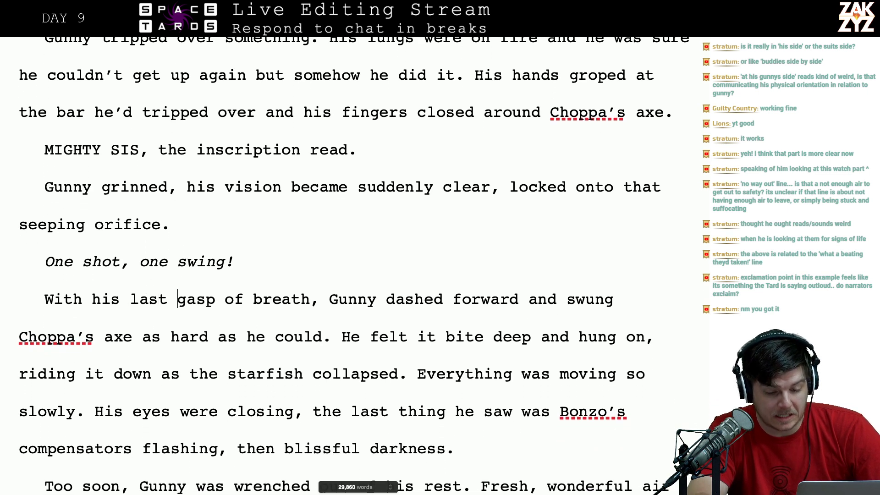
key(Right)
key(Right)
key(Right)
key(Right)
key(Right)
key(Right)
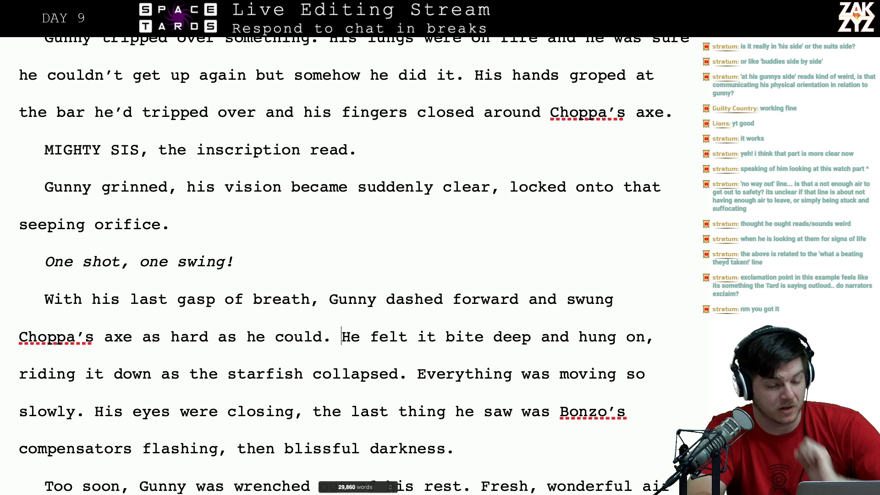
scroll(290, 299, down, 1)
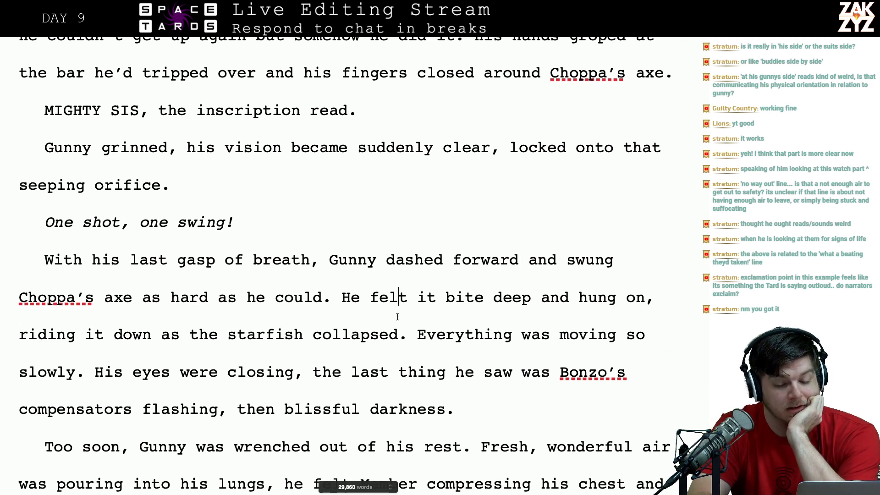
key(Right)
key(Right)
key(Right)
key(Right)
key(Right)
key(Right)
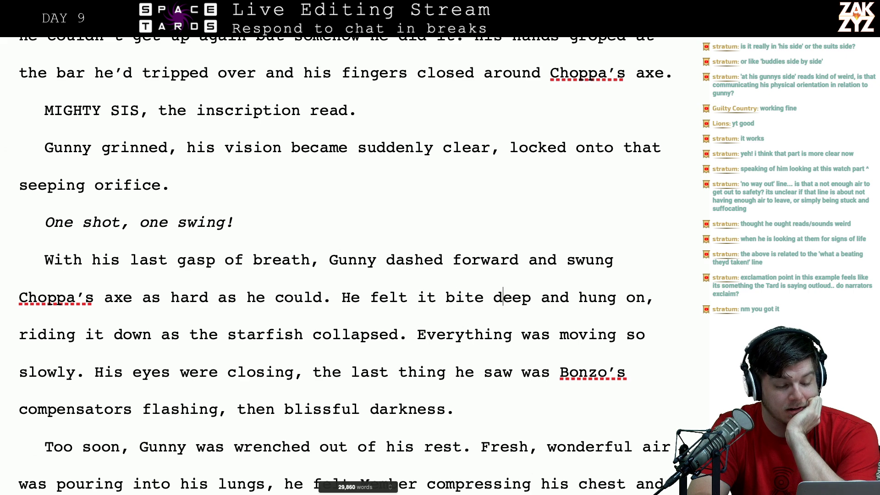
key(Right)
key(Right)
key(Right)
key(Right)
key(Right)
key(Right)
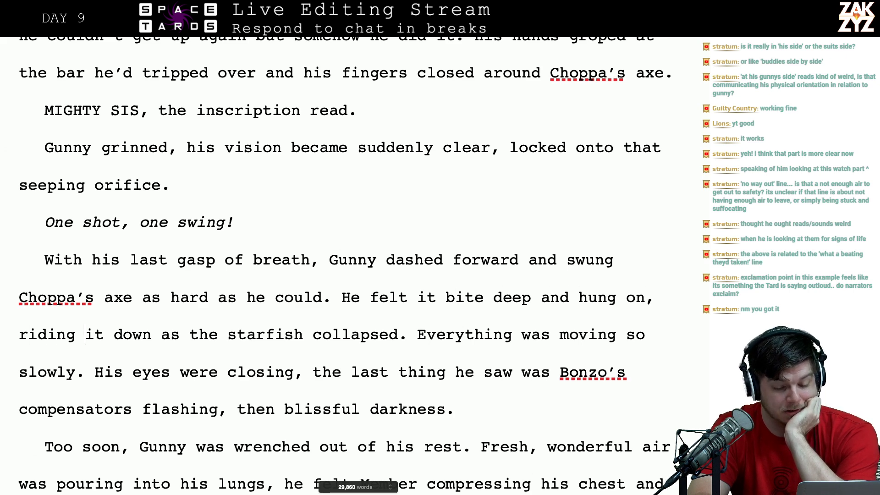
key(Right)
key(Right)
key(Right)
key(Right)
key(Right)
key(Right)
scroll(241, 299, down, 3)
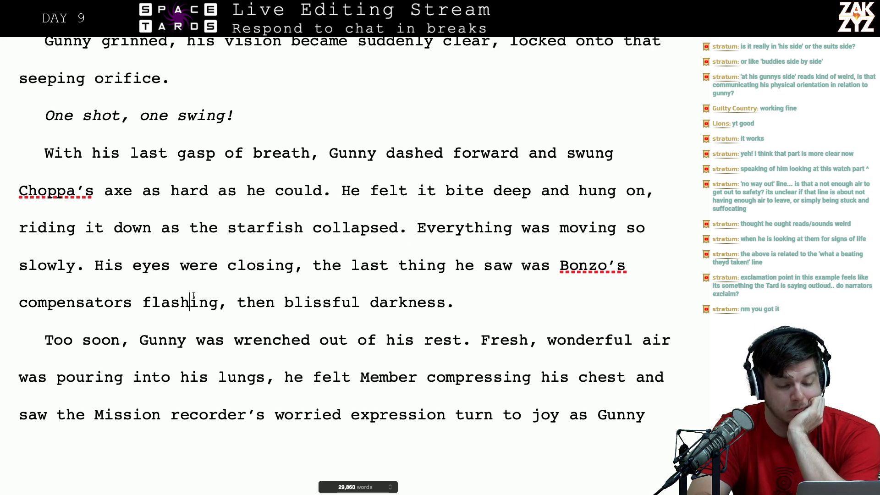
key(Up)
key(Right)
key(Right)
key(Right)
key(Right)
key(Right)
key(Right)
key(Right)
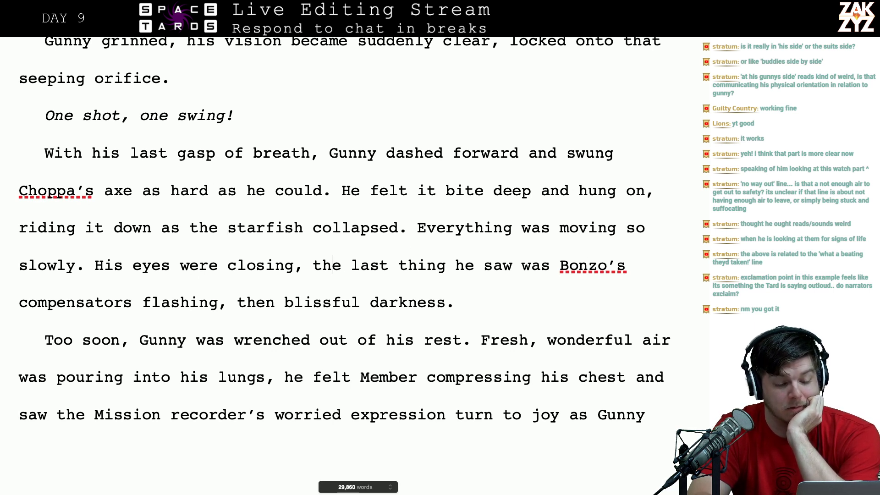
key(Right)
key(Right)
key(Right)
key(Right)
key(Right)
key(Right)
key(Right)
key(Right)
key(Right)
key(Right)
key(Right)
key(Right)
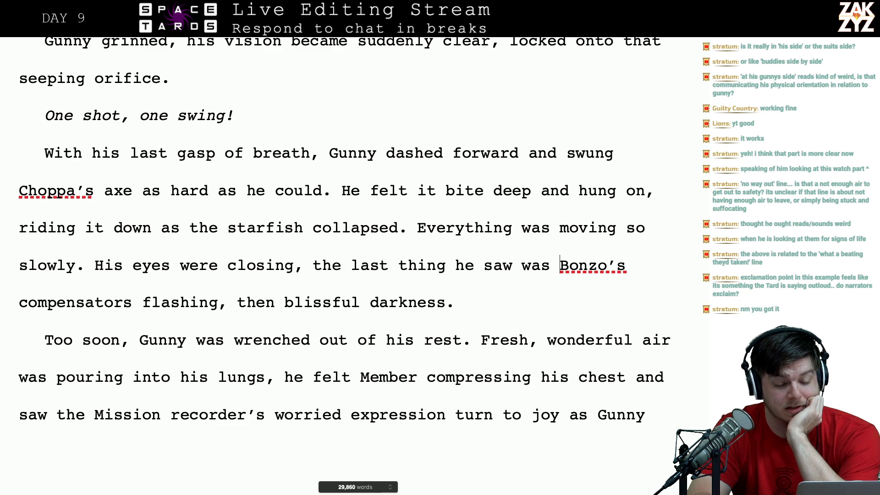
- Insert "through his armor" after "compressing his chest" and end the sentence there with a period
key(Down)
key(Left)
key(Down)
key(Down)
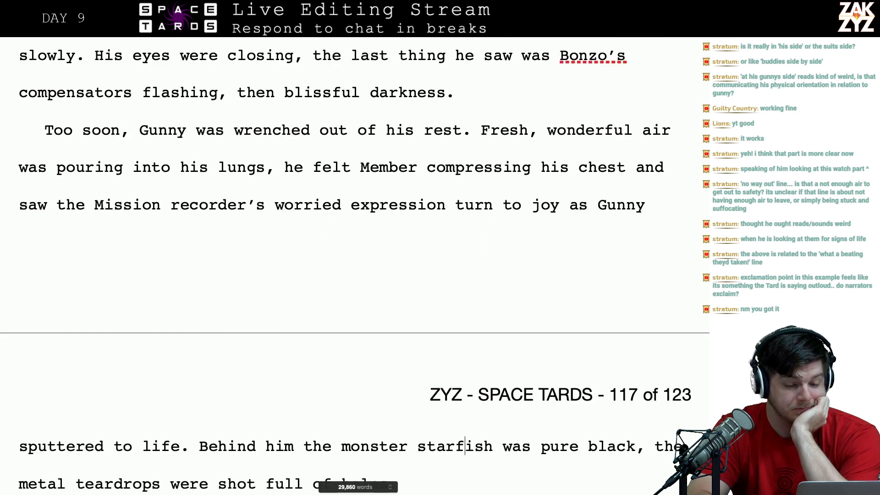
scroll(352, 268, down, 3)
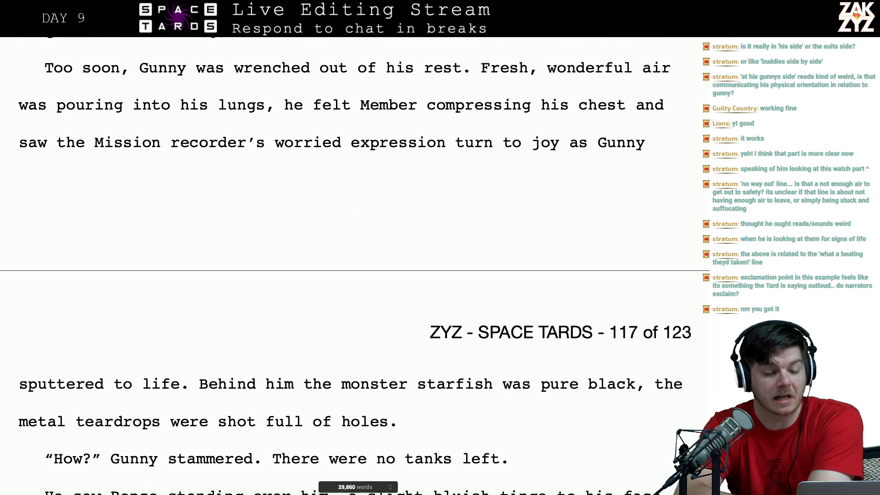
scroll(243, 153, down, 1)
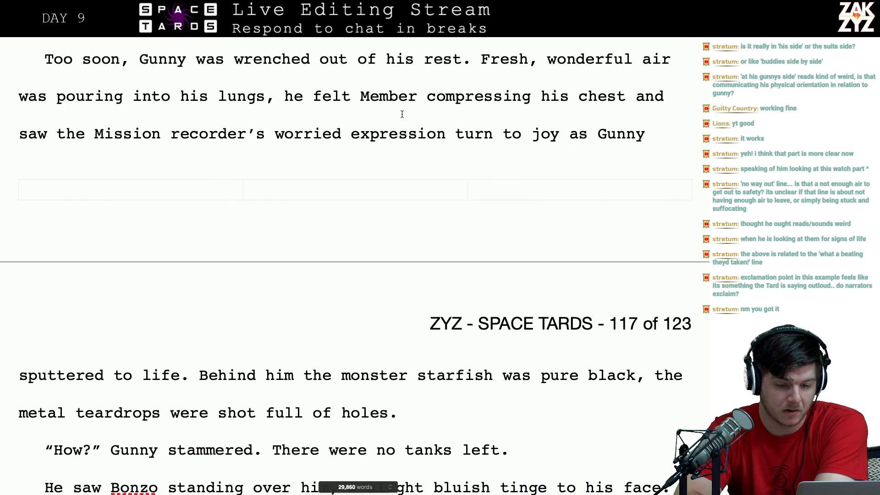
click(488, 60)
scroll(488, 59, up, 1)
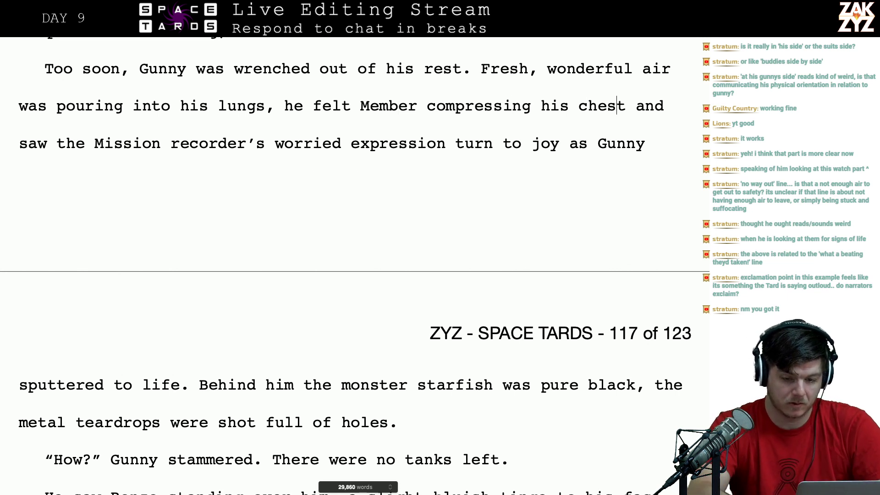
text(through his armor)
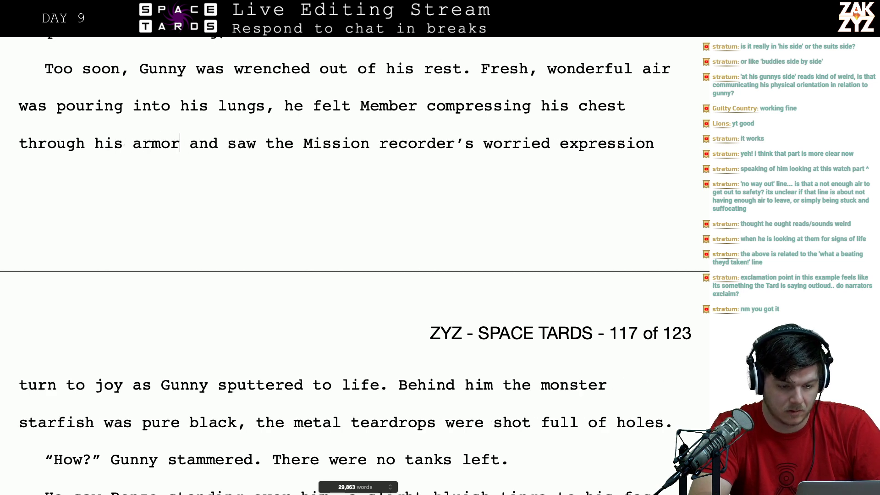
text(.)
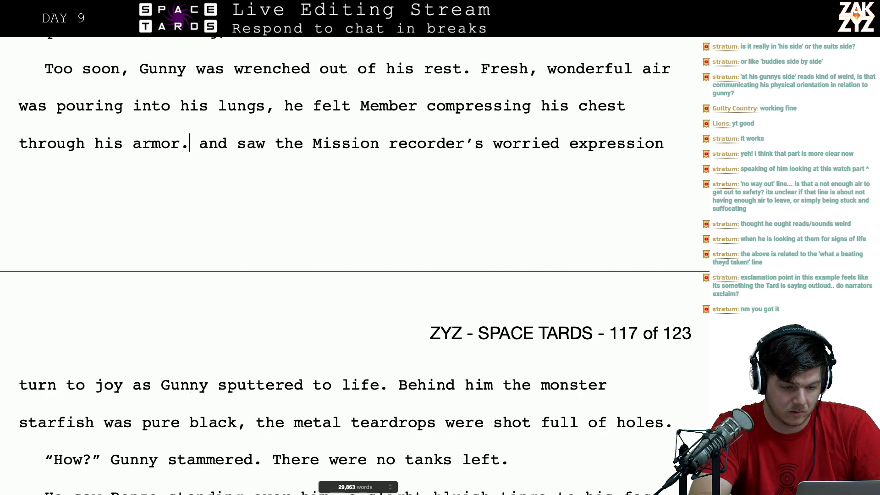
- Replace "and saw the" before "Mission recorder’s" with "The", remove the extra space, and change "turn to" to "turned to"
key(shift+Right)
key(shift+Right)
key(shift+Right)
key(shift+Right)
key(shift+Right)
key(shift+Right)
key(shift+Right)
key(shift+Right)
key(shift+Right)
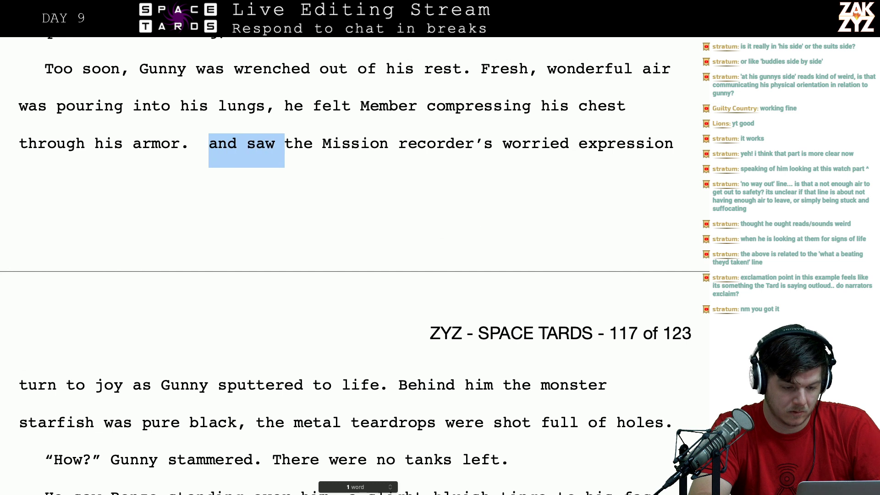
text(T)
key(Down)
key(Down)
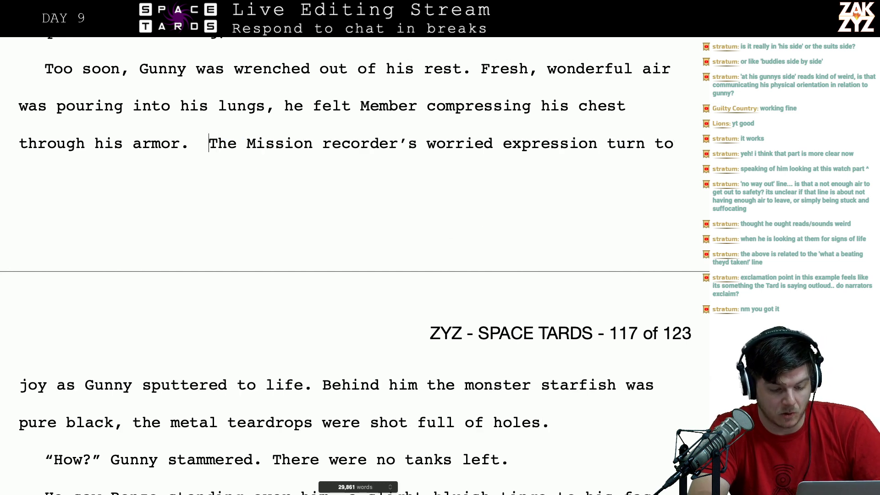
key(BackSpace)
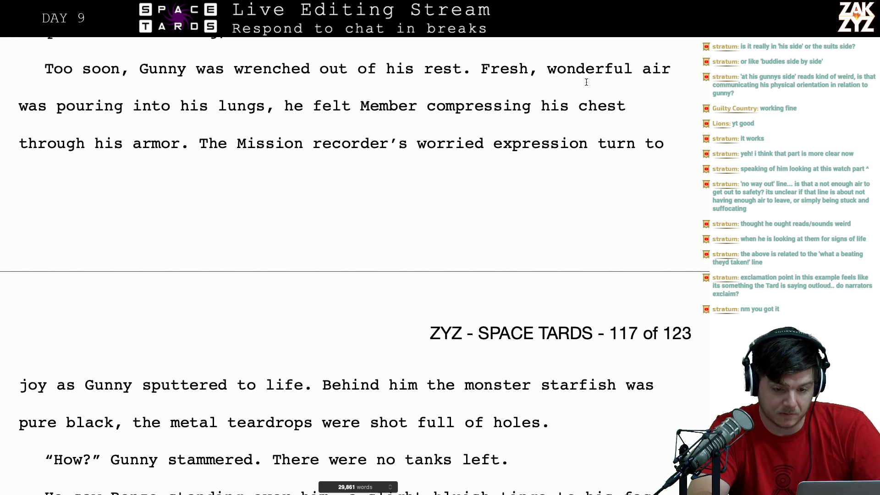
click(630, 143)
text(ed)
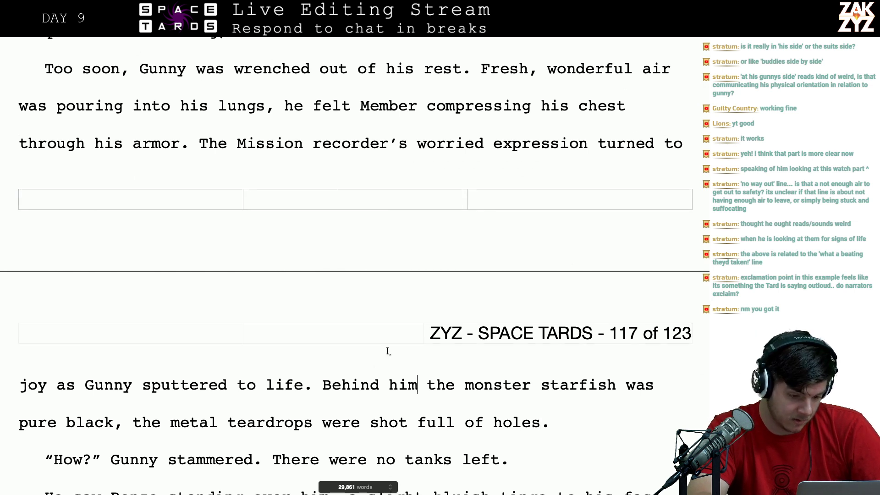
- Break the starfish sentence before "teardrops" and write "talons had been" after "the metal"
click(142, 422)
key(Right)
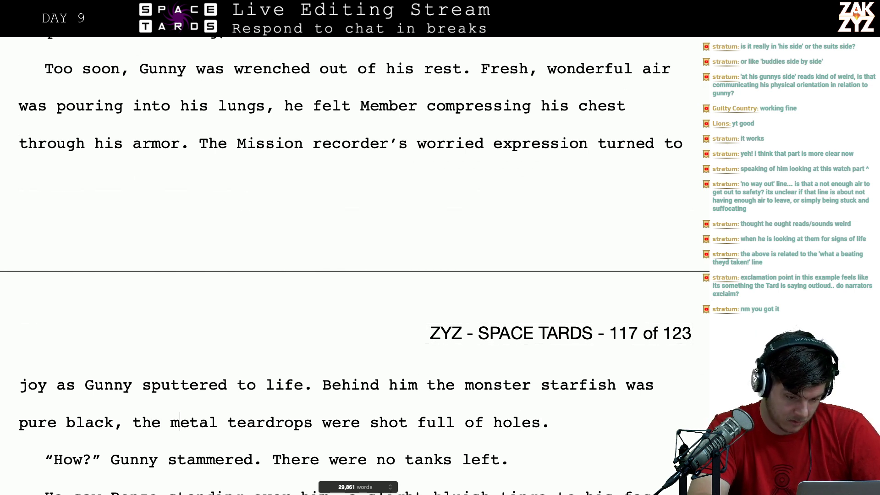
key(Right)
key(Right)
key(Right)
key(Right)
key(Right)
key(Right)
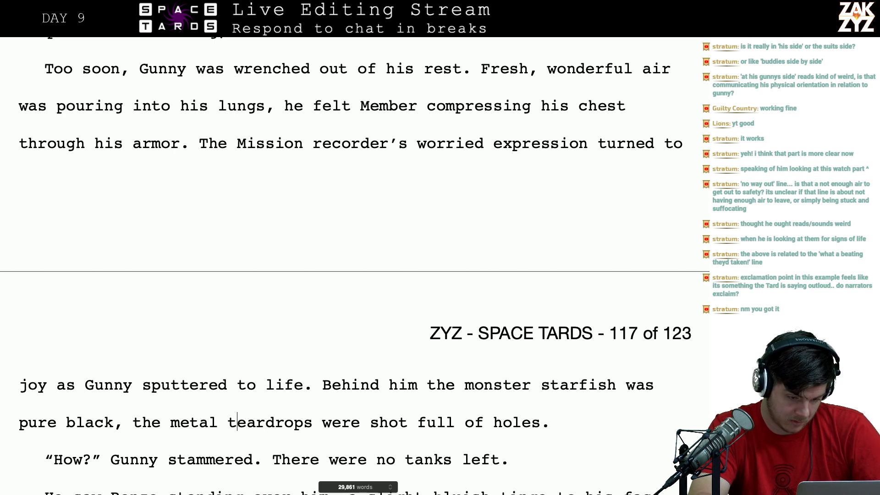
key(Return)
key(Left)
text(talons )
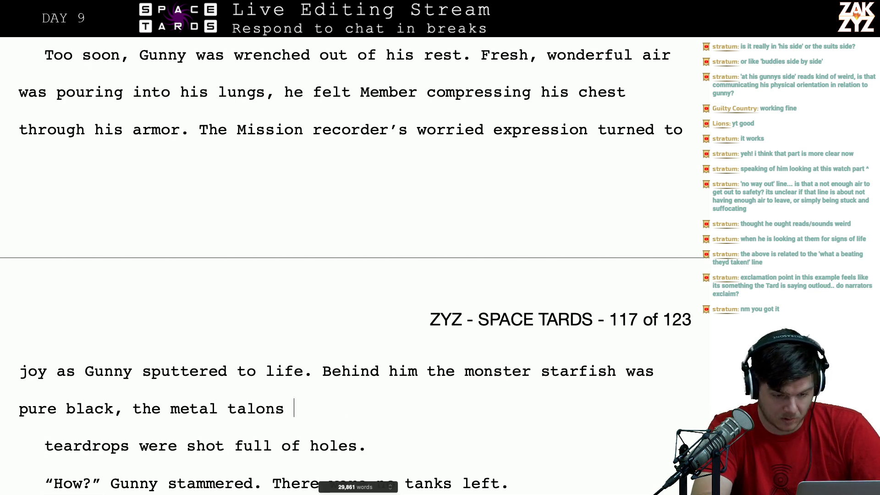
text(had been p)
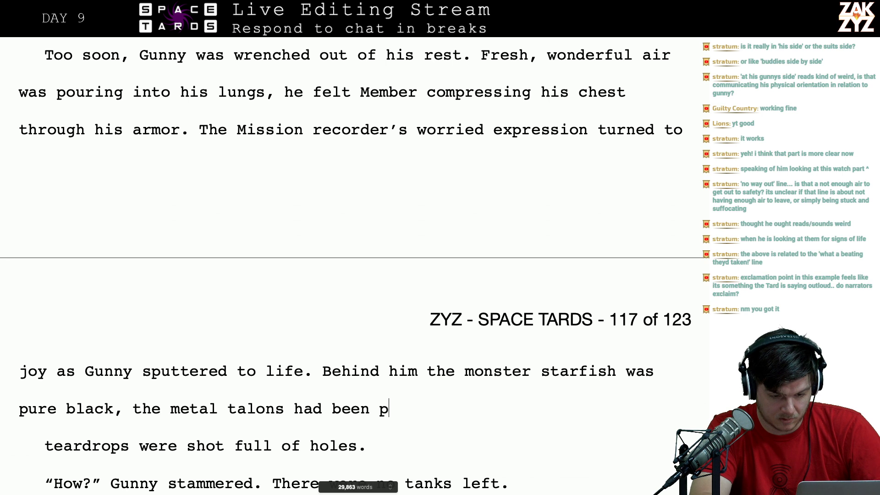
text(ierced b)
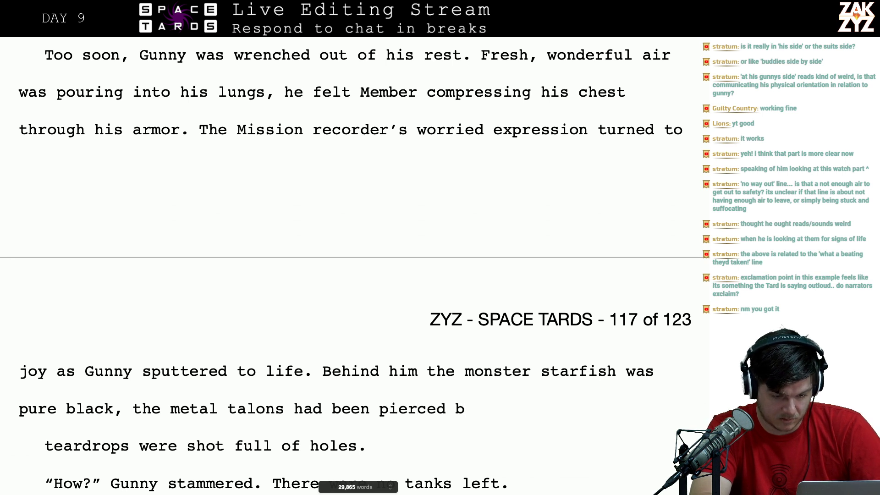
text(y 14)
key(BackSpace)
key(BackSpace)
key(BackSpace)
key(BackSpace)
key(BackSpace)
key(BackSpace)
key(BackSpace)
key(BackSpace)
key(BackSpace)
key(BackSpace)
key(BackSpace)
key(BackSpace)
key(BackSpace)
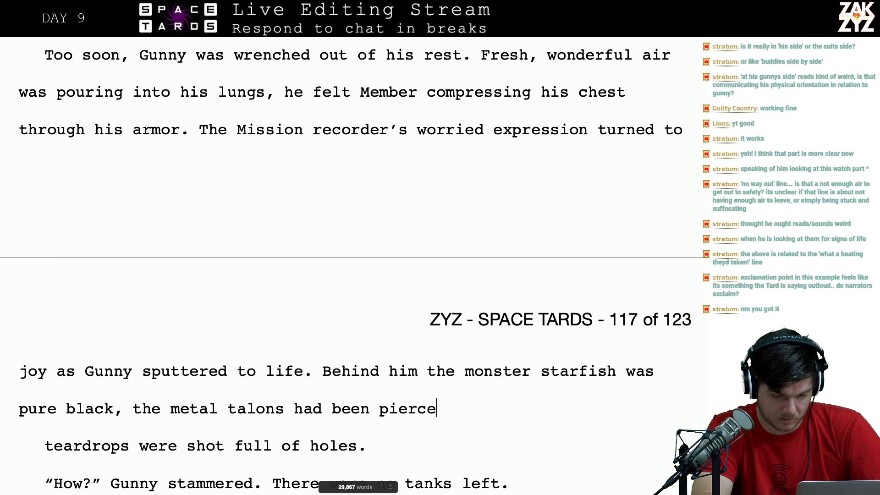
key(BackSpace)
key(BackSpace)
key(BackSpace)
key(BackSpace)
key(BackSpace)
- Complete the metal talons sentence with "been shot full of 14 millimeter holes." after "had"
text(been s)
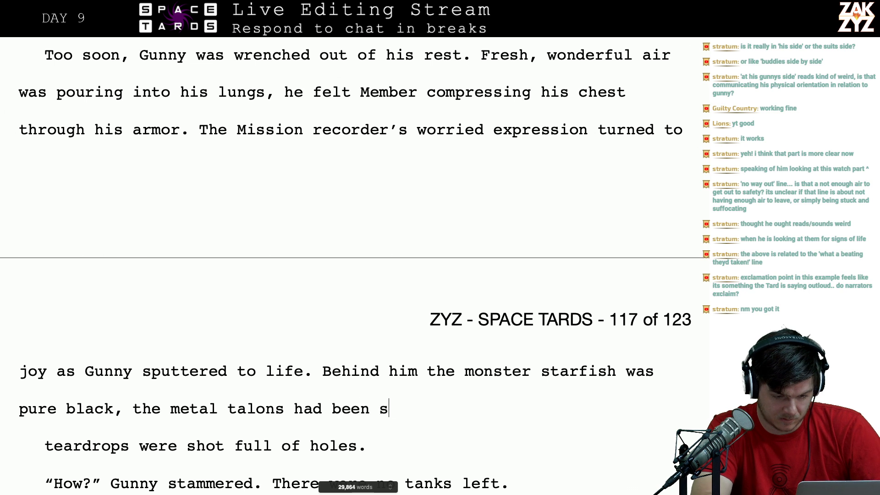
text(hot full of )
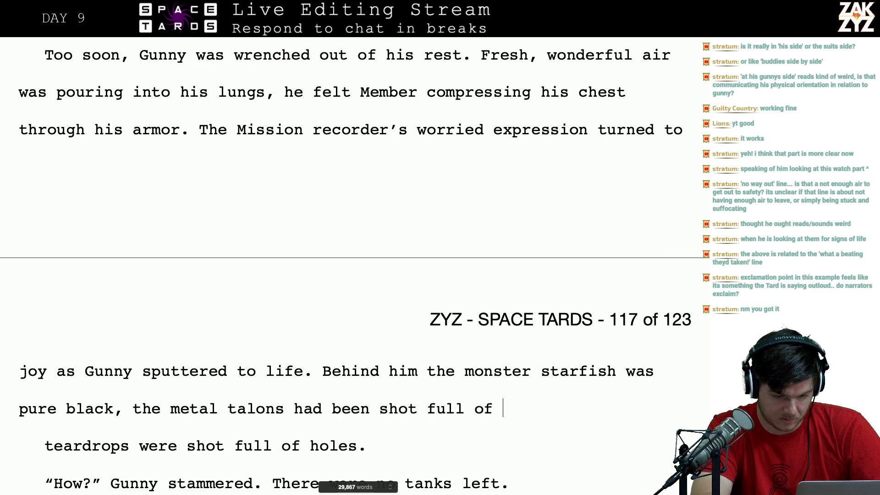
text(14 m)
key(BackSpace)
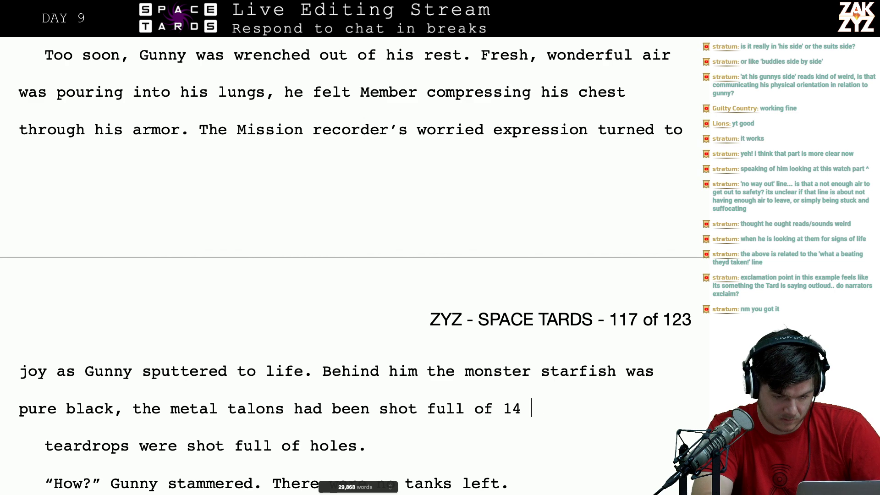
text(millimeter holes.)
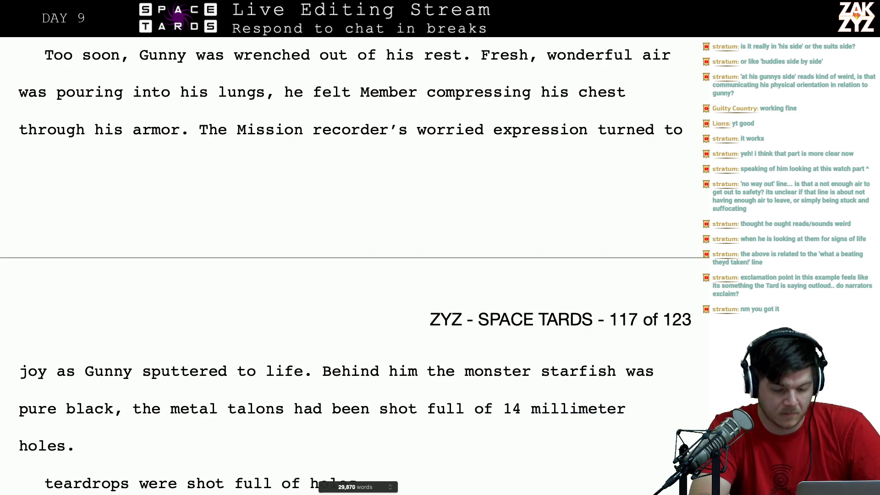
- Delete the leftover line "teardrops were shot full of holes." below the rewritten sentence, including its paragraph break
drag(87, 446, 120, 408)
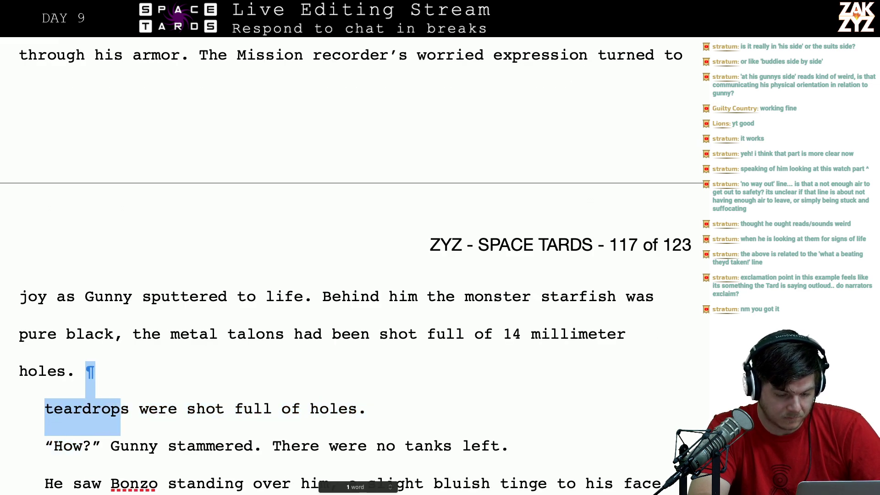
key(shift+Right)
key(shift+Right)
key(shift+Right)
key(shift+Right)
key(shift+Right)
key(shift+Right)
key(shift+Right)
key(shift+Right)
key(shift+Right)
key(shift+Right)
key(shift+Right)
key(shift+Right)
key(shift+Right)
key(shift+Right)
key(shift+Right)
key(shift+Right)
key(shift+Right)
key(shift+Right)
key(shift+Right)
key(shift+Right)
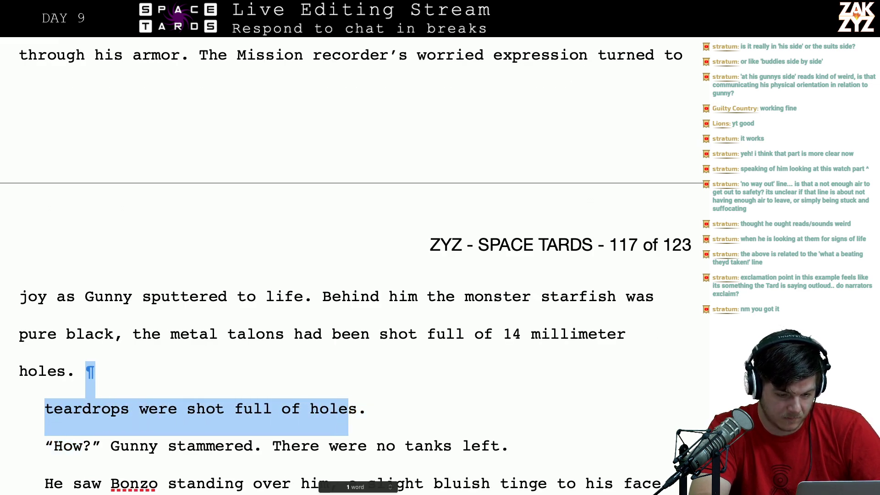
key(shift+Right)
key(shift+Right)
key(BackSpace)
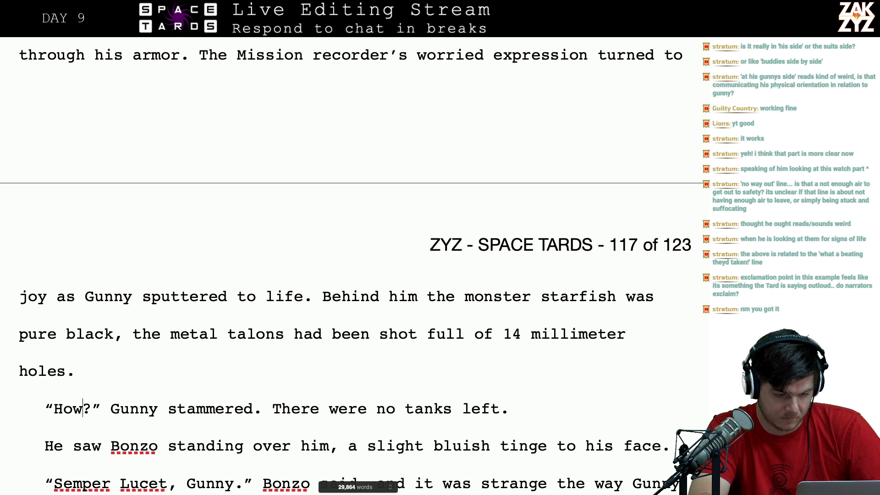
- Replace the period after "Gunny stammered" with ", wondering how he was breathing."
key(Right)
key(Right)
key(Right)
key(Right)
key(Right)
key(Right)
key(Right)
key(Right)
key(Right)
key(Right)
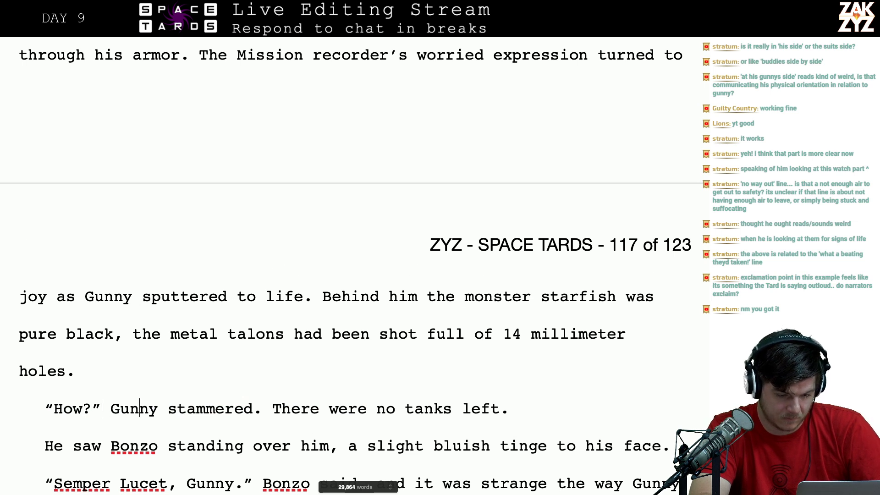
key(BackSpace)
text(, wondering ho)
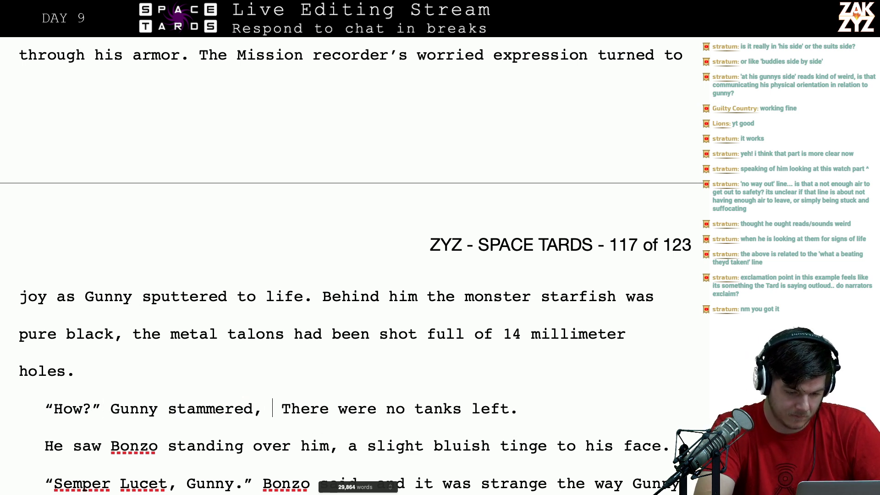
text(w he was breath)
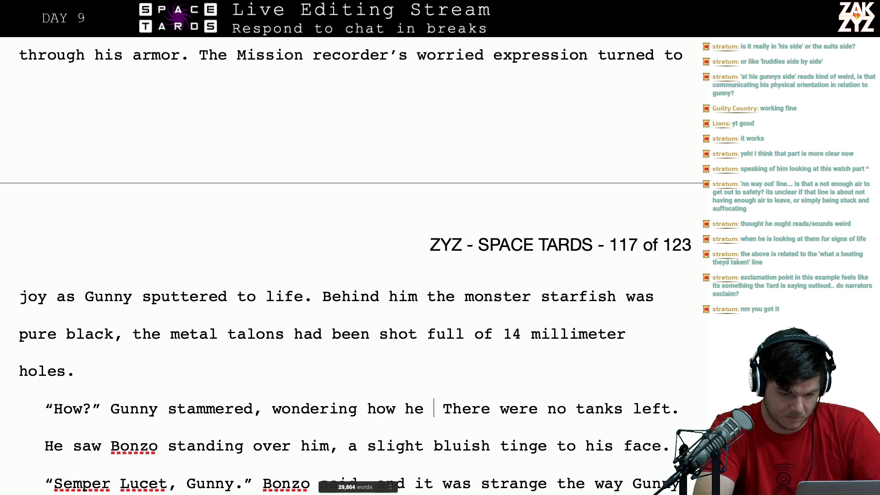
text(ing.)
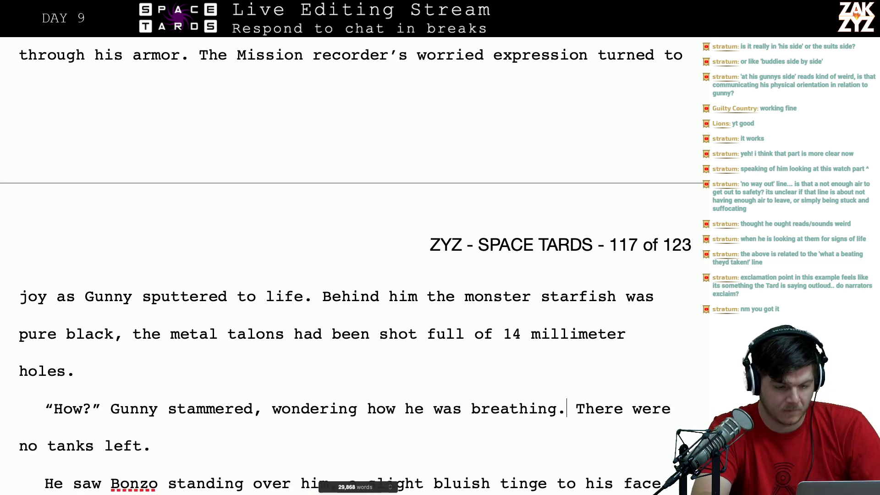
- Insert "oxygen" before "tanks left" in the sentence following Gunny's stammered question
key(Up)
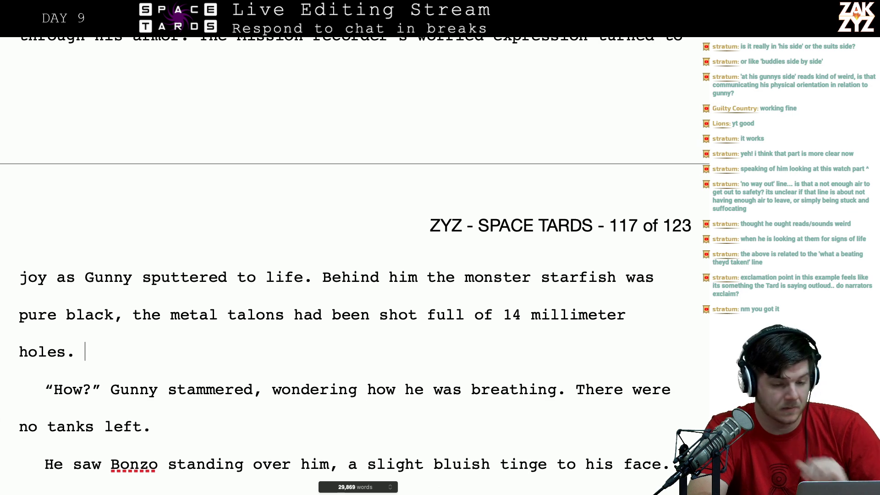
scroll(354, 266, up, 4)
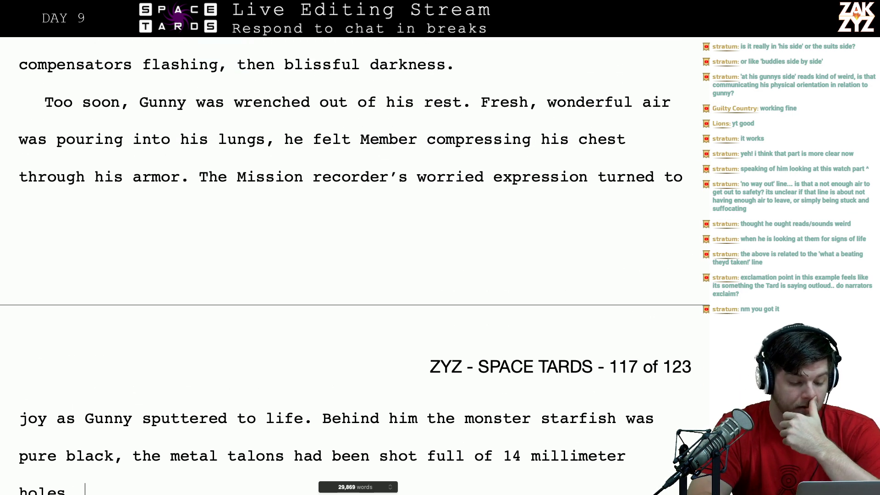
scroll(354, 266, down, 6)
scroll(133, 393, down, 5)
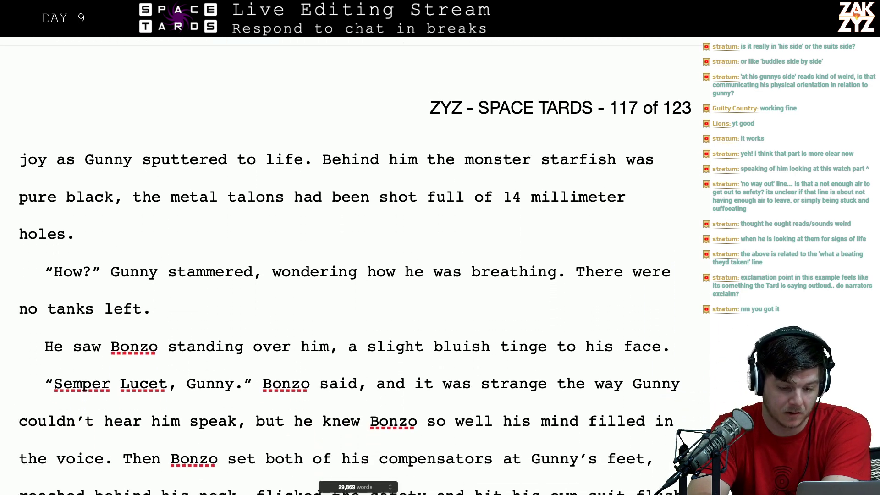
scroll(224, 238, down, 3)
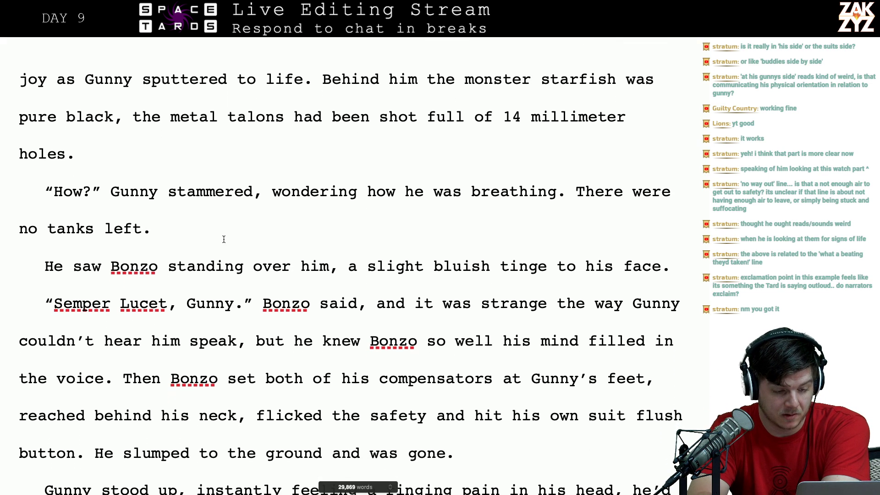
key(BackSpace)
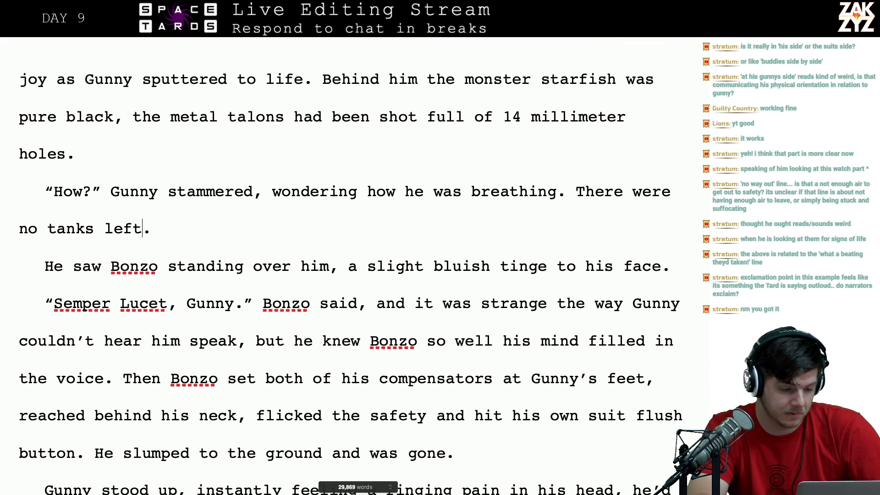
text(air)
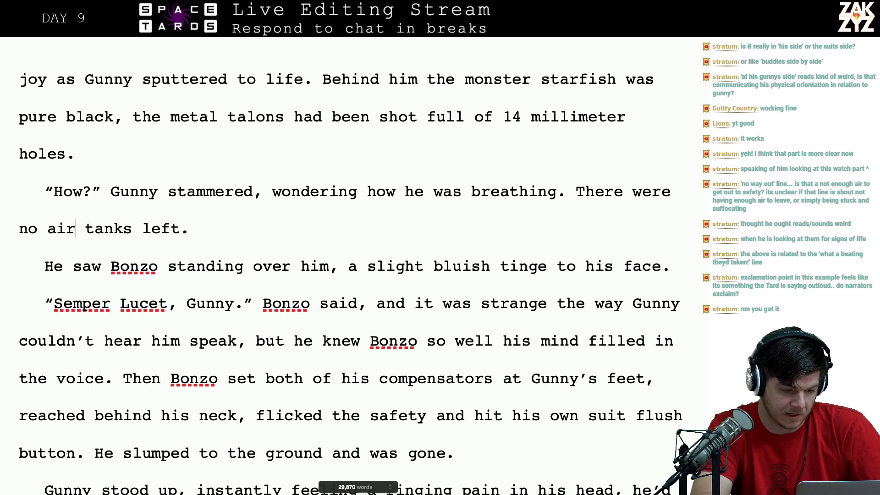
key(ctrl+BackSpace)
text(oxygent)
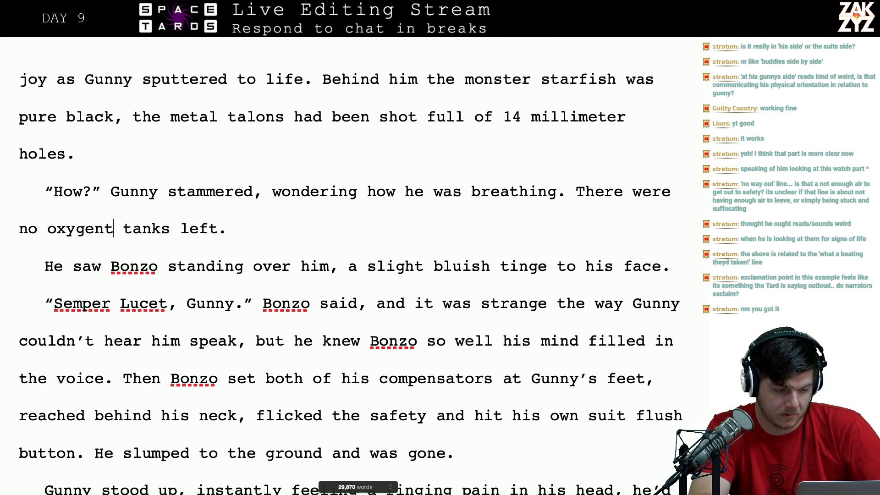
key(BackSpace)
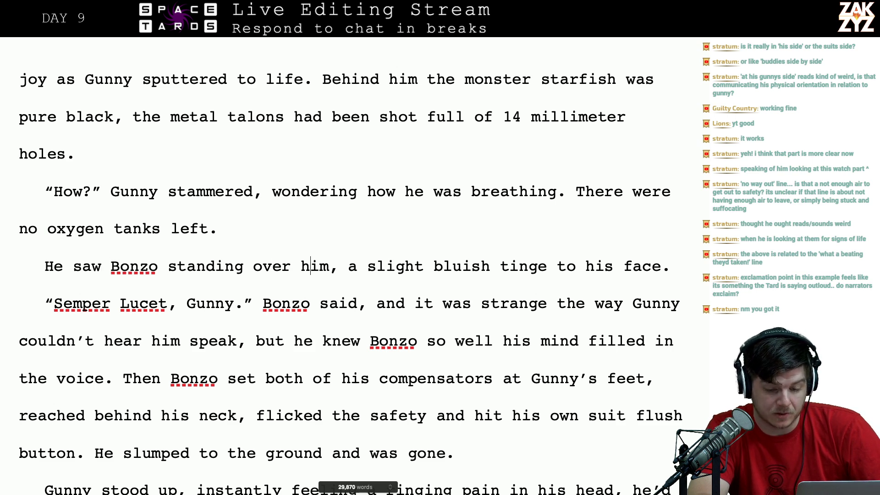
- Read through the "Semper Lucet" paragraph, checking the wording about Gunny being unable to hear Bonzo speak
scroll(169, 230, down, 5)
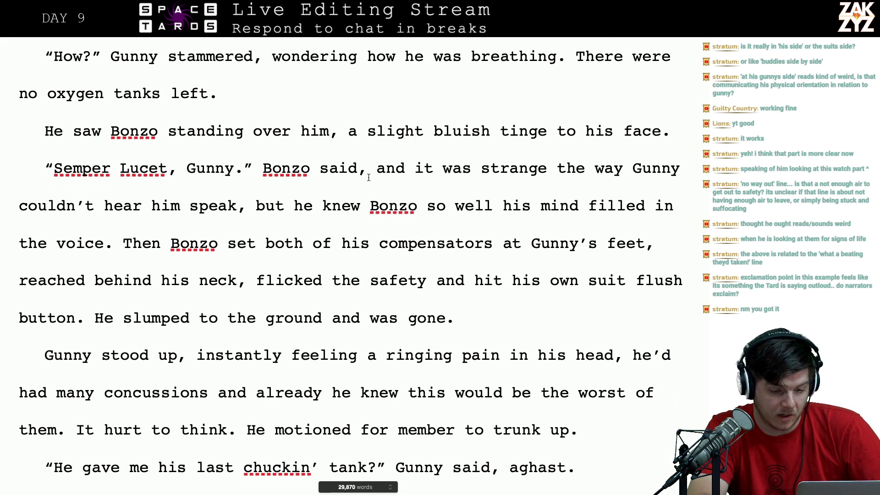
key(Right)
key(Right)
key(Right)
key(Right)
key(Right)
key(Right)
key(Right)
key(Right)
key(Right)
key(Right)
key(Right)
key(Right)
key(Right)
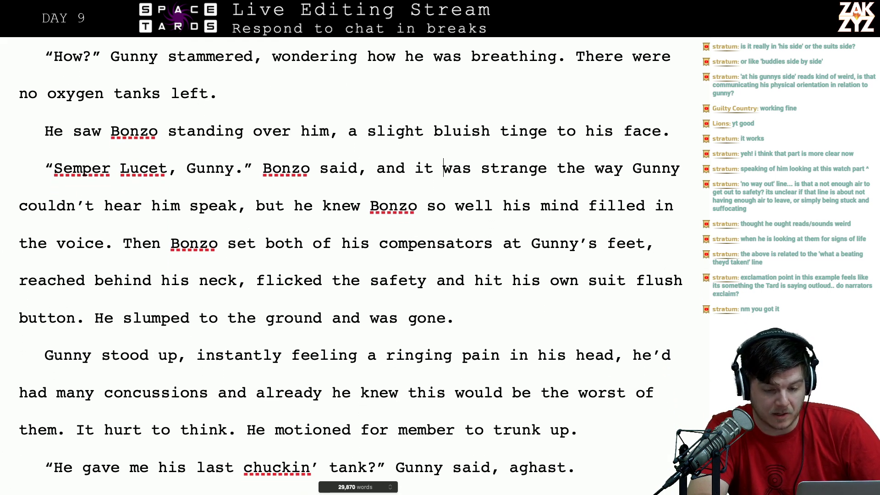
key(Right)
key(Right)
key(Right)
key(Right)
key(Right)
key(Right)
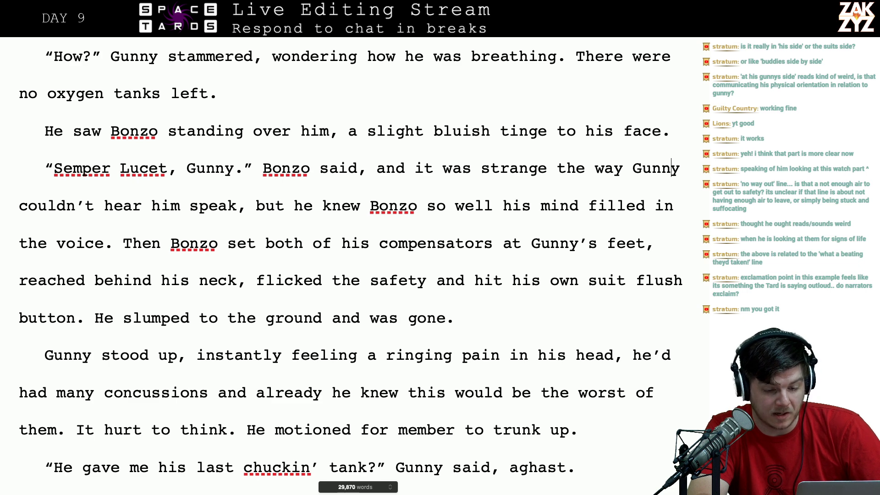
key(Right)
key(Right)
scroll(100, 197, down, 3)
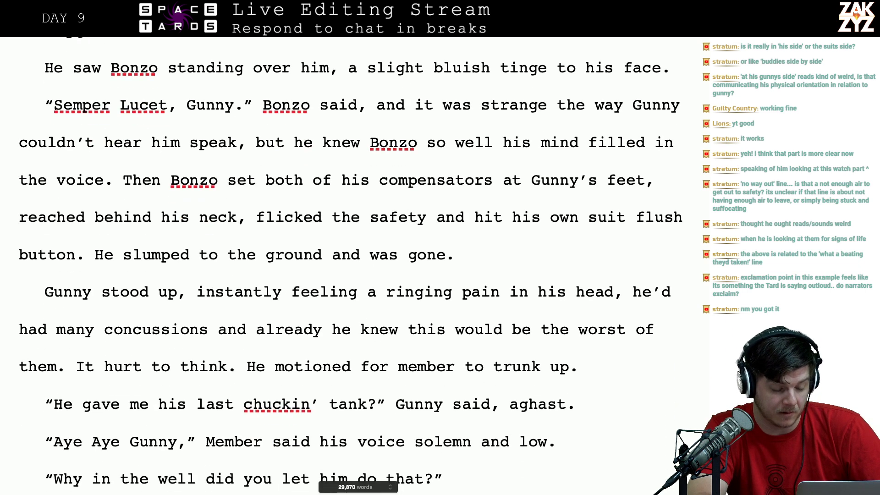
key(Right)
key(Right)
key(Right)
- End the sentence after "Bonzo said" with a period and move the old continuation down, leaving a blank line between
click(100, 197)
key(Left)
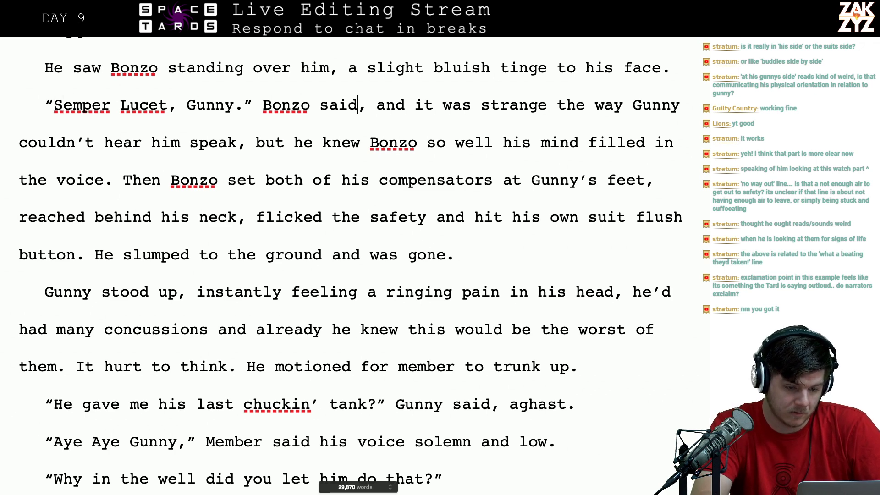
key(Delete)
text(.)
key(Return)
key(Return)
key(Up)
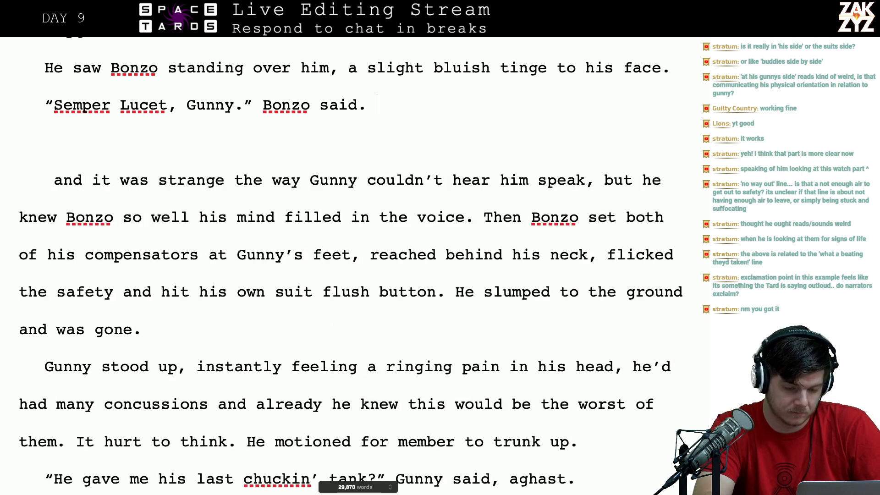
- Add after "Bonzo said.": "Gunny couldn't hear him speak, but he knew the pilot so well his mind filled in the sound of his voice."
text(Gunny couldn't )
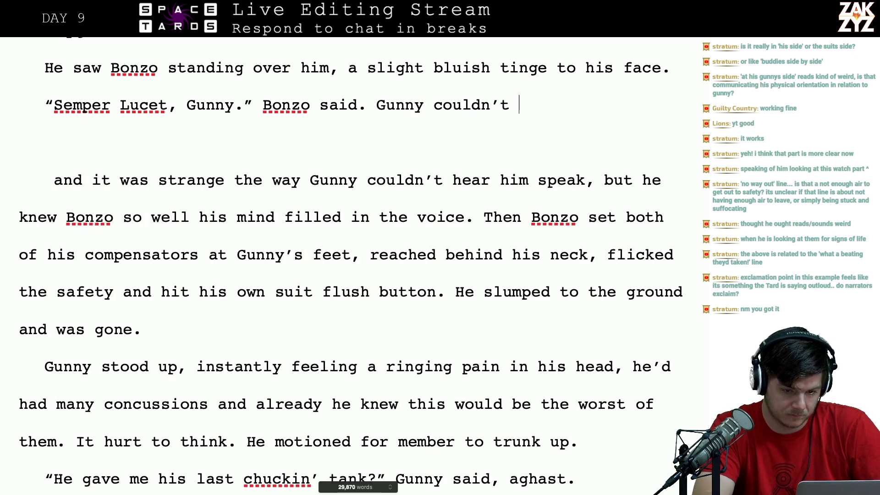
text(hear him speak, b)
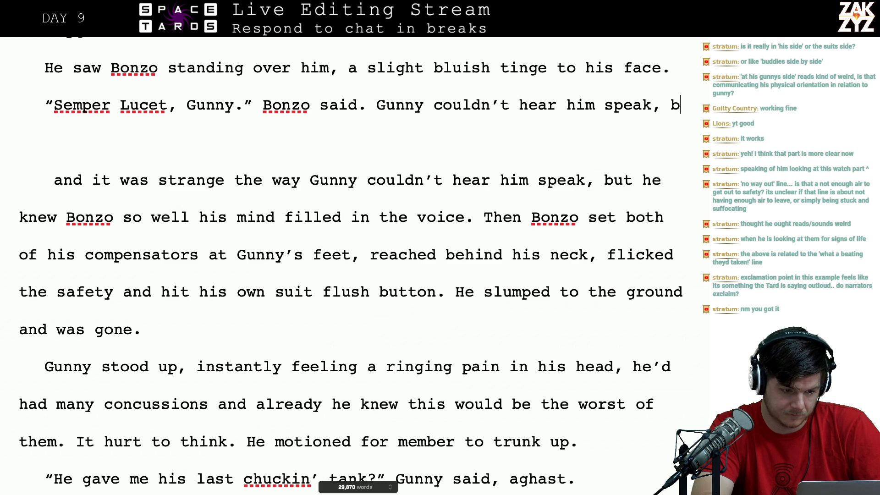
text(ut he knew the pi)
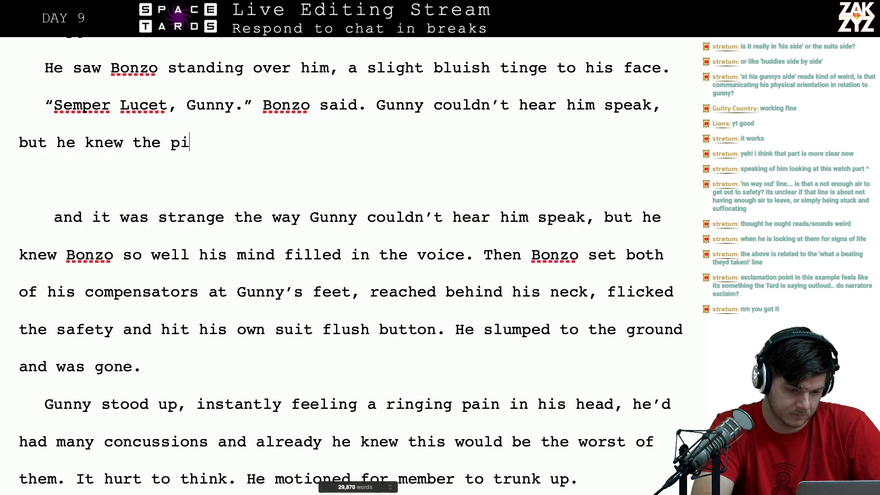
text(lot so well his)
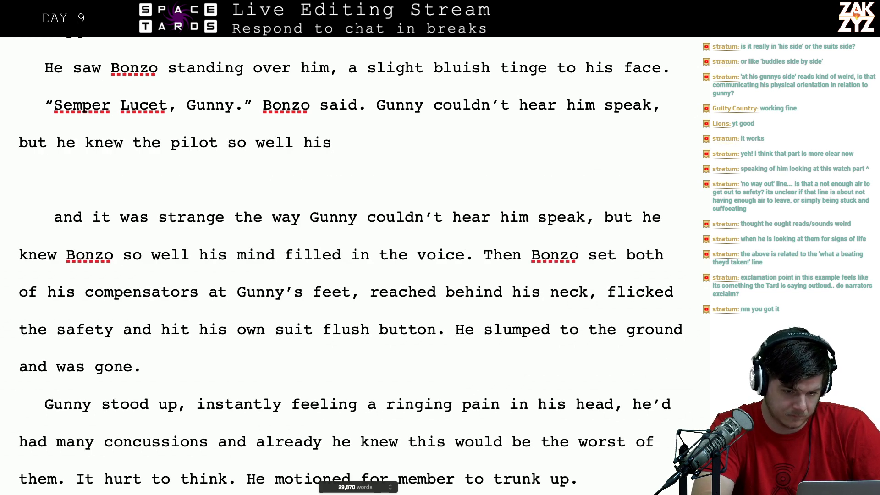
text( mind filled in the)
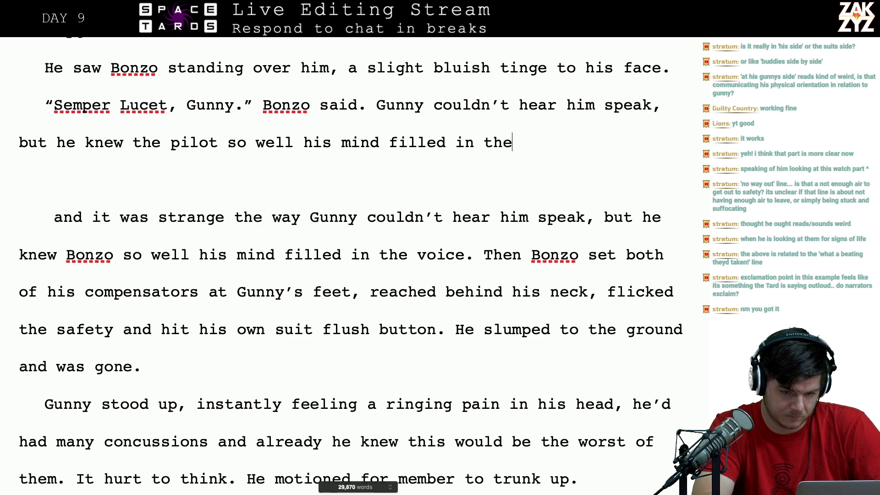
text( sound of his voic)
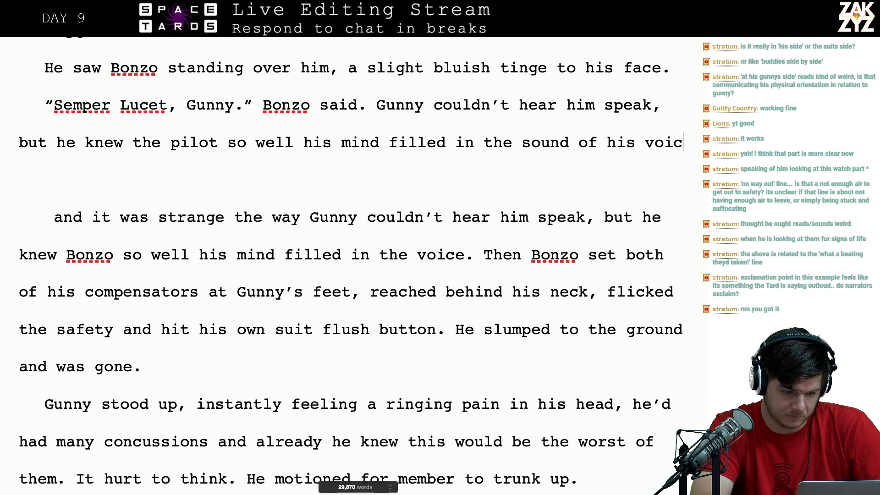
text(e.)
- Delete the old wording from "and it was strange" through "Then", together with the blank line, so a paragraph starts at "Bonzo set both"
key(shift+Down)
key(shift+Down)
key(shift+Down)
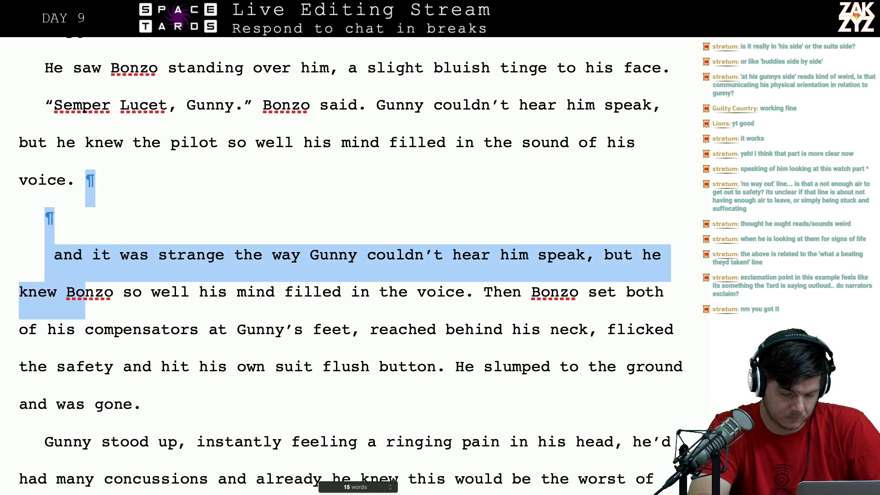
key(shift+Right)
key(shift+Right)
key(shift+Right)
key(shift+Right)
key(shift+Right)
key(shift+Right)
key(shift+Right)
key(shift+Right)
key(shift+Right)
key(shift+Right)
key(shift+Right)
key(shift+Right)
key(shift+Right)
key(shift+Right)
key(shift+Right)
key(shift+Right)
key(shift+Right)
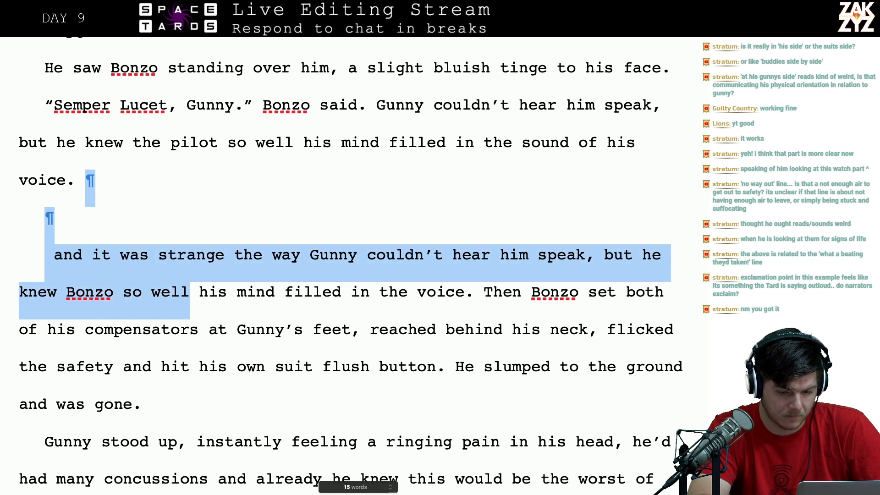
key(shift+Right)
key(shift+Right)
key(shift+Right)
key(shift+Right)
key(shift+Right)
key(shift+Right)
key(shift+Right)
key(shift+Right)
key(shift+Right)
key(shift+Right)
key(shift+Right)
key(shift+Right)
key(shift+Right)
key(shift+Right)
key(shift+Right)
key(shift+Right)
key(shift+Right)
key(shift+Right)
key(shift+Right)
key(shift+Right)
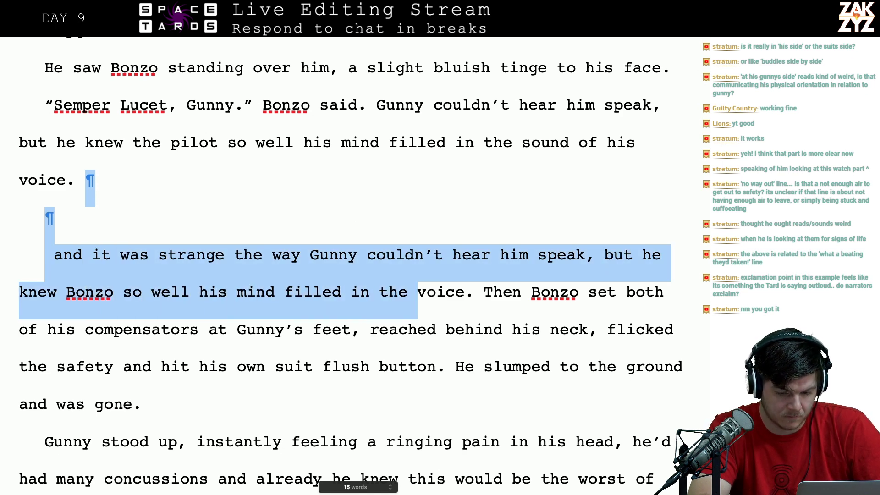
key(shift+Right)
key(shift+Right)
key(shift+Right)
key(shift+Right)
key(shift+Right)
key(shift+Right)
key(BackSpace)
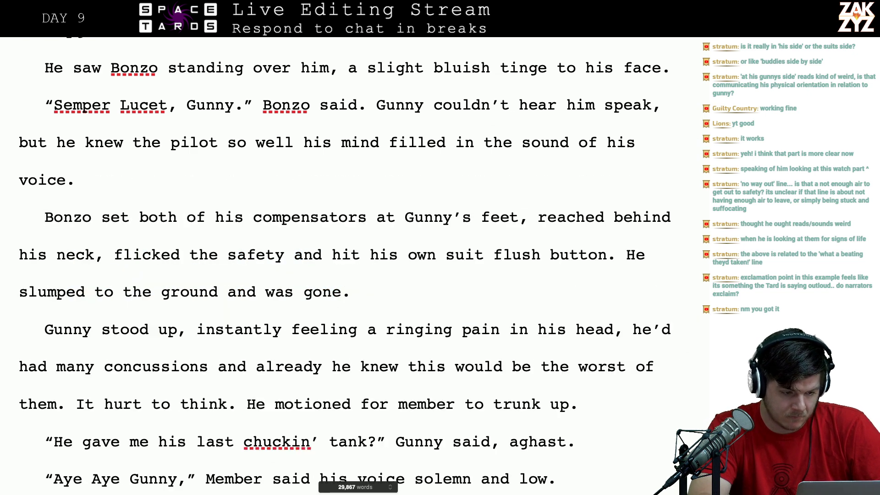
- Start a new paragraph above "Bonzo set both" reading "Bonzo saluted, then reached behind his neck,"
key(Right)
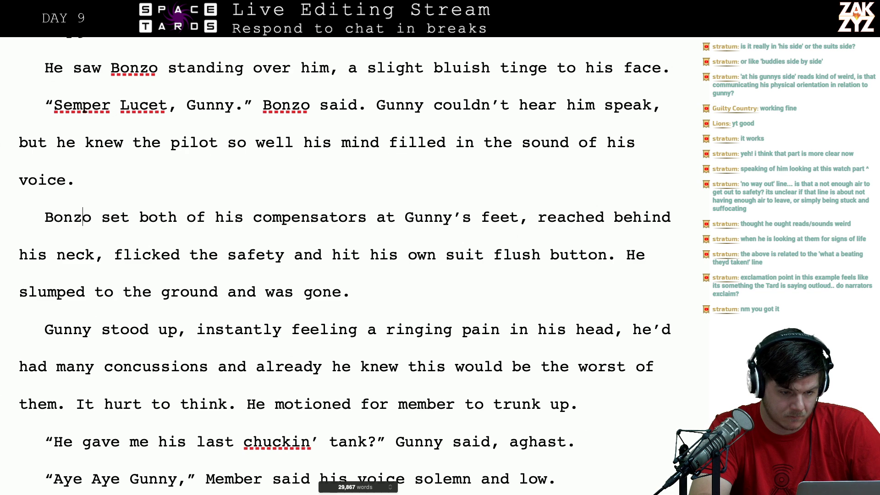
key(Up)
key(Return)
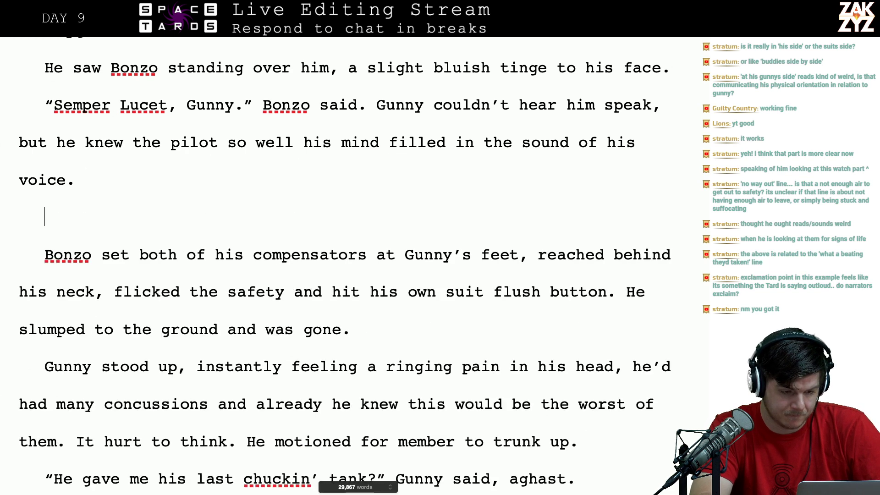
text(Bons)
key(BackSpace)
text(zo)
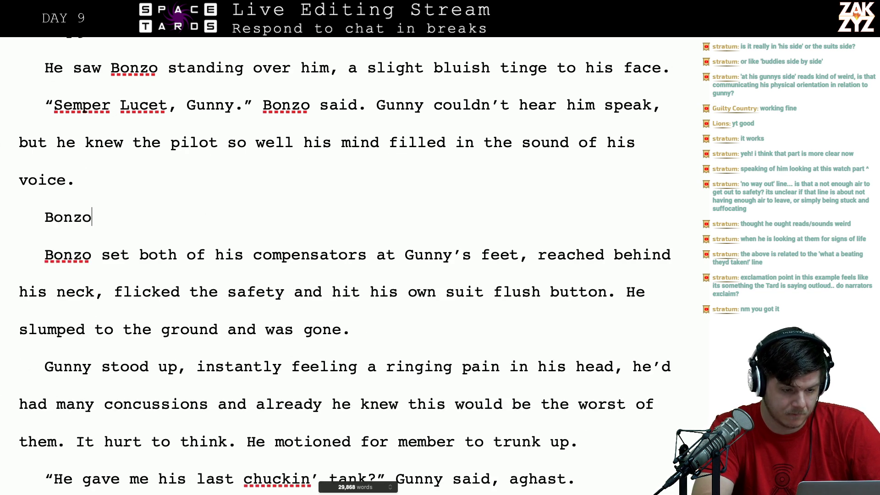
text( saluted,)
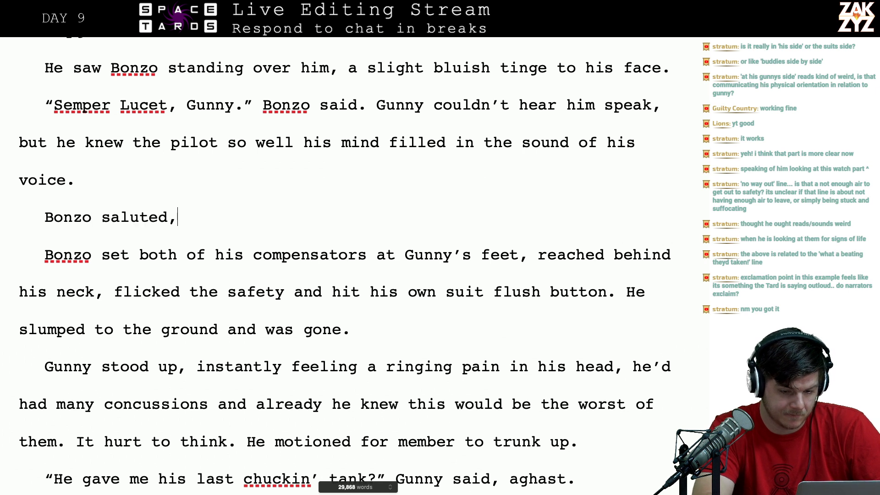
text( then rea)
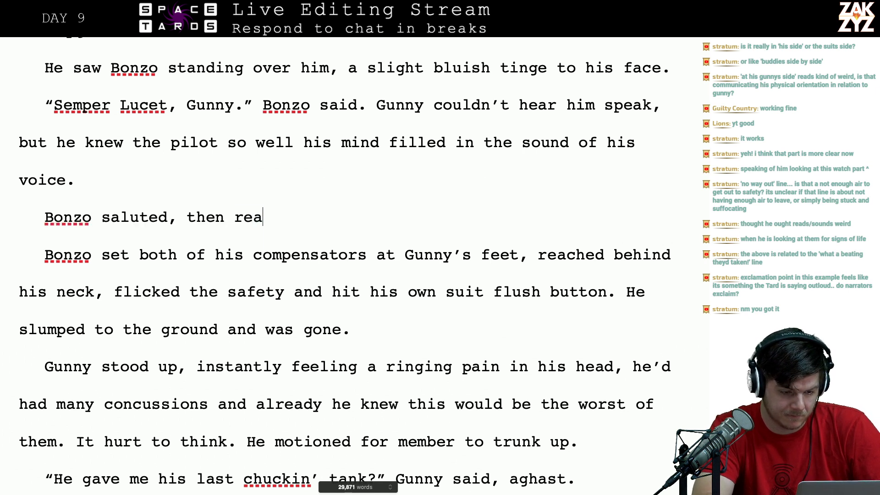
text(ched behind his)
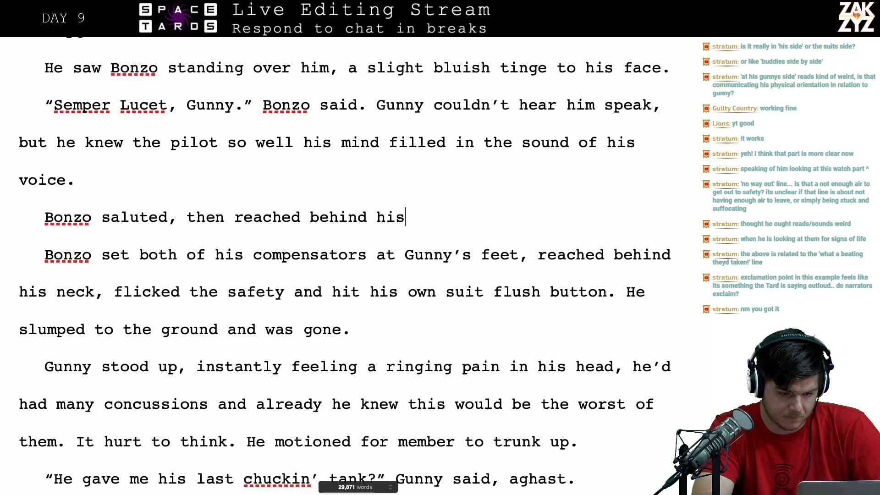
text( neck,)
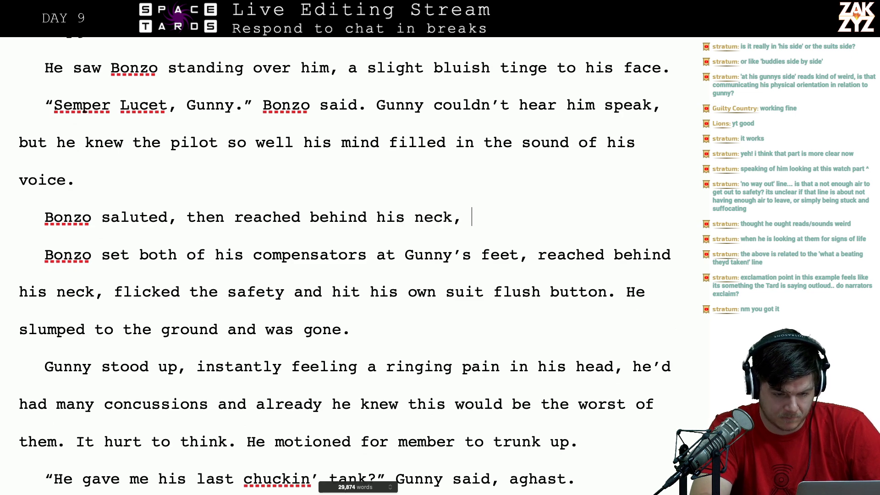
- Delete the old text from "Bonzo set both of his compensators" to "his neck," so the new sentence runs into "flicked the safety"
key(shift+Down)
key(shift+Down)
key(shift+Left)
key(shift+Left)
key(shift+Left)
key(shift+Left)
key(shift+Left)
key(shift+Left)
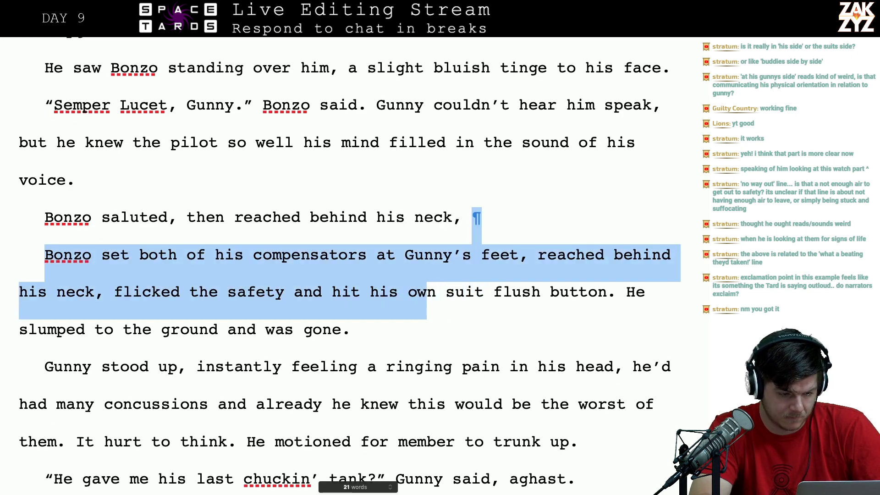
key(shift+Left)
key(shift+Left)
key(shift+Left)
key(shift+Left)
key(shift+Left)
key(shift+Left)
key(shift+Left)
key(shift+Left)
key(shift+Left)
key(shift+Left)
key(shift+Left)
key(shift+Left)
key(shift+Left)
key(shift+Left)
key(shift+Left)
key(shift+Left)
key(shift+Left)
key(shift+Left)
key(shift+Left)
key(shift+Left)
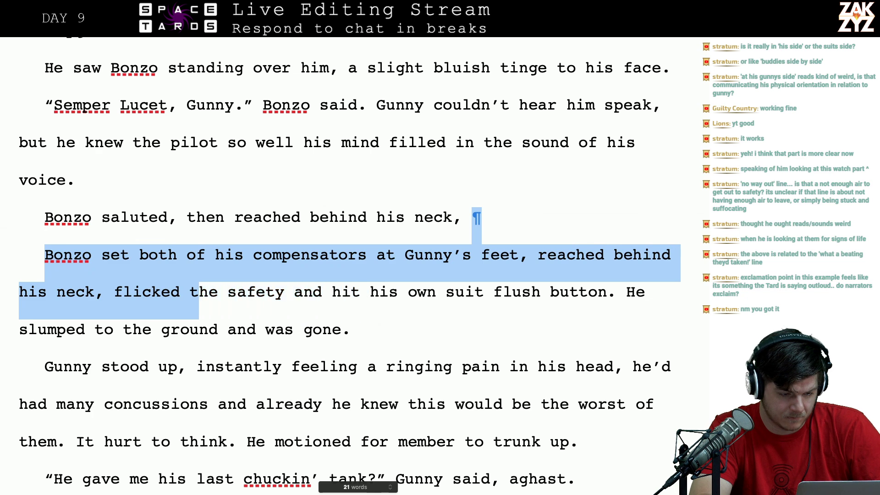
key(shift+Left)
key(shift+Left)
key(shift+Left)
key(shift+Left)
key(shift+Left)
key(shift+Left)
key(shift+Left)
key(shift+Left)
key(shift+Left)
key(shift+Left)
key(BackSpace)
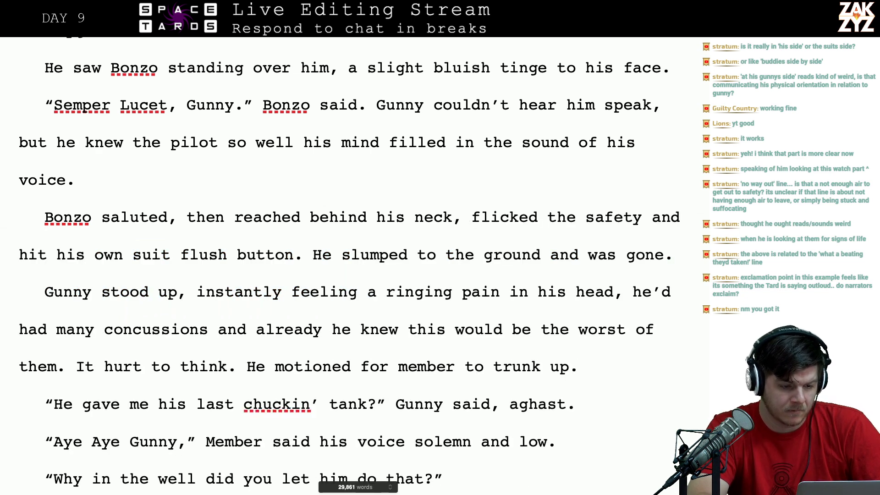
- Replace the period after "Gunny" inside the "Semper Lucet" quote with a comma
scroll(138, 159, up, 3)
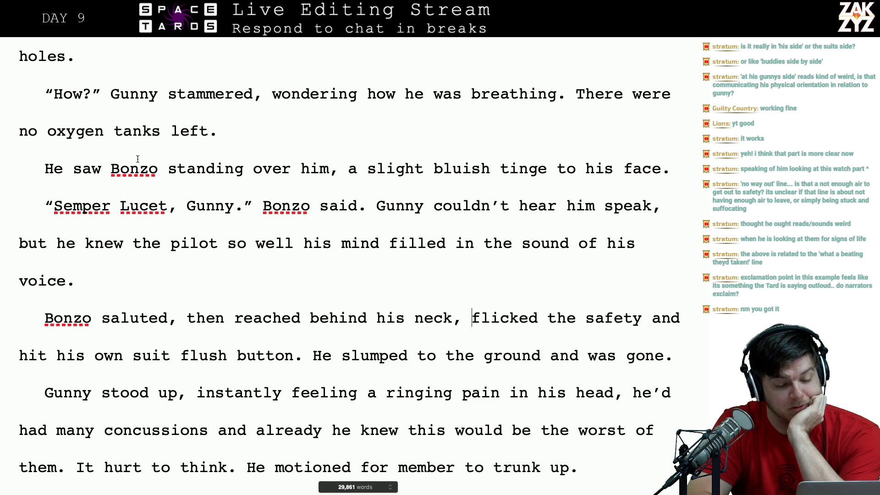
scroll(138, 158, down, 1)
click(243, 188)
key(BackSpace)
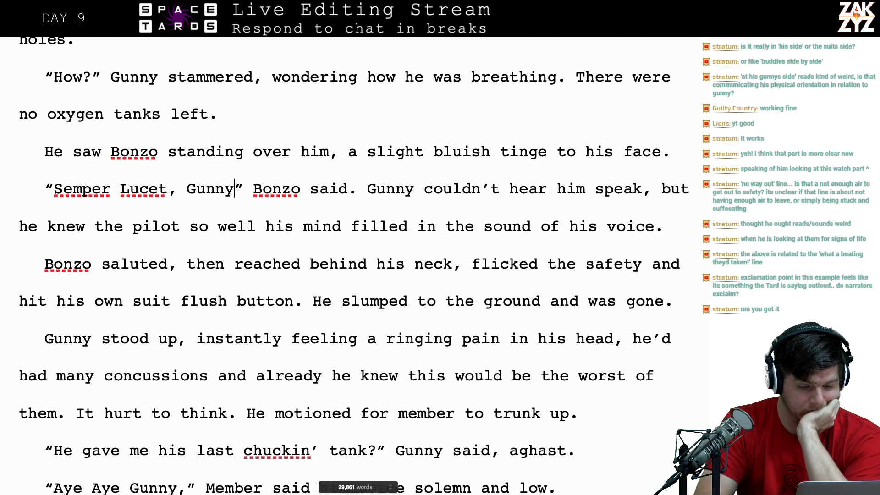
text(.)
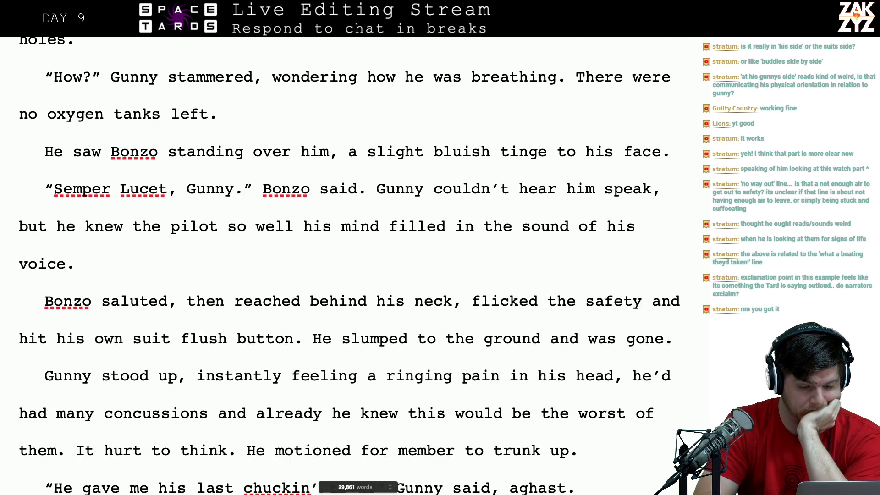
key(shift+Right)
key(shift+Right)
key(shift+Right)
key(shift+Right)
key(shift+Right)
key(shift+Right)
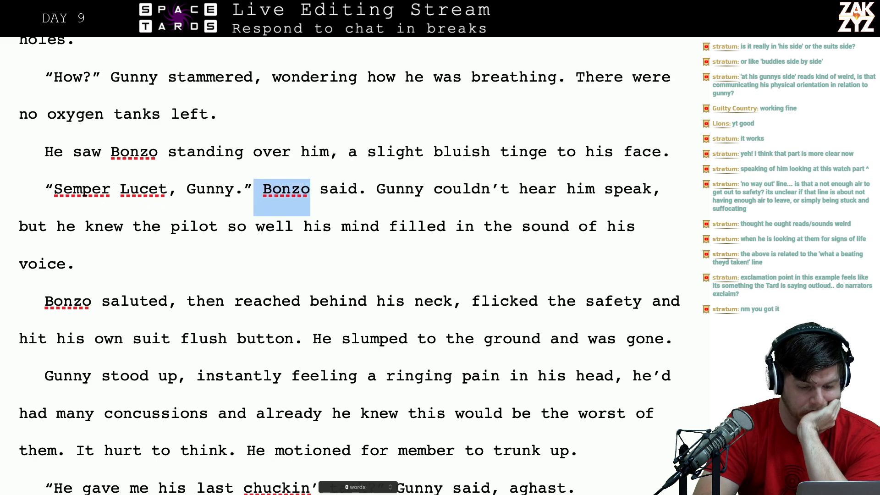
key(Left)
text(,)
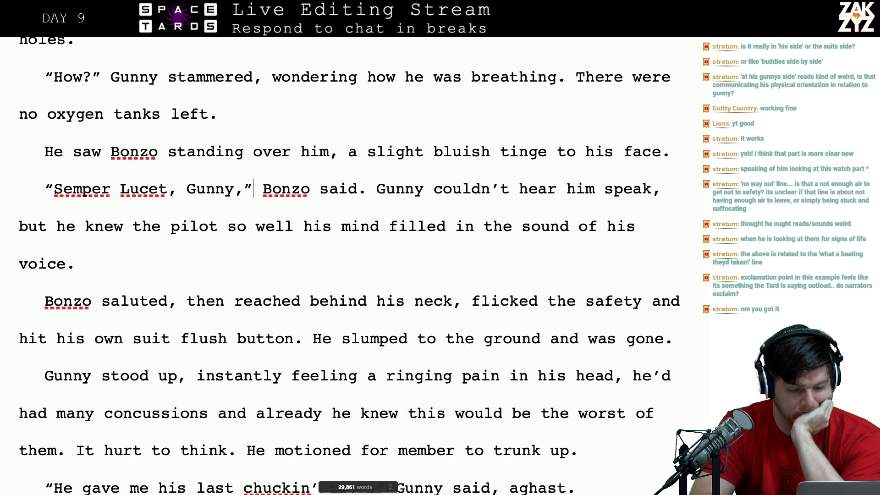
- End the sentence after "ringing pain in his head" with a period and begin a new sentence with "He"
key(Down)
key(Down)
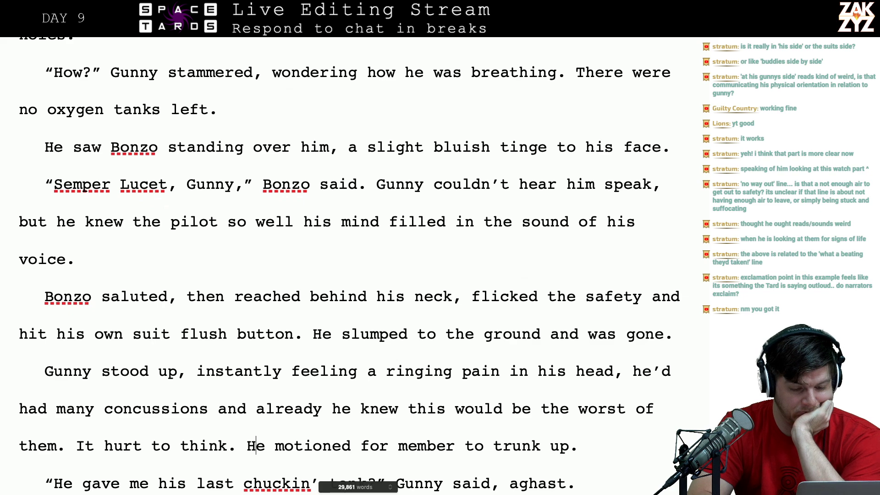
scroll(350, 265, down, 5)
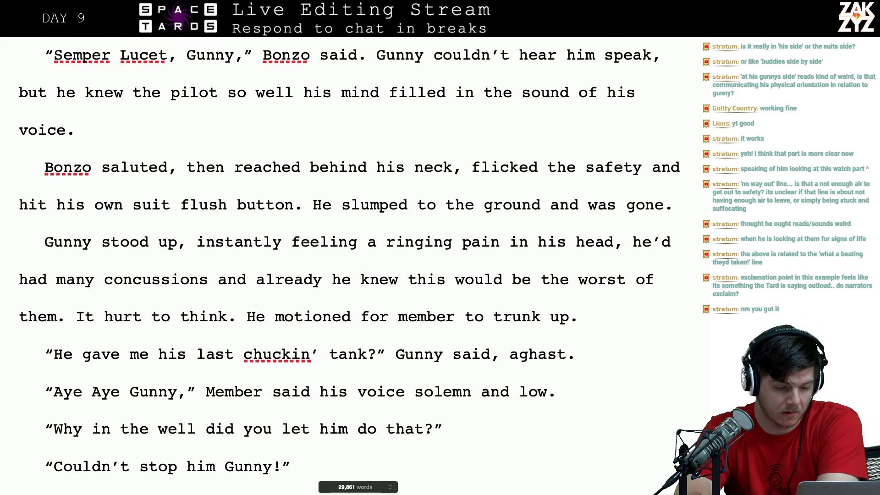
scroll(376, 188, down, 1)
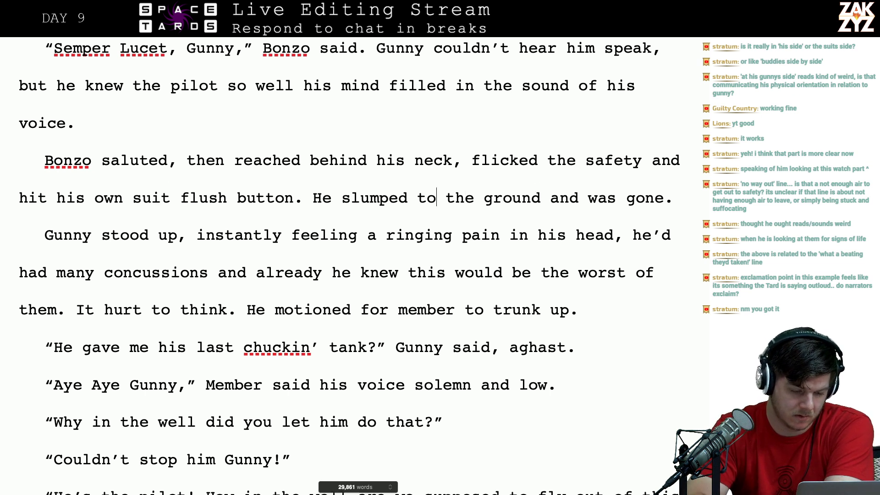
key(Left)
key(Left)
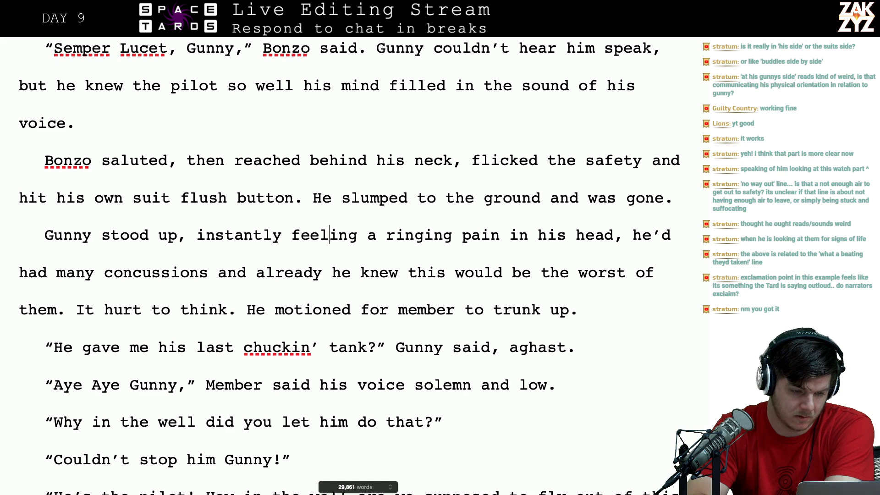
scroll(341, 273, down, 3)
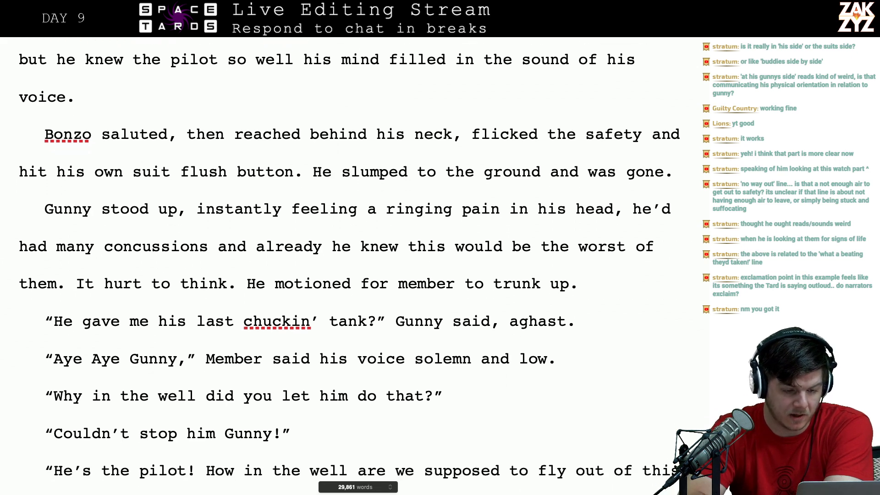
click(282, 224)
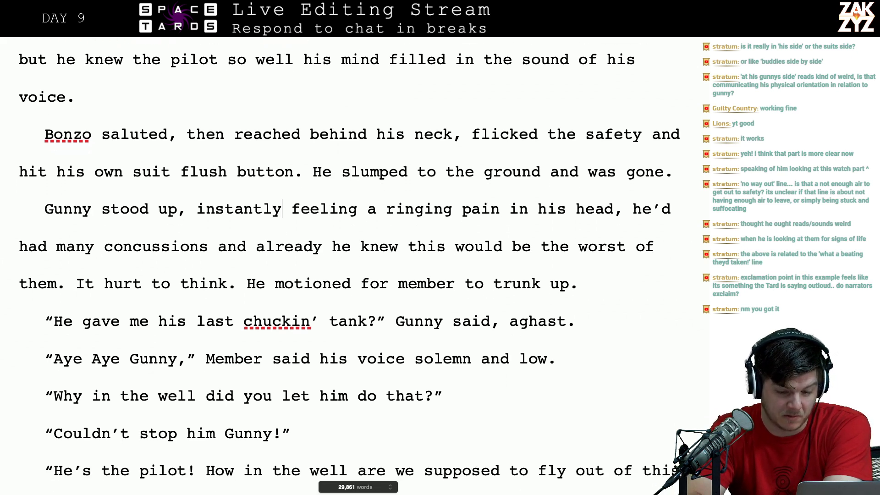
key(Right)
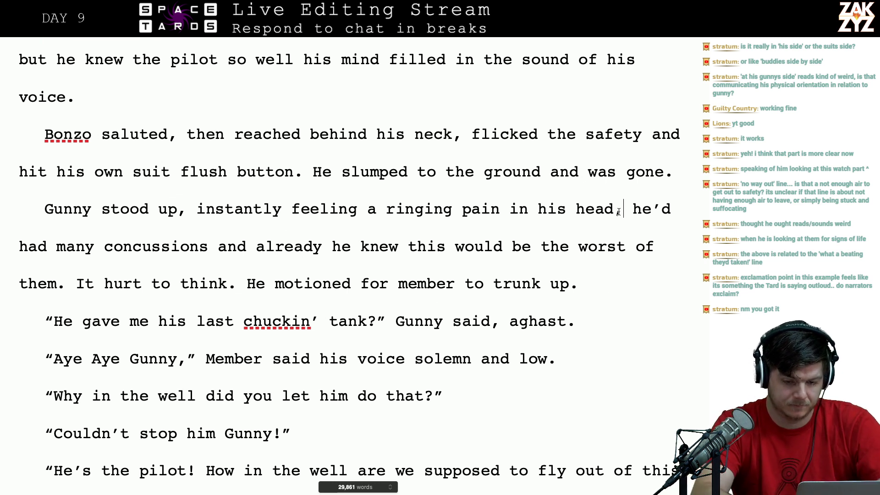
key(BackSpace)
text(. T)
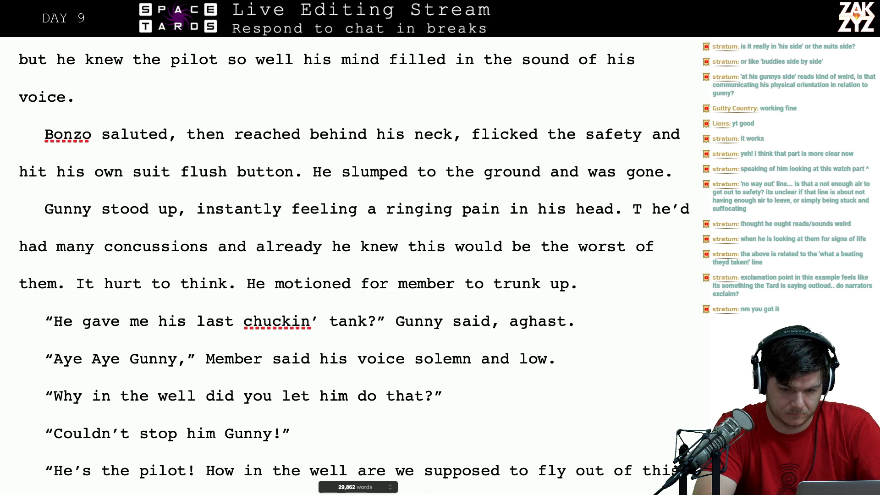
key(BackSpace)
text(He)
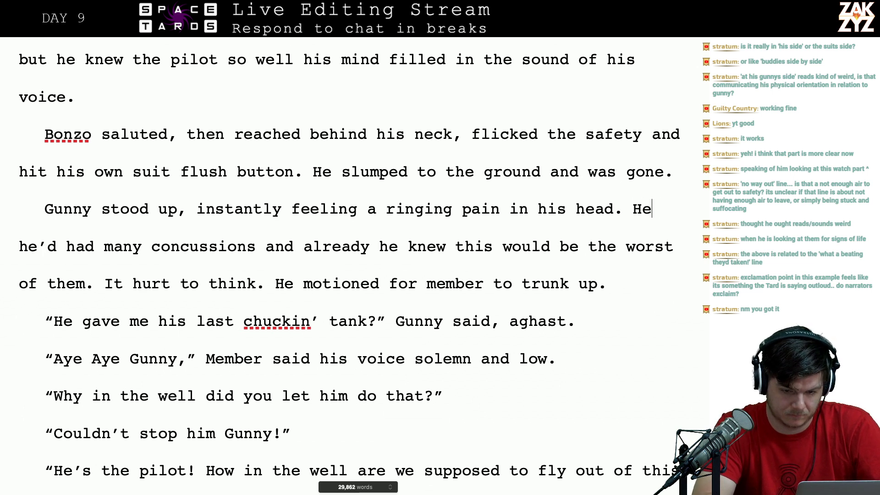
- Continue the new sentence so it reads "He knew it was a serious concussion."
text( had a con)
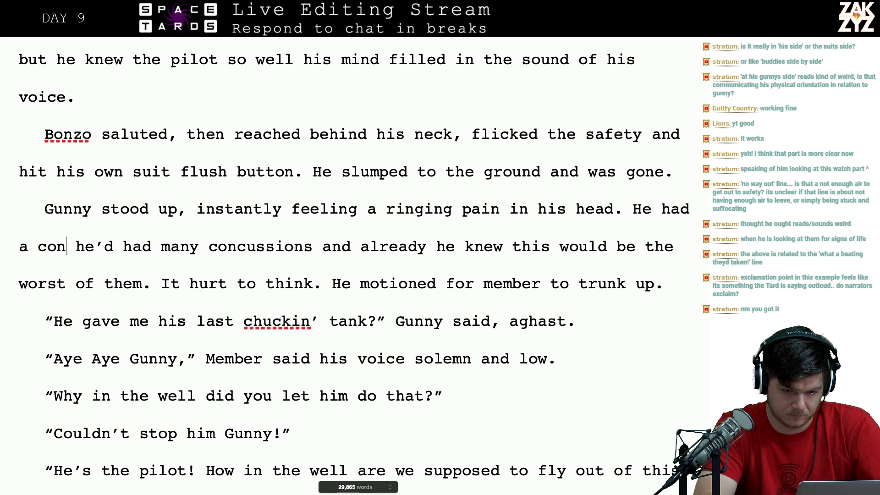
key(BackSpace)
key(BackSpace)
key(BackSpace)
key(BackSpace)
key(BackSpace)
key(BackSpace)
key(BackSpace)
key(BackSpace)
key(BackSpace)
text(knew )
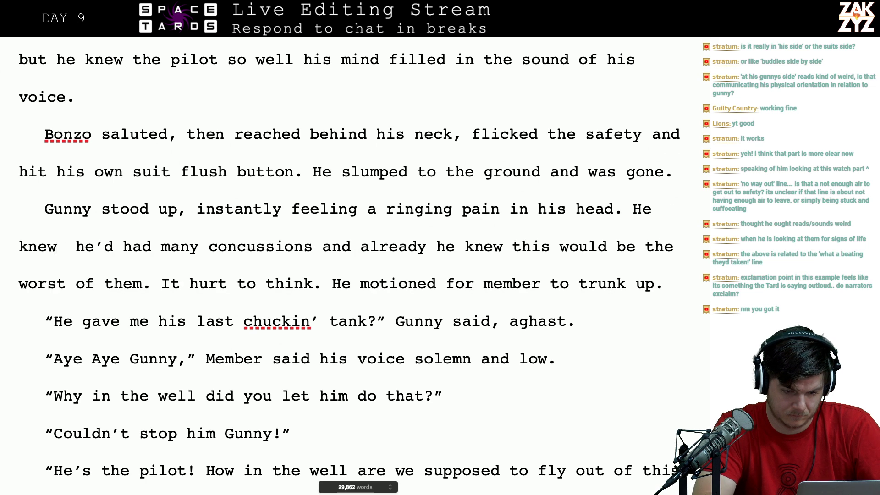
text(it was a serious c)
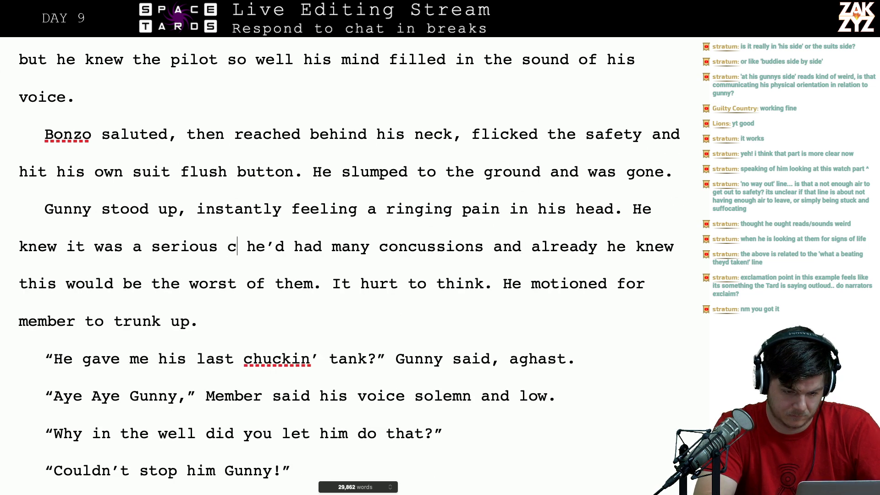
text(oncussion,)
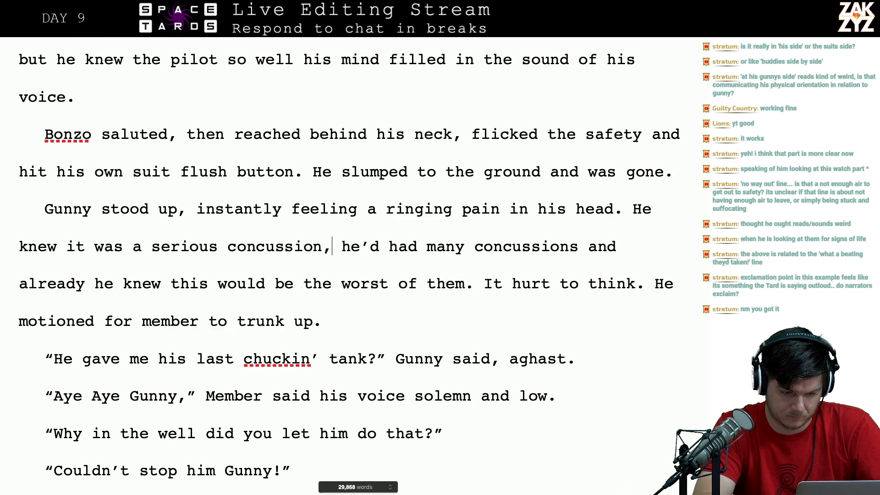
key(BackSpace)
key(BackSpace)
text(.)
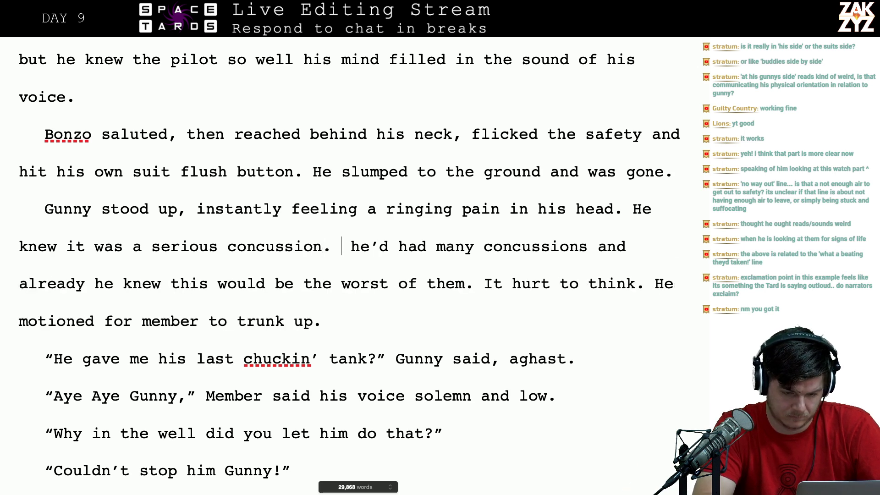
- Delete the old wording "he'd had many concussions" through "the worst of them." and put a comma after "serious concussion"
key(shift+Down)
key(shift+Right)
key(shift+Right)
key(shift+Right)
key(shift+Right)
key(shift+Right)
key(shift+Right)
key(shift+Right)
key(shift+Right)
key(shift+Right)
key(shift+Right)
key(shift+Right)
key(shift+Right)
key(shift+Right)
key(shift+Right)
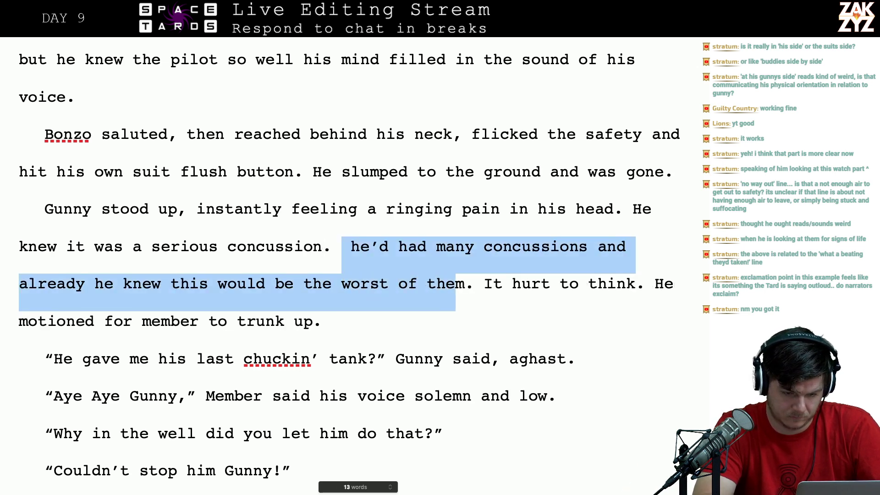
key(shift+Right)
key(BackSpace)
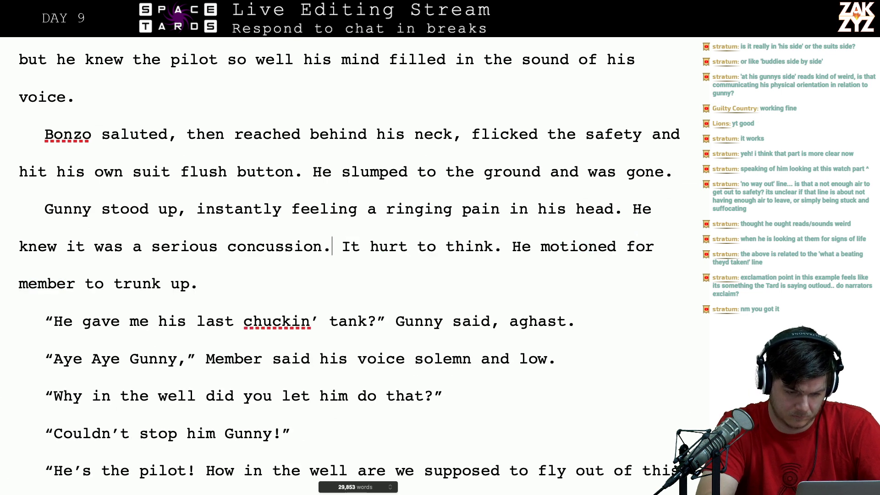
key(BackSpace)
text(, jus)
key(BackSpace)
key(BackSpace)
key(BackSpace)
key(BackSpace)
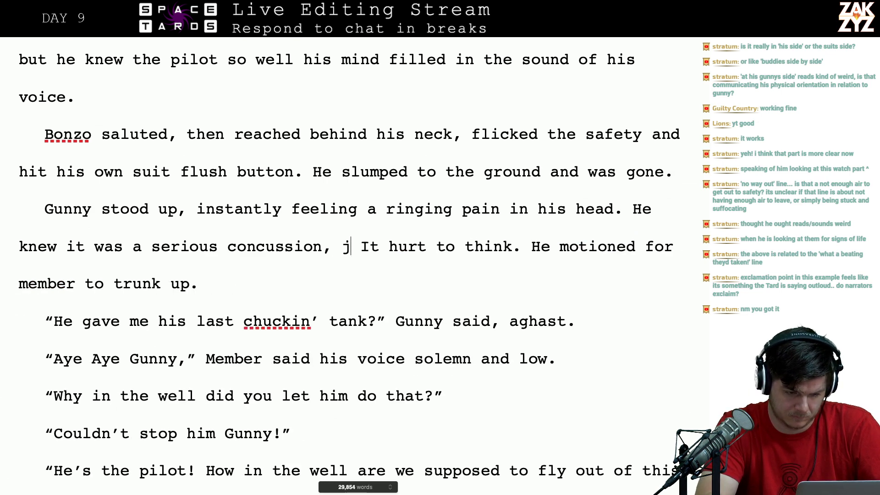
key(BackSpace)
key(BackSpace)
text(thinking felt)
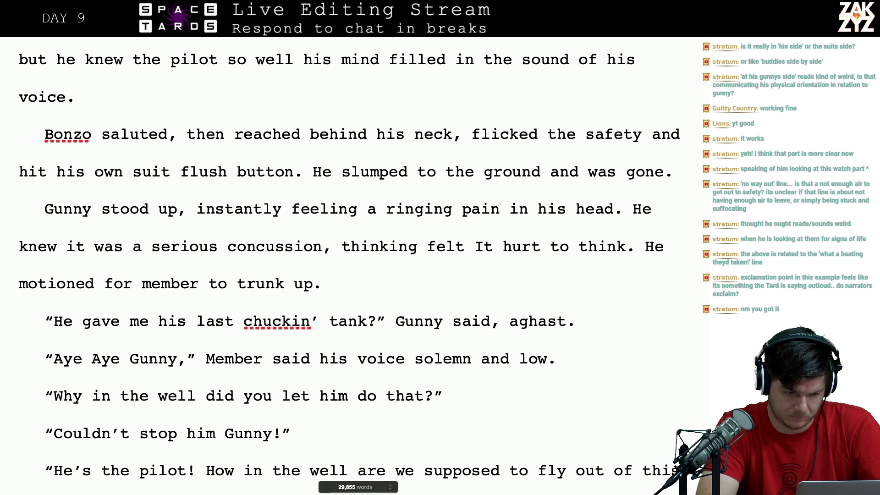
key(BackSpace)
key(BackSpace)
key(BackSpace)
key(BackSpace)
key(BackSpace)
key(BackSpace)
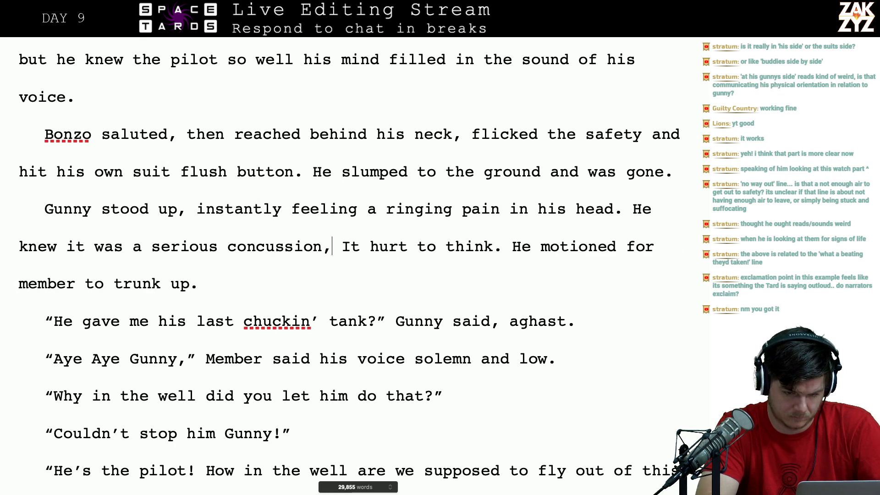
- Insert ", he" after "ringing pain in his head", before the period
click(619, 218)
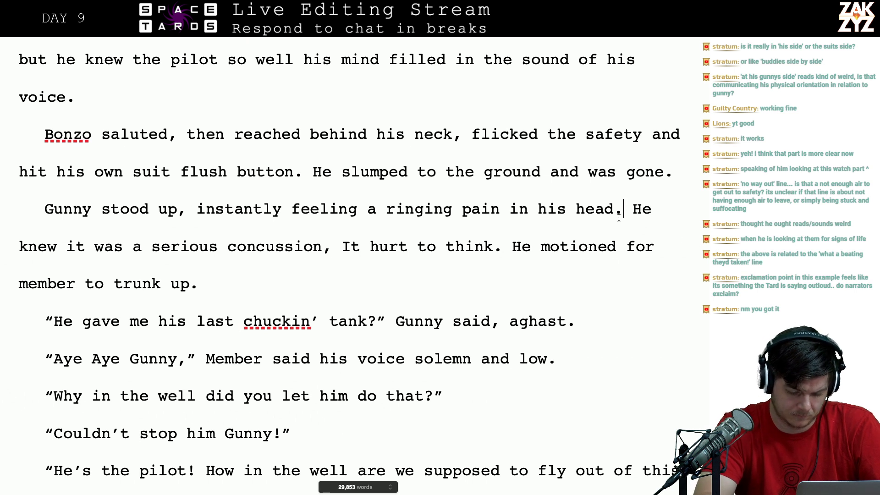
text(, he'd)
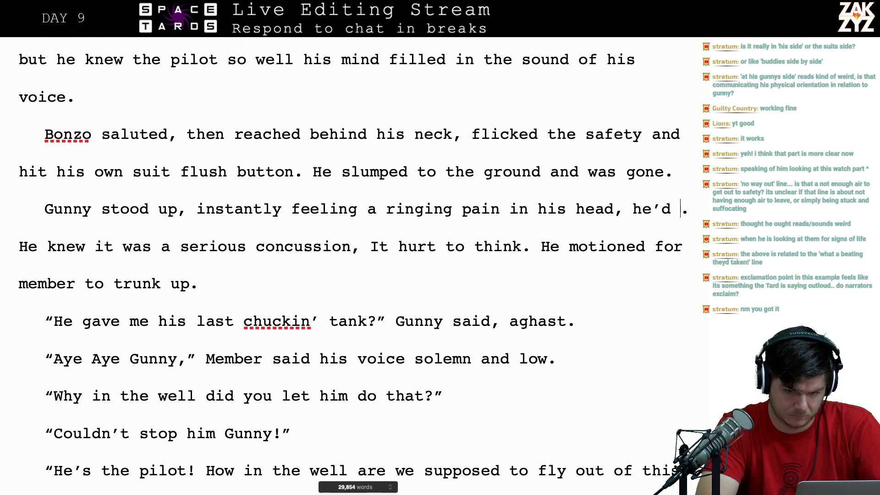
key(BackSpace)
key(BackSpace)
key(BackSpace)
text(recong)
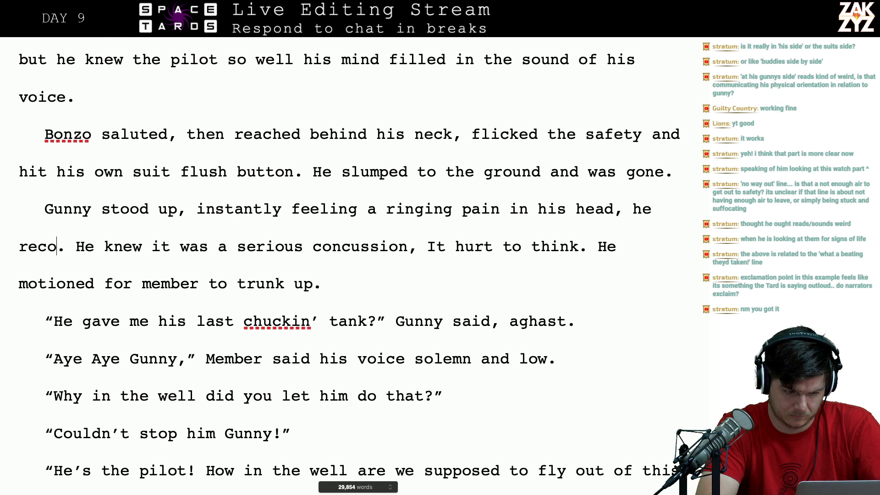
key(BackSpace)
key(BackSpace)
text(gnized the co)
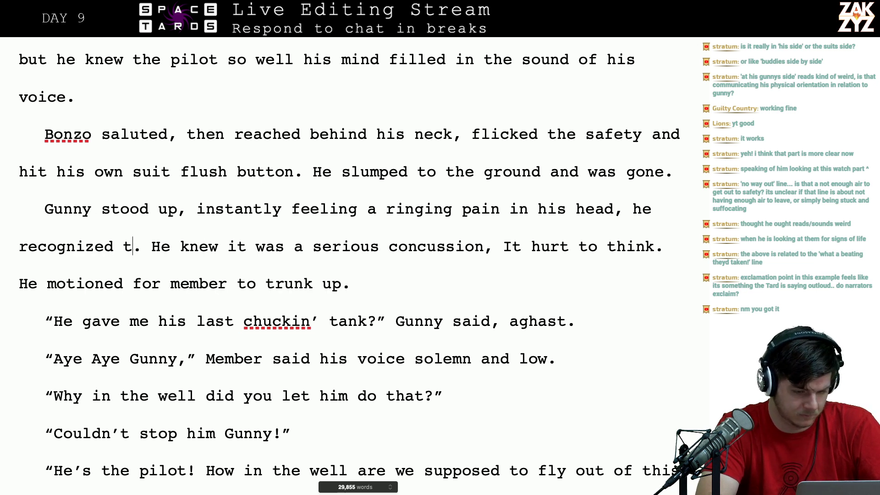
text(ncussi)
key(BackSpace)
key(BackSpace)
key(BackSpace)
key(BackSpace)
key(BackSpace)
key(BackSpace)
key(BackSpace)
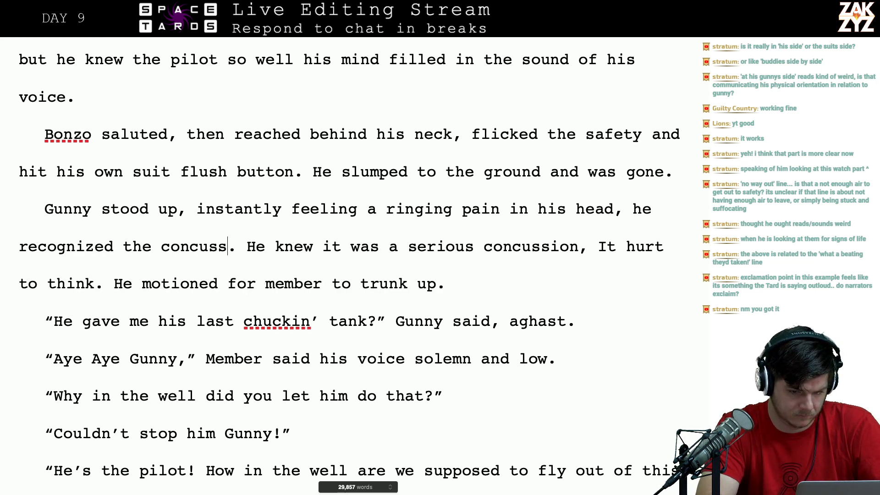
key(BackSpace)
key(BackSpace)
key(BackSpace)
key(BackSpace)
key(BackSpace)
key(BackSpace)
key(BackSpace)
key(BackSpace)
key(BackSpace)
key(BackSpace)
key(BackSpace)
key(BackSpace)
key(BackSpace)
key(BackSpace)
key(BackSpace)
key(BackSpace)
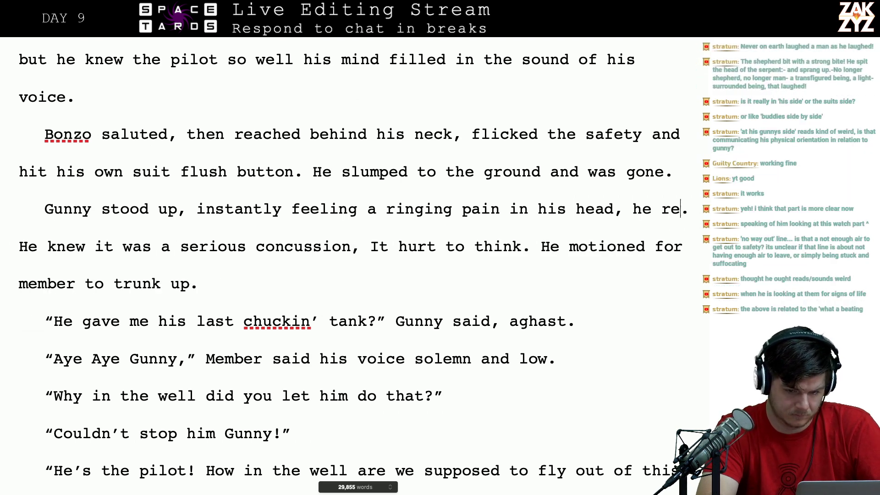
- Continue the clause with "was pretty sure" and move the remaining text of the paragraph below a blank line
text(was pr)
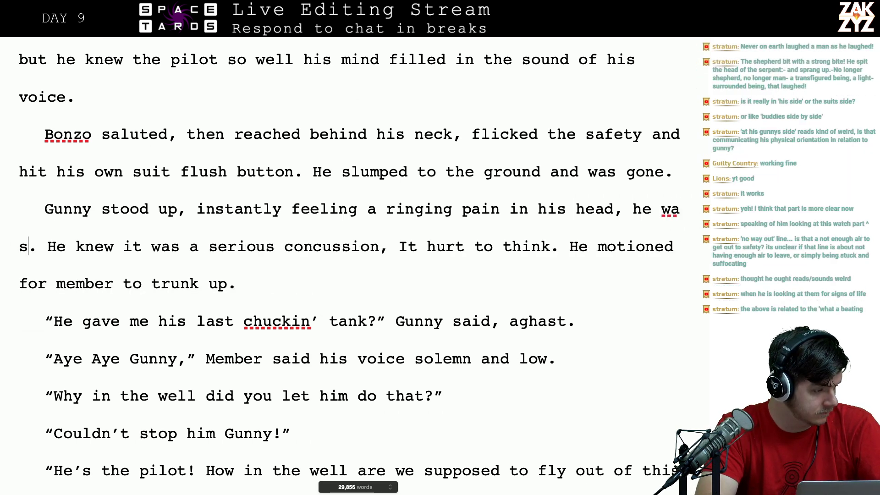
text(etty sure)
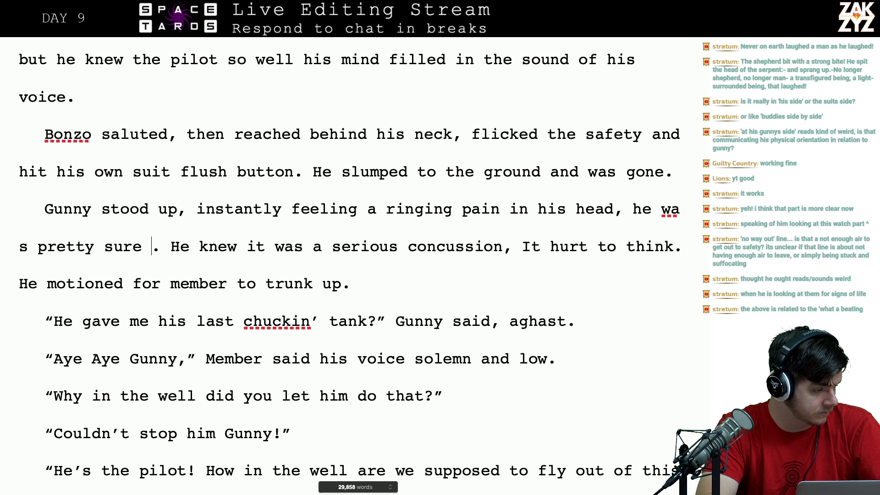
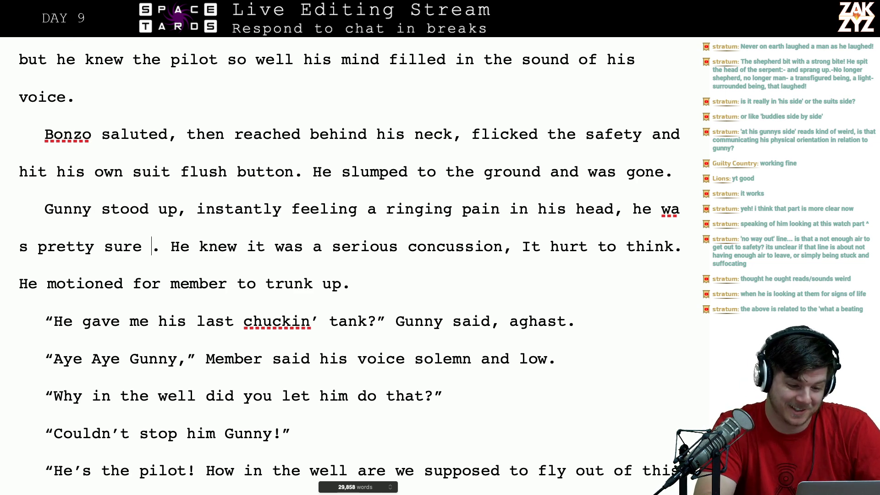
key(Return)
key(Return)
key(Left)
key(Left)
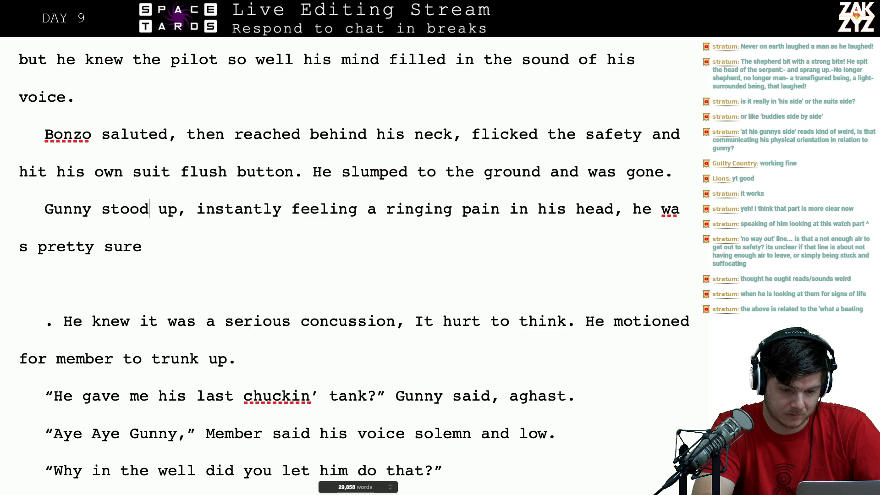
- Break the paragraph after "Gunny stood up," so "instantly feeling a ringing pain" starts on its own line
scroll(132, 71, up, 5)
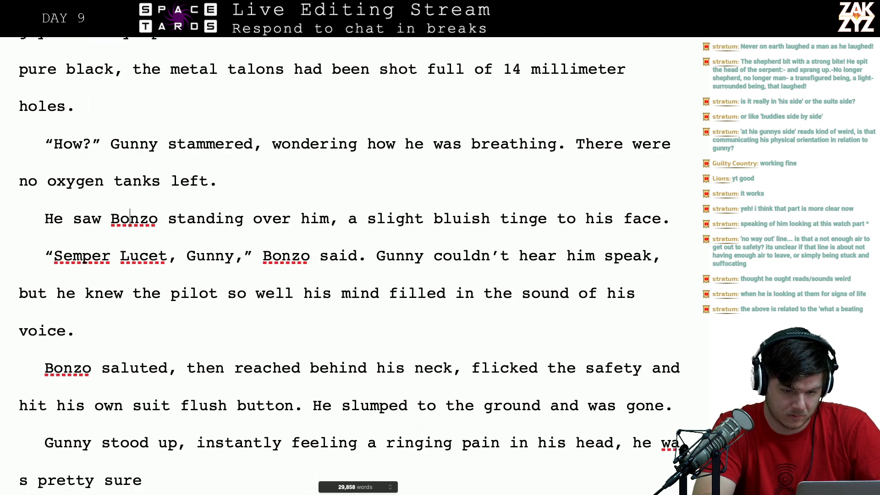
key(Down)
key(Down)
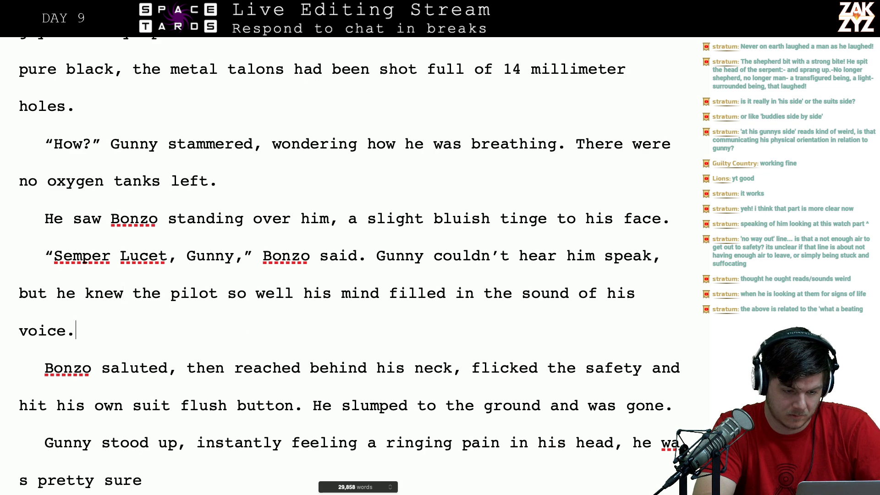
key(Down)
key(Down)
key(Up)
key(Up)
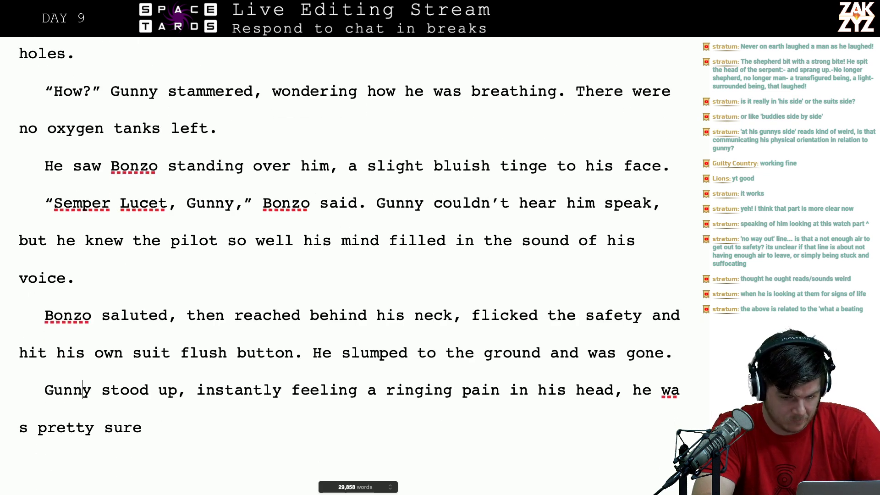
key(Right)
key(Right)
key(Right)
key(Right)
key(Right)
key(Right)
key(Right)
key(Right)
key(Right)
key(Right)
key(Right)
key(Right)
key(Right)
key(Right)
key(Left)
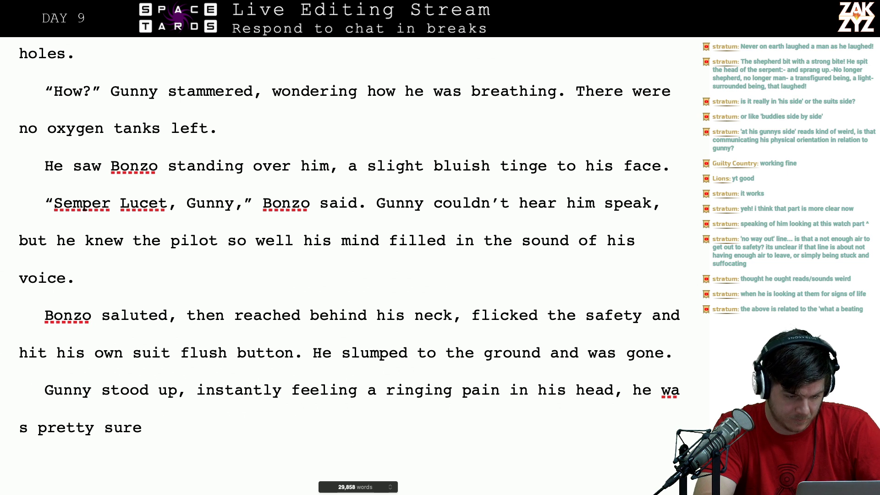
key(Return)
key(Left)
- Continue "Gunny stood up," with "immediately feeling the ringing pain of his concussion."
text(immed)
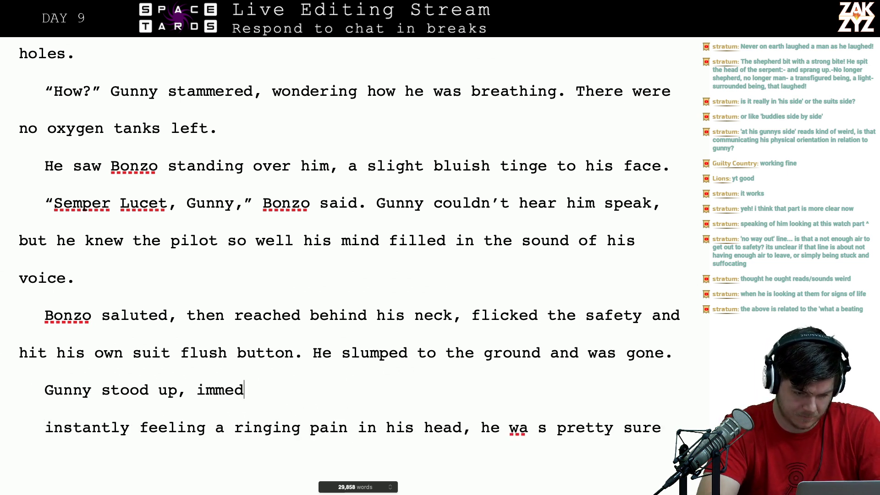
text(iate fe)
key(BackSpace)
key(BackSpace)
key(BackSpace)
text(ly )
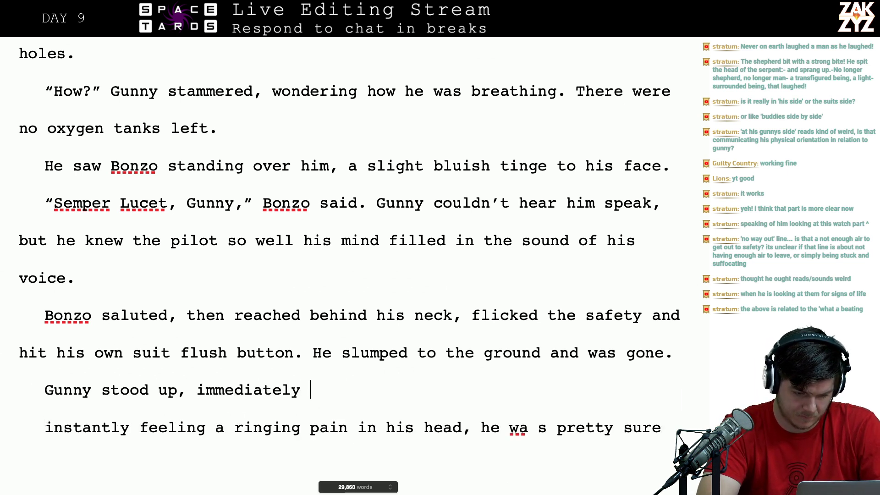
text(feeling the ringing )
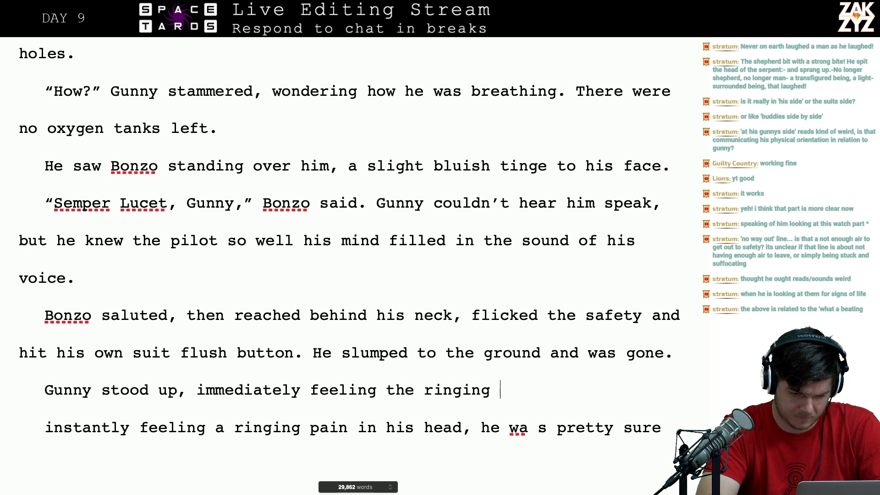
text(pain of his concus)
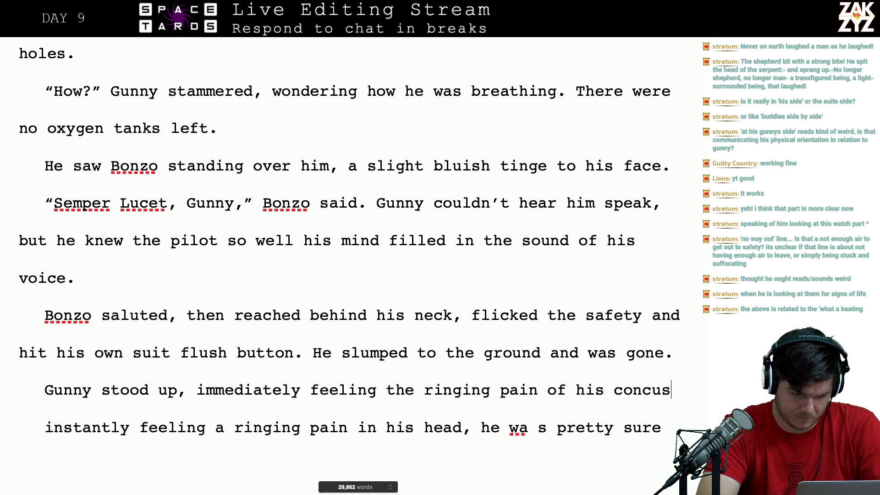
text(sion. HE'd)
- Add the sentence "He'd had many but this one felt like it might be the worst ever." after "concussion."
key(BackSpace)
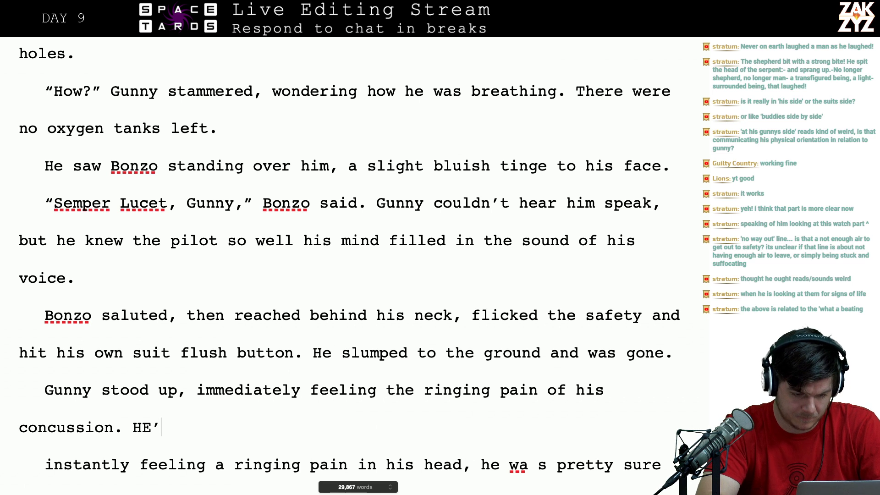
key(BackSpace)
key(BackSpace)
text(e'd had ma)
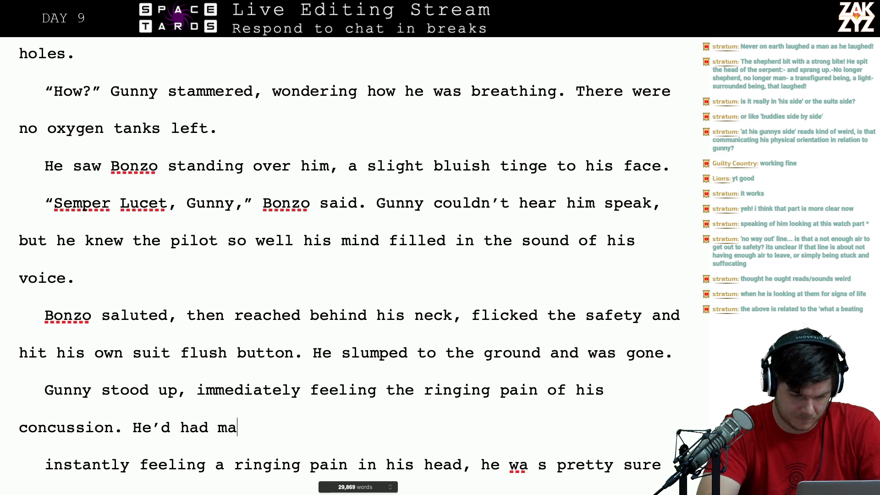
text(ny but this)
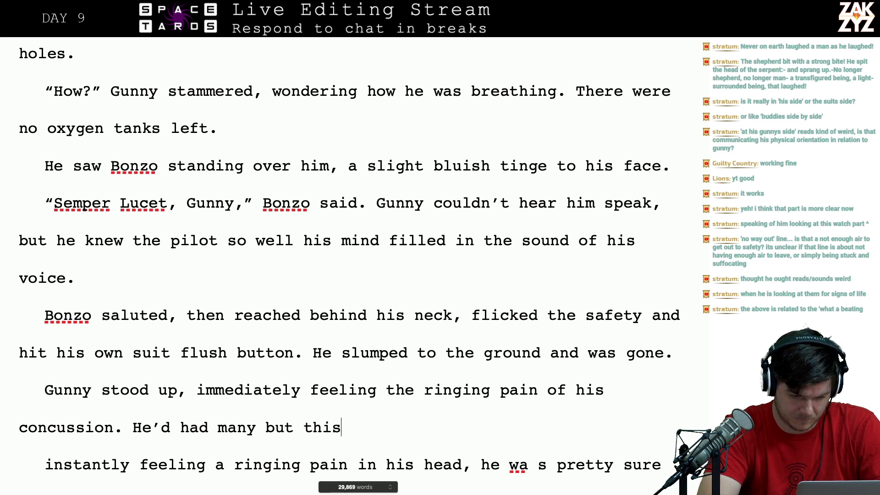
text( w)
key(BackSpace)
text(one felt )
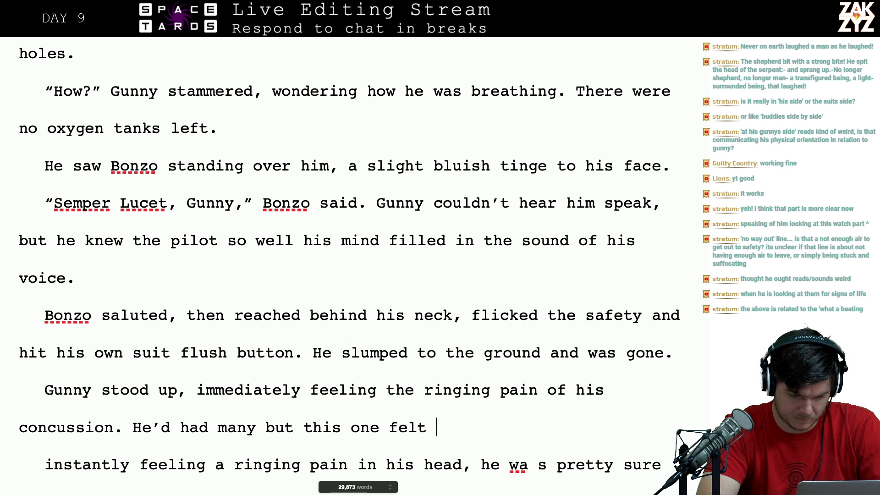
text(like ti)
key(BackSpace)
key(BackSpace)
key(BackSpace)
text(it m)
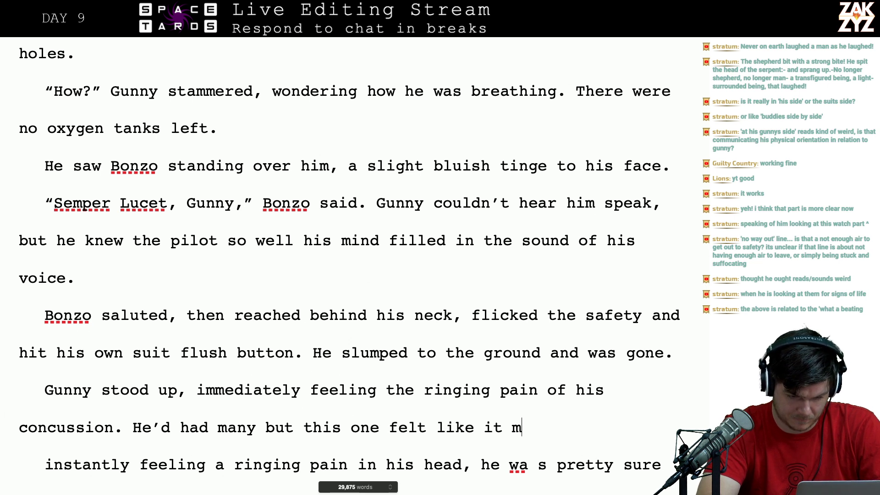
text(ight be the wors)
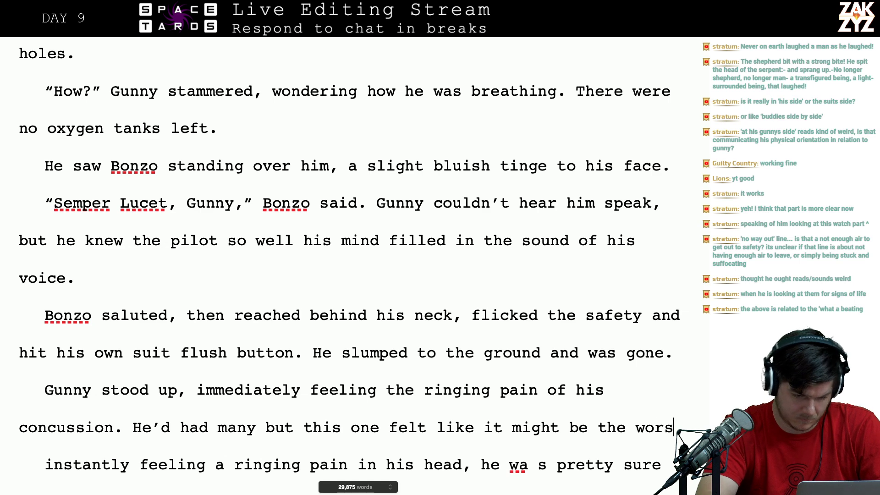
text(t.)
key(BackSpace)
key(BackSpace)
text(ever.)
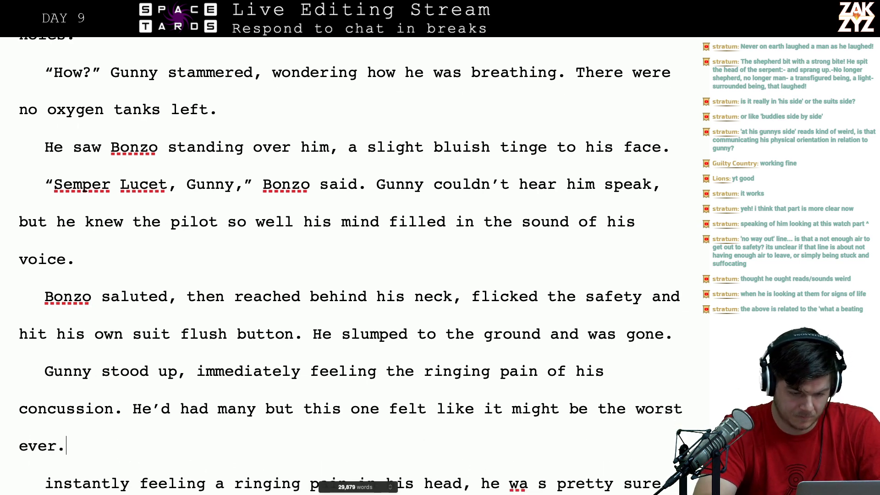
- Delete the old wording from "instantly feeling a ringing pain" through "serious concussion," so "It hurt to think" follows "ever."
key(shift+Down)
key(shift+Down)
key(shift+Down)
key(shift+Down)
key(shift+Down)
key(shift+Up)
key(shift+Up)
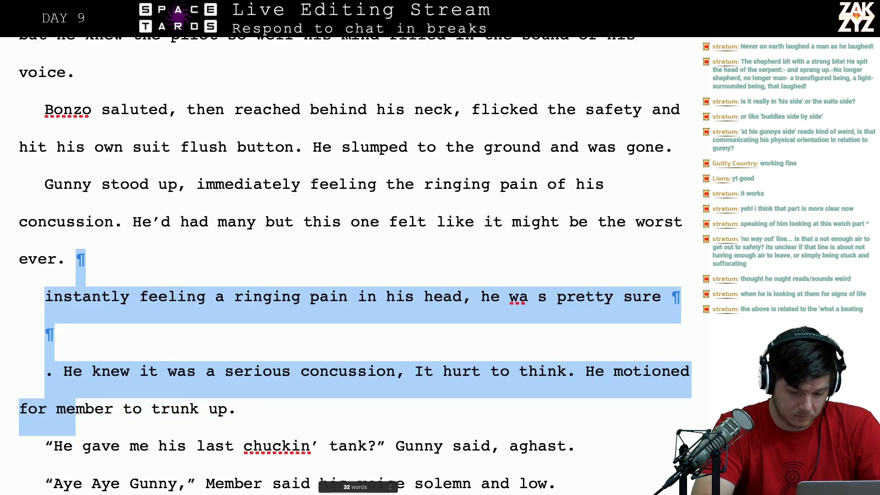
key(shift+Right)
key(shift+Right)
key(shift+Right)
key(shift+Right)
key(shift+Right)
key(shift+Right)
key(shift+Right)
key(shift+Right)
key(shift+Right)
key(shift+Right)
key(shift+Right)
key(shift+Right)
key(shift+Right)
key(shift+Right)
key(shift+Right)
key(shift+Right)
key(shift+Right)
key(shift+Right)
key(shift+Right)
key(shift+Right)
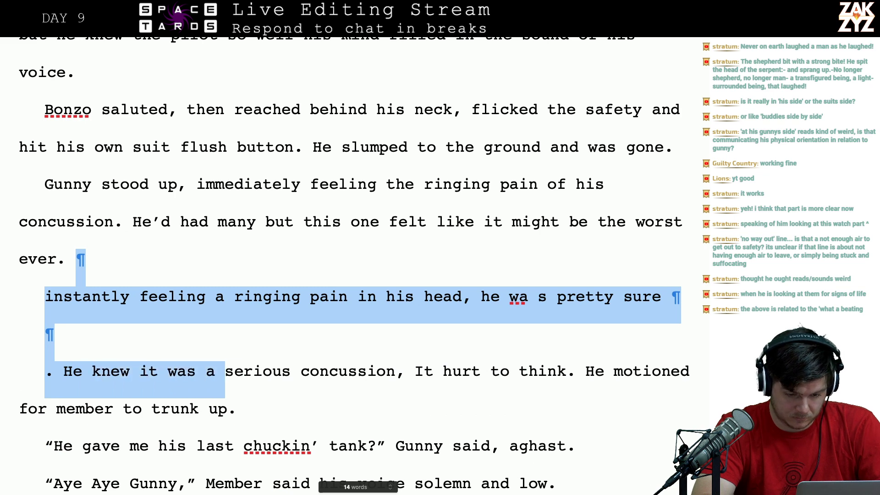
key(shift+Right)
key(shift+Right)
key(shift+Right)
key(shift+Right)
key(shift+Right)
key(shift+Right)
key(shift+Right)
key(shift+Right)
key(shift+Right)
key(shift+Right)
key(shift+Right)
key(shift+Right)
key(shift+Right)
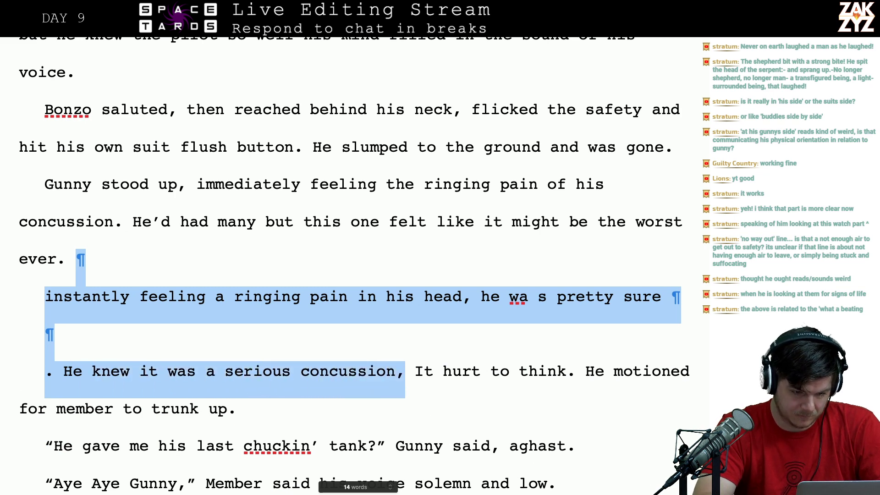
key(BackSpace)
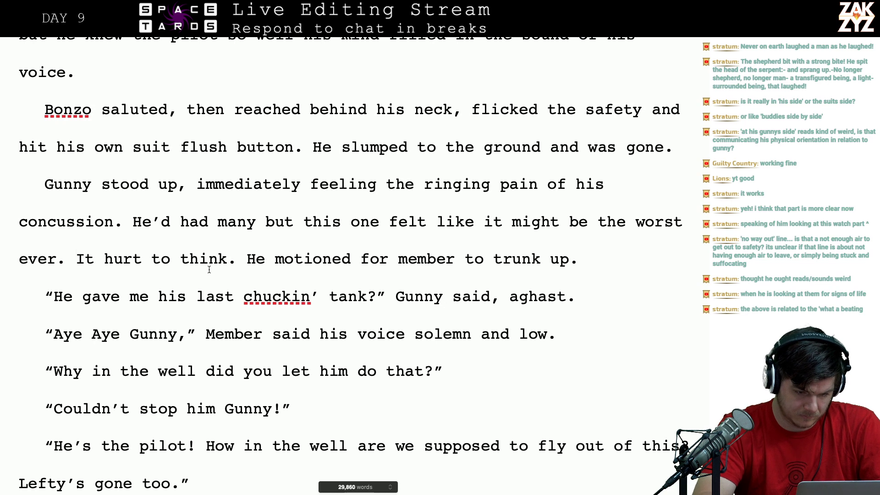
- Extend "It hurt to think" with ", but he couldn't stop." in place of its period
key(Right)
key(BackSpace)
text(, )
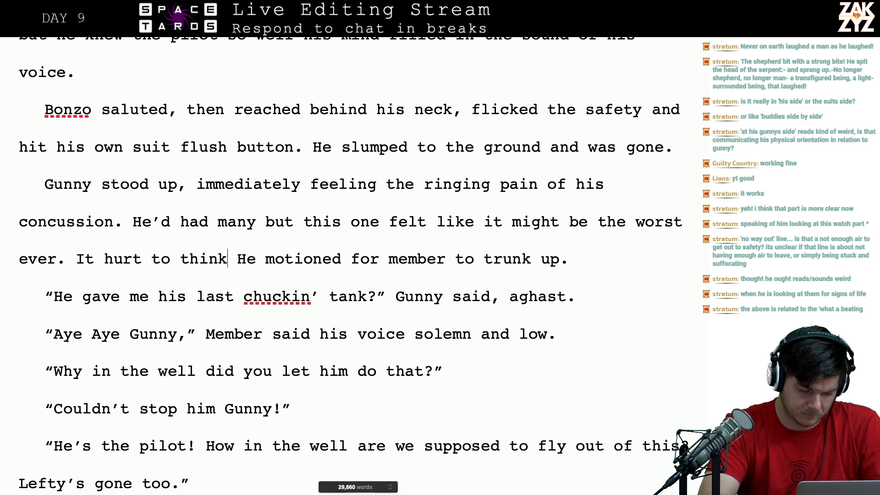
text(but they h)
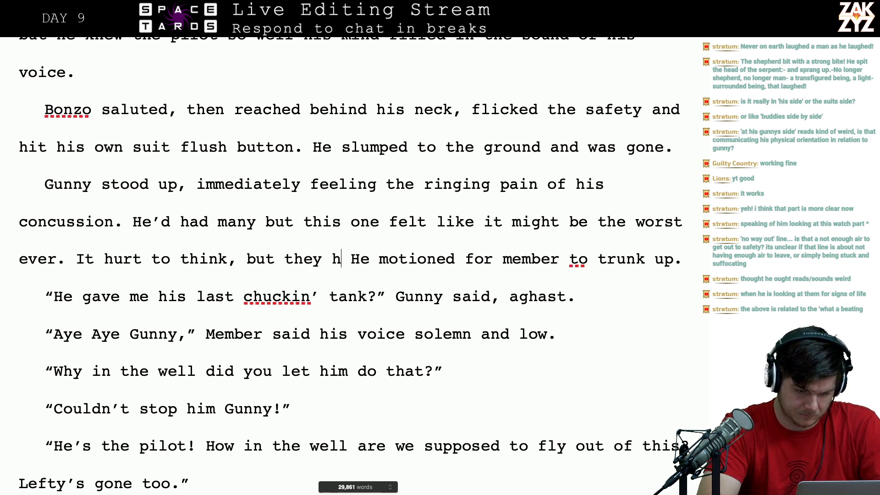
key(BackSpace)
key(BackSpace)
key(BackSpace)
text(he couldn't s)
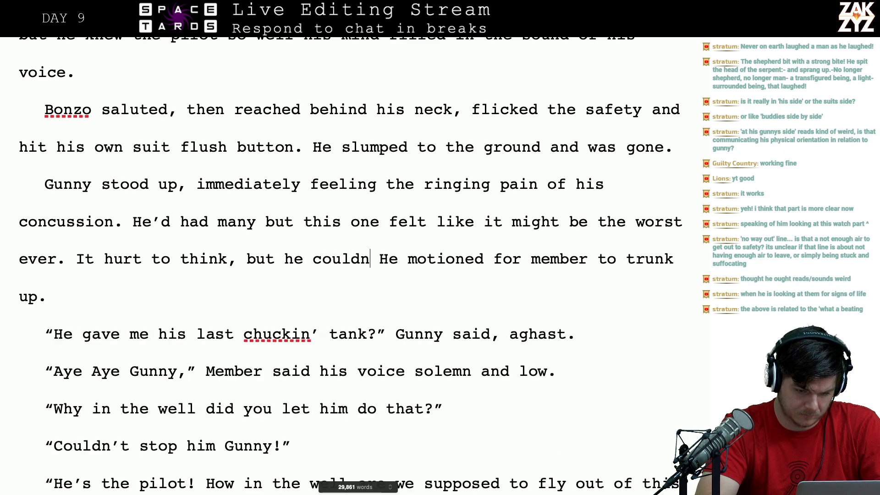
text(top.)
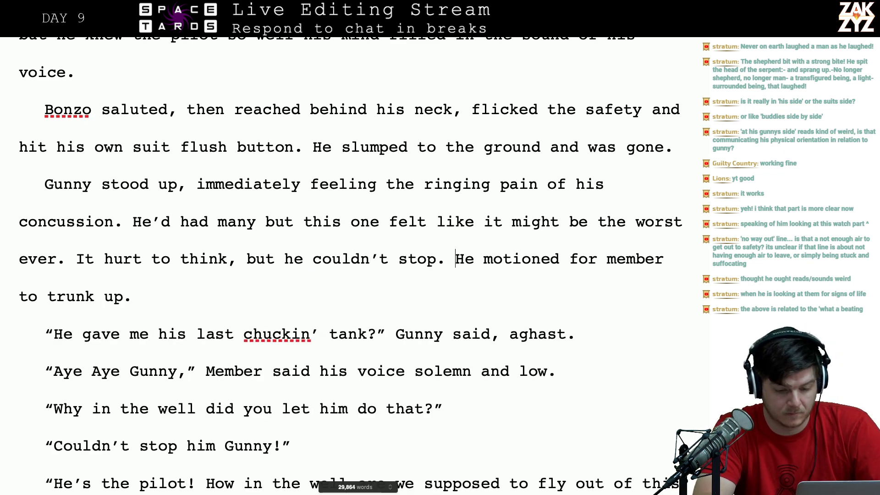
- Replace "stop" with "rest" in "but he couldn't stop."
key(BackSpace)
key(BackSpace)
key(BackSpace)
key(BackSpace)
text(rest)
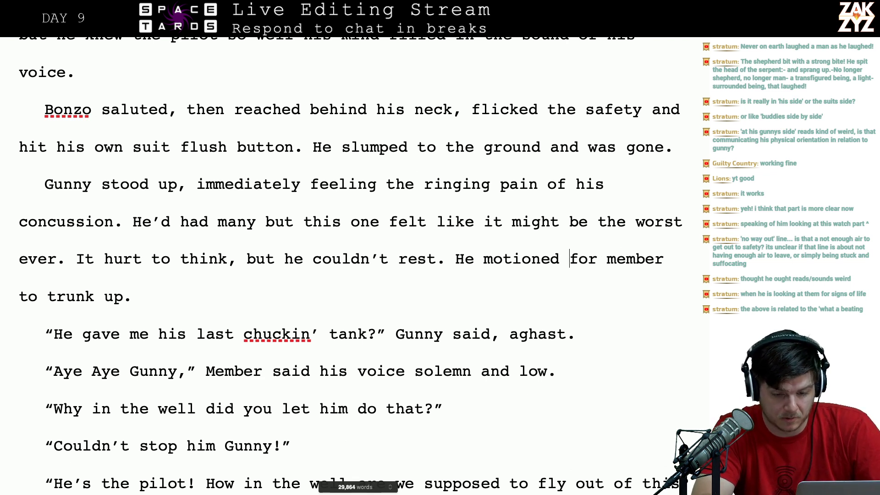
- Capitalize "member" as "Member" in "He motioned for member to trunk up."
key(Right)
key(Right)
key(Right)
key(Right)
key(Right)
key(BackSpace)
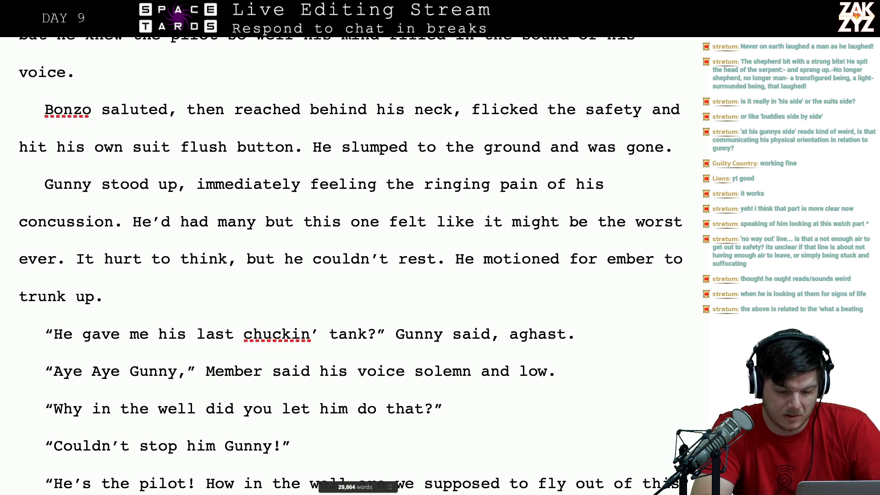
text(M)
key(Down)
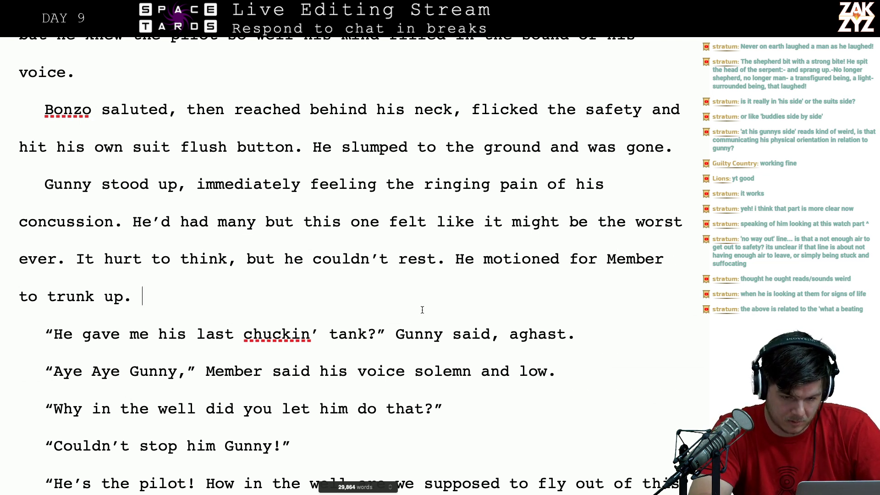
- Replace "said" with "wheezed" in Gunny's dialogue tag before "aghast."
click(488, 334)
key(BackSpace)
key(BackSpace)
key(BackSpace)
key(BackSpace)
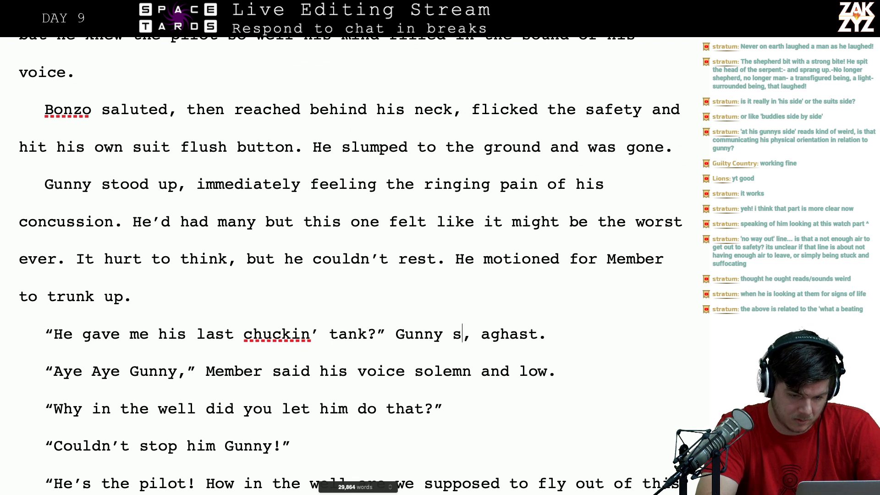
text(wheezed)
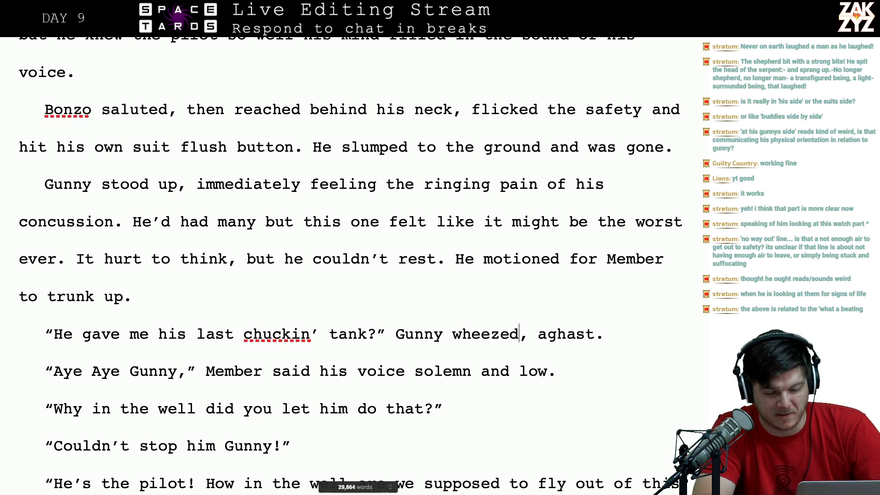
- Insert "replied. His voice was low and solemn." after "Member" in the "Aye Aye Gunny" line
key(Right)
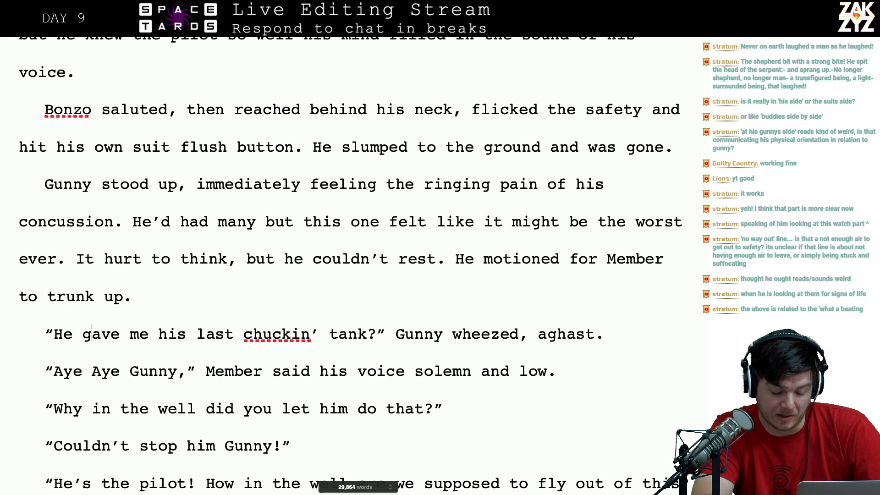
key(Left)
key(Left)
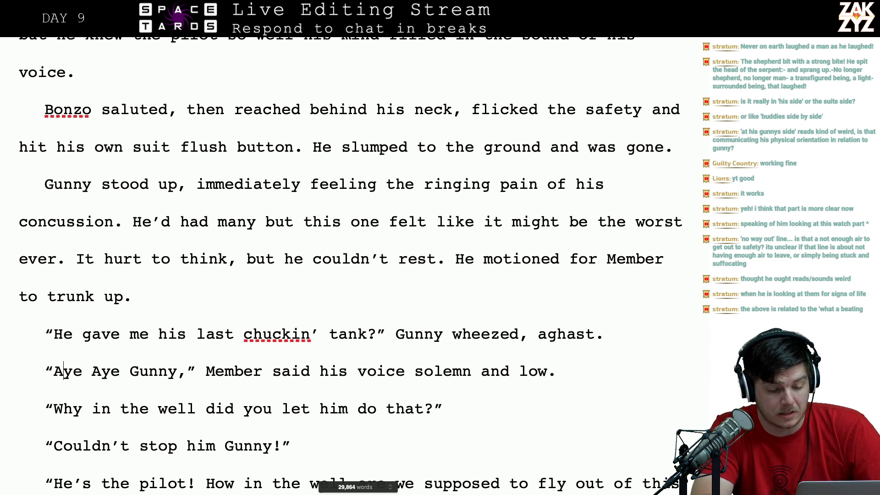
key(Right)
key(Down)
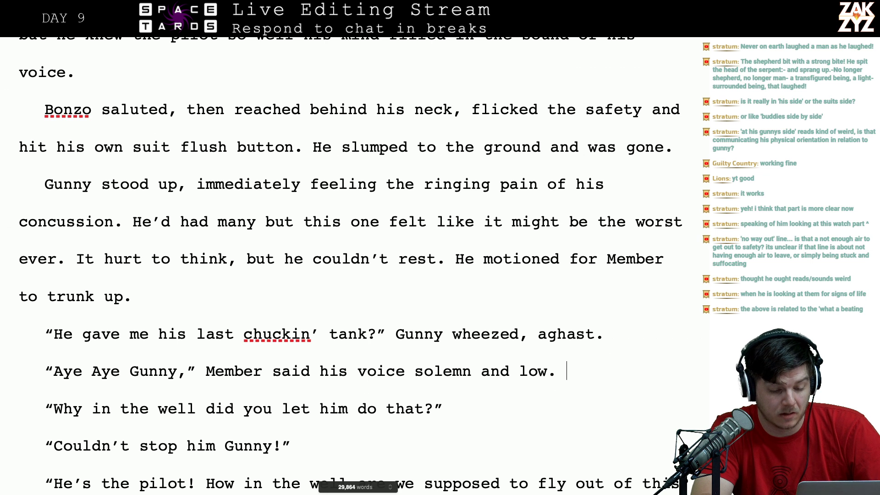
key(Left)
key(Left)
key(Left)
key(Left)
key(Left)
key(Left)
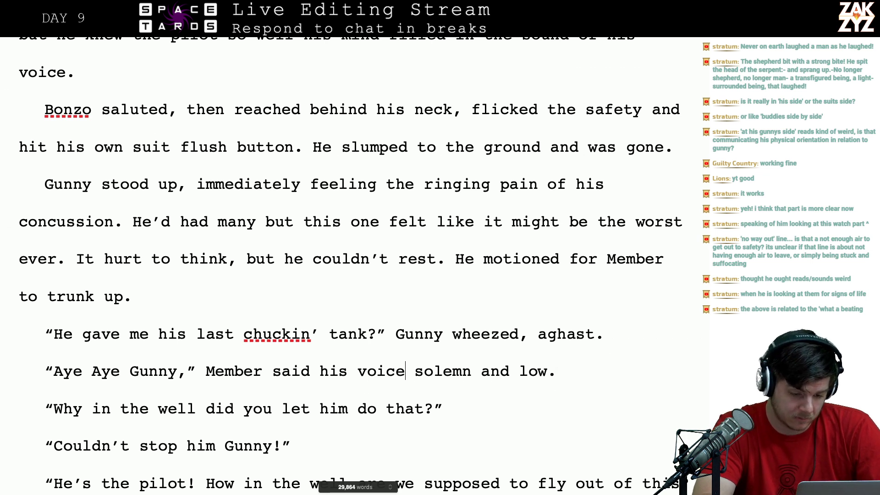
key(Left)
key(Left)
key(Left)
key(Left)
key(Left)
key(Left)
key(Left)
key(Left)
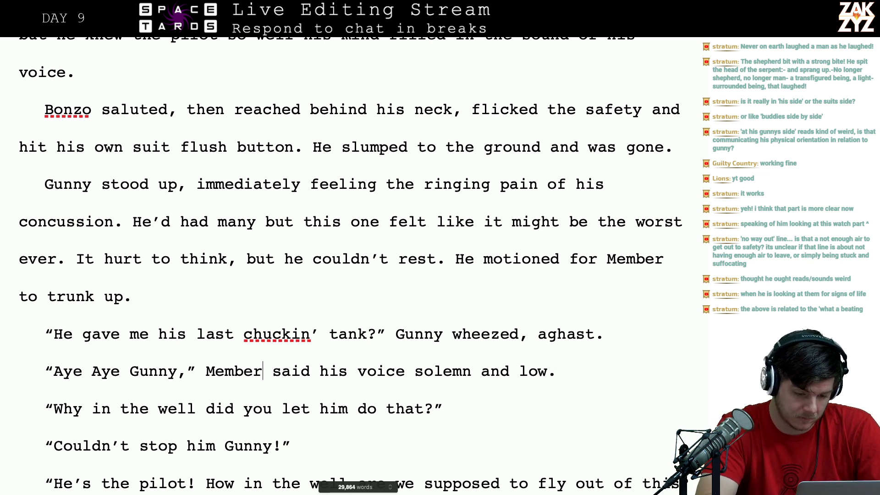
text(replied)
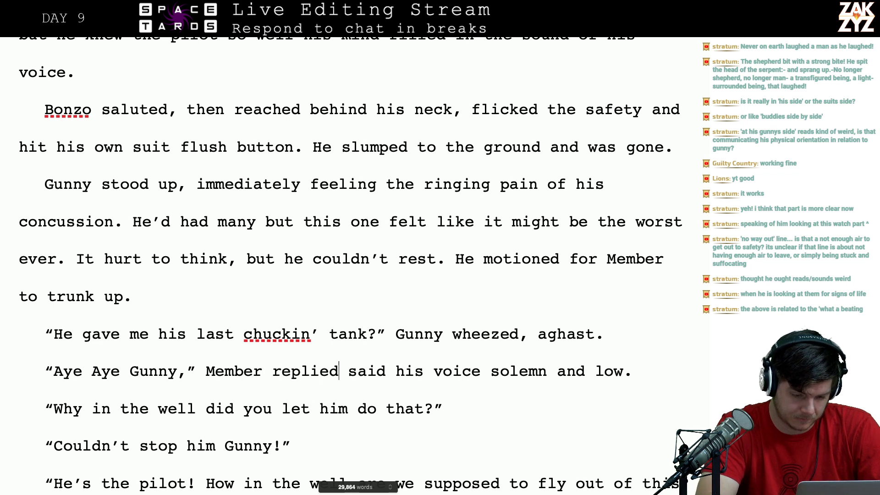
text(. His voice wa)
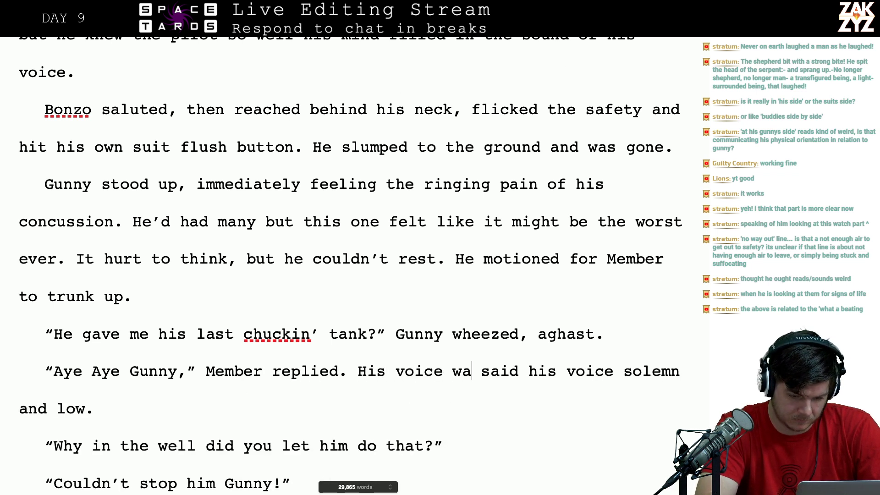
text(s low and solemn)
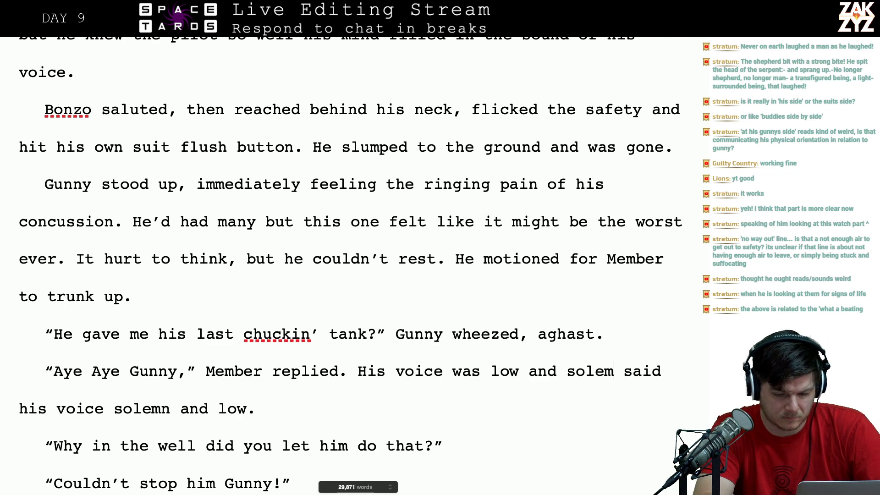
text(.  said his voice solem)
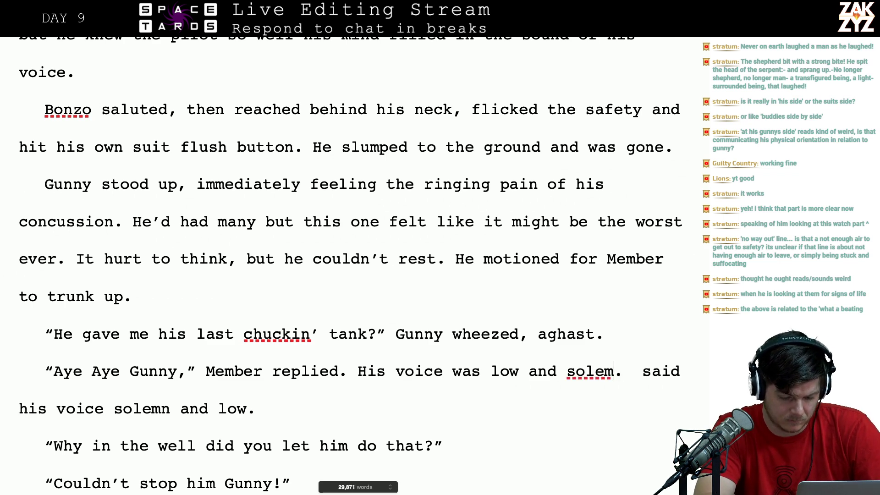
text(n)
- Delete the leftover "said his voice solemn and low." at the end of Member's "Aye Aye Gunny" line
key(shift+Down)
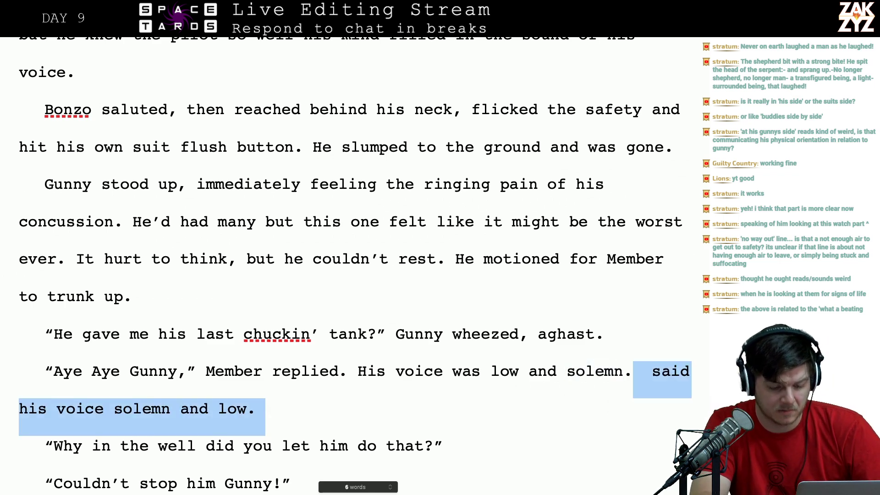
key(BackSpace)
scroll(348, 266, down, 4)
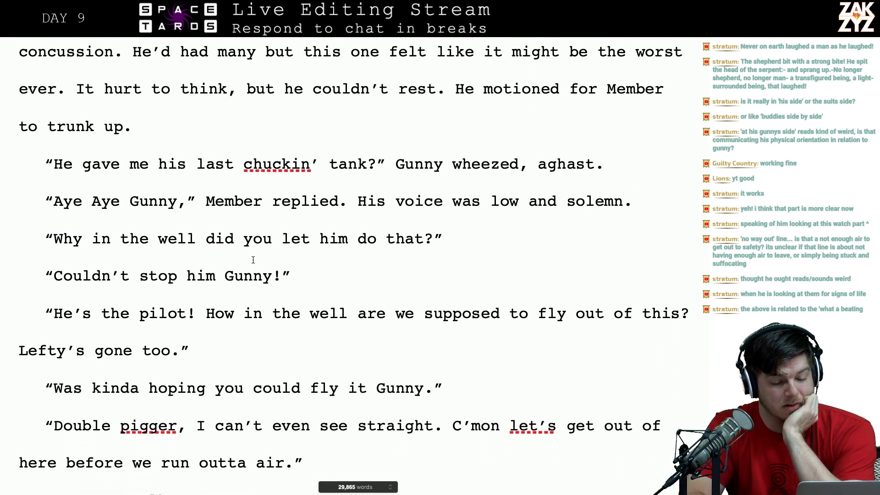
- Replace "in the well" with "the chuck" in Gunny's line "Why in the well did you let him do that?"
key(Left)
key(Left)
key(Left)
key(Left)
key(Left)
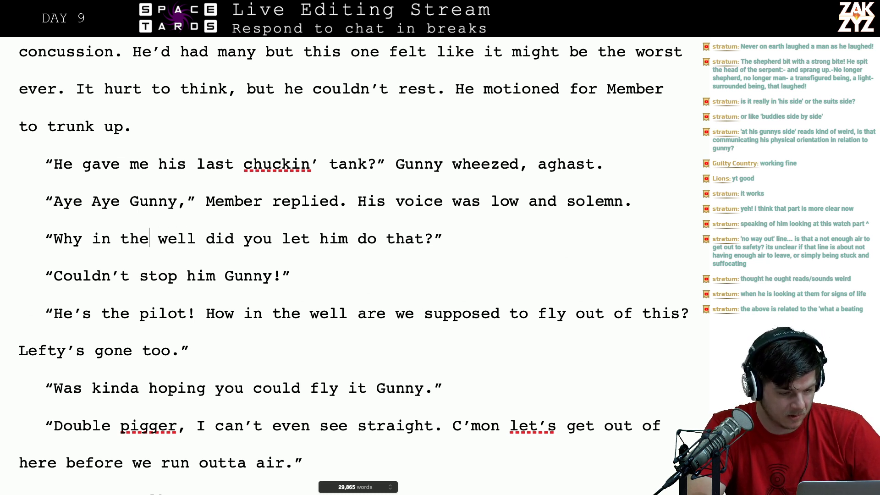
key(Left)
key(Left)
key(Left)
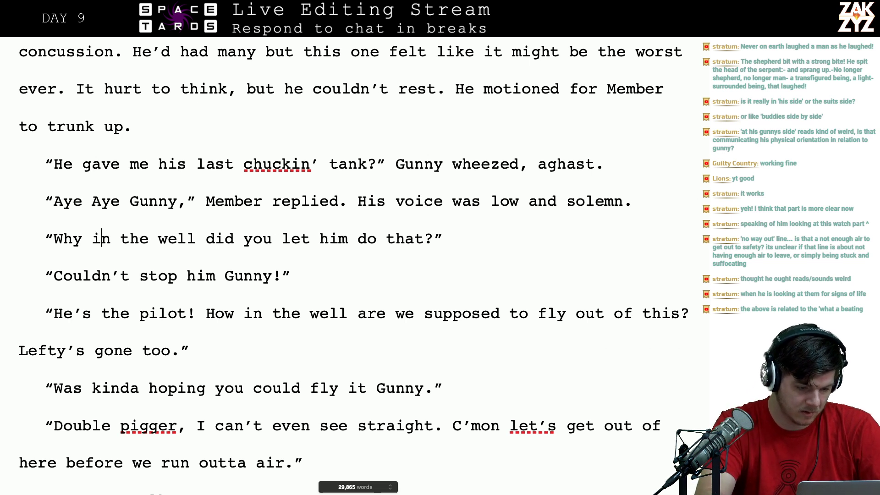
key(BackSpace)
text(the chuck)
key(shift+Right)
key(shift+Right)
key(shift+Right)
key(shift+Right)
key(shift+Right)
key(shift+Right)
key(shift+Right)
key(shift+Right)
key(shift+Right)
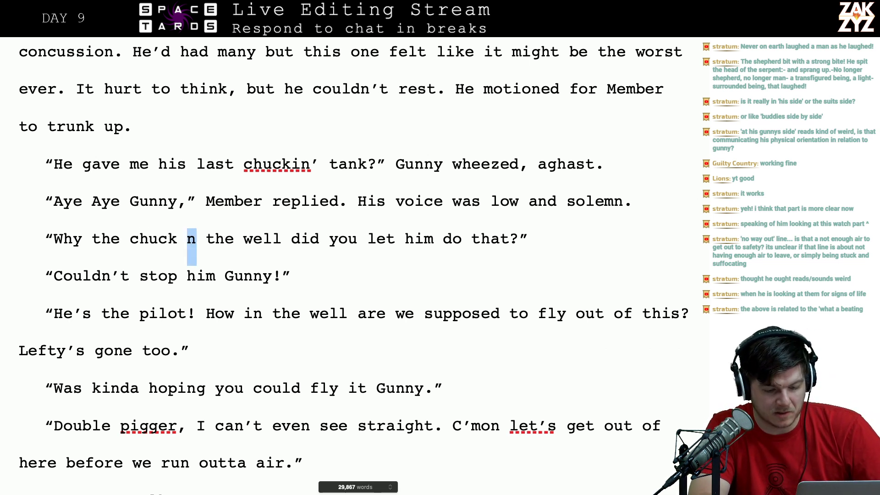
key(BackSpace)
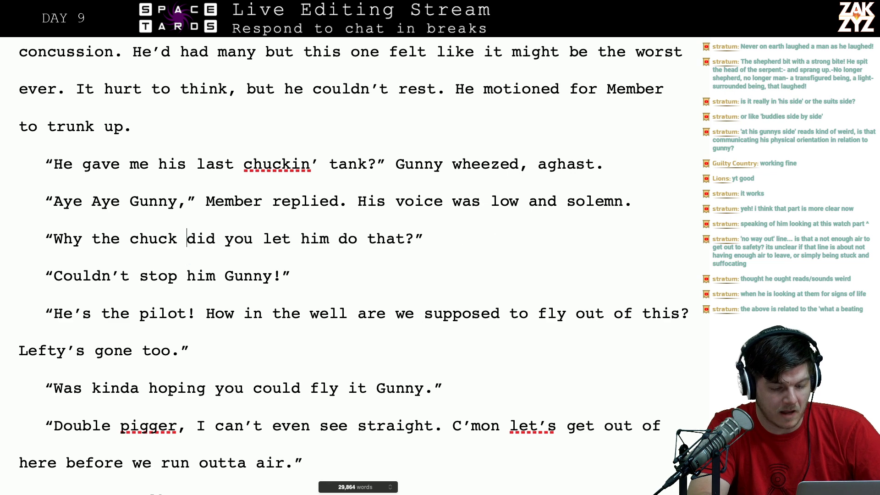
- Delete "in the well" from Gunny's question "How in the well are we supposed to fly out of this?"
scroll(353, 247, down, 3)
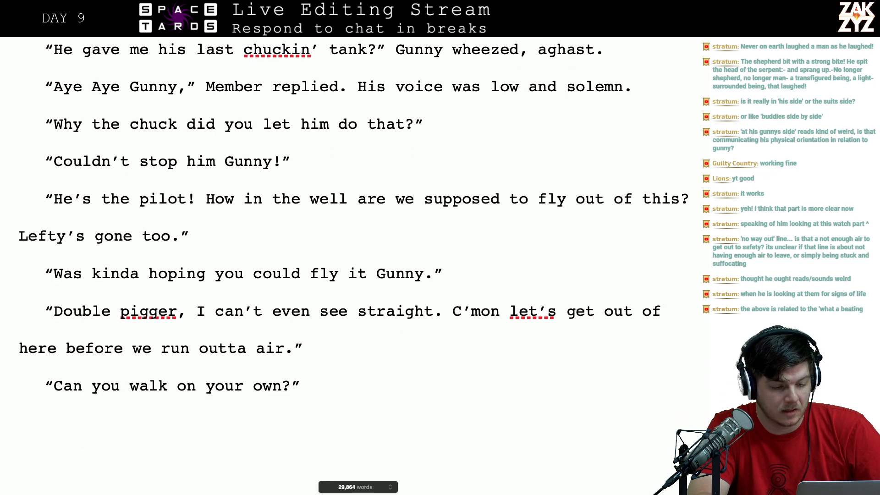
click(110, 222)
key(Up)
key(Right)
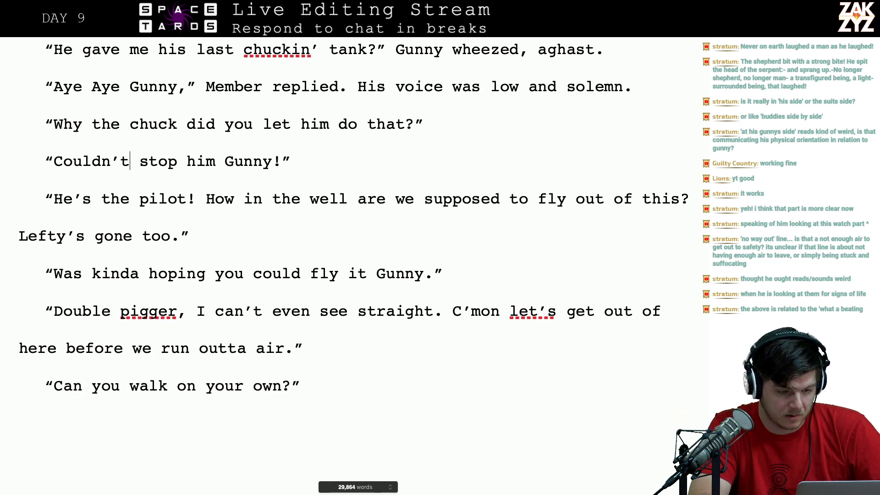
key(Right)
key(Right)
key(Right)
key(Right)
key(Right)
key(Down)
key(Right)
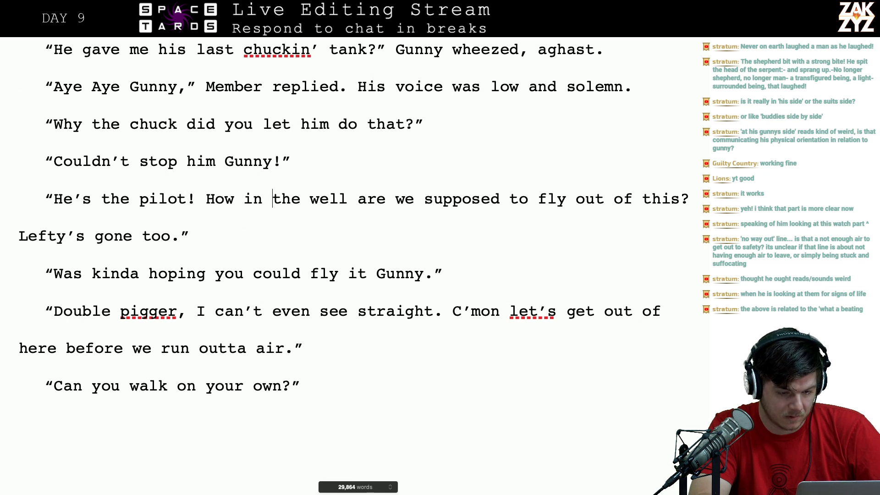
key(Right)
key(Right)
key(Right)
key(Right)
key(Right)
key(Right)
key(Right)
key(Right)
key(BackSpace)
key(BackSpace)
key(BackSpace)
key(BackSpace)
key(BackSpace)
key(BackSpace)
key(BackSpace)
key(BackSpace)
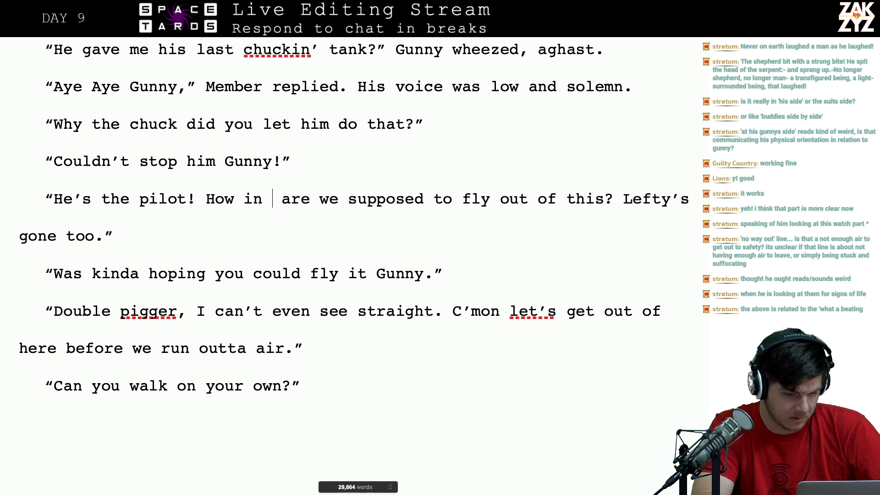
key(BackSpace)
key(BackSpace)
key(BackSpace)
key(BackSpace)
key(Right)
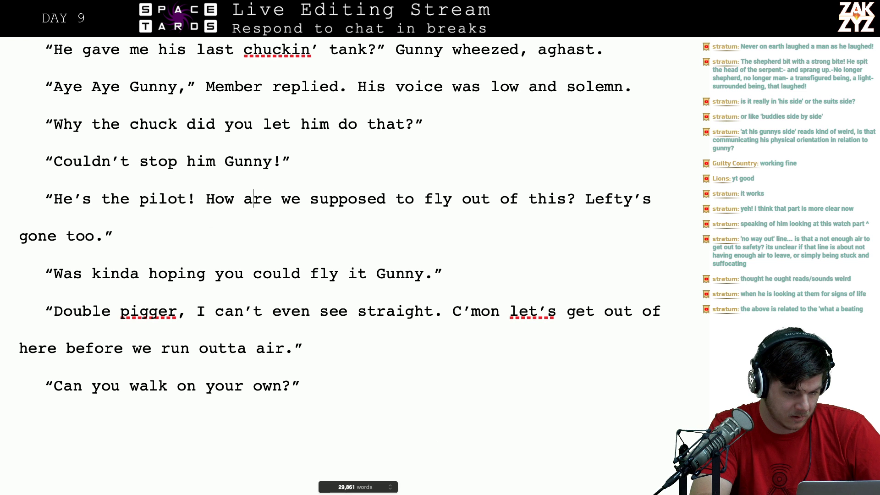
- Add "Bonzo said deuce can't do it" after "Lefty's gone too." inside the closing quotation mark
key(Up)
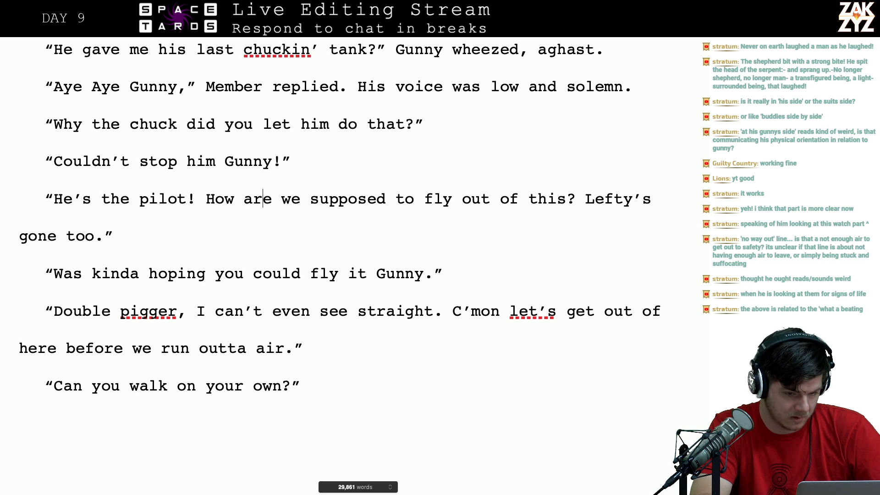
key(Right)
key(Right)
key(Right)
key(Right)
key(Right)
key(Right)
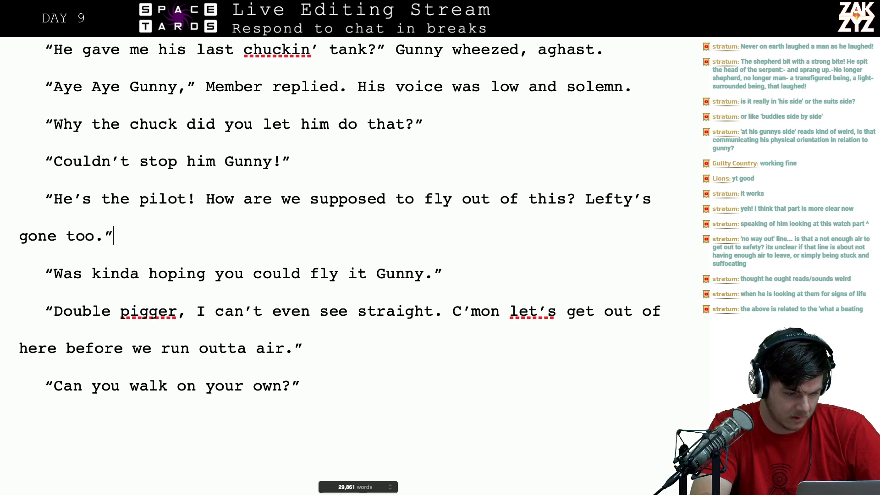
key(Left)
text(De)
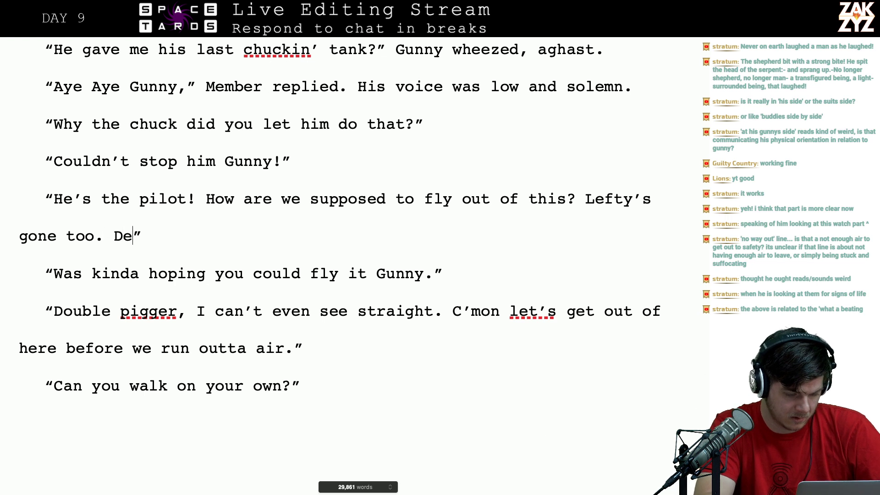
text(uce)
key(BackSpace)
key(BackSpace)
key(BackSpace)
key(BackSpace)
key(BackSpace)
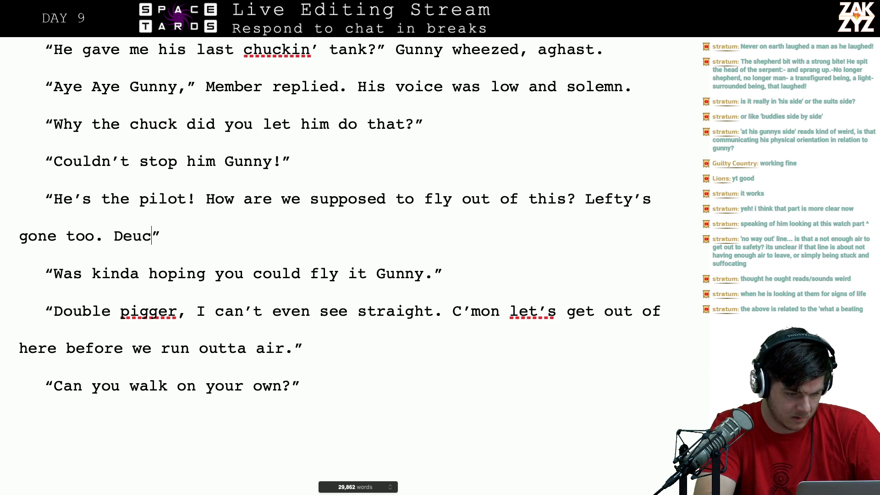
text(Bonzo said de)
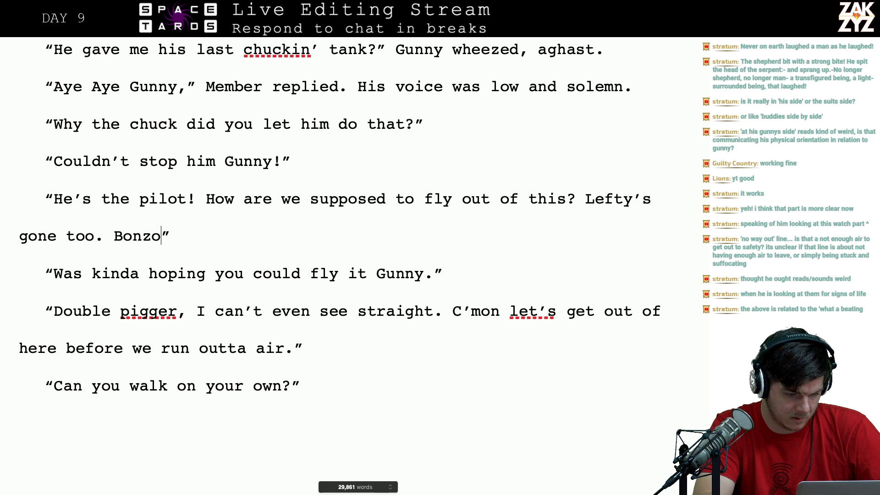
text(uce can't do it)
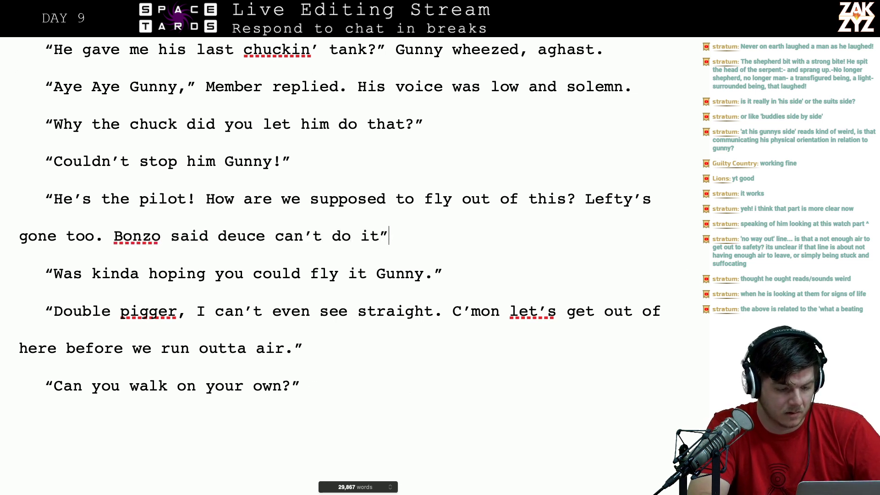
key(Right)
- Remove the sentence "Bonzo said deuce can't do it" after "Lefty's gone too."
scroll(81, 231, down, 5)
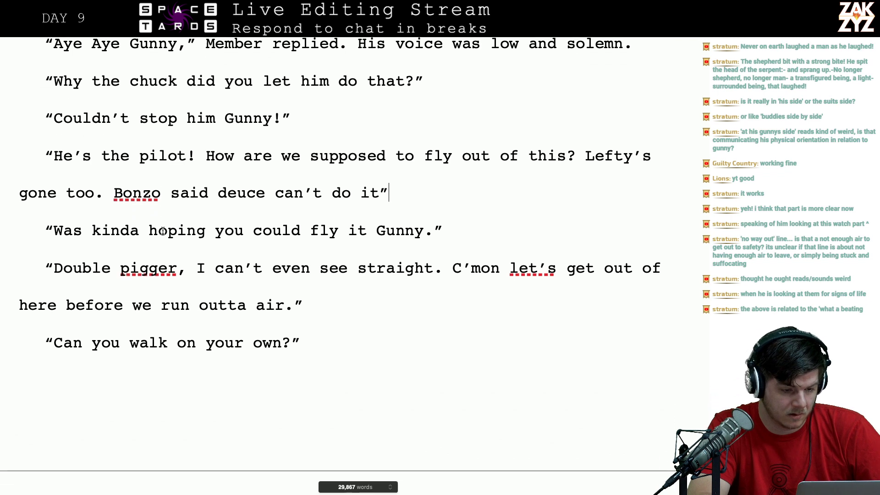
scroll(162, 230, up, 4)
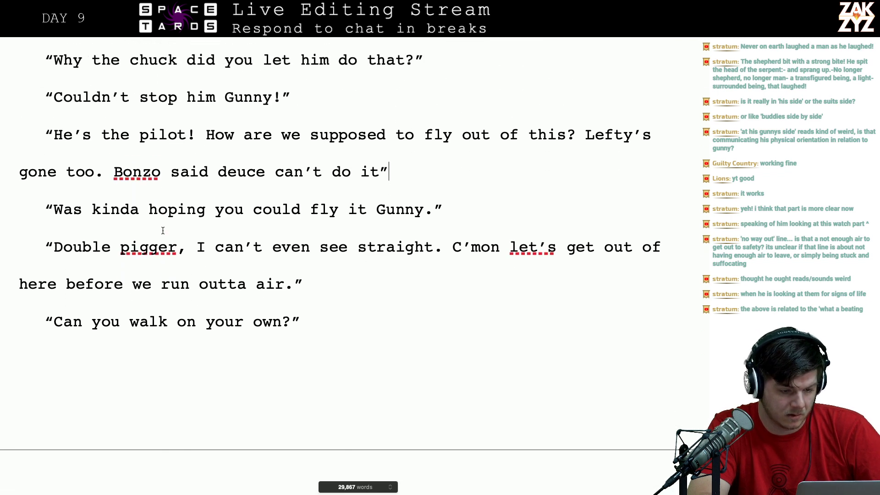
scroll(163, 231, up, 2)
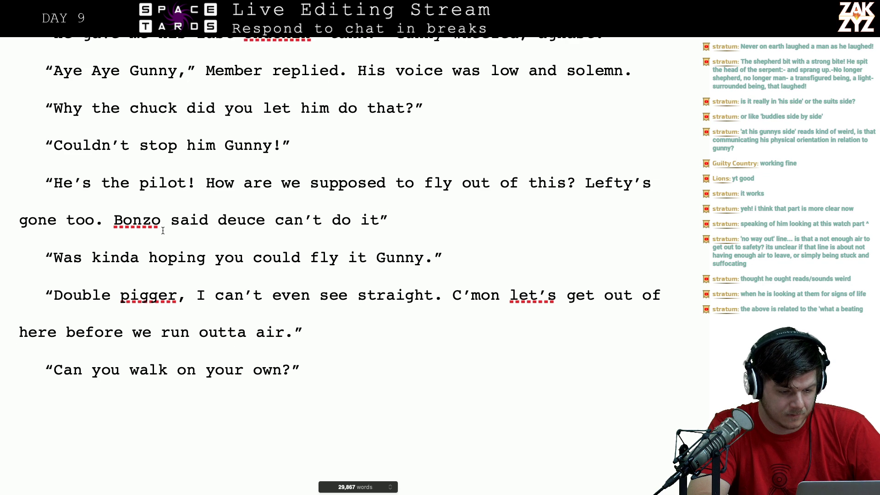
scroll(163, 230, down, 1)
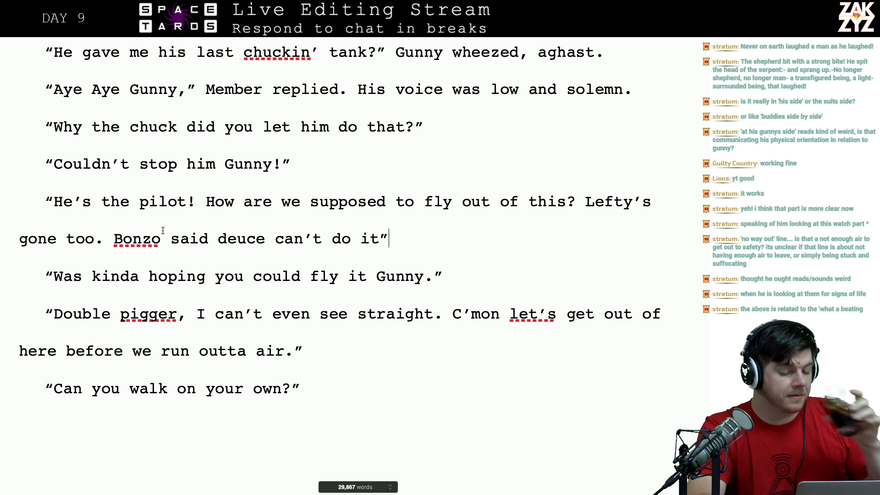
scroll(163, 230, down, 1)
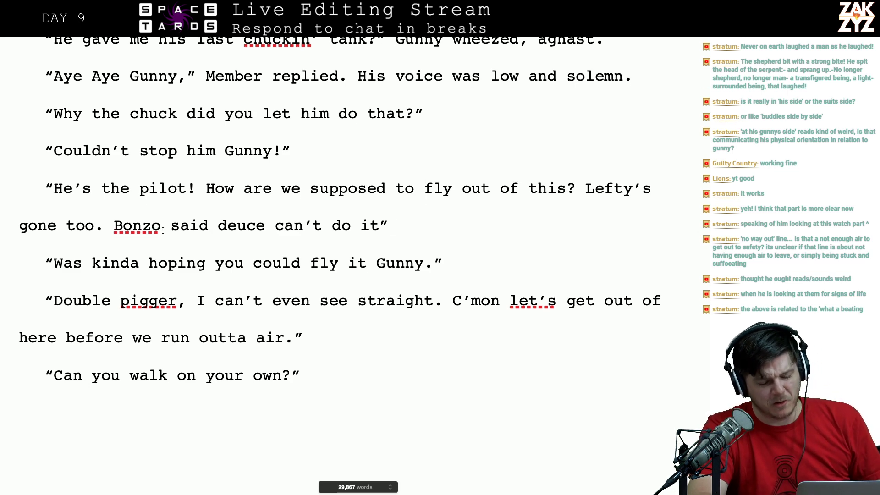
scroll(162, 231, up, 1)
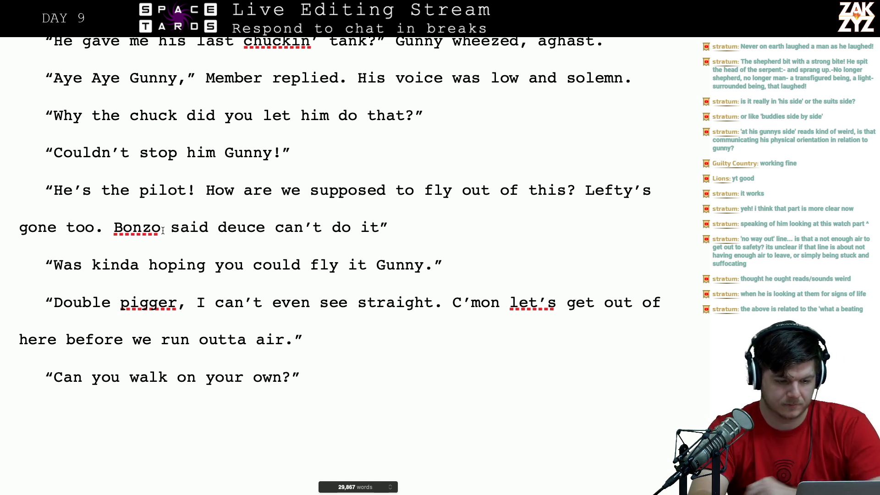
key(shift+Left)
key(shift+Left)
key(shift+Left)
key(shift+Left)
key(shift+Left)
key(shift+Left)
key(shift+Left)
key(shift+Left)
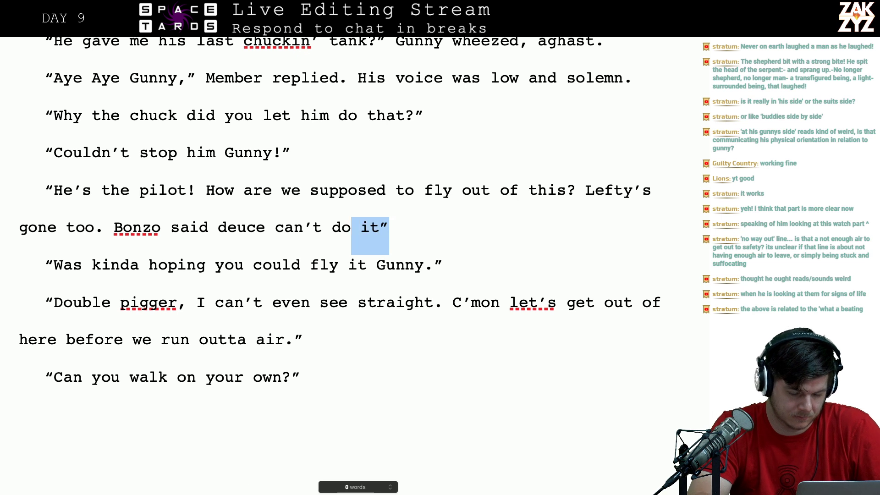
key(Right)
key(Right)
key(Right)
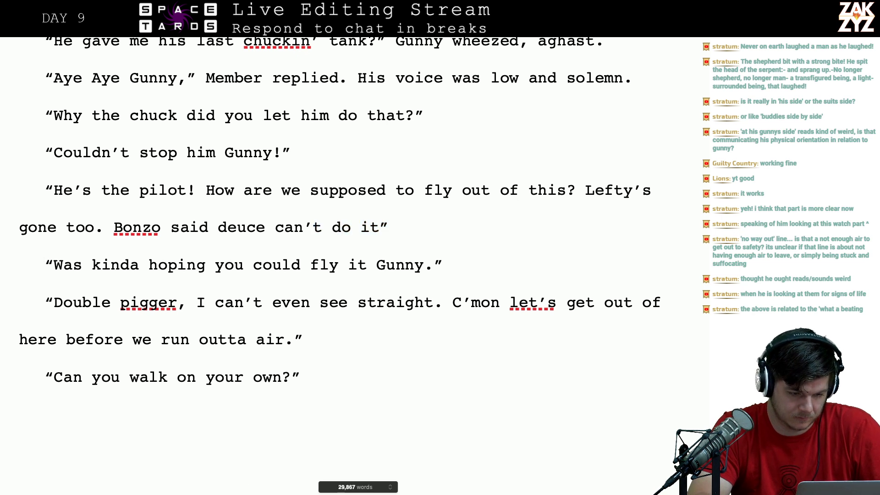
key(shift+Left)
key(shift+Left)
key(shift+Left)
key(shift+Left)
key(shift+Left)
key(shift+Left)
key(shift+Left)
key(shift+Left)
key(shift+Left)
key(shift+Left)
key(shift+Left)
key(shift+Left)
key(shift+Left)
key(shift+Left)
key(shift+Left)
key(shift+Left)
key(shift+Left)
key(shift+Left)
key(shift+Left)
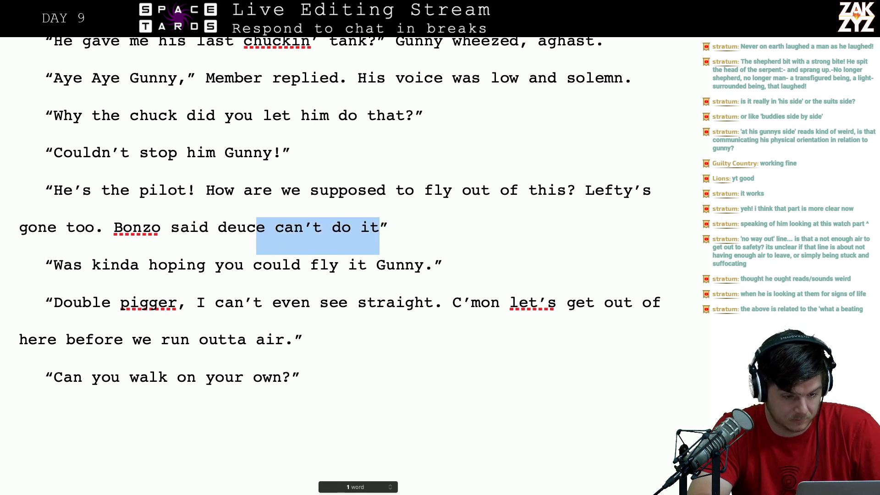
key(shift+Left)
key(shift+Left)
key(shift+Left)
key(shift+Left)
key(shift+Left)
key(shift+Left)
key(shift+Left)
key(shift+Left)
key(shift+Left)
key(shift+Left)
key(BackSpace)
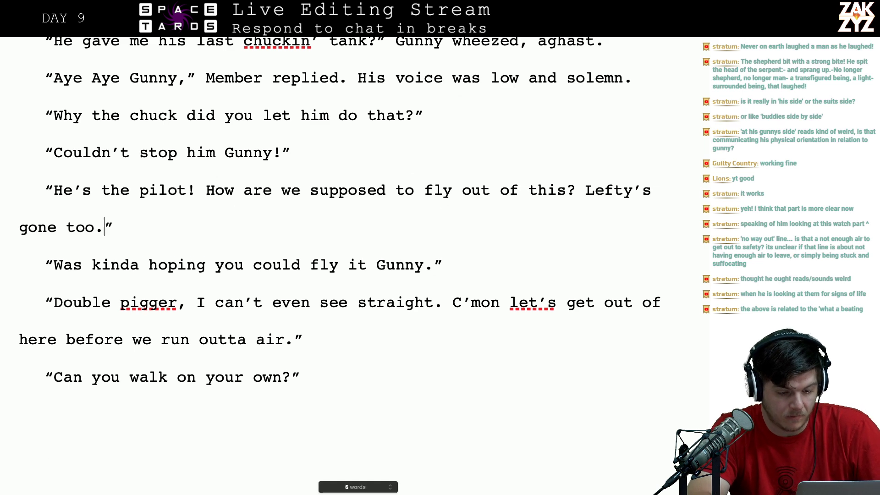
scroll(330, 265, down, 2)
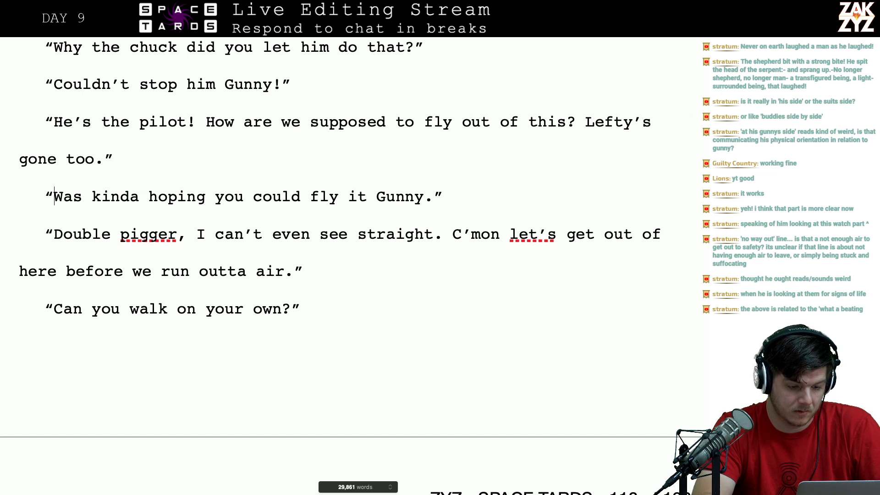
text(Maybe can)
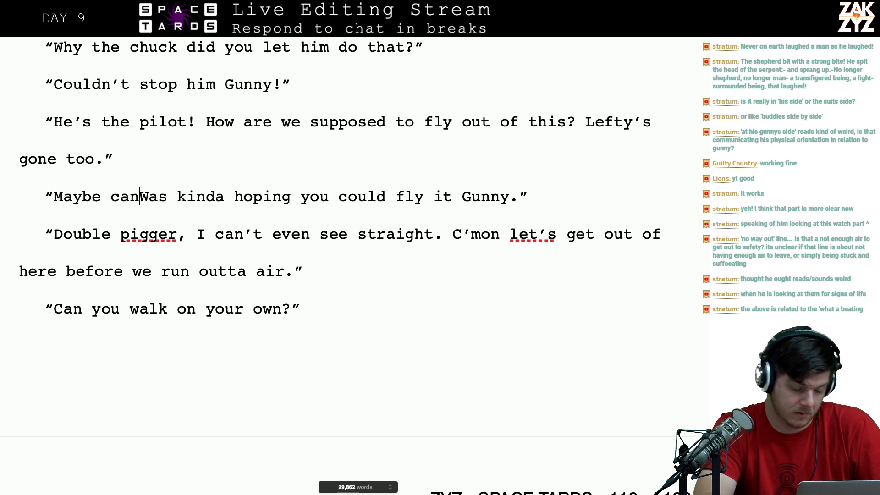
key(BackSpace)
key(BackSpace)
key(BackSpace)
key(BackSpace)
key(BackSpace)
key(BackSpace)
key(BackSpace)
key(BackSpace)
key(BackSpace)
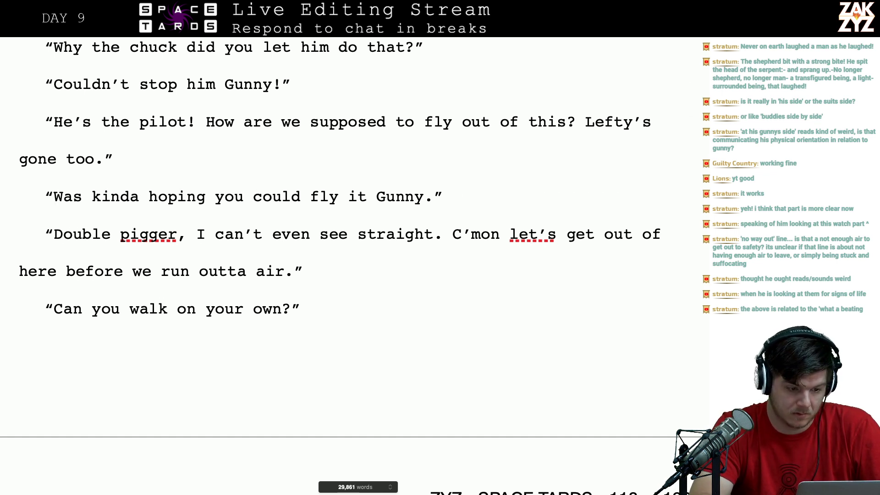
- Split off a new dialogue line reading "Can you fly?" ahead of "Was kinda hoping you could fly it Gunny."
key(Return)
key(Left)
text(Better)
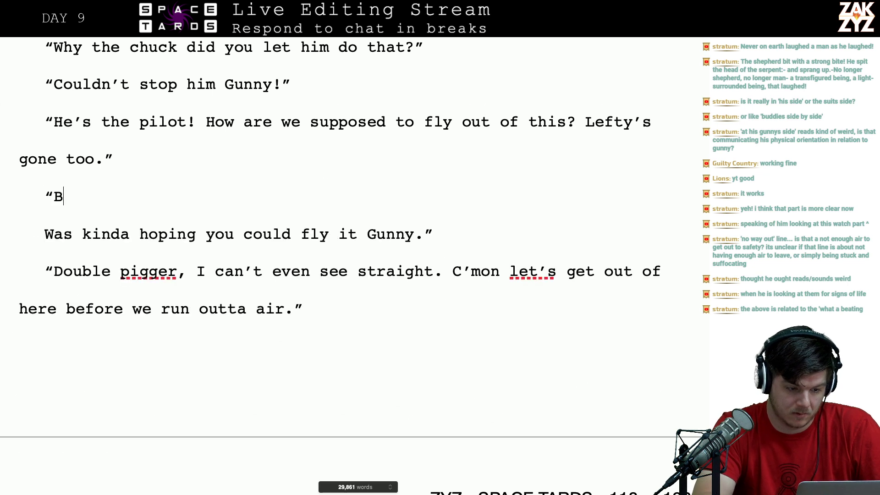
key(BackSpace)
key(BackSpace)
key(BackSpace)
key(BackSpace)
key(BackSpace)
key(BackSpace)
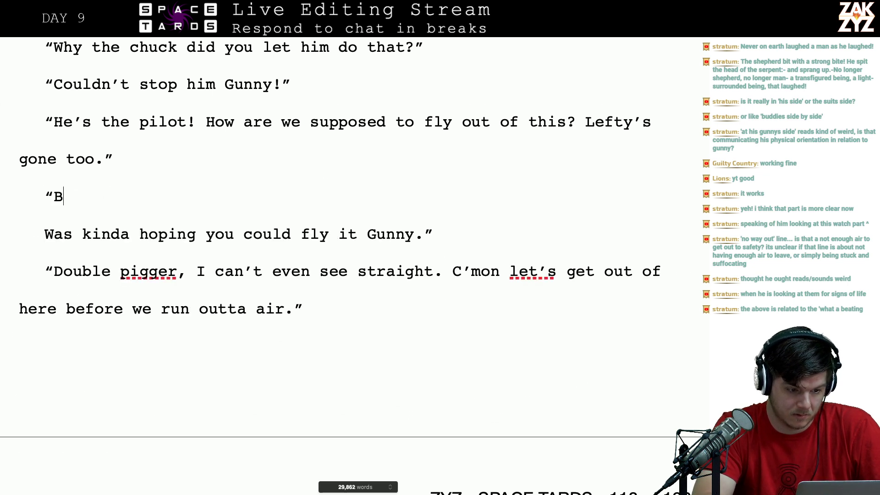
text(Can you fly?")
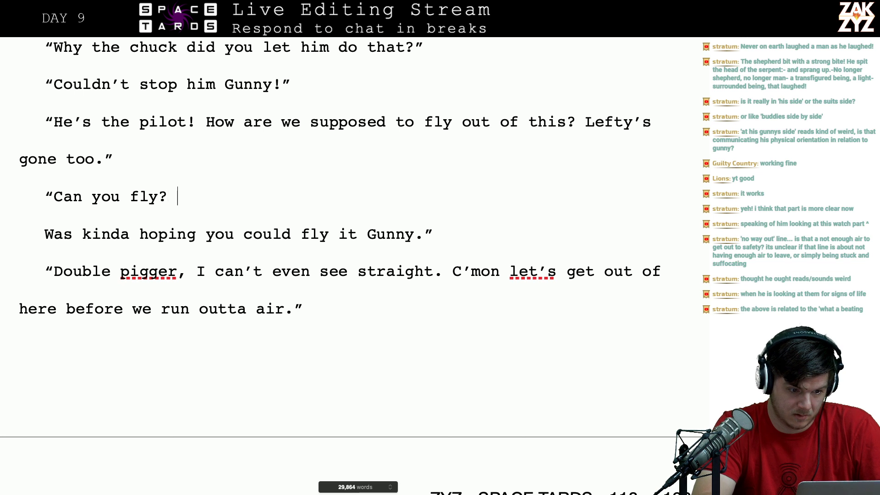
- Delete the leftover paragraph "Was kinda hoping you could fly it Gunny." below "Can you fly?"
key(shift+Down)
key(shift+Down)
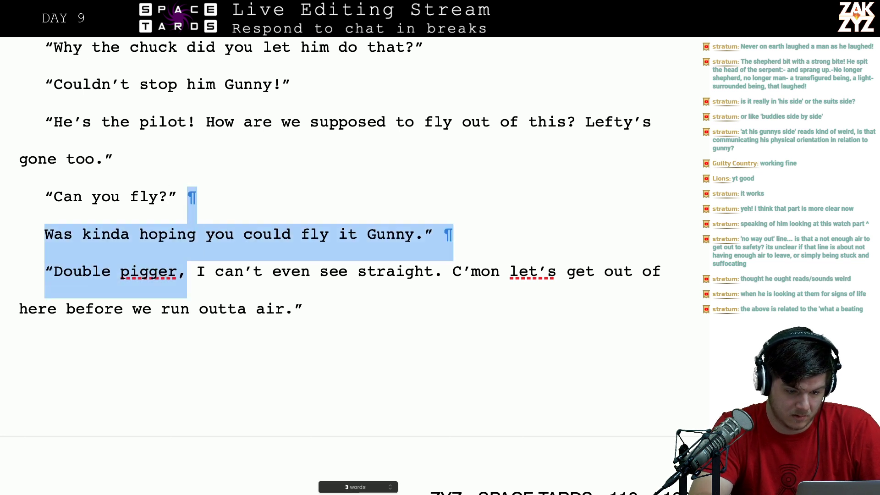
key(shift+Left)
key(shift+Left)
key(shift+Left)
key(shift+Left)
key(shift+Left)
key(shift+Left)
key(shift+Left)
key(shift+Left)
key(shift+Left)
key(shift+Left)
key(shift+Left)
key(shift+Left)
key(shift+Left)
key(shift+Left)
key(shift+Left)
key(shift+Left)
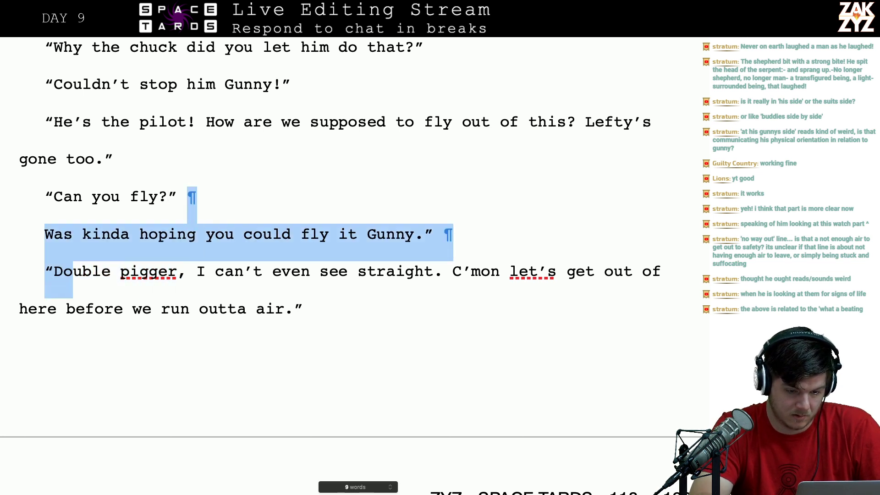
key(BackSpace)
- Extend the question "Can you fly?" so it reads "Can you fly it Gunny?"
key(Left)
key(Left)
key(Left)
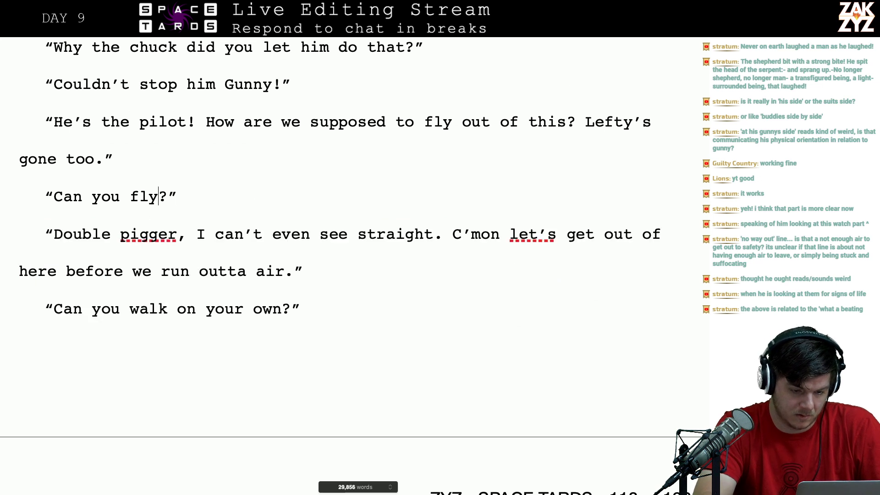
text(it gunny)
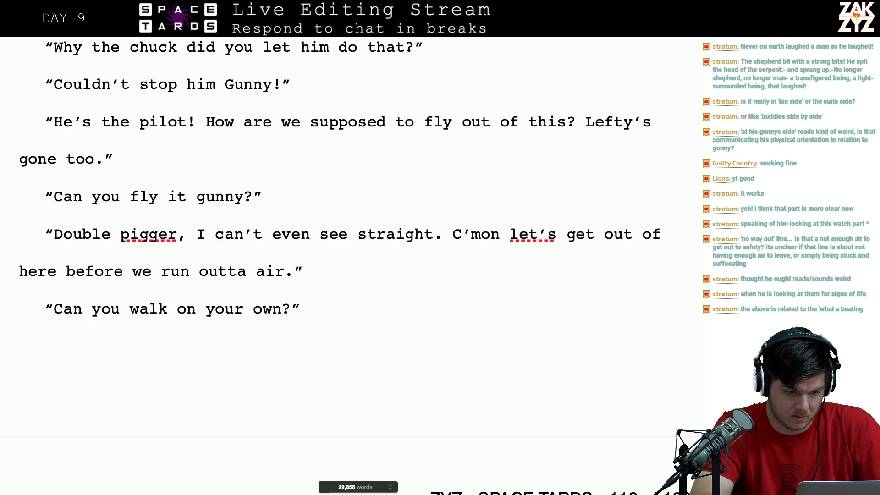
key(Left)
key(Left)
key(Left)
key(BackSpace)
text(G)
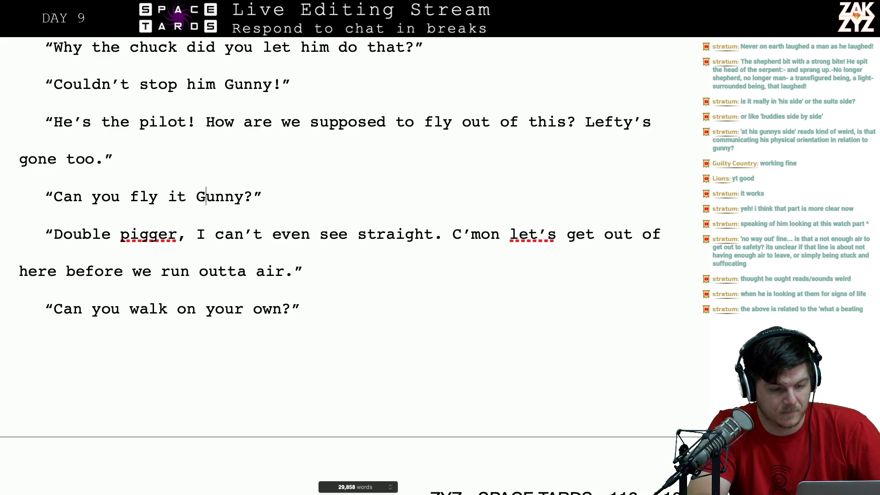
- Reword the question "Can you walk on your own?" as "Can you walk Gunny?"
click(45, 196)
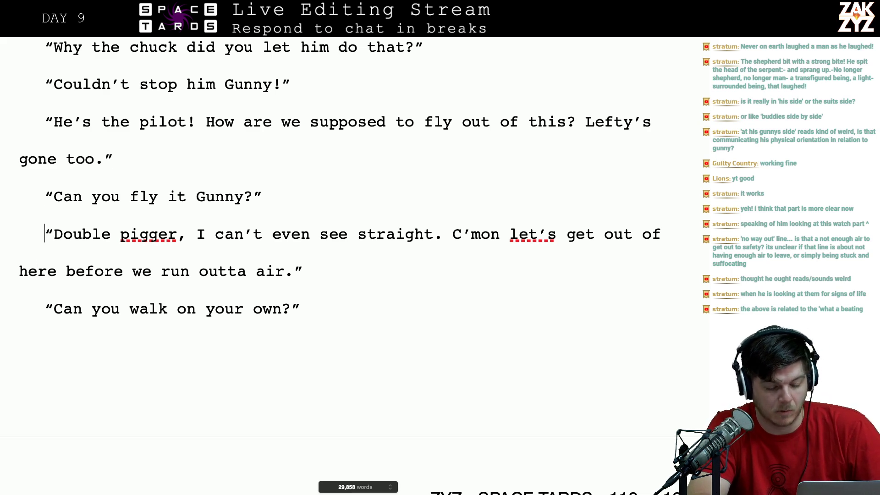
key(Down)
scroll(341, 266, down, 3)
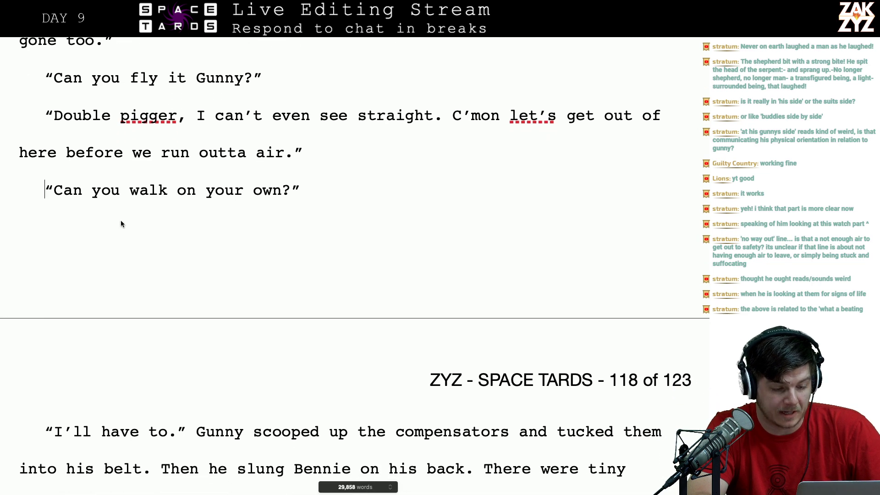
scroll(256, 211, down, 3)
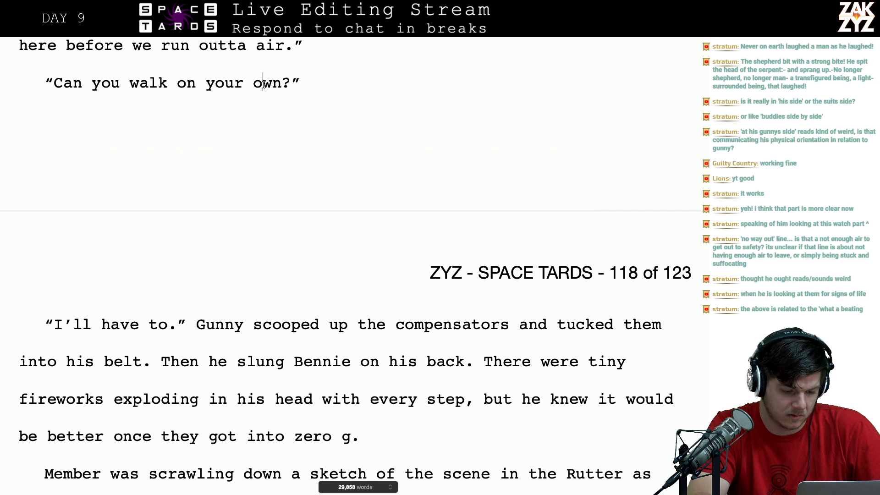
key(Right)
key(Right)
key(Right)
key(BackSpace)
key(BackSpace)
key(BackSpace)
key(BackSpace)
key(BackSpace)
key(BackSpace)
key(BackSpace)
key(BackSpace)
key(BackSpace)
key(BackSpace)
key(BackSpace)
key(BackSpace)
key(BackSpace)
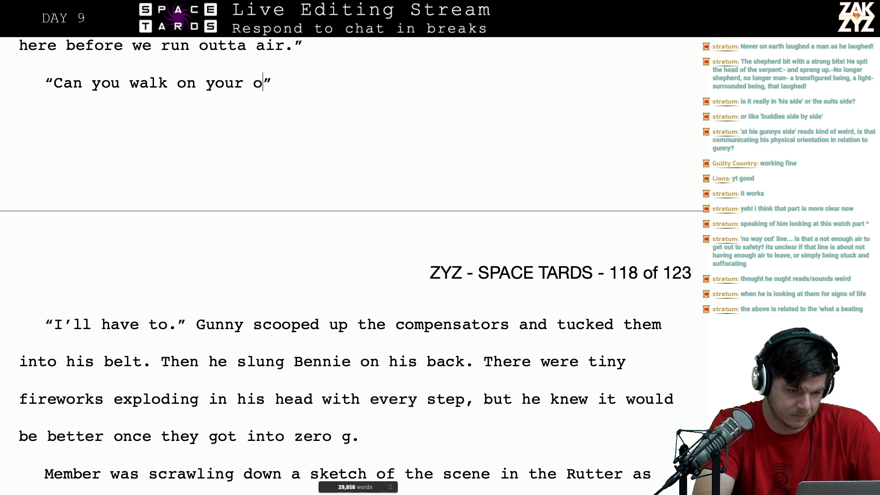
text(?)
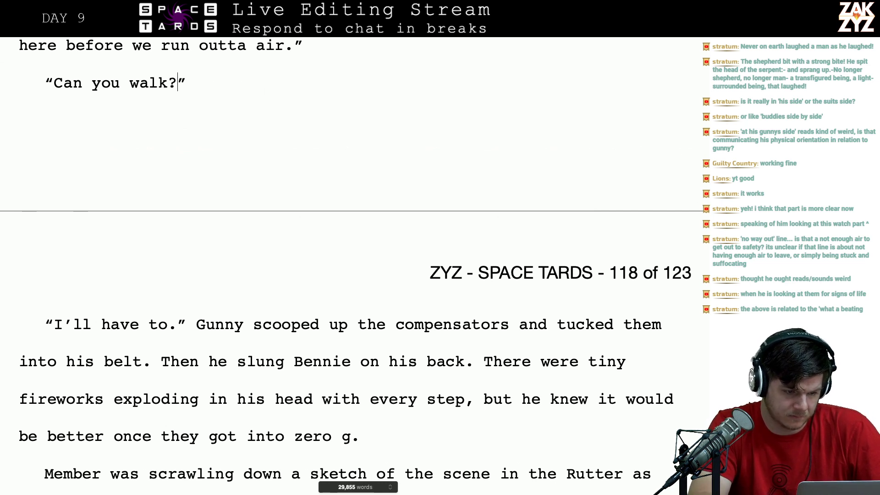
text( Gunny?)
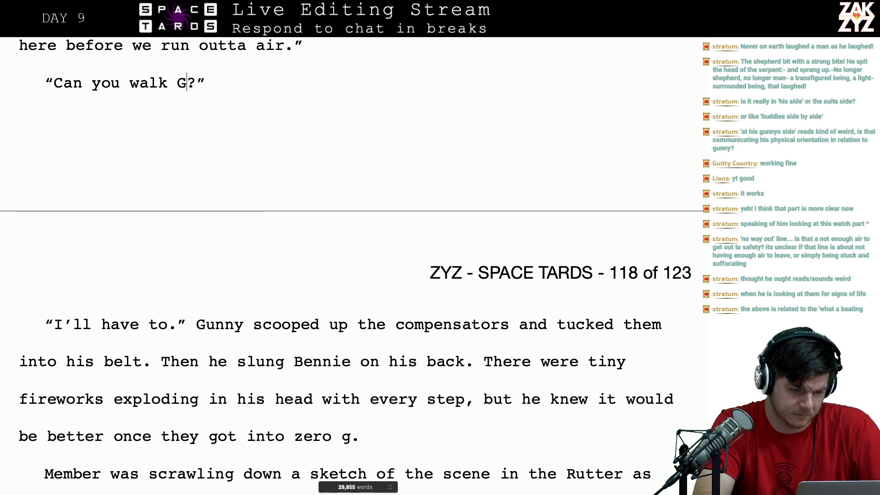
key(BackSpace)
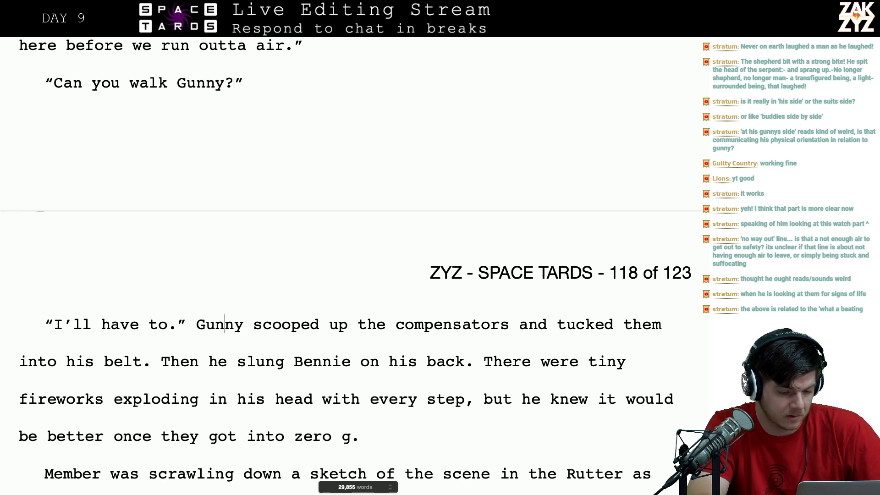
- Start a new paragraph at "Gunny scooped up the compensators", leaving "I'll have to." as its own dialogue line
key(Left)
key(Left)
key(Left)
key(Left)
key(Right)
key(Return)
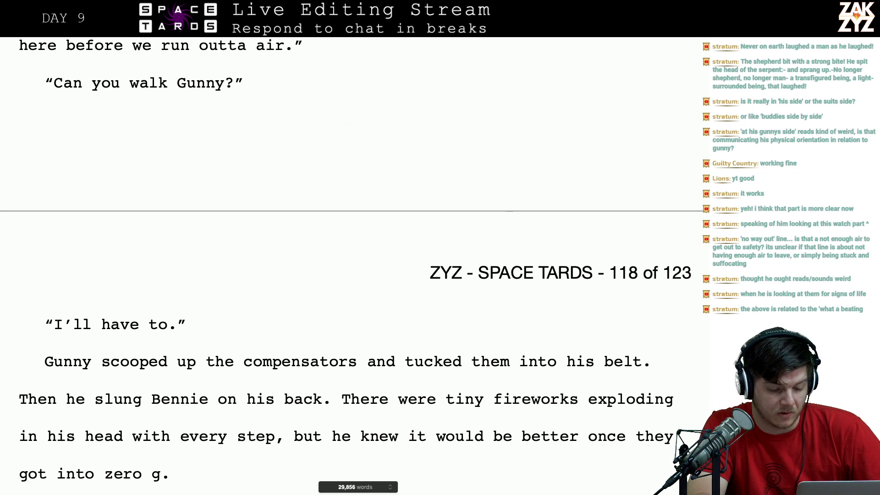
- Reread the exchange from "Can you fly it Gunny?" through "I'll have to." and the start of the following paragraph
key(Right)
key(Right)
key(Up)
key(Up)
key(Up)
key(Up)
key(Up)
key(Up)
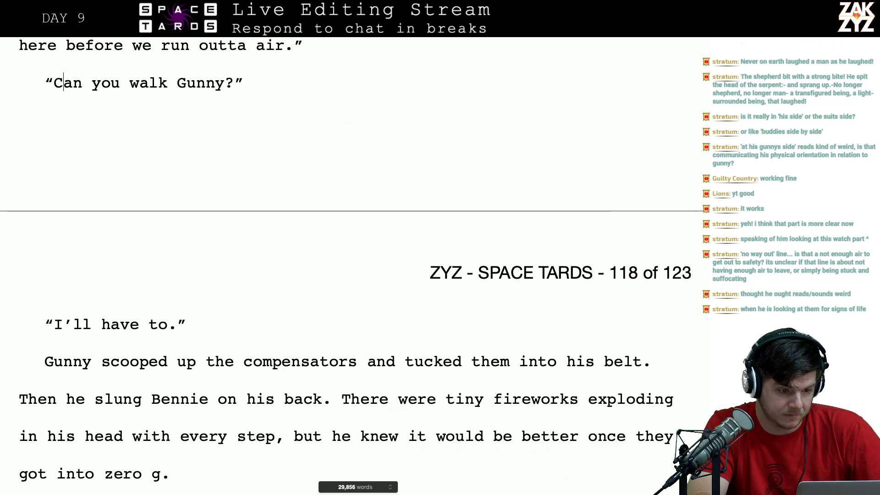
key(Down)
key(Down)
key(Down)
key(Down)
key(Down)
key(Down)
key(Down)
key(Down)
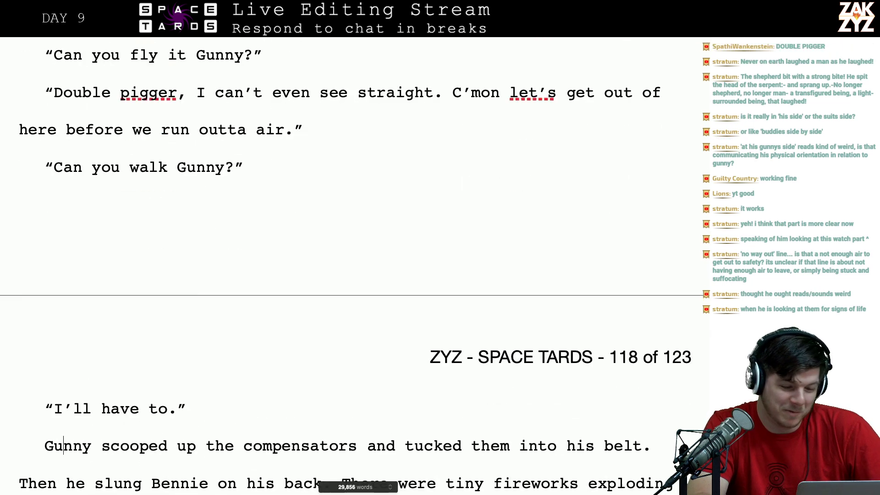
key(Up)
key(Up)
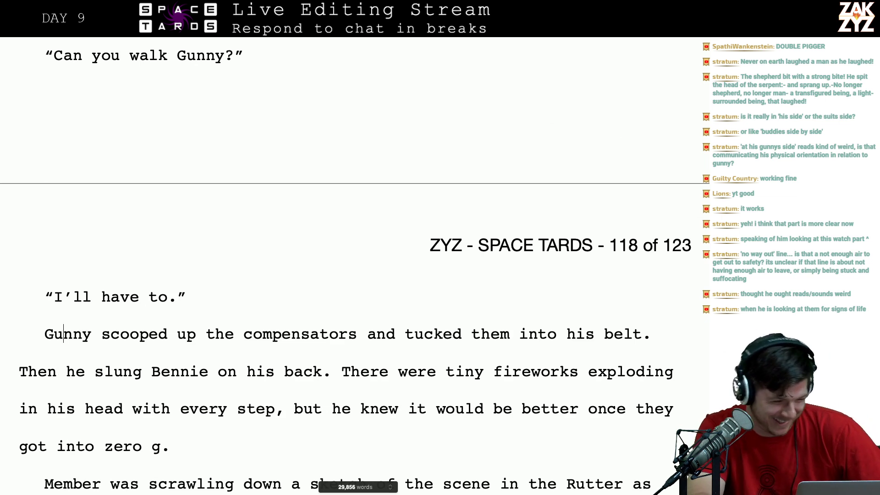
key(Up)
- Insert "detrunked and" between "Gunny" and "scooped up" at the start of the new paragraph
key(Left)
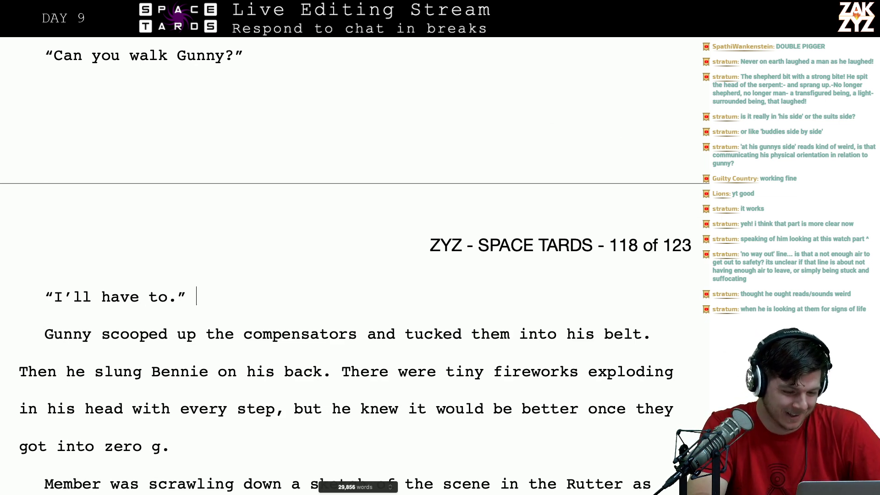
key(Left)
key(Left)
key(Left)
key(Right)
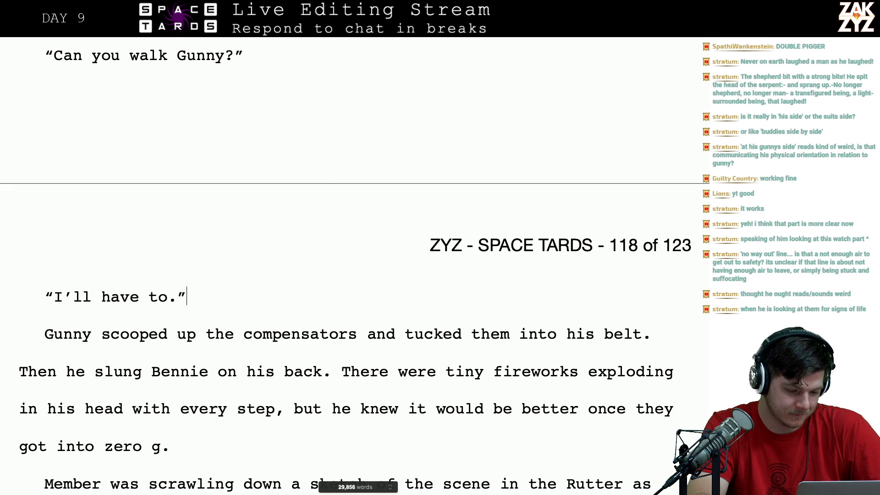
key(Right)
key(Right)
key(Right)
key(Right)
key(Right)
key(Right)
key(Right)
text(detrun)
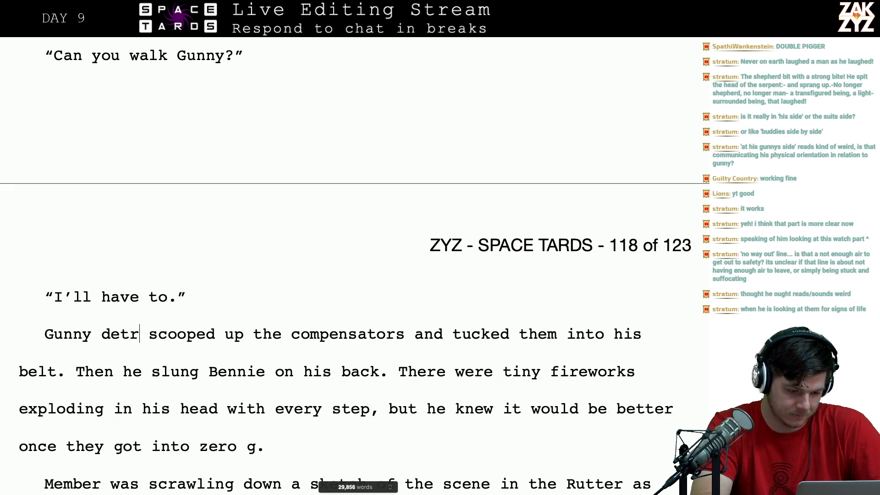
text(ked and)
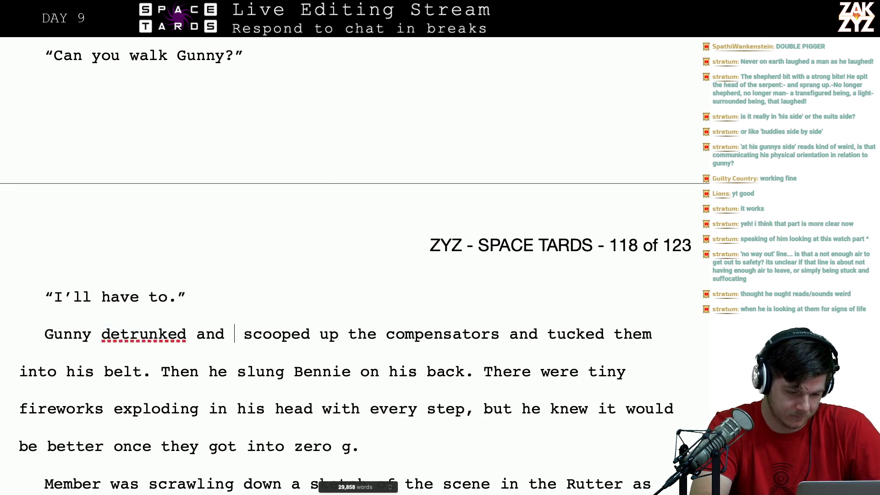
- Replace "the" with "Bonzo's" before "compensators" in the sentence about Gunny scooping them up
key(Right)
key(Right)
key(Right)
key(Right)
key(Right)
key(Right)
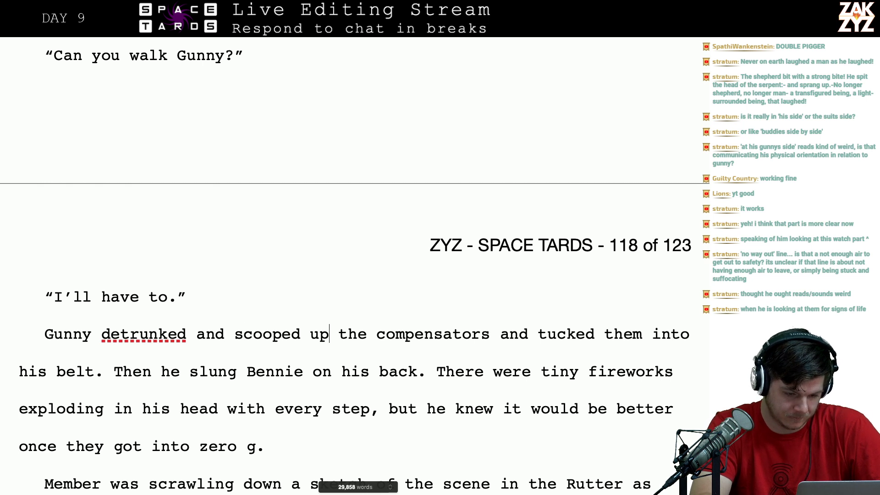
key(Right)
key(Right)
key(Right)
key(Right)
key(BackSpace)
key(BackSpace)
key(BackSpace)
text(Bonzo's)
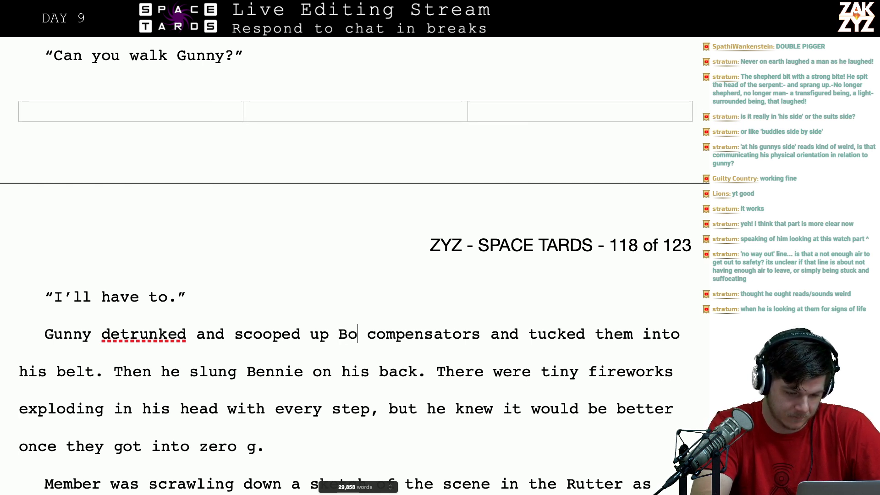
- Review the rest of the paragraph about Gunny slinging Bennie on his back and the fireworks in his head
key(Right)
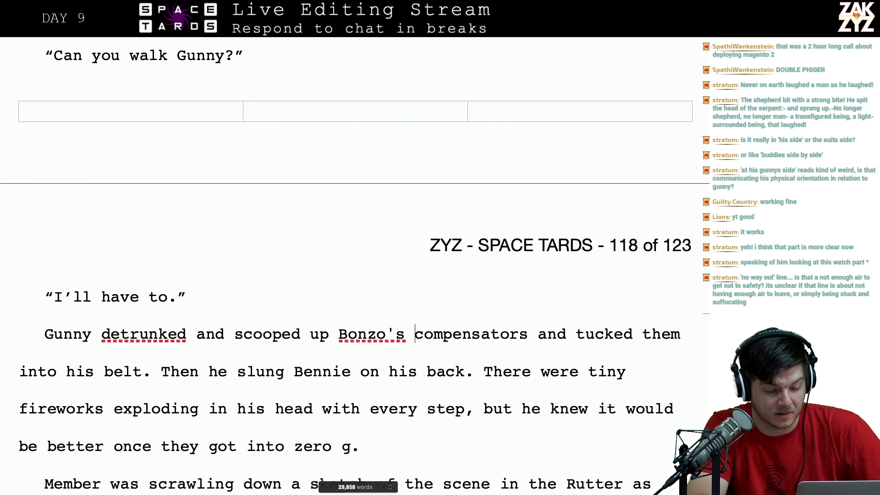
key(Right)
key(Right)
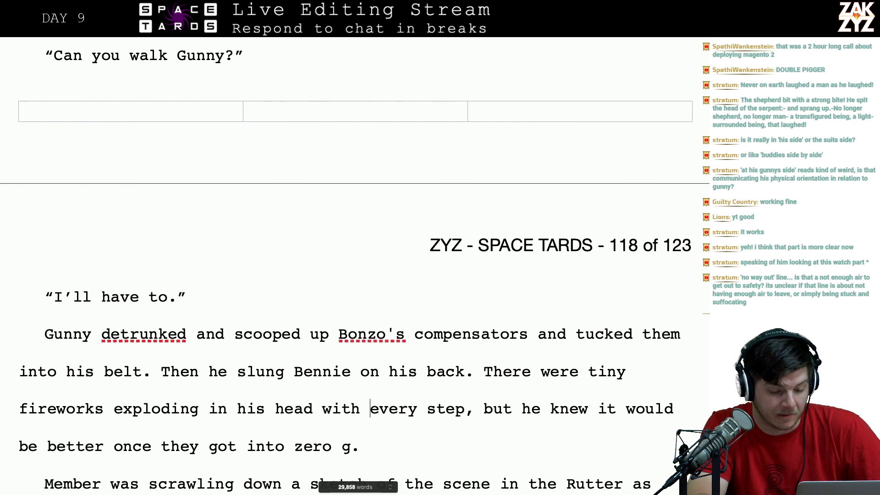
key(Left)
key(Left)
key(Left)
key(Left)
key(Left)
key(Left)
key(Left)
key(Down)
key(Down)
key(Up)
key(Up)
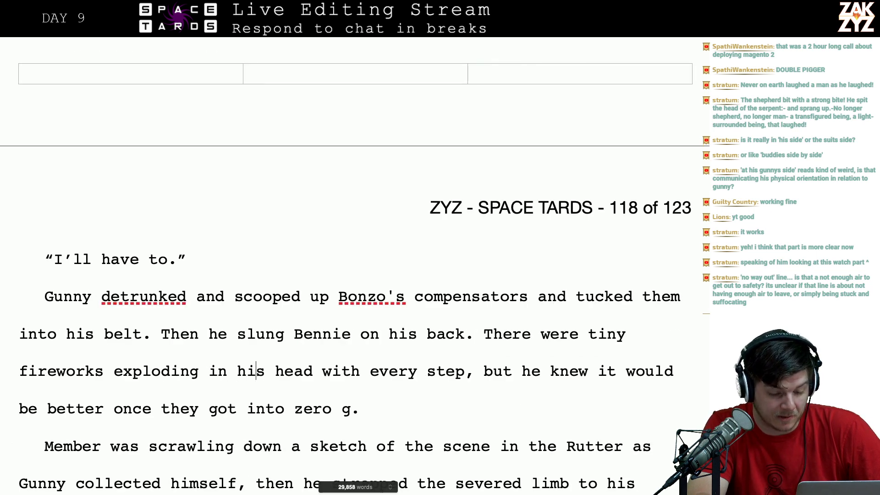
key(Right)
key(Right)
key(Right)
key(Right)
key(Right)
key(Right)
key(Right)
key(Right)
key(Right)
key(Right)
key(Right)
key(Right)
key(Right)
key(Right)
key(Right)
key(Right)
key(Right)
key(Right)
key(Right)
key(Right)
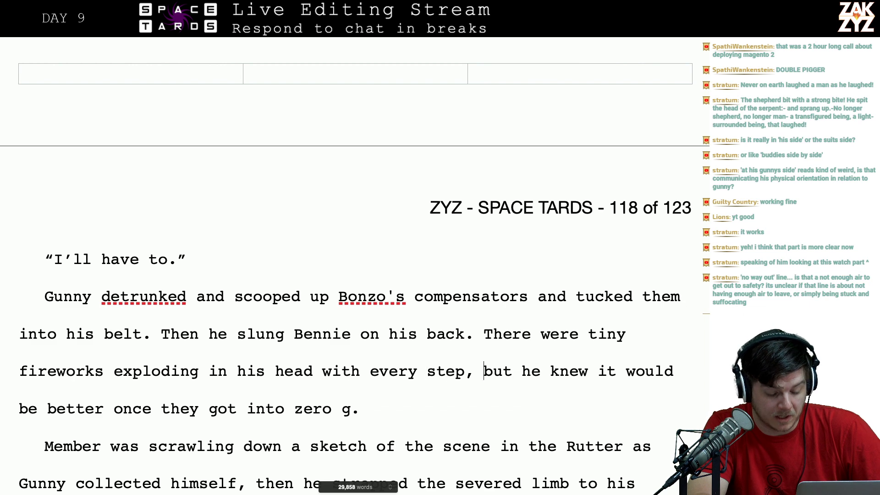
- Read through the paragraph about Member's sketch in the Rutter, the severed limb and the little starfish
key(Down)
key(Down)
key(Down)
key(Down)
key(Down)
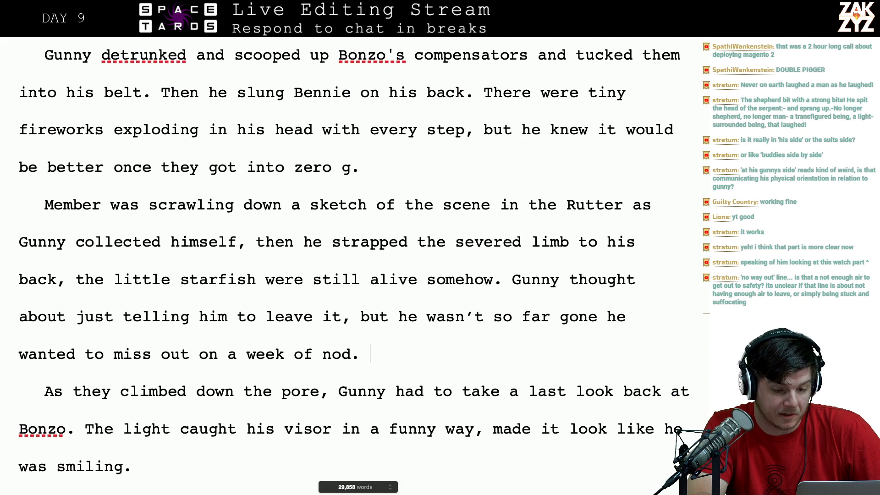
click(319, 219)
key(Left)
key(Left)
key(Left)
key(Left)
key(Left)
key(Left)
key(Left)
key(Left)
key(Left)
key(Left)
key(Left)
key(Left)
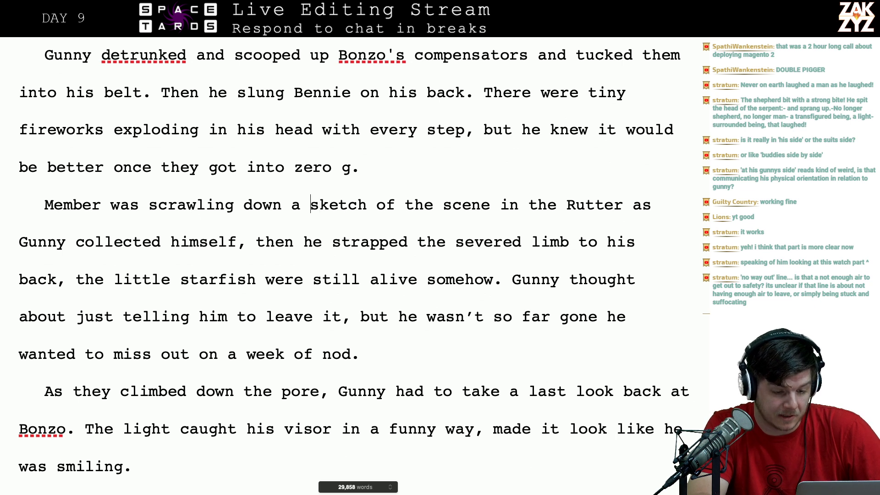
key(Down)
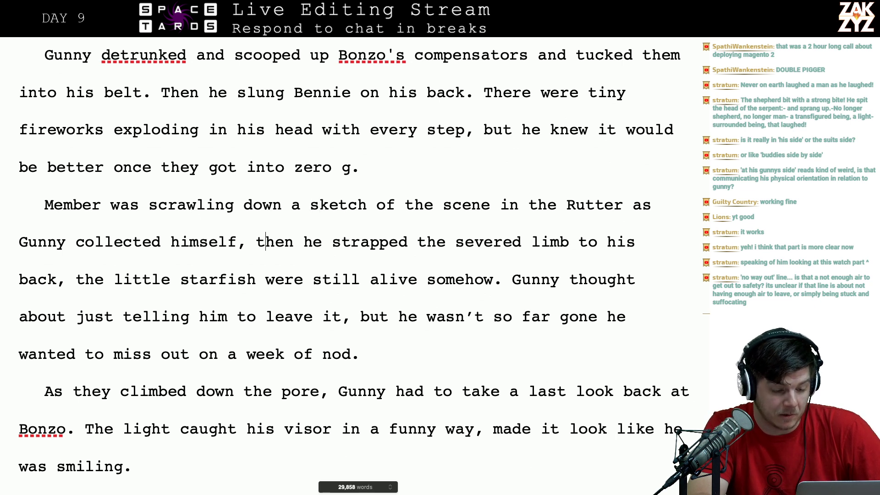
key(Right)
key(Right)
key(Right)
key(Down)
key(Right)
key(Right)
key(Right)
key(Right)
key(Right)
key(Right)
key(Right)
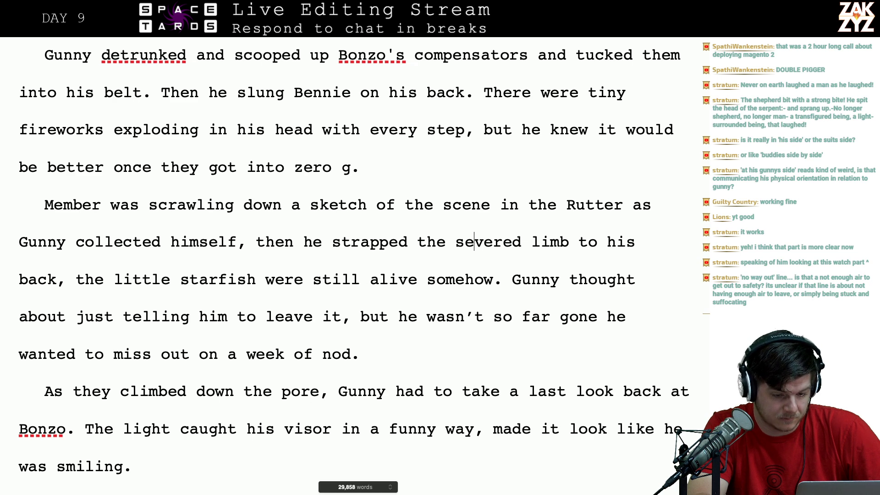
key(Left)
key(Down)
key(Down)
key(Up)
key(Right)
key(Right)
key(Right)
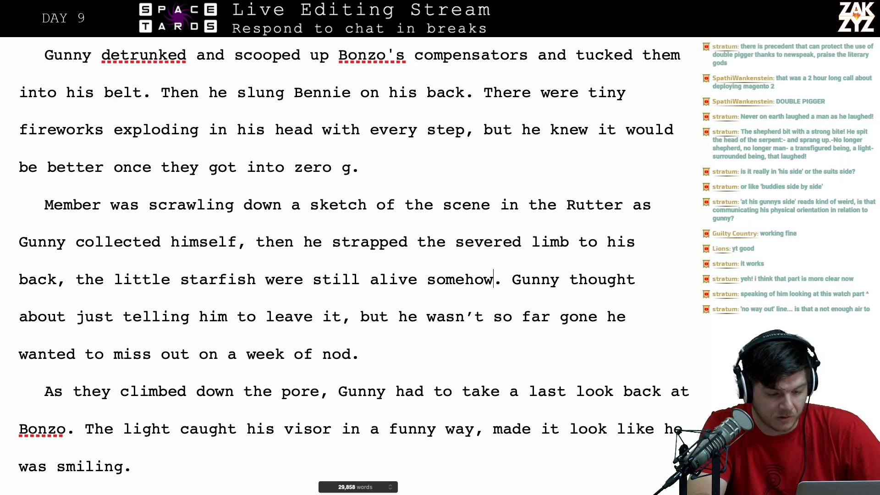
- Read on into the sentence about Gunny thinking of telling him to leave the limb behind
key(Right)
key(Right)
key(Right)
key(Right)
key(Right)
key(Right)
key(Right)
key(Right)
key(Right)
key(Right)
key(Right)
key(Right)
key(Right)
key(Right)
key(Right)
key(Right)
key(Right)
key(Right)
key(Right)
key(Right)
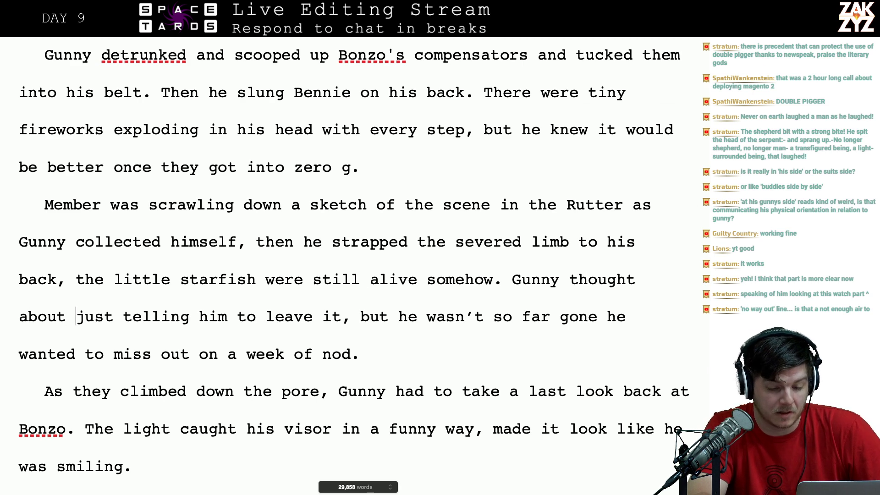
scroll(165, 203, down, 3)
- Replace "him" with "Member" in the sentence about Gunny telling him to leave it
click(136, 239)
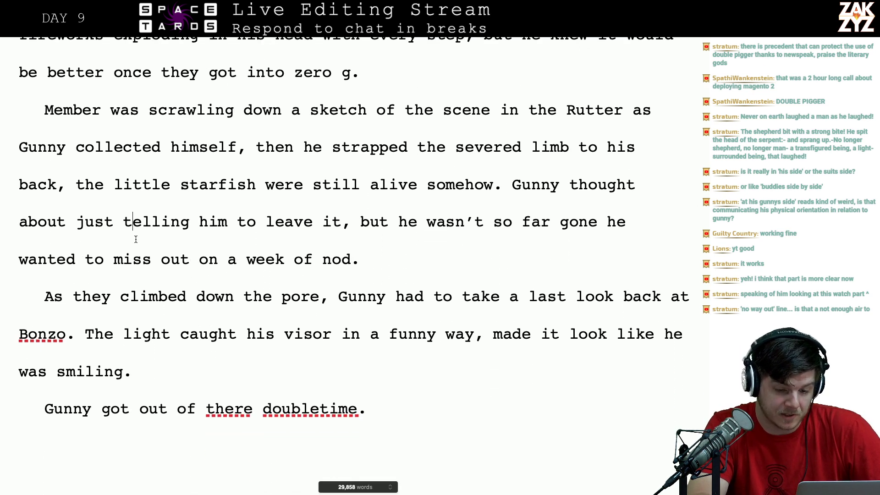
key(Right)
key(Right)
key(Right)
key(Right)
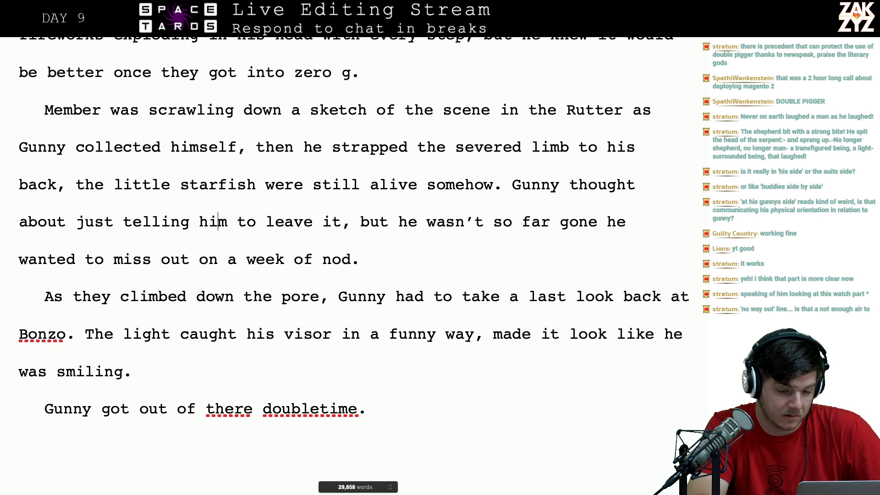
key(Left)
key(Left)
key(Left)
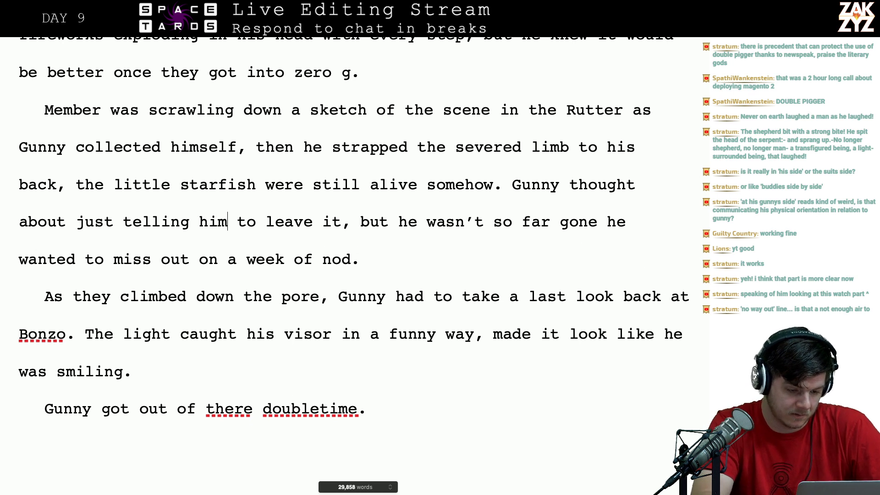
key(Delete)
key(Delete)
key(Delete)
text(member)
key(BackSpace)
key(BackSpace)
key(BackSpace)
key(BackSpace)
key(BackSpace)
key(BackSpace)
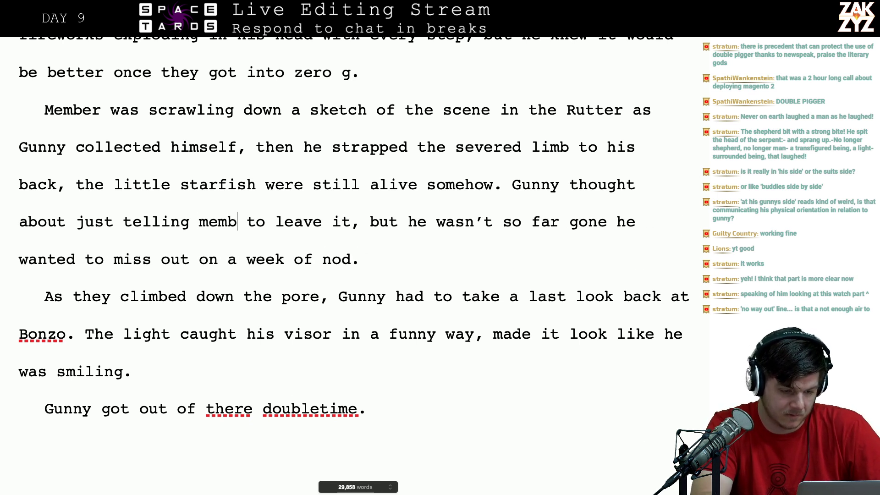
text(Member)
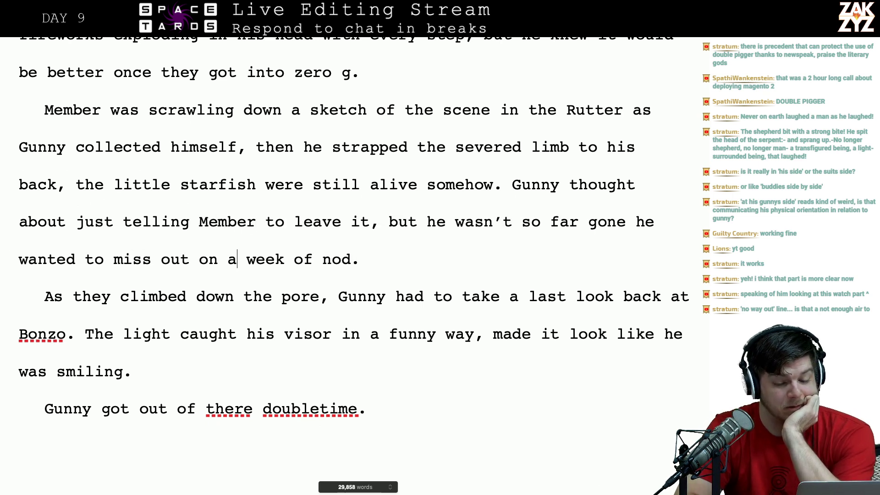
- Split off the clause about missing a week of nod and try rewording it as "but he was going to nee"
key(Right)
key(Right)
key(Right)
key(Right)
key(Down)
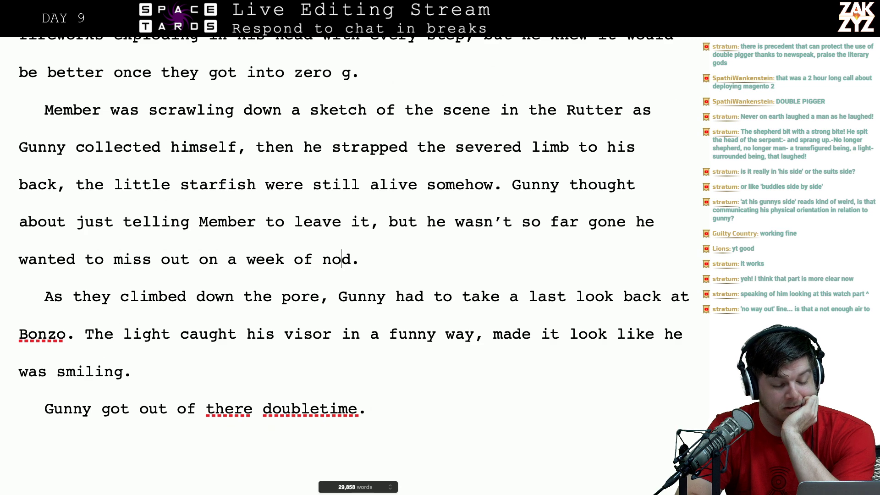
key(Left)
key(Right)
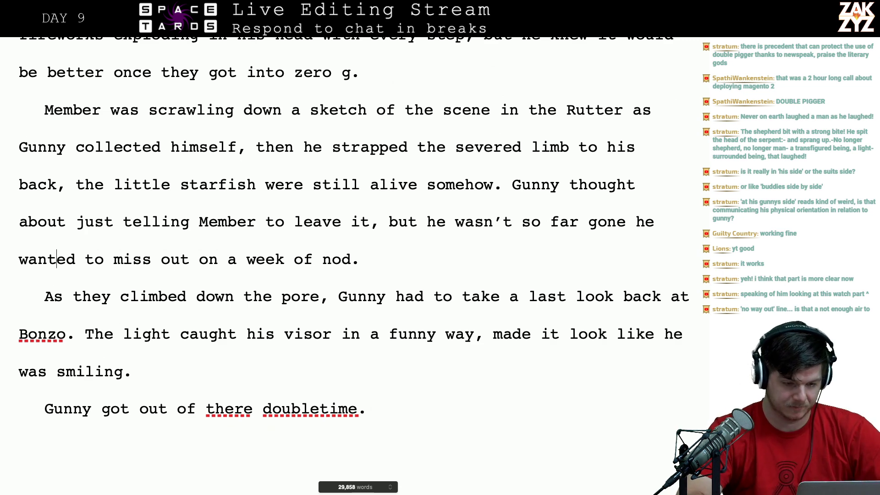
click(390, 222)
key(Return)
key(Return)
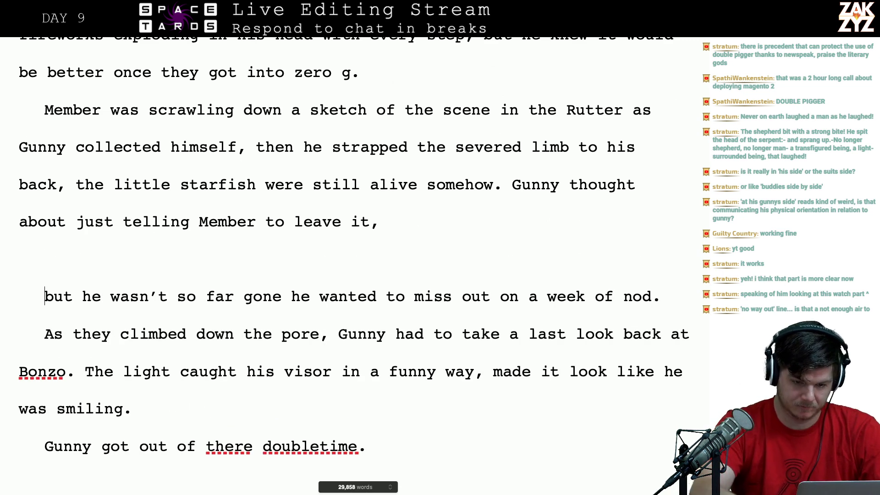
key(Left)
key(Left)
text(but)
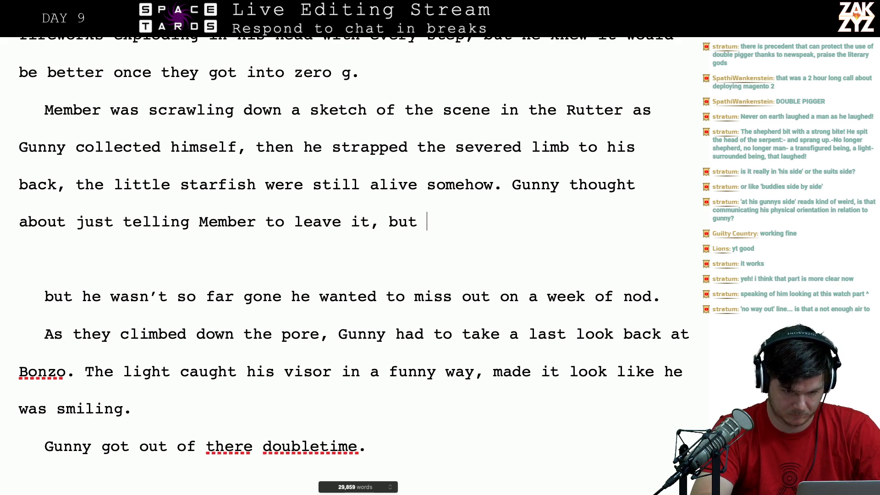
text( he)
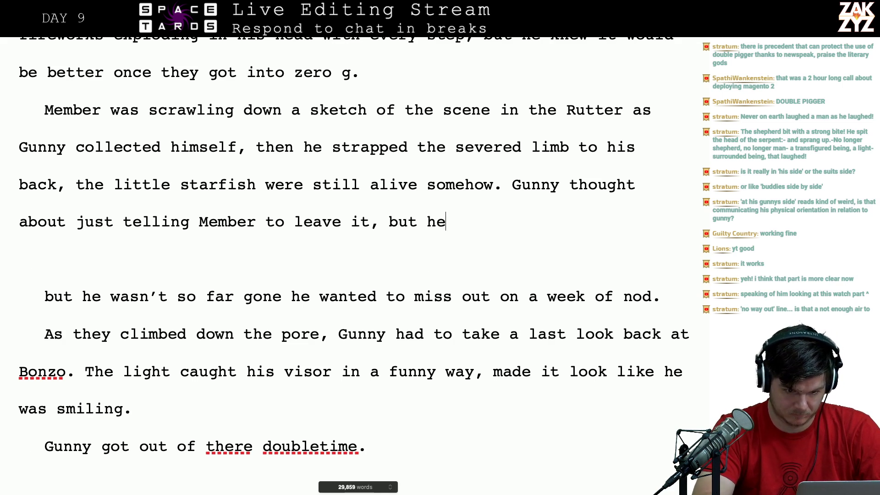
key(BackSpace)
key(BackSpace)
key(BackSpace)
text(he w)
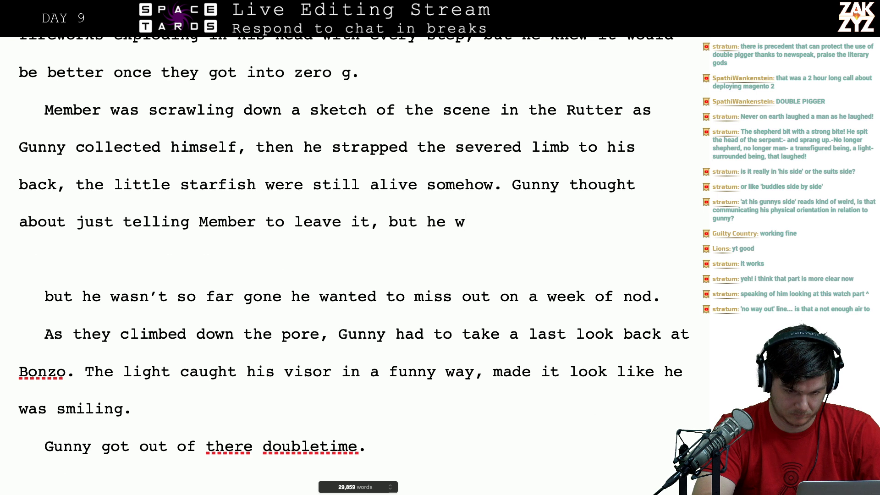
text(as going to nee)
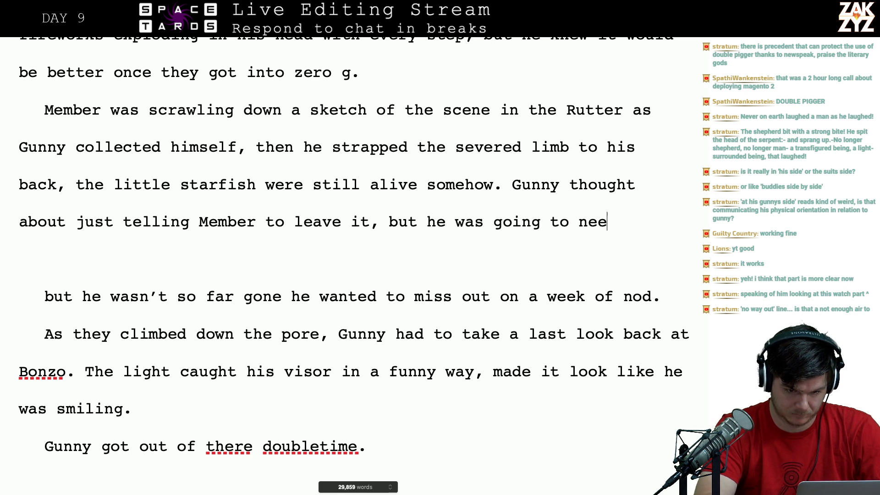
key(BackSpace)
key(BackSpace)
key(BackSpace)
key(BackSpace)
key(BackSpace)
key(BackSpace)
key(BackSpace)
key(BackSpace)
key(BackSpace)
key(BackSpace)
key(BackSpace)
key(BackSpace)
key(BackSpace)
key(BackSpace)
key(BackSpace)
key(BackSpace)
key(BackSpace)
key(BackSpace)
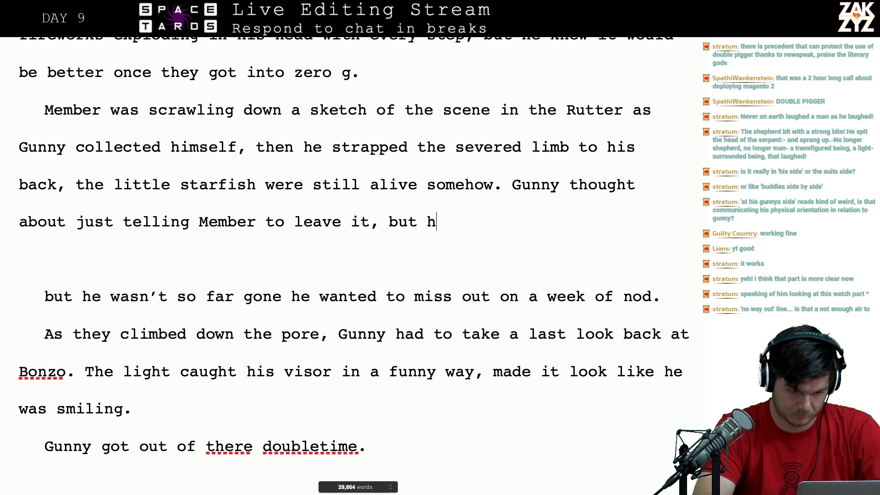
- Delete the whole sentence from "Gunny thought about just telling Member" through "a week of nod", including the stray line breaks
key(Up)
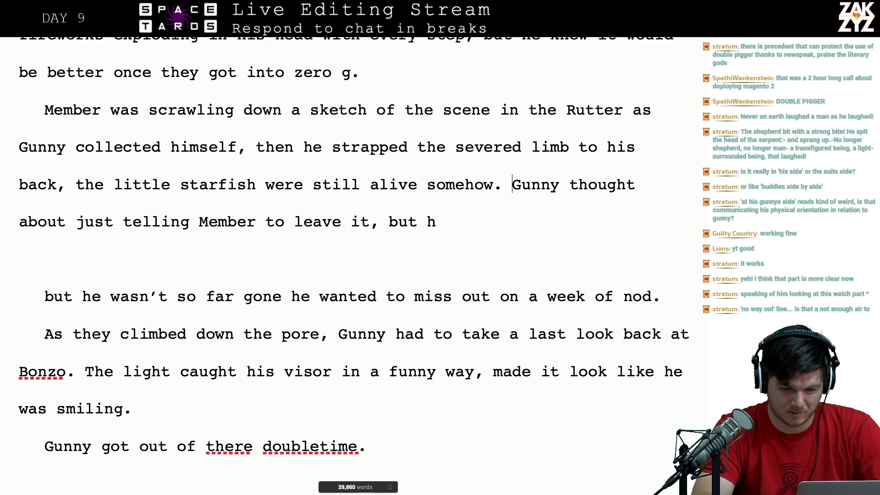
key(shift+Down)
key(shift+Right)
key(shift+Down)
key(shift+Down)
key(shift+Down)
key(shift+Up)
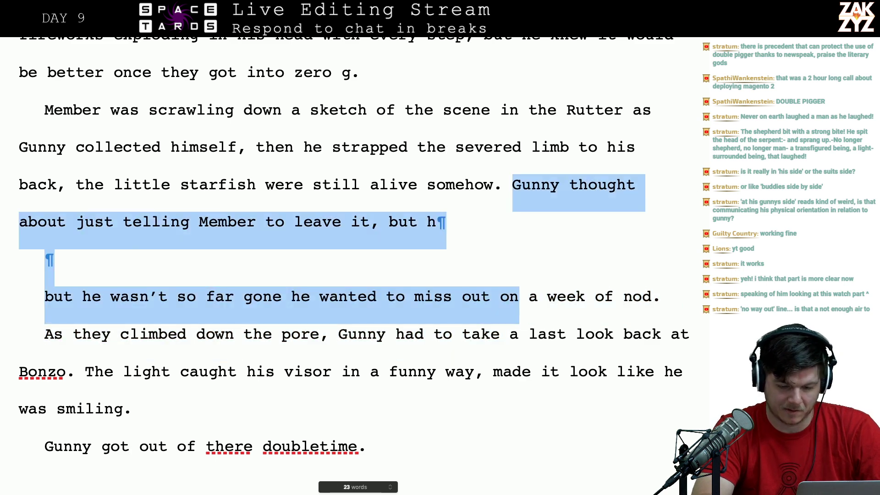
key(shift+Right)
key(shift+Right)
key(shift+Right)
key(shift+Right)
key(shift+Right)
key(shift+Right)
key(shift+Right)
key(shift+Right)
key(shift+Right)
key(shift+Right)
key(shift+Right)
key(shift+Right)
key(shift+Right)
key(shift+Right)
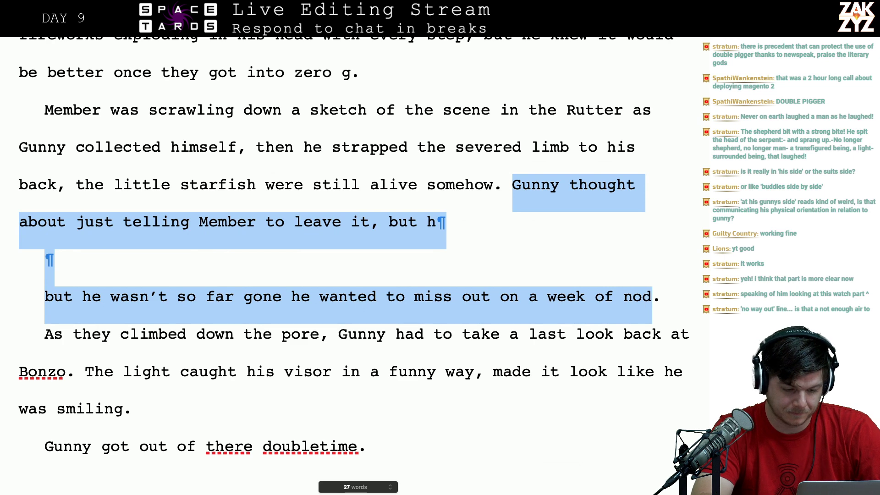
key(shift+Right)
key(BackSpace)
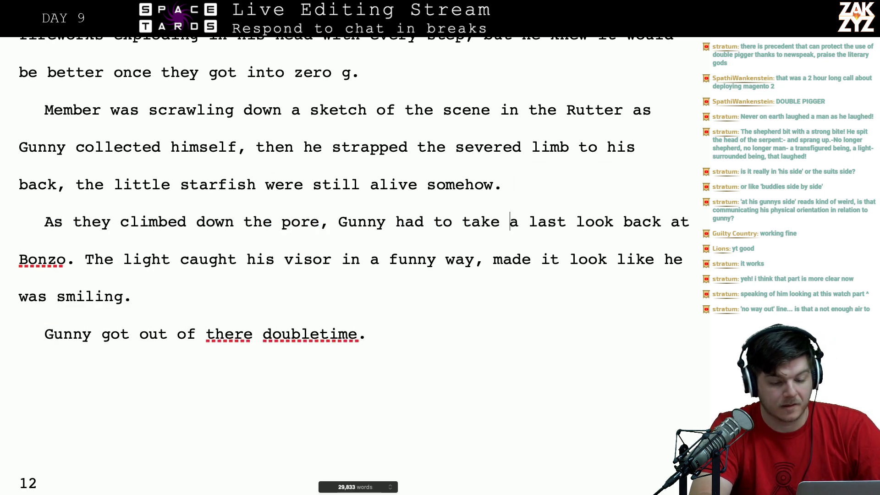
- Read through the chapter's closing paragraphs about the last look back at Bonzo and Gunny getting out
scroll(336, 215, down, 1)
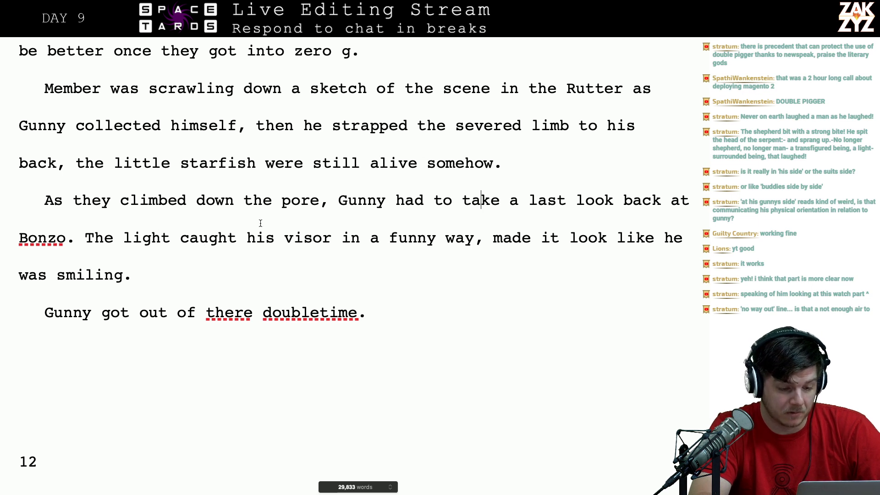
key(Left)
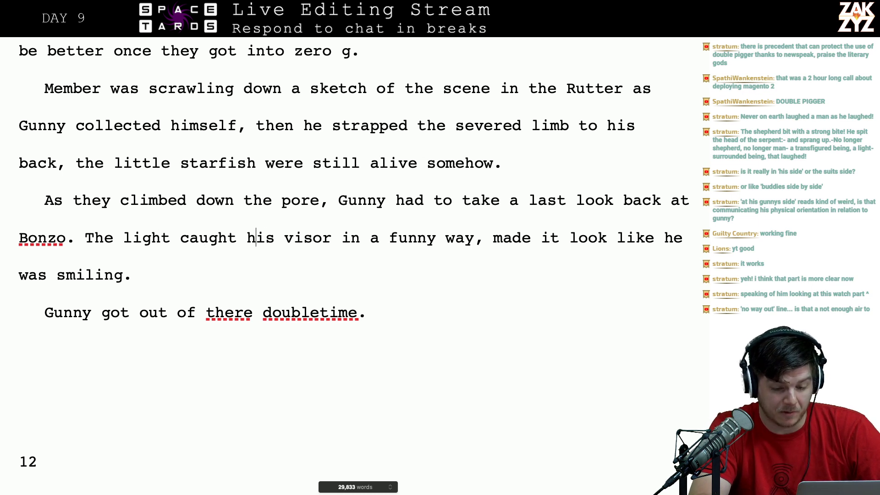
key(Right)
key(Right)
key(Right)
key(Right)
key(Right)
key(Right)
key(Right)
key(Right)
key(Right)
key(Right)
key(Right)
key(Right)
key(Right)
key(Right)
key(Right)
key(Right)
key(Right)
key(Right)
key(Right)
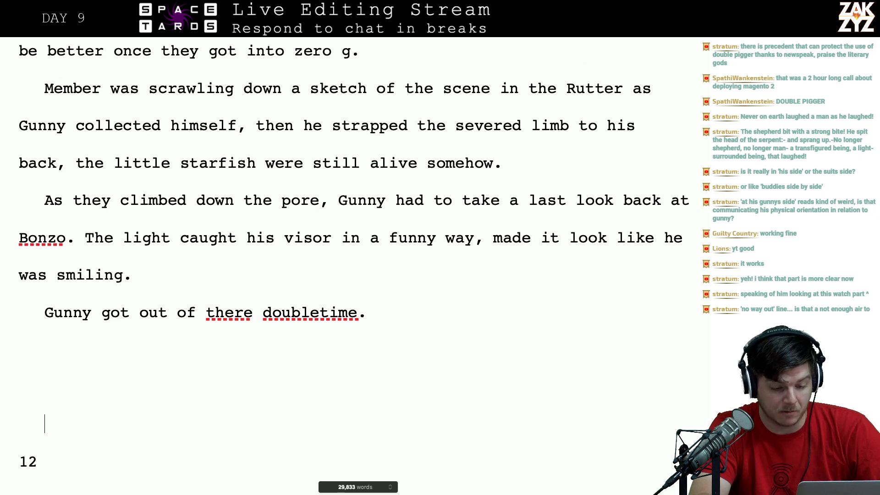
- Replace the chapter heading "12" with "Epilogue:"
key(Down)
key(Return)
key(Return)
key(Return)
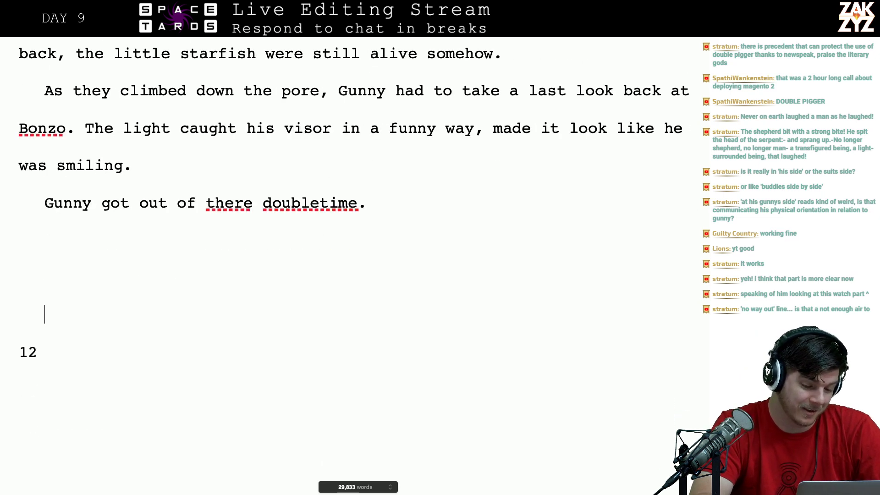
key(Down)
key(BackSpace)
key(BackSpace)
text(Ep)
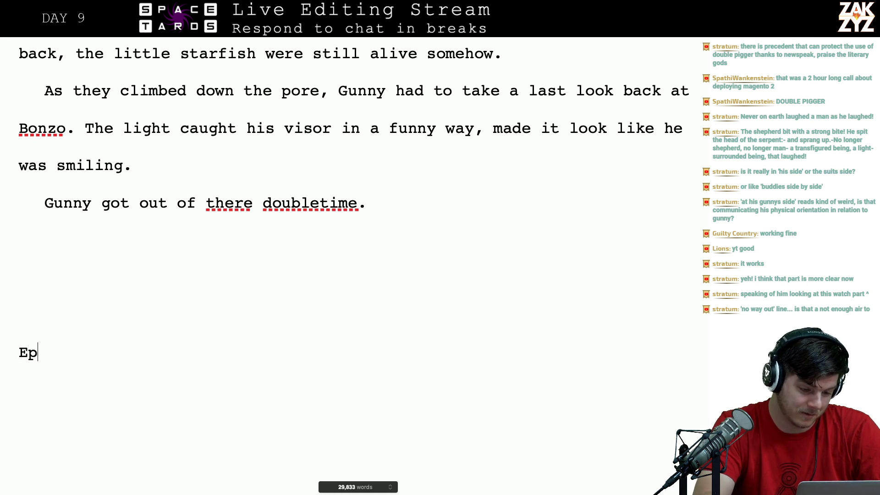
text(ilogue.)
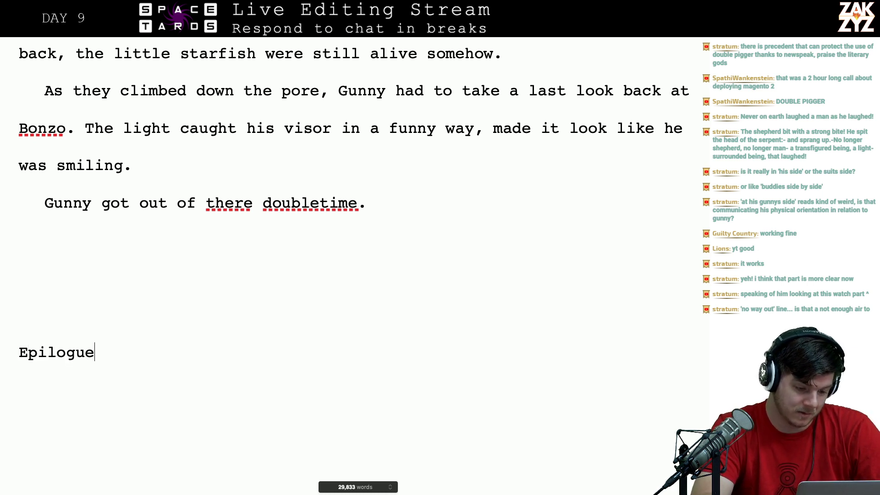
text("You want a what?" "Geist commie, I thought I was the half deaf one. I said we want a vacation.")
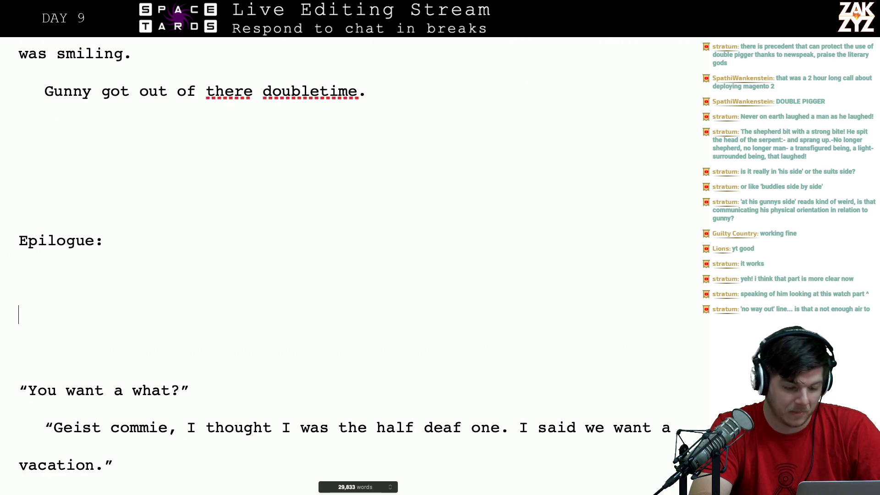
- Add "The Captain of Marines" after the epilogue's opening line "You want a what?" to identify the speaker
key(Down)
key(Down)
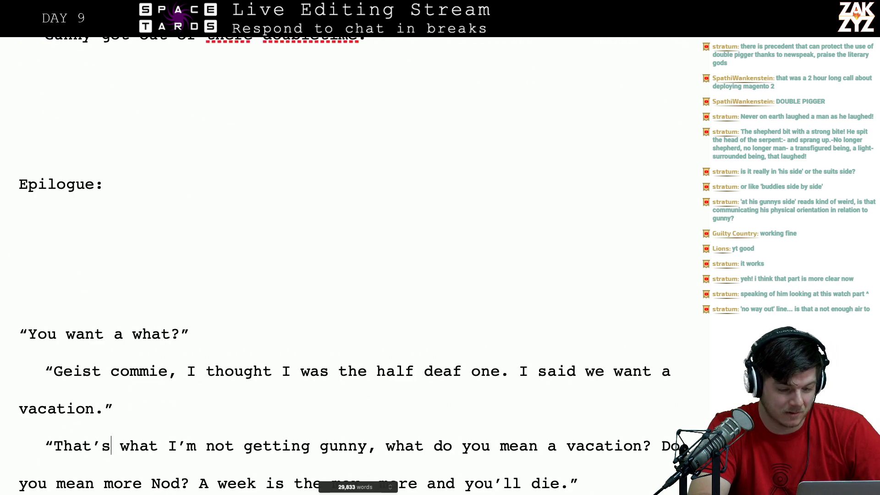
key(Left)
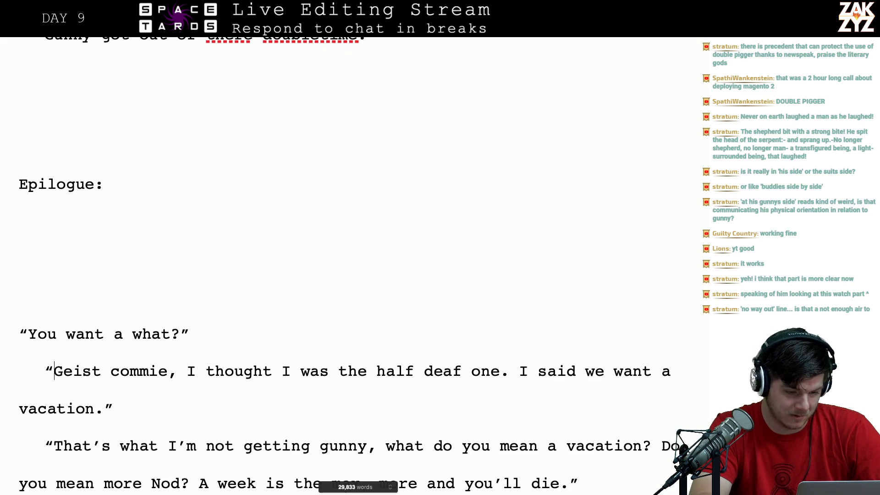
text(The chief)
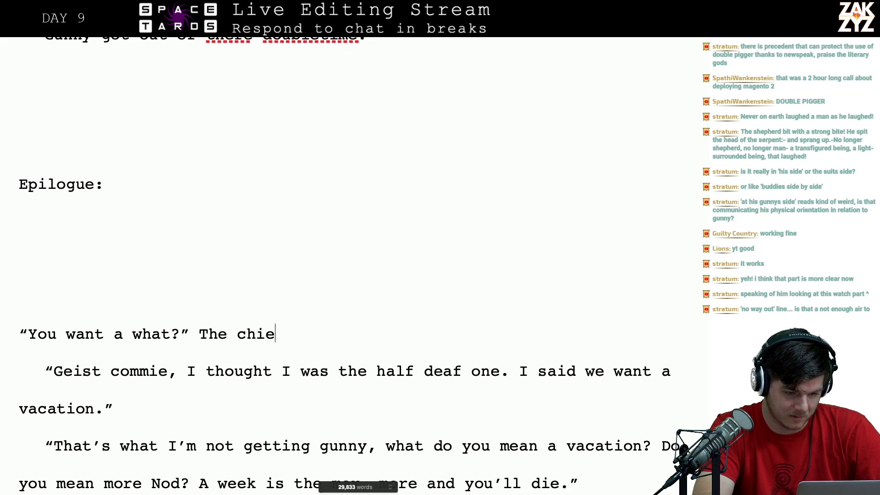
key(BackSpace)
key(BackSpace)
key(BackSpace)
key(BackSpace)
key(BackSpace)
key(BackSpace)
text(C)
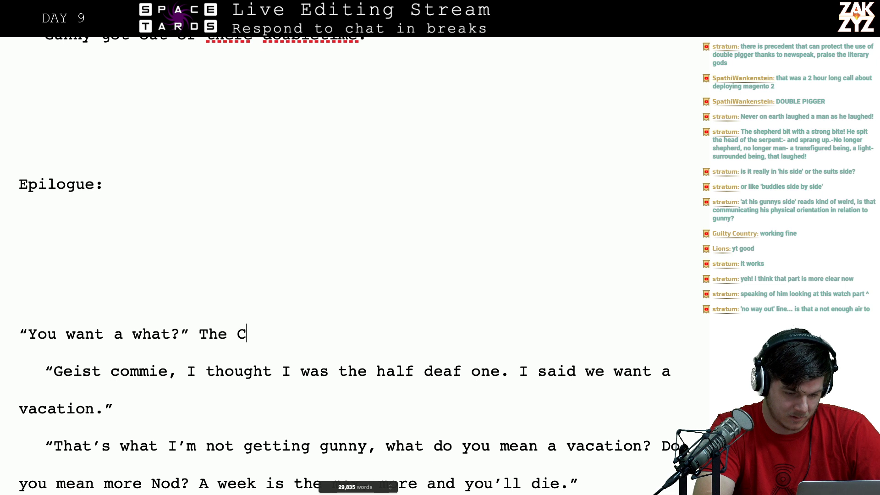
text(aptain of marin)
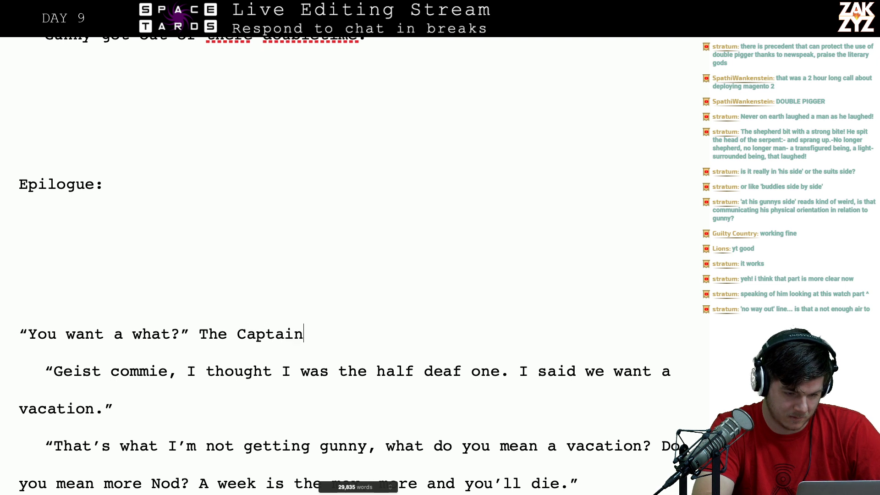
key(BackSpace)
key(BackSpace)
key(BackSpace)
key(BackSpace)
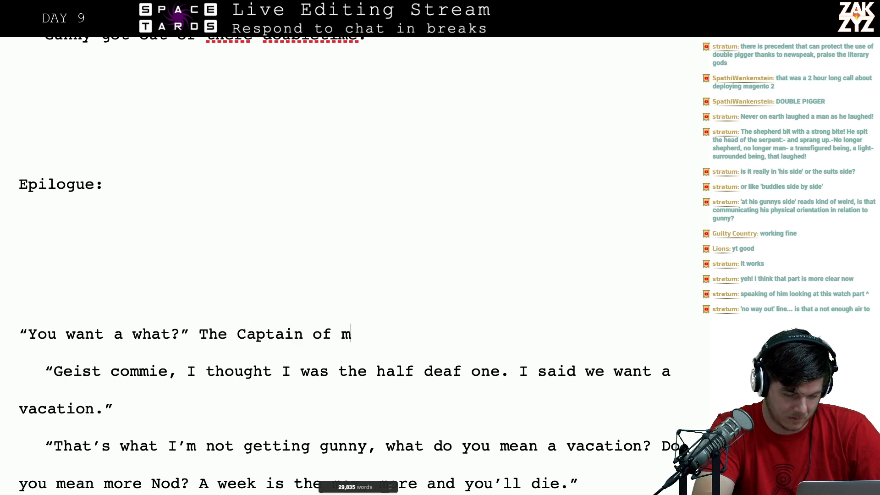
key(BackSpace)
text(Marines sa)
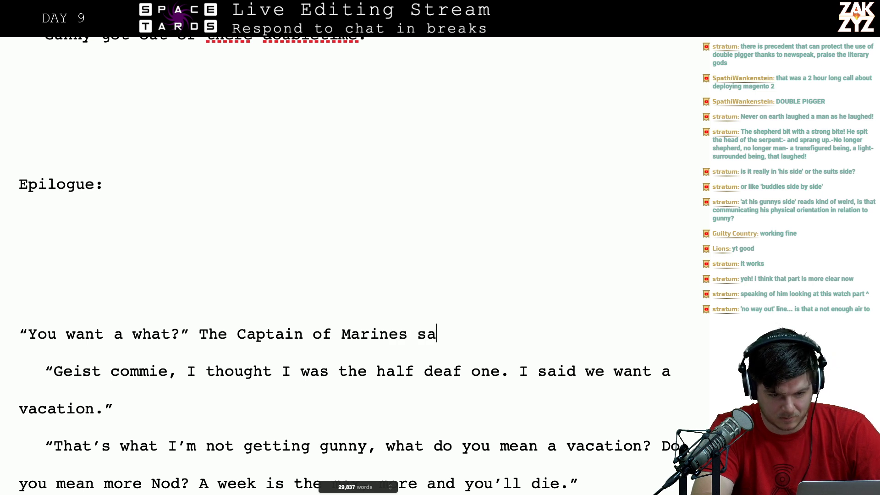
- Complete the opening line's dialogue tag so it reads "the Captain of Marines stammered, looking unusually flustered." with a lowercase "the"
text(id,)
key(BackSpace)
key(BackSpace)
key(BackSpace)
key(BackSpace)
key(BackSpace)
key(BackSpace)
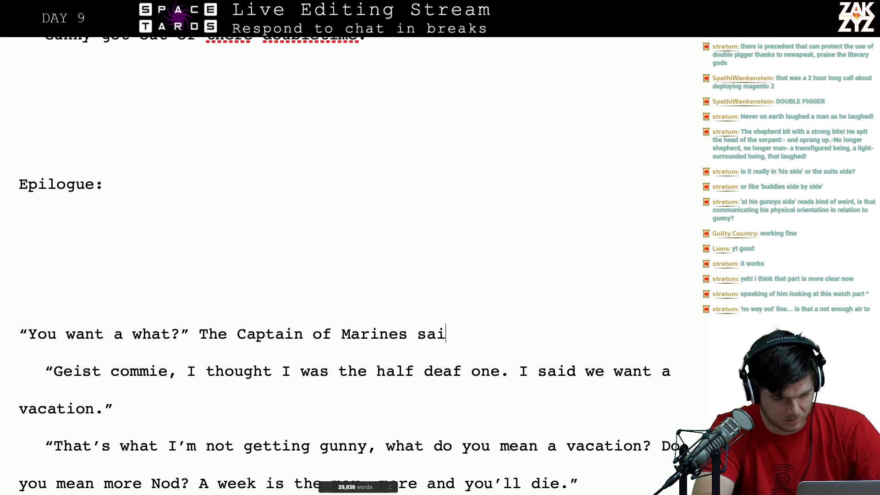
text(stammered, )
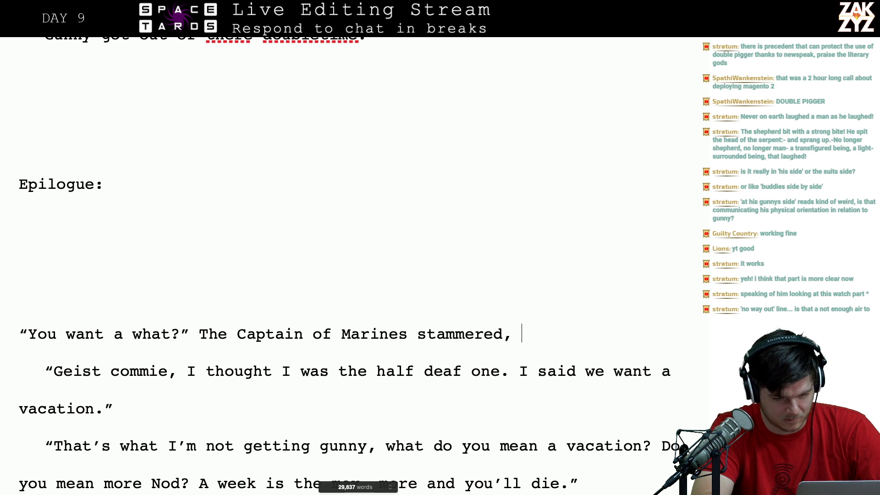
text(looking unusua)
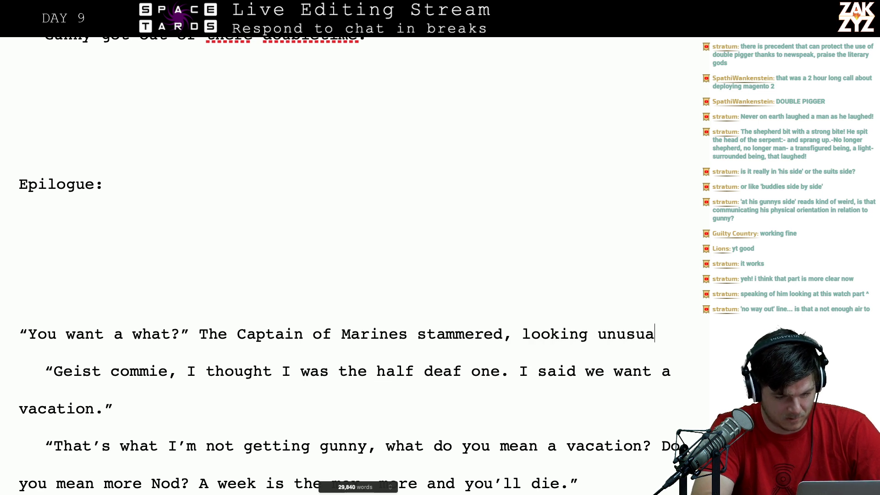
text(lly flustered.)
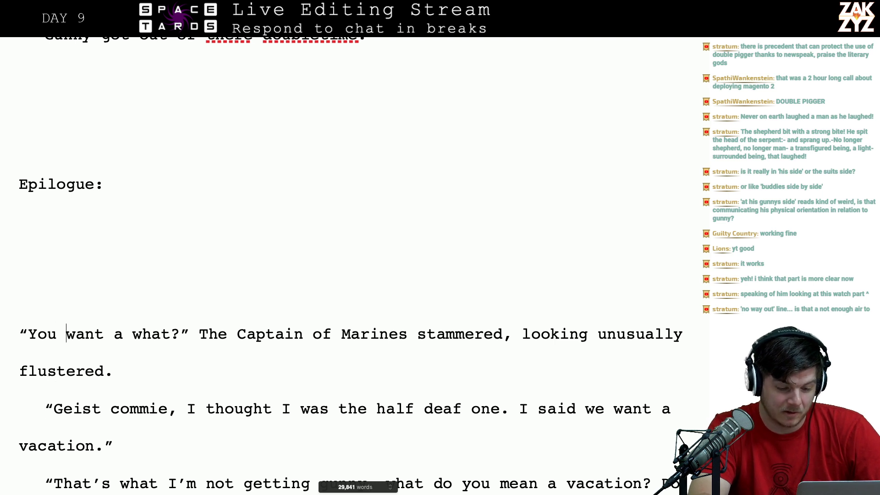
key(BackSpace)
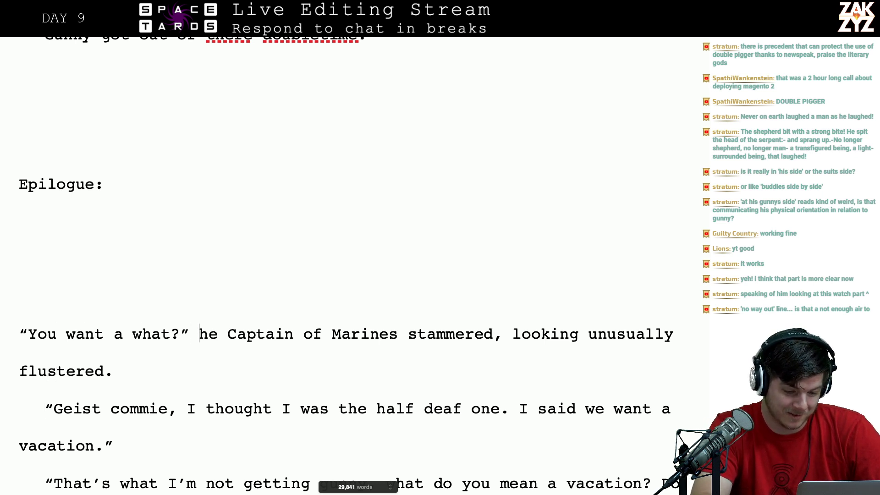
text(t)
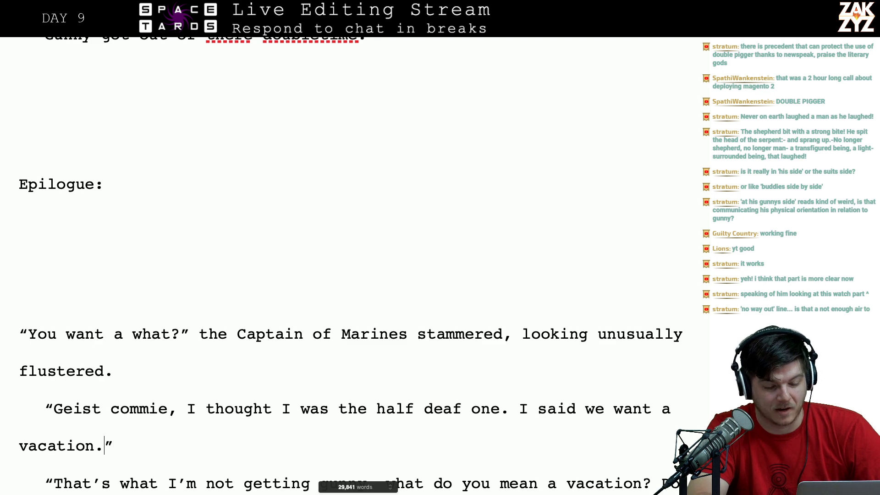
- Capitalize "Gunny" in the line beginning "That's what I'm not getting"
scroll(349, 266, down, 5)
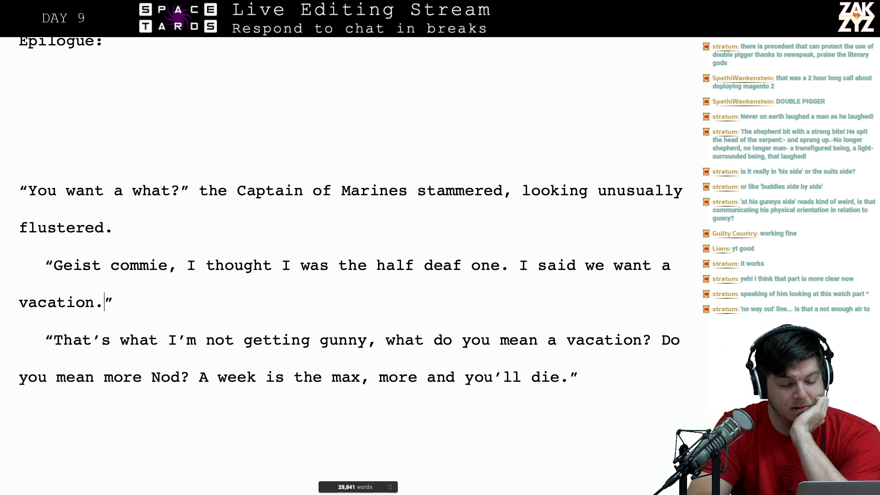
scroll(151, 305, down, 1)
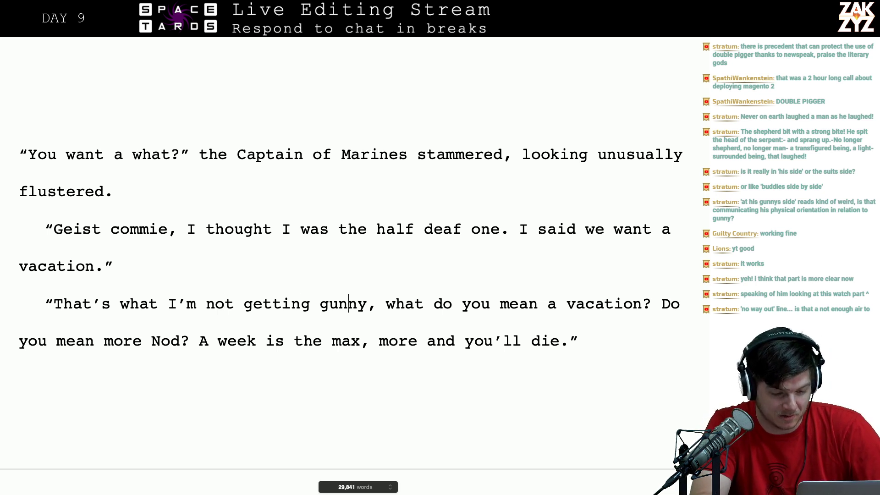
key(BackSpace)
text(G)
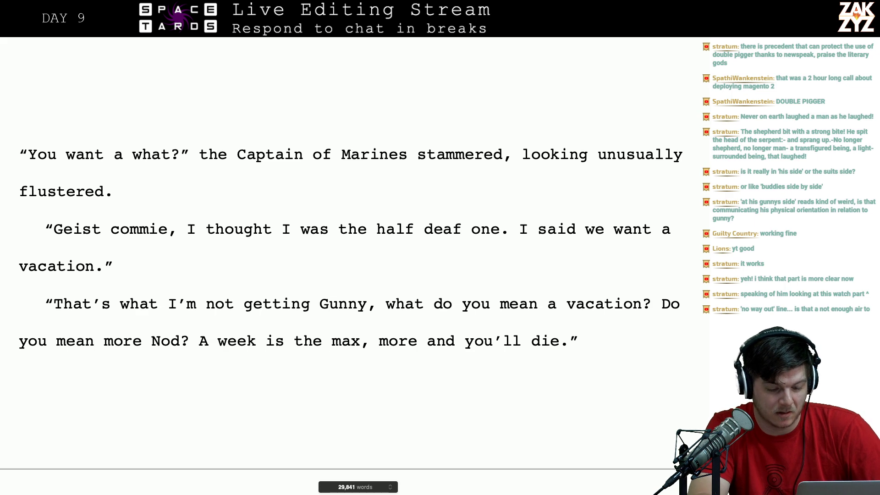
- Replace the sentence "A week is the max, more and you'll die." with "We can't give you more than a week, you'll die."
key(Down)
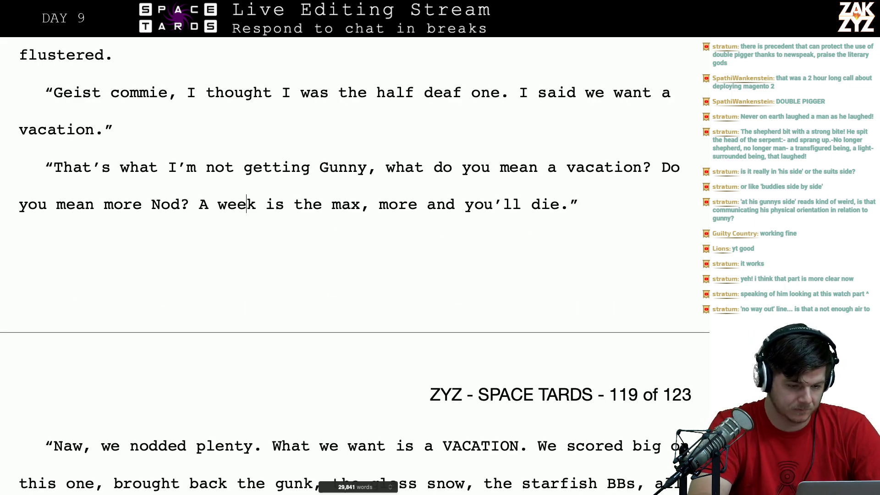
key(Left)
key(Left)
key(Left)
key(Left)
key(Left)
text(WE ca)
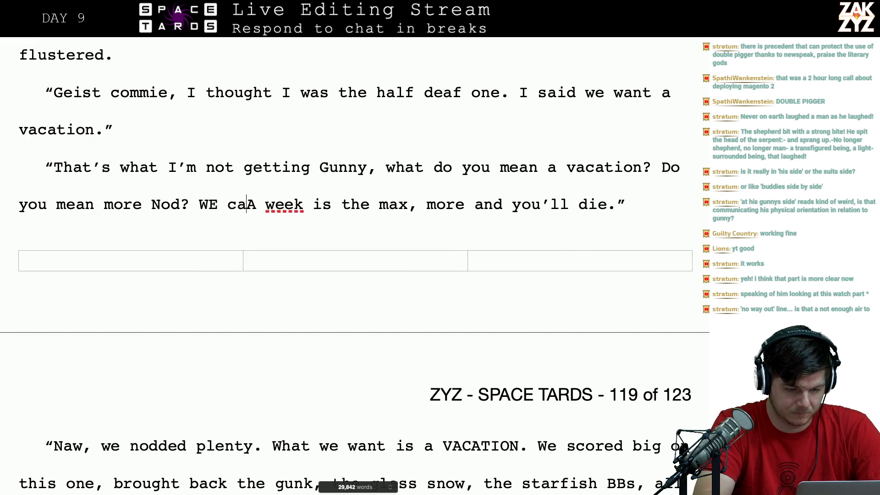
key(BackSpace)
key(BackSpace)
key(BackSpace)
key(BackSpace)
text(e can)
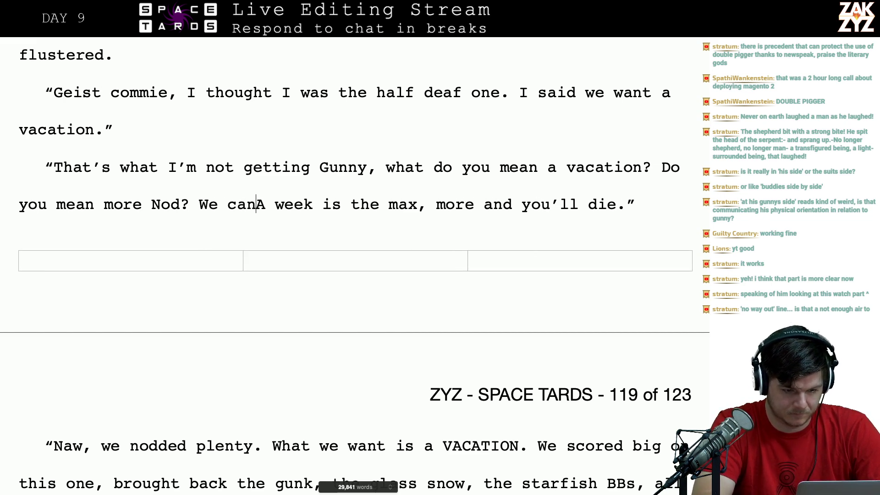
text('t give you more )
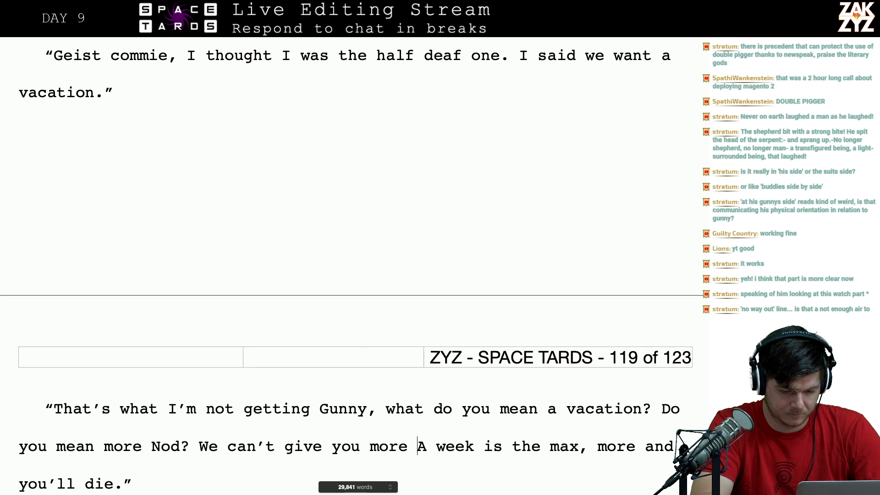
text(than aw)
key(BackSpace)
key(BackSpace)
text(w)
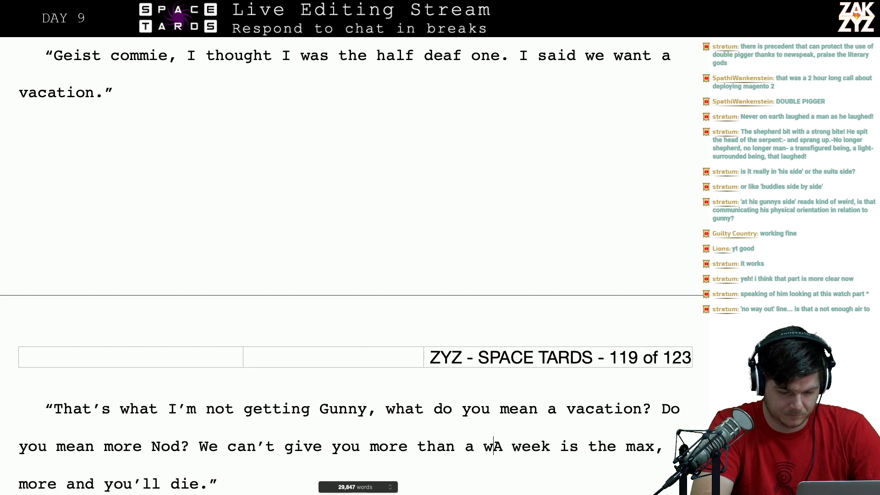
text(eek, you'll dieA)
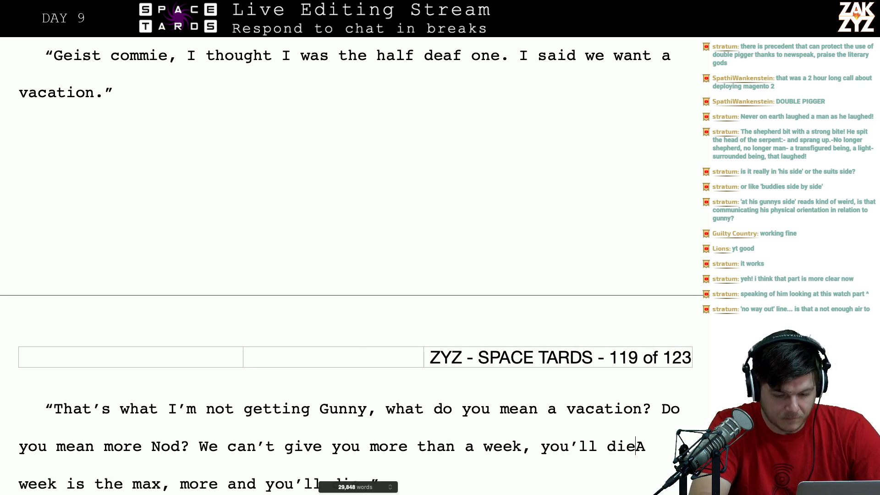
text(.")
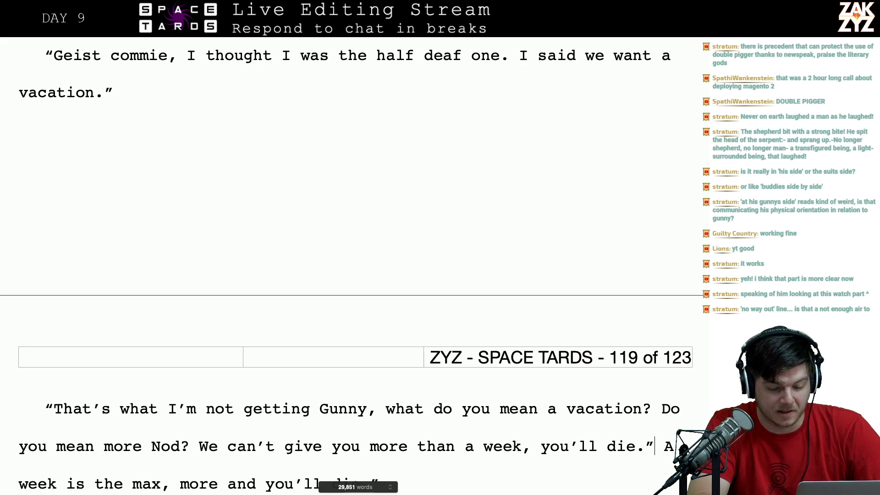
key(shift+Down)
key(BackSpace)
- Read through the paragraphs from "Naw, we nodded plenty" to "sent to sensitivity reeducation."
scroll(228, 319, down, 3)
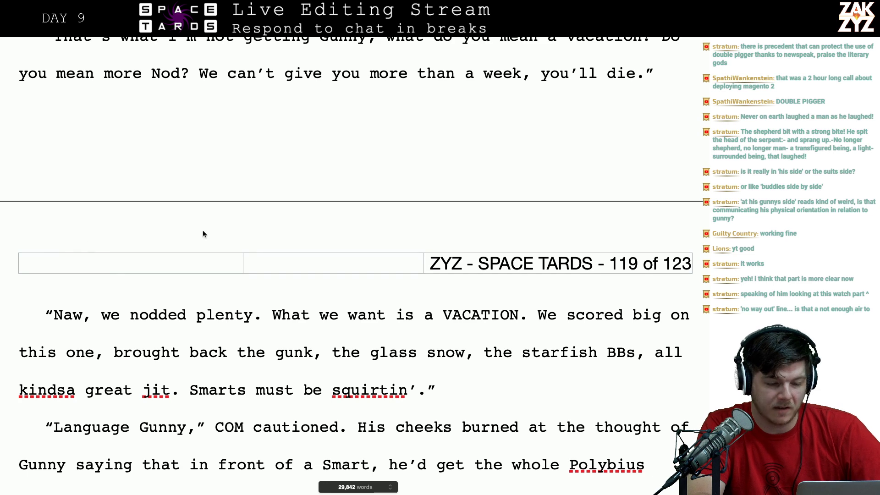
scroll(325, 220, down, 2)
scroll(323, 223, up, 1)
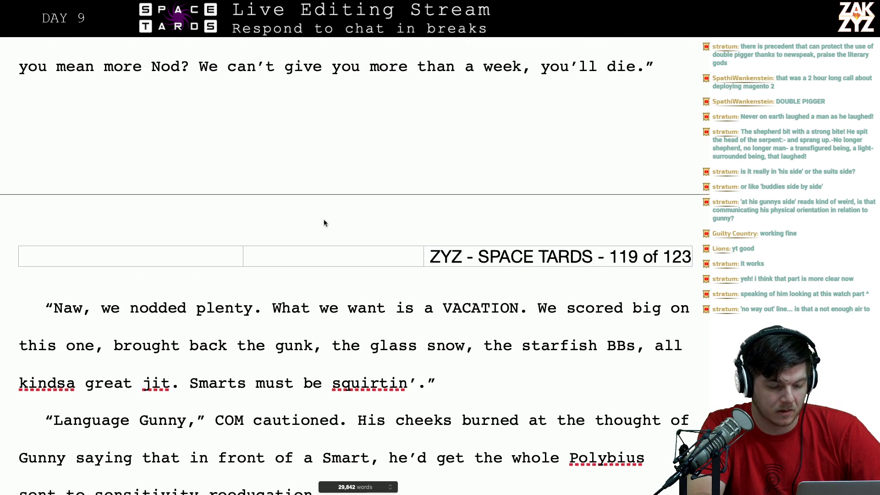
scroll(323, 223, down, 2)
click(123, 295)
key(Right)
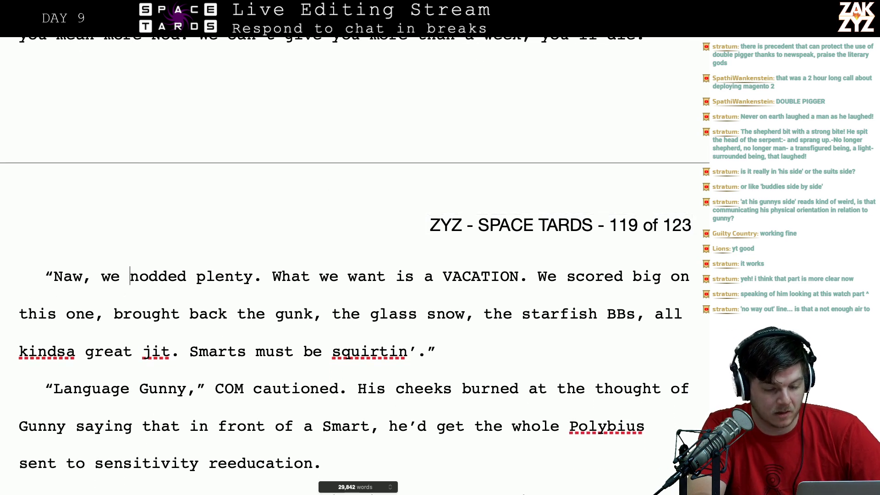
key(Right)
key(Right)
key(Right)
key(Right)
key(Right)
key(Right)
key(Right)
key(Right)
key(Right)
key(Right)
key(Right)
key(Right)
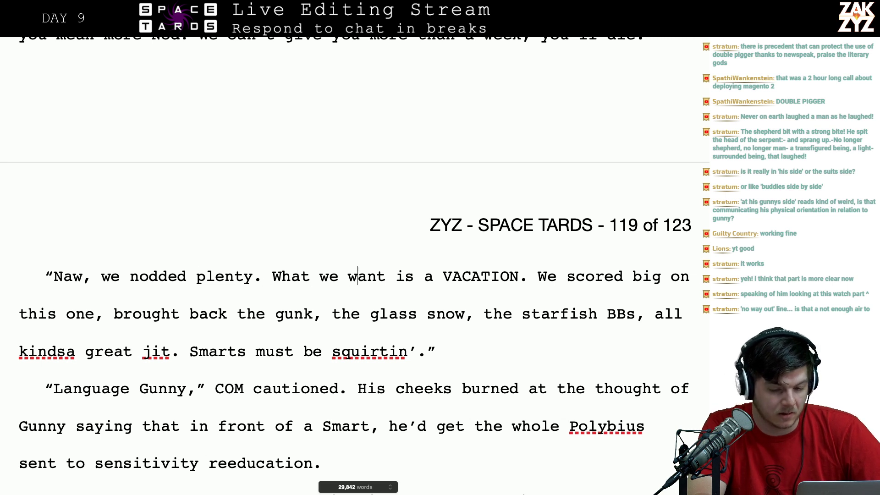
key(Right)
key(Right)
key(Right)
key(Right)
key(Right)
key(Right)
key(Left)
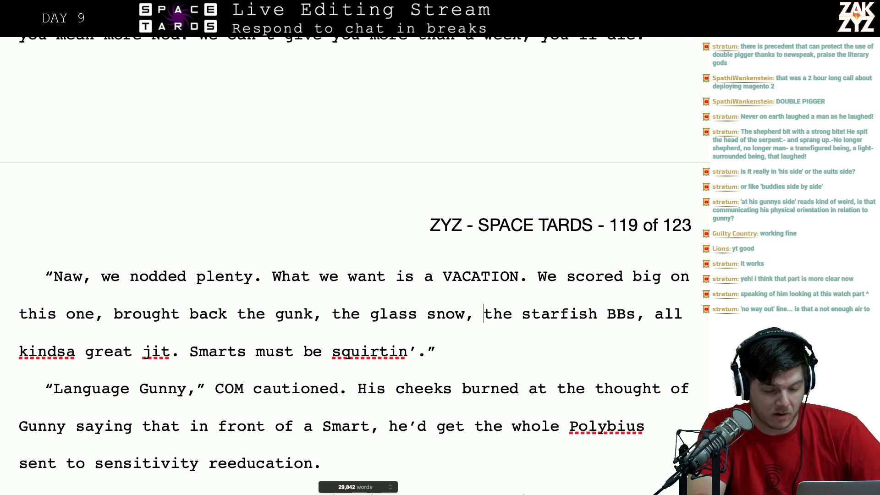
key(Left)
key(Left)
key(Left)
key(Left)
key(Left)
key(Left)
key(Right)
key(Right)
key(Right)
key(Right)
key(Right)
key(Right)
key(Right)
key(Right)
key(Right)
key(Right)
key(Right)
key(Right)
key(Right)
key(Right)
key(Right)
key(Right)
key(Right)
key(Right)
key(Right)
key(Right)
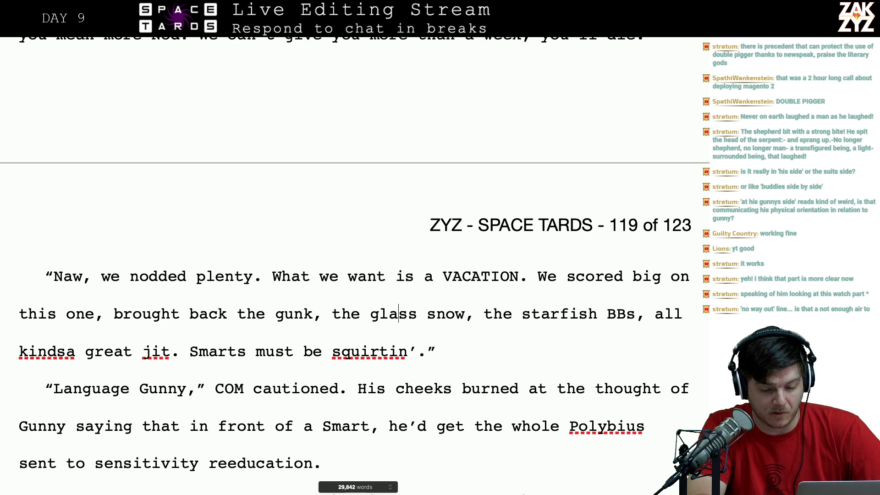
key(Right)
key(Right)
key(Right)
key(Right)
key(Right)
key(Right)
key(Right)
key(Right)
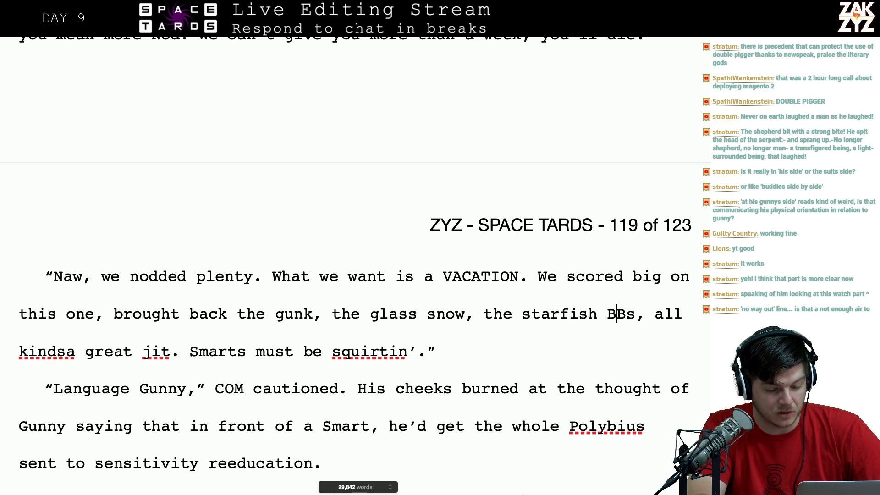
key(Down)
key(Left)
key(Right)
key(Right)
key(Right)
key(Right)
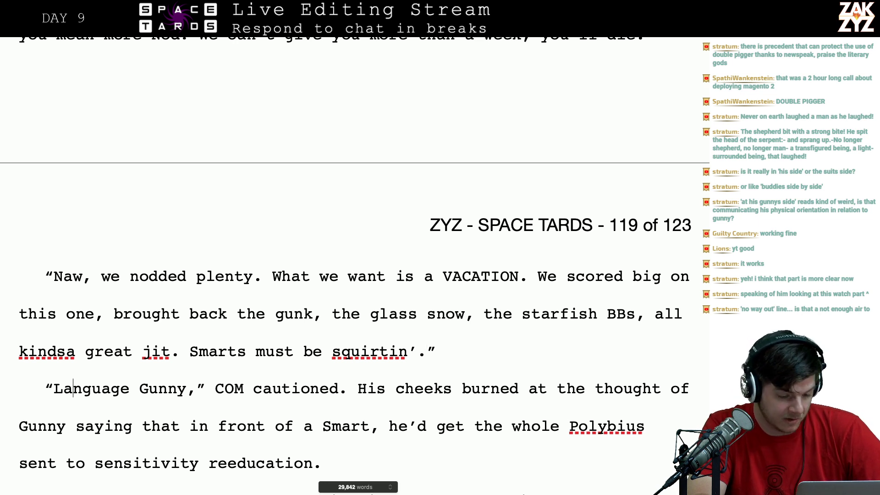
key(Right)
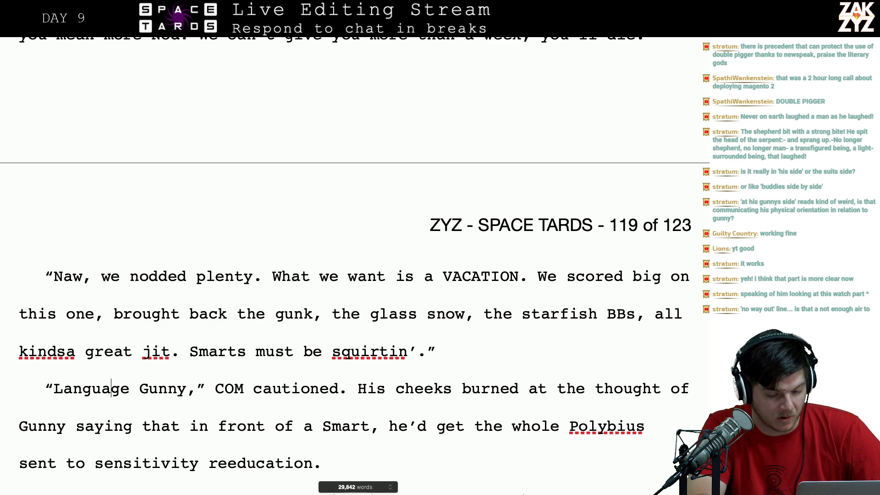
key(Right)
key(Right)
key(Right)
key(Right)
key(Right)
key(Right)
key(Right)
key(Right)
key(Right)
key(Right)
key(Right)
key(Right)
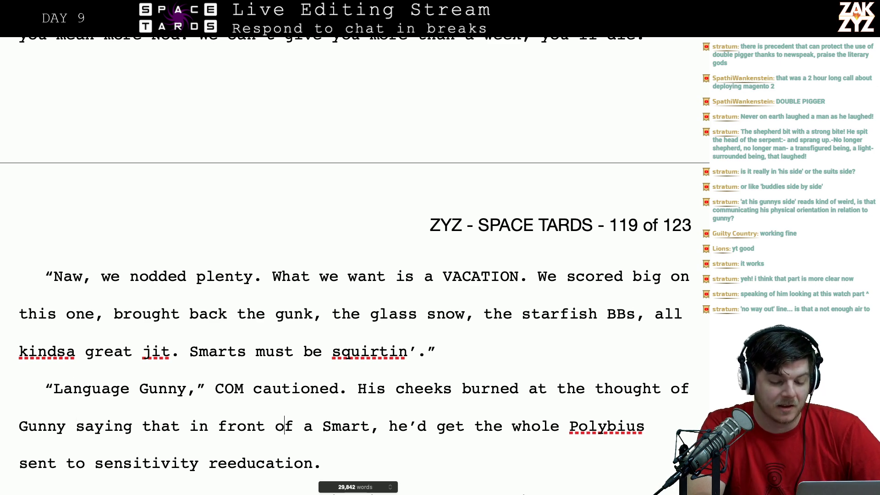
scroll(355, 266, down, 2)
scroll(303, 376, down, 2)
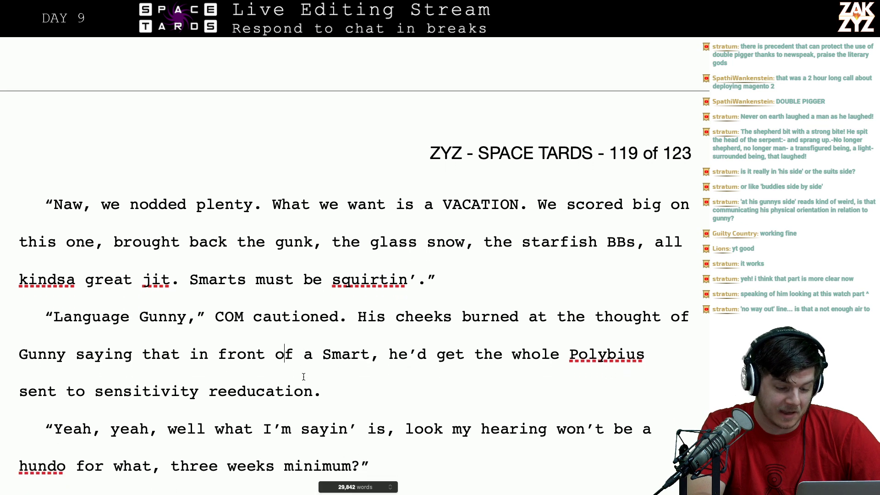
click(62, 377)
key(Down)
key(Left)
key(Left)
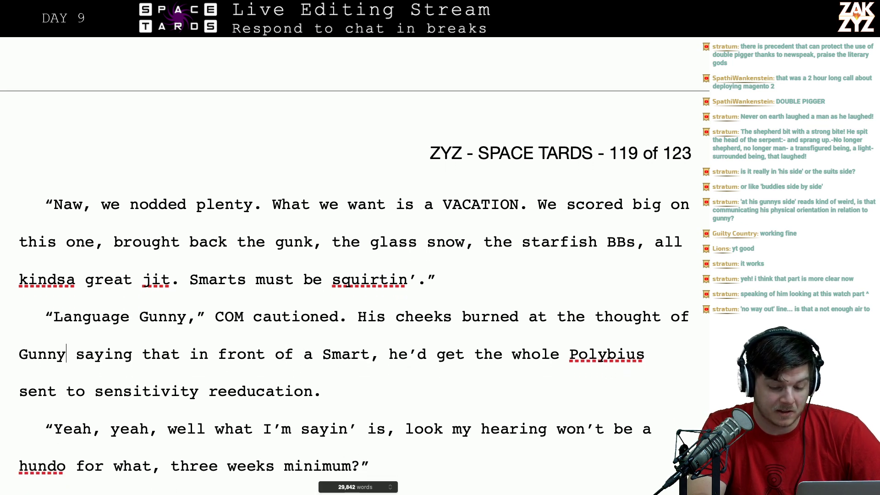
key(Right)
key(Right)
key(Right)
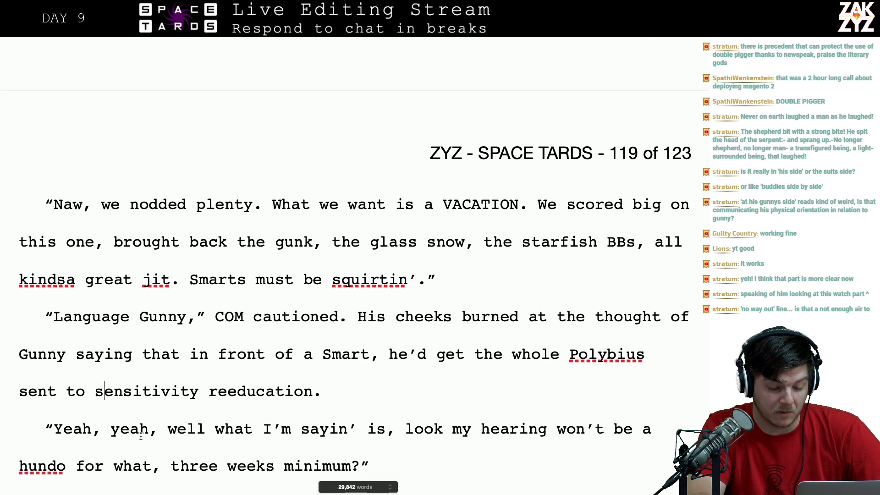
- Italicize the ship name "Polybius" in the paragraph about sensitivity reeducation
click(656, 359)
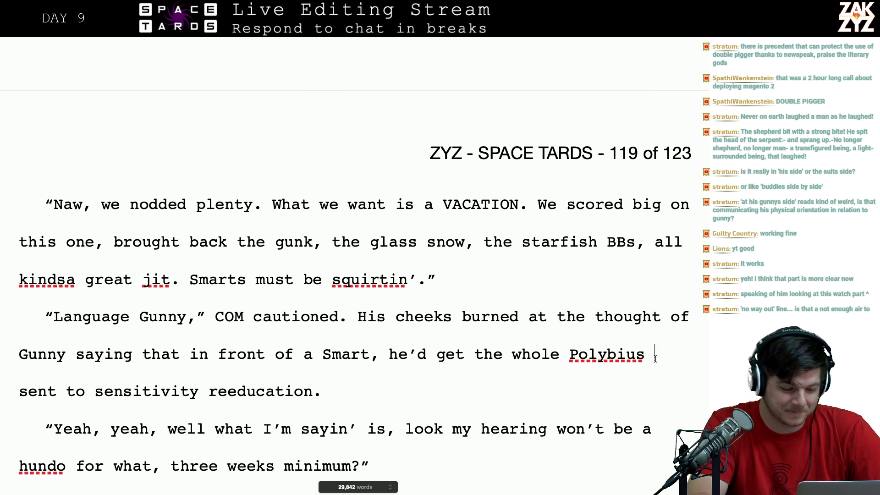
key(Left)
key(shift+Left)
key(shift+Left)
key(shift+Left)
key(shift+Left)
key(shift+Left)
key(shift+Left)
key(shift+Left)
key(shift+Left)
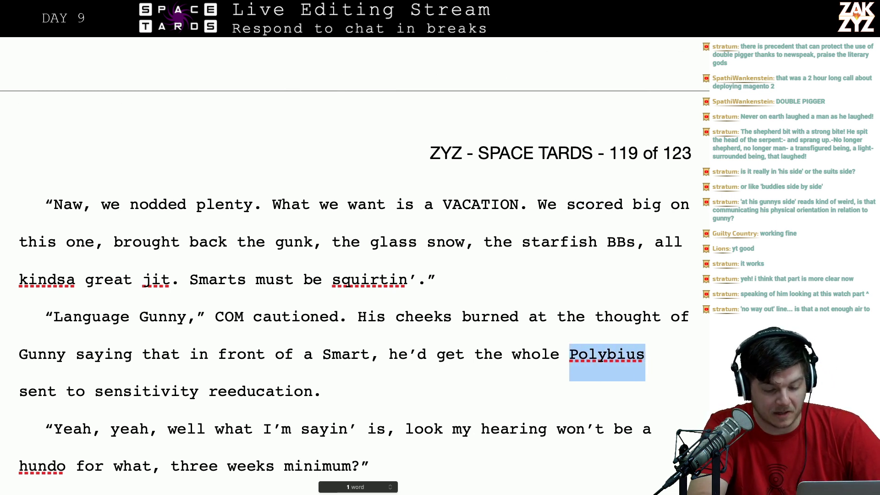
key(super+i)
key(Right)
key(Down)
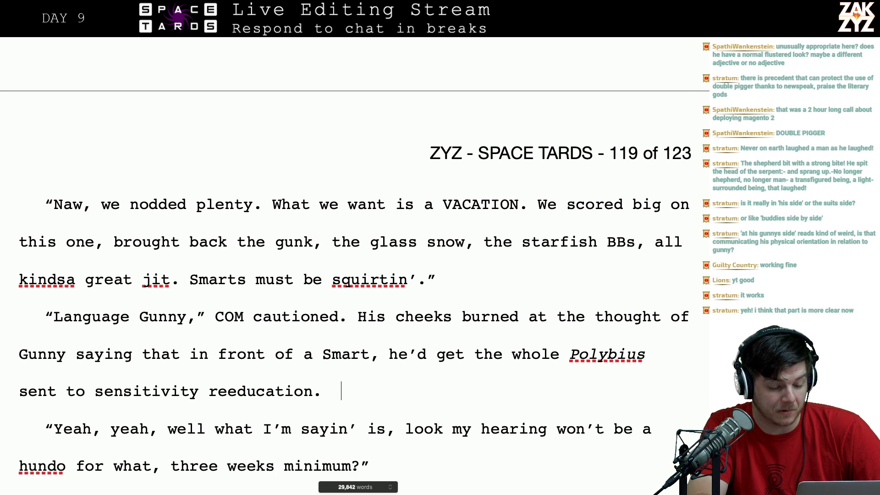
- Delete the word "unusually" before "flustered" in the epilogue's opening line about the Captain of Marines
key(Down)
scroll(355, 266, down, 2)
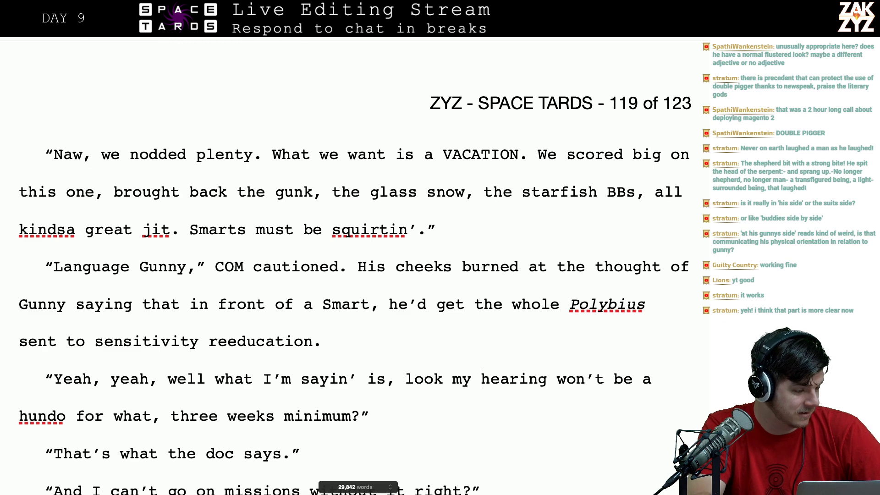
scroll(355, 265, up, 10)
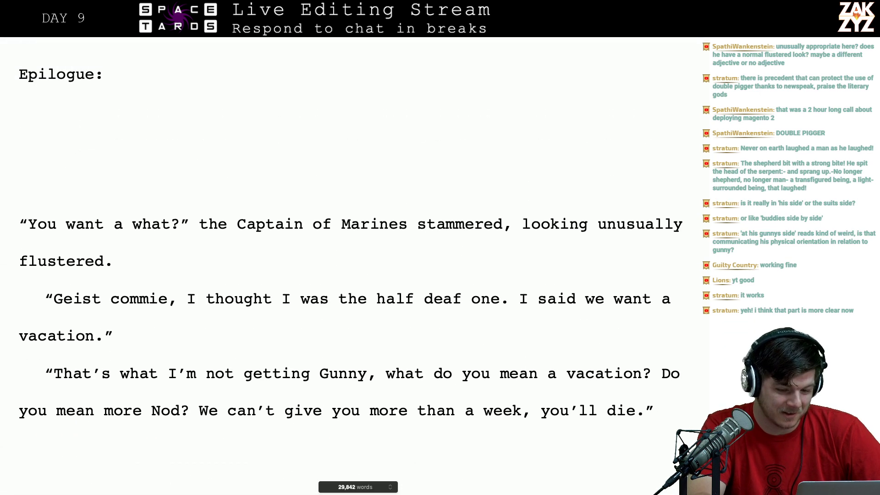
scroll(411, 374, up, 1)
click(603, 235)
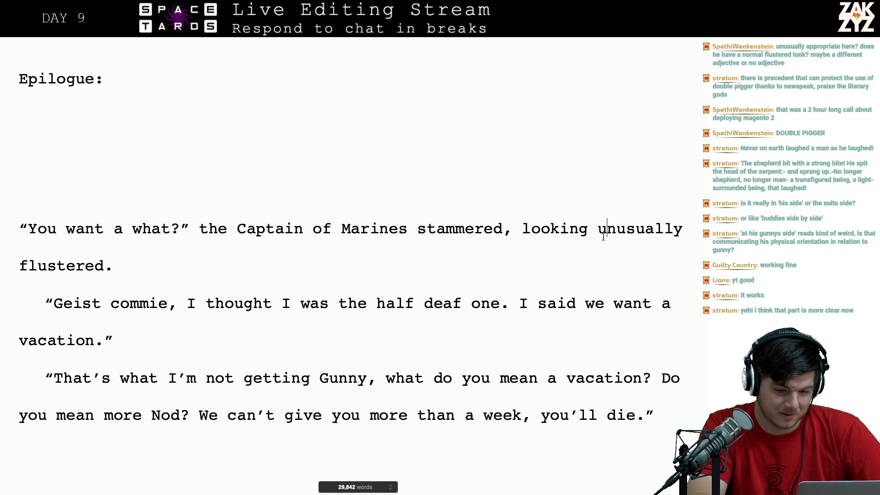
key(Left)
key(shift+Right)
key(shift+Right)
key(shift+Right)
key(shift+Right)
key(shift+Right)
key(shift+Right)
key(shift+Right)
key(shift+Right)
key(shift+Right)
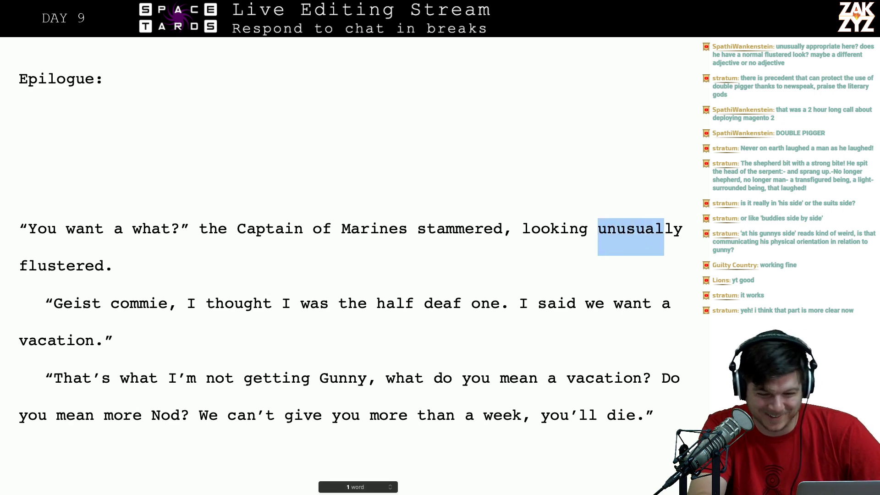
key(BackSpace)
scroll(371, 244, down, 2)
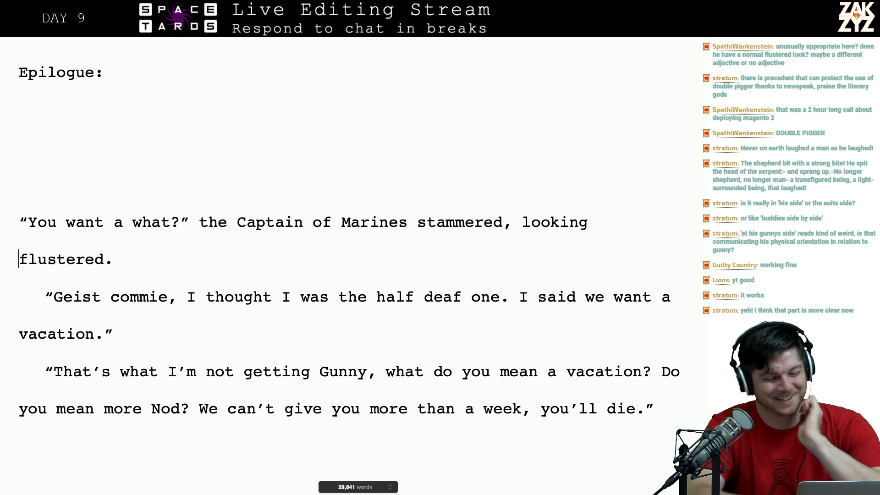
scroll(603, 233, down, 5)
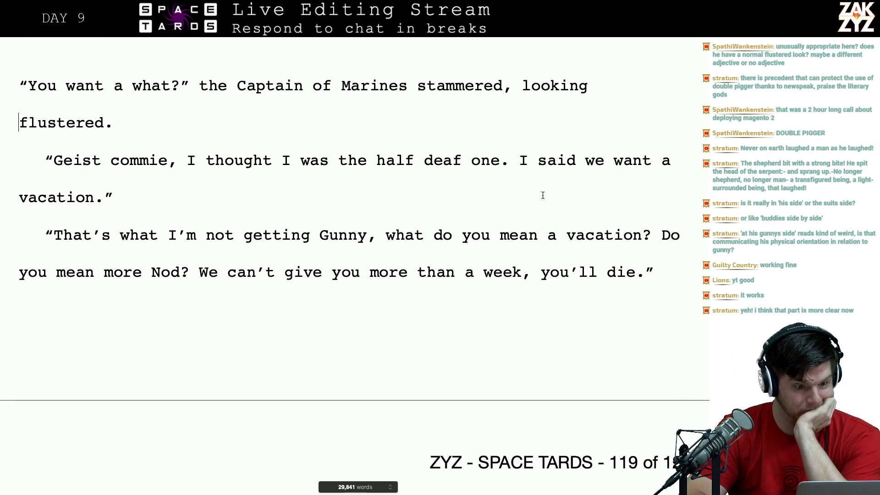
key(Left)
key(Down)
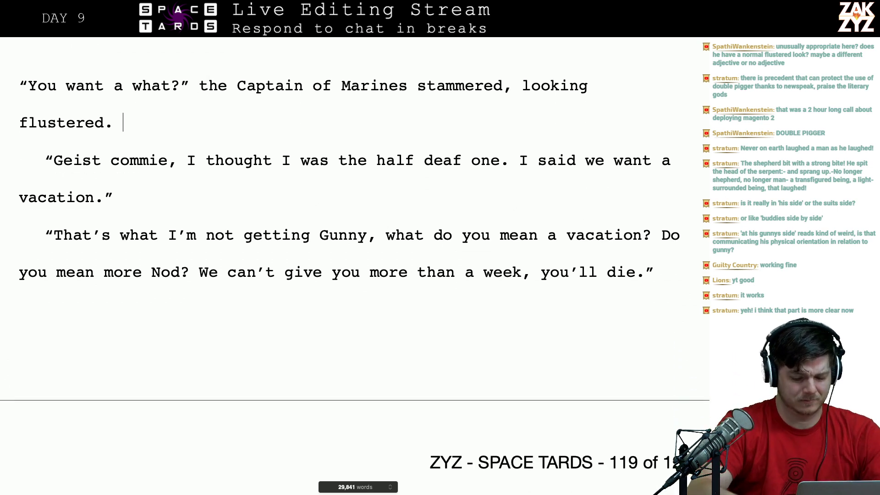
text(G)
key(BackSpace)
text(The)
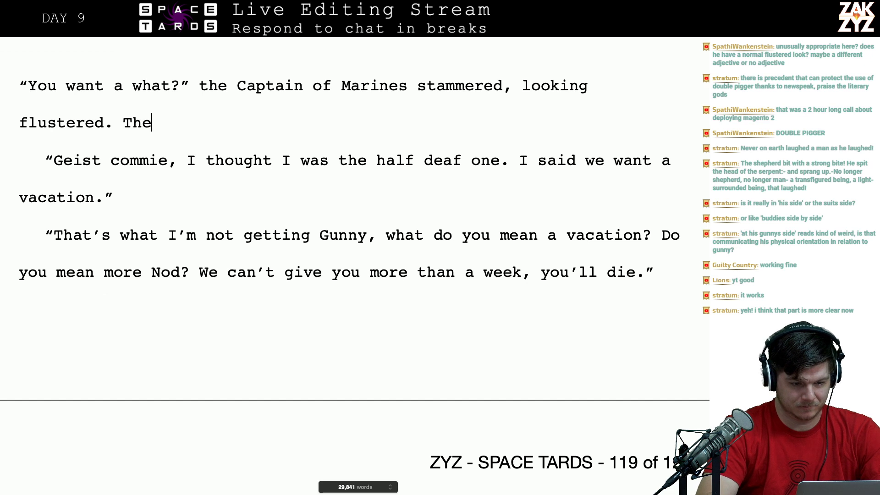
key(BackSpace)
key(BackSpace)
key(BackSpace)
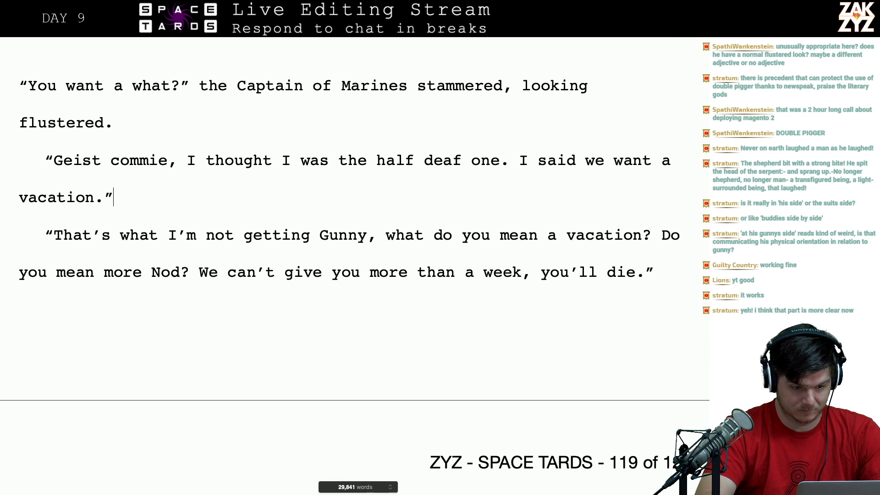
- End Gunny's "we want a vacation" line with a comma and add the attribution "Gunny said, crossing his arms over his chest."
key(Left)
key(BackSpace)
text(,” )
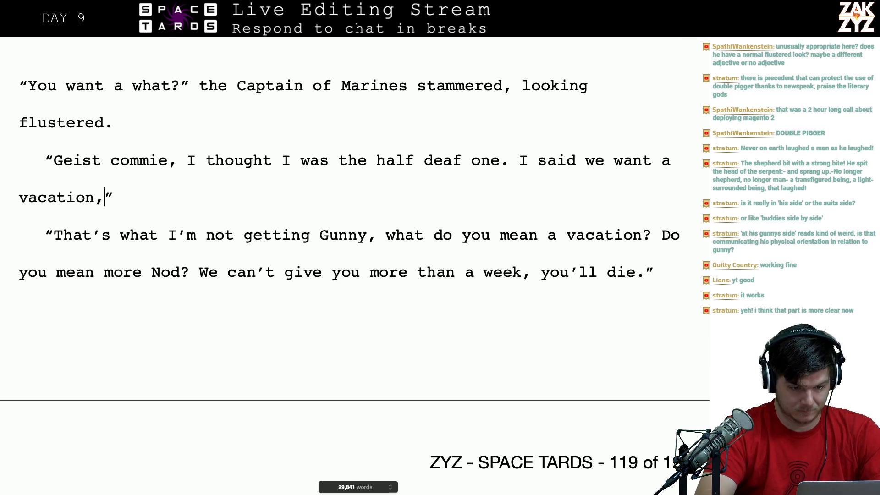
text(Gunny said,)
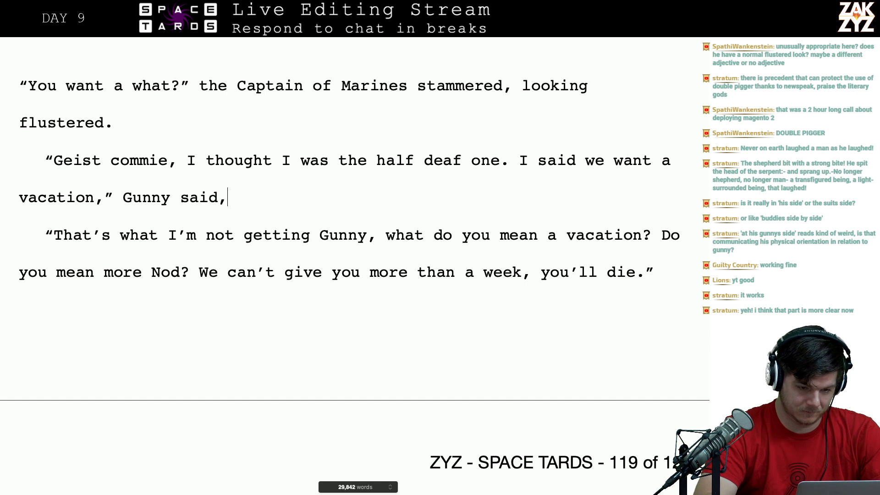
text( crossing his ar)
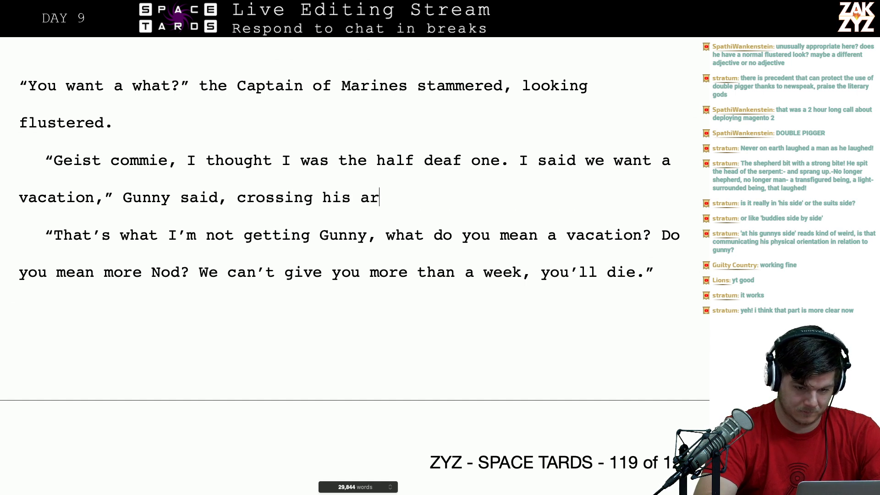
text(ms over his chest.)
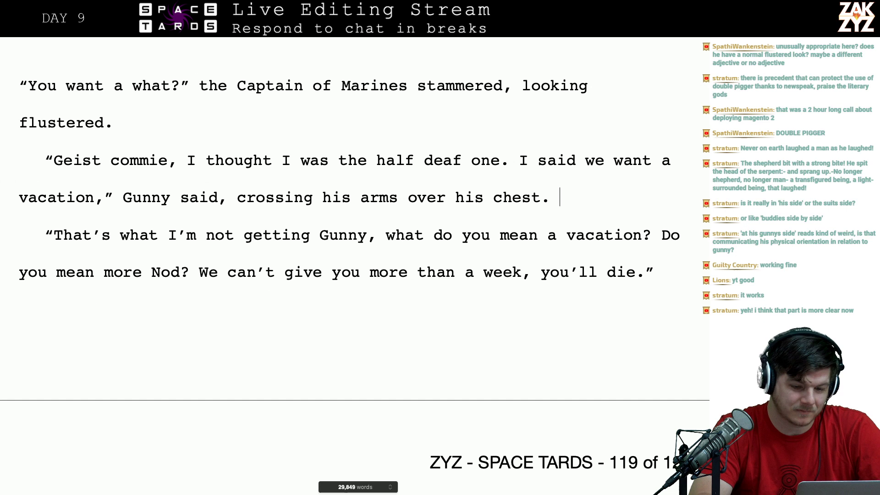
click(557, 235)
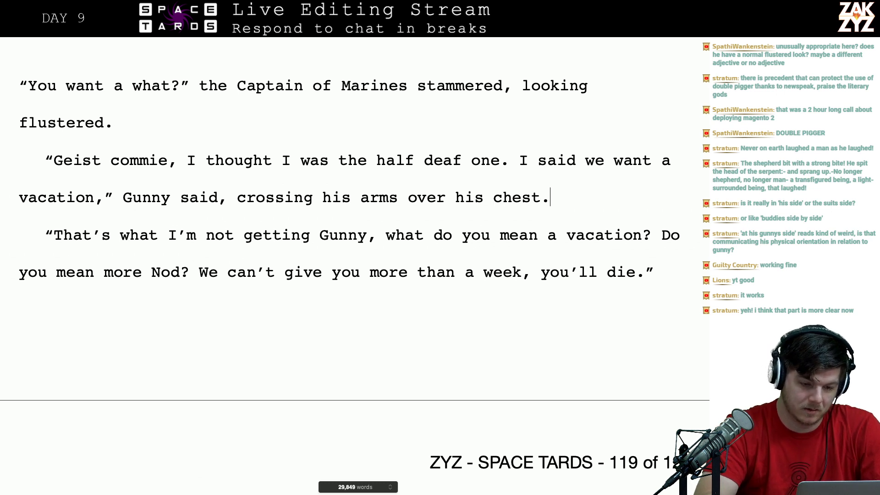
text(There a)
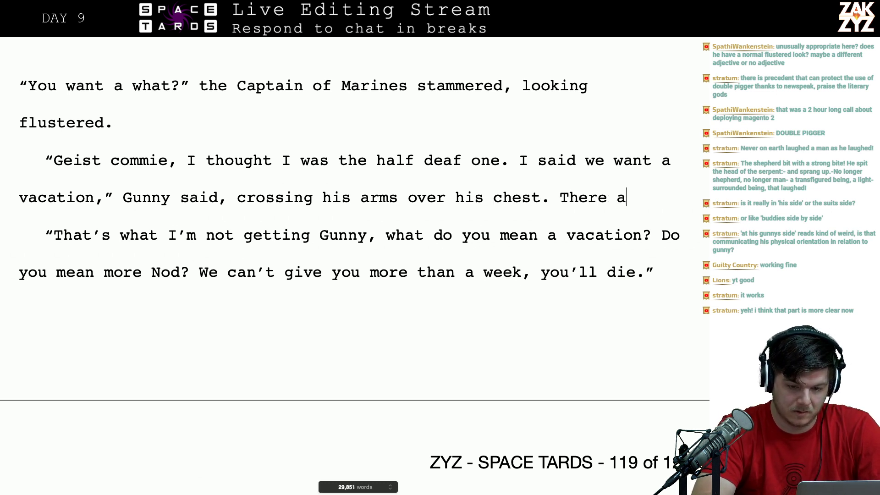
key(BackSpace)
key(BackSpace)
key(BackSpace)
key(BackSpace)
key(BackSpace)
key(BackSpace)
key(BackSpace)
text(His he)
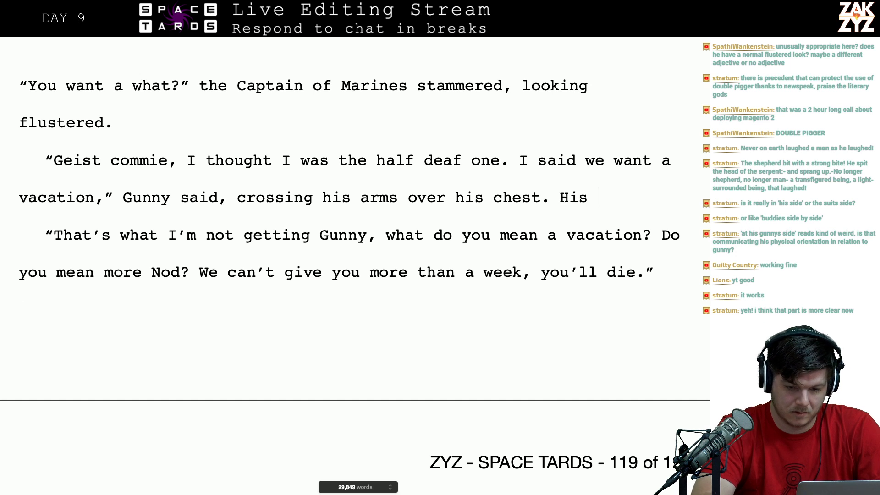
key(BackSpace)
key(BackSpace)
key(BackSpace)
key(BackSpace)
key(BackSpace)
key(BackSpace)
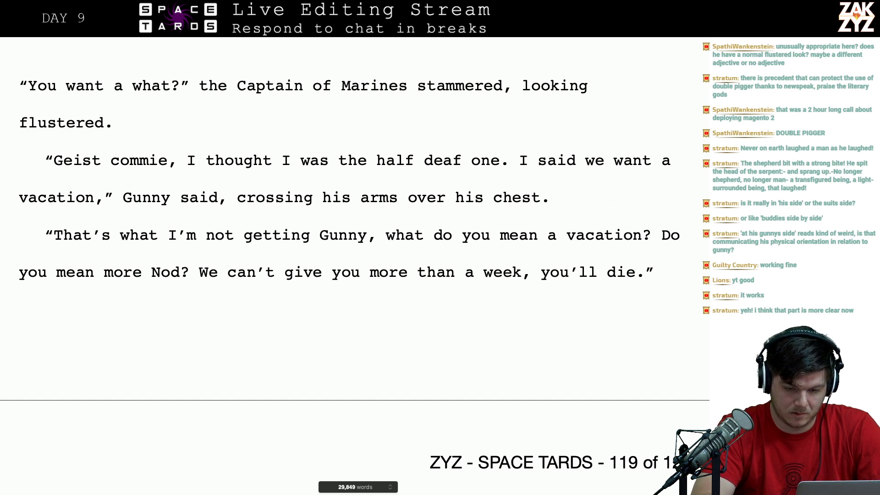
text(His head ws s)
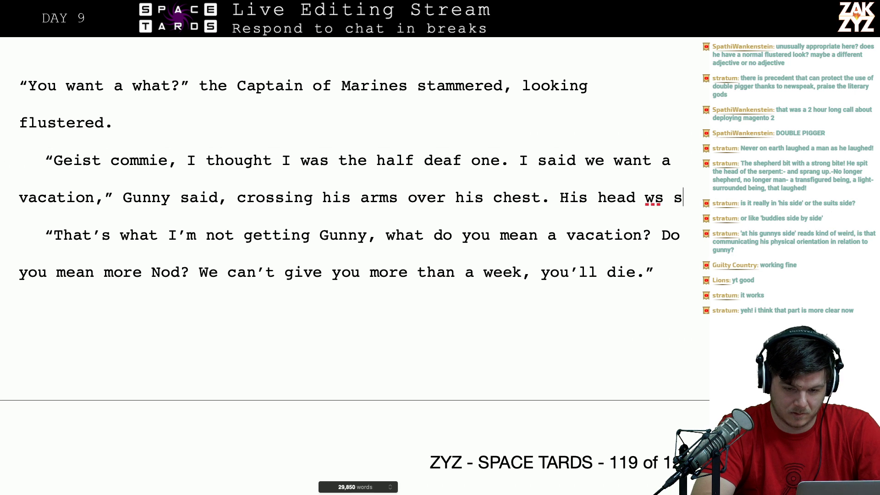
key(BackSpace)
key(BackSpace)
key(BackSpace)
text(as so wound u)
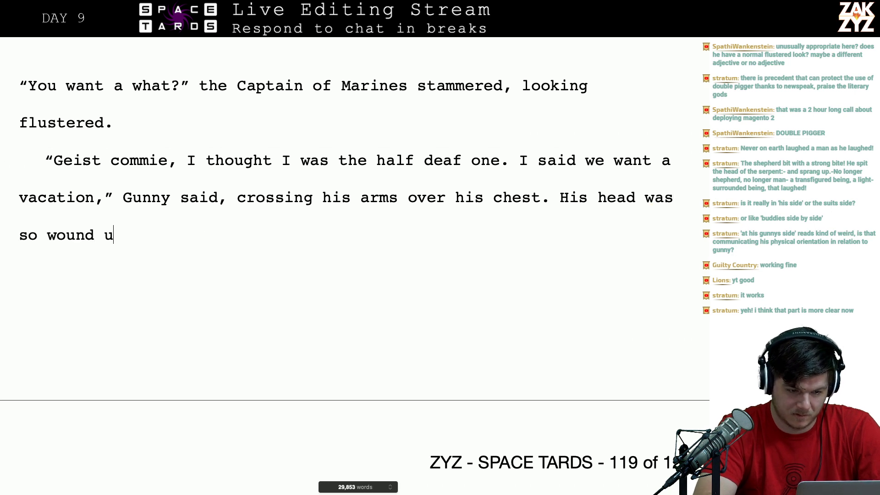
text(p with bnad)
key(BackSpace)
key(BackSpace)
key(BackSpace)
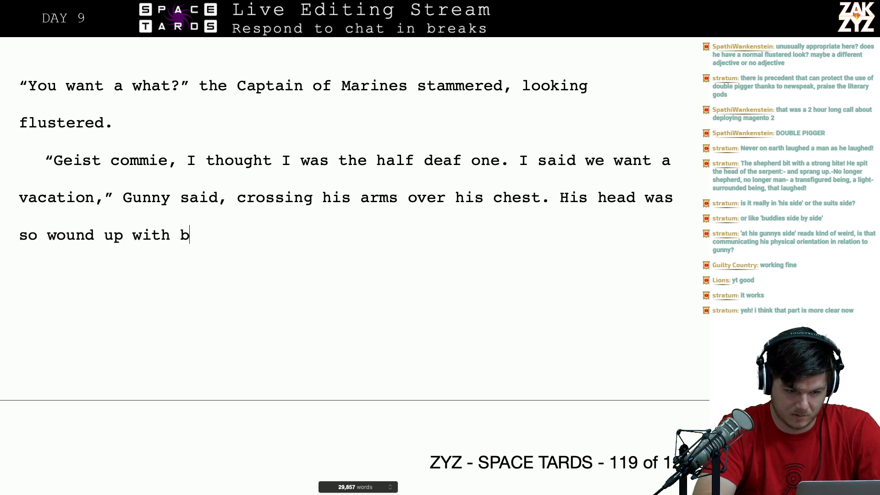
text(and)
key(BackSpace)
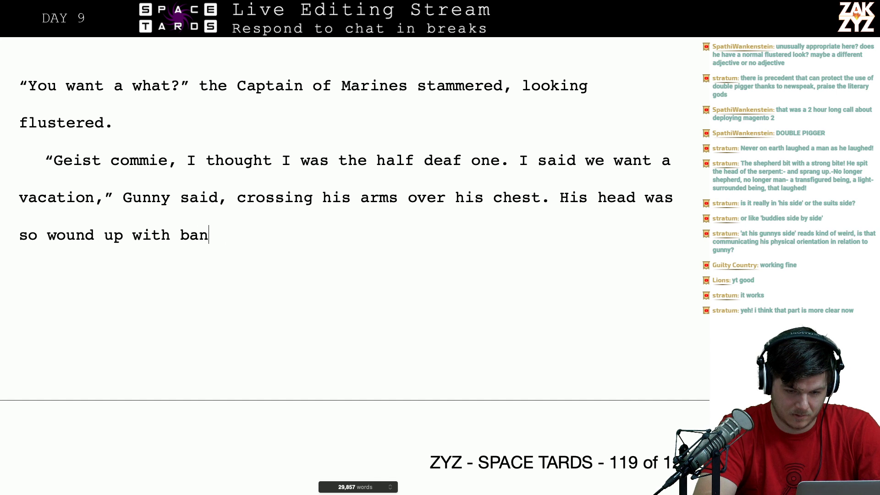
key(BackSpace)
key(BackSpace)
key(BackSpace)
key(BackSpace)
key(BackSpace)
key(BackSpace)
key(BackSpace)
key(BackSpace)
key(BackSpace)
key(BackSpace)
key(BackSpace)
key(BackSpace)
key(BackSpace)
key(BackSpace)
key(BackSpace)
key(BackSpace)
key(BackSpace)
key(BackSpace)
key(BackSpace)
key(BackSpace)
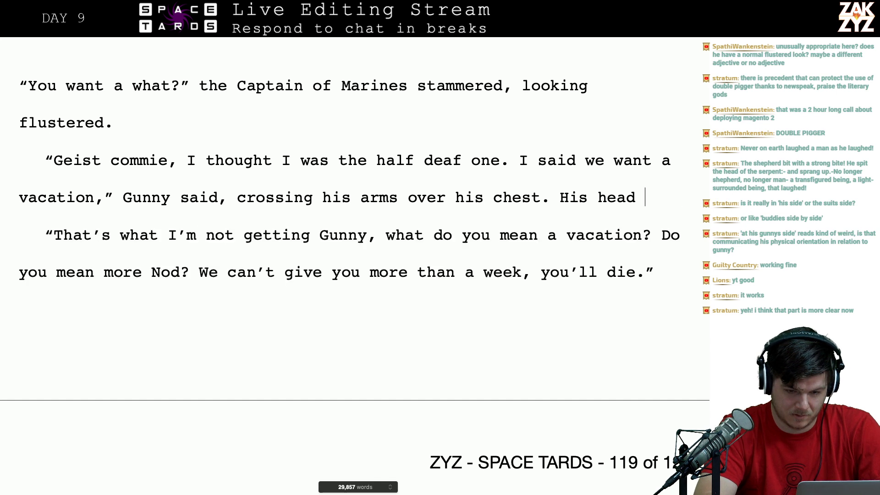
key(BackSpace)
key(BackSpace)
key(BackSpace)
key(BackSpace)
key(BackSpace)
key(BackSpace)
key(BackSpace)
key(BackSpace)
key(BackSpace)
text(The ban)
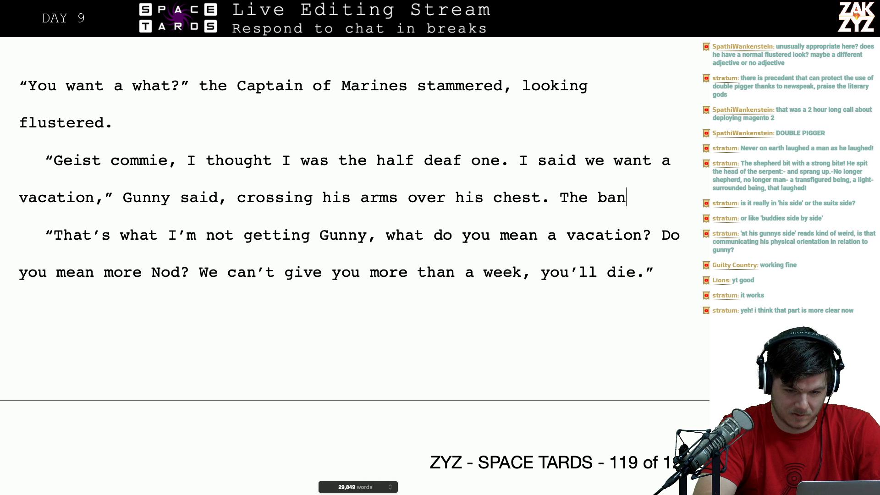
text(dages )
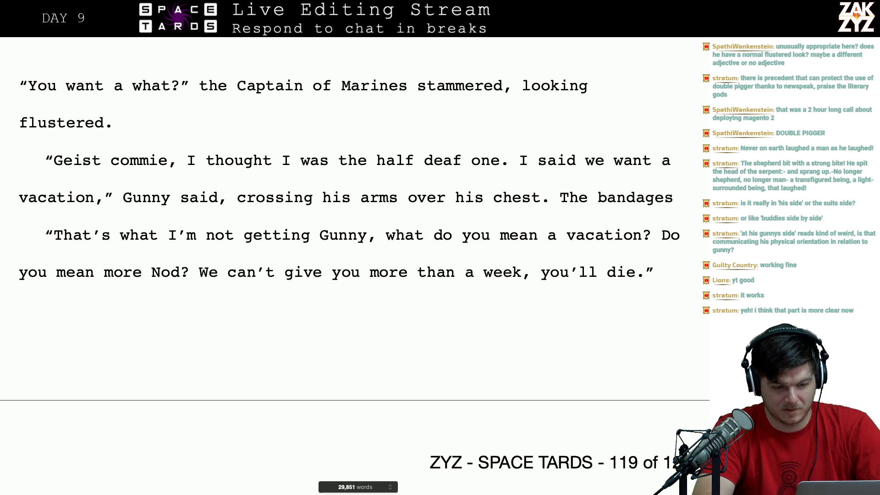
text(around his head)
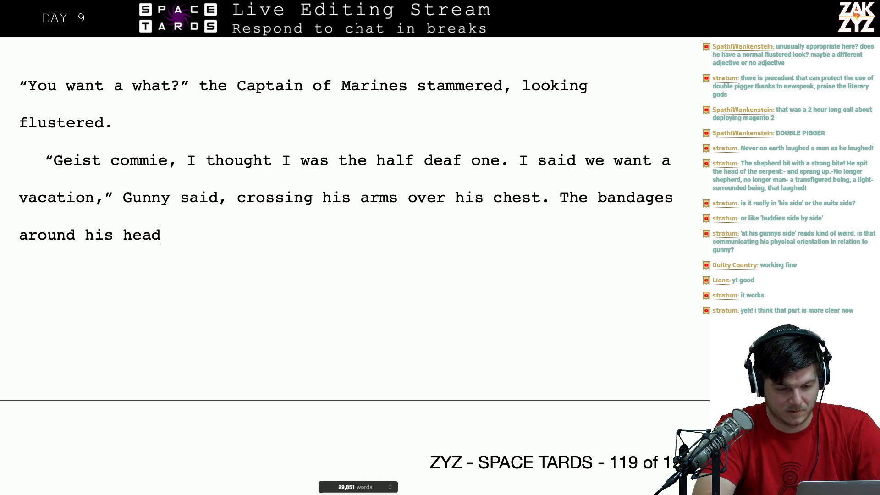
key(BackSpace)
key(BackSpace)
key(BackSpace)
key(BackSpace)
key(BackSpace)
key(BackSpace)
key(BackSpace)
key(BackSpace)
key(BackSpace)
key(BackSpace)
key(BackSpace)
key(BackSpace)
key(BackSpace)
key(BackSpace)
key(BackSpace)
key(BackSpace)
key(BackSpace)
key(BackSpace)
key(BackSpace)
key(BackSpace)
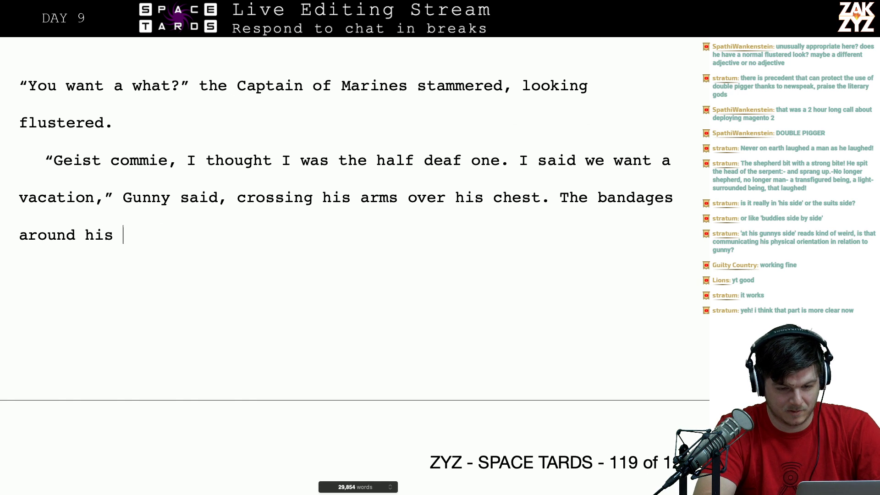
key(BackSpace)
key(BackSpace)
key(BackSpace)
key(BackSpace)
key(BackSpace)
key(BackSpace)
key(BackSpace)
key(BackSpace)
- Insert "bare" before "chest" in the phrase "crossing his arms over his chest"
key(BackSpace)
key(BackSpace)
key(BackSpace)
key(BackSpace)
key(BackSpace)
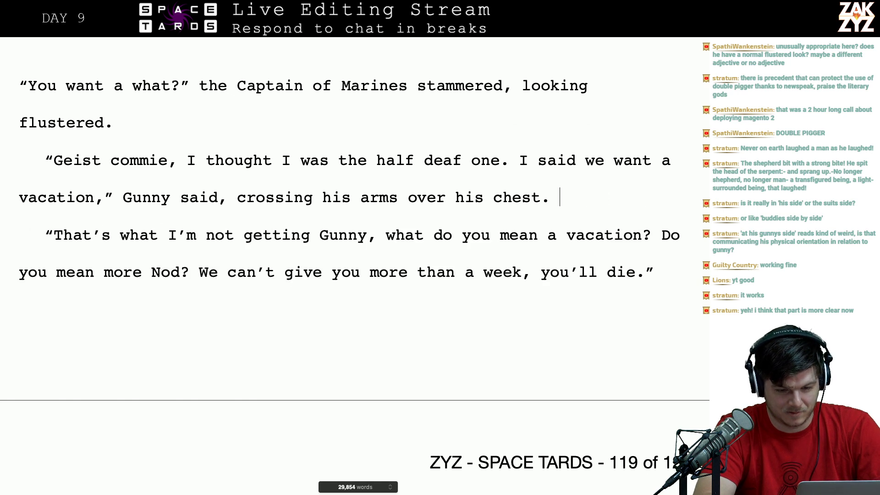
text(bard)
key(BackSpace)
text(e )
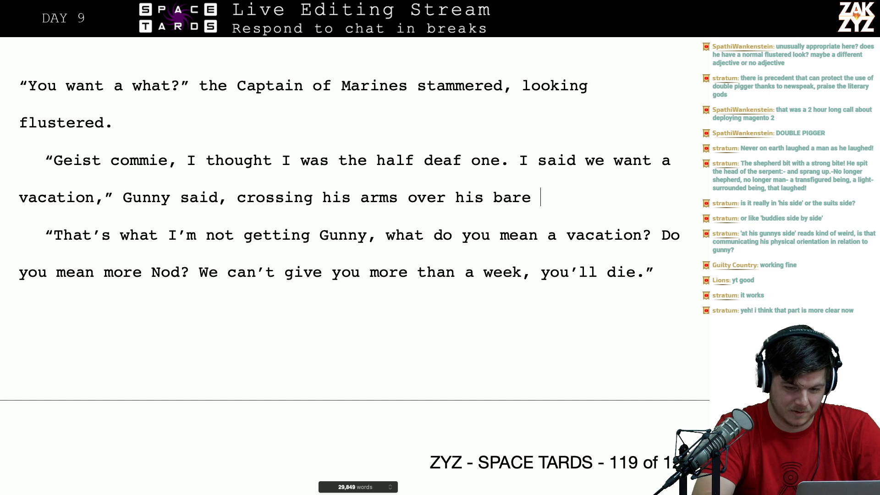
text(chest. With t)
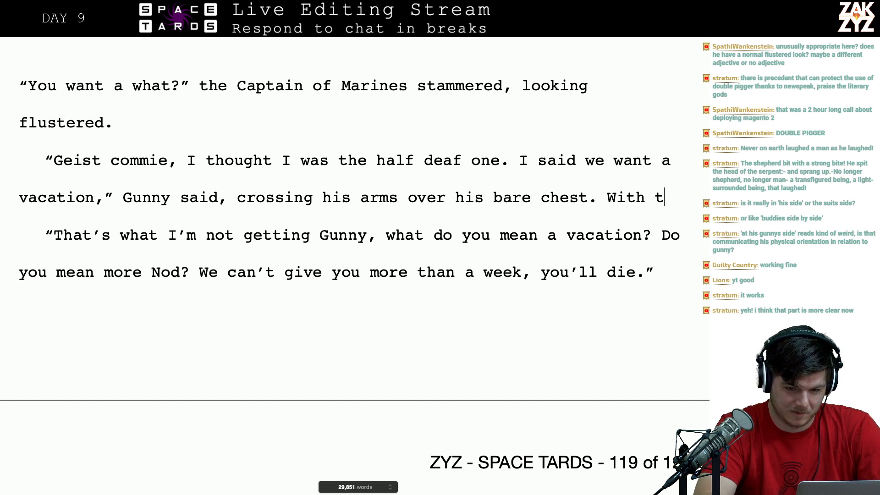
key(BackSpace)
key(BackSpace)
key(BackSpace)
key(BackSpace)
key(BackSpace)
key(BackSpace)
- Replace the unfinished "With t" after "bare chest." with a new sentence beginning "The bandages wound around his head"
text(The band)
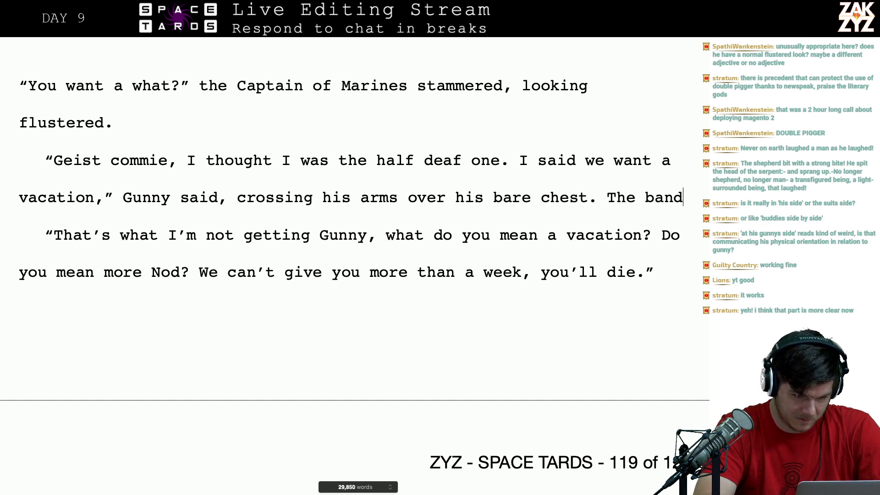
text(ages wound areo)
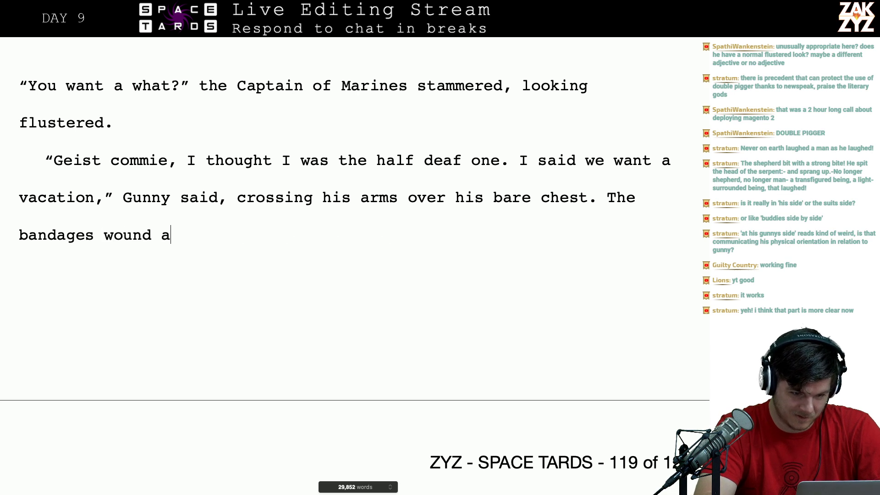
key(BackSpace)
key(BackSpace)
text(ound his head looke)
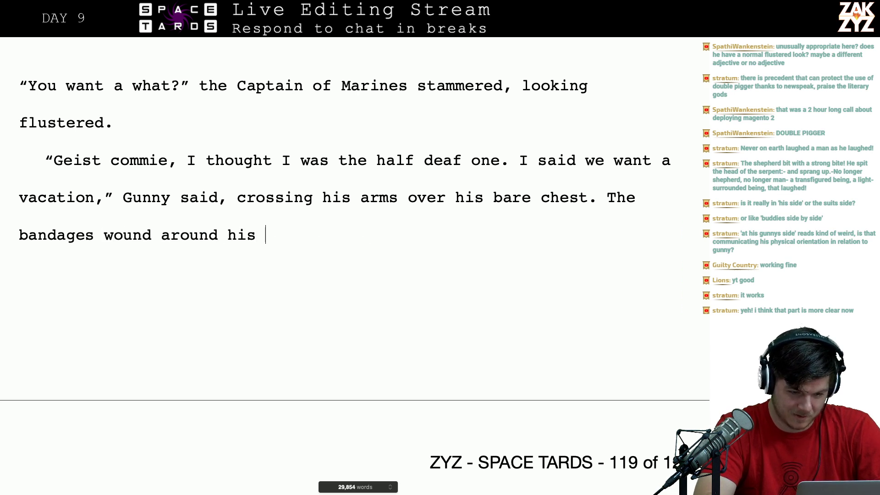
key(BackSpace)
key(BackSpace)
key(BackSpace)
key(BackSpace)
key(BackSpace)
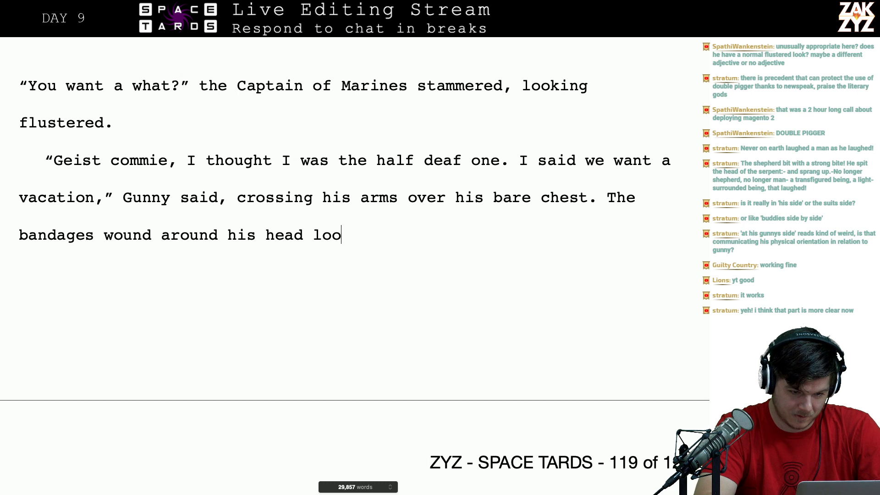
text(look)
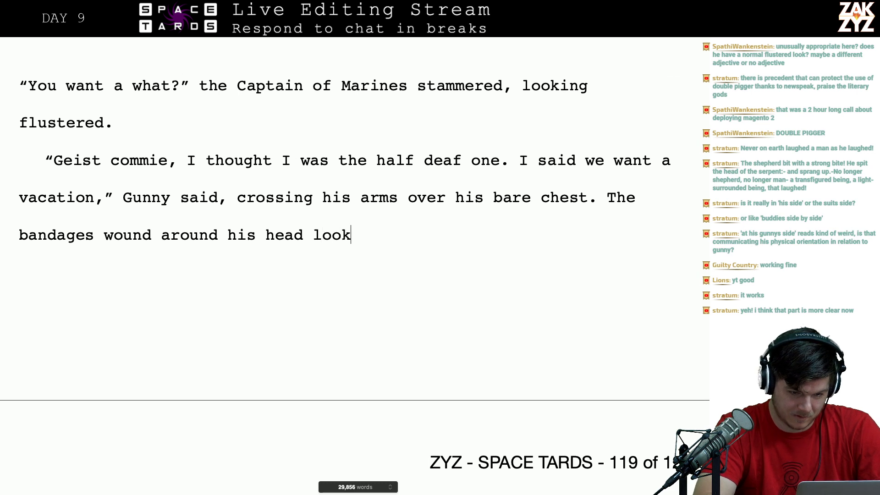
text(ed somewhat li)
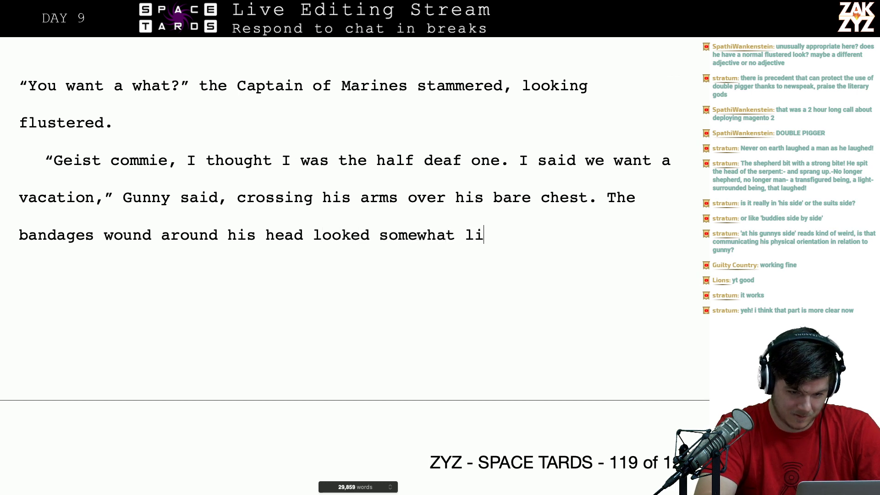
key(BackSpace)
key(BackSpace)
key(BackSpace)
key(BackSpace)
key(BackSpace)
key(BackSpace)
key(BackSpace)
key(BackSpace)
key(BackSpace)
key(BackSpace)
key(BackSpace)
key(BackSpace)
key(BackSpace)
key(BackSpace)
key(BackSpace)
key(BackSpace)
key(BackSpace)
key(BackSpace)
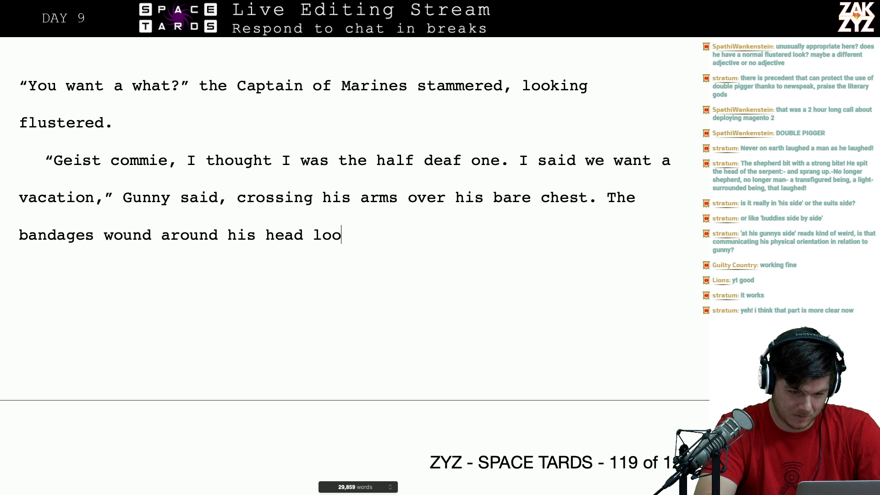
- Complete the sentence about Gunny's bandages with "reminded the COM of a turban."
text(reminded Gunny)
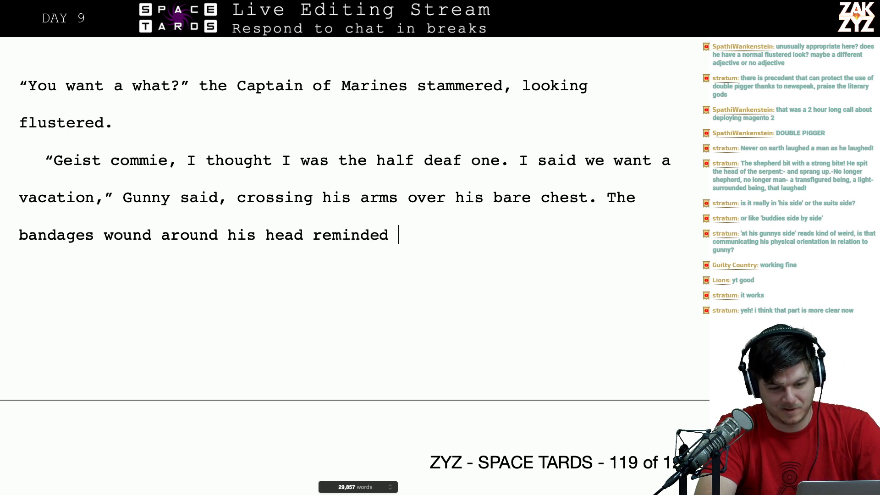
key(BackSpace)
key(BackSpace)
key(BackSpace)
key(BackSpace)
key(BackSpace)
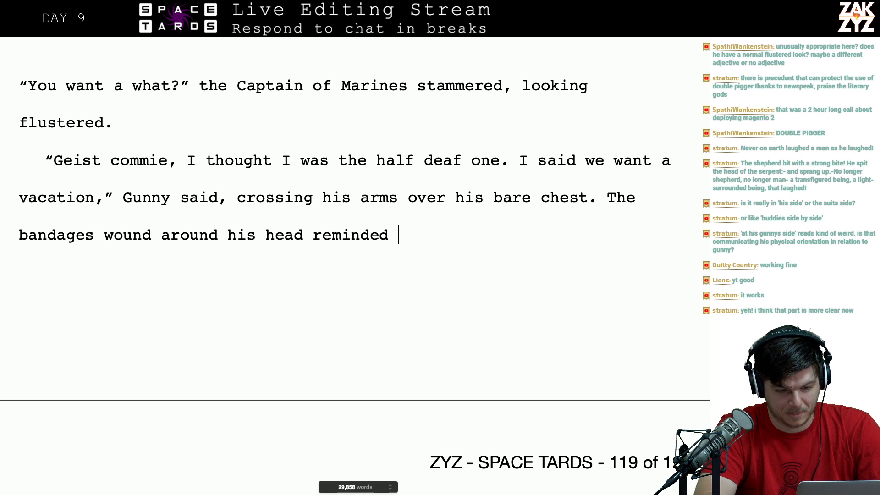
text(the COM)
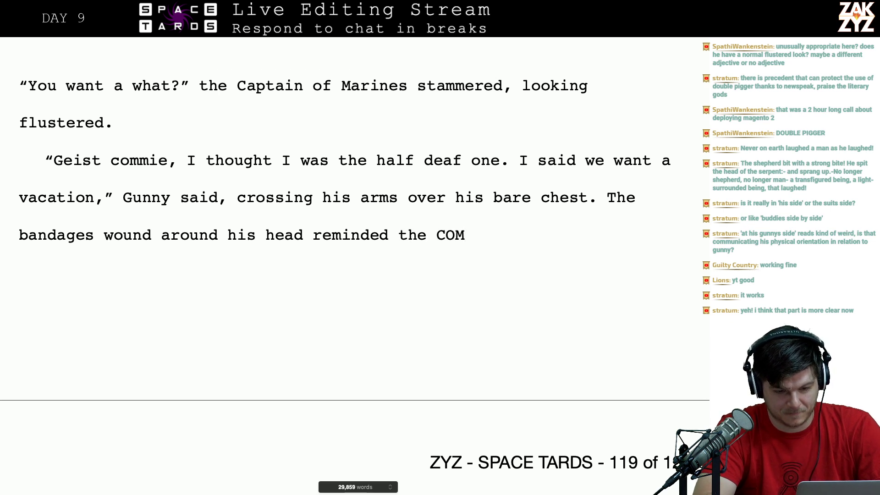
text( of a turban)
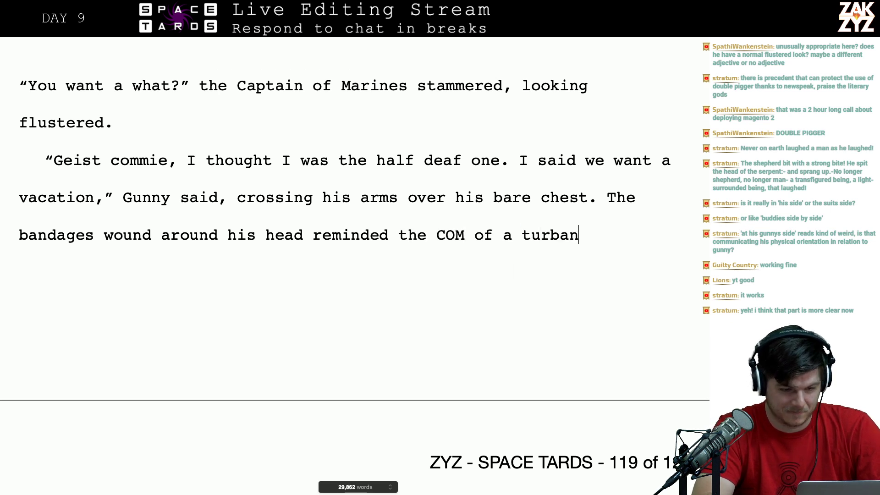
text(.)
key(Down)
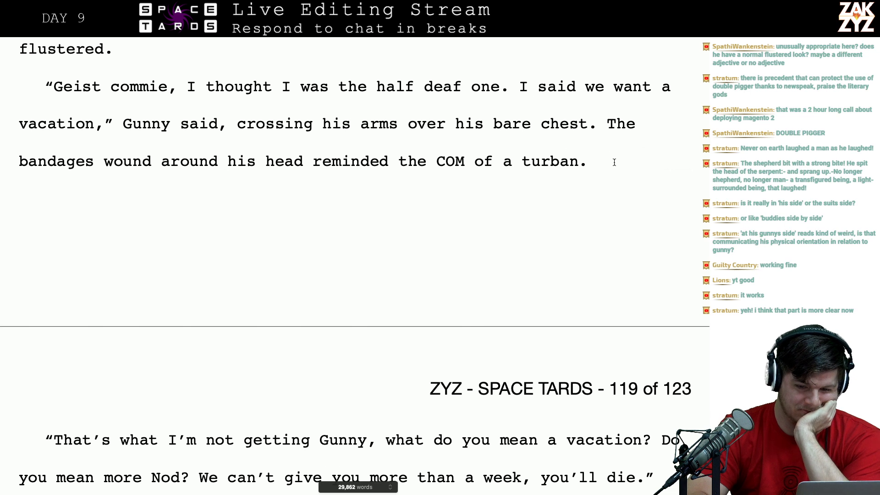
key(Right)
key(Return)
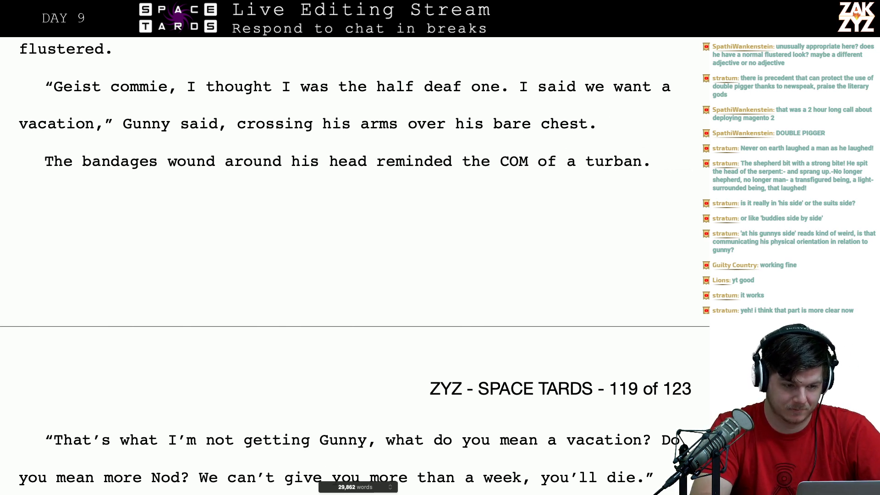
key(BackSpace)
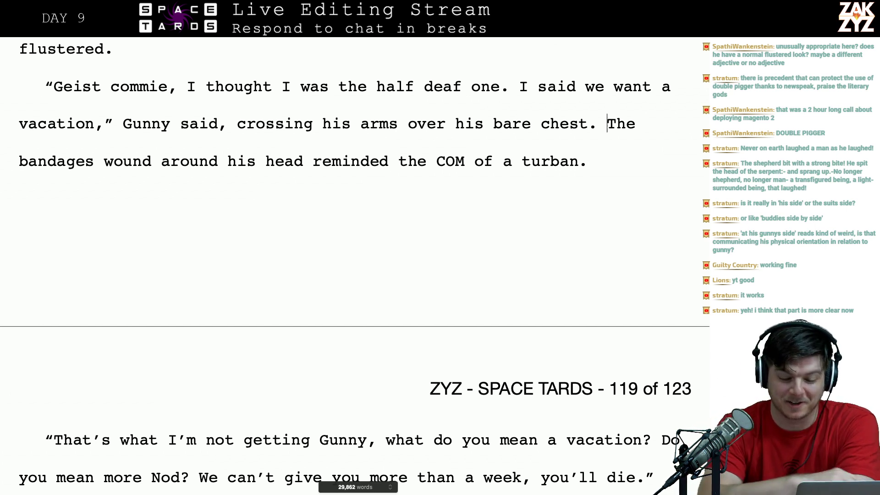
- Start an alternative sentence before "The bandages wound" with the words "With the bandages wound around his head"
scroll(601, 137, down, 1)
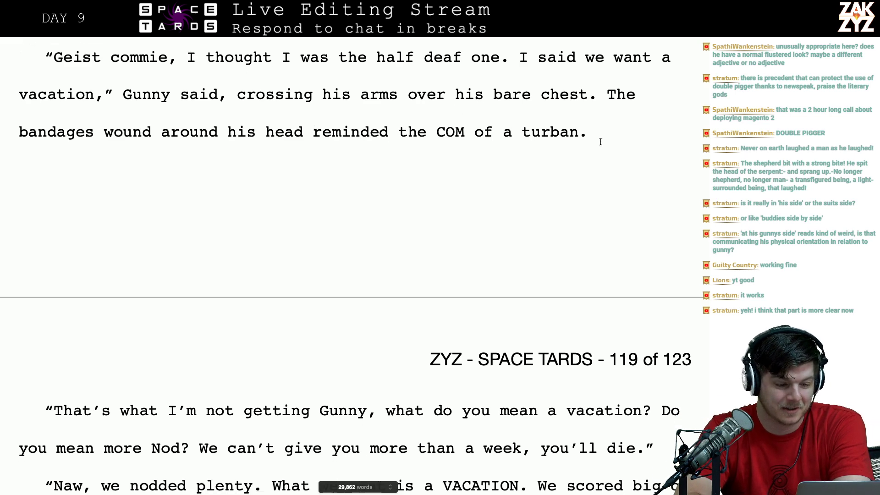
scroll(601, 137, up, 4)
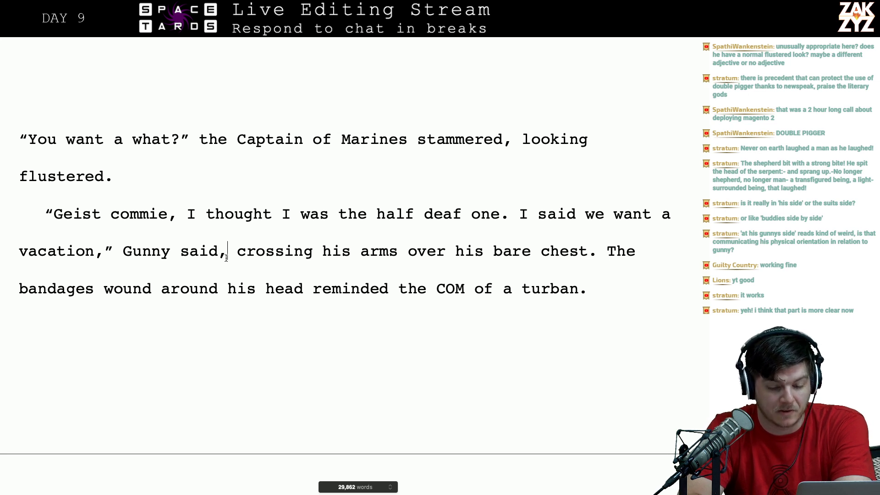
key(Right)
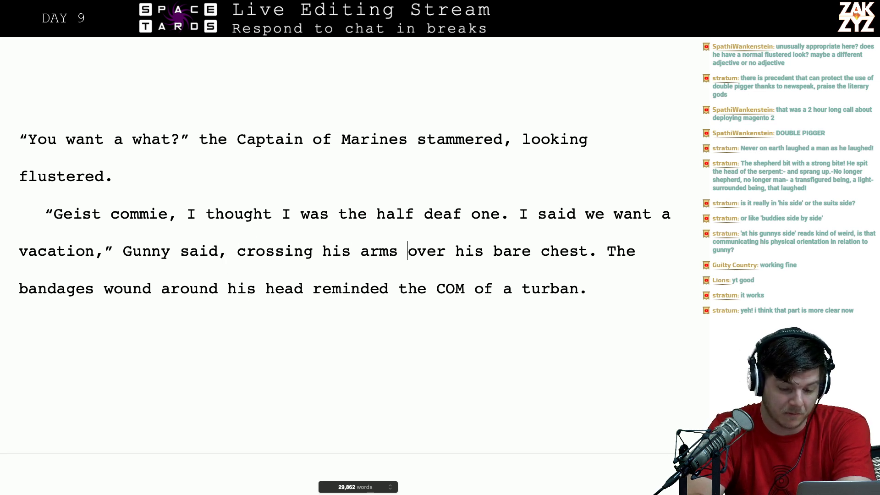
key(Right)
key(Right)
key(Right)
key(Right)
key(Right)
key(Right)
key(Right)
key(Right)
key(Right)
key(Right)
key(Right)
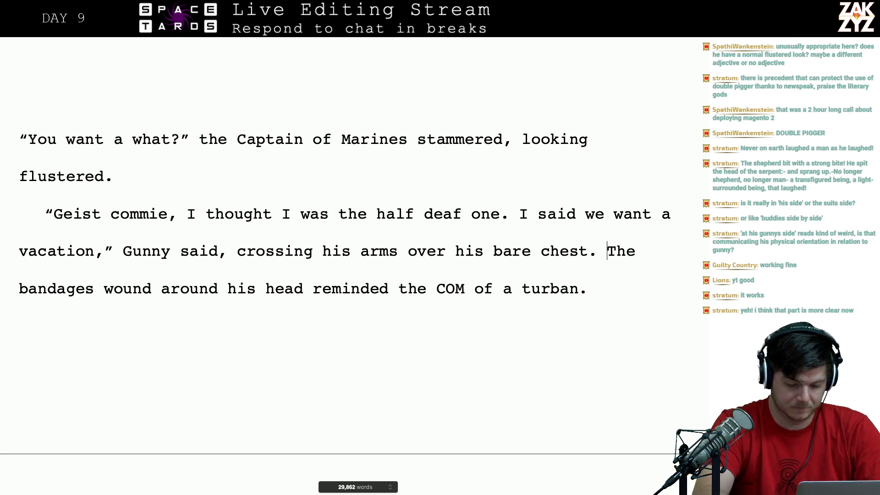
text(With the bandage)
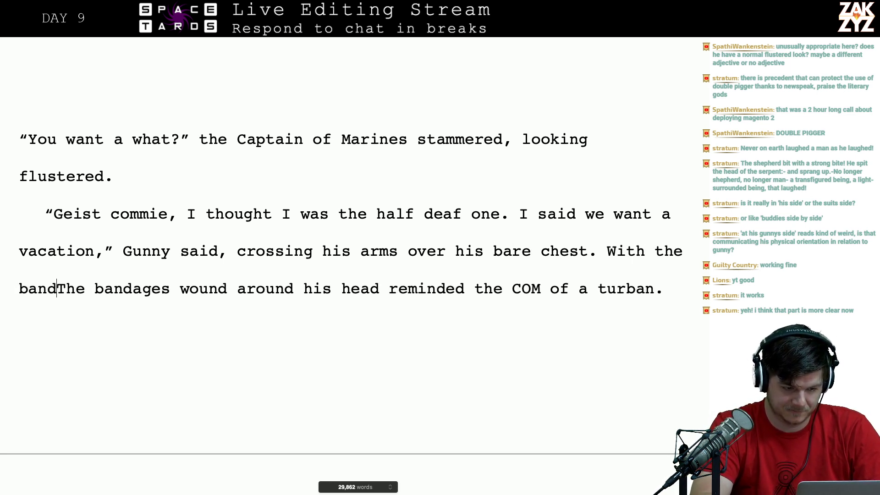
text(s wound ar)
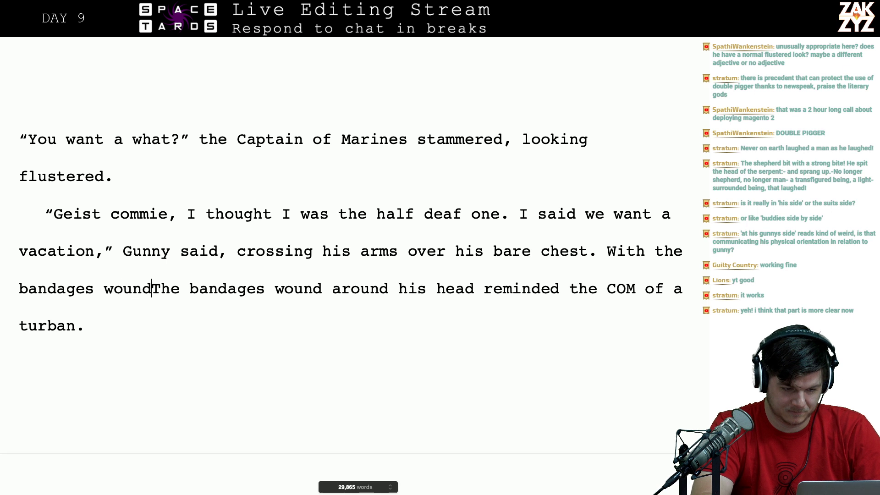
text(ound his head li)
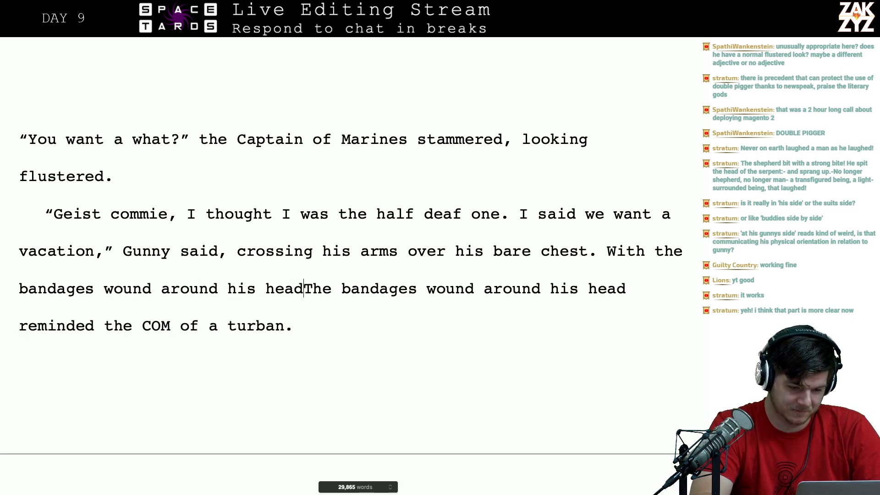
- Extend the alternative bandages sentence with the comparison "like a turban," followed by the subject "he"
text(ke a tu)
key(BackSpace)
key(BackSpace)
text(T)
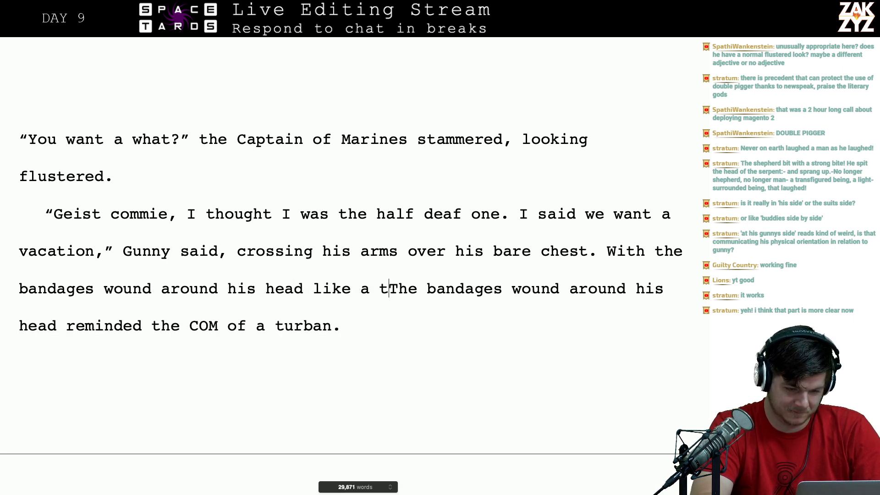
text(urban)
key(BackSpace)
key(BackSpace)
key(BackSpace)
key(BackSpace)
key(BackSpace)
key(BackSpace)
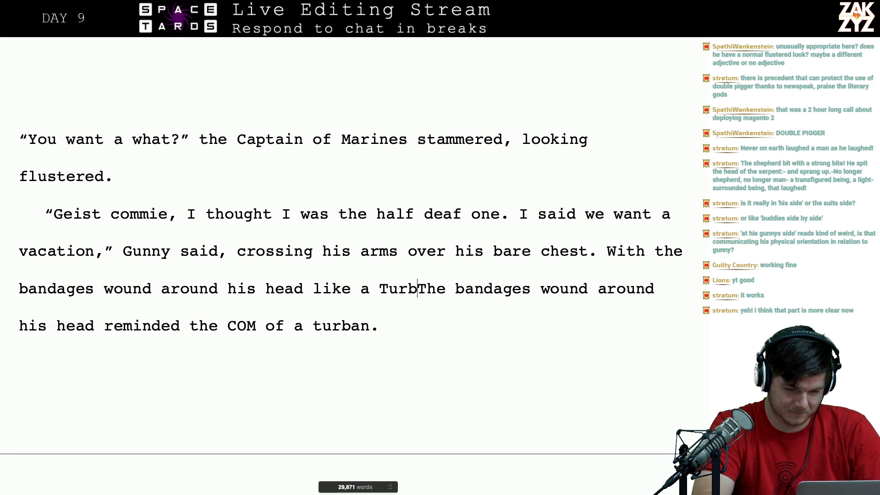
text(turba)
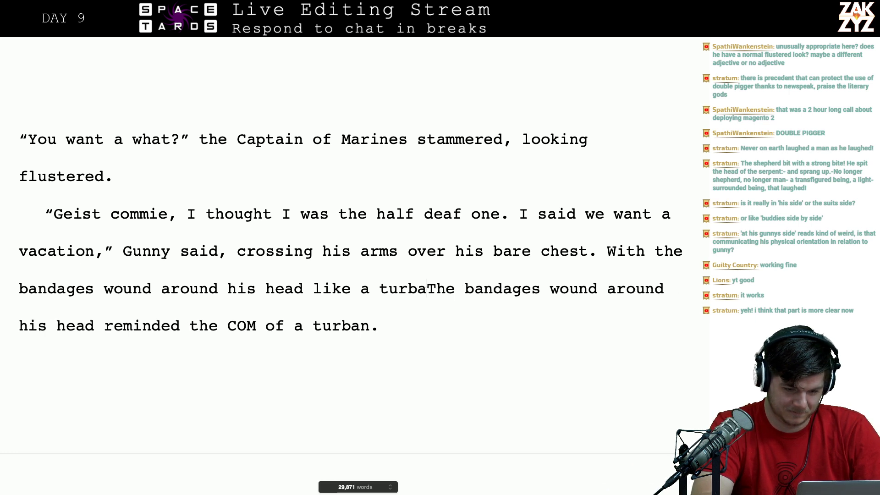
key(BackSpace)
text(b)
key(BackSpace)
text(an, he look)
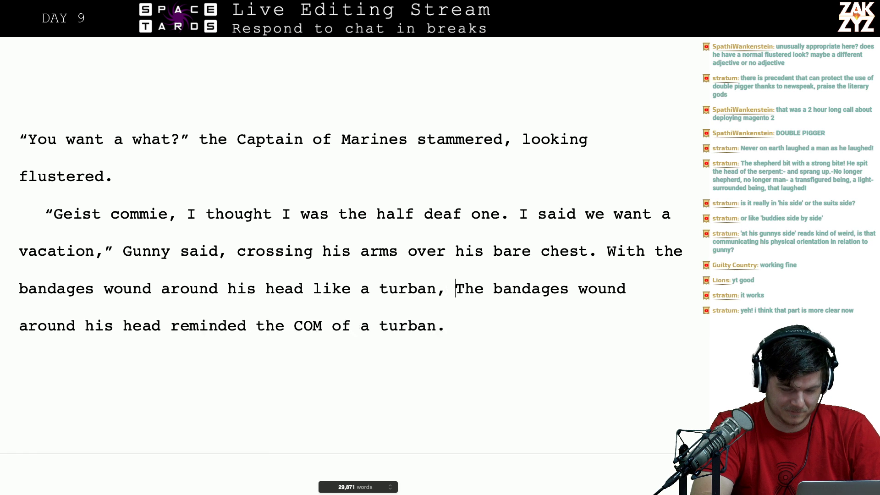
text(ed li)
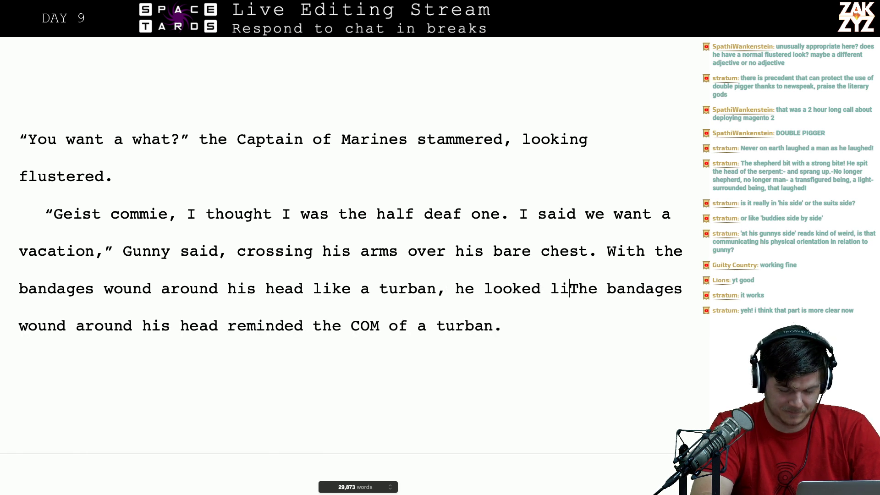
text(ke)
key(BackSpace)
key(BackSpace)
key(BackSpace)
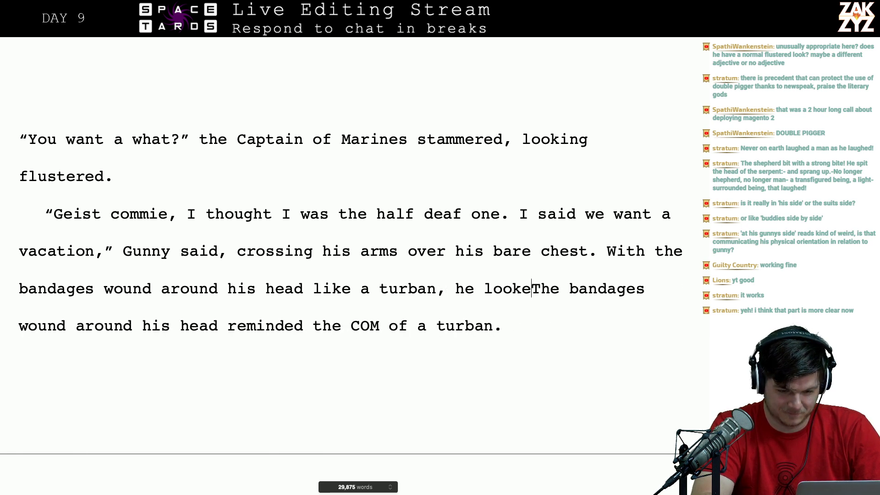
key(BackSpace)
key(BackSpace)
key(BackSpace)
key(BackSpace)
key(BackSpace)
- Continue the alternative bandages sentence after "like a turban, he" with the verb "reminded"
text(reminded )
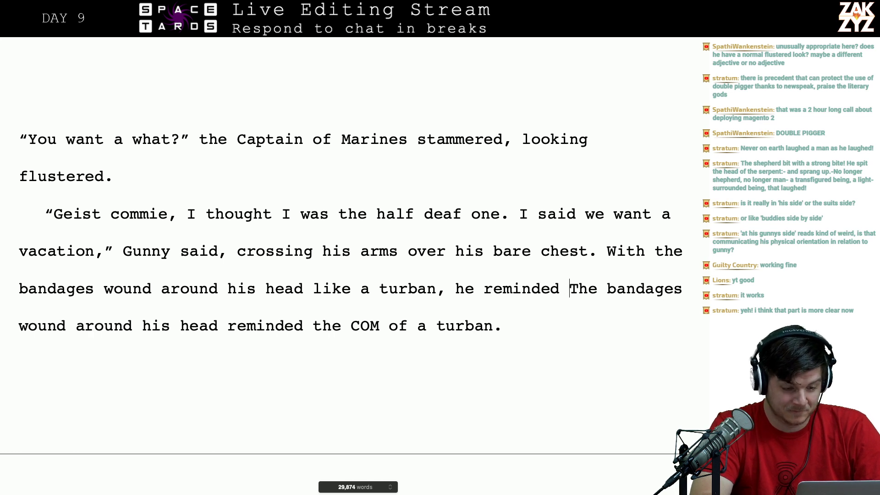
text(G)
key(BackSpace)
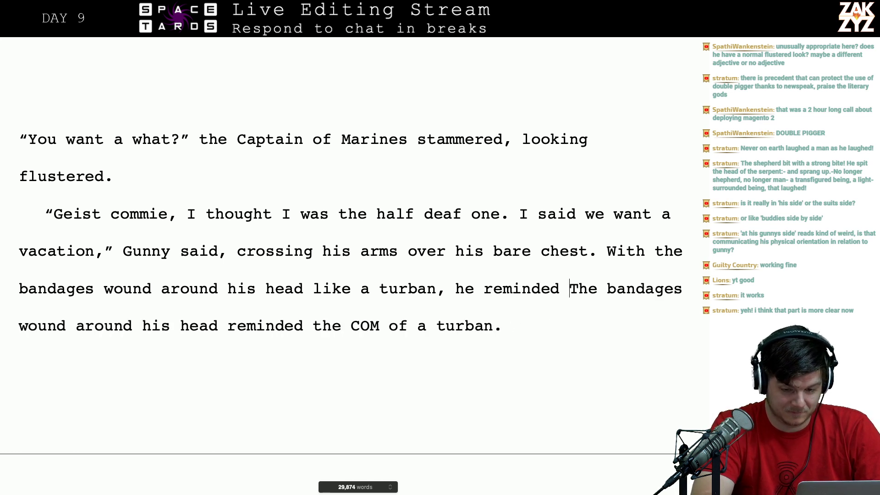
- Finish the turban sentence with "the COM of a genie." and delete the old sentence about the bandages that follows it
text(the COM of a genie)
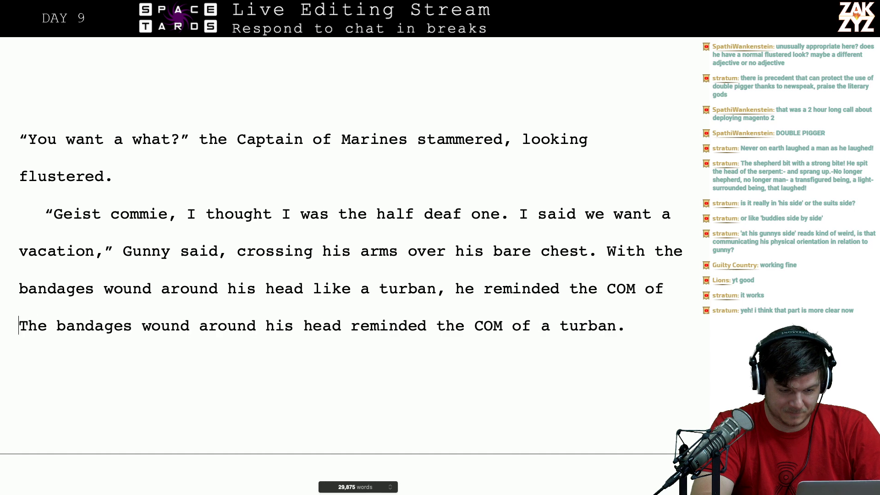
text(.)
key(shift+Down)
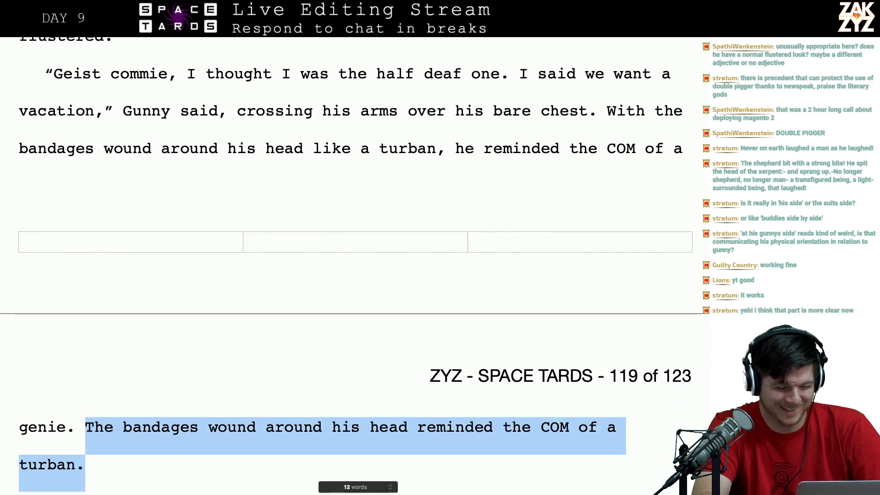
key(BackSpace)
- Delete the question "Do you mean more Nod?" from the COM's reply about the vacation
key(Down)
key(Down)
key(Down)
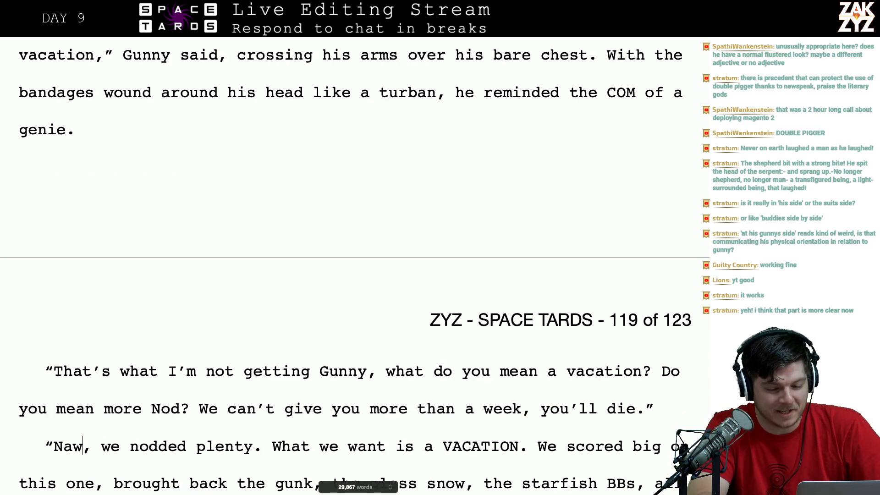
scroll(354, 266, down, 3)
scroll(354, 265, down, 3)
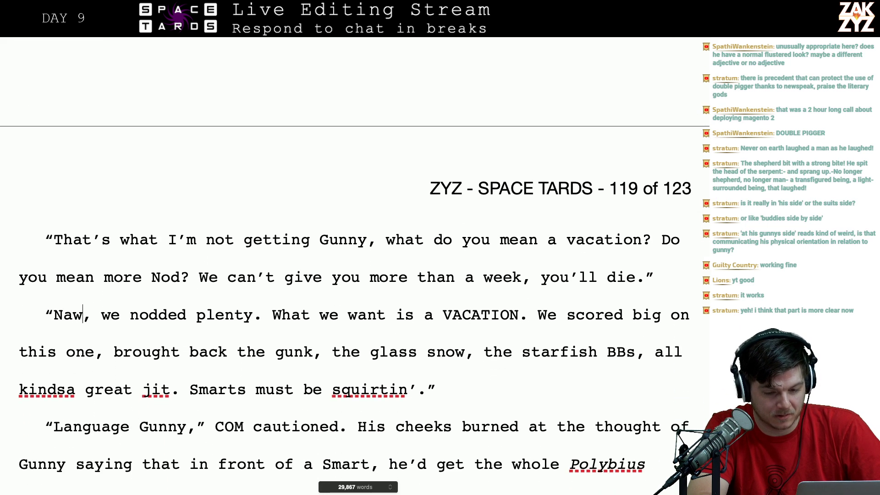
click(669, 254)
key(Left)
key(shift+Right)
key(shift+Right)
key(shift+Right)
key(shift+Right)
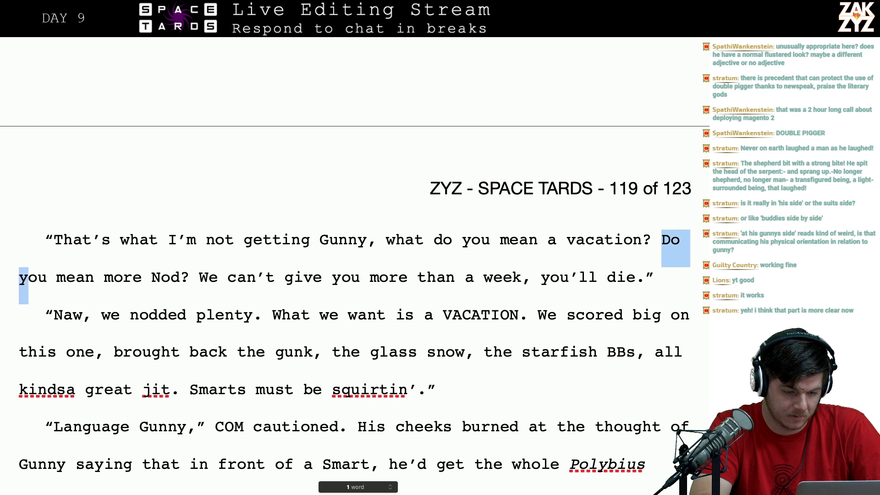
key(shift+Right)
key(shift+Right)
key(shift+Right)
key(shift+Right)
key(shift+Right)
key(shift+Right)
key(shift+Right)
key(shift+Right)
key(shift+Right)
key(shift+Right)
key(shift+Right)
key(shift+Right)
key(shift+Right)
key(shift+Right)
key(shift+Right)
key(shift+Right)
key(shift+Right)
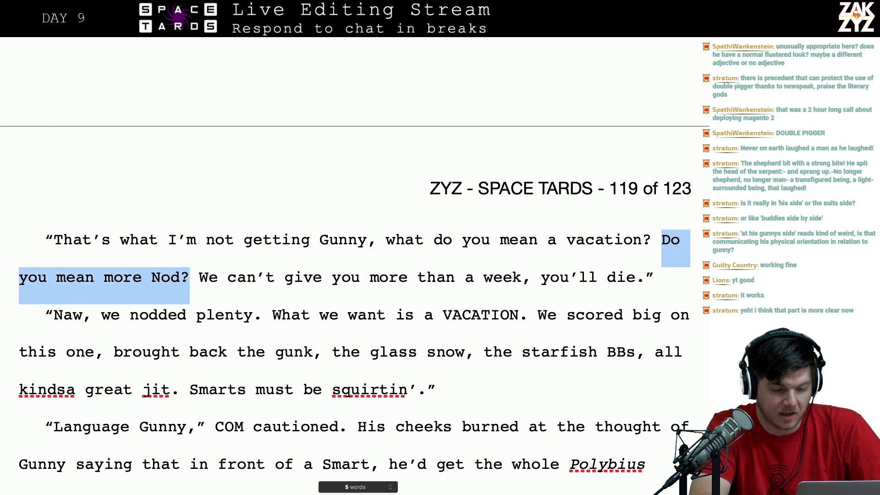
key(BackSpace)
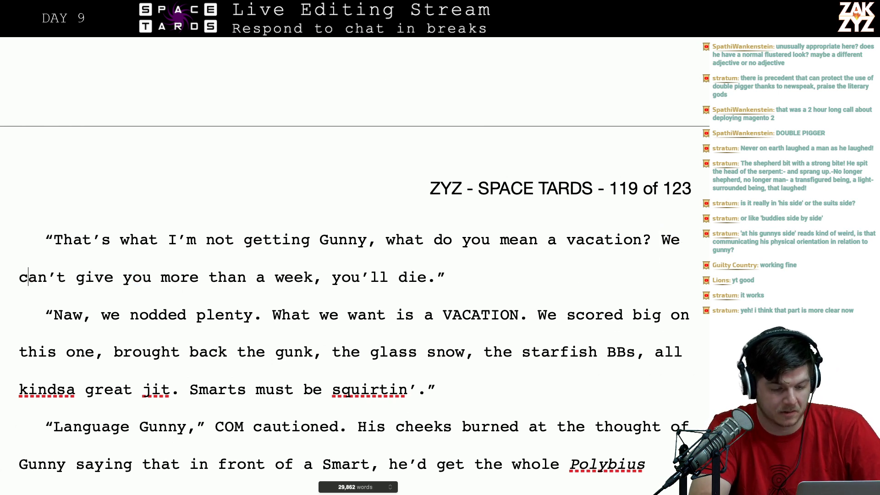
- Insert "of Nod" after "We can't give you more than a week"
key(Right)
key(Right)
key(Right)
key(Right)
key(Right)
key(Right)
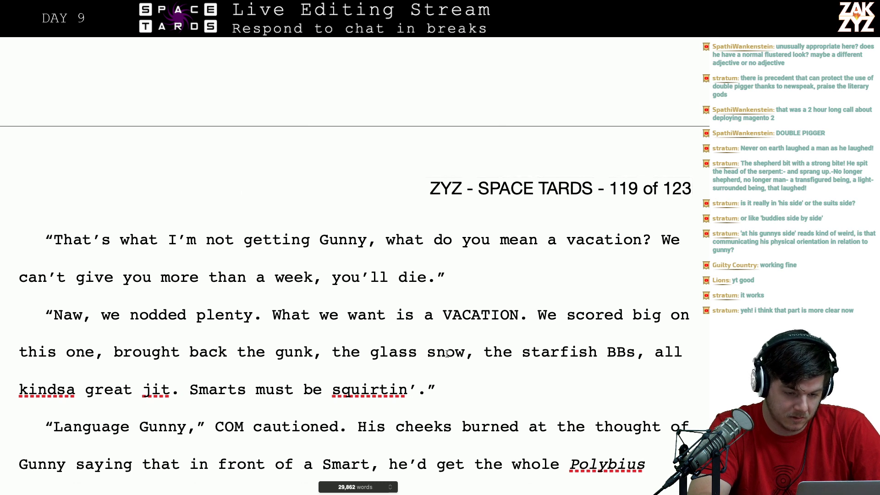
click(311, 278)
text(of )
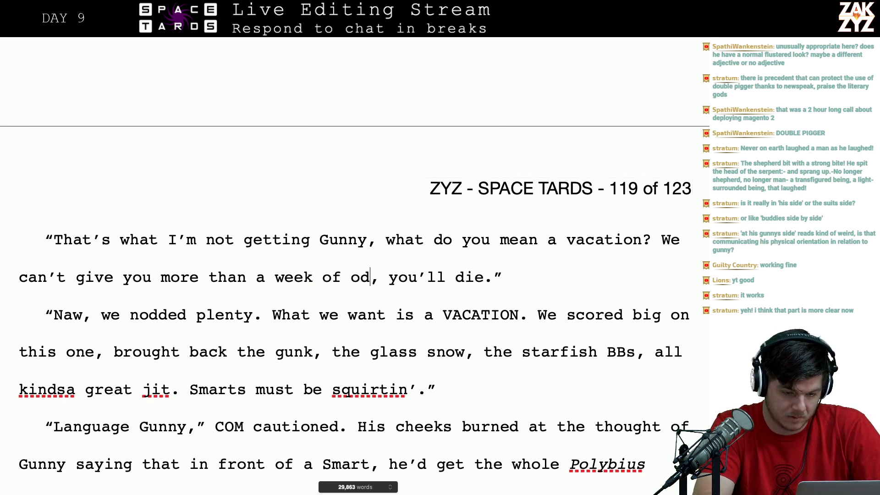
text(Nod)
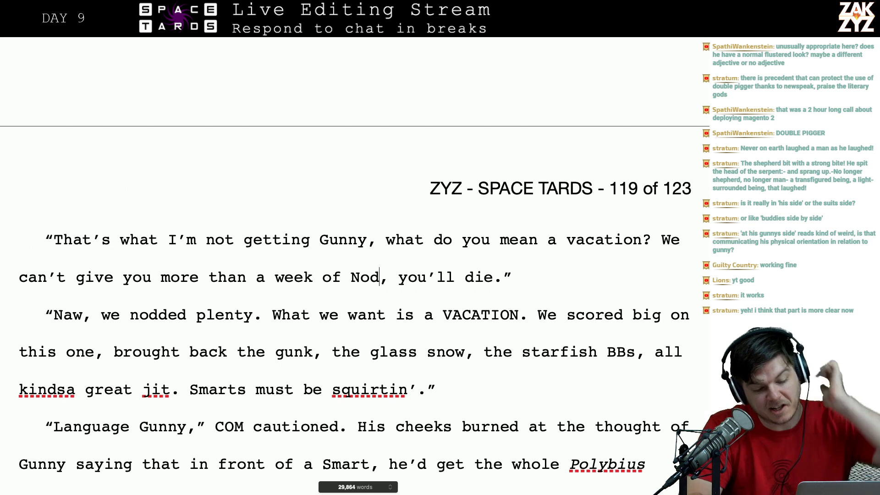
- Replace "one" with "mission" in Gunny's line "We scored big on this one"
key(Left)
key(Down)
key(Right)
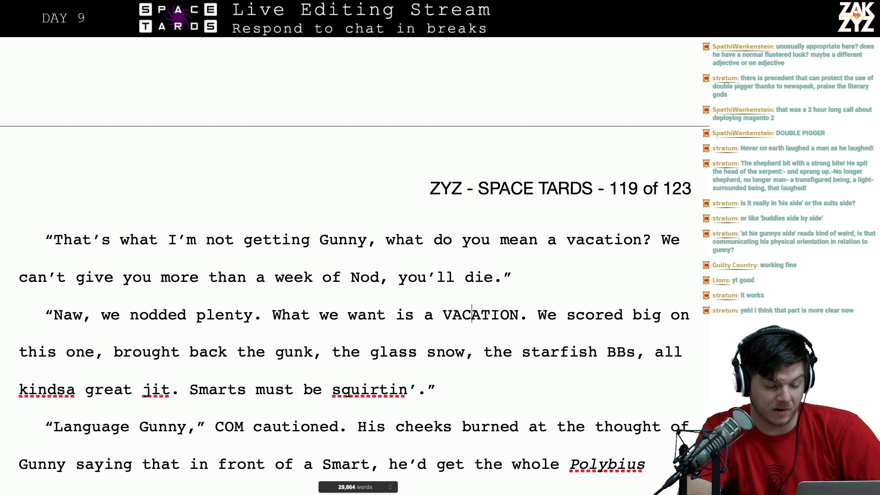
key(Left)
key(Left)
key(Left)
key(Left)
key(Left)
key(Left)
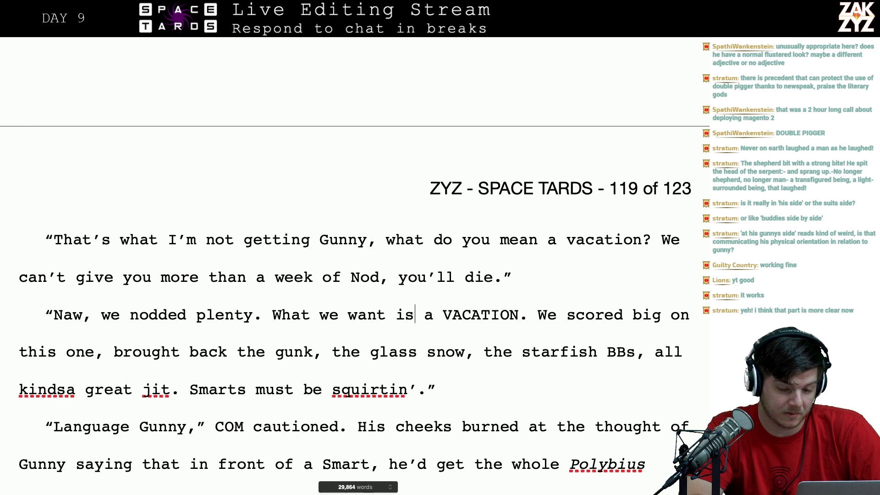
click(552, 315)
key(Left)
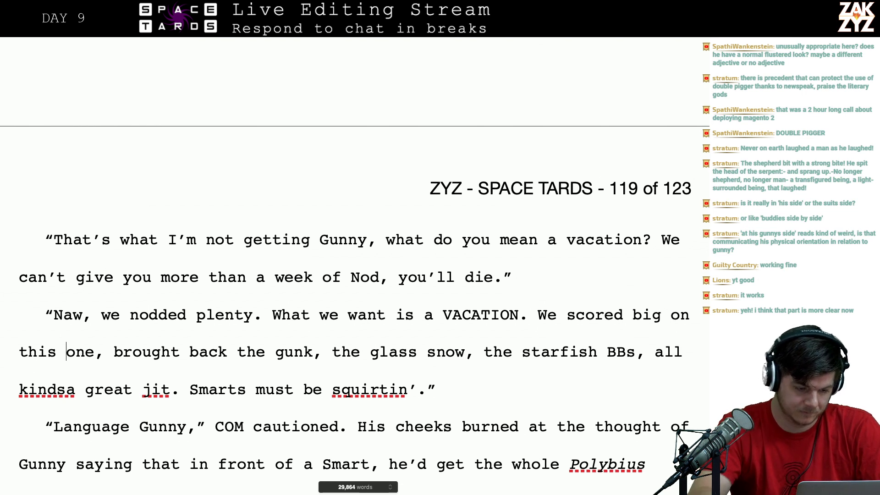
key(BackSpace)
key(BackSpace)
key(BackSpace)
text(mission)
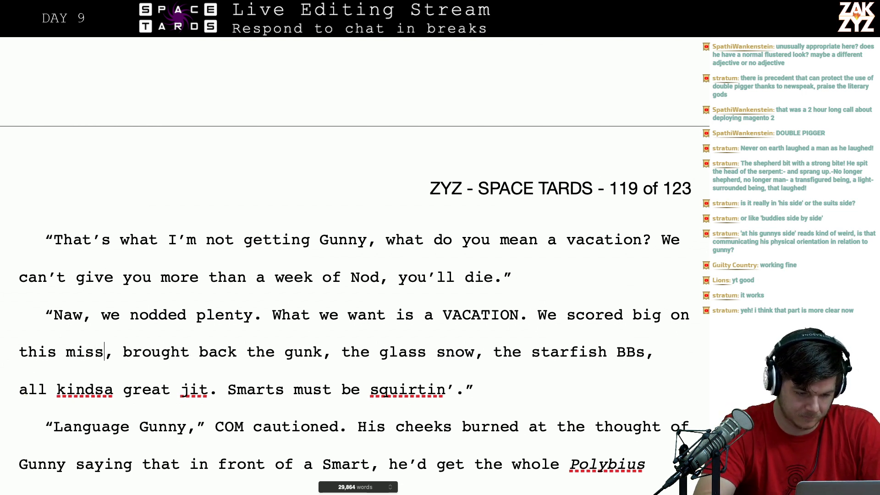
- After "mission", write ". We brought back the black gunk, the glass snow, them starfish babies, all kinds great jit."
text(. We br)
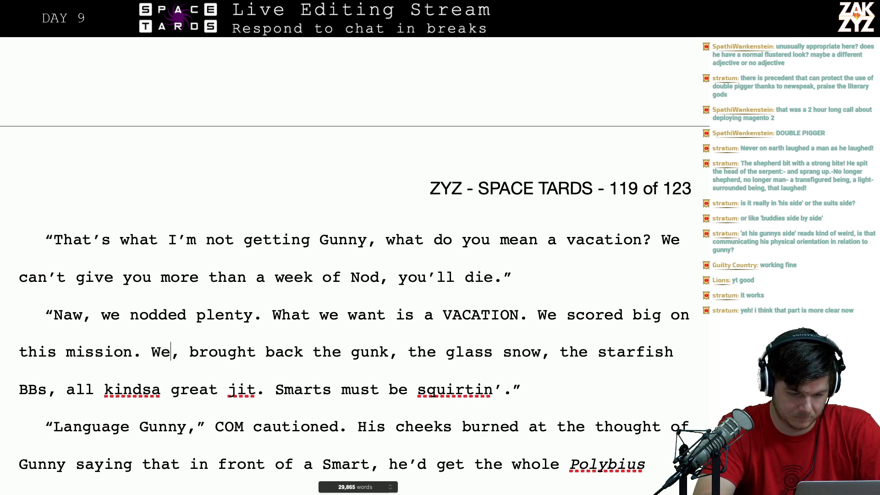
text(ought back the bla)
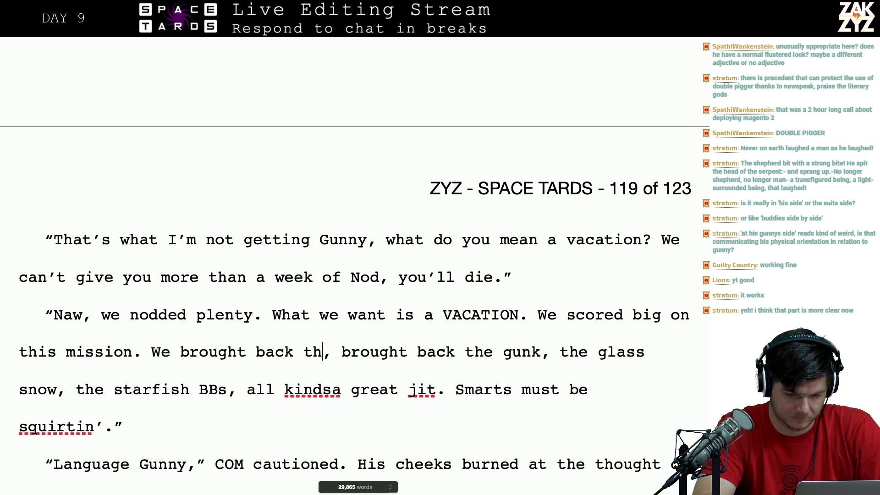
text(ck gunk, the)
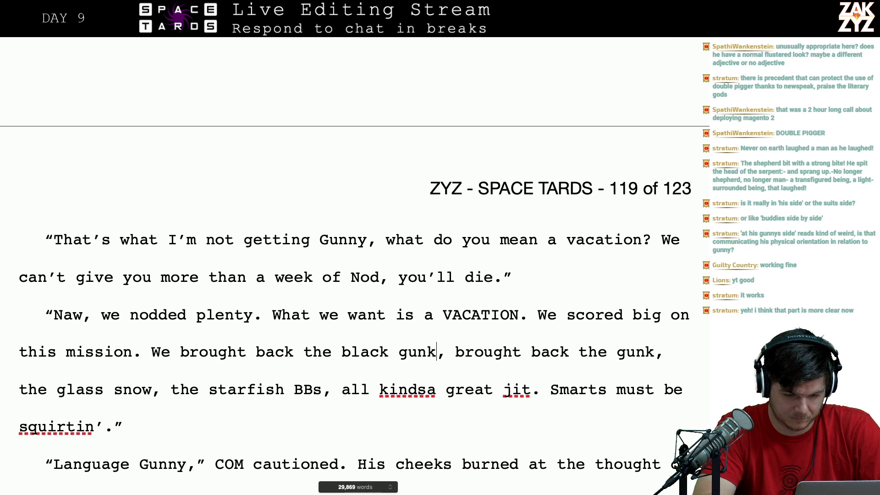
text( glass snow, )
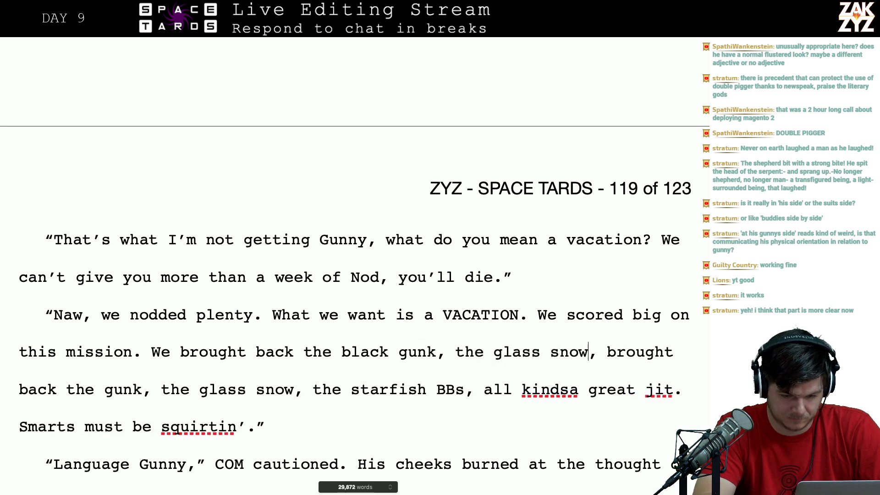
text(them starr,)
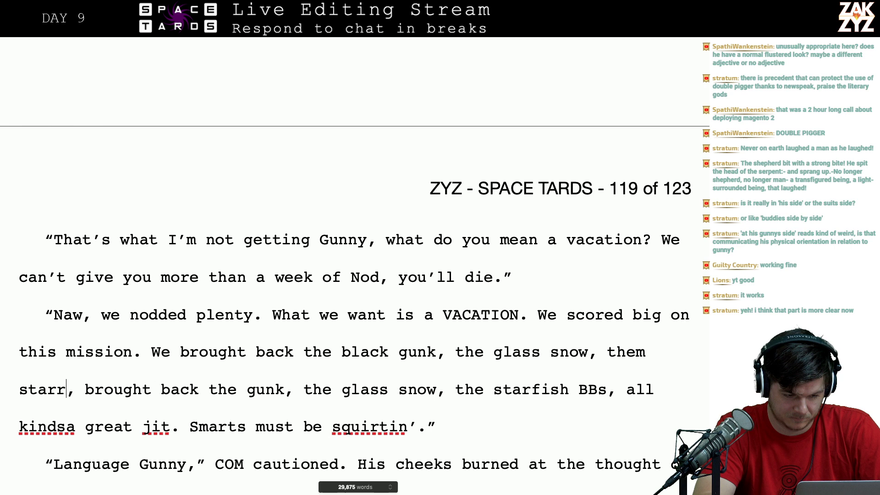
key(BackSpace)
text(fish babies)
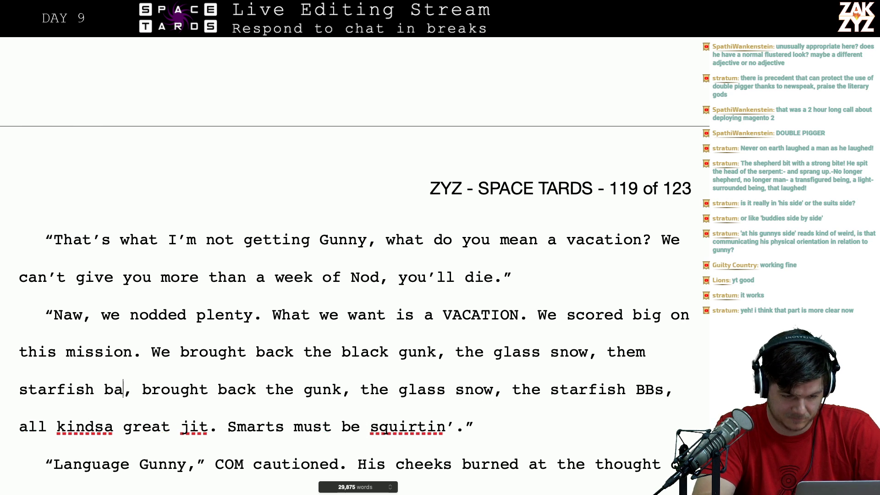
text(, all kindsa)
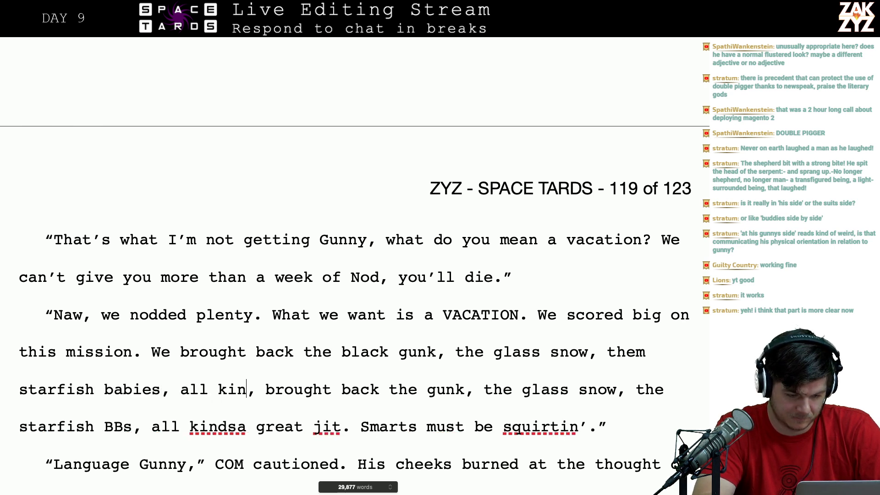
key(BackSpace)
key(BackSpace)
text(great jit.)
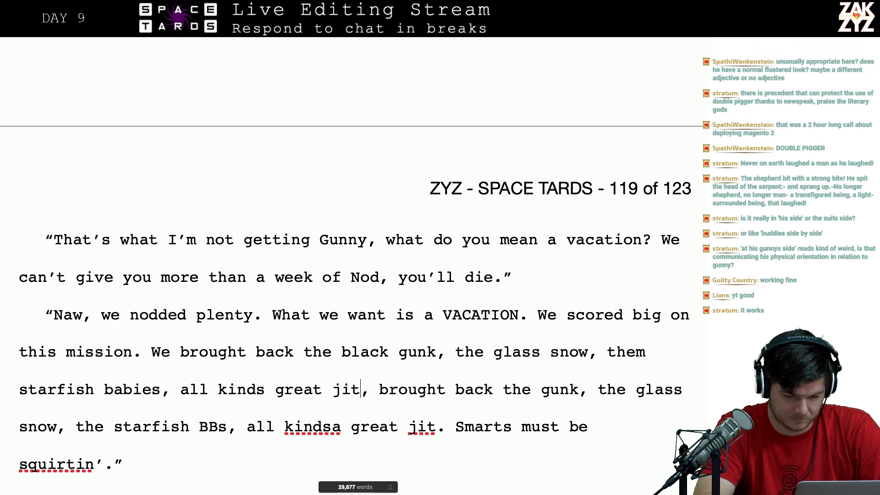
- Delete the old leftover wording from ", brought back the gunk" through the second "great jit." before "Smarts must be squirtin'"
key(shift+Down)
key(shift+Right)
key(shift+Right)
key(shift+Right)
key(shift+Right)
key(shift+Right)
key(shift+Right)
key(shift+Right)
key(shift+Right)
key(shift+Right)
key(shift+Right)
key(shift+Right)
key(shift+Right)
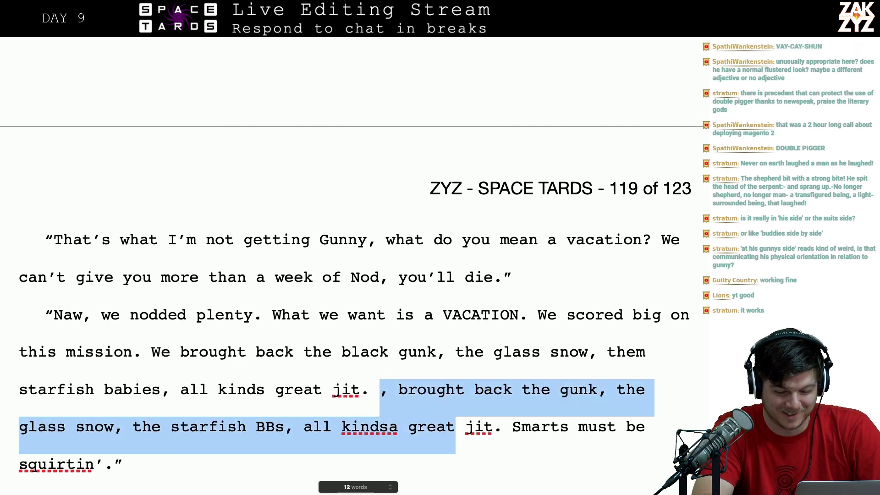
key(shift+Right)
key(shift+Right)
key(BackSpace)
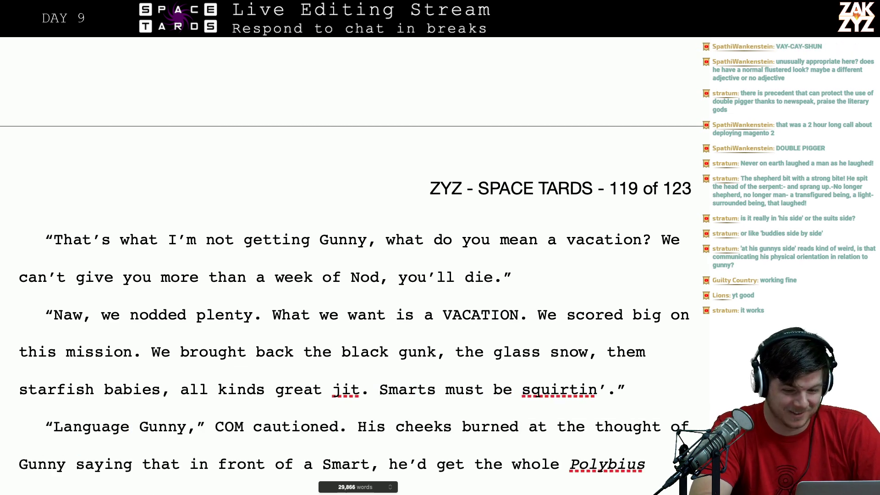
- Break the line before "VACATION" and end the sentence "What we want is a" with "vay-cay-shun."
scroll(588, 234, down, 1)
click(472, 315)
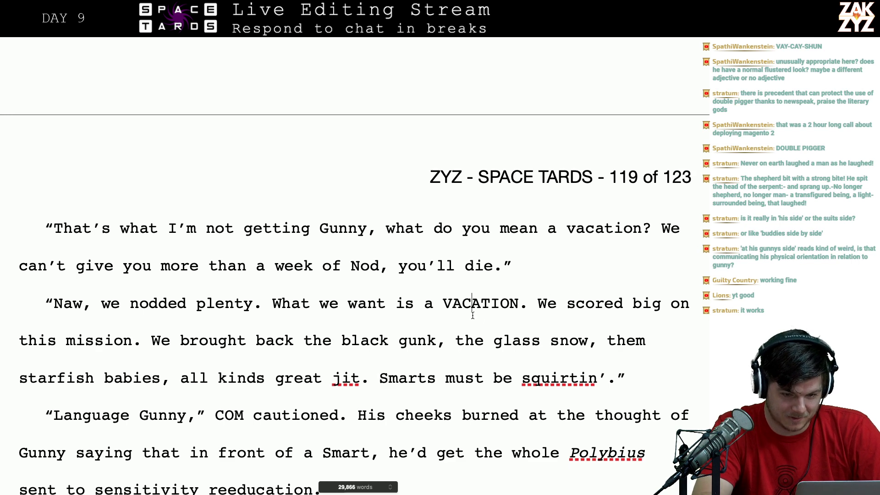
key(Left)
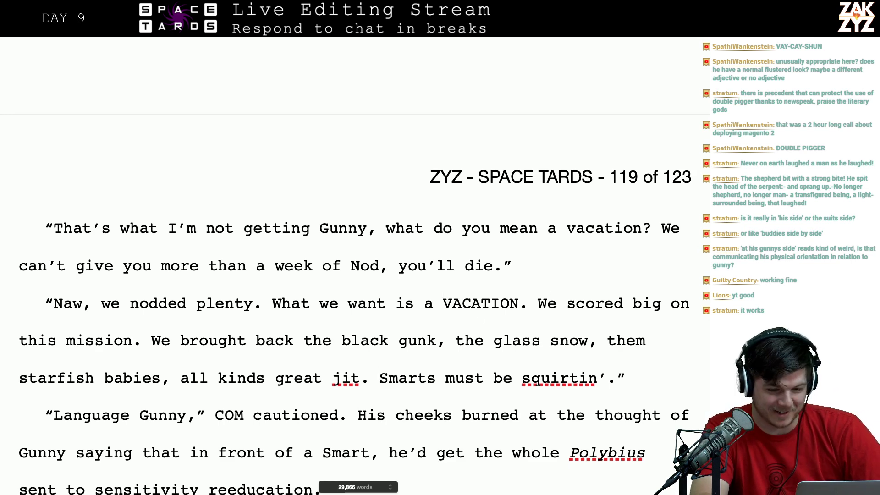
key(Return)
key(Left)
text(vay-)
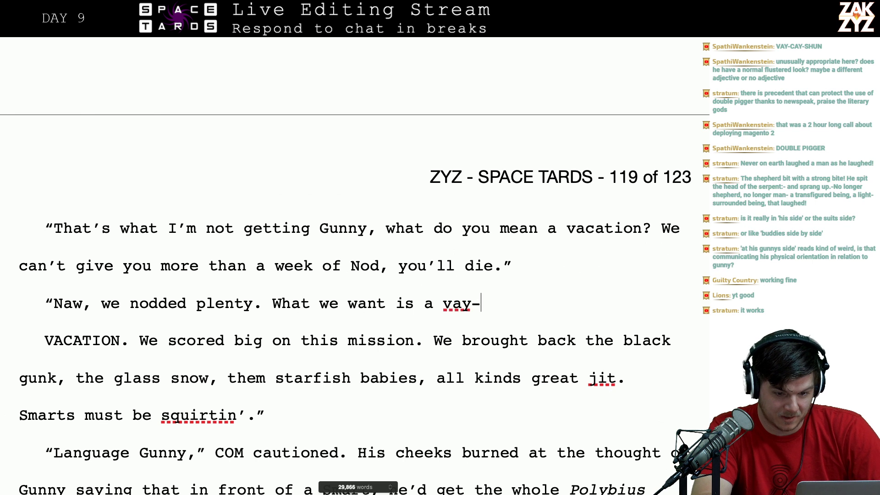
text(cay-shun.)
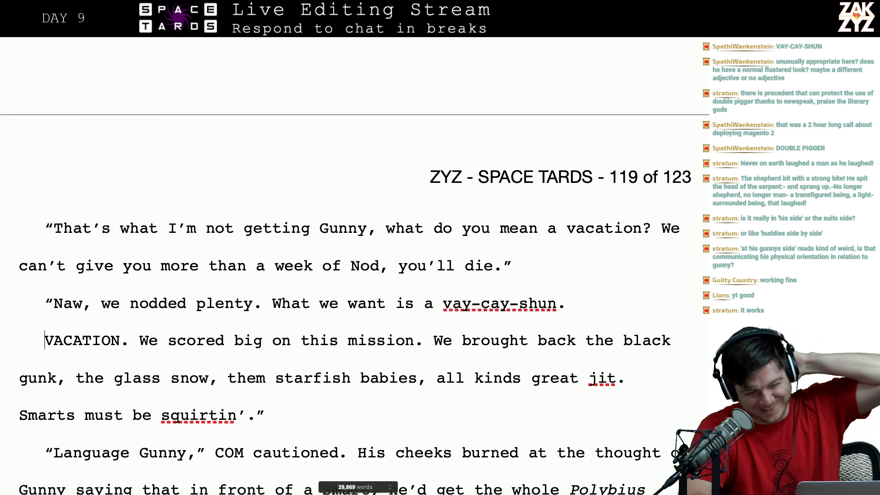
key(Left)
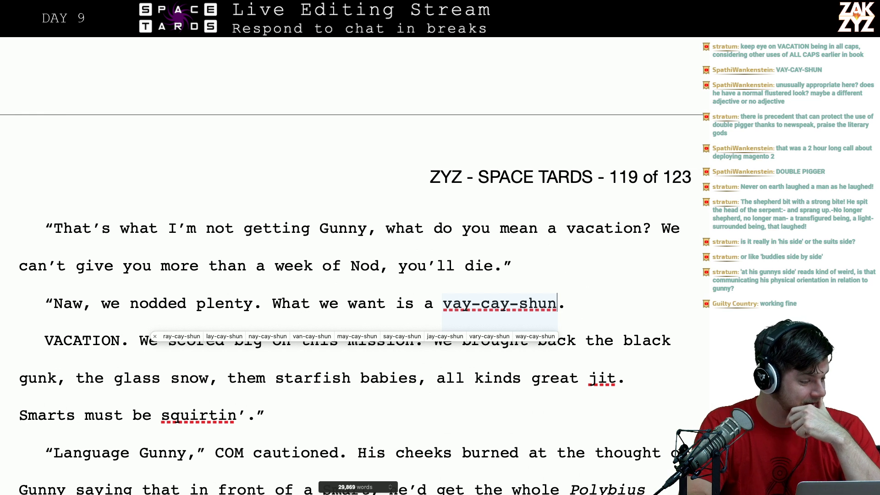
- Remove the word "VACATION." and rejoin "We scored big" to the preceding line with a single space
click(512, 266)
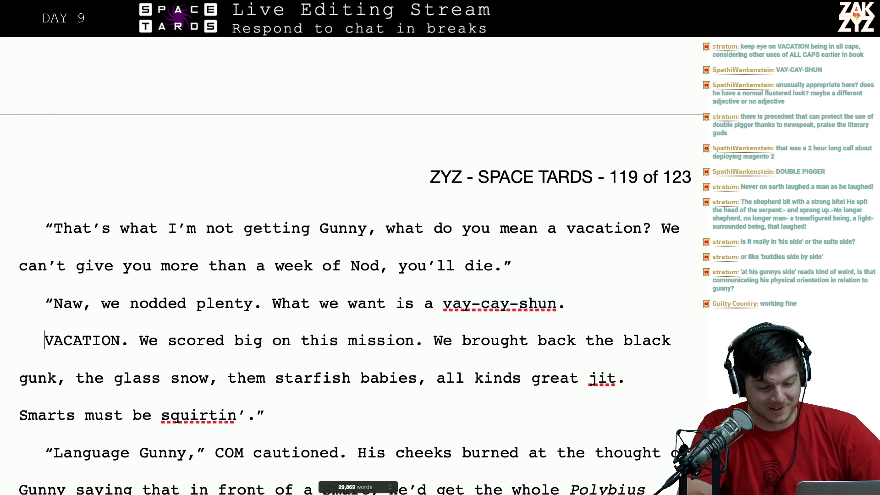
key(BackSpace)
key(BackSpace)
key(BackSpace)
key(BackSpace)
key(BackSpace)
key(BackSpace)
key(BackSpace)
key(BackSpace)
key(BackSpace)
key(BackSpace)
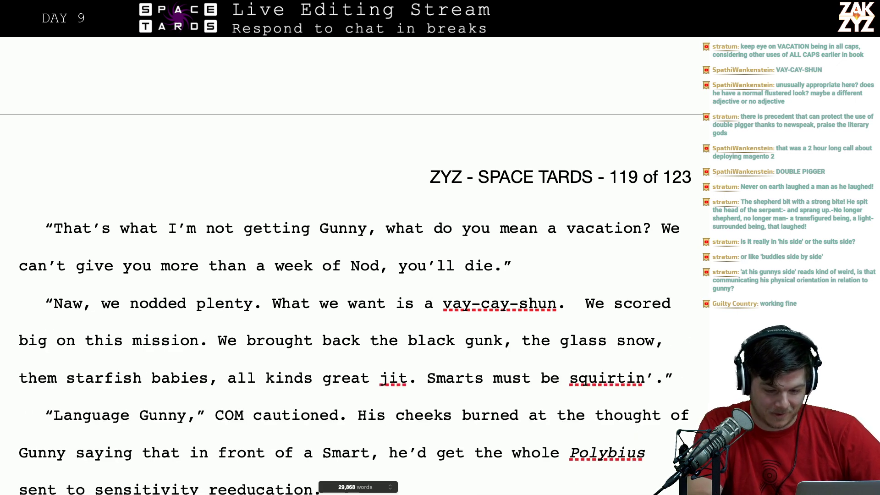
key(BackSpace)
- Italicize "vay-cay-shun" in Gunny's line and dismiss the spelling suggestions
key(shift+Left)
key(shift+Left)
key(shift+Left)
key(shift+Left)
key(shift+Left)
key(shift+Left)
key(shift+Left)
key(shift+Left)
key(shift+Left)
key(shift+Left)
key(shift+Left)
key(shift+Left)
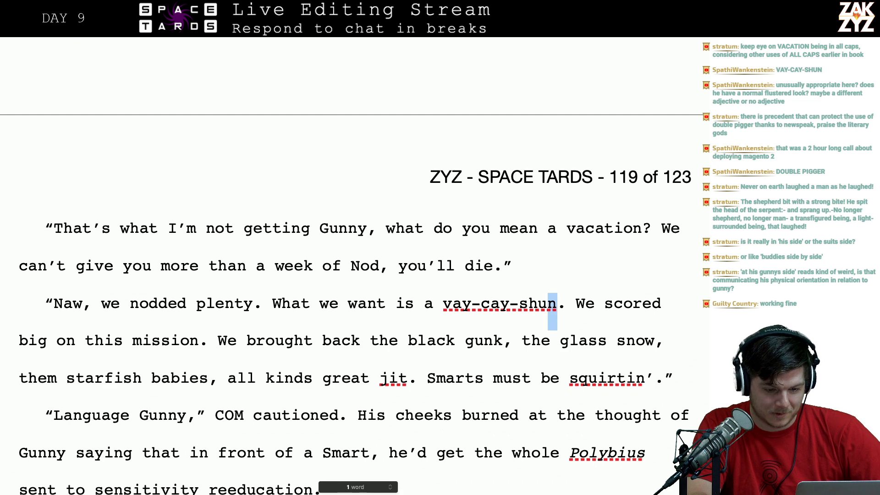
key(super+i)
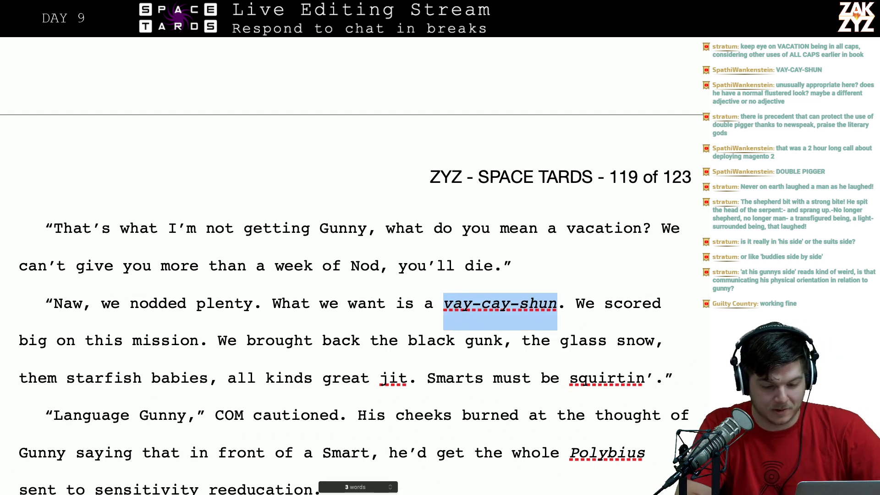
key(Right)
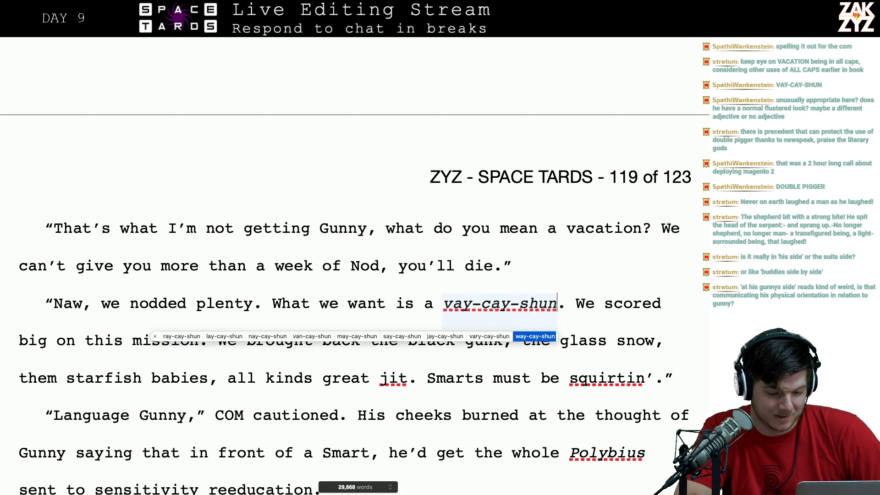
key(Escape)
scroll(623, 385, down, 5)
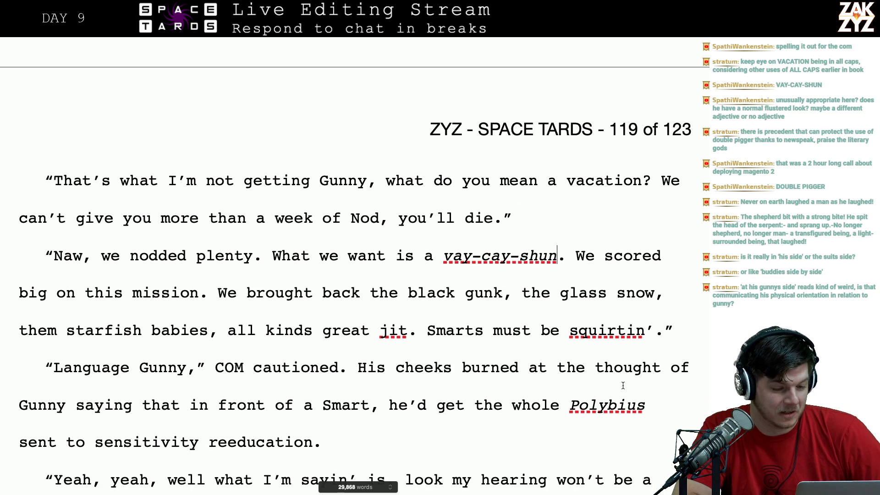
click(242, 228)
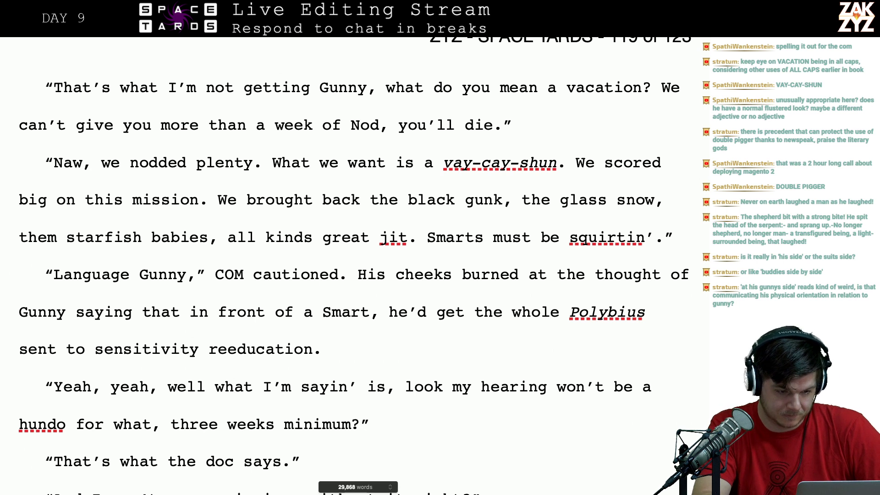
key(BackSpace)
key(BackSpace)
key(BackSpace)
key(BackSpace)
text(B)
key(BackSpace)
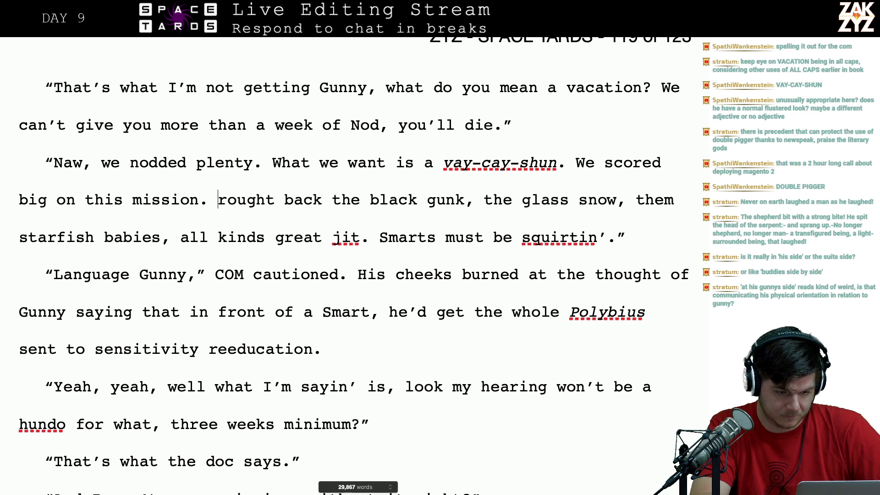
text(We b)
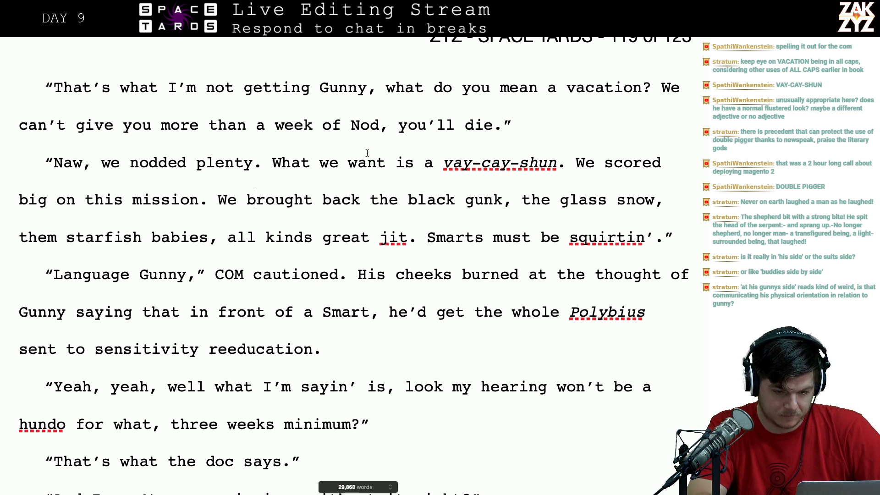
- Replace "We" with "37th" before "scored big on this mission" in Gunny's line
double_click(586, 161)
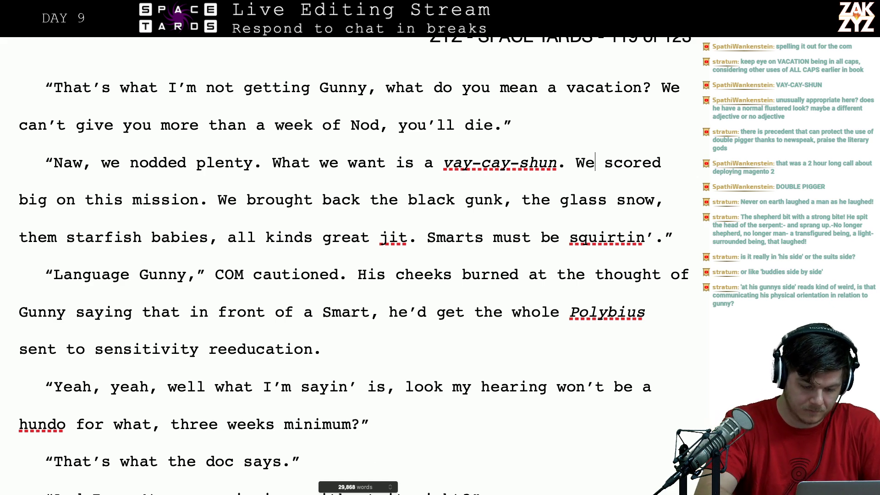
text(37th)
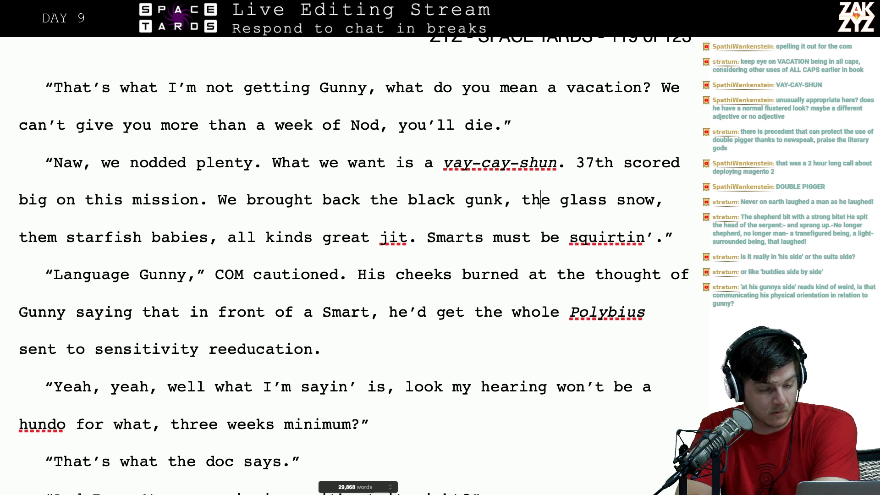
key(Right)
key(Right)
key(Right)
key(Right)
key(Right)
key(Right)
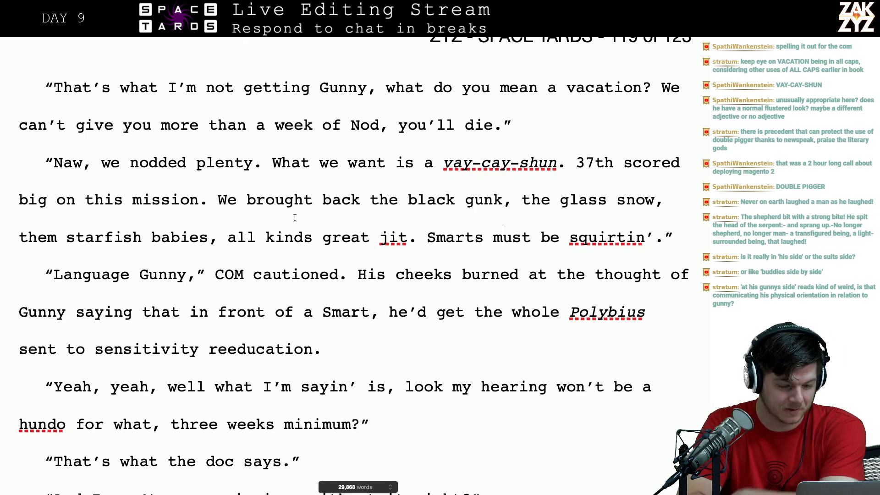
- Replace "COM" with "the Captain of Marines" in the dialogue tag after "Language Gunny,"
click(219, 264)
click(219, 265)
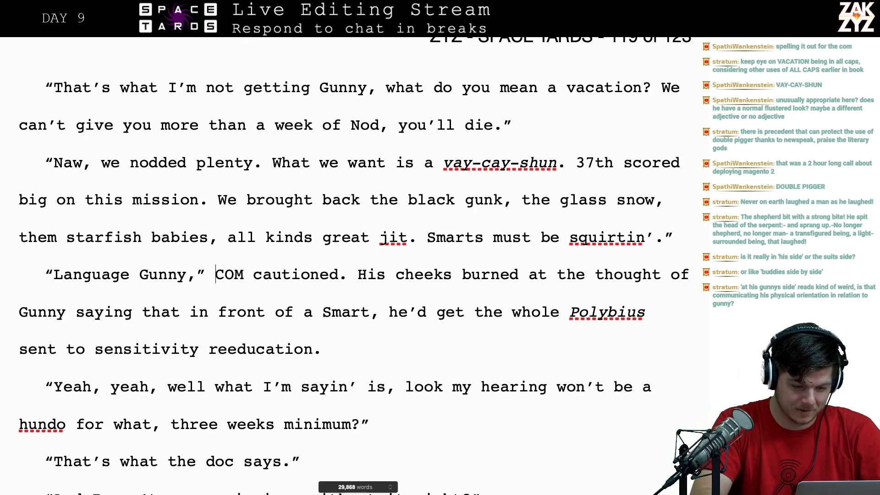
text(the Capt)
text(ain of Marines)
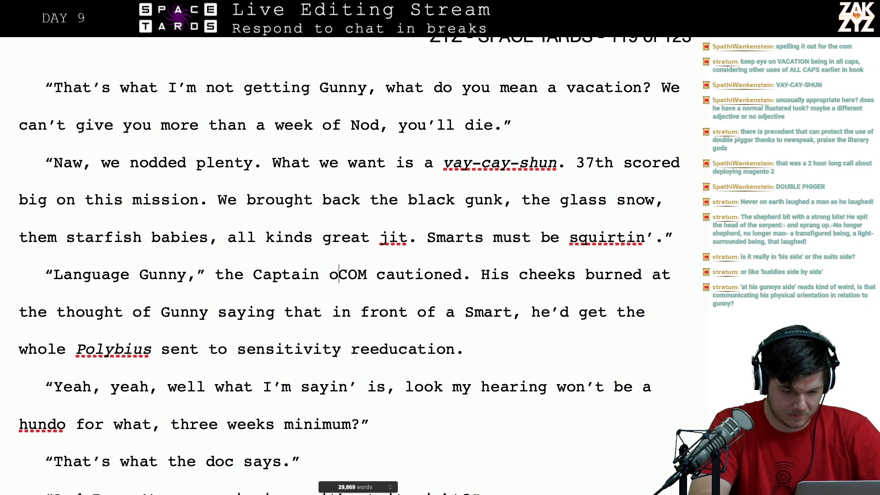
key(shift+Right)
key(shift+Right)
key(shift+Right)
key(shift+Right)
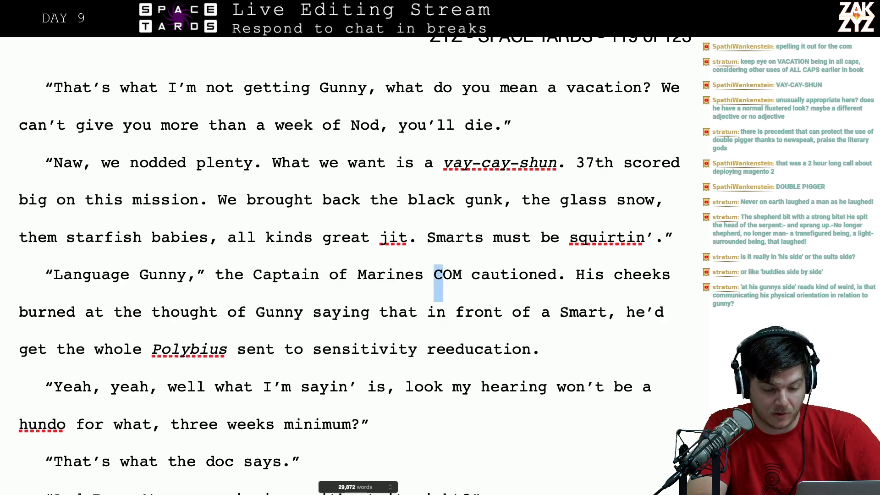
key(BackSpace)
- End the sentence after "in front of a Smart" and replace "he'd get the whole" with "It would probably get" before "Polybius"
scroll(354, 265, down, 1)
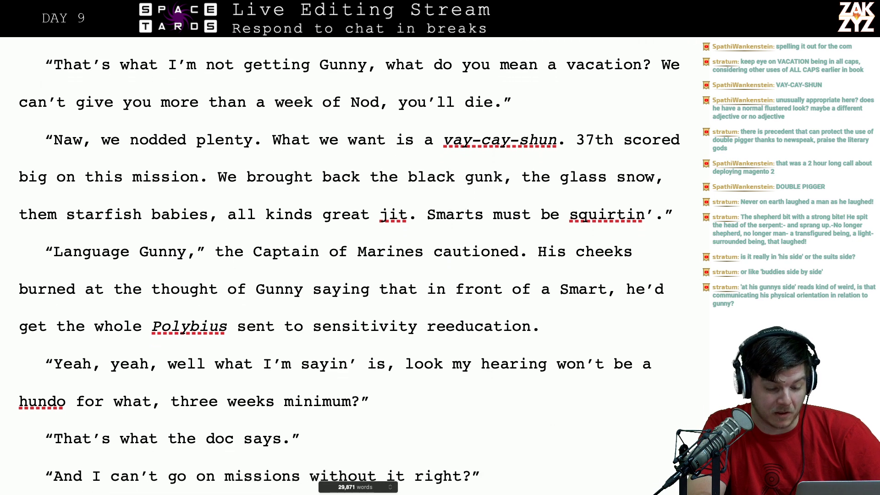
key(Right)
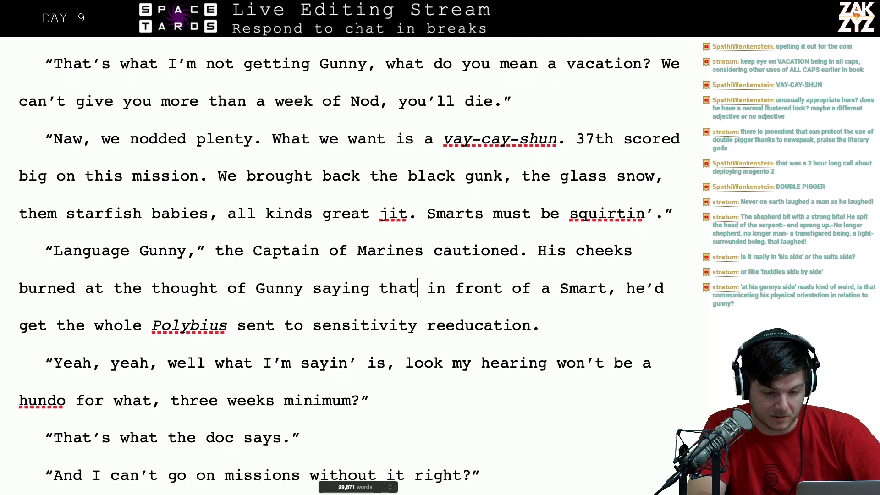
click(616, 287)
key(BackSpace)
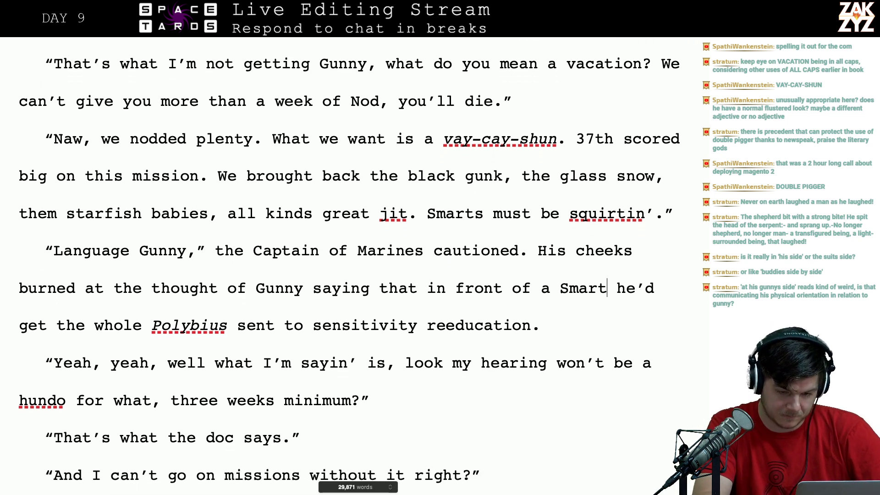
text(. I)
text(t would probab)
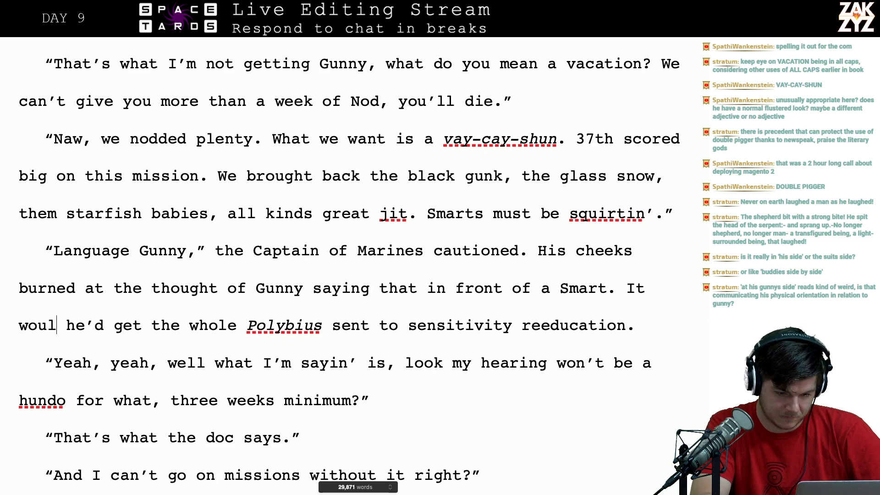
text(ly get)
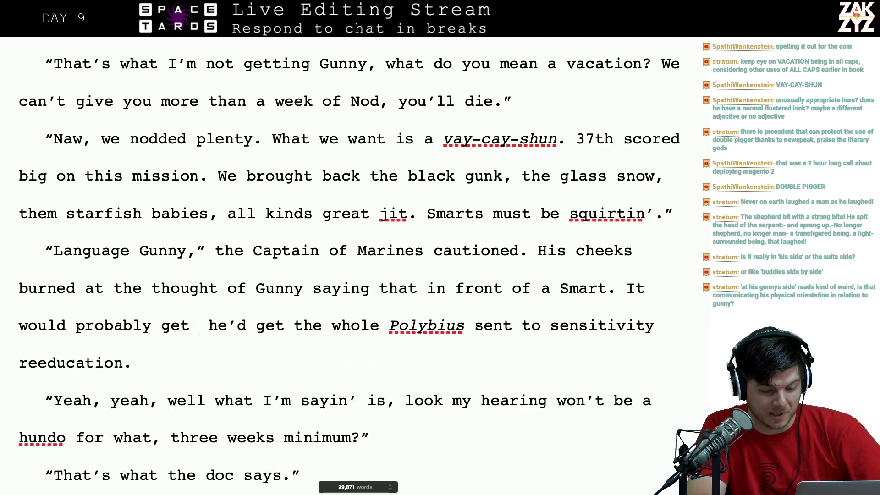
key(shift+Right)
key(shift+Right)
key(shift+Right)
key(shift+Right)
key(shift+Right)
key(shift+Right)
key(shift+Right)
key(shift+Right)
key(shift+Right)
key(shift+Right)
key(shift+Right)
key(shift+Right)
key(shift+Right)
key(shift+Right)
key(shift+Right)
key(shift+Right)
key(shift+Right)
key(shift+Right)
key(shift+Right)
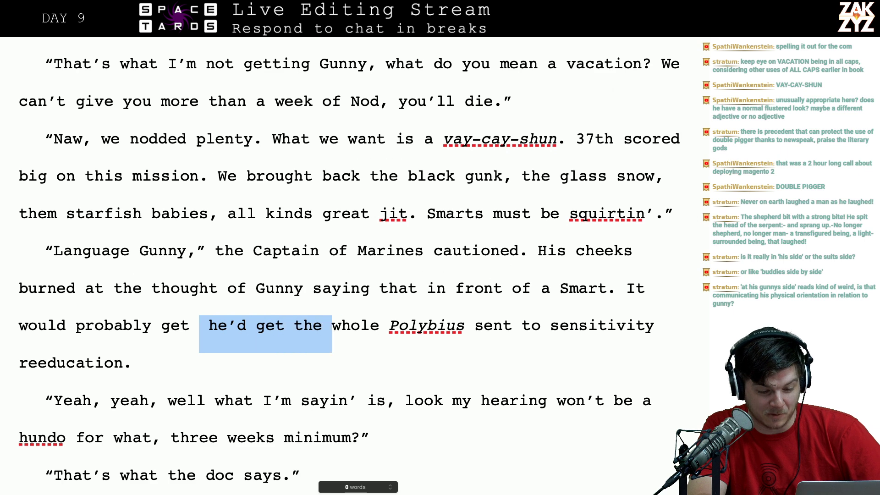
key(BackSpace)
- Remove the comma and the word "look" between "what I'm sayin' is" and "my hearing" in Gunny's reply
scroll(348, 265, down, 2)
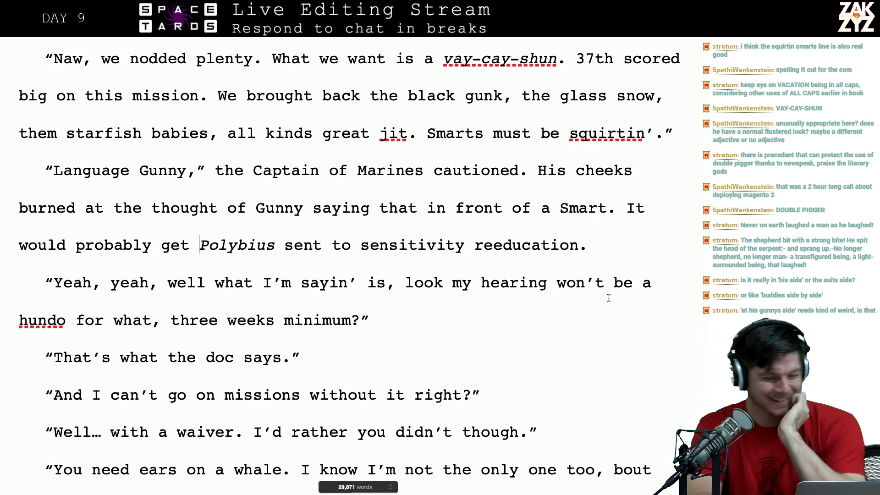
scroll(609, 298, down, 1)
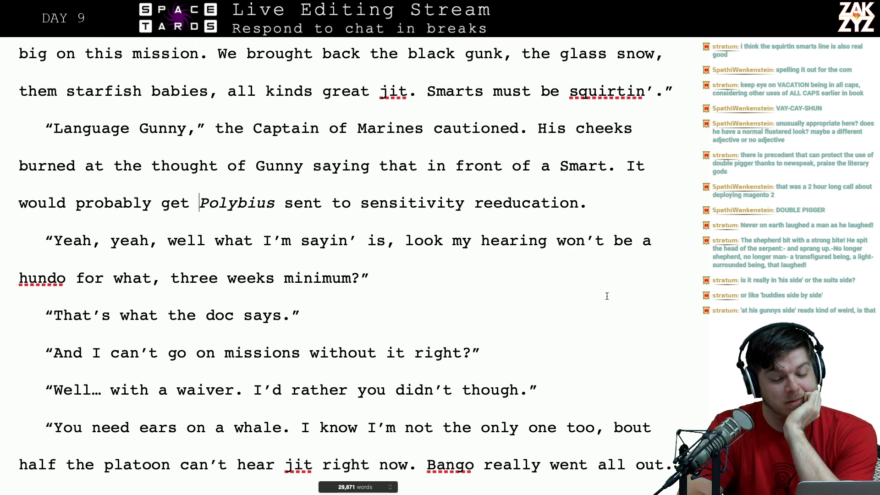
click(433, 240)
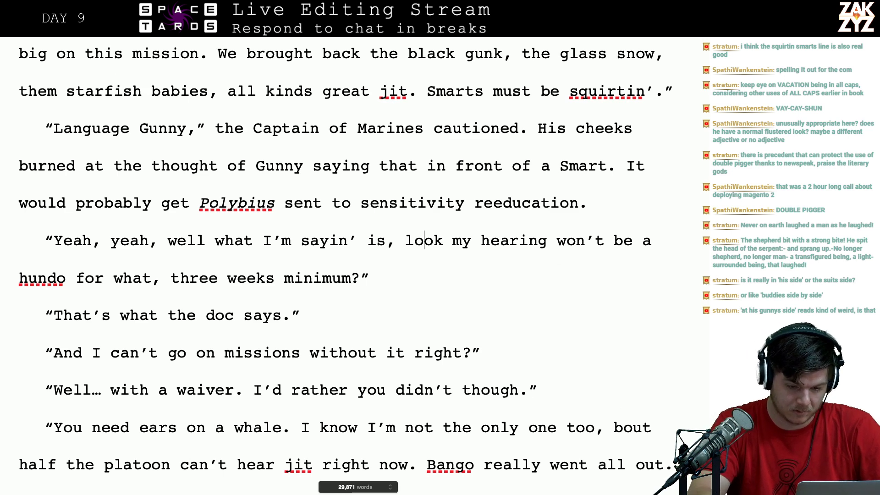
text(:)
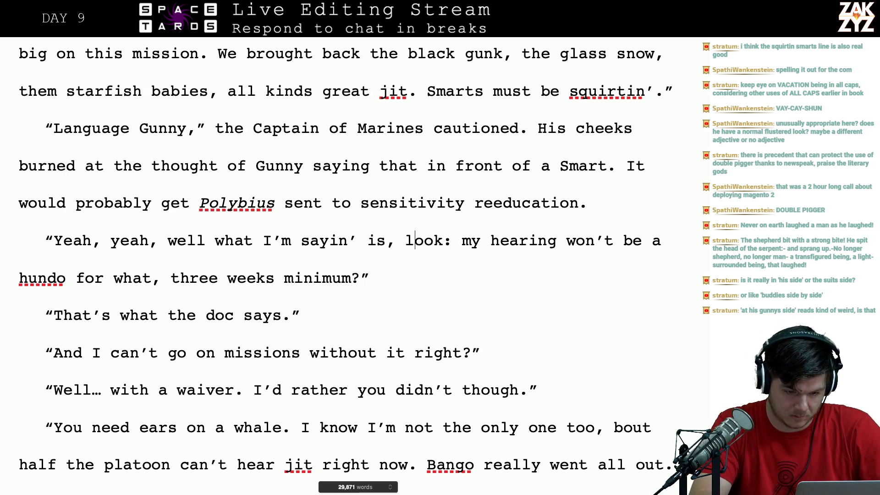
key(Left)
key(BackSpace)
key(BackSpace)
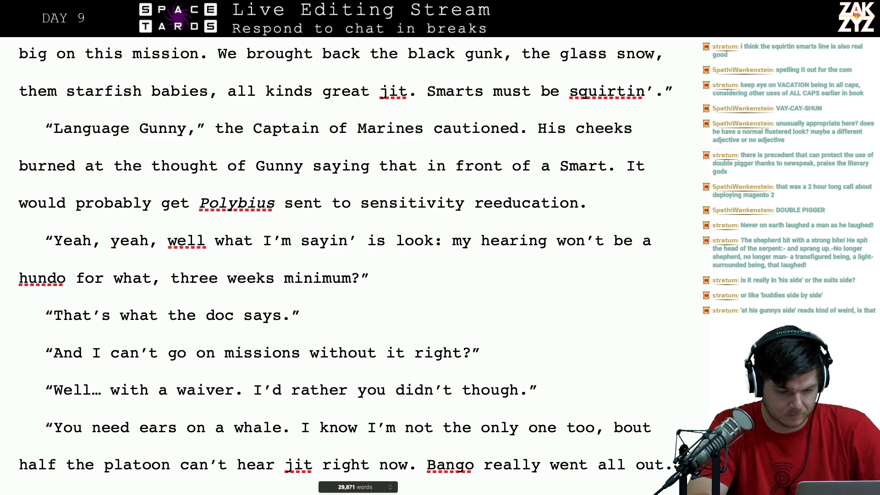
key(shift+Right)
key(shift+Right)
key(shift+Right)
key(shift+Right)
key(shift+Right)
key(shift+Right)
key(BackSpace)
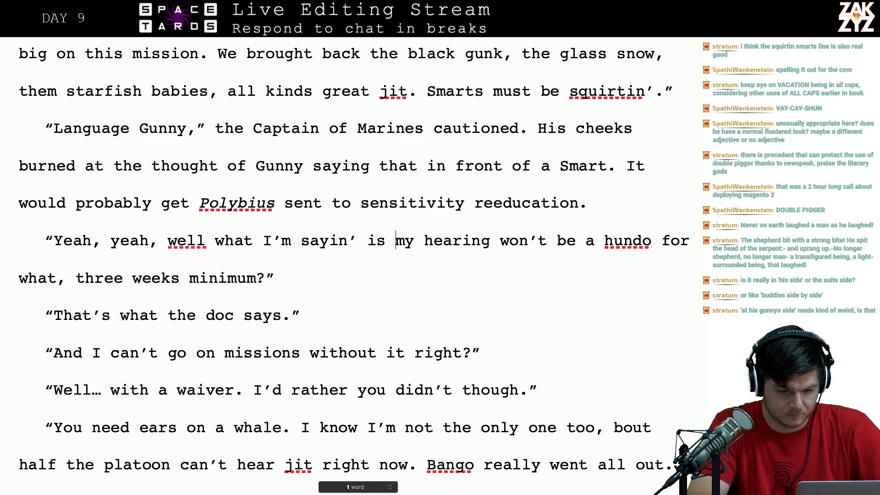
- Insert "I hear ya. I mean I don't hear ya." after "Yeah, yeah," in Gunny's reply
key(Left)
key(Left)
key(Left)
key(Left)
key(Left)
key(Left)
key(Left)
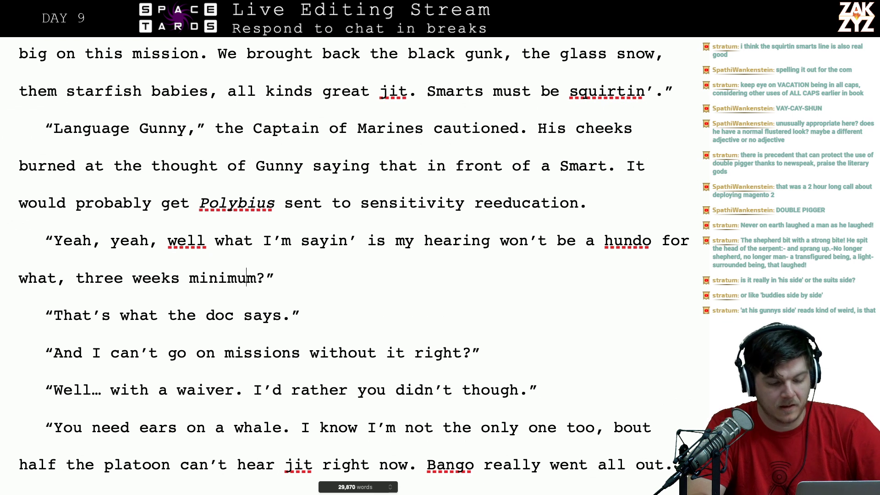
key(Up)
key(Right)
key(Left)
key(Left)
key(Left)
key(Left)
key(Left)
key(Left)
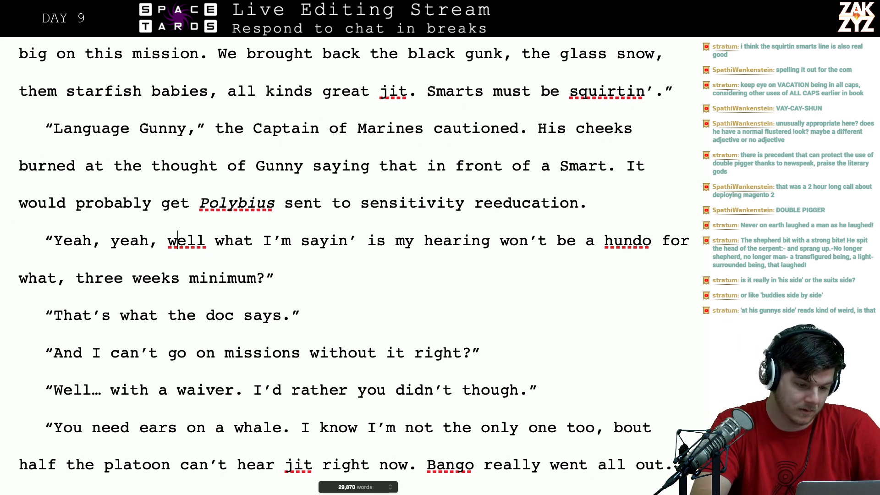
key(BackSpace)
text(.)
key(BackSpace)
key(BackSpace)
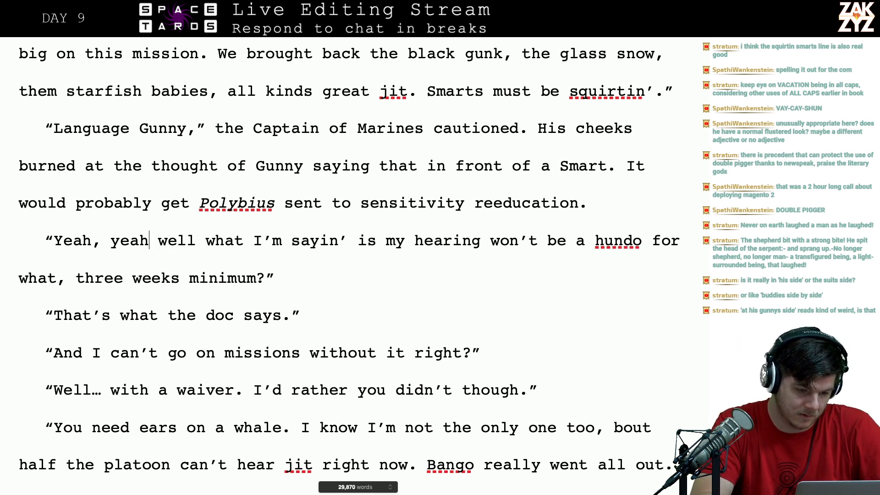
text(, I hear )
text(ya. I)
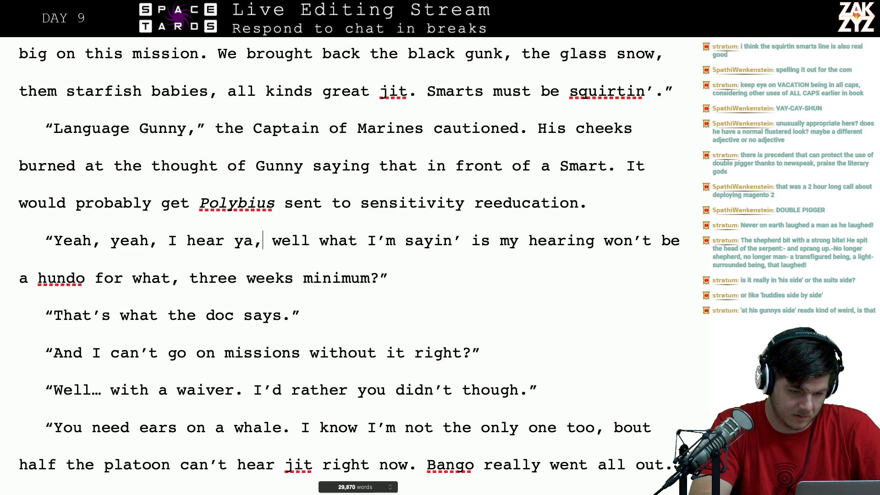
text( mean I don't )
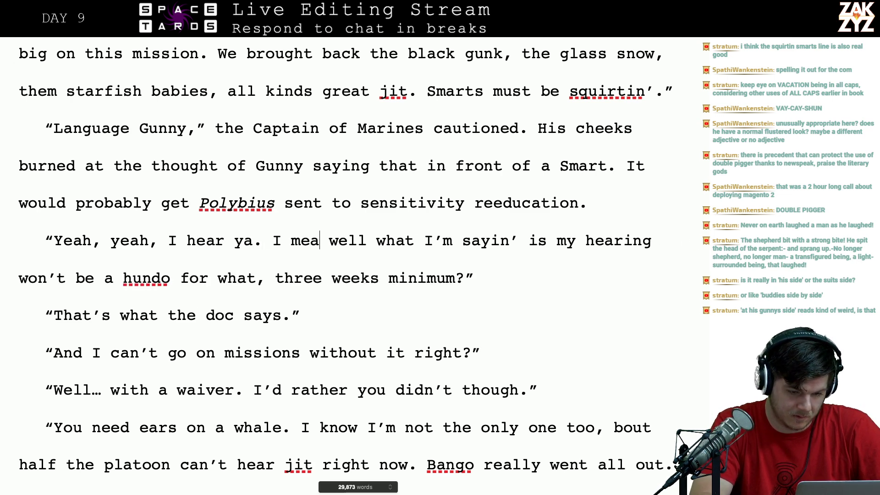
text(hear ya.)
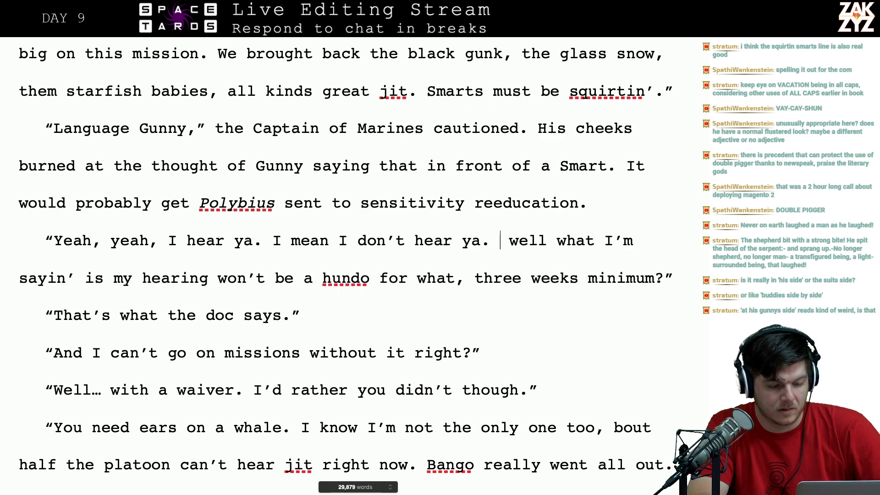
- Replace "well what I'm sayin' is my" with "My" so the sentence starts at "My hearing won't be a hundo"
key(shift+Right)
key(shift+Right)
key(shift+Right)
key(shift+Right)
key(shift+Right)
key(shift+Right)
key(shift+Right)
key(shift+Right)
key(shift+Right)
key(shift+Right)
key(shift+Right)
key(shift+Right)
key(shift+Right)
key(shift+Right)
key(shift+Right)
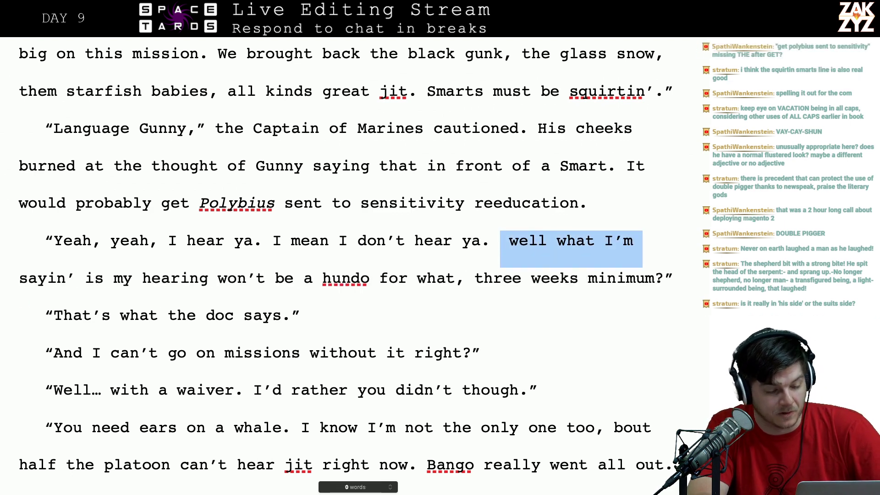
key(shift+Right)
key(shift+Right)
key(shift+Right)
key(shift+Right)
key(shift+Right)
key(shift+Right)
key(shift+Right)
key(shift+Right)
key(shift+Right)
key(shift+Right)
key(shift+Right)
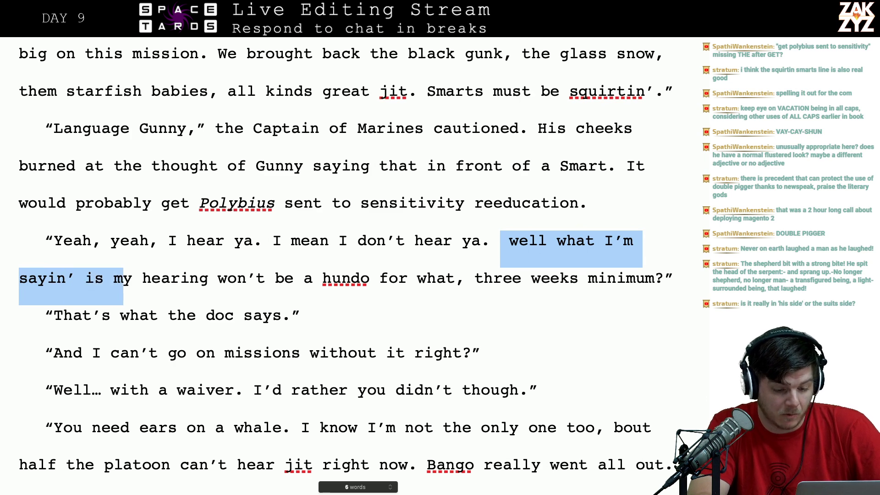
text(M)
- Replace "without it right?" with "if I can't hear right." after "And I can't go on missions" in Gunny's line
key(Down)
key(Down)
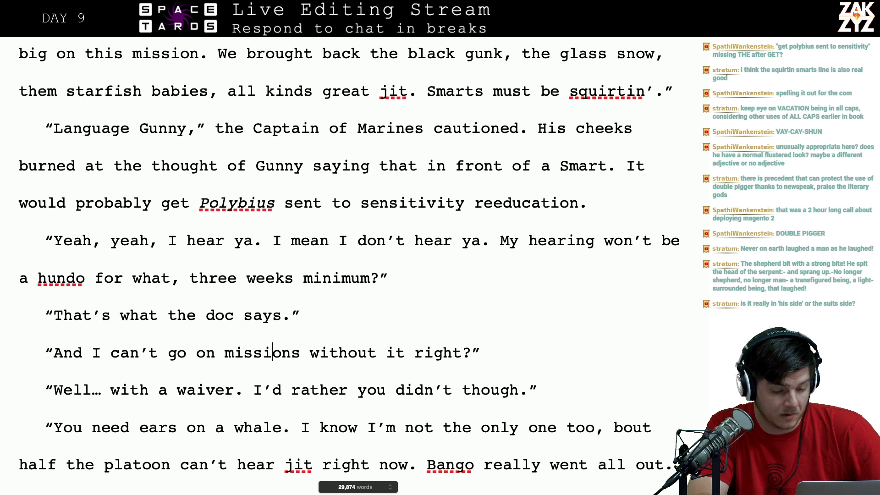
key(ctrl+Right)
key(ctrl+Right)
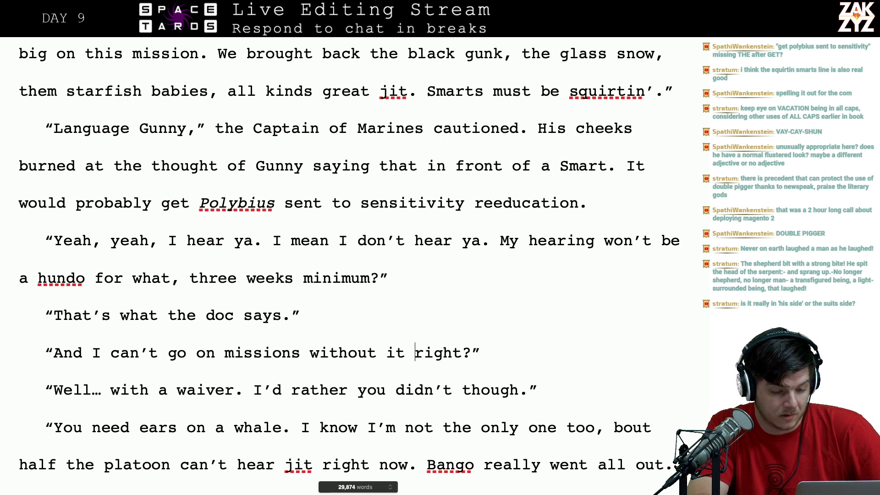
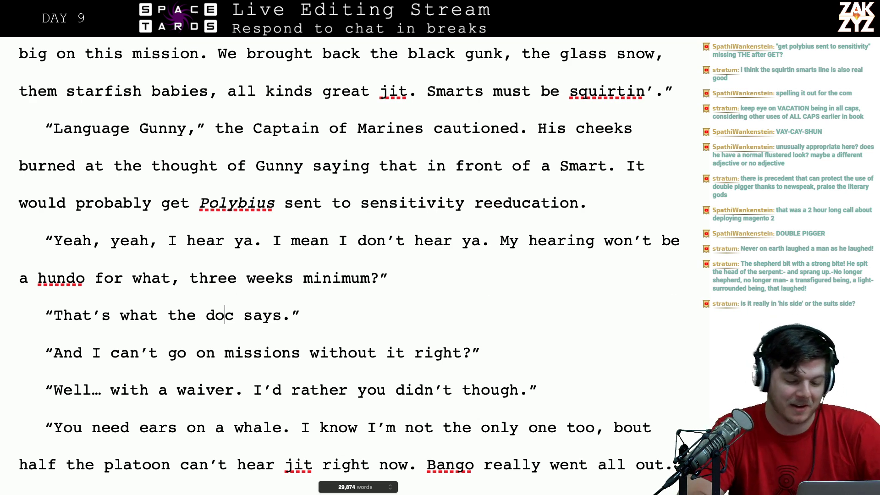
scroll(455, 258, down, 3)
click(336, 202)
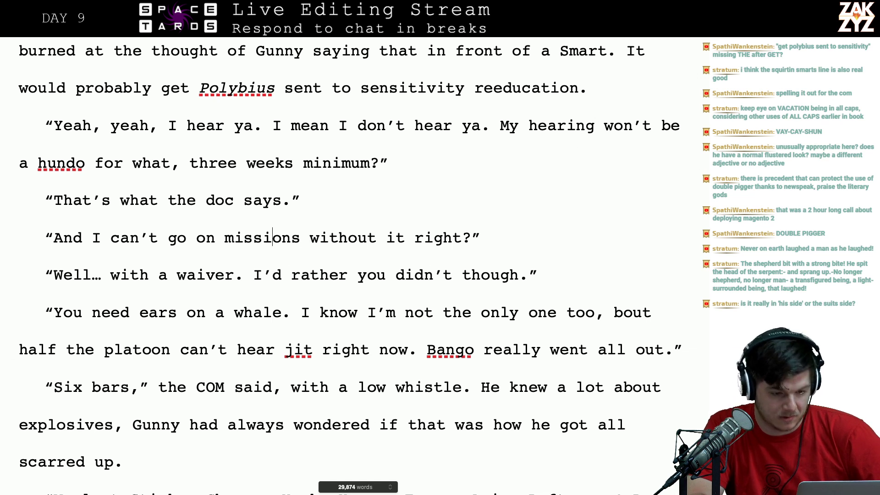
text(if I can't hea)
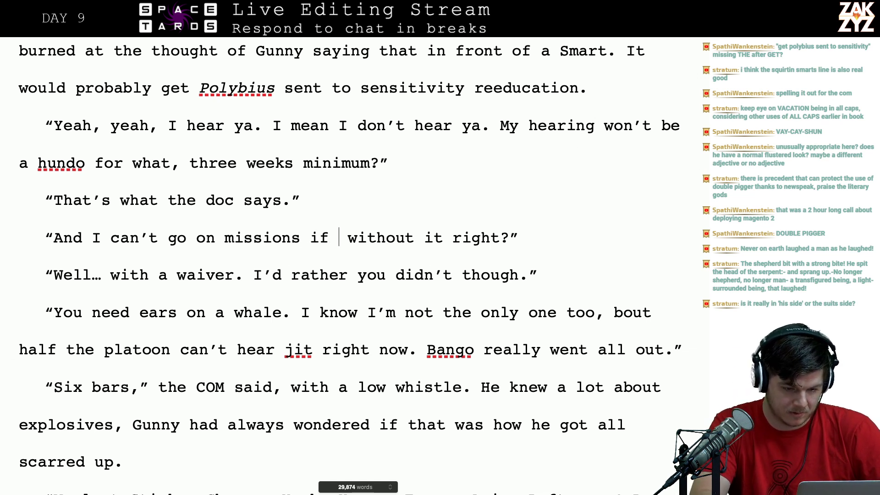
text(r right.)
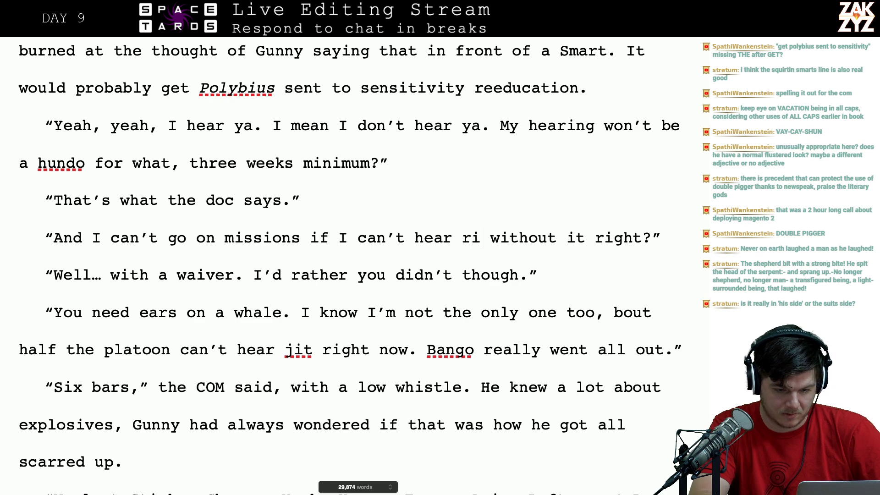
key(shift+Down)
key(shift+Left)
key(shift+Left)
key(shift+Left)
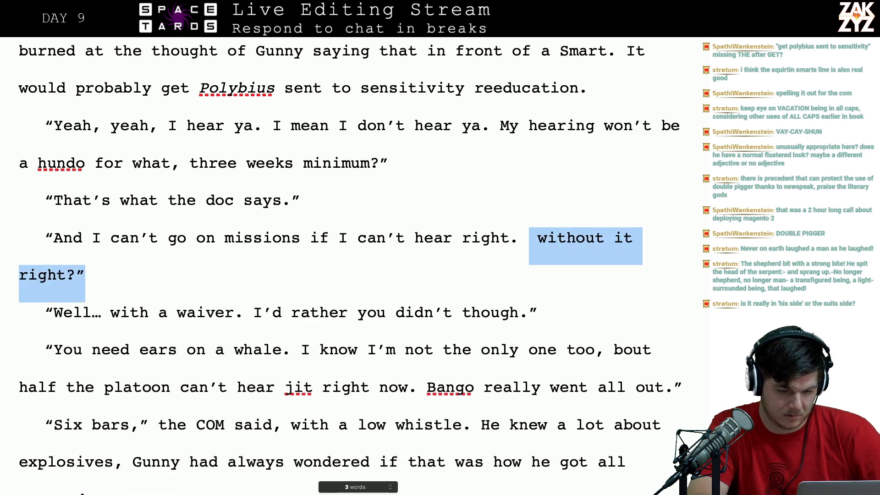
key(shift+Right)
key(BackSpace)
- Change "right" to "good" so that Gunny's missions line ends with "if I can't hear good."
key(BackSpace)
key(BackSpace)
key(BackSpace)
key(BackSpace)
key(BackSpace)
key(BackSpace)
key(BackSpace)
key(BackSpace)
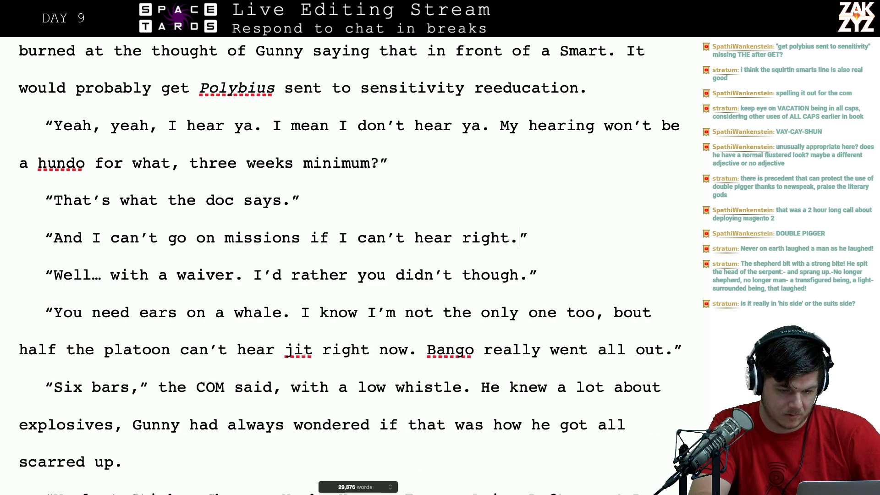
text(.)
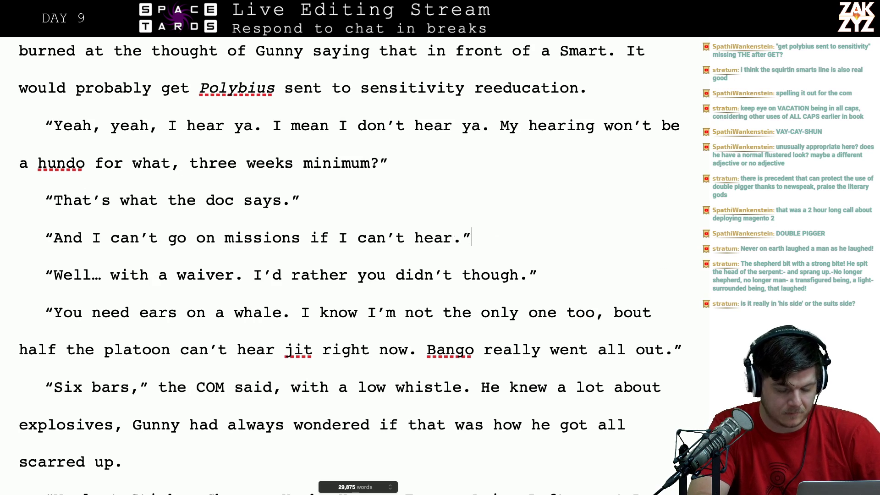
key(Left)
text(good)
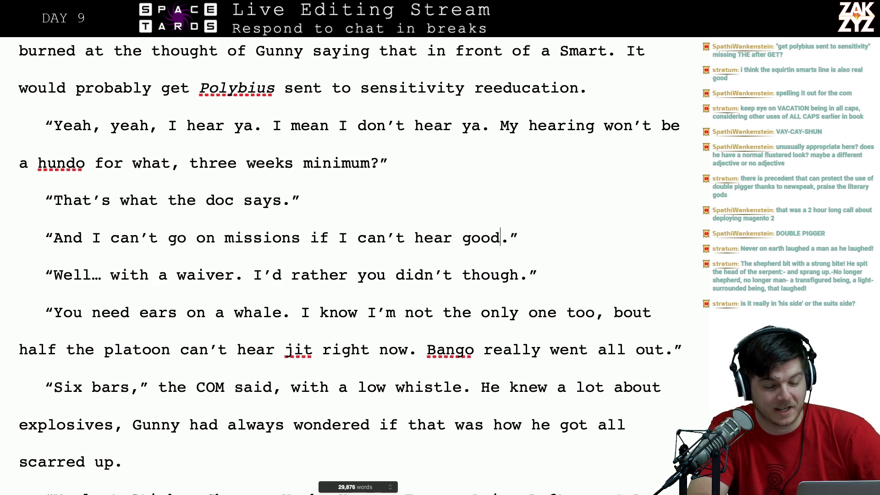
- Insert "you could" between "Well…" and "with a waiver" in the reply to Gunny
key(Right)
key(Right)
key(Right)
key(Right)
key(Right)
key(Right)
key(Right)
key(Right)
key(Right)
key(Right)
key(Right)
key(Right)
key(Right)
key(Down)
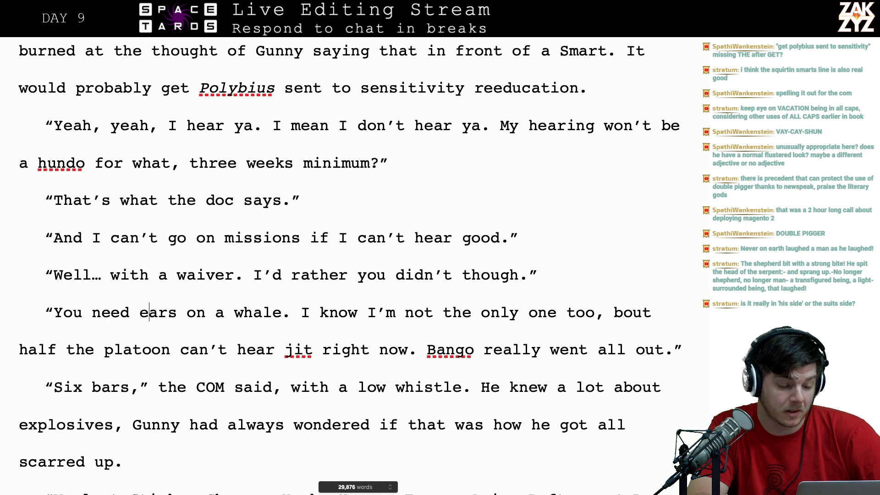
key(Up)
key(Left)
key(Left)
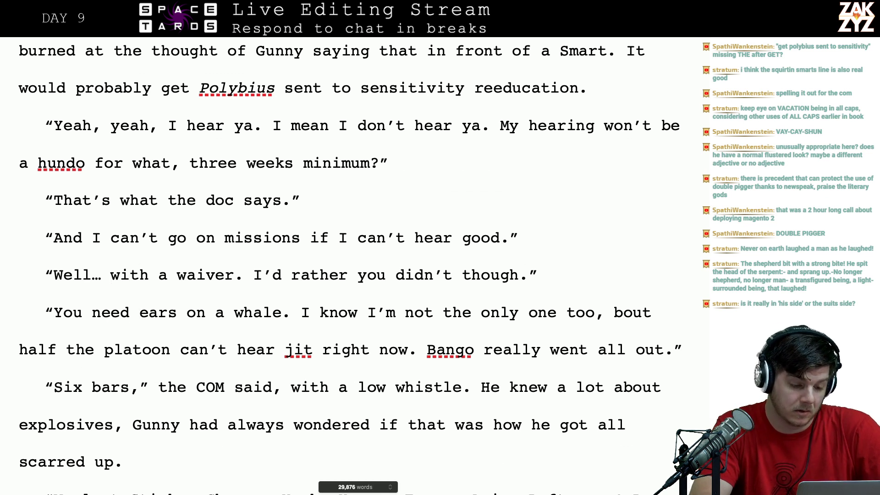
text(you could)
key(Right)
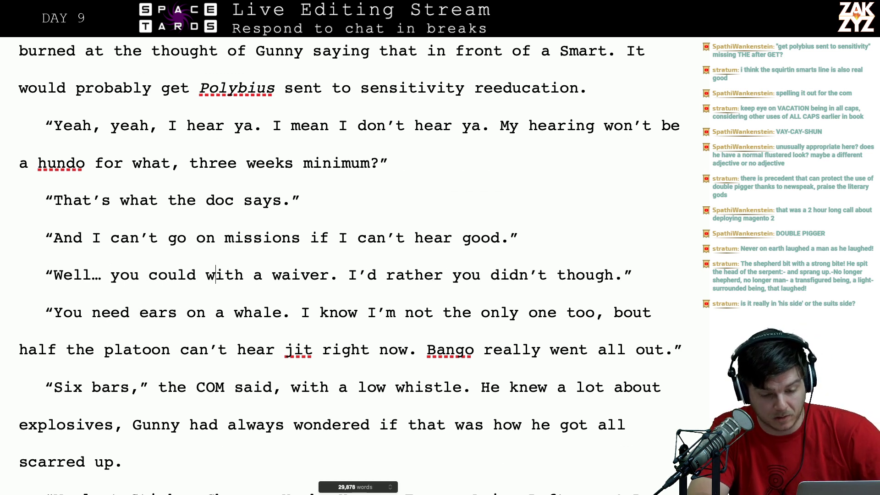
- Reread the waiver reply and Gunny's following line about needing ears on a whale
key(Right)
key(Right)
key(Right)
key(Right)
key(Right)
key(Right)
key(Right)
key(Right)
key(Right)
key(Right)
key(Down)
key(Right)
key(Right)
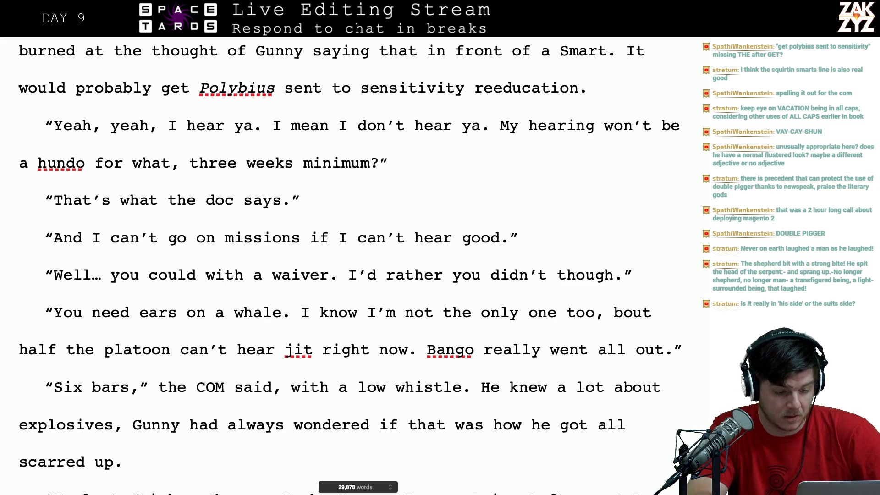
scroll(330, 202, down, 1)
click(109, 320)
key(Up)
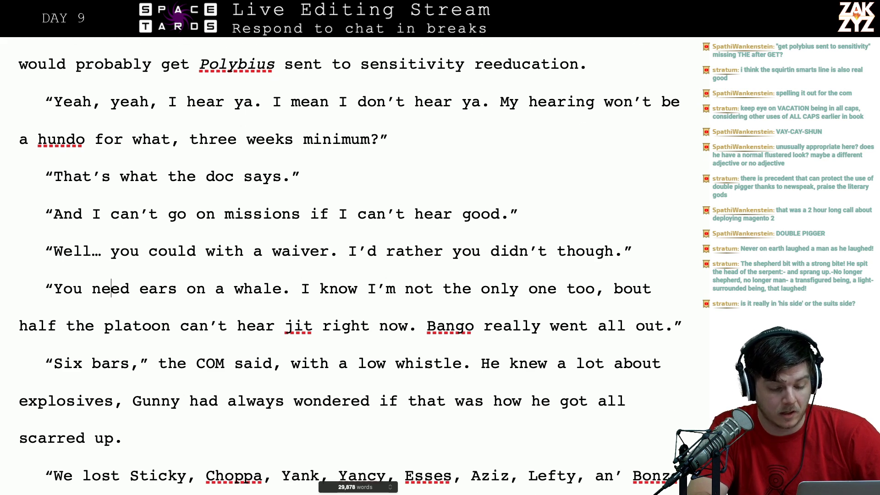
key(Up)
key(Right)
key(Right)
key(Right)
key(Down)
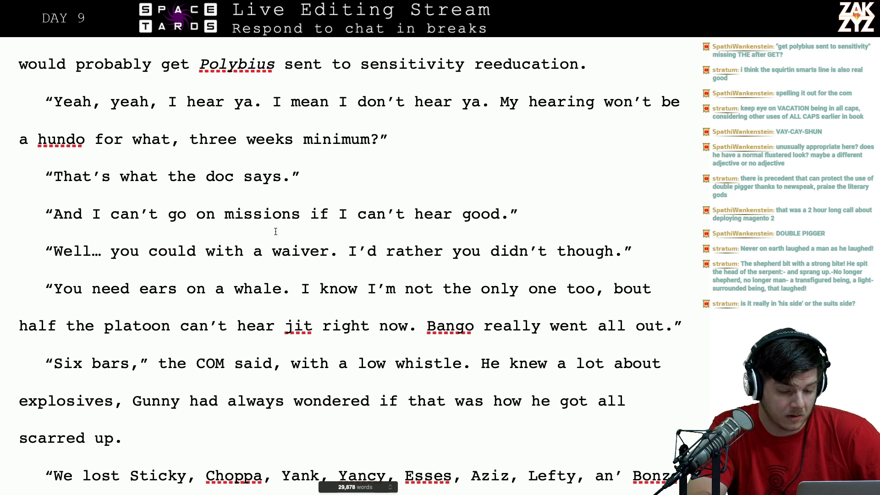
- Replace "I know I'm not the only one too" with "Ain't just me" before "bout half the platoon" in Gunny's line
click(586, 289)
key(BackSpace)
key(BackSpace)
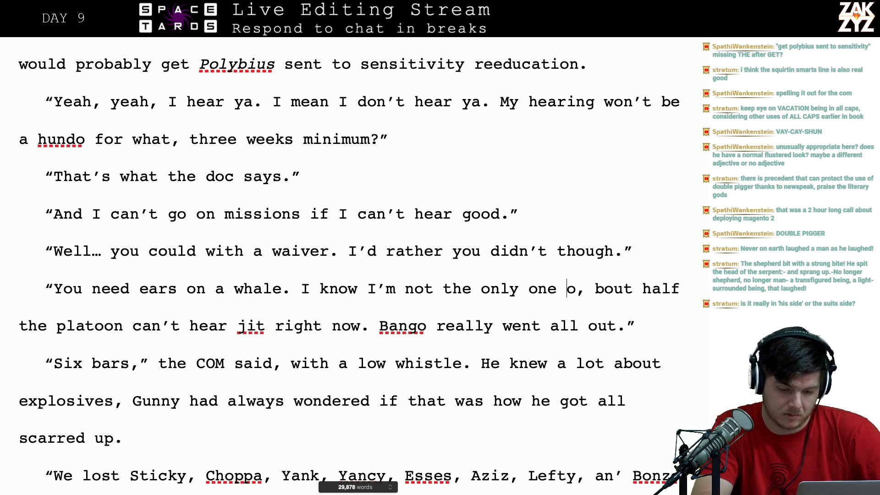
key(Delete)
key(BackSpace)
key(BackSpace)
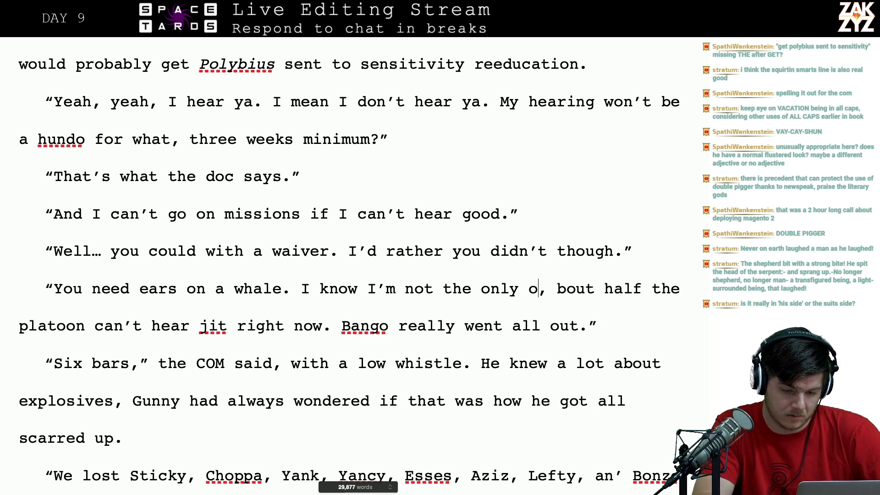
key(BackSpace)
key(BackSpace)
key(BackSpace)
key(BackSpace)
key(BackSpace)
key(BackSpace)
key(BackSpace)
key(BackSpace)
key(BackSpace)
key(BackSpace)
key(BackSpace)
key(BackSpace)
key(BackSpace)
key(BackSpace)
key(BackSpace)
key(BackSpace)
key(BackSpace)
key(BackSpace)
key(BackSpace)
key(BackSpace)
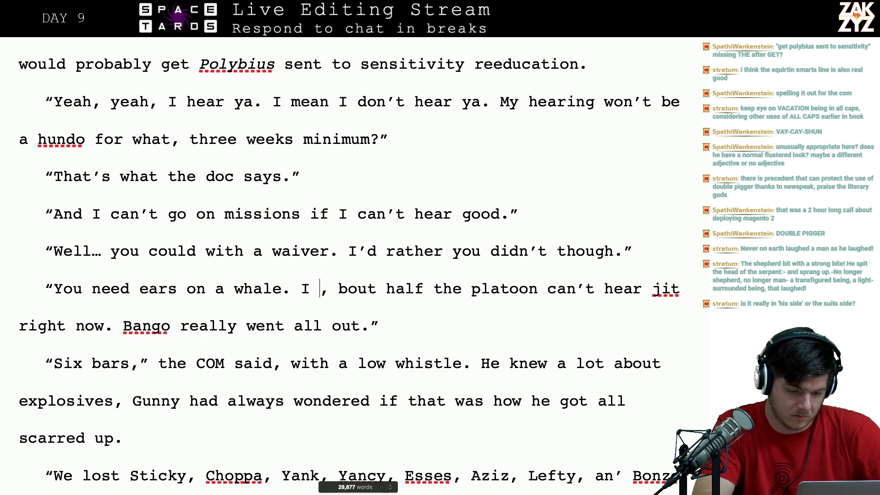
key(BackSpace)
key(BackSpace)
text(Ain't jut me)
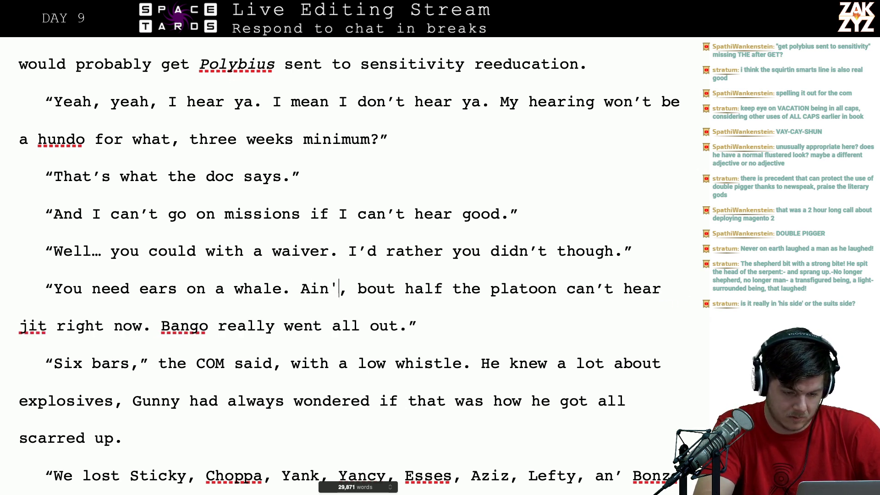
key(BackSpace)
key(BackSpace)
key(BackSpace)
key(BackSpace)
text(st me)
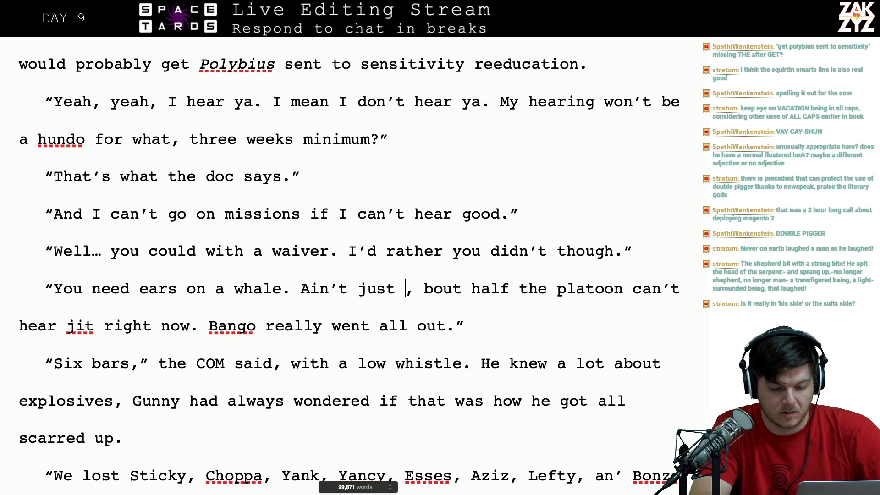
- Reread Gunny's line about the platoon's hearing through the sentence about Bango going all out
key(Right)
key(Left)
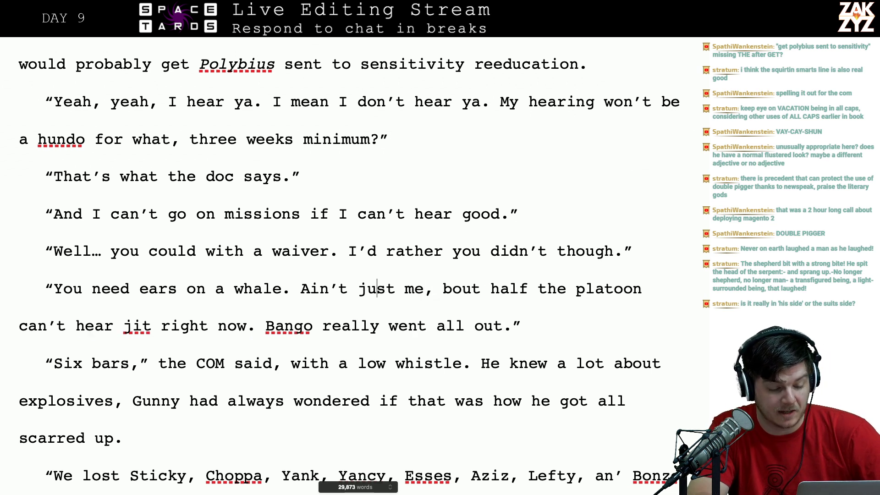
key(Left)
key(Left)
key(Left)
key(Left)
key(Left)
key(Left)
key(Left)
key(Left)
key(Left)
key(Left)
key(Left)
key(Left)
key(Down)
key(Right)
key(Right)
key(Right)
key(Right)
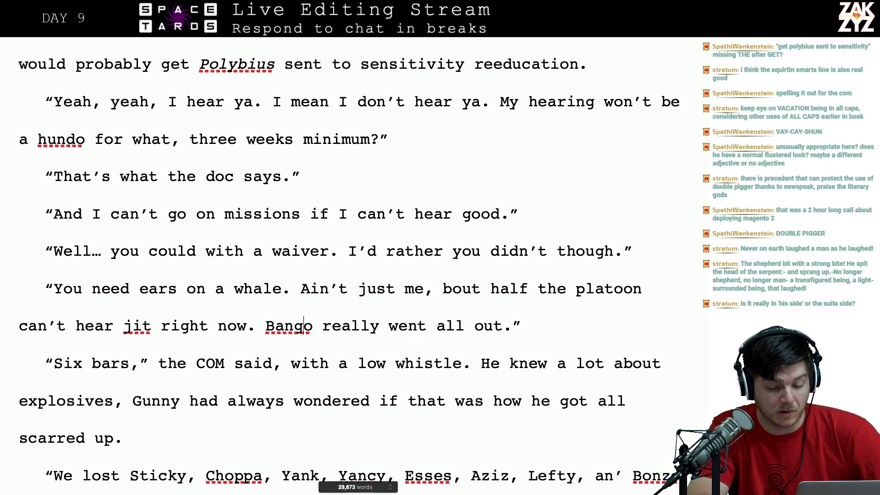
key(Right)
key(Right)
key(Right)
key(Right)
key(Right)
key(Right)
key(Right)
key(Right)
key(Right)
key(Right)
key(Right)
key(Right)
key(Right)
key(Right)
- Replace "with a low whistle." with "shaking his head in amazement." after "Six bars," the COM said
scroll(349, 265, down, 4)
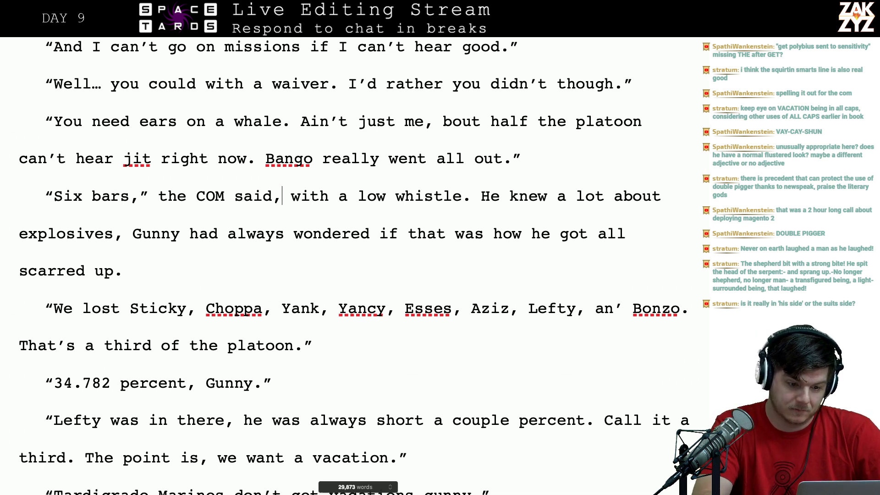
text(shaking his h)
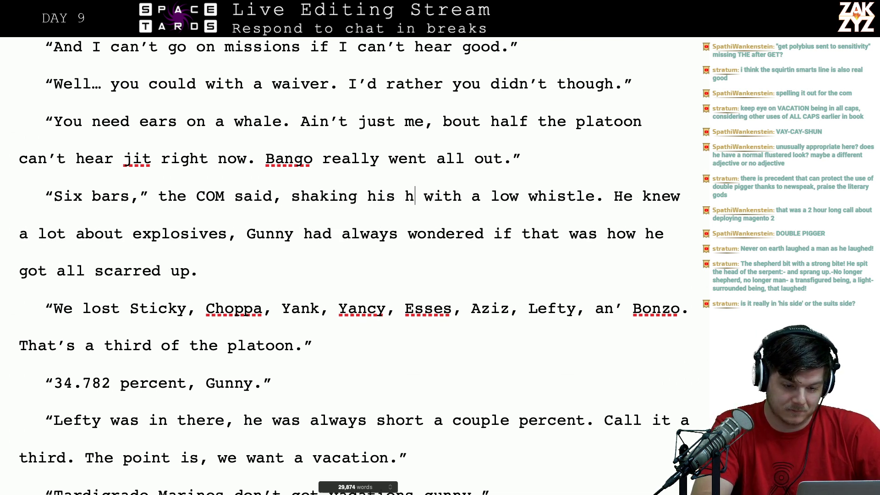
text(ead in amazement.)
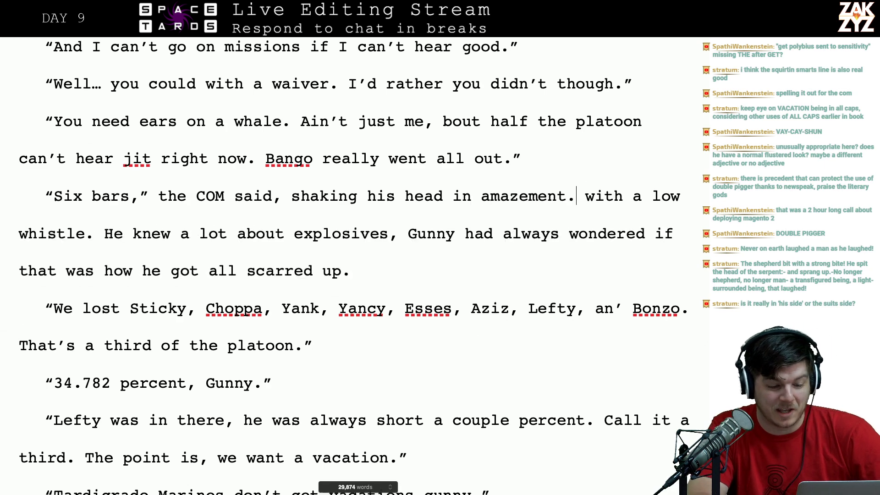
key(shift+Right)
key(shift+Right)
key(shift+Right)
key(shift+Right)
key(shift+Right)
key(shift+Right)
key(shift+Right)
key(shift+Right)
key(shift+Right)
key(shift+Right)
key(shift+Right)
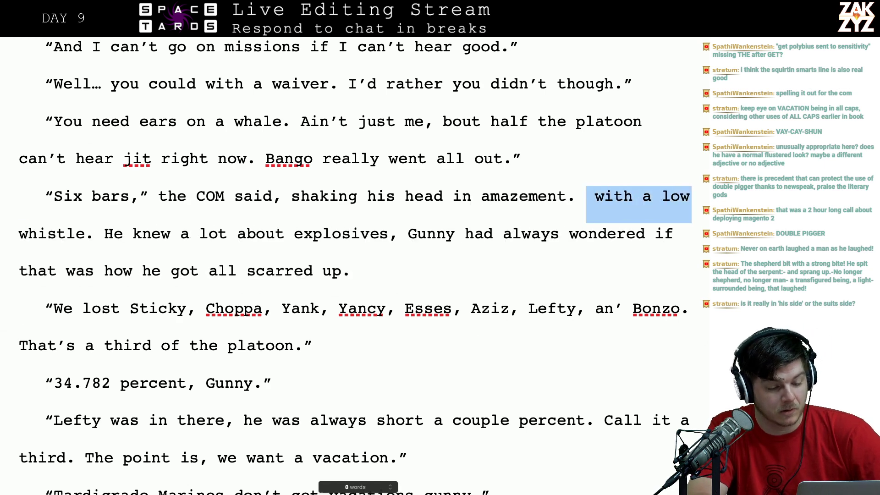
key(shift+Right)
key(shift+Right)
key(shift+Right)
key(shift+Right)
key(shift+Right)
key(shift+Right)
key(shift+Right)
key(shift+Right)
key(shift+Right)
key(BackSpace)
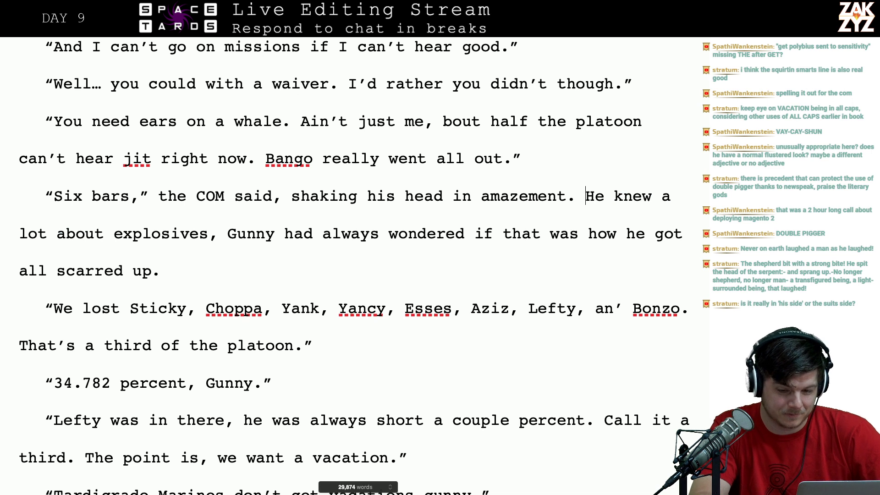
text(Comm)
key(BackSpace)
key(BackSpace)
key(BackSpace)
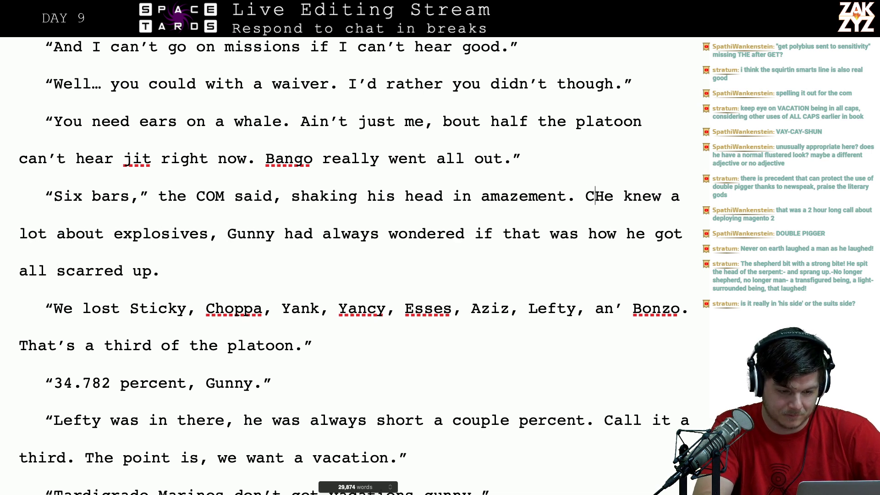
key(BackSpace)
text(T)
key(BackSpace)
- Replace "He" with "The Captain of Marines" before "knew a lot about explosives"
text(The captain of)
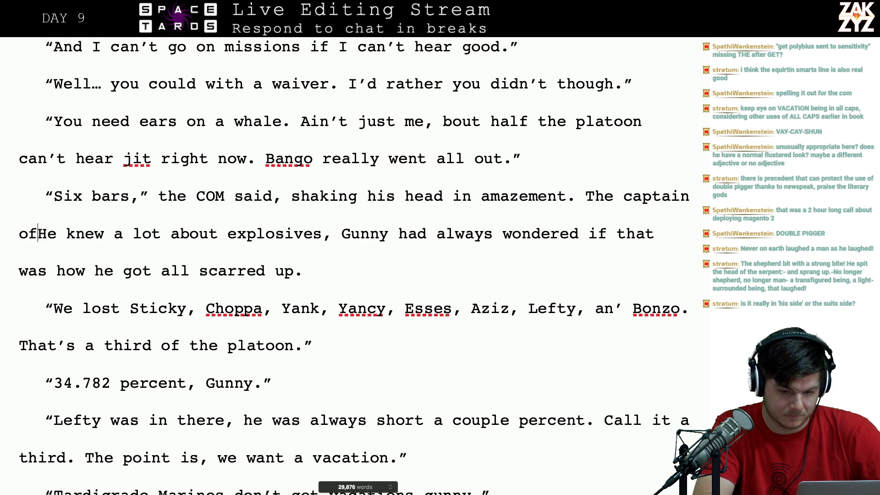
key(BackSpace)
key(BackSpace)
key(BackSpace)
key(BackSpace)
key(BackSpace)
key(BackSpace)
key(BackSpace)
key(BackSpace)
key(BackSpace)
key(BackSpace)
key(BackSpace)
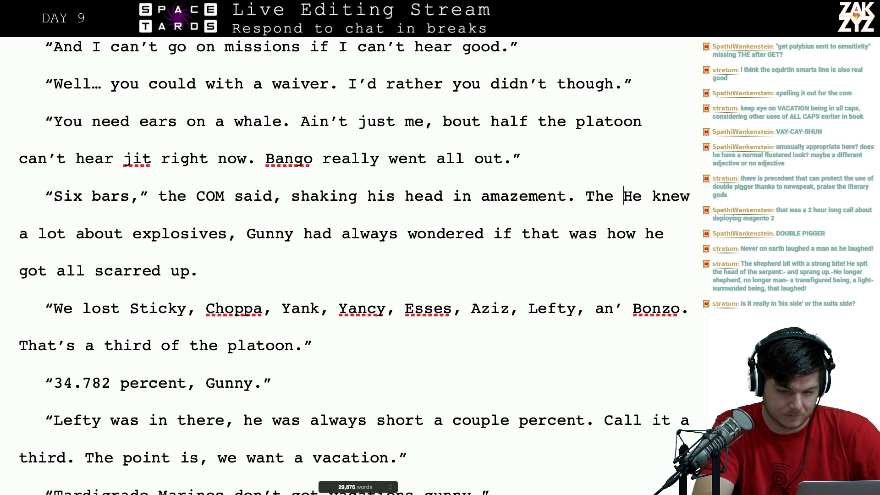
text(Captian)
key(BackSpace)
key(BackSpace)
key(BackSpace)
key(BackSpace)
key(BackSpace)
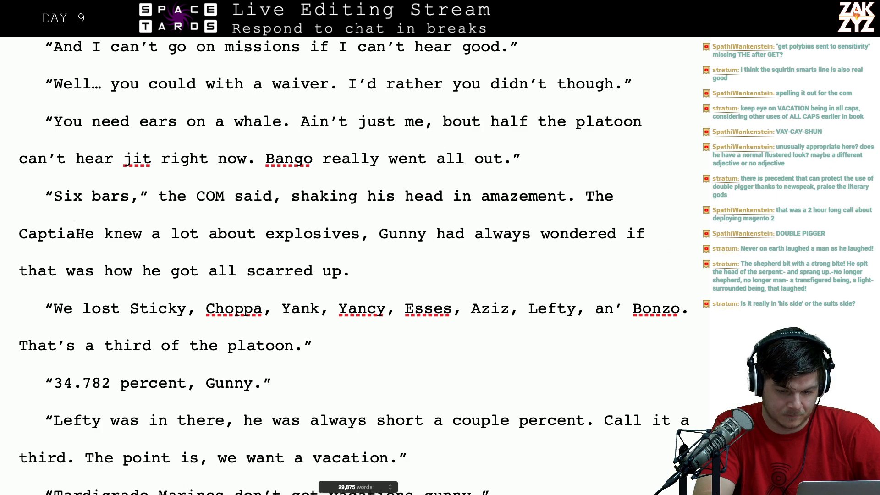
key(BackSpace)
text(aptain of )
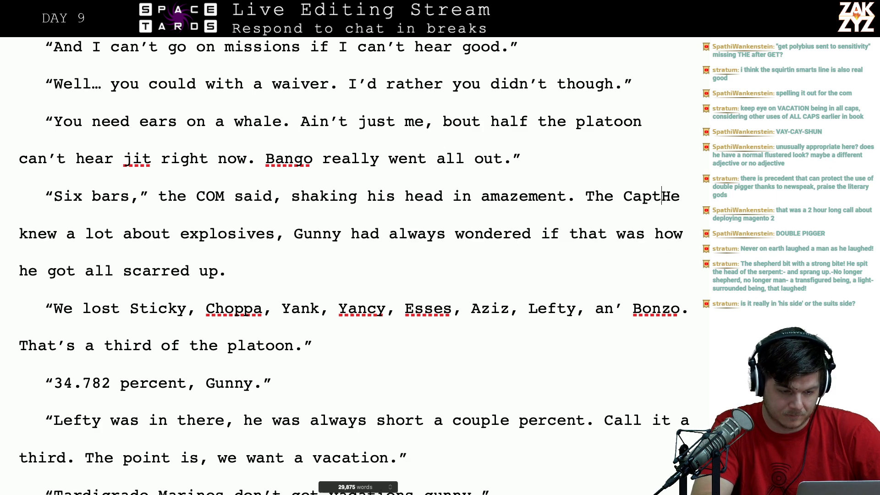
text(Marines)
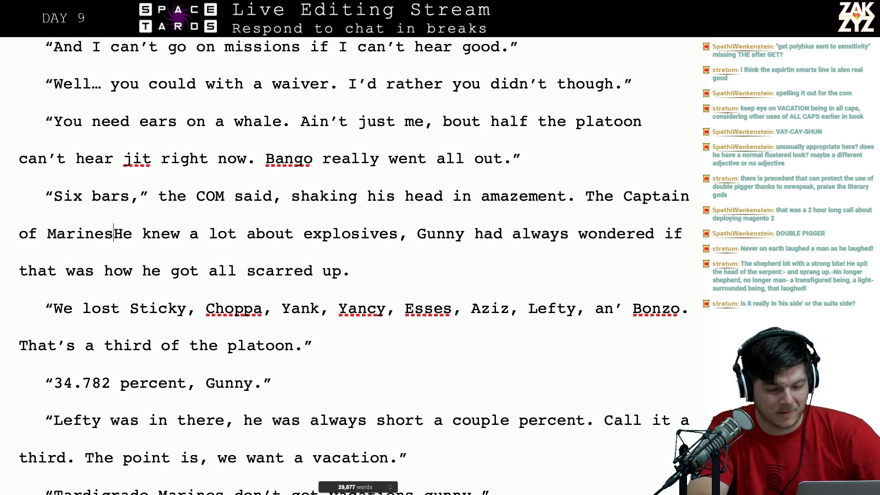
key(shift+Right)
key(shift+Right)
key(shift+Right)
key(BackSpace)
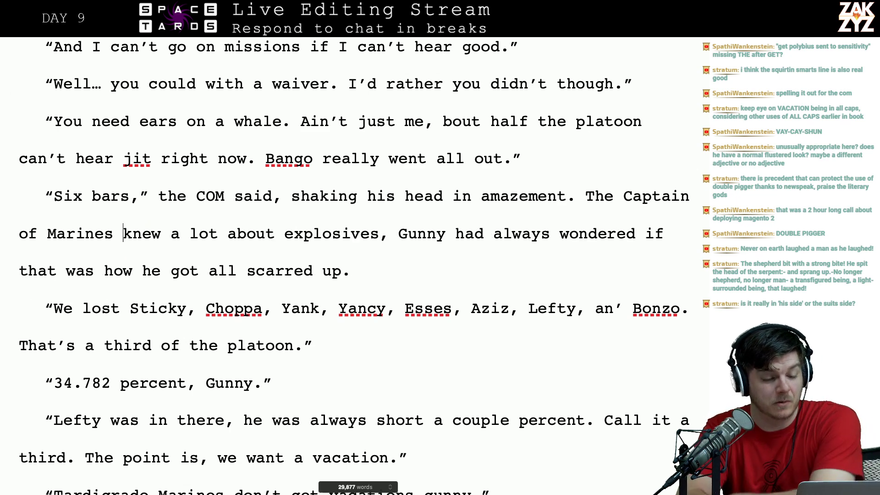
- Reread the sentence about explosives and scars up to the start of Gunny's "We lost Sticky" line
scroll(350, 204, down, 1)
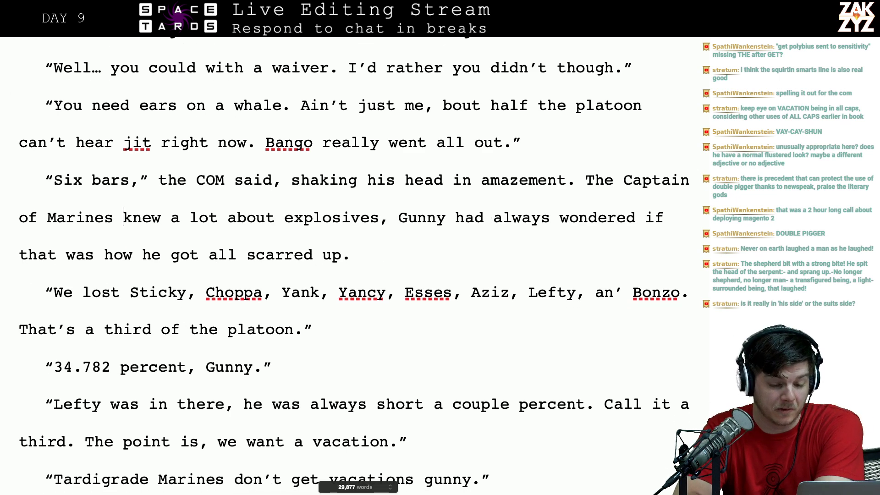
click(440, 230)
key(Left)
key(Left)
key(Left)
key(Left)
key(Left)
key(Down)
key(Down)
key(super+Left)
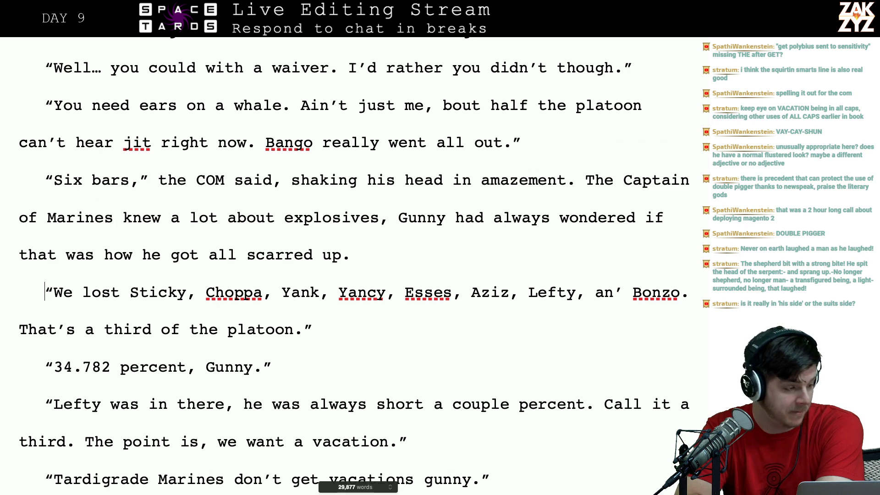
scroll(355, 266, down, 2)
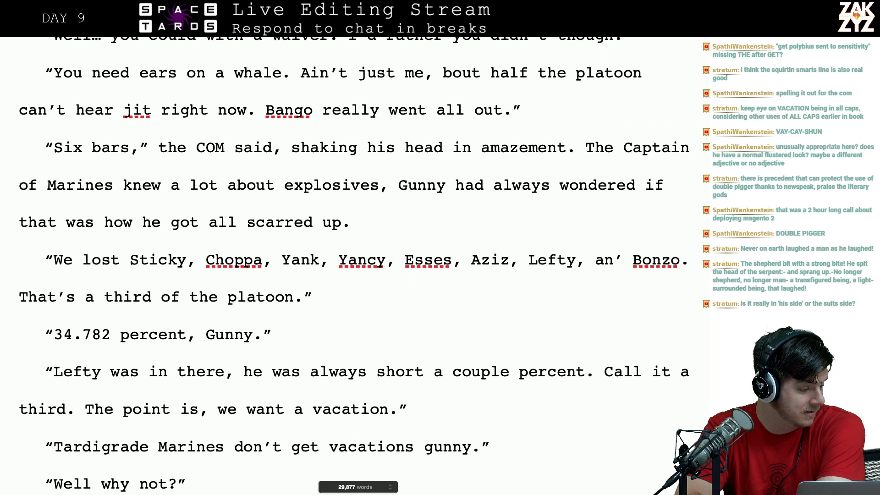
- Insert "the whole" before "Polybius" in the sentence about sensitivity reeducation
scroll(355, 266, up, 20)
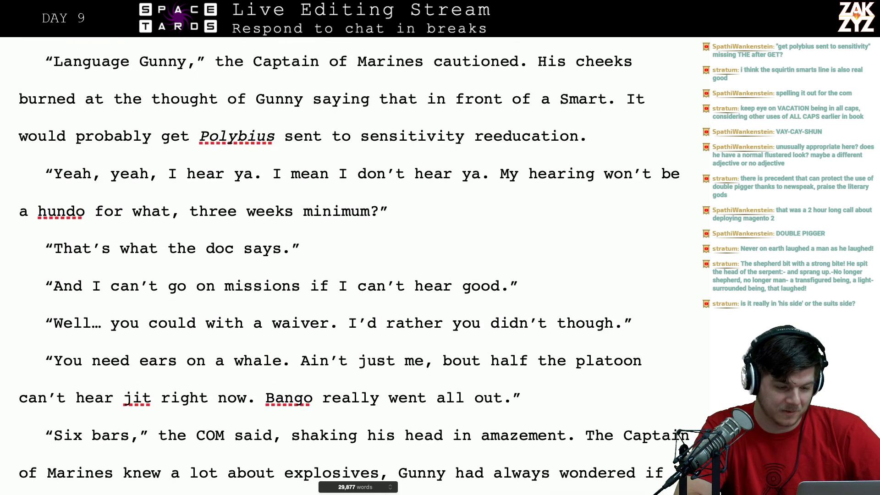
click(192, 218)
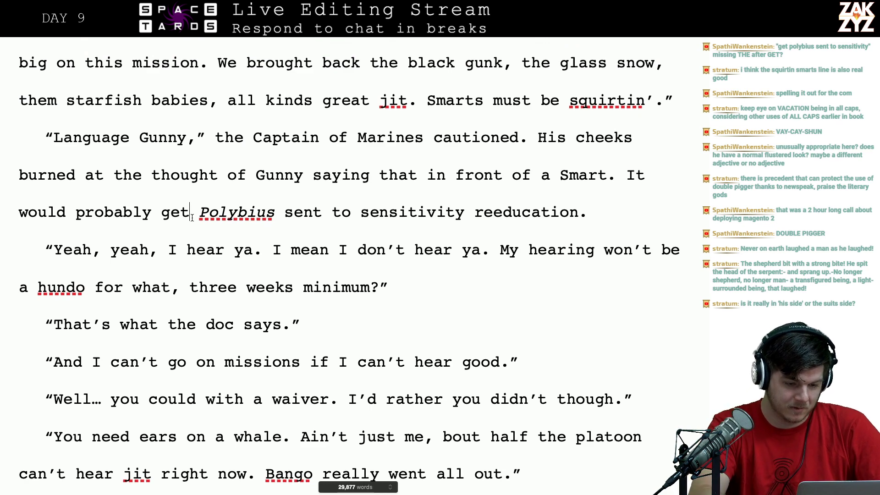
text(the whole)
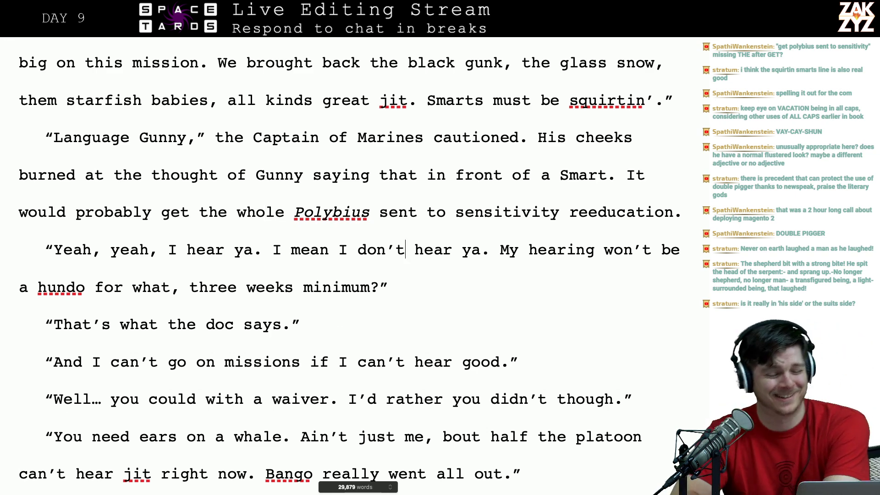
- Examine the dialogue after the hearing discussion through Gunny's list of the platoon's losses, ending with "Bonzo"
scroll(348, 266, down, 10)
scroll(348, 265, up, 2)
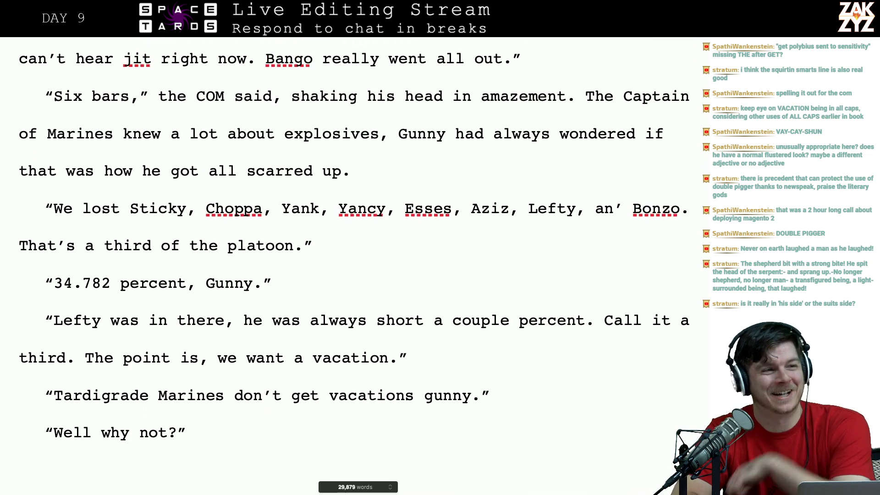
scroll(348, 266, up, 1)
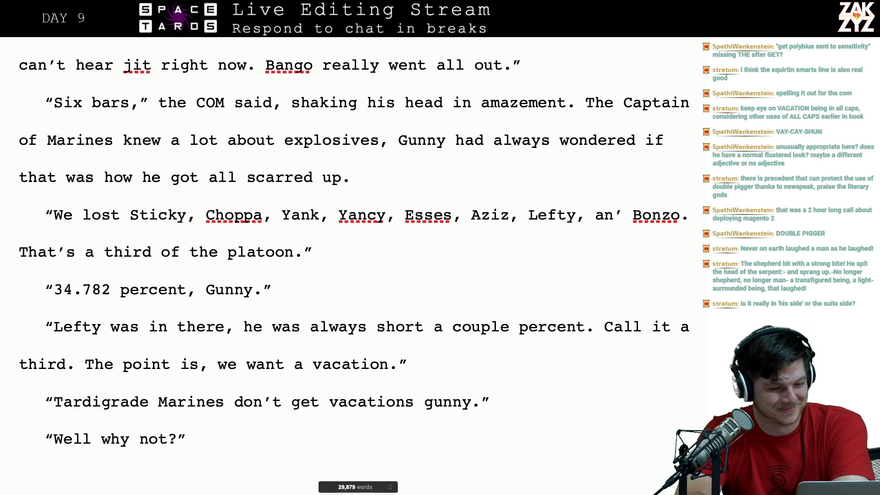
scroll(353, 252, down, 2)
scroll(353, 252, up, 5)
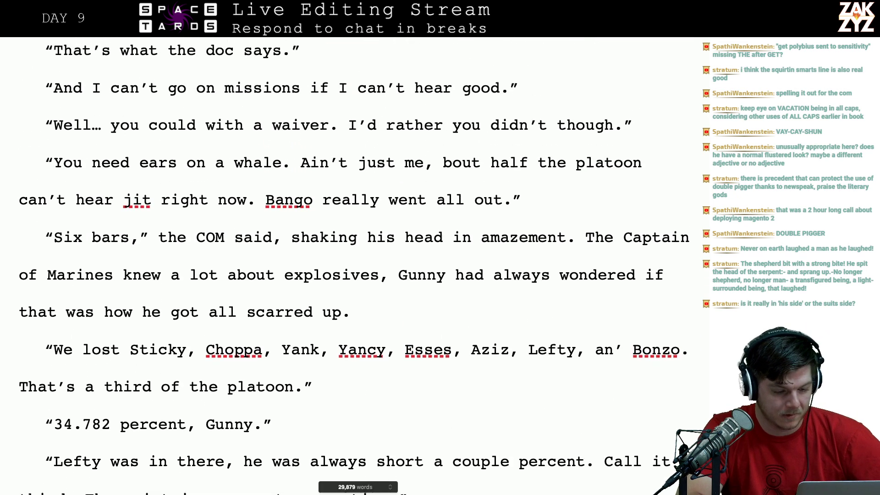
scroll(200, 275, up, 1)
scroll(199, 275, down, 1)
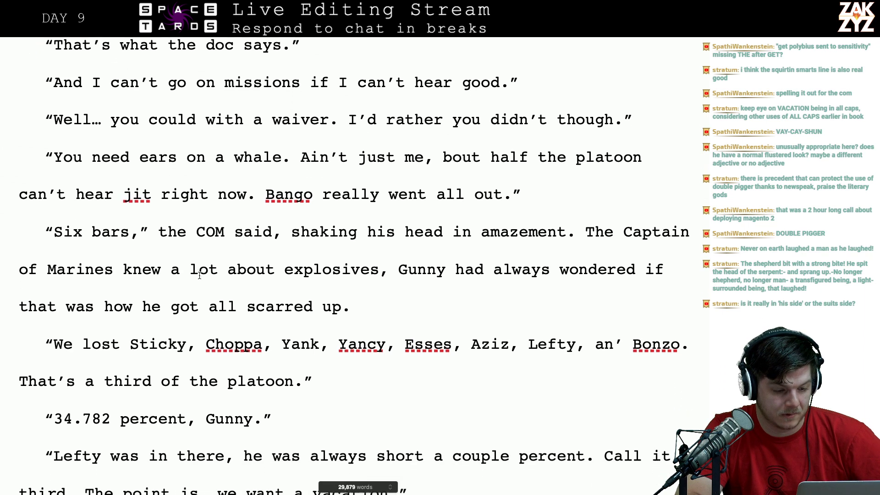
scroll(199, 275, down, 1)
click(324, 271)
key(Down)
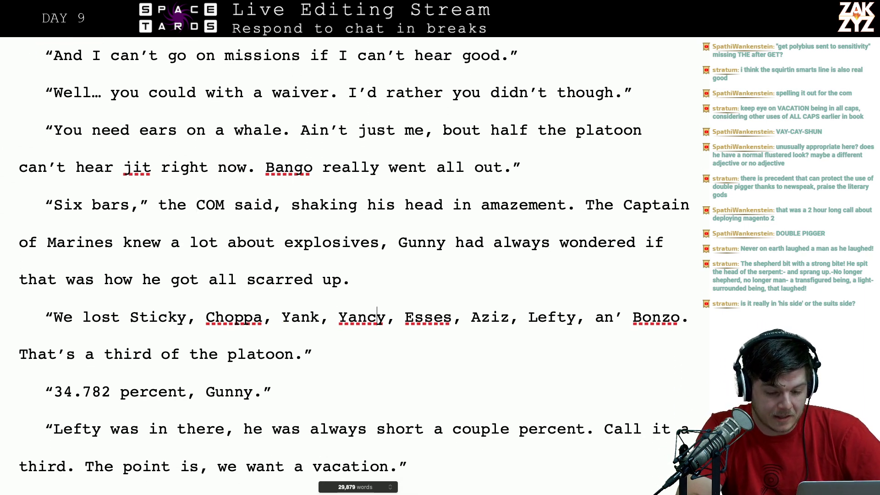
key(Right)
key(Right)
key(Right)
key(Right)
key(Right)
key(Right)
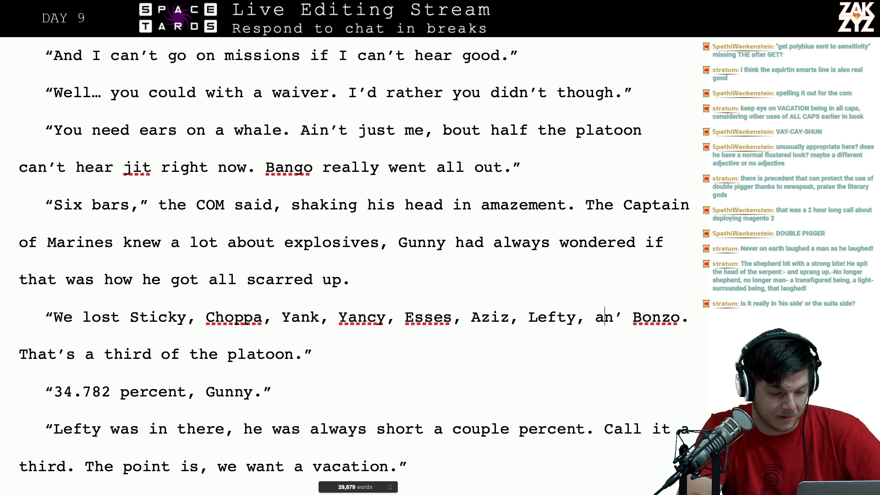
key(Right)
key(Right)
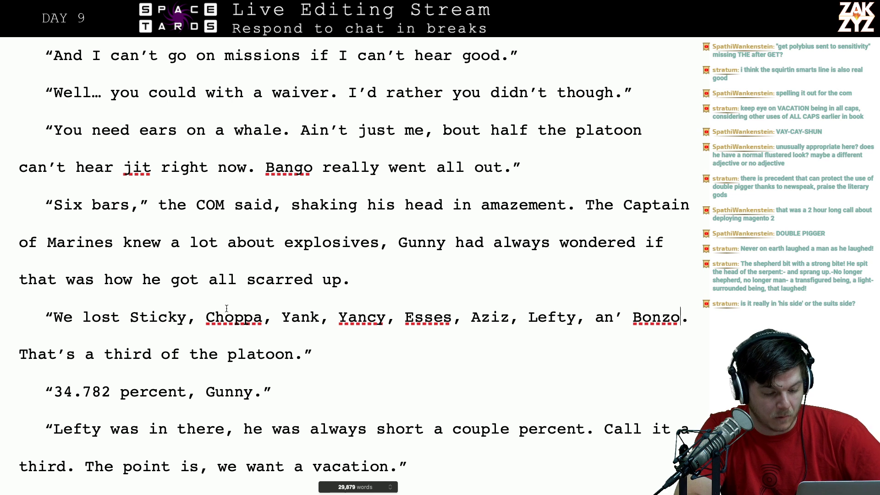
- Shorten the percentage in the Captain's reply about the platoon's losses to 34.78
click(98, 405)
key(Right)
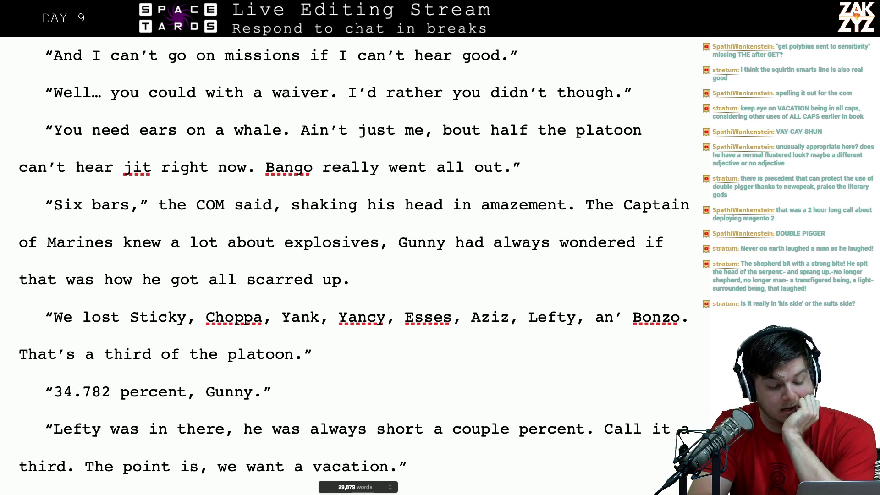
key(BackSpace)
- Read through Gunny's reply about Lefty and wanting a vacation, continuing to "Well why not?"
key(Down)
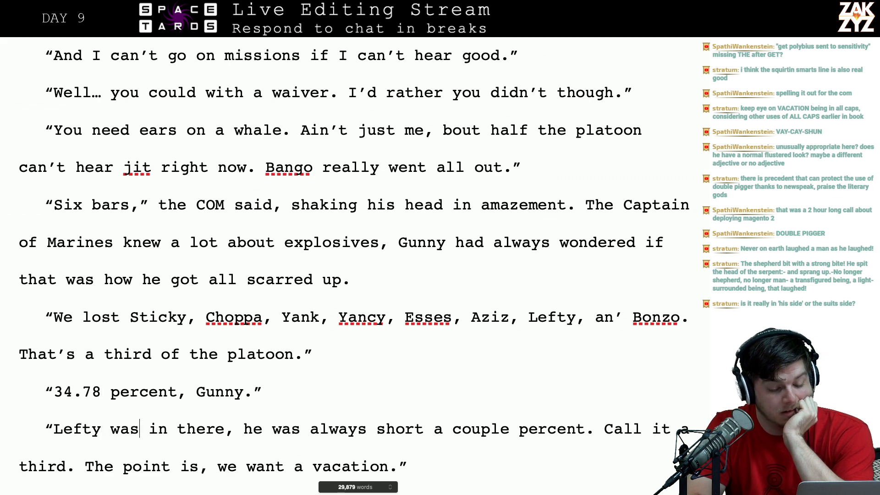
key(Right)
key(Right)
key(Right)
key(Right)
key(Right)
key(Right)
key(Right)
key(Right)
key(Right)
key(Right)
key(Right)
key(Right)
key(Right)
key(Right)
key(Right)
key(Right)
key(Right)
key(Right)
key(Right)
key(Right)
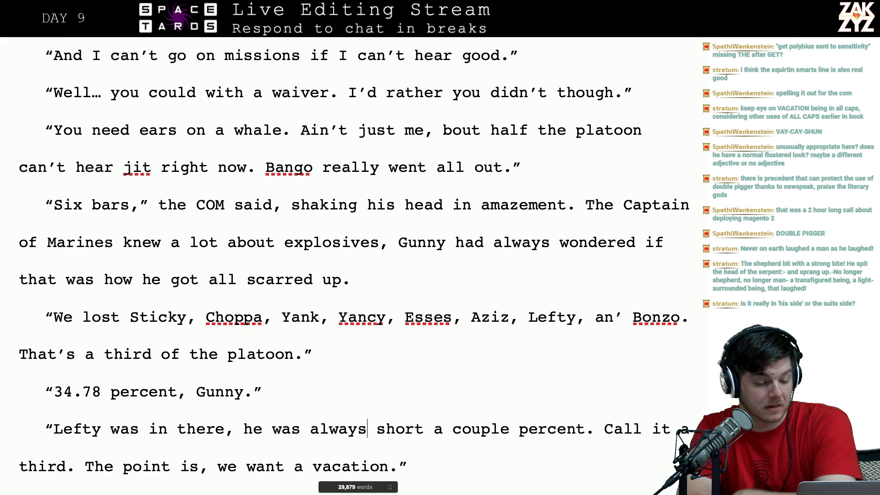
key(Right)
key(Right)
key(Down)
key(Left)
key(Left)
key(Left)
key(Left)
key(Left)
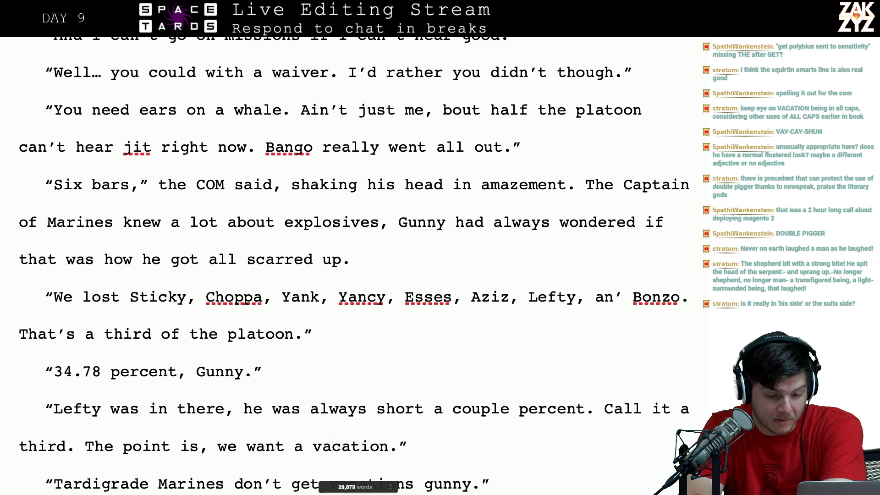
key(Right)
key(Right)
key(Right)
key(Right)
key(Right)
key(Right)
key(Right)
key(Right)
key(Down)
key(Down)
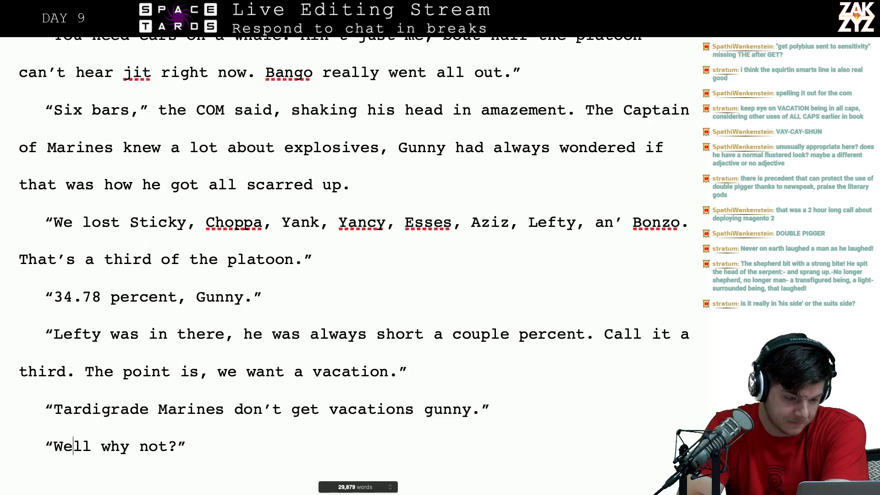
- Recheck the lines from "Lefty was in there" to the reply that Tardigrade Marines don't get vacations
scroll(364, 333, down, 2)
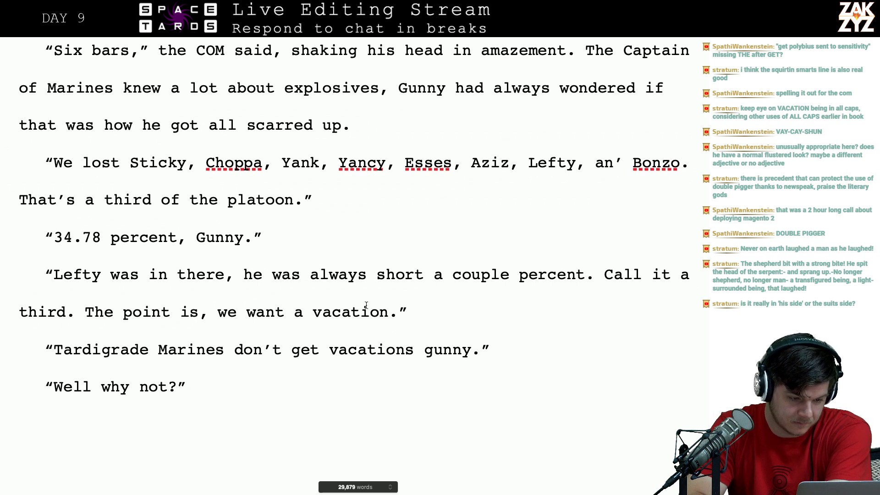
click(75, 273)
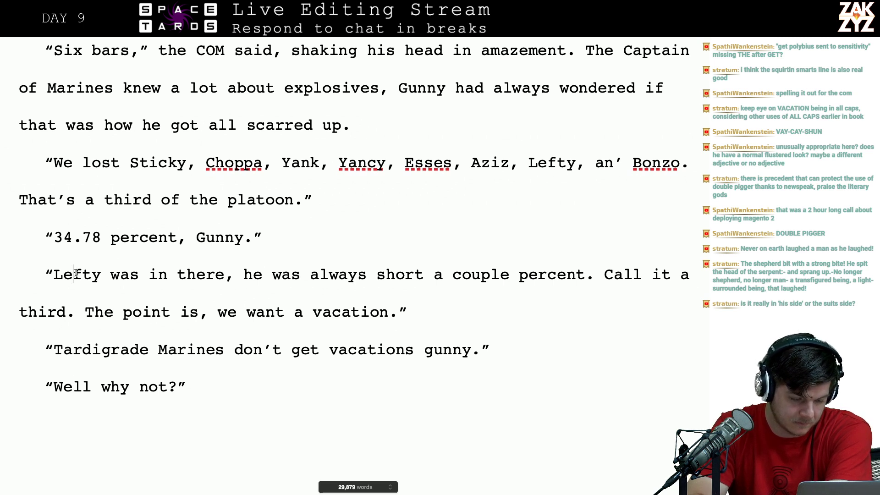
key(Right)
key(Right)
key(Right)
key(Left)
key(Left)
key(Left)
key(Left)
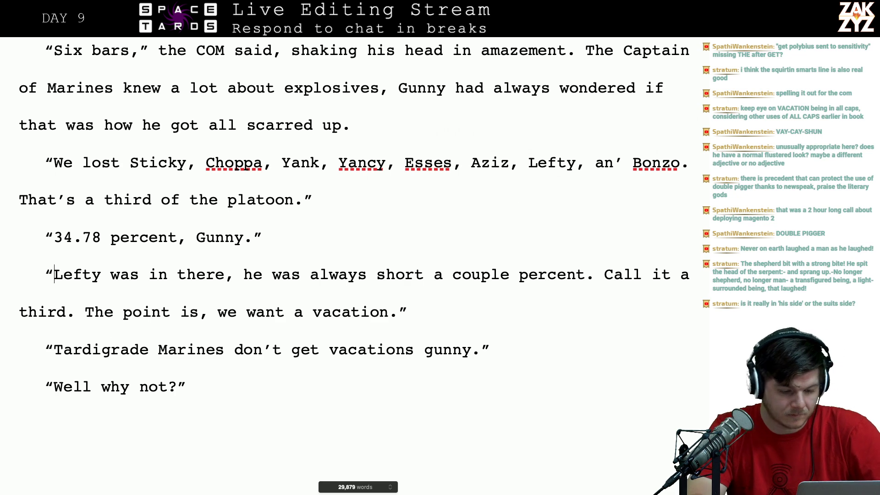
key(Down)
key(Down)
key(Down)
key(Up)
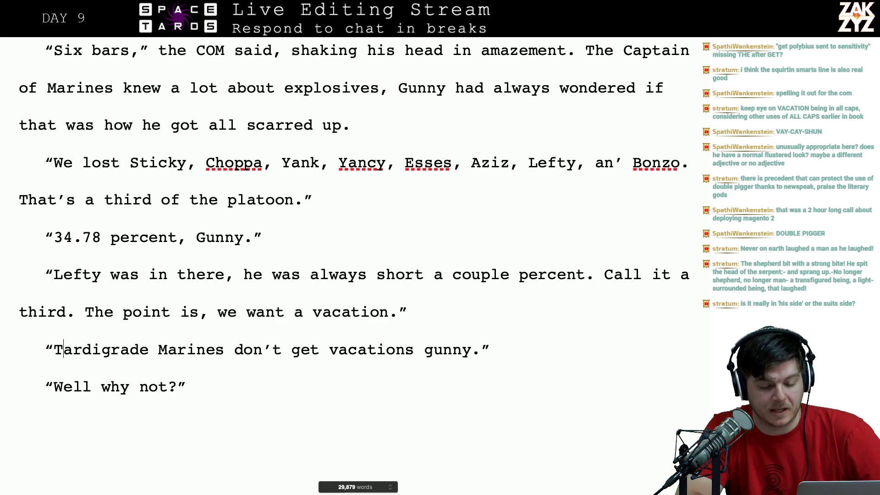
scroll(76, 252, down, 1)
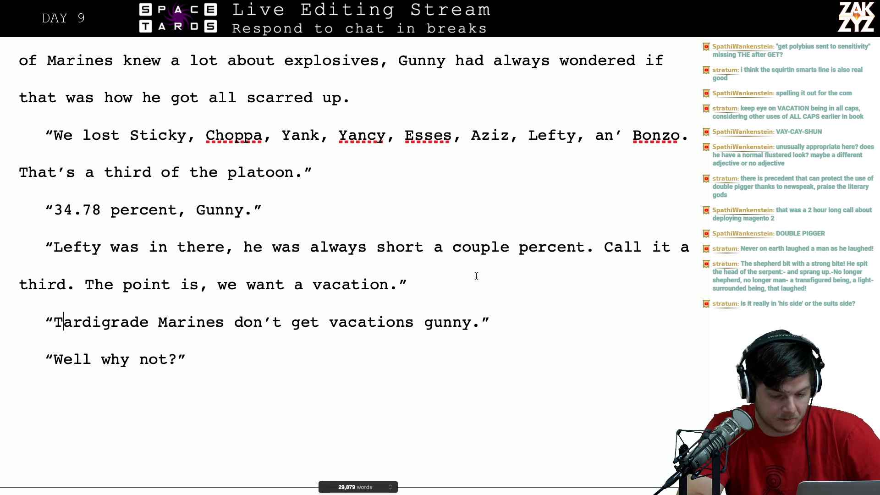
- Capitalize "Gunny" in the line "Tardigrade Marines don't get vacations"
click(434, 324)
key(BackSpace)
text(G)
- Read the reply "None of them ever asked. Tards just want to get on whales Gunny." on page 120
key(Down)
key(Down)
key(Down)
key(Down)
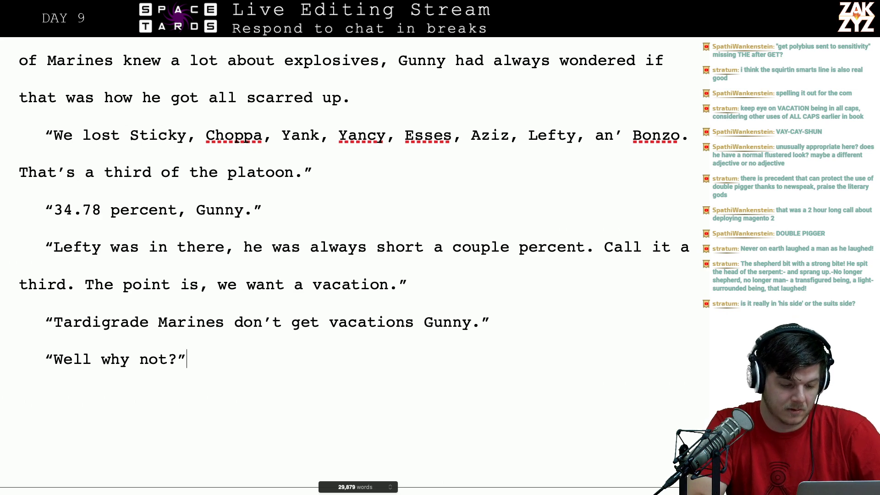
key(Up)
key(Right)
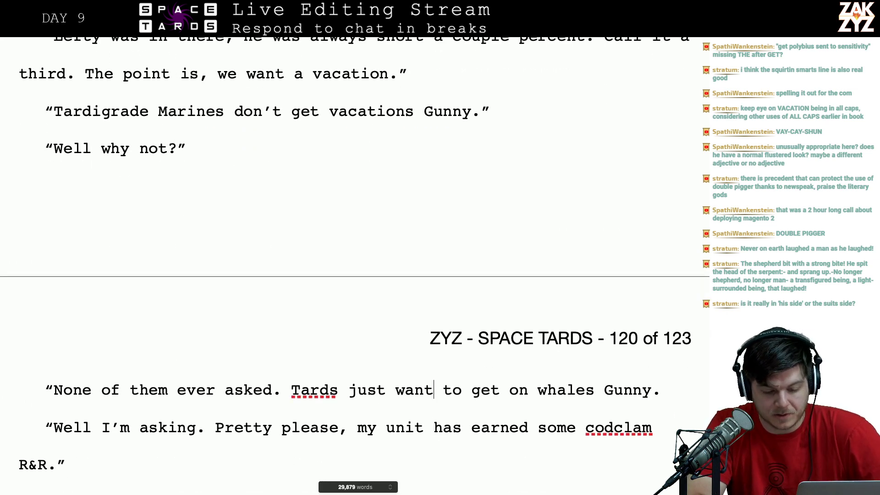
key(Right)
key(Right)
key(Right)
key(Right)
key(Right)
key(Right)
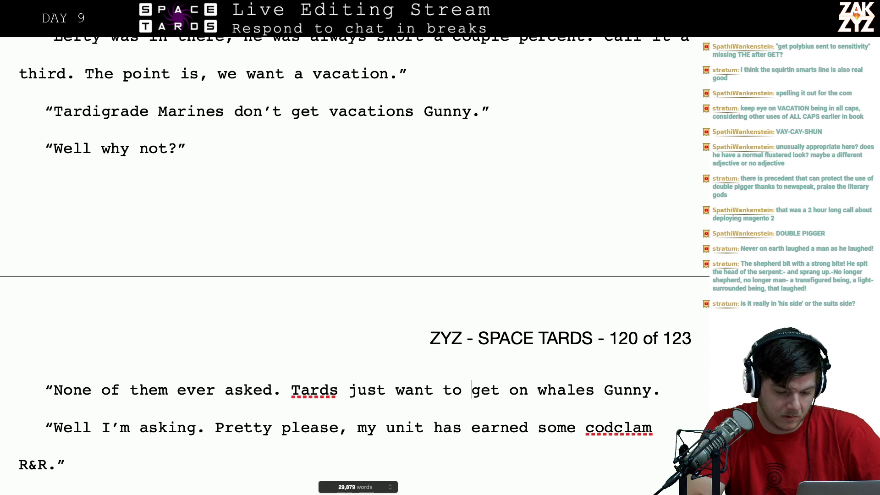
key(Right)
key(Right)
key(Right)
key(Right)
key(Right)
key(Right)
key(Right)
key(Right)
key(Right)
key(Right)
key(Right)
key(Right)
key(Right)
key(Right)
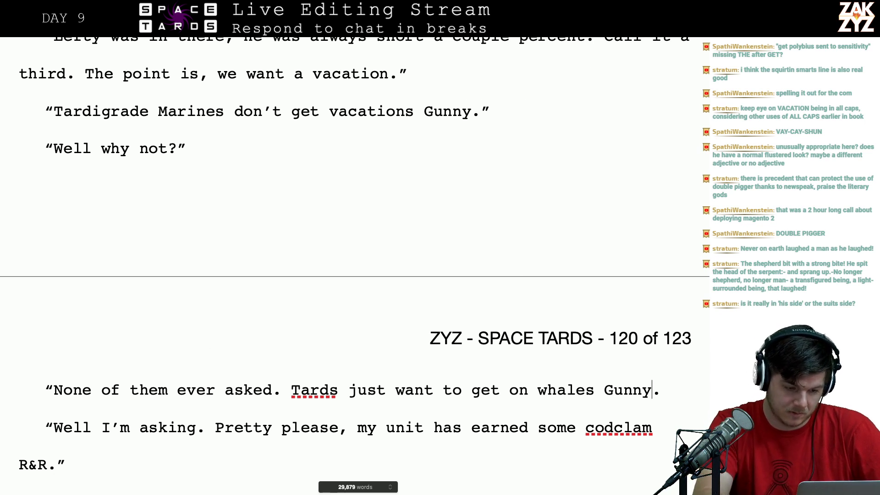
- Delete the sentence "Tards just want to get on whales Gunny" after "None of them ever asked." on page 120
key(BackSpace)
key(BackSpace)
key(BackSpace)
key(BackSpace)
key(BackSpace)
key(BackSpace)
key(BackSpace)
key(BackSpace)
key(BackSpace)
key(BackSpace)
key(BackSpace)
key(BackSpace)
key(BackSpace)
key(BackSpace)
key(BackSpace)
key(BackSpace)
key(BackSpace)
key(BackSpace)
key(BackSpace)
key(BackSpace)
key(BackSpace)
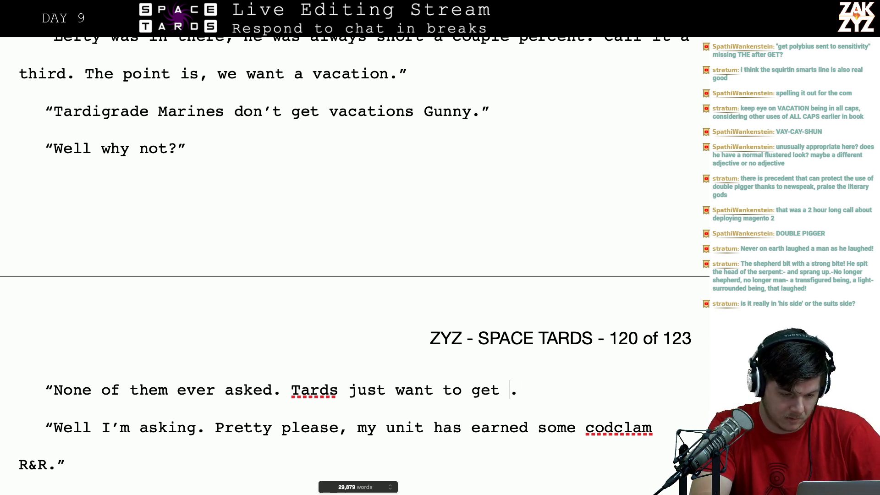
key(BackSpace)
key(BackSpace)
key(BackSpace)
key(BackSpace)
key(BackSpace)
key(BackSpace)
key(BackSpace)
key(BackSpace)
key(BackSpace)
key(BackSpace)
key(BackSpace)
key(BackSpace)
key(BackSpace)
key(BackSpace)
key(BackSpace)
key(BackSpace)
key(BackSpace)
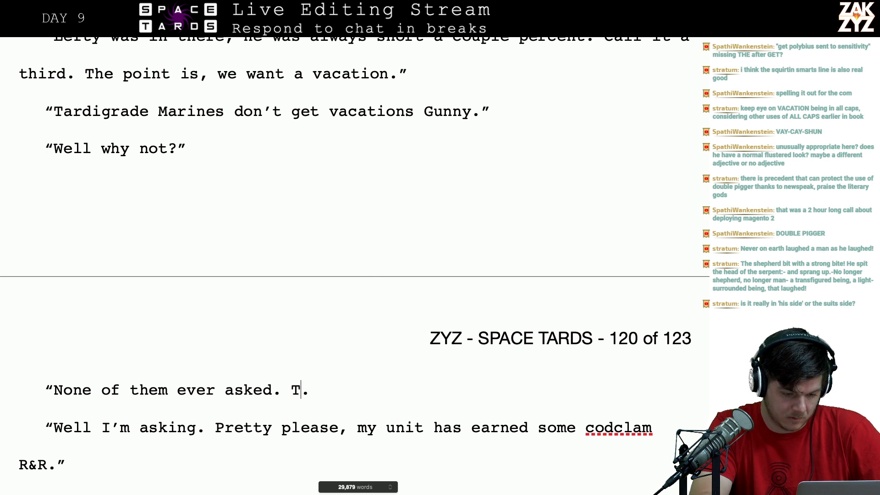
text(Where would)
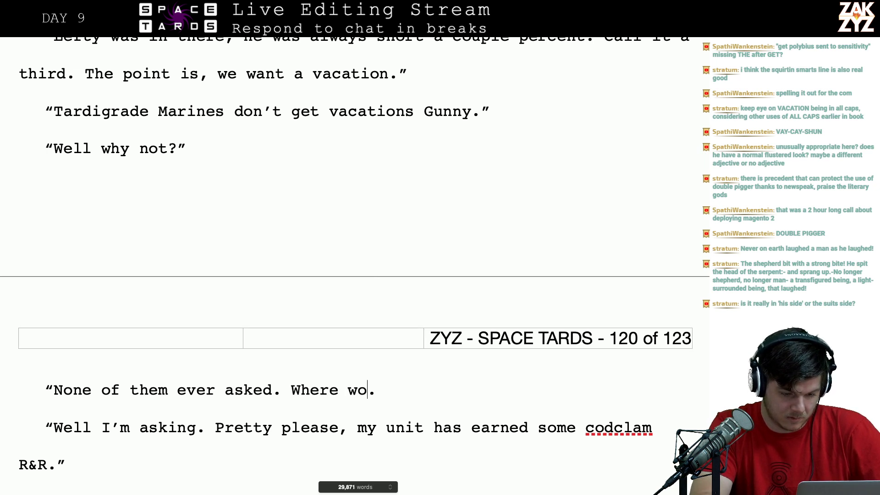
key(BackSpace)
key(BackSpace)
key(BackSpace)
key(BackSpace)
key(BackSpace)
key(BackSpace)
key(BackSpace)
key(BackSpace)
key(BackSpace)
key(BackSpace)
key(BackSpace)
key(BackSpace)
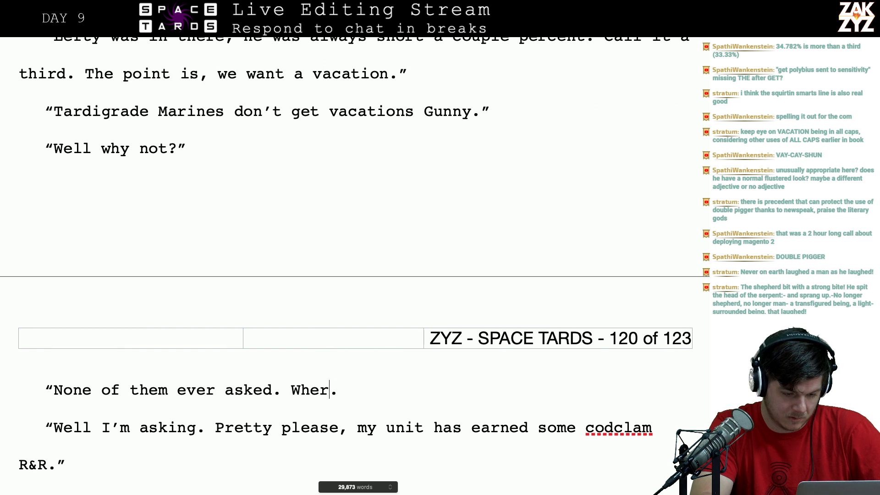
- Write "Tards just want to get on whales" after "None of them ever asked.", leaving out "Gunny"
text(Tards just wa)
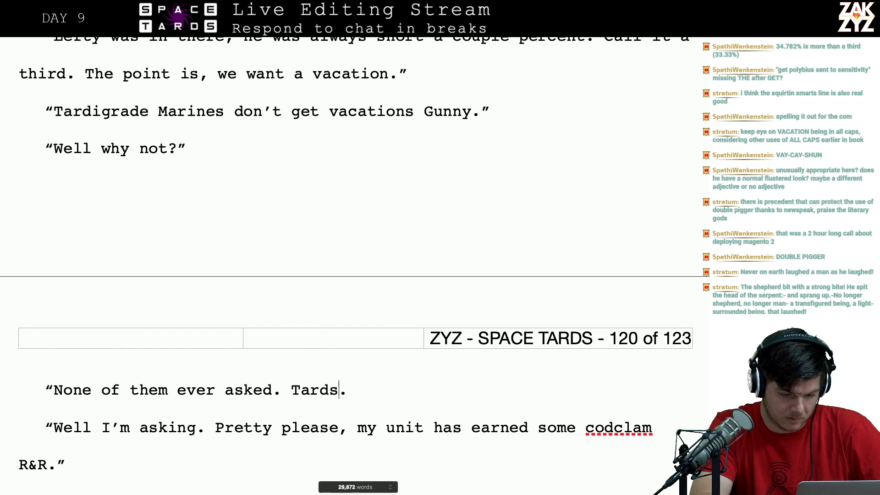
text(nt to get on wh)
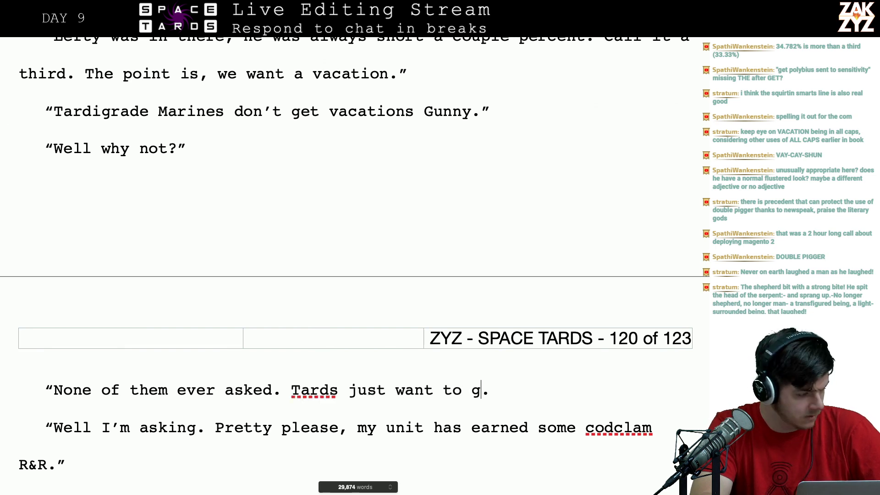
text(les.)
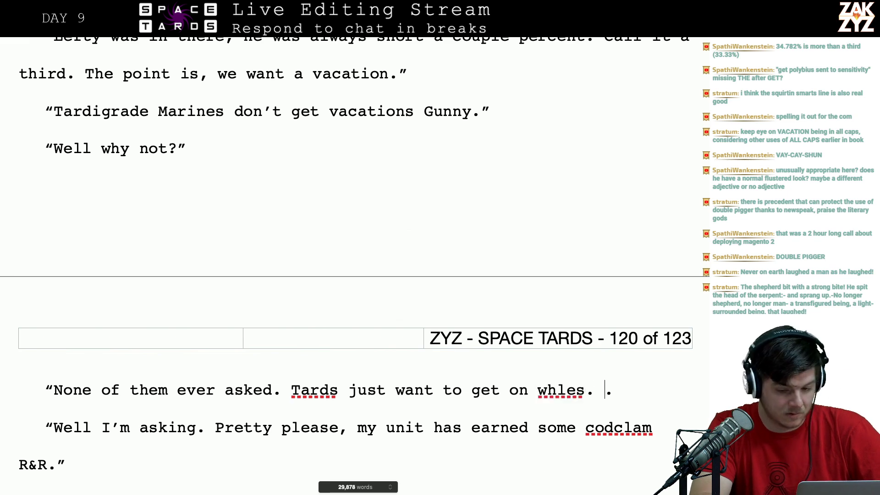
key(BackSpace)
key(BackSpace)
key(BackSpace)
key(BackSpace)
text(ales)
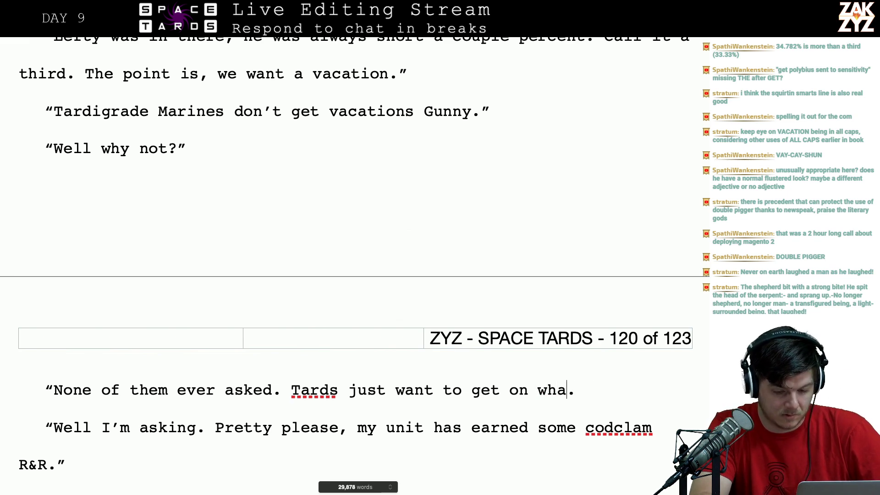
- Insert "More than a third." before "34.78 percent, Gunny." at the start of that reply
key(Up)
key(Up)
key(Up)
key(Up)
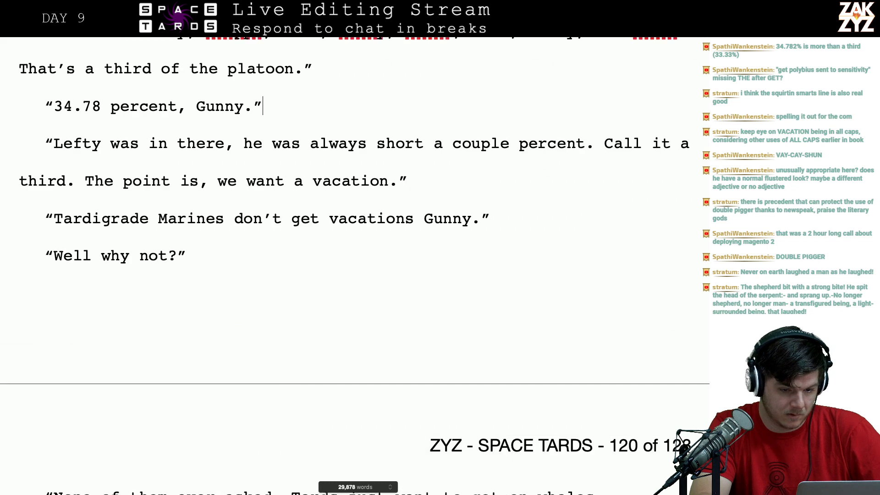
key(Left)
key(Left)
key(Left)
key(Up)
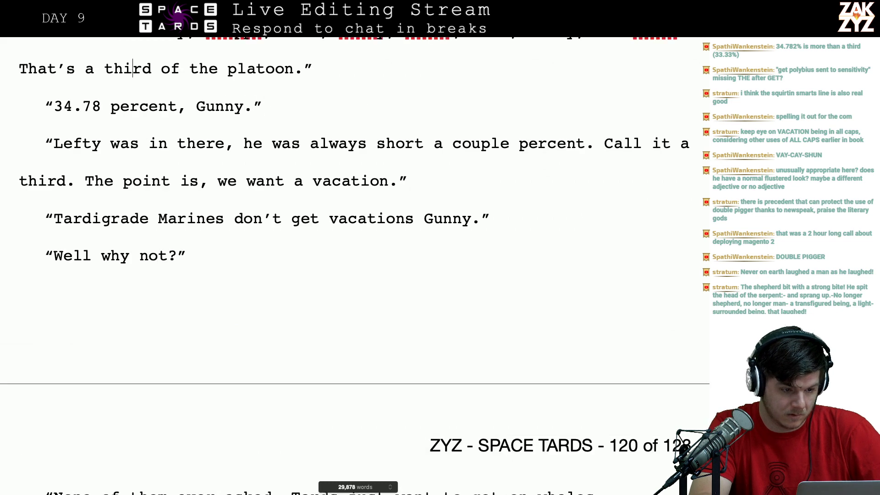
key(Down)
key(Left)
key(Left)
key(Left)
key(Left)
key(Left)
key(Left)
key(Left)
key(Left)
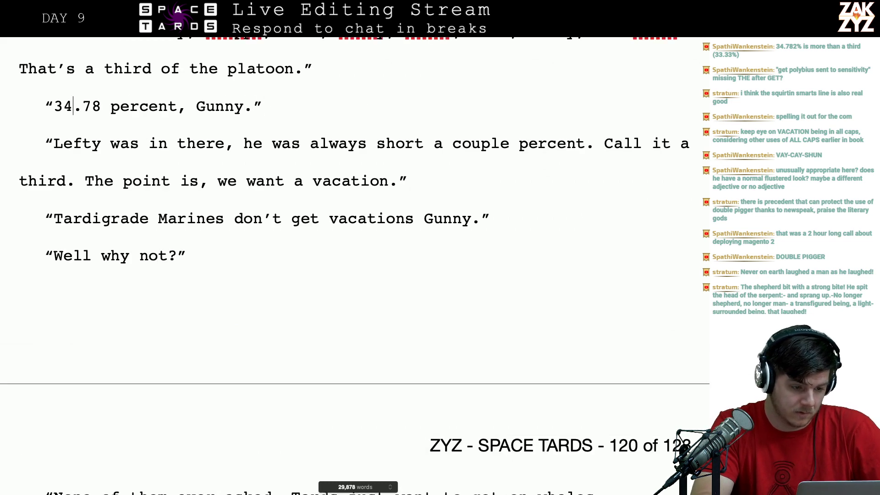
text(Morr)
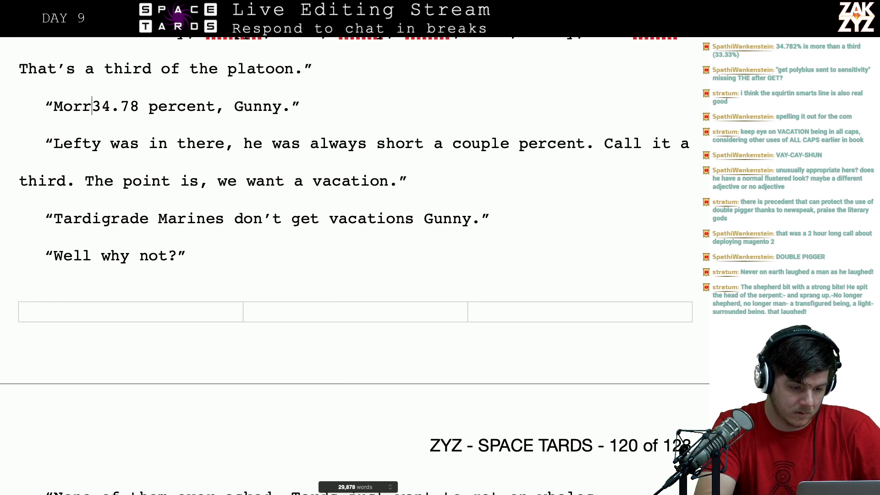
key(BackSpace)
text(e than a third.)
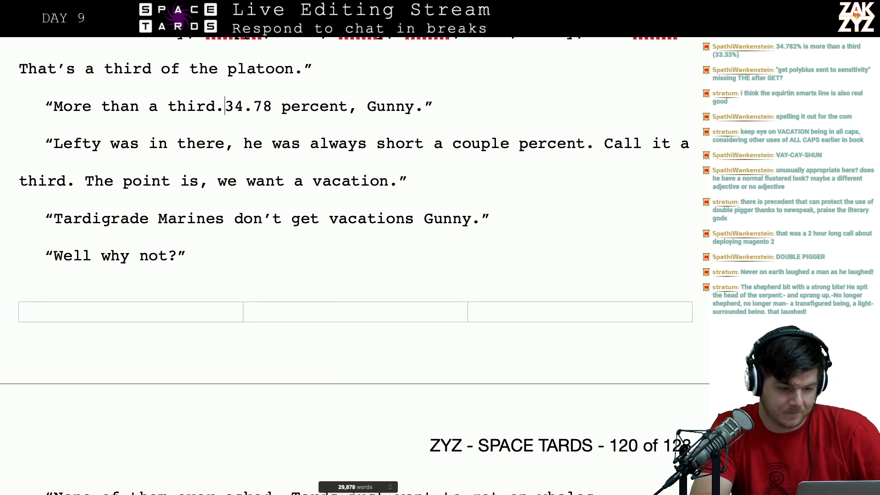
key(Left)
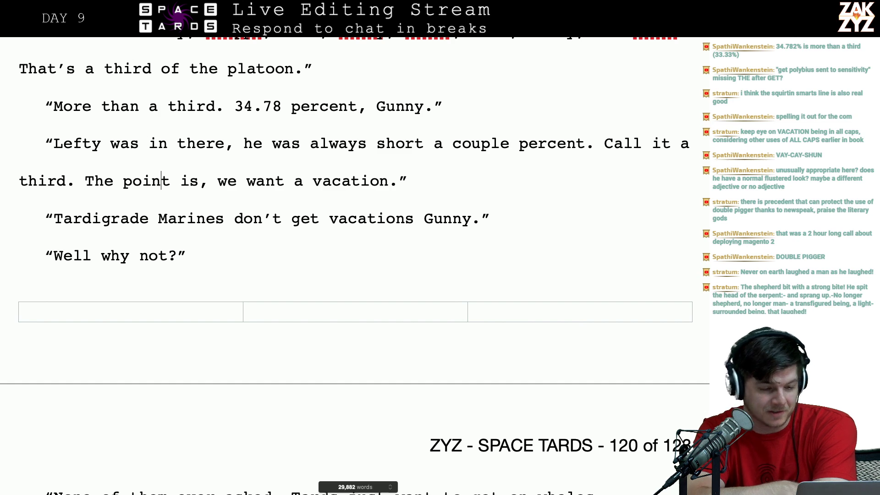
- Add the missing closing quotation mark after "Tards just want to get on whales."
scroll(378, 279, down, 3)
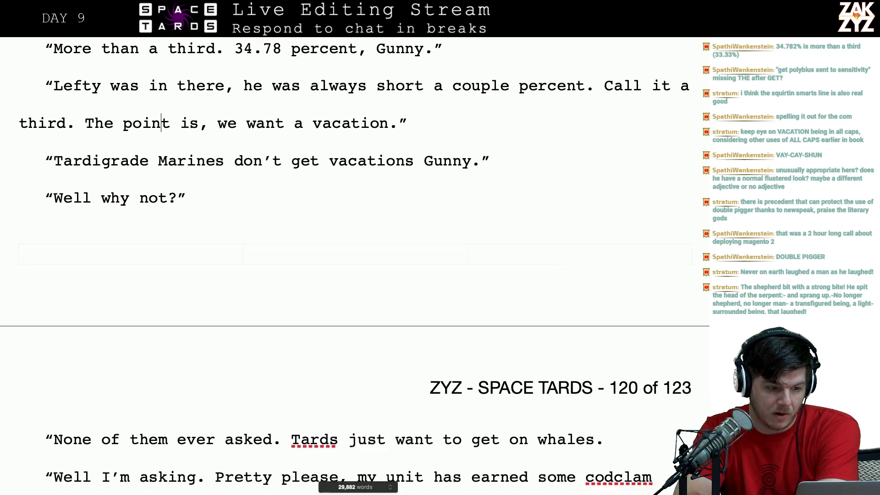
scroll(378, 278, down, 1)
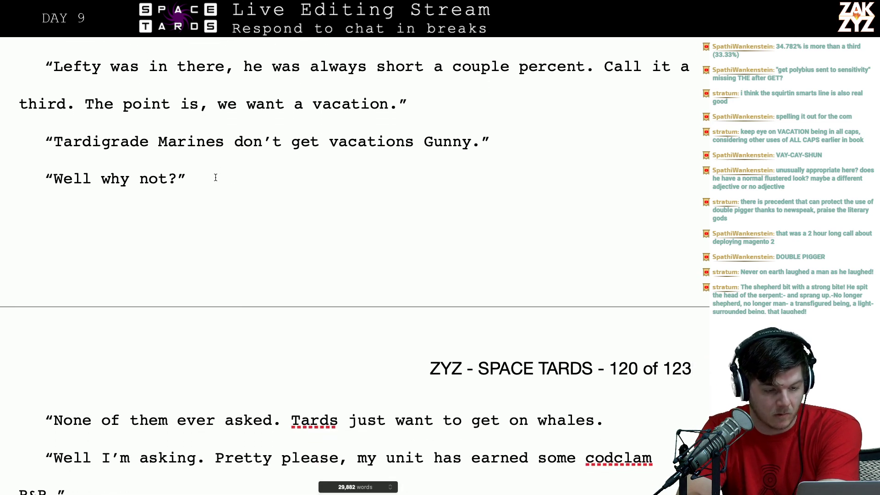
click(178, 420)
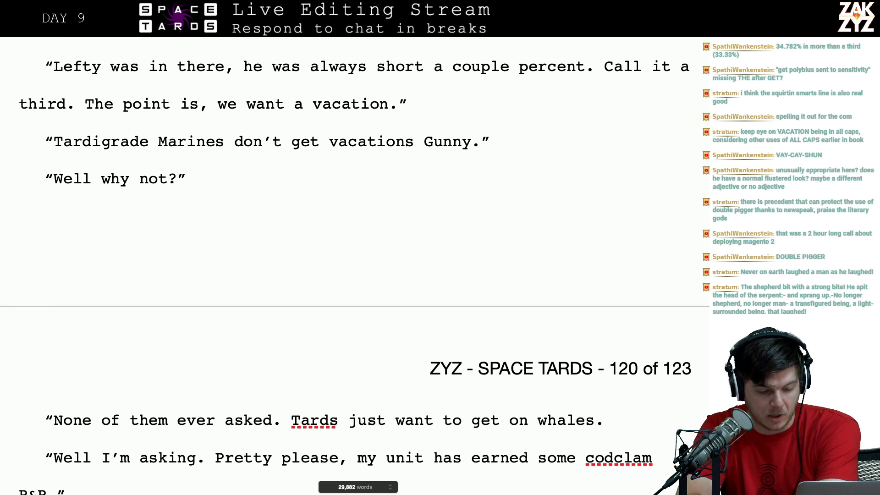
key(Down)
key(Down)
key(Left)
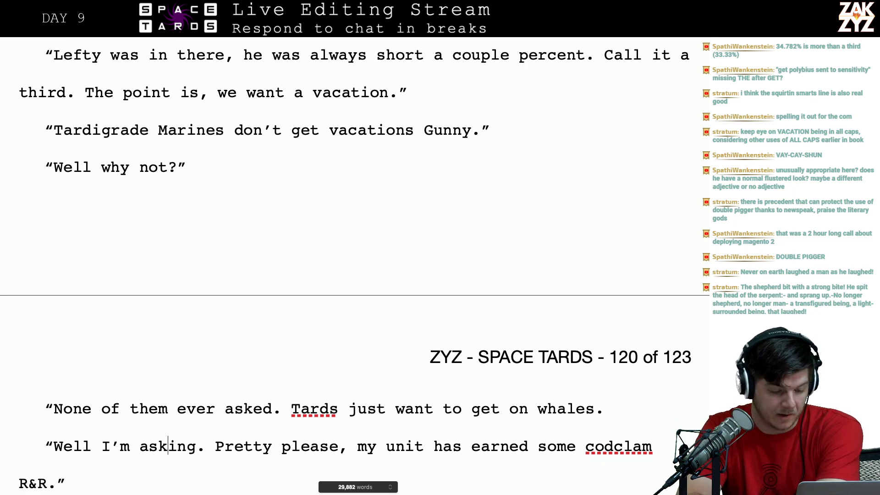
click(606, 405)
text(")
- Insert a new paragraph after "Well why not?" reading "The COM had to stop and think about it."
key(Up)
key(Up)
key(Down)
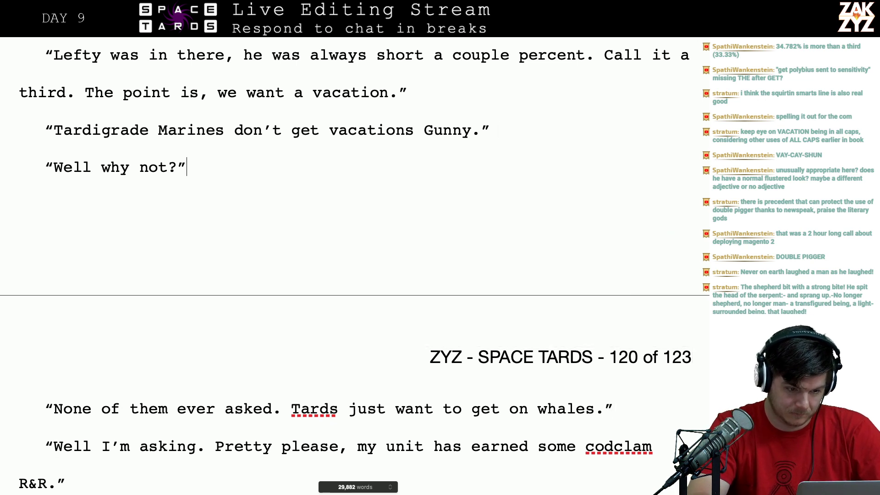
key(Return)
text(The Com)
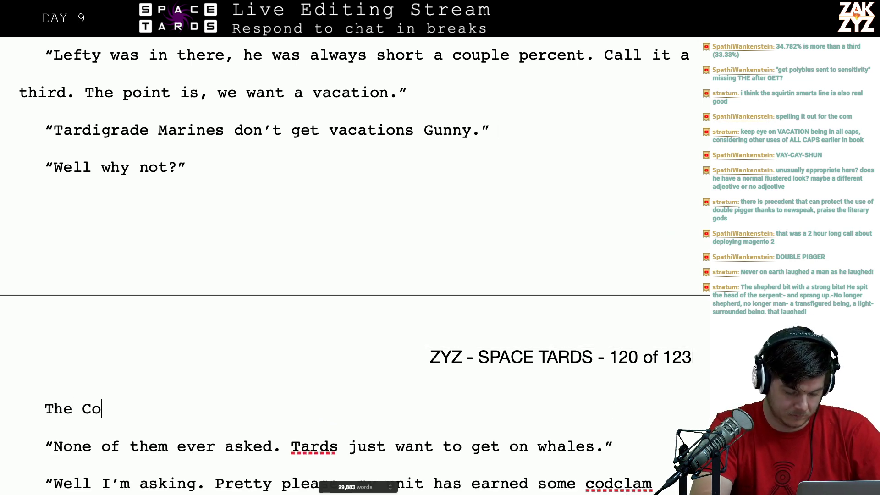
key(BackSpace)
key(BackSpace)
key(BackSpace)
text(OM ha)
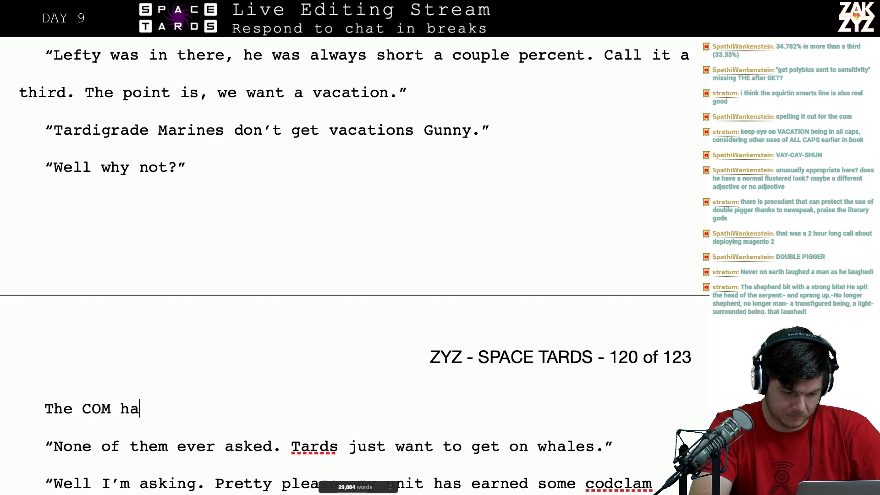
text(d to stop and )
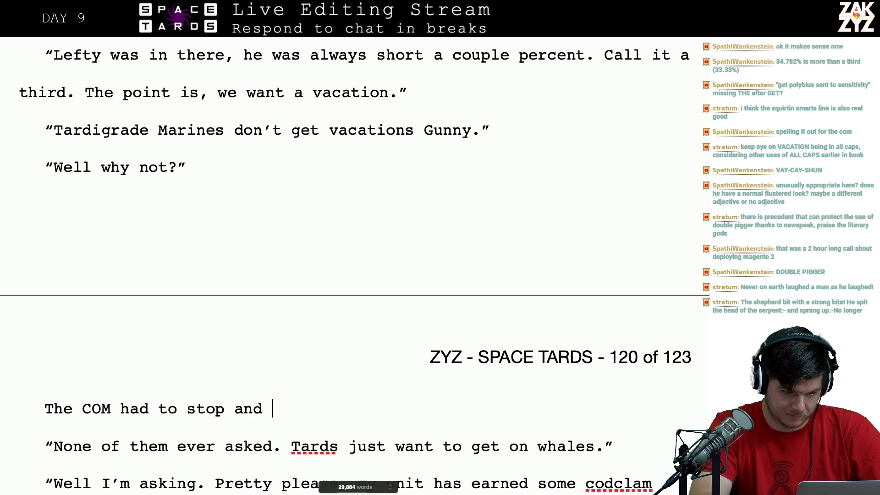
text(think about it.)
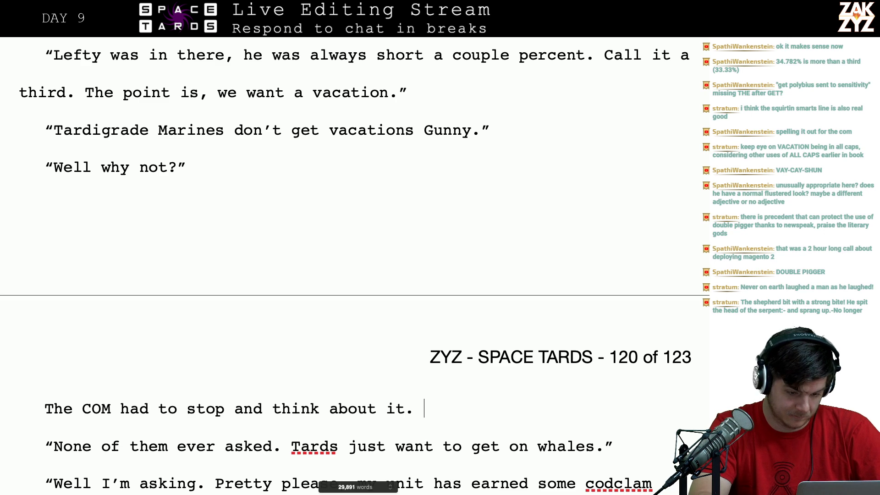
key(Left)
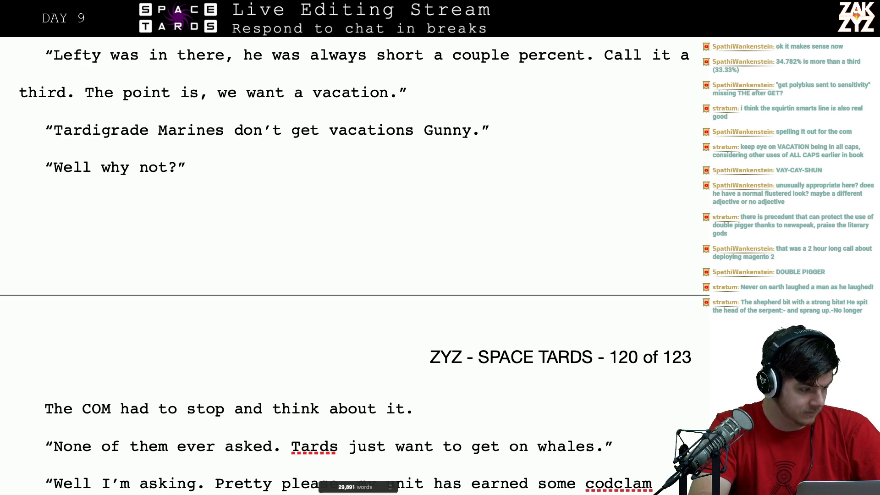
- Change the opening of the COM's reply to "I don't know. Maybe none of them ever asked."
key(Down)
key(Up)
key(Right)
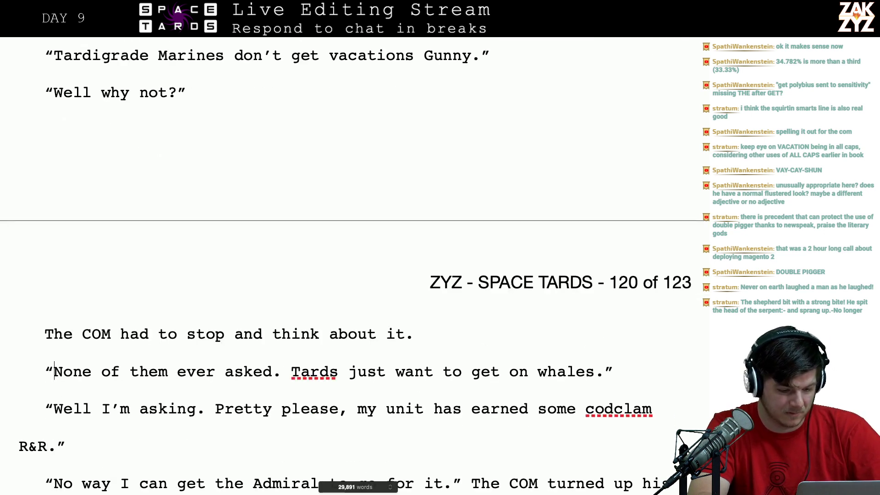
key(Left)
key(Right)
text(I don't k)
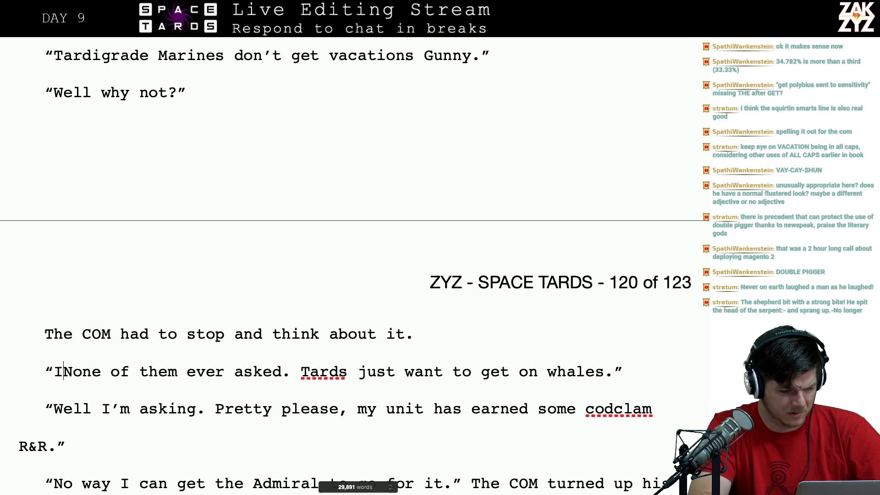
text(n)
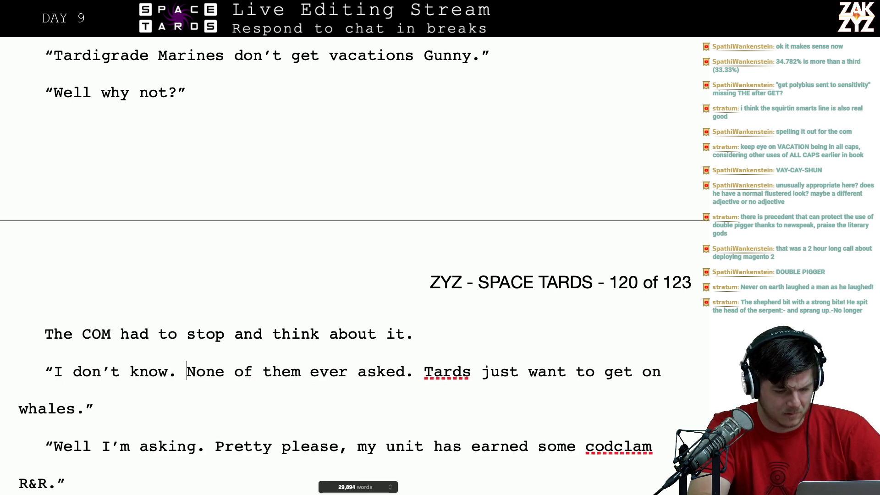
text(ow. Maybe)
key(Delete)
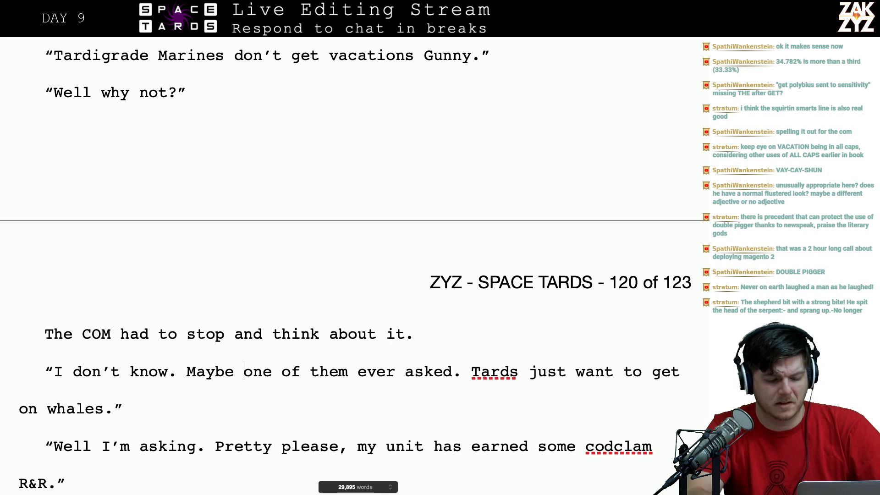
text(n)
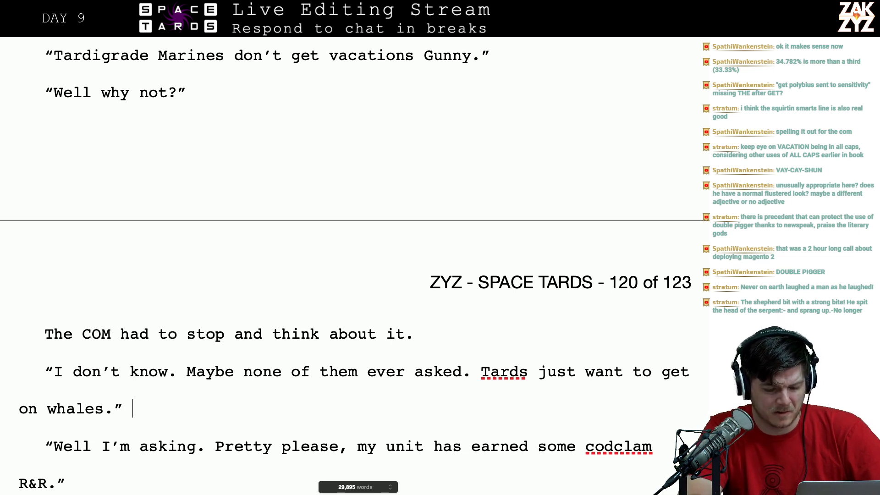
- Change the start of the Admiral line to "There's no way I can get the Admiral to go for it."
scroll(592, 399, down, 1)
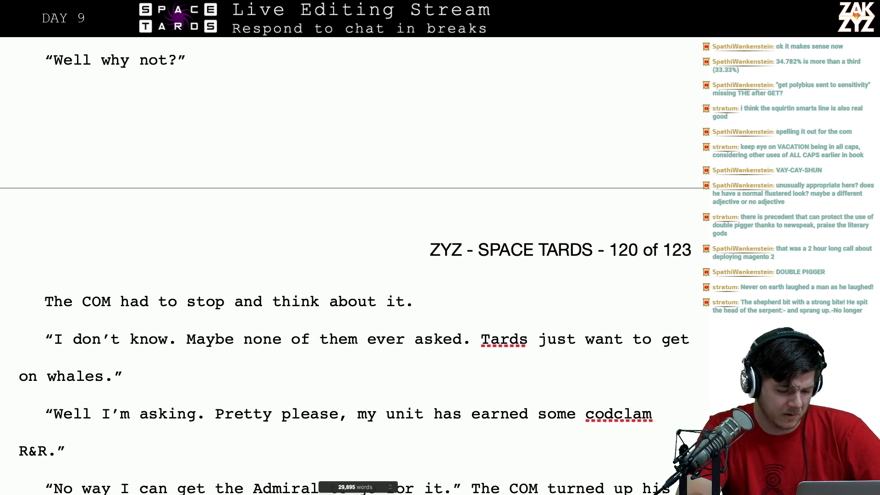
click(446, 419)
key(Left)
key(Left)
key(Left)
key(Left)
key(Left)
key(Down)
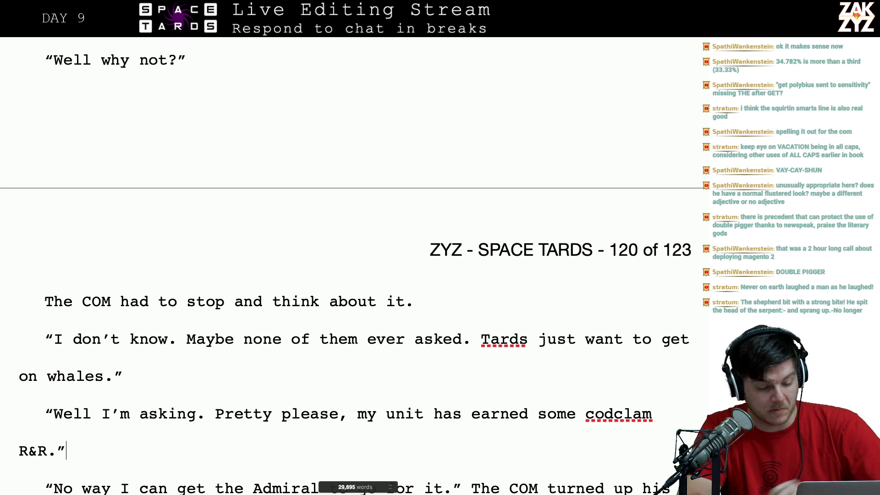
key(Down)
key(Down)
key(Down)
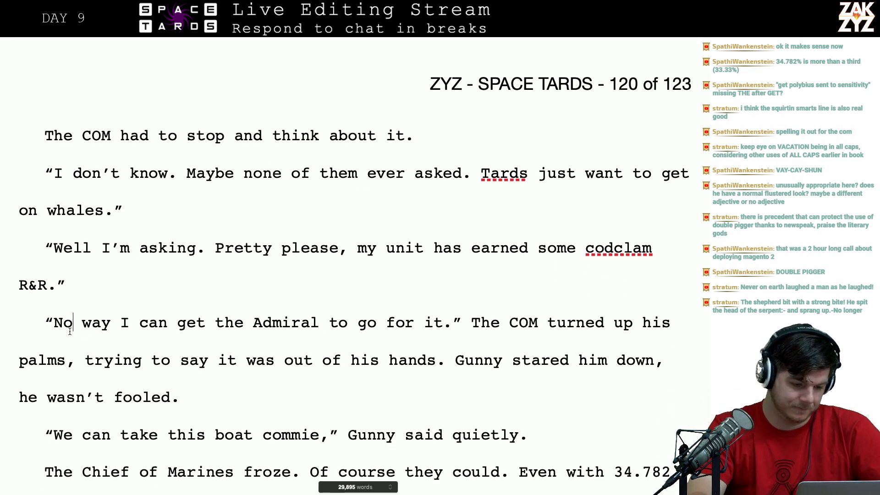
text(There's)
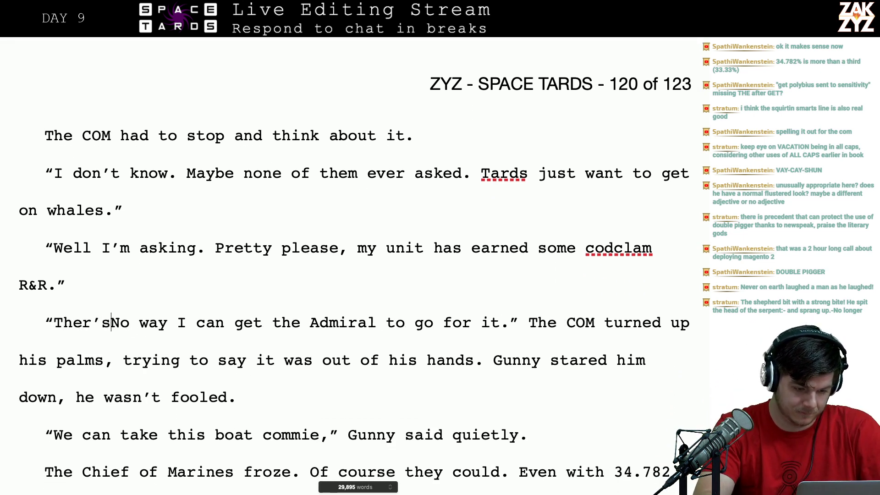
key(BackSpace)
key(BackSpace)
key(BackSpace)
text('s )
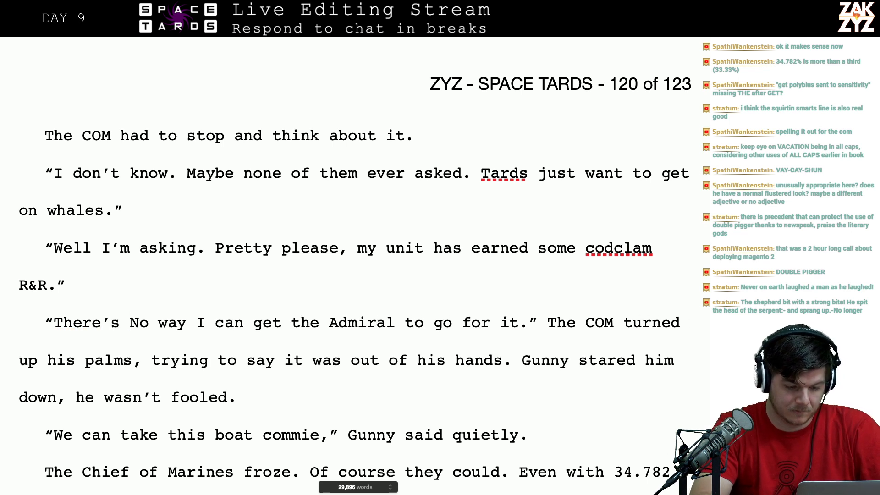
text(n)
key(Delete)
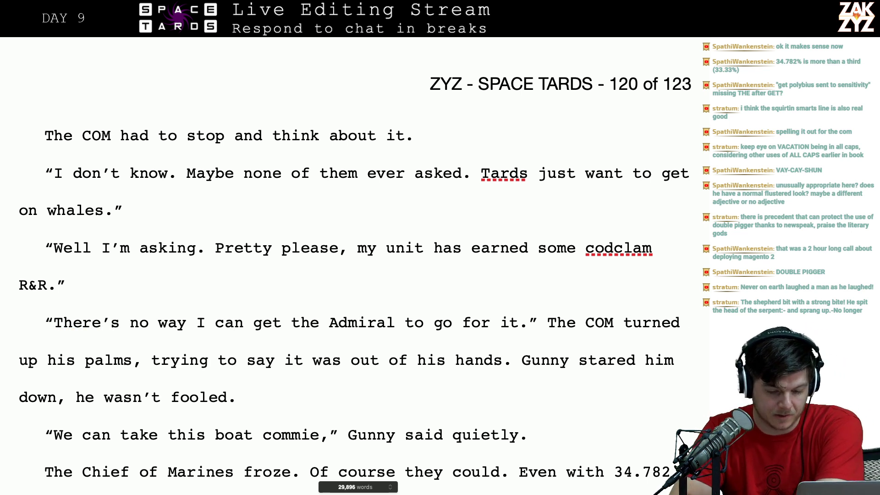
- Read from the Admiral line through the COM's upturned palms to Gunny's "We can take this boat" line
key(Right)
key(Right)
key(Right)
key(Right)
key(Right)
key(Right)
key(Right)
key(Right)
key(Right)
key(Right)
key(Right)
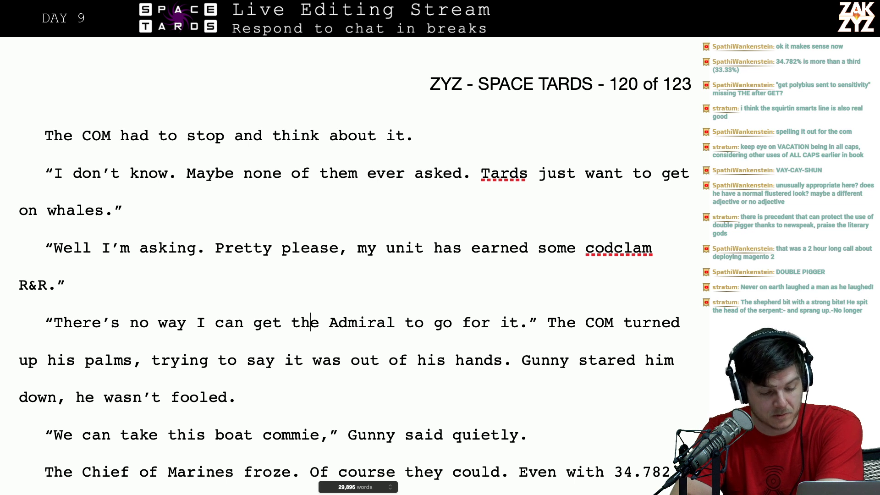
key(Down)
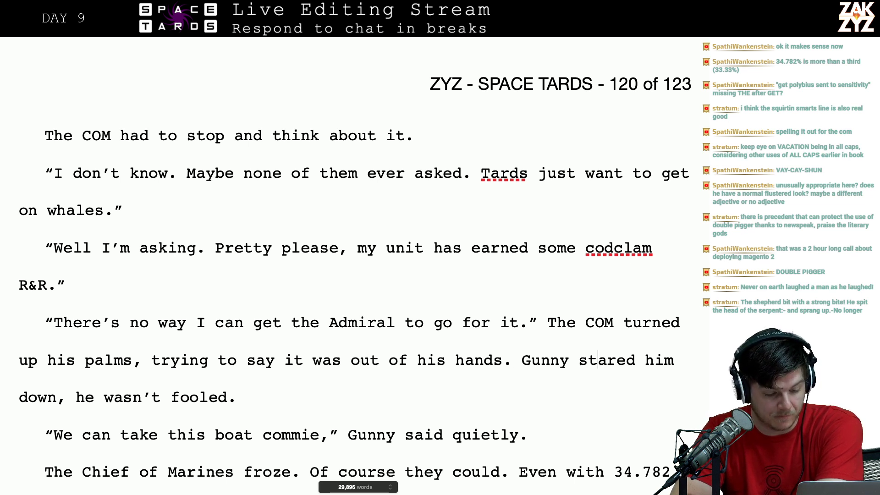
key(Down)
key(Down)
scroll(348, 265, down, 1)
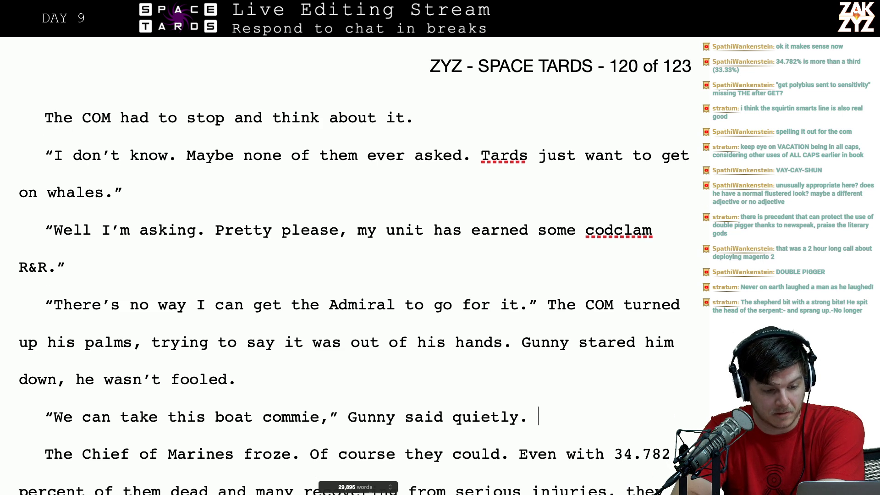
scroll(348, 265, down, 2)
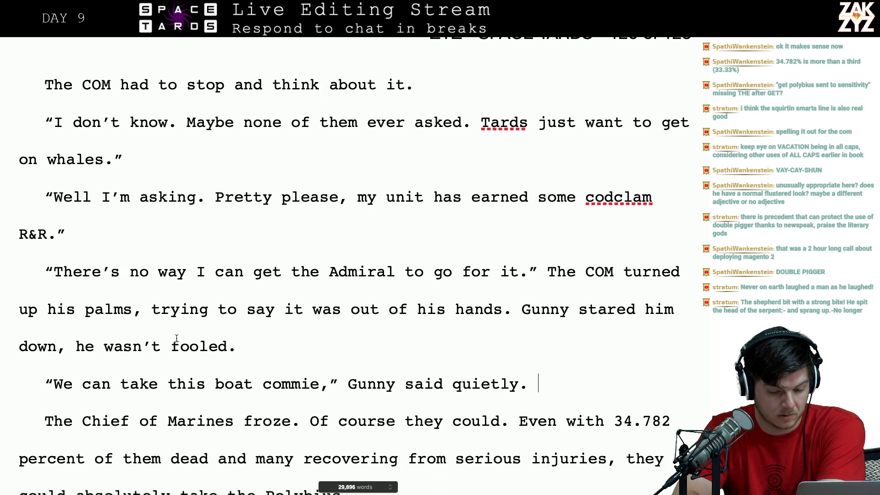
- Capitalize "Commie" in Gunny's line "We can take this boat commie."
click(276, 388)
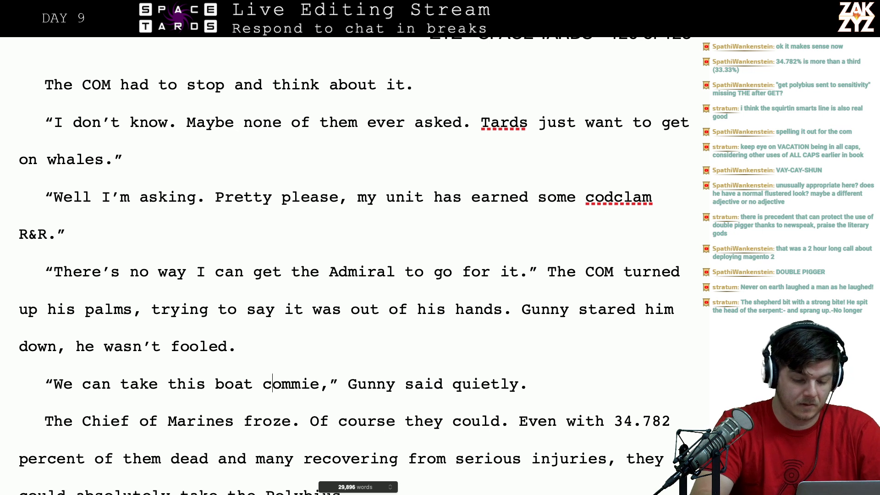
key(BackSpace)
text(C)
- Add a comma after "Gunny said" in the boat line, trying and then removing the wording "so quietly the"
key(Right)
key(Right)
key(Right)
key(Right)
key(Right)
key(Right)
key(Right)
key(Right)
key(Right)
key(Right)
key(Right)
key(Right)
key(Right)
key(Right)
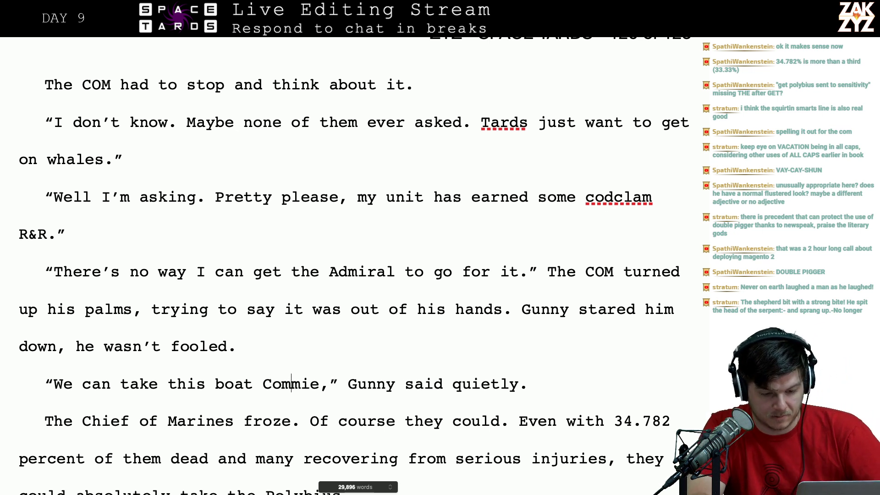
key(Right)
key(Right)
key(Right)
key(Right)
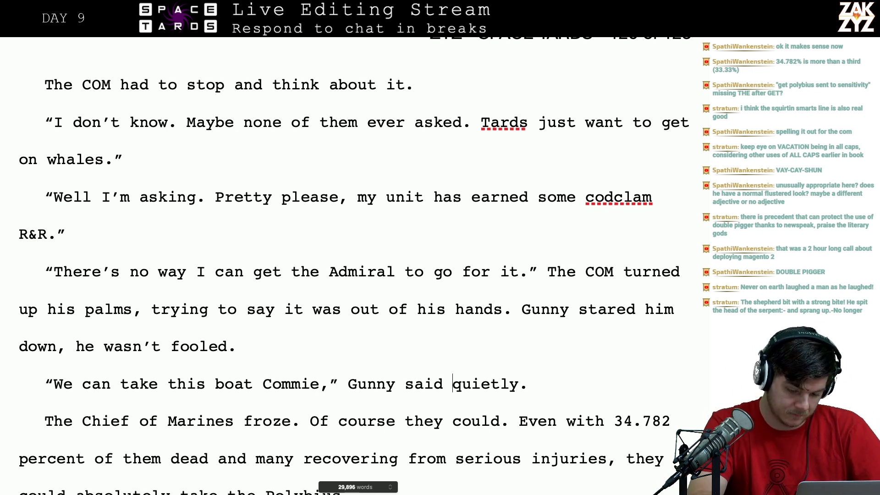
text(, so quietly)
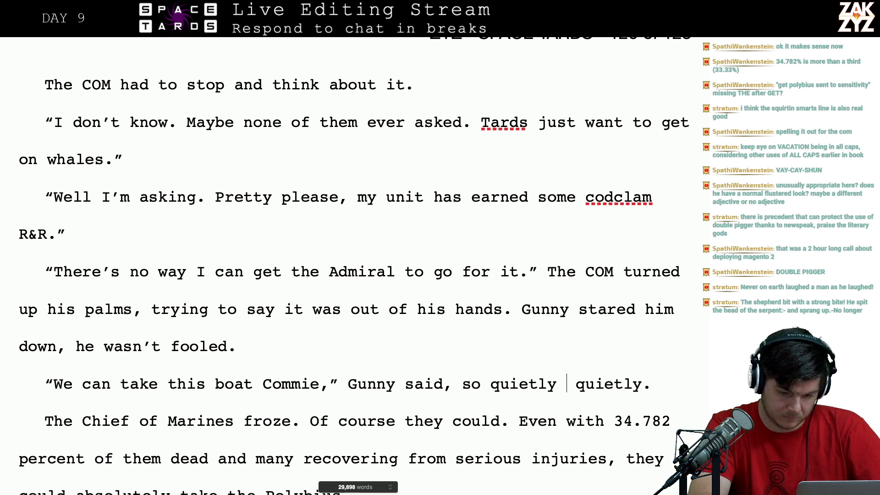
text( the)
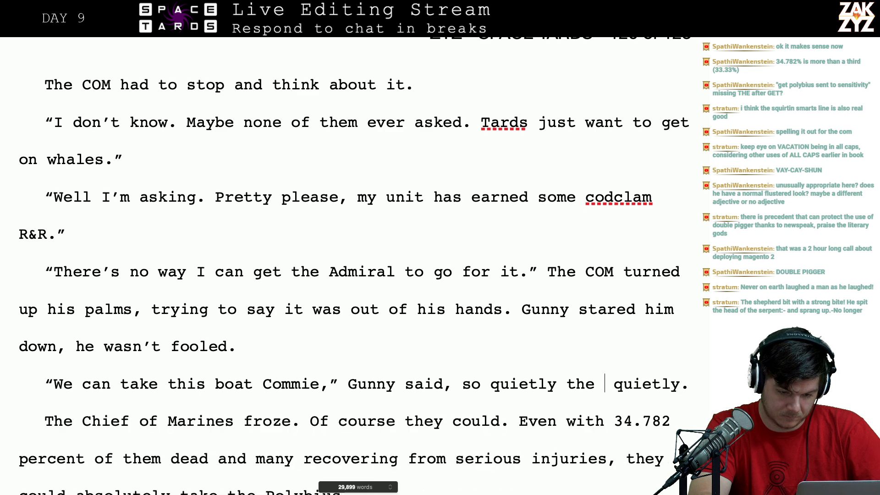
key(BackSpace)
key(BackSpace)
key(BackSpace)
key(BackSpace)
key(BackSpace)
key(BackSpace)
key(BackSpace)
key(BackSpace)
key(BackSpace)
key(BackSpace)
key(BackSpace)
key(BackSpace)
key(BackSpace)
key(BackSpace)
key(BackSpace)
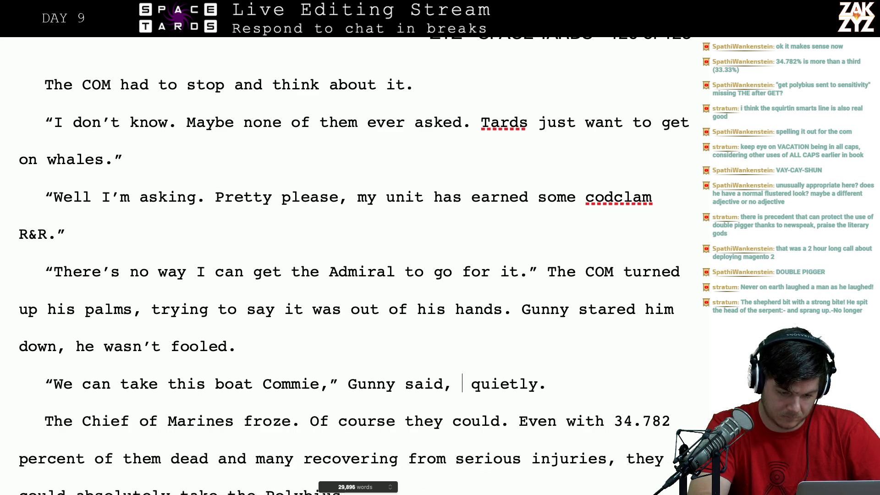
- Replace "quietly" after "Gunny said," with "almost too quiet to hear."
text(almost too qu)
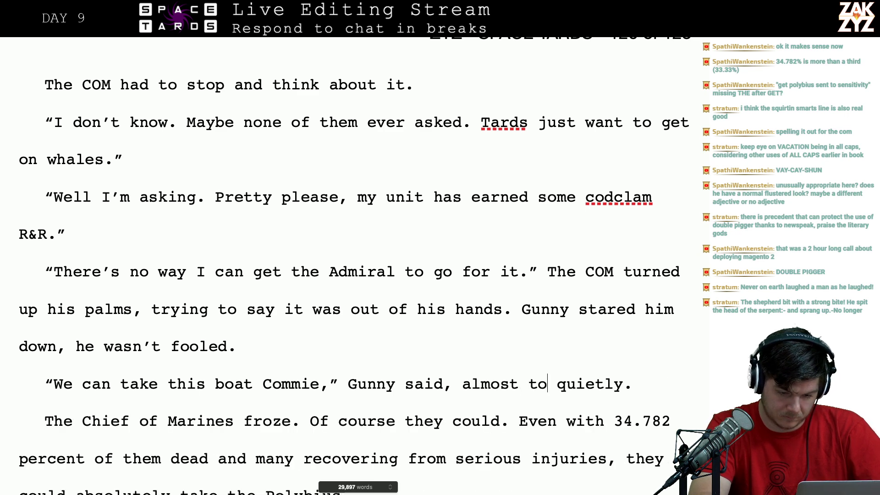
text(iet to hear.)
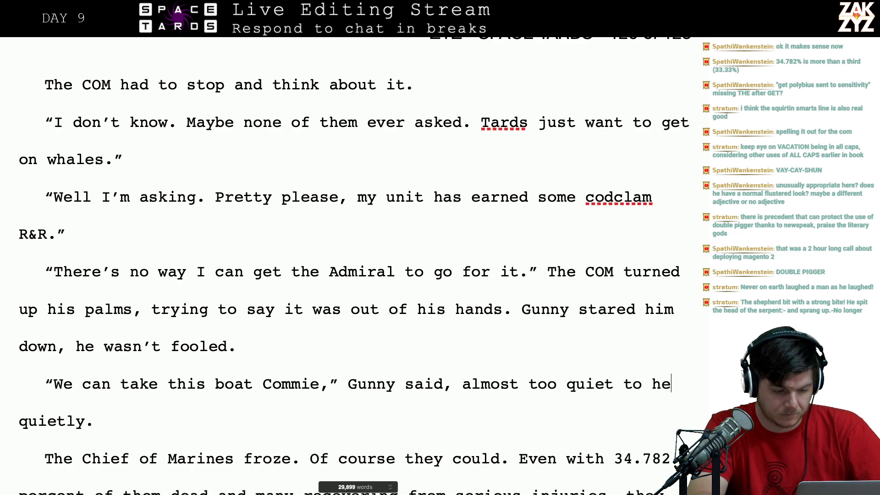
key(shift+Down)
key(shift+Left)
key(shift+Left)
key(shift+Left)
key(shift+Left)
key(shift+Left)
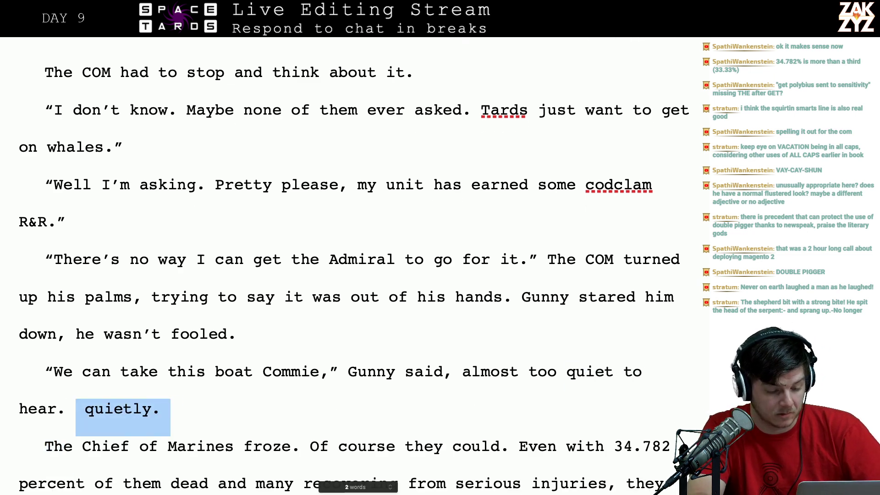
key(BackSpace)
key(BackSpace)
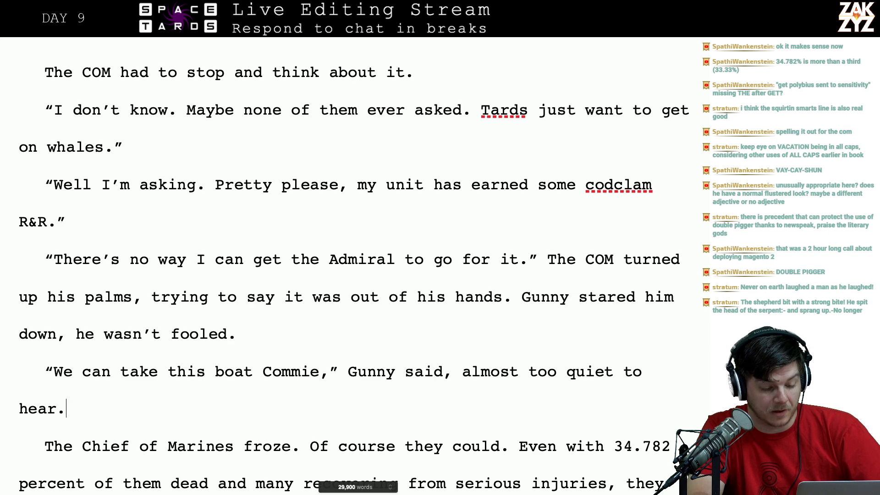
- Shorten the casualty percentage in the paragraph "The Chief of Marines froze" to 34.78
scroll(64, 446, down, 3)
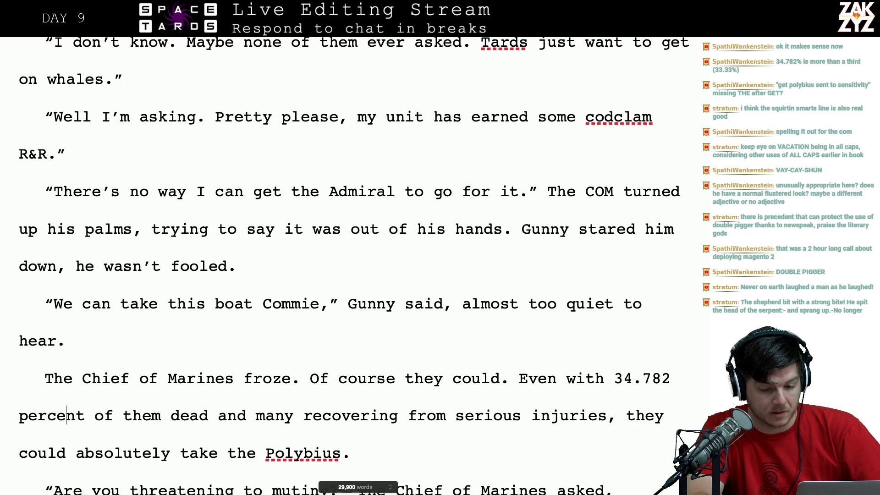
click(576, 379)
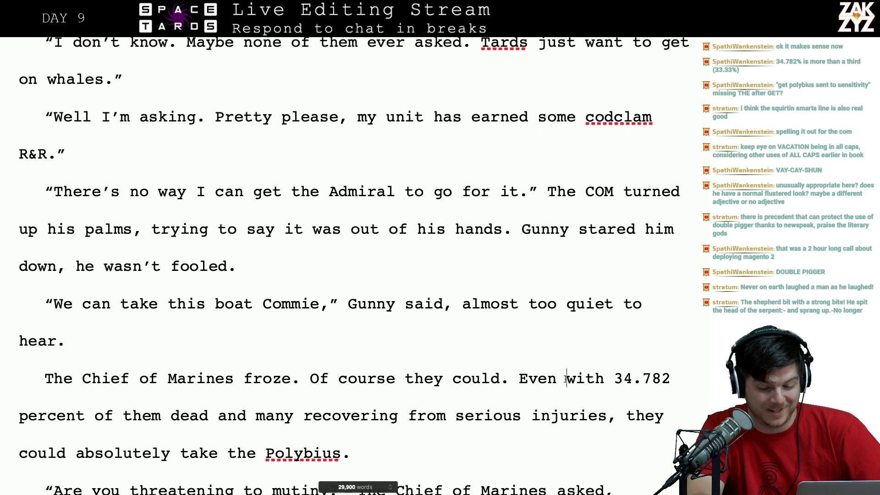
key(Right)
key(Right)
key(Right)
key(Right)
key(Right)
key(Right)
key(Right)
key(Right)
key(Right)
key(Right)
key(BackSpace)
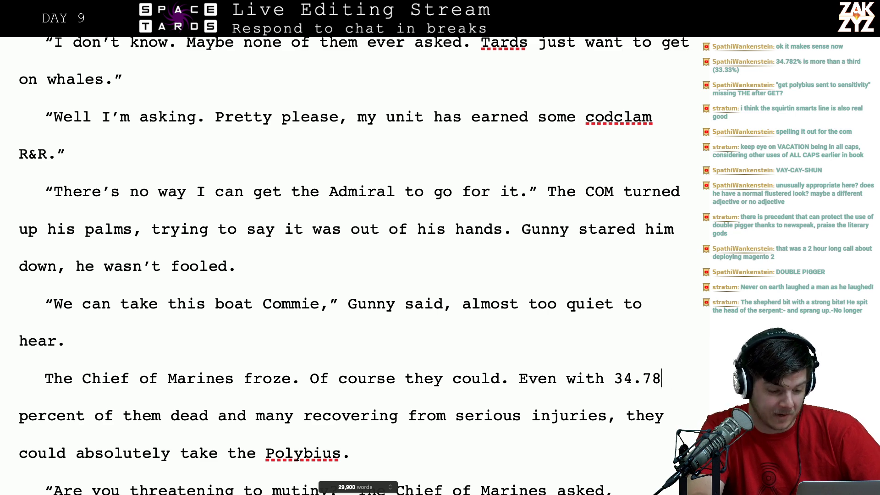
- Replace "they" after "serious injuries," with "the tards"
scroll(333, 446, down, 1)
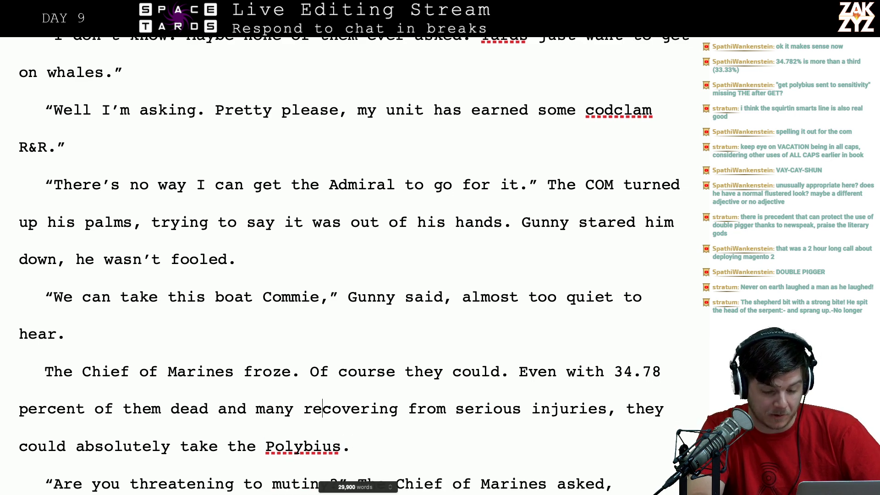
scroll(389, 402, down, 3)
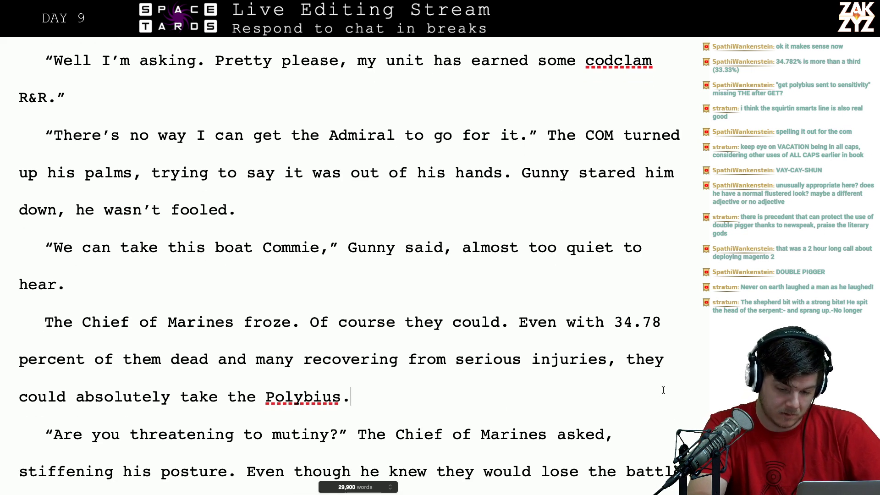
click(664, 362)
key(BackSpace)
text(tards)
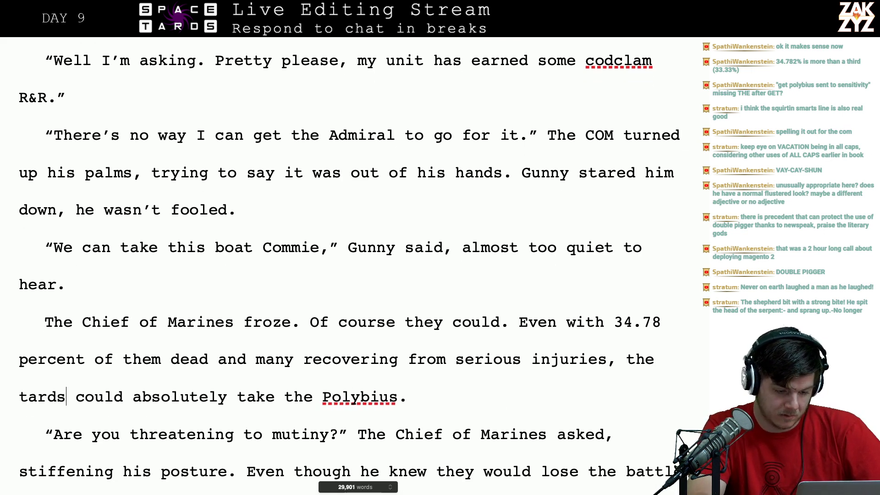
- Italicize the ship name "Polybius" at the end of the paragraph about the tards taking it
click(76, 397)
key(Right)
key(Right)
key(Right)
key(Right)
key(Right)
key(Right)
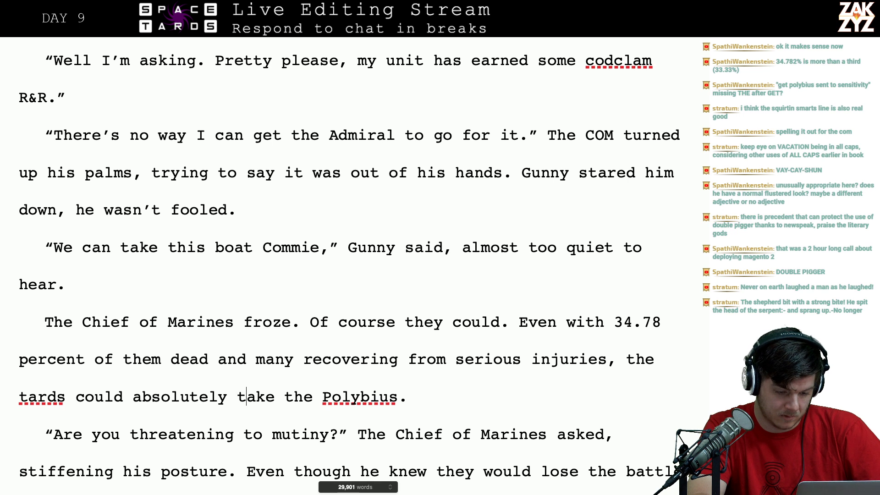
key(Right)
key(Right)
key(Right)
key(Right)
key(Right)
key(Right)
key(shift+Right)
key(shift+Right)
key(shift+Right)
key(shift+Right)
key(shift+Right)
key(shift+Right)
key(shift+Right)
key(shift+Right)
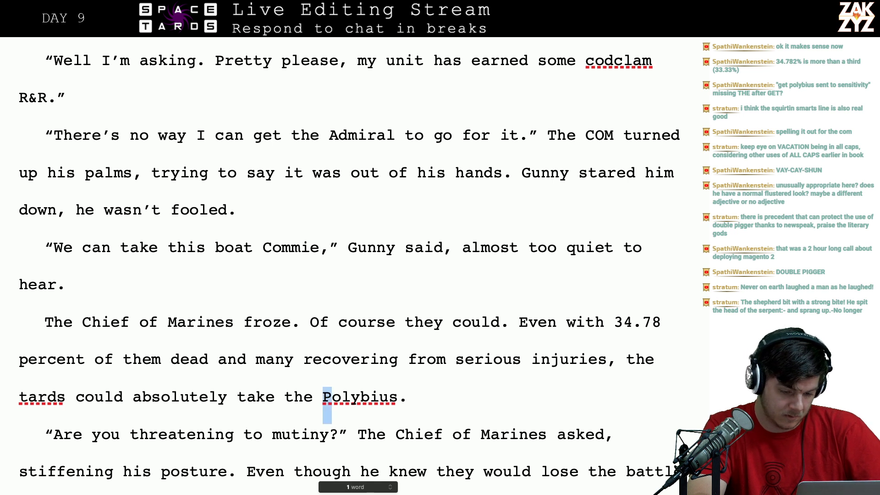
key(ctrl+i)
- Insert "control of" after "take" so the sentence reads "could absolutely take control of the Polybius."
key(Left)
key(Left)
key(Left)
key(Left)
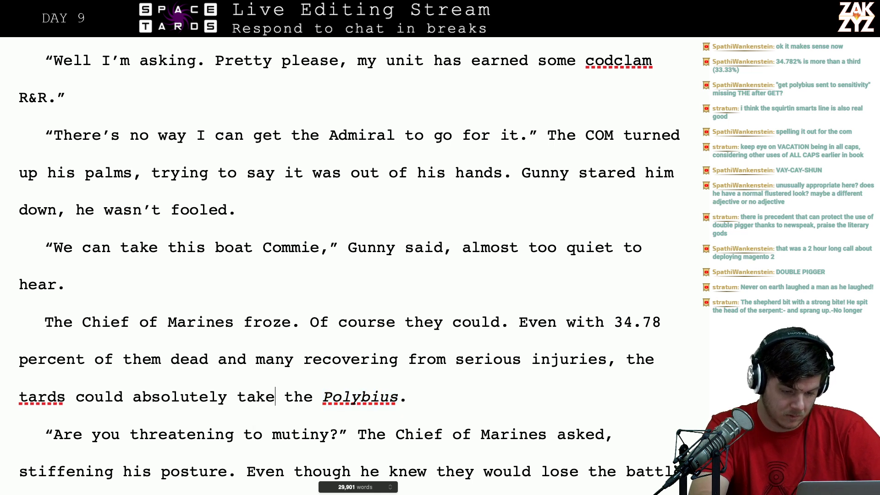
text(control of)
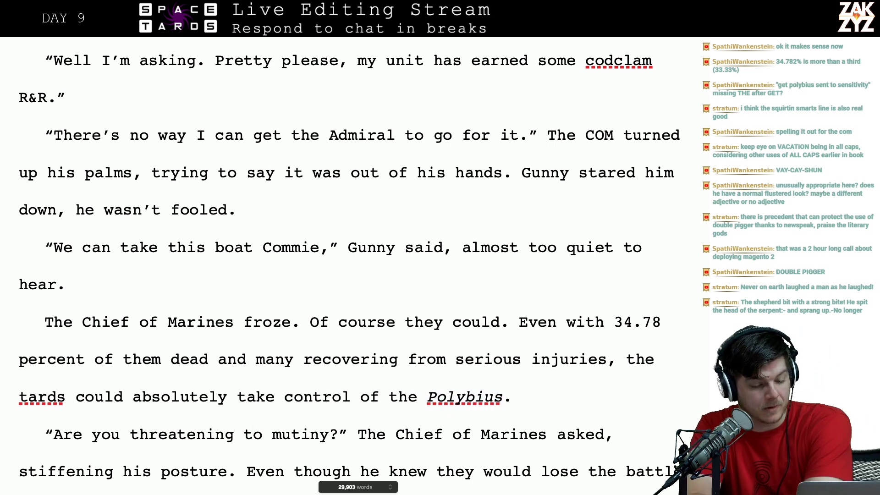
key(Left)
key(Left)
key(Left)
key(Left)
key(Left)
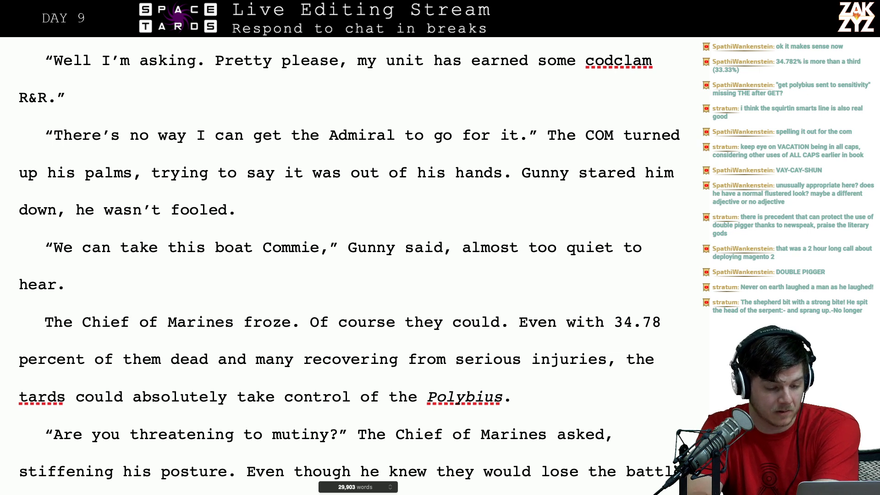
- Change "Chief" to "Captain" in the dialogue tag following "Are you threatening to mutiny?"
scroll(525, 348, down, 3)
click(244, 325)
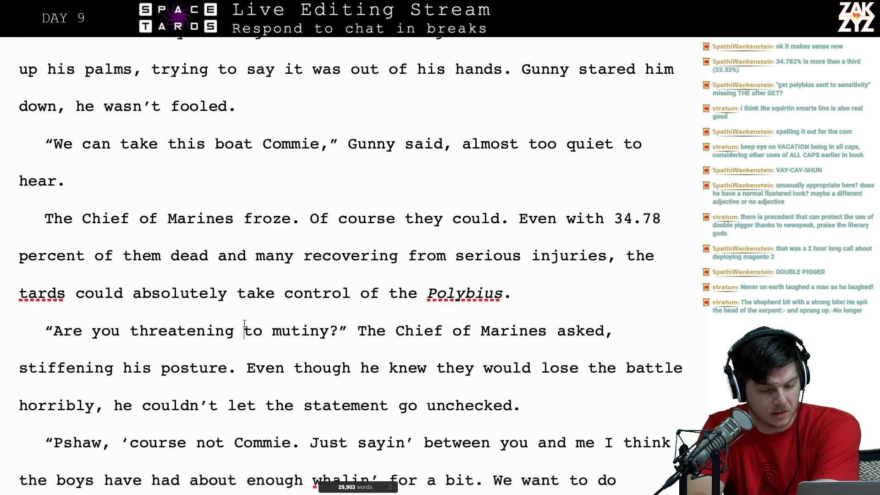
key(Right)
key(Right)
key(Right)
key(Right)
key(Right)
key(Right)
key(Right)
key(Right)
key(Right)
key(Right)
key(Right)
key(Right)
key(Right)
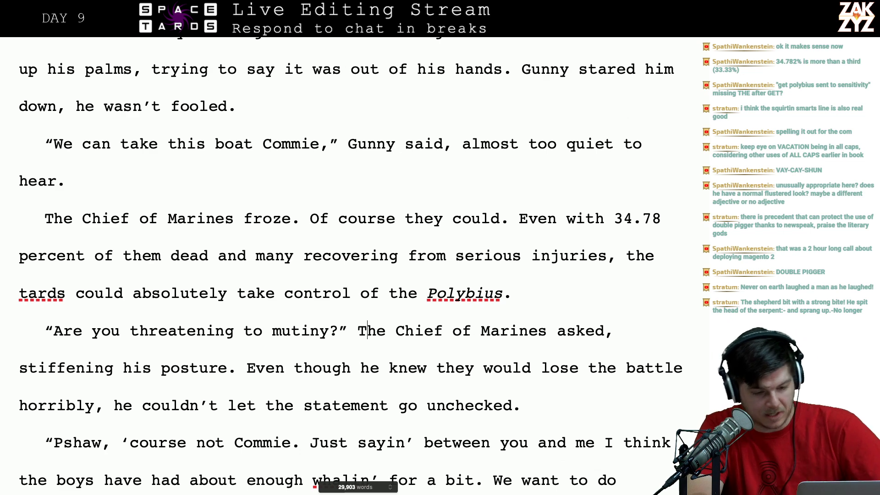
key(BackSpace)
key(BackSpace)
key(BackSpace)
key(BackSpace)
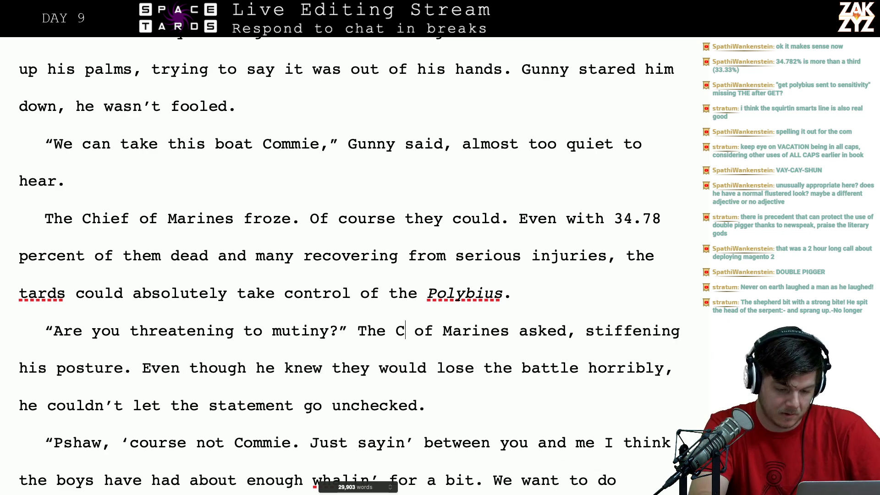
text(aptain)
key(Right)
- Review the sentence "Even though he knew they would lose the battle horribly, he couldn't let the statement go unchecked."
key(Down)
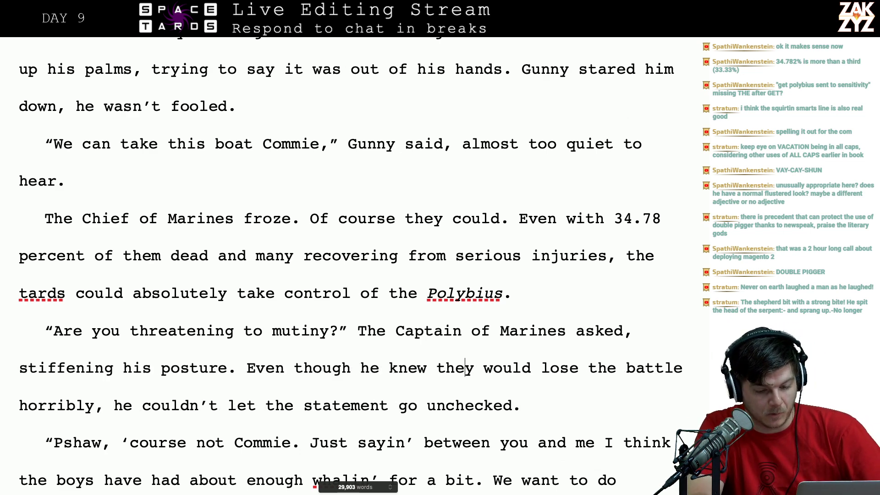
key(Left)
key(Left)
key(Left)
key(Left)
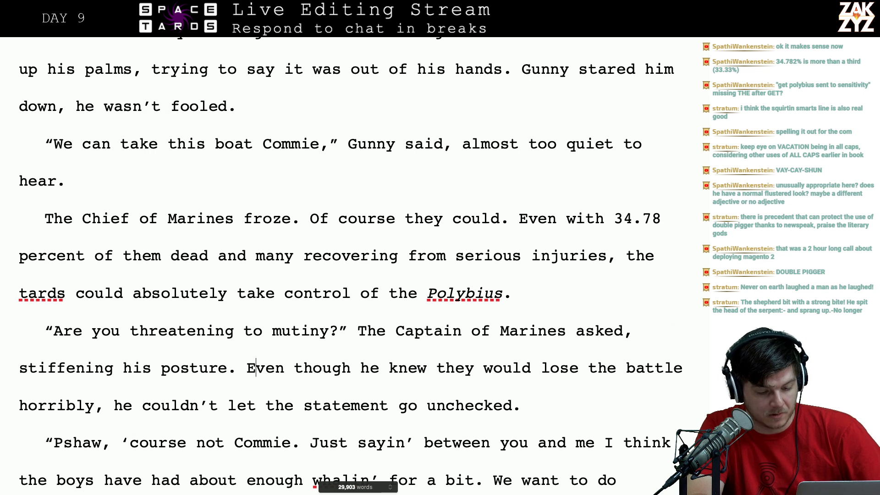
key(Right)
key(Right)
key(Right)
key(Right)
key(Right)
key(Right)
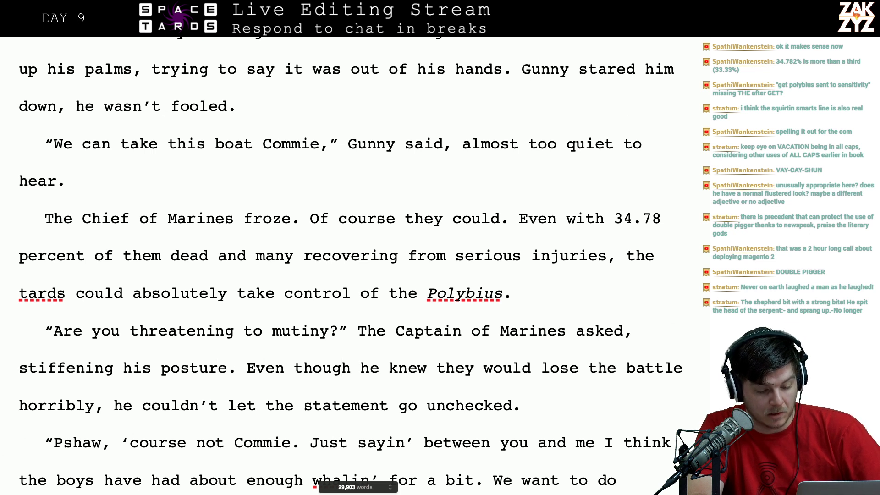
key(Left)
key(Left)
key(Left)
key(Left)
key(Left)
key(Left)
key(Left)
key(Left)
key(Left)
key(Left)
key(Left)
key(Left)
key(Left)
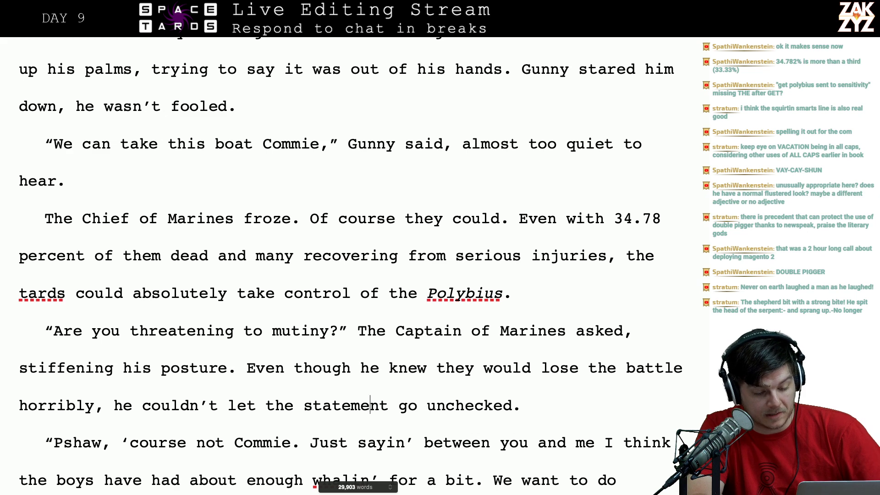
- Read through Gunny's "Pshaw, 'course not Commie" reply, from the mutiny denial to the Rook Drive overhaul remark
key(Right)
key(Down)
key(Down)
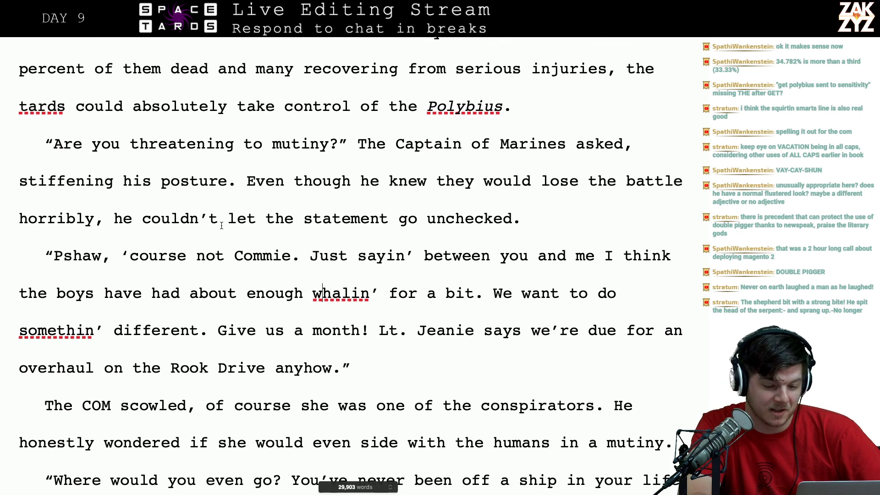
click(425, 256)
key(Right)
key(Right)
key(Right)
key(Right)
key(Right)
key(Right)
key(Right)
key(Right)
key(Right)
key(Right)
key(Right)
key(Right)
key(Right)
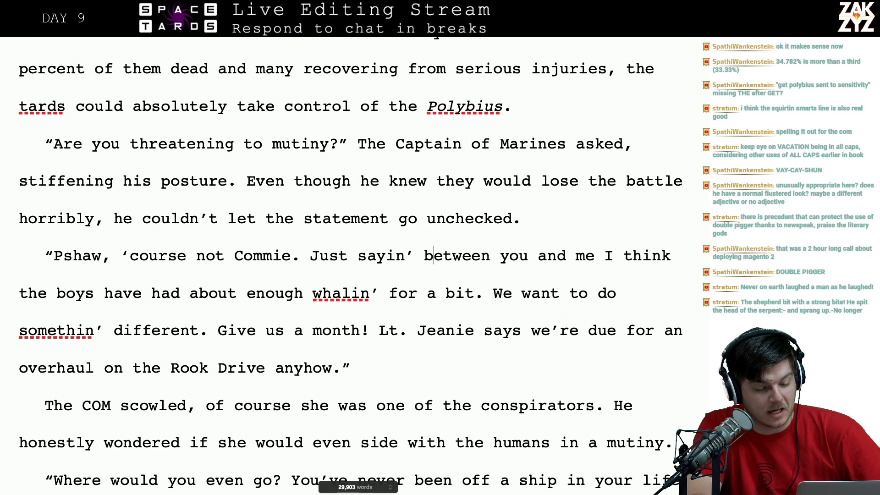
key(Right)
key(Right)
key(Right)
key(Right)
key(Right)
key(Right)
key(Right)
key(Right)
key(Right)
key(Right)
key(Right)
key(Right)
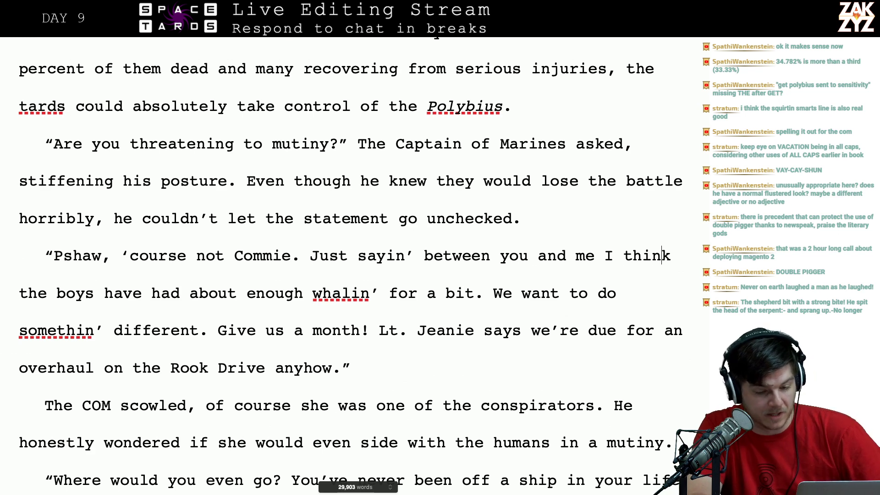
key(Right)
key(Right)
key(Down)
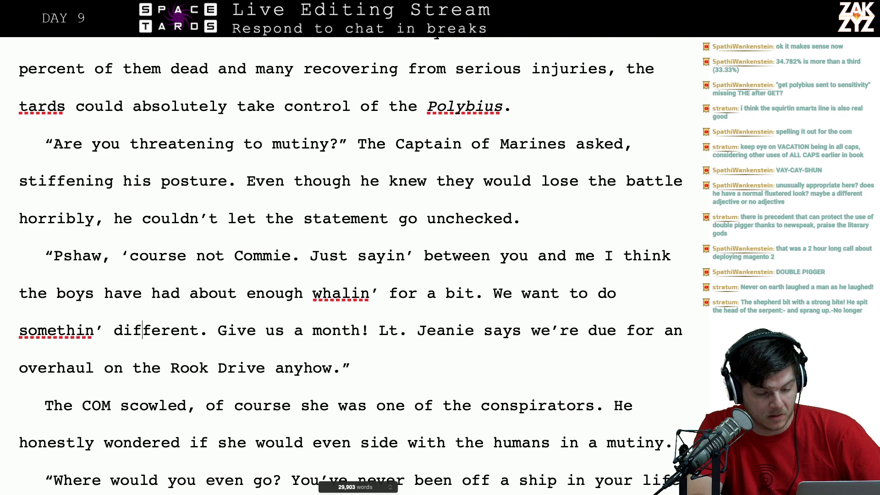
key(Right)
key(Right)
key(Right)
key(Right)
key(Right)
key(Right)
key(Right)
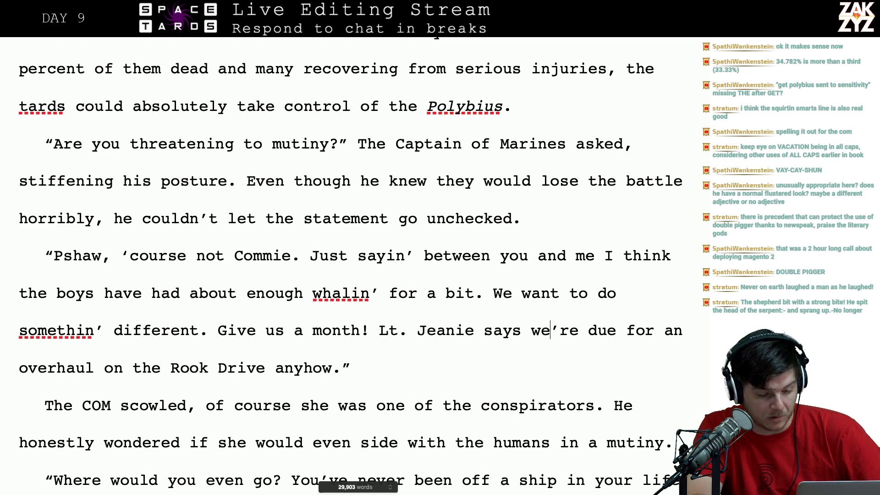
key(Right)
key(Right)
key(Right)
key(Right)
key(Right)
key(Right)
key(Right)
key(Right)
key(Right)
key(Right)
key(Right)
key(Right)
key(Right)
key(Right)
key(Right)
key(Right)
key(Right)
key(Right)
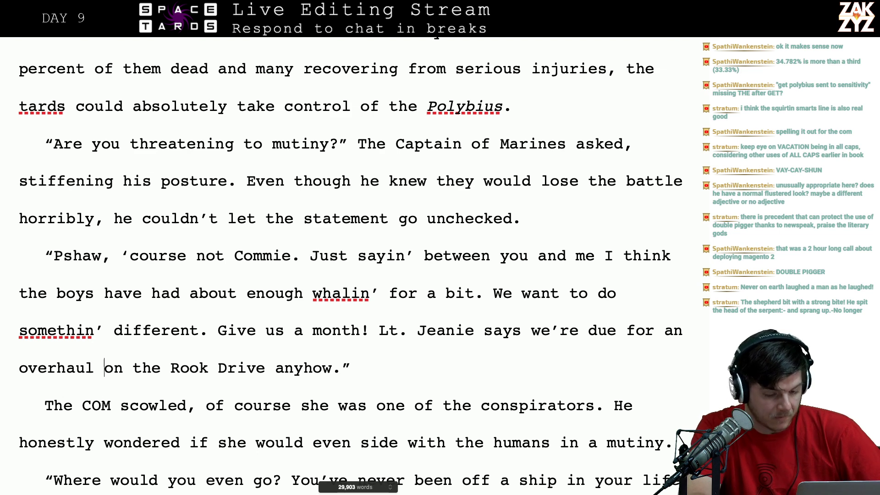
- Replace "she" with "Lt. Jeanie" in the sentence where the COM scowls about the conspirators
scroll(351, 265, down, 4)
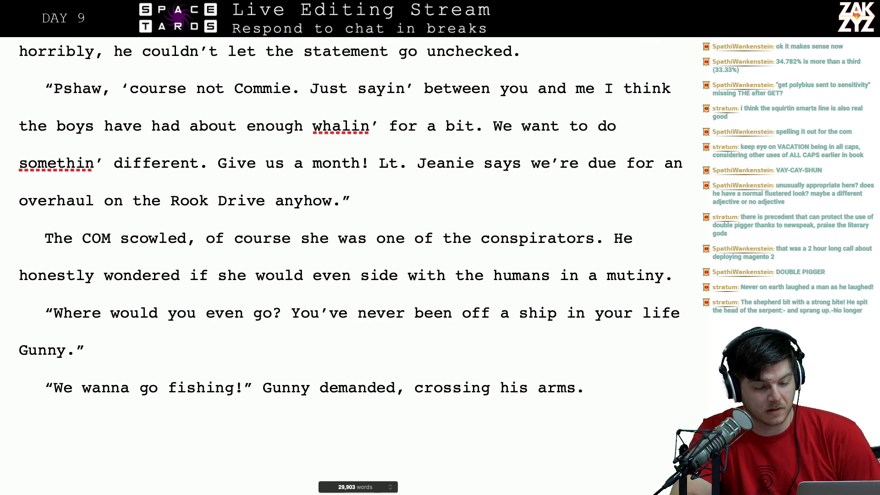
click(317, 238)
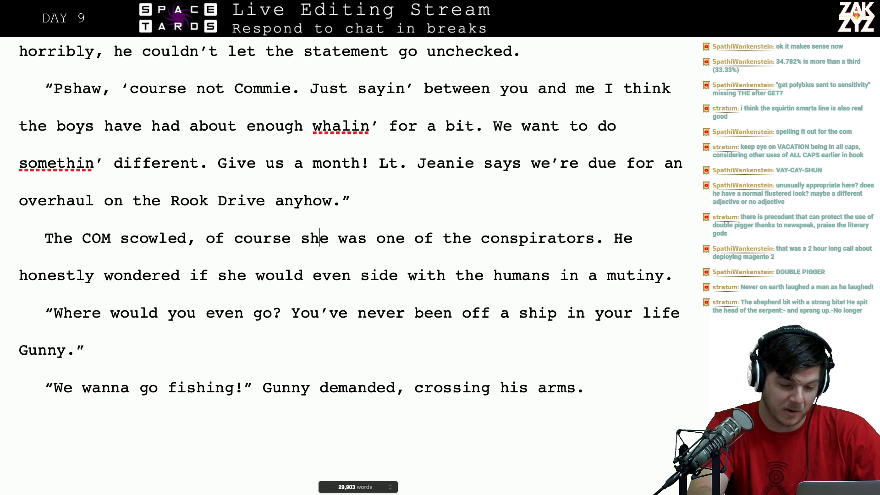
key(BackSpace)
key(BackSpace)
key(BackSpace)
text(LT)
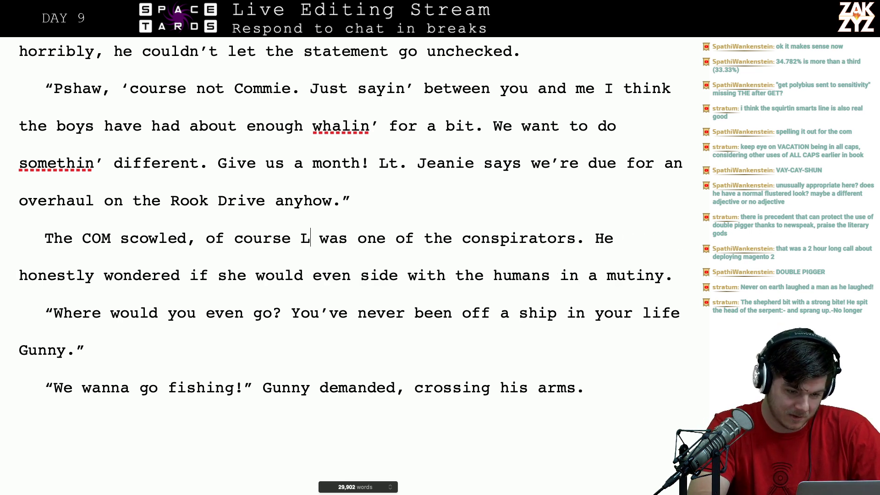
text(.)
key(BackSpace)
key(BackSpace)
text(t. Jean)
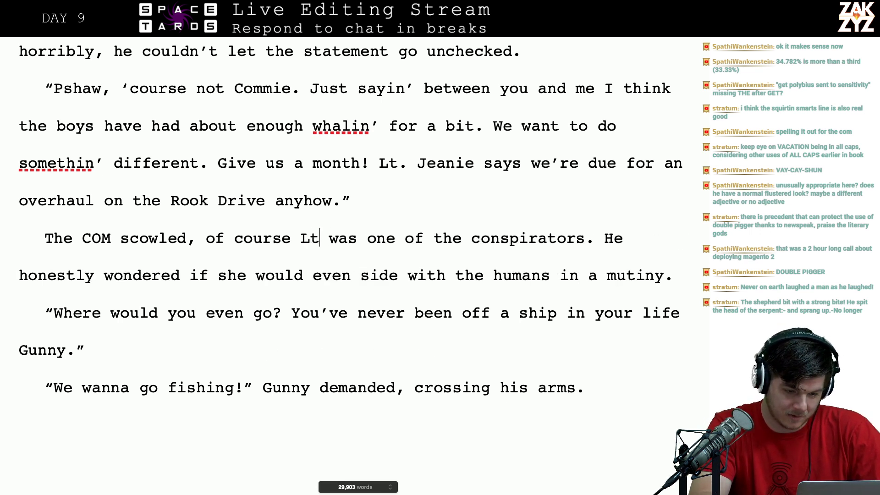
text(ie)
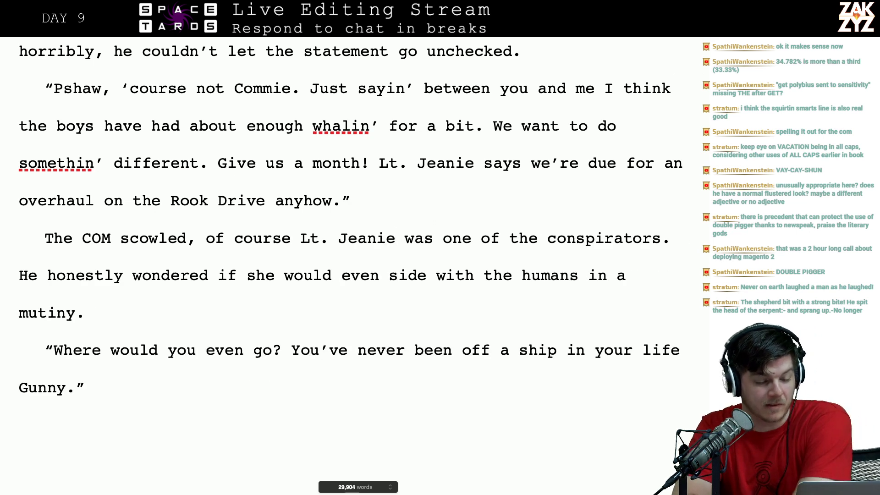
- Review the rest of the sentence "of course Lt. Jeanie was one of the conspirators."
key(Right)
key(Right)
key(Right)
key(Right)
key(Right)
key(Right)
key(Right)
key(Right)
key(Right)
key(Right)
key(Right)
key(Right)
key(Right)
key(Right)
key(Right)
key(Right)
key(Right)
key(Right)
key(Right)
key(Right)
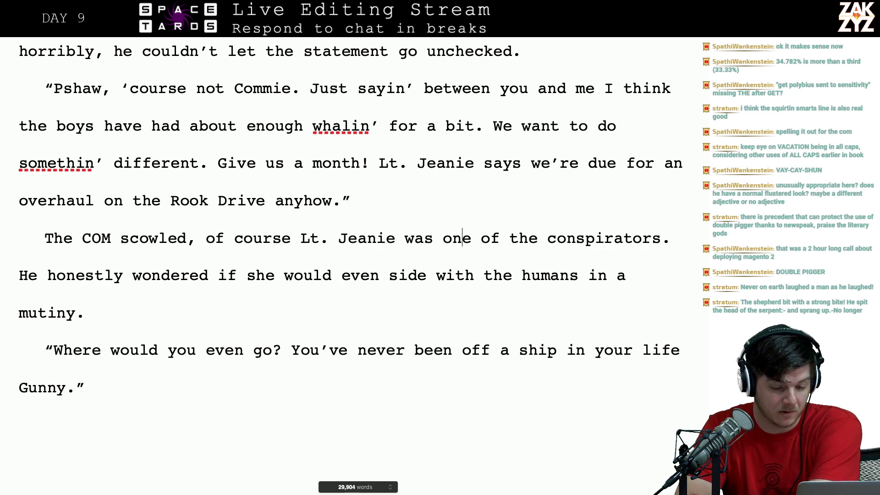
key(Right)
key(Right)
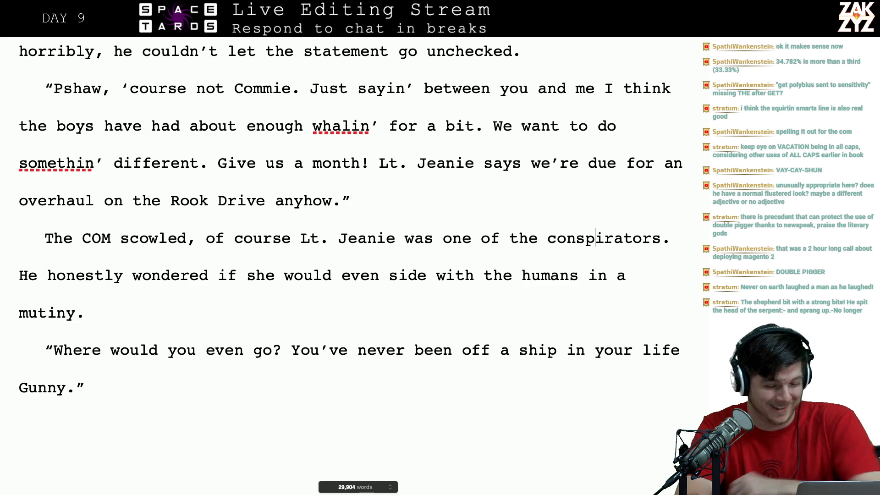
key(Right)
- Delete "honestly" so the sentence reads "He wondered if she would even side with the humans in a mutiny."
key(Home)
key(Right)
key(Down)
key(Left)
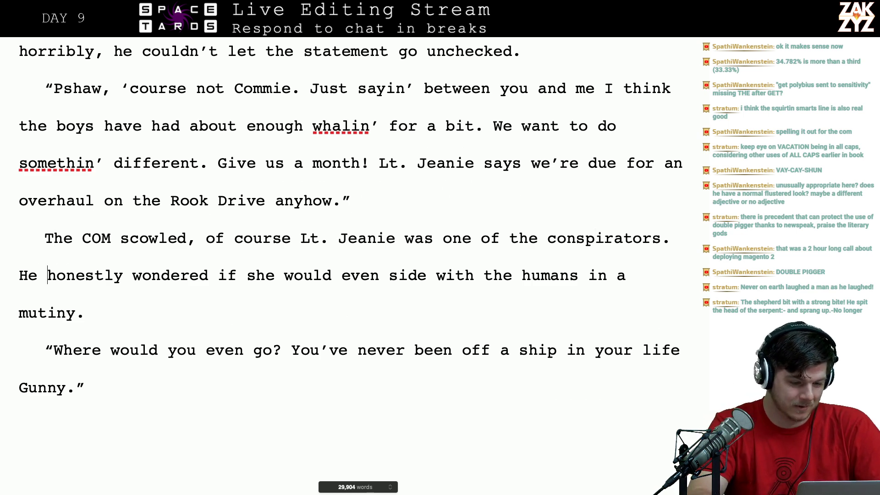
key(Delete)
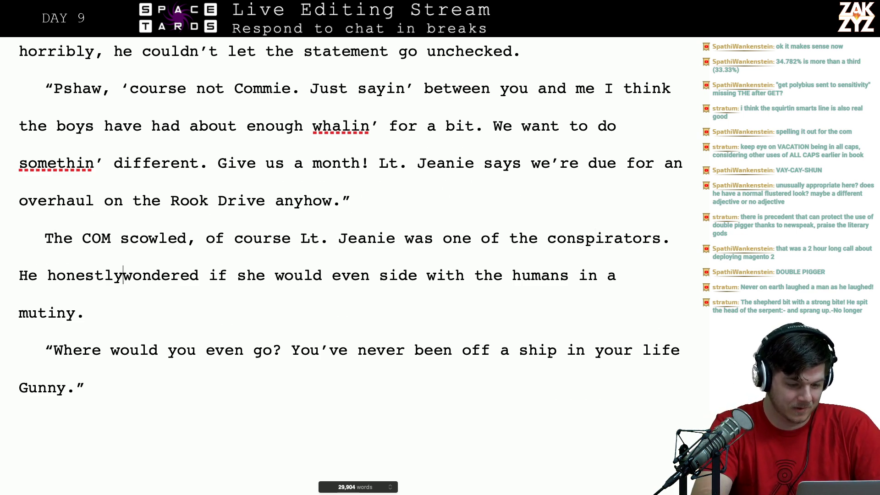
key(BackSpace)
key(BackSpace)
key(BackSpace)
key(BackSpace)
key(BackSpace)
key(BackSpace)
key(BackSpace)
key(BackSpace)
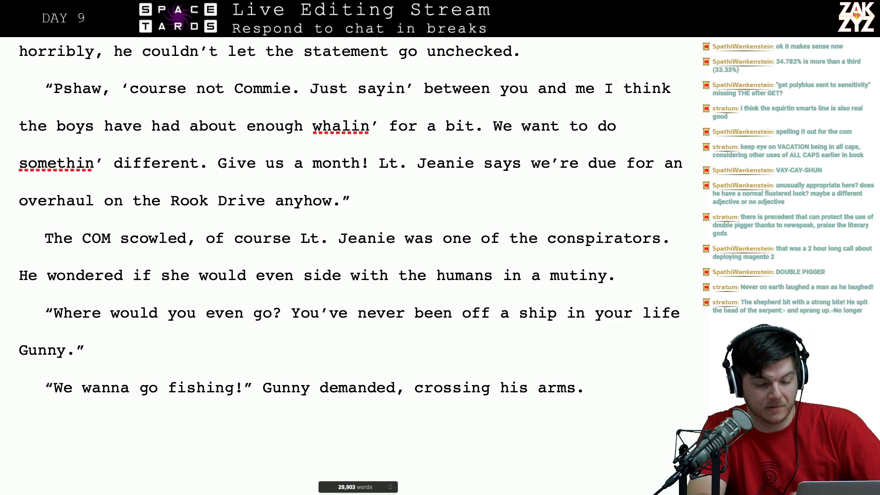
- End the dialogue tag after "We wanna go fishing!" at "Gunny demanded." by cutting "crossing his arms"
key(Right)
key(Right)
key(Right)
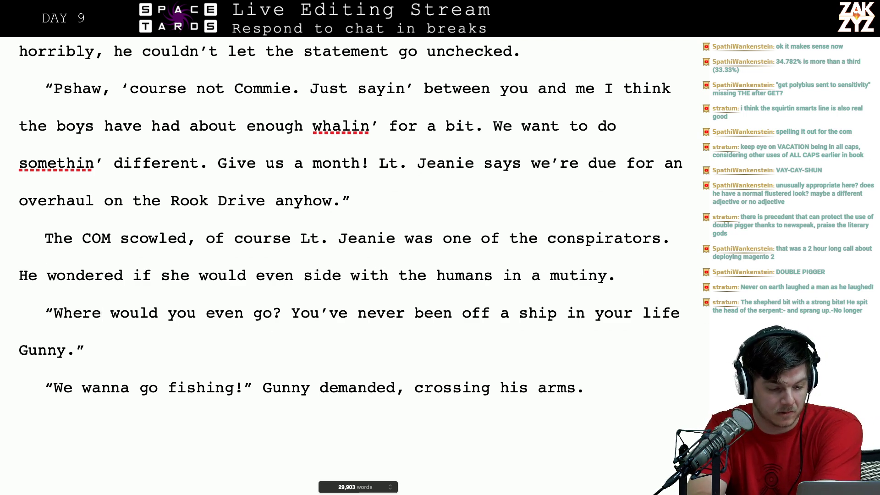
scroll(212, 267, down, 1)
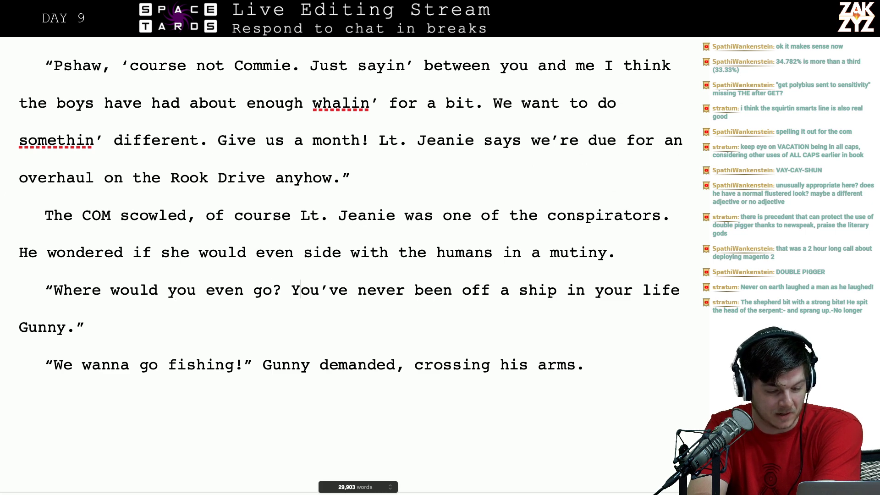
key(Down)
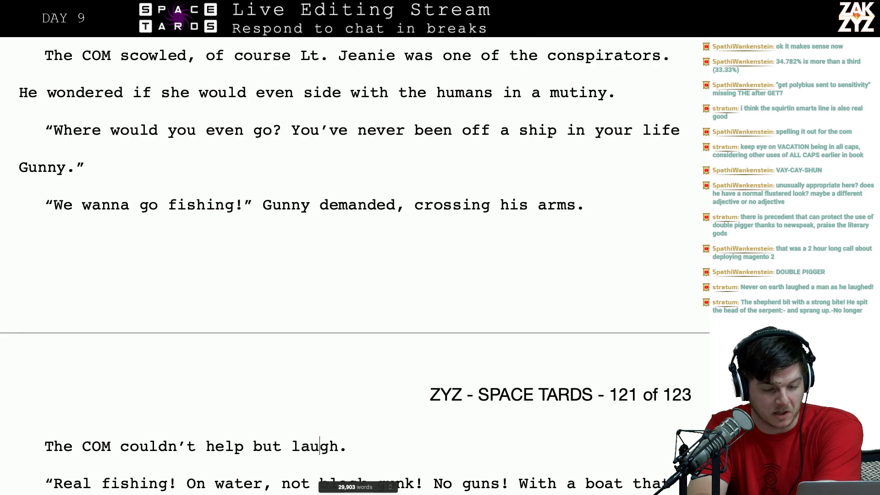
scroll(161, 298, down, 2)
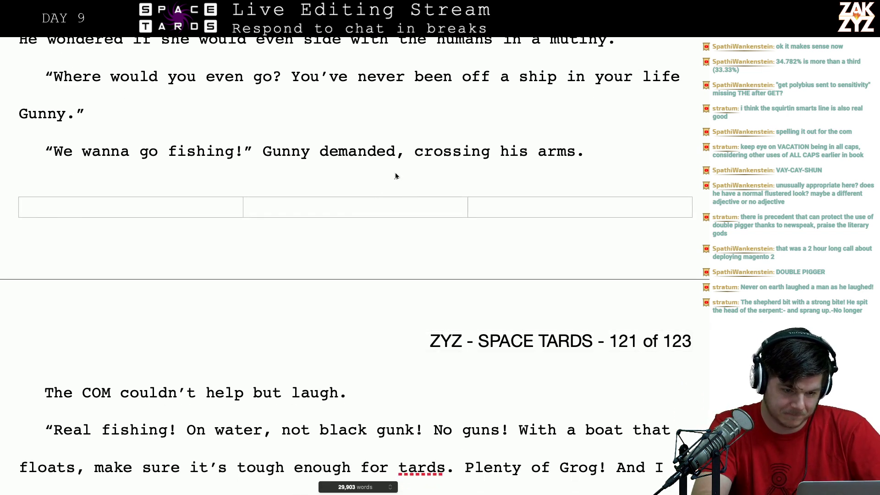
click(406, 152)
key(BackSpace)
text(.)
key(shift+Right)
key(shift+Right)
key(shift+Right)
key(shift+Right)
key(shift+Right)
key(shift+Right)
key(shift+Right)
key(shift+Right)
key(shift+Right)
key(shift+Right)
key(shift+Right)
key(shift+Right)
key(shift+Right)
key(shift+Right)
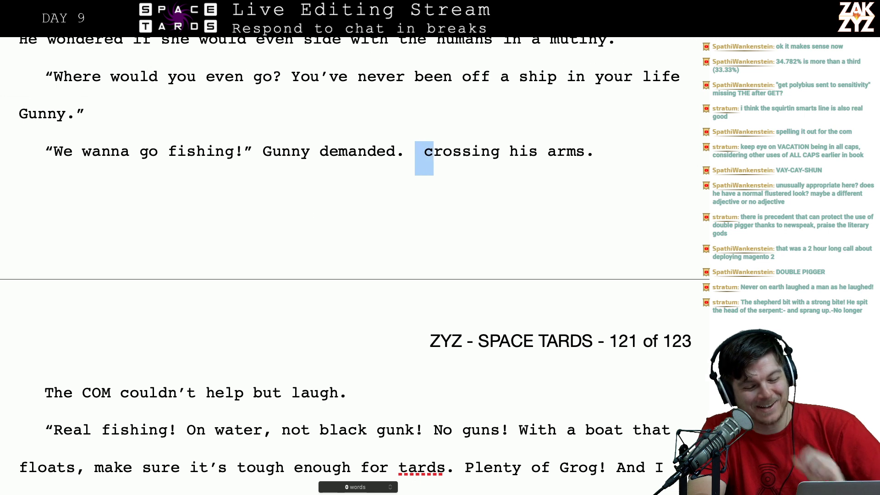
key(shift+Right)
key(shift+Right)
key(shift+Right)
key(shift+Right)
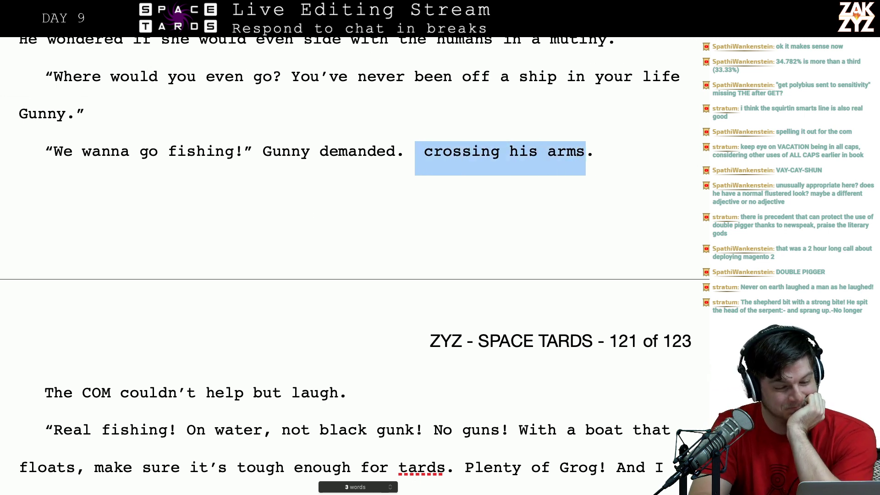
key(shift+Right)
key(BackSpace)
- Read Gunny's "Real fishing!" demands about the water, the boat and the Grog
scroll(354, 265, down, 2)
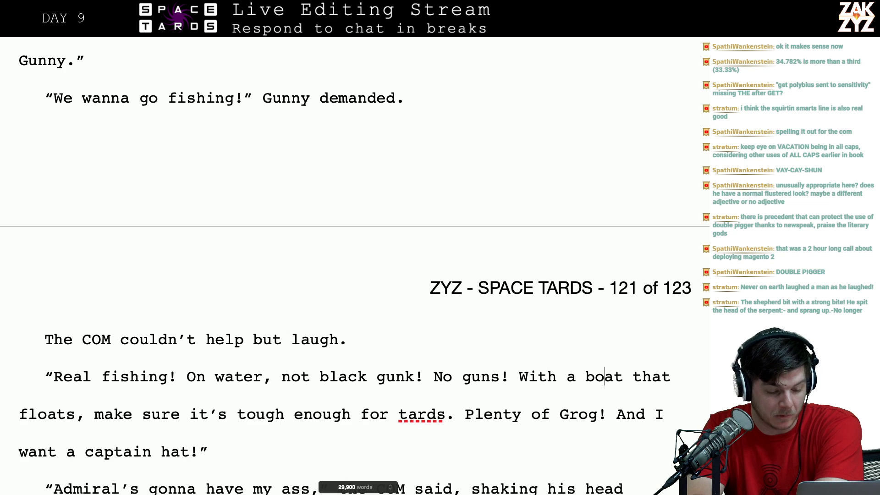
key(Right)
key(Right)
key(Right)
key(Right)
key(Right)
key(Right)
key(Right)
key(Right)
key(Right)
key(Right)
key(Right)
key(Right)
scroll(355, 268, down, 3)
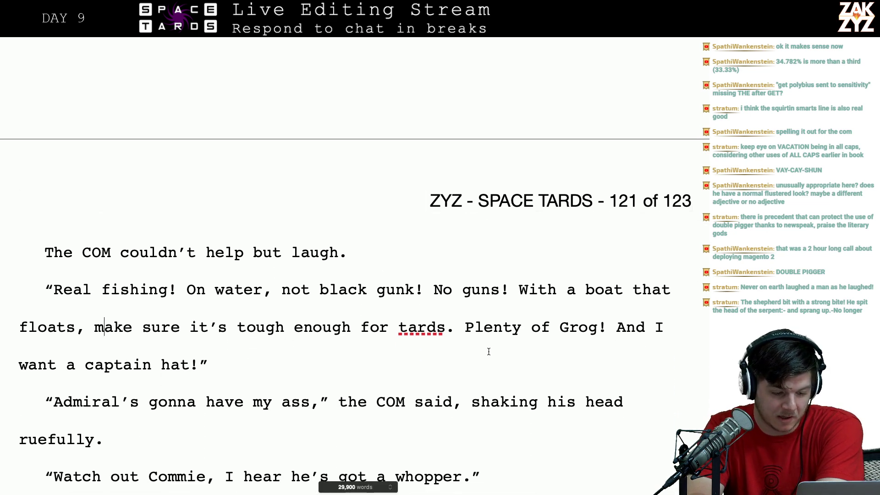
- Try capitalizing "Captain" in Gunny's line "And I want a captain hat!"
click(453, 362)
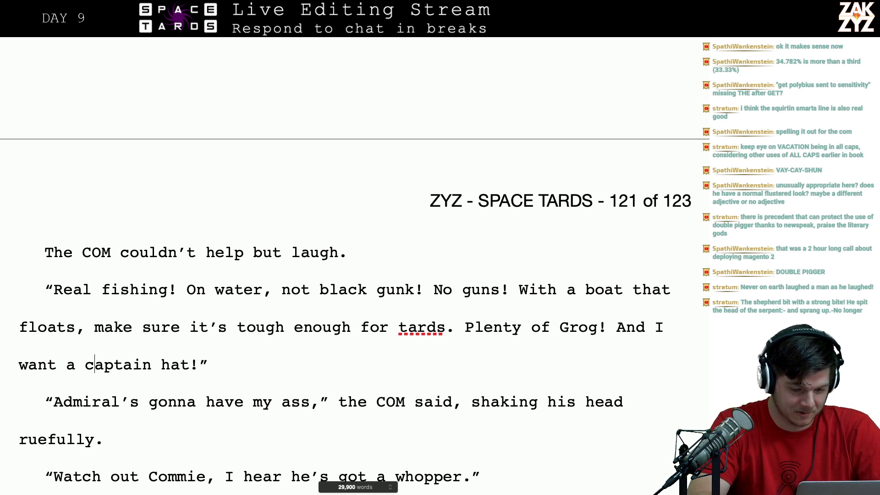
key(BackSpace)
text(C)
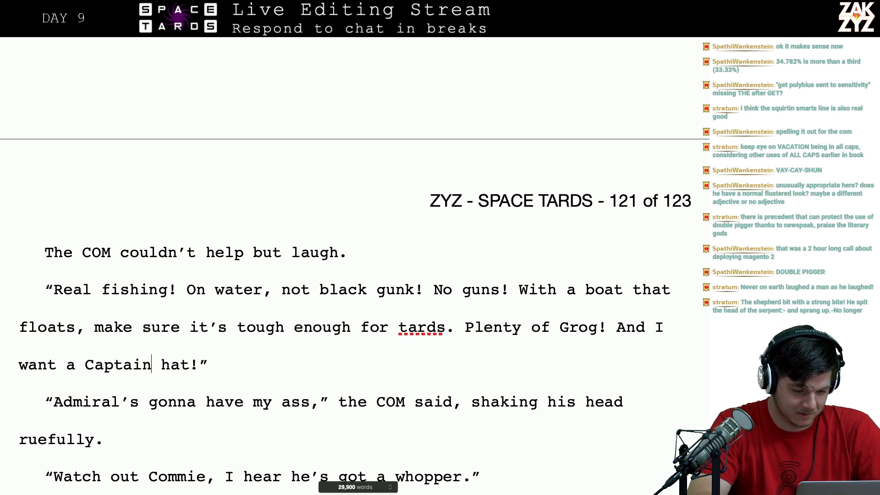
key(Left)
key(Left)
key(Left)
key(Left)
key(BackSpace)
text(c)
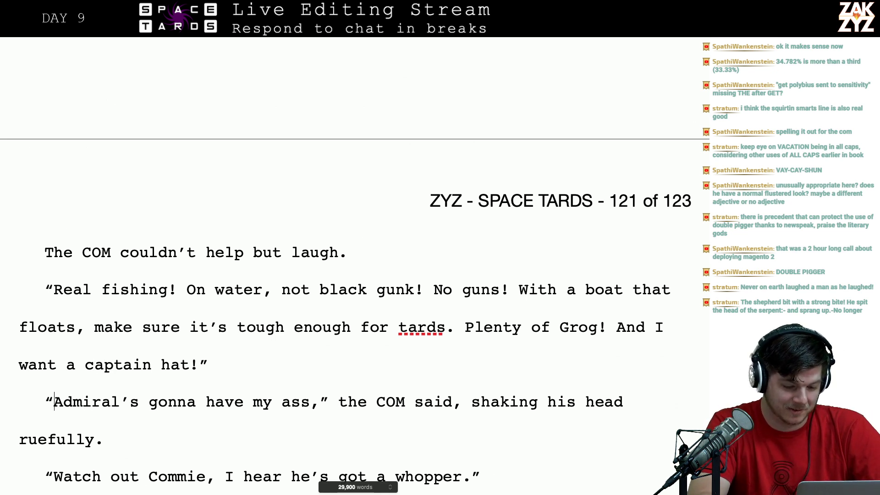
- Change the opening of the COM's reply to "The admiral's gonna have my ass", adding "The" and lowercasing "admiral's"
text(The)
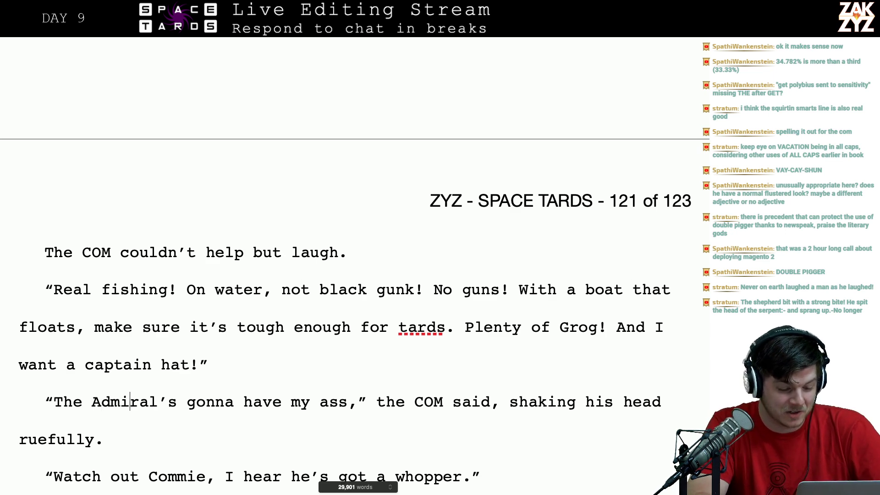
key(BackSpace)
text(a)
scroll(348, 266, down, 3)
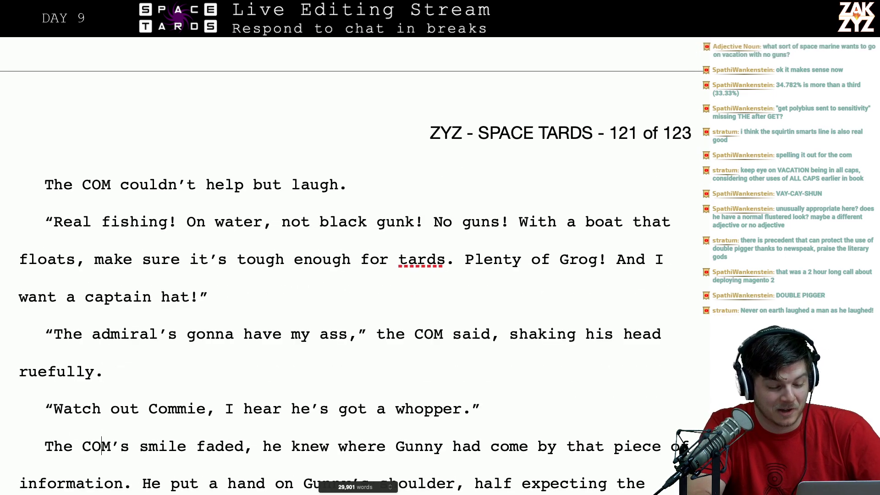
- Change "sergeant" to "Gunnery Sergeant" in the sentence where the COM puts a hand on Gunny's shoulder
scroll(320, 447, down, 1)
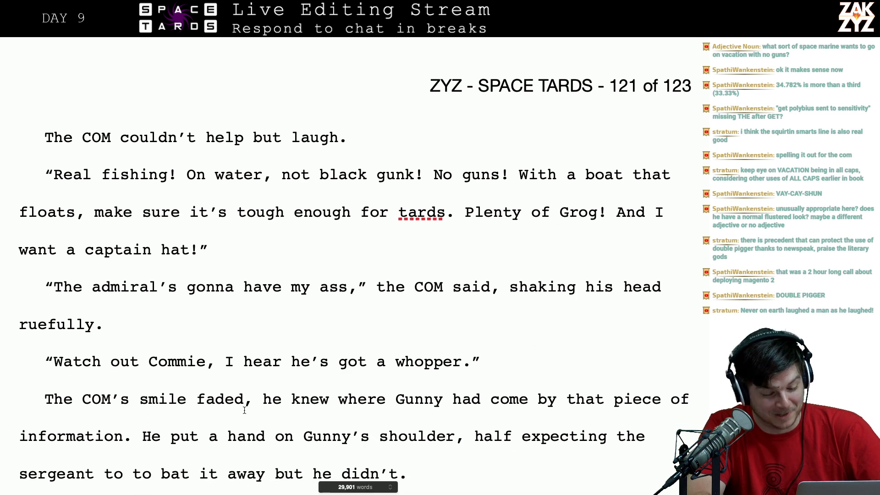
scroll(244, 410, down, 2)
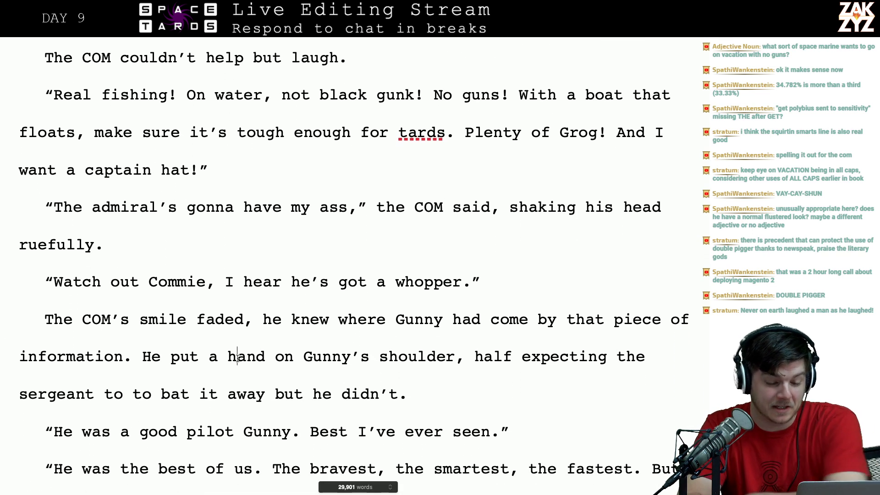
key(Right)
key(Right)
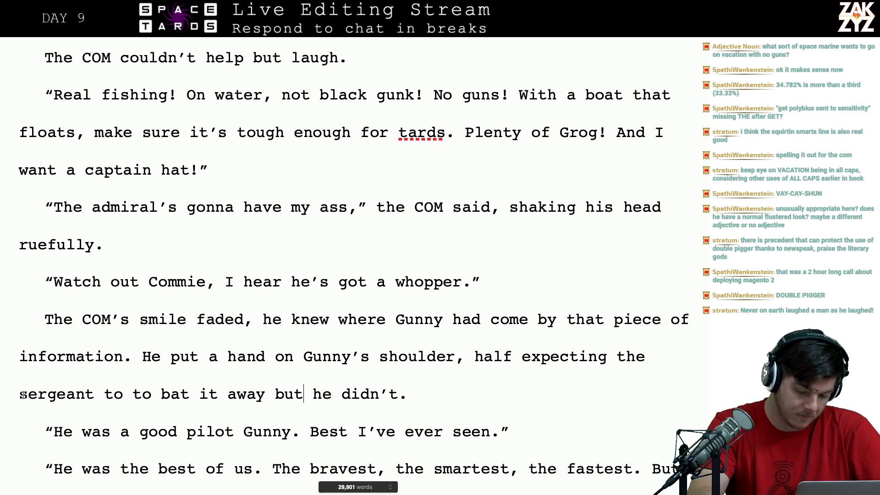
text(Gunnery)
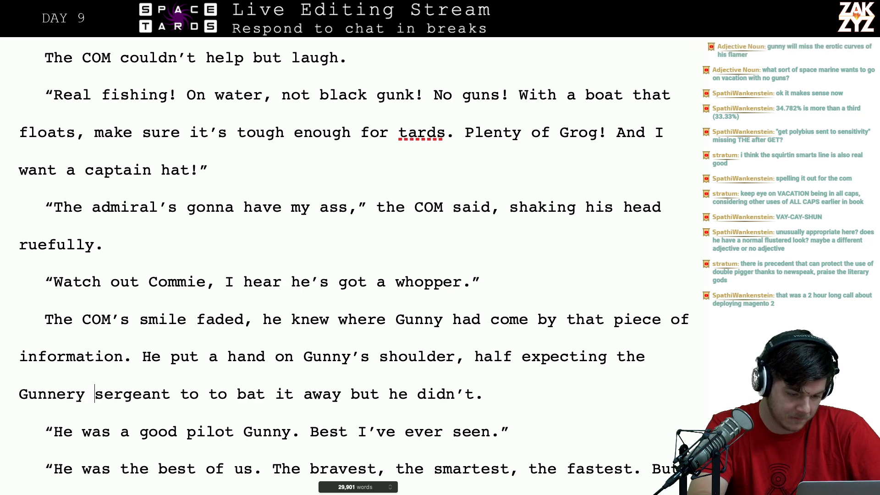
key(BackSpace)
text(S)
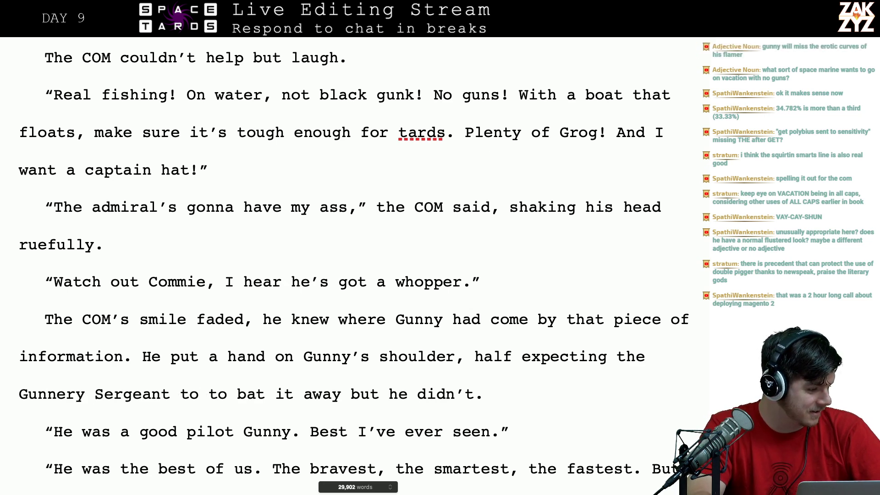
- Read the closing exchange between the COM and Gunny about the lost pilot, from the shoulder gesture to "I miss him."
scroll(353, 266, down, 1)
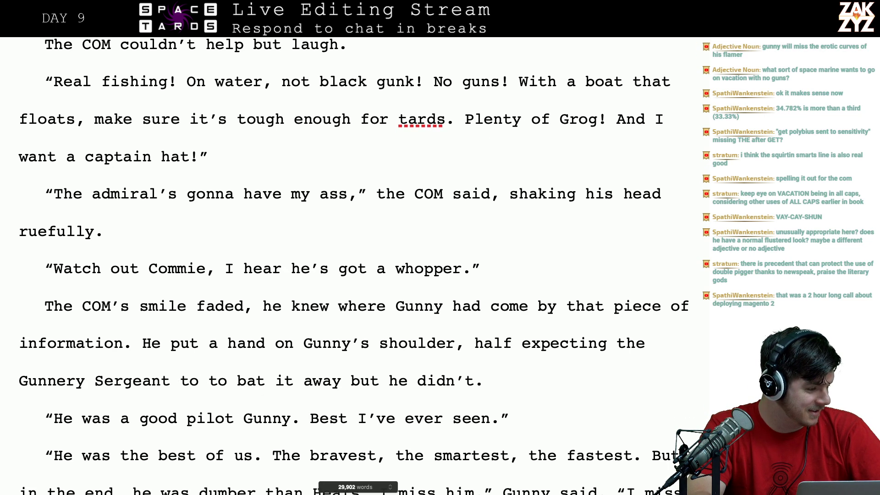
scroll(353, 266, down, 1)
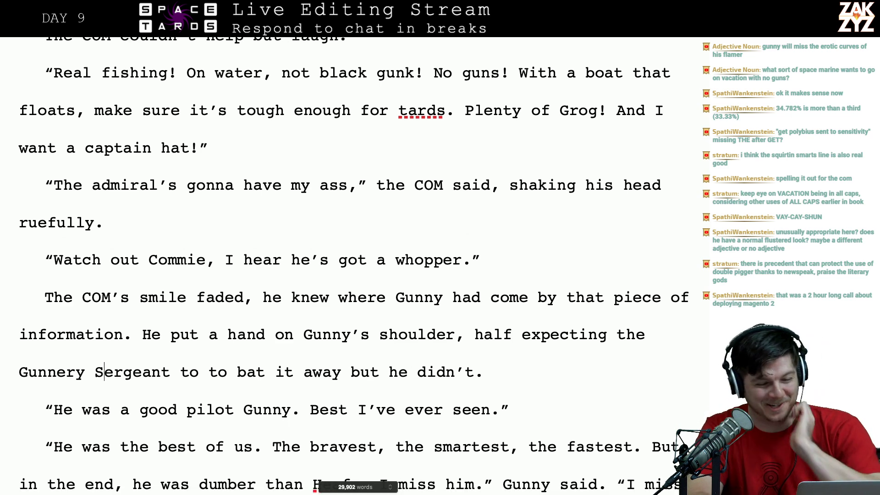
scroll(22, 395, down, 5)
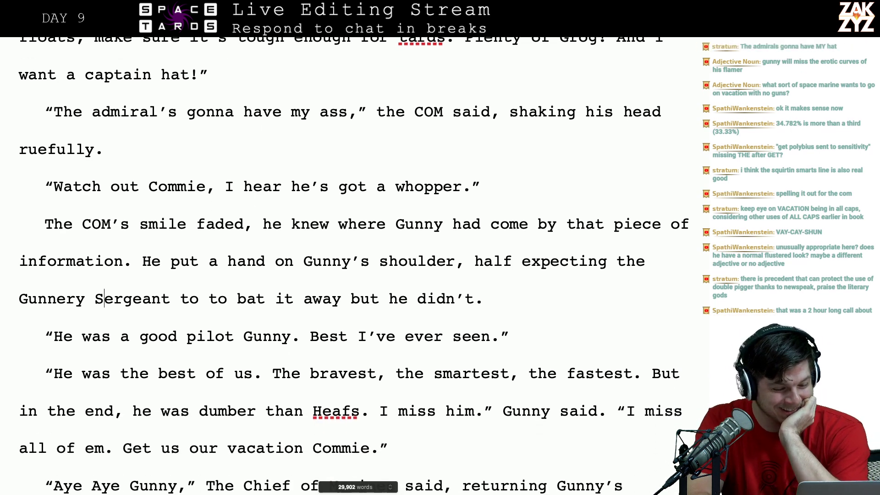
scroll(148, 334, down, 3)
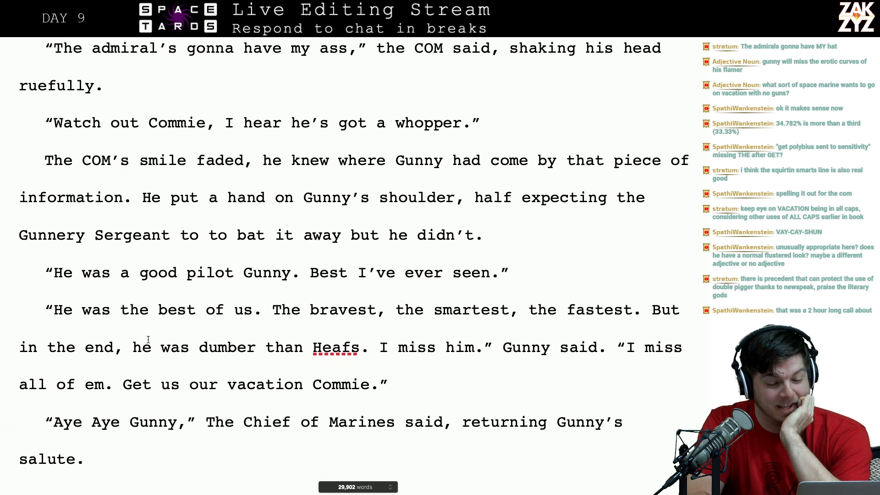
click(335, 220)
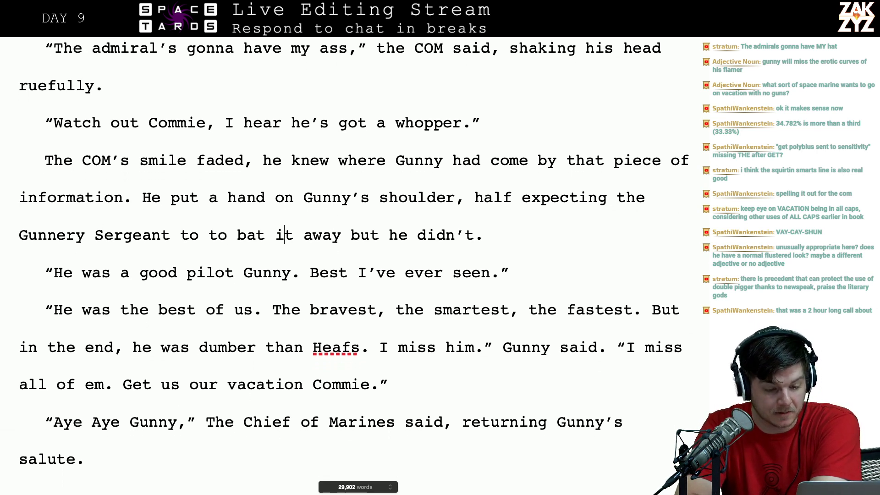
click(291, 271)
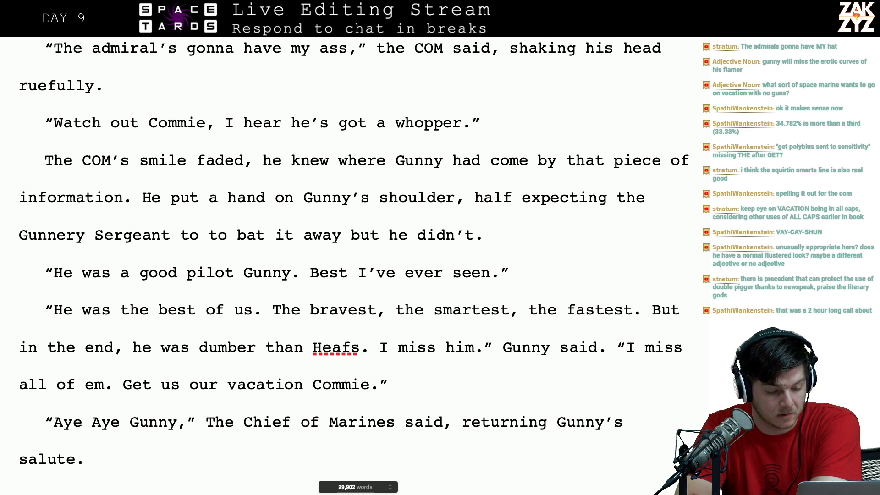
scroll(353, 265, down, 1)
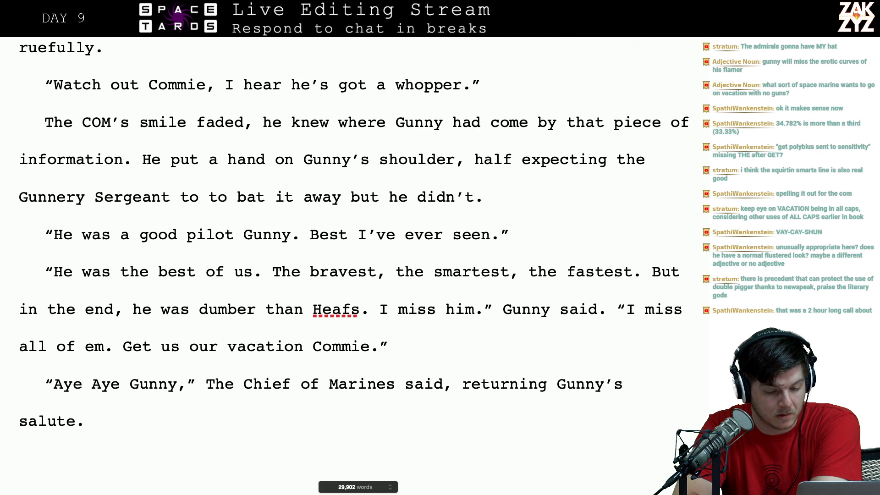
key(Right)
key(Right)
key(Right)
key(Right)
key(Right)
key(Right)
key(Right)
key(Right)
key(Right)
key(Right)
key(Right)
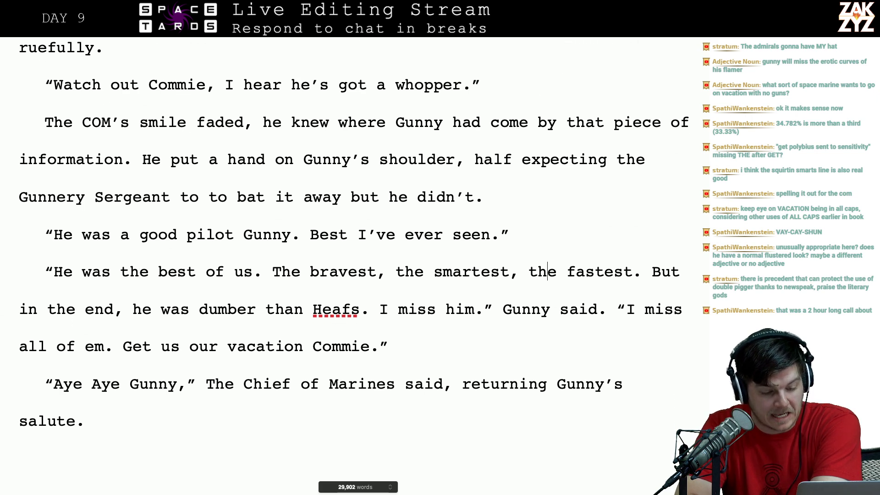
key(Right)
key(Right)
key(Right)
key(Right)
key(Right)
key(Right)
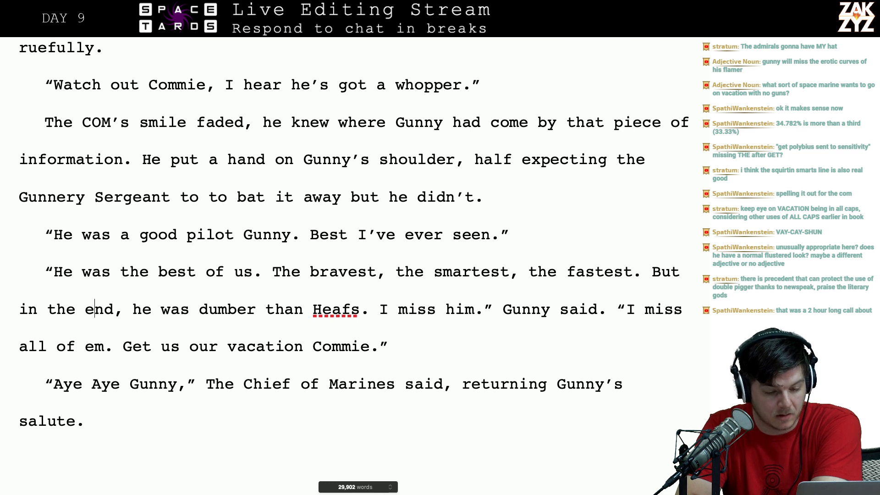
key(Down)
key(Right)
key(Right)
key(Right)
key(Right)
key(Right)
key(Right)
key(Right)
key(Right)
key(Right)
key(Right)
key(Right)
key(Right)
key(Right)
key(Right)
key(Up)
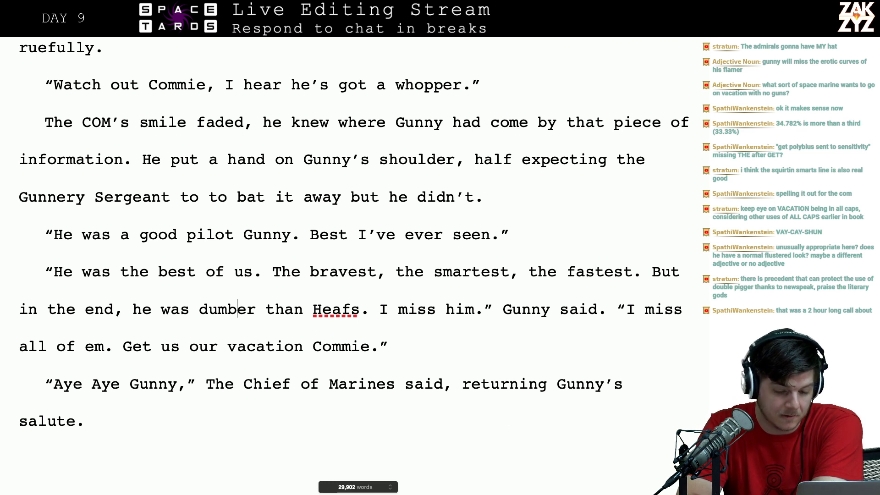
key(Right)
key(Right)
key(Right)
key(Right)
key(Right)
key(Right)
key(Right)
key(Right)
key(Right)
key(Right)
key(Right)
key(Right)
key(Right)
key(Right)
key(Right)
key(Right)
key(Right)
key(Right)
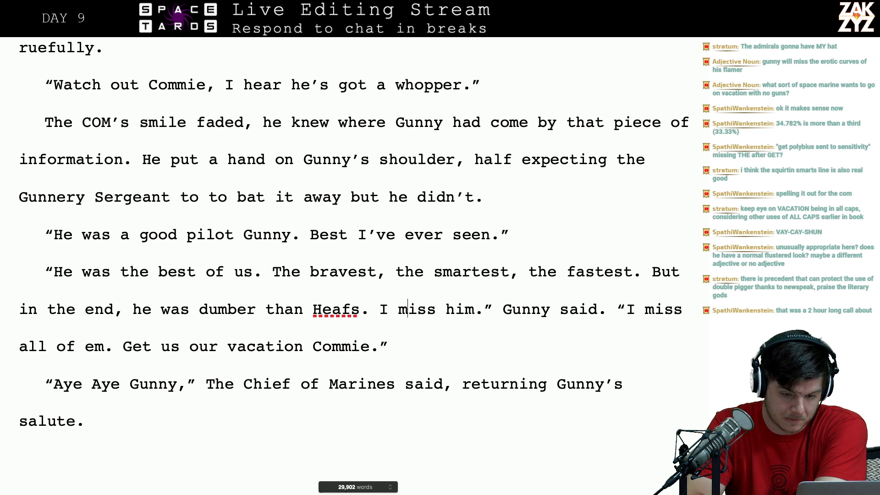
- Replace "said" with "sniffed" in Gunny's dialogue tag after "I miss him."
key(Right)
key(Right)
key(Right)
key(Right)
key(Right)
key(Right)
key(Right)
key(Right)
key(Right)
key(Right)
key(Right)
key(Right)
key(Right)
key(Right)
key(Right)
key(Right)
key(Right)
key(Right)
key(Right)
key(Right)
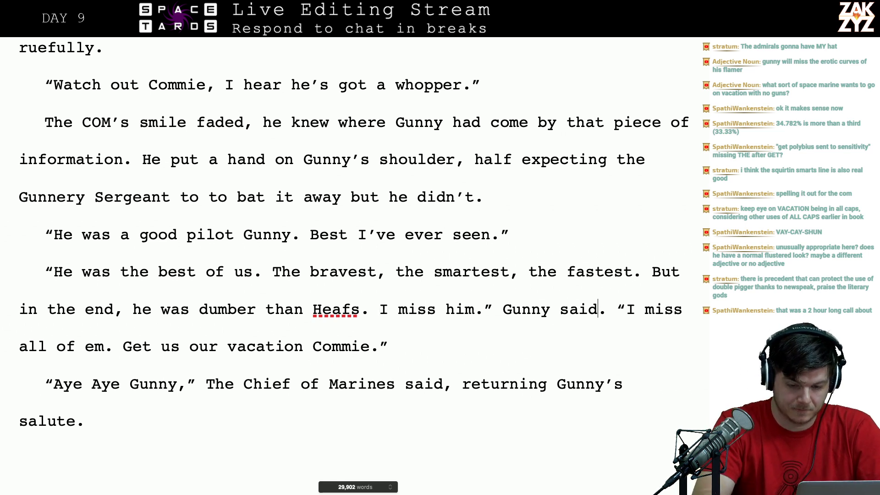
key(BackSpace)
key(BackSpace)
key(BackSpace)
key(BackSpace)
text(sniff)
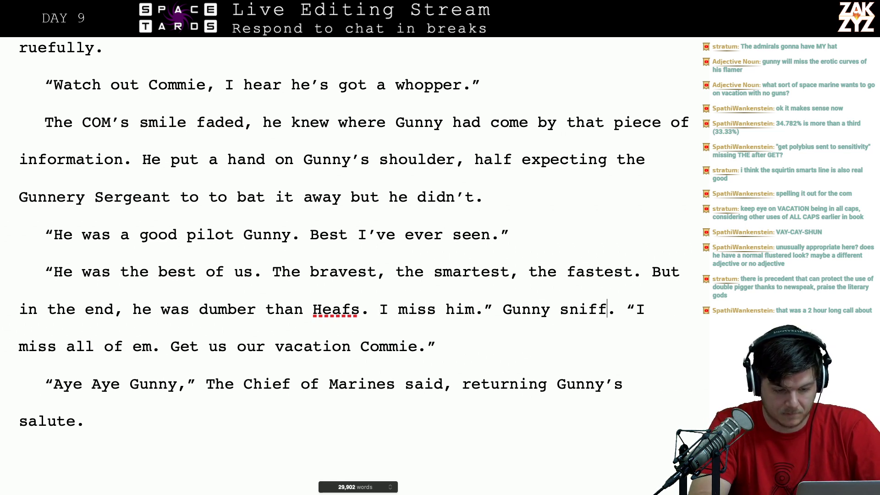
text(ed)
- Replace the period after "I miss him" with a comma before the closing quotation mark
key(Right)
key(Right)
key(Right)
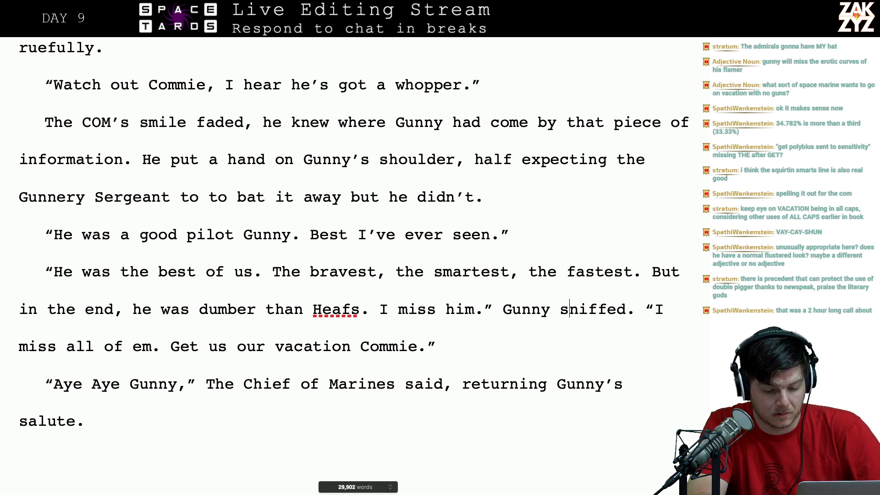
key(Left)
key(Left)
key(Left)
key(Left)
key(Left)
key(Left)
key(Left)
key(Left)
key(Left)
key(BackSpace)
text(,)
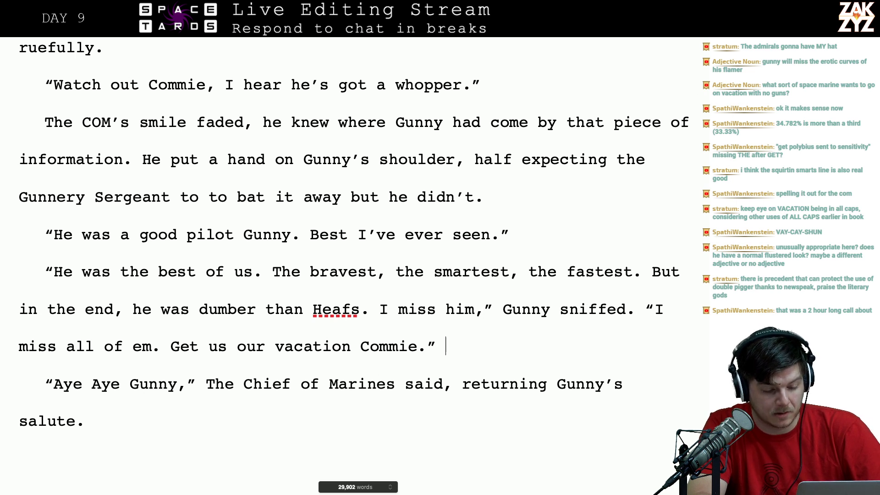
- Rewrite the dialogue tag after "Aye Aye Gunny," as "The Captain of Marines agreed" in place of the Chief wording
click(54, 383)
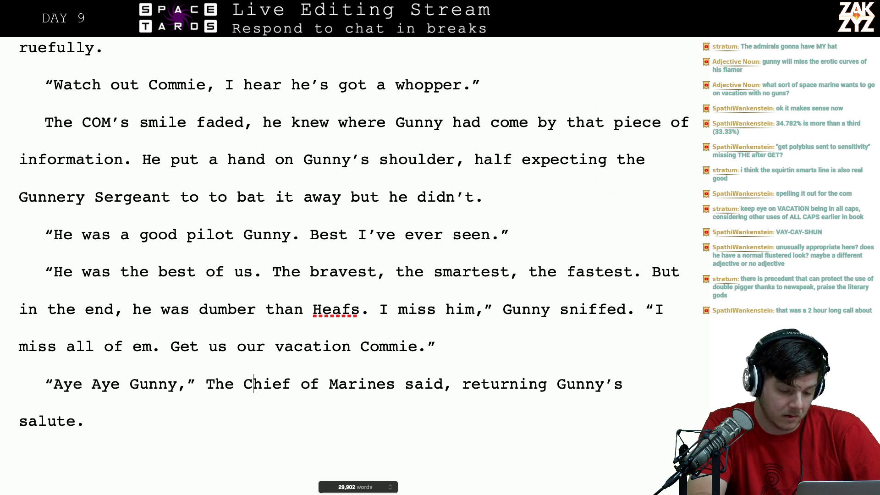
key(Right)
key(Right)
key(Right)
key(BackSpace)
key(BackSpace)
key(BackSpace)
key(BackSpace)
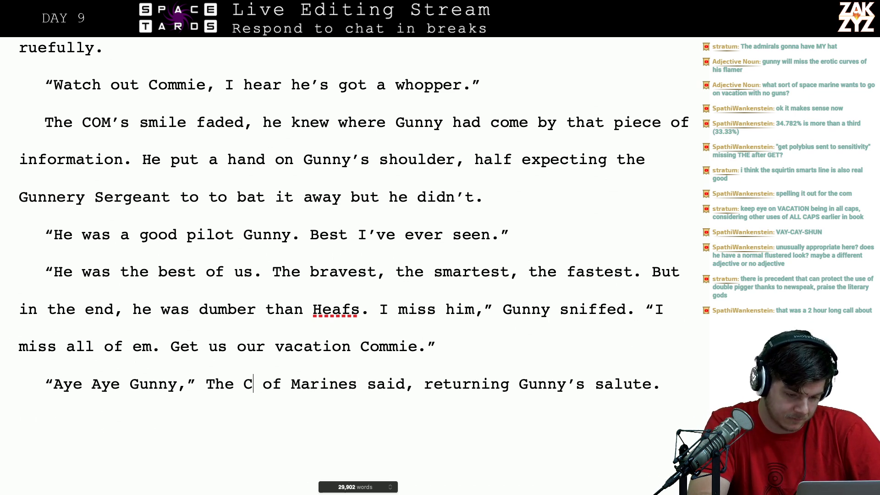
text(Ap)
key(BackSpace)
key(BackSpace)
text(aptain of )
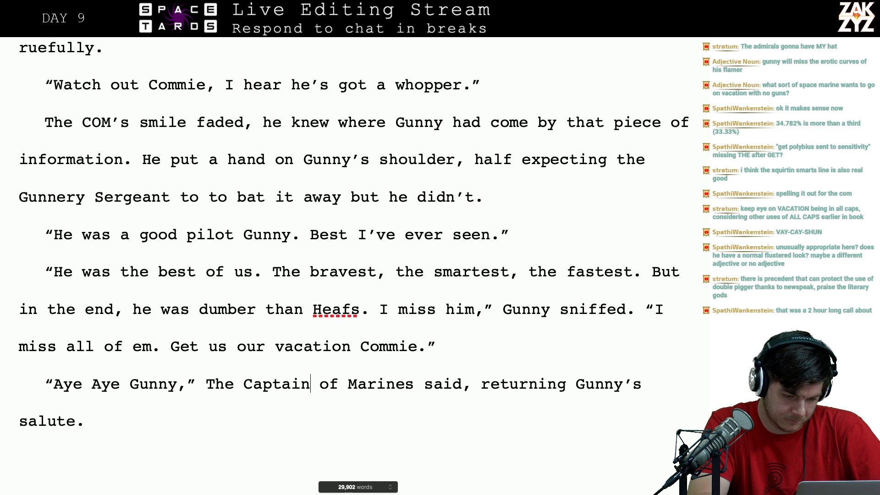
text(marine)
key(BackSpace)
key(BackSpace)
key(BackSpace)
key(BackSpace)
key(BackSpace)
key(BackSpace)
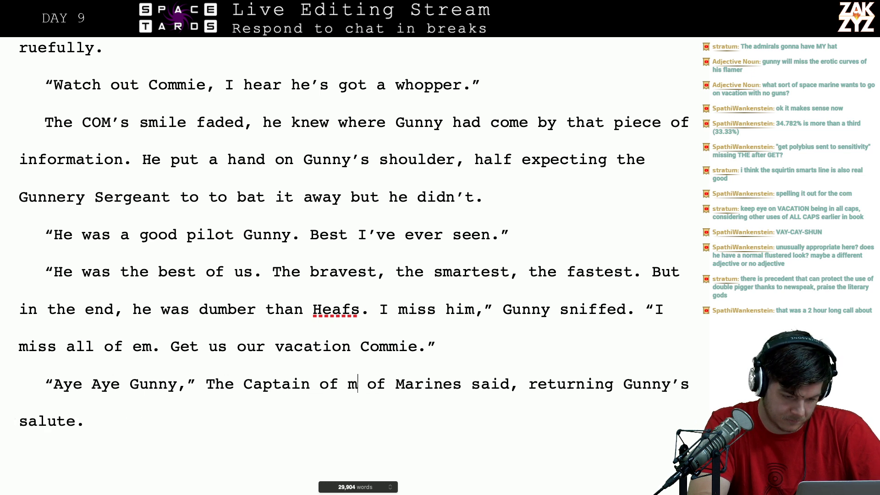
text(Marines agreedd.)
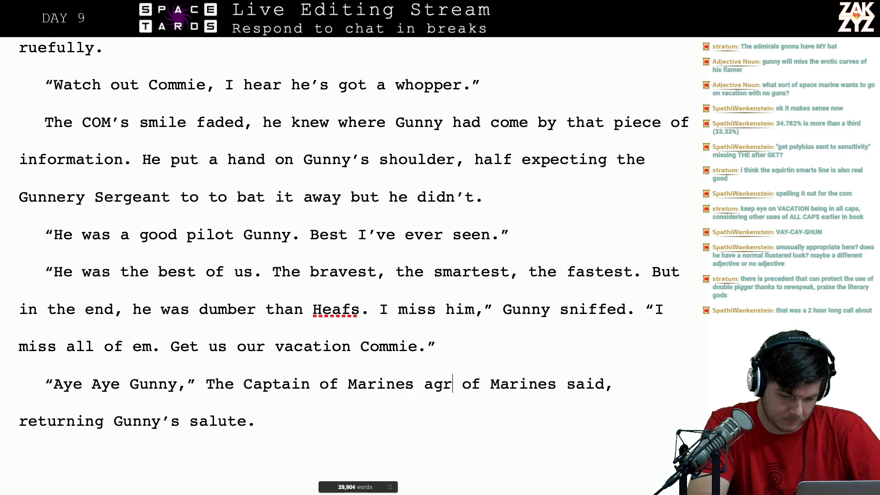
key(BackSpace)
key(BackSpace)
- Add the sentence "He returned Gunny's salute." after "agreed" and delete the leftover "of Marines said, returning Gunny's salute."
text(. He ret)
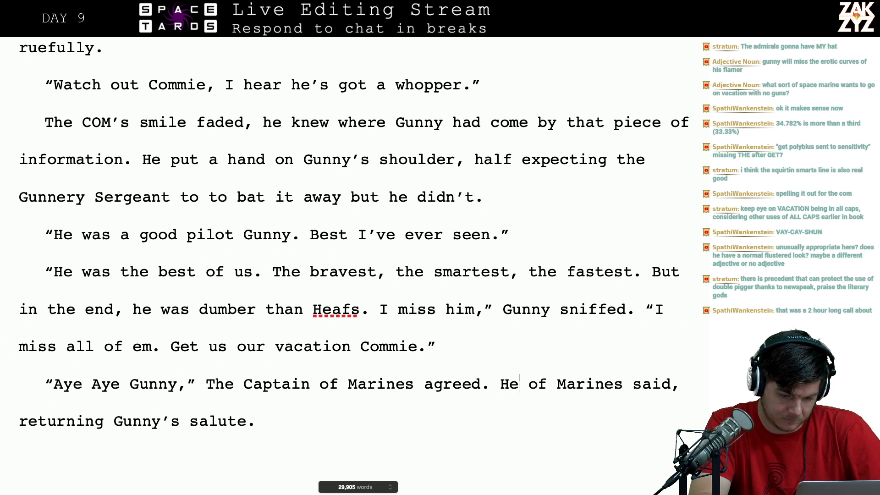
text(urned Gunny)
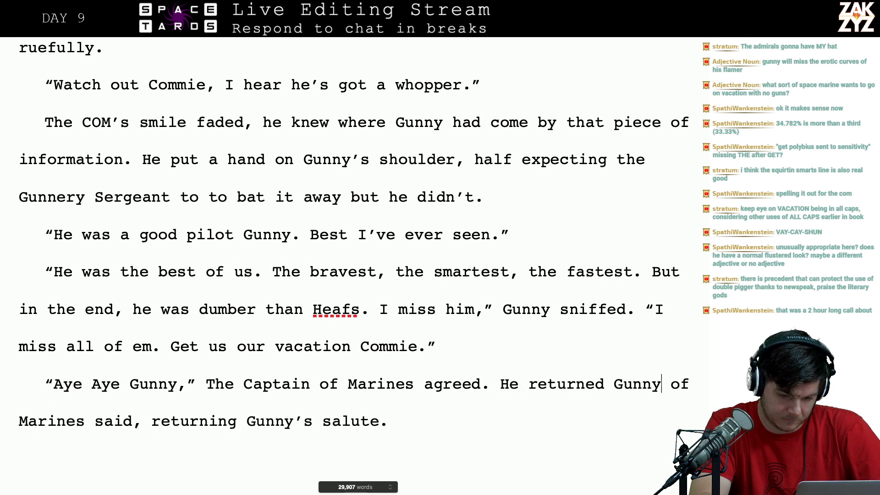
text('s salute.)
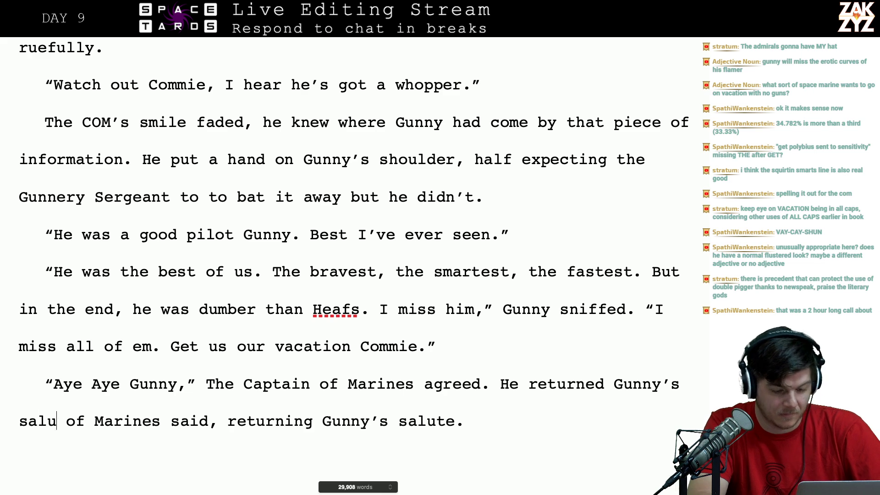
key(shift+Down)
key(BackSpace)
key(BackSpace)
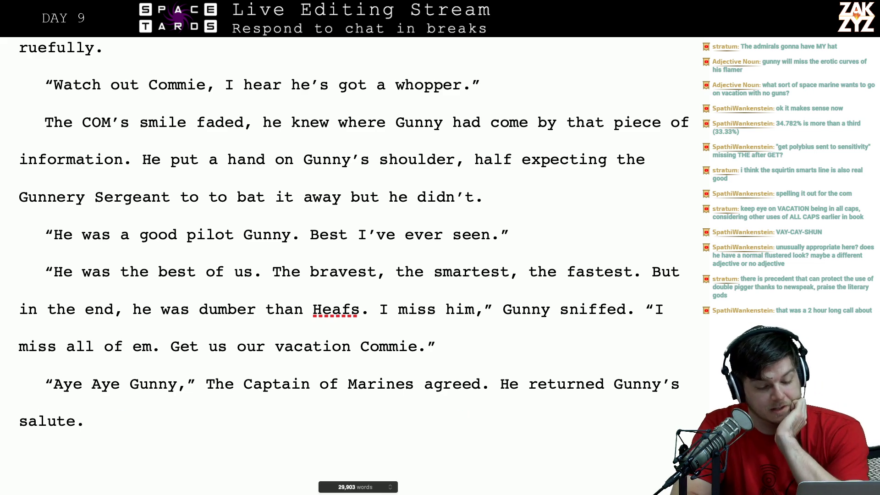
- Review the end of the scene, from the closing salute and the Command list back up to "The COM couldn't help but laugh."
scroll(353, 233, down, 2)
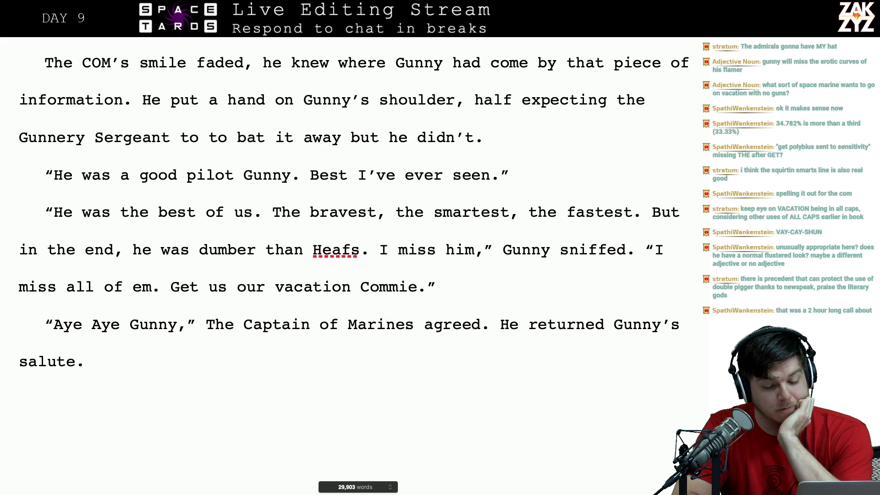
scroll(354, 232, down, 6)
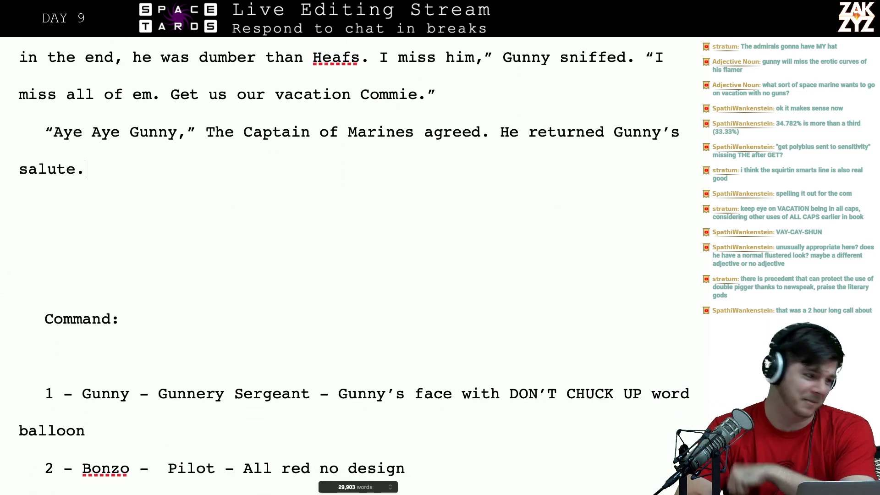
scroll(353, 233, up, 5)
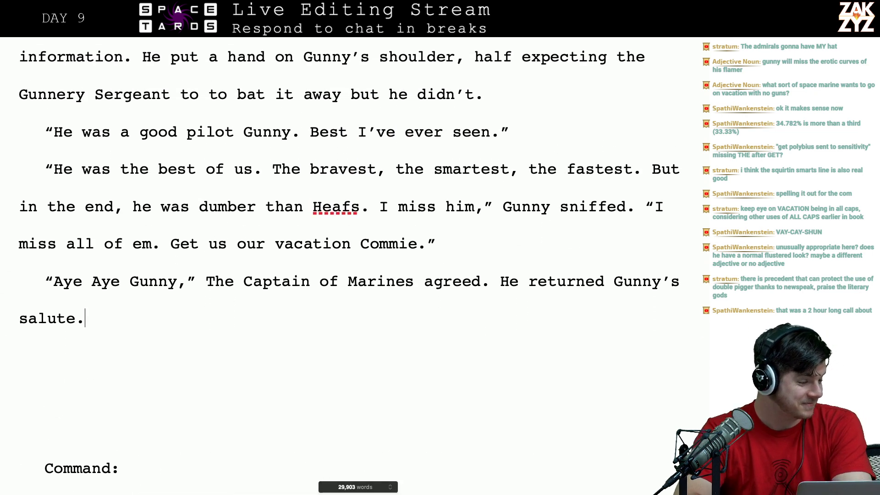
scroll(354, 233, up, 4)
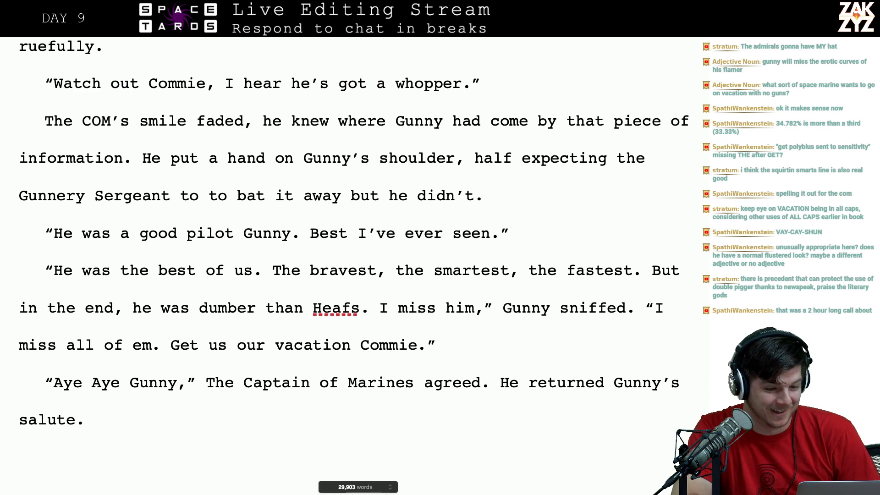
scroll(353, 233, down, 2)
scroll(353, 233, up, 5)
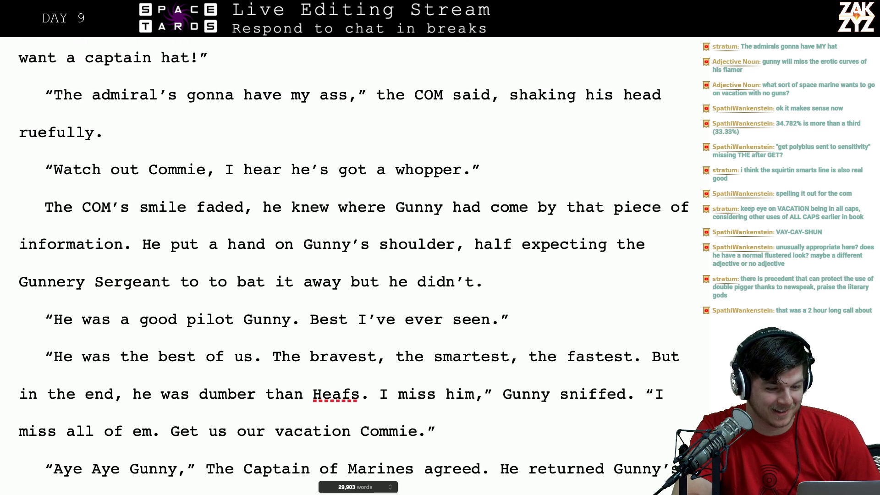
scroll(353, 233, up, 6)
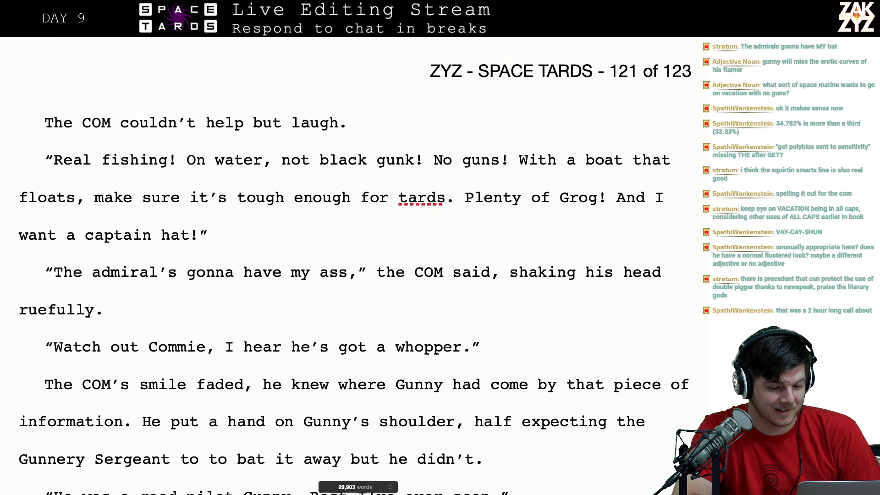
- Replace the period after "whopper" with a comma and add the dialogue tag "Gunny cracked." after the closing quotation mark
scroll(353, 233, down, 5)
scroll(353, 233, up, 3)
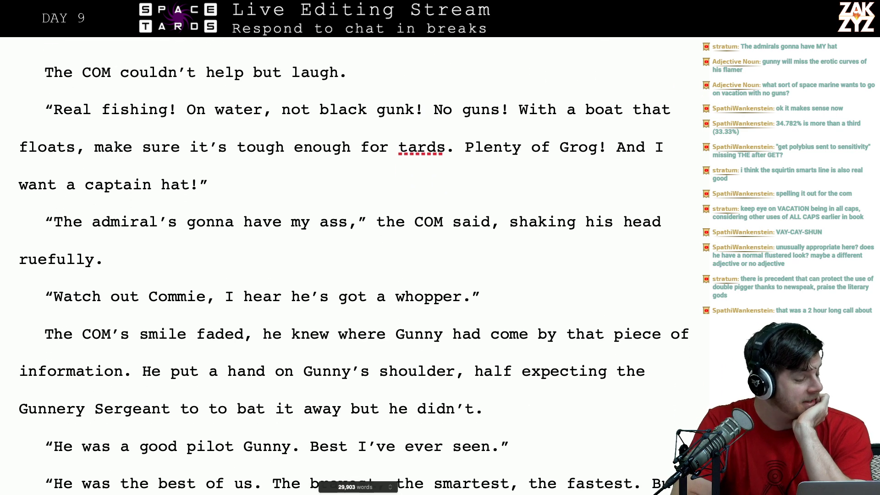
scroll(353, 232, down, 1)
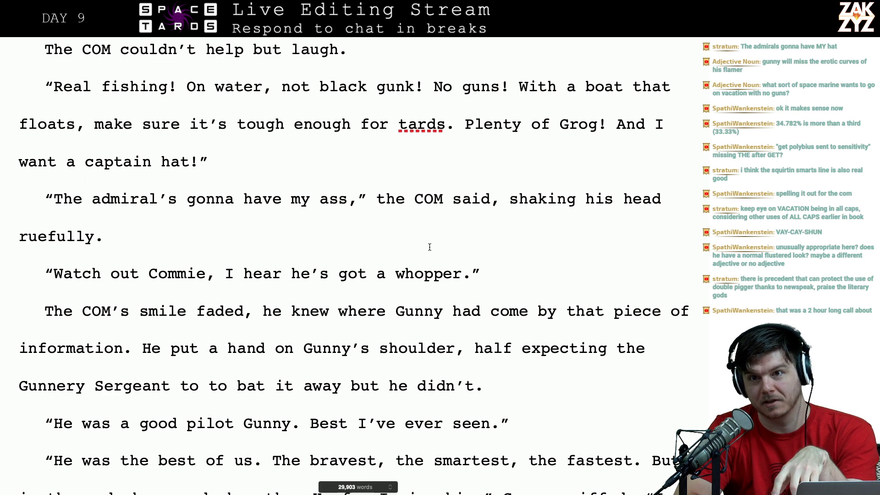
scroll(430, 247, down, 1)
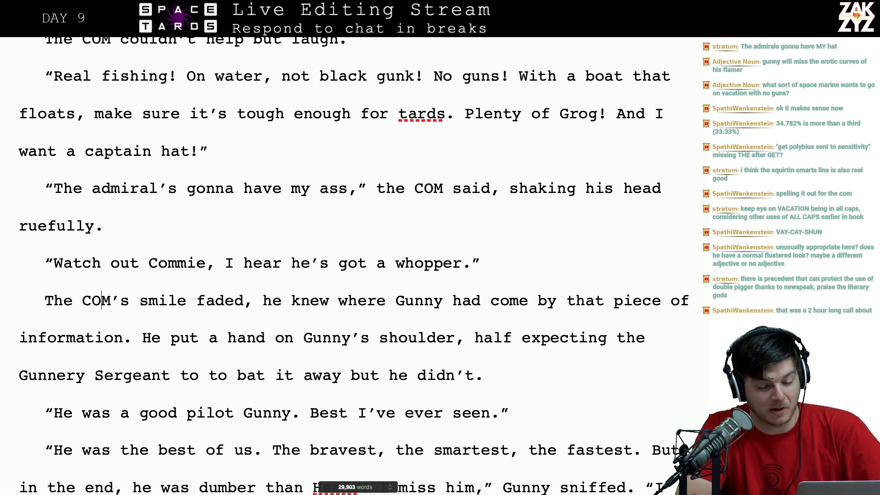
key(Left)
key(Left)
key(Left)
key(Left)
key(Left)
key(Left)
key(Left)
key(Left)
key(Right)
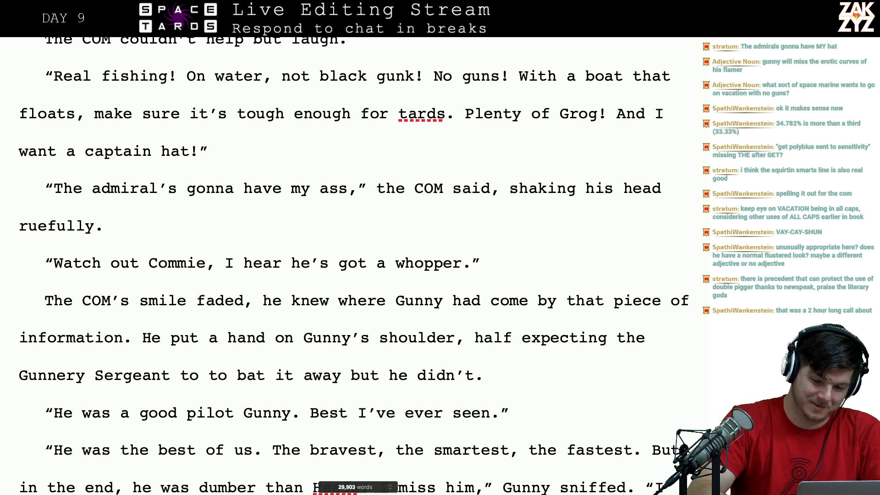
key(Delete)
text(,)
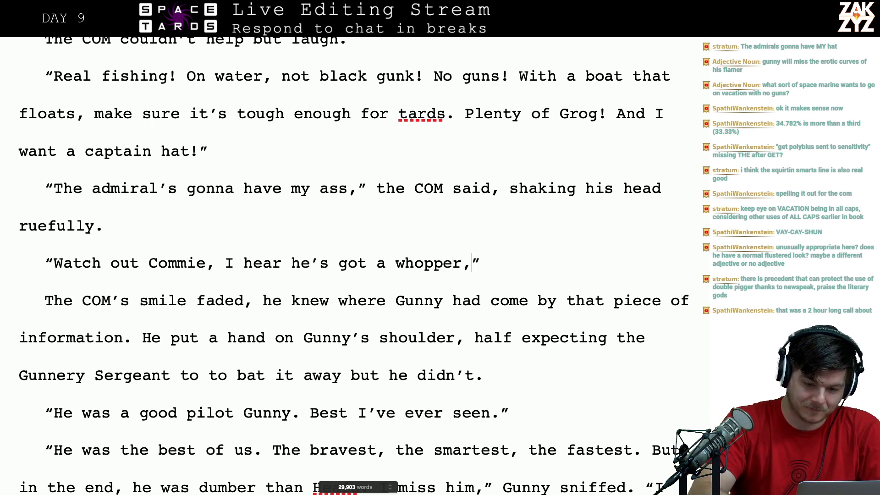
key(Right)
text(Gunny cracked.)
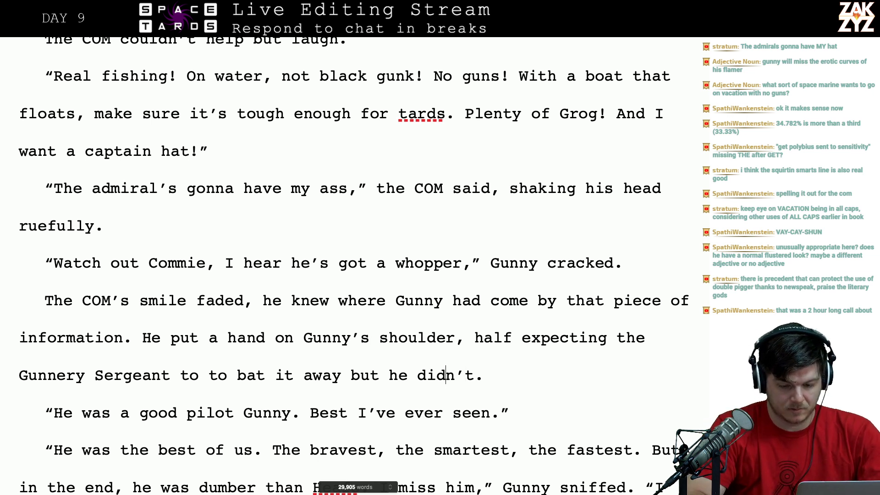
- Replace "Gunnery Sergeant" with "marine" in the sentence about the COM putting a hand on Gunny's shoulder
click(169, 374)
key(BackSpace)
key(BackSpace)
key(BackSpace)
key(BackSpace)
key(BackSpace)
key(BackSpace)
key(BackSpace)
key(BackSpace)
key(BackSpace)
key(BackSpace)
key(BackSpace)
key(BackSpace)
key(BackSpace)
key(BackSpace)
key(BackSpace)
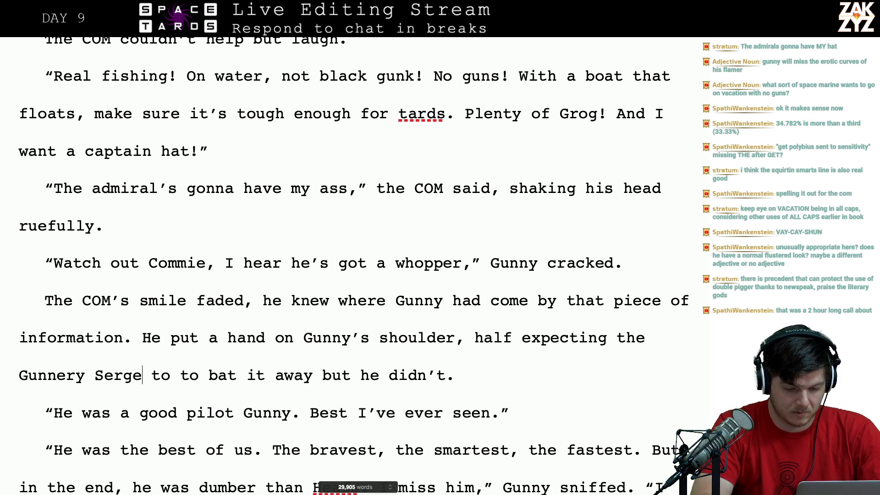
key(BackSpace)
key(BackSpace)
text(ar)
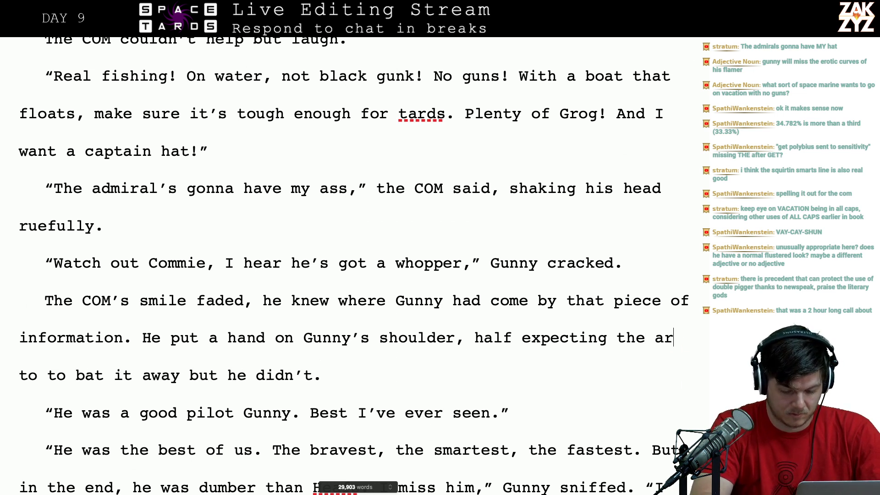
key(BackSpace)
key(BackSpace)
text(marine)
key(Right)
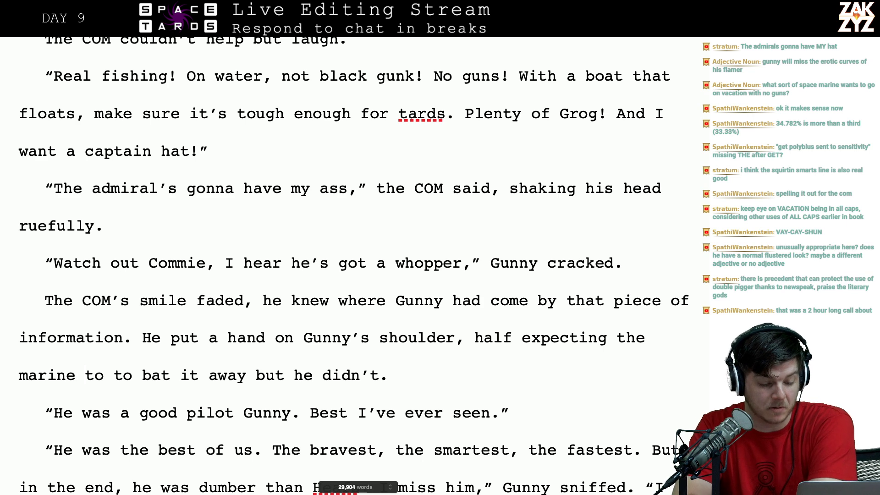
- Insert "chuckin'" before "vacation" in Gunny's line "Get us our vacation Commie."
key(Left)
key(Down)
key(Down)
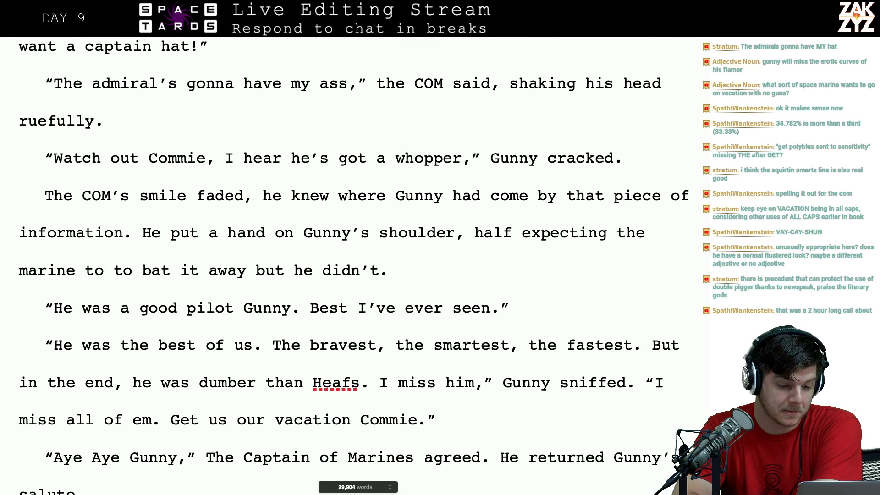
scroll(322, 272, down, 2)
scroll(322, 272, up, 5)
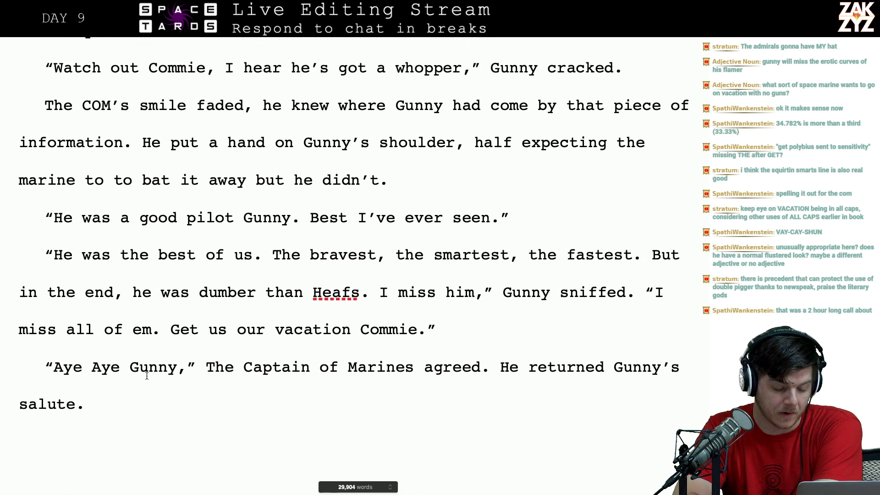
key(Right)
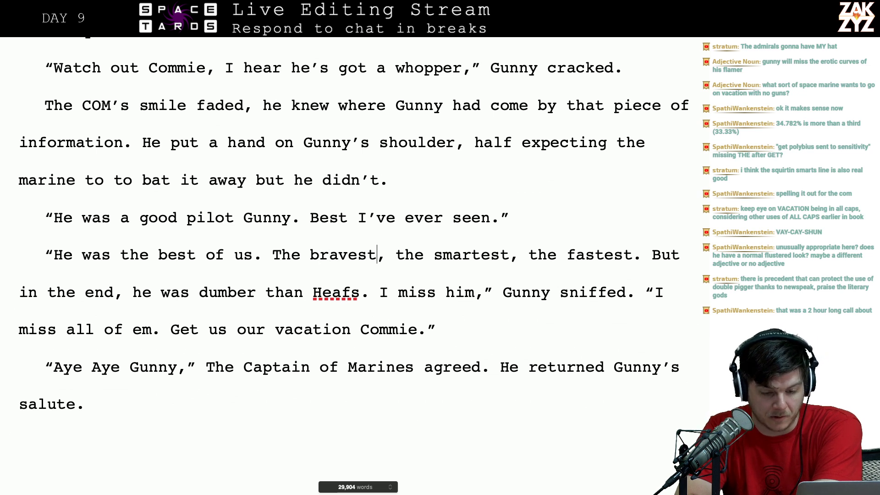
key(Right)
key(Right)
key(Right)
key(Right)
key(Right)
key(Right)
key(Right)
key(Right)
key(Right)
key(Right)
key(Right)
key(Right)
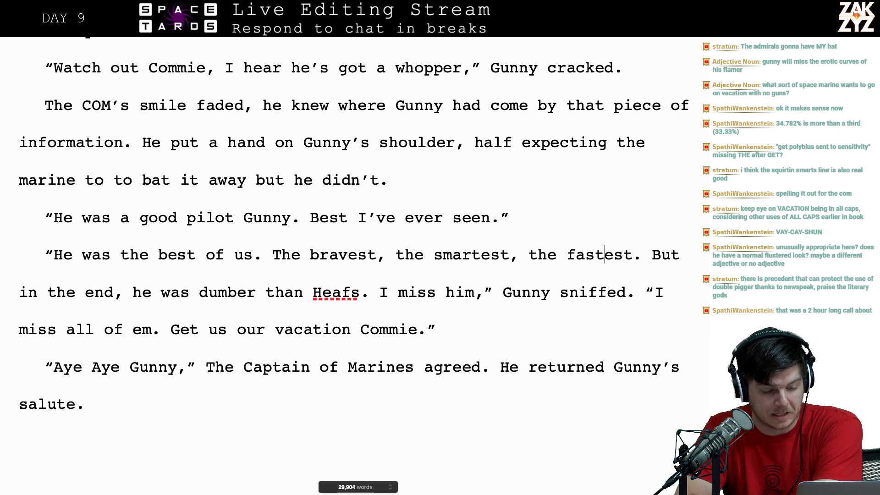
key(Right)
key(Right)
key(Right)
key(Right)
key(Right)
key(Right)
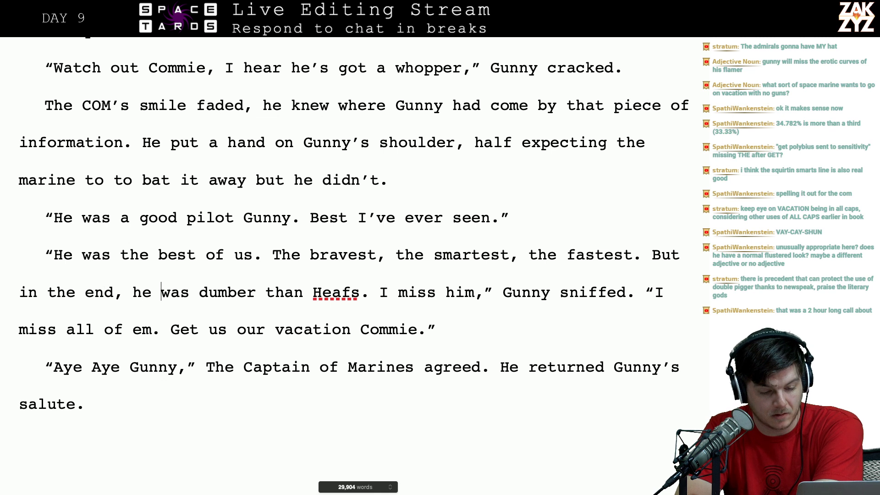
key(Right)
key(Right)
key(Right)
key(Right)
key(Right)
key(Right)
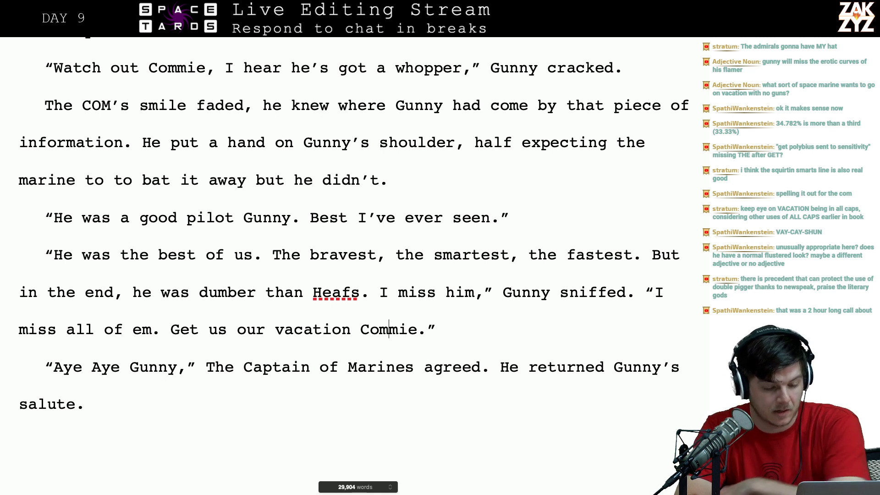
text(chuckin)
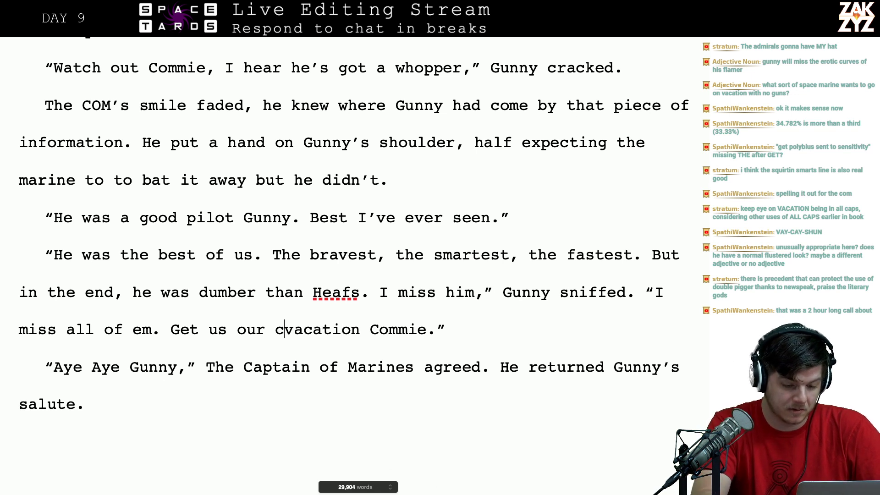
text(')
key(Left)
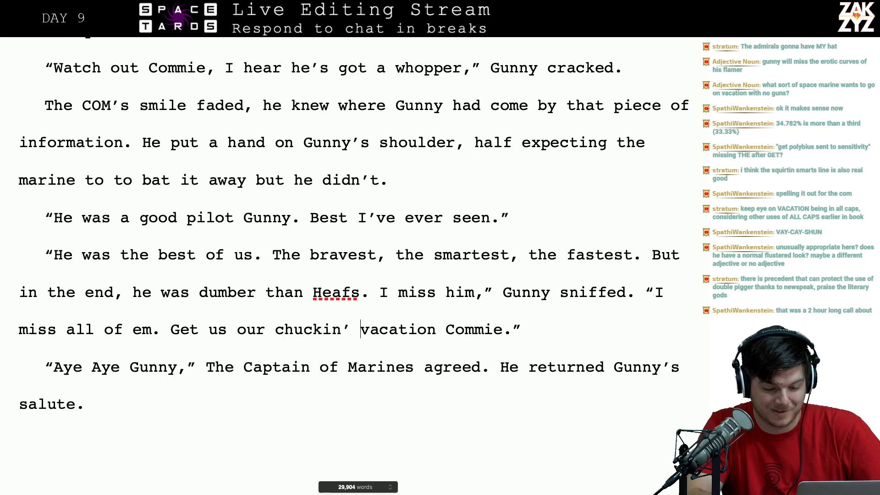
- Read through the closing exchange from "vacation Commie" to the blank lines below the returned salute
key(Left)
key(Right)
key(Right)
key(Right)
key(Right)
key(Right)
key(Right)
key(Right)
key(Right)
key(Right)
key(Right)
key(Right)
key(Right)
key(Right)
key(Right)
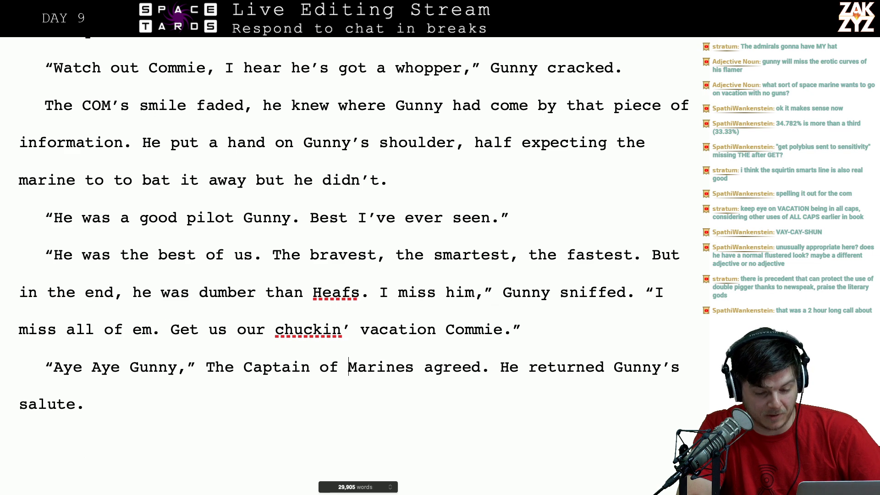
key(Right)
key(Right)
key(Right)
key(Down)
key(Return)
key(Return)
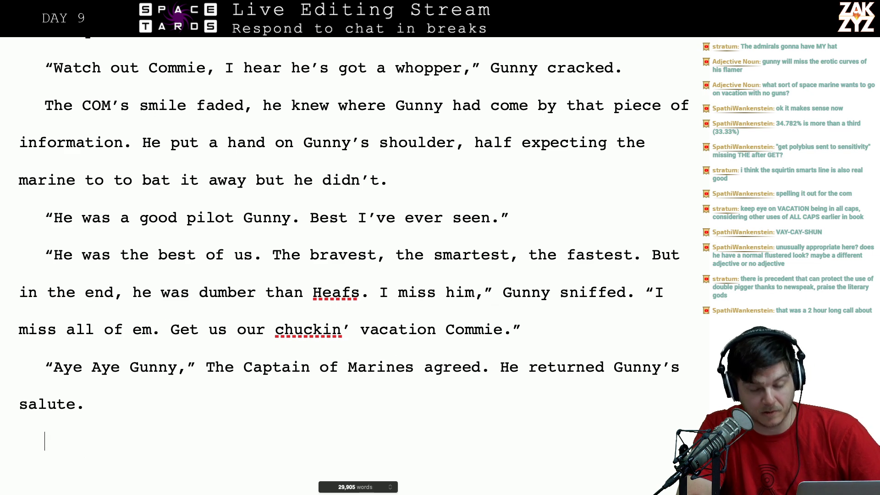
- Look back over the vacation scene on page 121, from the COM's laugh down to the Command heading
scroll(353, 266, down, 4)
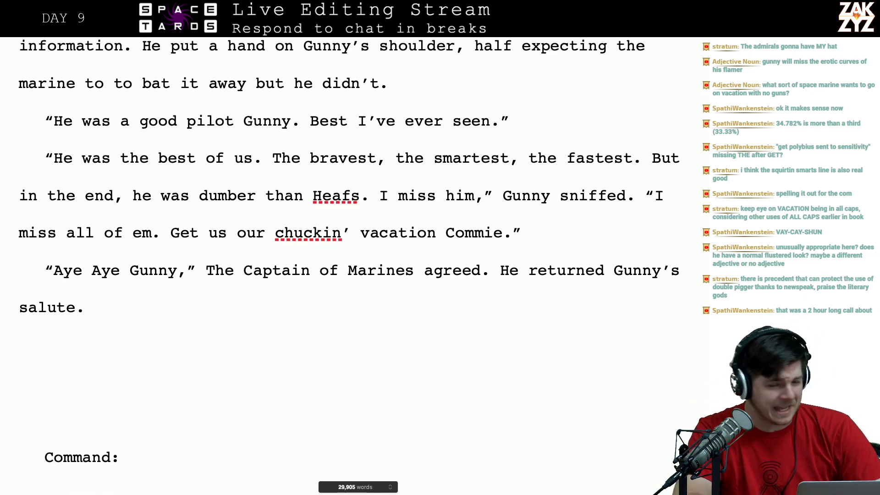
scroll(353, 266, up, 2)
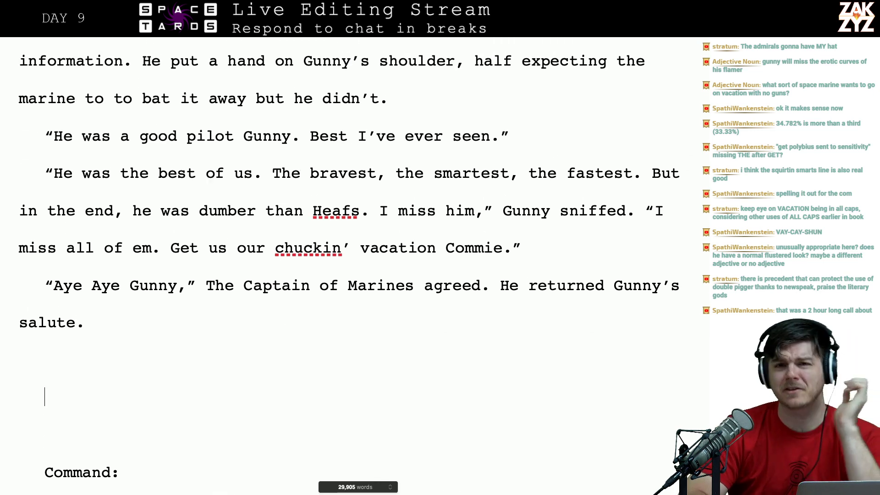
scroll(353, 266, up, 1)
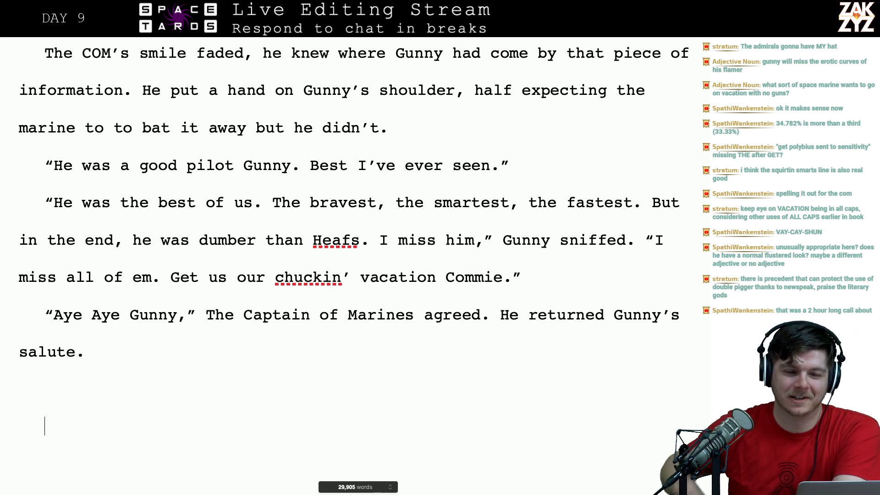
scroll(353, 265, up, 10)
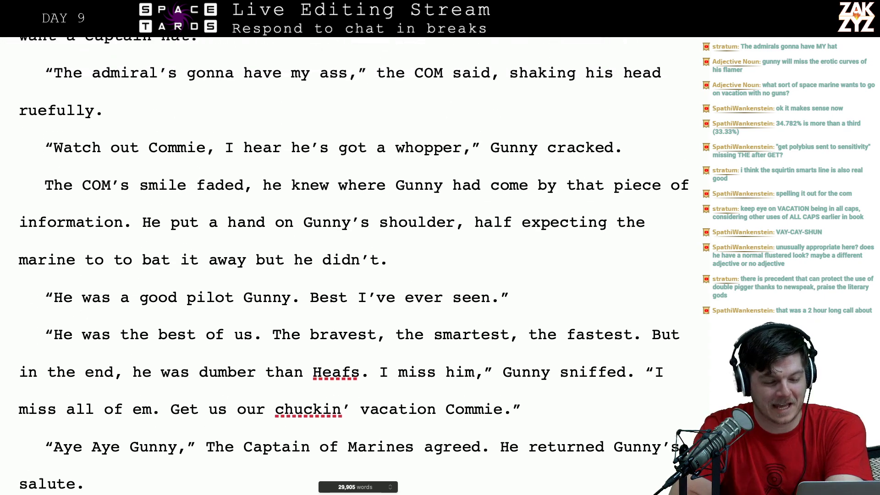
scroll(353, 265, down, 9)
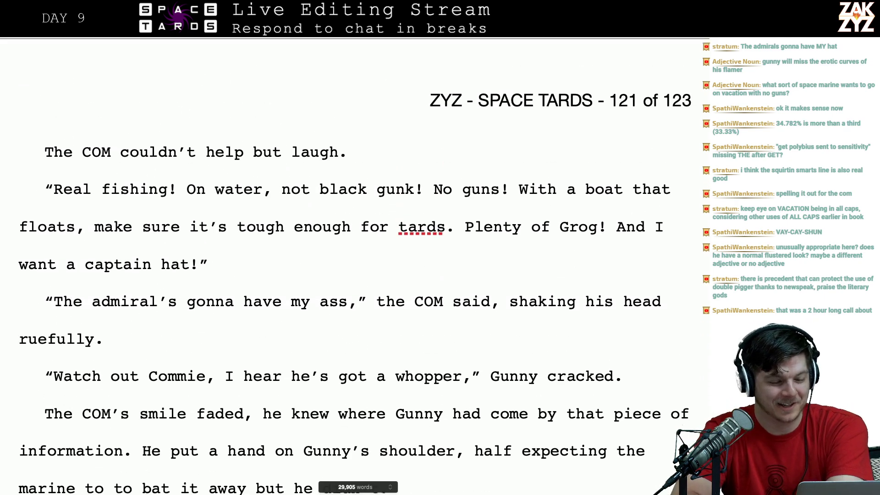
scroll(353, 266, down, 9)
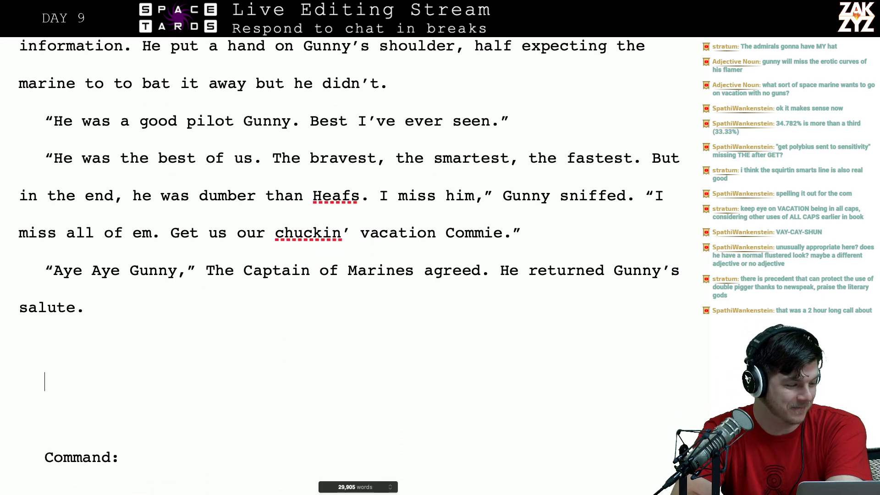
scroll(353, 265, down, 1)
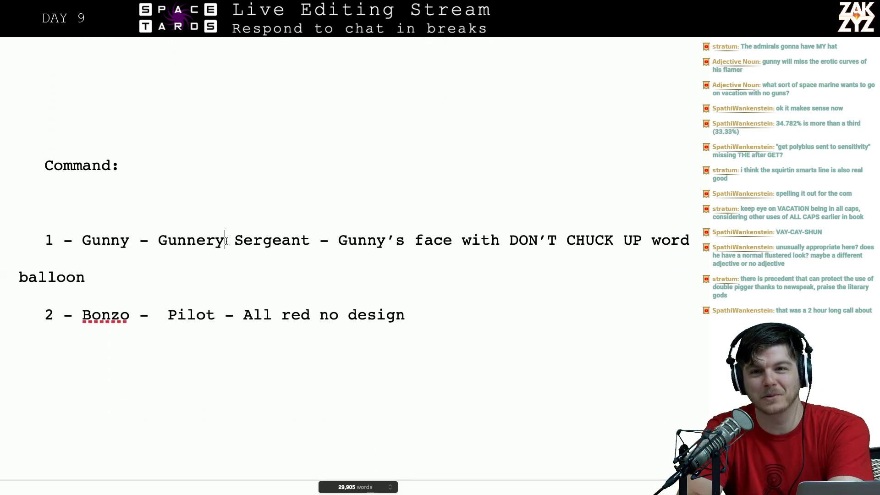
- Review the Command list, examining the entries for Gunny and Bonzo and the spacing above the heading
key(Left)
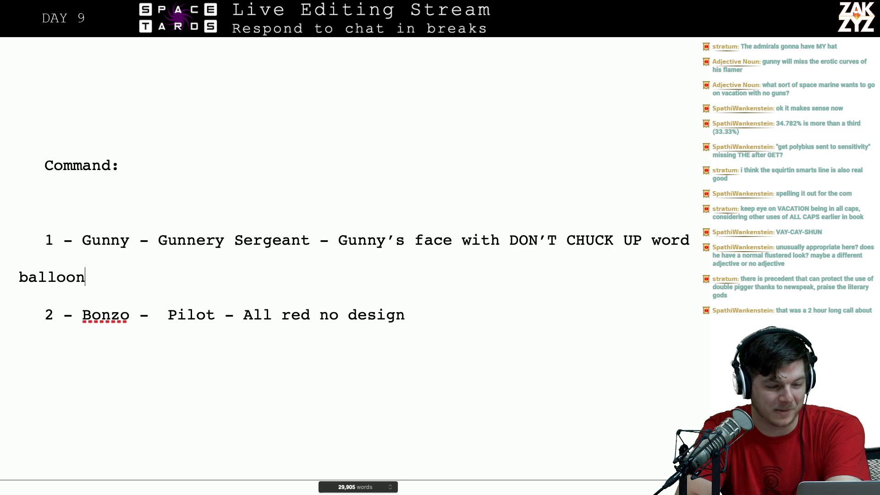
key(Down)
key(Down)
key(Up)
key(Up)
key(Up)
key(Up)
key(Up)
key(Up)
key(Up)
key(Up)
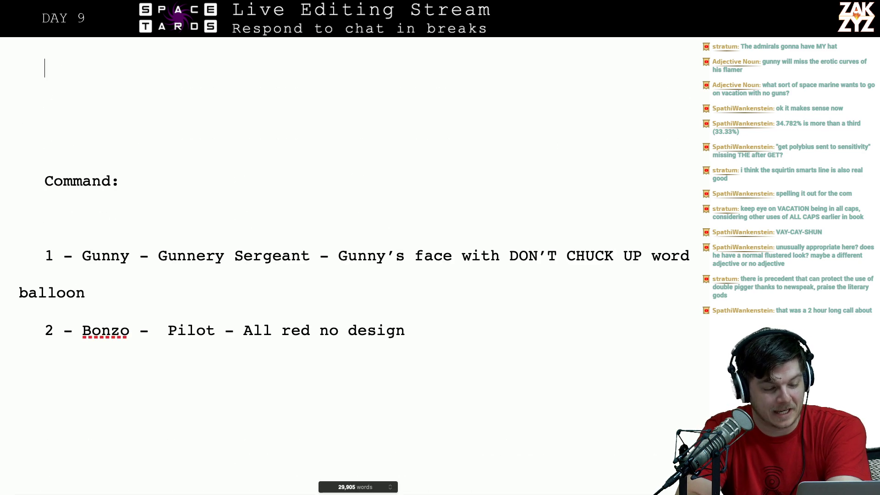
key(Down)
key(Down)
key(Down)
key(Down)
key(Down)
key(Down)
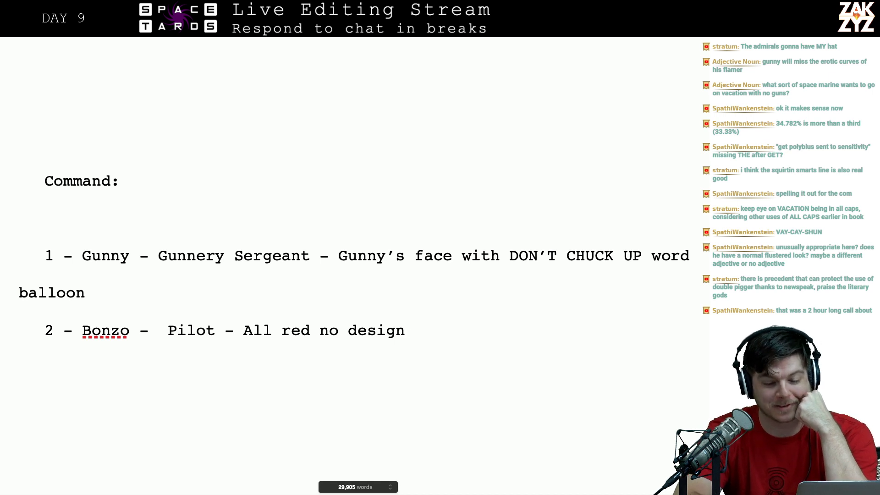
scroll(348, 238, down, 2)
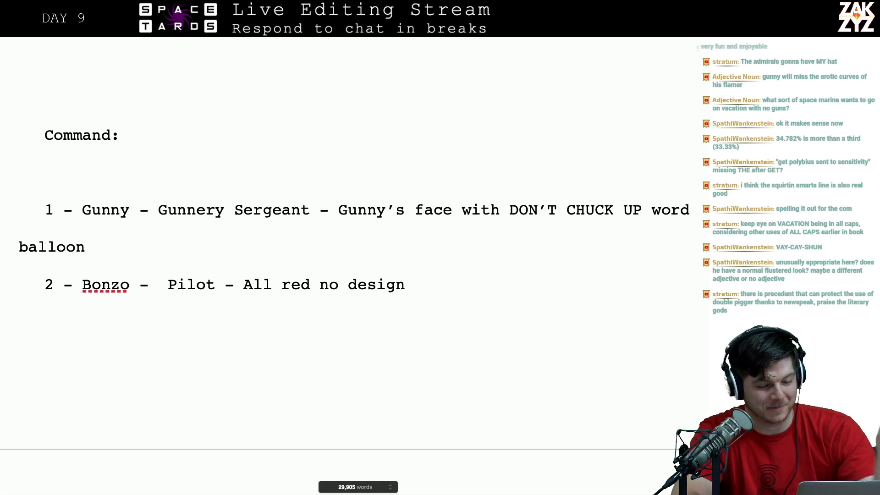
scroll(199, 241, down, 1)
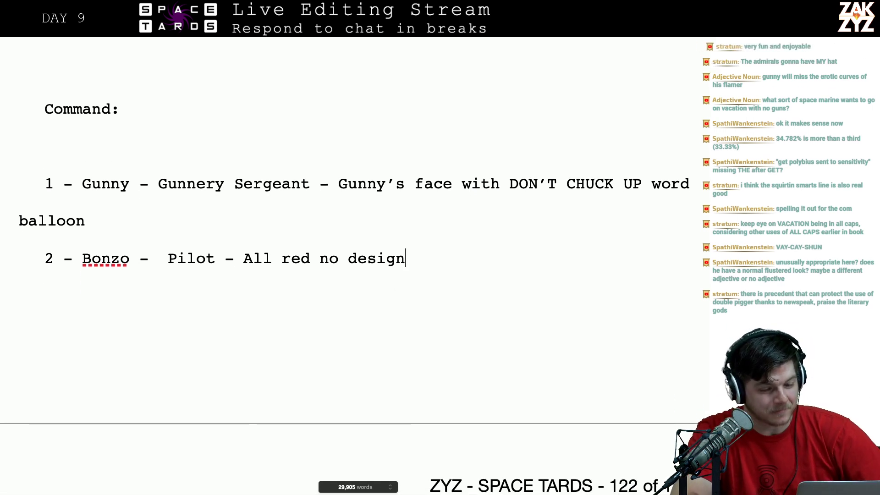
- Check the spelling suggestions for "Bonzo" in Command entry 2 and read on to the Specialist section on page 122
right_click(96, 265)
click(181, 217)
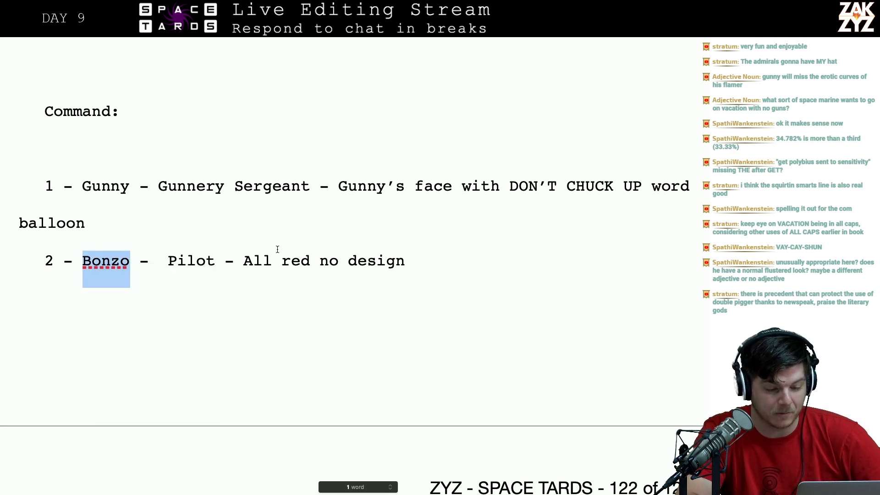
key(Right)
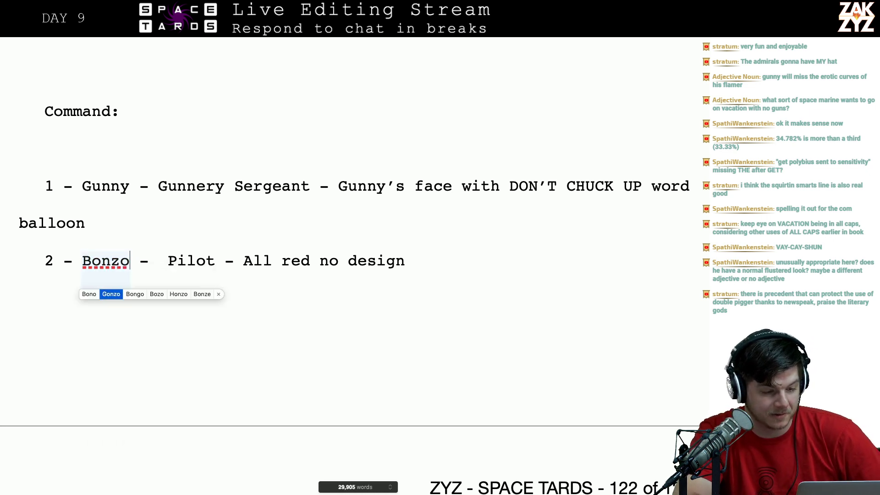
scroll(153, 351, down, 10)
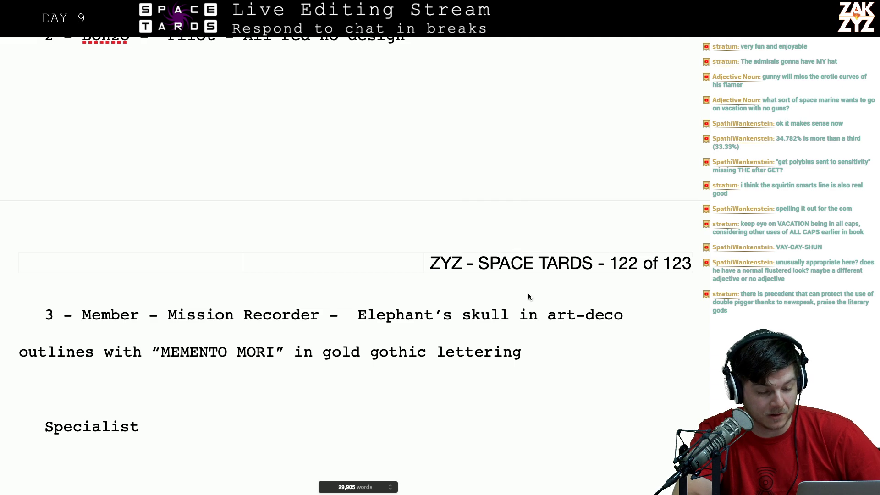
scroll(121, 391, down, 8)
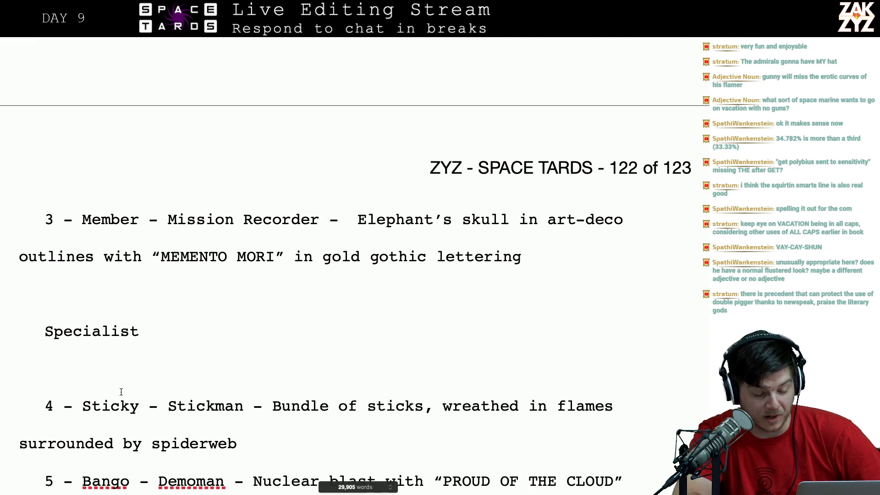
- Change "spiderweb" to "spiderwebs" in Sticky's entry 4 of the Specialist section
scroll(121, 391, down, 7)
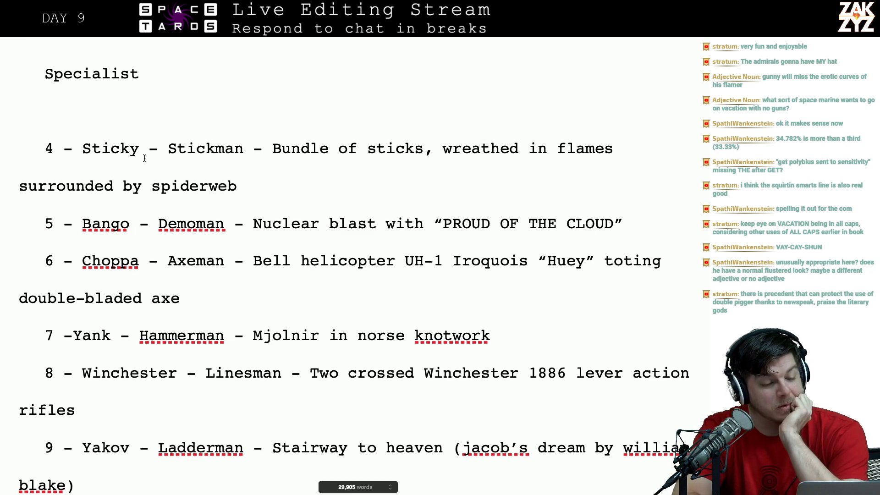
scroll(288, 192, down, 1)
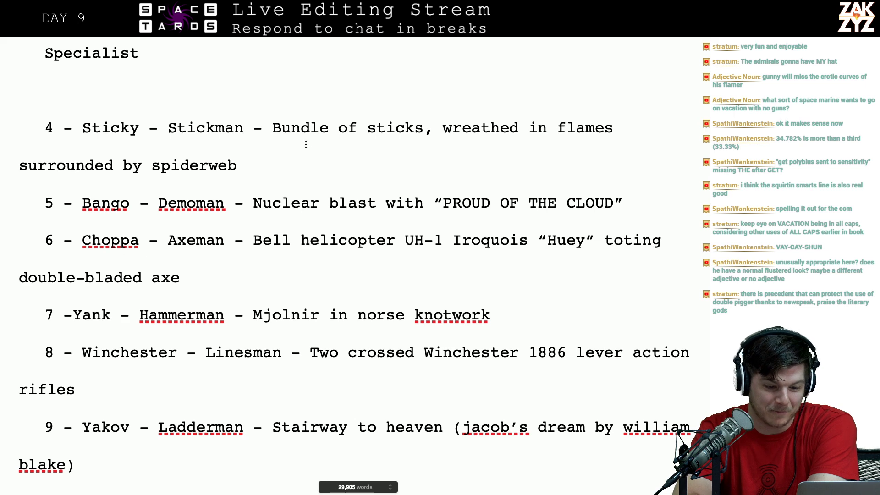
scroll(315, 149, down, 2)
scroll(315, 150, up, 2)
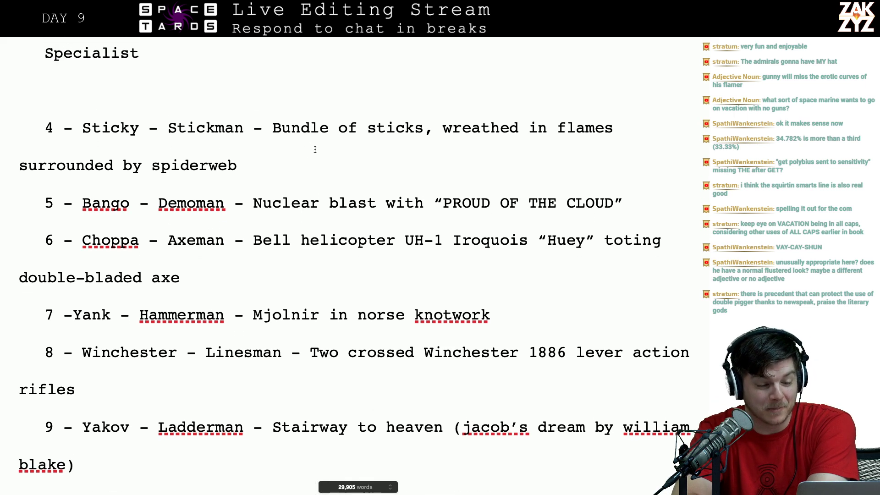
click(269, 176)
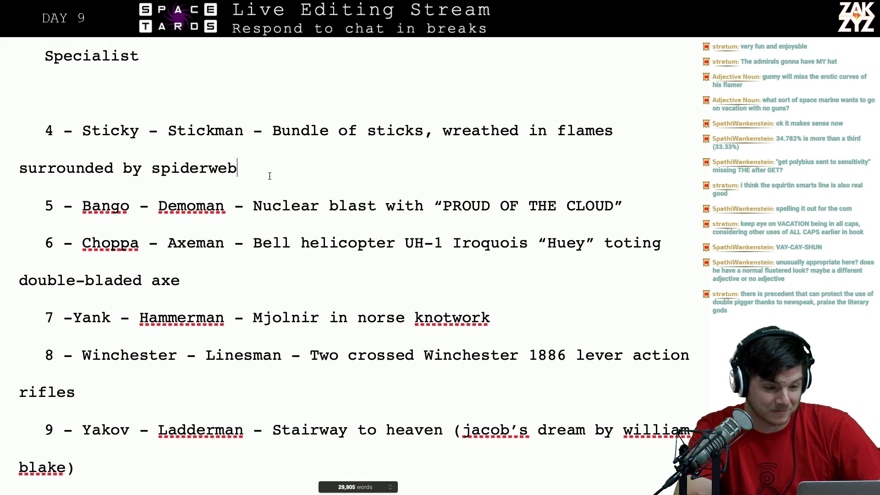
text(s)
- Read through Bango's entry 5, checking the nuclear blast description and its "PROUD OF THE CLOUD" motto
scroll(236, 225, down, 3)
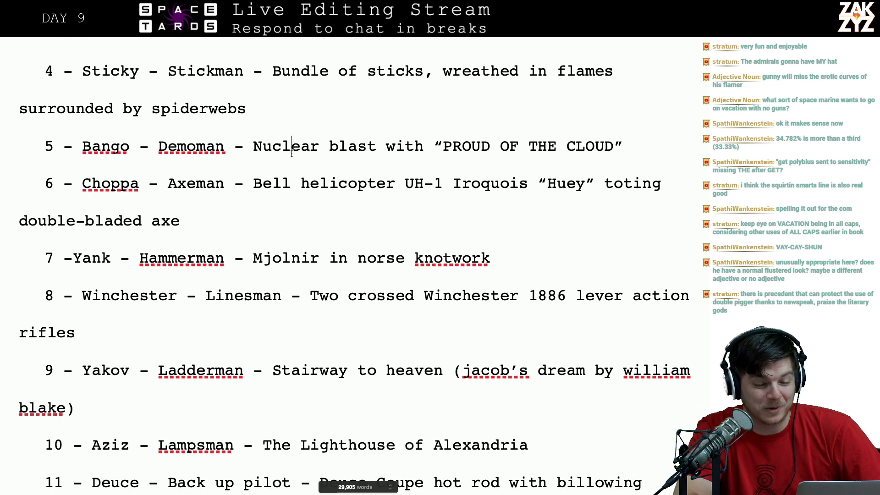
click(292, 148)
key(Right)
key(Right)
key(Right)
key(Right)
key(Right)
key(Right)
key(Right)
key(Right)
key(Right)
key(Right)
key(Right)
key(Right)
key(Right)
key(Right)
key(Right)
key(Right)
key(Right)
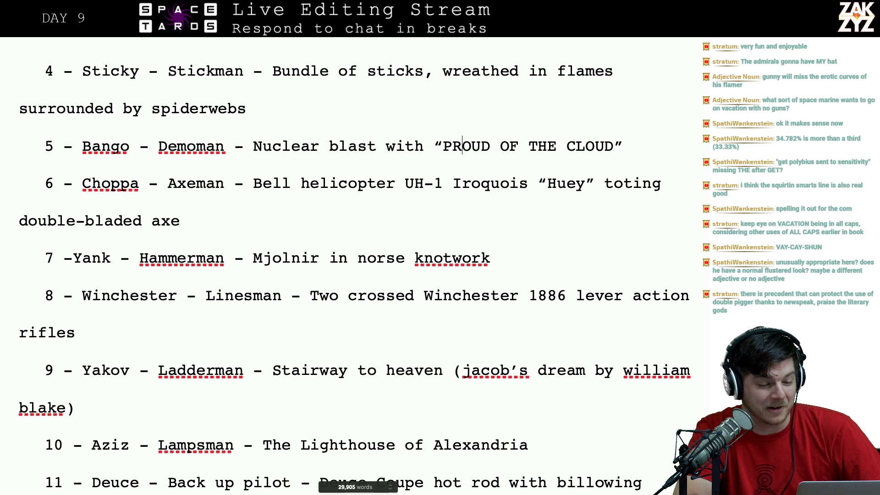
- Review Choppa's entry 6, following the Bell helicopter description up to the word "toting"
key(Down)
key(Left)
key(Left)
key(Left)
key(Left)
key(Left)
key(Left)
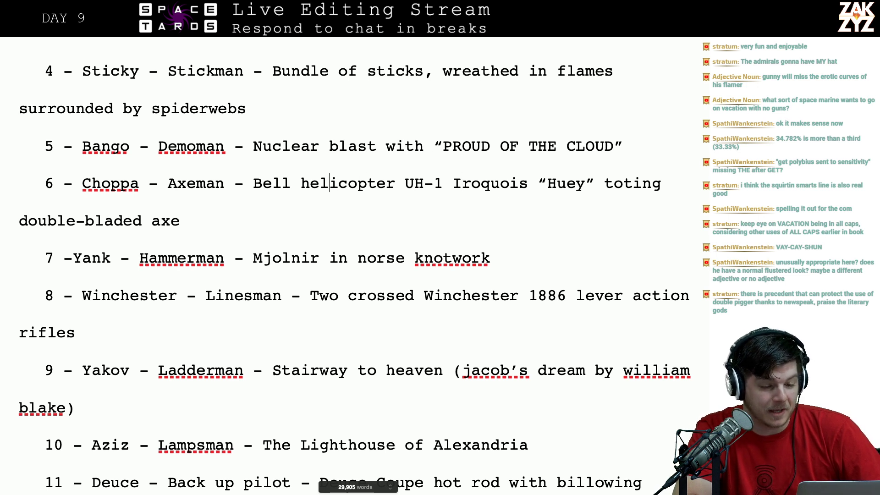
key(Right)
key(Right)
key(Right)
key(Right)
key(Right)
key(Right)
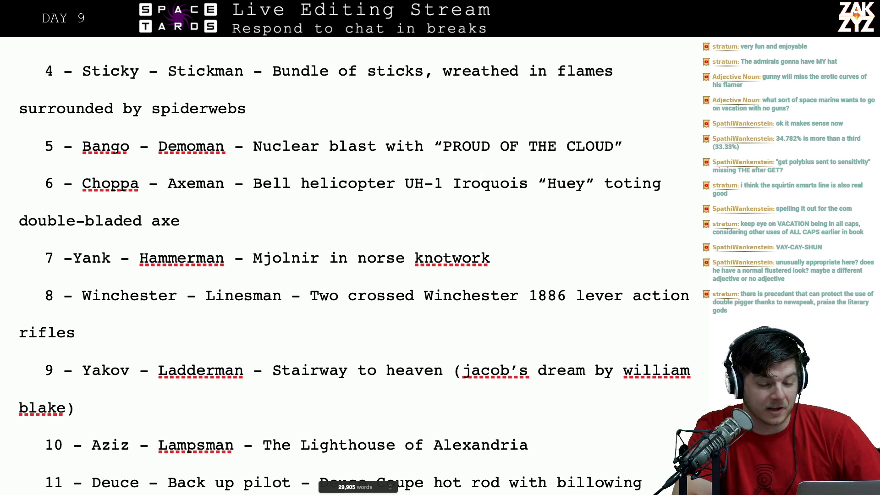
key(Right)
key(Right)
key(Right)
key(Right)
key(Right)
key(Right)
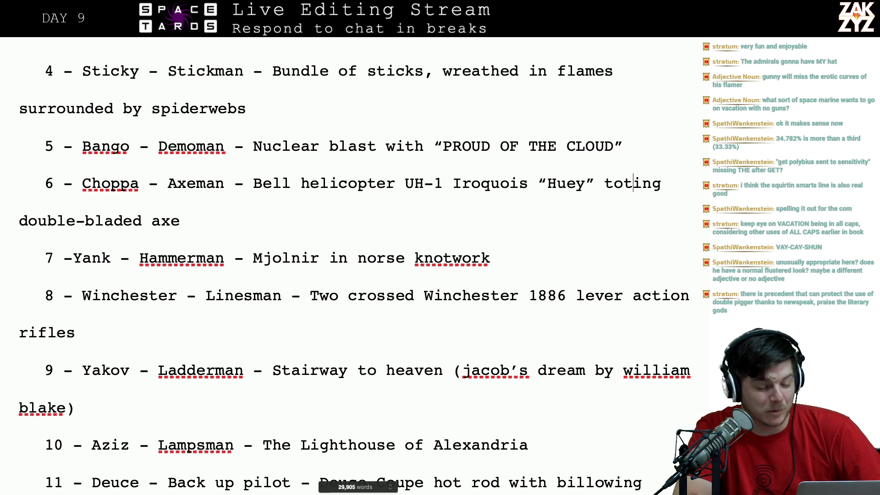
key(BackSpace)
key(BackSpace)
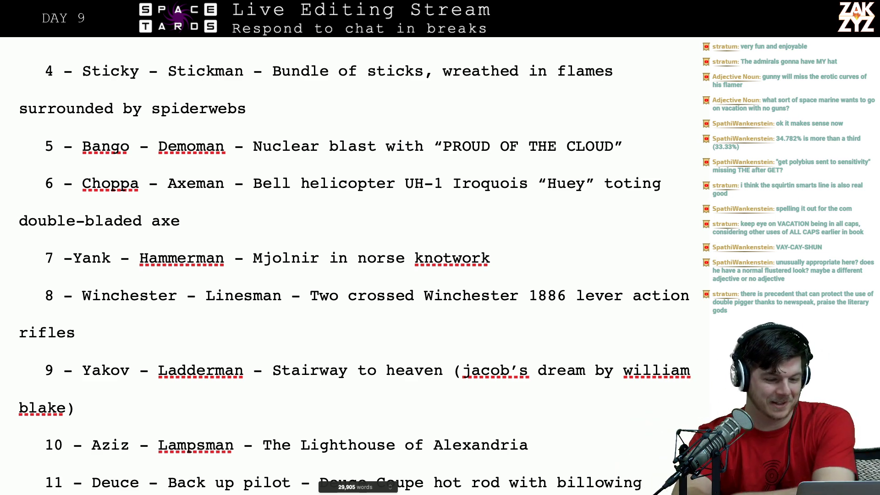
- Read Winchester's entry 8, checking the role and the description of the two crossed lever action rifles
scroll(247, 209, down, 3)
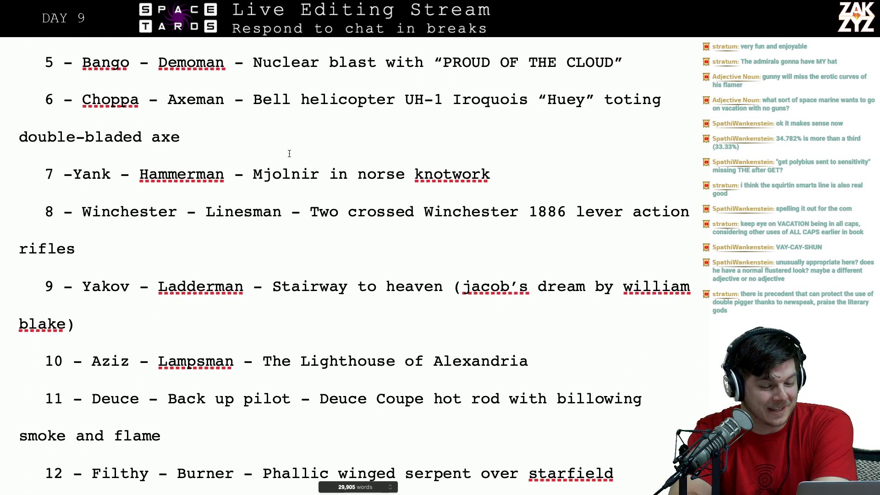
click(247, 208)
key(Right)
key(Right)
key(Right)
key(Right)
key(Right)
key(Right)
key(Right)
key(Right)
key(Right)
key(Right)
key(Right)
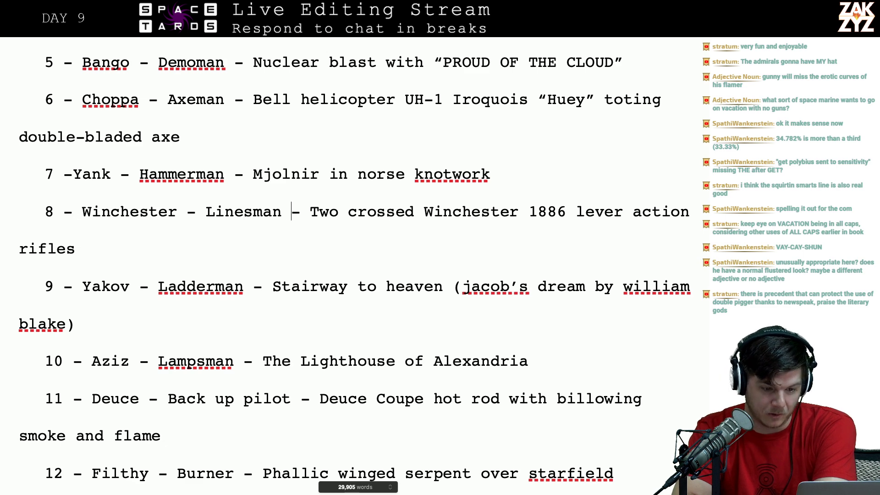
key(Right)
key(Right)
key(Right)
key(Right)
key(Right)
key(Right)
key(Right)
key(Right)
key(Right)
scroll(68, 204, down, 1)
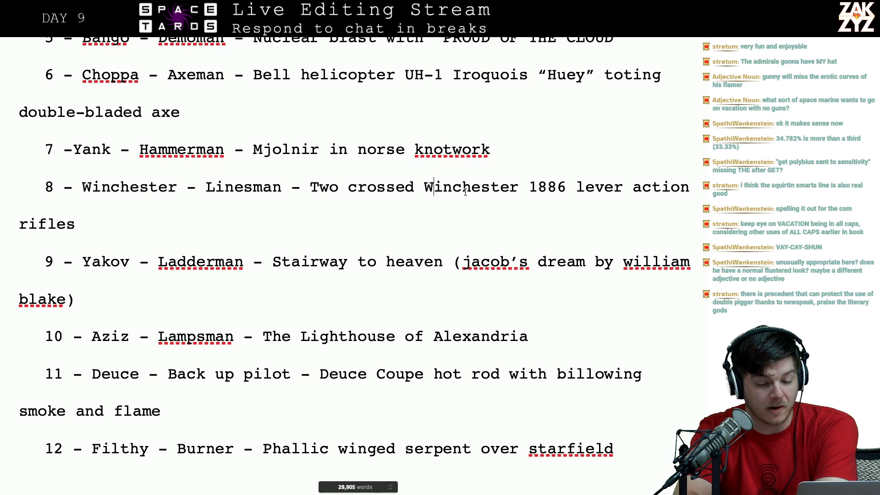
key(Right)
key(Right)
key(Right)
key(Right)
key(Right)
key(Right)
key(Right)
key(Right)
key(Right)
key(Right)
key(Right)
key(Right)
key(Right)
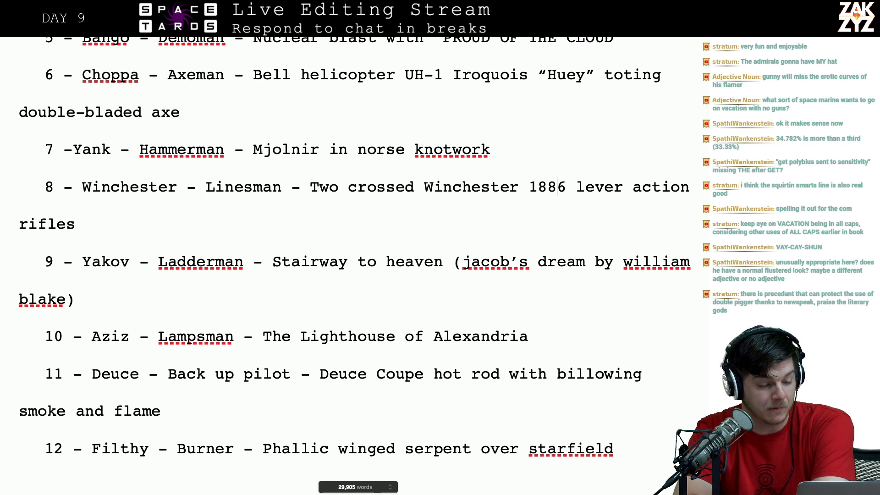
key(Right)
key(Right)
- Review Yakov's entry 9, checking the Ladderman role and the "Stairway to heaven" description
key(Down)
key(Left)
key(Right)
key(Right)
key(Right)
key(Right)
key(Right)
key(Down)
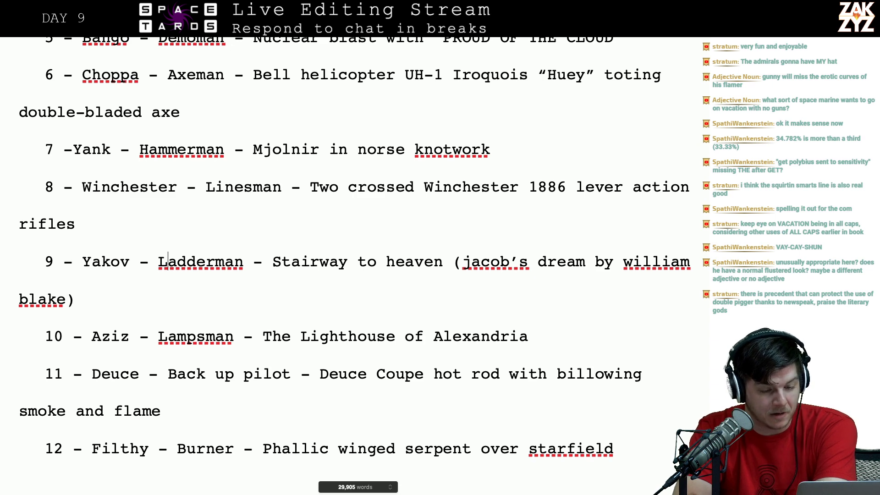
scroll(354, 247, down, 2)
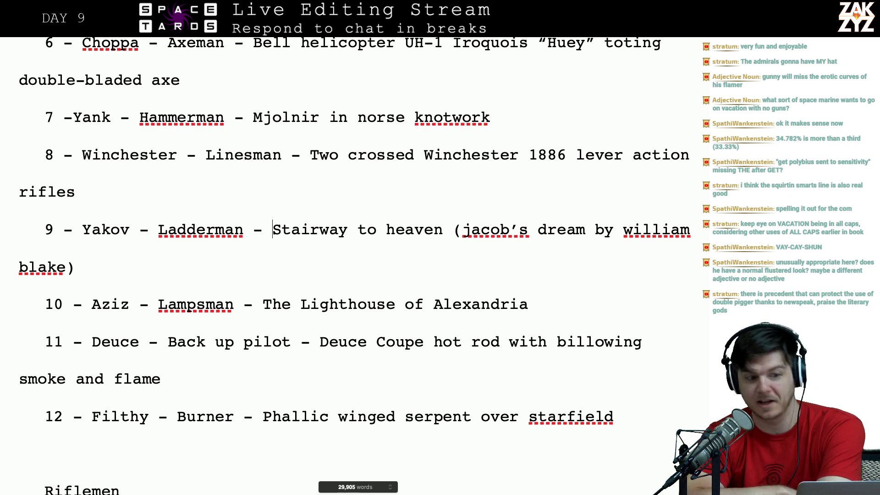
scroll(216, 262, down, 1)
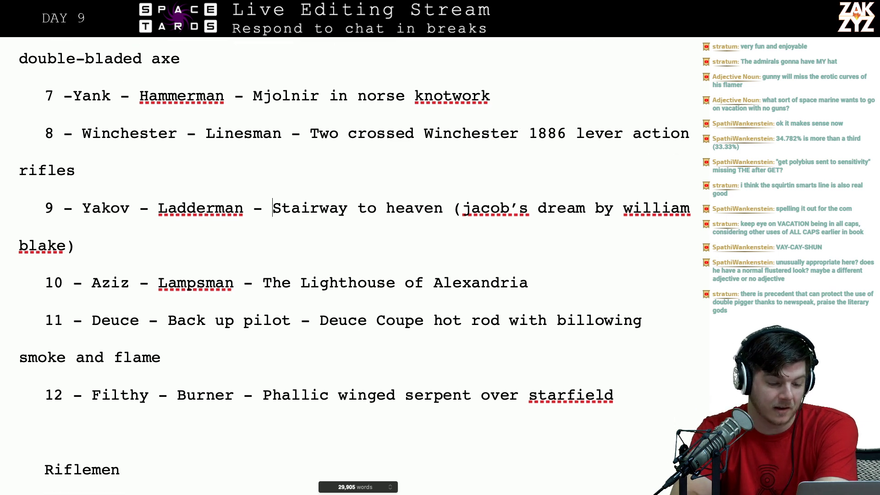
- Read Aziz's entry 10, checking the Lampsman role and the Lighthouse of Alexandria emblem
key(Right)
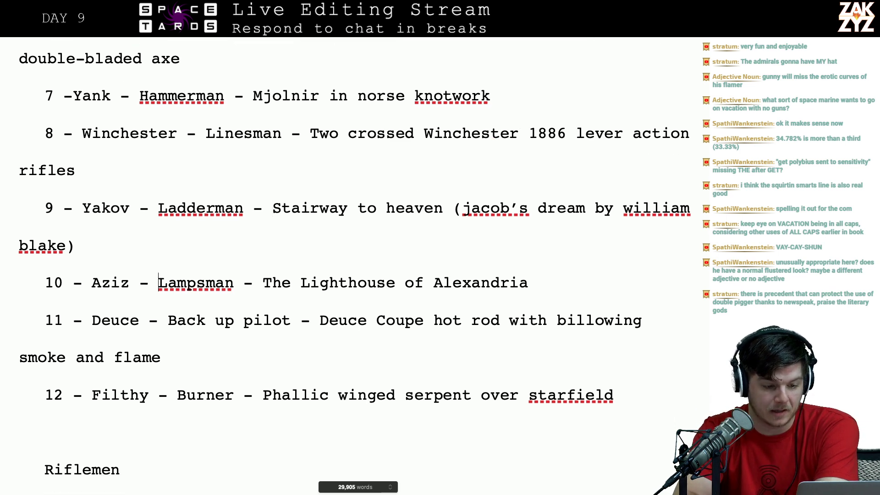
key(Right)
key(Right)
key(Right)
key(Right)
key(Right)
key(Right)
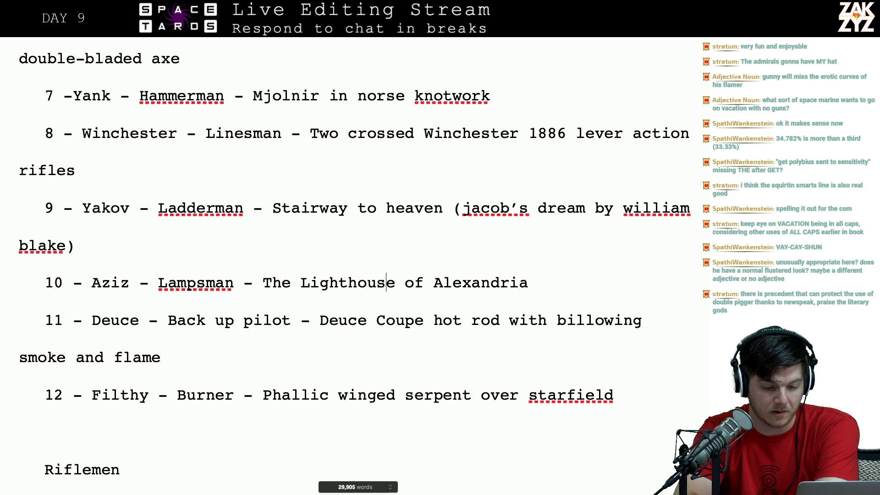
key(Right)
key(Right)
key(Right)
key(Right)
key(Right)
- Add "rising from its tires" after "smoke and flame" at the end of Deuce's entry 11
key(Right)
key(Right)
key(Right)
key(Right)
key(Right)
key(Right)
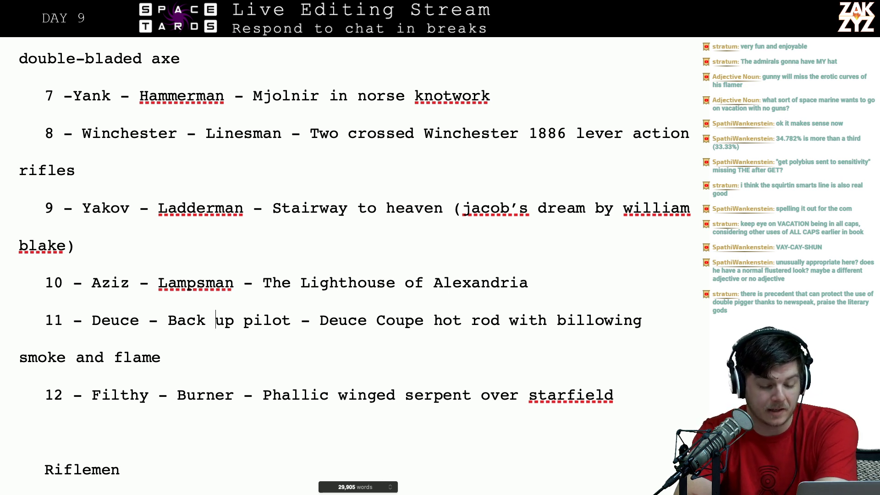
key(Right)
key(Right)
key(Right)
key(Right)
key(Right)
key(Right)
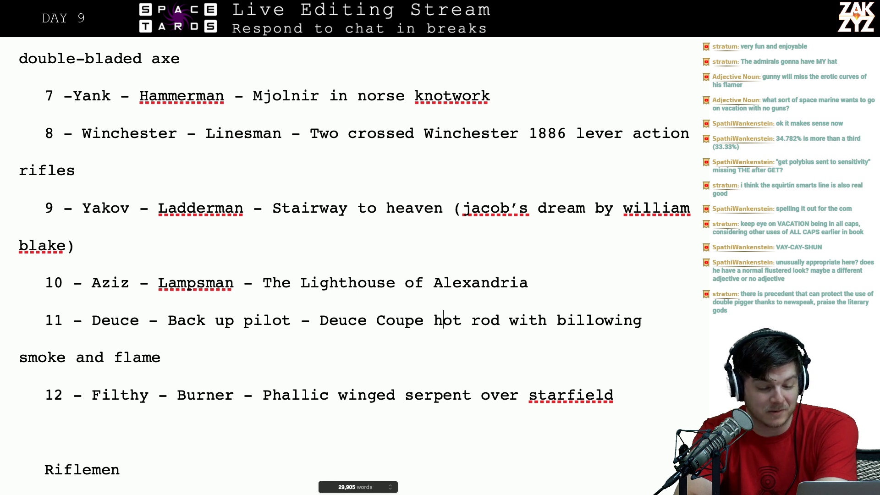
key(Right)
key(Right)
key(Right)
key(Right)
key(Right)
key(Right)
key(Right)
key(Right)
key(Right)
key(Down)
key(Left)
key(Right)
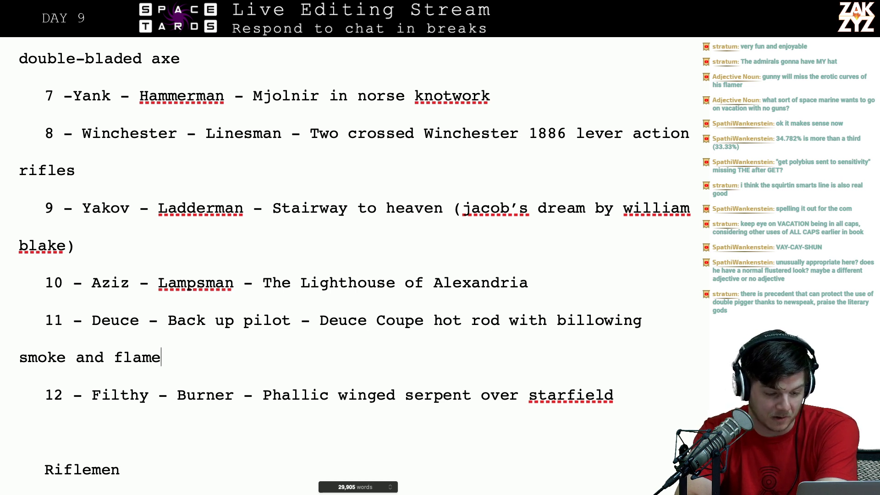
key(Down)
key(Up)
text(rising from it)
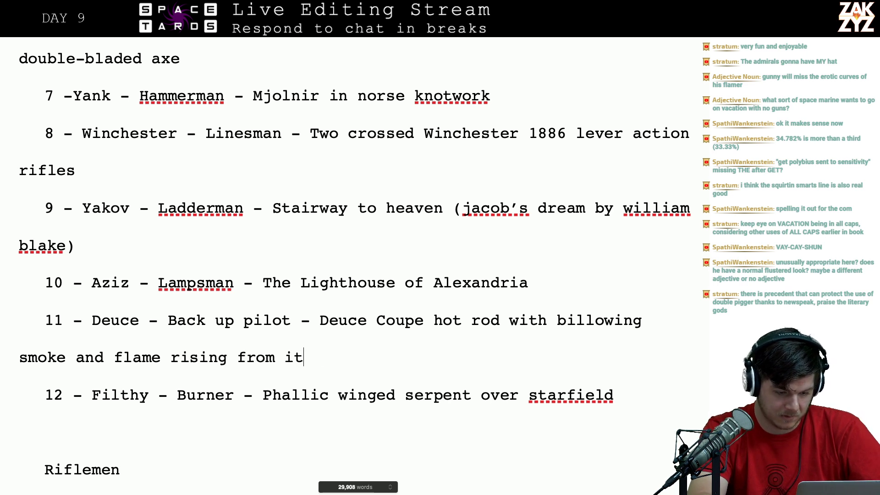
text(s tires)
- Insert "flying" before "over starfield" in Filthy's entry 12
key(Right)
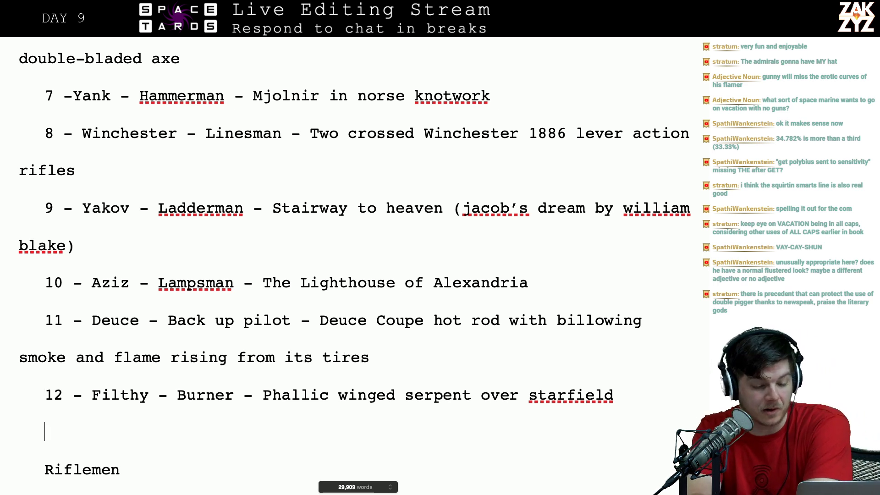
key(Left)
key(super+Left)
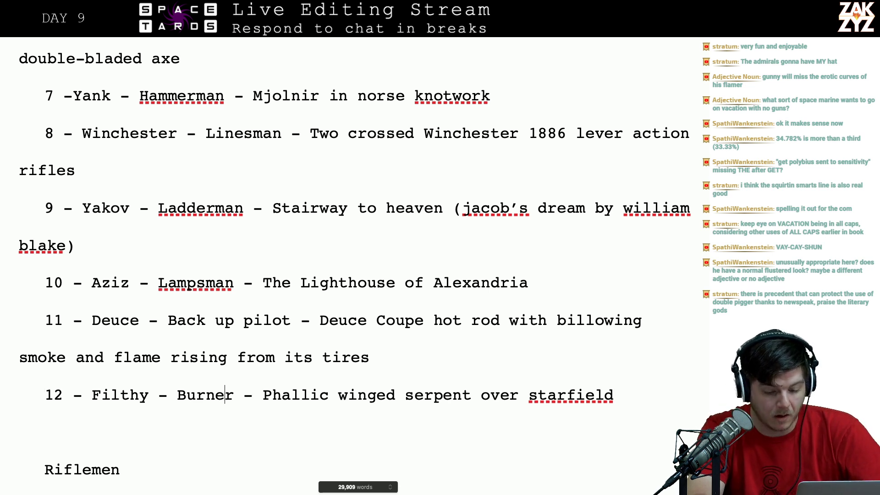
click(44, 431)
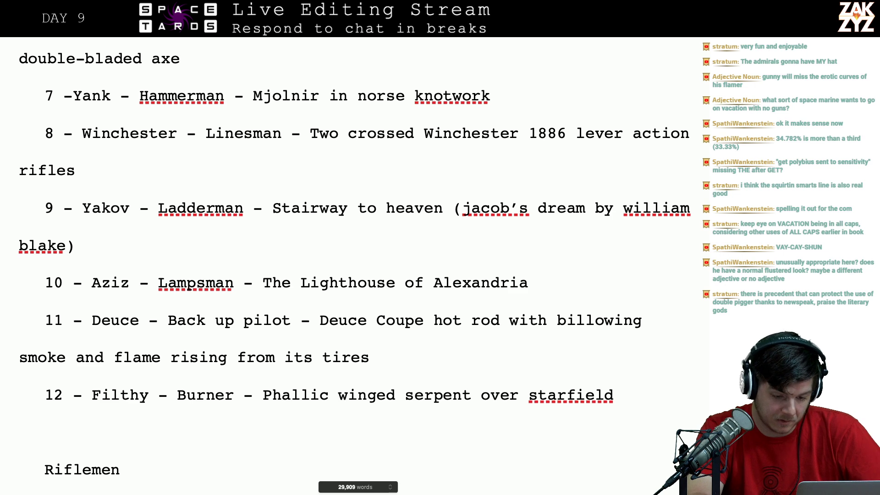
click(482, 395)
text(flying)
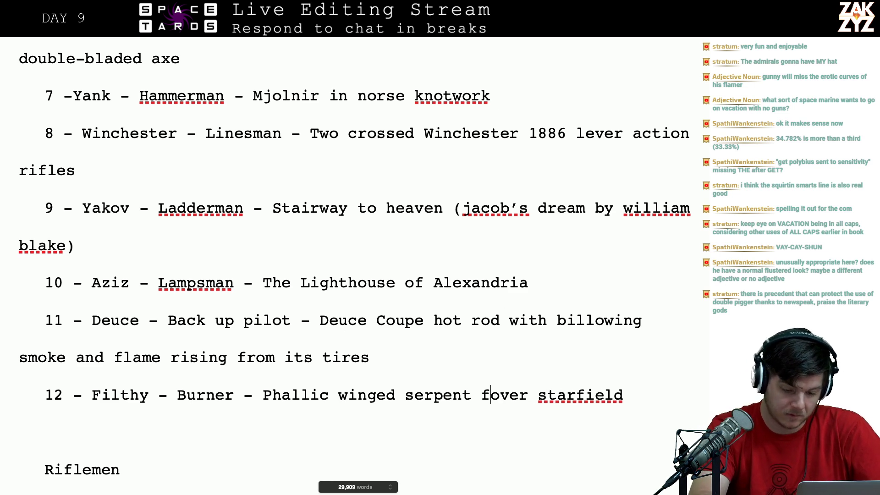
- Read the start of the Riflemen section, examining Sipper's entry 13 about the skeleton drinking from a wine glass
key(Down)
key(Down)
key(Down)
key(Down)
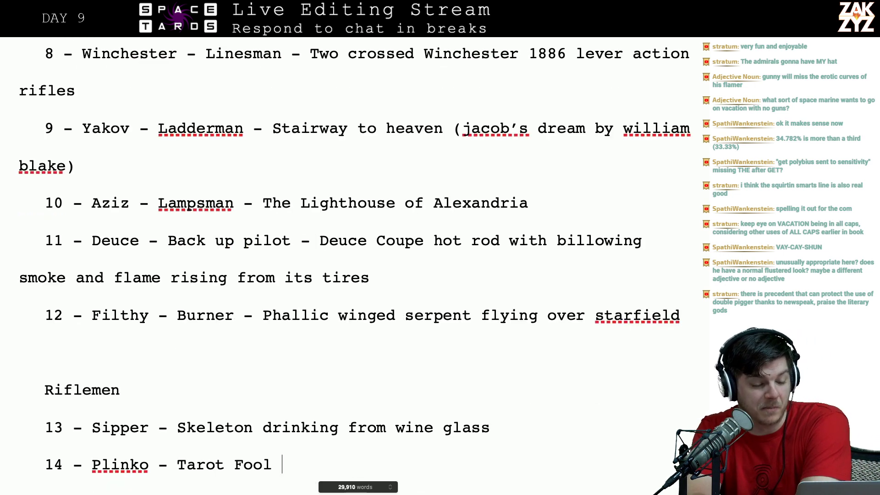
scroll(490, 390, down, 1)
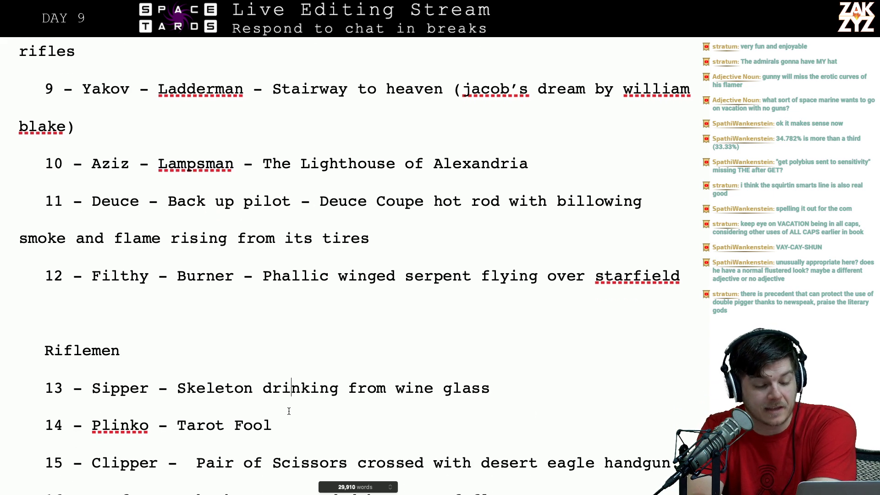
key(Left)
key(Left)
key(Right)
key(Right)
key(Right)
key(Right)
key(Right)
key(Right)
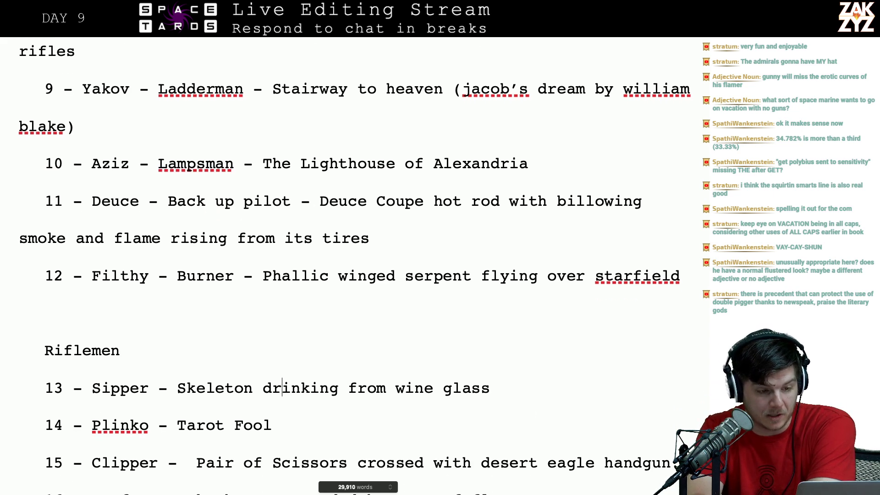
key(Right)
key(Right)
key(Right)
key(Right)
key(Right)
- Replace Choppa's helicopter emblem description in the Specialist section's entry 6 with "Big blue ox"
scroll(349, 266, up, 5)
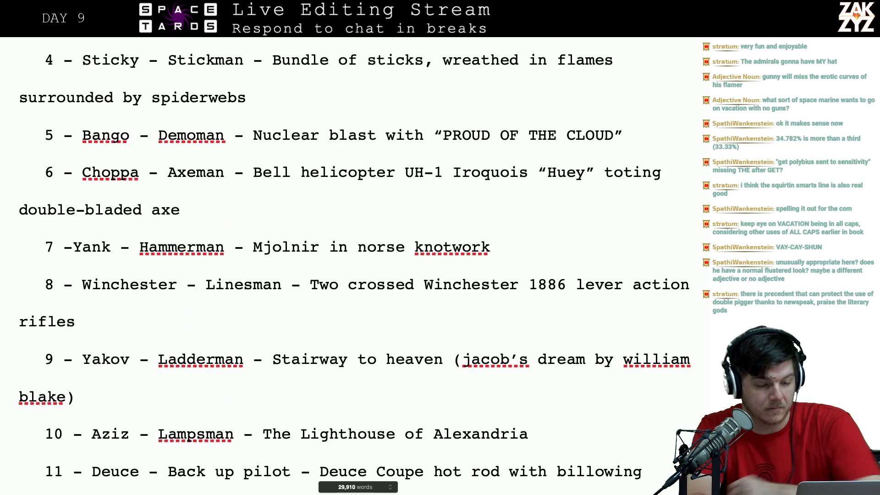
drag(254, 173, 273, 220)
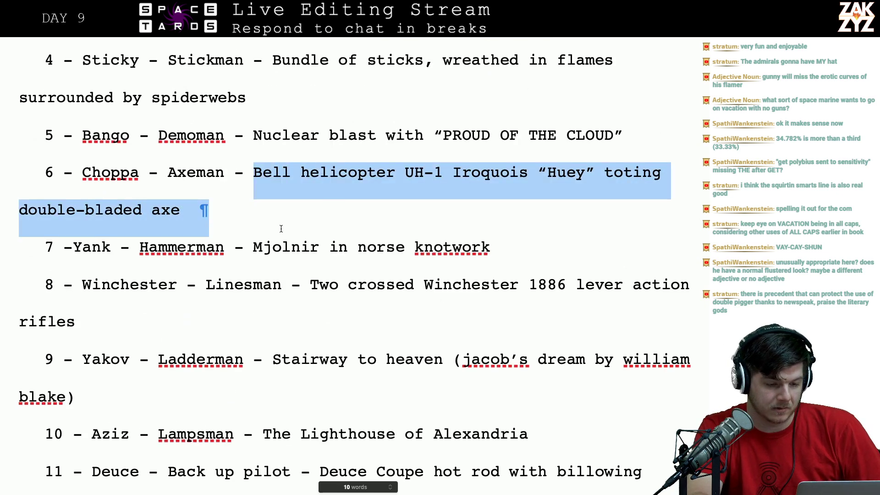
key(BackSpace)
key(Return)
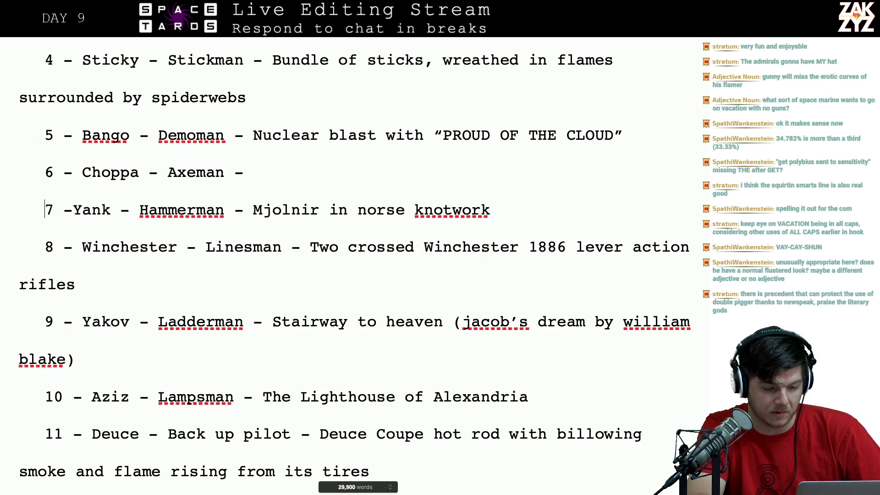
key(Left)
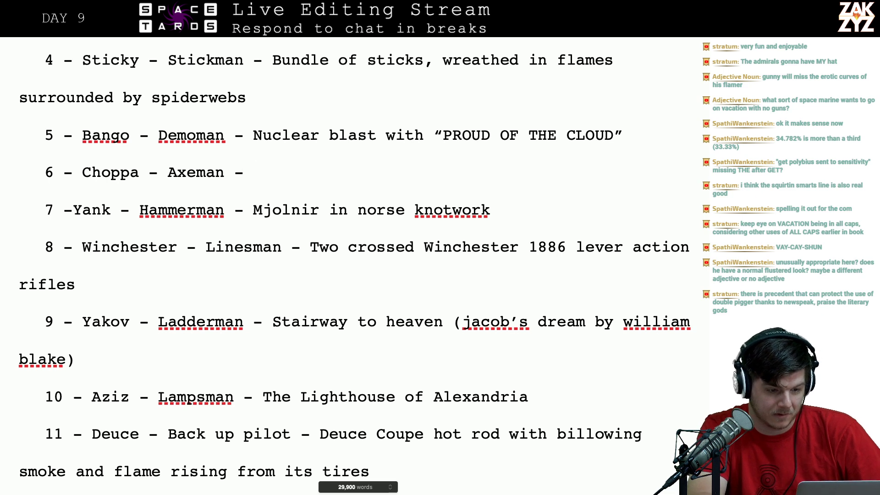
text(Big blue ox)
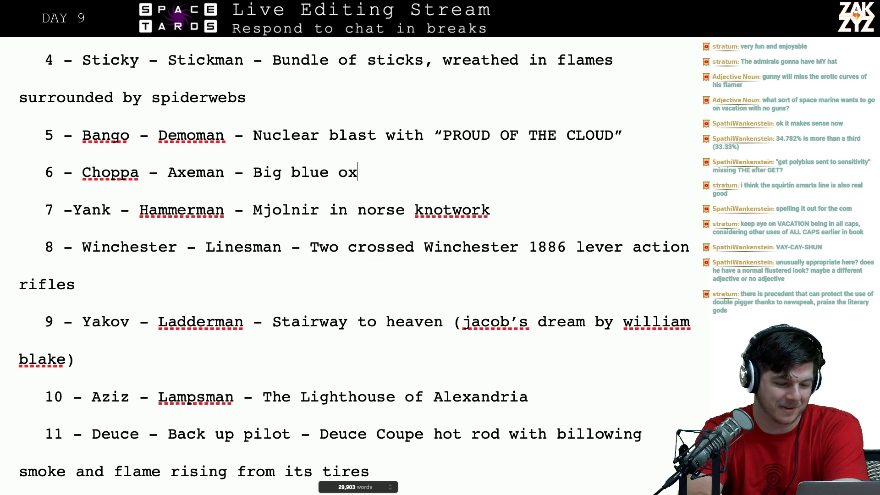
- Read Plinko's entry 14 and Clipper's entry 15 in the Riflemen section, checking the wording of their emblem descriptions
scroll(280, 201, down, 15)
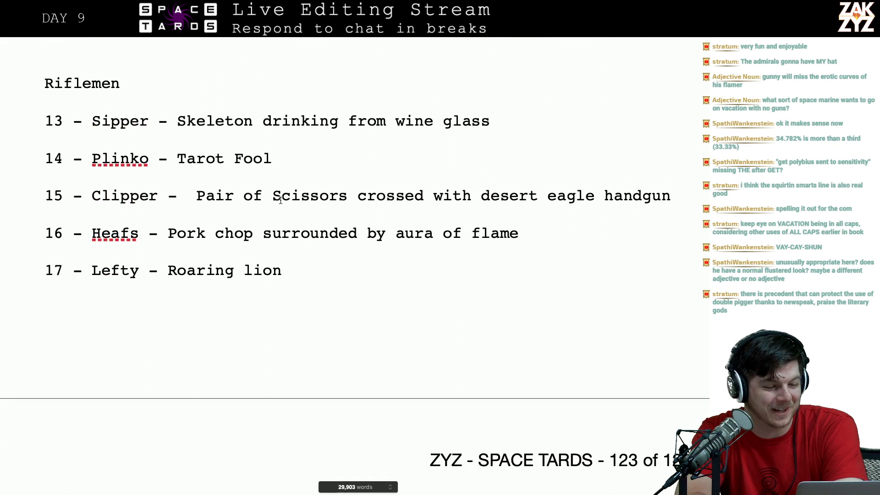
scroll(280, 200, up, 2)
click(200, 201)
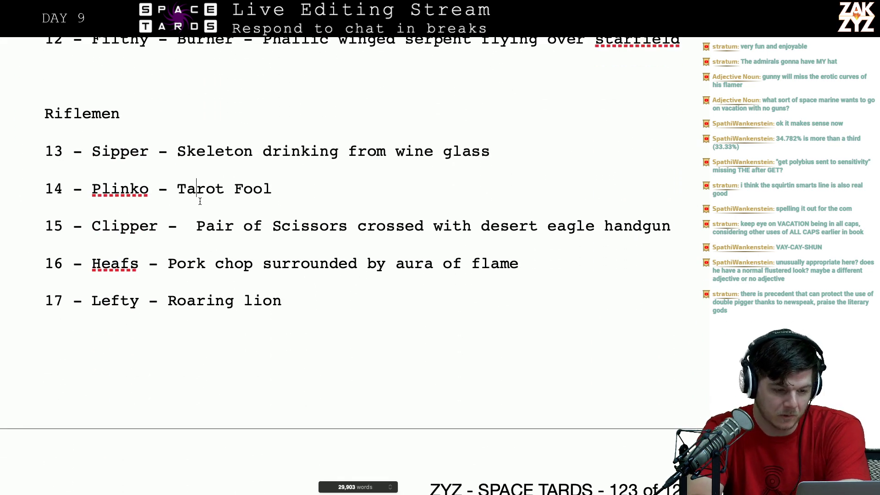
key(Right)
key(Right)
key(Right)
key(Right)
key(Down)
key(Left)
key(Left)
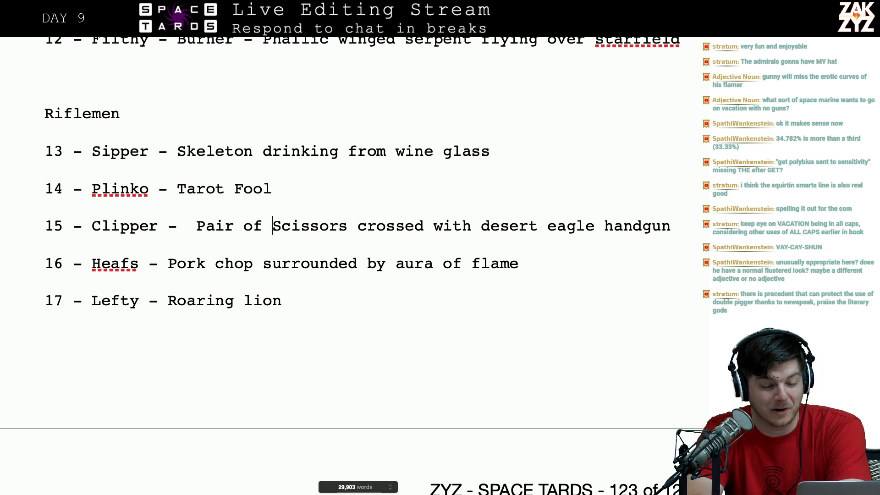
key(Right)
key(Right)
key(Right)
key(Right)
key(Right)
key(Right)
key(Right)
key(Right)
key(Right)
key(Right)
key(Right)
key(Right)
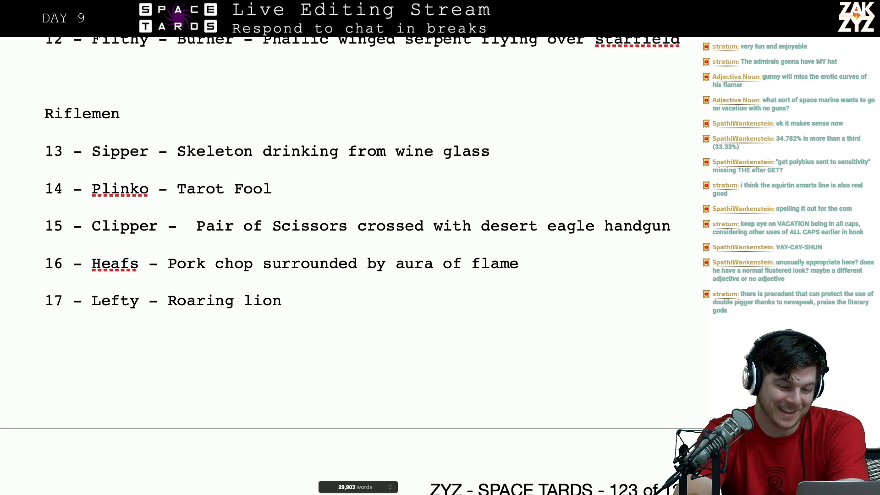
- Read Heafs's entry 16 and Lefty's entry 17, continuing to the roster entries on the following page
scroll(199, 200, down, 1)
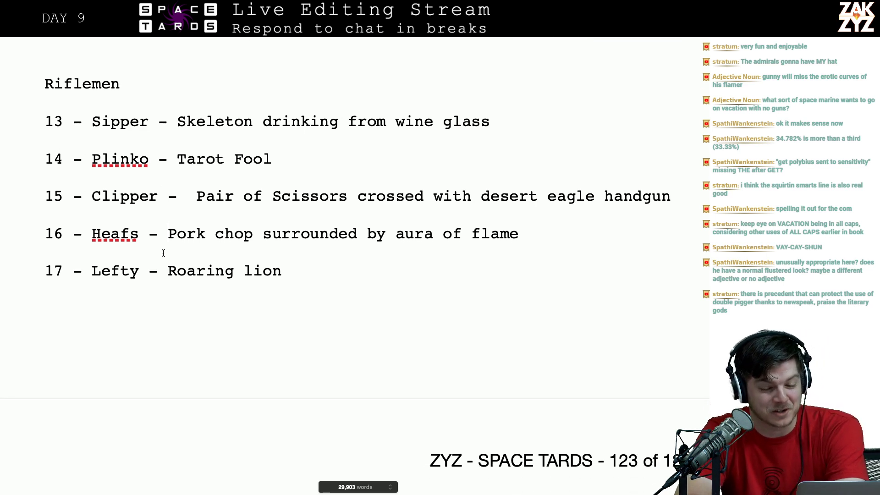
key(Down)
key(Left)
key(Left)
key(Left)
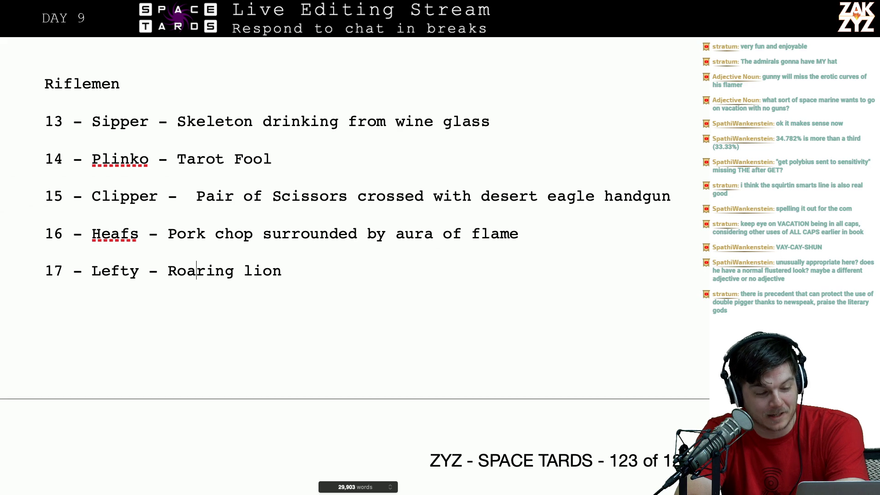
key(Down)
key(Up)
key(Right)
scroll(352, 264, down, 3)
key(Down)
key(Down)
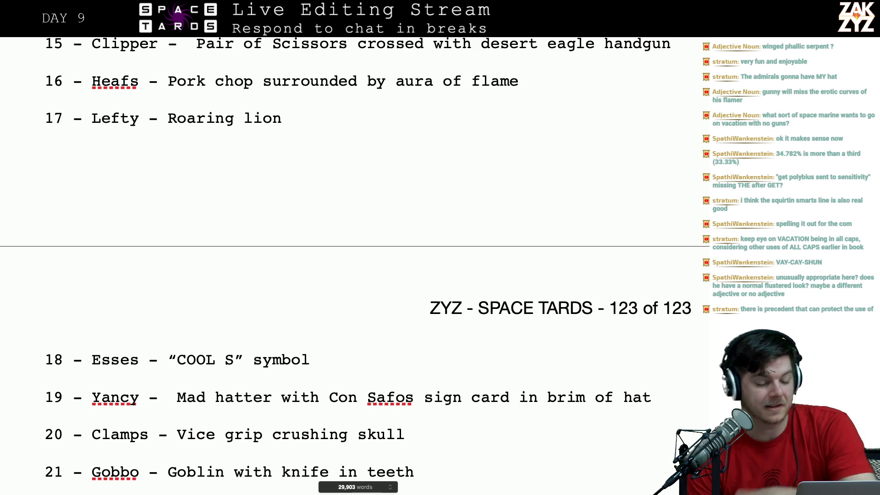
- Change "in brim of hat" to "tucked into the brim of hat" in Yancy's entry 19
scroll(416, 270, down, 2)
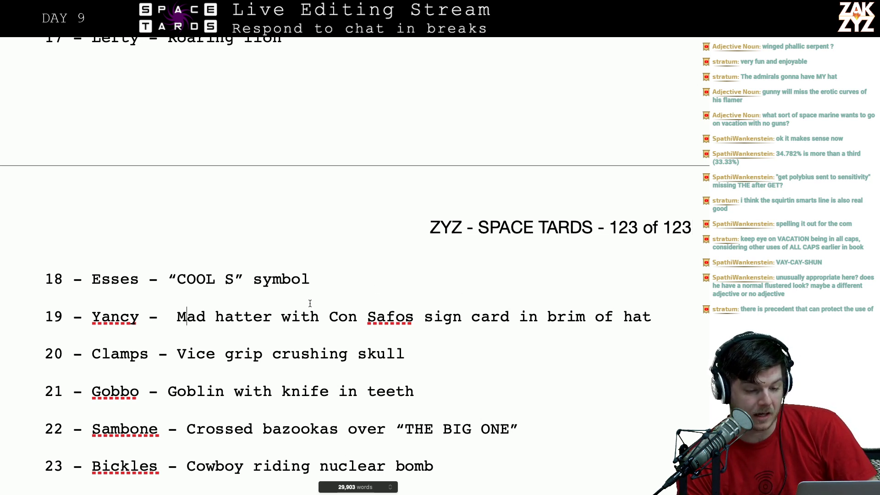
click(516, 321)
text(ucked into)
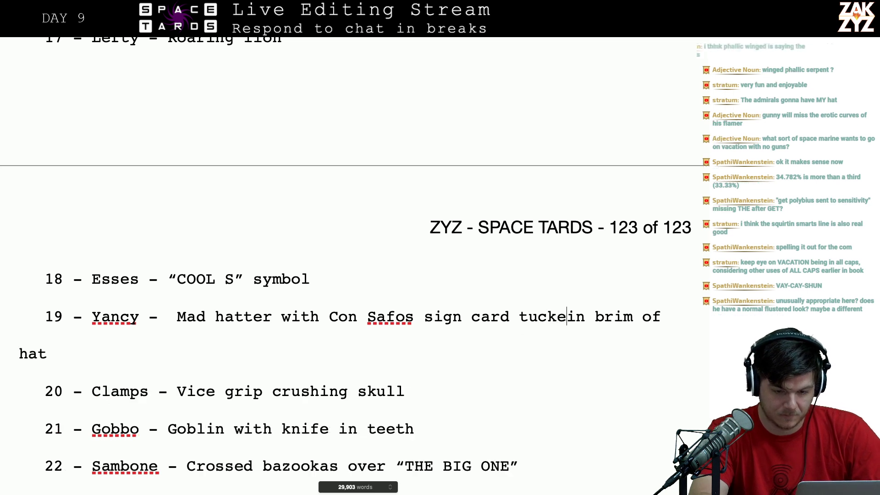
key(Right)
key(Right)
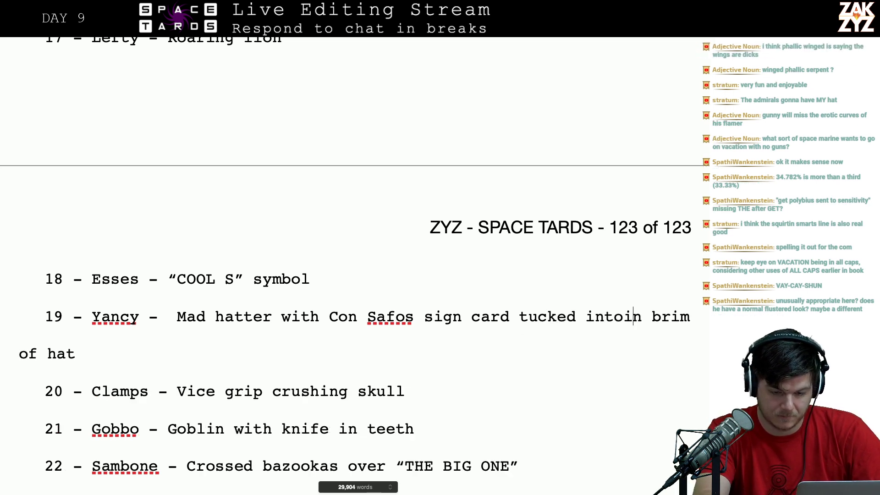
key(BackSpace)
key(BackSpace)
text(the)
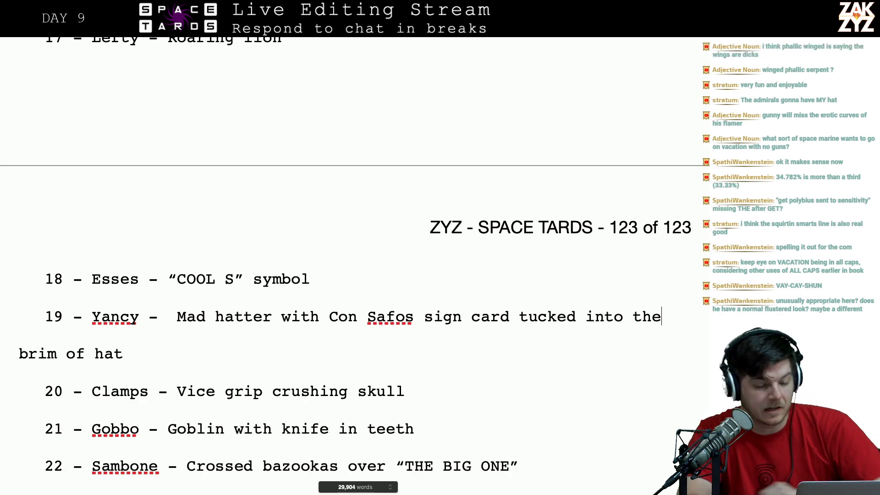
- Read the closing Riflemen entries 20 to 23, from Clamps to Bickles, checking the wording of each emblem description
key(Down)
key(Down)
key(Down)
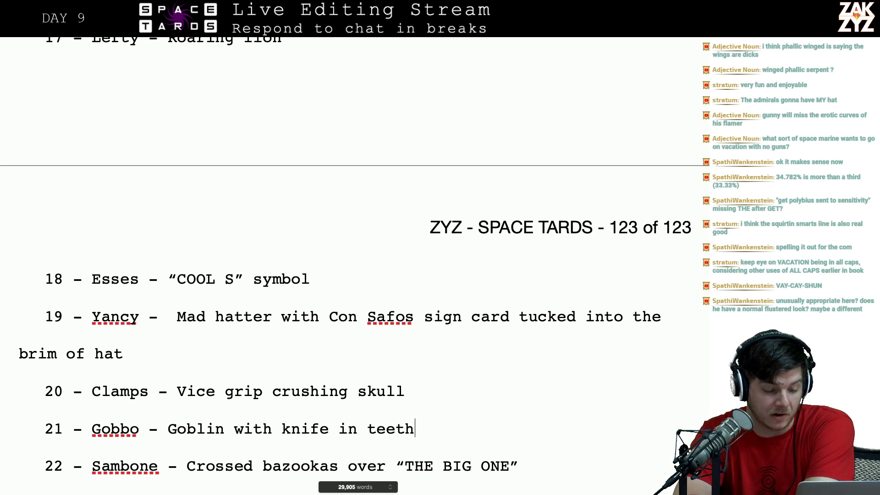
scroll(296, 366, down, 3)
click(173, 400)
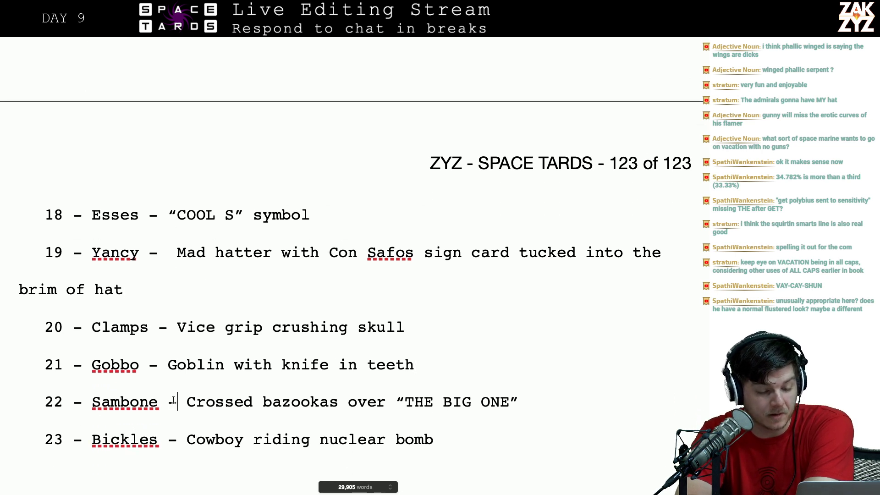
key(Right)
key(Right)
key(Right)
key(Right)
key(Right)
key(Right)
key(Right)
key(Right)
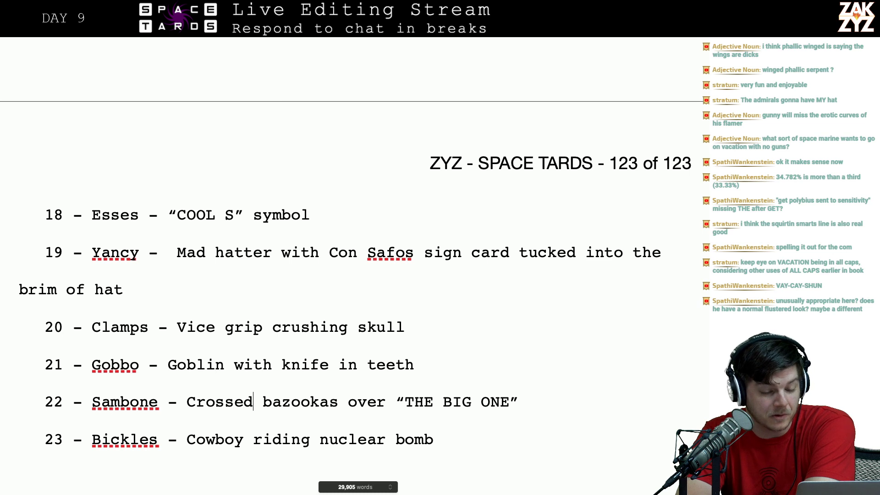
key(Right)
key(Right)
key(Right)
key(Right)
key(Right)
key(Right)
key(Right)
key(Right)
key(Right)
key(Right)
key(Right)
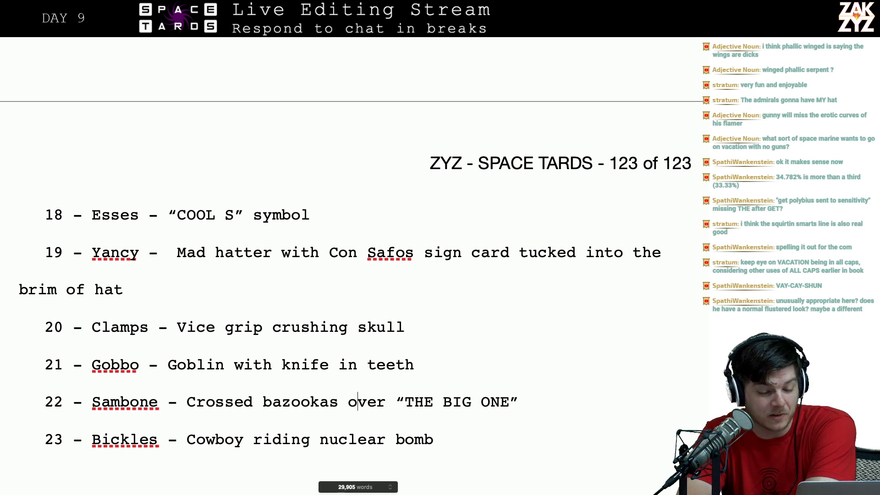
key(Right)
key(Right)
key(Right)
key(Right)
key(Right)
key(Right)
key(Right)
key(Right)
key(Right)
key(Right)
key(Right)
key(Right)
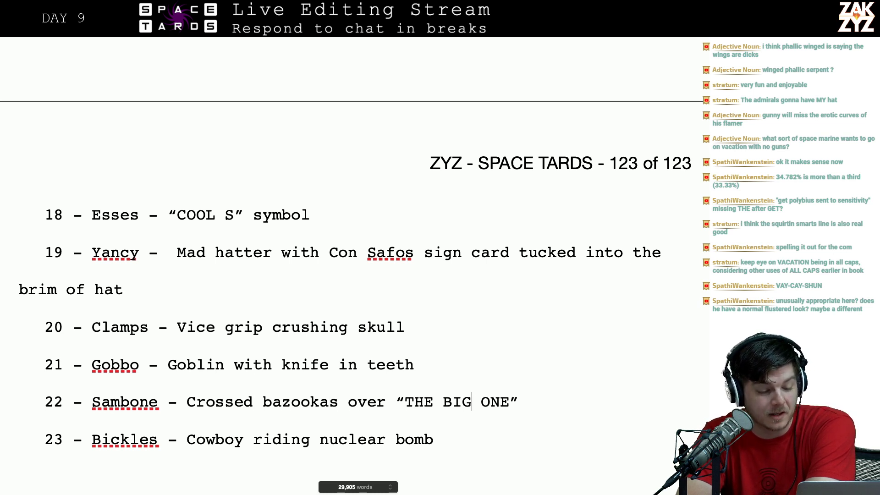
key(Down)
key(Down)
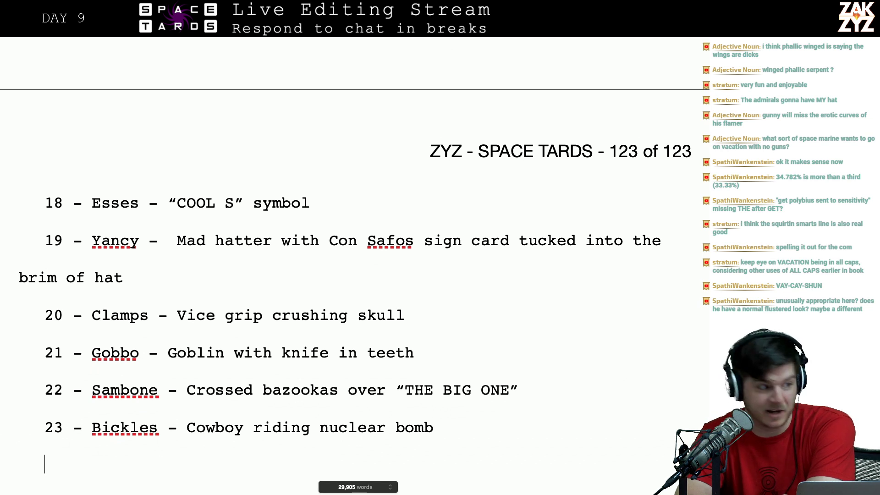
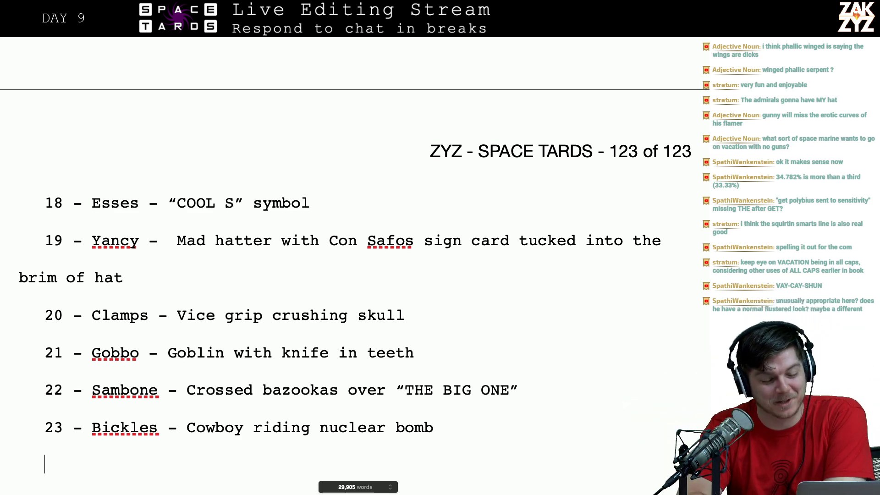
- Look back through the manuscript to the page 94 scene where Gunny passes Choppa's axe to Lefty
scroll(173, 399, up, 15)
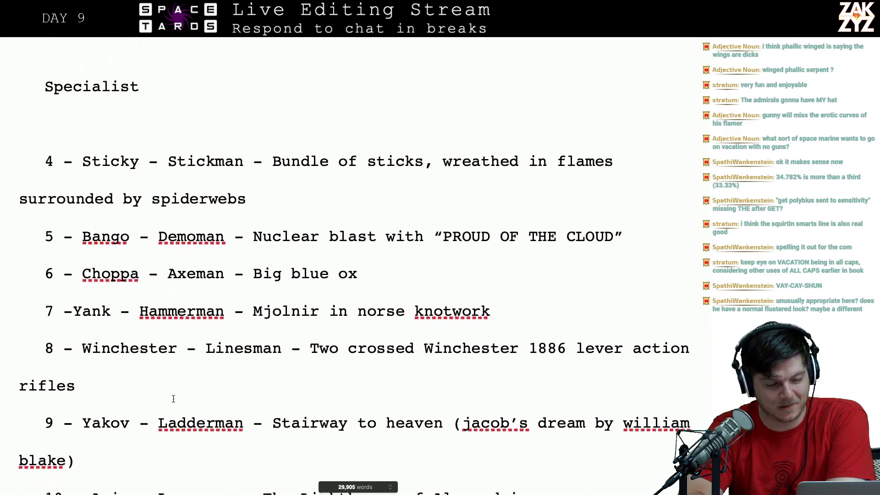
scroll(173, 399, up, 20)
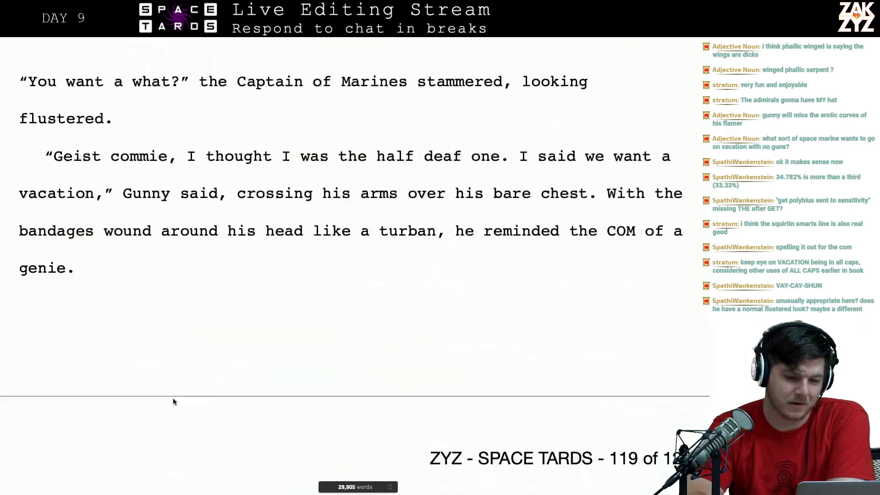
scroll(173, 397, up, 20)
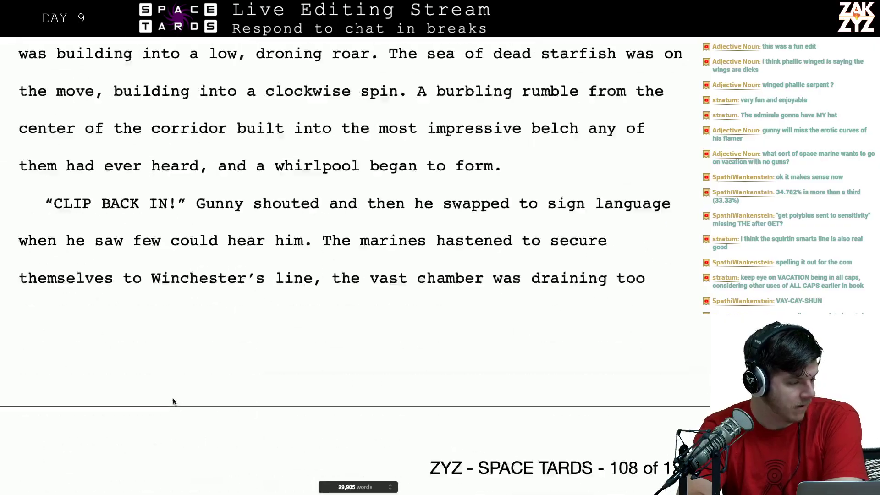
scroll(173, 398, up, 20)
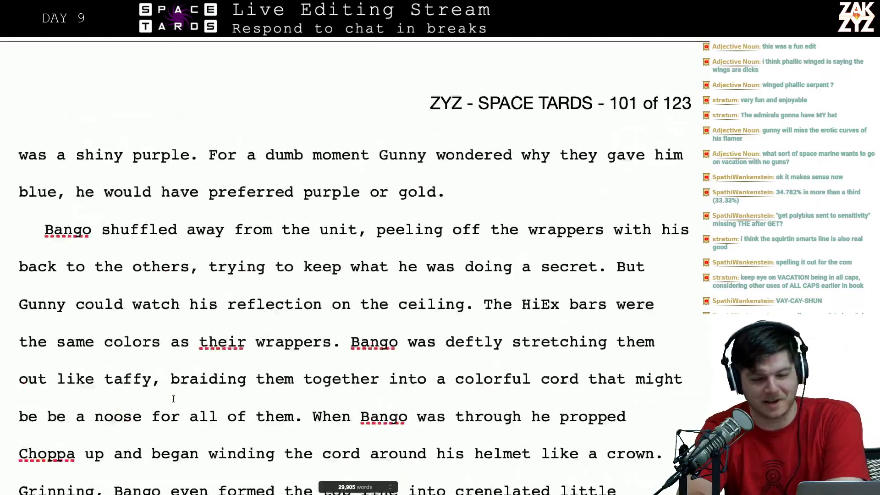
scroll(174, 399, up, 20)
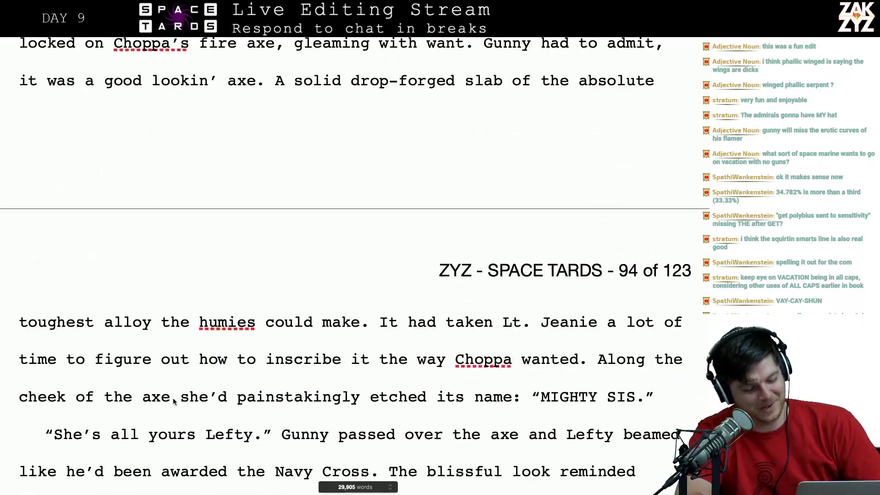
- Skim forward from Gunny's platoon speech through the HiEx bar scenes into the starfish scene of chapter 13
scroll(172, 398, down, 3)
scroll(173, 398, down, 8)
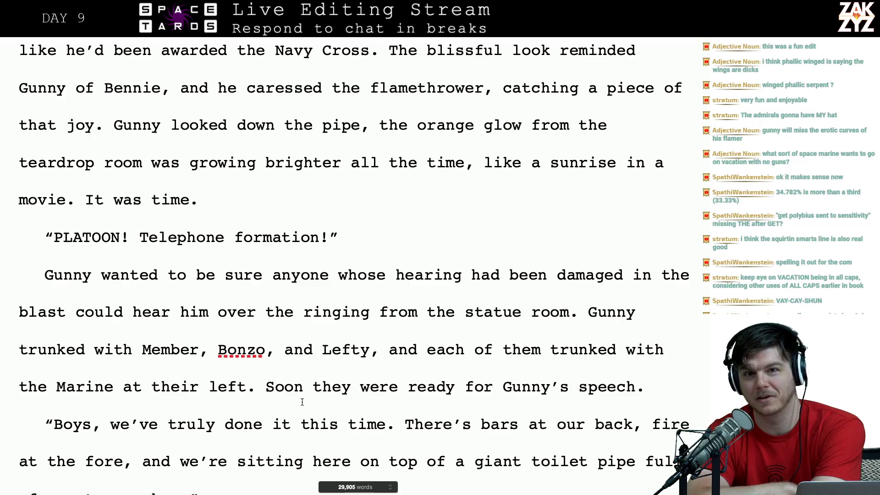
scroll(302, 402, down, 20)
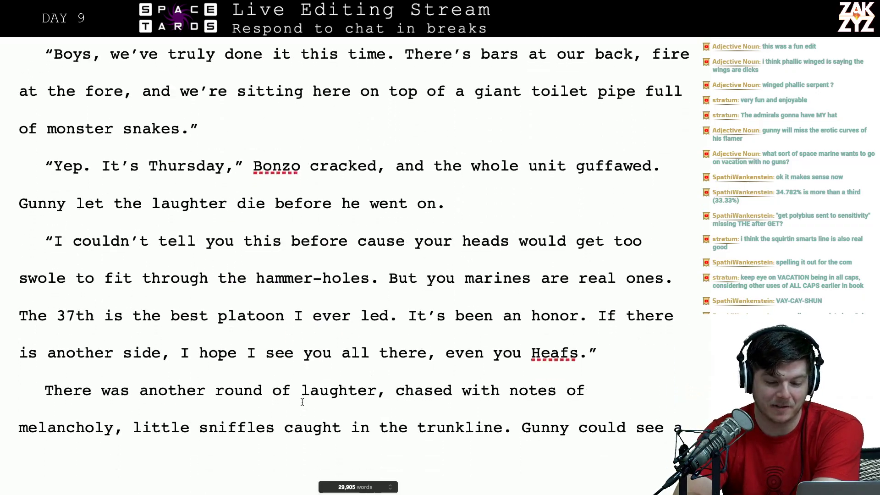
scroll(302, 402, down, 20)
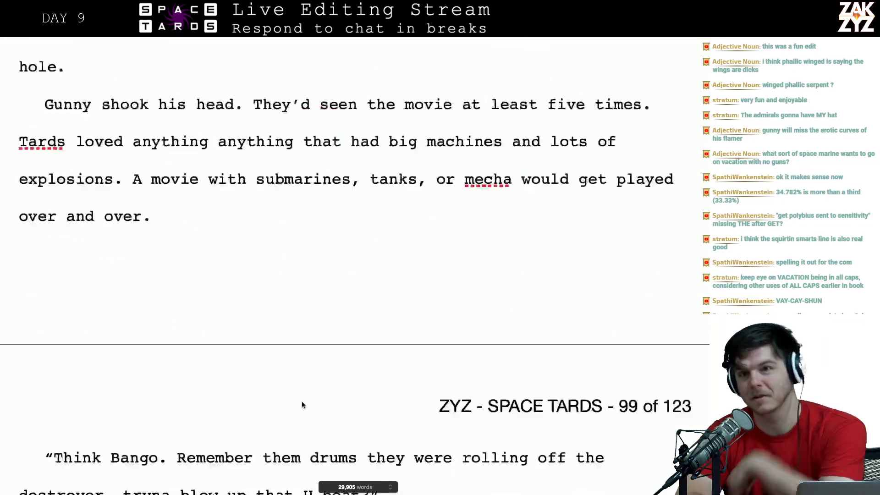
scroll(302, 402, down, 20)
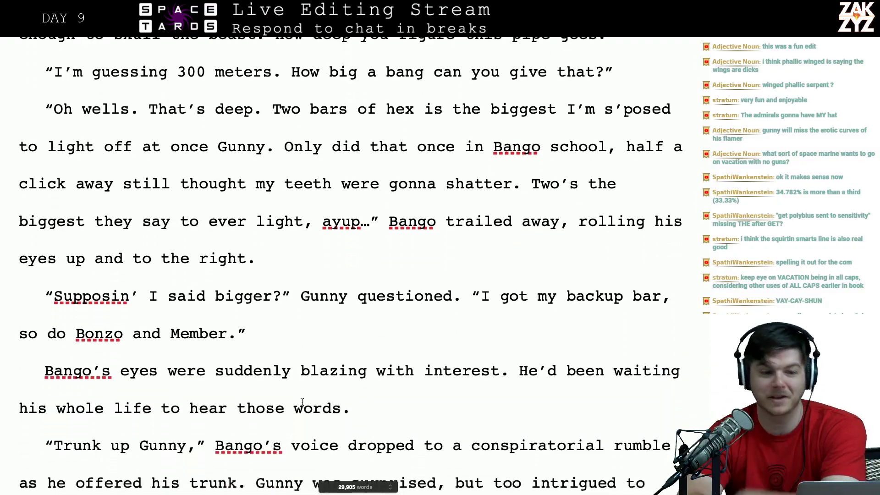
scroll(302, 402, down, 20)
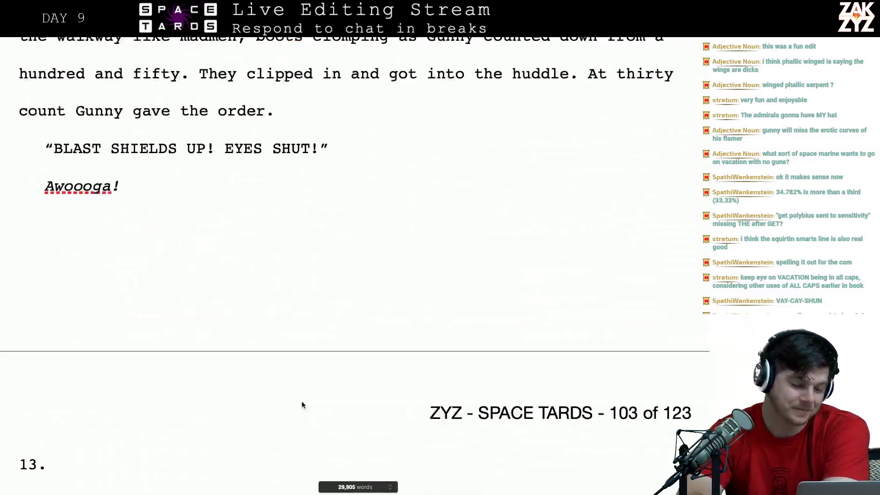
scroll(302, 402, down, 20)
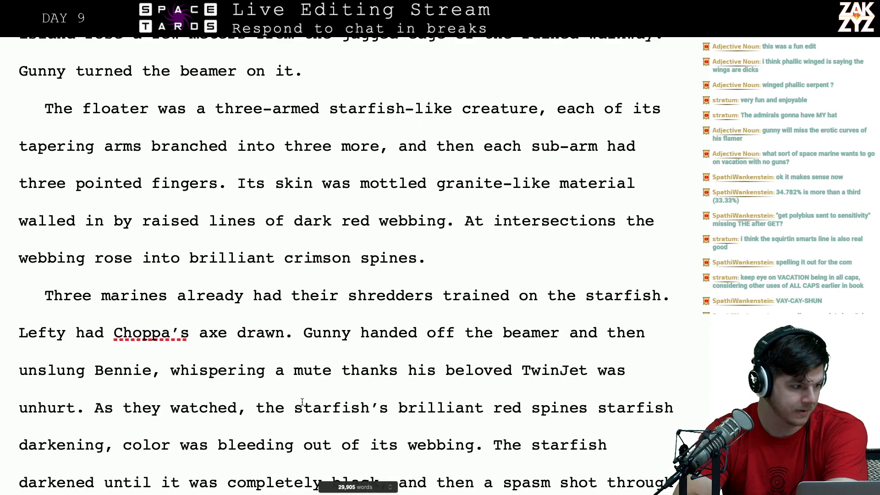
scroll(302, 402, down, 20)
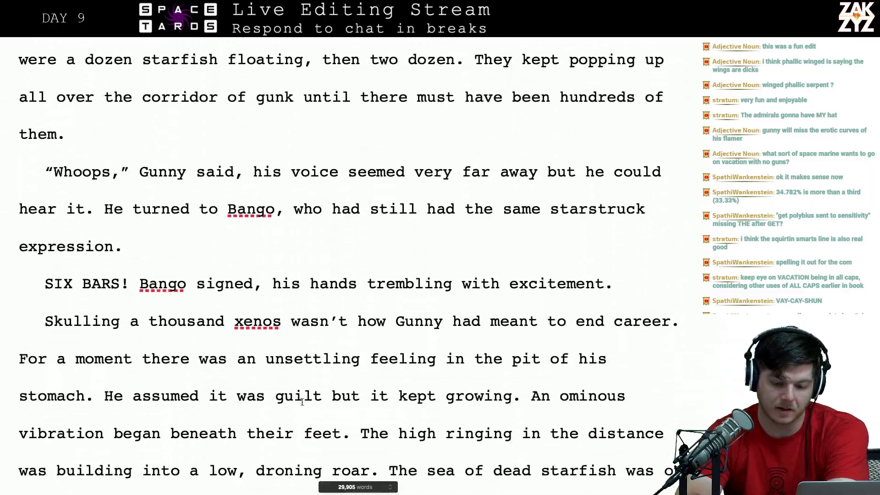
- Skim forward from the starfish scene through the remaining manuscript to the final Riflemen entry, Bickles
scroll(302, 402, down, 20)
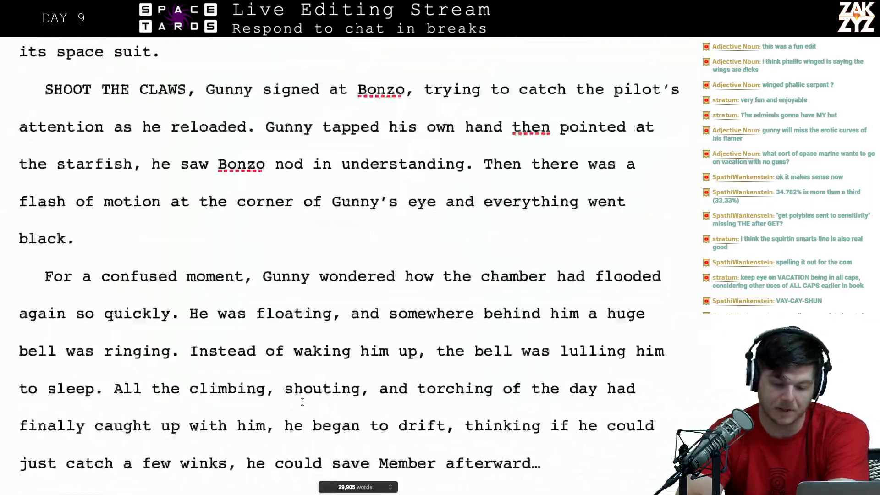
scroll(302, 402, down, 20)
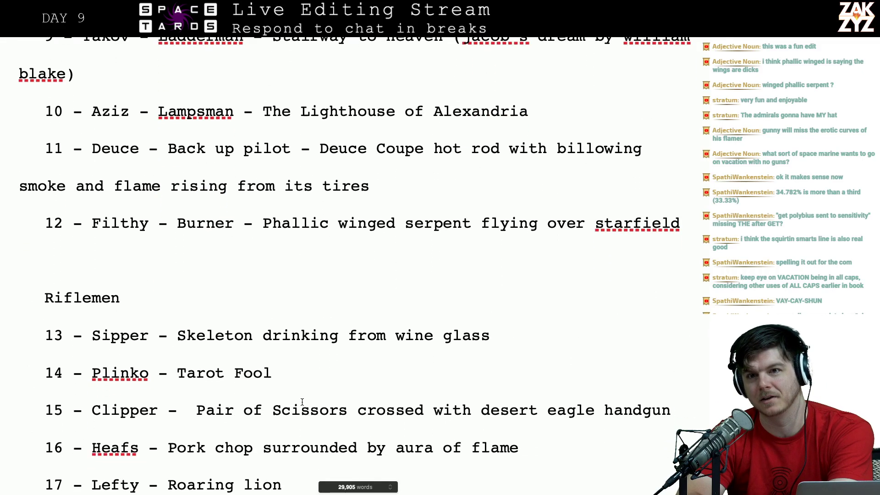
scroll(302, 402, down, 3)
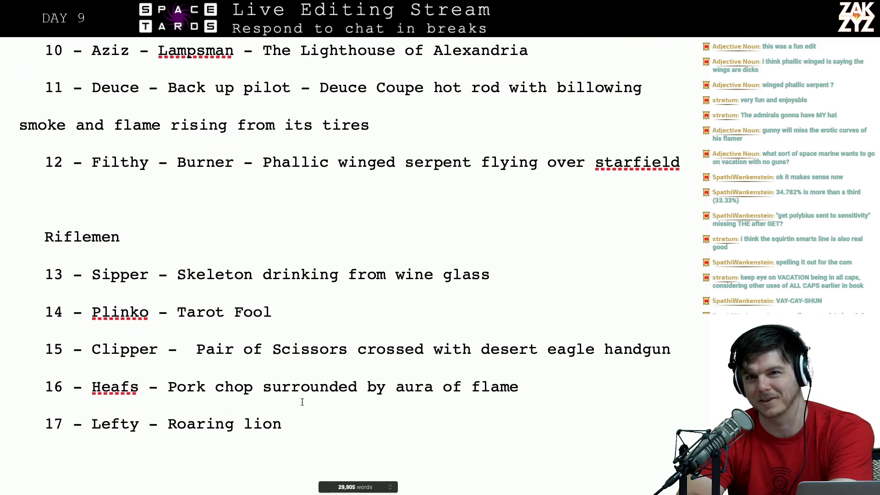
scroll(302, 402, down, 8)
scroll(302, 402, down, 20)
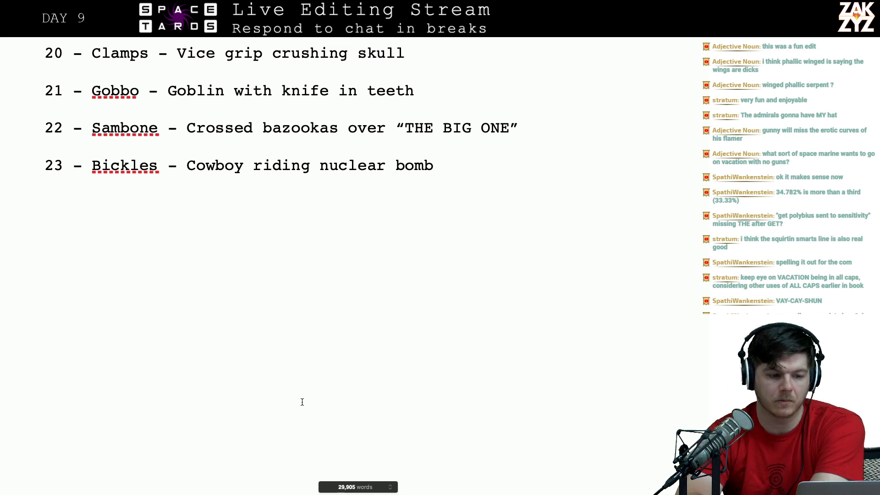
- Return to the closing scene before the roster and reread Gunny's "He was the best of us" tribute to the pilot phrase by phrase
scroll(302, 402, up, 15)
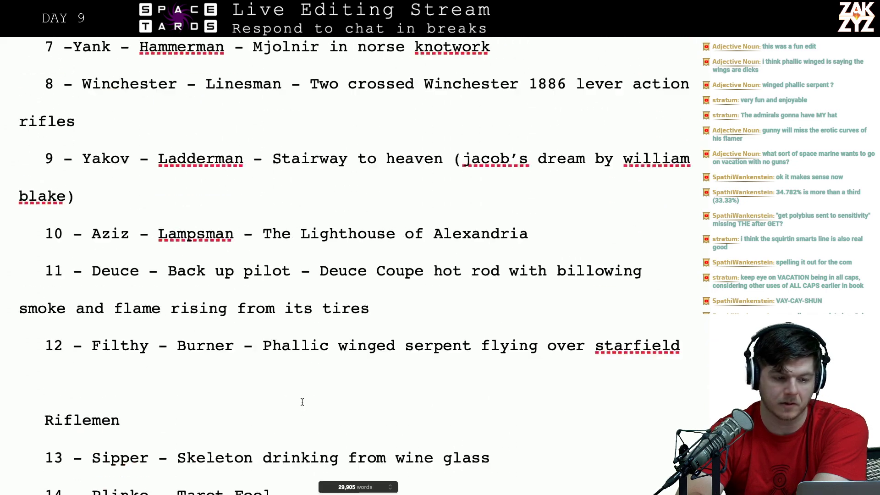
scroll(302, 402, up, 20)
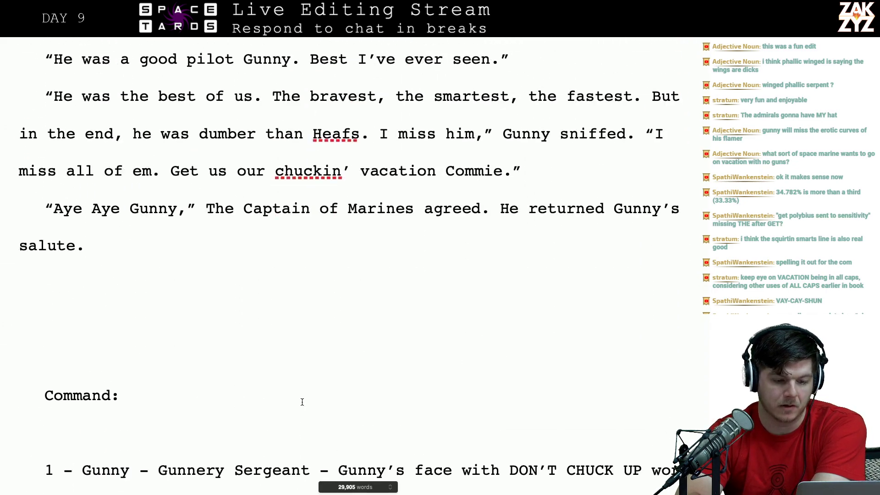
scroll(302, 402, up, 3)
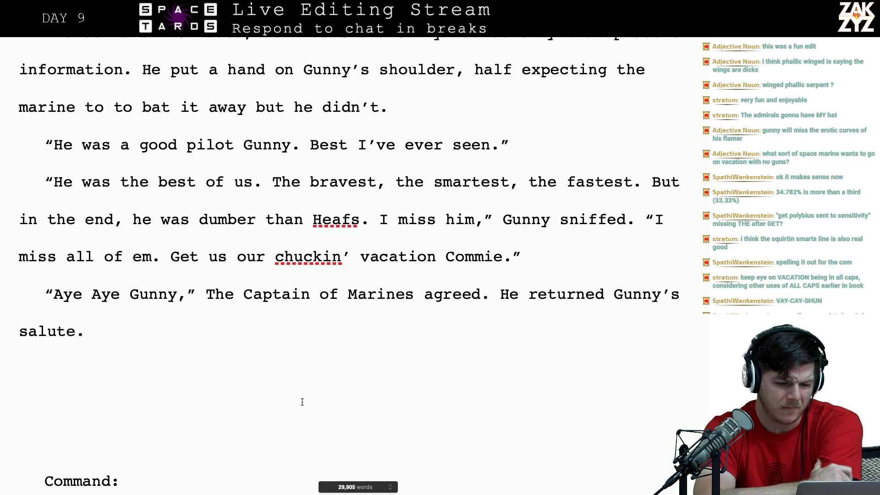
scroll(302, 402, down, 1)
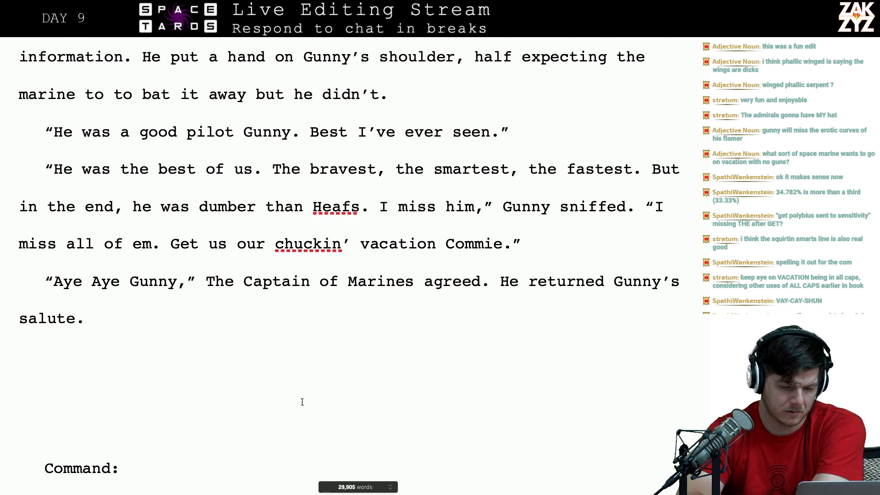
click(303, 170)
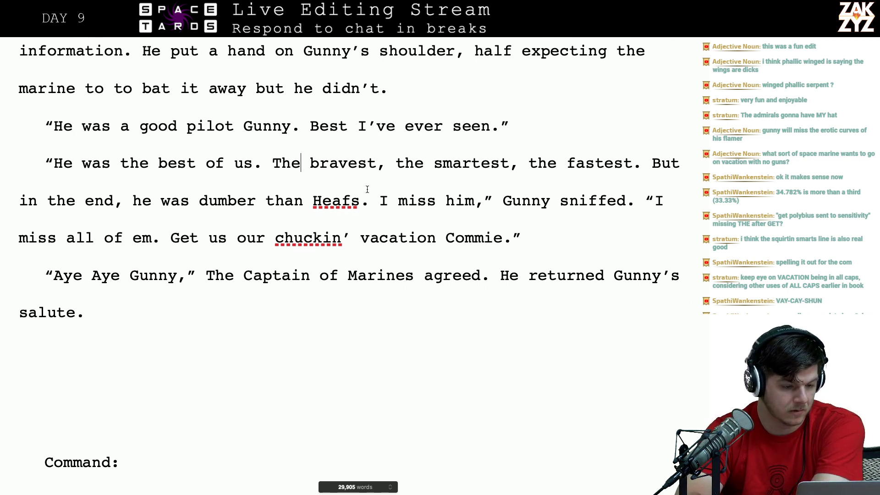
scroll(586, 298, down, 1)
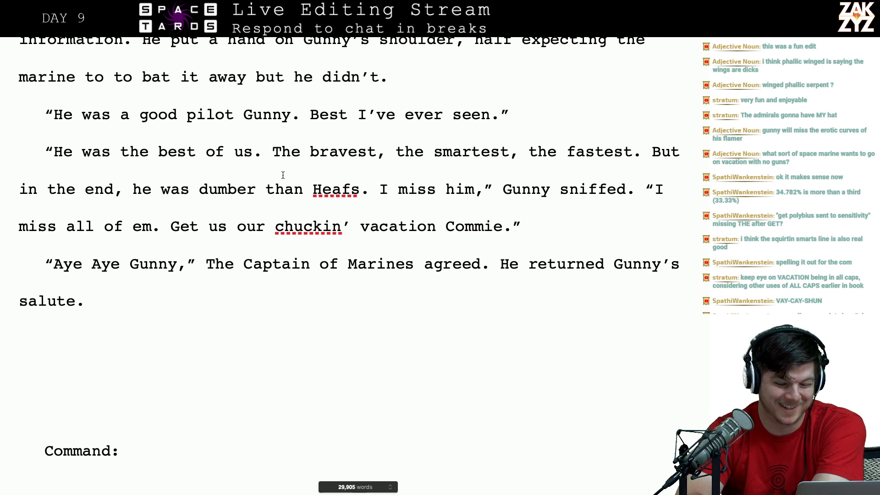
click(207, 188)
key(Right)
key(Right)
key(Right)
key(Right)
key(Right)
key(Right)
key(Right)
key(Right)
key(Right)
key(Right)
key(Right)
key(Right)
key(Right)
key(Right)
key(Right)
key(Right)
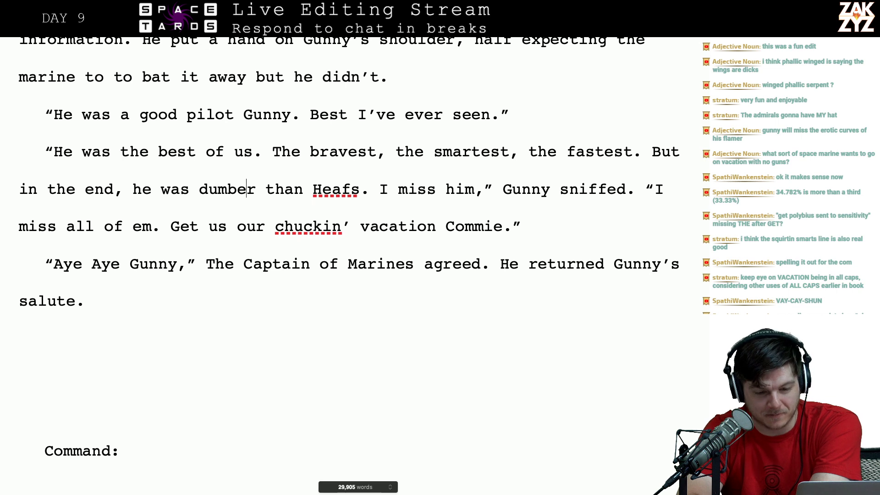
key(Right)
key(Right)
key(Right)
key(Right)
key(Right)
key(Right)
key(Right)
key(Right)
key(Up)
key(Right)
key(Right)
key(Right)
key(Right)
key(Right)
key(Right)
key(Right)
key(Right)
key(Right)
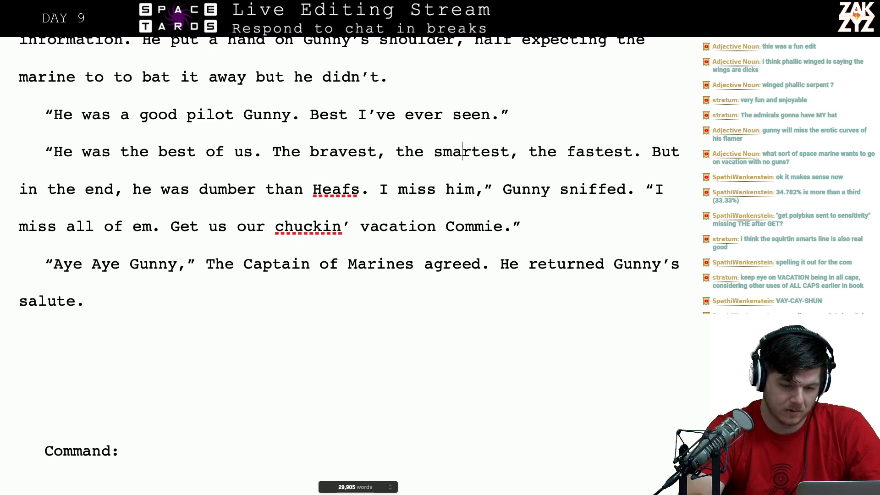
key(Left)
key(Right)
key(Right)
key(Right)
key(Right)
key(Right)
key(Right)
key(Right)
key(Right)
key(Right)
key(Right)
key(Right)
key(Right)
key(Right)
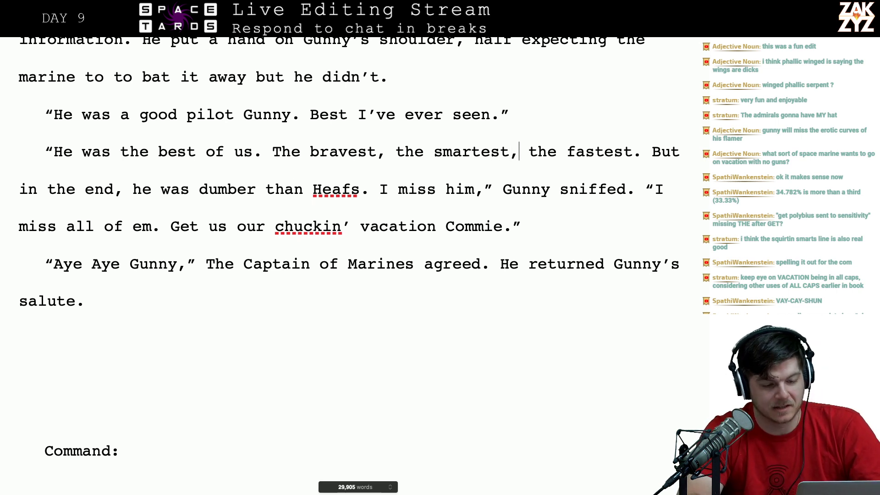
key(Right)
key(Right)
key(Right)
key(Right)
key(Right)
key(Right)
key(Right)
key(Right)
key(Right)
key(Right)
key(Right)
key(Right)
key(Right)
key(Right)
key(Right)
key(Right)
key(Right)
key(Right)
key(Right)
key(Right)
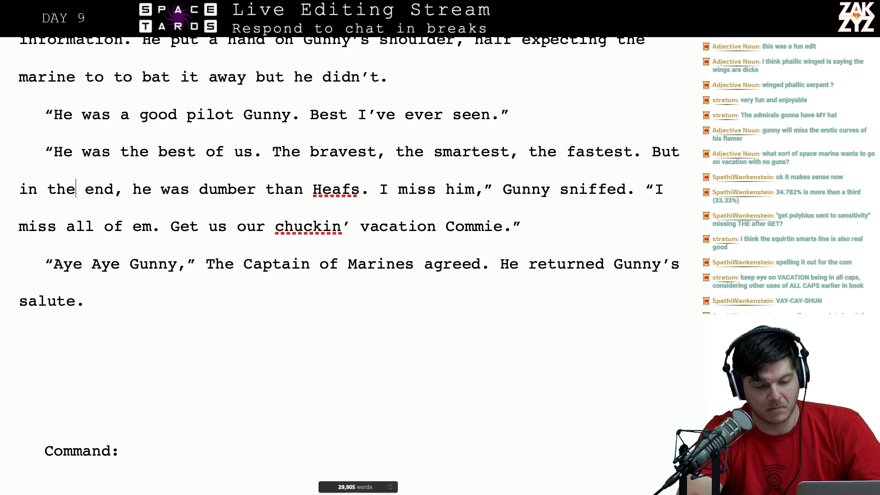
key(Down)
key(Left)
key(Right)
key(Right)
key(Right)
key(Right)
key(Right)
key(Right)
key(Right)
key(Right)
key(Right)
key(Right)
key(Right)
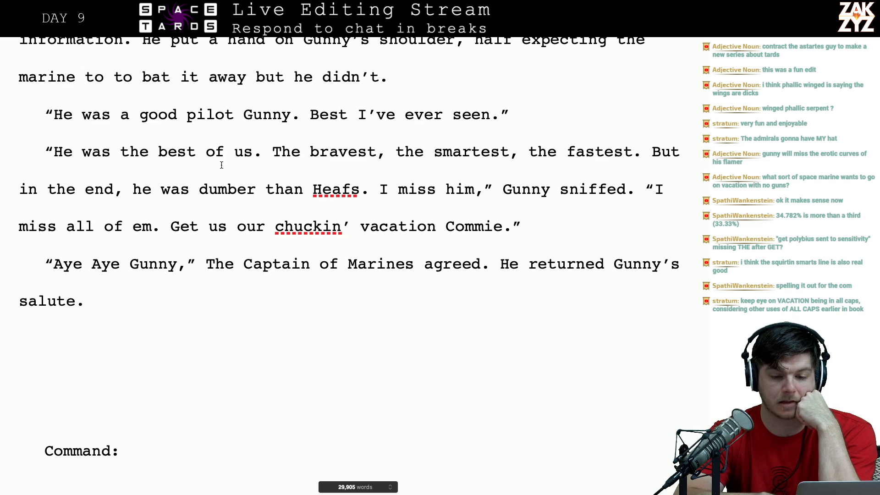
- Look over the Command roster entries from Gunny to Member, continuing to the start of the Specialist section
scroll(265, 257, down, 1)
scroll(263, 275, down, 12)
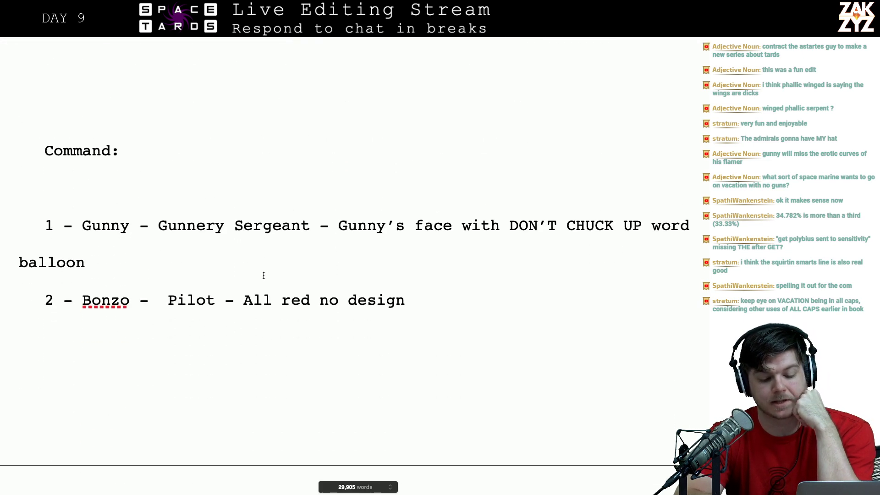
scroll(264, 278, down, 1)
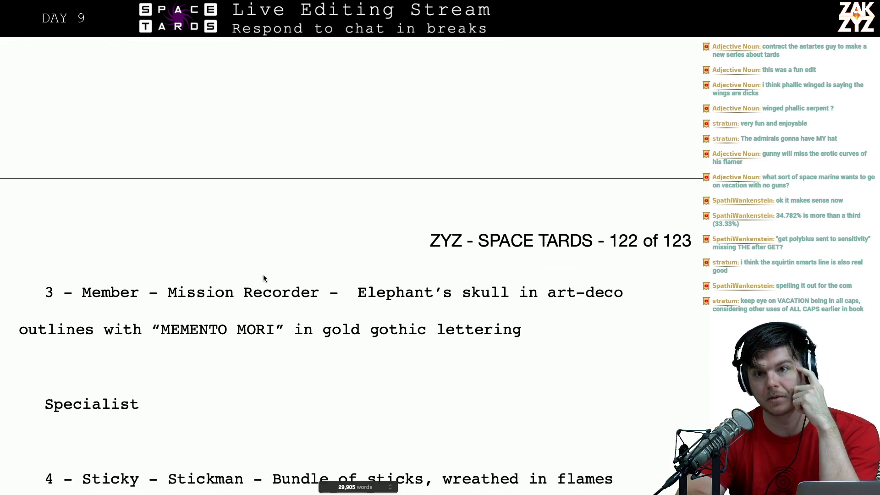